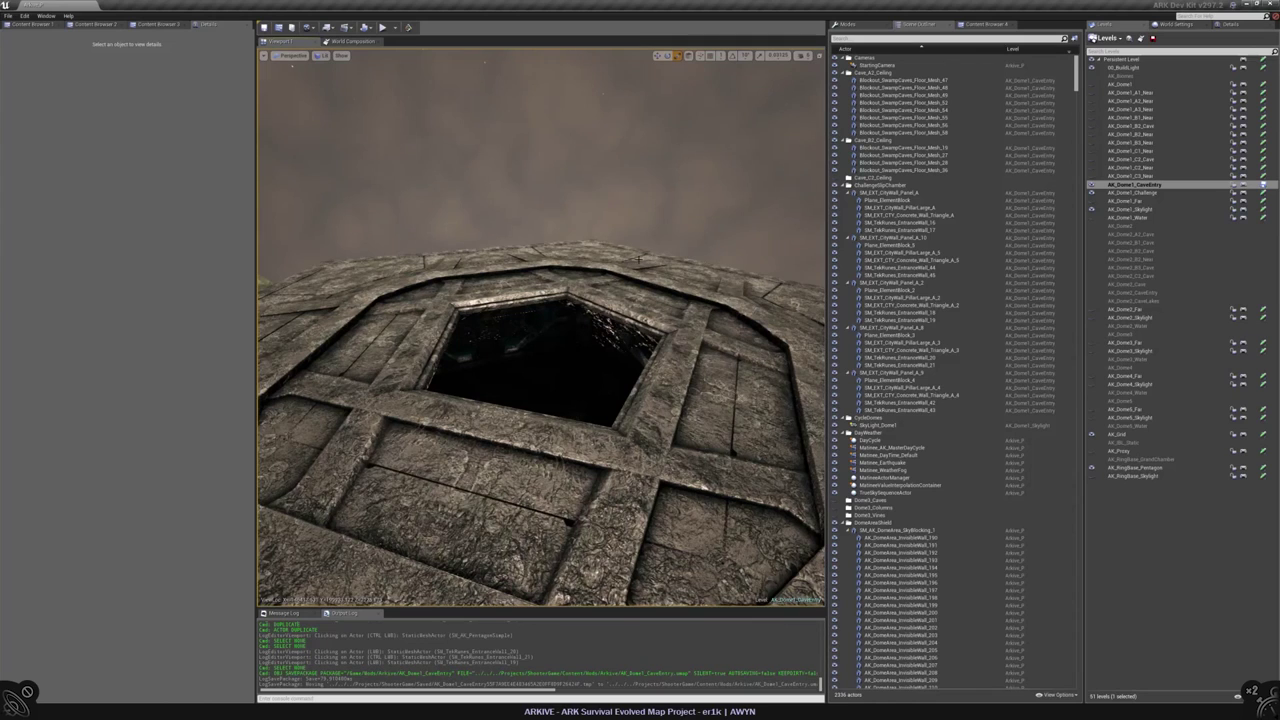
- Move the SM_AK_PentagonSimple actor into the ChallengeSlipChamber folder of the World Outliner
click(600, 252)
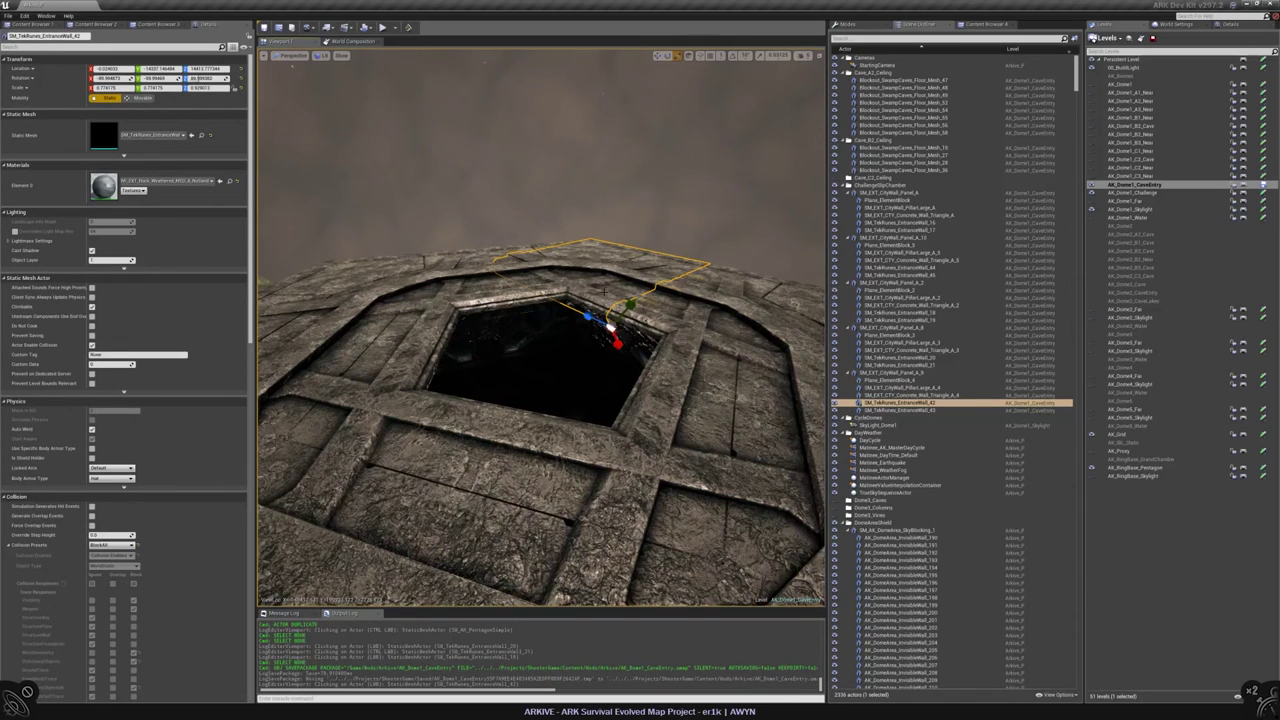
click(545, 375)
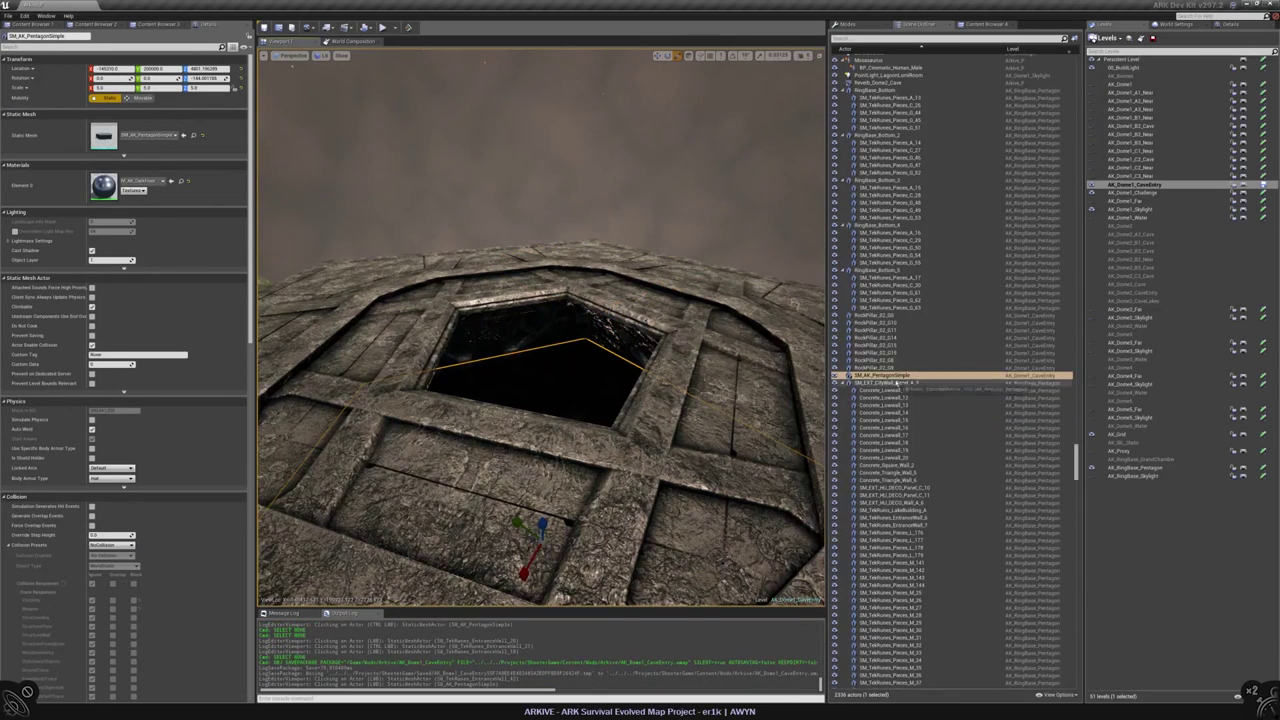
right_click(876, 376)
mouse_move(915, 557)
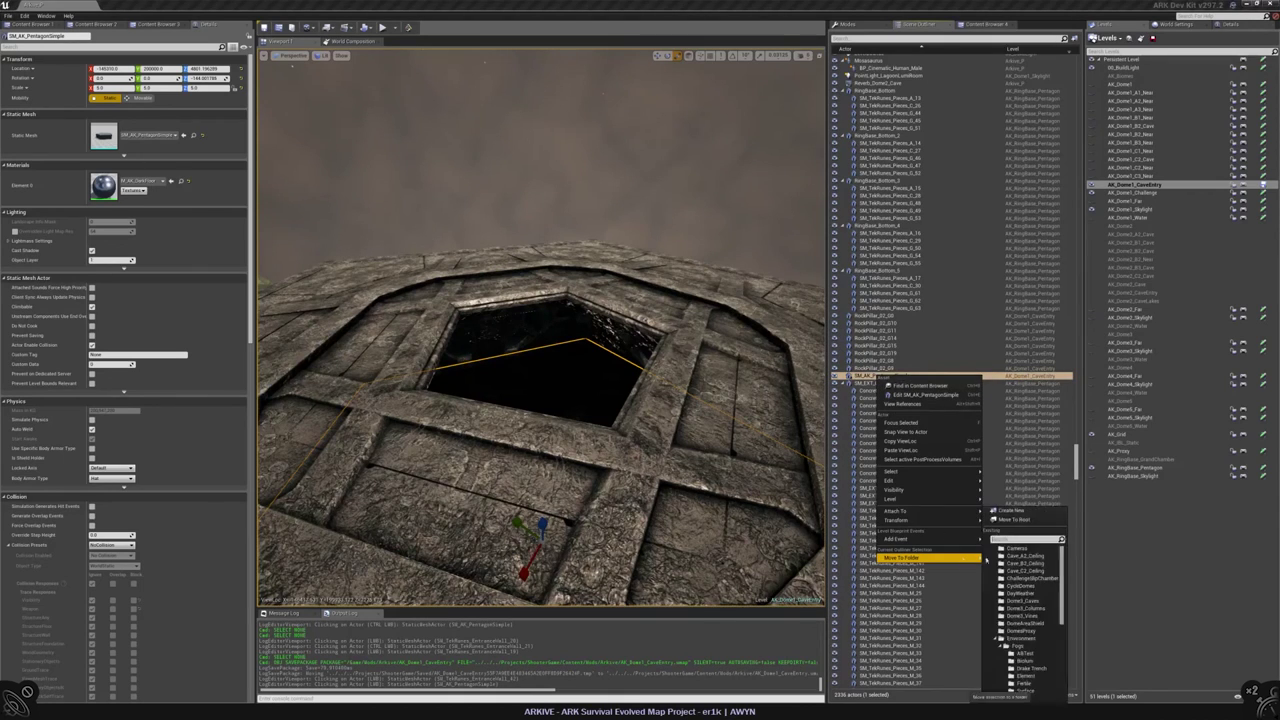
text(sky)
click(1030, 596)
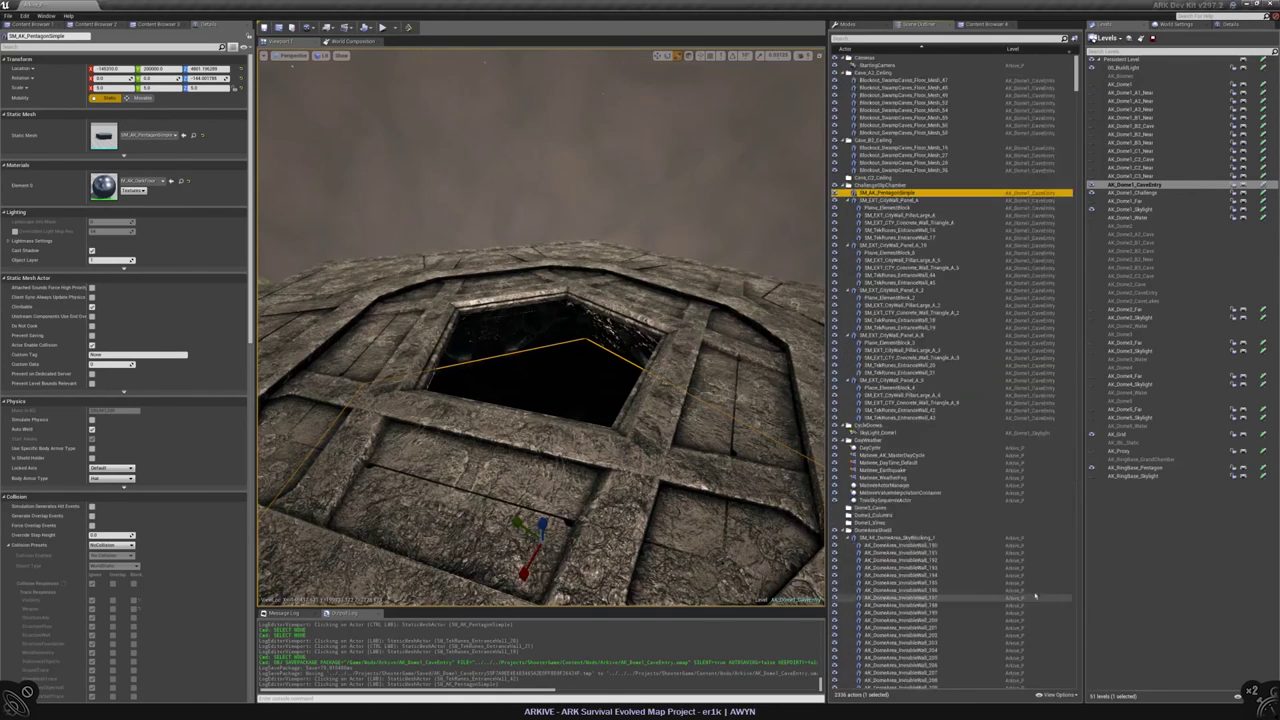
- Attach the five SM_EXT_CityWall_Panel groups to SM_AK_PentagonSimple as its children
click(890, 201)
ctrl+click(890, 245)
ctrl+click(890, 290)
drag(890, 290, 905, 195)
- Rename the parent pentagon mesh as SM_AK_Pentagon_ChallengeSlipChamber
double_click(905, 198)
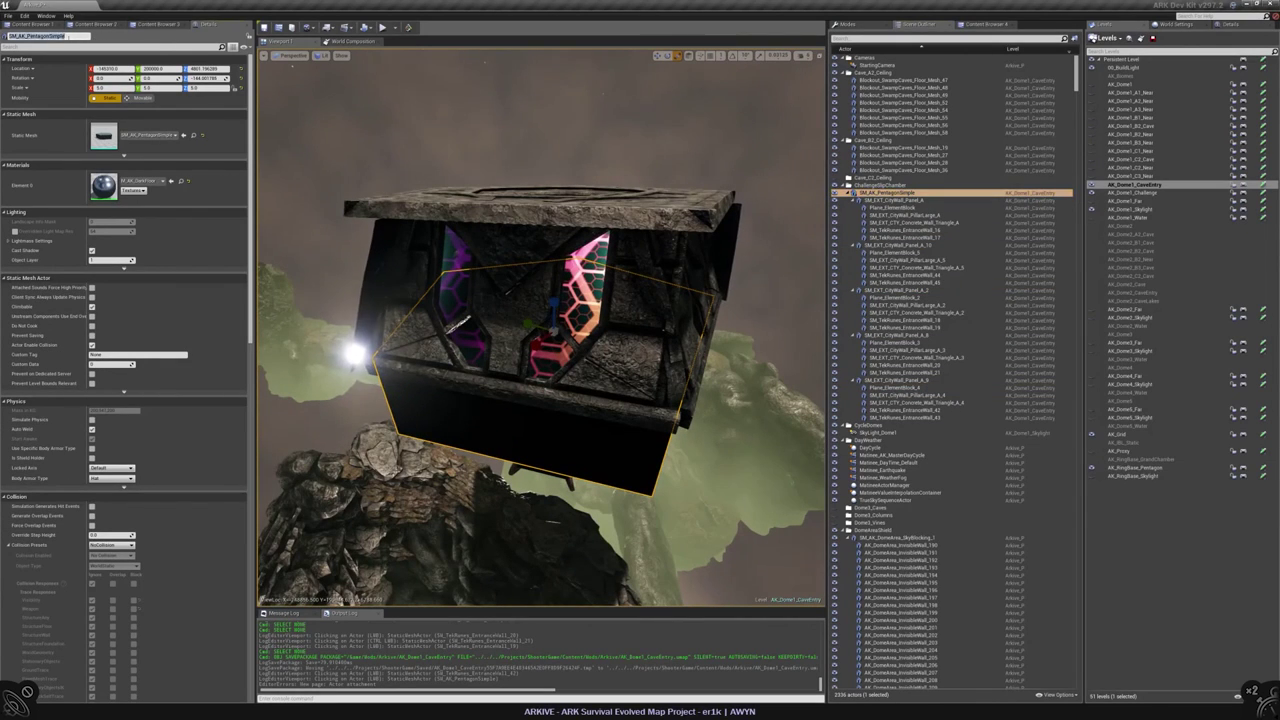
drag(66, 36, 48, 36)
text(_Challeng)
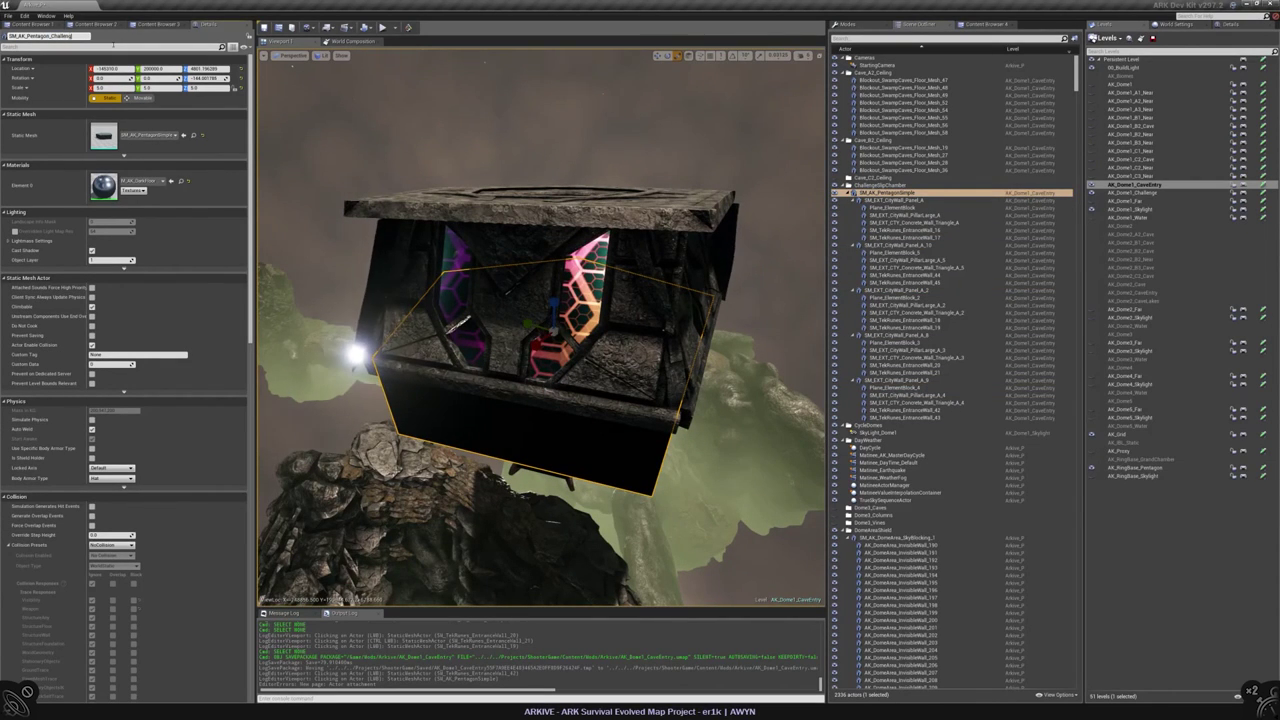
text(eSlgChamber)
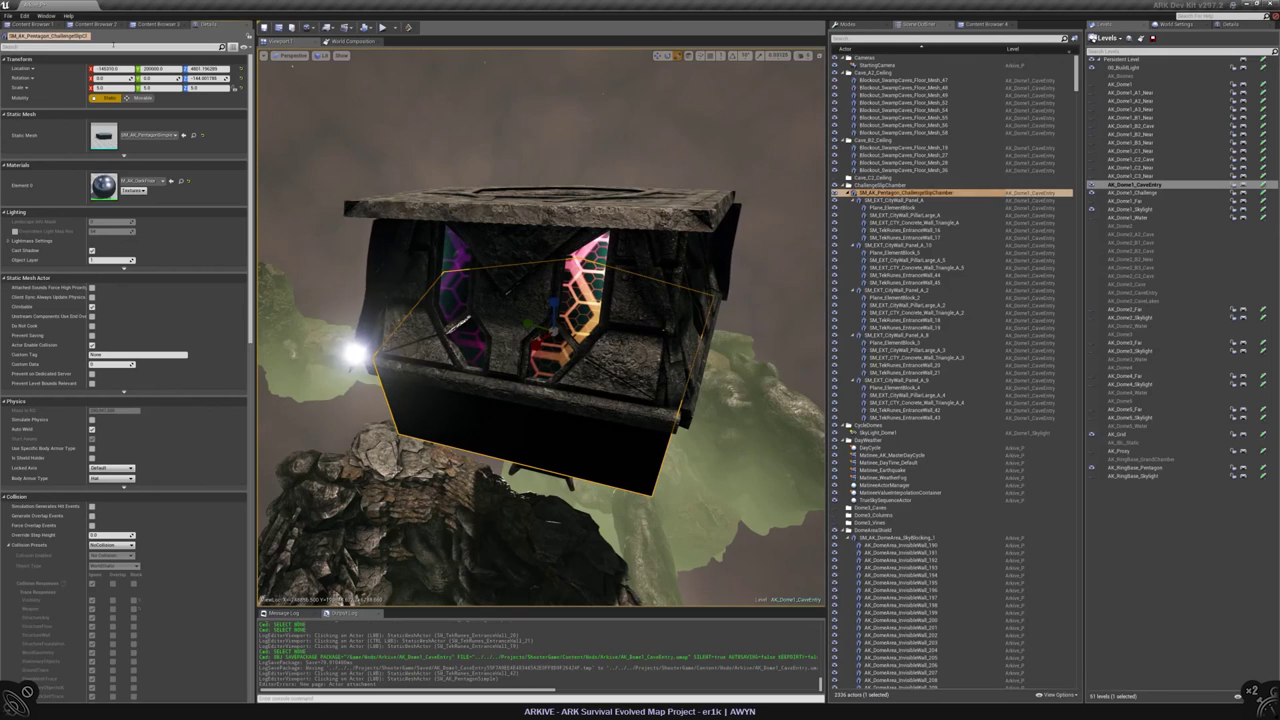
key(Return)
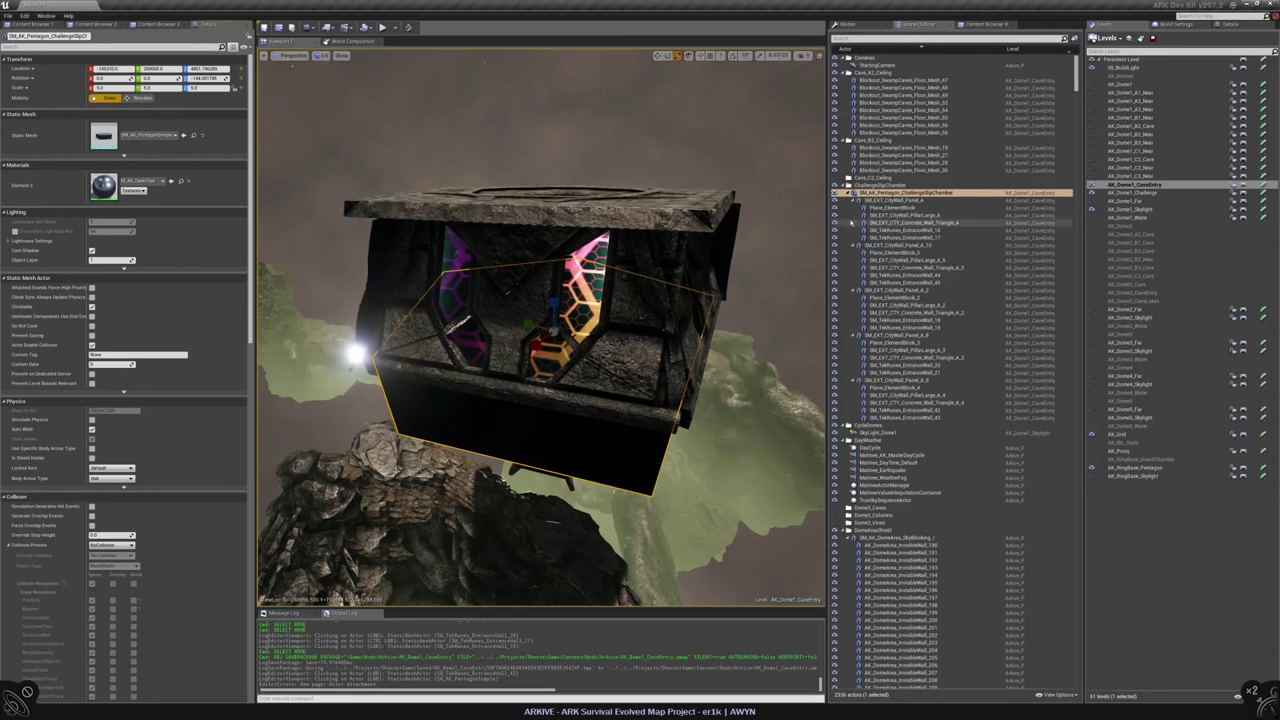
- Move the pentagon slip chamber with its attached panels from its current spot down into the rocks of the Dome 1 cave entry
key(Escape)
right_drag(575, 228, 740, 330)
click(357, 286)
key(Escape)
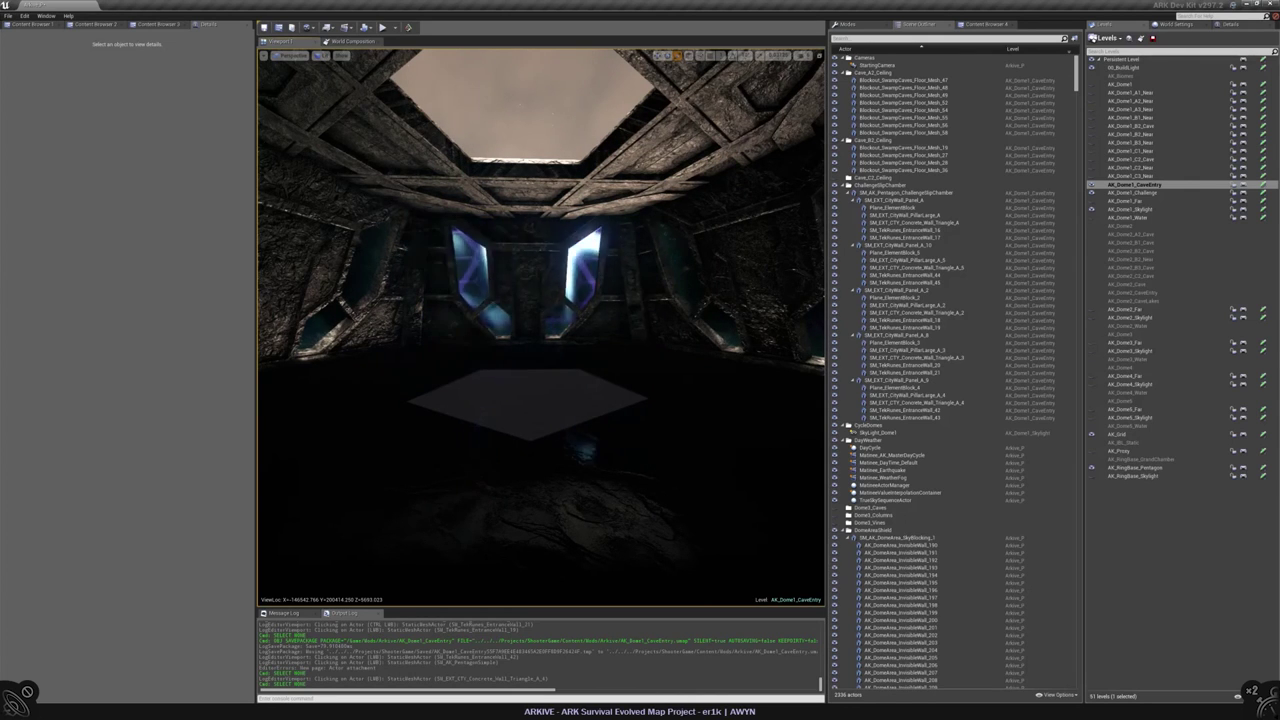
click(540, 300)
key(f)
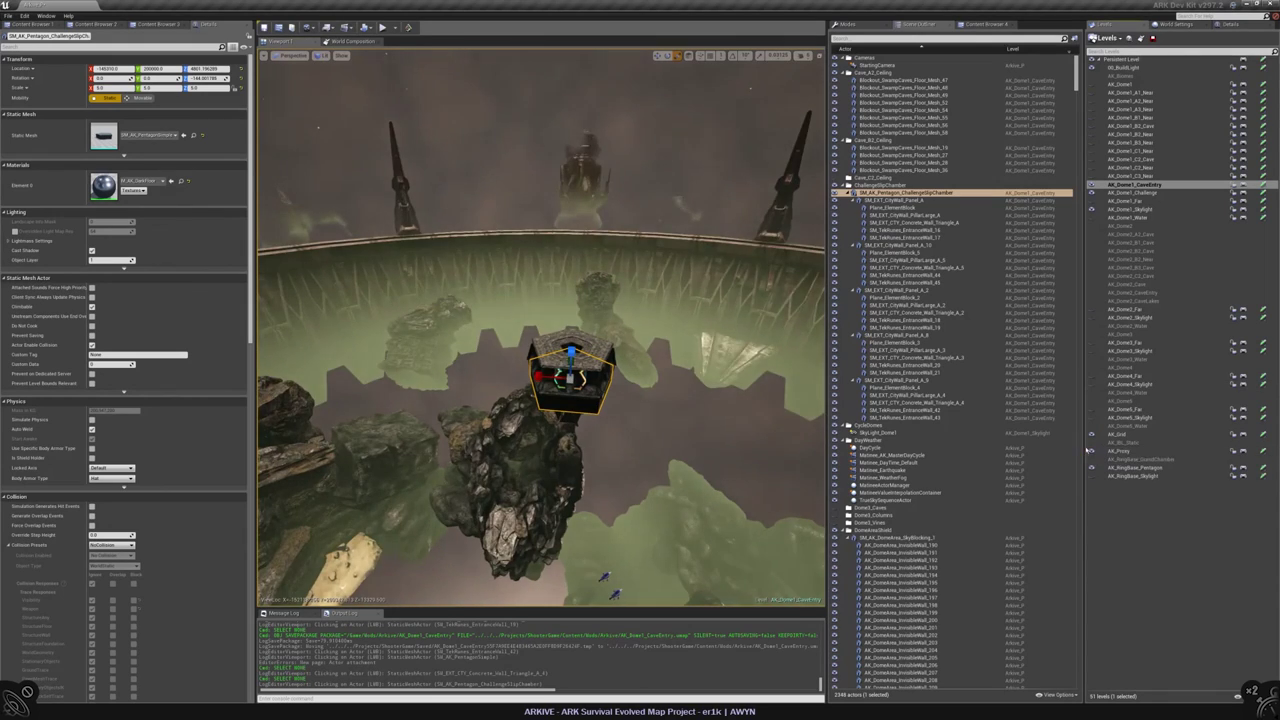
right_drag(536, 358, 536, 358)
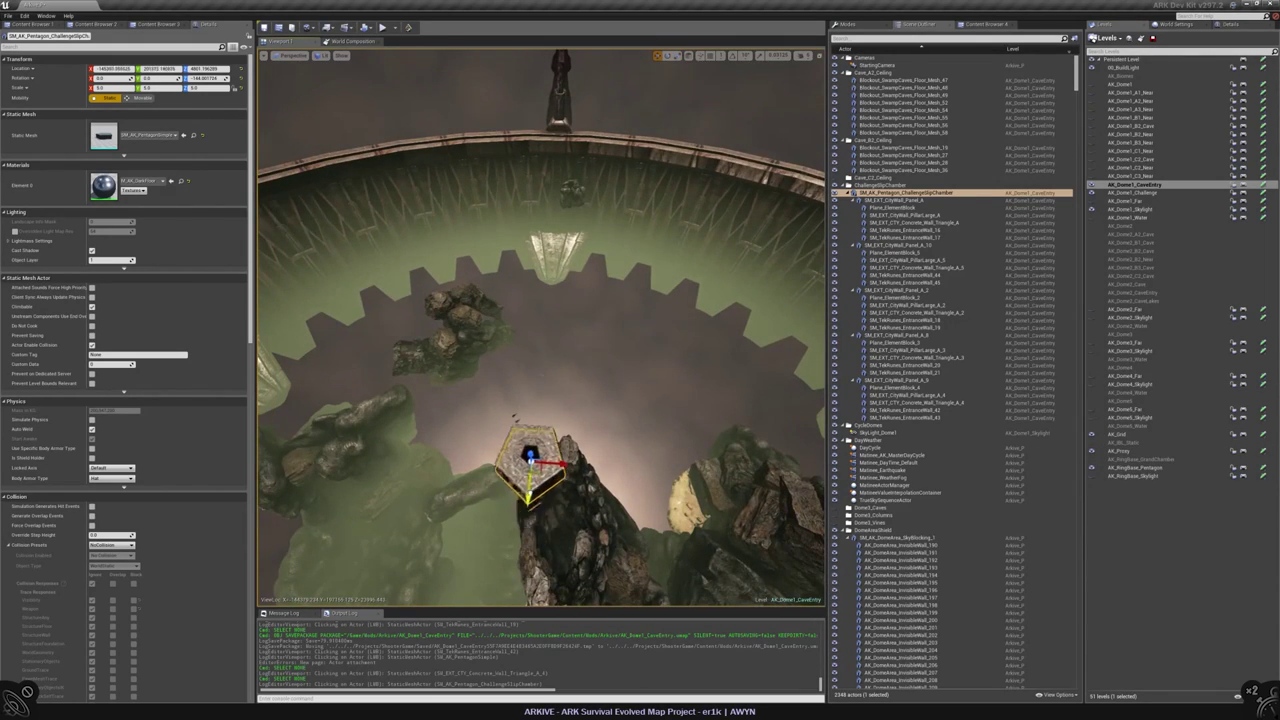
click(551, 129)
right_drag(536, 358, 536, 358)
key(End)
drag(527, 380, 532, 385)
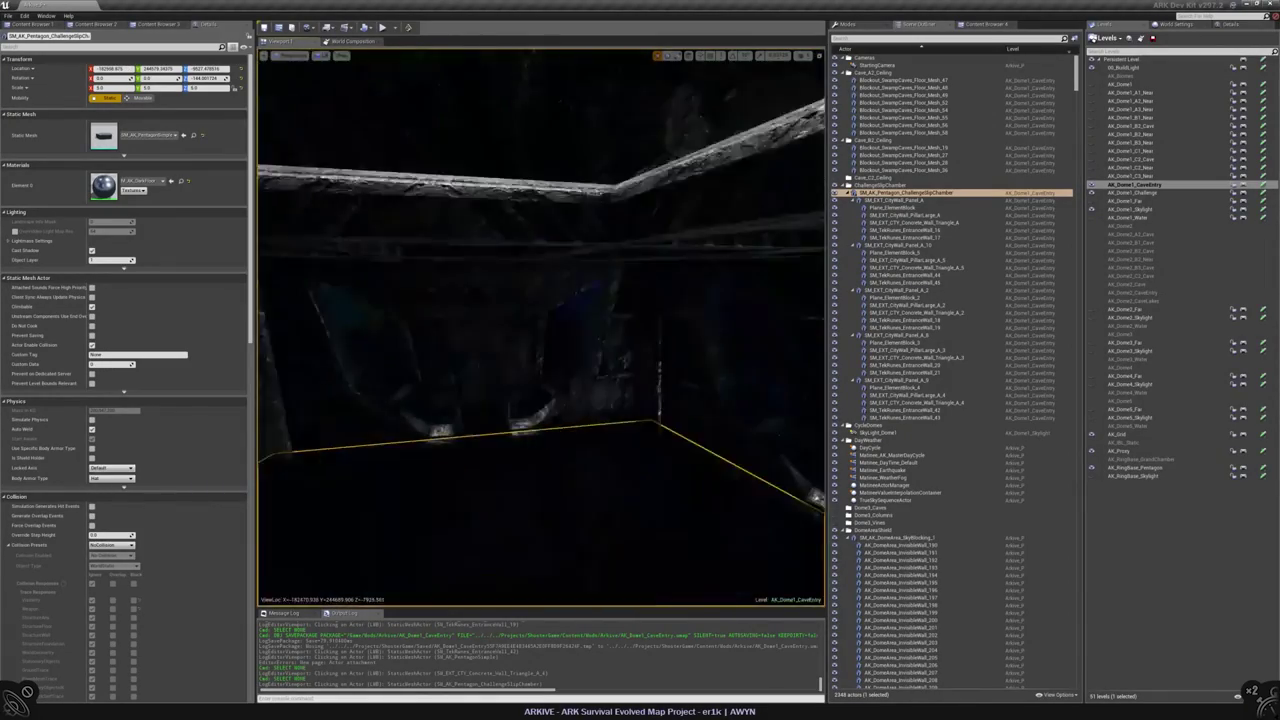
- Lower the slip chamber slightly among the cave rocks and check its interior and pentagonal roof opening
right_drag(536, 358, 536, 358)
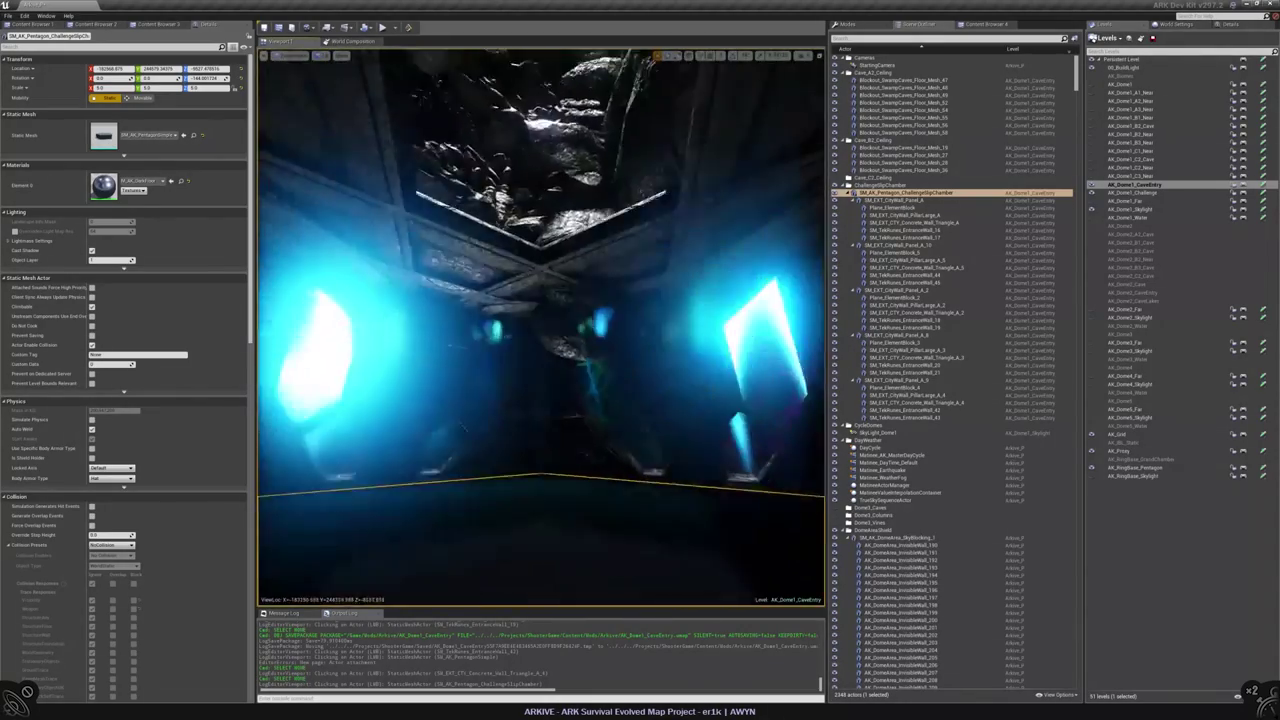
right_drag(536, 358, 536, 358)
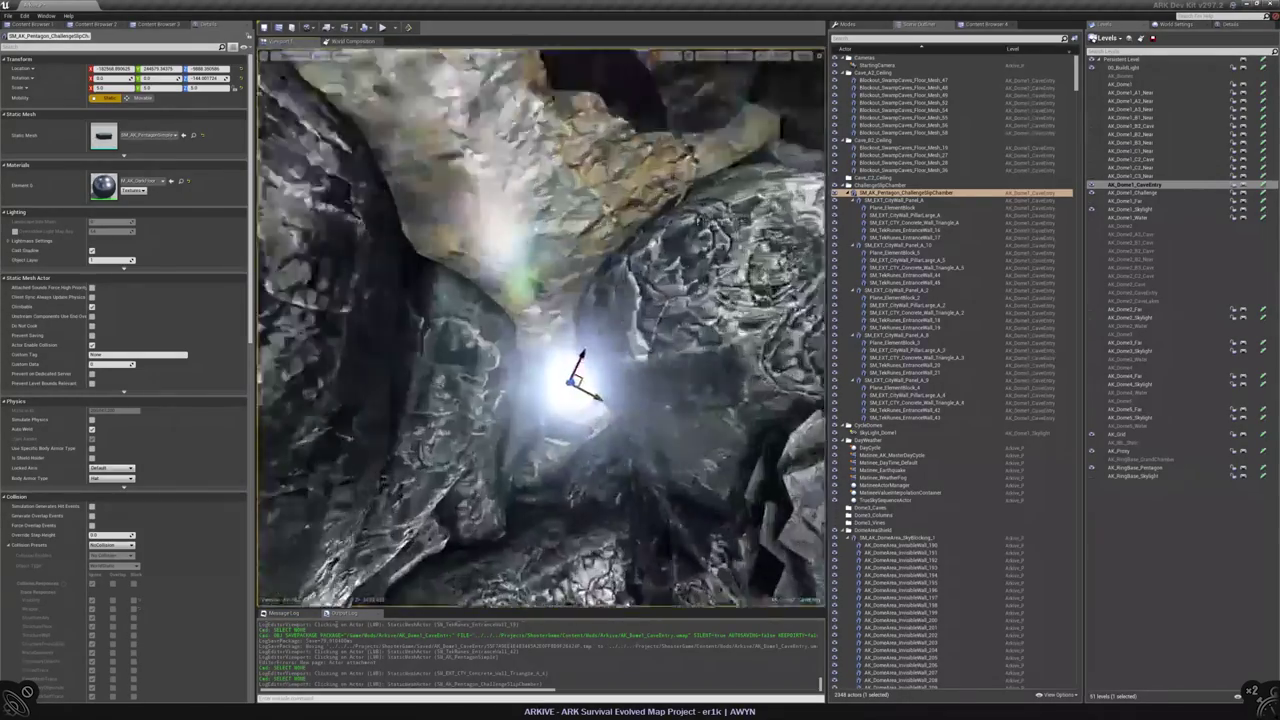
drag(540, 330, 540, 300)
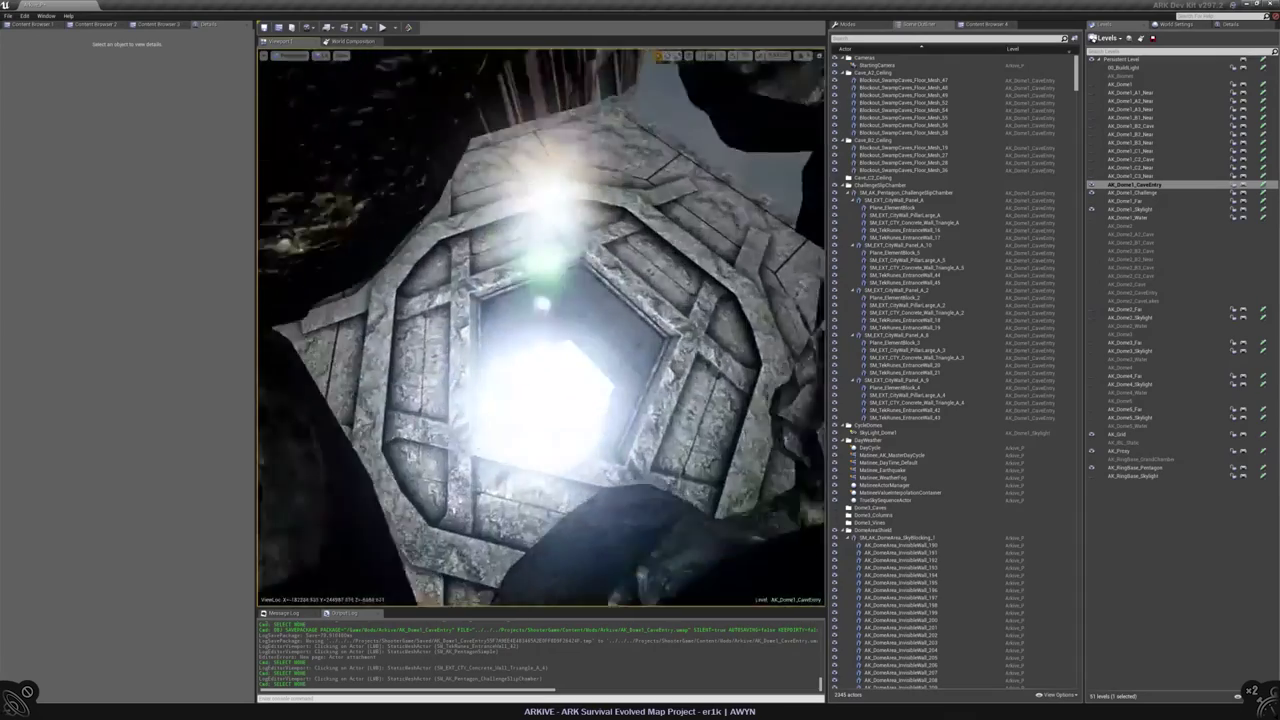
- Set the time of day to night in the DayCycle Matinee and return to the level viewport
click(347, 27)
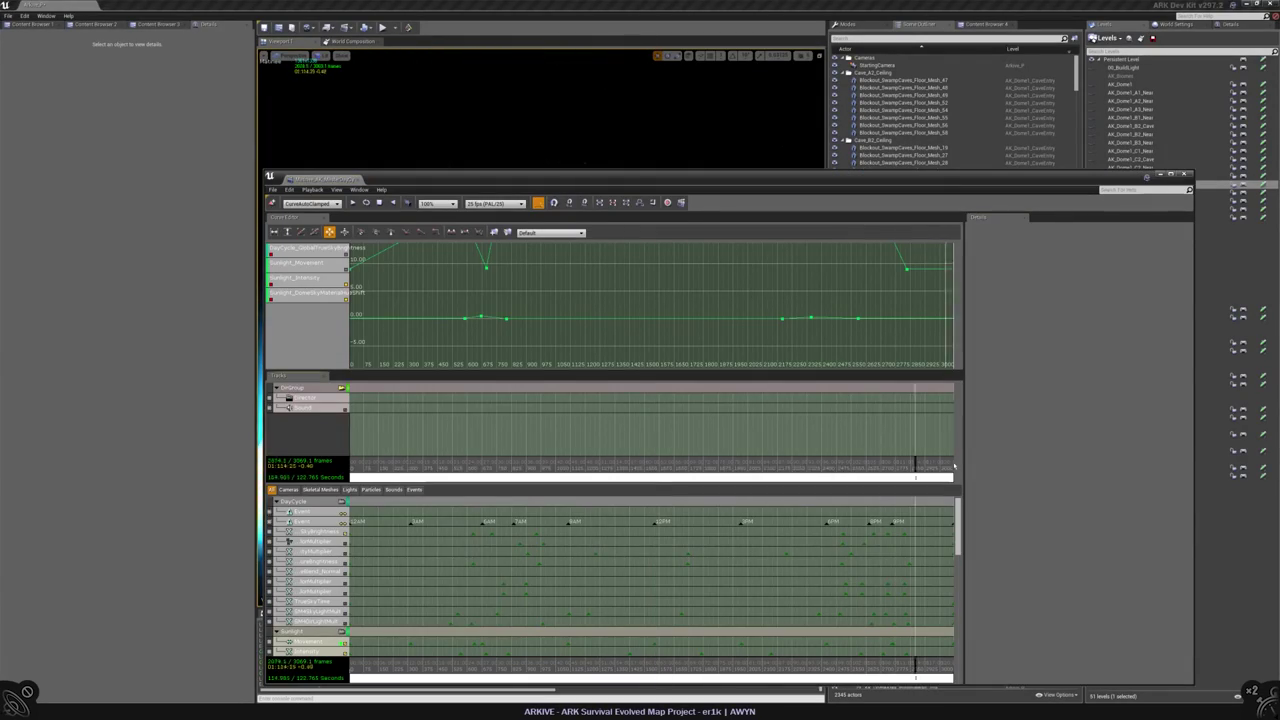
key(alt+Tab)
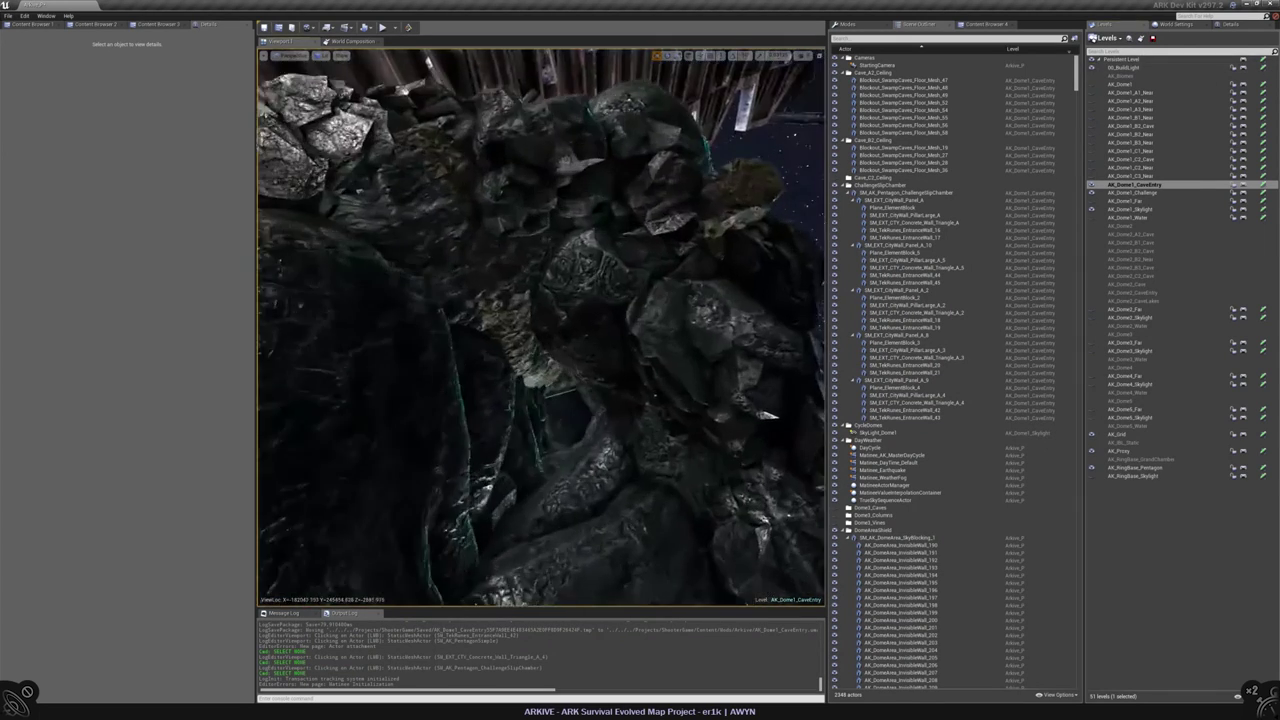
- Delete the human scale figure BP_Cinematic_Human_Male_2 beside the chamber
click(528, 378)
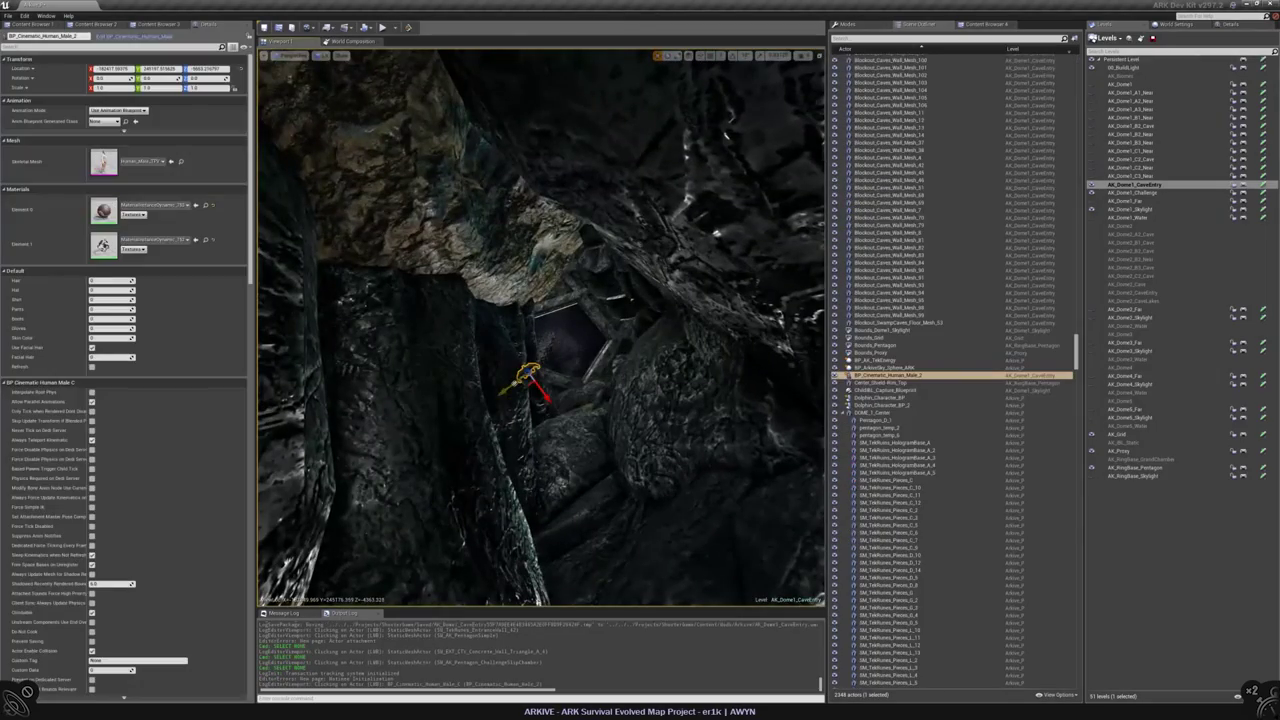
key(Delete)
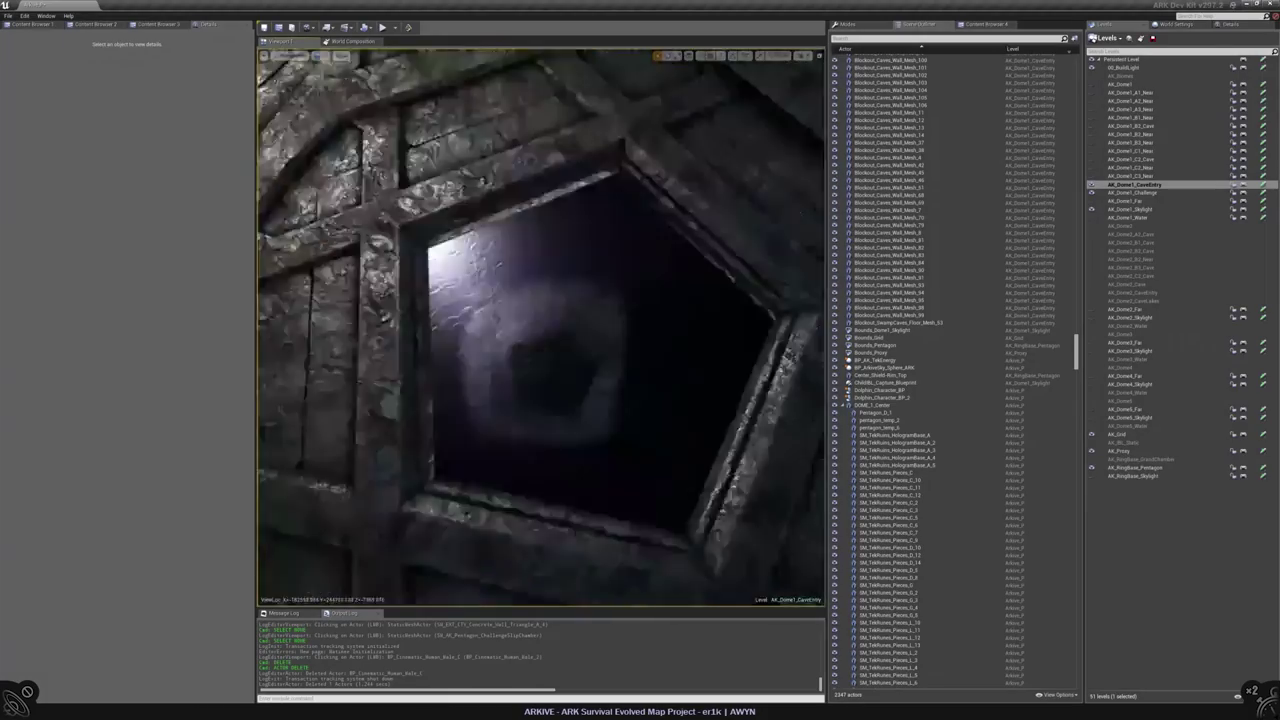
- Show the AK_Dome1 and AK_Dome1_Far levels and check from below how the chamber sits under the terrain
right_drag(540, 330, 562, 384)
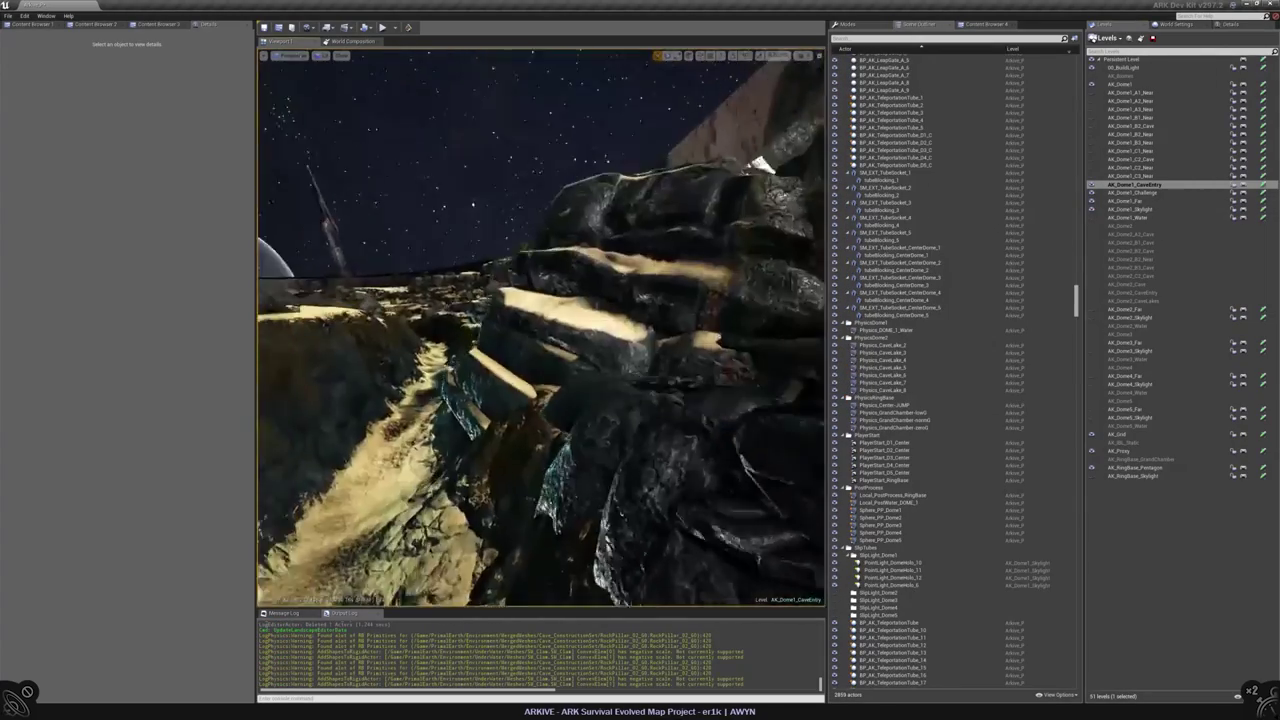
right_drag(562, 384, 556, 396)
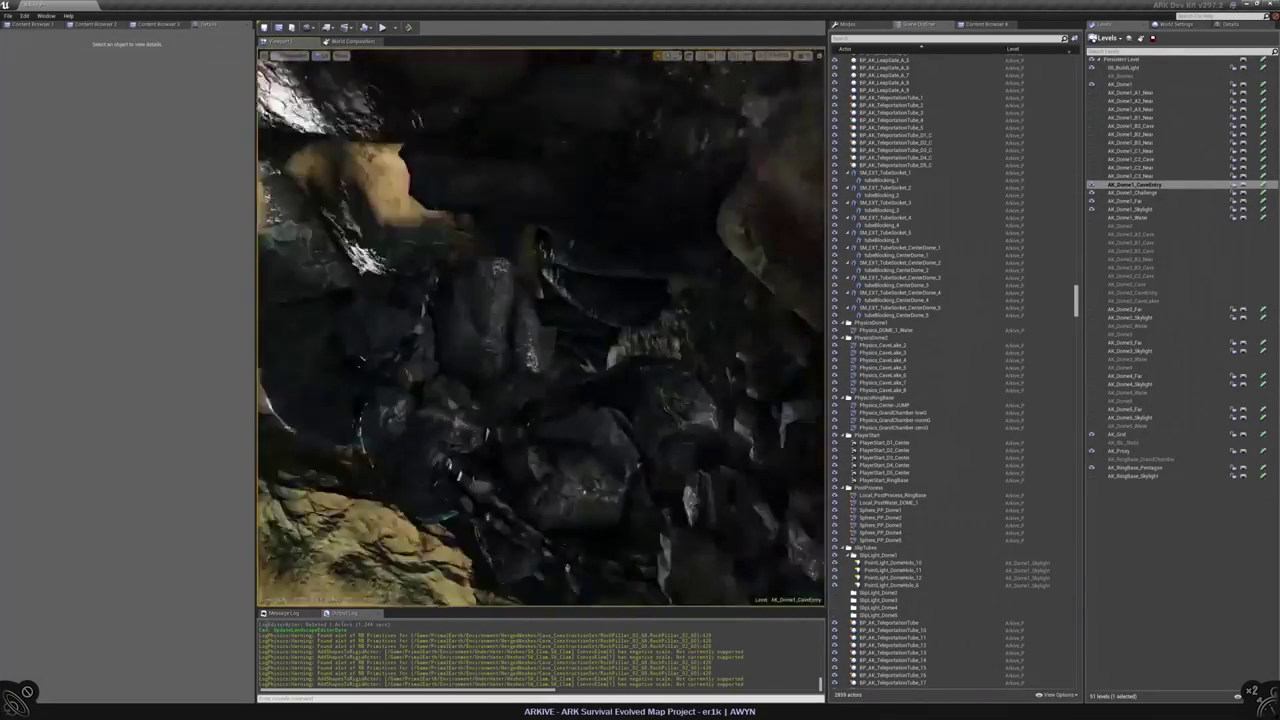
right_drag(481, 59, 485, 72)
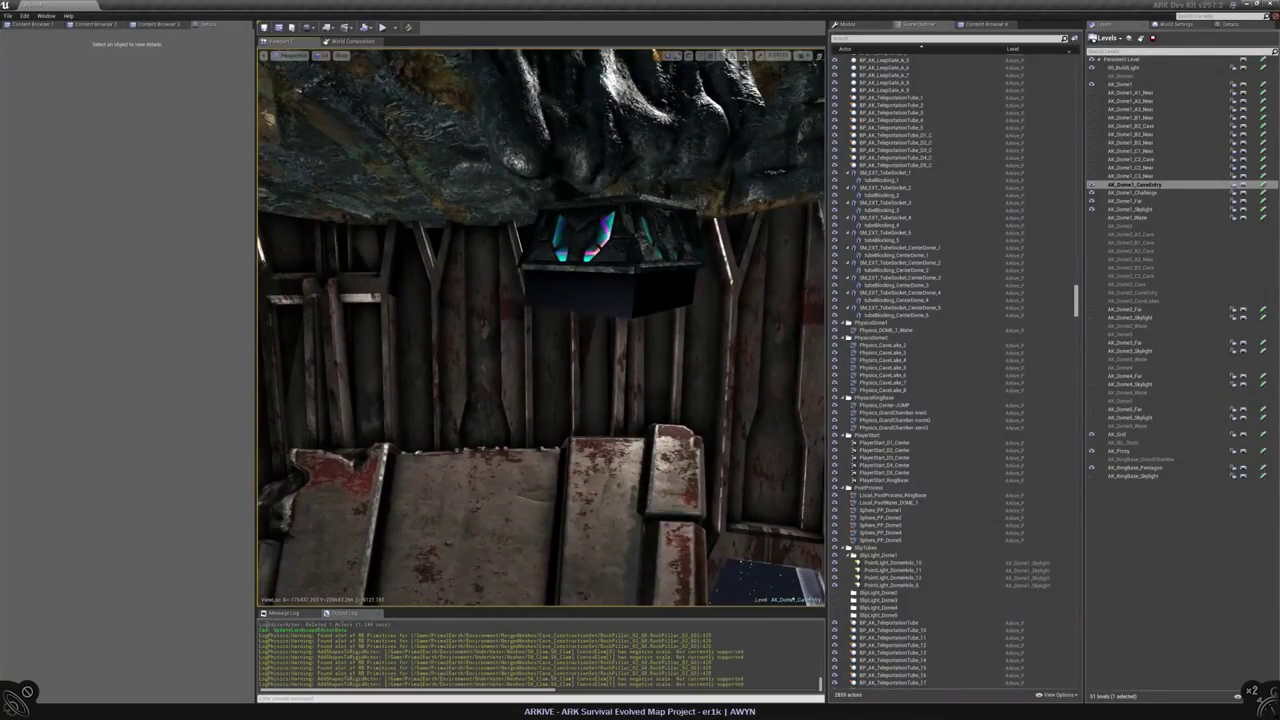
- Try a different X location for the pentagon slip chamber
click(640, 320)
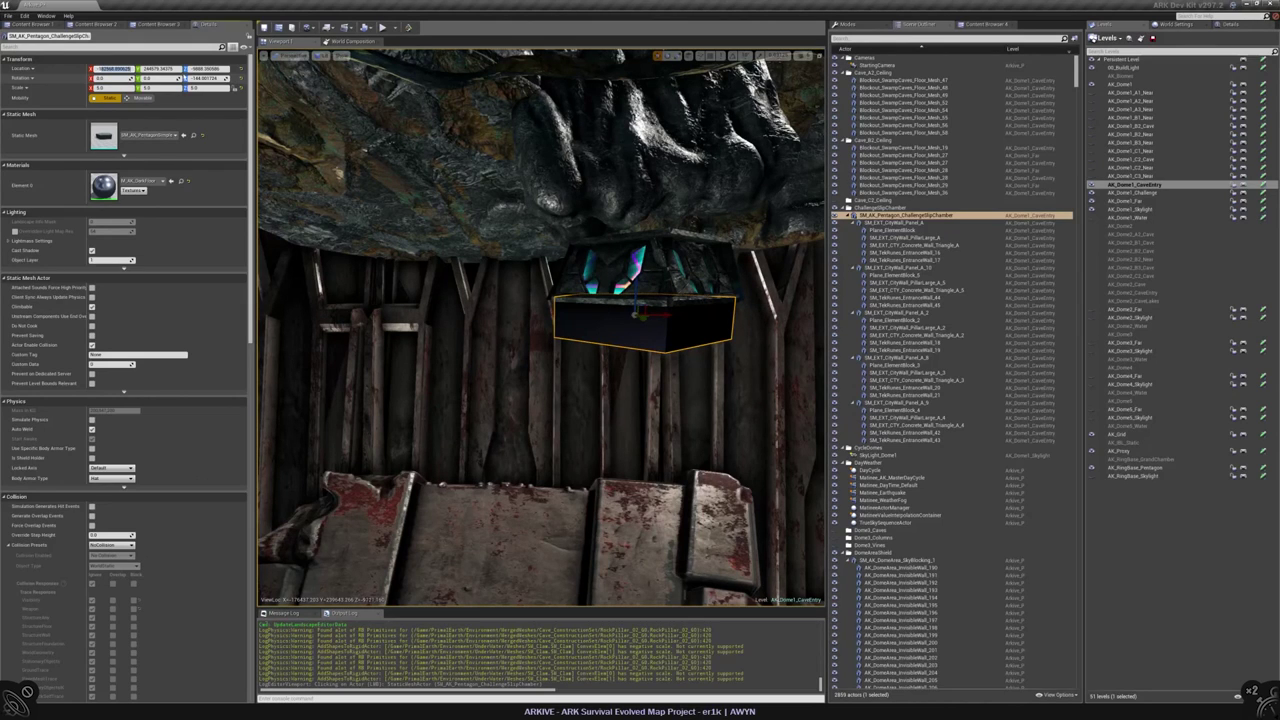
text(-56368)
key(Return)
key(Return)
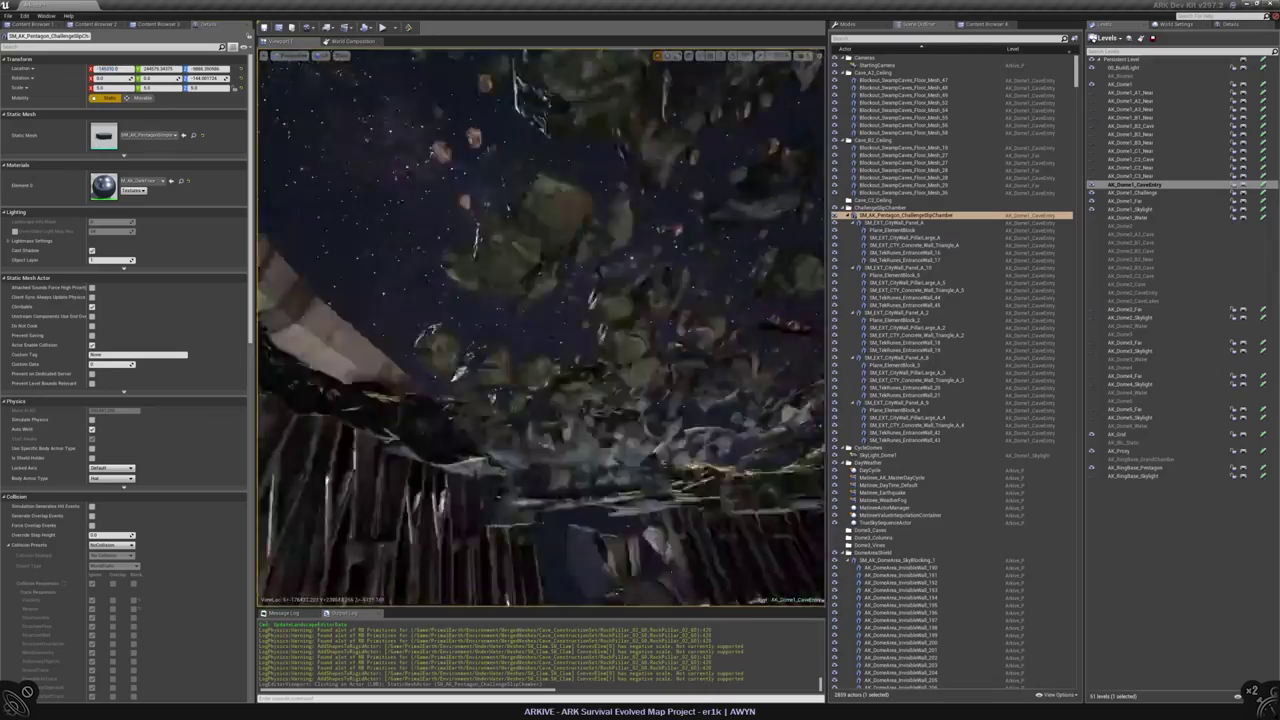
- Reposition the slip chamber horizontally in the top wireframe view, near the dome's outer ring
key(f)
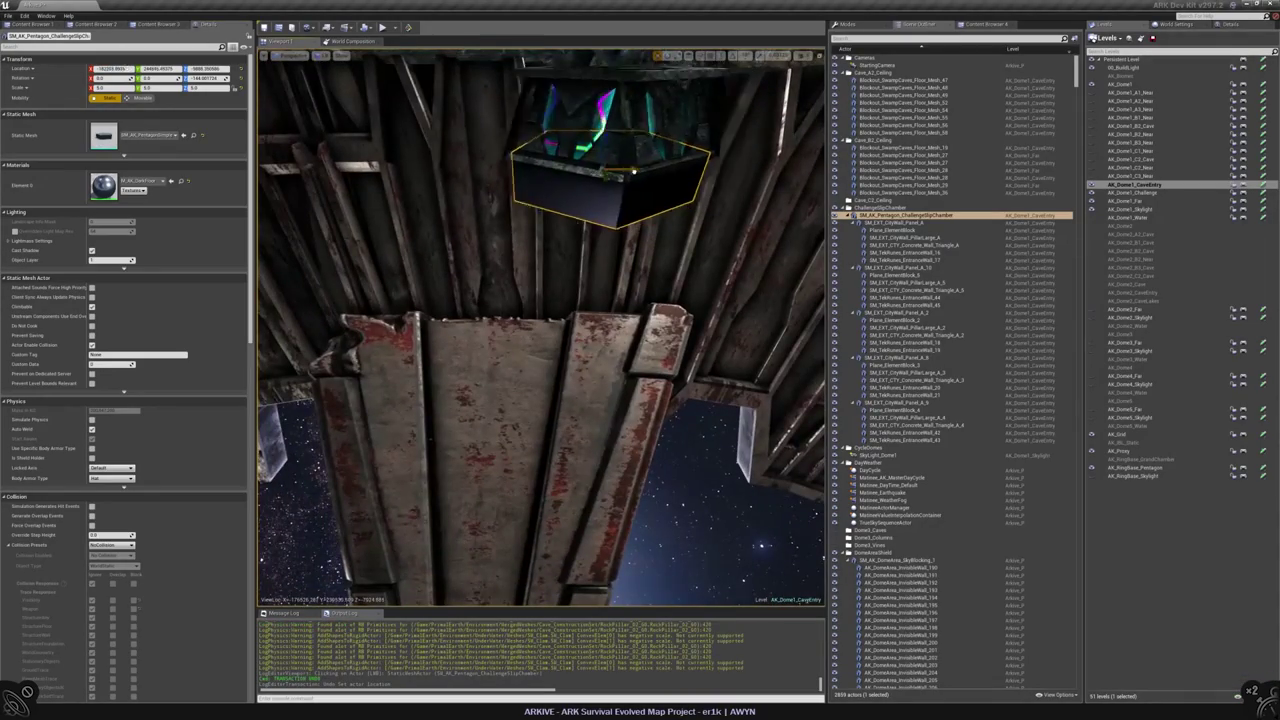
key(alt+j)
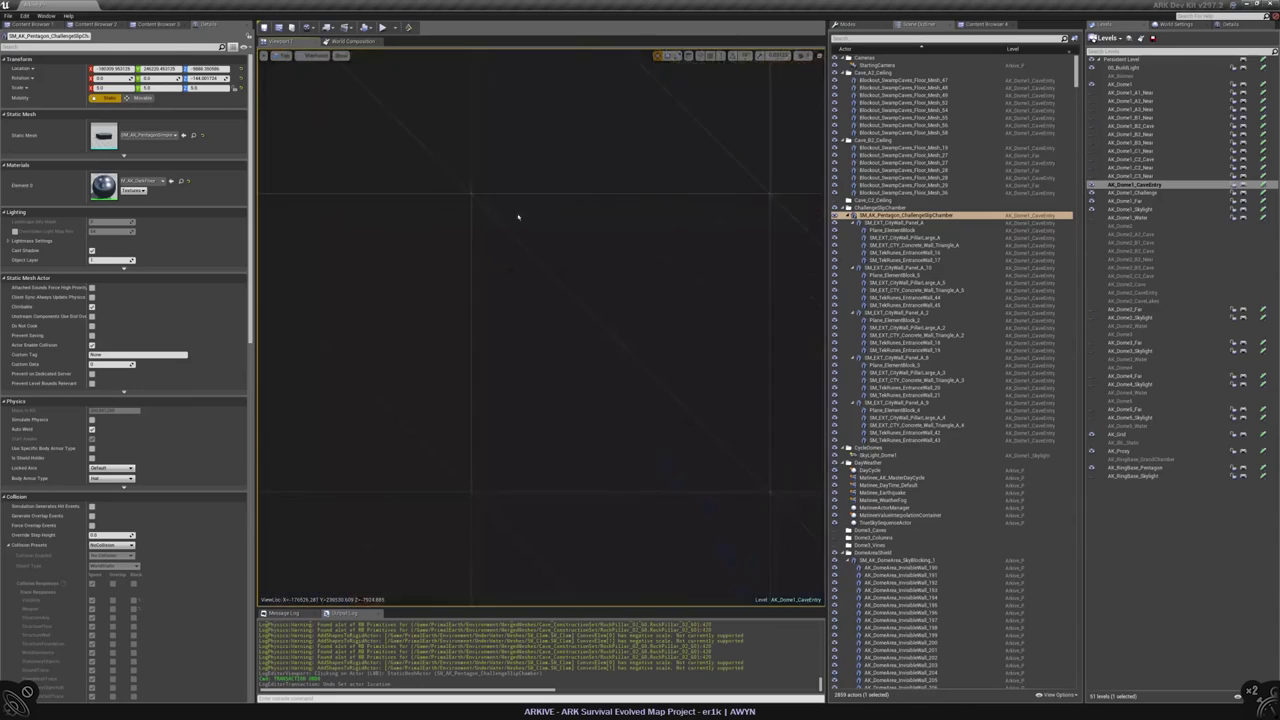
scroll(404, 267, down, 5)
scroll(404, 267, up, 12)
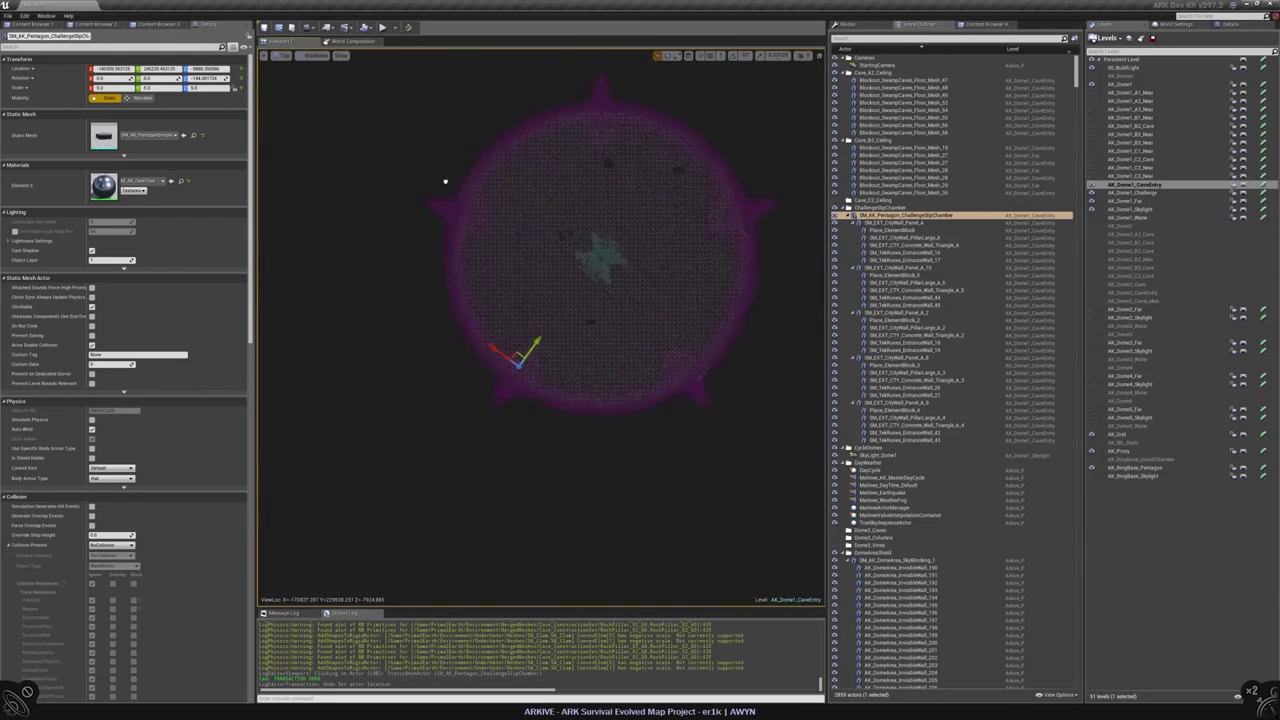
drag(470, 279, 440, 321)
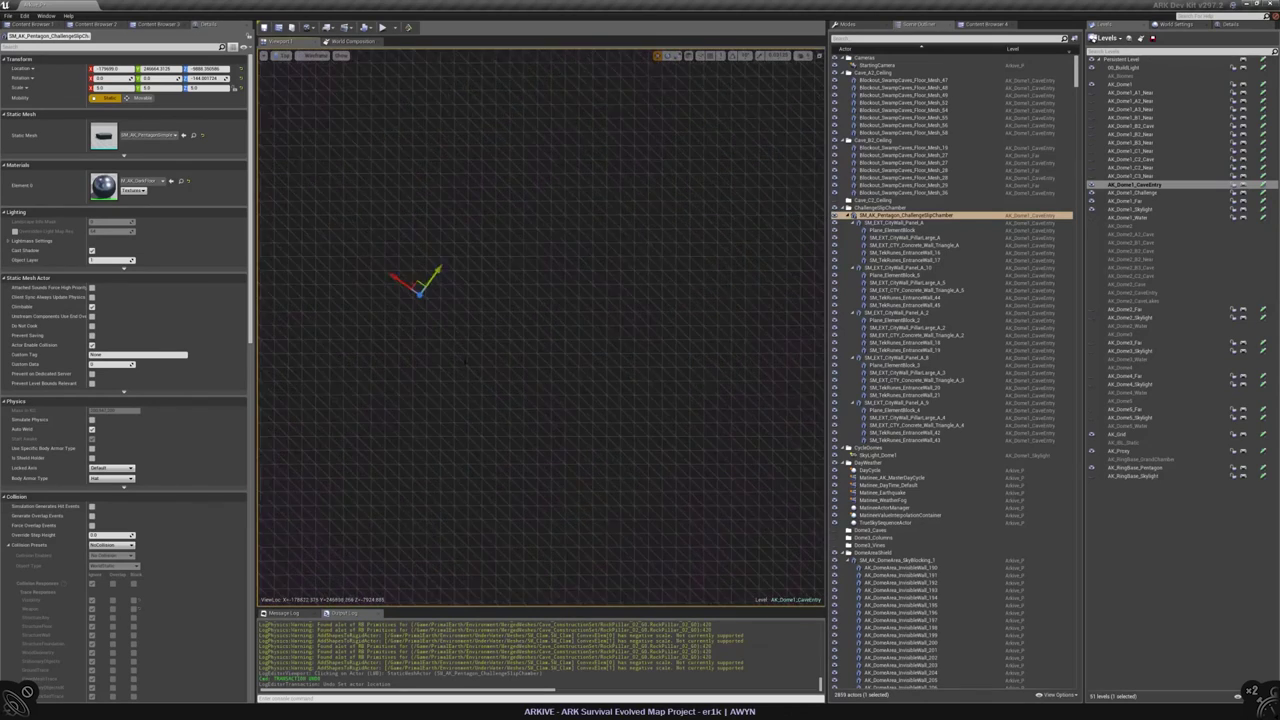
drag(394, 277, 445, 291)
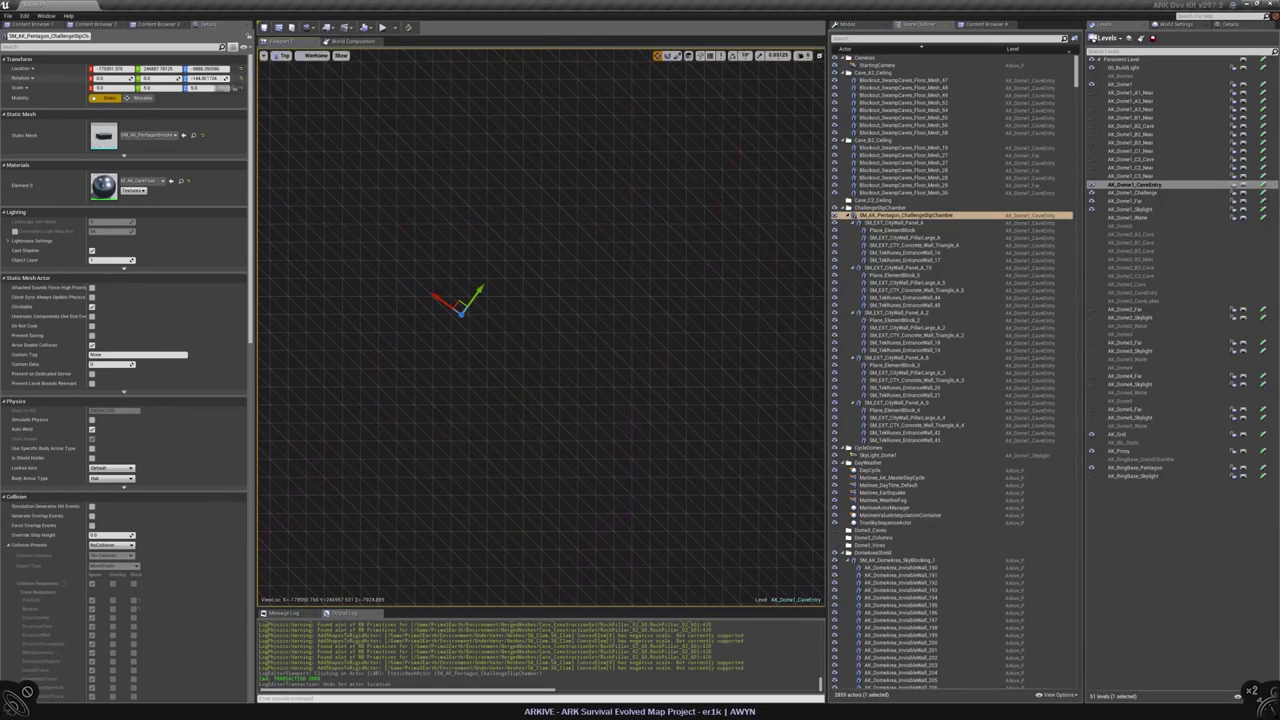
key(f)
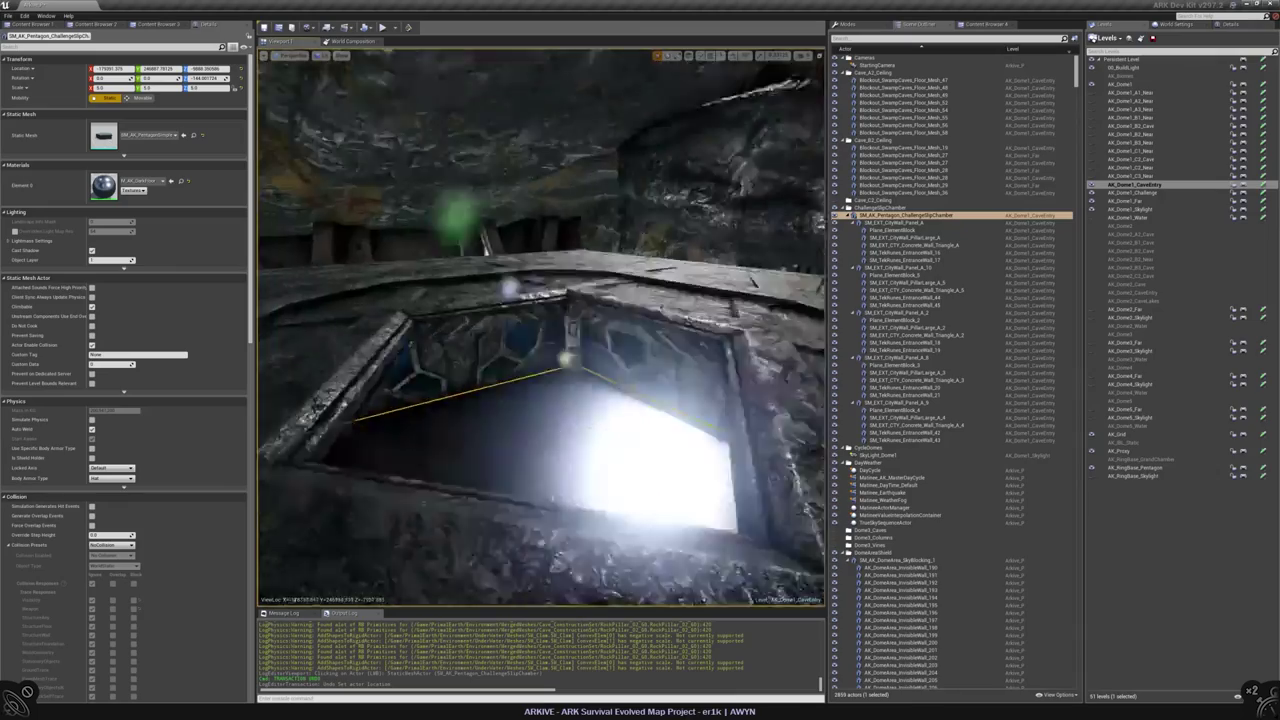
- Lower the slip chamber clear of the rock underside and adjust its Z location value
right_drag(540, 328, 545, 275)
click(540, 330)
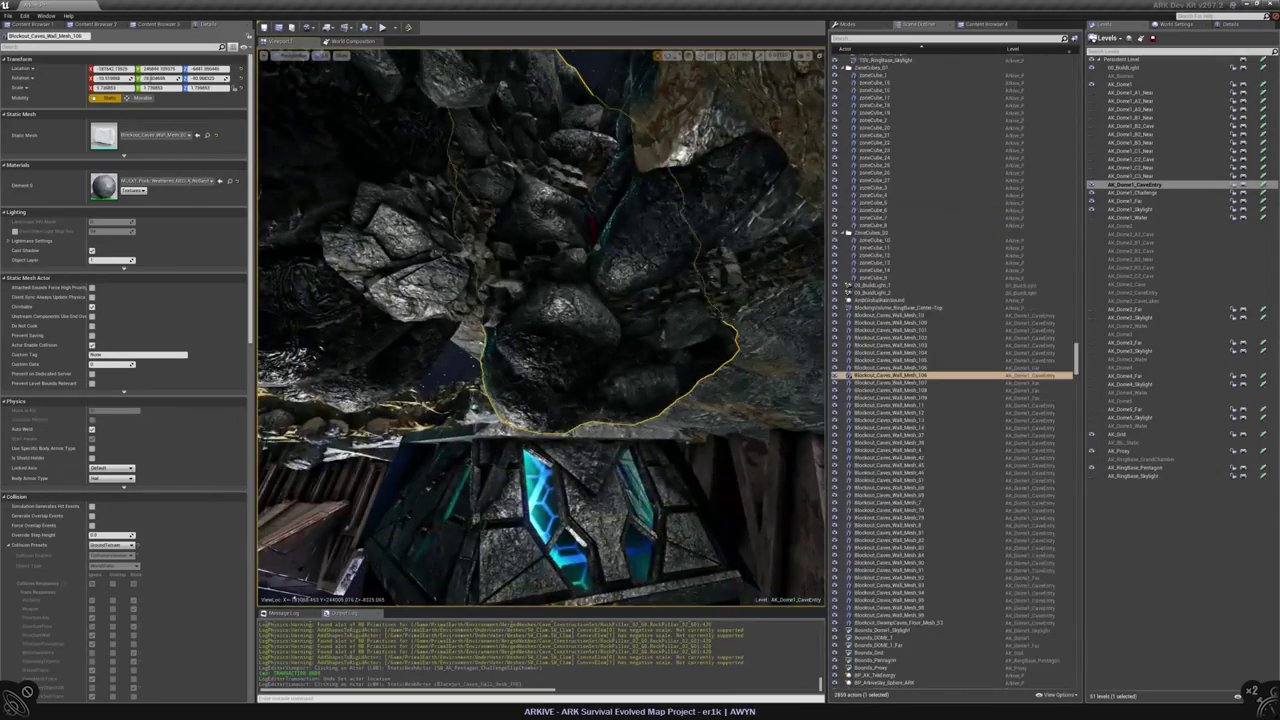
right_drag(540, 330, 515, 305)
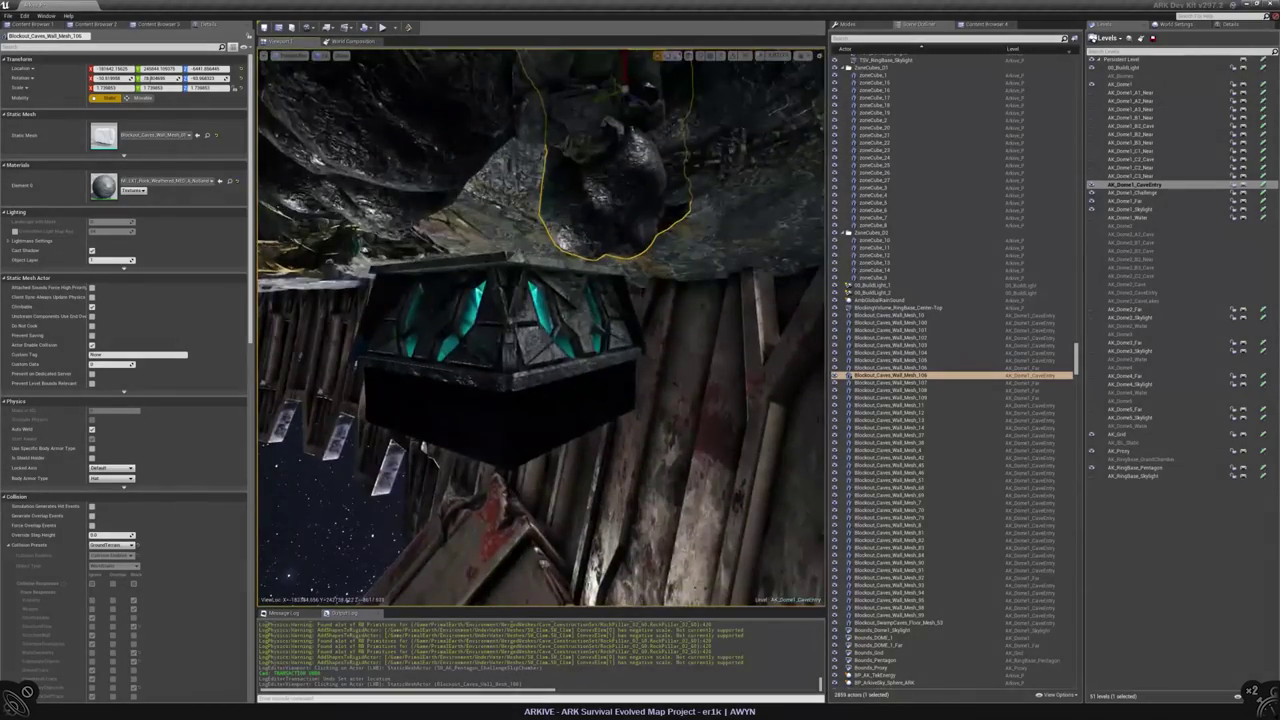
click(420, 370)
right_drag(540, 330, 542, 356)
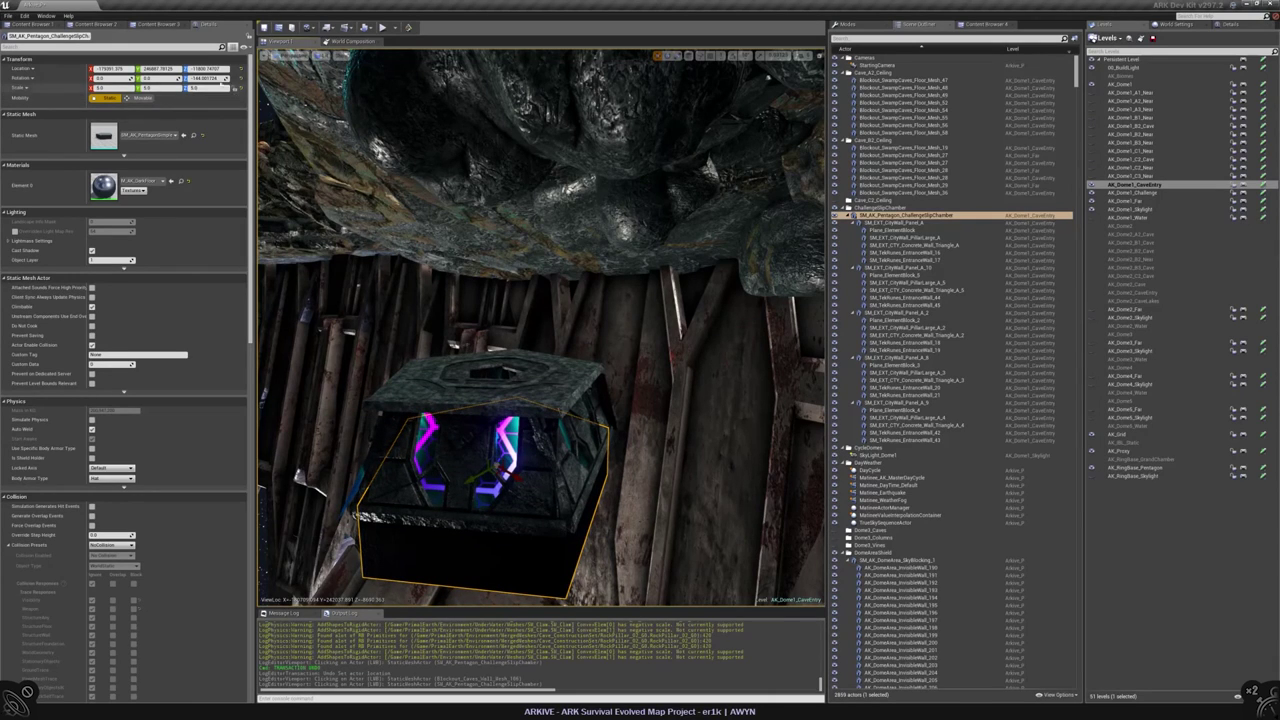
click(213, 68)
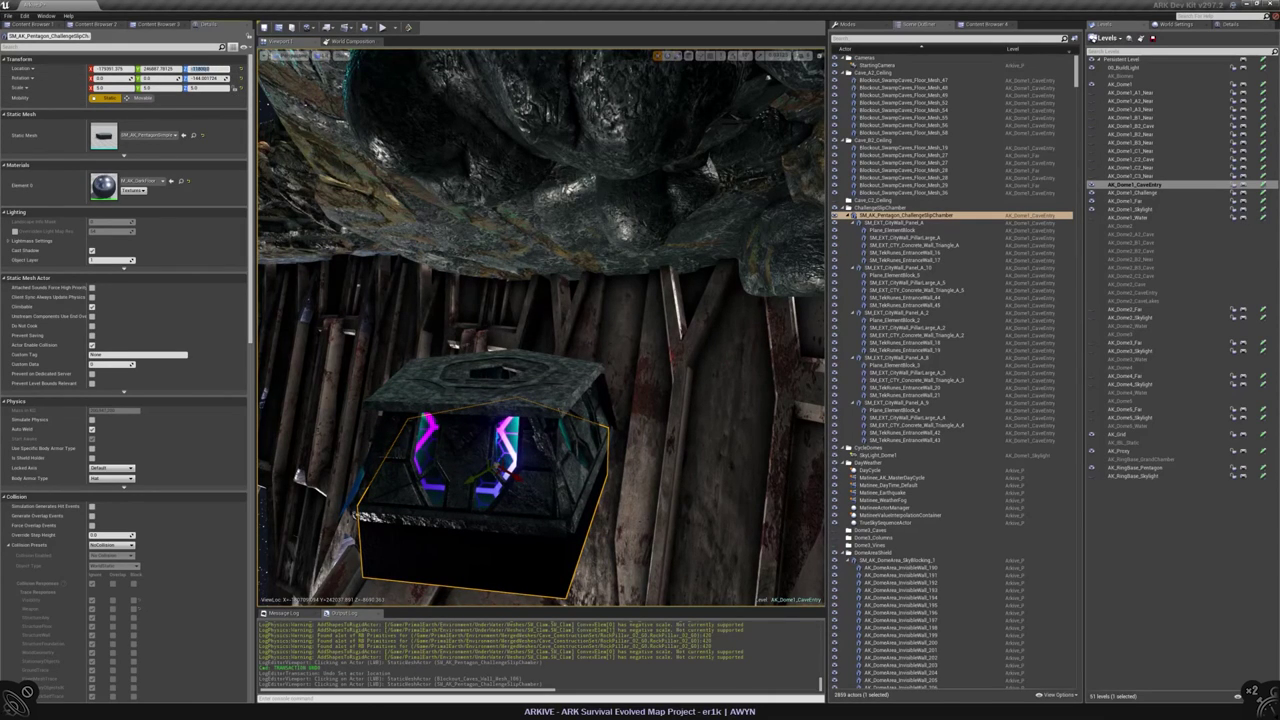
right_drag(540, 340, 560, 330)
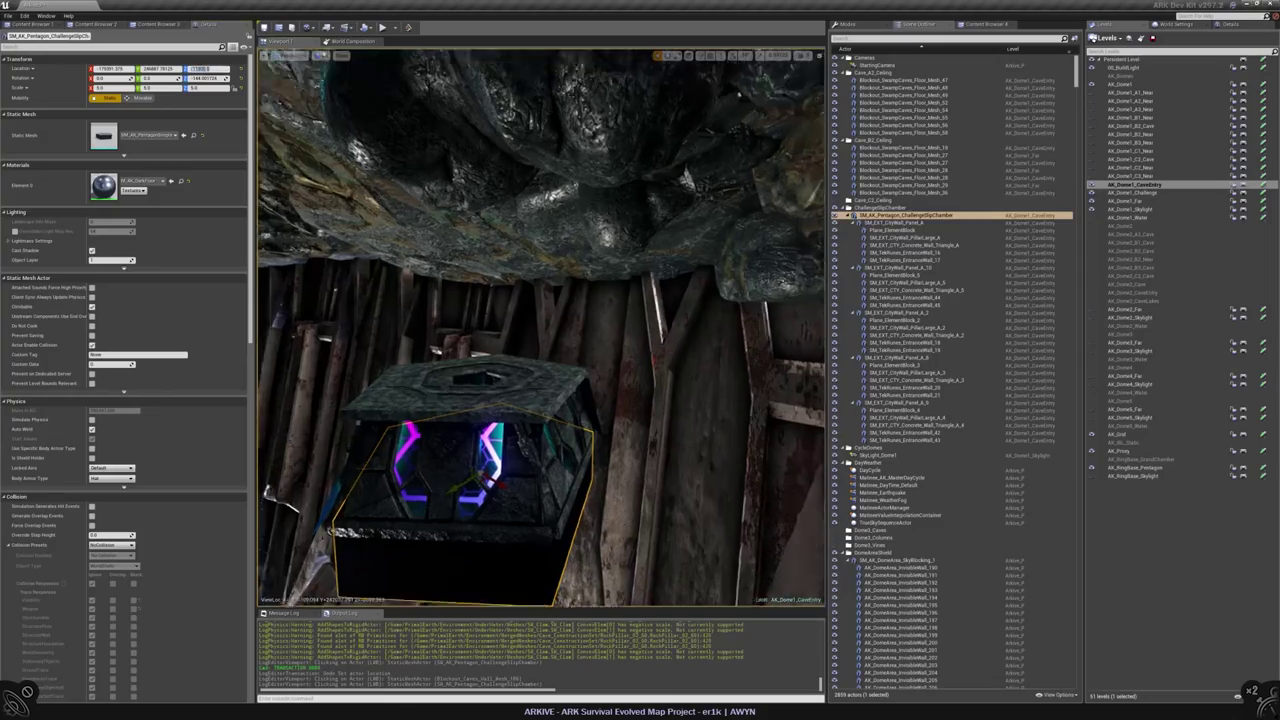
- Adjust the pentagon slip chamber's height above the ring's metal beams and enter a Z location value for it
key(Escape)
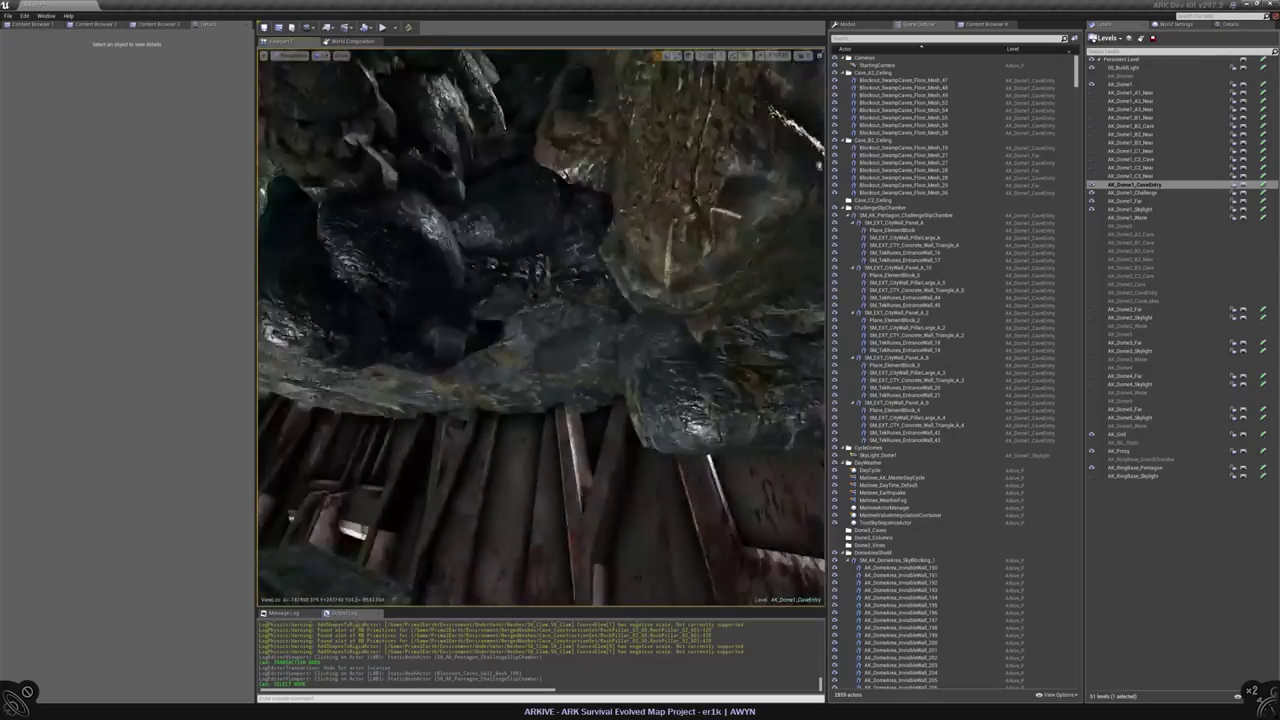
right_drag(540, 330, 503, 306)
click(510, 292)
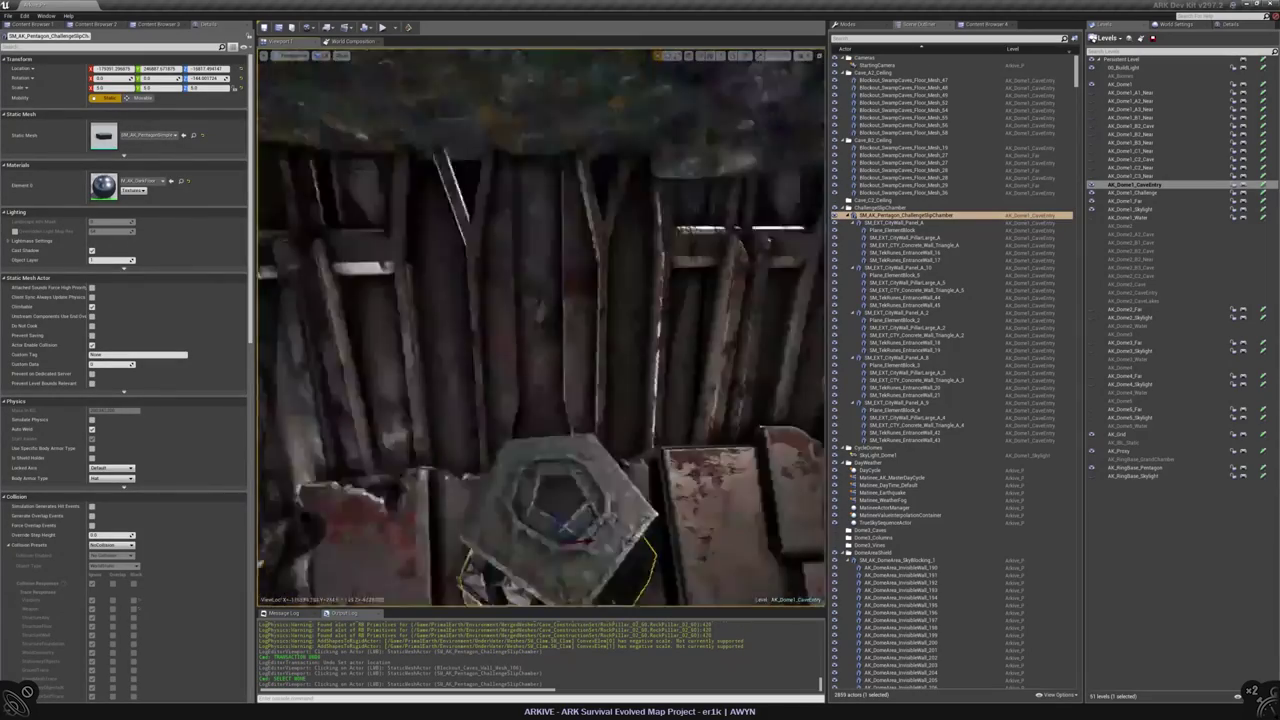
drag(567, 330, 563, 290)
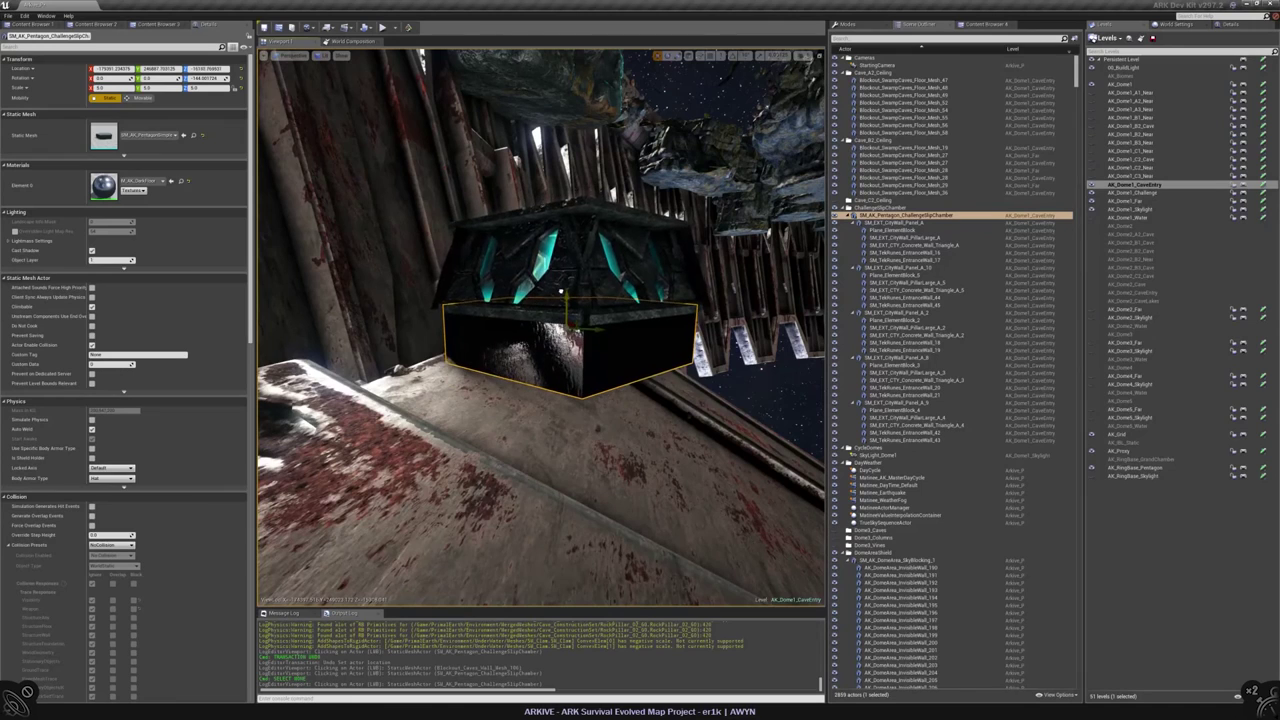
click(210, 77)
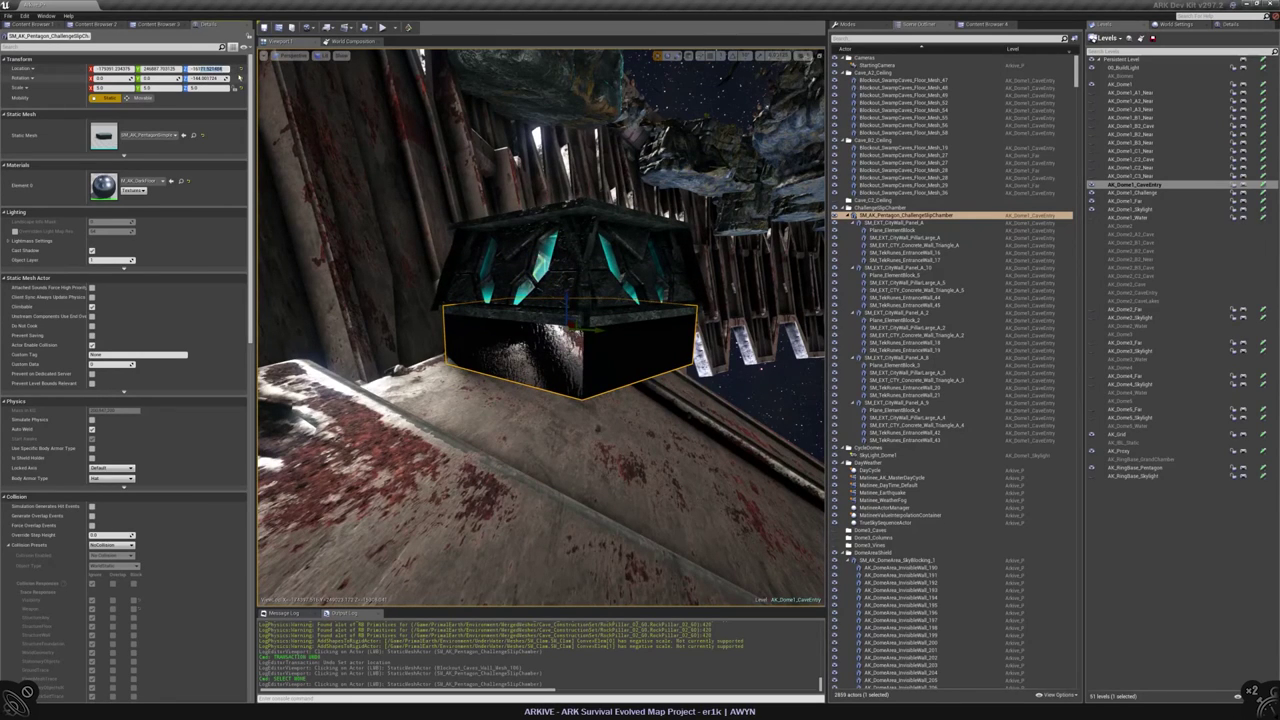
text(-15000)
key(Return)
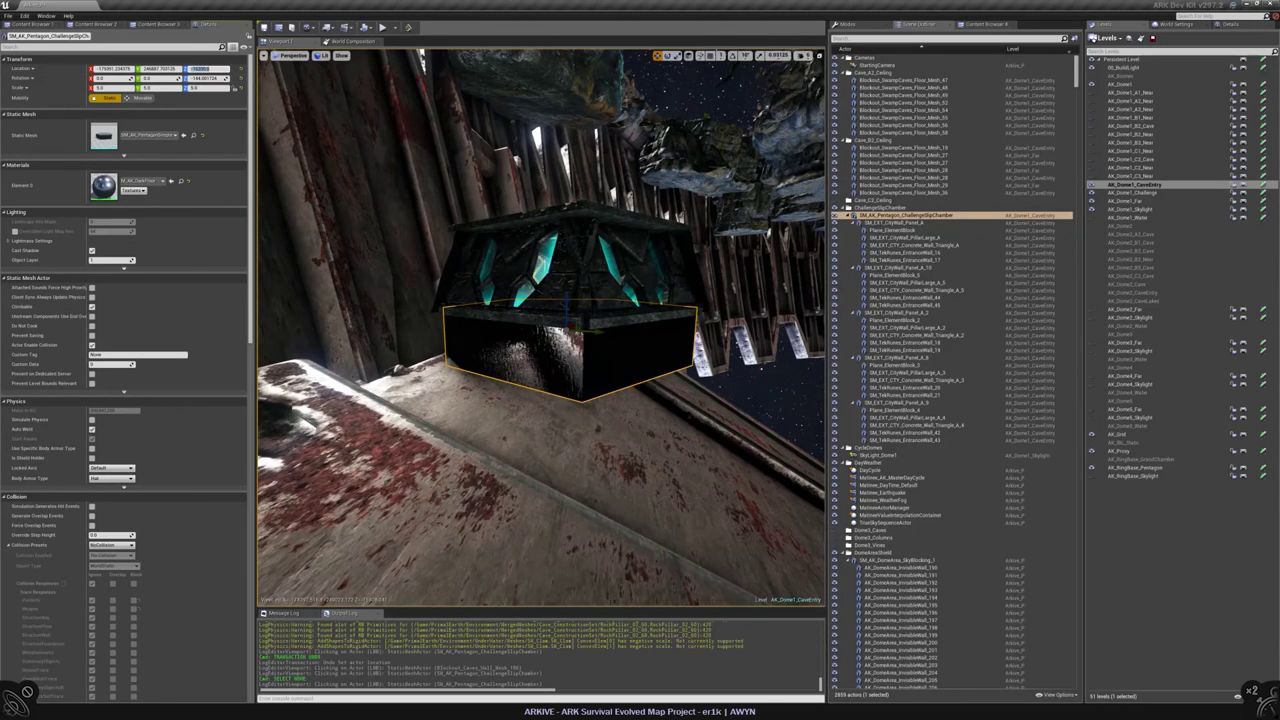
- Inspect the placed slip chamber from around the ring opening and save the AK_Dome1_CaveEntry level
key(Escape)
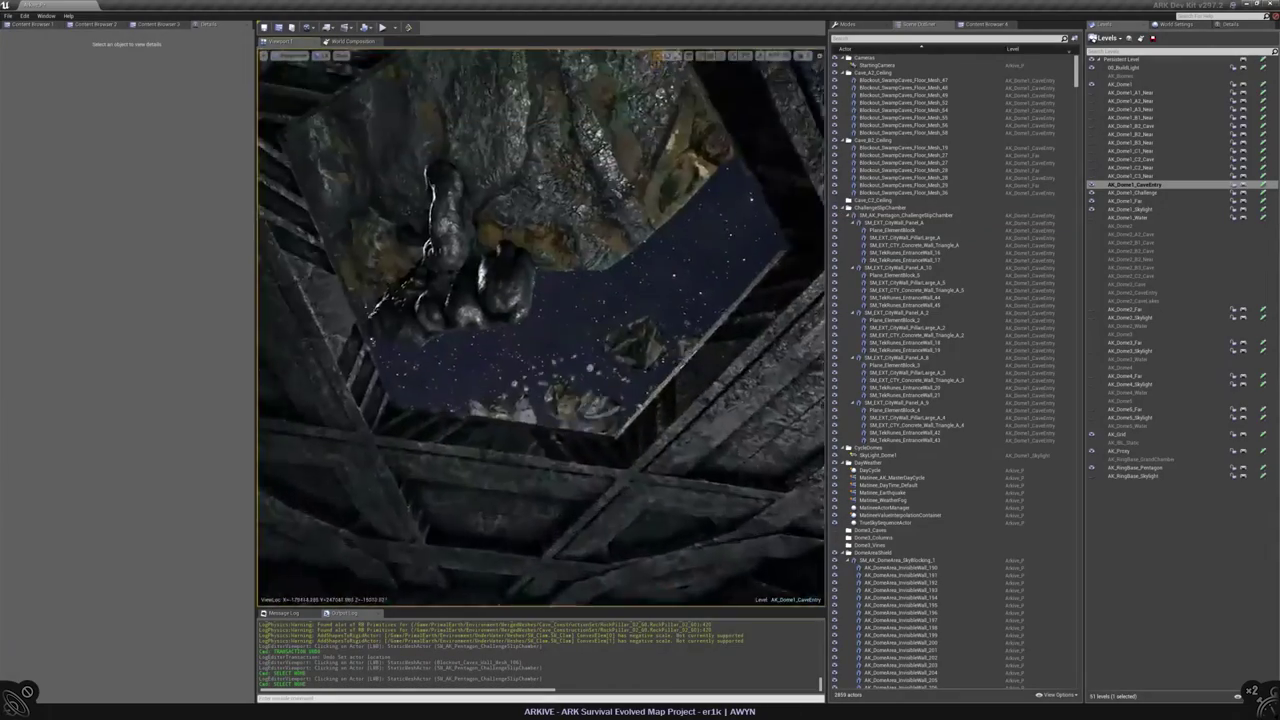
right_drag(541, 327, 541, 327)
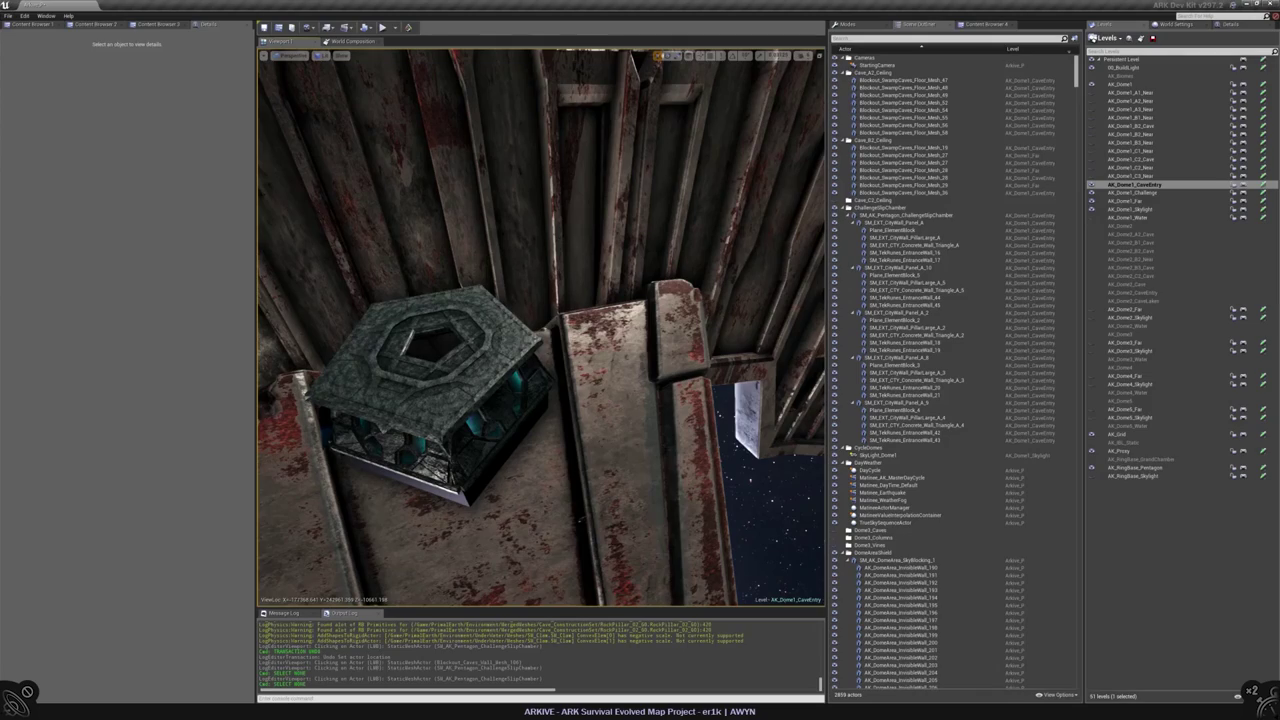
click(1262, 185)
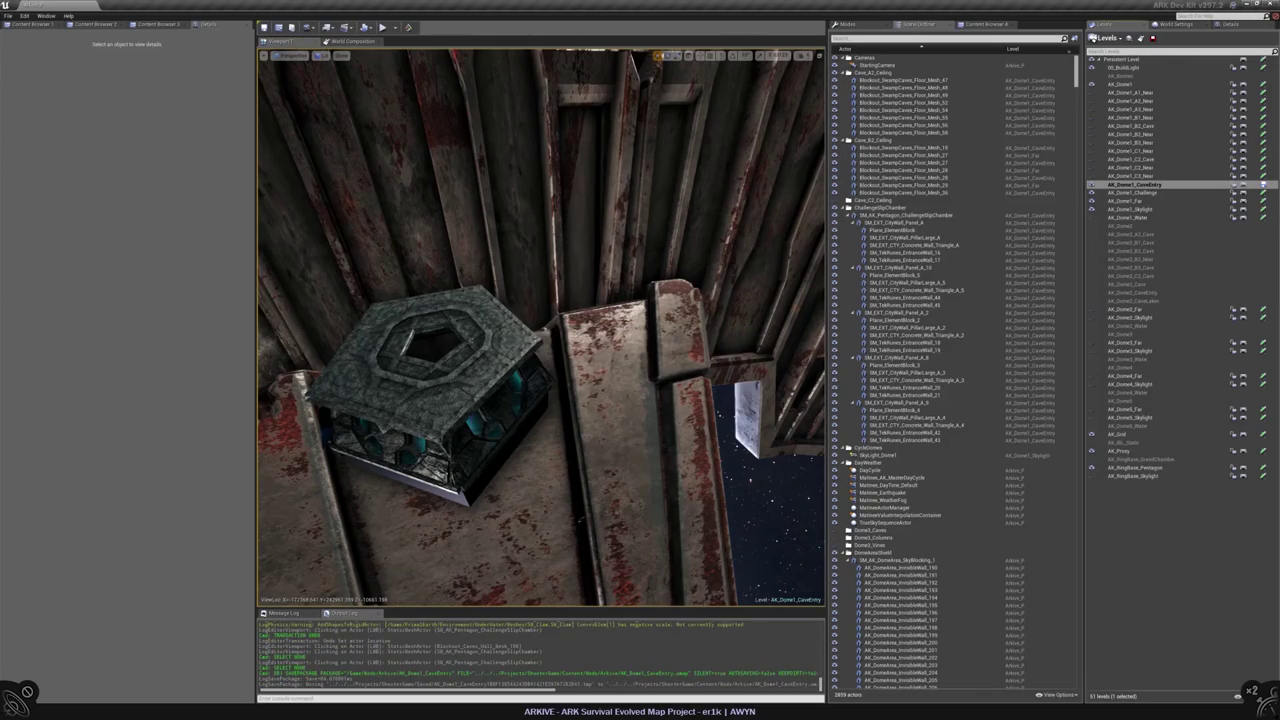
- Duplicate one of the small cave wall rocks on the terrain underside above the slip chamber
right_drag(541, 327, 541, 327)
click(657, 180)
right_drag(657, 180, 657, 180)
click(460, 260)
right_drag(460, 260, 460, 260)
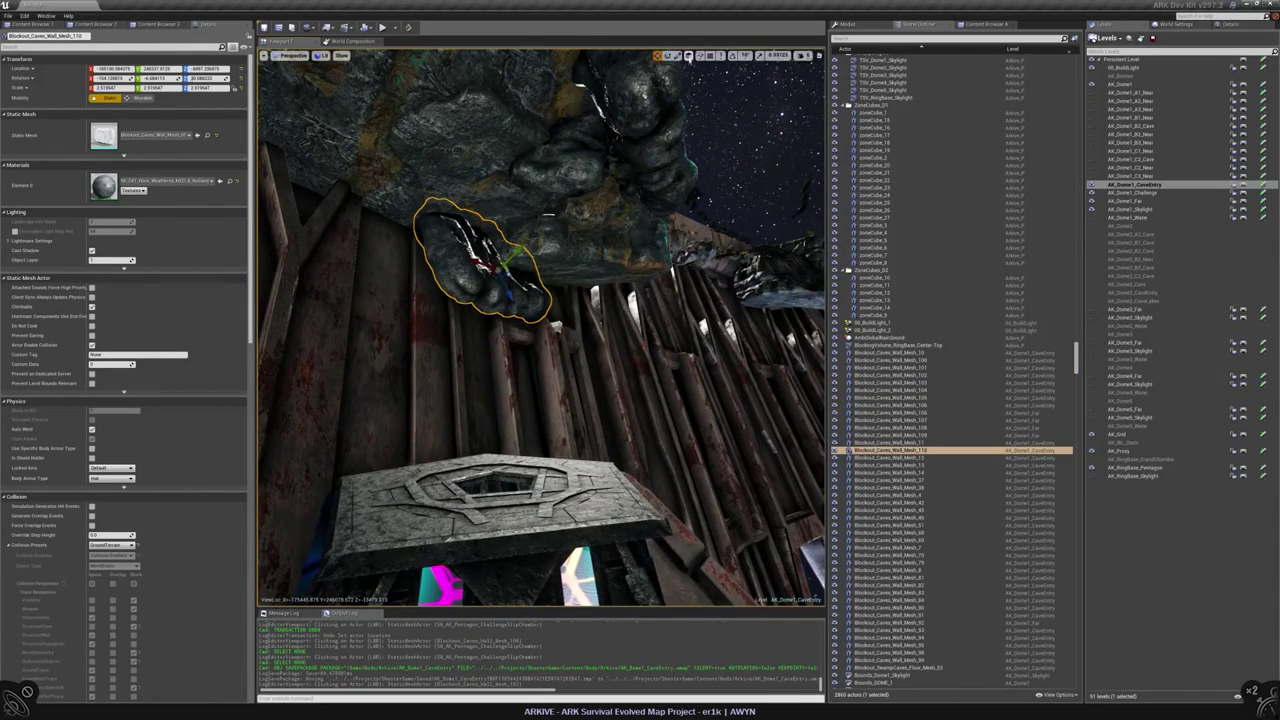
- Lower the copied cave wall rock to the slip chamber and position it over the pentagonal roof opening
drag(556, 326, 510, 320)
mouse_move(510, 320)
right_down()
mouse_move(516, 287)
mouse_move(505, 298)
right_up()
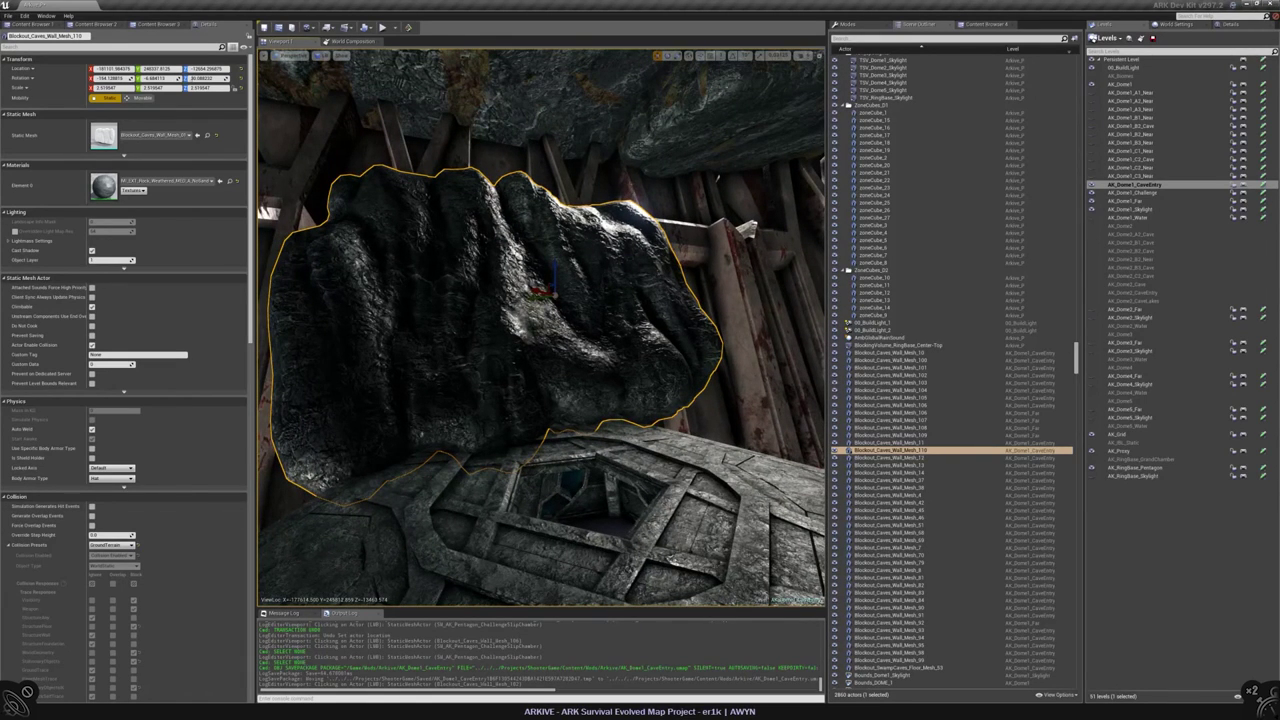
right_drag(505, 298, 600, 280)
drag(600, 280, 680, 297)
mouse_move(540, 330)
right_down()
mouse_move(548, 260)
mouse_move(550, 340)
right_up()
- Try a slightly raised copy of the roof slabs SM_TekRunes_EntranceWall_16 and SM_TekRunes_EntranceWall_17
click(560, 420)
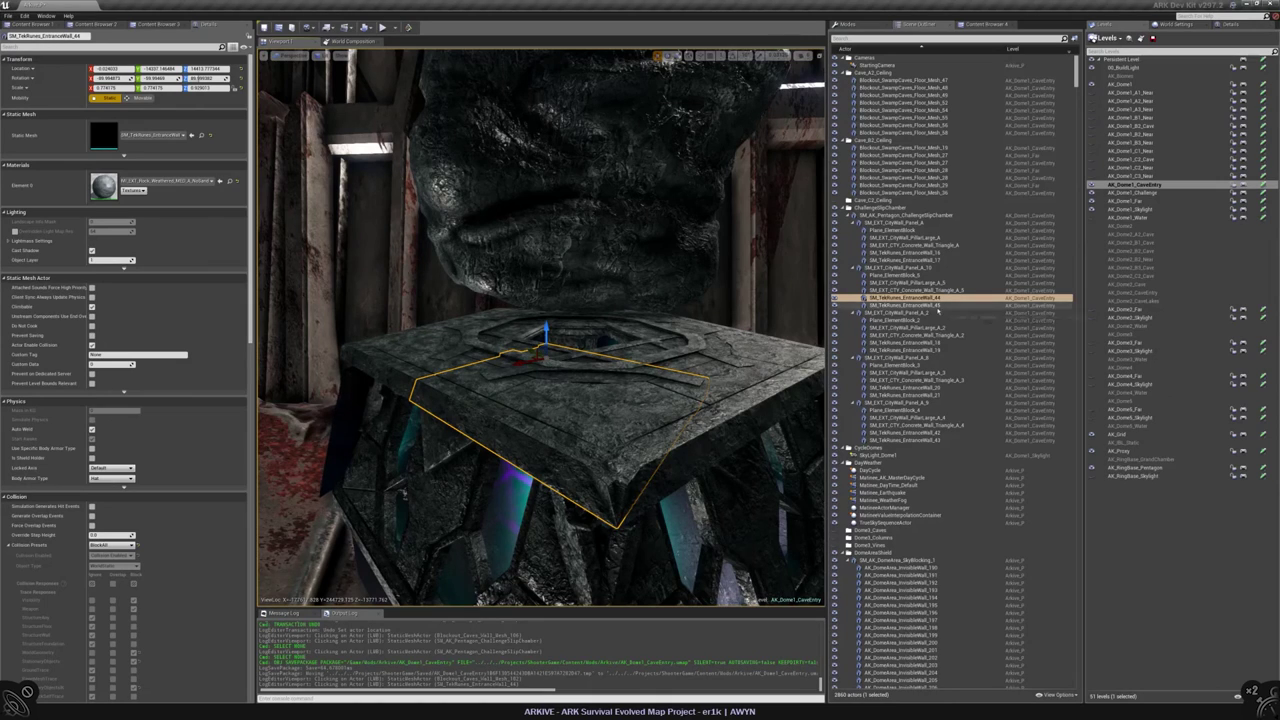
click(905, 253)
ctrl+click(905, 260)
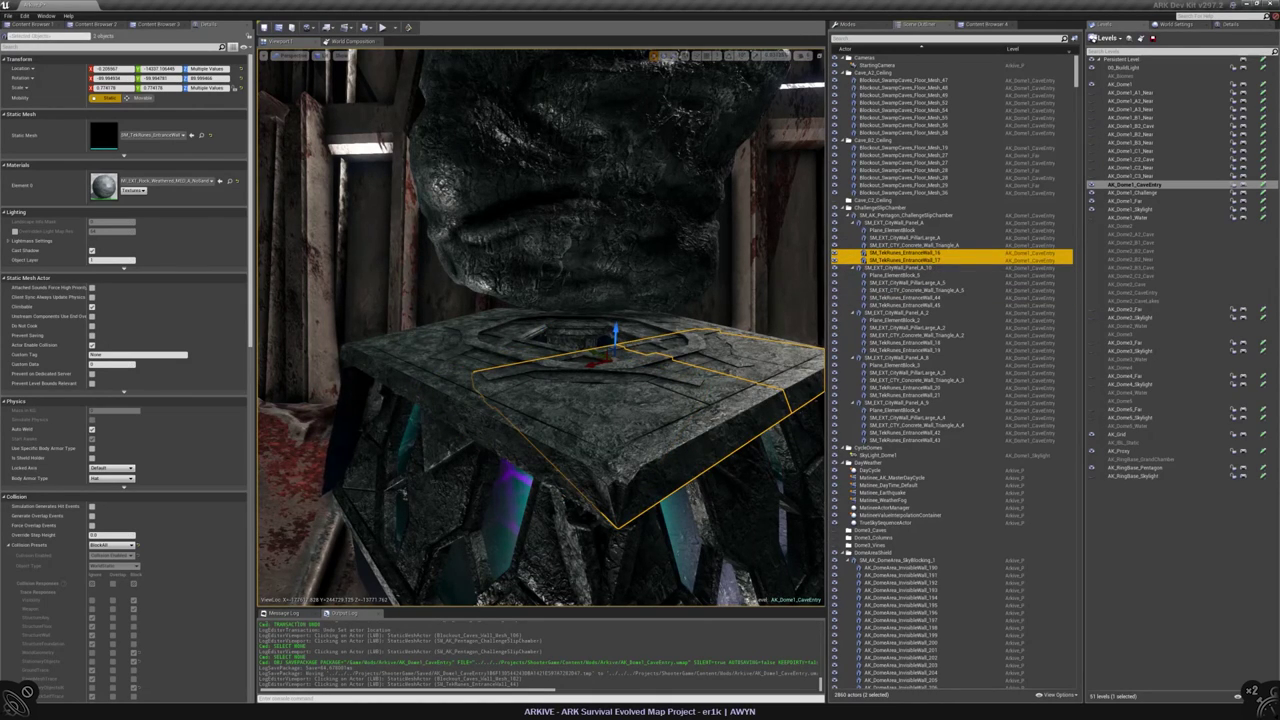
alt+drag(615, 338, 612, 312)
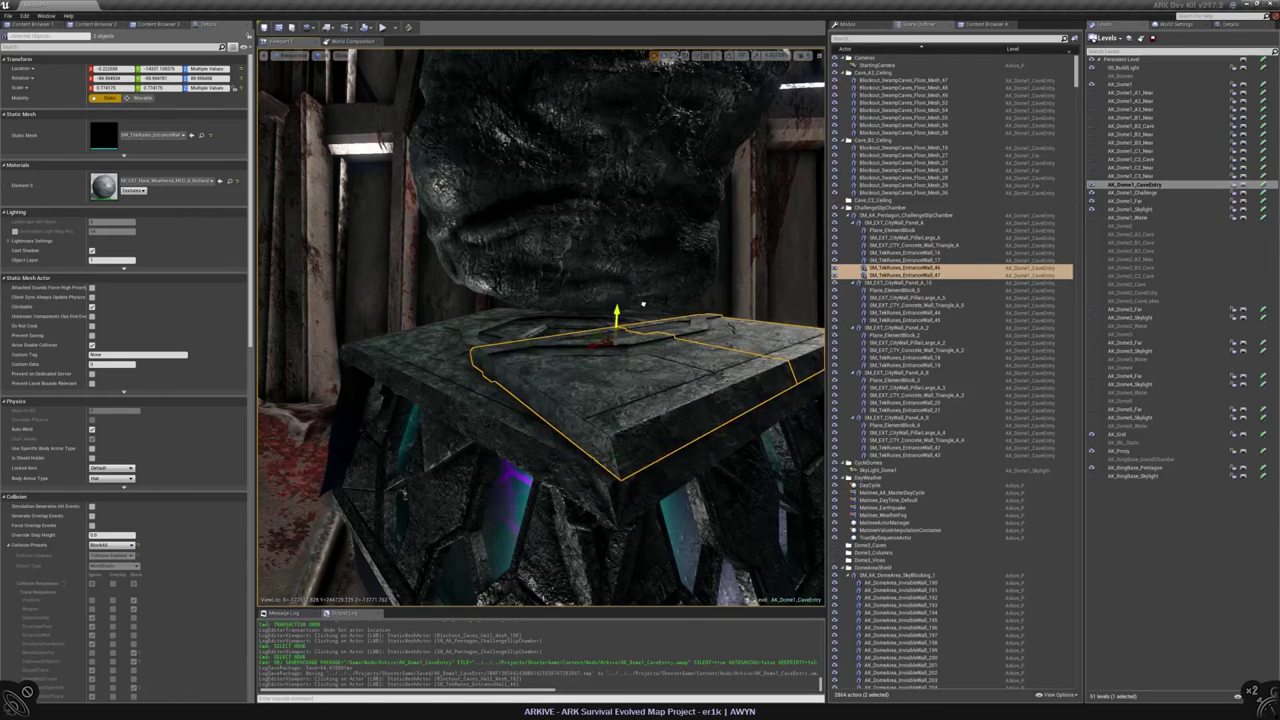
right_drag(612, 312, 540, 315)
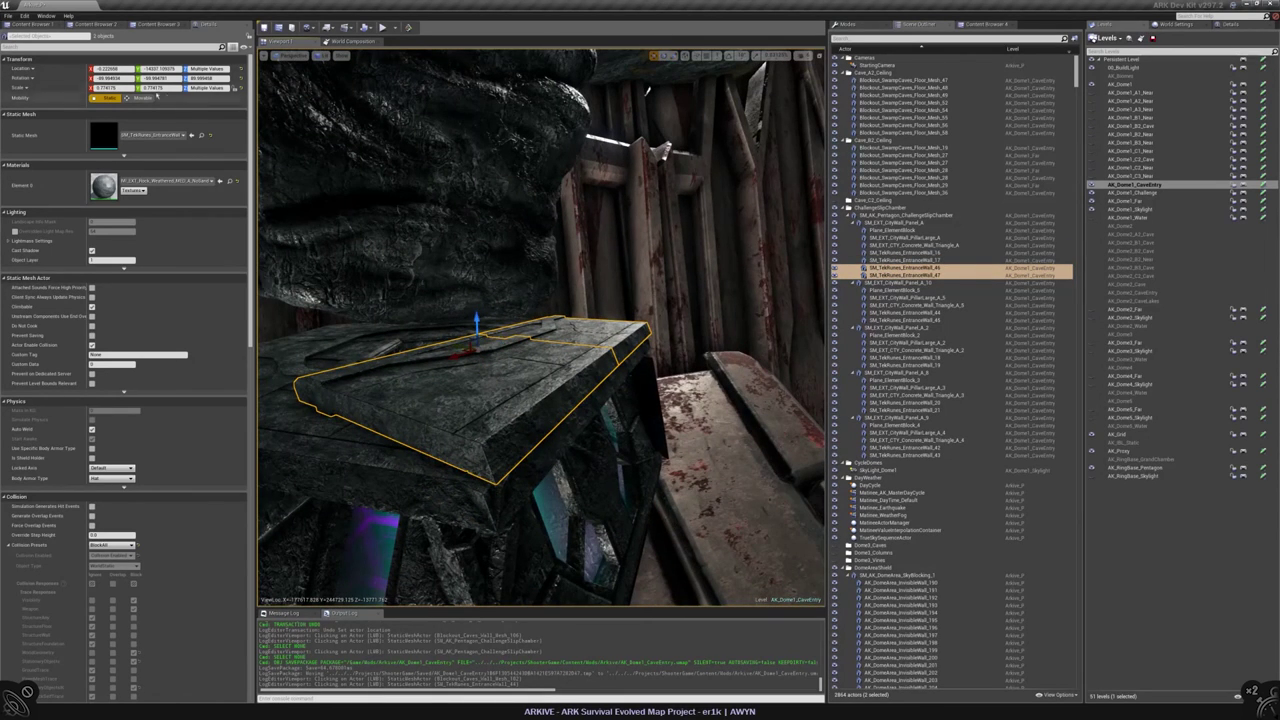
- Delete the two raised roof slab copies
click(600, 345)
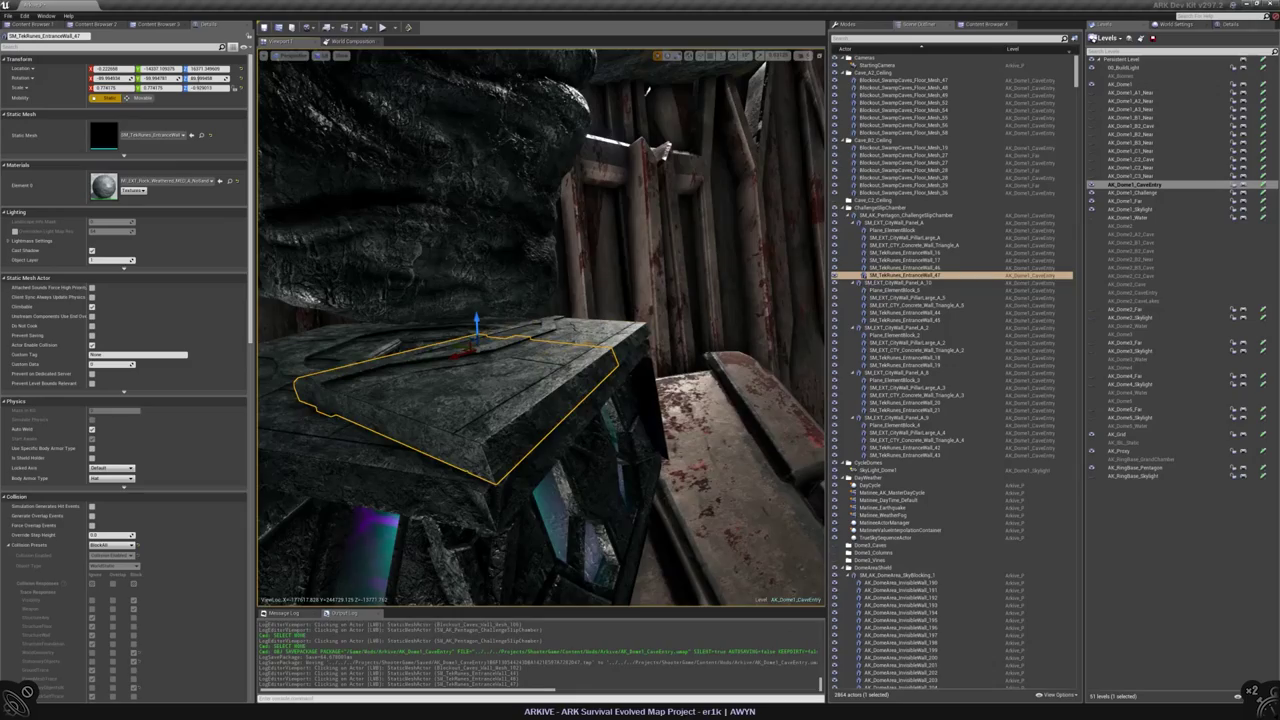
key(f)
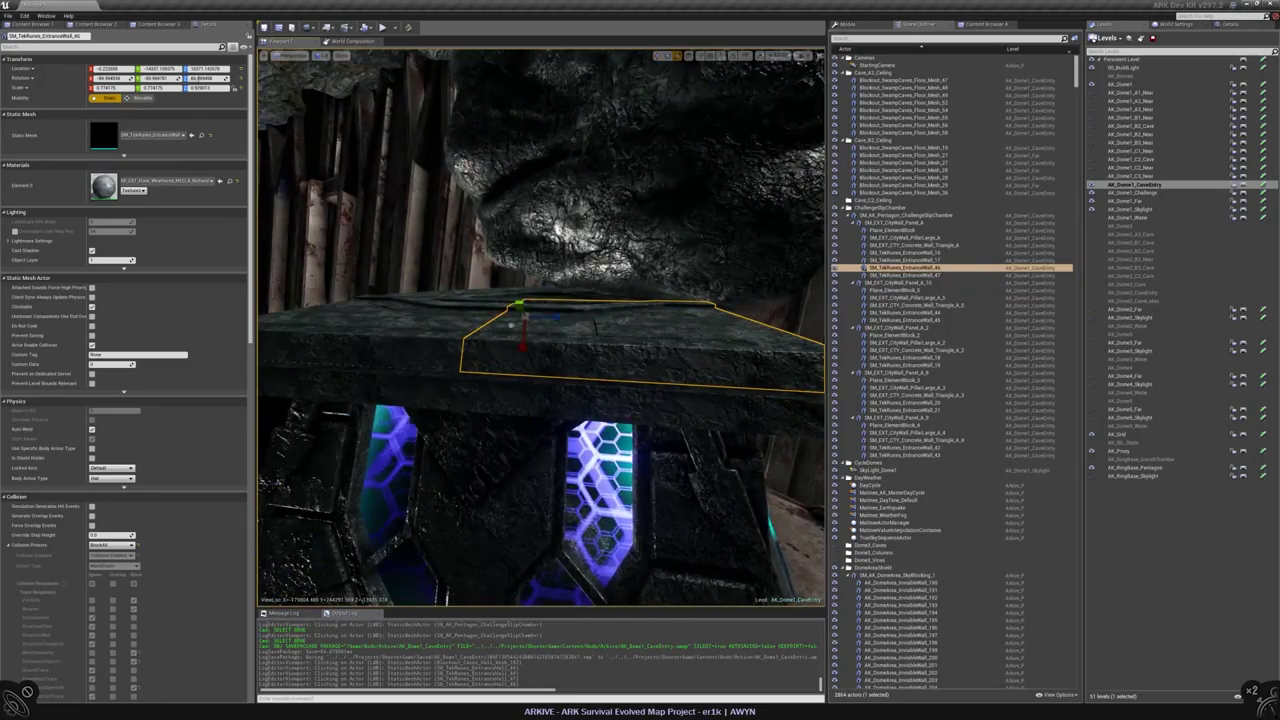
alt+drag(540, 330, 600, 300)
ctrl+click(450, 300)
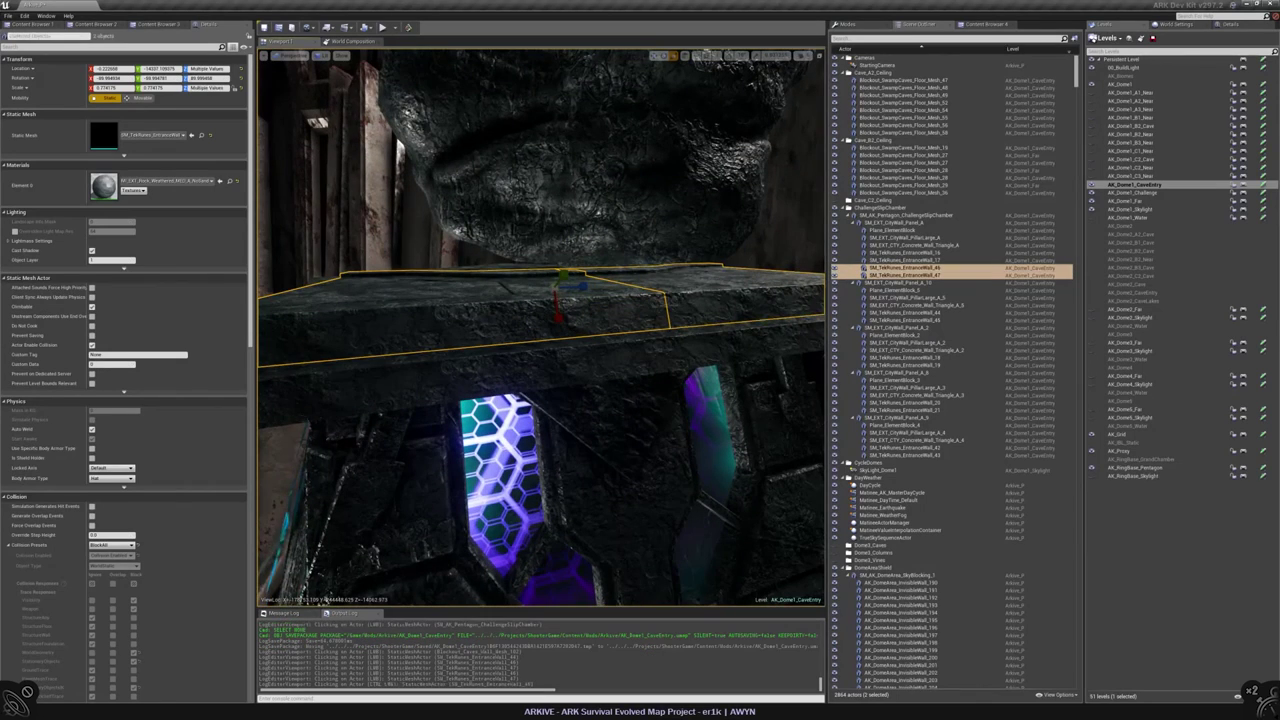
key(Delete)
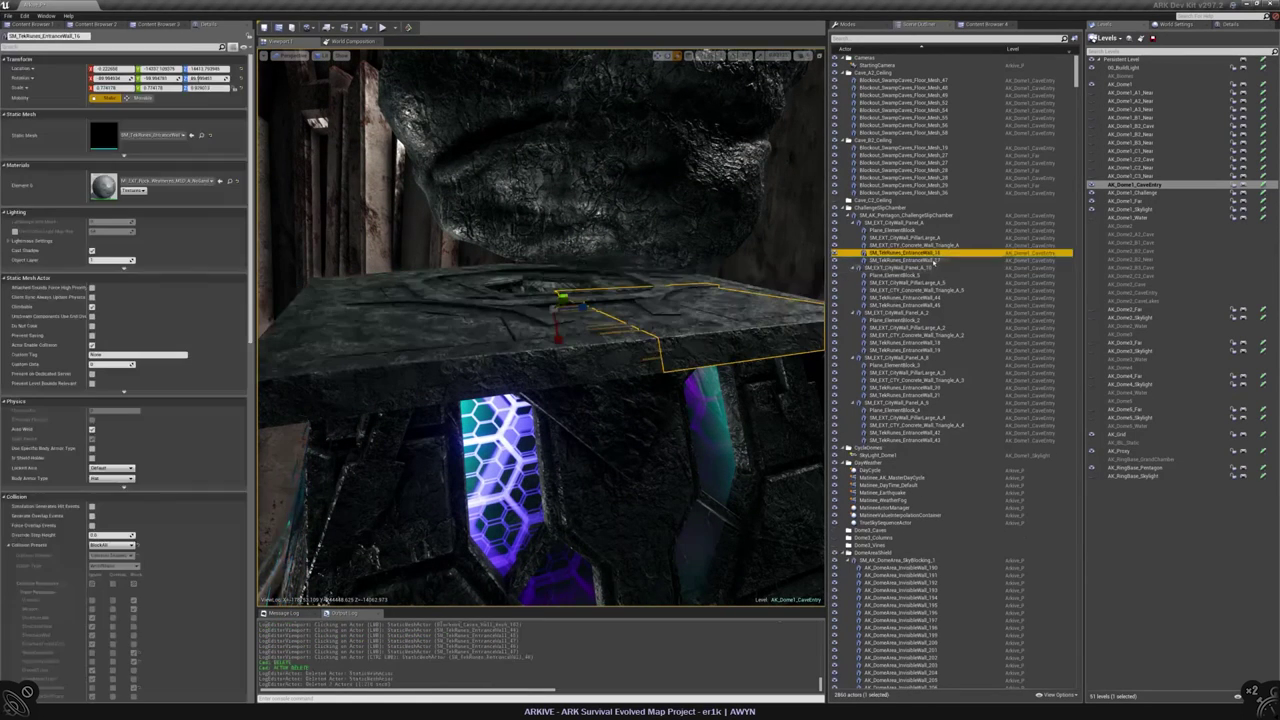
- Duplicate all ten SM_TekRunes_EntranceWall roof slabs across the five wall panels of the slip chamber
click(905, 252)
ctrl+click(905, 260)
ctrl+click(905, 342)
ctrl+click(905, 350)
ctrl+click(905, 297)
ctrl+click(905, 305)
ctrl+click(940, 387)
ctrl+click(940, 395)
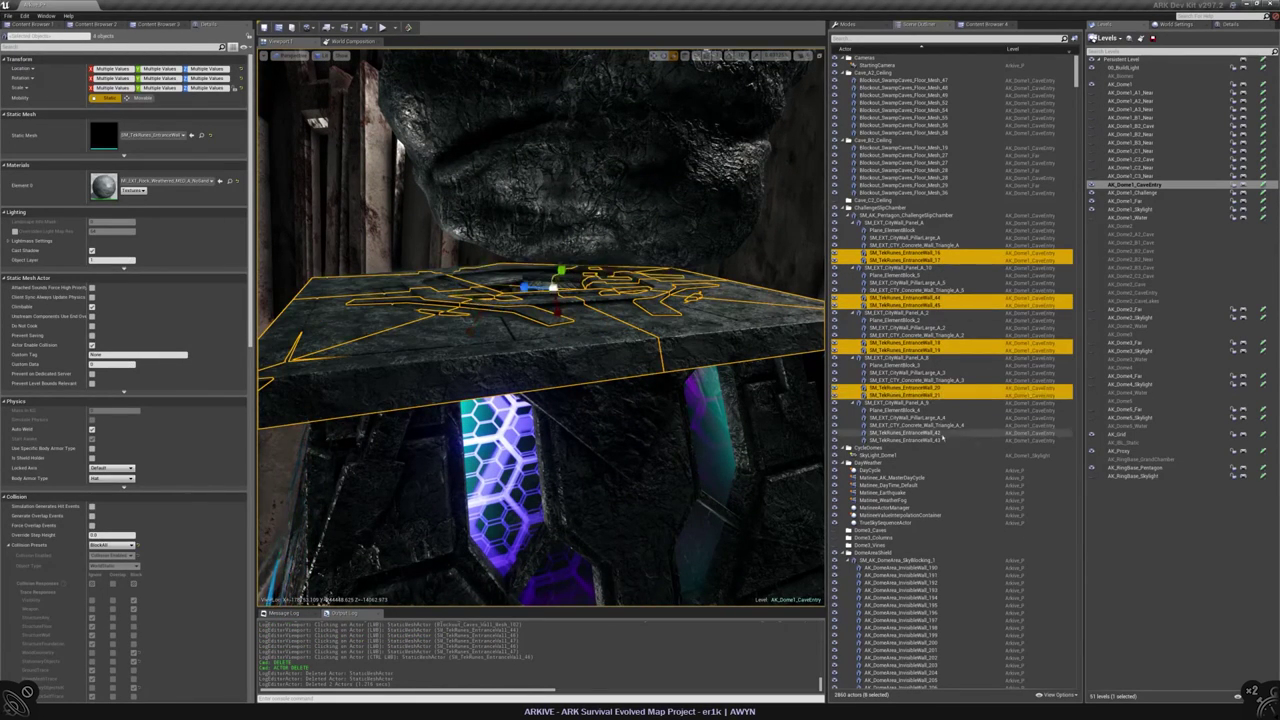
ctrl+click(905, 432)
ctrl+click(905, 440)
alt+drag(560, 300, 680, 75)
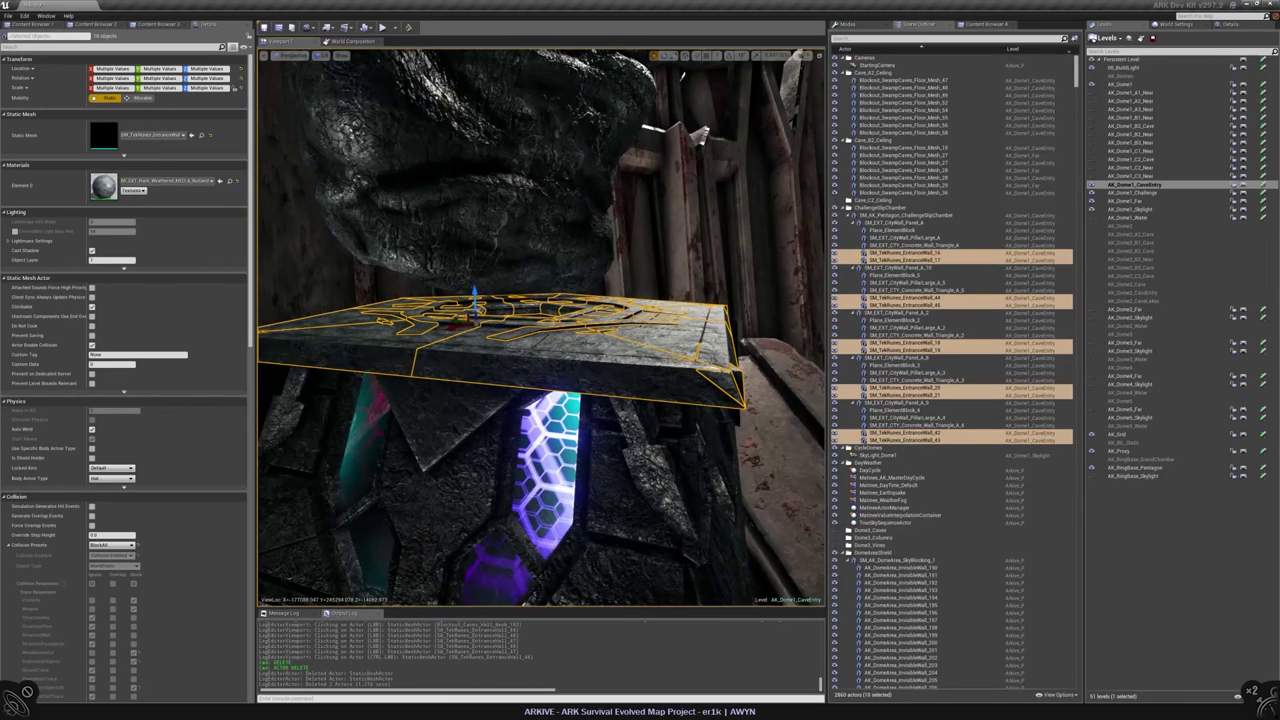
key(ctrl+w)
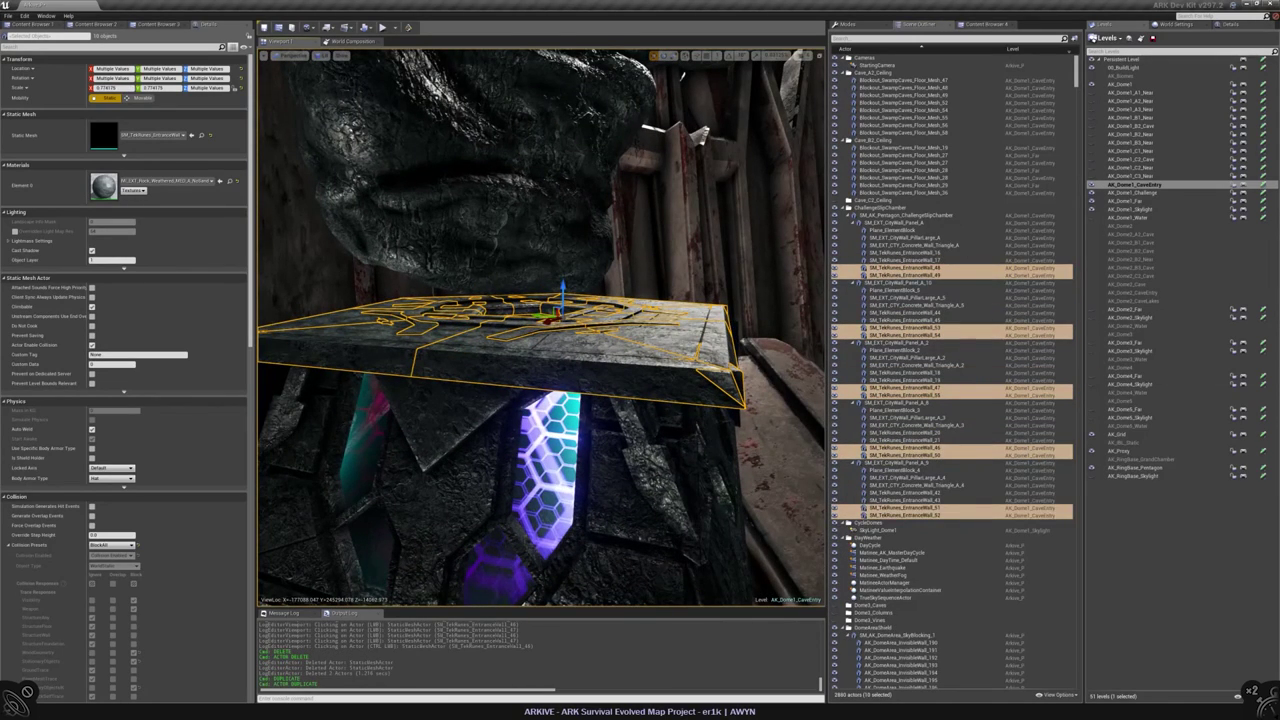
- Restore the selection of the ten copied roof slabs and detach them from their wall panels
alt+drag(575, 275, 444, 255)
key(Escape)
key(ctrl+z)
key(f)
right_click(916, 276)
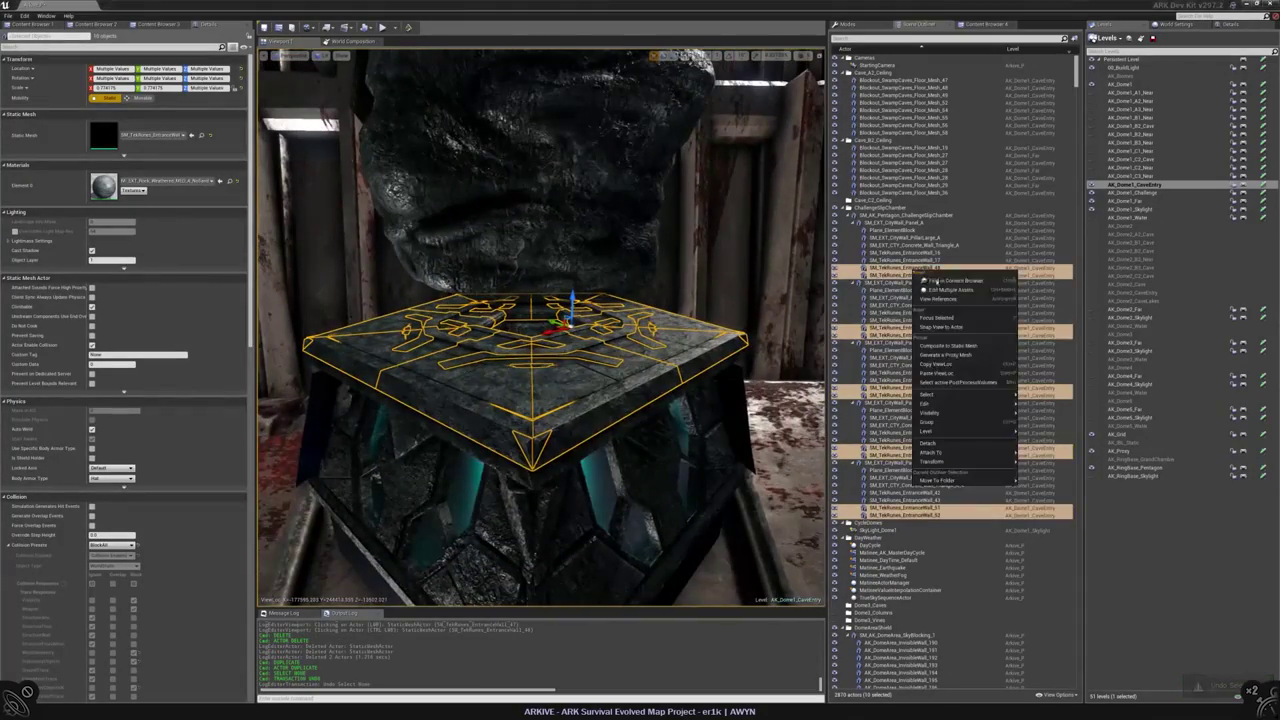
click(928, 442)
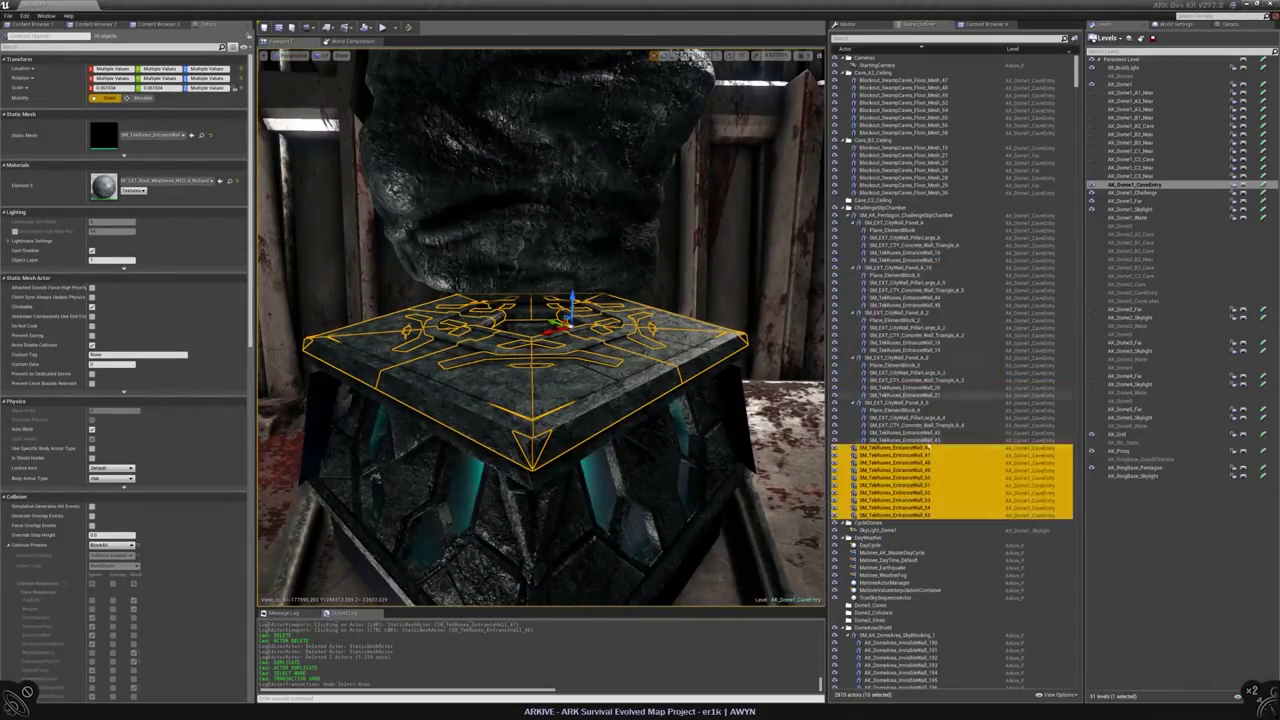
- Duplicate the SM_AK_Pentagon_ChallengeSlipChamber base and attach the ten detached roof slabs to the copy
click(908, 215)
key(ctrl+w)
click(900, 458)
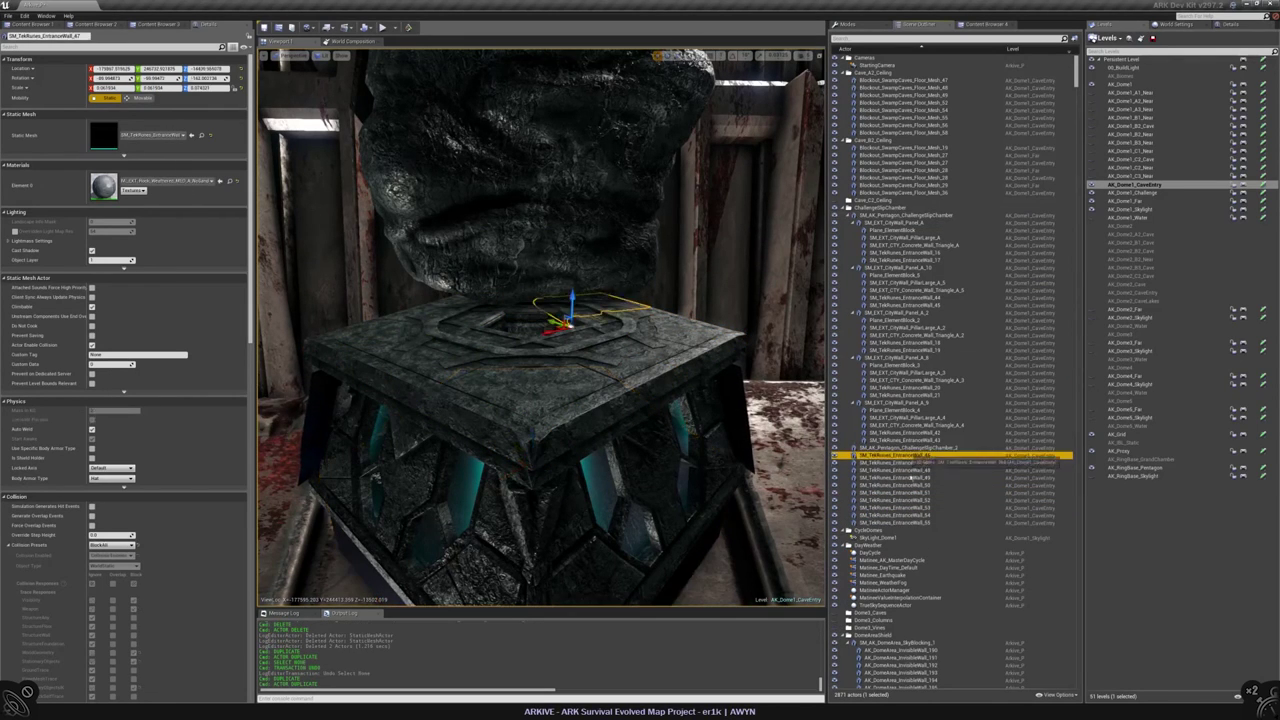
shift+click(925, 522)
drag(922, 460, 922, 450)
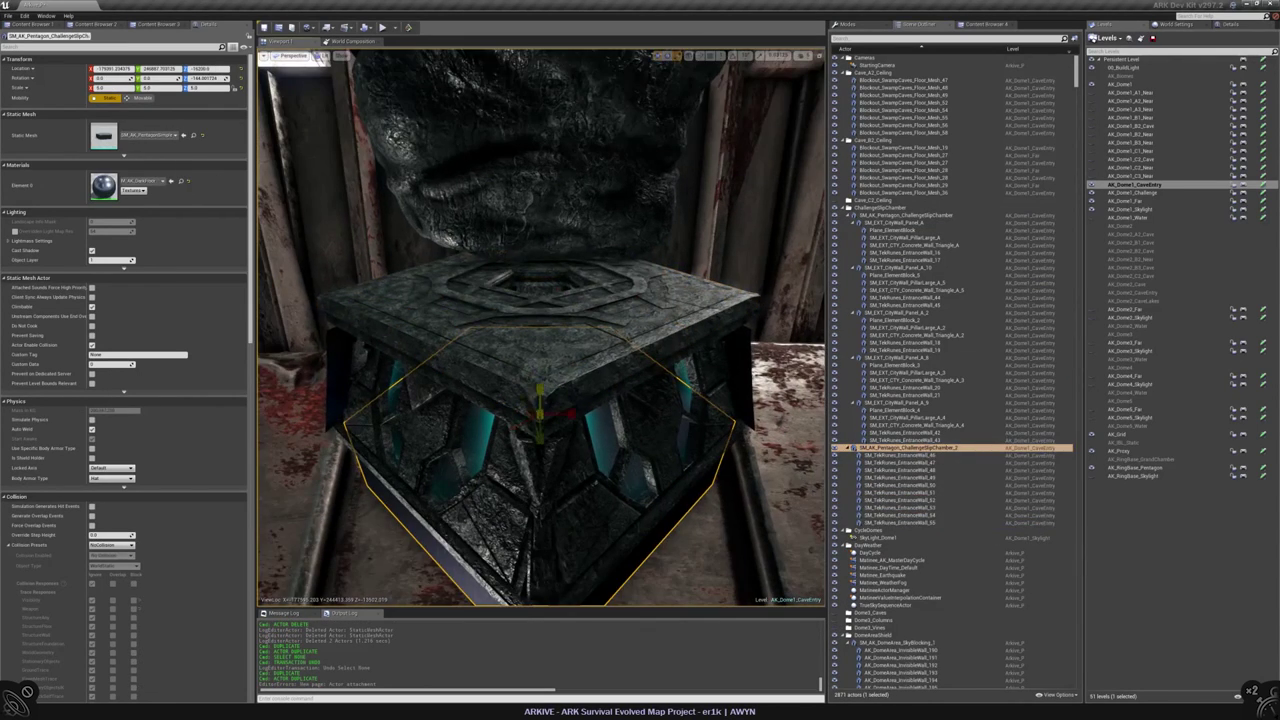
- Try scaling the duplicated chamber base with its attached slabs evenly and along Z, and undo the scaling
key(r)
right_drag(540, 330, 480, 330)
drag(538, 385, 548, 378)
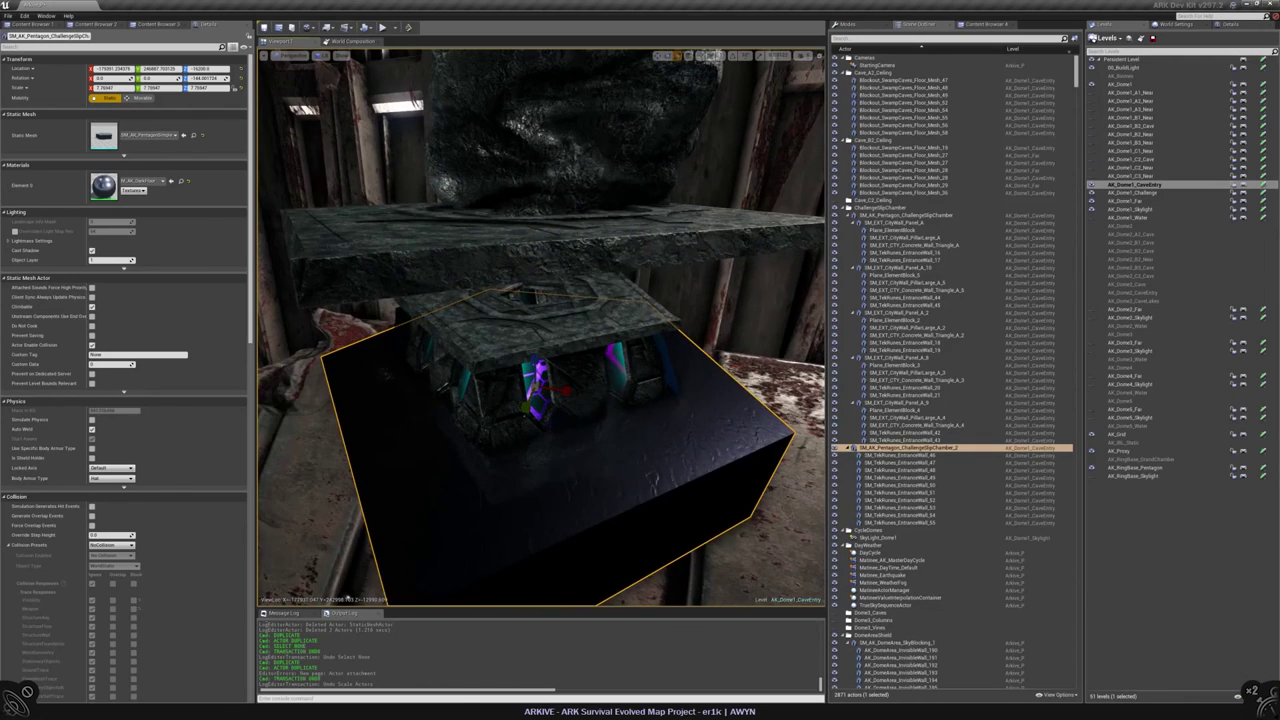
key(ctrl+z)
click(905, 456)
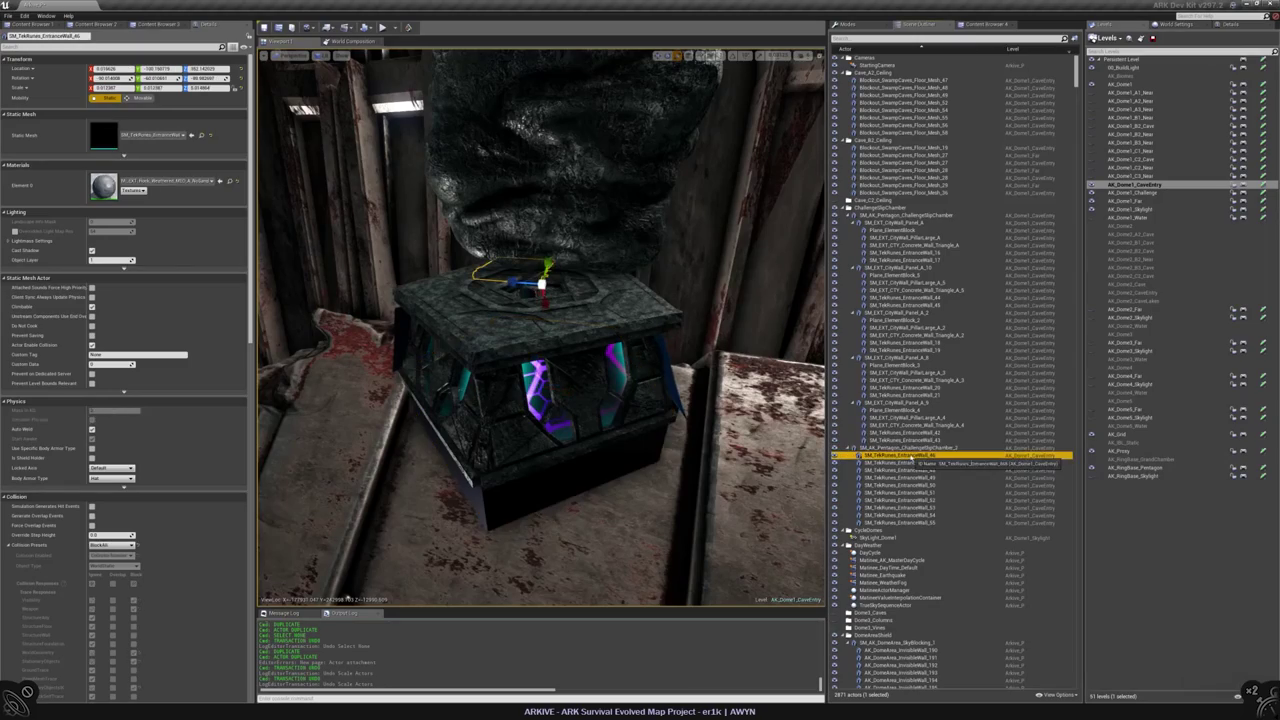
double_click(900, 447)
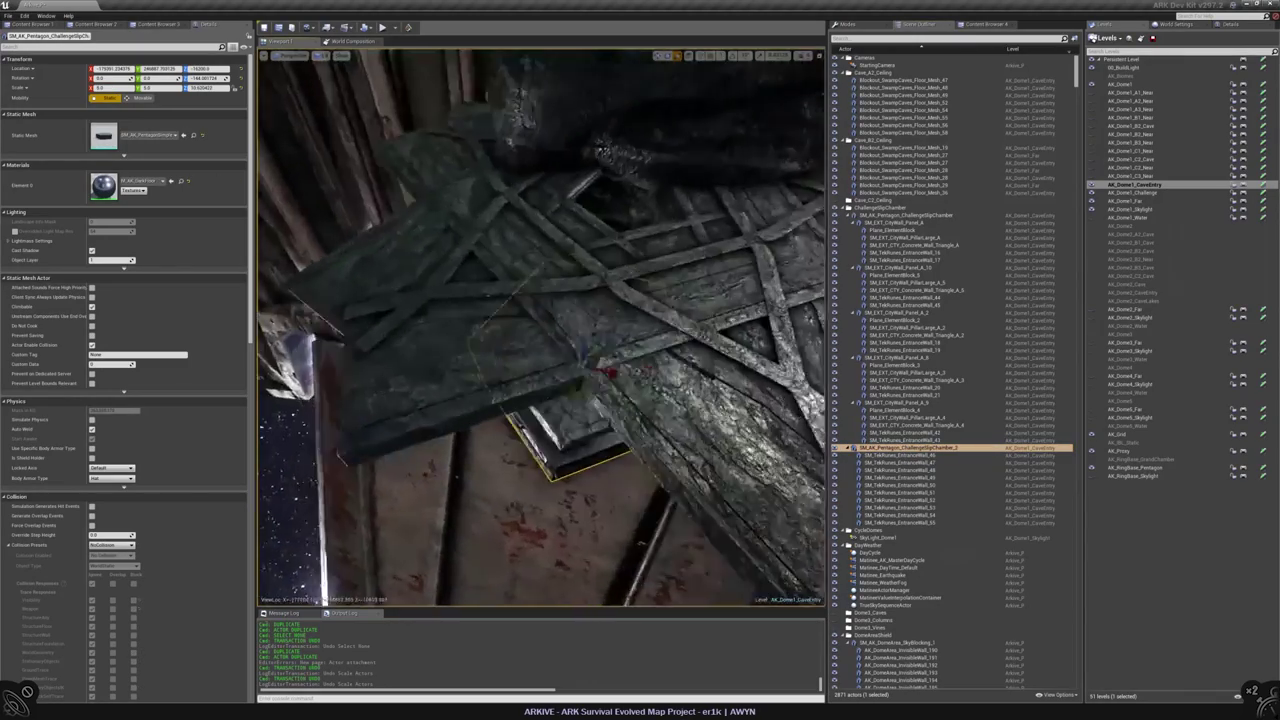
key(ctrl+z)
alt+drag(540, 330, 615, 300)
- Try stretching the duplicated chamber base along X and along Y separately, and undo the changes
key(ctrl+y)
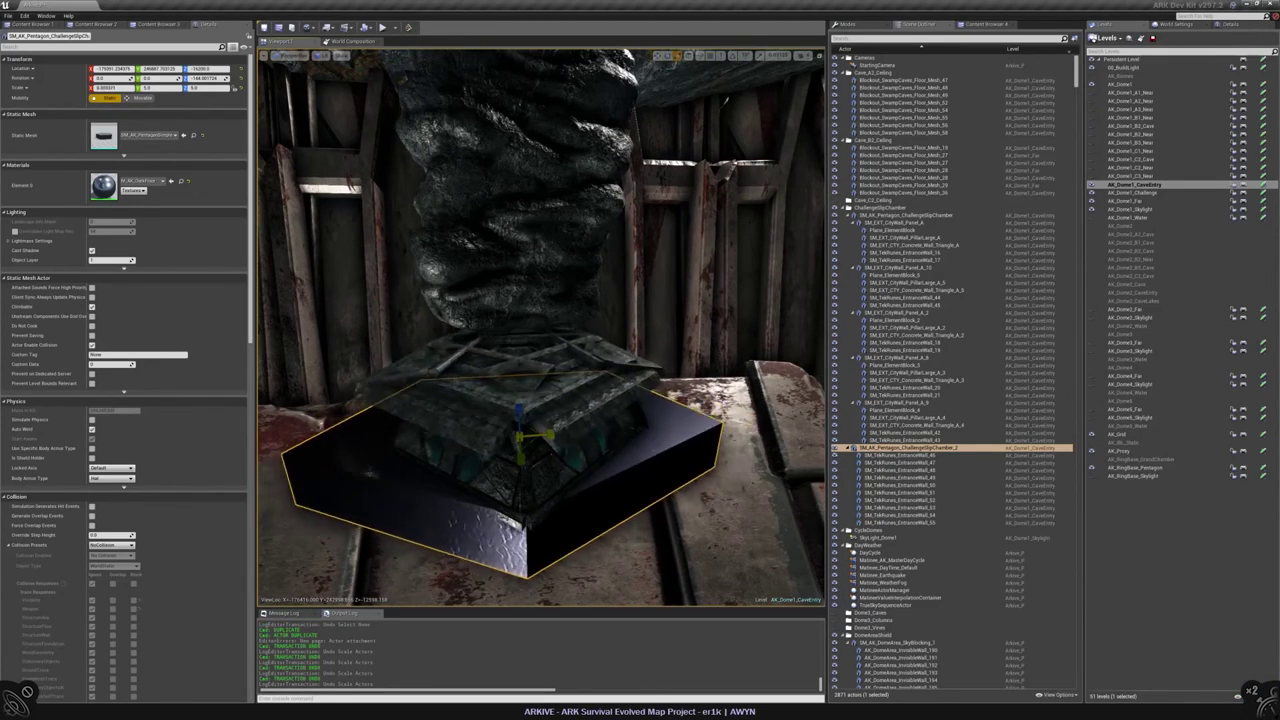
key(ctrl+z)
key(ctrl+y)
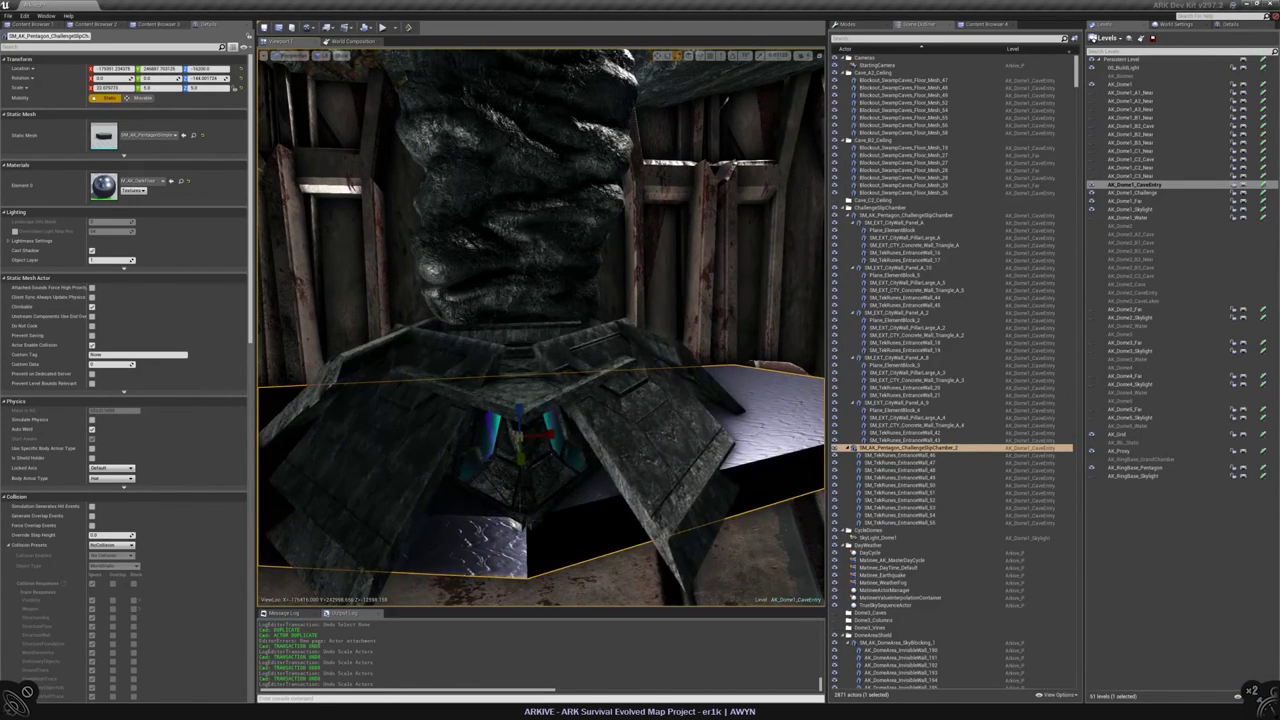
key(ctrl+z)
key(ctrl+y)
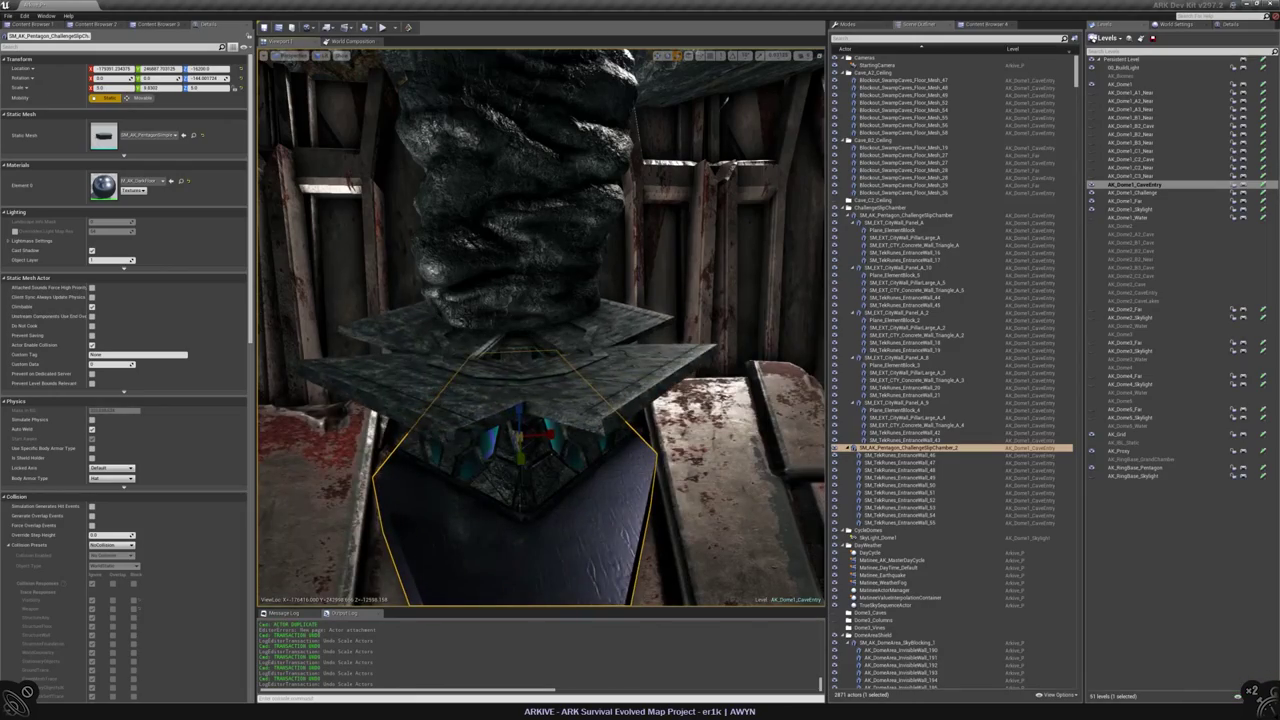
mouse_move(540, 330)
alt+mouse_down()
mouse_move(595, 245)
mouse_move(560, 320)
alt+mouse_up()
key(ctrl+z)
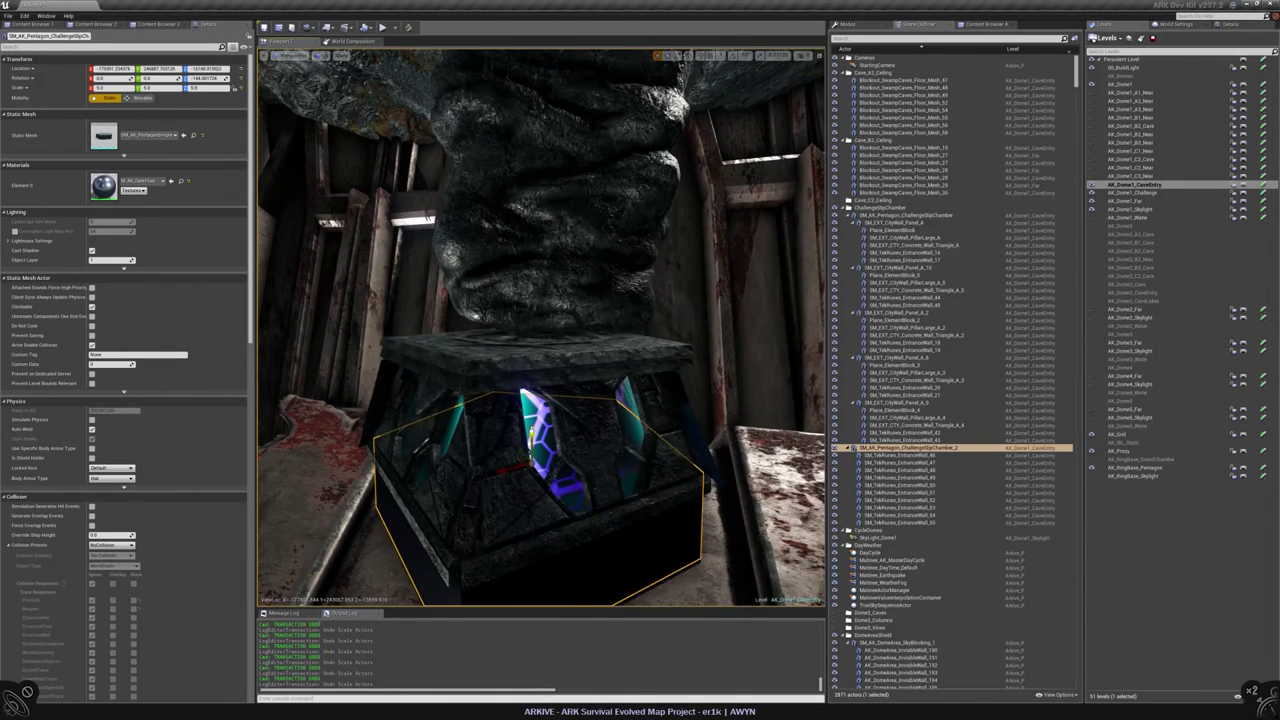
- Scale the duplicated chamber base evenly to about 8.4 and adjust its height so its slabs form a wider roof
key(ctrl+y)
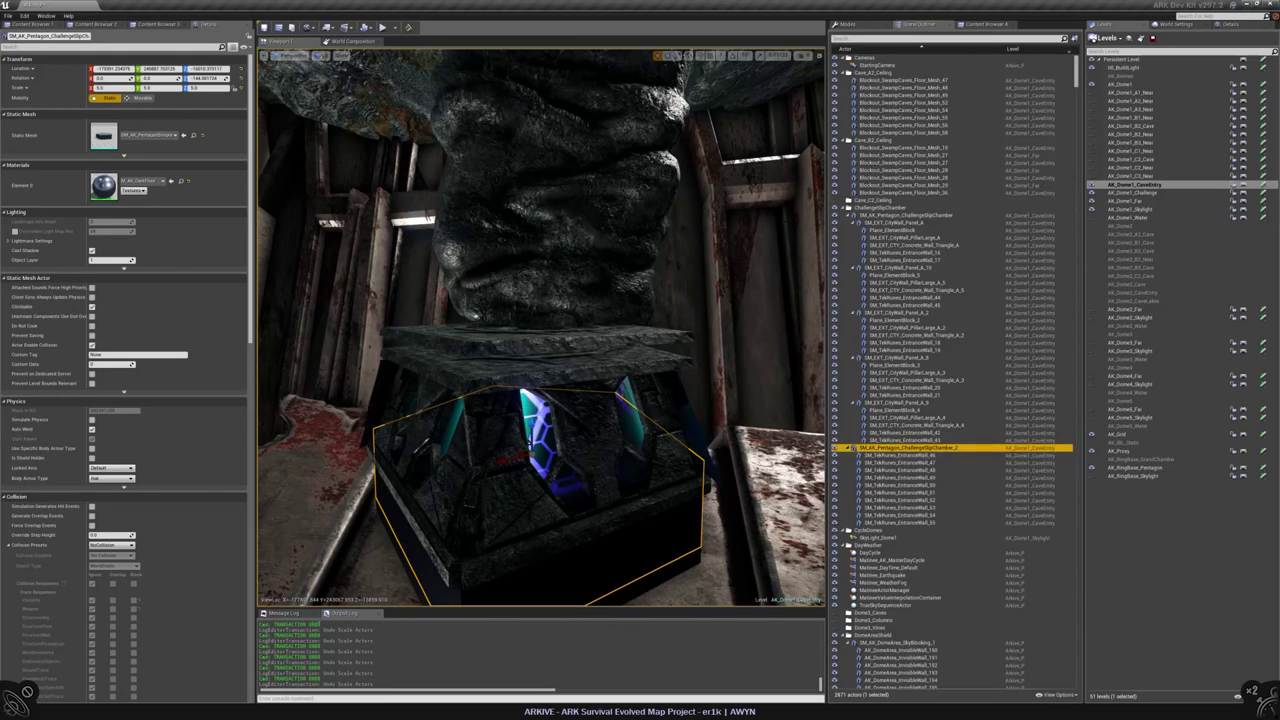
key(f)
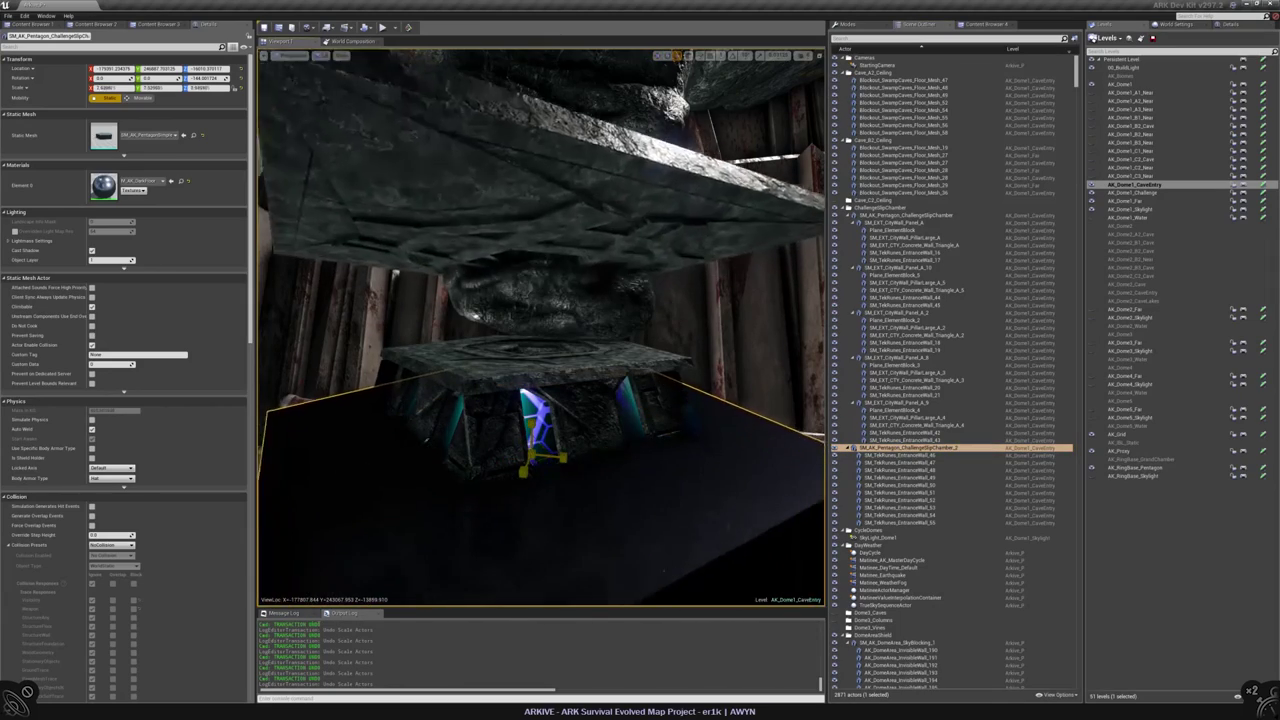
alt+drag(540, 350, 640, 270)
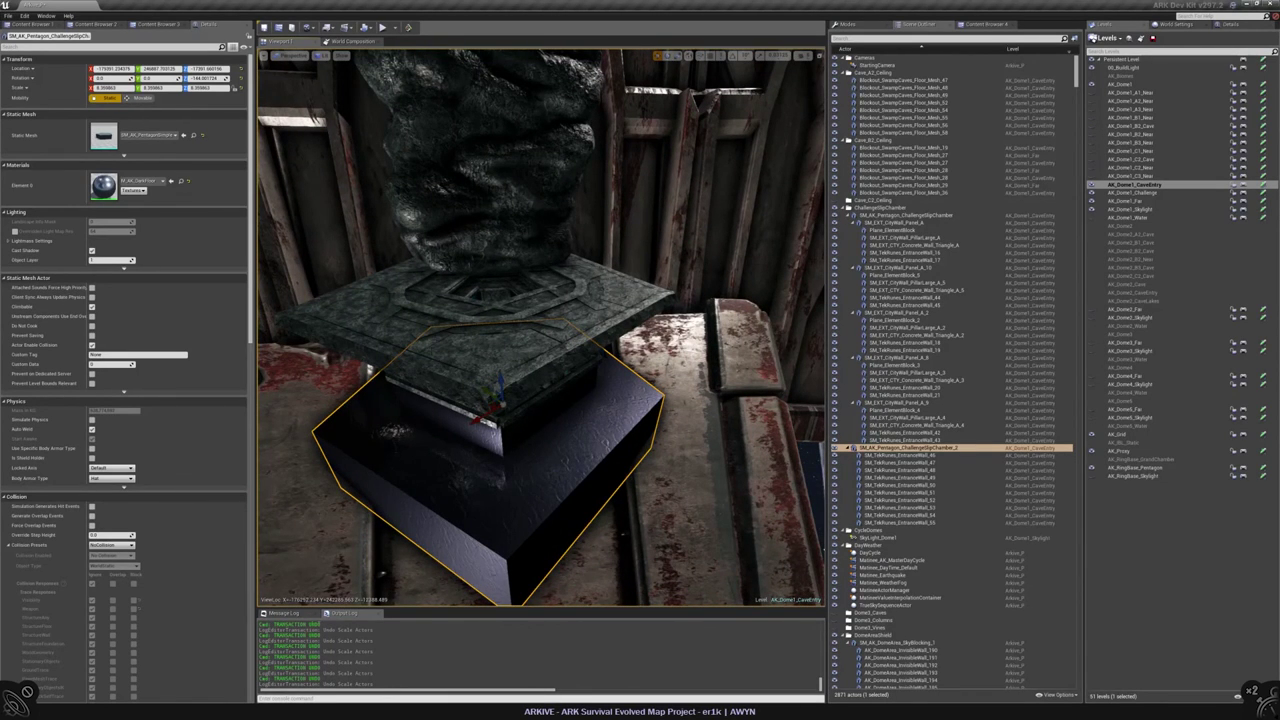
- Lower and tilt the rock above the chamber so it sits against the roof slabs
click(470, 160)
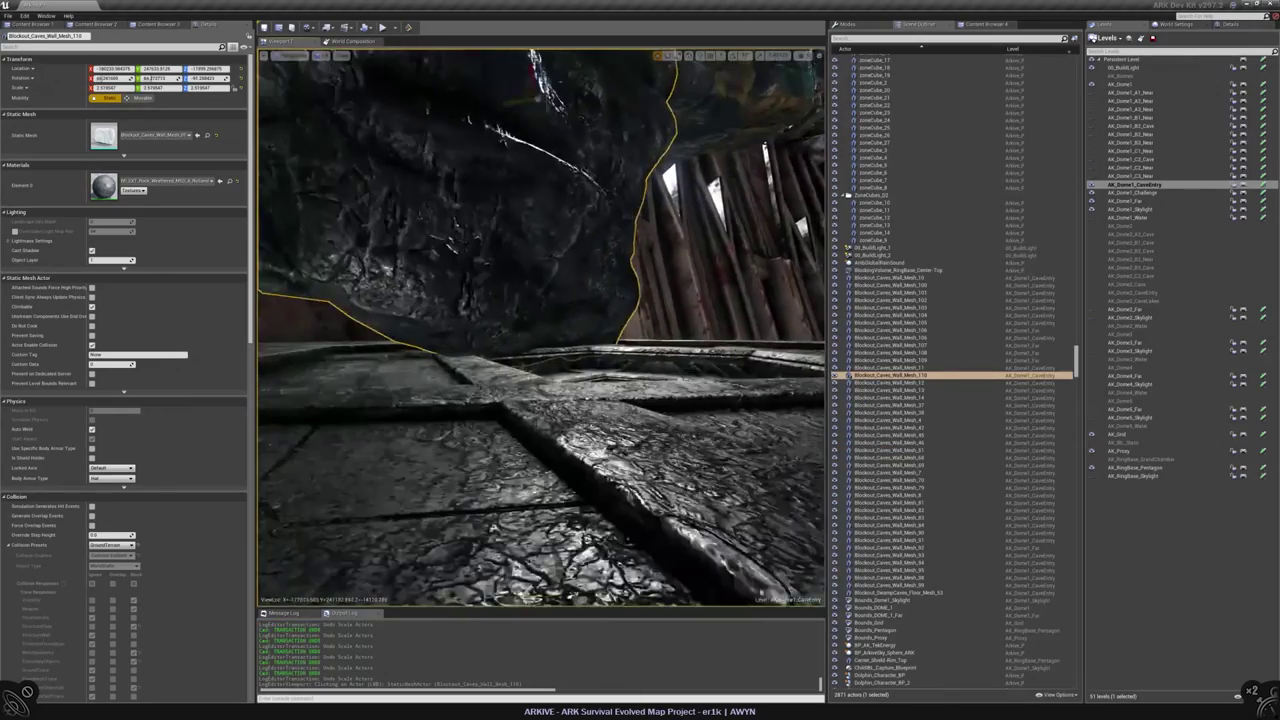
mouse_move(543, 140)
right_down()
mouse_move(500, 200)
mouse_move(540, 150)
right_up()
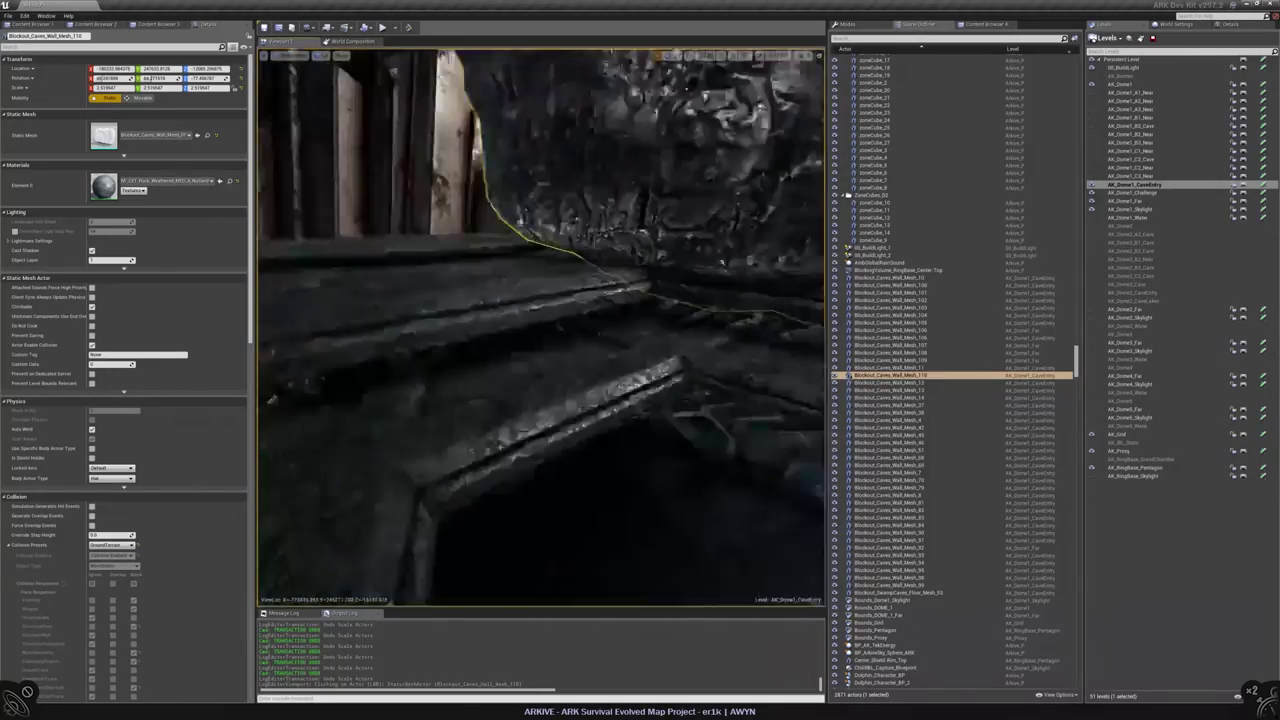
- Try setting the rotation of the duplicated chamber base to 0, and undo the rotation changes
click(540, 450)
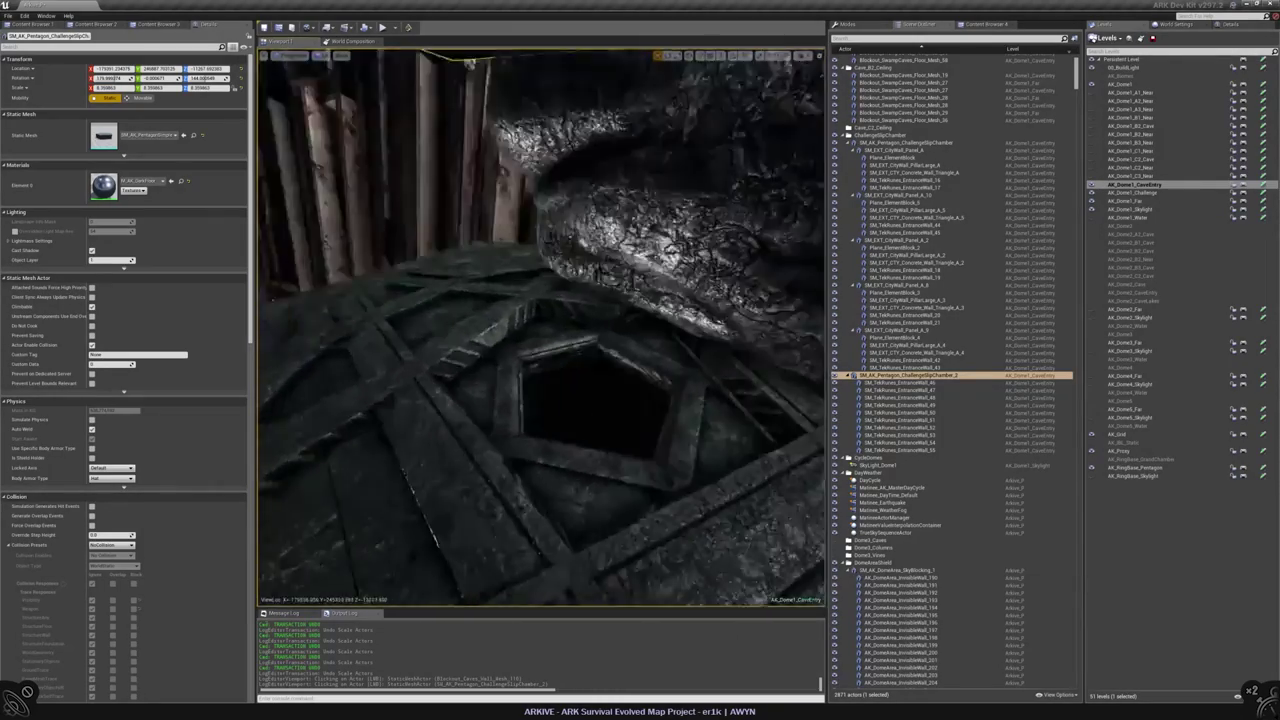
click(205, 78)
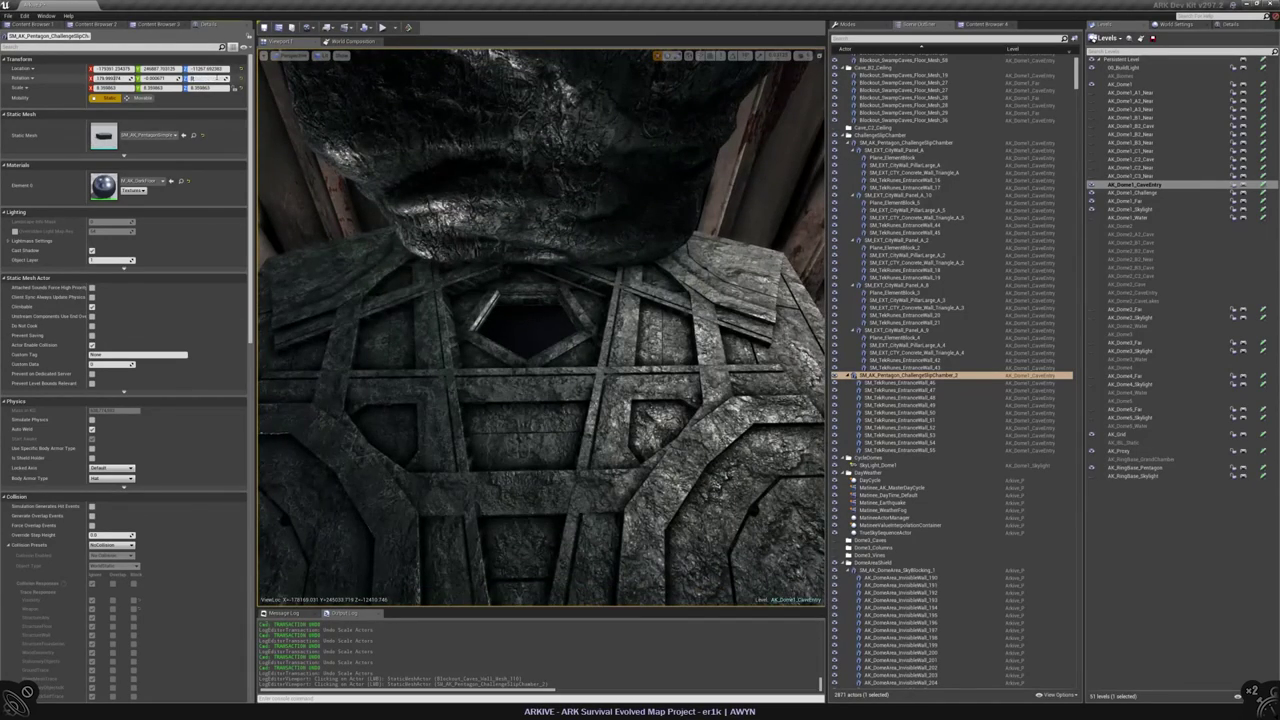
text(0)
key(Return)
key(ctrl+z)
key(ctrl+z)
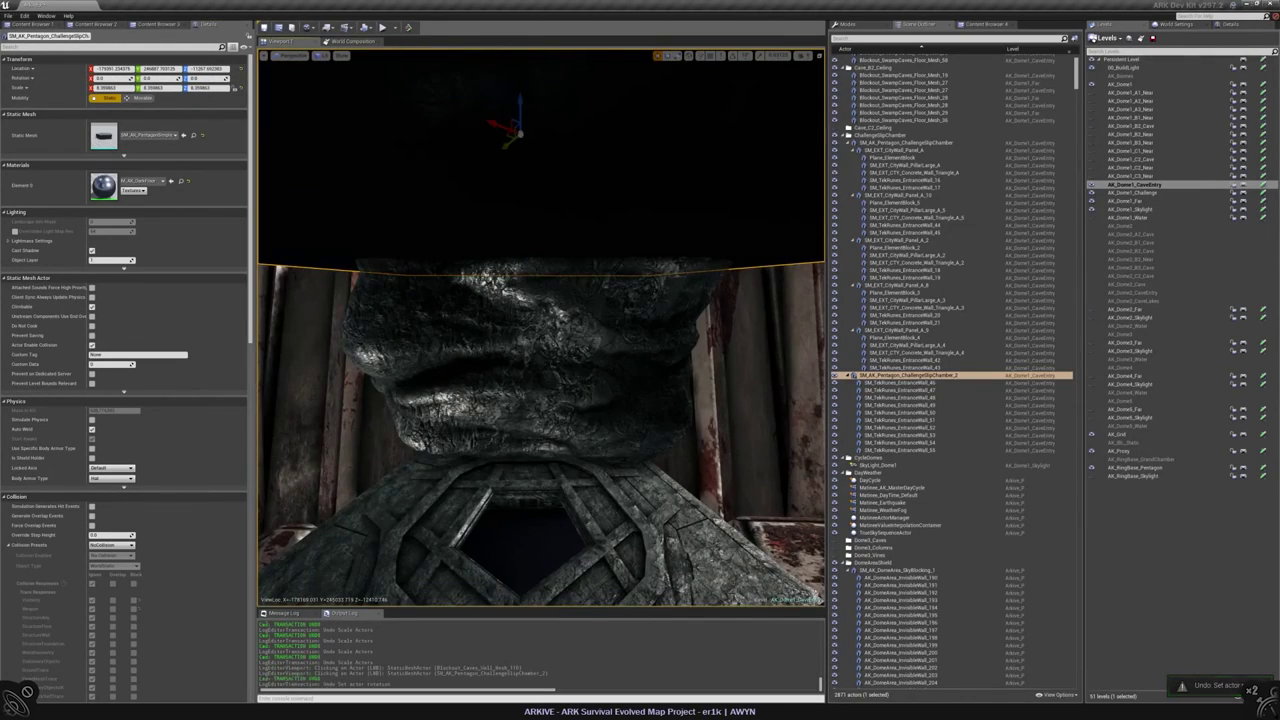
- Rotate the duplicated chamber base with its slabs 35° about Z and shift the rock to suit the turned roof opening
right_drag(540, 400, 540, 400)
drag(580, 121, 588, 122)
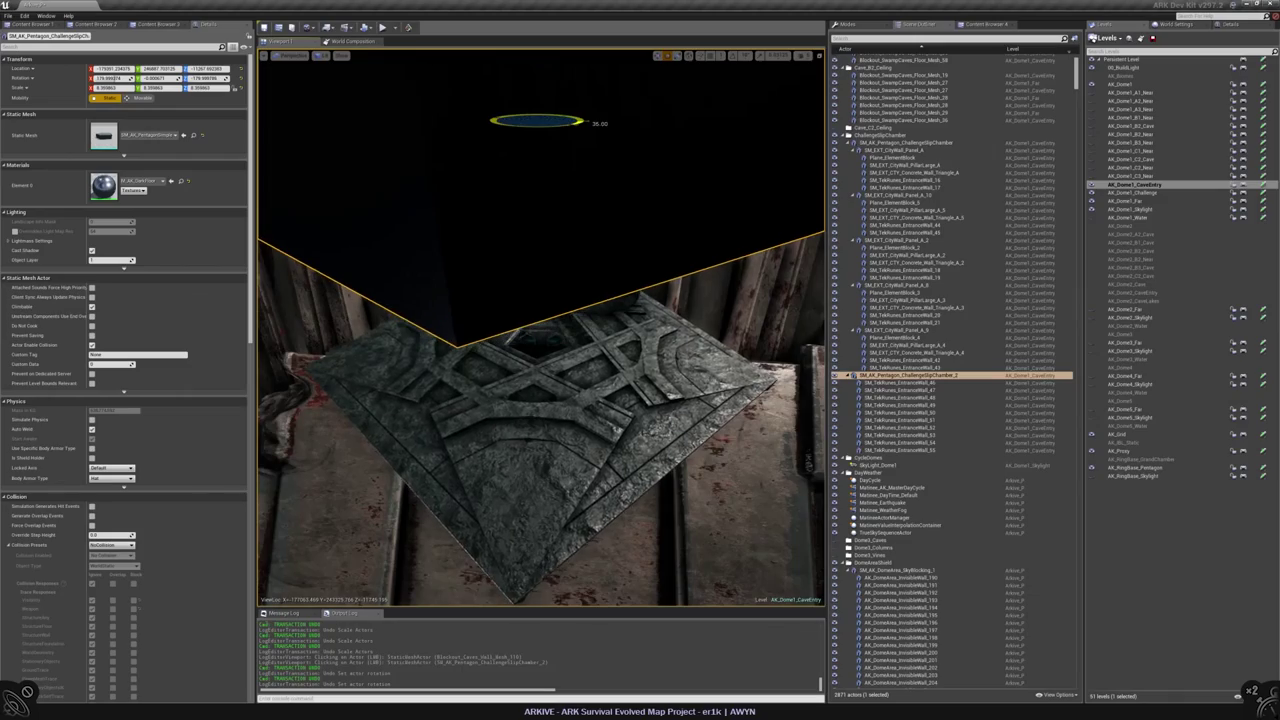
right_drag(540, 400, 510, 400)
click(567, 431)
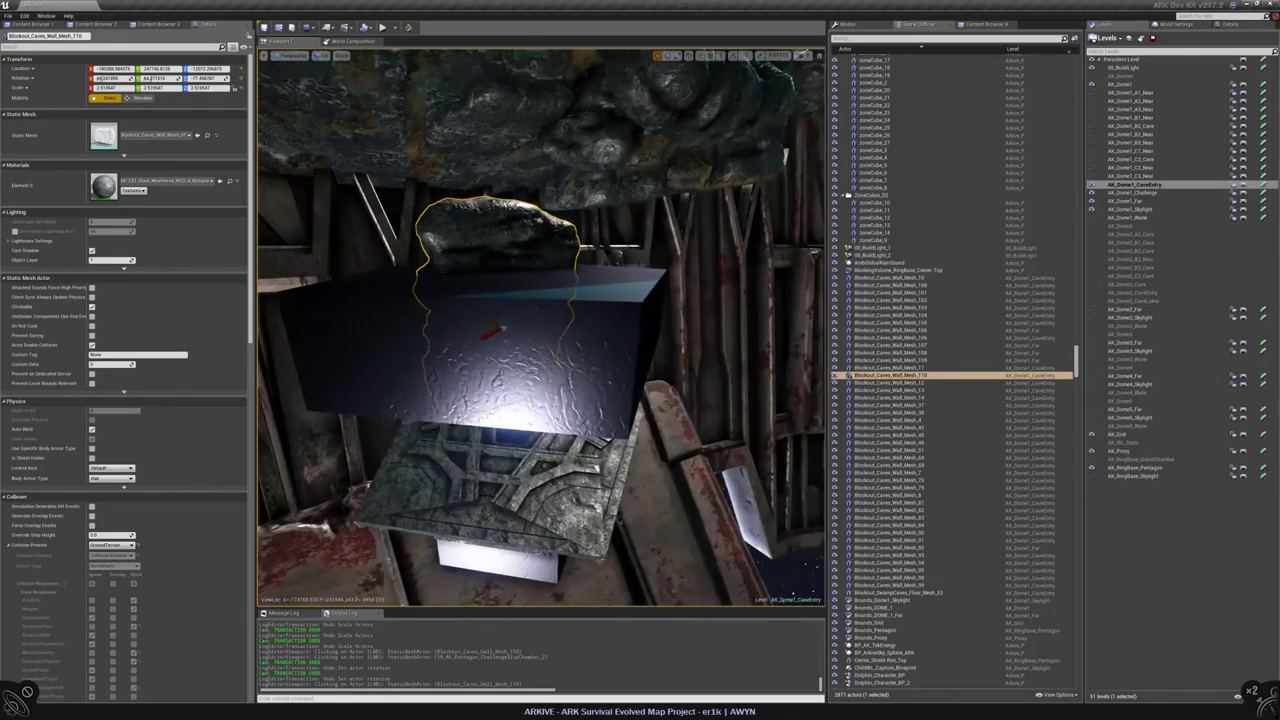
- Detach the ten SM_TekRunes_EntranceWall roof slabs from the duplicated chamber base
click(470, 350)
click(900, 383)
shift+click(900, 450)
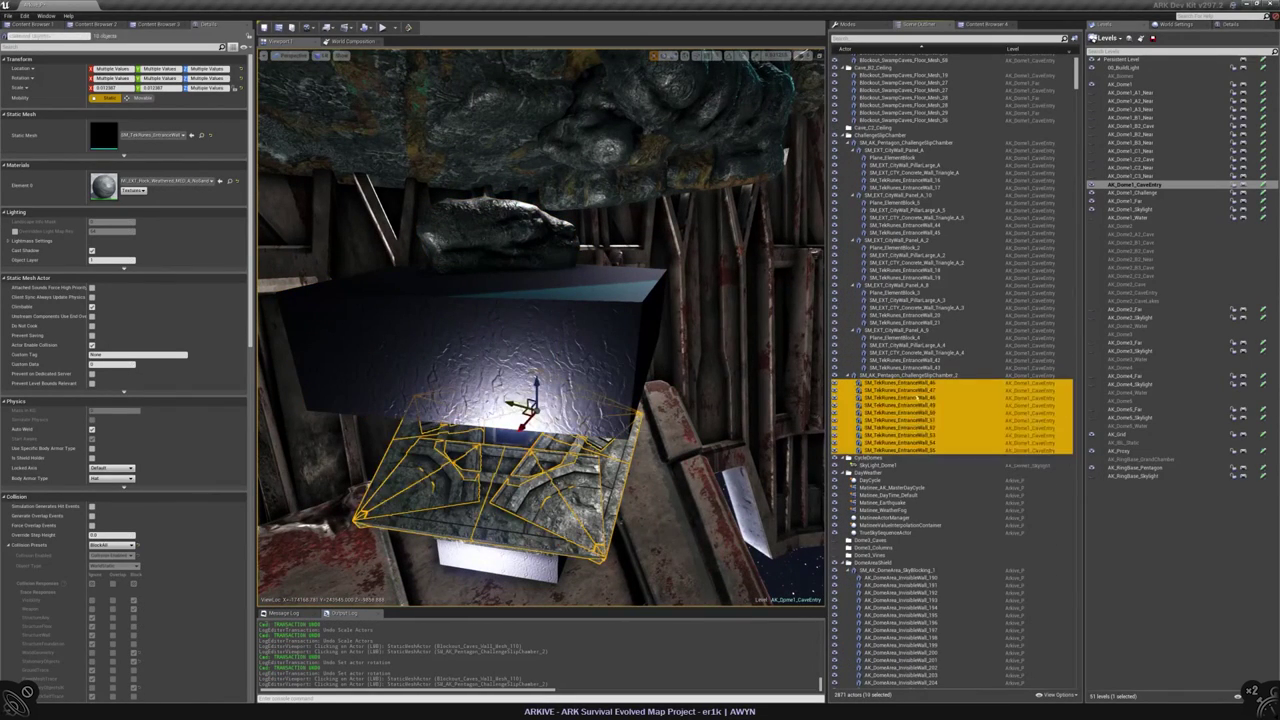
right_click(918, 397)
mouse_move(940, 568)
key(Escape)
- Delete the duplicated chamber base, then select and frame the ten detached roof slabs
click(900, 376)
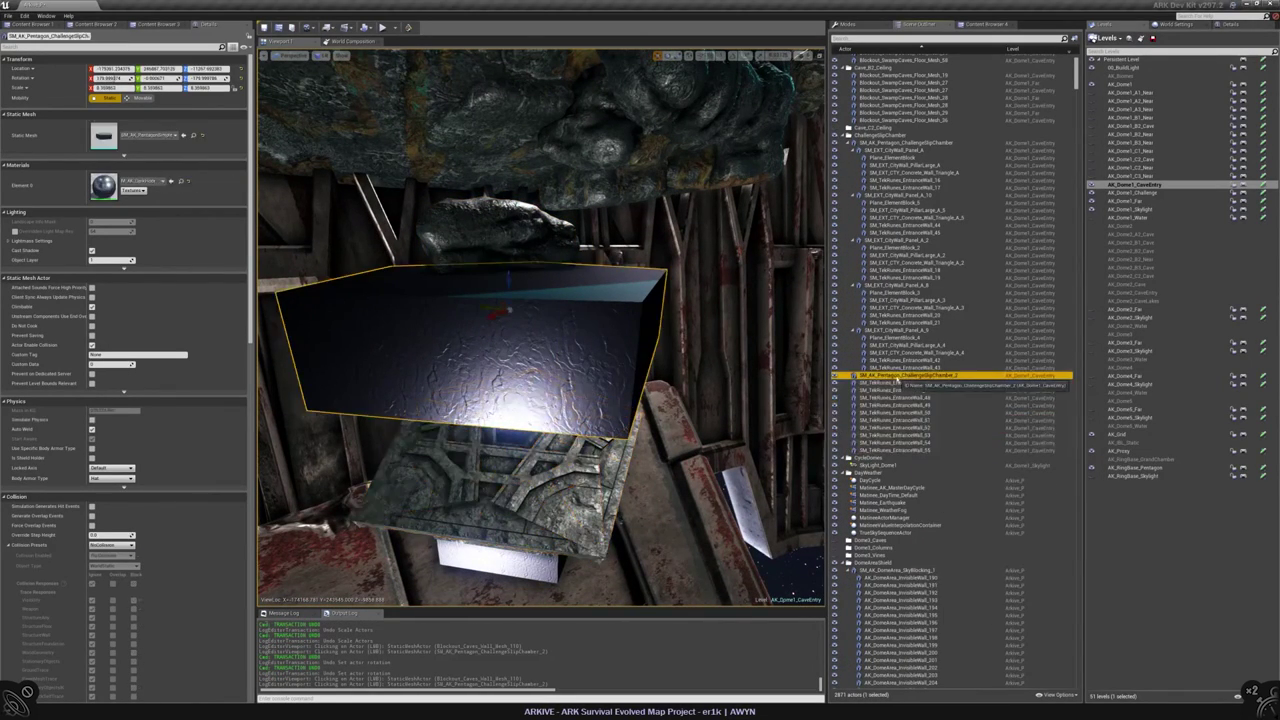
key(Delete)
click(900, 376)
shift+click(900, 442)
key(f)
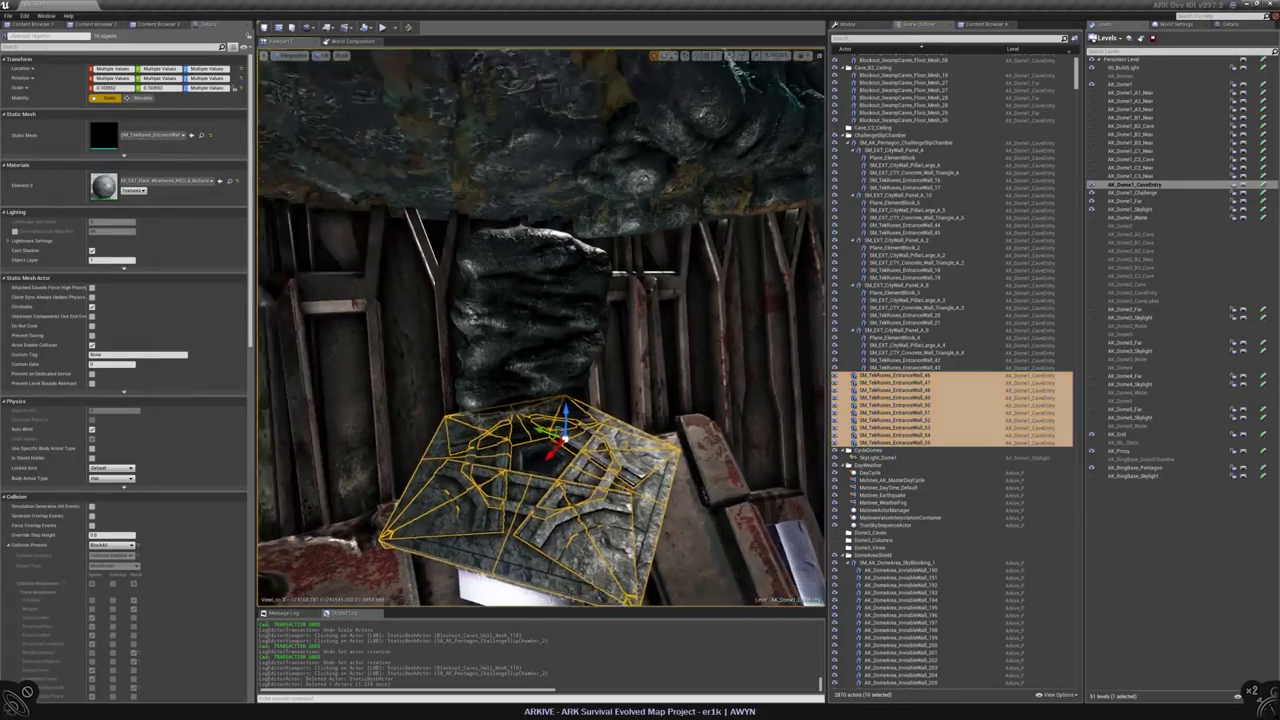
alt+drag(540, 330, 588, 340)
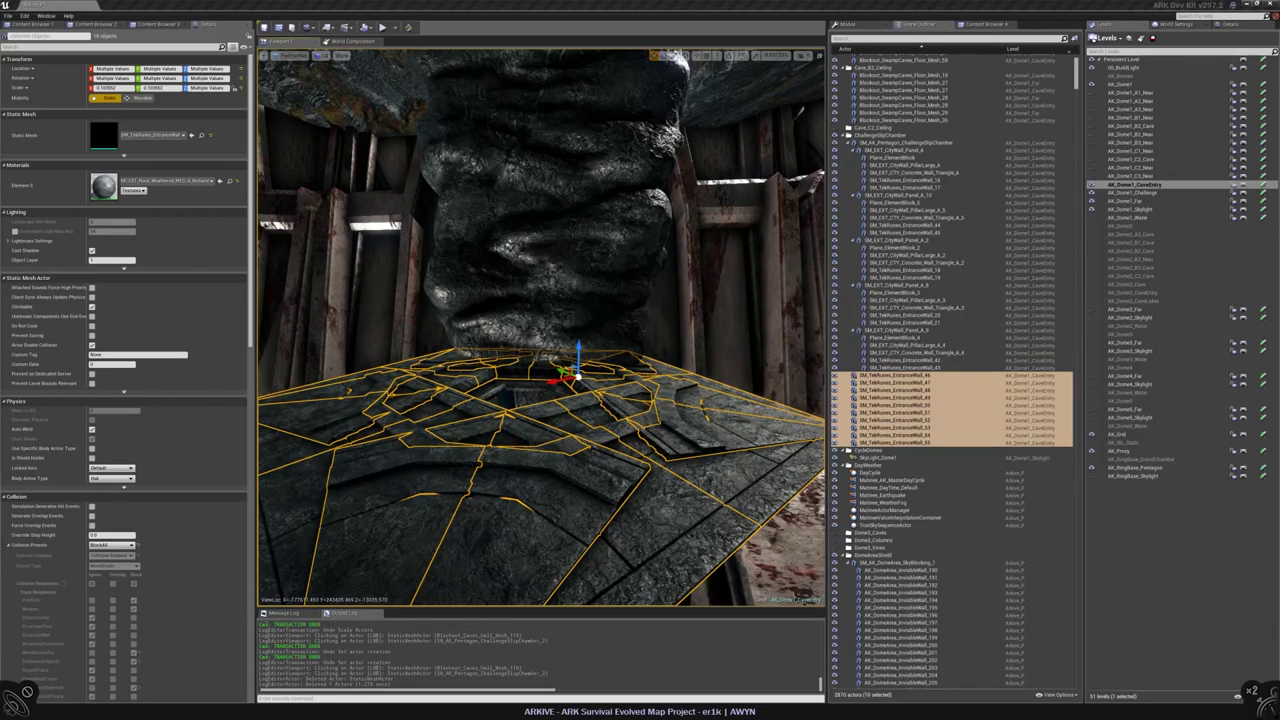
right_drag(541, 327, 600, 375)
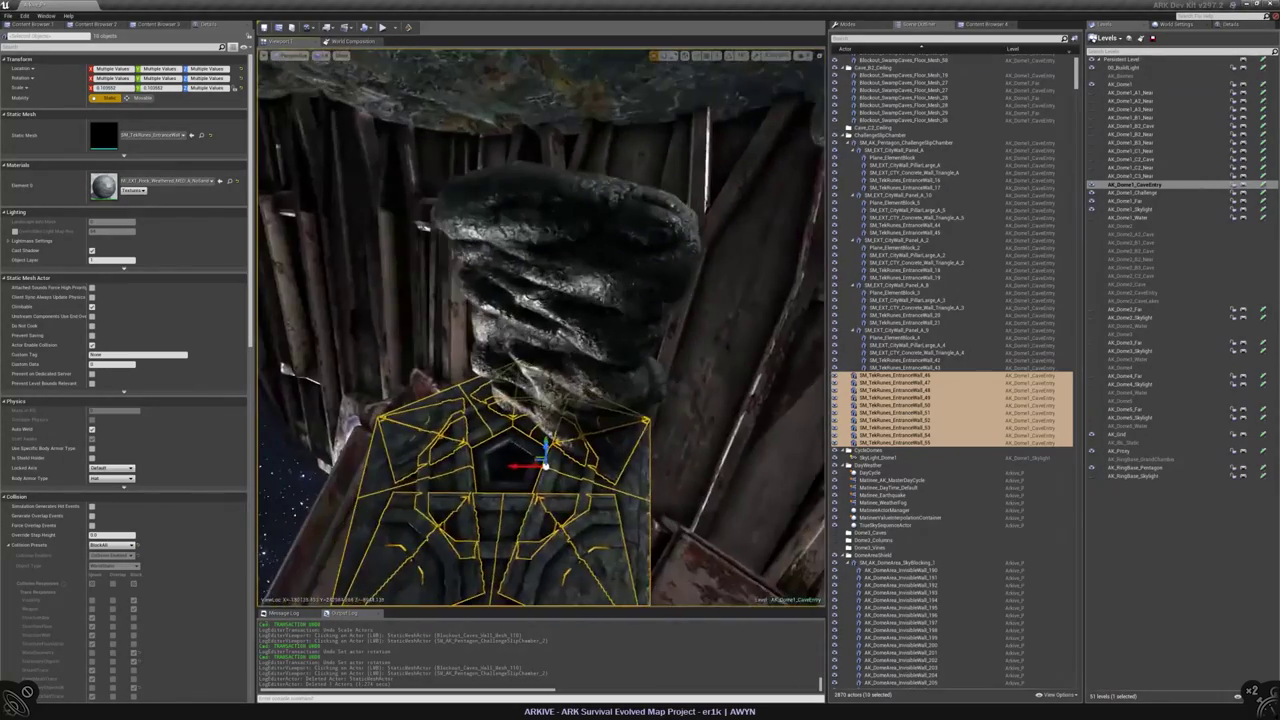
- Duplicate the rock behind the pentagon opening, and place and rotate the copy beside it on the roof slabs
click(565, 280)
key(f)
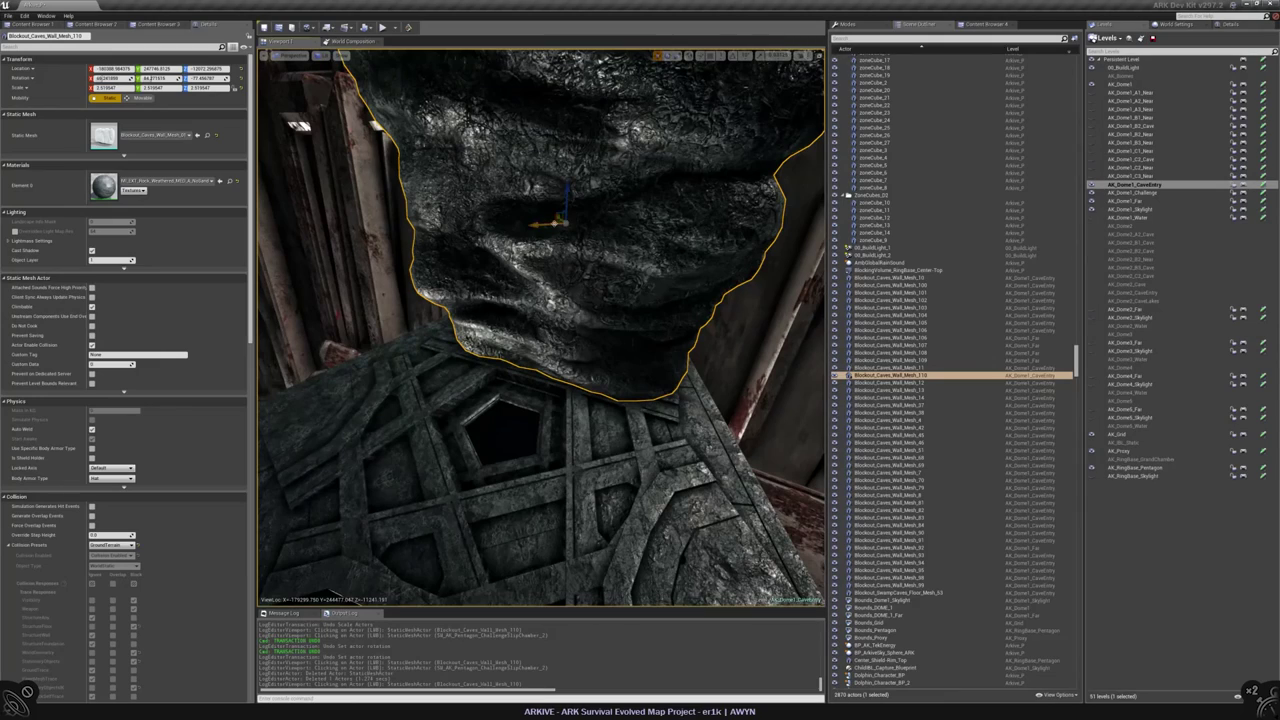
alt+drag(555, 223, 382, 235)
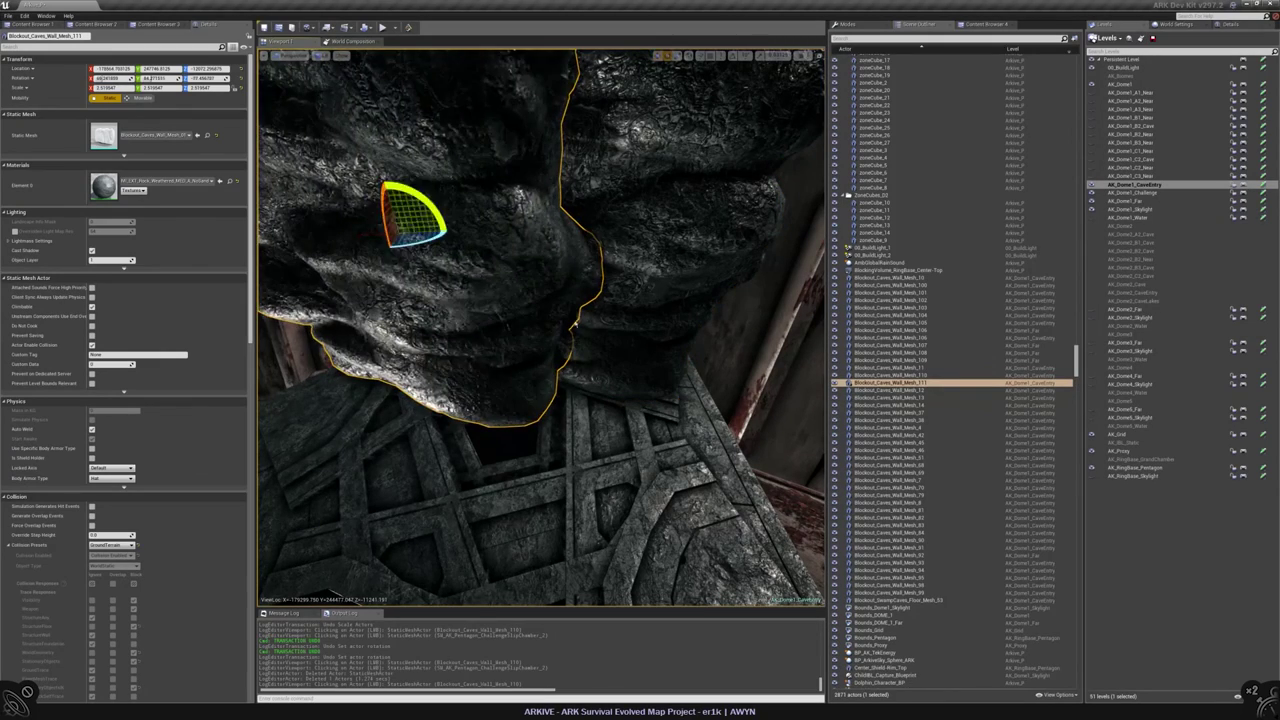
drag(425, 195, 440, 232)
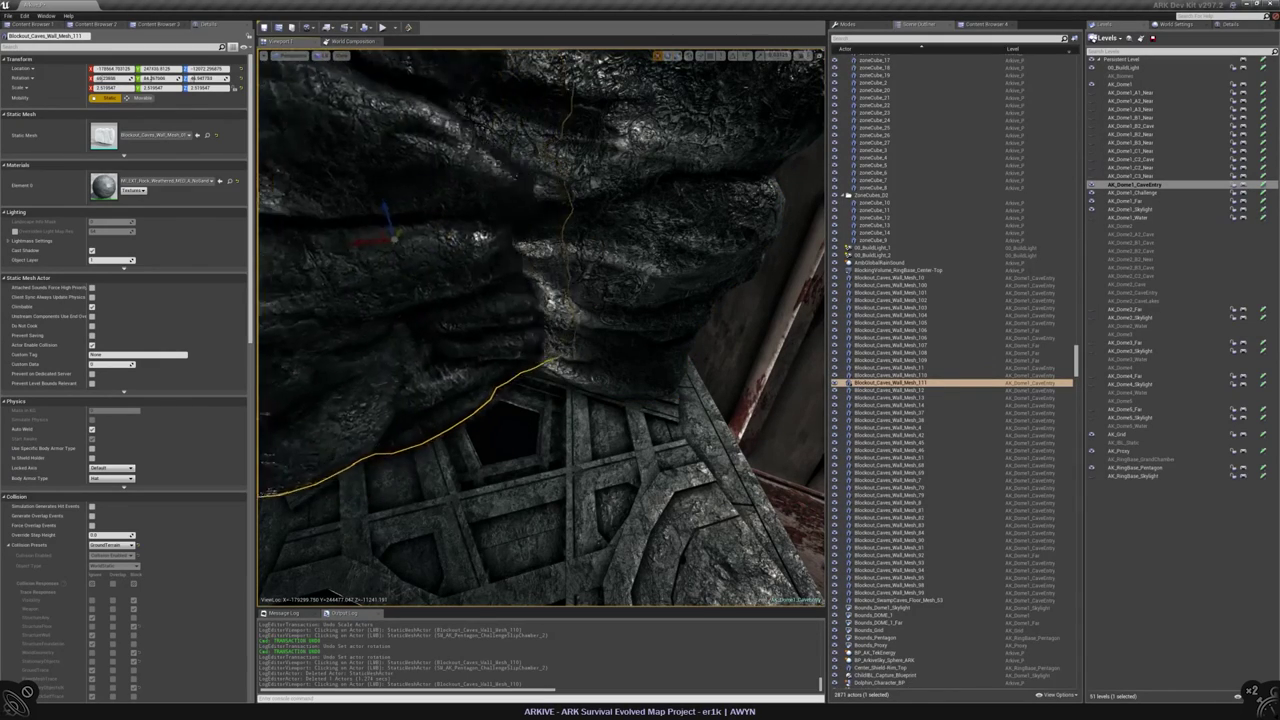
right_drag(440, 232, 560, 240)
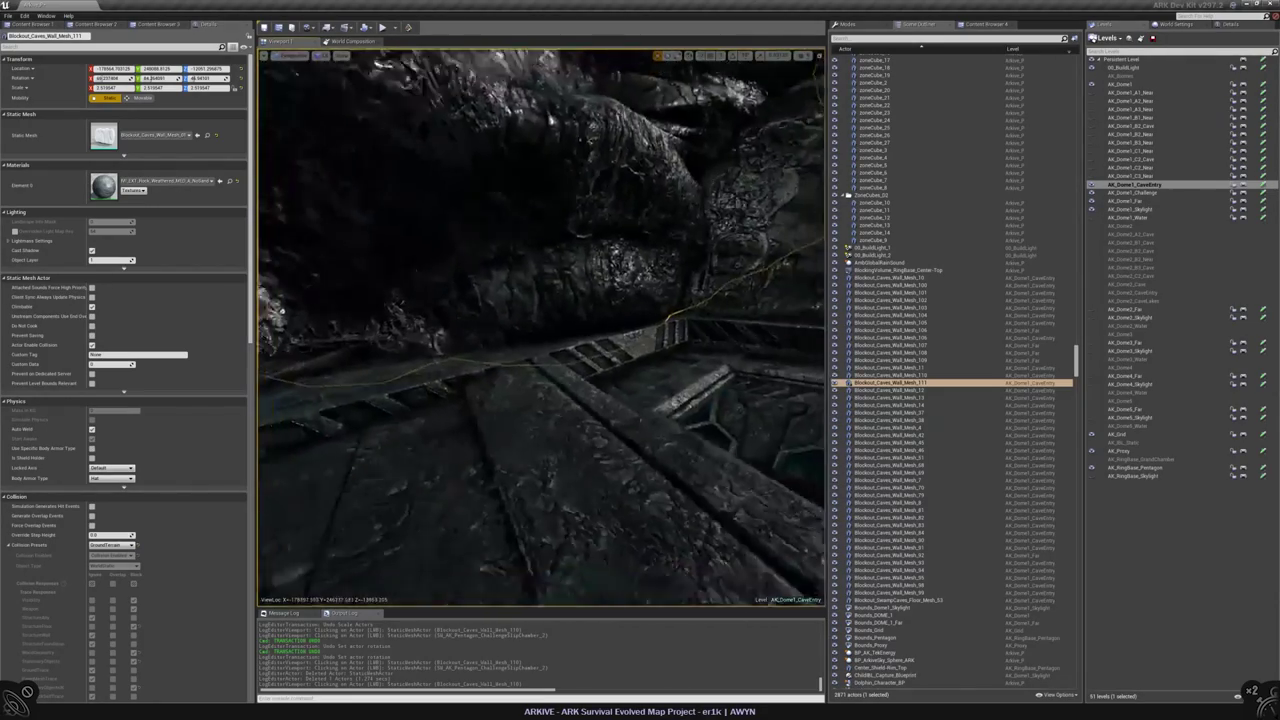
- Duplicate the second rock for another side of the pentagon opening and rotate the new copy
right_drag(560, 240, 730, 252)
key(Escape)
click(640, 250)
right_drag(640, 250, 670, 255)
click(640, 300)
right_drag(640, 300, 690, 302)
drag(580, 160, 508, 197)
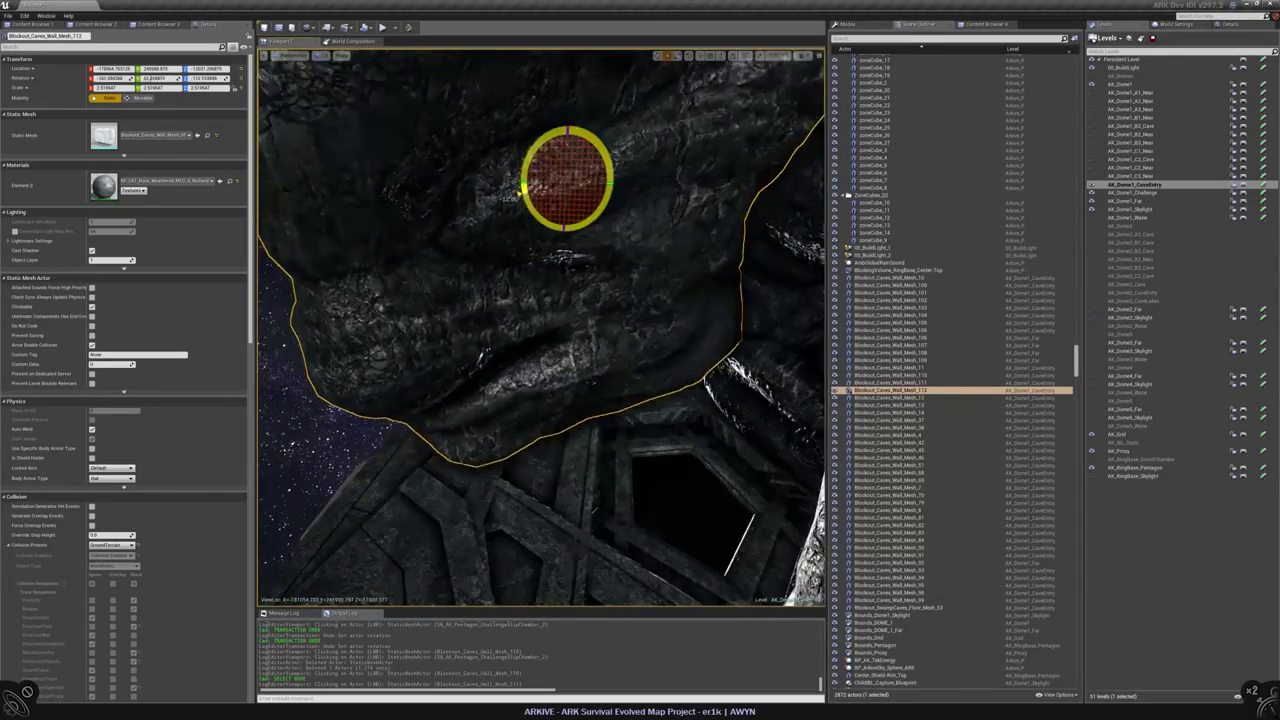
key(f)
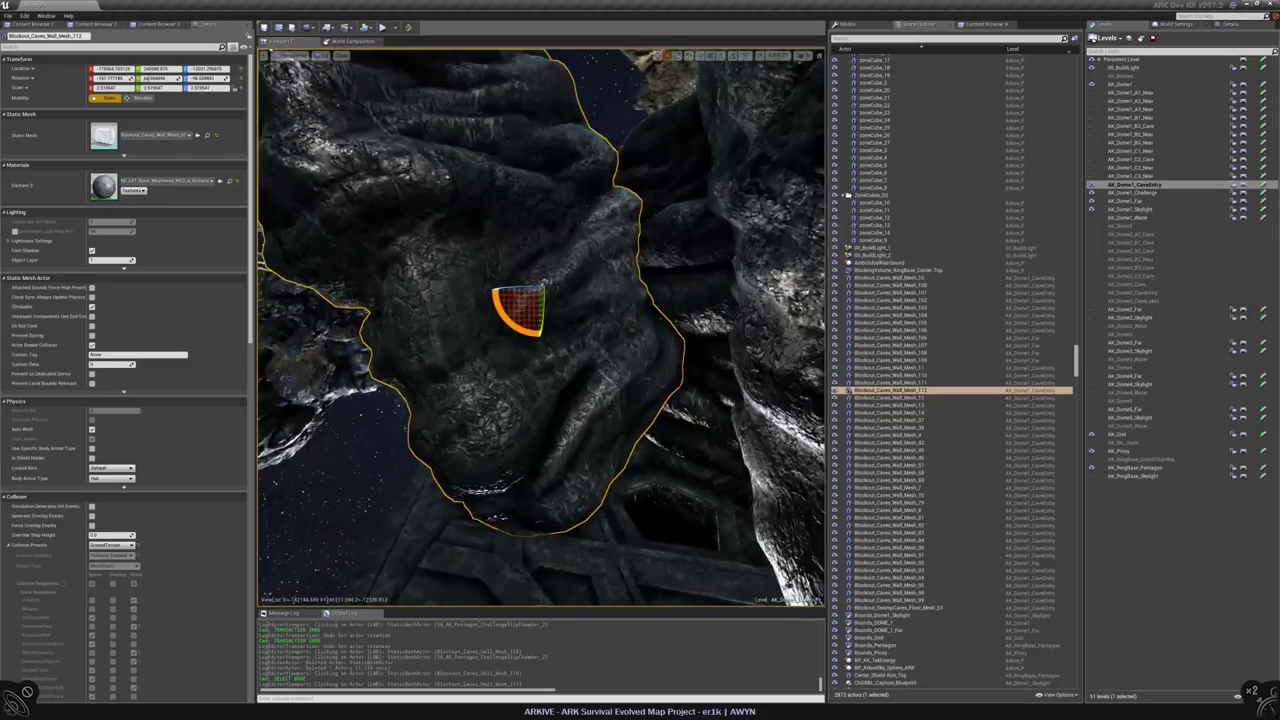
- Undo the last rotation of the third rock, then reorient it and narrow it along X at the roof edge
key(ctrl+z)
key(ctrl+z)
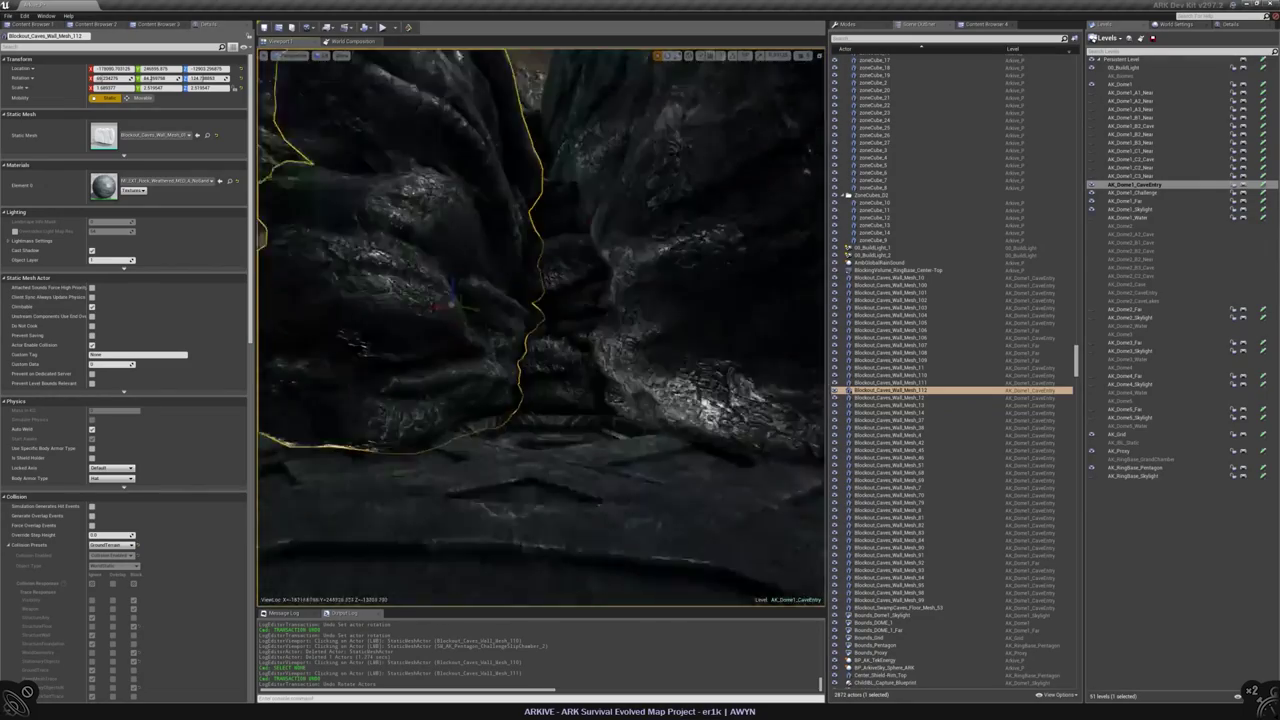
key(Escape)
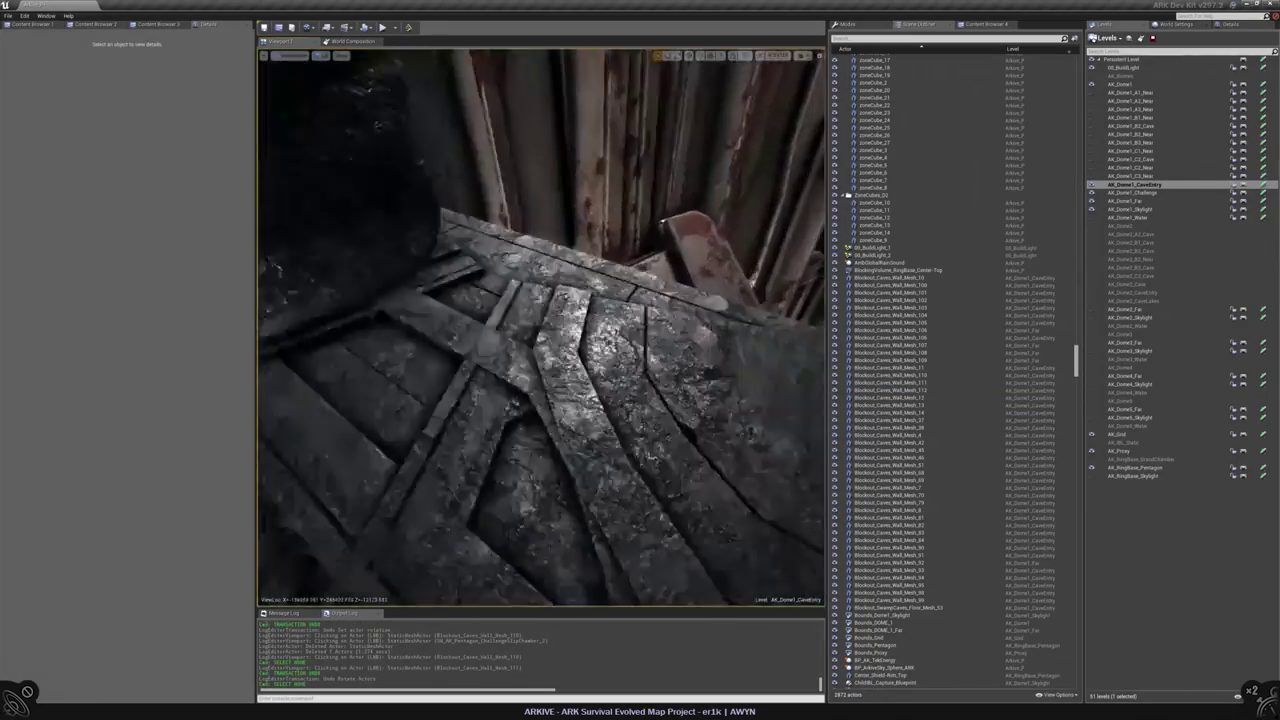
- Duplicate the narrowed third rock, and position and rotate the copy to wall off another side of the opening
click(520, 360)
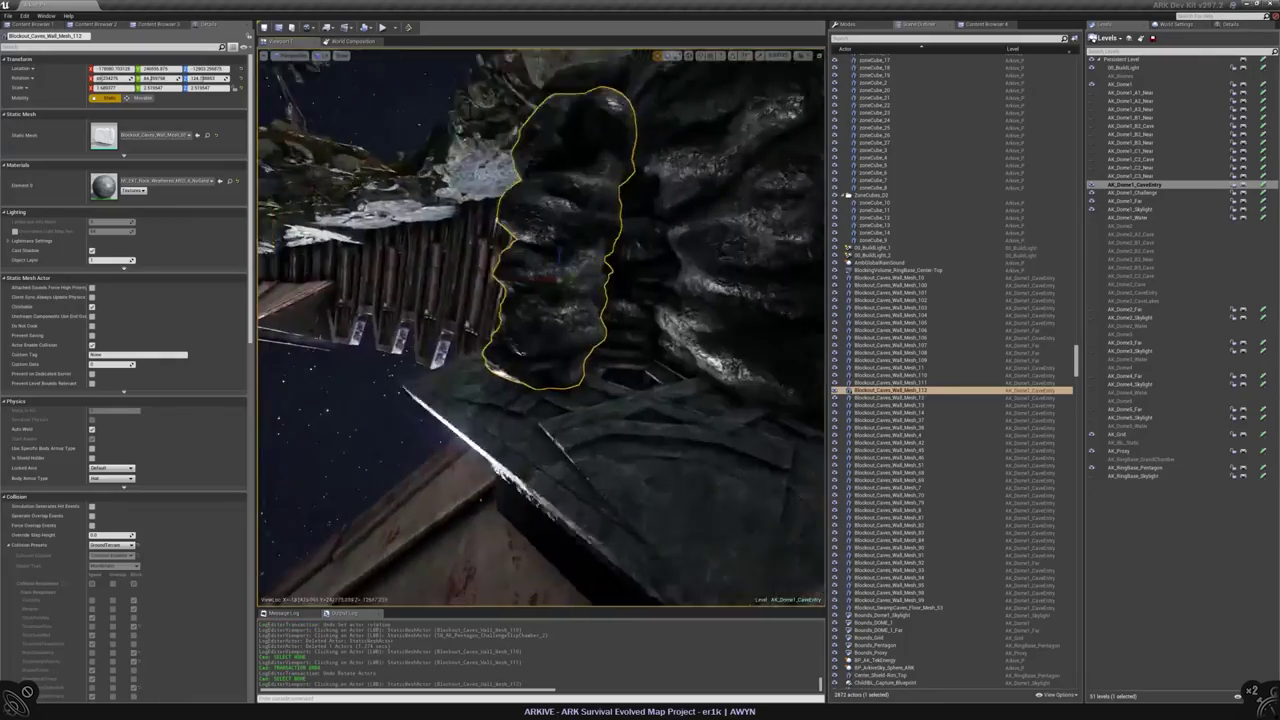
alt+drag(470, 205, 640, 274)
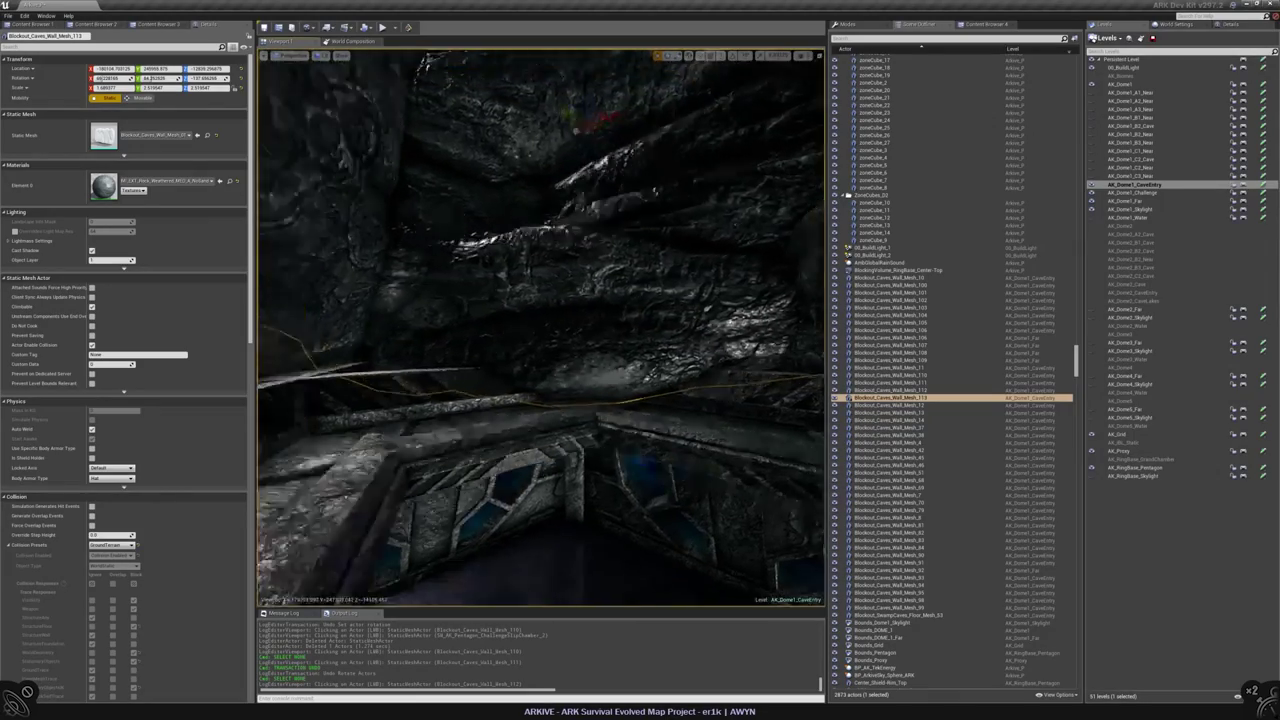
- Readjust the position and rotation of Blockout_Caves_Wall_Mesh_110, and rotate Blockout_Caves_Wall_Mesh_112 to fit around the pentagon opening
double_click(890, 375)
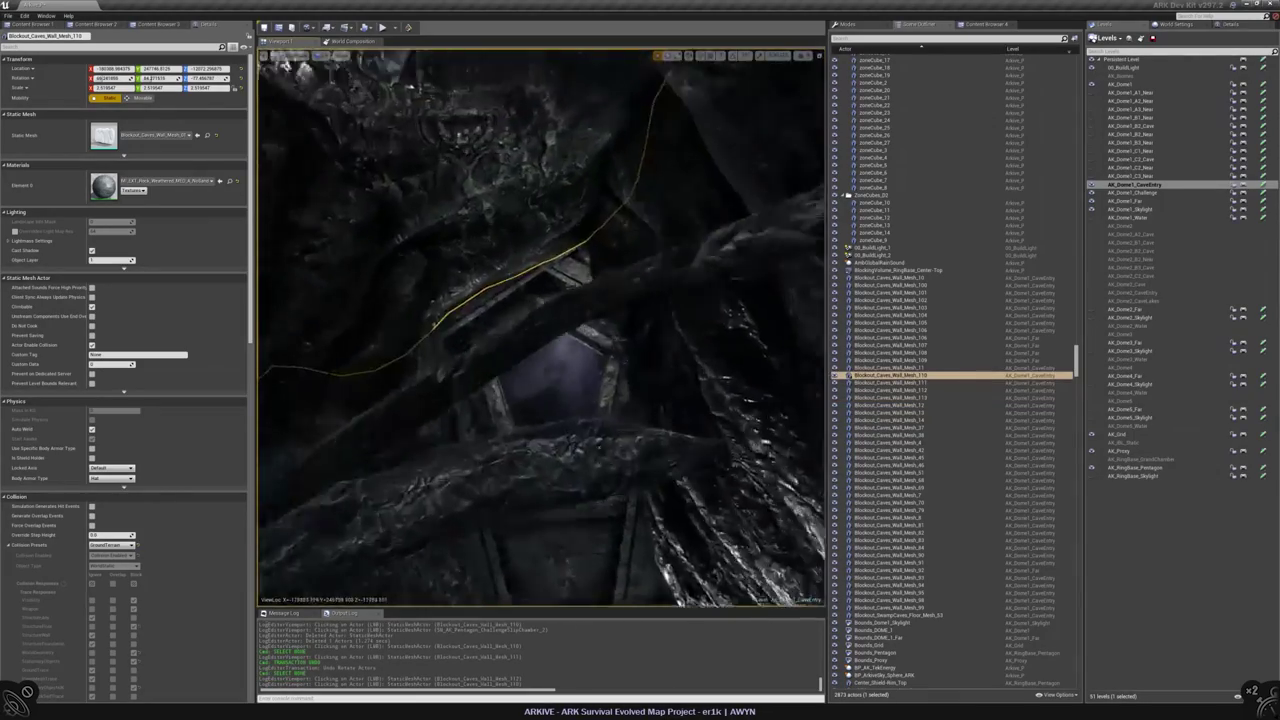
key(ctrl+z)
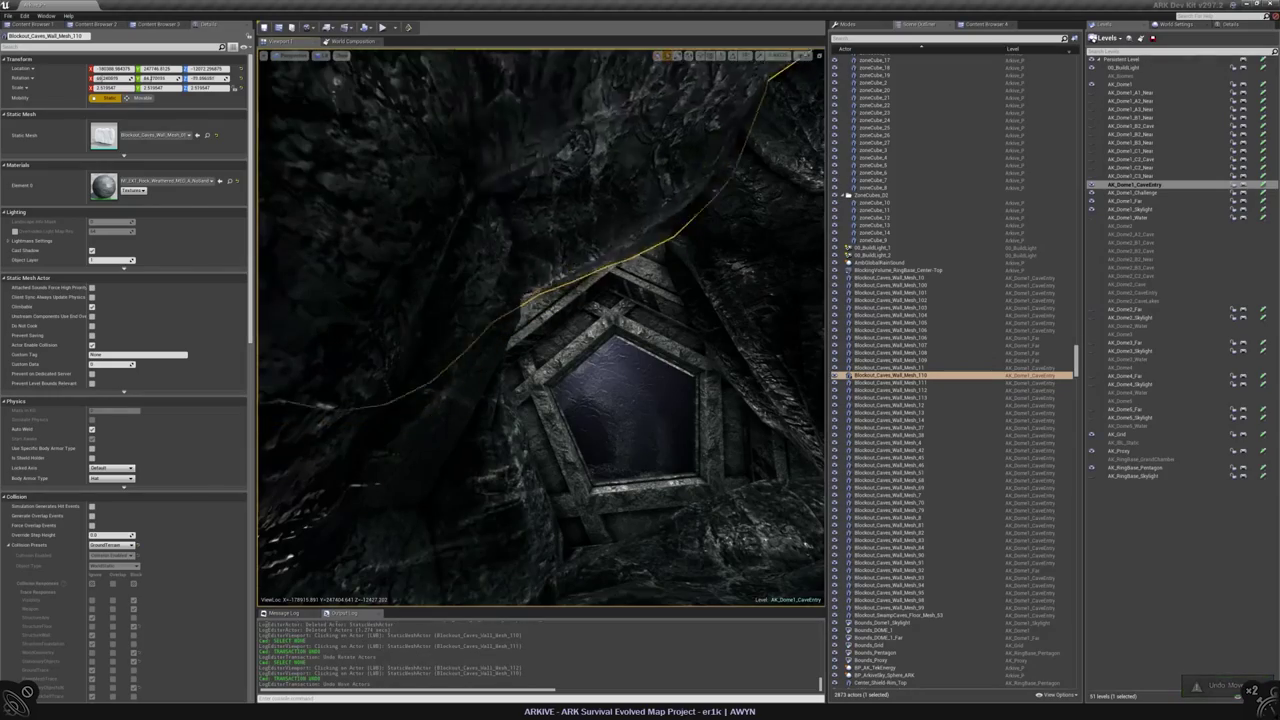
key(f)
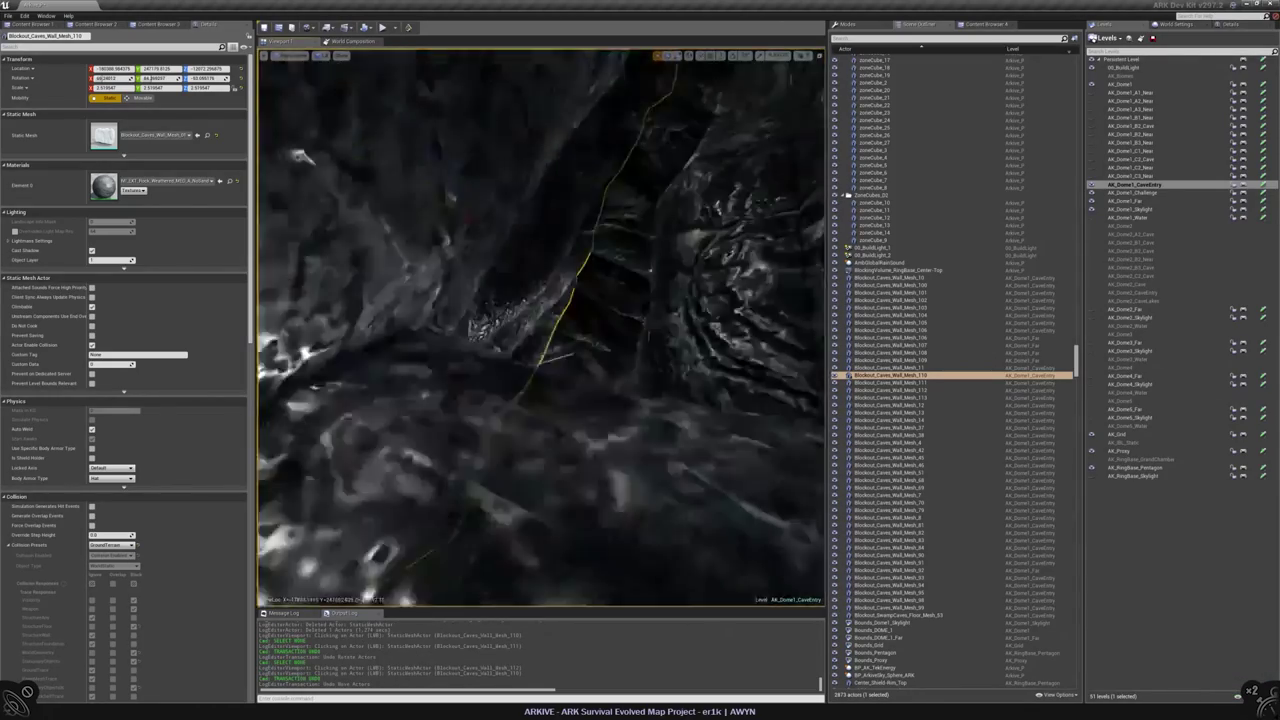
double_click(890, 390)
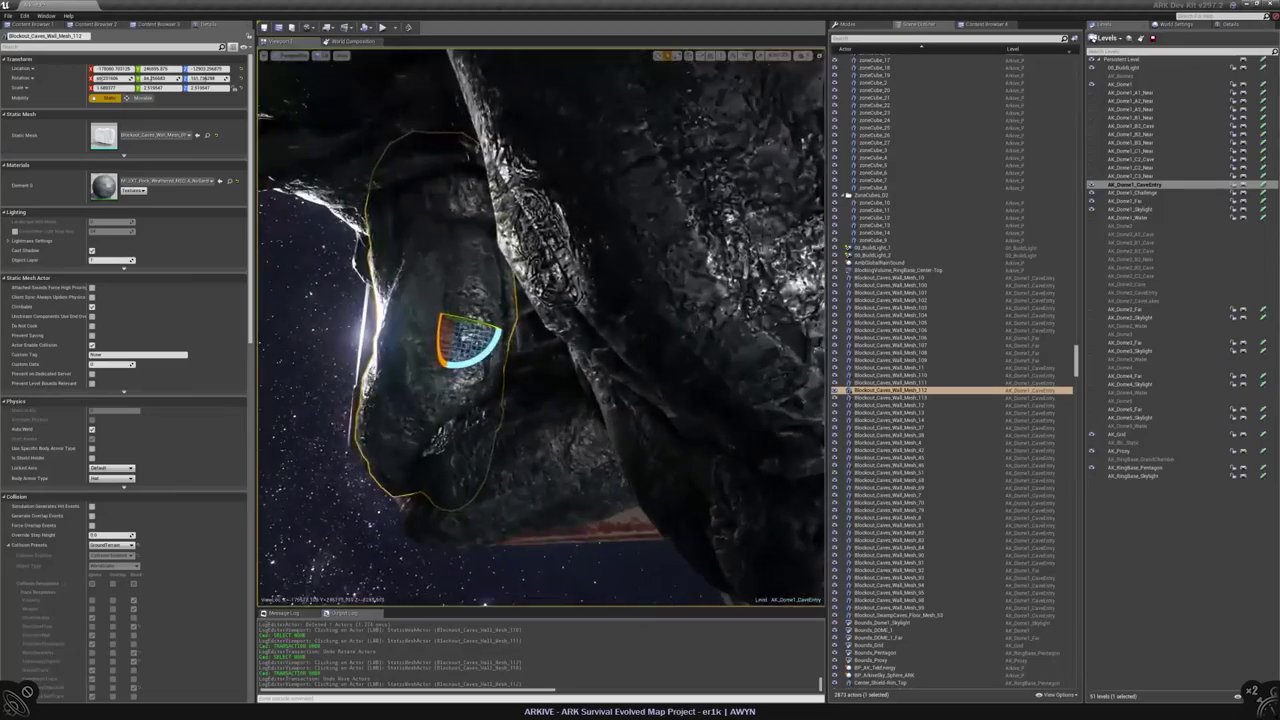
- Try widening Blockout_Caves_Wall_Mesh_113 along X, undo the scaling, and check the roof opening from inside the chamber
double_click(890, 398)
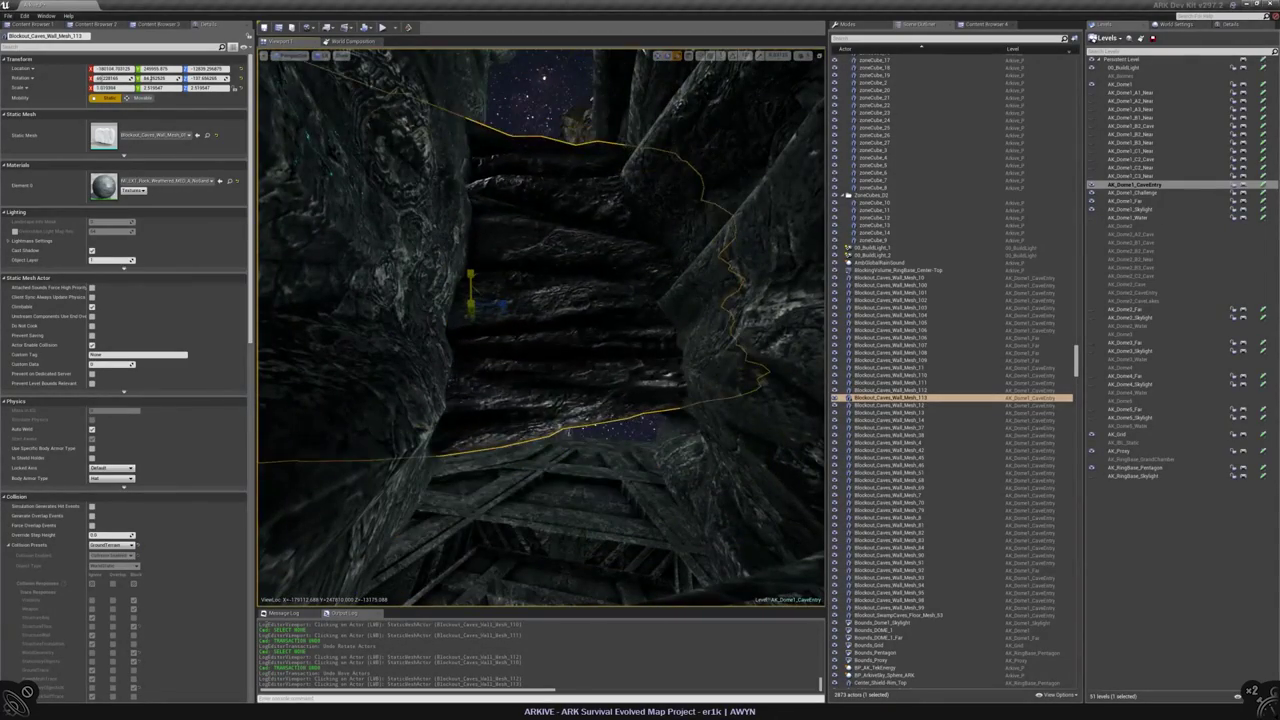
key(ctrl+z)
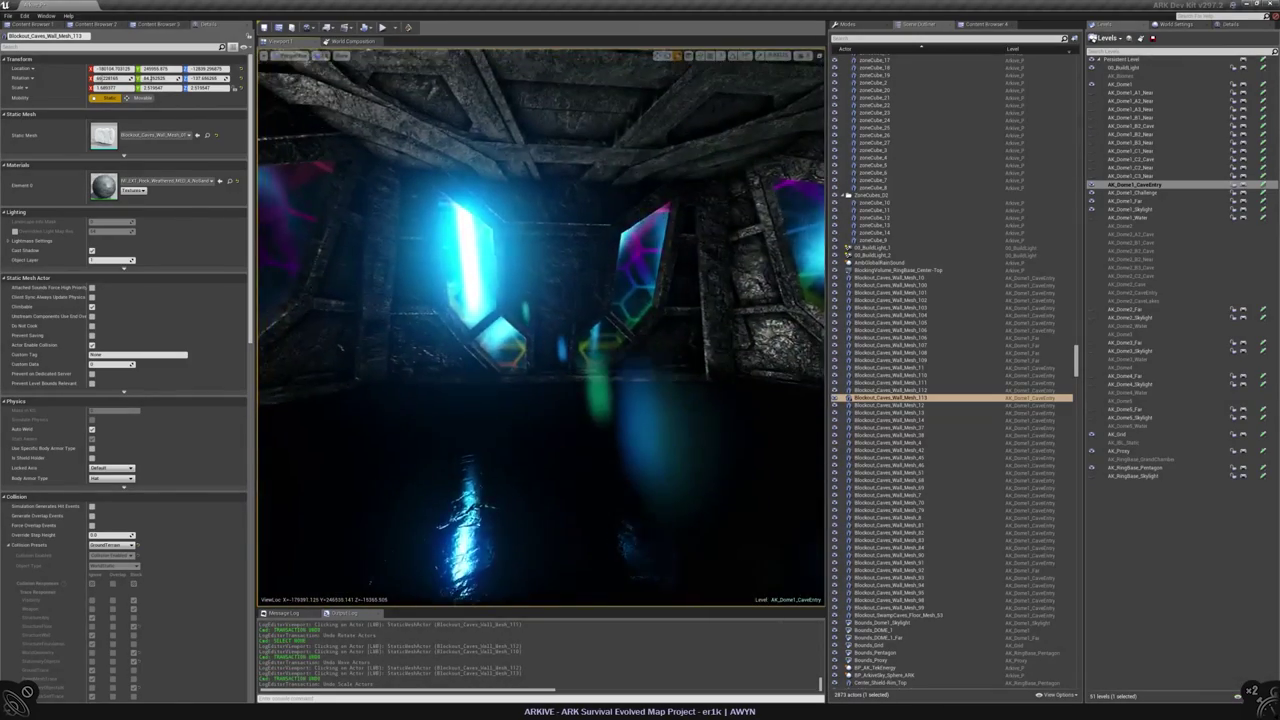
scroll(541, 327, up, 2)
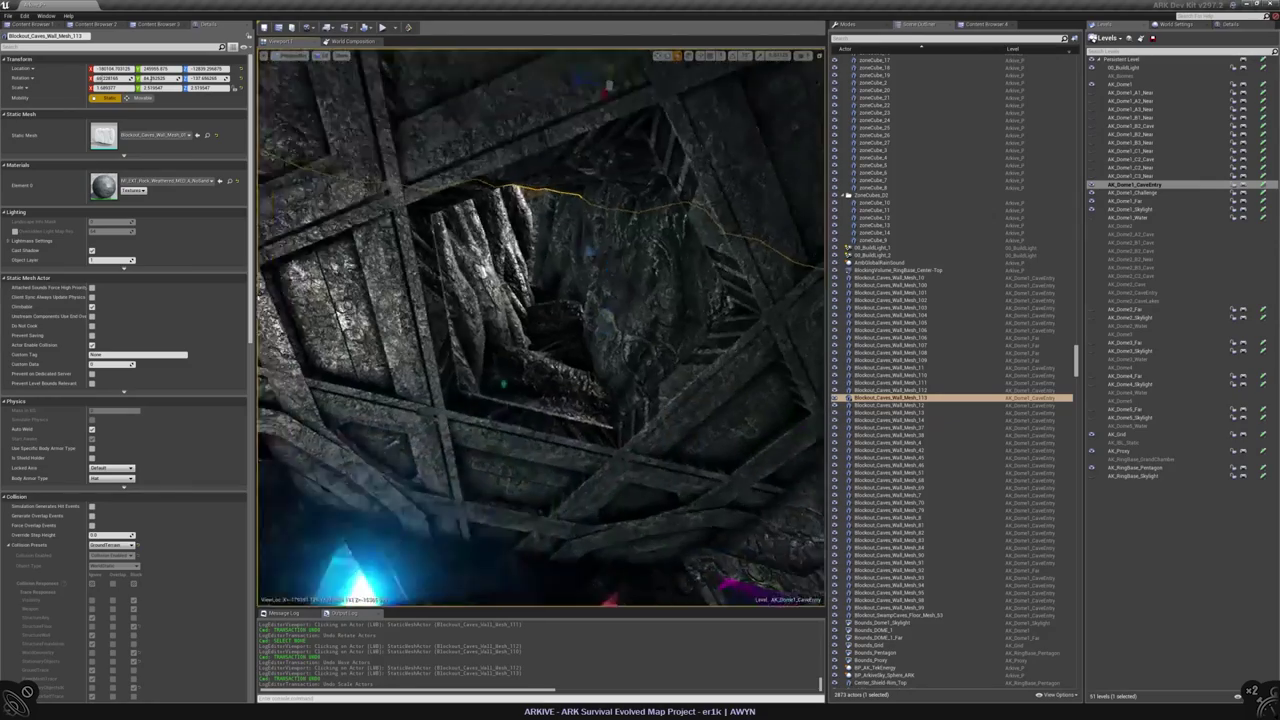
scroll(541, 327, up, 3)
- Move and rotate Blockout_Caves_Wall_Mesh_110 so it closes the rock wall above the pentagon opening
key(ctrl+z)
key(ctrl+z)
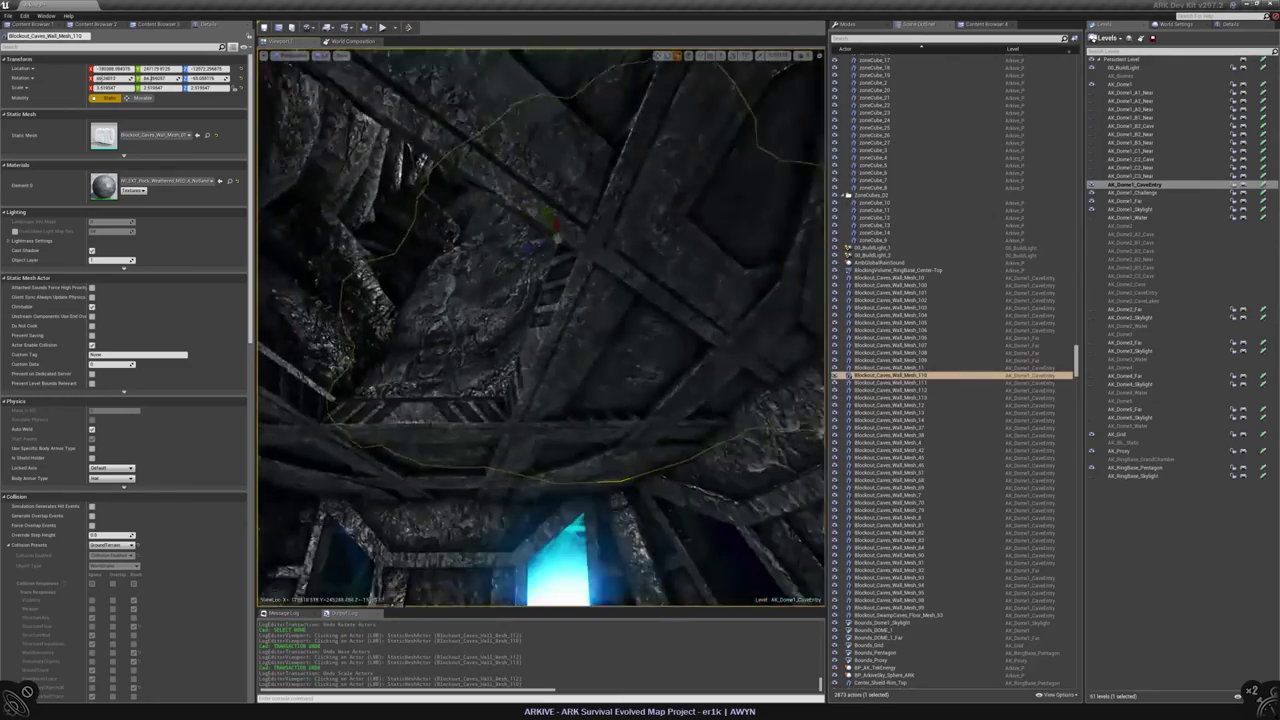
key(ctrl+z)
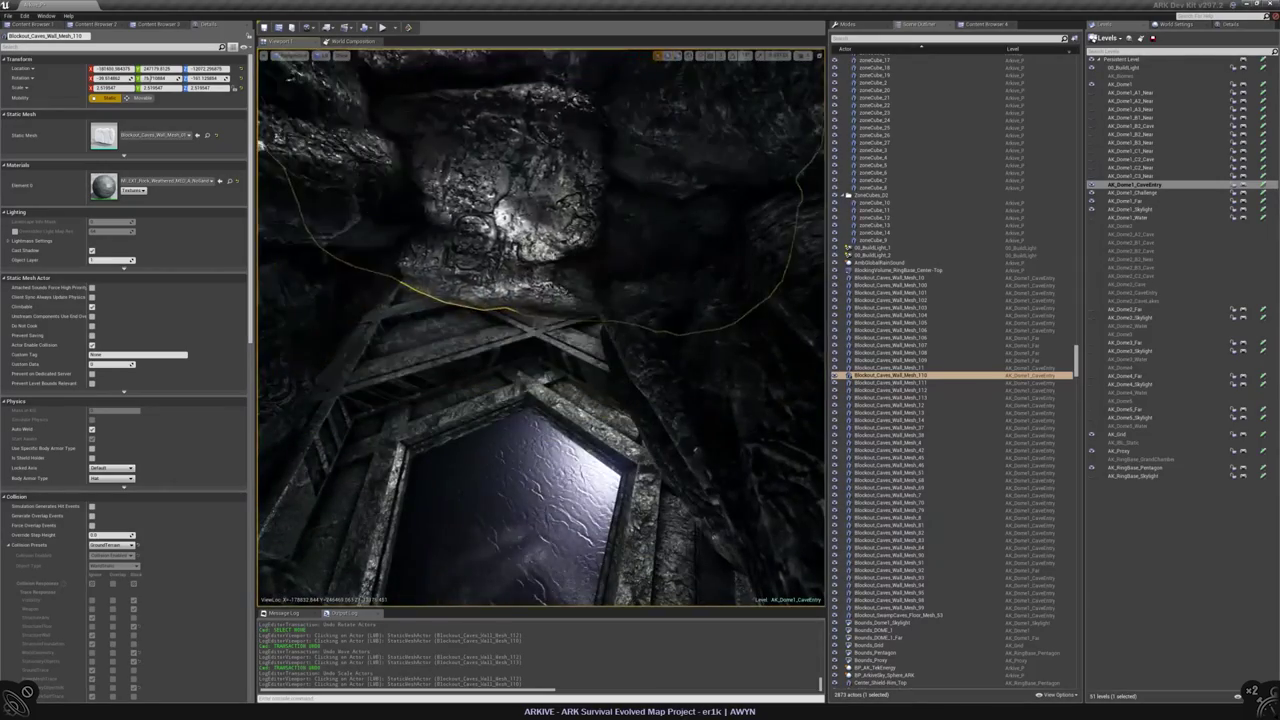
mouse_move(541, 327)
right_down()
mouse_move(530, 322)
mouse_move(522, 355)
mouse_move(540, 305)
right_up()
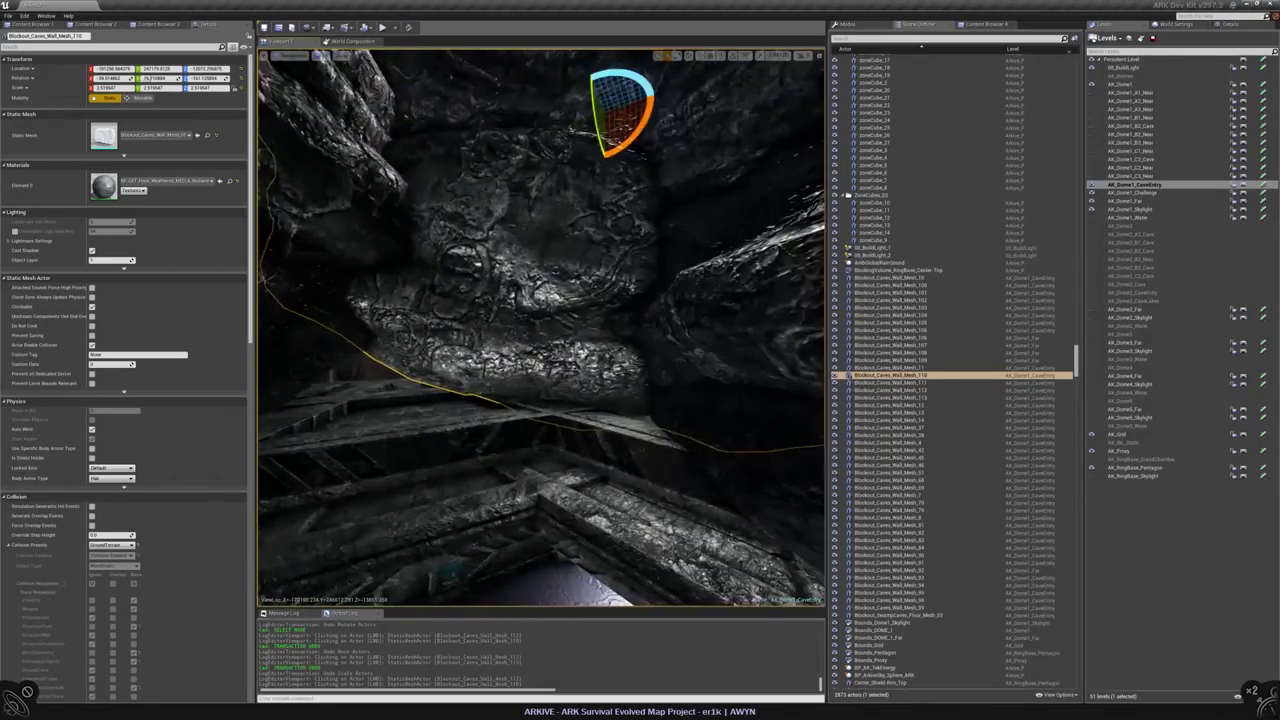
drag(622, 105, 652, 76)
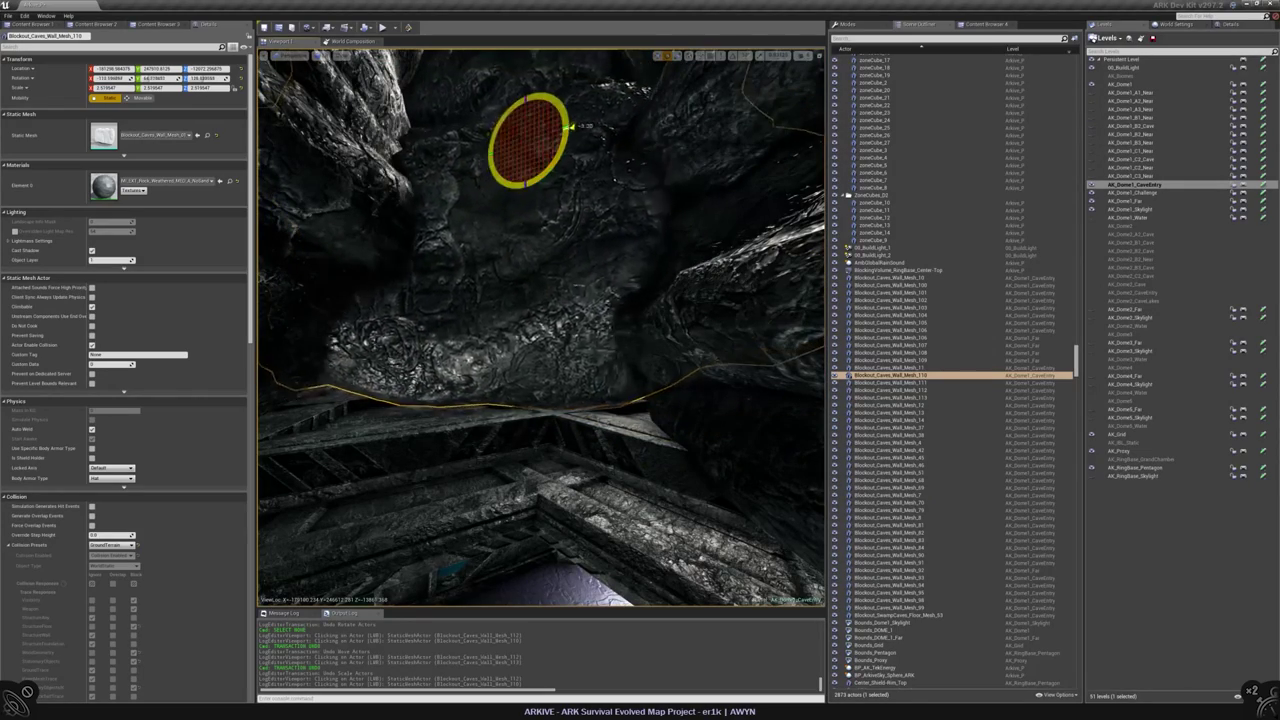
right_drag(540, 305, 548, 338)
- Move and rotate Blockout_Caves_Wall_Mesh_111 to tighten the rock ring, and clear the selection
click(548, 345)
key(Escape)
click(548, 338)
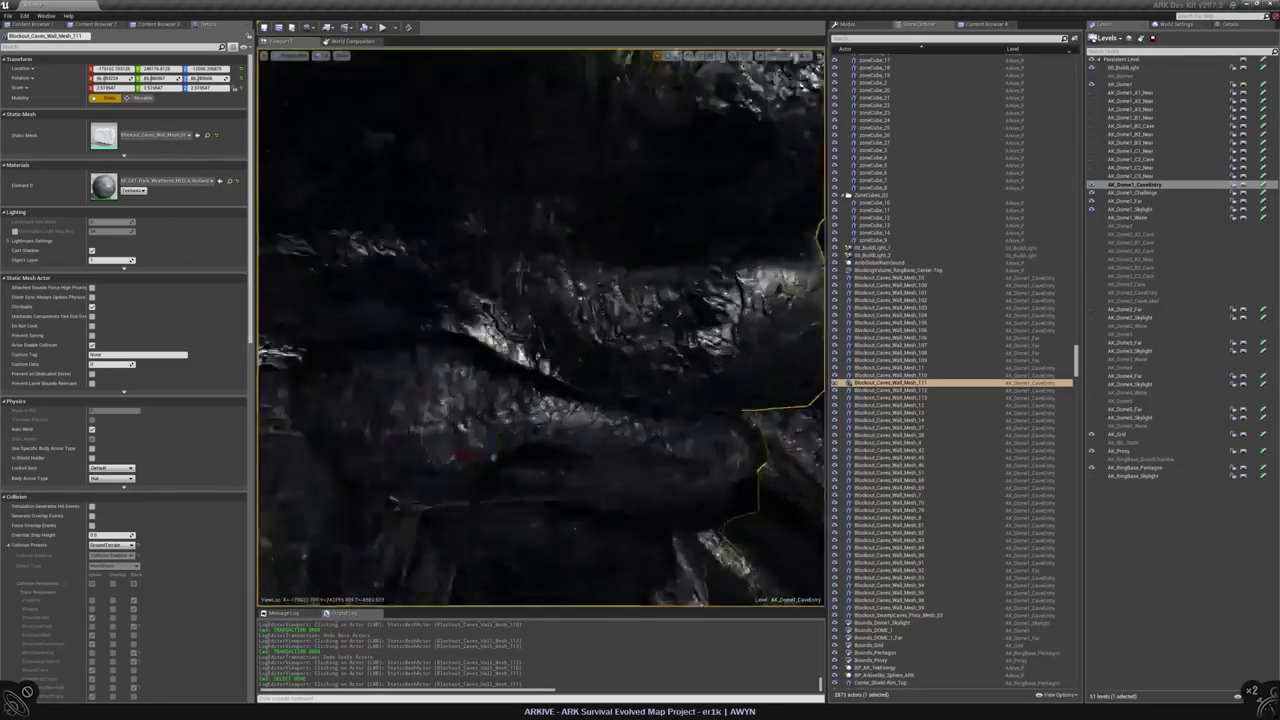
key(Escape)
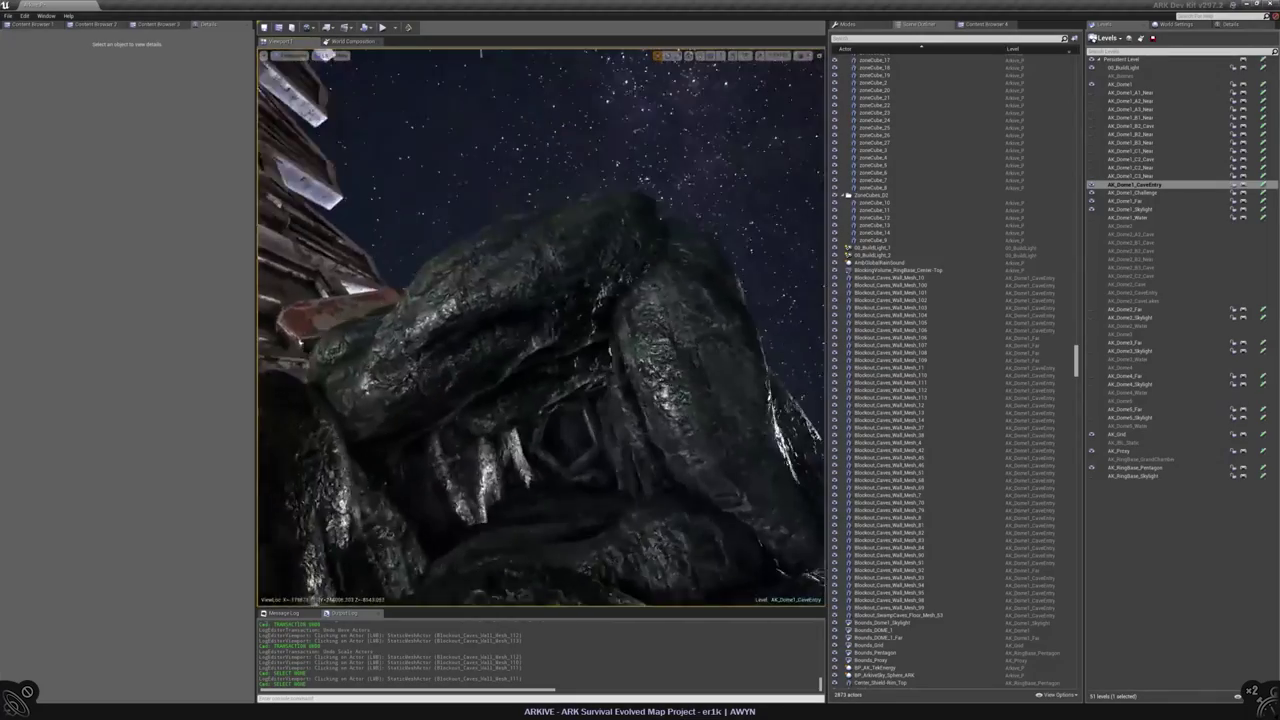
- Move and rotate Blockout_Caves_Wall_Mesh_113 to refit it in the rock ring above the pentagon opening, and clear the selection
click(540, 320)
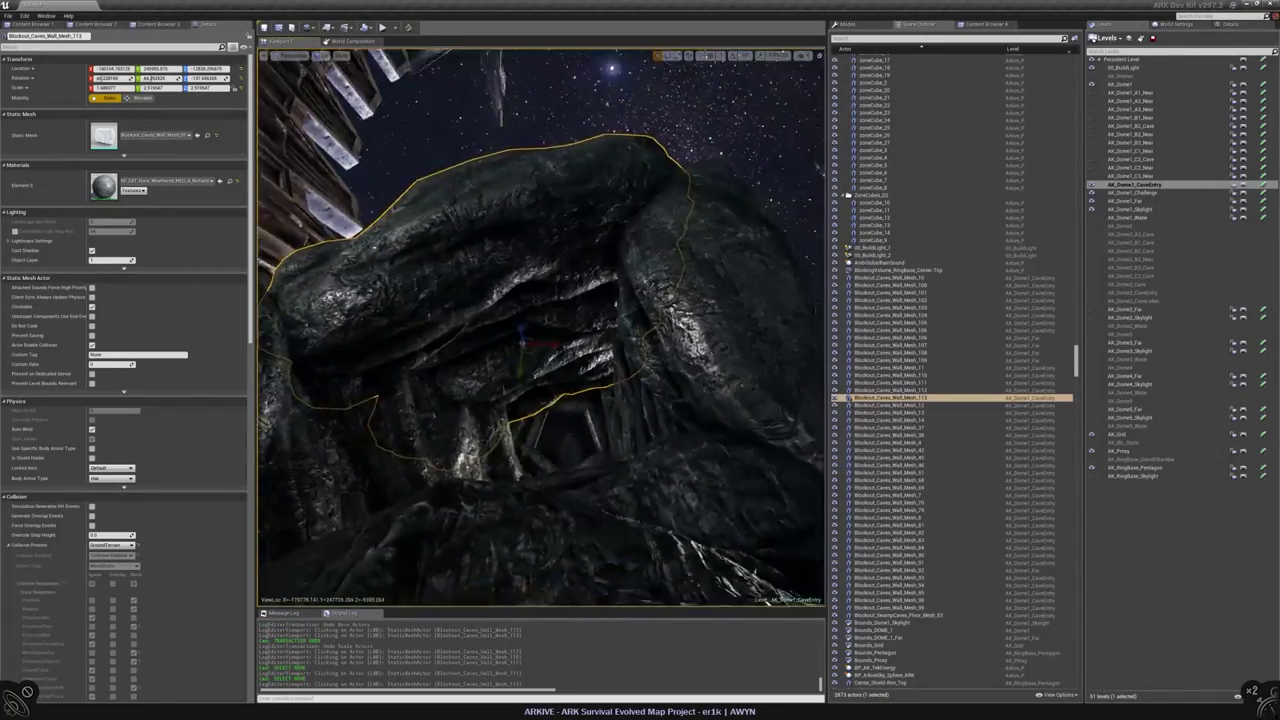
drag(520, 318, 520, 285)
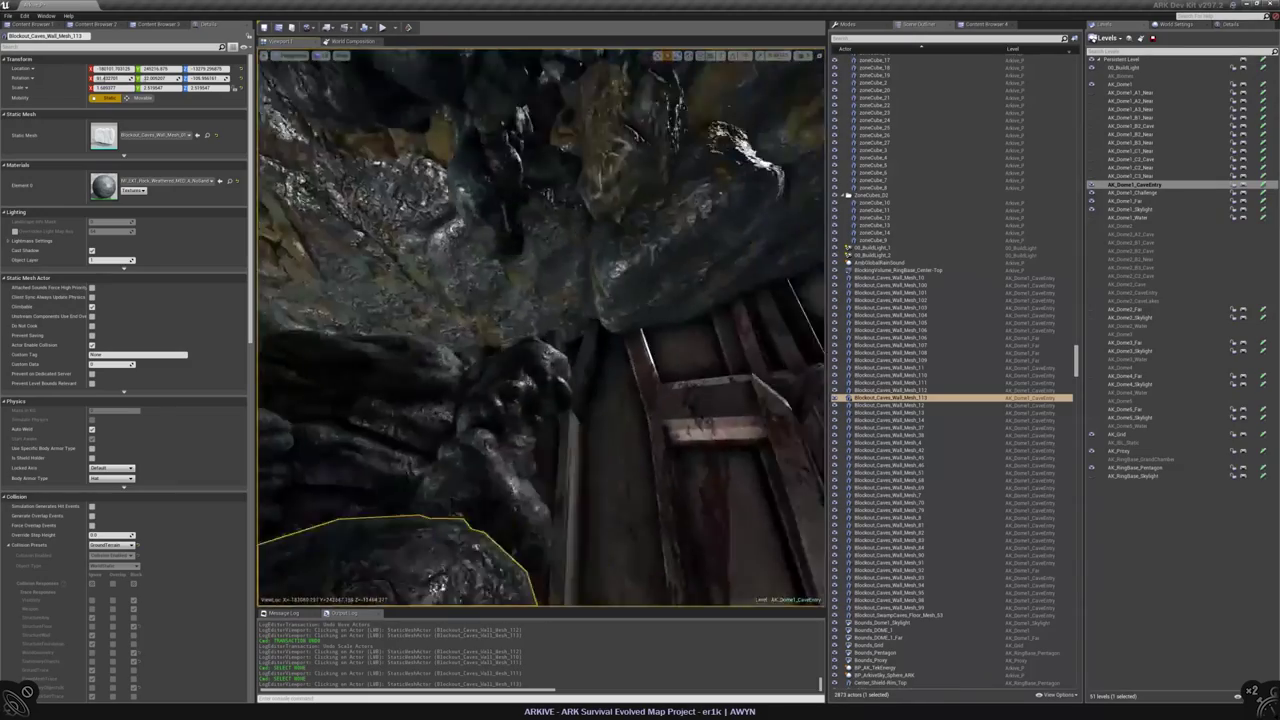
key(Escape)
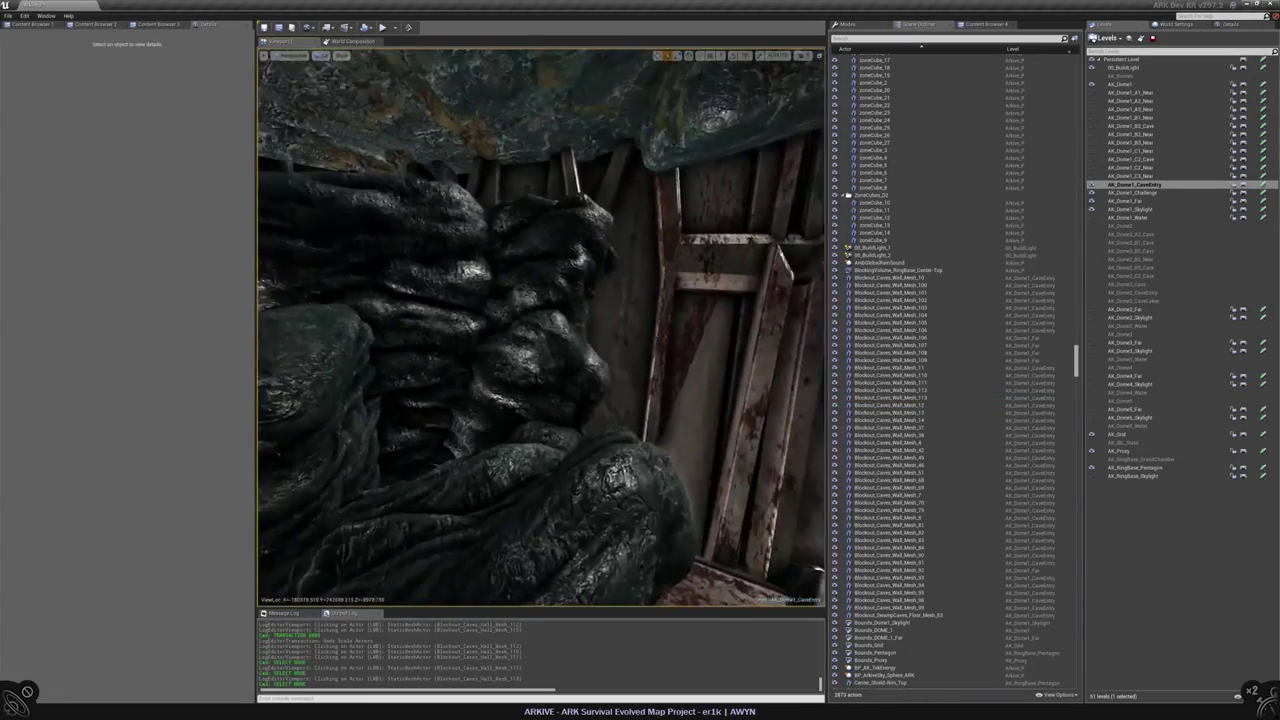
- Rotate and shift Blockout_Caves_Wall_Mesh_112 to fit the rock edge beside the pentagon opening, and clear the selection
click(440, 305)
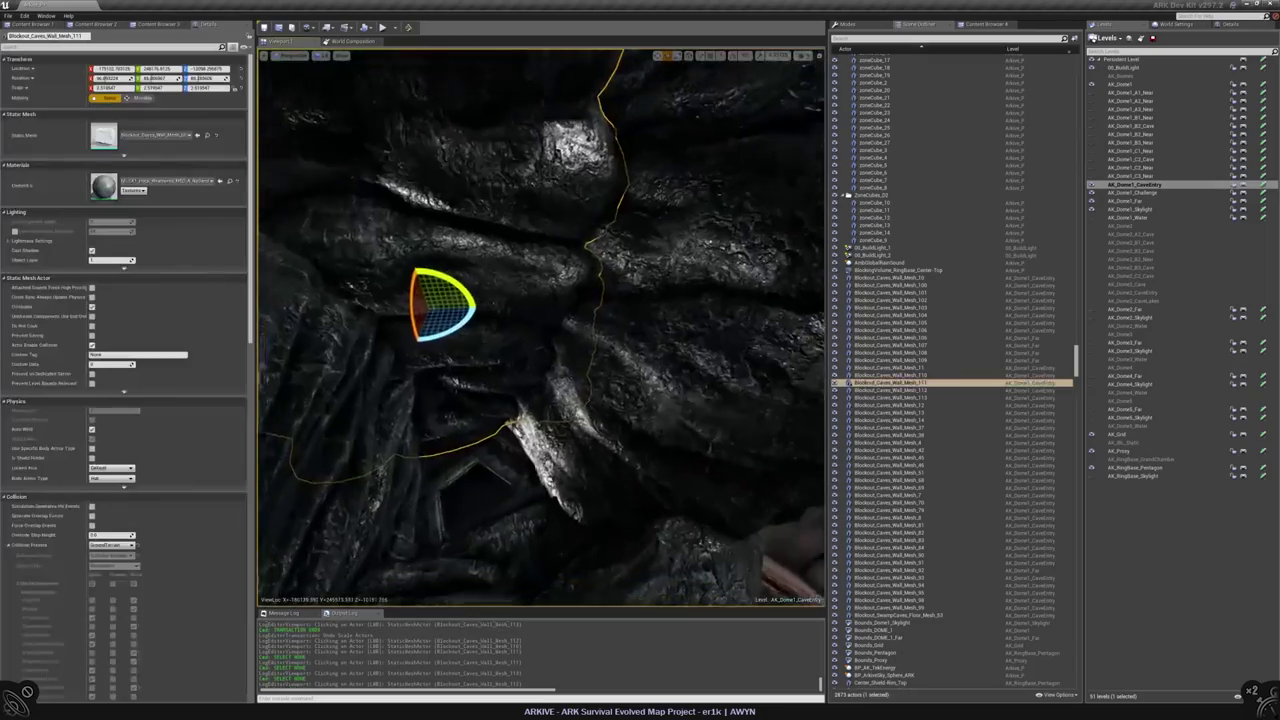
click(360, 420)
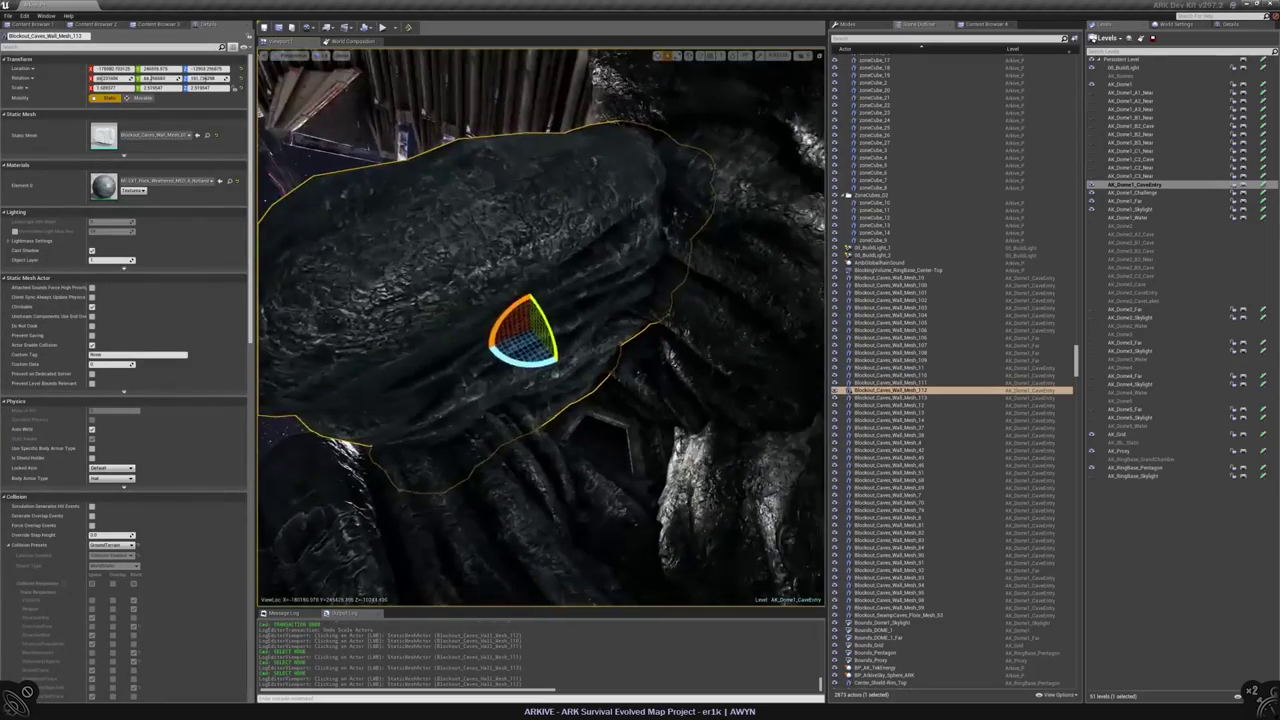
drag(545, 325, 540, 360)
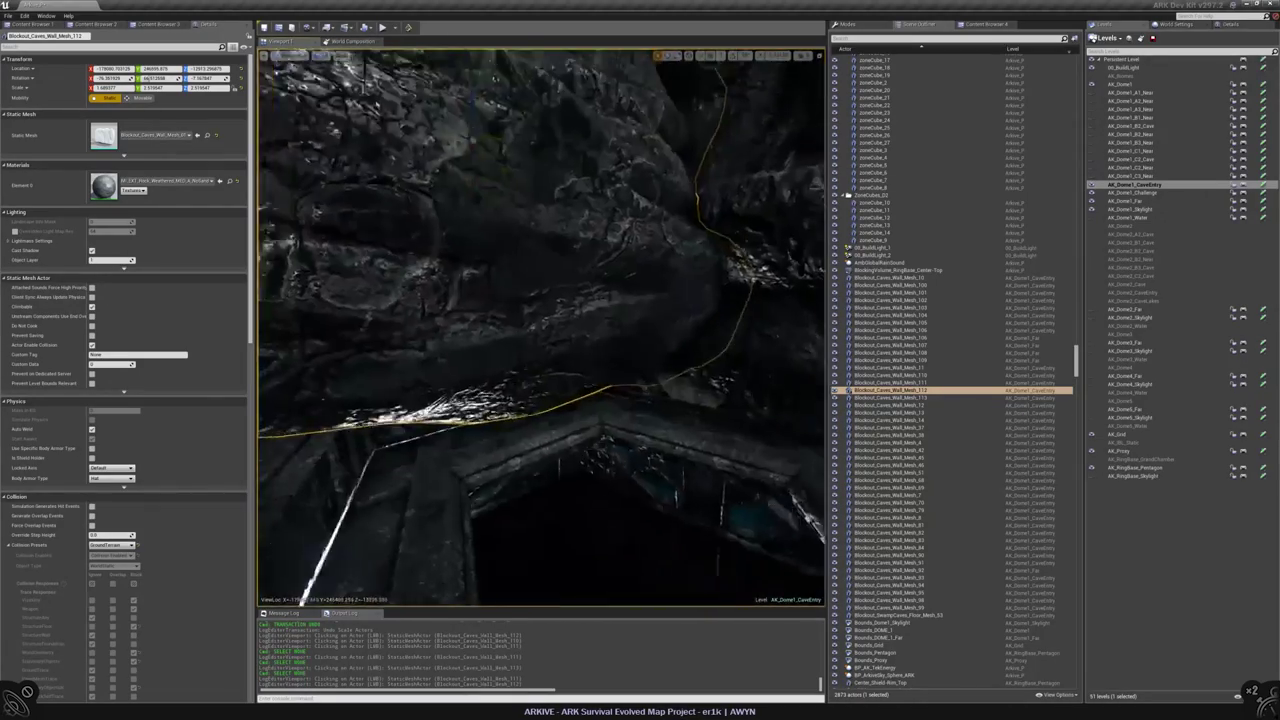
key(Escape)
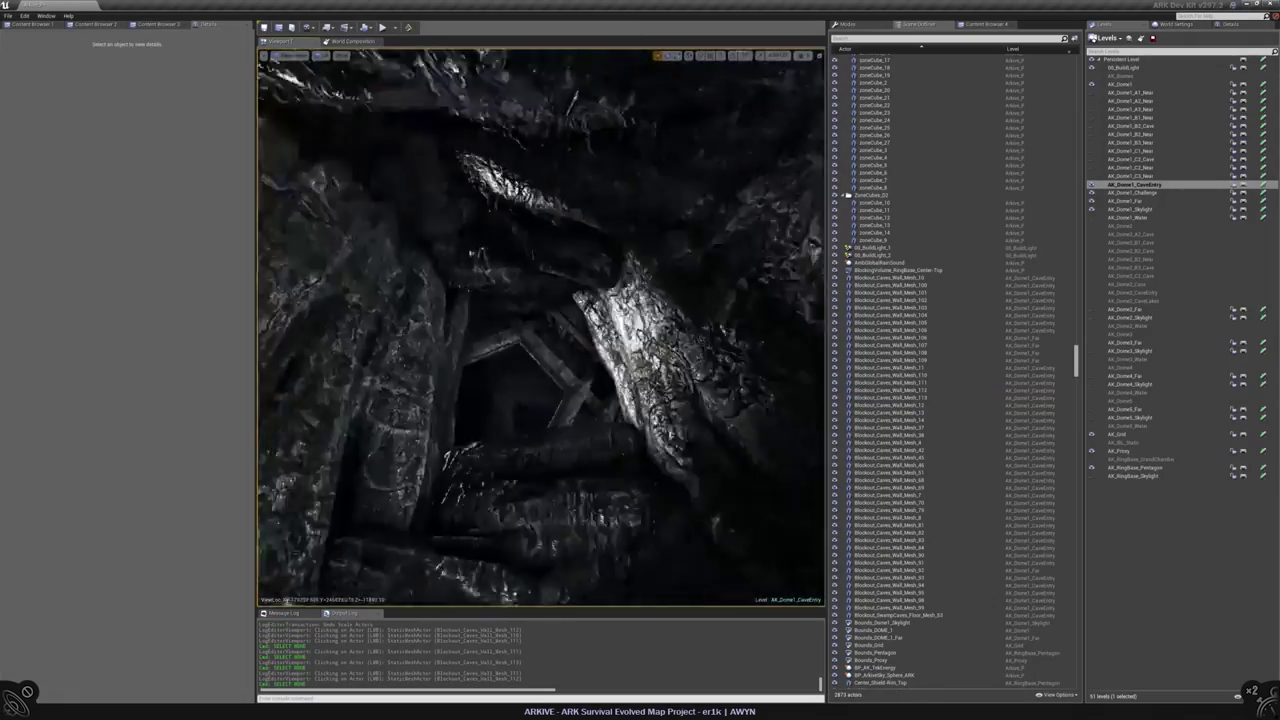
click(401, 313)
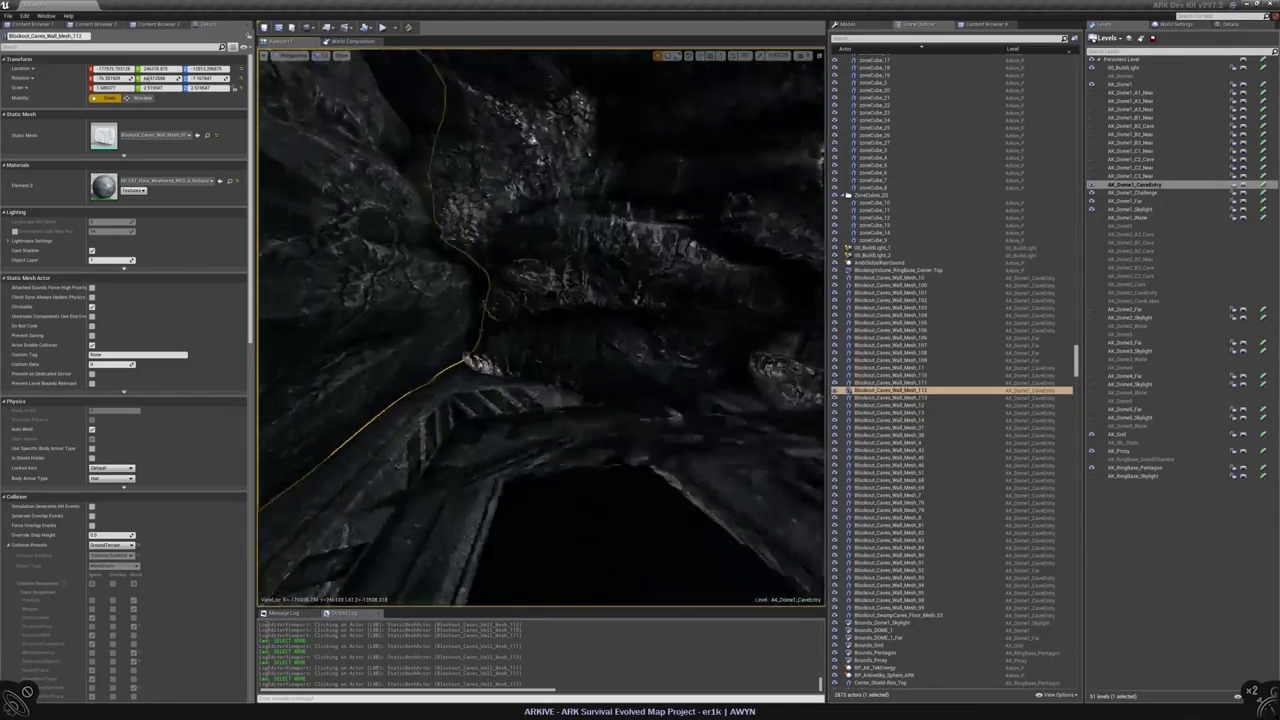
key(Escape)
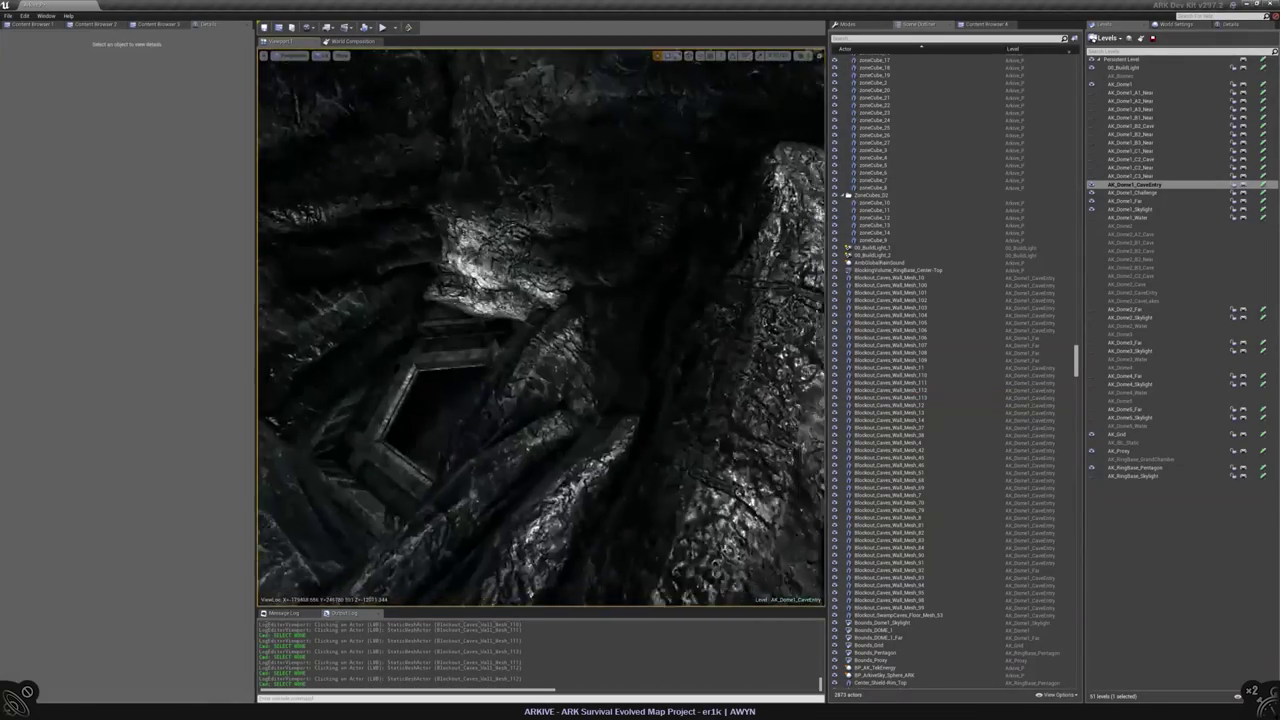
- Reposition Blockout_Caves_Wall_Mesh_113 near the pentagon opening, and place a duplicate of it over the neighbouring gap in the rock ring
click(735, 250)
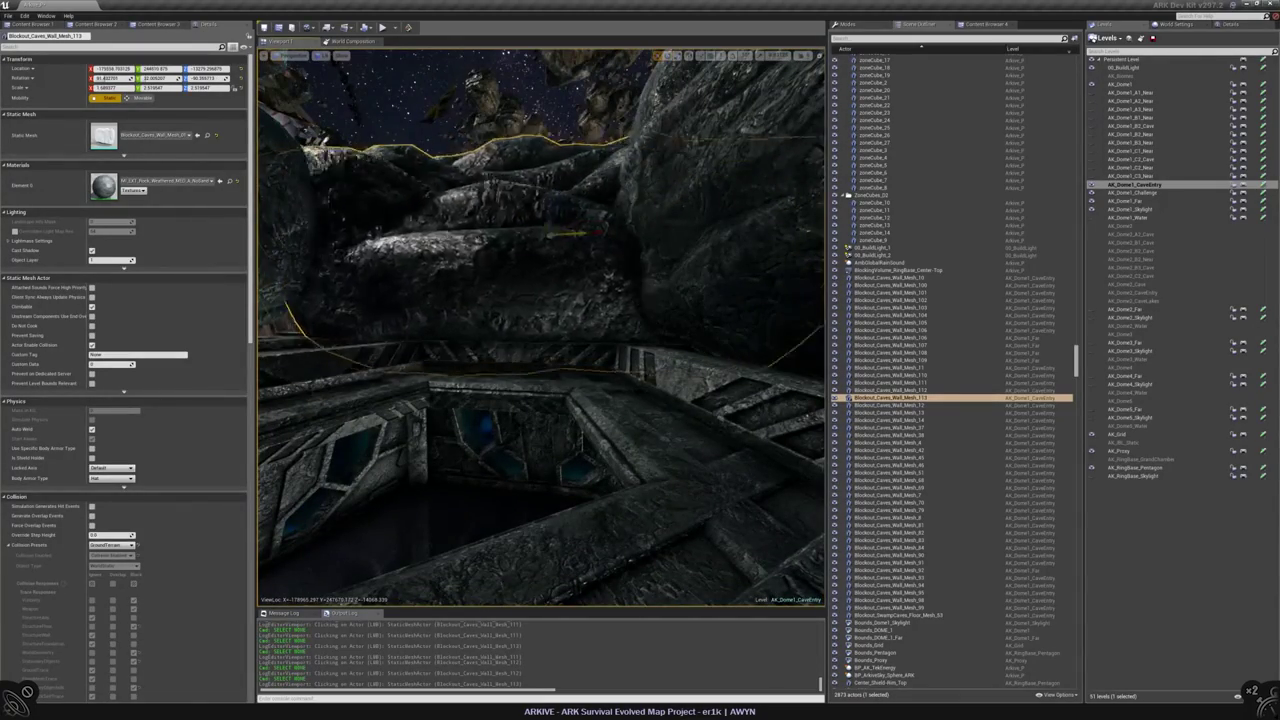
right_drag(540, 330, 717, 374)
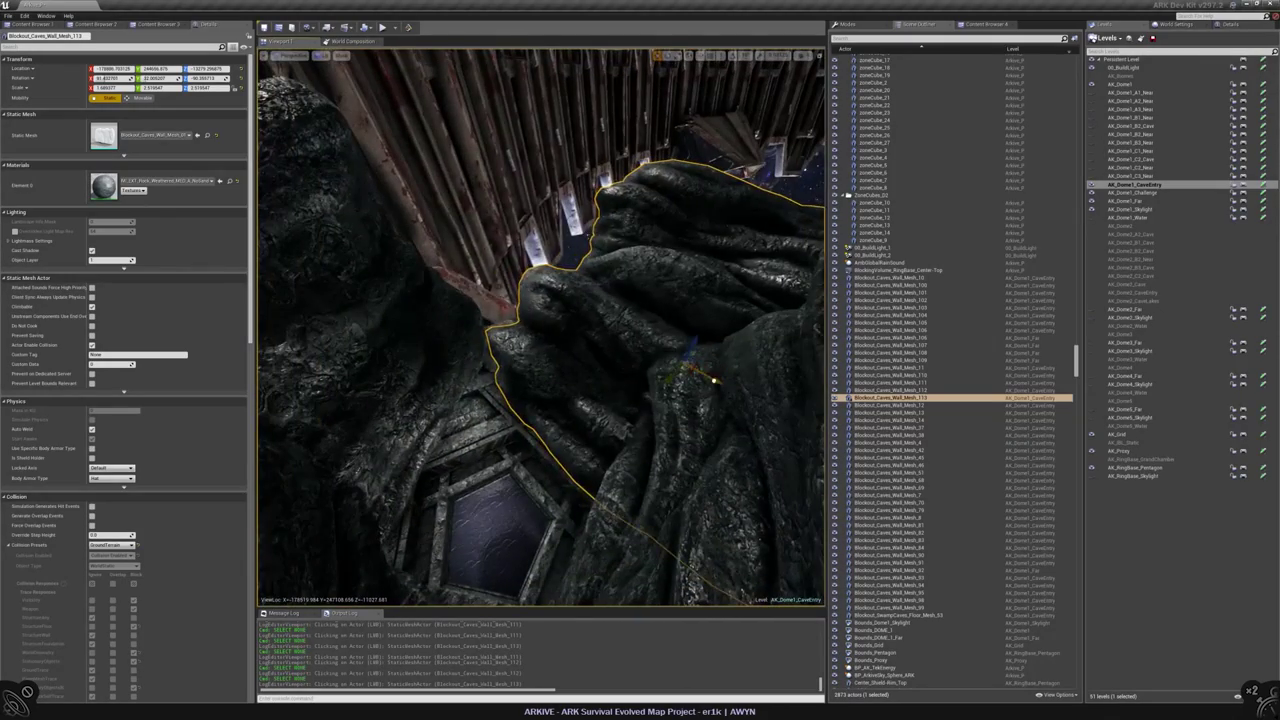
key(ctrl+w)
drag(570, 303, 465, 290)
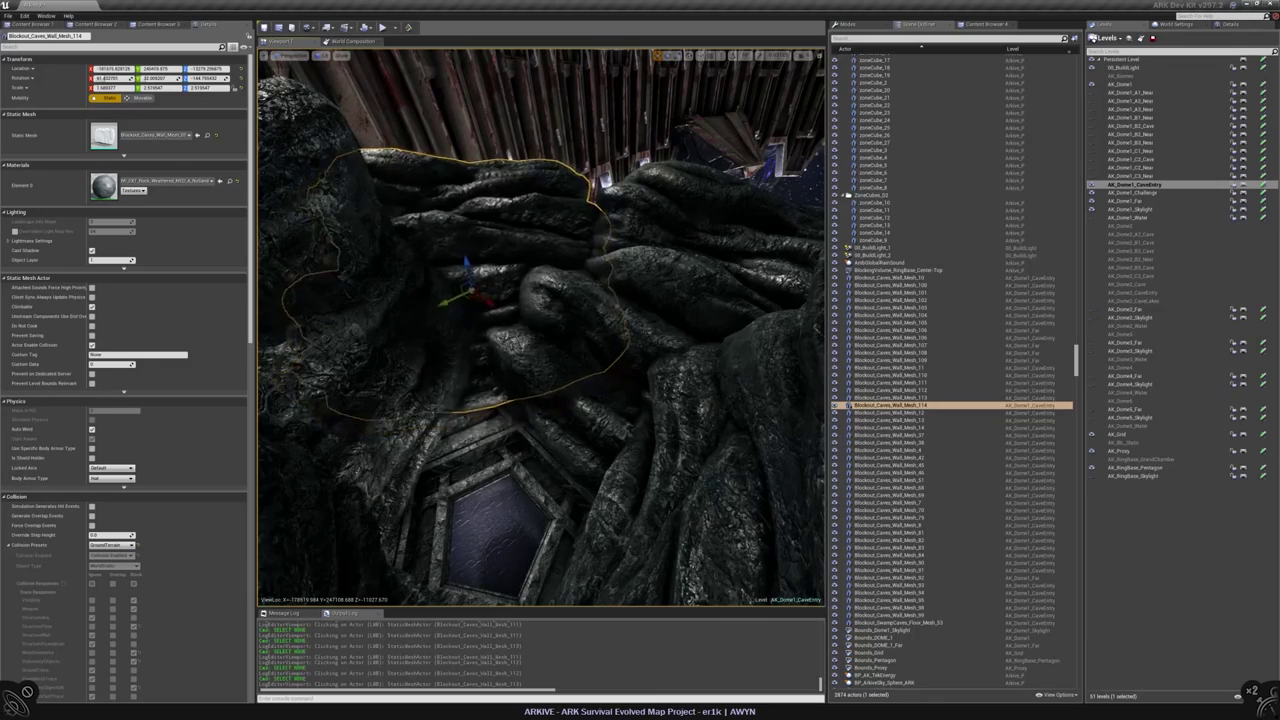
- Rotate the duplicated rock to close the gap above the pentagon opening, clear the selection, and save the AK_Dome1_CaveEntry level
right_drag(465, 290, 631, 210)
key(e)
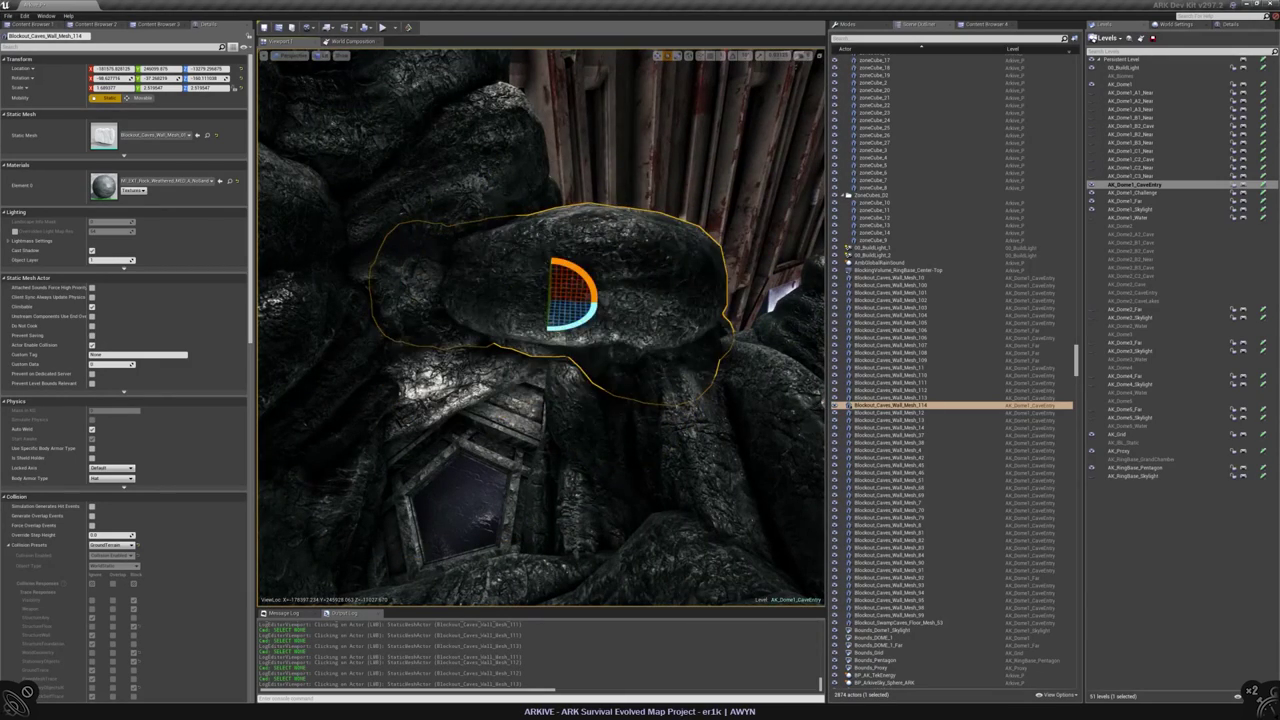
right_drag(550, 300, 638, 355)
key(Escape)
click(1263, 185)
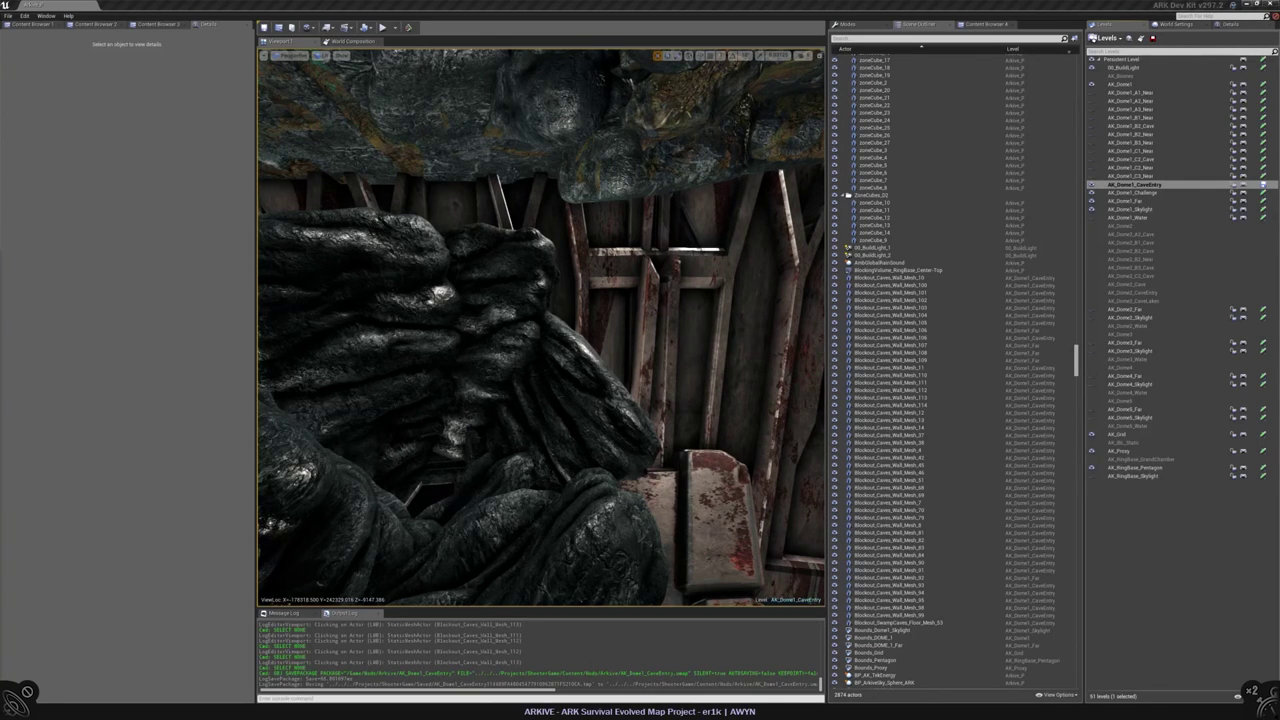
- Duplicate the BP_AK_TeleportationTube blueprint in Arkive's RingBaseTek folder and name the copy BP_AK_TeleportationTubeChallenge
right_drag(540, 330, 510, 295)
click(90, 23)
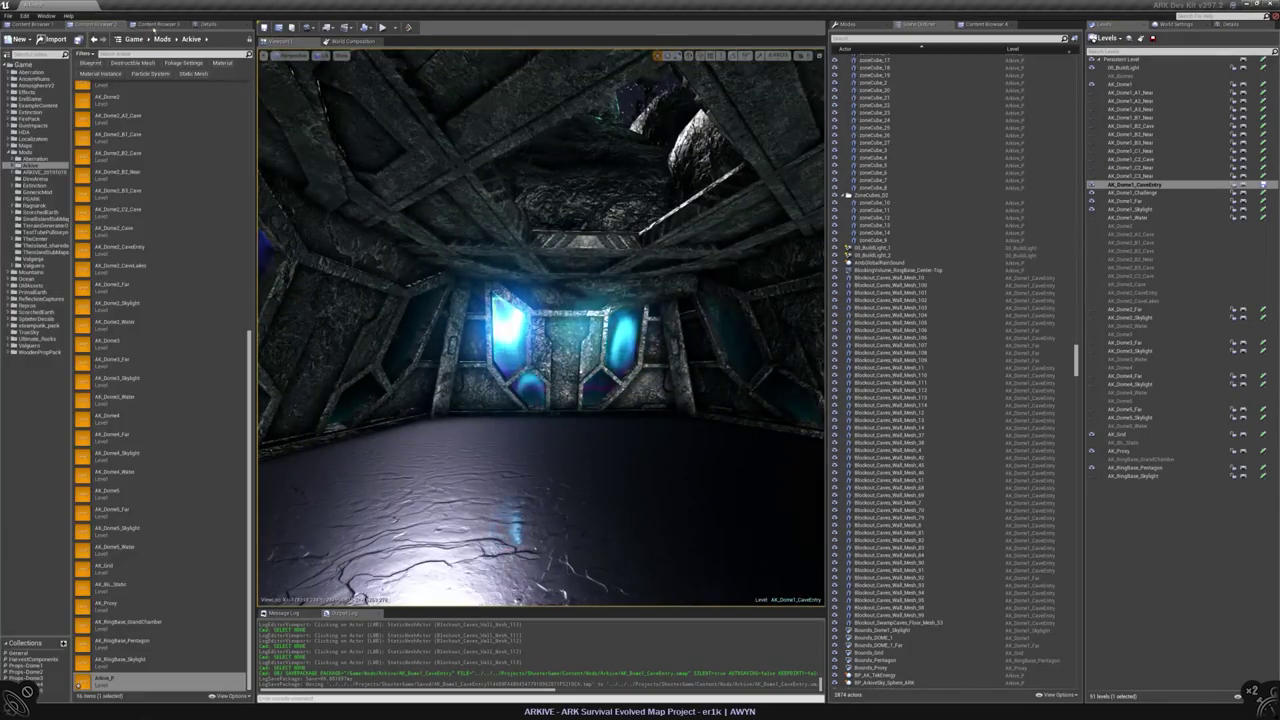
click(152, 25)
click(100, 24)
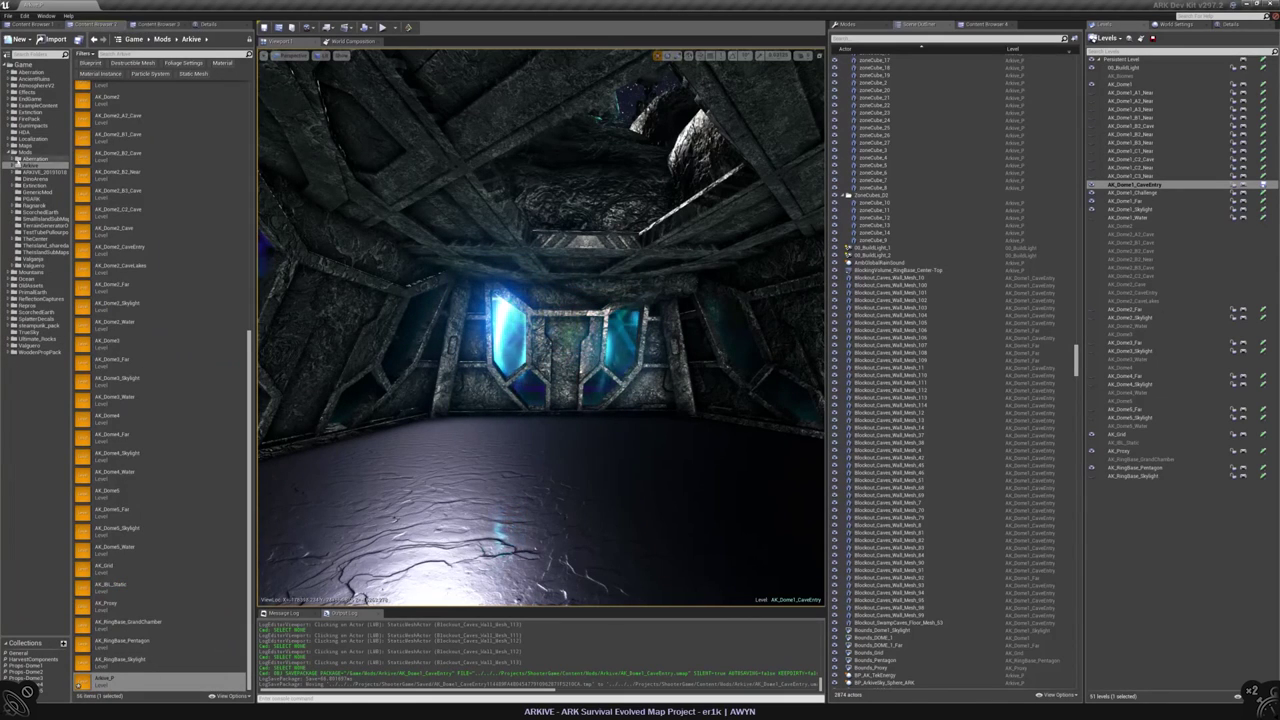
click(40, 207)
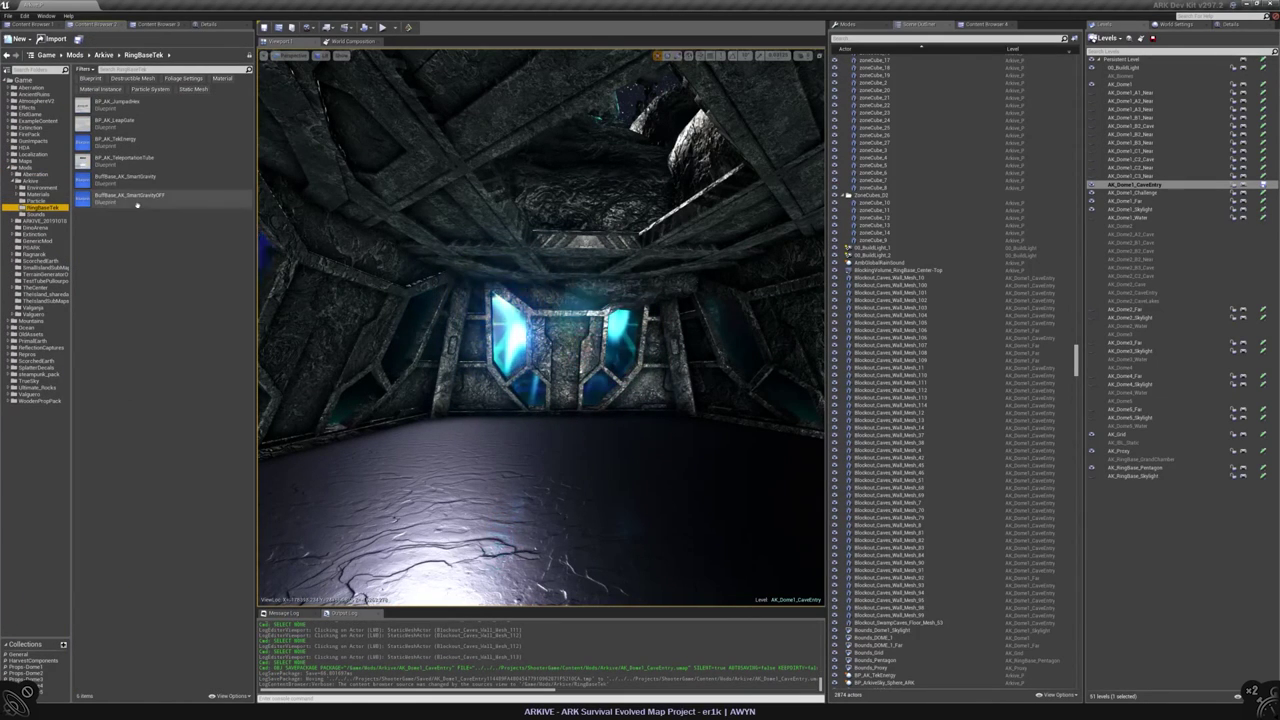
click(138, 161)
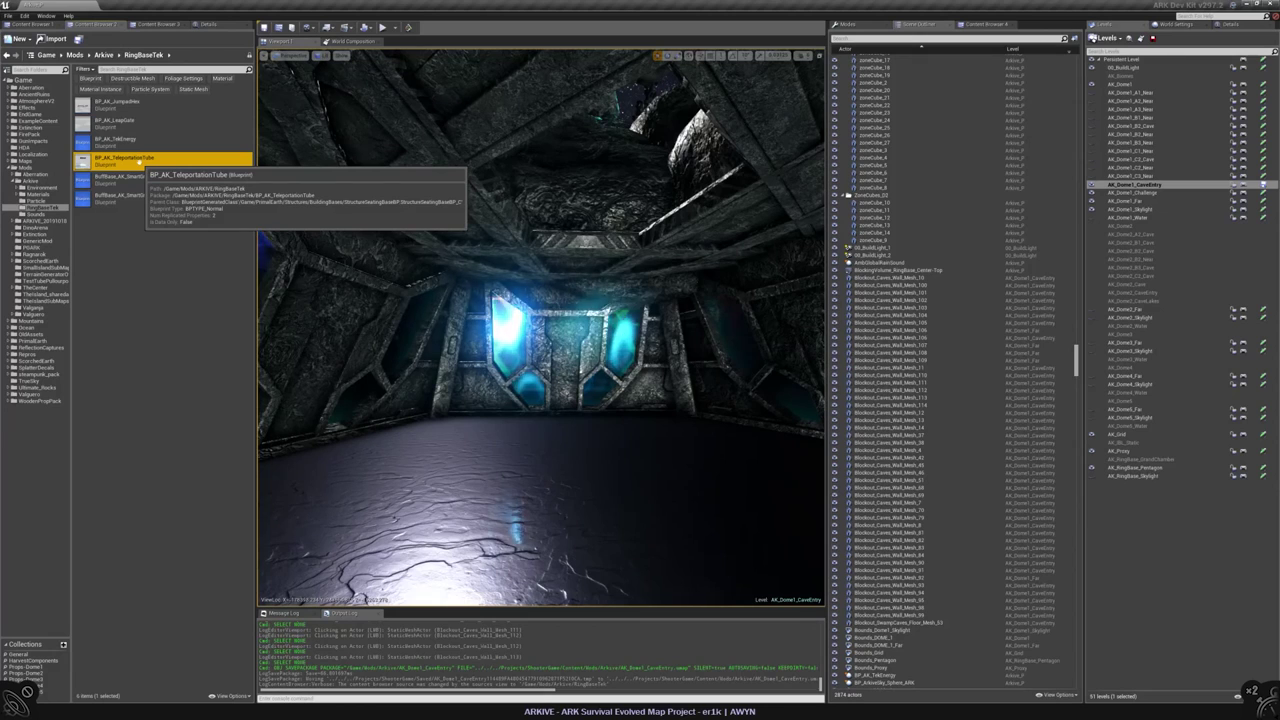
right_click(140, 164)
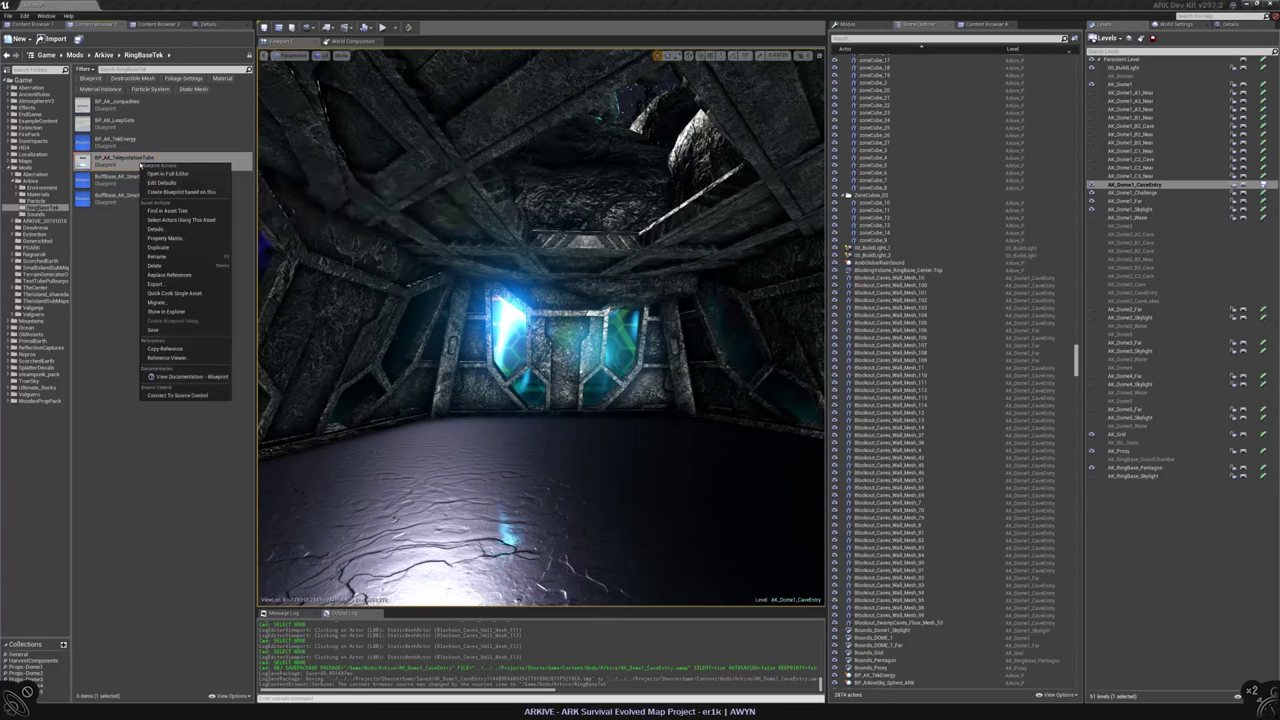
click(170, 247)
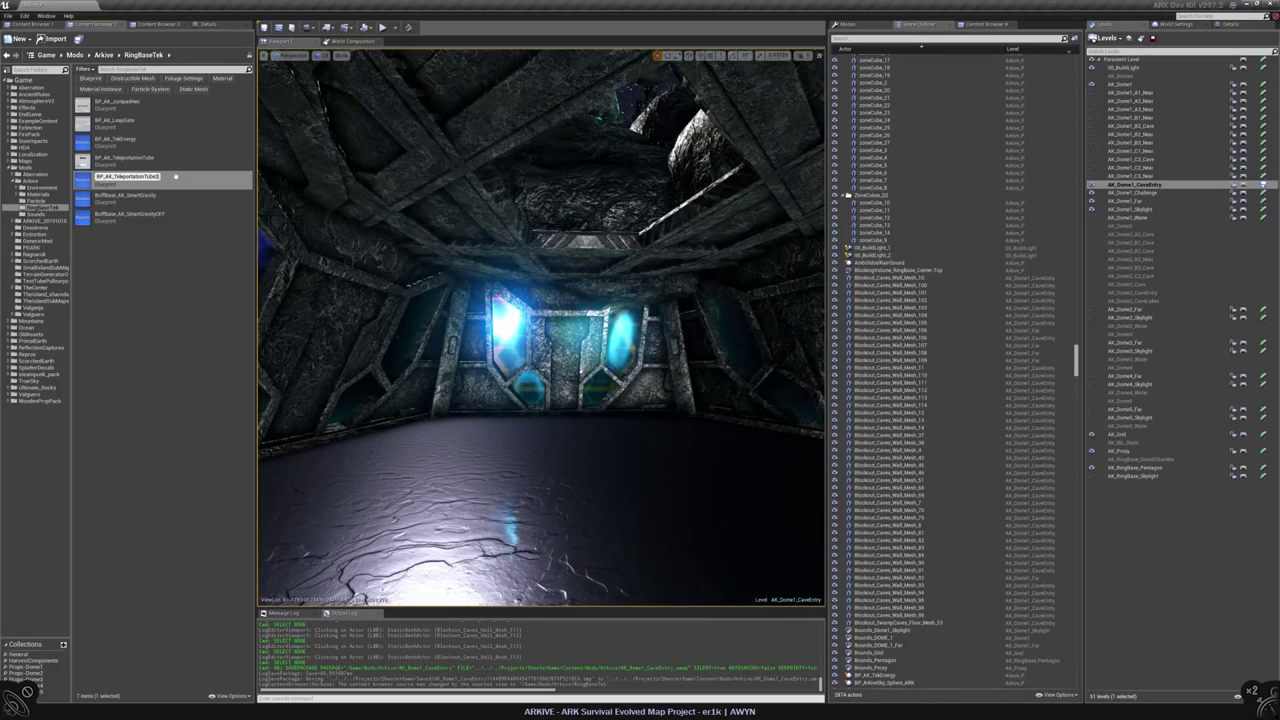
text(Challenge)
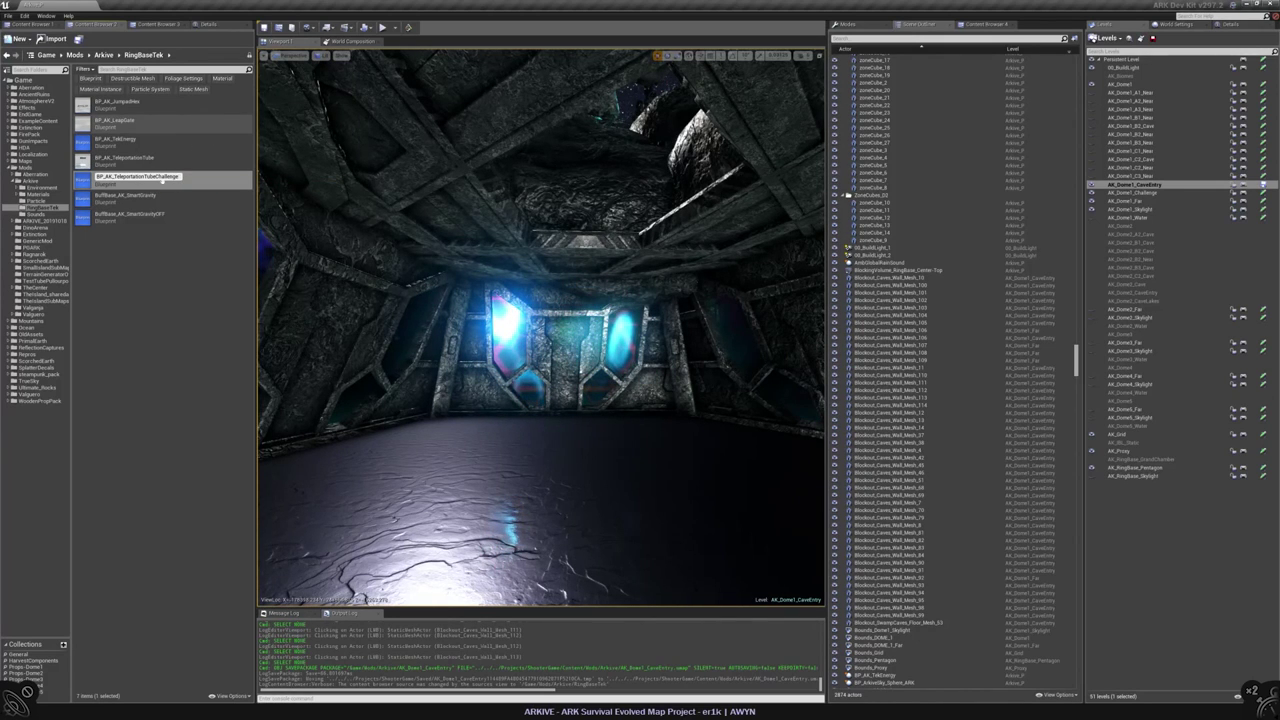
key(Return)
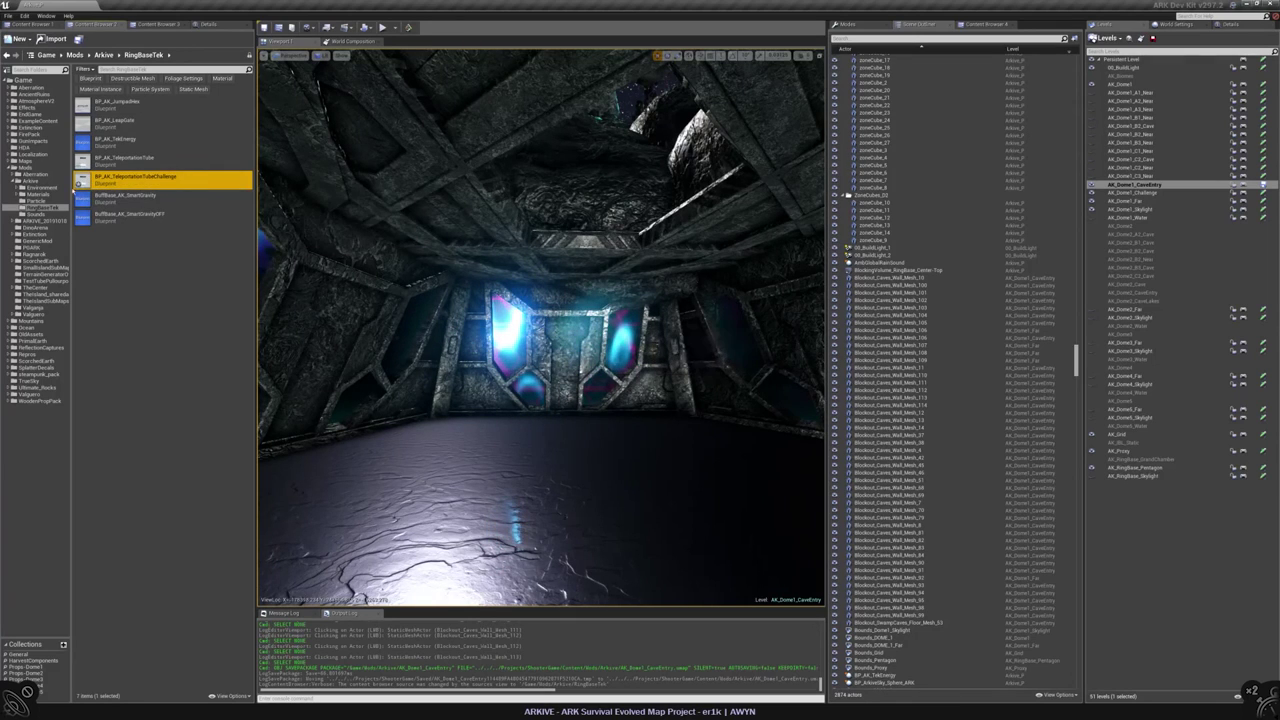
- Open the BP_AK_TeleportationTubeChallenge blueprint in its components view, with Arkive's Materials folder displayed for reference
double_click(80, 182)
click(38, 194)
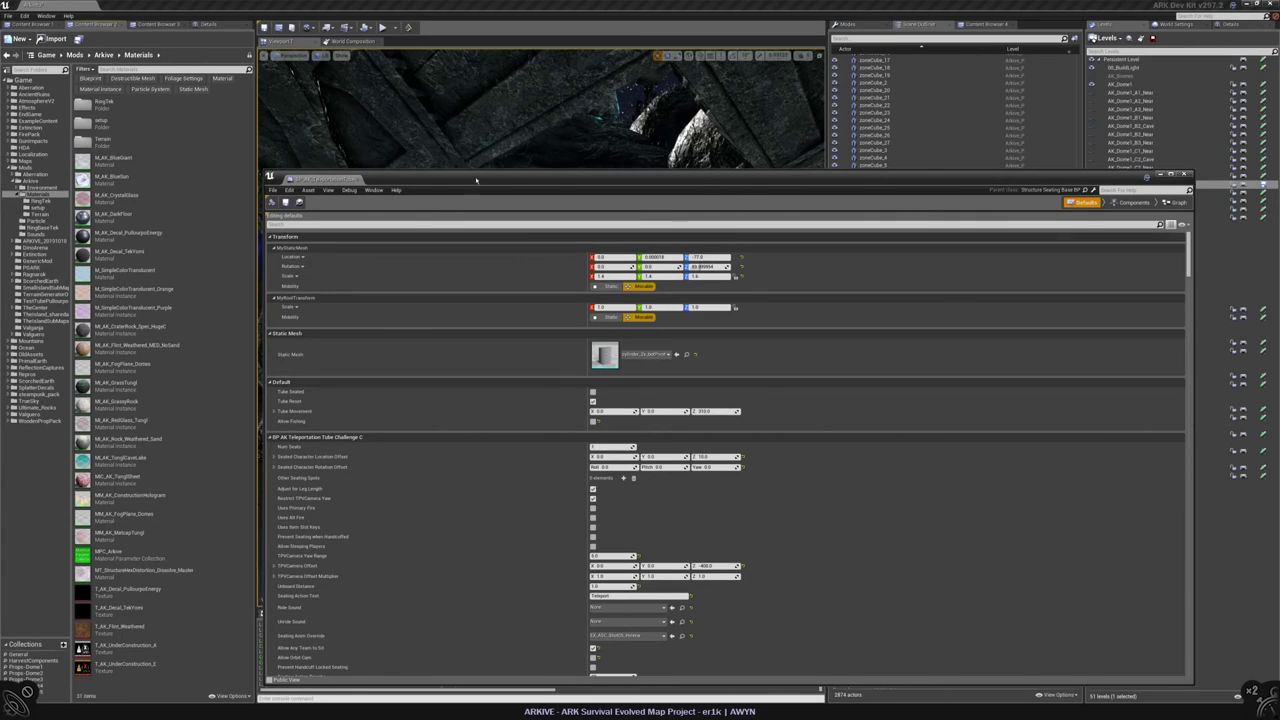
click(1130, 203)
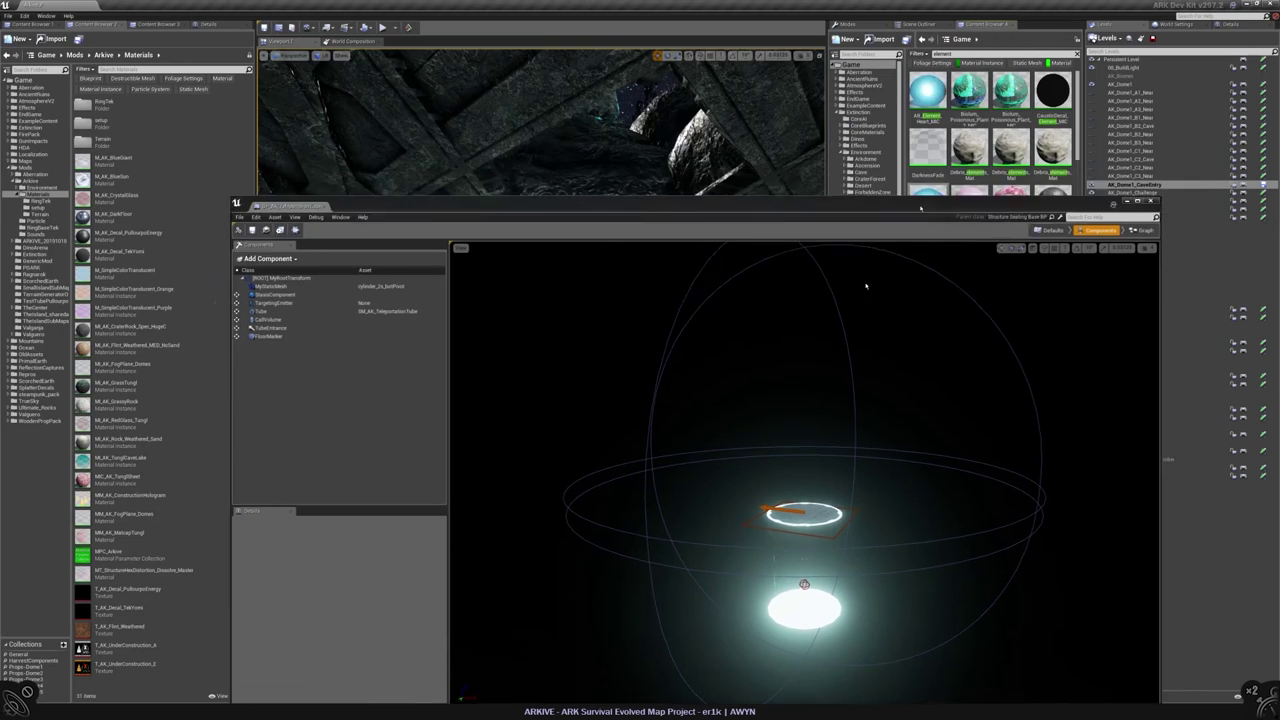
- Search all game content for "red" and browse the matching material instances alongside the blueprint editor
text(mic)
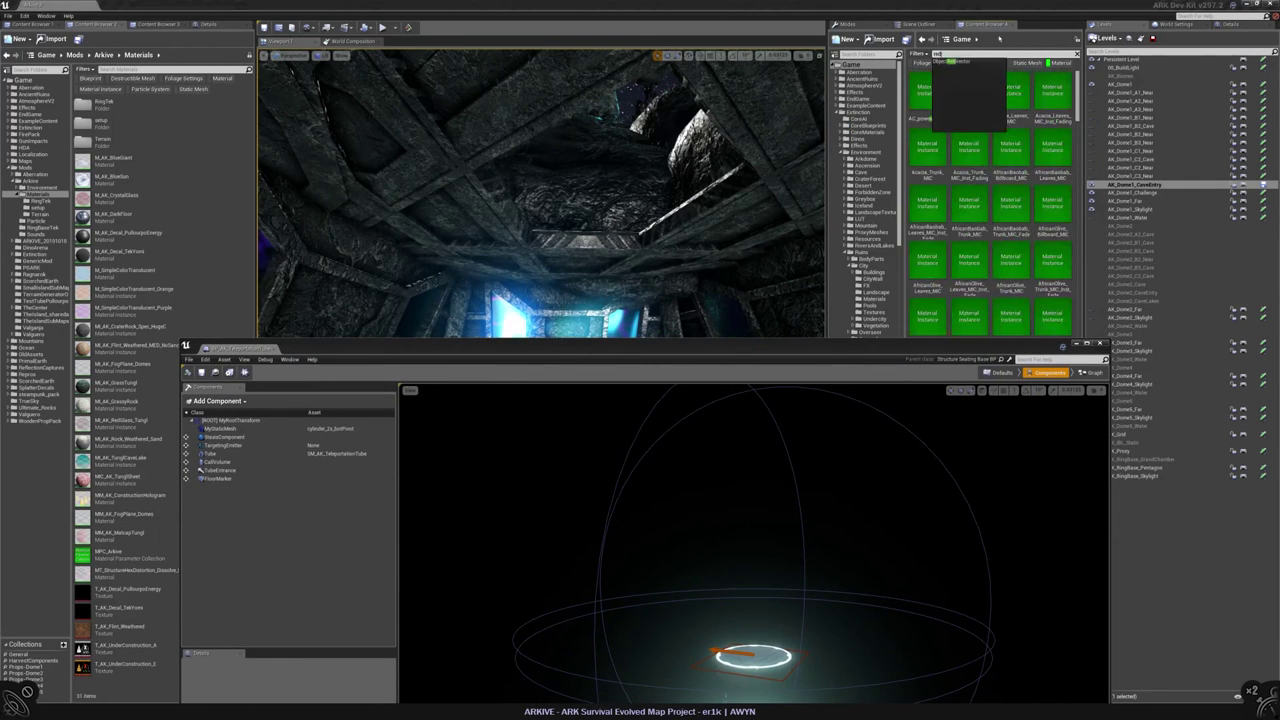
drag(857, 344, 602, 212)
scroll(1068, 322, down, 5)
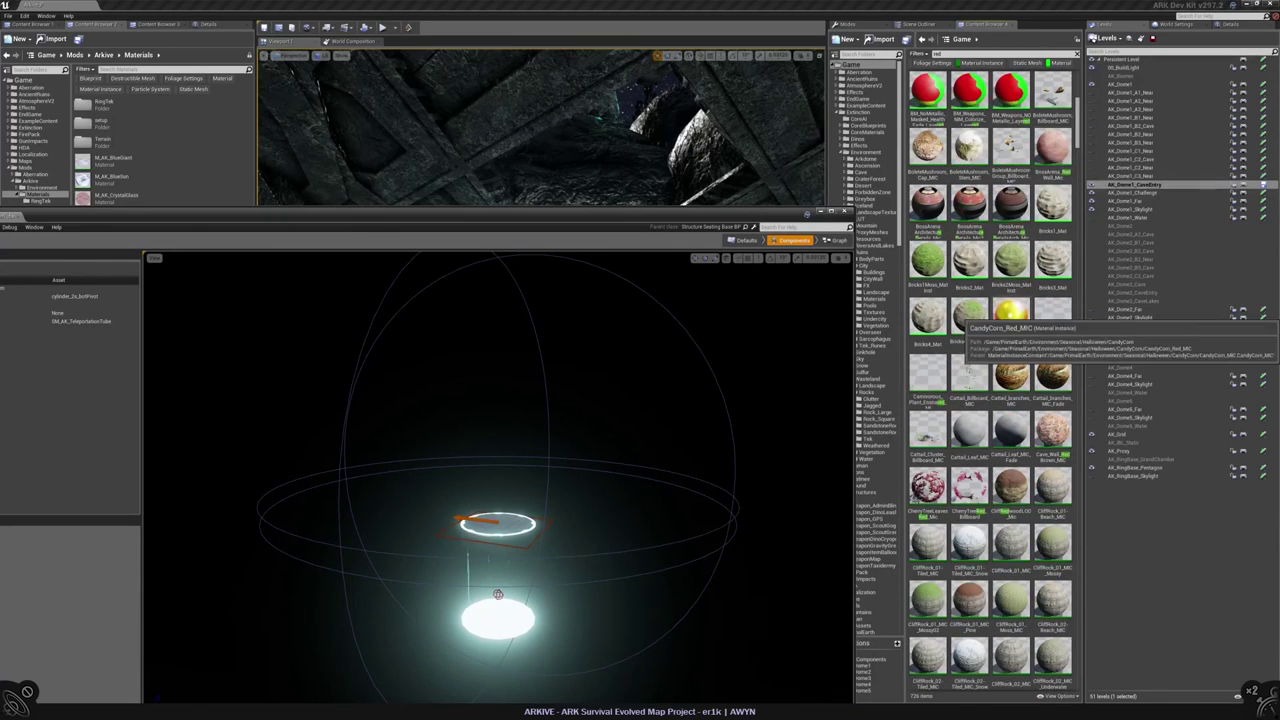
scroll(1068, 322, down, 2)
scroll(990, 380, up, 7)
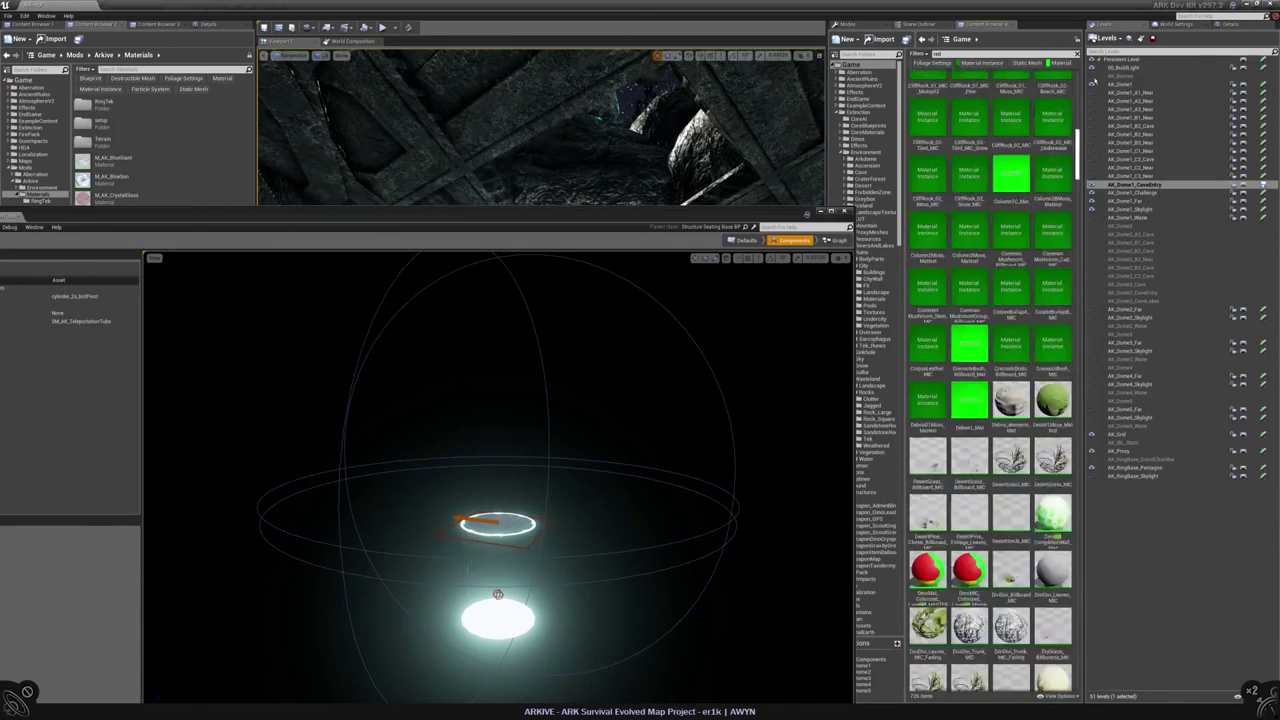
drag(449, 220, 828, 153)
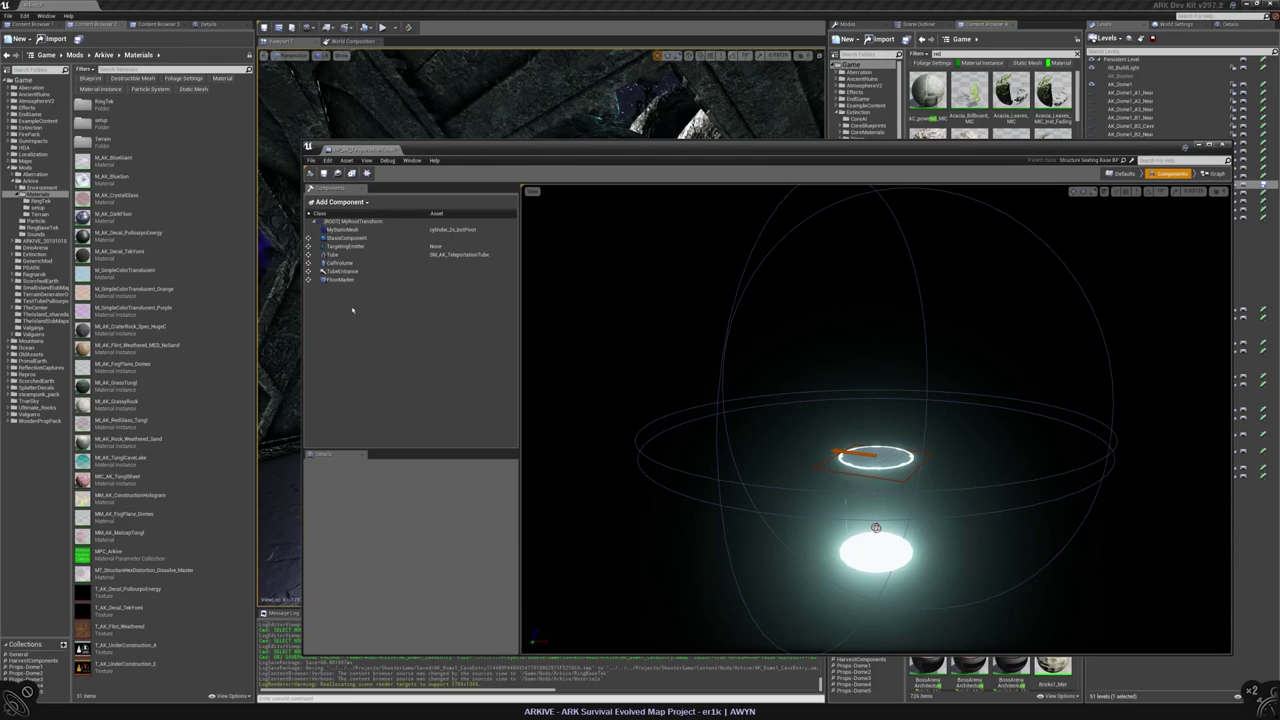
- Select the blueprint's Tube component and inspect the materials in Arkive's Materials/RingTek folder
click(334, 254)
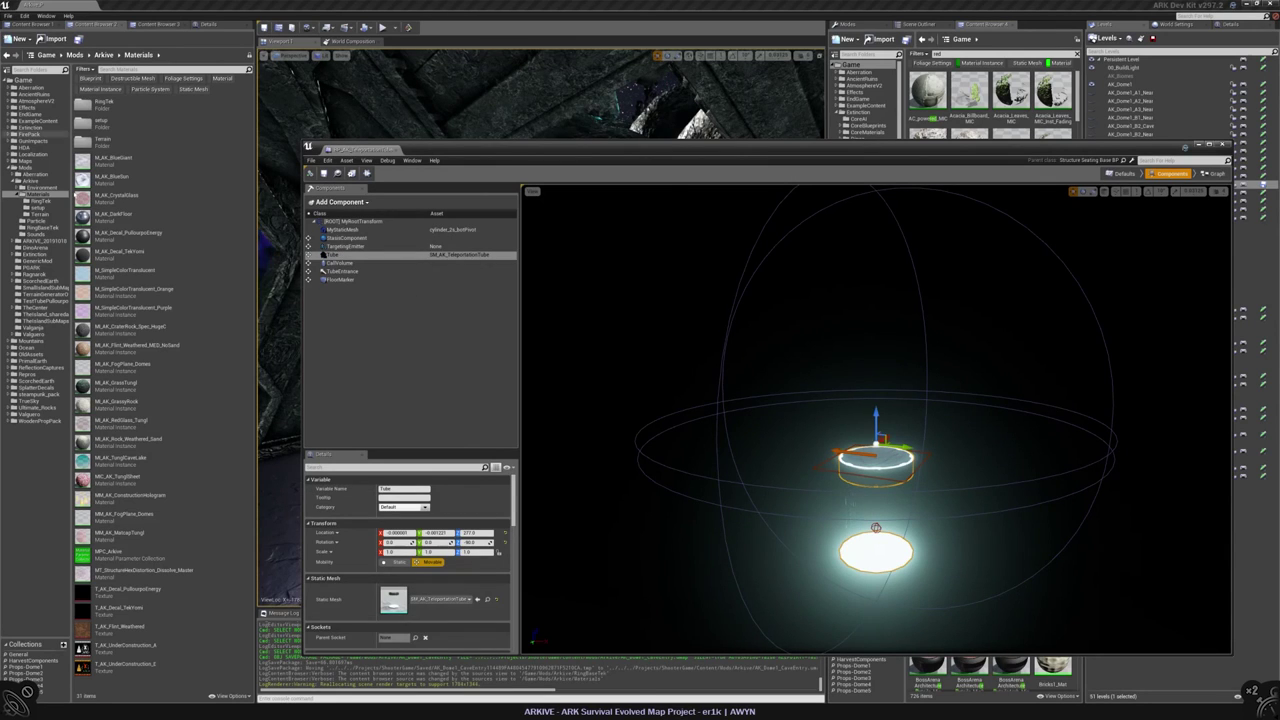
click(18, 188)
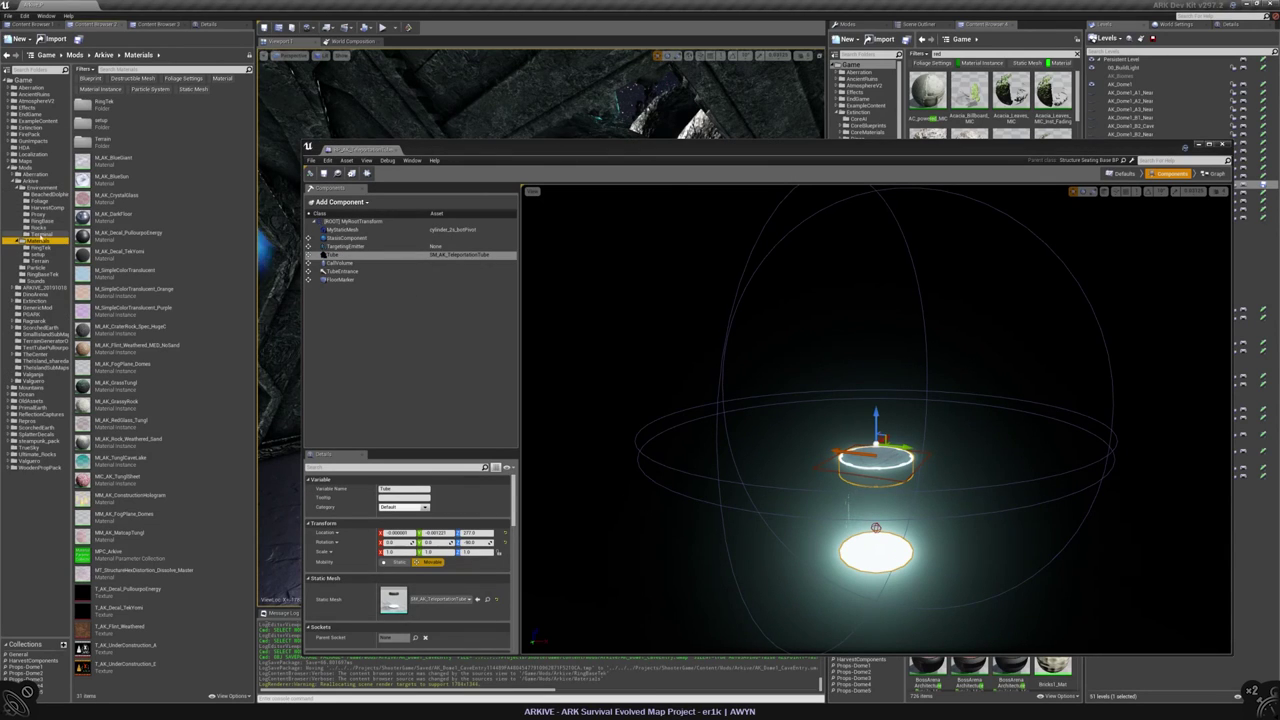
click(40, 247)
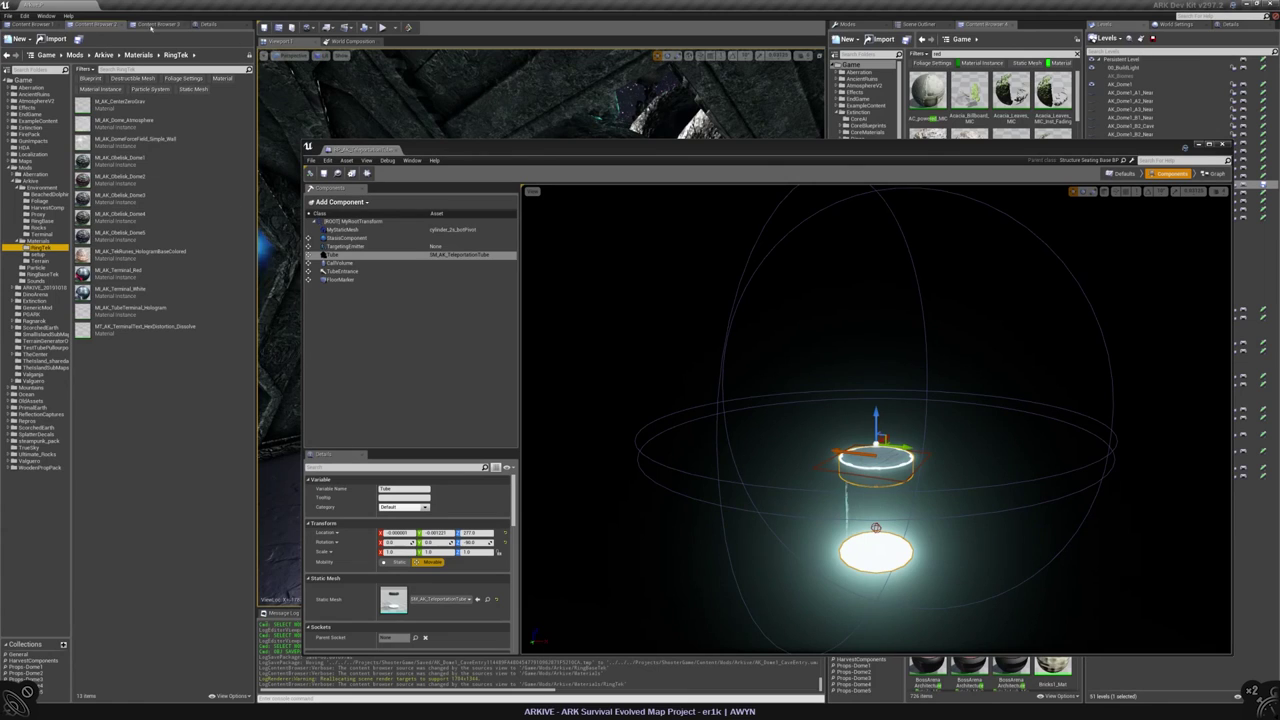
click(158, 24)
click(110, 24)
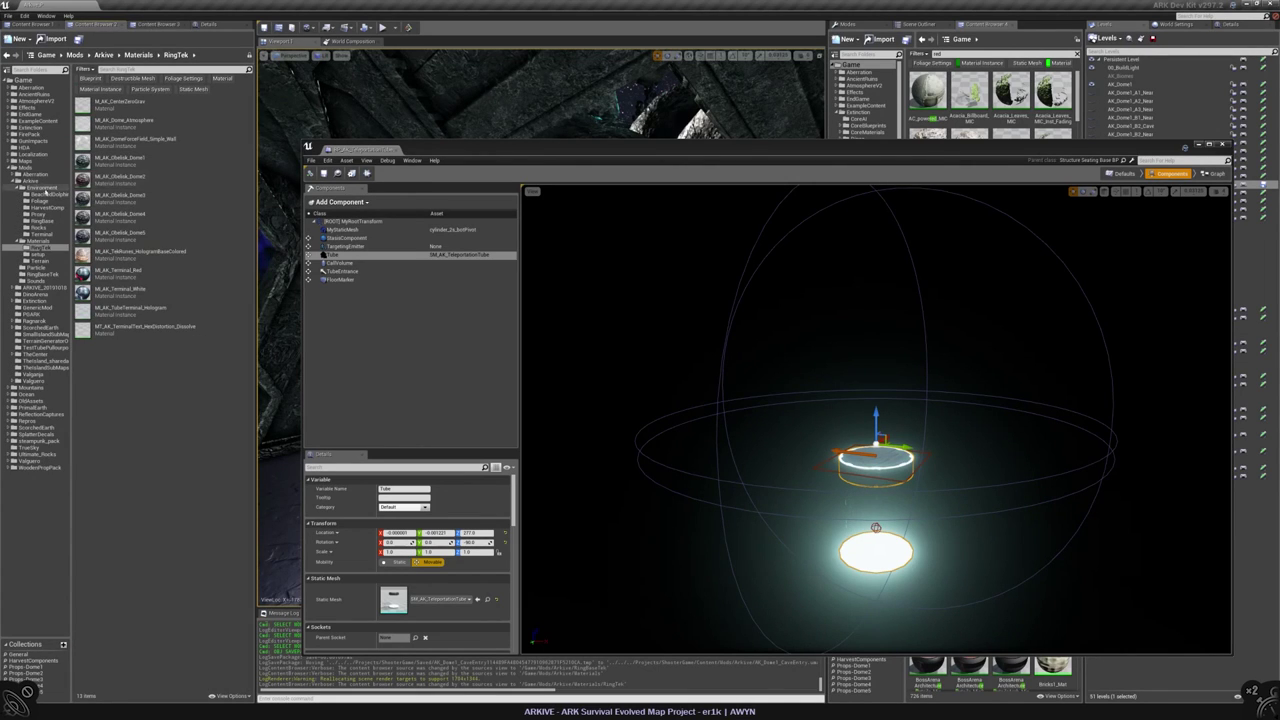
- Duplicate the SM_AK_TeleportationTube mesh in Arkive's Environment/Terminal folder and name the copy SM_AK_TeleportationTubeChallenge
click(40, 233)
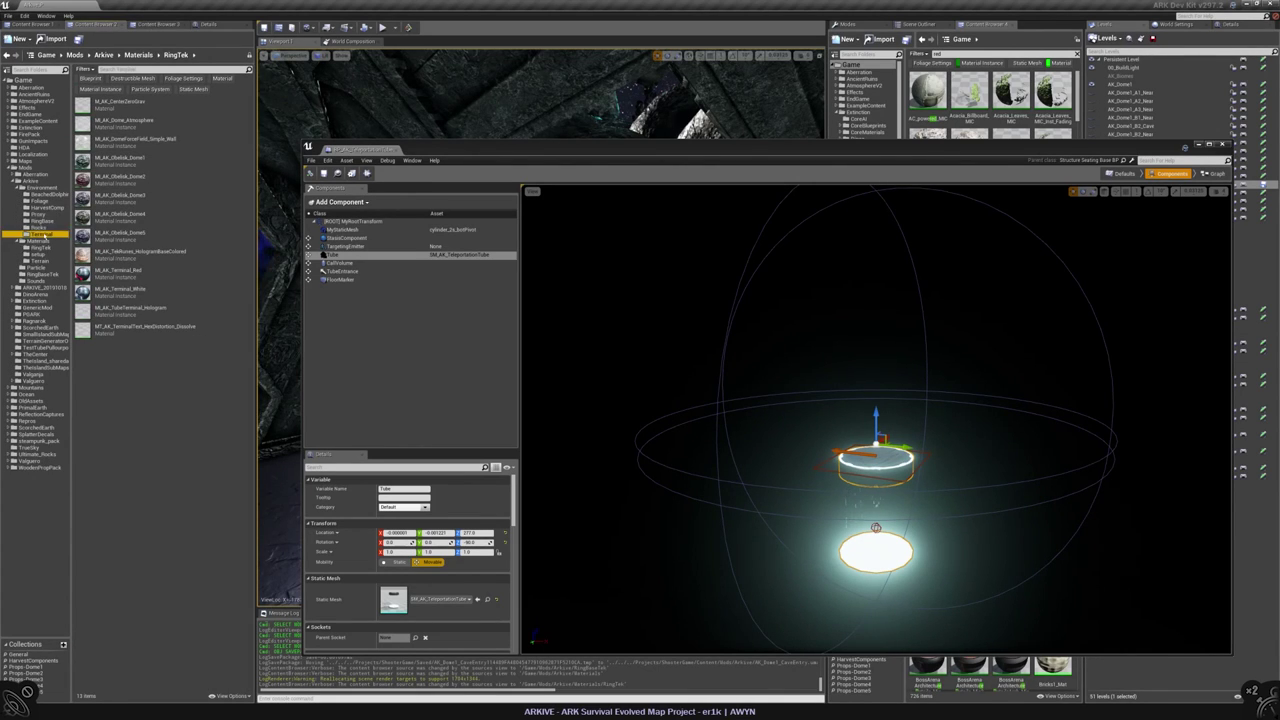
right_click(146, 101)
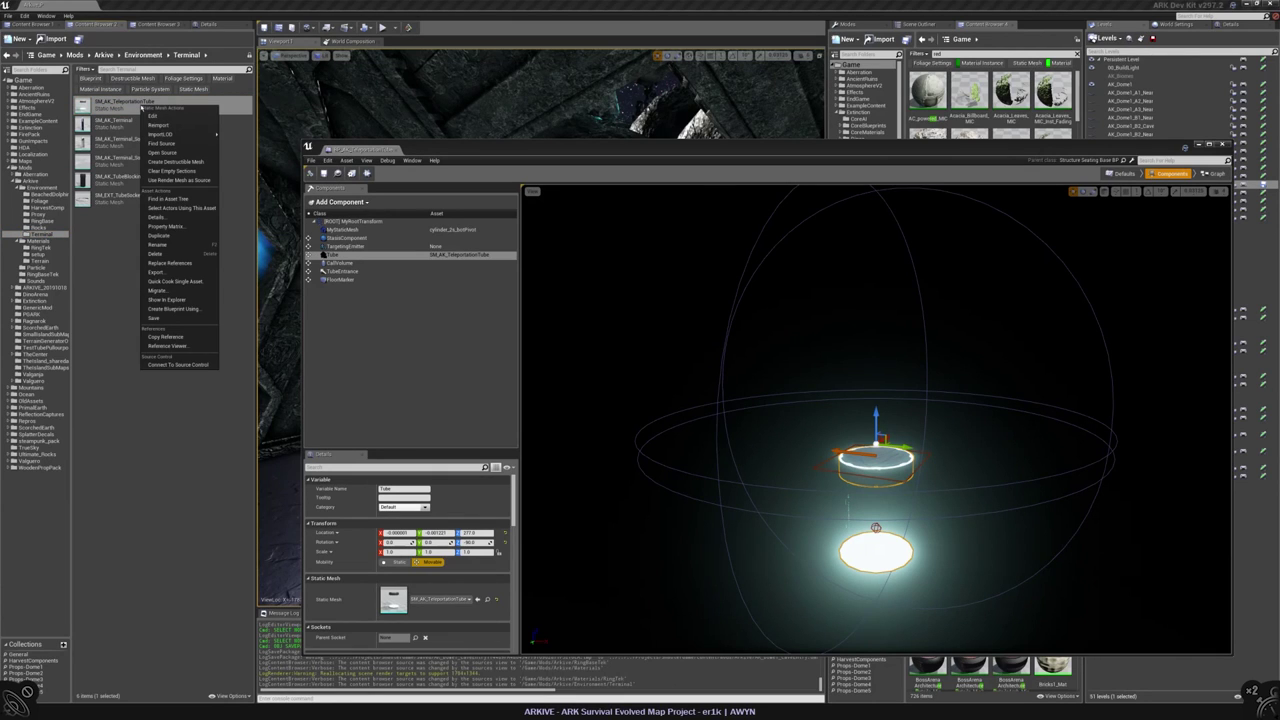
click(190, 235)
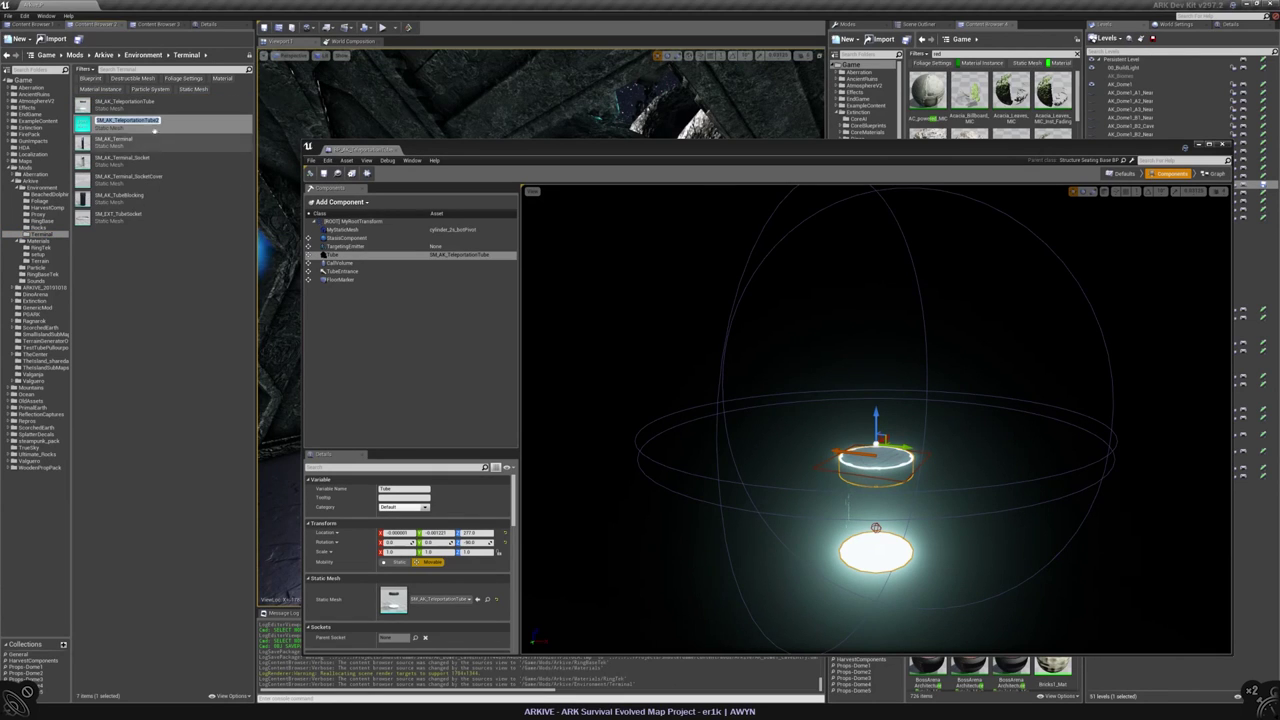
text(ase)
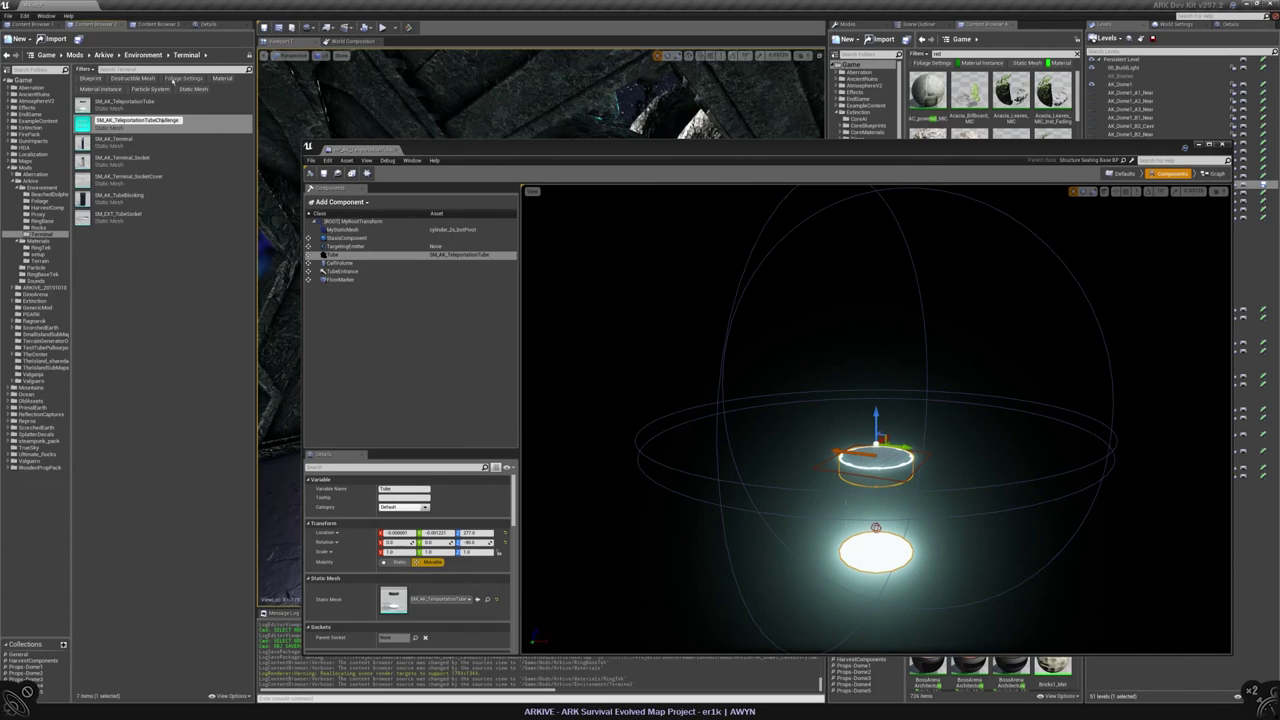
key(Return)
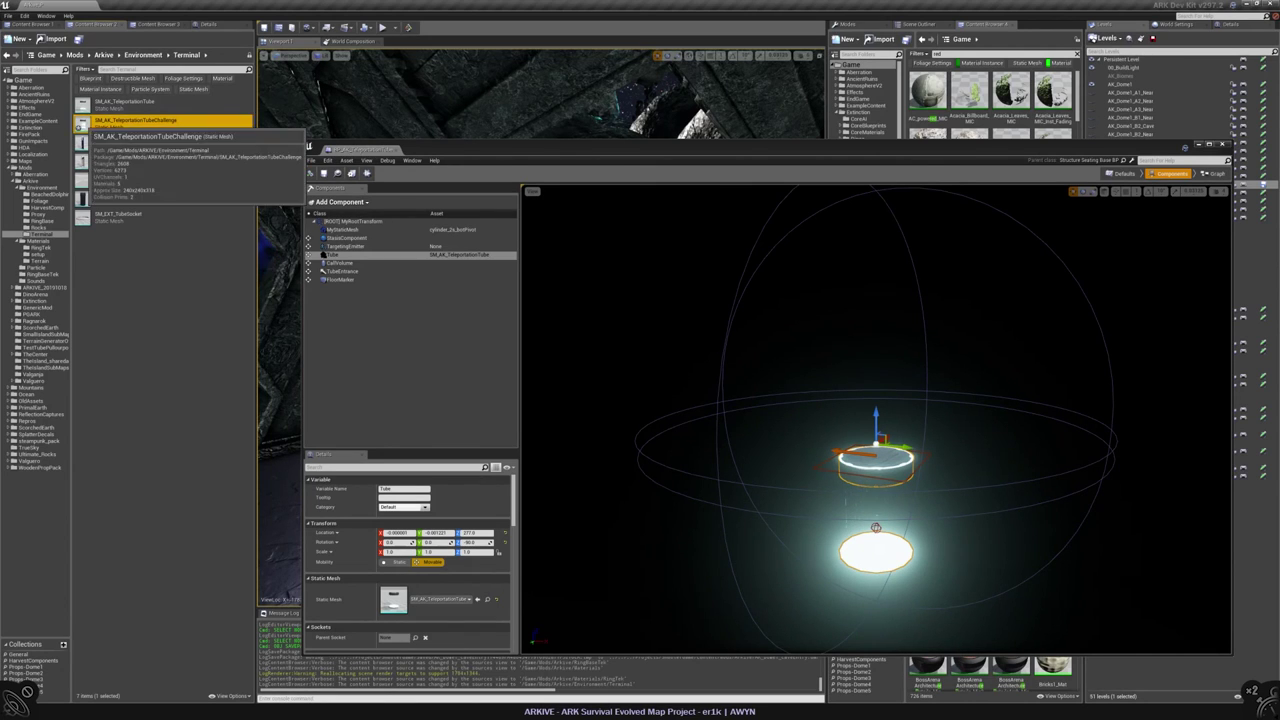
- Open the SM_AK_TeleportationTubeChallenge mesh, locate the light material of its Element 2 in the content, and inspect that material's Emission parameters
double_click(130, 121)
click(1149, 326)
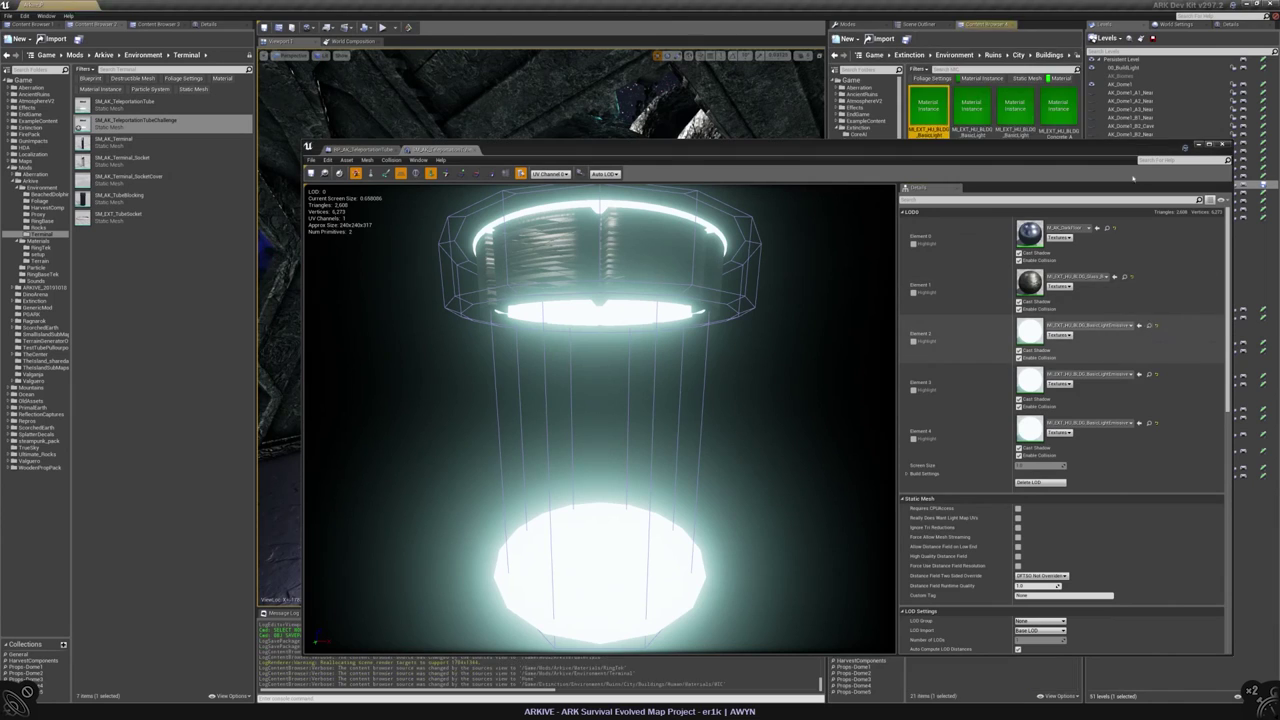
double_click(972, 105)
click(262, 473)
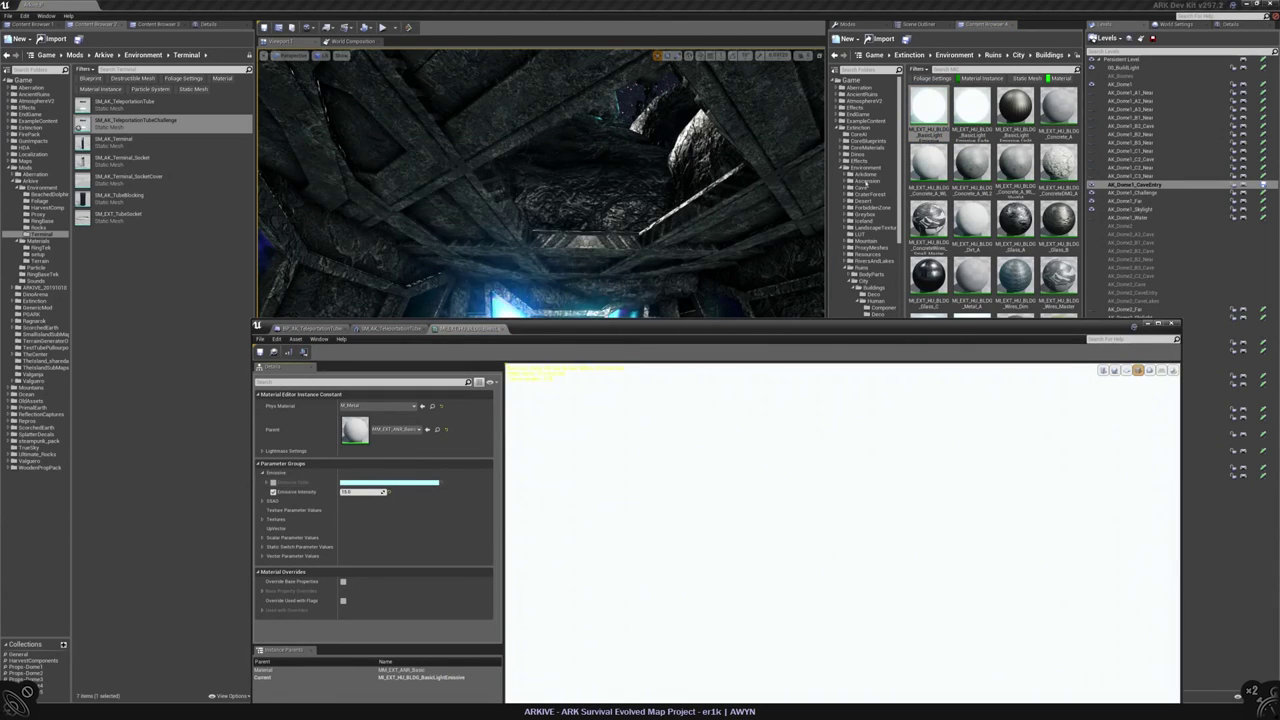
- Copy MI_EXT_HU_BLDG_BasicLightEmissive into Arkive's Materials folder and rename the copy MI_AK_HU_BLDG_BasicLightEmissive_Red
drag(928, 105, 42, 243)
click(60, 252)
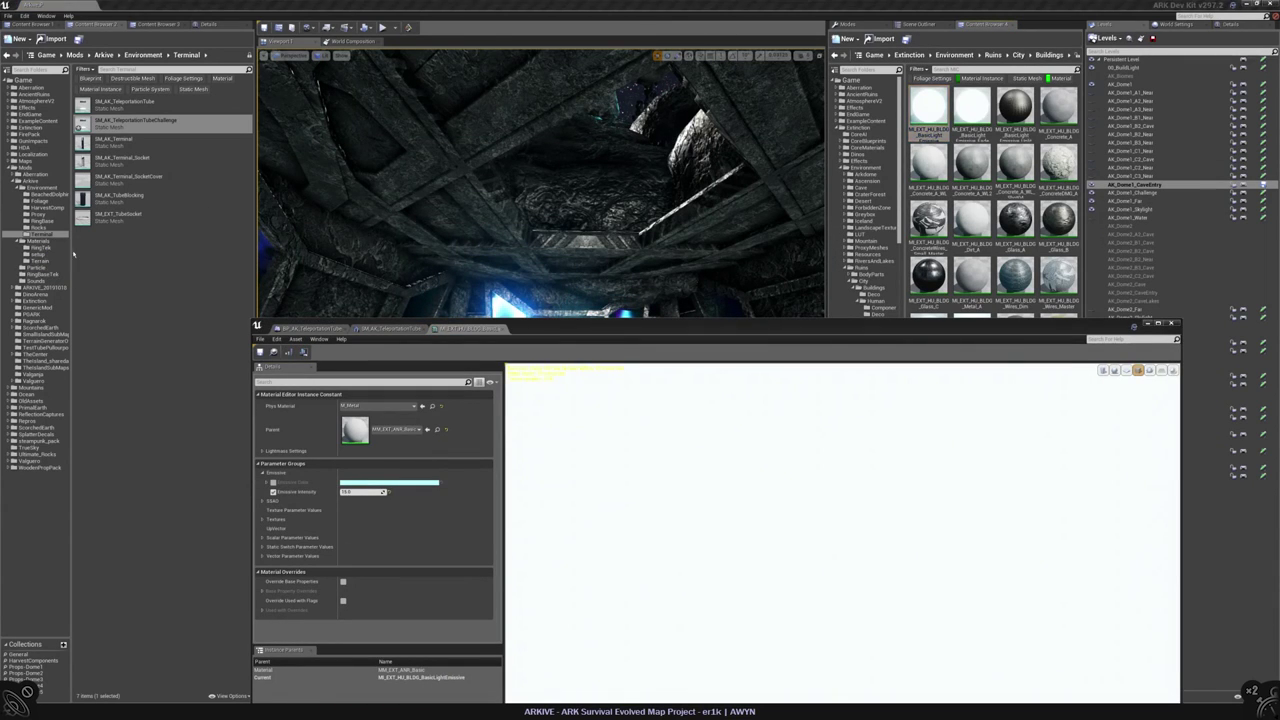
scroll(157, 296, down, 1)
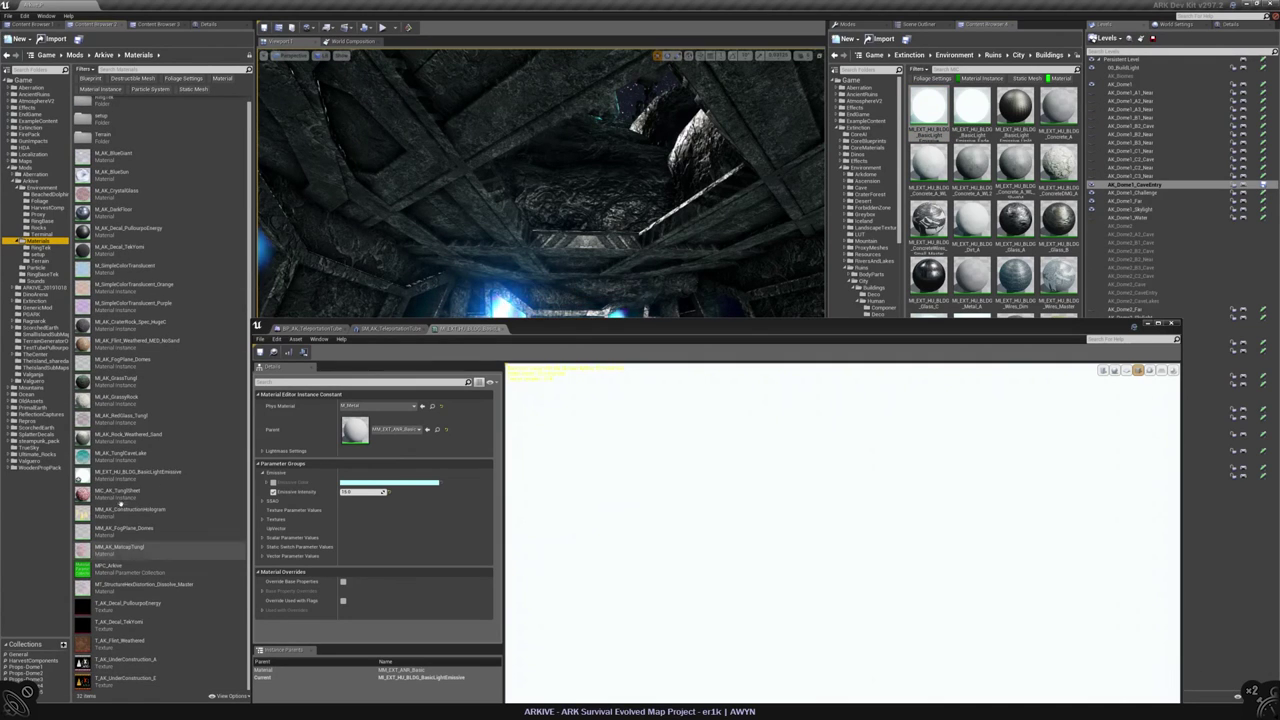
click(82, 476)
click(82, 476)
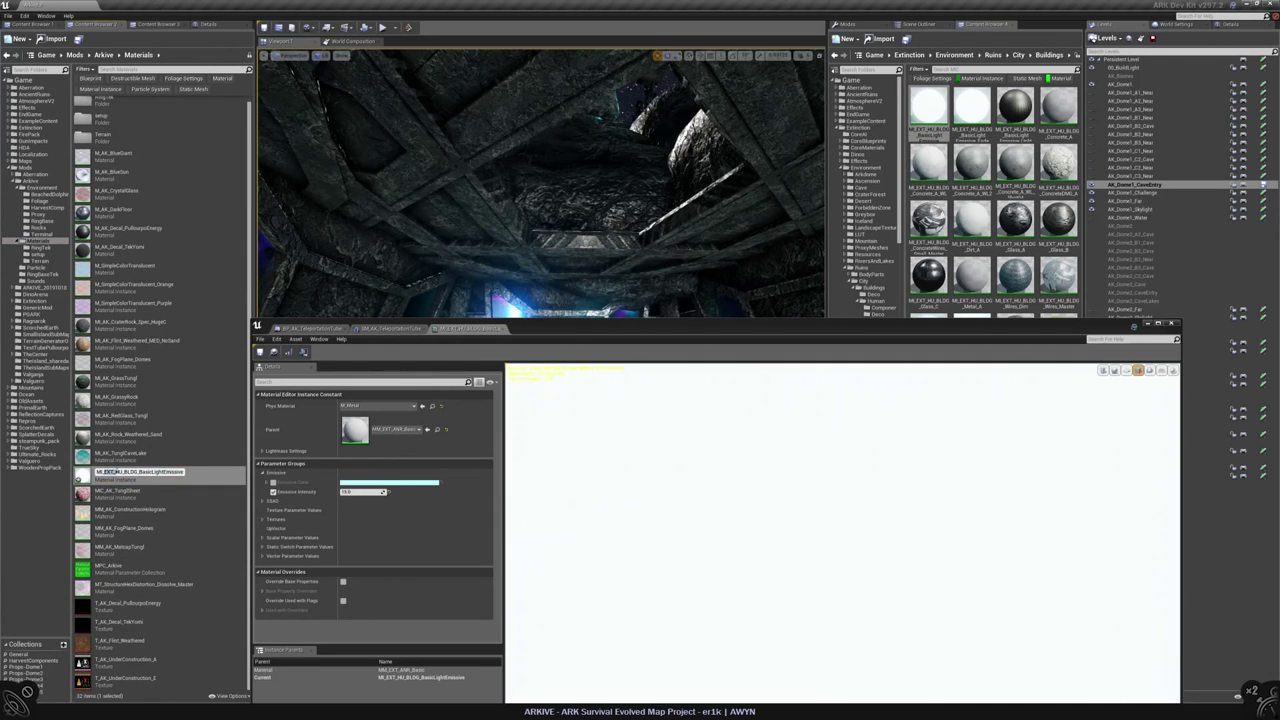
text(AK)
key(End)
text(_Red)
key(Return)
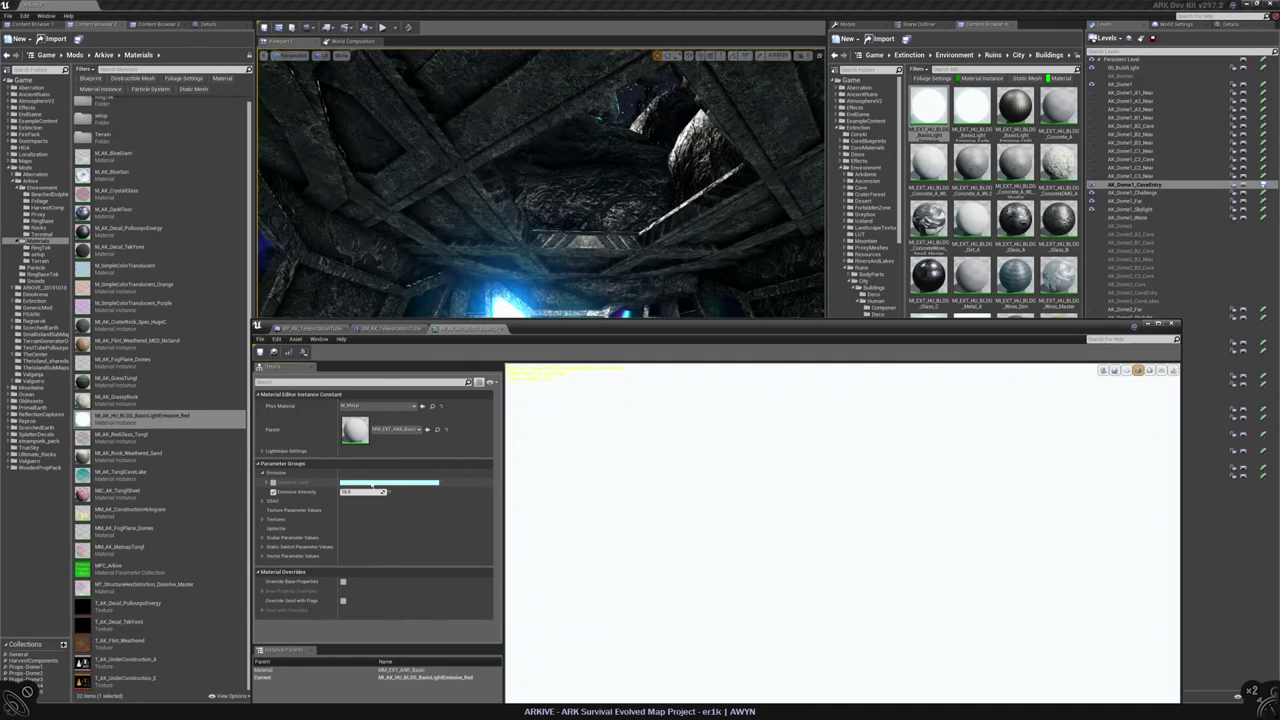
- Enable the red material's Emissive Color override, set it to pure red, and preview the glow
right_click(369, 486)
click(362, 505)
click(389, 483)
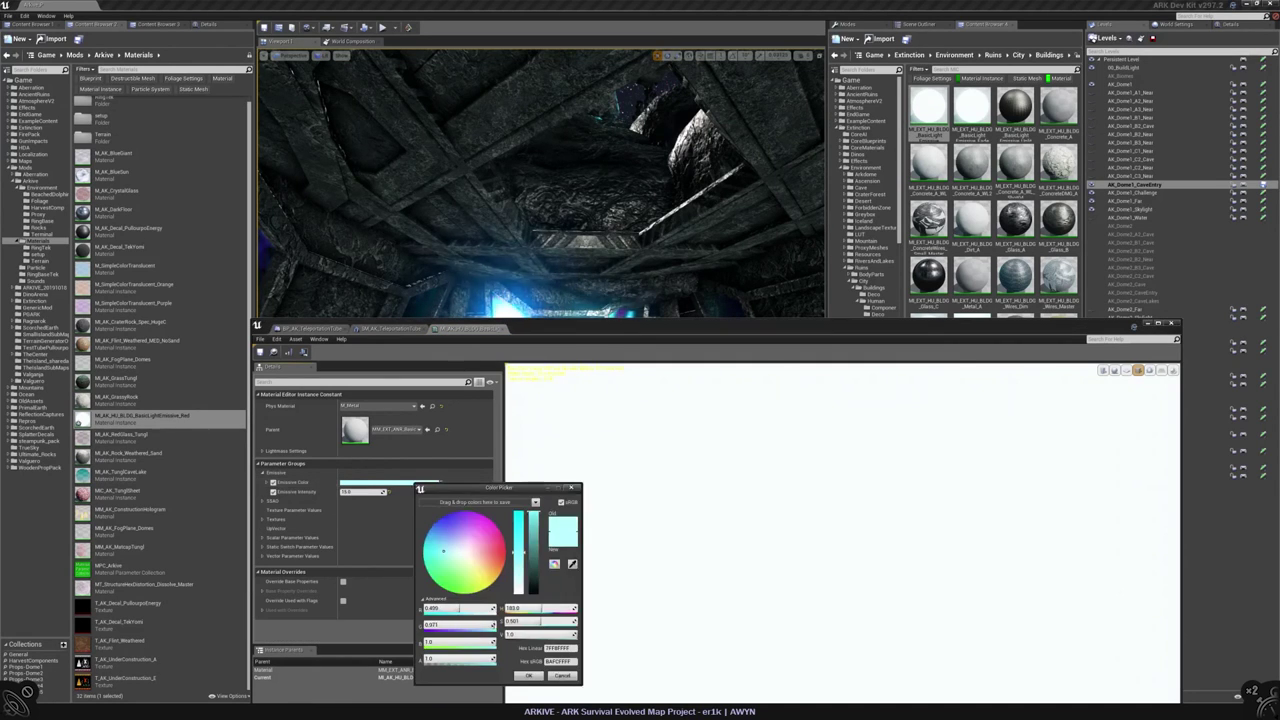
drag(470, 550, 512, 553)
click(528, 676)
drag(569, 327, 569, 135)
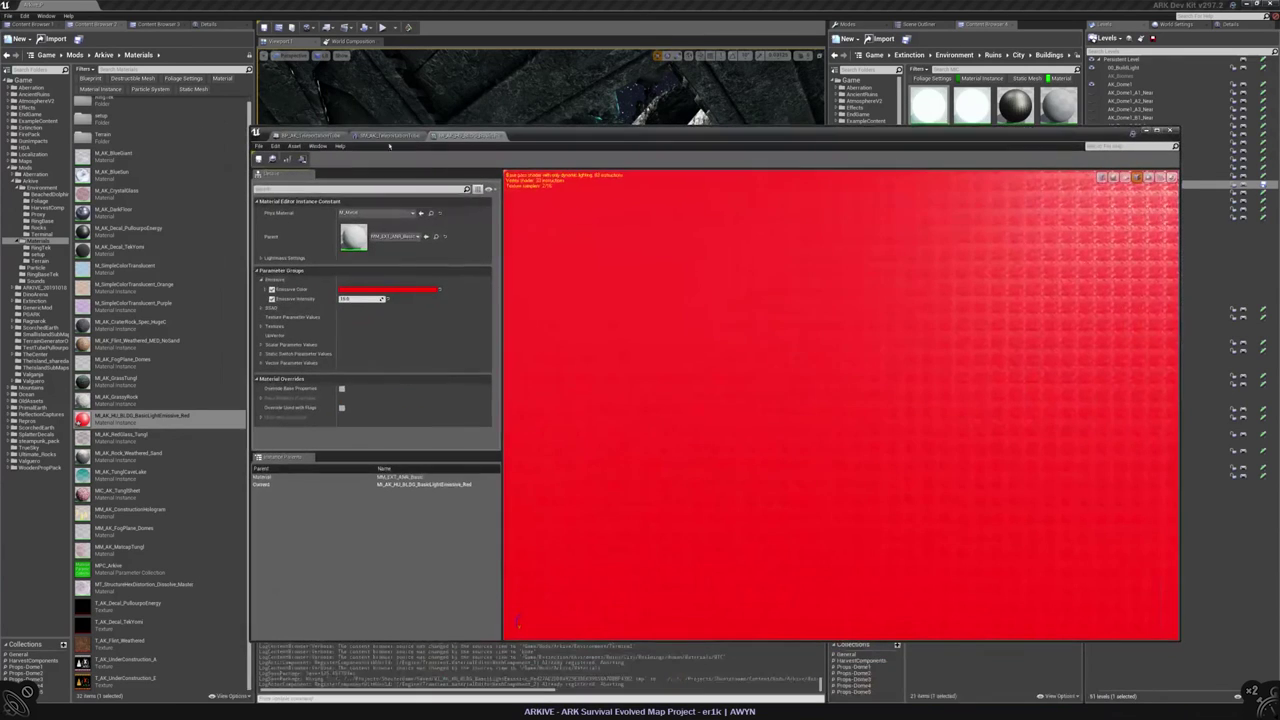
scroll(751, 374, down, 5)
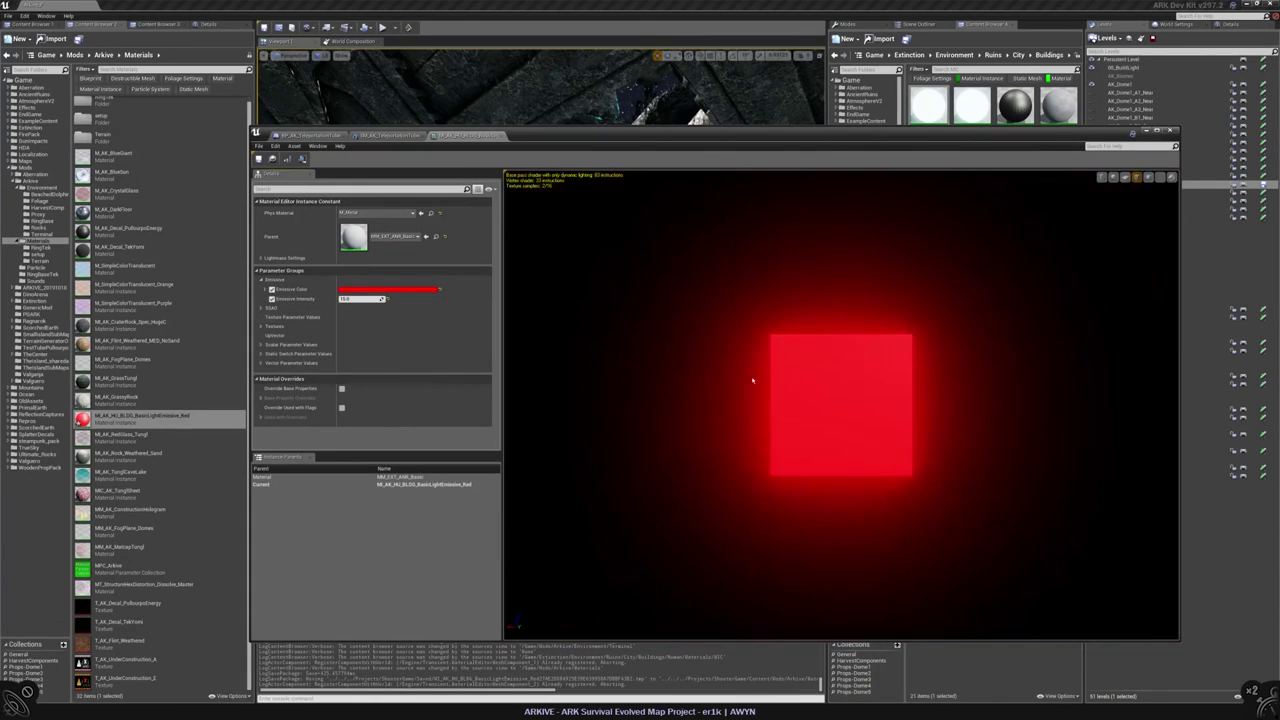
- Darken the Emissive Color to saturation 0.996 and value 0.625, and save the material instance
click(390, 290)
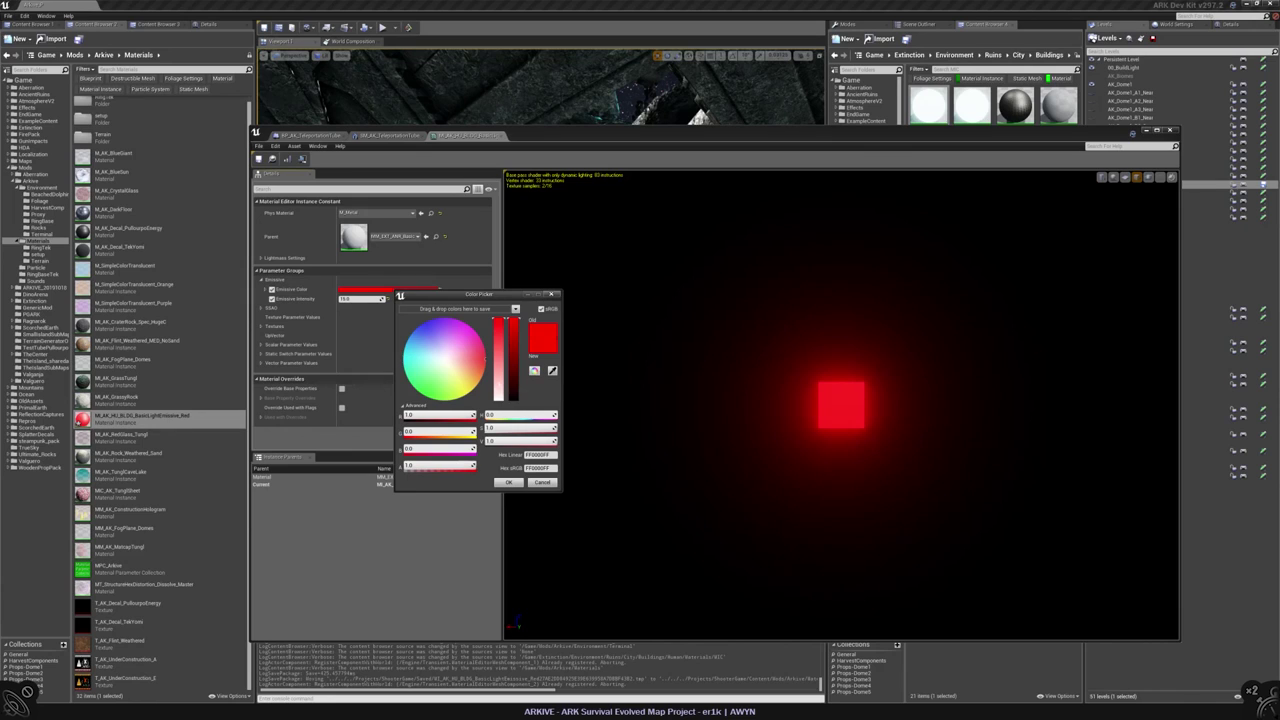
mouse_move(499, 322)
mouse_down()
mouse_move(499, 345)
mouse_move(500, 320)
mouse_up()
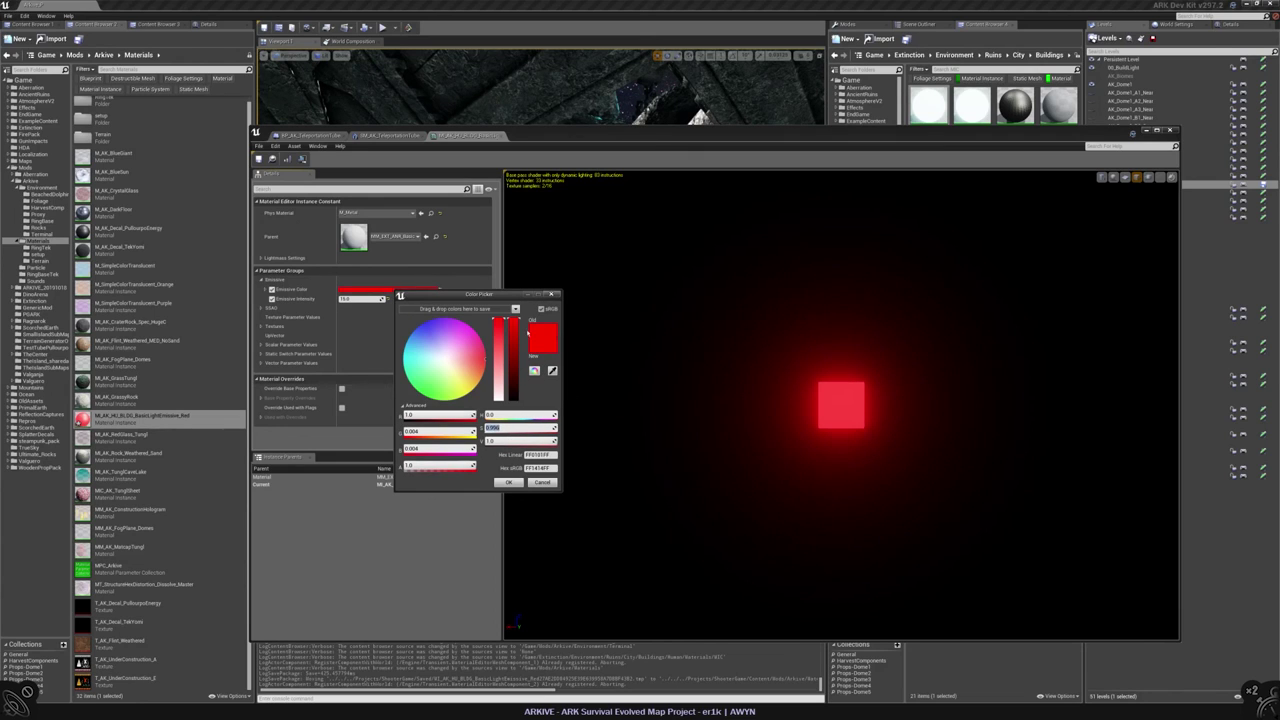
drag(516, 378, 509, 350)
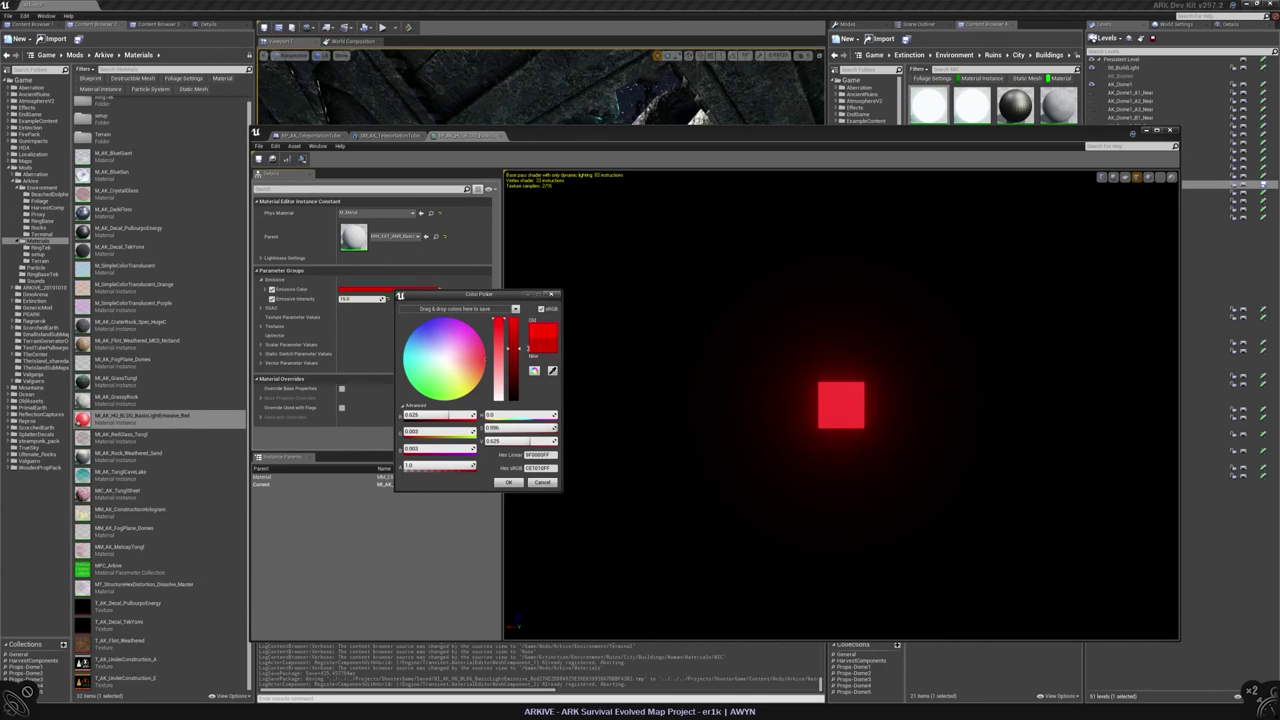
click(508, 482)
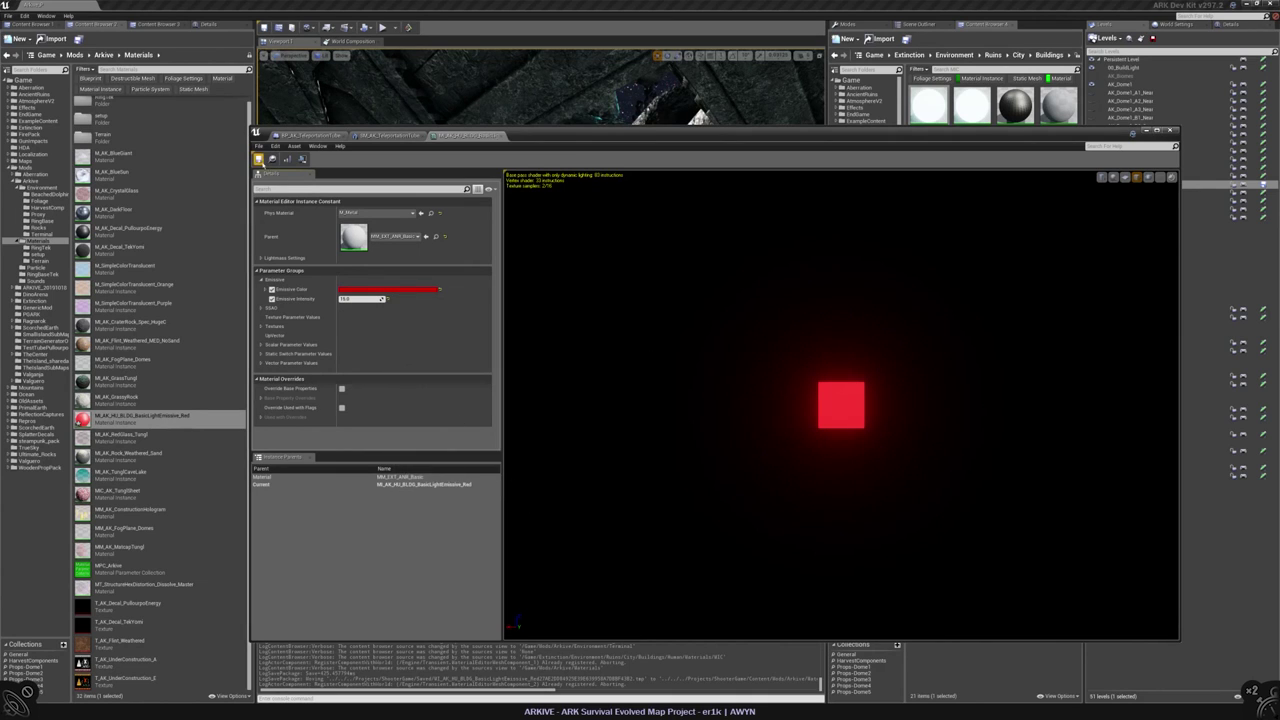
- Assign MI_AK_HU_BLDG_BasicLightEmissive_Red to Elements 2, 3 and 4 of the challenge tube mesh, check the result, and close the mesh
click(383, 135)
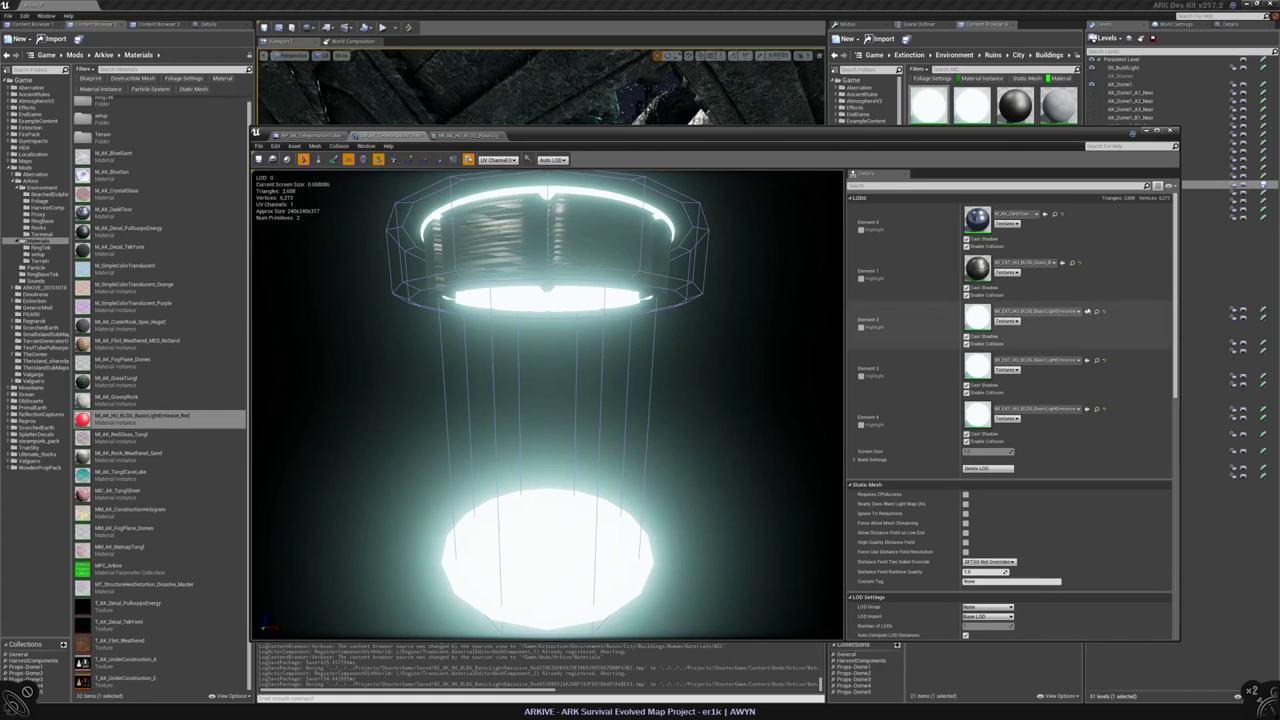
click(1094, 311)
click(1087, 361)
click(1094, 409)
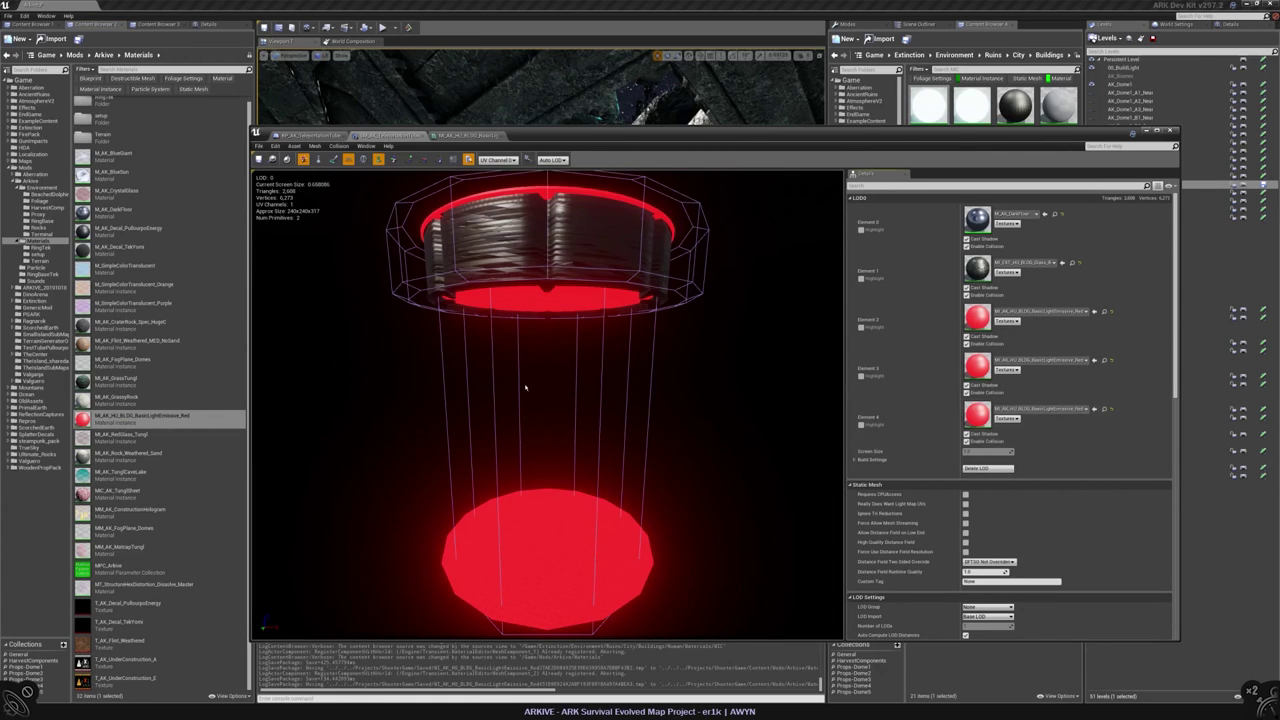
scroll(523, 380, up, 4)
scroll(548, 405, up, 5)
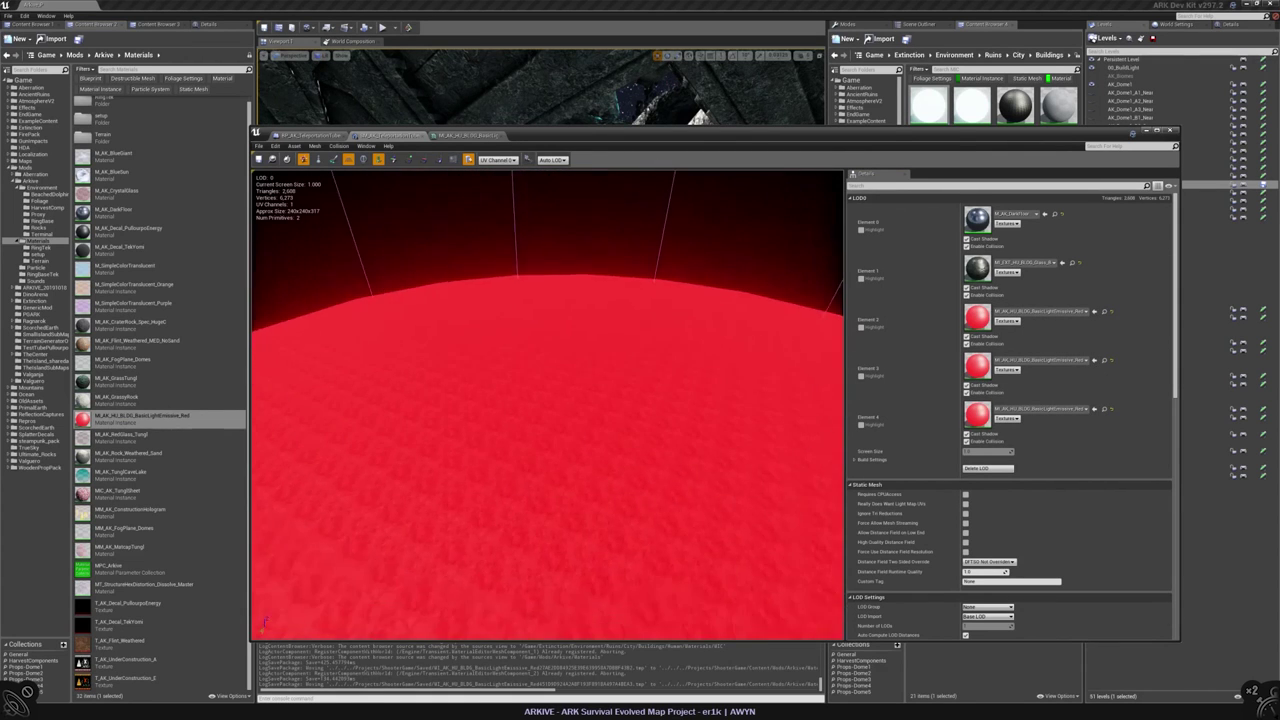
scroll(548, 405, down, 8)
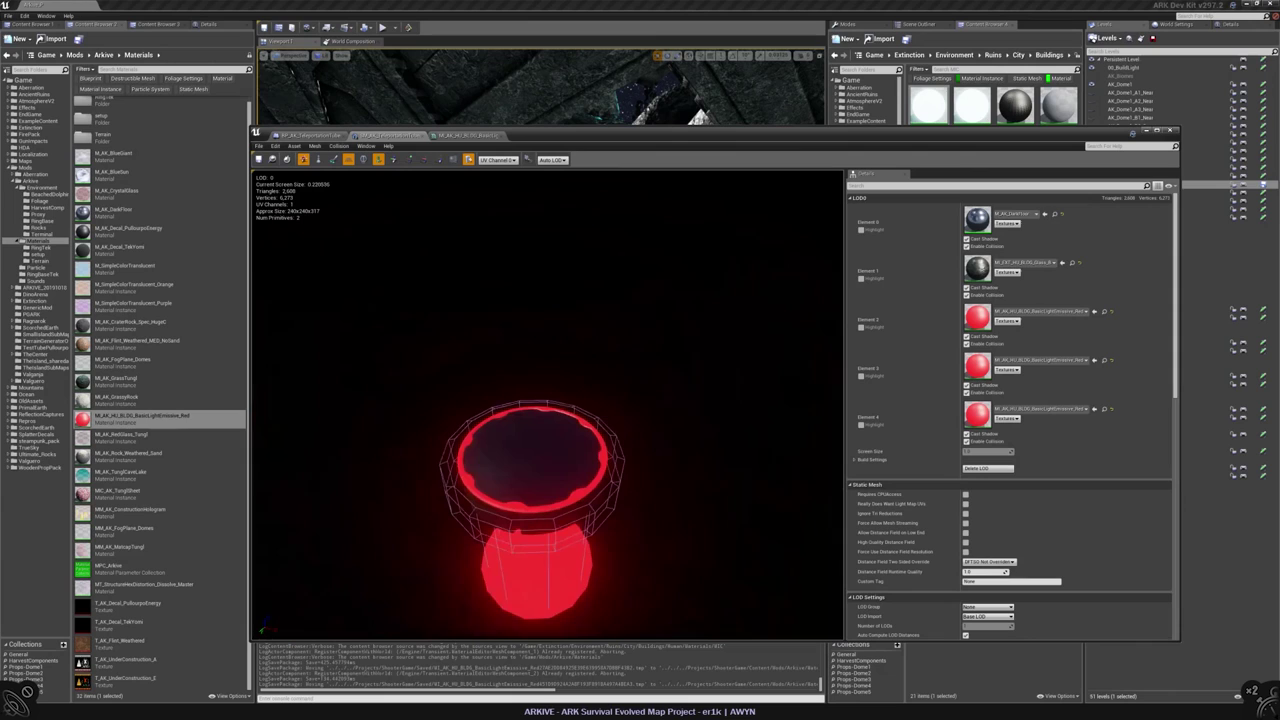
middle_drag(526, 434, 553, 402)
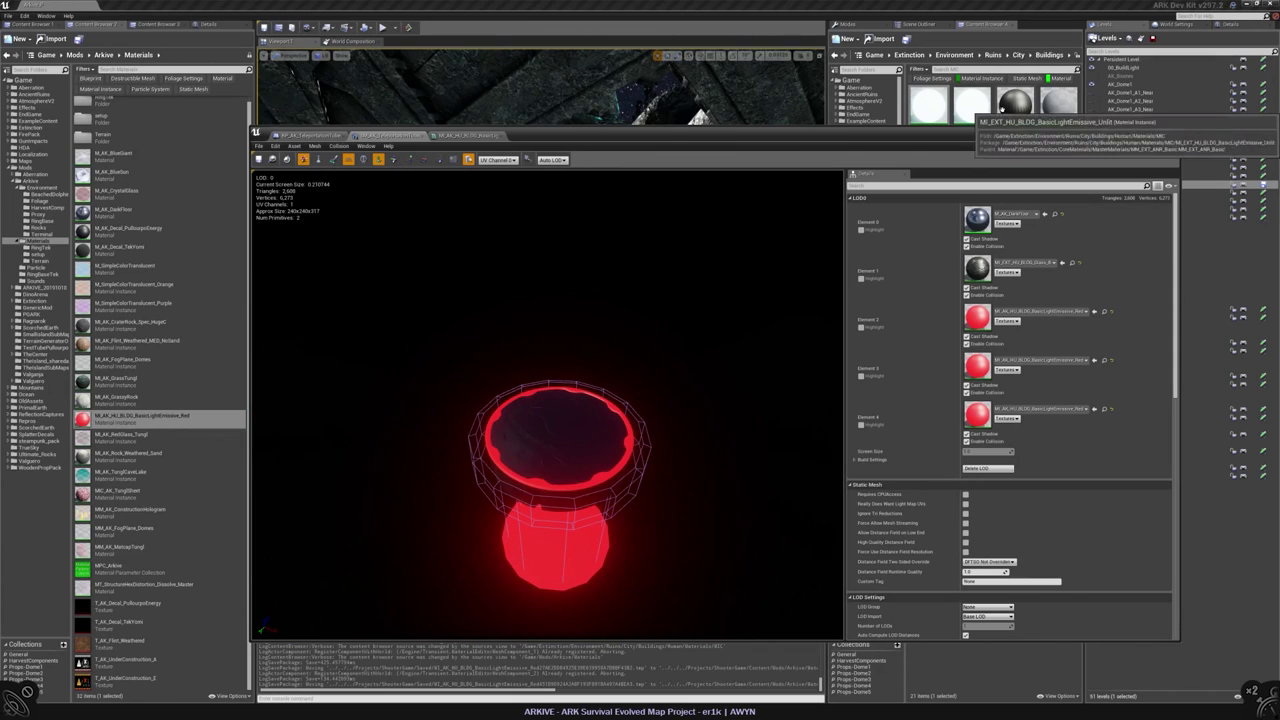
click(421, 135)
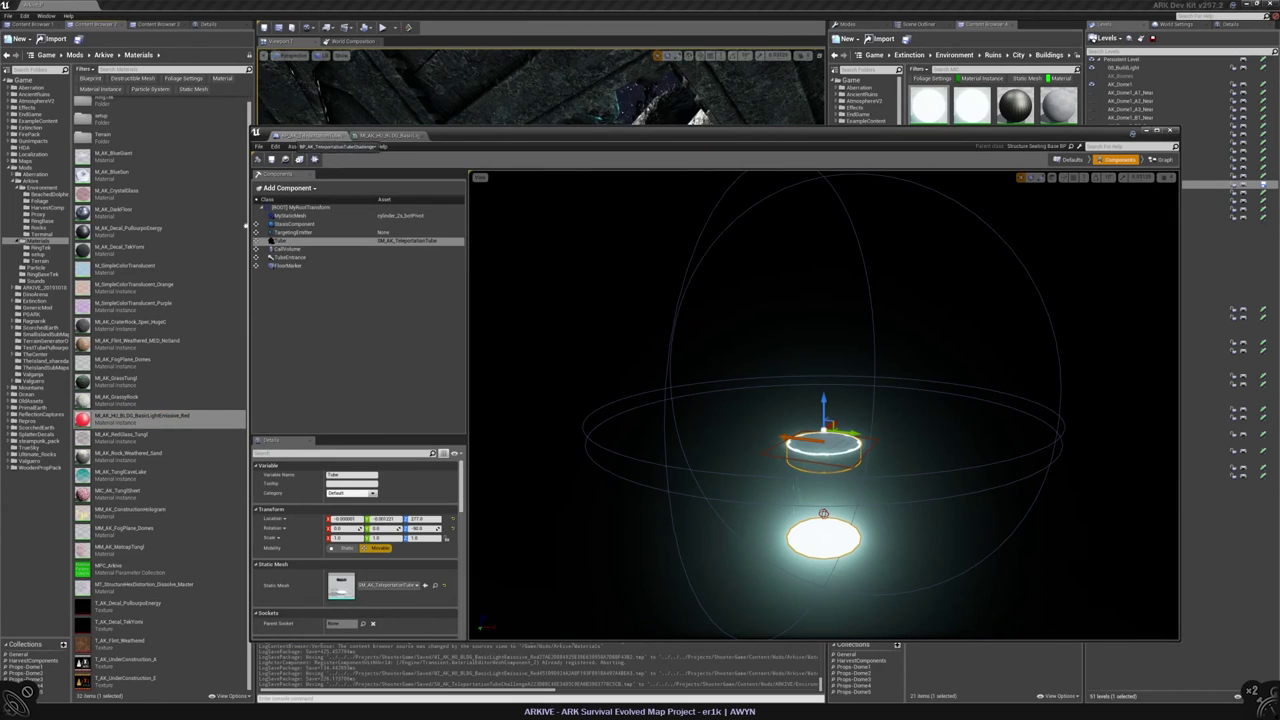
- Assign SM_AK_TeleportationTubeChallenge as the static mesh of the blueprint's Tube component, save the blueprint, and close the open asset editors
click(40, 247)
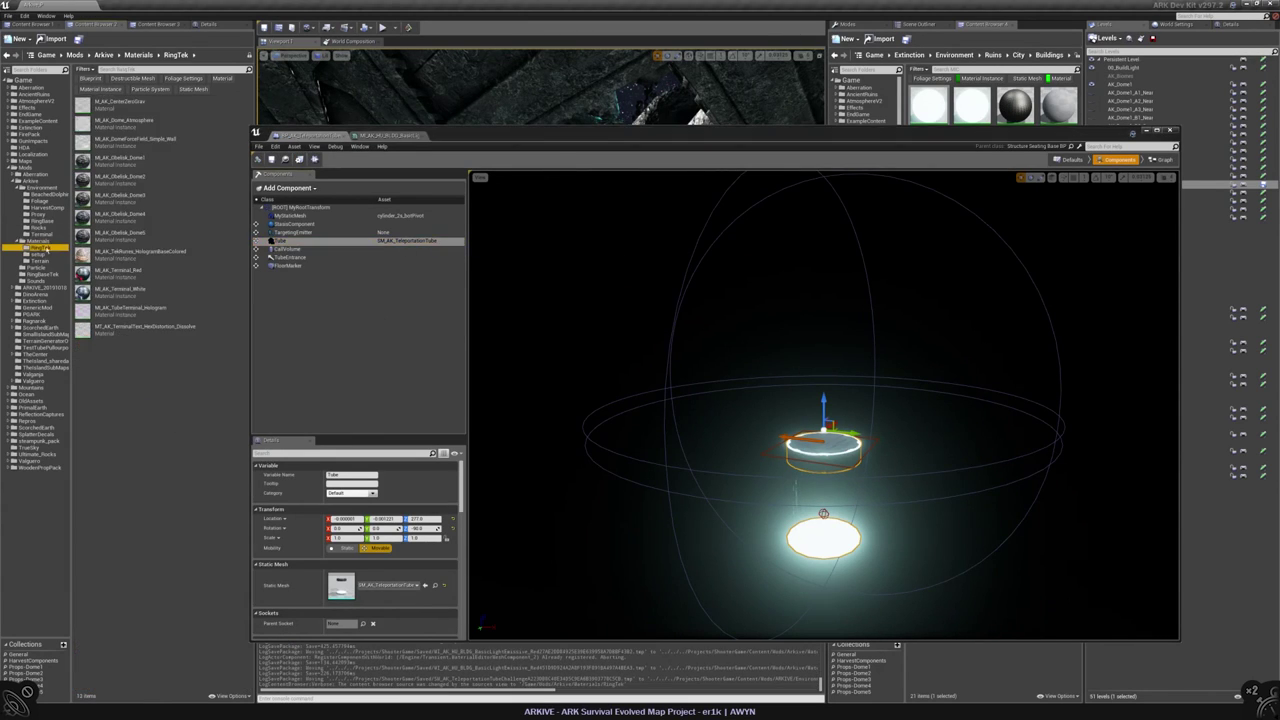
click(40, 233)
click(135, 120)
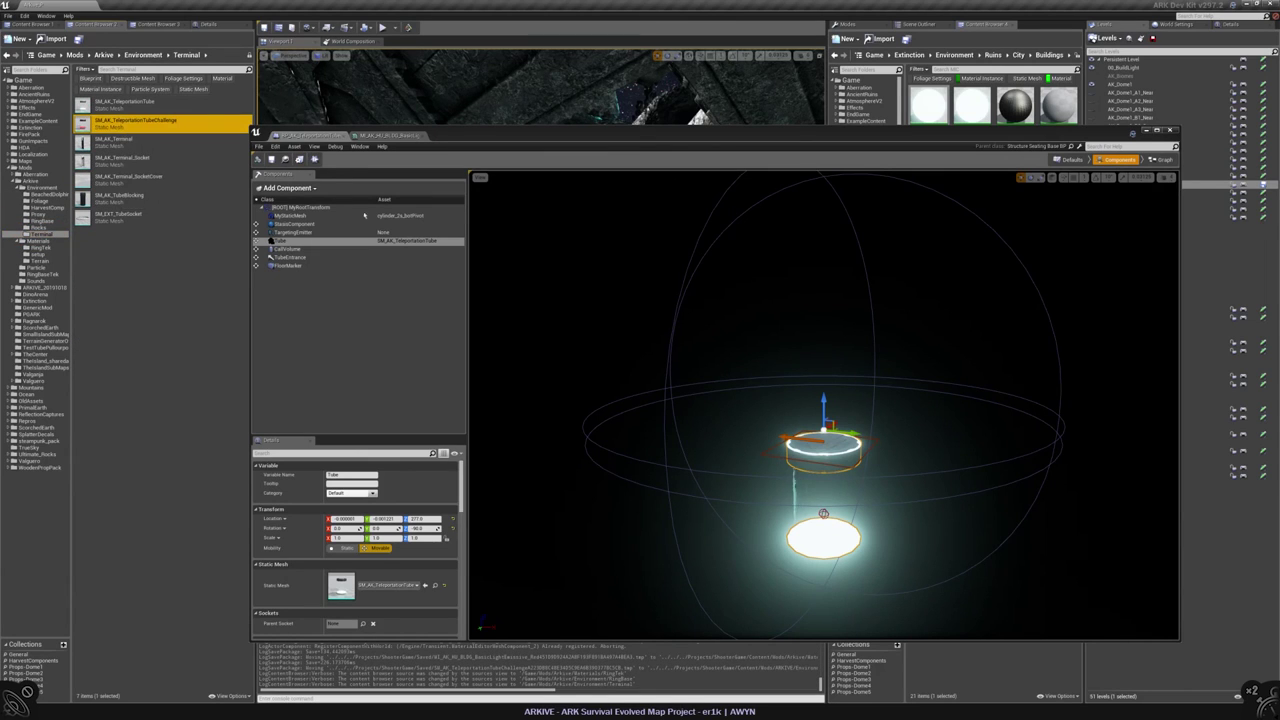
click(425, 585)
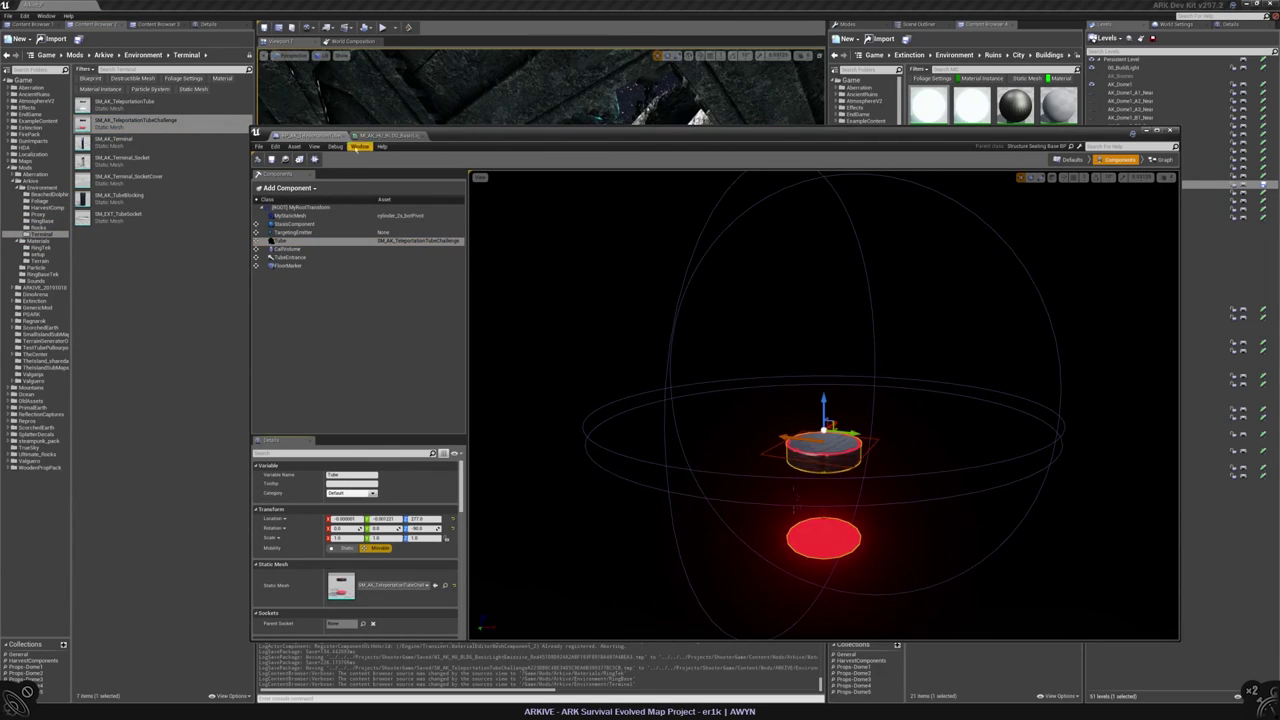
click(271, 159)
click(344, 135)
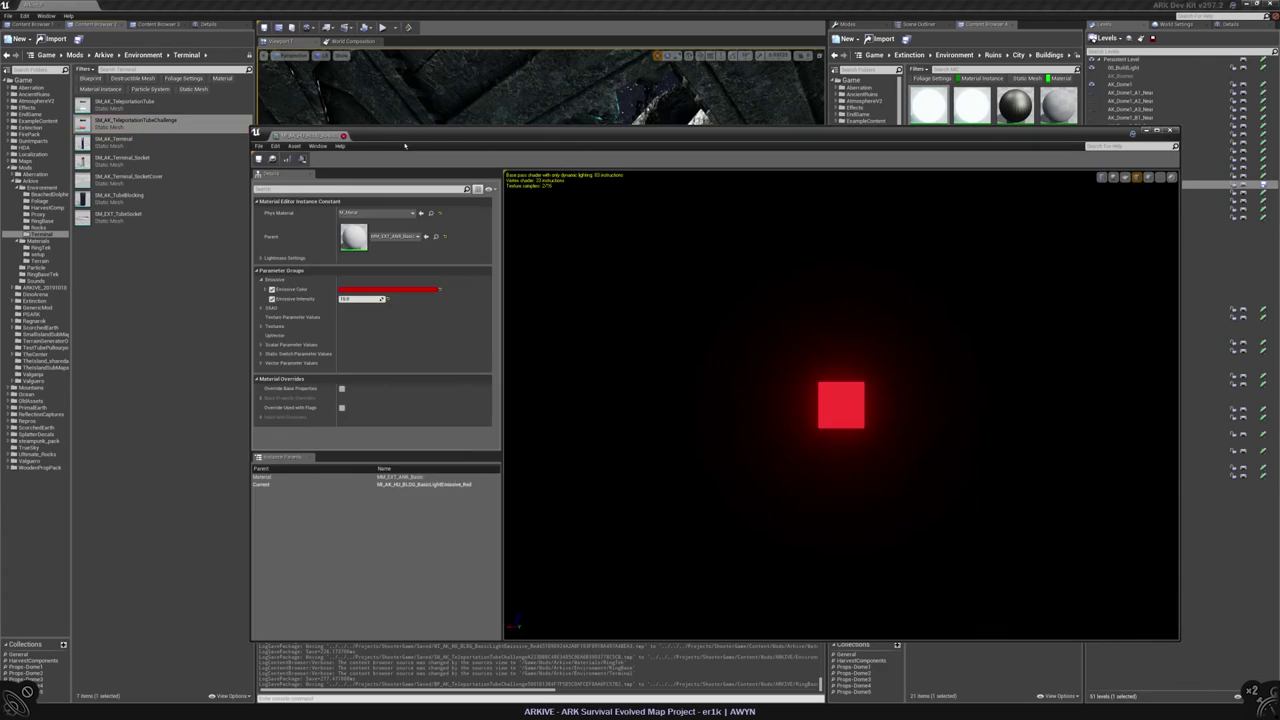
click(342, 135)
- Select BP_AK_TeleportationTubeChallenge in Arkive's RingBaseTek folder and make the Persistent Level the current level
click(40, 273)
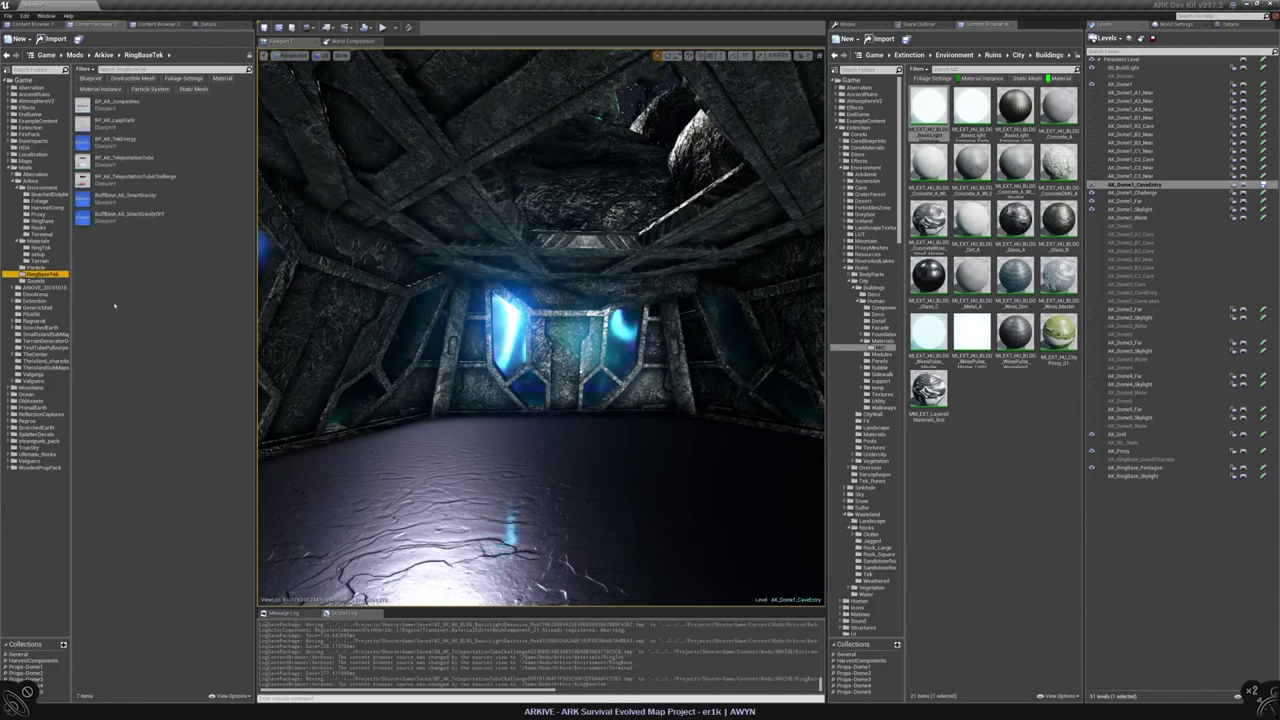
drag(135, 177, 830, 200)
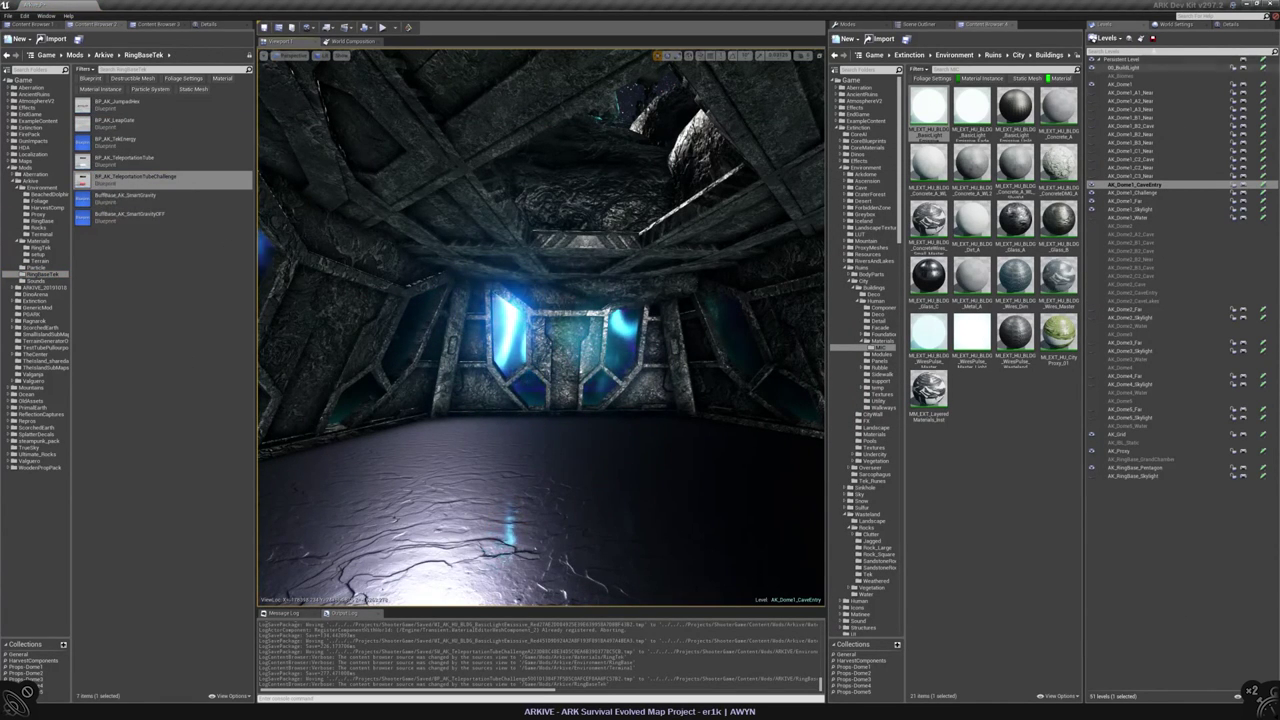
click(1117, 60)
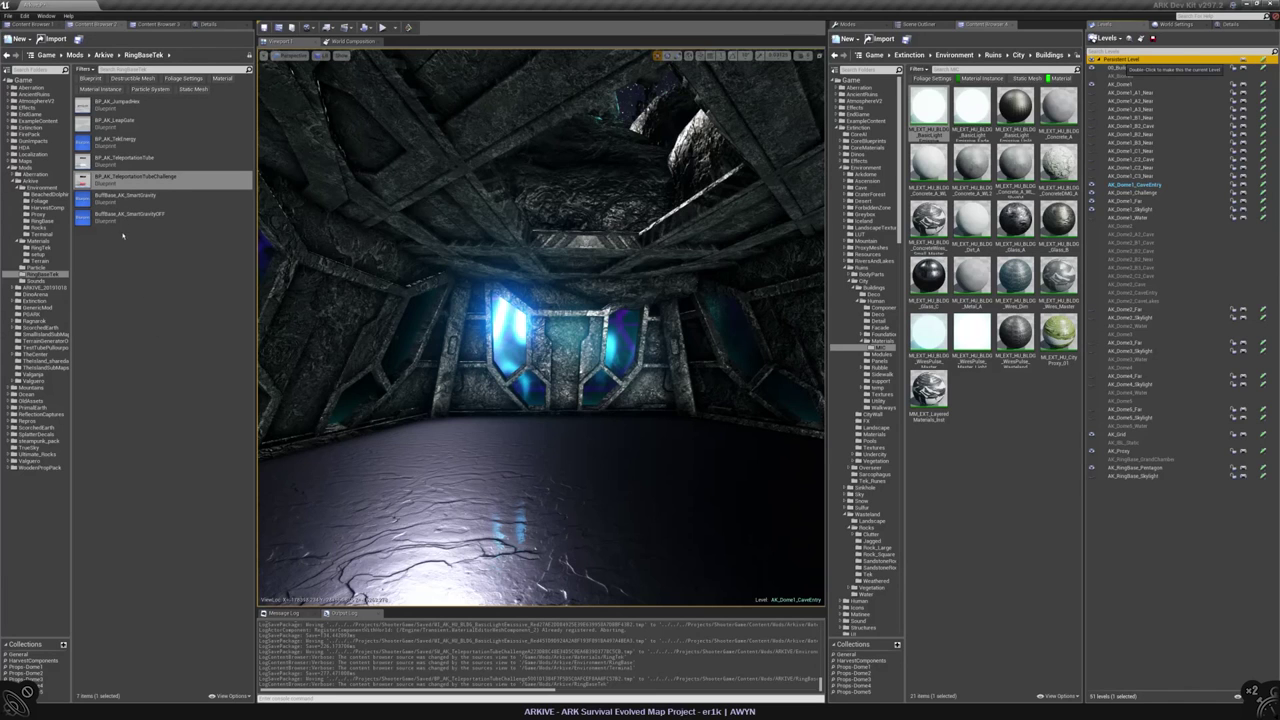
- Place the SM_AK_TeleportationTubeChallenge mesh from Arkive's Environment/Terminal folder inside the pentagon chamber and frame it in the viewport
click(38, 247)
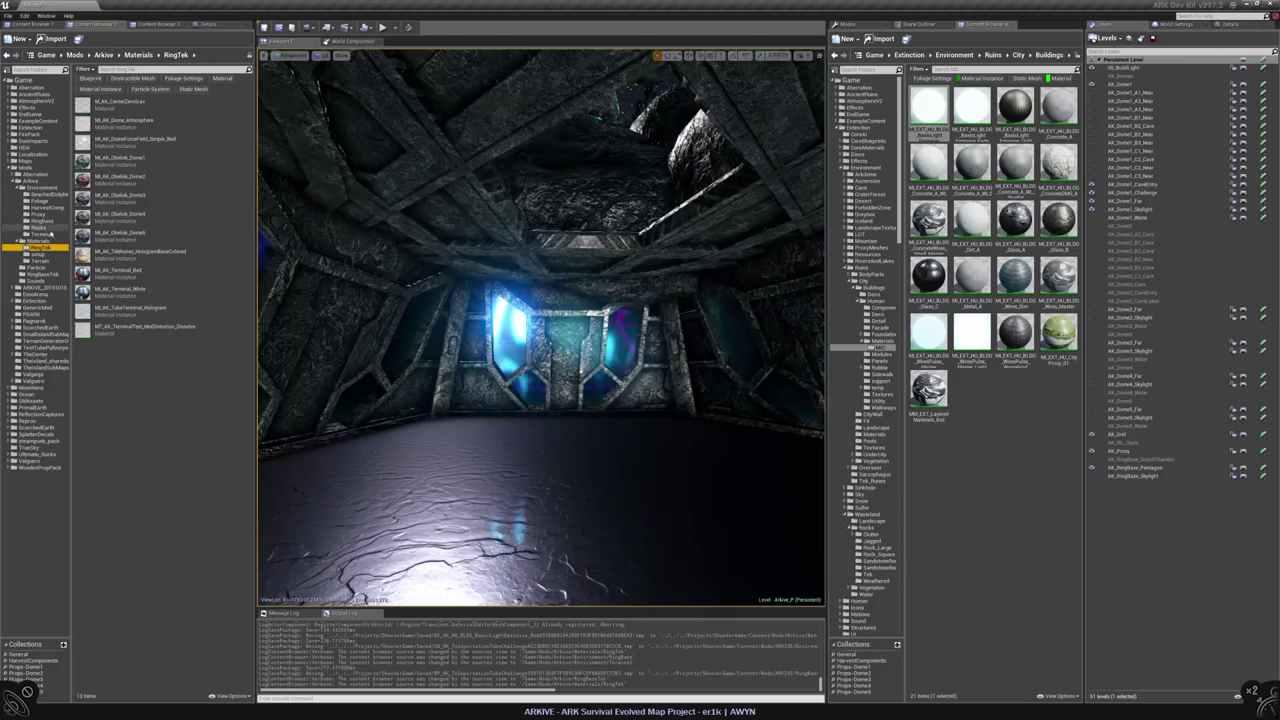
click(42, 233)
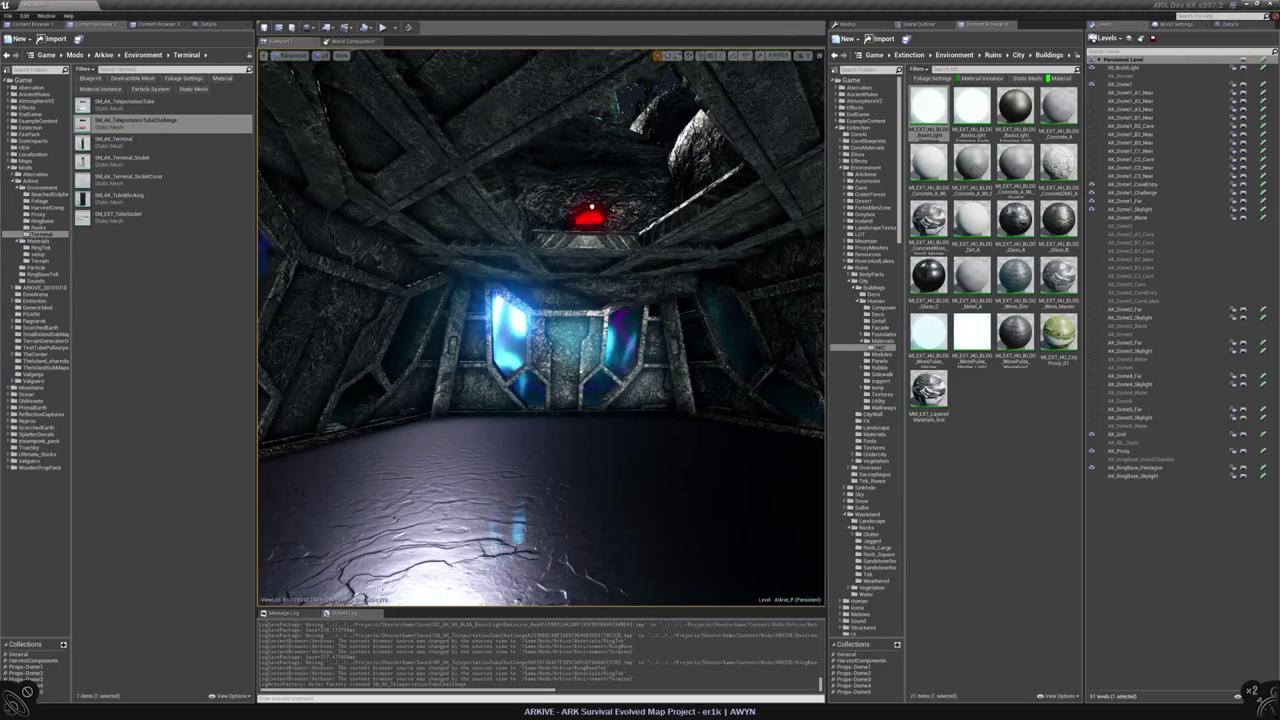
right_drag(540, 330, 560, 310)
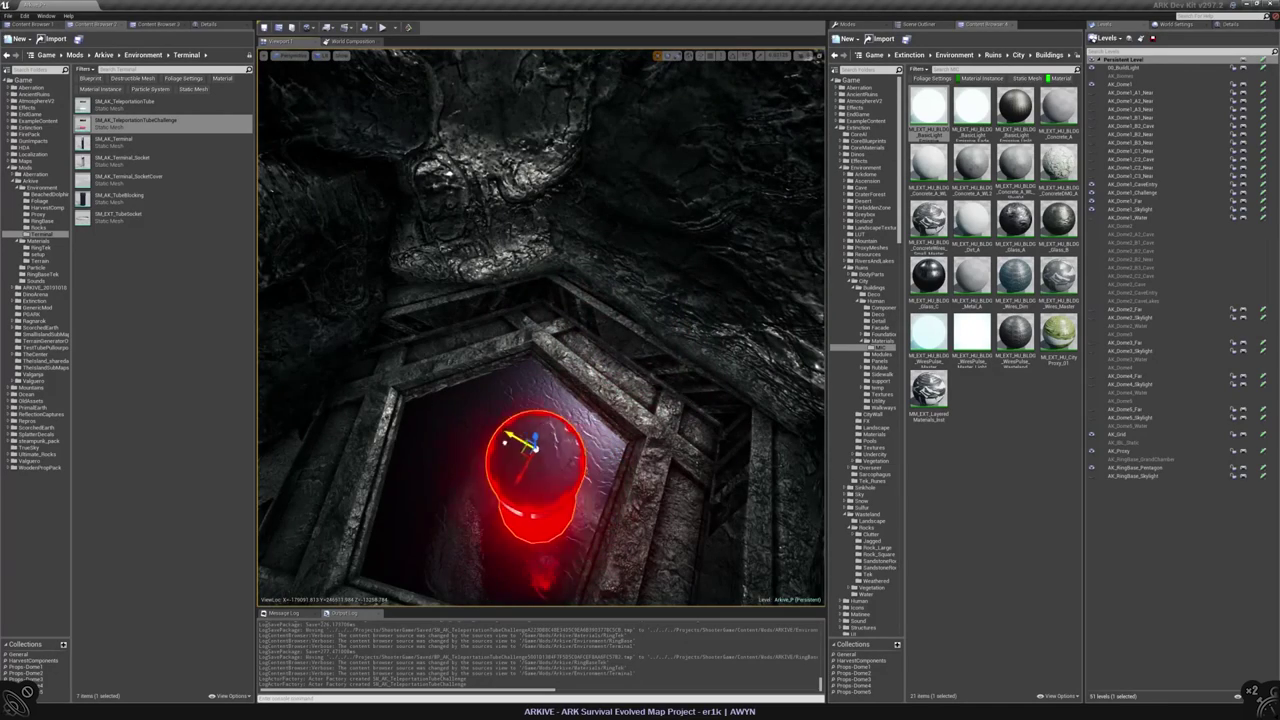
key(f)
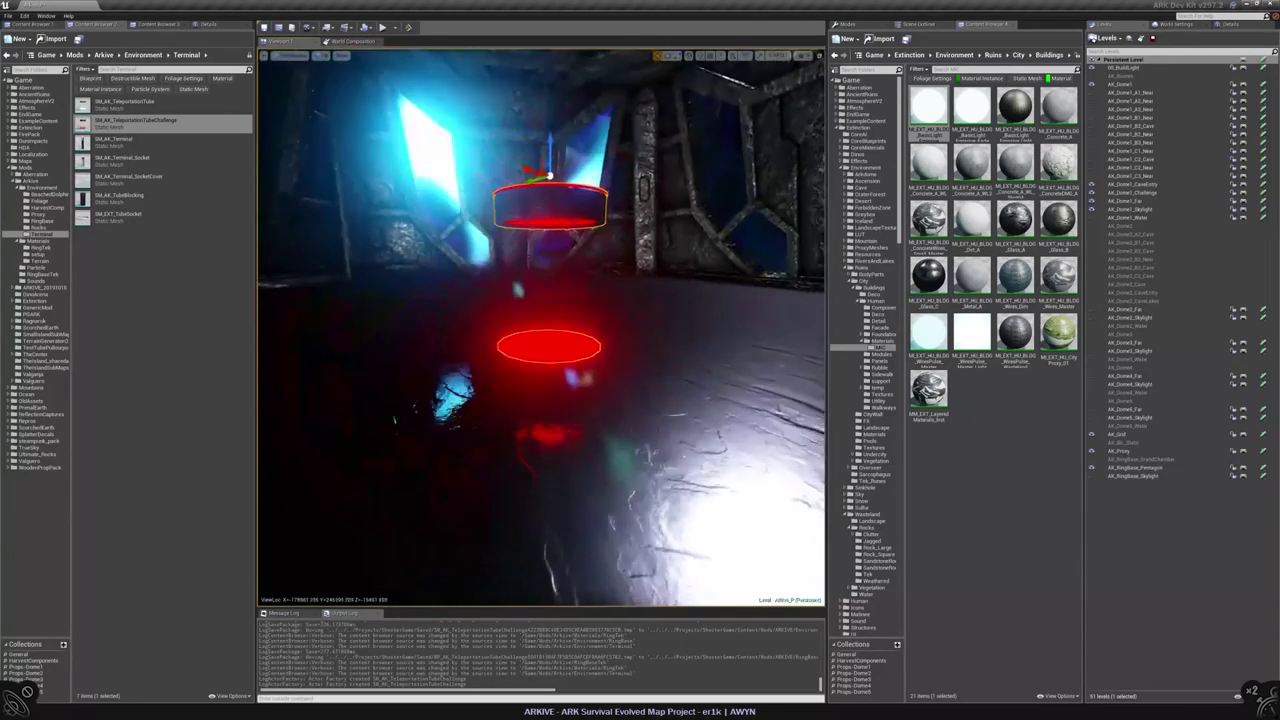
- Lower the SM_AK_TeleportationTubeChallenge mesh toward the floor of the pentagon chamber, checking it in top and front wireframe views
right_drag(497, 371, 540, 315)
click(915, 24)
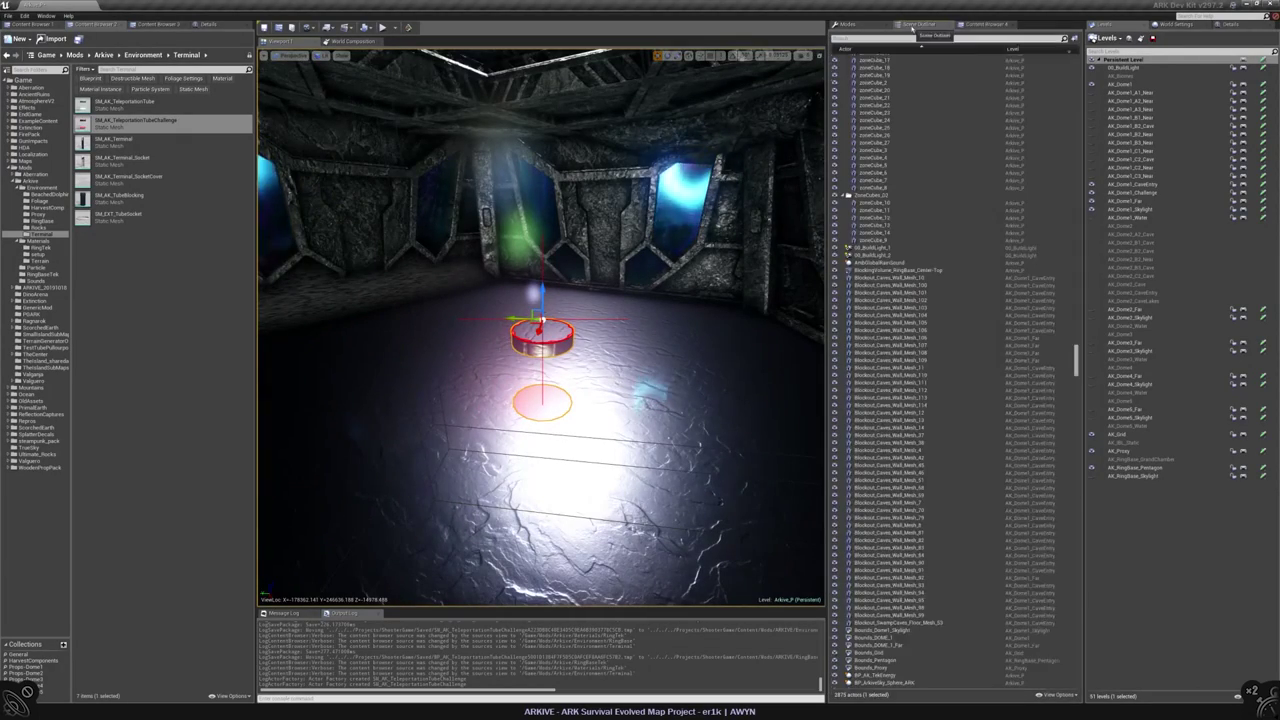
click(207, 24)
key(alt+j)
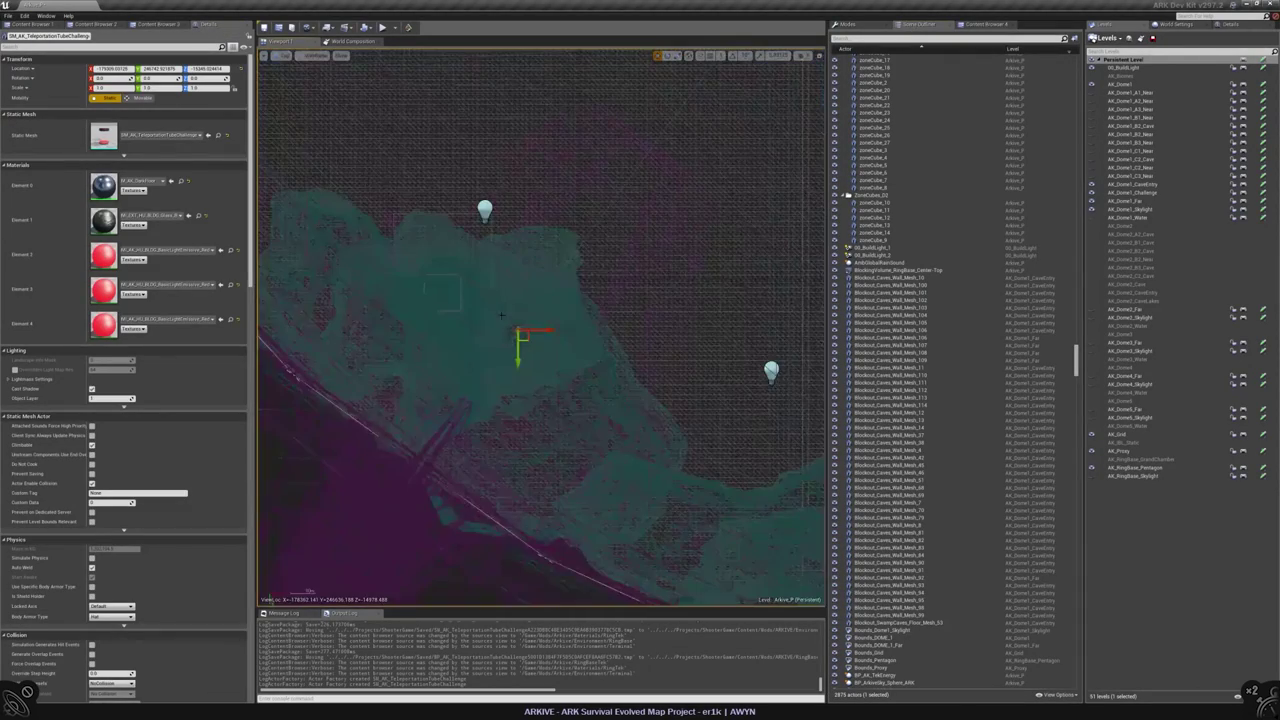
scroll(540, 330, up, 3)
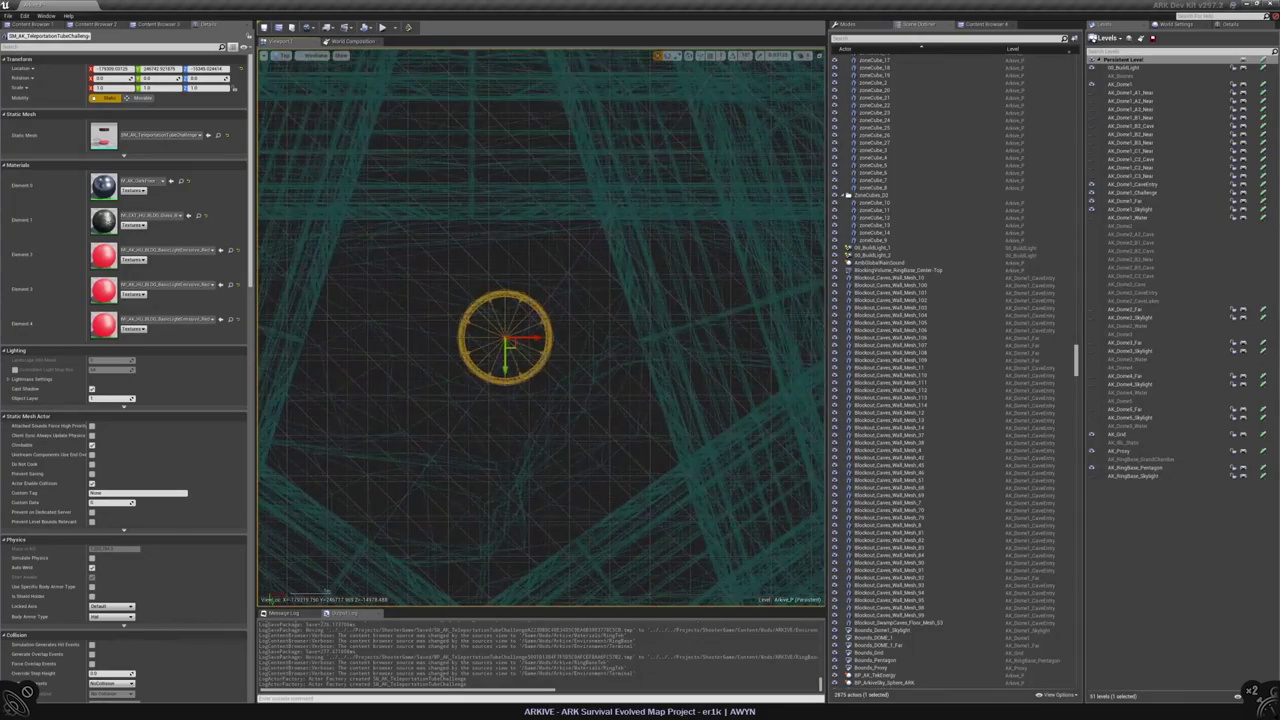
key(alt+g)
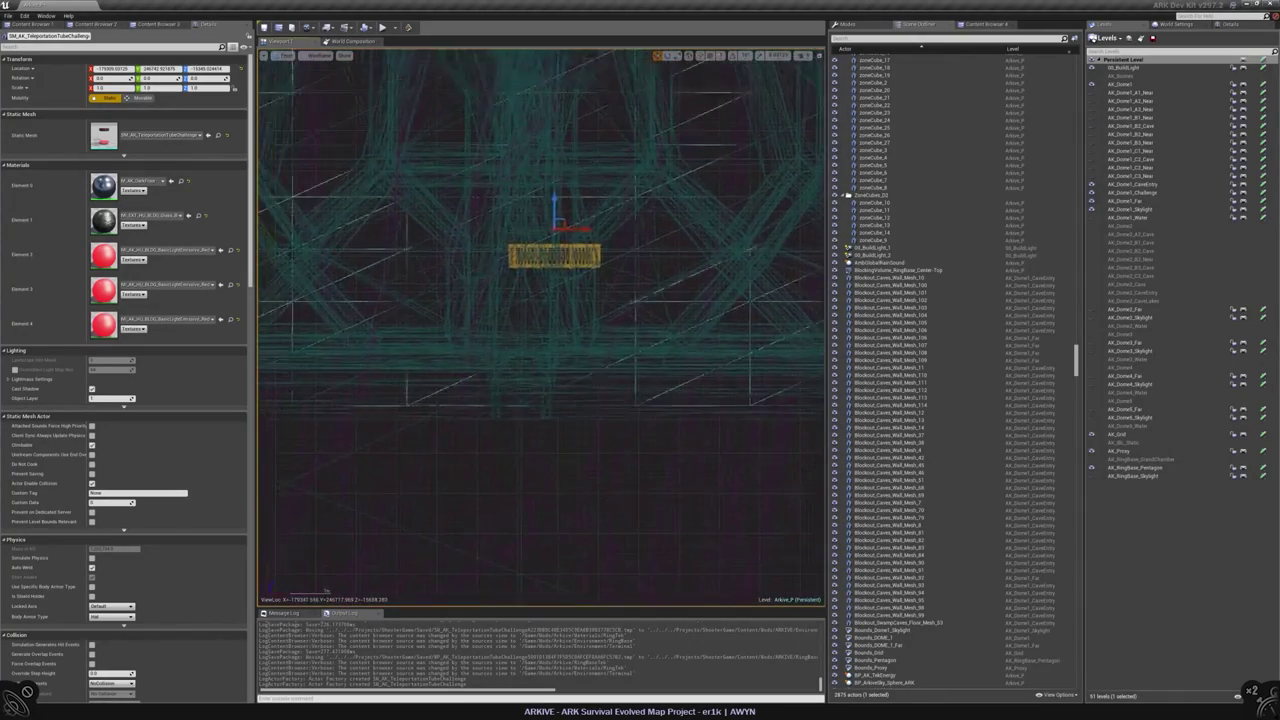
key(f)
key(alt+4)
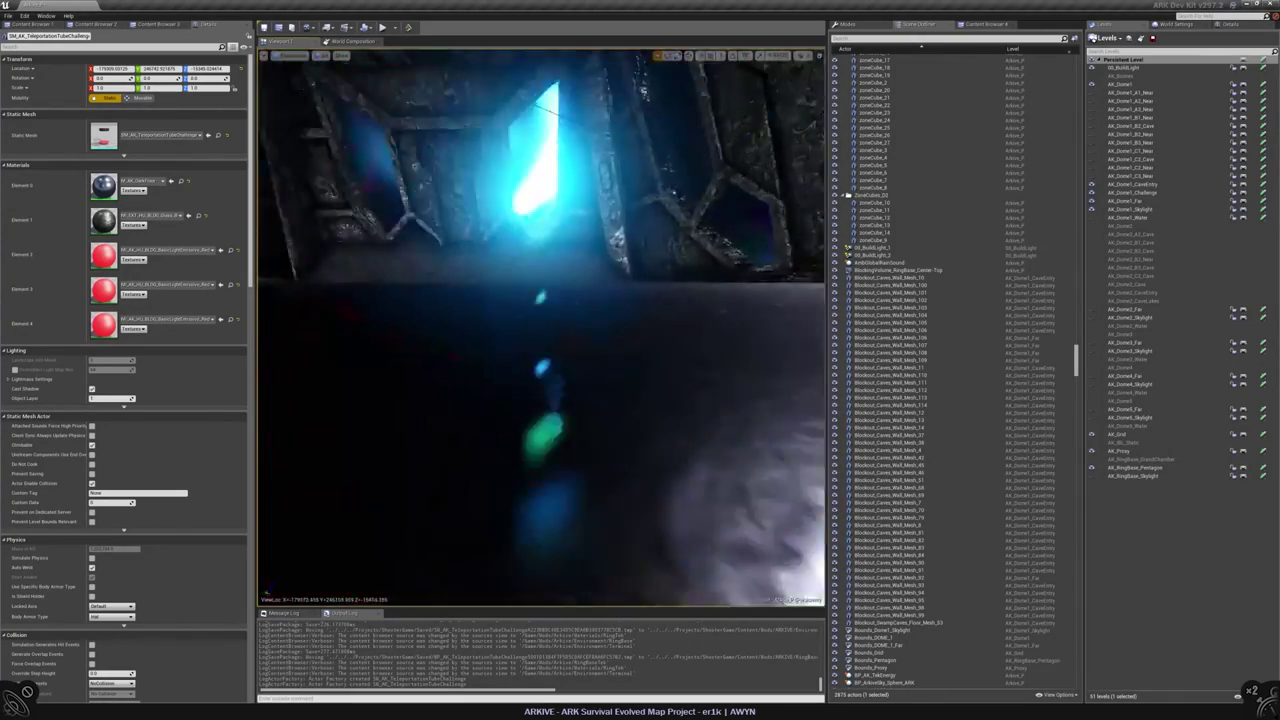
key(f)
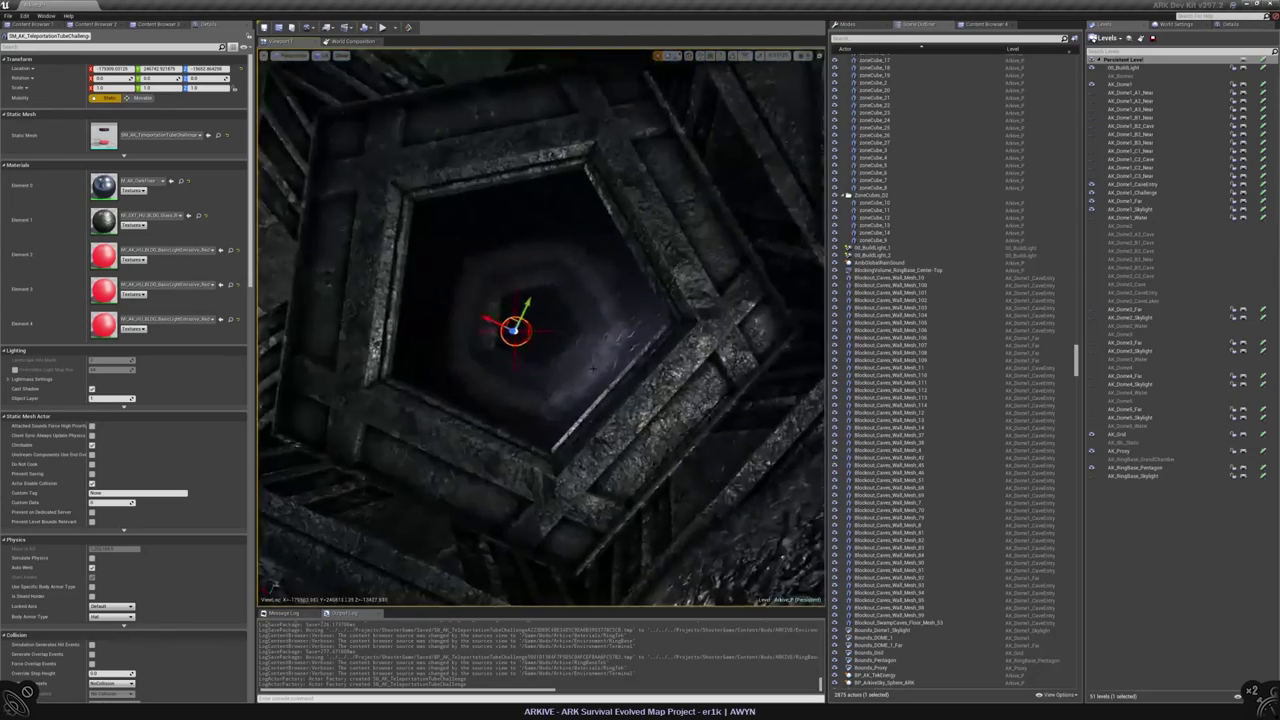
- Align the challenge tube horizontally with the pivot of SM_AK_Pentagon_ChallengeSlipChamber in the top wireframe view
key(alt+j)
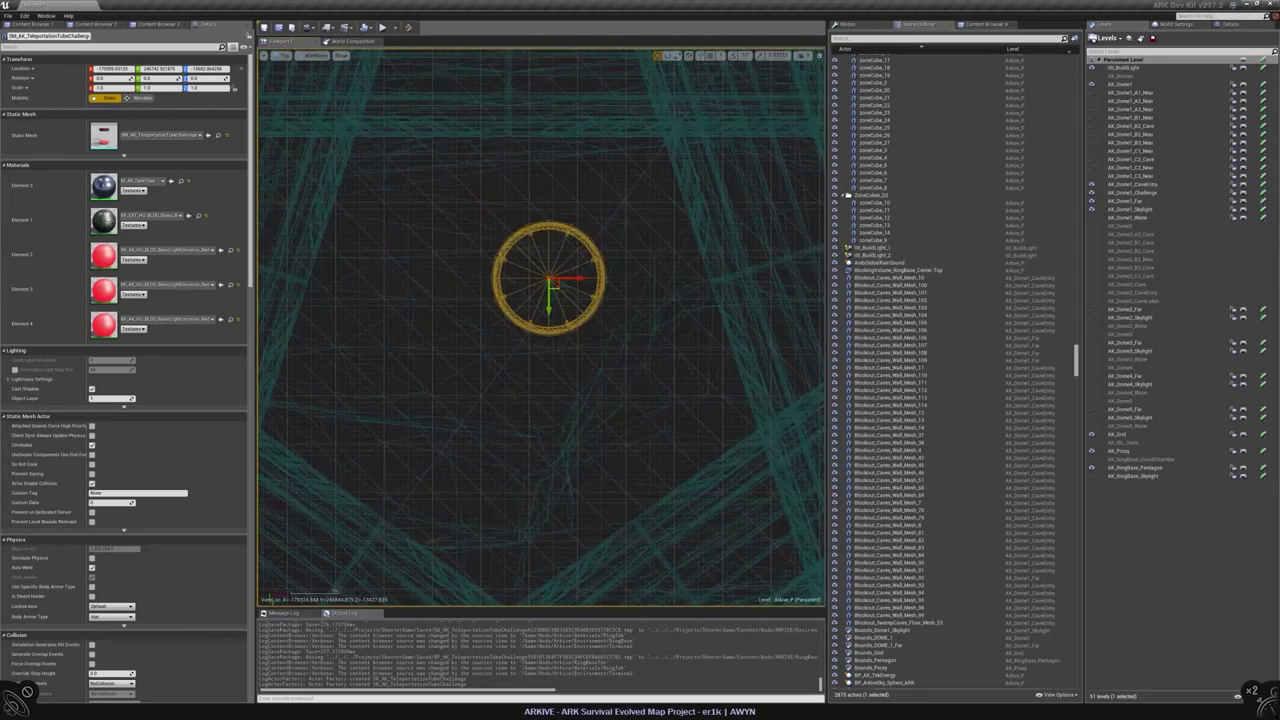
click(449, 329)
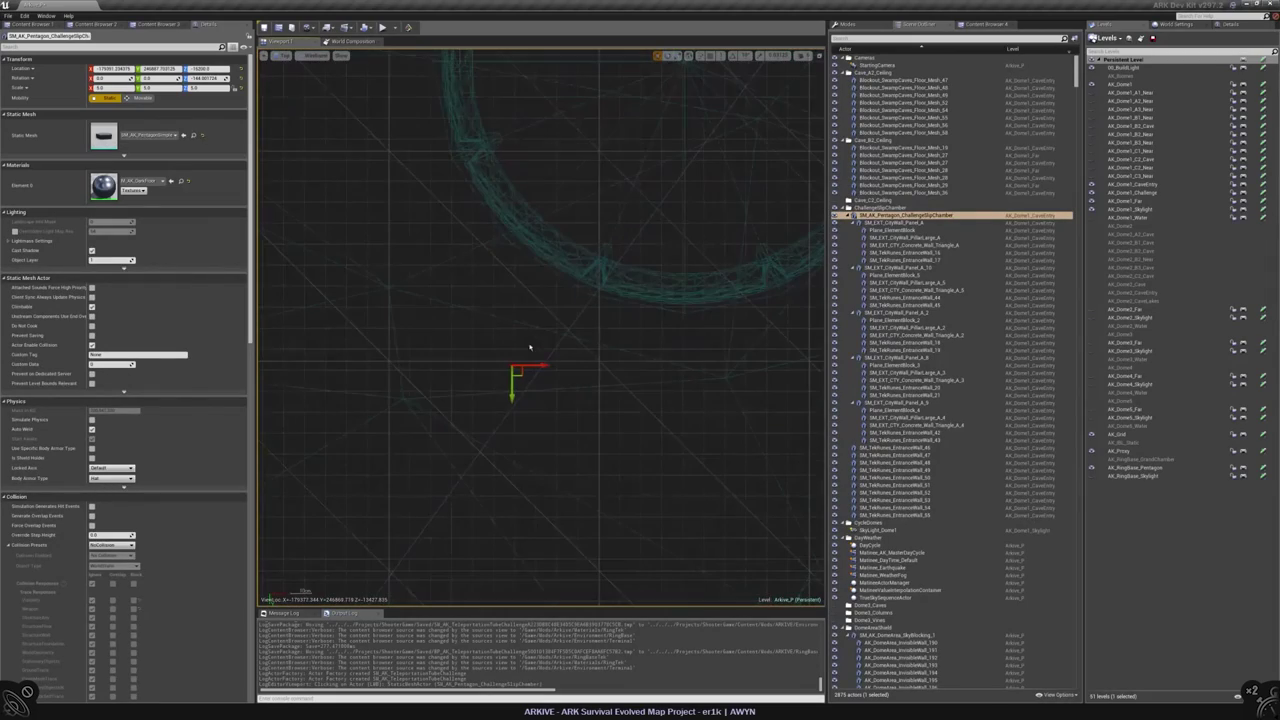
click(590, 266)
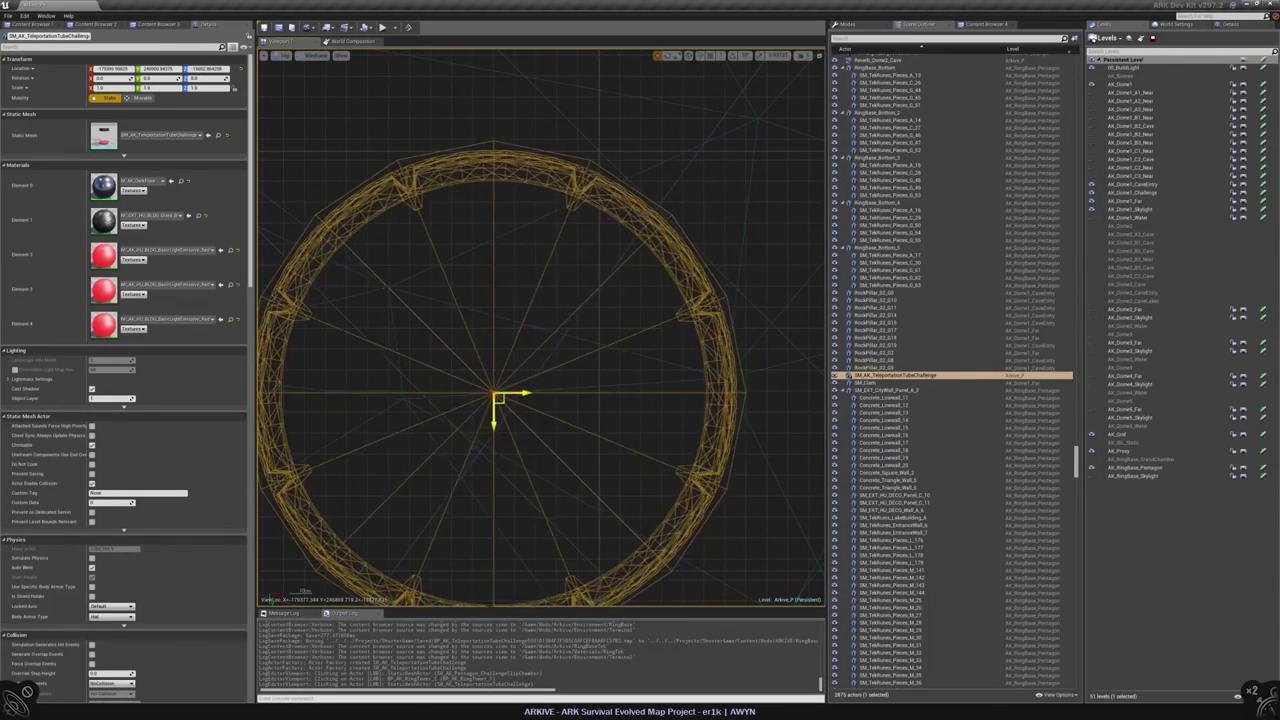
key(f)
key(alt+g)
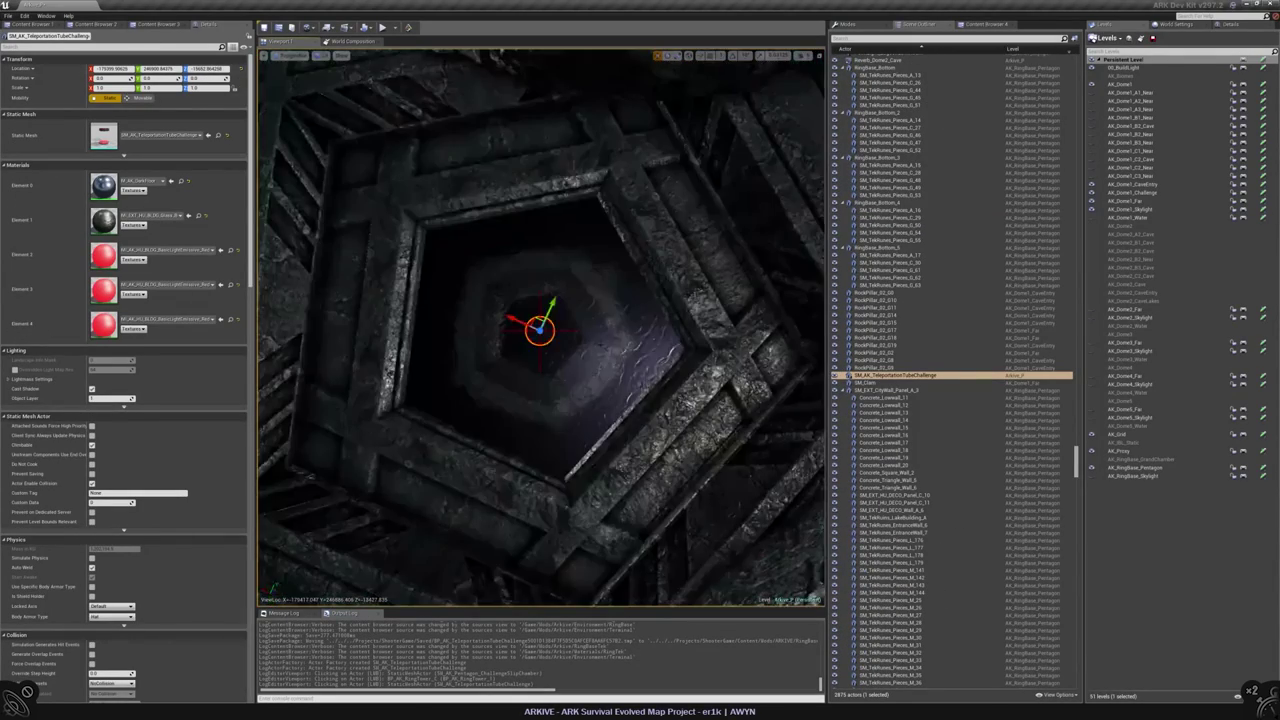
key(f)
right_drag(540, 330, 548, 320)
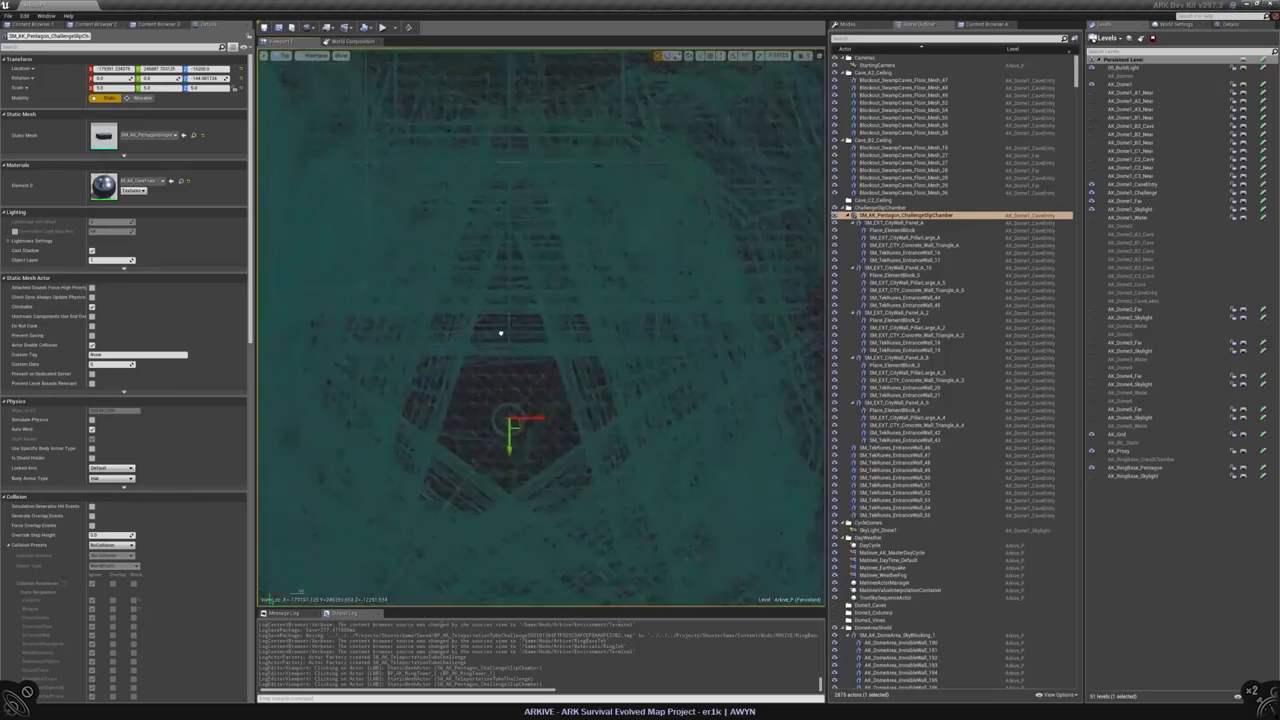
click(512, 430)
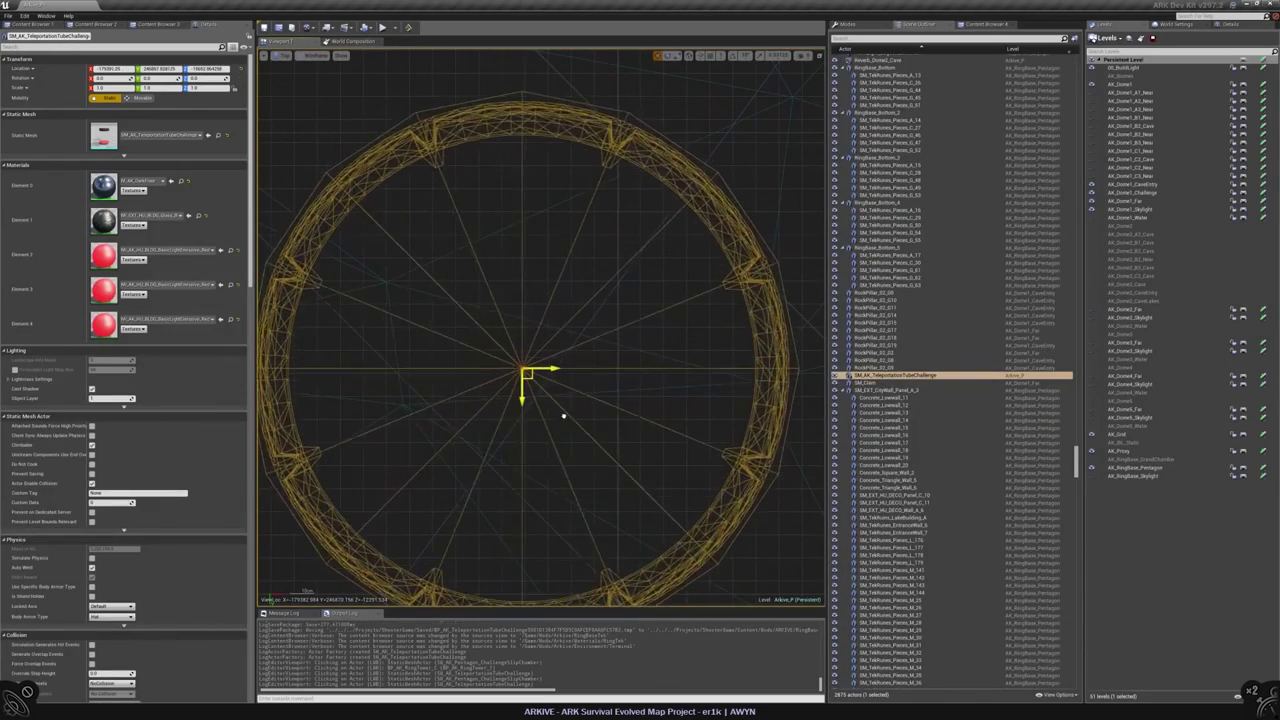
click(583, 308)
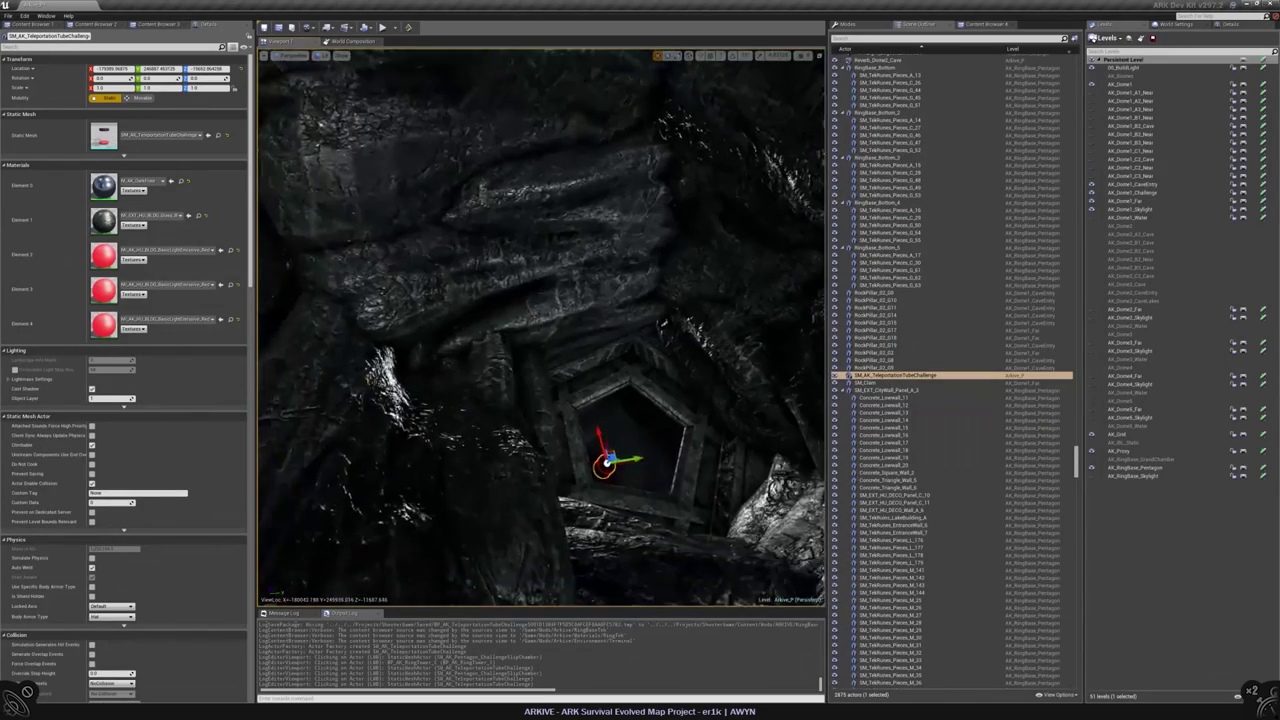
- Try to move the pentagon chamber together with its surrounding cave wall rocks and the challenge tube, and undo the move
click(680, 440)
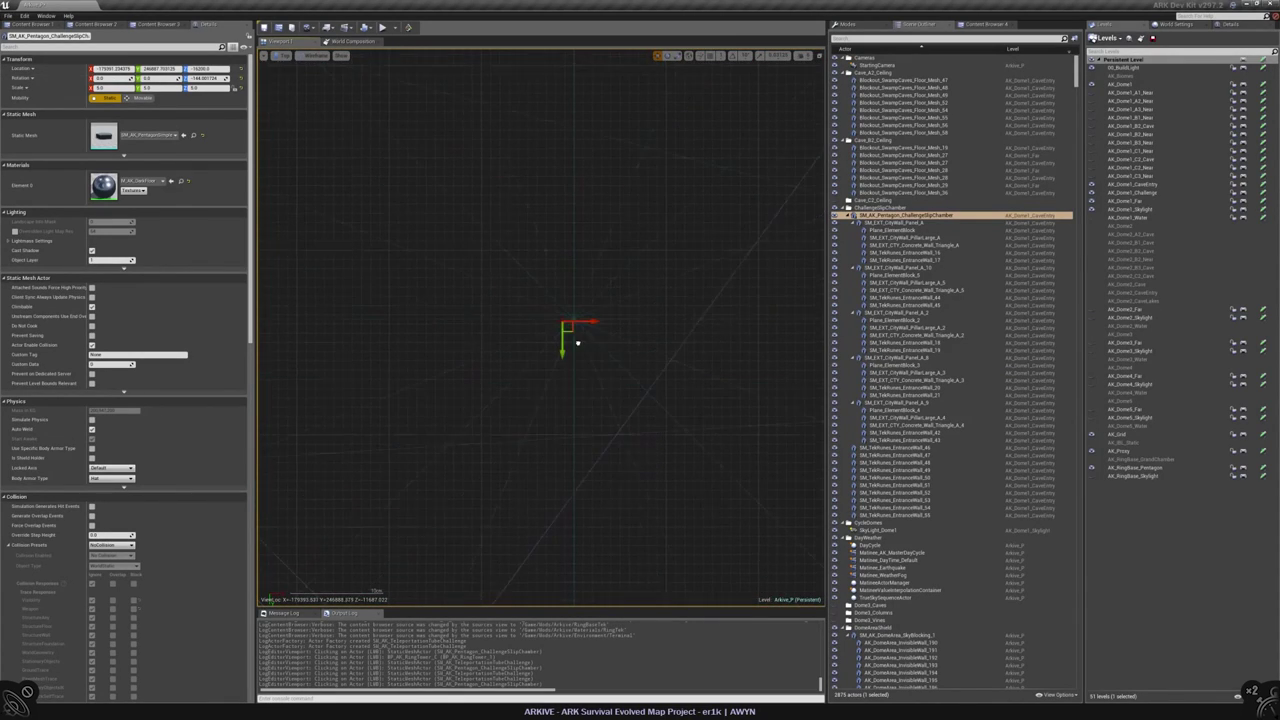
key(f)
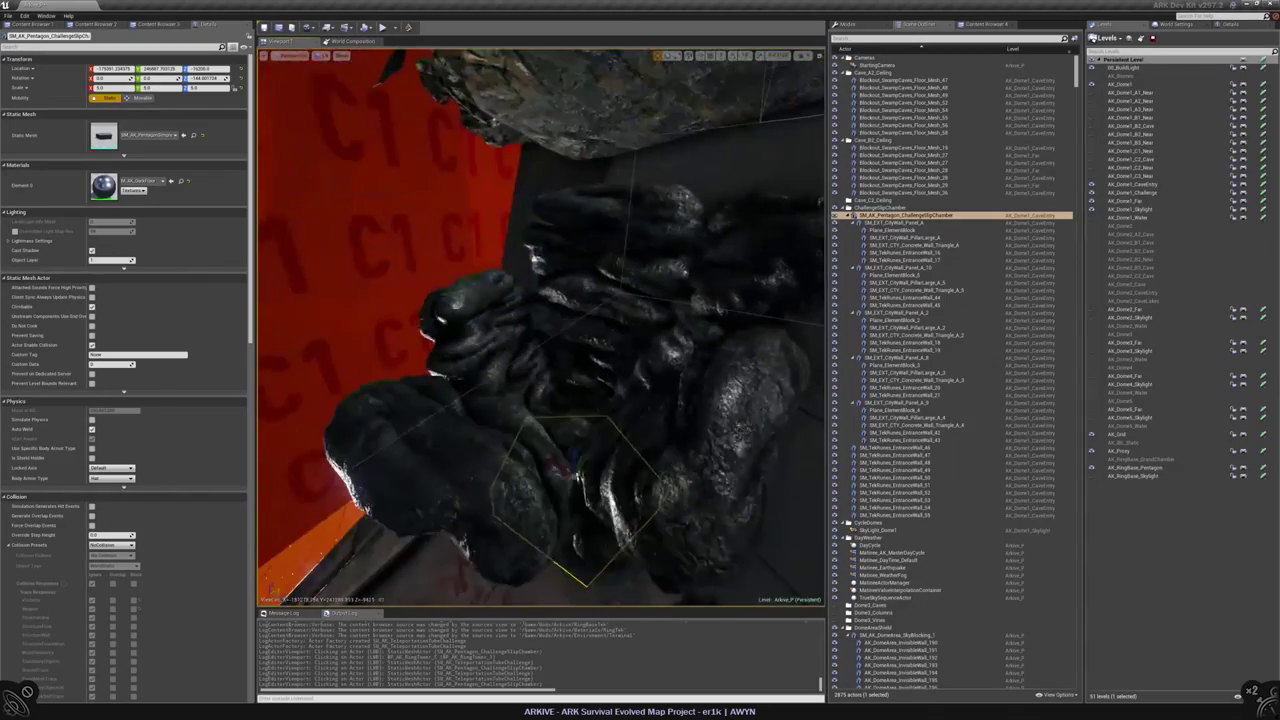
ctrl+click(600, 250)
ctrl+click(400, 450)
ctrl+click(740, 530)
ctrl+click(370, 420)
ctrl+click(540, 380)
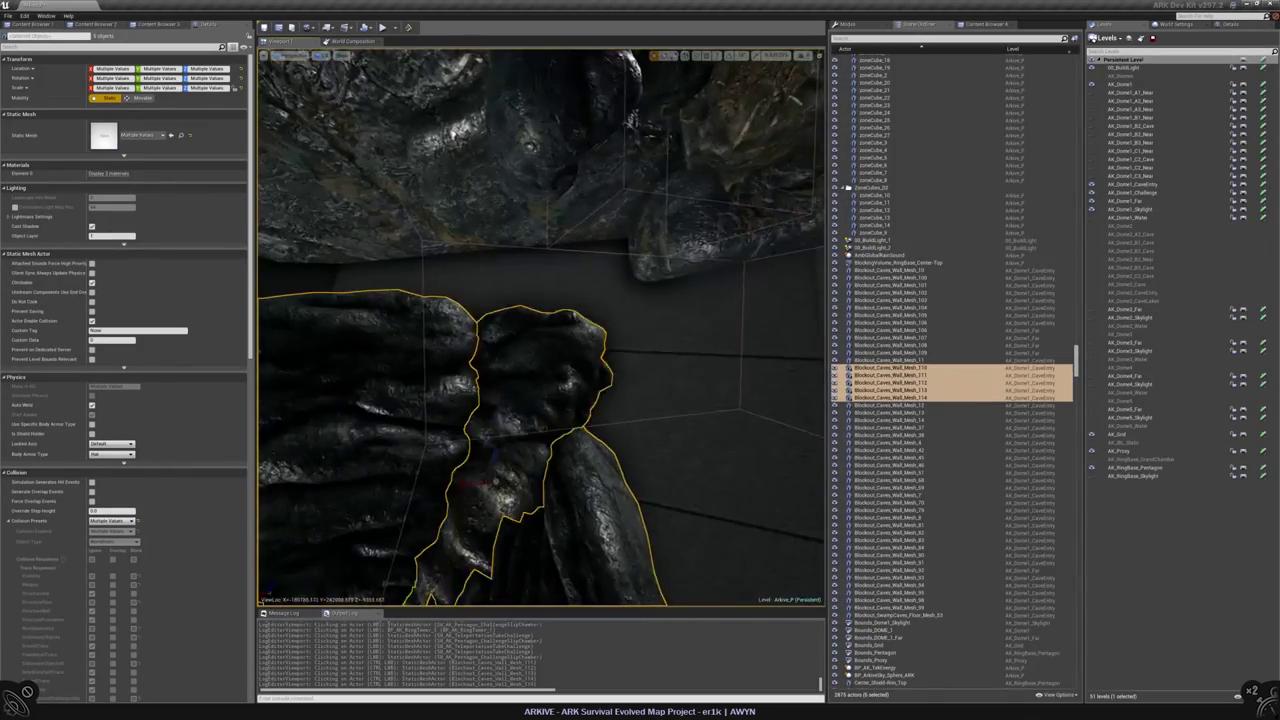
right_drag(529, 457, 502, 424)
click(557, 514)
click(593, 508)
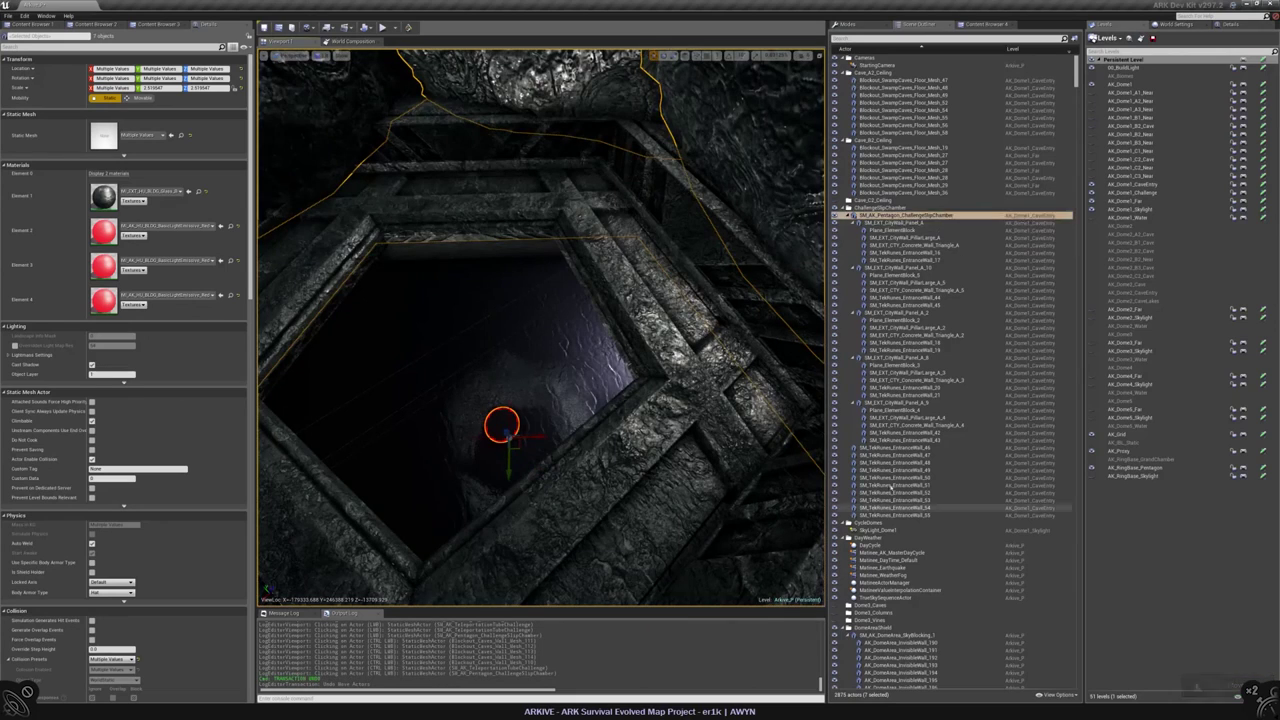
- Attach SM_TekRunes_EntranceWall_46 through 55 to SM_AK_Pentagon_ChallengeSlipChamber, and try to attach the challenge tube by searching the attachment targets for "slip"
key(alt+b)
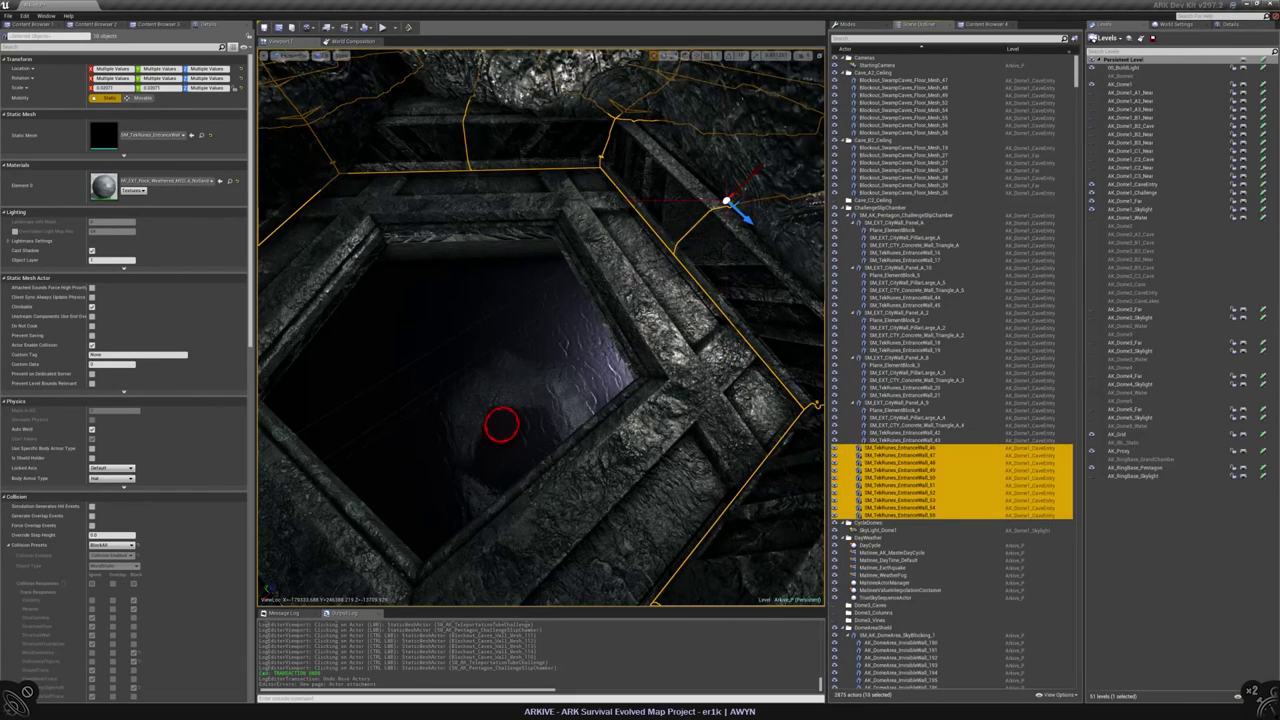
click(502, 425)
right_click(879, 376)
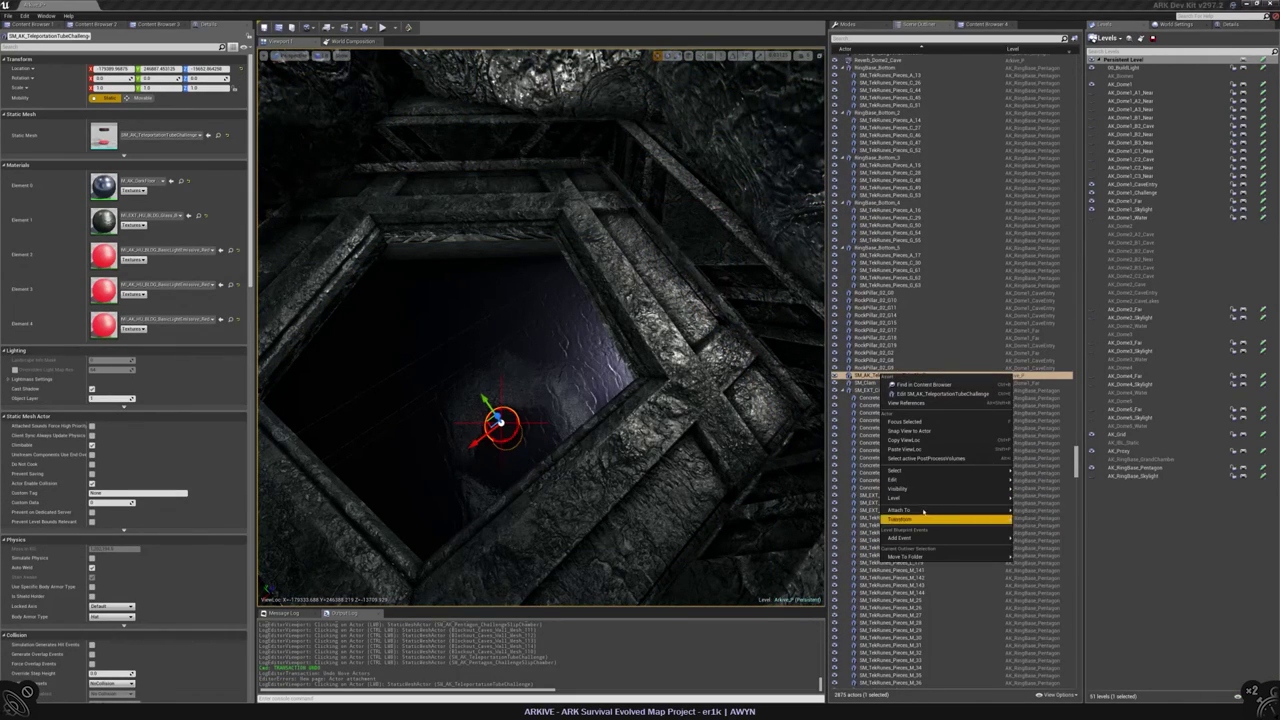
mouse_move(924, 511)
text(slip)
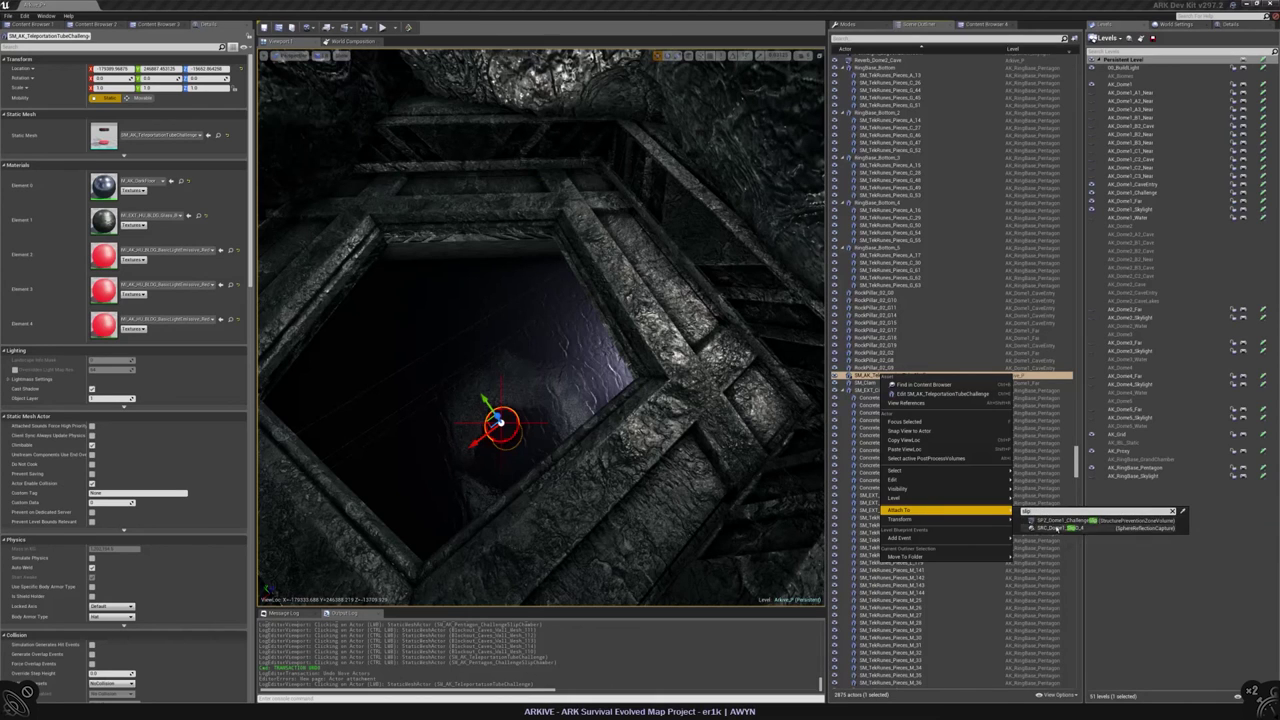
click(1054, 527)
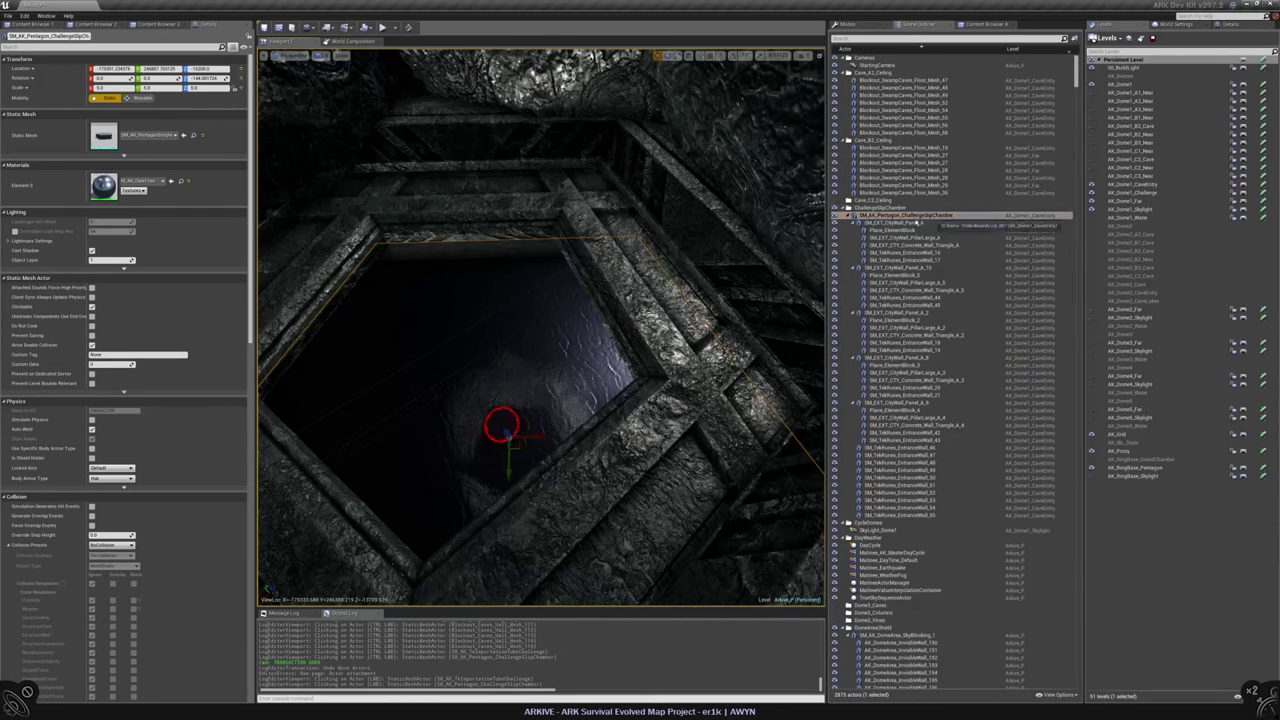
click(912, 216)
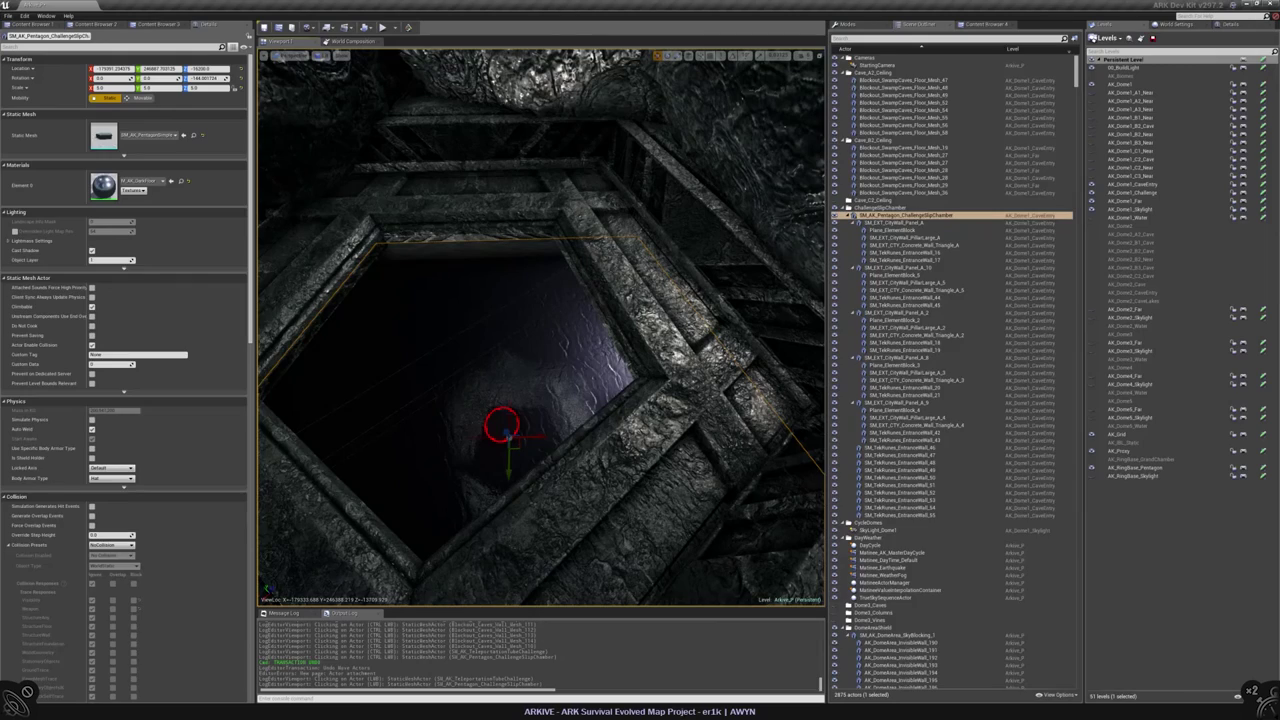
click(502, 425)
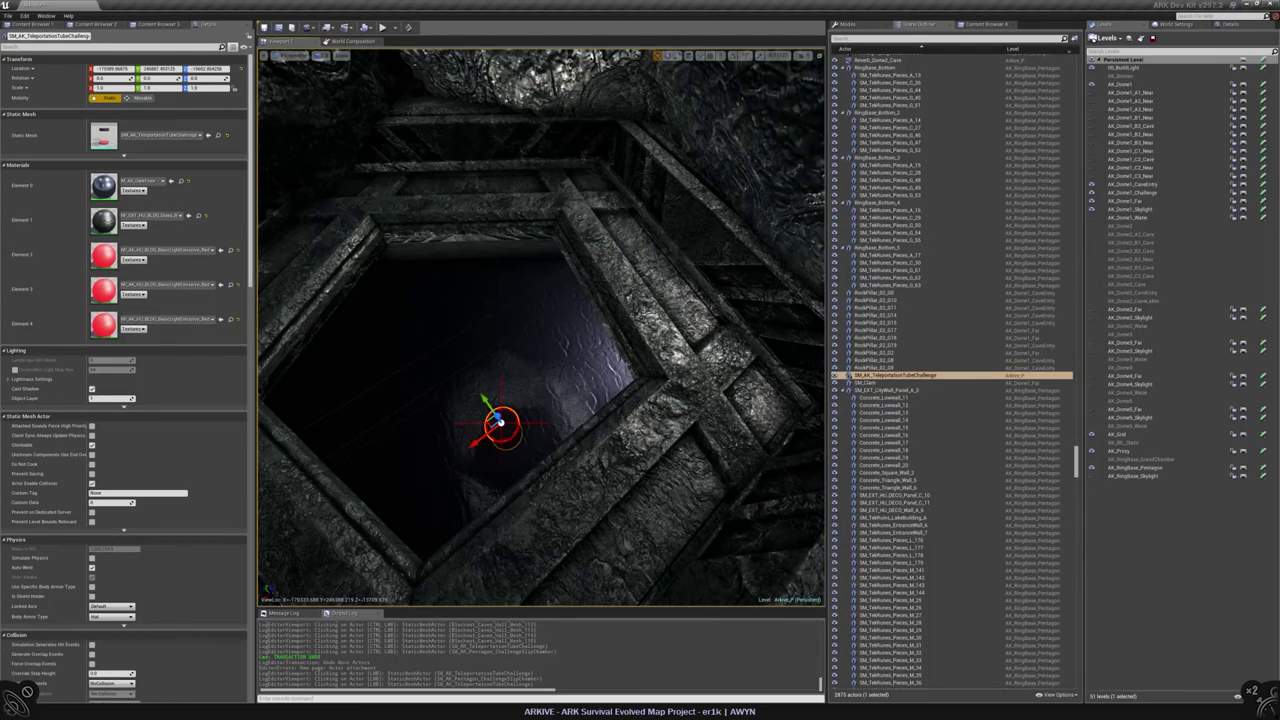
right_drag(500, 425, 450, 555)
click(162, 25)
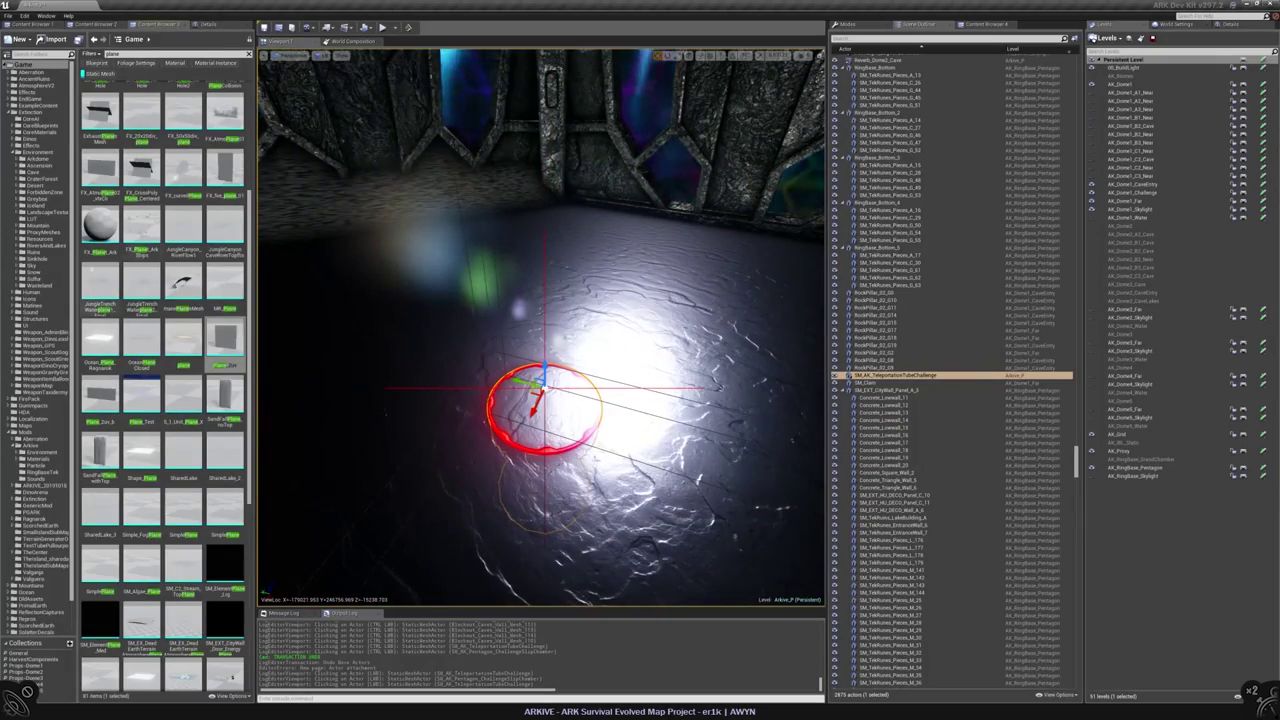
click(578, 298)
right_drag(450, 555, 455, 535)
- Move the pentagon challenge chamber together with its five surrounding cave wall rock meshes to a new position, and clear the selection
click(420, 230)
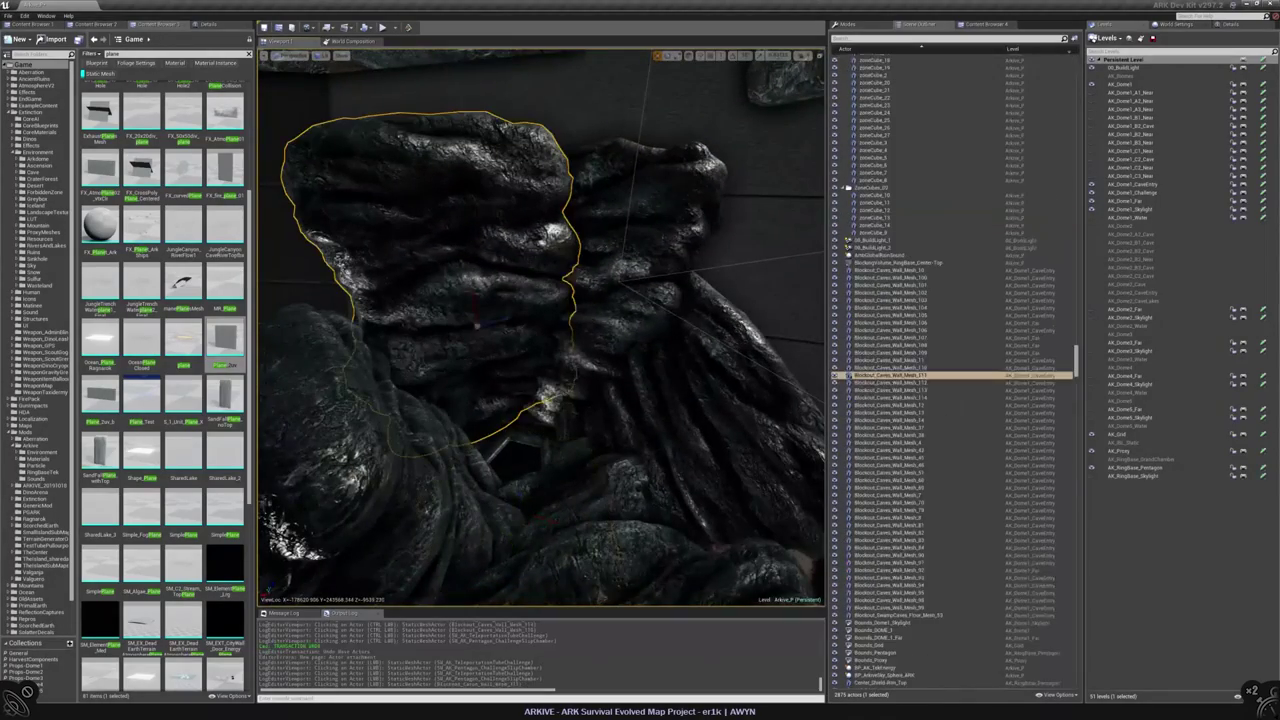
ctrl+click(350, 470)
ctrl+click(600, 240)
ctrl+click(700, 380)
ctrl+click(500, 360)
scroll(540, 330, up, 2)
right_drag(540, 330, 548, 338)
click(540, 380)
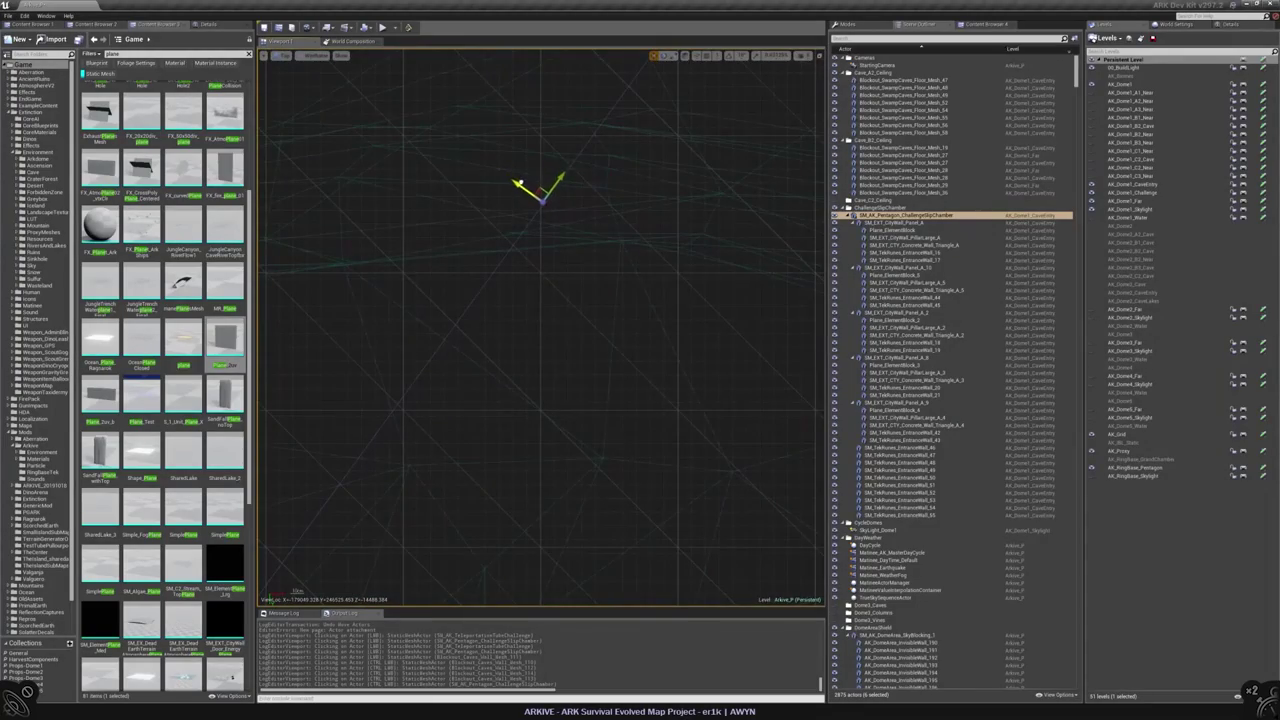
key(f)
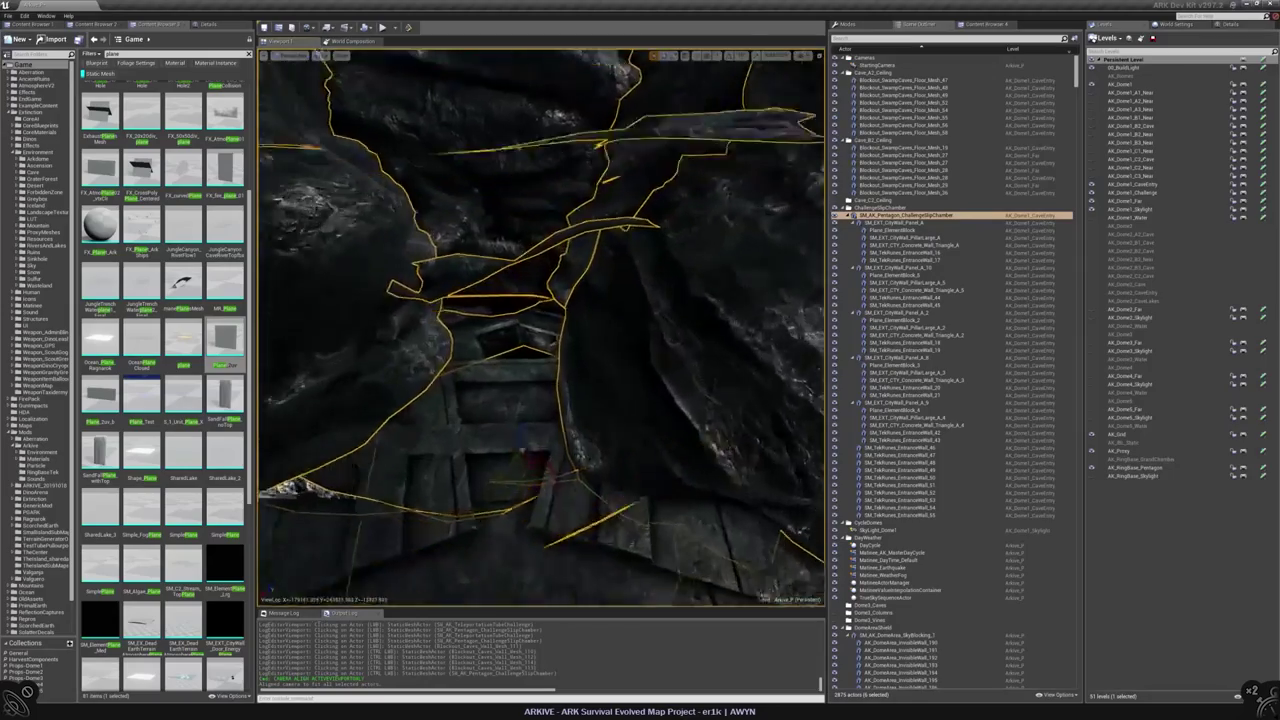
key(Escape)
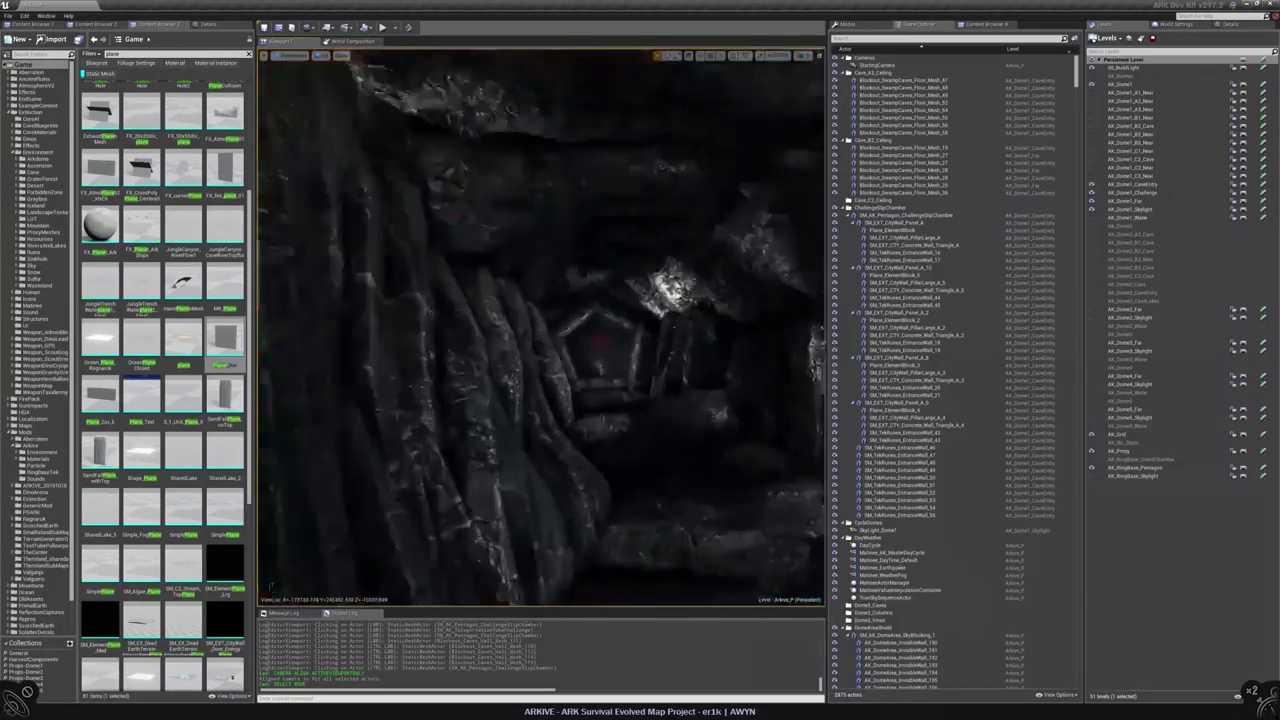
- Place the SM_EXT_TubeSocket mesh from Arkive's Terminal folder on the pentagon chamber floor and scale it to 0.3 on all axes
right_click(525, 399)
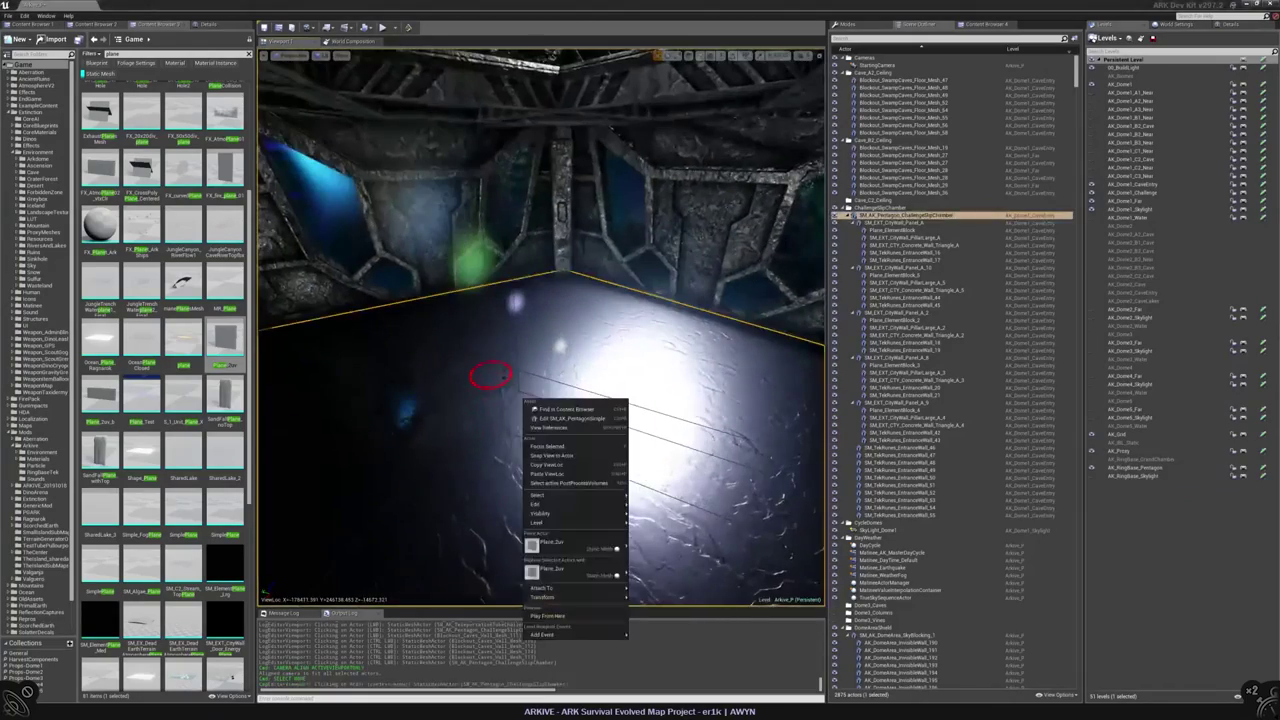
click(490, 375)
click(118, 23)
drag(120, 218, 512, 412)
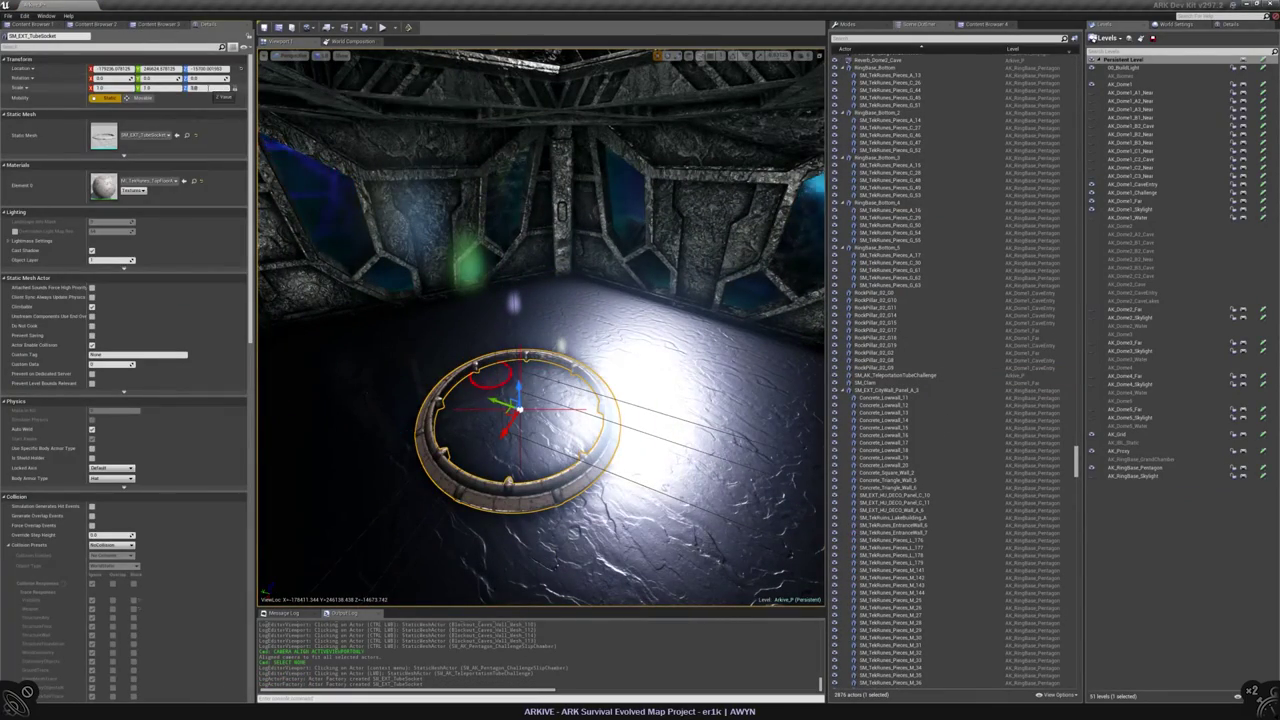
drag(200, 88, 193, 88)
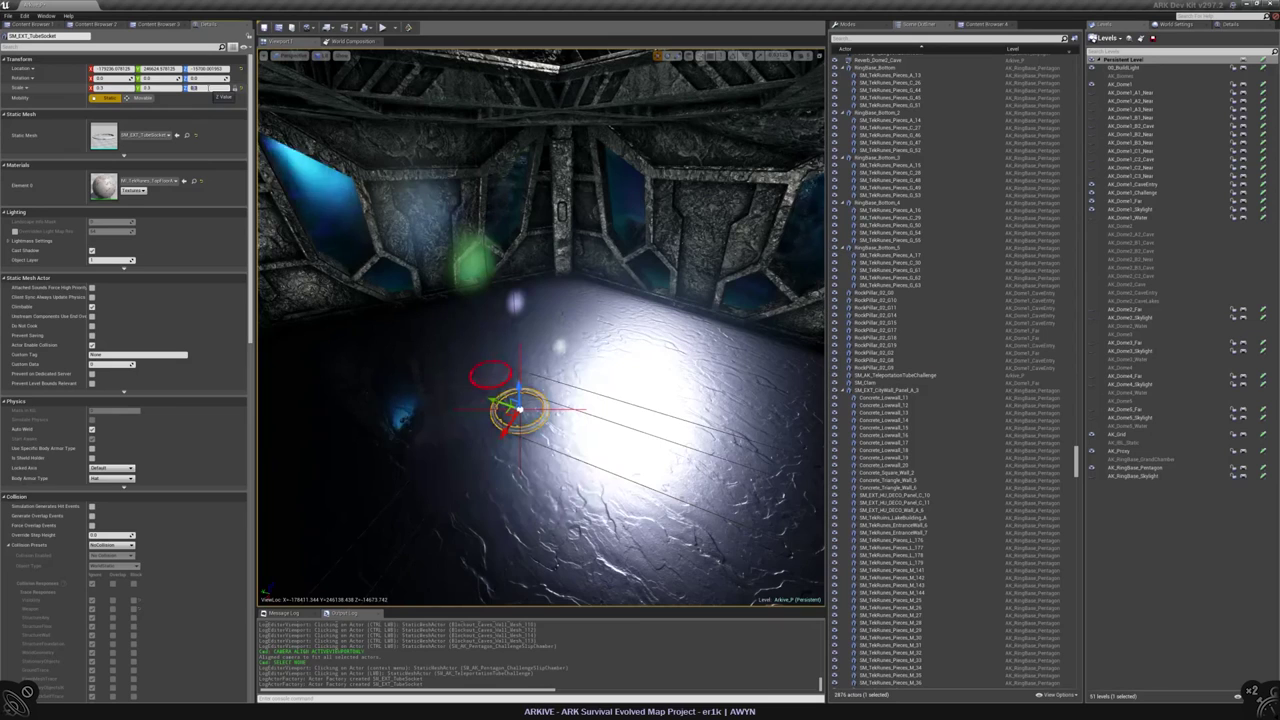
- Match the tube socket's X and Y location to those of SM_AK_Pentagon_ChallengeSlipChamber
click(602, 378)
click(519, 410)
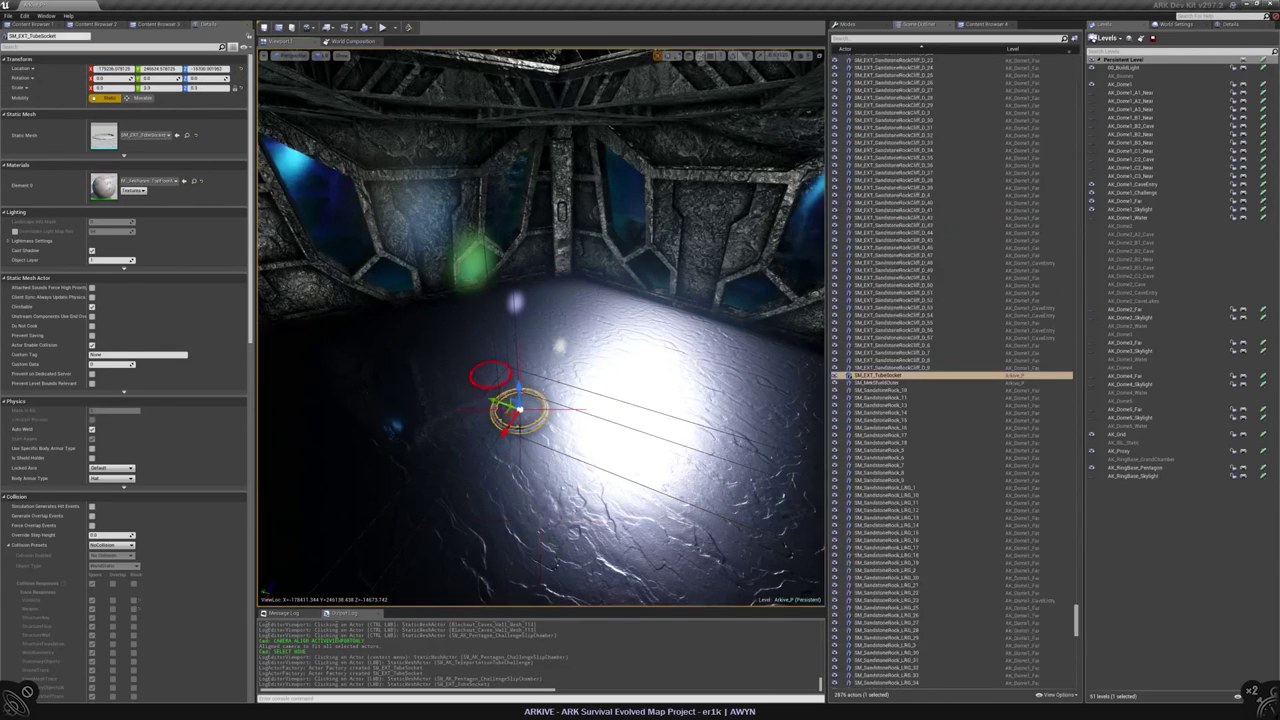
click(600, 400)
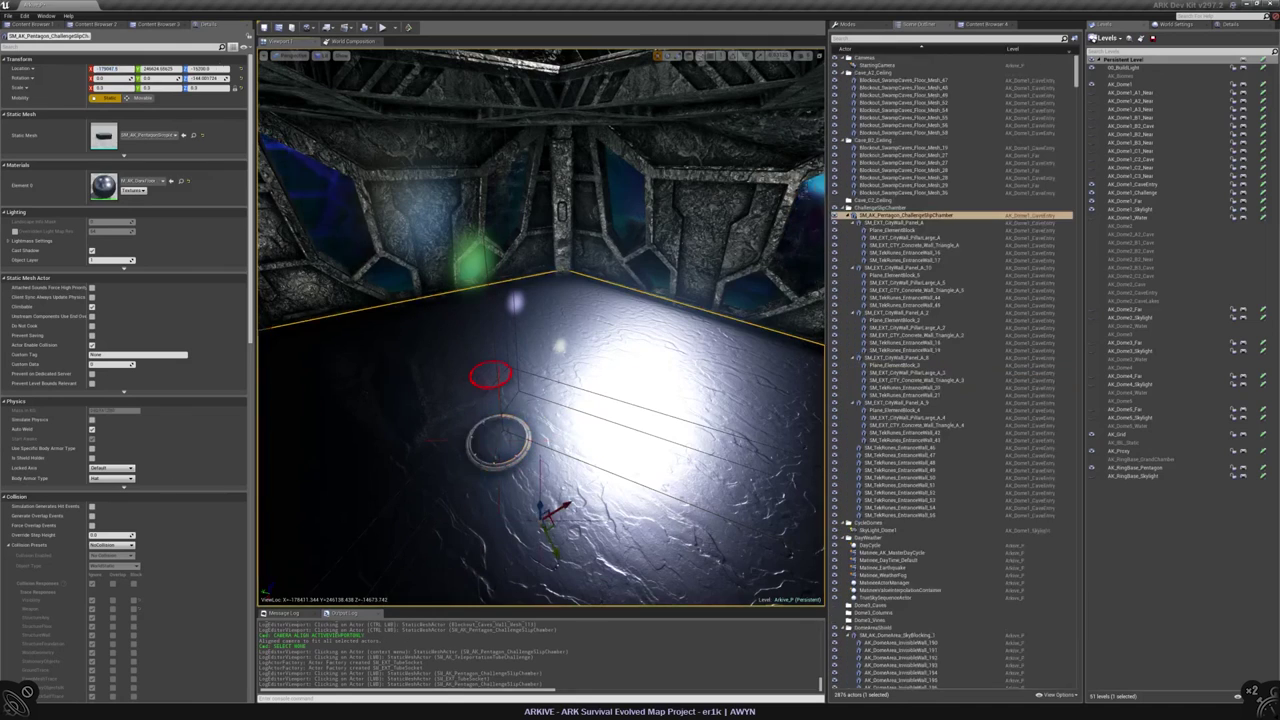
click(498, 442)
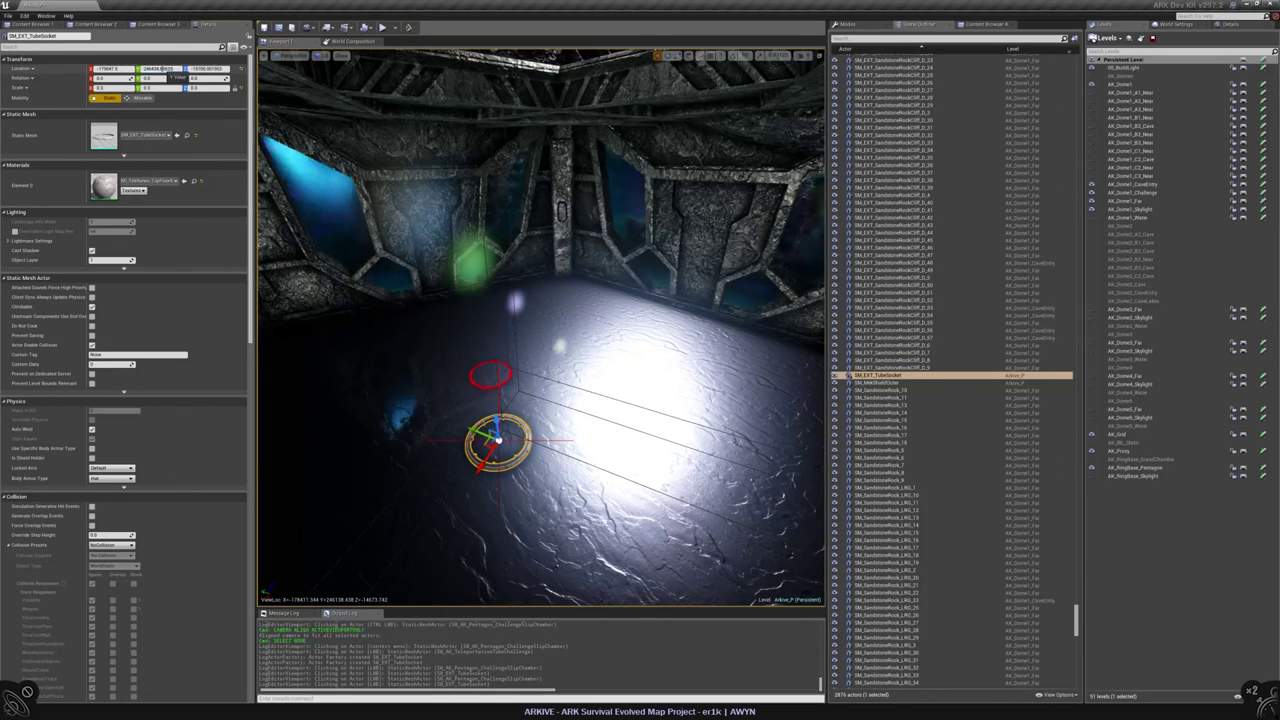
drag(498, 443, 543, 457)
- Match the challenge teleportation tube's X and Y location to those of SM_AK_Pentagon_ChallengeSlipChamber
click(488, 376)
drag(488, 376, 562, 399)
click(600, 430)
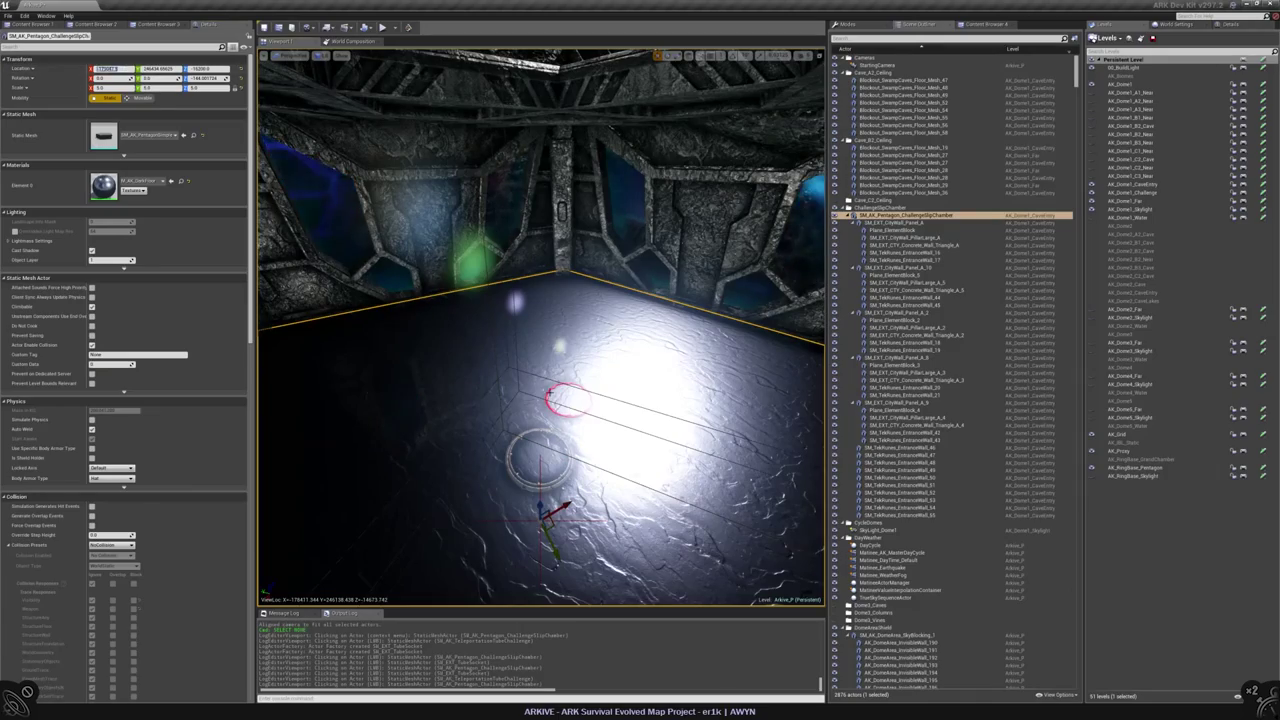
click(560, 398)
mouse_move(560, 398)
right_down()
mouse_move(540, 420)
mouse_move(580, 400)
mouse_move(560, 380)
mouse_move(540, 395)
right_up()
- Adjust the heights of SM_EXT_TubeSocket and the challenge tube so they nest together at the chamber floor, and clear the selection
click(500, 320)
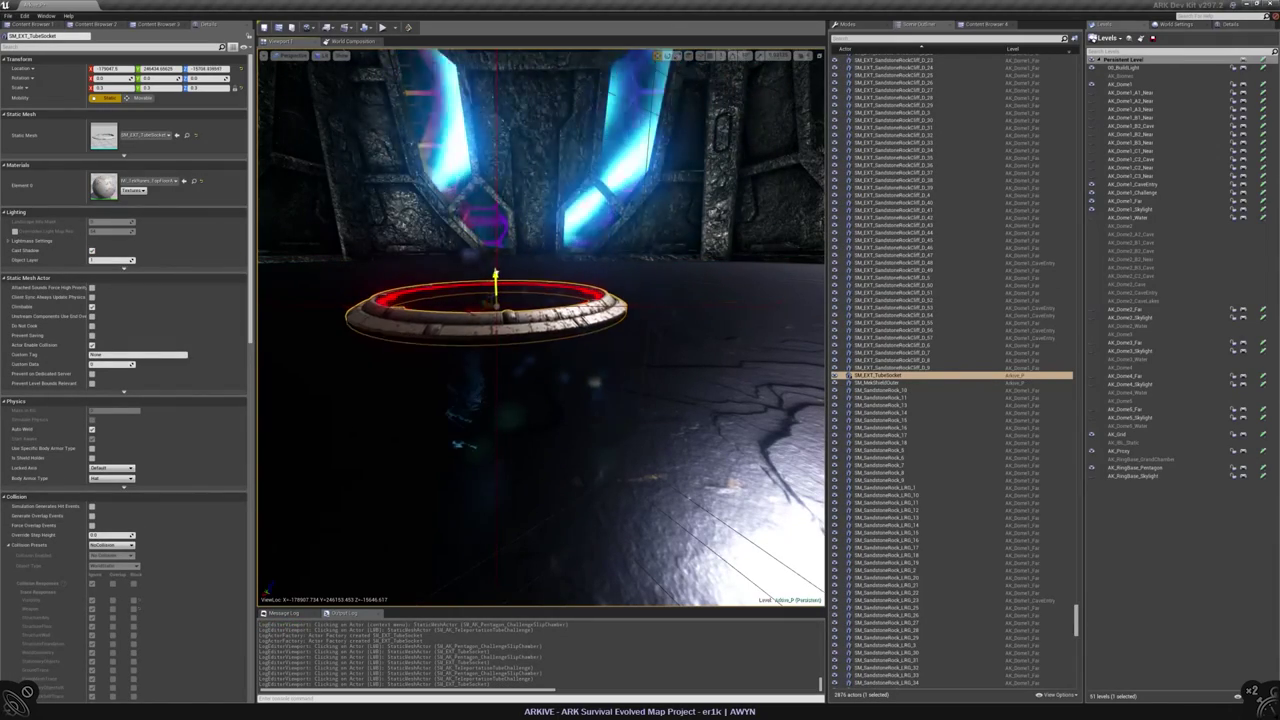
click(494, 280)
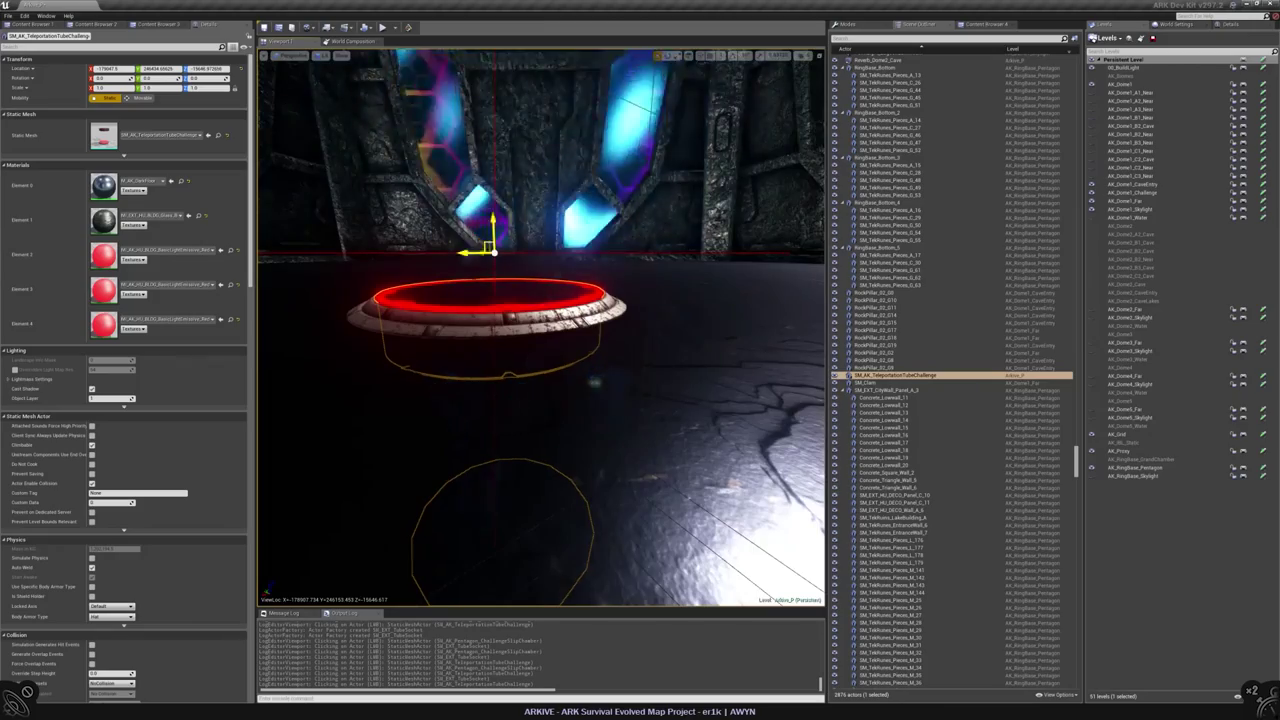
mouse_move(540, 330)
right_down()
mouse_move(545, 355)
mouse_move(540, 310)
right_up()
key(Escape)
click(540, 405)
key(Escape)
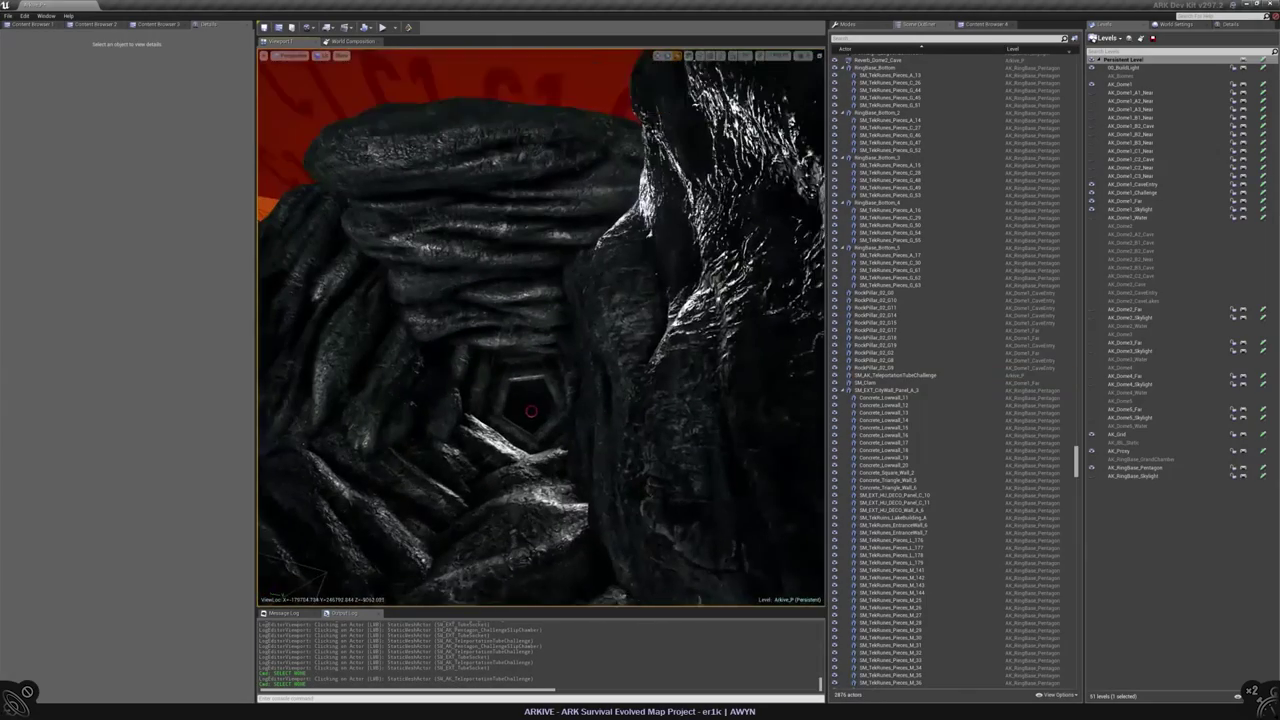
- Search the scene actors for "slip" and locate SM_AK_Pentagon_ChallengeSlipChamber within the cave
right_drag(531, 411, 531, 421)
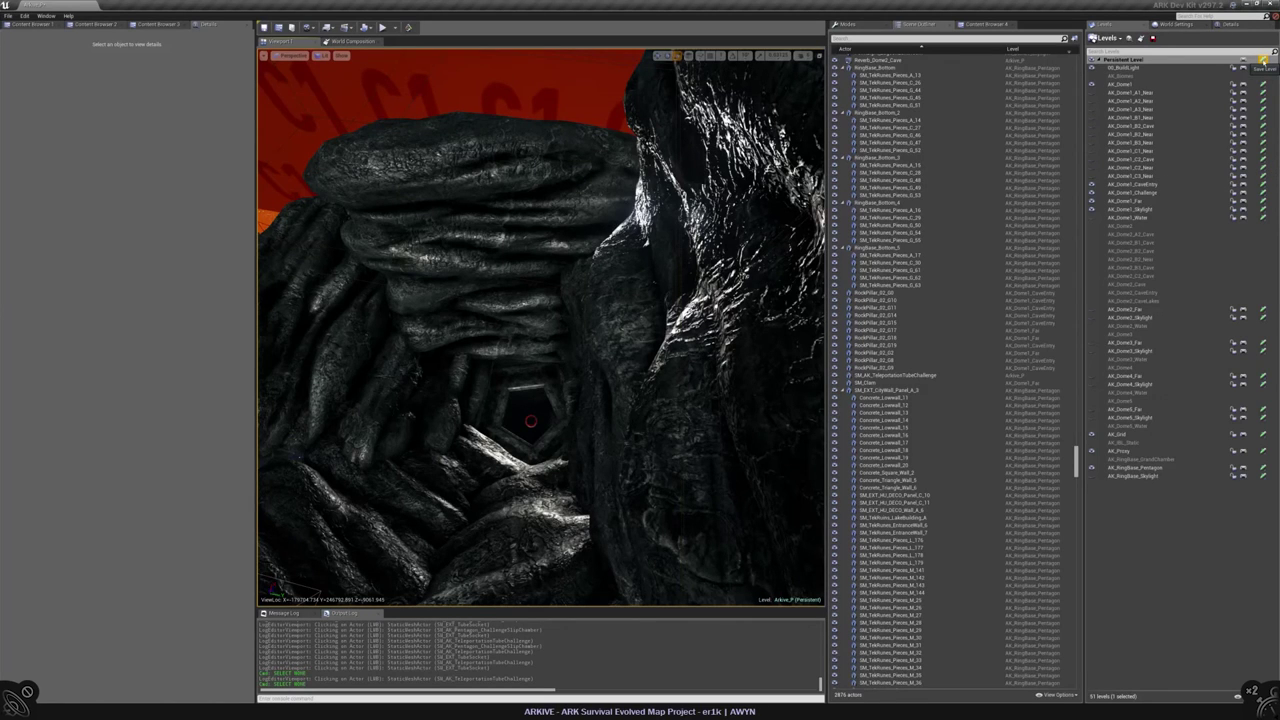
click(960, 38)
text(big)
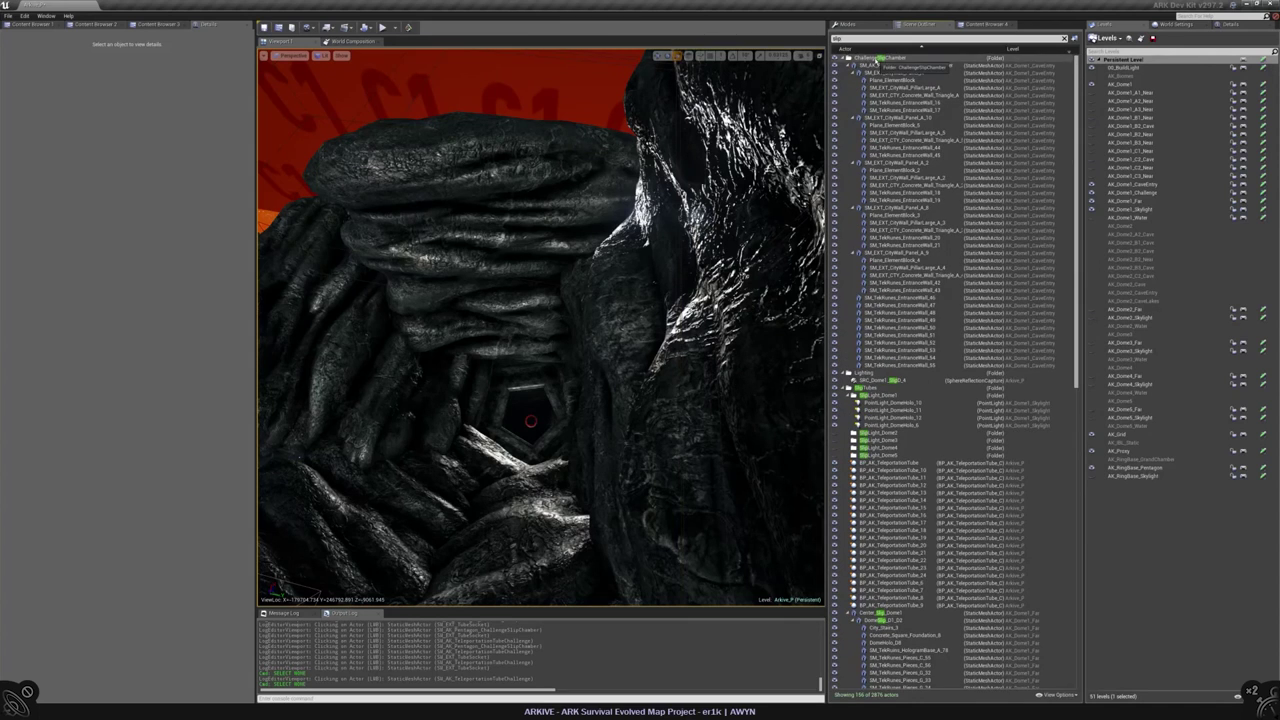
click(880, 58)
click(531, 421)
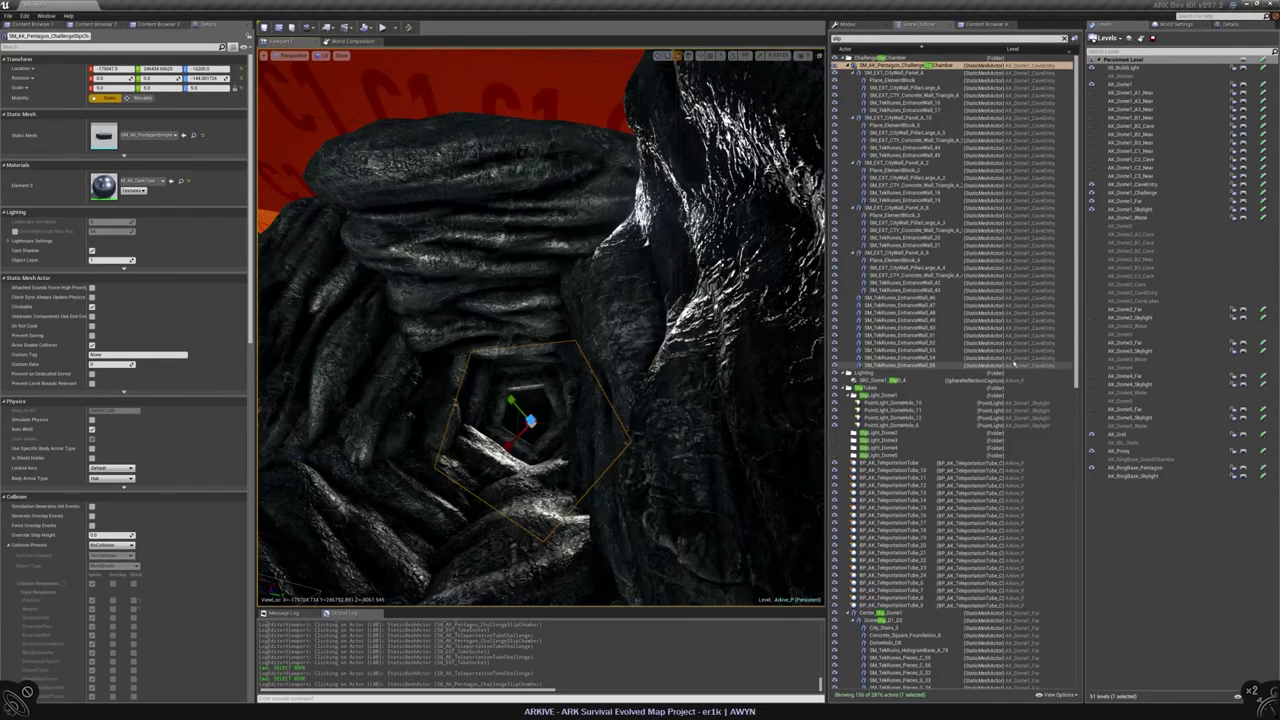
key(Escape)
scroll(541, 327, down, 3)
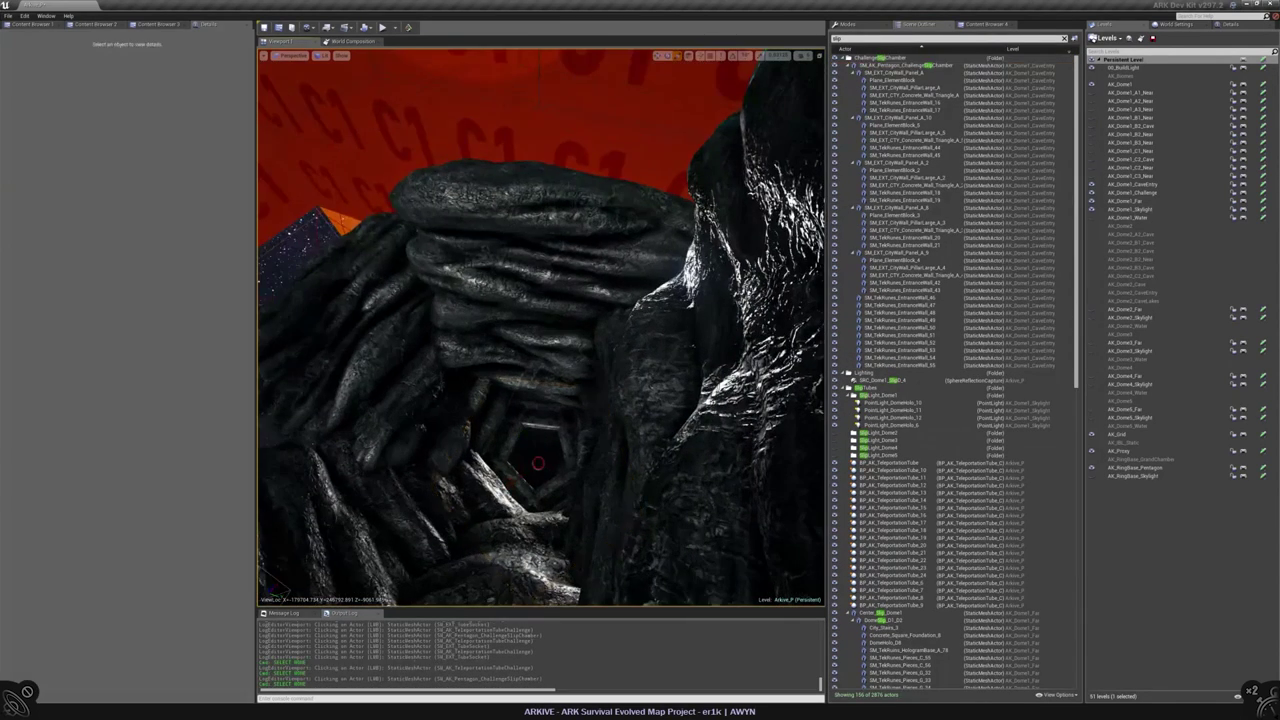
- Try to attach SM_EXT_TubeSocket to the chamber by searching the attachment targets for "slip", and clear the actor search filter
scroll(541, 327, up, 10)
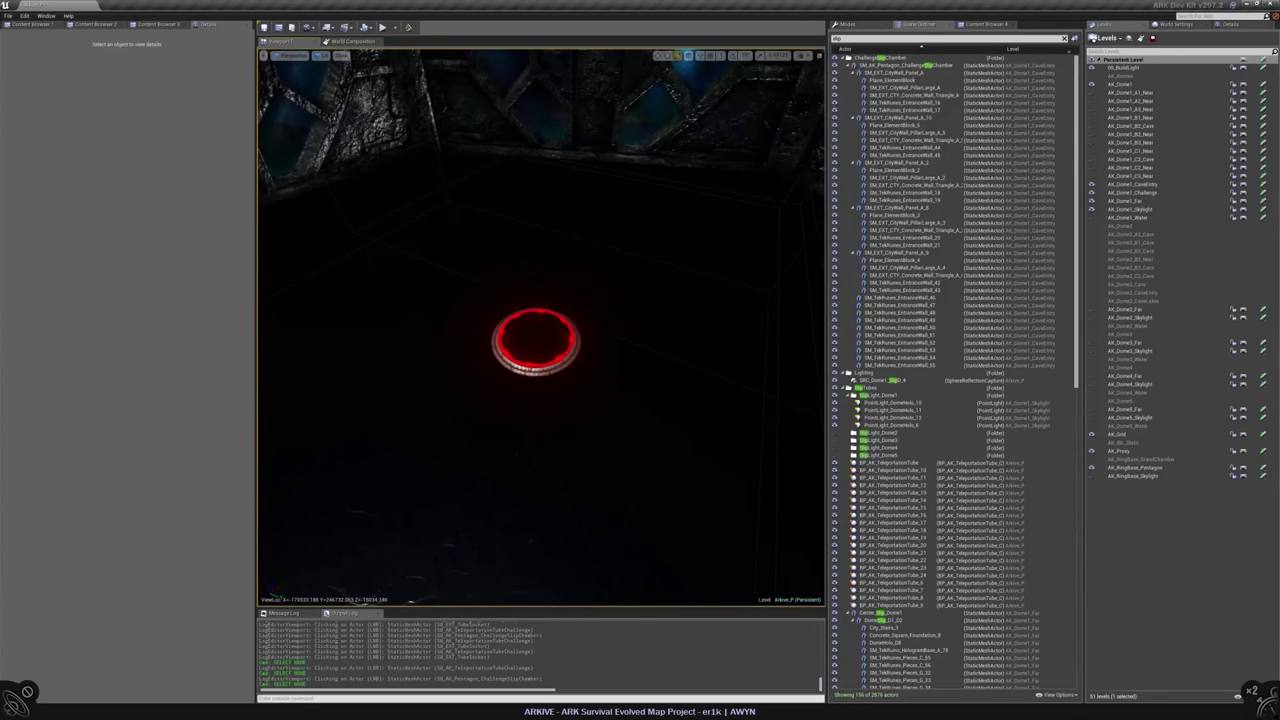
click(535, 338)
click(535, 338)
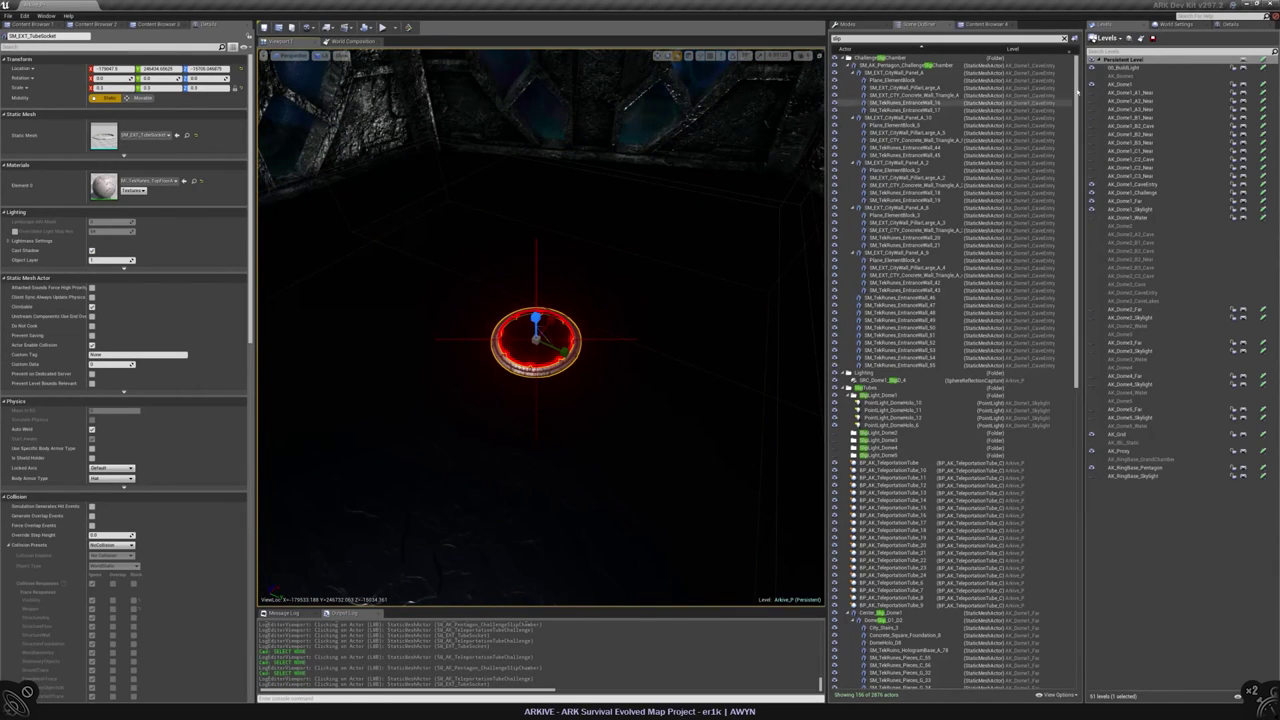
right_click(560, 366)
mouse_move(580, 556)
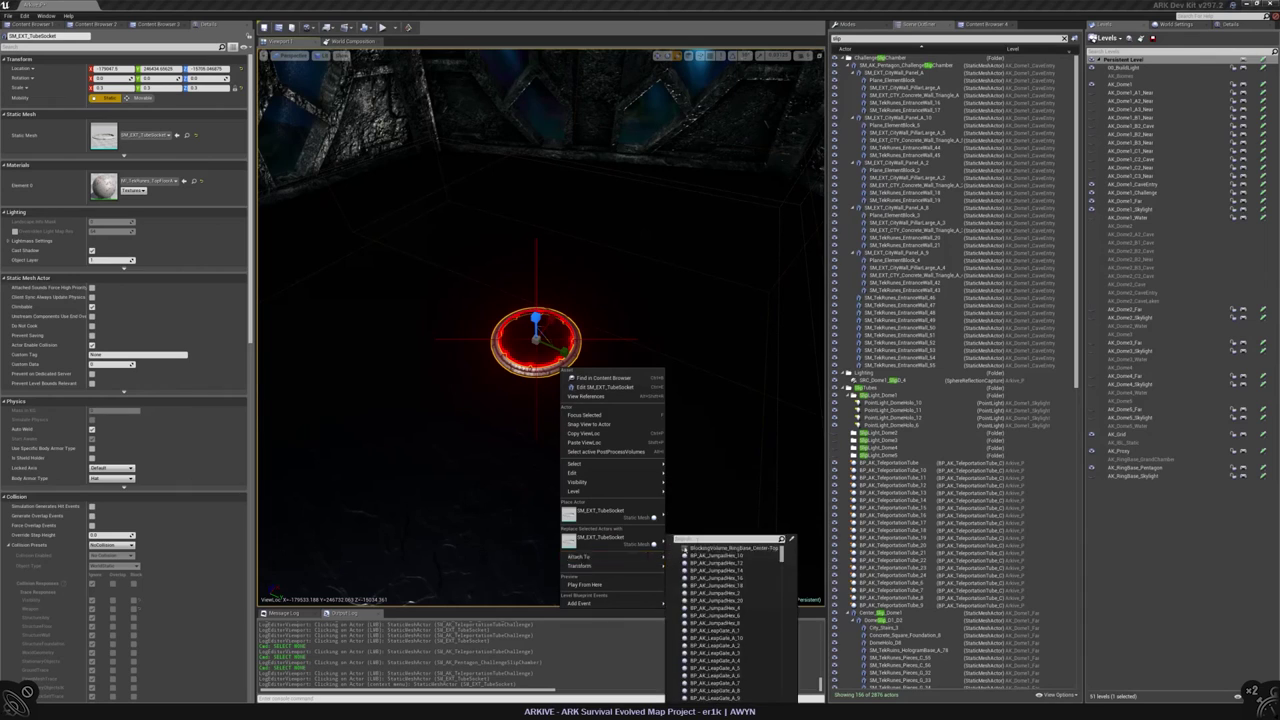
text(slip)
key(Escape)
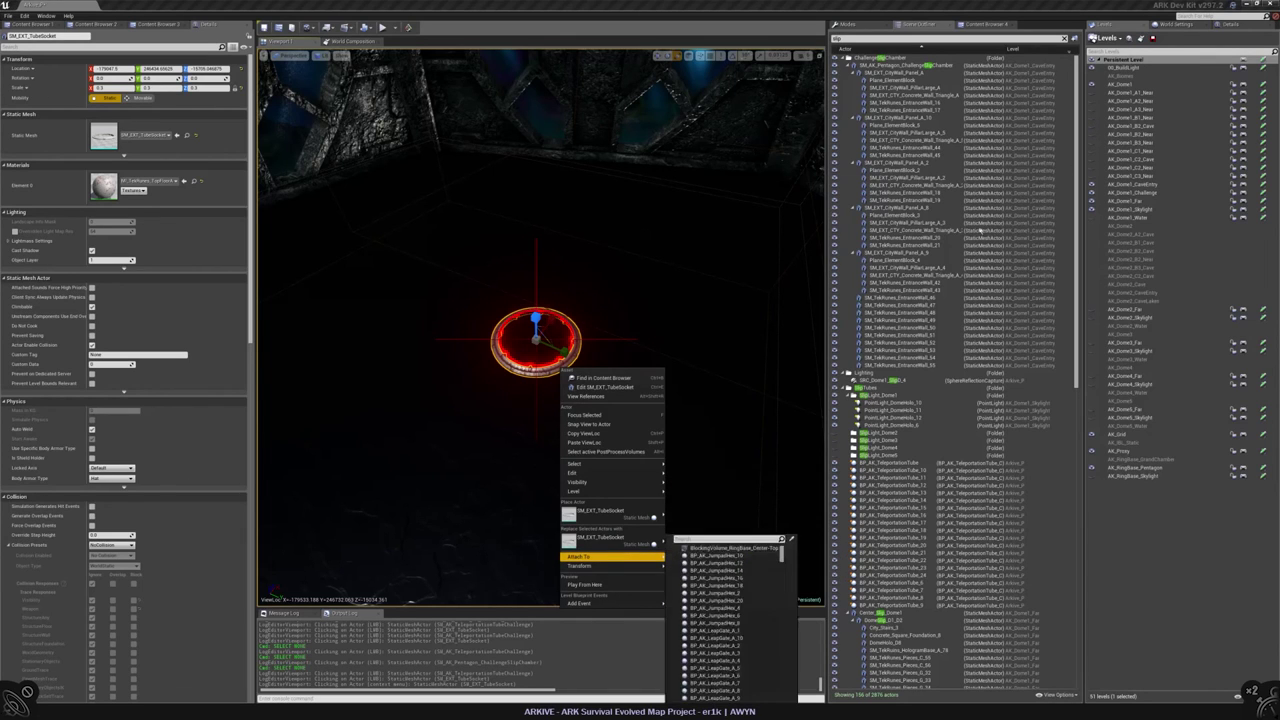
key(Escape)
click(1064, 40)
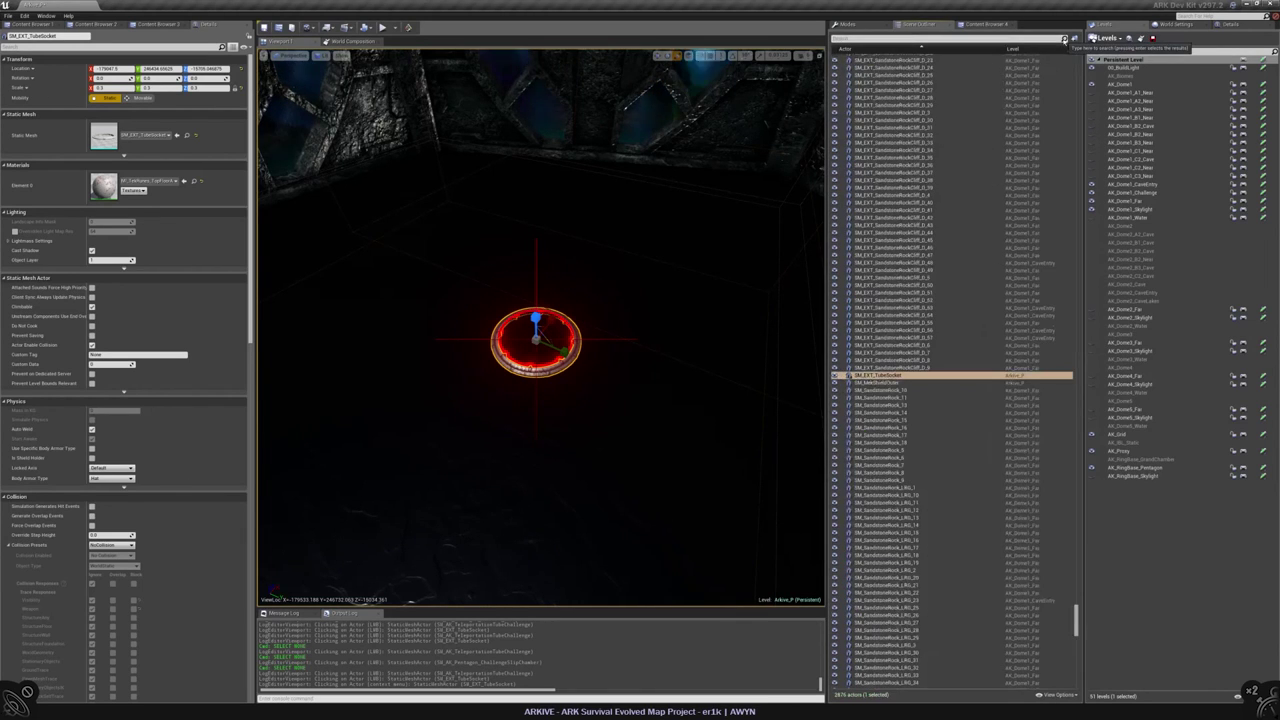
- Make AK_Dome1_CaveEntry the current level and move SM_EXT_TubeSocket into it
click(1150, 184)
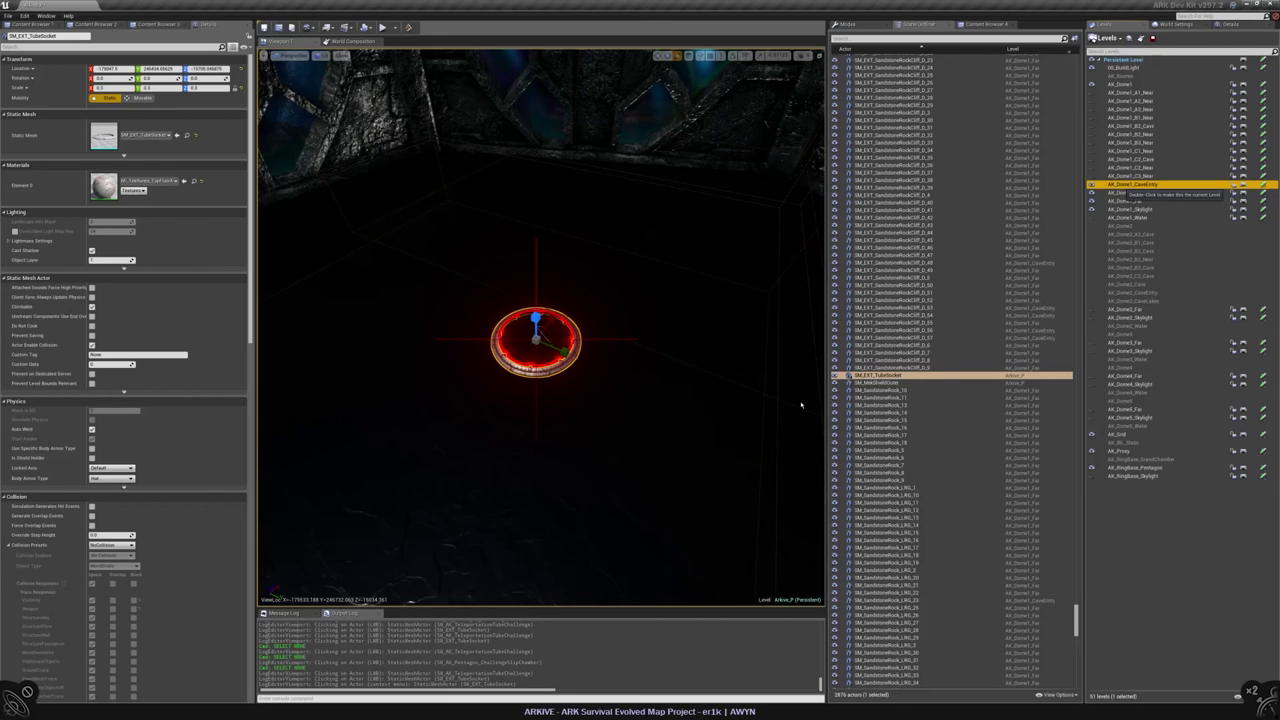
double_click(1148, 186)
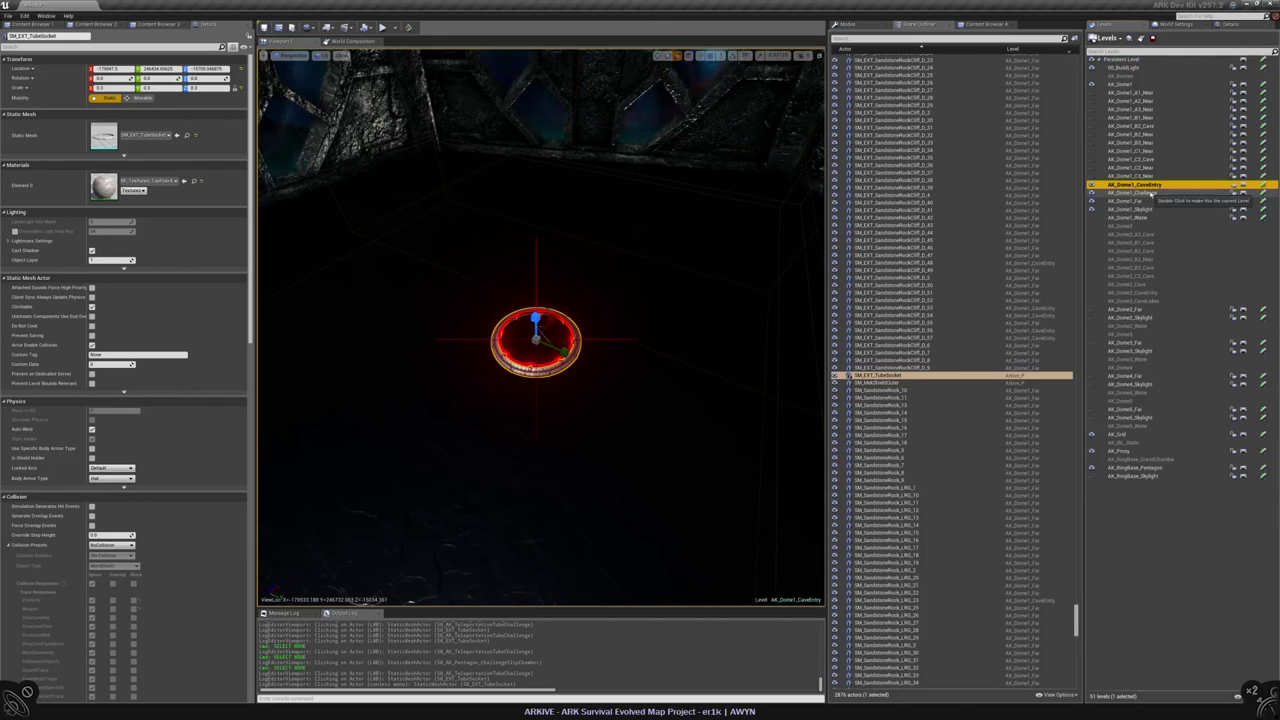
right_click(892, 377)
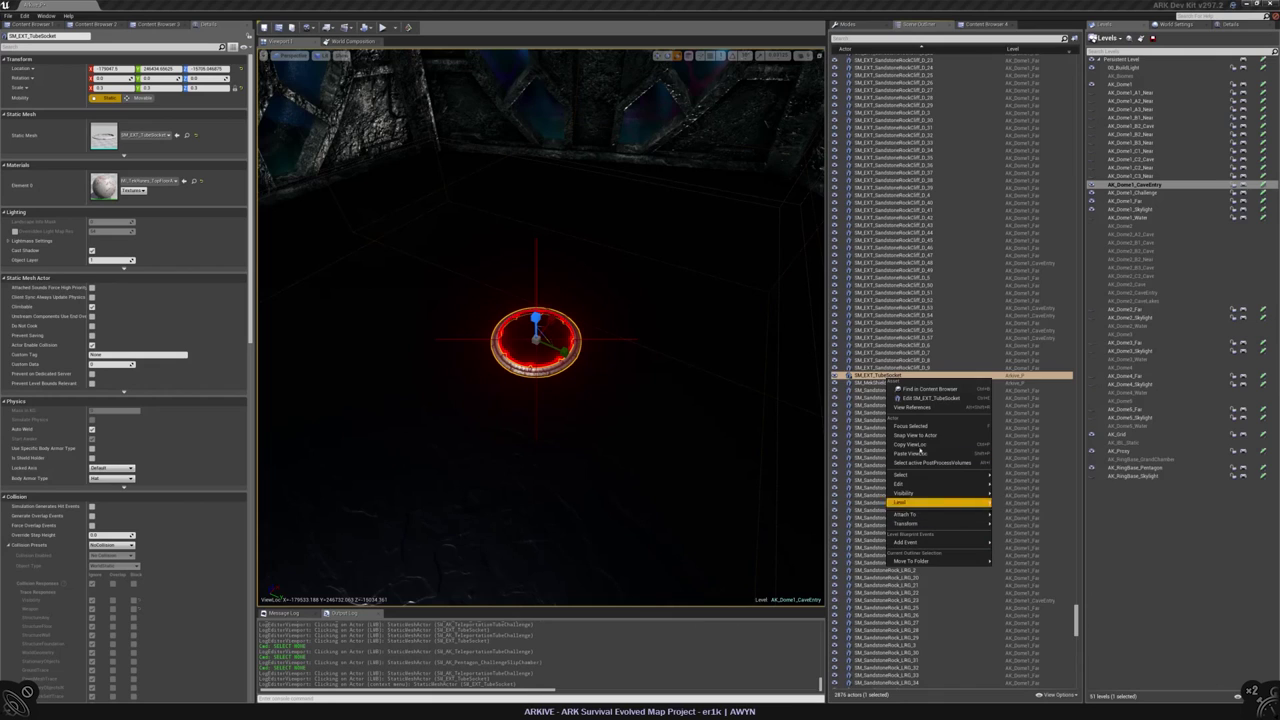
mouse_move(940, 502)
click(1031, 512)
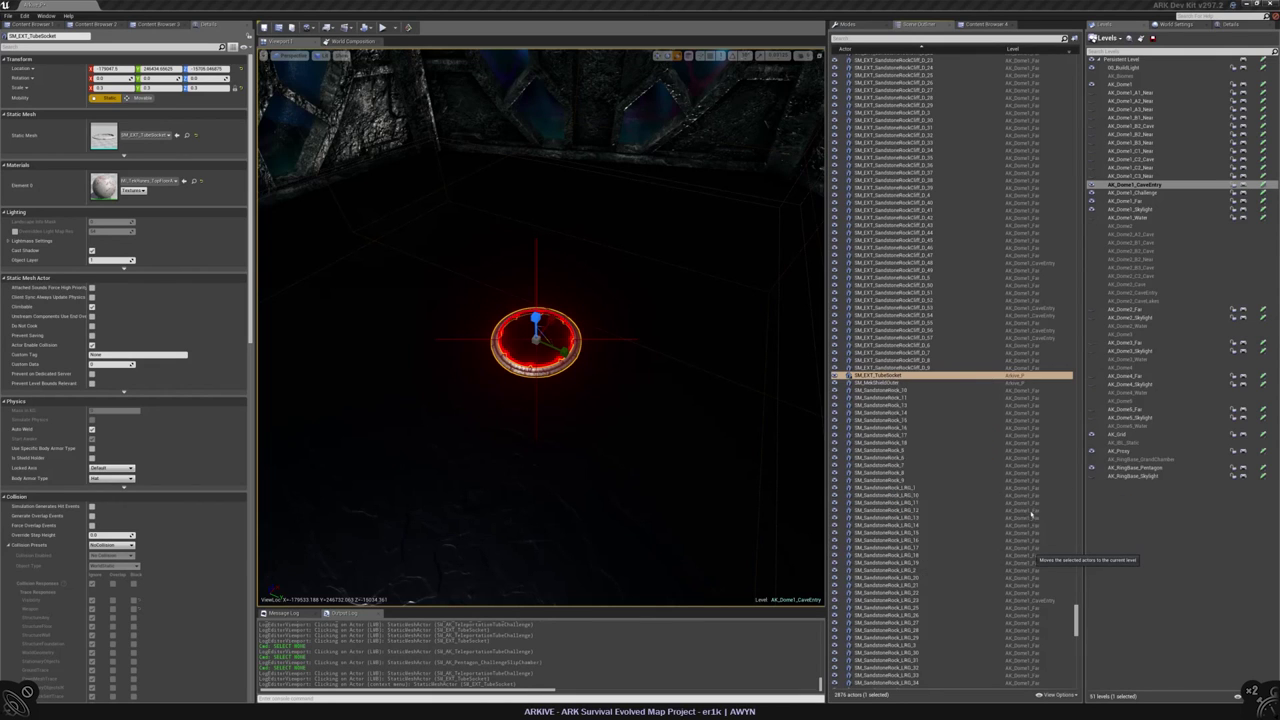
- Attach SM_EXT_TubeSocket to SM_AK_Pentagon_ChallengeSlipChamber, finding the target with "slip", and clear the selection
right_click(884, 377)
mouse_move(960, 512)
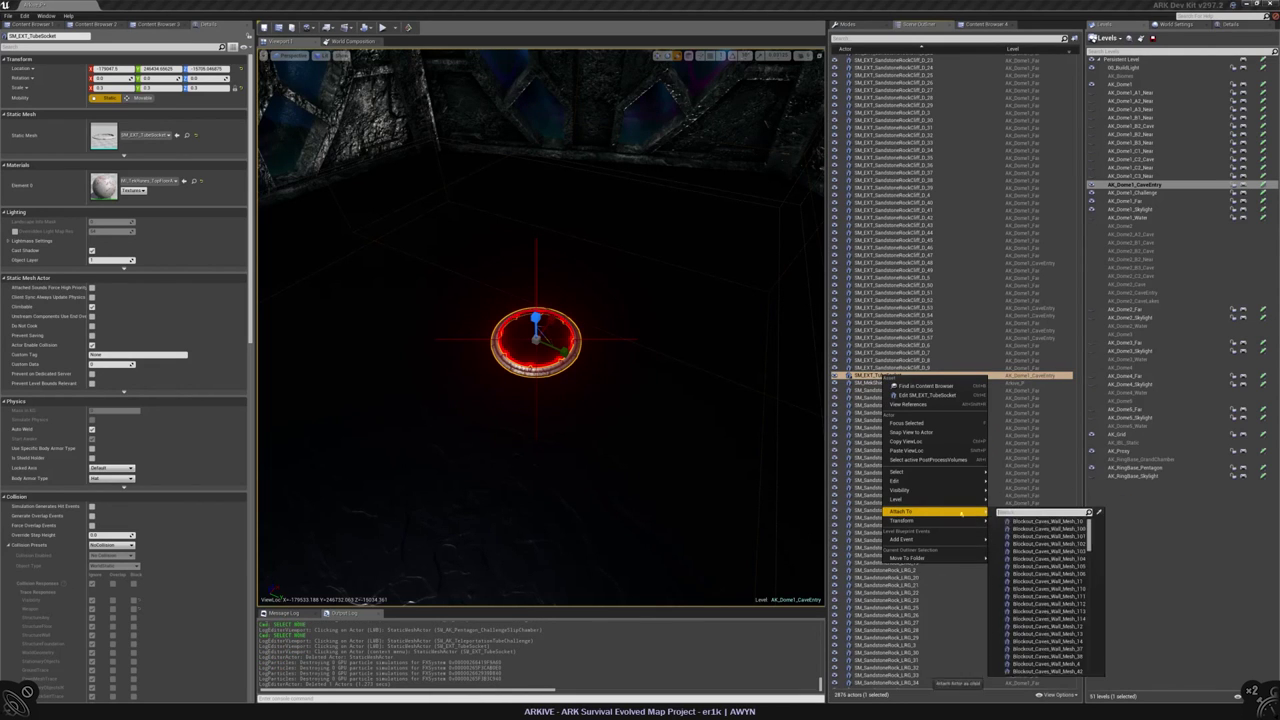
text(slip)
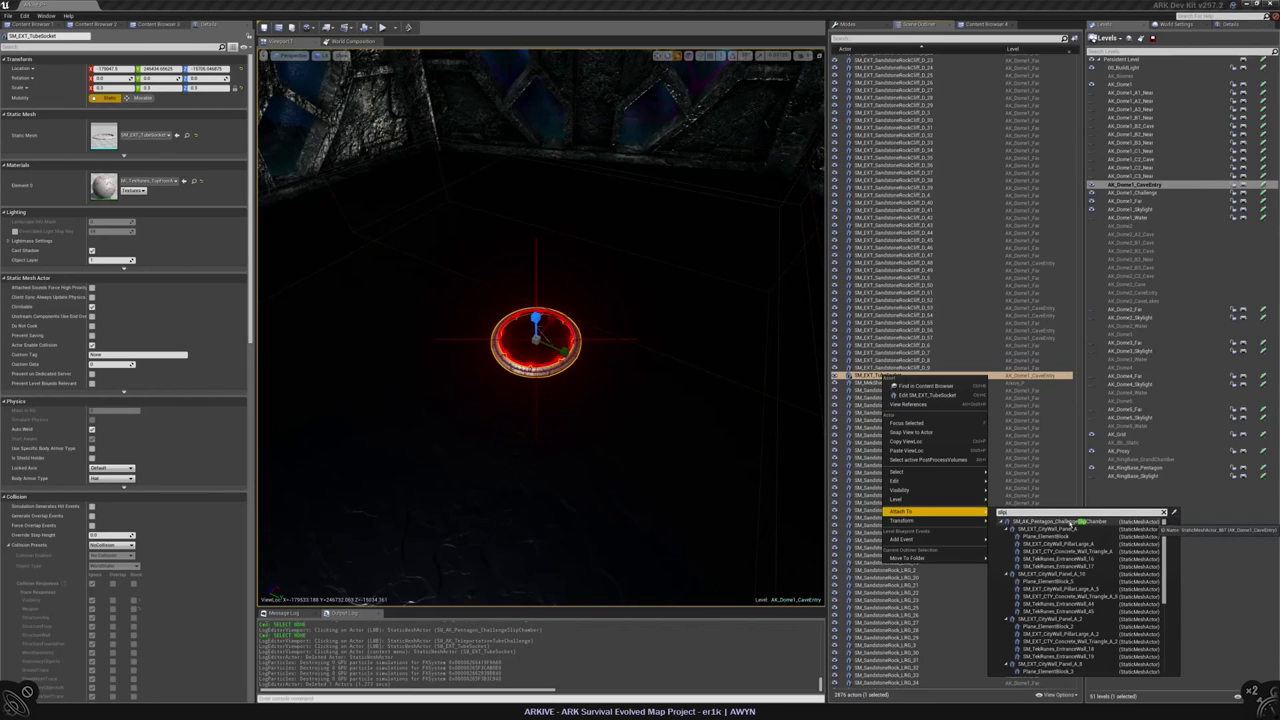
click(1072, 521)
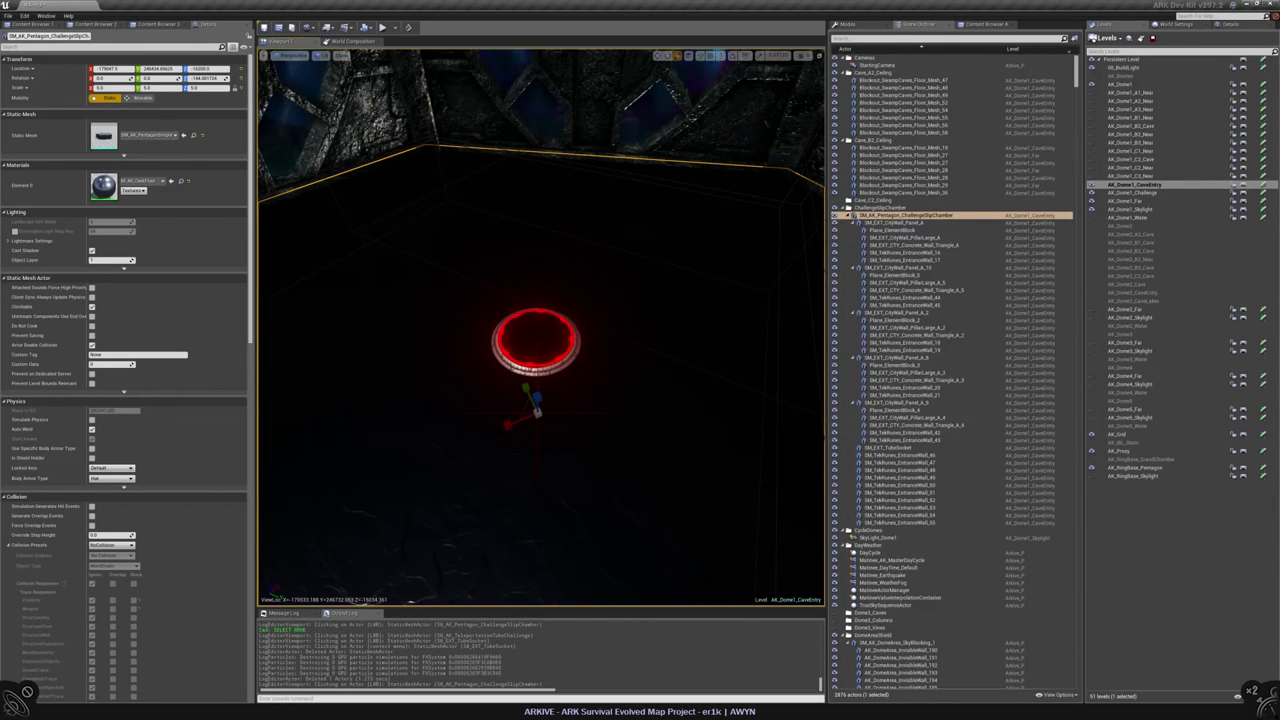
drag(540, 330, 540, 300)
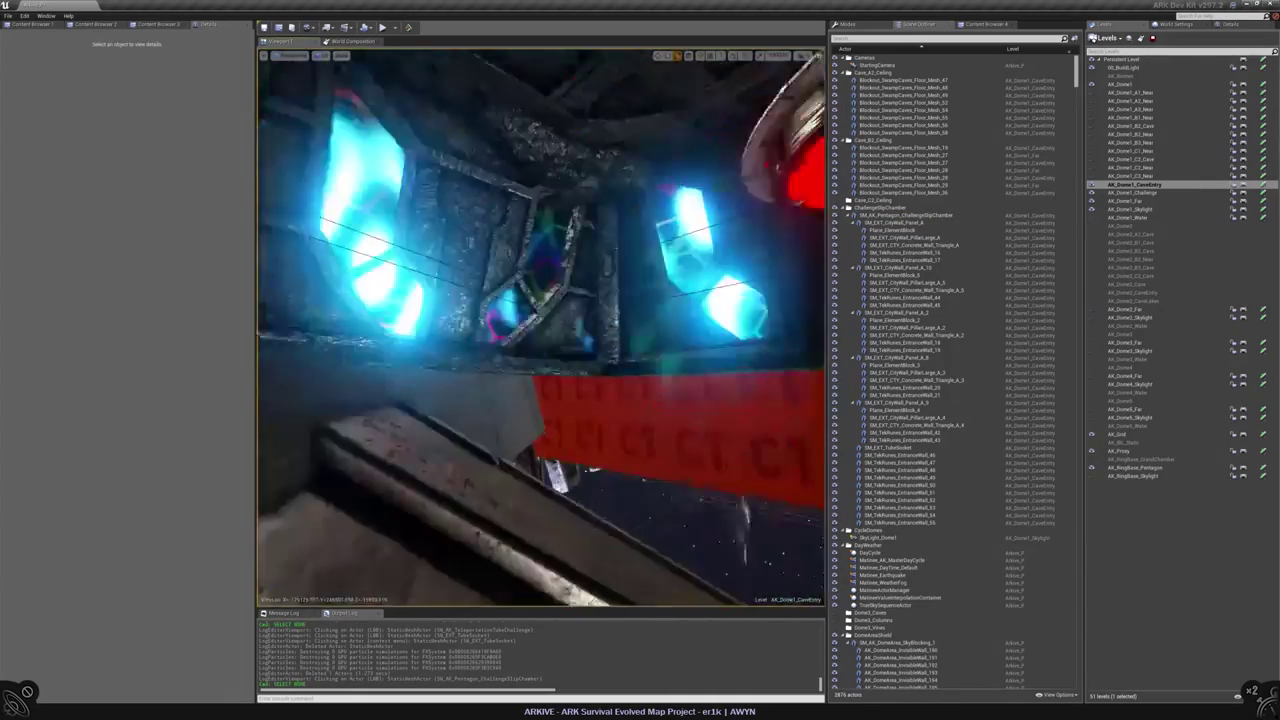
- Select the SPZ_Dome1_ChallengeSlip structure prevention volume and shift it horizontally in the top view near the relocated cave rocks
right_drag(540, 330, 600, 330)
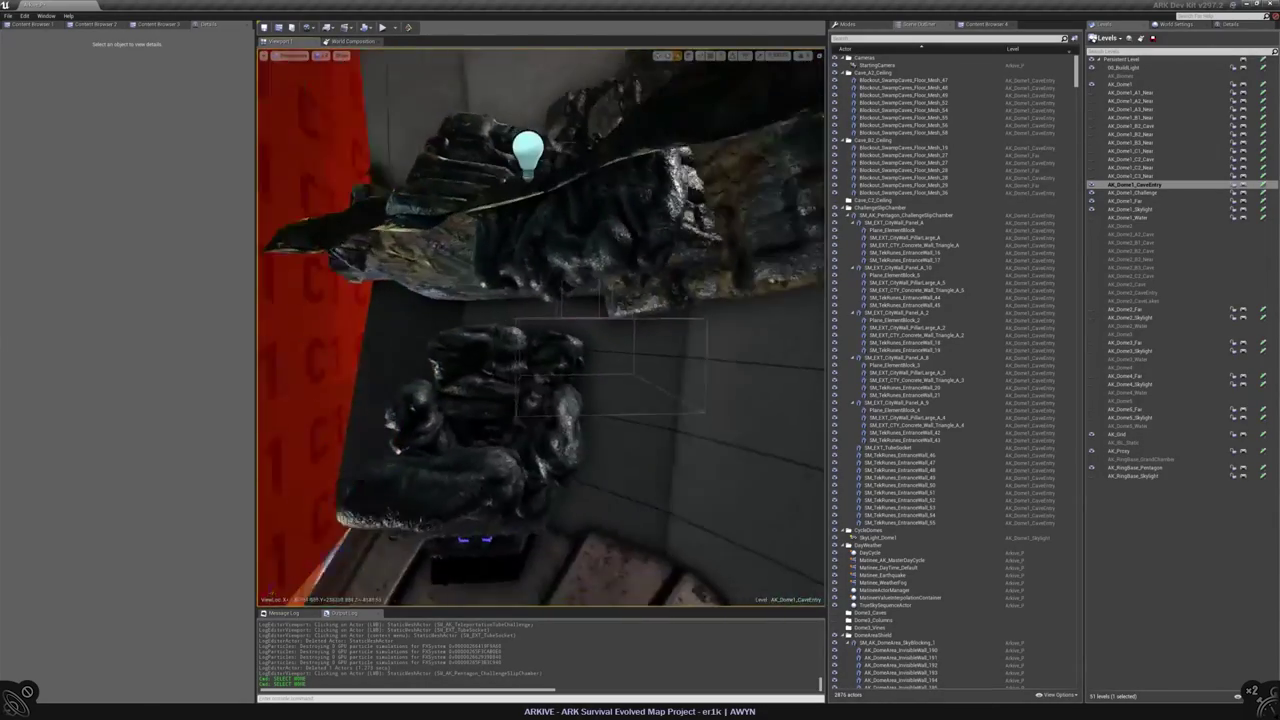
click(640, 350)
key(f)
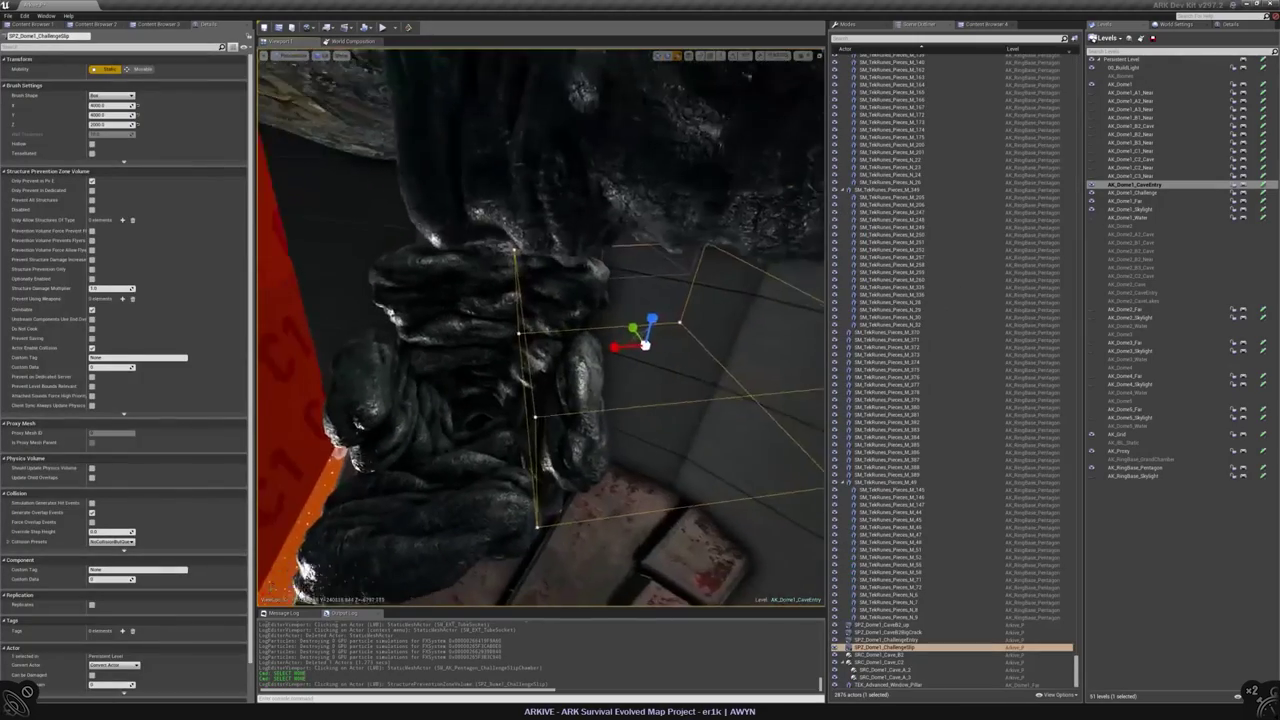
scroll(540, 330, down, 3)
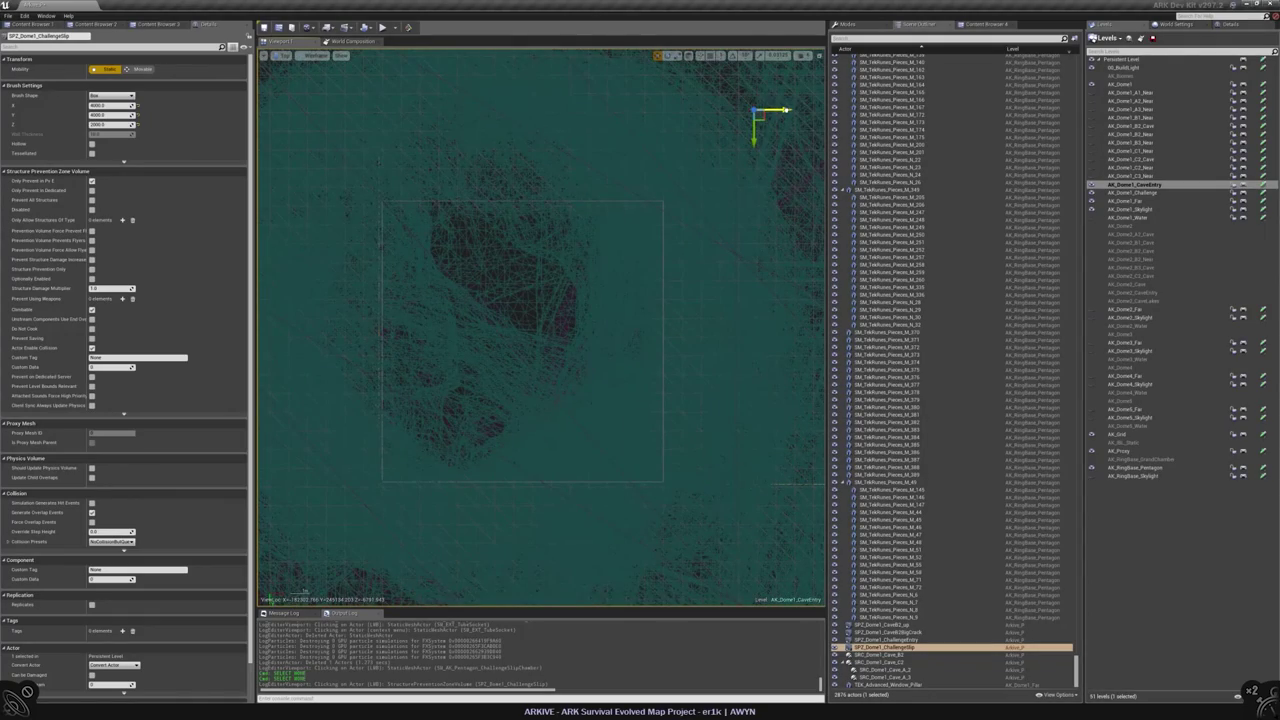
right_drag(560, 330, 650, 175)
key(Escape)
click(650, 175)
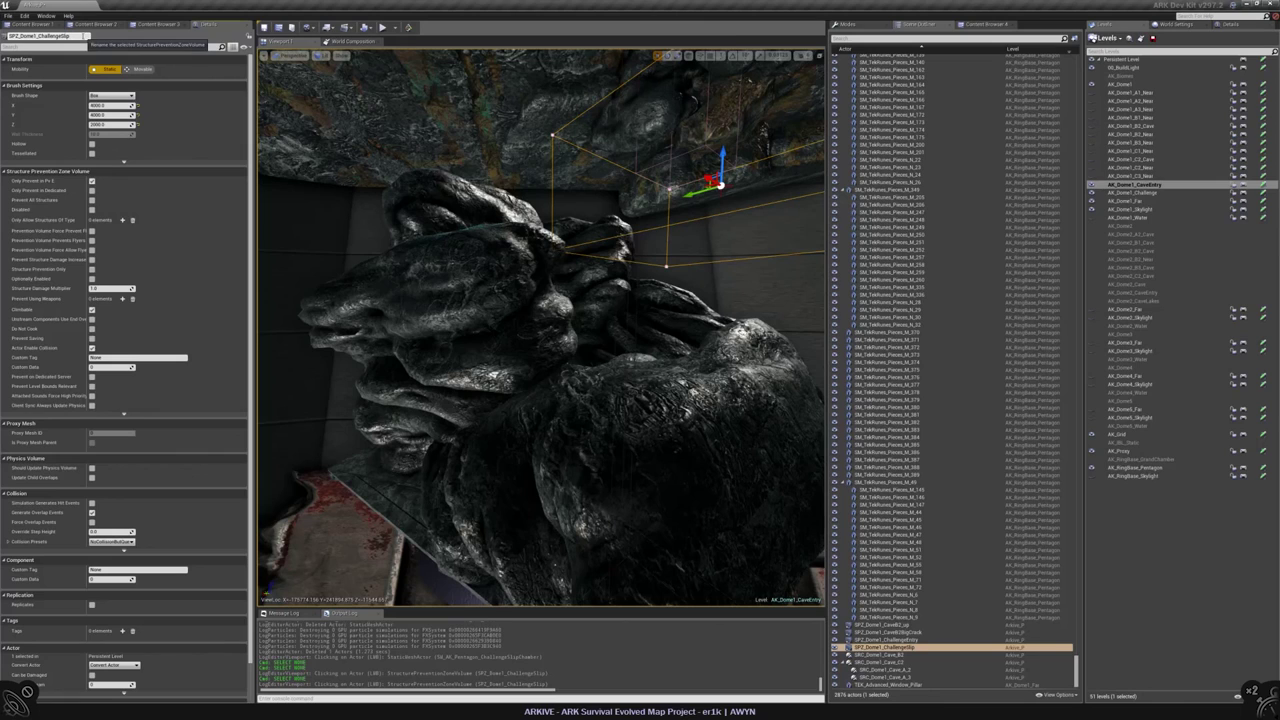
- Make the Persistent Level current and duplicate the SPZ_Dome1_ChallengeSlip volume straight down beside the challenge chamber rocks
click(1120, 60)
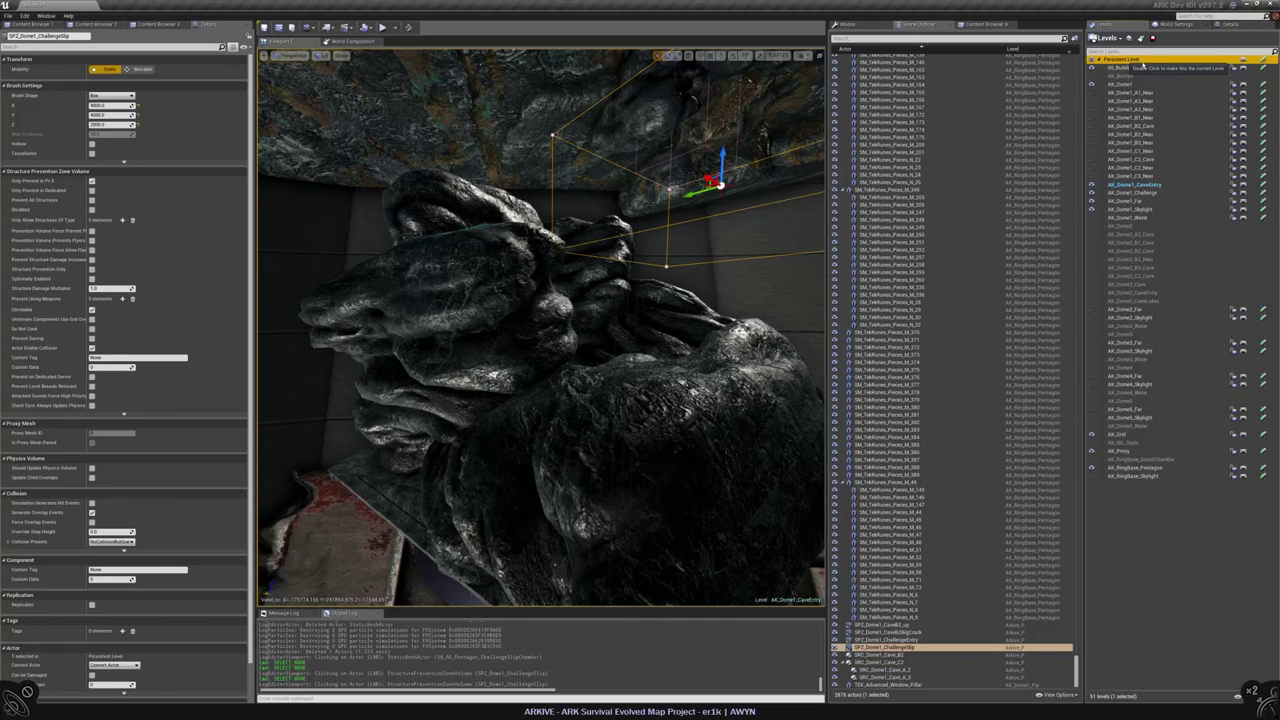
click(1141, 67)
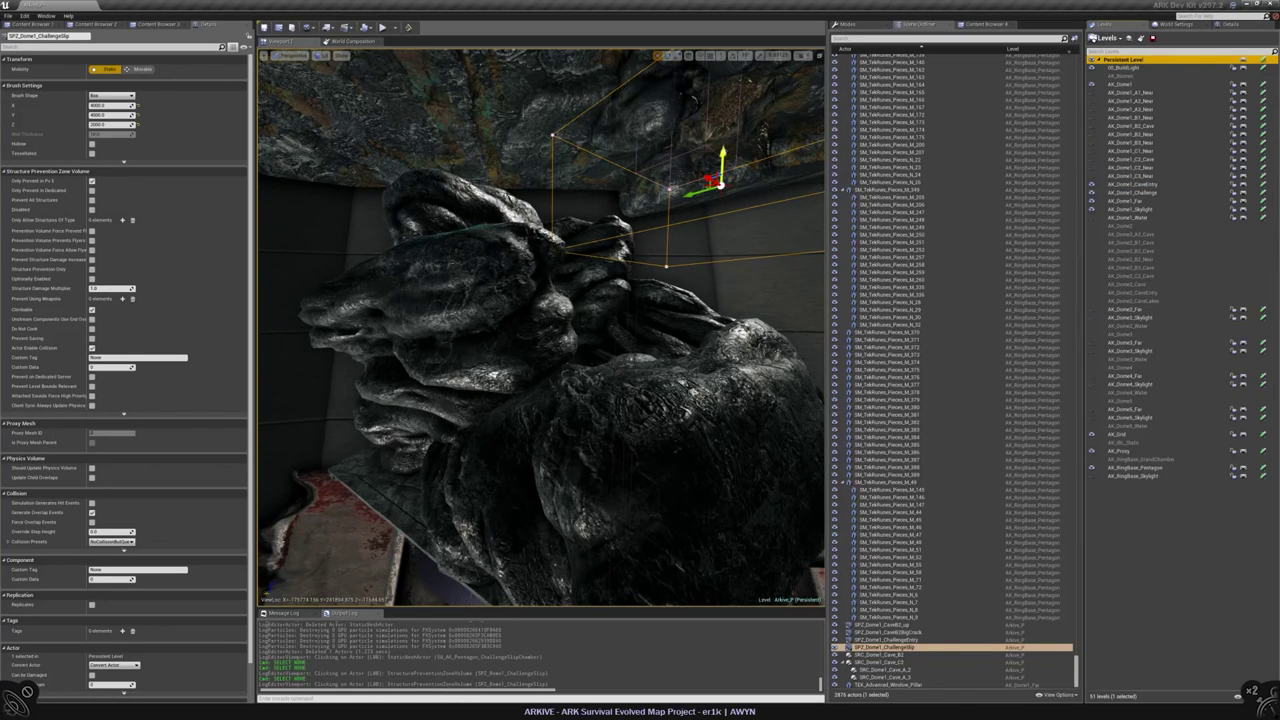
alt+drag(721, 162, 716, 276)
right_drag(716, 276, 670, 328)
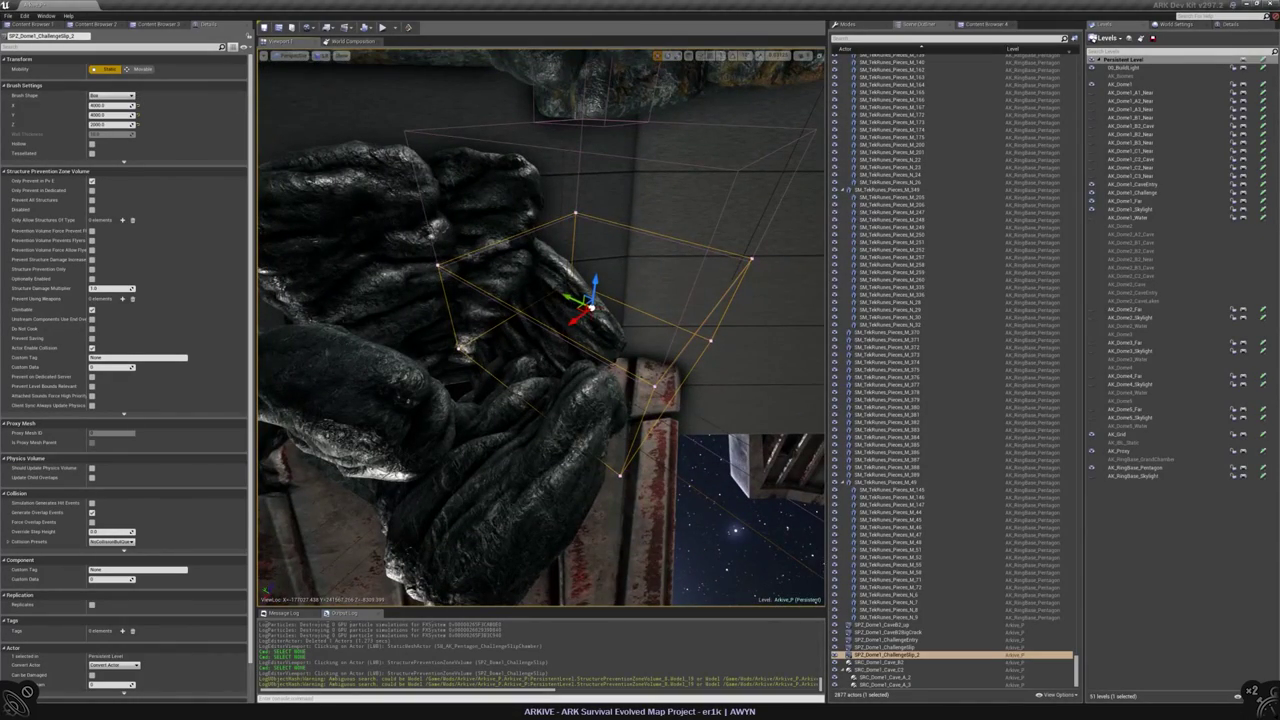
- Position the duplicated prevention volume at the chamber's height and align it along X with the challenge tube, using front and top wireframe views
right_drag(670, 328, 652, 330)
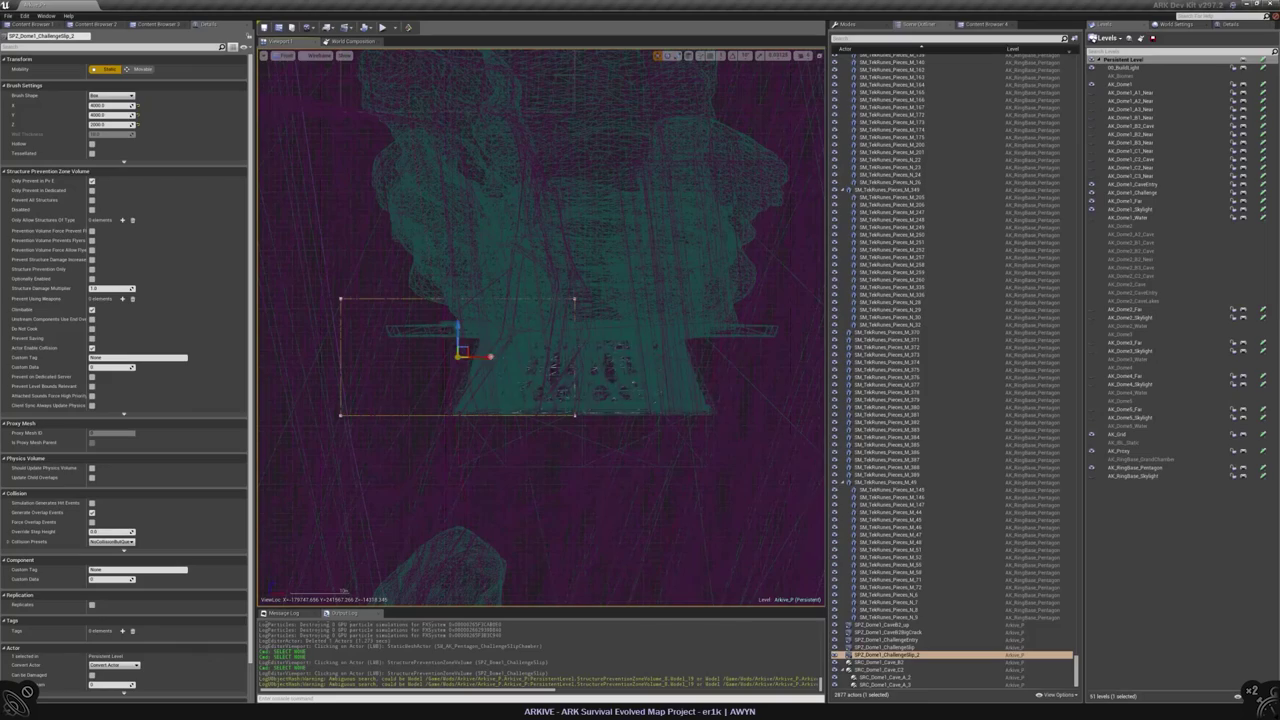
right_drag(652, 330, 642, 330)
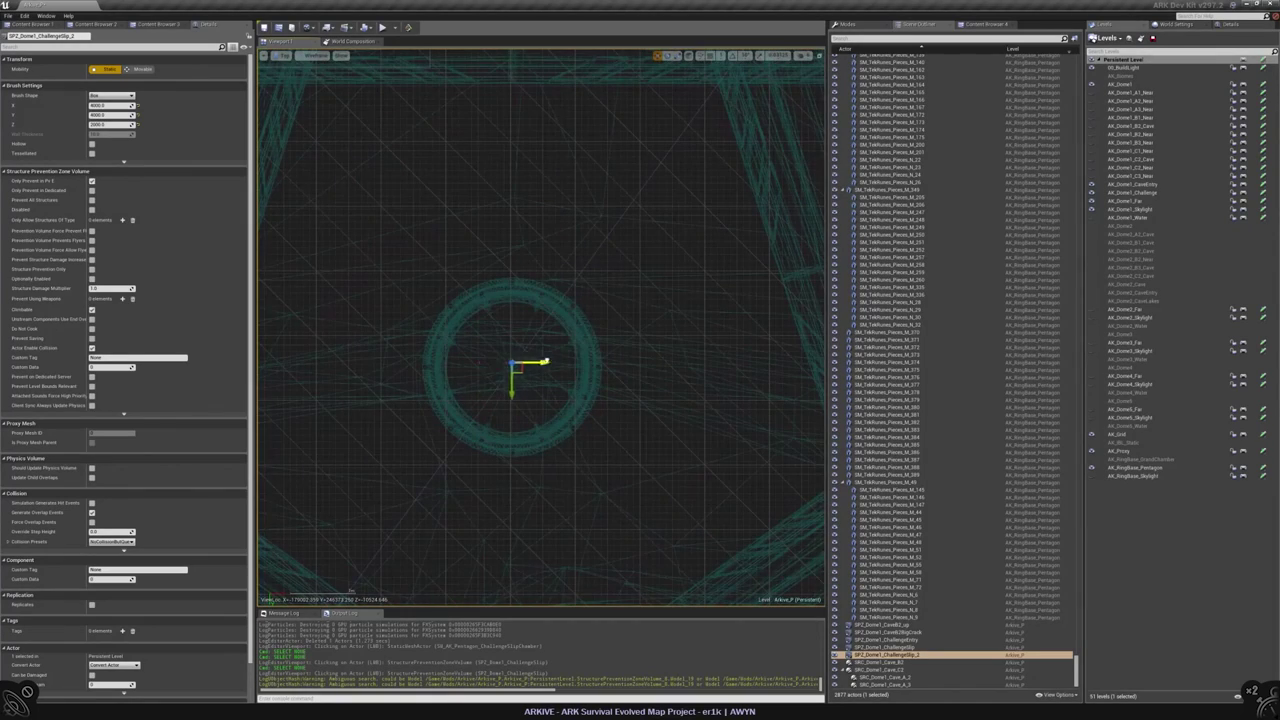
scroll(540, 330, up, 5)
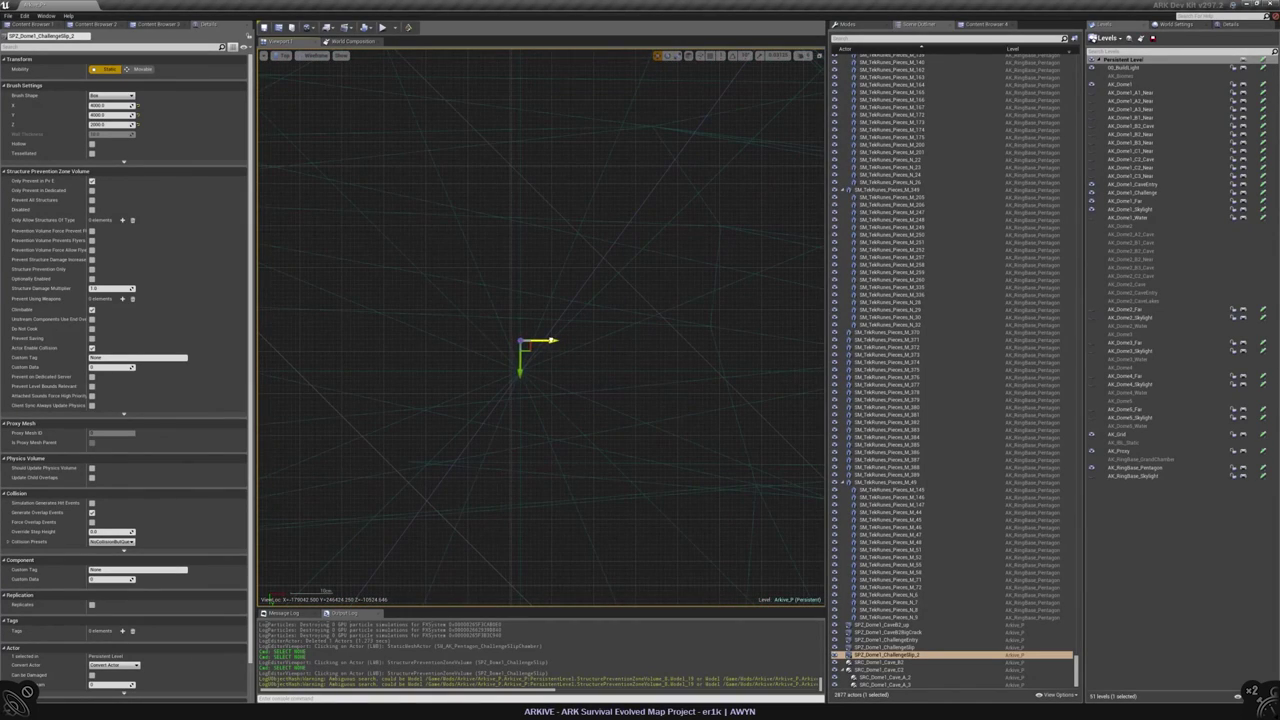
- Reselect the duplicated prevention volume and fine-tune its Y position in the top view to center it on the challenge tube
click(540, 330)
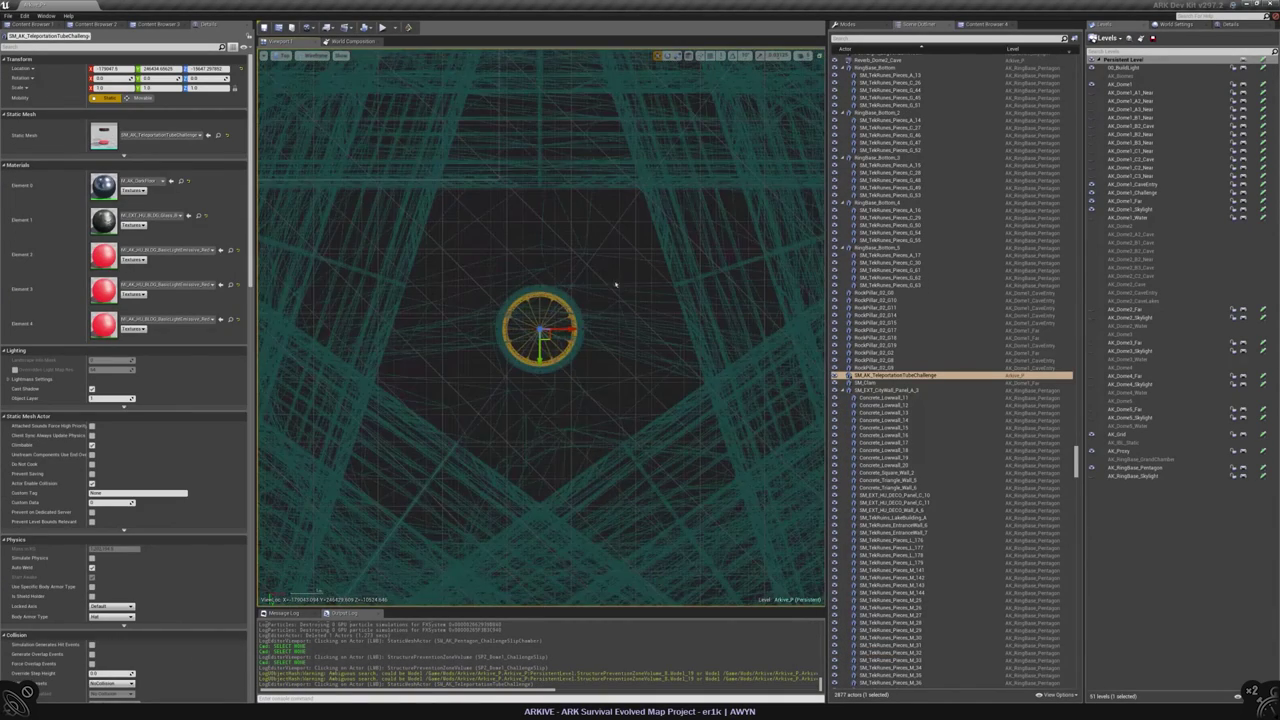
click(615, 286)
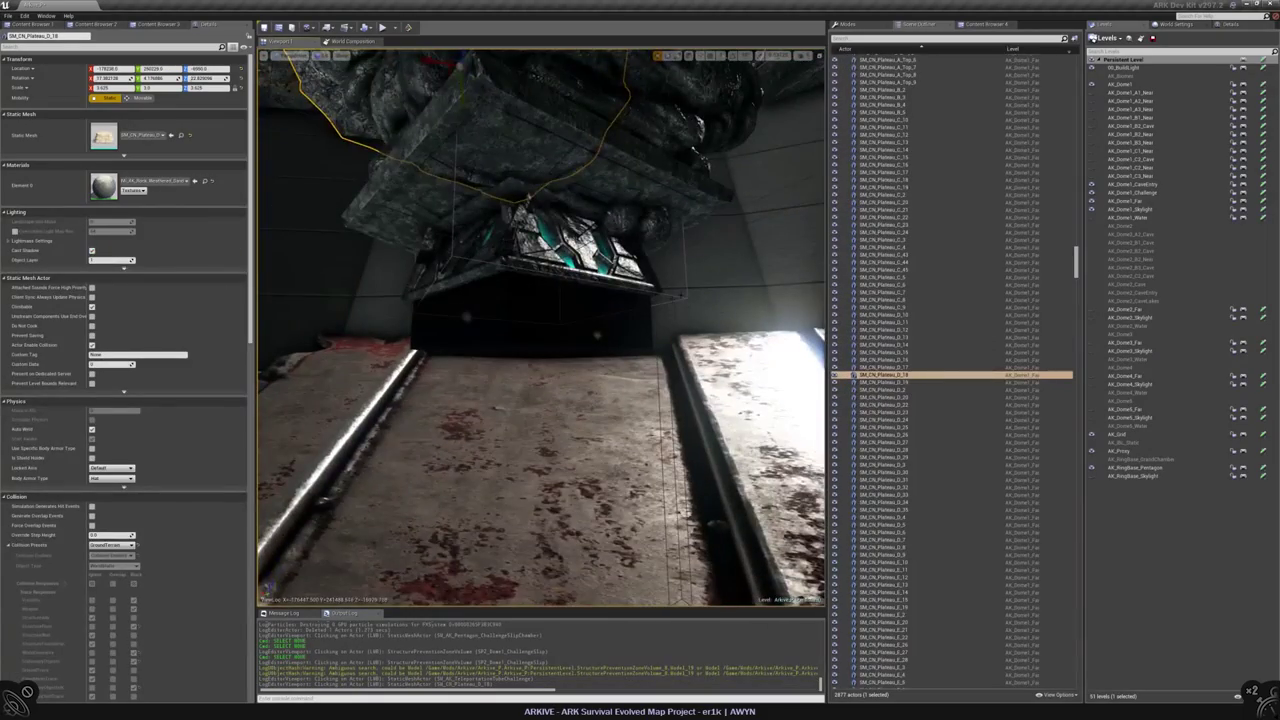
click(615, 286)
key(f)
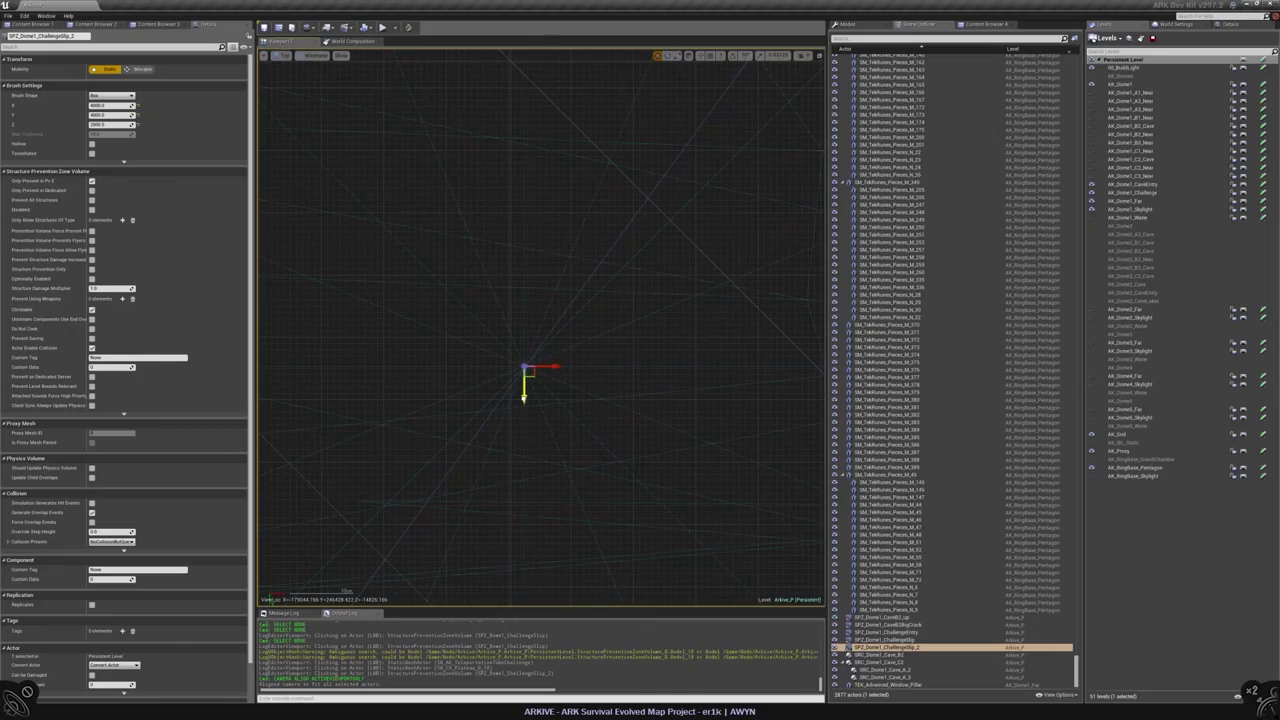
right_drag(474, 494, 474, 494)
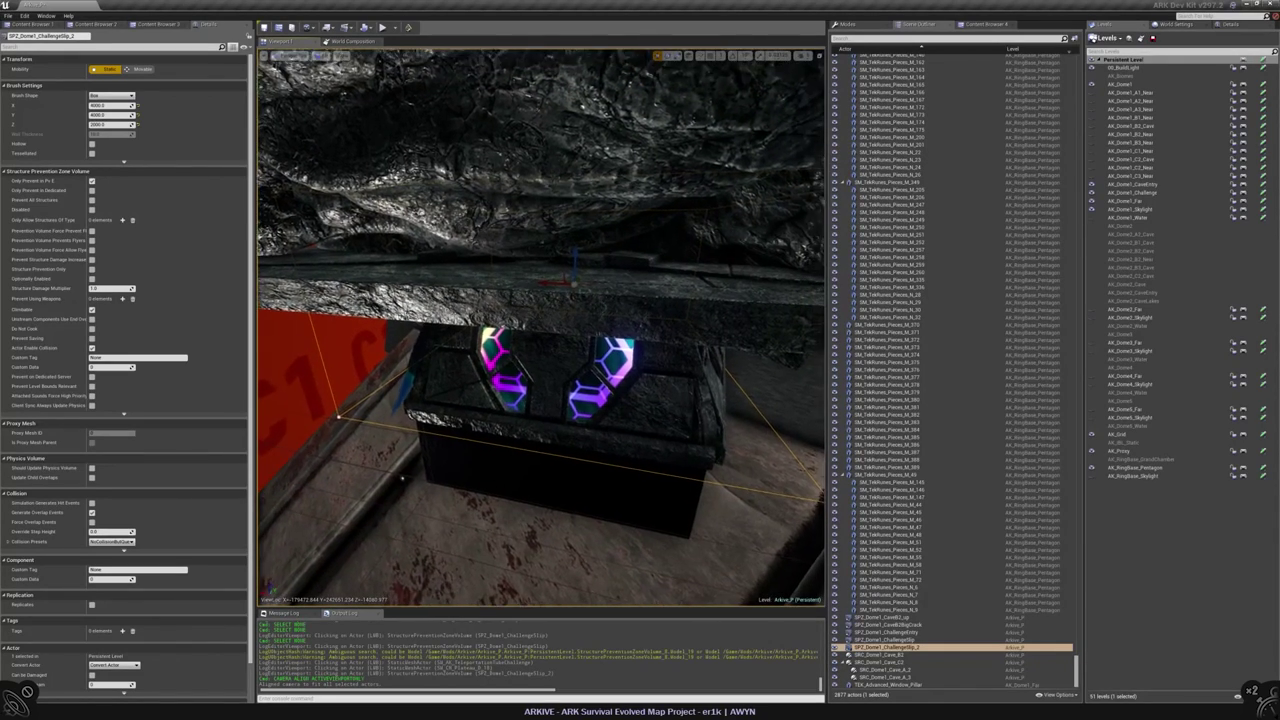
- In the top view, switch to geometry editing and split the SPZ_Dome1_ChallengeSlip_2 volume through the middle of its horizontal edges
key(alt+j)
scroll(515, 395, down, 10)
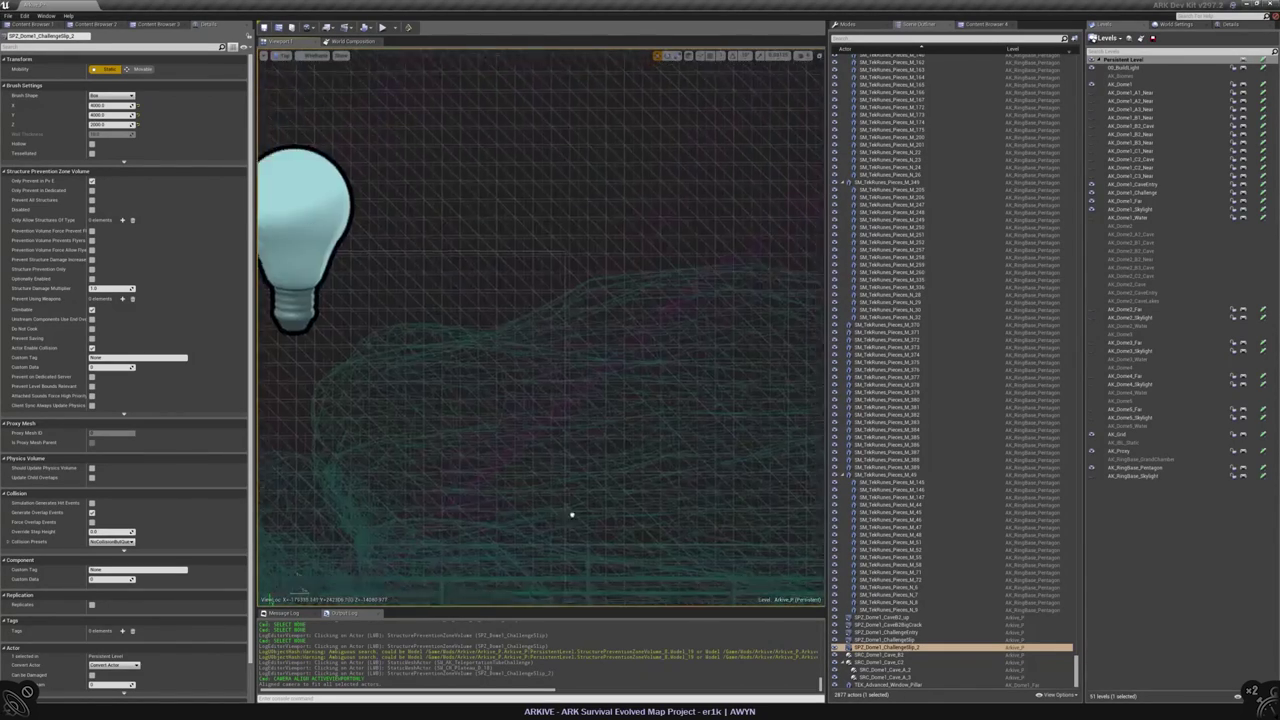
right_drag(437, 435, 437, 355)
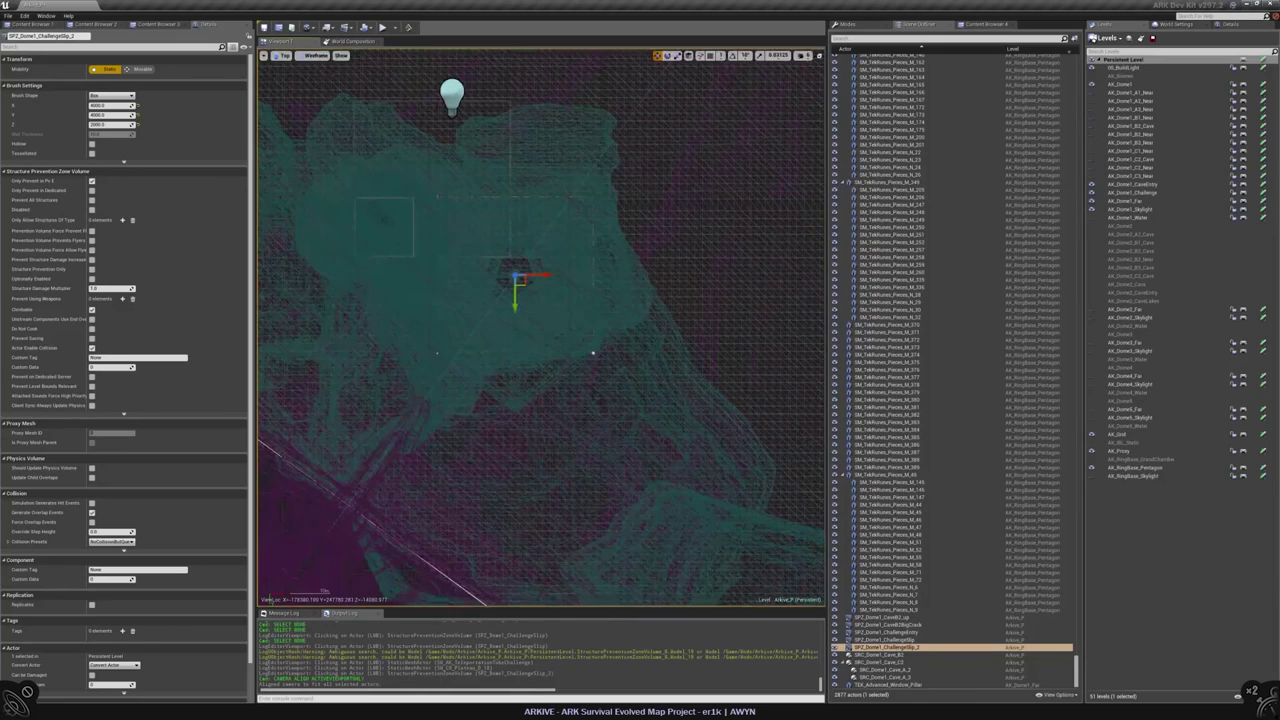
click(845, 23)
click(892, 37)
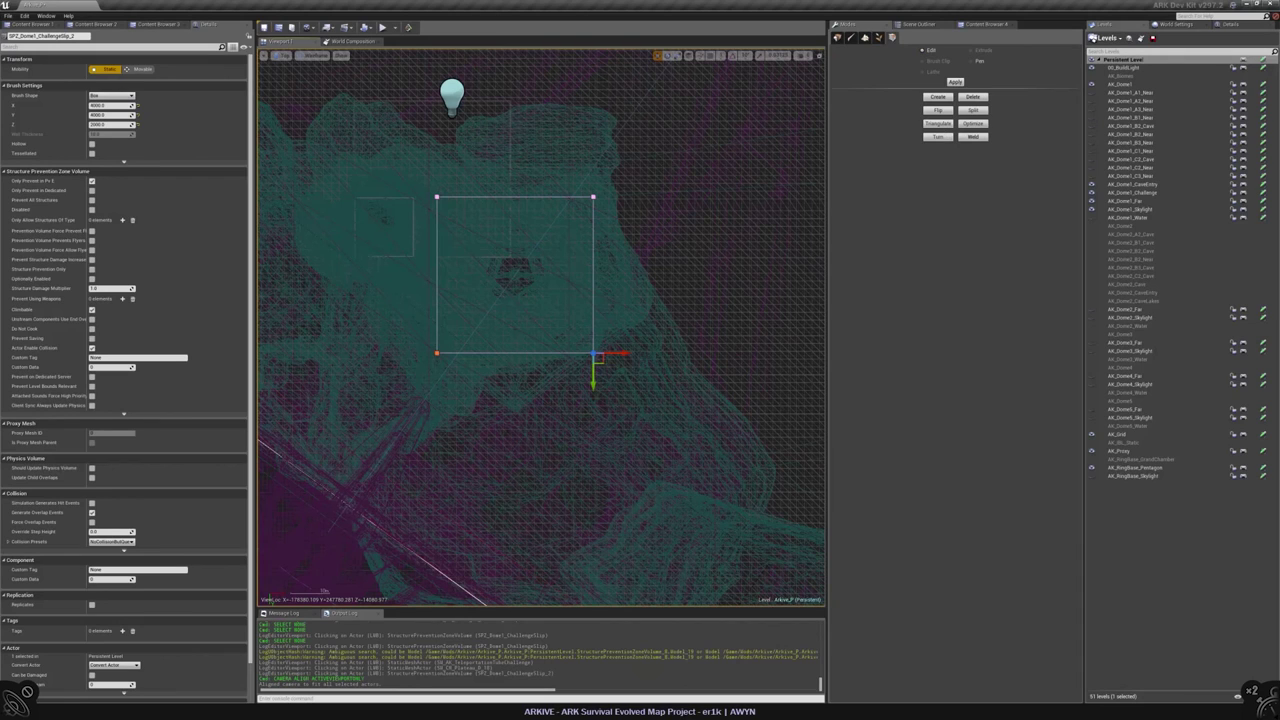
click(505, 352)
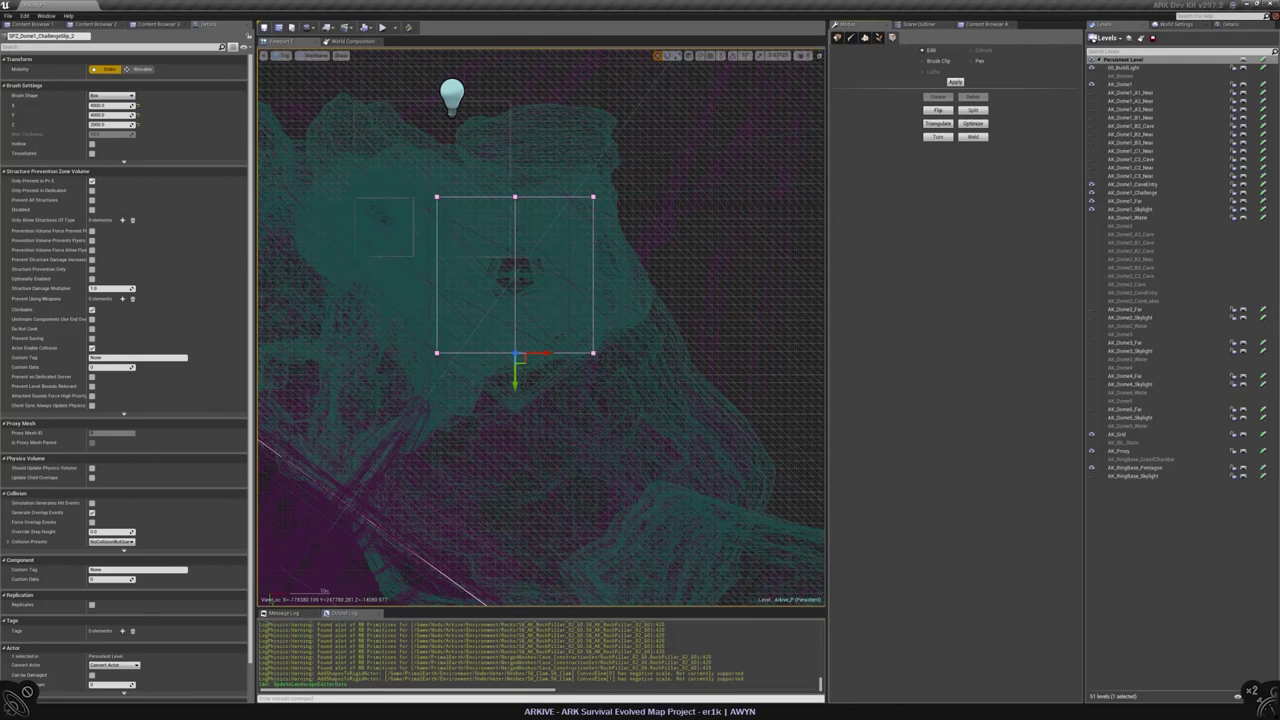
- Hide the Landscape_Dome_1 terrain and the cave wall mesh covering the challenge chamber in the top view
click(555, 11)
click(530, 185)
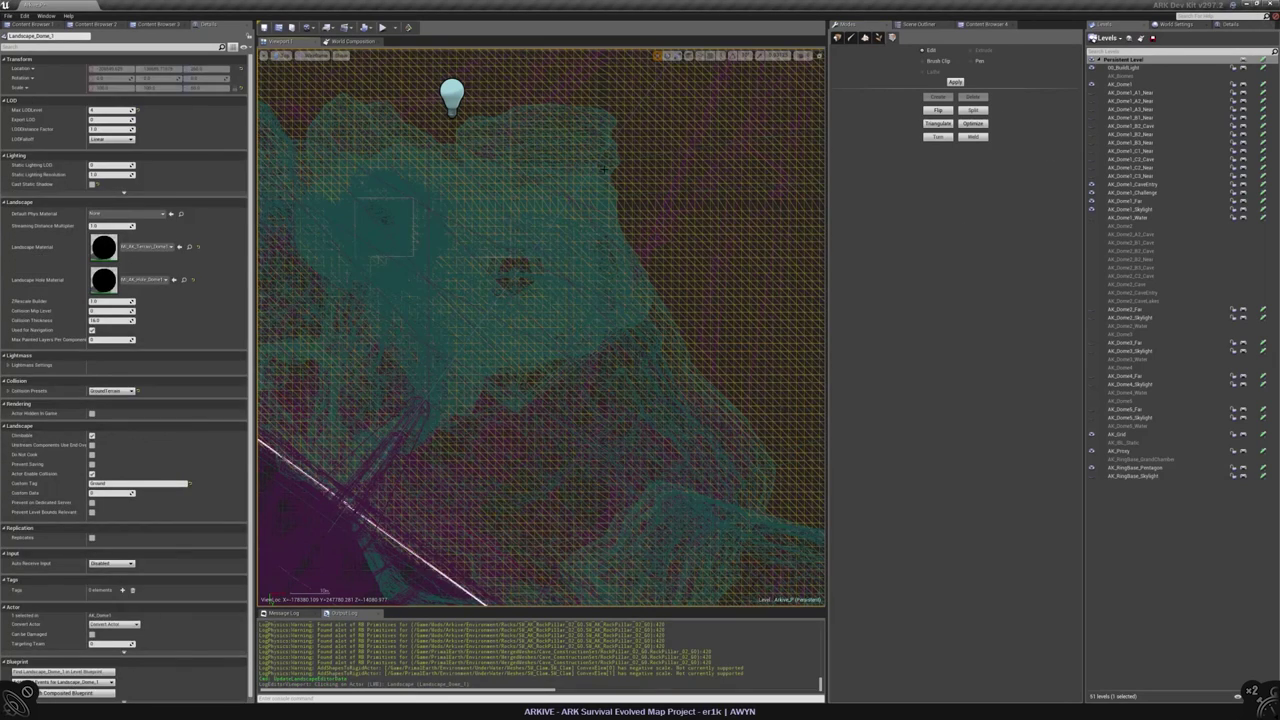
click(535, 175)
key(h)
click(545, 200)
key(h)
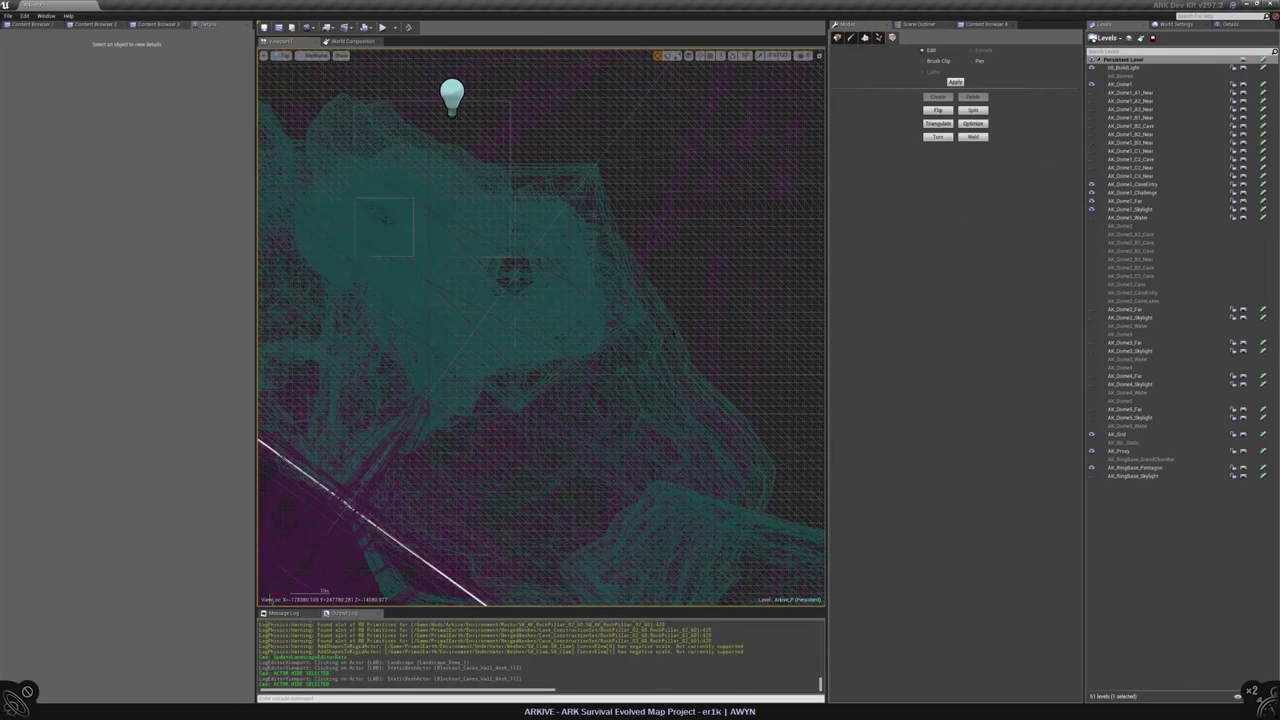
- Hide the plateau rock and cave wall meshes covering the pentagon chamber, working in the perspective view
click(540, 300)
click(540, 300)
click(534, 443)
key(f)
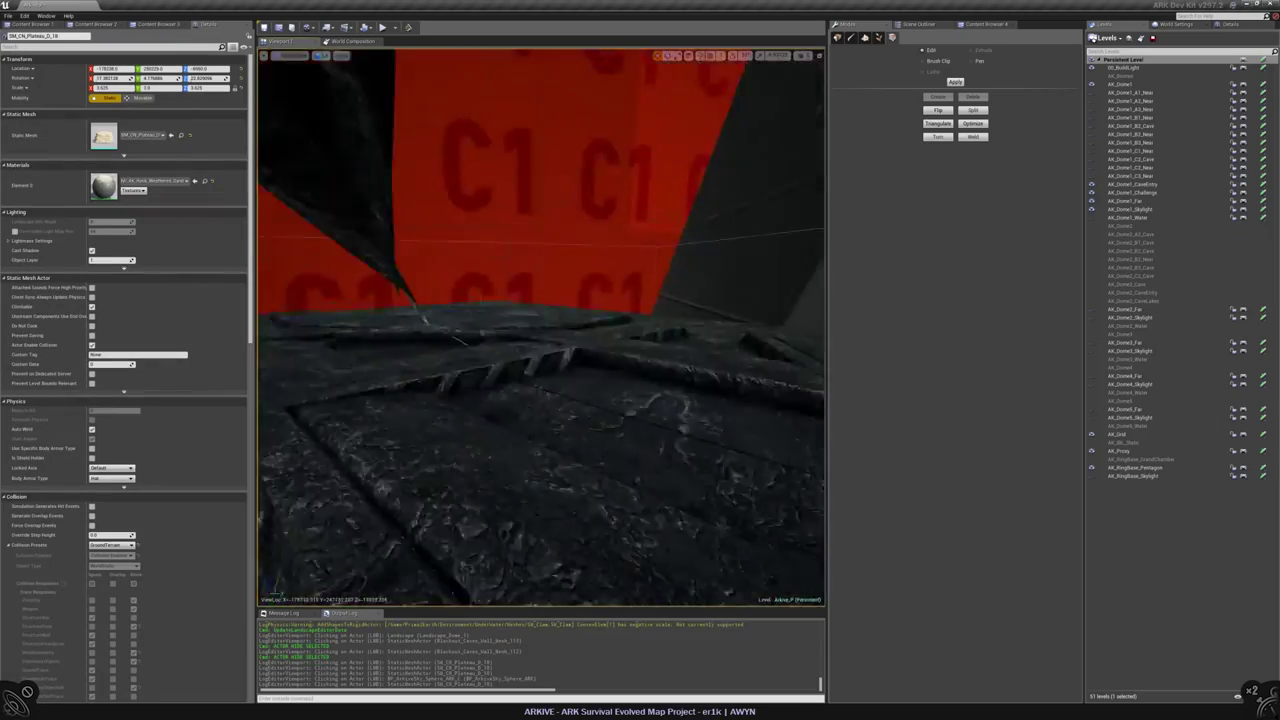
key(h)
click(550, 160)
key(h)
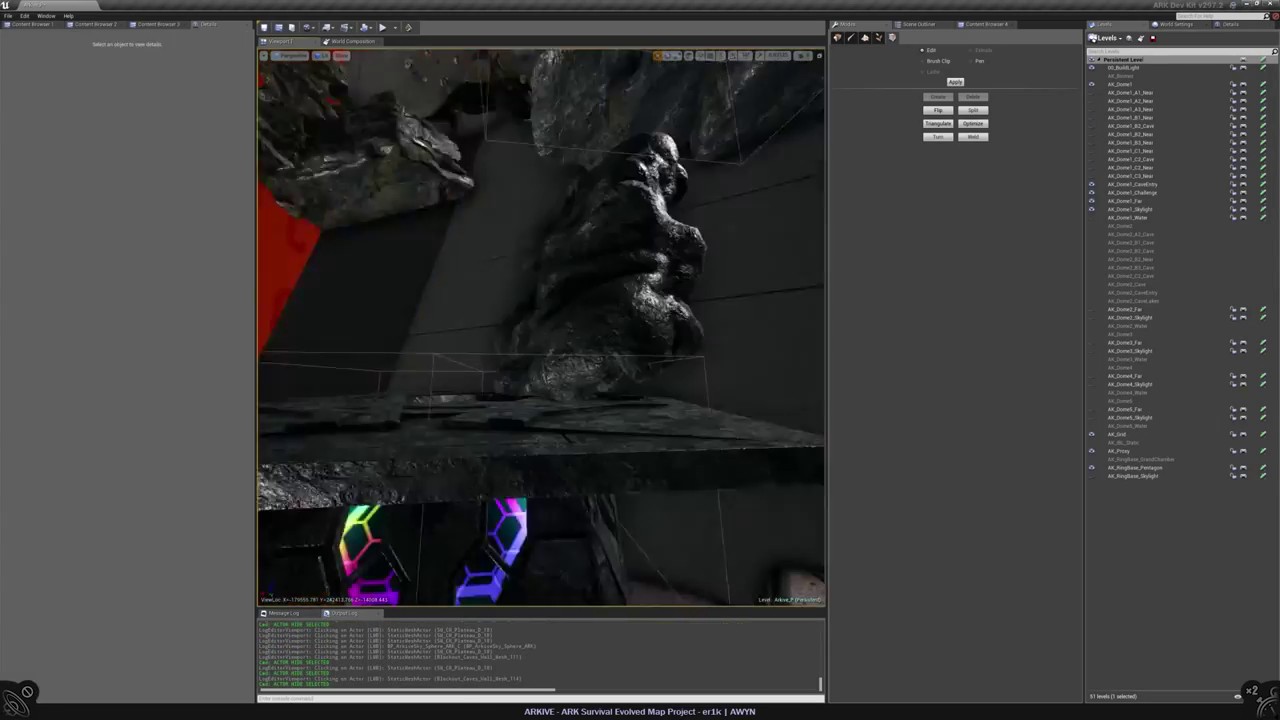
click(450, 220)
key(h)
key(Escape)
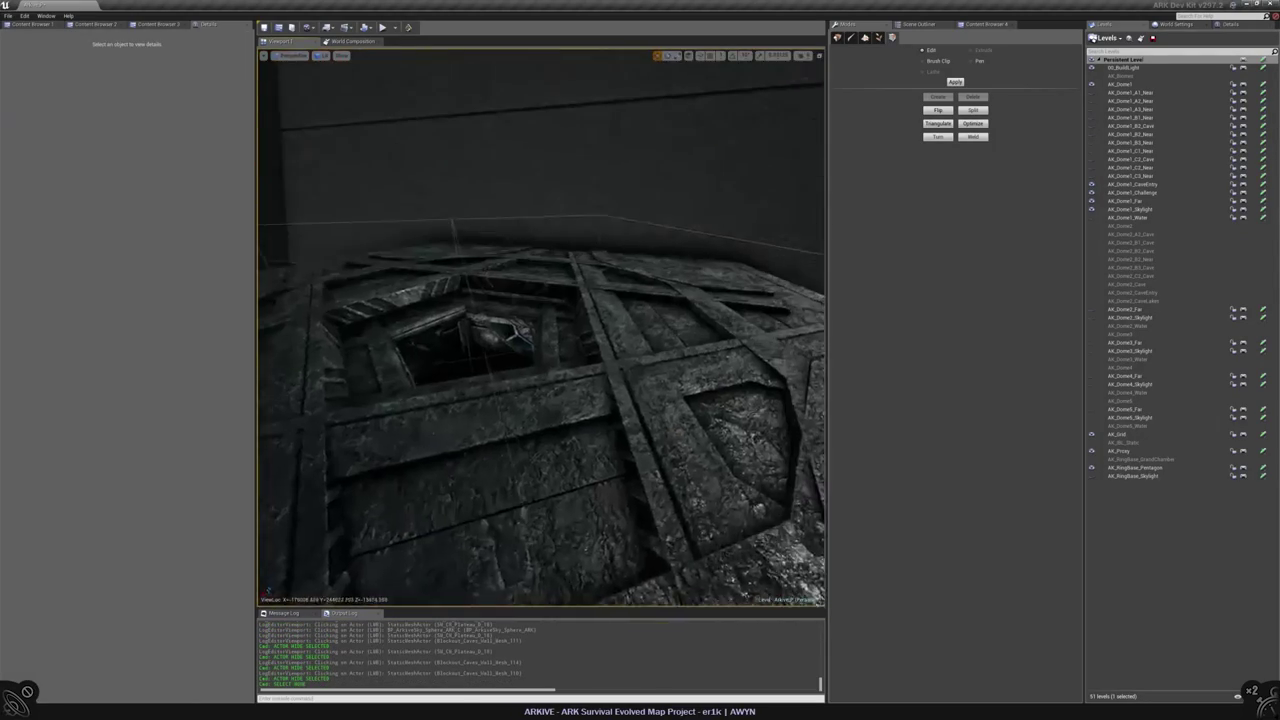
- Select and hide the large cave wall mesh overlapping the chamber's upper corner in the top view
key(alt+j)
scroll(540, 330, up, 2)
click(400, 300)
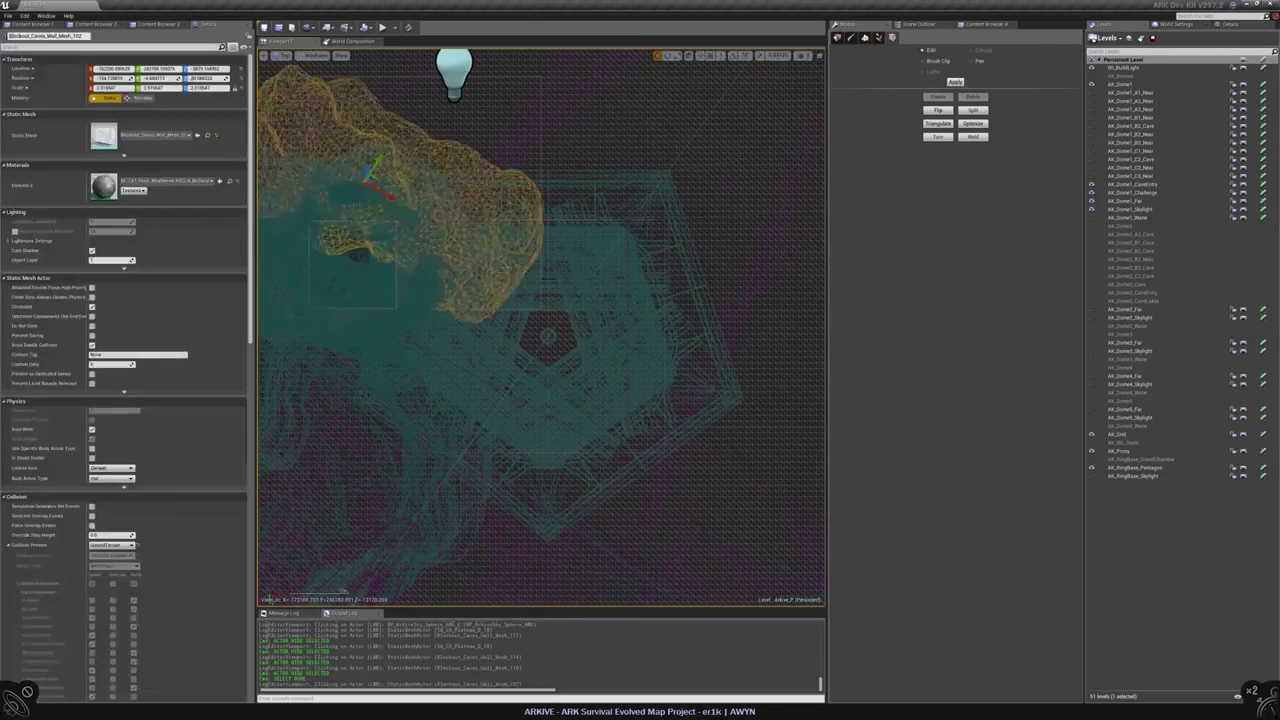
click(400, 300)
scroll(540, 330, up, 1)
scroll(540, 330, up, 1)
- Hide the sandstone cliff rock, the nearby plateau and cave wall meshes, and the foliage around the chamber
click(400, 260)
click(400, 260)
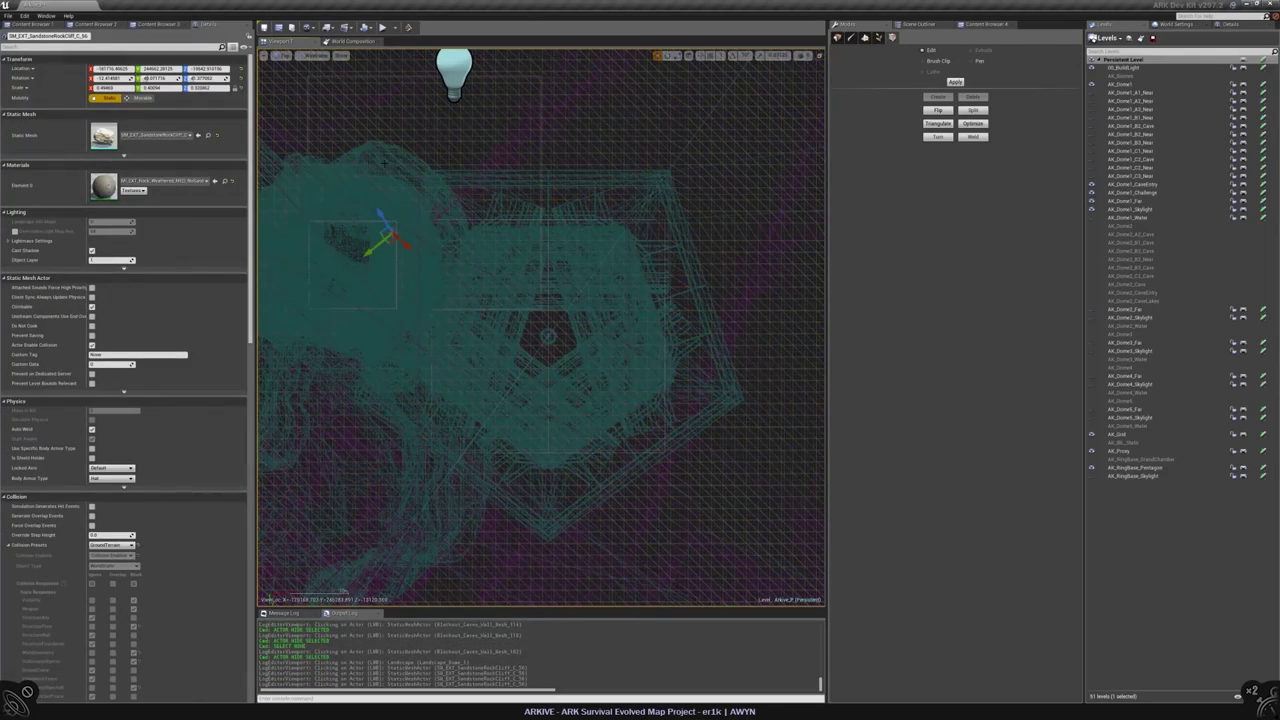
key(alt+g)
key(f)
key(h)
click(606, 334)
key(h)
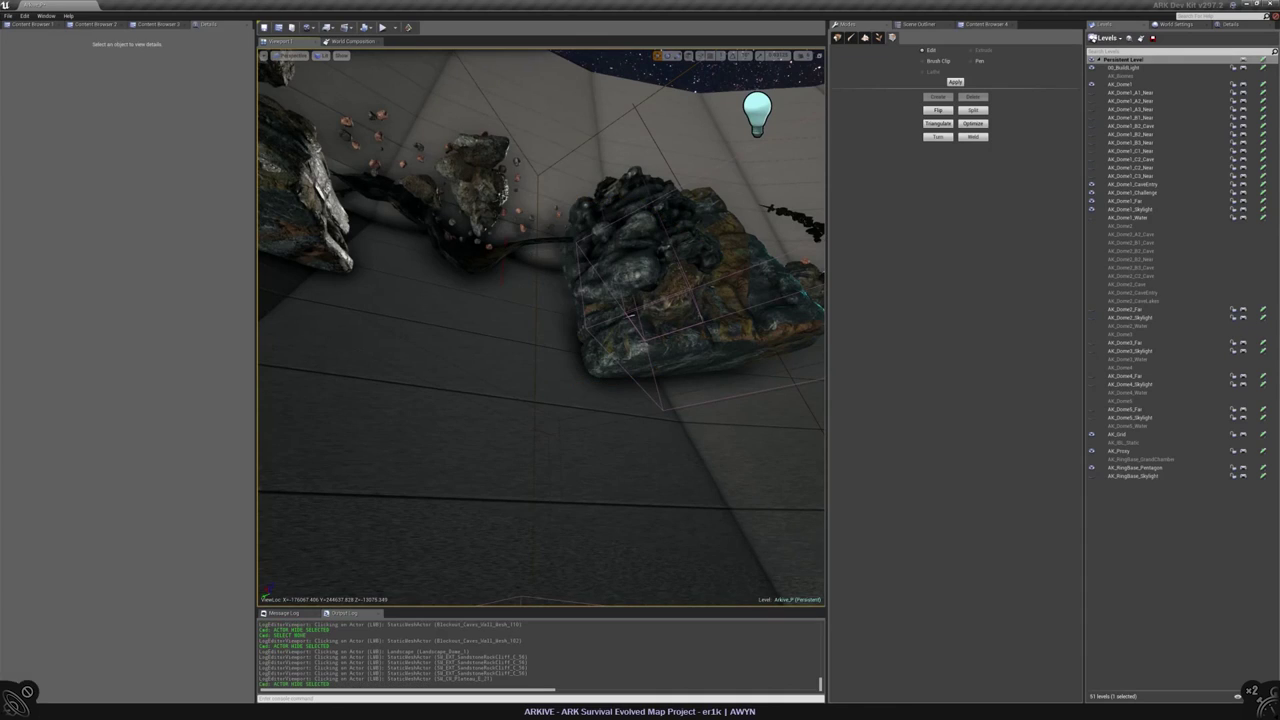
click(630, 315)
key(h)
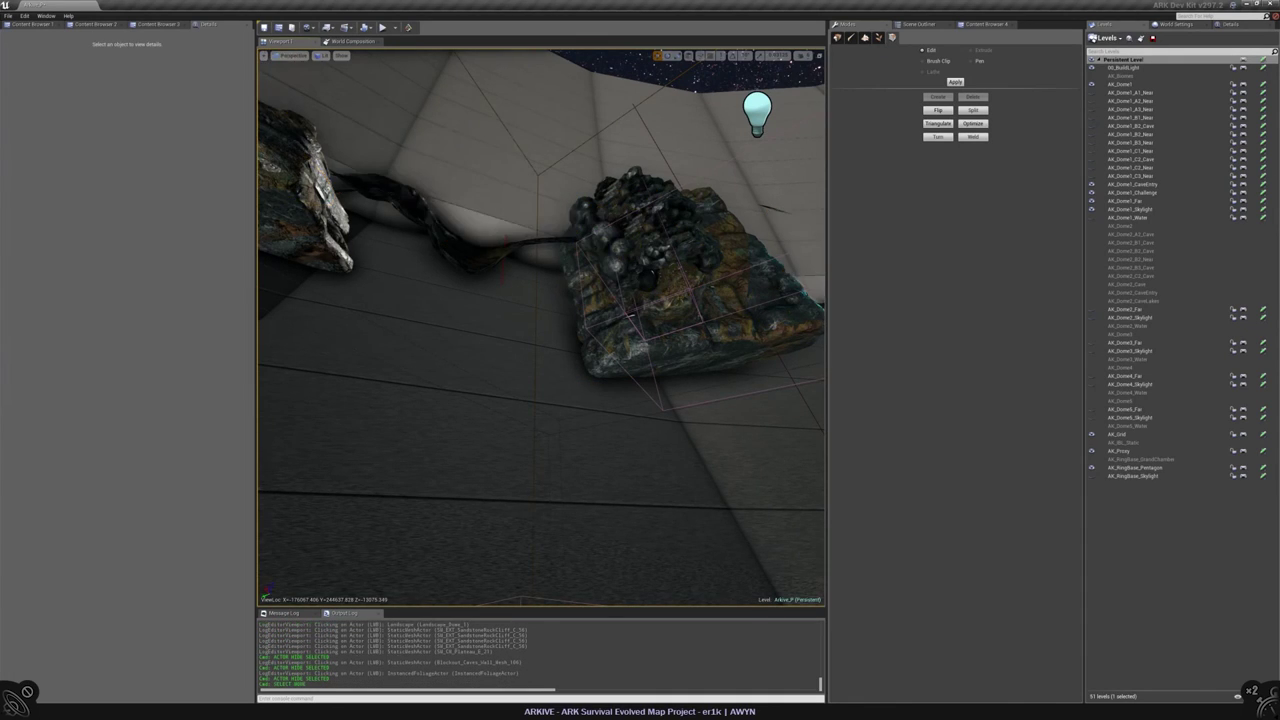
- Select the SPZ_Dome1_ChallengeSlip_2 volume in the top view and move its whole upper row of vertices to the pentagon outline's upper edge
key(alt+j)
right_drag(686, 246, 620, 128)
click(620, 130)
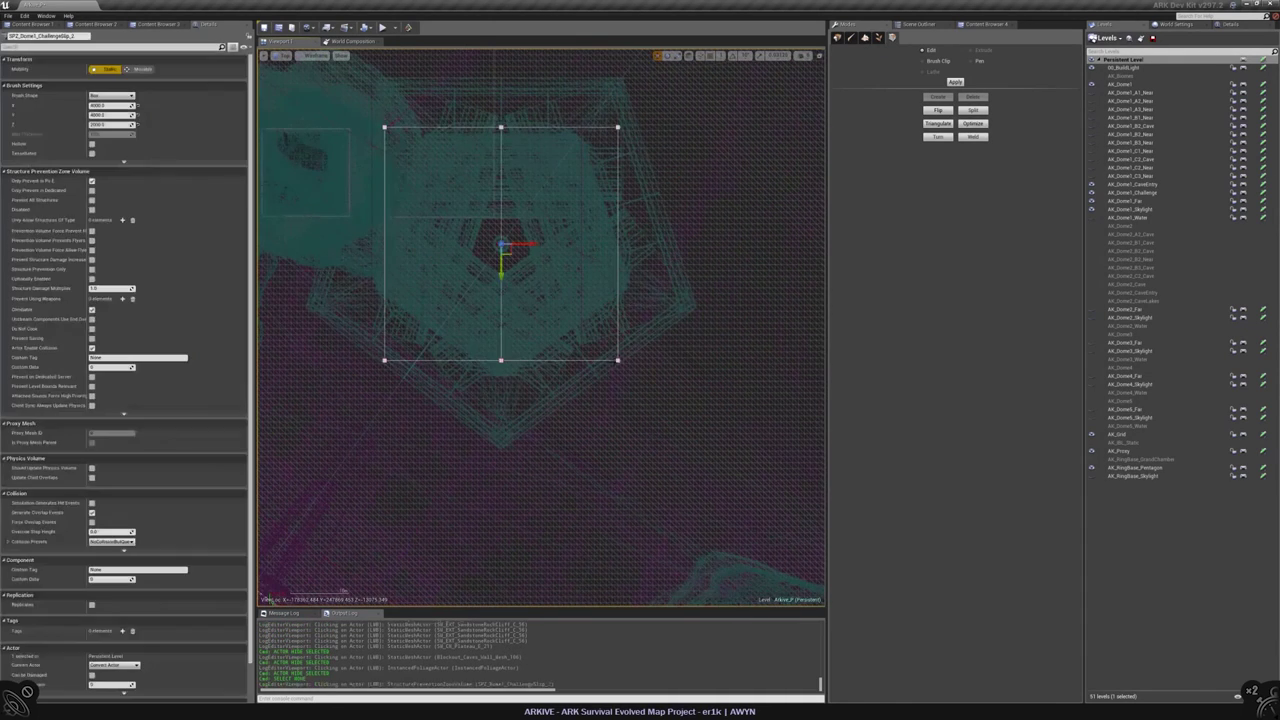
drag(619, 150, 628, 112)
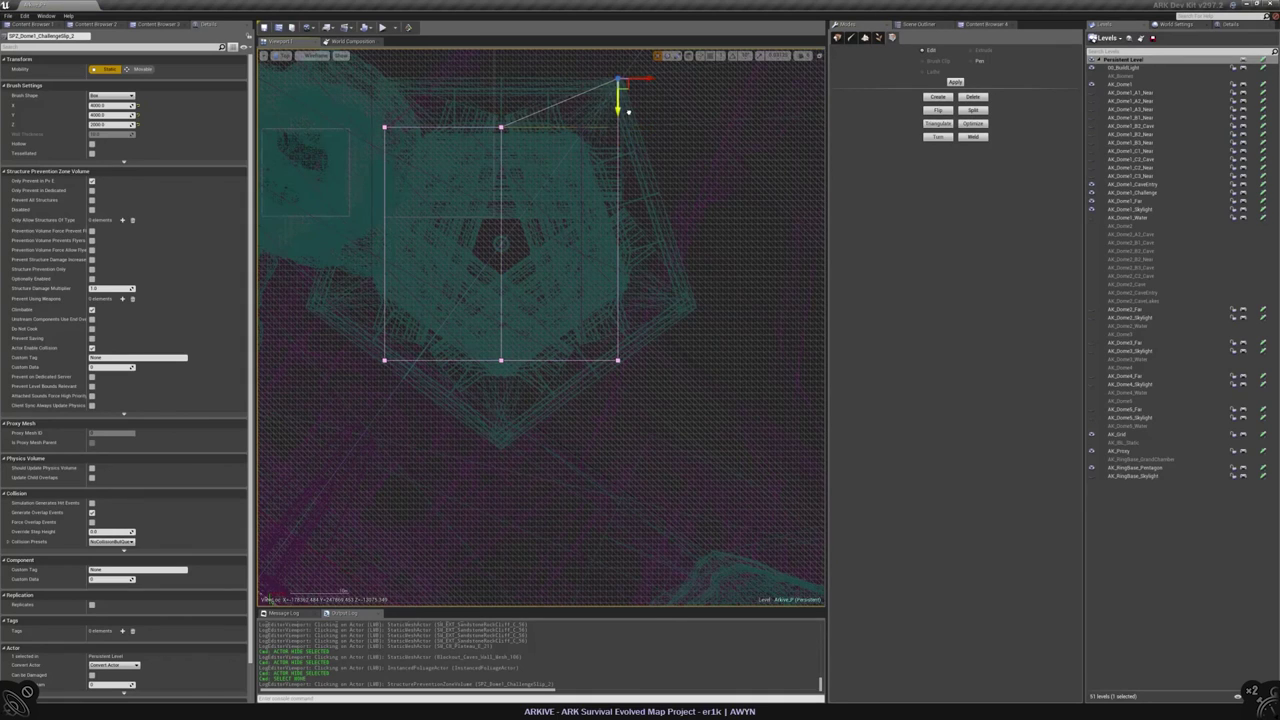
key(ctrl+z)
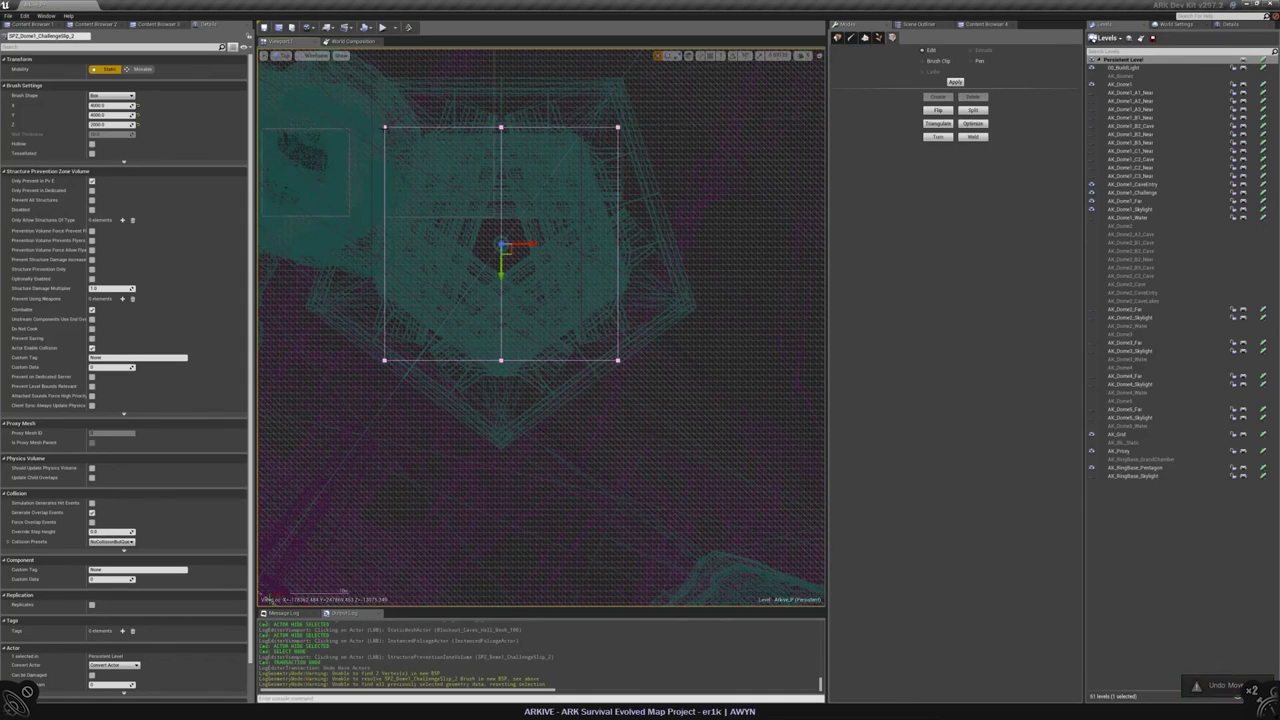
drag(619, 158, 619, 108)
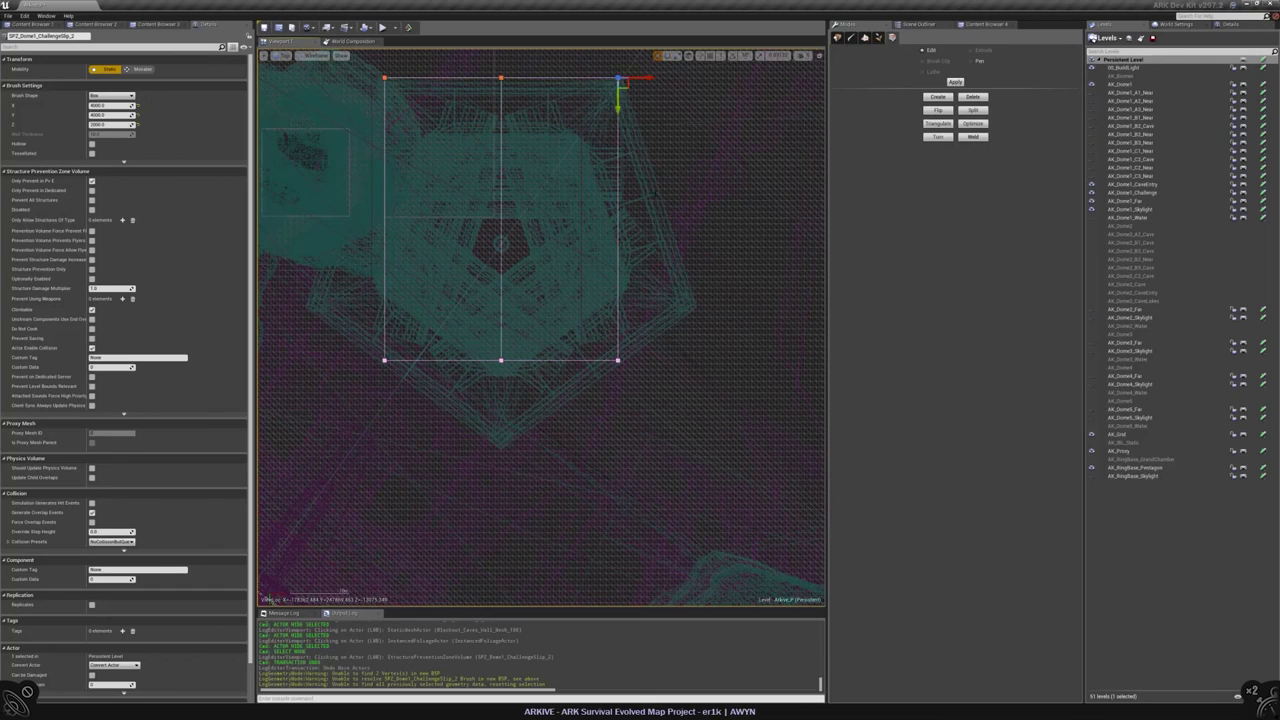
- Move the volume's lower-right vertices to the pentagon's right corner and its lower middle vertices to the bottom tip
click(618, 360)
mouse_move(664, 350)
mouse_down()
mouse_move(755, 353)
mouse_move(743, 298)
mouse_move(549, 489)
mouse_move(543, 534)
mouse_up()
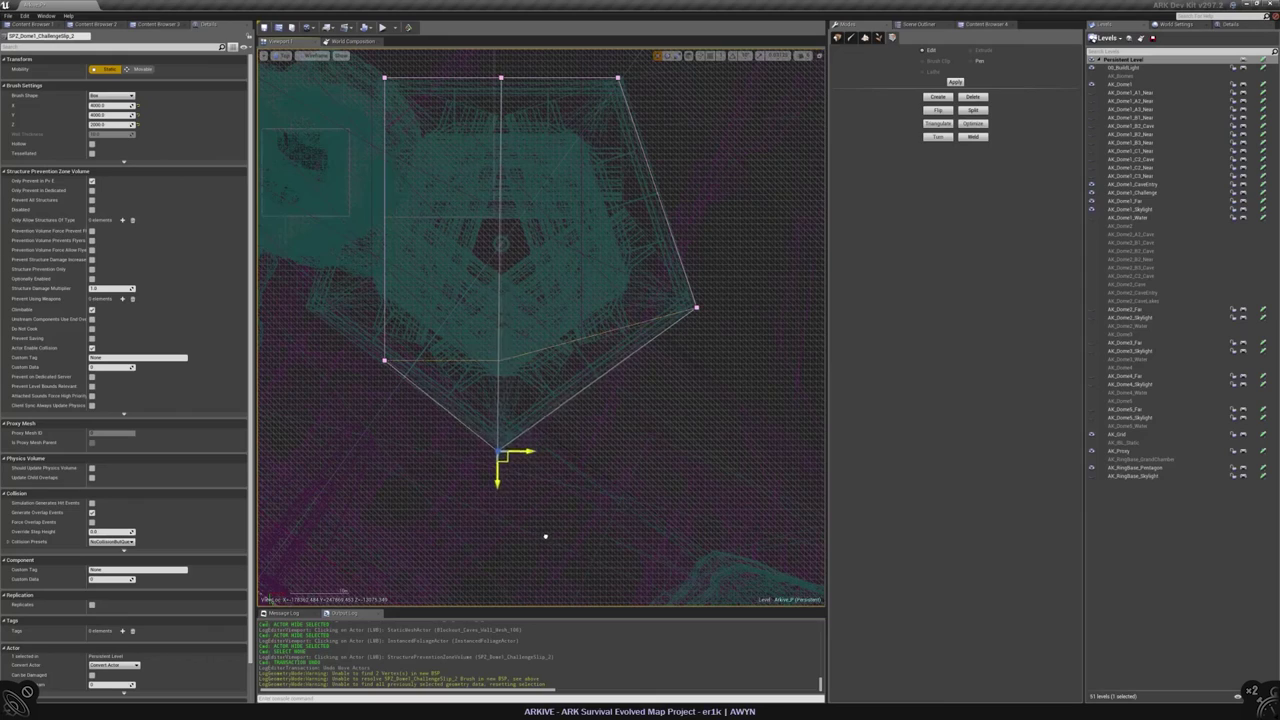
scroll(520, 489, up, 4)
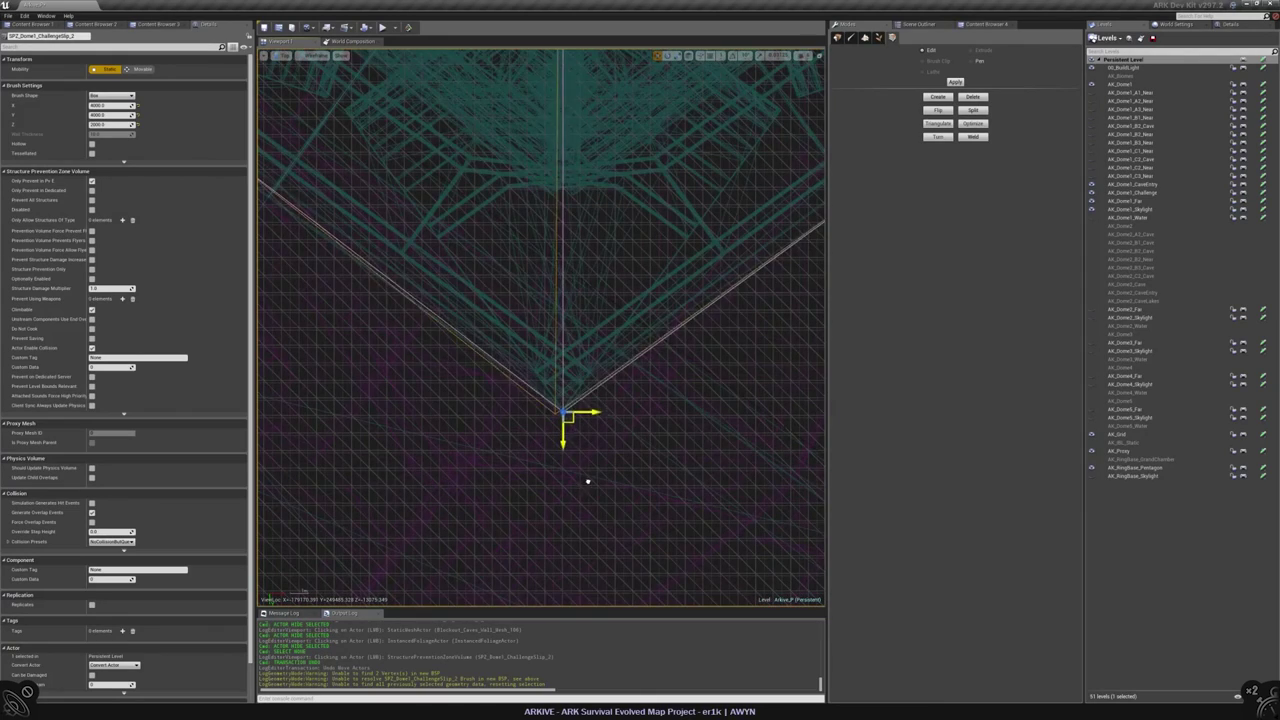
mouse_move(586, 480)
right_down()
mouse_move(520, 470)
mouse_move(600, 480)
right_up()
- Move the volume's lower-left vertices to the pentagon's left corner and adjust the upper-left vertices to the outline's matching corner
click(521, 432)
drag(634, 371, 400, 214)
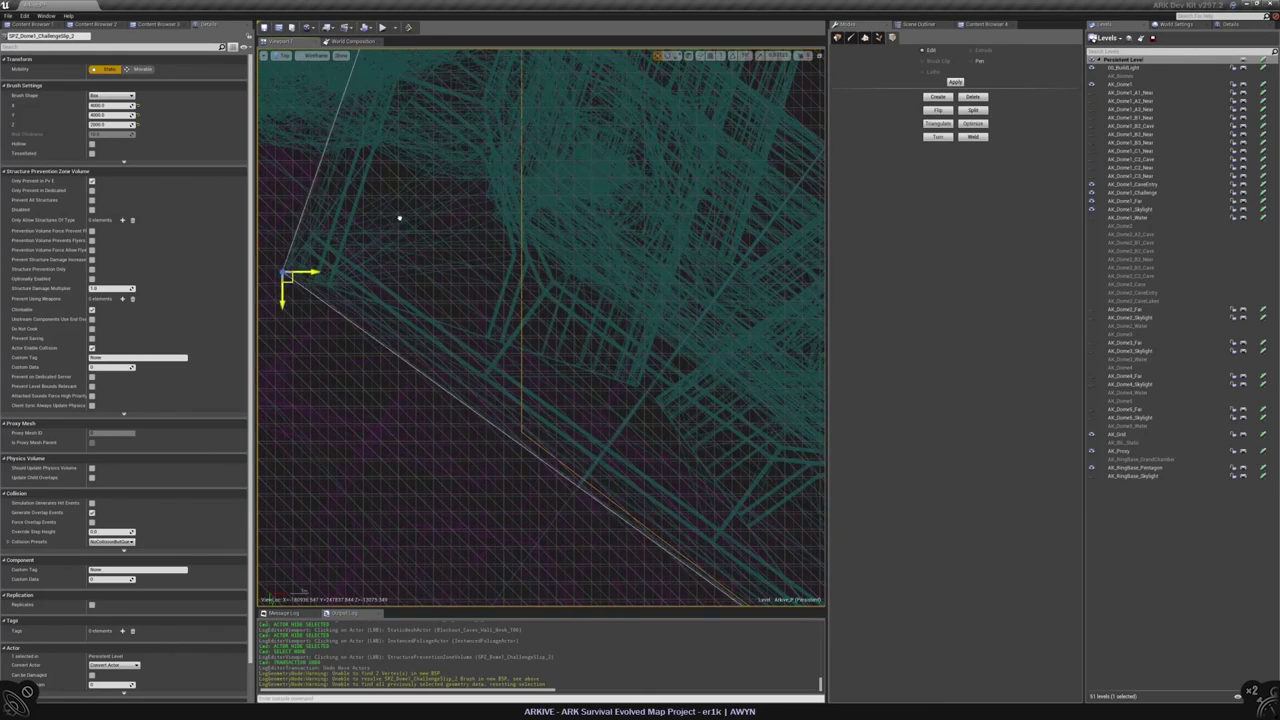
scroll(457, 151, down, 5)
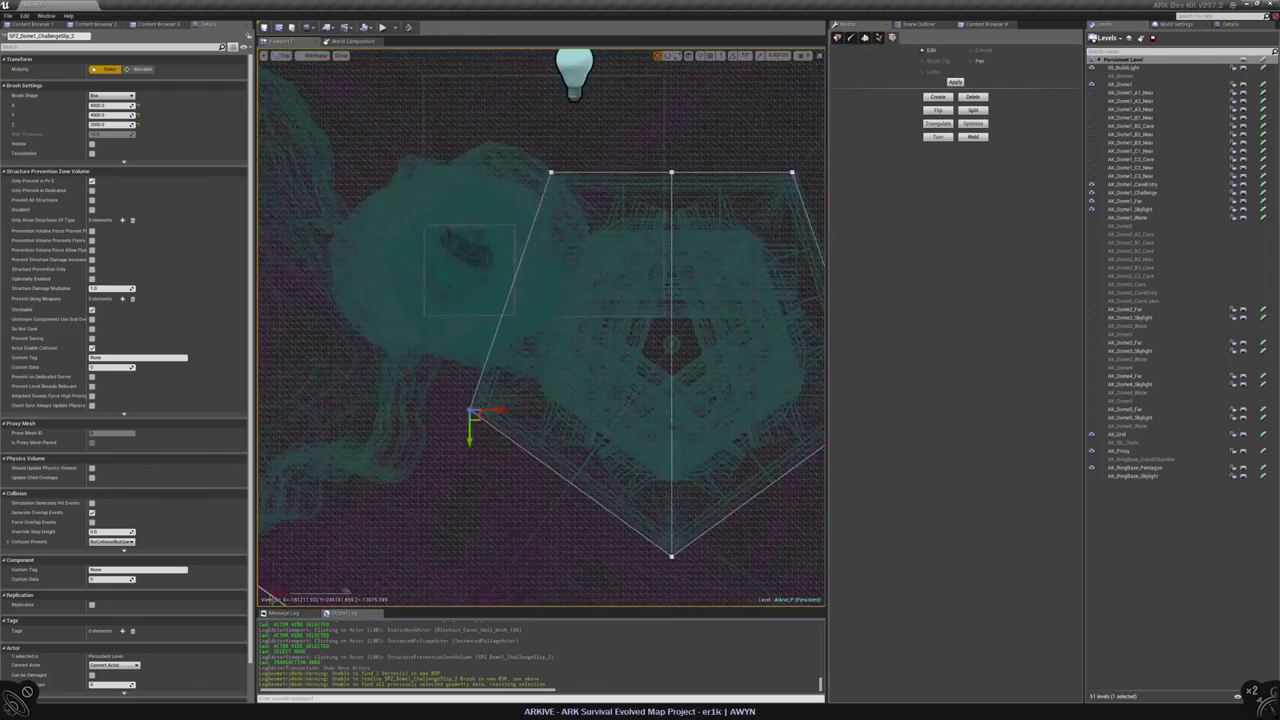
scroll(457, 151, up, 5)
click(547, 216)
scroll(549, 222, down, 3)
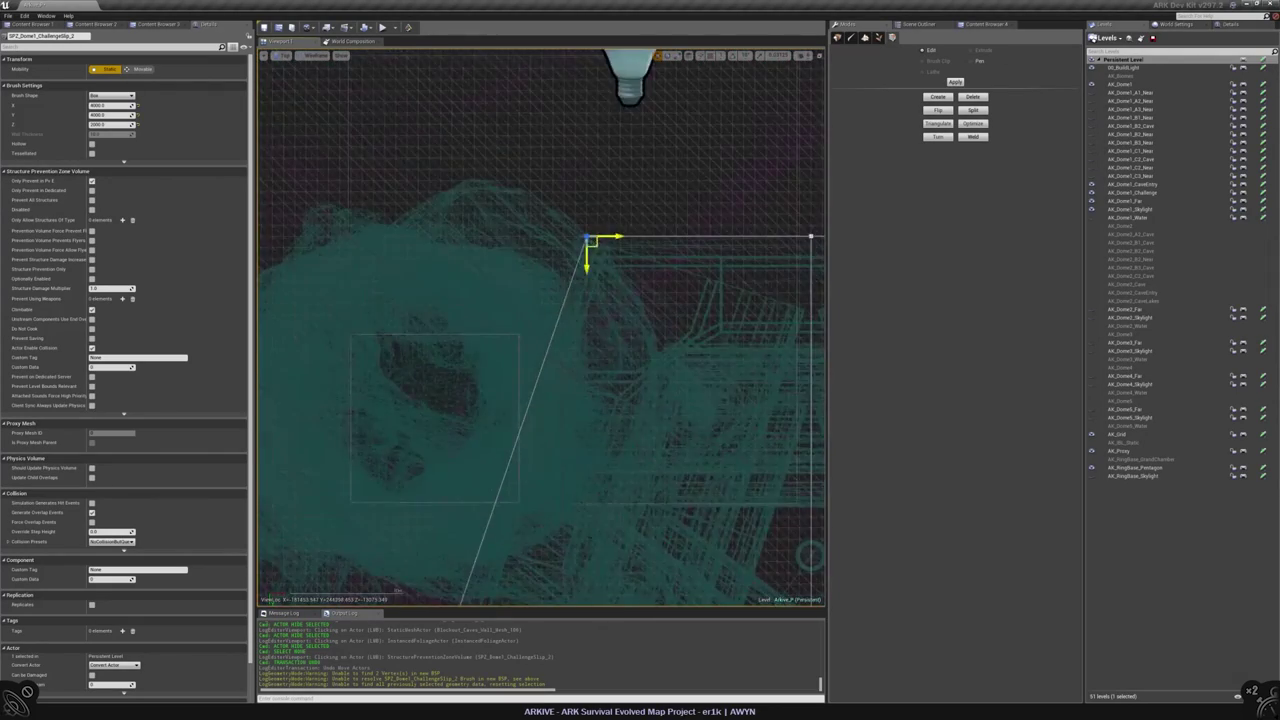
scroll(586, 251, up, 3)
scroll(586, 251, down, 5)
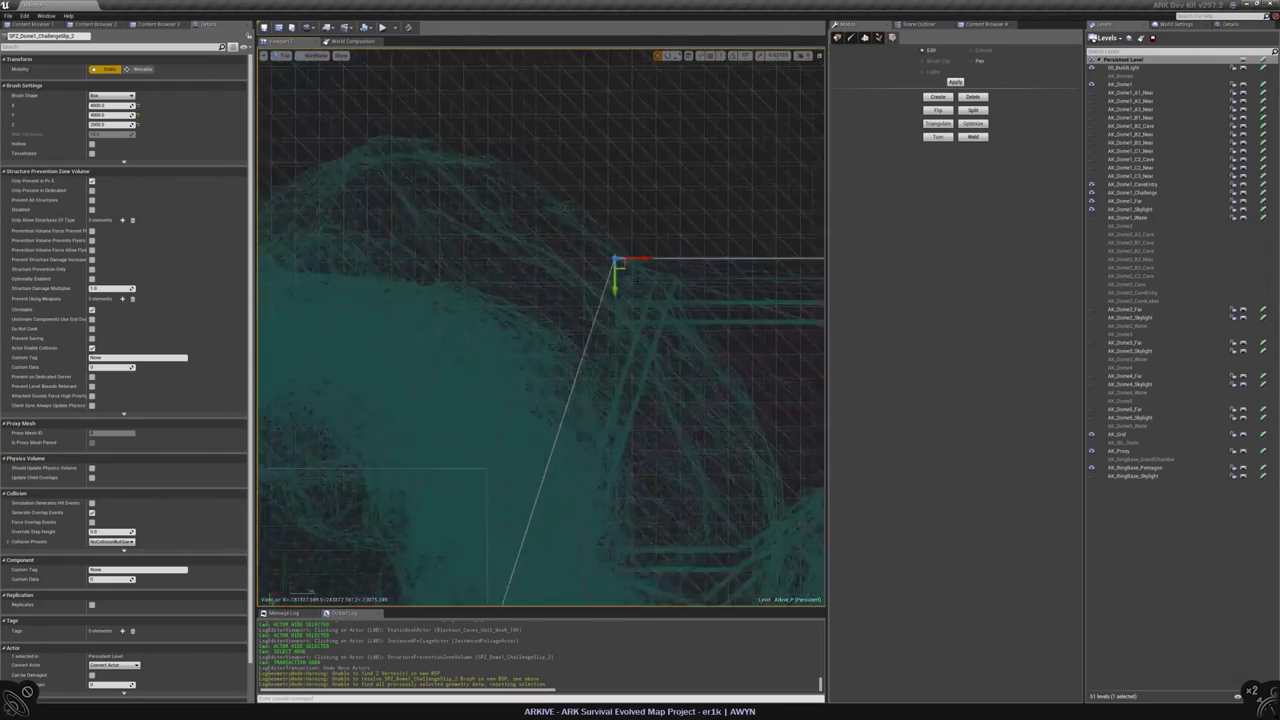
- Leave geometry editing and hide the SM_TekRunes_EntranceWall_46 to SM_TekRunes_EntranceWall_55 pieces surrounding the chamber
mouse_move(571, 336)
right_down()
mouse_move(560, 300)
mouse_move(585, 280)
mouse_move(572, 248)
mouse_move(545, 320)
mouse_move(538, 300)
mouse_move(550, 295)
right_up()
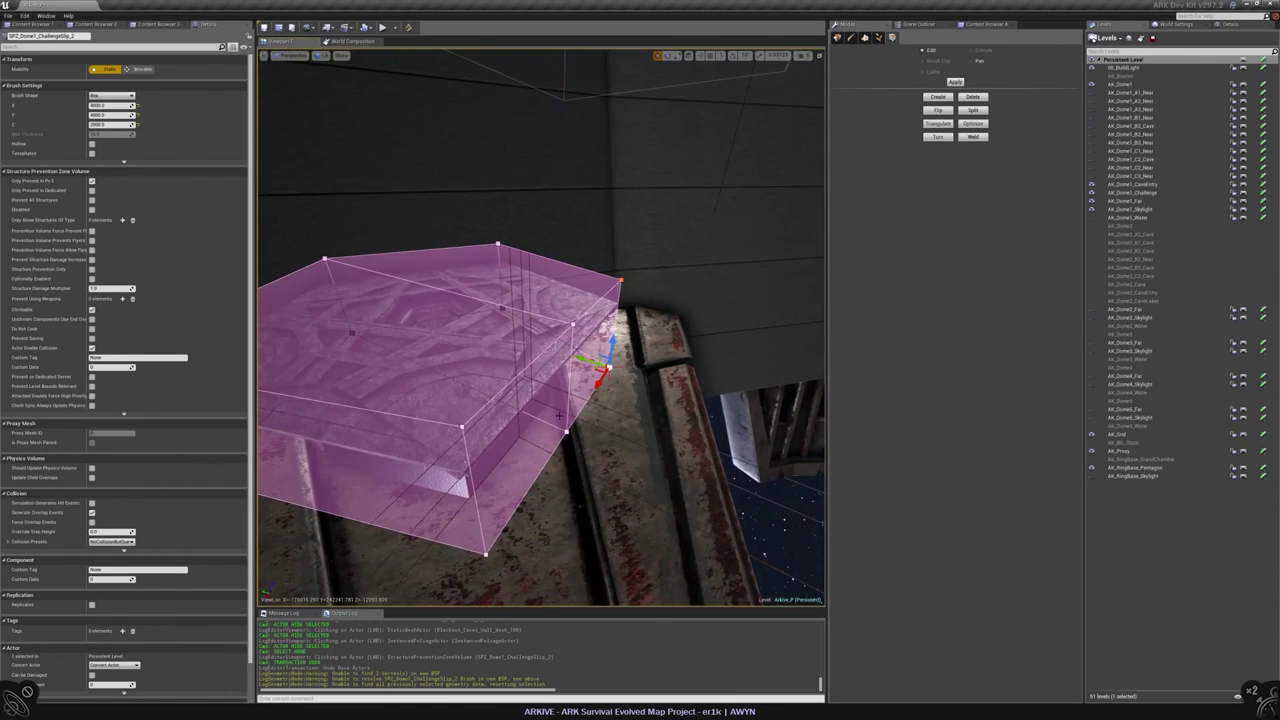
click(545, 305)
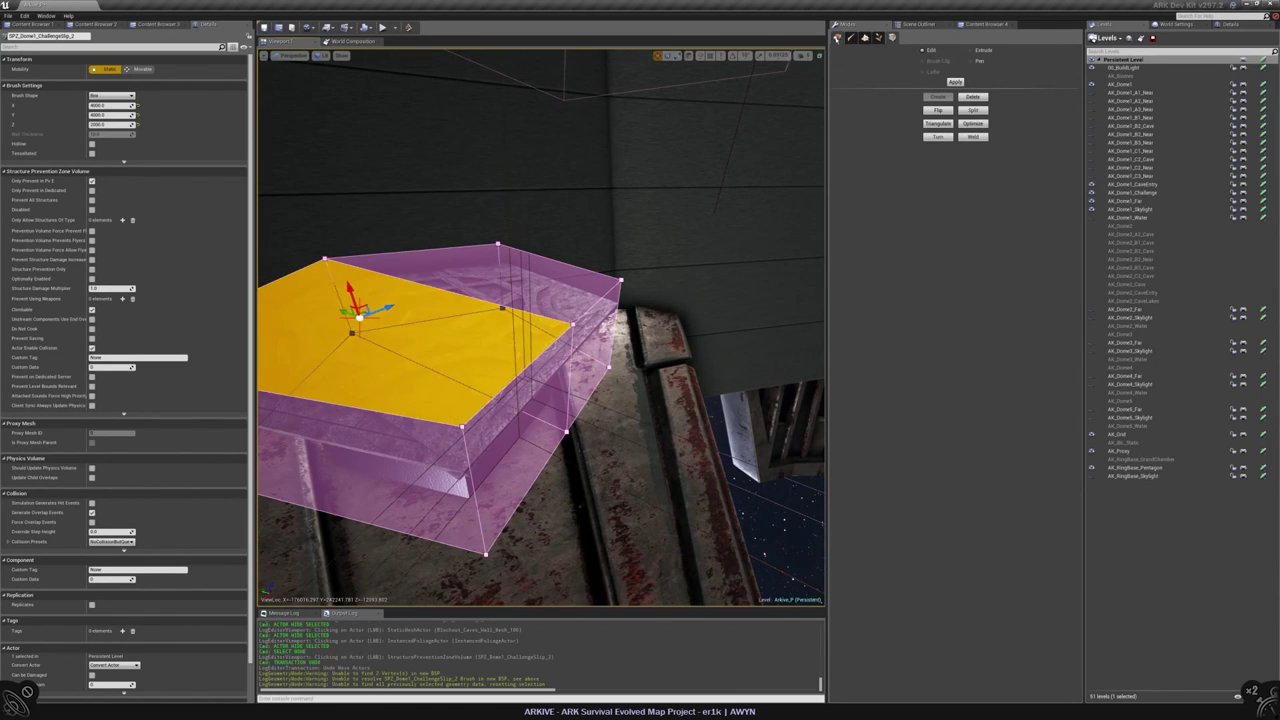
key(shift+1)
click(545, 310)
click(922, 23)
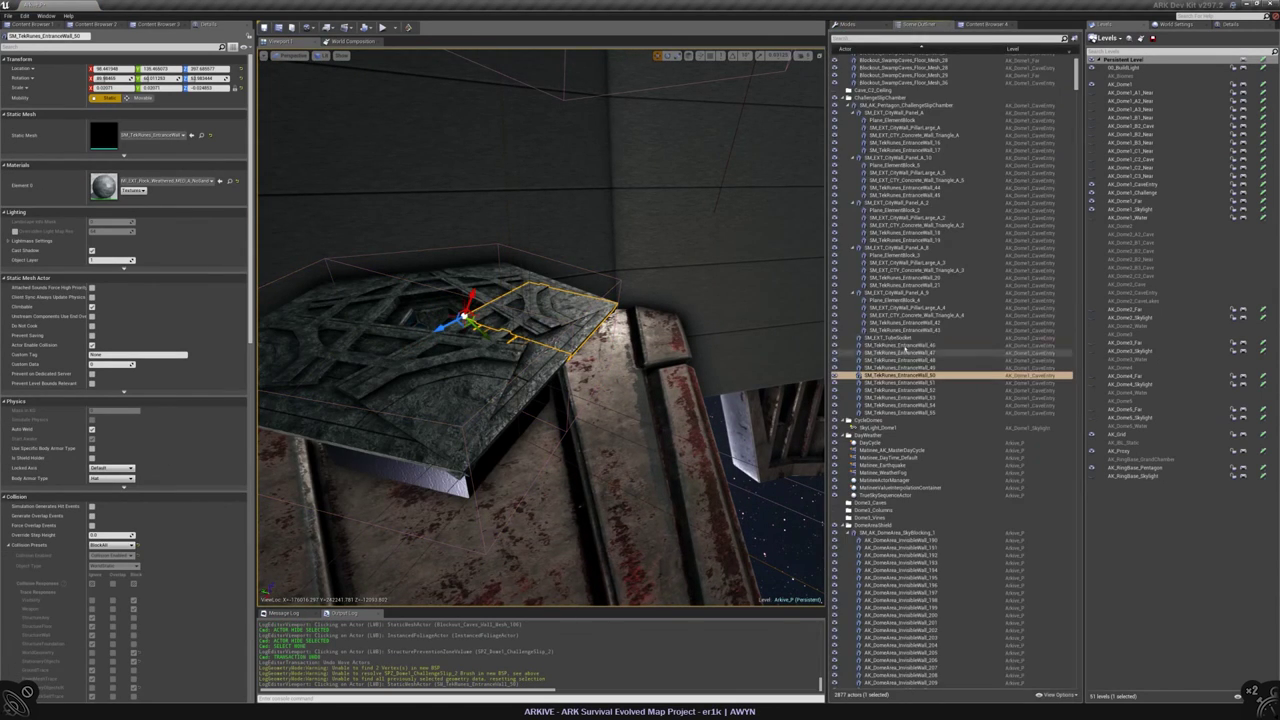
click(900, 346)
shift+click(926, 413)
key(h)
mouse_move(575, 156)
right_down()
mouse_move(560, 165)
mouse_move(575, 156)
right_up()
- Reselect the prevention volume for geometry editing in the top view and lower its upper row of vertices to the chamber's upper edge
key(alt+j)
click(732, 338)
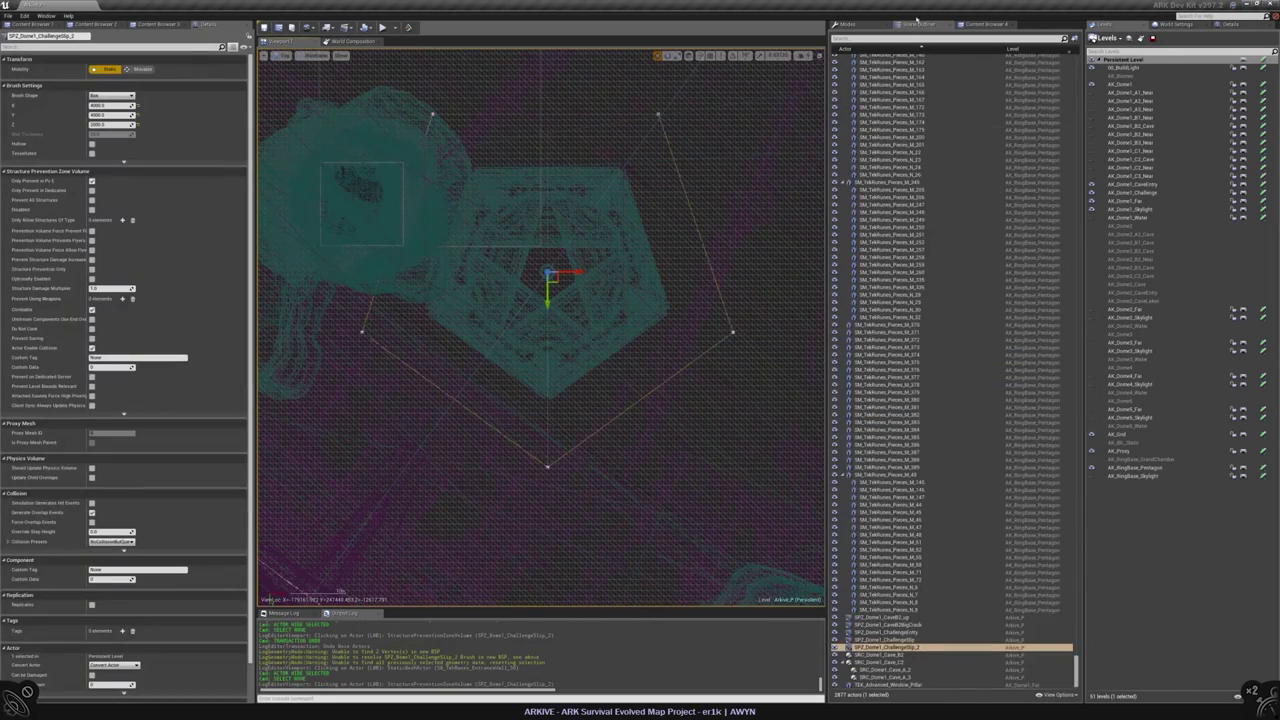
key(shift+5)
click(732, 336)
right_drag(732, 336, 745, 476)
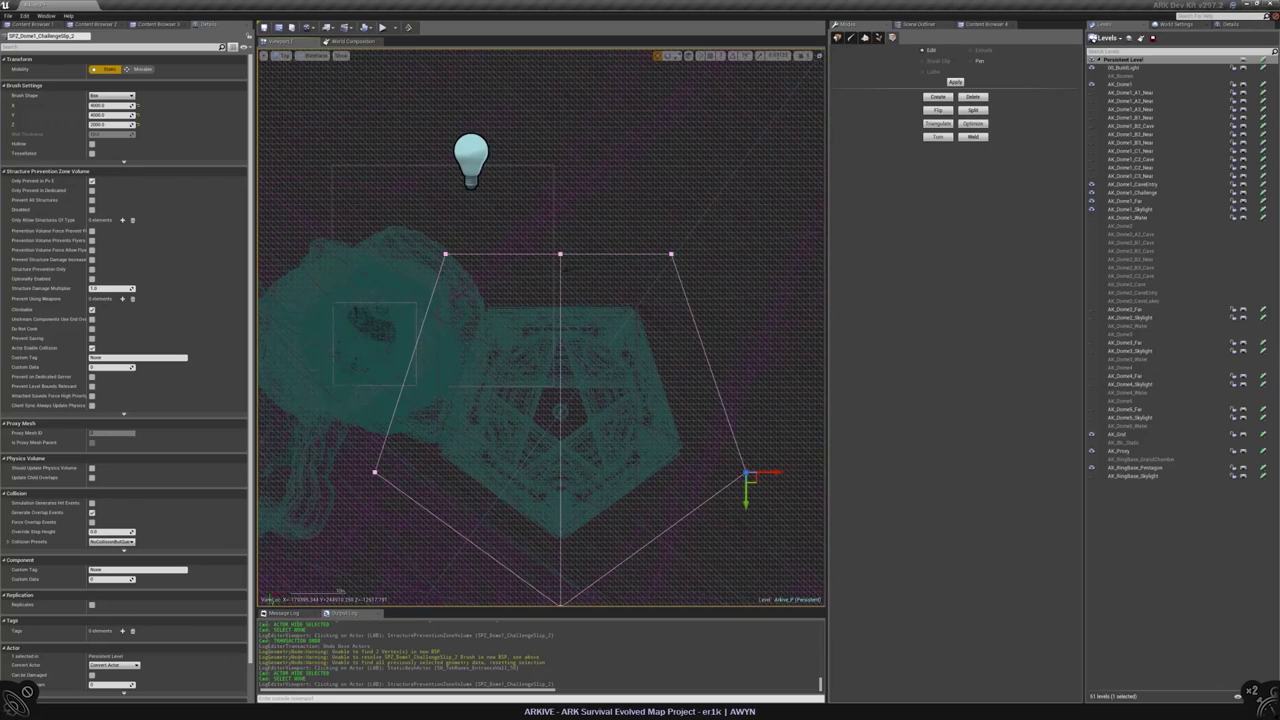
click(445, 254)
click(671, 254)
scroll(560, 285, up, 2)
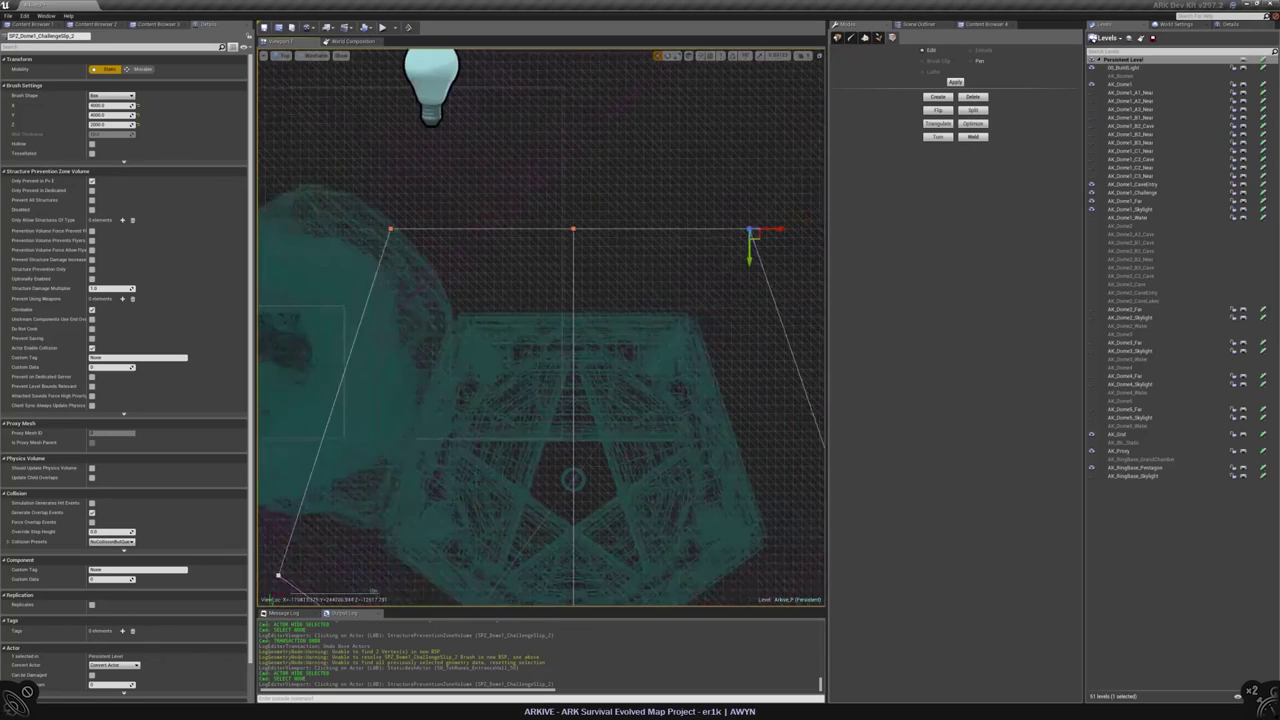
right_drag(560, 285, 527, 279)
click(540, 225)
mouse_move(541, 250)
mouse_down()
mouse_move(541, 335)
mouse_move(543, 296)
mouse_move(543, 316)
mouse_up()
key(alt+h)
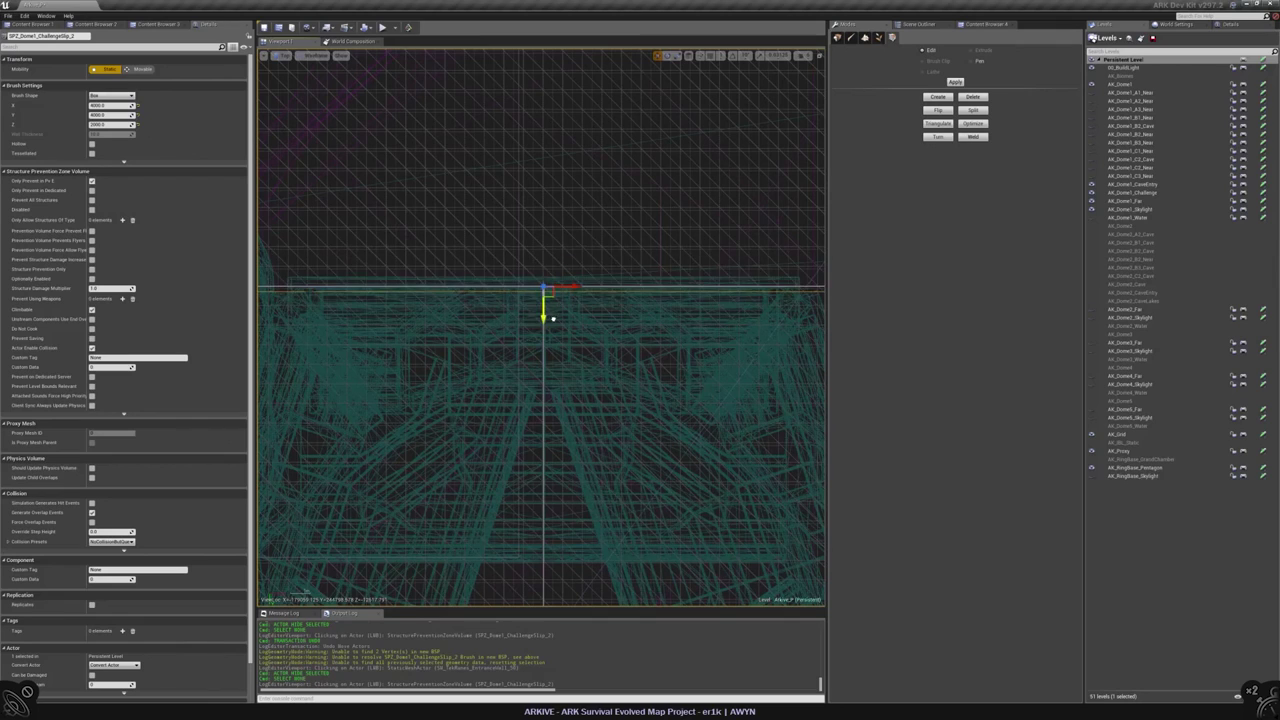
key(alt+k)
scroll(553, 336, up, 1)
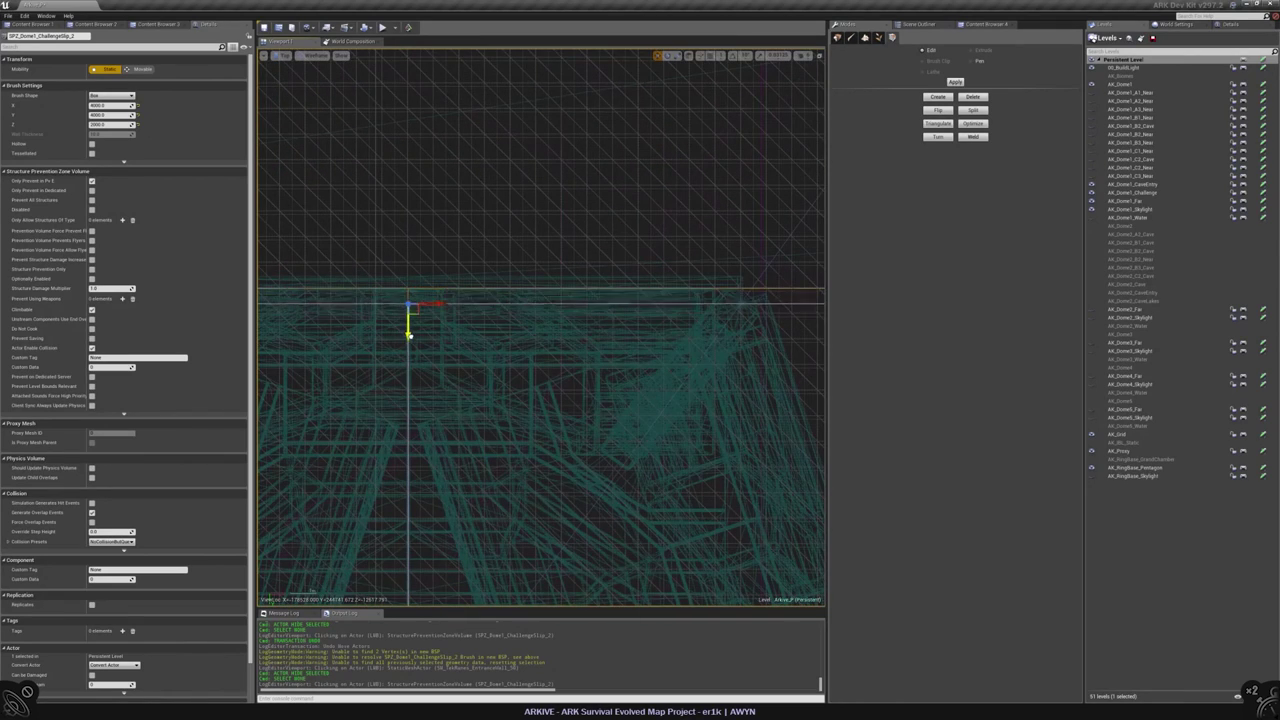
key(alt+j)
scroll(530, 300, up, 3)
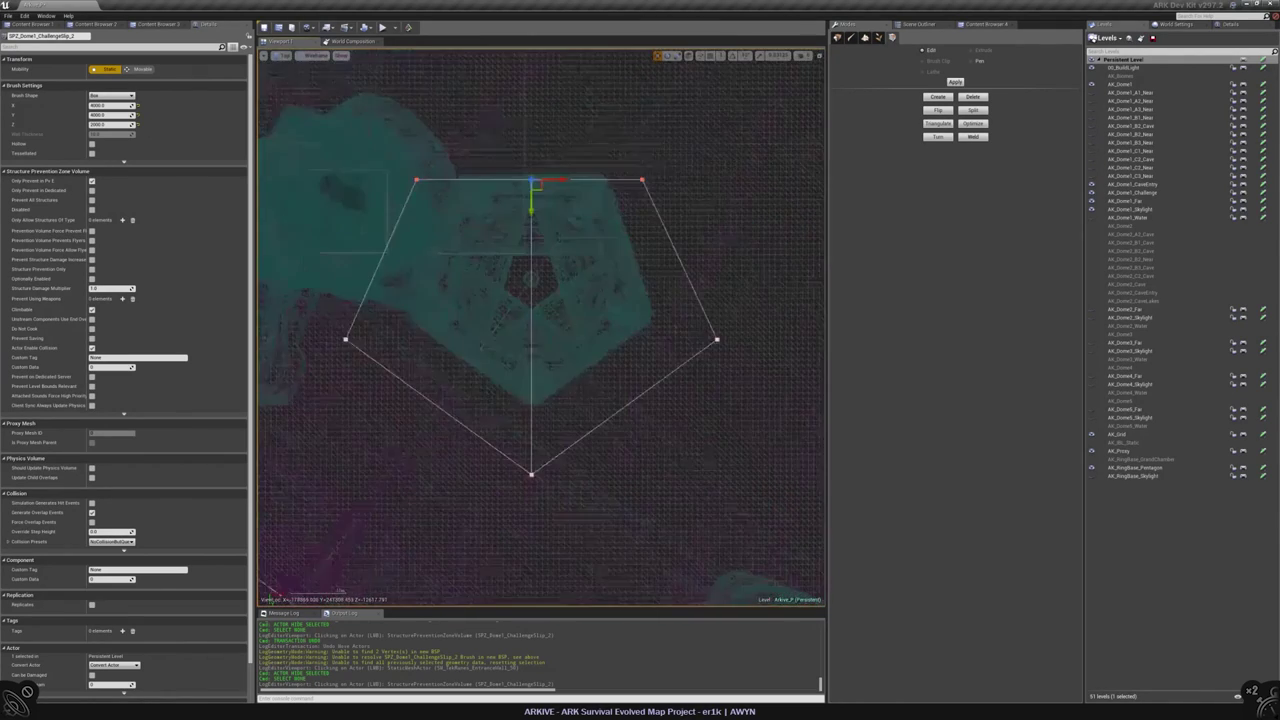
- Move the volume's bottom tip vertices up to the chamber's lower point
scroll(524, 410, up, 3)
click(543, 586)
drag(543, 590, 543, 400)
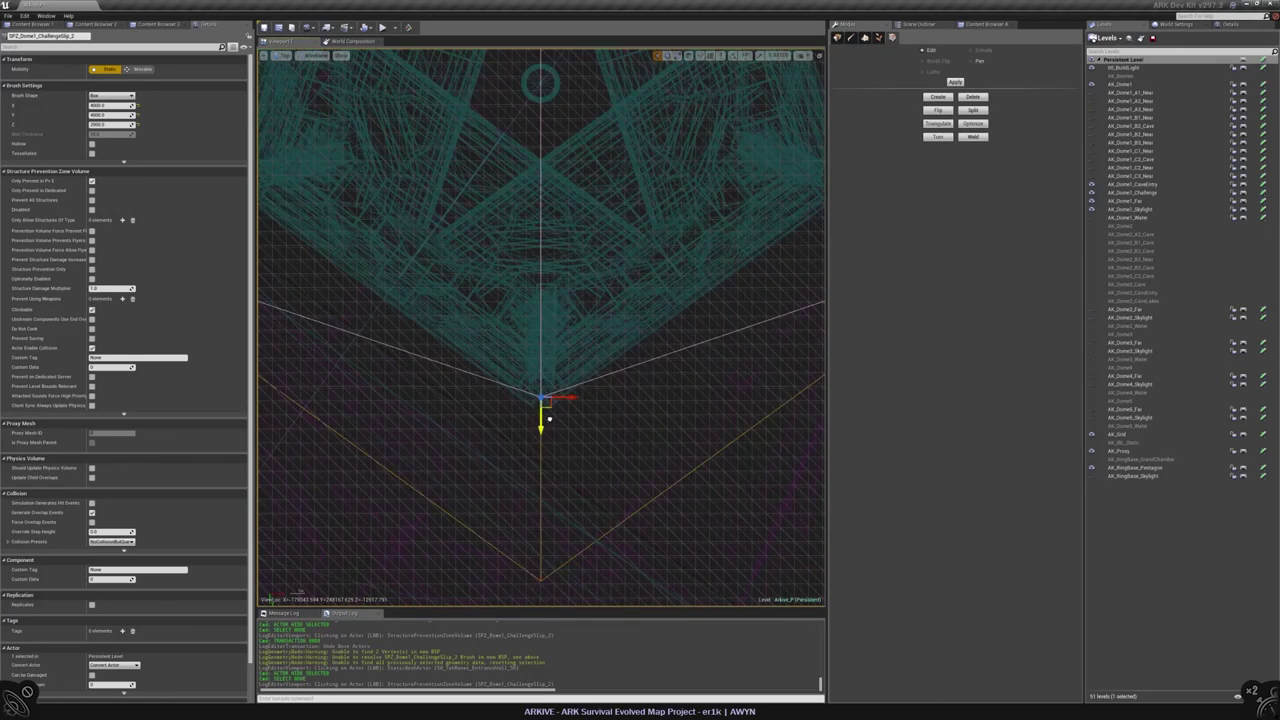
- Move the prevention volume's upper-right vertices inward to the pentagon outline's upper-right corner in the top view
right_drag(431, 167, 685, 322)
scroll(541, 327, up, 2)
click(612, 300)
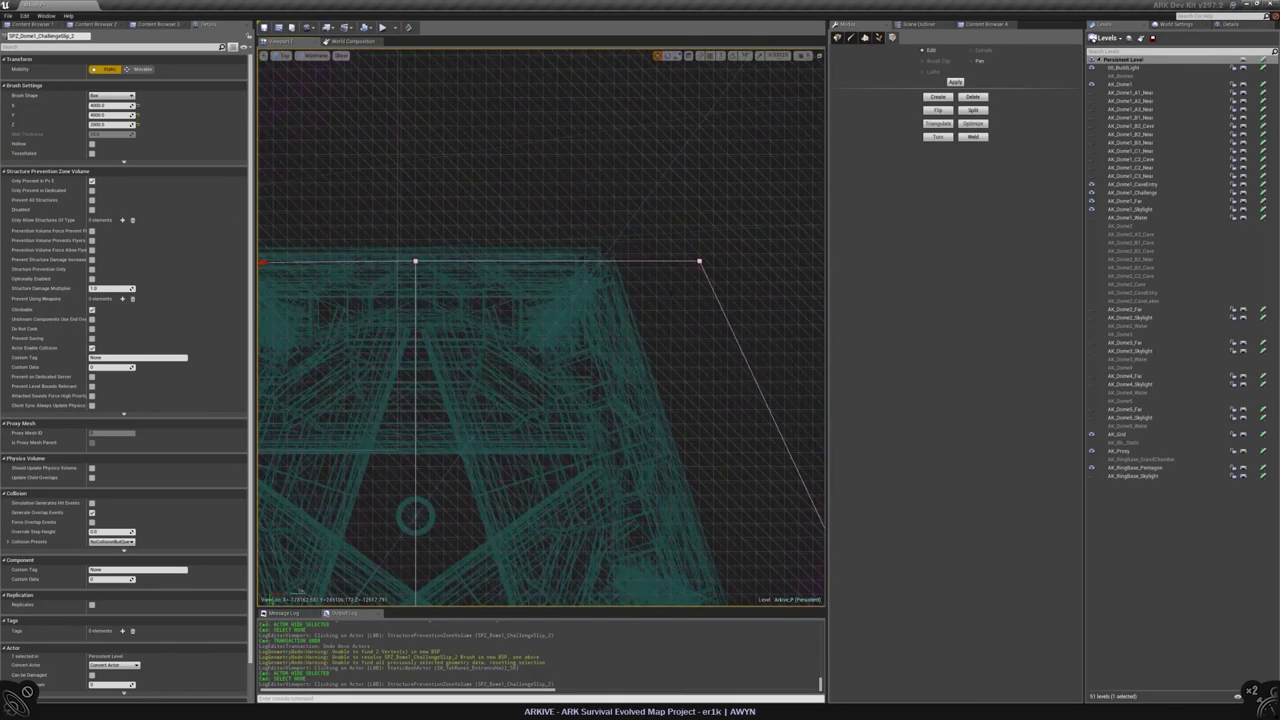
right_drag(568, 300, 468, 322)
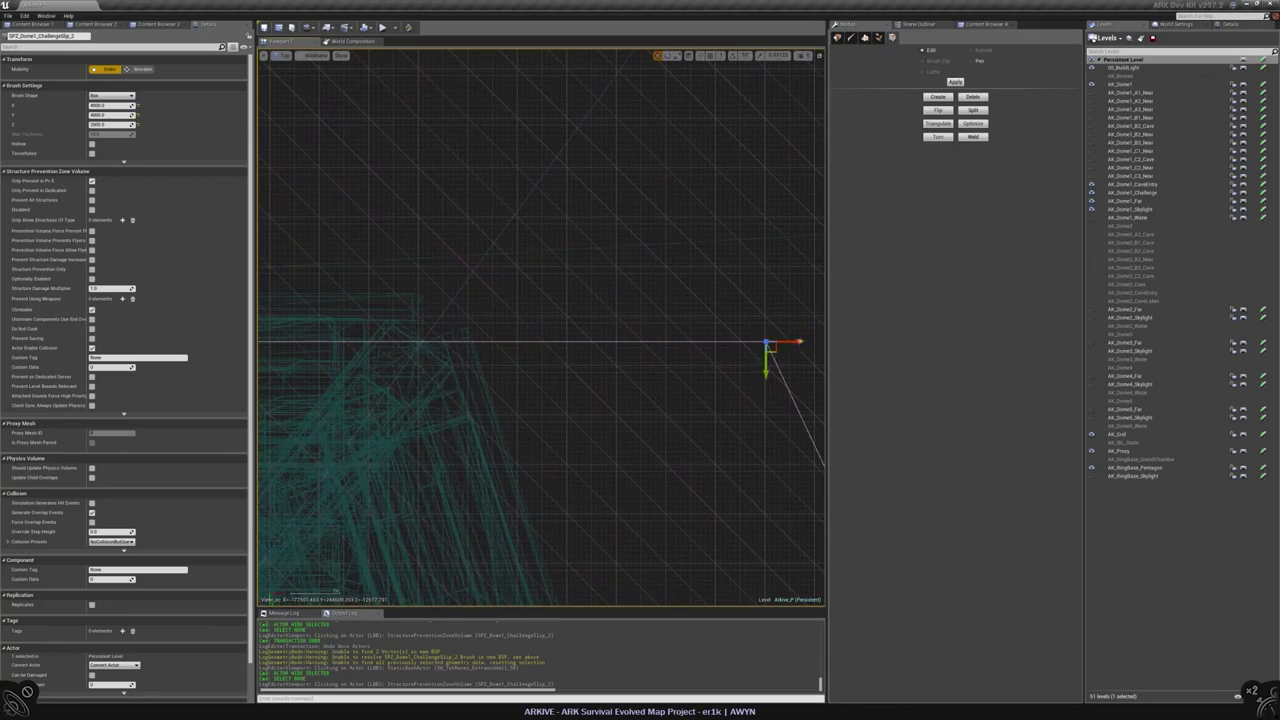
right_drag(600, 470, 680, 150)
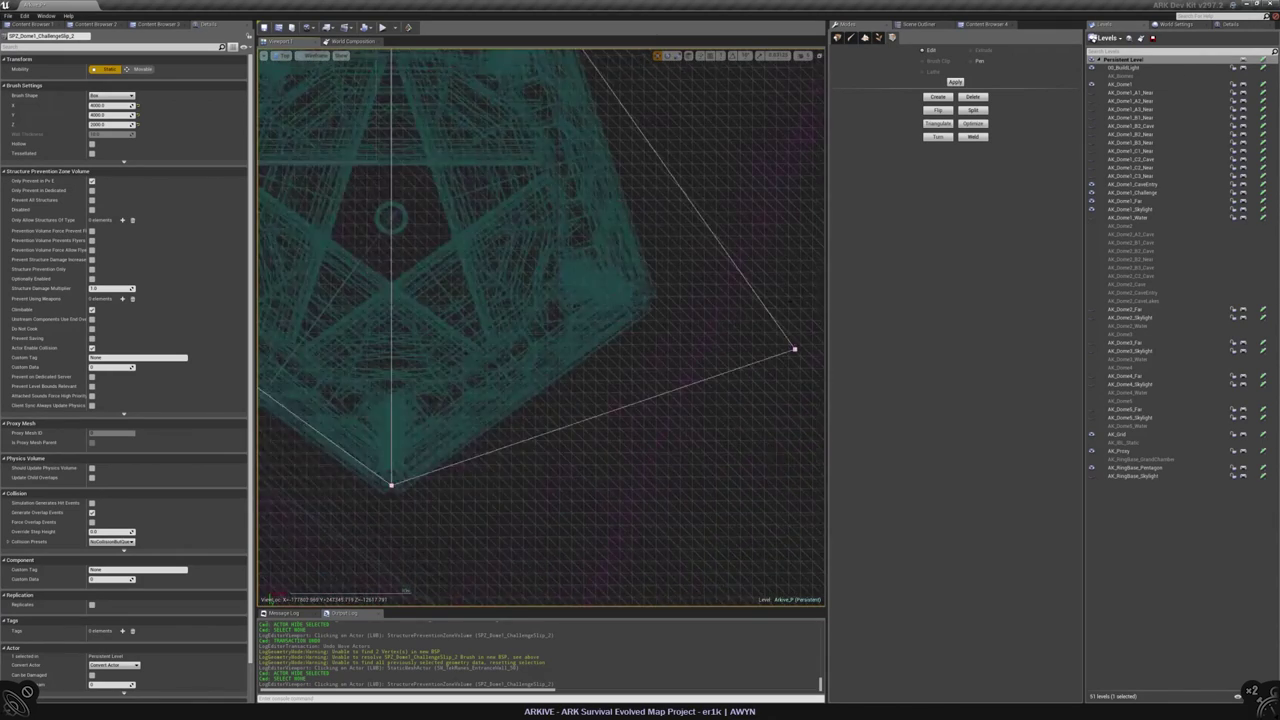
- Move the volume's lower-right vertices to the pentagon's right corner so its sides follow the chamber outline
scroll(684, 469, up, 4)
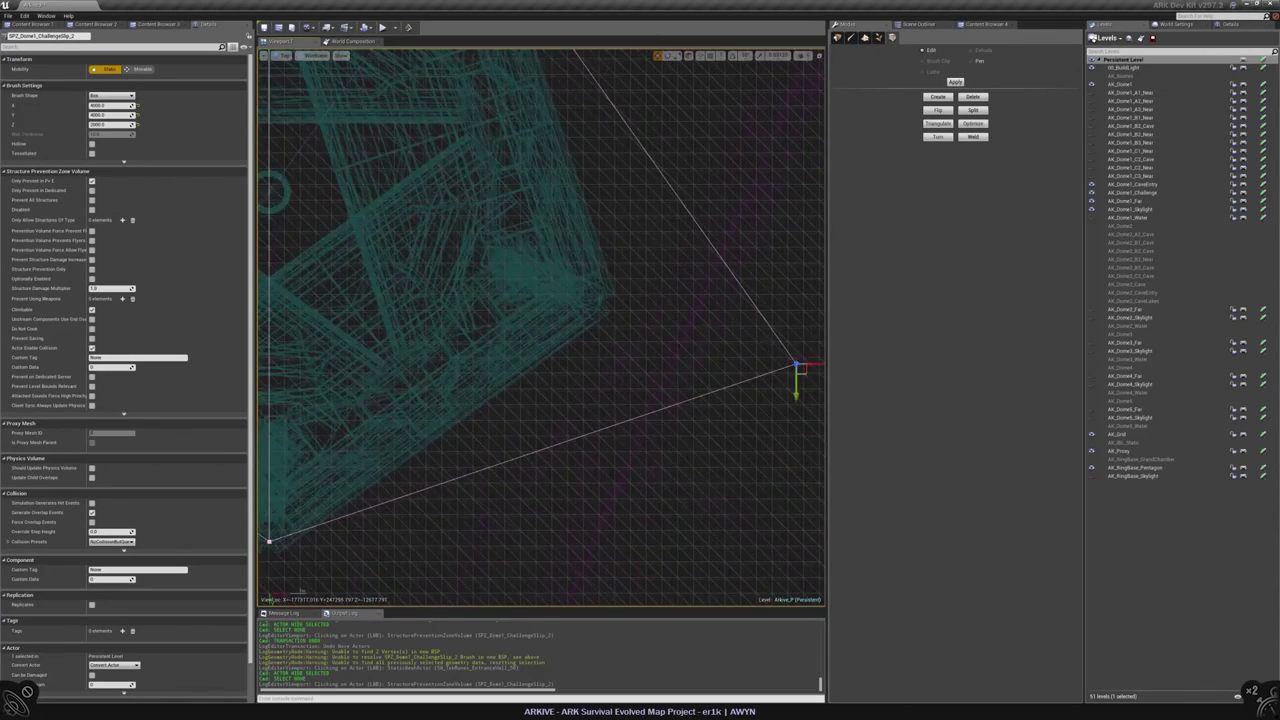
click(279, 351)
key(f)
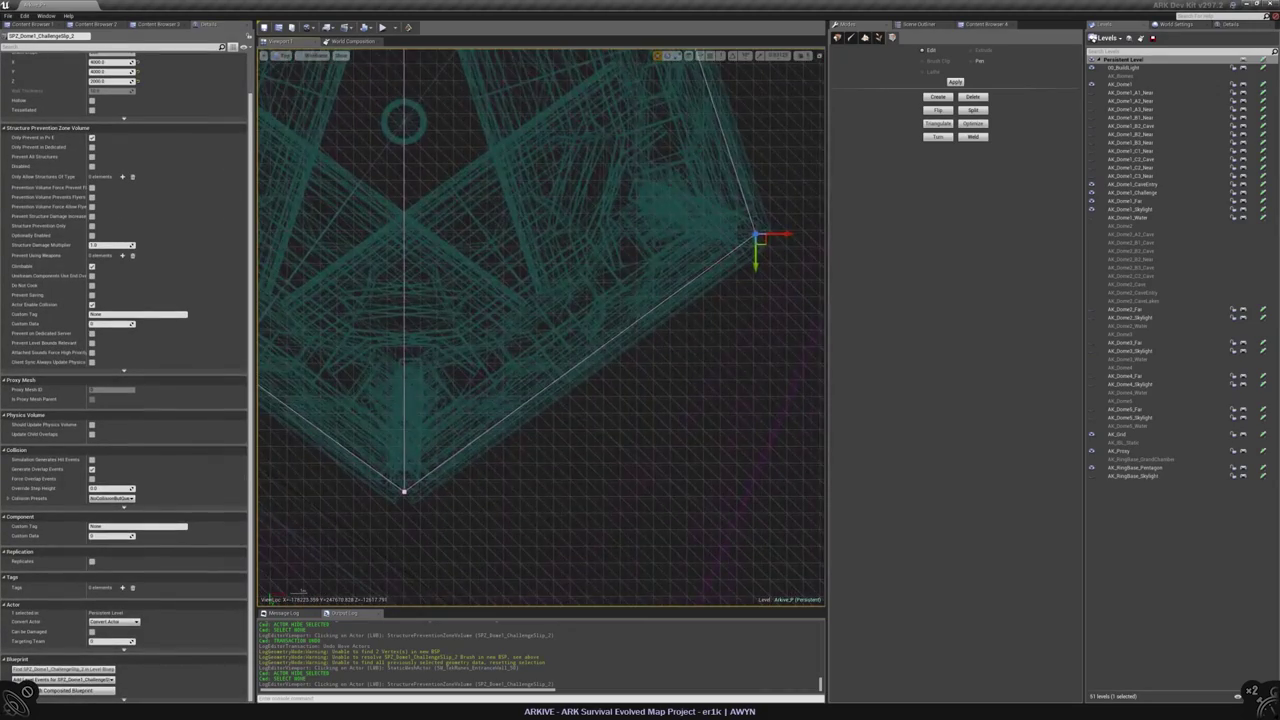
scroll(788, 240, up, 8)
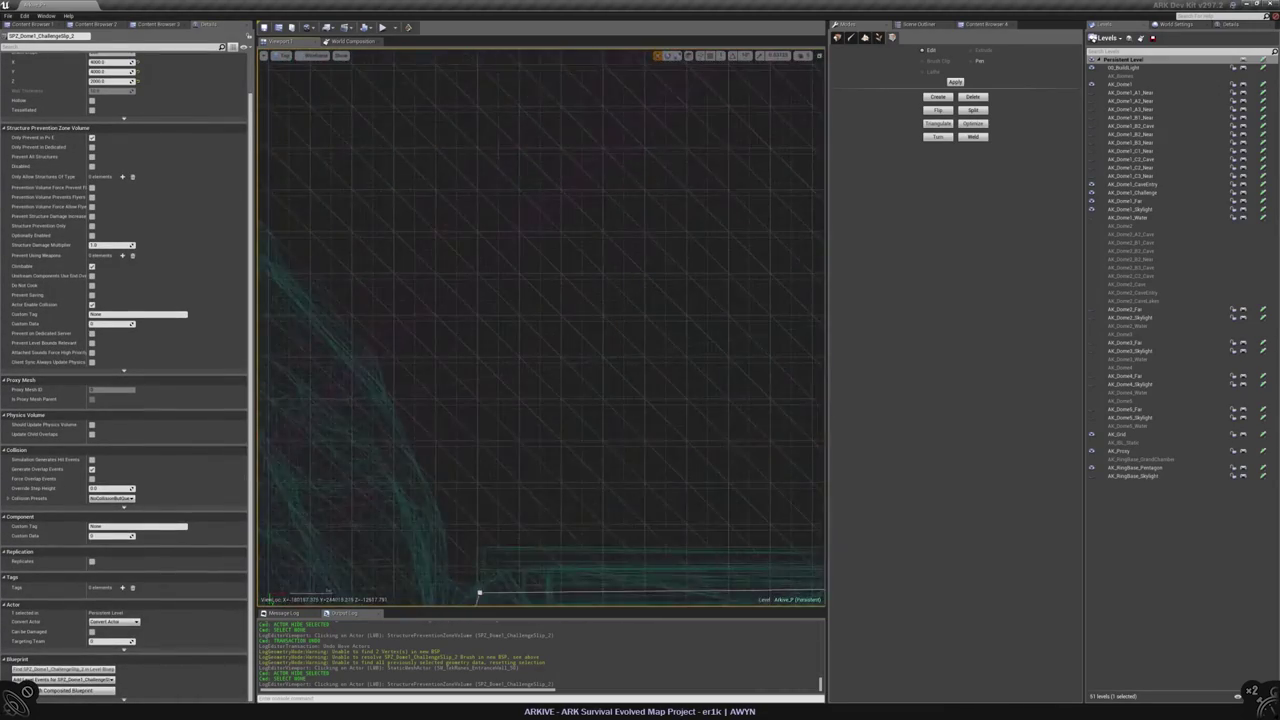
scroll(786, 242, down, 5)
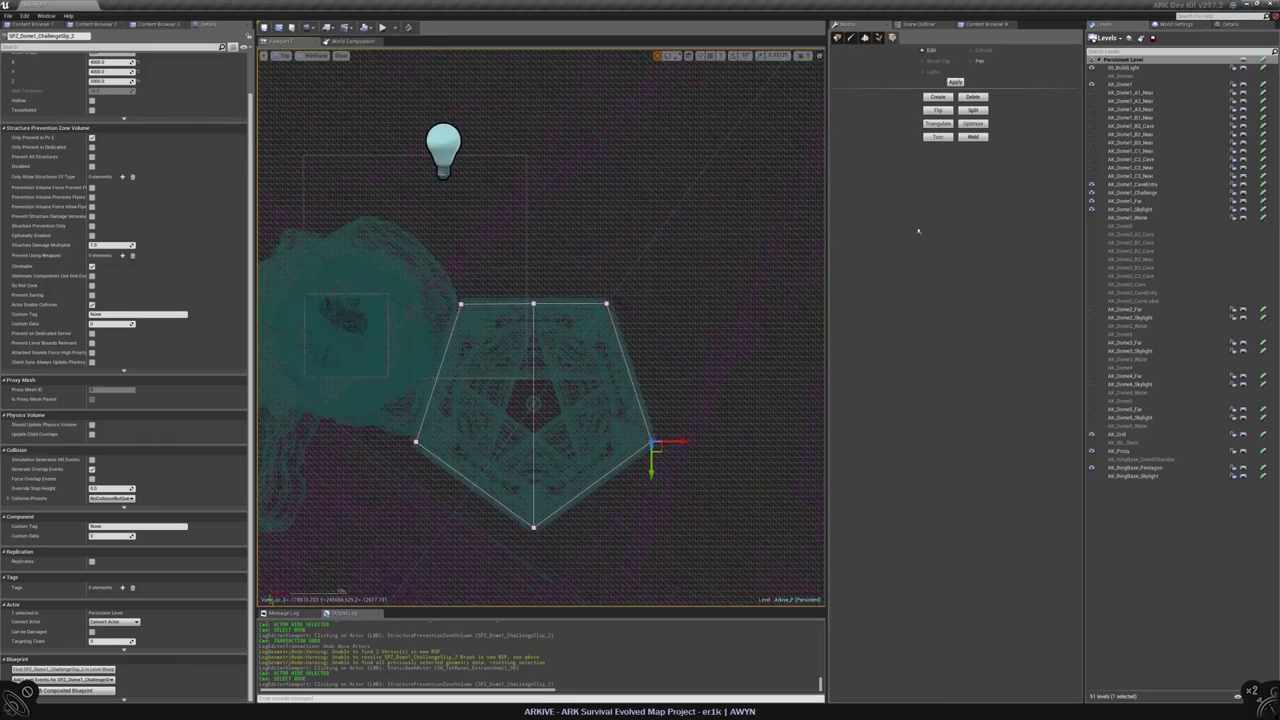
- Select the volume's top face and lower it to the height of the chamber's roof in the side view
key(alt+g)
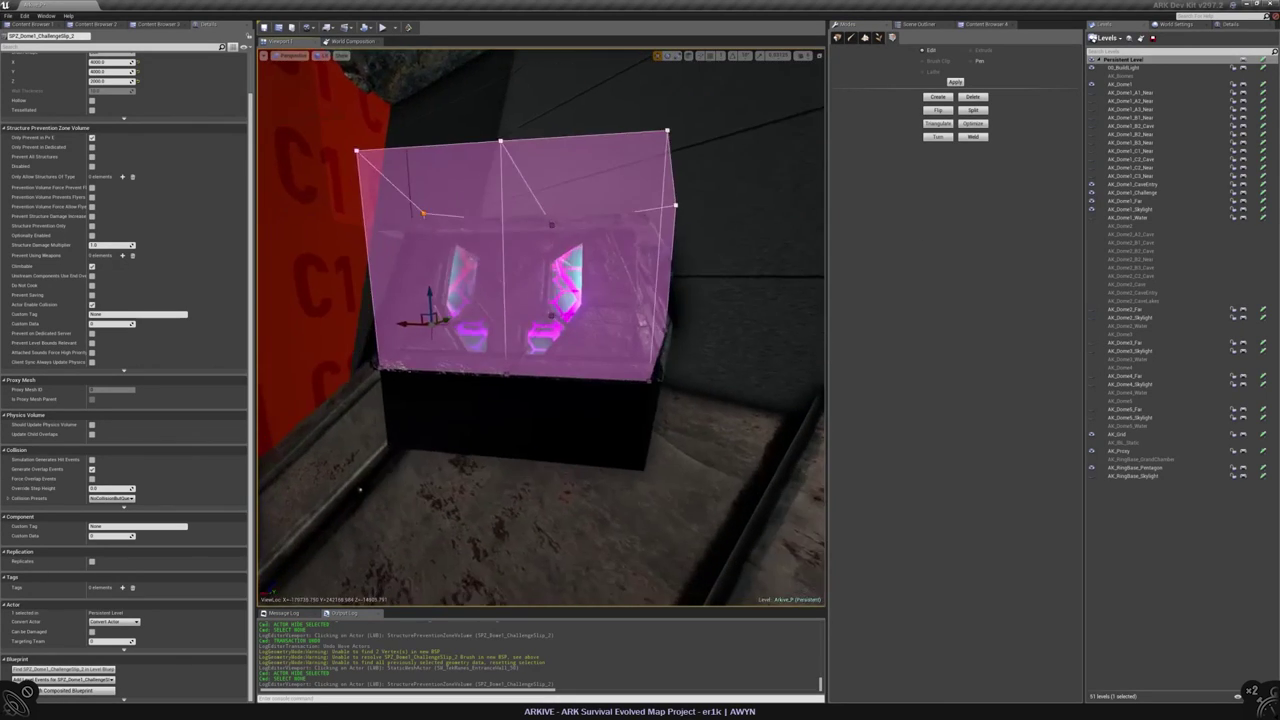
click(565, 348)
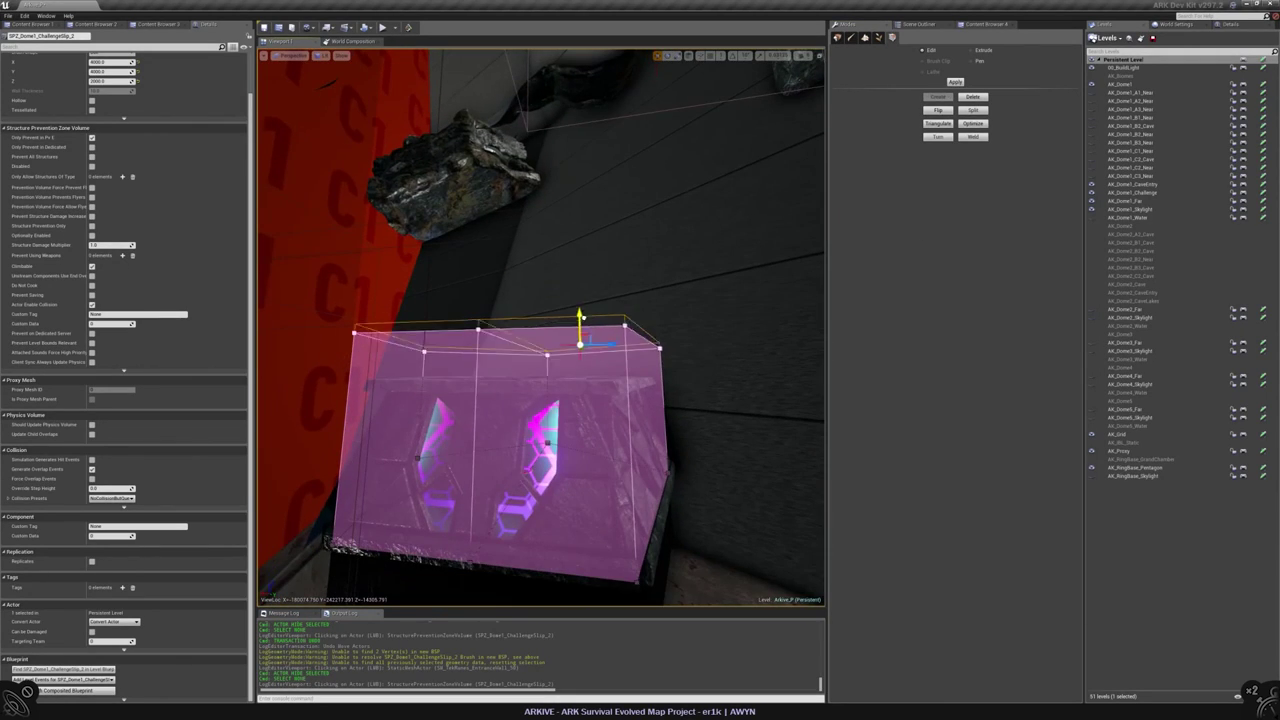
key(alt+h)
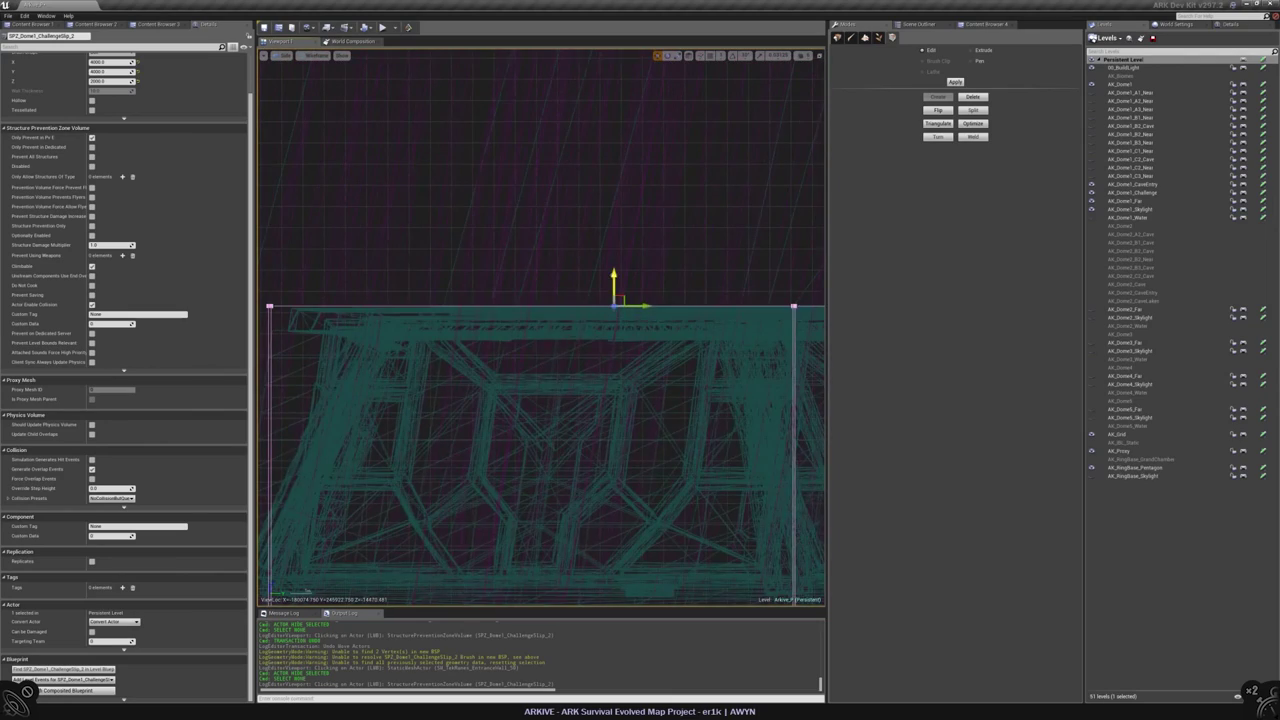
- Return to the perspective view, deselect the prevention volume and unhide all hidden actors around the chamber
key(alt+g)
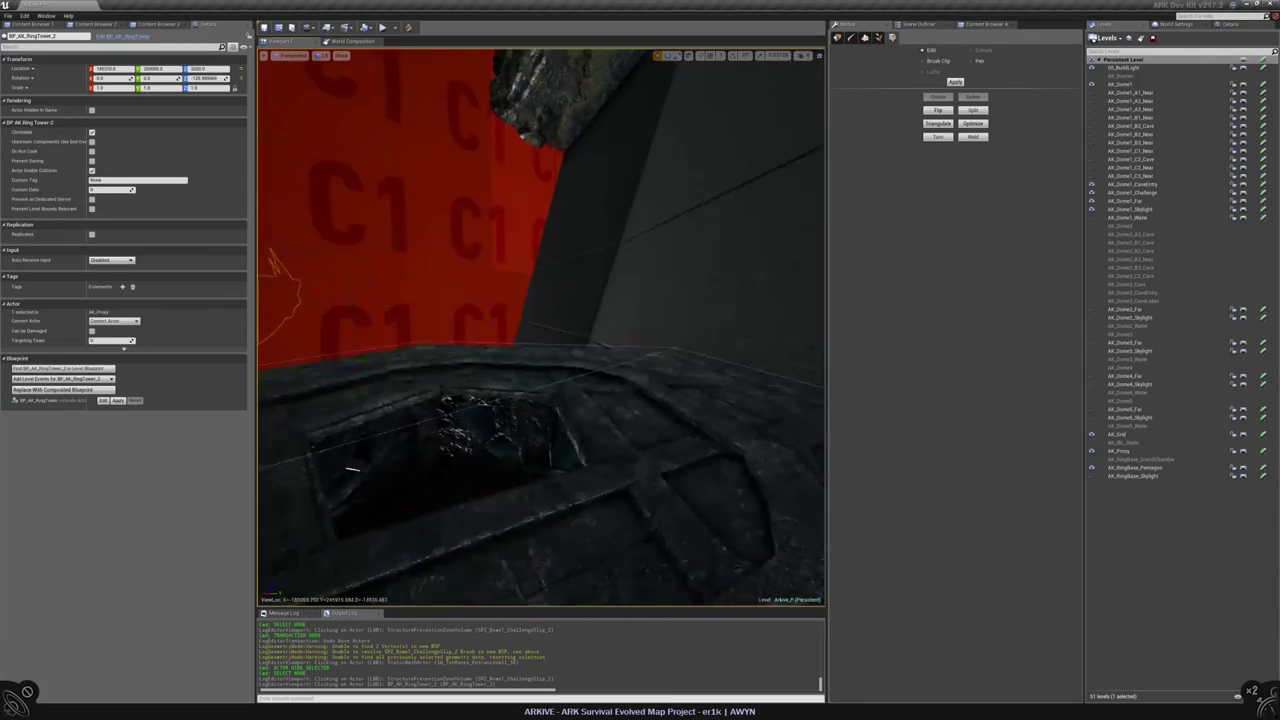
click(610, 400)
right_drag(540, 330, 565, 380)
key(ctrl+h)
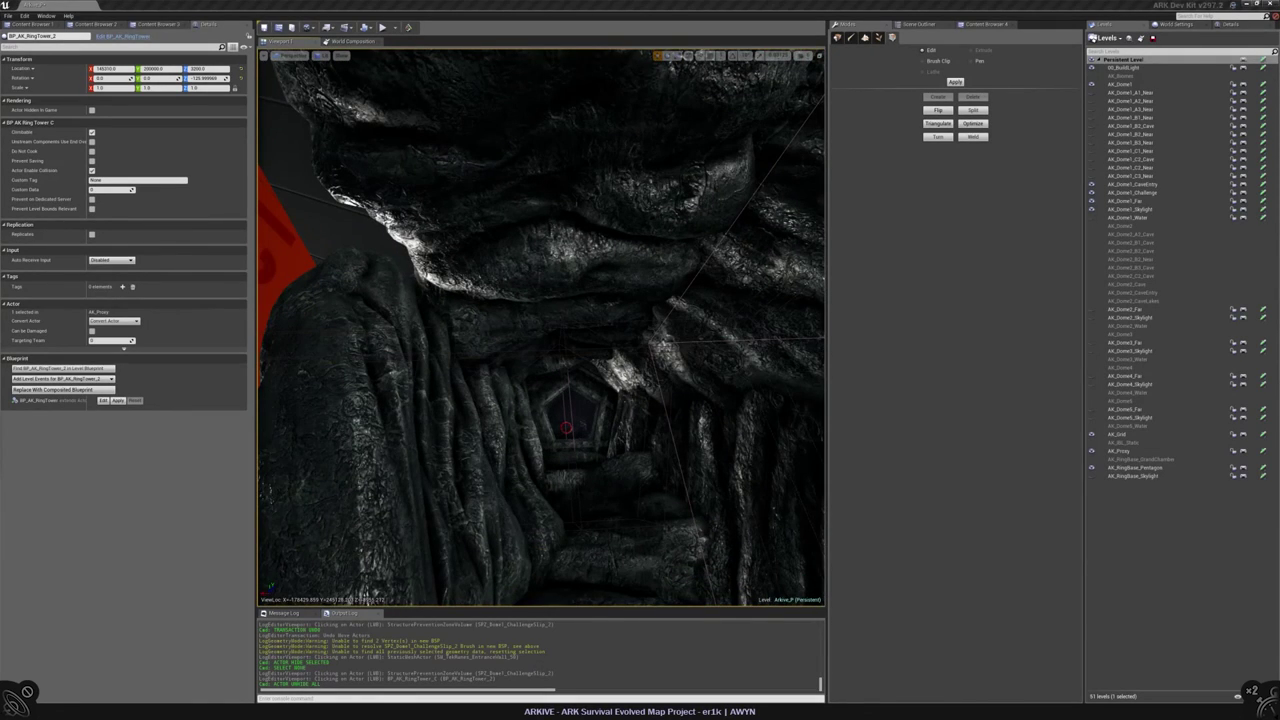
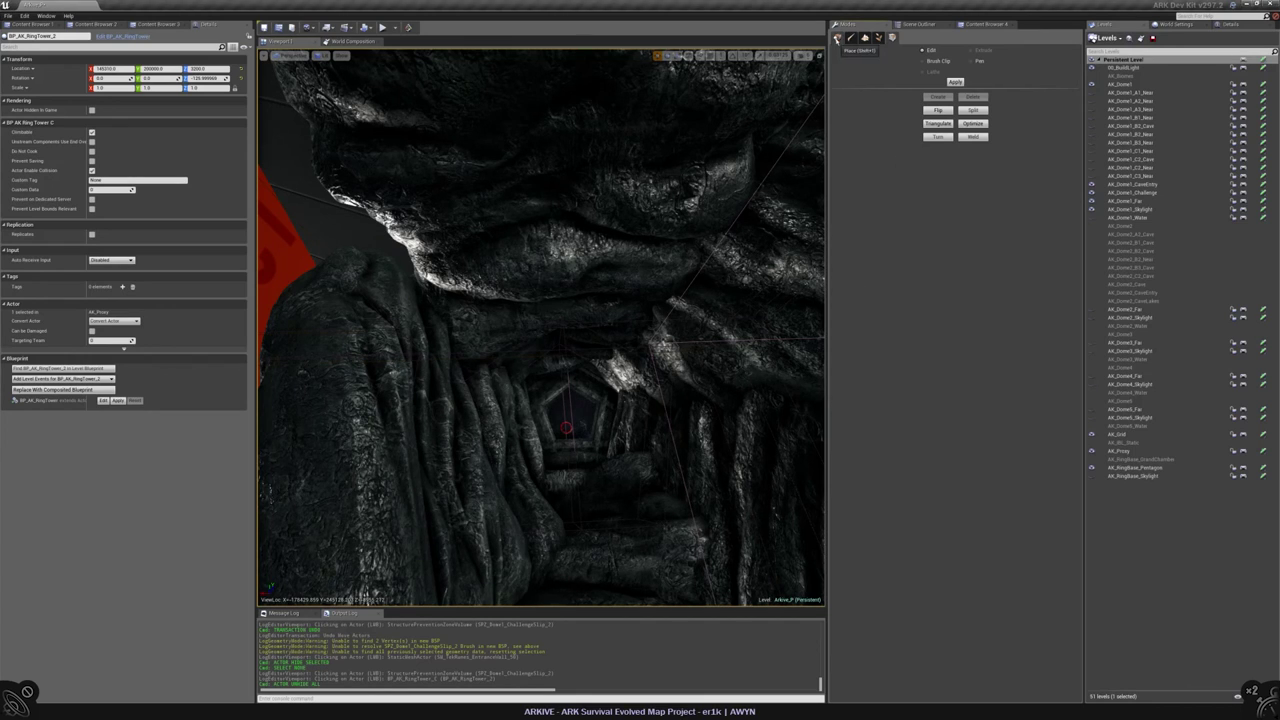
- Select the SPZ_Dome1_ChallengeSlip box volume, enter geometry editing and move its side faces inward to trim it
click(838, 38)
mouse_move(540, 327)
right_down()
mouse_move(520, 300)
mouse_move(545, 325)
mouse_move(535, 320)
right_up()
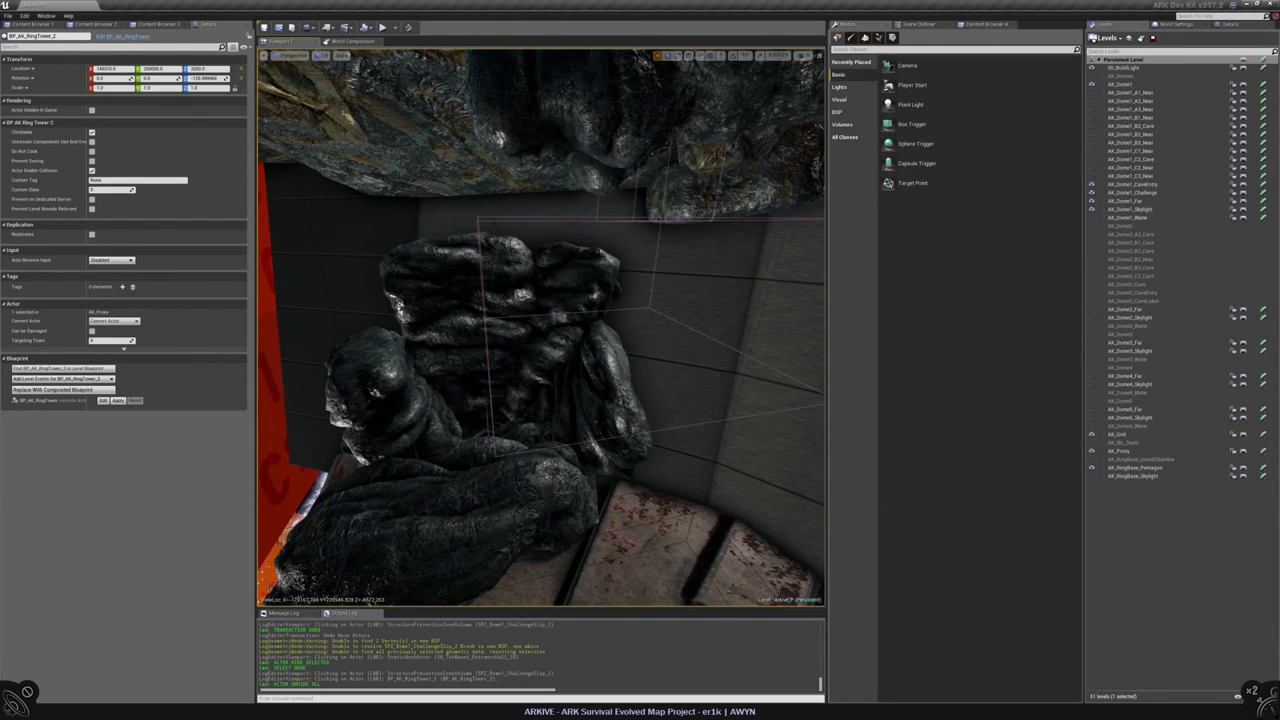
right_drag(535, 320, 535, 322)
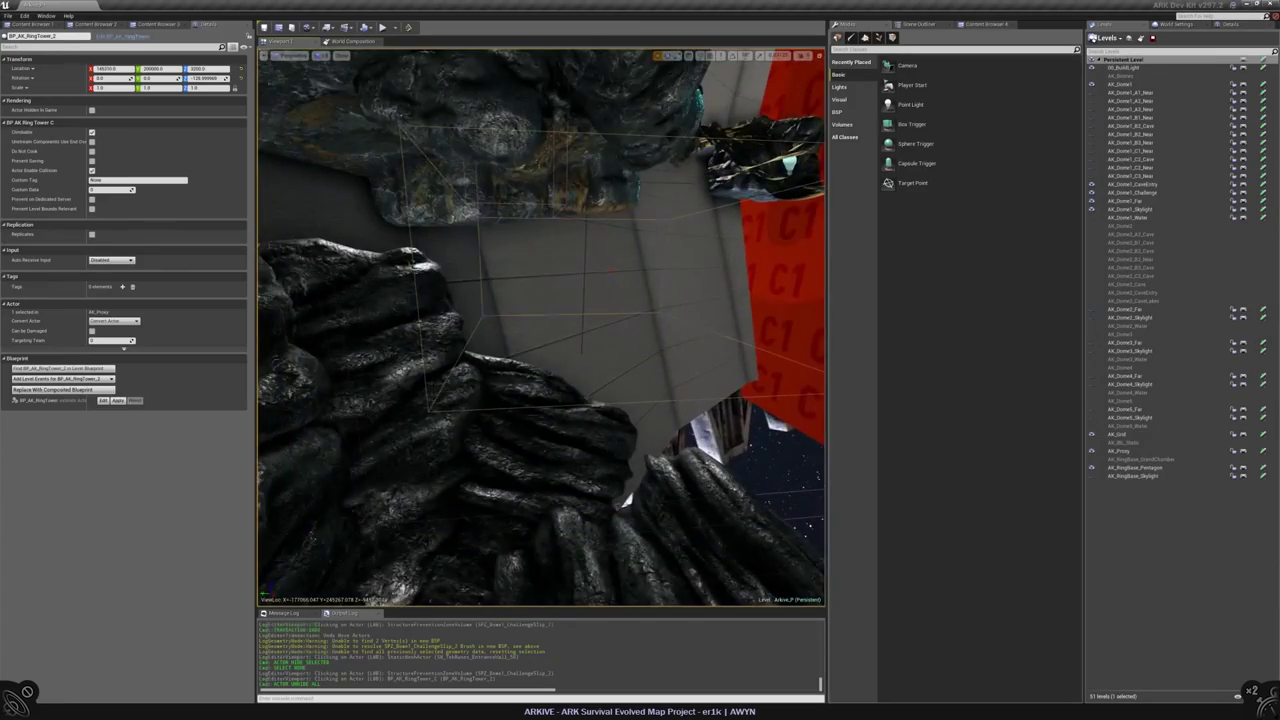
click(626, 498)
right_drag(626, 498, 817, 583)
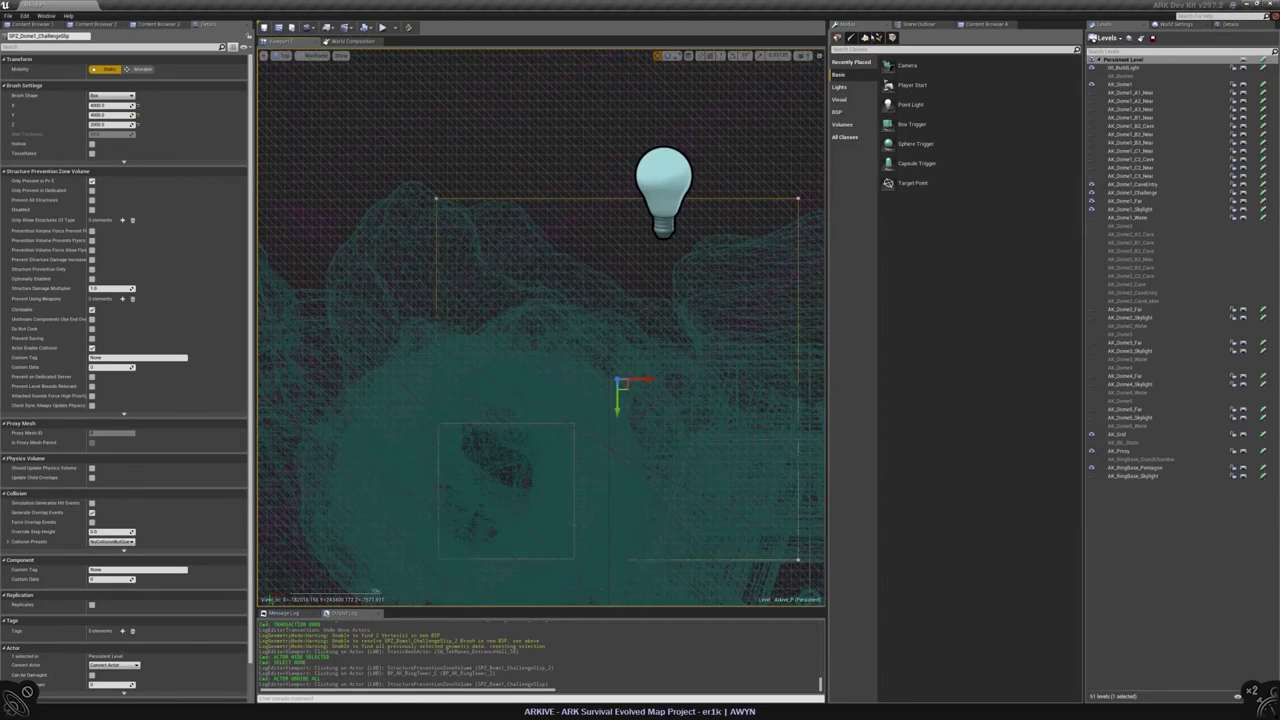
key(shift+5)
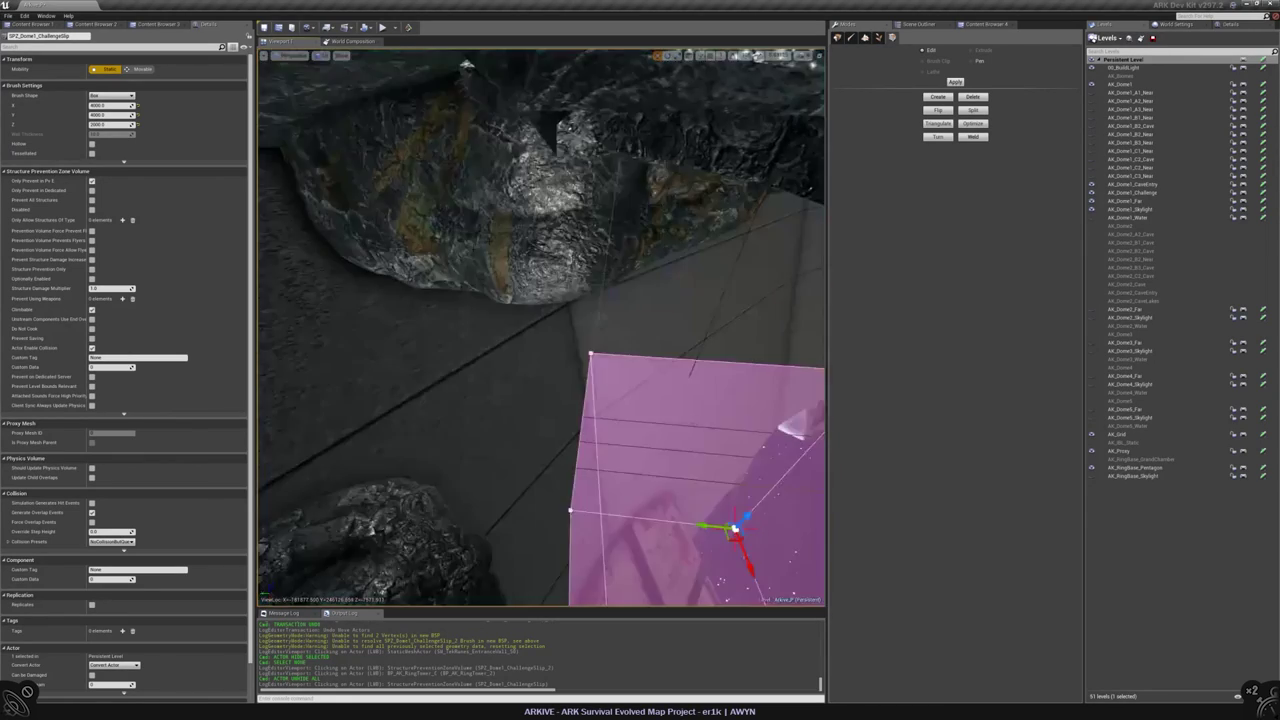
right_drag(545, 318, 560, 300)
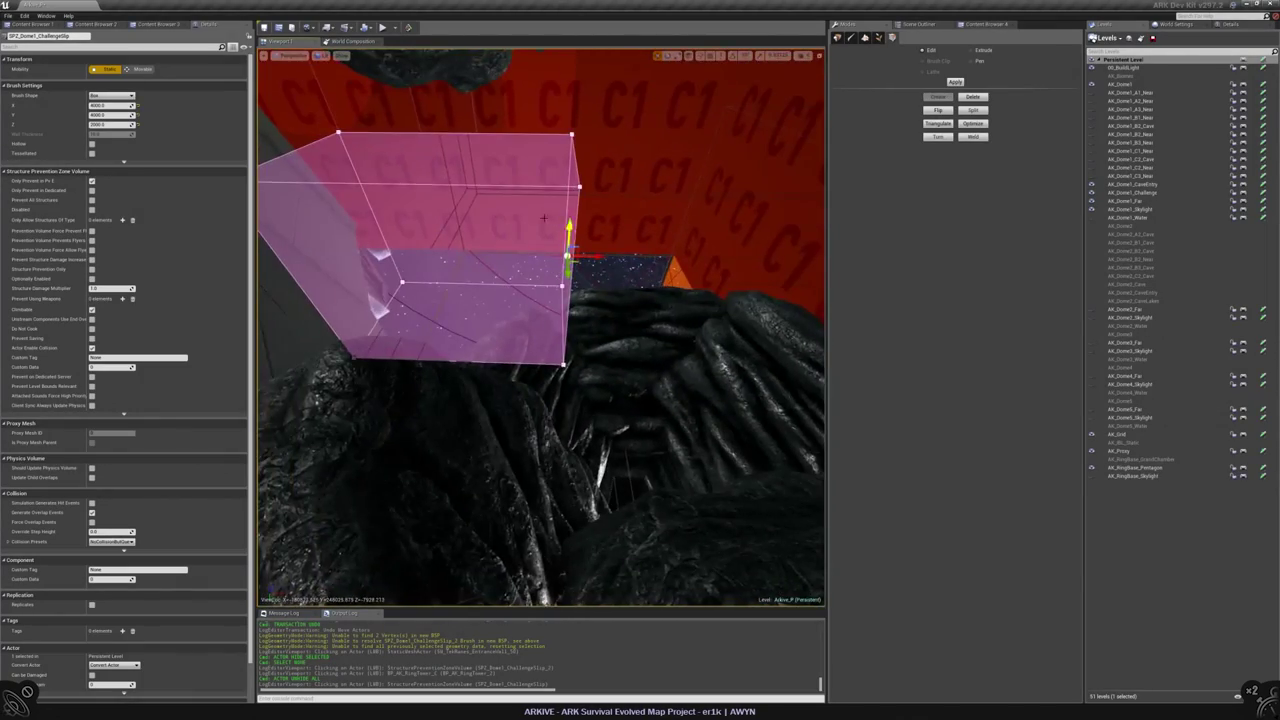
mouse_move(560, 300)
right_down()
mouse_move(740, 290)
mouse_move(560, 300)
right_up()
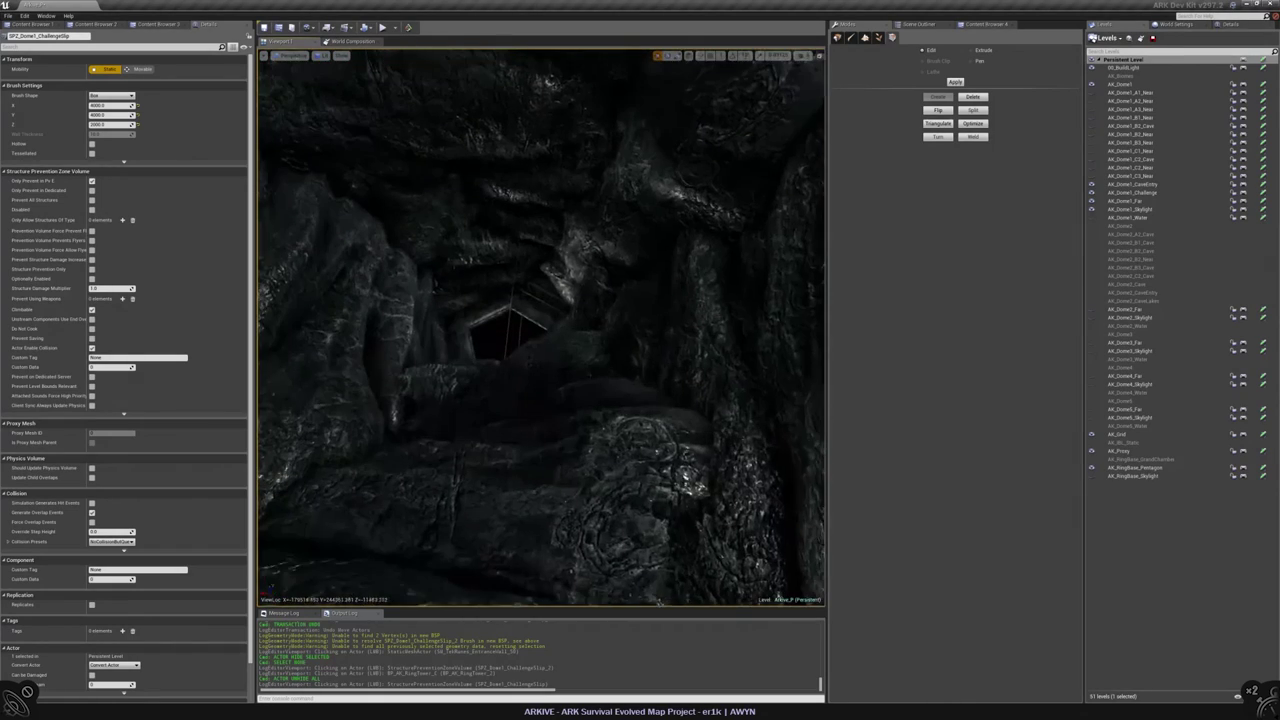
- Reselect SPZ_Dome1_ChallengeSlip_2 inside the cave passage for geometry editing, with its pentagonal top face selected
click(485, 320)
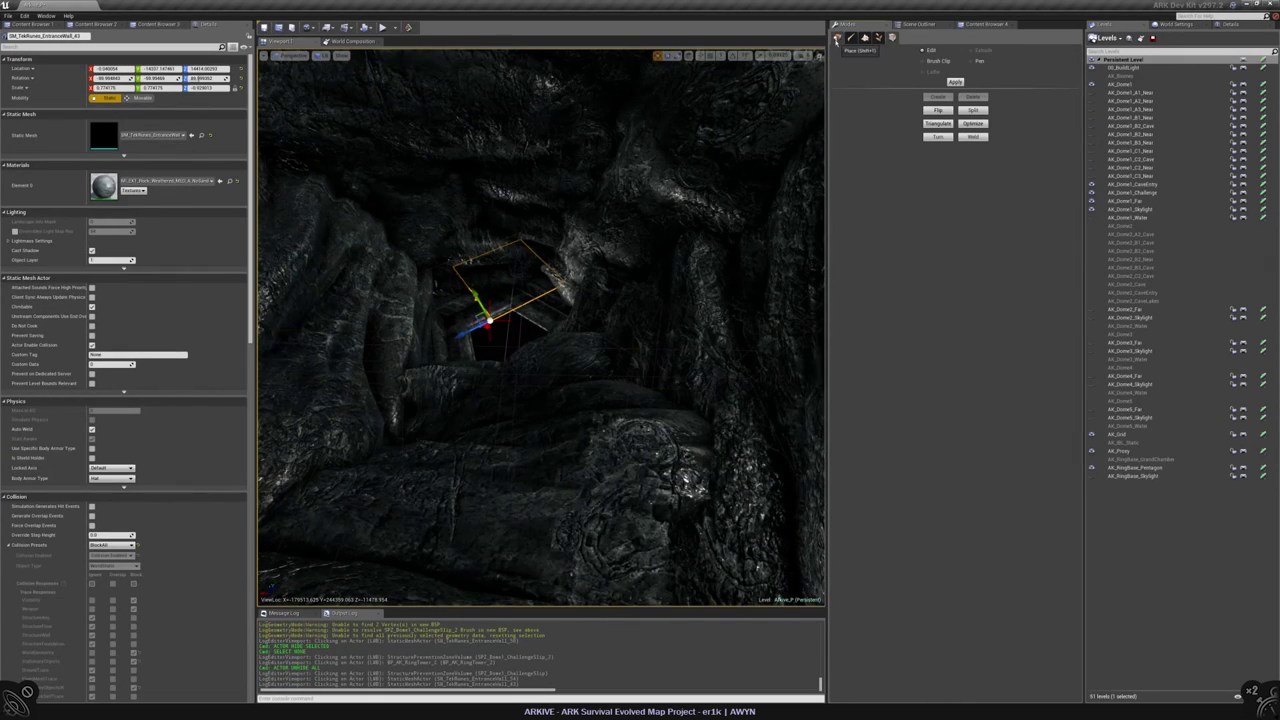
click(837, 37)
click(505, 343)
key(shift+5)
click(520, 220)
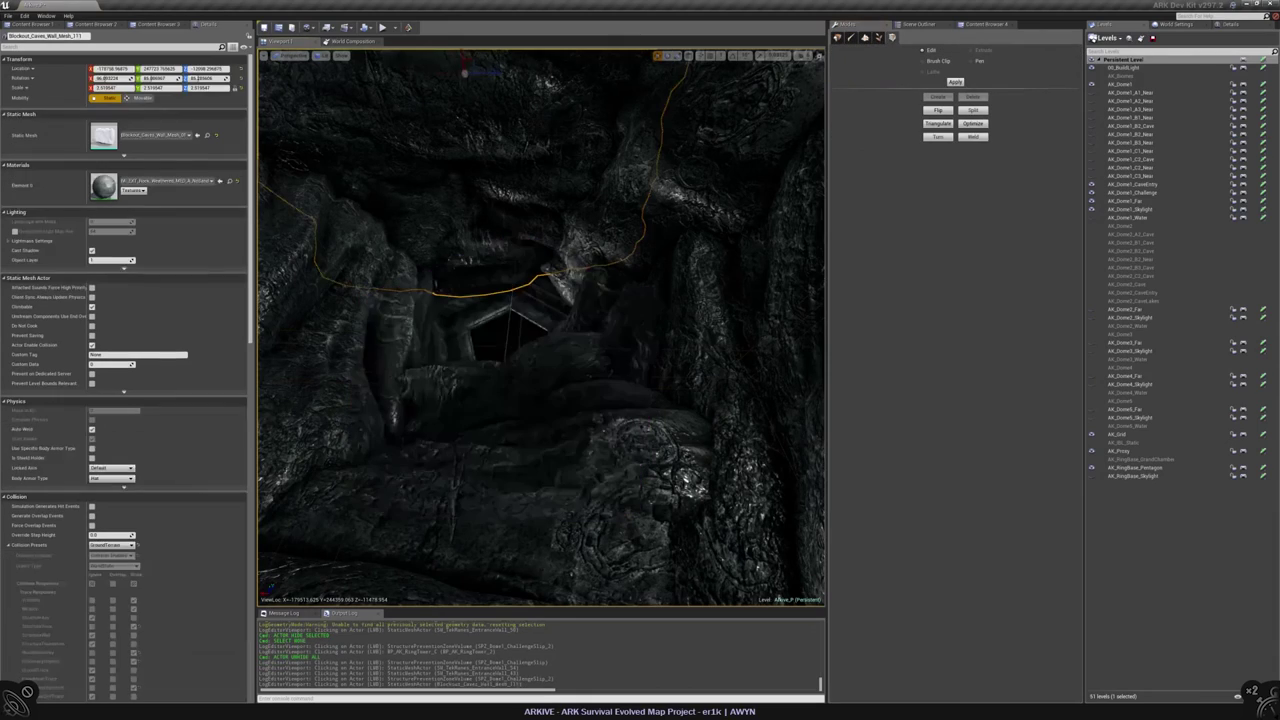
click(497, 327)
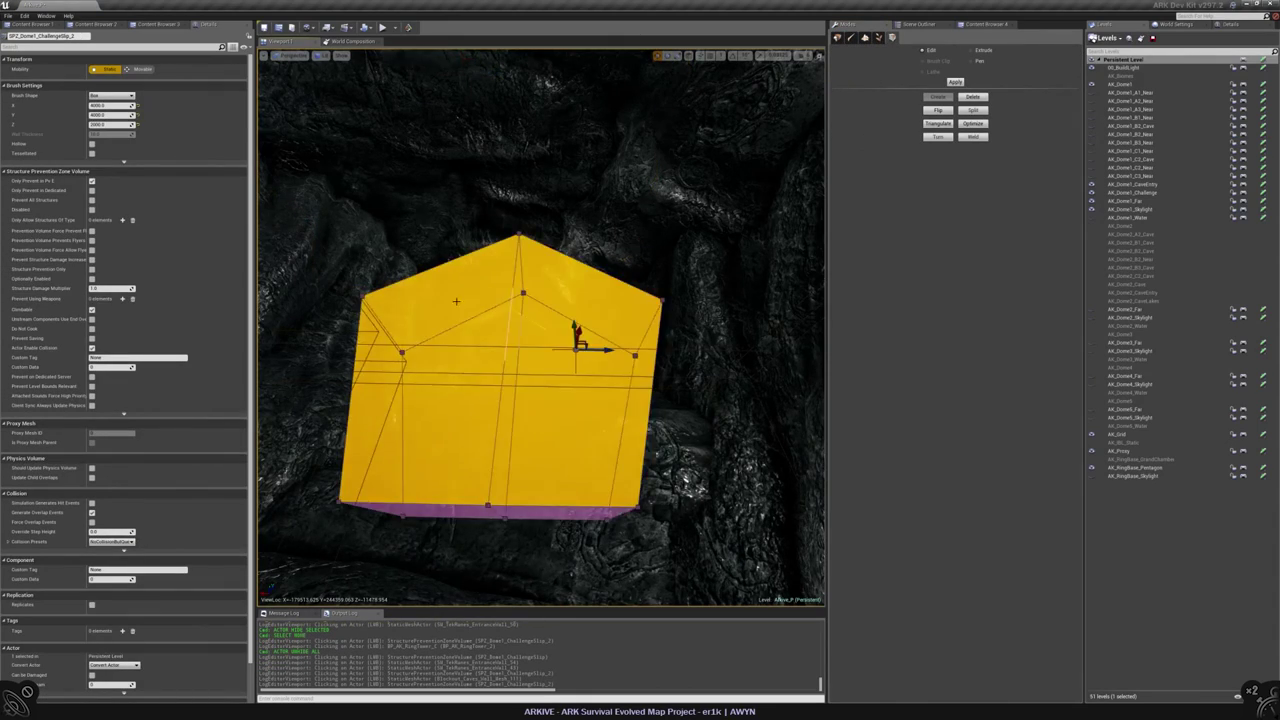
- Raise the pentagonal volume's top face up through the rock passage above the chamber and fine-tune its height in a wireframe view
alt+drag(540, 300, 540, 340)
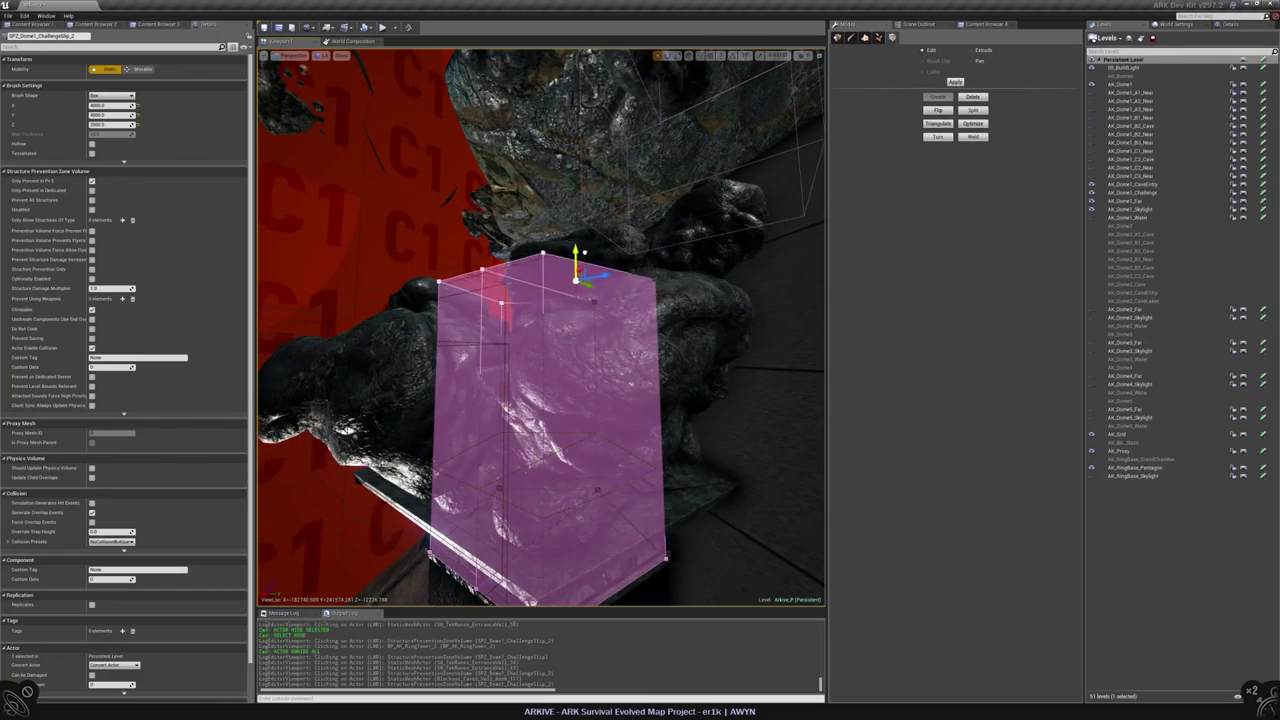
mouse_move(540, 330)
right_down()
mouse_move(520, 340)
mouse_move(570, 335)
mouse_move(530, 330)
right_up()
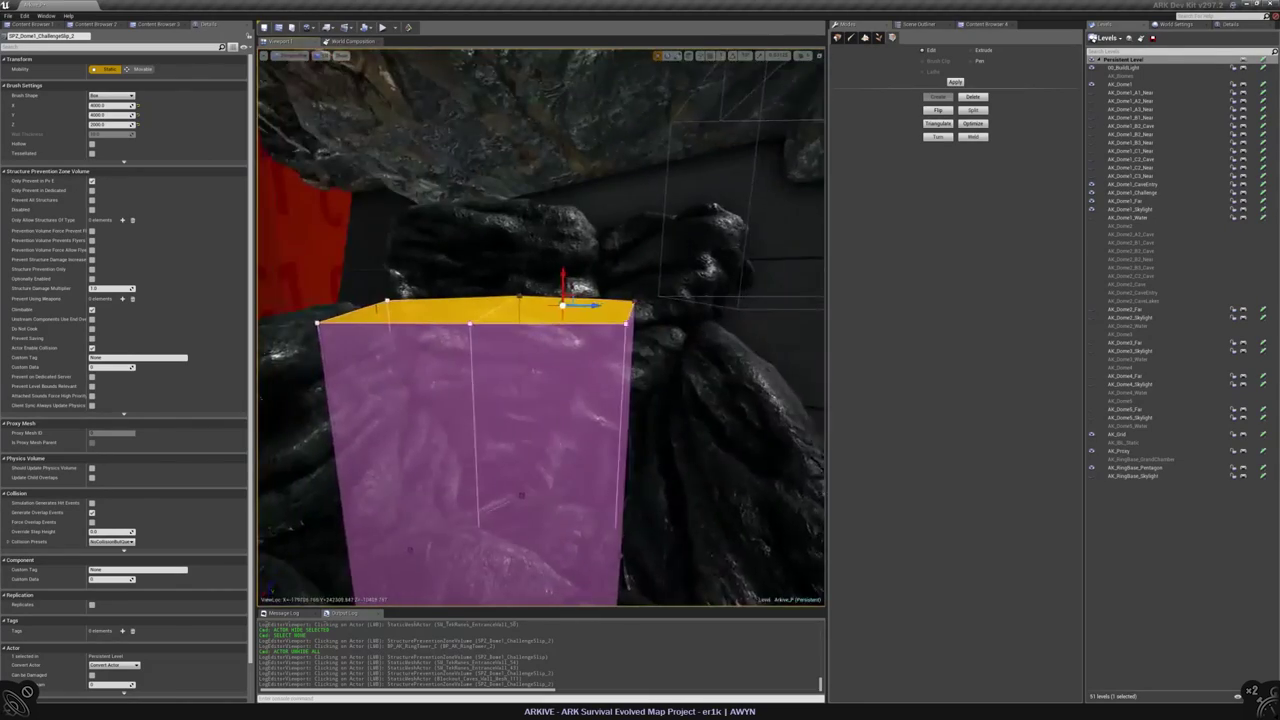
key(alt+h)
right_drag(680, 280, 503, 268)
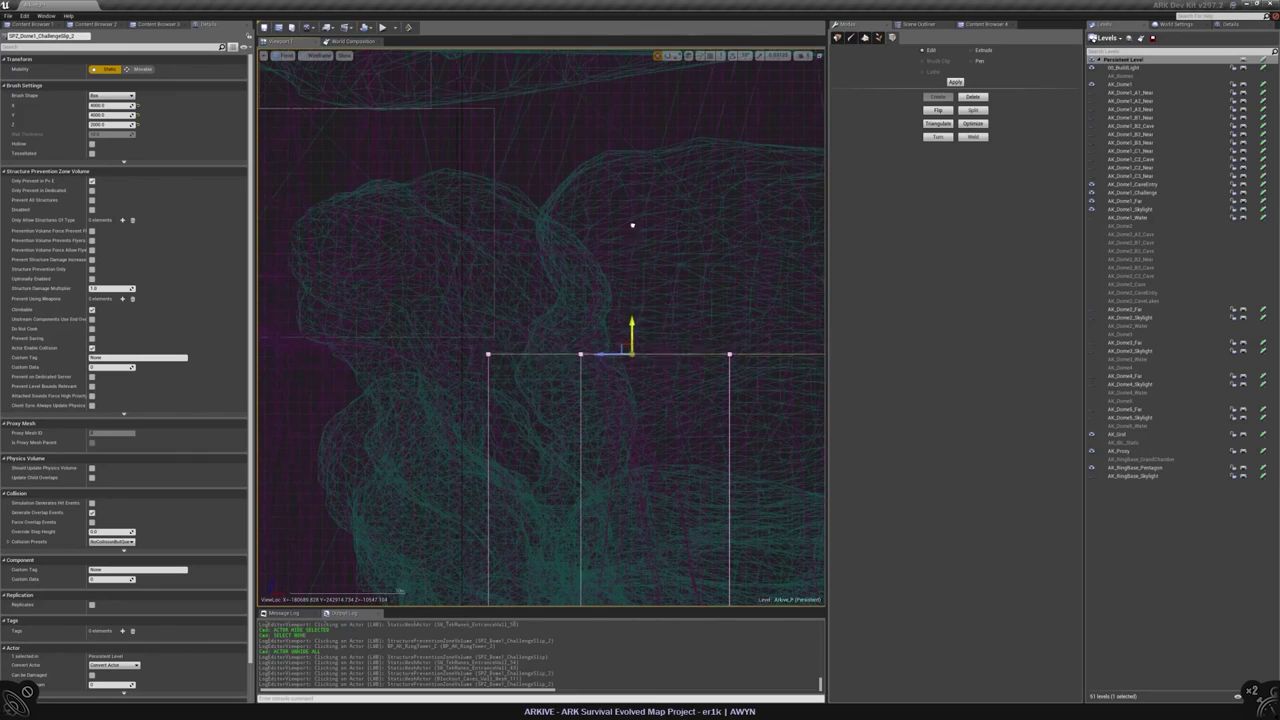
ctrl+drag(632, 225, 652, 242)
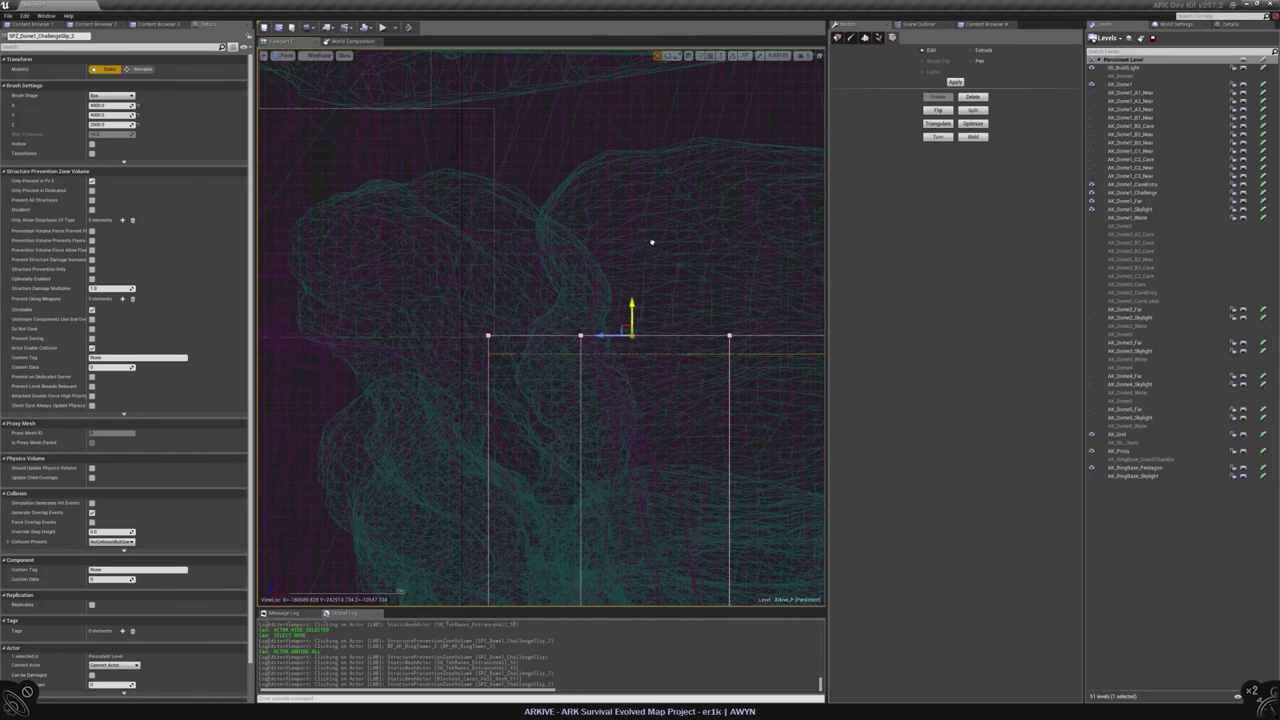
- Extrude the SPZ_Dome1_ChallengeSlip volume's side face by one segment toward the pentagon passage and save the level
key(alt+g)
right_drag(651, 242, 651, 300)
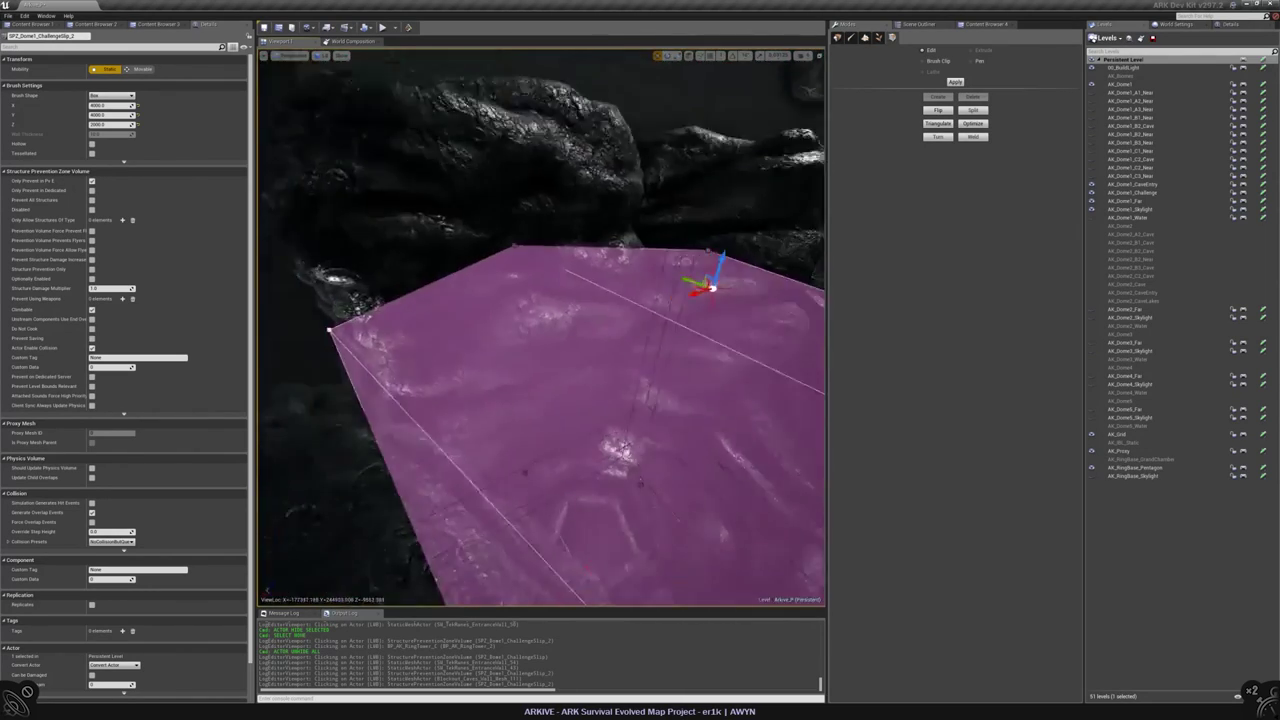
alt+drag(651, 300, 590, 310)
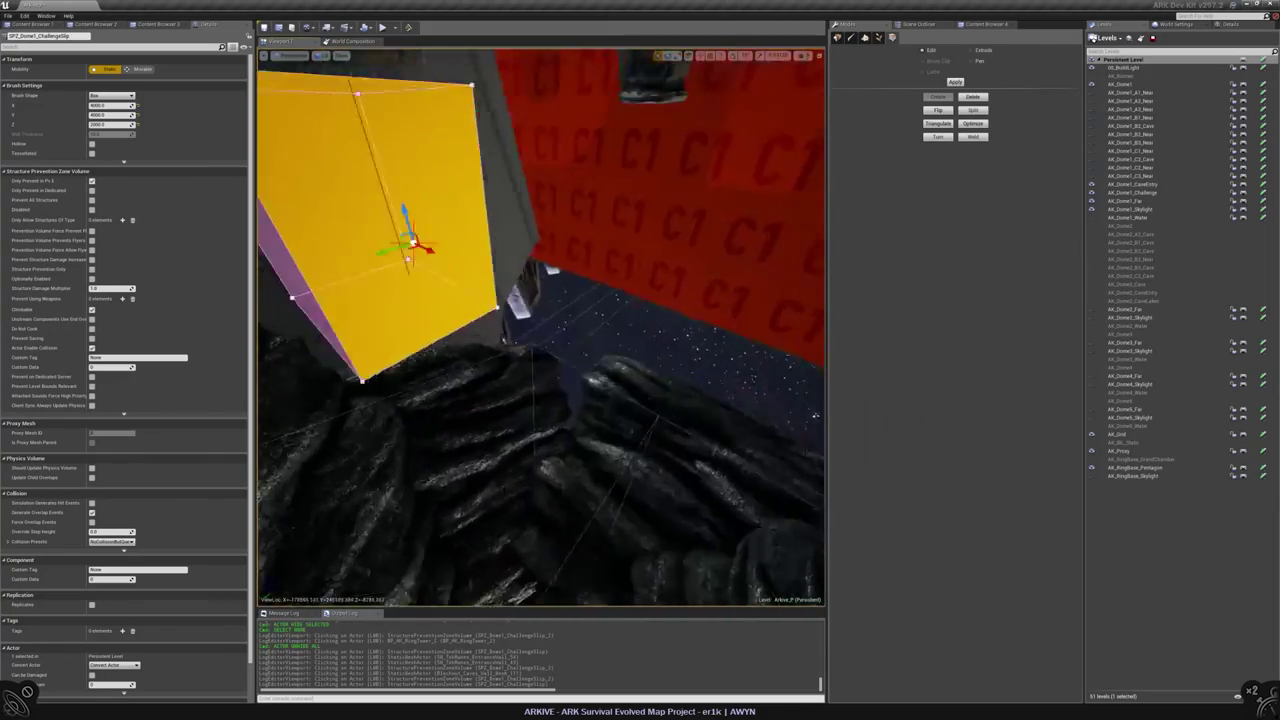
alt+drag(815, 415, 760, 400)
click(972, 50)
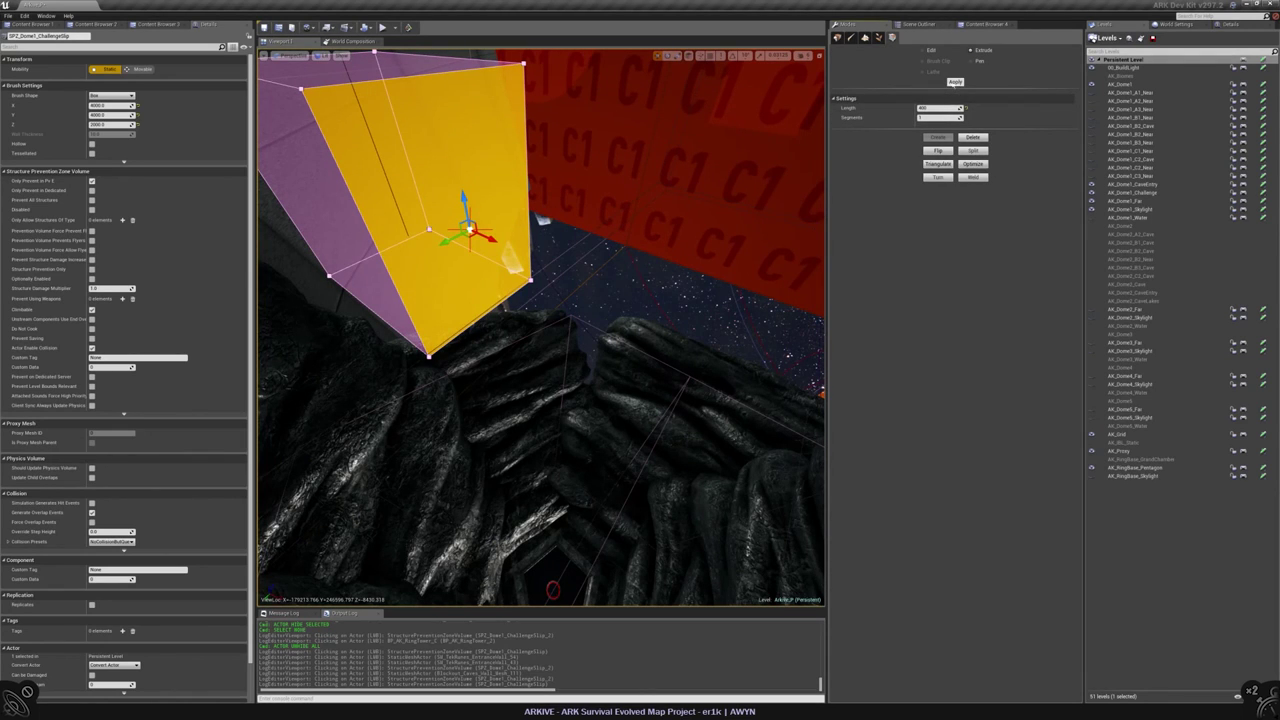
key(ctrl+s)
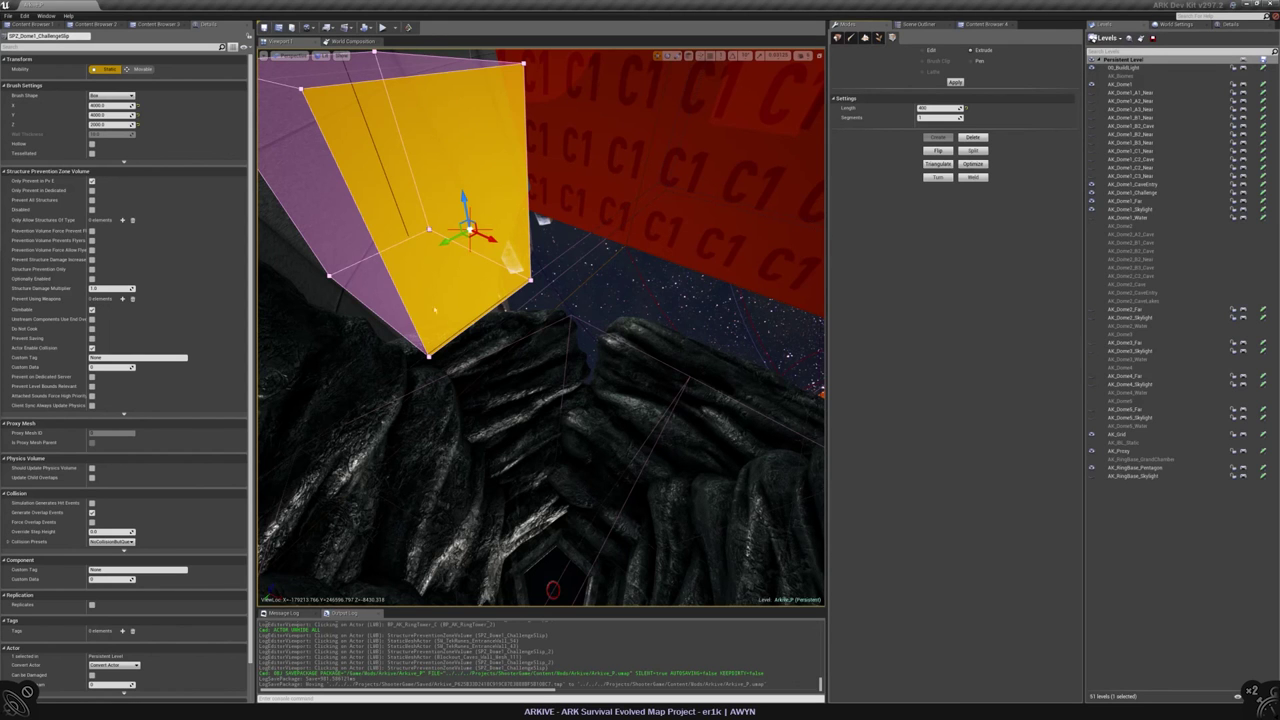
- Move the extruded segment's upper outer vertices to the pentagon's upper-right corner in the top view
right_drag(536, 355, 729, 540)
key(alt+j)
click(363, 107)
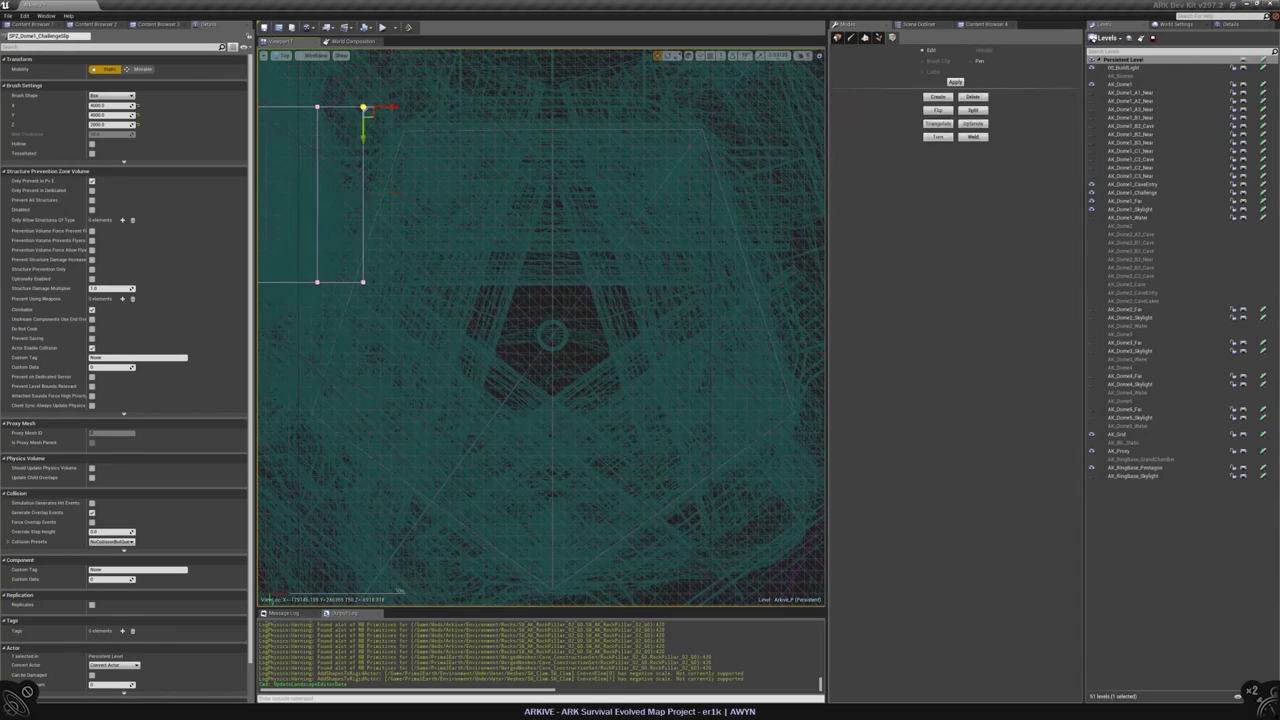
mouse_move(390, 107)
mouse_down()
mouse_move(747, 130)
mouse_move(728, 131)
mouse_up()
- Try moving the extruded segment's upper inner vertices to the pentagon's upper-left corner
drag(317, 107, 414, 134)
scroll(541, 330, up, 2)
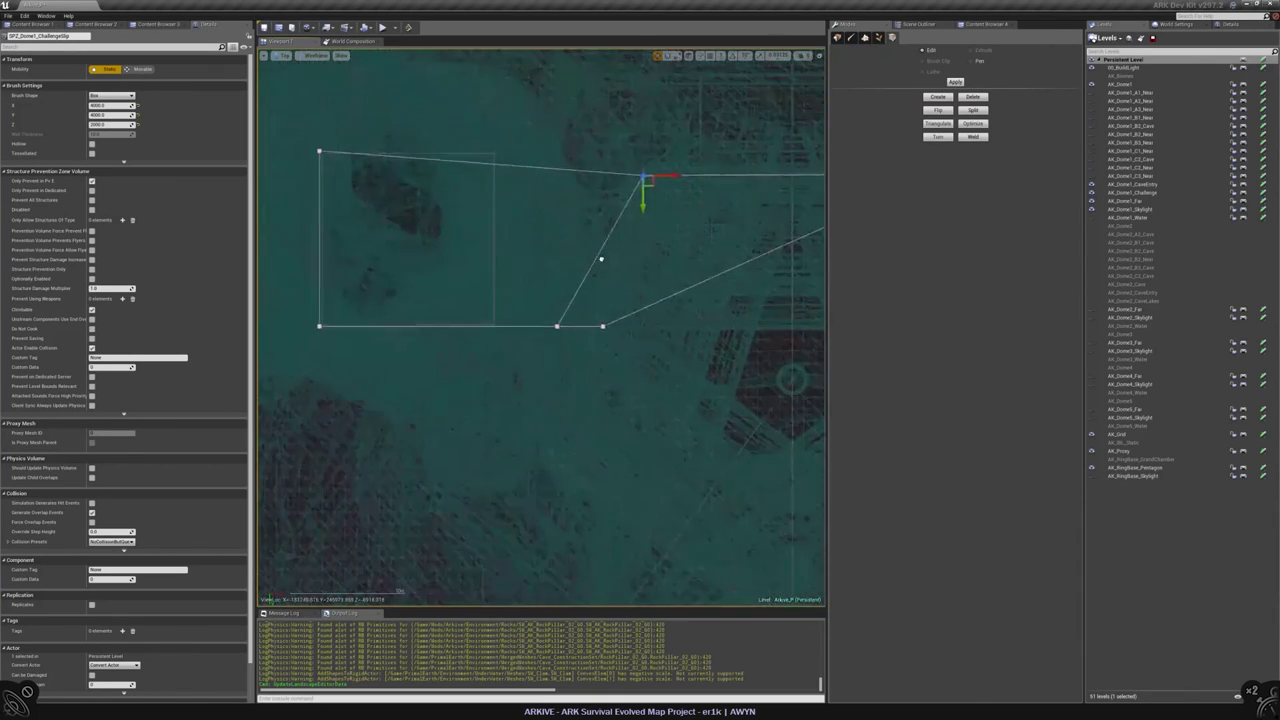
key(ctrl+z)
- Try moving the extruded segment's lower outer vertices to the pentagon's left corner and on toward its bottom tip
click(473, 289)
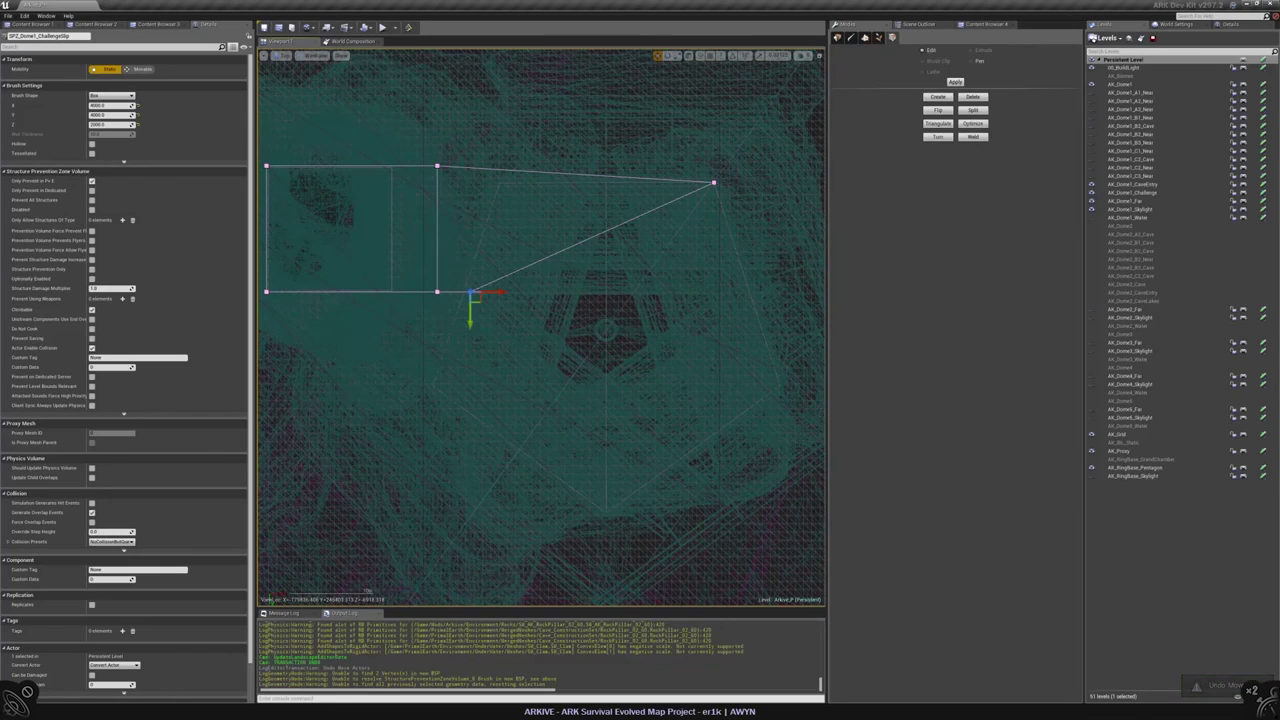
mouse_move(473, 289)
mouse_down()
mouse_move(607, 513)
mouse_move(426, 409)
mouse_move(434, 388)
mouse_up()
drag(474, 485, 483, 485)
drag(434, 390, 609, 523)
scroll(540, 420, up, 2)
scroll(505, 410, down, 3)
right_drag(556, 393, 644, 430)
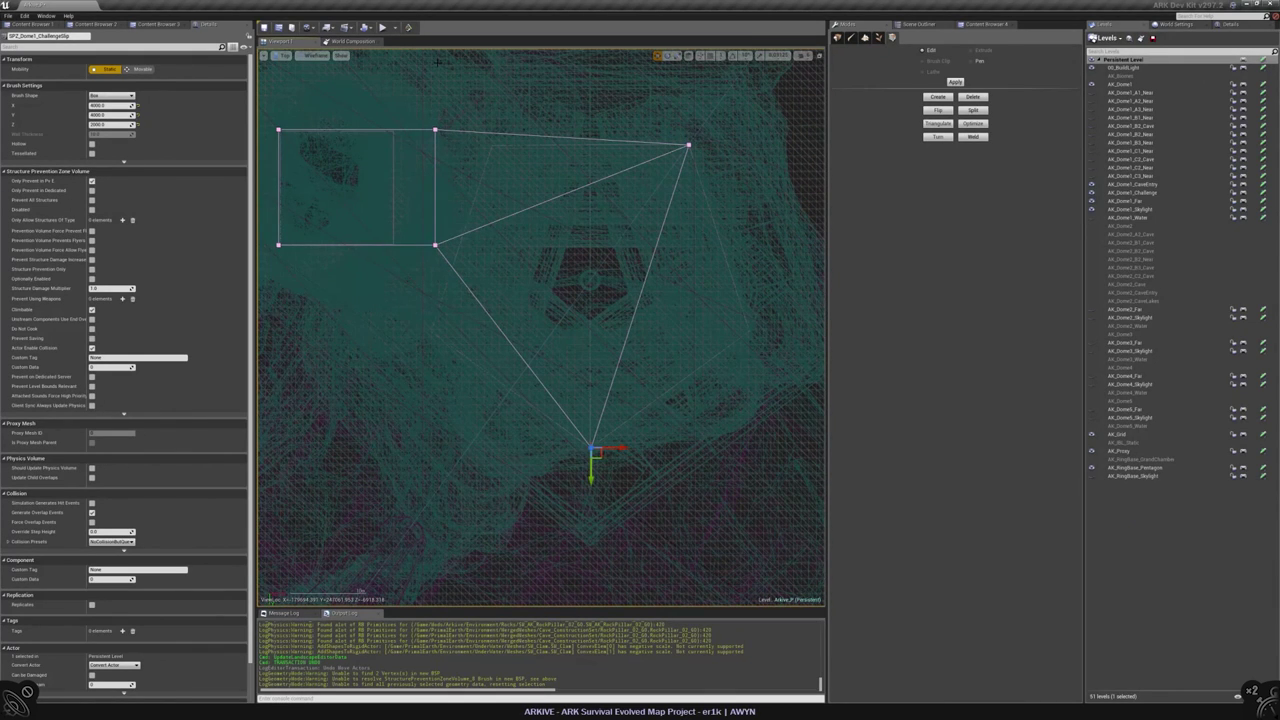
key(ctrl+z)
key(ctrl+z)
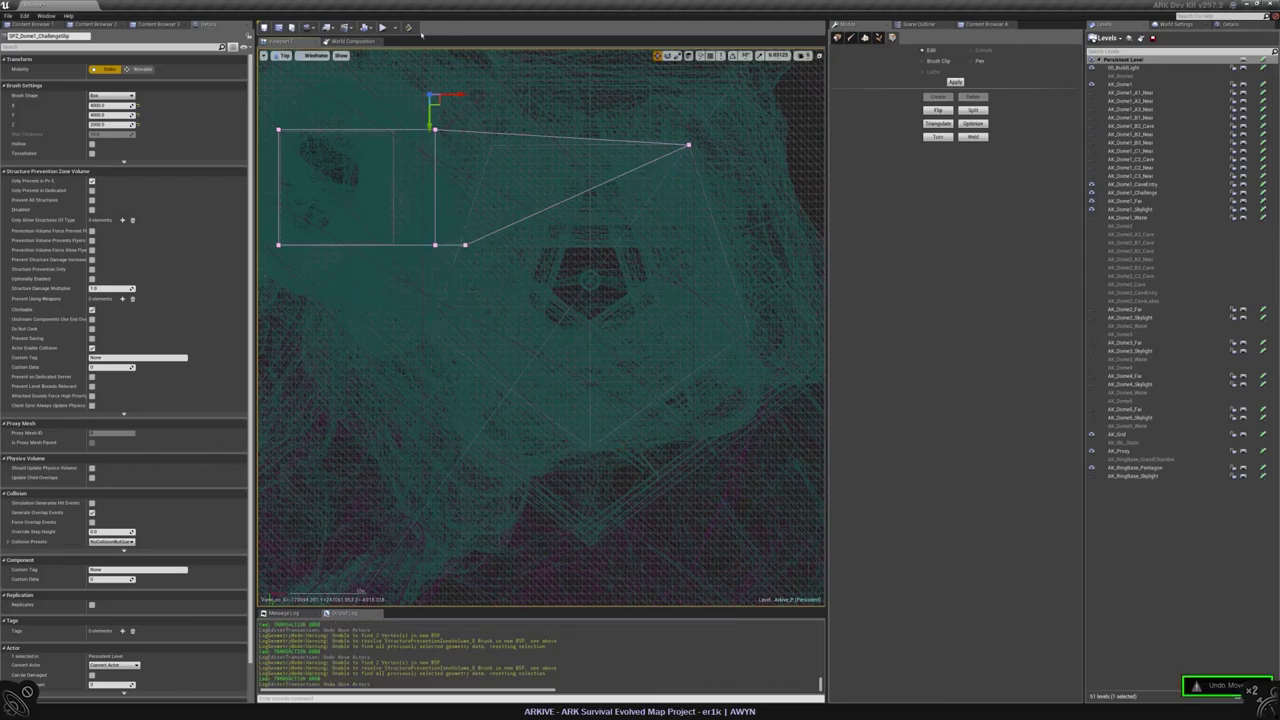
- Undo the vertex moves on the extruded segment of the SPZ_Dome1_ChallengeSlip volume
key(ctrl+z)
key(ctrl+z)
key(alt+g)
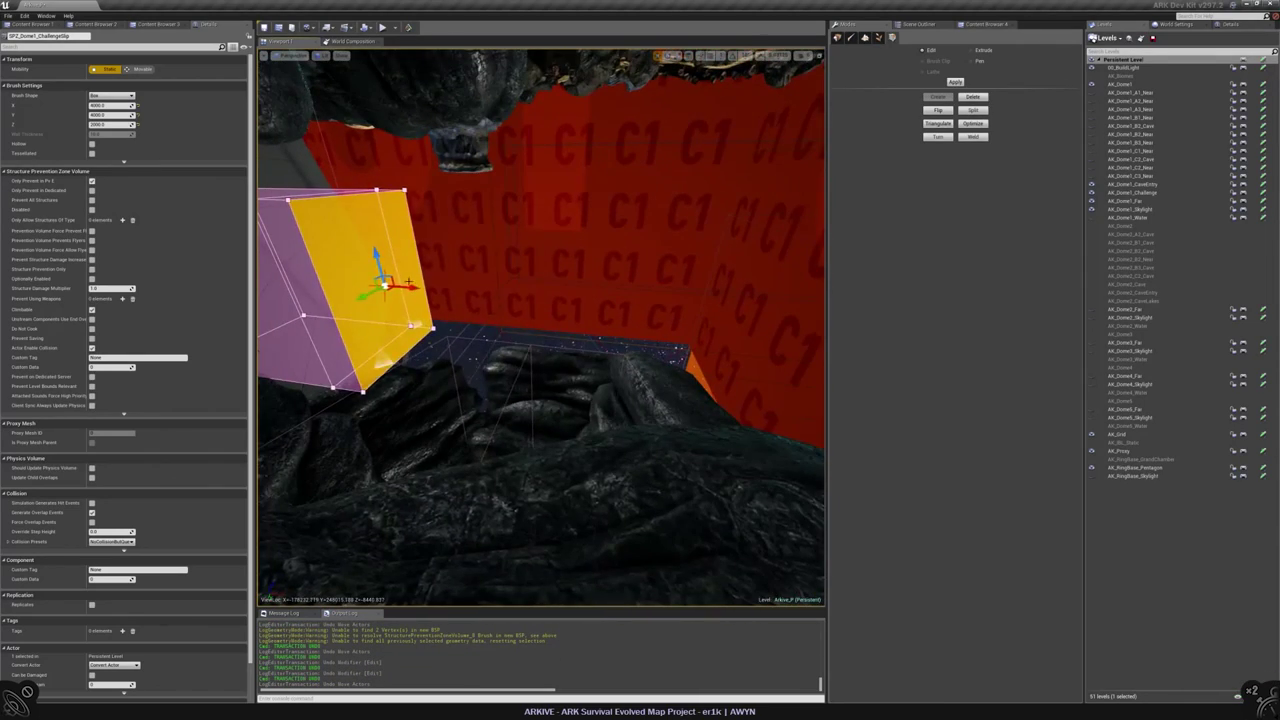
- Move the extruded segment's outer vertices onto the pentagon's upper-right corner and right edge in the top view
key(alt+j)
scroll(513, 309, up, 3)
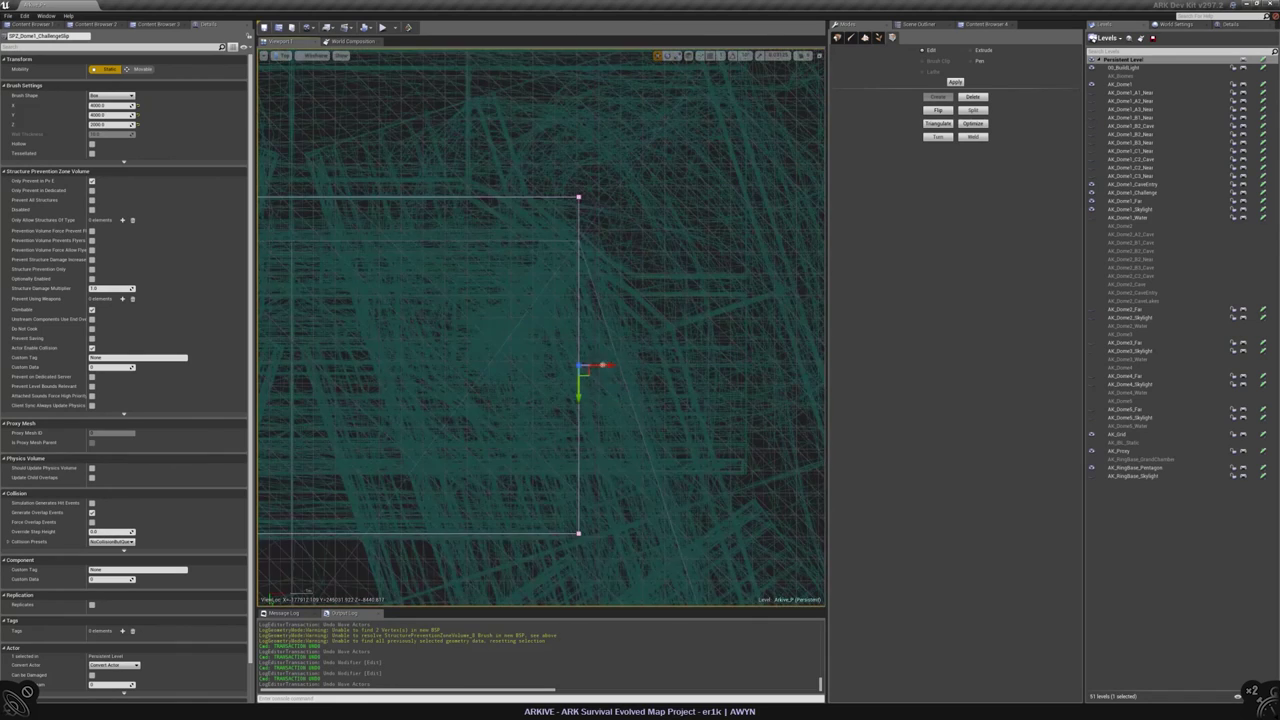
mouse_move(406, 280)
right_down()
mouse_move(529, 277)
mouse_move(352, 247)
right_up()
scroll(551, 274, down, 3)
right_drag(470, 405, 573, 290)
click(683, 231)
mouse_move(683, 231)
mouse_down()
mouse_move(766, 231)
mouse_move(740, 231)
mouse_up()
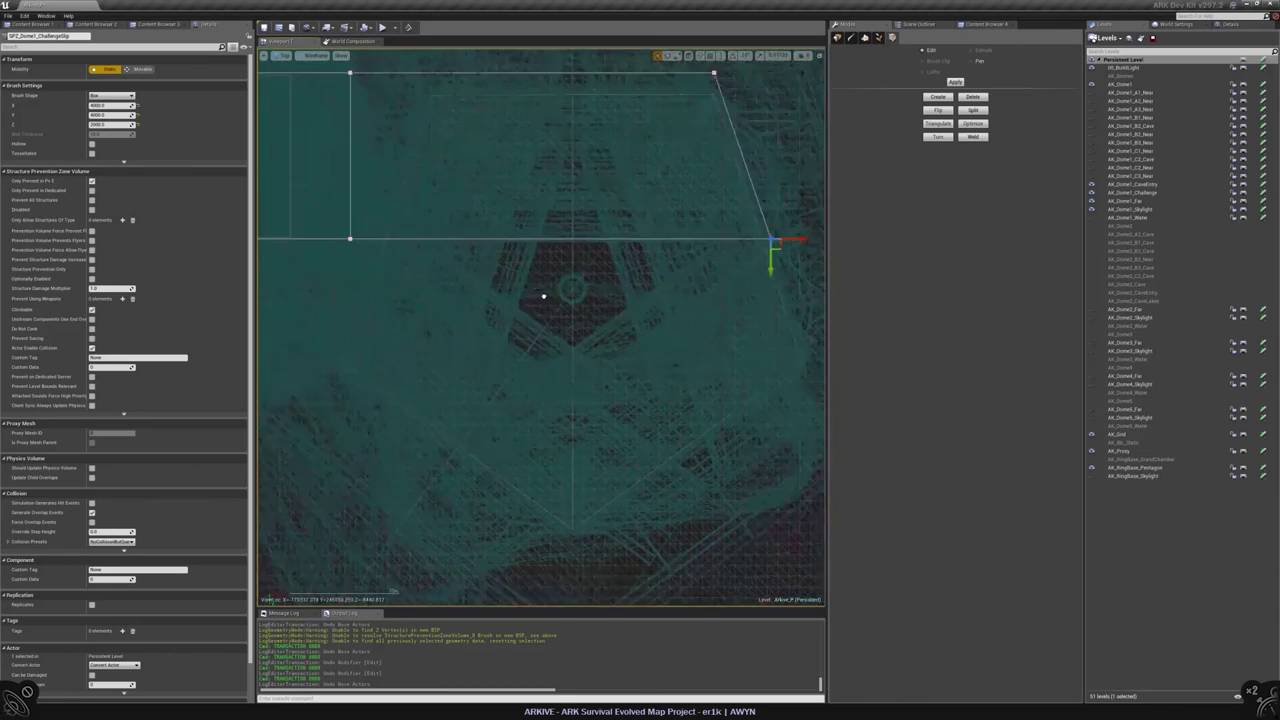
- Extrude the volume's long side face facing the pentagon's lower half by one segment
key(alt+g)
click(559, 388)
key(f)
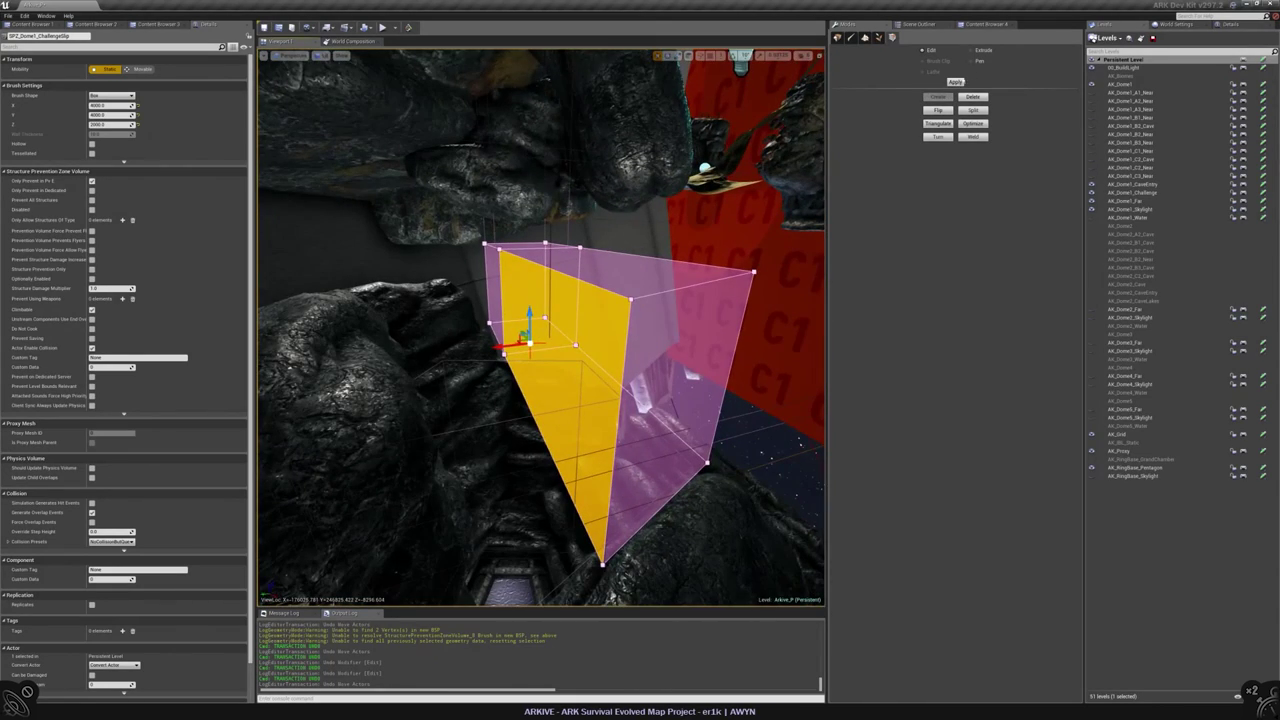
click(970, 49)
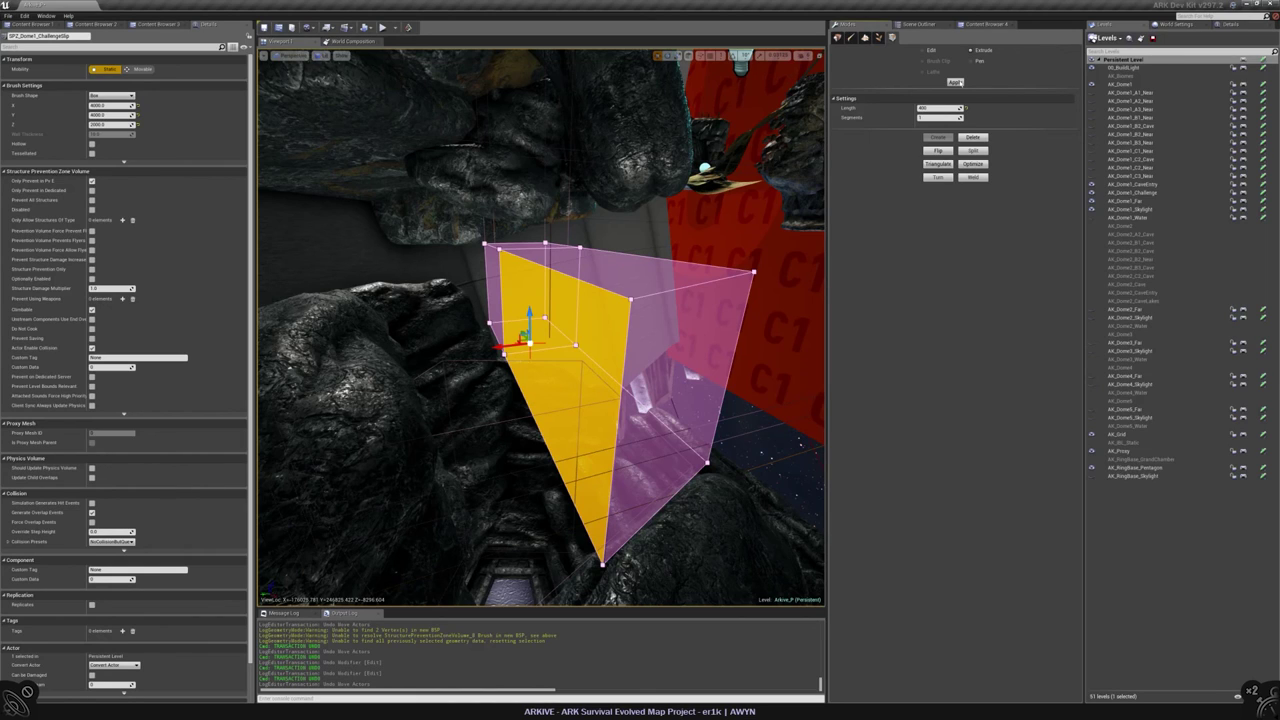
click(956, 82)
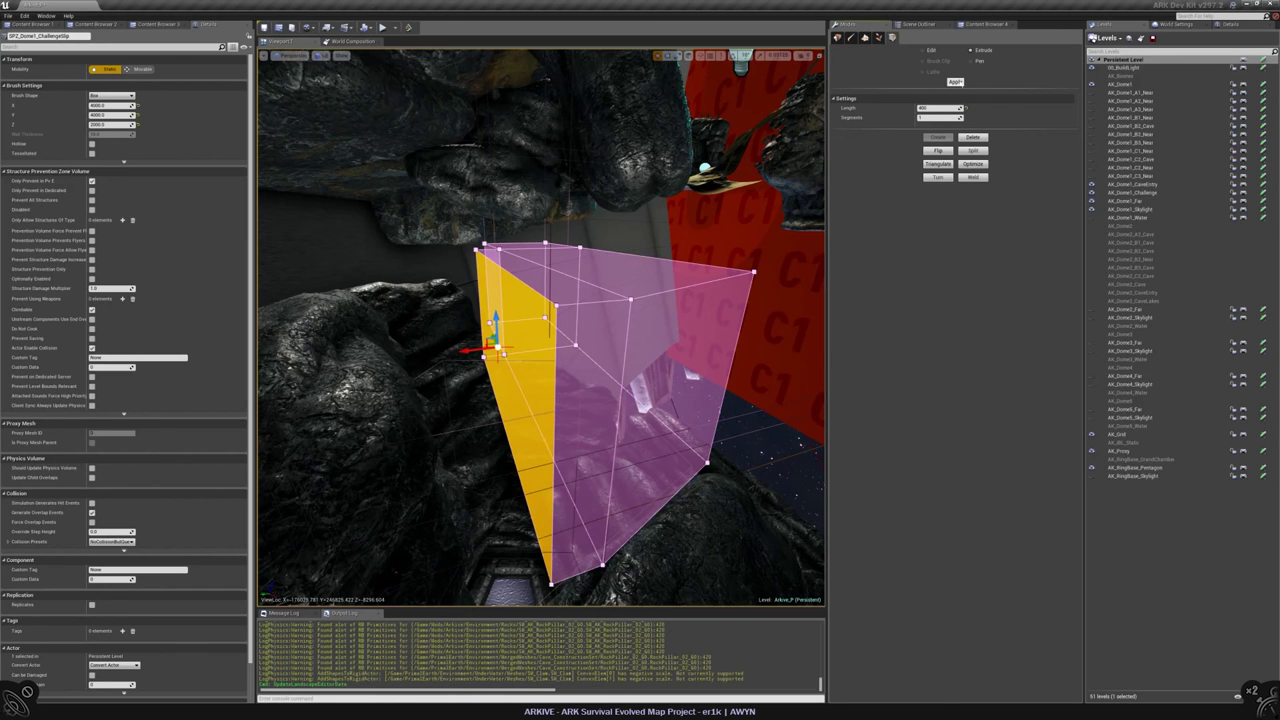
- Move the new segment's vertices to the pentagon's right corner and bottom tip in the top view
key(alt+j)
scroll(694, 214, up, 3)
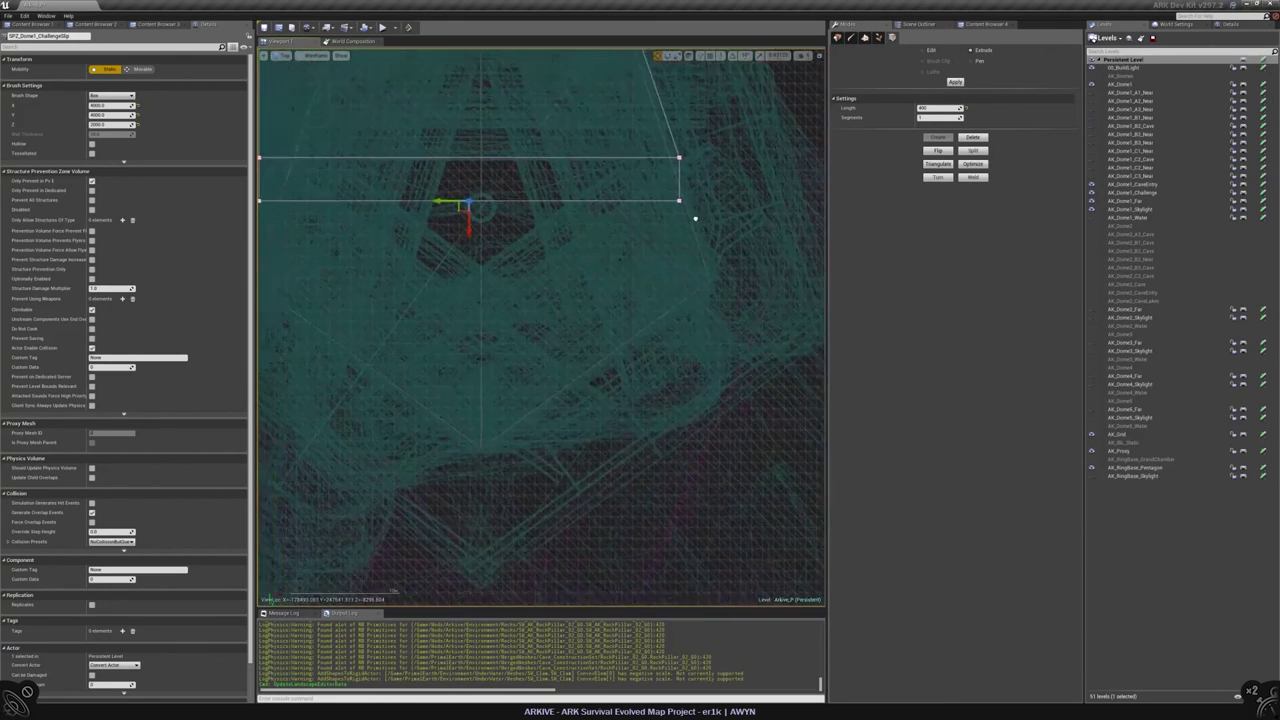
click(676, 178)
mouse_move(680, 190)
mouse_down()
mouse_move(623, 303)
mouse_move(632, 312)
mouse_up()
right_drag(632, 312, 797, 312)
click(420, 170)
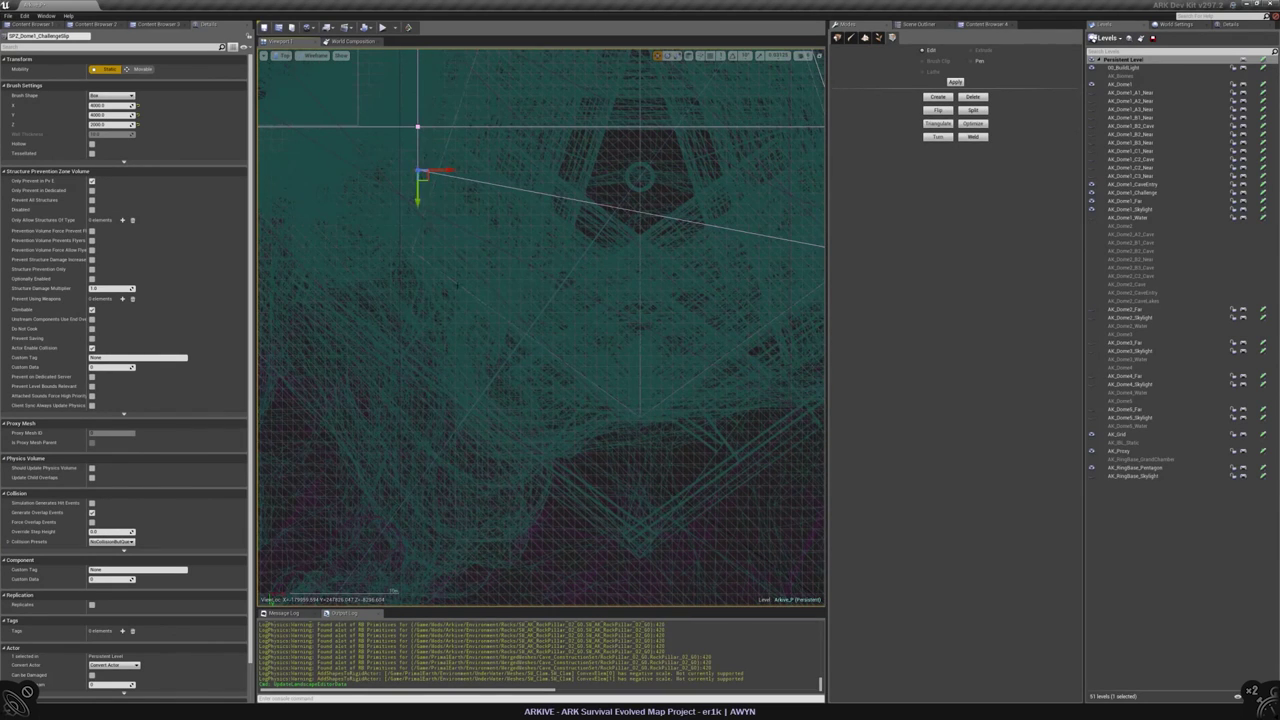
mouse_move(420, 170)
mouse_down()
mouse_move(531, 380)
mouse_move(651, 434)
mouse_up()
right_drag(651, 434, 494, 456)
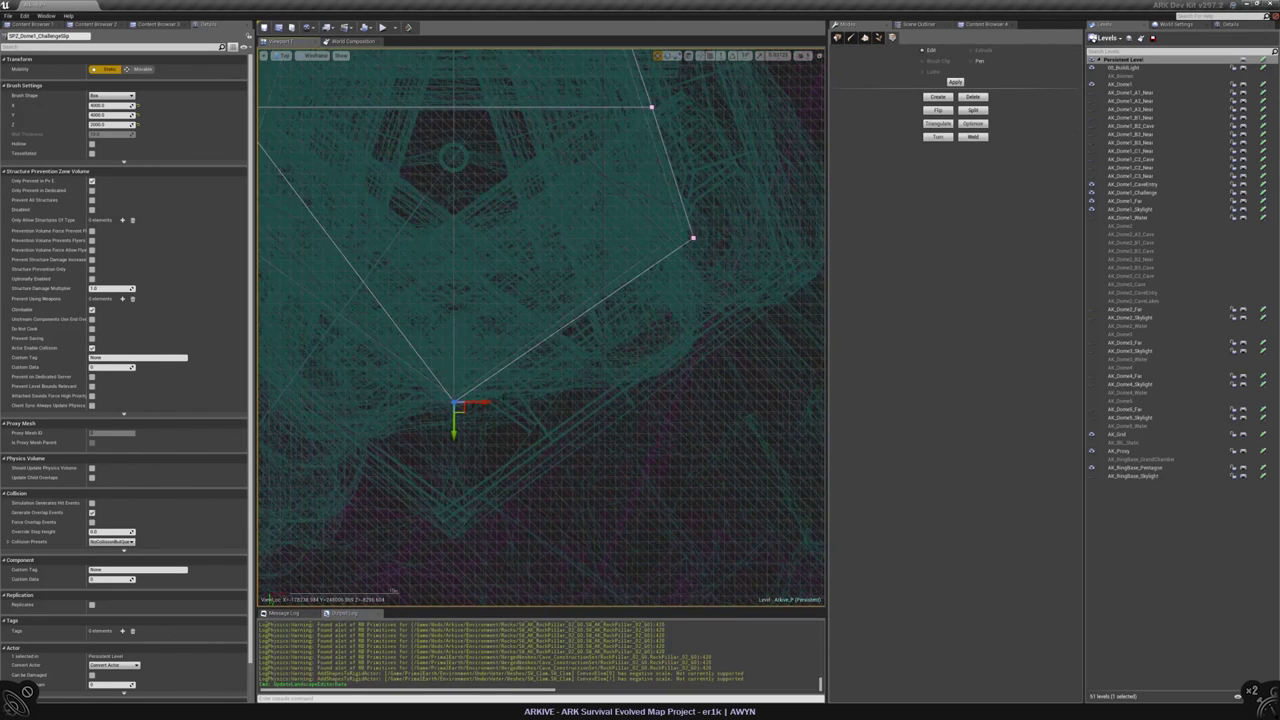
click(692, 237)
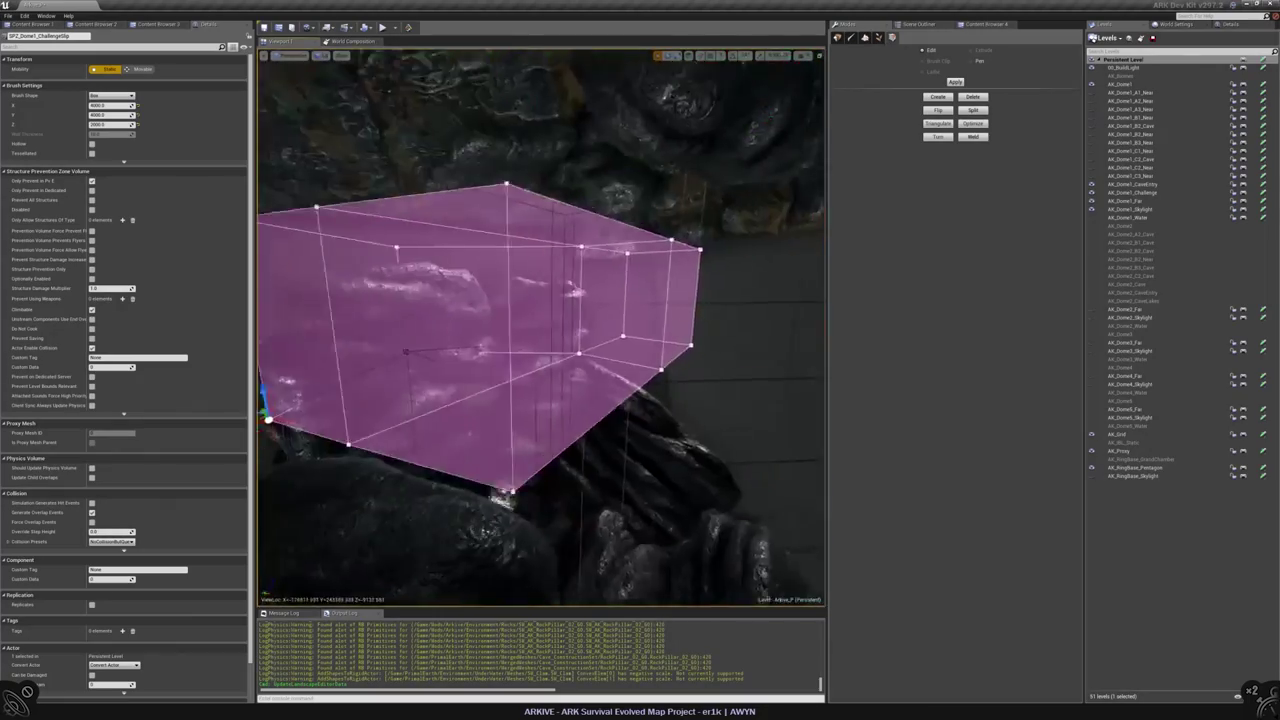
- Examine the reshaped volume and the cave rocks above the pentagon passage from perspective and side views
scroll(541, 327, up, 2)
mouse_move(541, 327)
right_down()
mouse_move(460, 334)
mouse_move(537, 331)
right_up()
key(Escape)
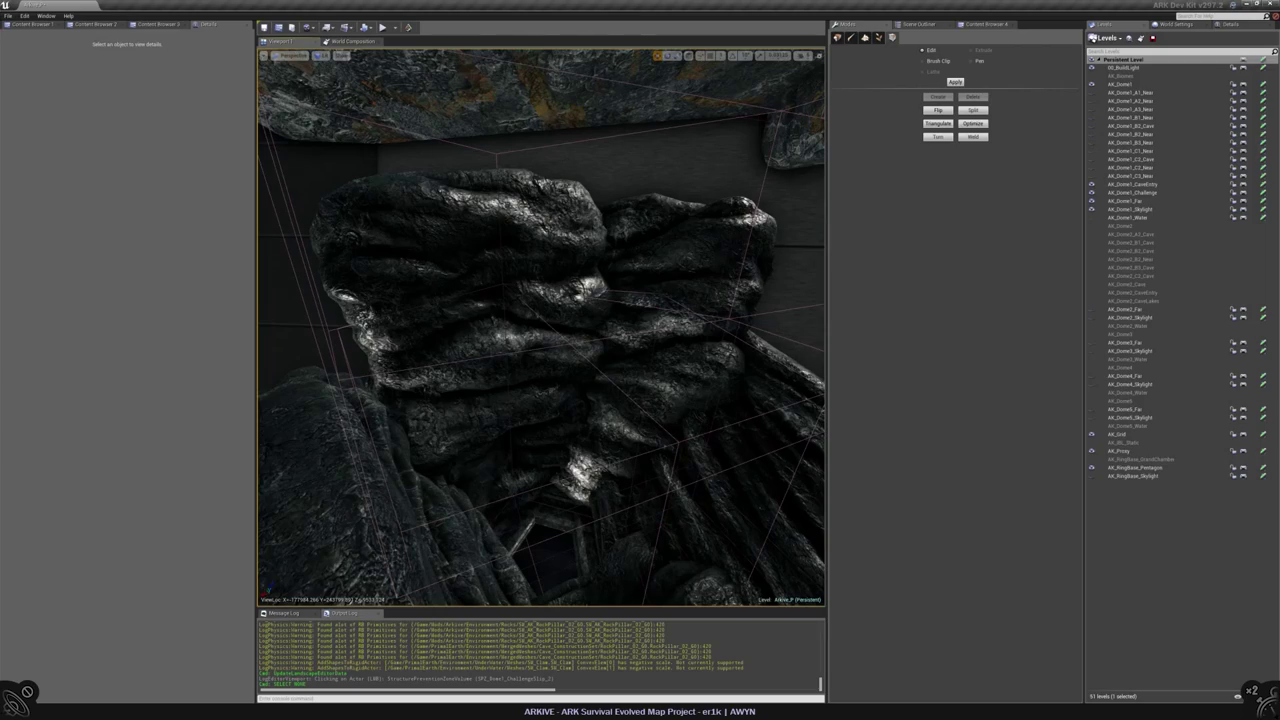
right_drag(540, 326, 540, 326)
key(alt+2)
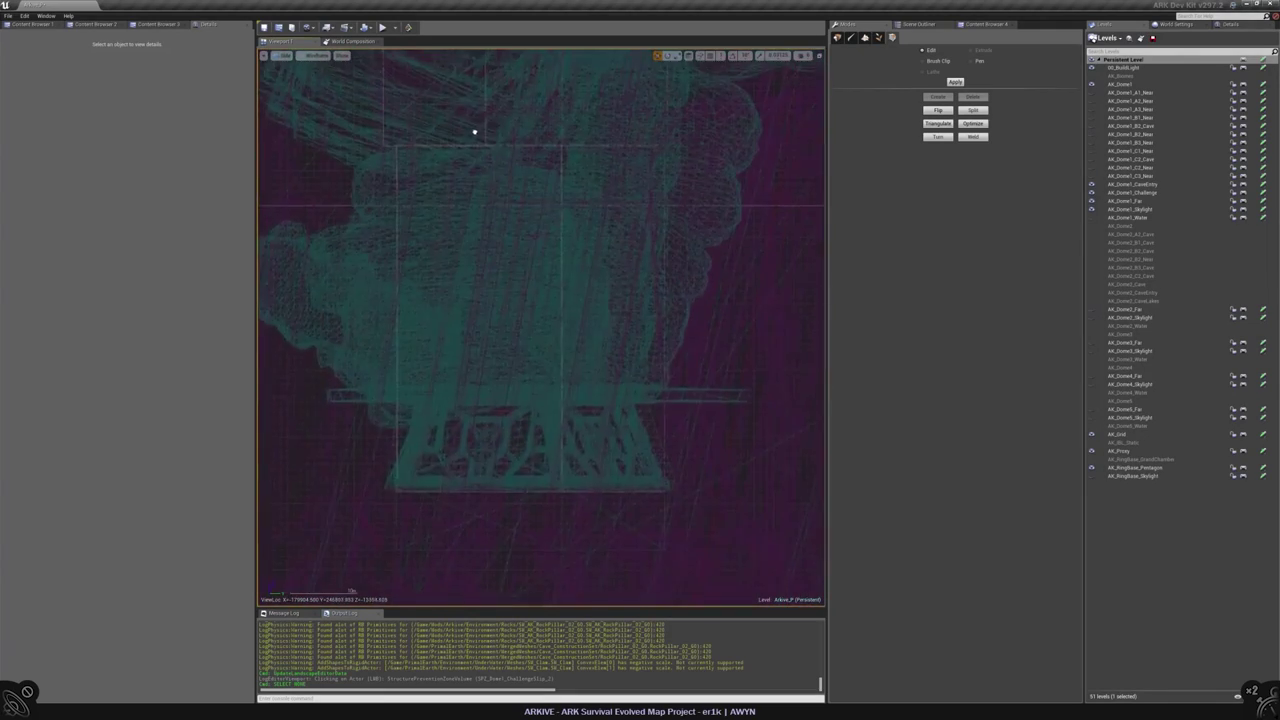
key(alt+4)
right_drag(474, 131, 474, 131)
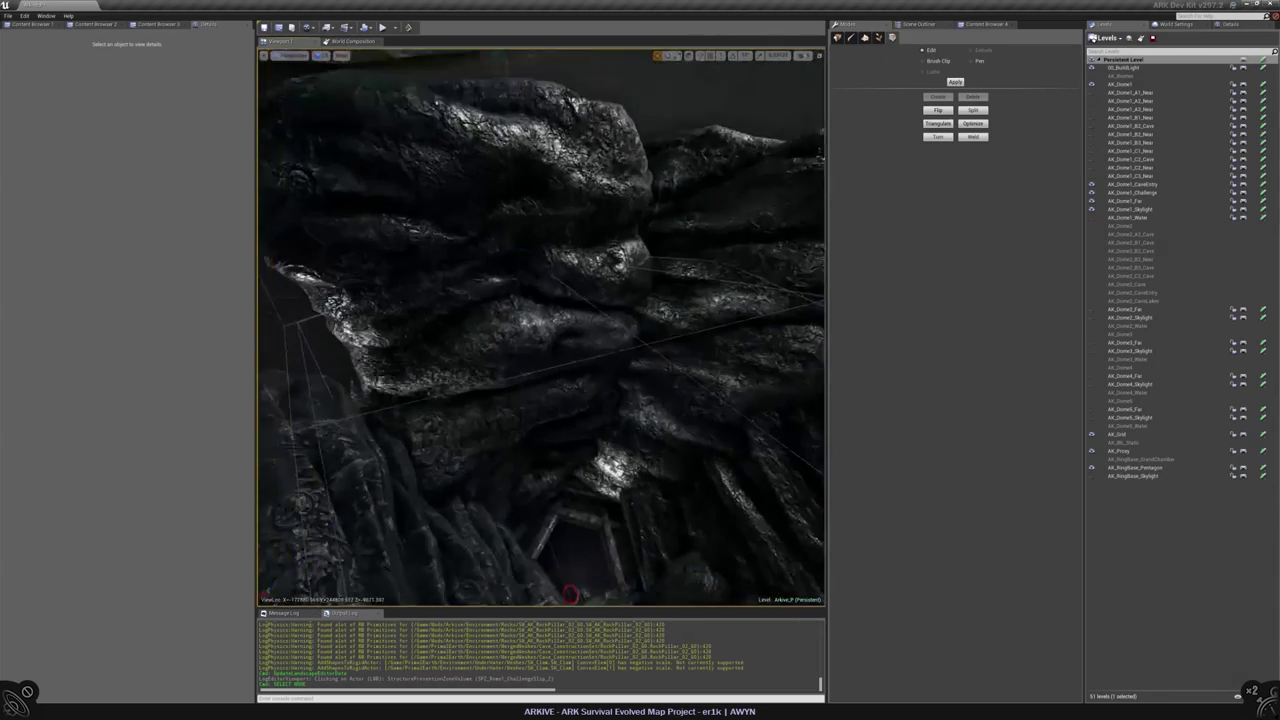
right_drag(474, 131, 474, 131)
- Stretch the Blockout_Caves_Wall_Mesh_111 rock wall above the pentagon passage to a Z scale of about 4.17
click(474, 131)
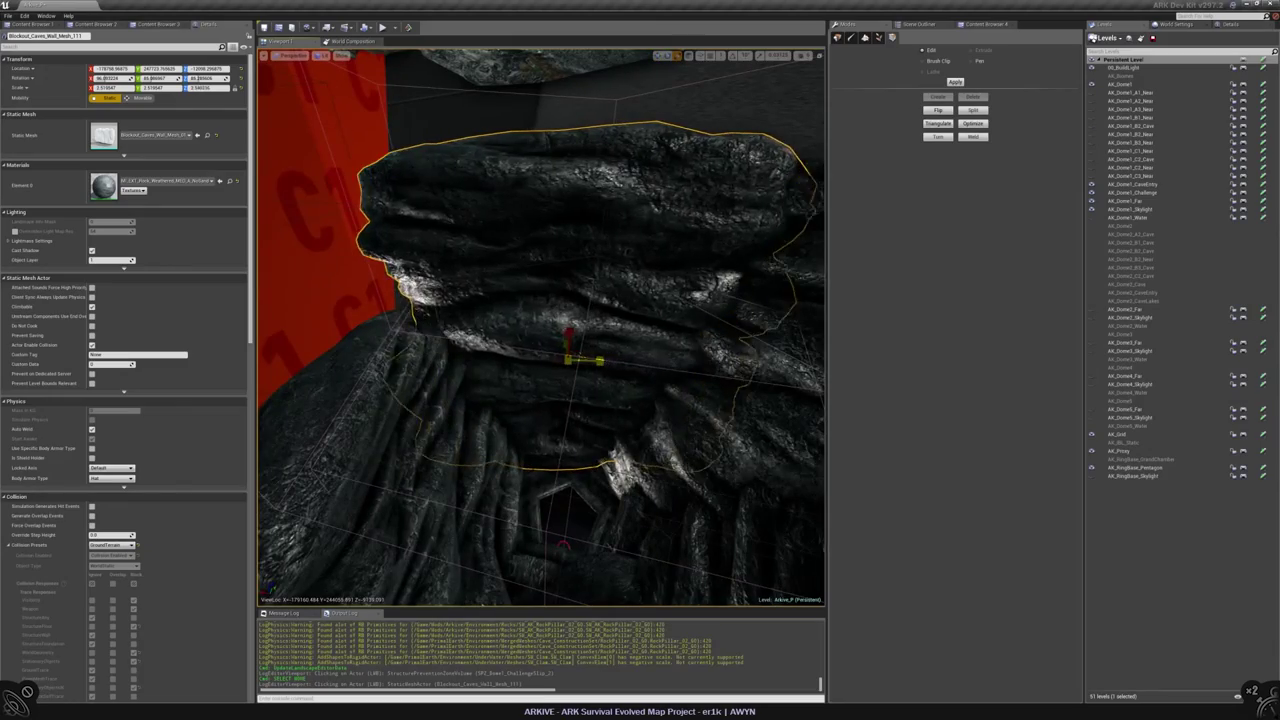
key(Escape)
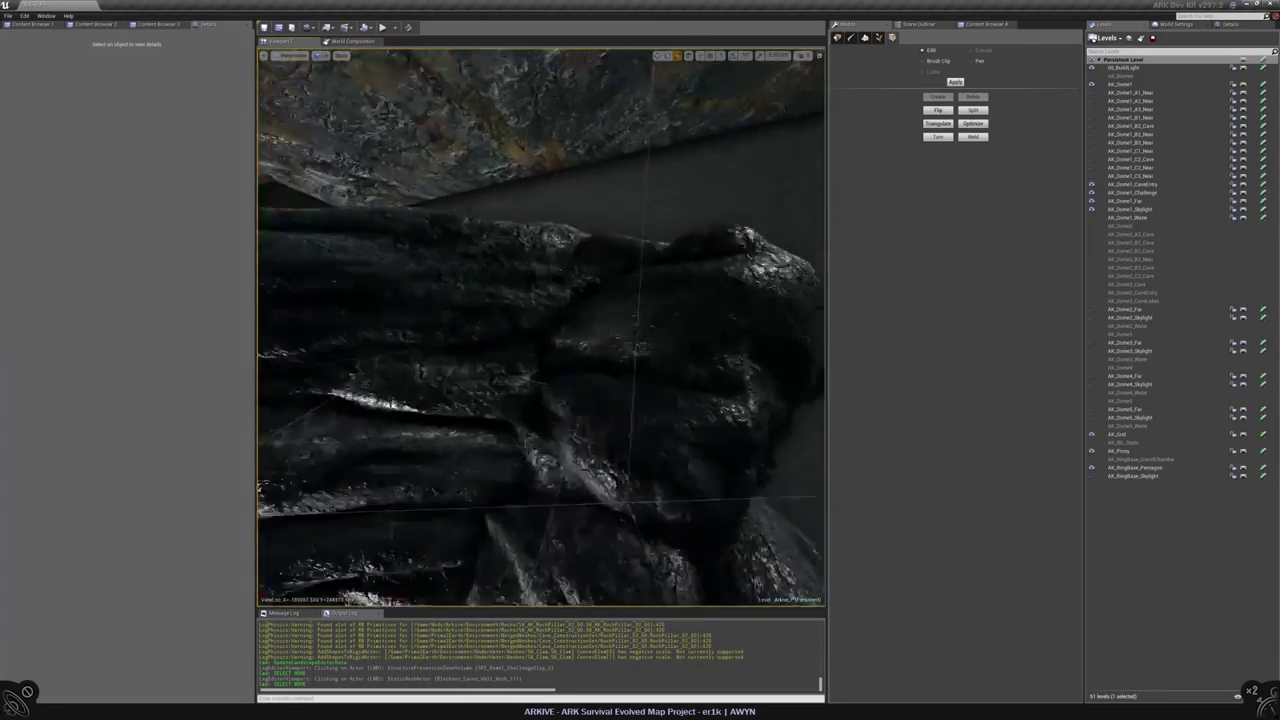
right_drag(540, 320, 540, 320)
click(470, 370)
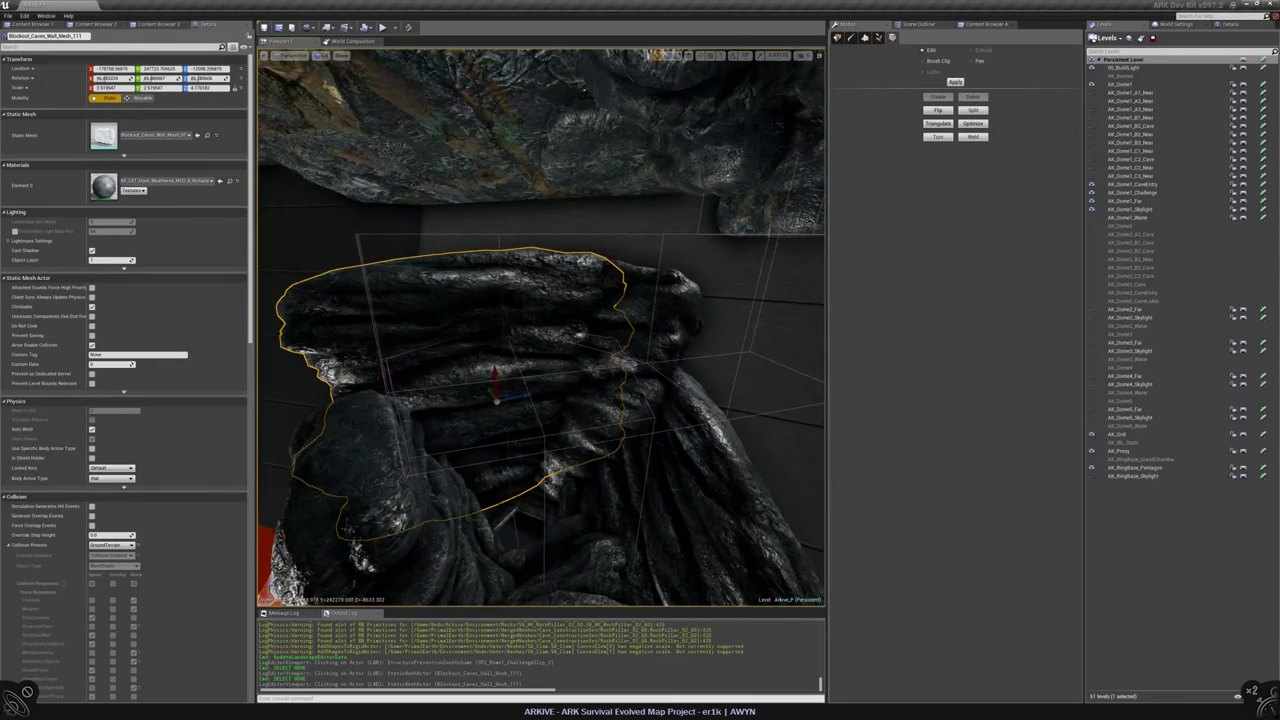
- Save the persistent level and make AK_Dome1_CaveEntry the current level
click(1137, 185)
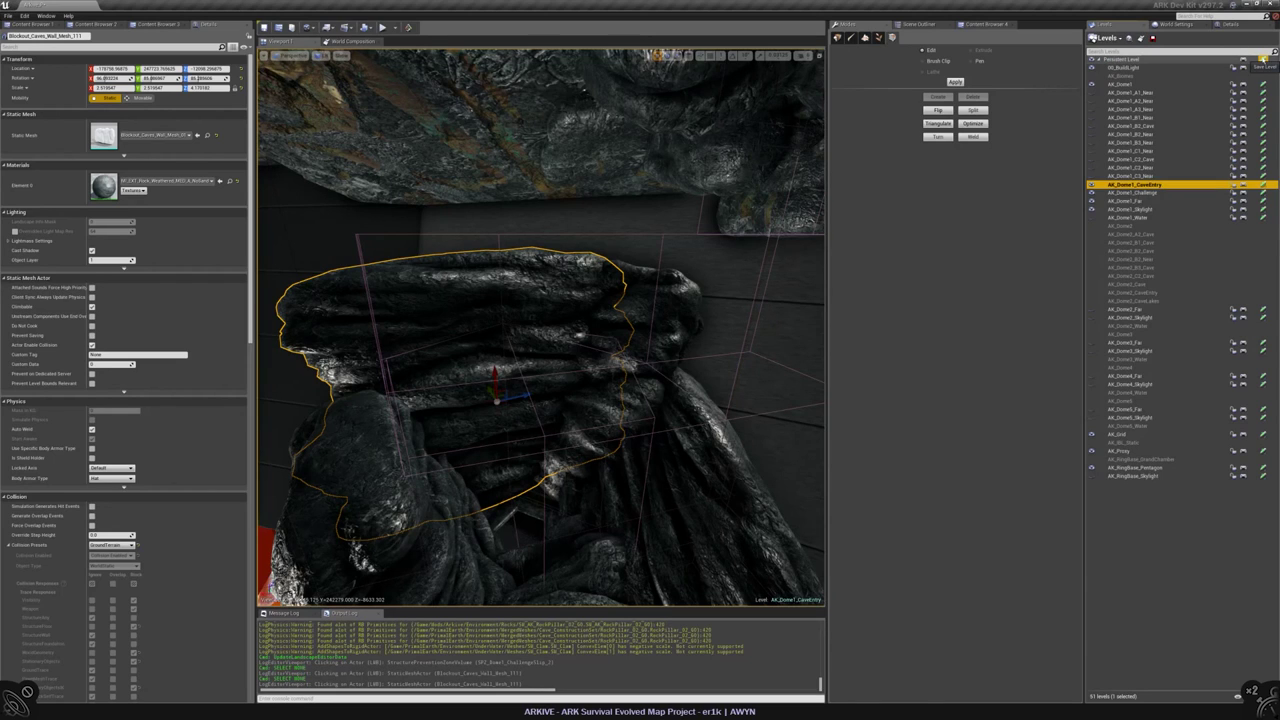
double_click(1135, 185)
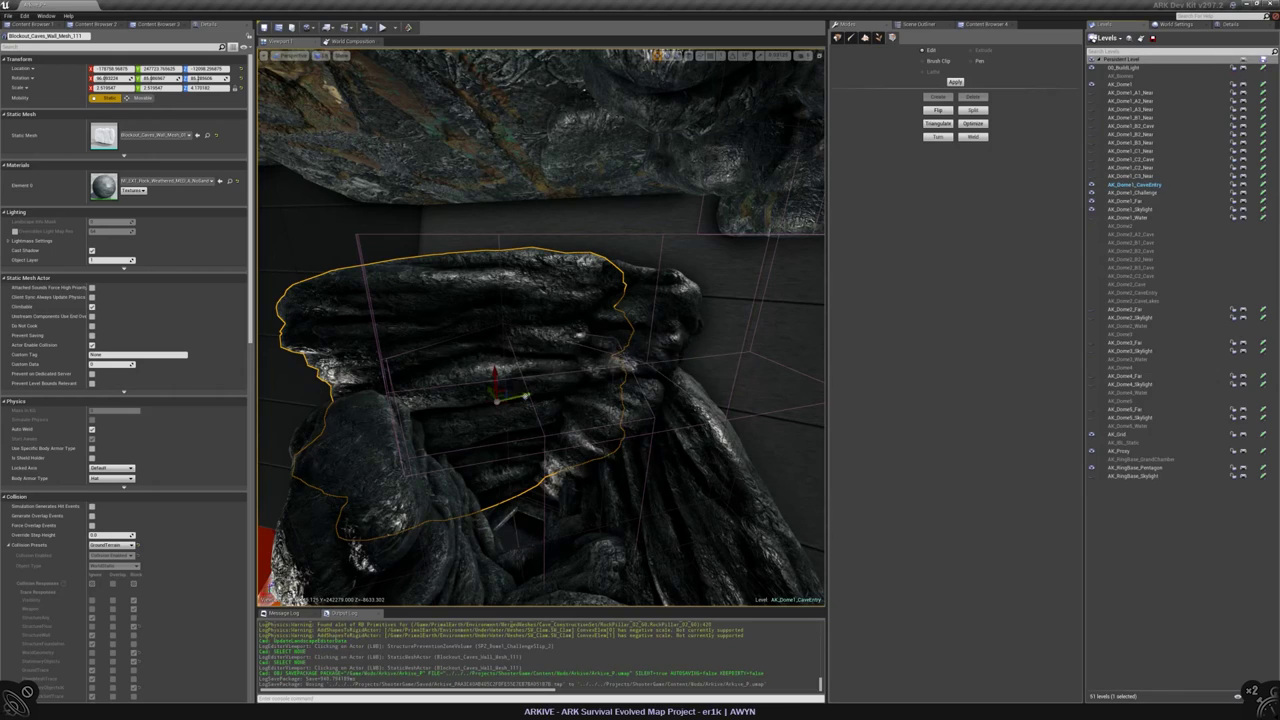
- Duplicate the stretched rock wall and rotate the copy in the top view along the pentagon's lower-left edge
key(alt+j)
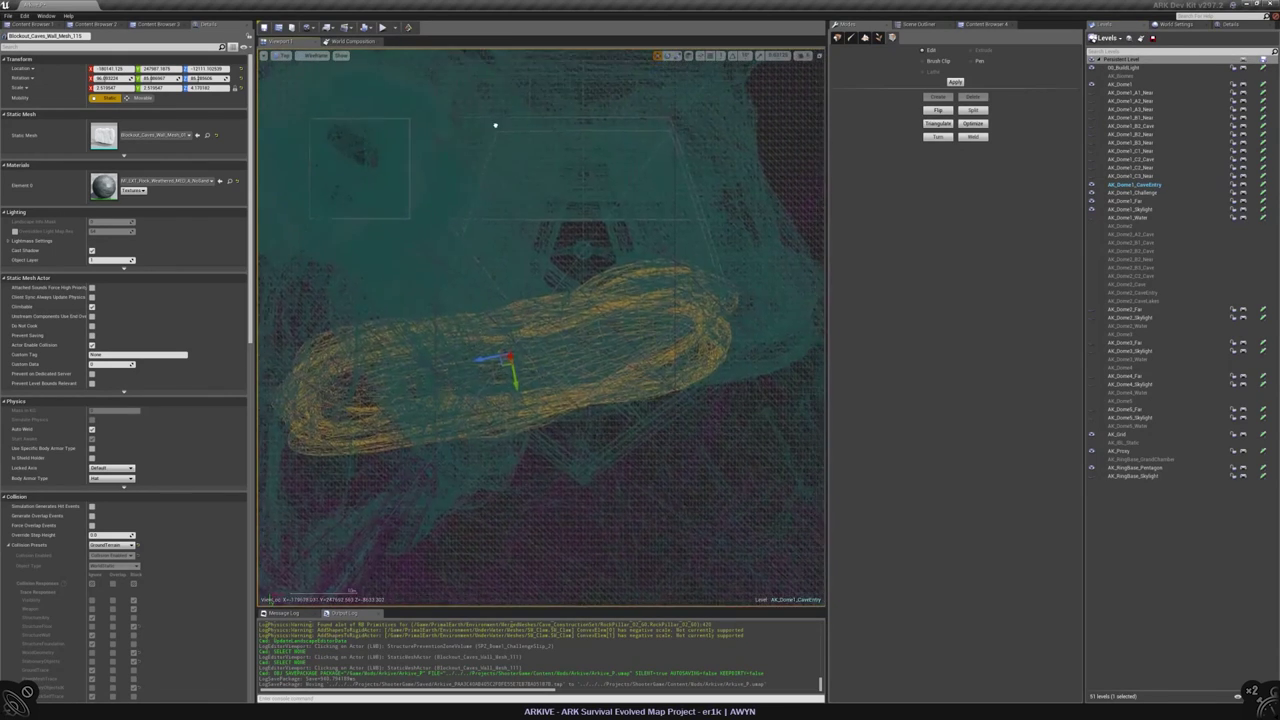
key(f)
key(e)
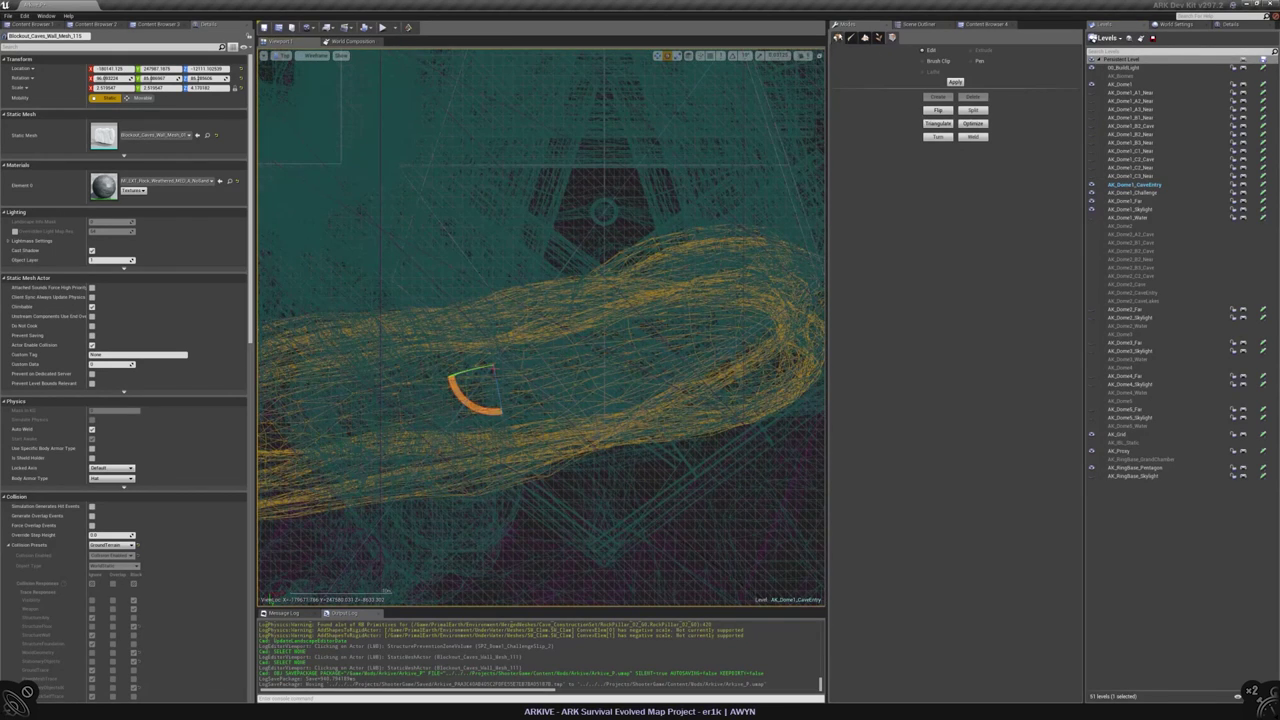
key(shift+1)
key(alt+g)
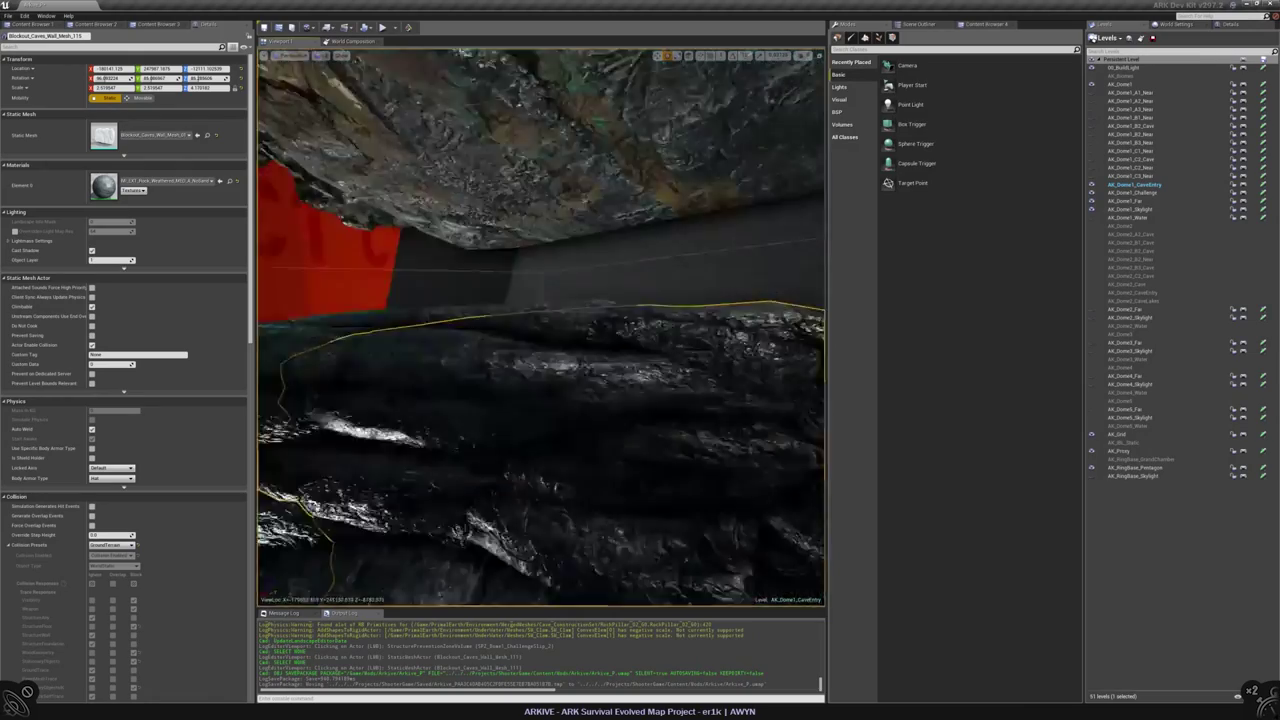
key(ctrl+z)
key(ctrl+z)
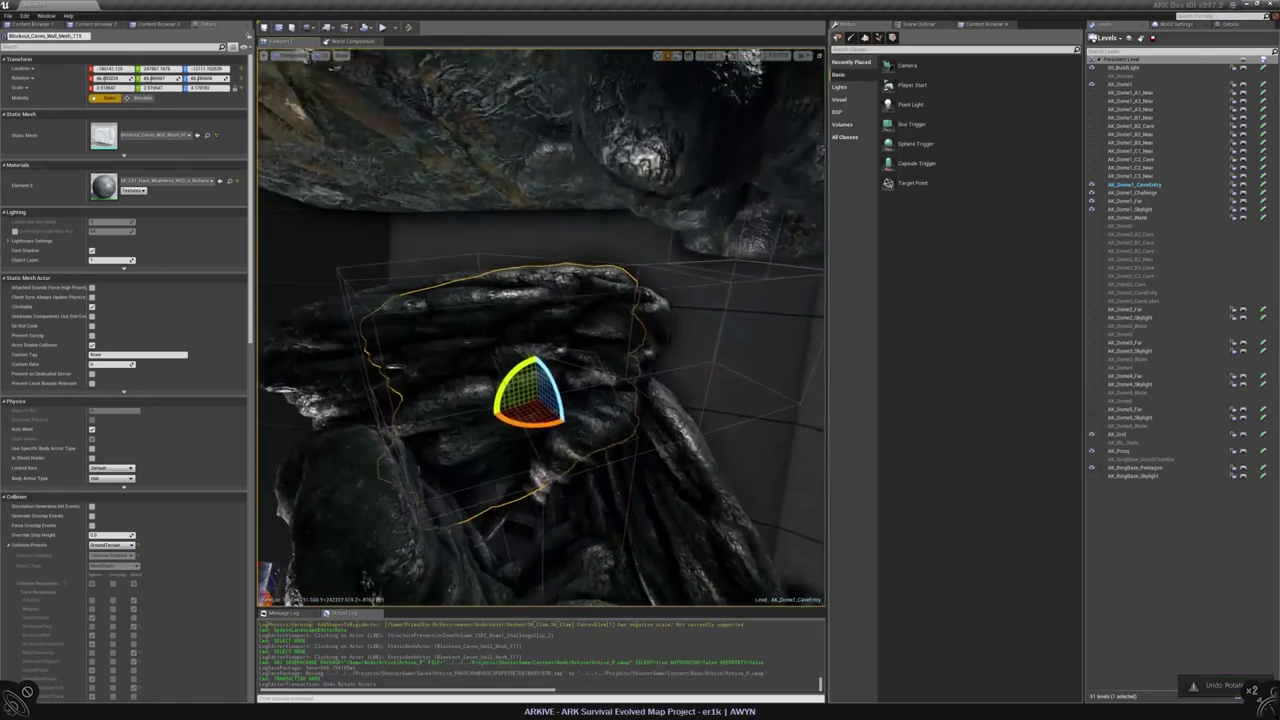
key(alt+j)
key(f)
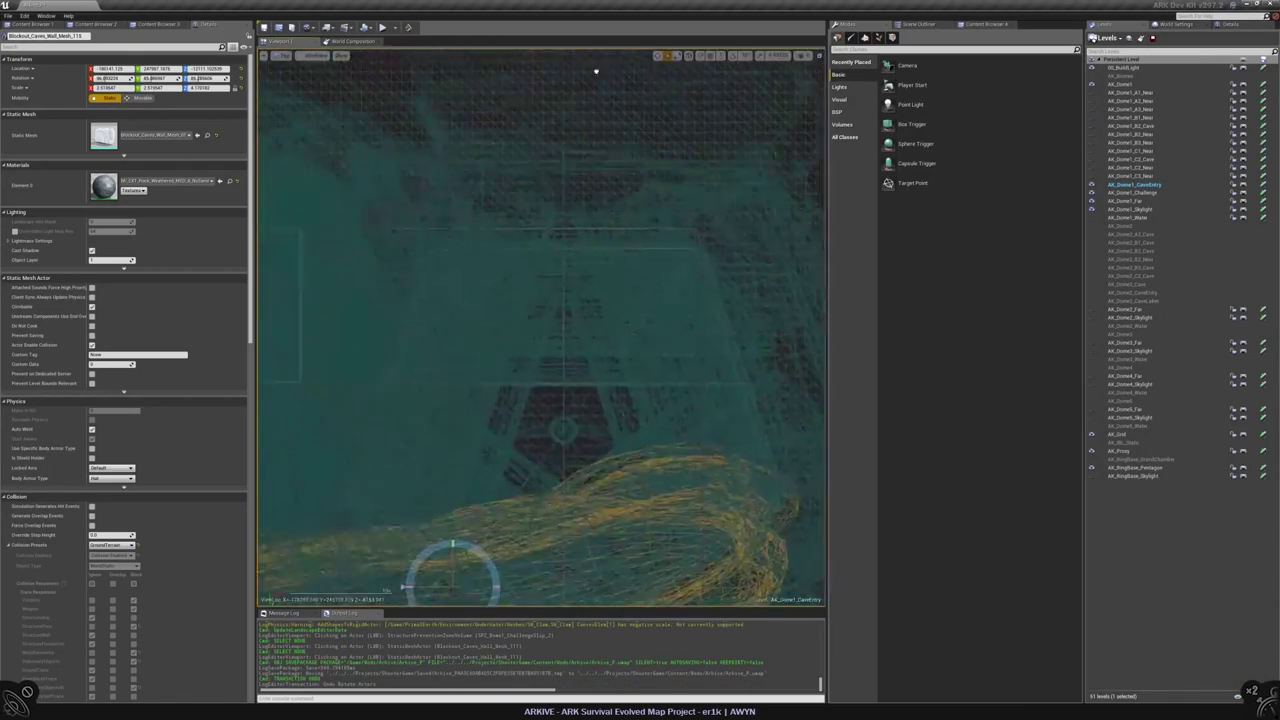
drag(429, 346, 450, 372)
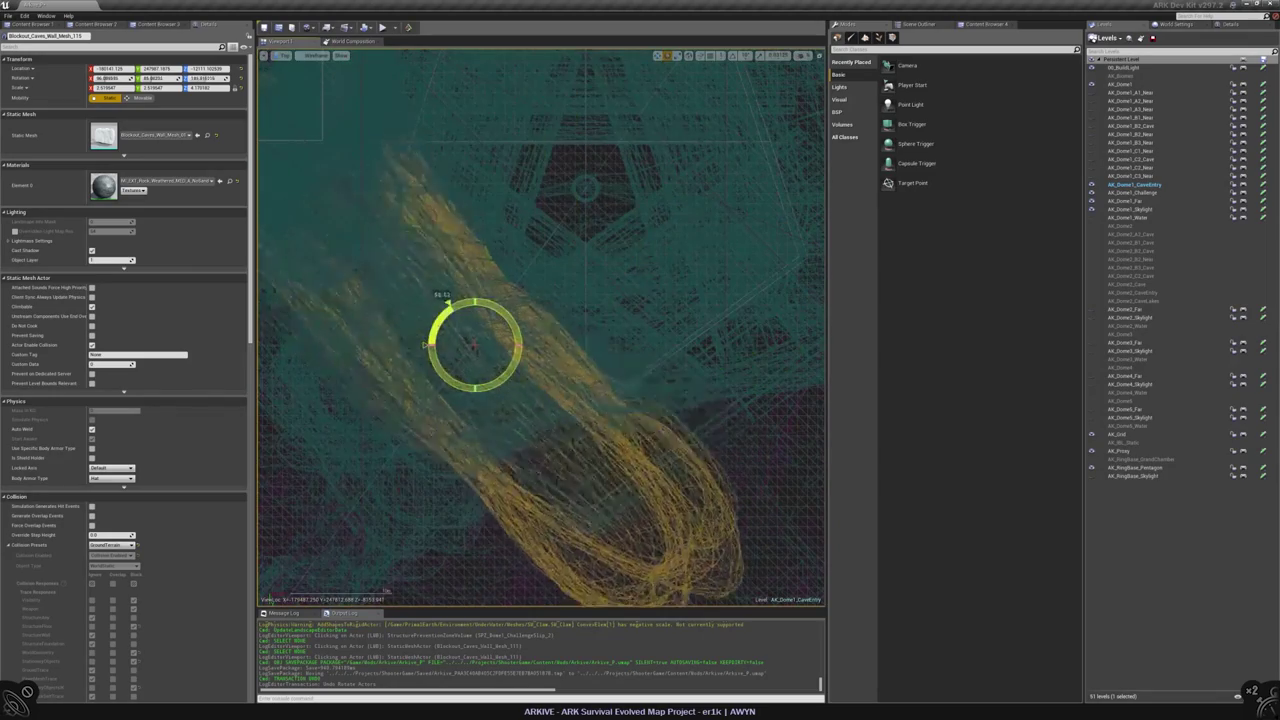
- Scale down and reposition the duplicated rock wall beside the original, and undo its last rotation
right_drag(592, 443, 729, 443)
key(alt+g)
key(f)
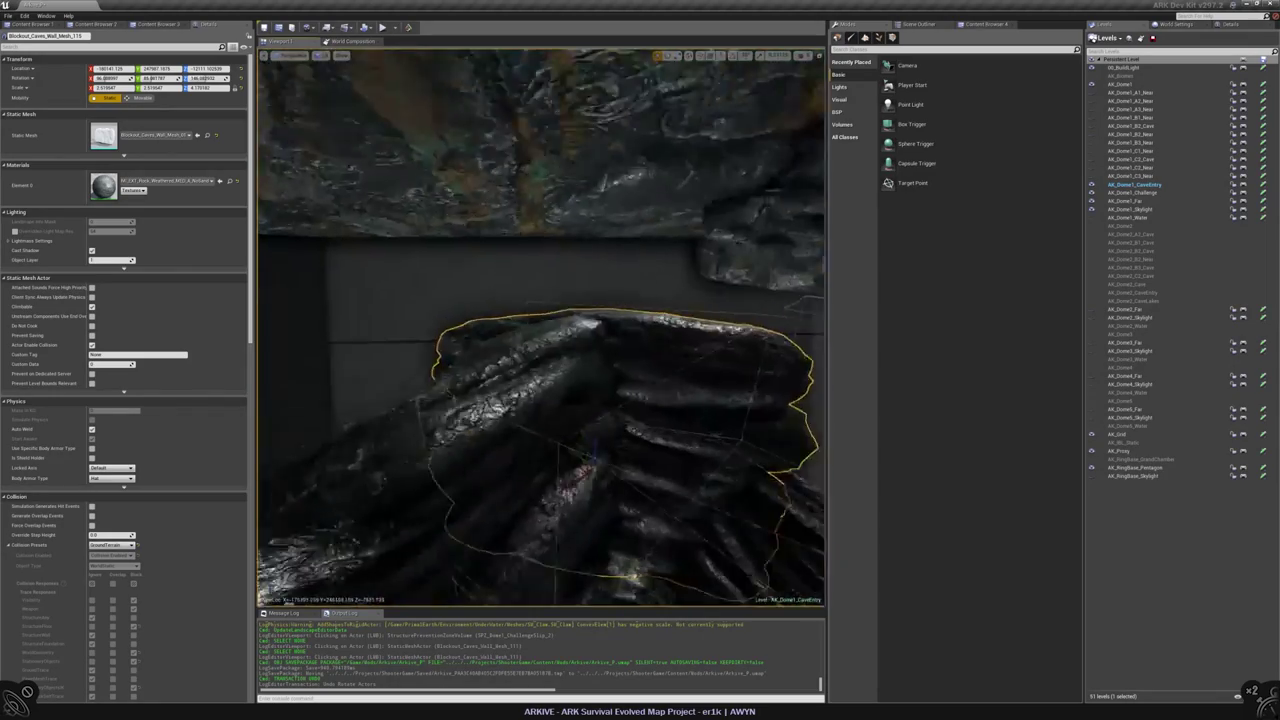
alt+drag(490, 428, 380, 460)
key(e)
drag(565, 400, 570, 425)
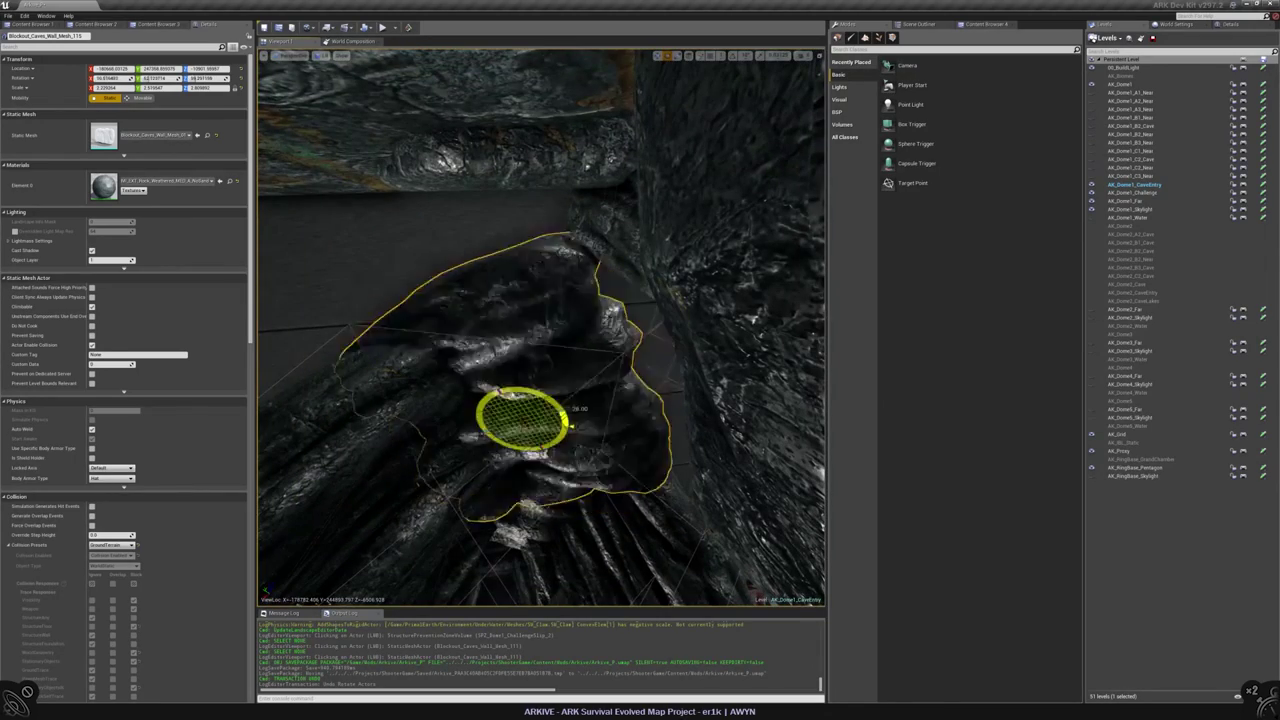
alt+drag(380, 460, 280, 510)
key(ctrl+z)
key(alt+0)
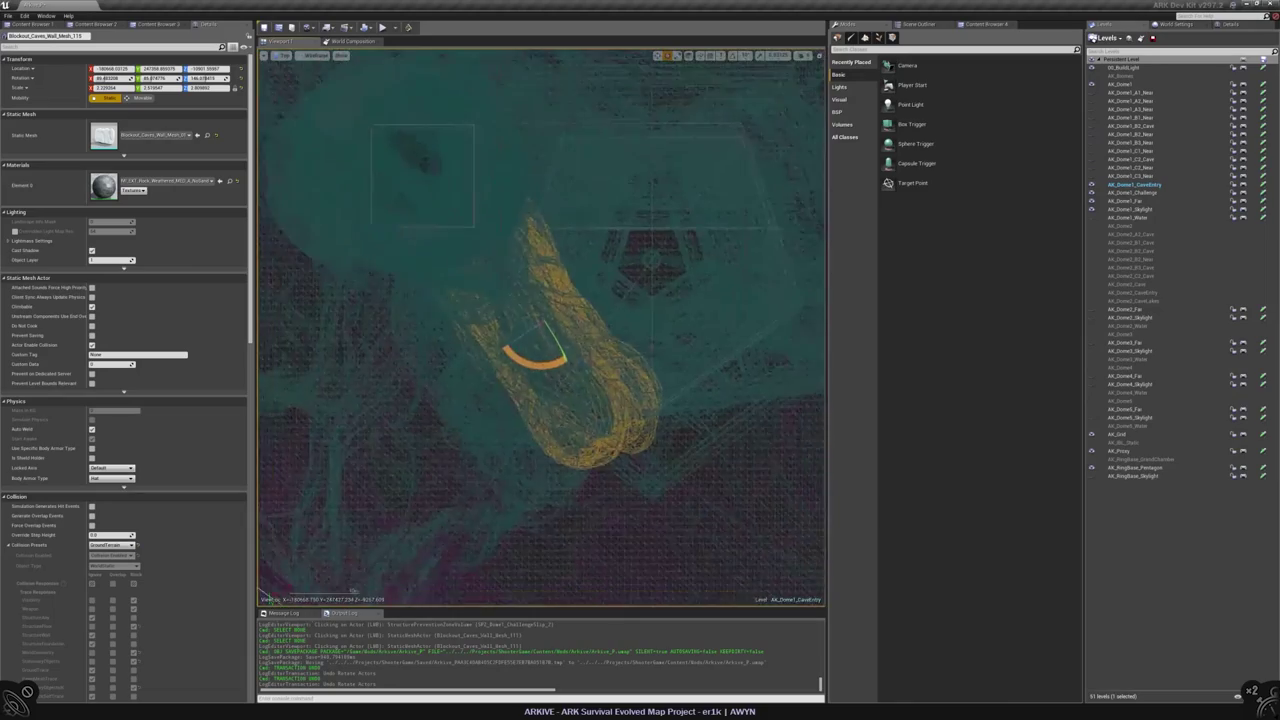
- Adjust the duplicated rock wall's placement at the chamber's edge and undo the last unwanted transforms
key(alt+4)
alt+drag(540, 330, 510, 345)
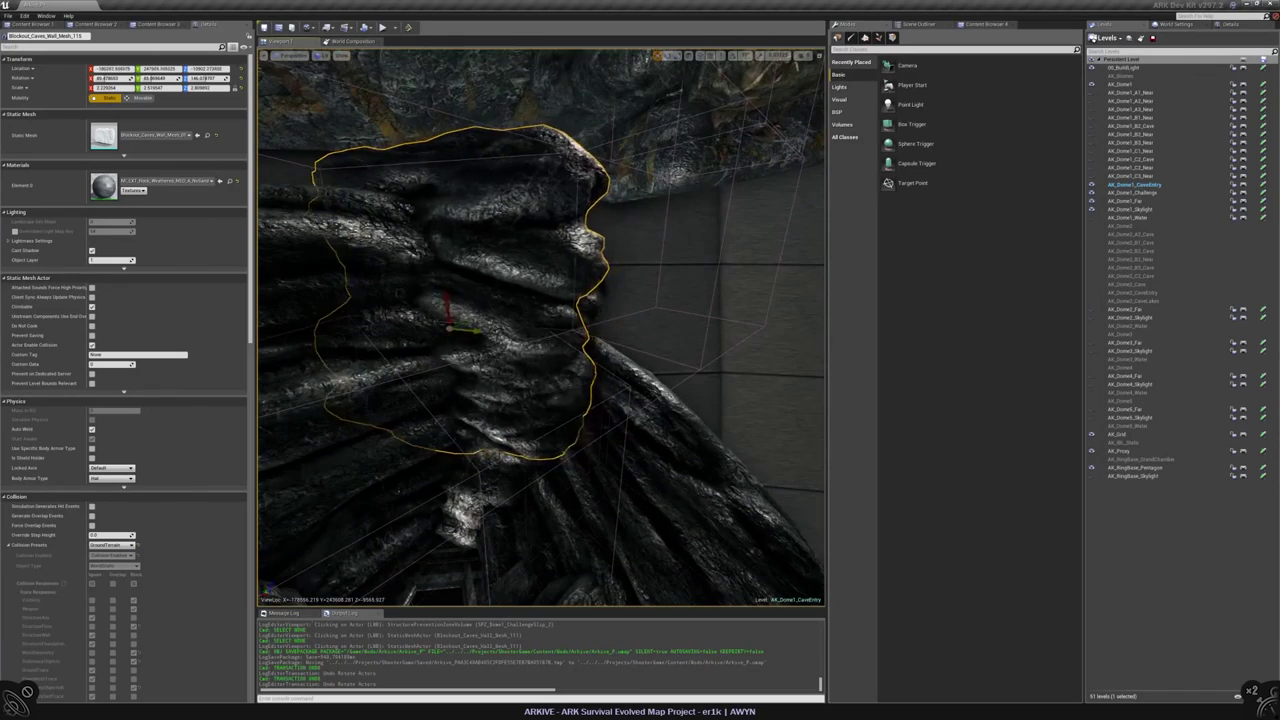
key(ctrl+z)
key(ctrl+z)
key(ctrl+z)
key(ctrl+z)
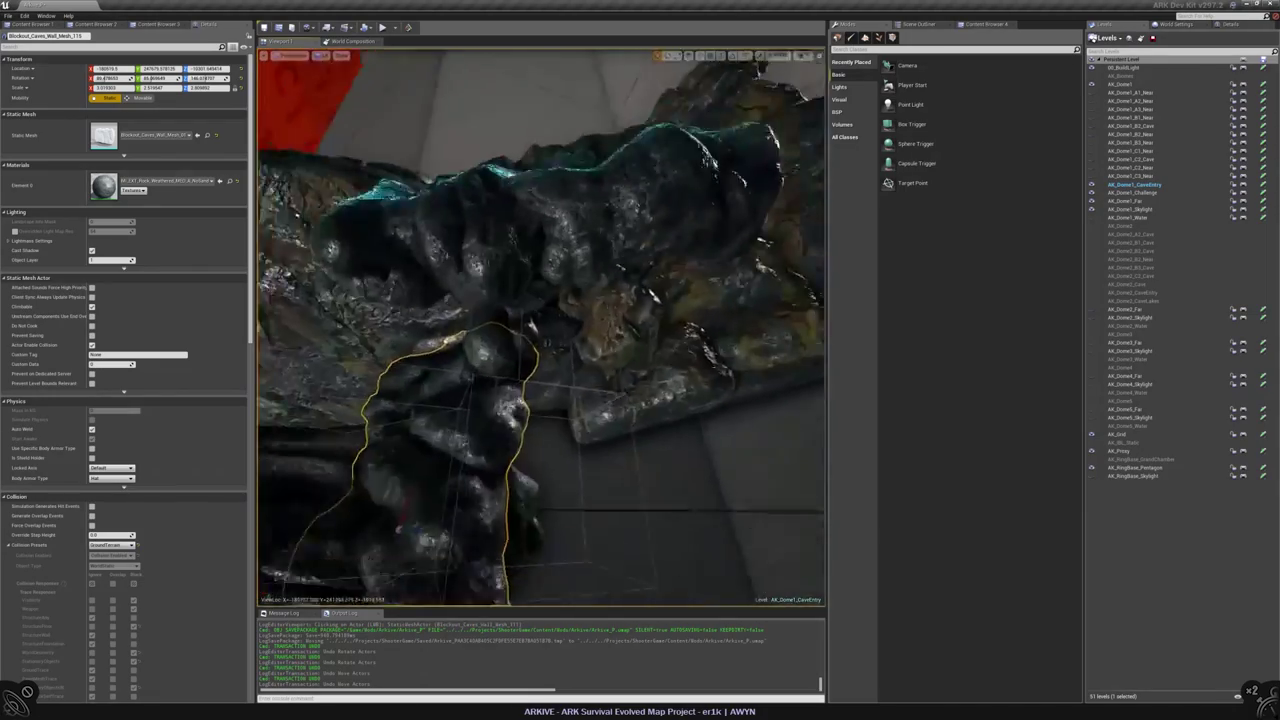
- Duplicate the sandstone cliff rock above the chamber's wall gap and place the copy beside the black cave rocks
mouse_move(540, 330)
right_down()
mouse_move(560, 320)
mouse_move(520, 335)
mouse_move(550, 320)
mouse_move(540, 335)
mouse_move(545, 315)
mouse_move(543, 327)
right_up()
click(450, 320)
click(525, 330)
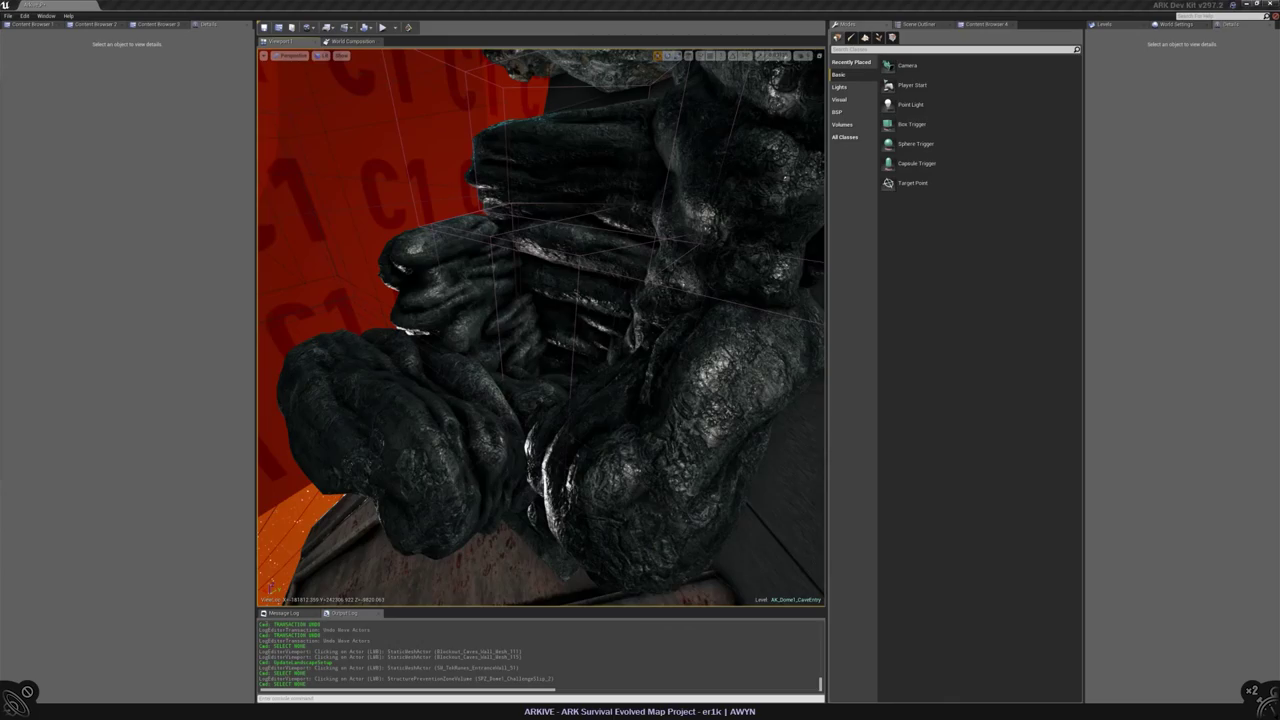
key(w)
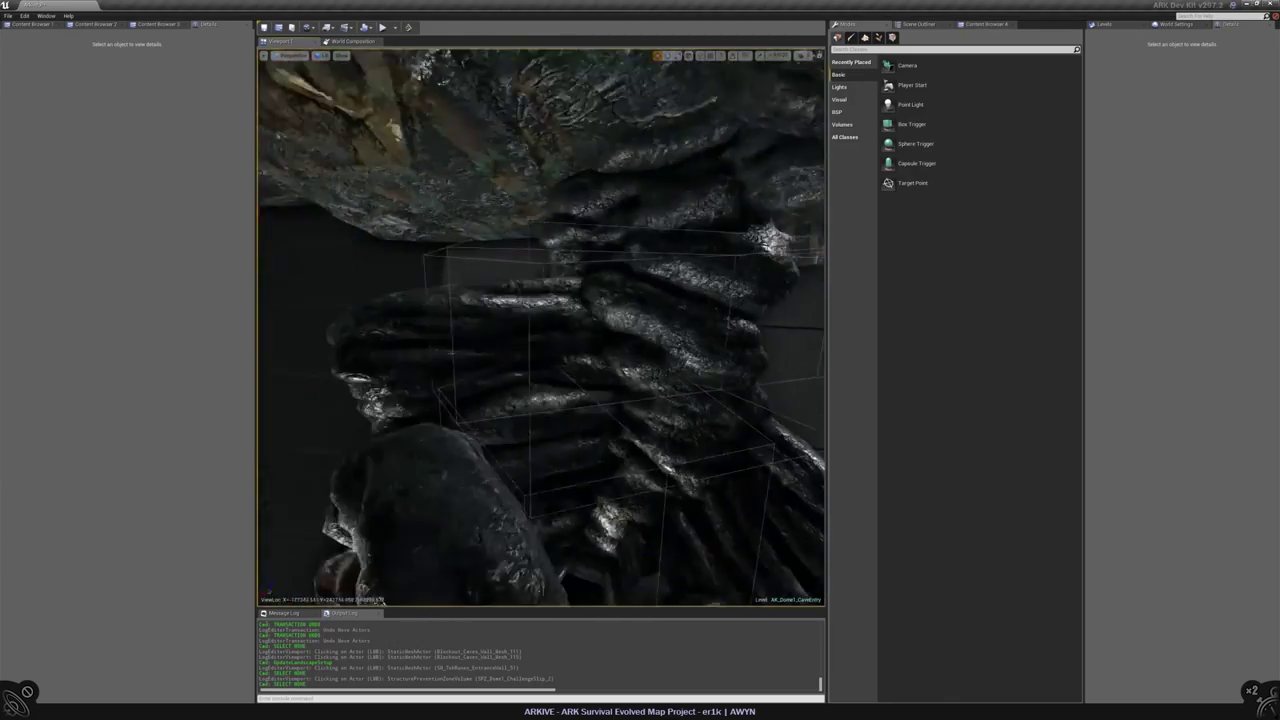
key(w)
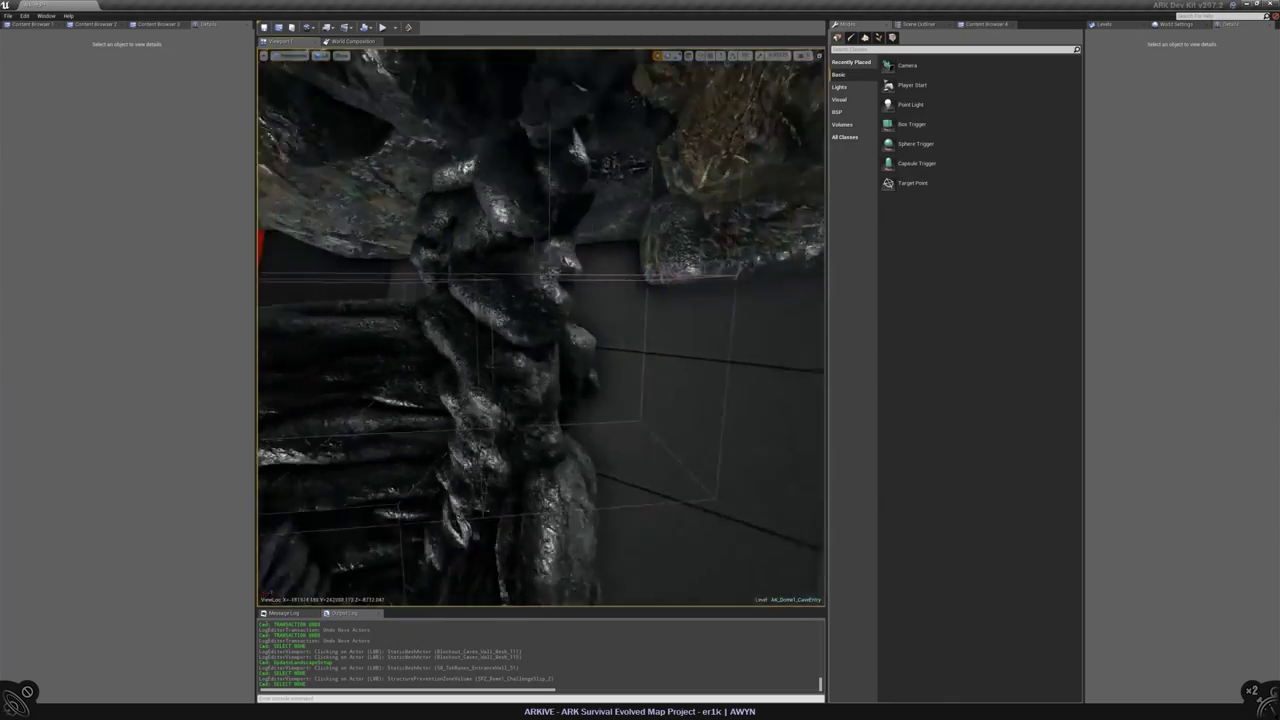
key(w)
click(600, 286)
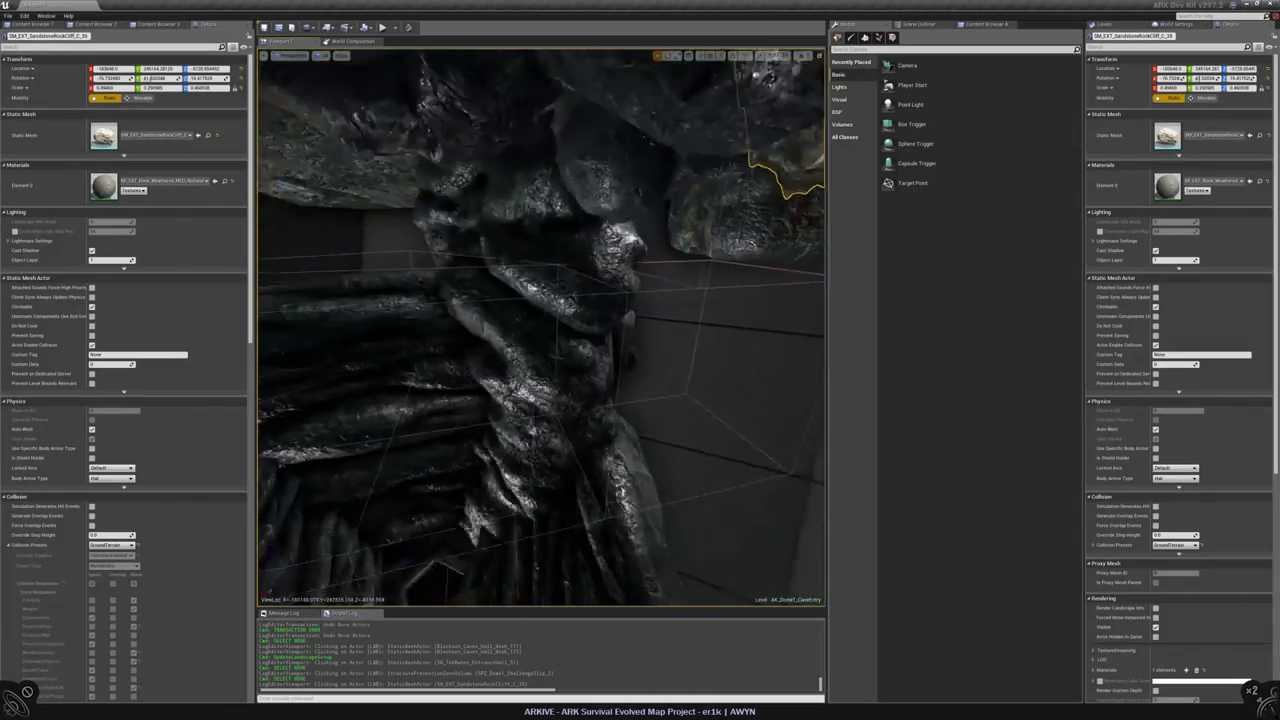
key(w)
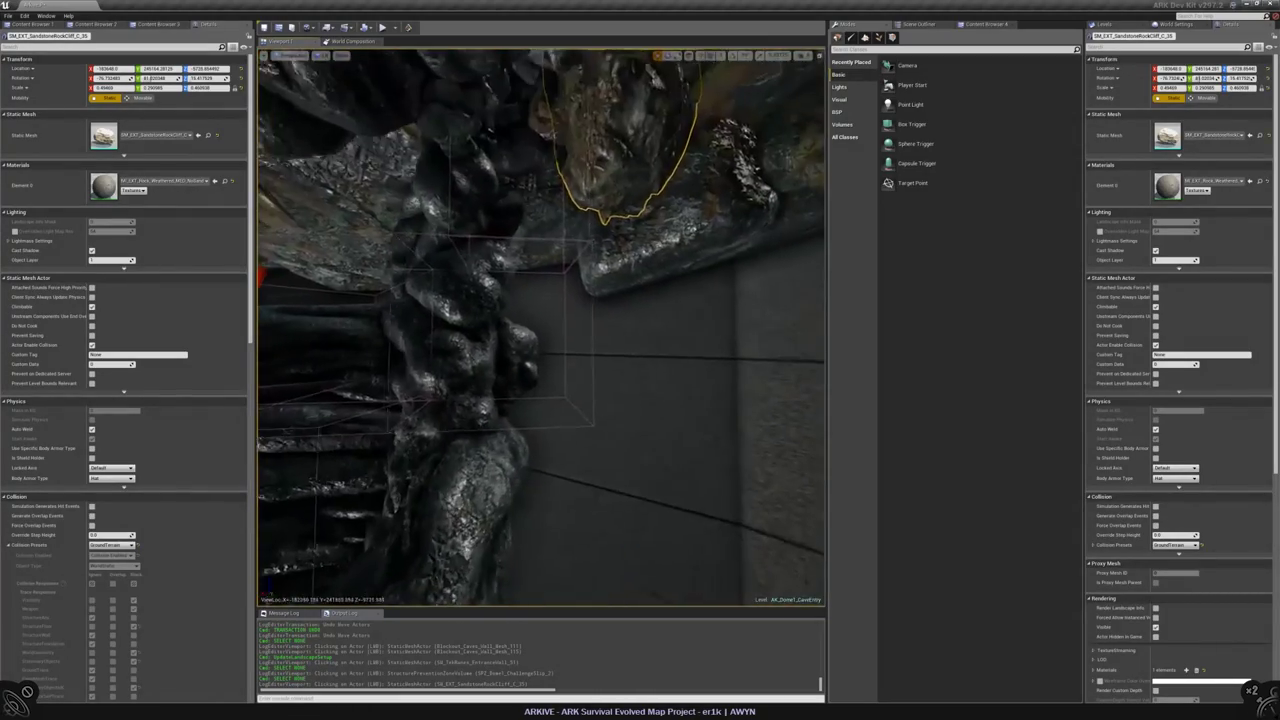
key(w)
click(575, 410)
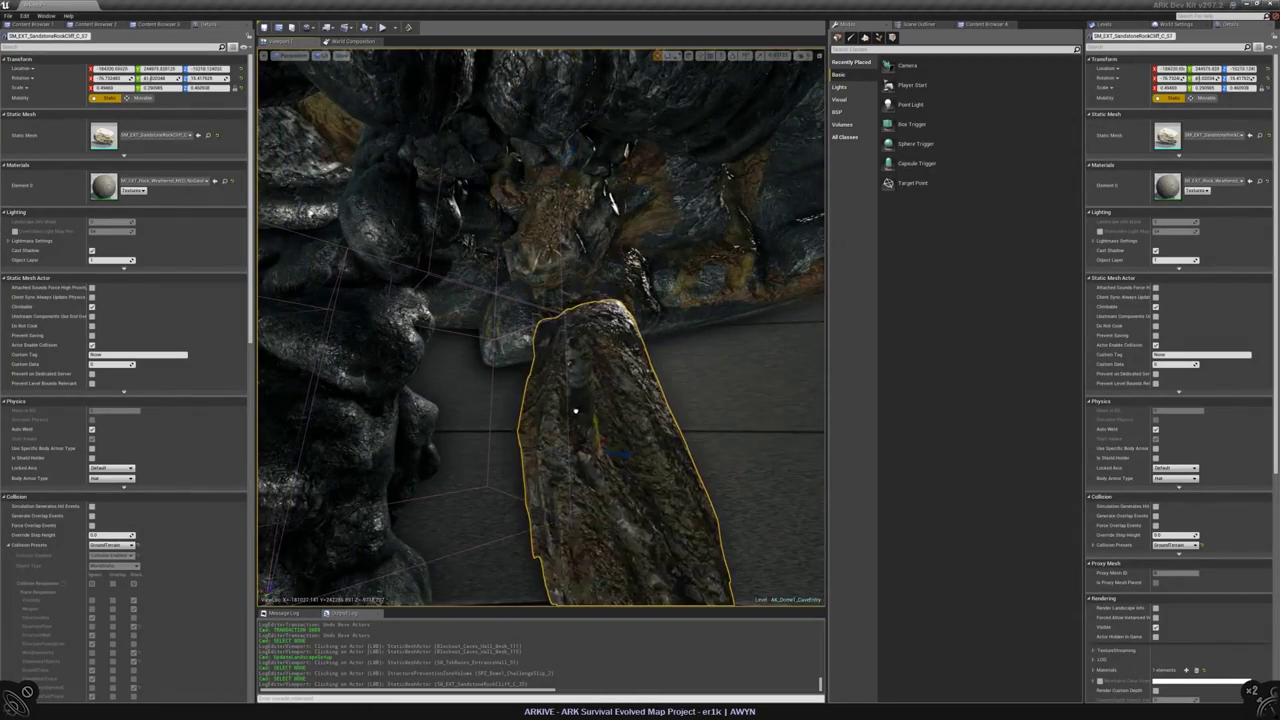
- Try to rotate the duplicated cliff rock sideways across the gap at the chamber's edge, and undo the last rotations
click(1103, 23)
key(e)
drag(785, 320, 750, 392)
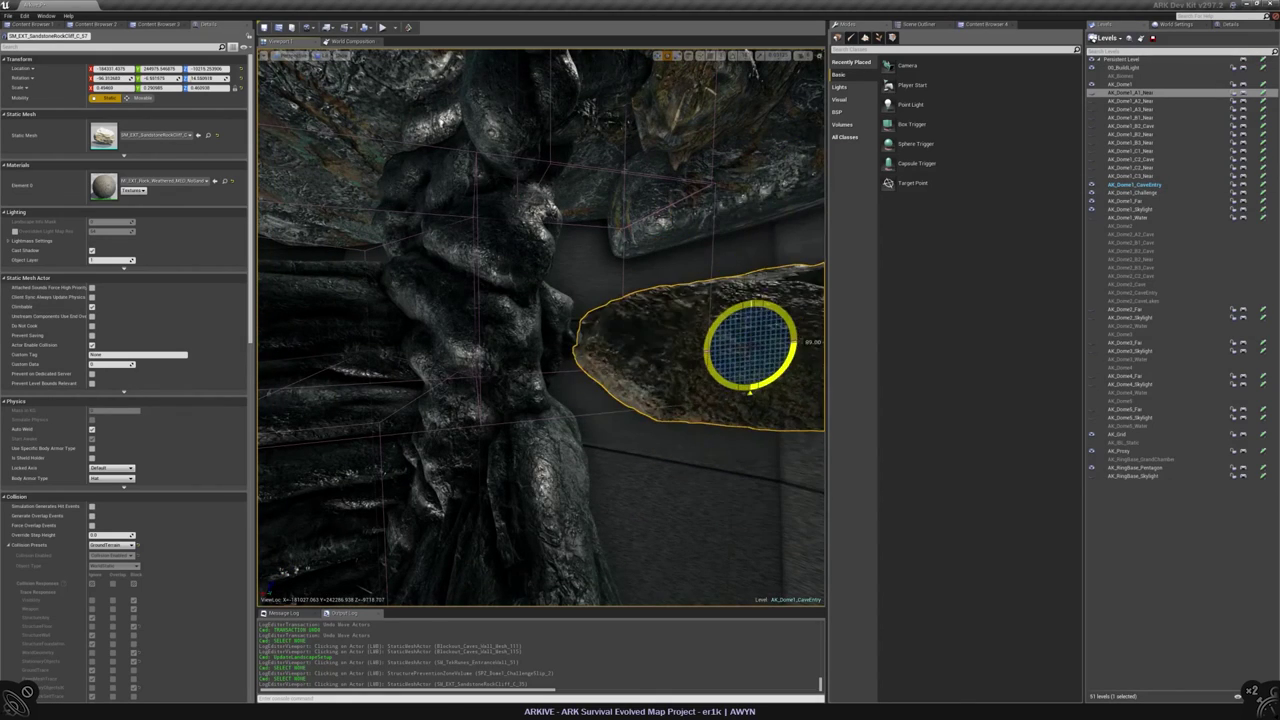
key(w)
right_drag(750, 392, 680, 390)
key(e)
key(ctrl+z)
key(ctrl+z)
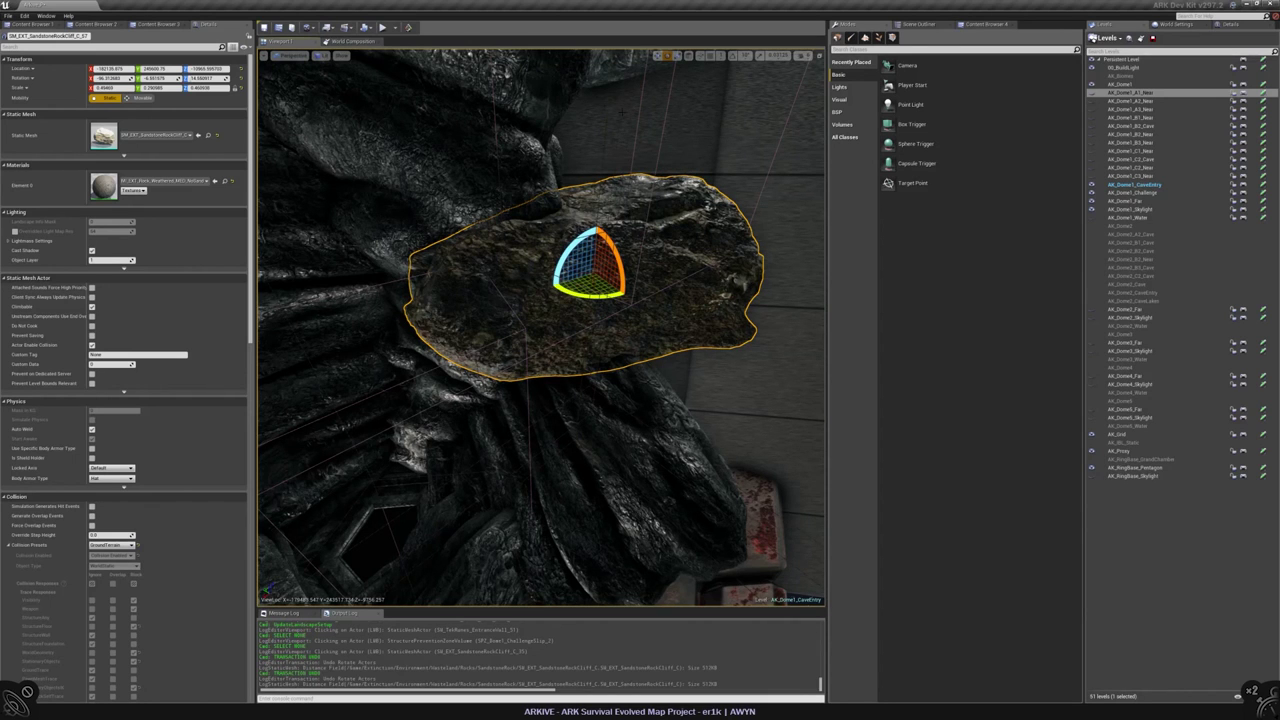
- Try to fit the duplicated cliff rock over the wall gap by rotating, scaling and moving it, and delete it
right_drag(622, 113, 585, 265)
drag(601, 312, 640, 315)
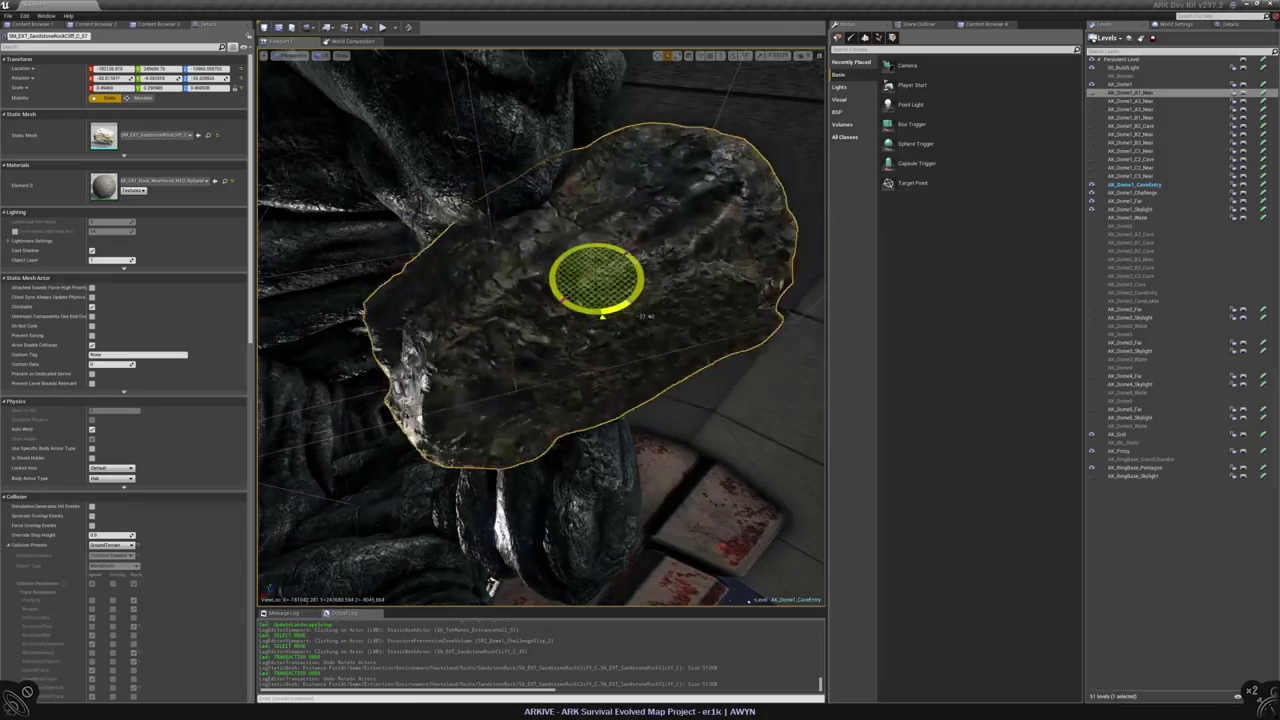
right_drag(640, 315, 516, 326)
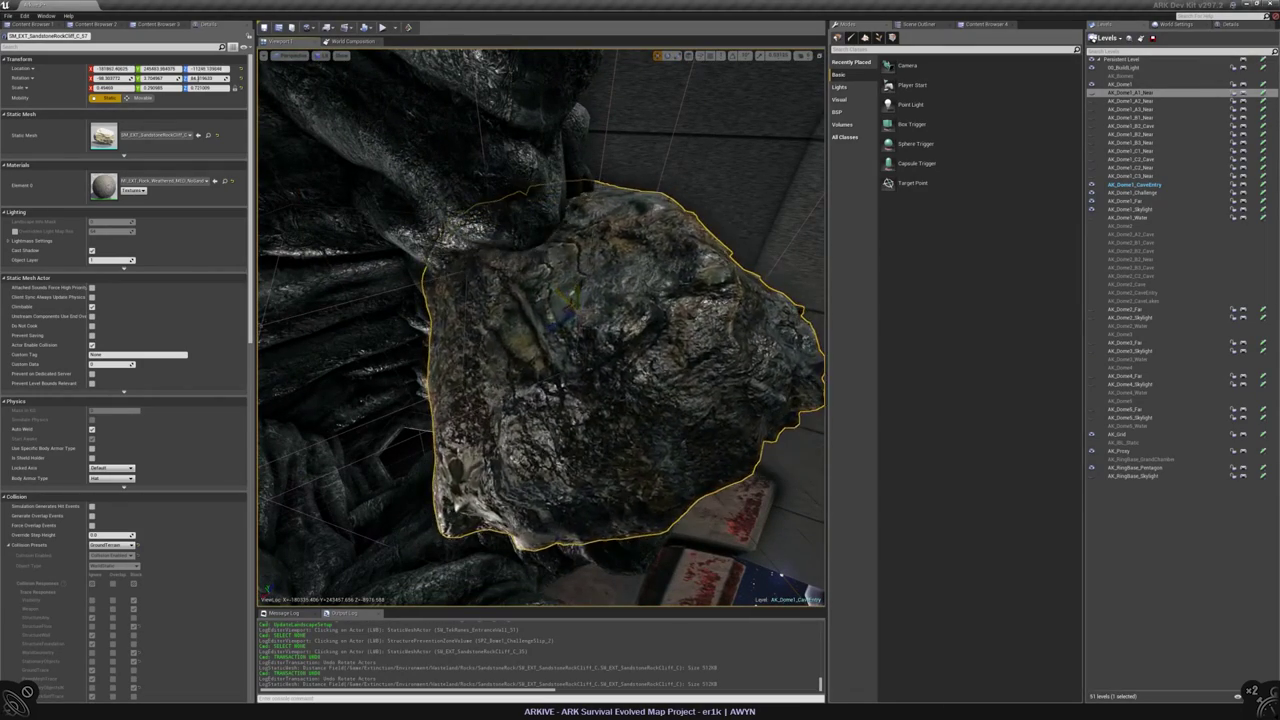
right_drag(516, 326, 505, 338)
key(ctrl+z)
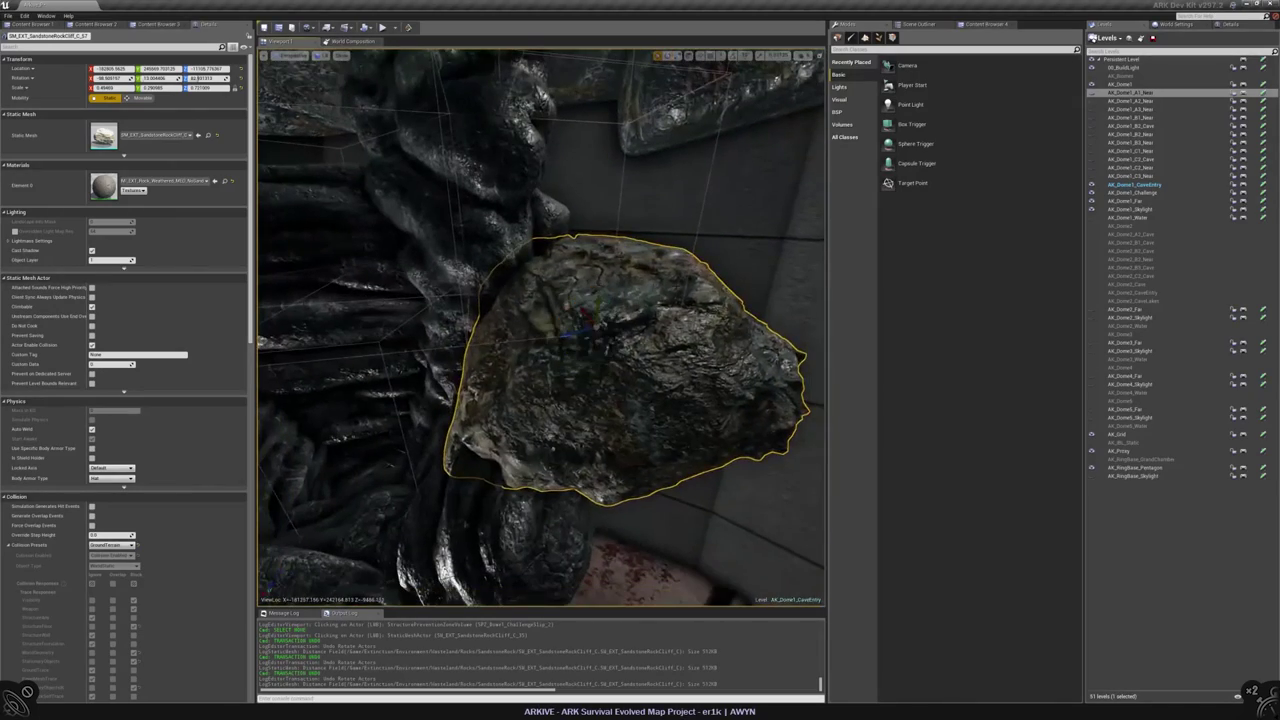
drag(577, 311, 652, 342)
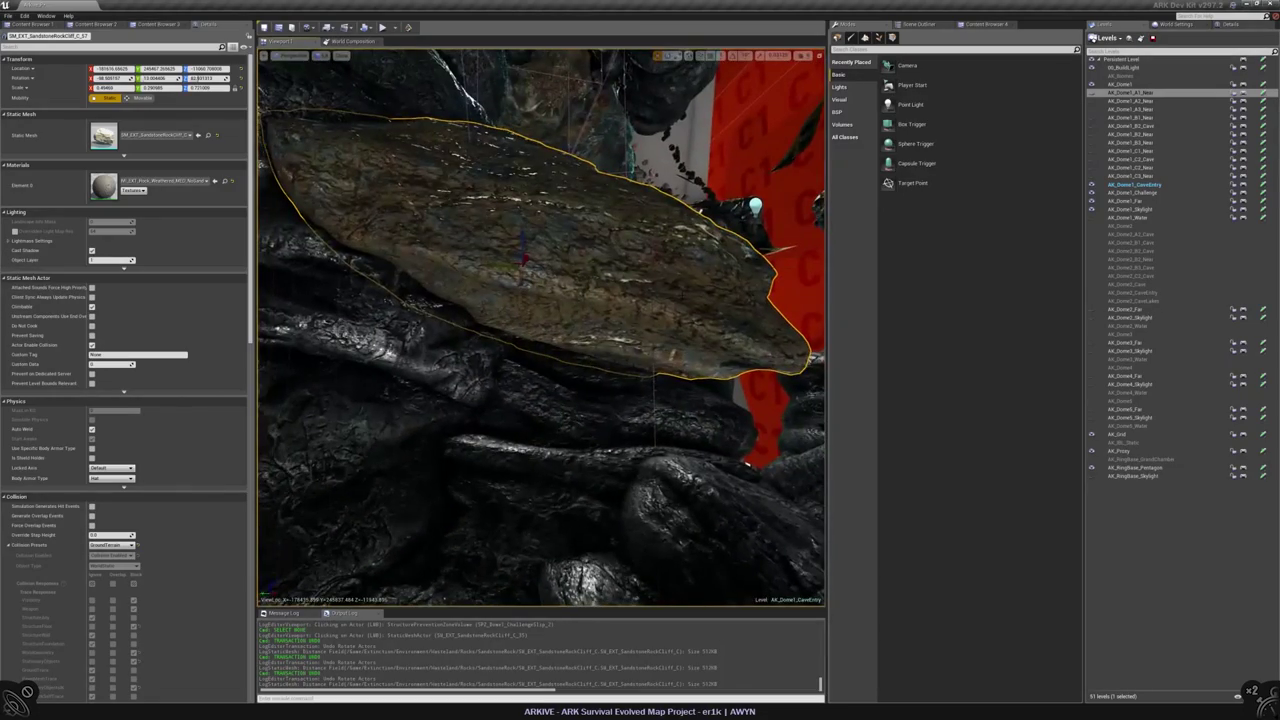
key(Delete)
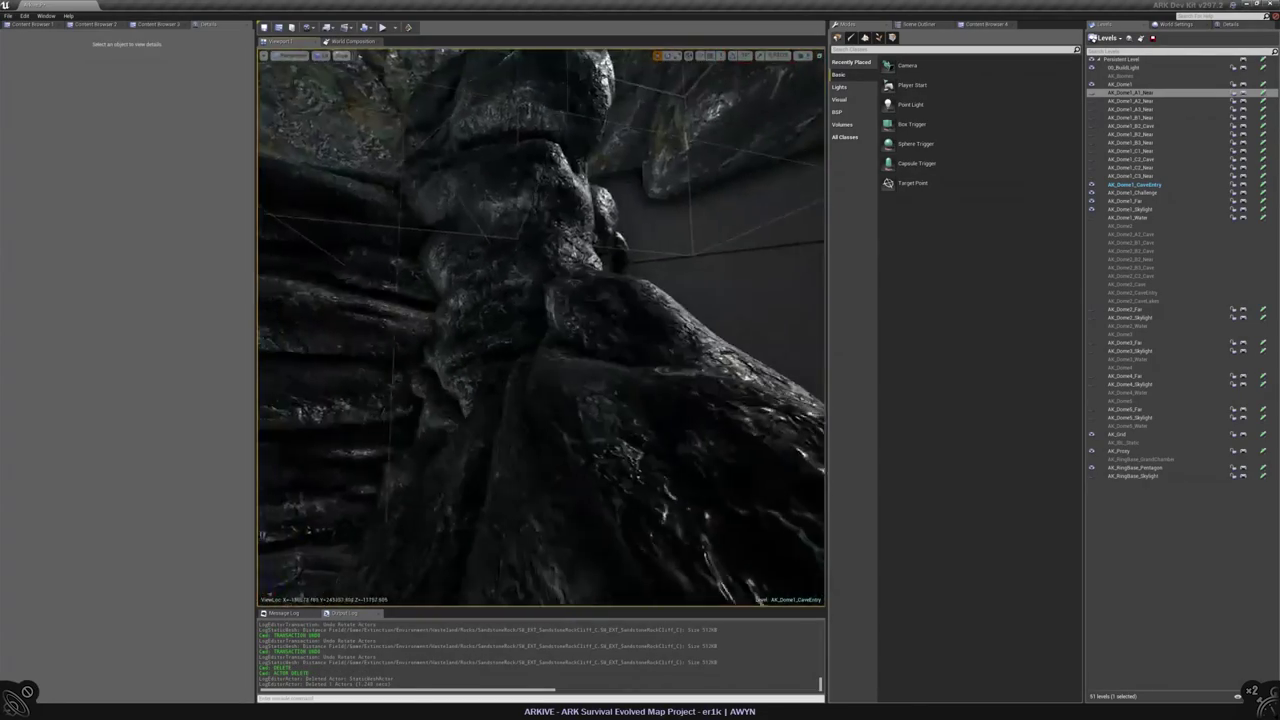
- Select the duplicated cave wall rock at the chamber's edge and show it in the top wireframe view for rotation
right_drag(540, 327, 540, 327)
right_drag(540, 330, 580, 345)
click(580, 400)
click(470, 280)
key(alt+8)
click(540, 360)
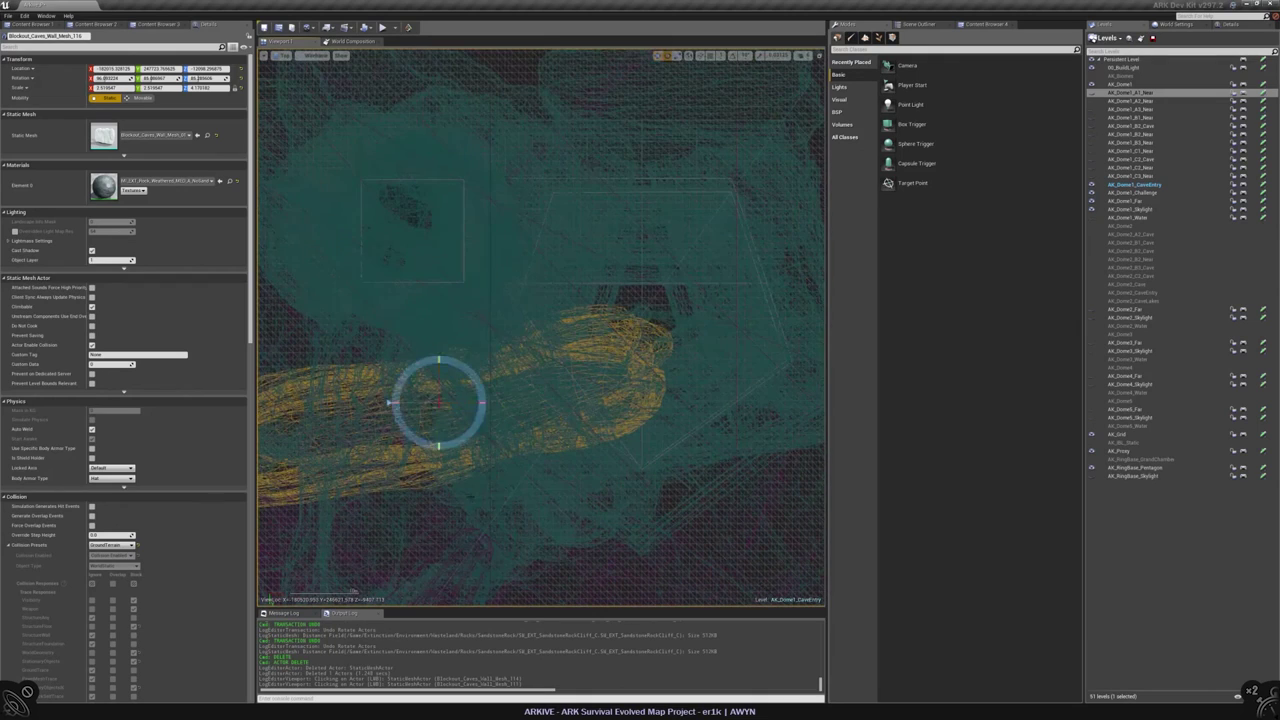
- Rotate the selected cave wall rock in the top view and reposition it under the cave entrance
drag(455, 360, 444, 321)
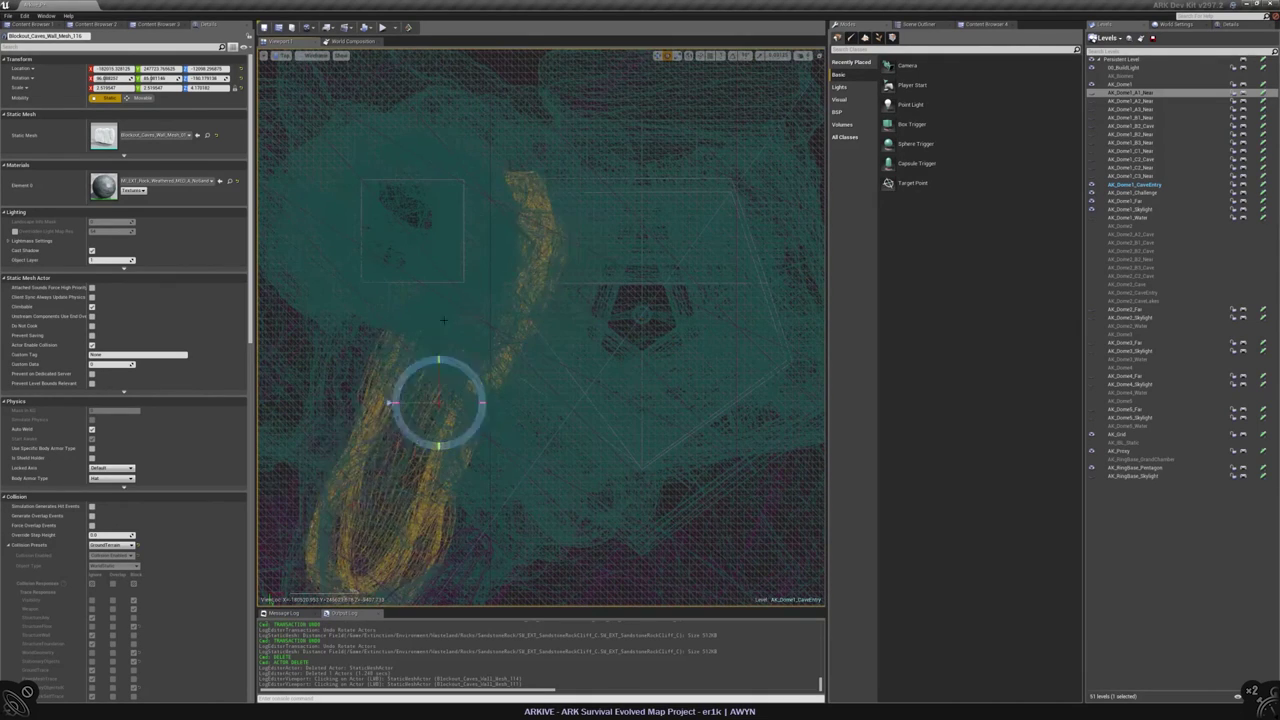
drag(463, 205, 430, 271)
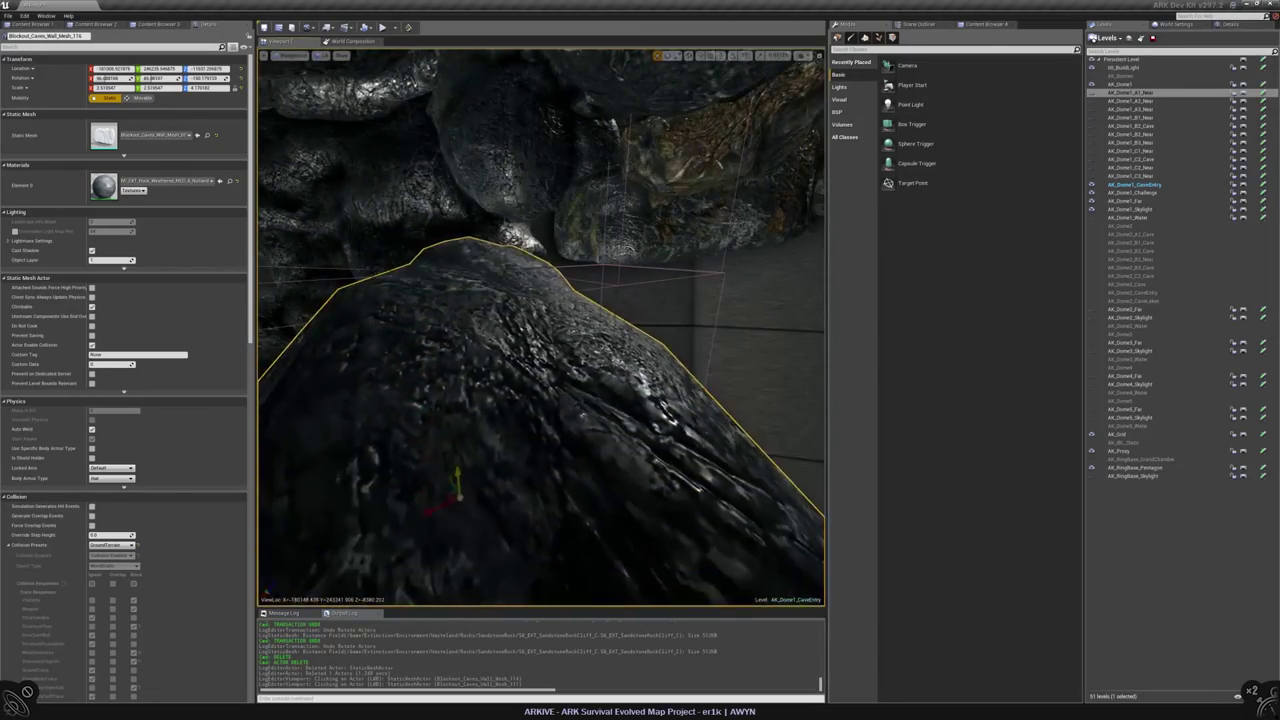
right_drag(540, 330, 555, 318)
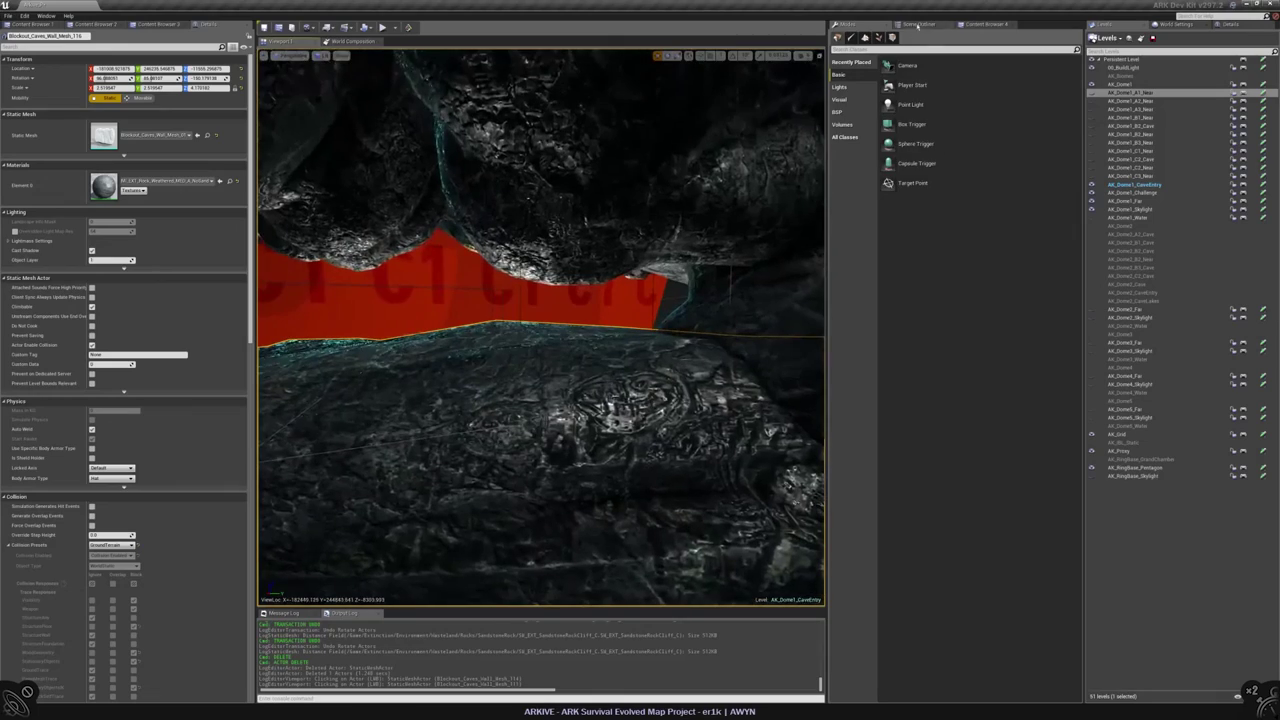
- Place a BP_Cinematic_Human_Male from the General collection on the cave floor rock as a scale reference
click(918, 24)
click(985, 24)
click(860, 652)
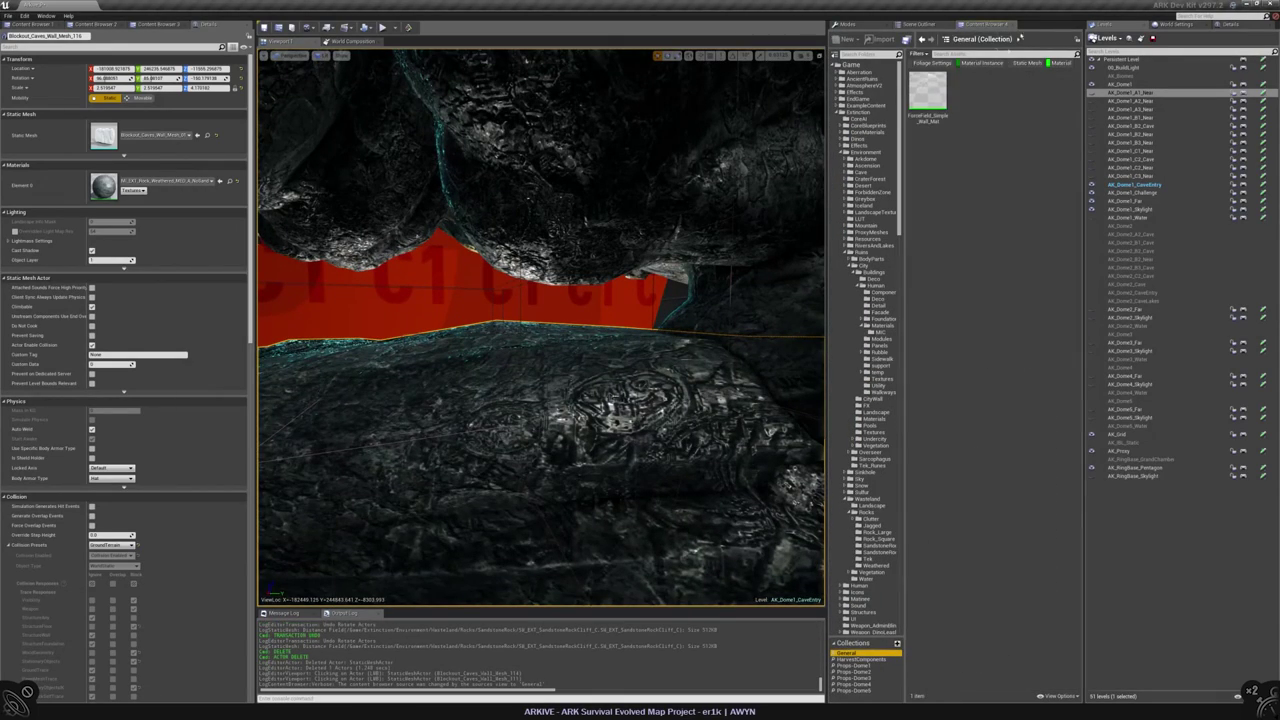
click(1032, 62)
drag(969, 92, 520, 345)
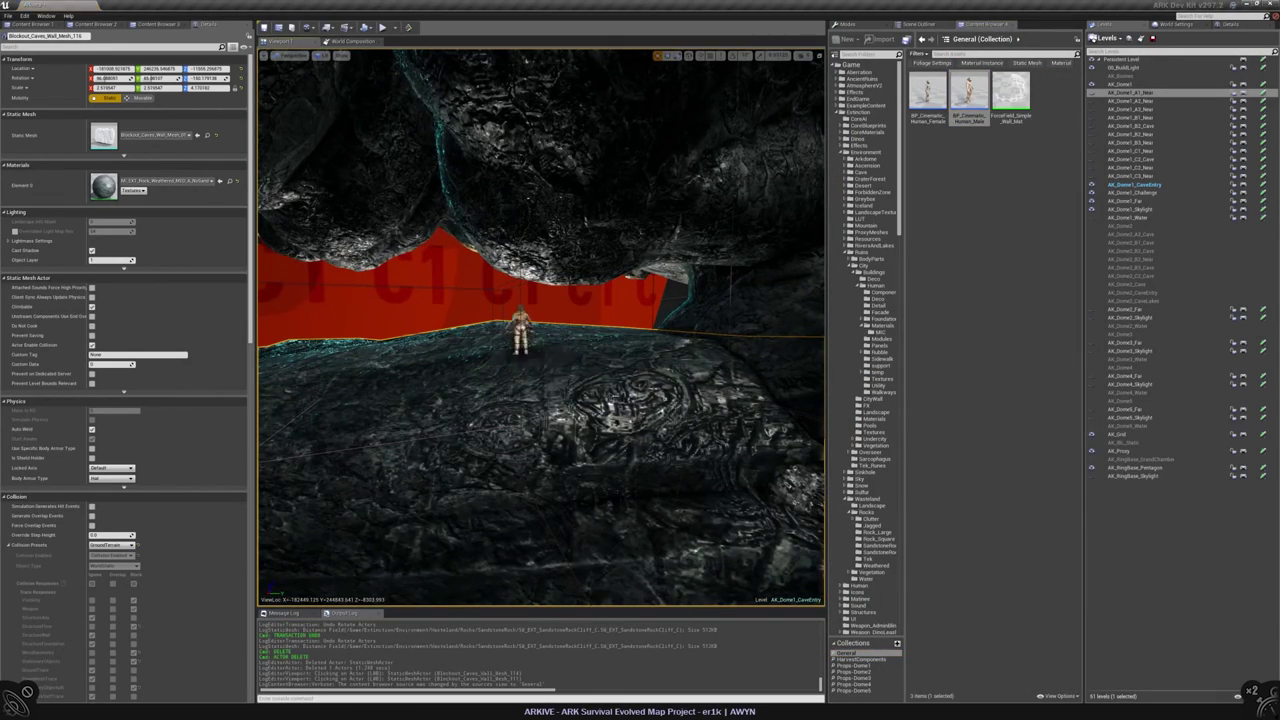
key(f)
right_drag(540, 330, 550, 326)
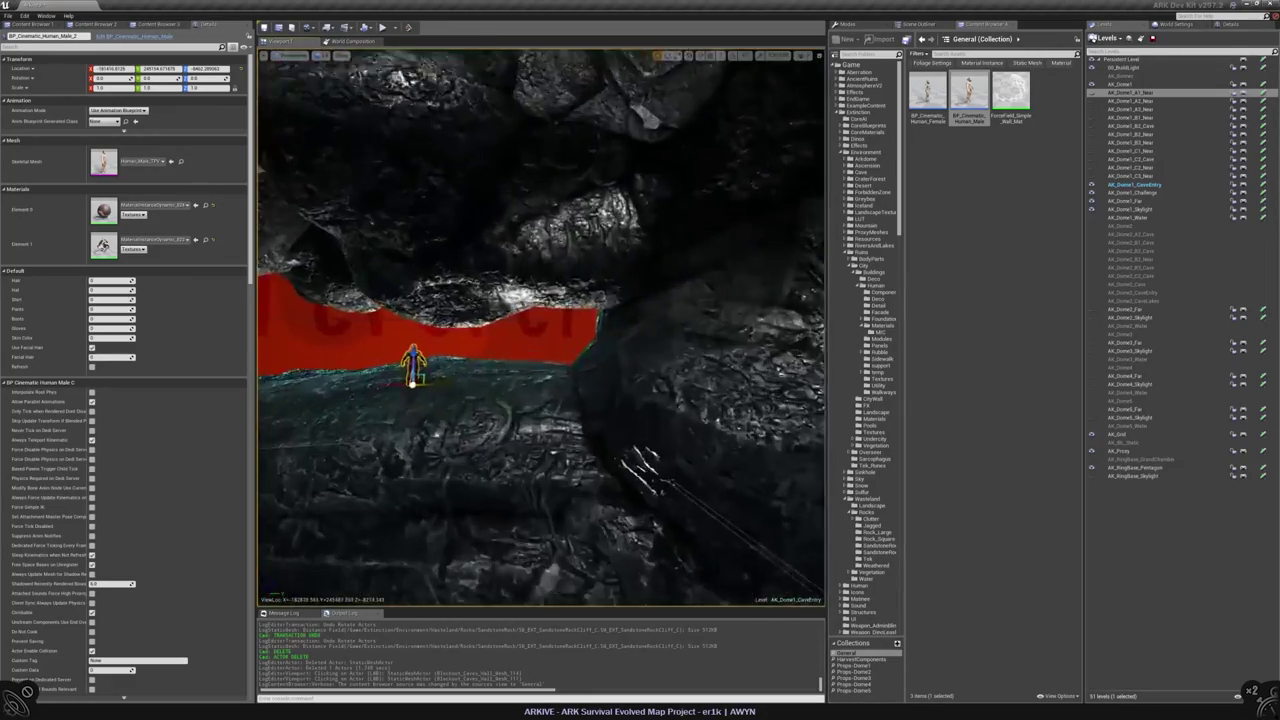
right_drag(550, 326, 560, 322)
- Select the neighbouring cave wall rock Blockout_Caves_Wall_Mesh_115 and shift it to close the gap beside the floor rock
click(540, 330)
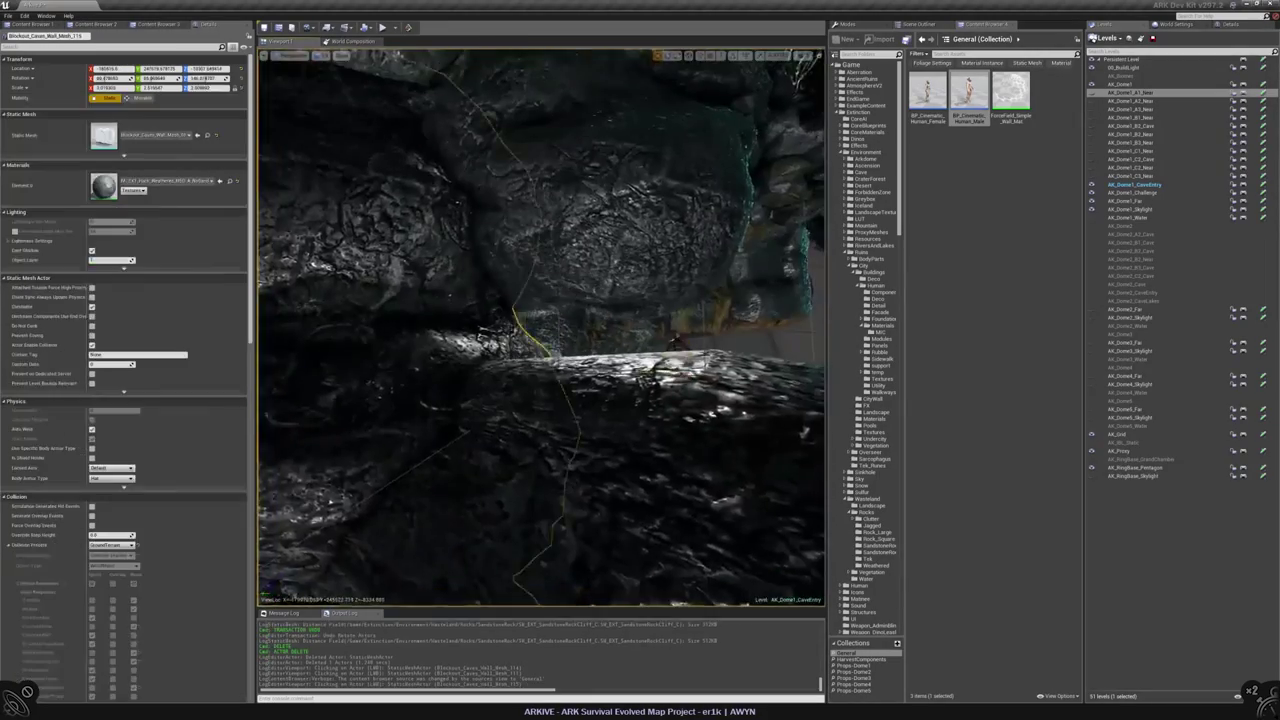
click(701, 57)
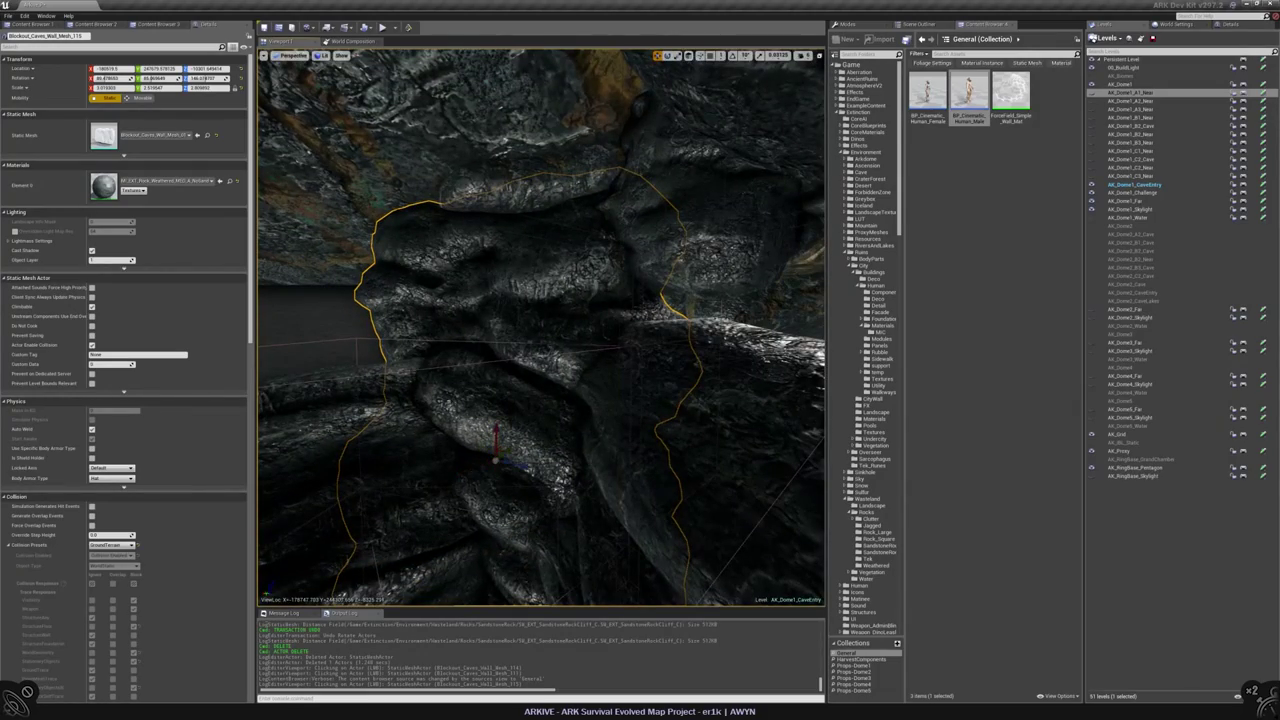
drag(524, 465, 548, 458)
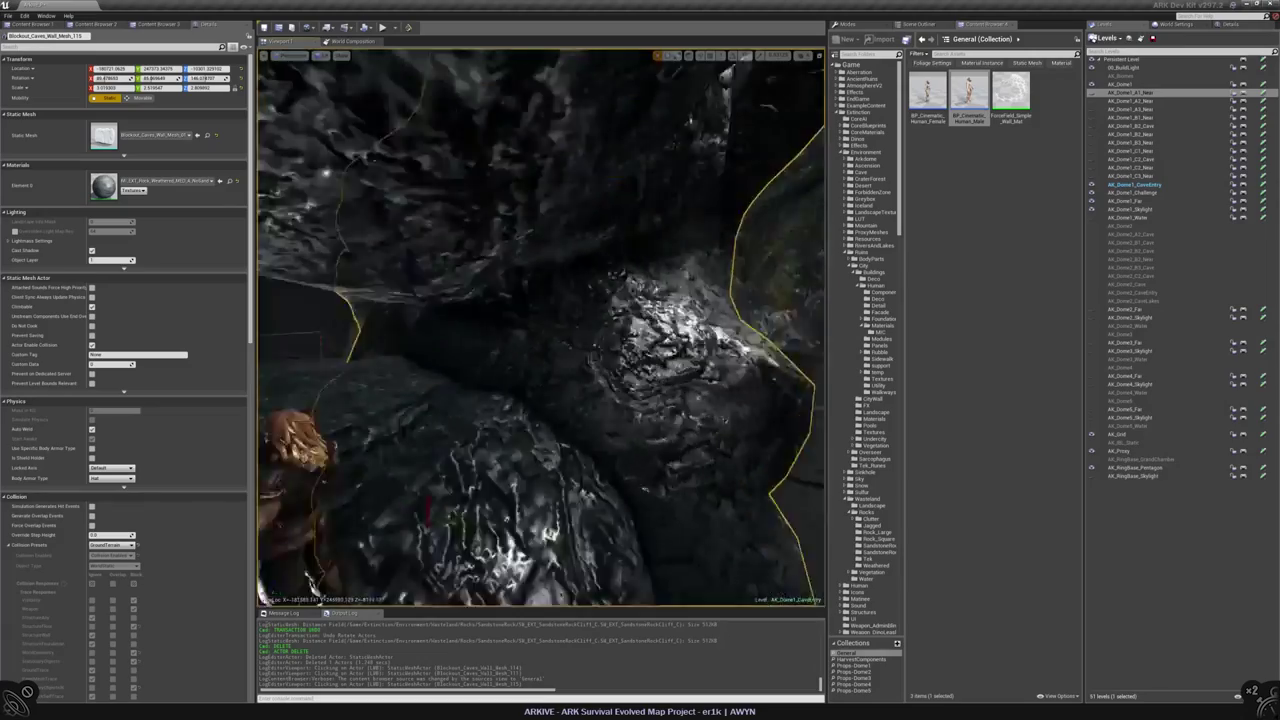
right_drag(540, 330, 520, 340)
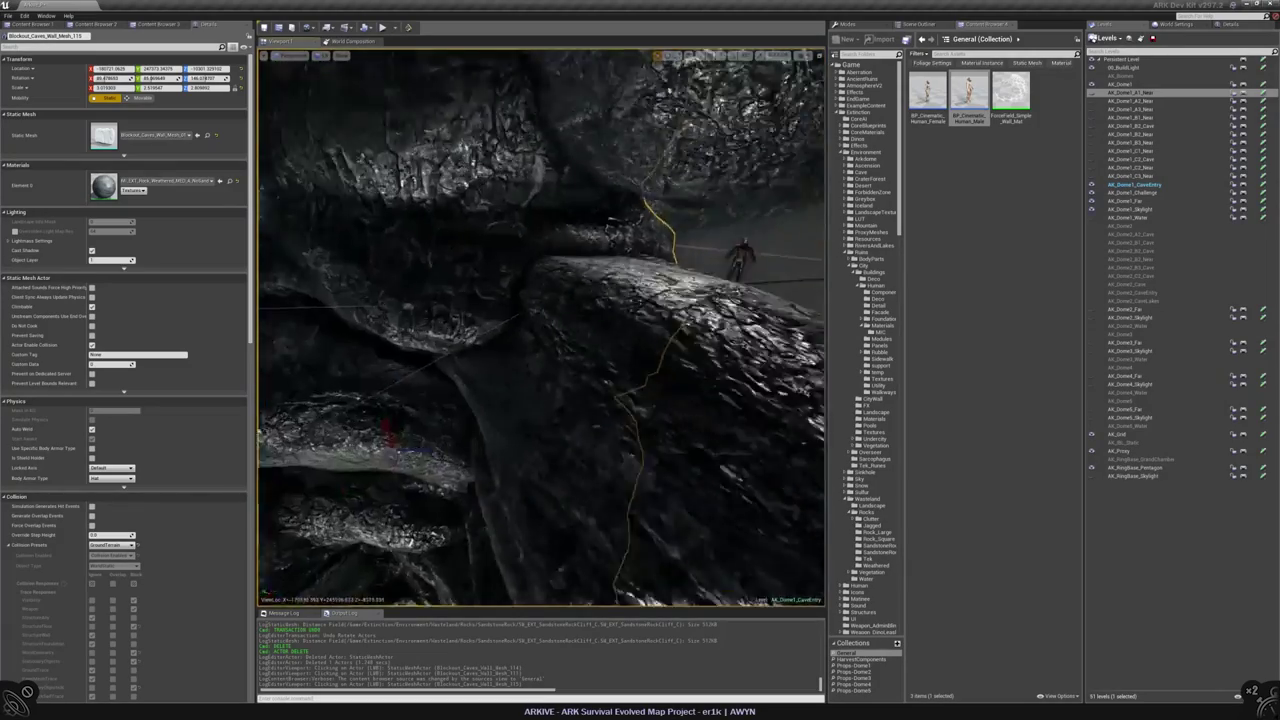
drag(437, 423, 447, 420)
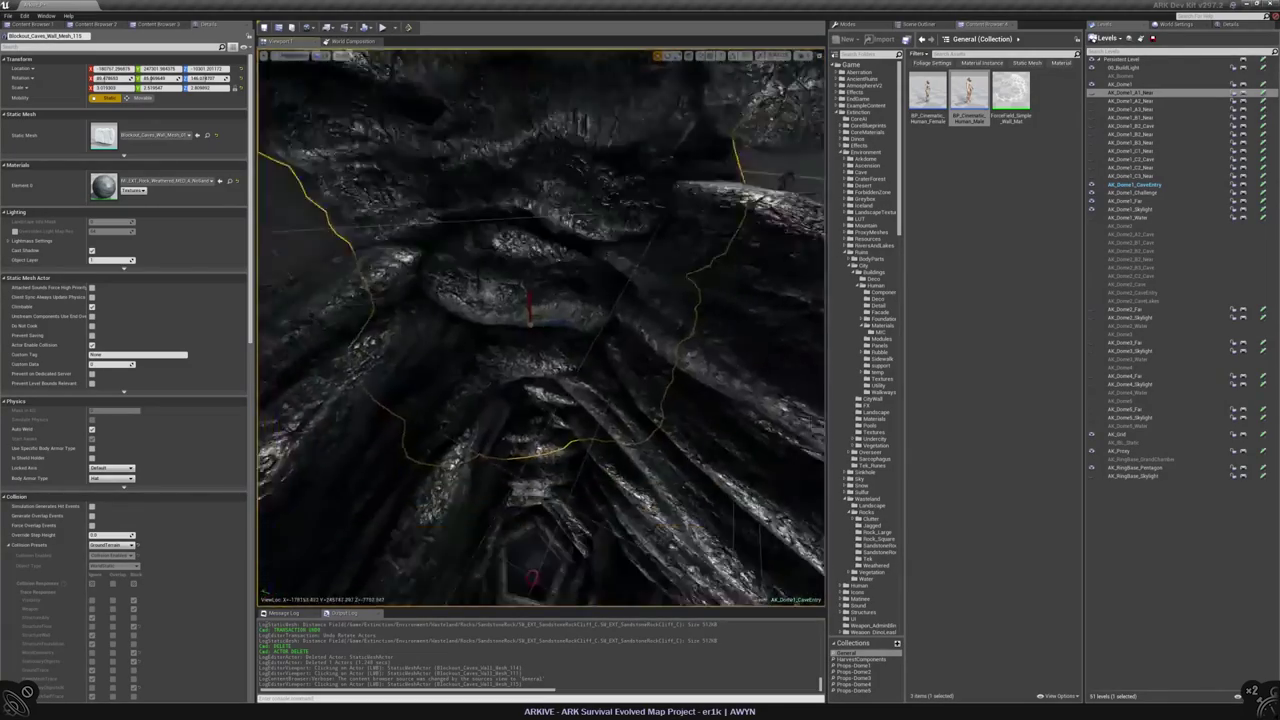
right_drag(540, 330, 500, 330)
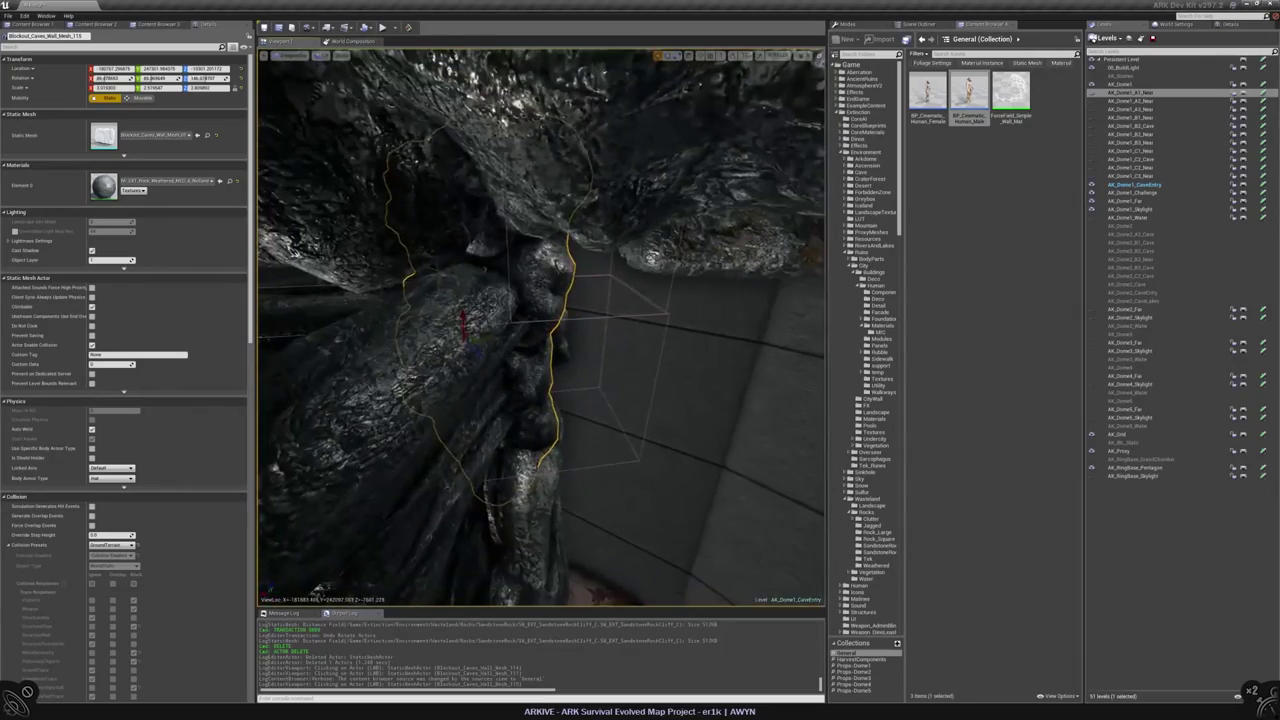
- Undo the recent moves and scaling of the cave floor rock Blockout_Caves_Wall_Mesh_116
right_drag(540, 330, 540, 330)
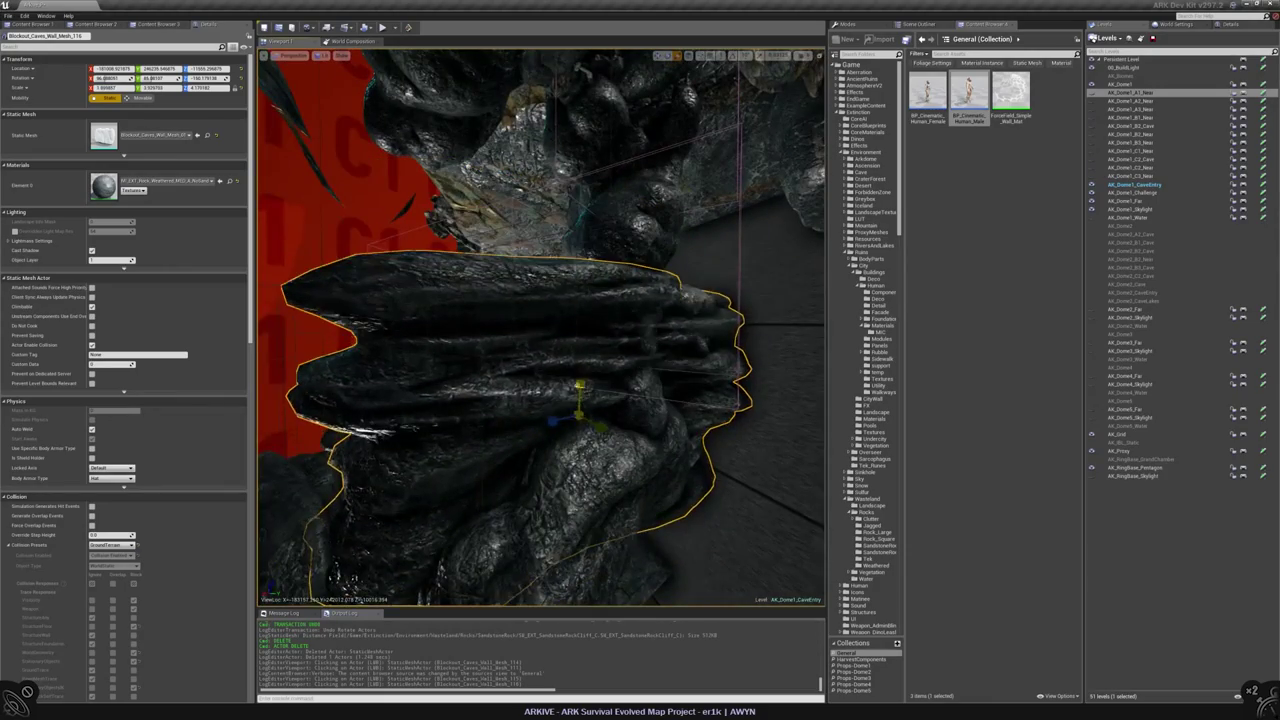
mouse_move(580, 392)
mouse_down()
mouse_move(602, 410)
mouse_move(571, 380)
mouse_move(585, 372)
mouse_up()
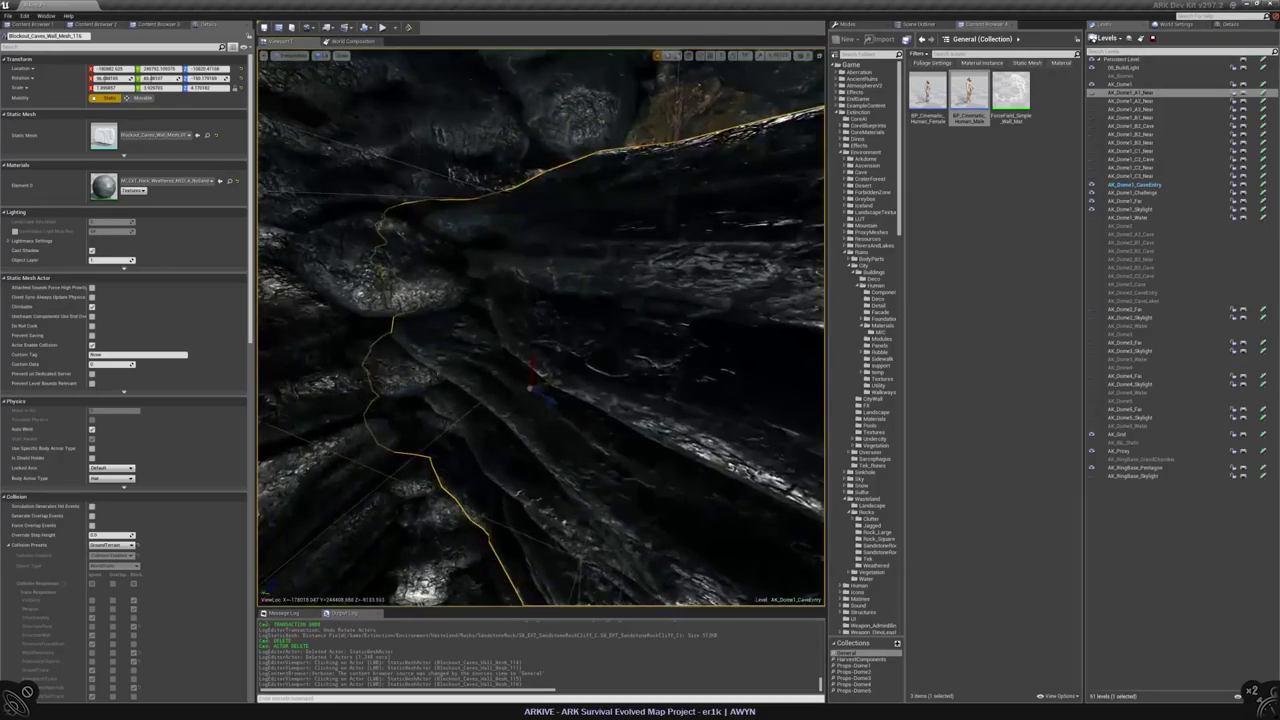
key(ctrl+z)
key(ctrl+z)
key(ctrl+z)
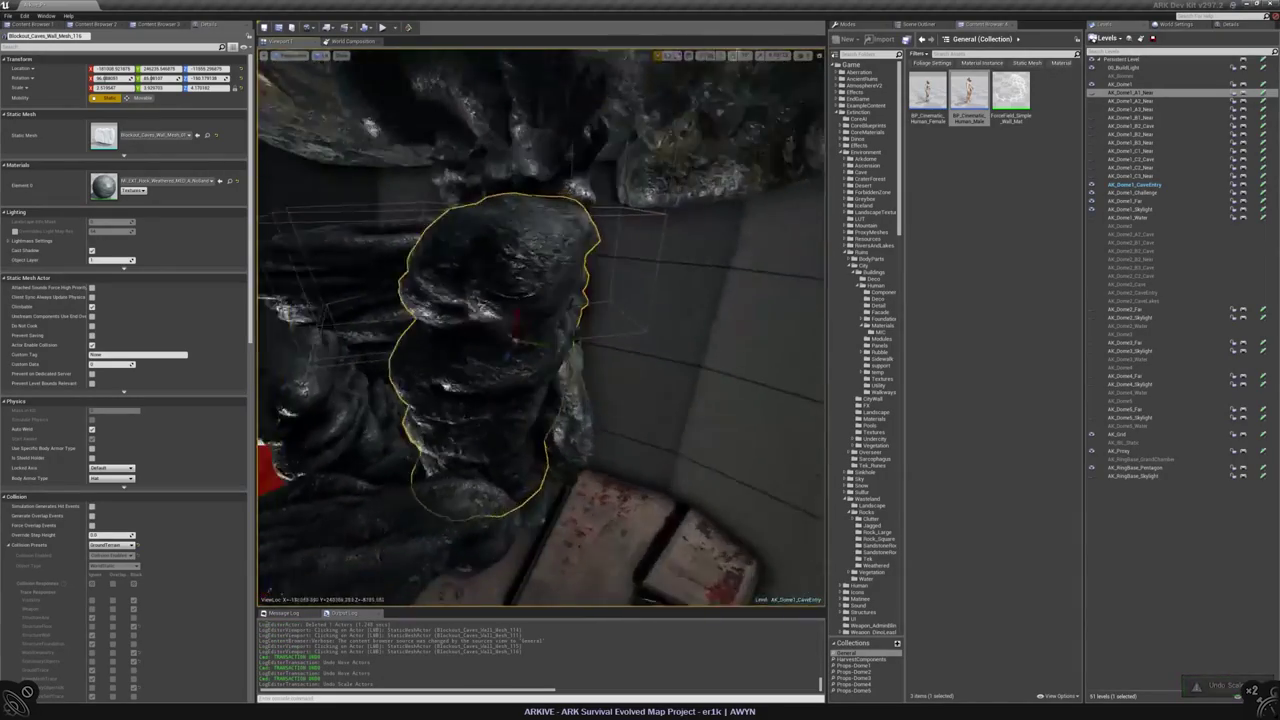
- Rotate and rescale the cave floor rock to fit against the surrounding wall, and raise it toward the entrance
scroll(540, 327, up, 3)
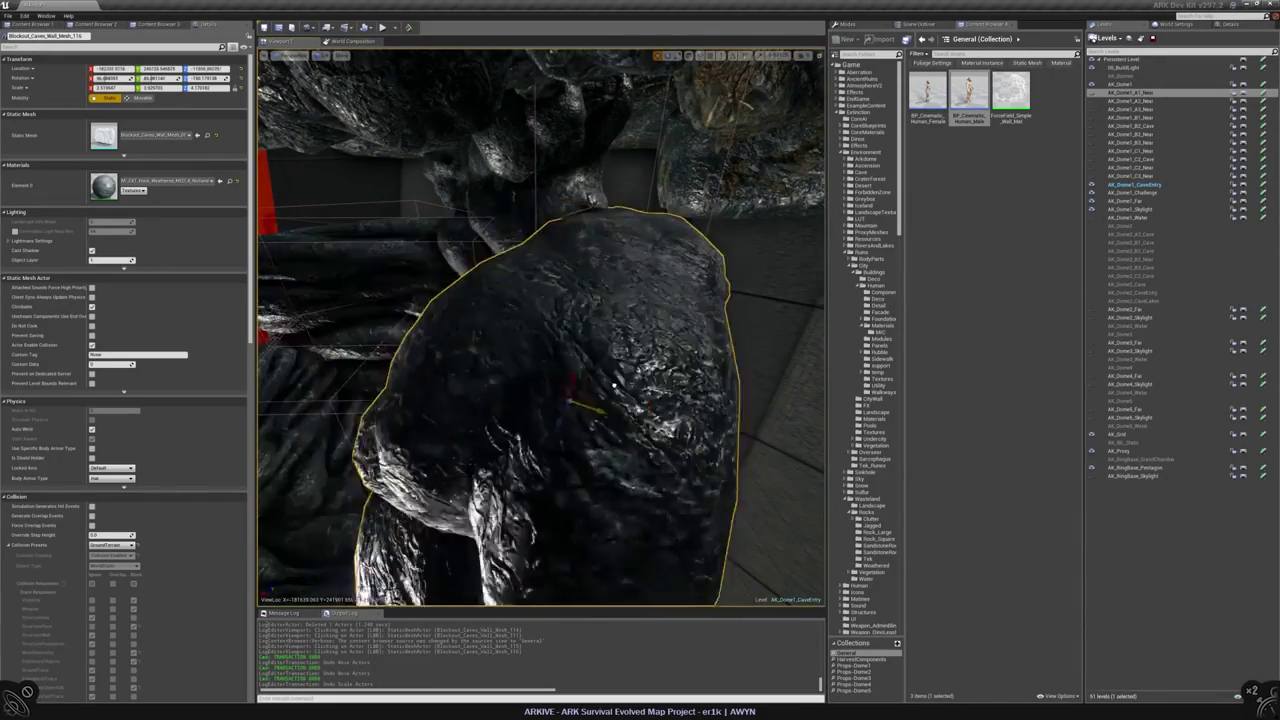
key(e)
right_drag(605, 228, 545, 240)
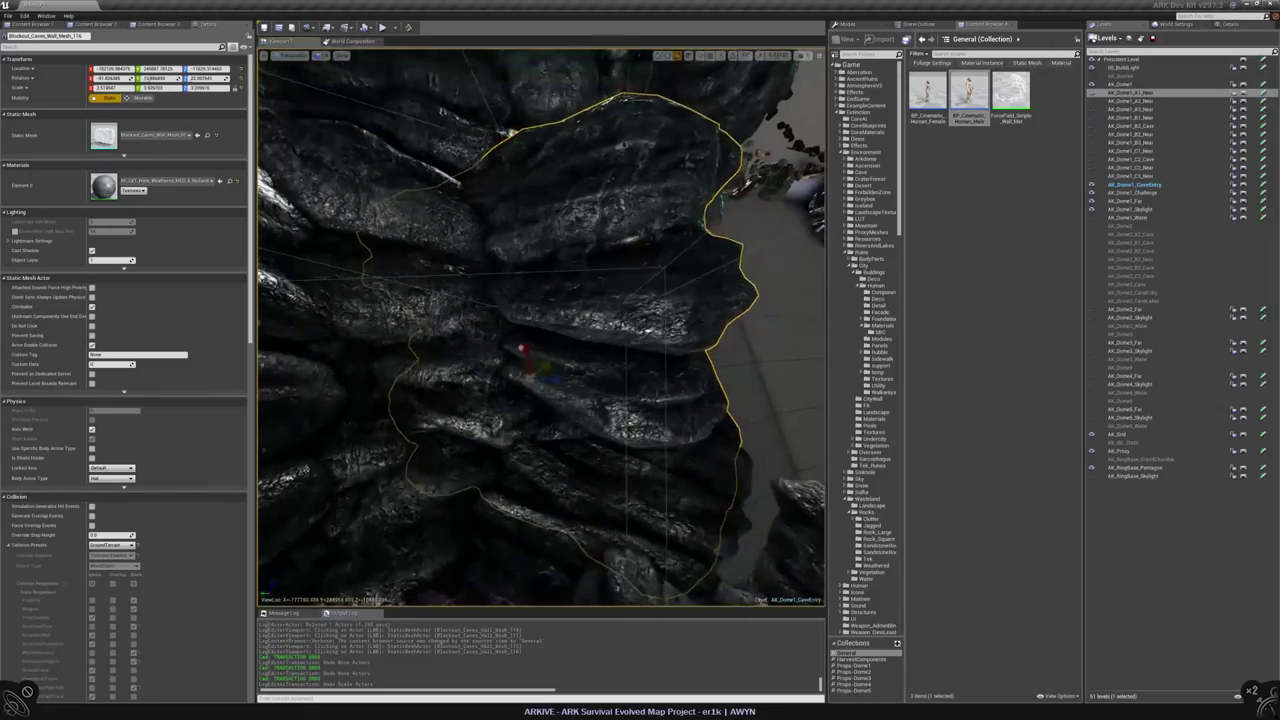
drag(529, 350, 530, 318)
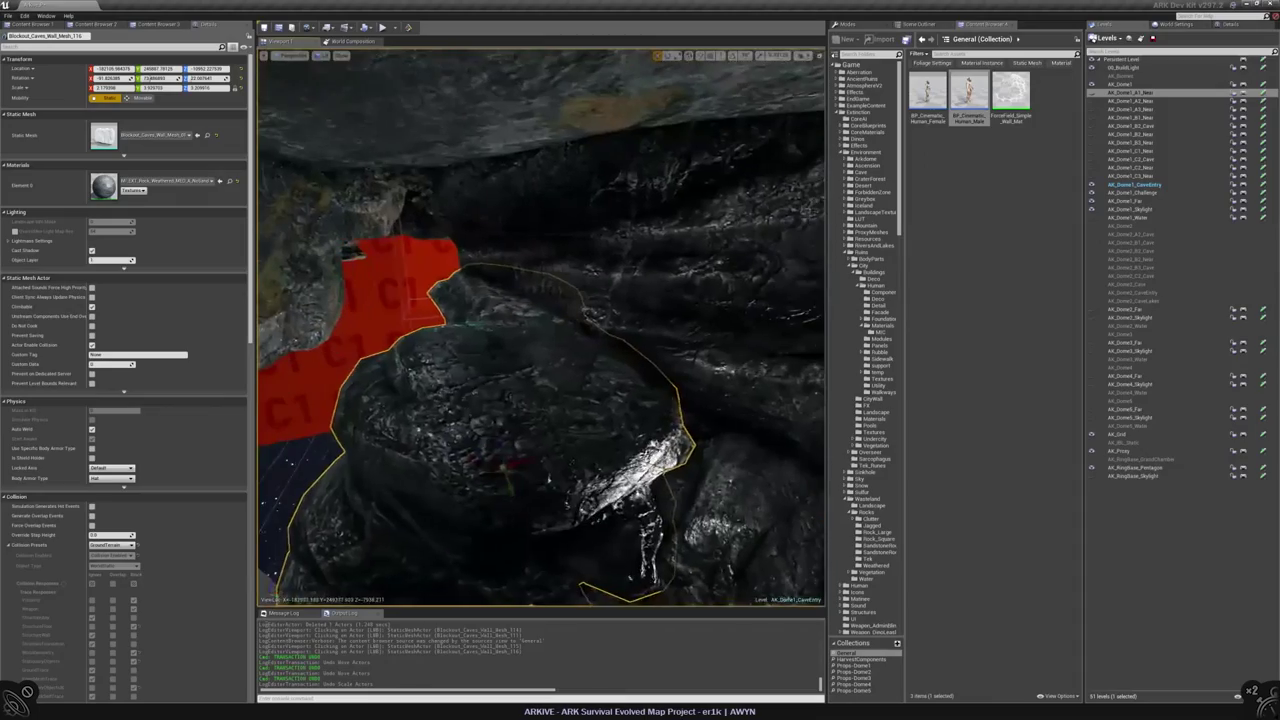
key(ctrl+z)
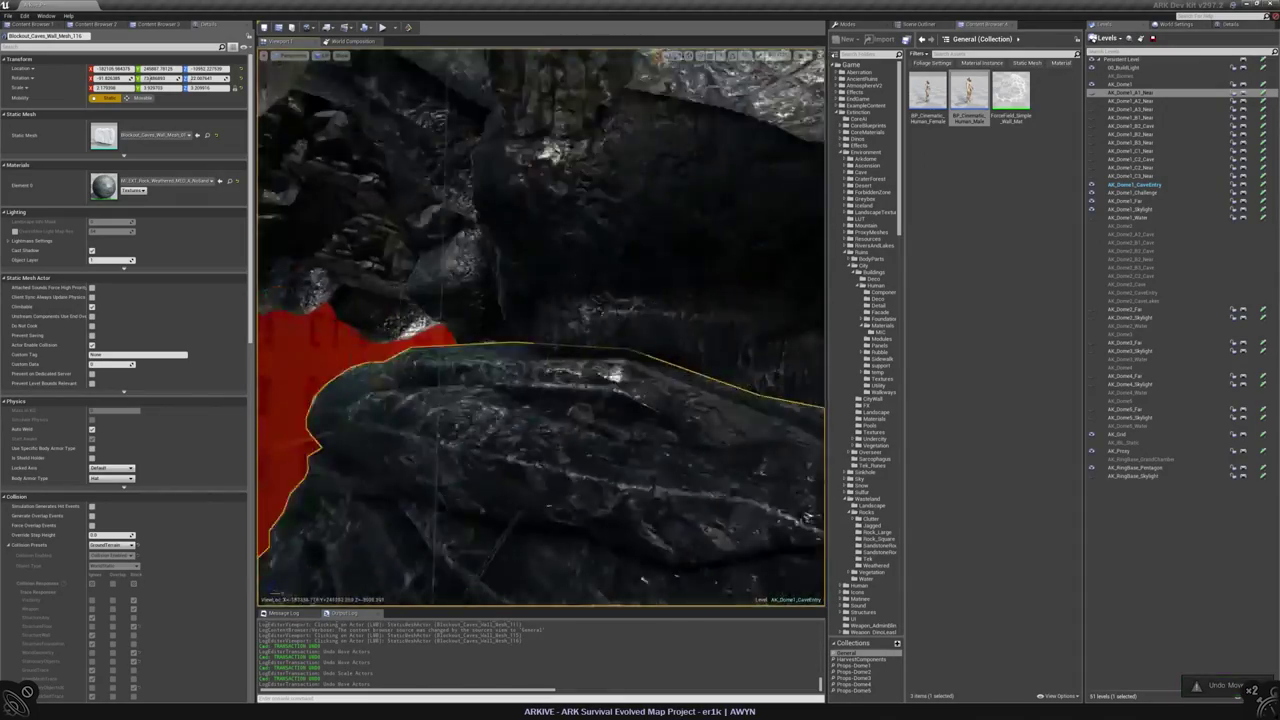
key(f)
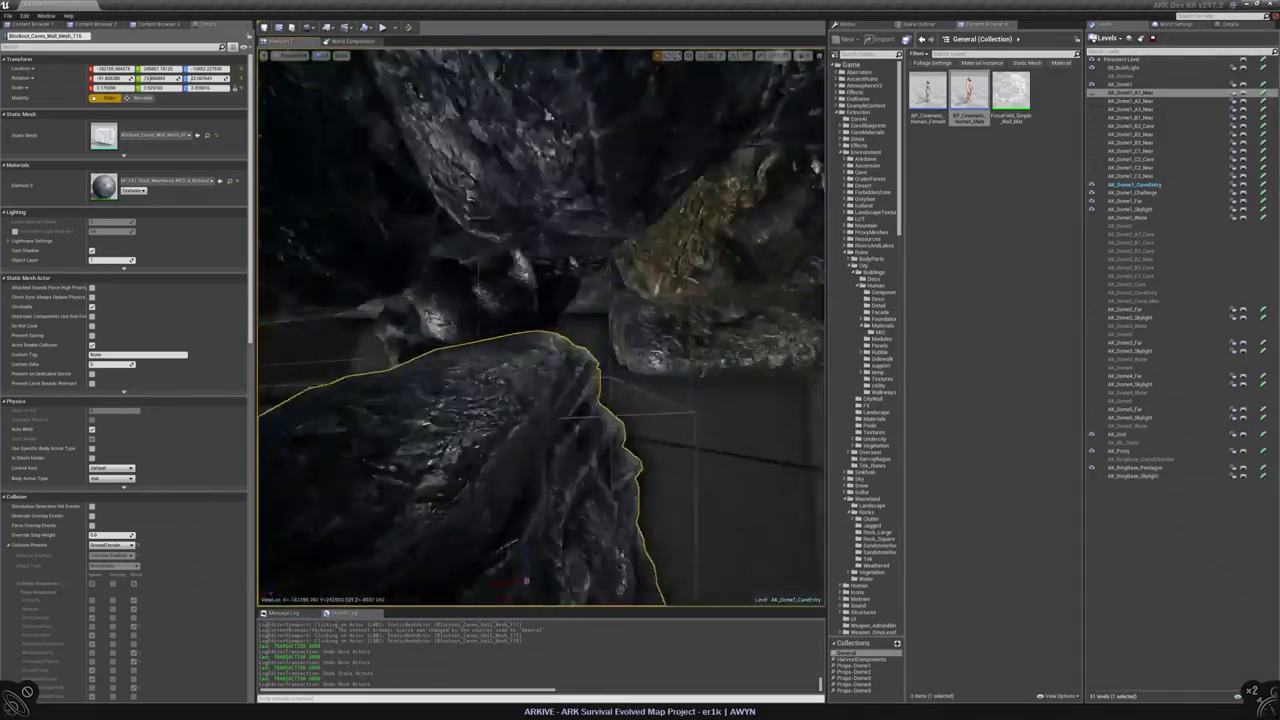
- Move the same rock sideways and lower it beneath the rock column at the edge of the entrance
drag(607, 497, 610, 479)
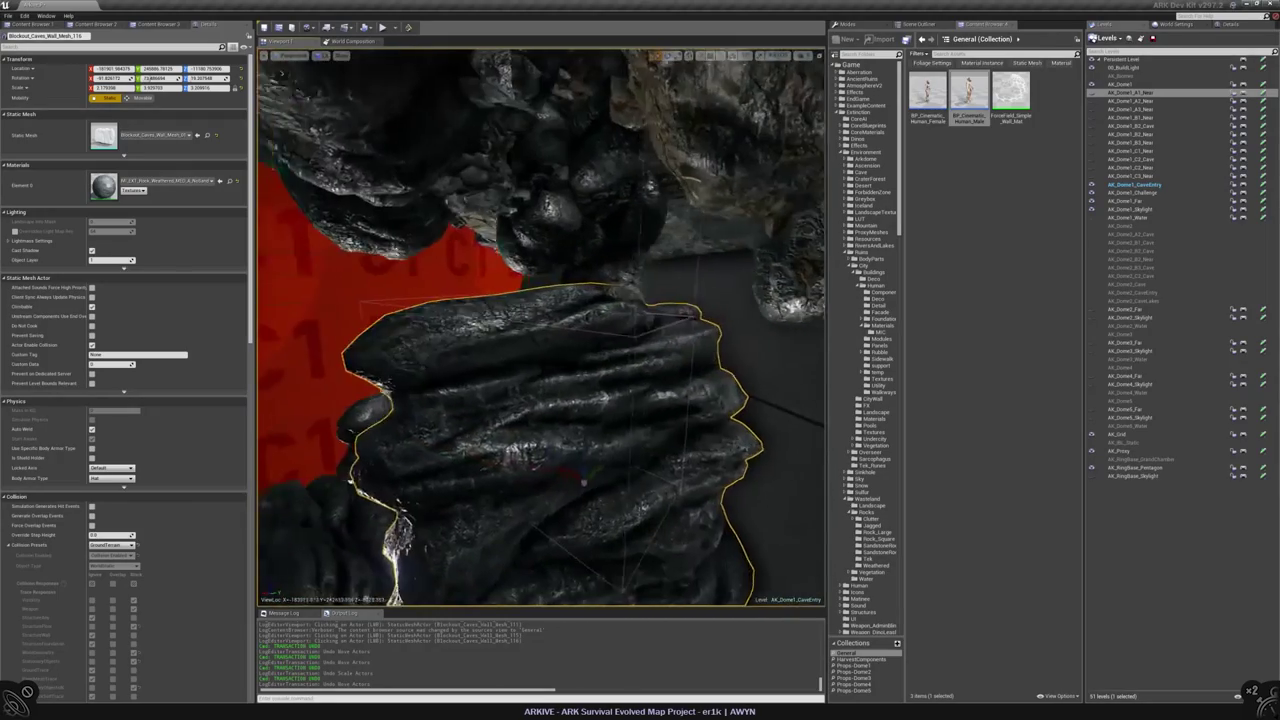
right_drag(540, 330, 540, 330)
drag(597, 640, 597, 591)
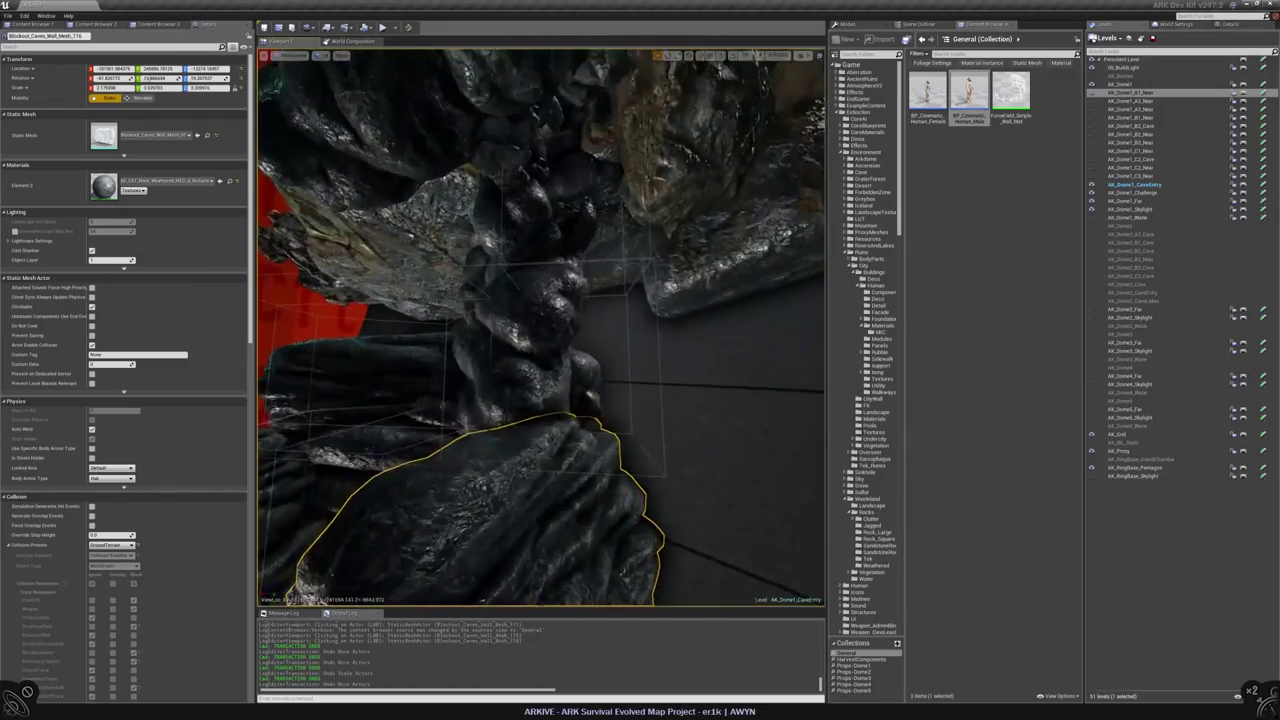
drag(560, 424, 562, 418)
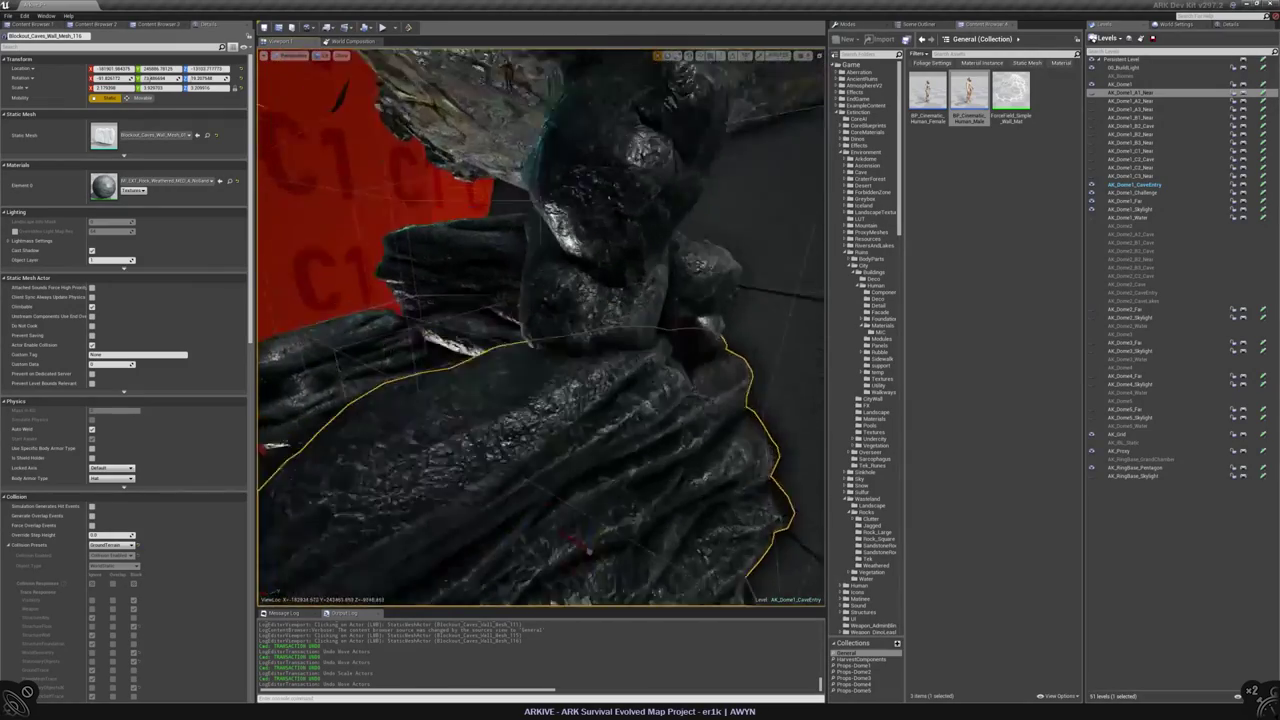
- Rotate the lowered rock and adjust its position so it blends into the base of the rock column
key(f)
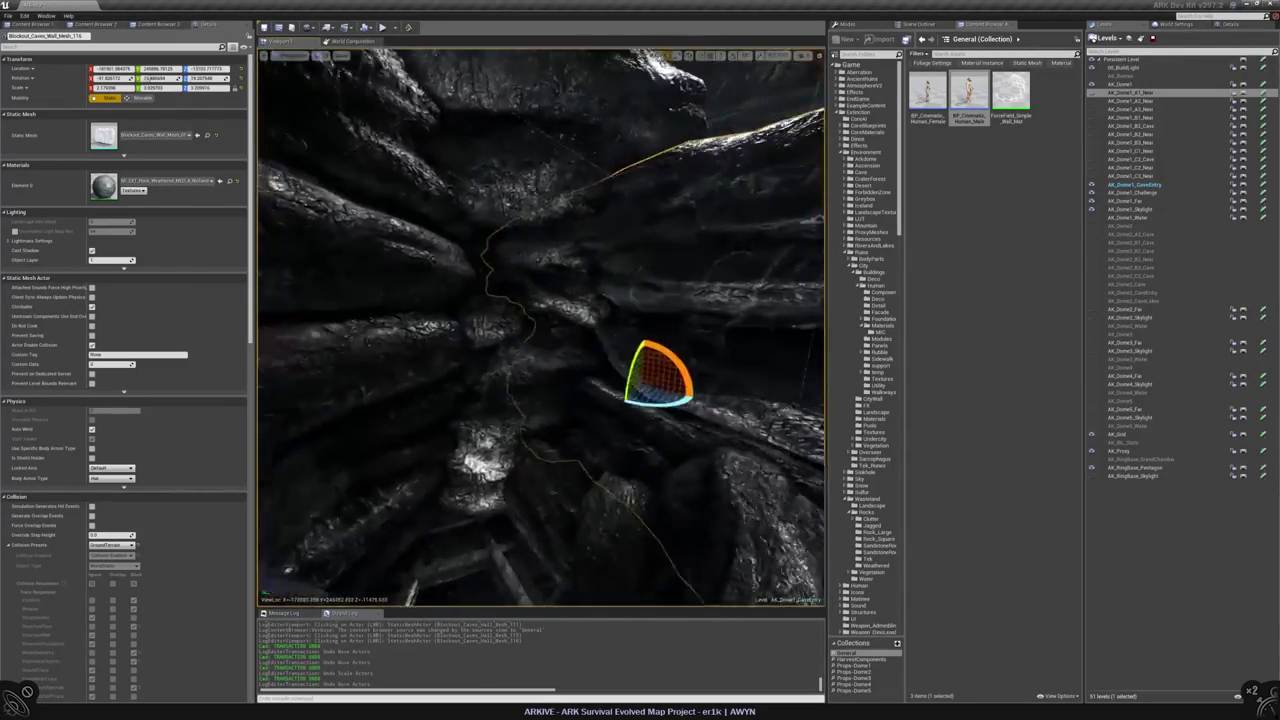
key(f)
drag(512, 360, 521, 352)
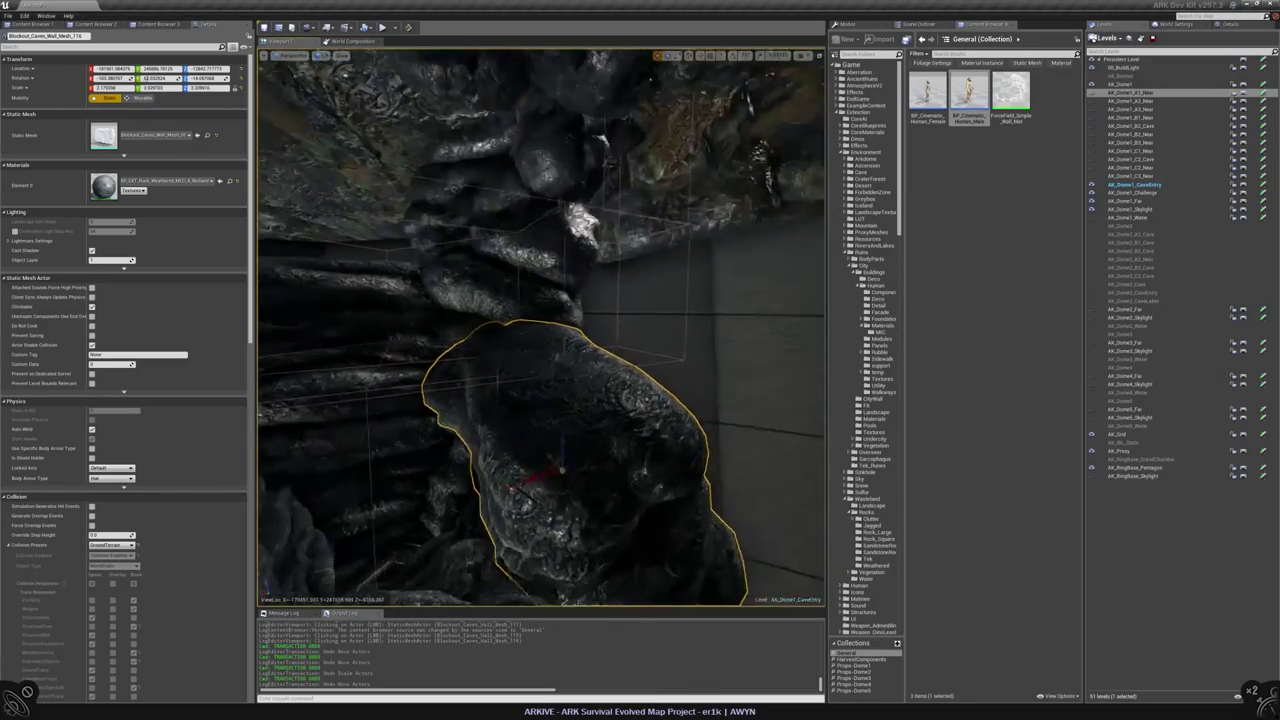
right_drag(540, 330, 560, 320)
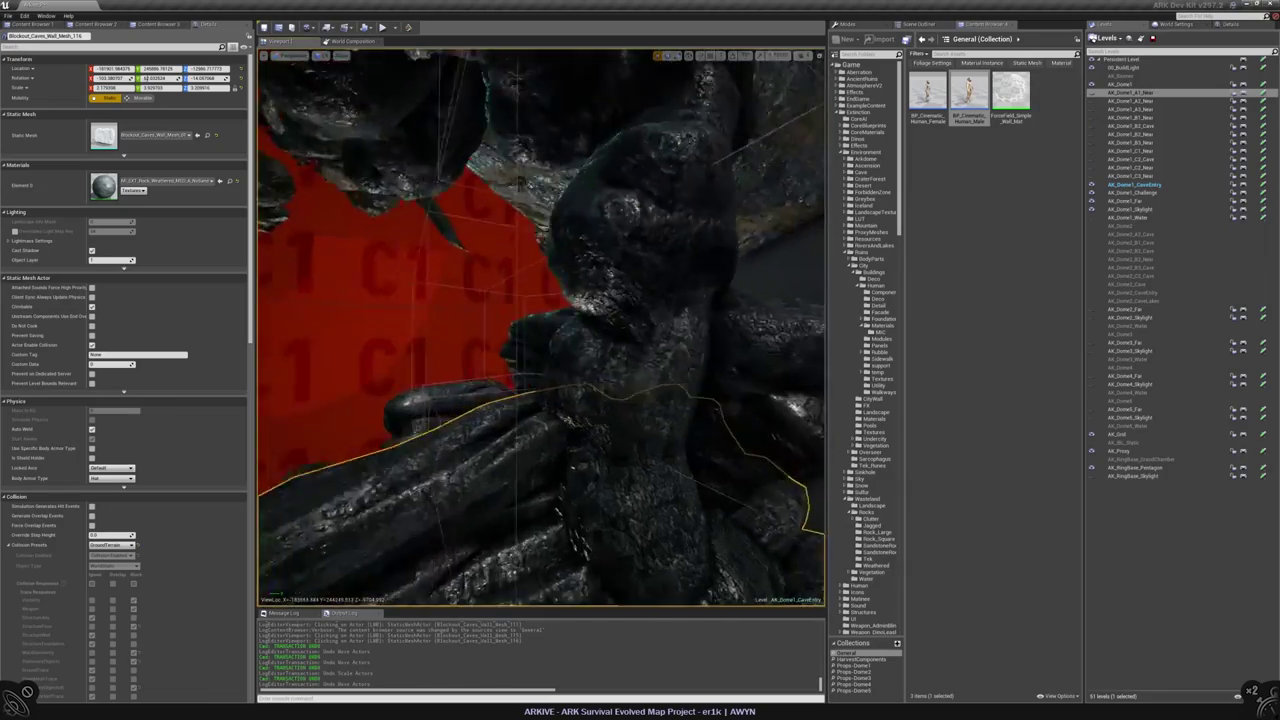
right_drag(560, 320, 580, 330)
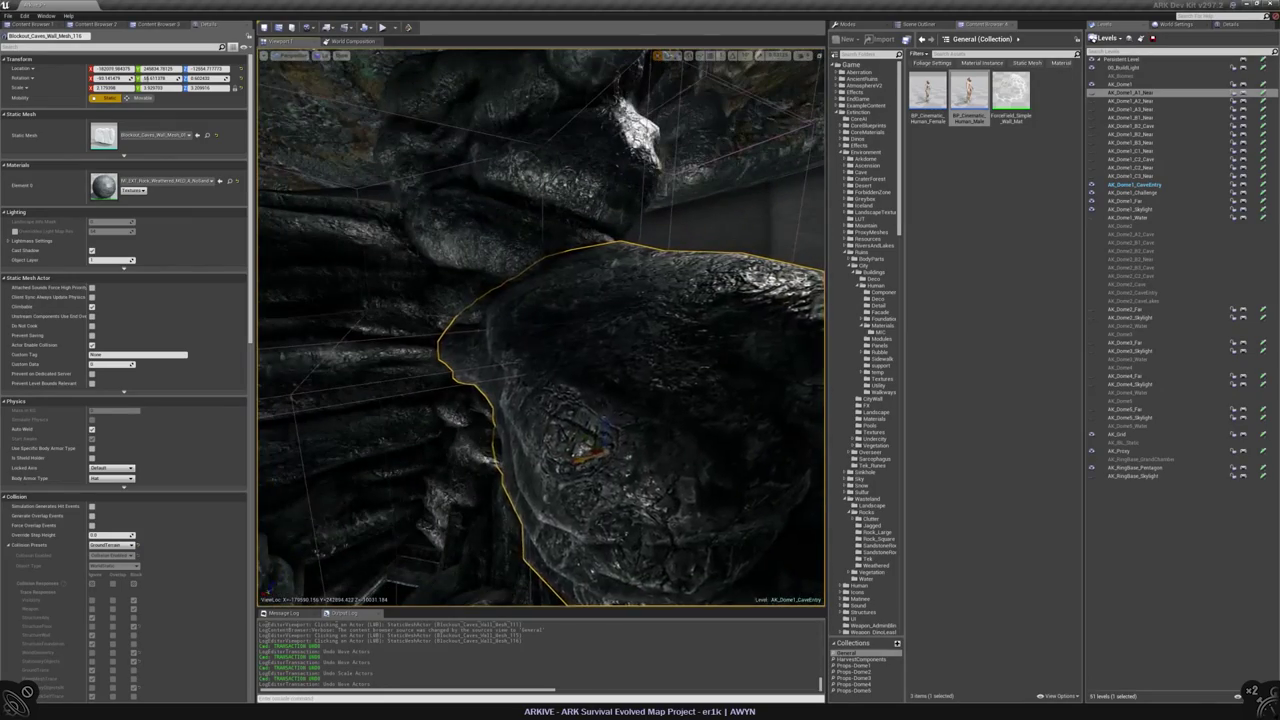
- Place a thinner, rotated copy of the cave wall rock Blockout_Caves_Wall_Mesh_115 between the rock column and the metal wall
right_drag(541, 327, 490, 345)
click(470, 400)
right_drag(470, 400, 538, 318)
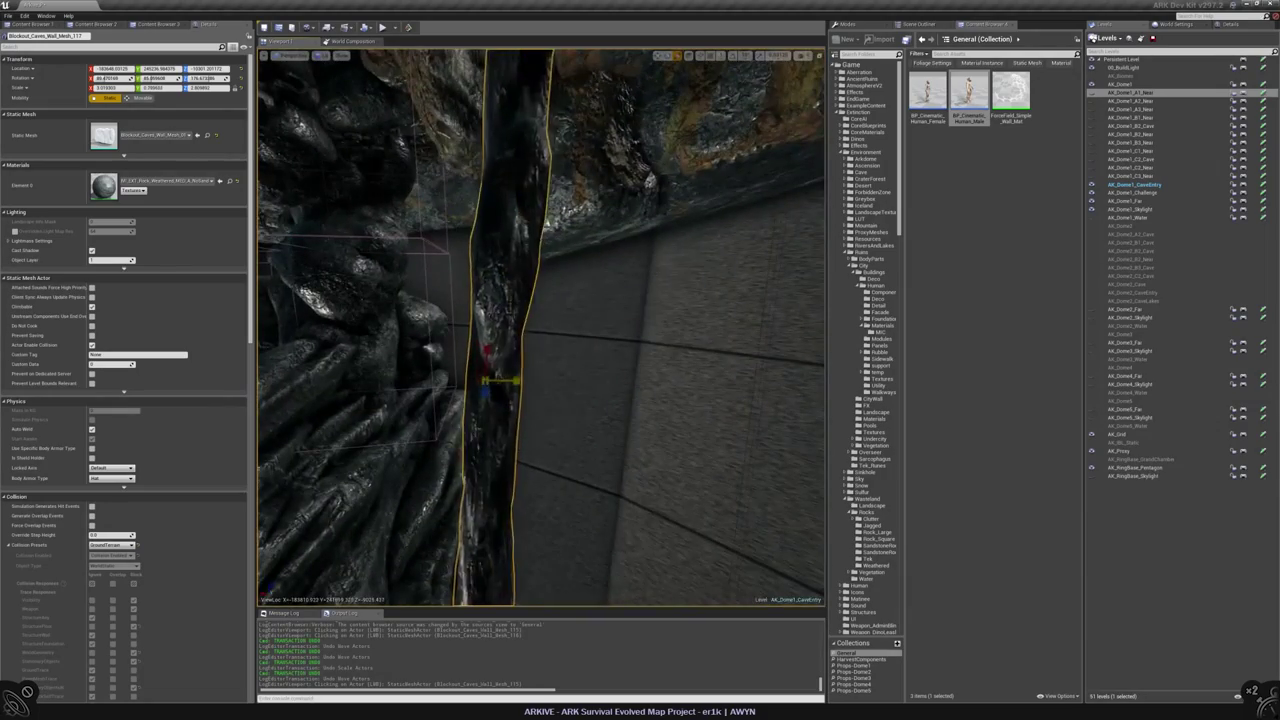
drag(495, 410, 475, 412)
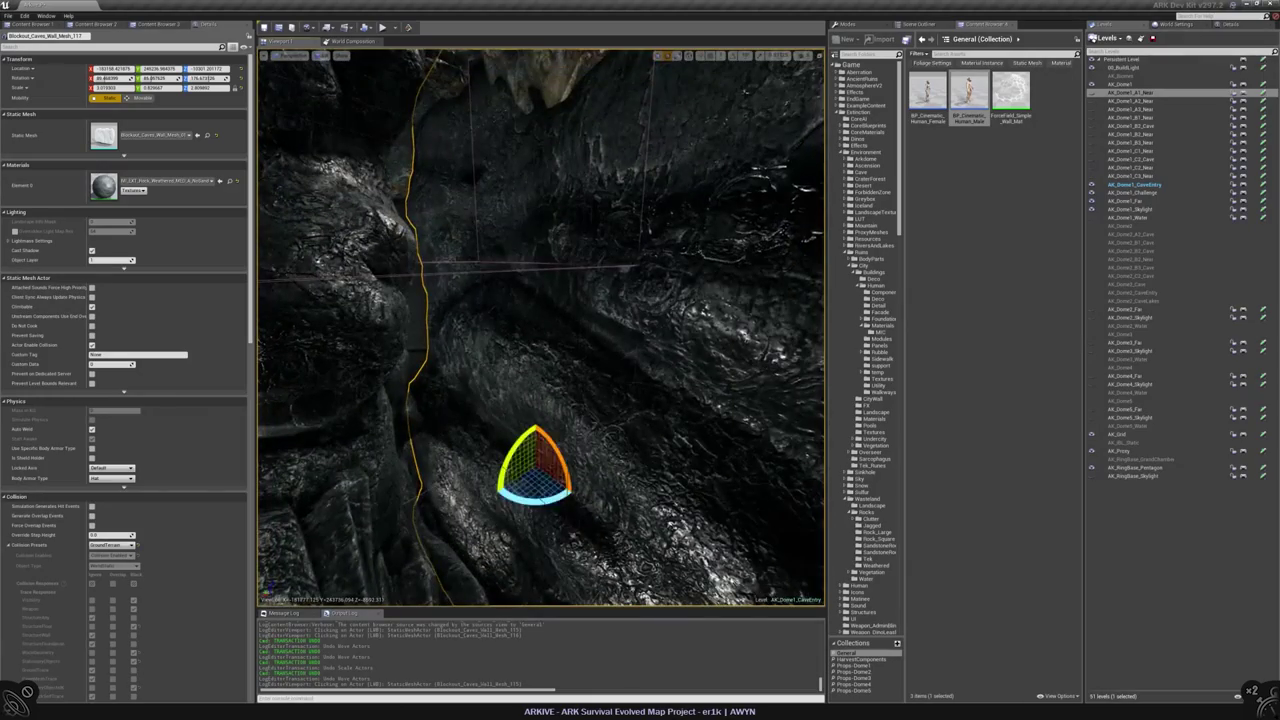
drag(533, 466, 533, 466)
mouse_move(540, 330)
right_down()
mouse_move(580, 315)
mouse_move(560, 325)
right_up()
key(Escape)
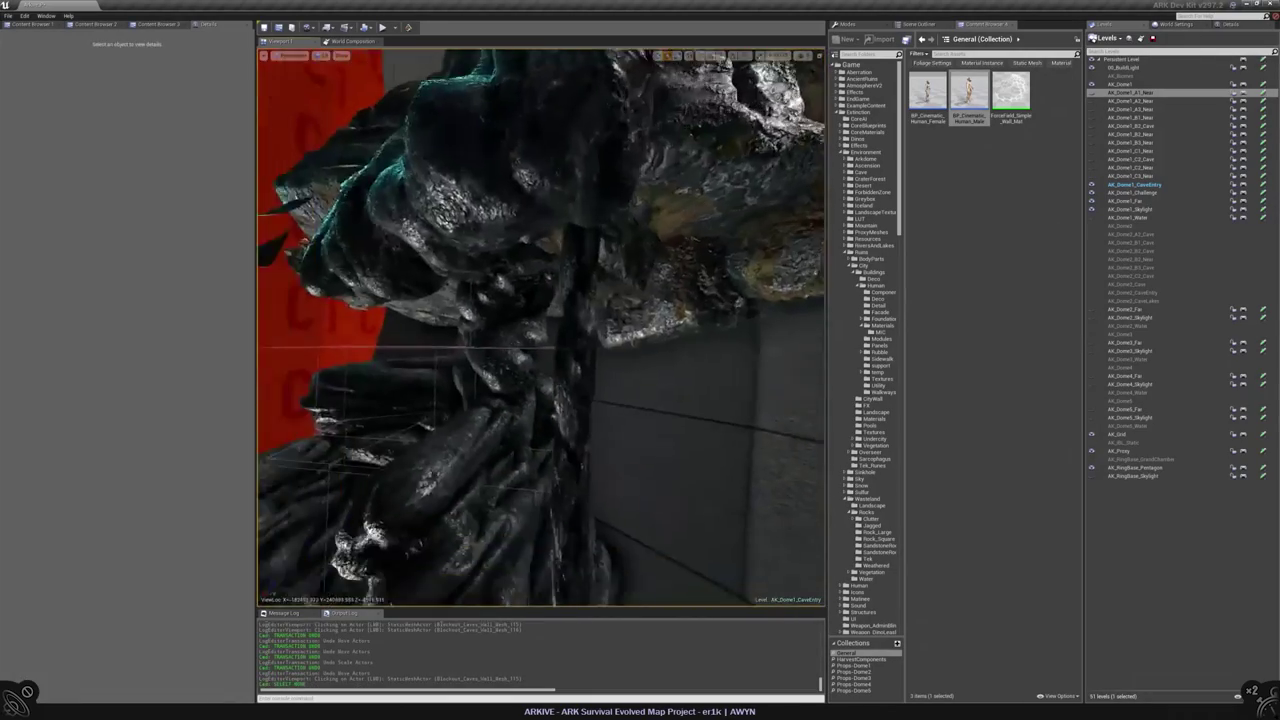
- Duplicate the upright cave wall rock beside the metal wall, rotating and shifting the copy to cover the adjacent gap
click(565, 186)
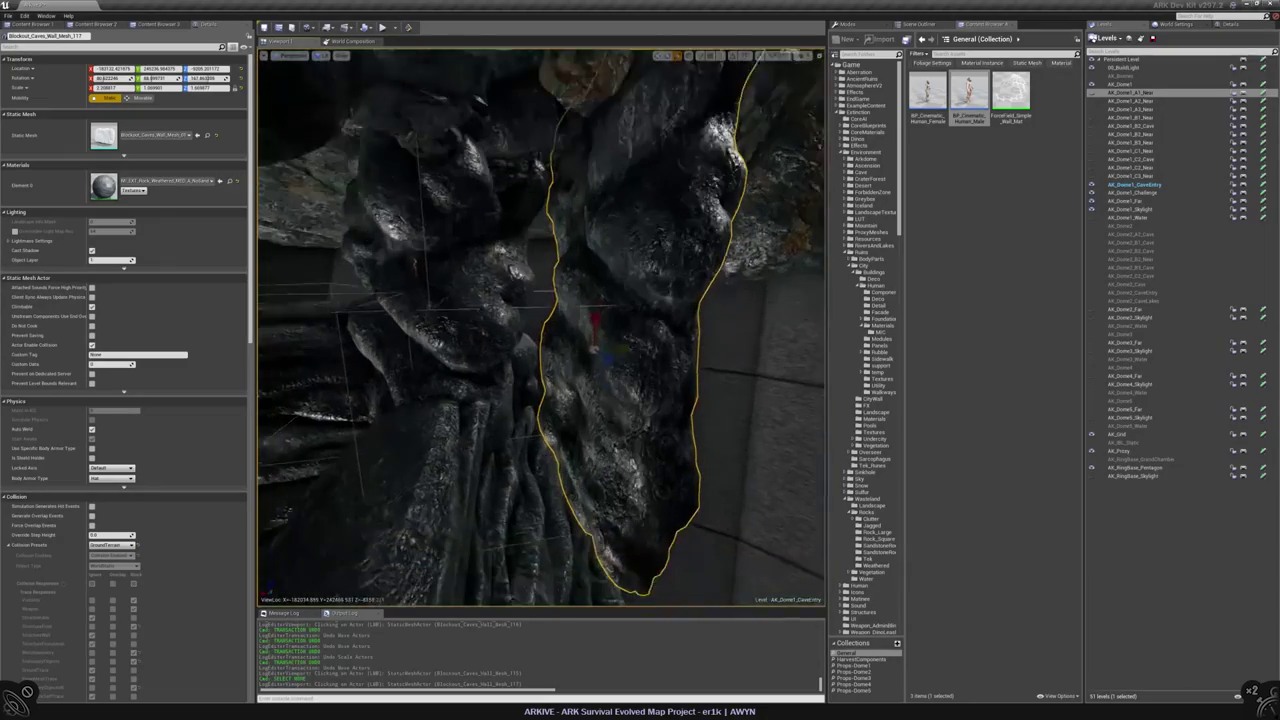
alt+drag(580, 333, 531, 338)
key(e)
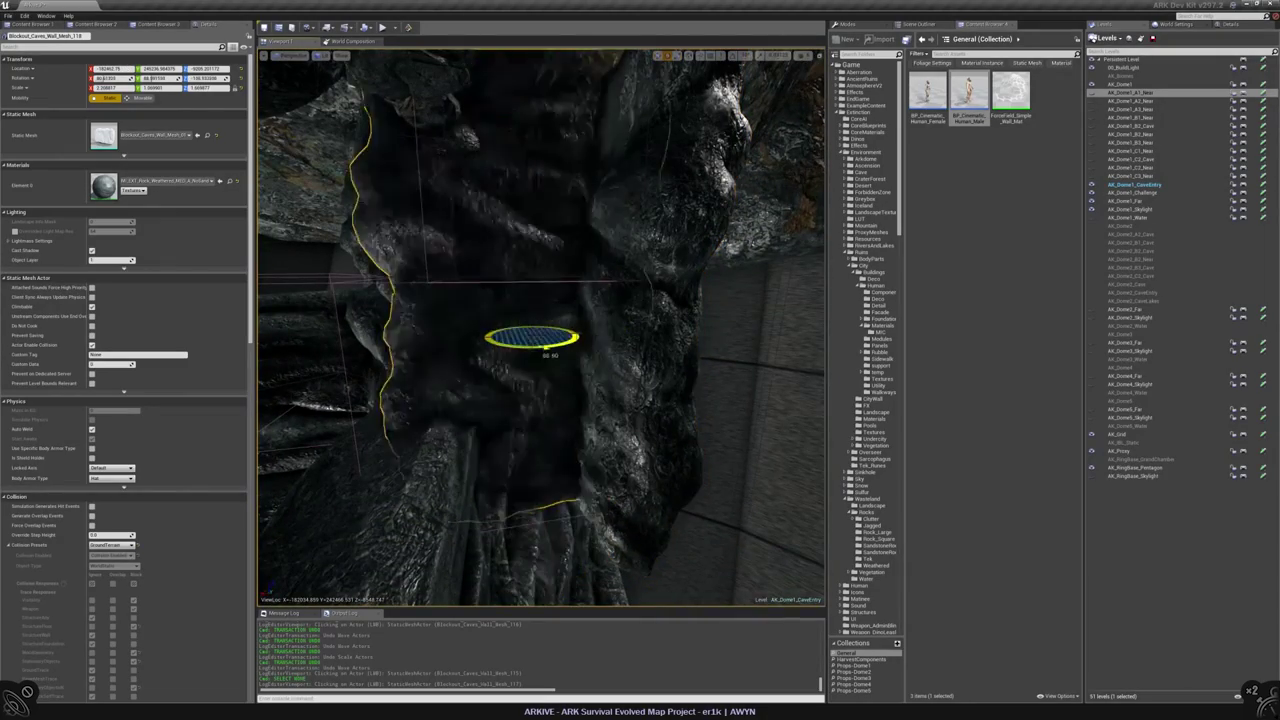
drag(590, 472, 568, 492)
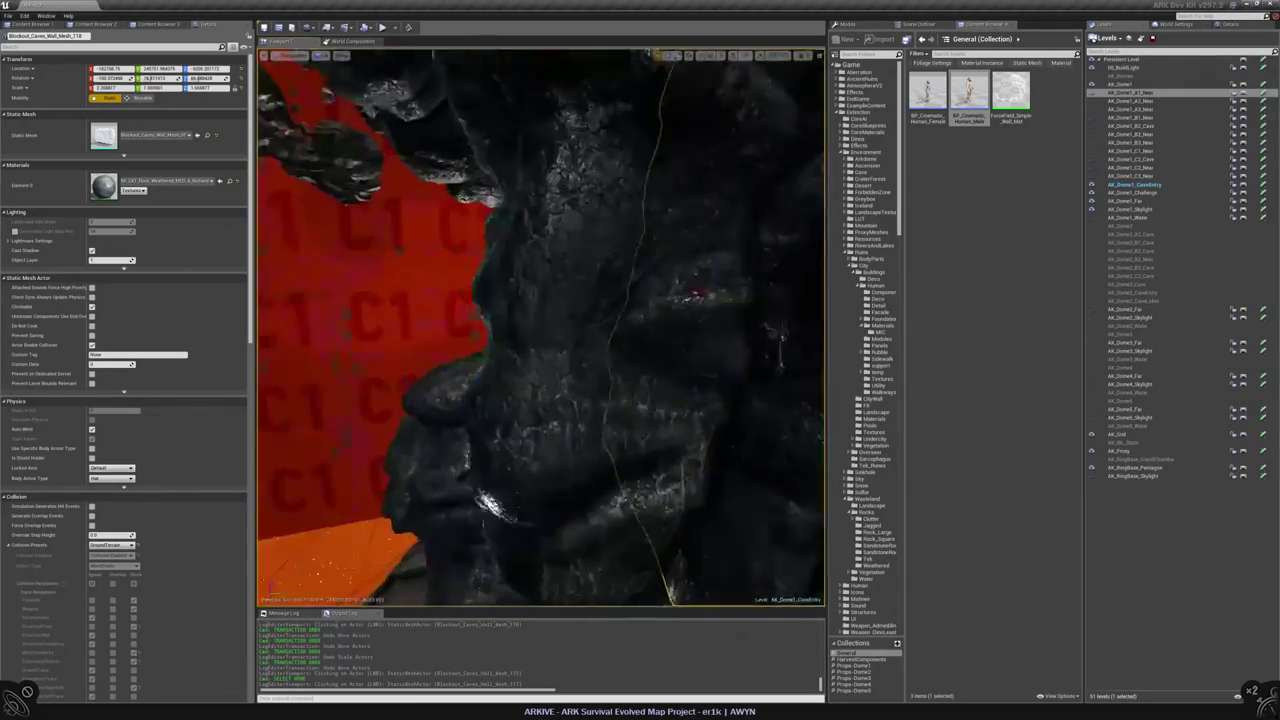
drag(537, 316, 553, 361)
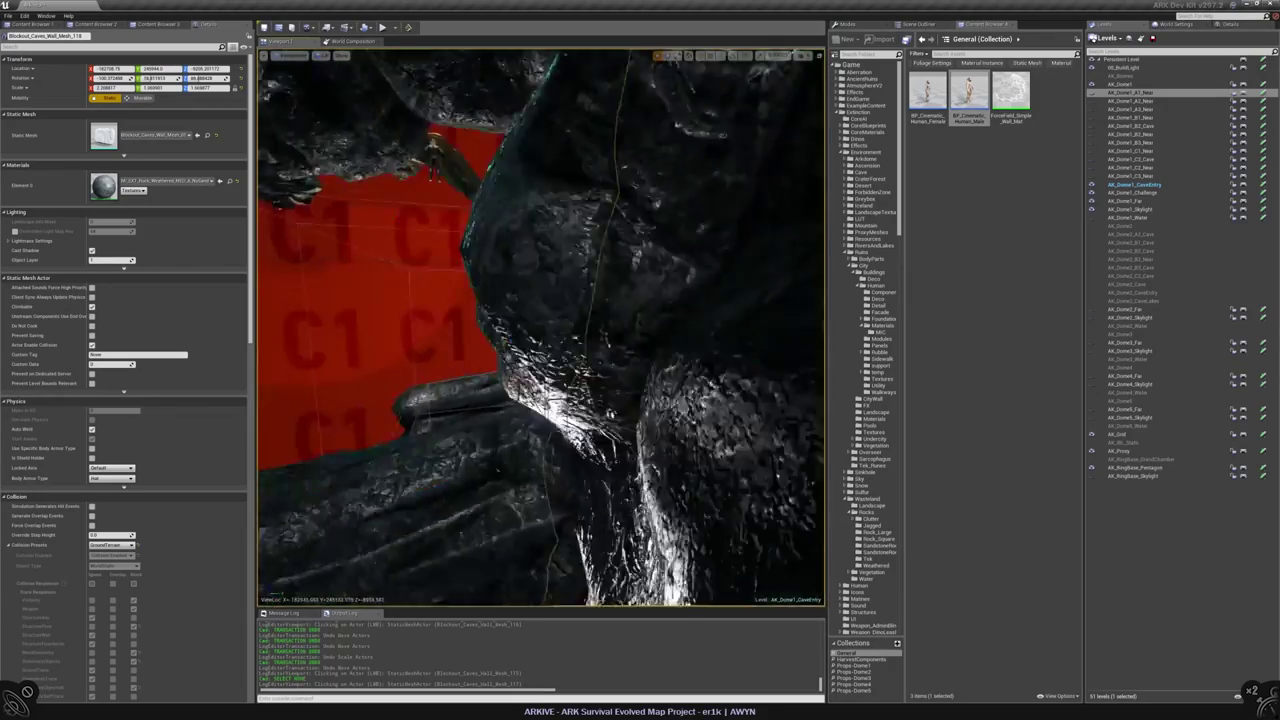
right_drag(553, 361, 540, 330)
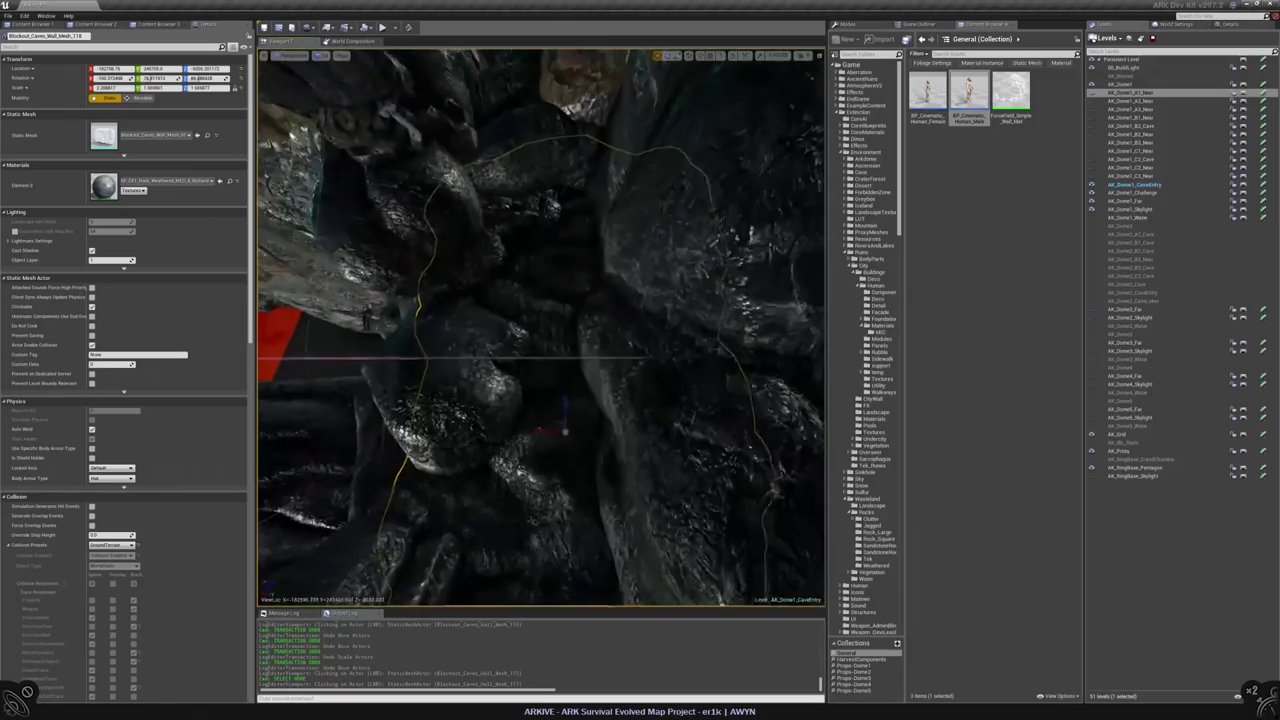
- Rotate the upright cave wall rock copy beside the metal wall and save the AK_Dome1_CaveEntry level
drag(567, 452, 567, 465)
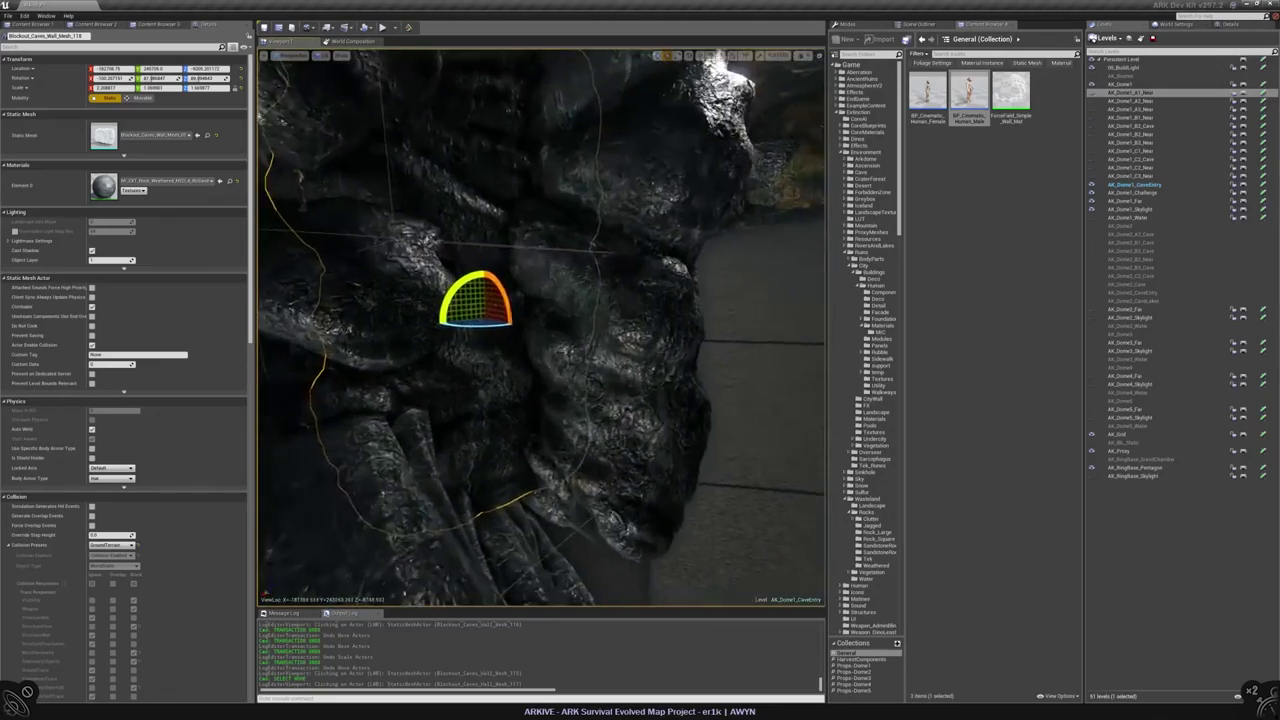
key(Delete)
click(1257, 187)
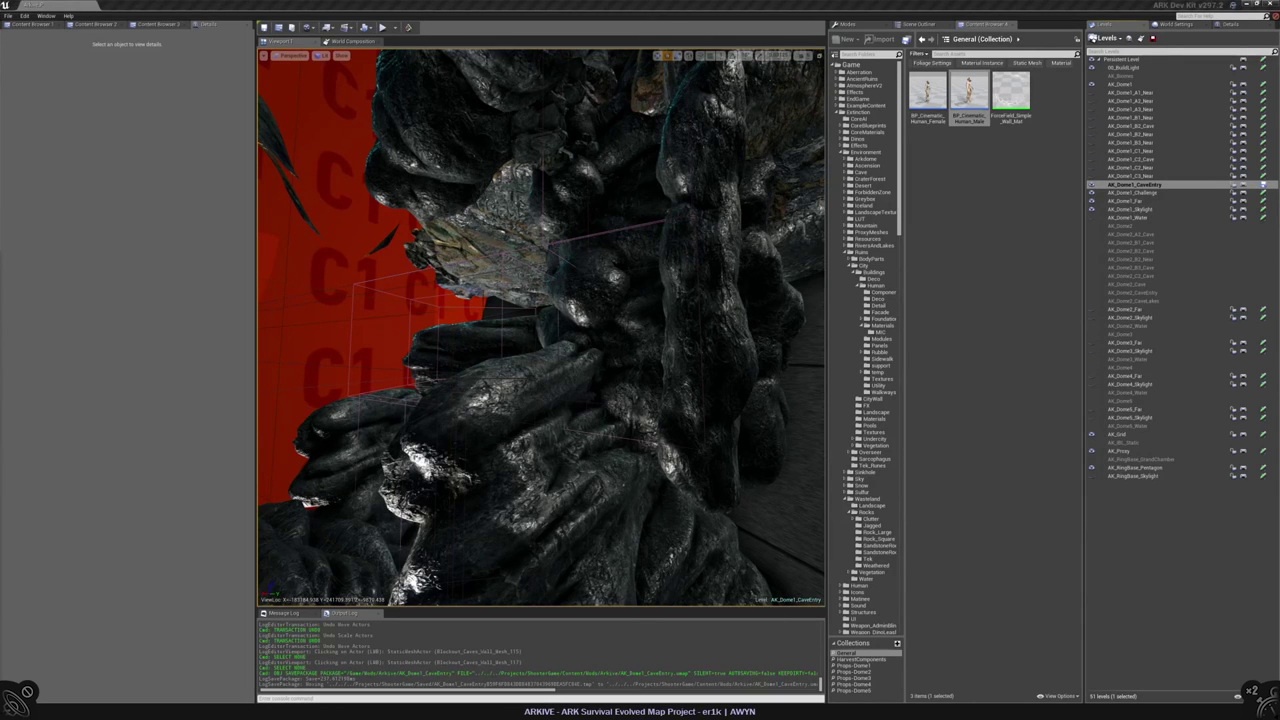
- Examine the rocks around the cave entry, selecting the upright cave wall rock and a plateau rock to find pieces worth reusing
right_drag(540, 330, 490, 345)
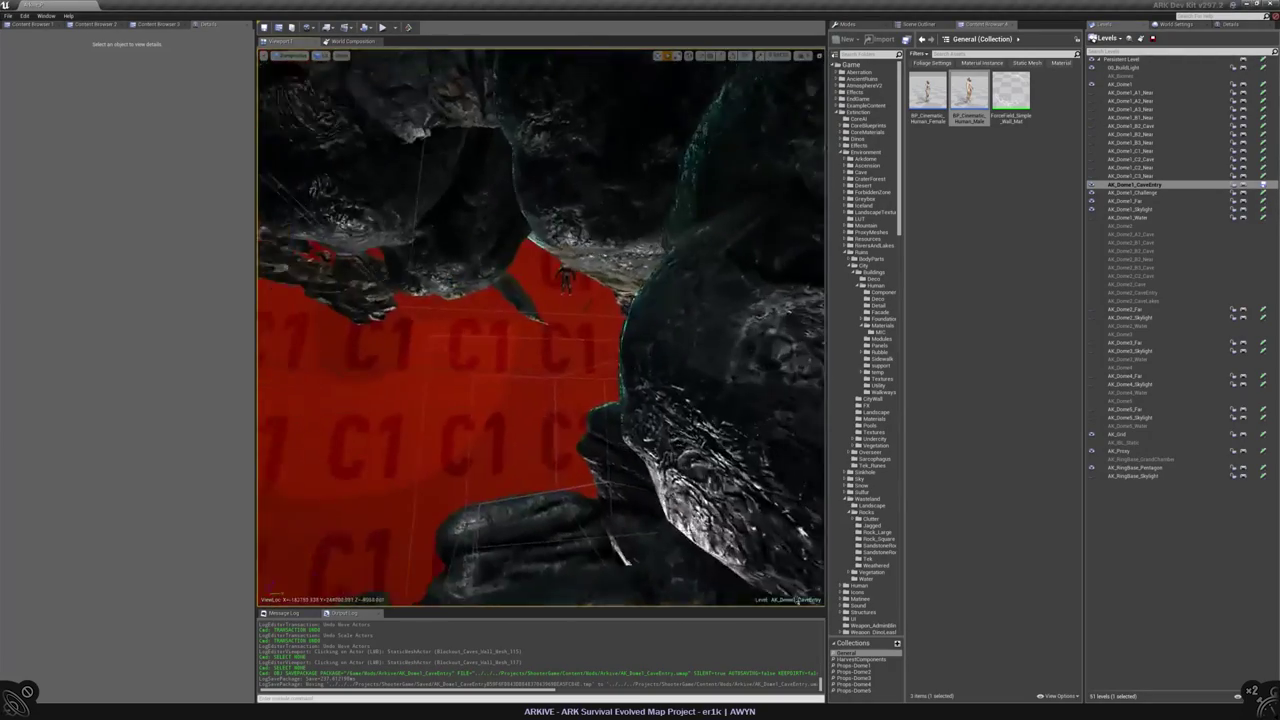
right_drag(490, 345, 480, 350)
click(700, 450)
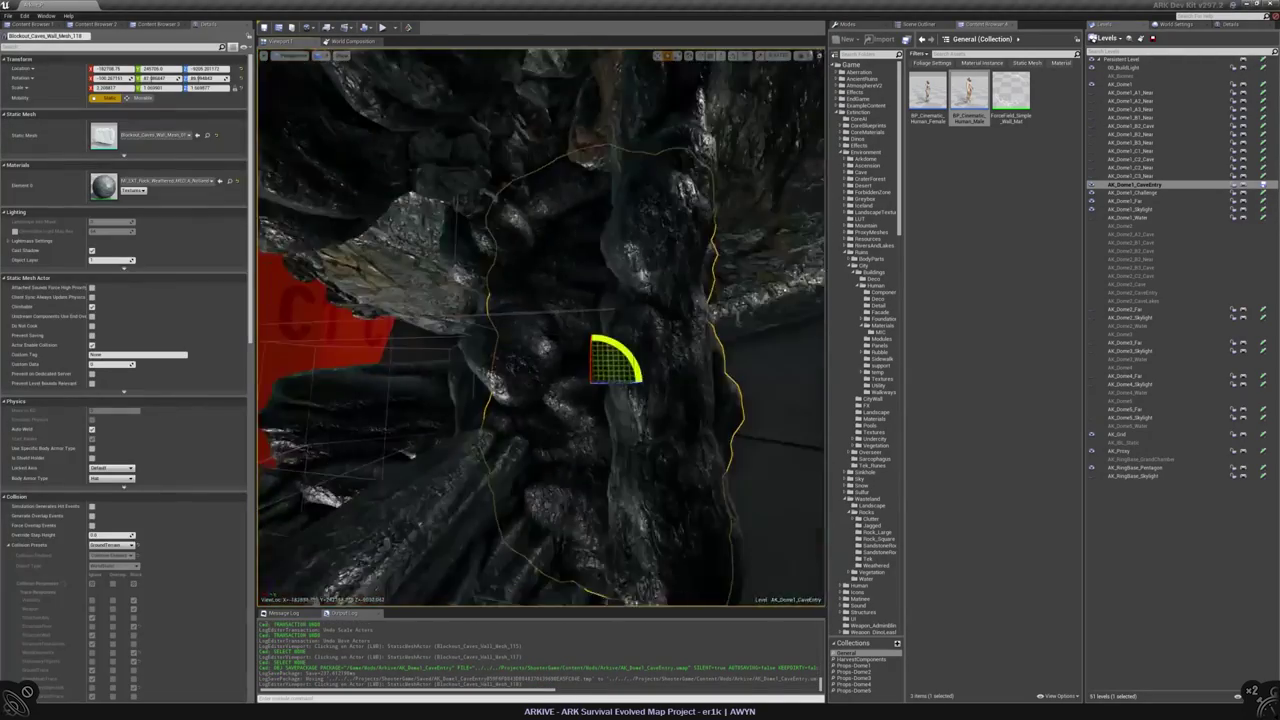
right_drag(700, 450, 690, 440)
click(515, 455)
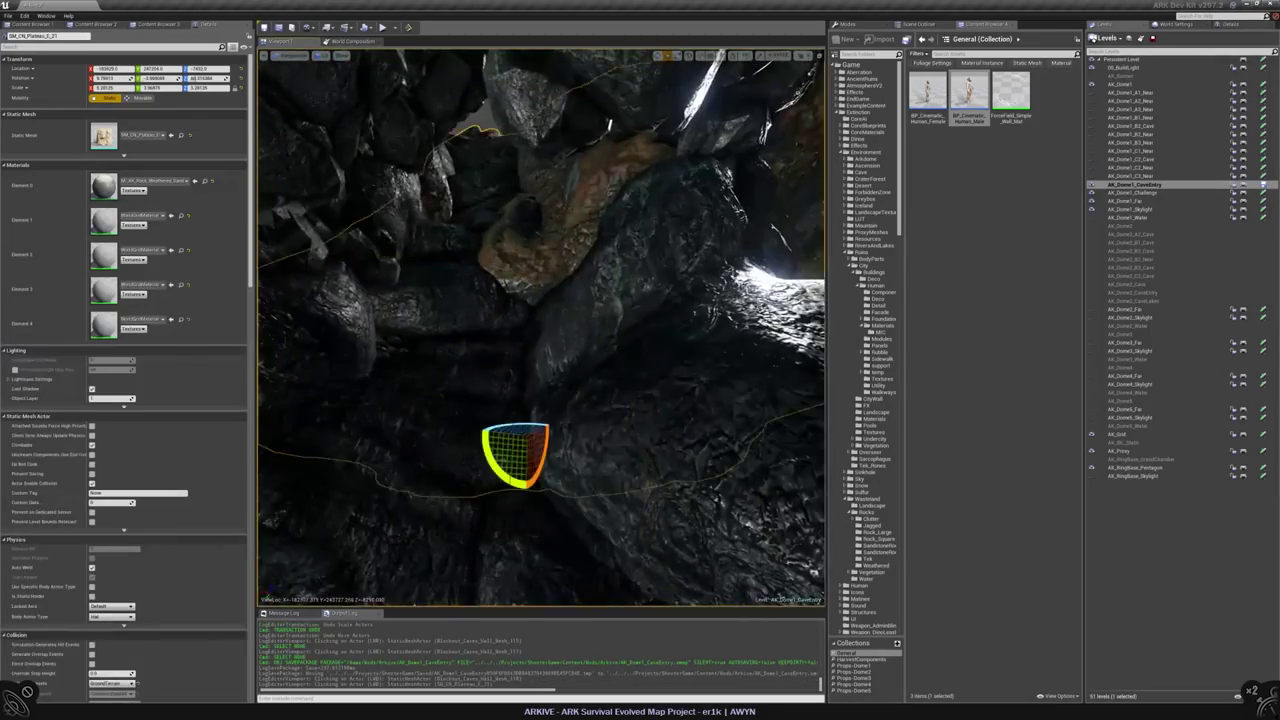
right_drag(515, 455, 525, 450)
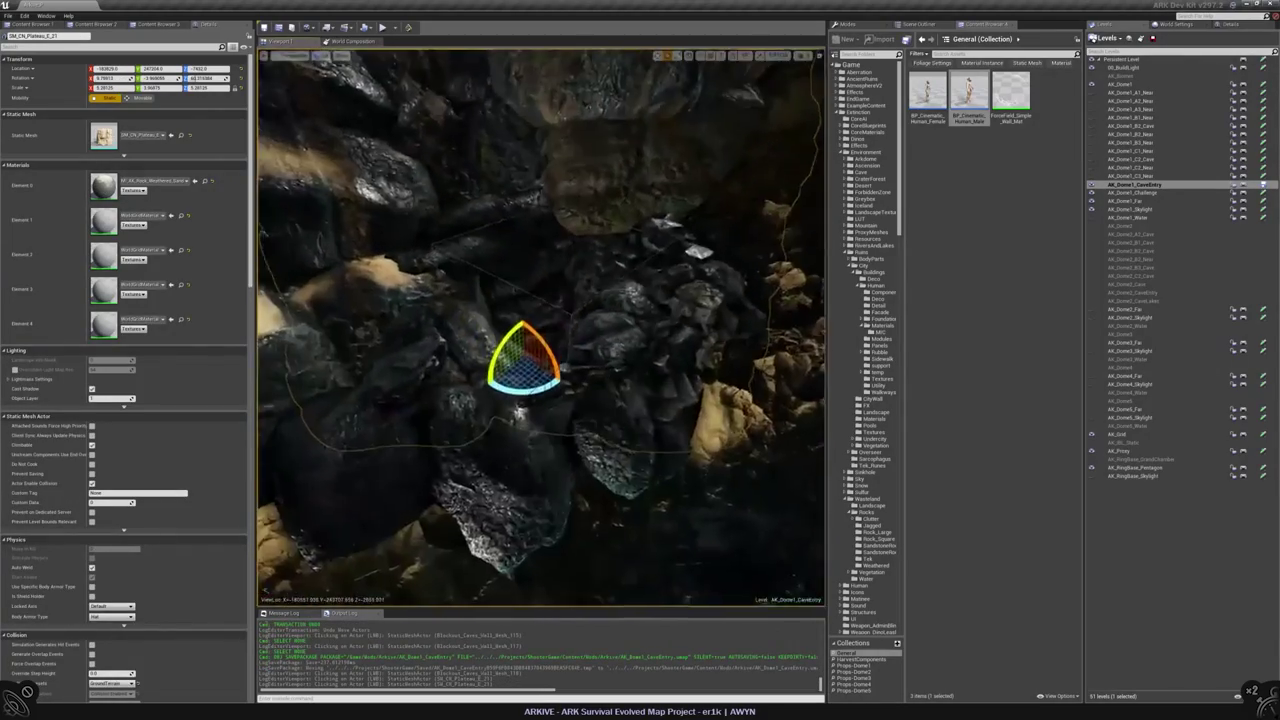
right_drag(525, 450, 525, 440)
- Duplicate a SandstoneRockCliff_C rock from the cave wall, moving and rotating the copy over the upper side of the entry opening
click(525, 440)
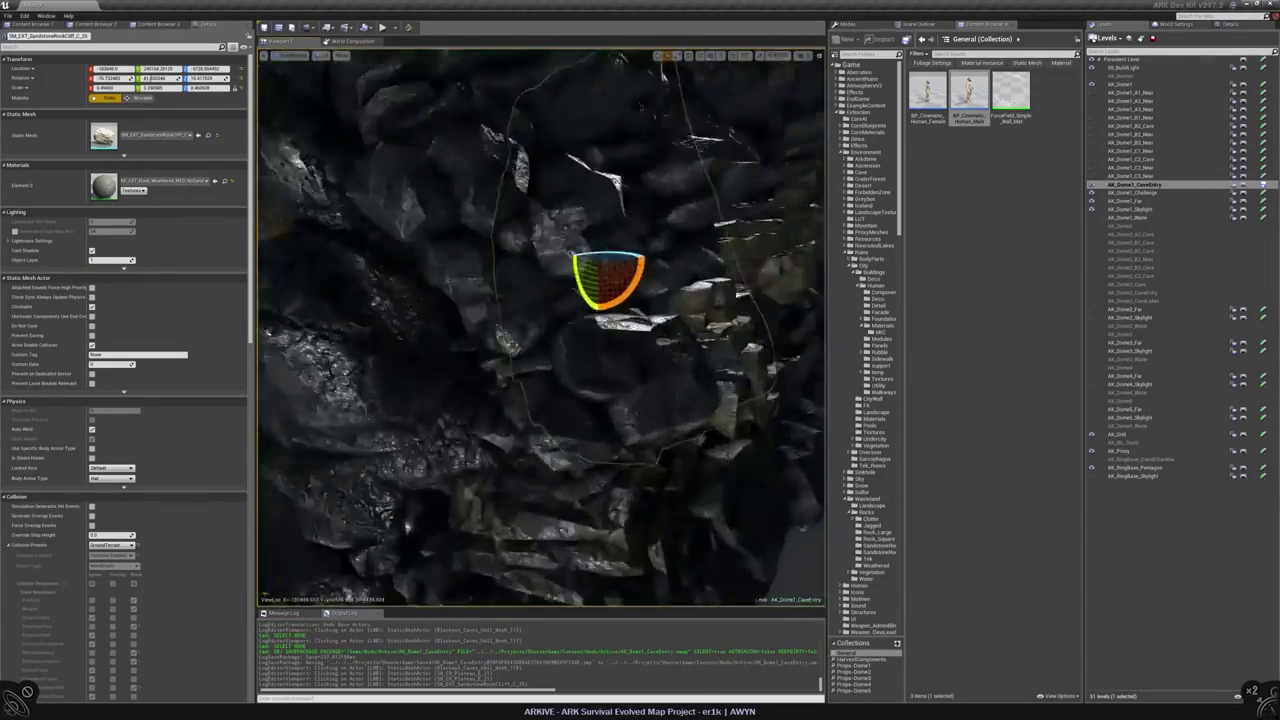
right_drag(525, 440, 515, 450)
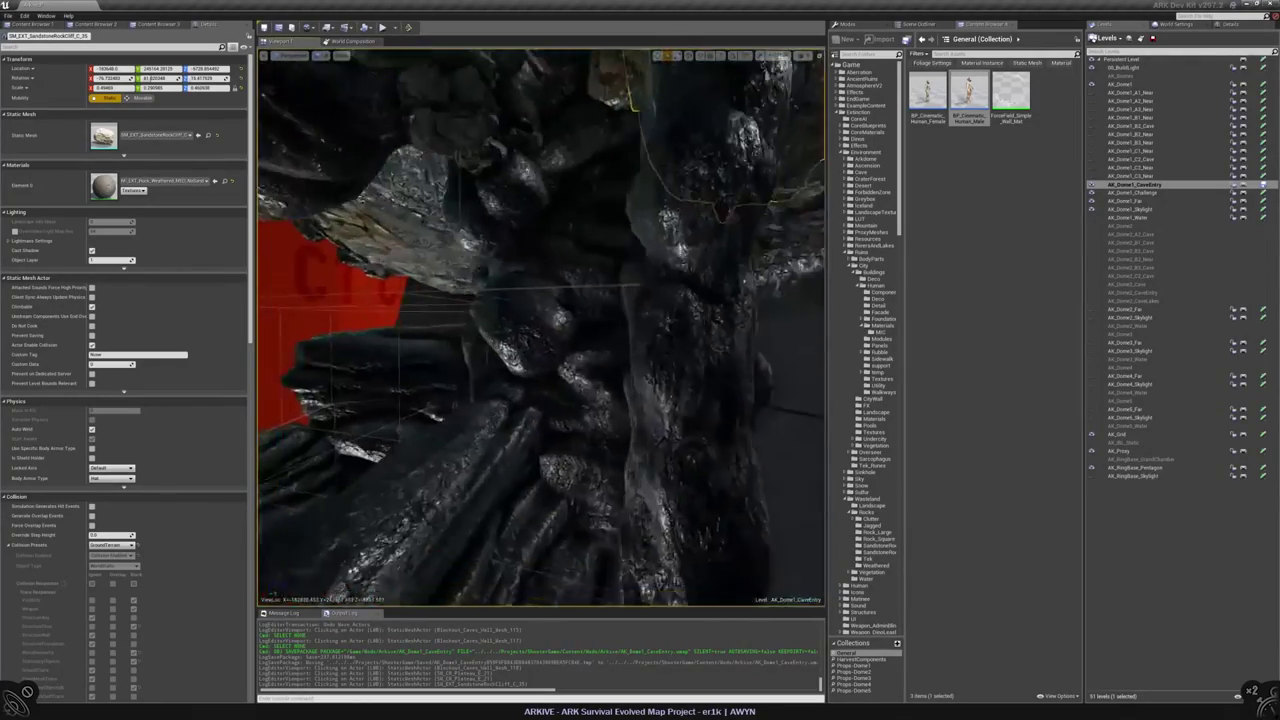
drag(667, 90, 460, 140)
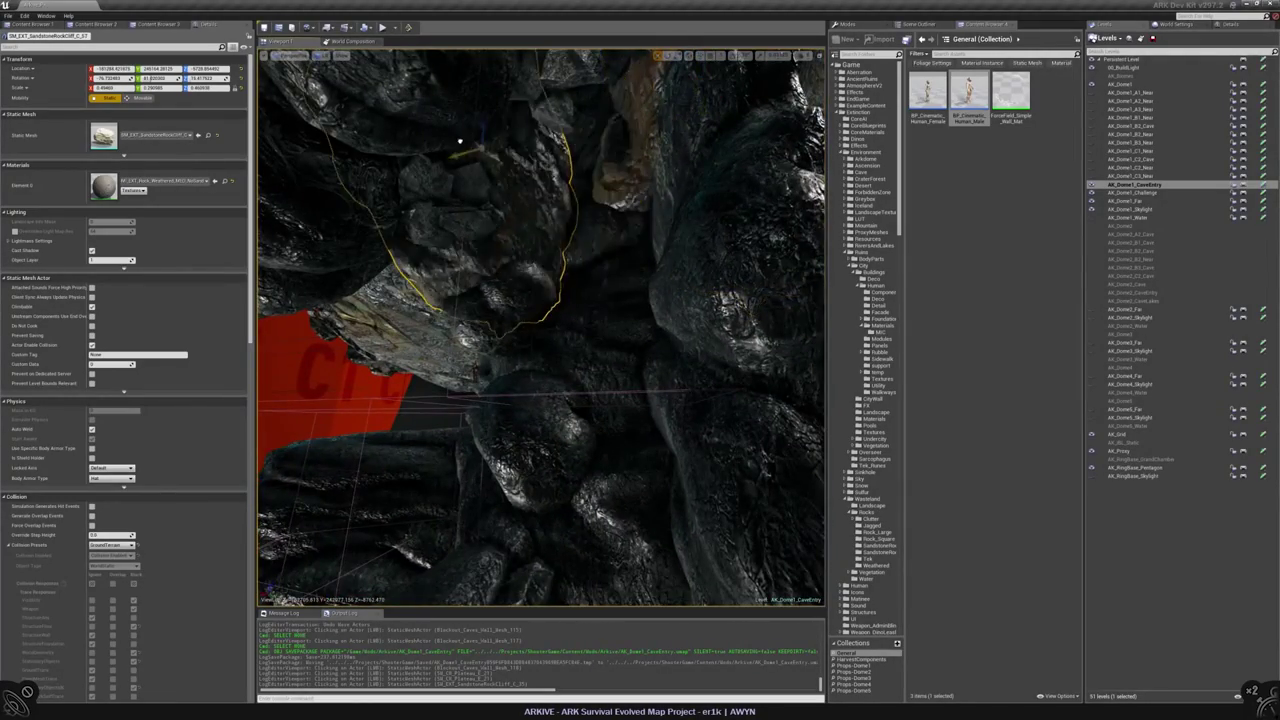
drag(583, 305, 538, 262)
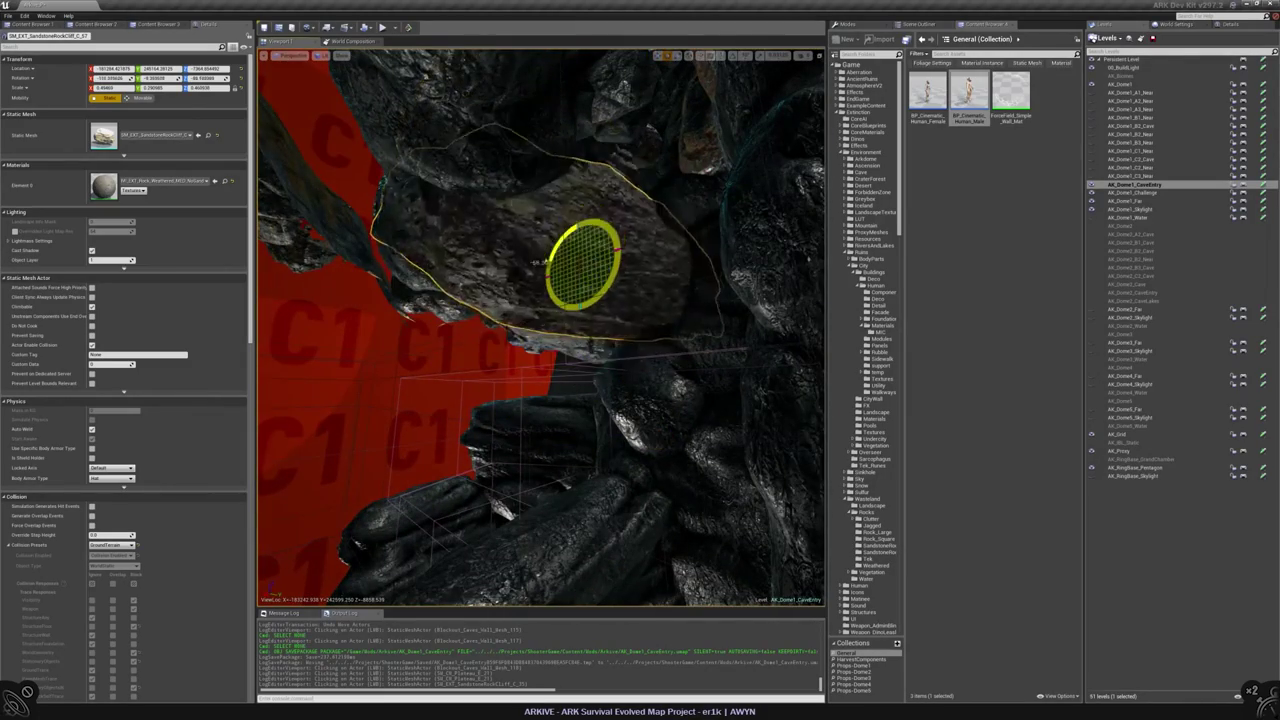
- Delete the human male reference figure near the entry opening
click(537, 337)
key(Delete)
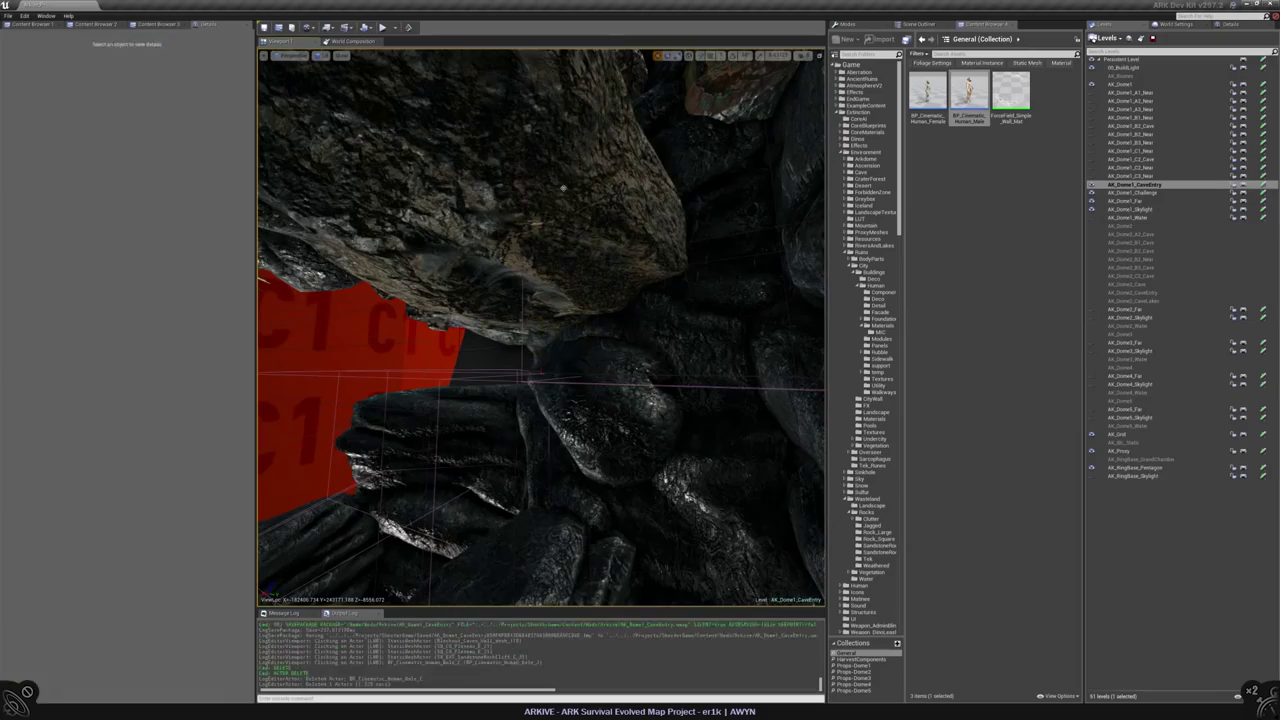
- Resize, rotate and shift the sandstone rock copy so it hangs over the entry opening beside the dark rock column
click(450, 300)
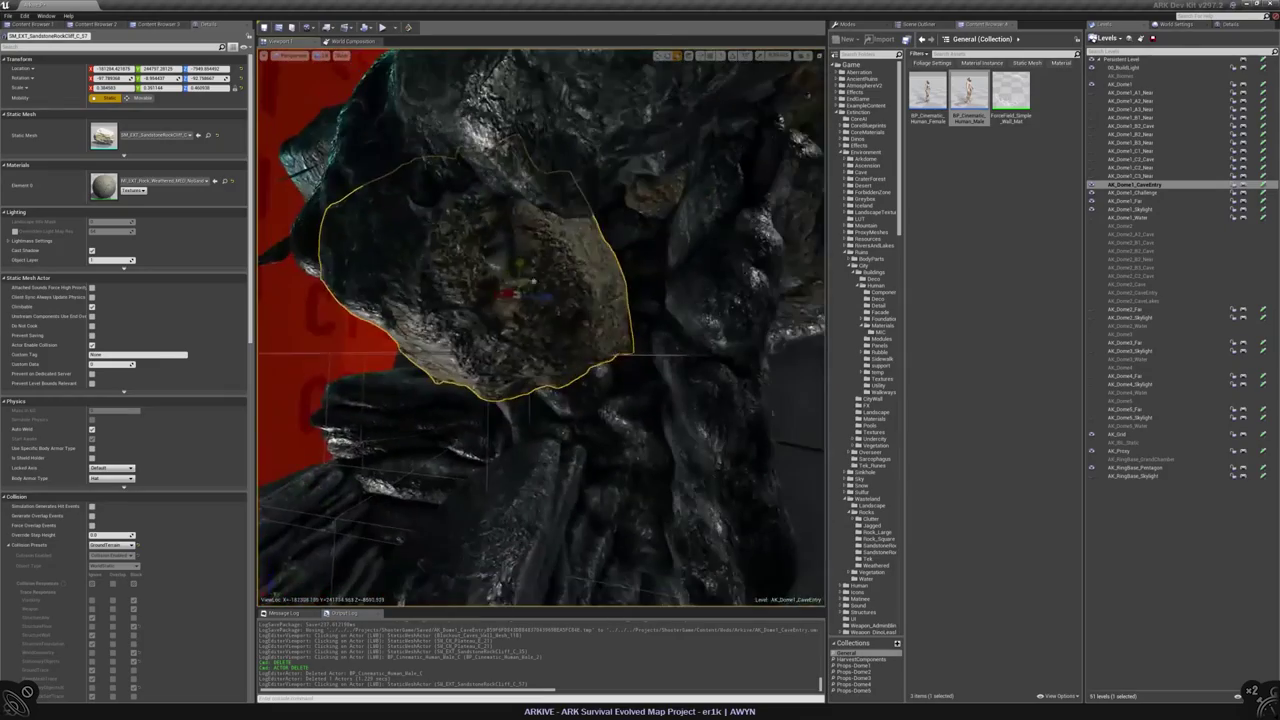
right_drag(540, 330, 482, 299)
key(Escape)
click(440, 200)
click(520, 300)
click(400, 200)
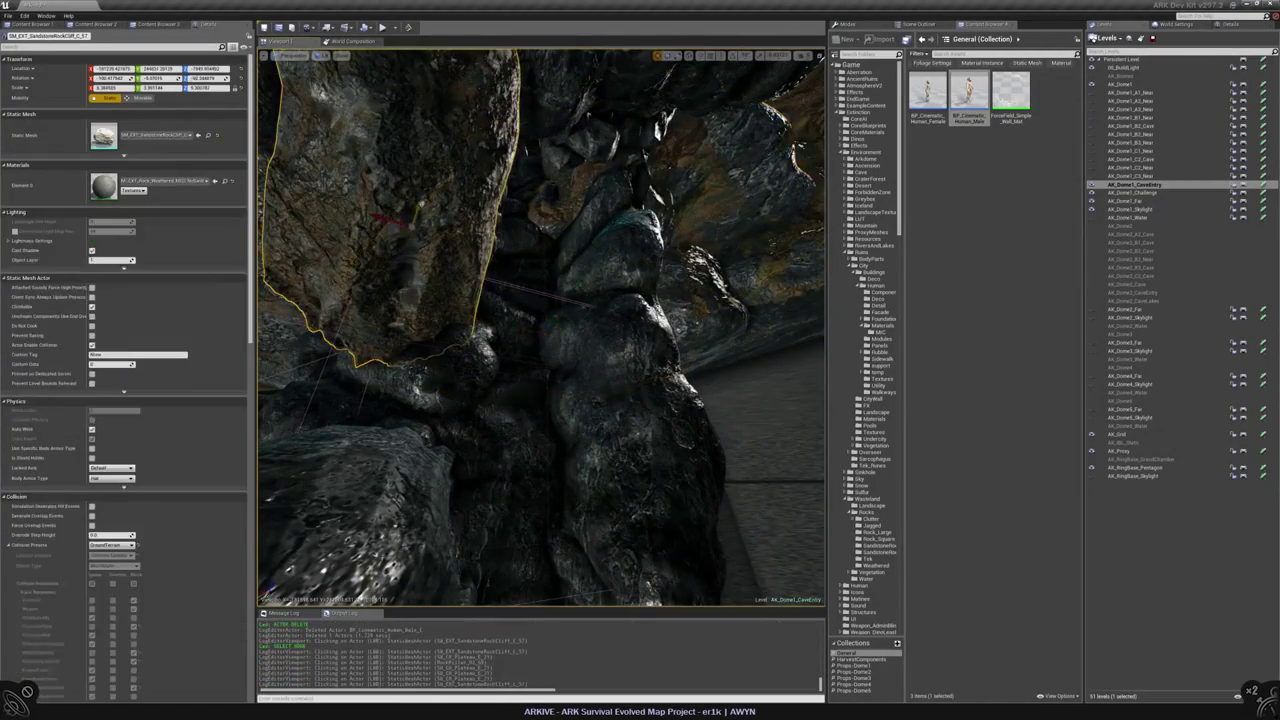
- Duplicate the sandstone rock toward the rock column, rotating and lowering the copy into the gap between the surrounding rocks
alt+drag(390, 220, 600, 200)
key(e)
drag(600, 245, 612, 303)
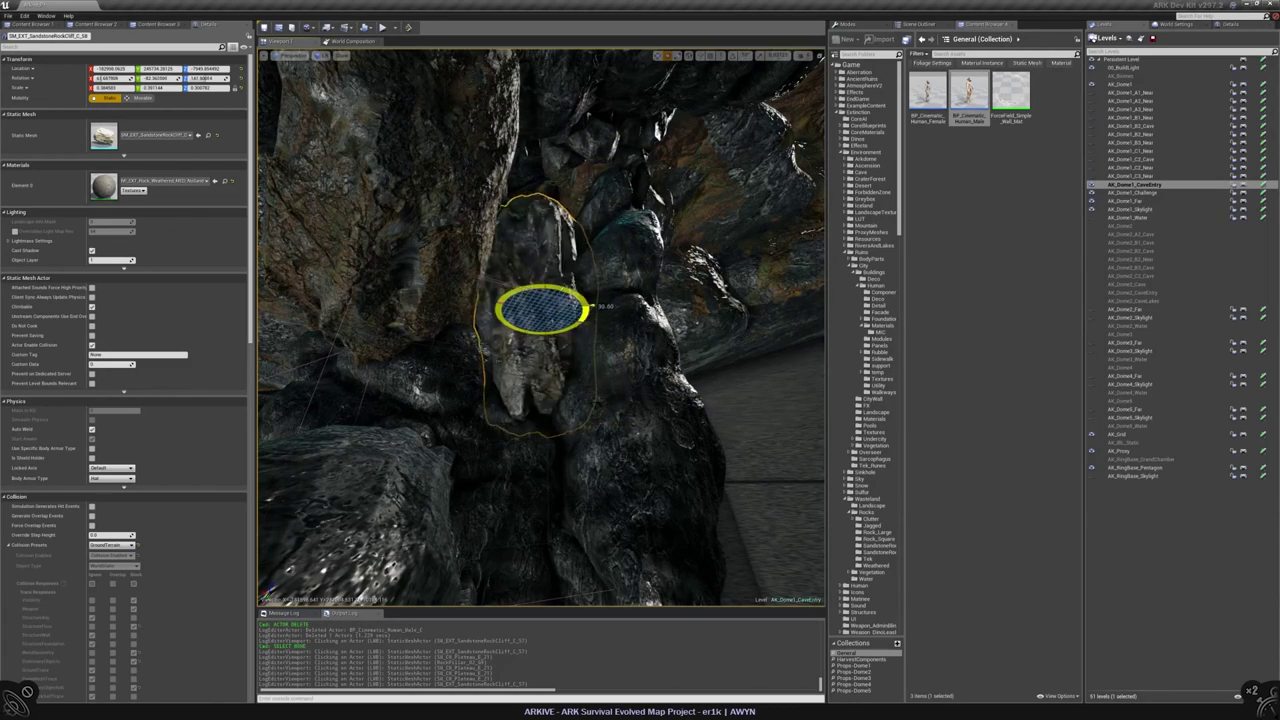
key(f)
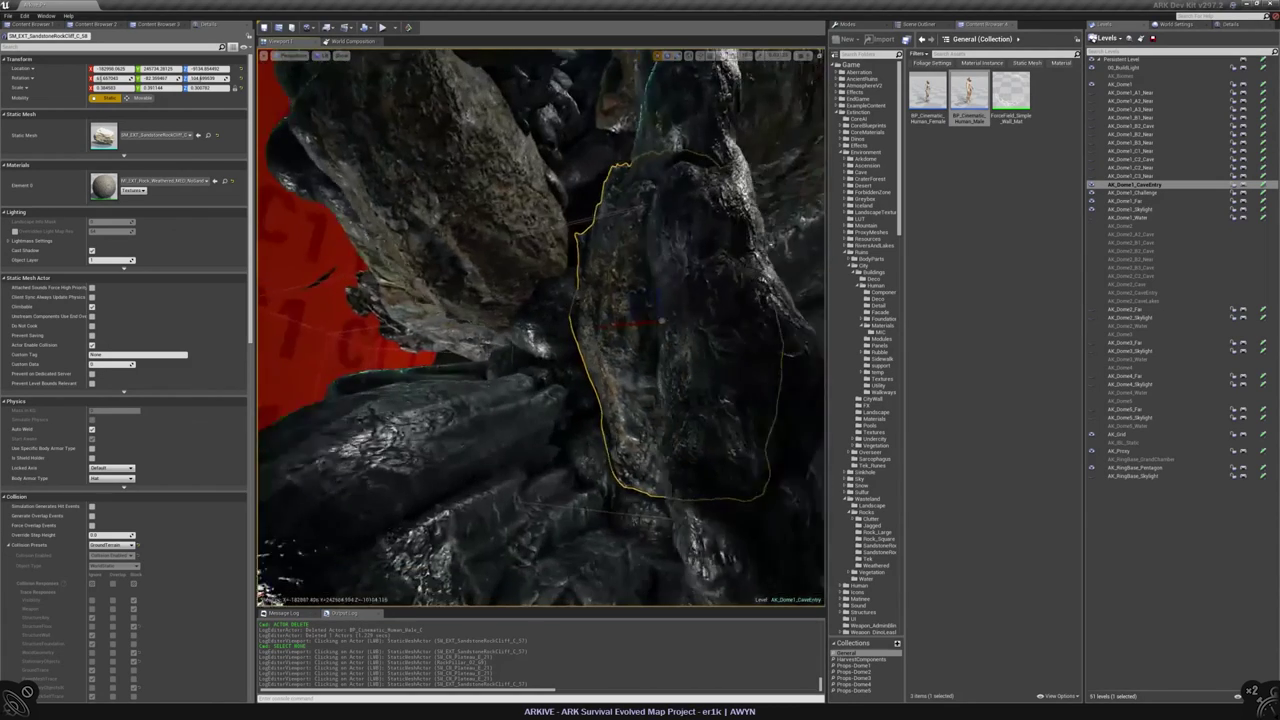
drag(612, 340, 440, 390)
key(Escape)
right_drag(540, 330, 565, 78)
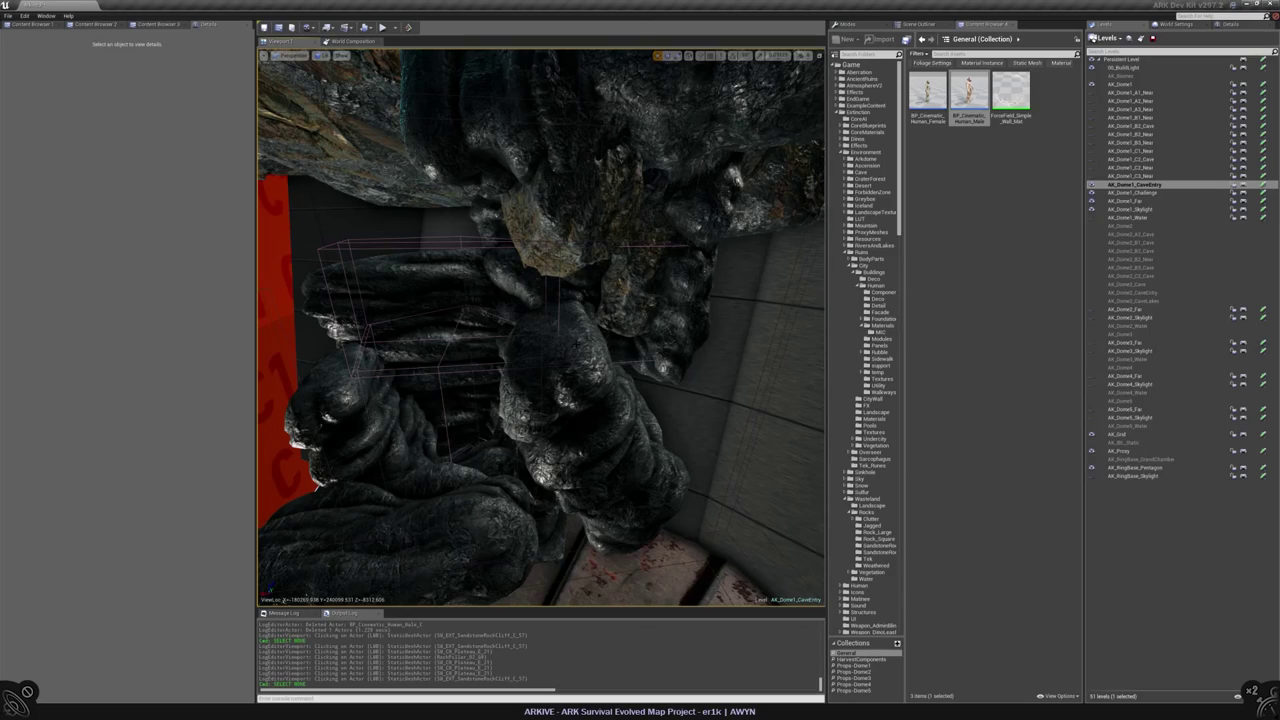
- Place a rotated copy of the upright cave wall rock next to the sandstone pieces to cover the remaining gap
right_drag(540, 330, 418, 393)
click(650, 330)
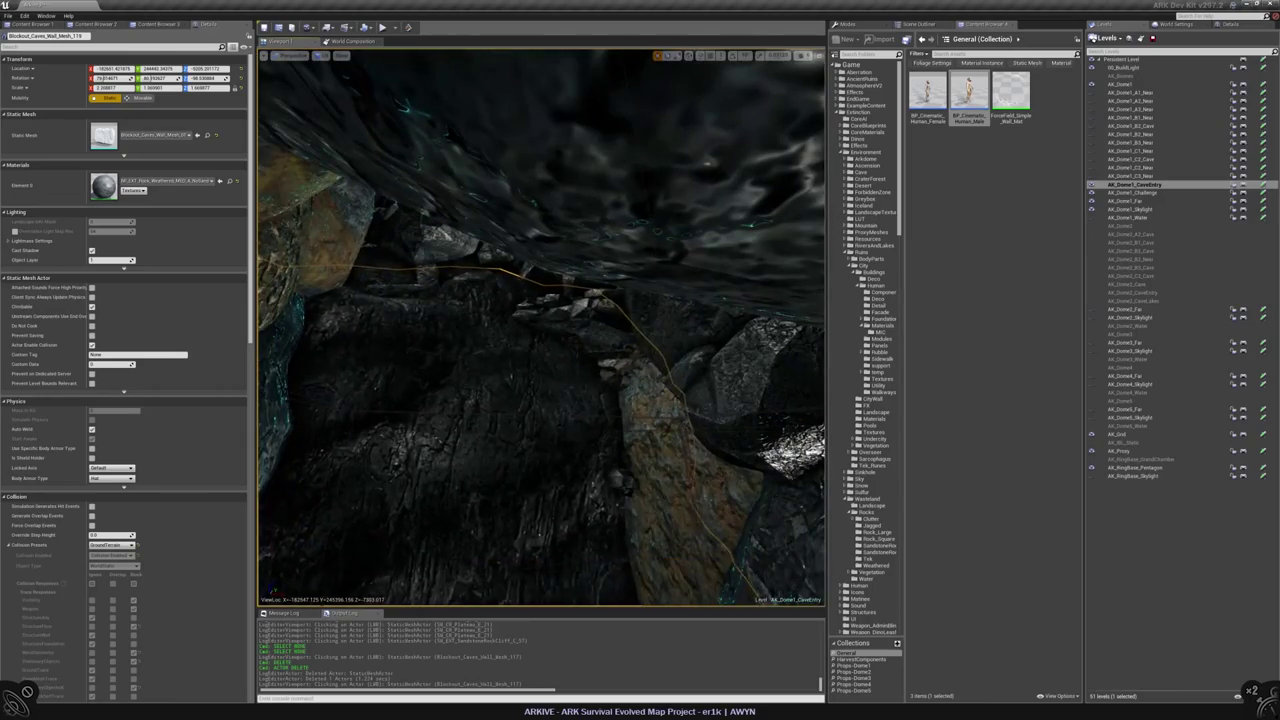
right_drag(418, 393, 430, 380)
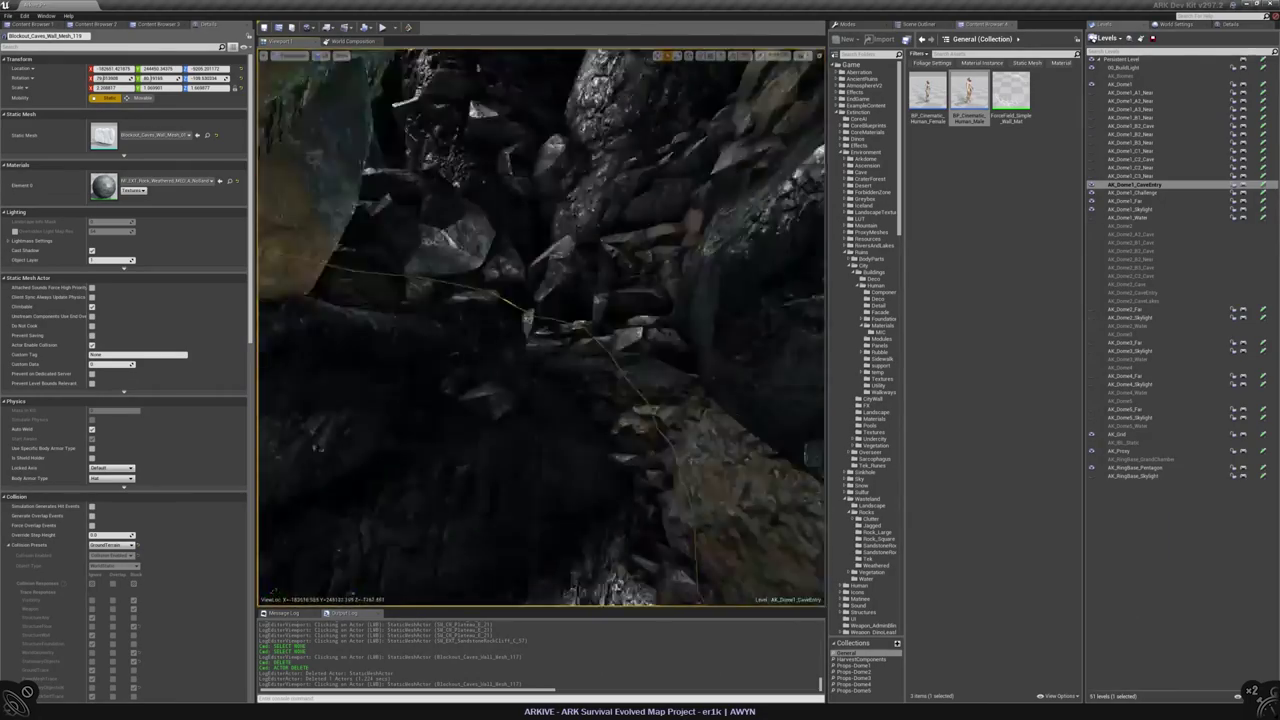
right_drag(430, 380, 476, 342)
key(Escape)
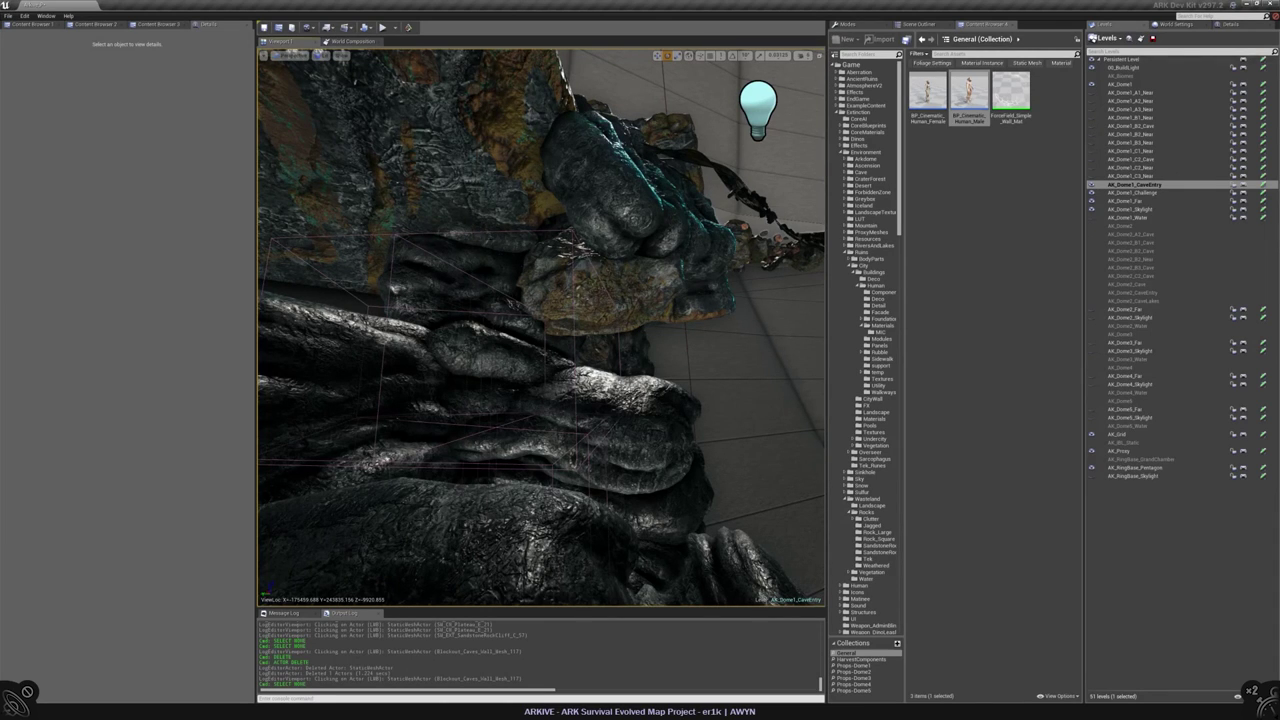
- Make a copy of a large cave wall rock in the lower passage, then rotate and scale it
mouse_move(541, 327)
right_down()
mouse_move(520, 318)
mouse_move(534, 320)
right_up()
click(470, 380)
right_drag(470, 380, 540, 334)
click(560, 360)
key(e)
drag(598, 462, 628, 494)
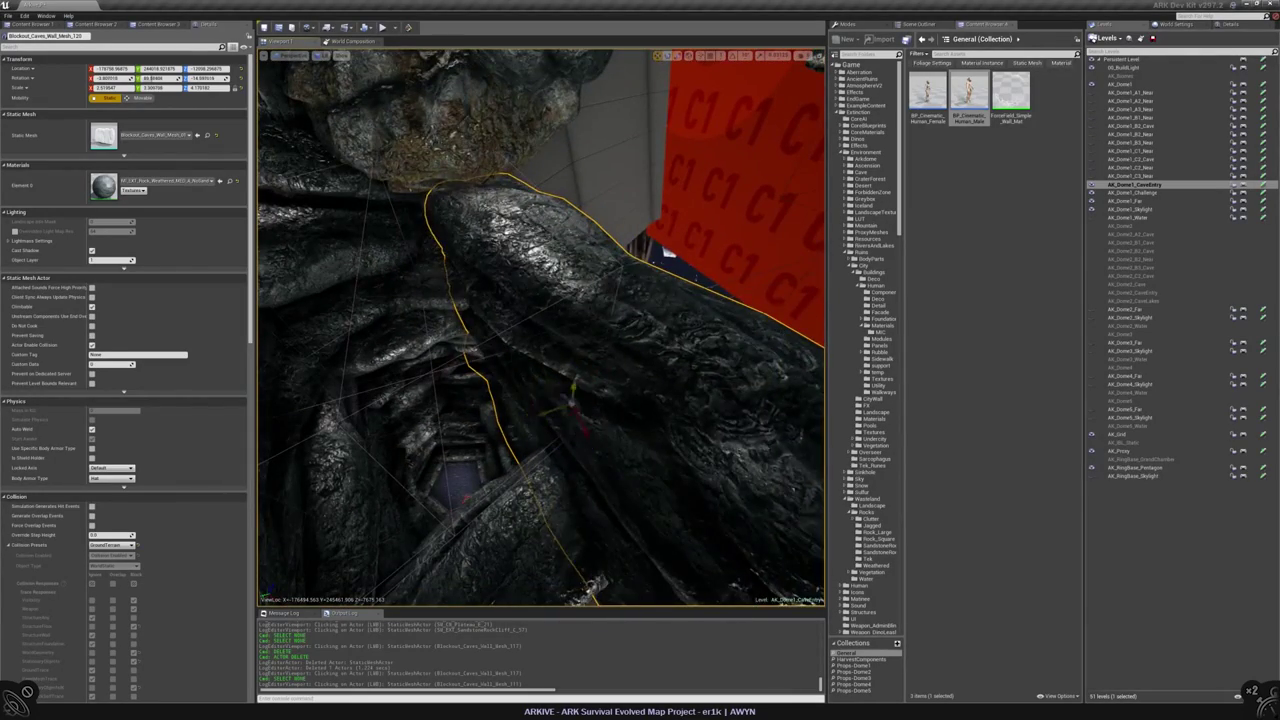
key(f)
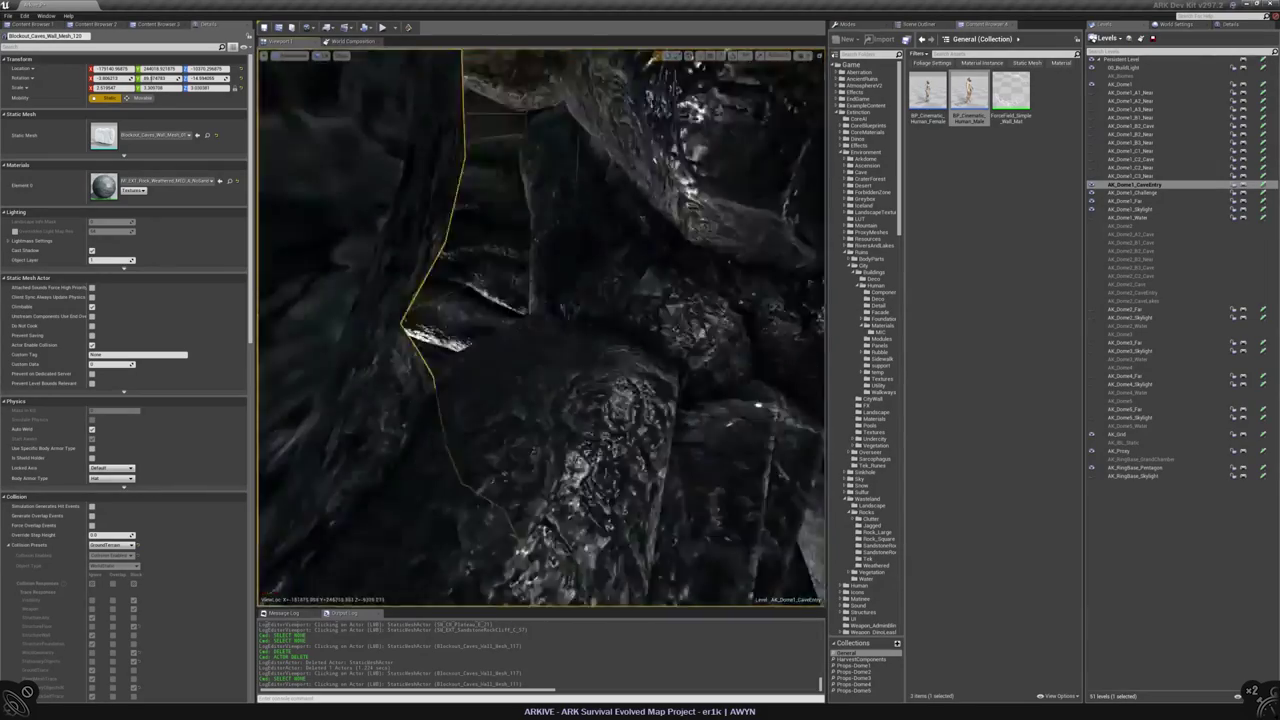
- Rotate the large cave wall rock copy further and slide it along the passage against the base of the sandstone rock
right_drag(540, 326, 575, 318)
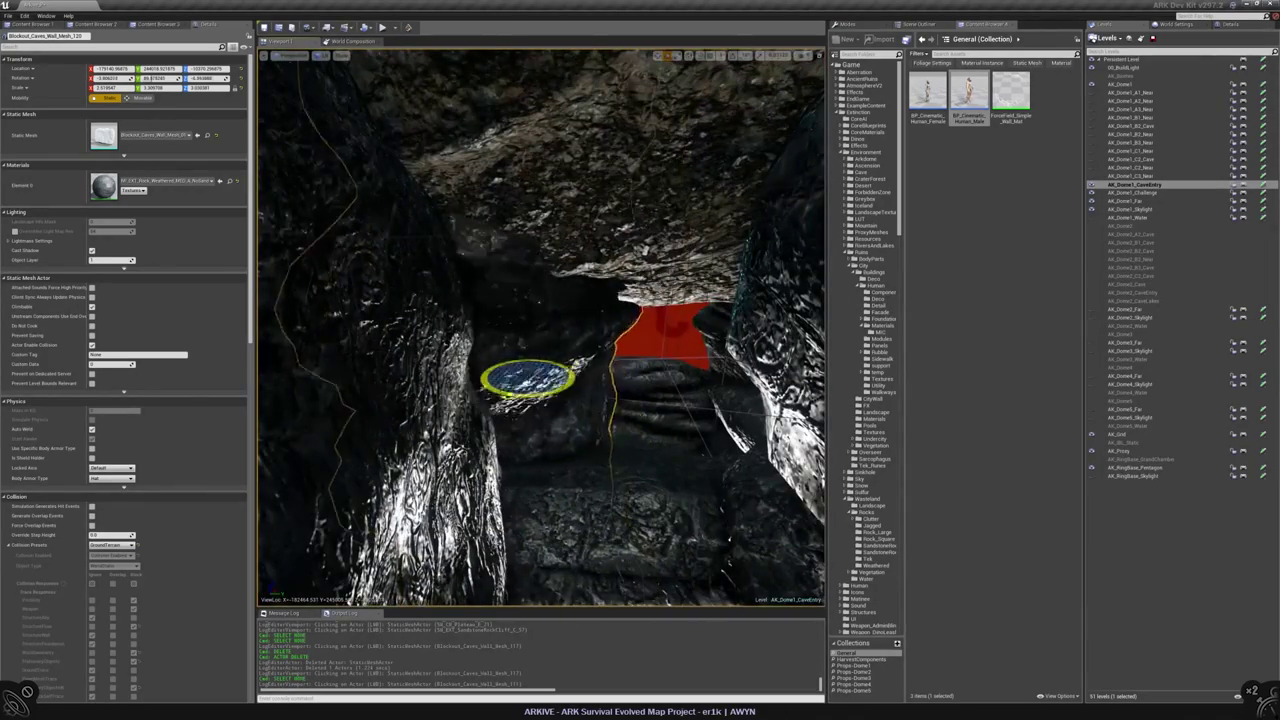
mouse_move(540, 326)
right_down()
mouse_move(505, 316)
mouse_move(520, 322)
right_up()
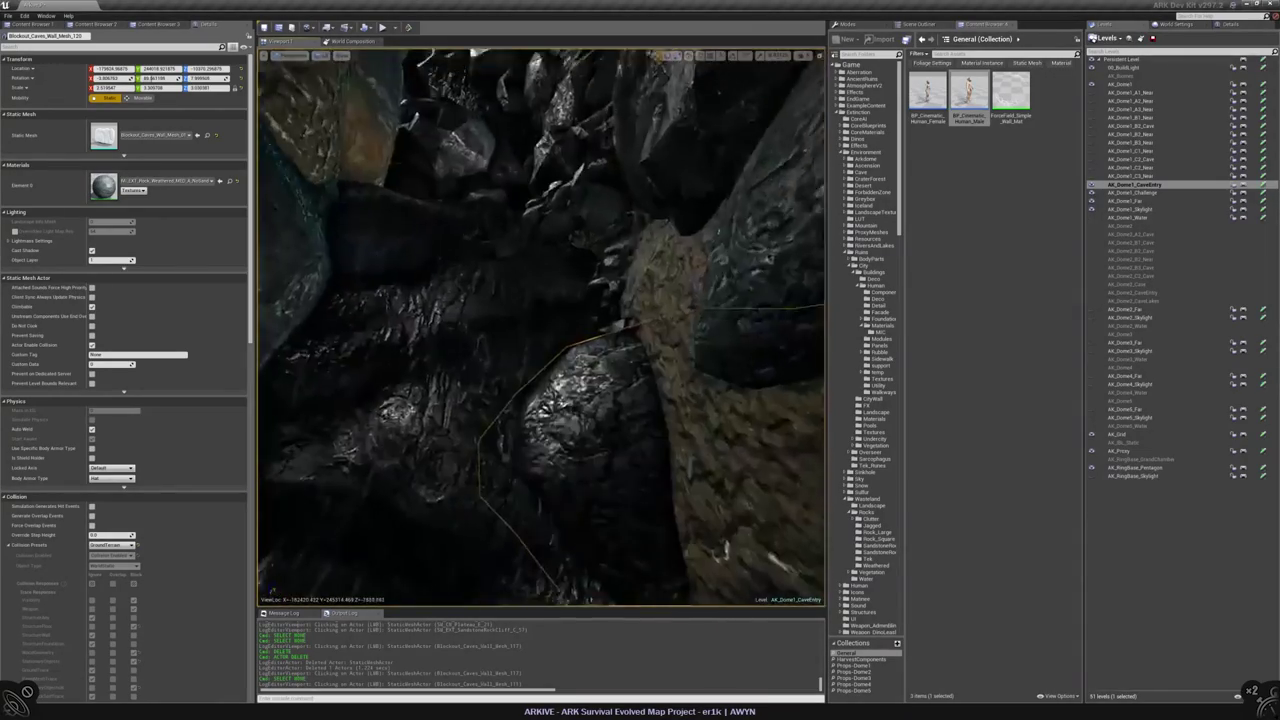
right_drag(540, 326, 532, 324)
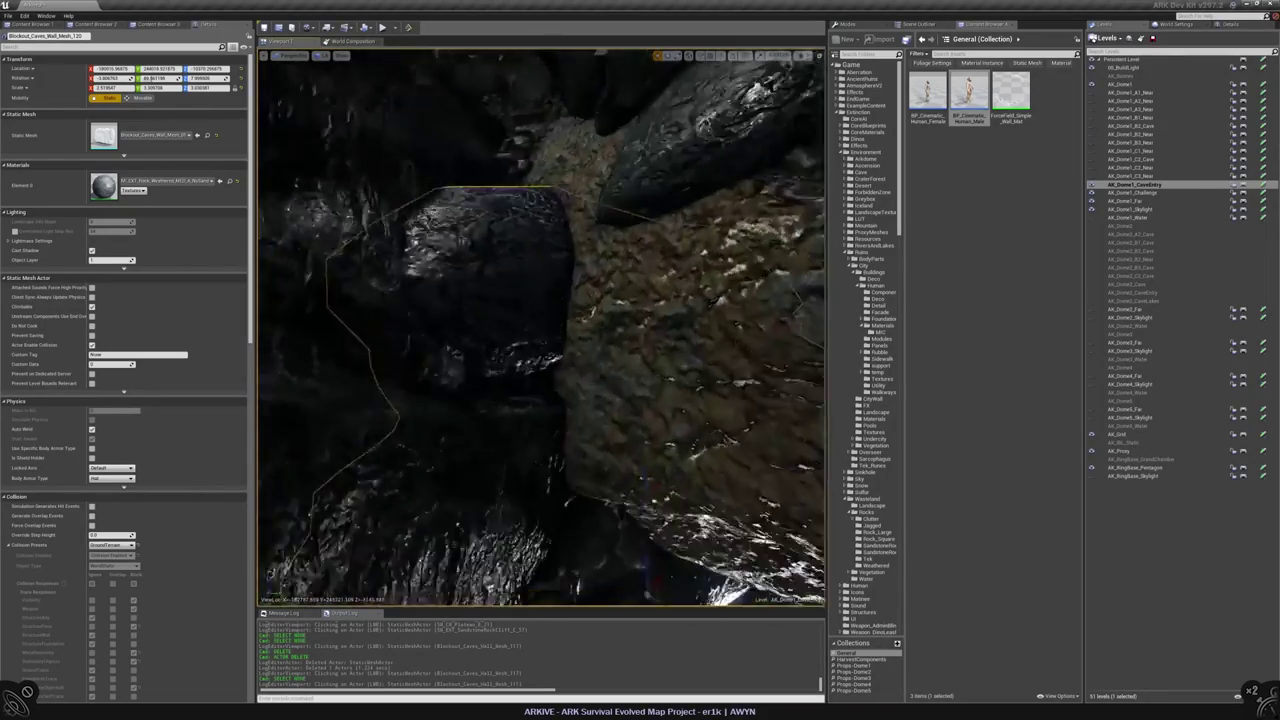
right_drag(497, 59, 497, 59)
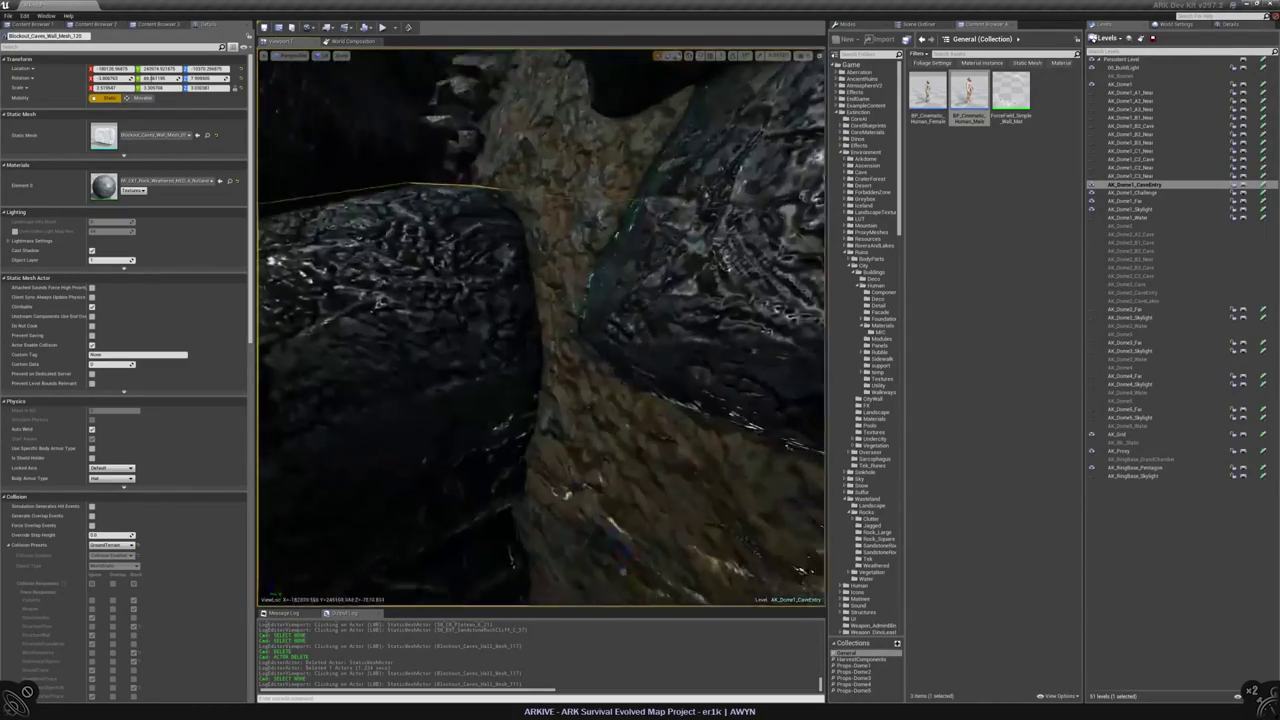
right_drag(497, 59, 497, 59)
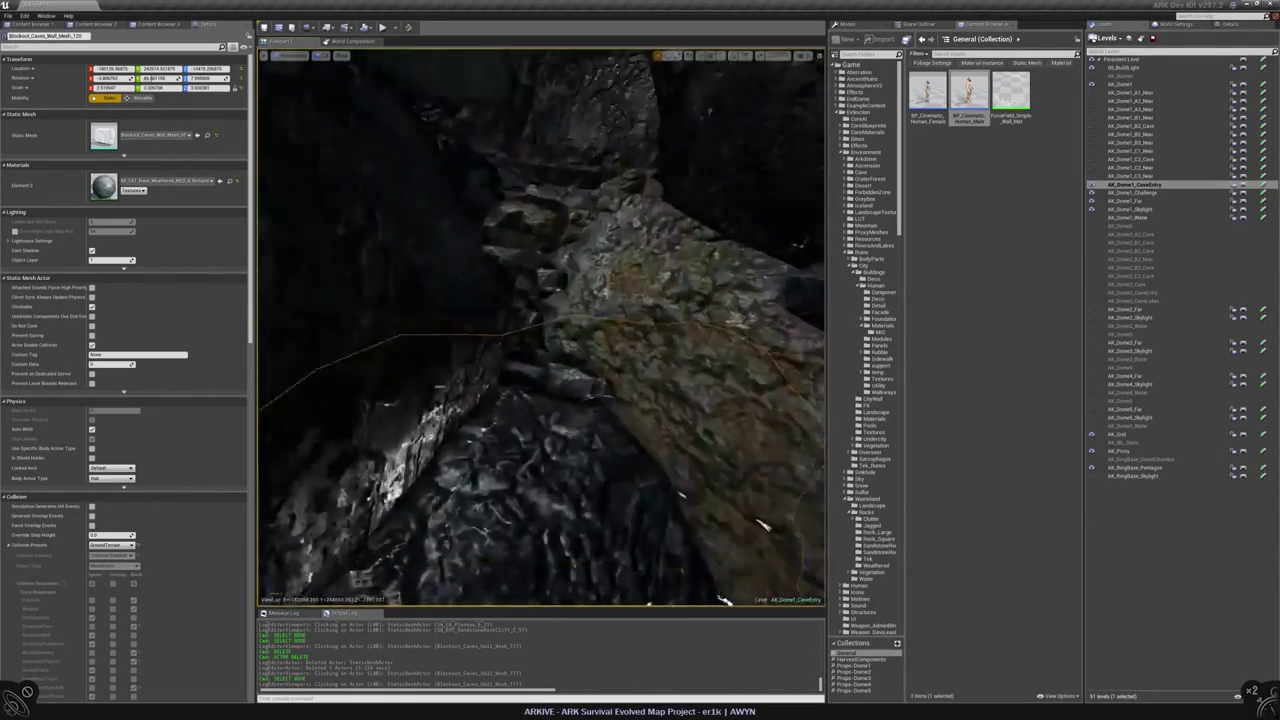
right_drag(497, 59, 497, 59)
key(Escape)
- Copy the sandstone cliff rock, paste it onto the wall by the pentagonal doorway and scale it down
click(600, 330)
right_drag(508, 308, 508, 308)
click(508, 308)
right_click(606, 118)
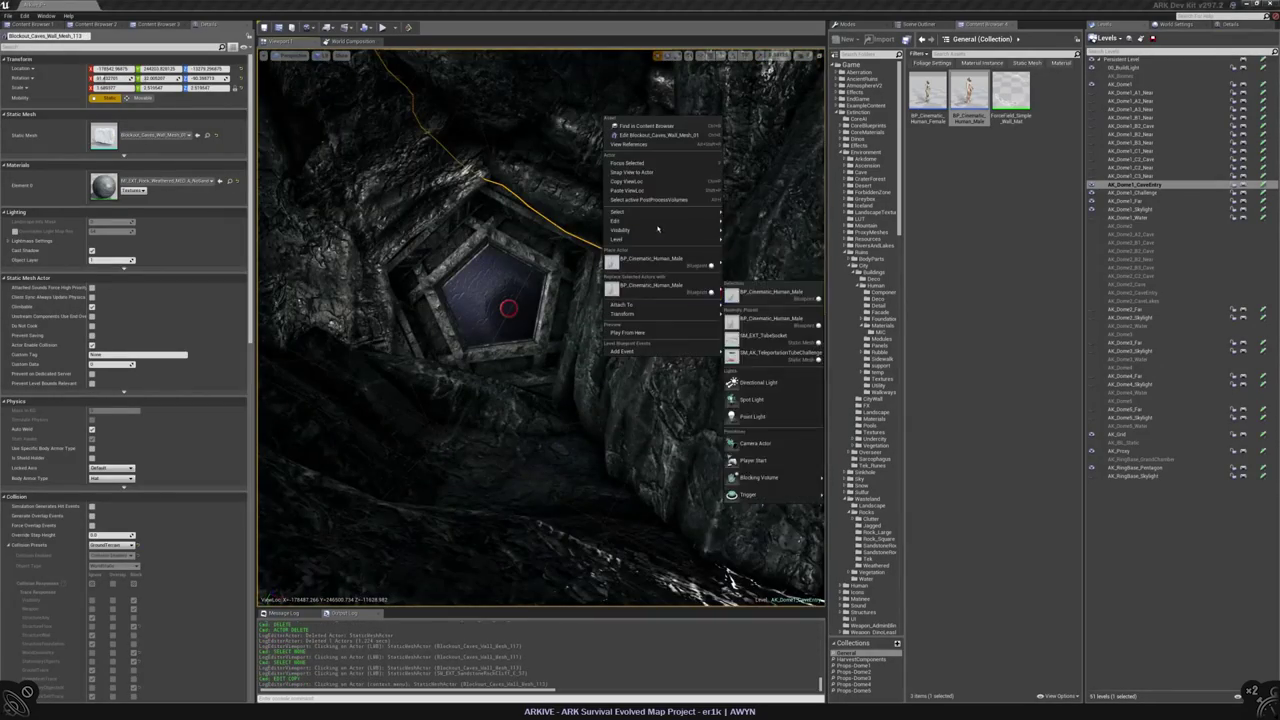
click(753, 248)
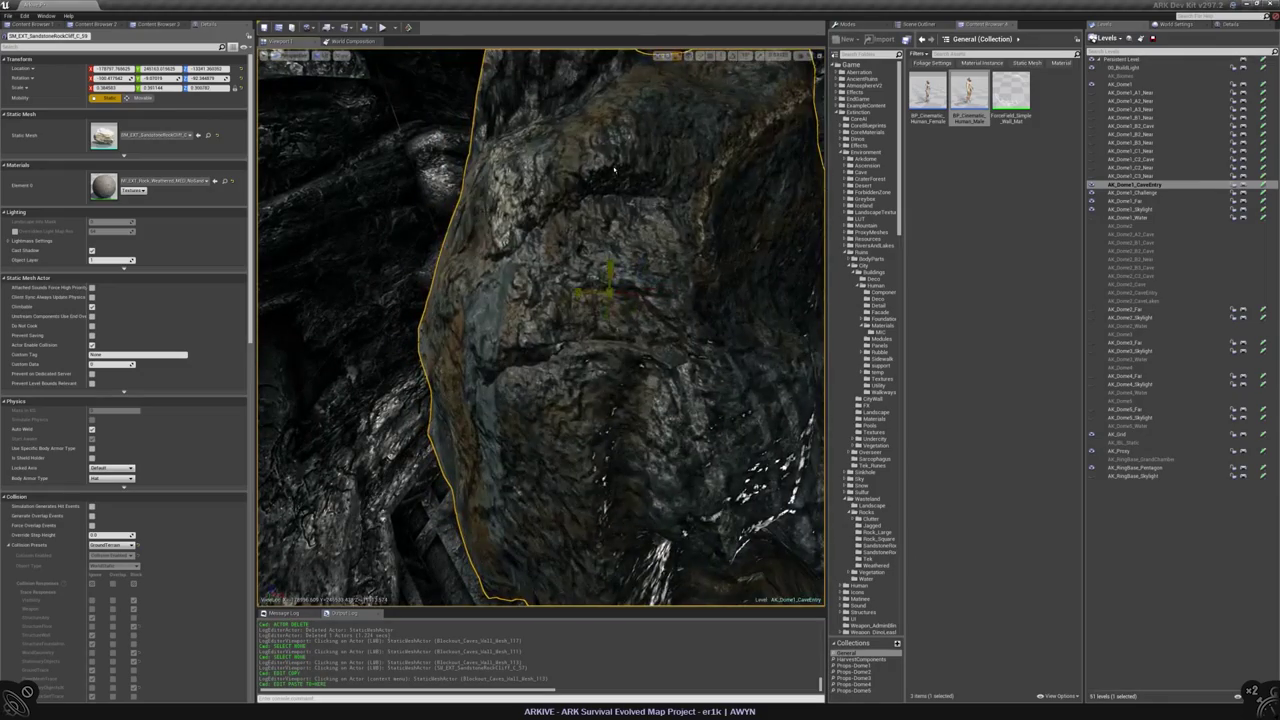
scroll(534, 514, down, 5)
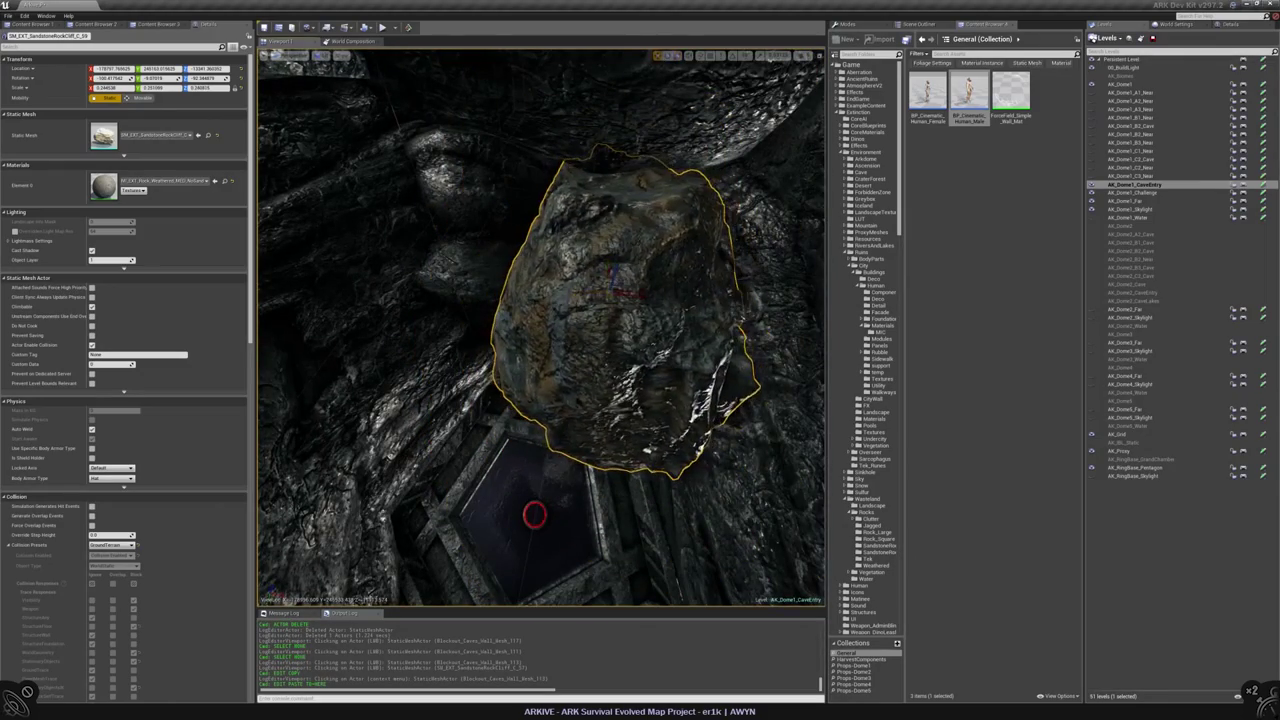
- Rotate and rescale the pasted sandstone rock, and move it into the rock wall beside the pentagonal doorway
right_drag(534, 514, 548, 410)
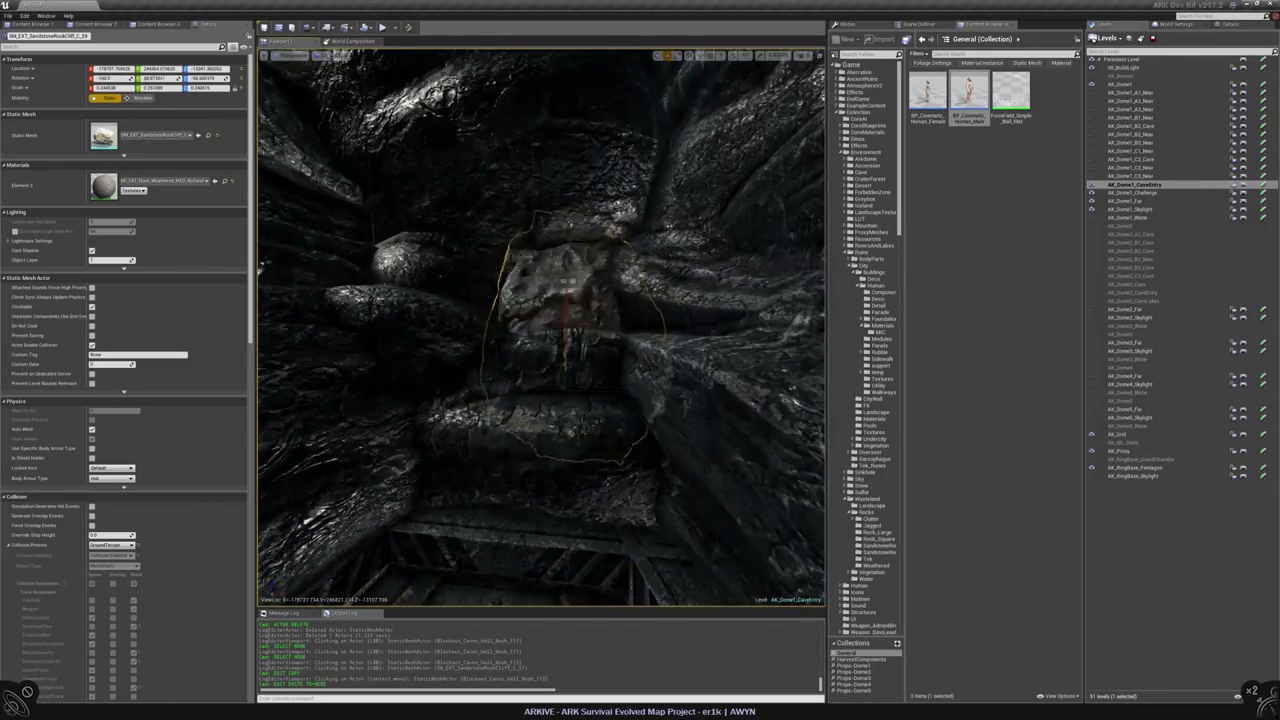
drag(590, 300, 540, 337)
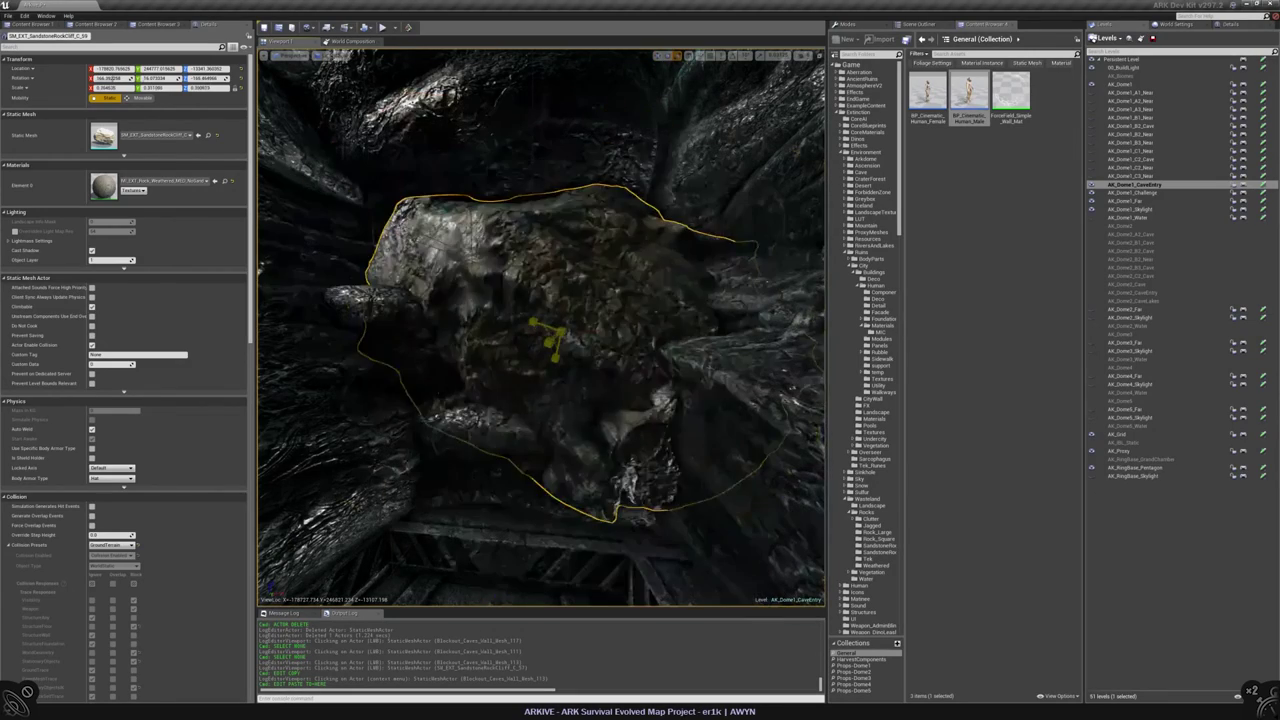
right_drag(555, 530, 555, 530)
drag(645, 355, 617, 415)
right_drag(725, 357, 725, 357)
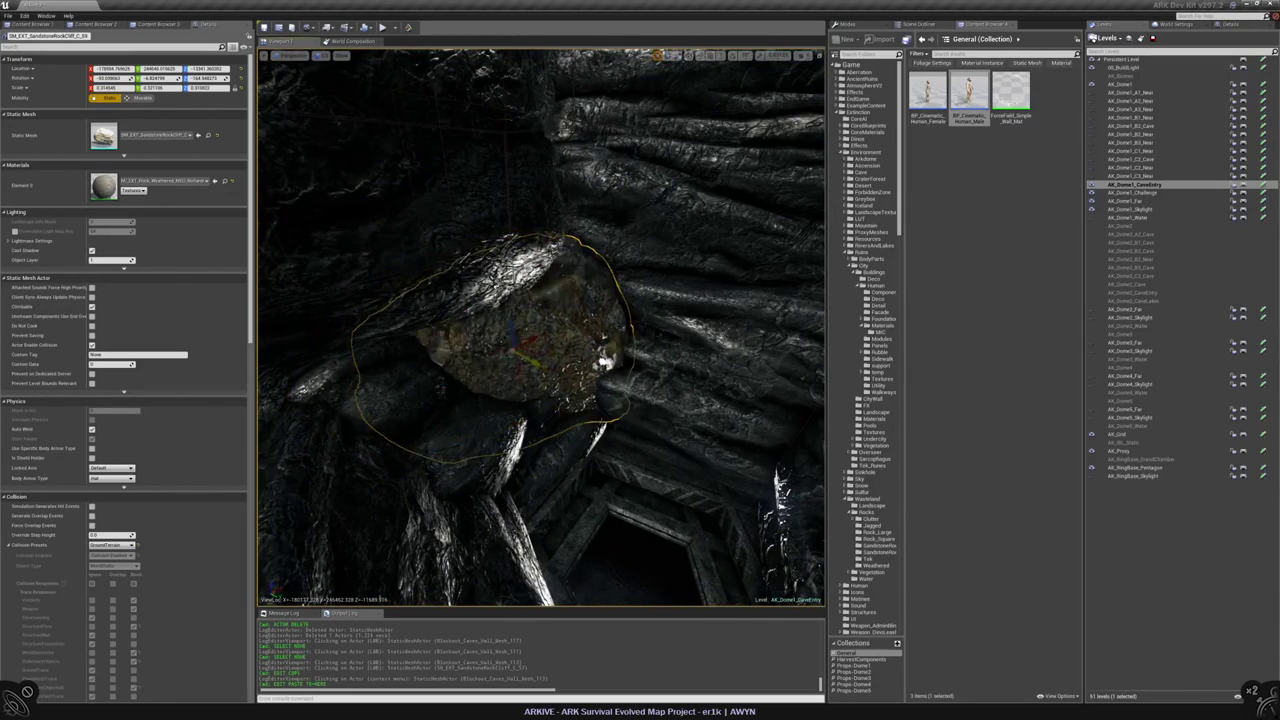
- Fine-tune the rotation of the small sandstone rock so it blends into the wall next to the doorway, and deselect it
key(e)
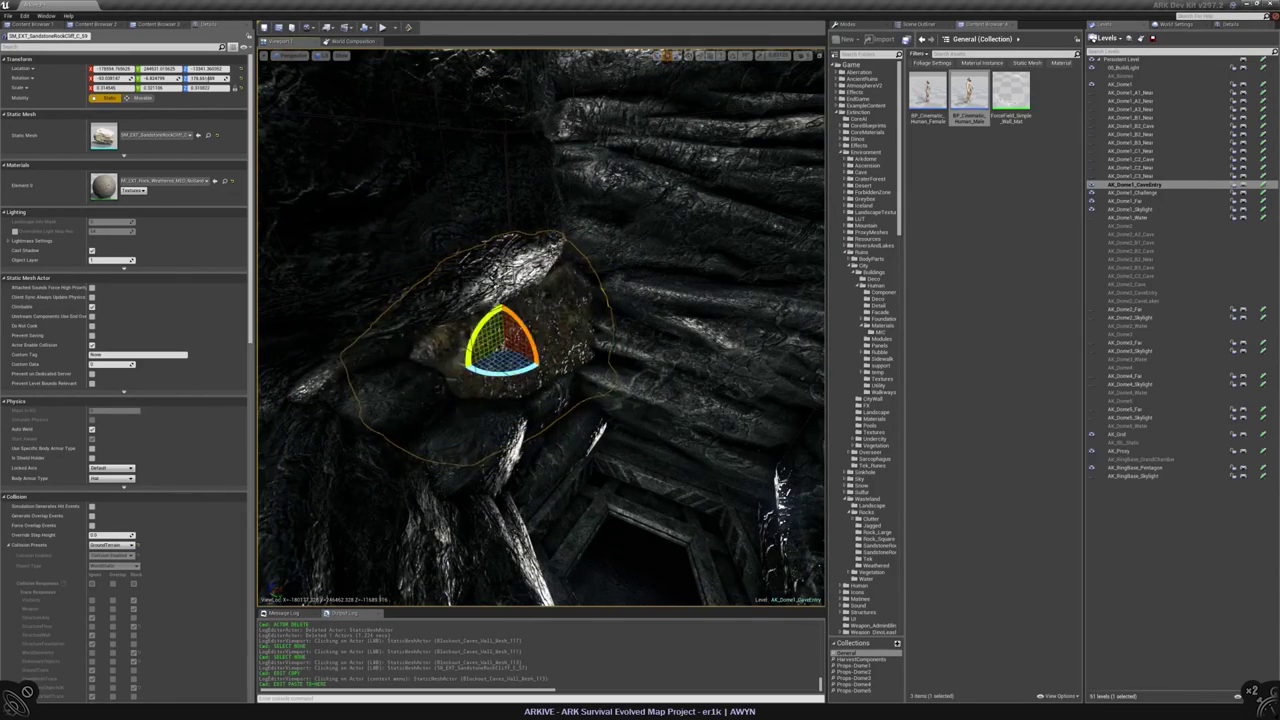
key(f)
right_drag(725, 357, 725, 357)
key(Escape)
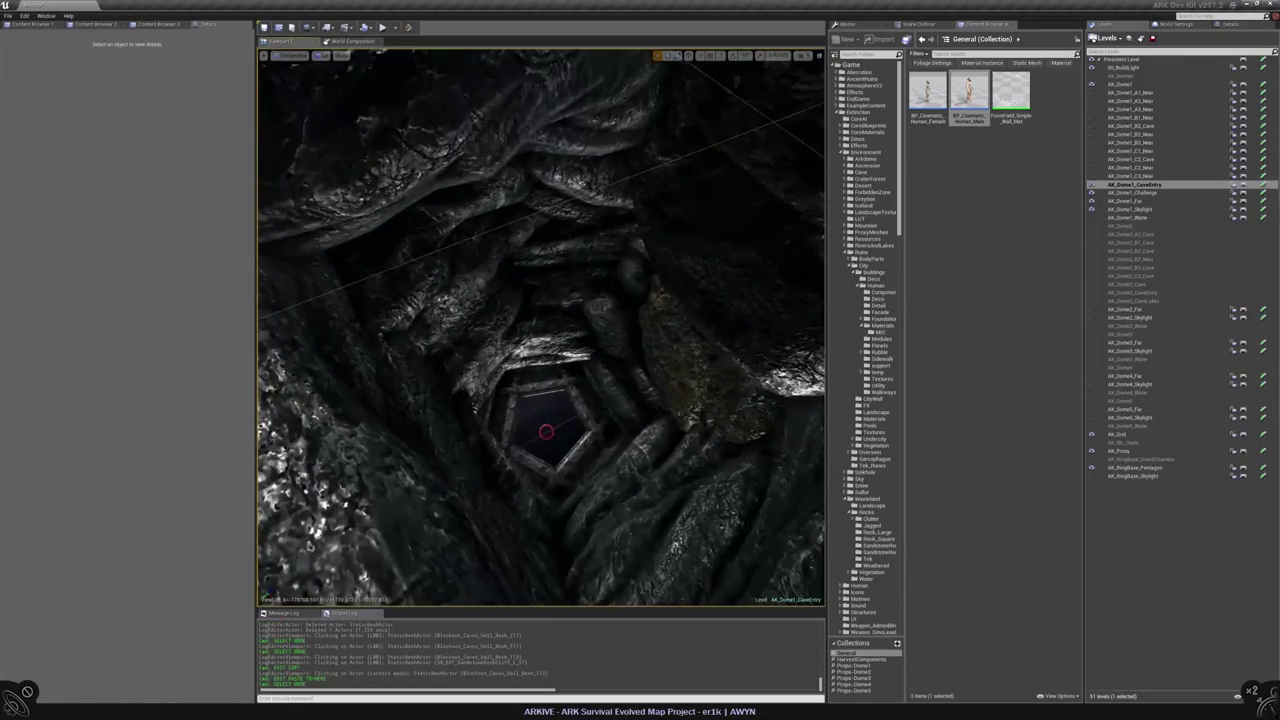
- Select the cave wall rock above the pentagonal doorway and locate its assigned material among the project assets
click(546, 432)
click(229, 180)
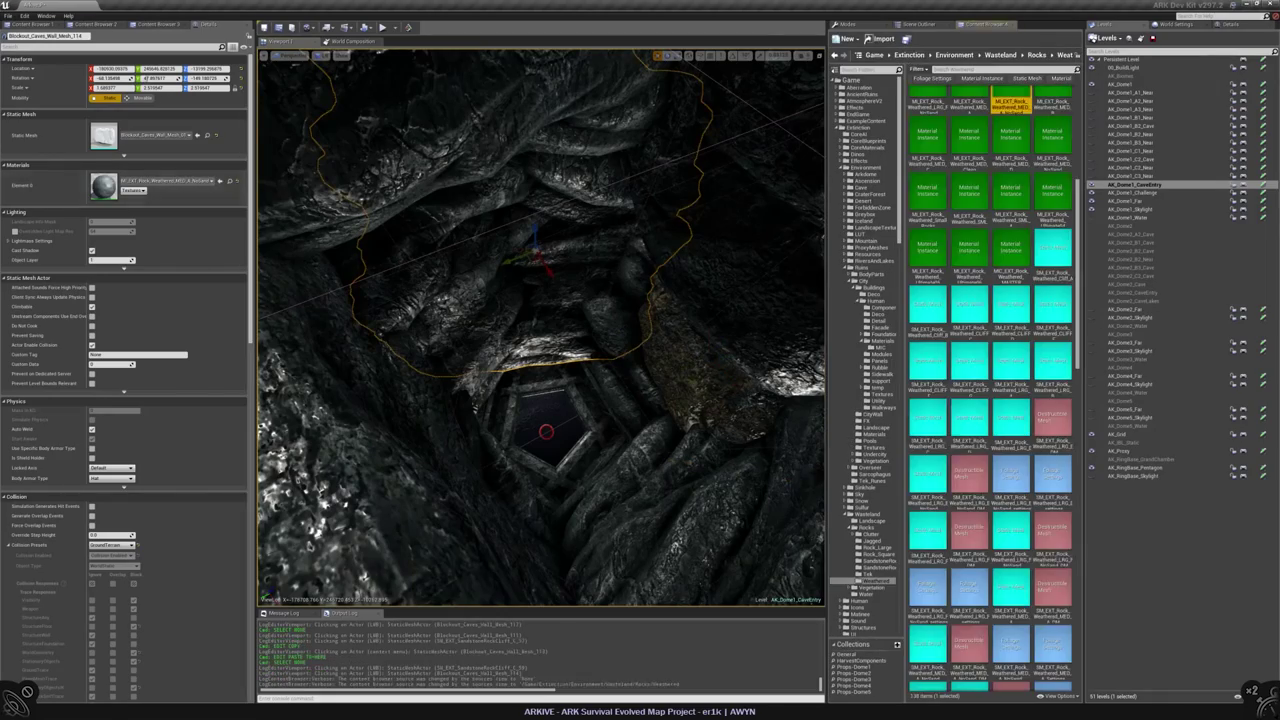
- Select the sandstone cliff rock above the pentagonal doorway and scale it up to cover more of the wall
key(Escape)
right_drag(546, 432, 546, 432)
click(546, 432)
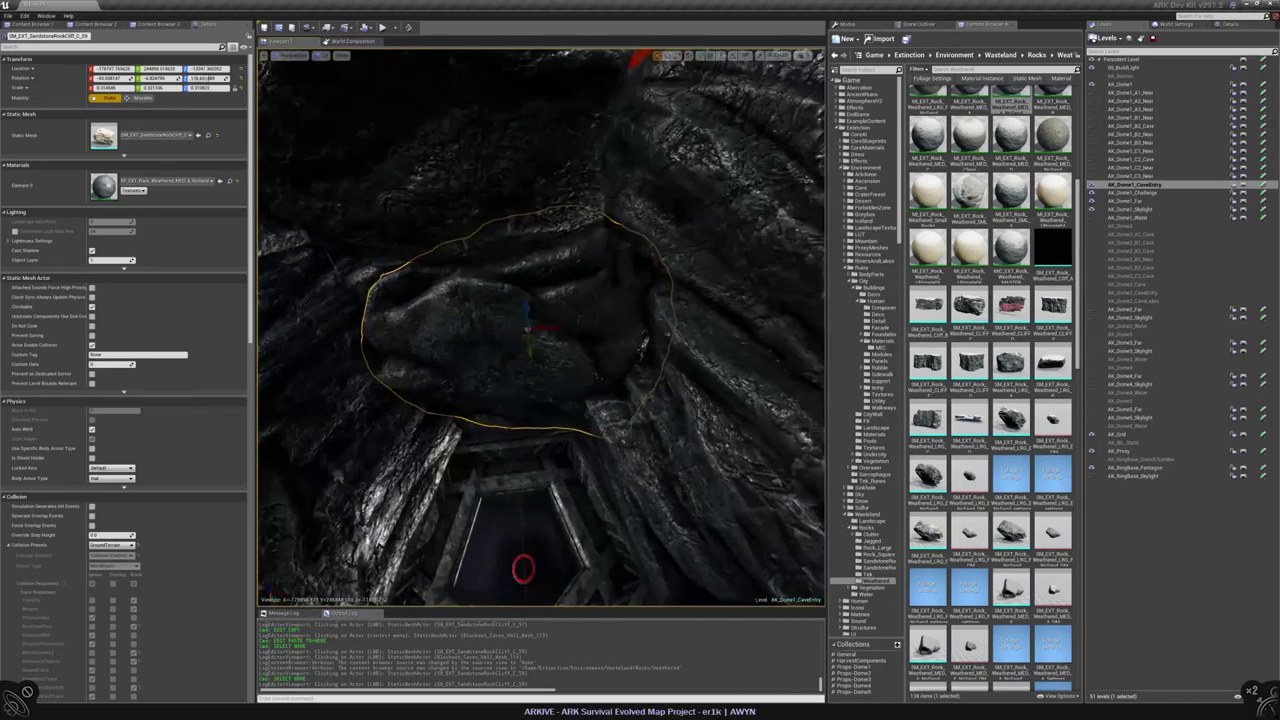
drag(525, 332, 522, 330)
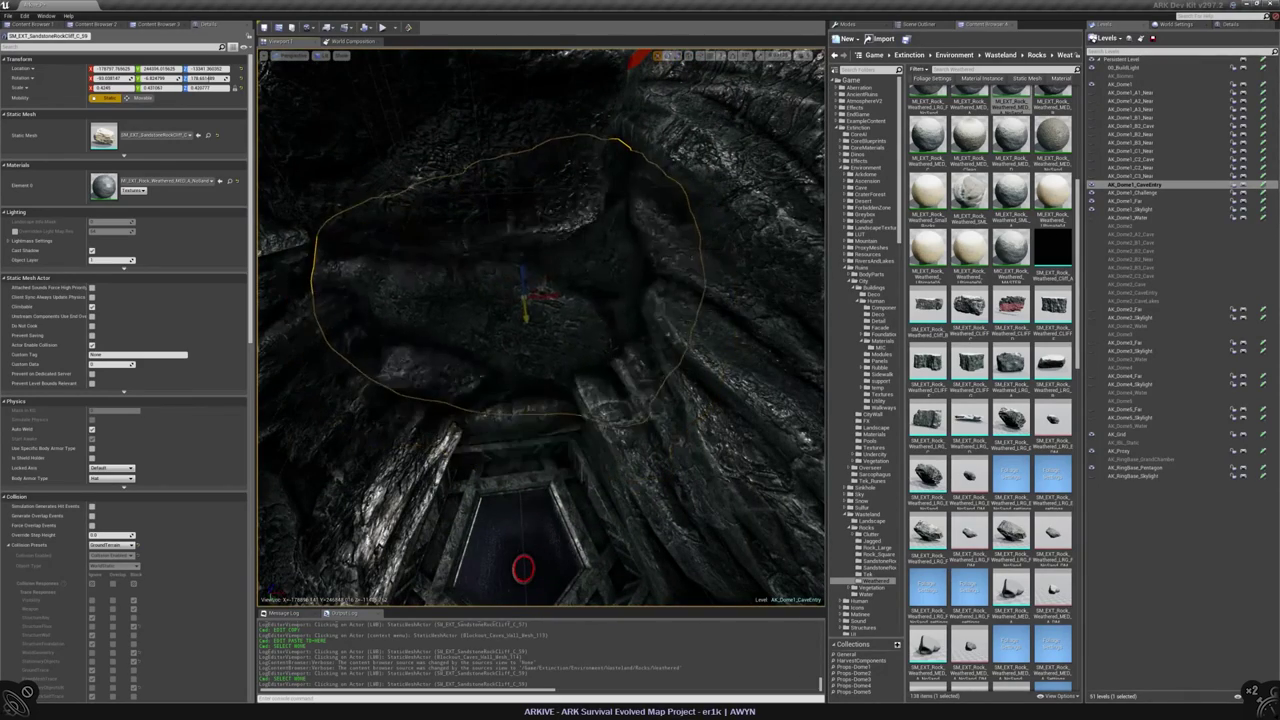
- Select the cave wall rock beside the entrance, then rotate, stretch and reposition it to fit the surrounding rocks
right_drag(546, 432, 546, 432)
click(546, 432)
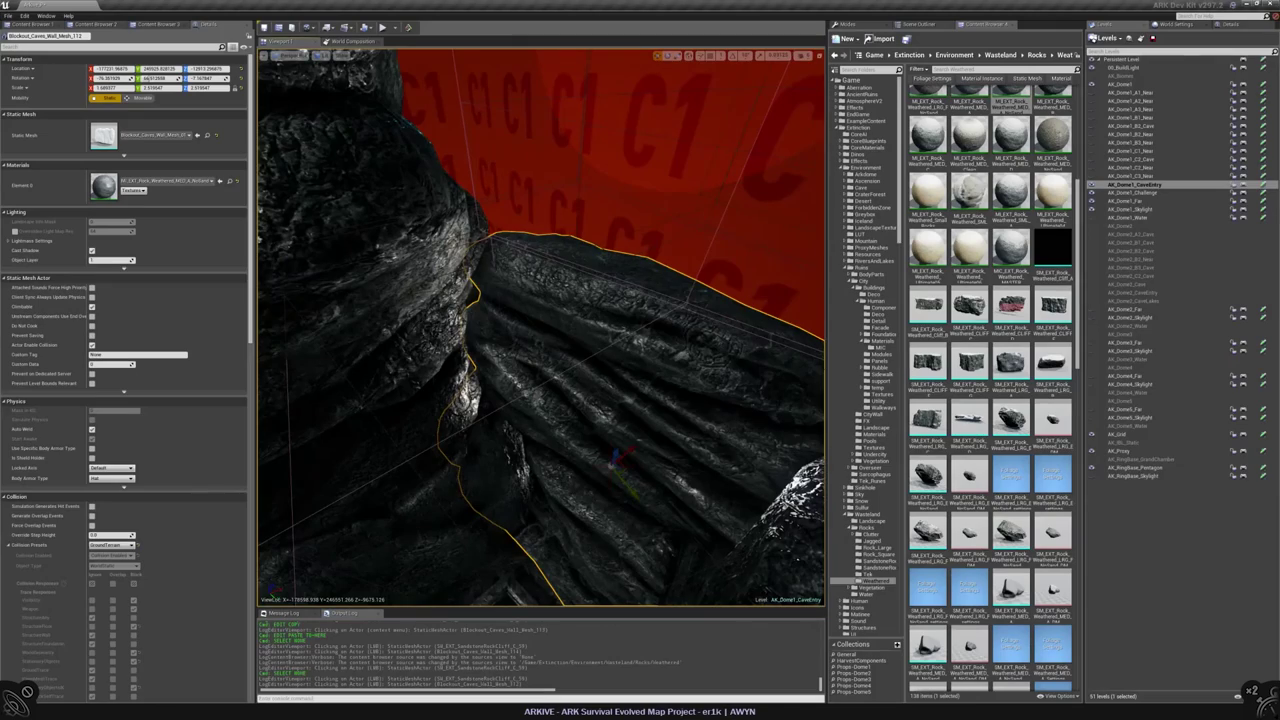
right_drag(575, 505, 553, 482)
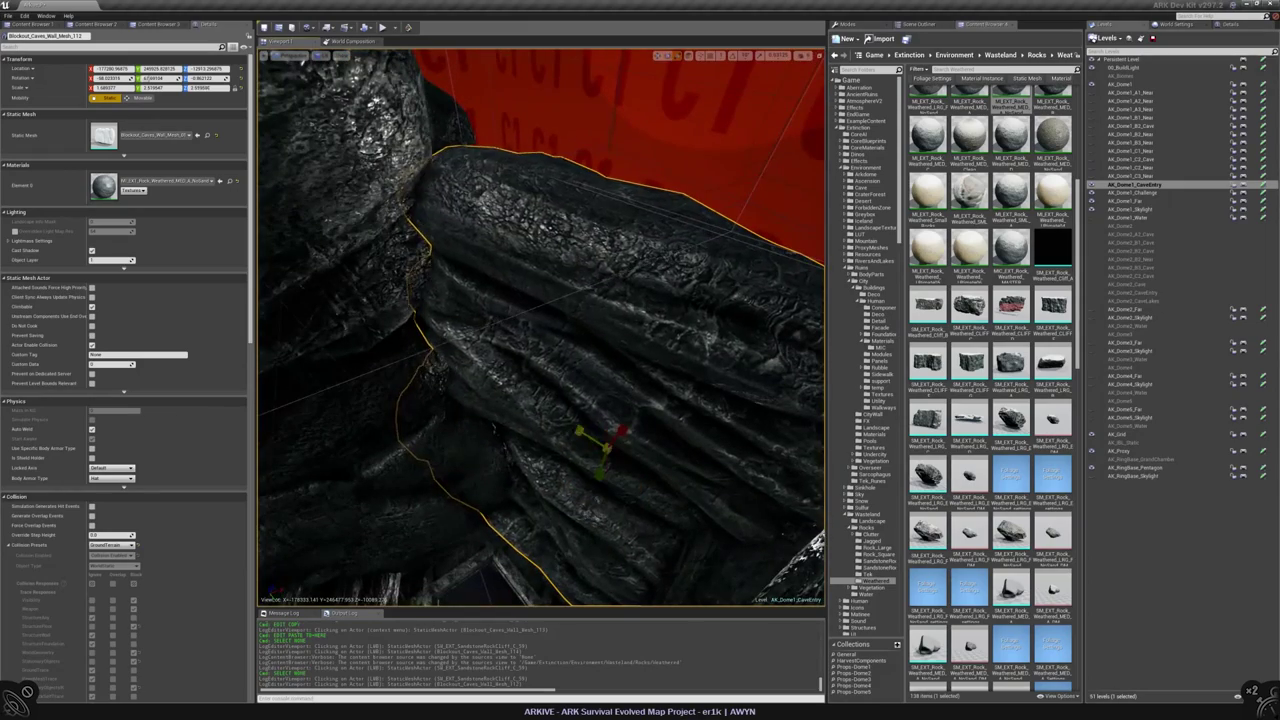
right_drag(554, 430, 554, 430)
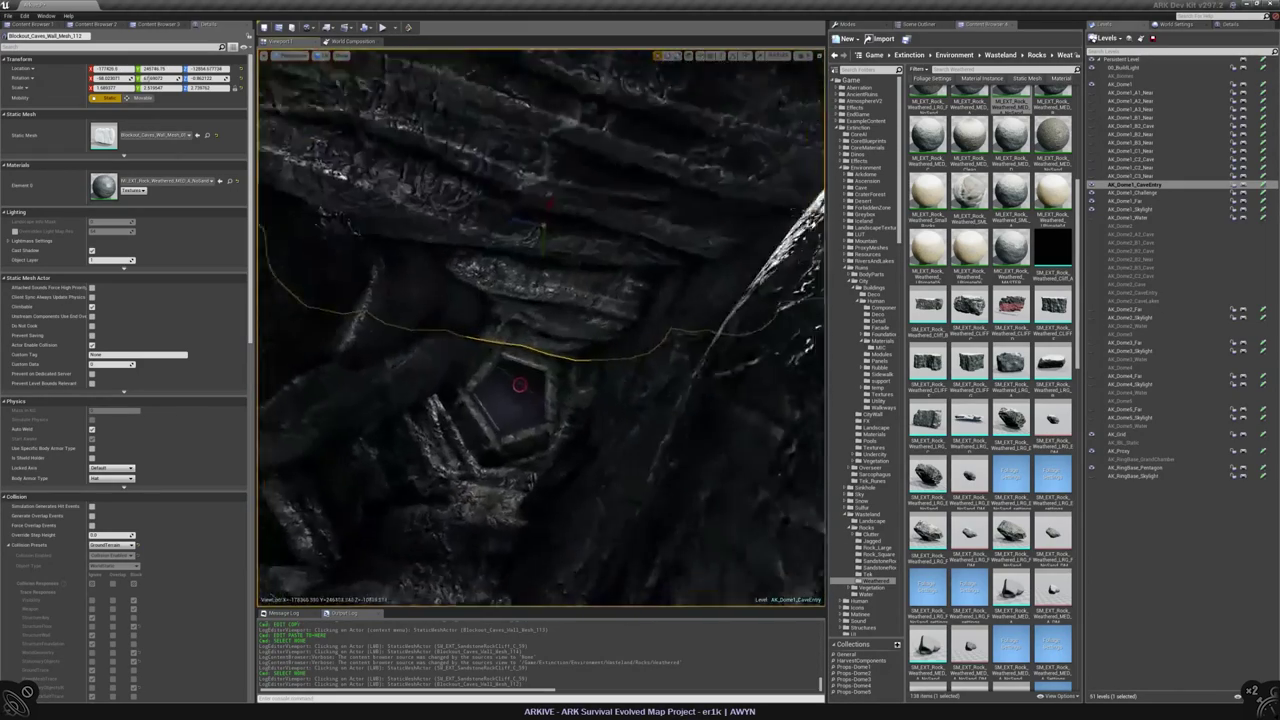
right_drag(520, 385, 520, 385)
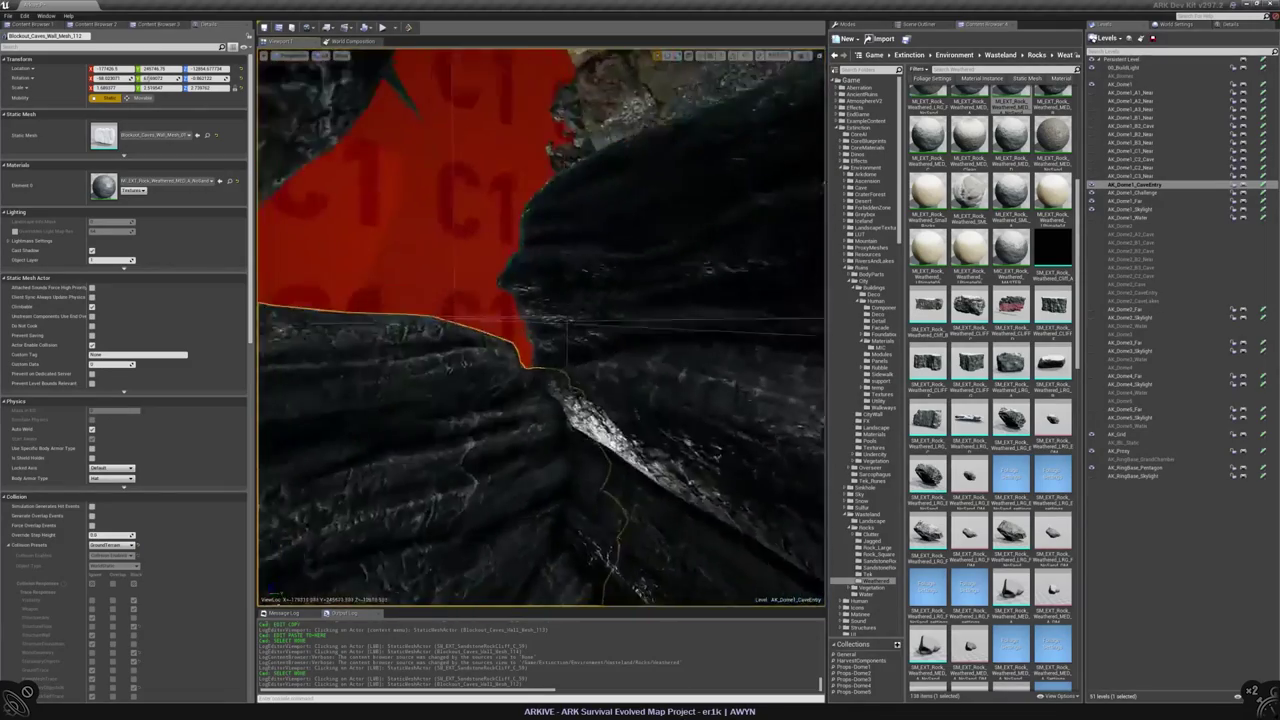
- Copy the sandstone cliff rock, paste it onto the cave wall at the open gap and rotate it into place
right_drag(555, 327, 534, 326)
click(534, 326)
key(e)
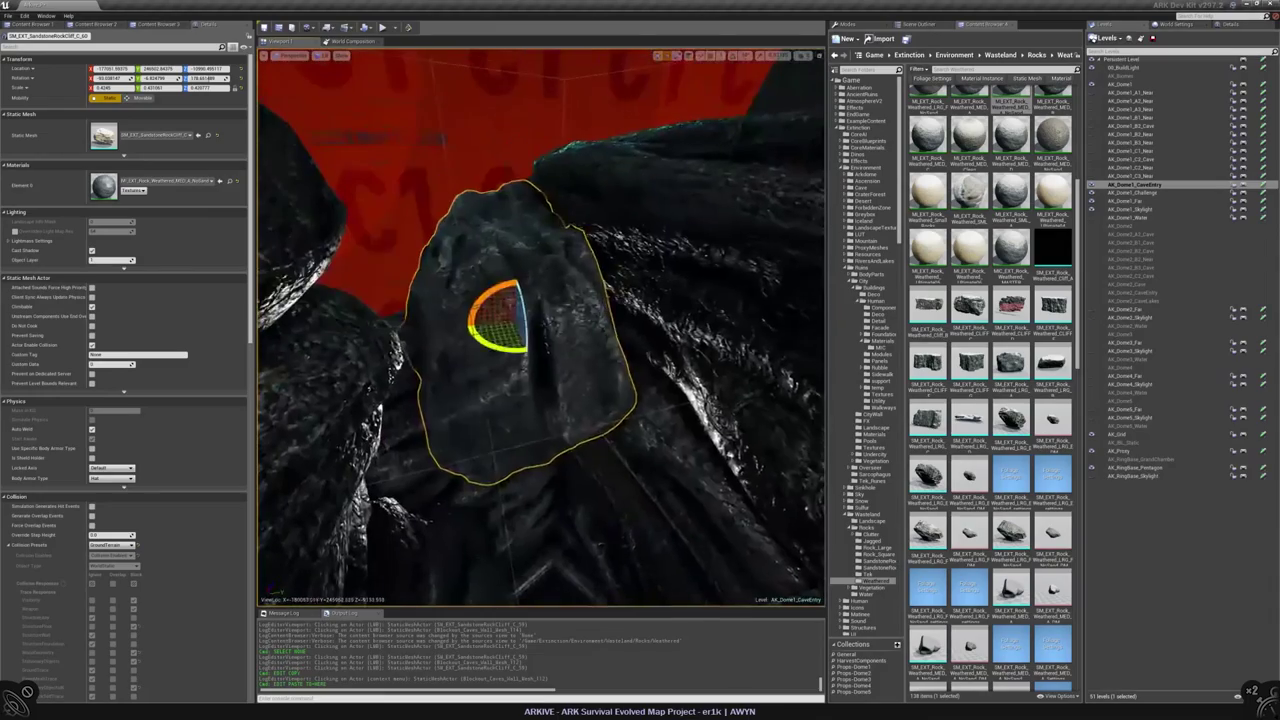
drag(475, 302, 578, 312)
scroll(578, 312, up, 2)
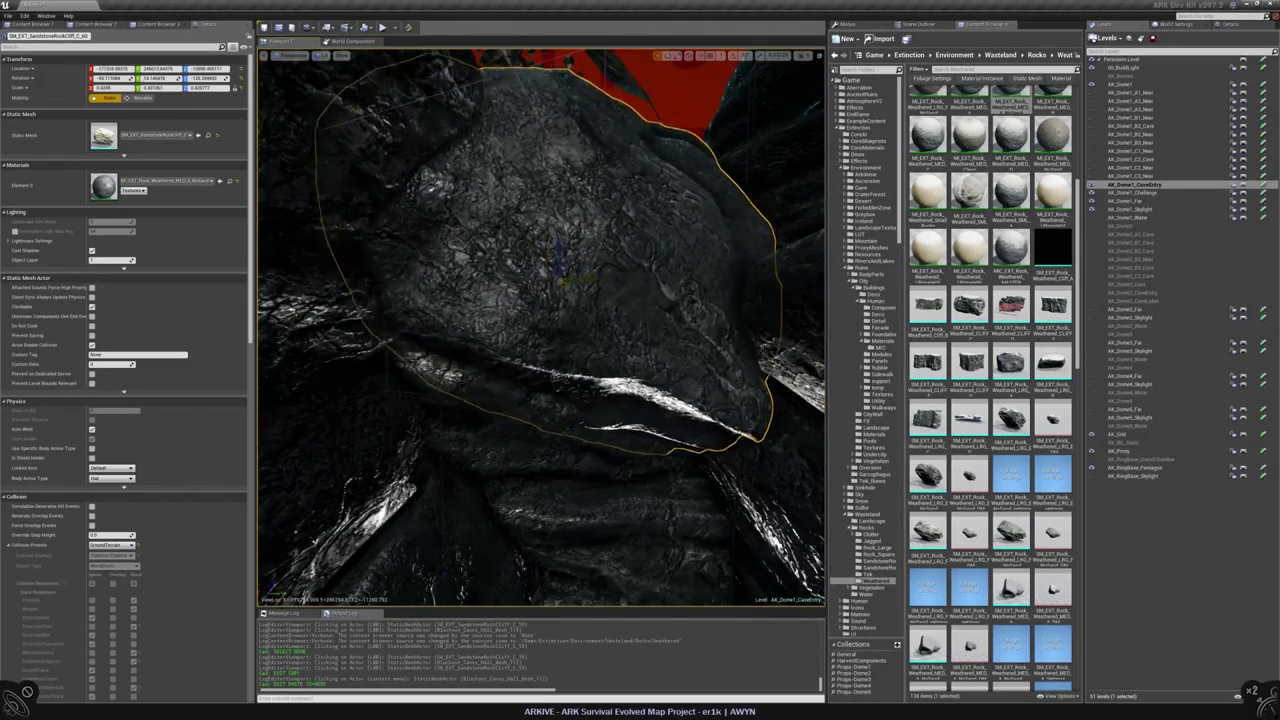
- Reselect the pasted sandstone rock at the gap, fine-tune its rotation and stretch it, and deselect it
right_drag(510, 522, 510, 522)
key(Escape)
click(510, 522)
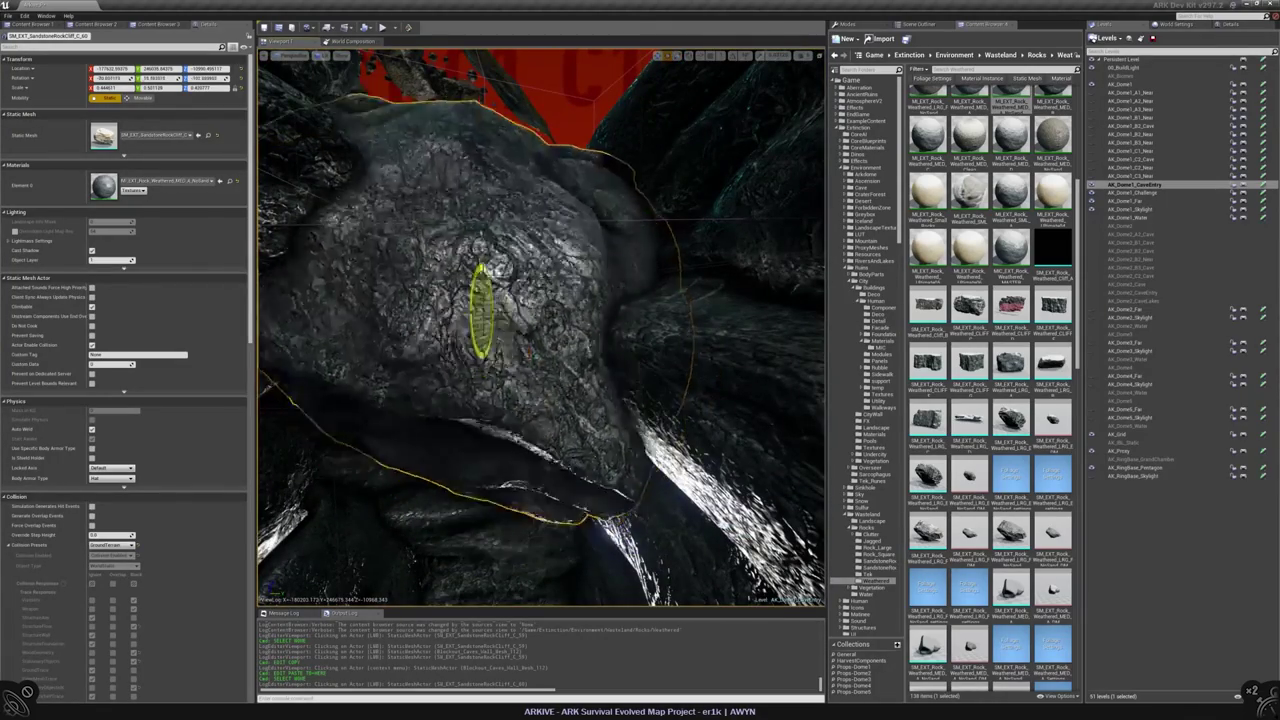
right_drag(510, 522, 510, 522)
key(Escape)
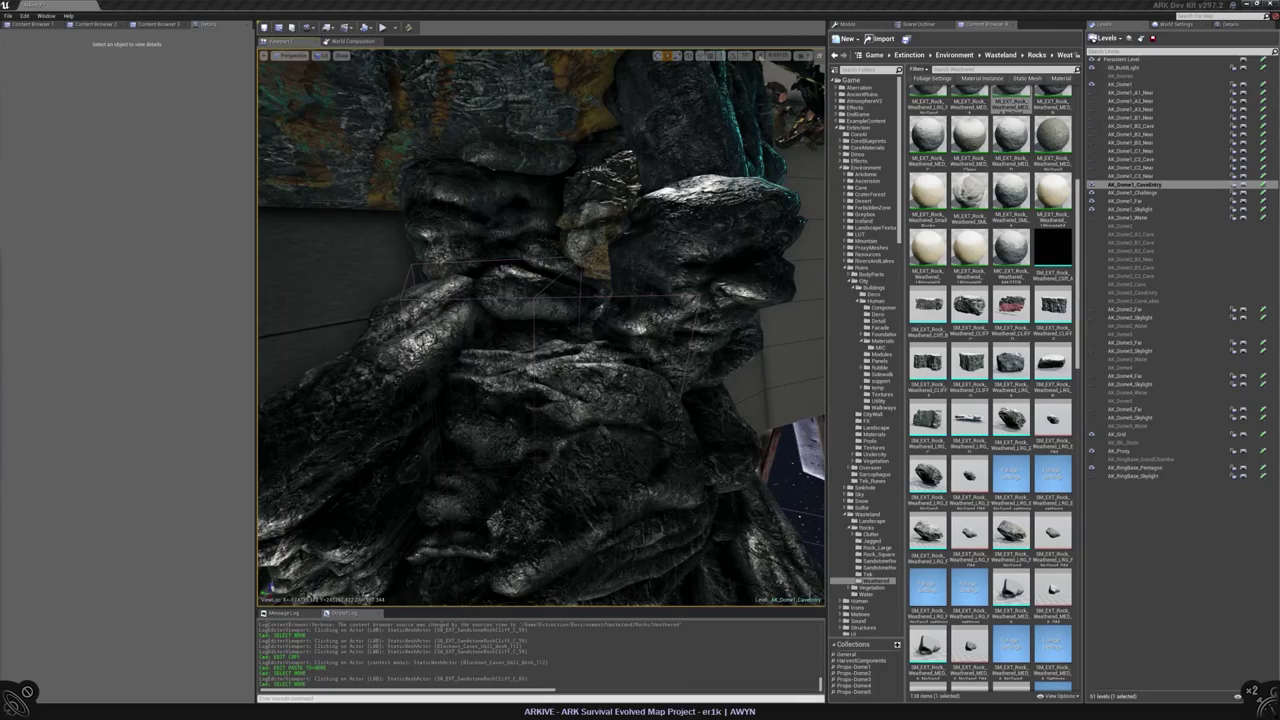
- Copy the SM_CN_Plateau_E rock behind the cave entry and paste it onto the cave wall rock
mouse_move(540, 330)
right_down()
mouse_move(500, 330)
mouse_move(540, 330)
right_up()
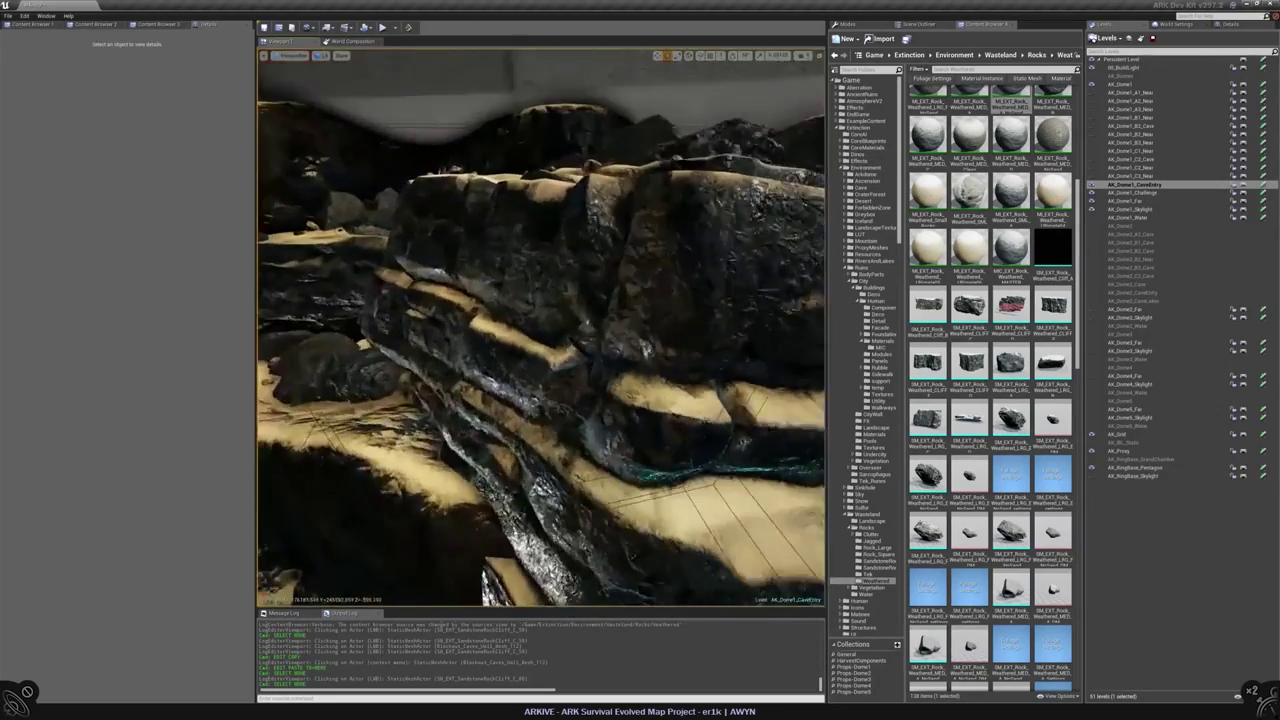
right_drag(540, 330, 530, 330)
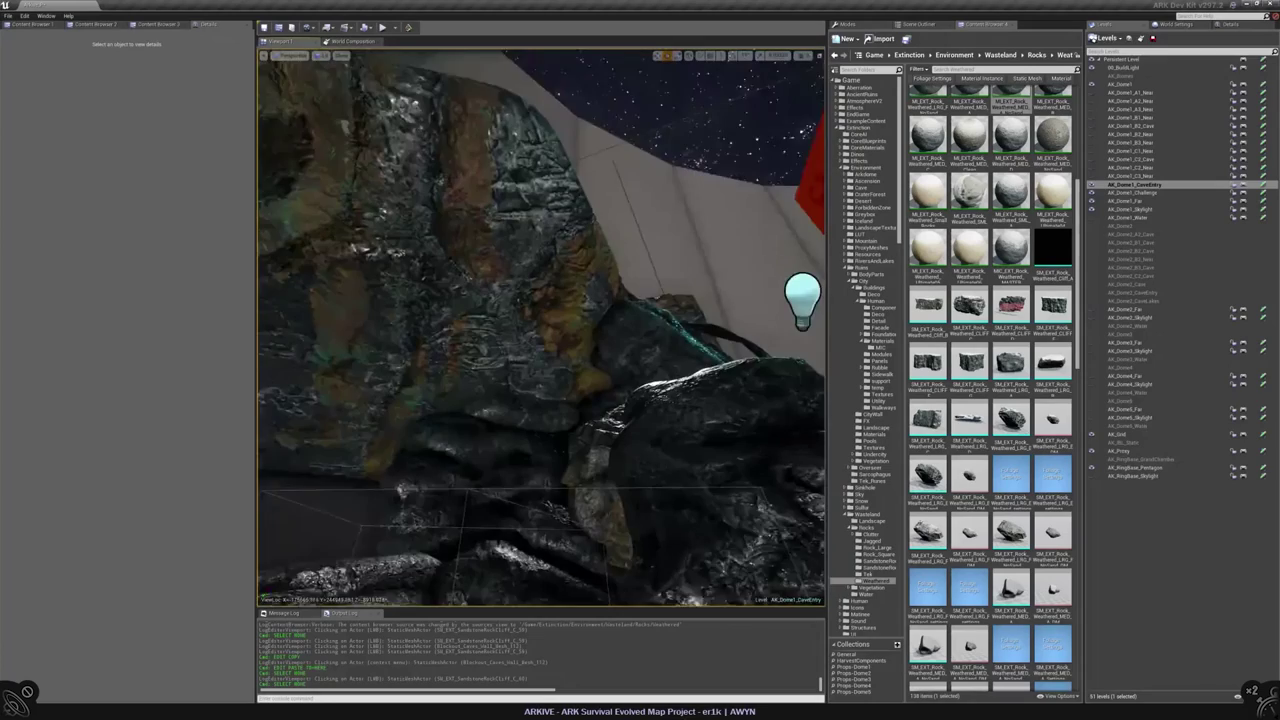
click(680, 300)
key(ctrl+c)
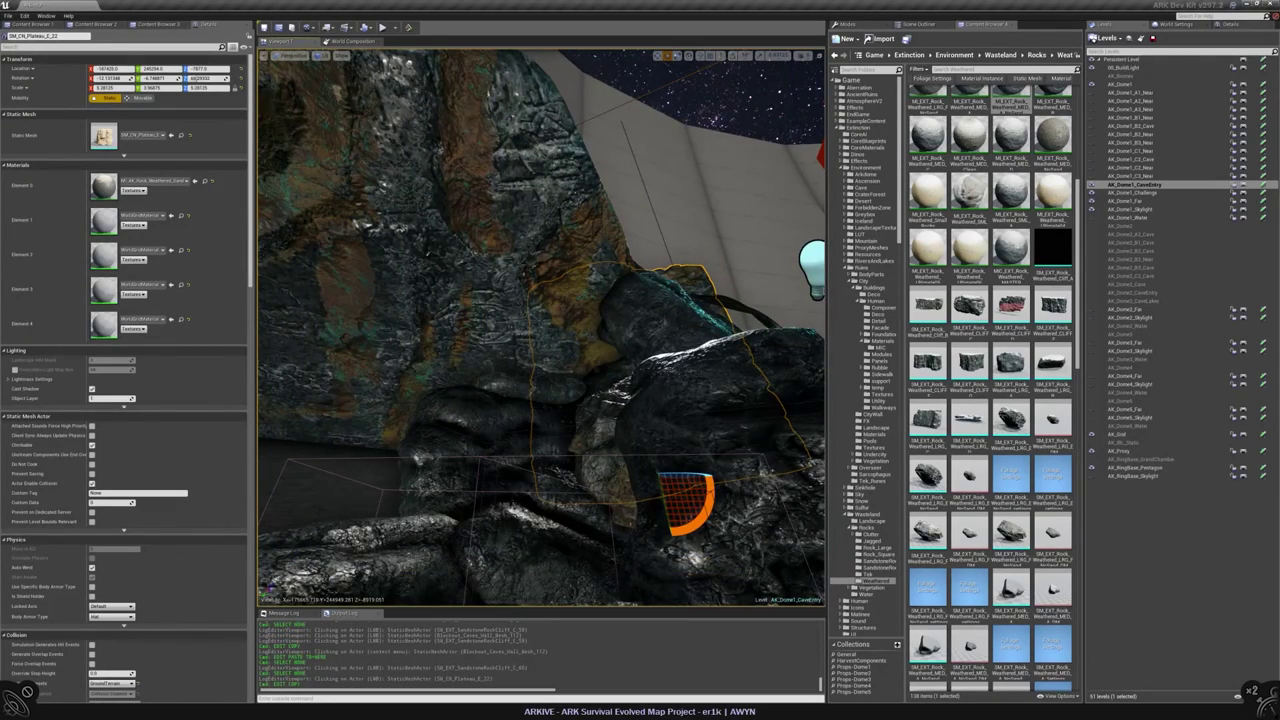
right_click(497, 314)
mouse_move(533, 415)
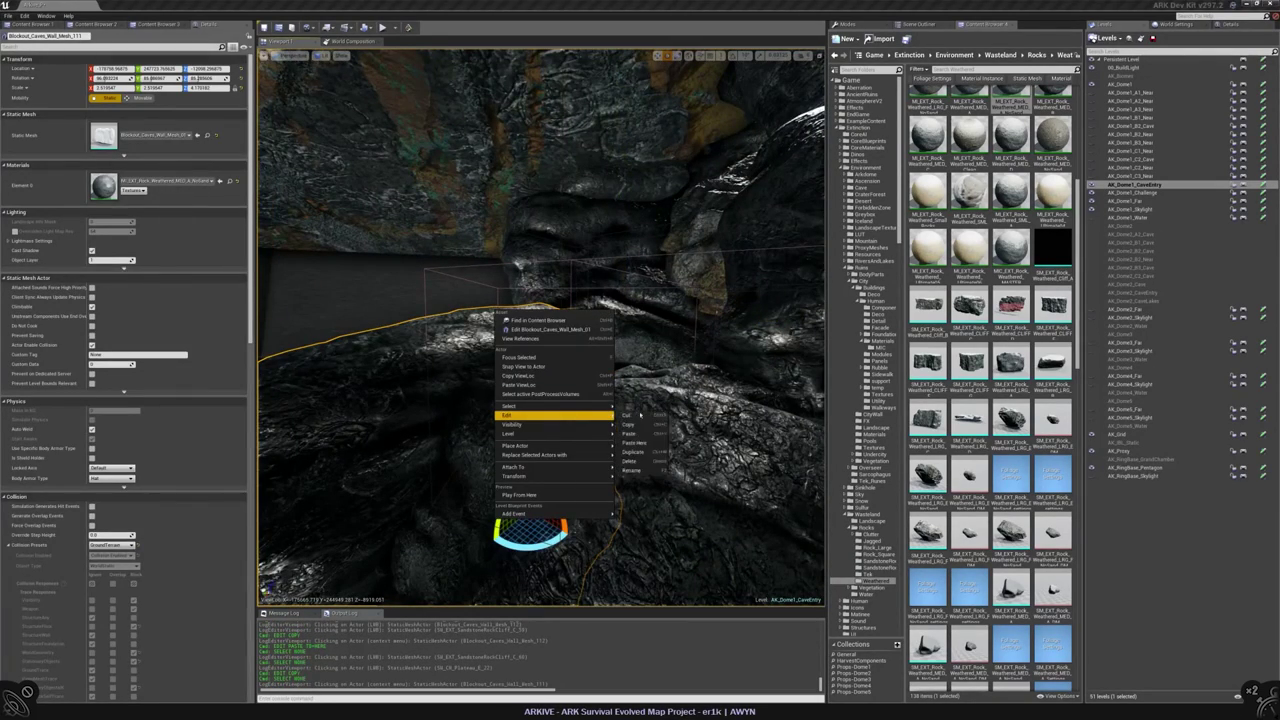
click(640, 443)
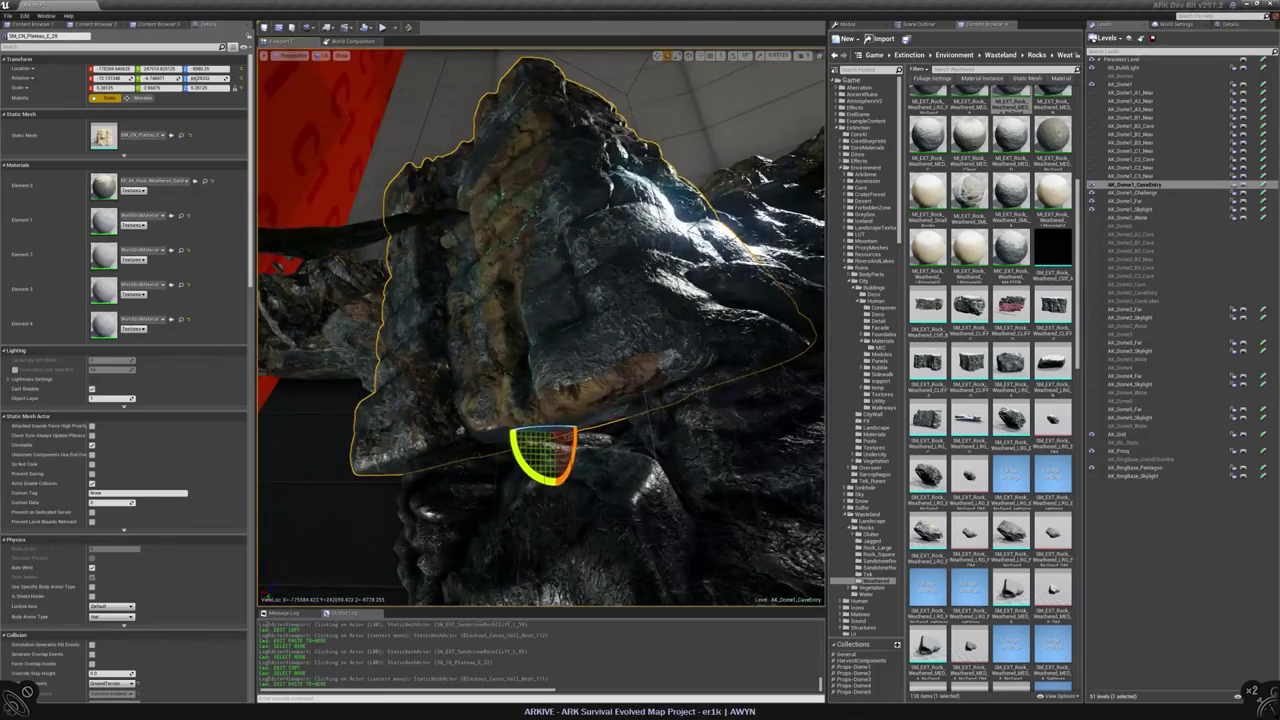
- Rotate the pasted plateau rock and move it over the open gap above the cave passage
drag(545, 472, 575, 392)
alt+drag(540, 330, 600, 340)
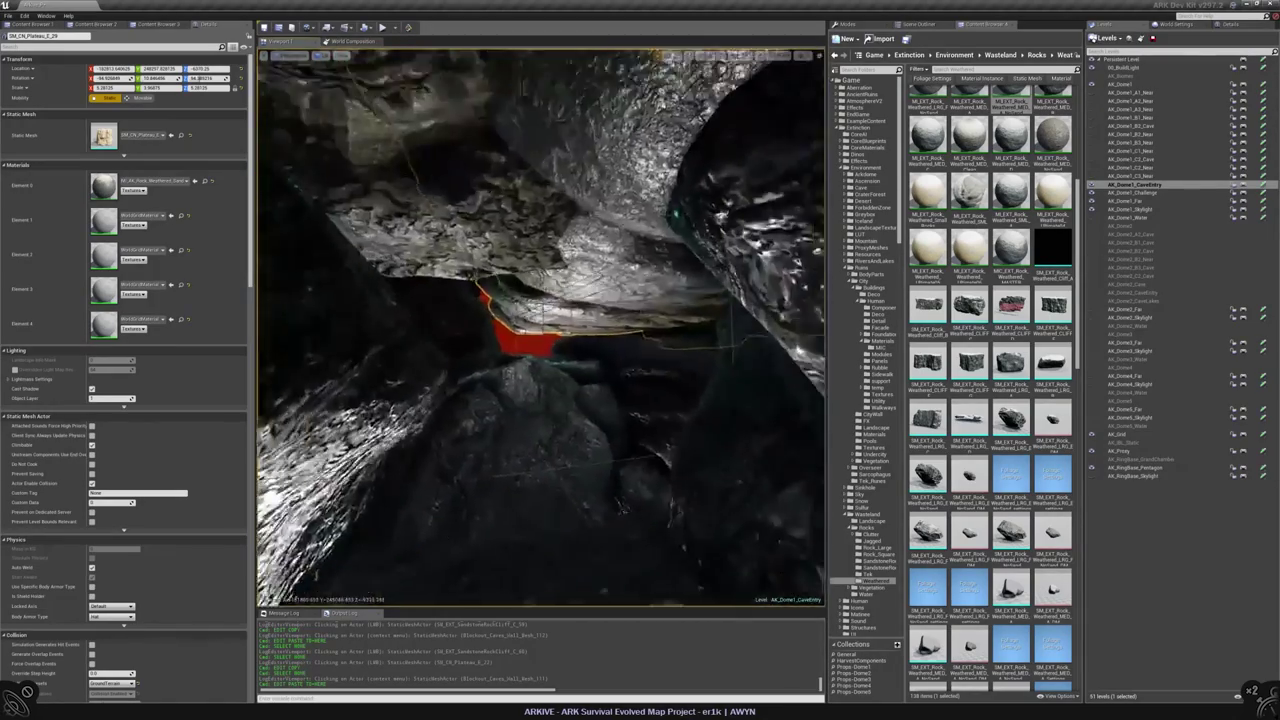
alt+drag(540, 330, 600, 340)
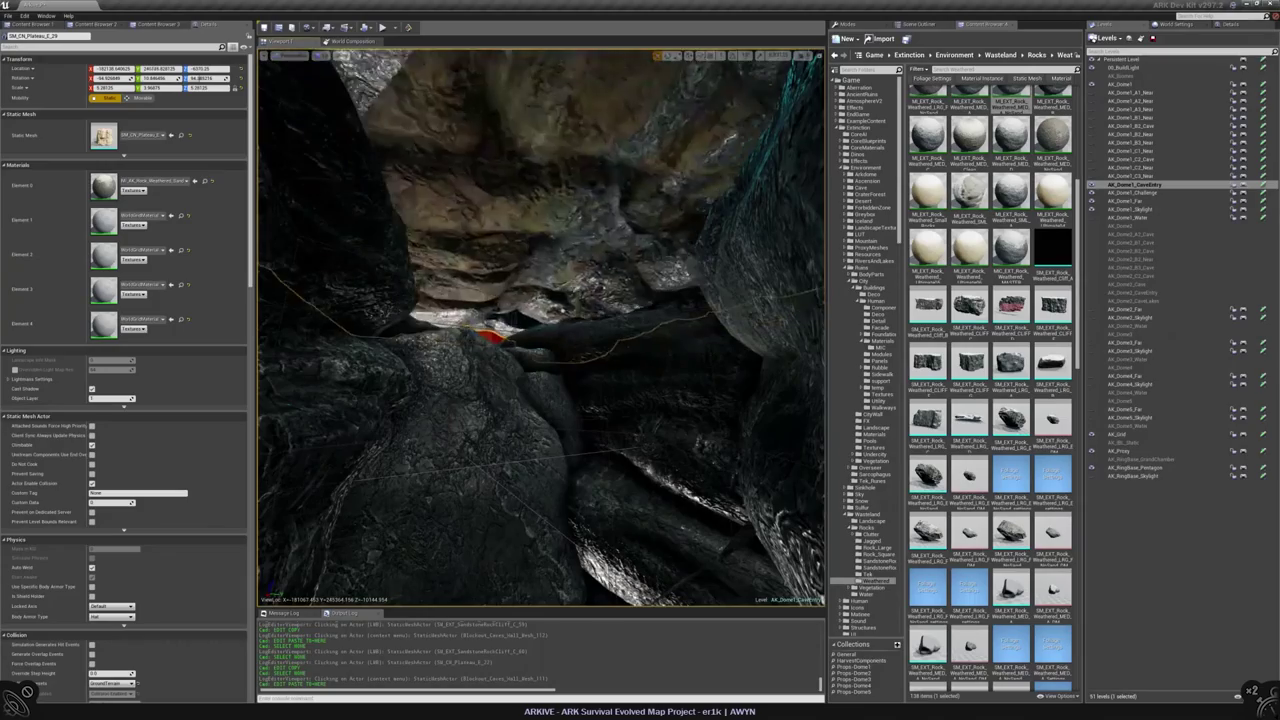
drag(742, 104, 748, 99)
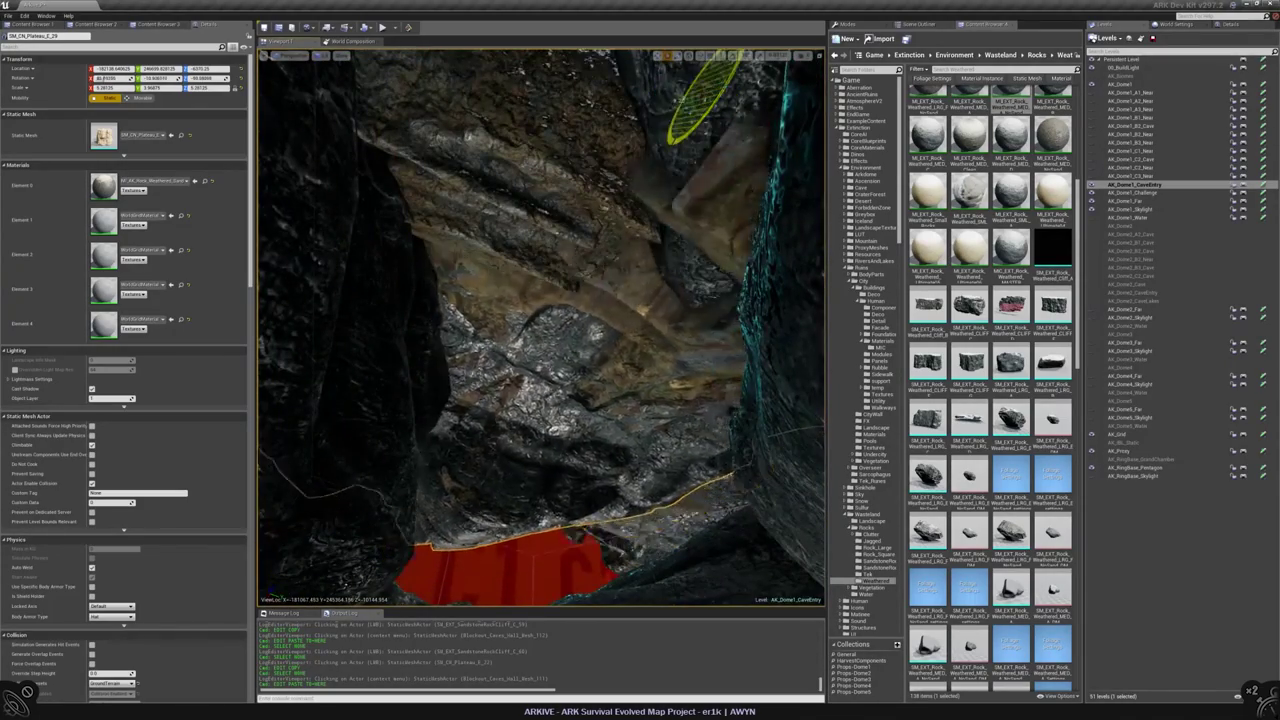
drag(436, 302, 450, 298)
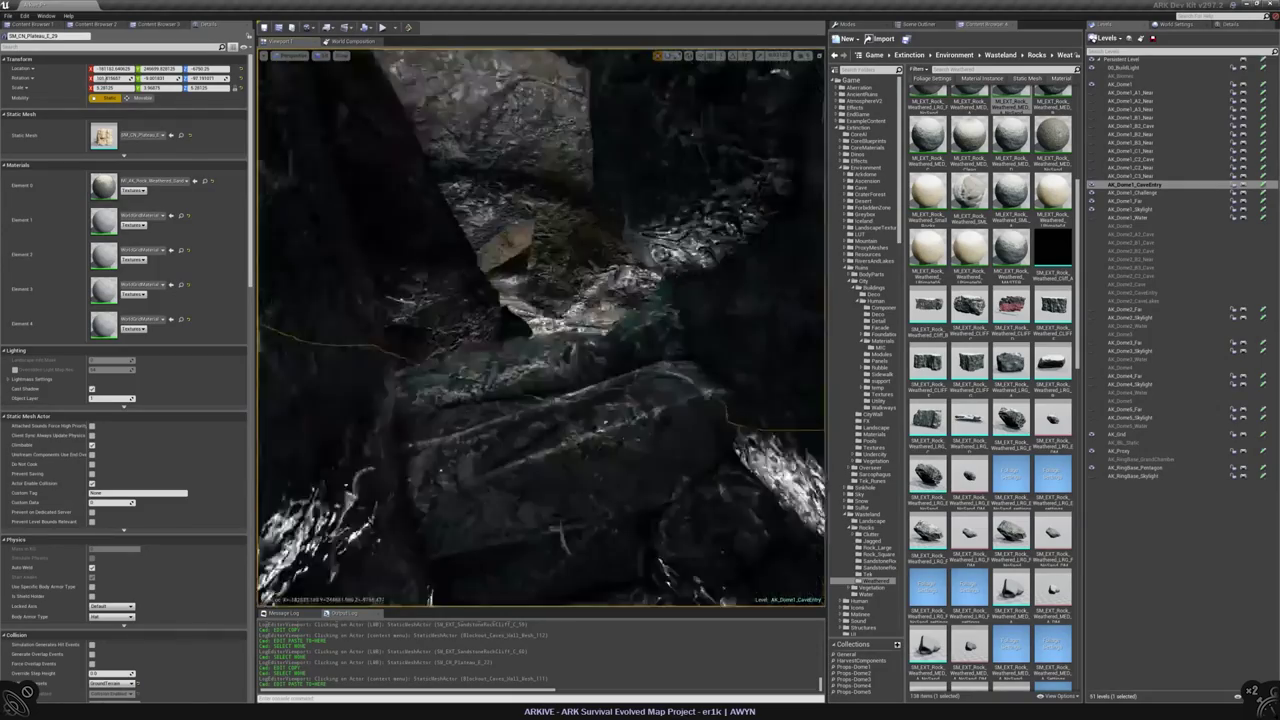
- Shift the plateau rock further over the cave passage and stretch it to span the opening
right_drag(540, 327, 460, 336)
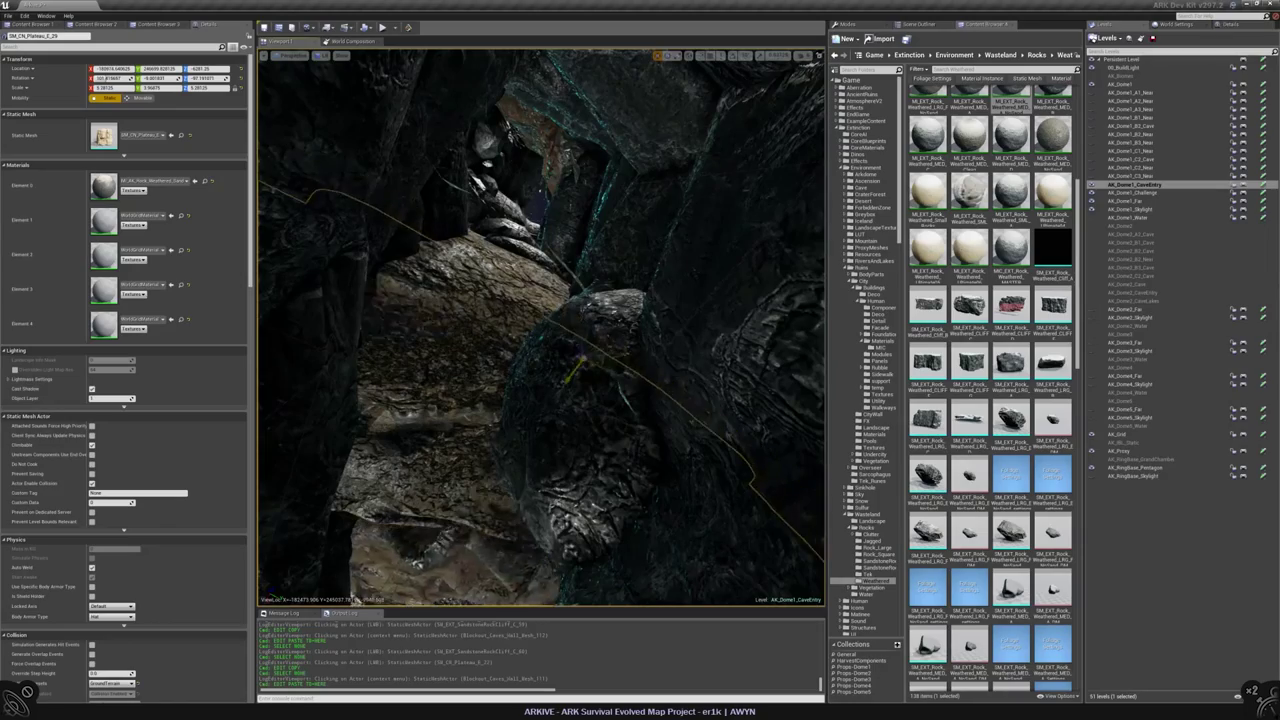
right_drag(460, 336, 400, 342)
drag(632, 282, 632, 272)
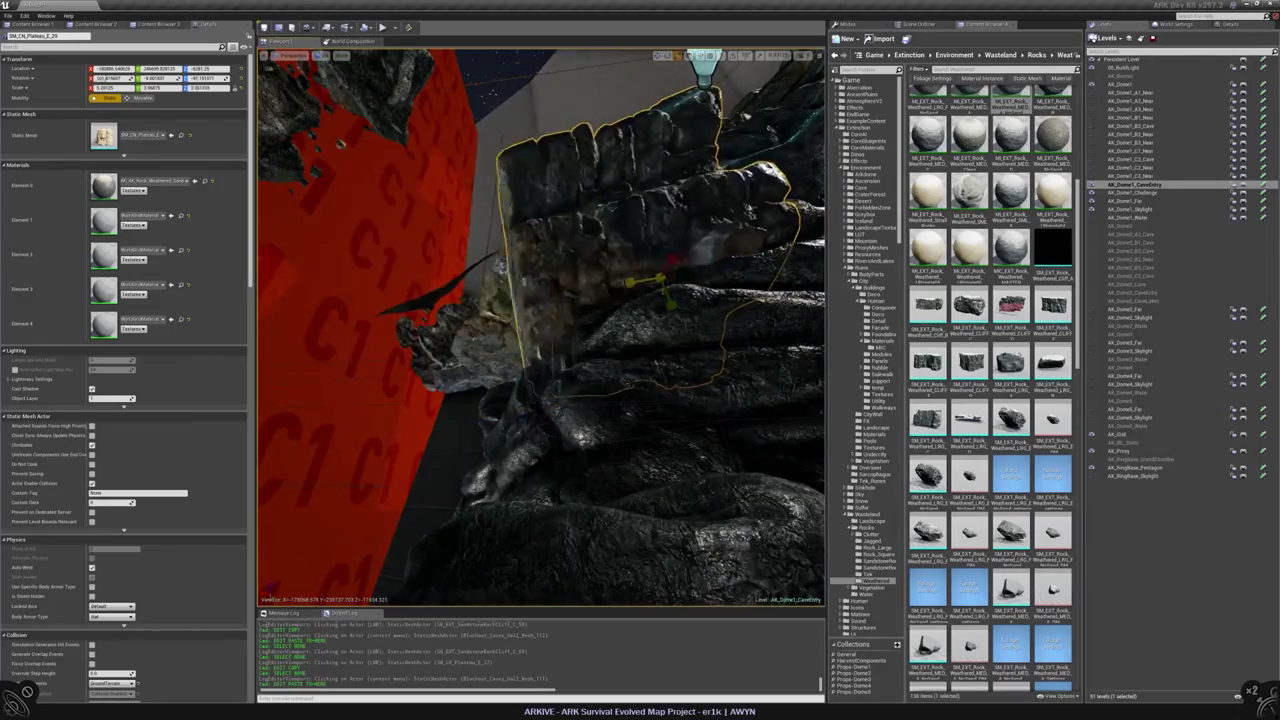
right_drag(632, 272, 602, 284)
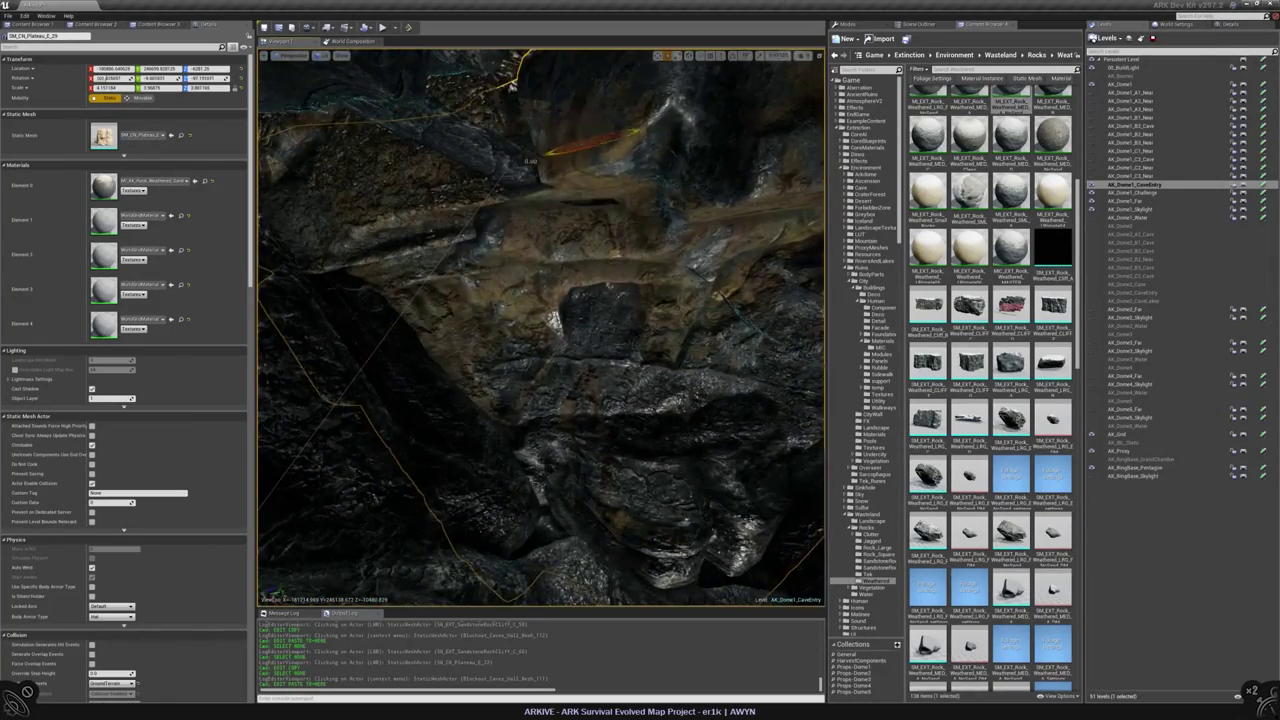
- Tilt the plateau rock so it forms the ceiling of the passage, and check its fit against the surrounding rocks
drag(600, 140, 600, 136)
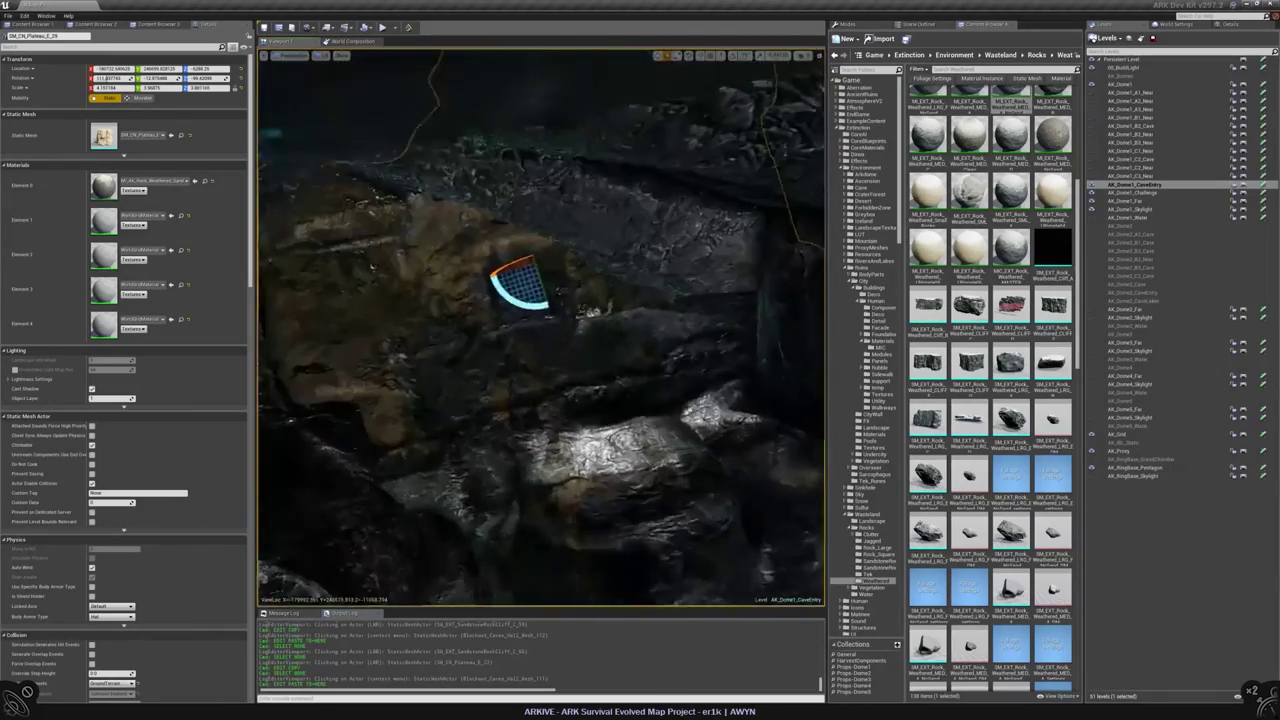
drag(612, 120, 616, 130)
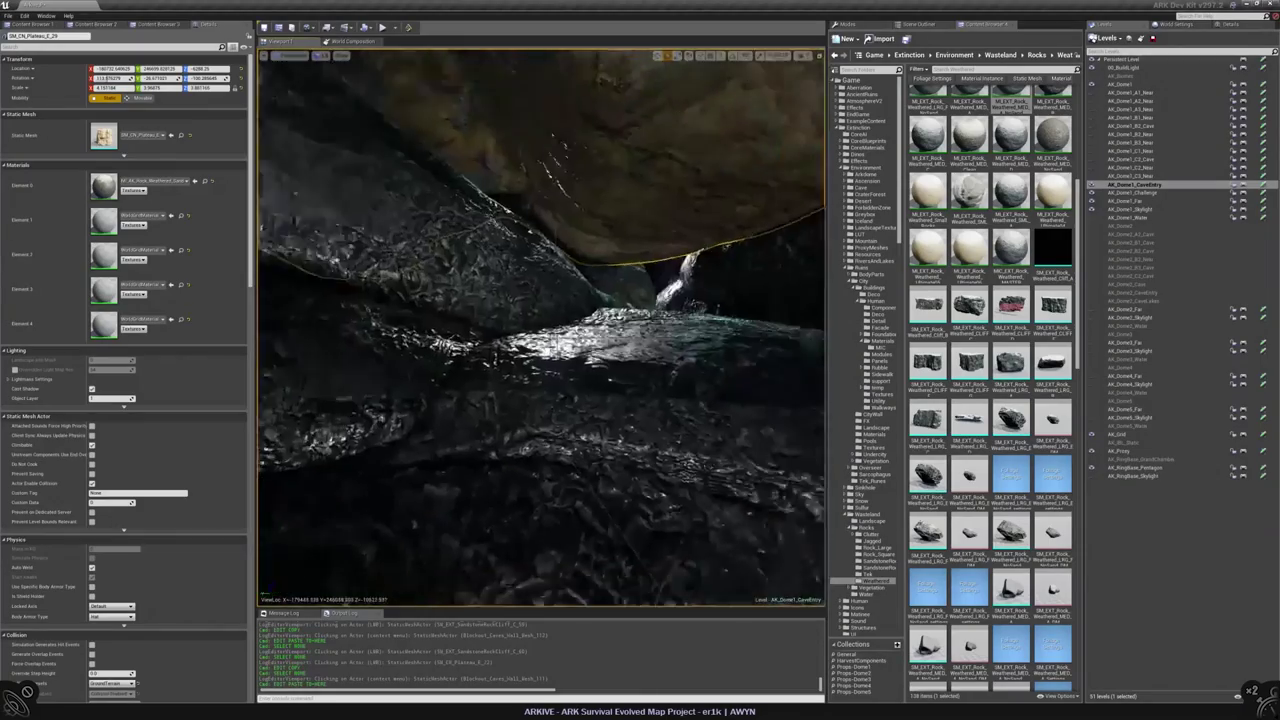
right_drag(540, 330, 540, 300)
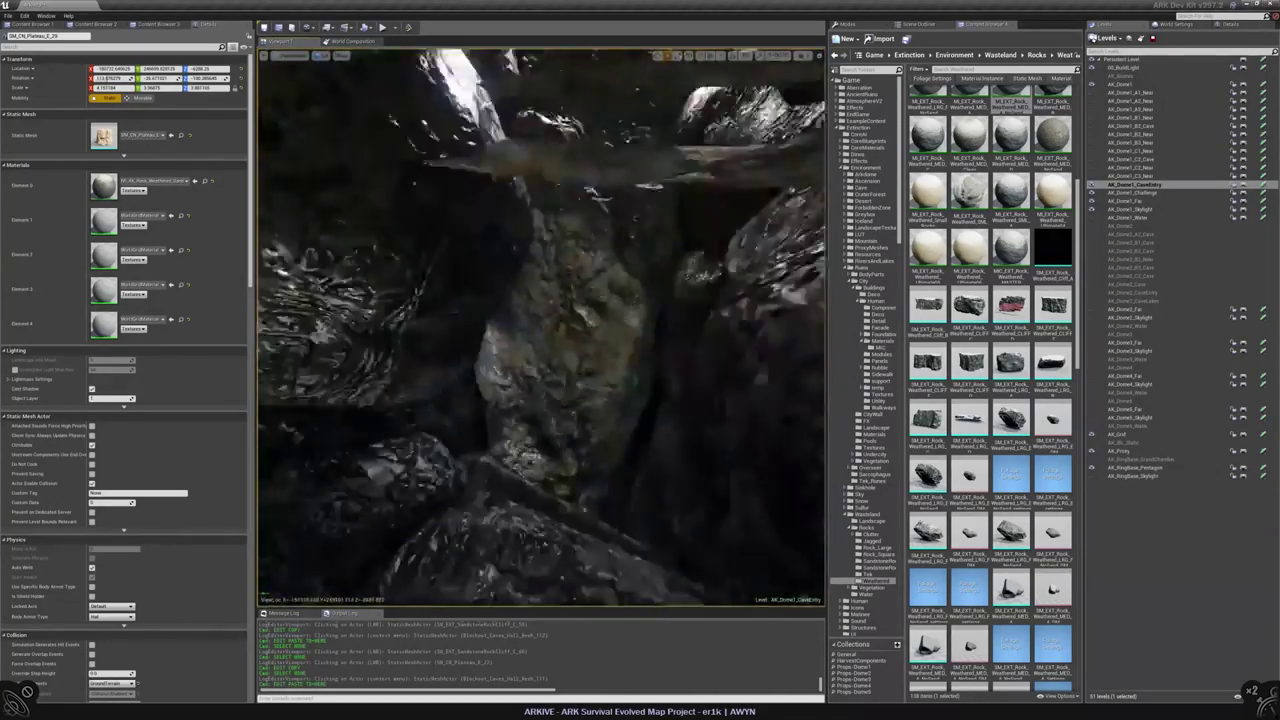
right_drag(540, 300, 591, 602)
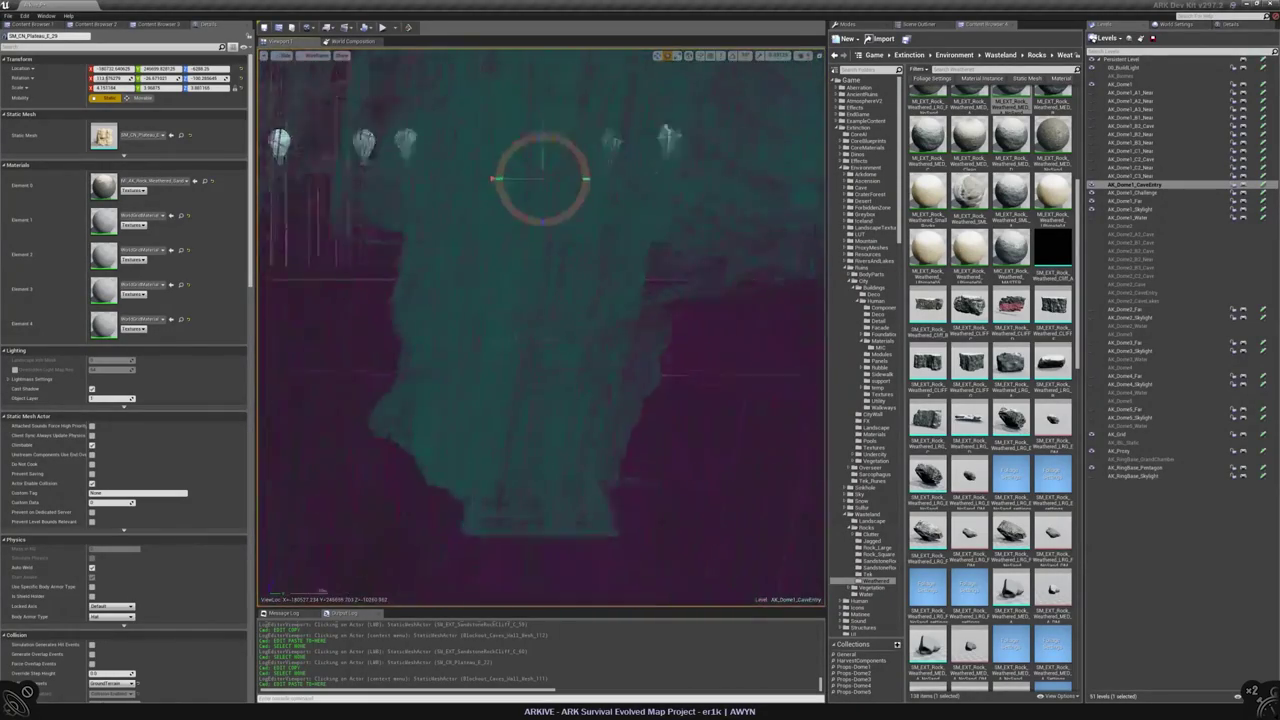
- Search the scene actors for "spz" and select the three Dome1 challenge structure prevention volumes to check them in the passage
key(Escape)
click(925, 23)
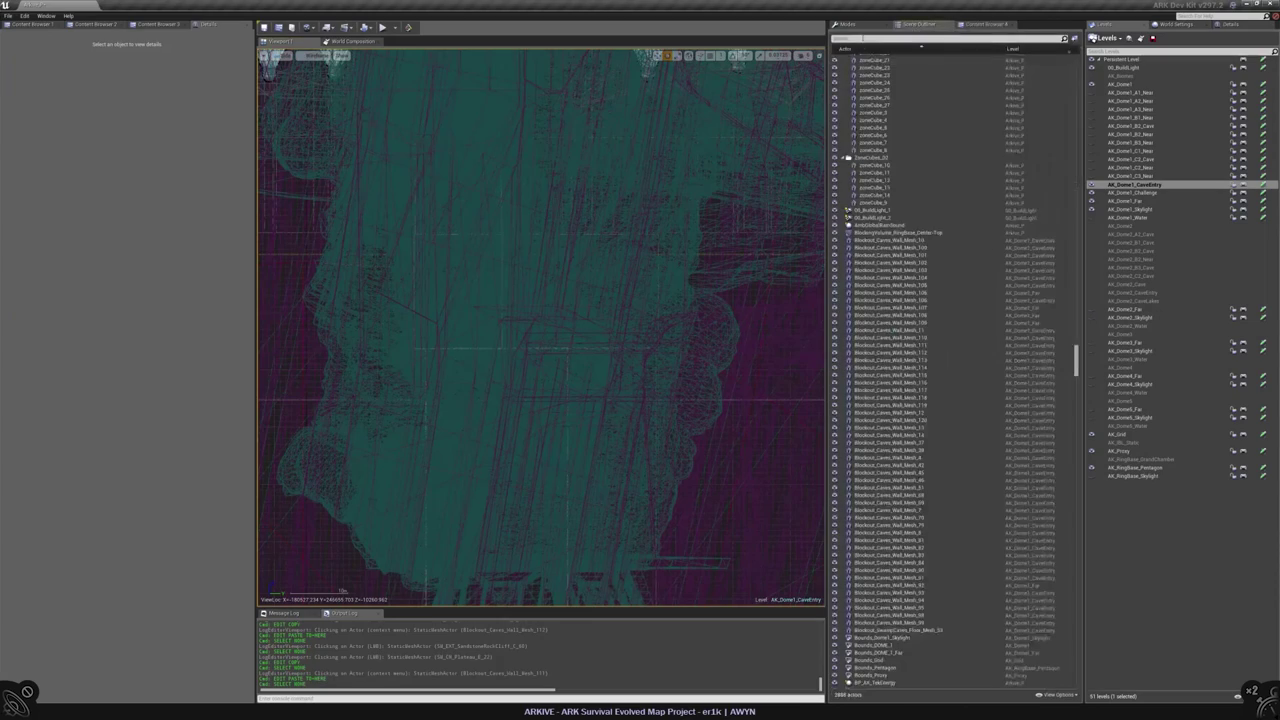
text(spz)
click(514, 327)
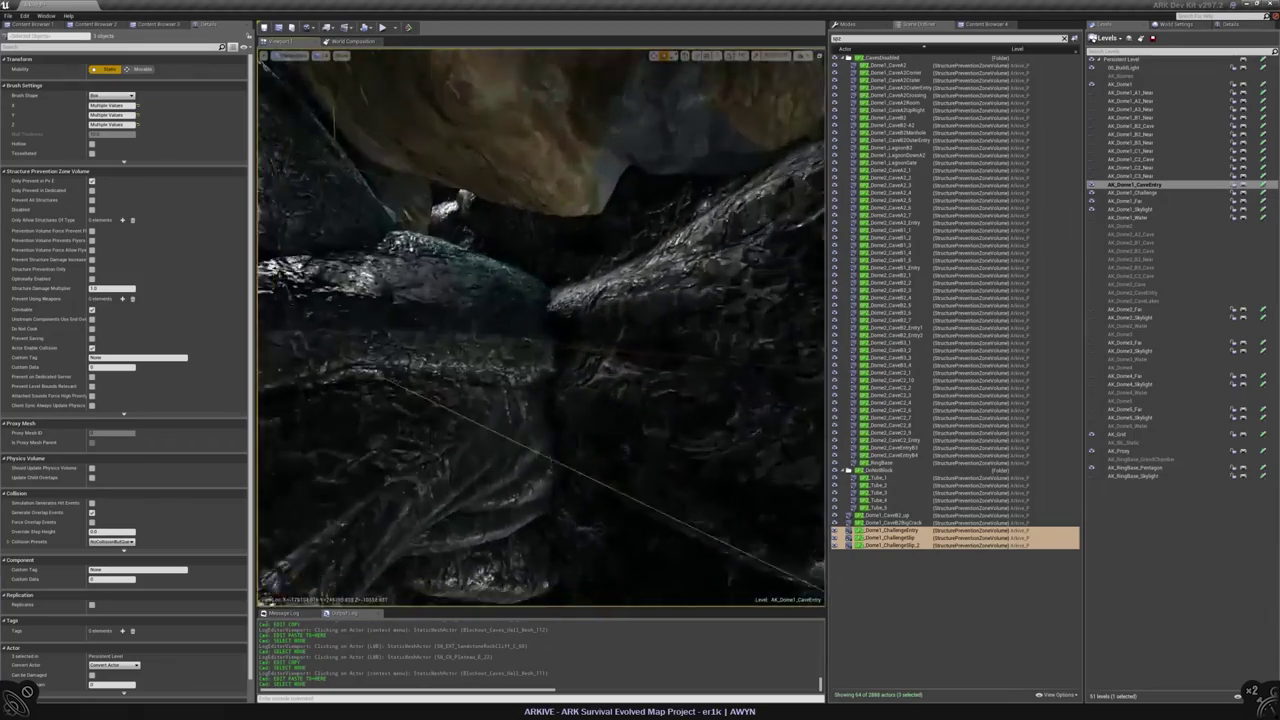
right_drag(540, 330, 545, 330)
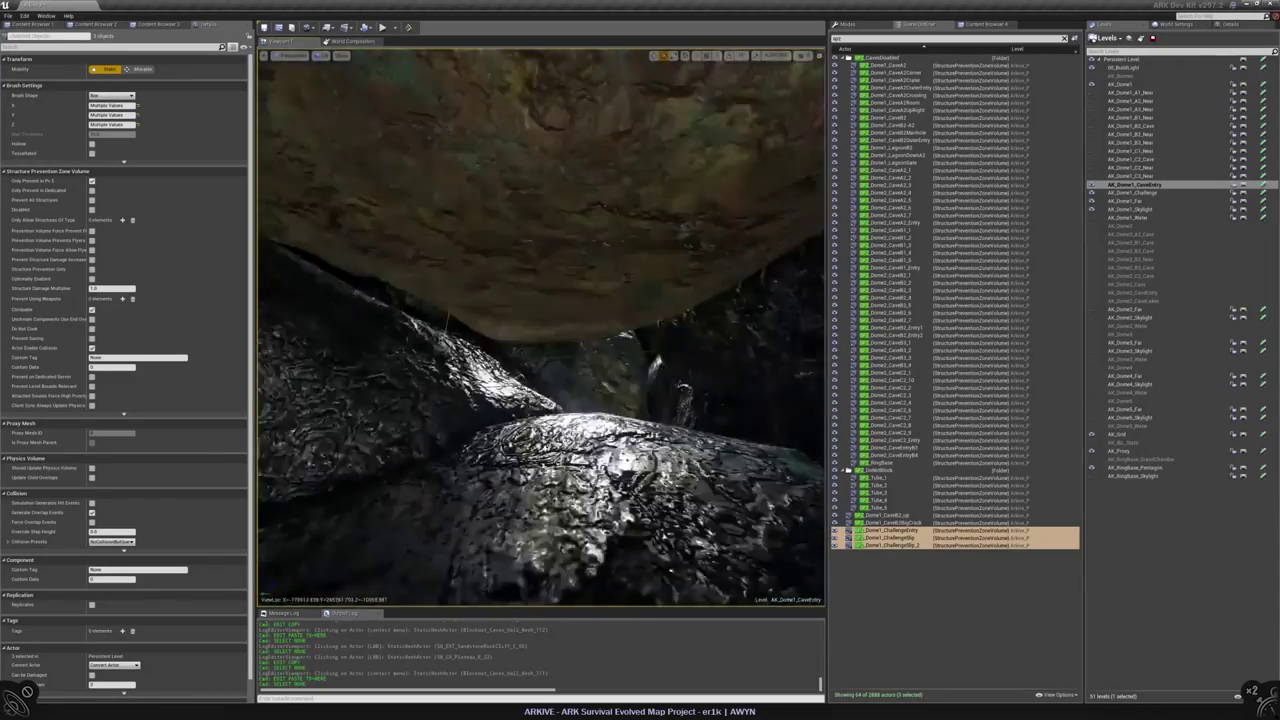
- Select the cave wall rock at the passage opening, shift it against the neighbouring rocks and deselect it
click(465, 400)
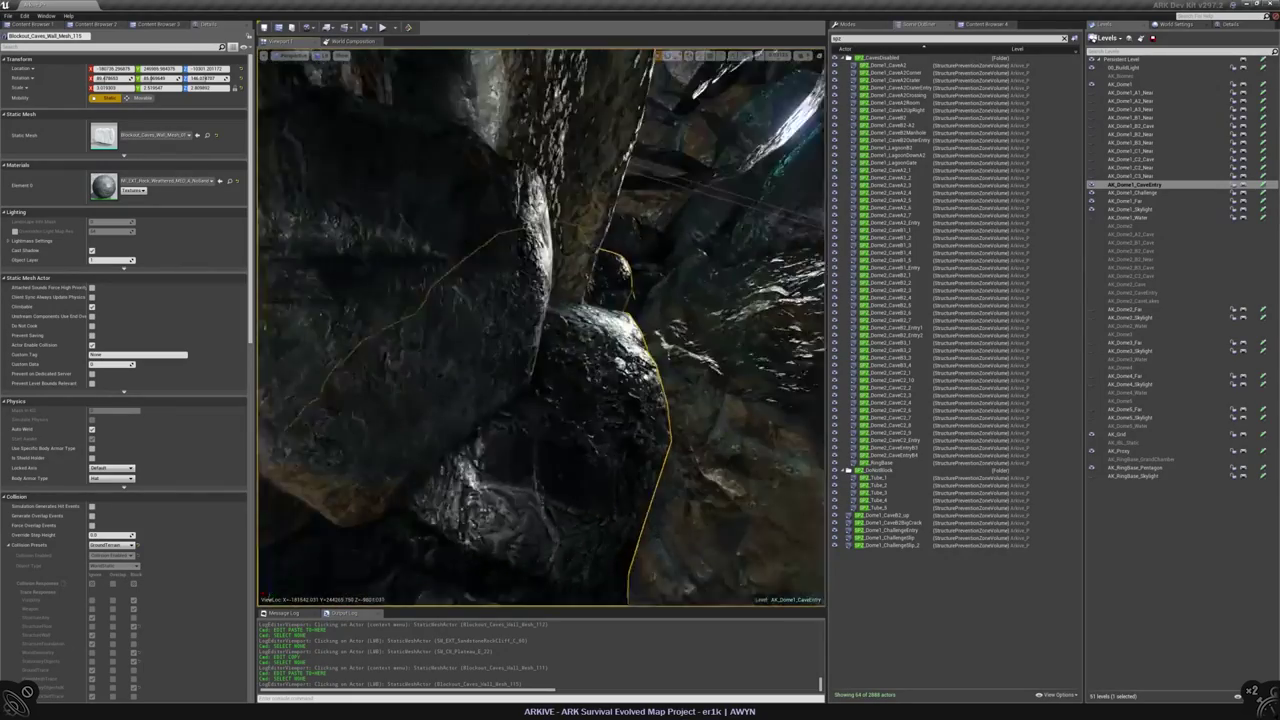
right_drag(540, 330, 565, 310)
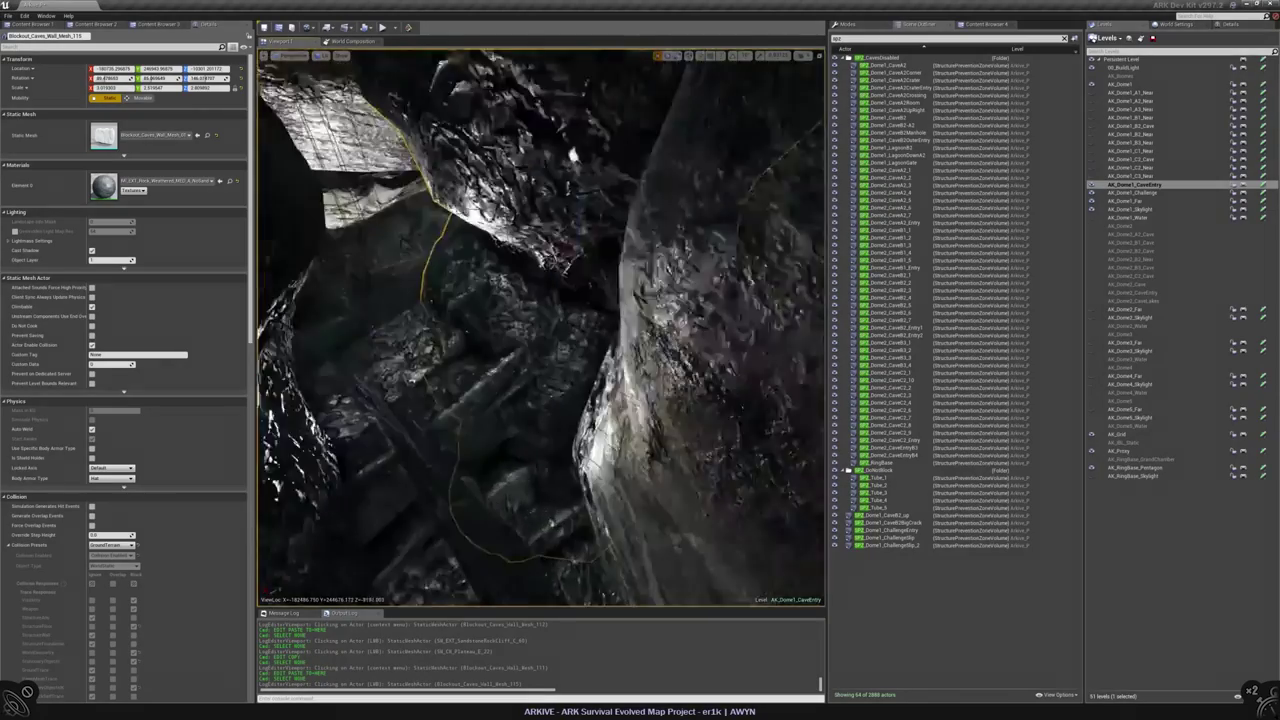
right_drag(565, 310, 540, 302)
key(Escape)
- Copy a sandstone cliff rock and paste it onto the cave wall inside the passage
click(560, 330)
key(ctrl+c)
right_click(540, 302)
click(673, 430)
right_drag(600, 363, 543, 375)
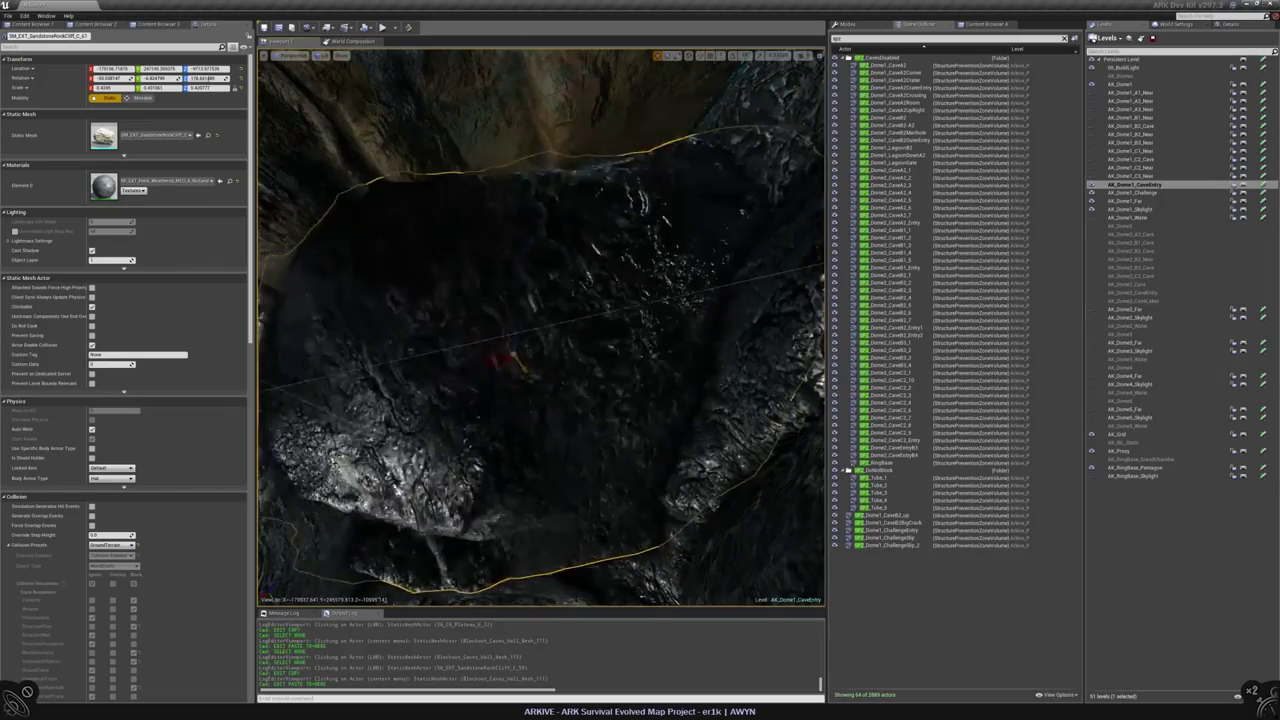
- Rotate the pasted sandstone rock, scale it up and move it into the passage wall below the plateau rock
drag(565, 287, 458, 283)
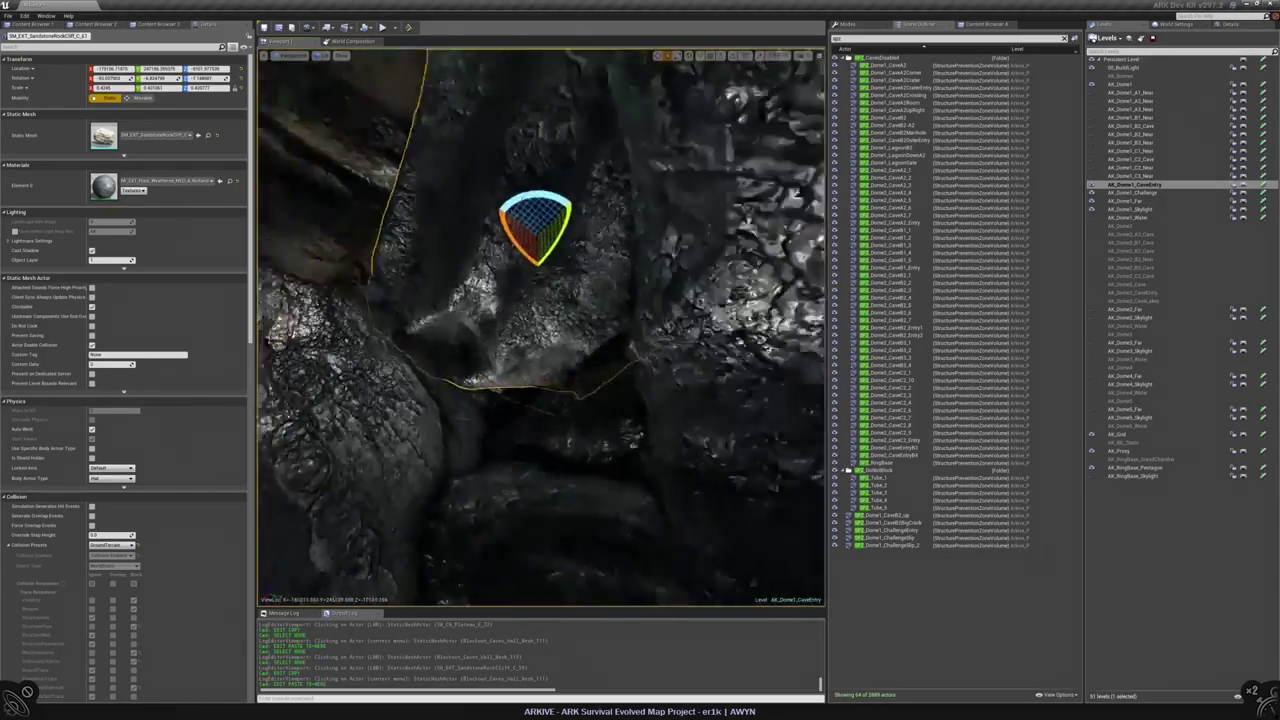
key(w)
right_drag(540, 300, 540, 300)
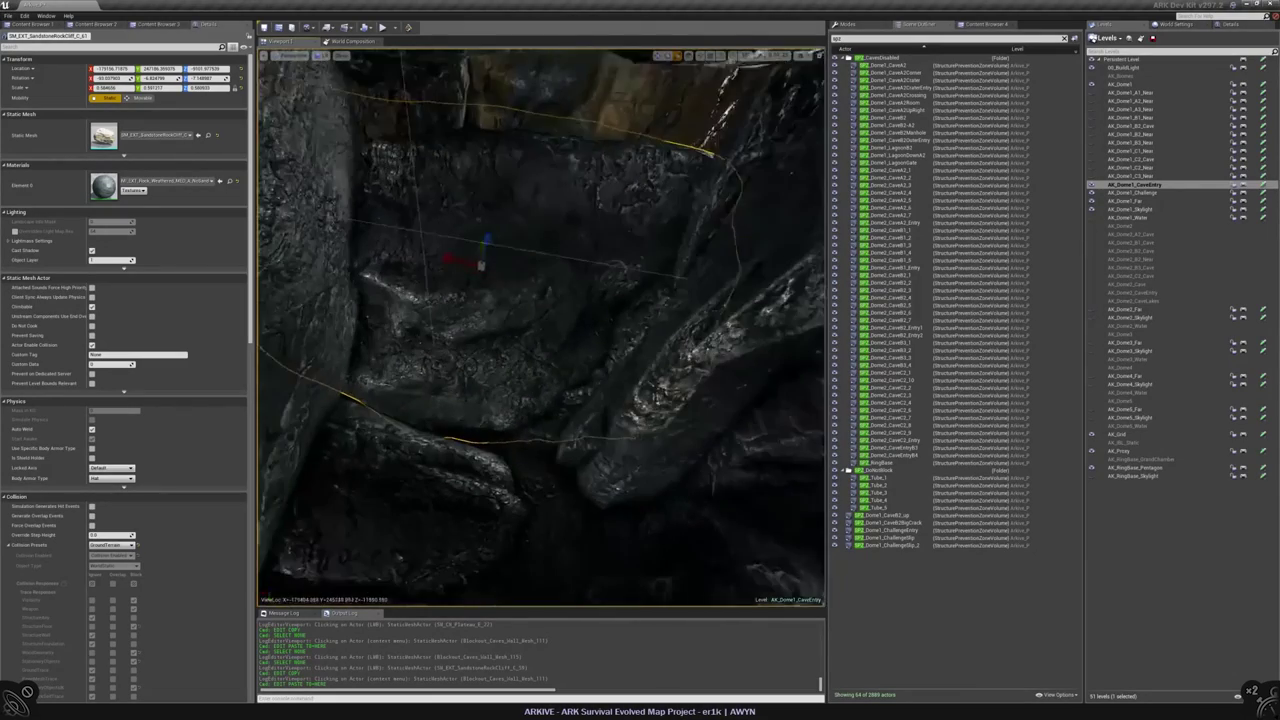
right_drag(448, 445, 448, 445)
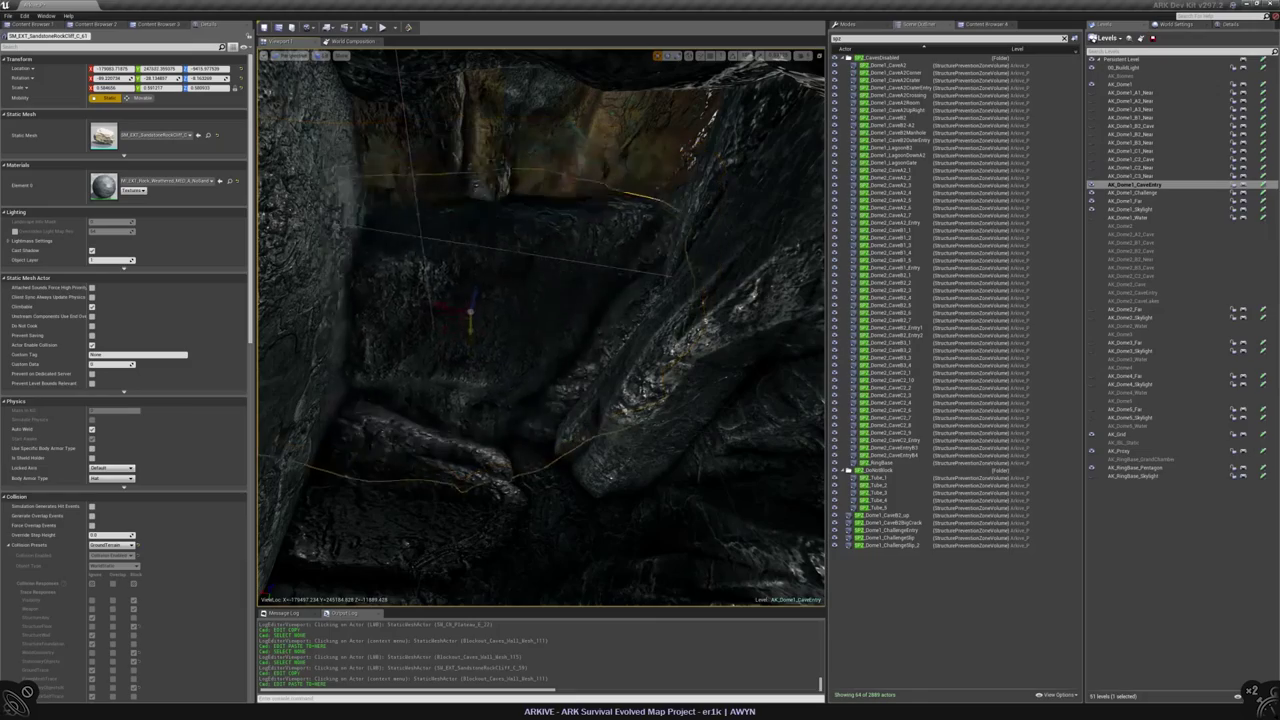
- Paste another copy of the sandstone cliff rock onto the sandstone rock inside the cave passage
right_drag(540, 300, 487, 307)
right_click(487, 307)
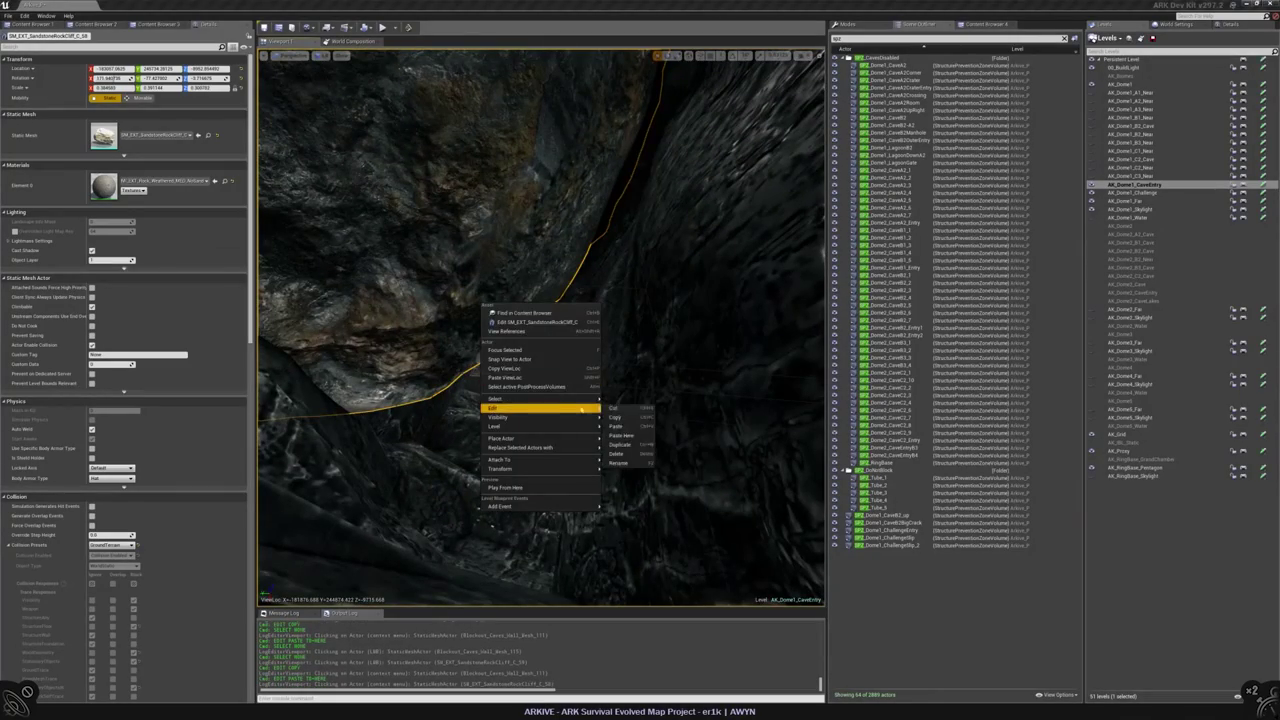
click(621, 435)
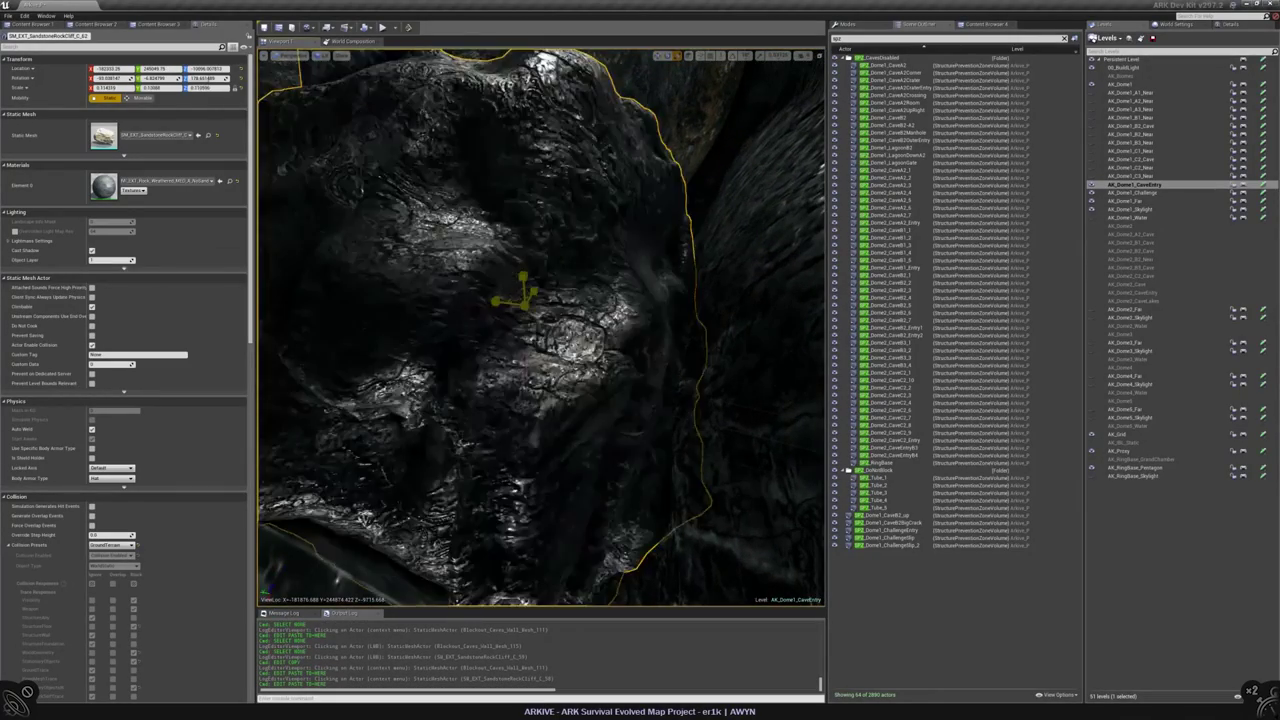
- Scale and rotate the pasted sandstone rock, move it into the gap between the passage rocks and deselect it
drag(650, 442, 690, 440)
mouse_move(690, 440)
right_down()
mouse_move(660, 400)
mouse_move(700, 430)
mouse_move(690, 425)
right_up()
mouse_move(545, 360)
mouse_down()
mouse_move(580, 385)
mouse_move(555, 410)
mouse_up()
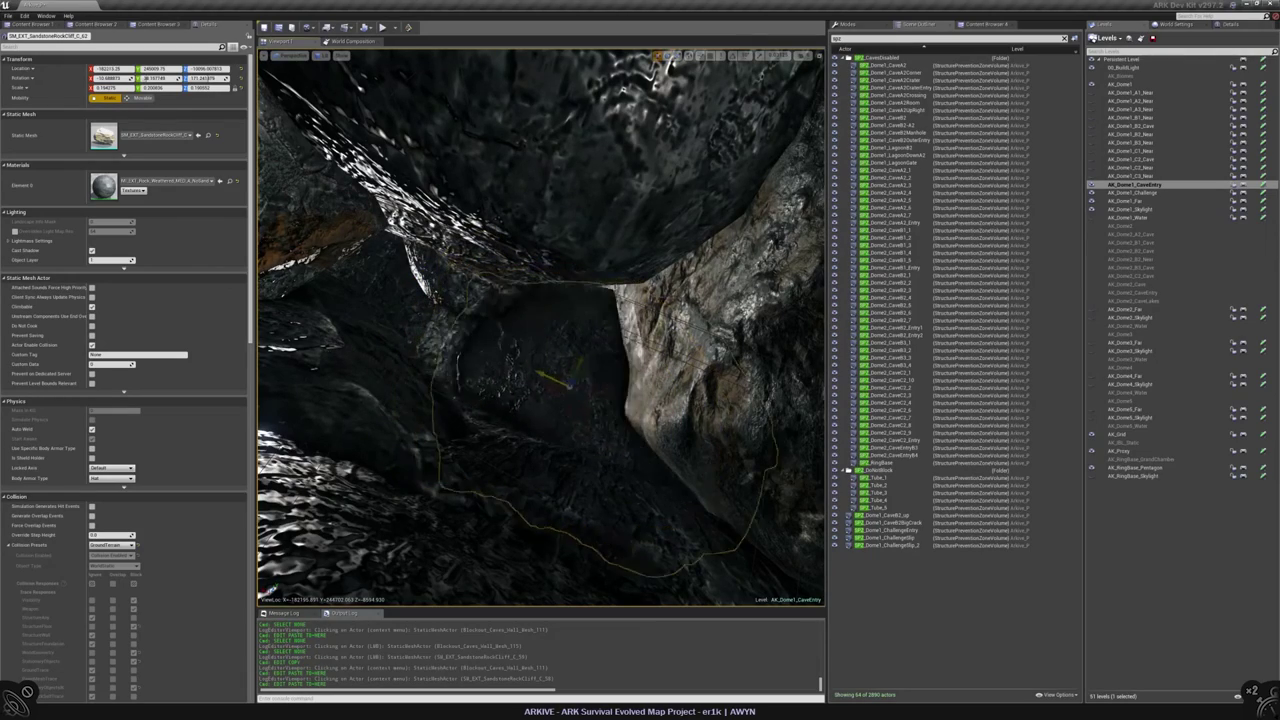
right_drag(690, 425, 520, 405)
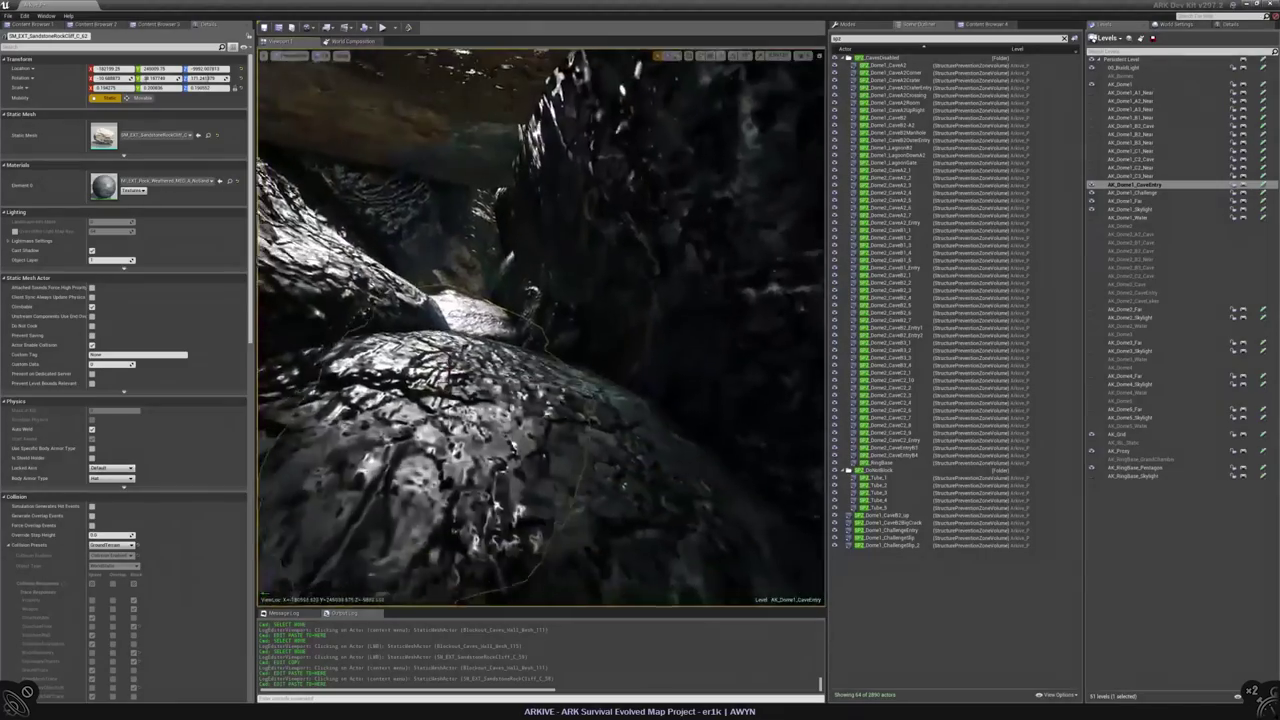
key(Escape)
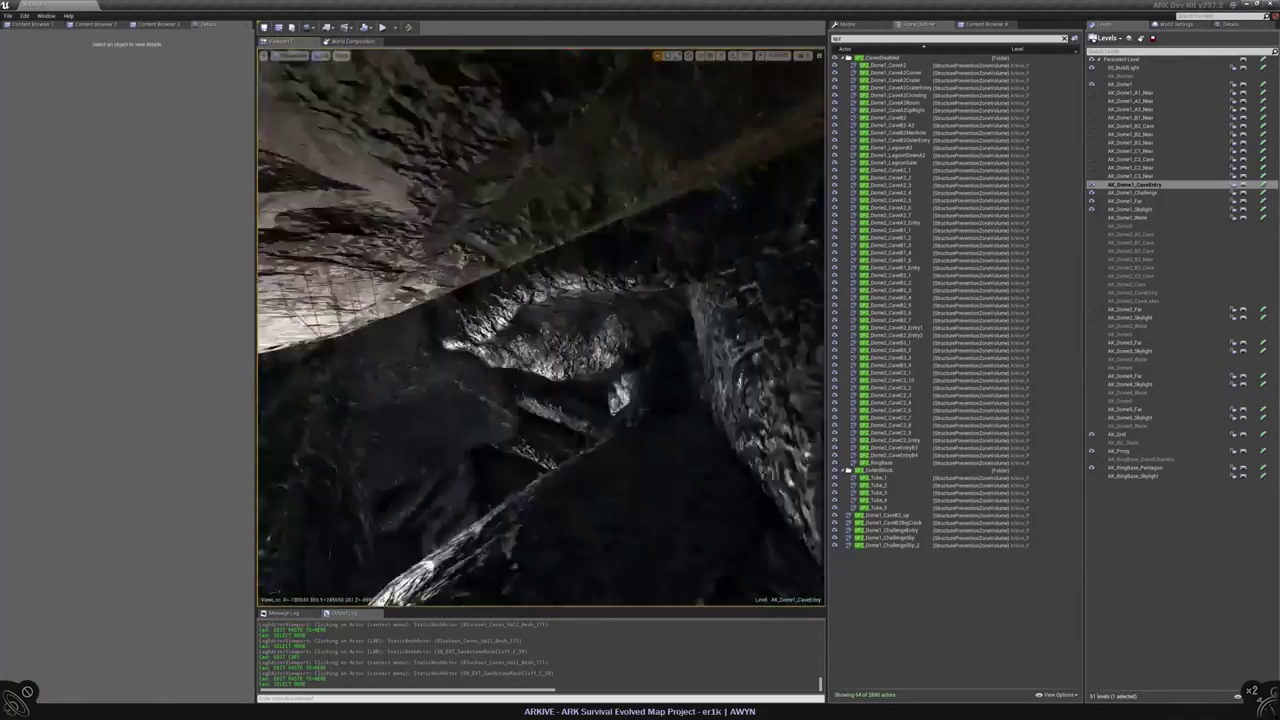
- Delete the plateau rock overlapping the outer side of the cave passage
right_drag(541, 511, 544, 441)
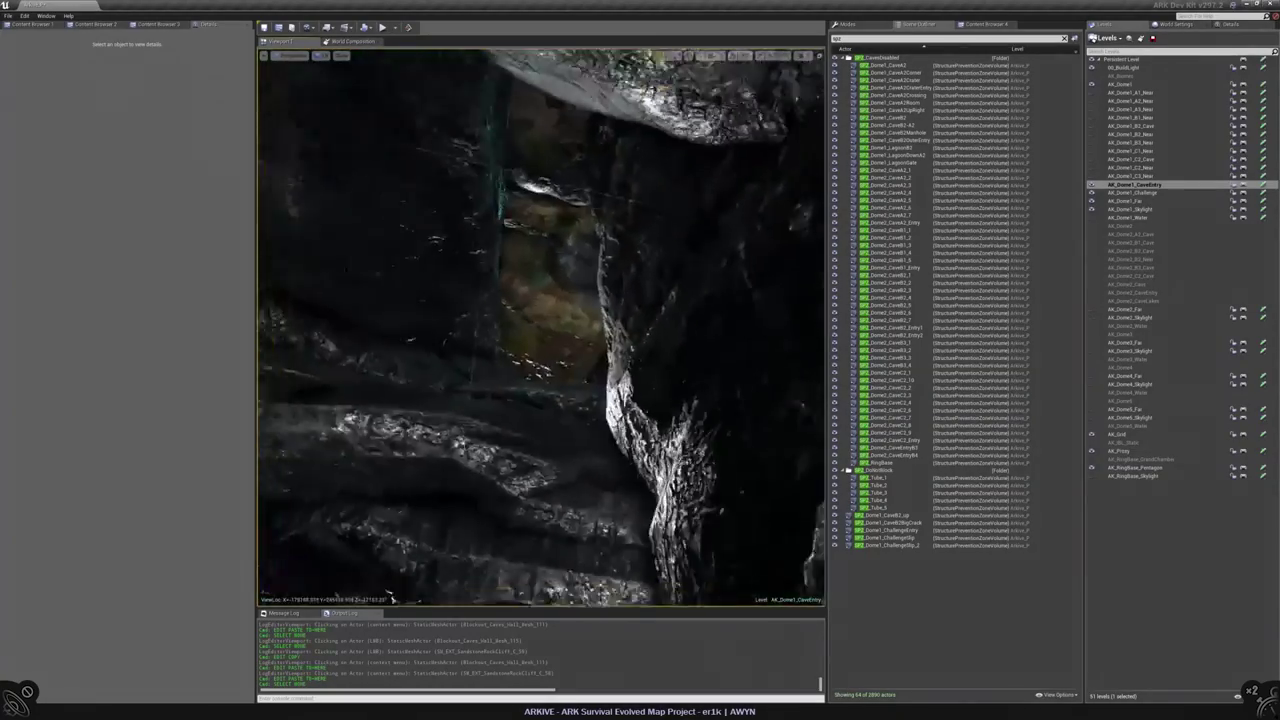
right_drag(540, 400, 555, 340)
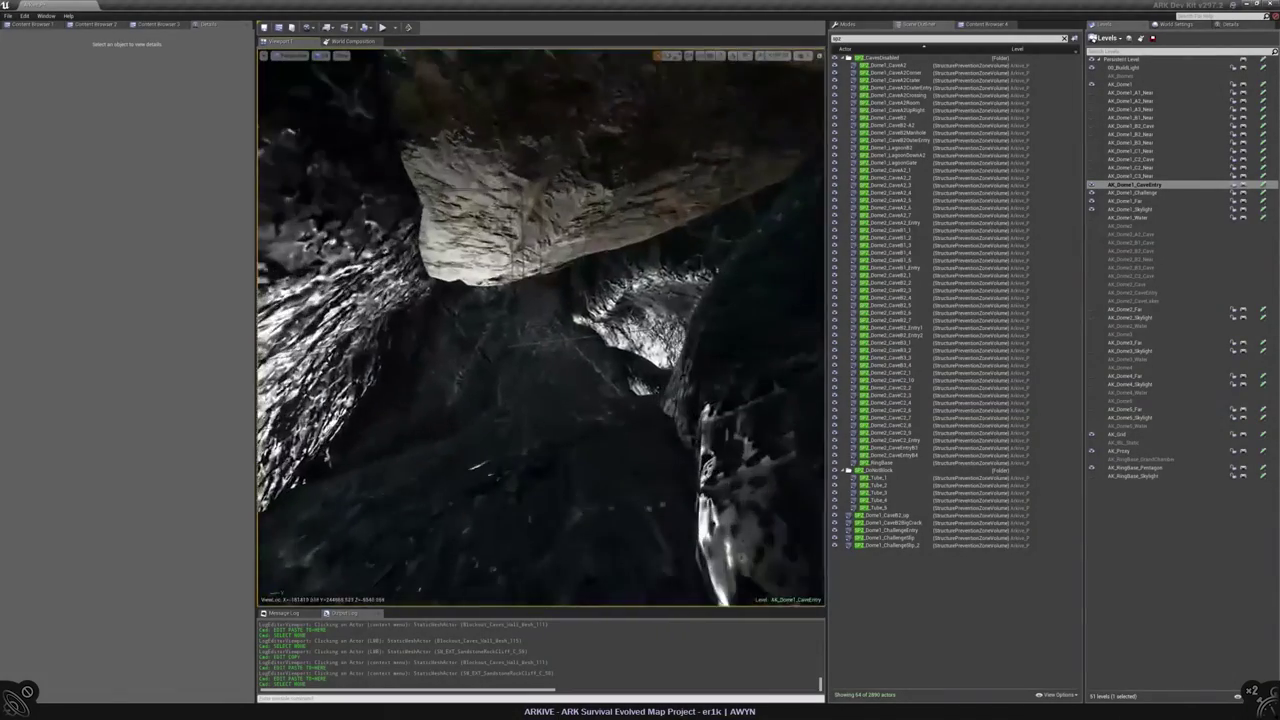
right_drag(555, 340, 560, 330)
click(560, 400)
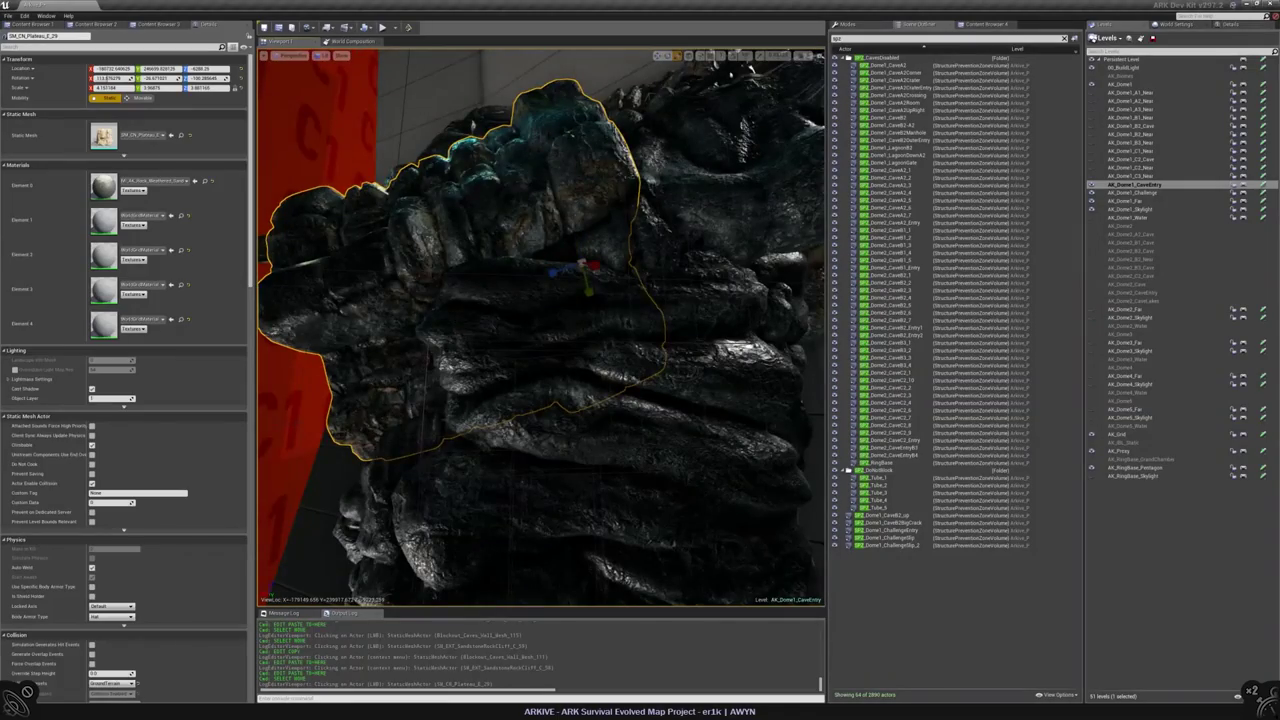
key(Delete)
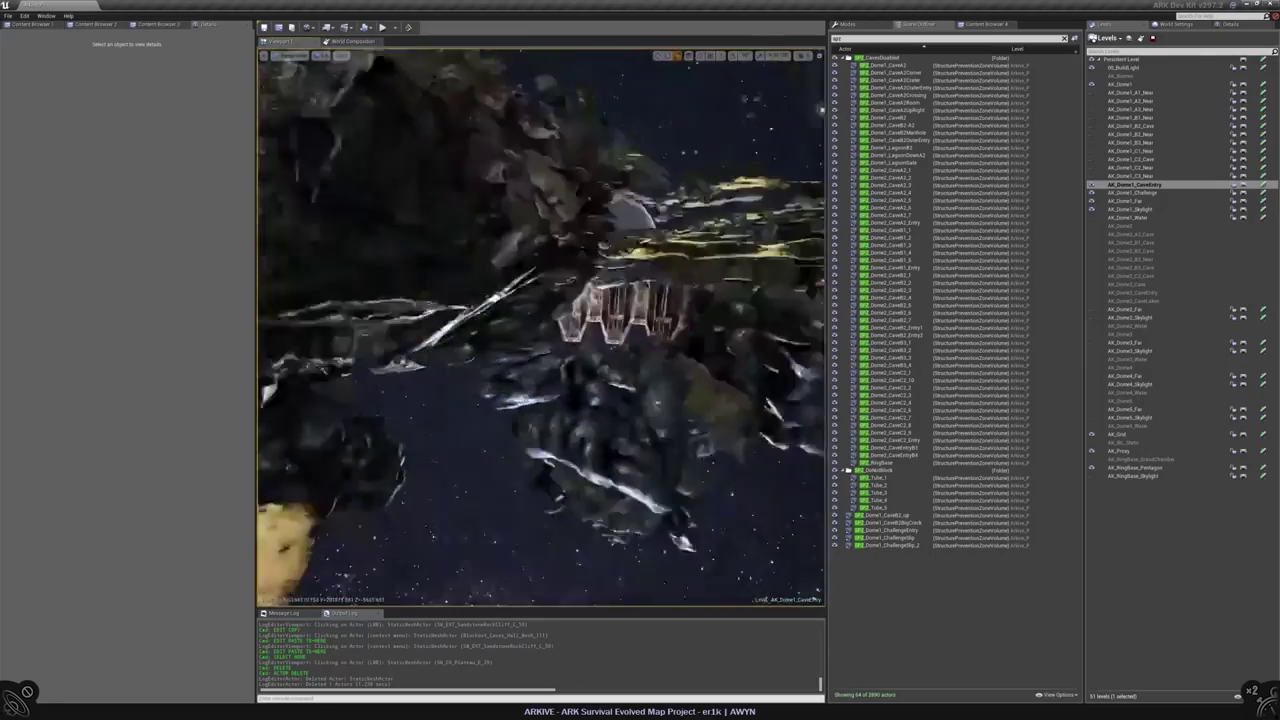
- Copy the swamp cave floor rock, paste it at the sandstone cliff rock in the passage and scale it down
click(560, 320)
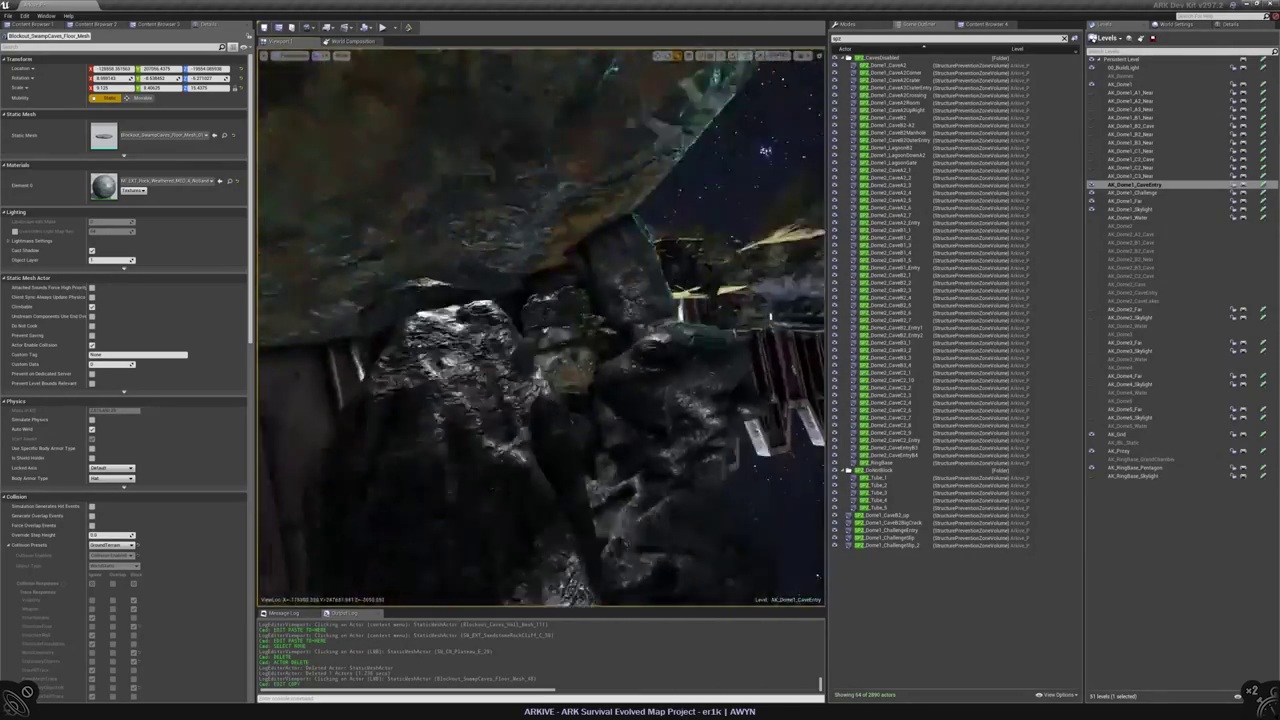
right_click(560, 232)
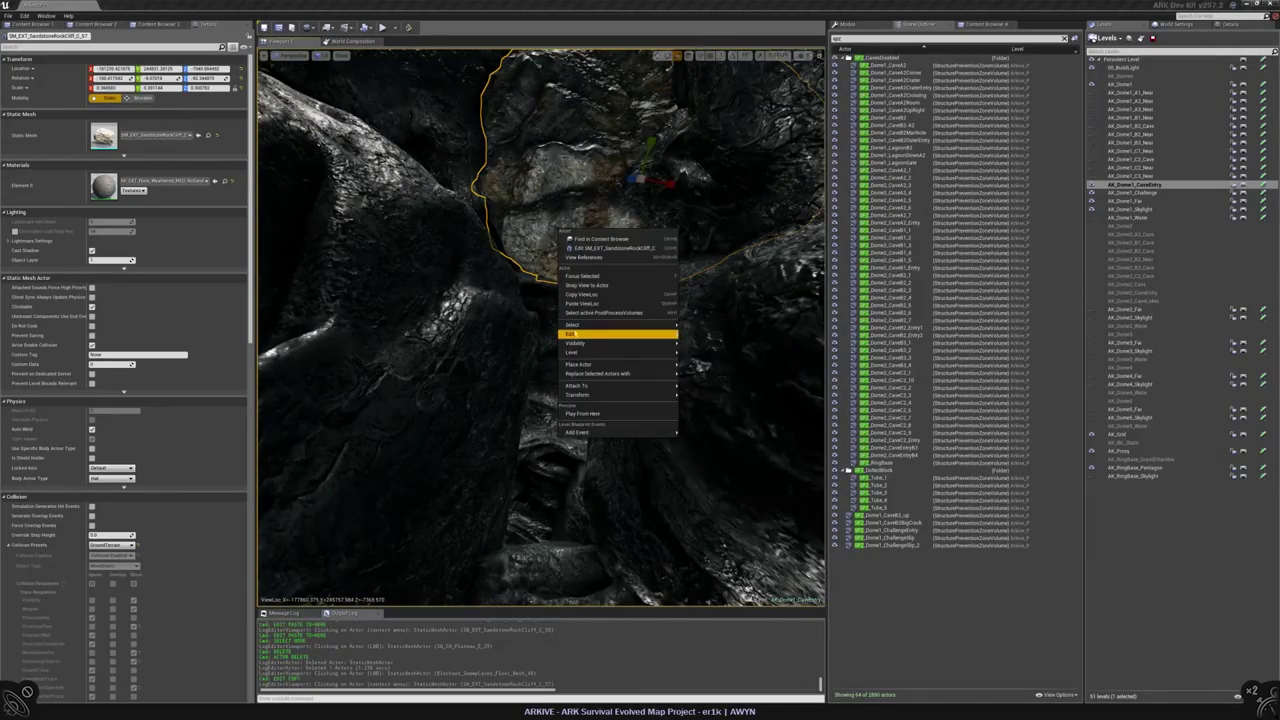
click(697, 361)
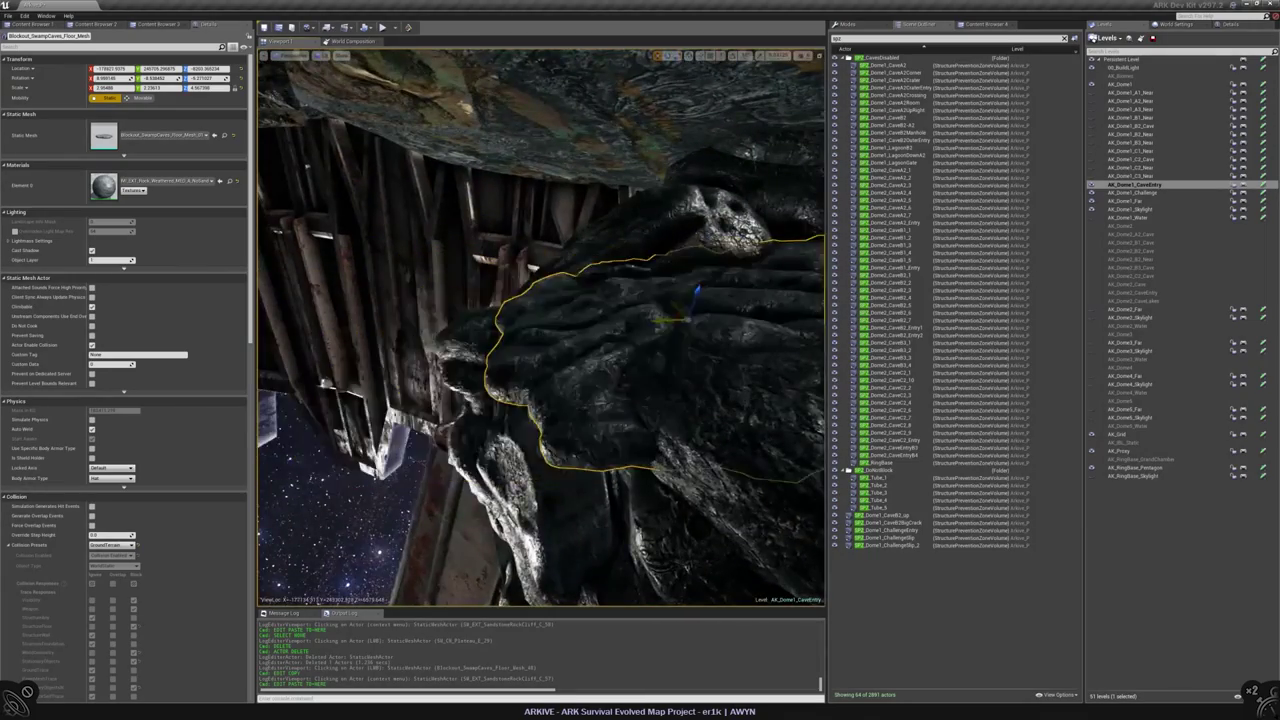
- Rotate the pasted floor rock, stretch its height, fit it between the passage walls and deselect it
right_drag(540, 327, 560, 330)
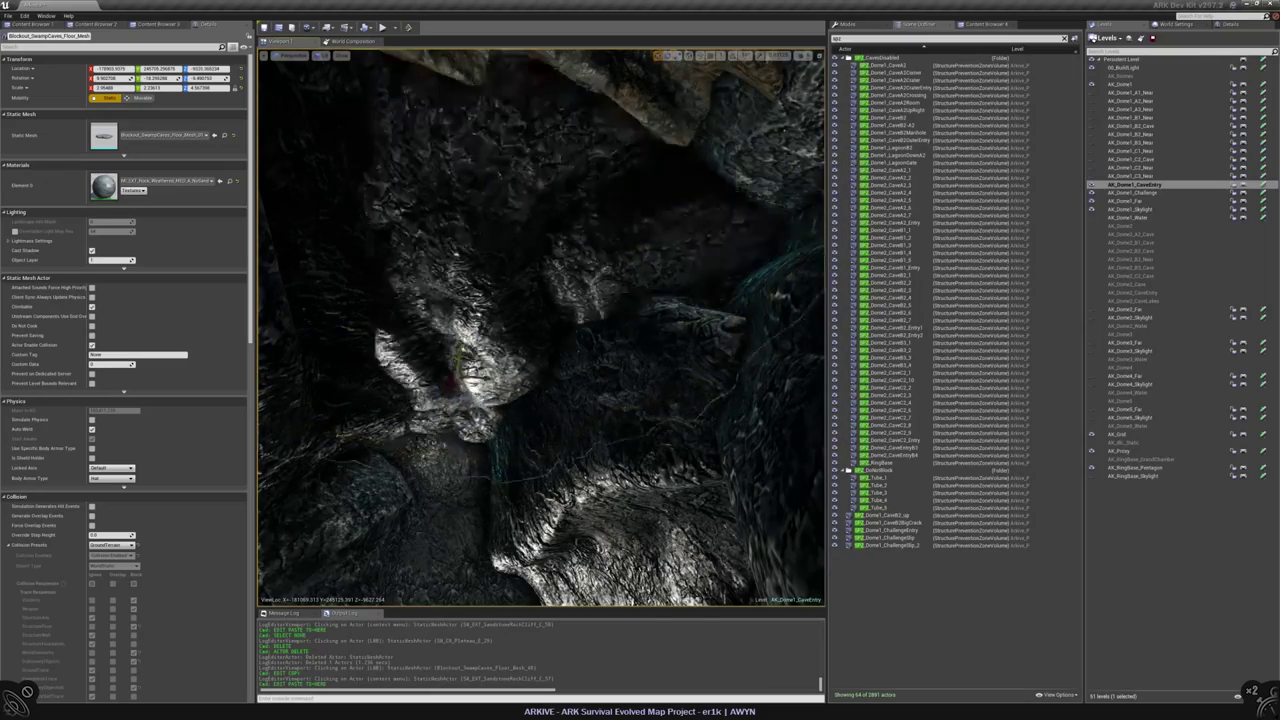
right_drag(560, 330, 570, 335)
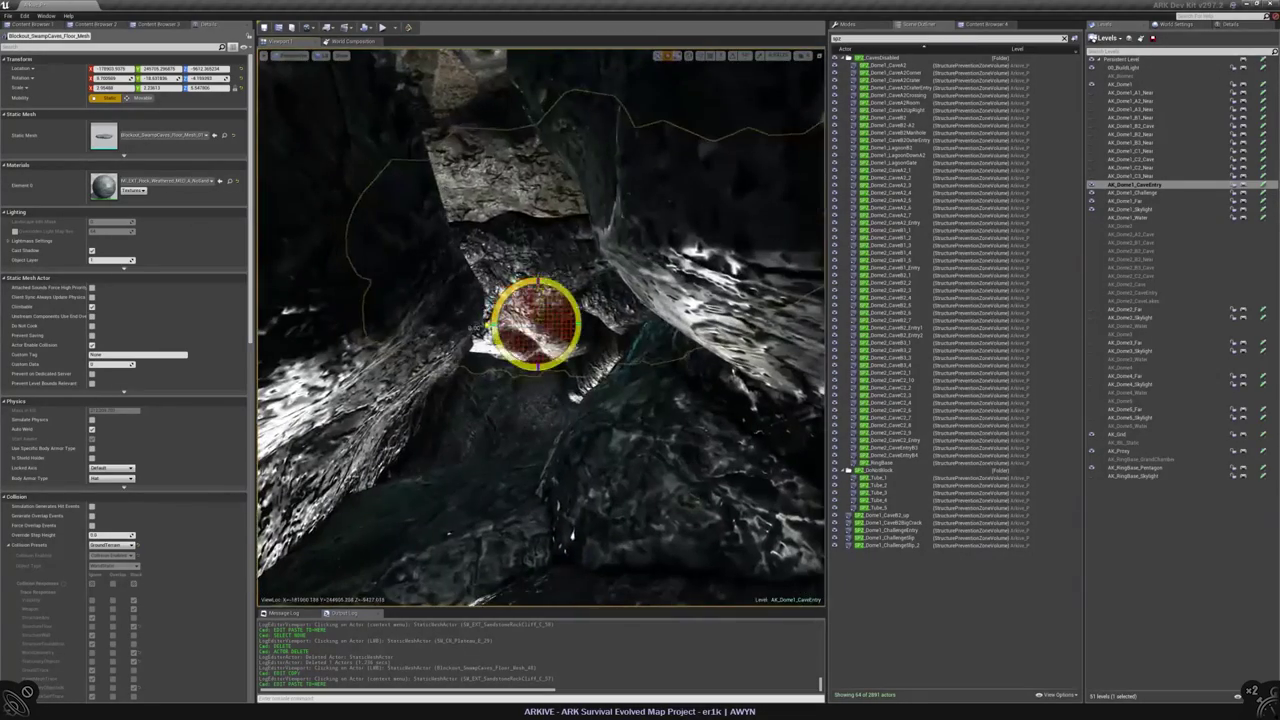
right_drag(540, 325, 540, 325)
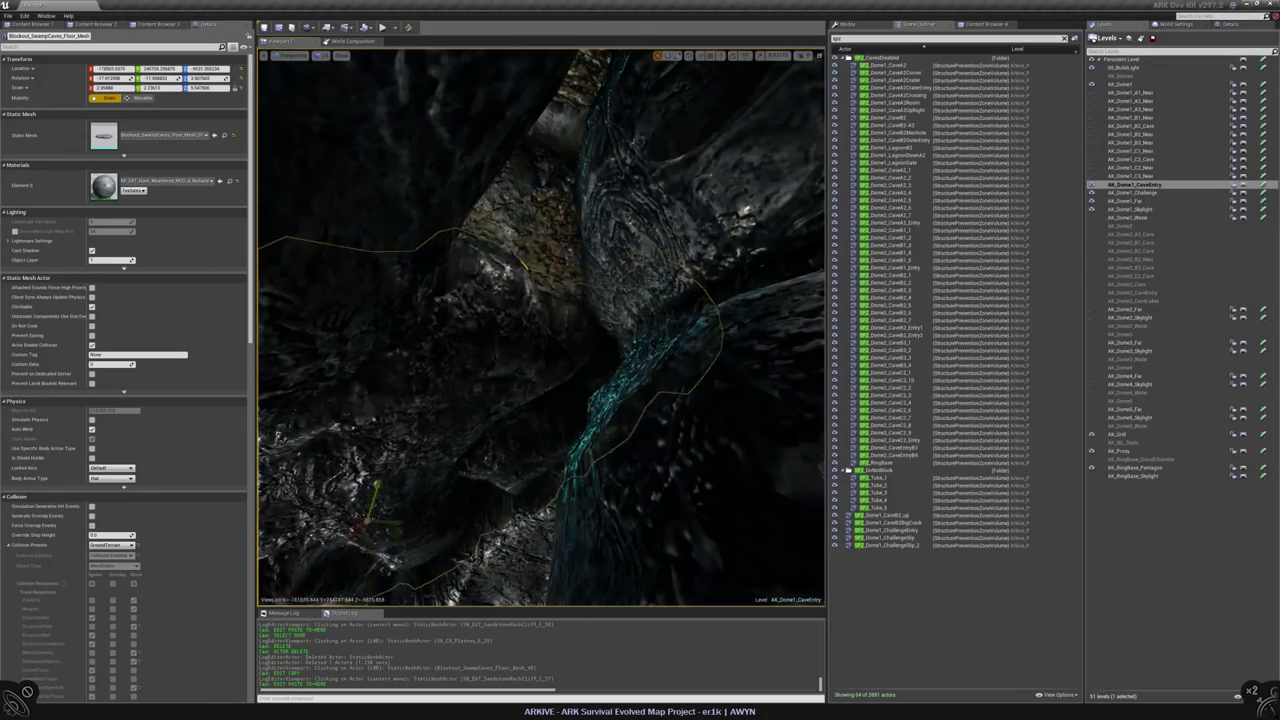
right_drag(540, 325, 540, 325)
key(Escape)
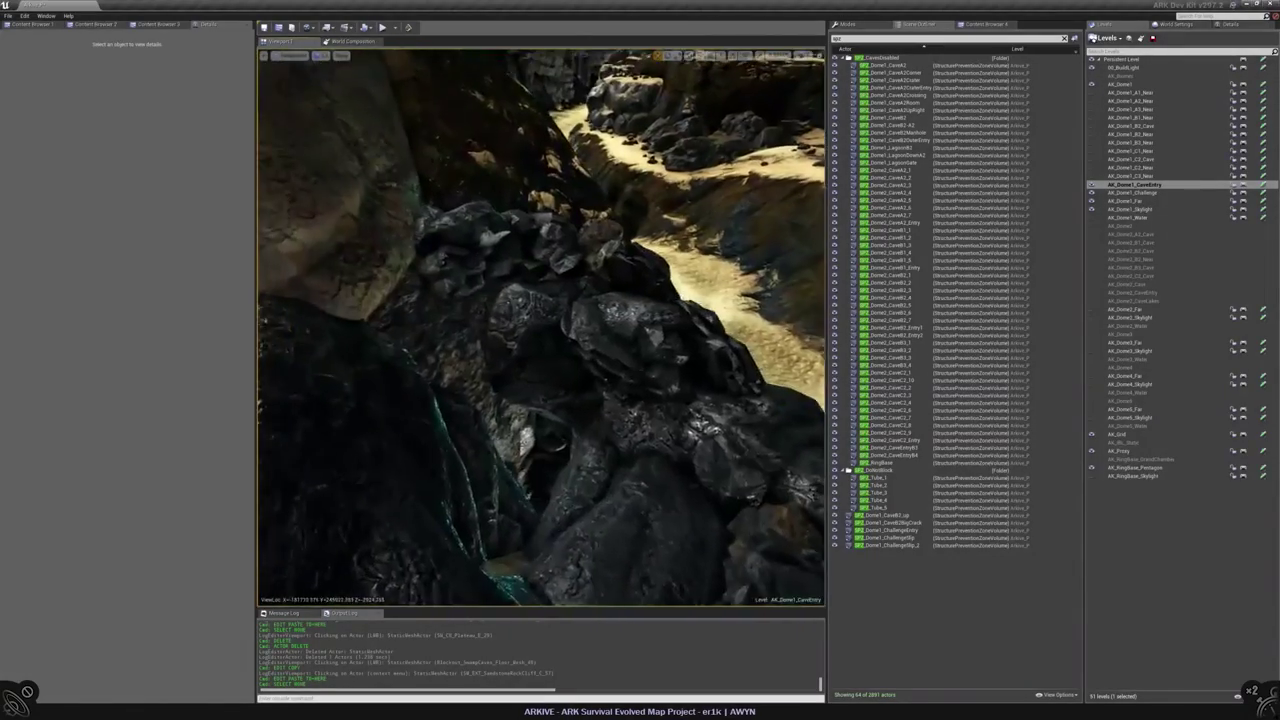
- Examine the rocks around the cave entrance, selecting and deselecting the rock pillar and the plateau rock
click(540, 325)
key(Escape)
right_drag(540, 325, 540, 325)
click(540, 325)
key(Escape)
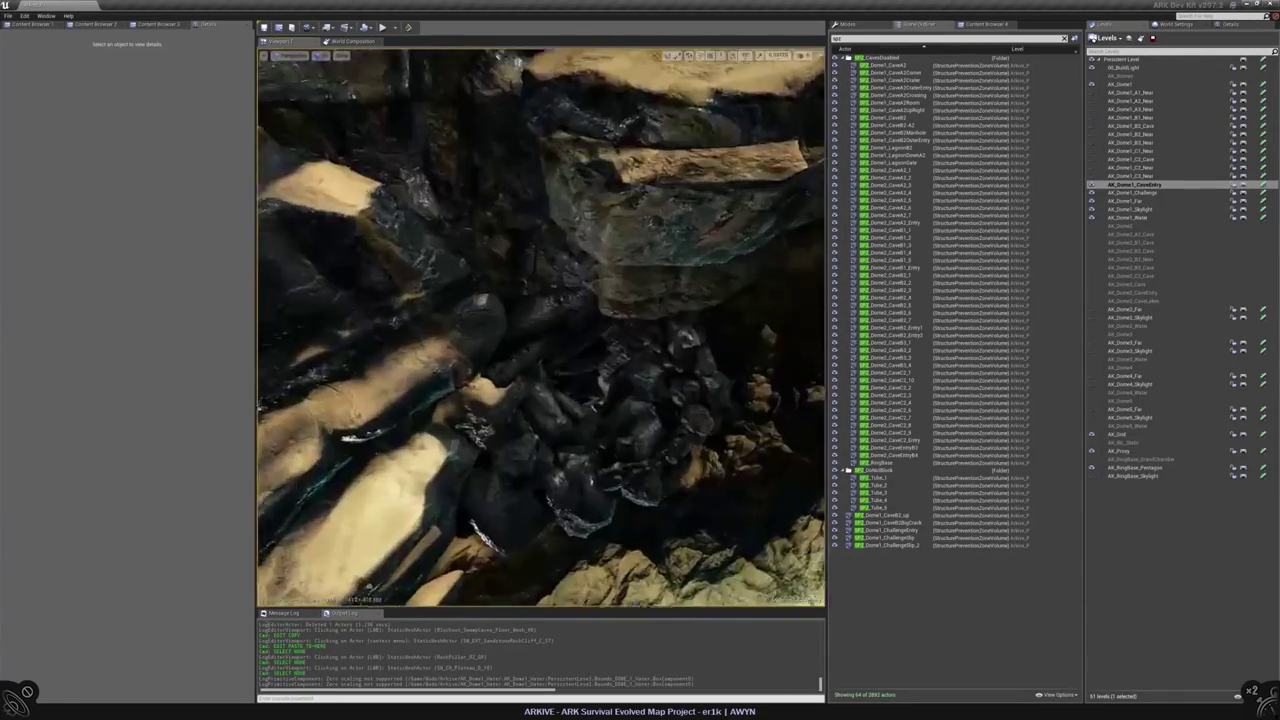
right_drag(540, 325, 540, 325)
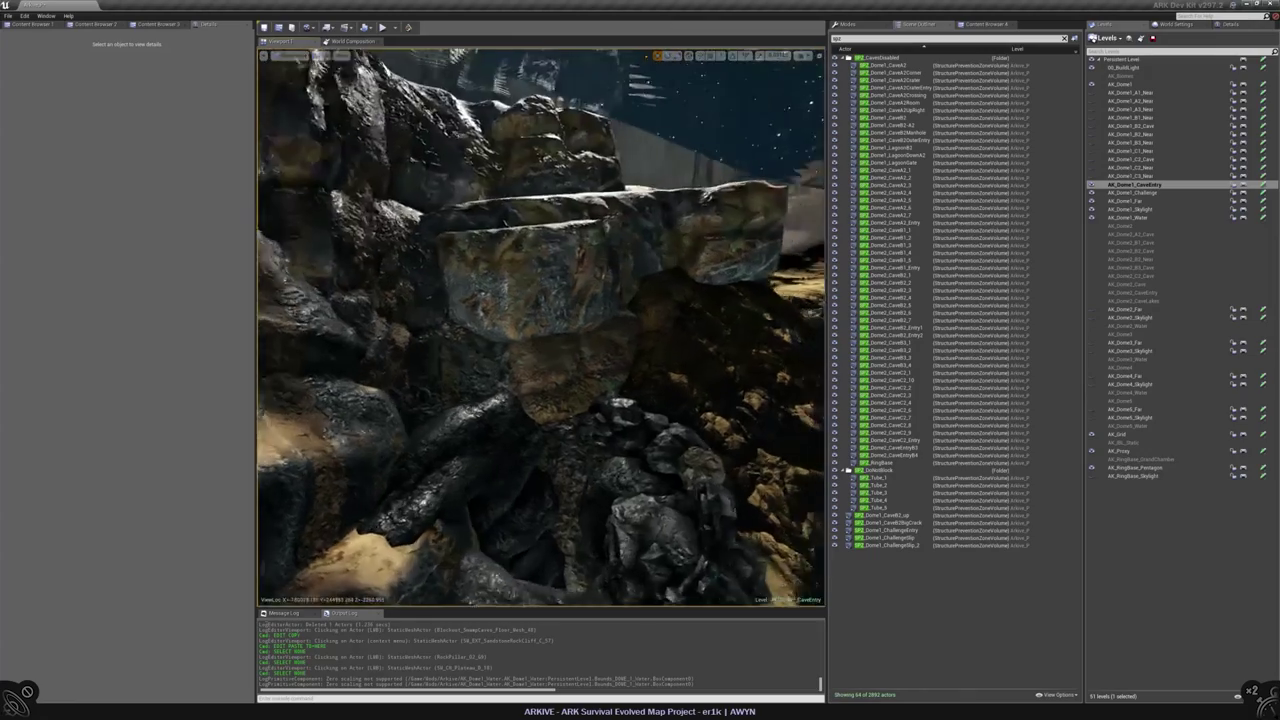
right_drag(540, 325, 540, 325)
- Save the AK_Dome1_CaveEntry level and start a play test from the cave wall rock at the entrance
right_click(496, 439)
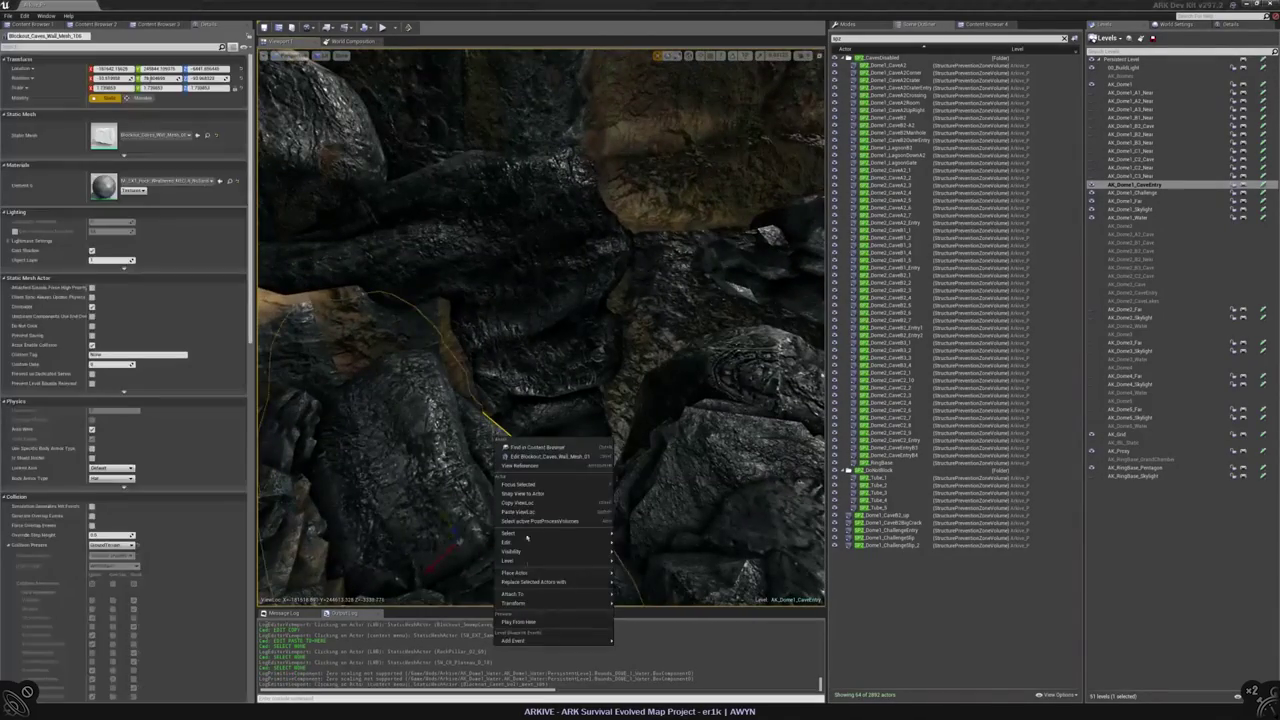
click(523, 621)
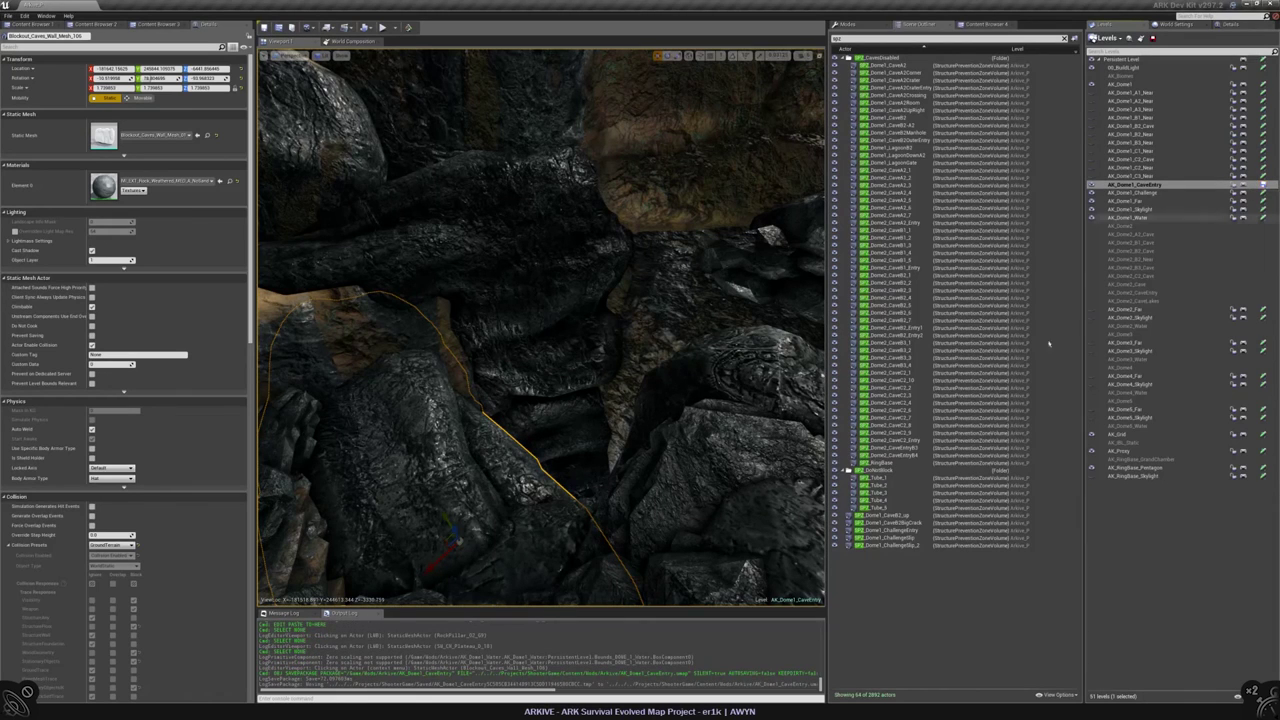
right_click(521, 465)
click(560, 664)
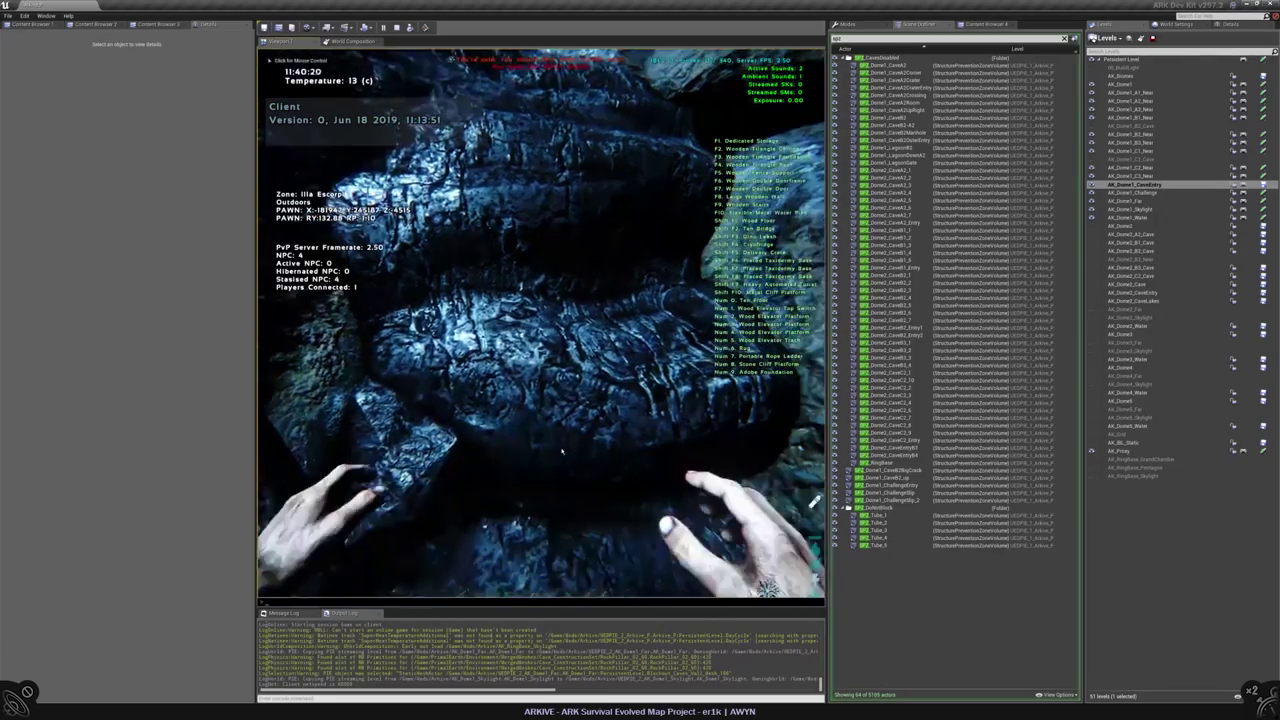
- Enable creative mode in the play test with cheat GiveCreativeMode and craft the first item in the crafting inventory
key(Return)
click(561, 452)
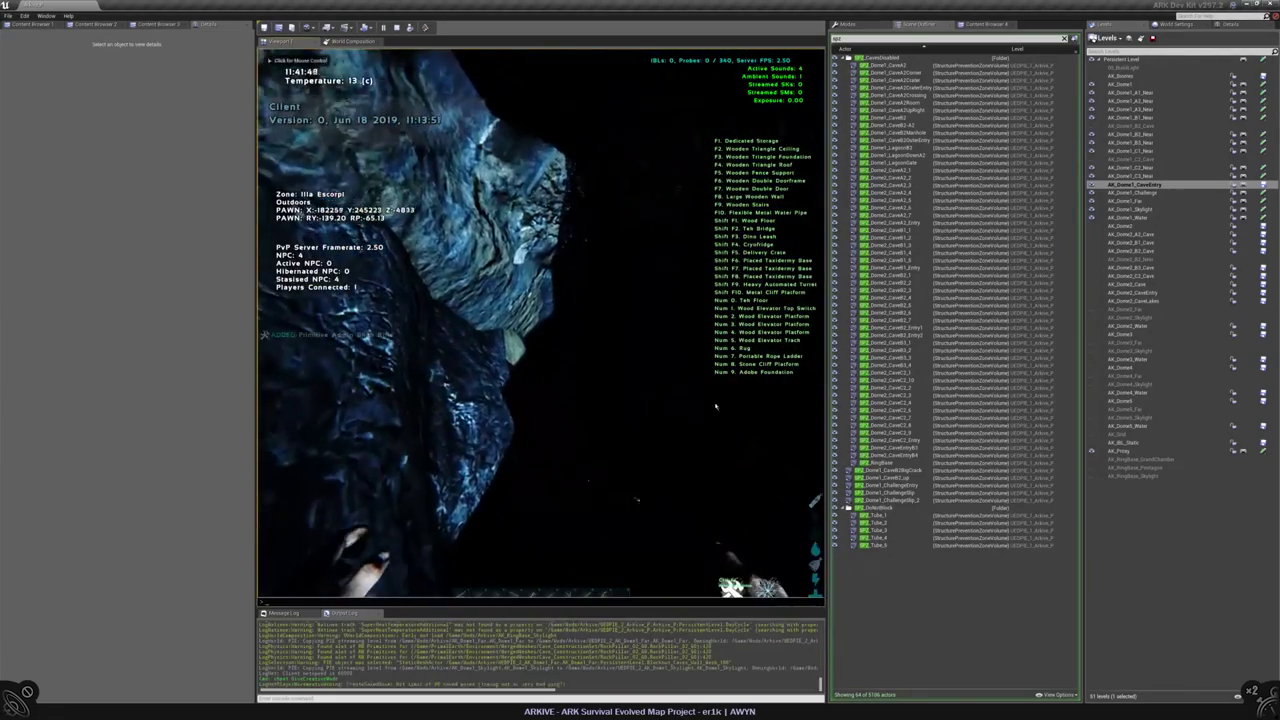
key(i)
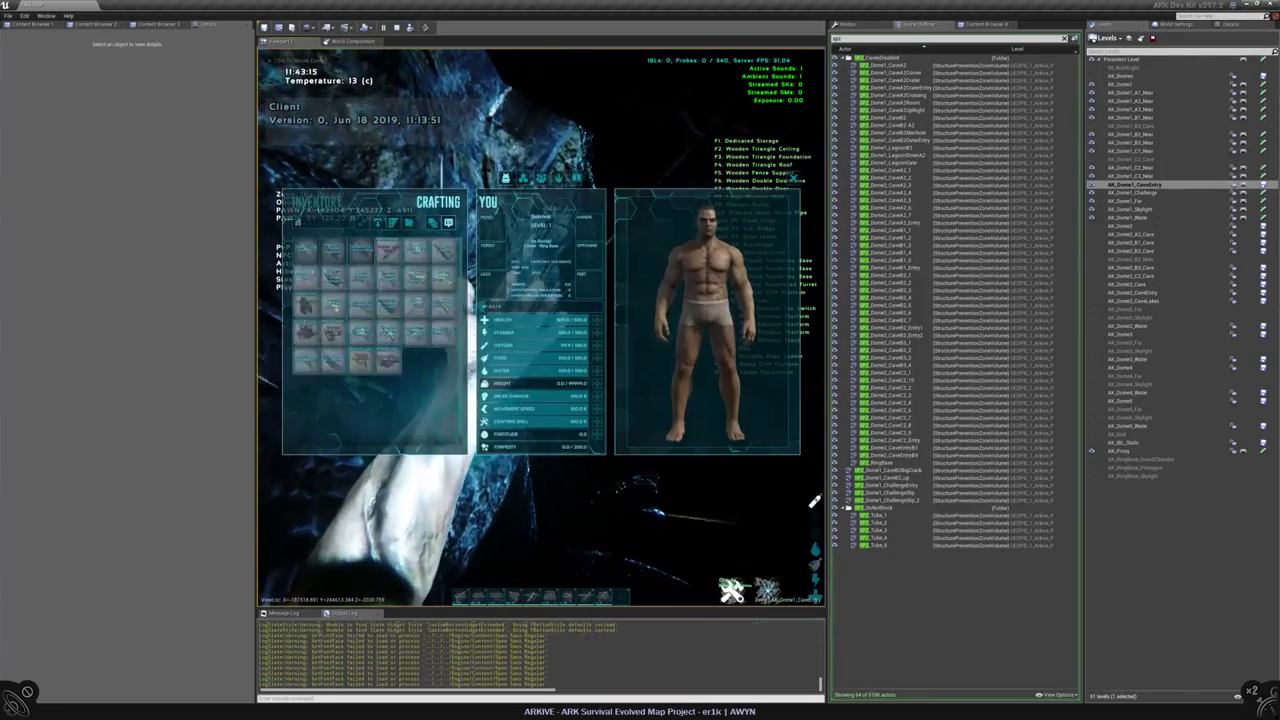
double_click(306, 250)
key(i)
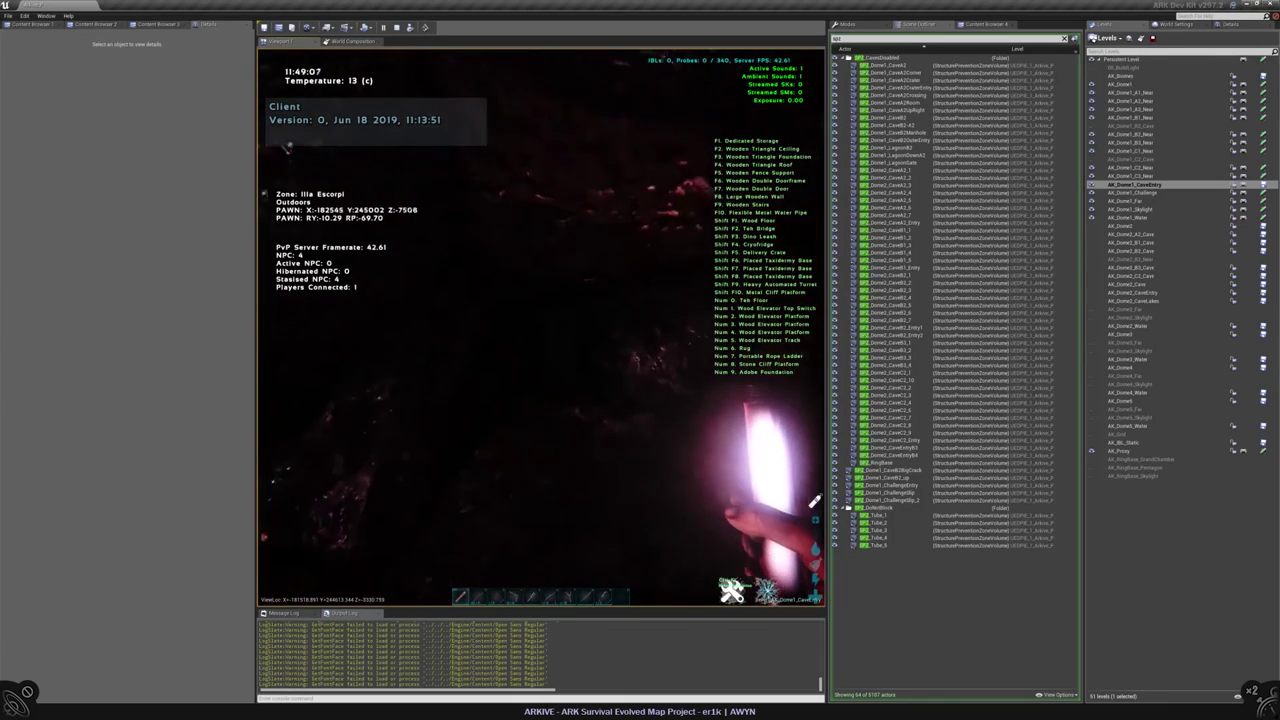
- Check the character's inventory, close it and re-equip the light stick from the first quick slot
key(i)
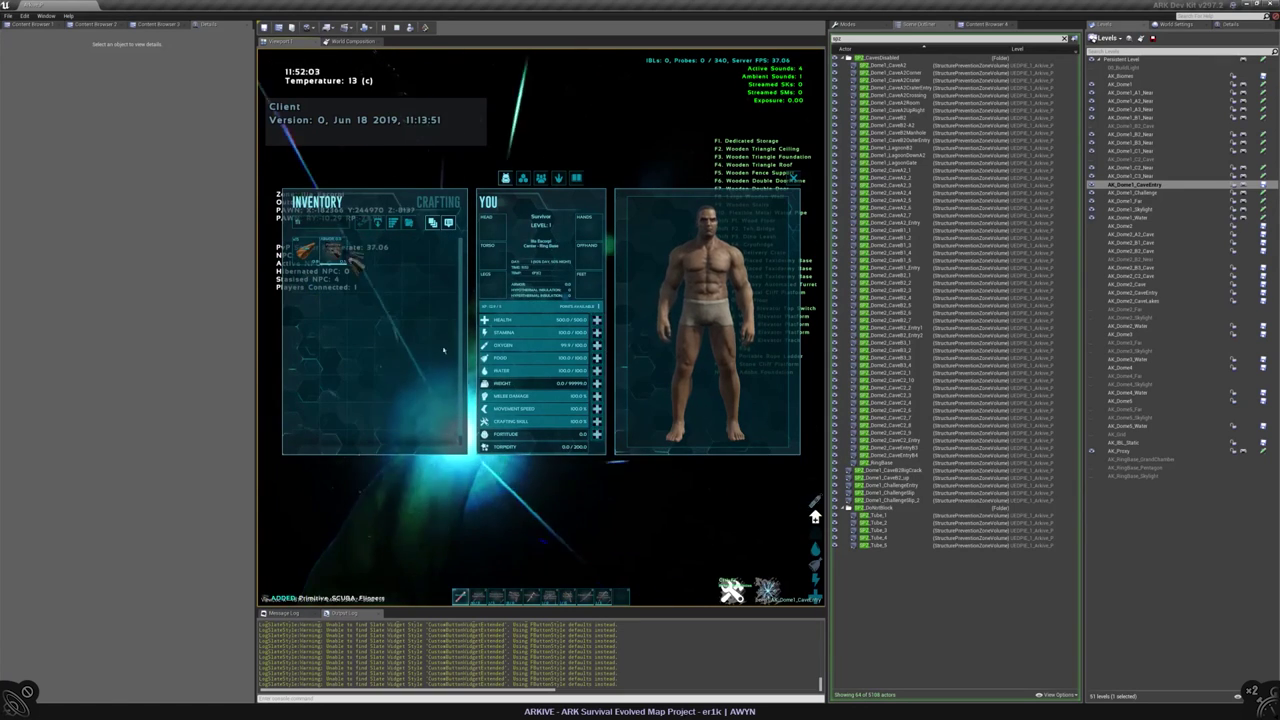
key(i)
key(1)
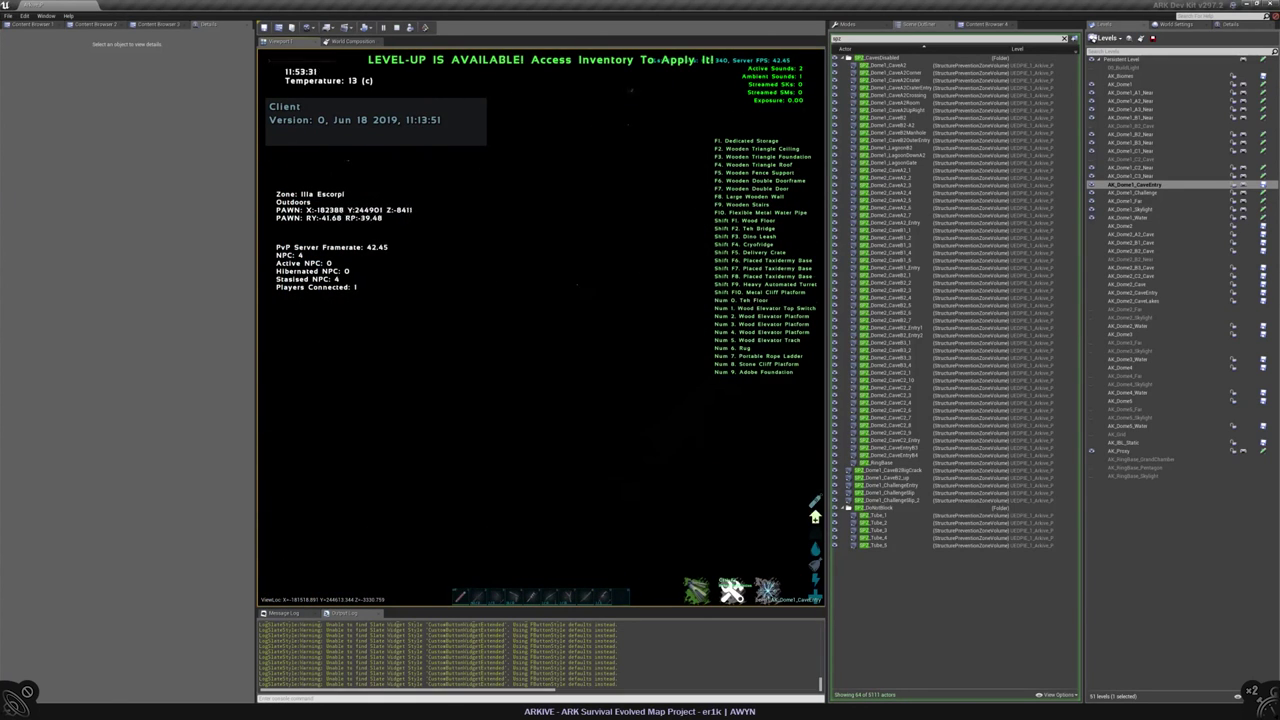
key(1)
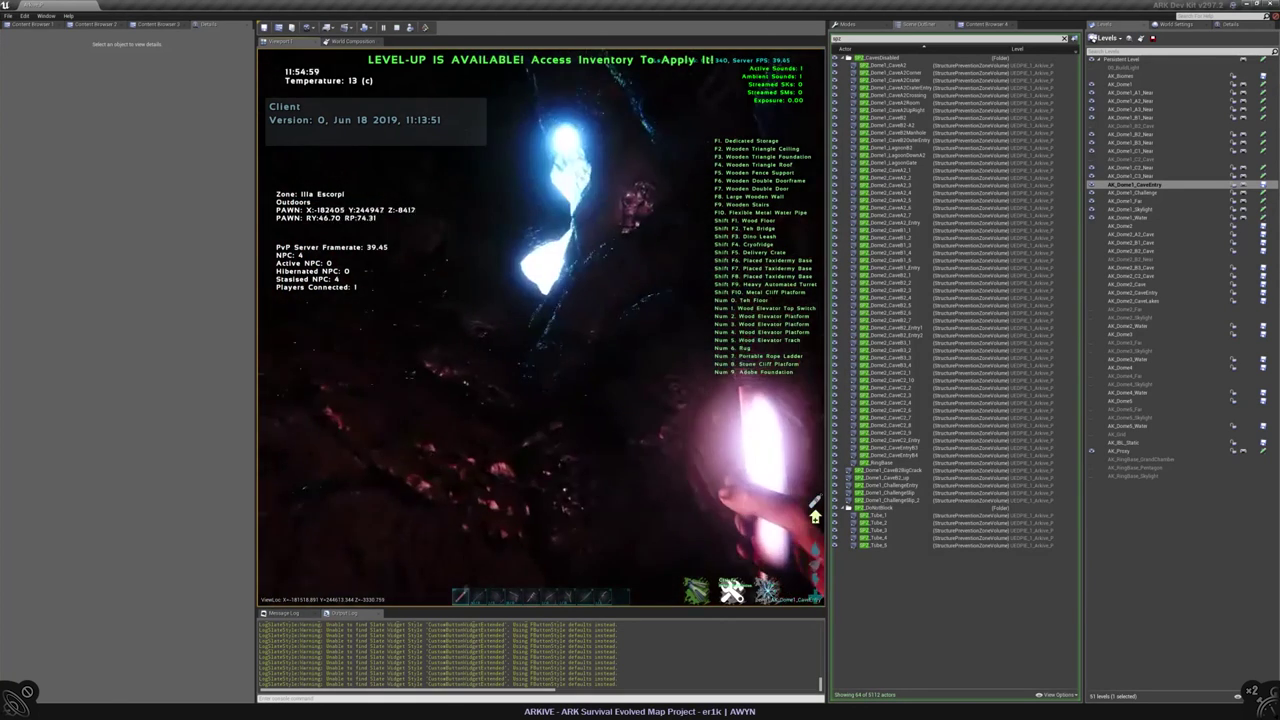
- Swim through the dark cave passage to check its rocks and openings, ending the play test at the gap
key(w)
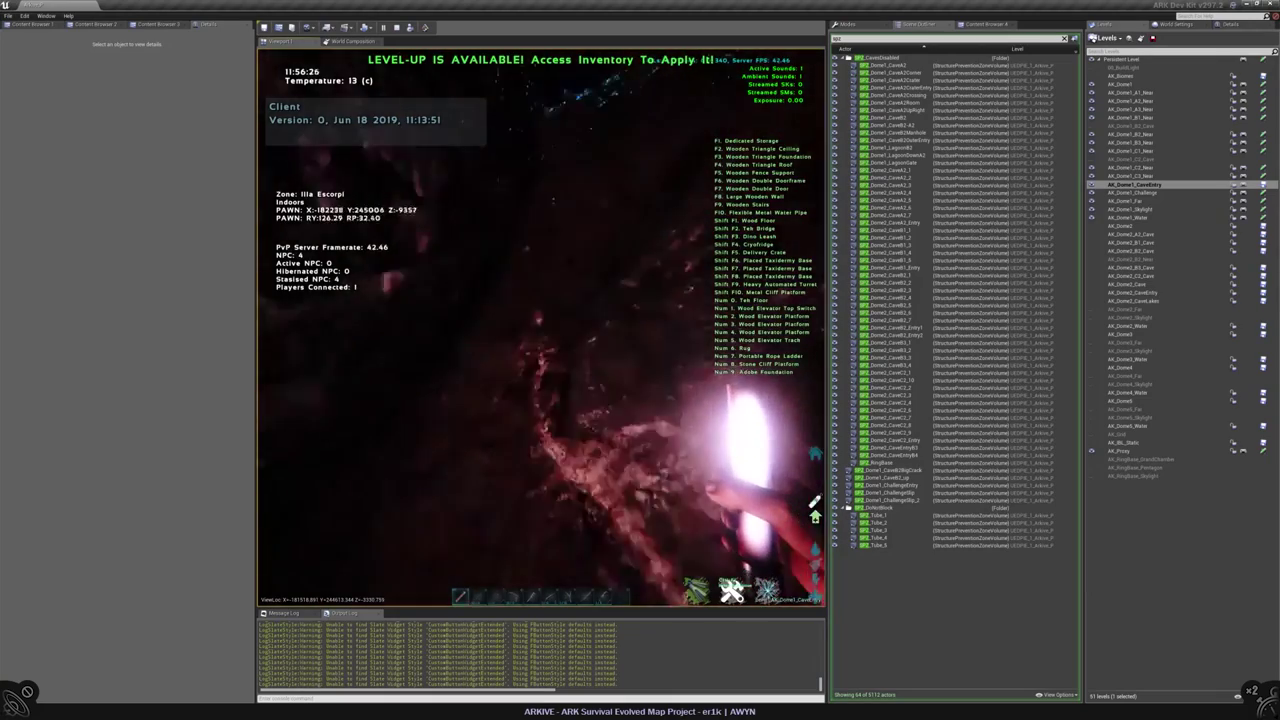
key(w)
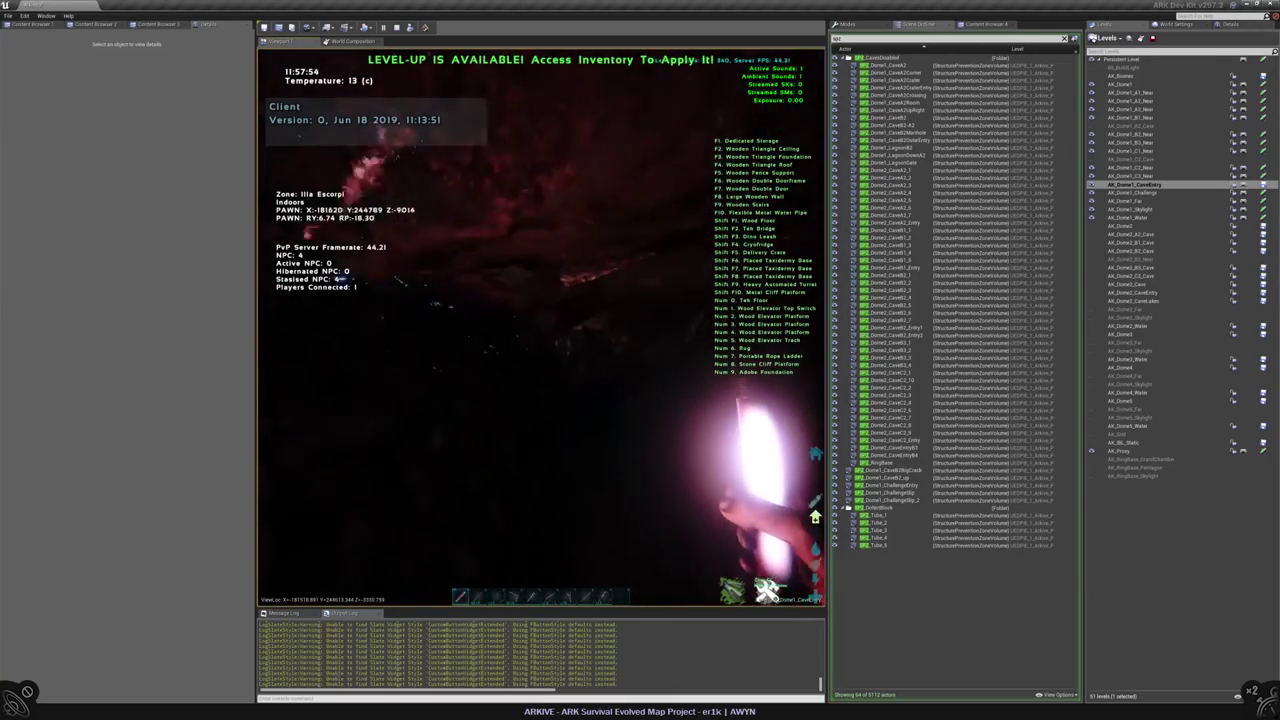
key(w)
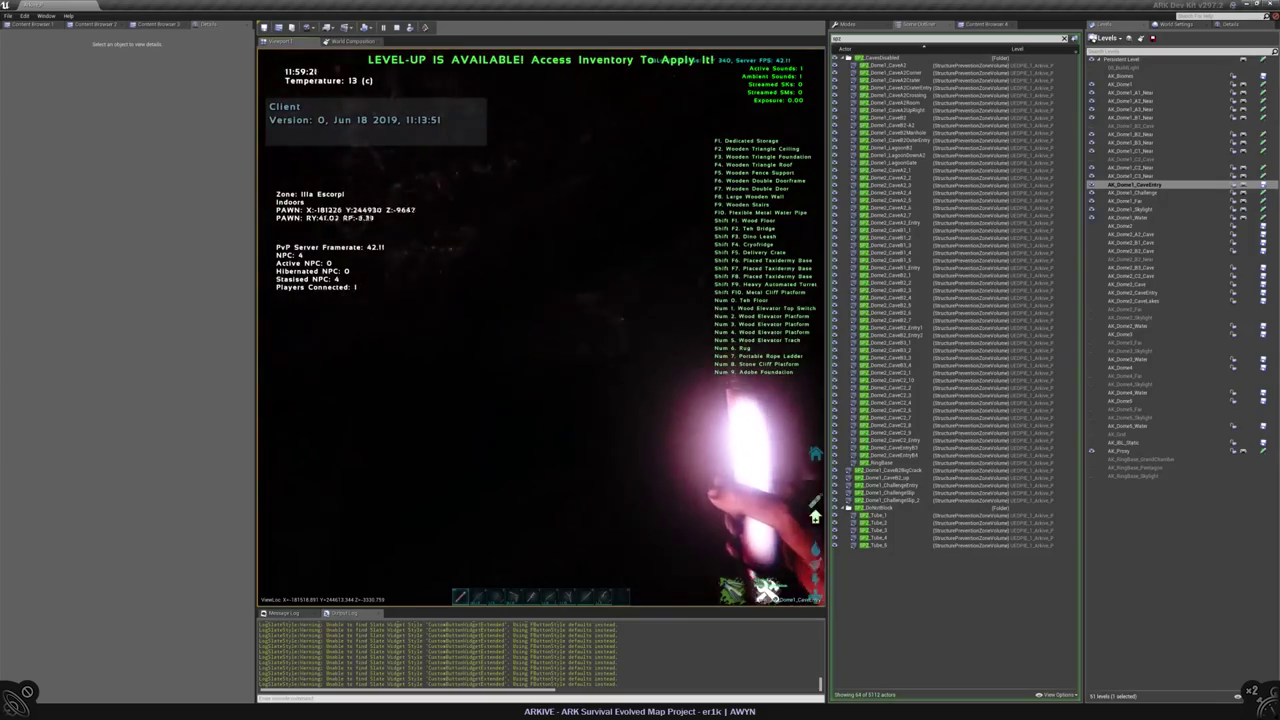
key(w)
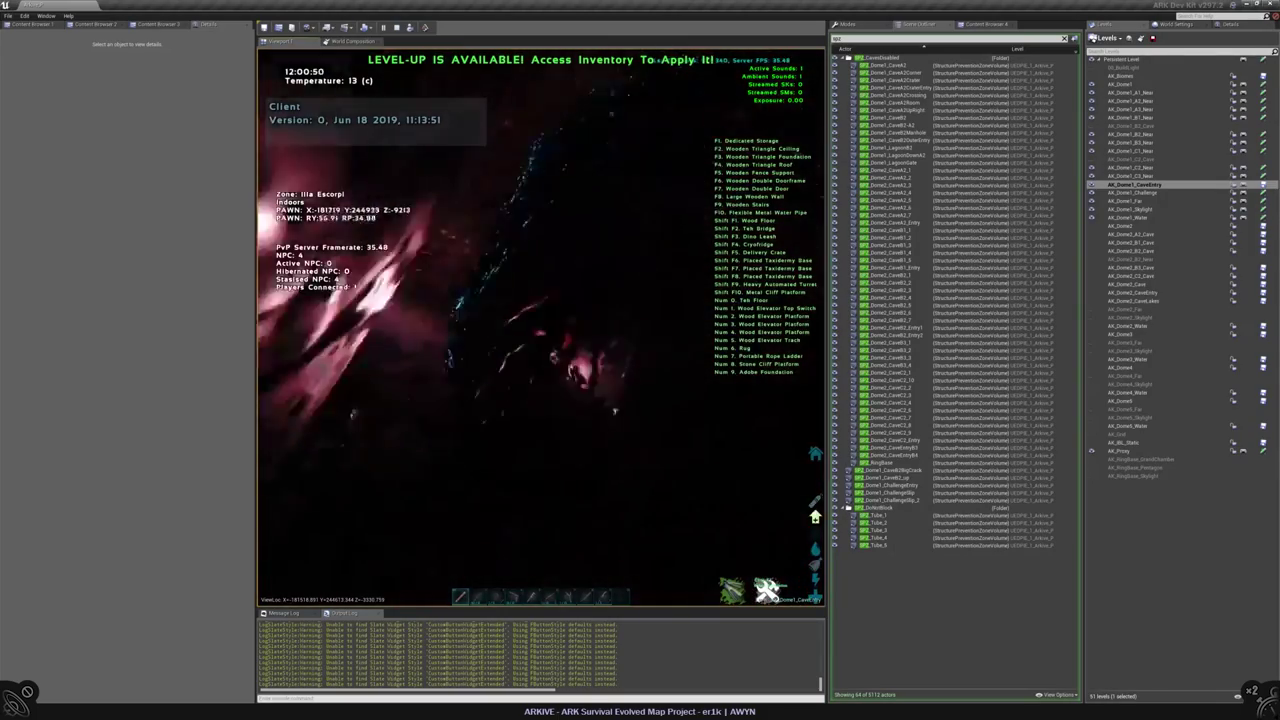
key(w)
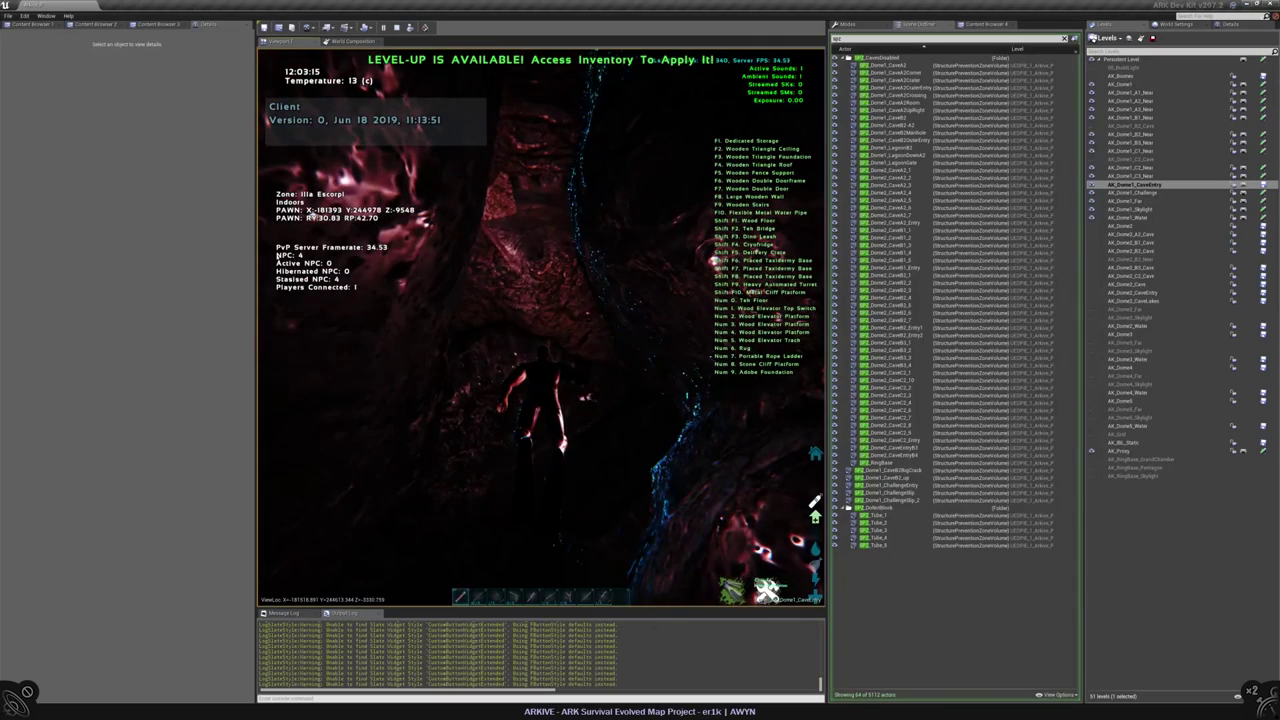
key(Escape)
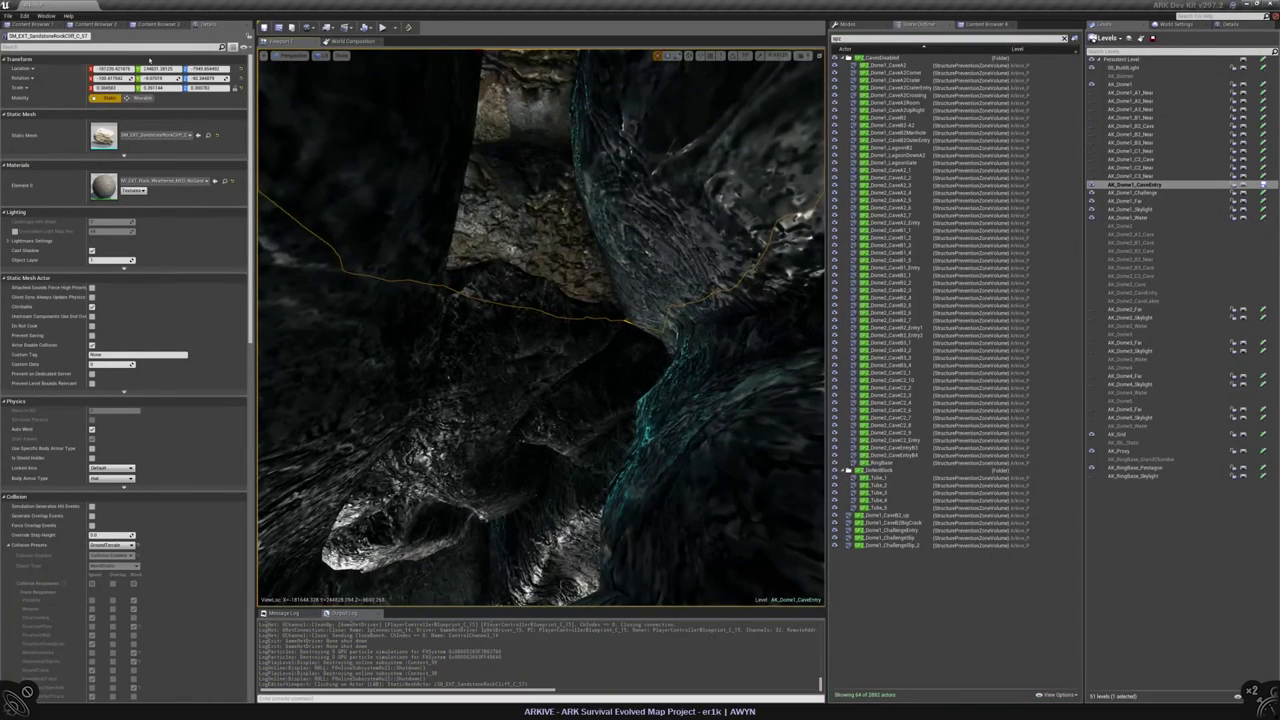
- Select the swamp cave floor rock below the passage gap to check its placement and deselect it
click(456, 378)
mouse_move(456, 378)
right_down()
mouse_move(470, 370)
mouse_move(450, 372)
mouse_move(460, 380)
mouse_move(448, 360)
mouse_move(456, 372)
right_up()
key(Escape)
- Save the Dome1 cave entry level and start another play test from the rocks at the entrance
key(ctrl+s)
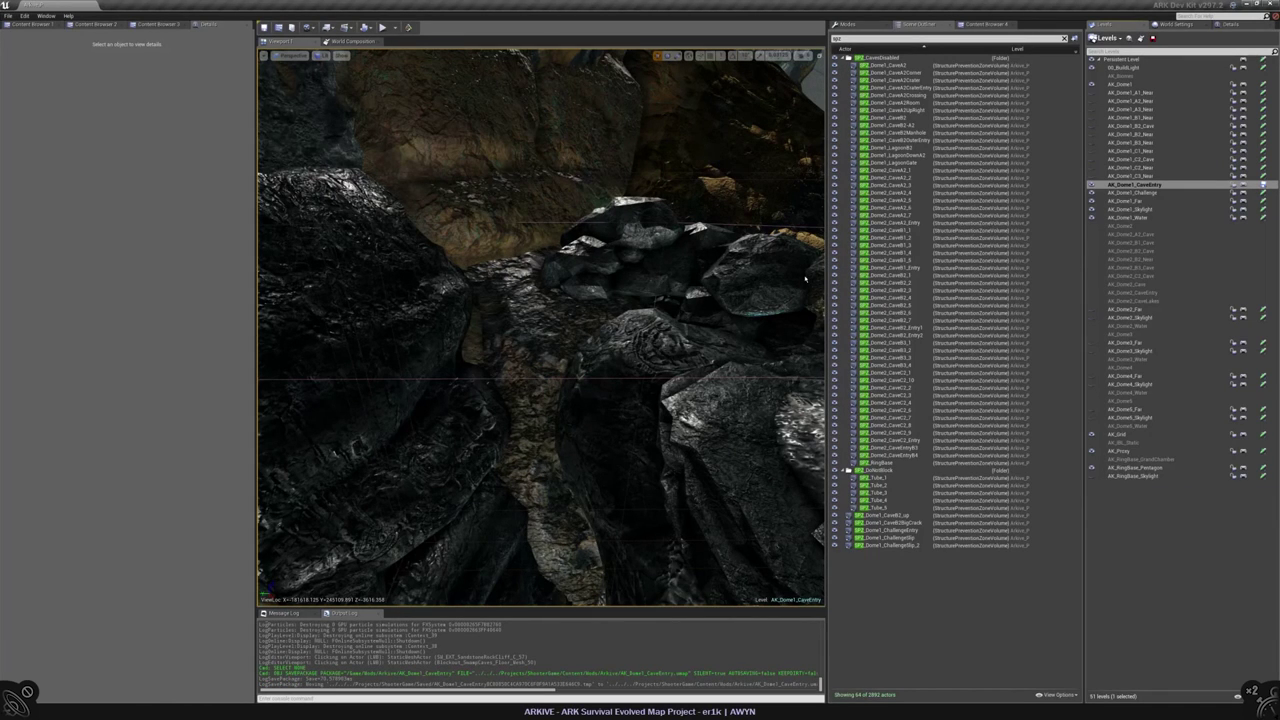
right_click(575, 362)
click(607, 548)
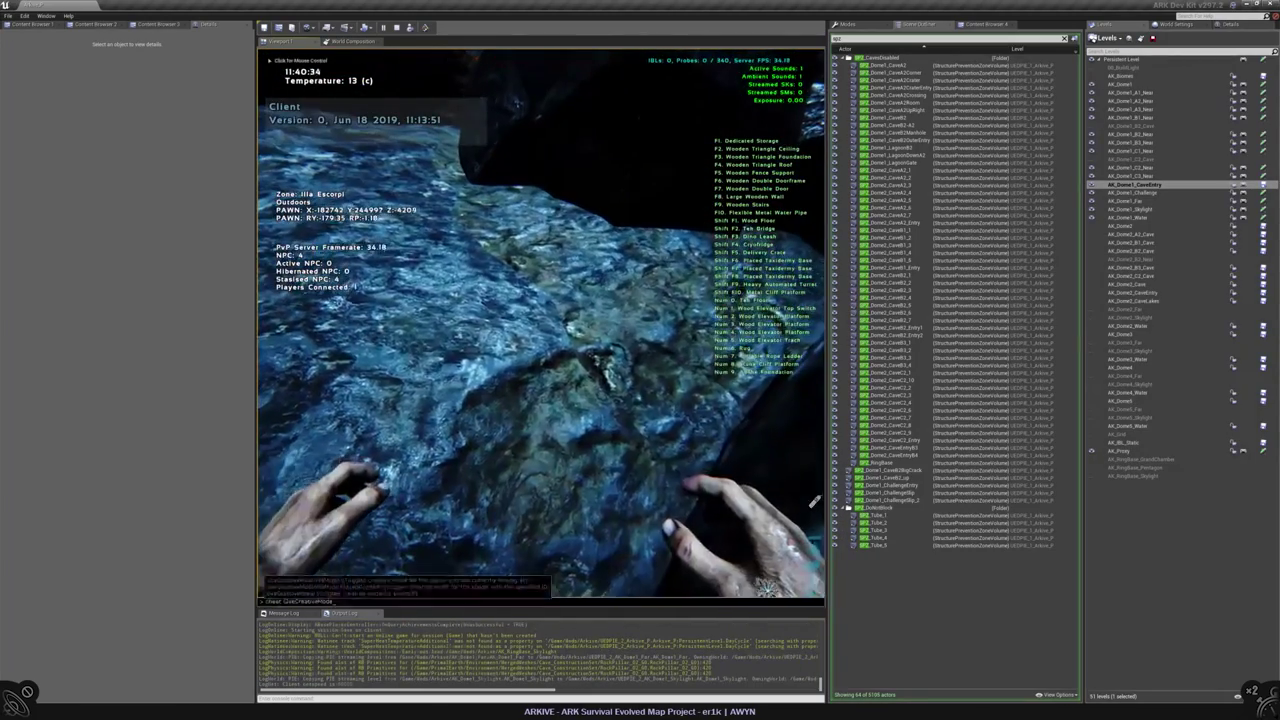
- Play-test the dark cave passage, checking the inventory and a detached camera view, and end the test at the entrance rocks
key(i)
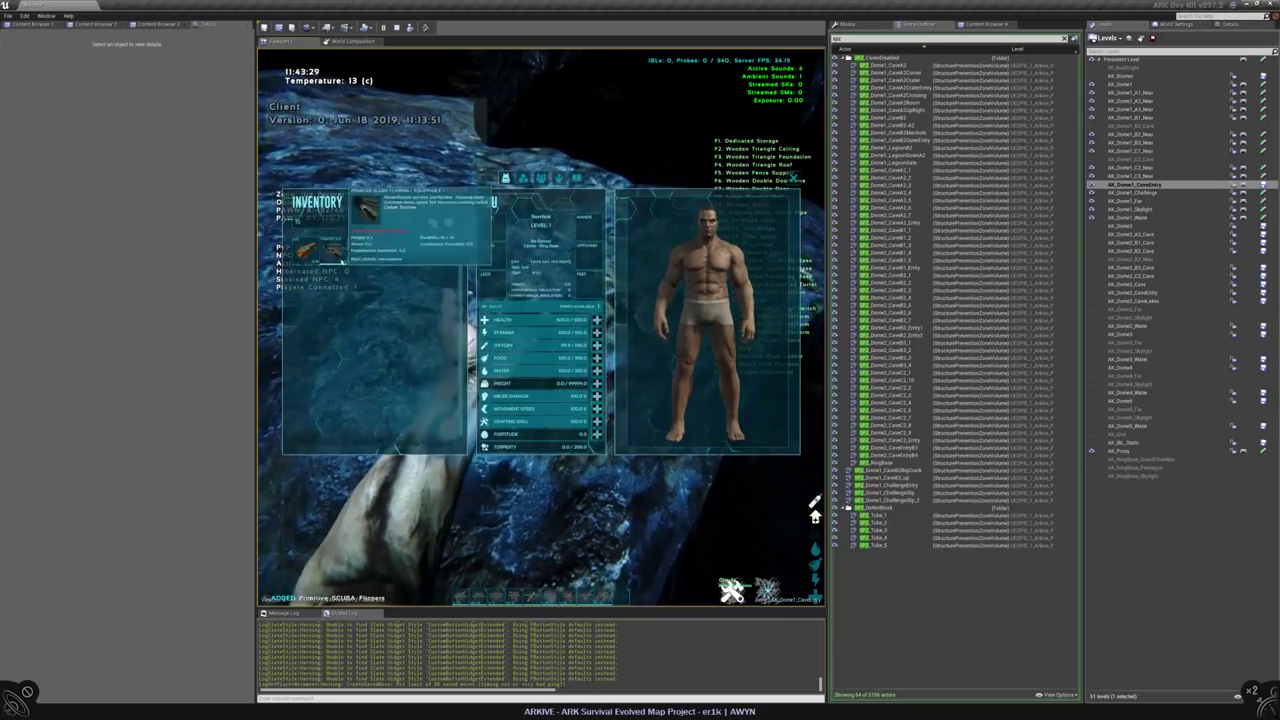
key(i)
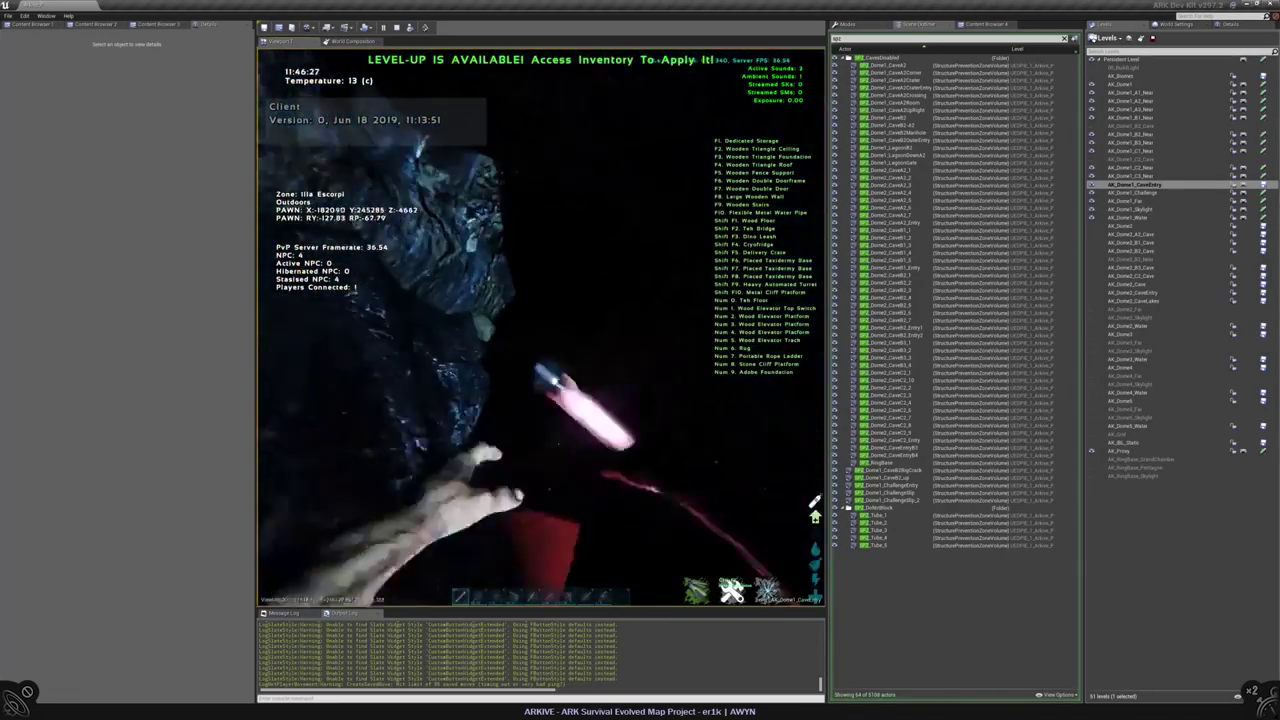
key(F8)
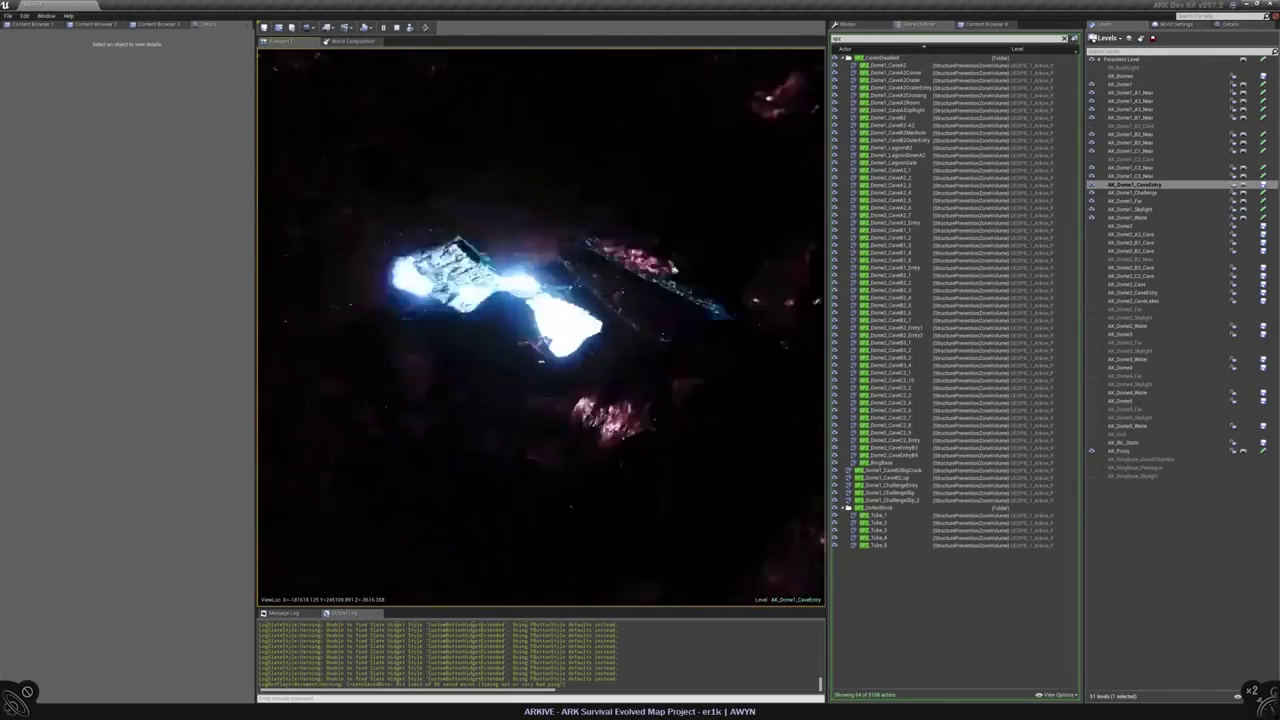
key(F8)
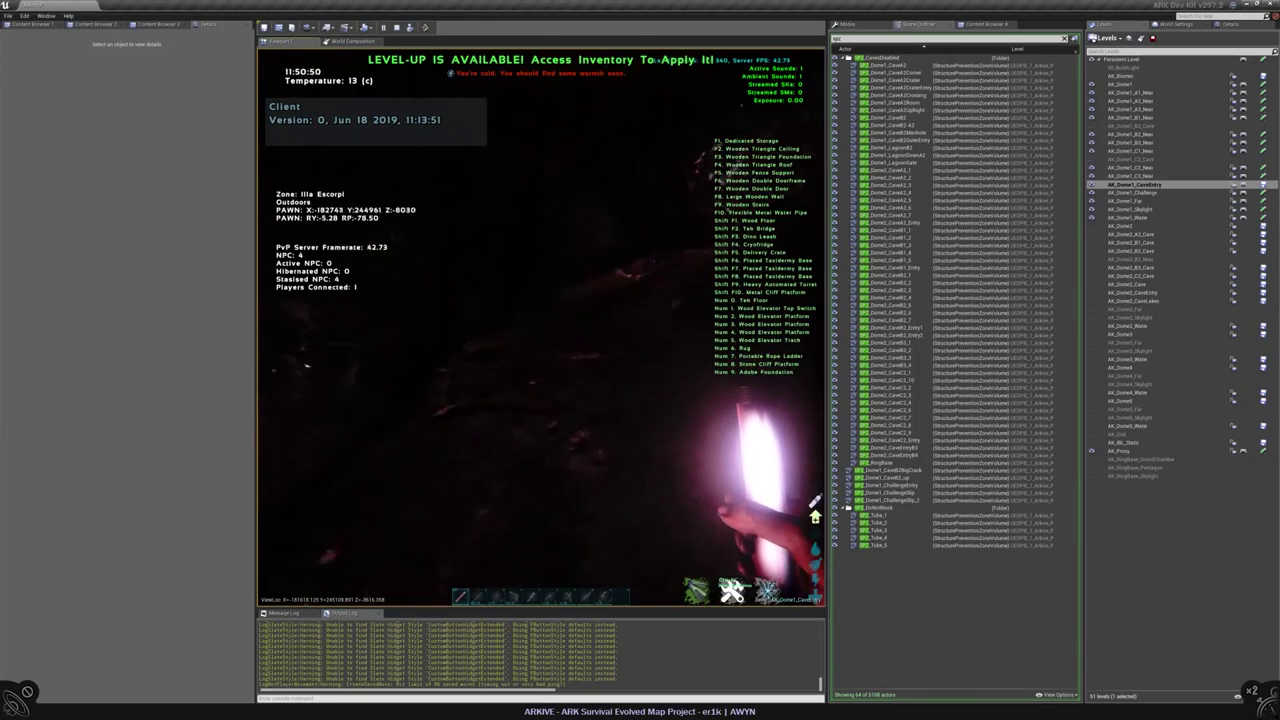
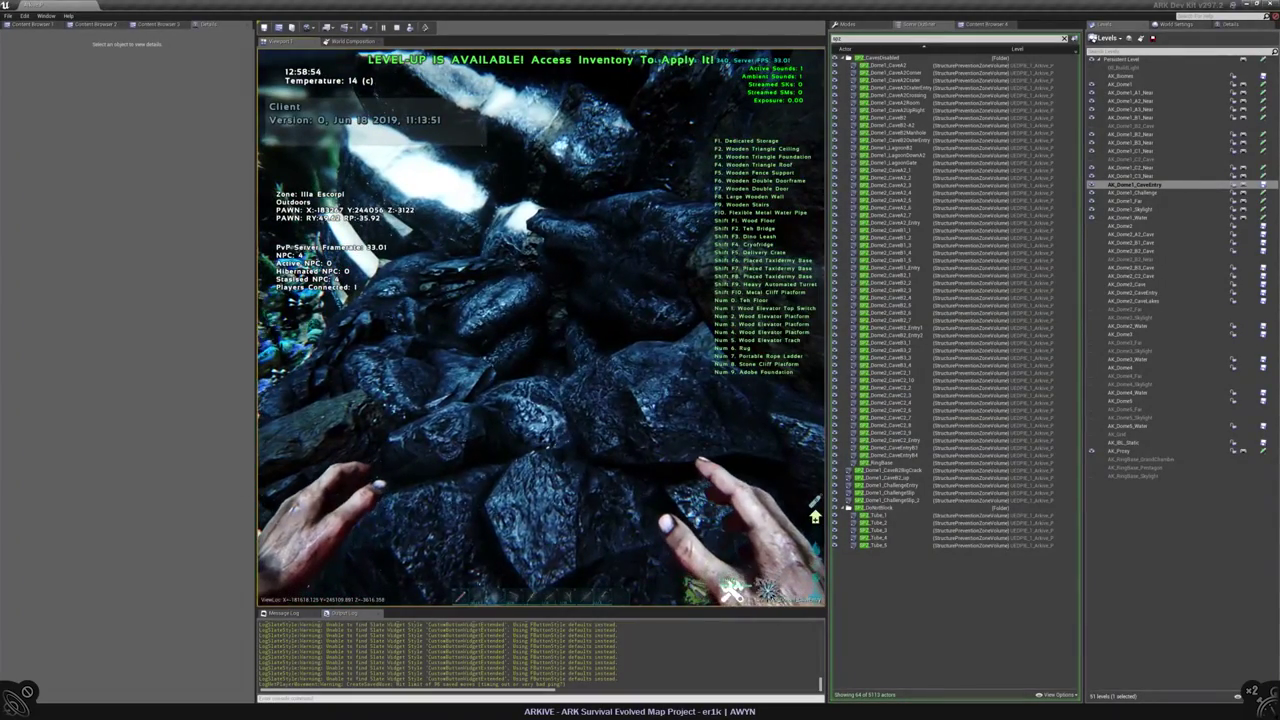
key(Escape)
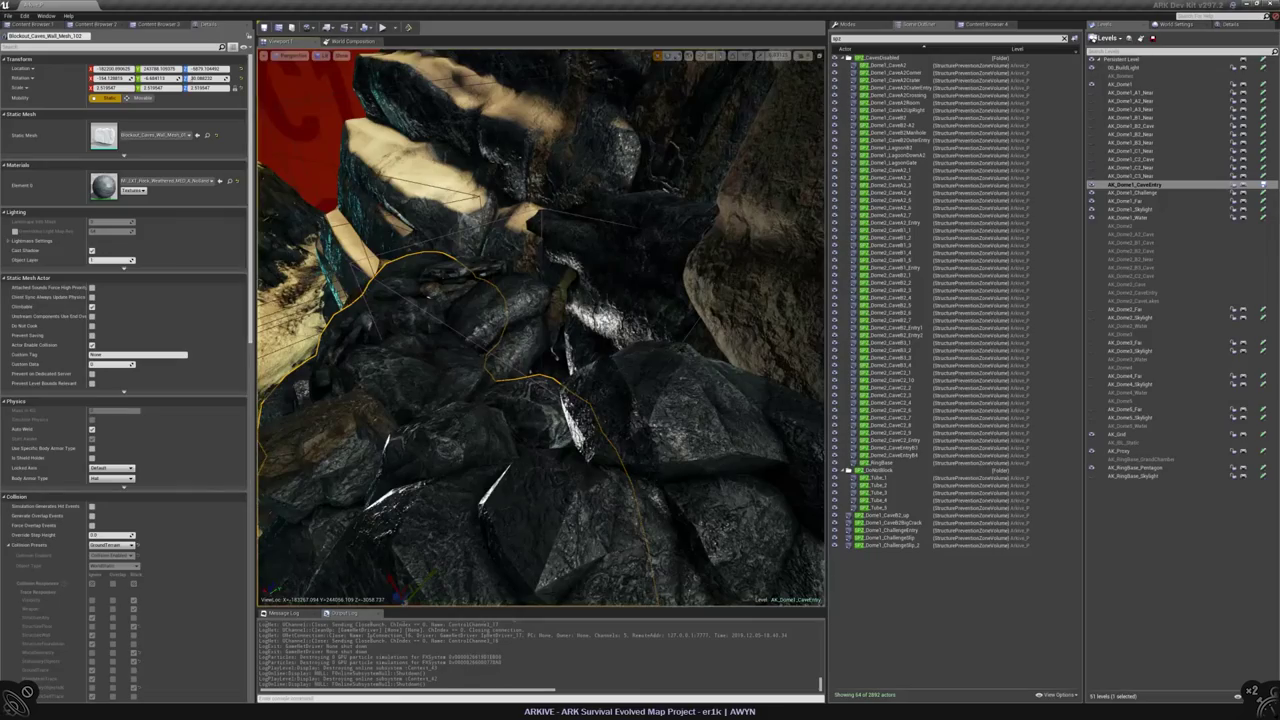
key(Escape)
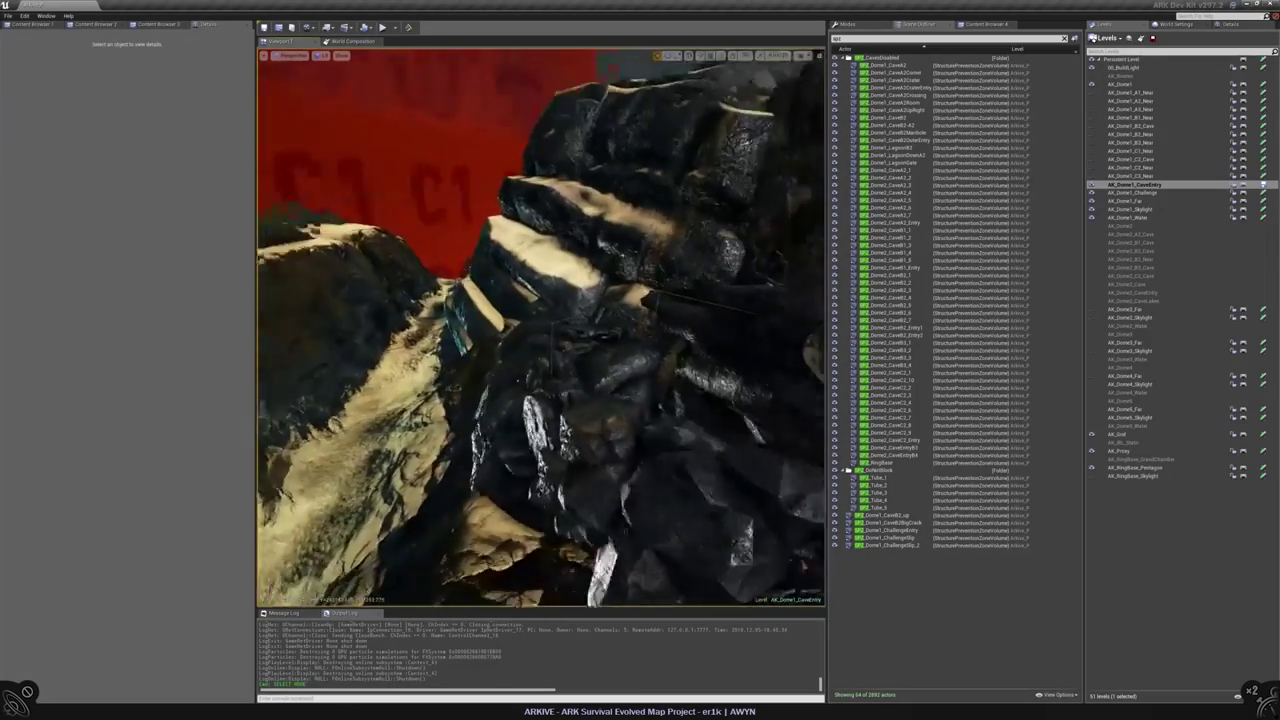
- Mark the SPZ_Dome1_ChallengeEntry, SPZ_Dome1_ChallengeSlip and SPZ_Dome1_ChallengeSlip_2 prevention volumes as Disabled and save the persistent level
click(545, 420)
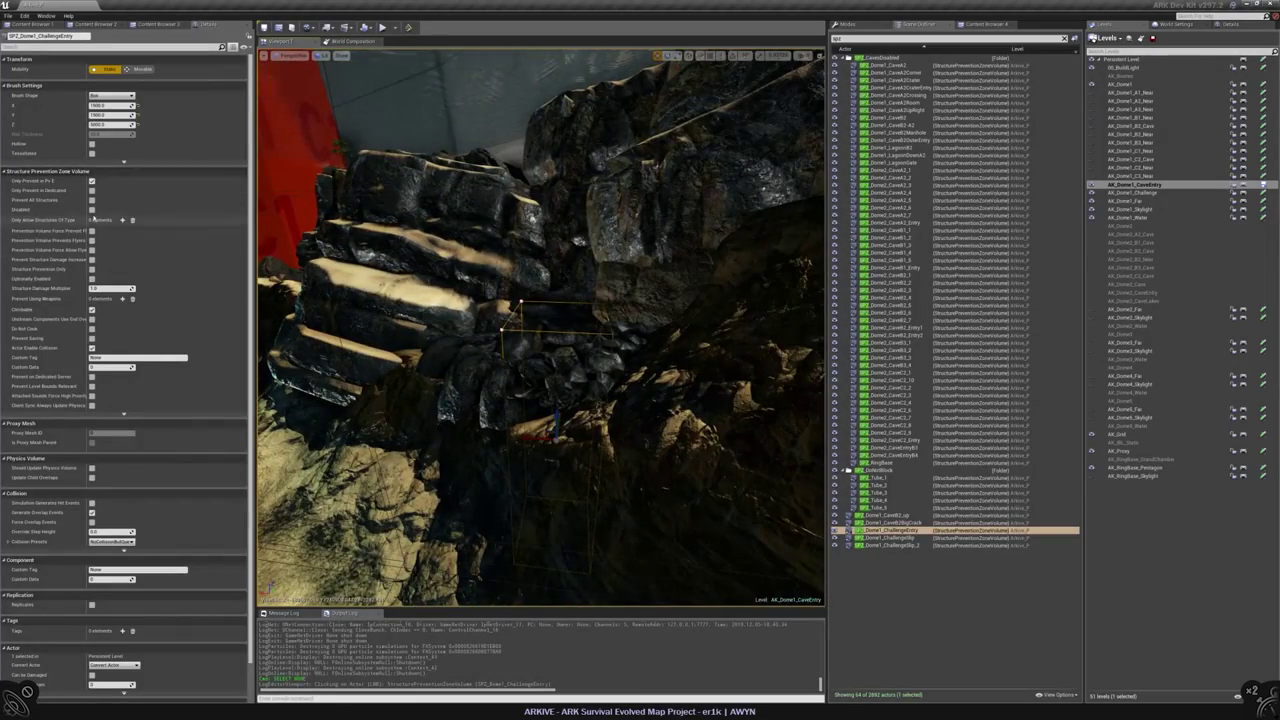
shift+click(900, 545)
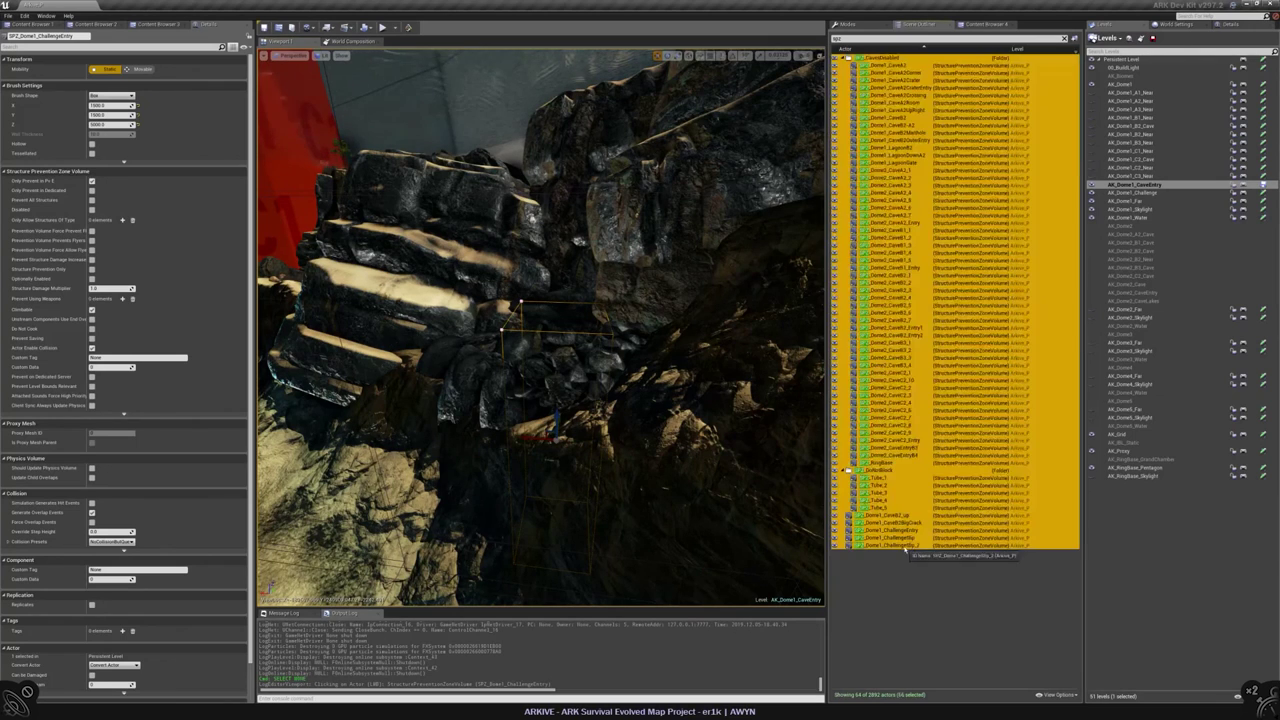
click(895, 530)
shift+click(895, 545)
click(92, 209)
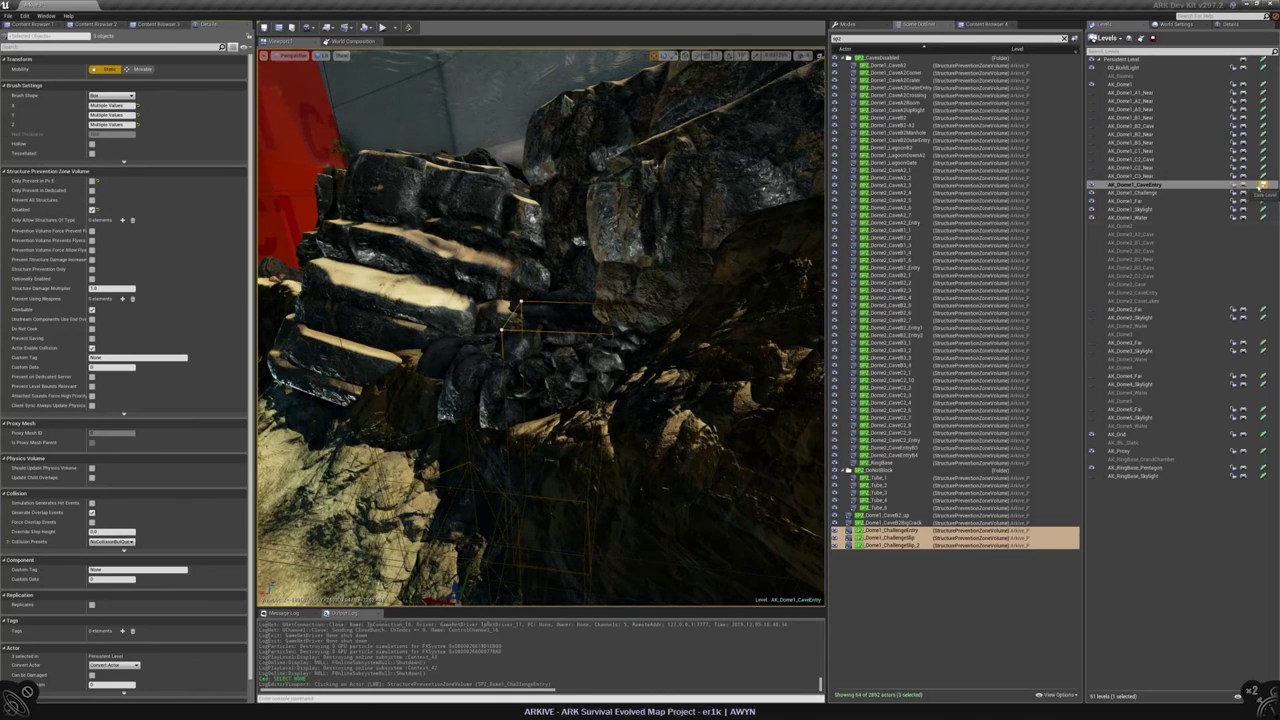
key(ctrl+s)
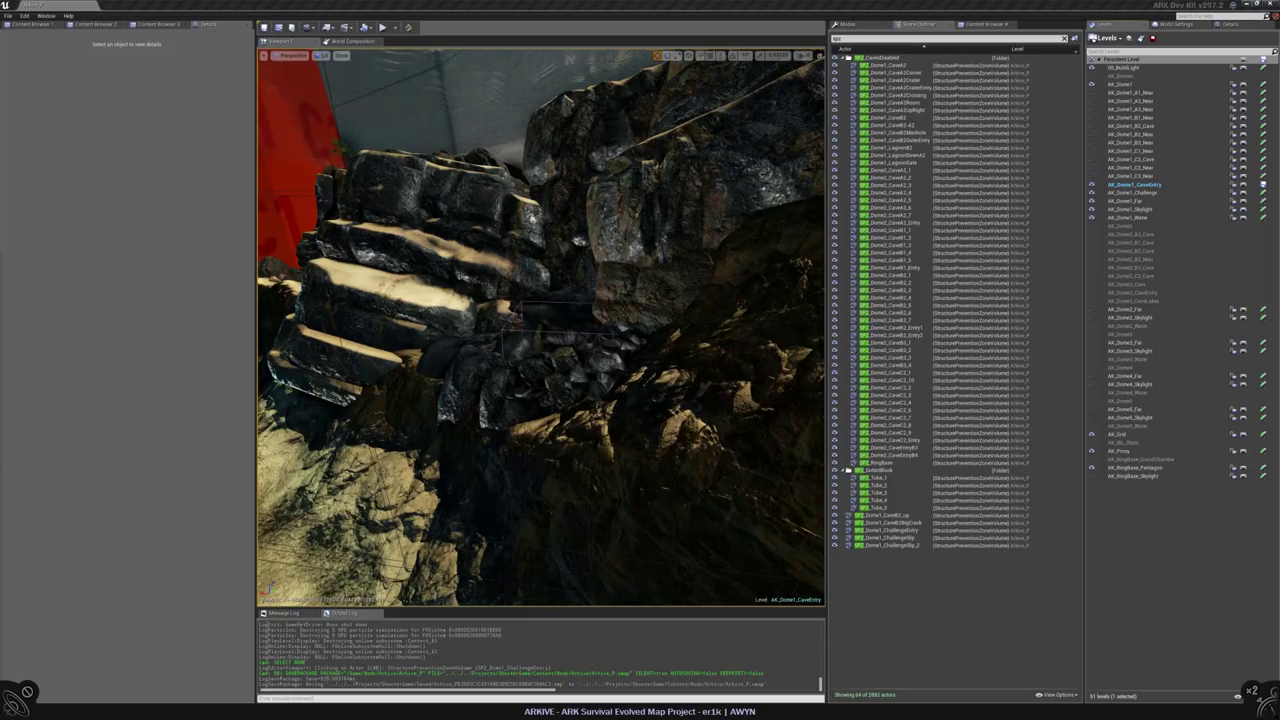
- Inspect the sandstone cliff rock in the cave passage and the shaft leading down to the pentagonal opening
right_drag(540, 330, 750, 300)
click(600, 320)
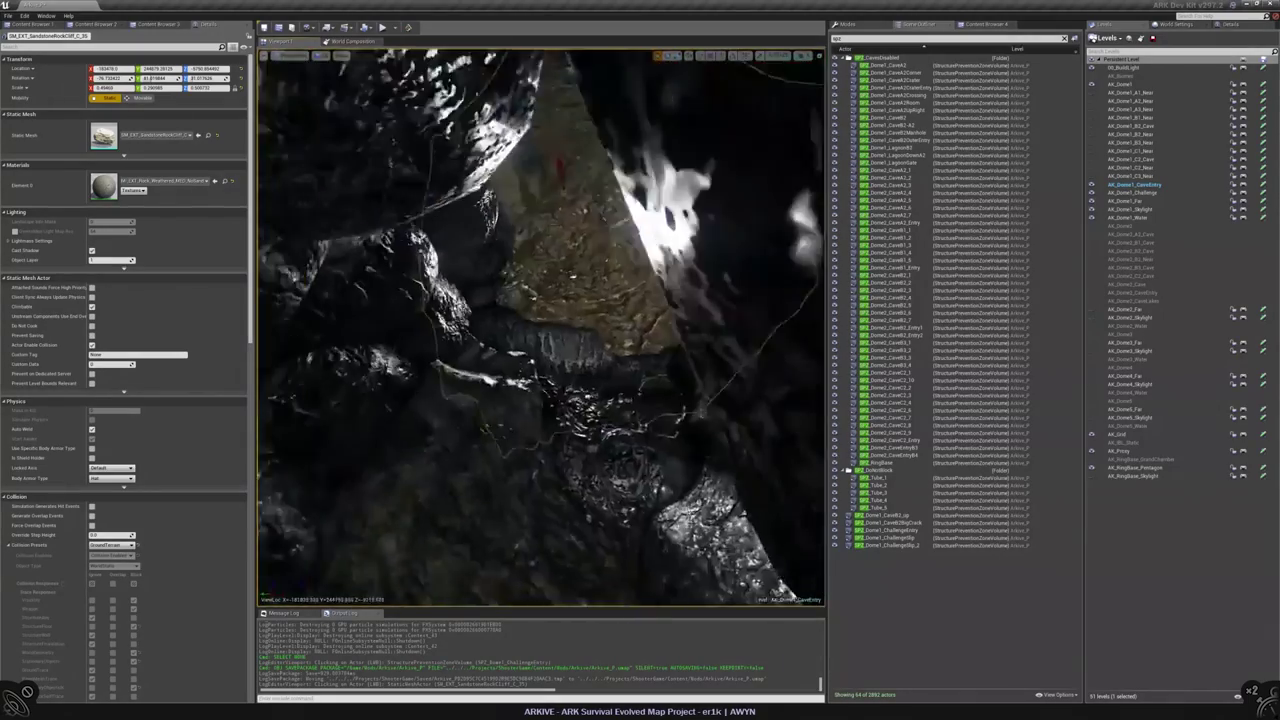
key(Escape)
mouse_move(540, 330)
right_down()
mouse_move(500, 310)
mouse_move(540, 310)
mouse_move(520, 325)
mouse_move(525, 340)
mouse_move(535, 330)
mouse_move(515, 330)
mouse_move(525, 340)
mouse_move(525, 320)
mouse_move(515, 330)
mouse_move(525, 340)
mouse_move(525, 320)
mouse_move(530, 335)
right_up()
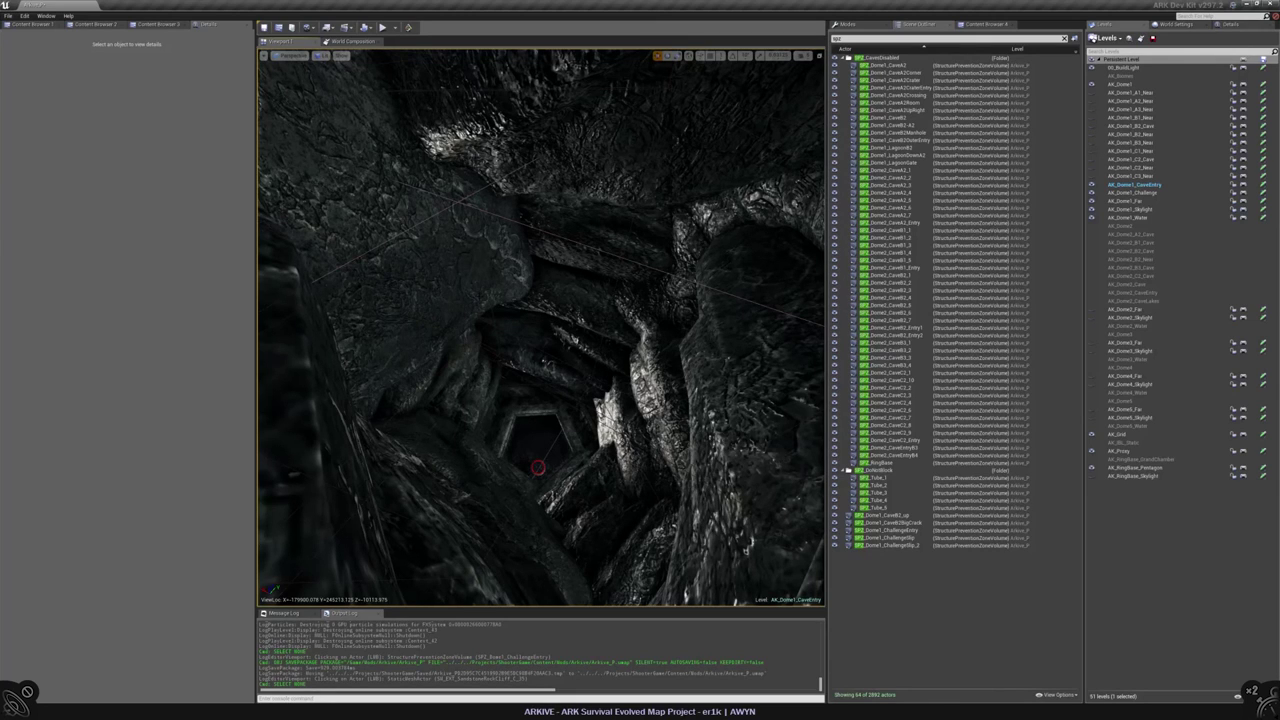
right_drag(541, 400, 541, 280)
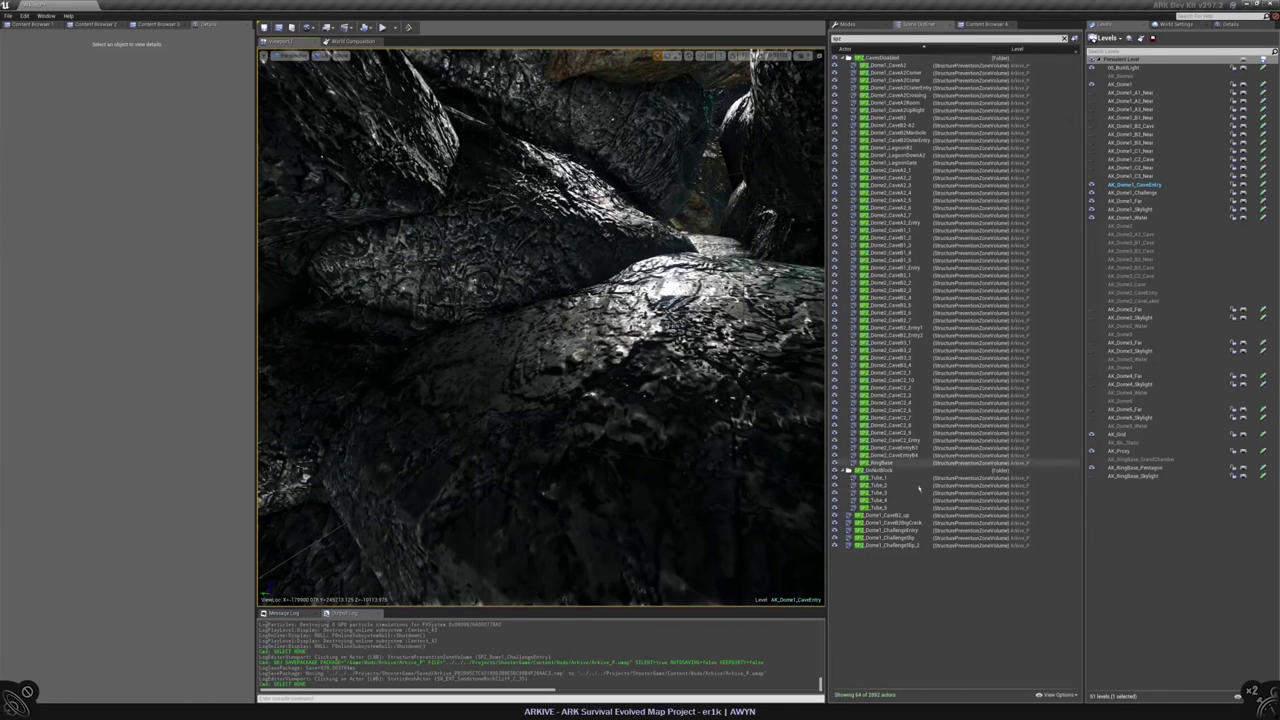
- Move the ungrouped volumes from SPZ_Dome1_CaveB2_up through SPZ_Dome1_ChallengeSlip_2 into the SPZ_CavesDisabled folder
click(888, 515)
shift+click(895, 545)
drag(895, 545, 885, 58)
click(893, 613)
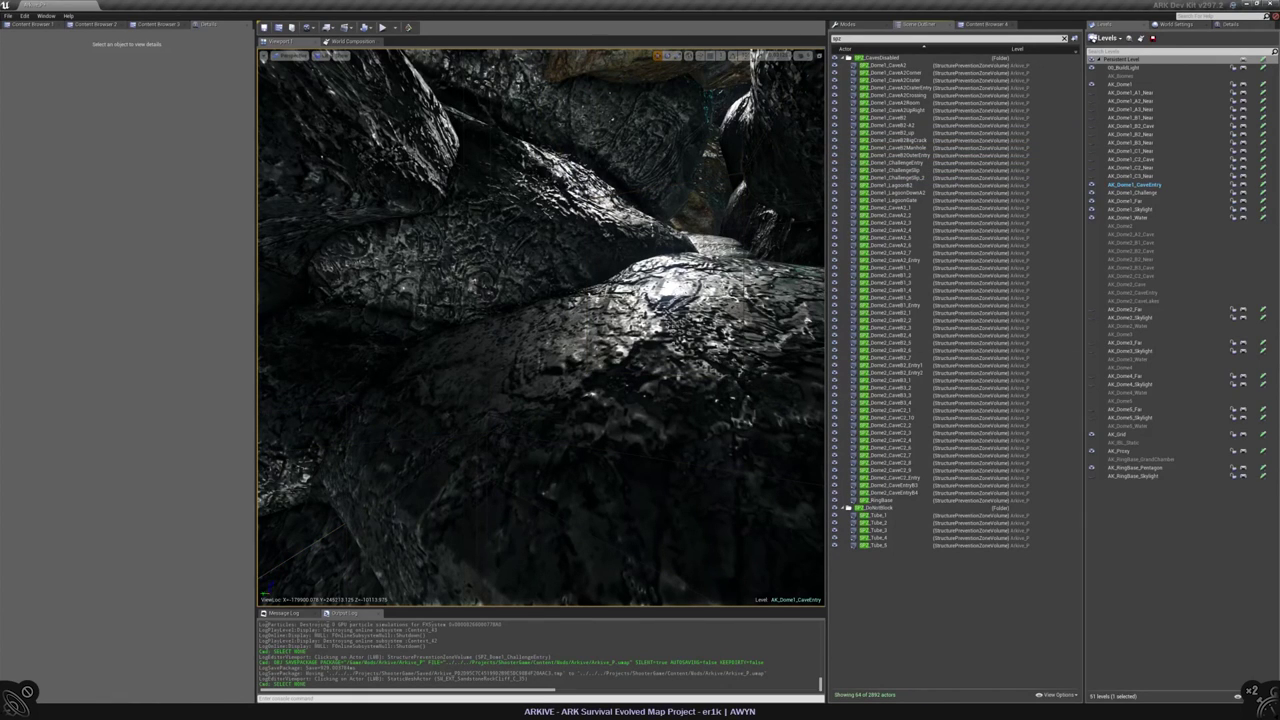
- Inspect the pentagonal chamber below the passage, checking its entrance wall and the cave wall mesh above the ceiling opening
key(w)
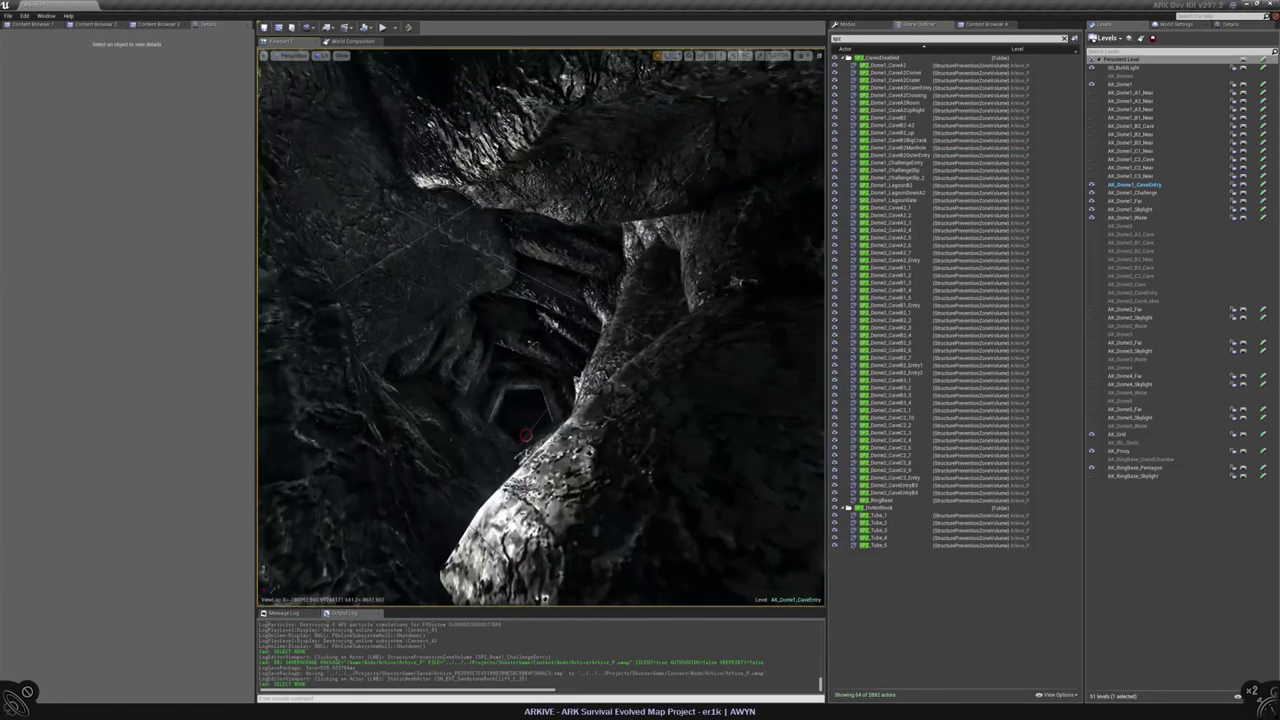
key(w)
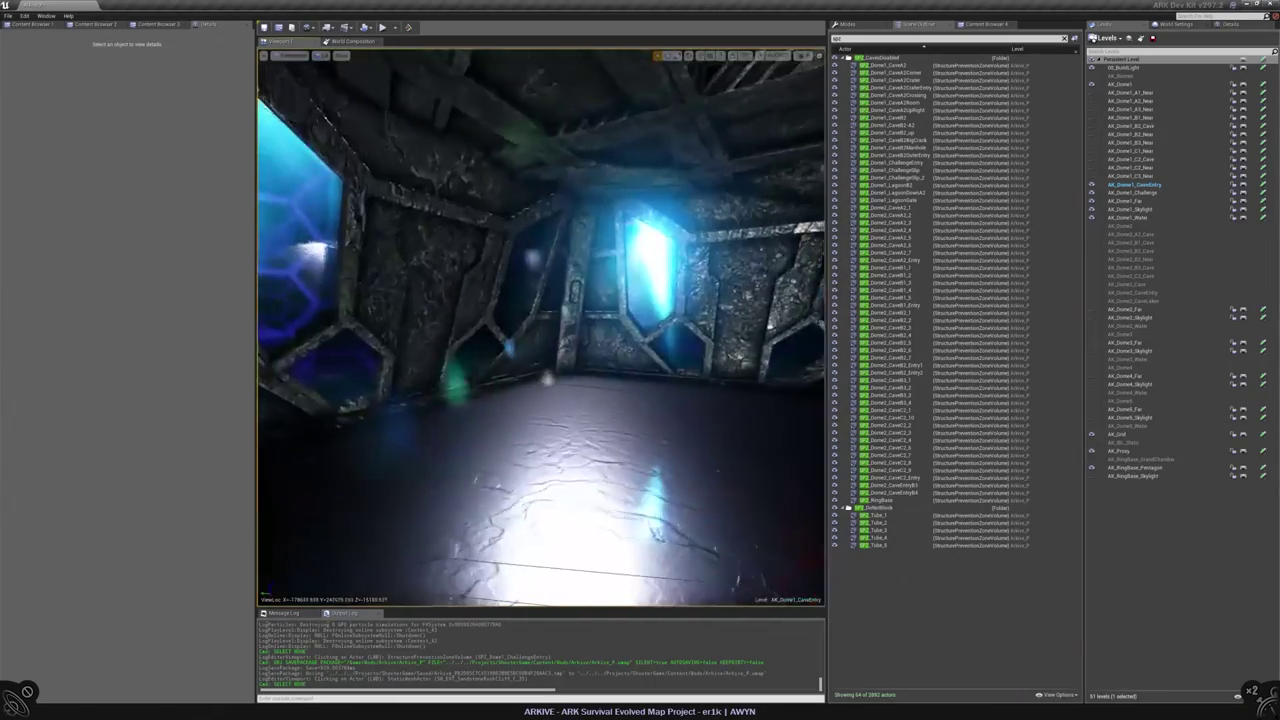
click(540, 150)
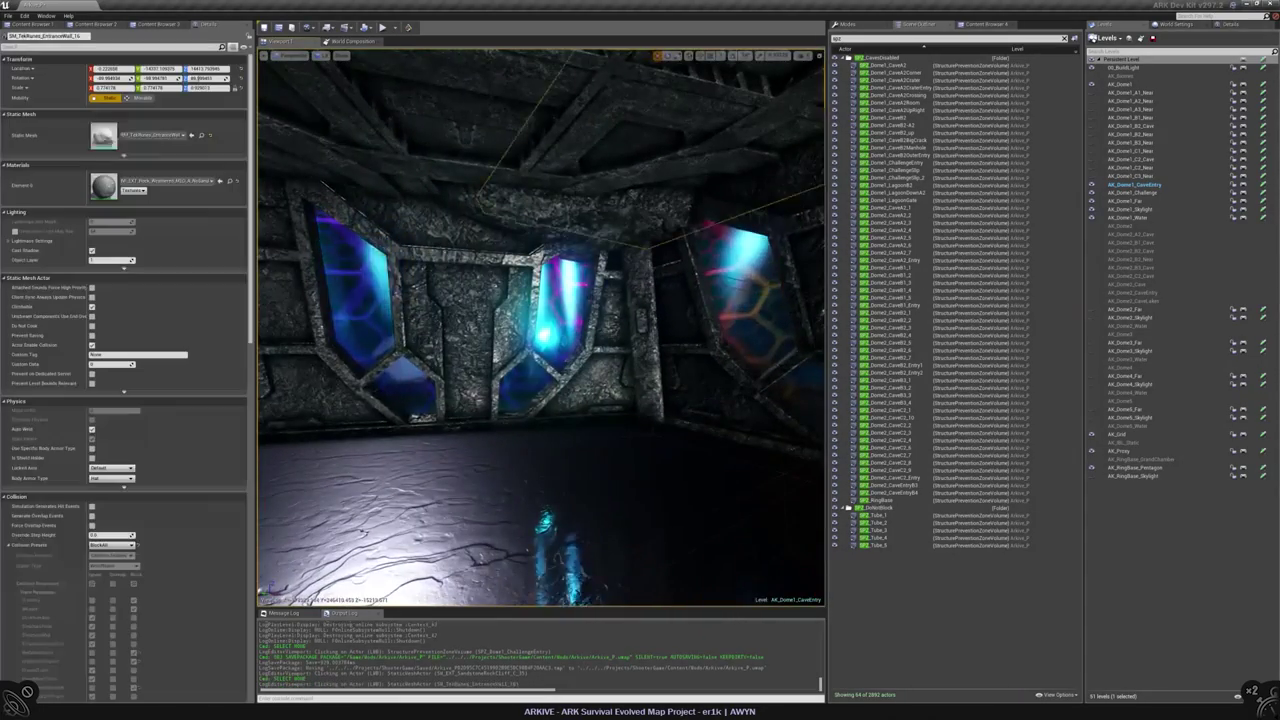
key(f)
key(s)
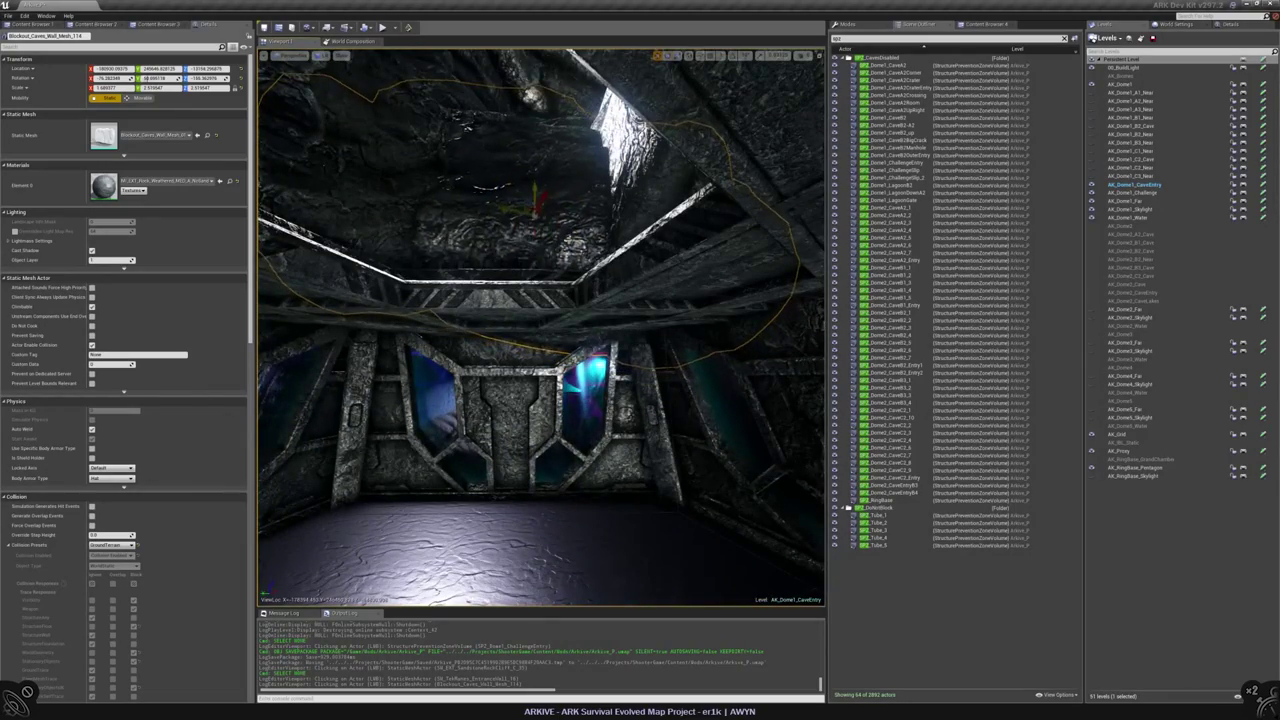
right_drag(398, 283, 398, 283)
key(f)
key(Escape)
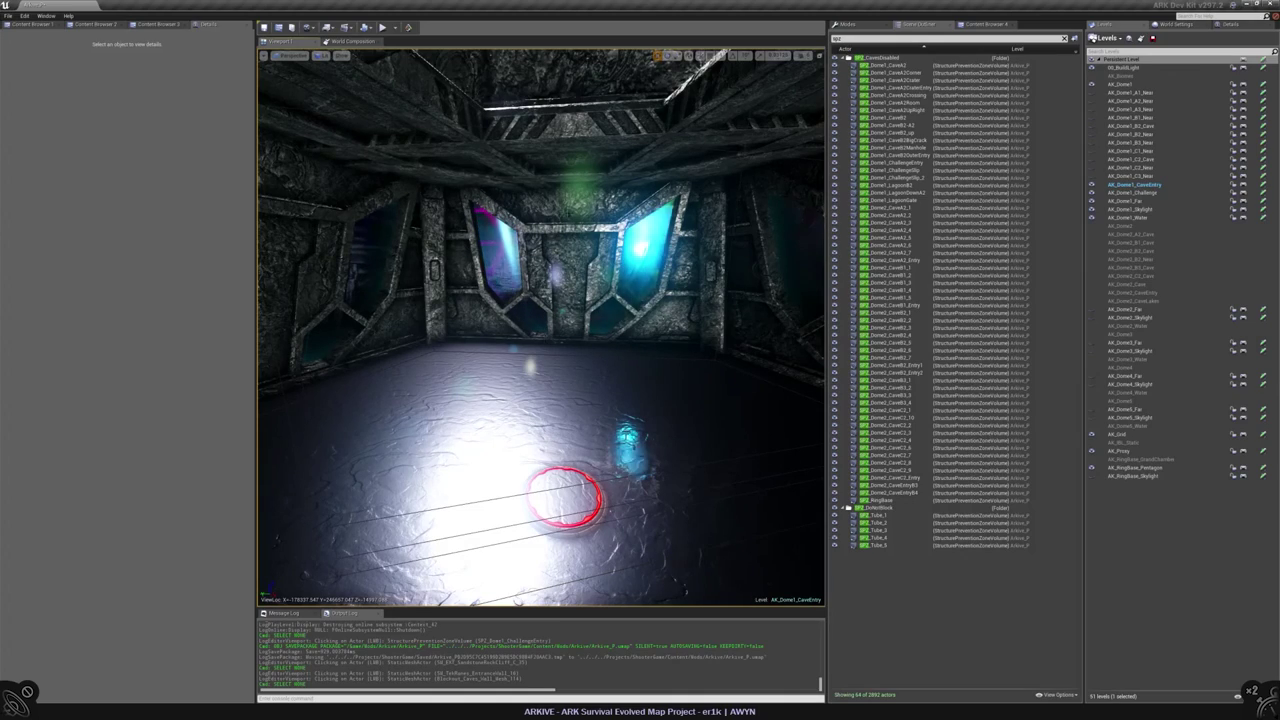
- Filter the scene actors by "water" and check the Local_PostWater_DOME_1 post-process volume
right_drag(540, 325, 555, 320)
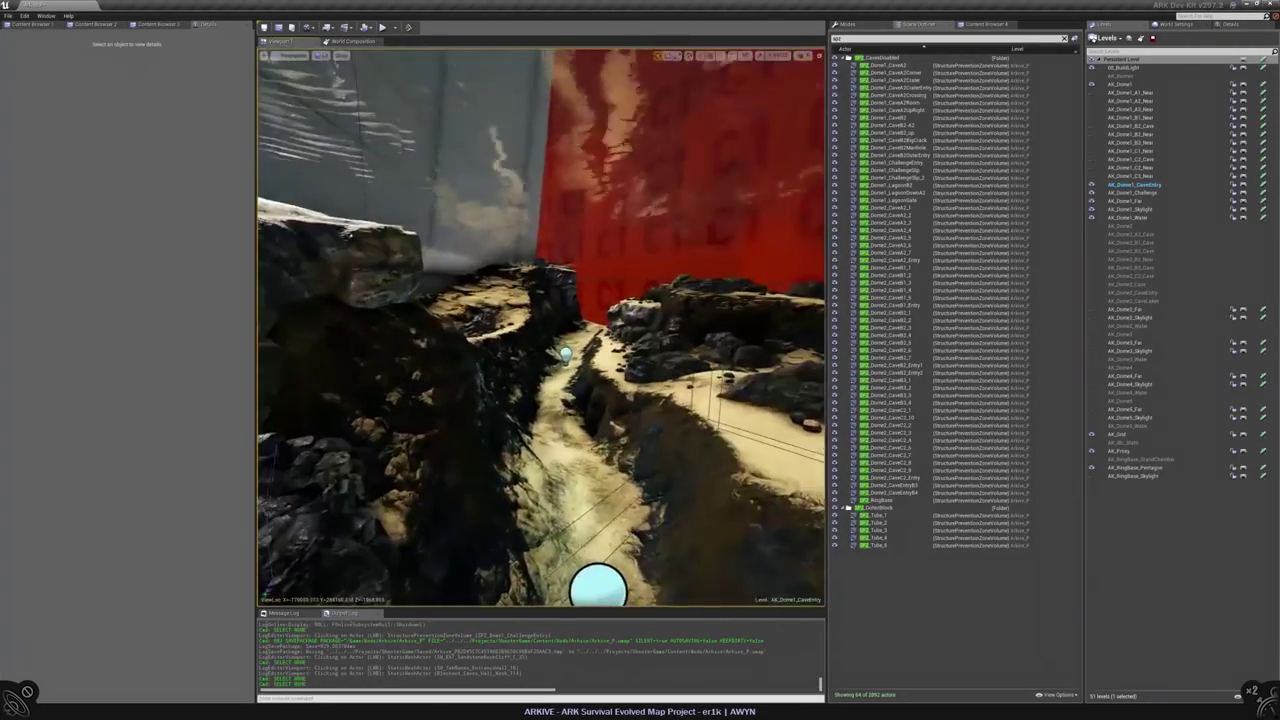
text(water)
click(886, 109)
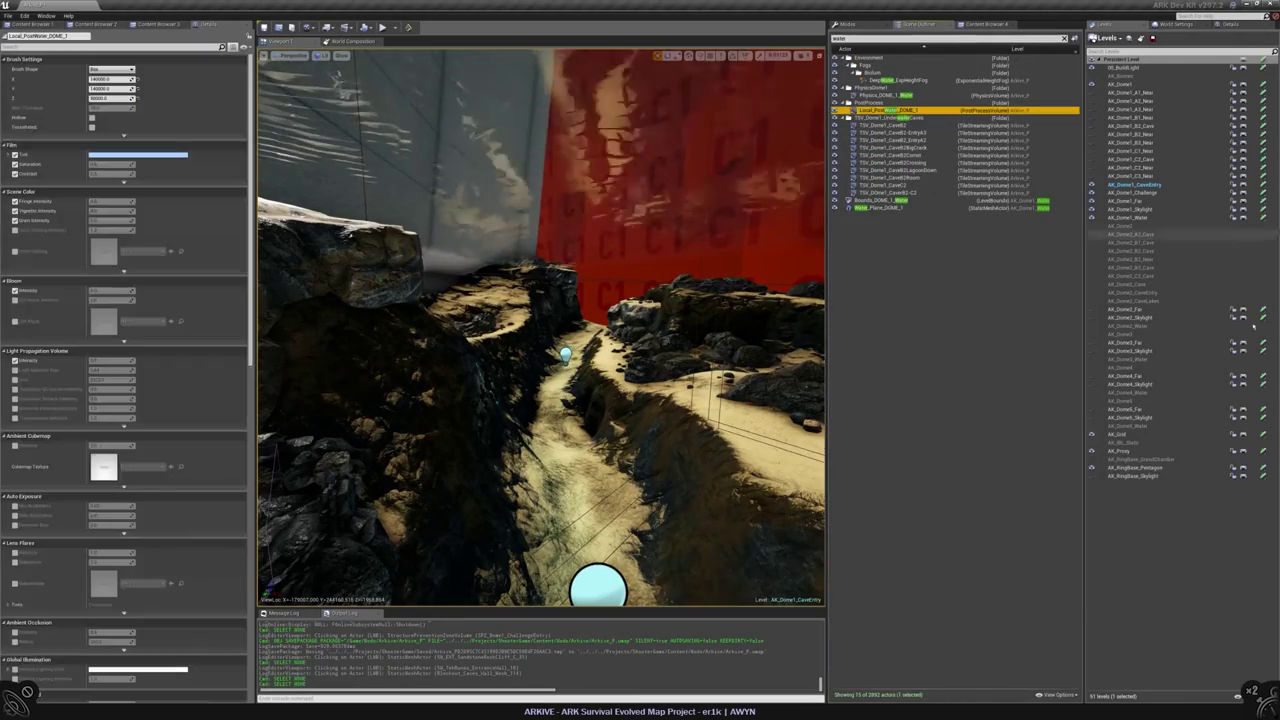
key(Escape)
- Set the collision preset of the pentagon challenge slip chamber mesh to BlockAll
drag(540, 400, 550, 300)
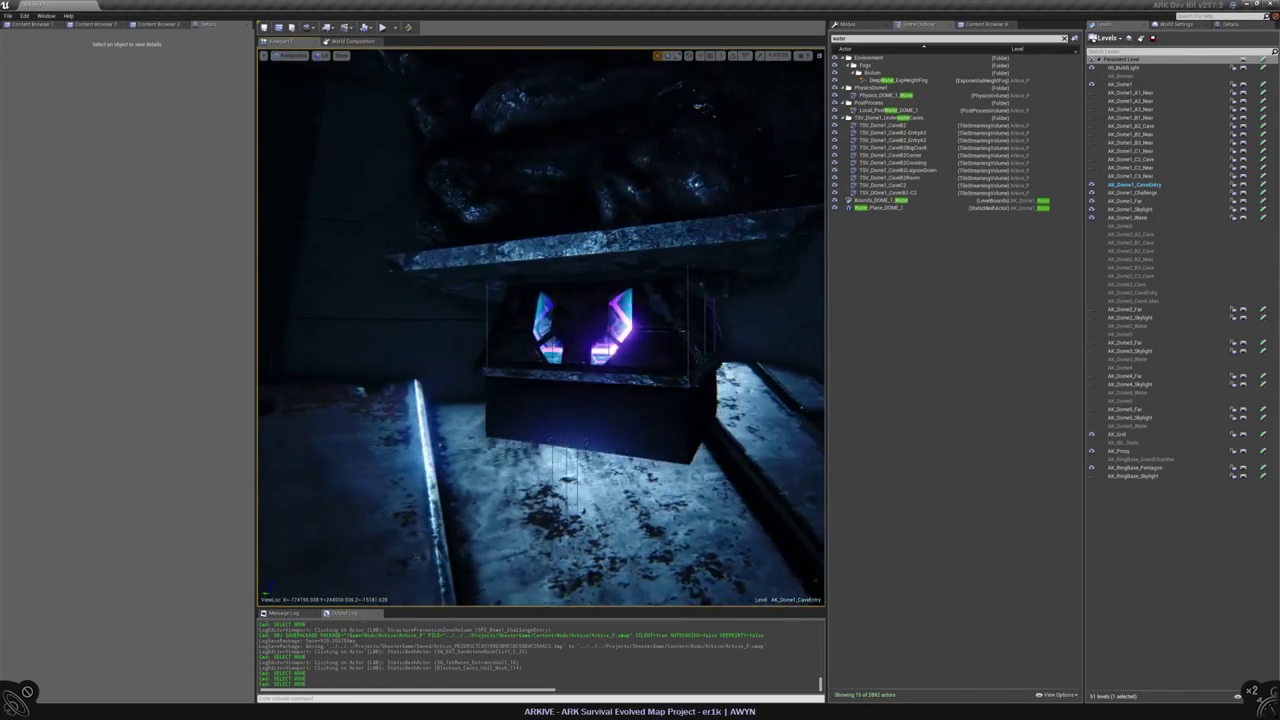
click(540, 290)
click(112, 133)
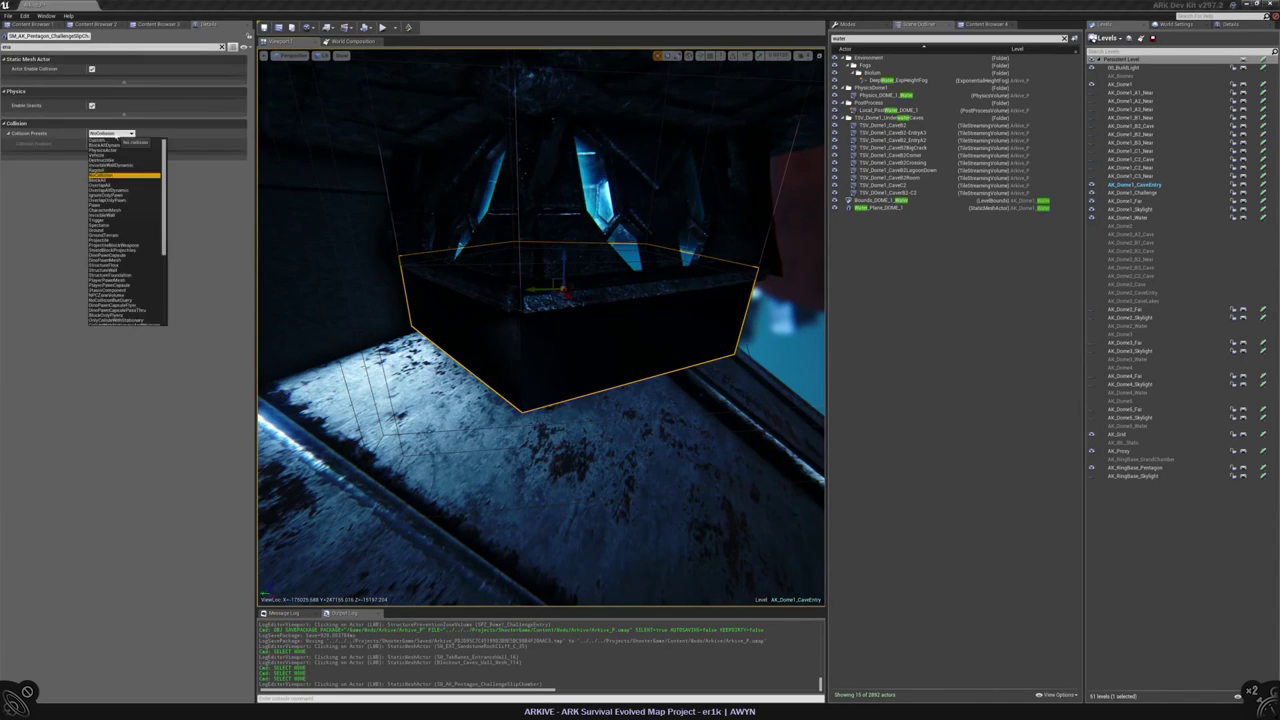
click(112, 180)
key(Escape)
- Inspect Dome1 from above the water, examining its shoreline, rim wall, towers and the neighbouring domes
right_drag(540, 330, 580, 270)
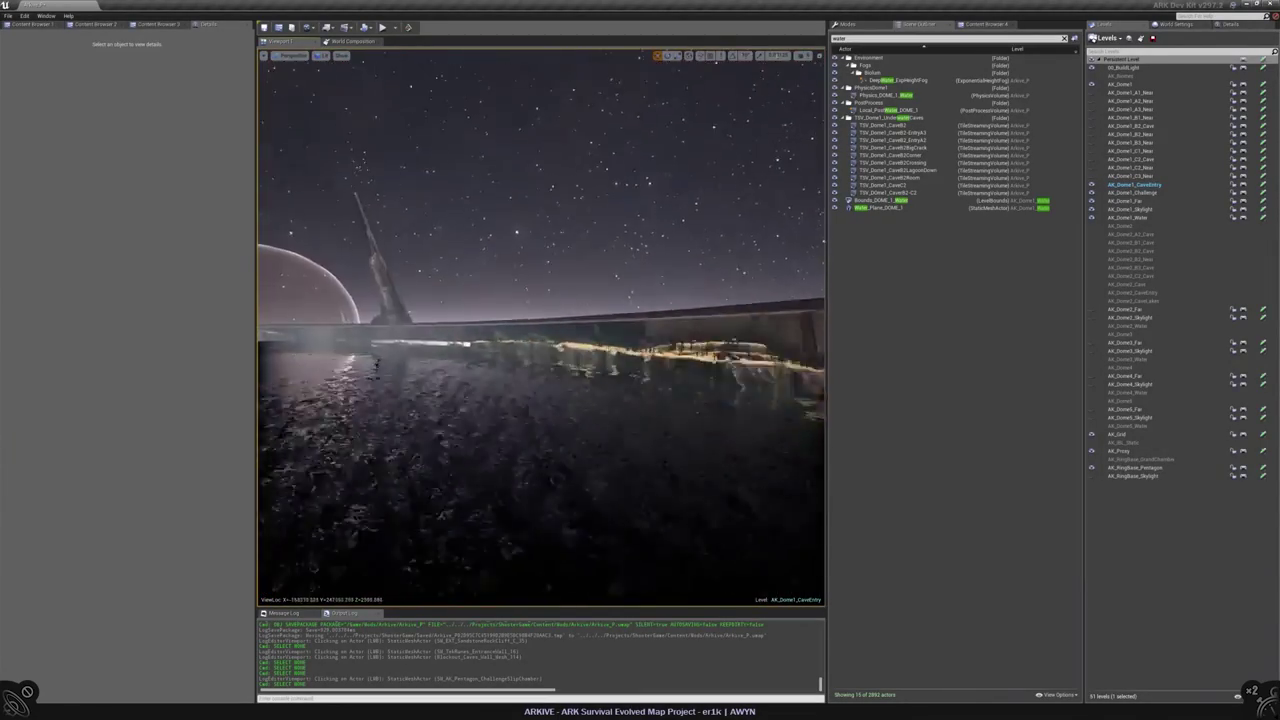
key(w)
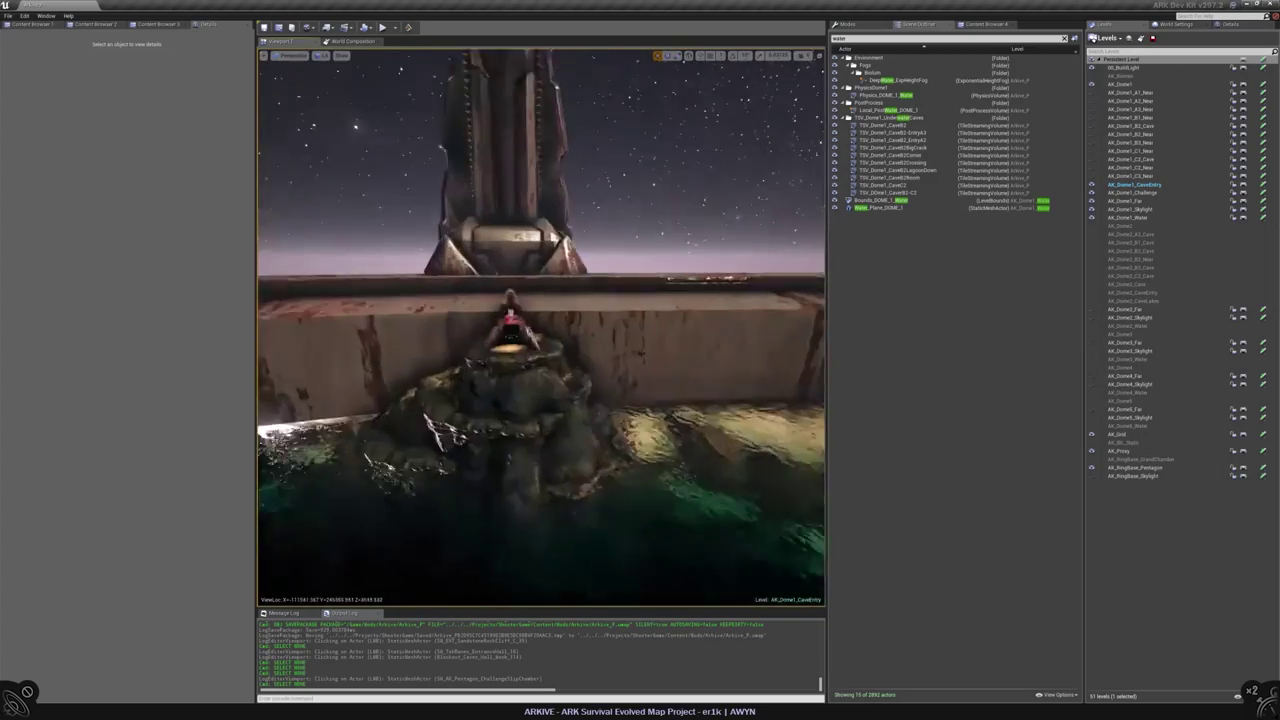
key(w)
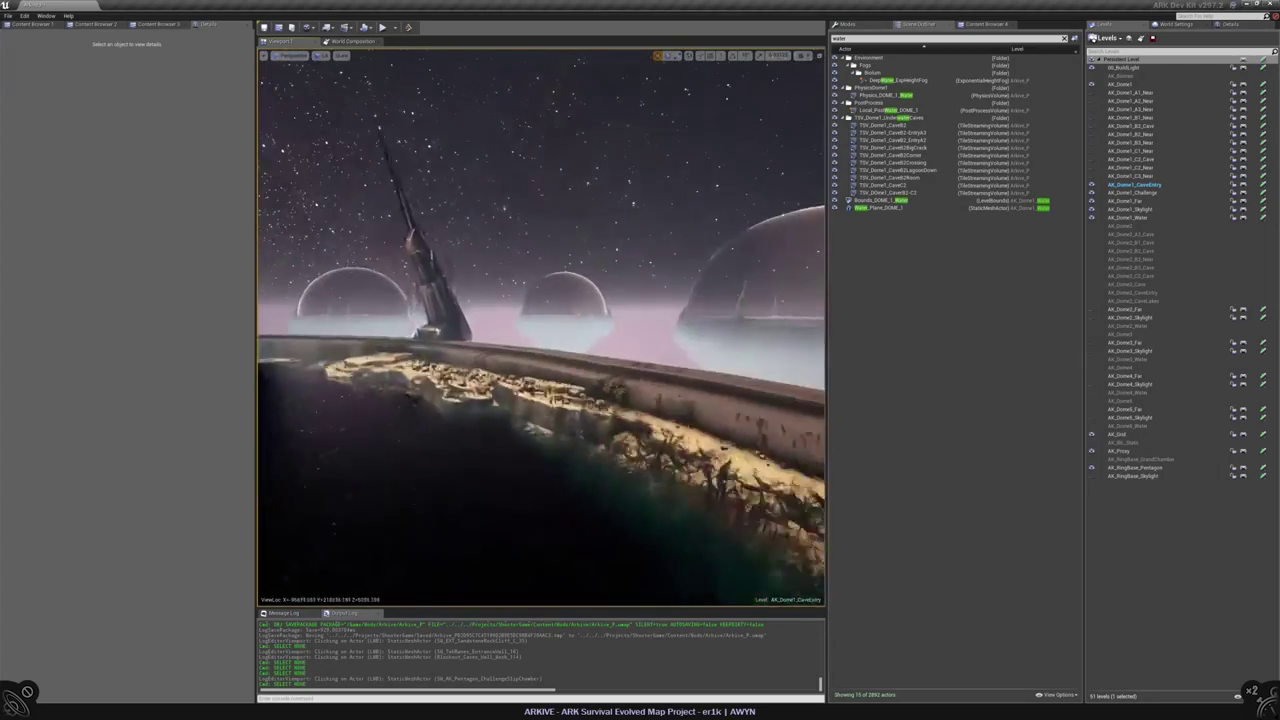
key(w)
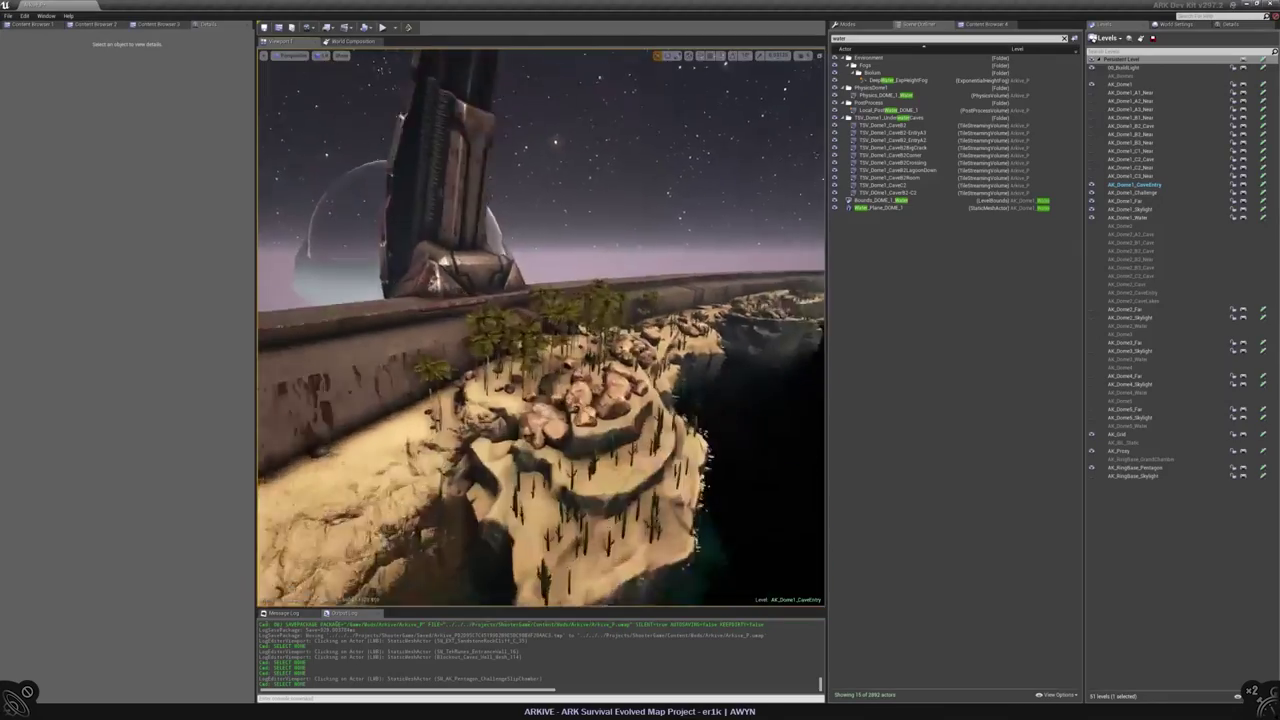
key(w)
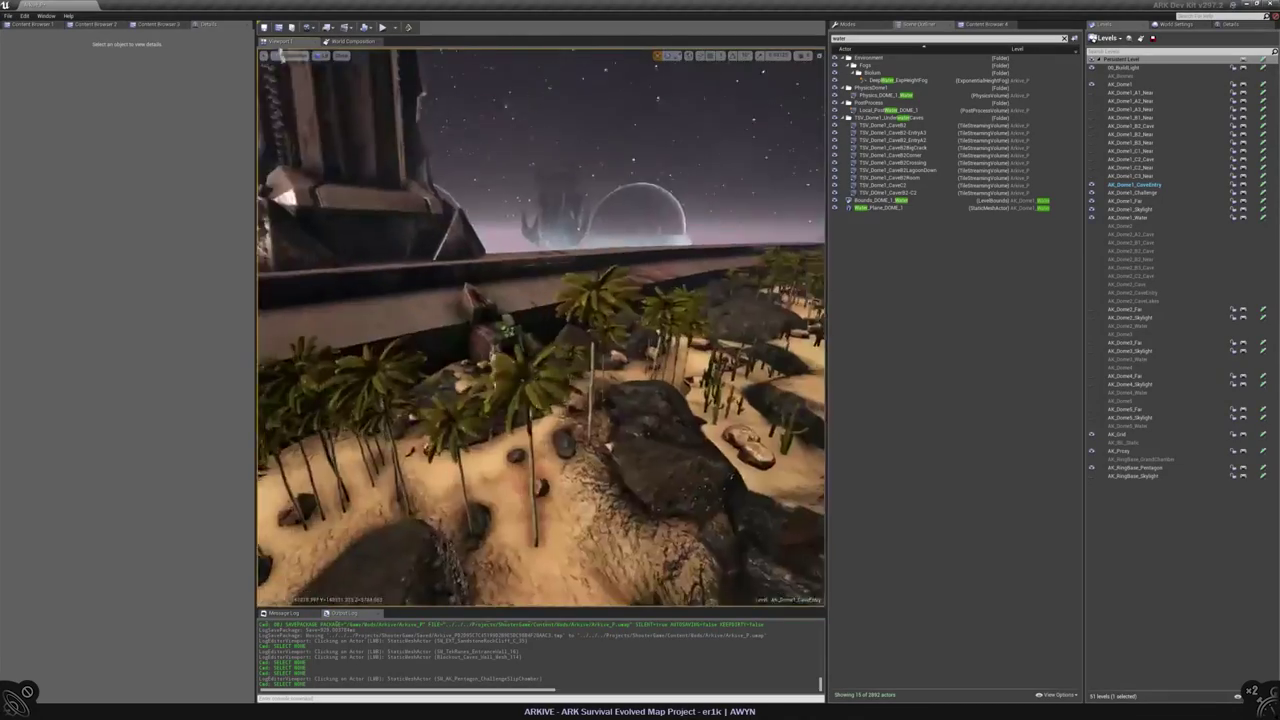
right_click(643, 280)
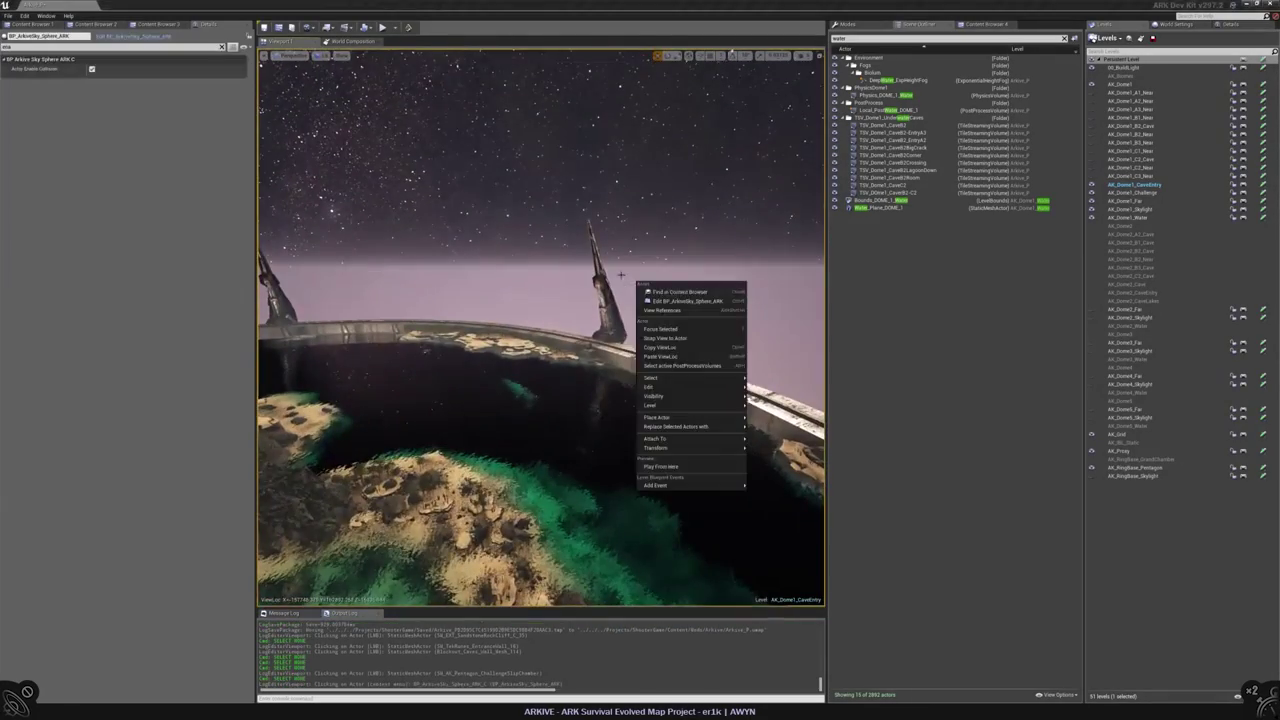
key(Escape)
- Load the AK_Dome2, AK_Dome3, AK_Dome4 and AK_Dome5 levels together
ctrl+click(1122, 334)
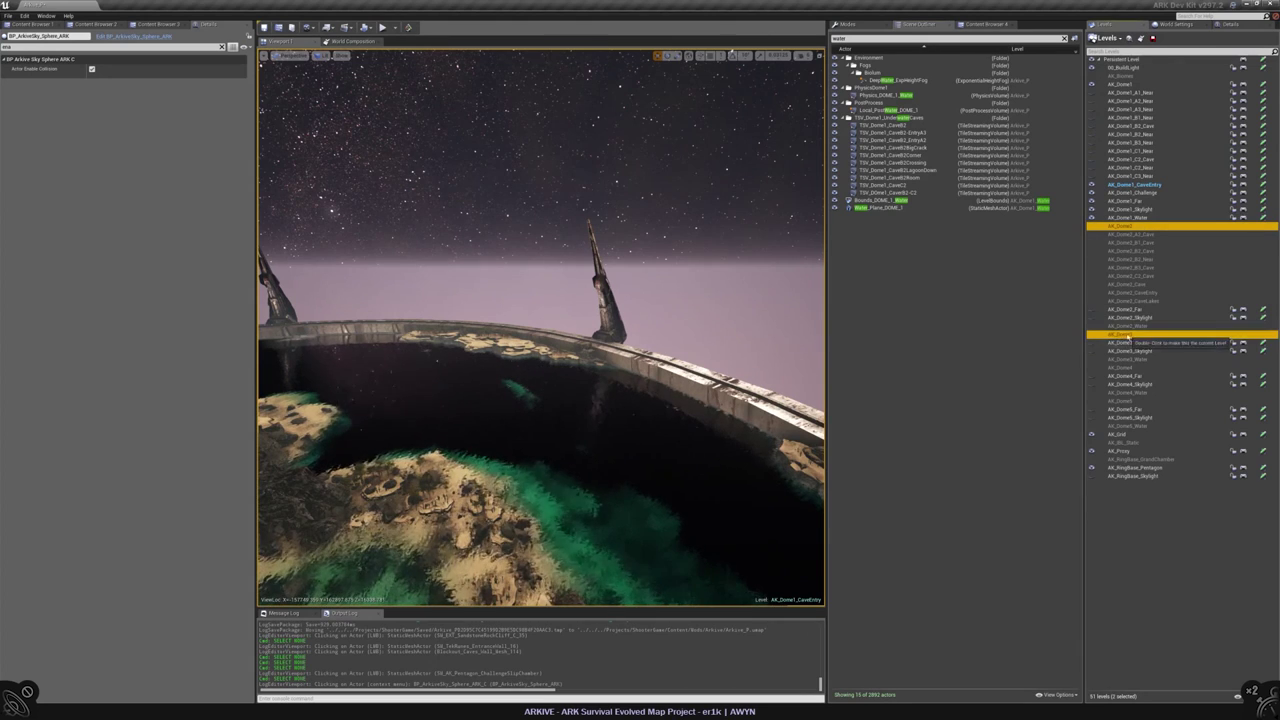
ctrl+click(1122, 367)
ctrl+click(1122, 400)
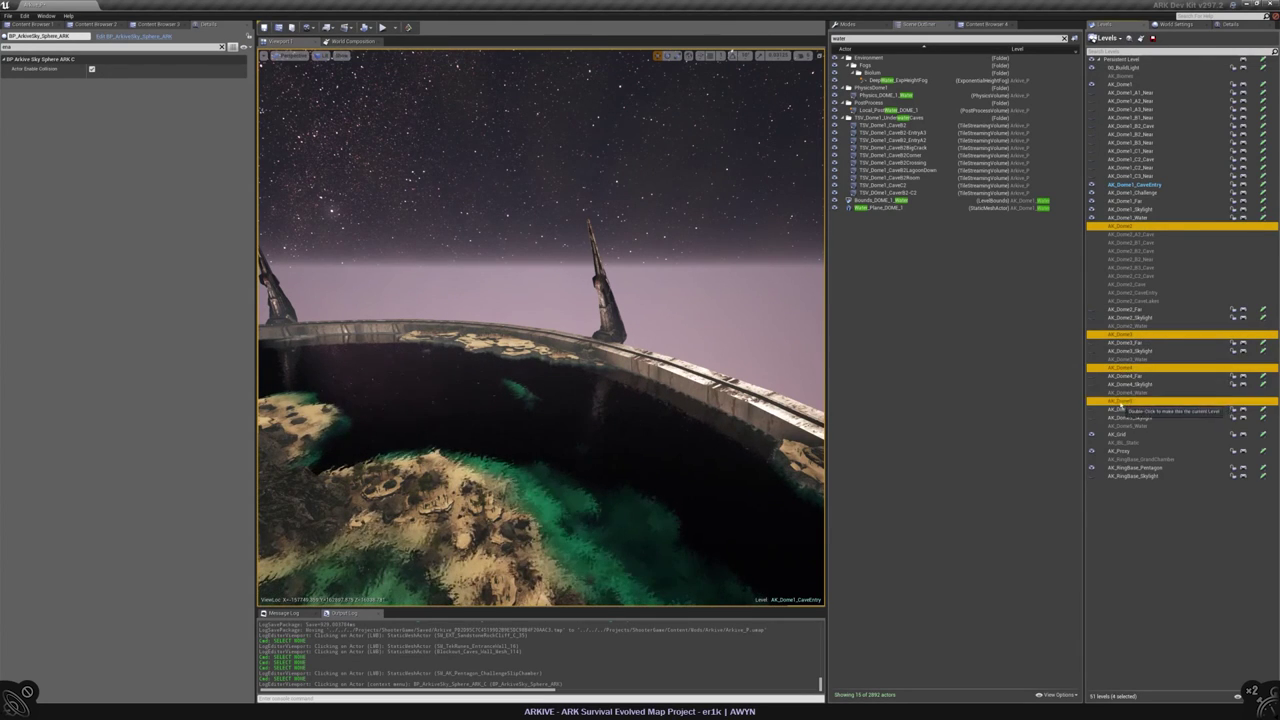
right_click(1118, 399)
click(1118, 533)
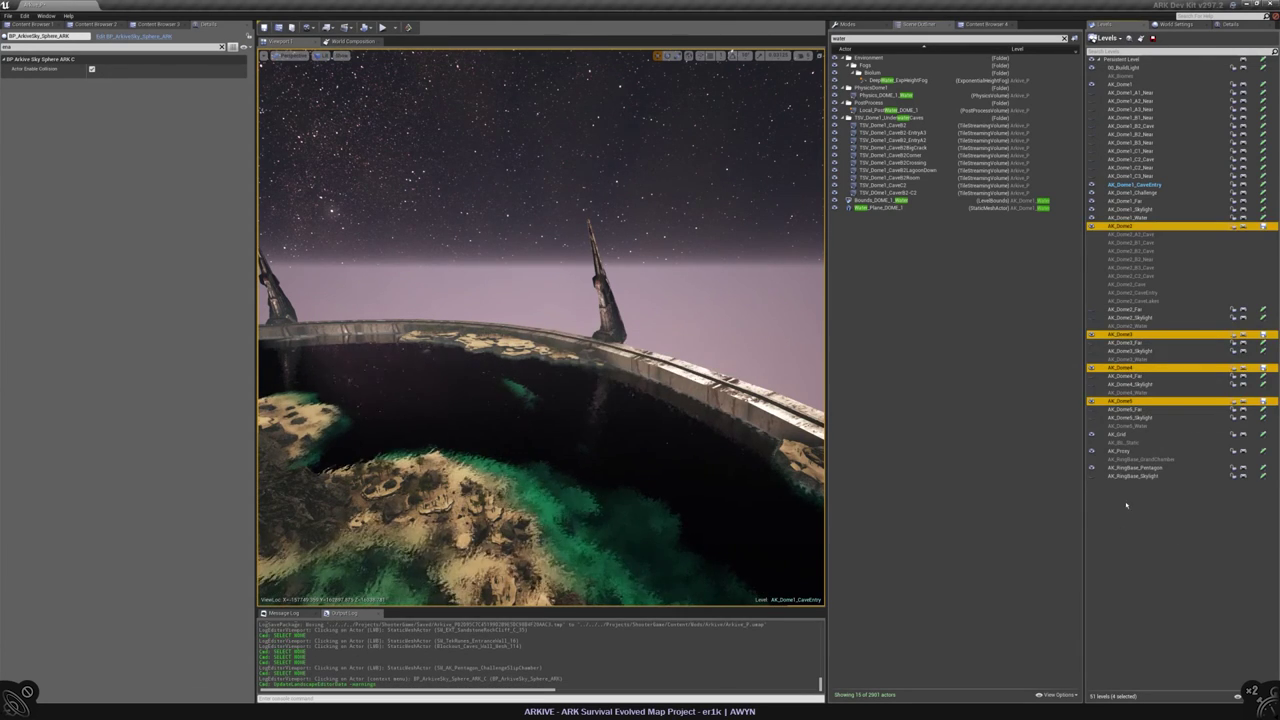
- Filter the scene actors by "slip" and save the AK_Dome1_CaveEntry level
click(1064, 38)
text(clip)
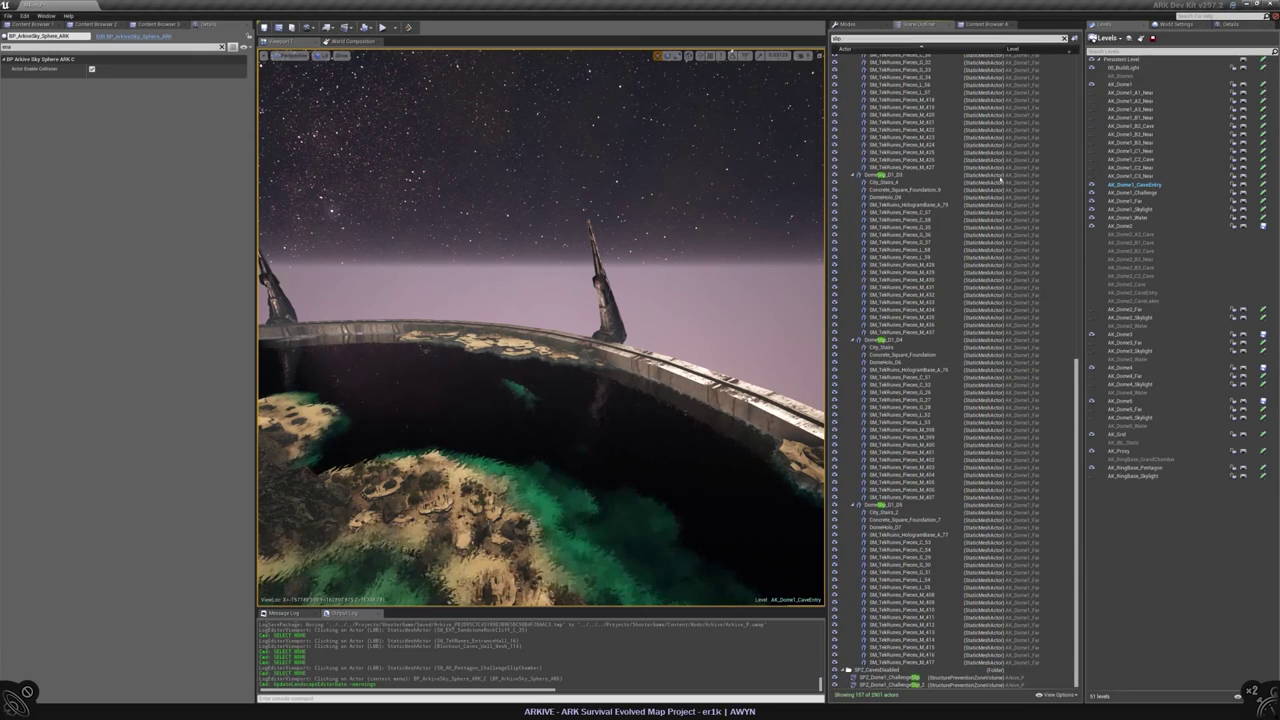
click(1263, 187)
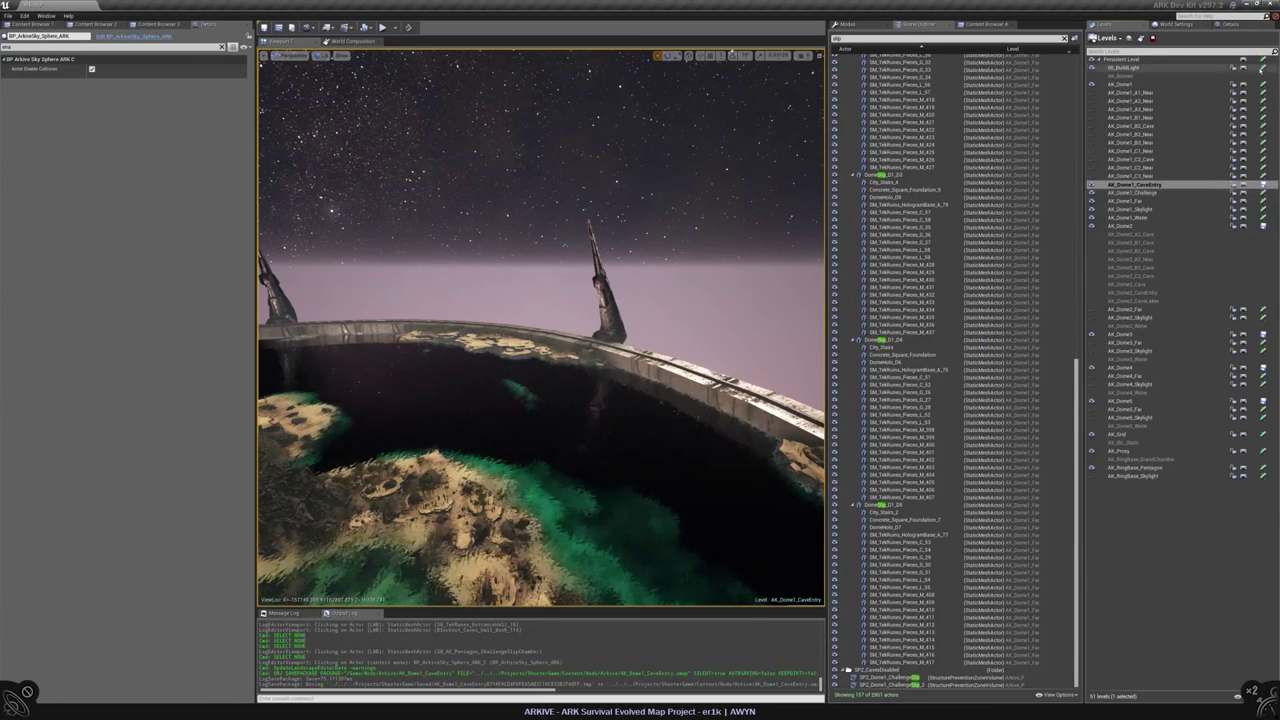
- Save the persistent level together with the AK_Dome1 and AK_Dome1_B1_Near levels
click(1263, 60)
click(1263, 87)
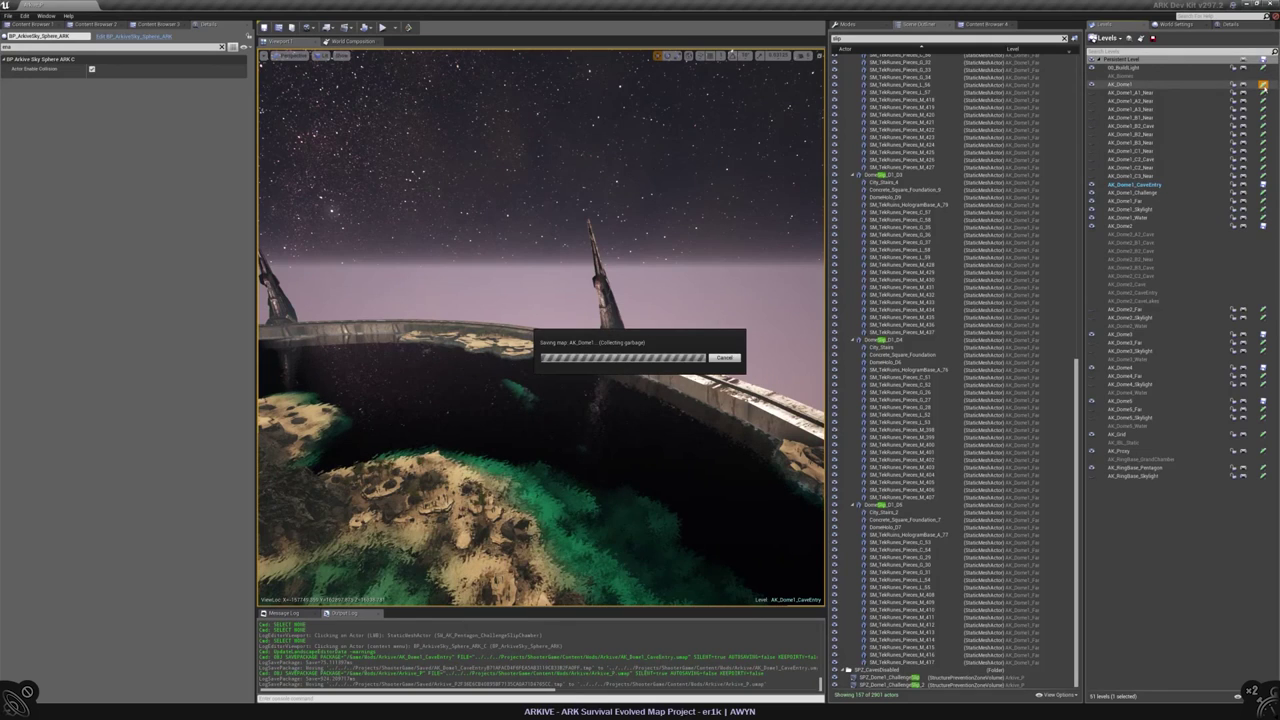
click(1091, 118)
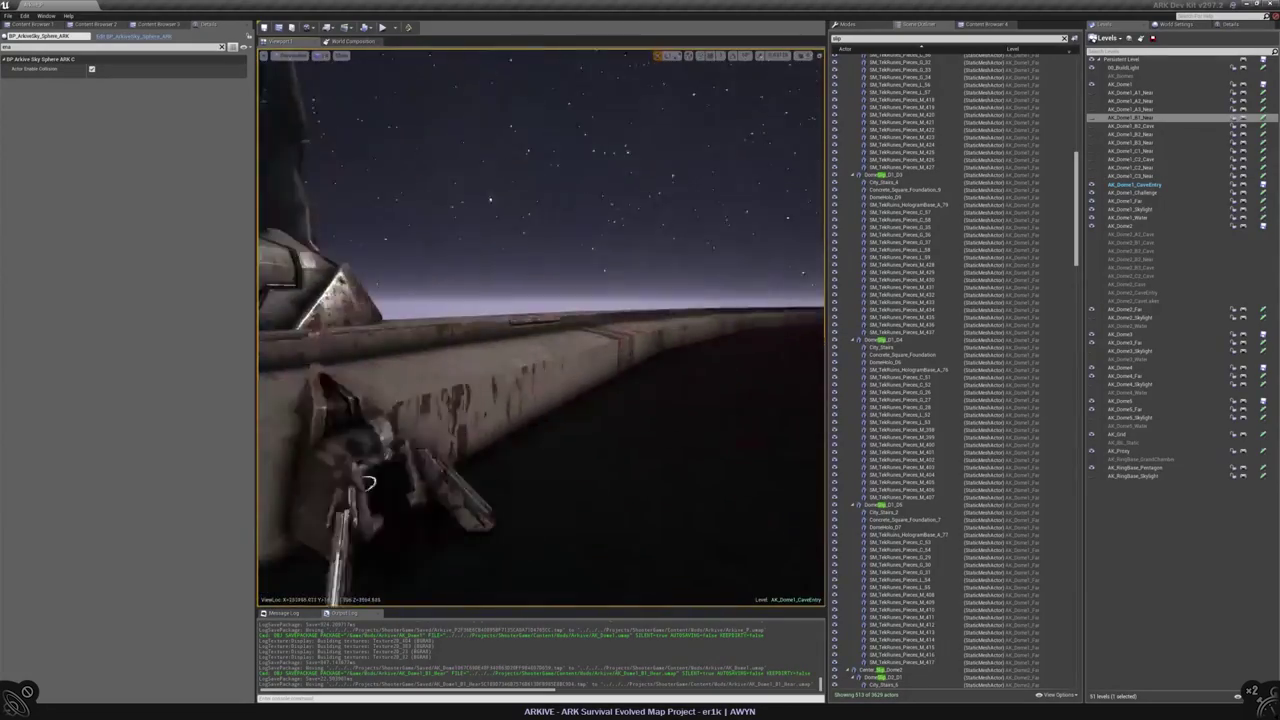
- Inspect the domes inside and out, checking the rim walls, terrain and surrounding slip areas
right_drag(368, 484, 397, 490)
key(Escape)
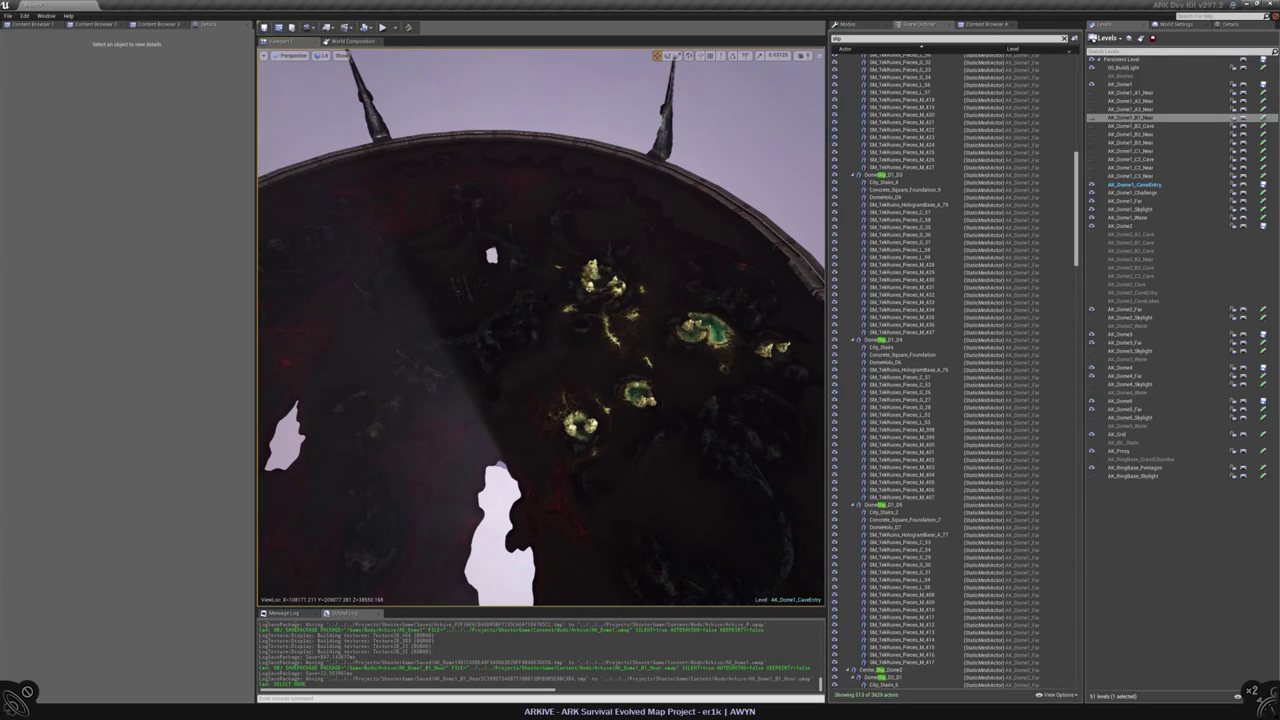
right_drag(540, 330, 540, 288)
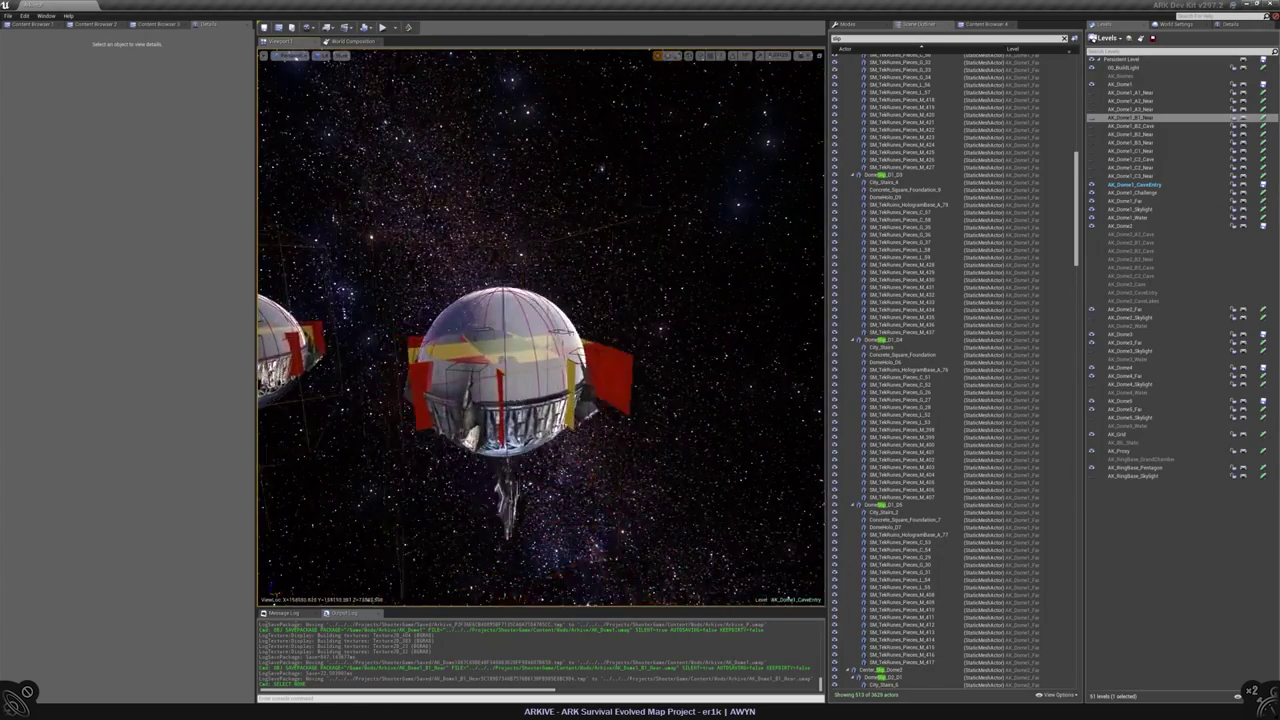
right_drag(540, 288, 540, 290)
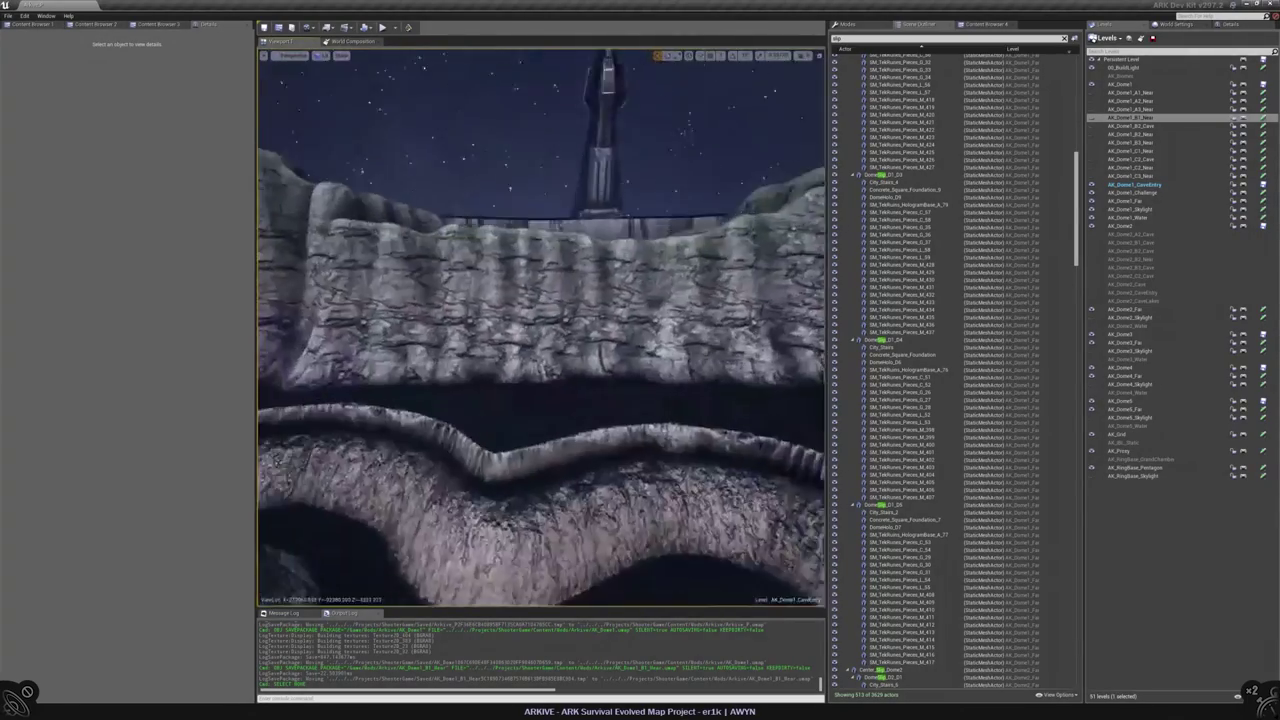
right_drag(540, 290, 540, 330)
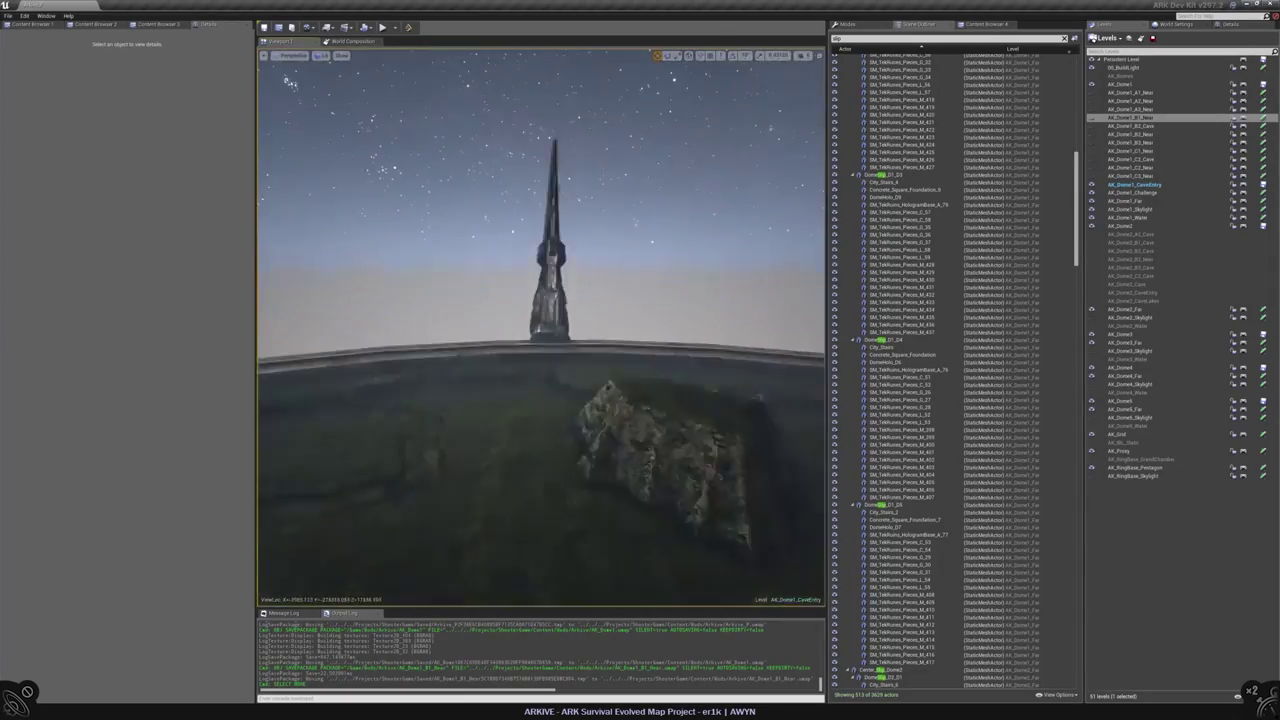
right_drag(289, 81, 289, 81)
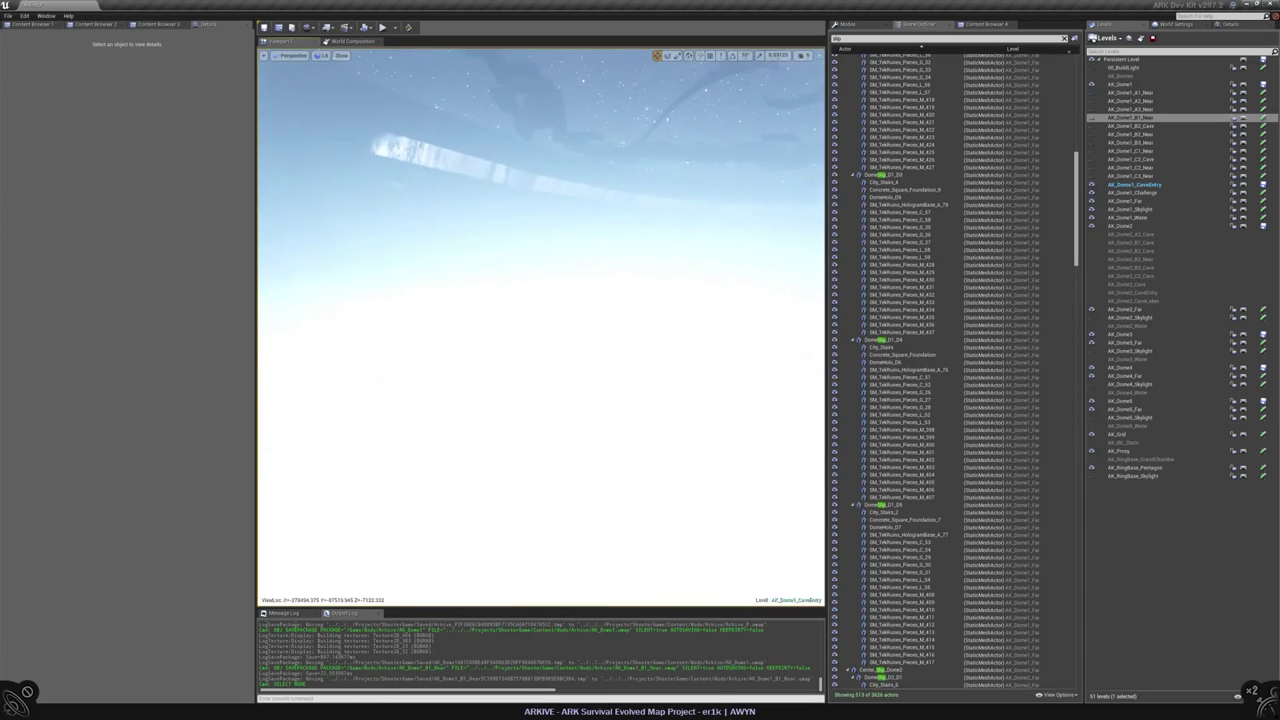
- Preview different times of day in the DayCycle matinee, close it and inspect the snow-covered dome and its neighbours
click(345, 27)
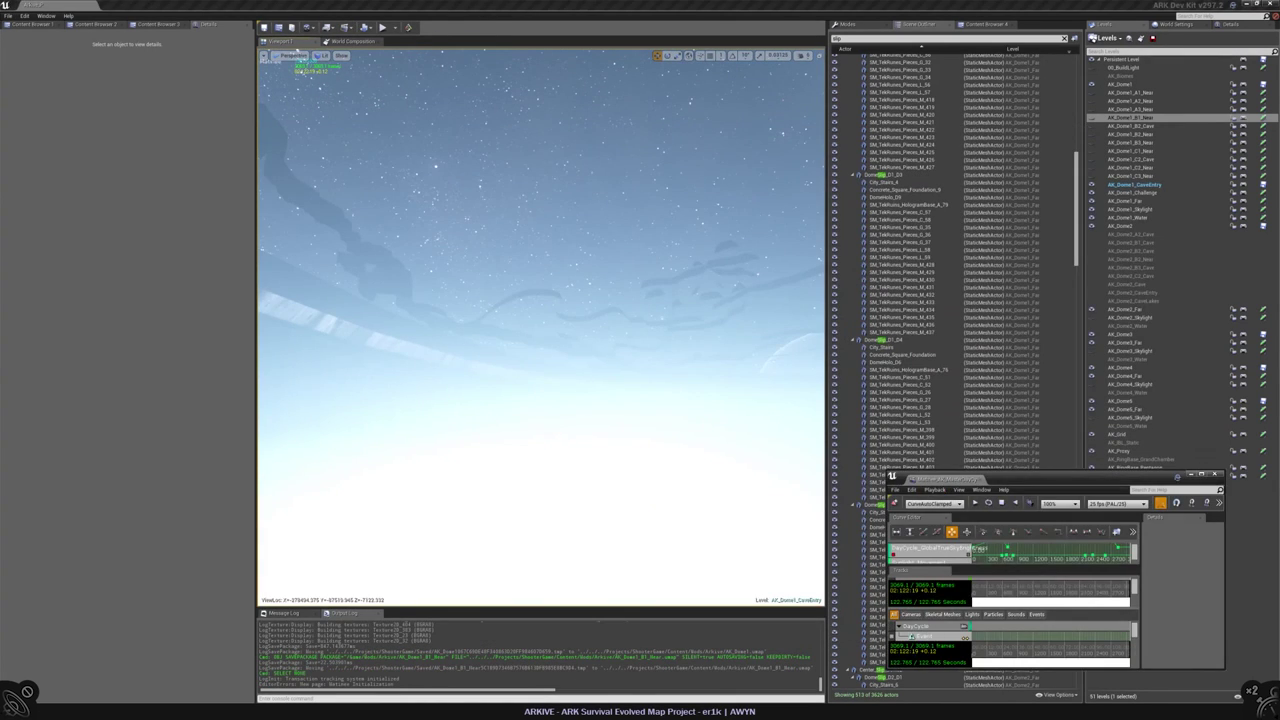
click(1036, 581)
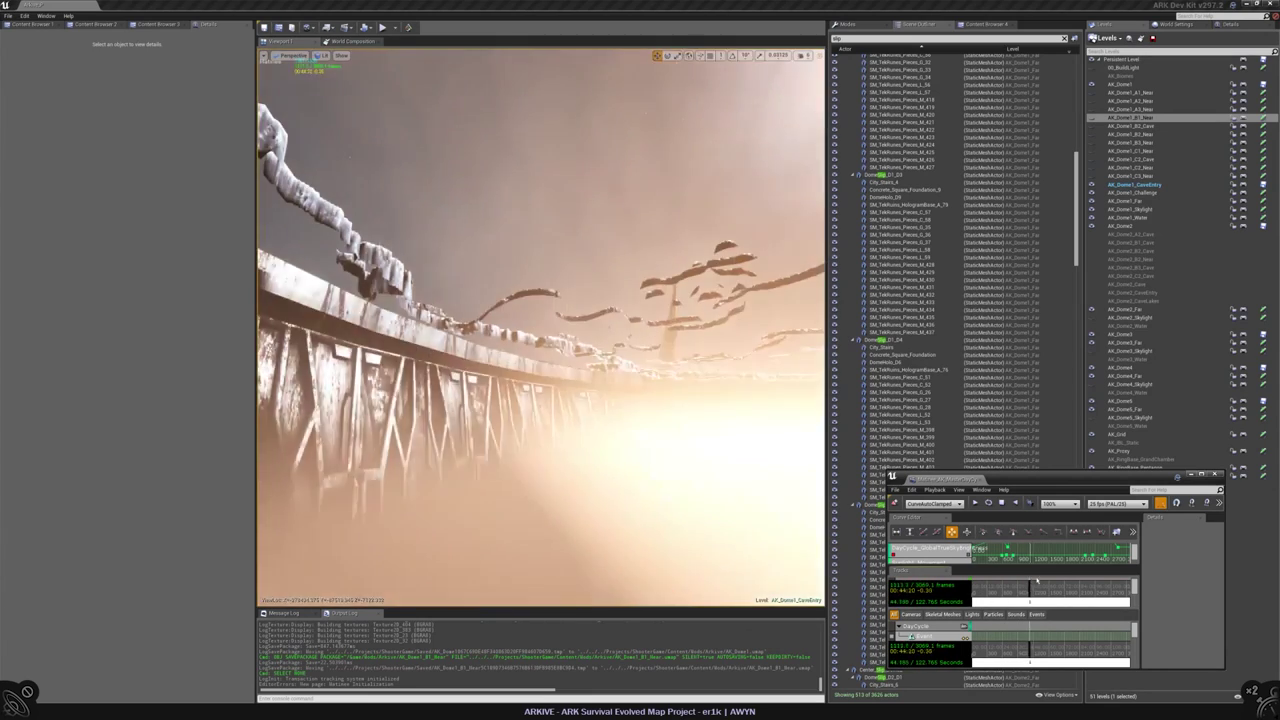
drag(1036, 581, 1106, 599)
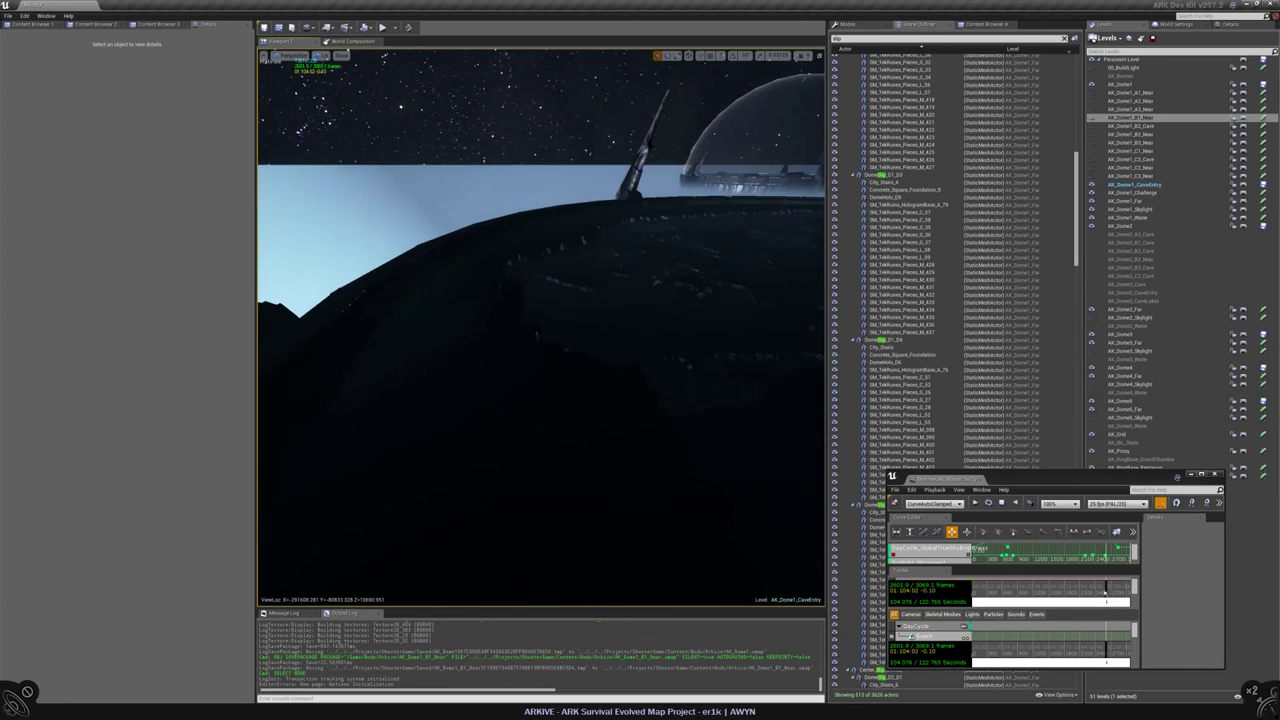
click(1215, 474)
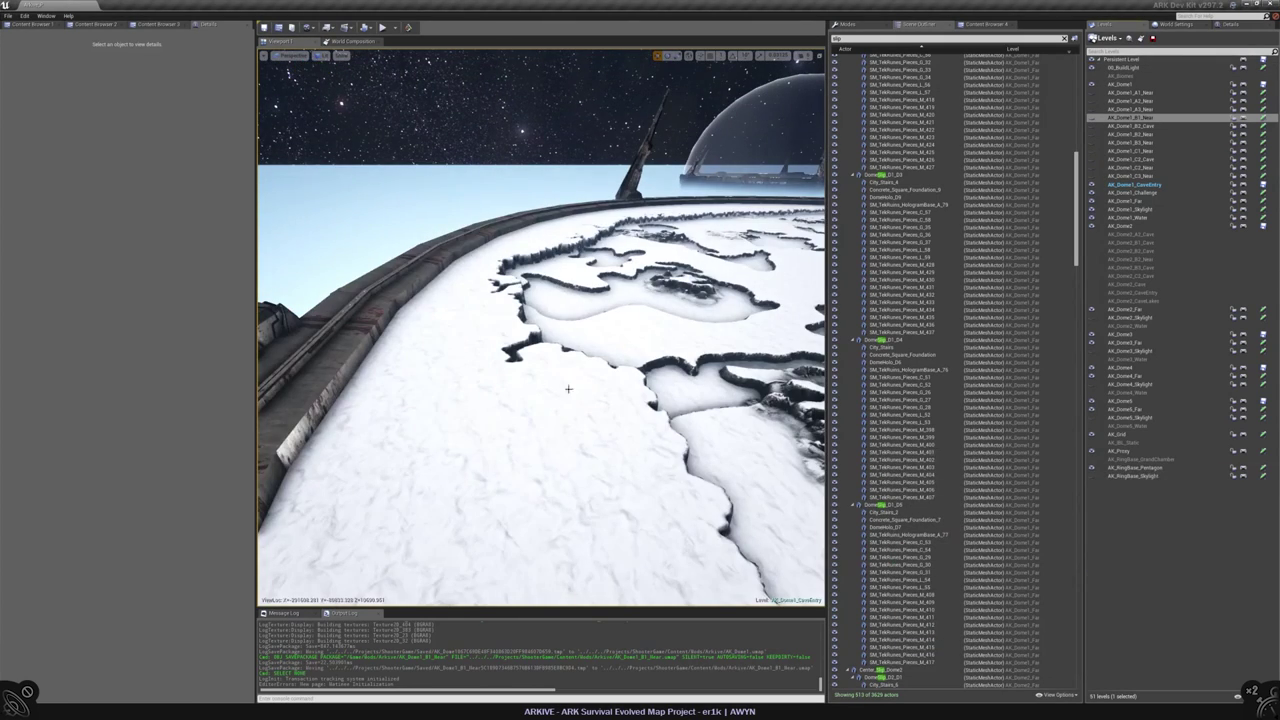
right_drag(568, 388, 584, 381)
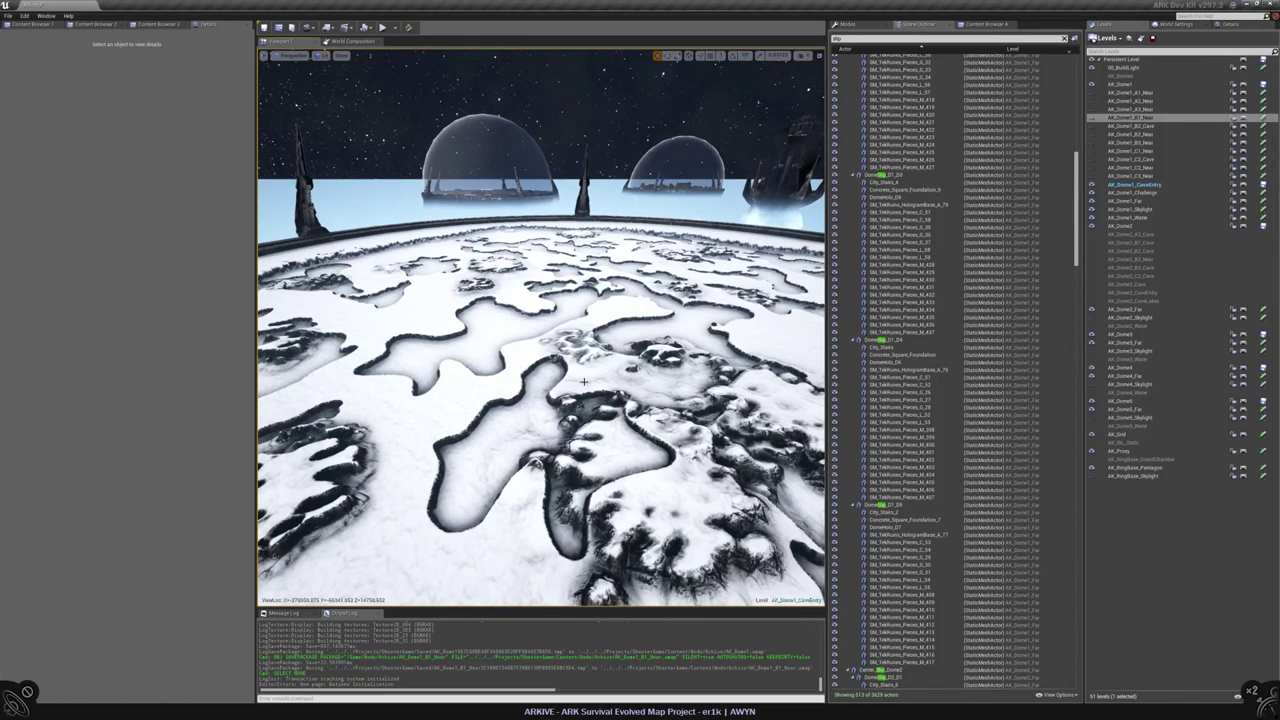
right_drag(540, 330, 540, 330)
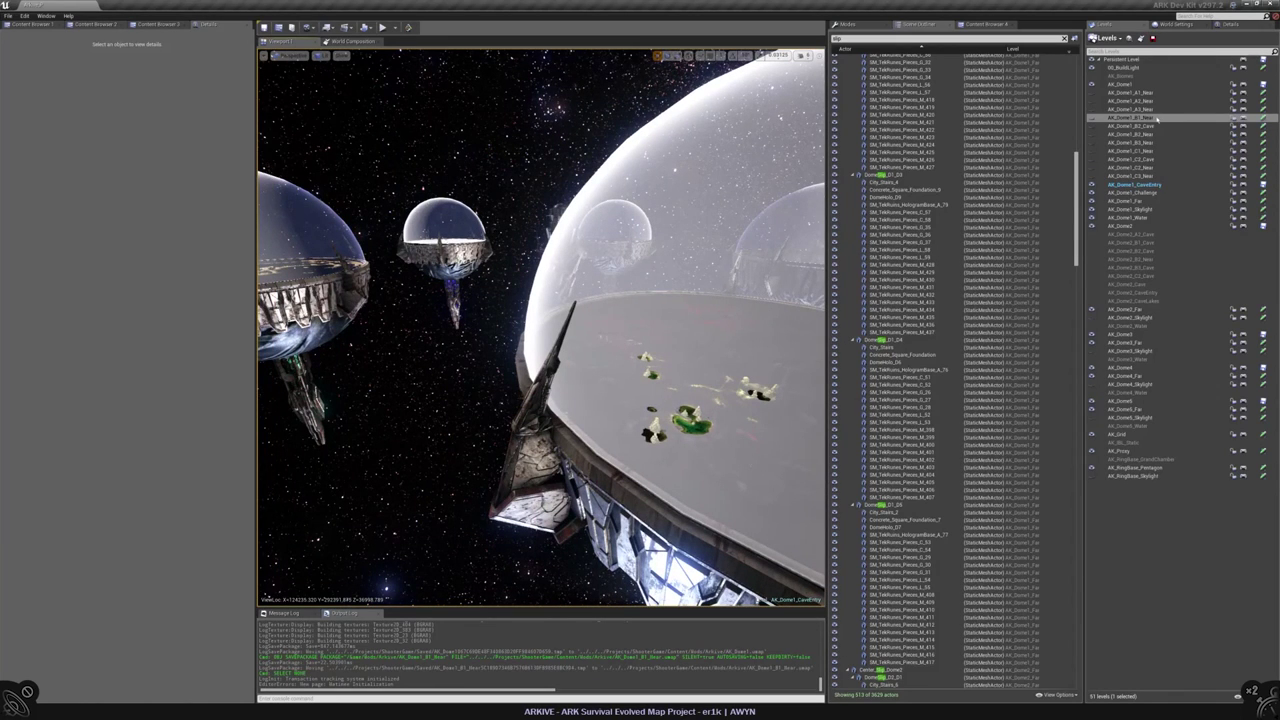
- Save all modified levels and start a play session in the editor viewport
click(1140, 85)
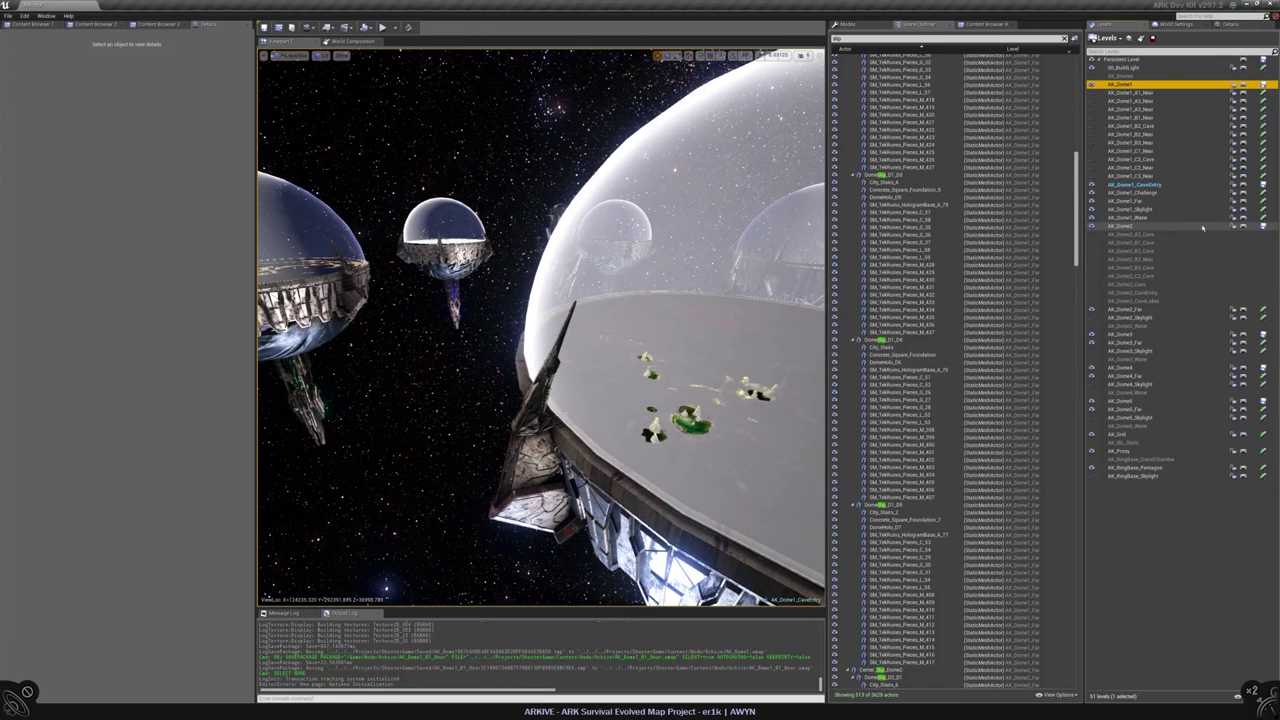
key(ctrl+s)
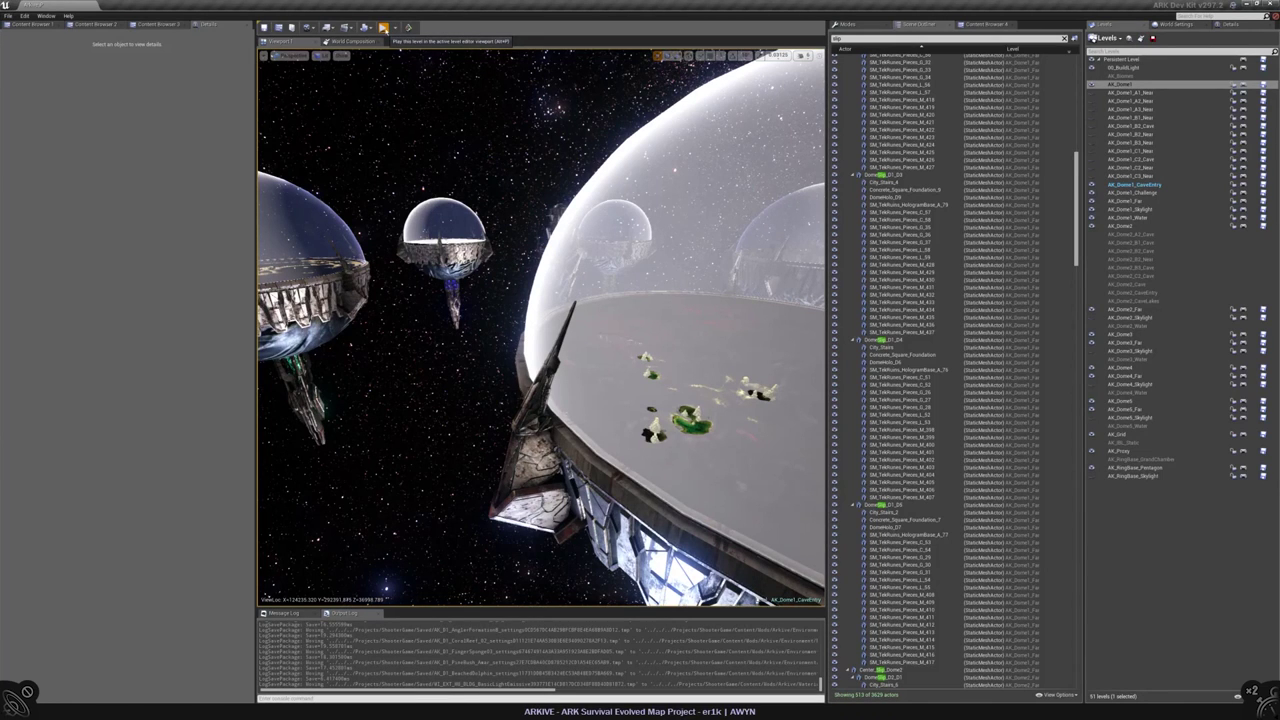
click(383, 27)
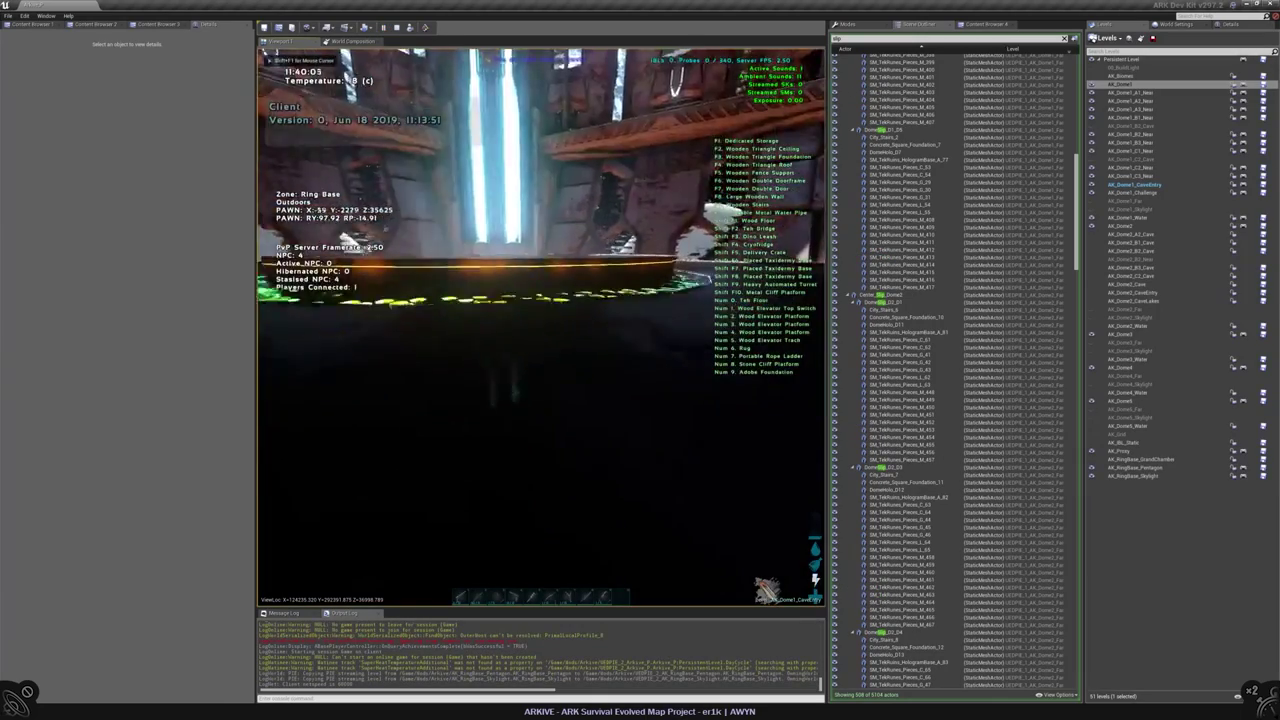
- Take the character from the ring base to the Illa Escorpi cave entry and equip a glow stick
key(w)
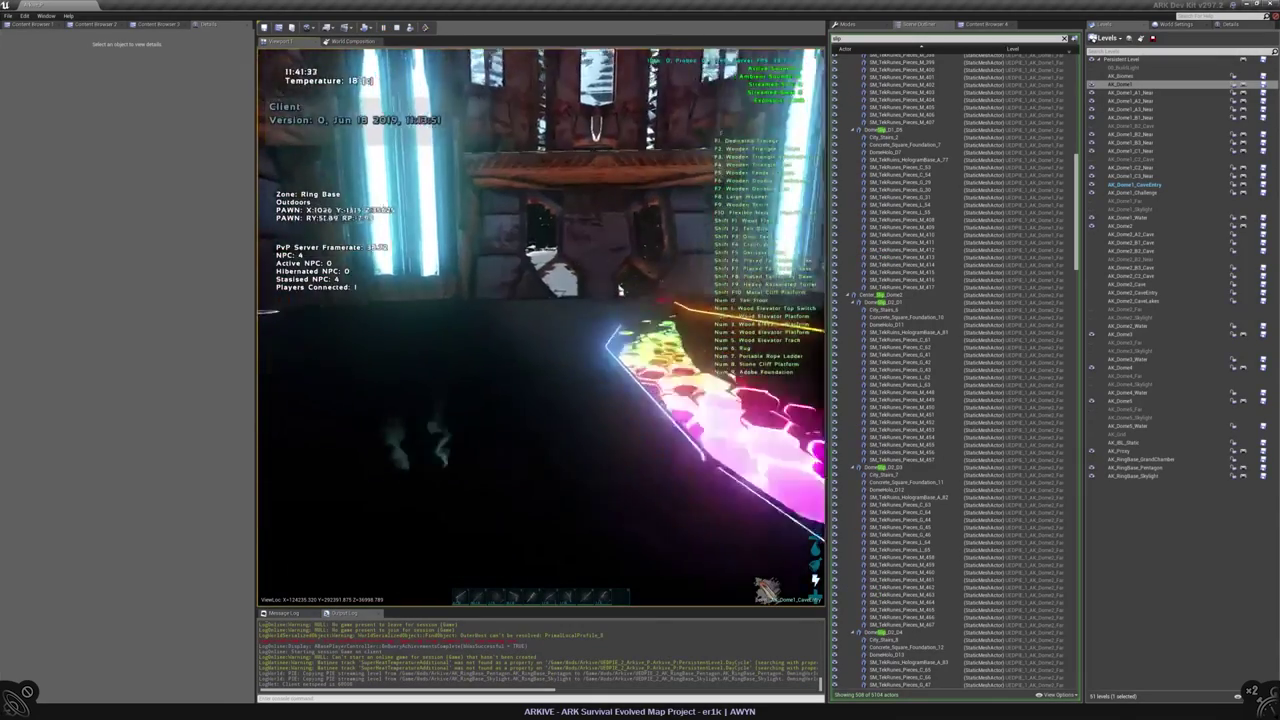
key(w)
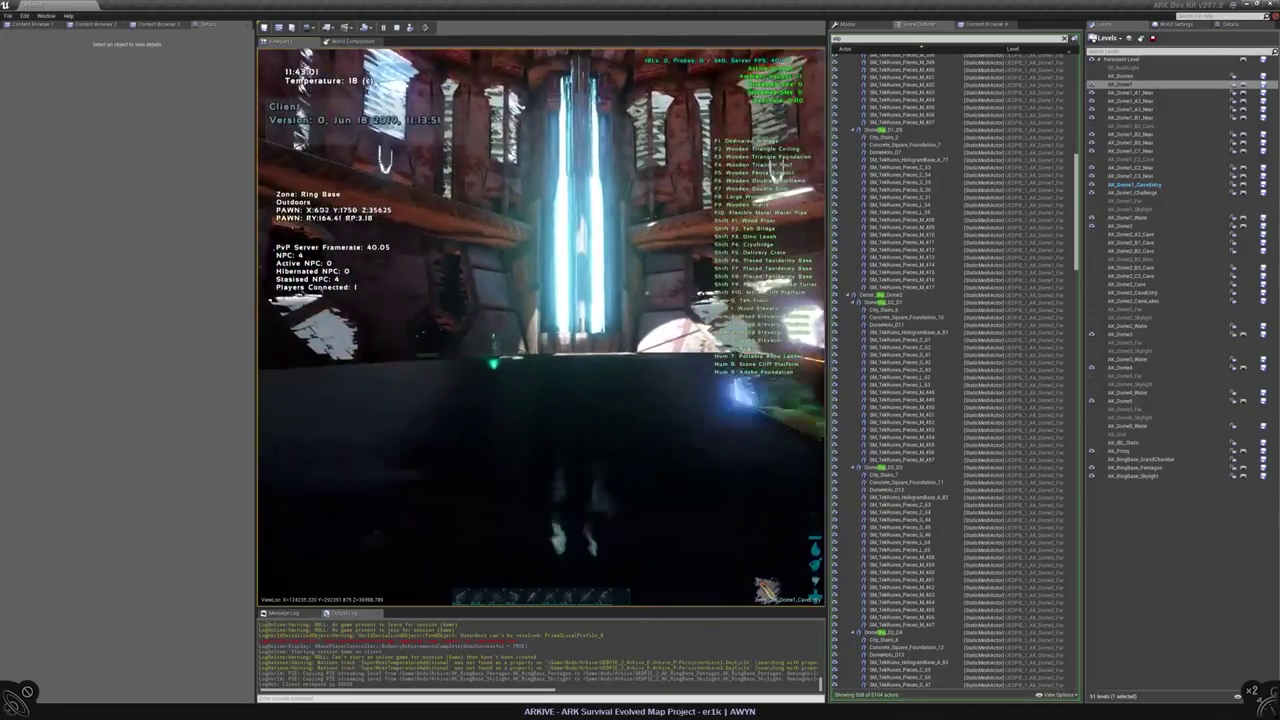
key(w)
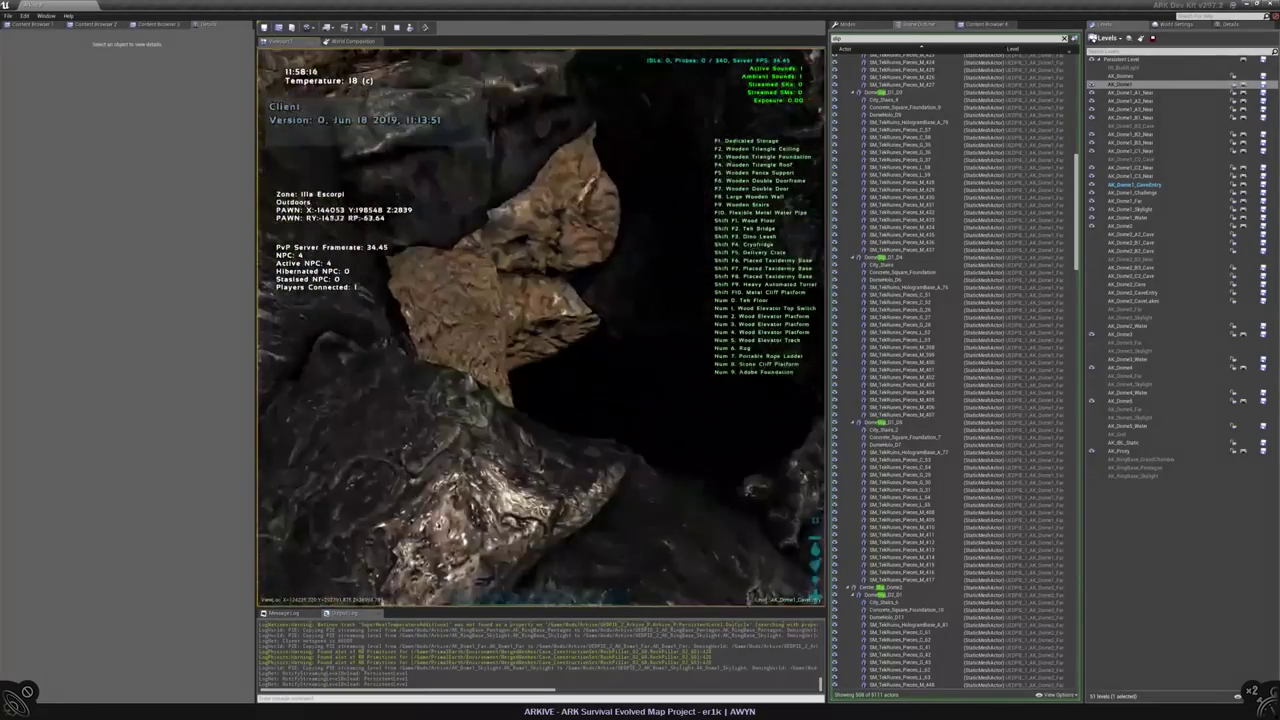
click(565, 540)
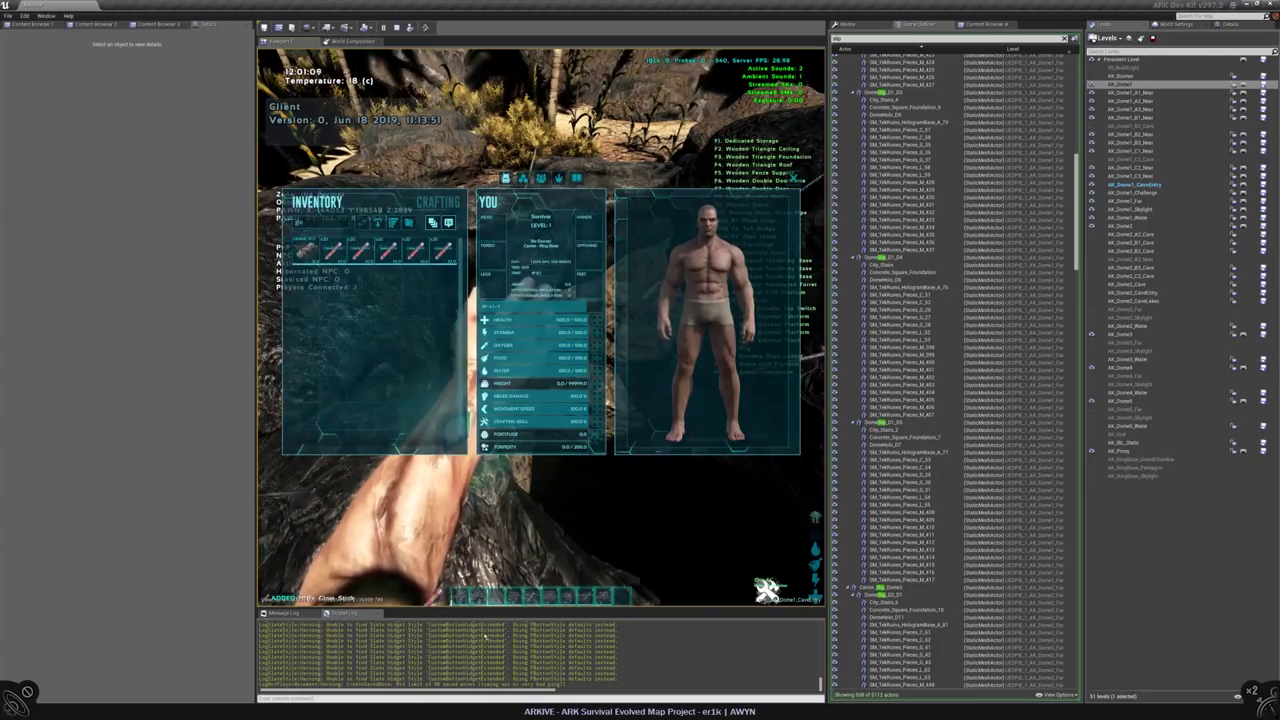
key(2)
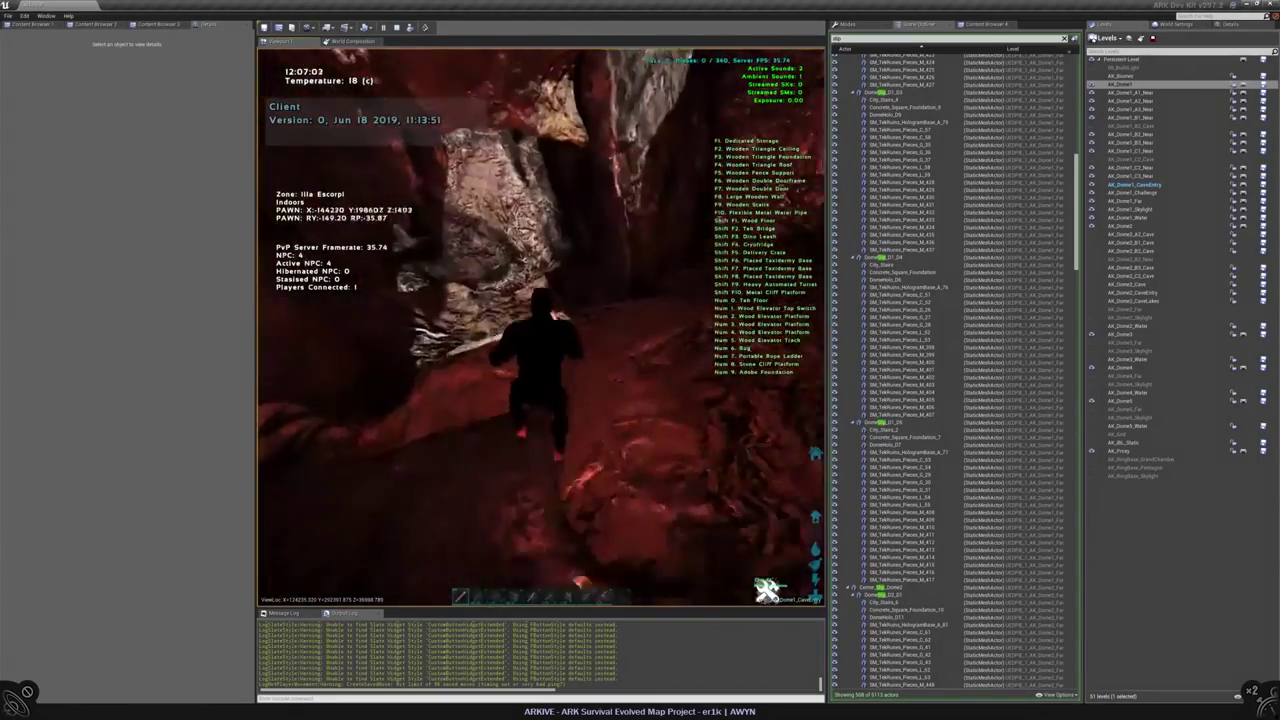
- Play-test the descent through the Dome1 cave passage, checking the rocks and walls for collision gaps
key(w)
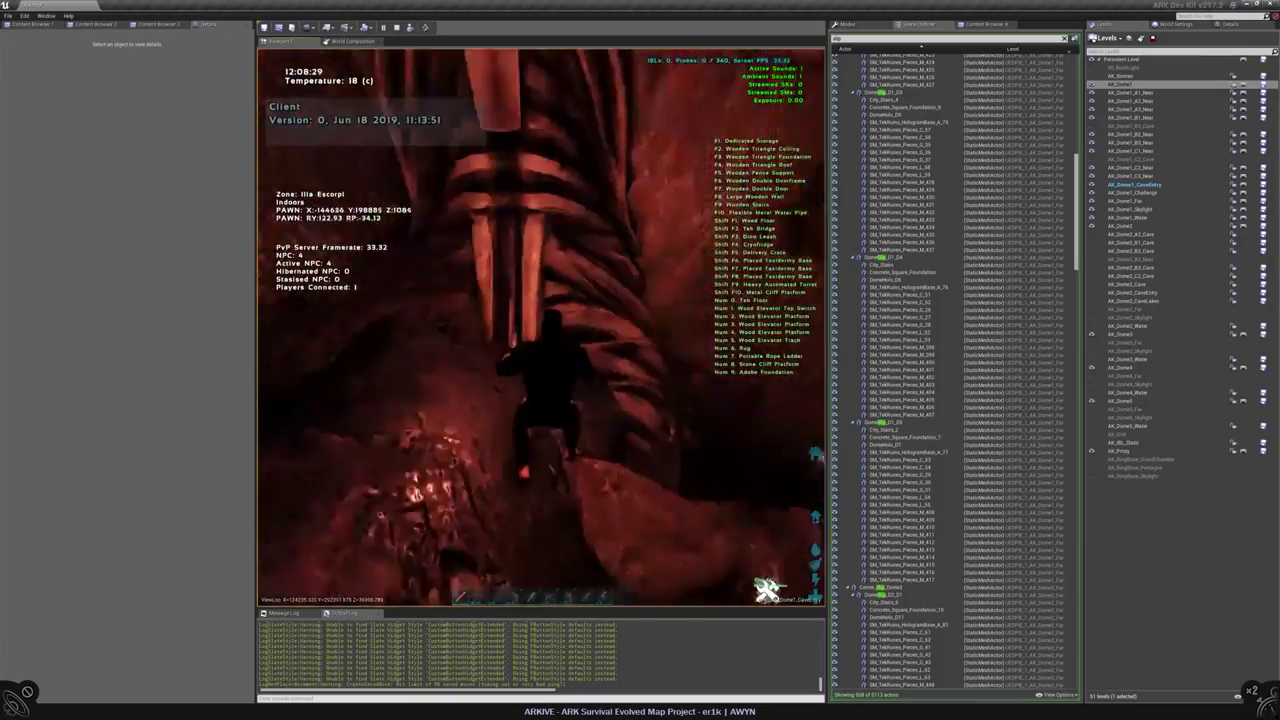
key(space)
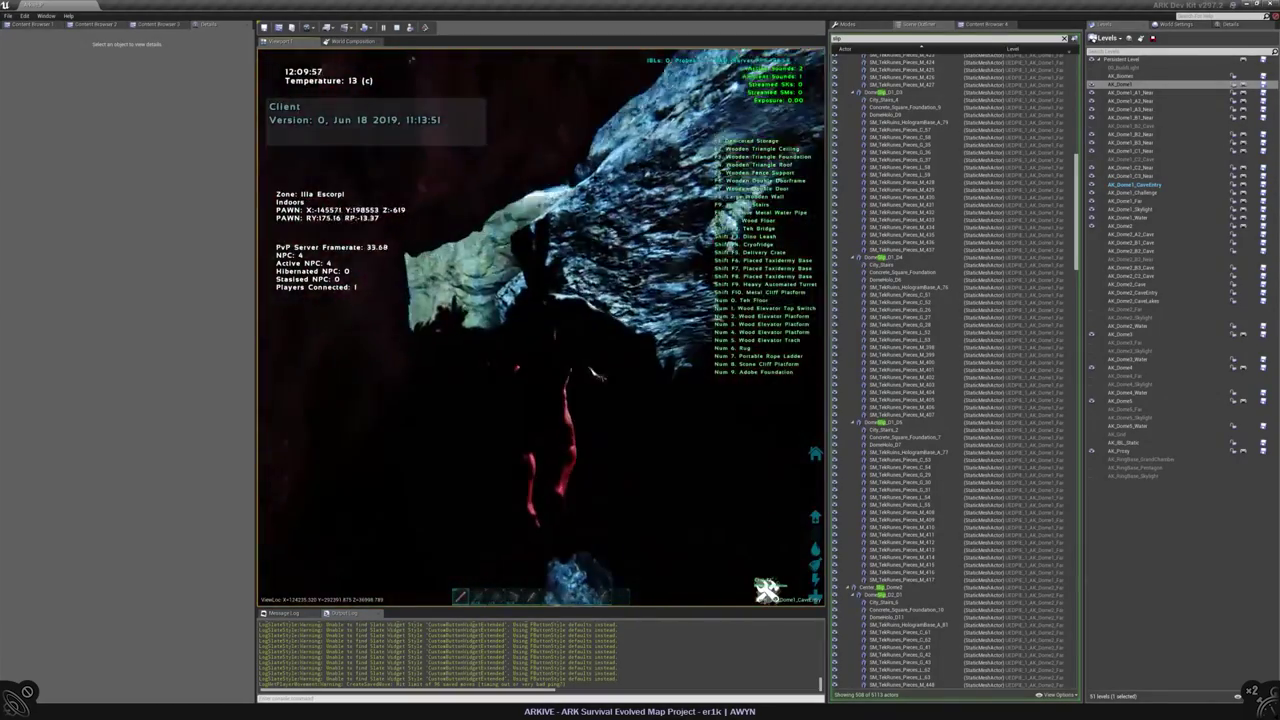
key(w)
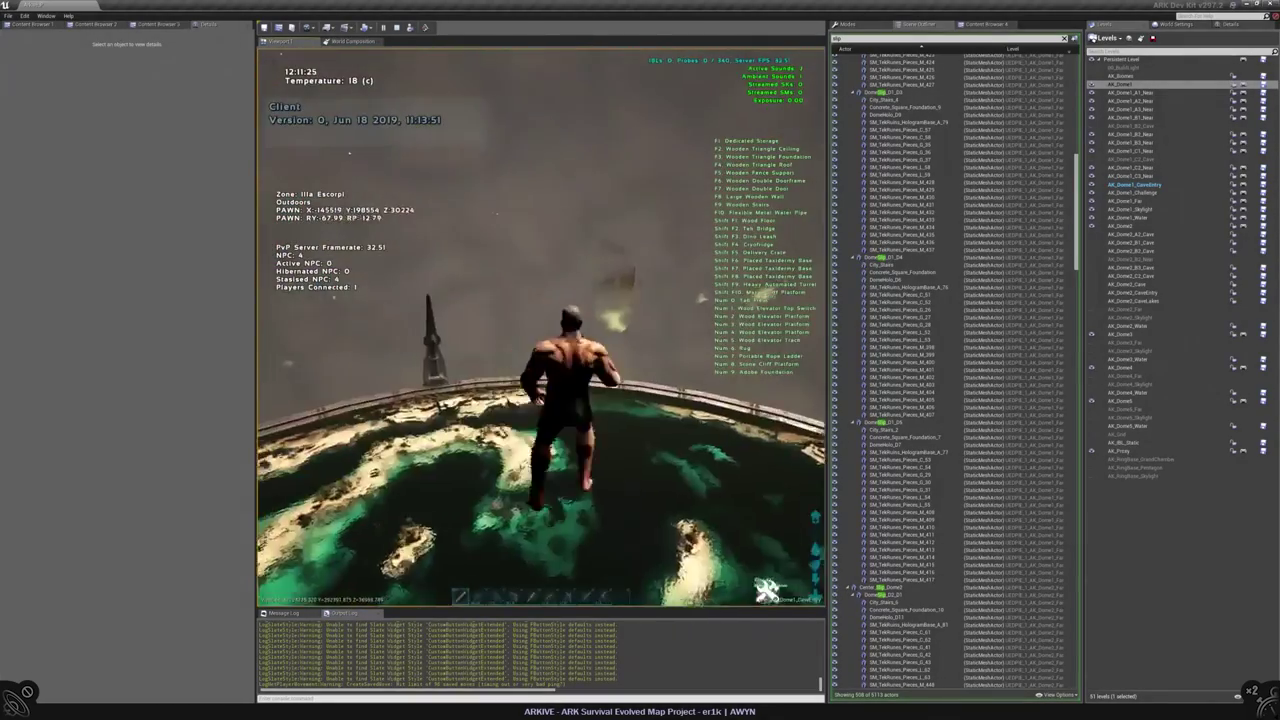
key(w)
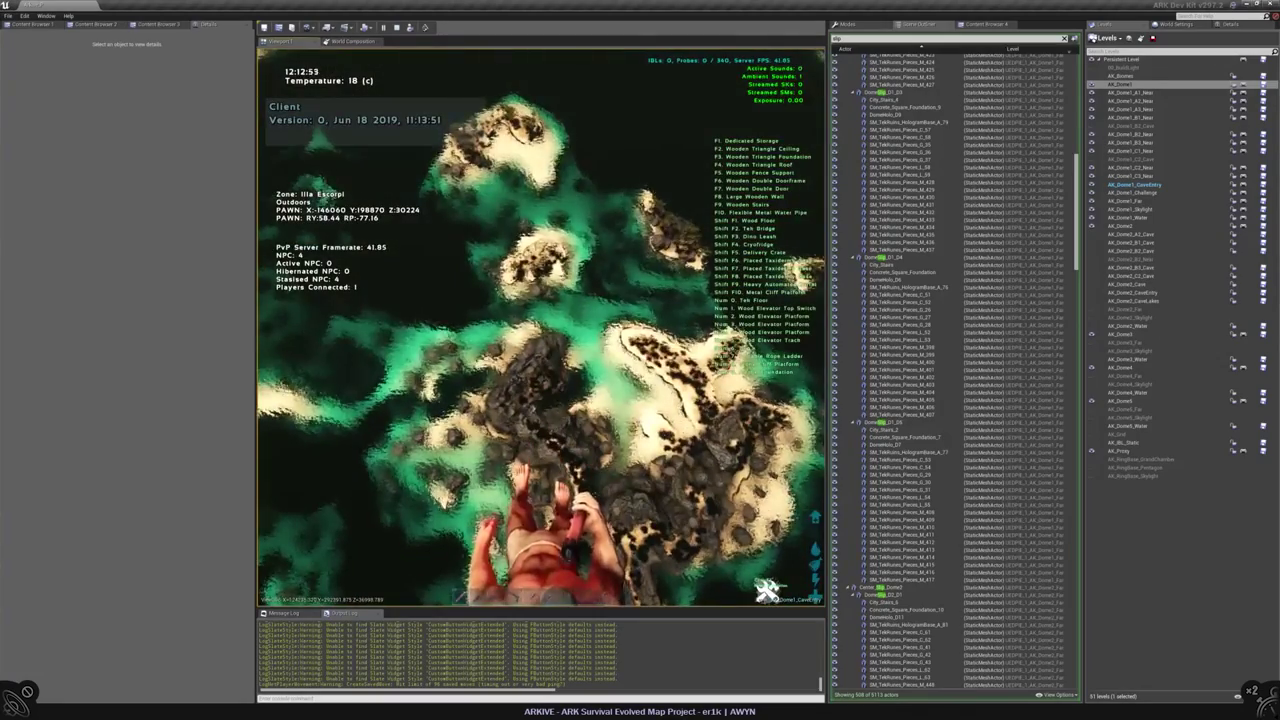
- End the play session, read through the editor's crash report and dismiss it
key(BackSpace)
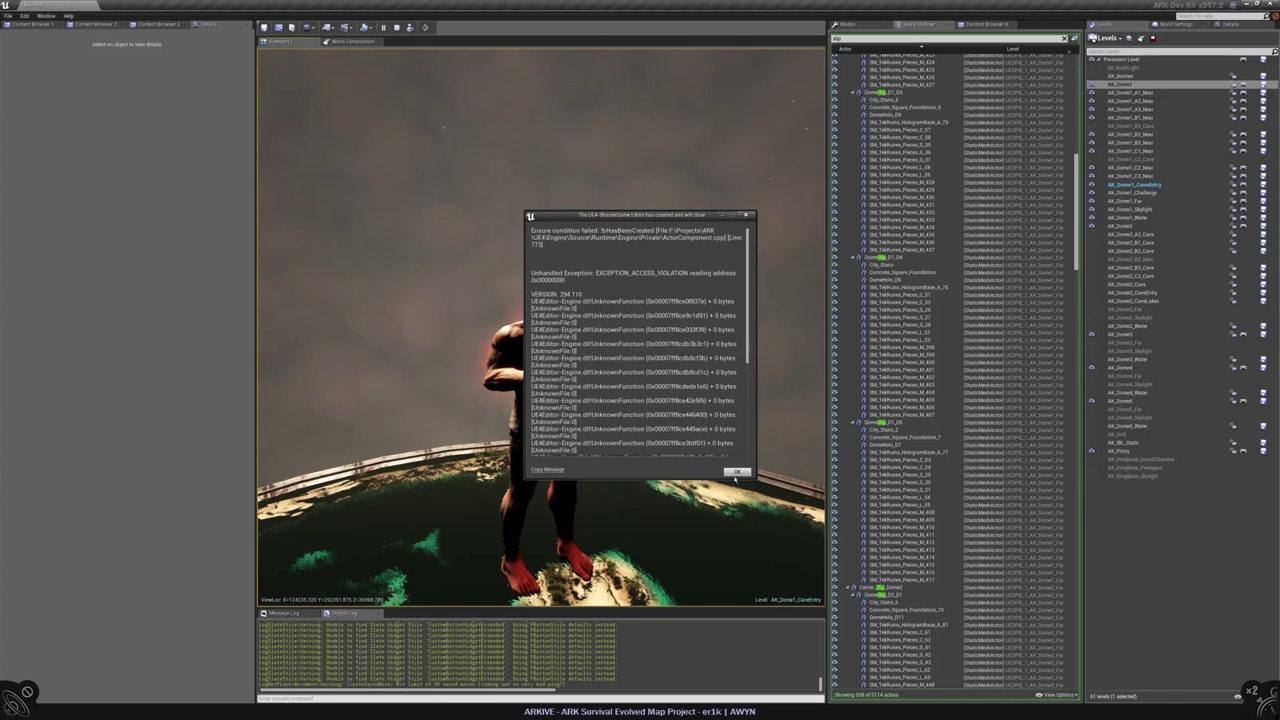
scroll(600, 400, down, 5)
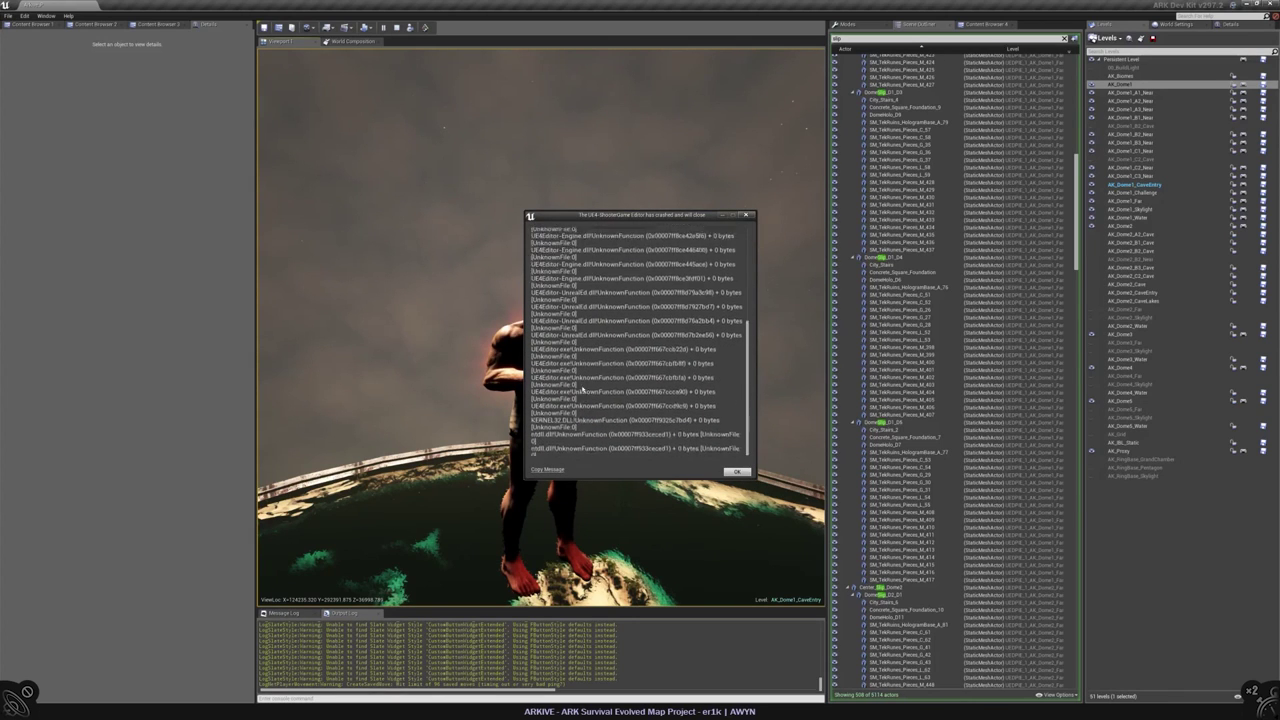
key(Return)
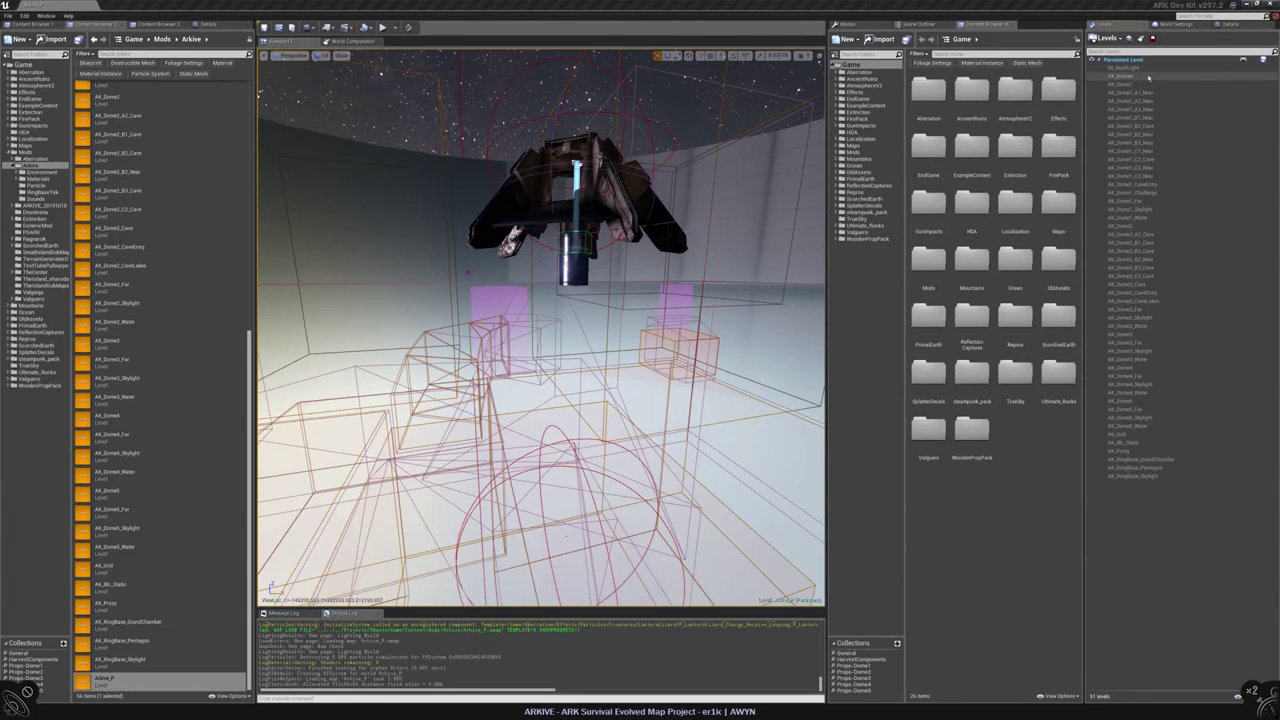
- Load all Dome1 levels, from AK_Dome1 through AK_Dome1_Water
click(1124, 85)
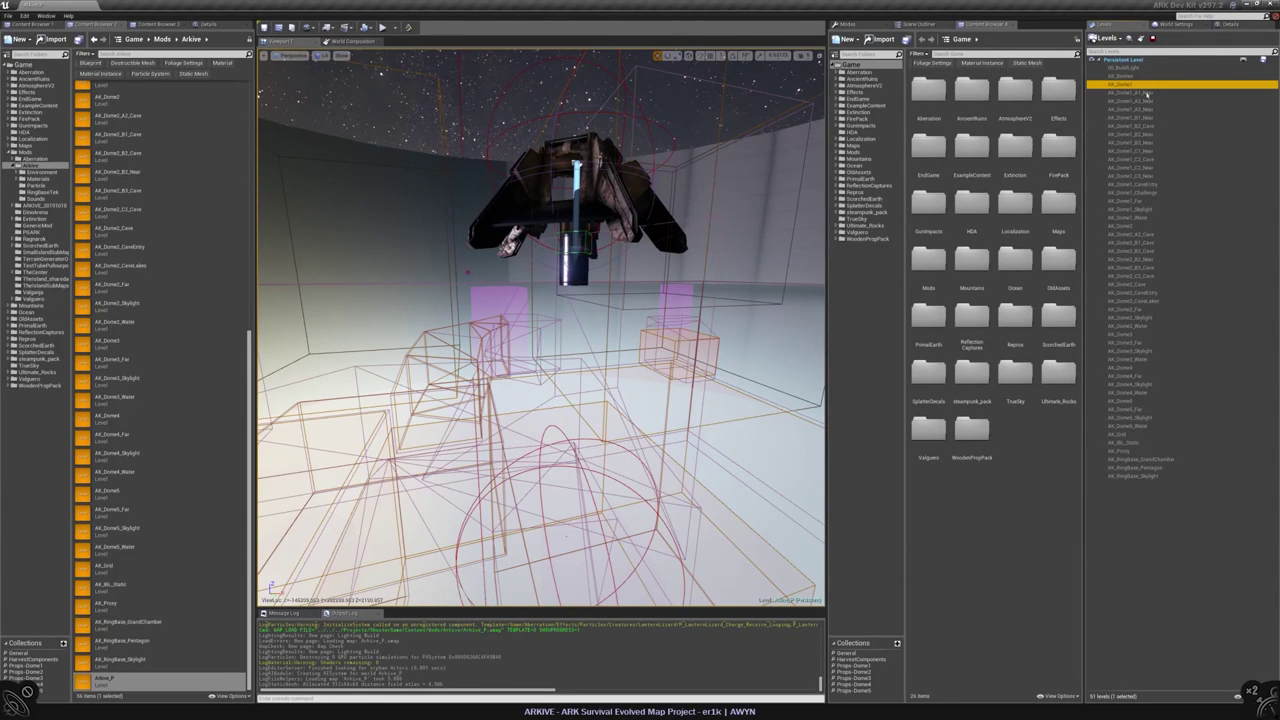
shift+click(1145, 216)
right_click(1130, 88)
click(1150, 100)
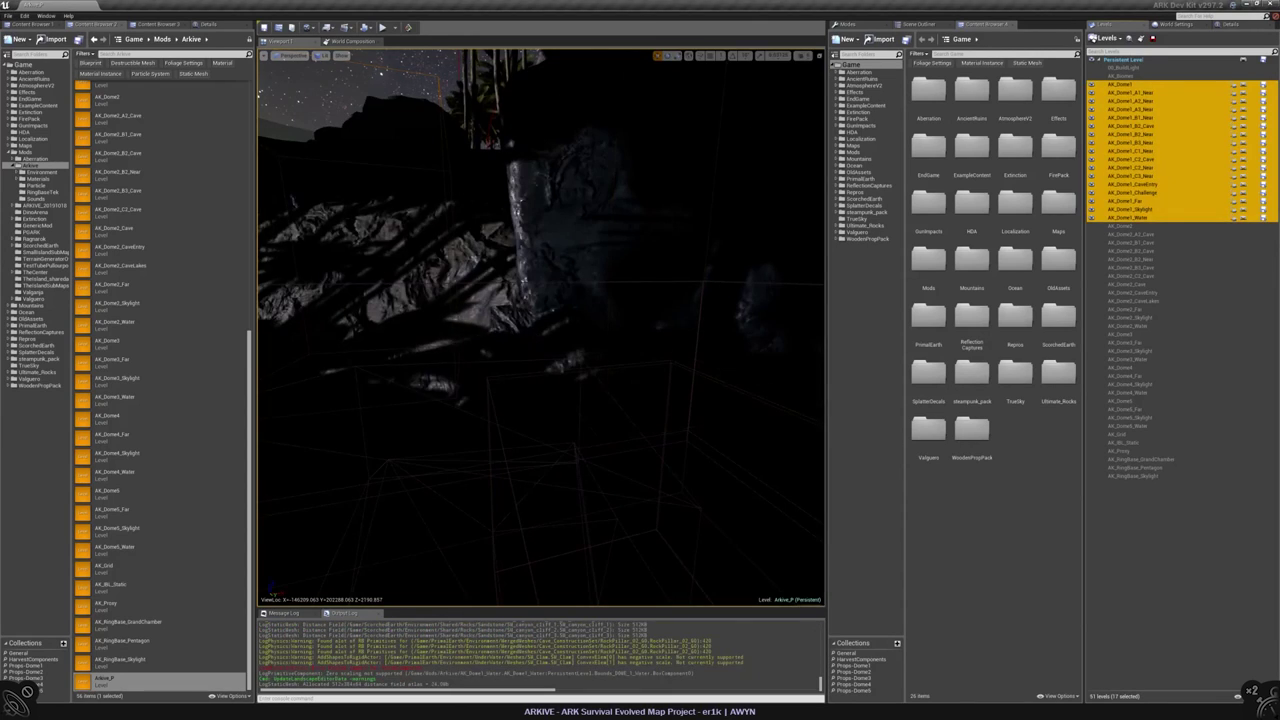
- Load the 00_BuildLight, AK_Grid and AK_Proxy levels
right_drag(380, 72, 385, 130)
right_click(1132, 75)
click(1145, 89)
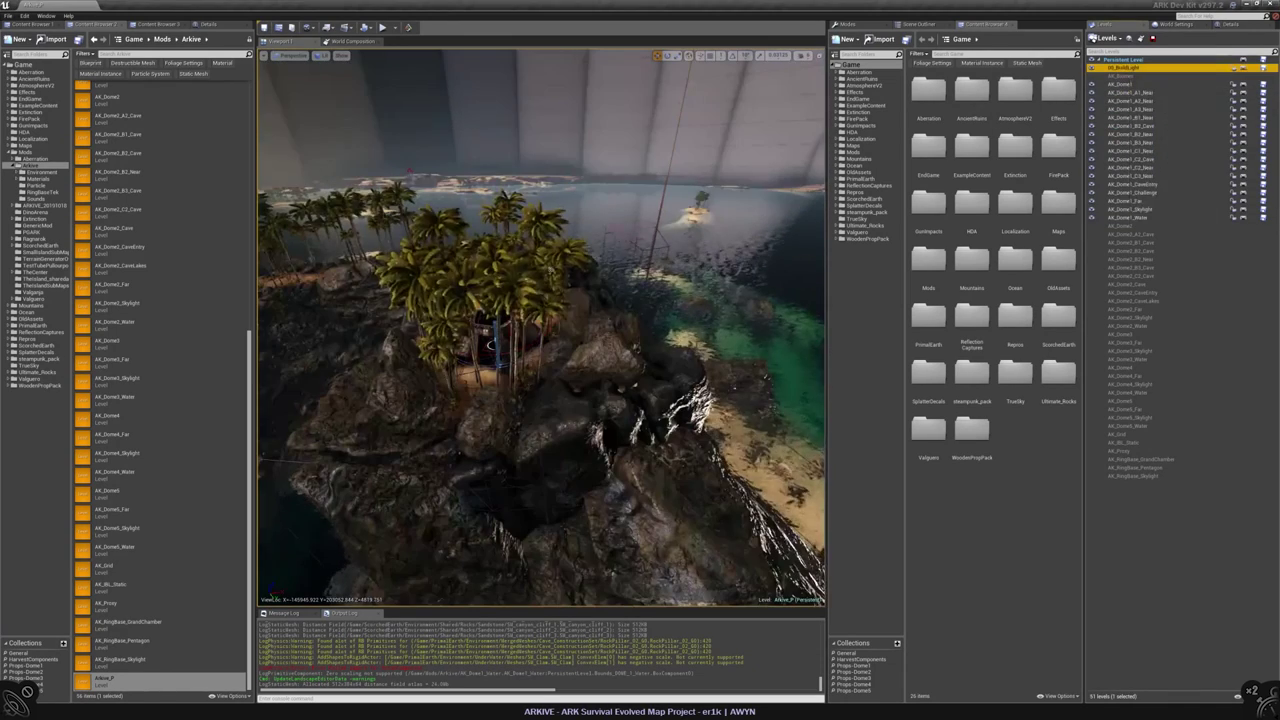
click(1120, 436)
ctrl+click(1120, 451)
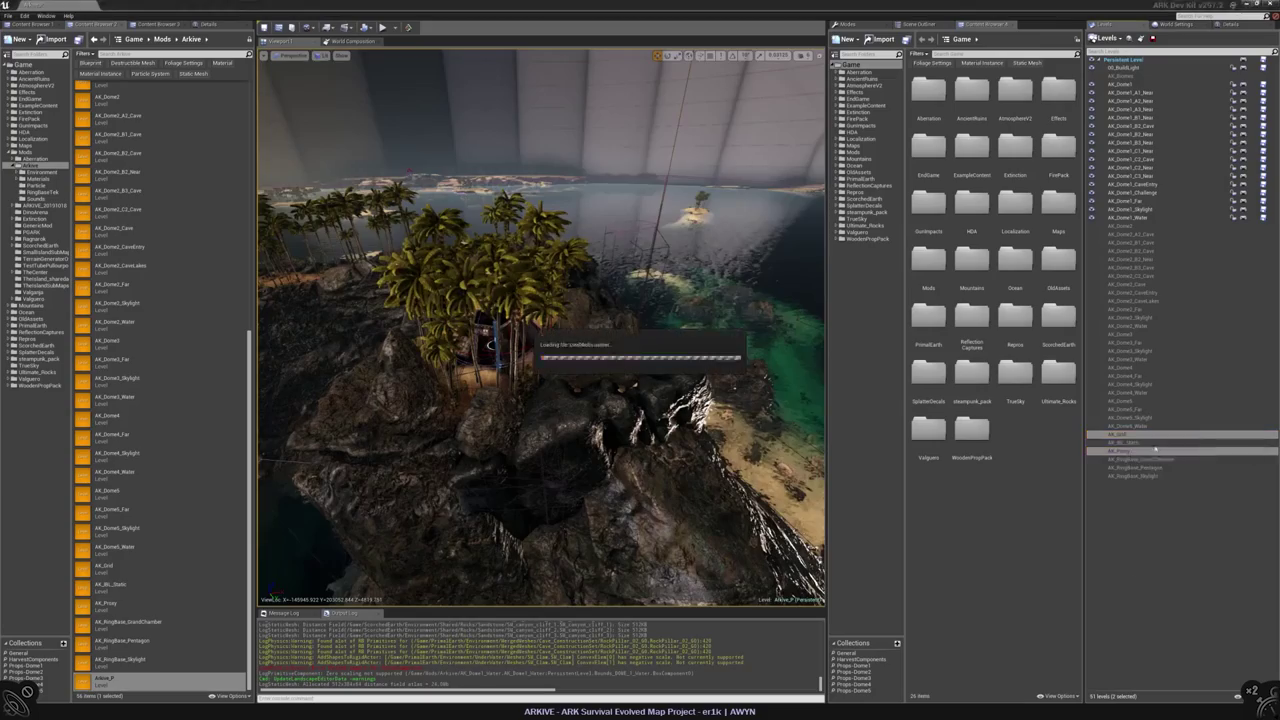
key(f)
- Check the sandstone cliff rock in the Dome1 cave passage and make AK_Dome1_Far the current level
right_drag(540, 330, 528, 331)
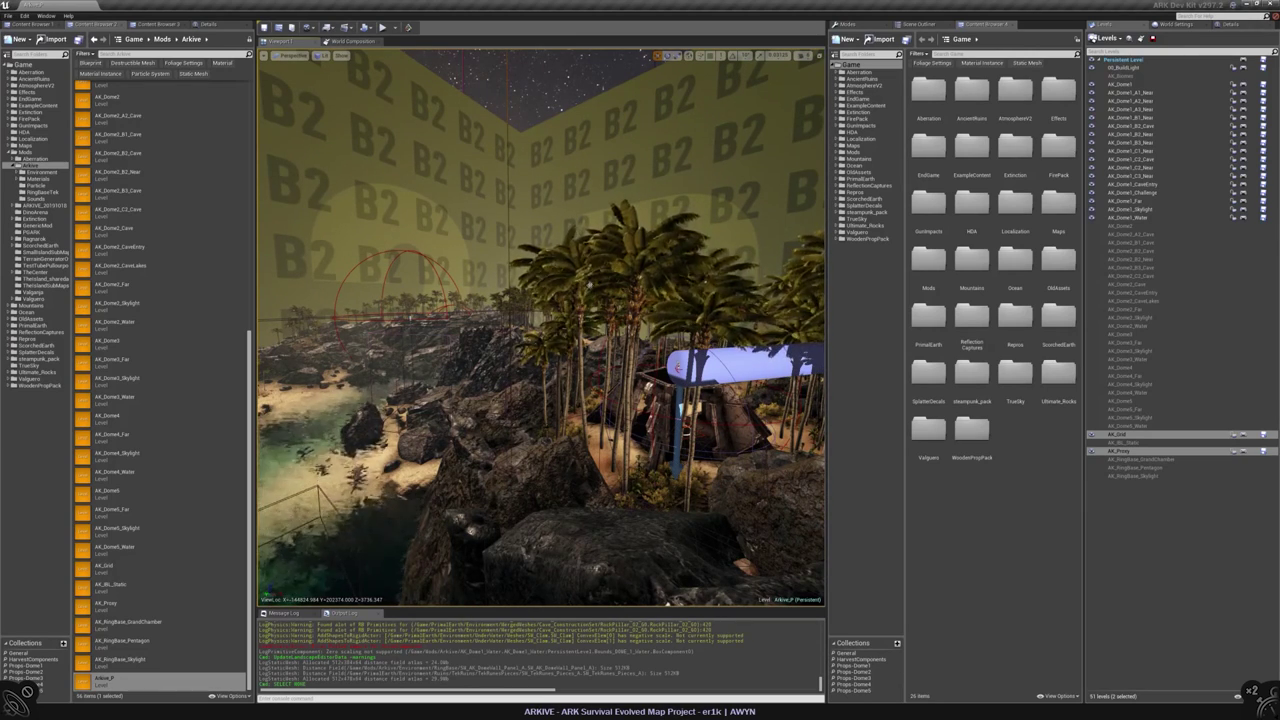
right_drag(578, 597, 578, 597)
click(795, 355)
key(f)
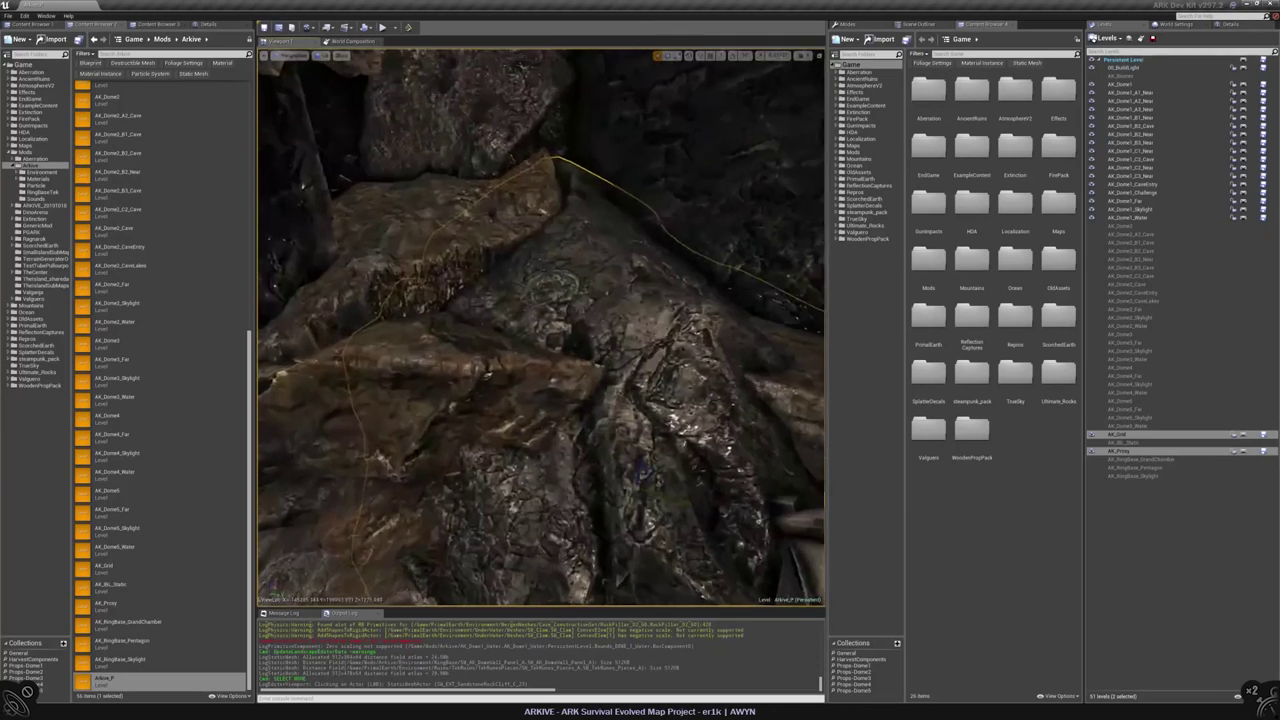
click(208, 23)
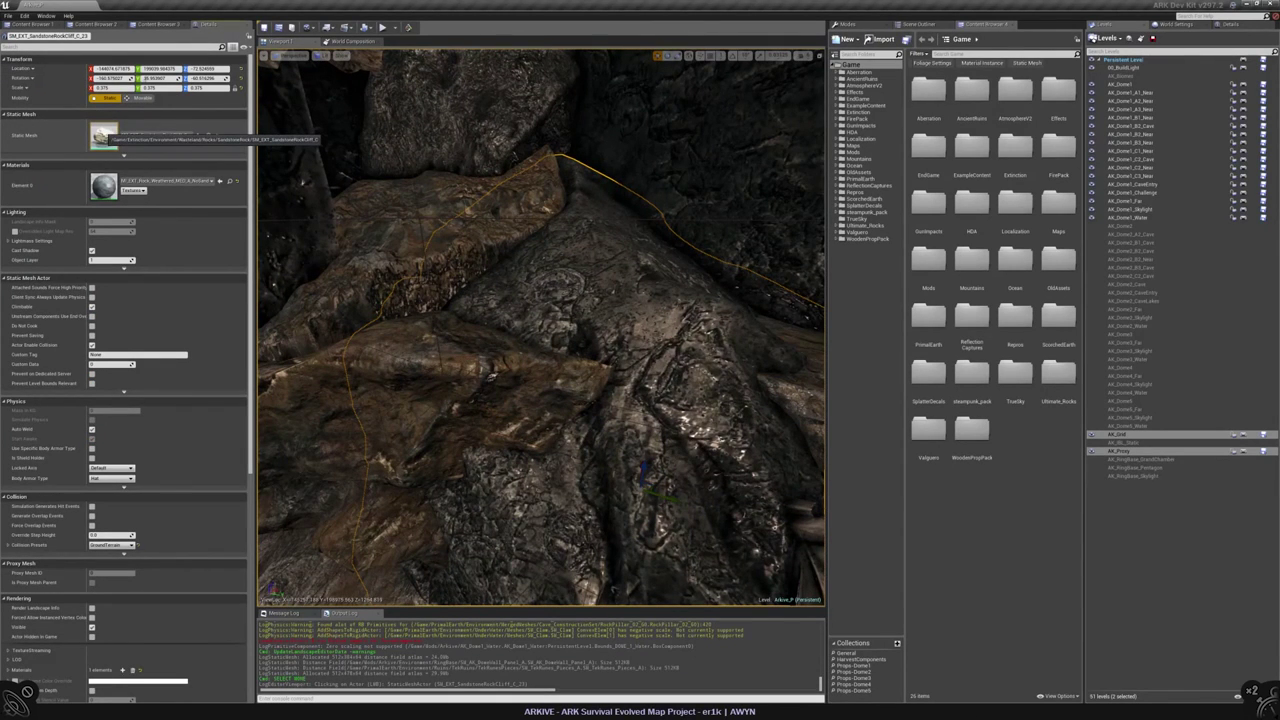
click(1138, 202)
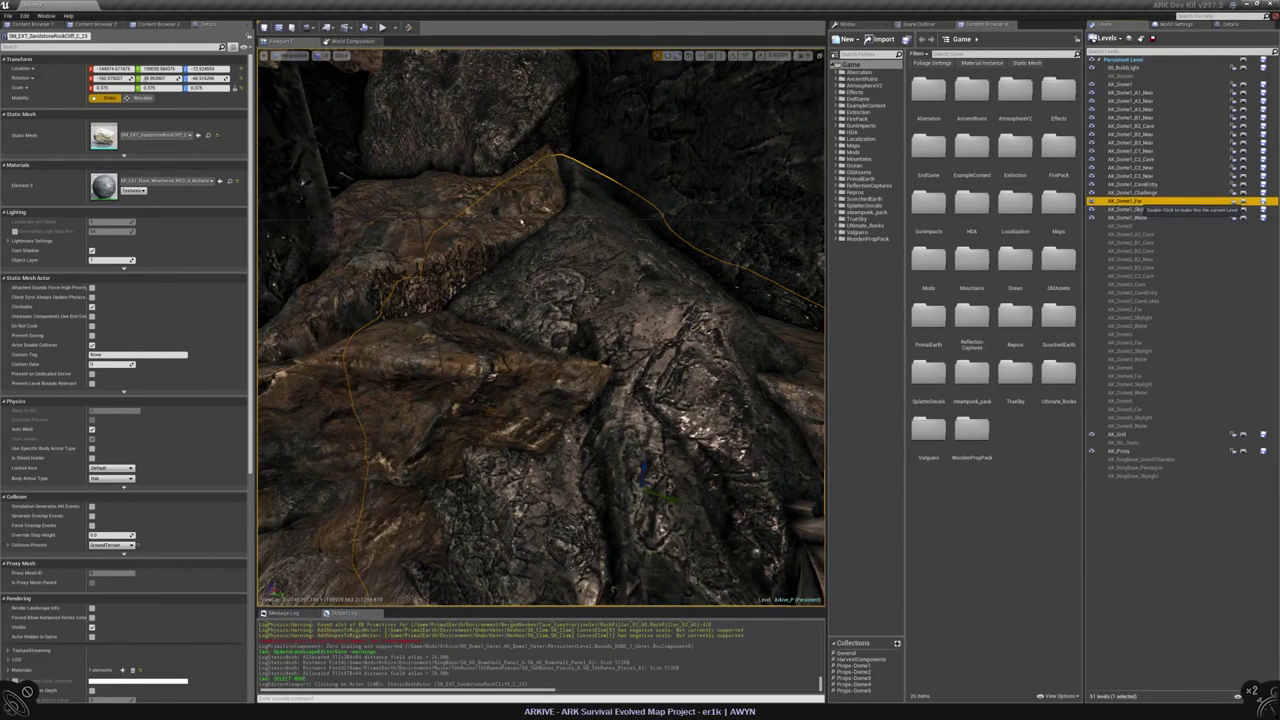
double_click(1138, 202)
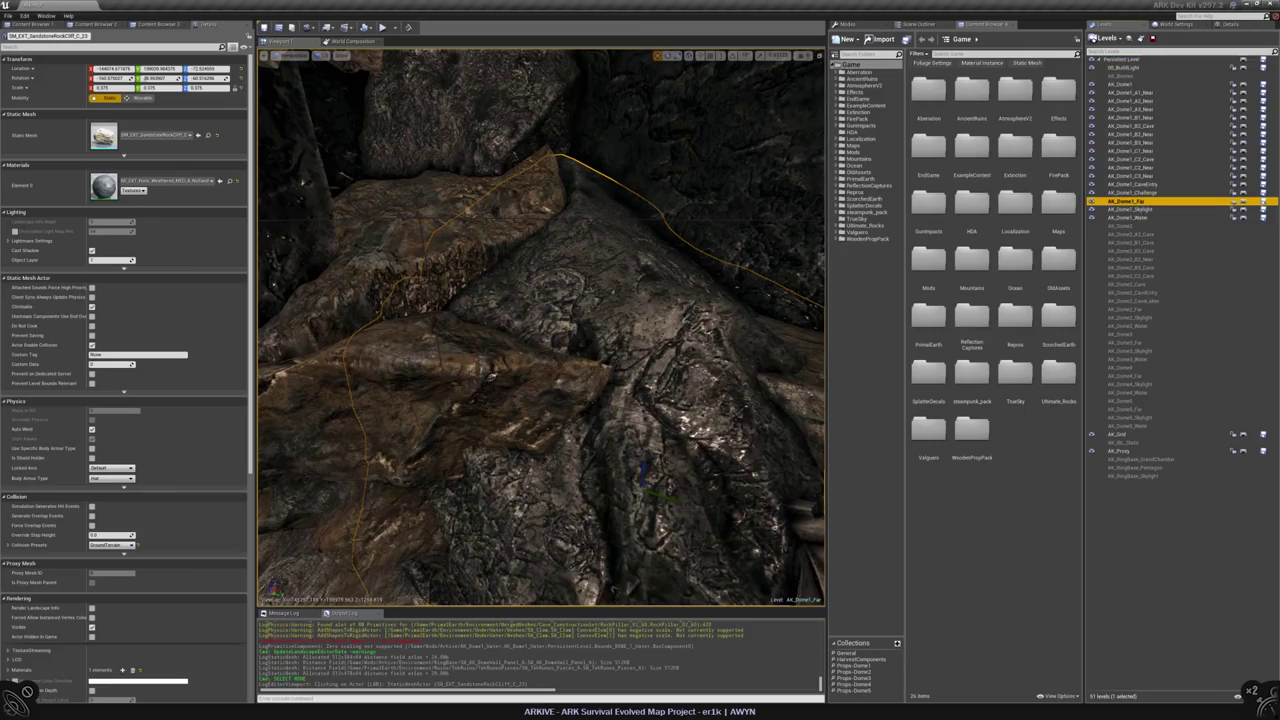
- Copy a Blockout_Caves_Wall_Mesh rock from the existing rocks in the dome
right_drag(540, 330, 560, 320)
click(393, 186)
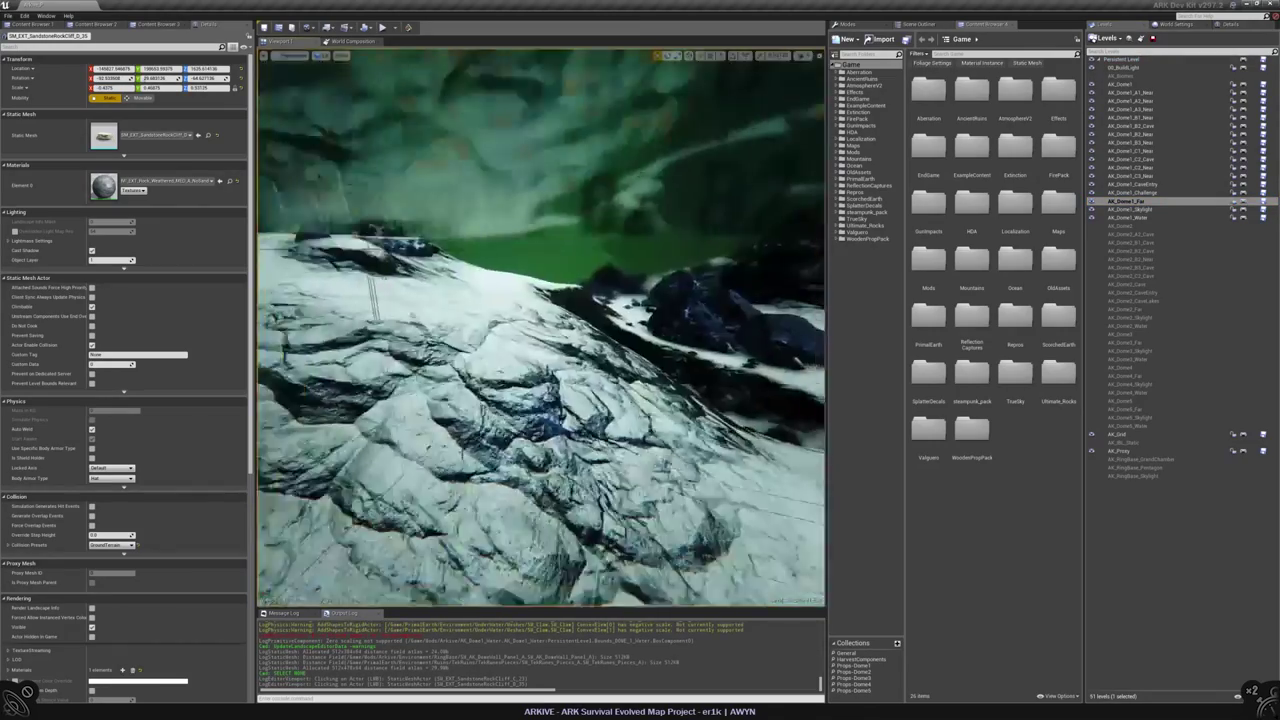
click(600, 390)
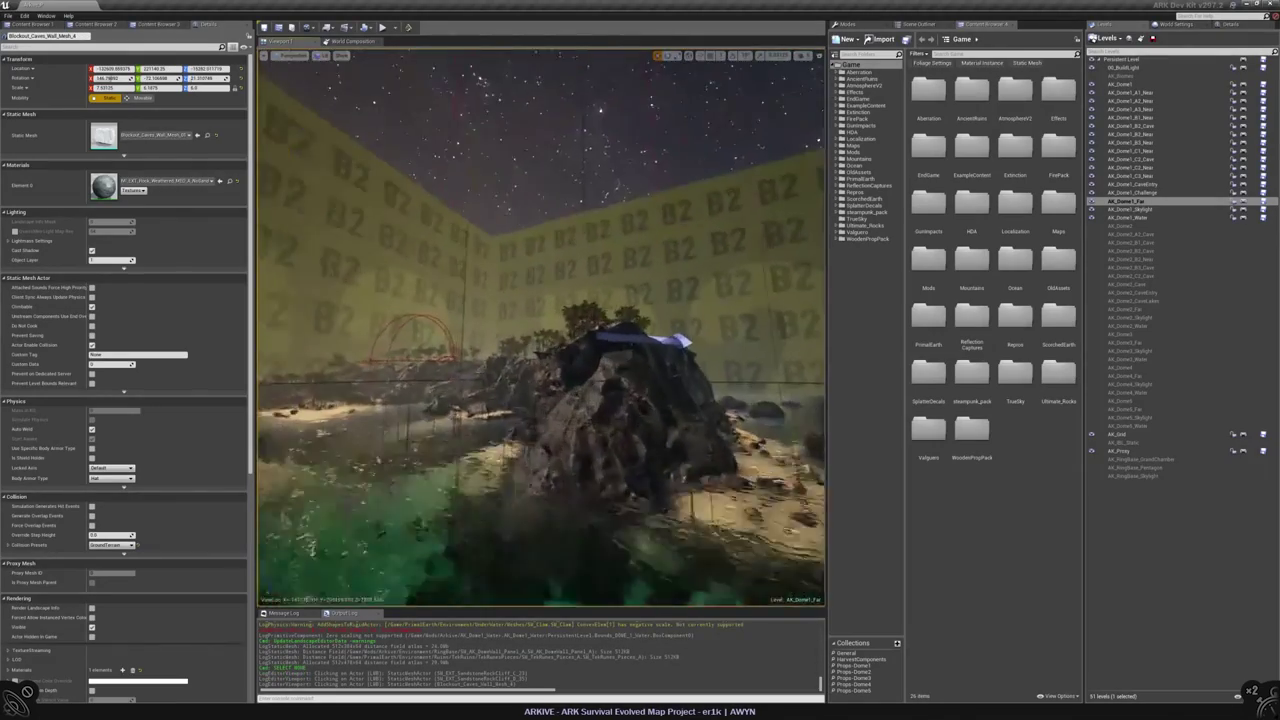
right_drag(540, 330, 545, 325)
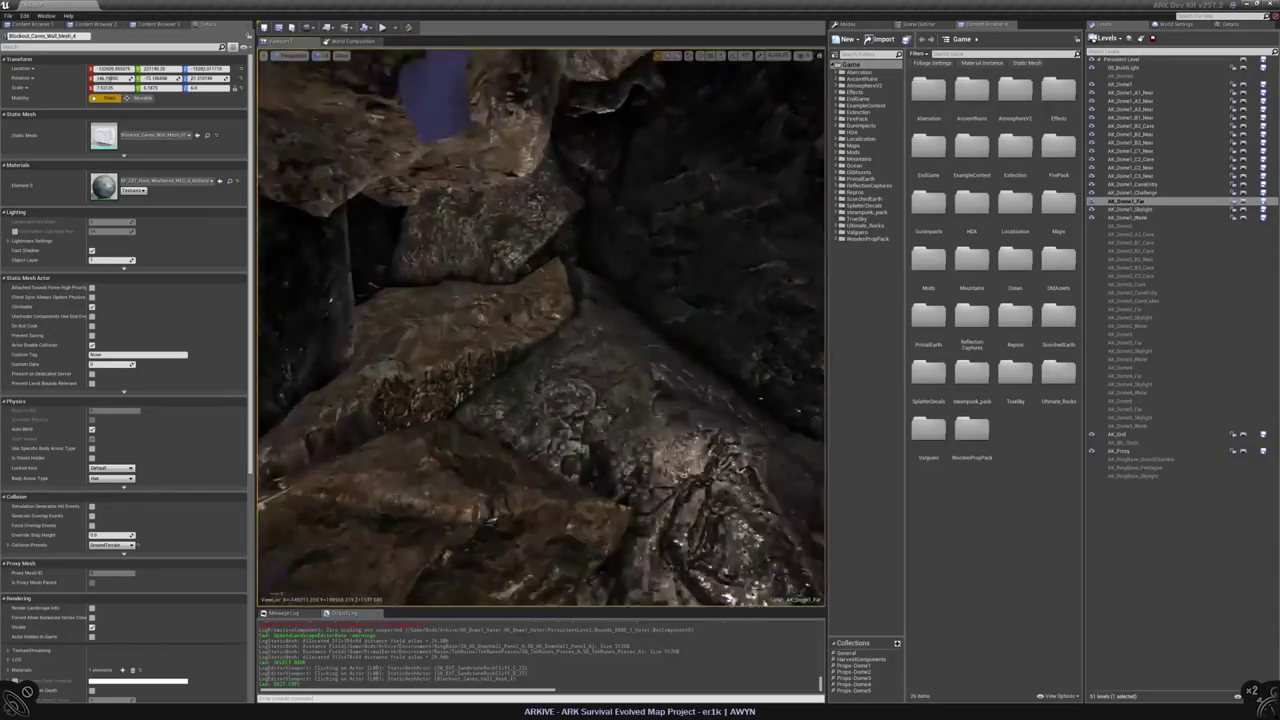
- Delete the faulty SM_EXT_SandstoneRockCliff_C rock from the cave passage
click(630, 294)
key(f)
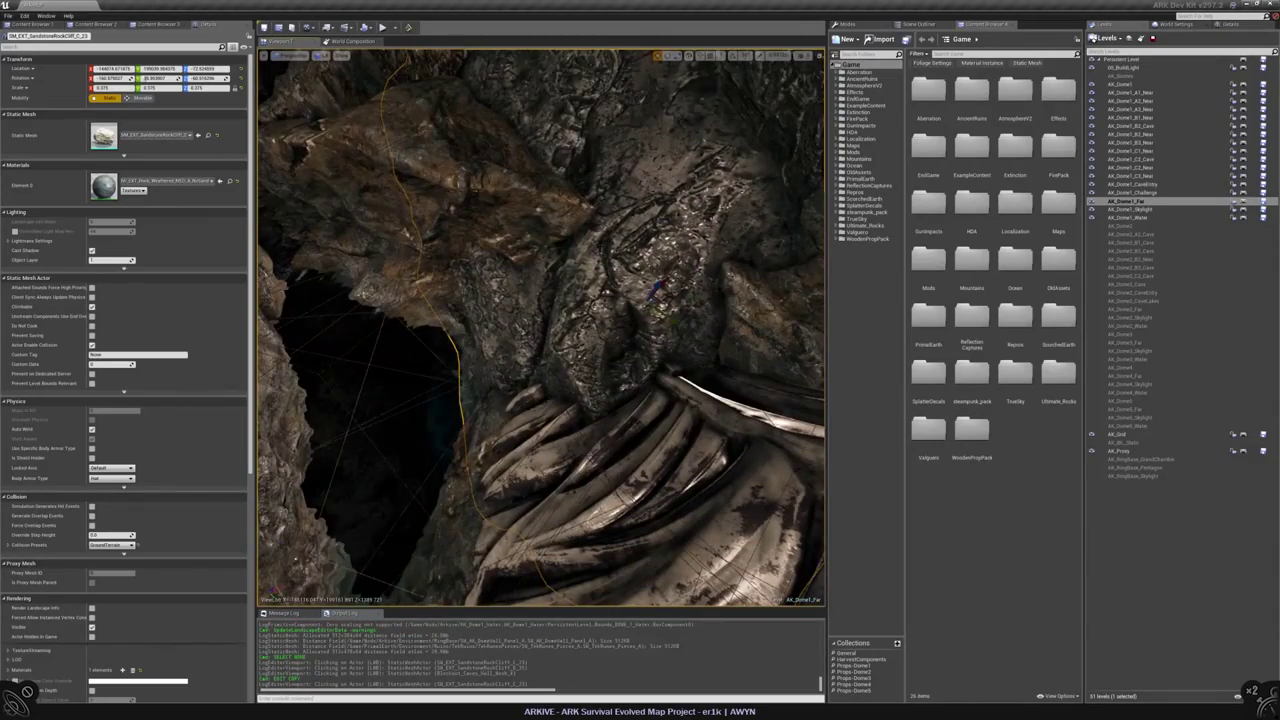
key(Delete)
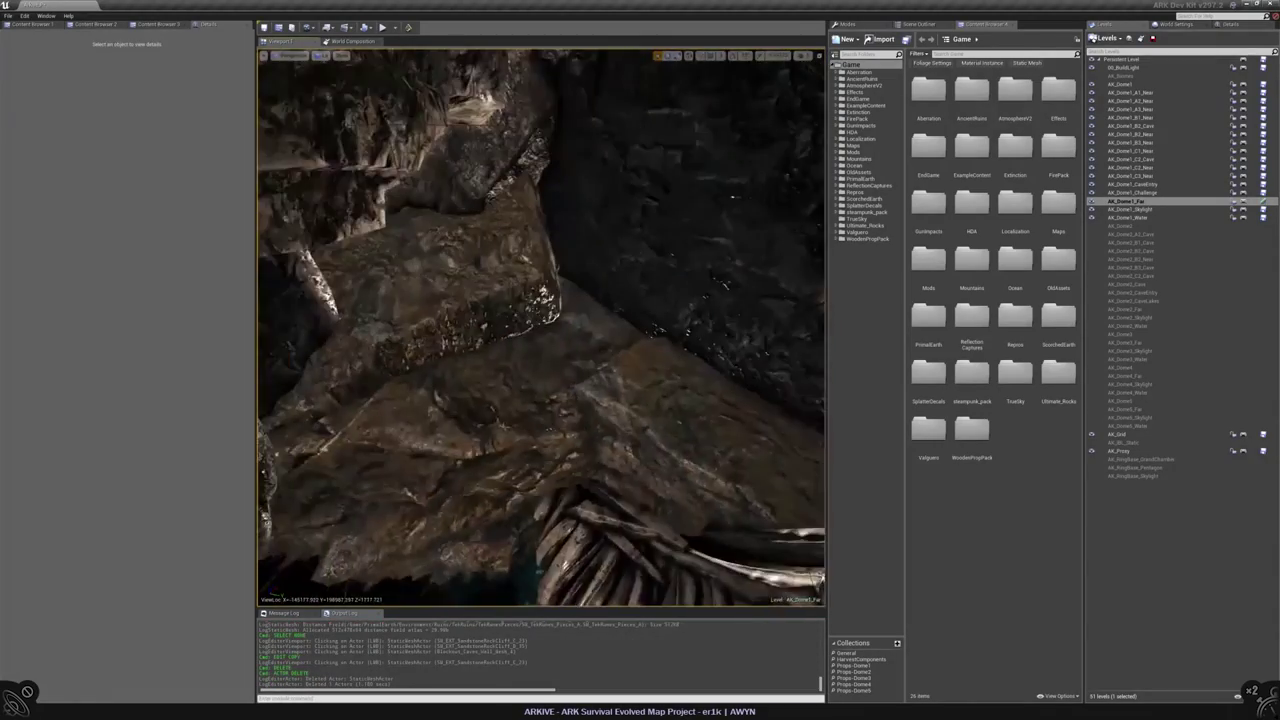
- Paste the copied cave wall mesh onto the passage rocks and reset its scale to 1.0 on all axes
right_click(572, 343)
click(727, 462)
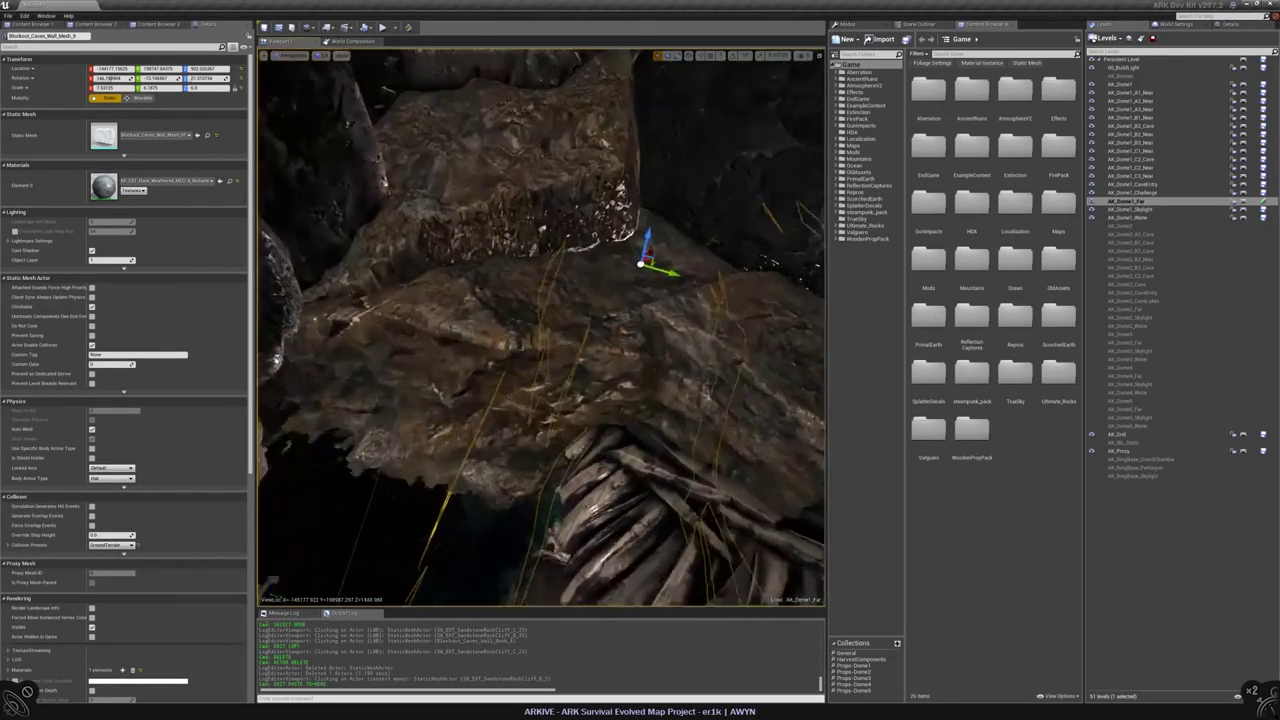
drag(486, 397, 490, 425)
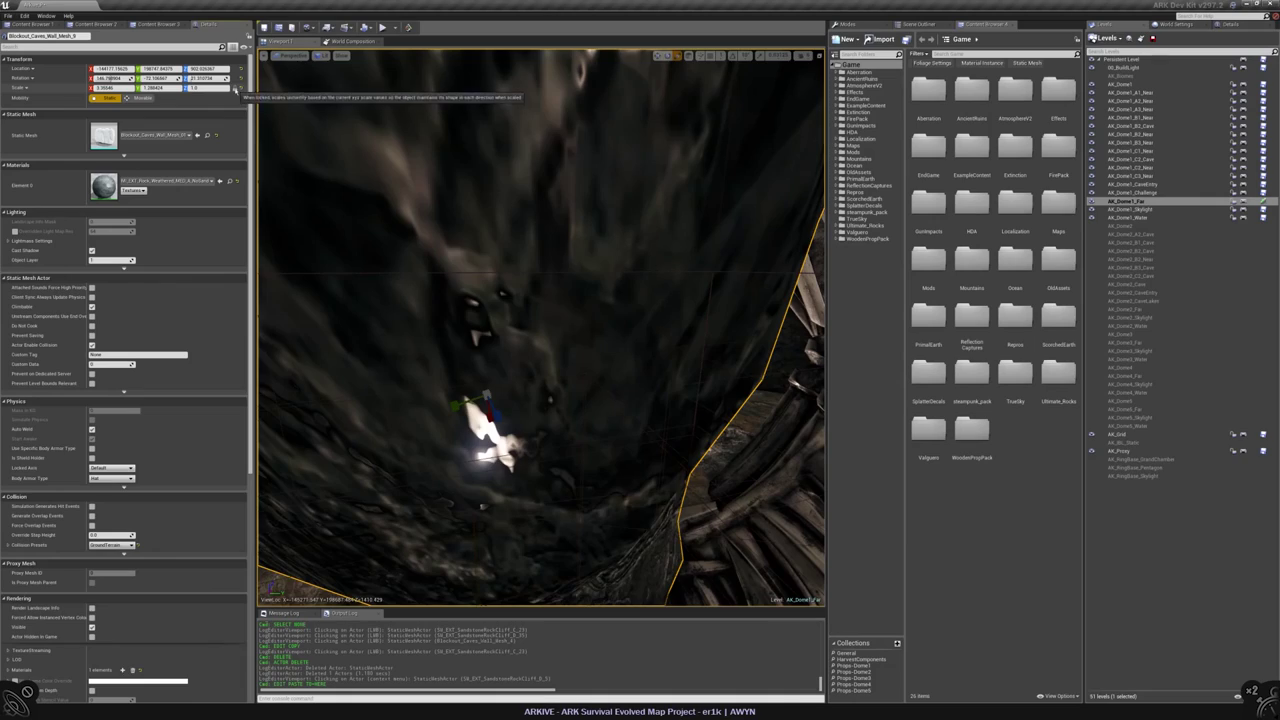
key(f)
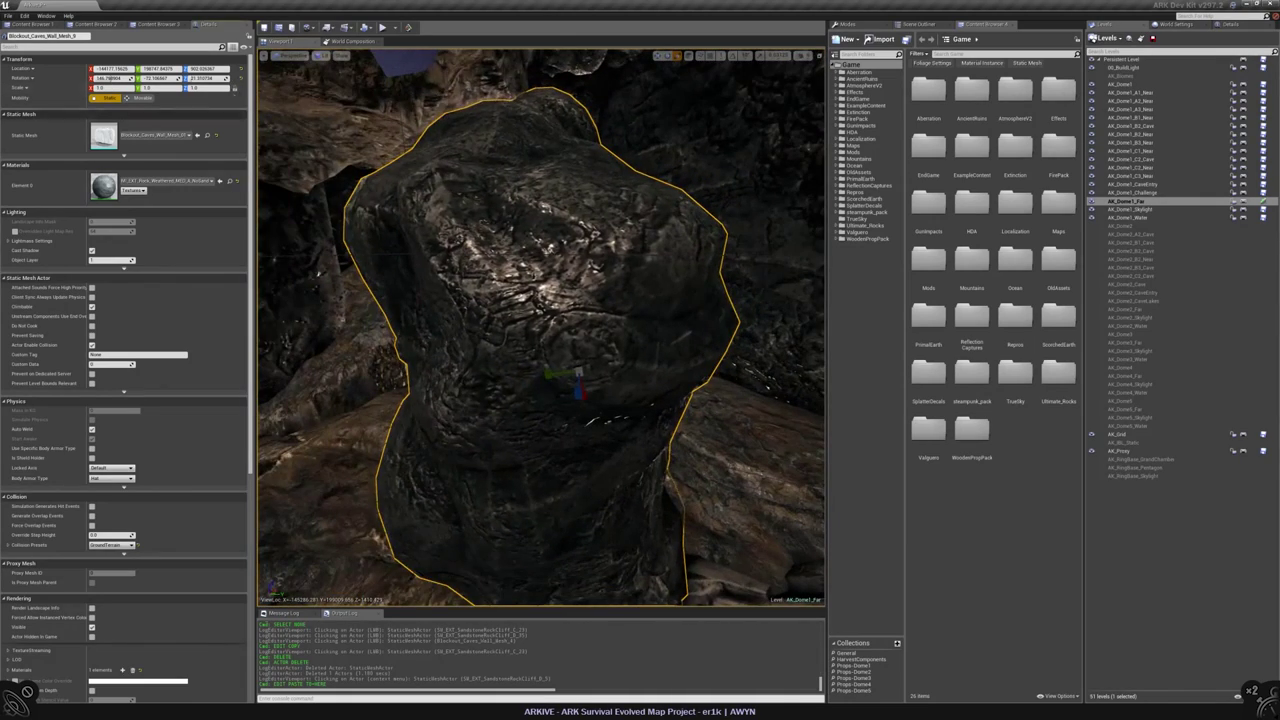
- Rotate, position and scale the pasted wall mesh to about 1.15 so it fills the gap in the cave passage
drag(578, 380, 546, 180)
right_drag(546, 180, 508, 132)
drag(530, 217, 570, 305)
right_drag(570, 305, 600, 300)
drag(660, 300, 640, 290)
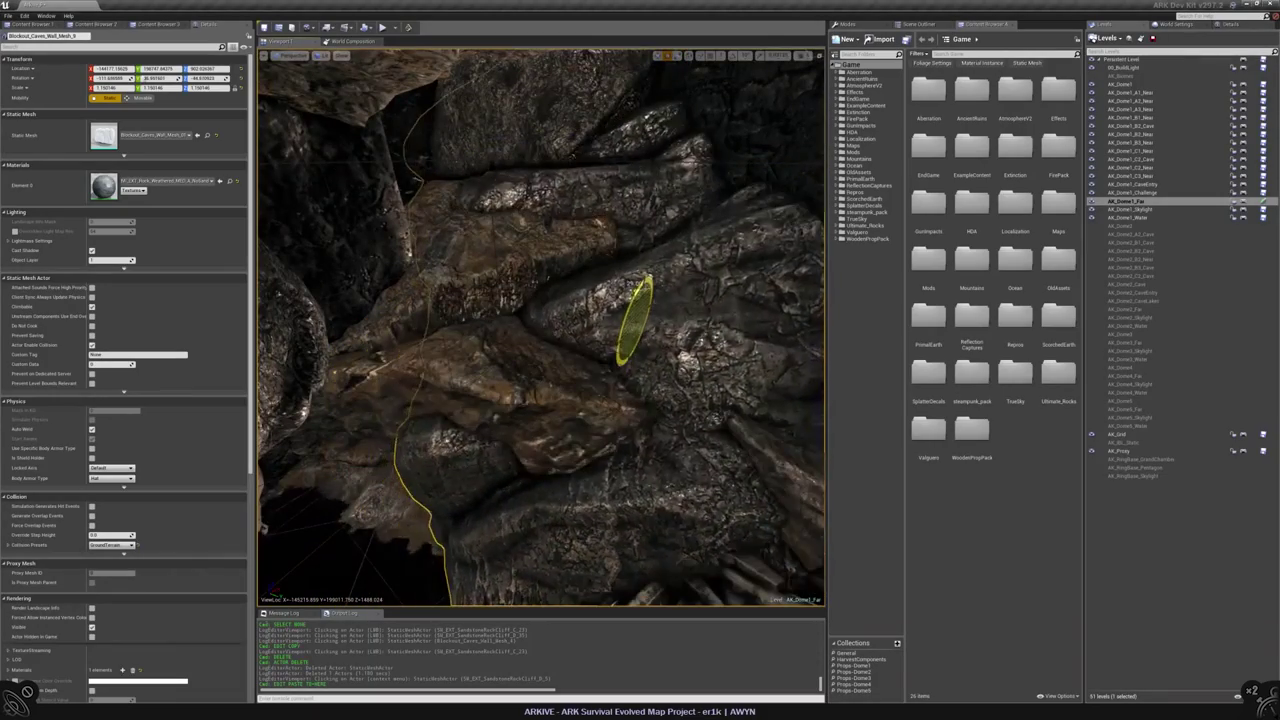
right_drag(540, 330, 645, 308)
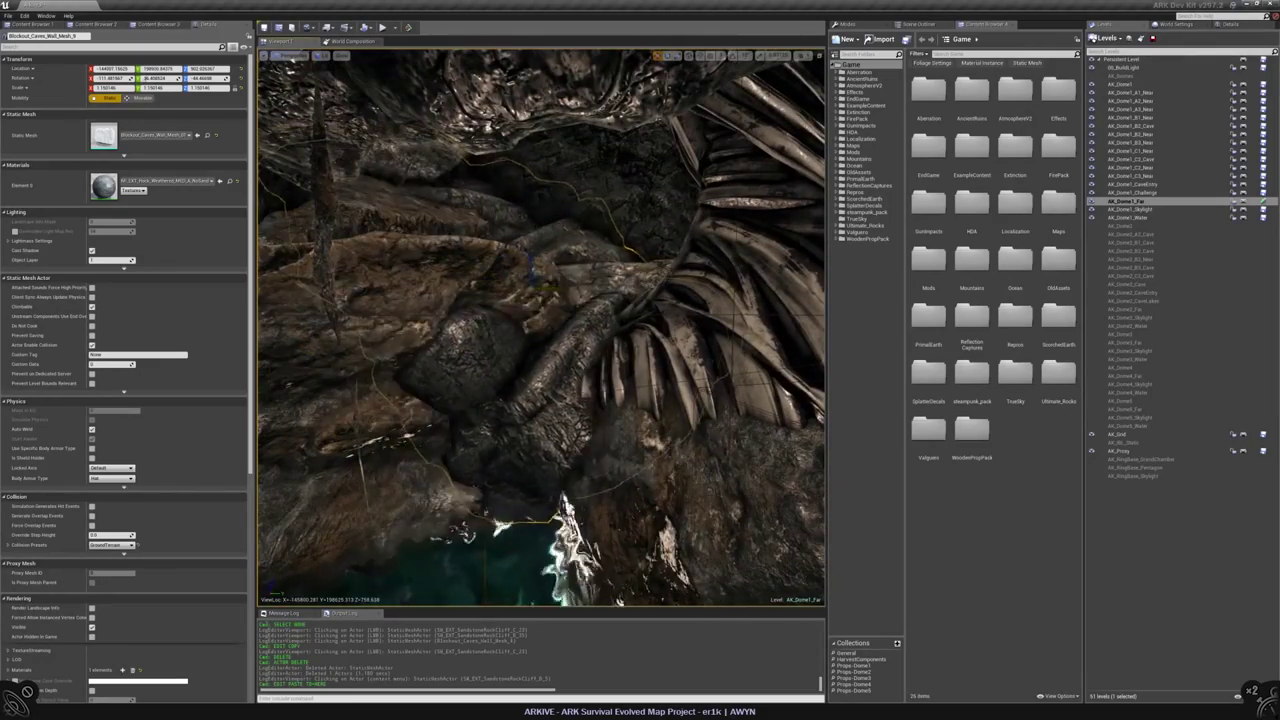
right_drag(545, 330, 585, 322)
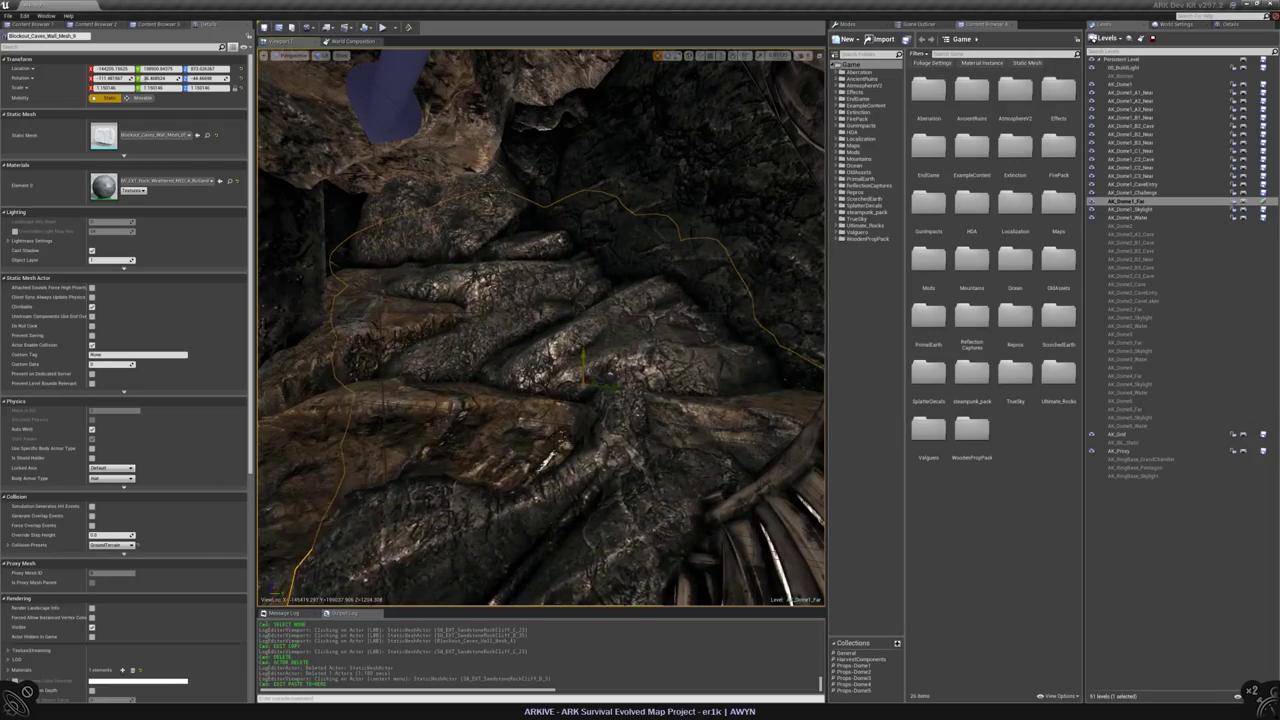
right_drag(585, 322, 595, 320)
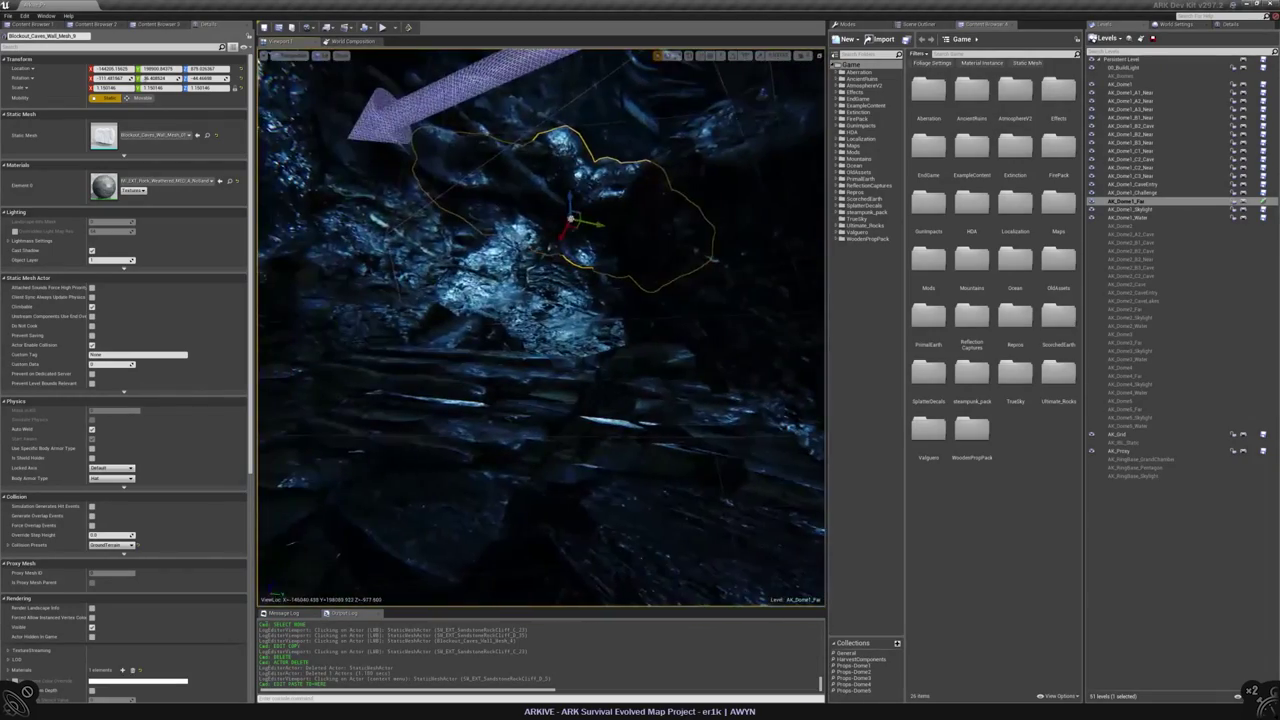
- Select the rock pillar in the lower cave and show each actor's level in the World Outliner
right_drag(595, 320, 610, 350)
click(615, 490)
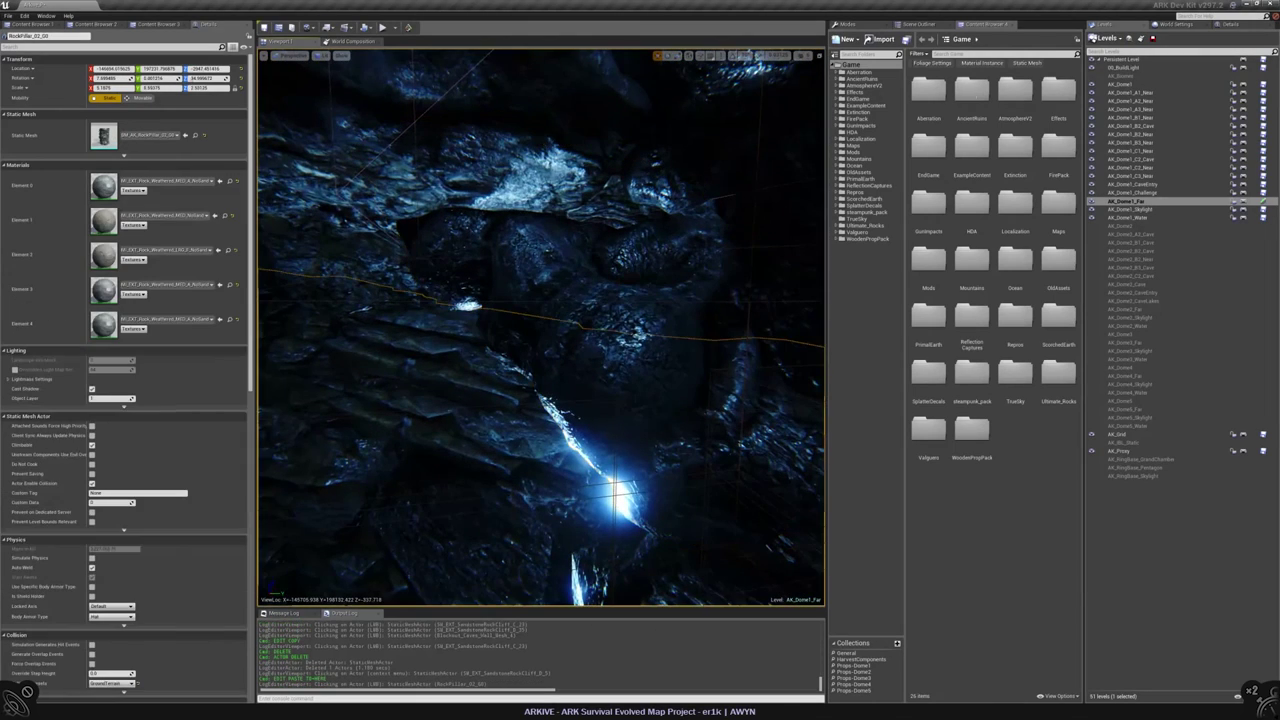
click(918, 23)
click(1072, 48)
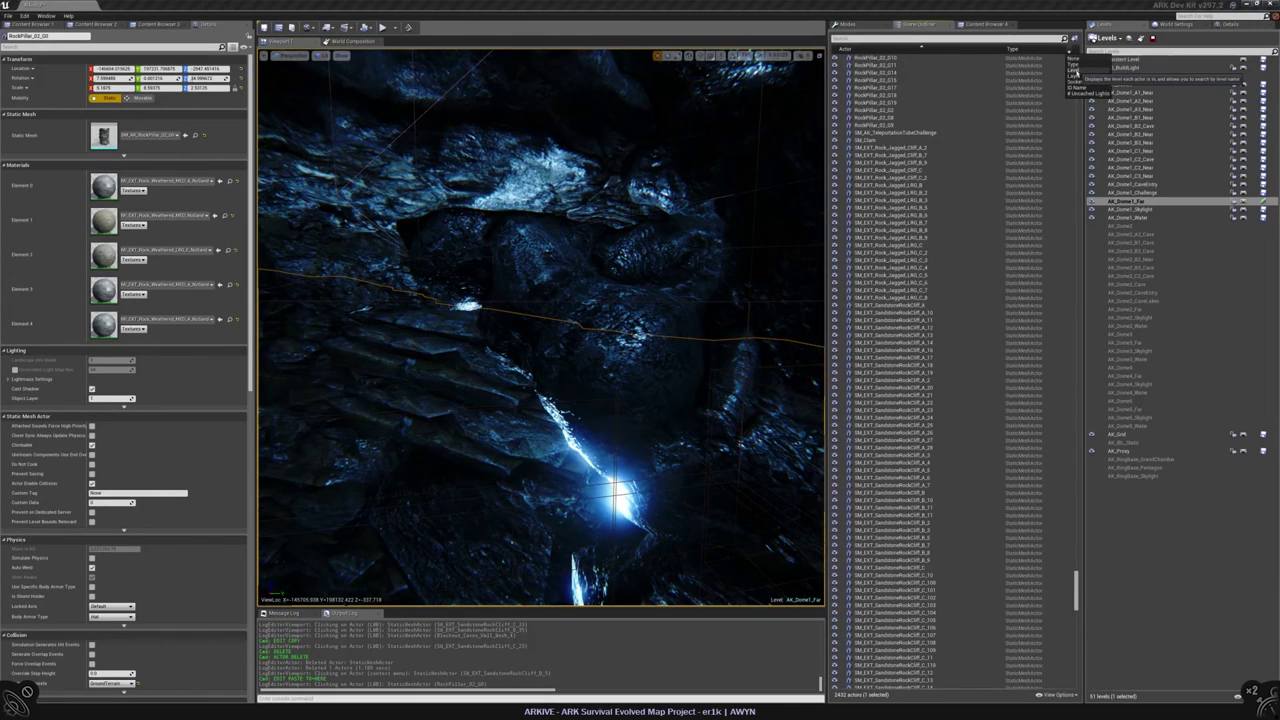
click(1073, 71)
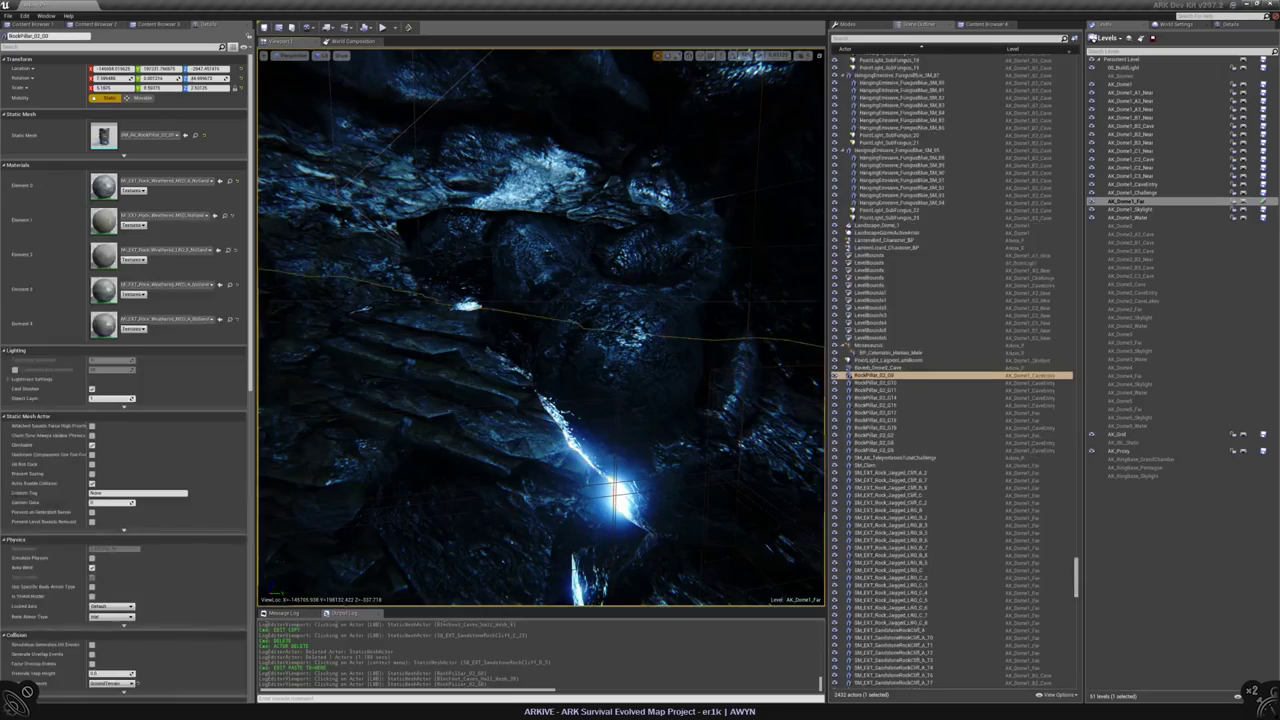
- Check which levels the lower cave wall mesh and the surrounding sandstone cliff rocks belong to
right_drag(540, 330, 550, 340)
click(571, 257)
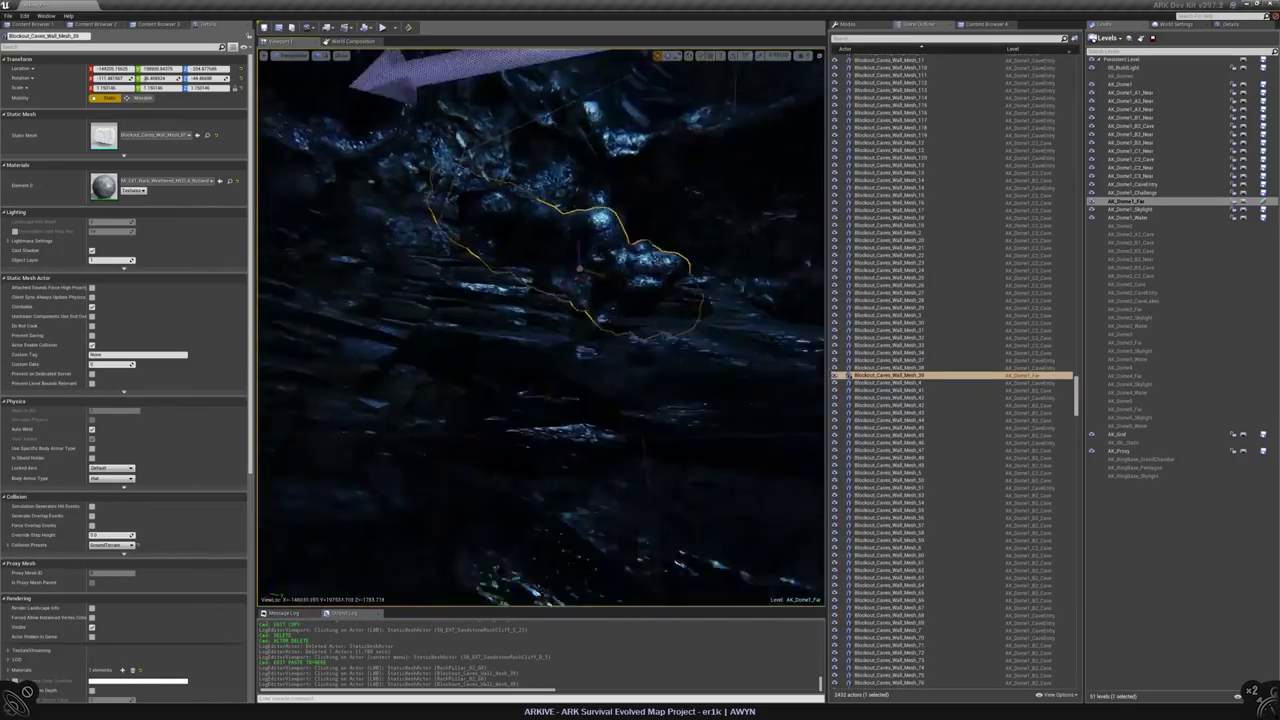
right_drag(571, 257, 575, 262)
right_drag(540, 330, 548, 334)
click(478, 170)
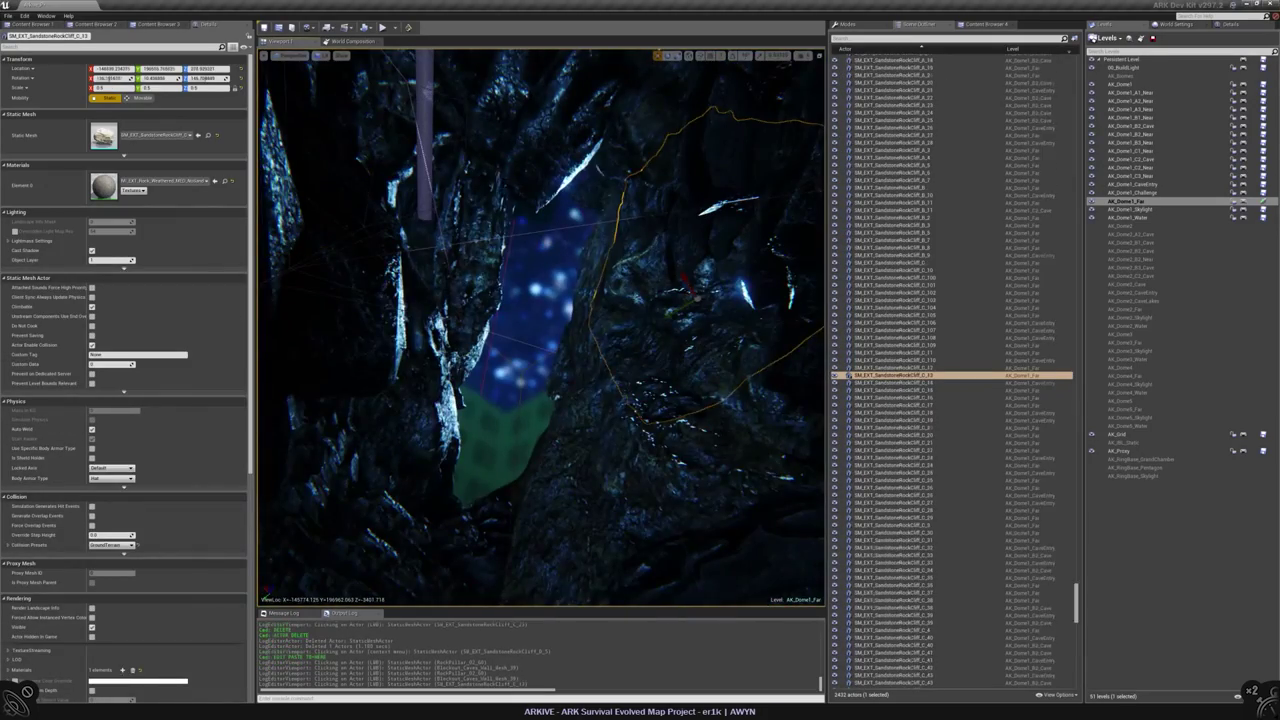
right_drag(478, 170, 482, 174)
right_drag(540, 330, 544, 332)
click(565, 225)
right_drag(565, 225, 571, 230)
- Rotate and move the second cave wall mesh to fit against the lower passage rocks, then deselect it
right_drag(540, 330, 559, 342)
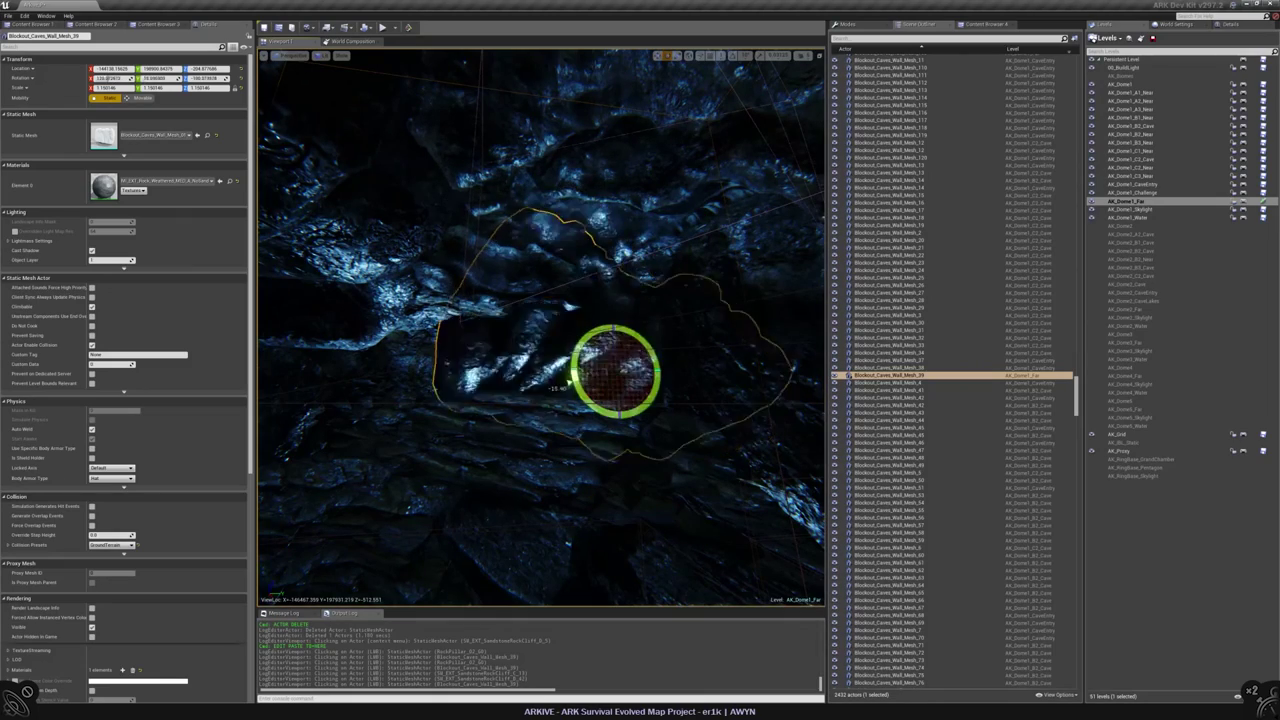
drag(568, 379, 571, 372)
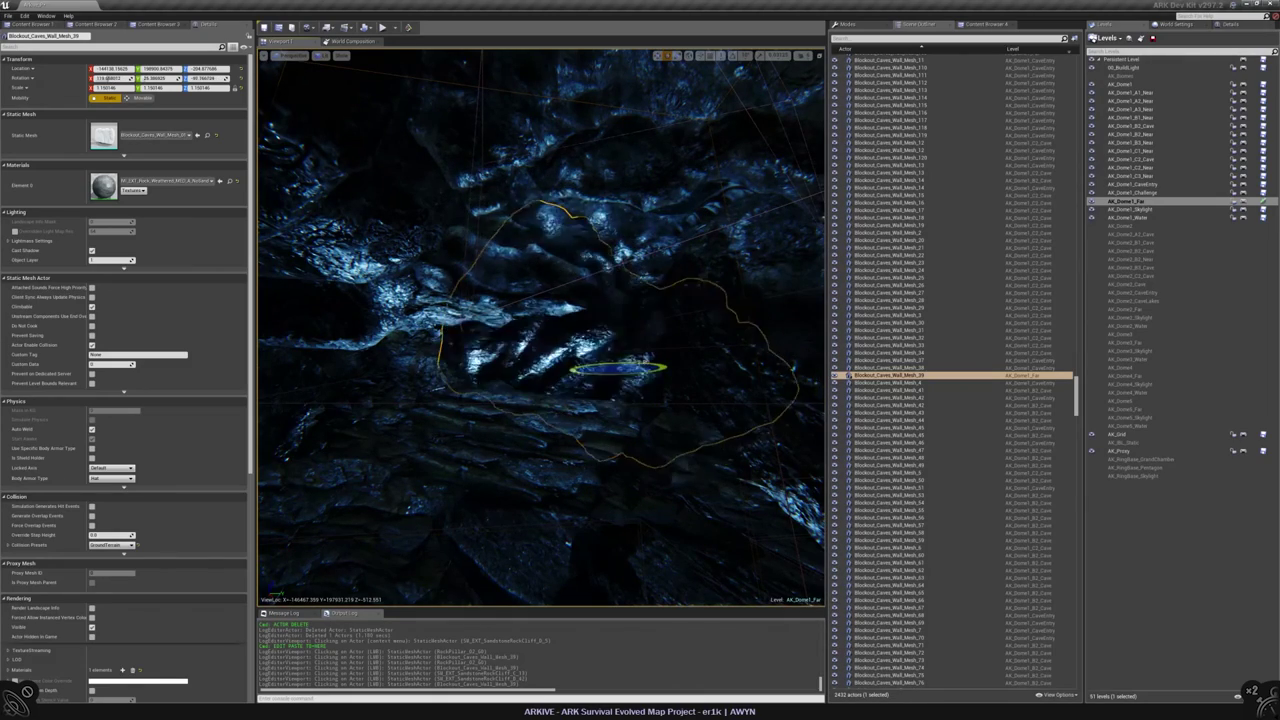
right_drag(559, 342, 570, 350)
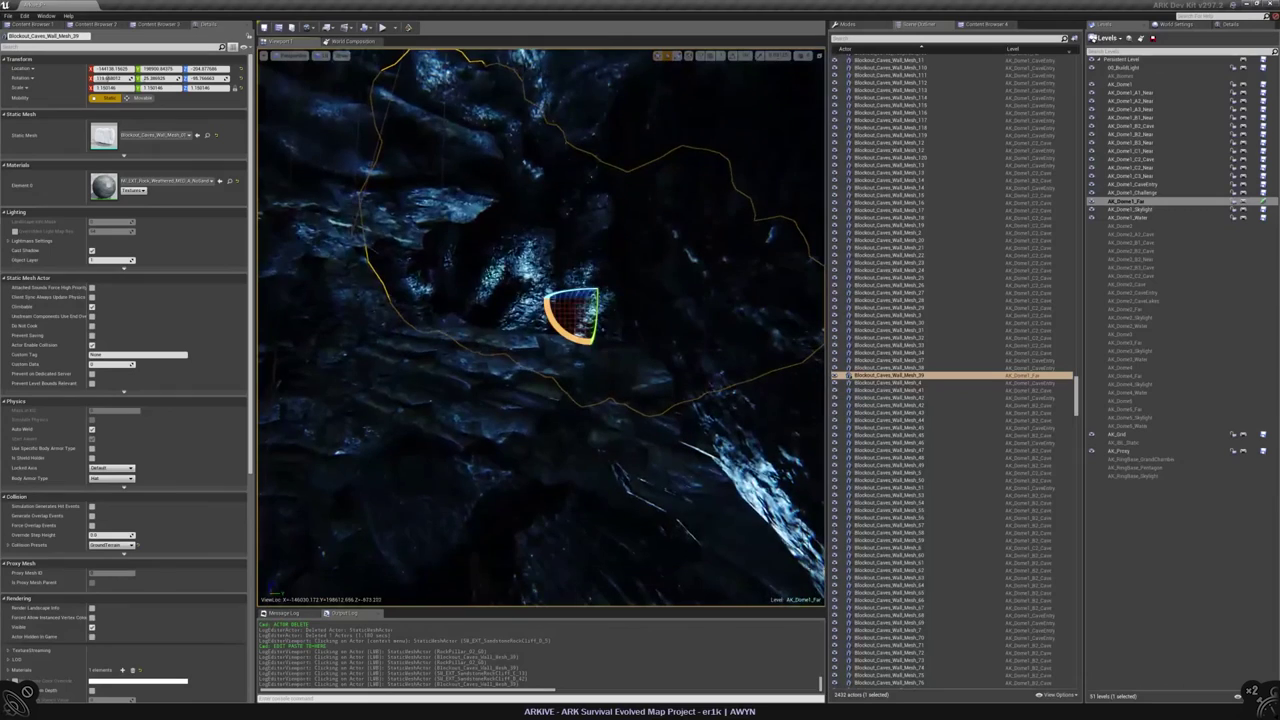
mouse_move(572, 320)
mouse_down()
mouse_move(598, 287)
mouse_move(528, 280)
mouse_move(534, 270)
mouse_move(580, 310)
mouse_move(814, 266)
mouse_move(790, 240)
mouse_move(760, 255)
mouse_move(624, 210)
mouse_up()
key(f)
key(w)
key(f)
key(Escape)
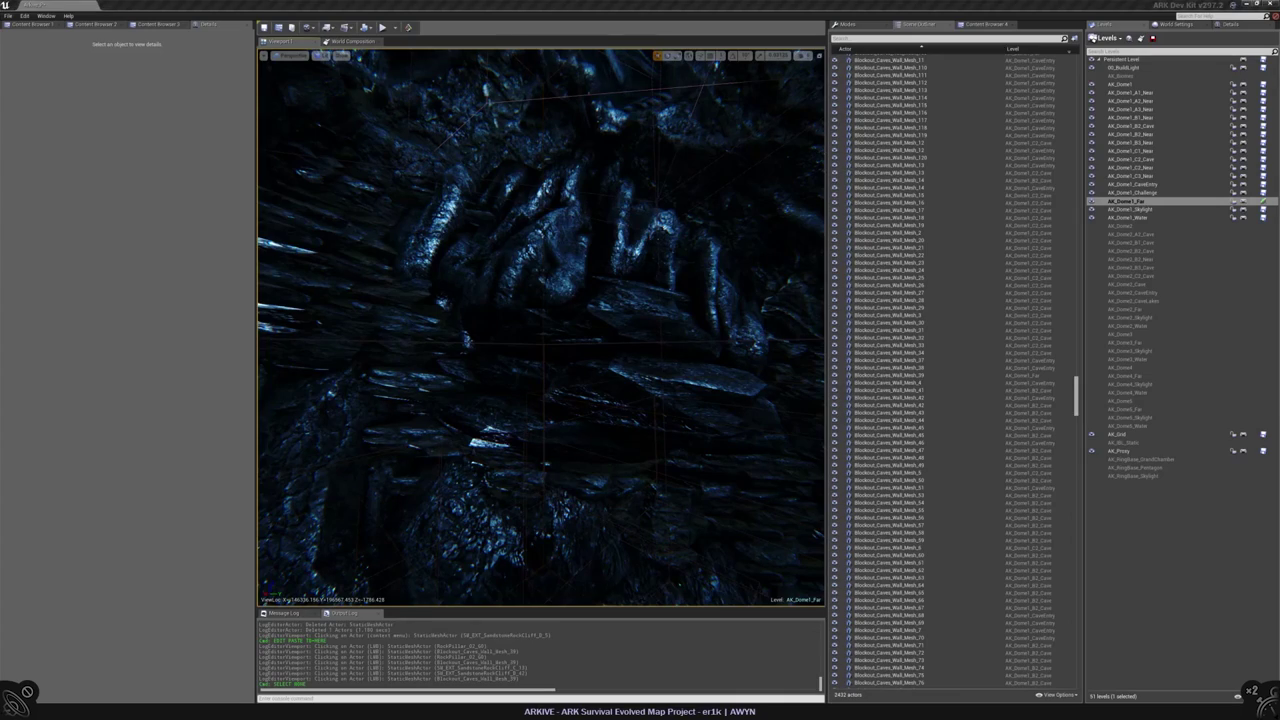
- Paste a copy of a SM_EXT_SandstoneRockCliff_B rock onto the rock pillar deeper in the cave
scroll(392, 655, up, 1)
right_drag(540, 330, 580, 318)
click(560, 240)
right_drag(560, 240, 675, 206)
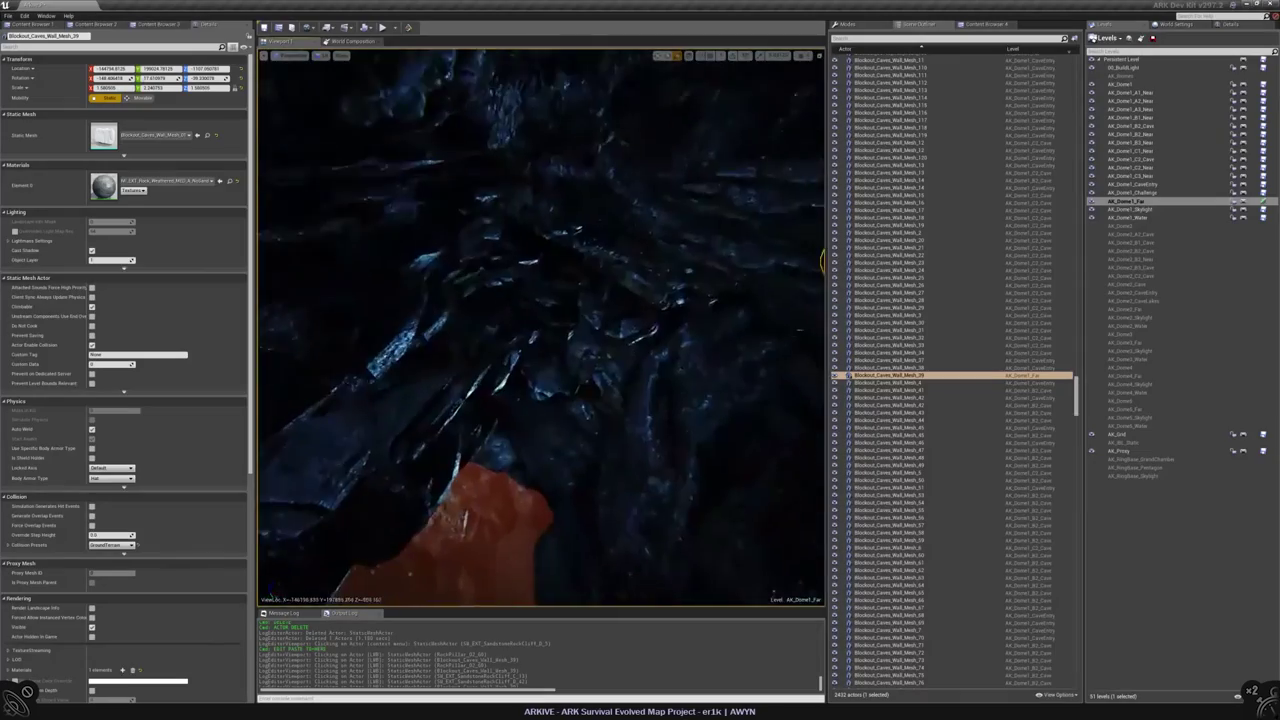
right_drag(540, 330, 503, 307)
click(500, 250)
right_click(503, 307)
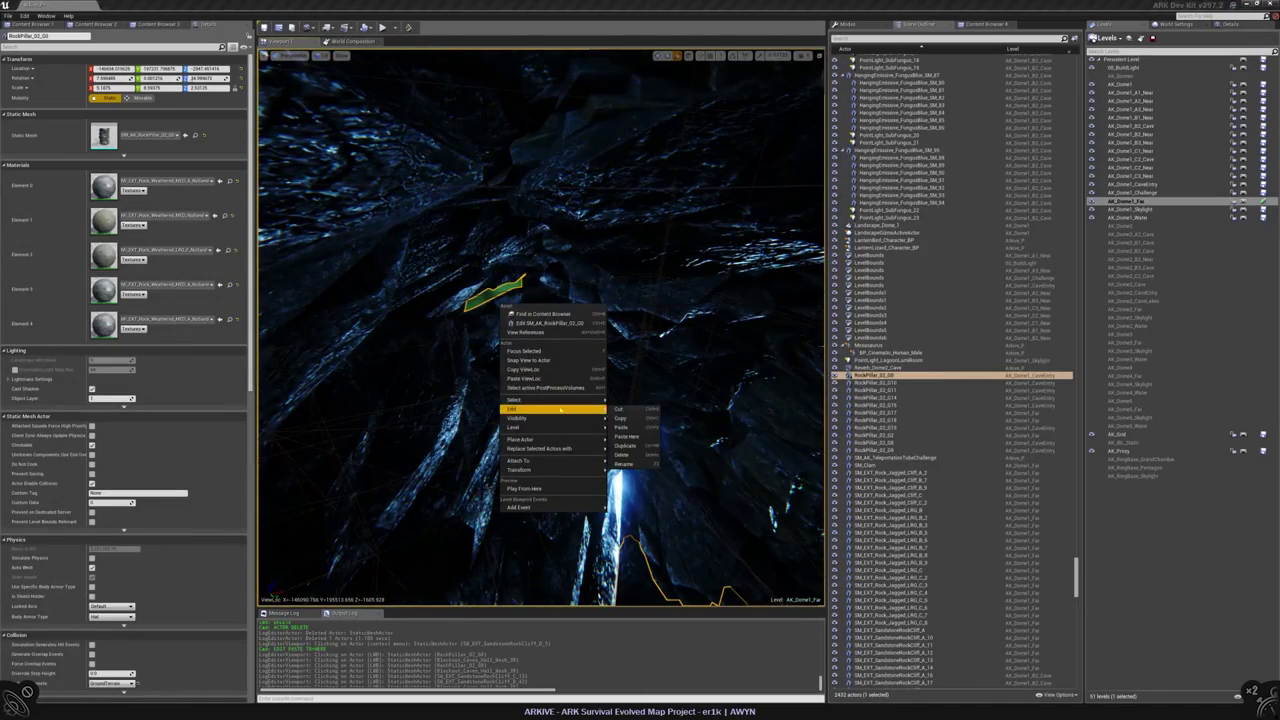
click(626, 436)
right_drag(626, 436, 555, 340)
- Rotate the pasted sandstone cliff rock to line up with the cave wall above the red rock
key(e)
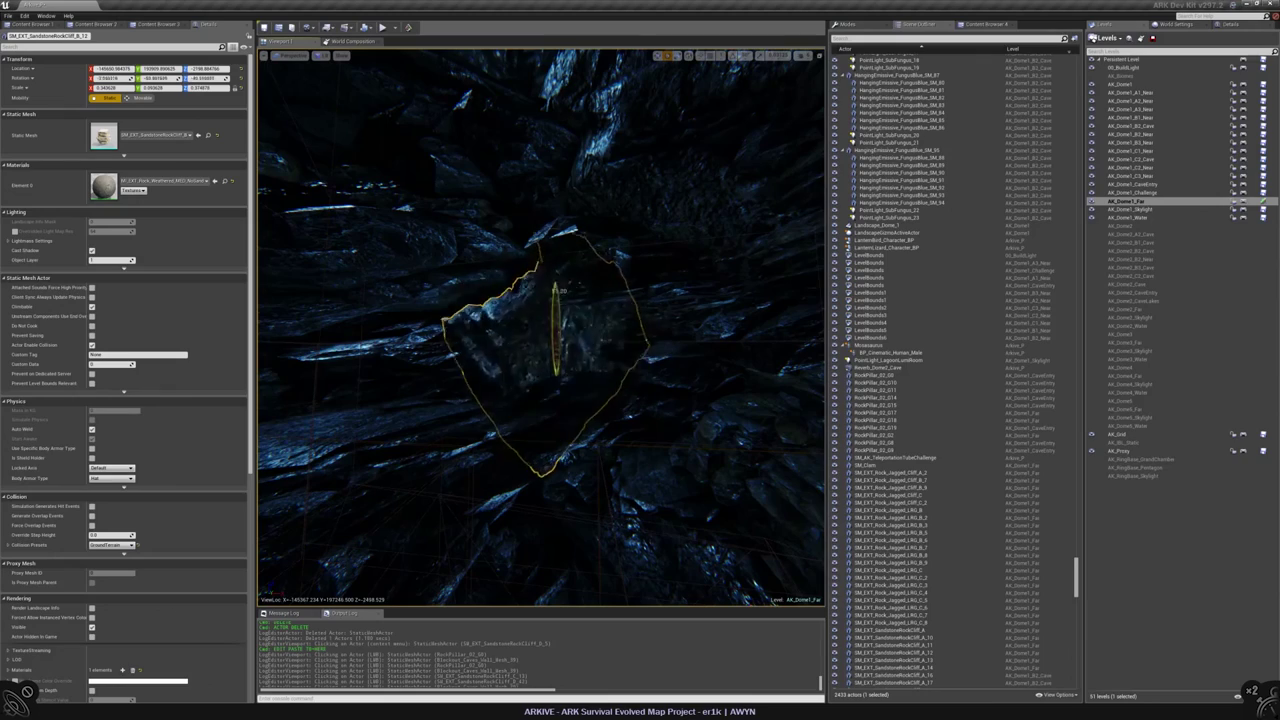
drag(556, 320, 560, 292)
right_drag(560, 300, 520, 335)
right_drag(450, 300, 445, 310)
drag(430, 314, 468, 310)
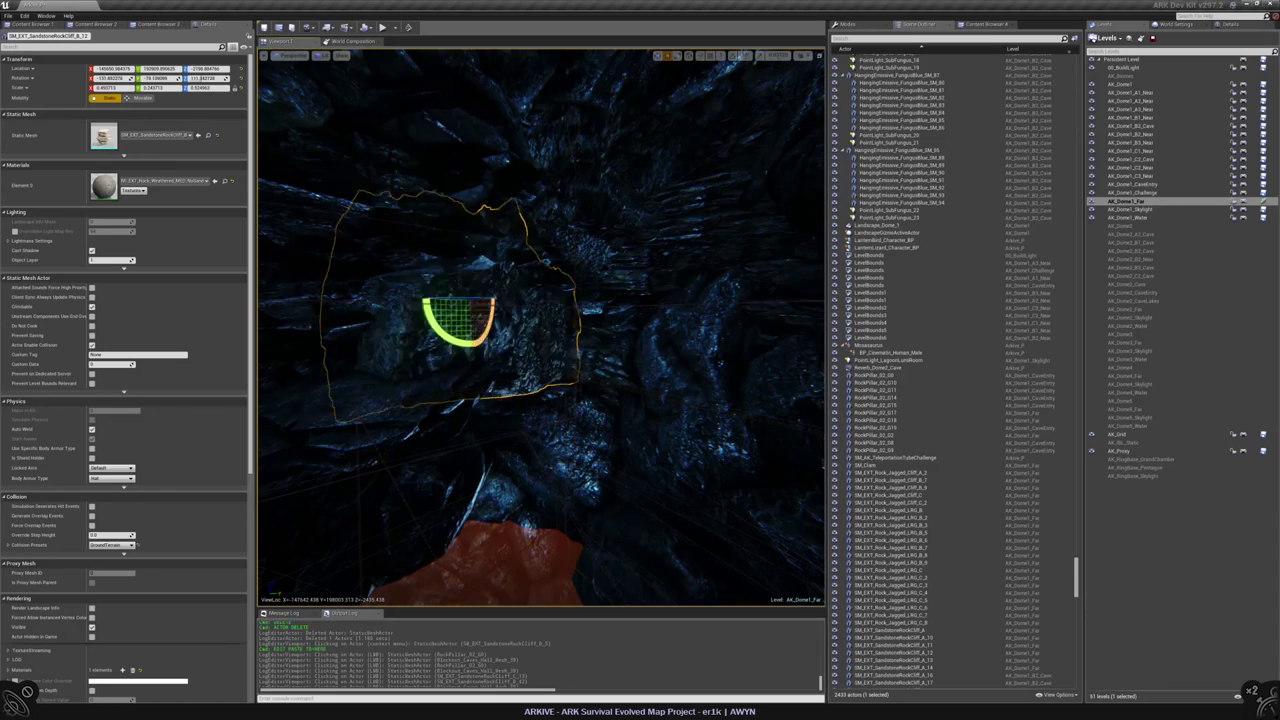
right_drag(470, 305, 480, 300)
drag(484, 300, 520, 310)
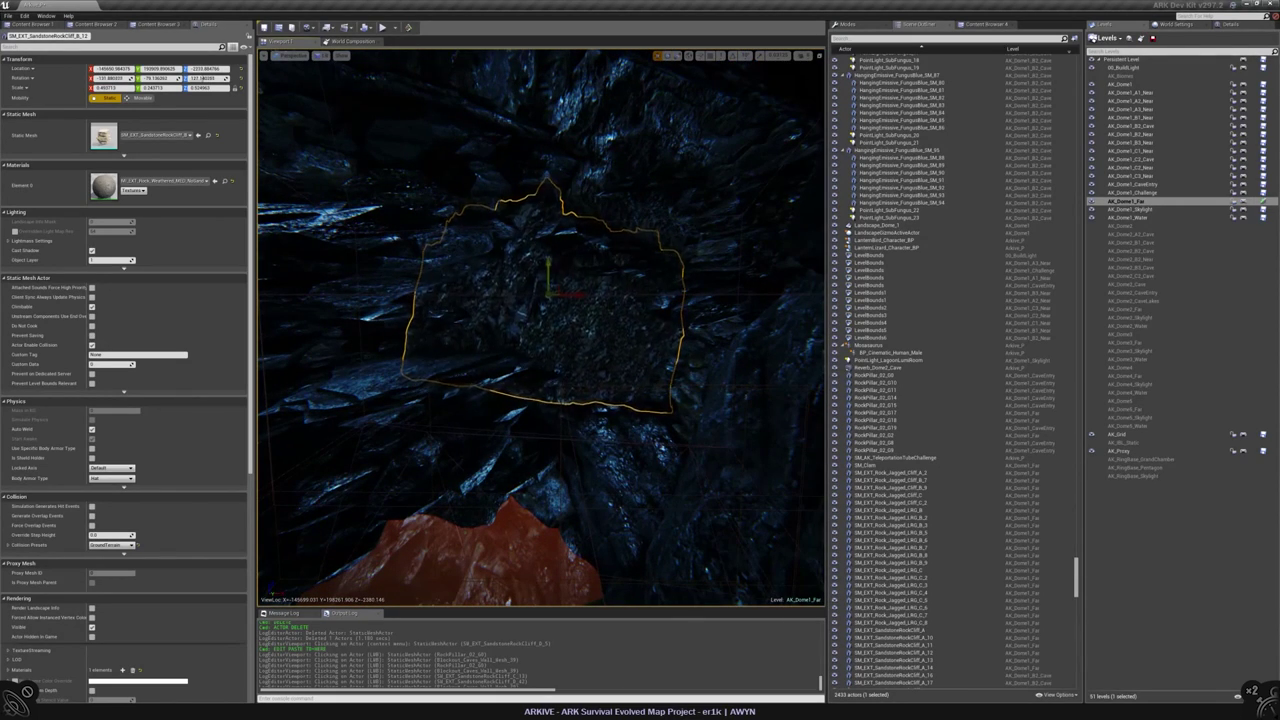
- Reposition and tilt the sandstone cliff rock so it covers more of the gap in the lower cave wall
right_drag(540, 310, 598, 277)
key(w)
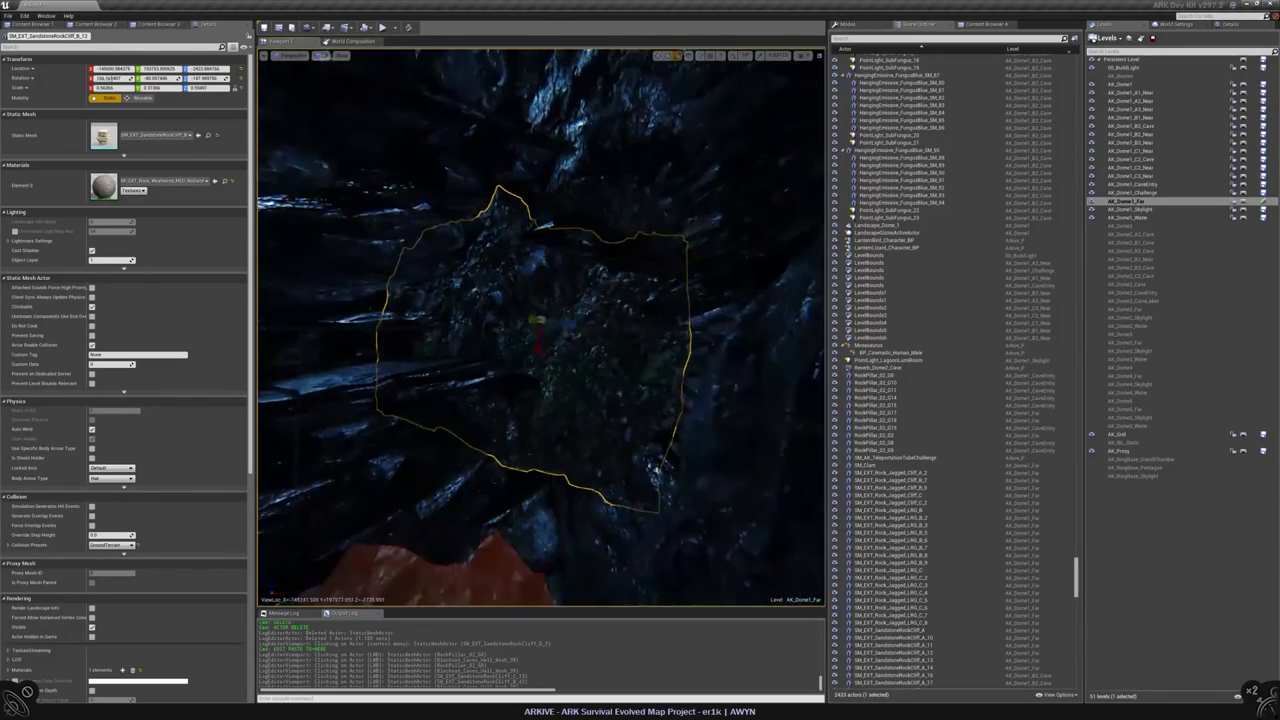
key(e)
drag(543, 300, 555, 370)
key(w)
right_drag(598, 277, 610, 271)
- Reselect the sandstone cliff rock and refine its angle, position and scale against the surrounding cave rocks
key(Escape)
click(610, 271)
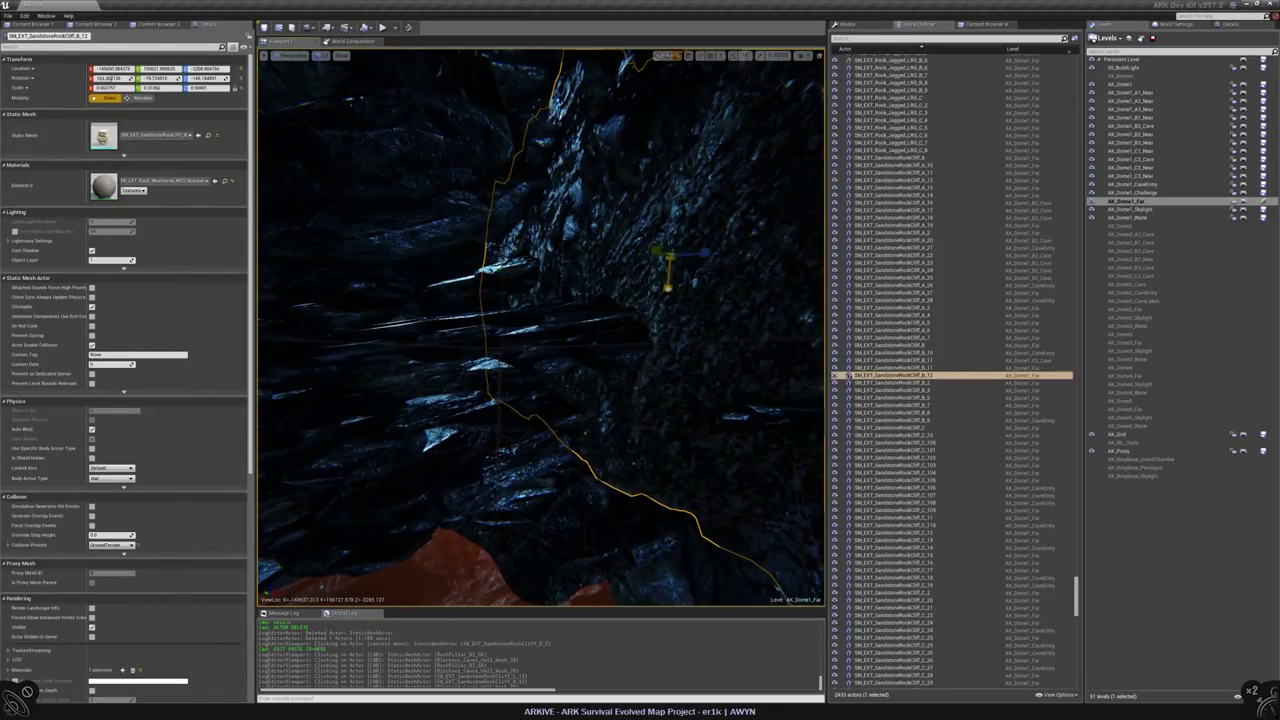
key(e)
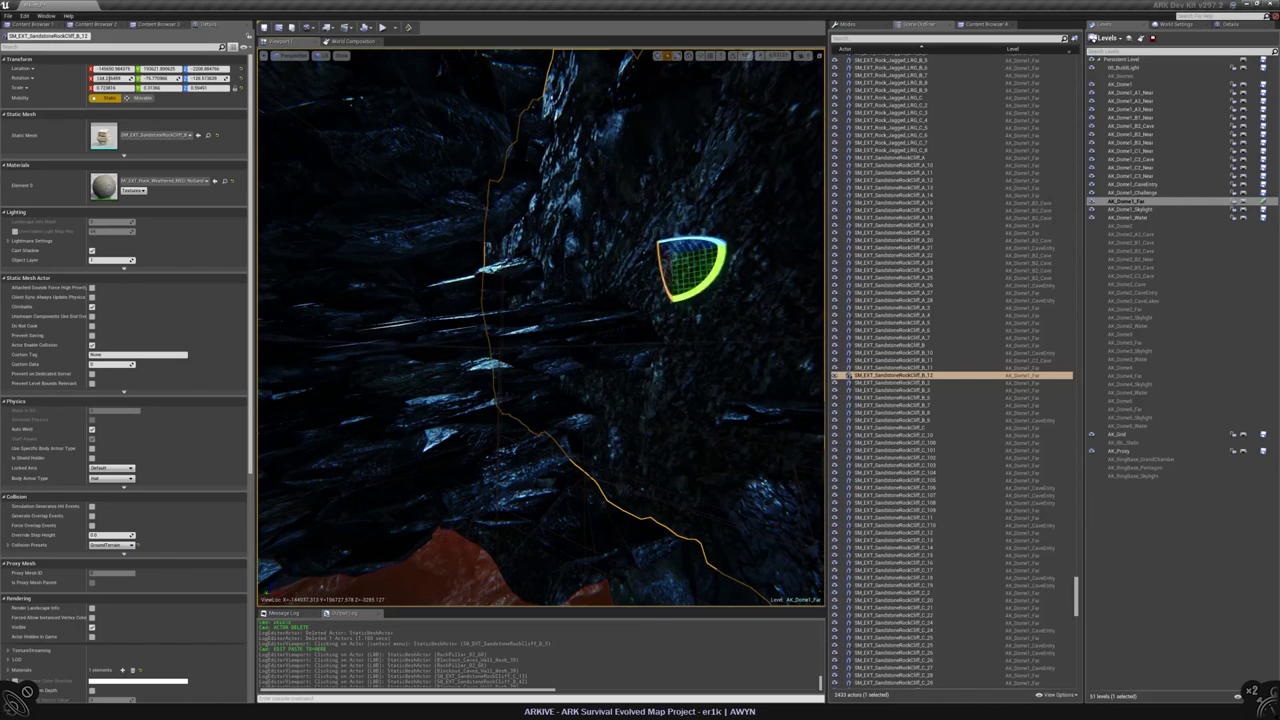
key(w)
right_drag(610, 271, 614, 269)
key(f)
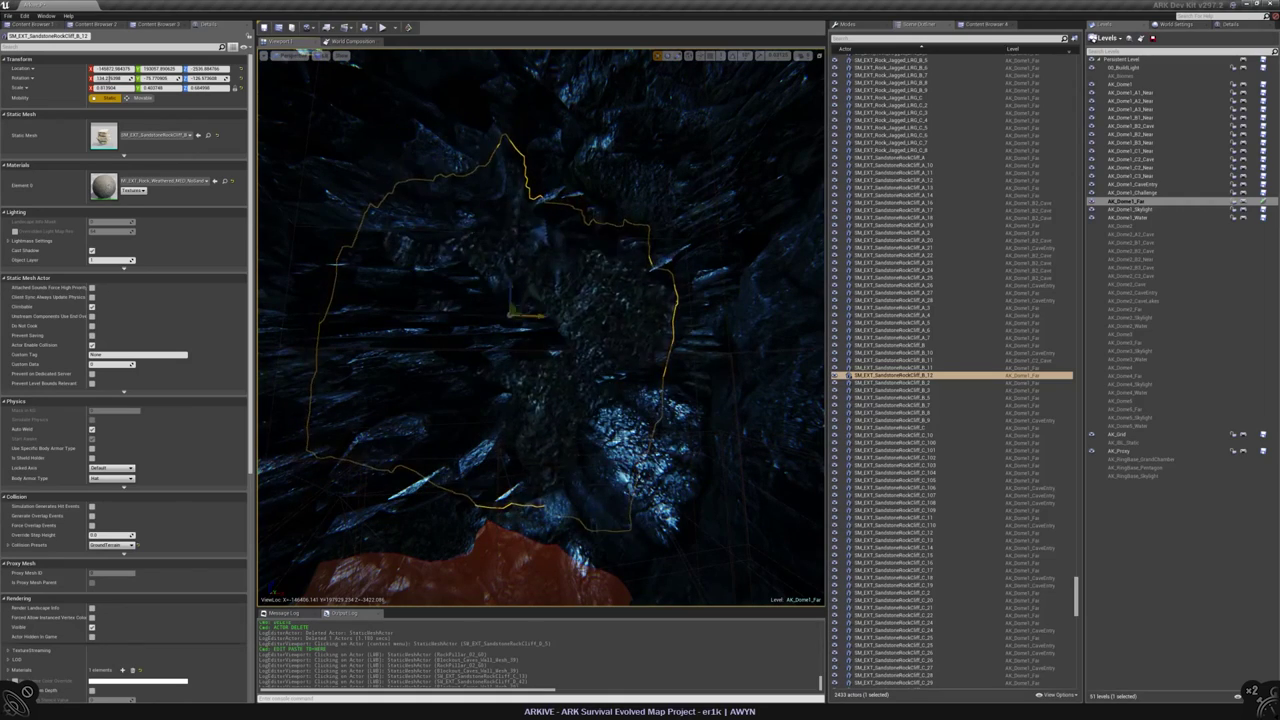
- Check how the sandstone cliff rock fits against the surrounding cave wall and floor rocks, and leave it deselected
mouse_move(614, 269)
right_down()
mouse_move(600, 280)
mouse_move(590, 250)
mouse_move(600, 300)
mouse_move(620, 290)
mouse_move(600, 260)
mouse_move(610, 320)
mouse_move(620, 300)
mouse_move(590, 270)
mouse_move(610, 290)
mouse_move(595, 275)
mouse_move(595, 300)
mouse_move(600, 285)
right_up()
key(Escape)
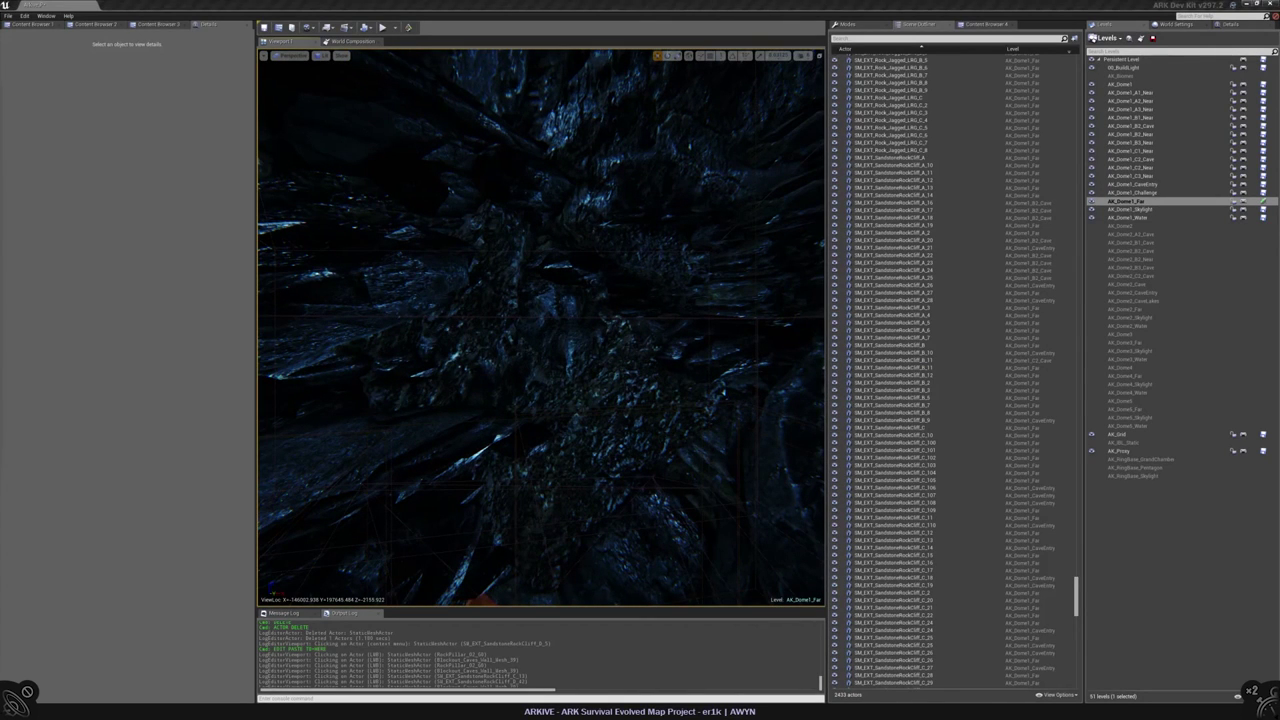
click(480, 350)
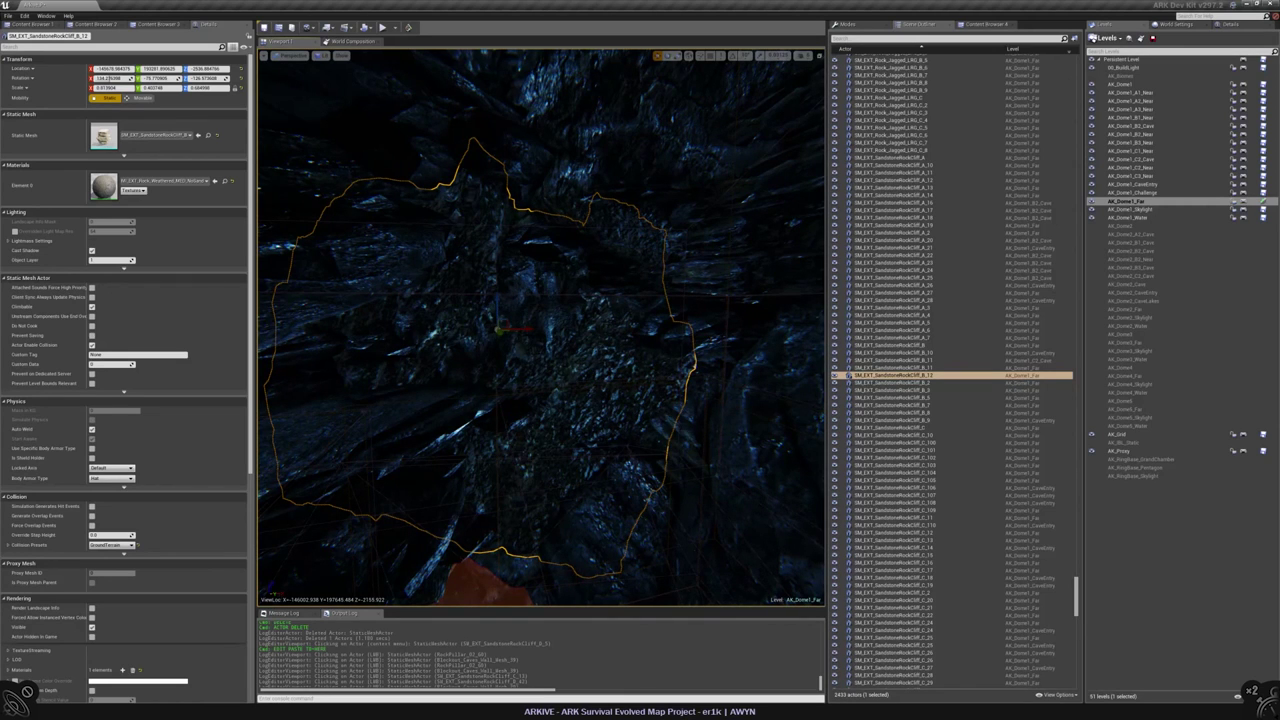
key(Escape)
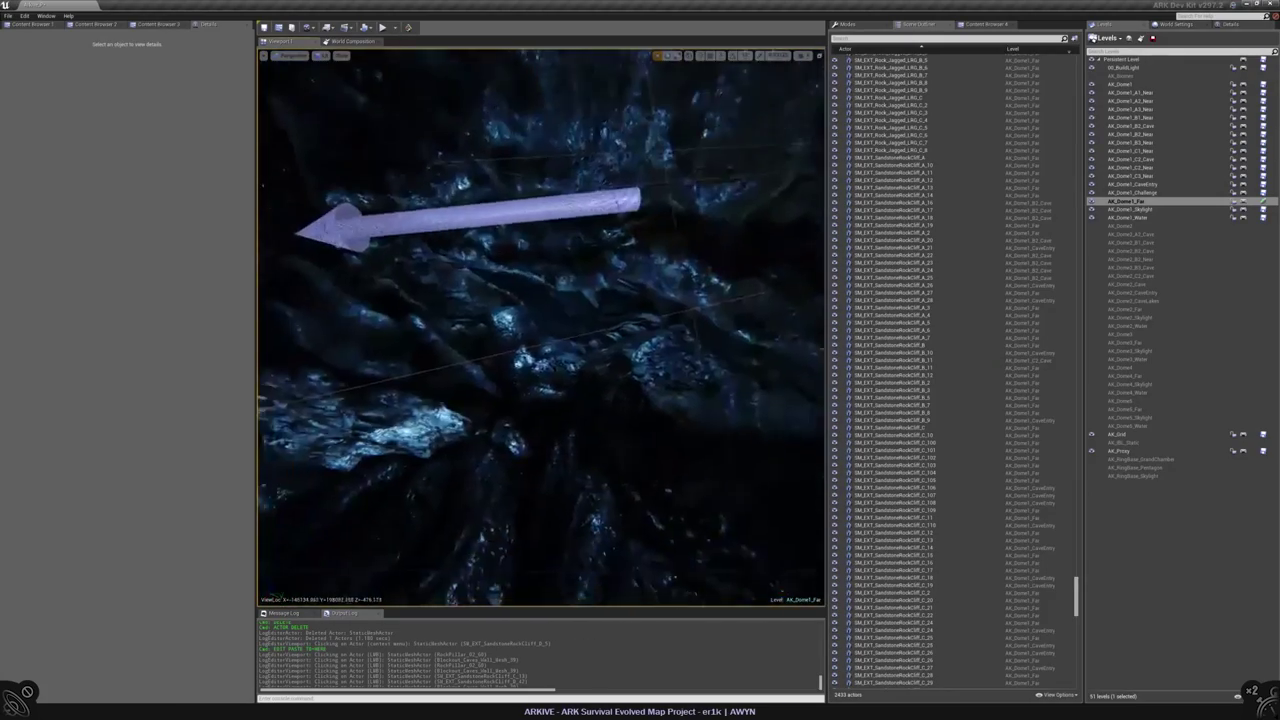
- Select the SPZ_Dome1_CaveB2BigCrack structure prevention volume around the cave passage and switch to geometry editing
click(615, 200)
mouse_move(540, 325)
right_down()
mouse_move(500, 335)
mouse_move(540, 330)
right_up()
click(540, 330)
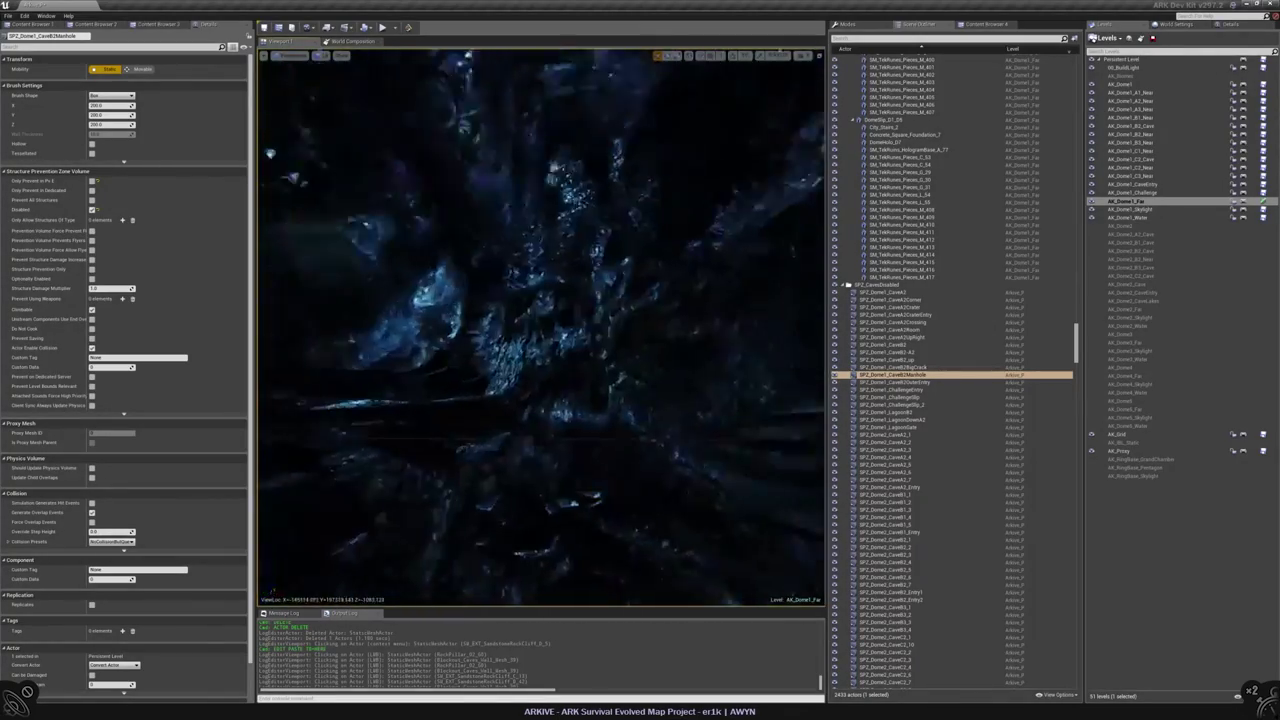
right_drag(540, 330, 540, 330)
click(540, 330)
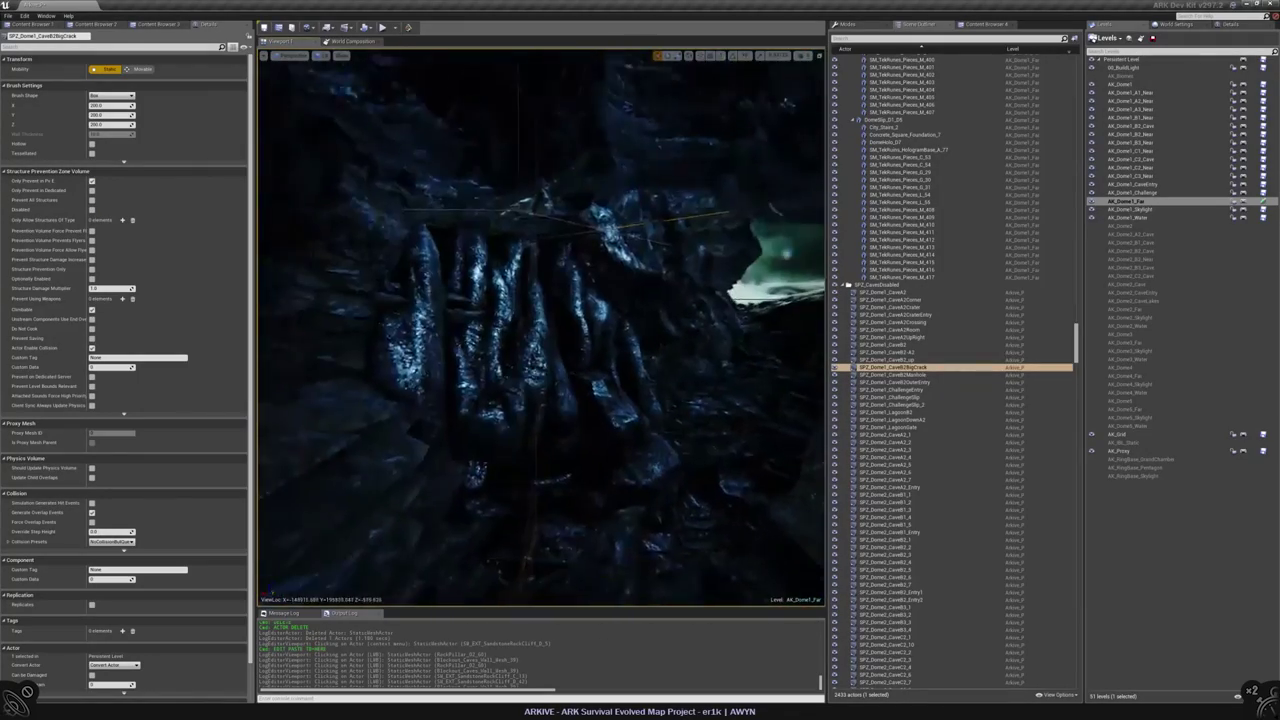
right_drag(540, 330, 540, 330)
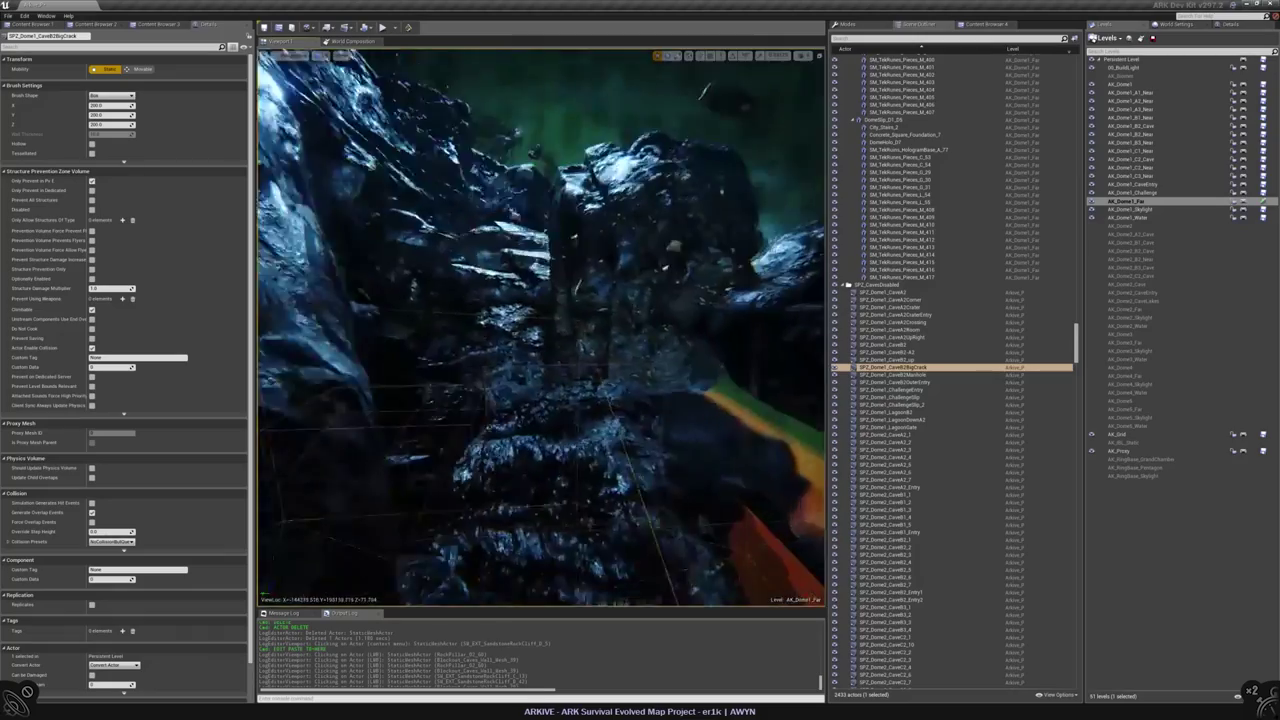
key(shift+1)
key(shift+5)
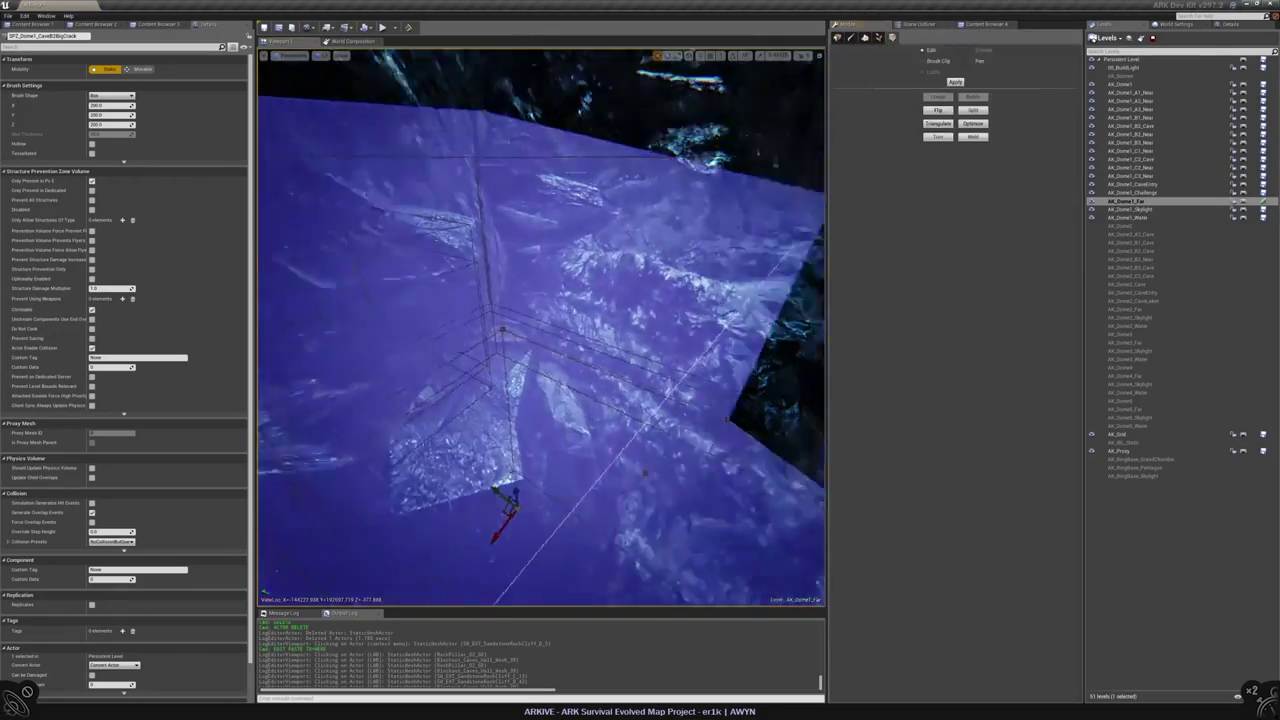
- Adjust the BigCrack prevention volume's brush vertices around the cave passage and beach entry, and return to placement mode
right_drag(540, 330, 540, 330)
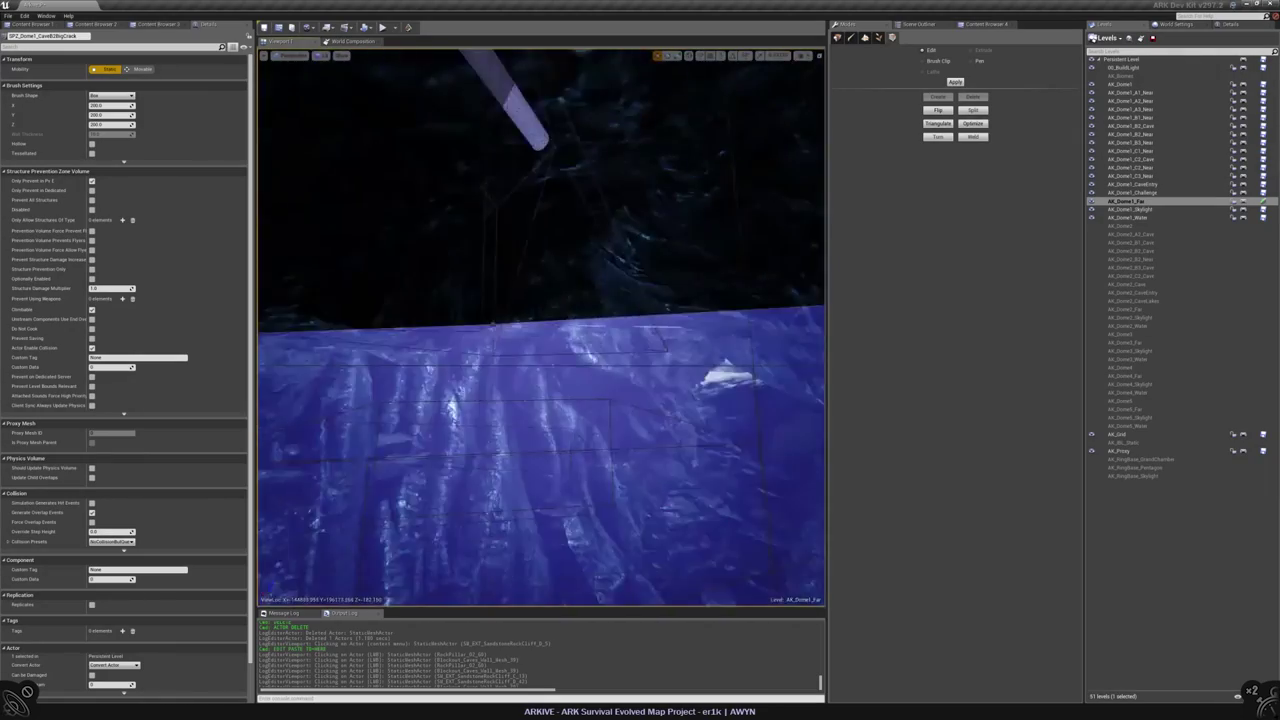
right_drag(540, 330, 540, 330)
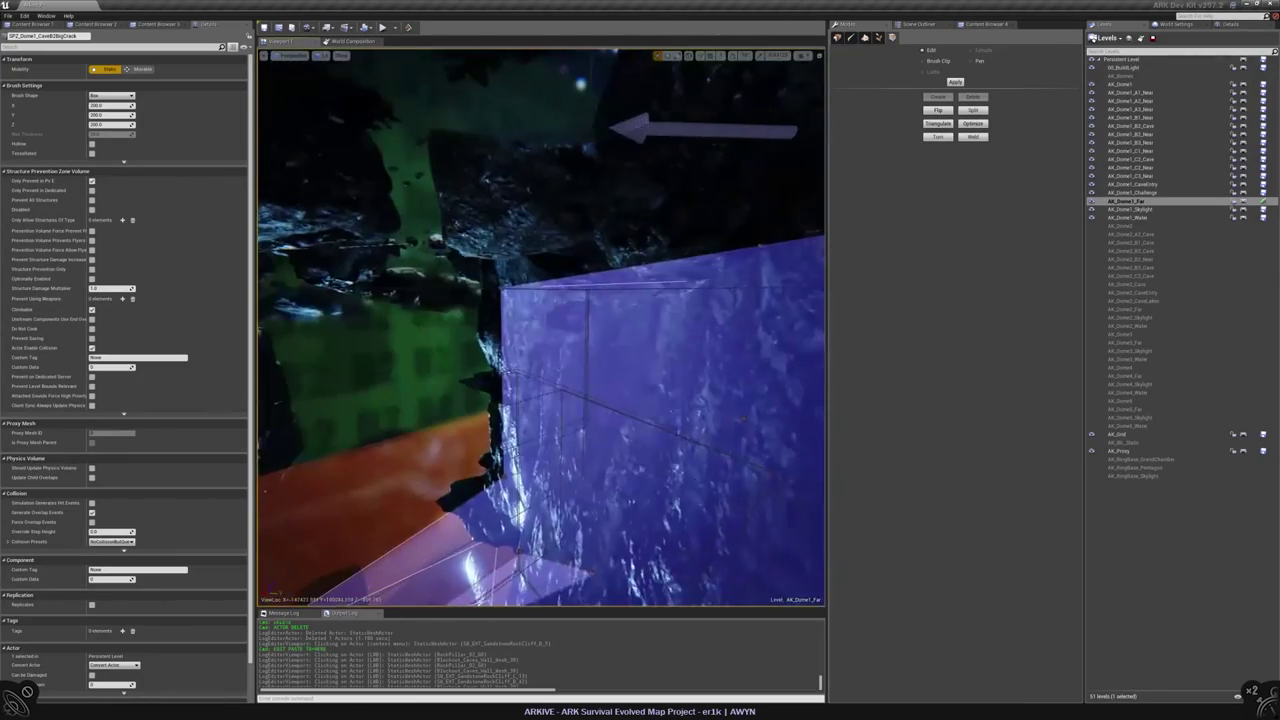
right_drag(540, 330, 540, 330)
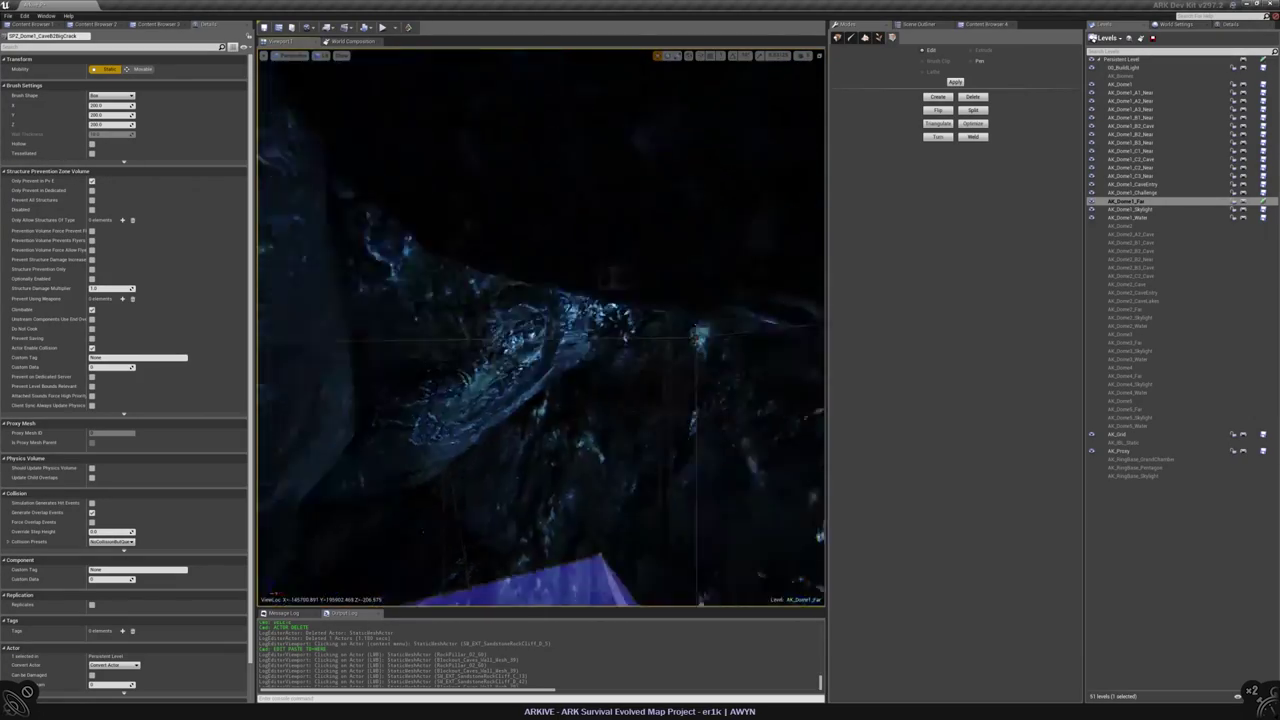
right_drag(540, 325, 580, 315)
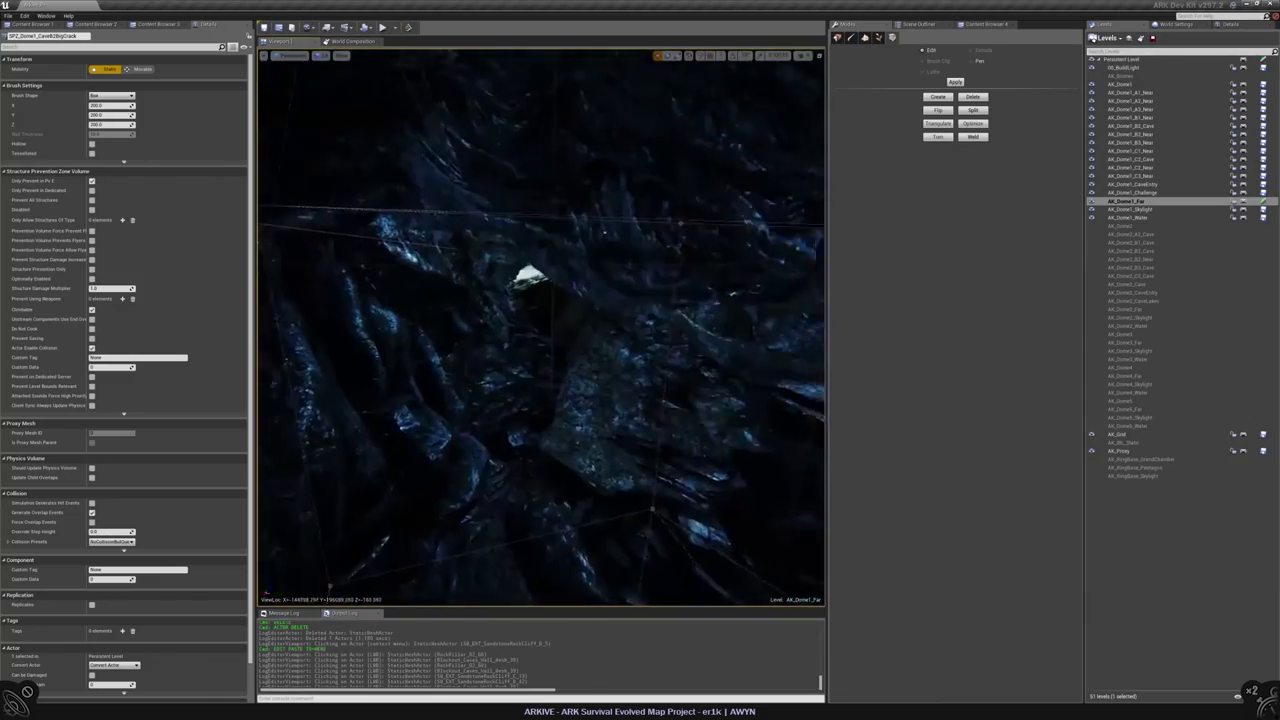
right_drag(580, 315, 620, 280)
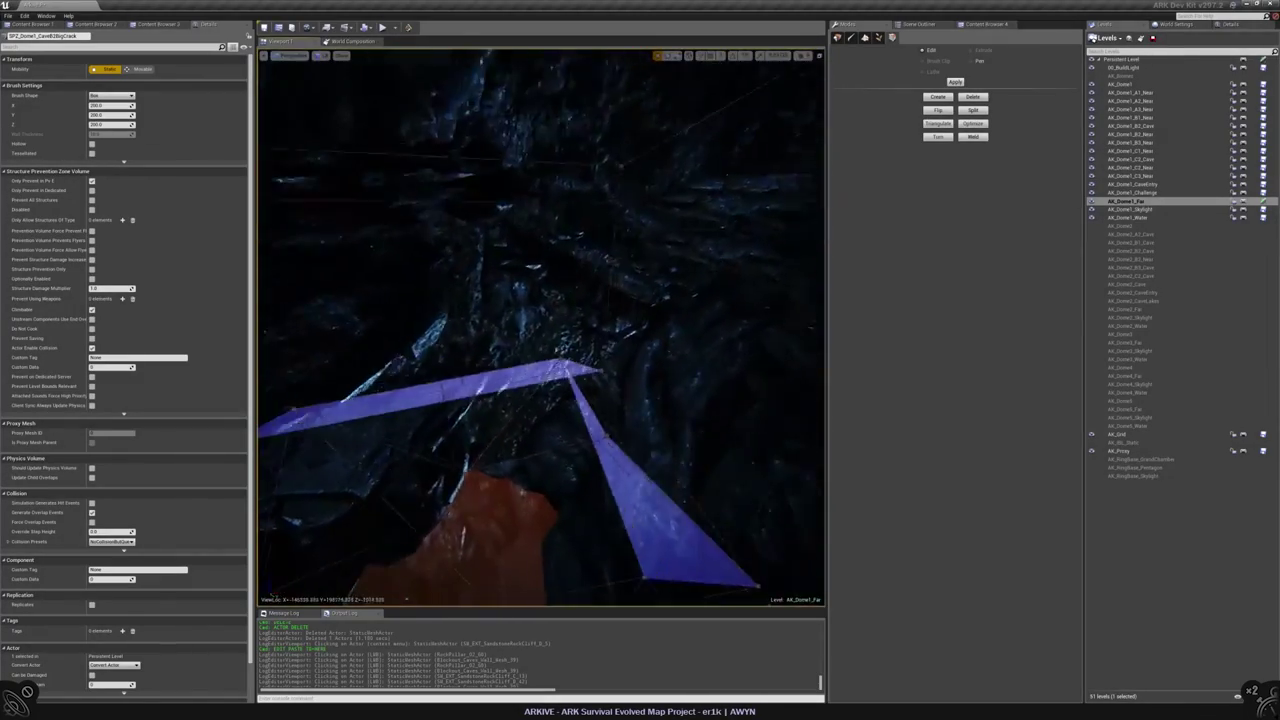
right_drag(620, 280, 600, 250)
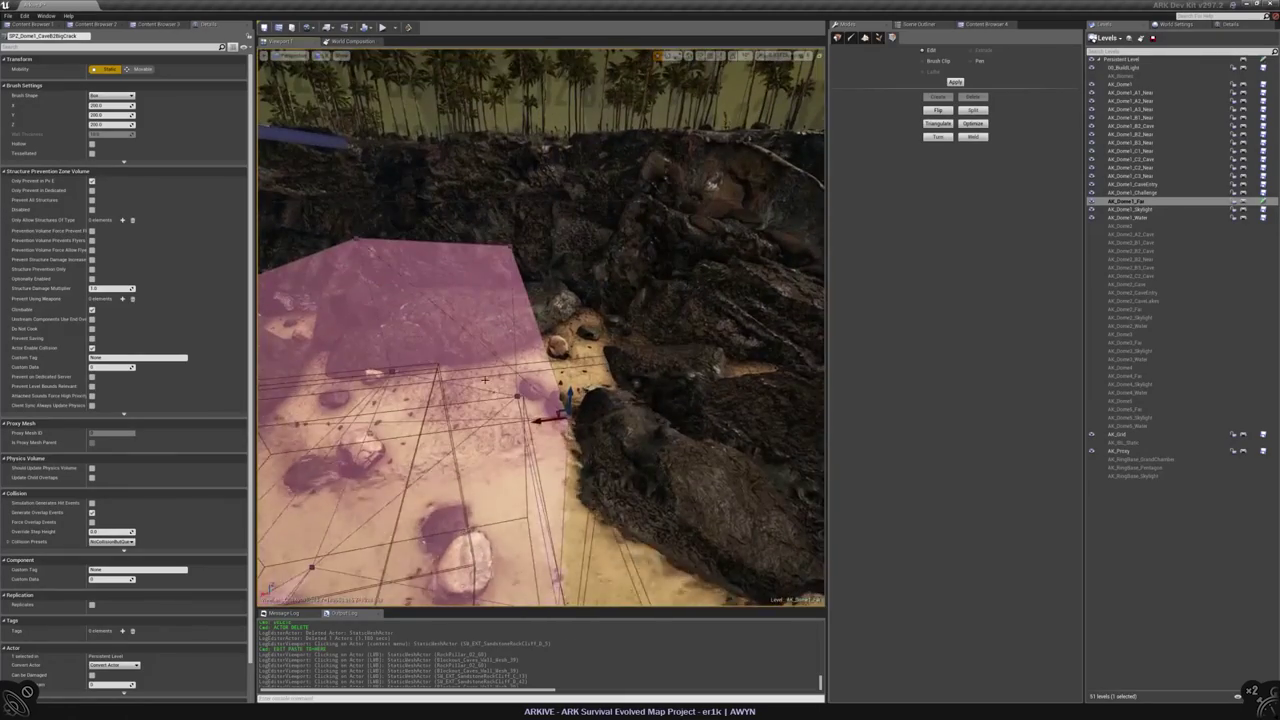
click(484, 379)
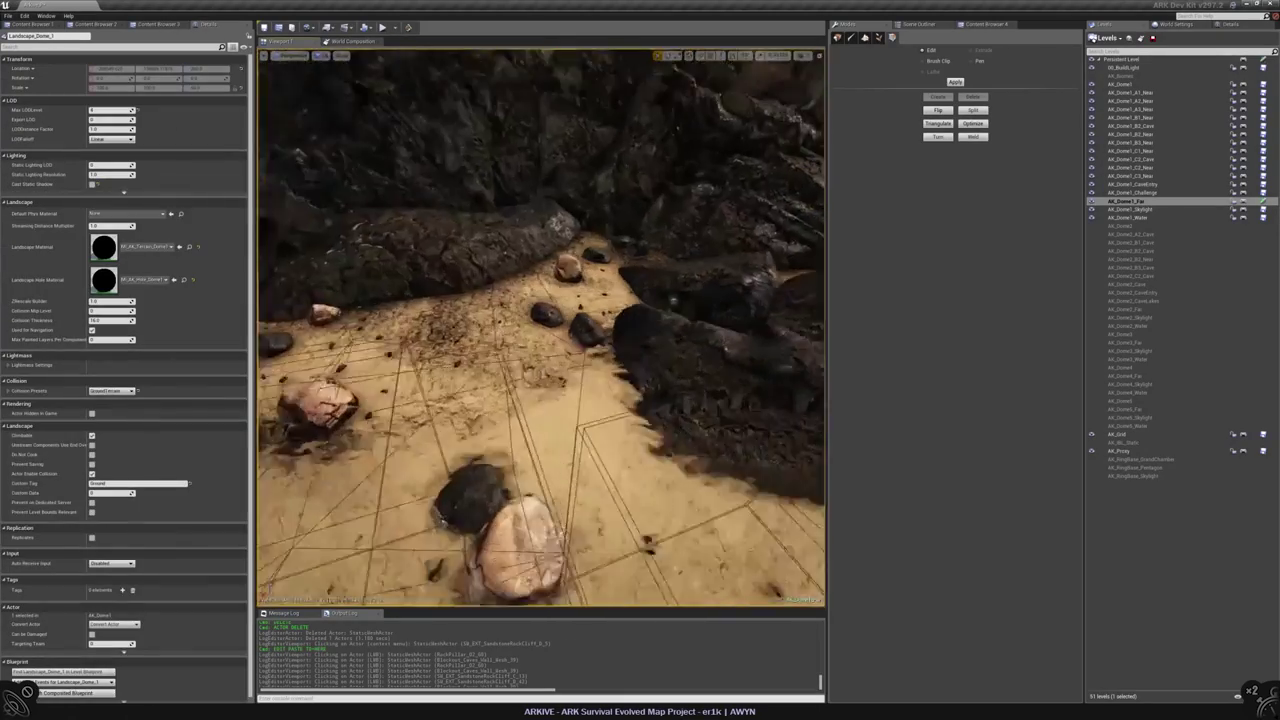
key(ctrl+z)
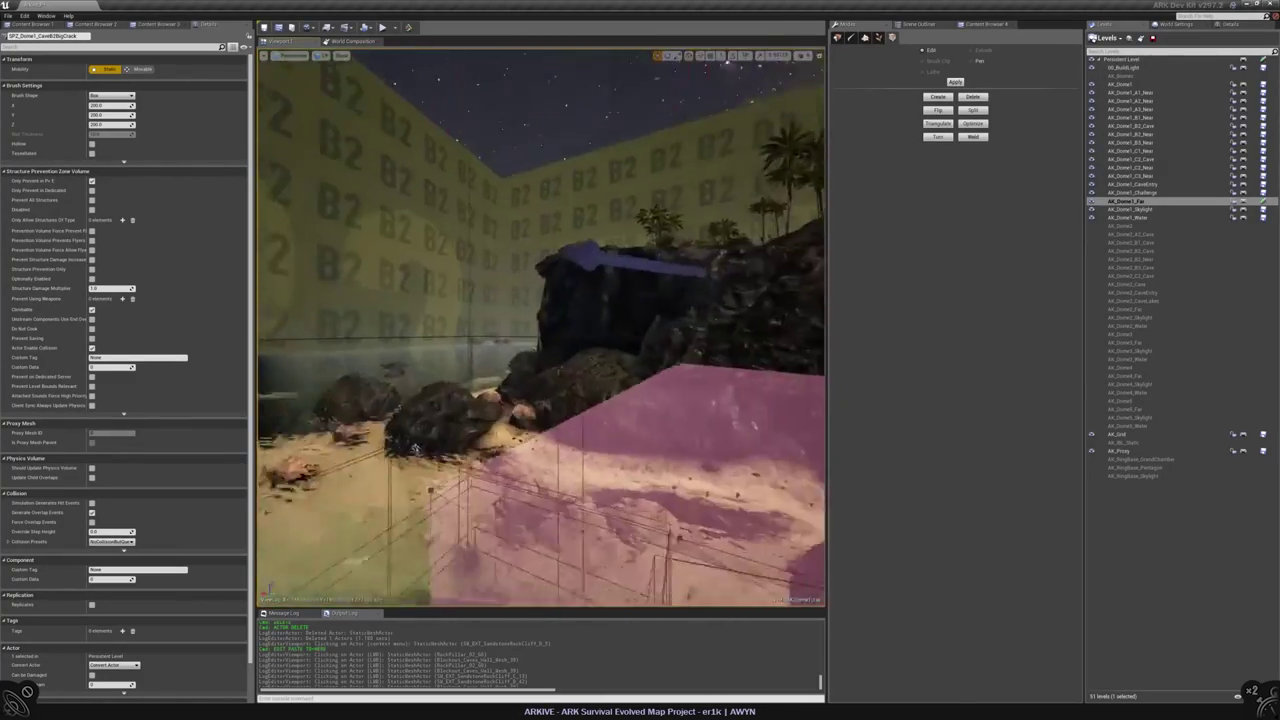
right_drag(561, 575, 561, 575)
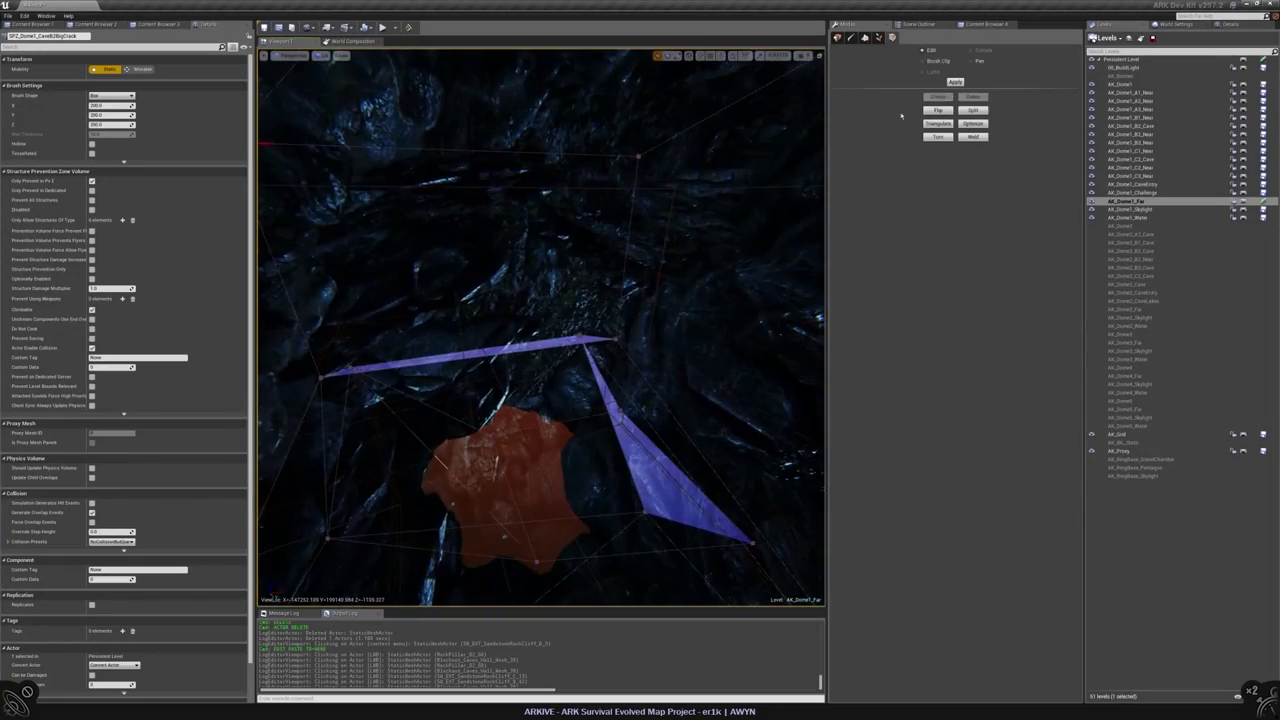
click(837, 38)
- Start a play test near the beach above the cave and run the character over the rocks into the cave entry
right_drag(603, 330, 603, 330)
click(629, 474)
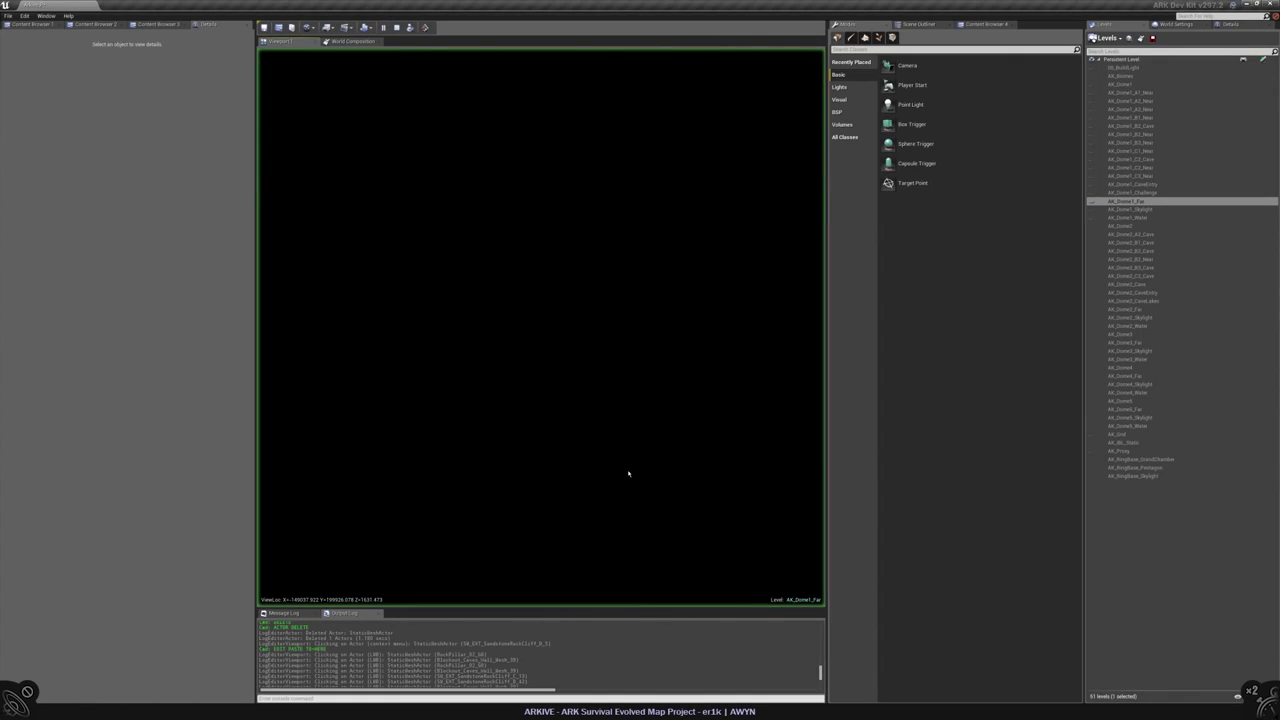
key(w)
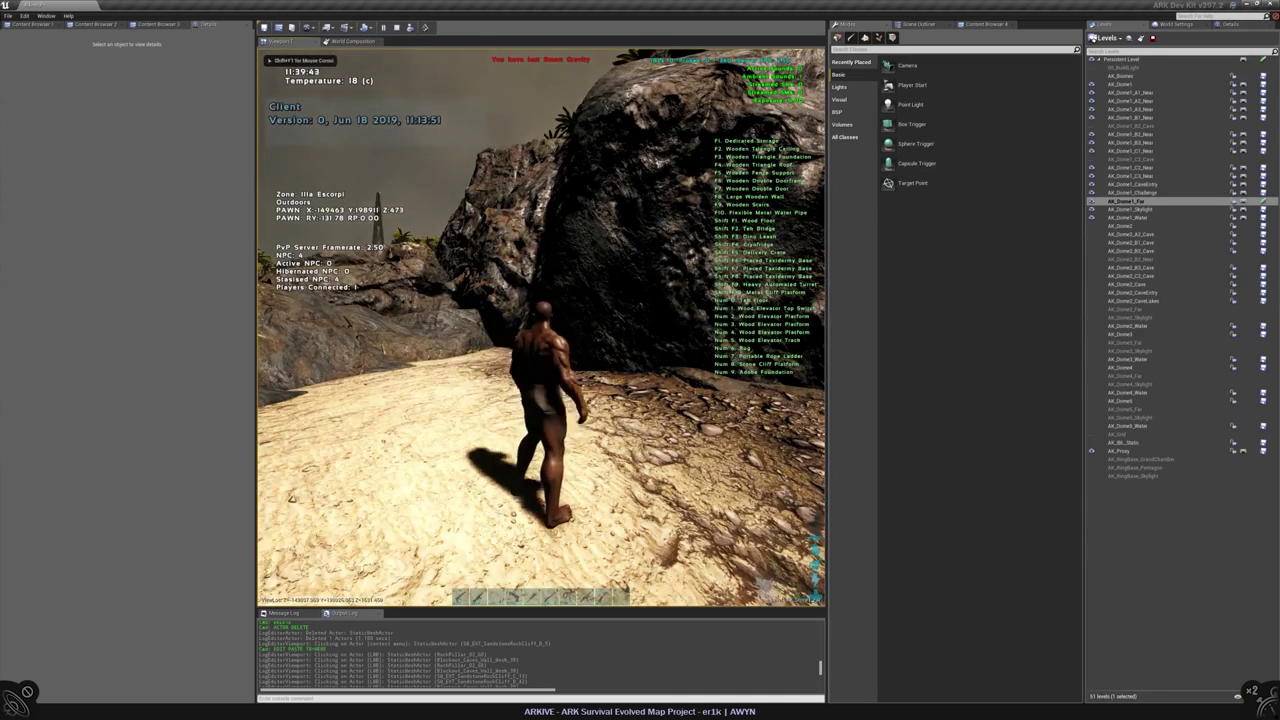
key(w)
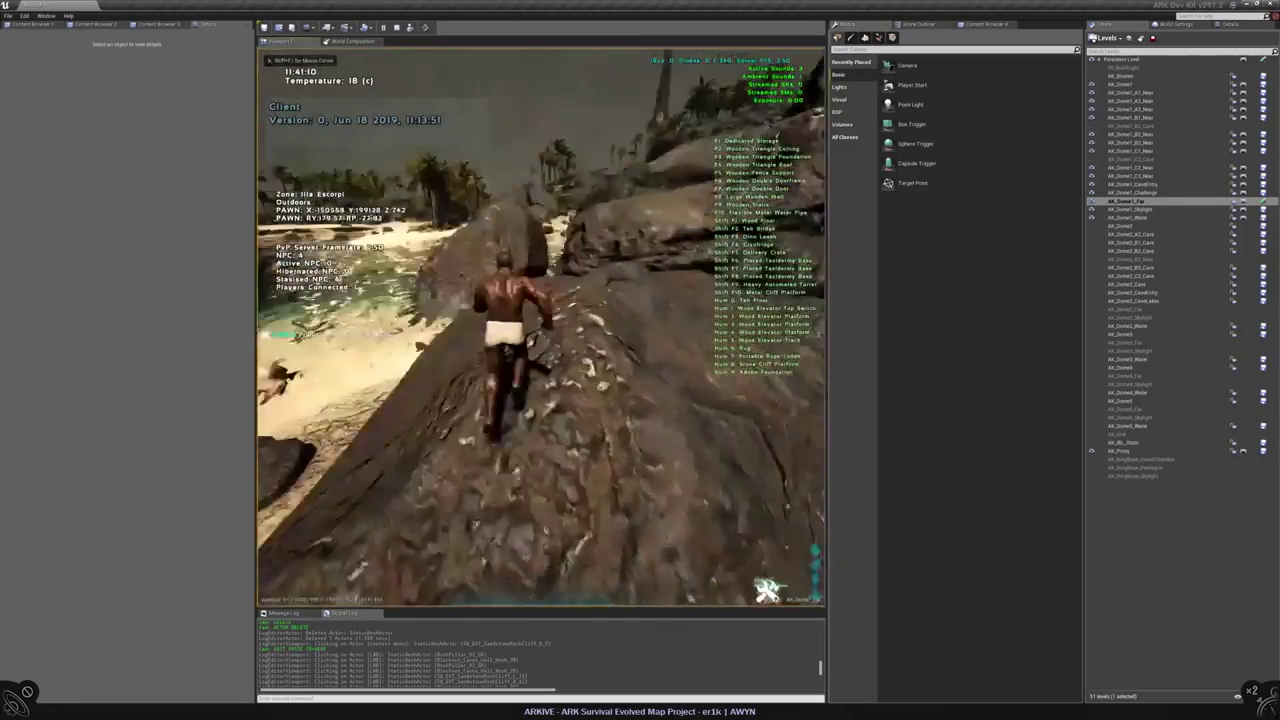
key(w)
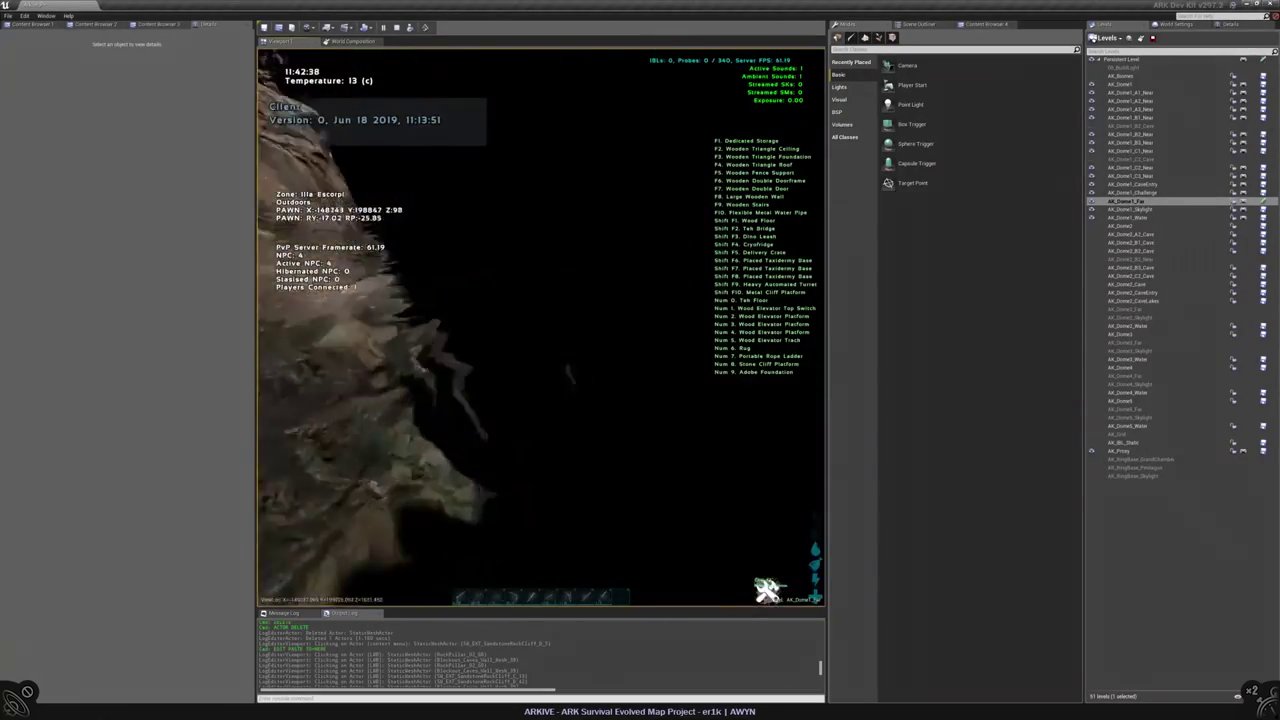
- Give the test character 100 glow sticks and assign them to a hotbar slot for lighting the cave
key(shift+F1)
click(541, 330)
key(i)
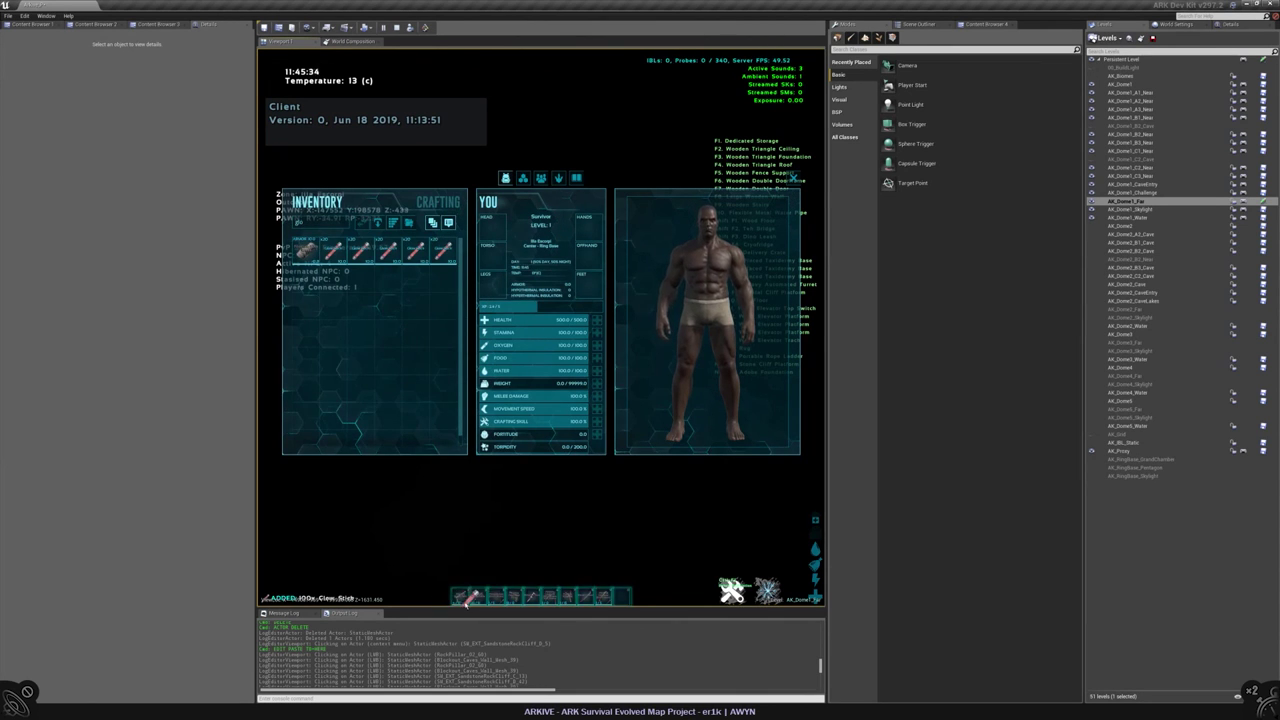
key(i)
- Walk through the dark cave passage with the glow stick to examine the rock walls for gaps and collision holes
key(w)
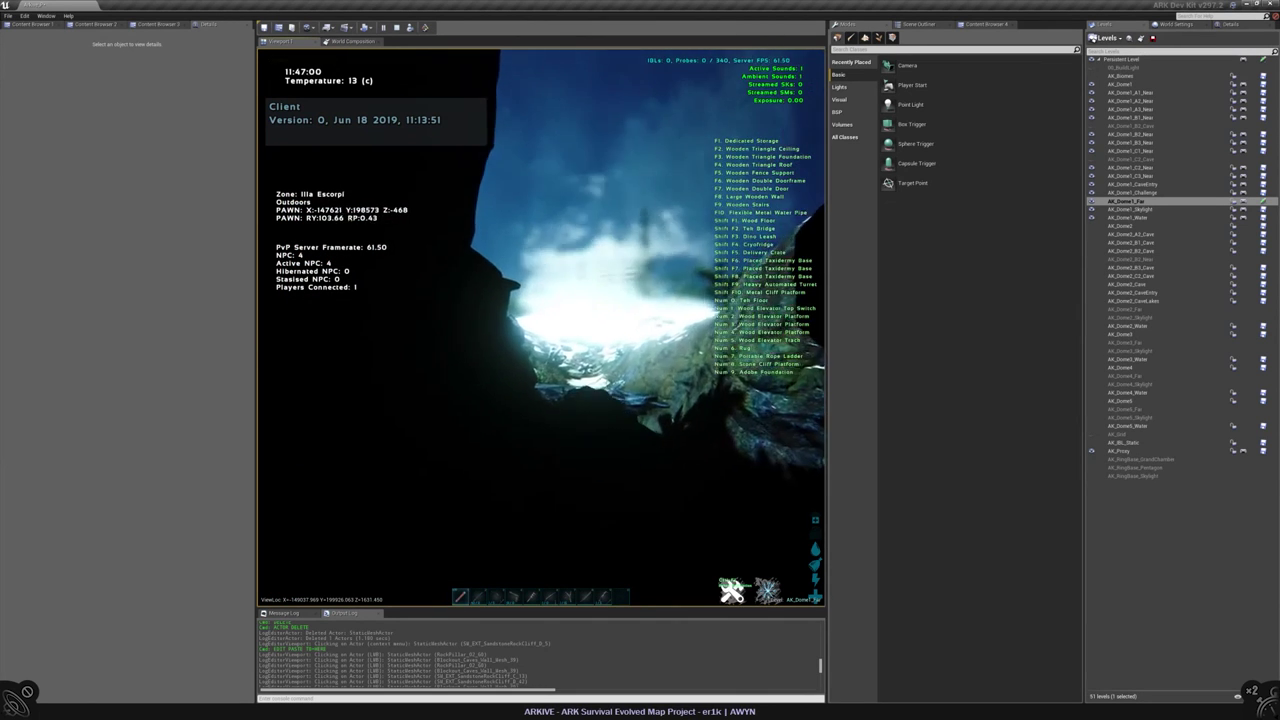
key(w)
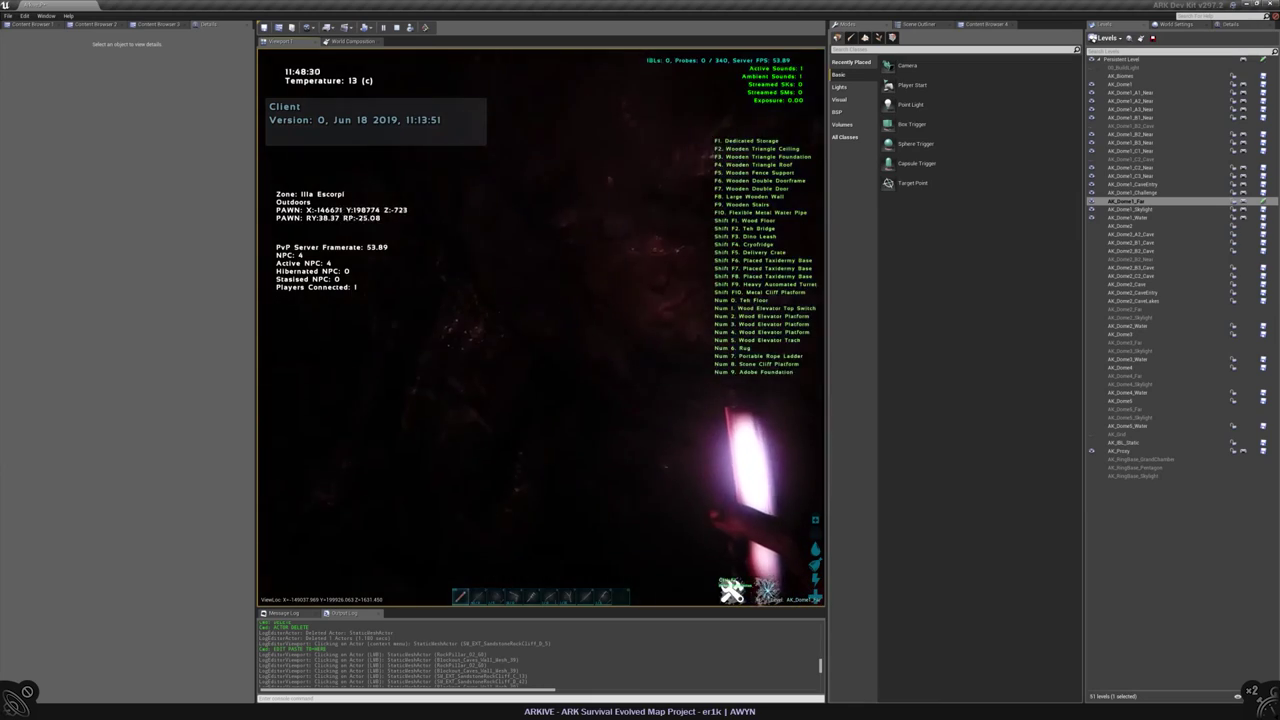
key(w)
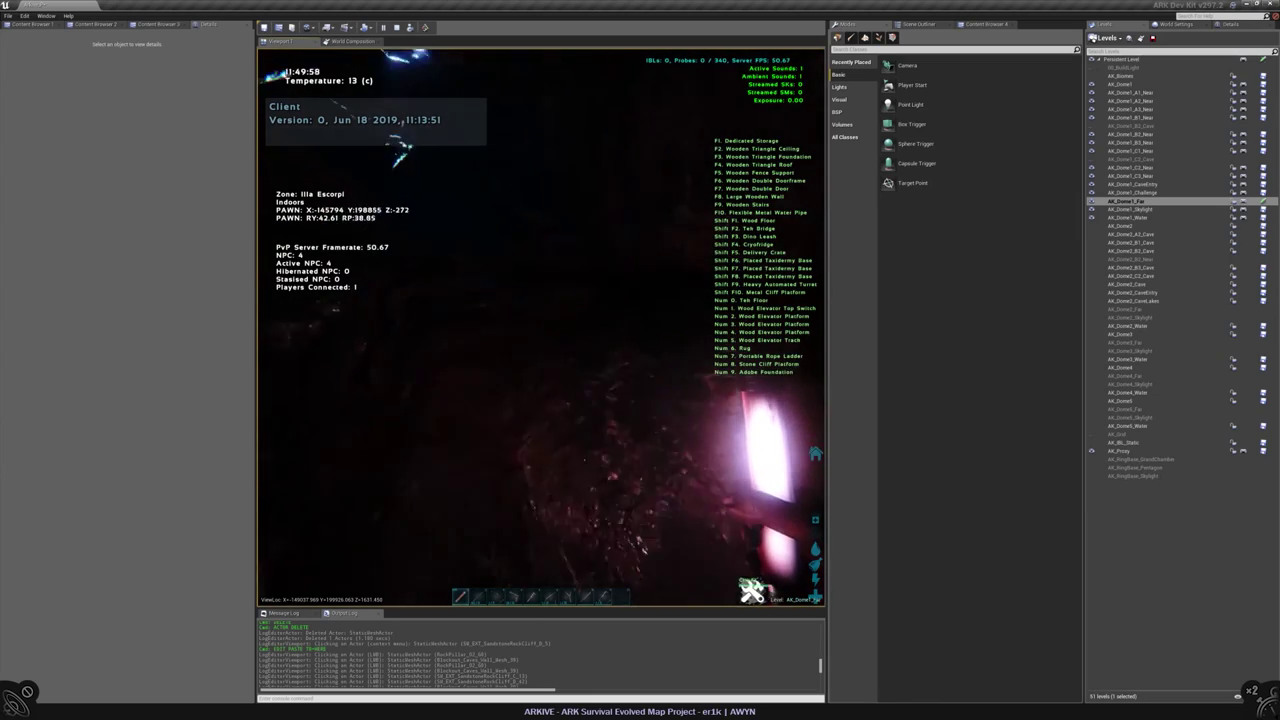
key(w)
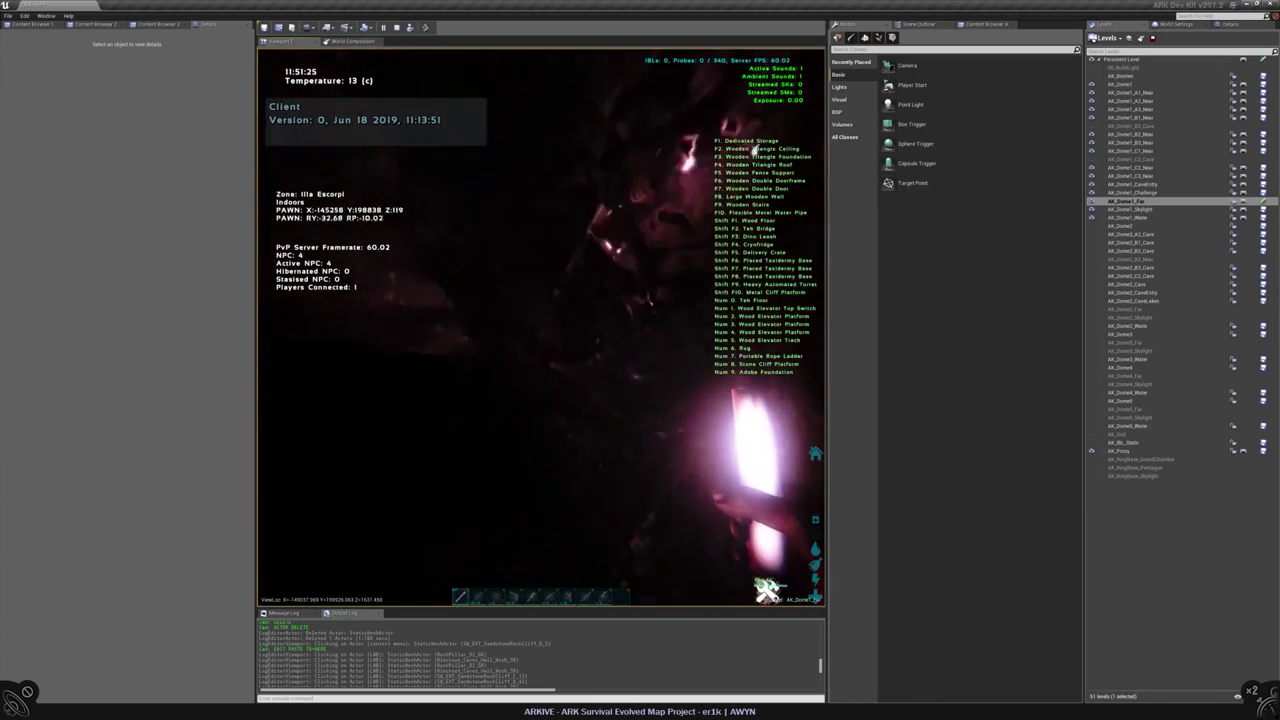
key(w)
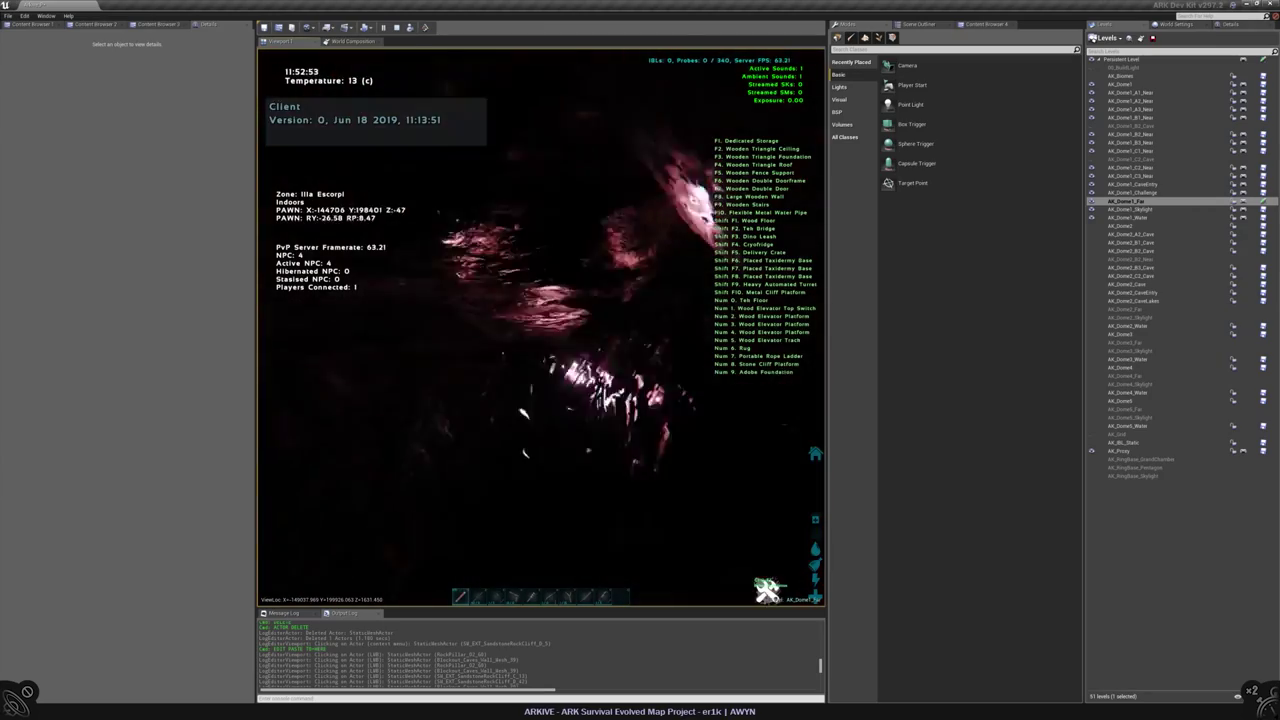
key(w)
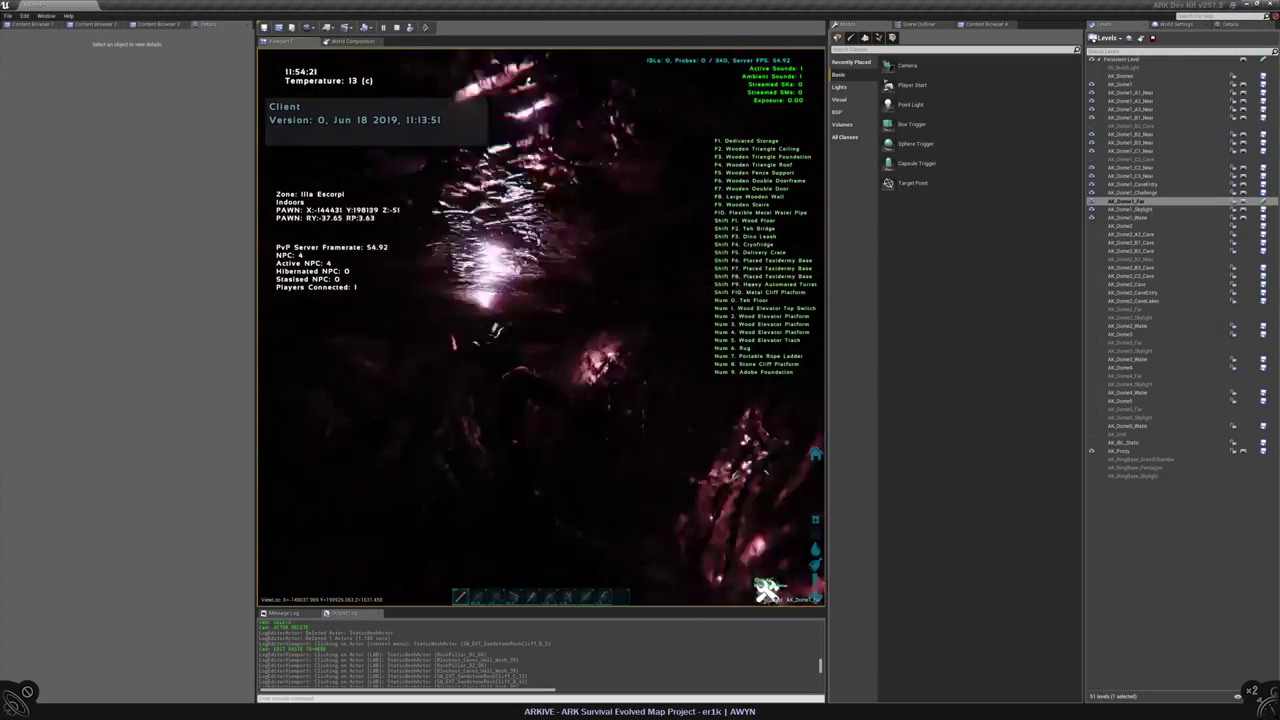
key(w)
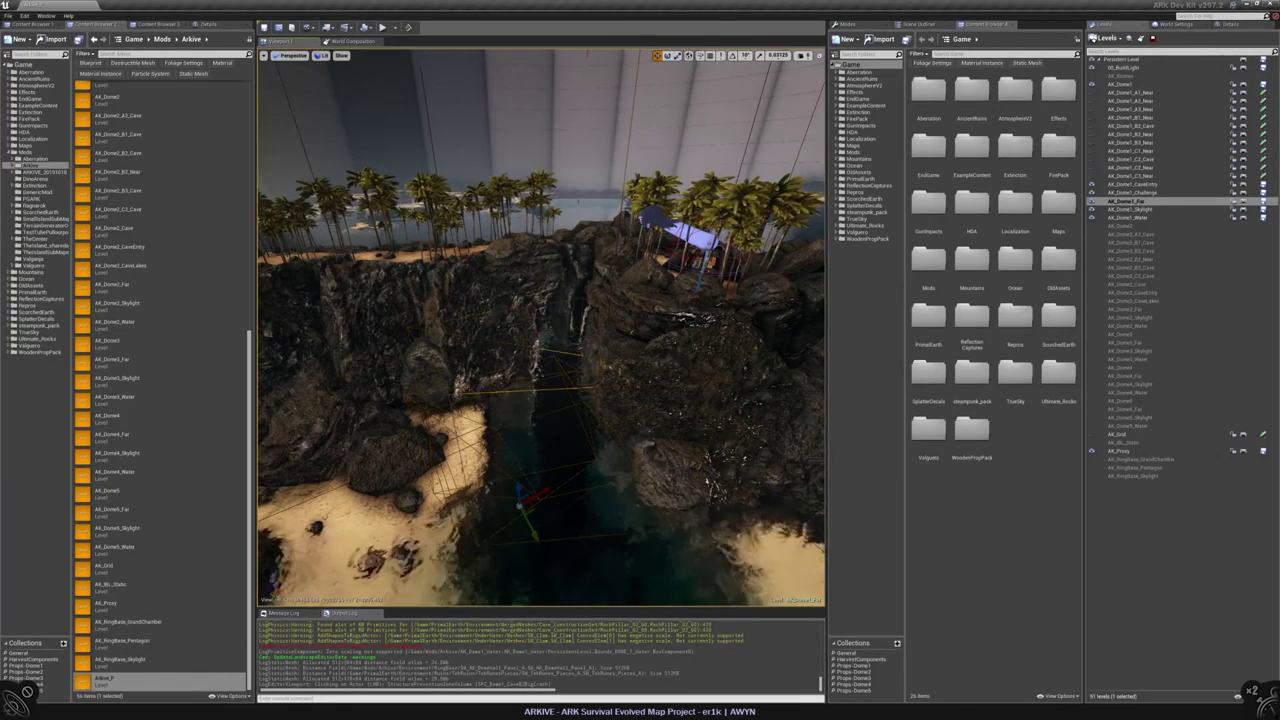
- Inspect the TSV_Dome1_CaveB2BigCrack streaming volume's details, and reselect the SPZ_Dome1_CaveB2BigCrack prevention volume
click(866, 25)
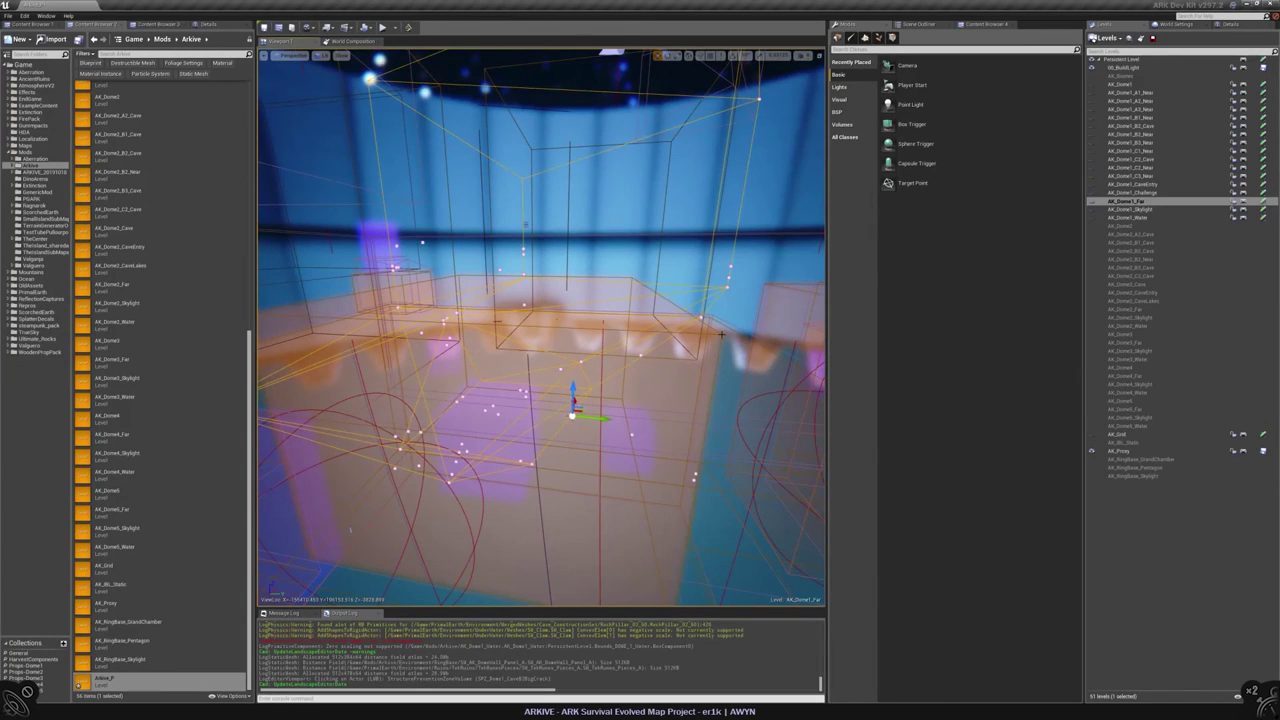
click(721, 336)
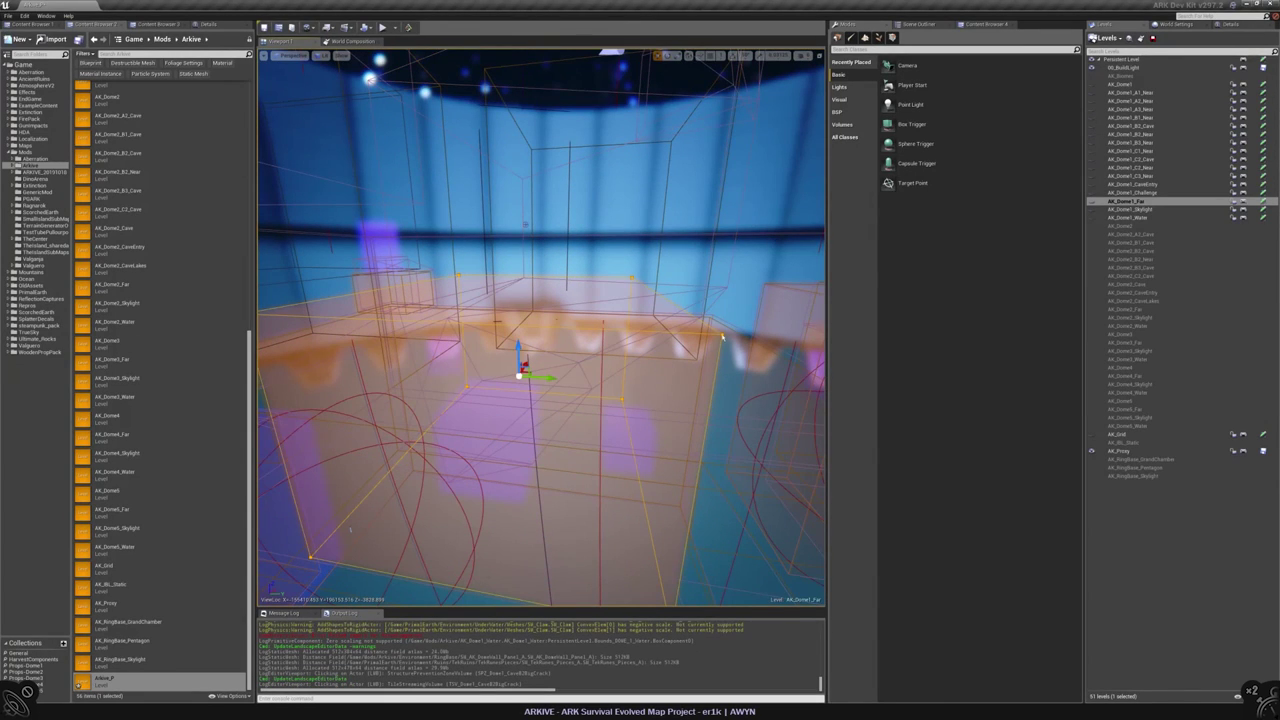
click(207, 24)
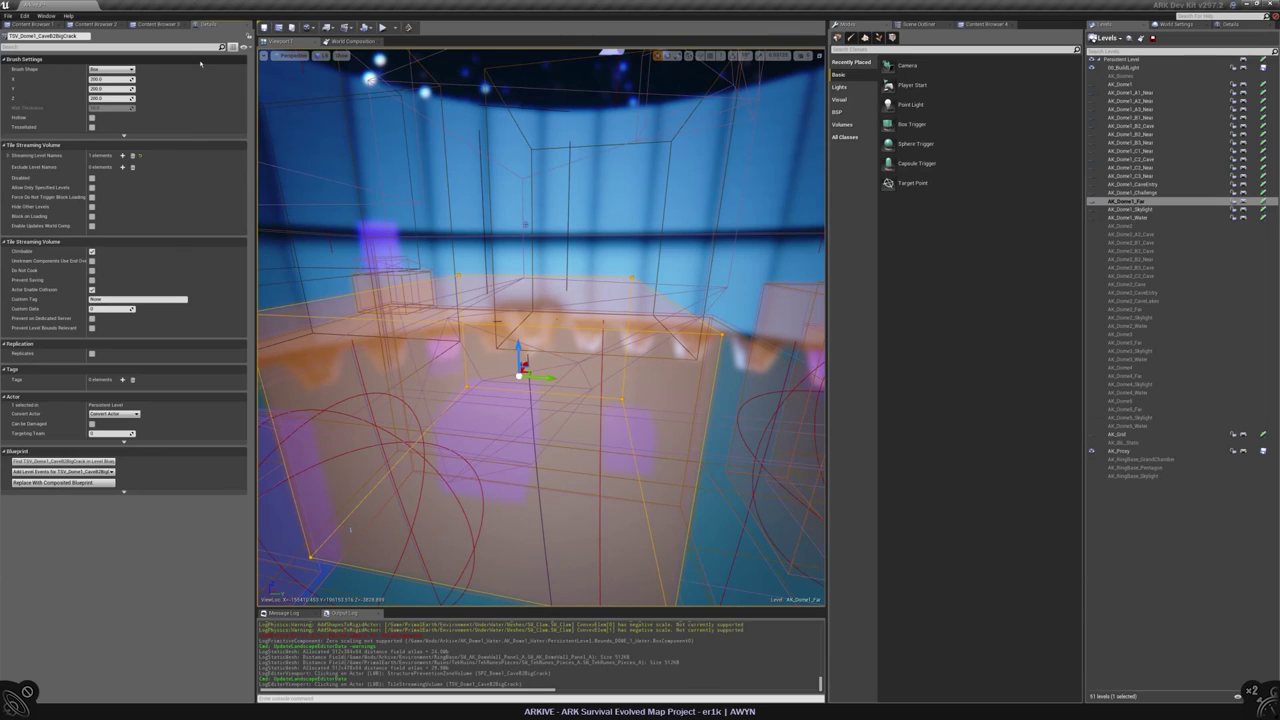
right_drag(691, 273, 782, 220)
click(491, 417)
key(f)
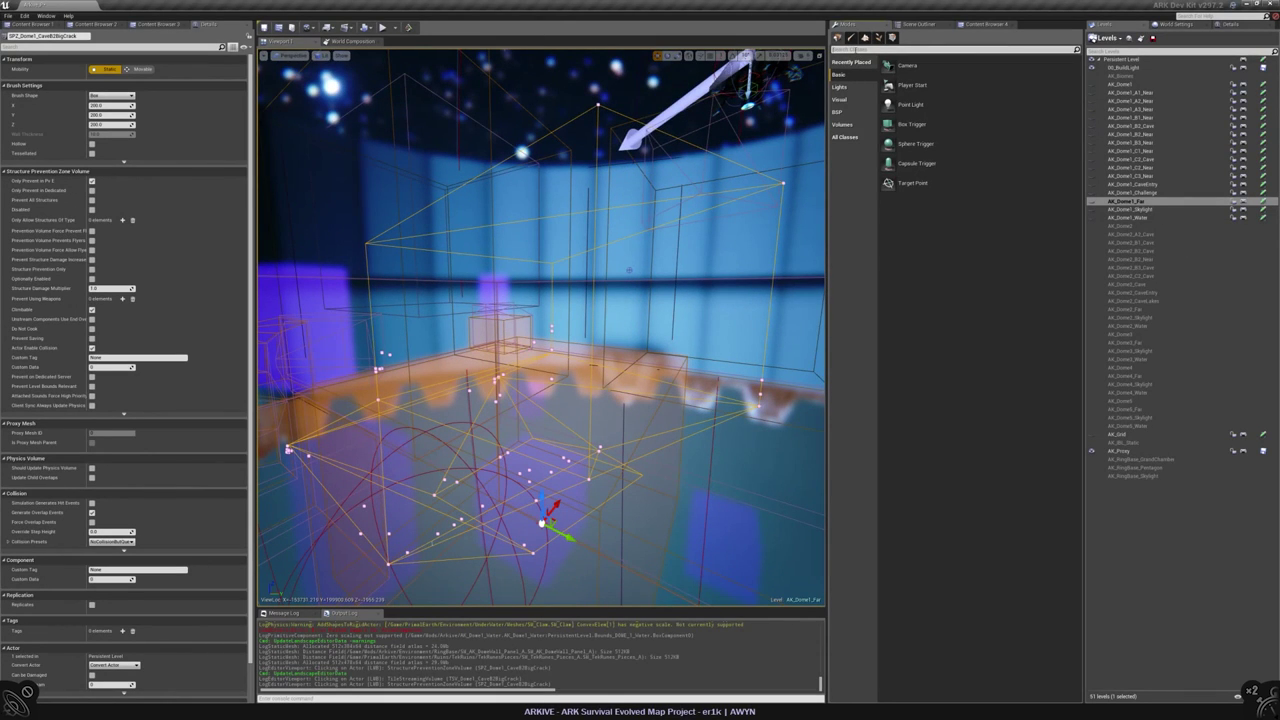
- Find the Structure Prevention Zone Volume class with "prev", place one near the BigCrack volume, and show it in the top wireframe view
text(prev)
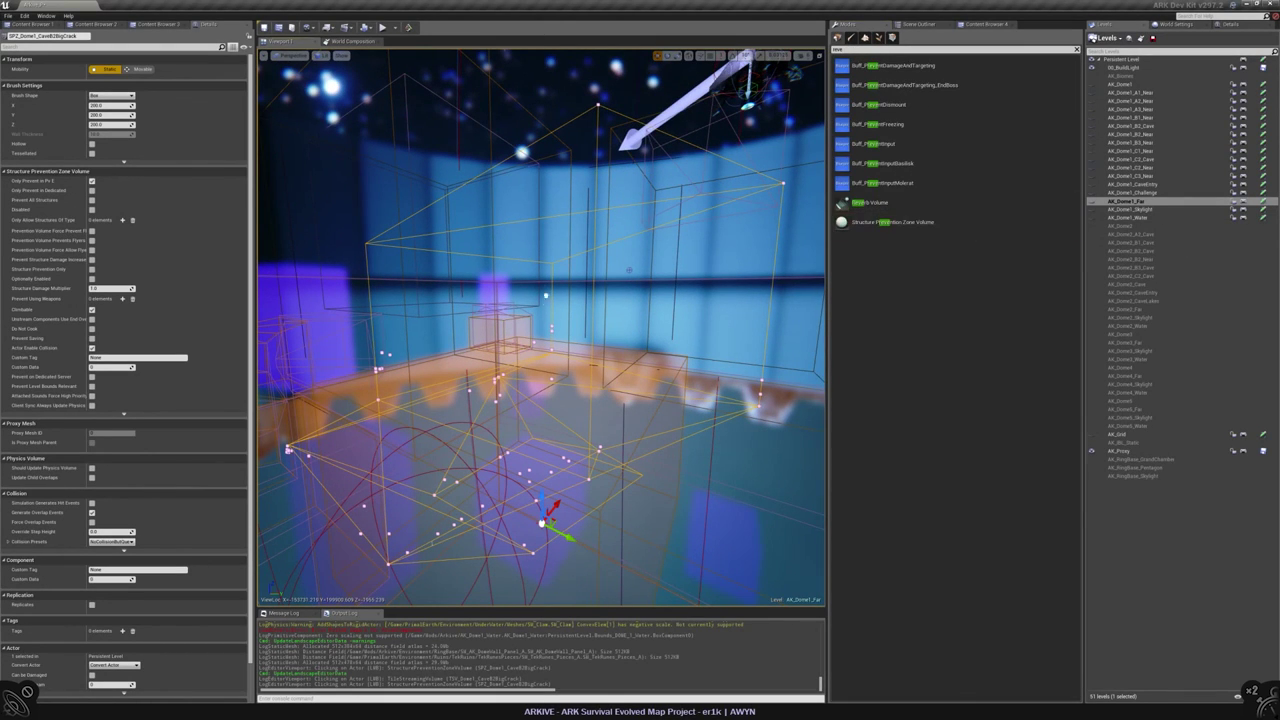
drag(891, 221, 596, 448)
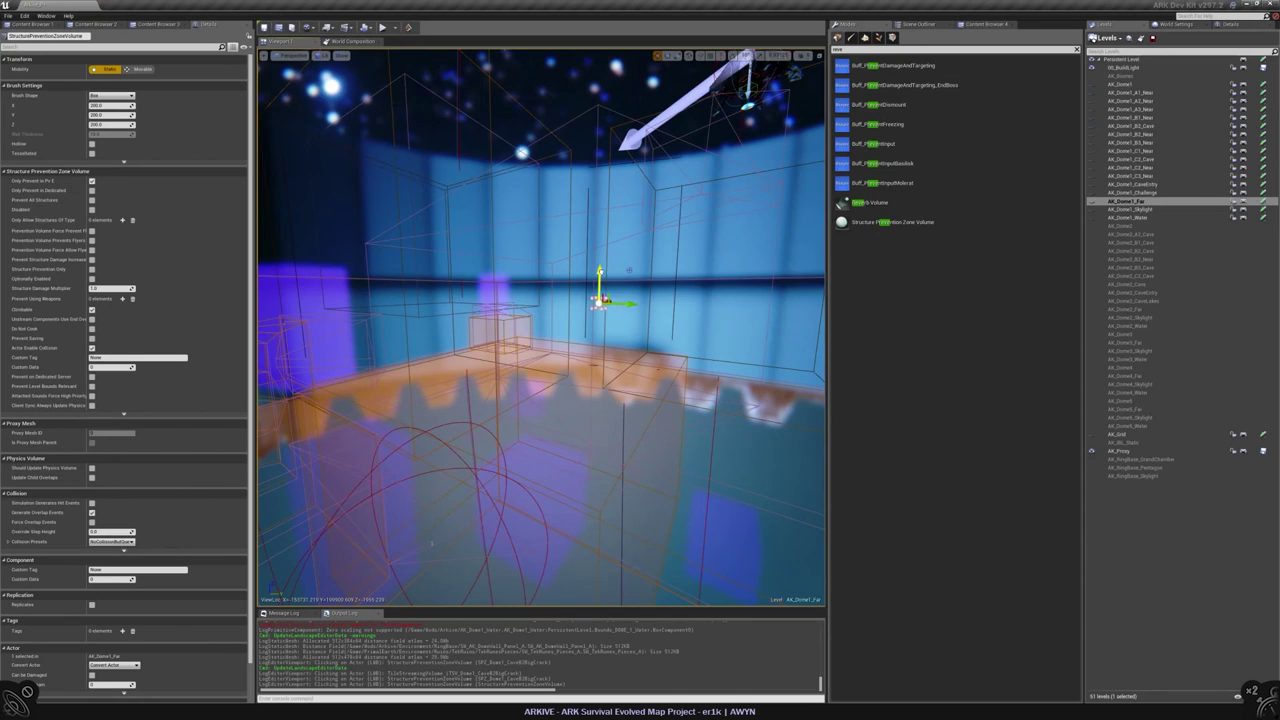
key(alt+j)
right_drag(425, 300, 696, 309)
scroll(439, 105, down, 3)
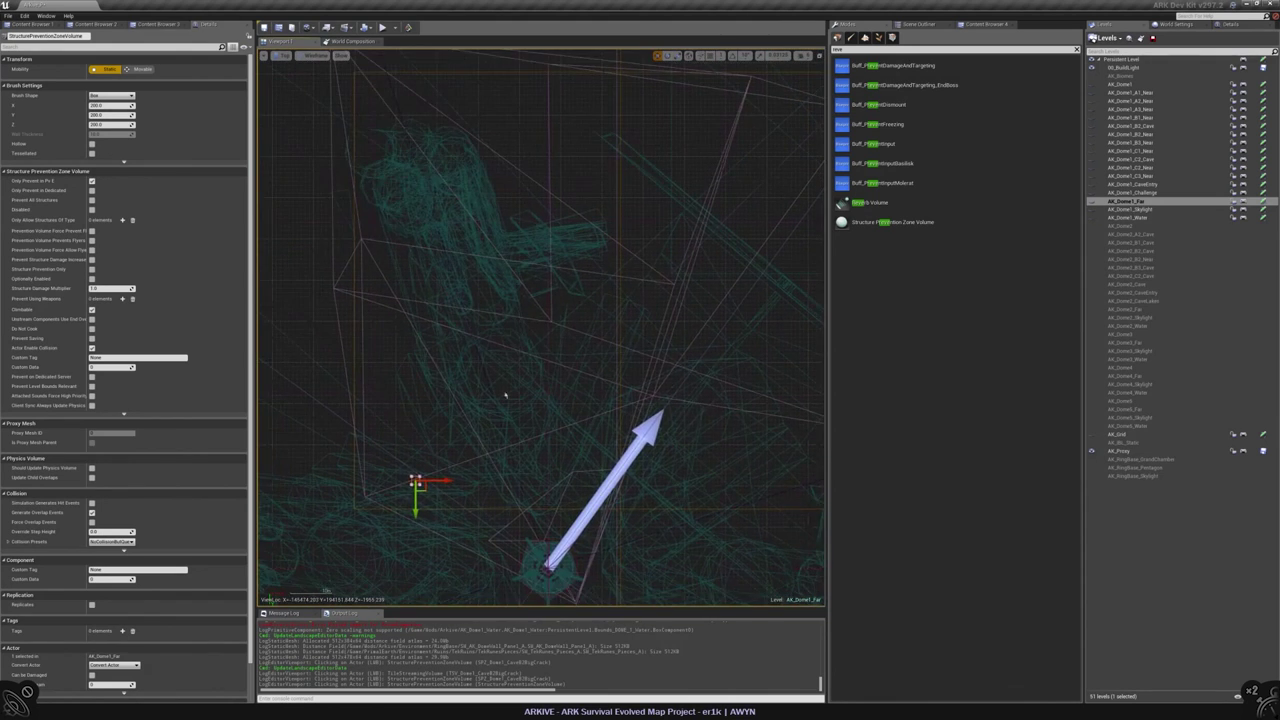
- Examine where the new structure prevention volume sits relative to the BigCrack volume in the top, side and perspective views
right_drag(505, 397, 766, 203)
scroll(766, 203, down, 3)
right_drag(620, 486, 637, 565)
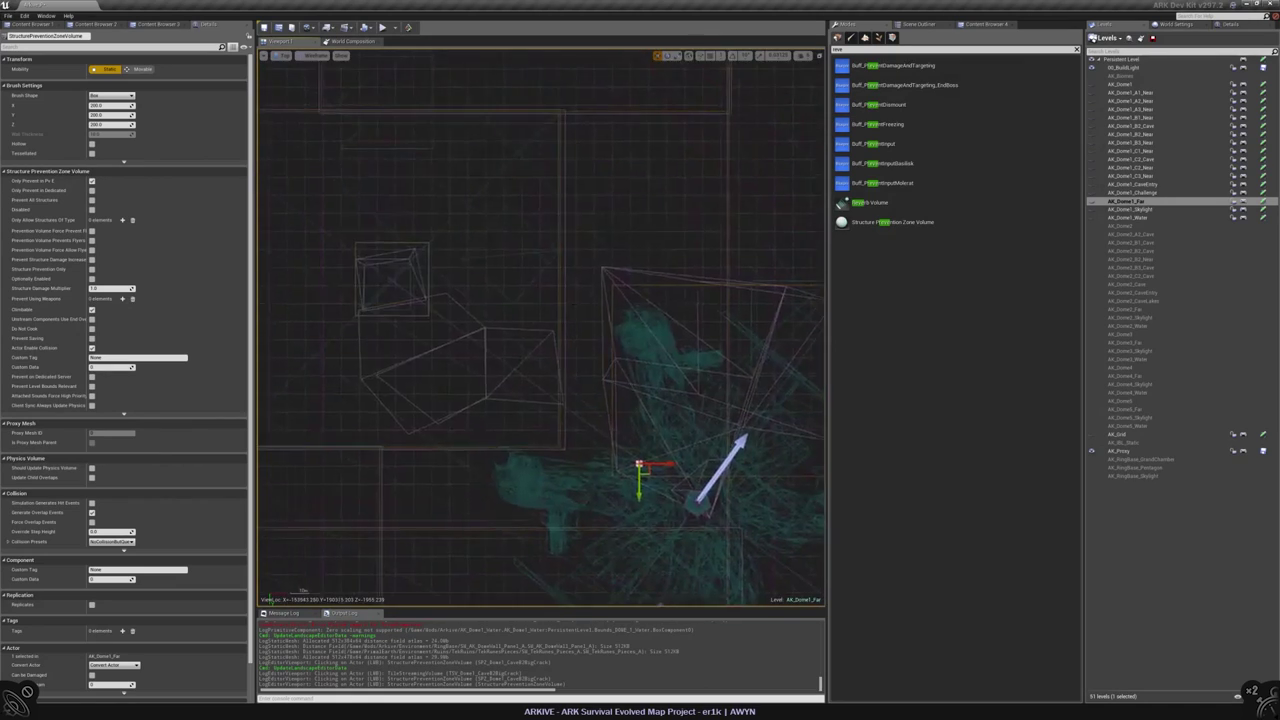
key(alt+g)
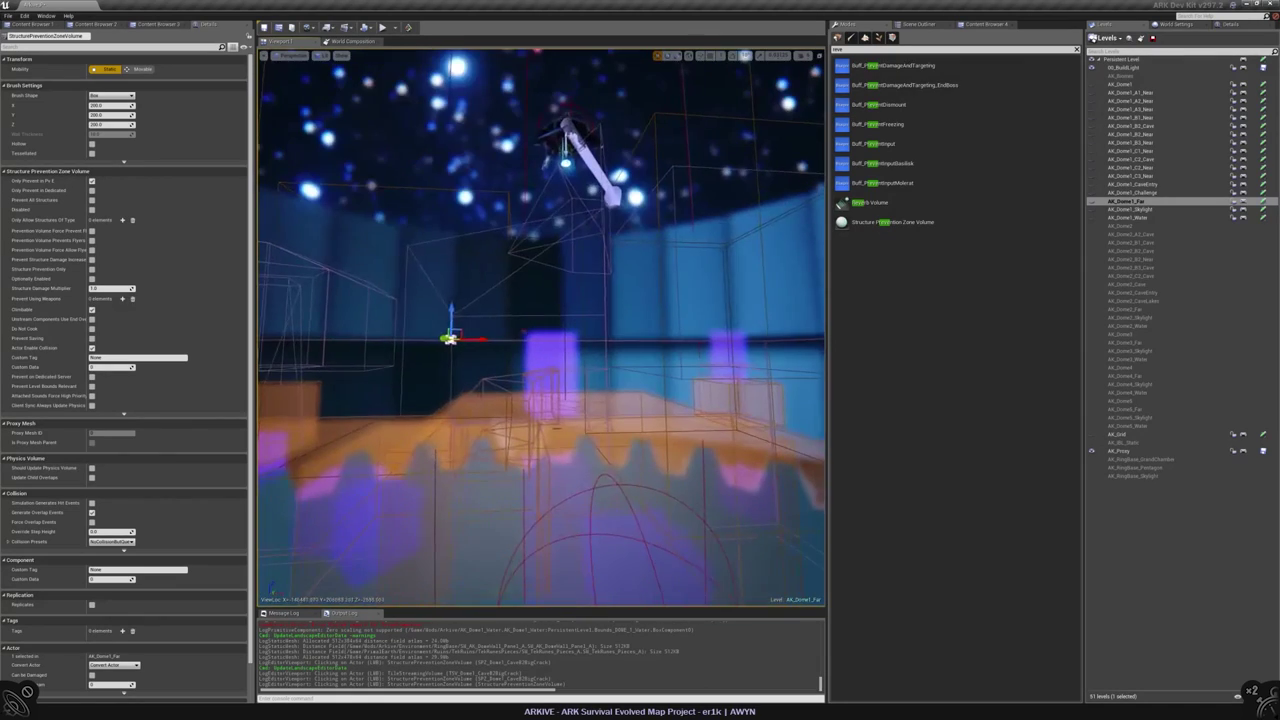
key(alt+j)
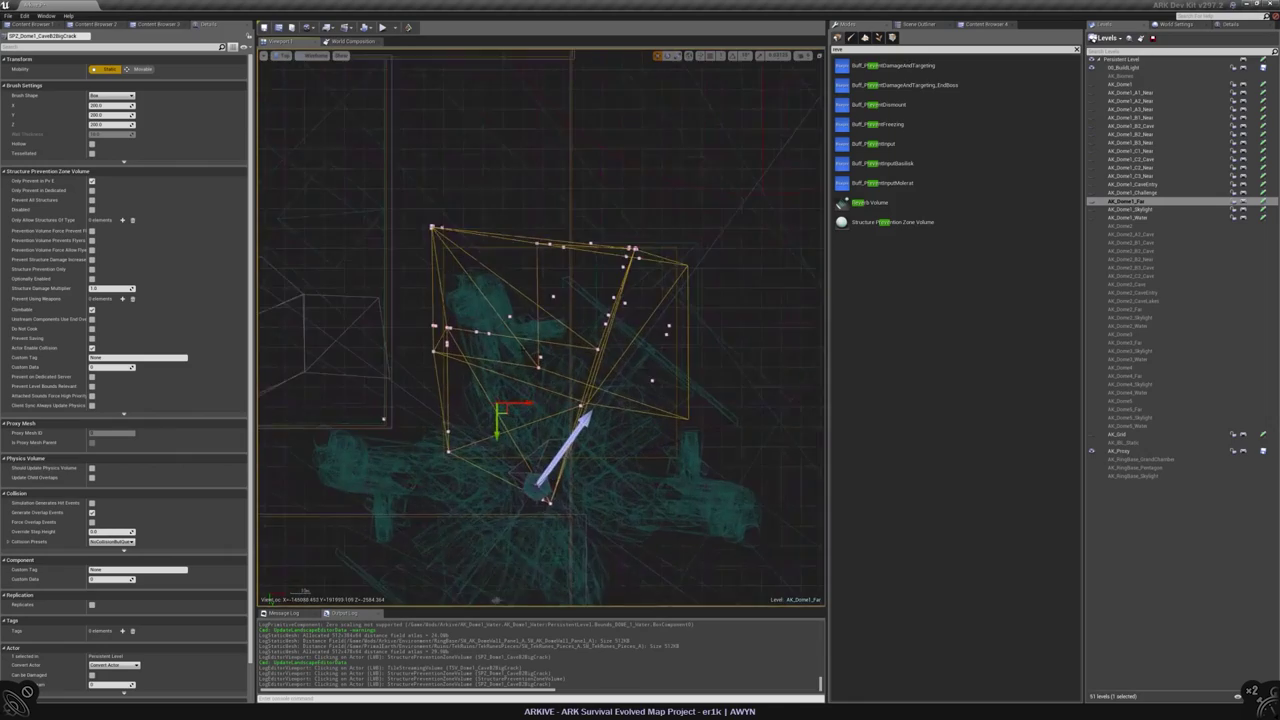
key(alt+g)
key(f)
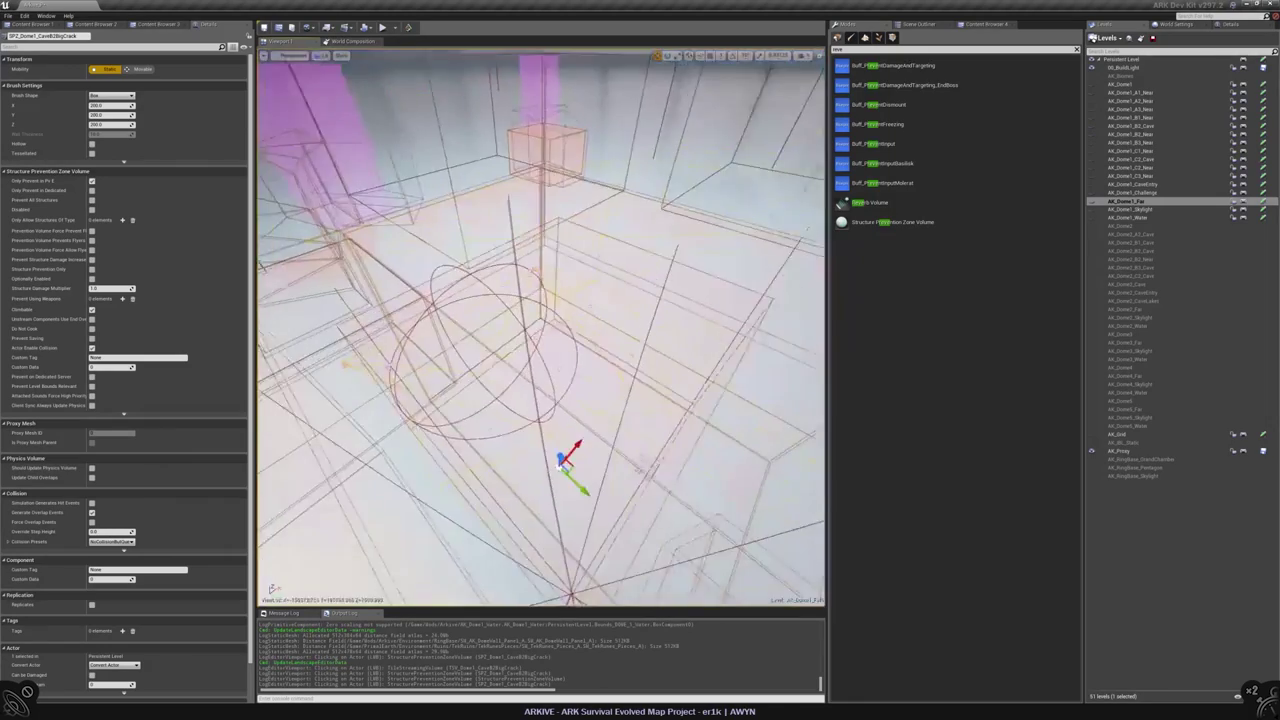
click(553, 394)
key(alt+h)
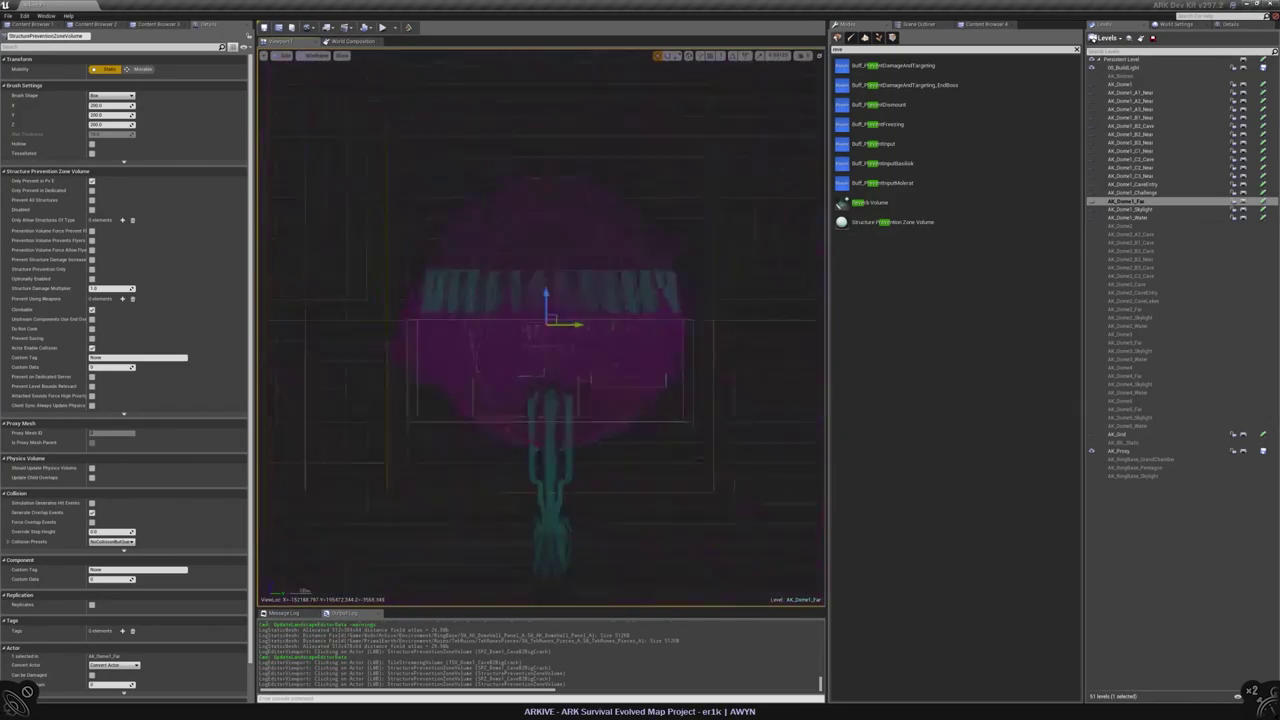
scroll(541, 330, up, 8)
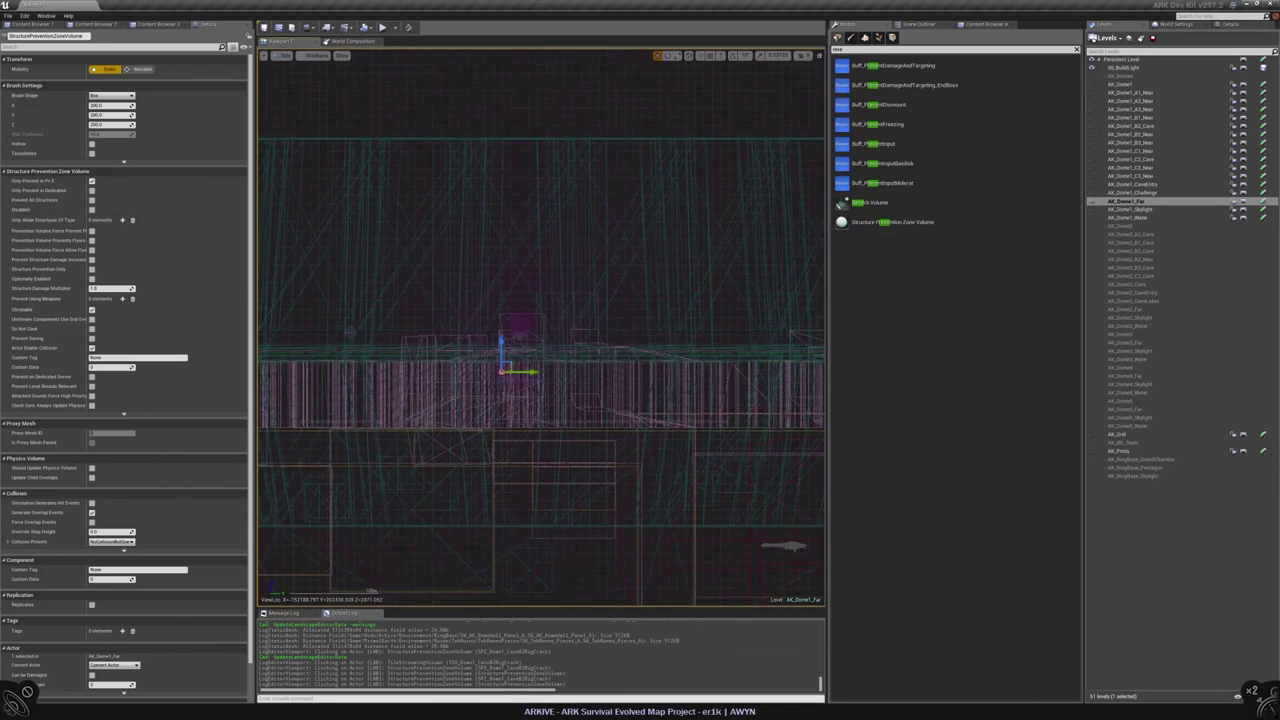
scroll(541, 330, up, 5)
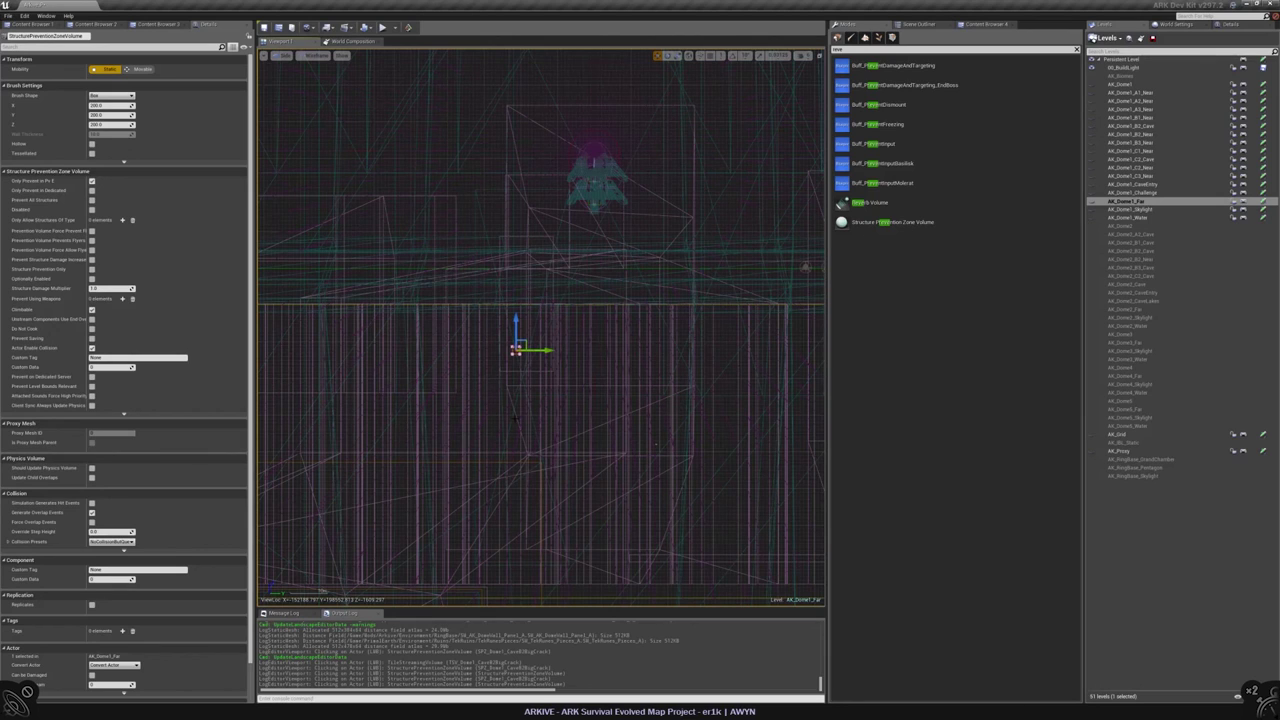
key(alt+g)
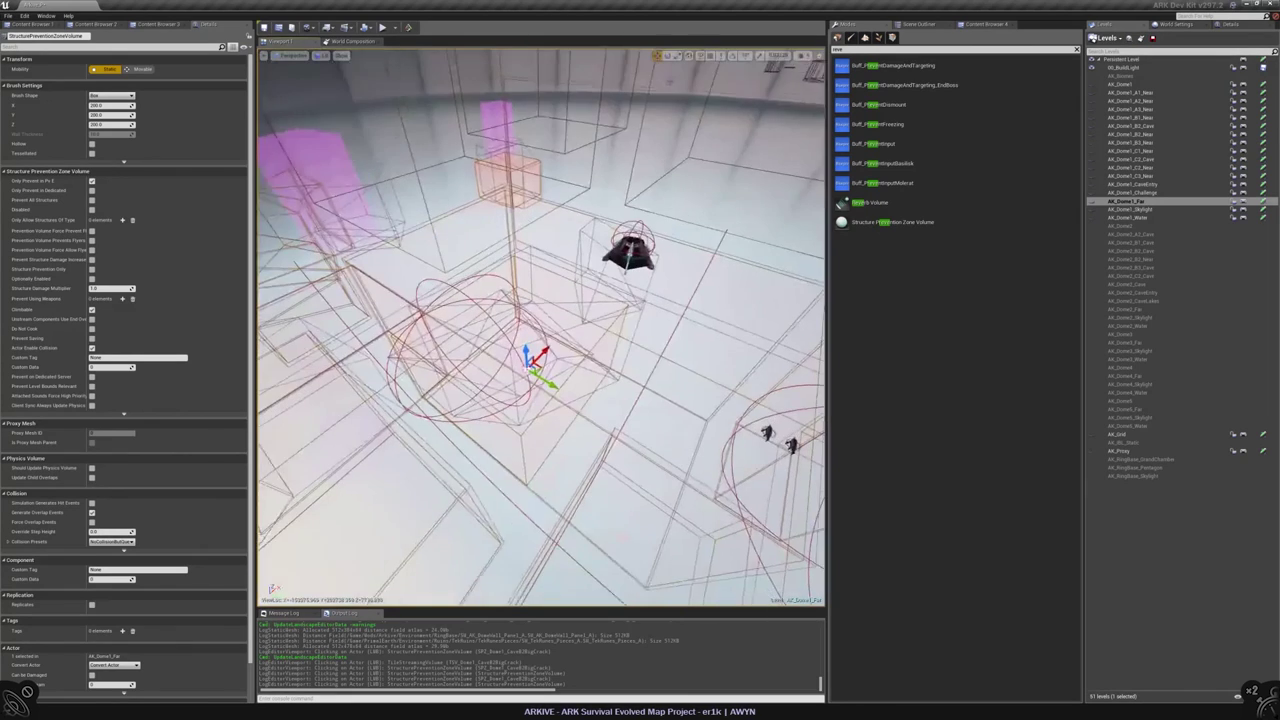
- Set the new structure prevention volume's brush size to 3000 in X, Y and Z
right_drag(662, 68, 662, 68)
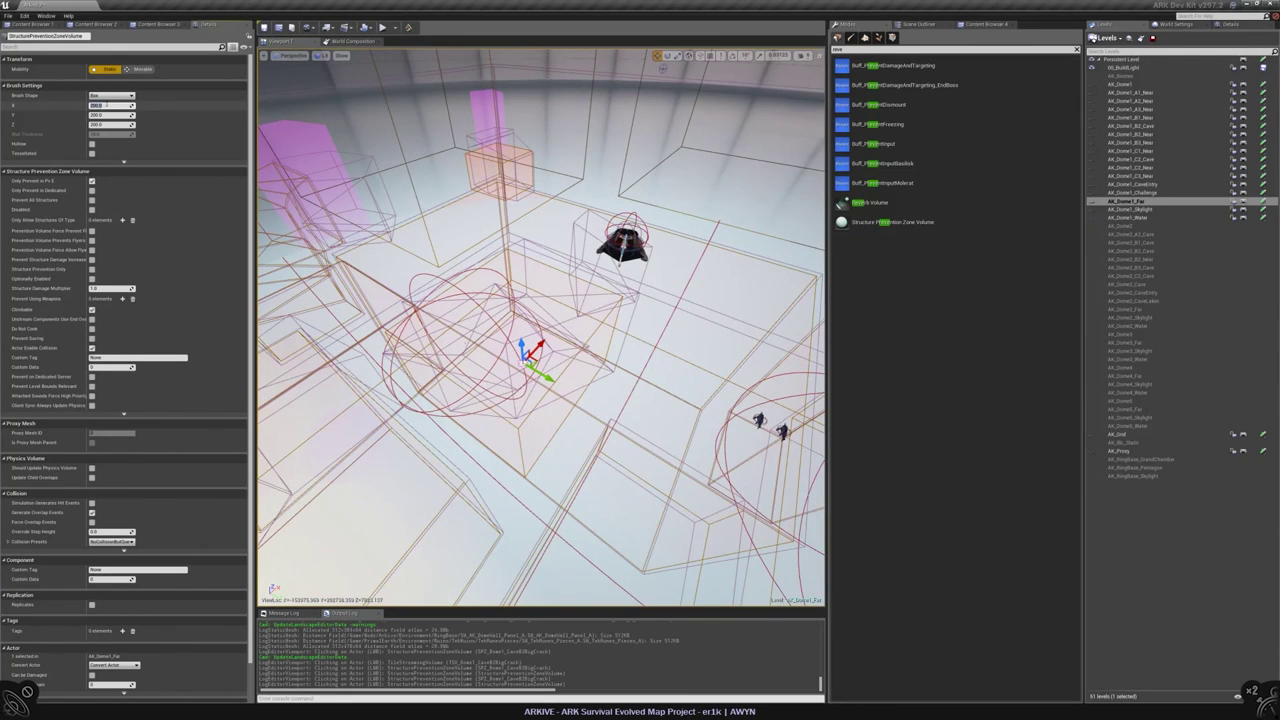
text(00)
click(110, 115)
text(3000)
click(105, 125)
text(300)
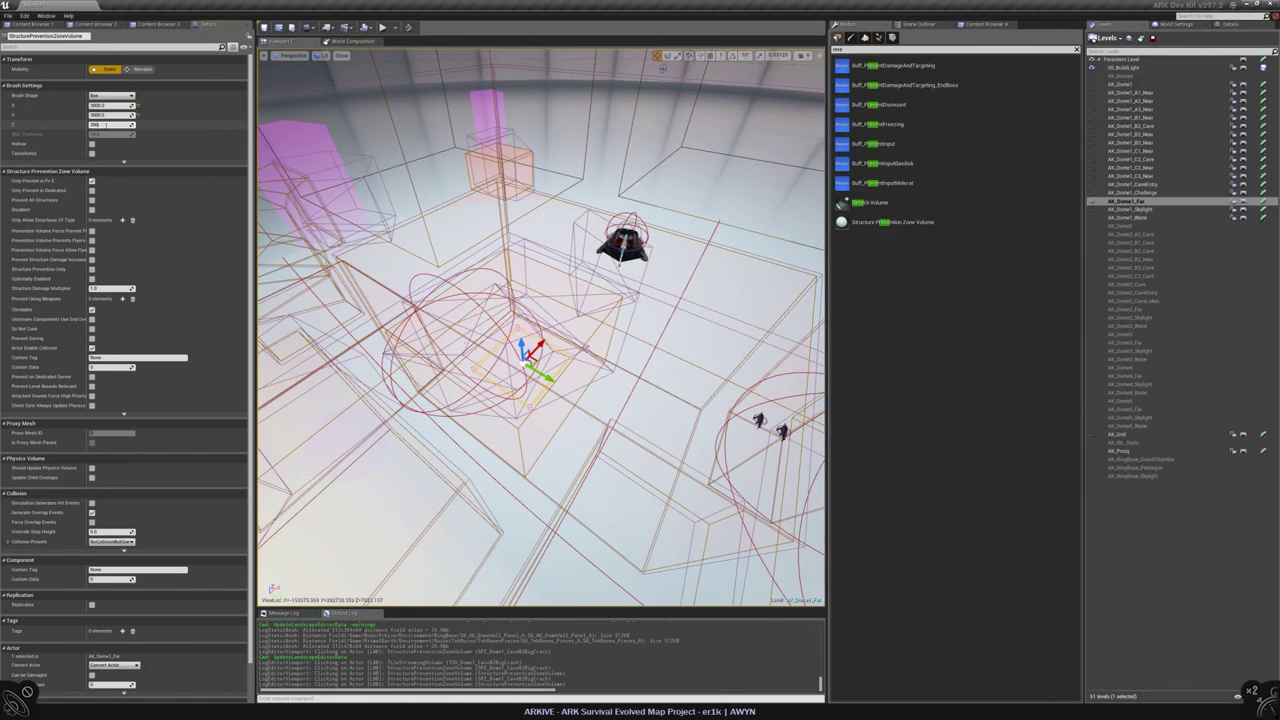
- Try a larger brush size of 9000 in X, Y and Z for the new prevention volume
right_drag(635, 237, 635, 237)
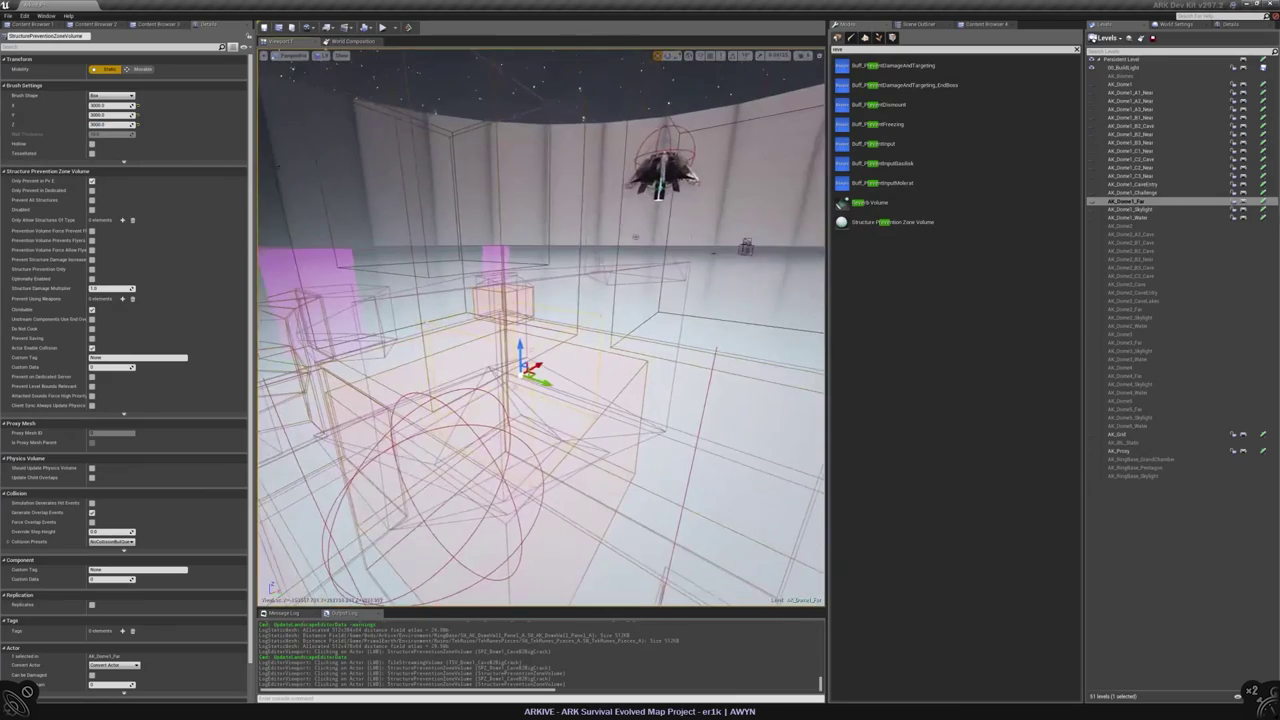
text(9000)
key(Tab)
text(9000)
key(Tab)
text(9)
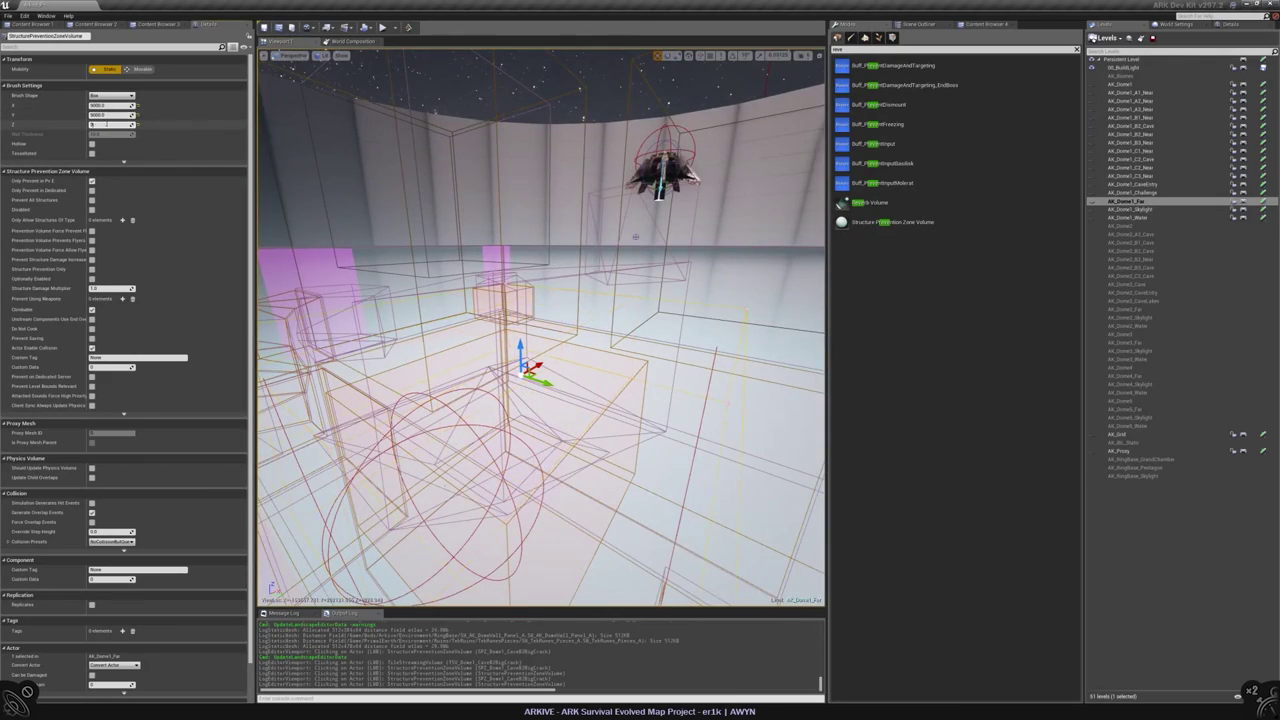
text(000)
- Set the prevention volume's brush size to 6000 in X, Y and Z and check its coverage from several angles
right_drag(635, 237, 673, 207)
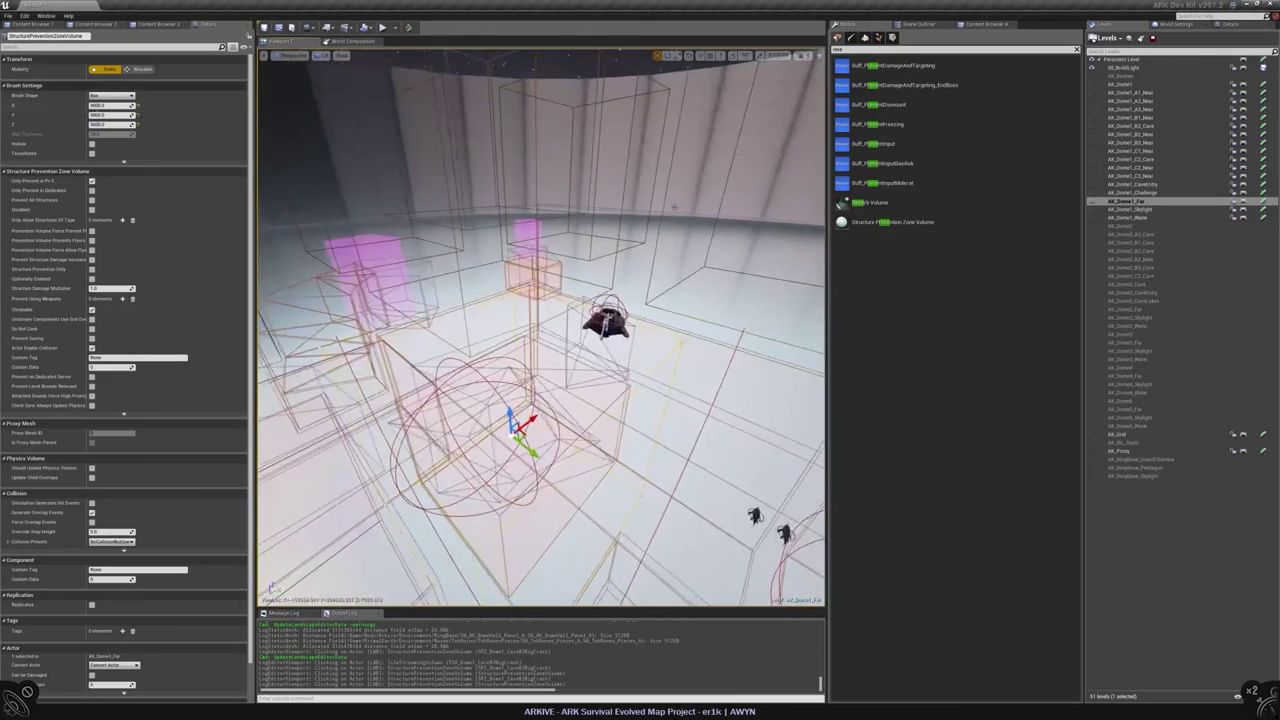
text(6000)
key(Tab)
text(6000)
key(Tab)
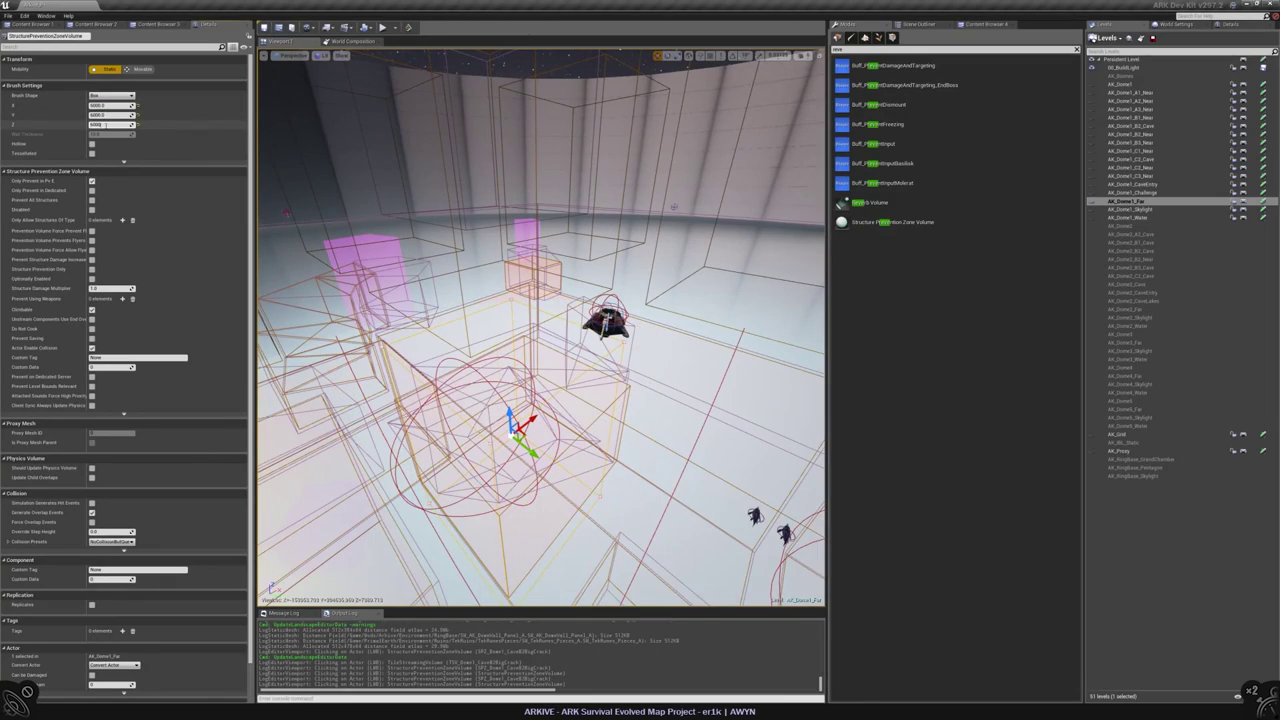
text(6000)
mouse_move(673, 207)
right_down()
mouse_move(720, 207)
mouse_move(726, 248)
right_up()
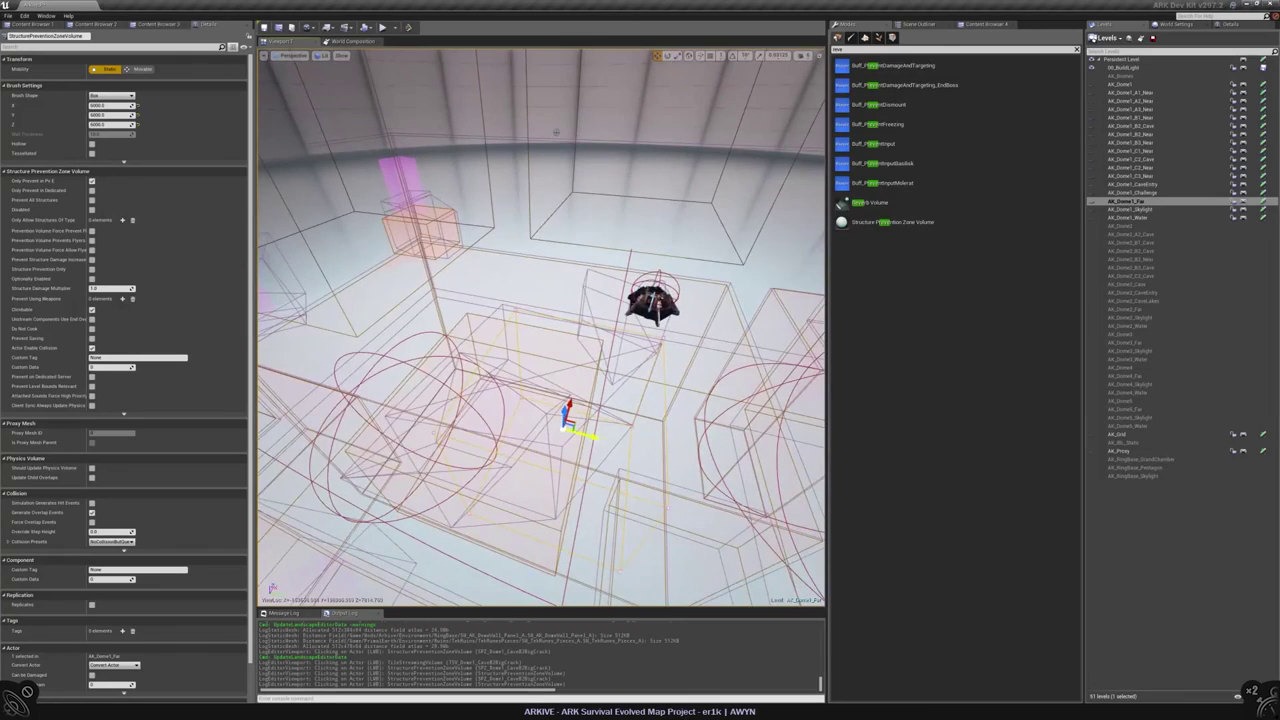
right_drag(514, 383, 514, 383)
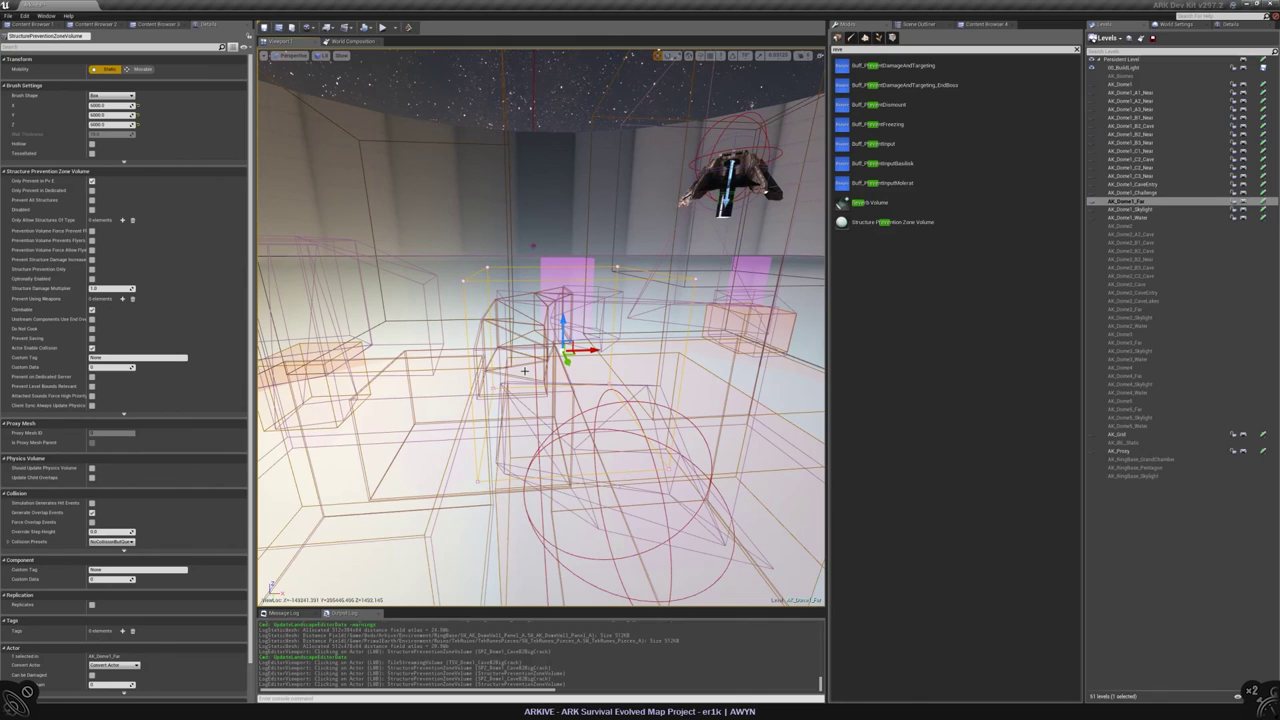
- Inspect the dome's sky blocking mesh SM_AK_DomeArea_SkyBlocking_1 and one of its invisible wall meshes
right_drag(587, 224, 587, 224)
click(587, 224)
click(587, 224)
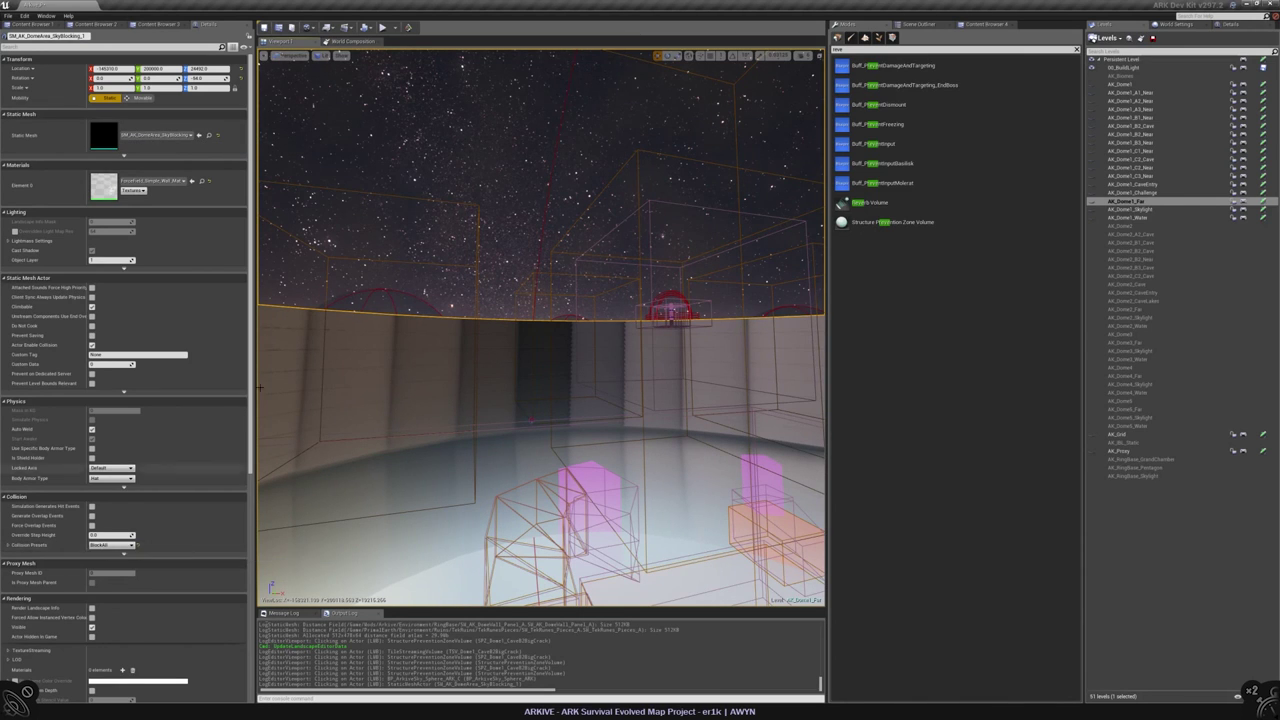
scroll(215, 350, down, 3)
scroll(210, 333, up, 4)
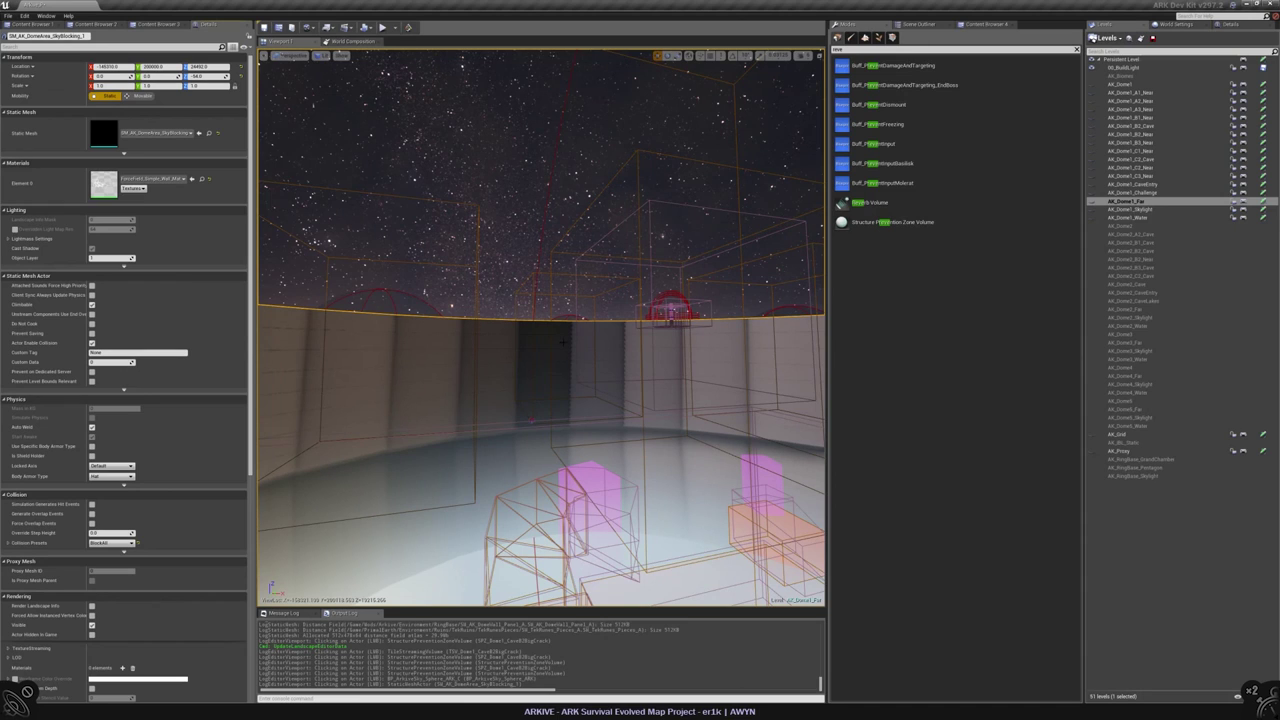
click(425, 380)
- Find the SM_AK_DomeArea_SkyBlocking actors in the scene outliner and collapse the child lists of all five
click(918, 23)
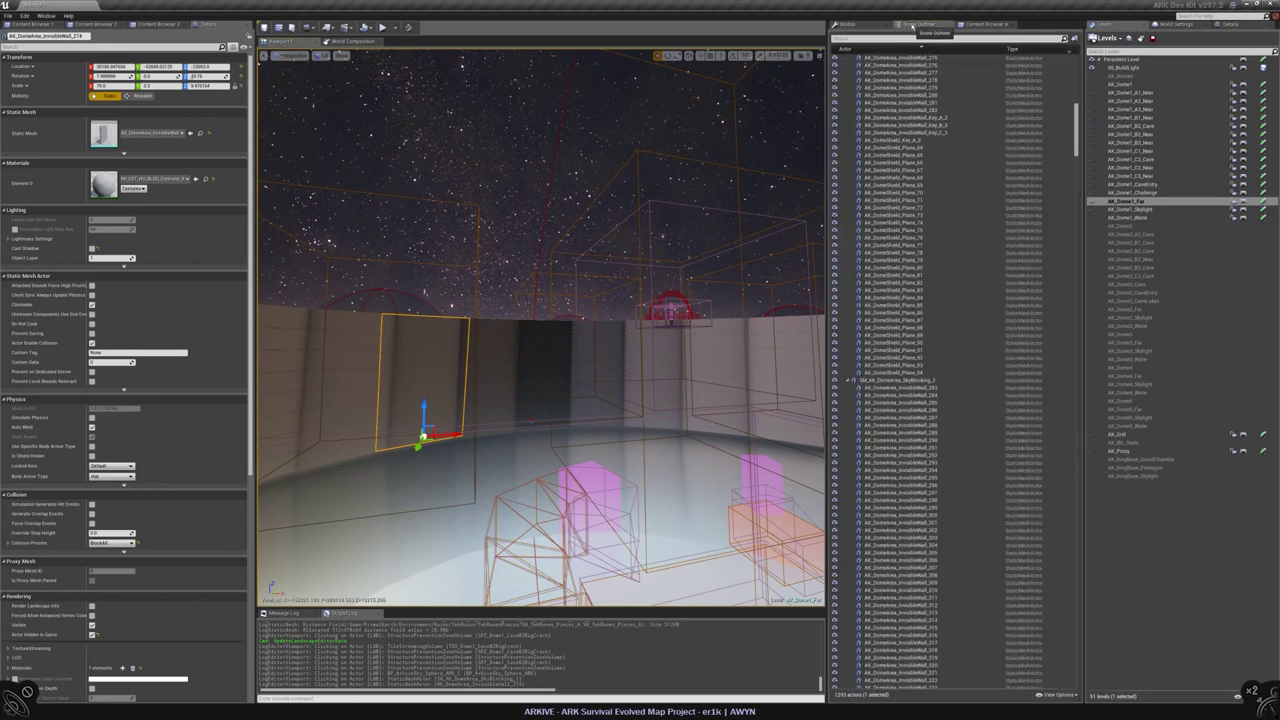
scroll(950, 300, up, 15)
click(880, 186)
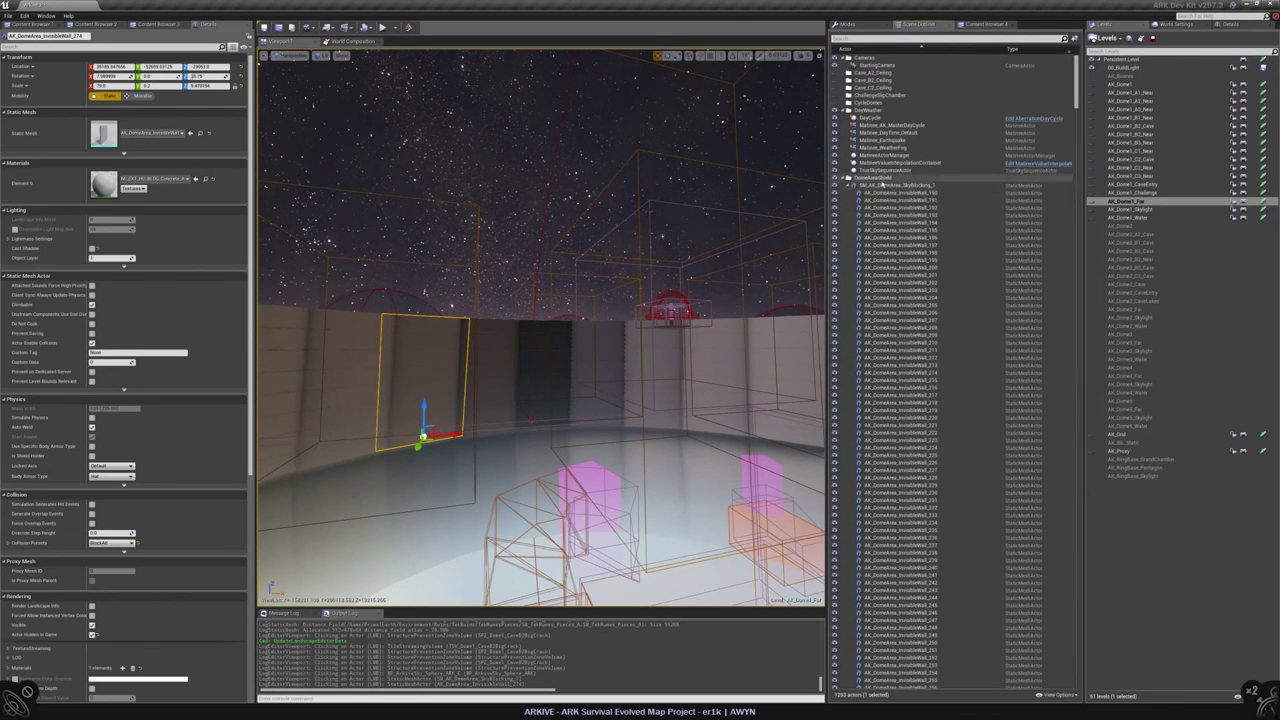
click(852, 192)
key(Down)
key(Down)
key(Down)
key(Down)
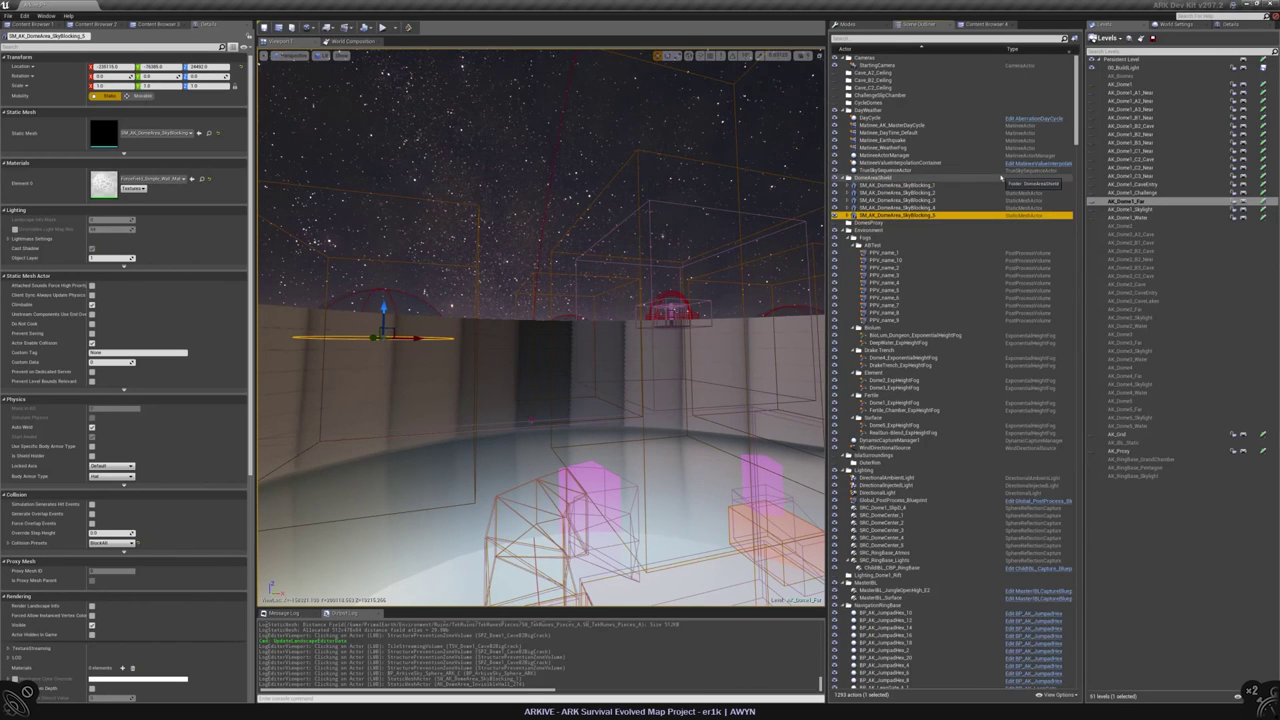
- Create a sublevel named AK_PersistentGameplay_WorldBorder in the Arkive folder and make it the current level
click(1106, 38)
click(1106, 77)
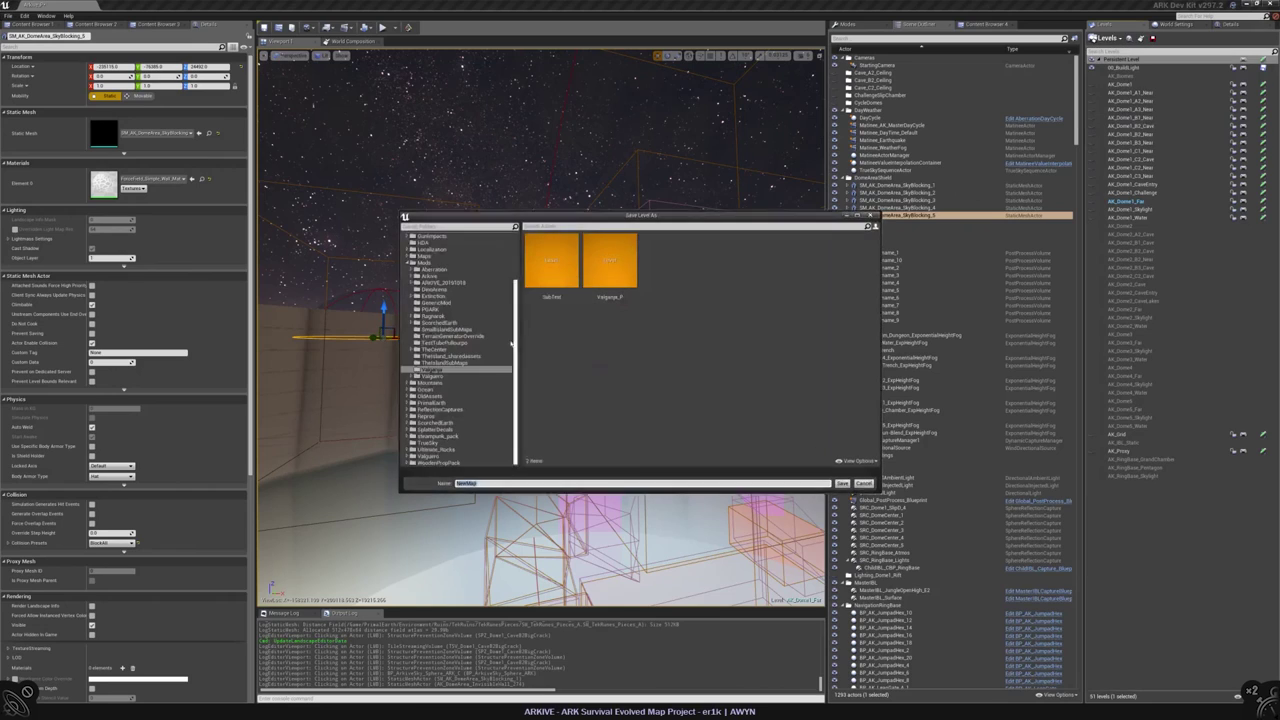
click(432, 276)
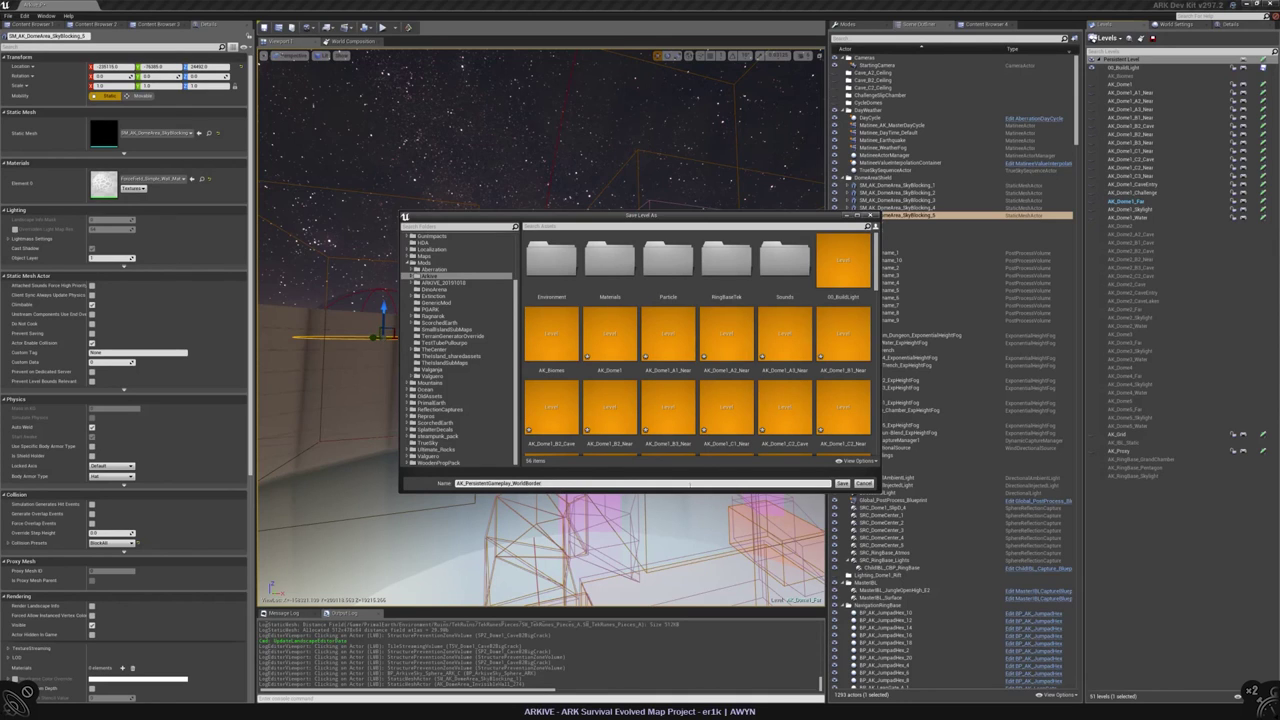
key(Return)
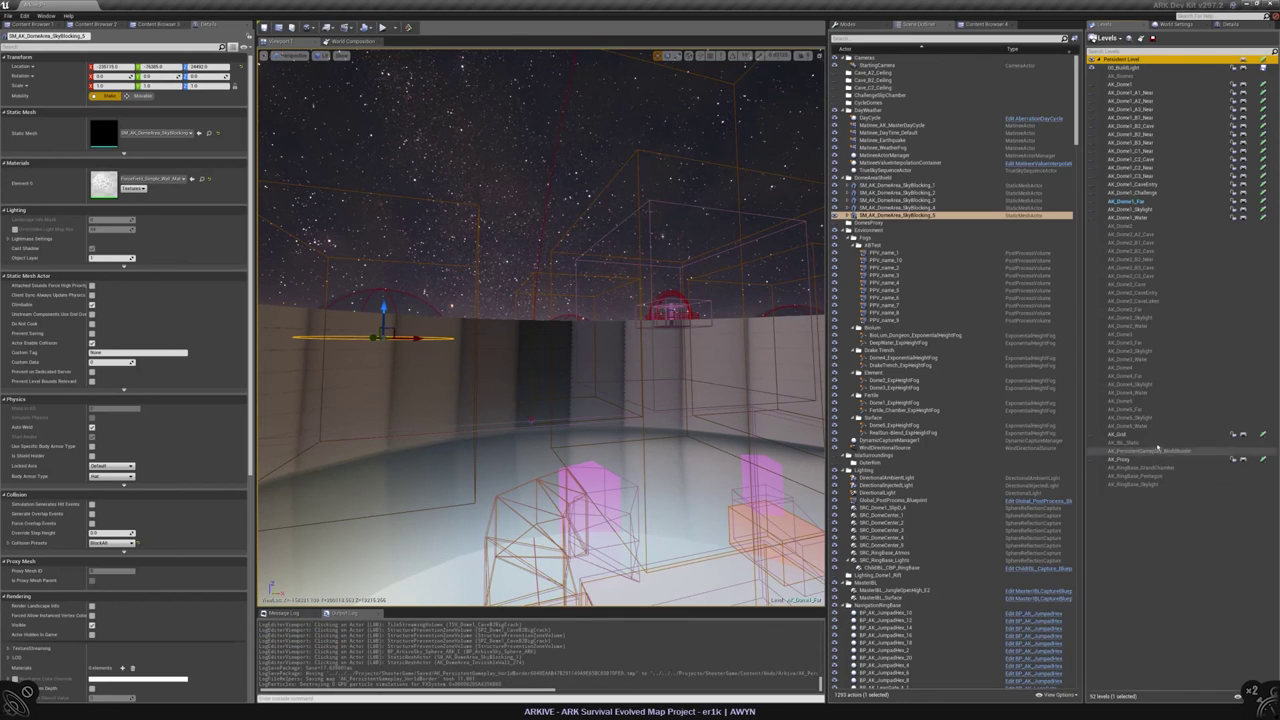
click(1152, 451)
double_click(1127, 453)
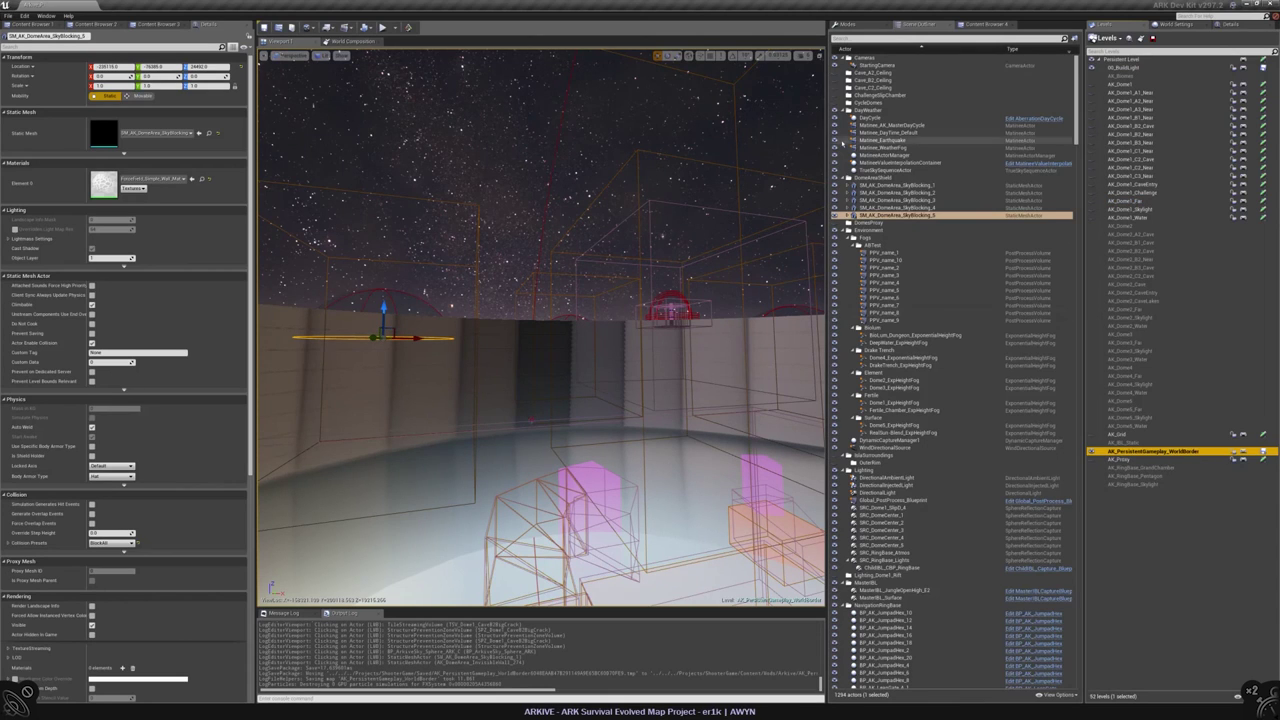
- Select all five SkyBlocking actors with their invisible walls and shield planes, and move them to the current level
click(848, 215)
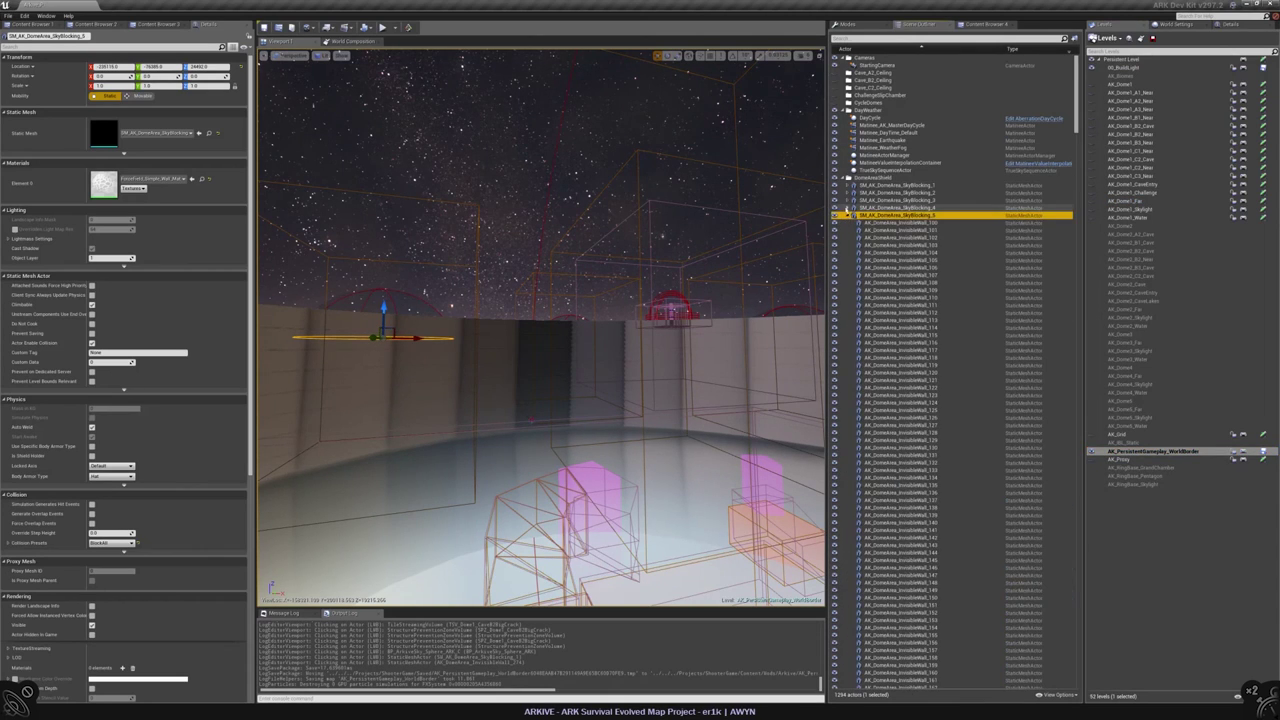
click(897, 185)
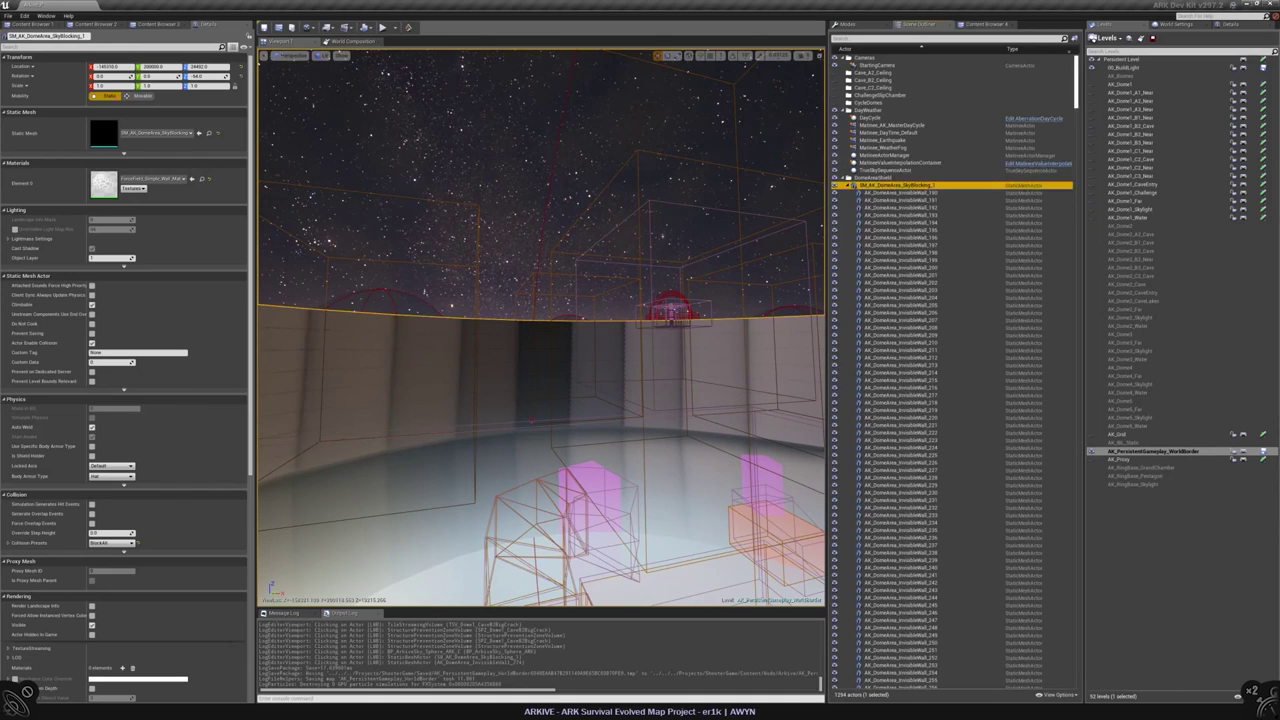
drag(1077, 94, 1077, 310)
scroll(903, 300, down, 10)
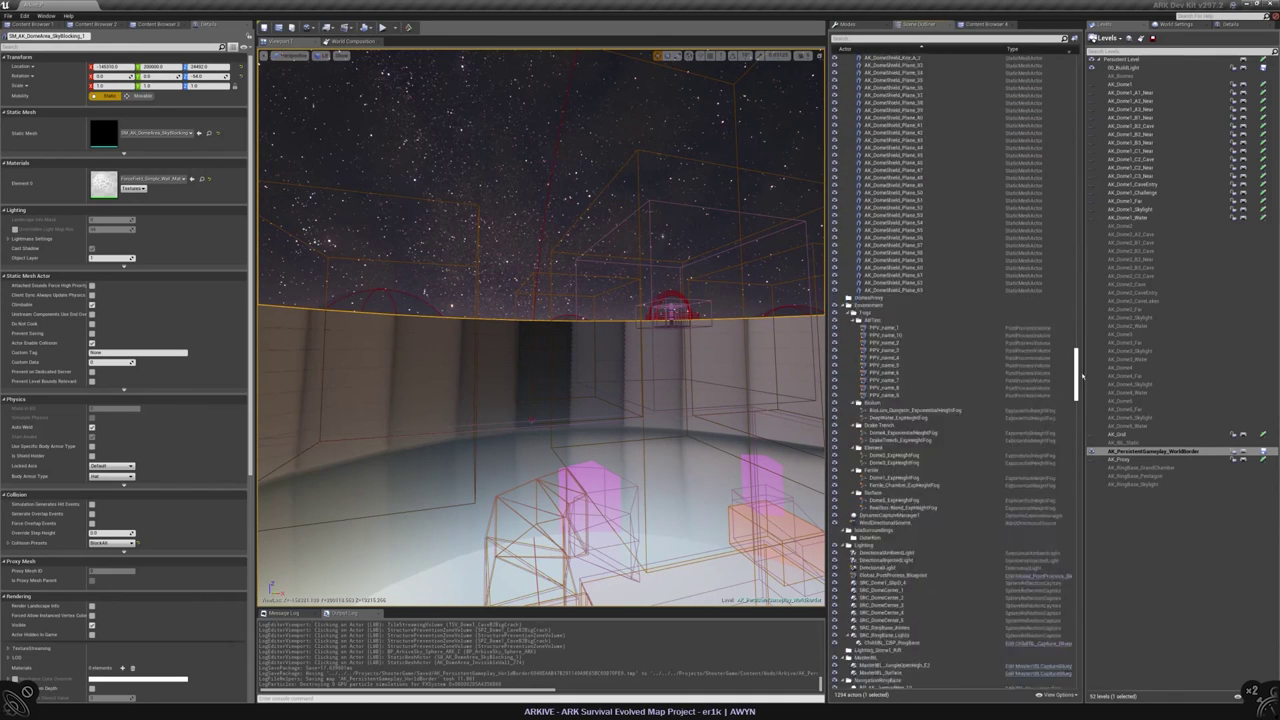
shift+click(903, 357)
drag(1077, 360, 1079, 60)
right_click(905, 197)
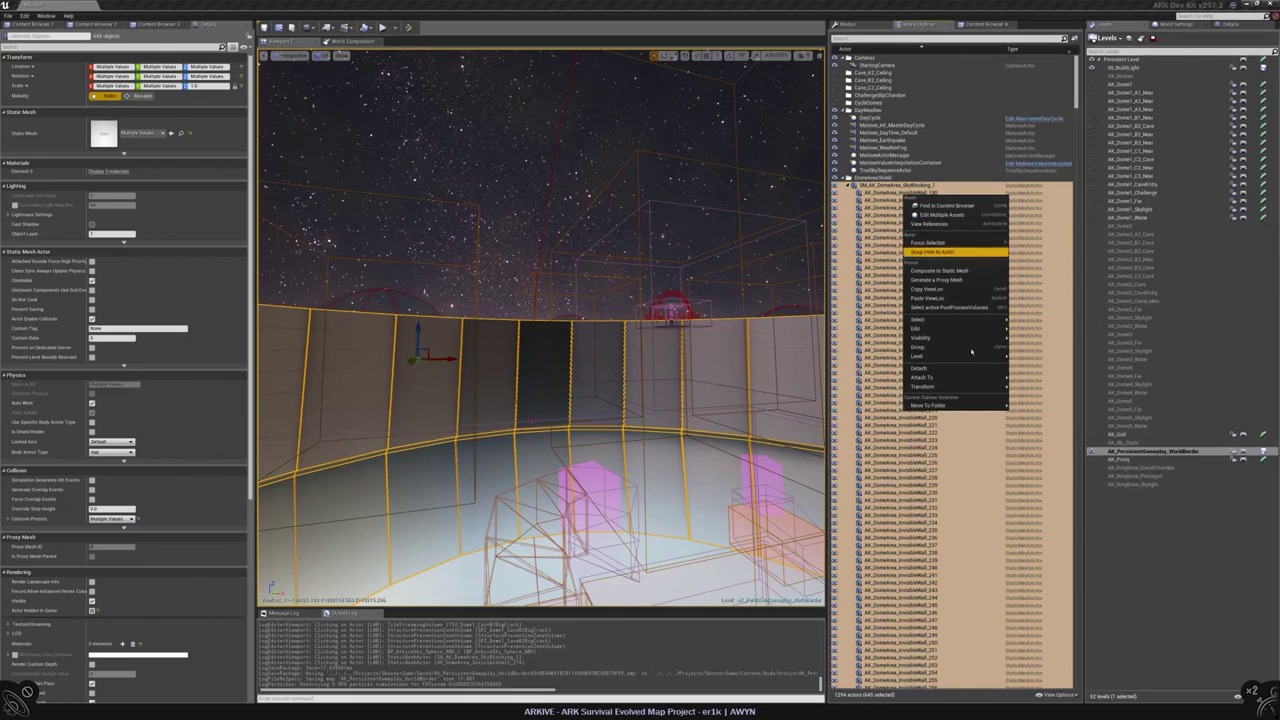
mouse_move(962, 356)
click(1050, 364)
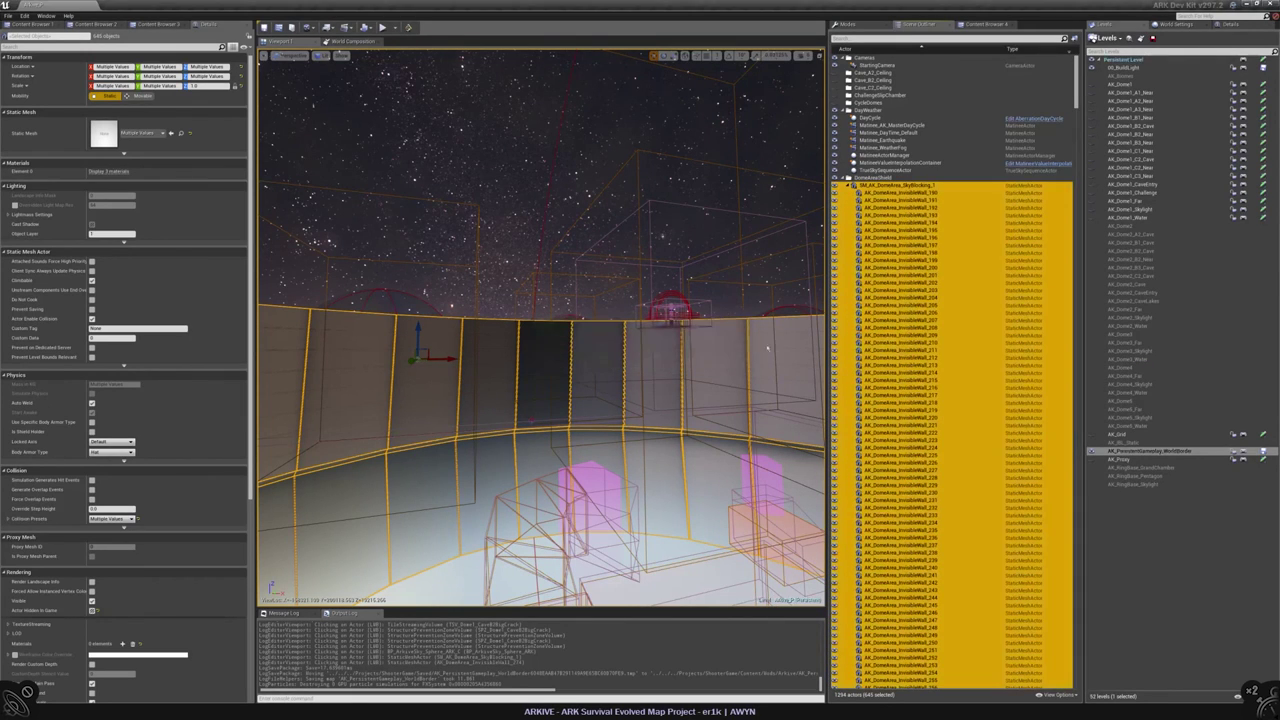
- List each actor's level in the outliner to check the moved actors, clear the selection, and save the AK_PersistentGameplay_WorldBorder level
click(1067, 48)
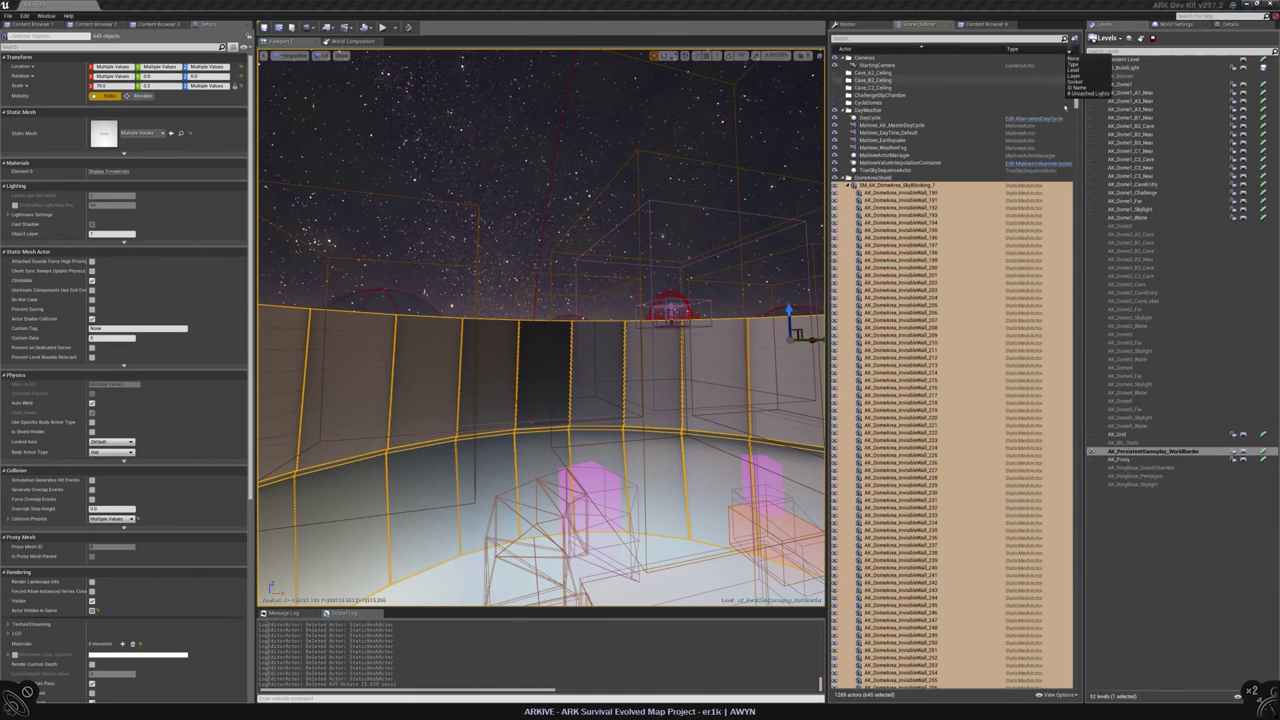
click(1110, 80)
scroll(1000, 250, down, 15)
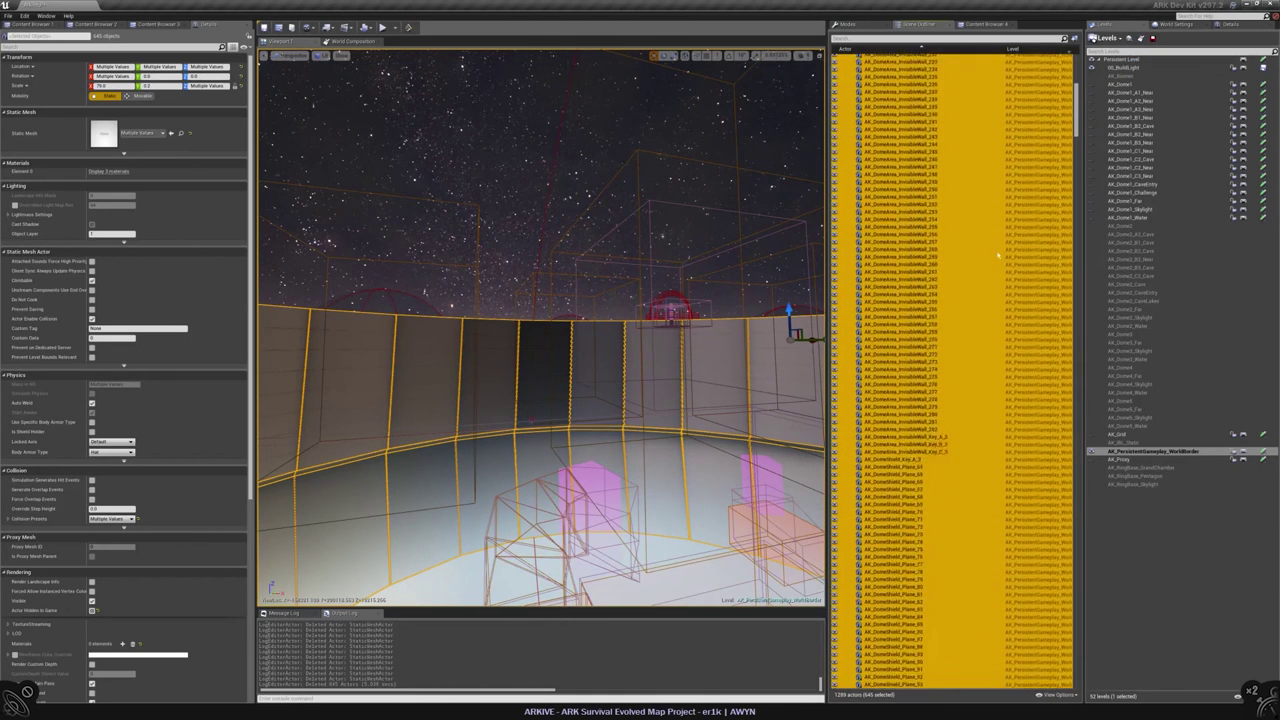
scroll(933, 245, down, 15)
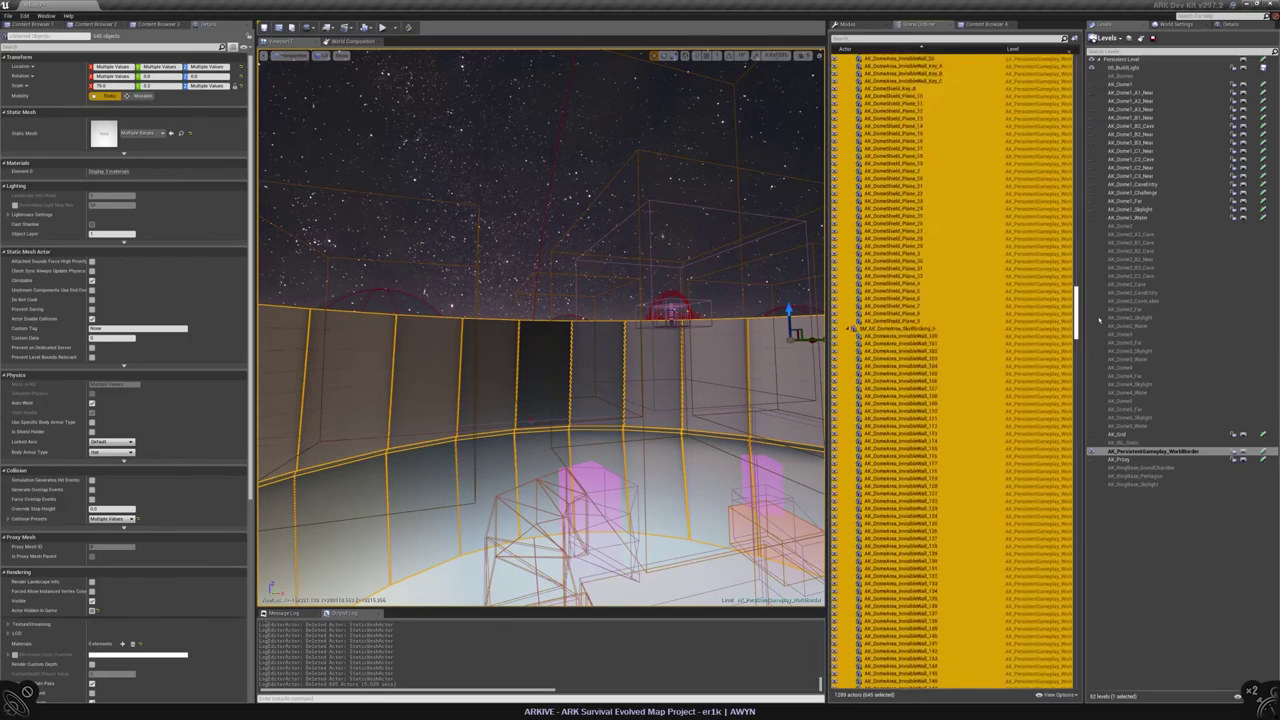
key(Escape)
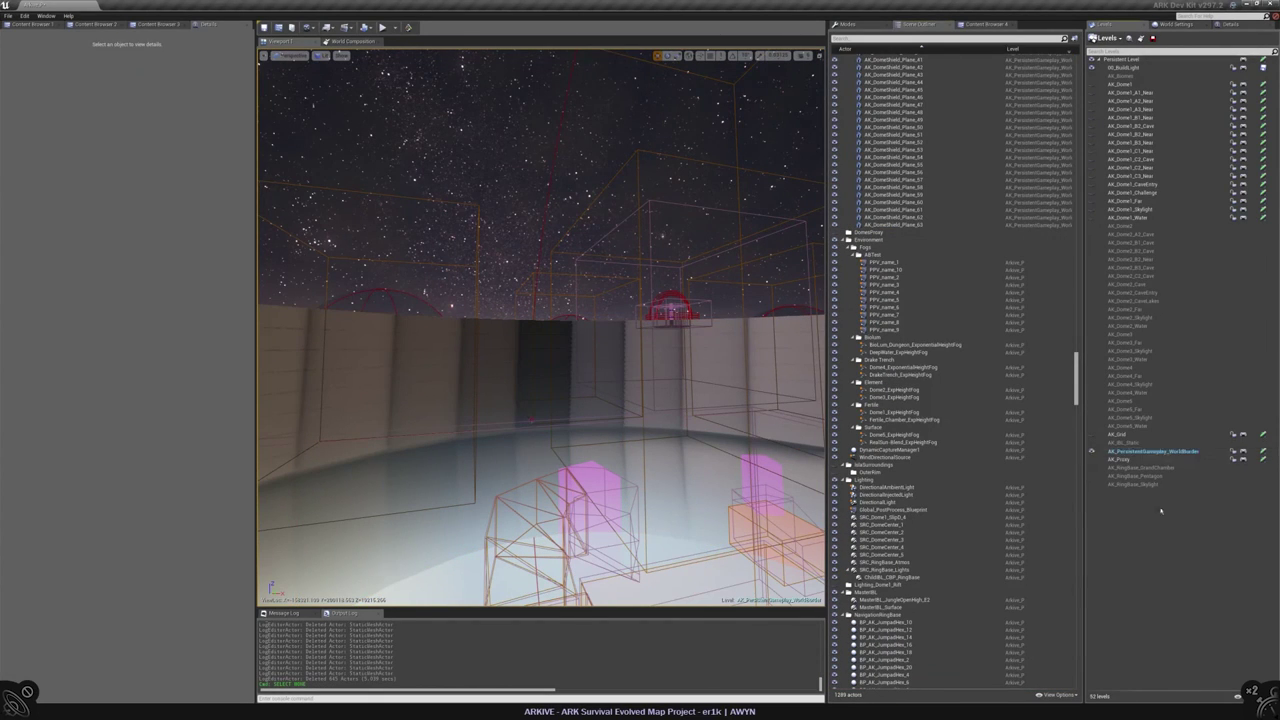
click(1262, 451)
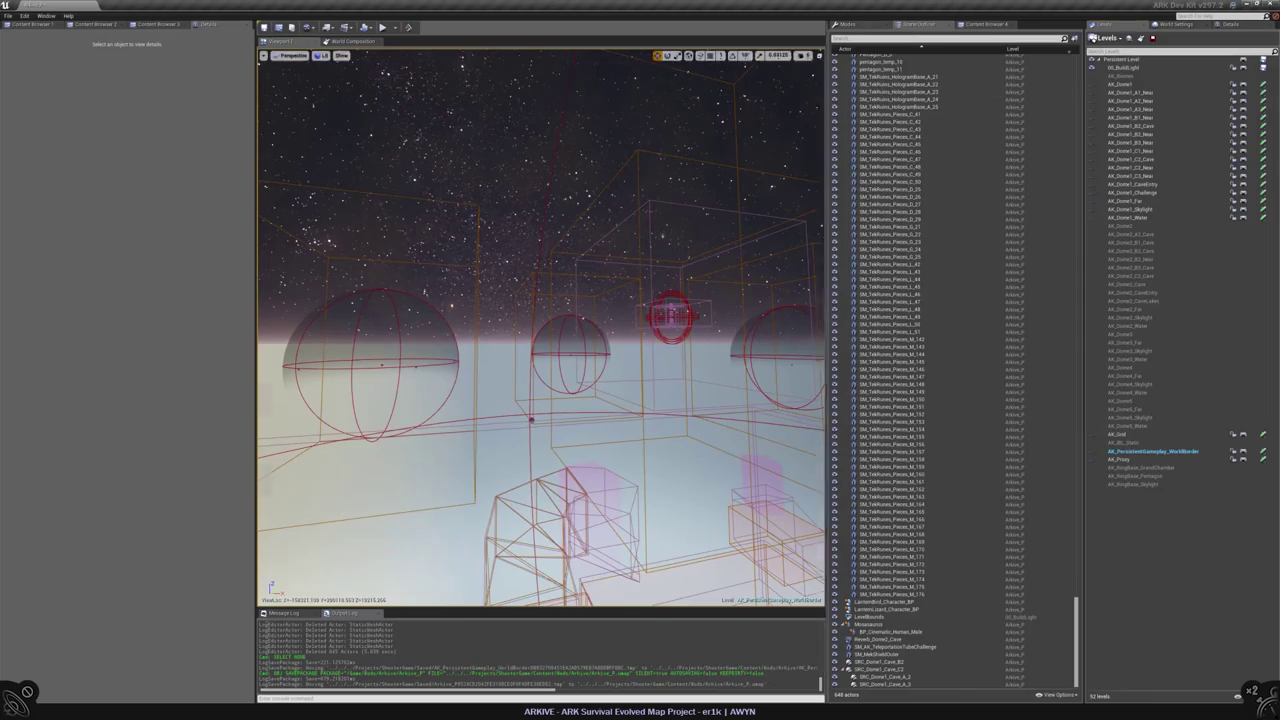
- Select the structure prevention volume at the Dome1 cave entry and show the AK_Dome1_CaveEntry and AK_Dome1 levels
right_drag(540, 330, 539, 268)
click(539, 268)
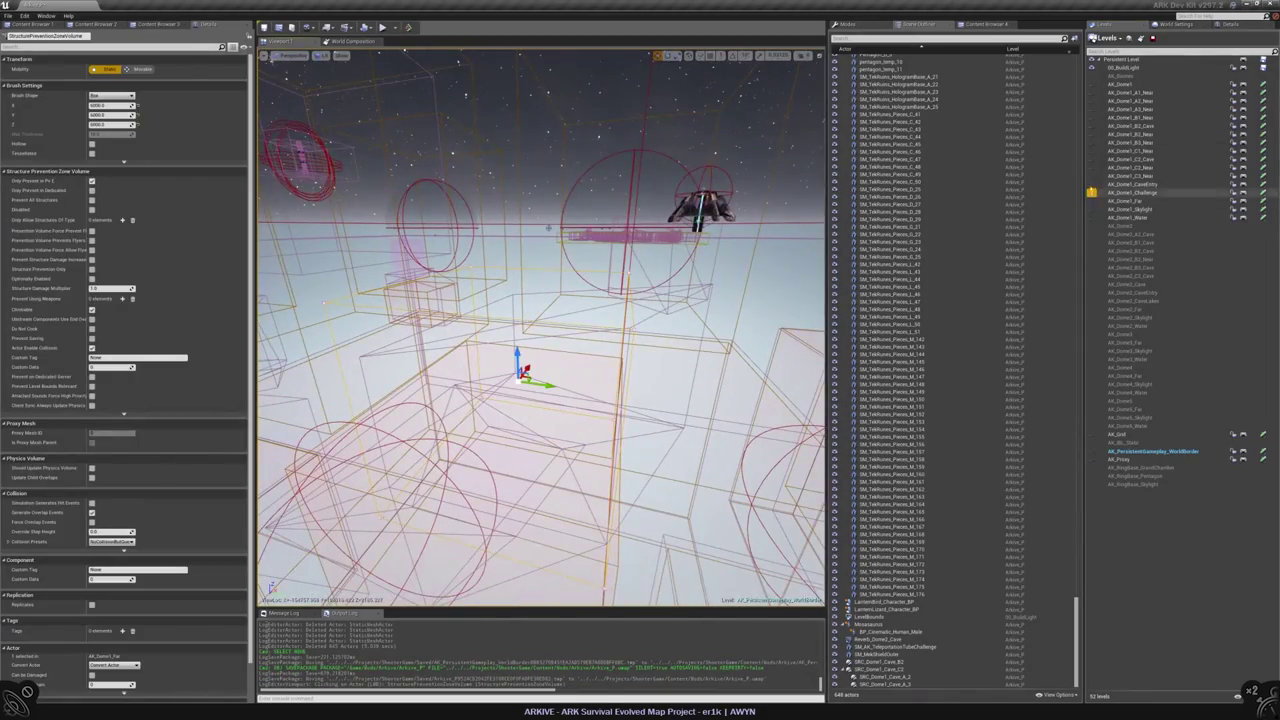
click(1092, 184)
right_drag(540, 330, 560, 310)
click(1092, 84)
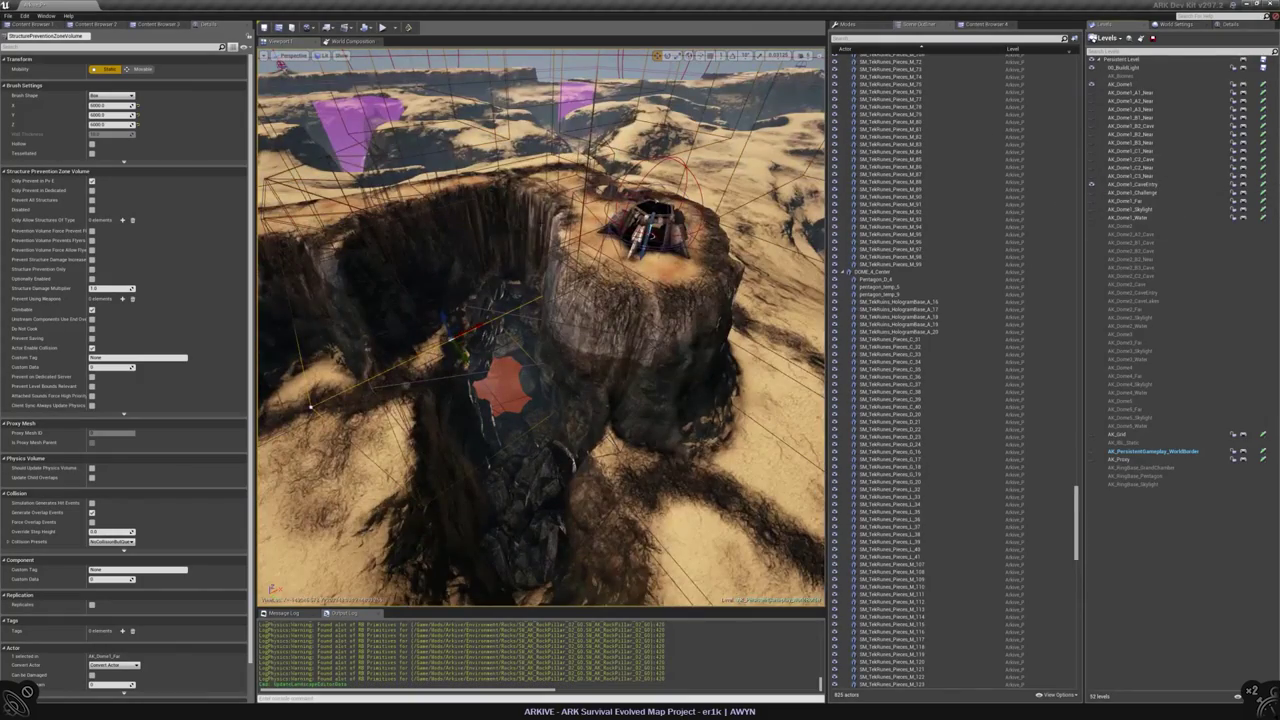
- Enable the Disabled option on the selected prevention volume and rename it SPZ_Dome1_CaveB2BigCrack1
right_drag(560, 310, 530, 314)
click(92, 209)
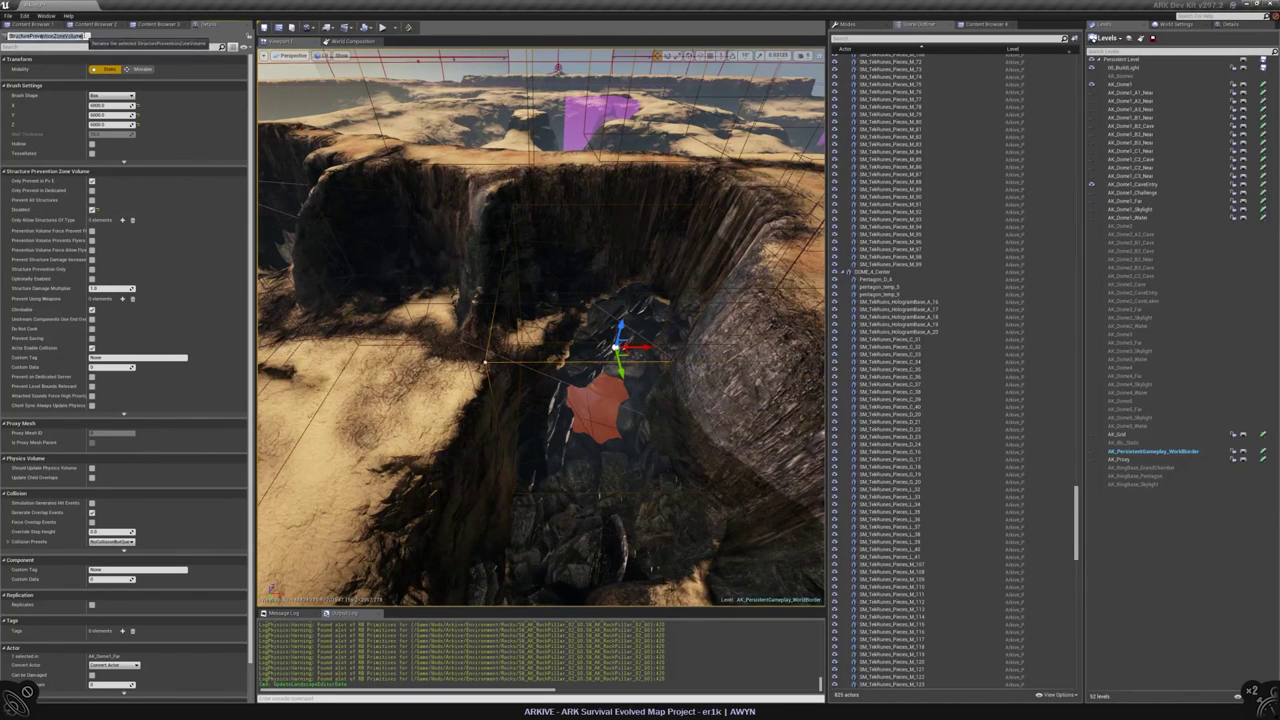
key(ctrl+z)
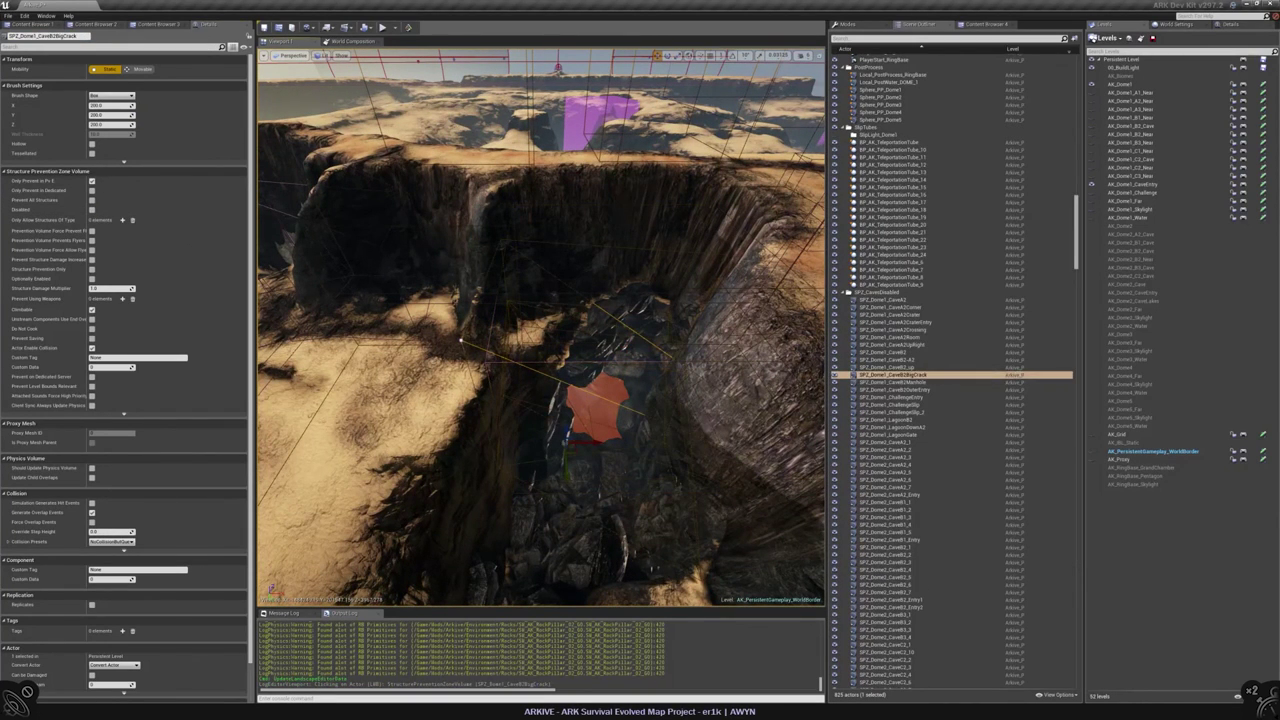
key(ctrl+z)
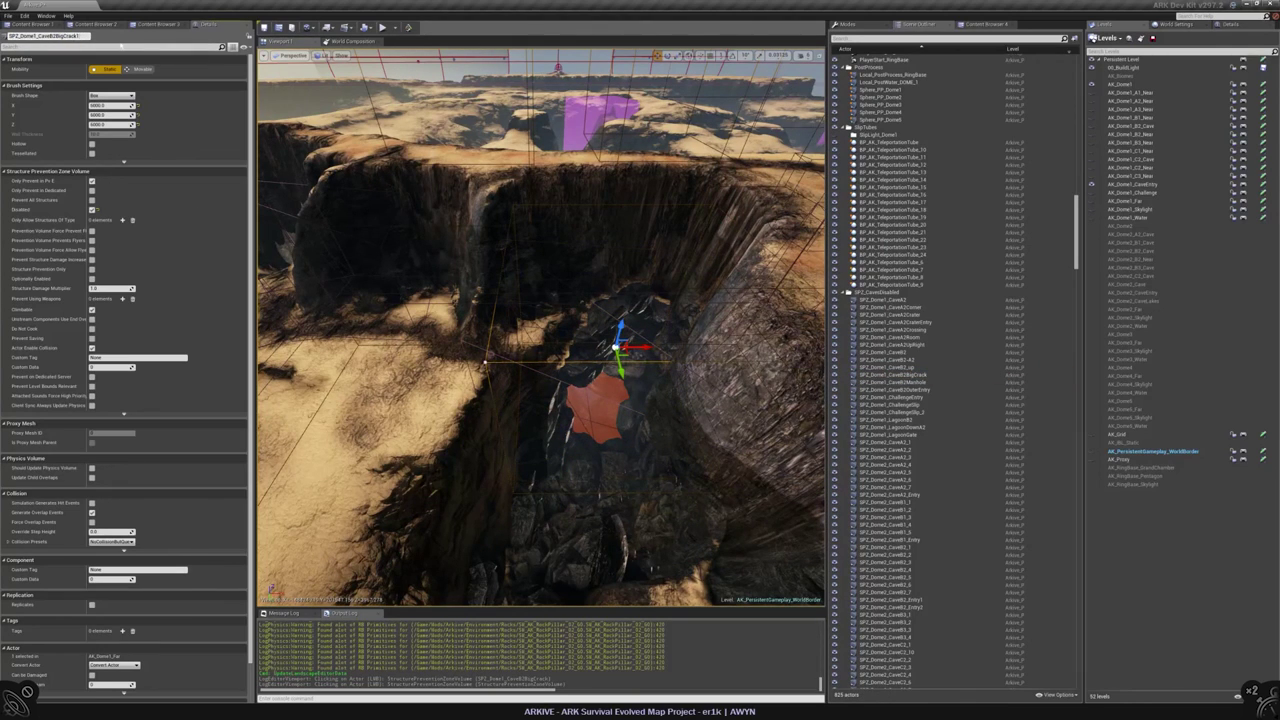
- Try to adjust the SPZ_Dome1_CaveB2BigCrack1 volume against the cave rocks and enter geometry editing mode
right_drag(540, 330, 560, 235)
key(f)
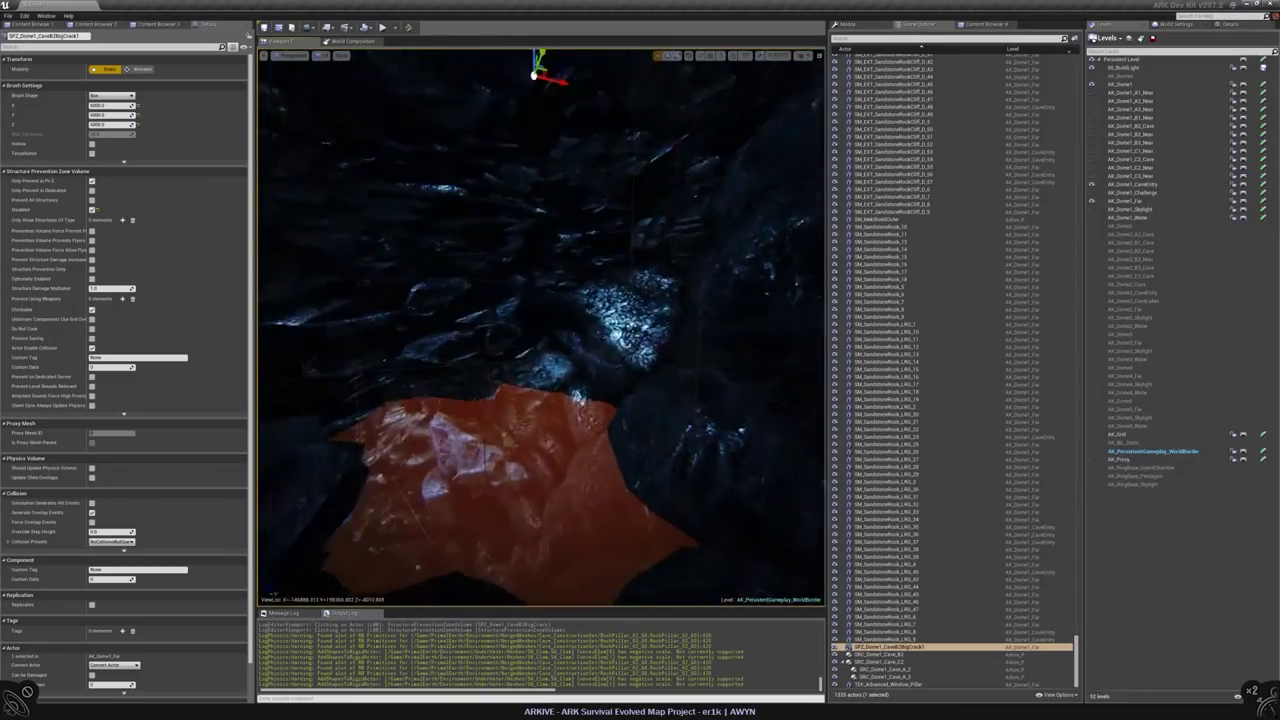
mouse_move(540, 325)
right_down()
mouse_move(520, 300)
mouse_move(540, 320)
mouse_move(532, 312)
right_up()
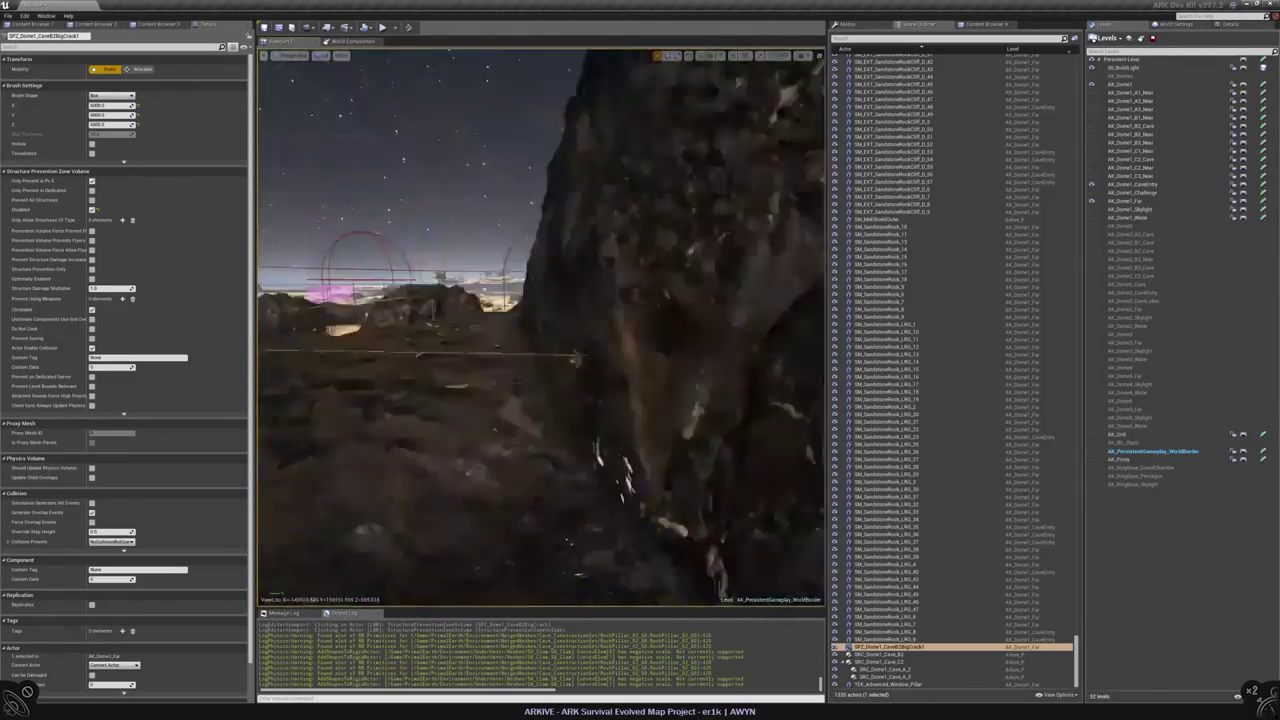
drag(655, 482, 655, 478)
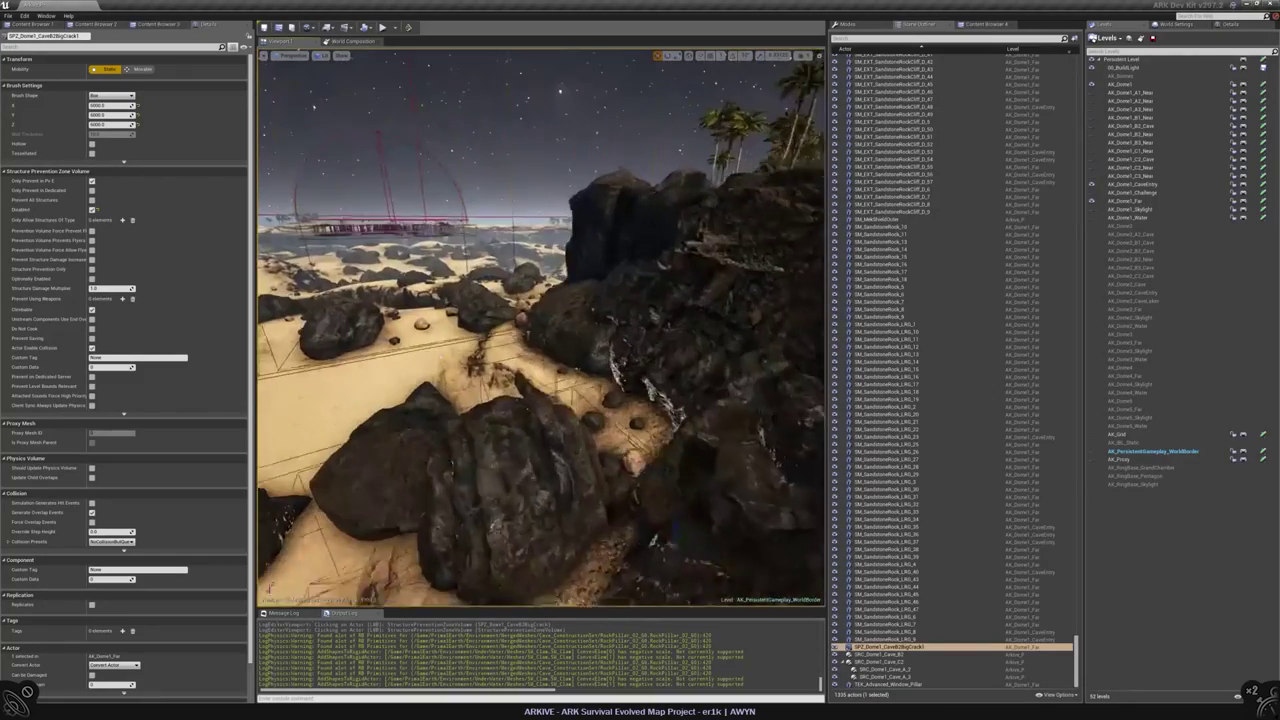
key(shift+1)
key(shift+5)
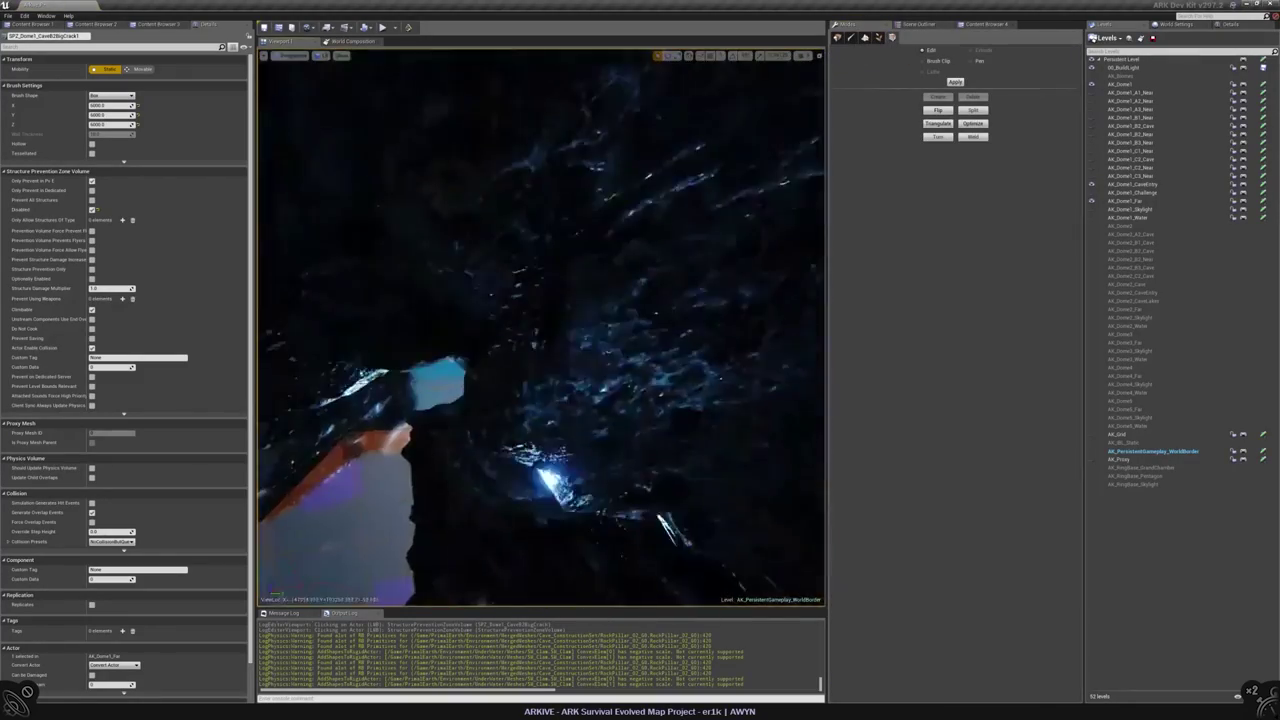
- Select the SPZ_Dome1_CaveB2BigCrack volume for geometry editing and hide the AK_Dome1_CaveEntry and AK_Dome1_Far levels
click(503, 417)
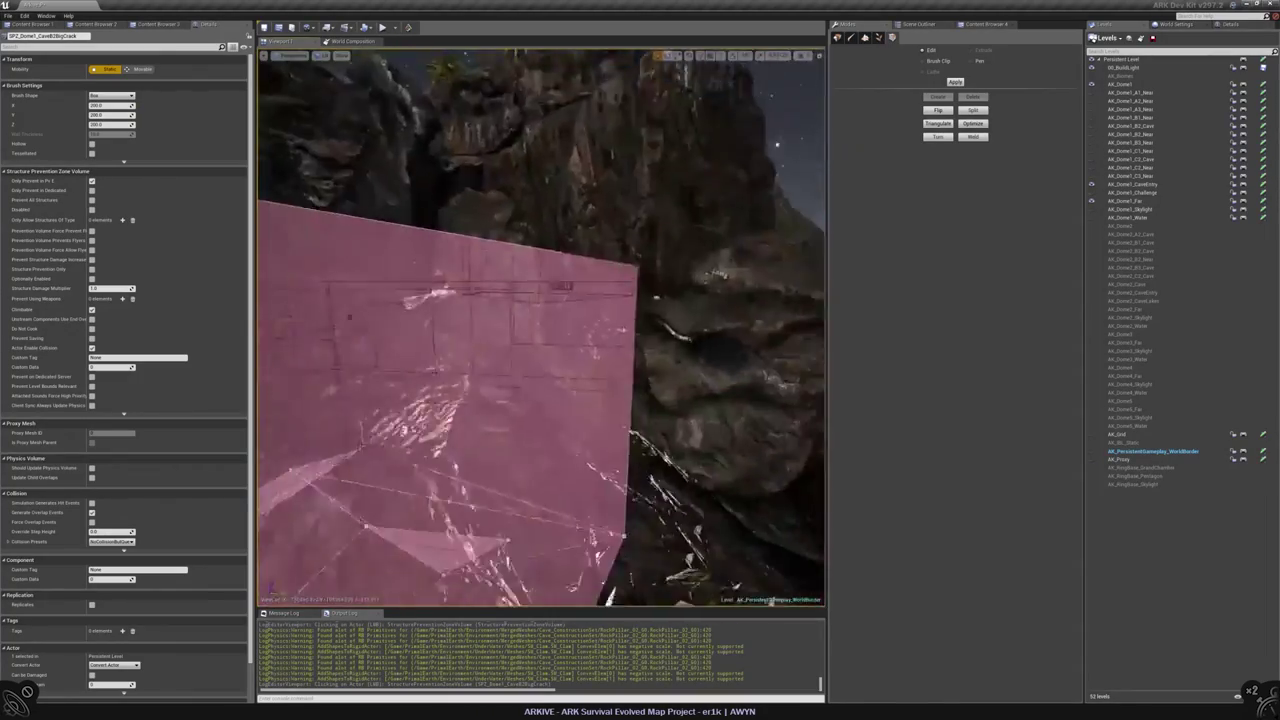
click(557, 229)
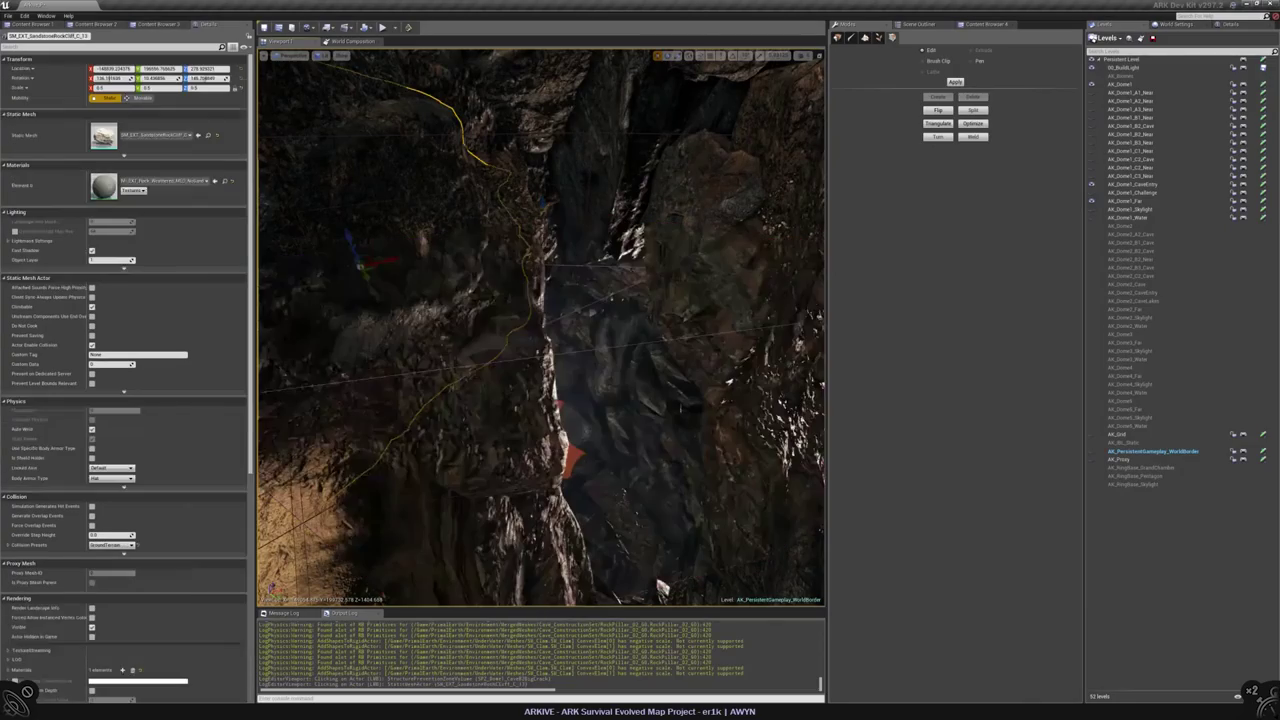
click(662, 588)
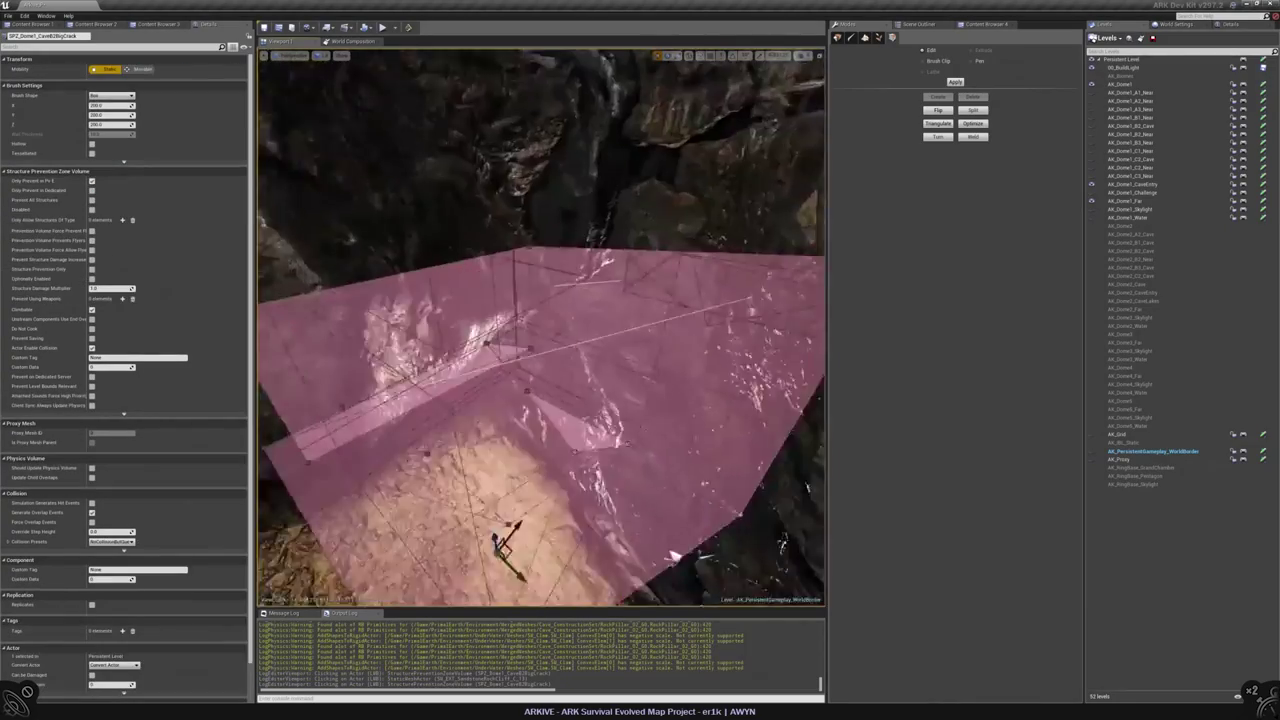
key(Escape)
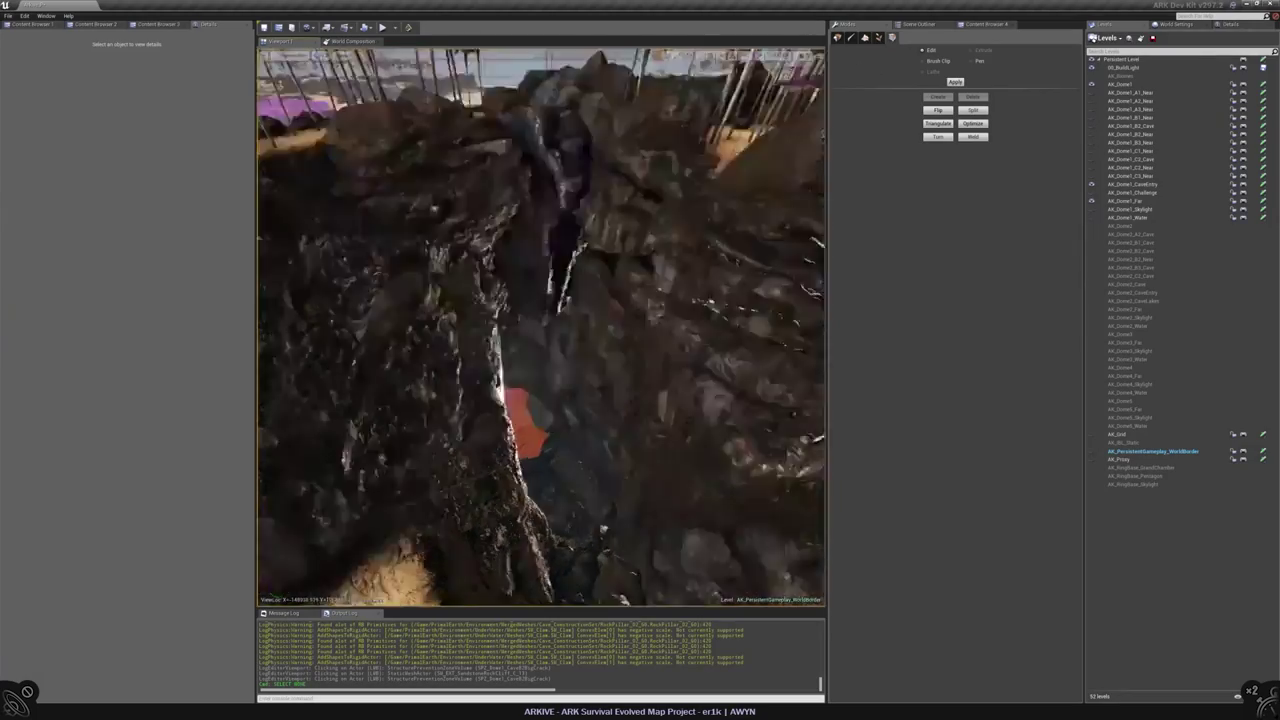
click(1091, 184)
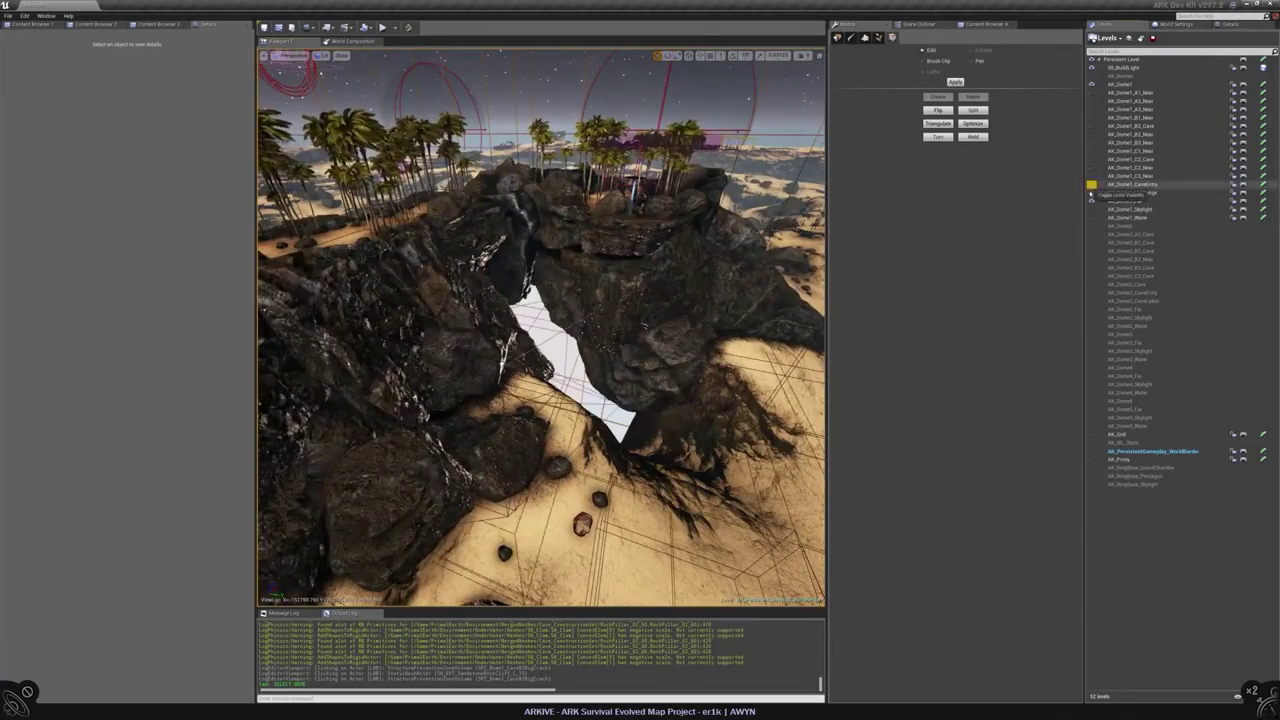
click(1091, 200)
click(620, 404)
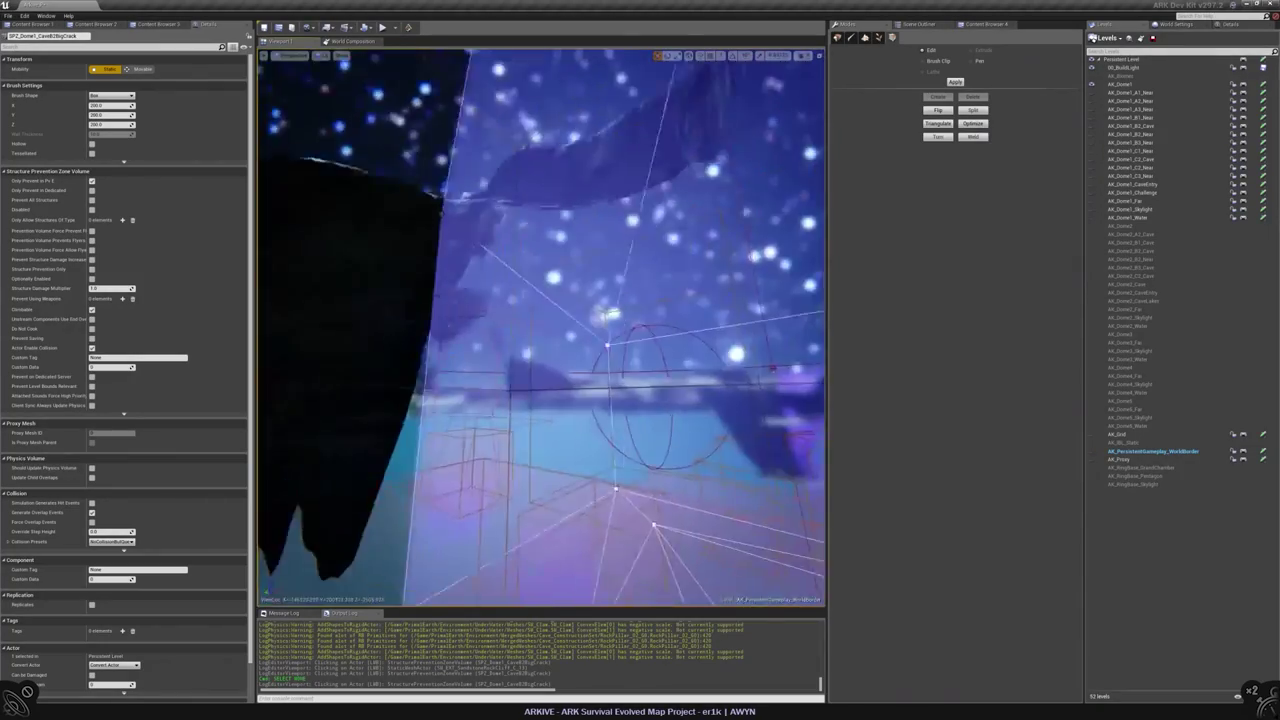
key(f)
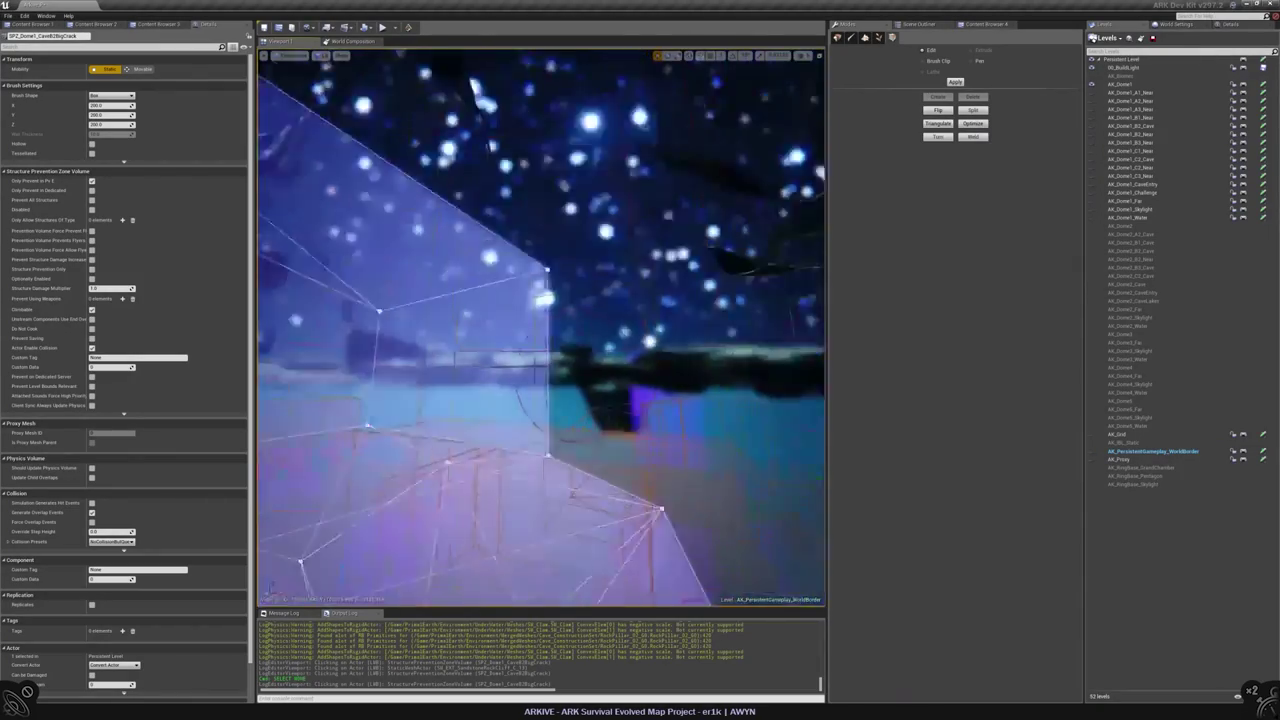
- Undo the recent selections, geometry edit and actor move, and return to placement mode with SPZ_Dome1_CaveB2BigCrack1 selected
key(ctrl+z)
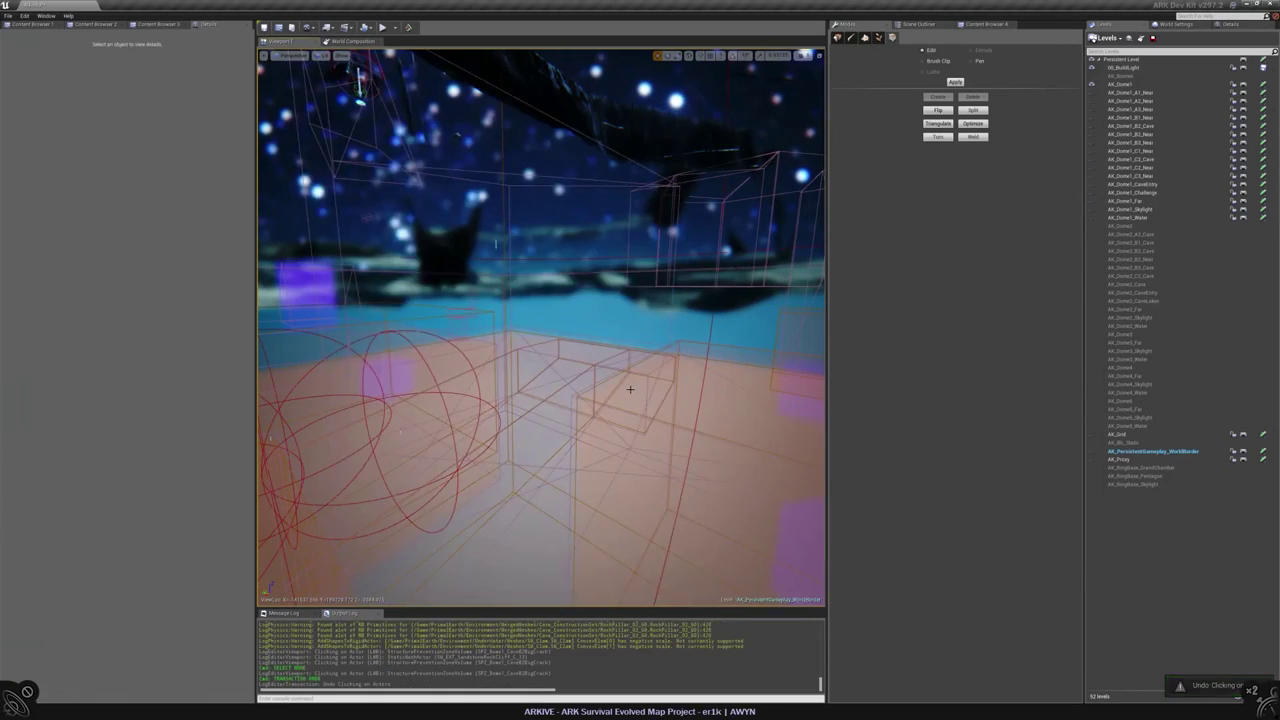
key(ctrl+z)
key(ctrl+z)
key(ctrl+z)
key(ctrl+z)
key(ctrl+z)
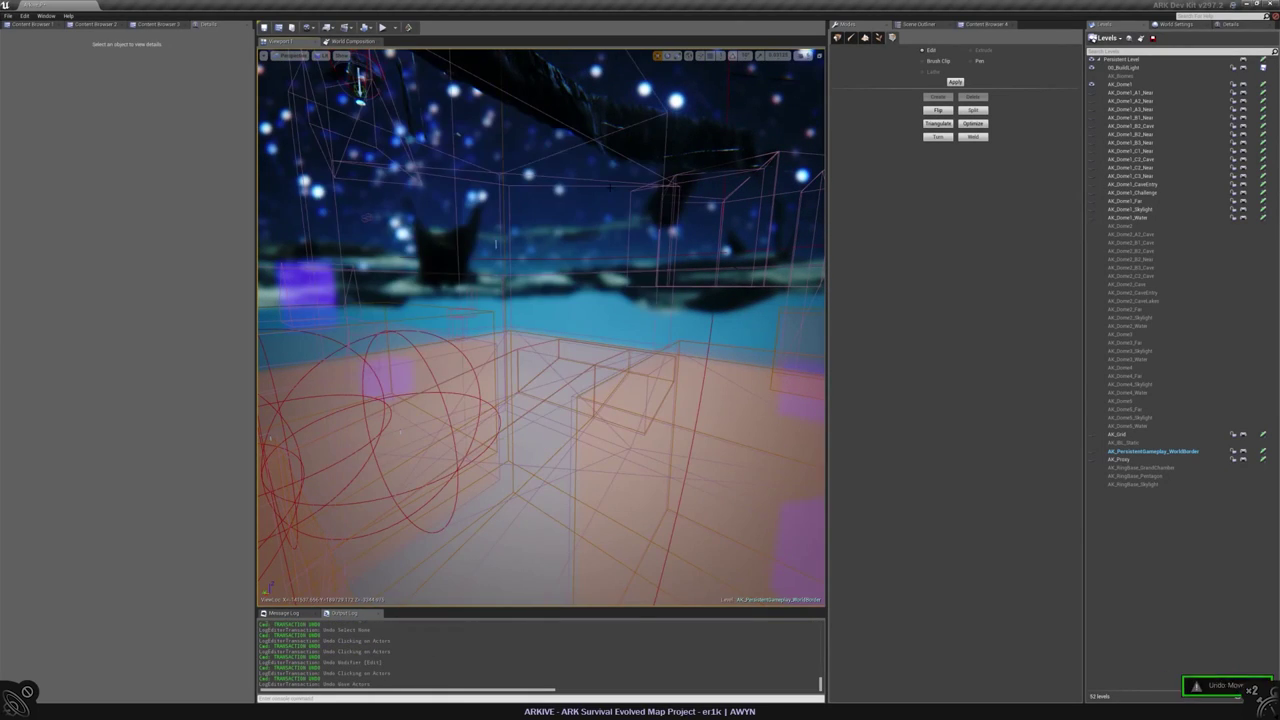
key(f)
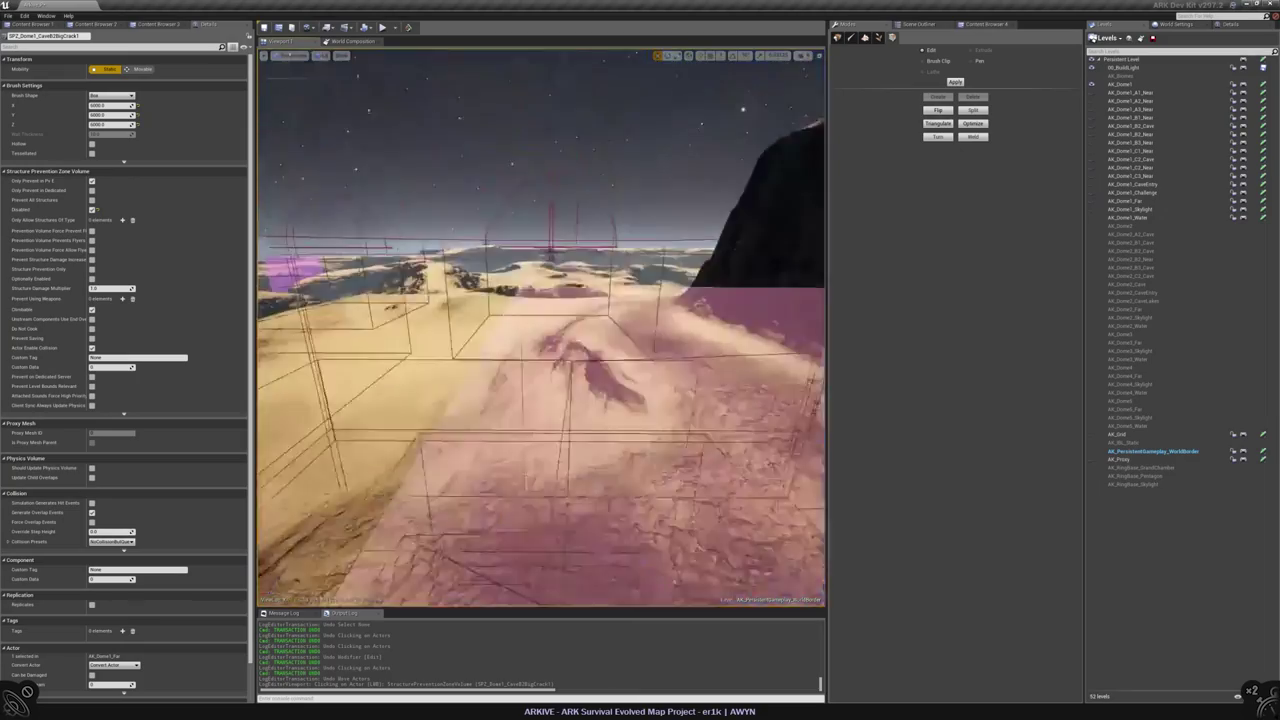
key(shift+1)
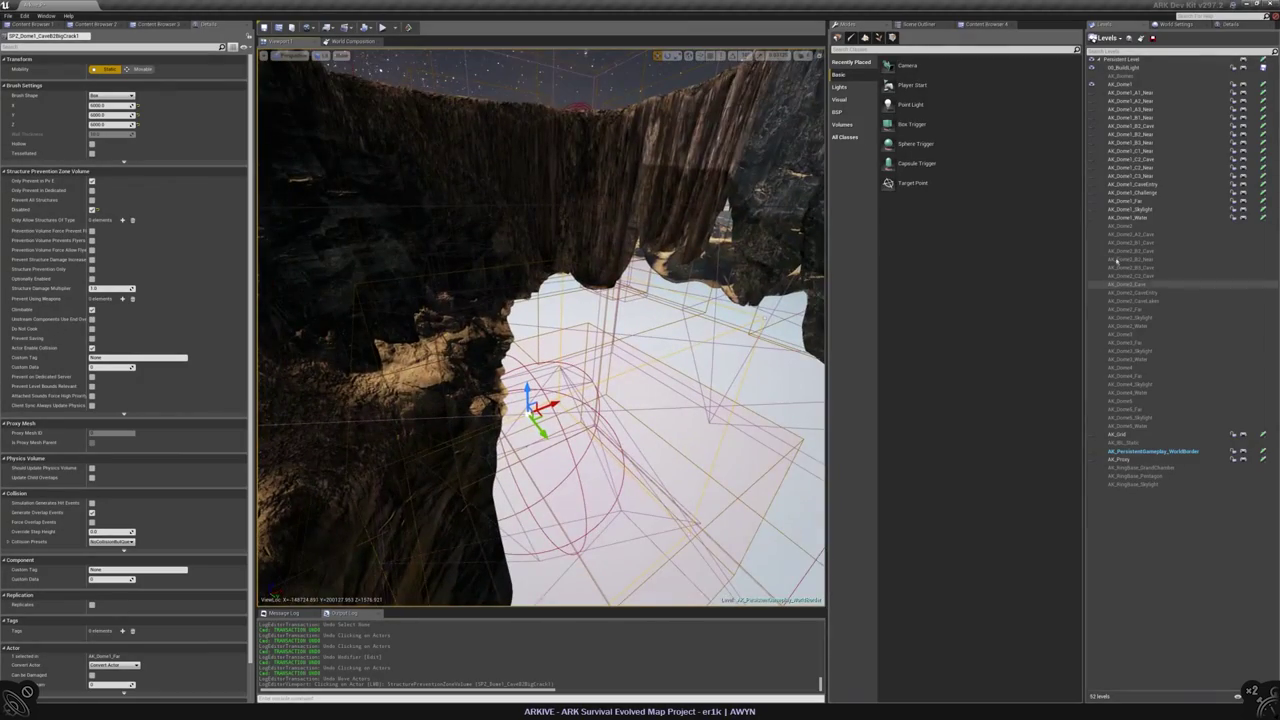
- Show the AK_Dome1_Far and AK_Dome1_CaveEntry levels and inspect the cave interior around the selected volume
click(1091, 200)
click(1091, 184)
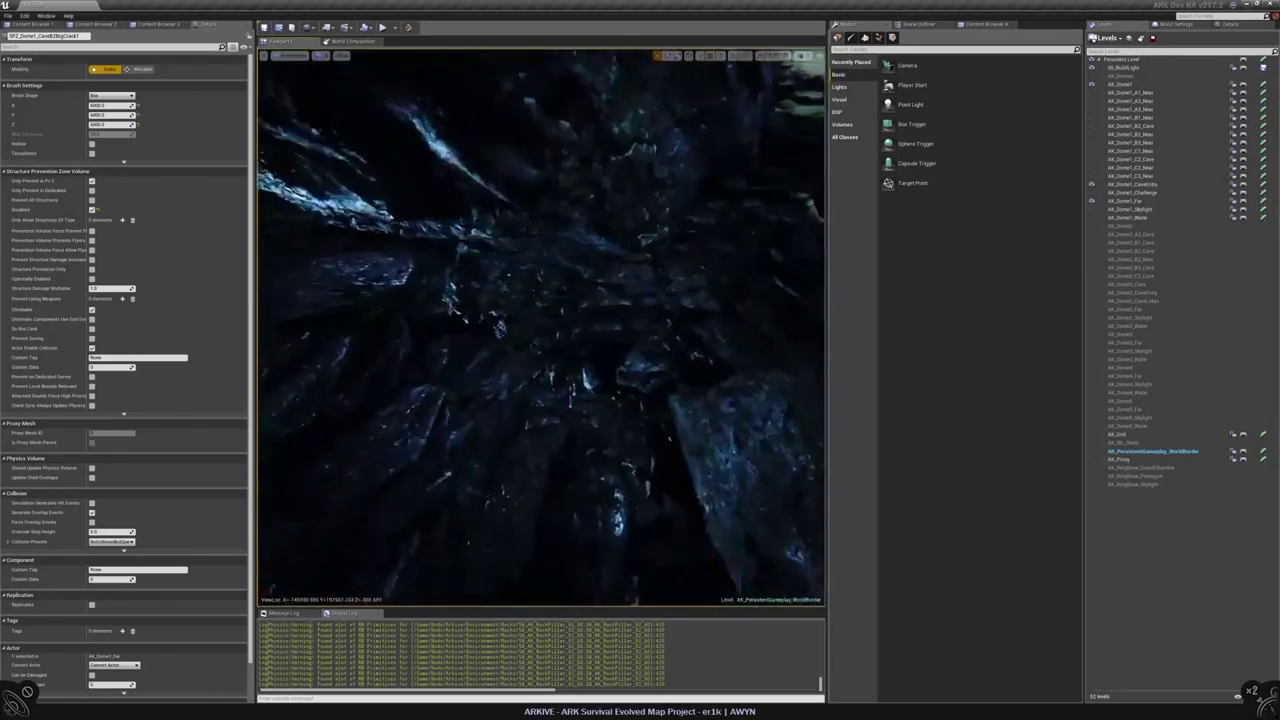
right_drag(541, 327, 560, 320)
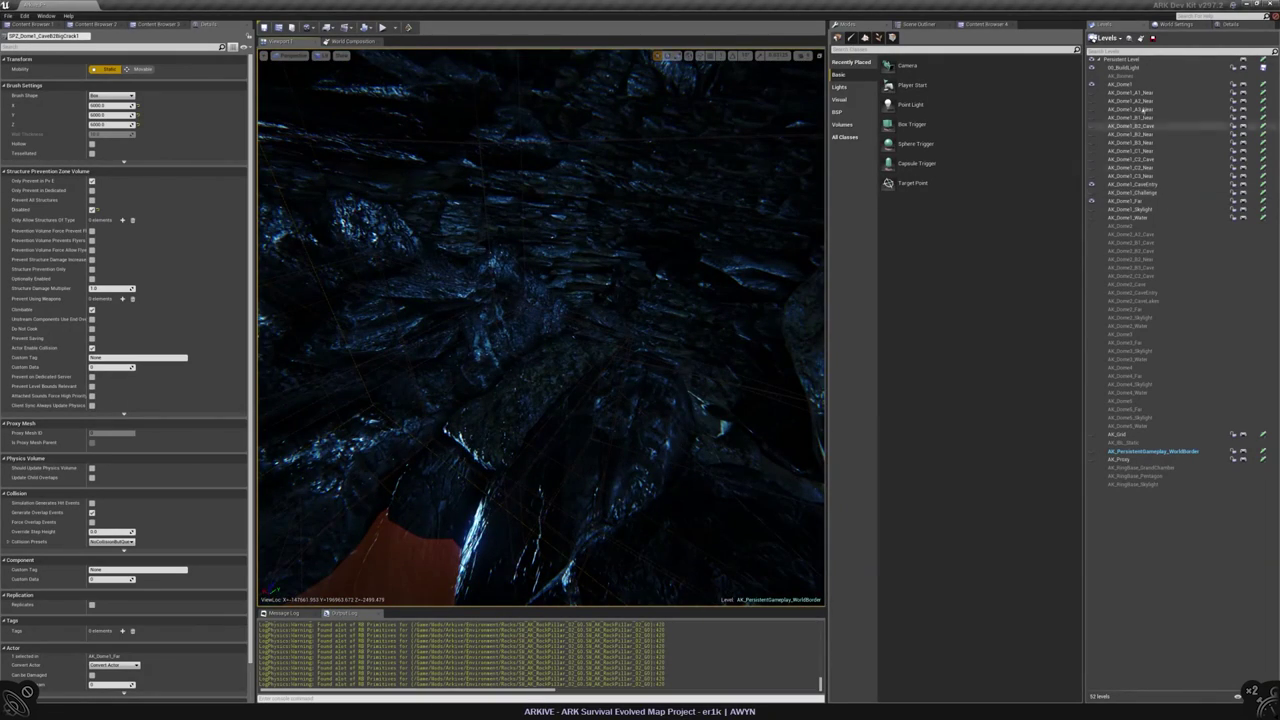
right_drag(541, 327, 550, 332)
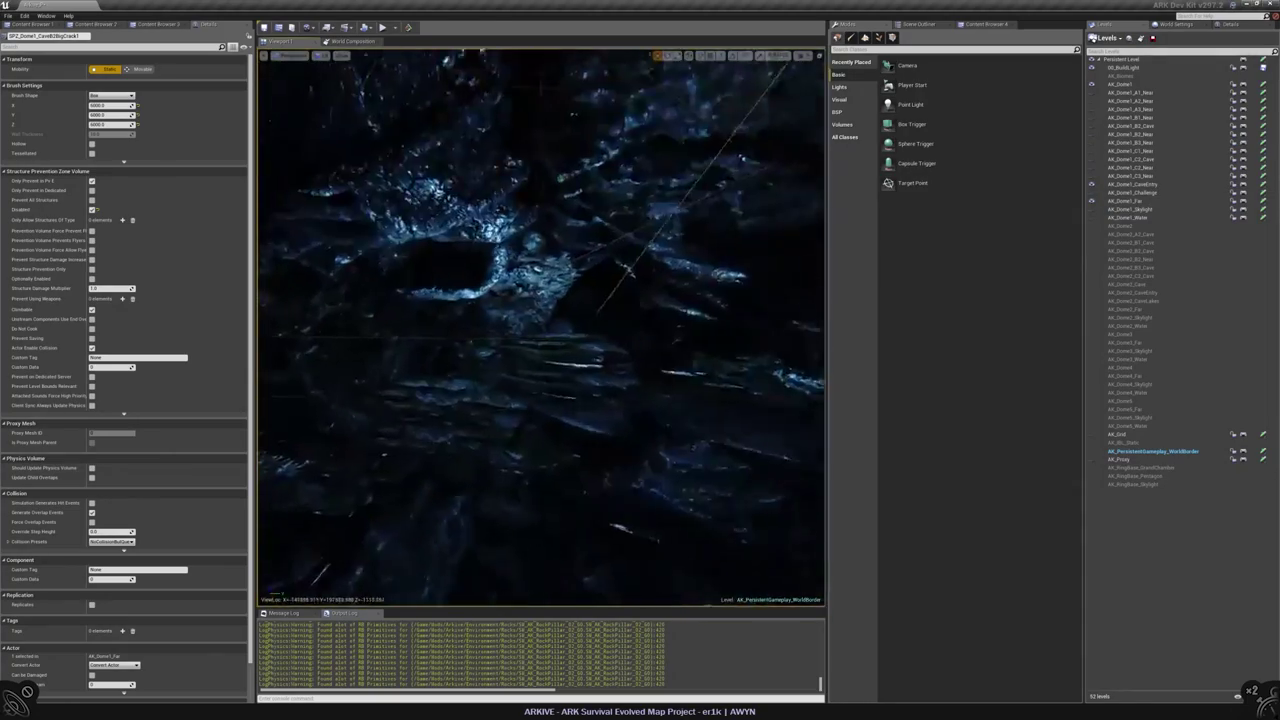
right_drag(550, 332, 556, 336)
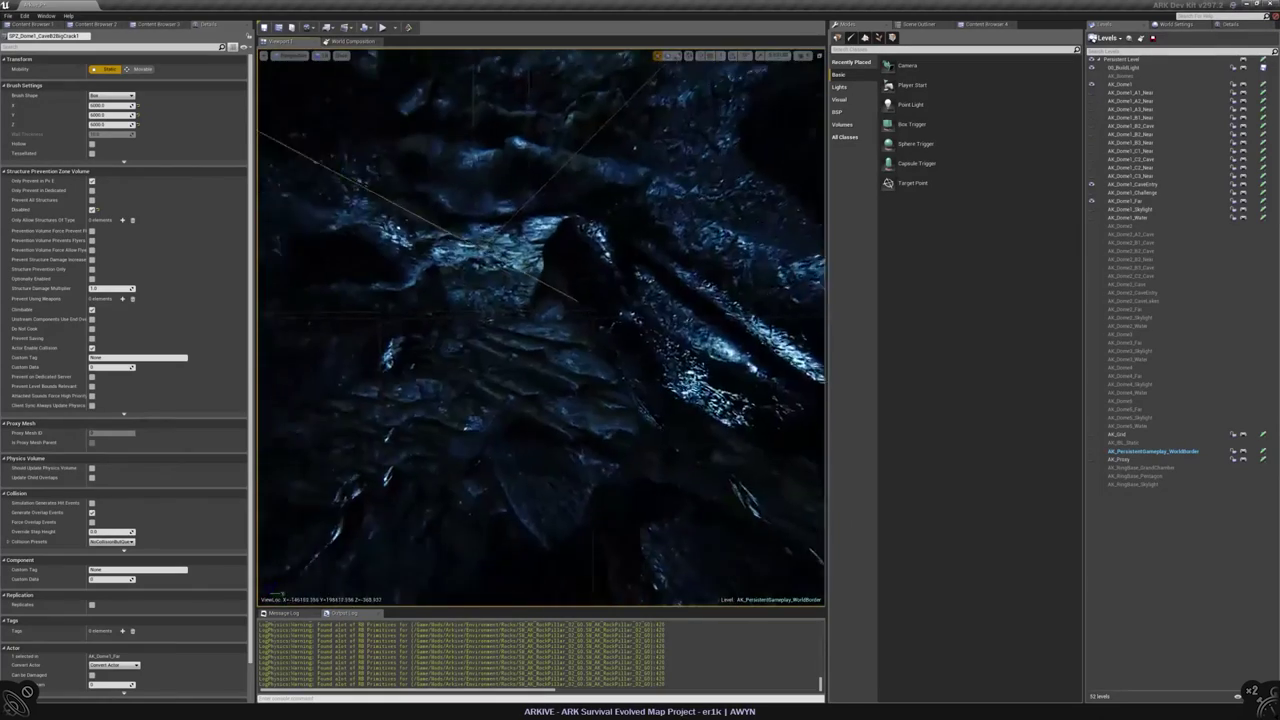
- Check the big crack volumes in the side wireframe view, and undo the selection changes and the last actor move
key(ctrl+z)
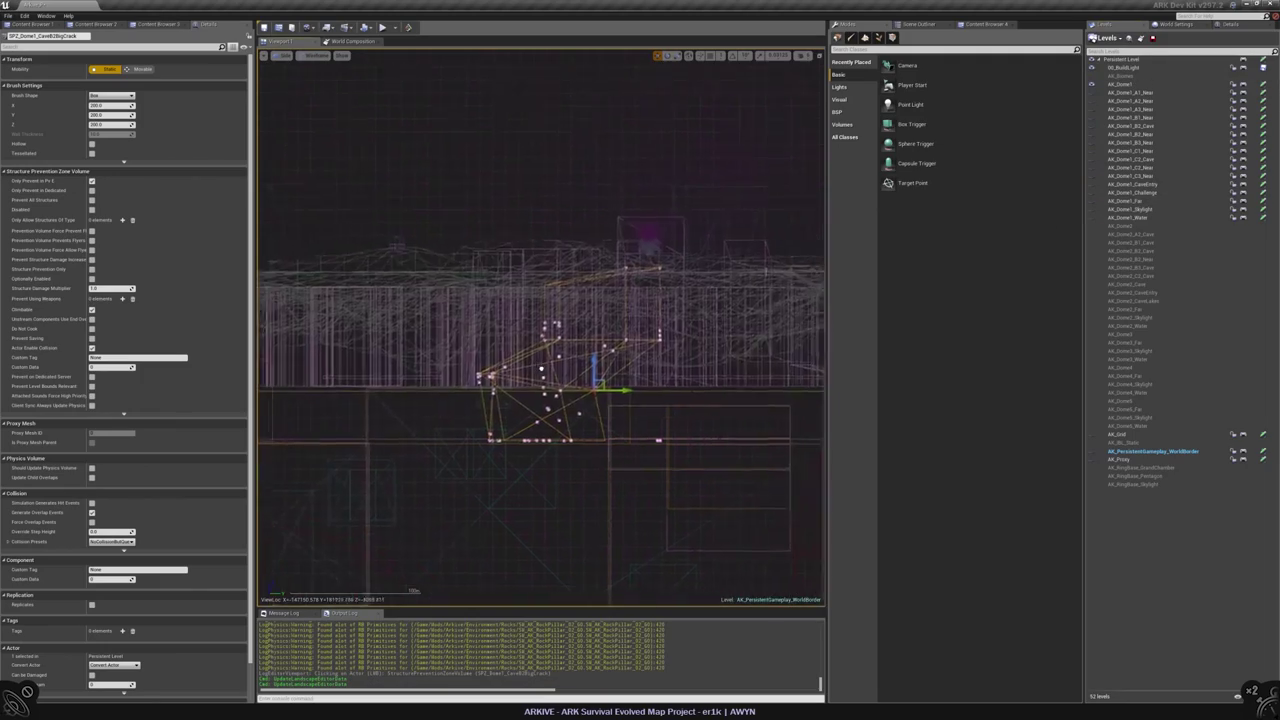
click(565, 380)
right_drag(565, 380, 565, 380)
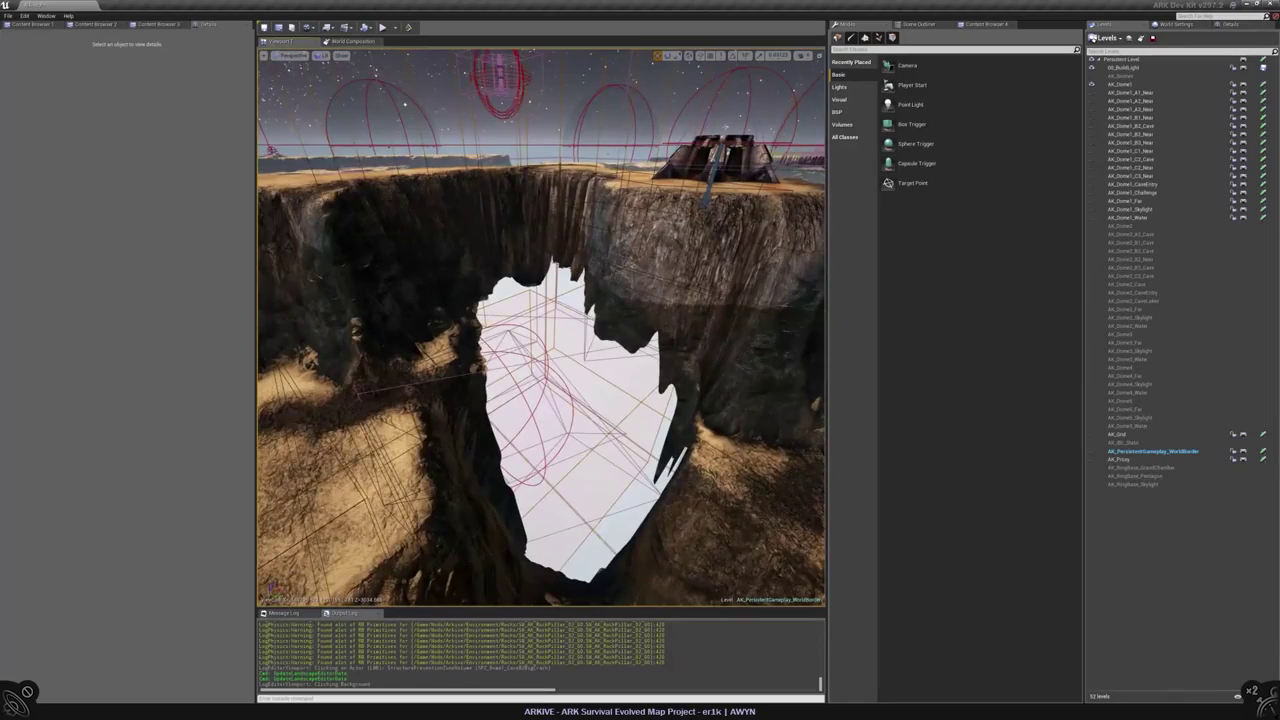
right_drag(558, 436, 554, 436)
key(ctrl+z)
key(ctrl+z)
key(ctrl+z)
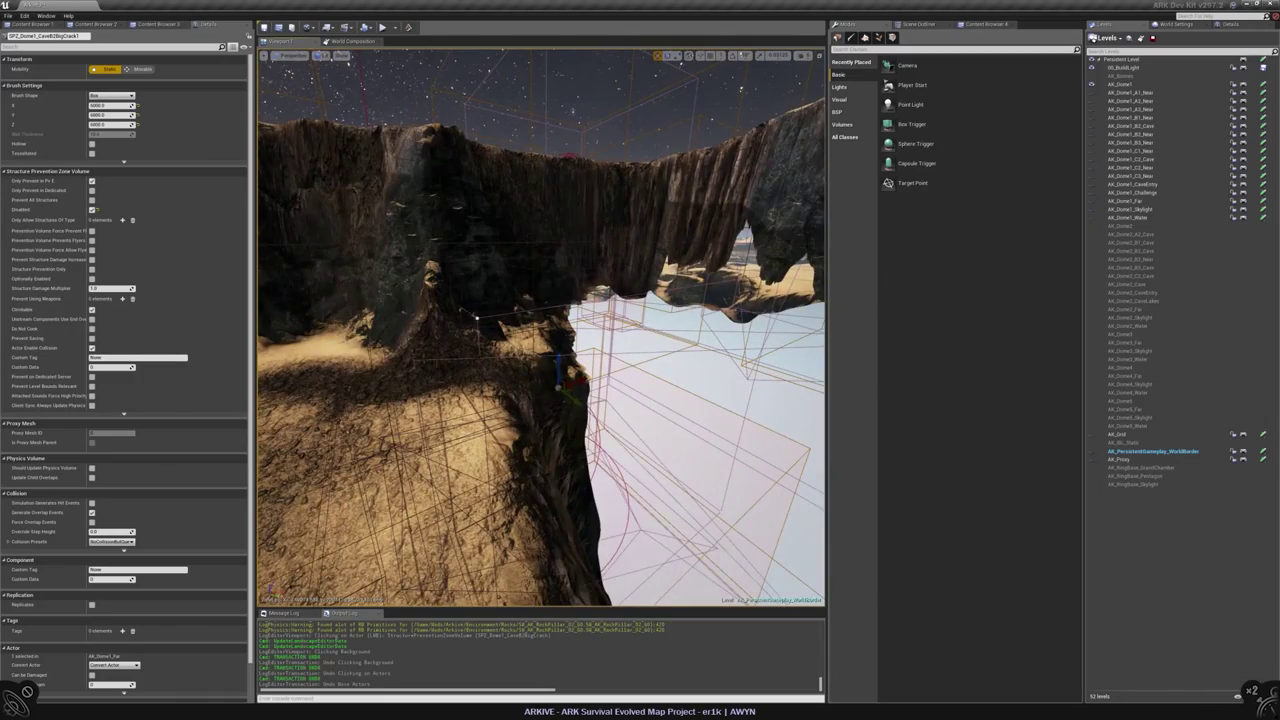
- Show the AK_Dome1_CaveEntry and AK_Dome1_Far levels again and examine the rocks around the SPZ_Dome1_CaveB2BigCrack1 volume
click(412, 360)
right_drag(412, 360, 412, 360)
click(1091, 184)
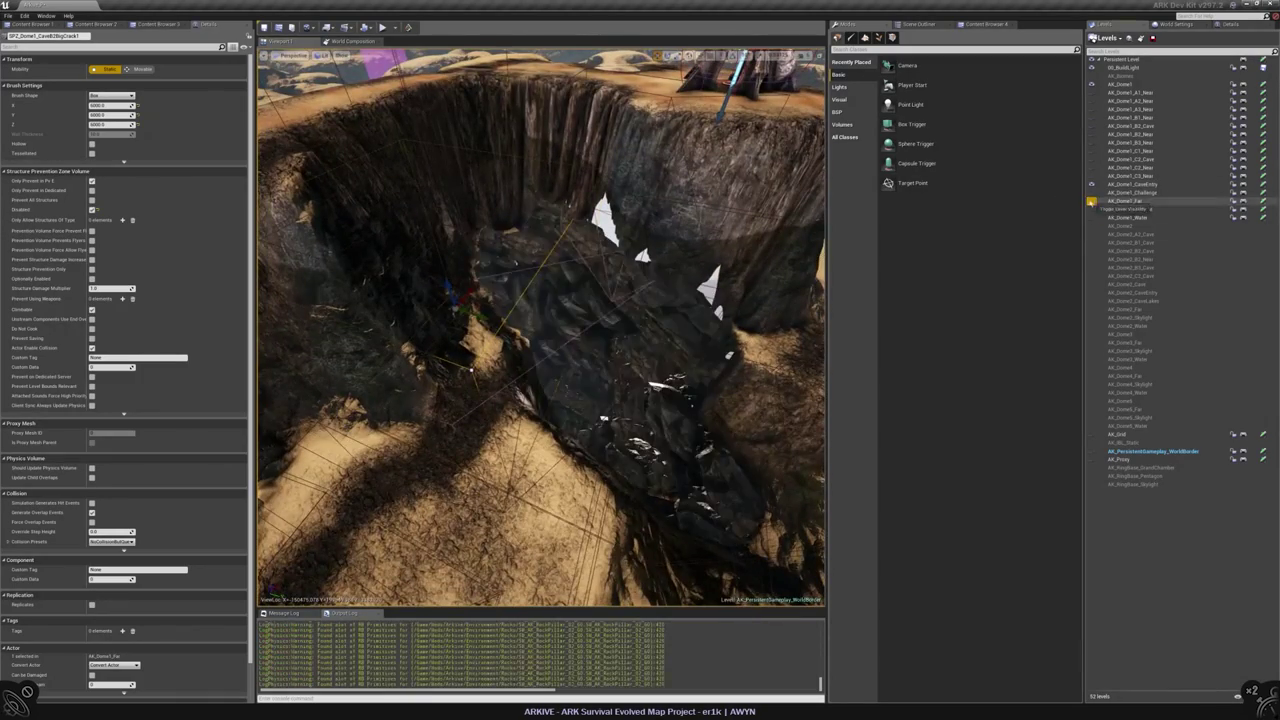
click(1091, 200)
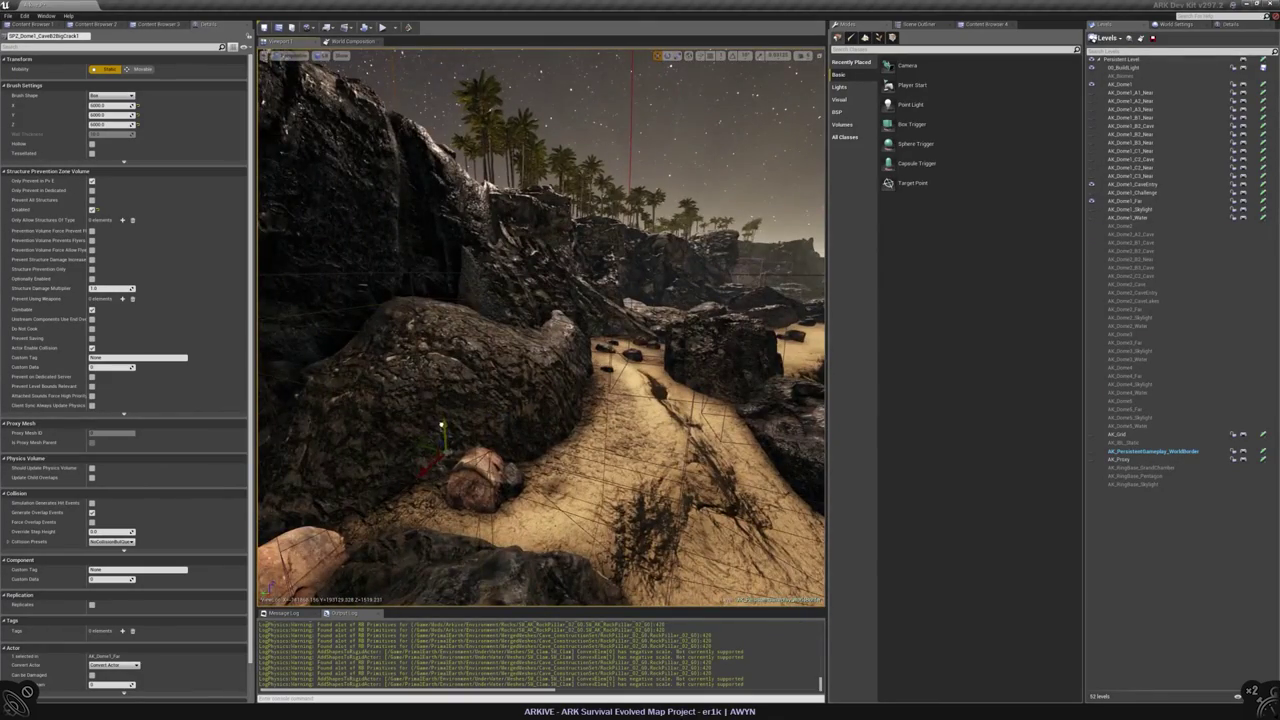
right_drag(540, 330, 548, 357)
- Switch to a wireframe side view, clear the selection, and hide the AK_Dome1_CaveEntry and AK_Dome1_Far levels
click(556, 150)
key(alt+2)
key(Escape)
click(1091, 184)
click(1091, 200)
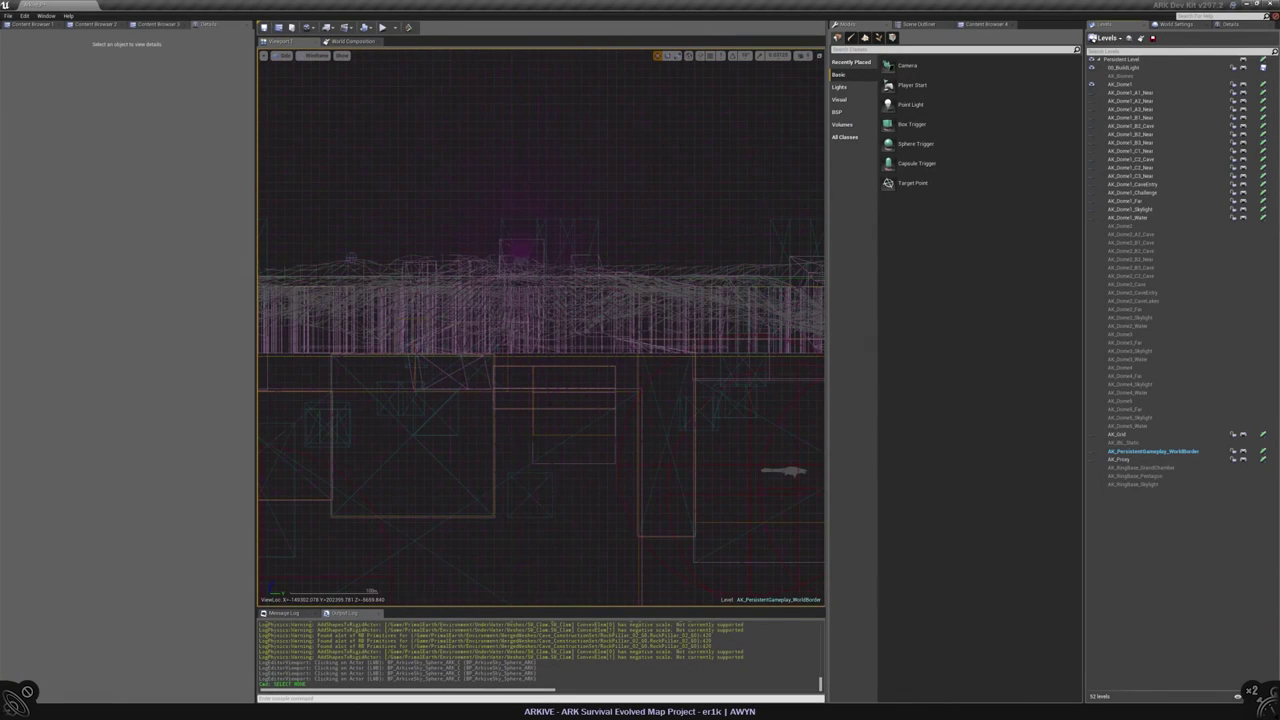
- Examine the SPZ_Dome1_CaveB2BigCrack and SPZ_Dome2_CaveA2_2 volumes in the side view, and return to the lit perspective with nothing selected
click(470, 383)
key(f)
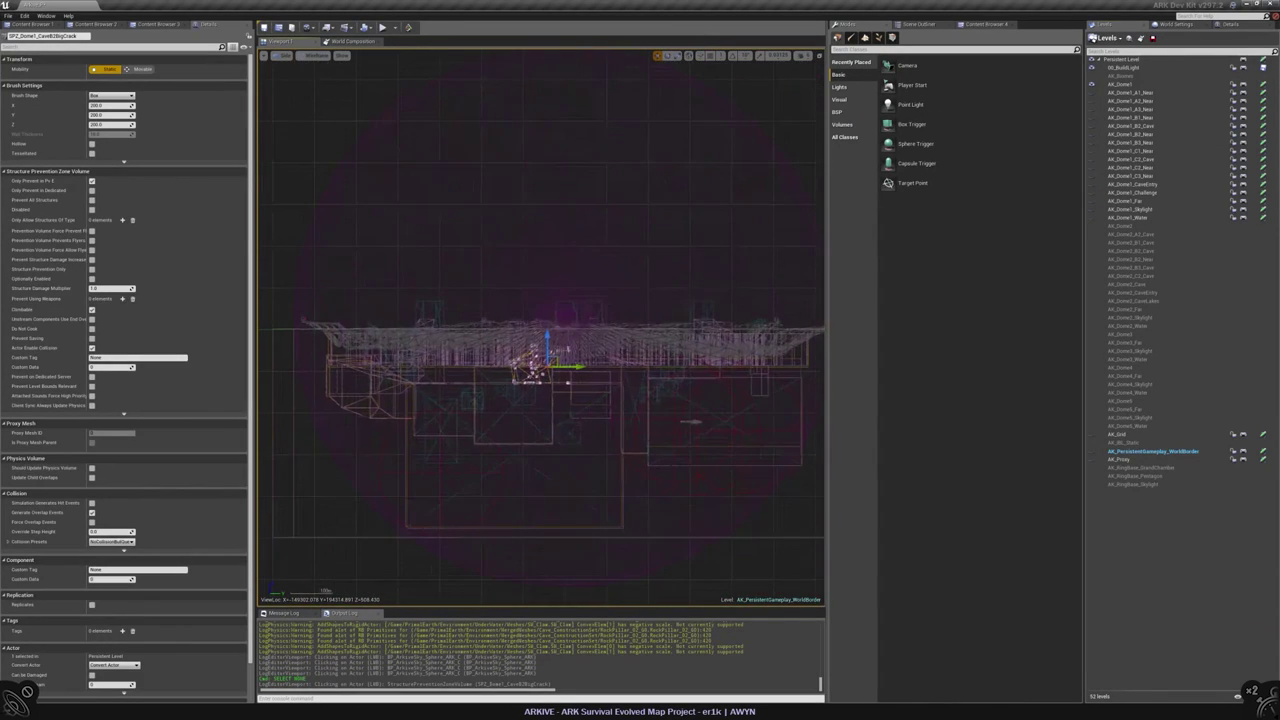
scroll(545, 360, up, 5)
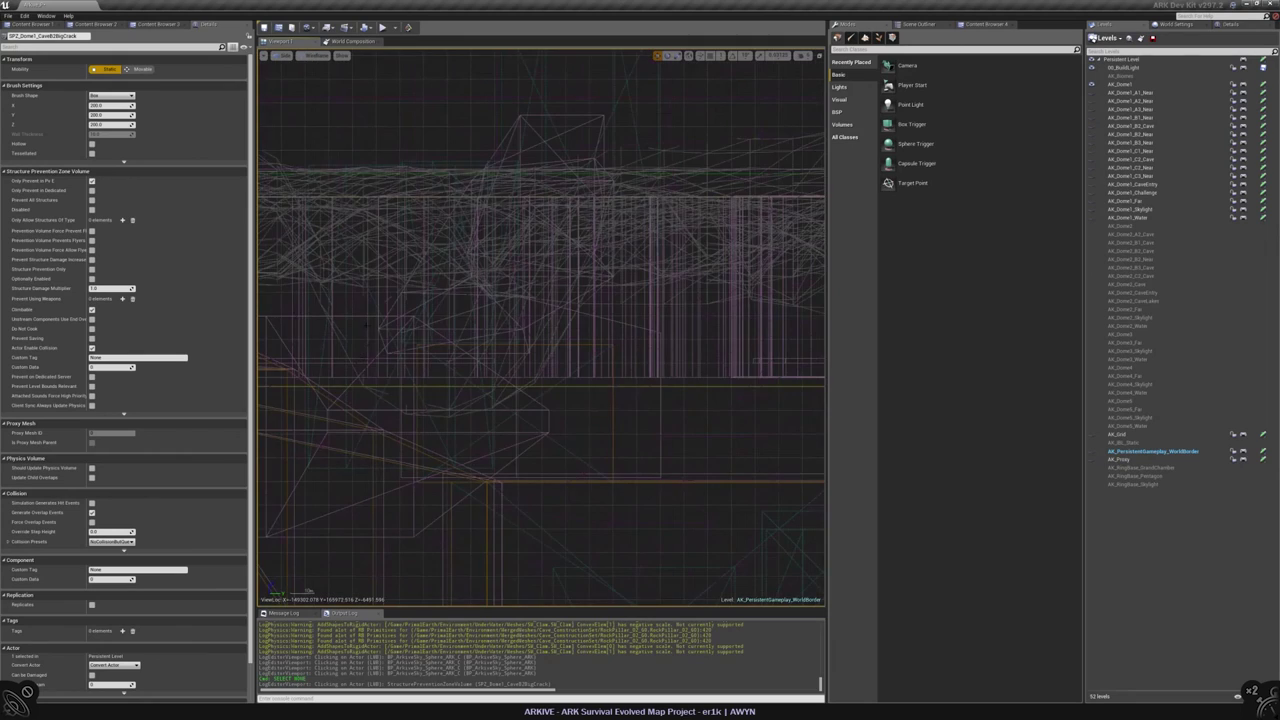
click(700, 420)
key(f)
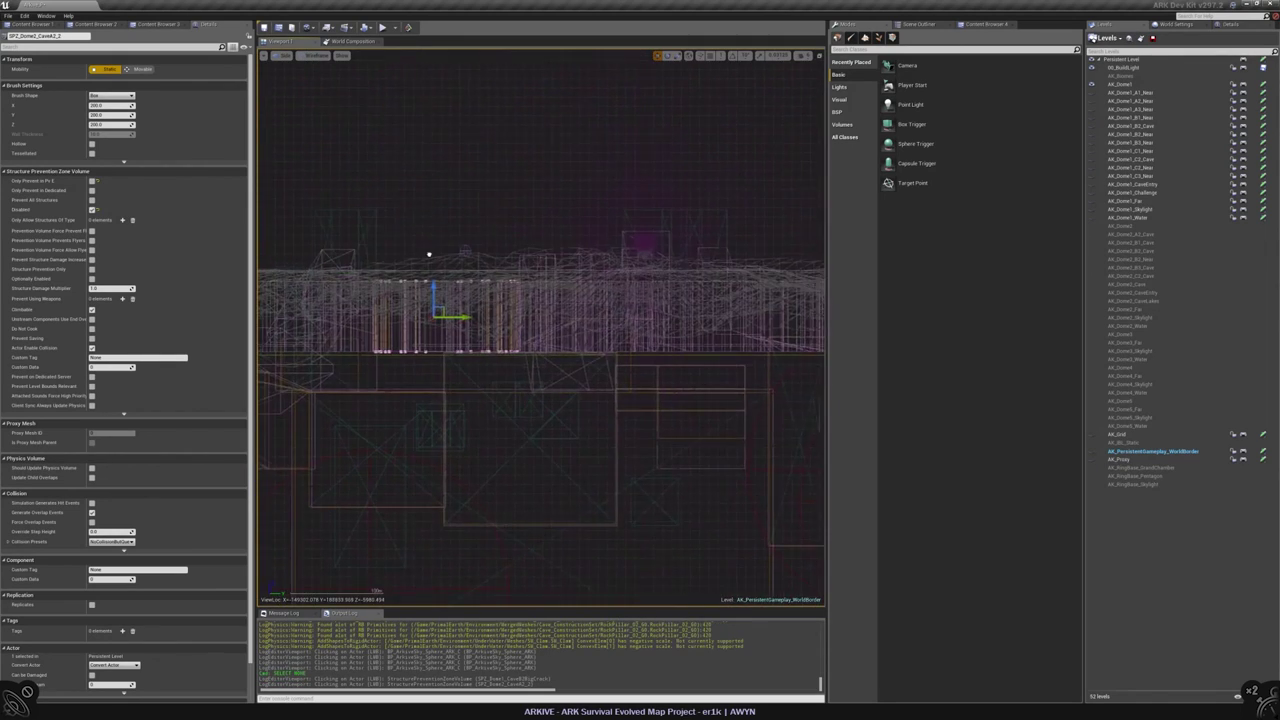
key(alt+4)
right_drag(446, 258, 446, 258)
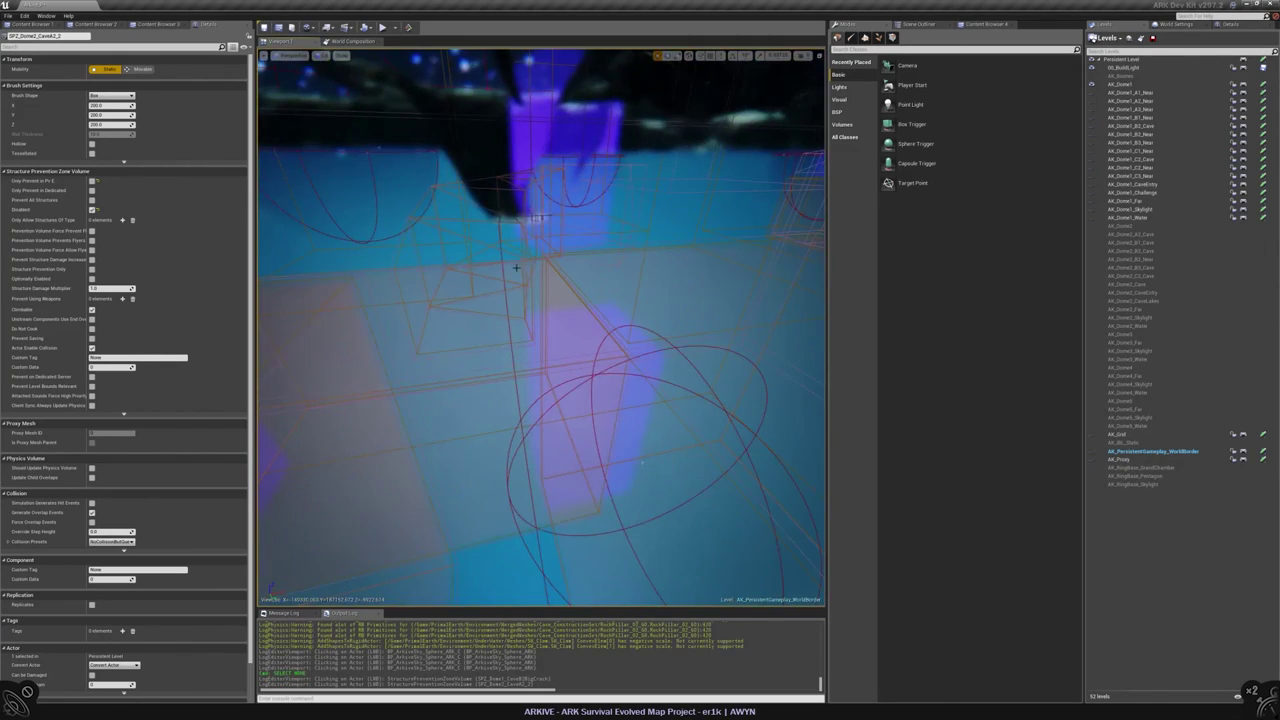
key(Escape)
- Filter the scene outliner by "spz" to list the structure prevention volumes
click(915, 24)
drag(1077, 640, 1077, 90)
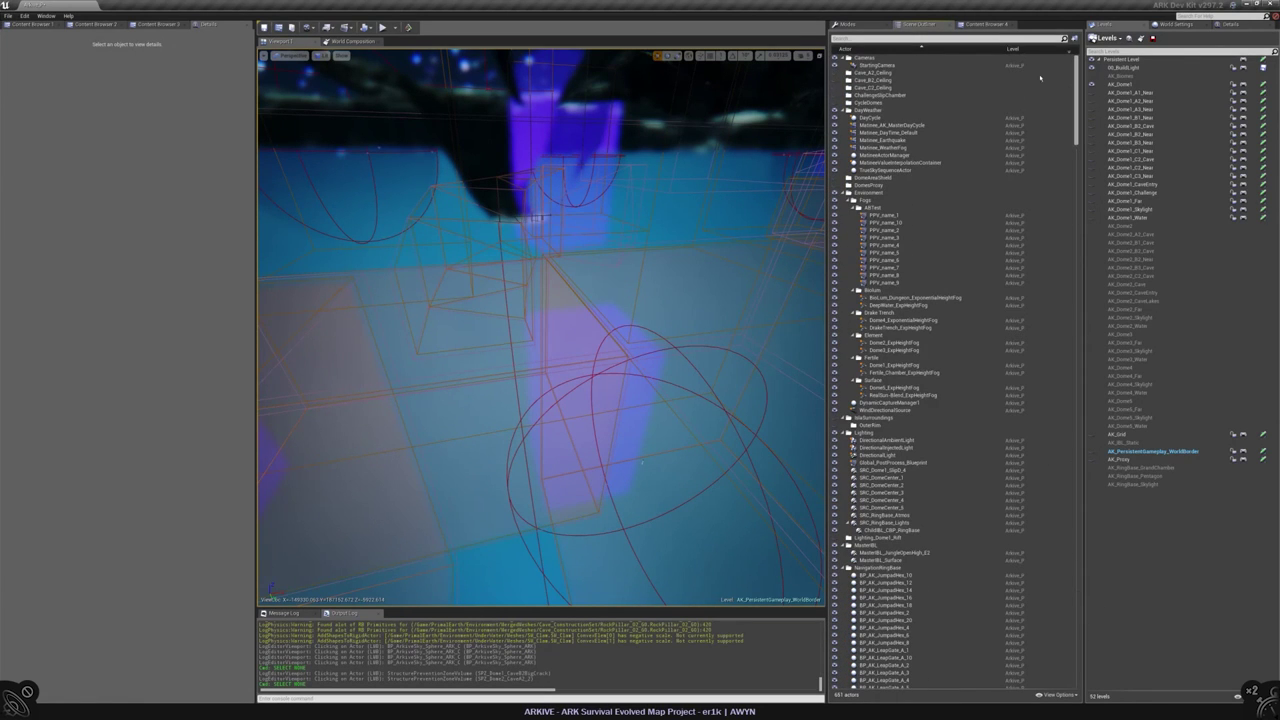
click(870, 38)
text(spz)
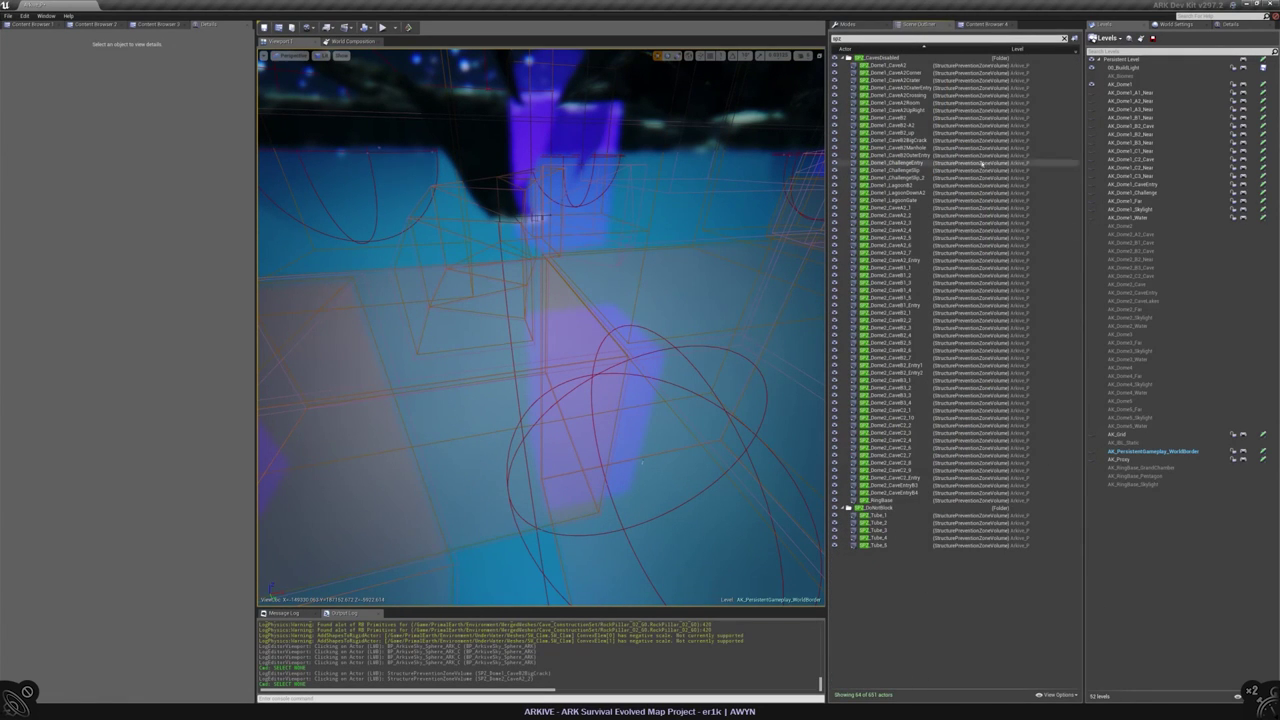
- Group all SPZ_Dome1 volumes, from SPZ_Dome1_CaveA2 to SPZ_Dome1_LagoonGate, in a new SPZ_Dome1 subfolder of SPZ_CavesDisabled
click(884, 64)
shift+click(884, 201)
right_click(874, 110)
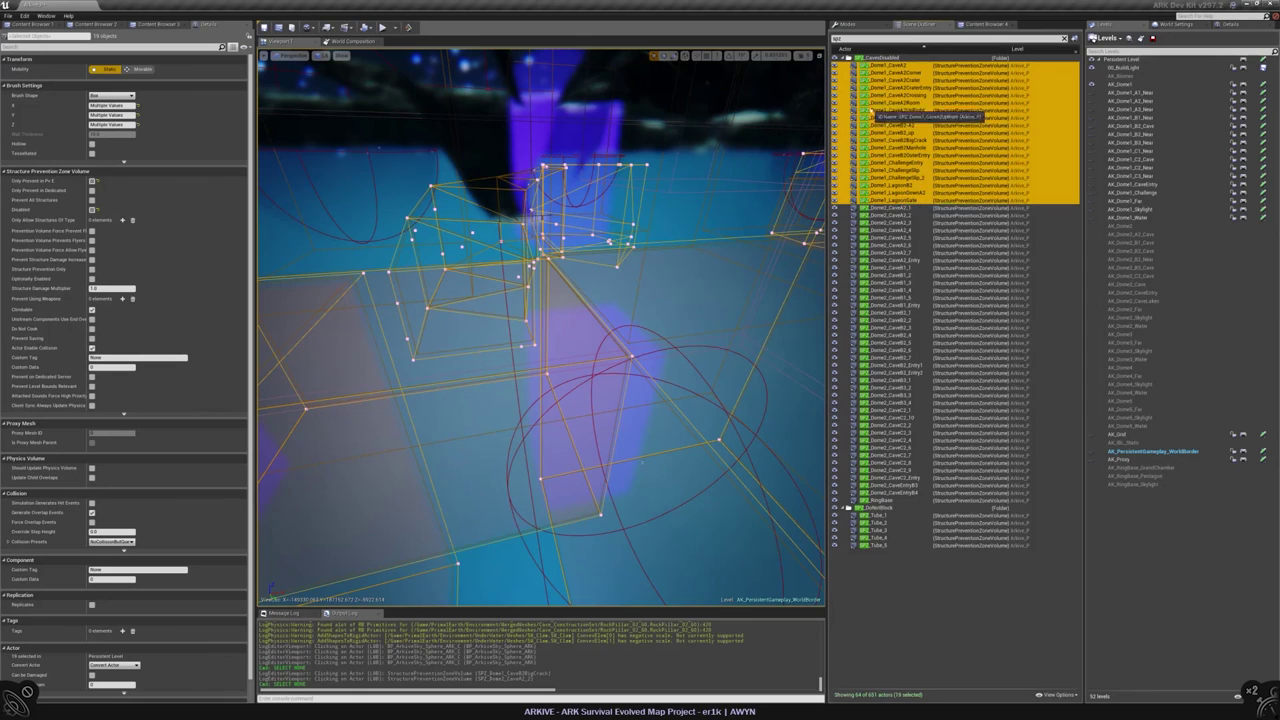
mouse_move(905, 272)
click(1002, 272)
text(DOme)
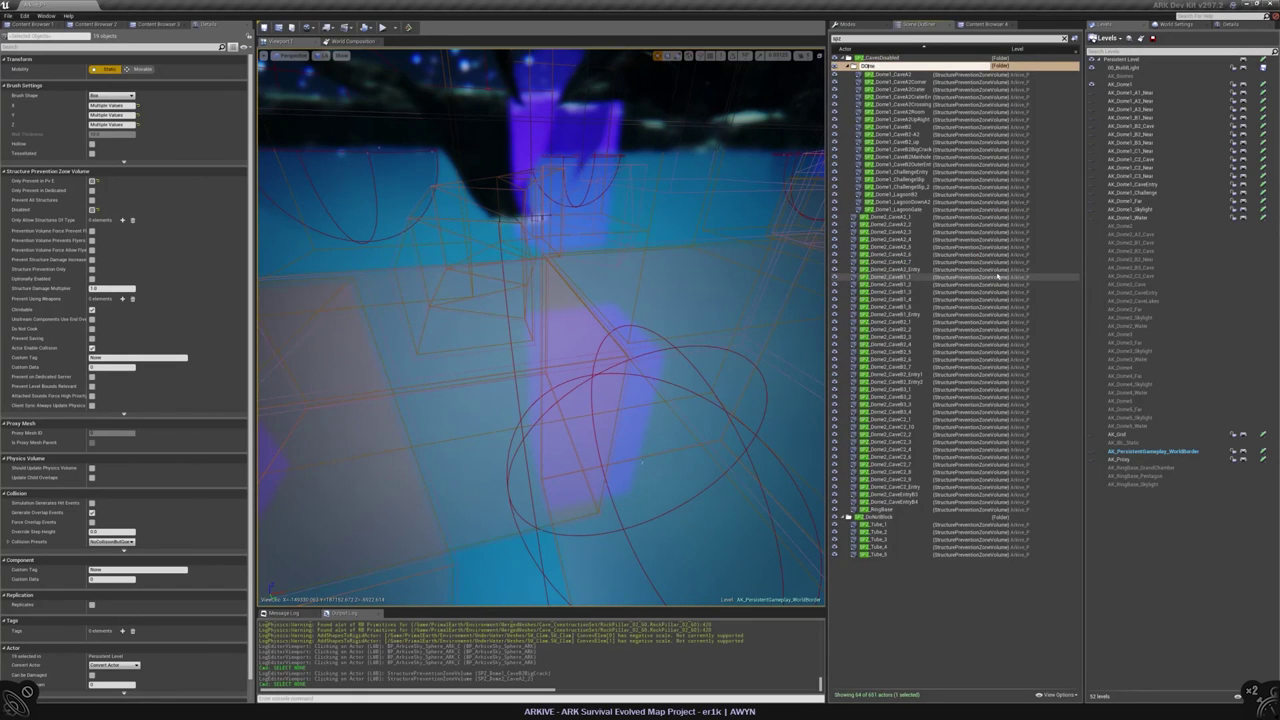
key(BackSpace)
key(BackSpace)
key(BackSpace)
key(BackSpace)
text(SPZ_Dome1)
key(Return)
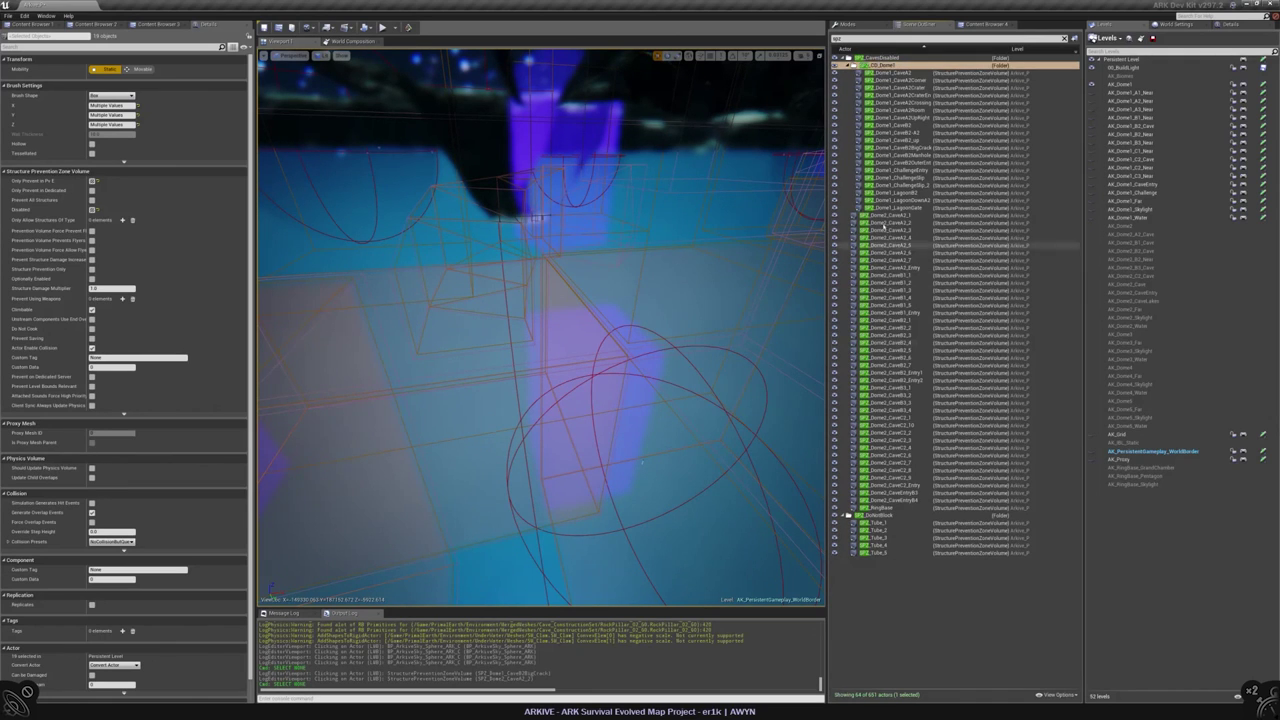
- Move the Dome2 prevention volumes, from SPZ_Dome2_CaveA2_1 to SPZ_Dome2_CaveEntryB4, into a new folder named SPZ_CD_Dome2
click(890, 216)
shift+click(893, 501)
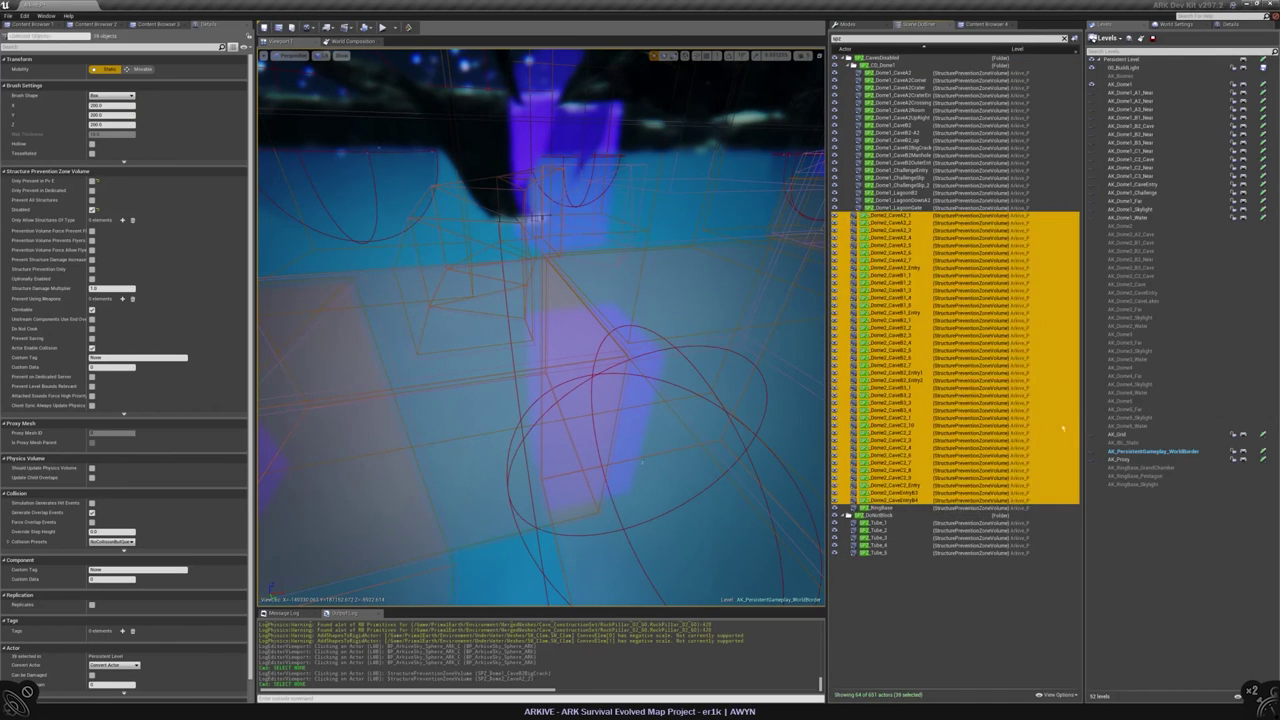
right_click(868, 238)
mouse_move(893, 400)
click(1045, 402)
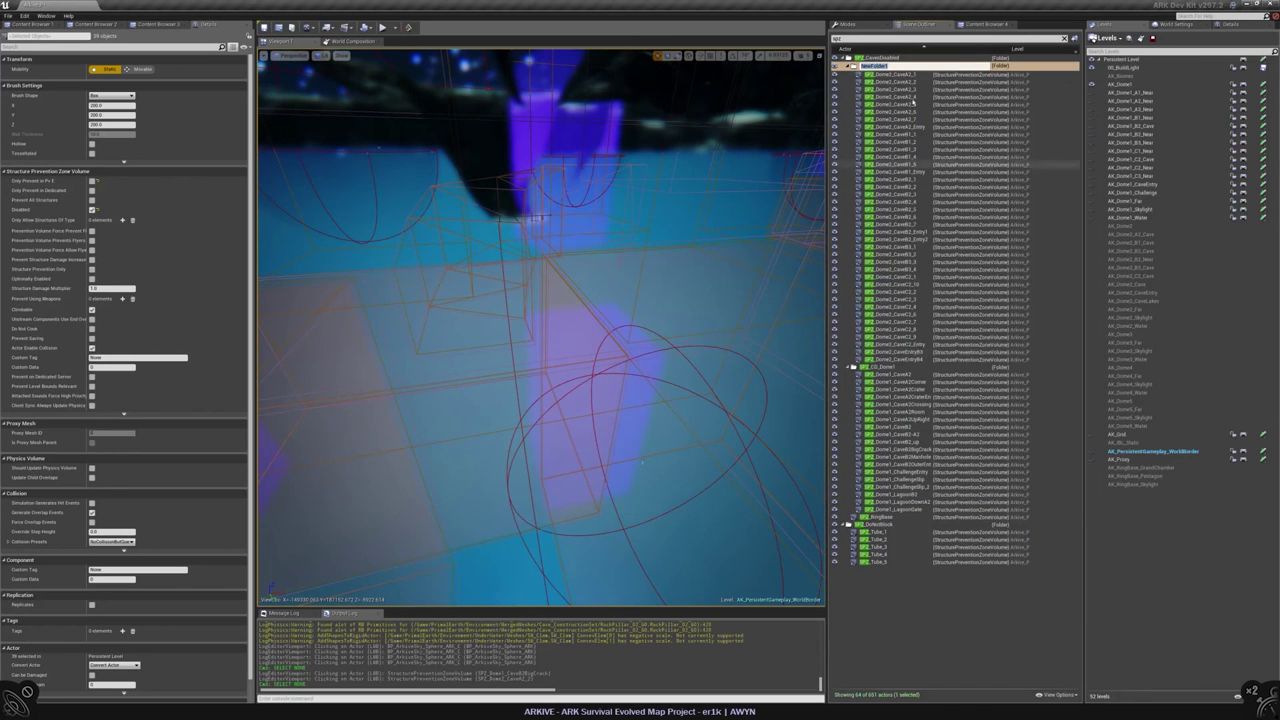
text(SPZ)
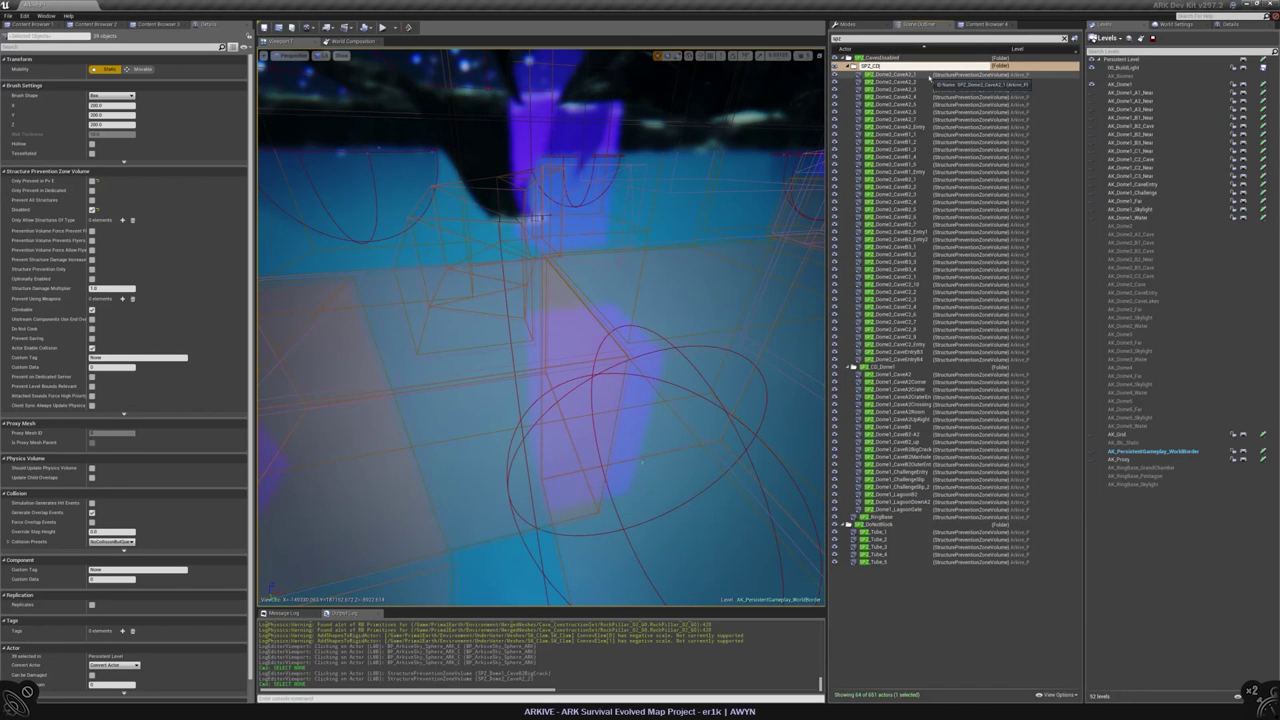
text(_CD_Dome2)
key(Return)
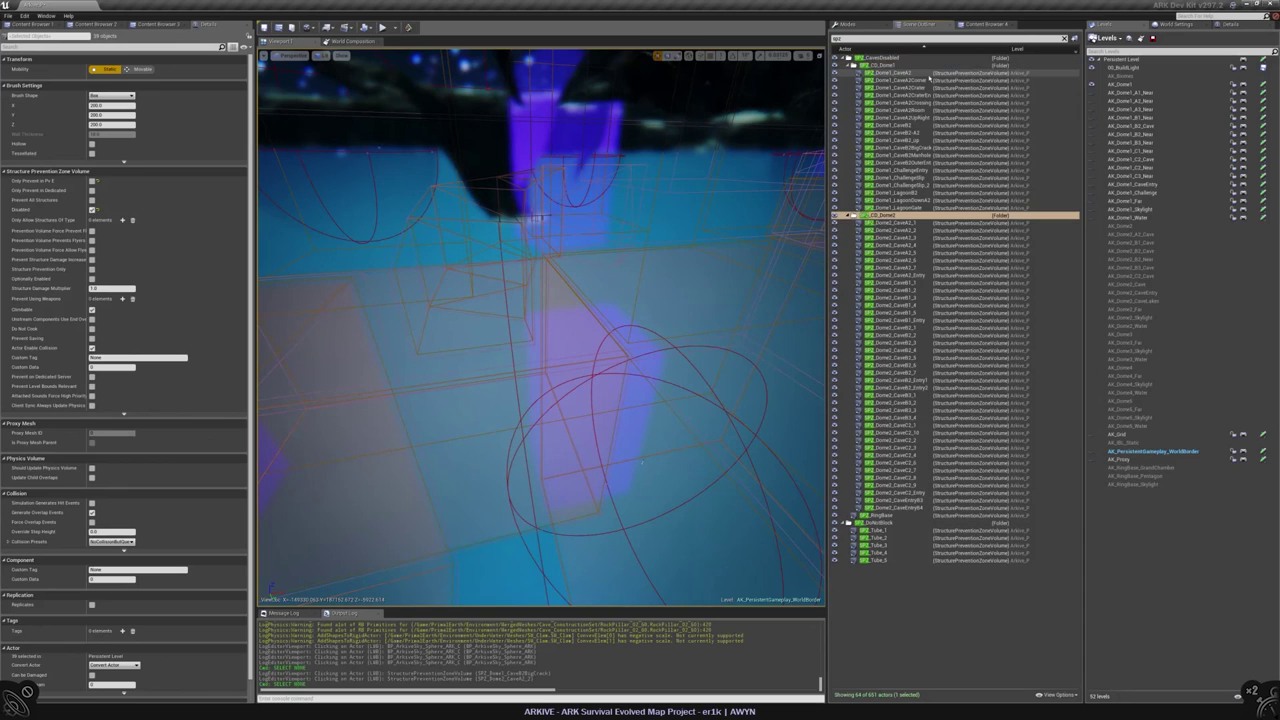
- Switch to a wireframe side view and save the persistent level
key(alt+h)
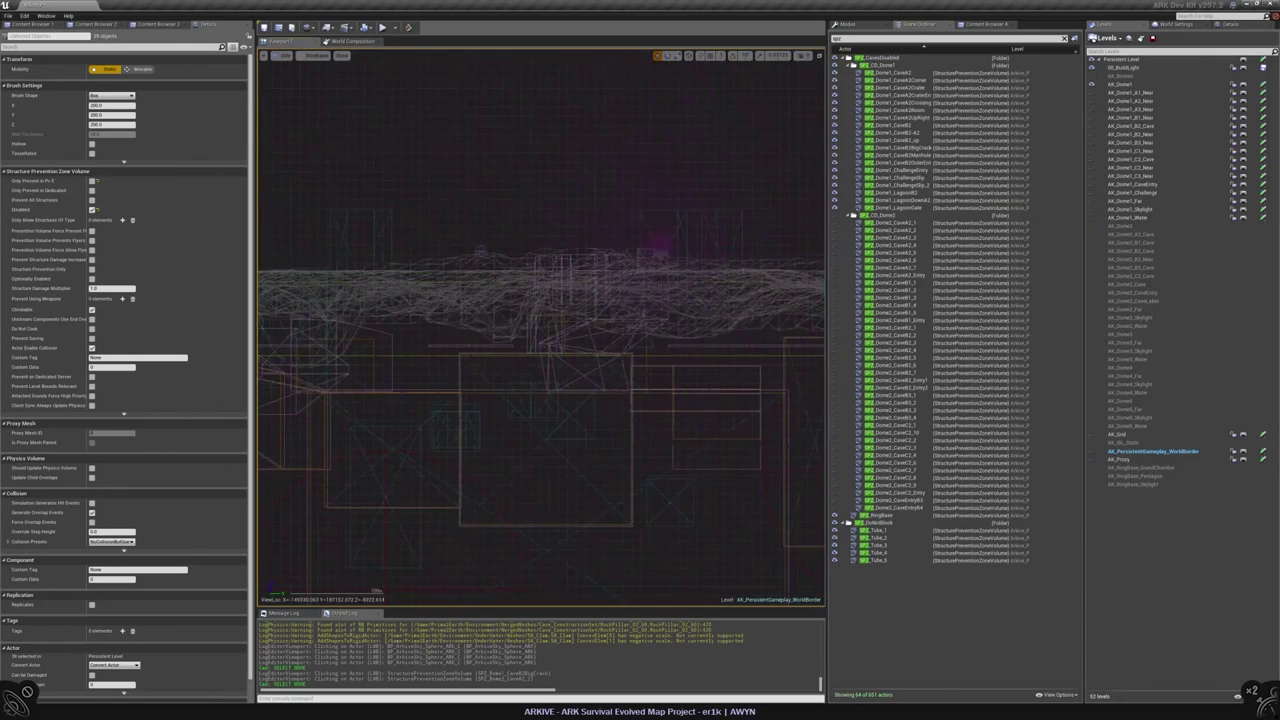
click(1262, 60)
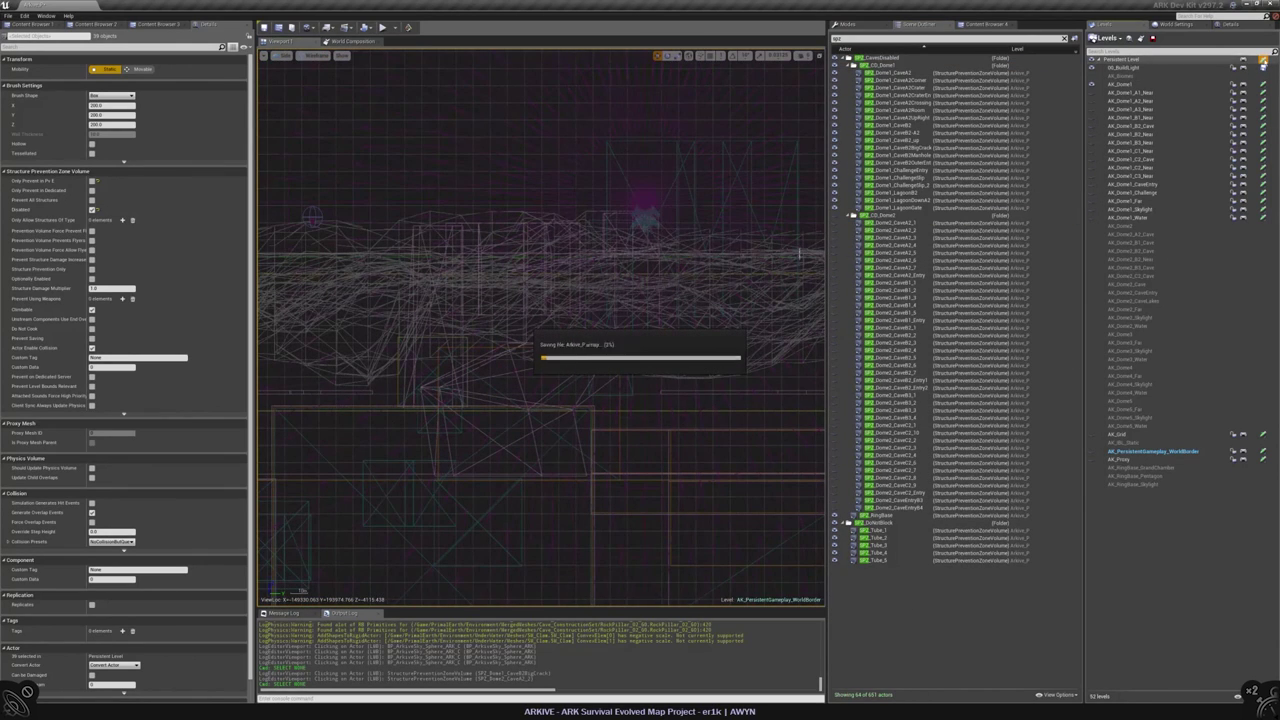
- Delete the SPZ_Dome1_CaveB2BigCrack prevention volume in the front wireframe view
scroll(800, 253, down, 5)
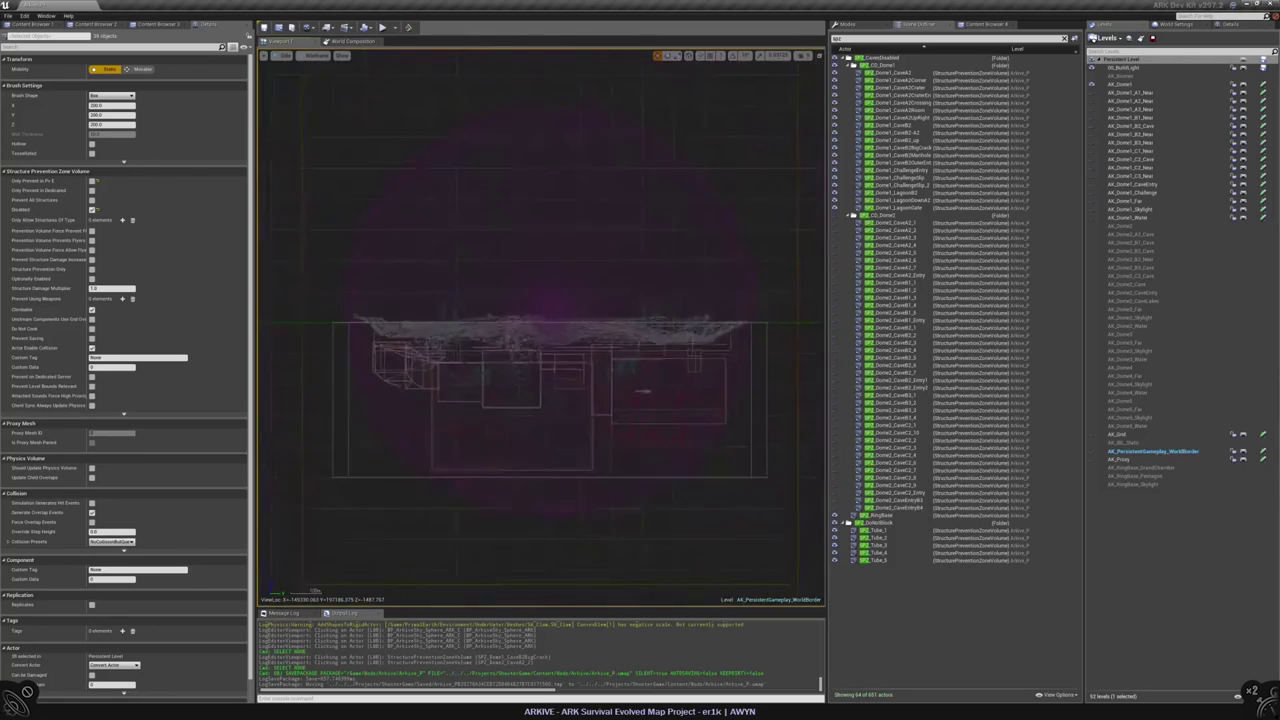
scroll(700, 300, up, 4)
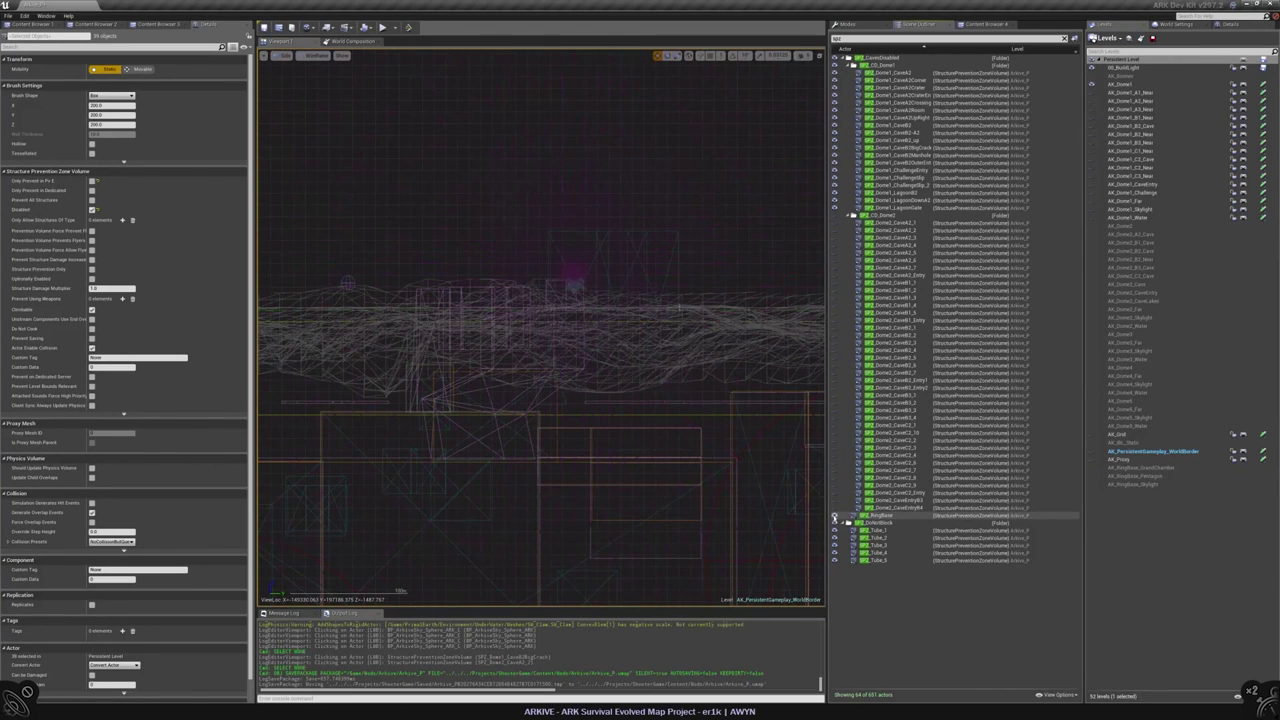
scroll(540, 330, up, 2)
scroll(540, 330, down, 2)
scroll(540, 330, down, 1)
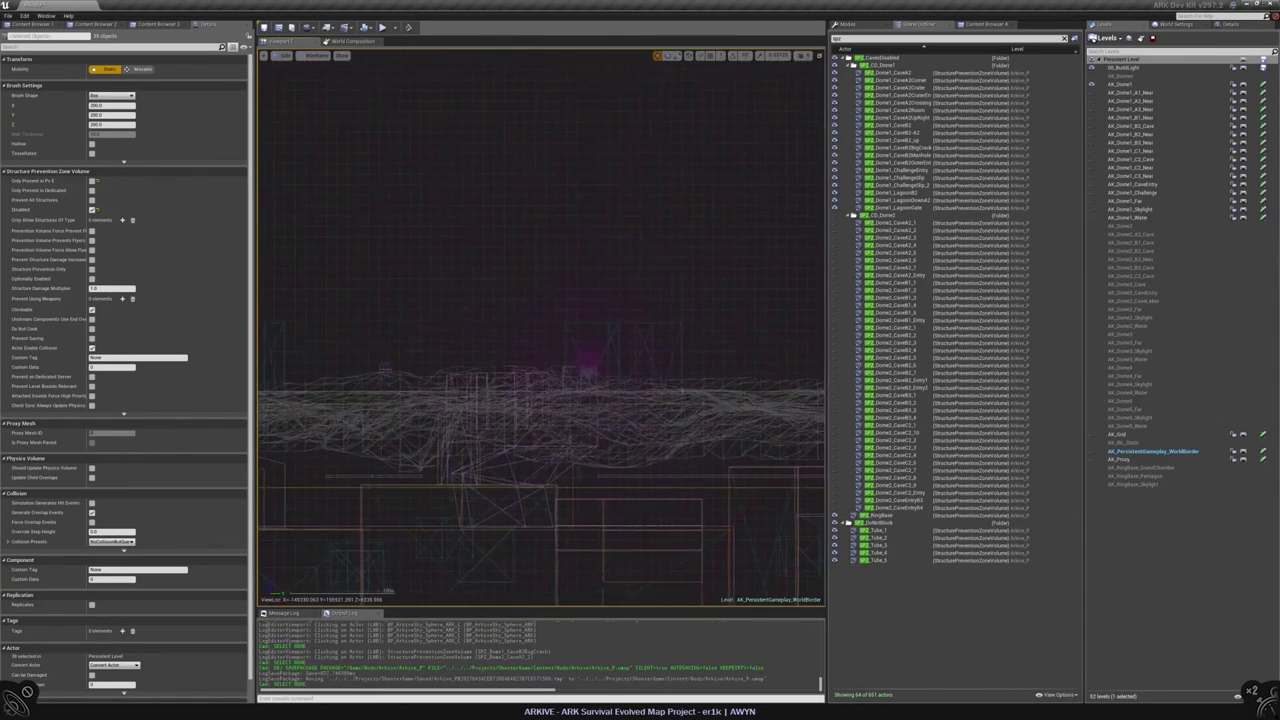
right_drag(540, 330, 540, 182)
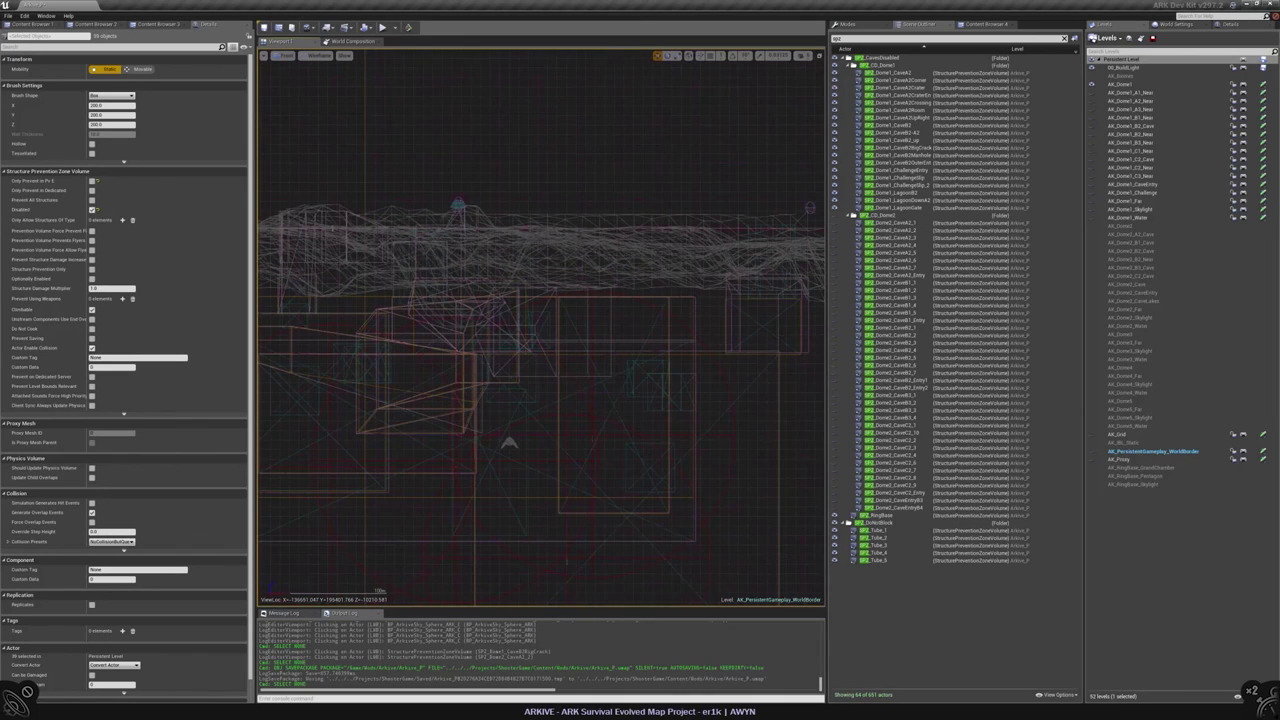
click(462, 348)
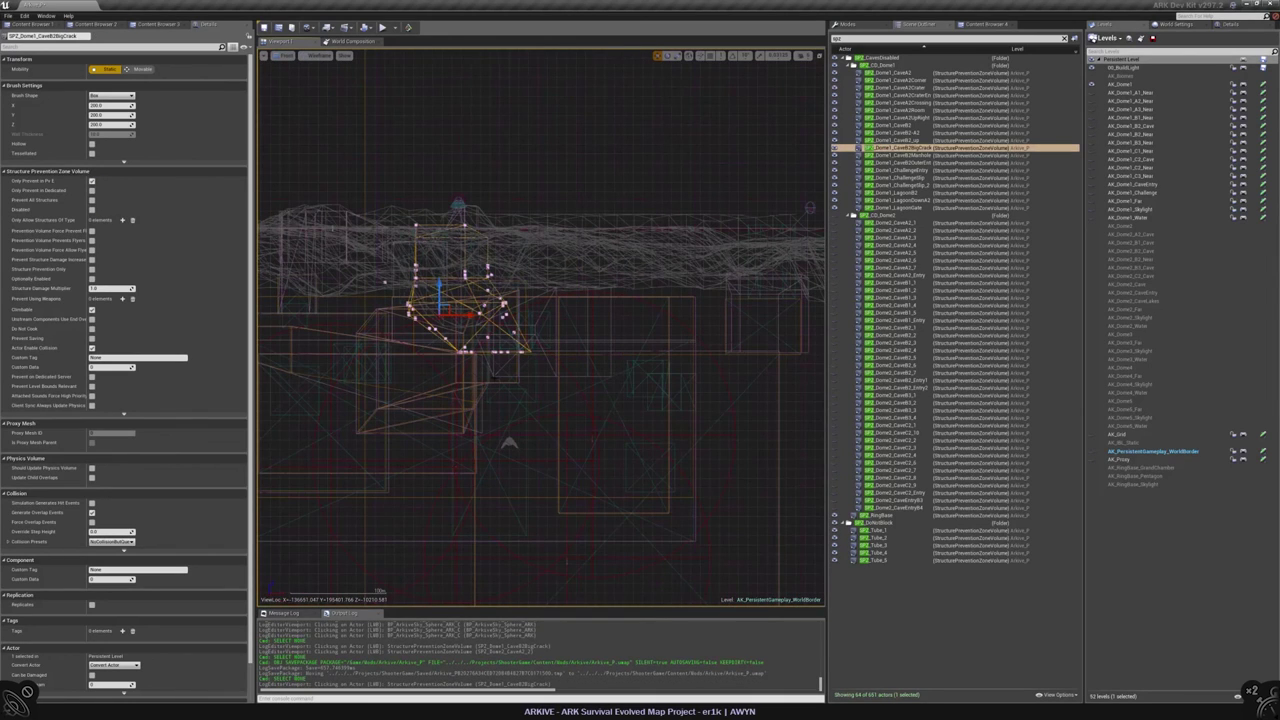
key(Delete)
scroll(540, 330, up, 3)
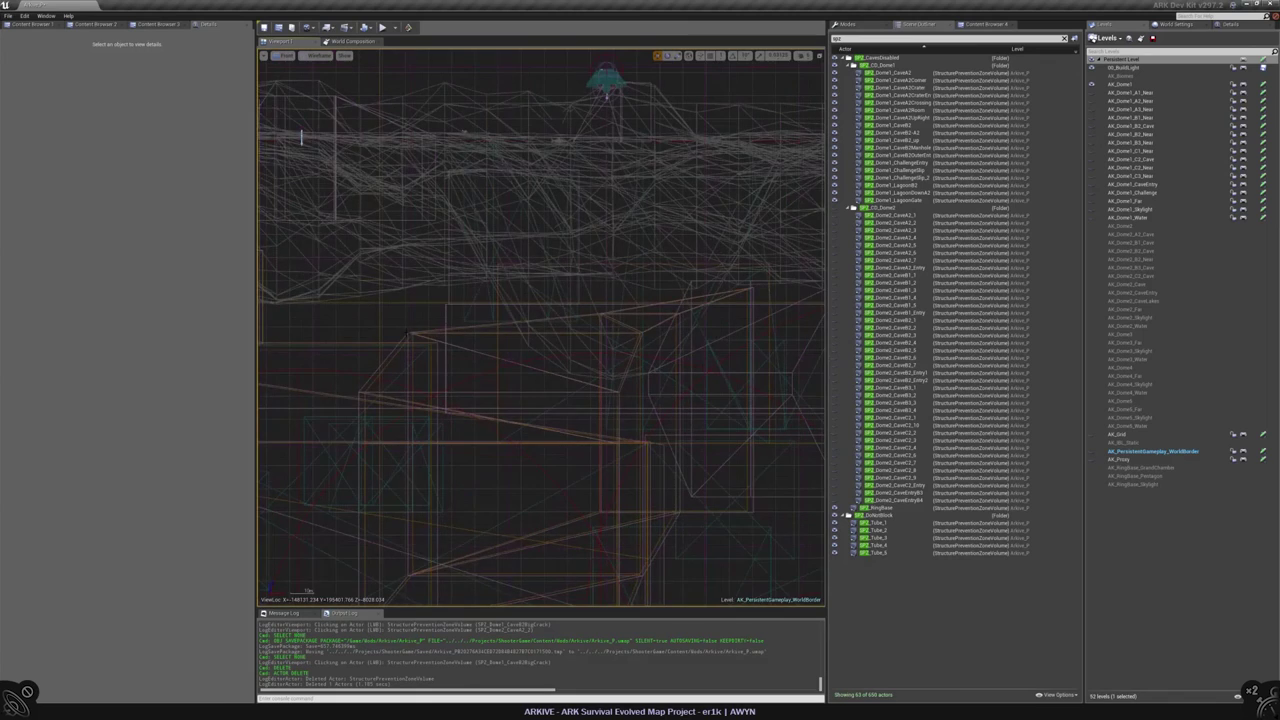
- Inspect the Dome1 surface and its remaining prevention volumes in the perspective view with nothing selected
click(460, 400)
scroll(540, 330, down, 2)
click(609, 91)
key(alt+g)
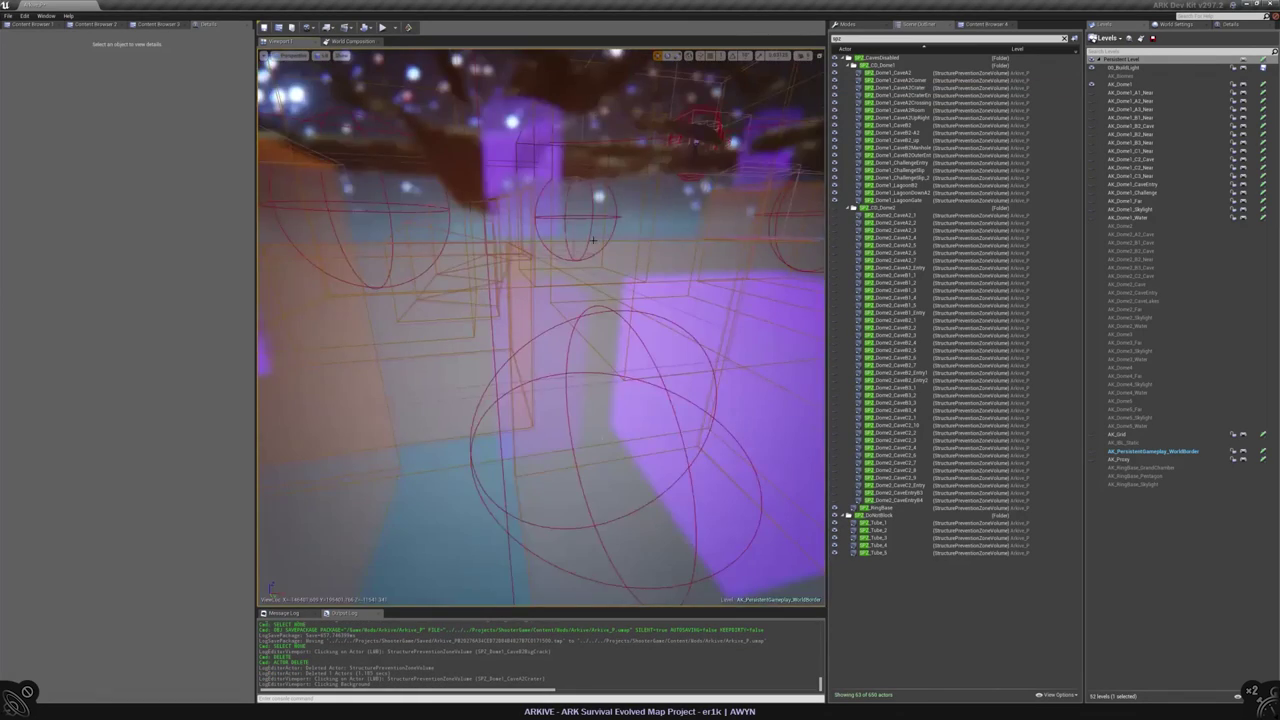
scroll(593, 240, down, 5)
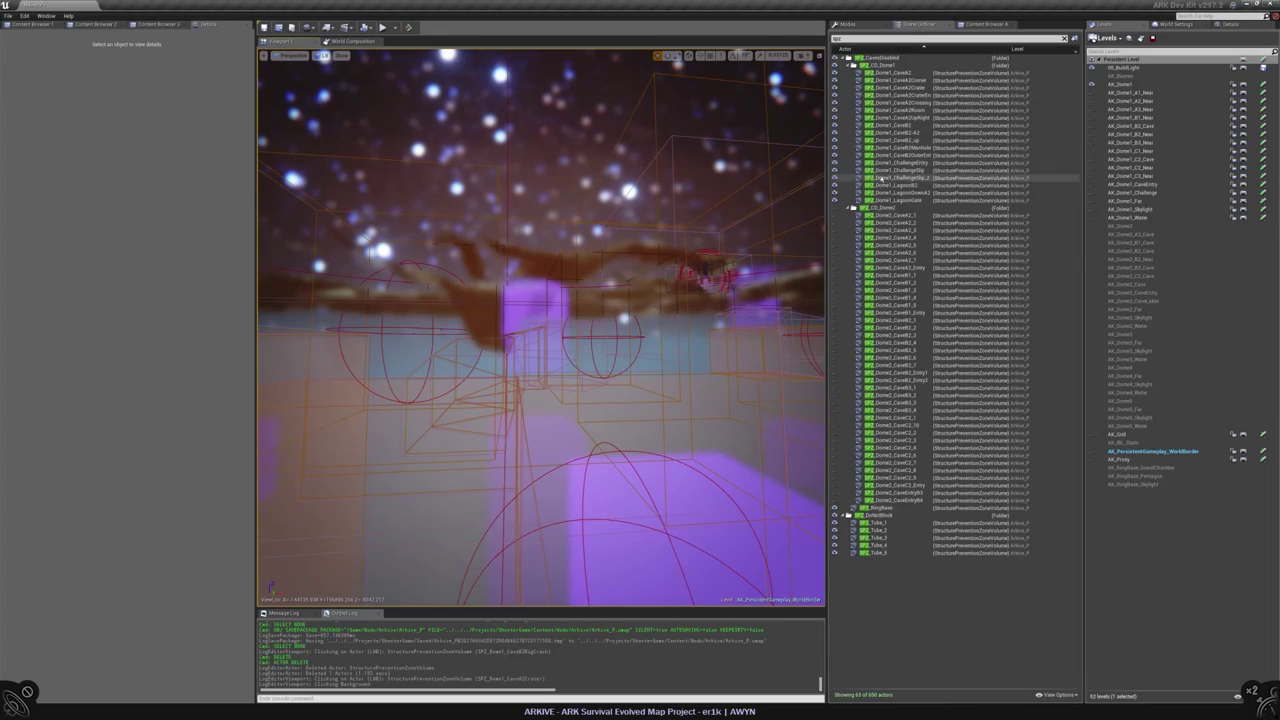
double_click(885, 178)
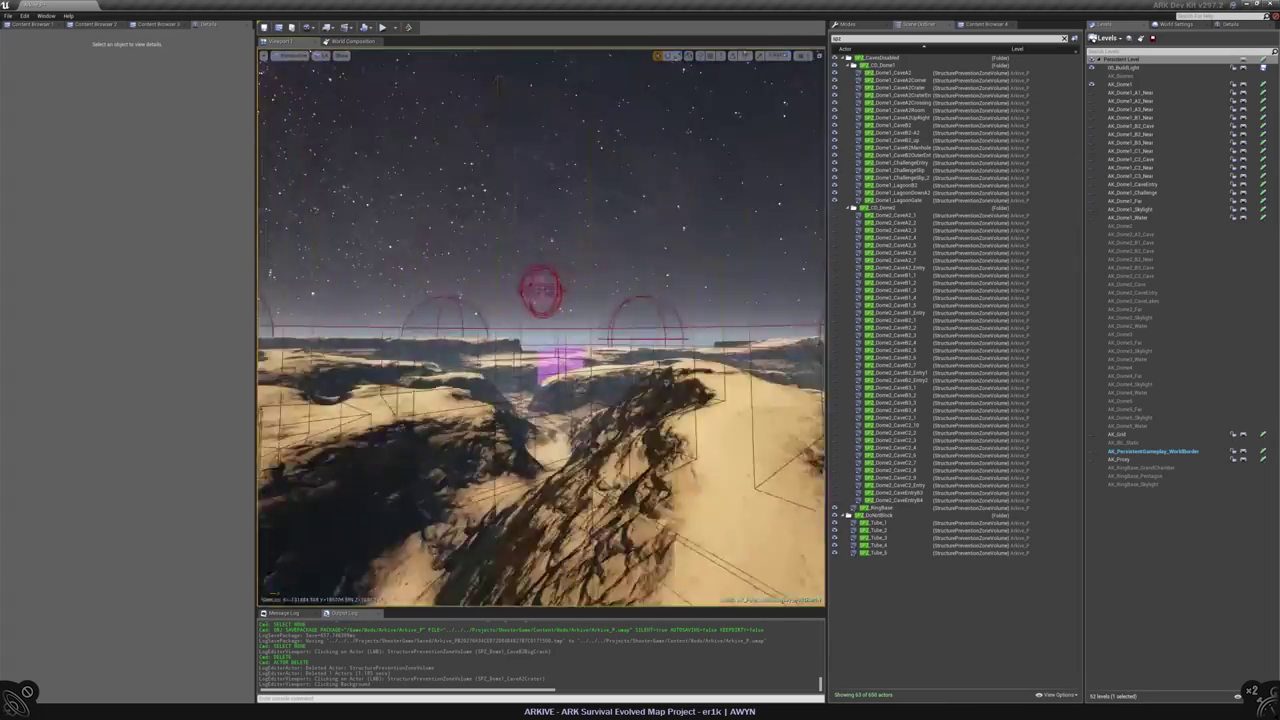
right_drag(540, 330, 565, 345)
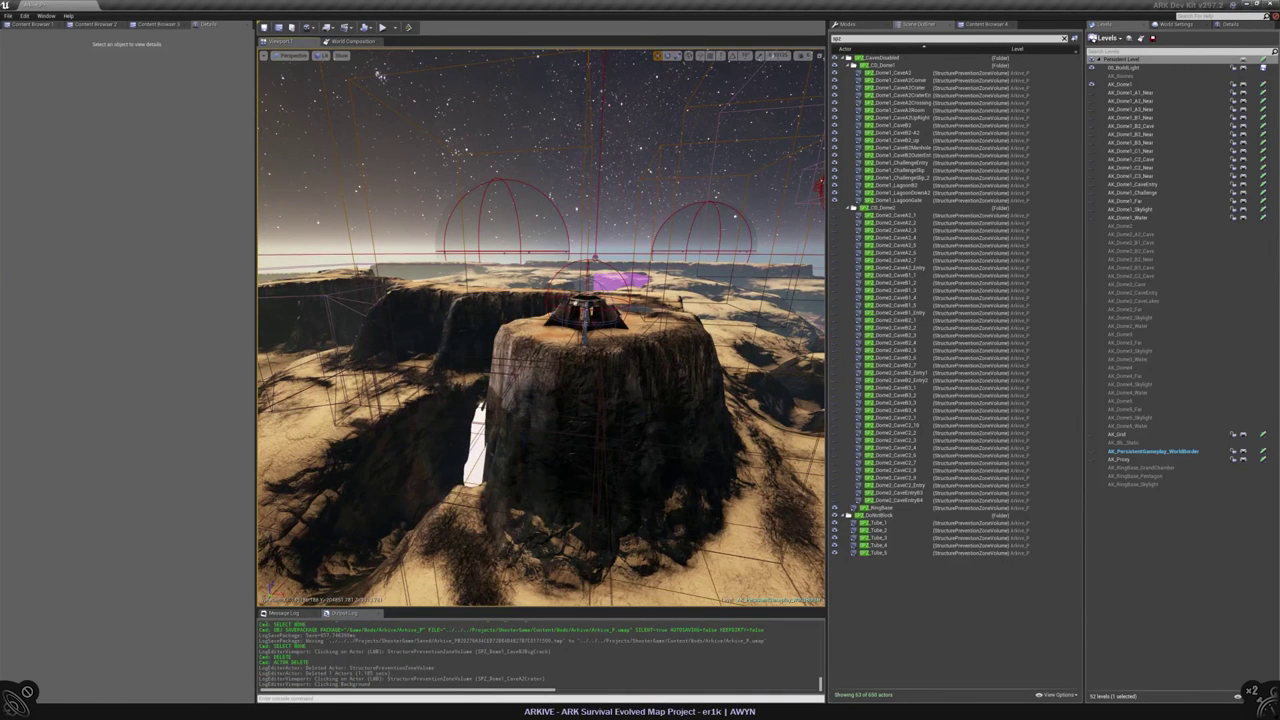
- Review the earlier entries in the output log
scroll(820, 684, up, 3)
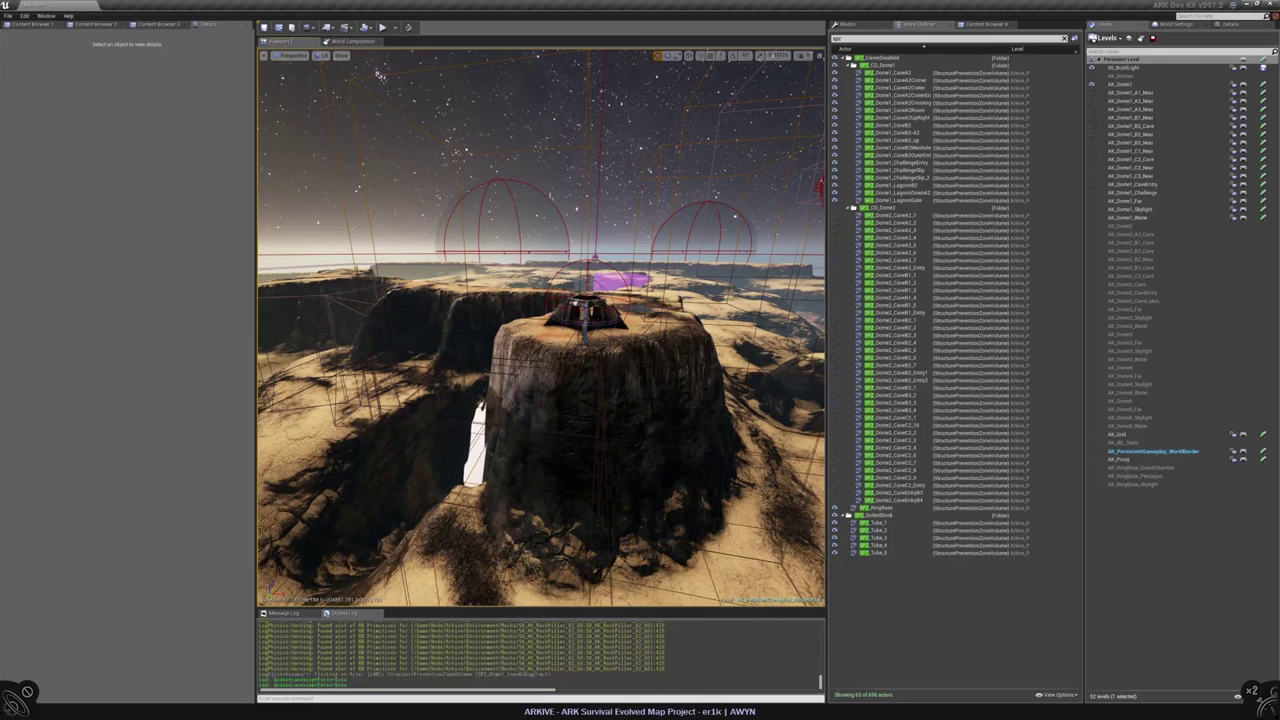
key(ctrl+z)
key(ctrl+z)
key(ctrl+z)
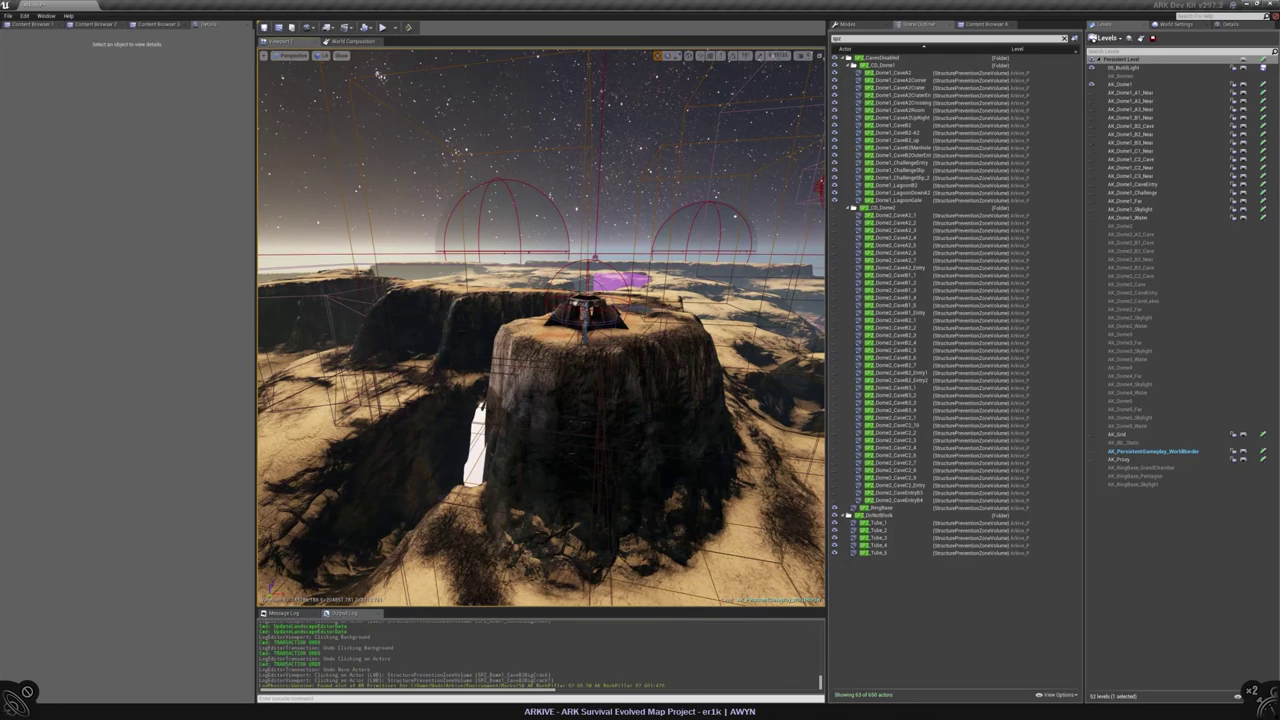
key(ctrl+s)
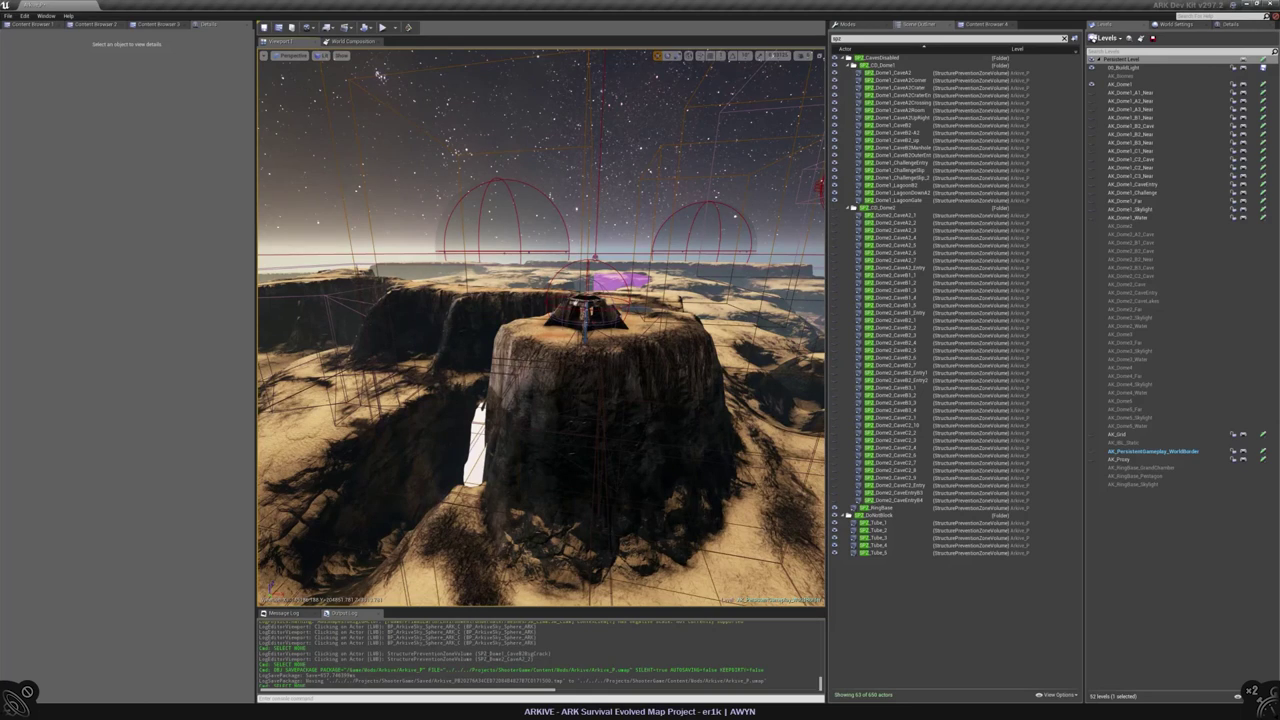
- Clear the landscape selection and toggle the SPZ_CD_Dome2 folder's visibility to compare its volumes in wireframe
click(380, 75)
key(f)
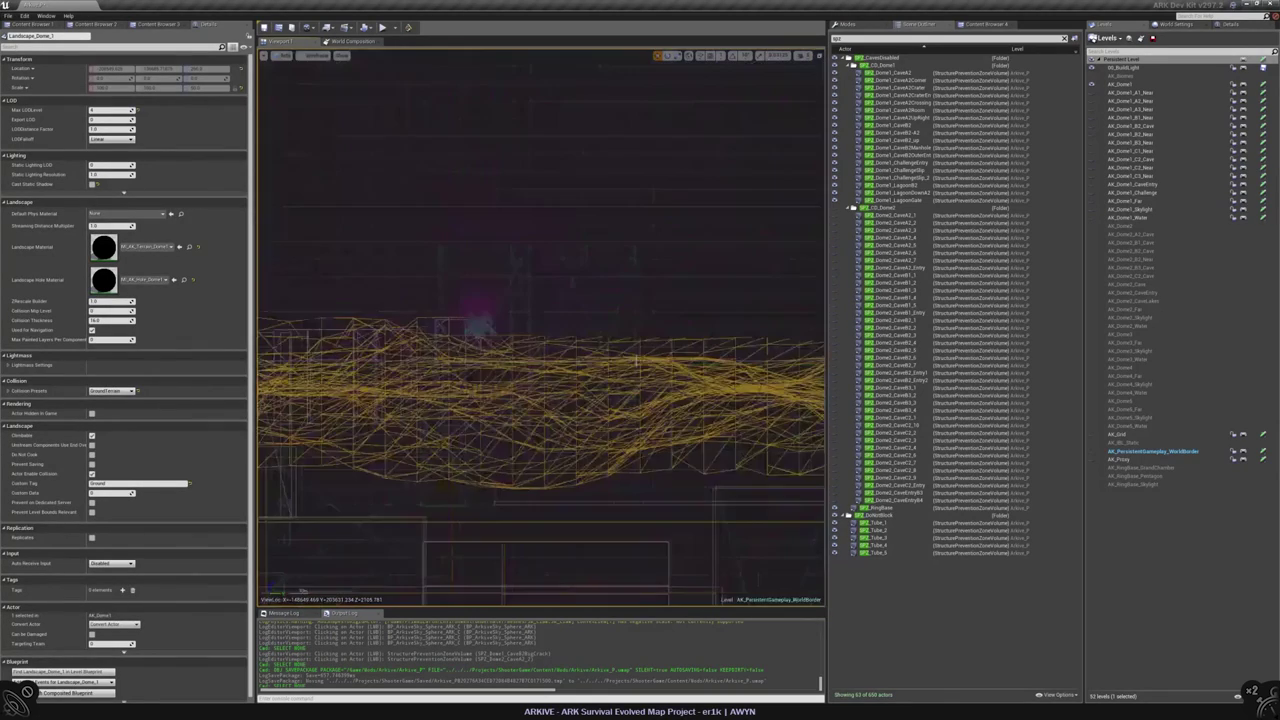
key(Escape)
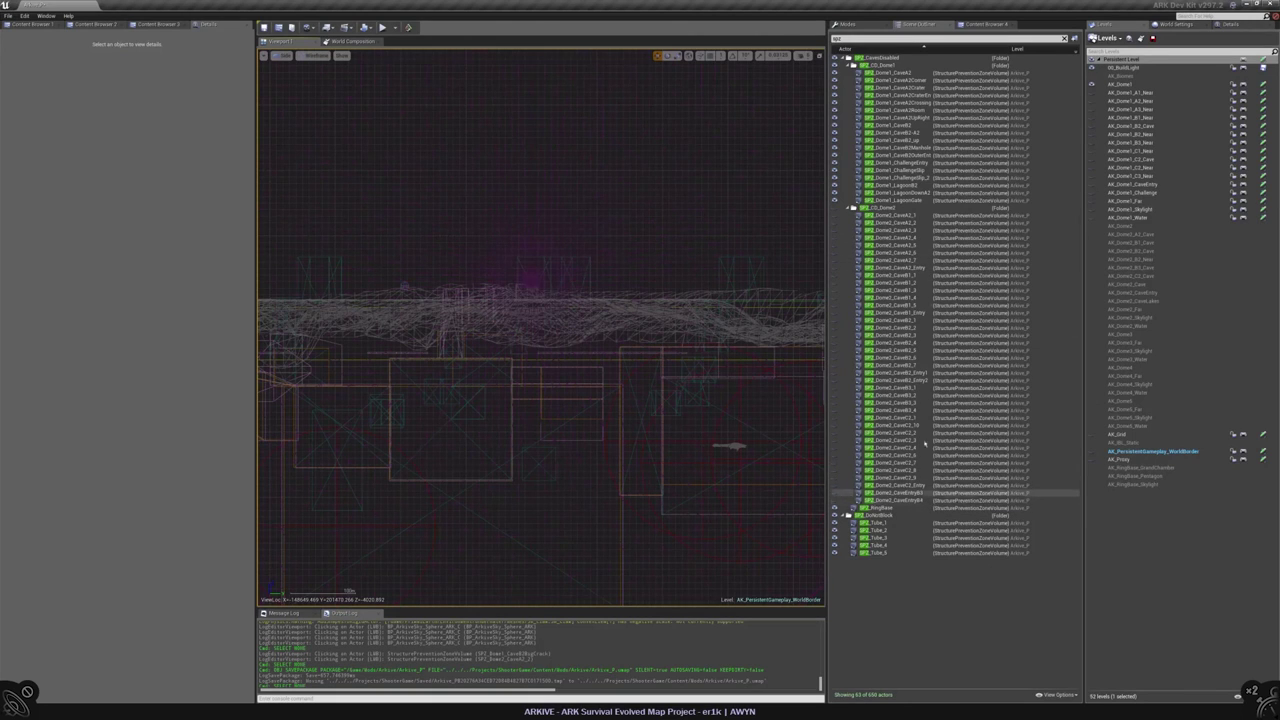
click(836, 209)
click(836, 209)
click(836, 209)
click(836, 209)
click(836, 209)
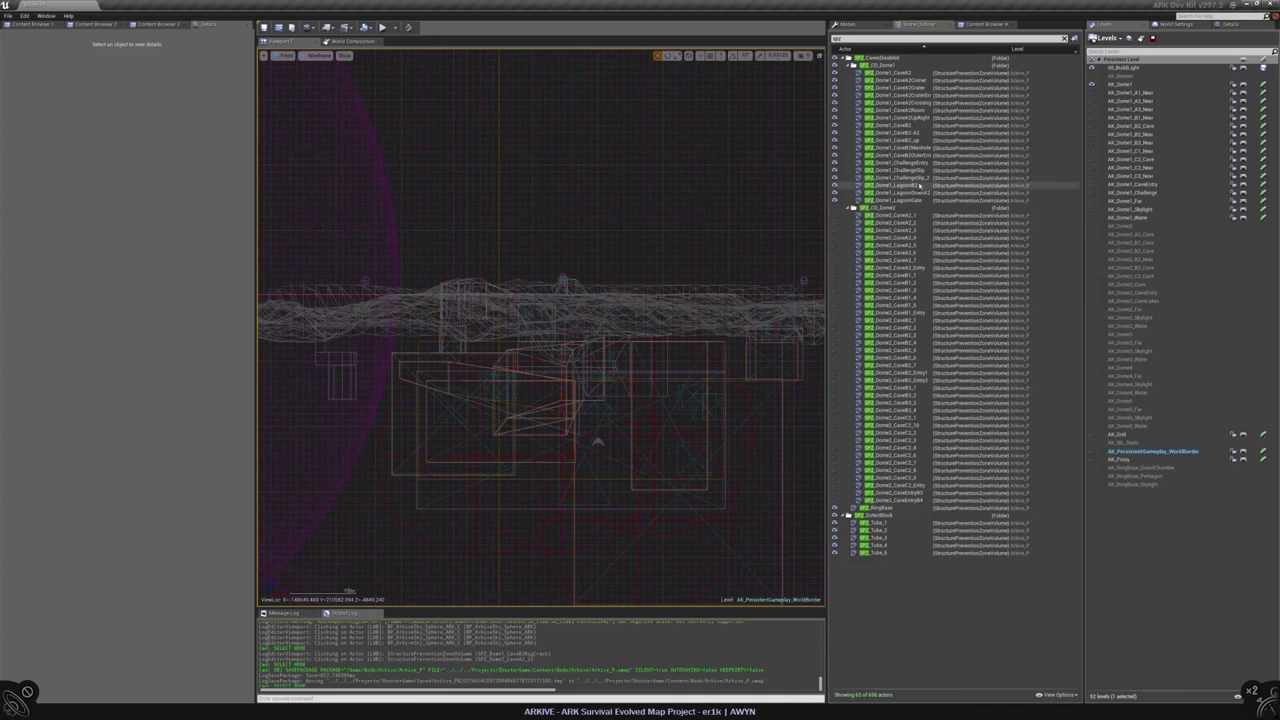
- Step through the Dome1 prevention volumes from SPZ_Dome1_CaveA2 to SPZ_Dome1_CaveB2OuterEntry, checking each one's extent in the front view
click(881, 73)
key(Down)
key(Down)
key(Down)
key(Down)
key(Down)
key(Down)
key(Down)
key(Down)
key(Down)
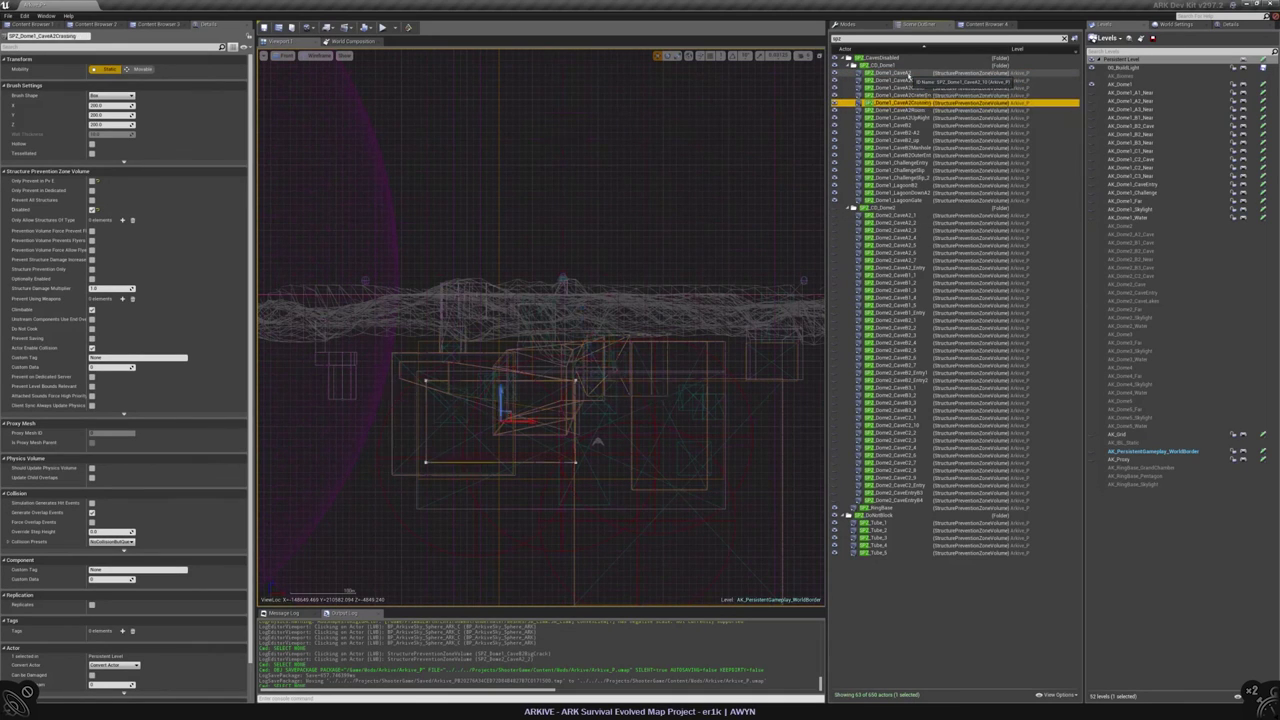
key(Down)
key(Down)
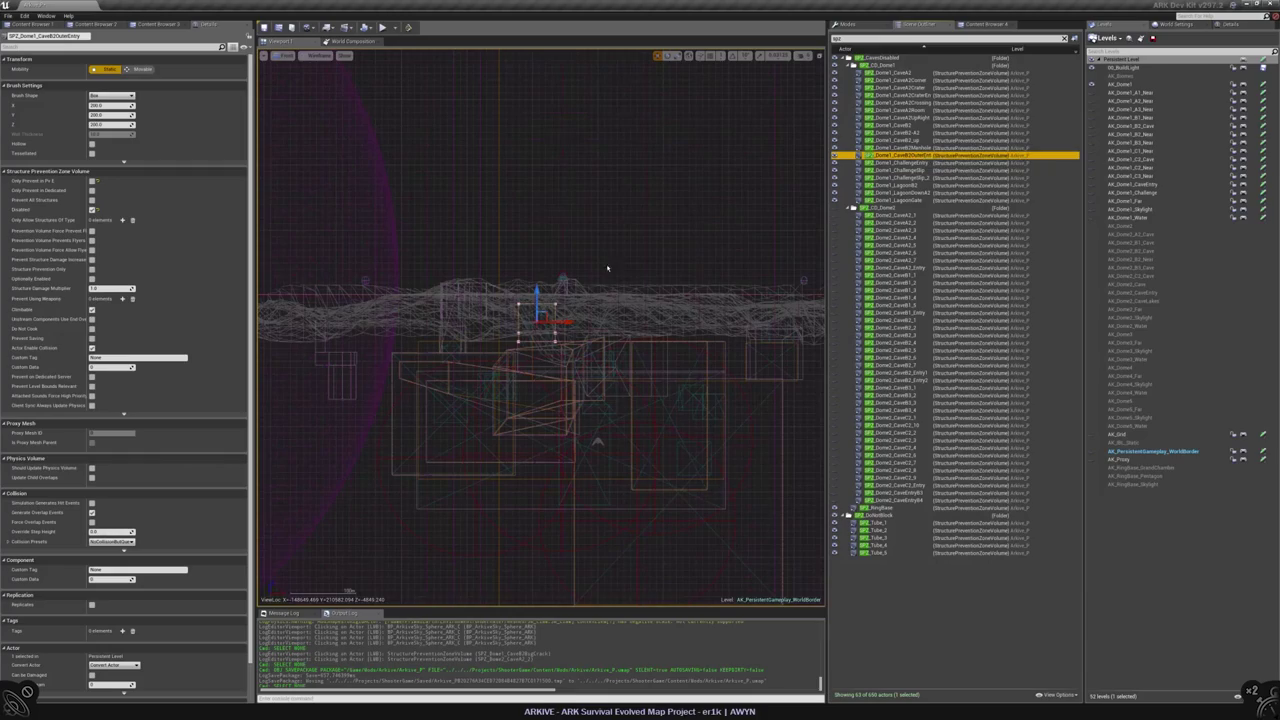
- Deselect the volume, show the AK_PersistentGameplay_WorldBorder level, and check it in the perspective and side wireframe views
key(alt+g)
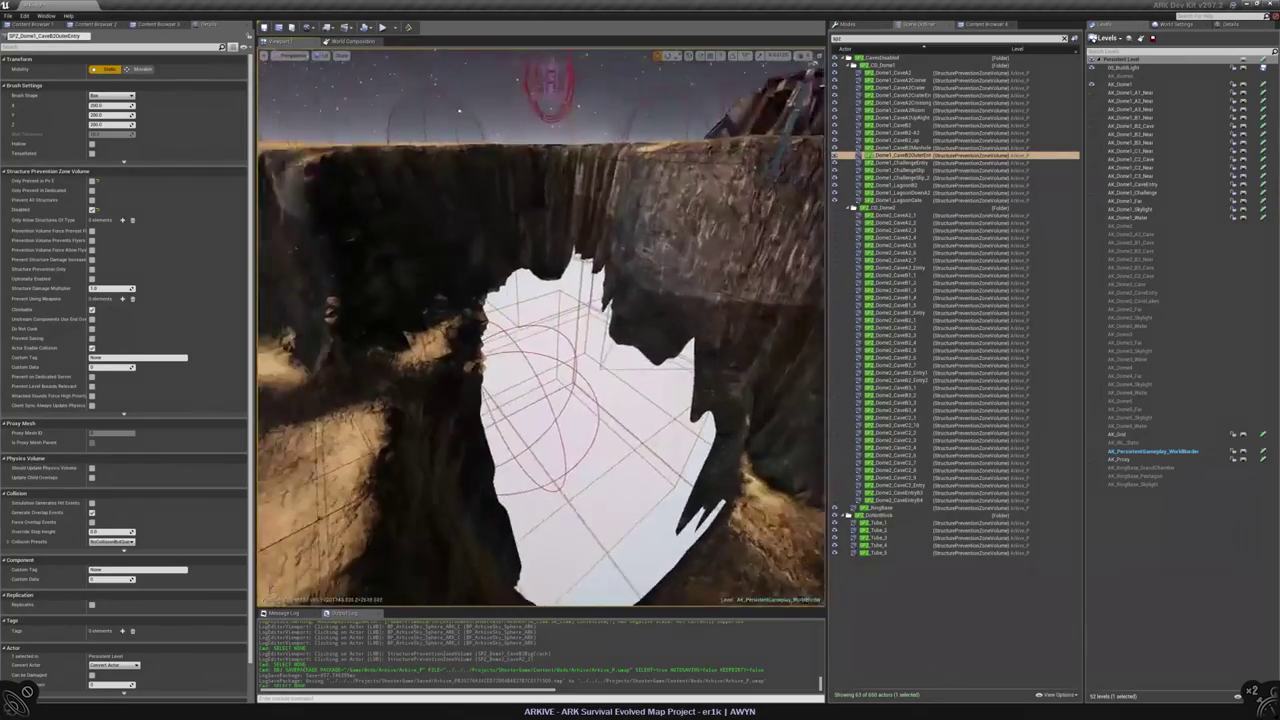
key(Escape)
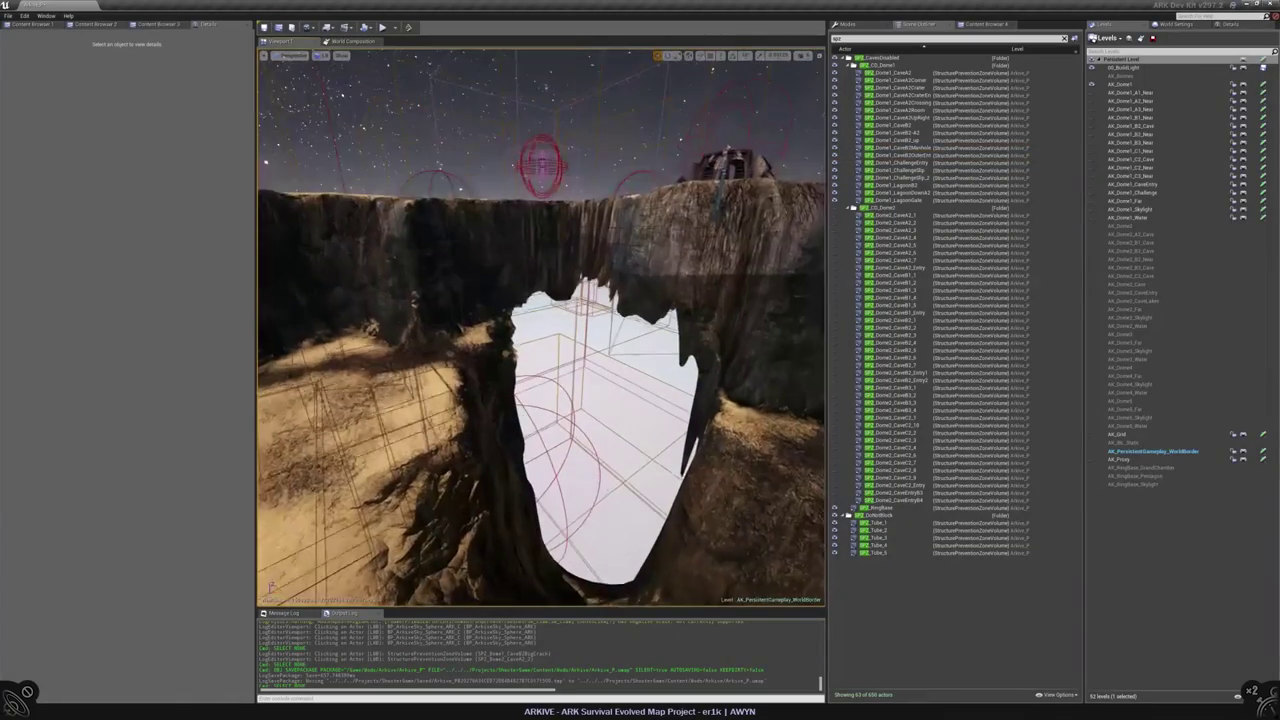
click(1092, 451)
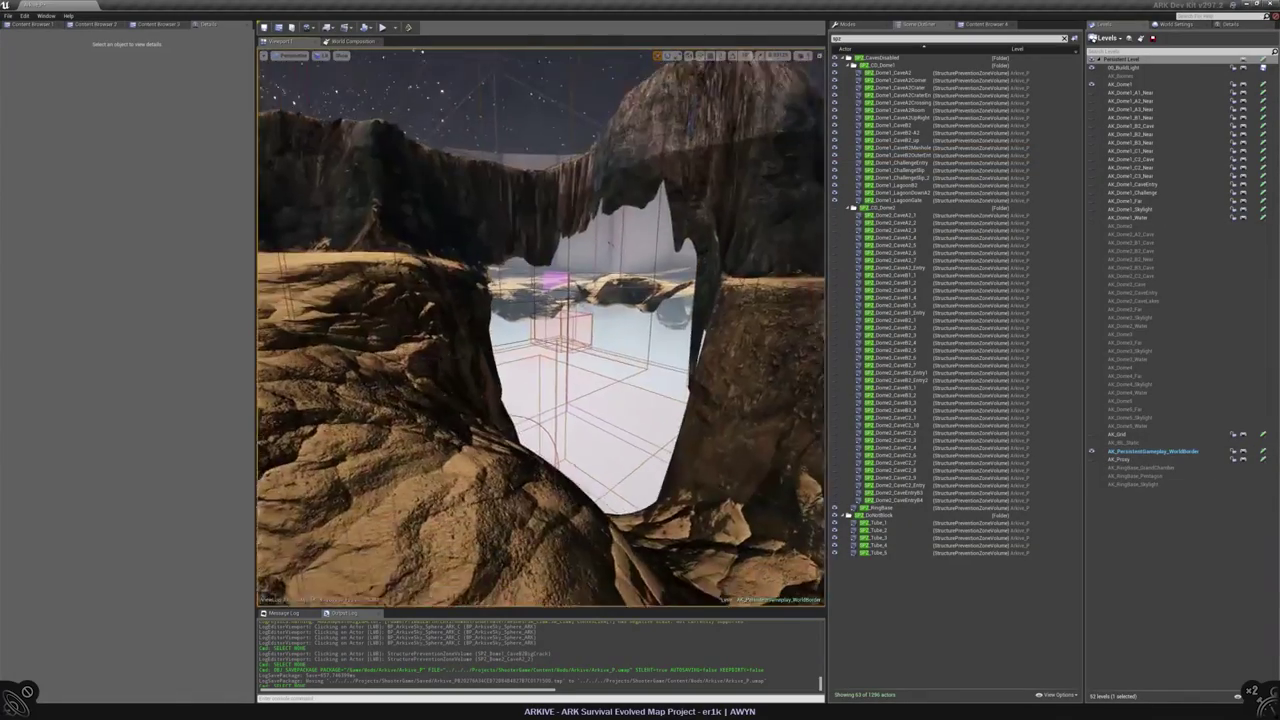
key(alt+k)
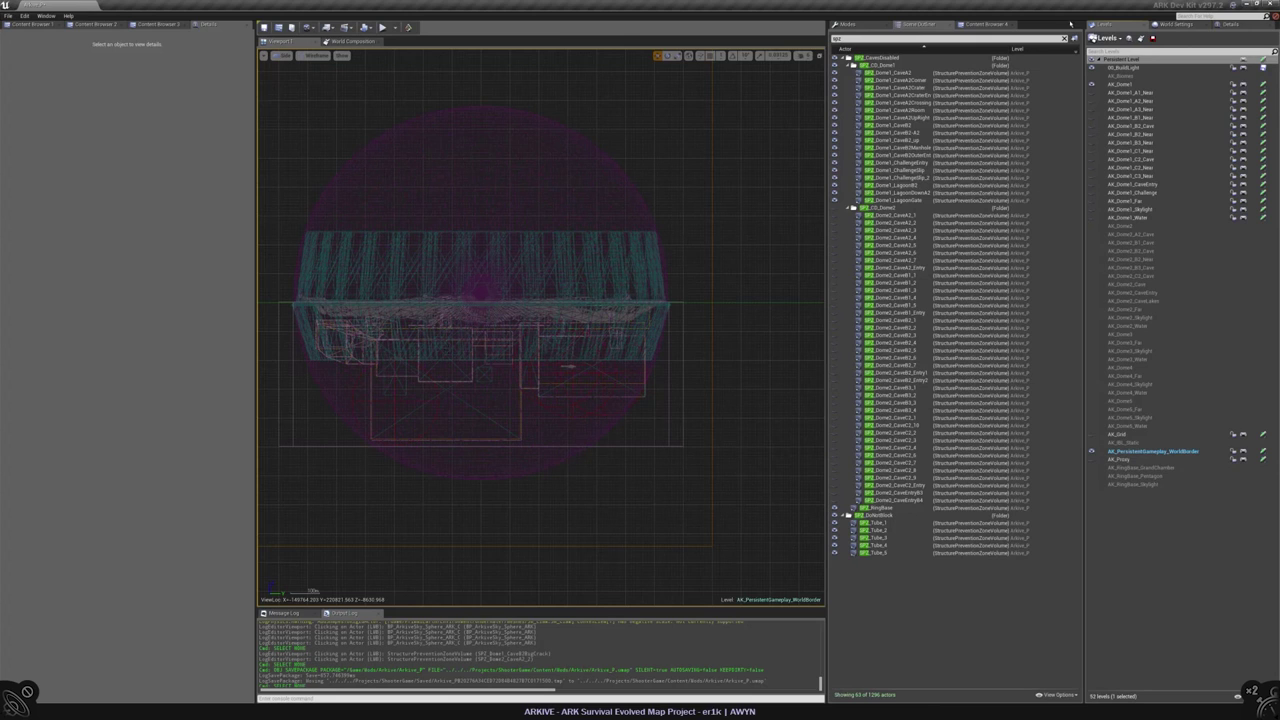
- Filter the actor list by "struct" and toggle the AK_PersistentGameplay_WorldBorder level's visibility to compare the matching volumes
click(1064, 38)
text(Prevention)
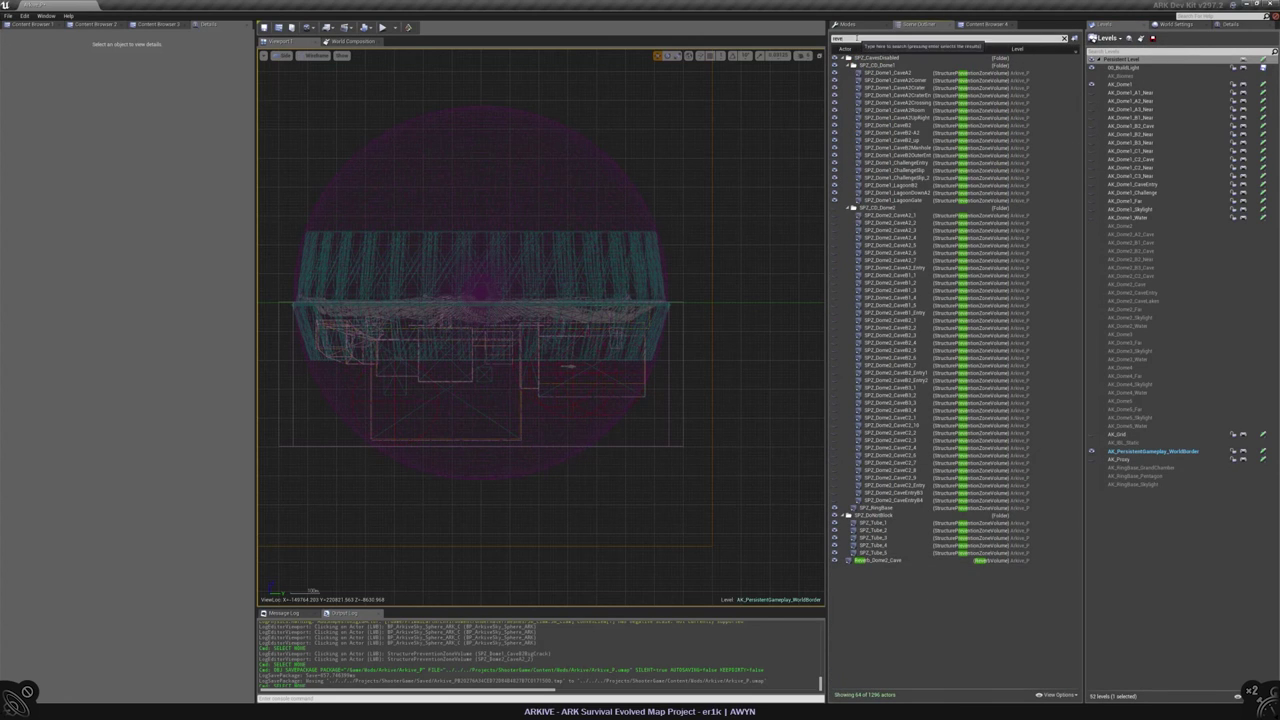
text(StructurePreventionZoneVolume)
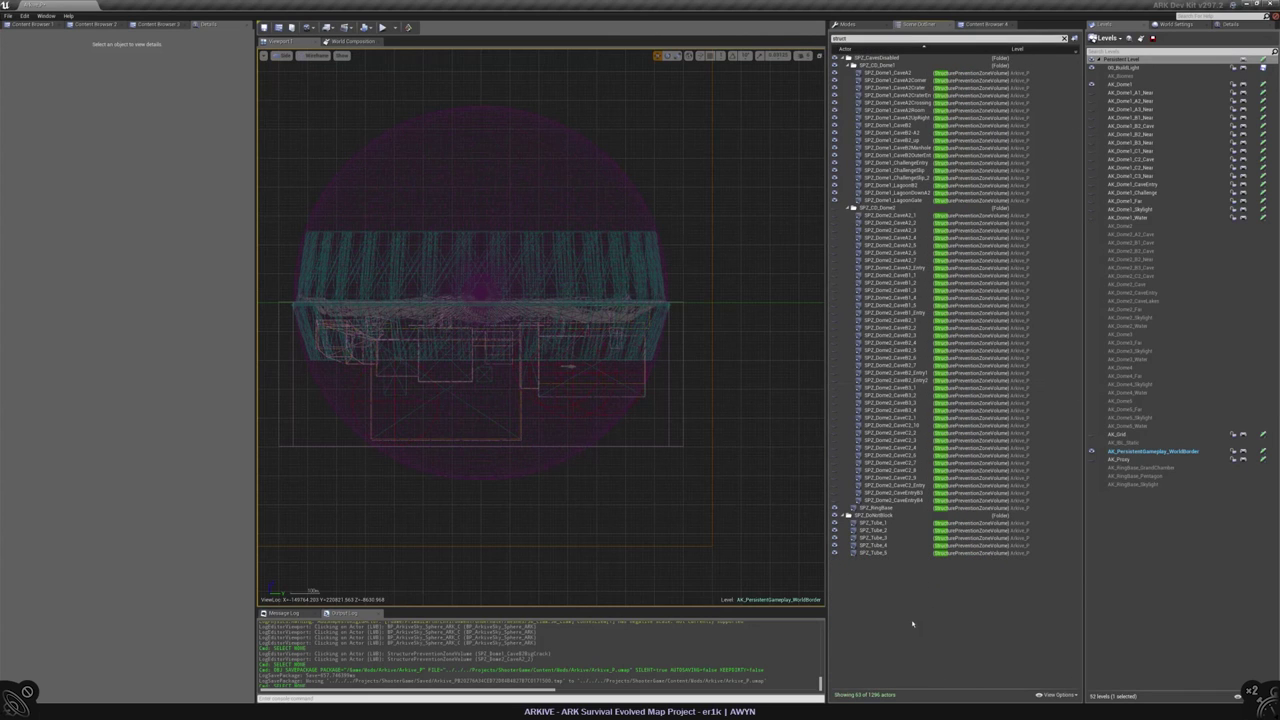
click(1091, 452)
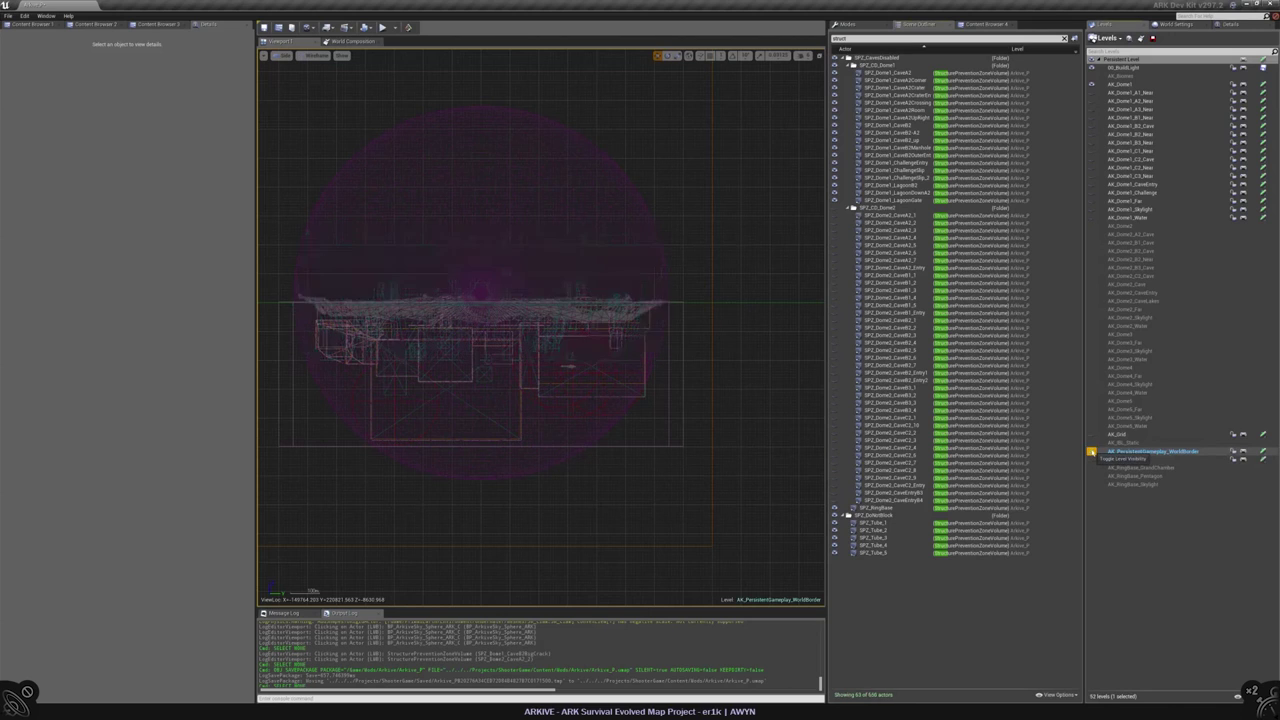
click(1091, 452)
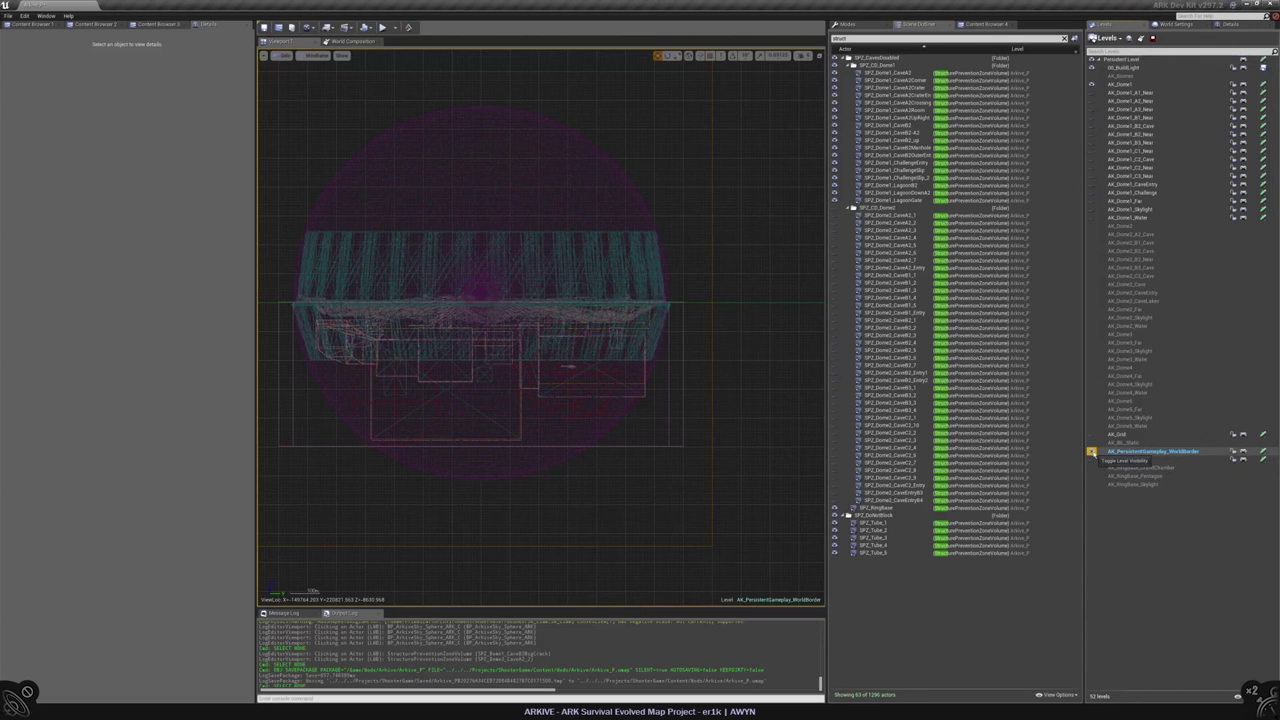
- Hide every level except AK_PersistentGameplay_WorldBorder and browse its full actor list without a search filter
click(1091, 59)
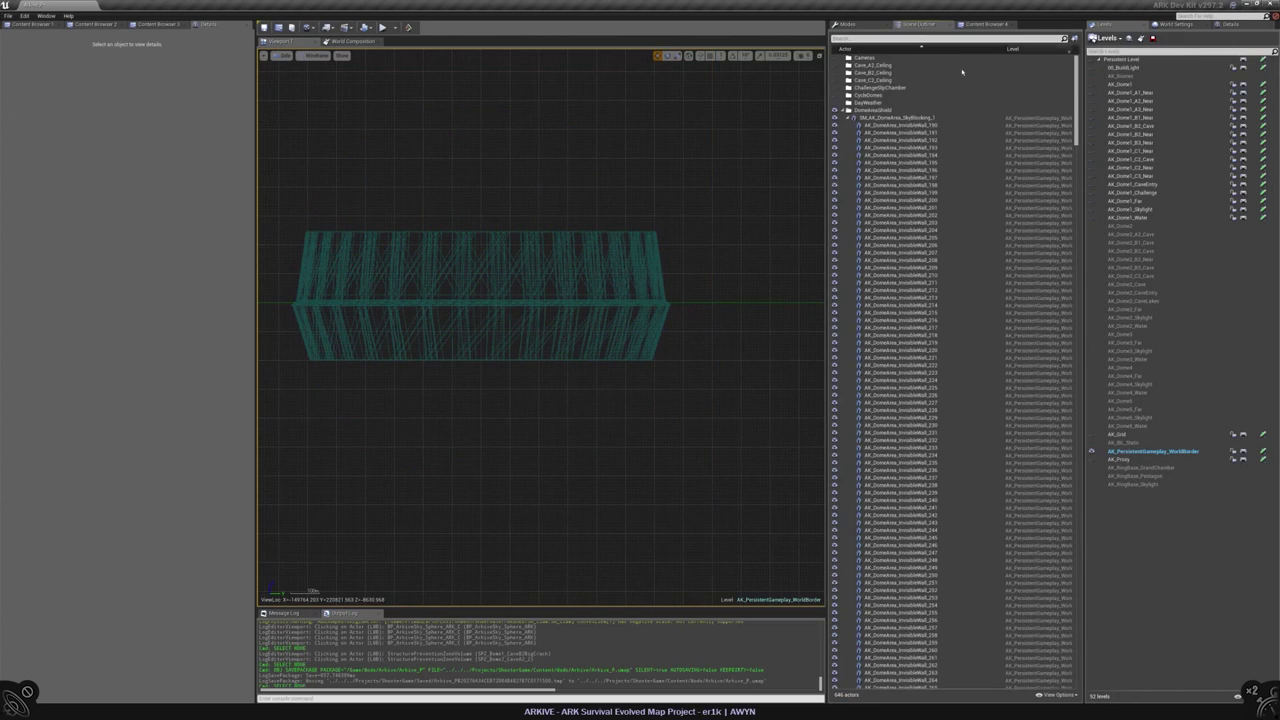
drag(1077, 100, 1077, 642)
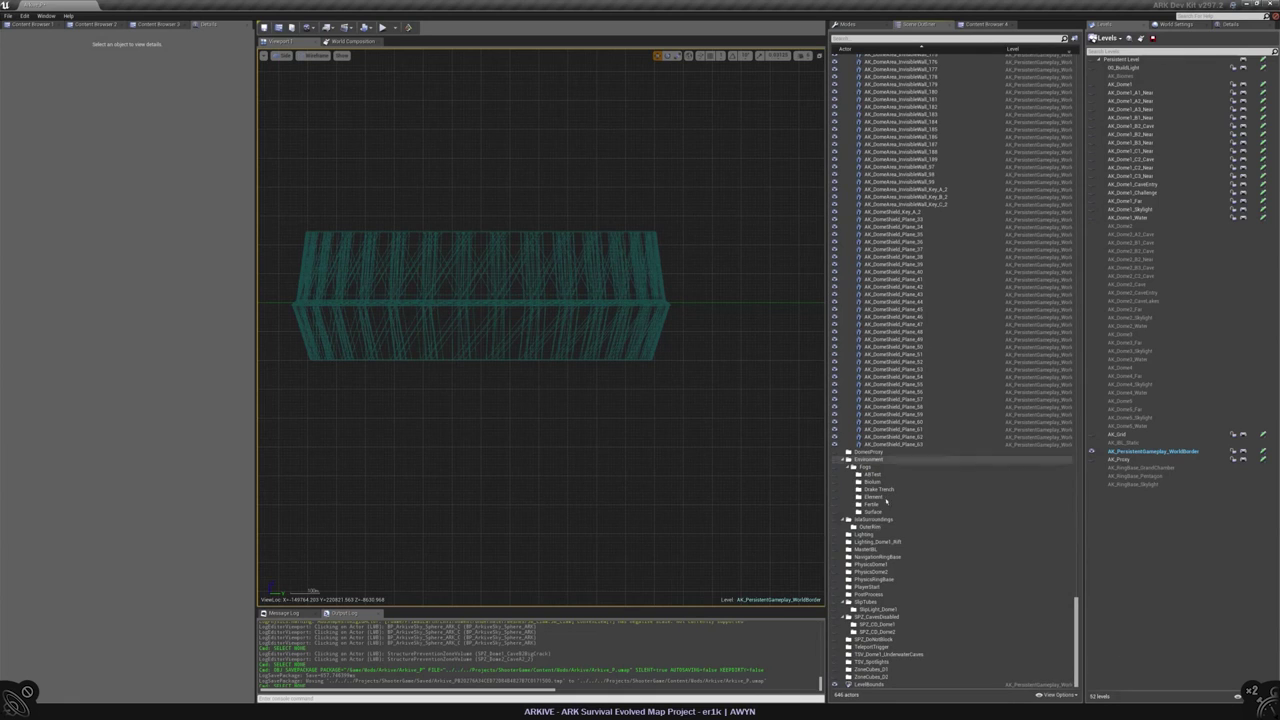
scroll(1065, 548, up, 10)
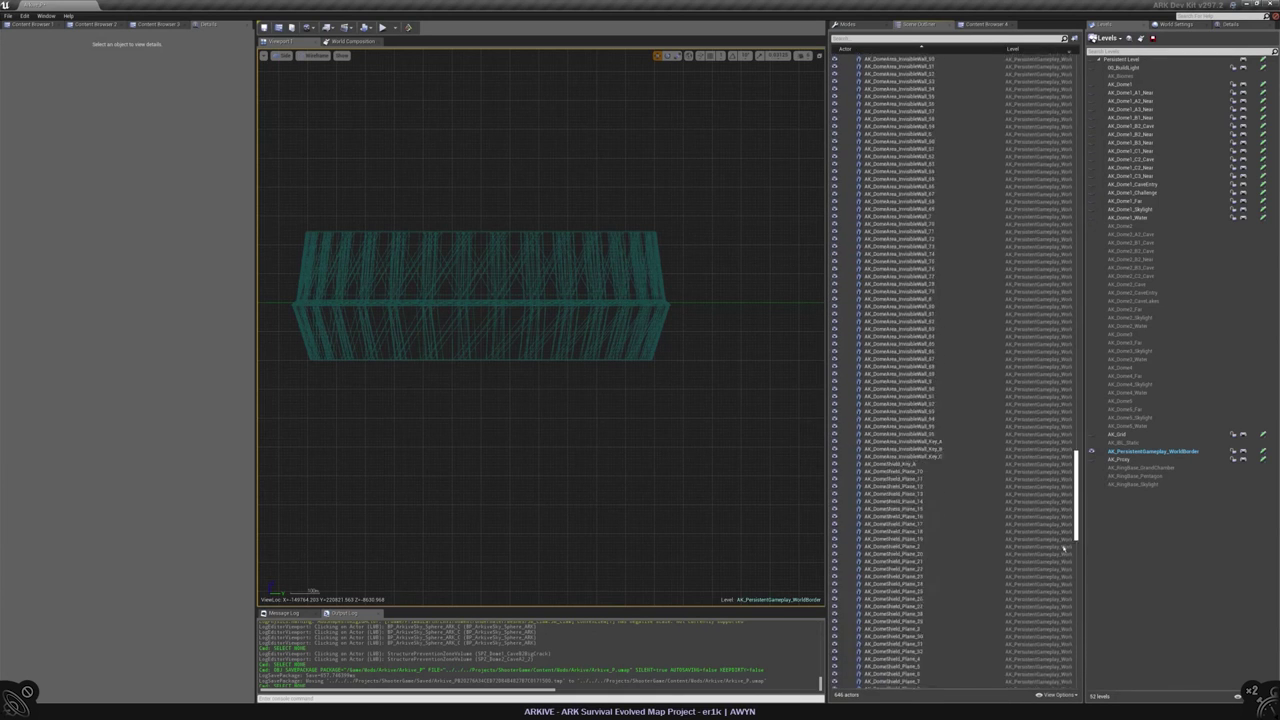
- Hide the AK_PersistentGameplay_WorldBorder level and show the Persistent Level
scroll(1065, 548, up, 15)
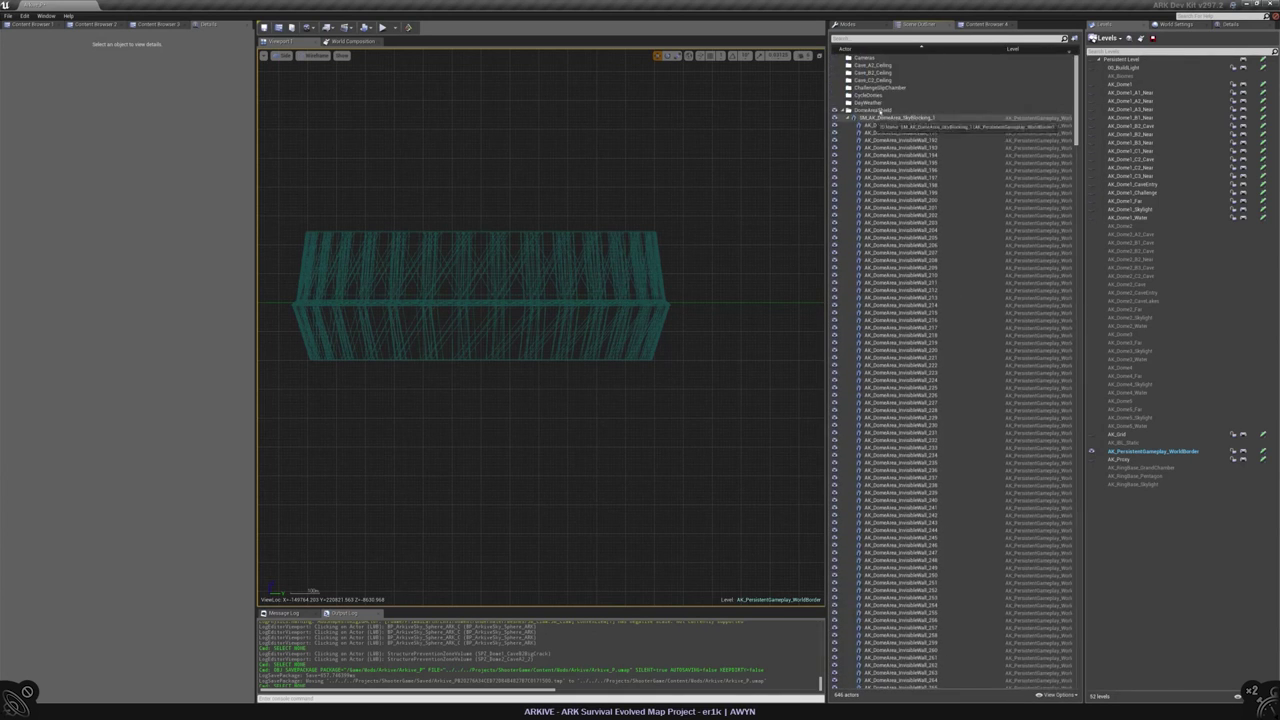
click(1150, 451)
click(1120, 59)
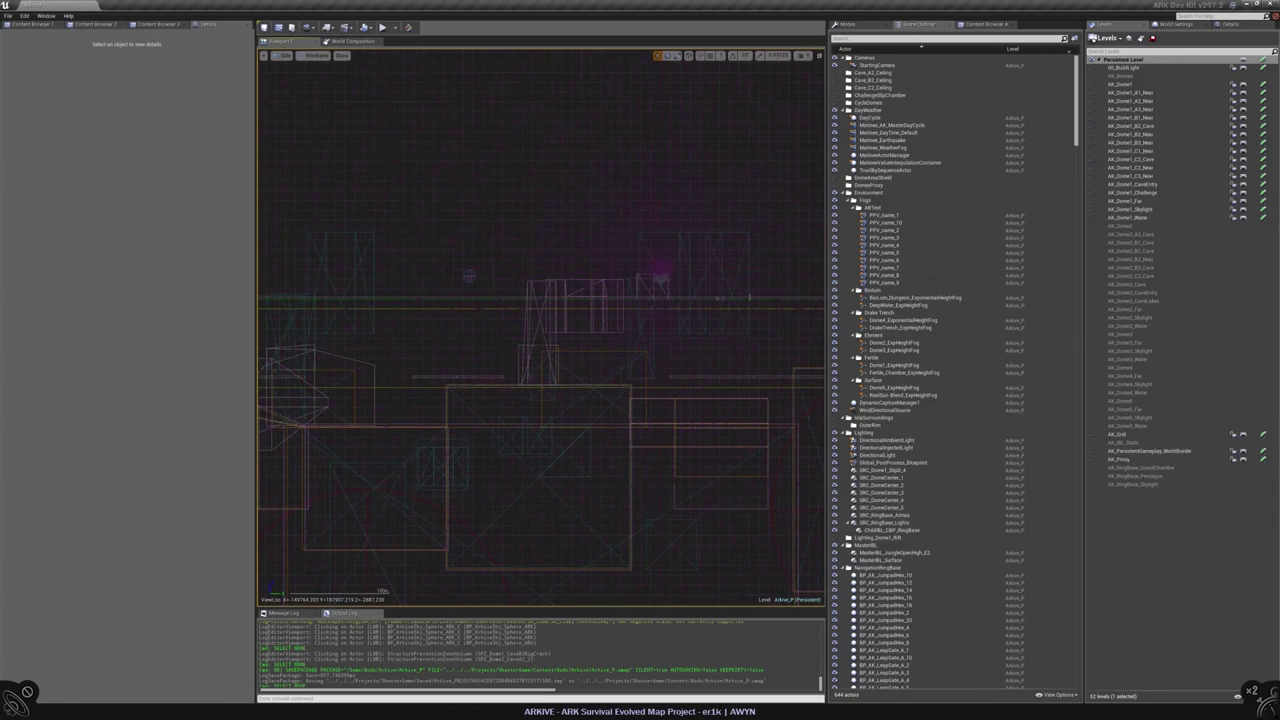
- Inspect the Physics_CaveLake_5 and Physics_CaveLake_4 volumes and their surroundings in the side wireframe view, leaving nothing selected
click(540, 355)
click(440, 364)
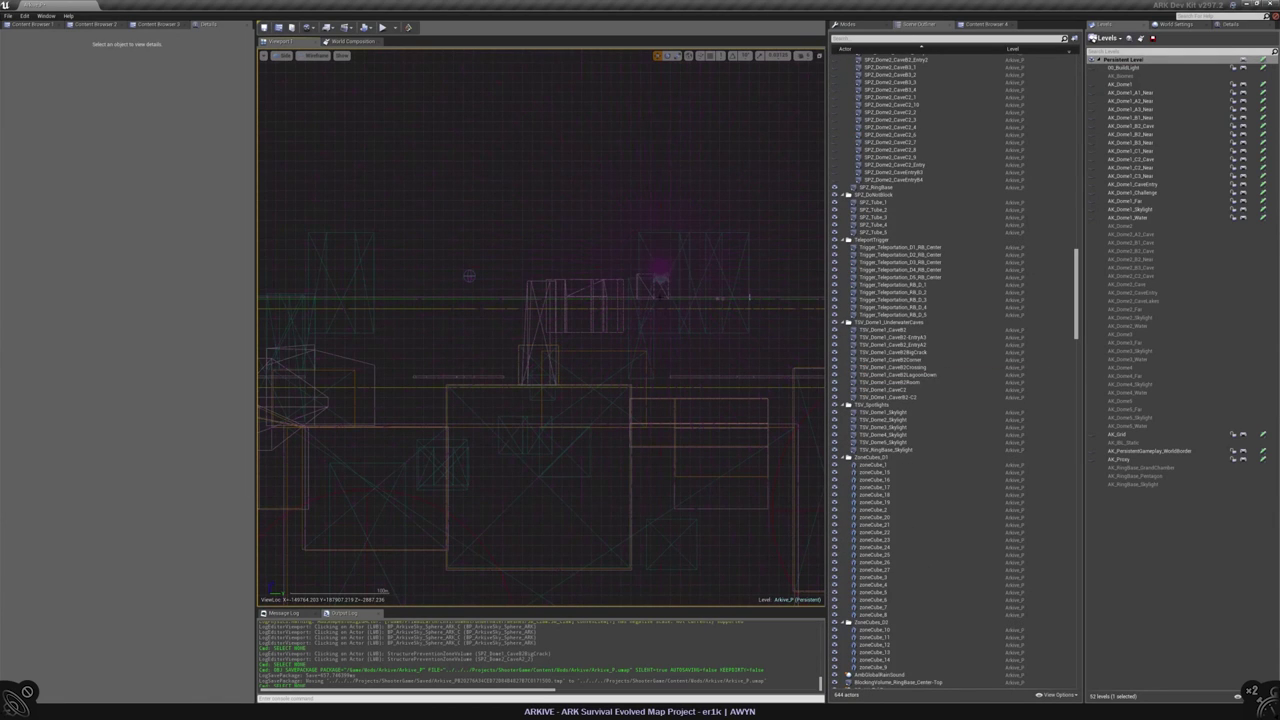
click(464, 377)
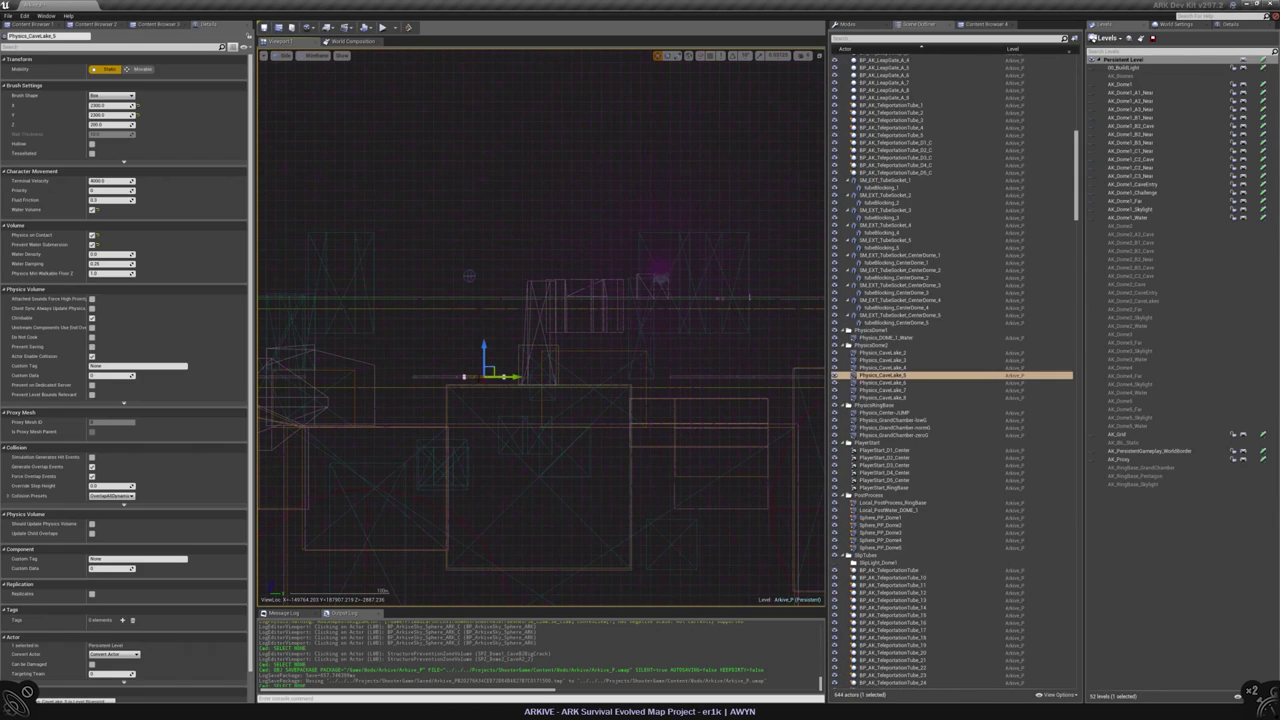
right_drag(464, 377, 375, 364)
click(366, 365)
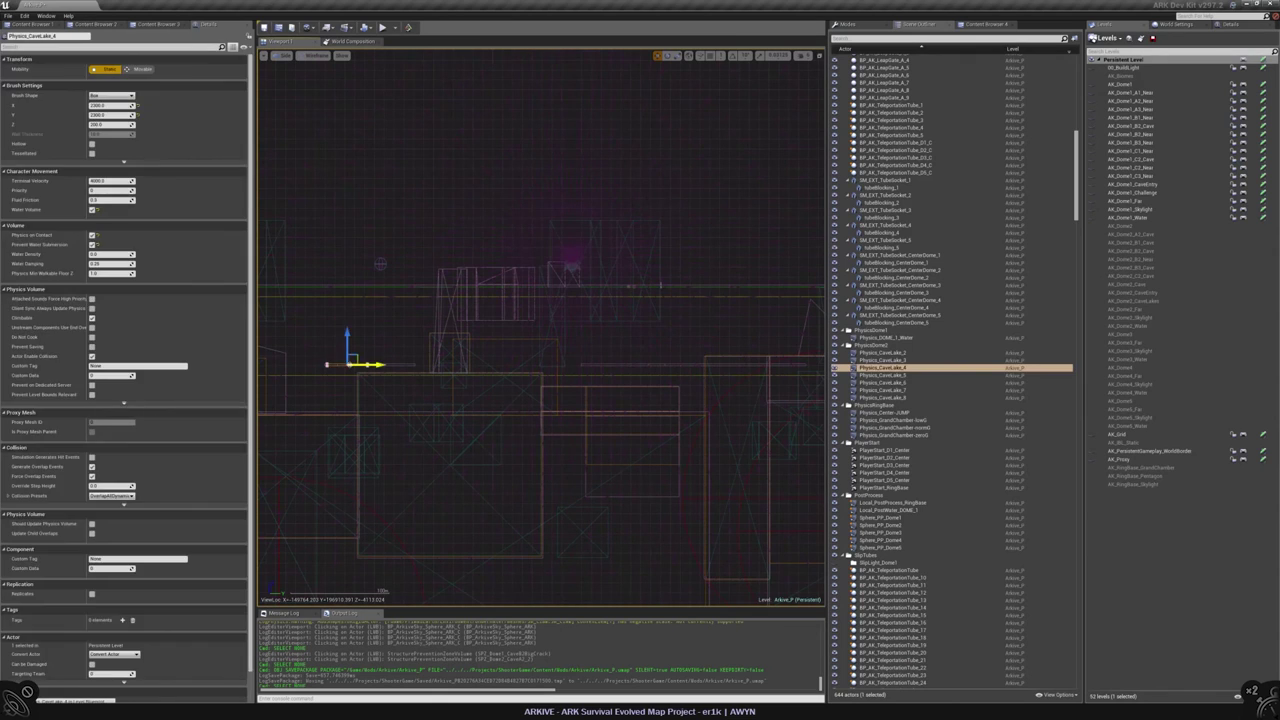
click(366, 365)
click(366, 365)
click(366, 365)
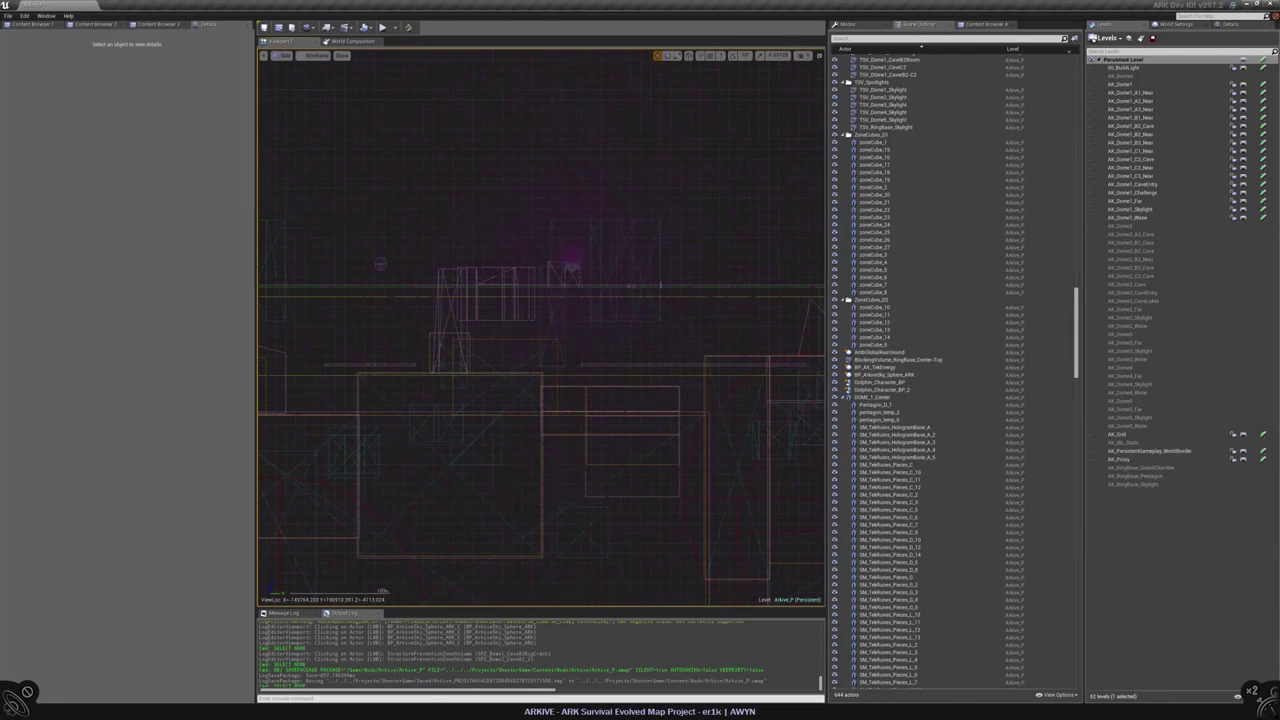
- Show the AK_Dome1_Far and AK_Dome1 levels in the perspective view and select the SPZ_Dome1_CaveB2BigCrack1 volume
key(alt+g)
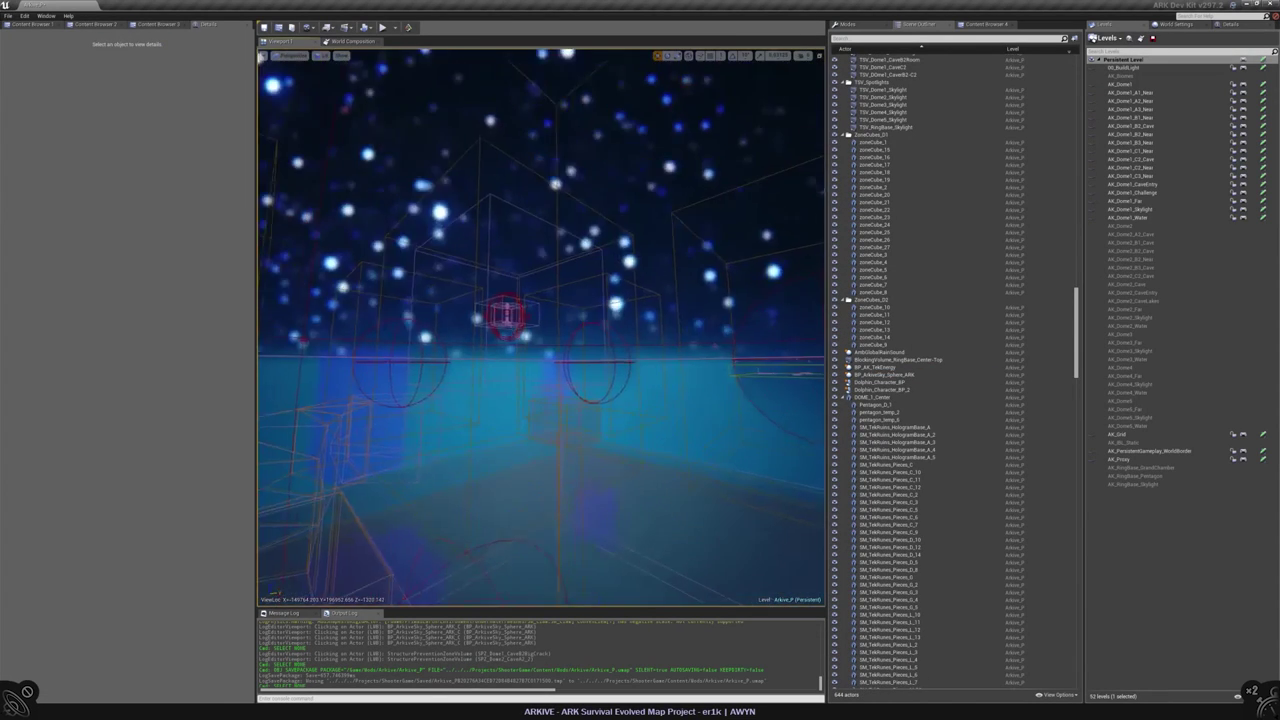
right_drag(627, 372, 627, 372)
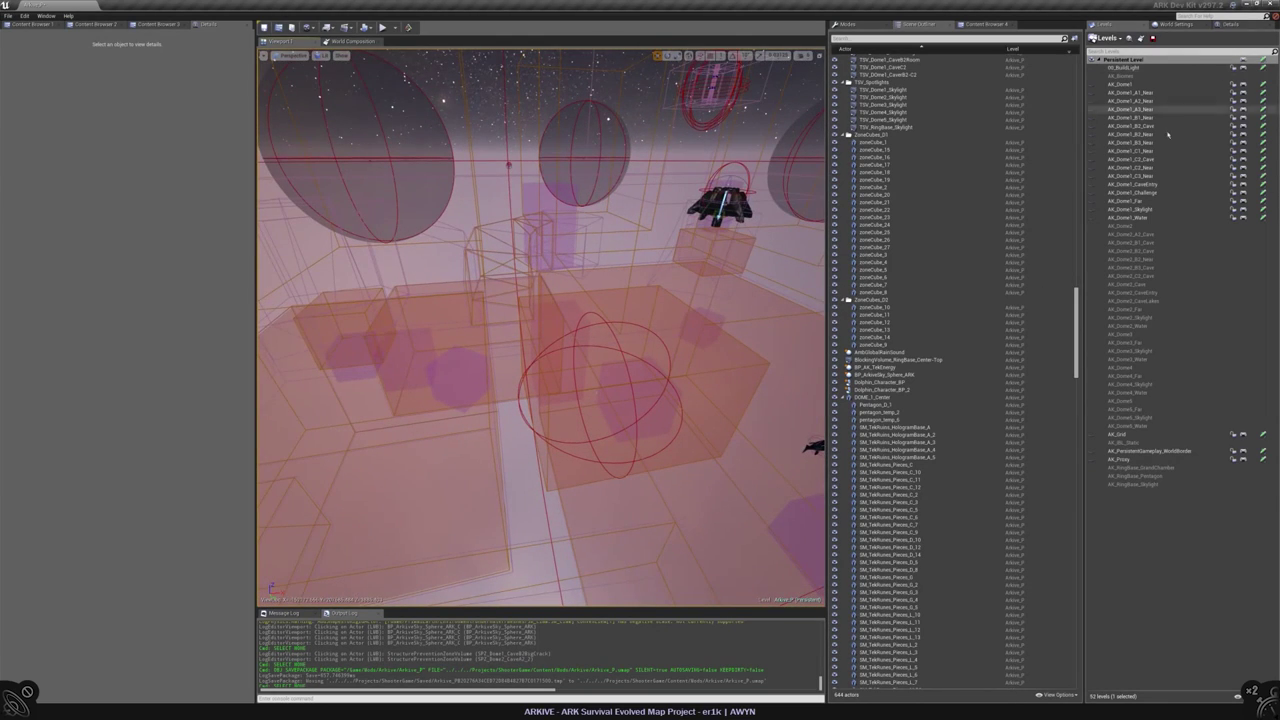
click(1092, 201)
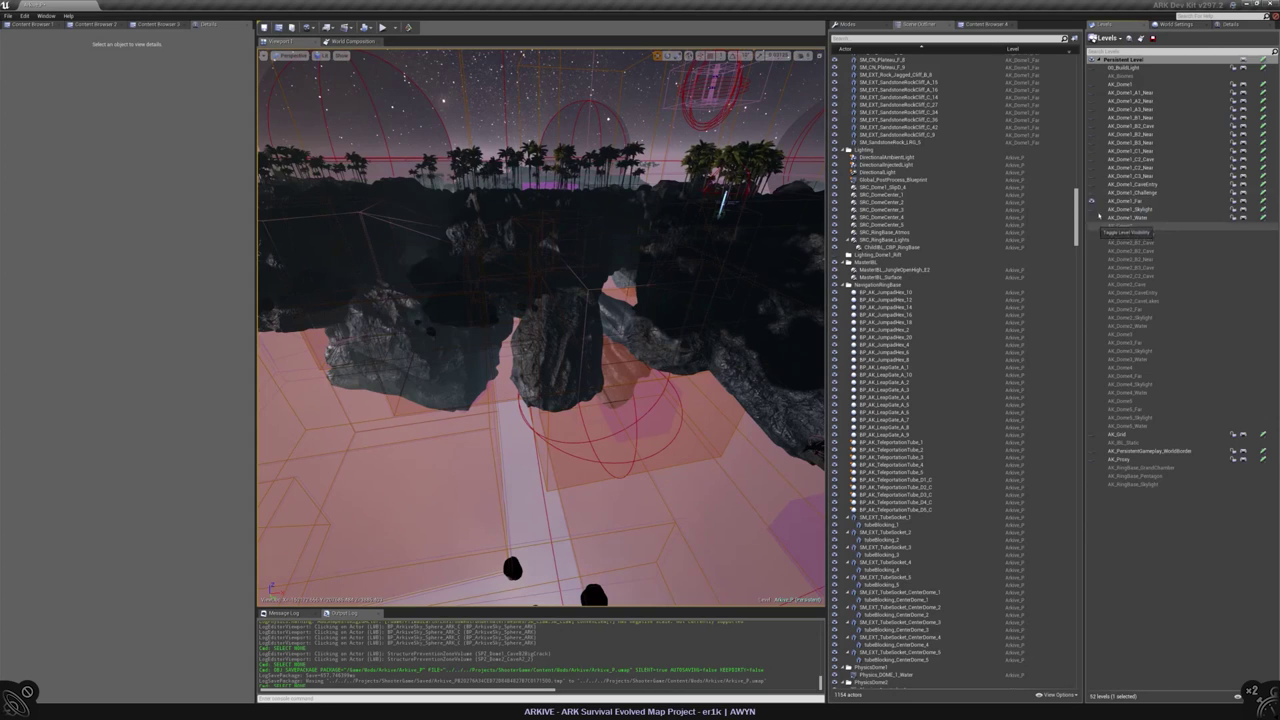
click(1092, 84)
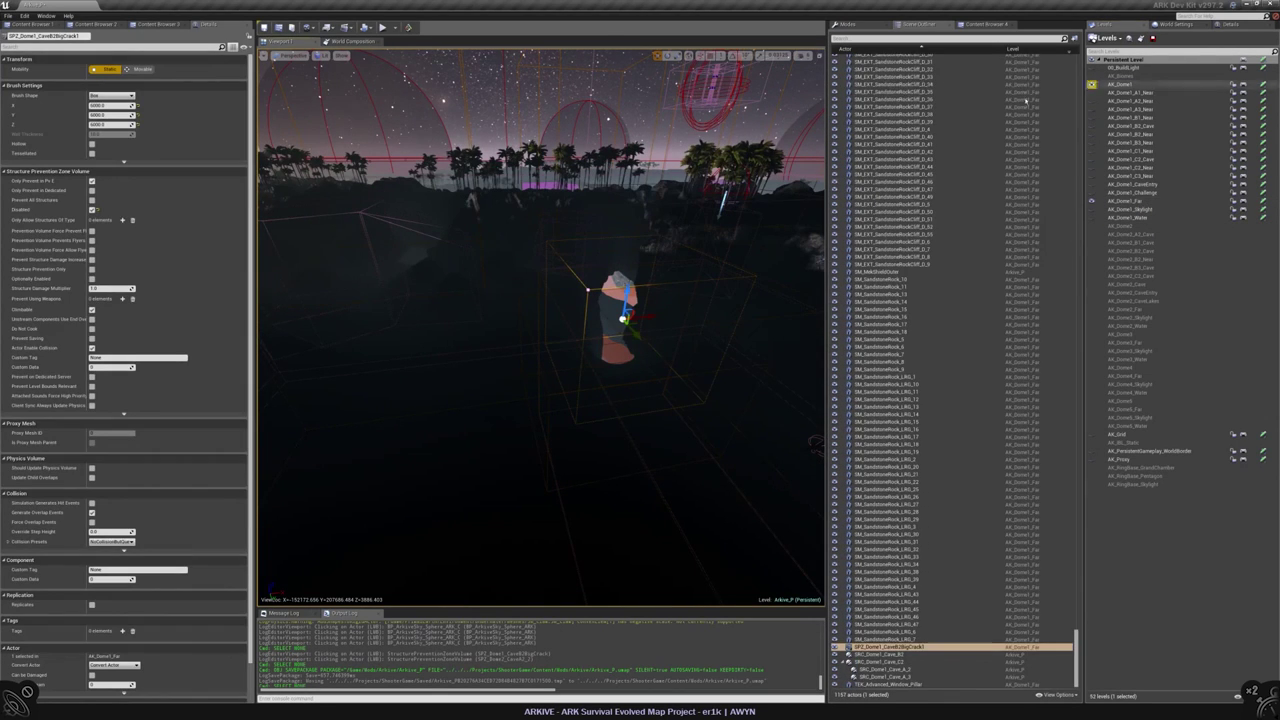
- Move the SPZ_Dome1_CaveB2BigCrack1 volume from AK_Dome1_Far to the current Persistent Level
right_click(873, 647)
mouse_move(925, 558)
mouse_move(895, 574)
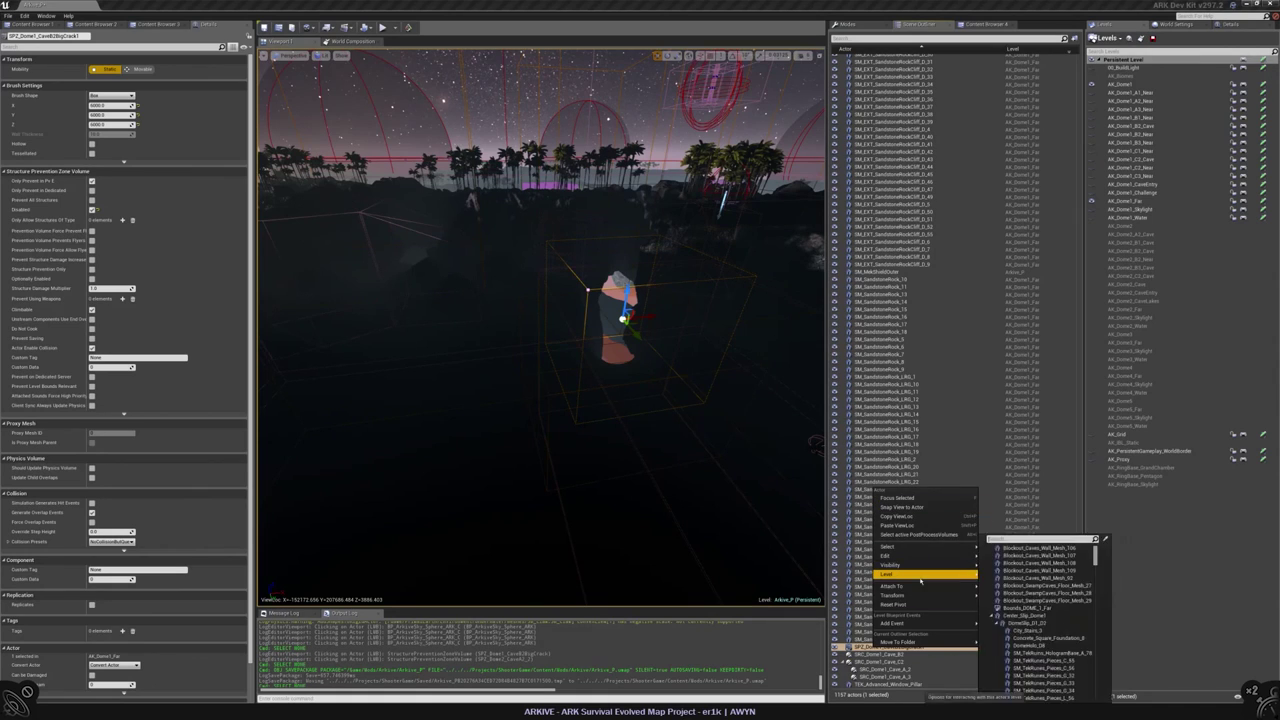
click(1020, 584)
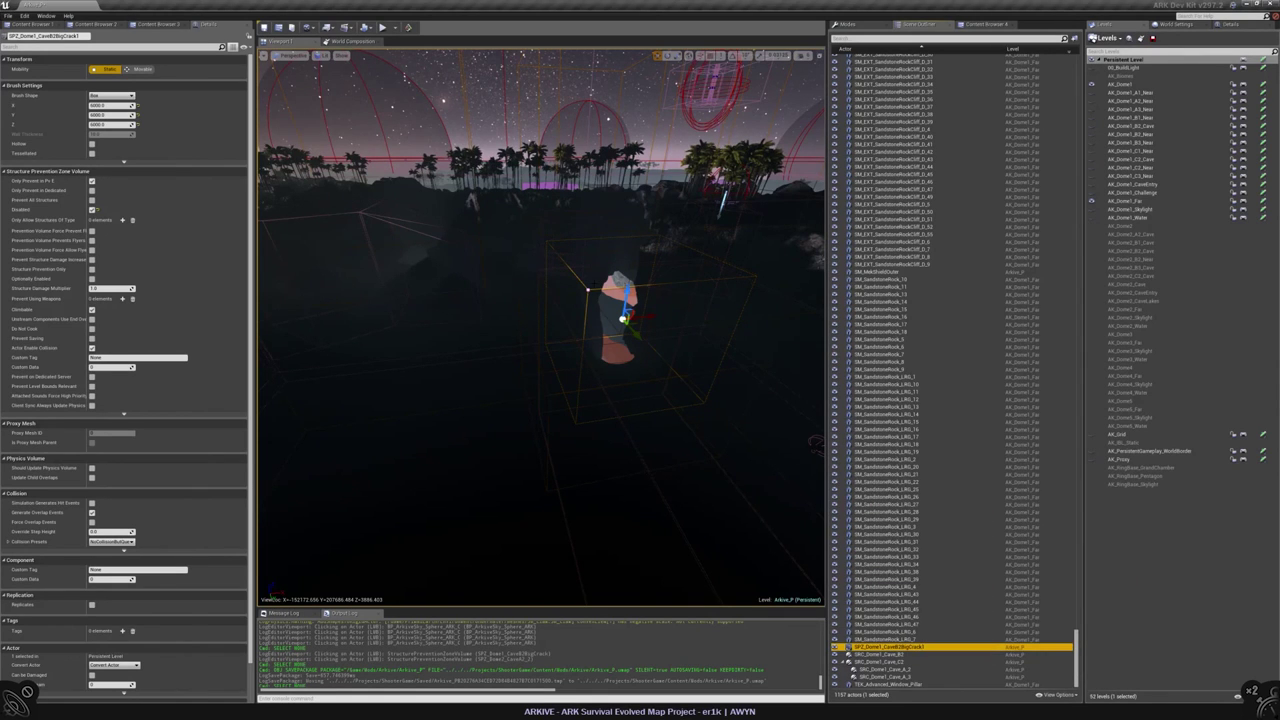
- Put the SPZ_Dome1_CaveB2BigCrack1 volume into the existing SPZ_CD_Dome1 folder, filtering the folders by "spz"
right_click(892, 648)
mouse_move(960, 645)
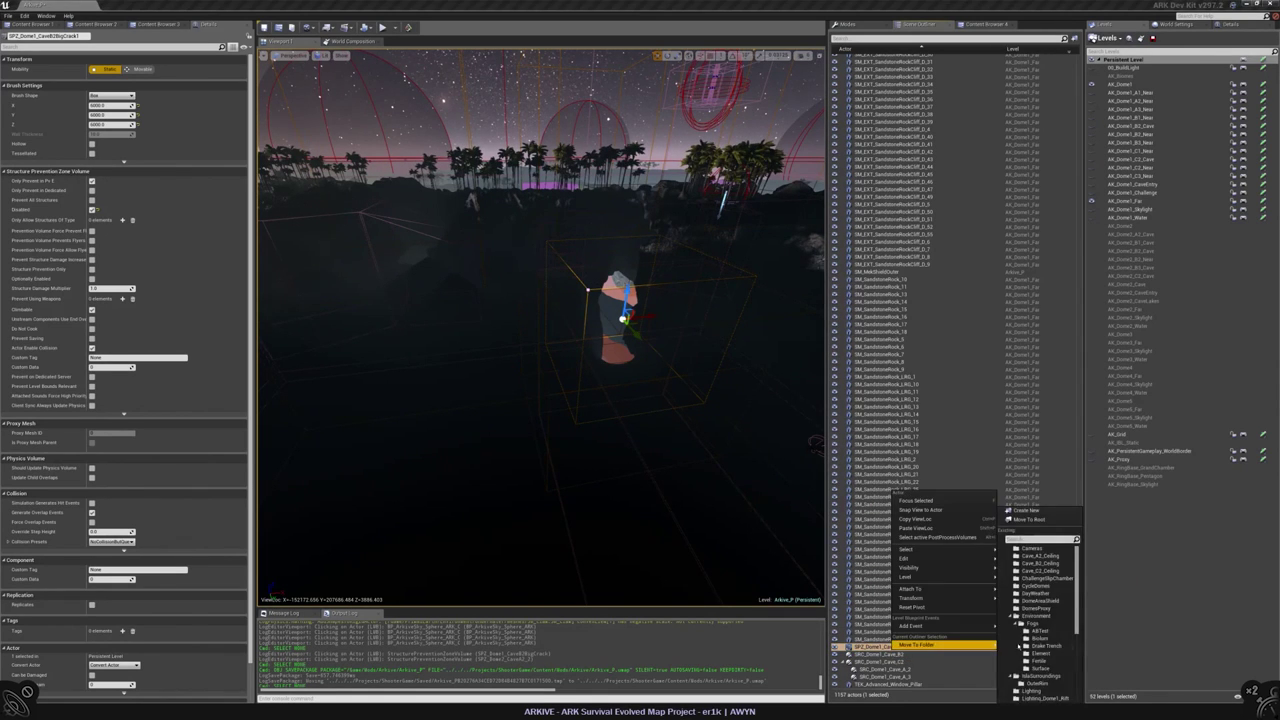
text(spz)
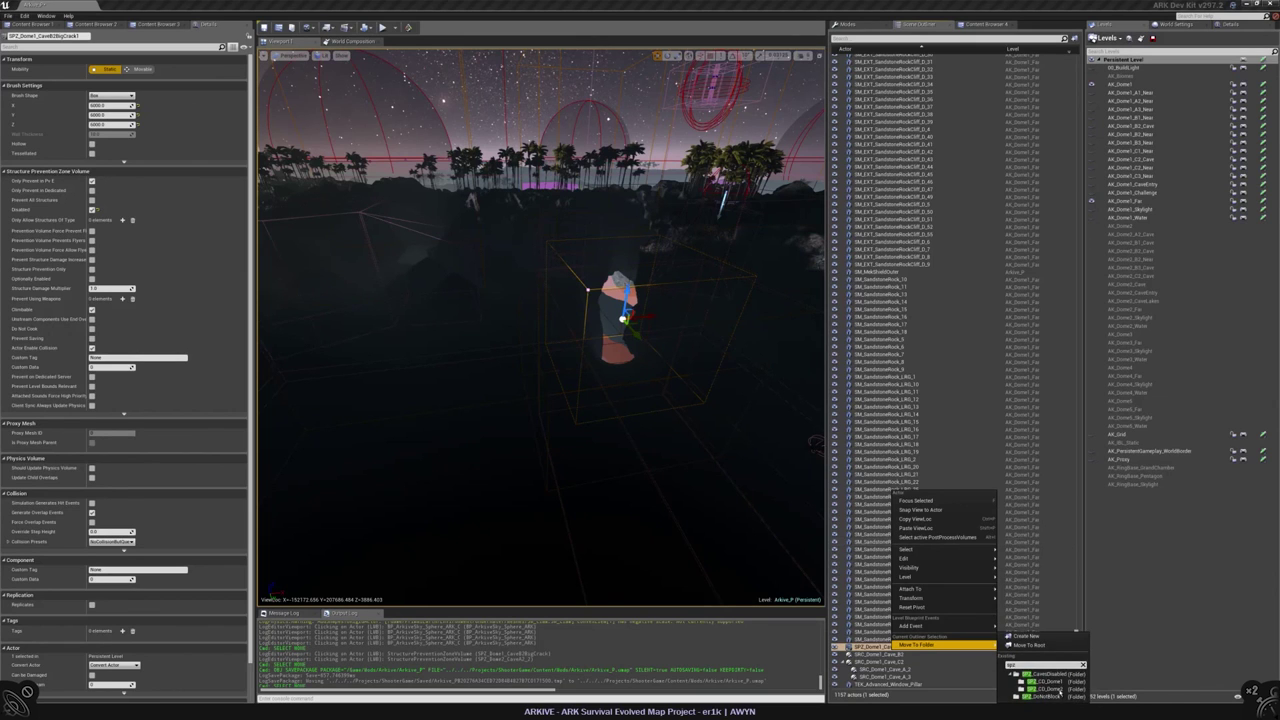
click(1058, 686)
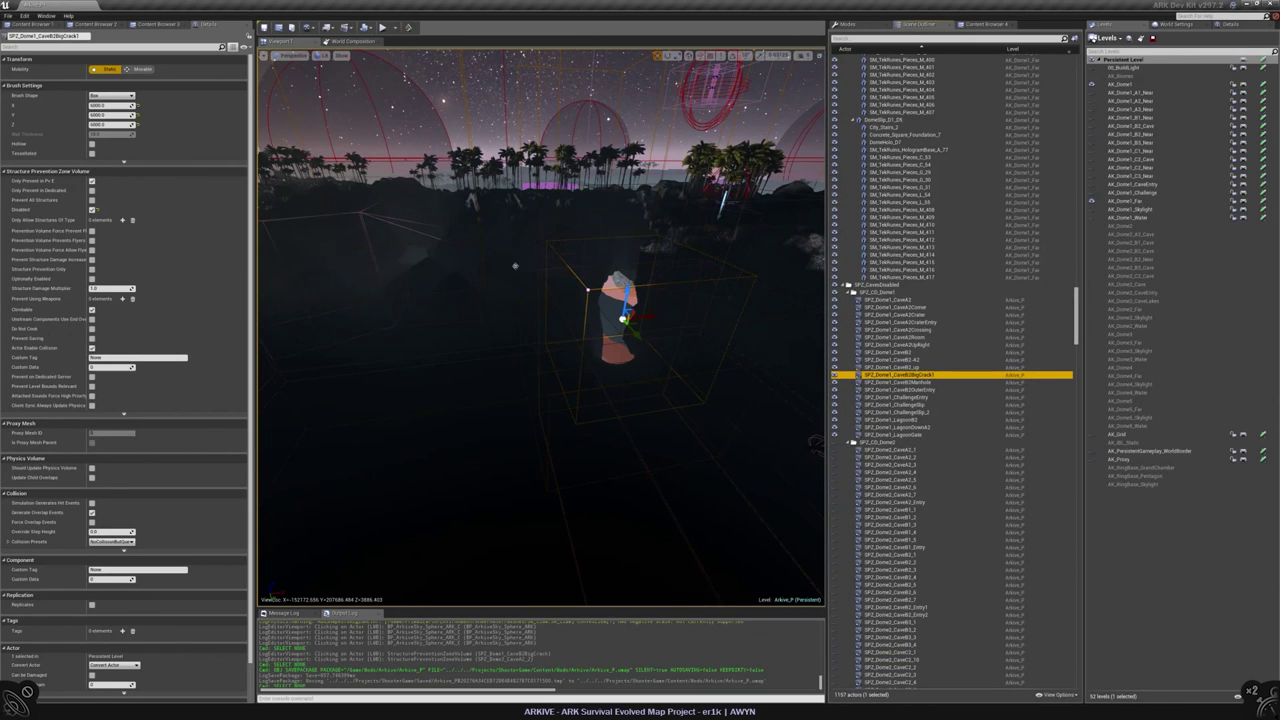
- Focus on the SPZ_Dome1_CaveB2BigCrack1 volume and examine the rock crack it surrounds up close
key(f)
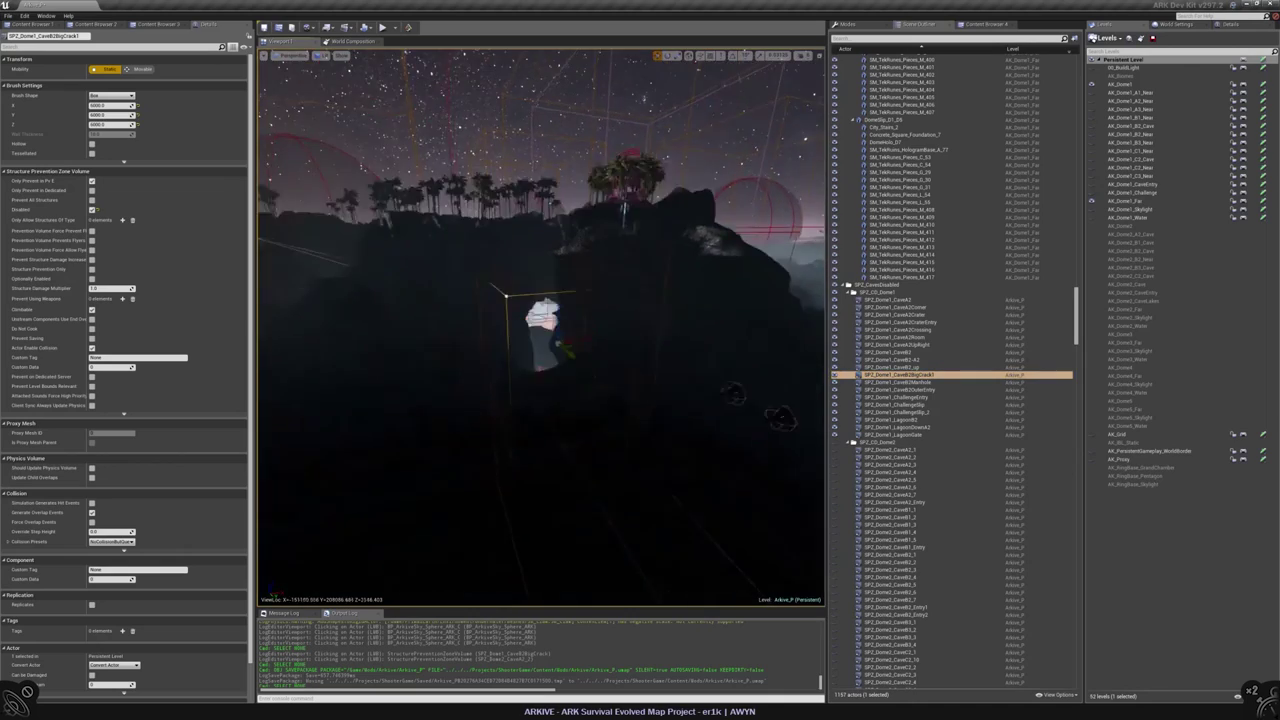
scroll(540, 327, up, 6)
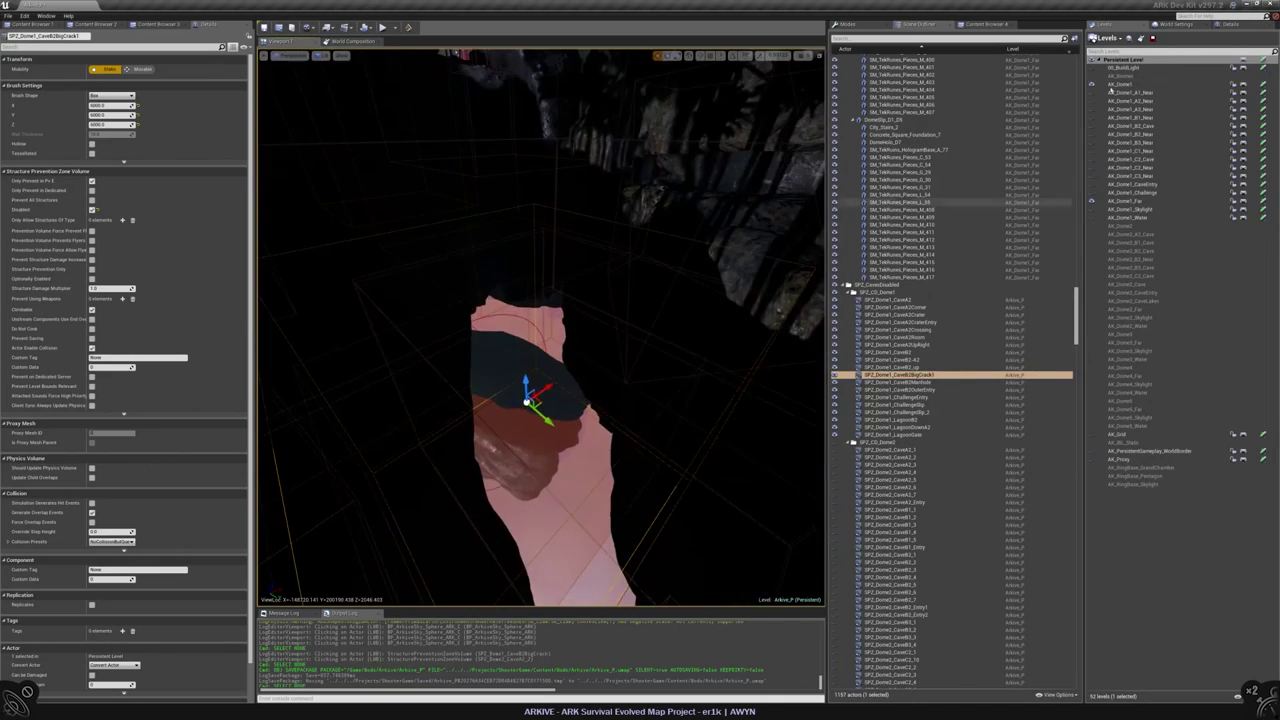
scroll(540, 327, up, 6)
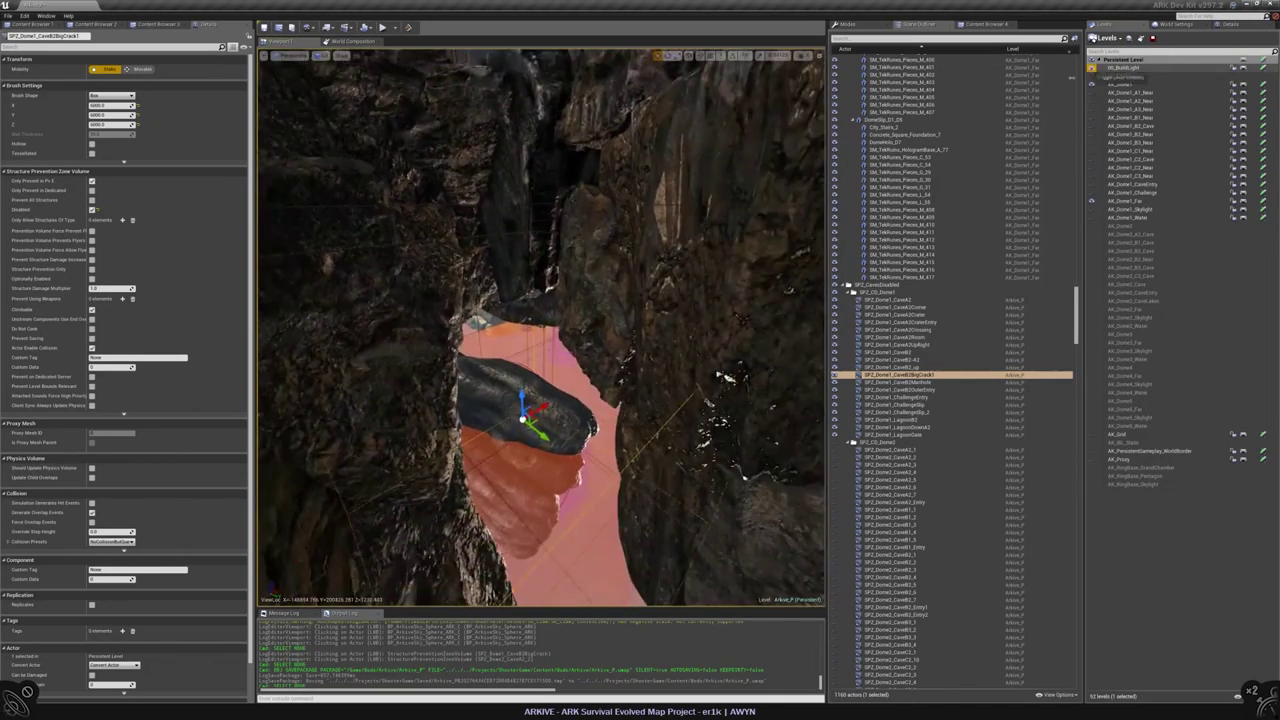
scroll(540, 327, up, 3)
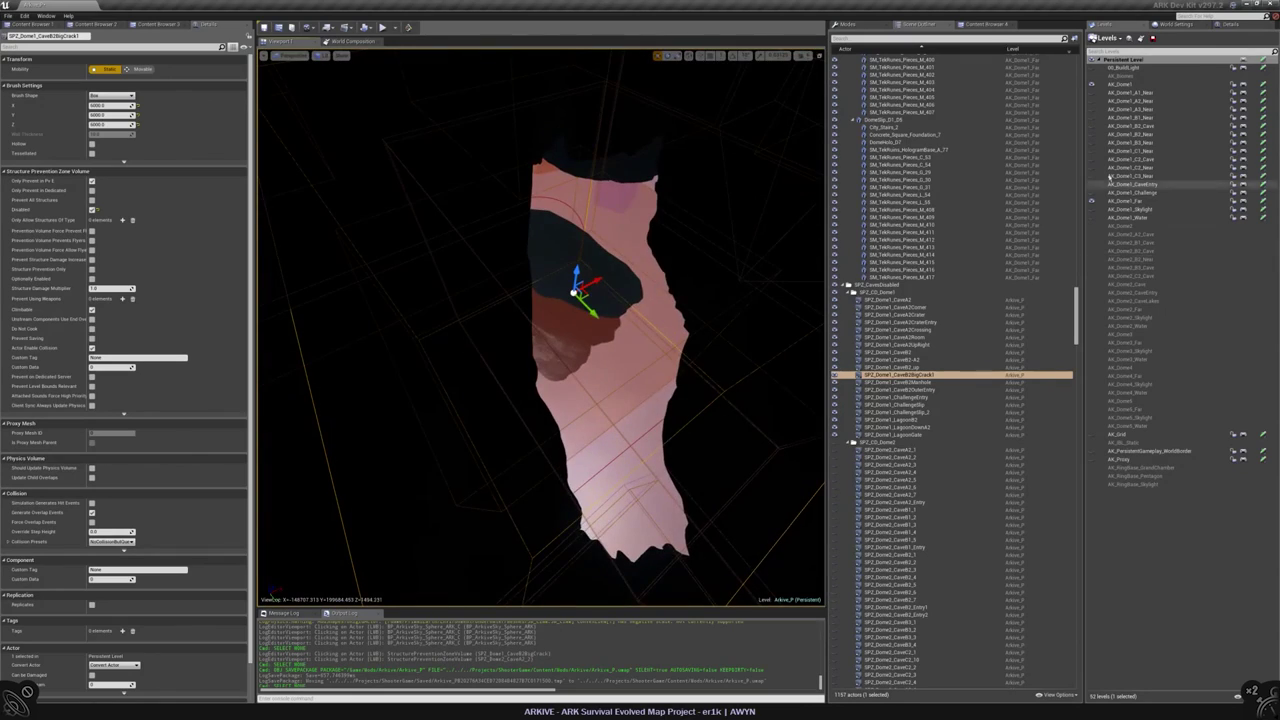
- Make AK_Dome1_CaveEntry the visible current level and move the two selected rock meshes at the crack into it
click(1091, 185)
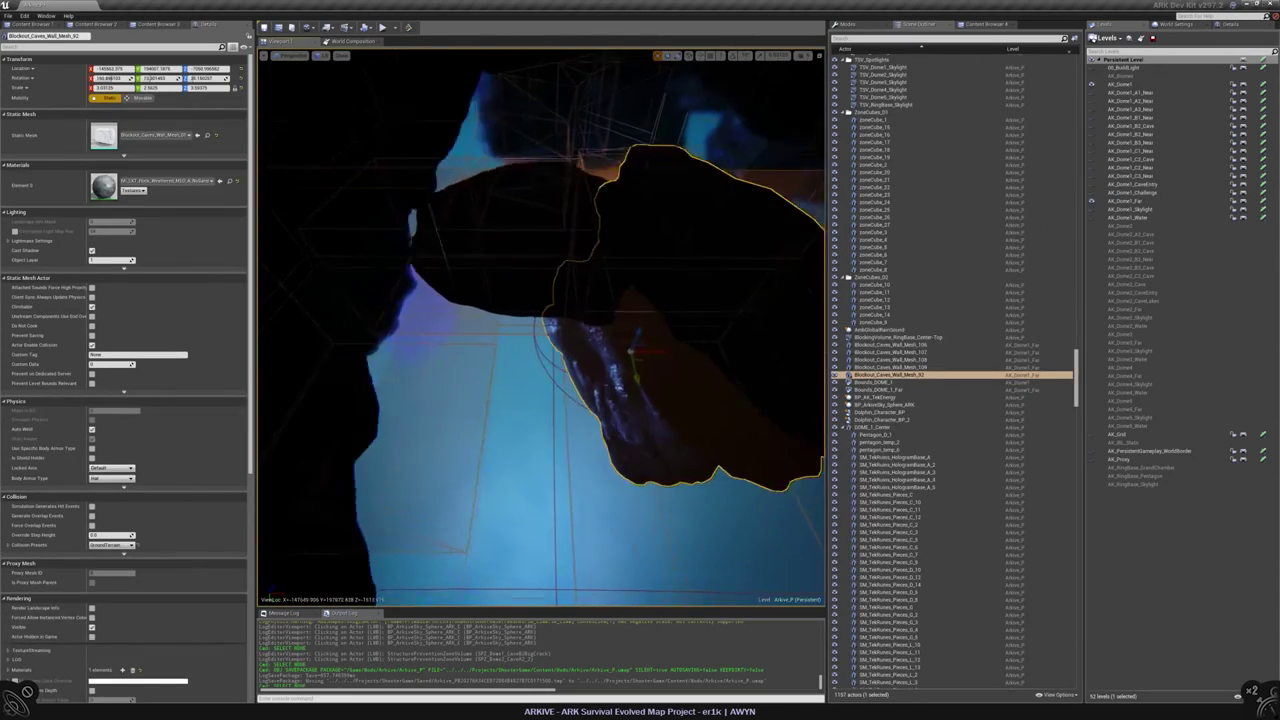
scroll(540, 327, down, 8)
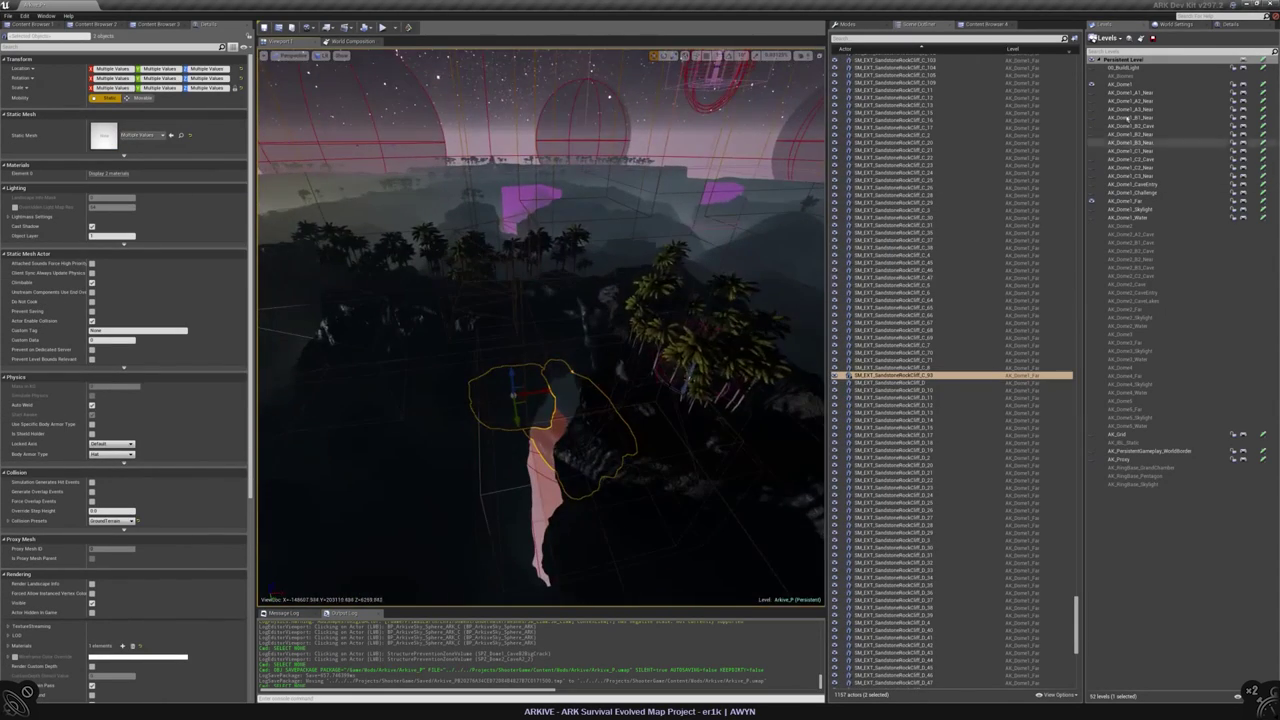
click(1091, 185)
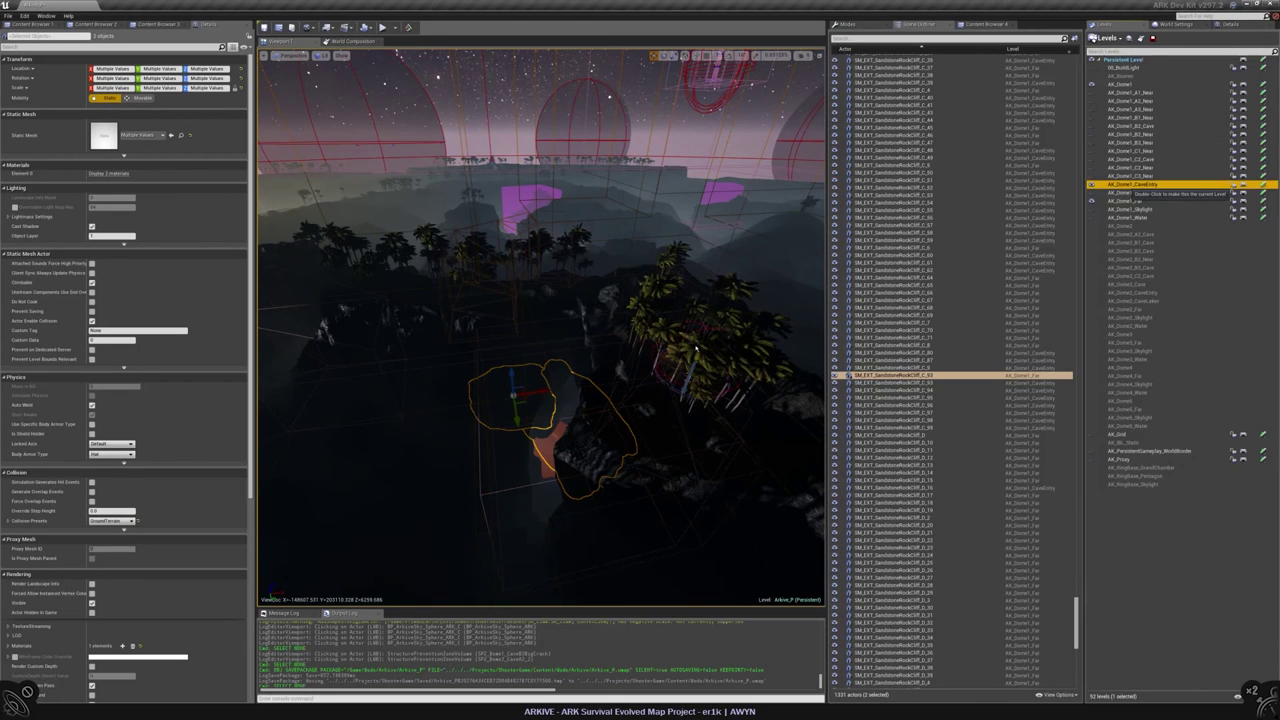
double_click(866, 376)
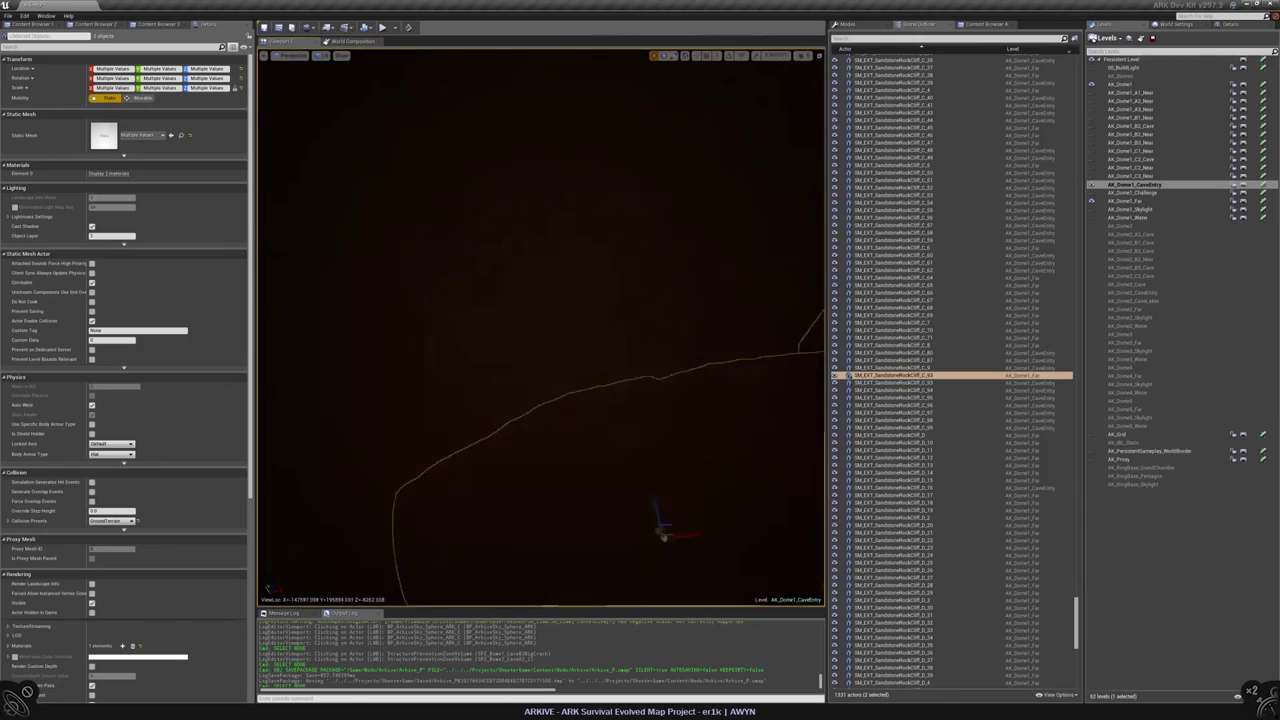
right_click(880, 378)
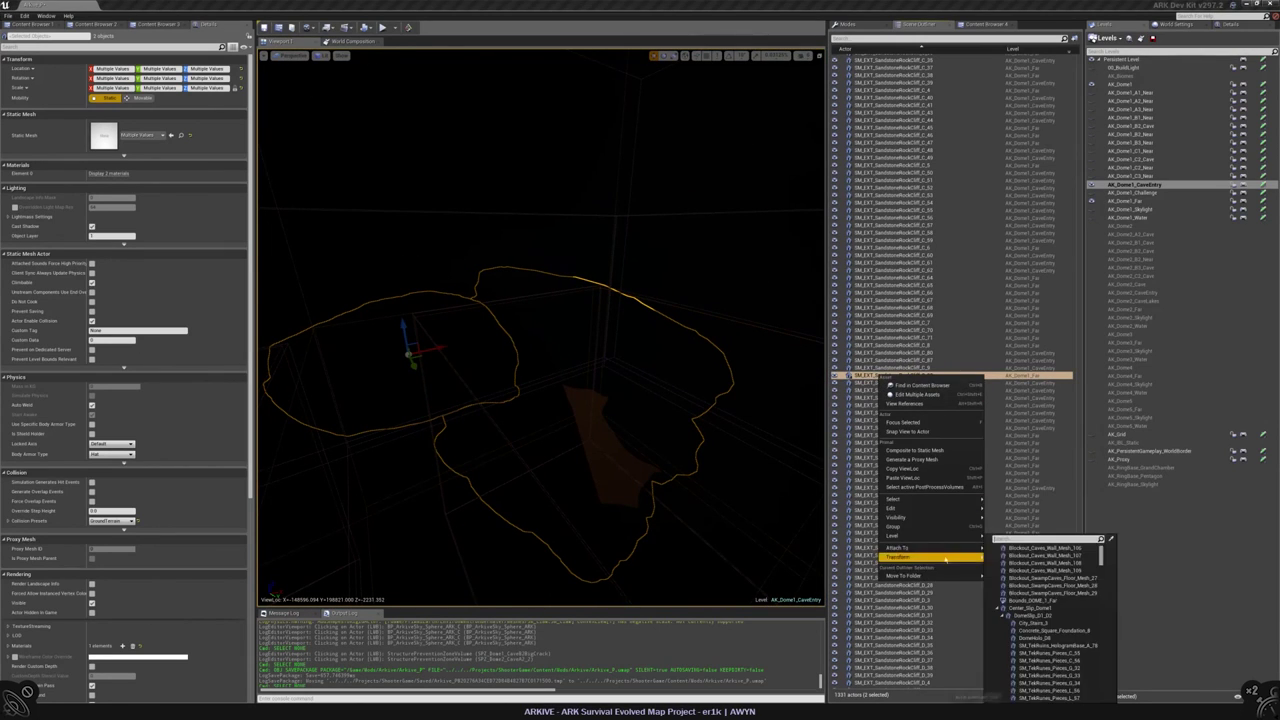
mouse_move(905, 536)
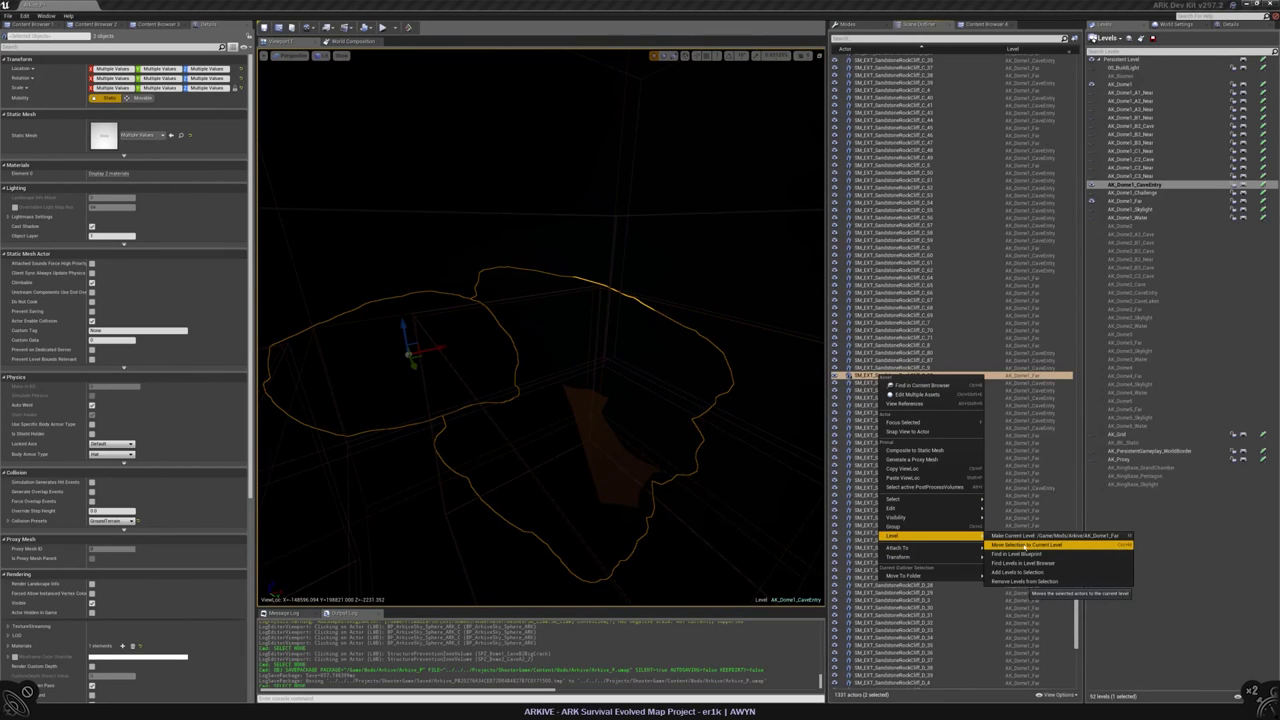
click(1025, 546)
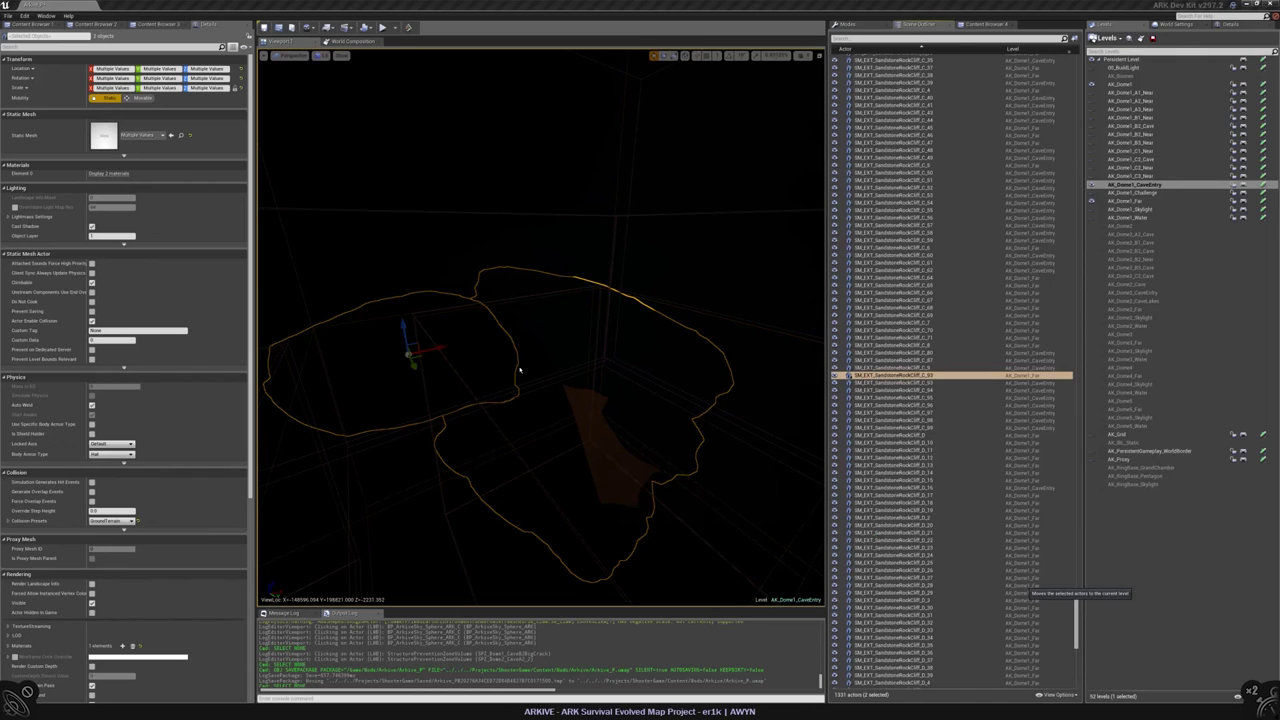
- Find Physics_DOME_1_Water with the actor filter "water", filter its properties by "enab", and clear the actor filter and selection
click(493, 349)
right_drag(493, 349, 493, 349)
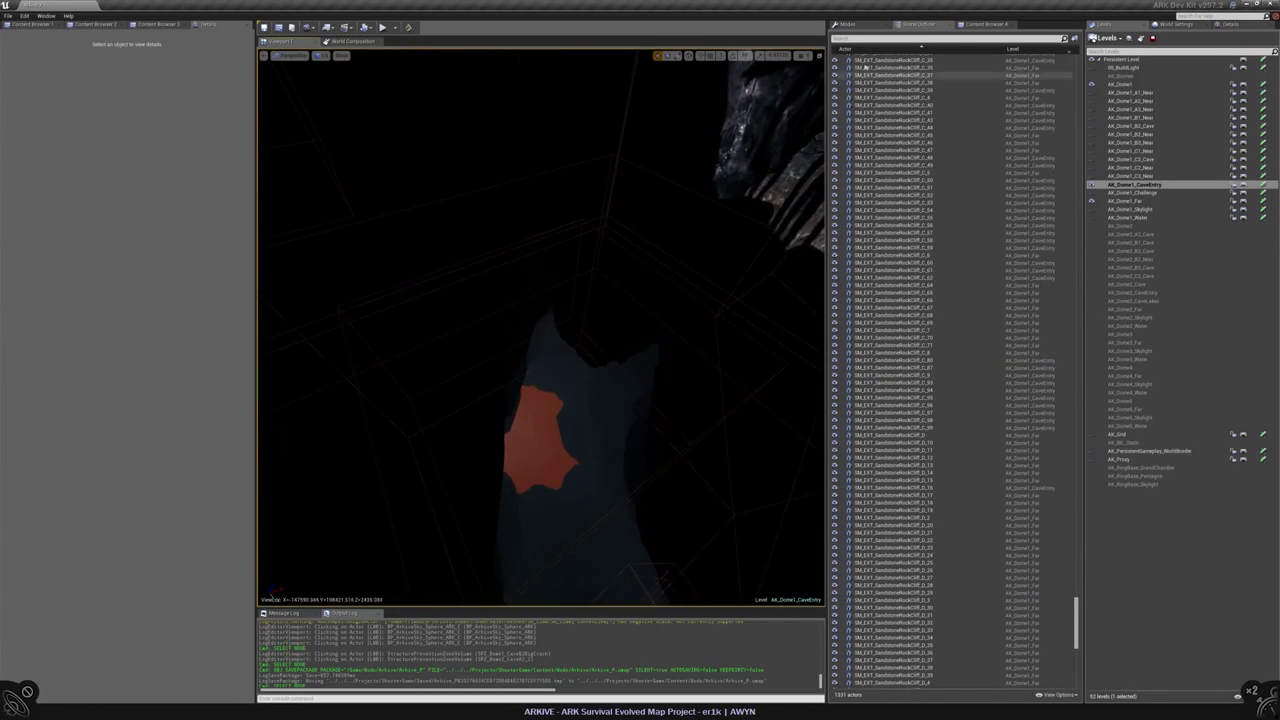
click(900, 38)
text(water)
click(889, 94)
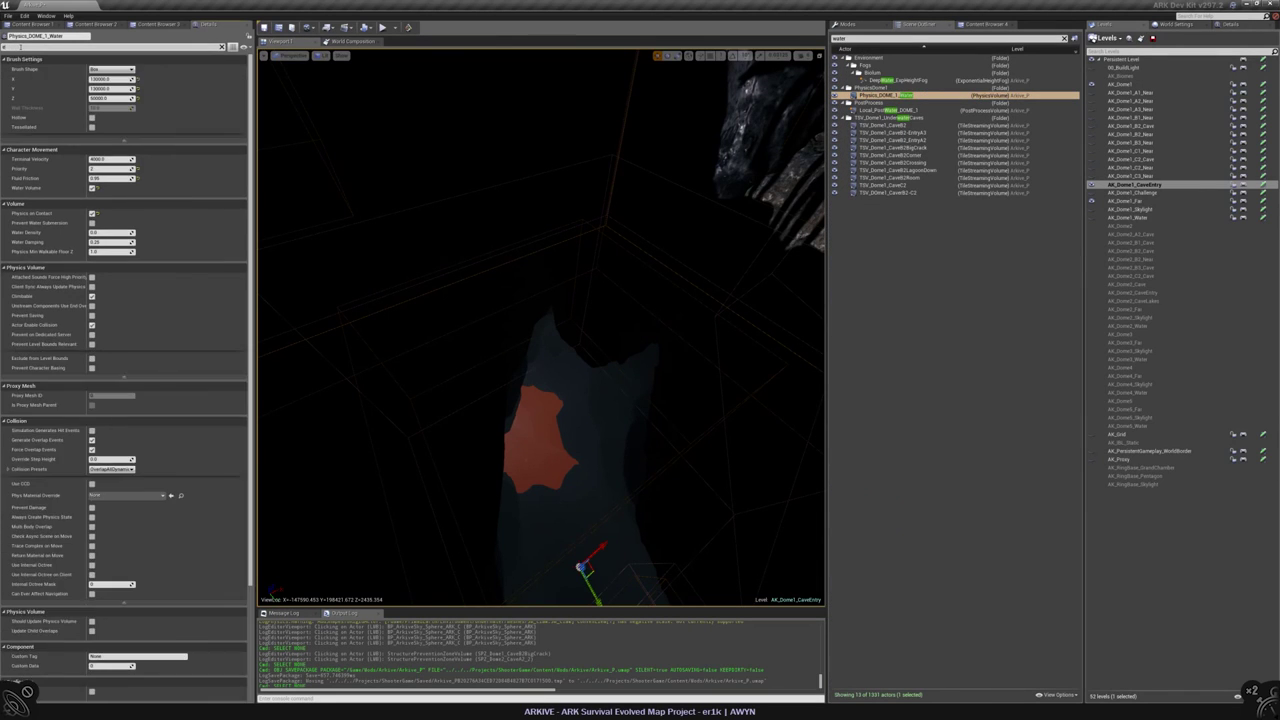
click(914, 286)
right_drag(540, 330, 540, 330)
click(1064, 38)
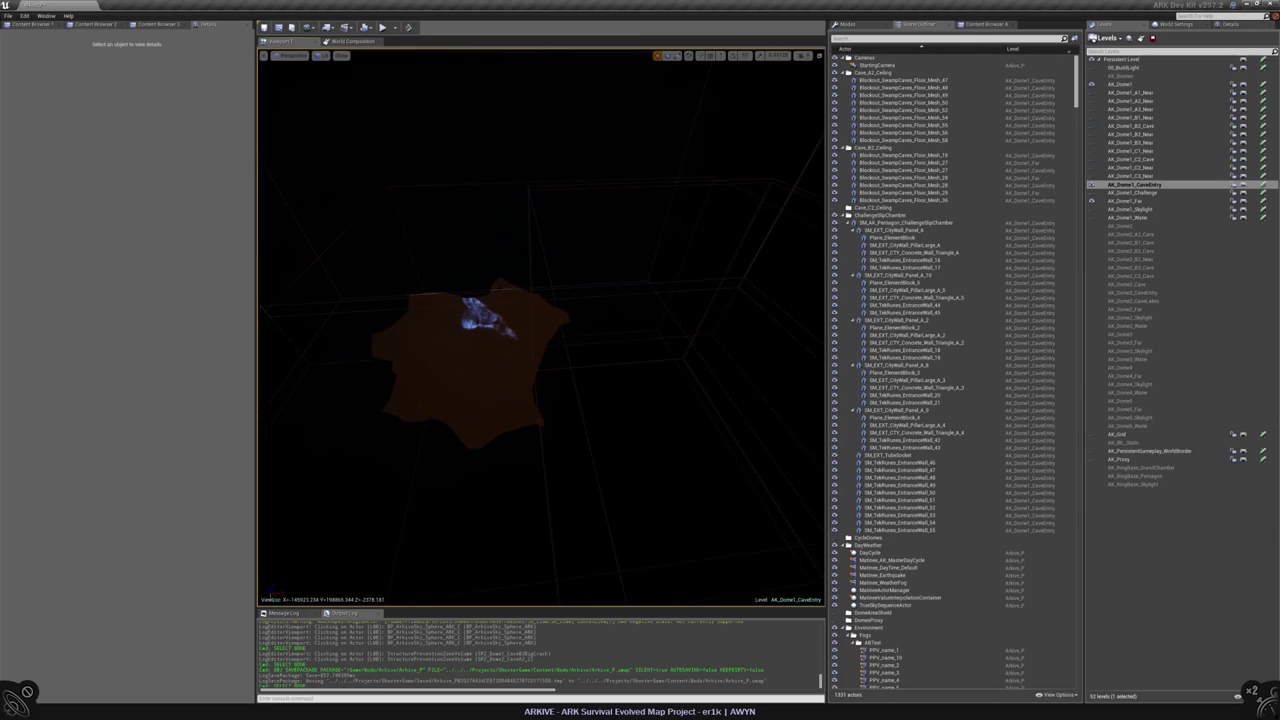
- Select and frame the SPZ_Dome1_CaveB2BigCrack1 volume, and examine its shape in geometry editing mode
click(580, 371)
key(f)
click(560, 360)
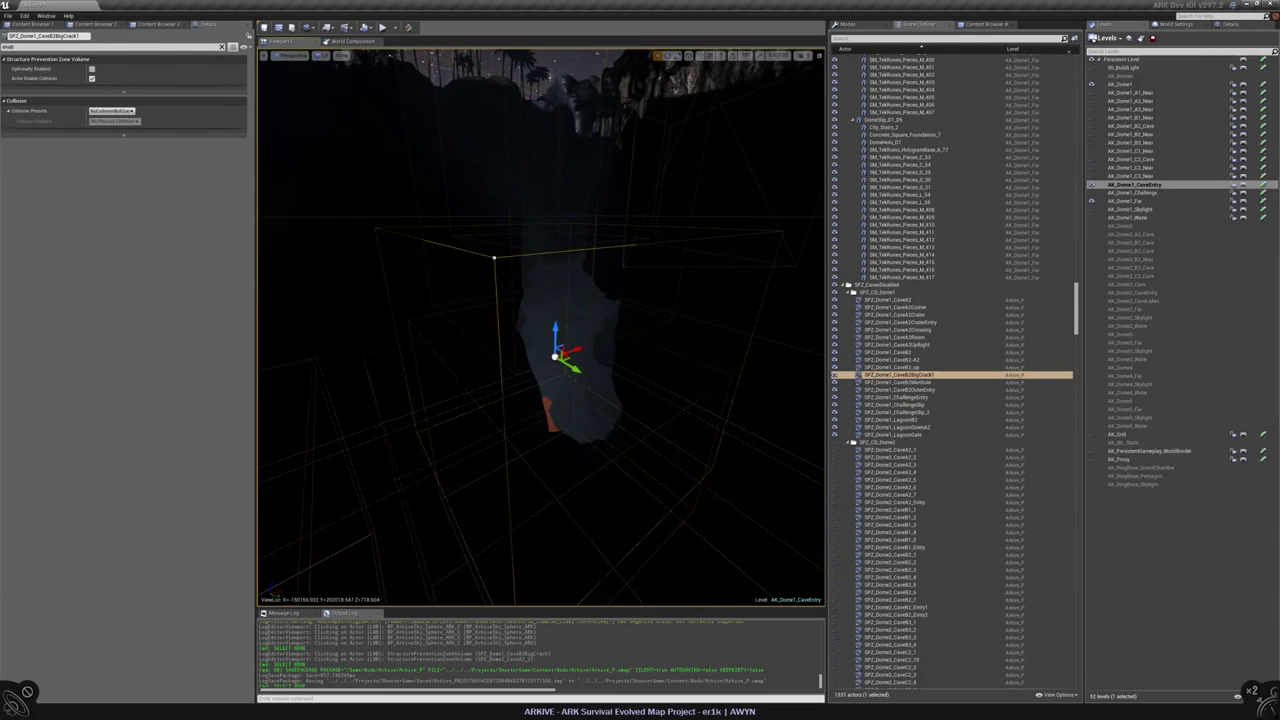
key(f)
click(847, 23)
click(892, 38)
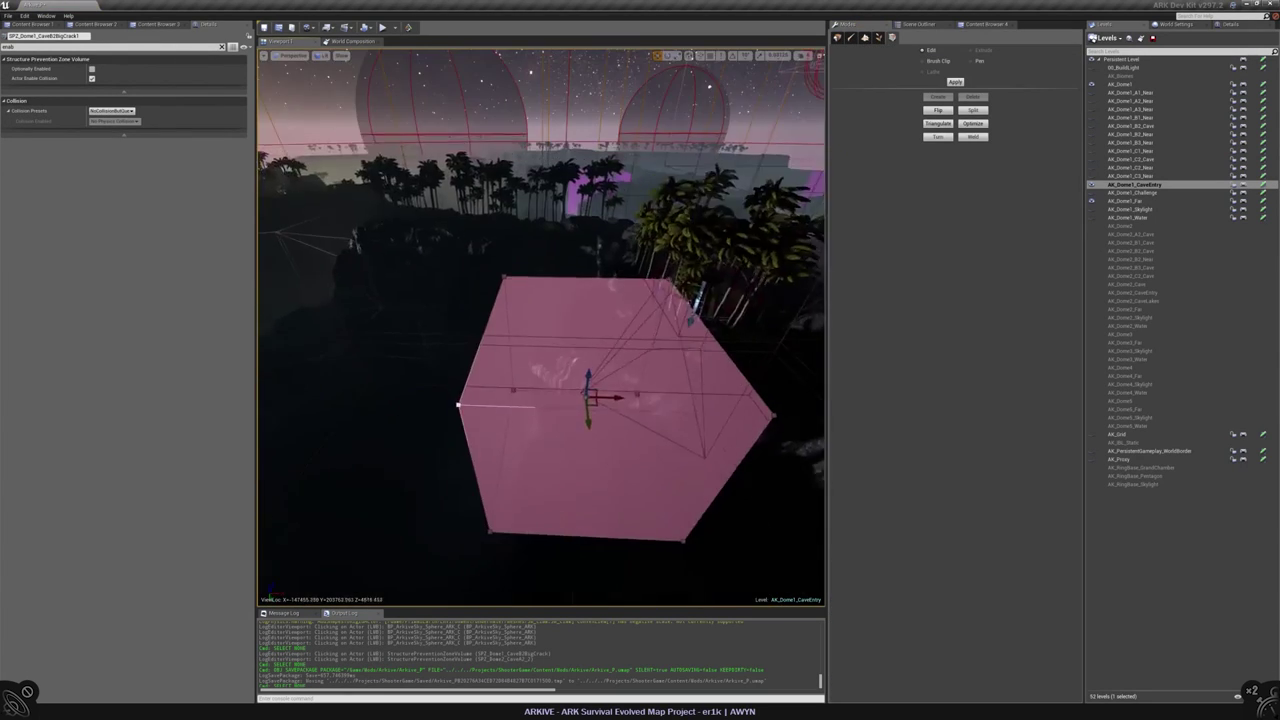
mouse_move(540, 330)
right_down()
mouse_move(520, 300)
mouse_move(540, 340)
mouse_move(560, 310)
mouse_move(540, 330)
mouse_move(520, 320)
mouse_move(540, 310)
mouse_move(545, 330)
right_up()
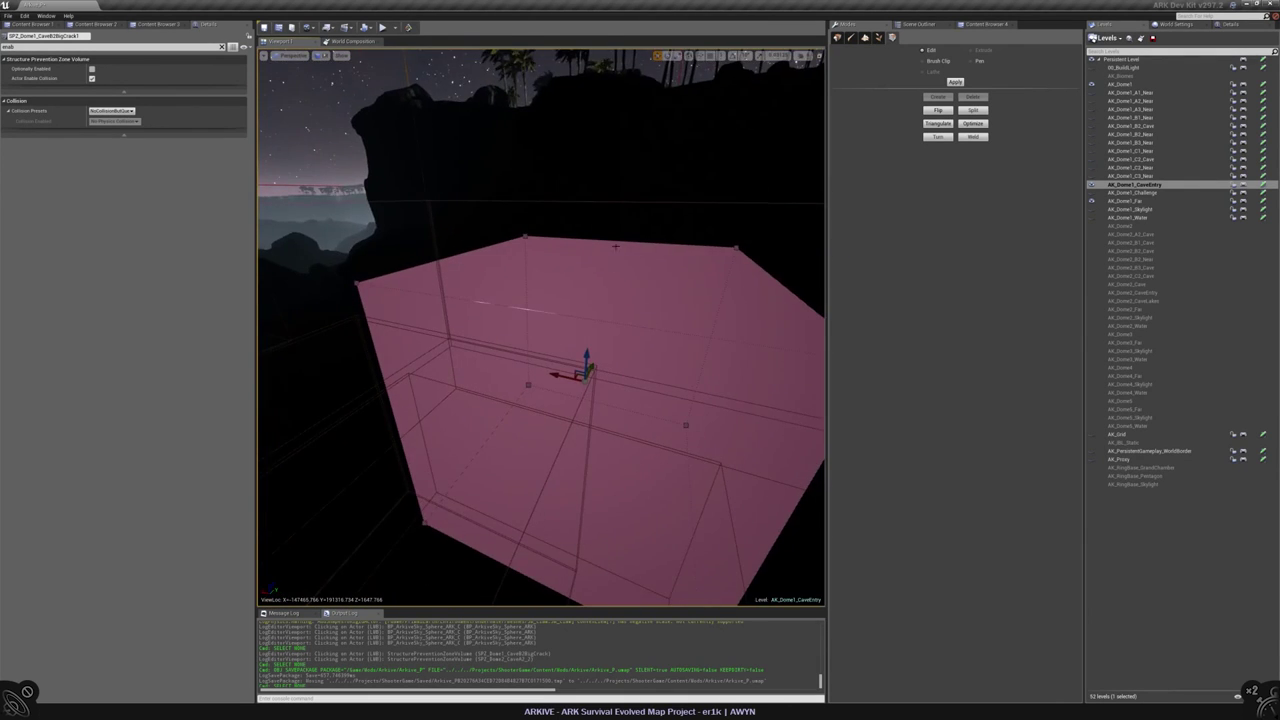
- Return to placement mode and show the volume in the side wireframe view with AK_Dome1_CaveEntry and AK_Dome1_Far hidden
key(shift+1)
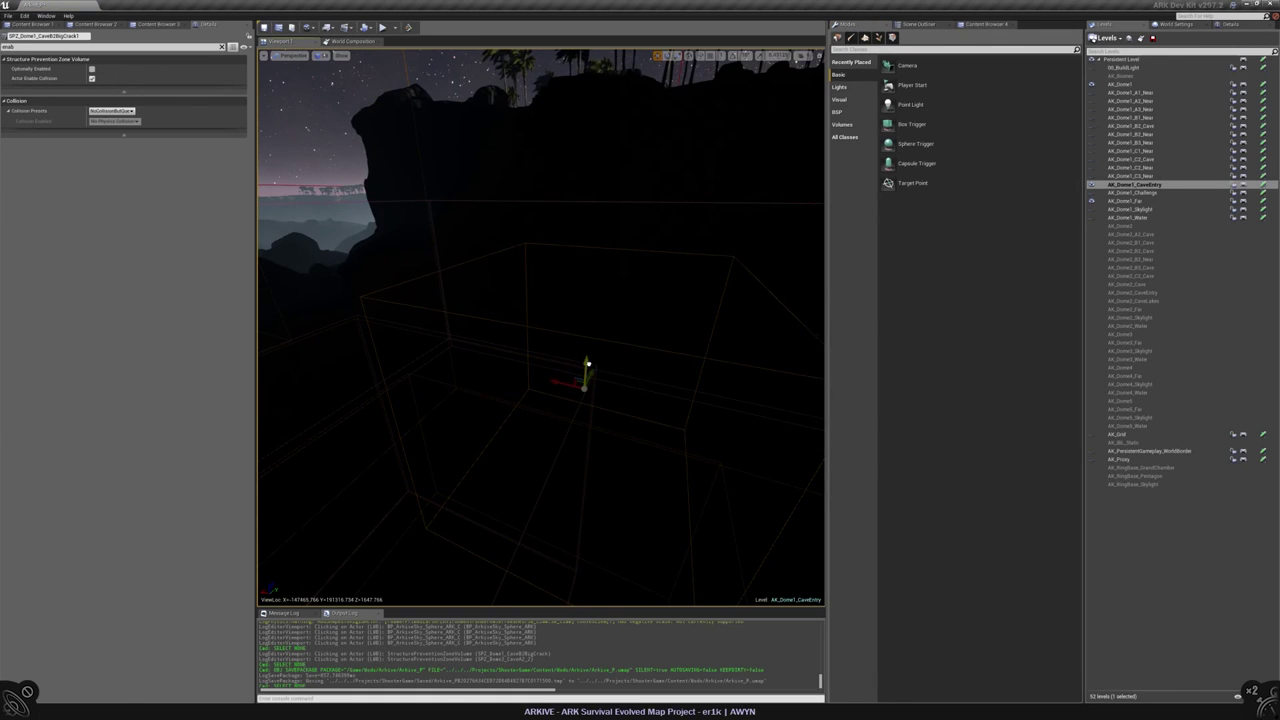
key(alt+k)
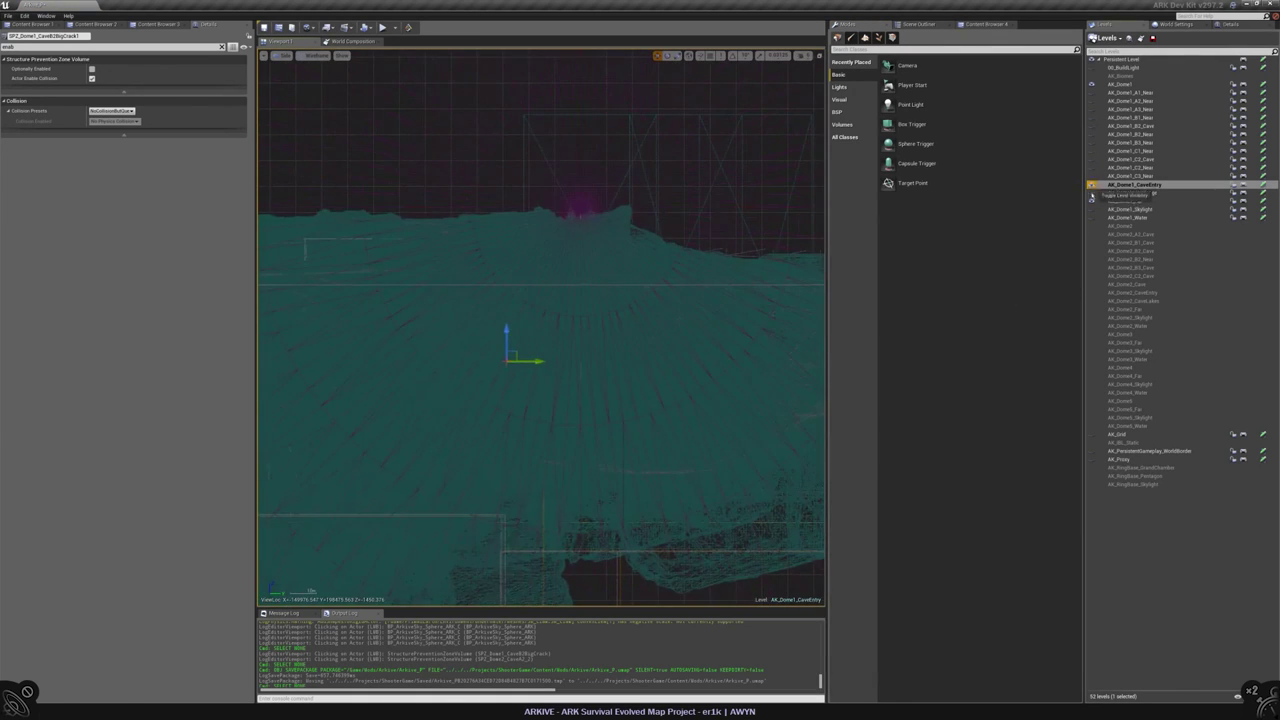
click(1091, 197)
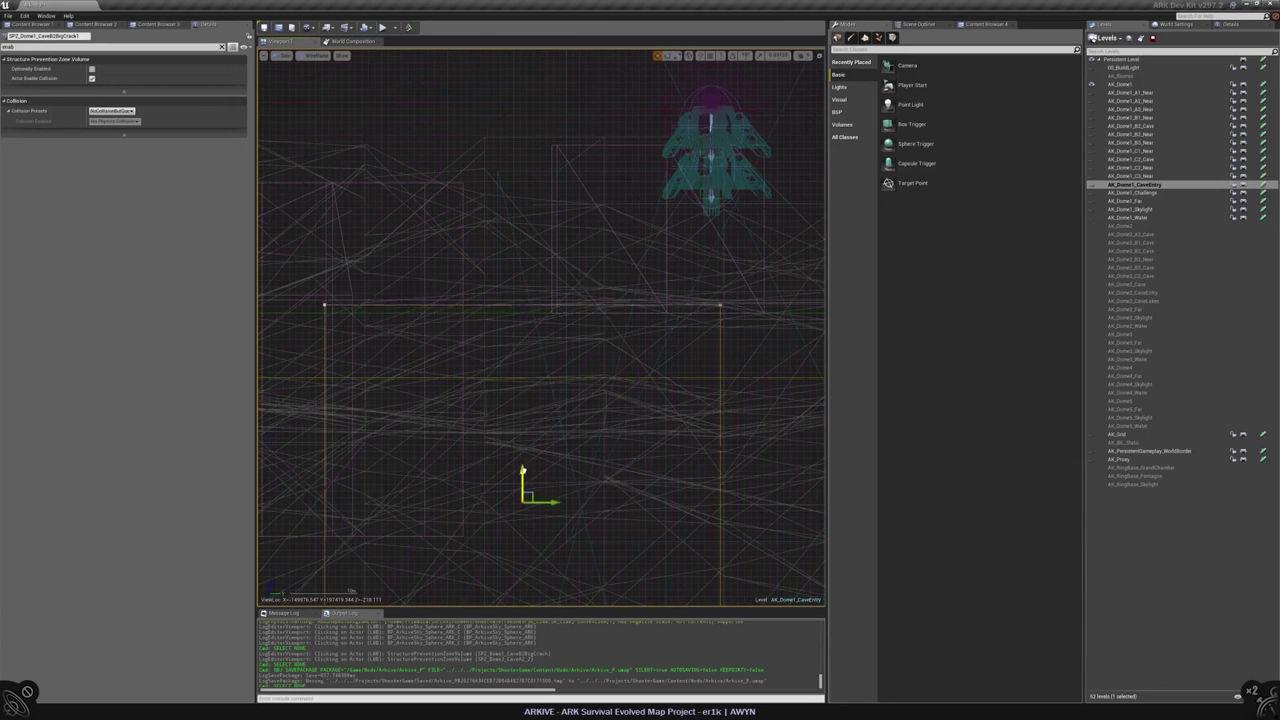
- Enter geometry editing mode in perspective view with AK_Dome1_CaveEntry and AK_Dome1_Far shown, and inspect the SM_EXT_SandstoneRockCliff_B rock at the crack
key(alt+g)
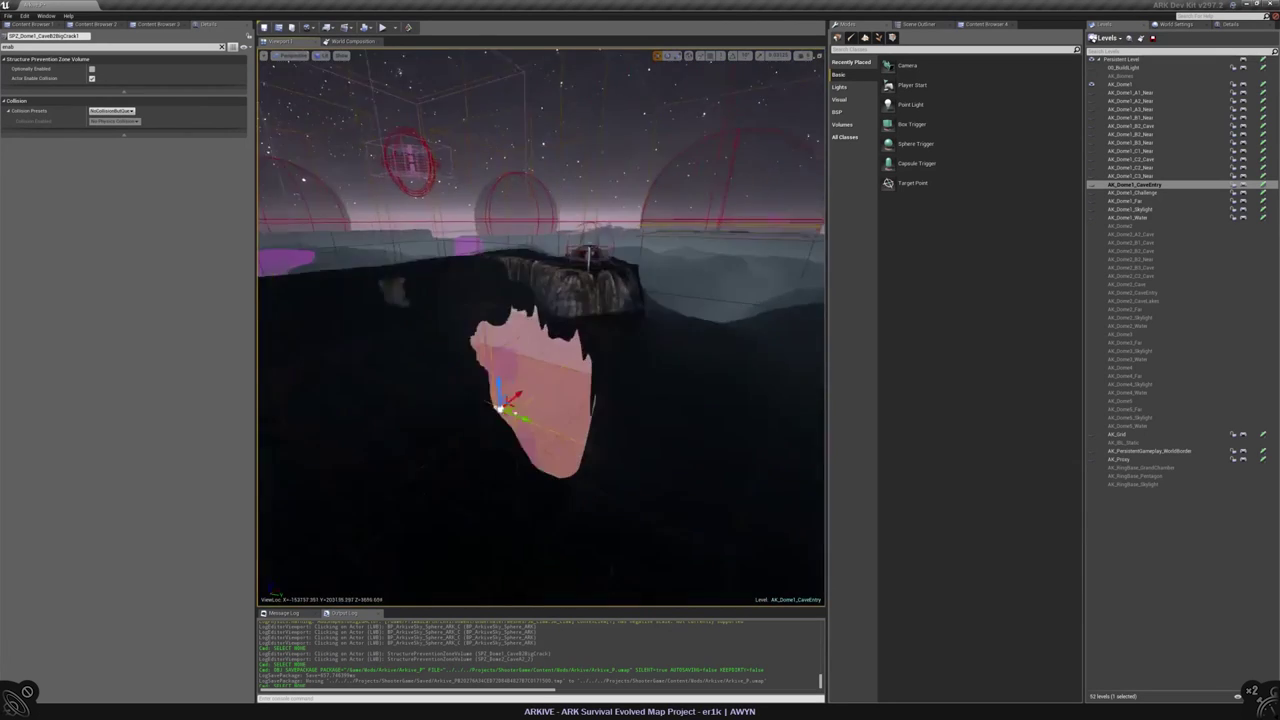
click(893, 38)
click(1091, 200)
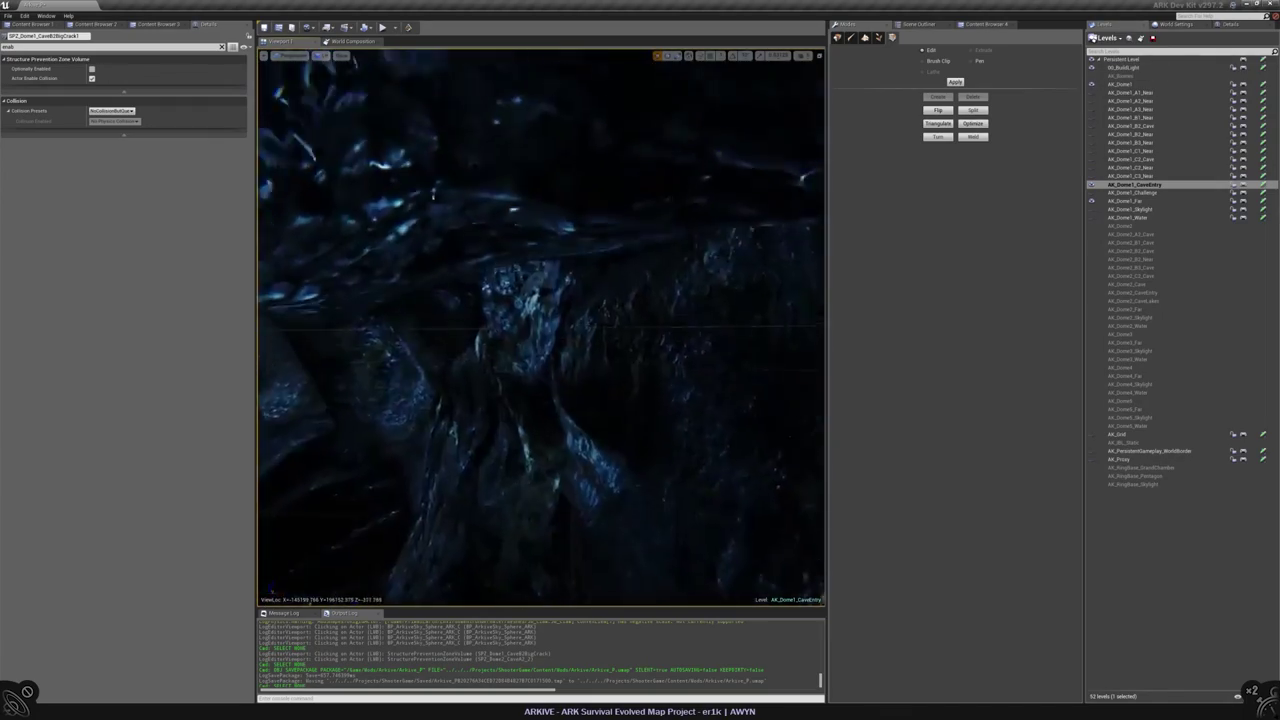
click(540, 150)
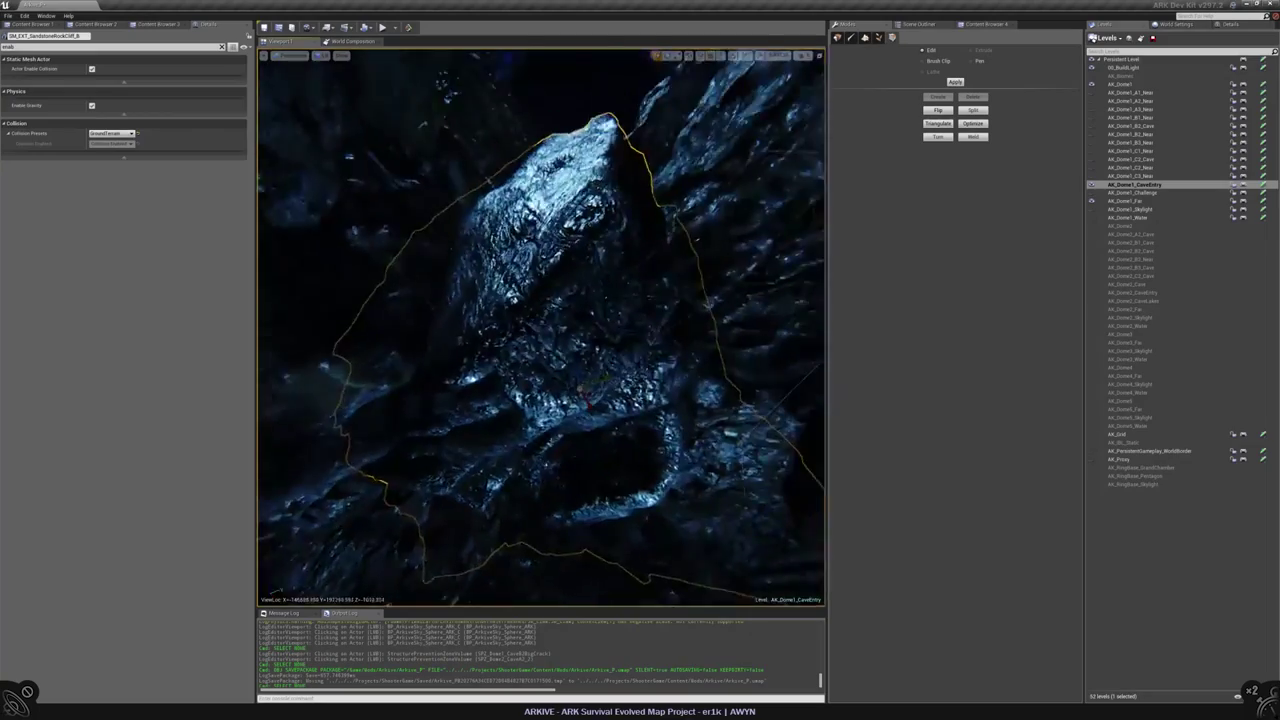
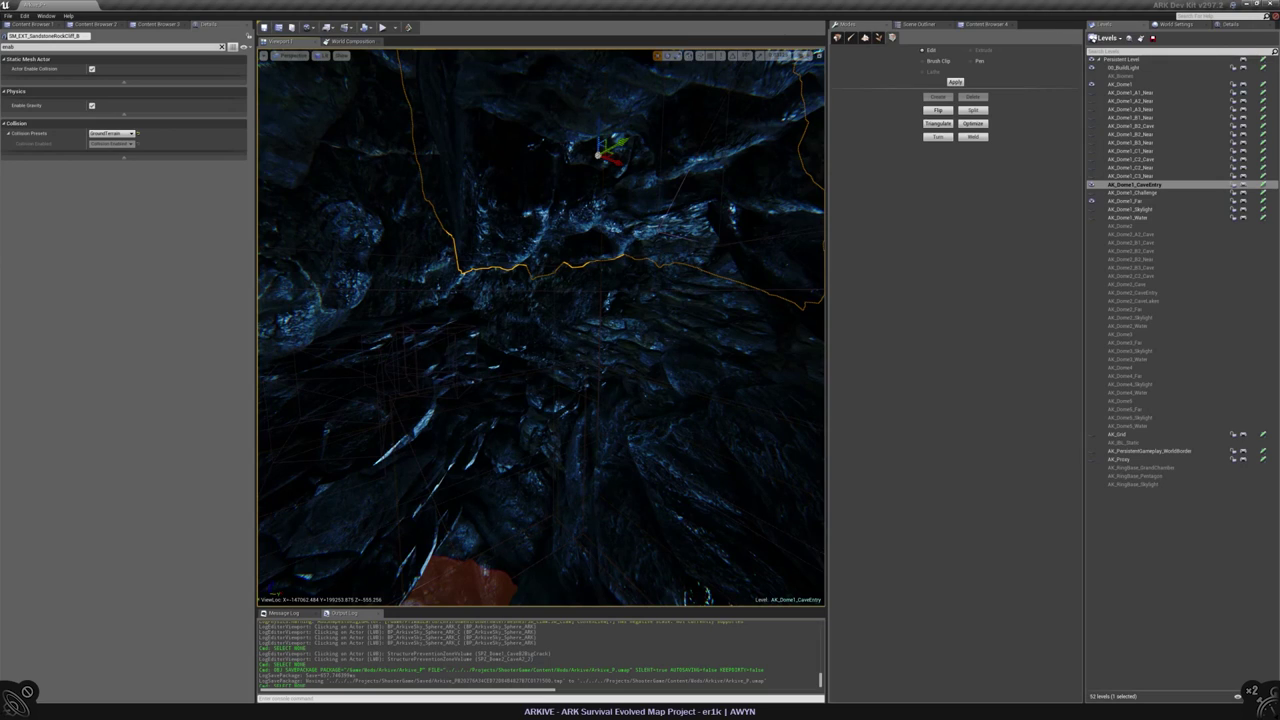
mouse_move(540, 330)
right_down()
mouse_move(500, 330)
mouse_move(540, 330)
right_up()
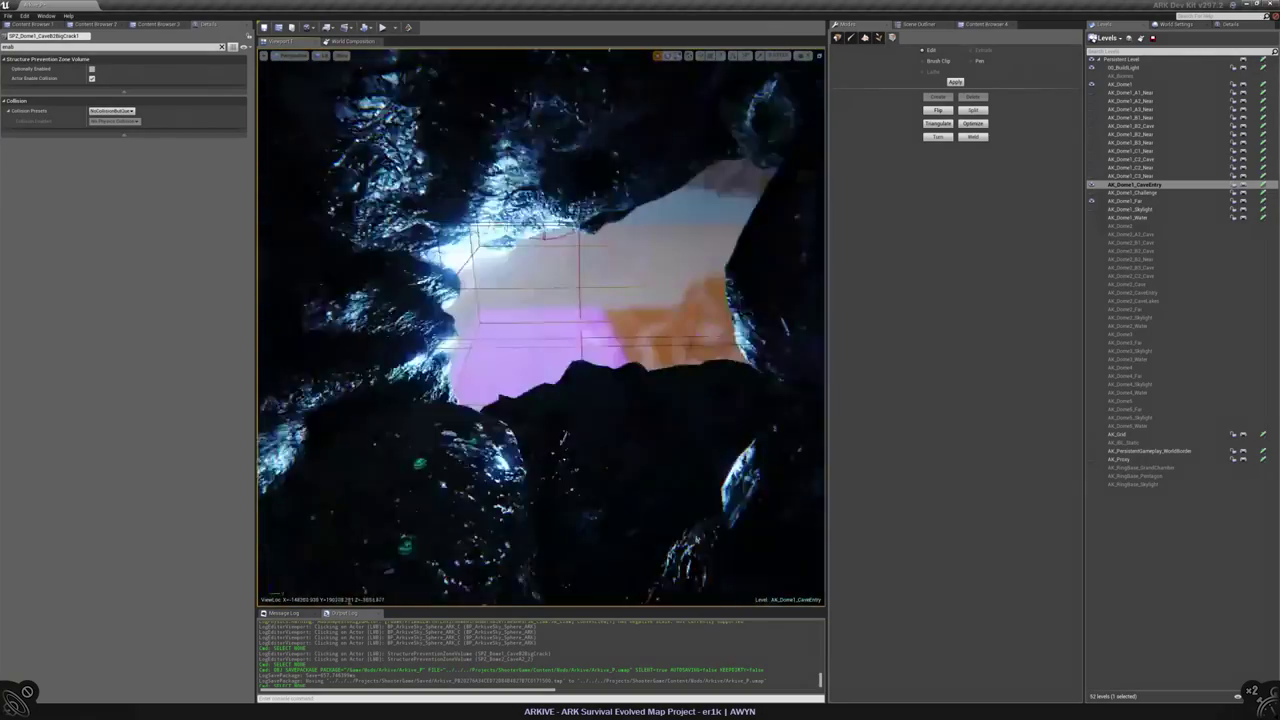
- Reshape the SPZ_Dome1_CaveB2BigCrack1 volume by moving its geometry to fit the crack, and check its coverage from above and in perspective
key(w)
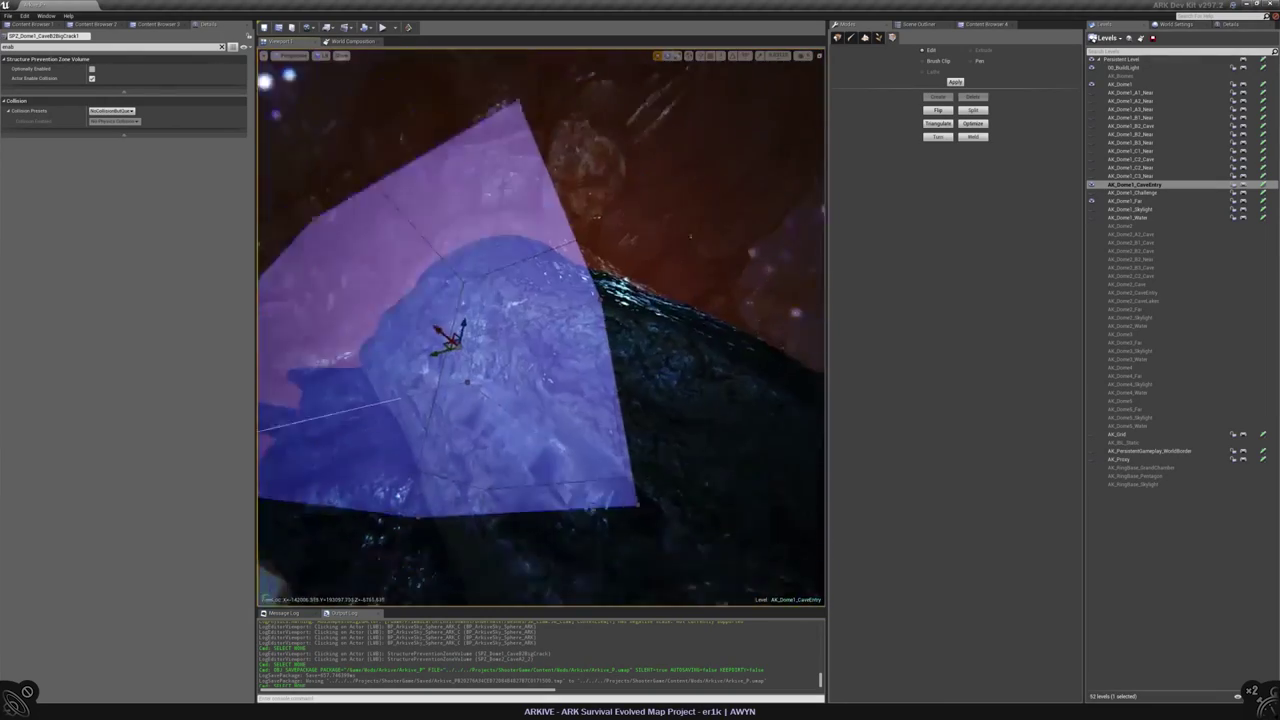
click(457, 343)
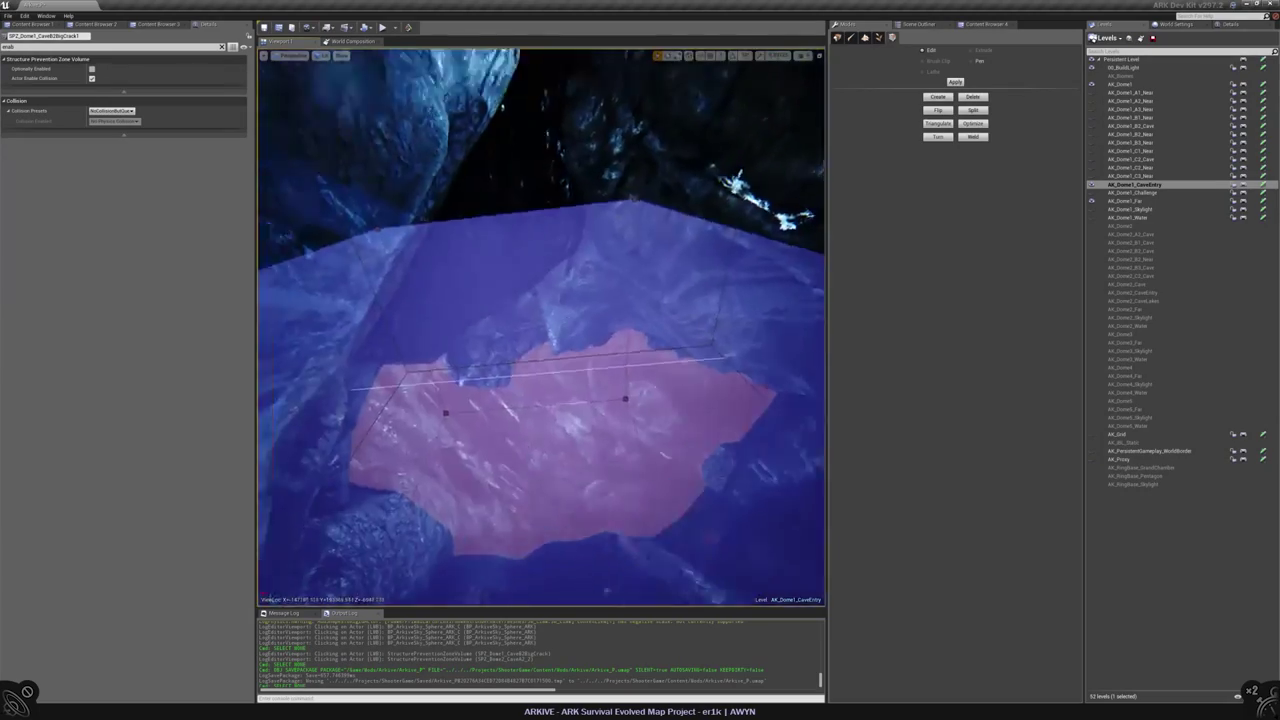
drag(353, 341, 341, 485)
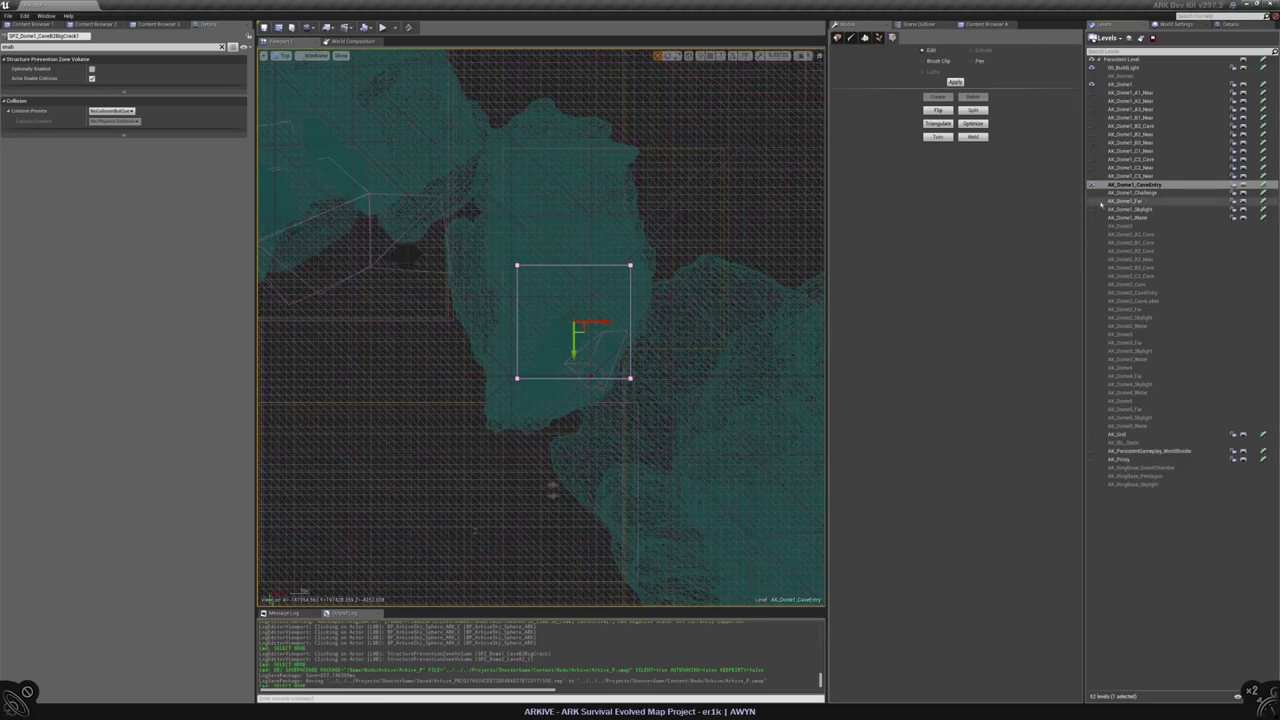
middle_drag(626, 227, 580, 242)
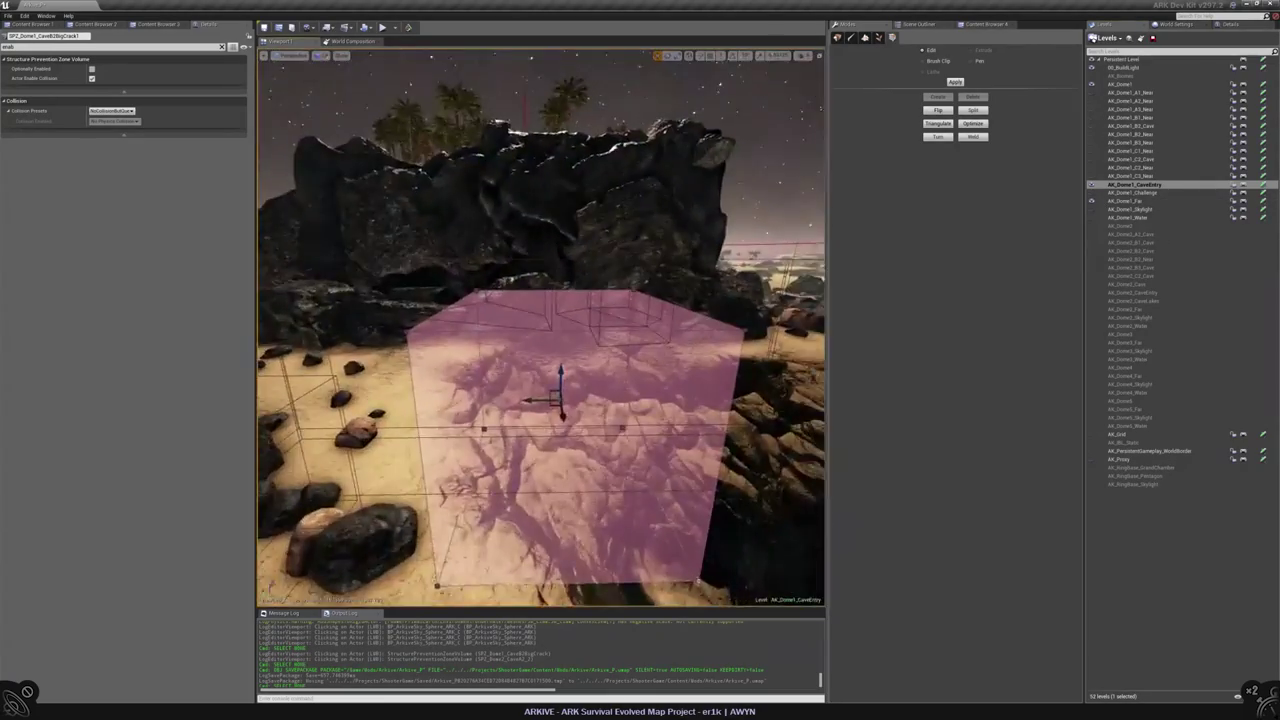
right_drag(636, 434, 580, 440)
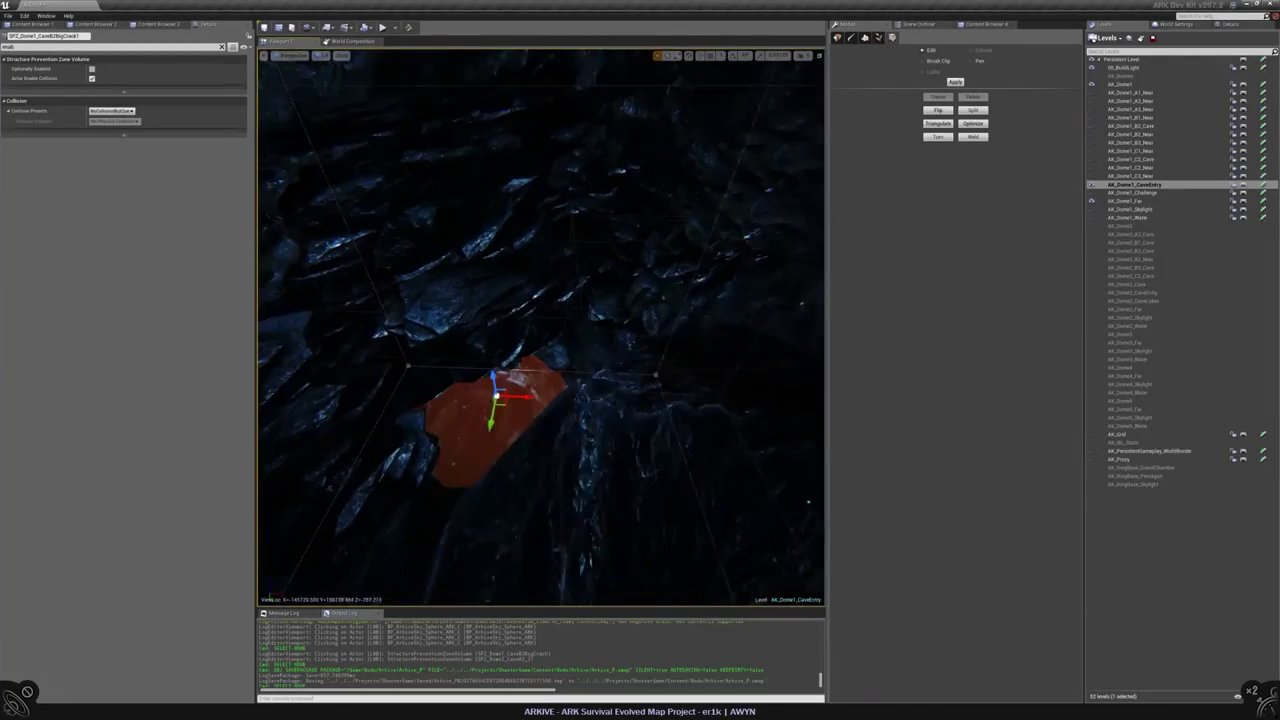
- Leave geometry editing, duplicate the SPZ_Dome1_CaveB2BigCrack1 volume, and place the copy further along the crack
click(918, 23)
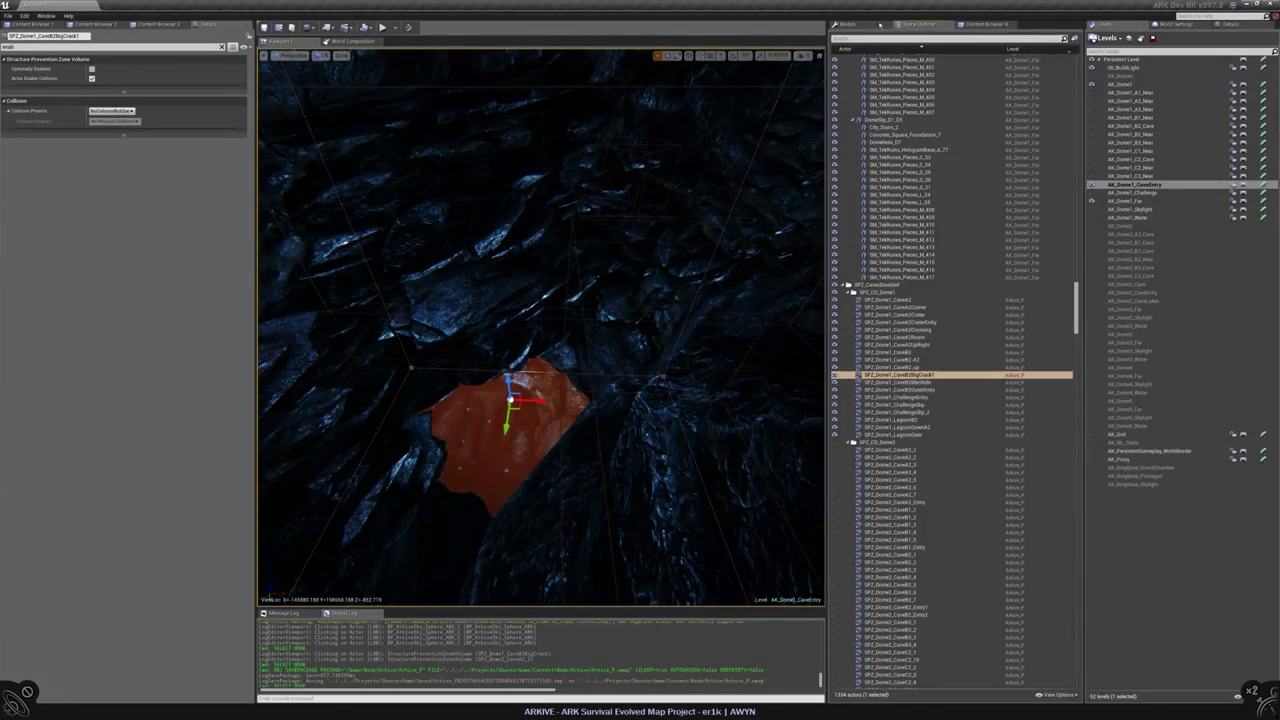
click(845, 23)
click(918, 23)
key(ctrl+w)
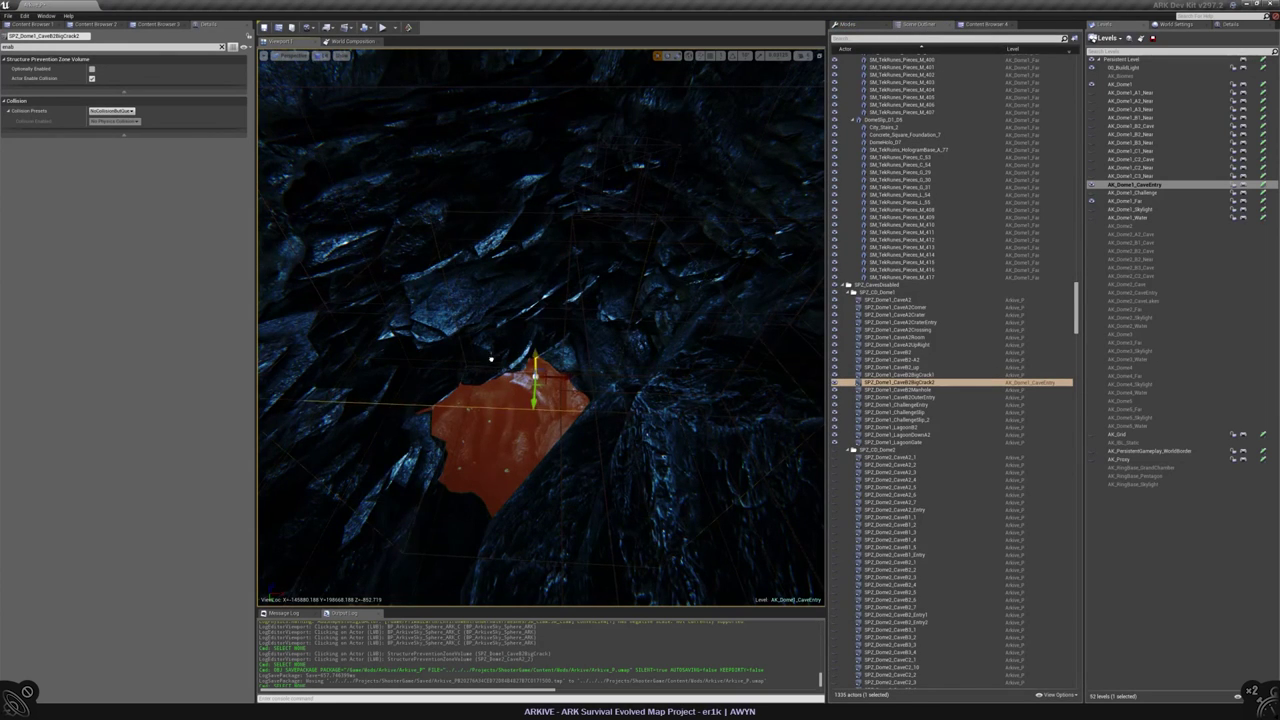
right_drag(491, 358, 491, 358)
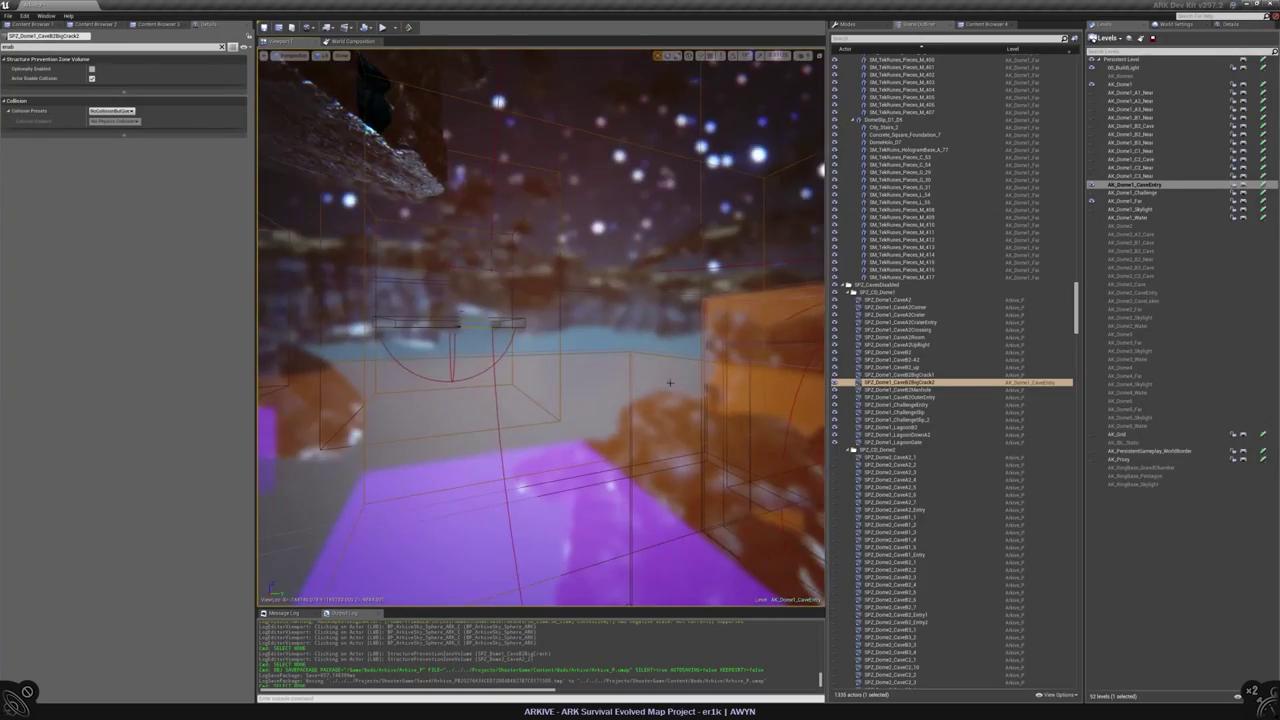
- Show the AK_Dome1_B2_Cave level and view the duplicated crack volume in the side wireframe view with static meshes hidden
click(1092, 434)
click(1092, 434)
click(1092, 126)
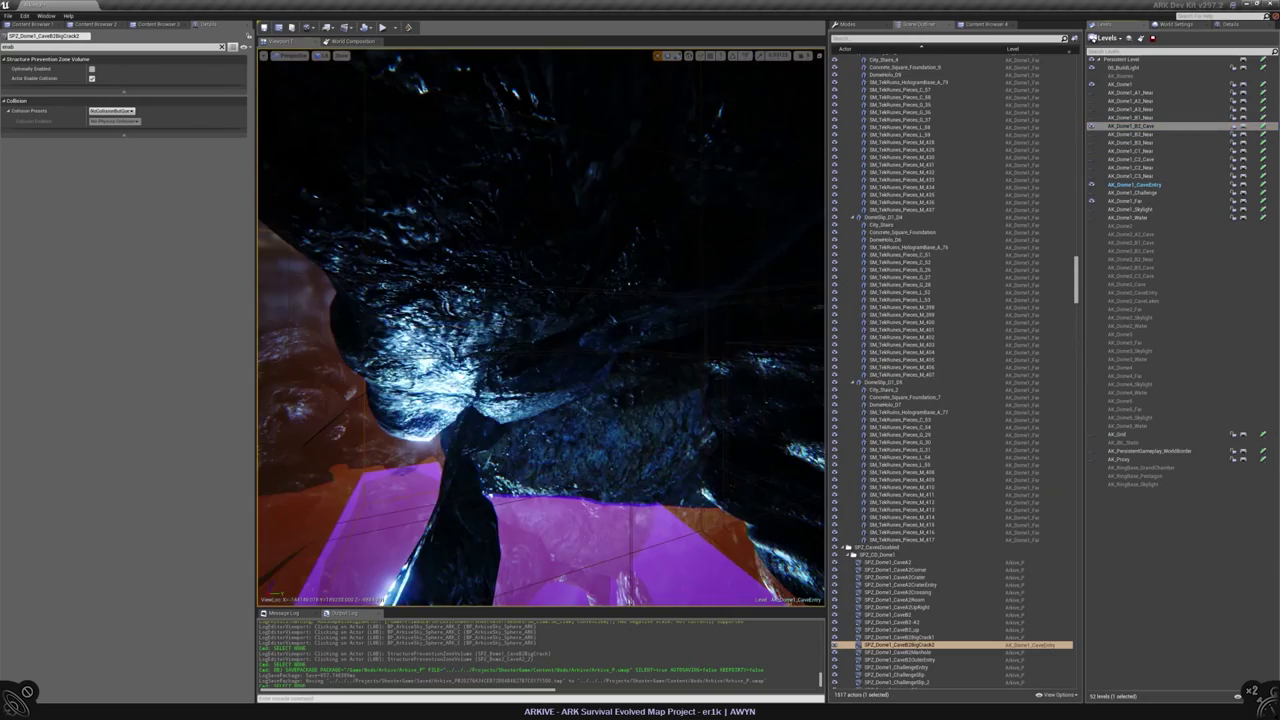
right_drag(491, 358, 535, 370)
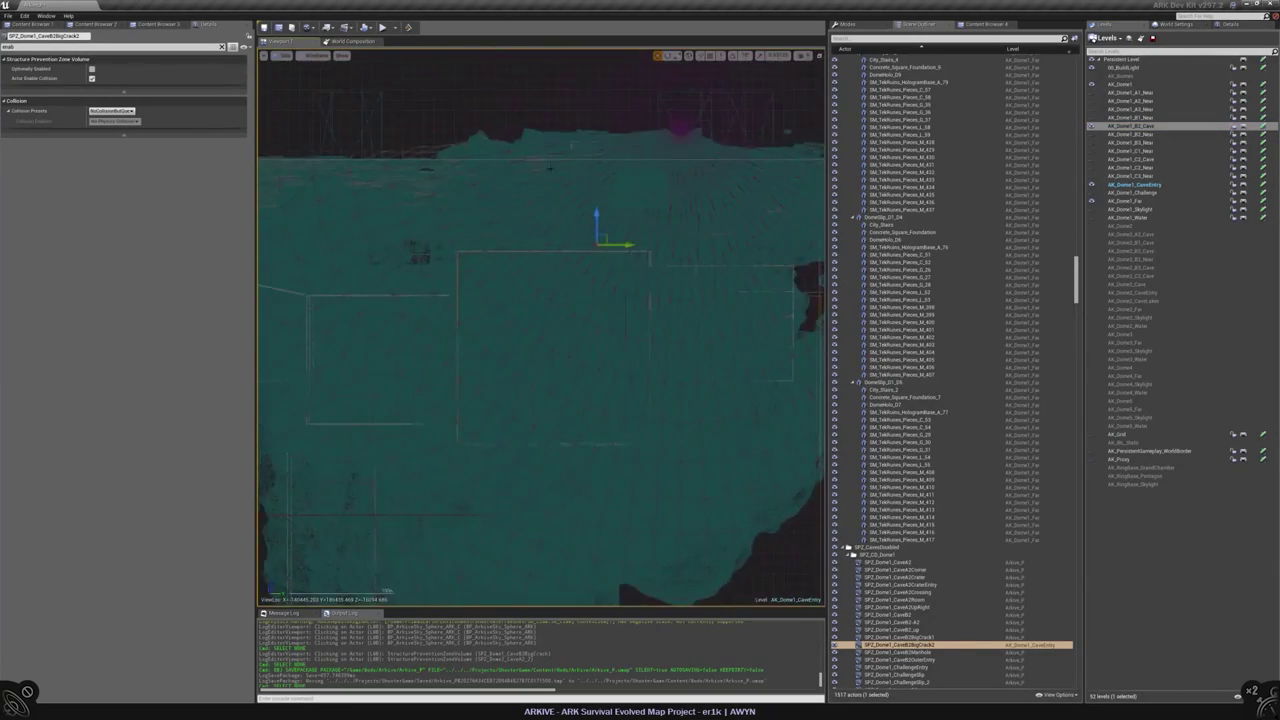
click(342, 56)
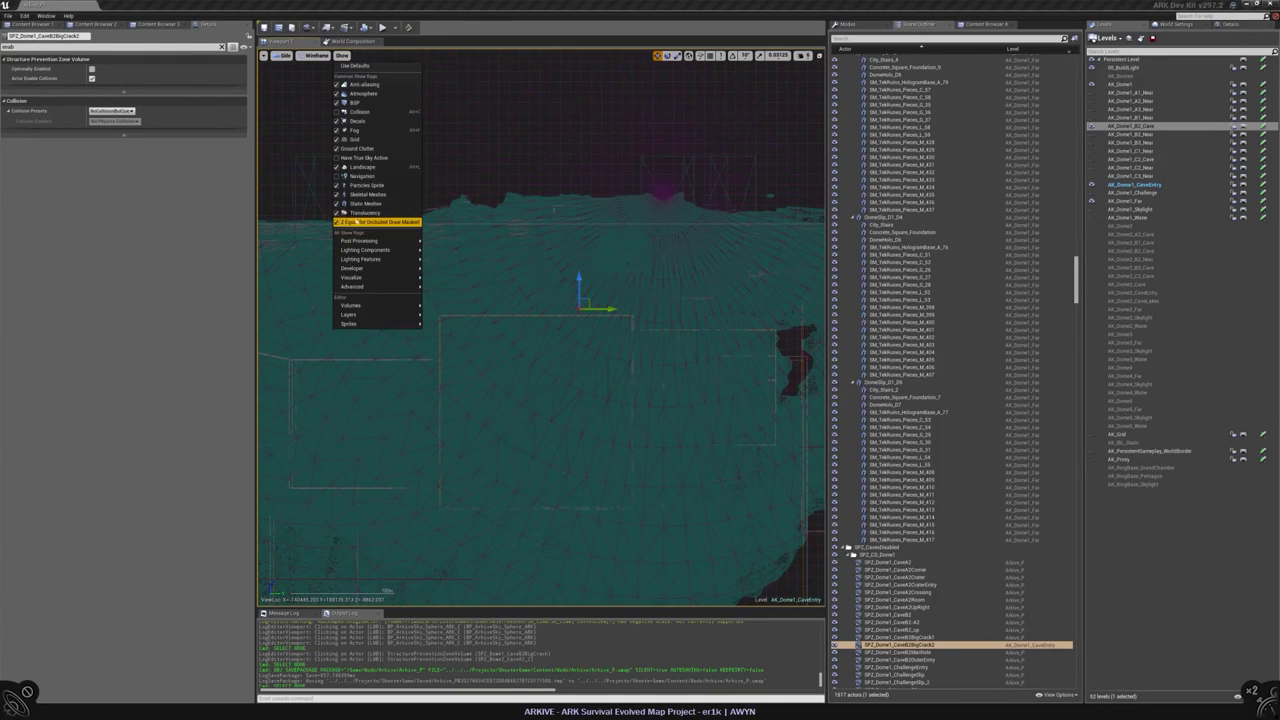
click(613, 296)
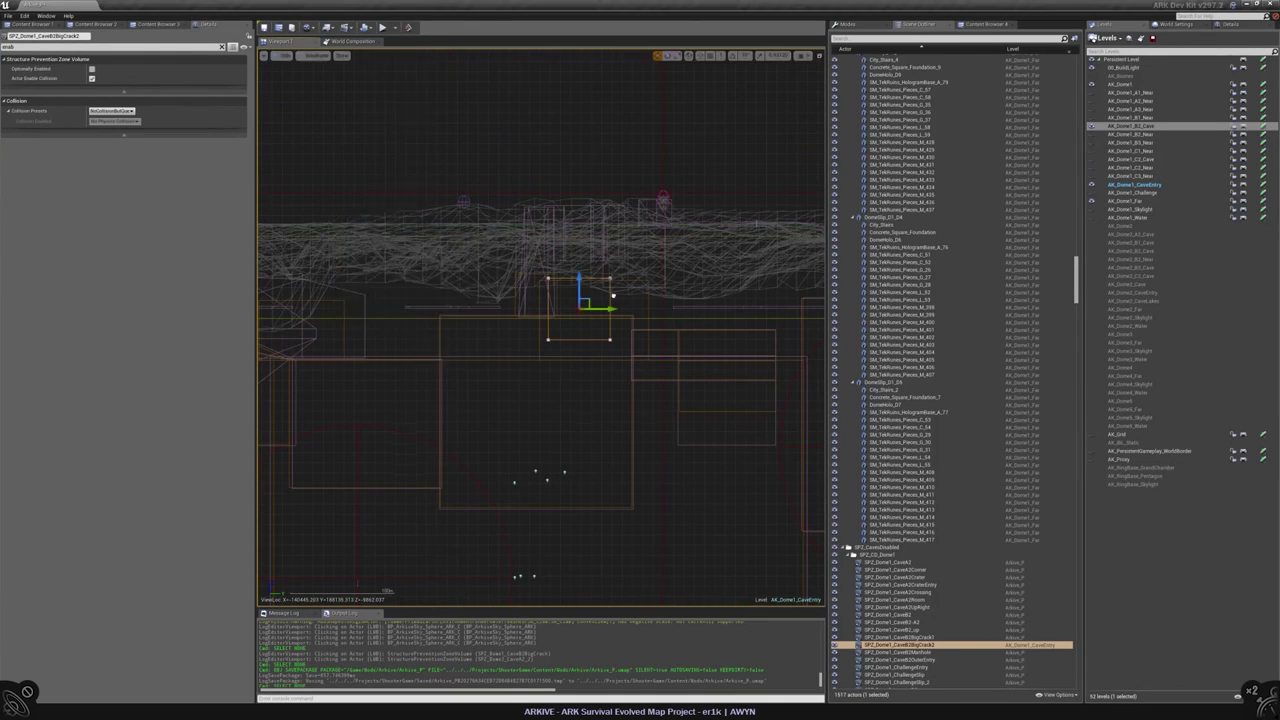
- Select the SPZ_Dome1_CaveA2Room volume, inspect its surroundings in perspective, and display the static meshes again
click(320, 388)
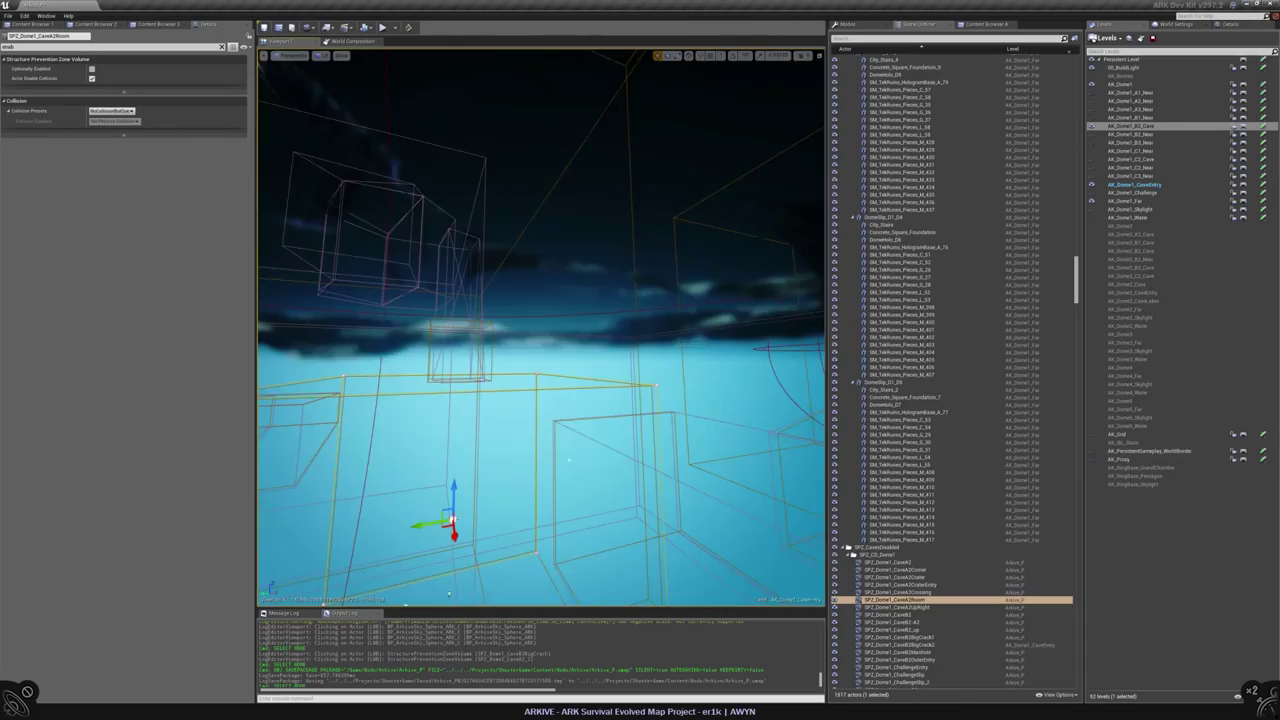
right_drag(320, 388, 250, 430)
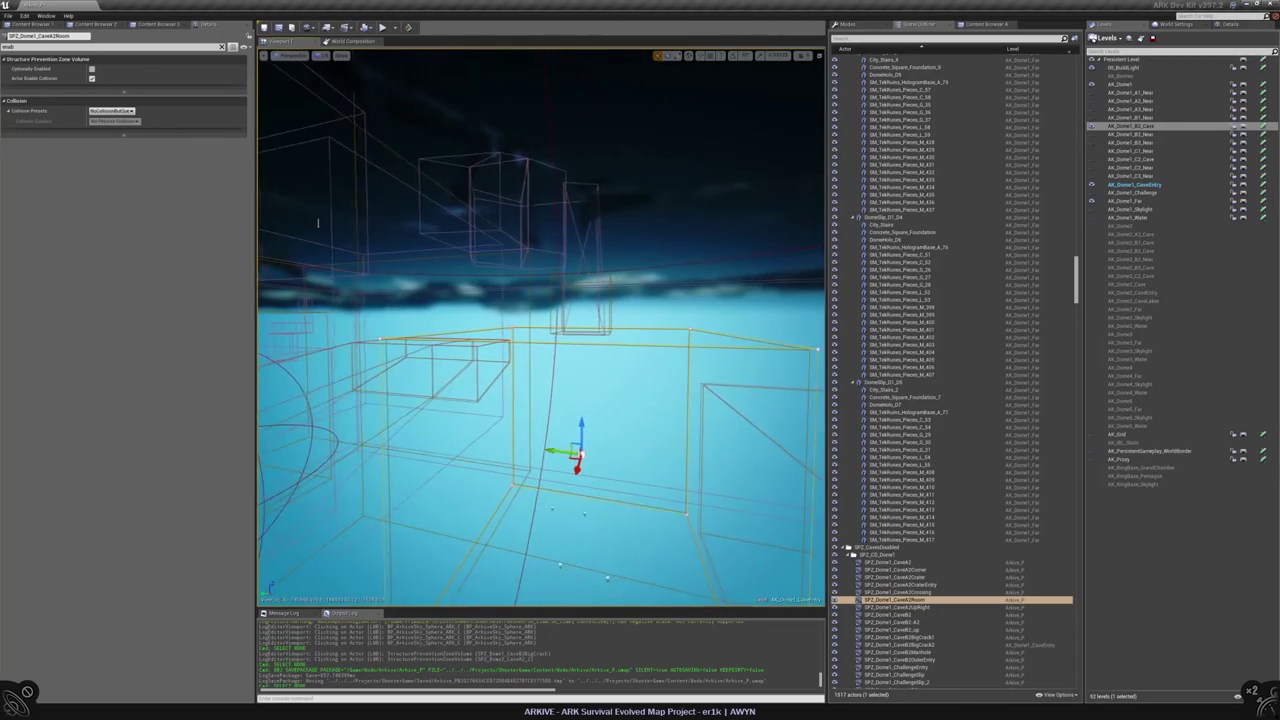
click(341, 55)
right_drag(480, 250, 440, 280)
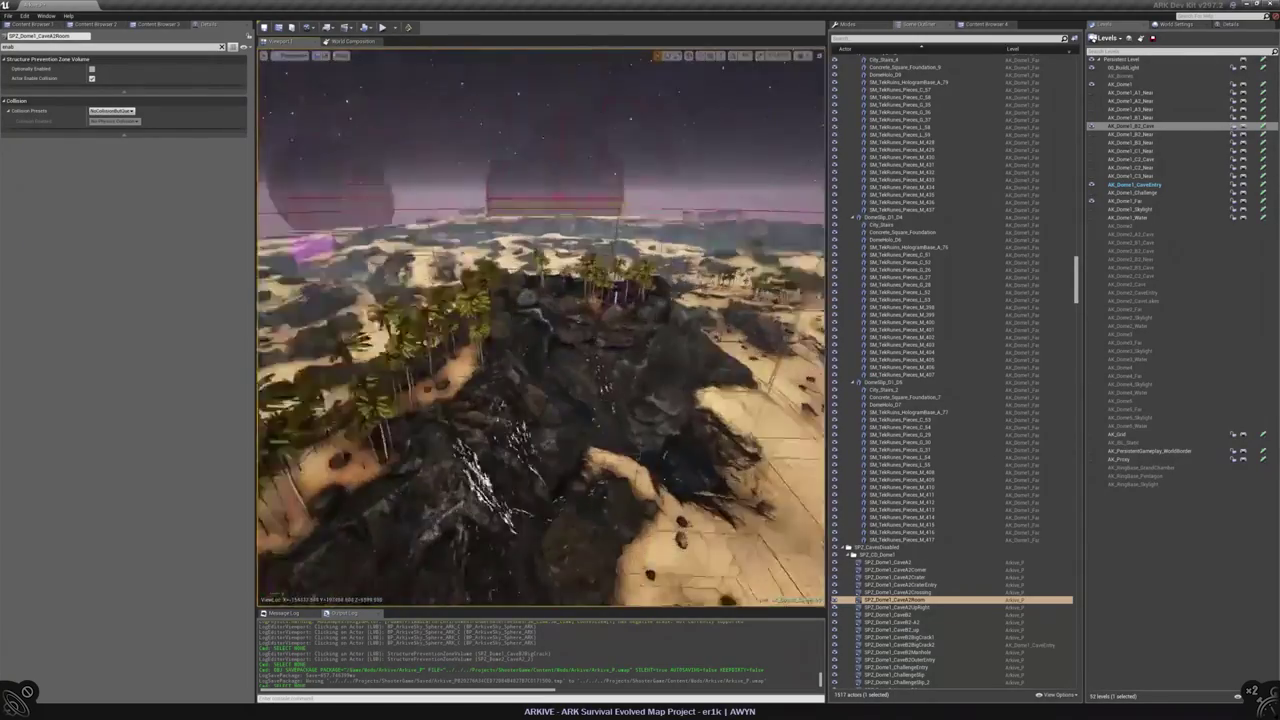
right_drag(686, 490, 640, 450)
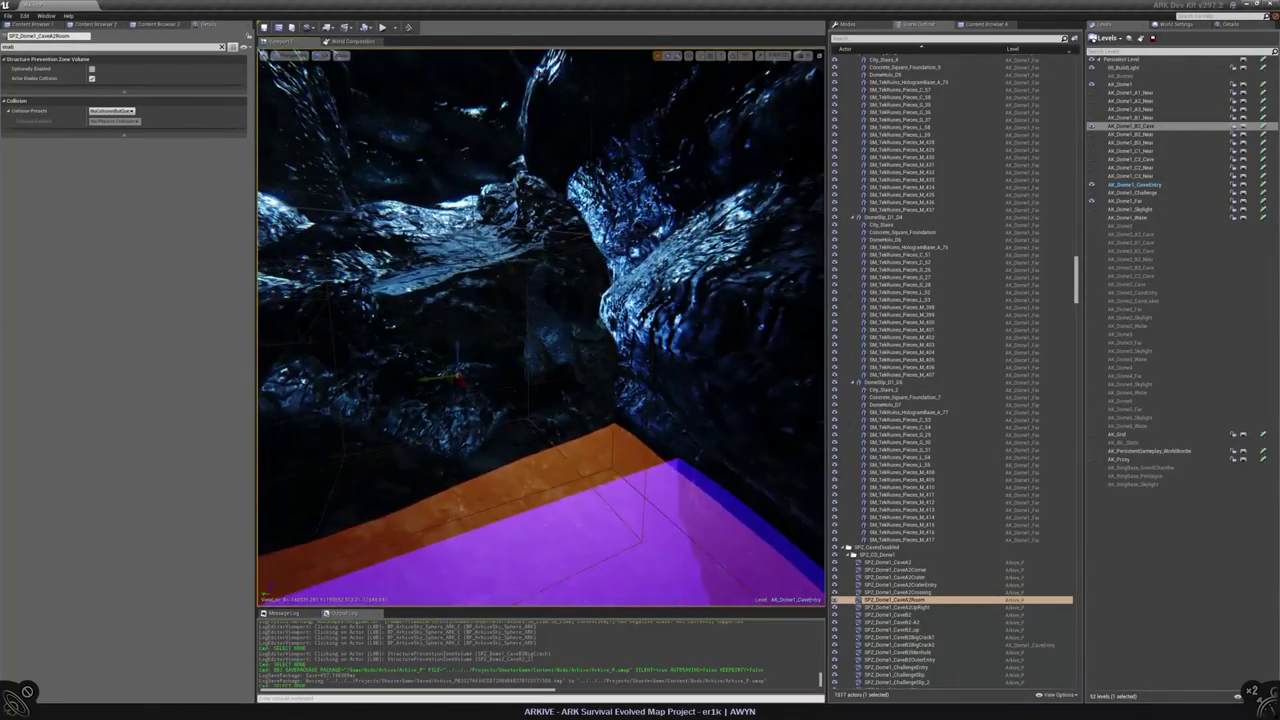
- Focus on the SPZ_Dome1_CaveB2BigCrack2 volume, duplicate it, and place the copy around the adjoining part of the cave crack
double_click(900, 645)
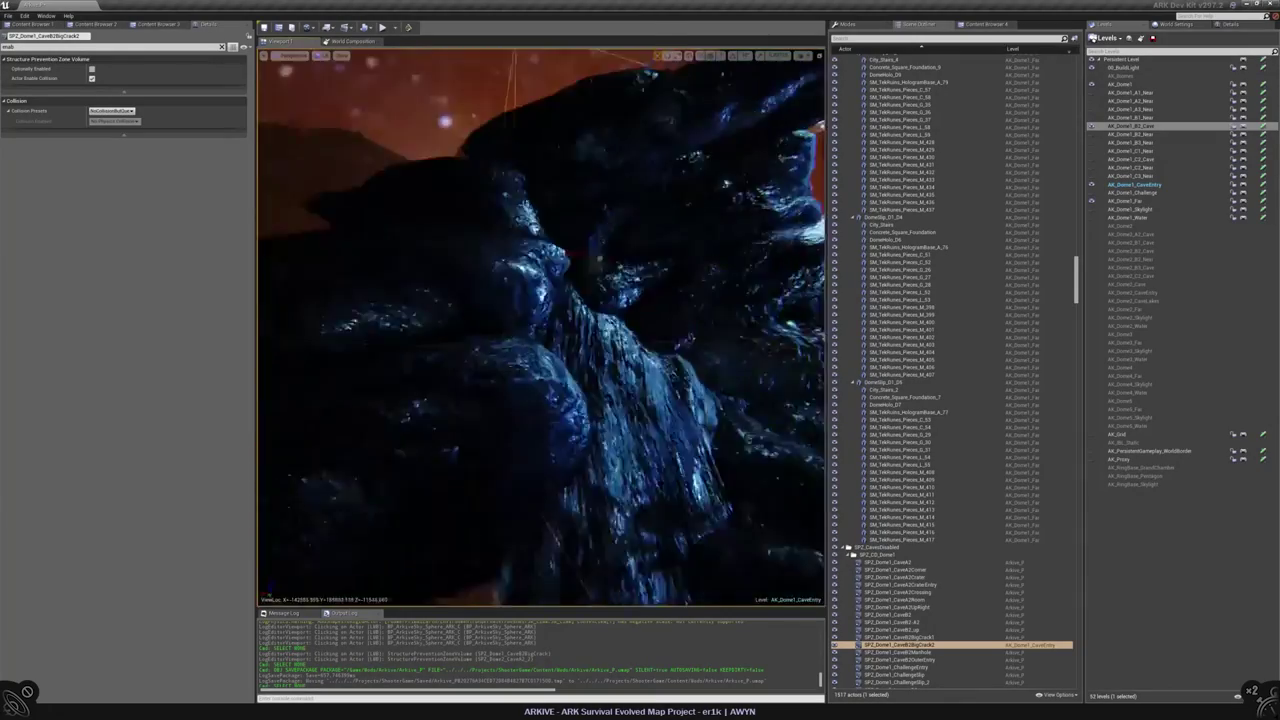
right_drag(540, 330, 600, 300)
key(ctrl+w)
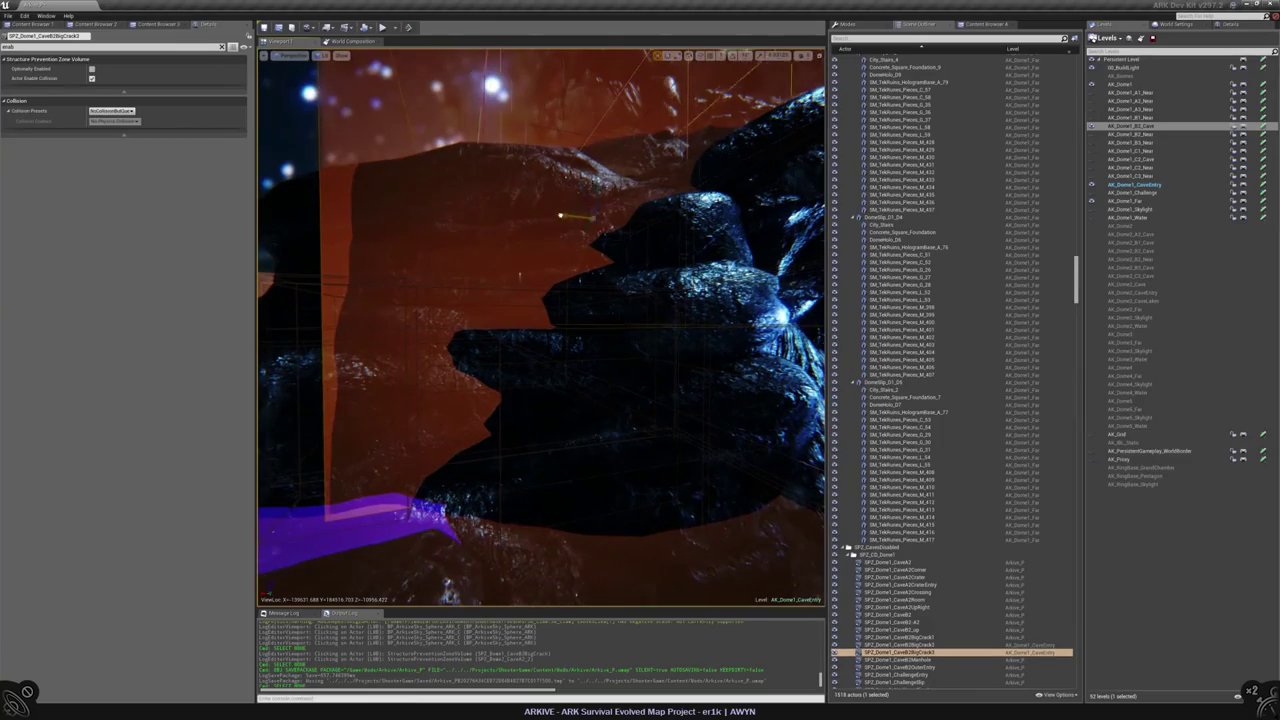
right_drag(600, 300, 670, 320)
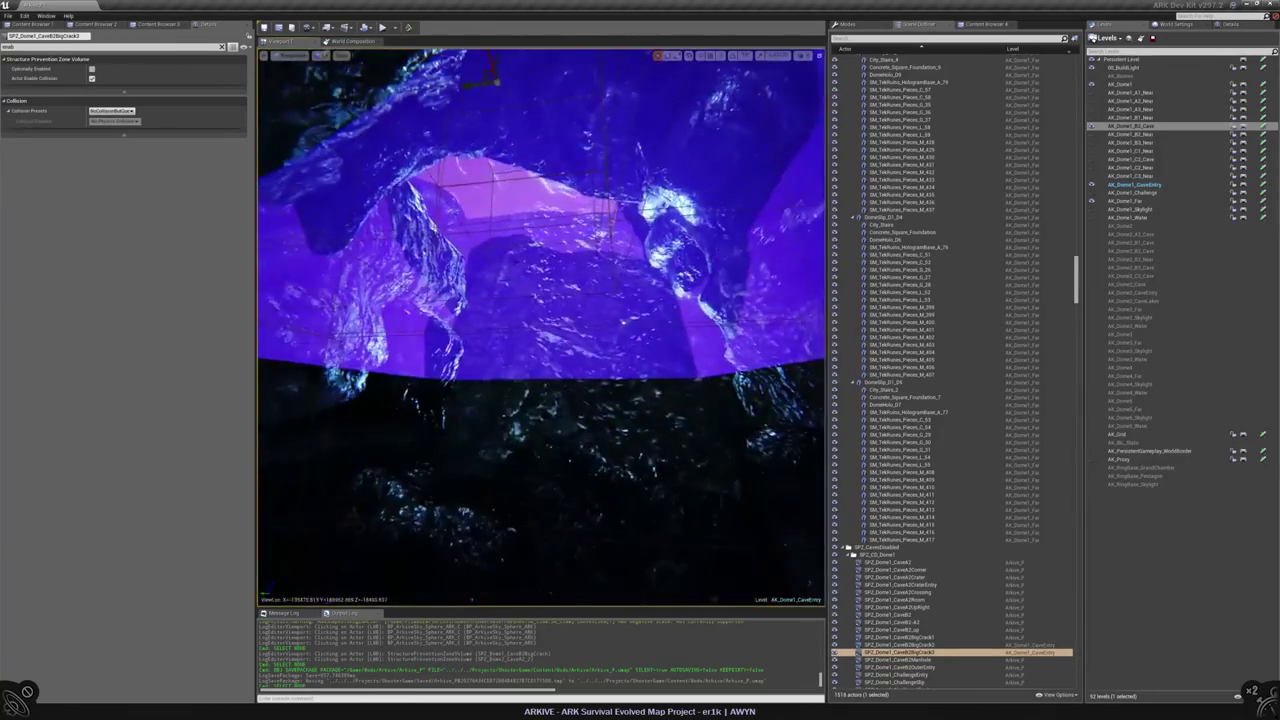
- Check the placement of the newest crack volume in the side and front wireframe views
key(alt+j)
key(alt+h)
scroll(540, 330, up, 3)
scroll(540, 330, down, 5)
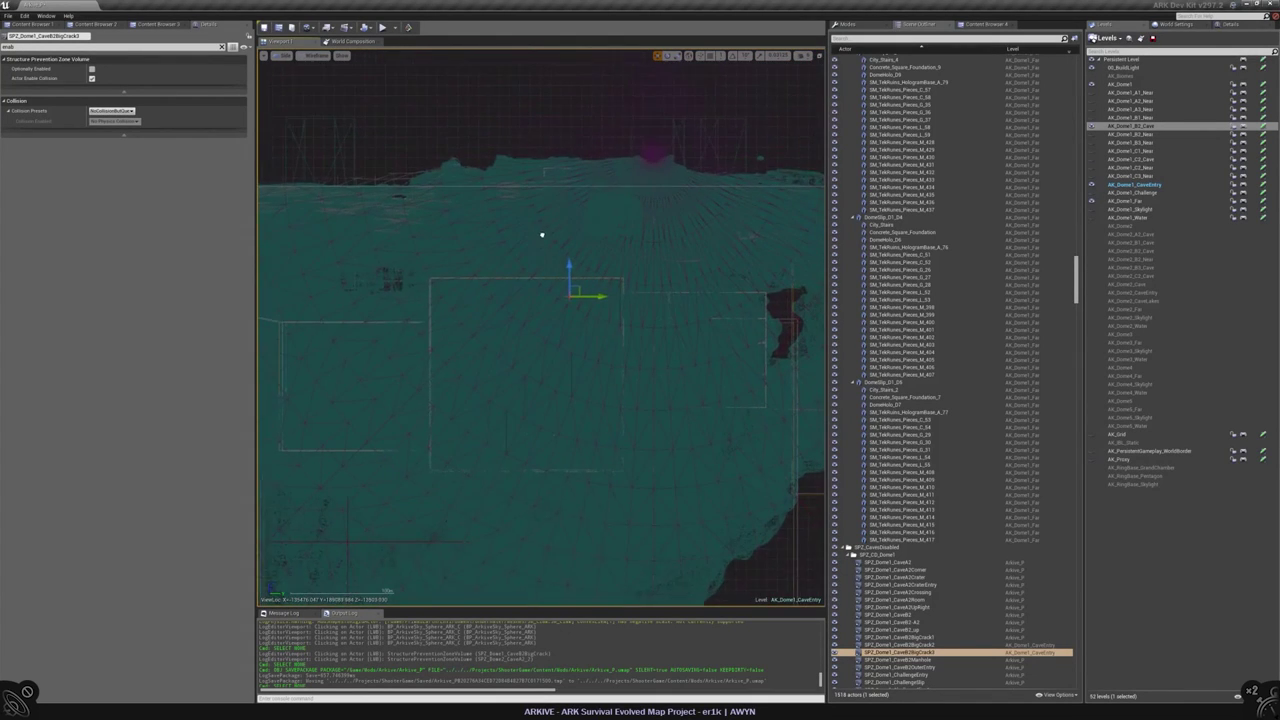
scroll(568, 300, up, 3)
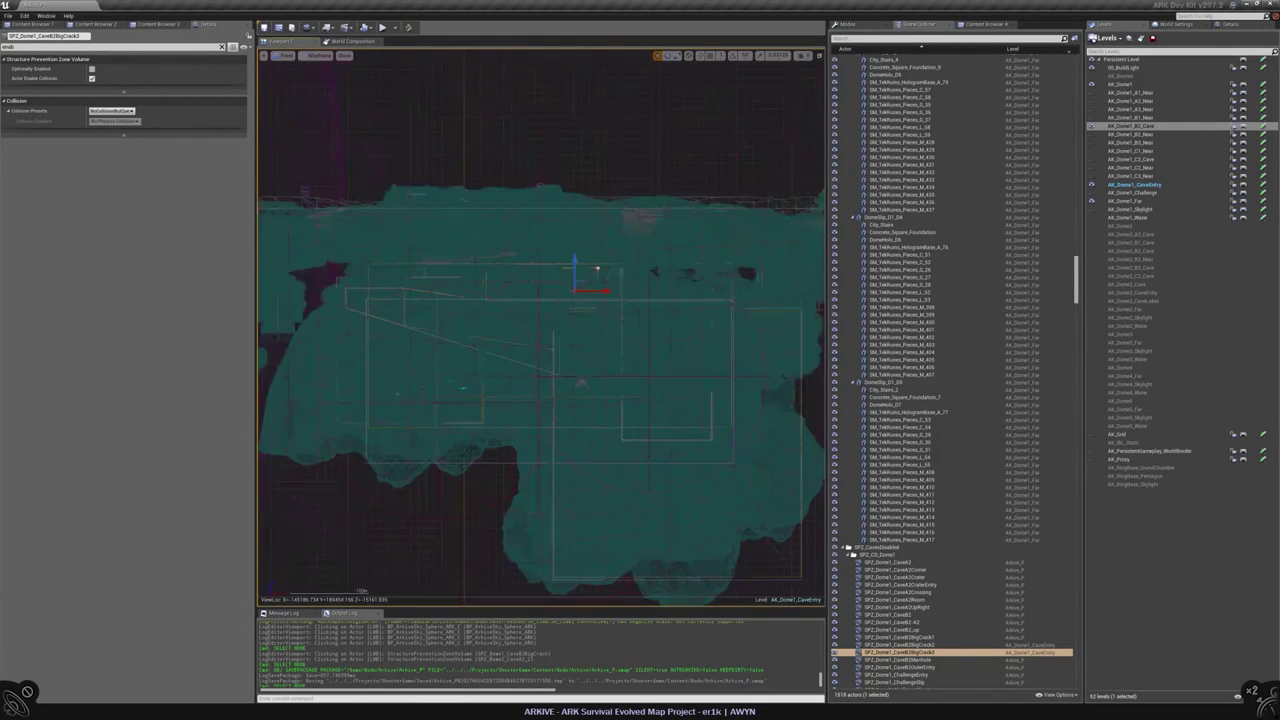
scroll(686, 462, up, 4)
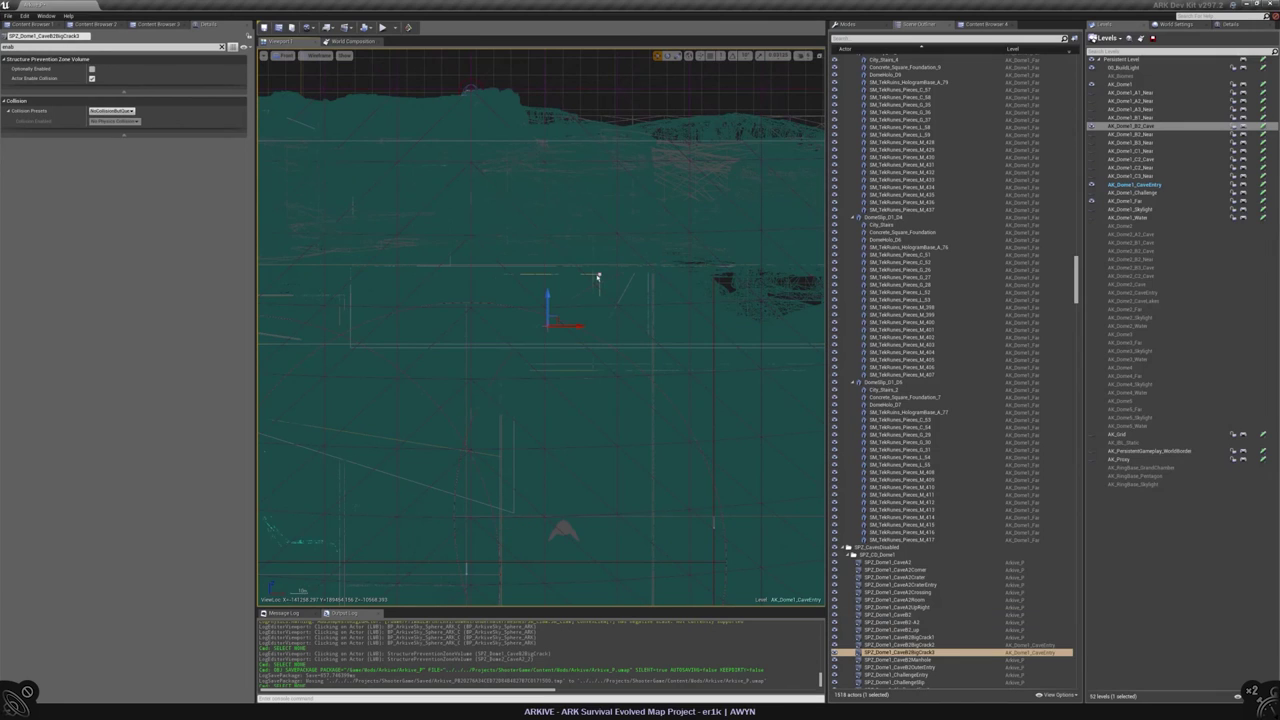
- Make the persistent level current and move the SPZ_Dome1_CaveB2BigCrack2 and SPZ_Dome1_CaveB2BigCrack3 volumes into it
click(1091, 184)
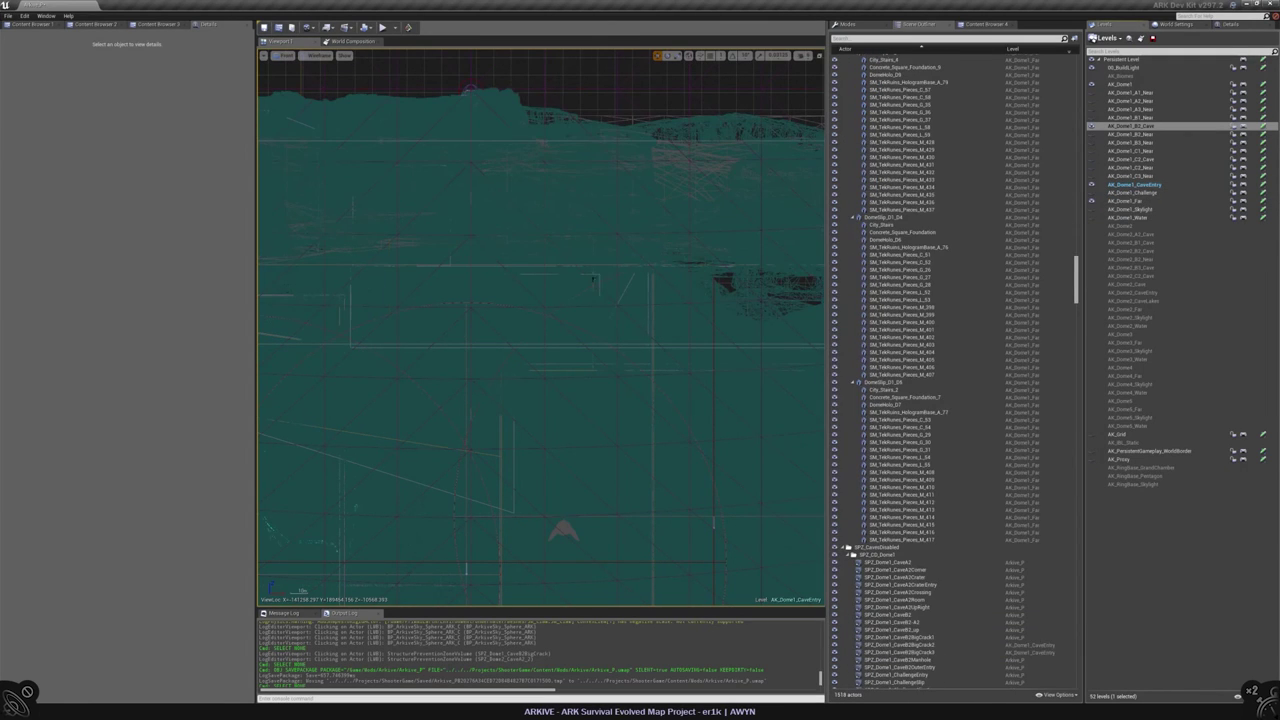
click(593, 272)
ctrl+click(596, 274)
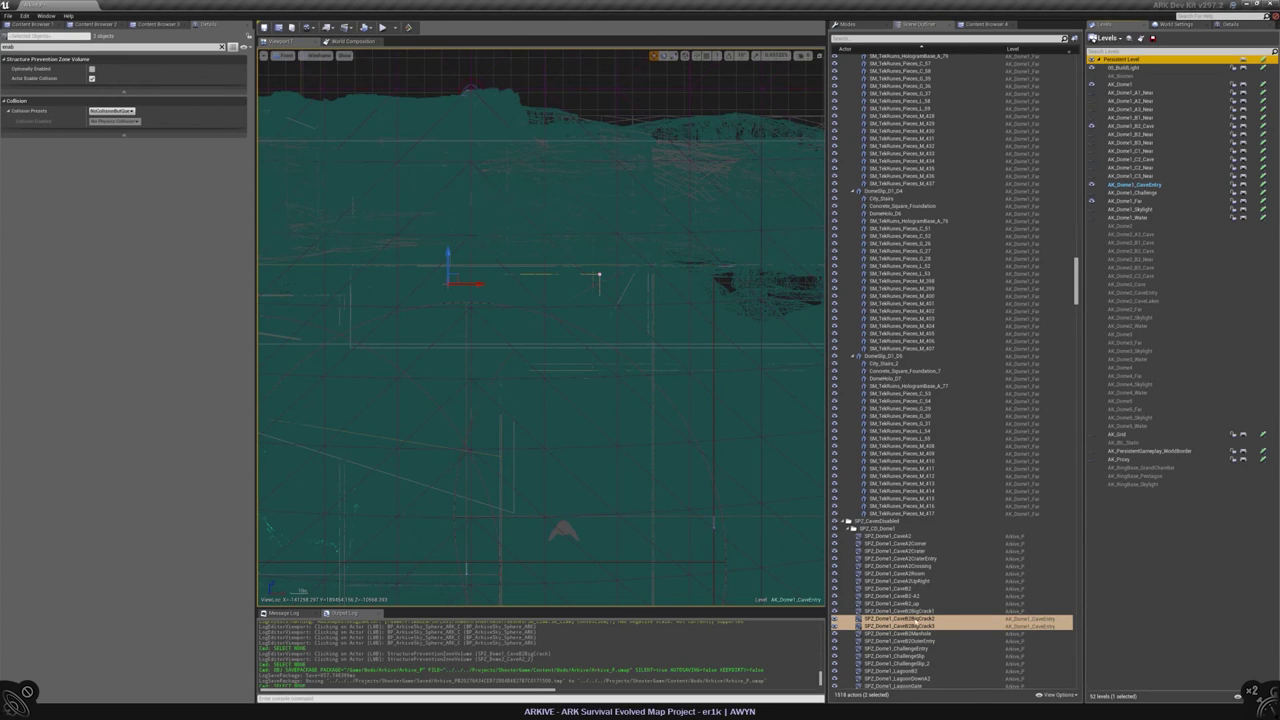
right_click(914, 622)
mouse_move(971, 561)
click(1048, 575)
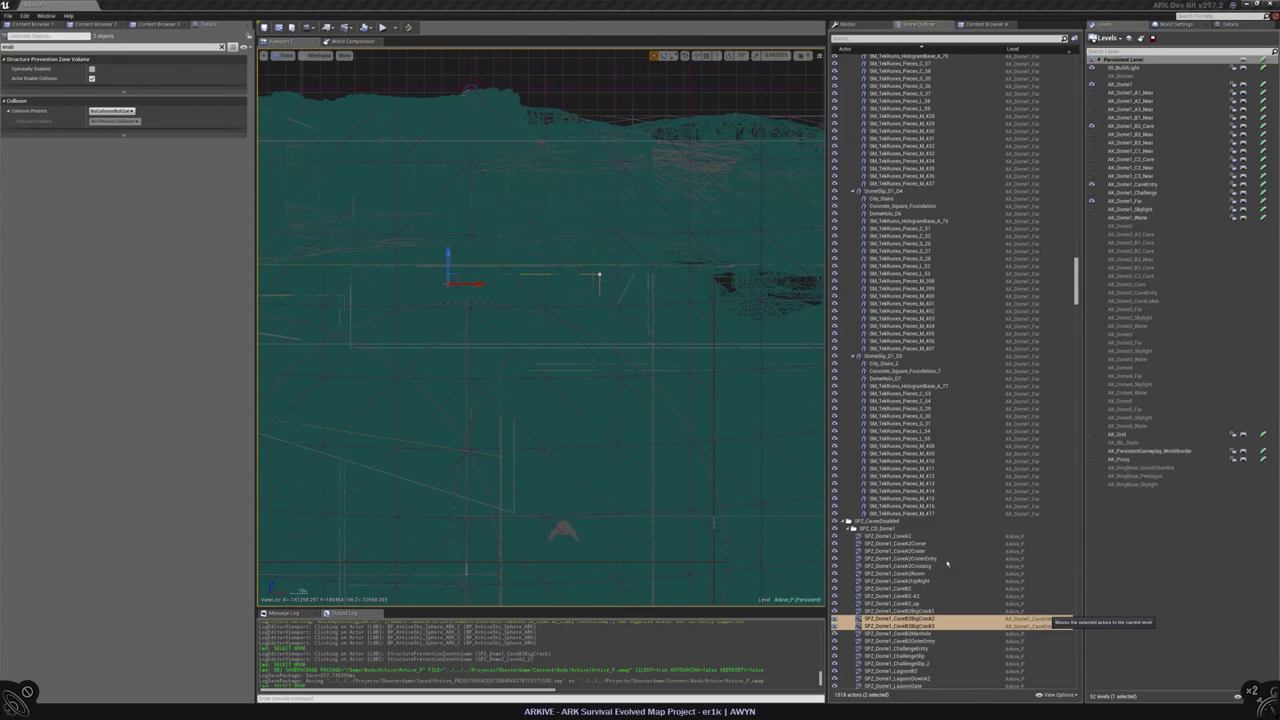
key(f)
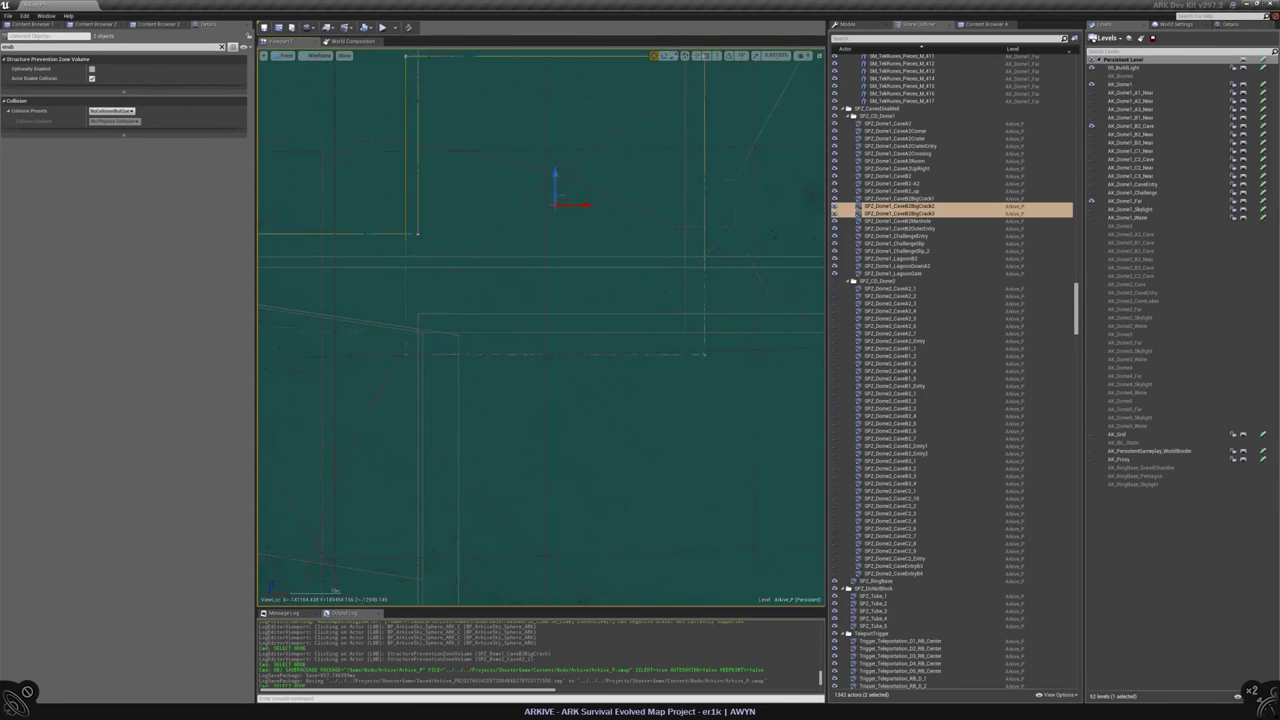
- Frame the SPZ_Dome1_CaveA2 and SPZ_Dome1_CaveB2BigCrack3 volumes in turn, and examine the crack's coverage in perspective and front views
double_click(889, 123)
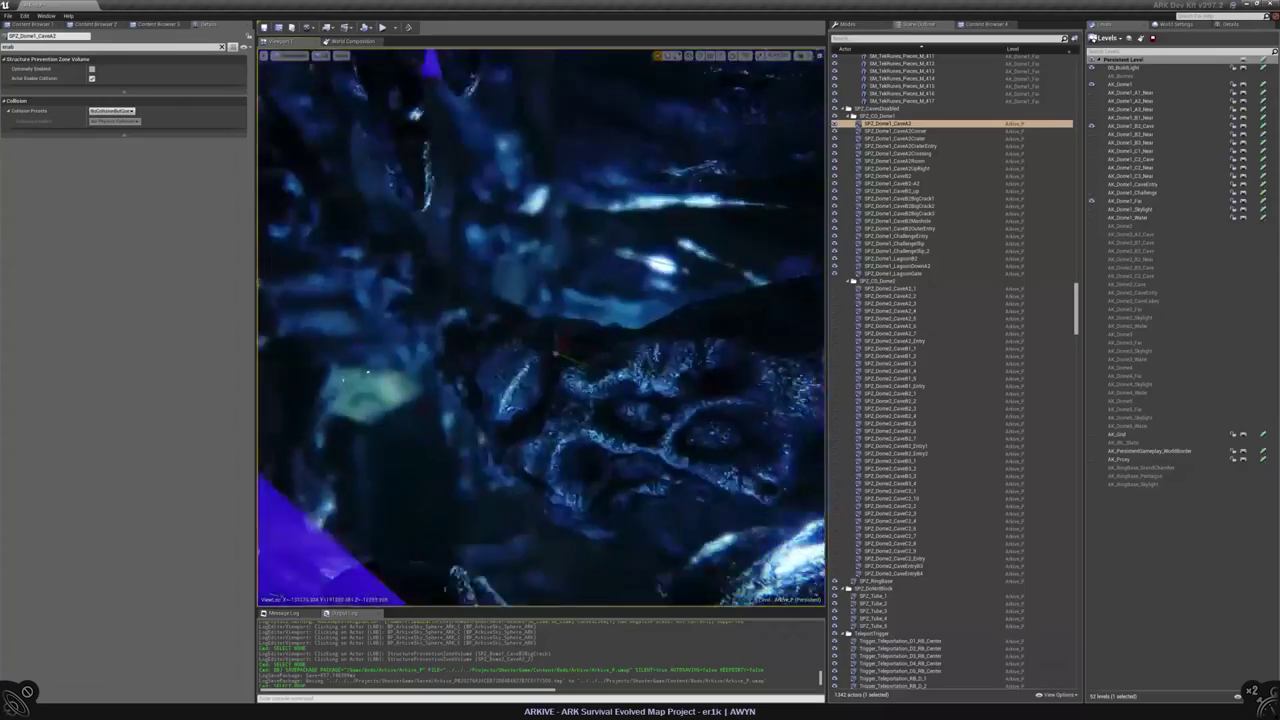
key(Escape)
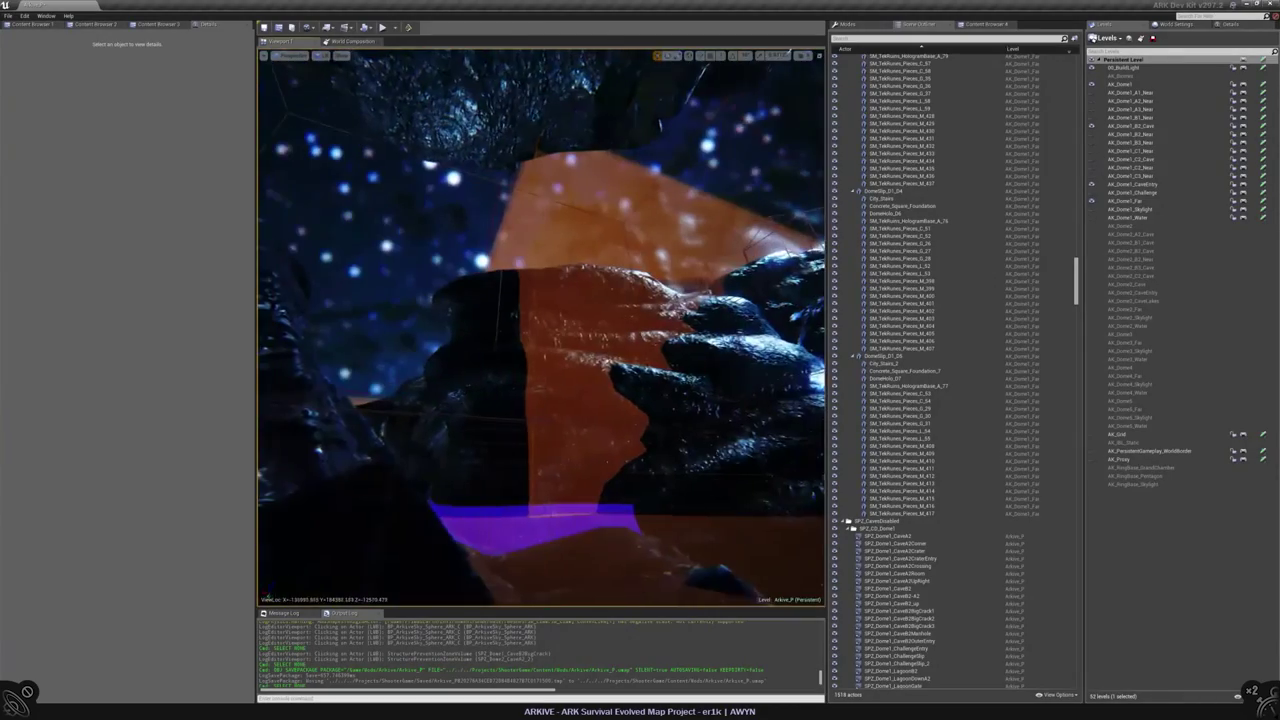
double_click(900, 626)
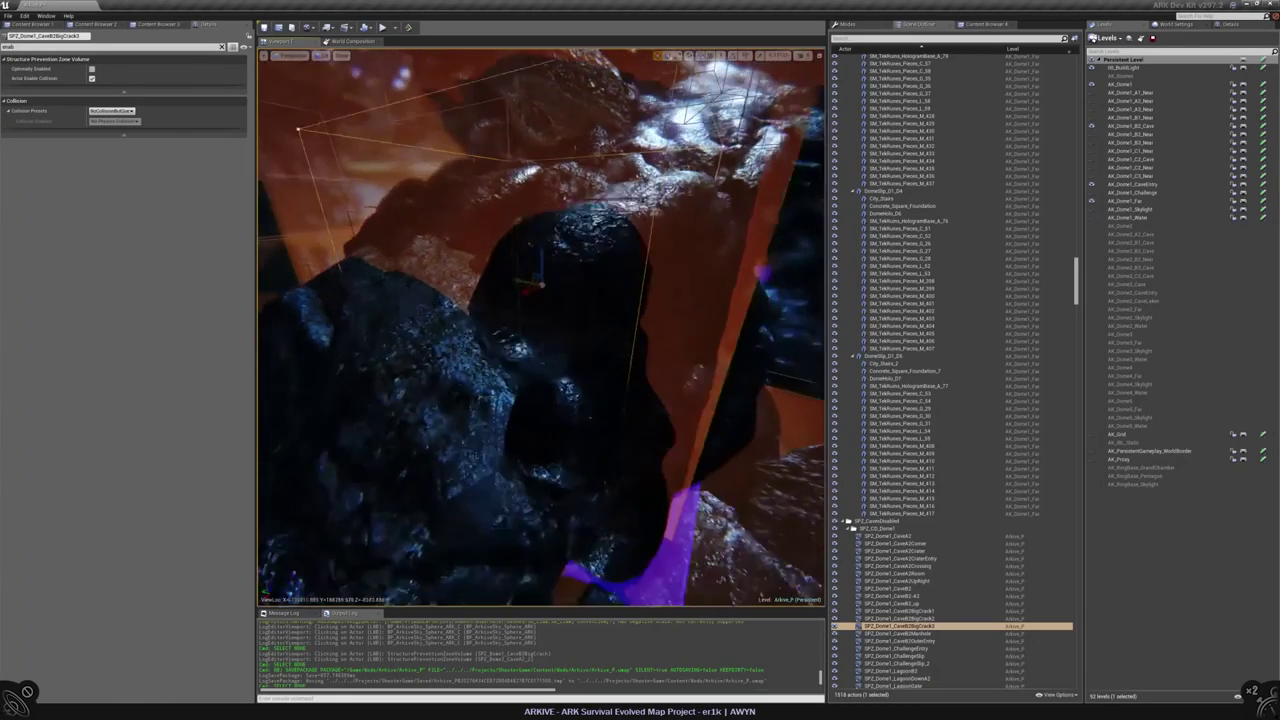
scroll(548, 317, down, 5)
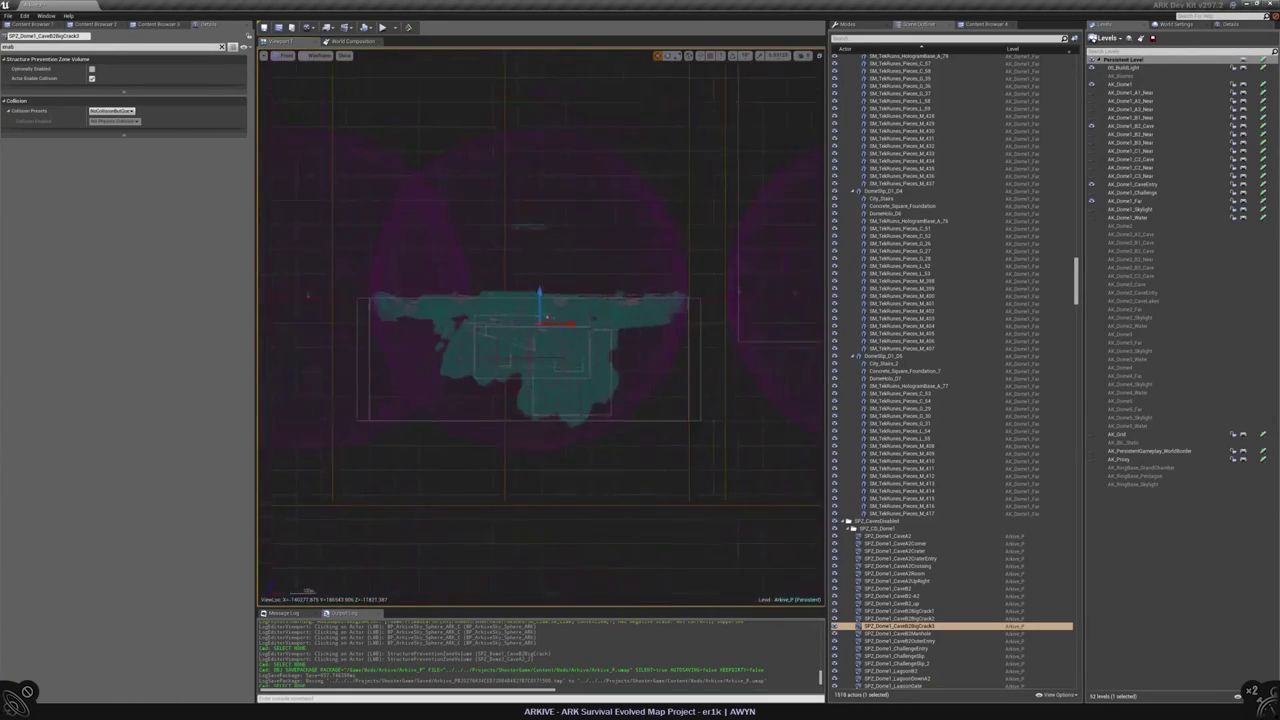
- Examine how the SPZ_Dome1_CaveB2BigCrack3 volume covers the cave crack in front wireframe, perspective and side wireframe views
scroll(551, 308, up, 8)
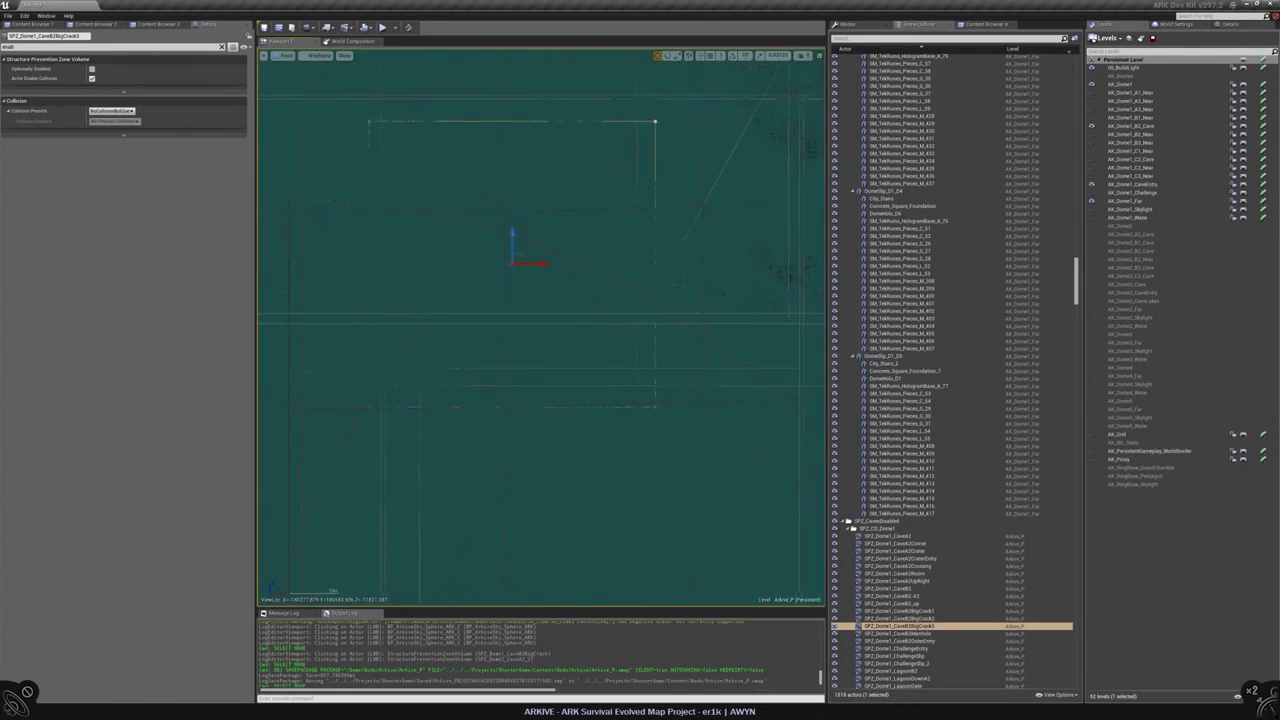
scroll(542, 327, up, 4)
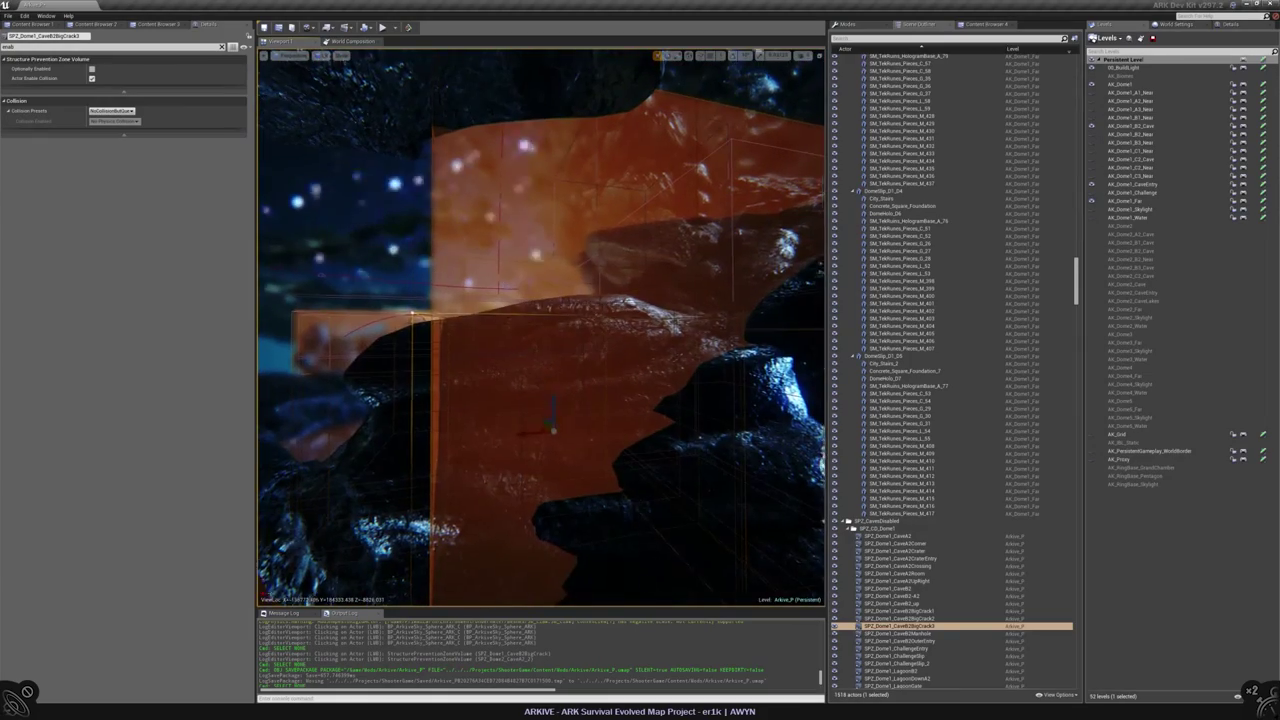
scroll(541, 327, up, 6)
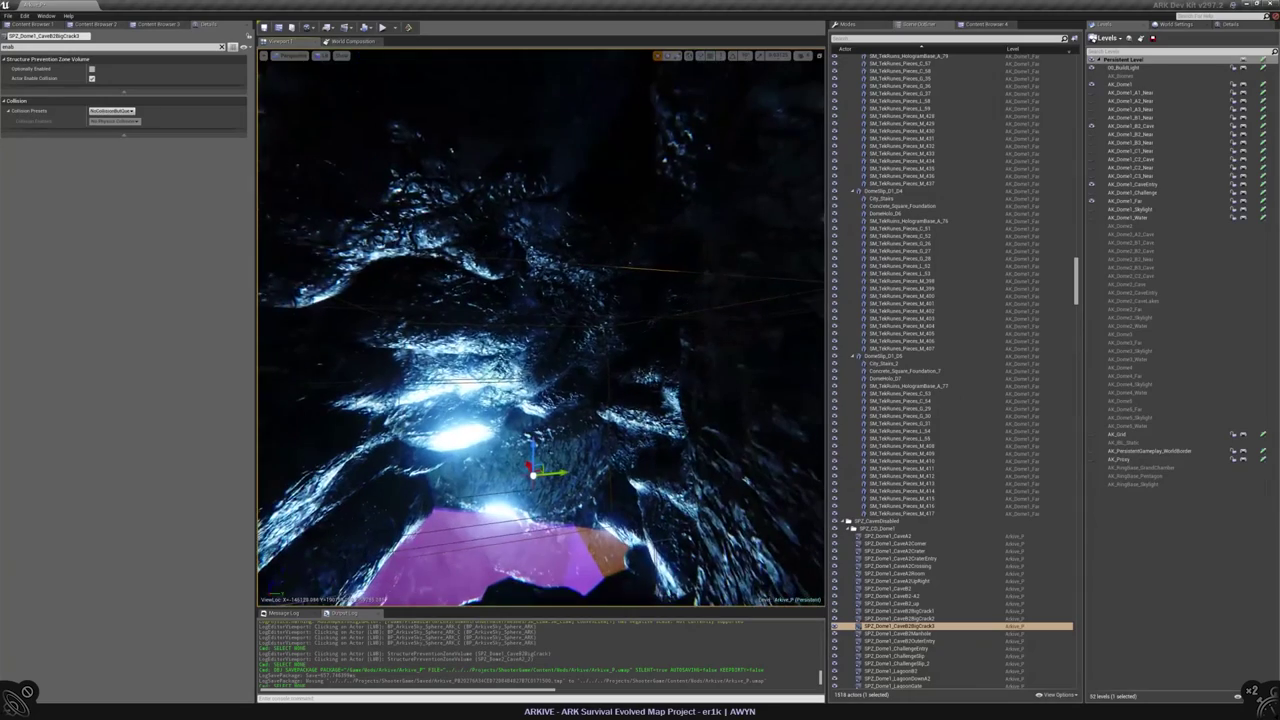
scroll(540, 380, up, 8)
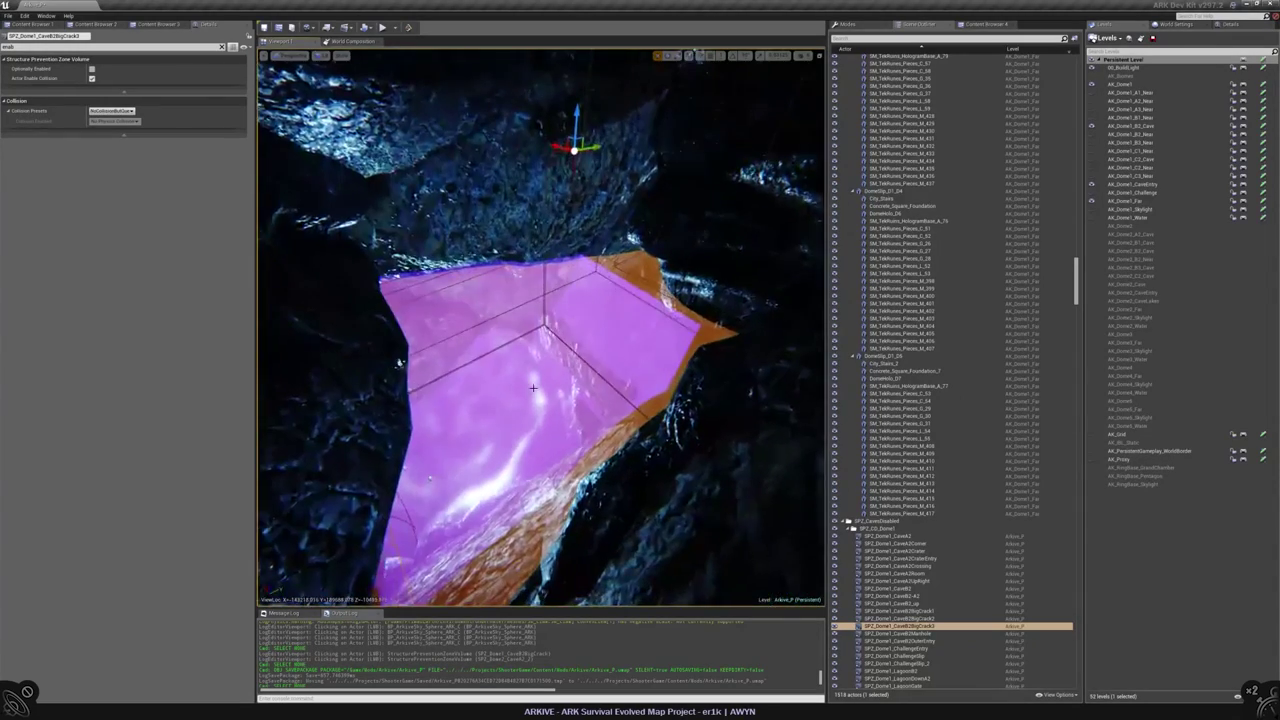
scroll(540, 380, down, 5)
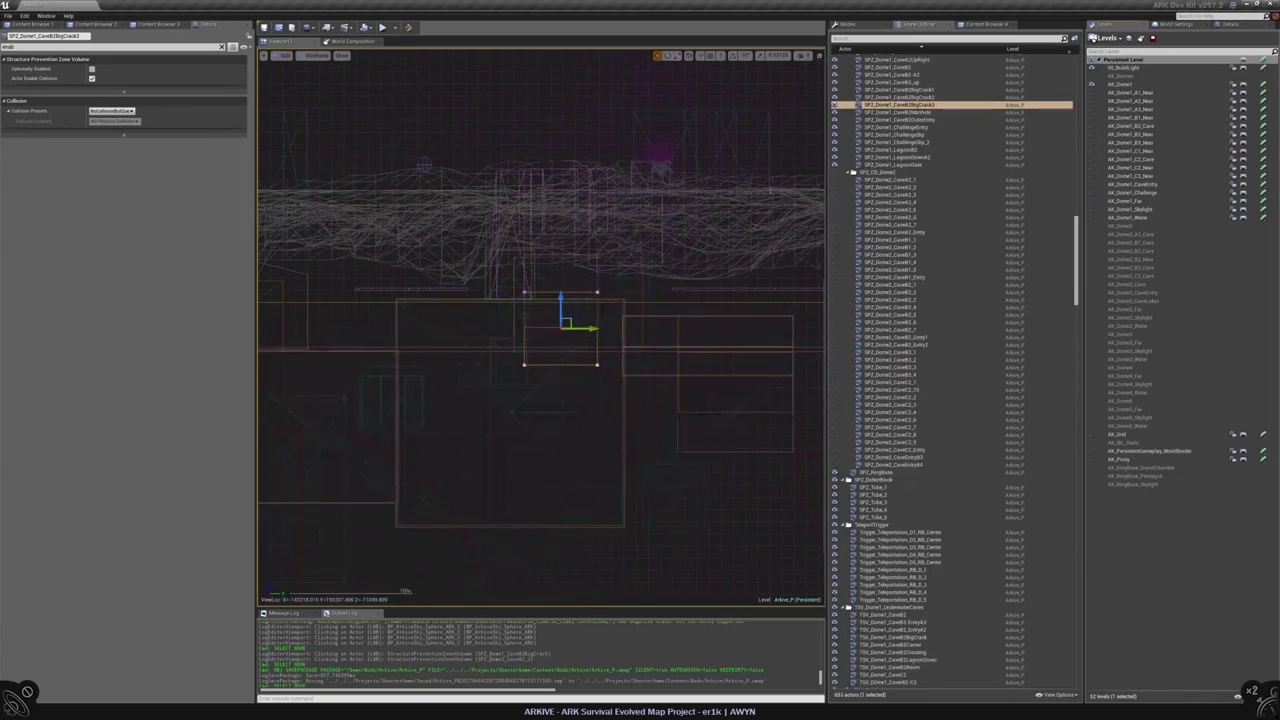
scroll(541, 327, down, 3)
scroll(541, 327, down, 4)
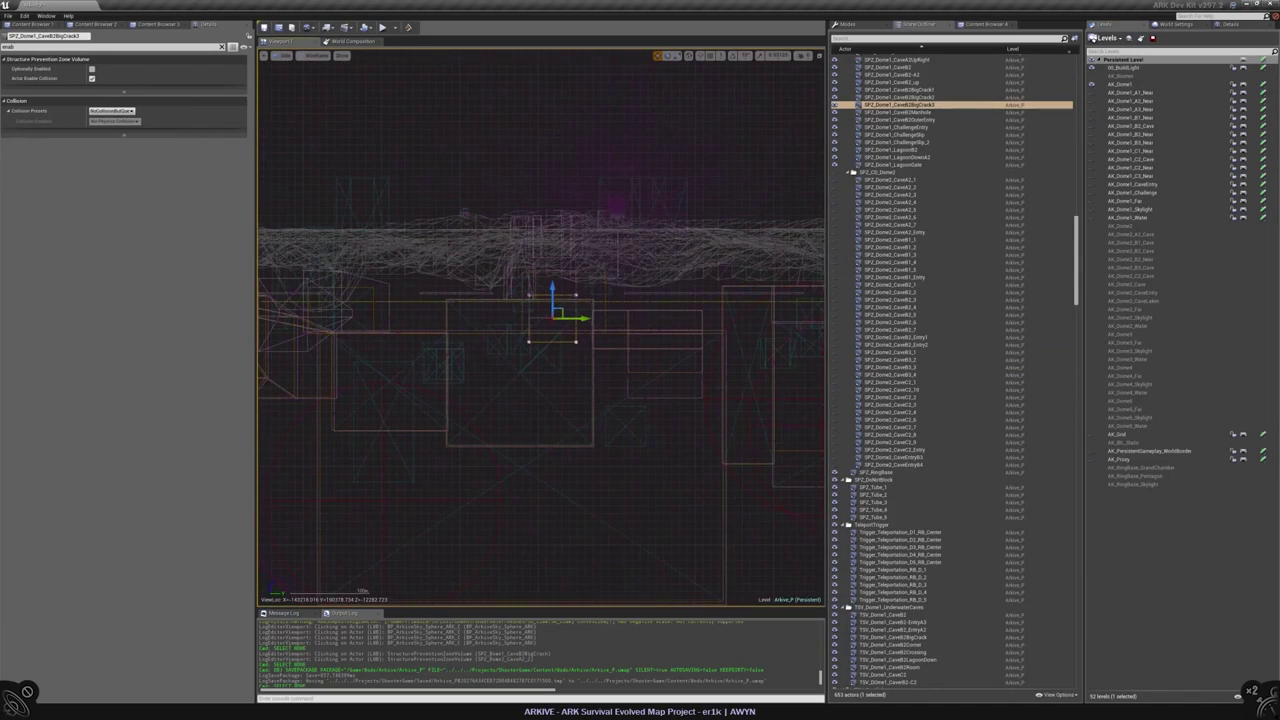
- Frame the SPZ_Dome1_CaveA2 and SPZ_Dome1_CaveB2BigCrack3 volumes in turn and compare their extents in side and perspective views
click(523, 451)
key(f)
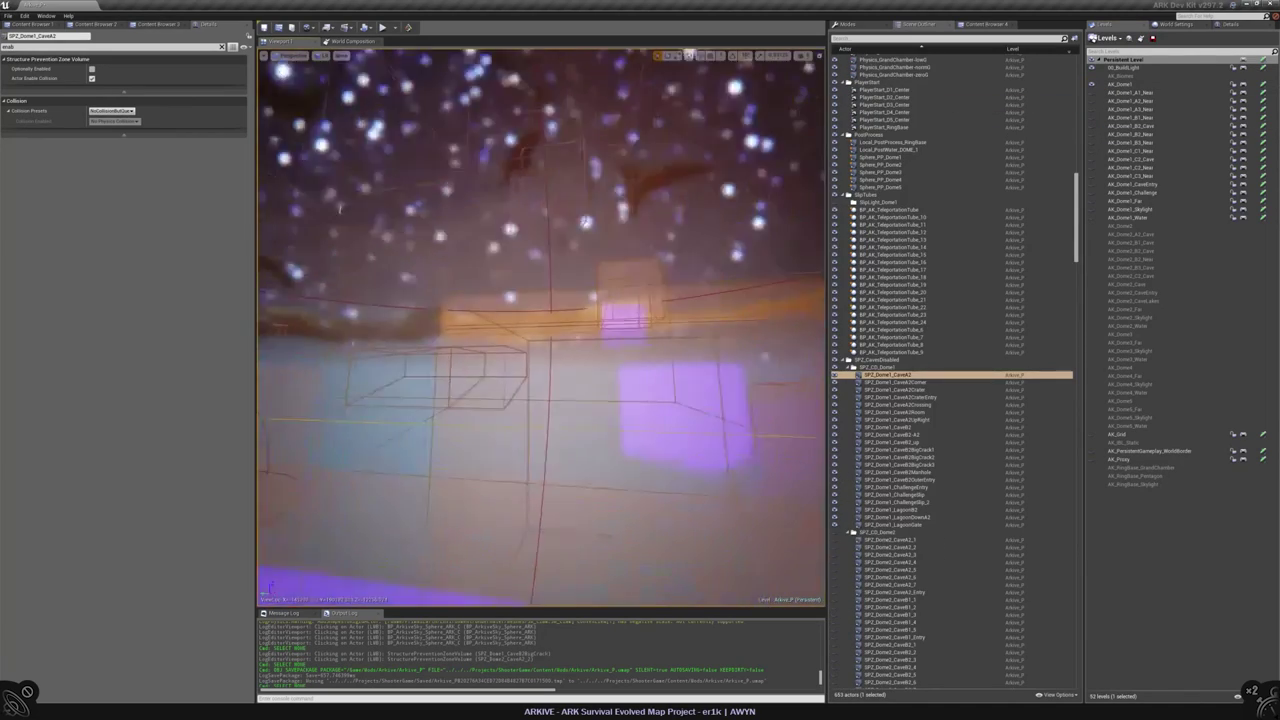
alt+drag(541, 327, 548, 185)
key(alt+h)
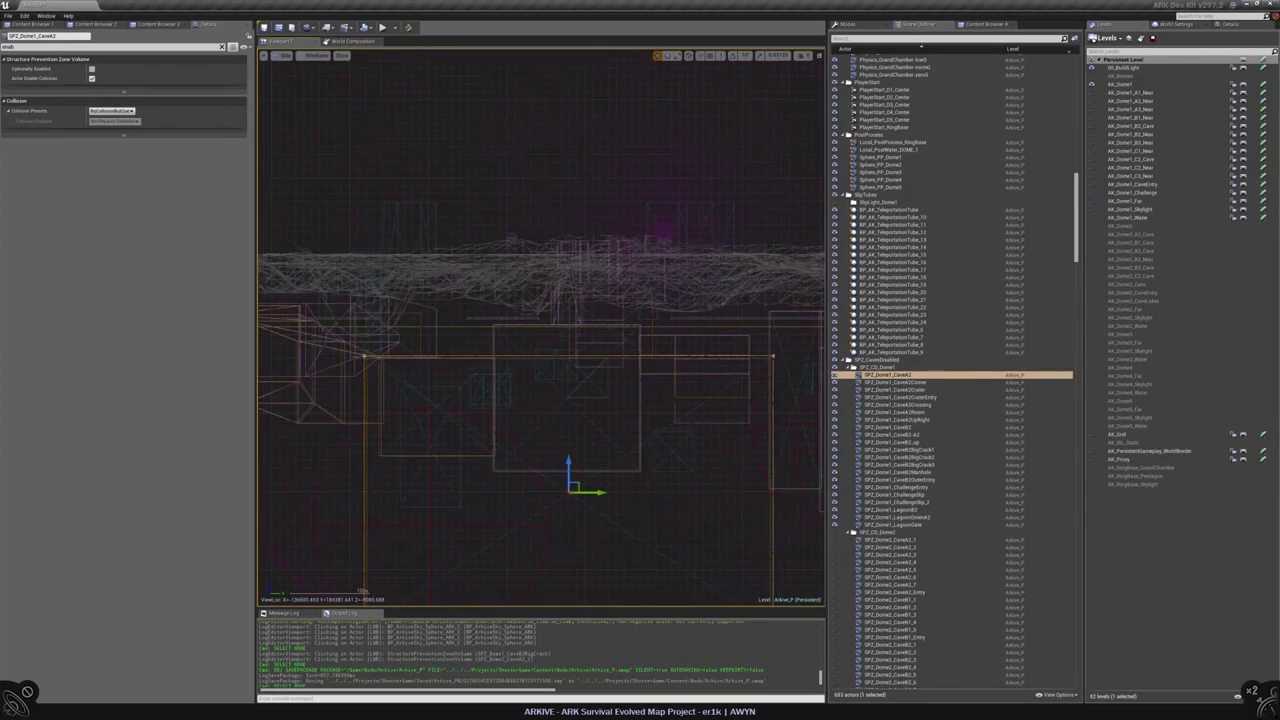
double_click(928, 466)
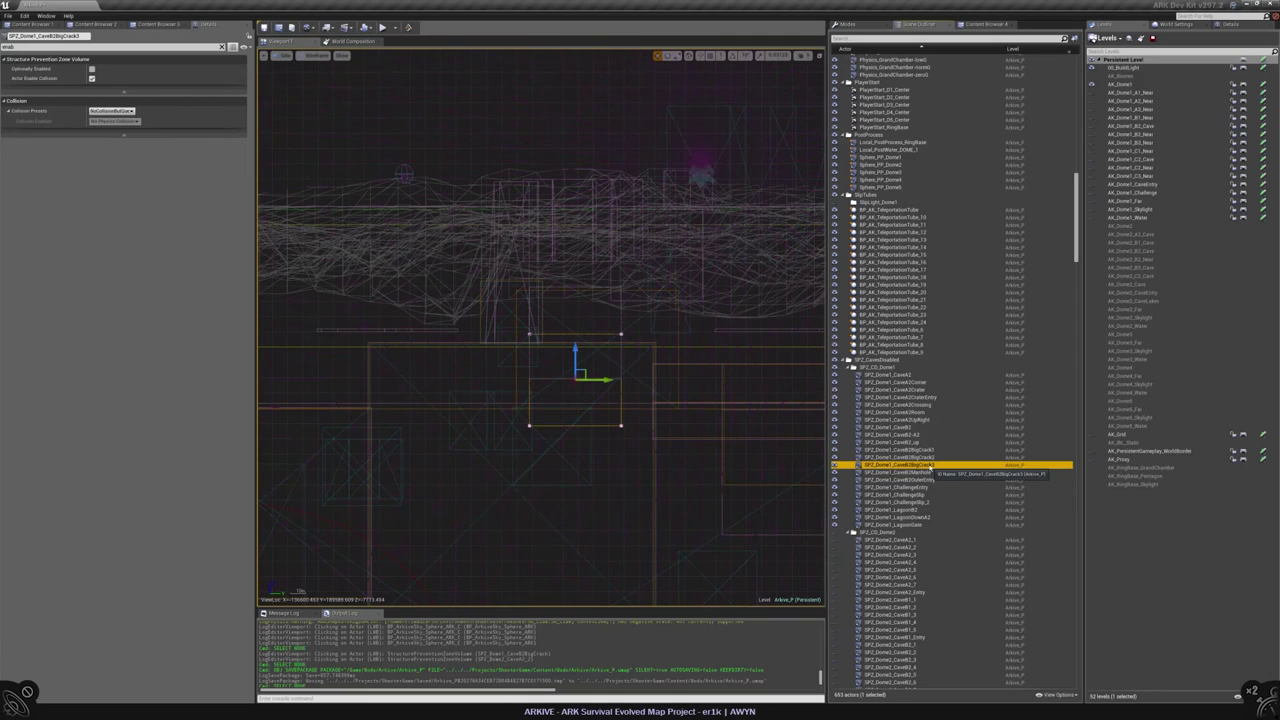
scroll(566, 327, up, 3)
key(alt+g)
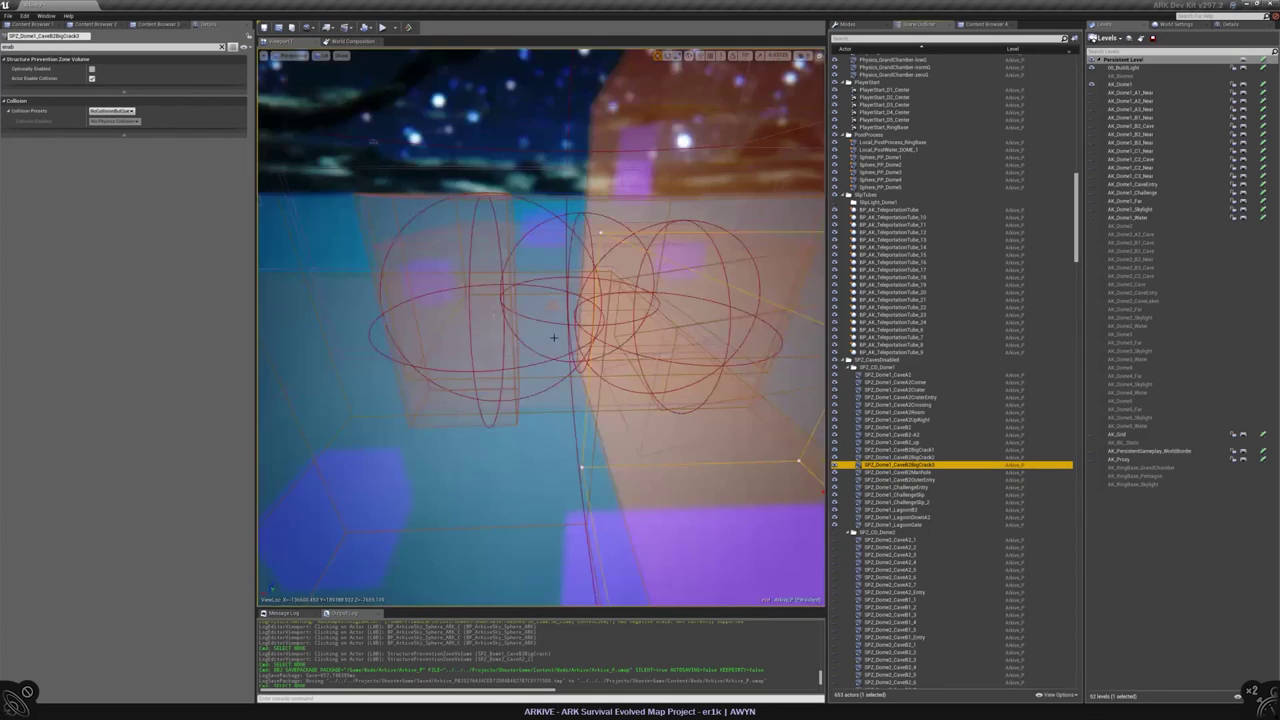
alt+drag(566, 327, 534, 348)
key(Escape)
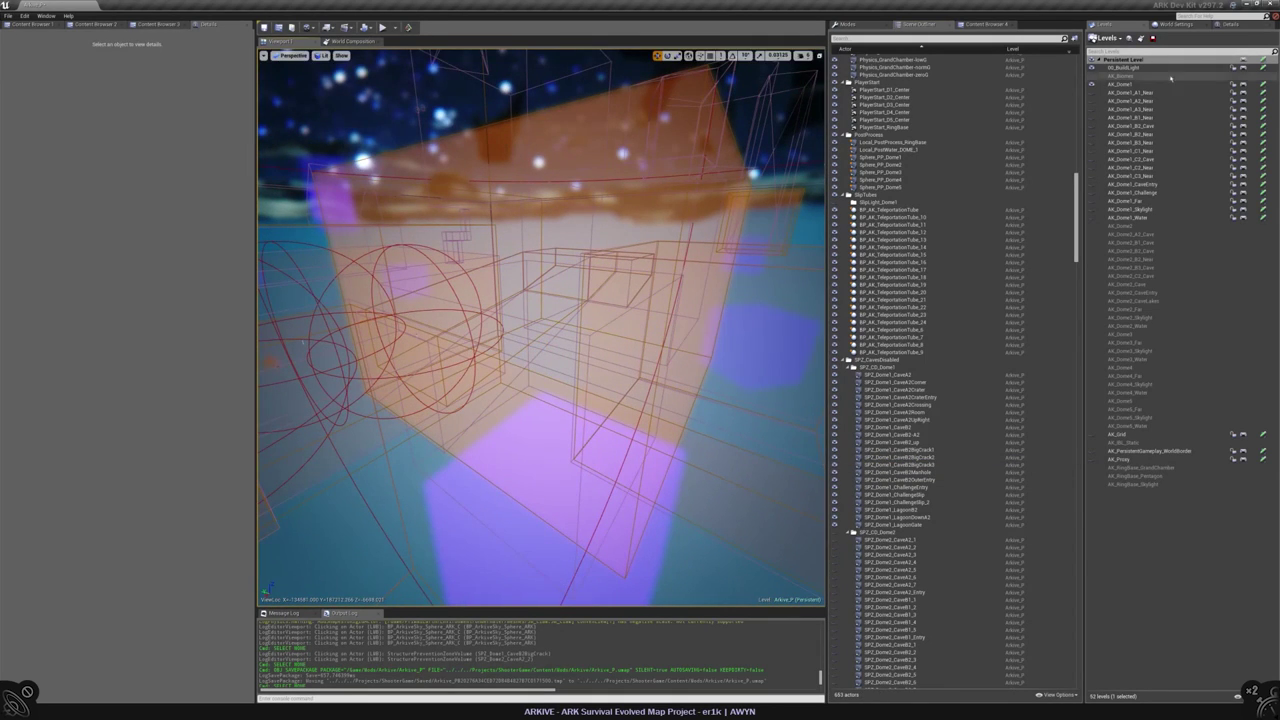
click(1262, 61)
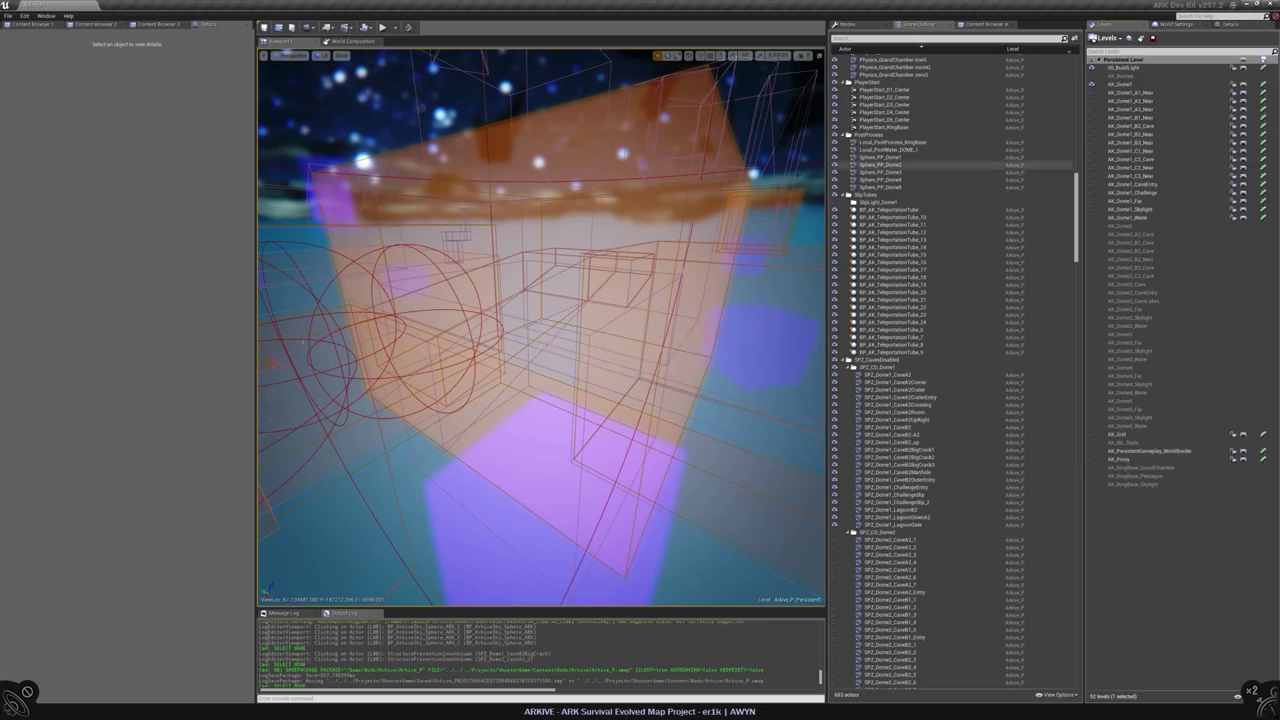
- Inspect the sandstone cliff rocks and the zone cube around the crack opening from above and inside the cave
right_drag(540, 330, 592, 330)
click(590, 335)
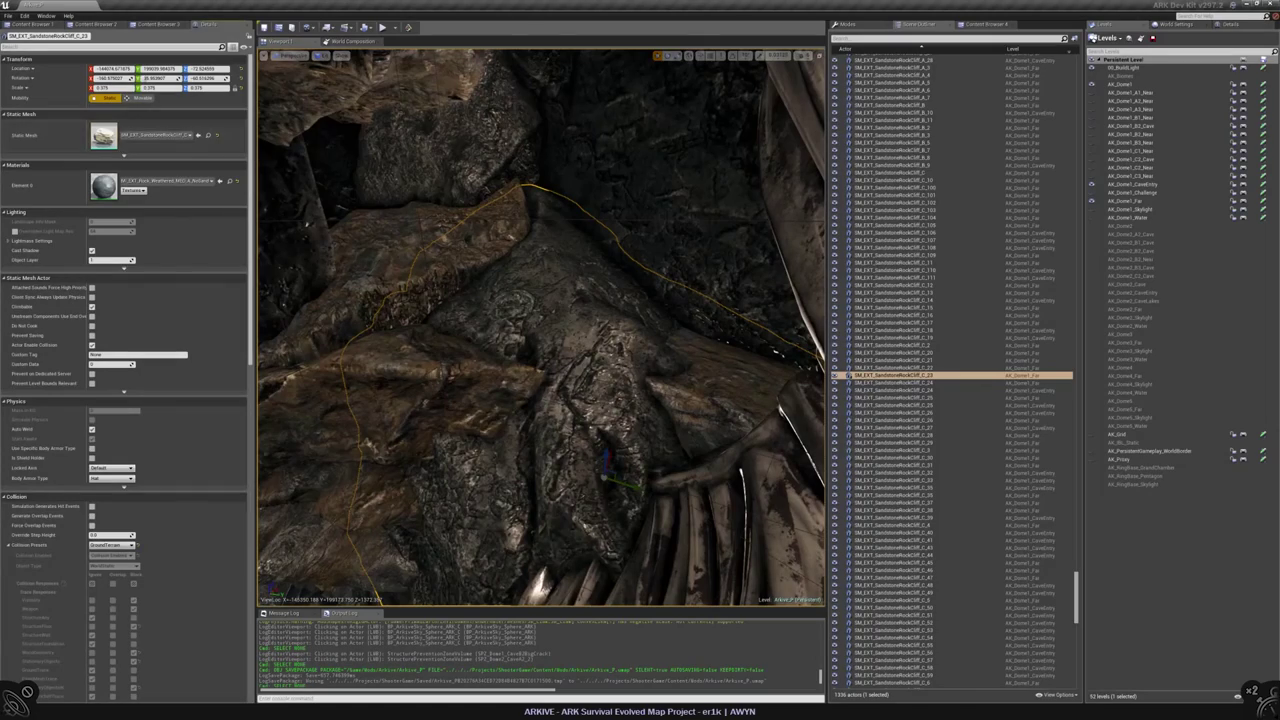
right_drag(592, 330, 595, 333)
key(Escape)
click(595, 333)
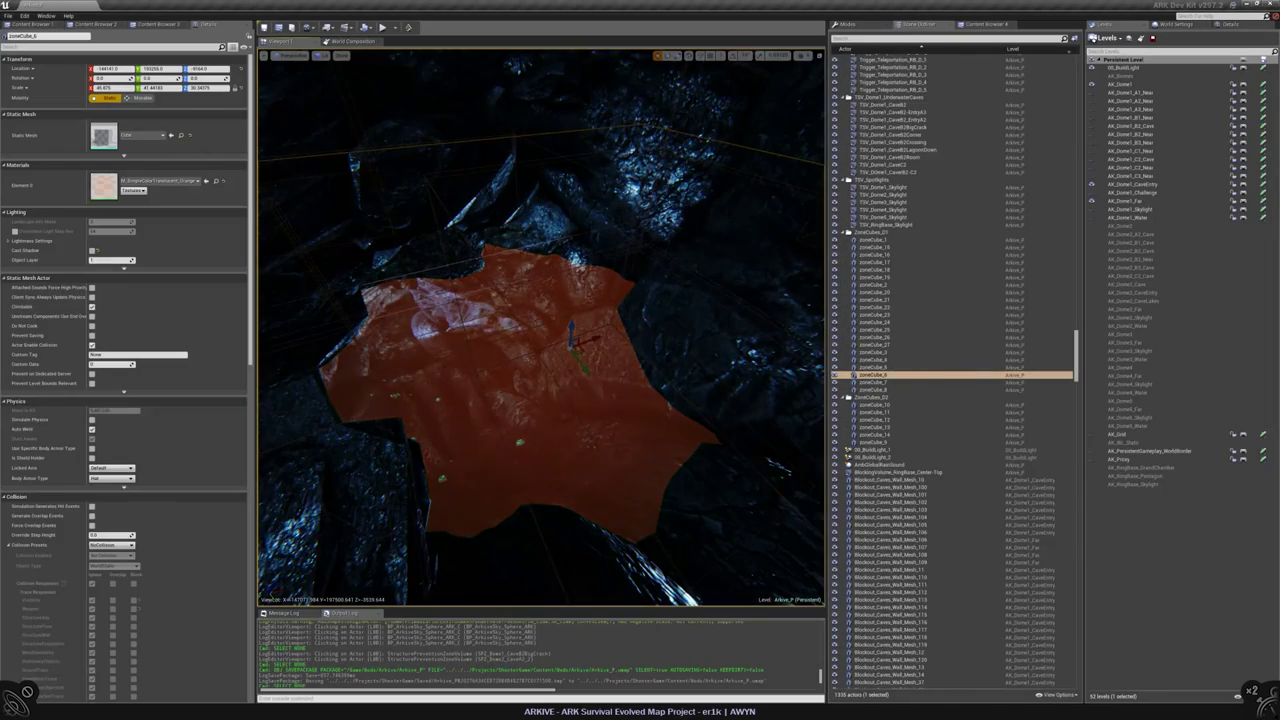
right_drag(595, 333, 596, 334)
key(Escape)
- Make AK_Dome1_Far the current level and place a Blockout_SwampCaves_Floor_Mesh rock at the gap between the cliff rocks
right_click(606, 381)
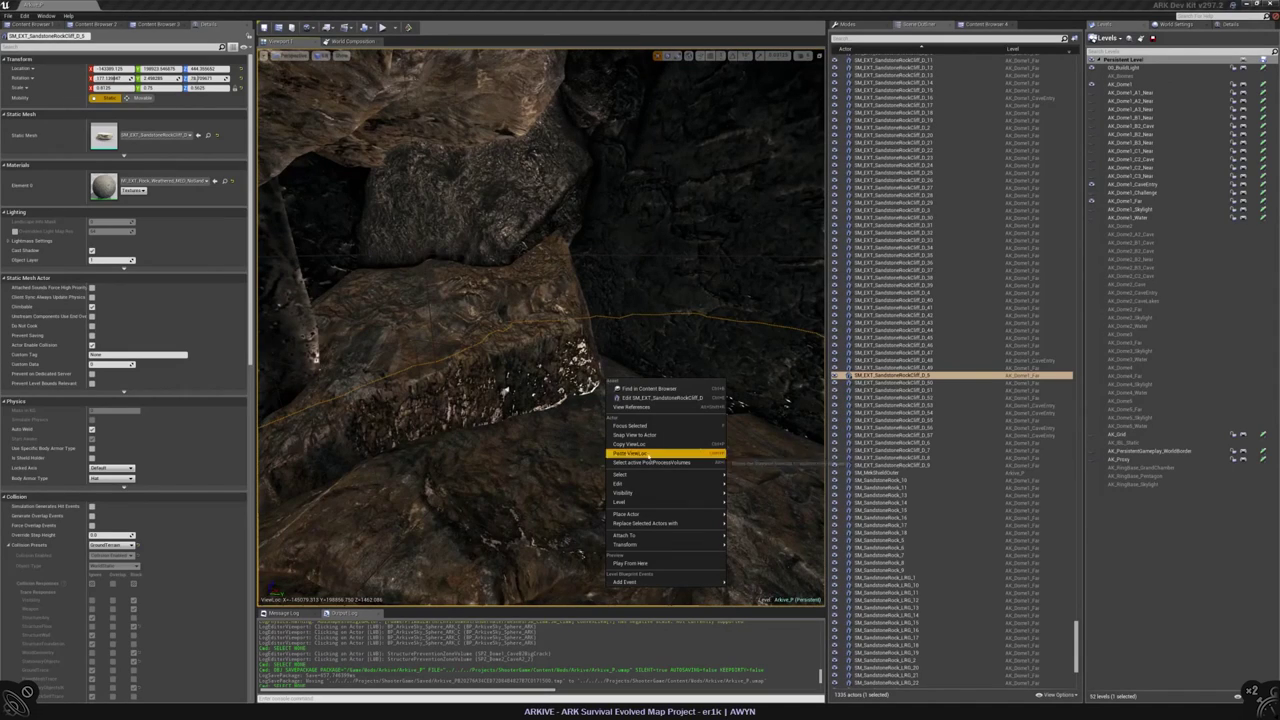
click(1121, 202)
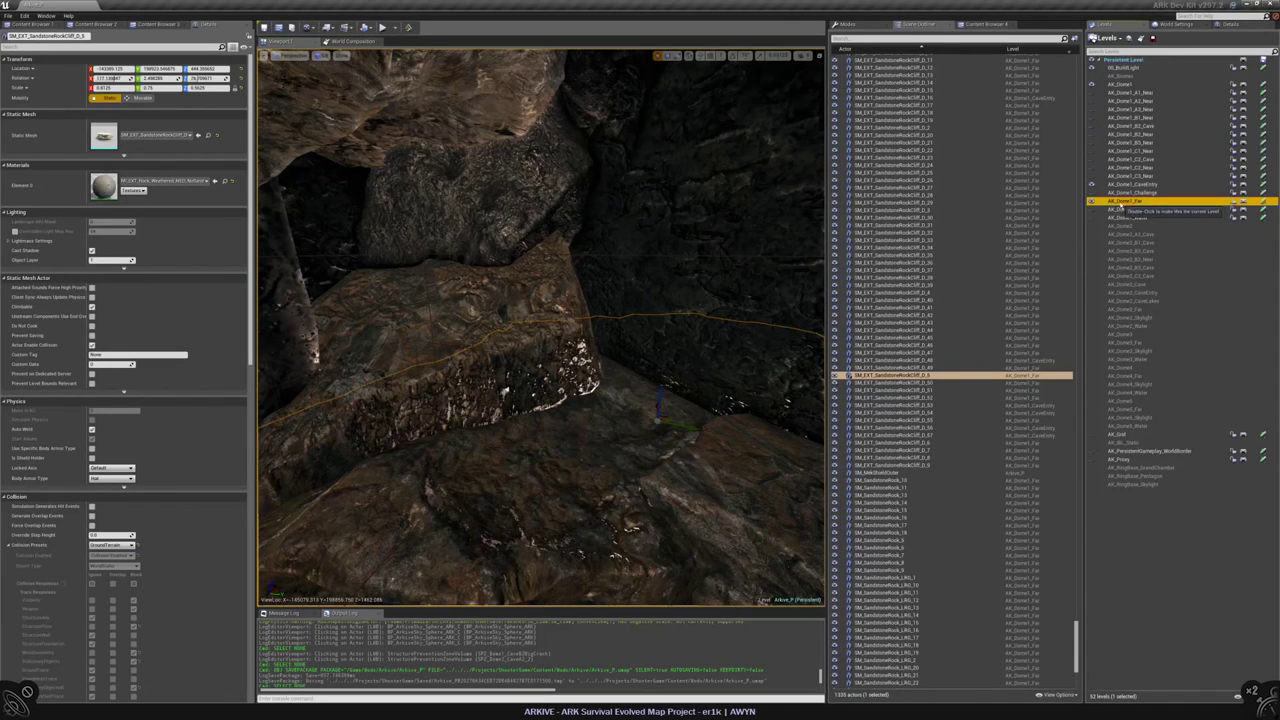
right_click(613, 366)
click(755, 497)
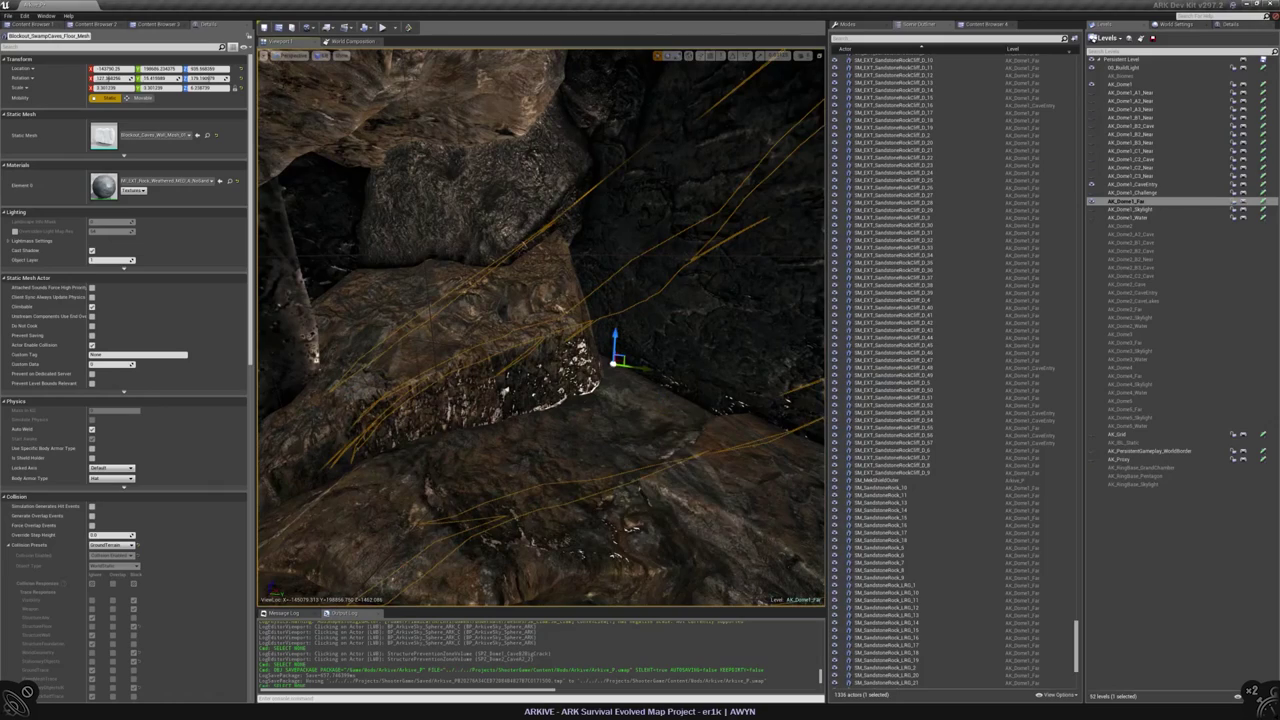
- Reset the placed rock's scale, then resize, rotate and move it over the gap beside the tree roots
click(237, 88)
drag(112, 87, 105, 87)
drag(535, 355, 603, 240)
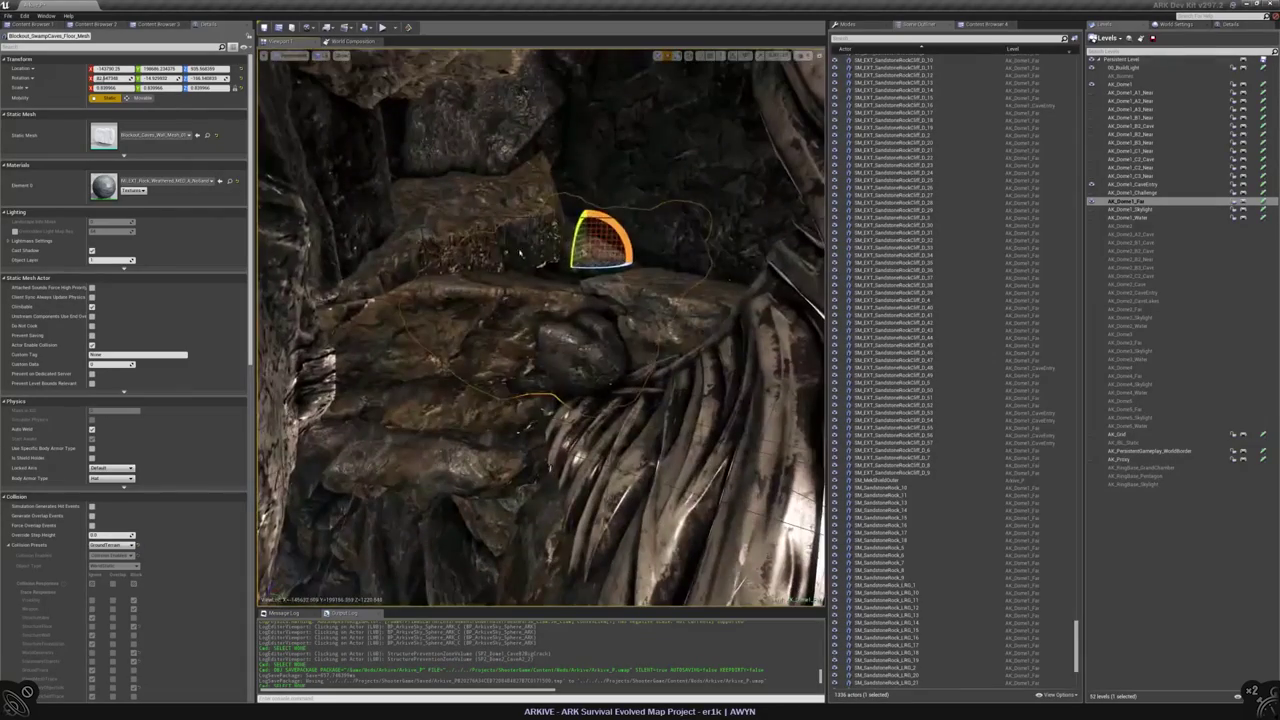
alt+drag(560, 330, 505, 303)
drag(472, 236, 466, 270)
right_drag(540, 330, 712, 342)
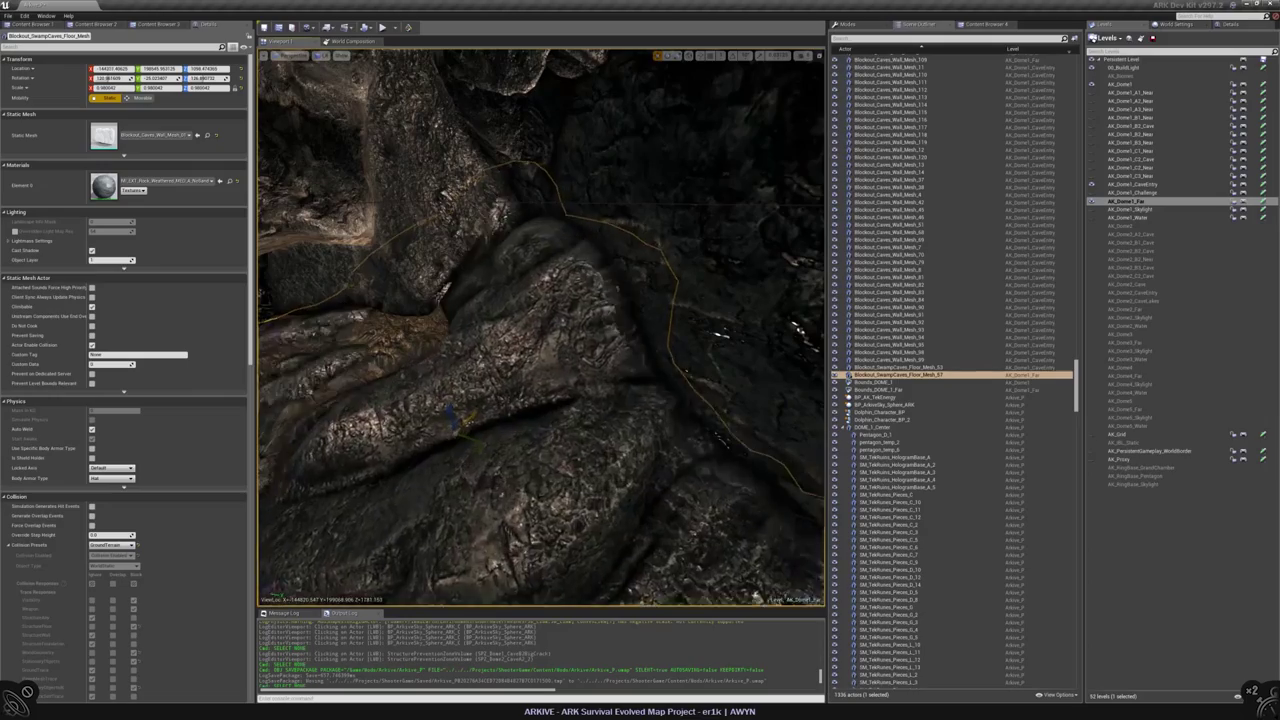
right_drag(712, 342, 730, 360)
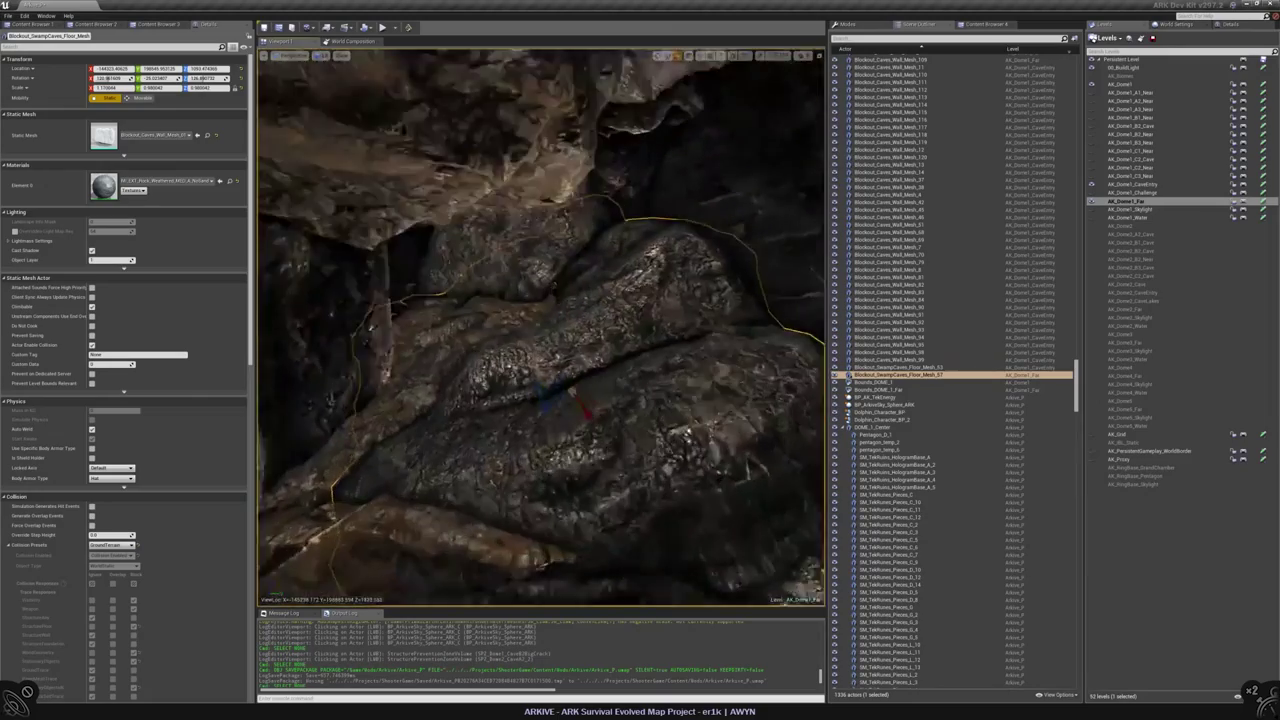
right_drag(730, 360, 760, 370)
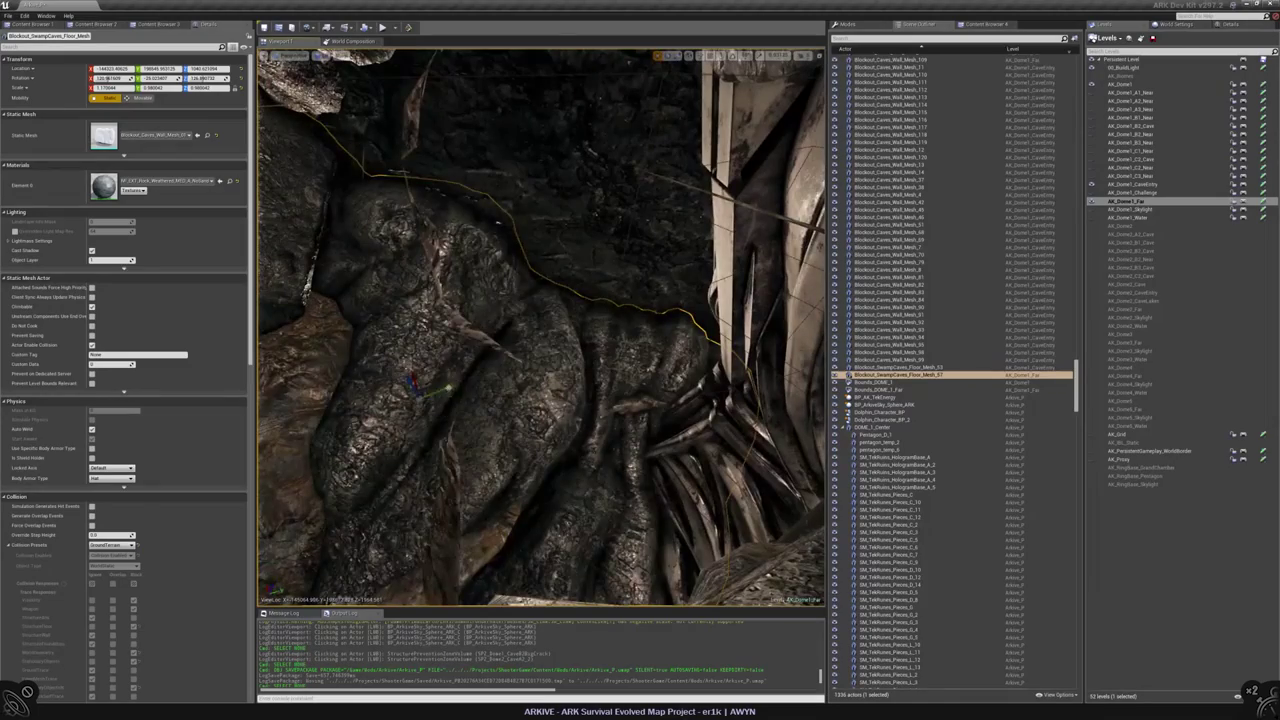
- Refine the rock's rotation, proportions and position so that it fits between the cliff face and the tree roots
key(e)
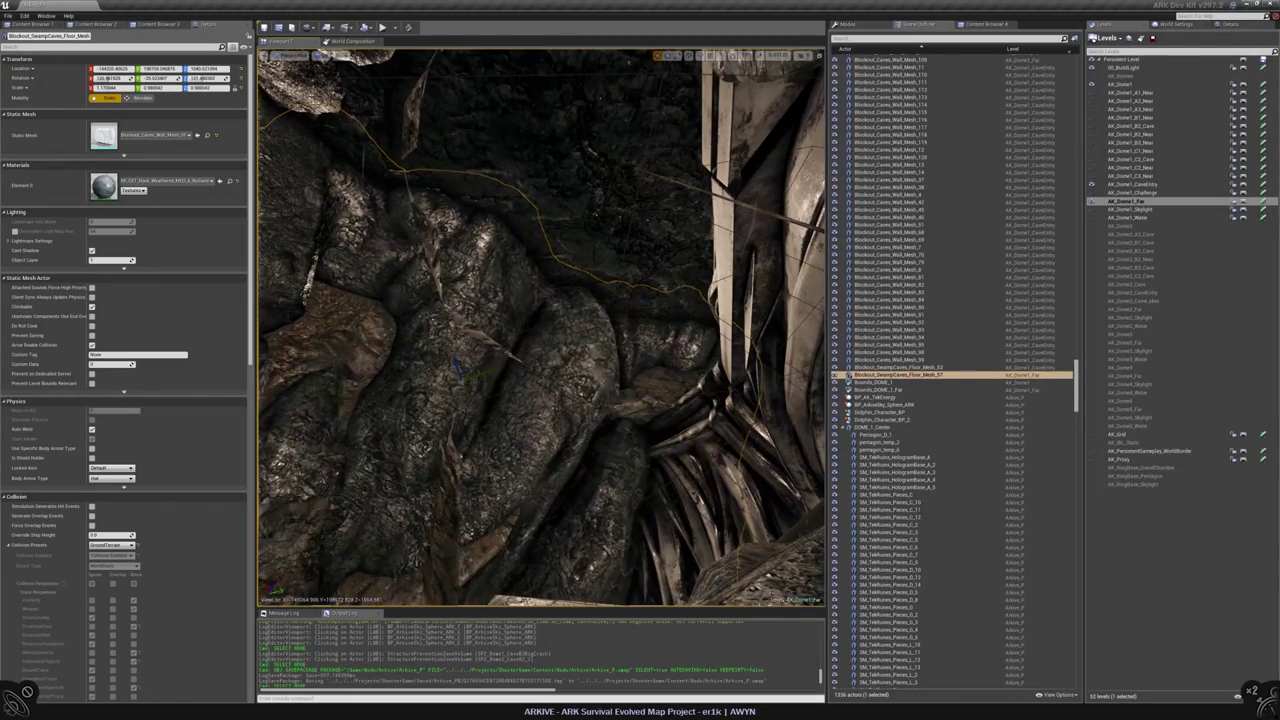
right_drag(760, 370, 760, 370)
key(e)
drag(380, 318, 435, 258)
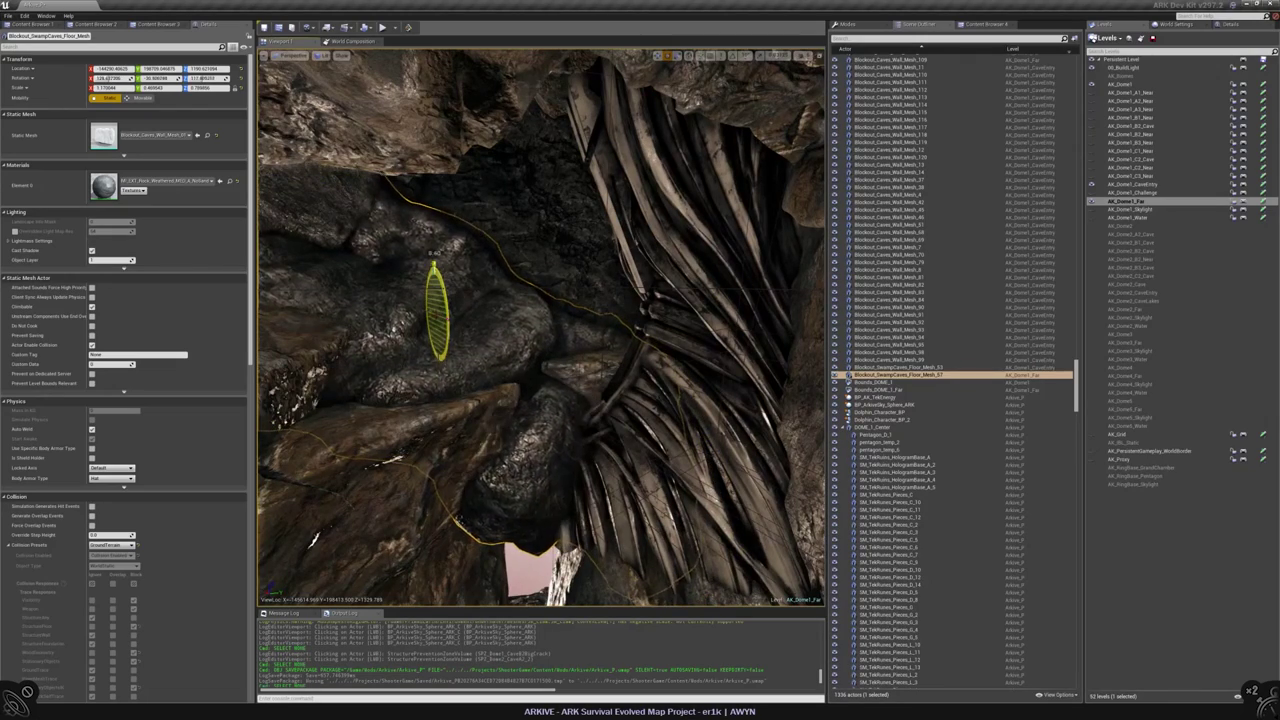
key(w)
right_drag(540, 330, 540, 330)
- Duplicate the rock into the cave below, reset the copy's scale to 1.0 and rotate it against the wall
key(ctrl+s)
key(ctrl+w)
drag(580, 380, 595, 408)
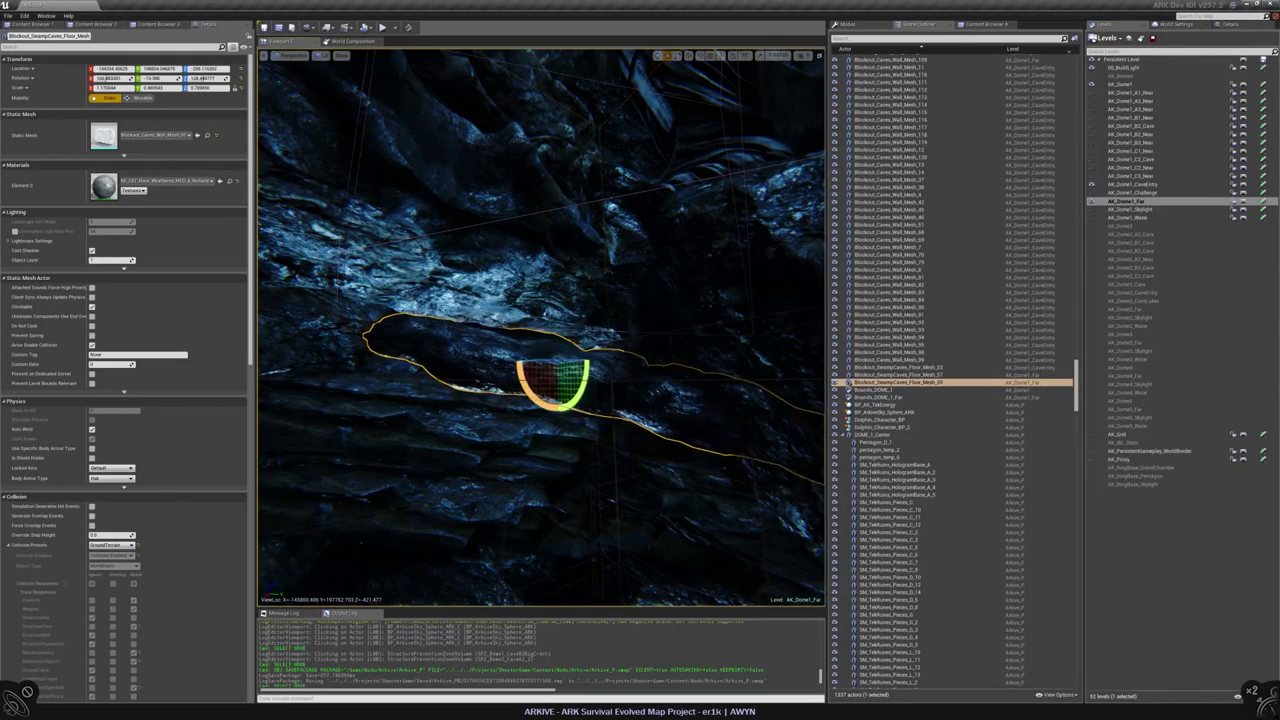
click(234, 88)
key(f)
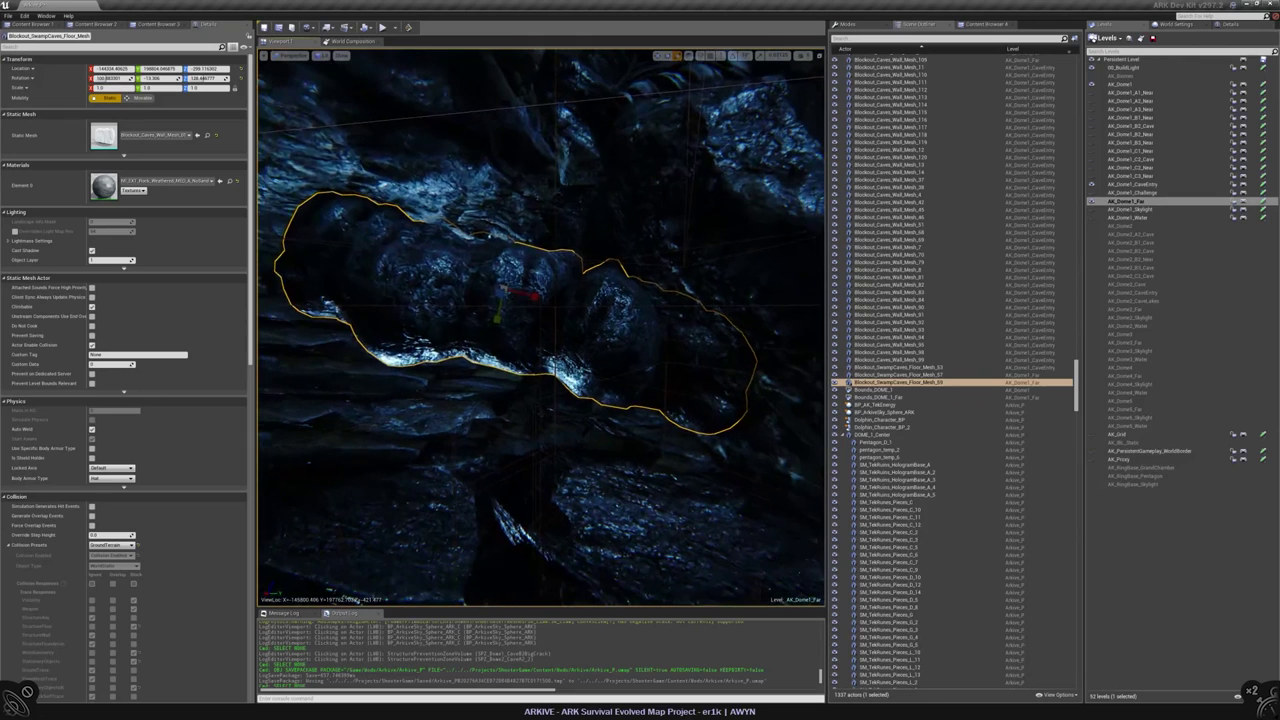
drag(456, 287, 490, 280)
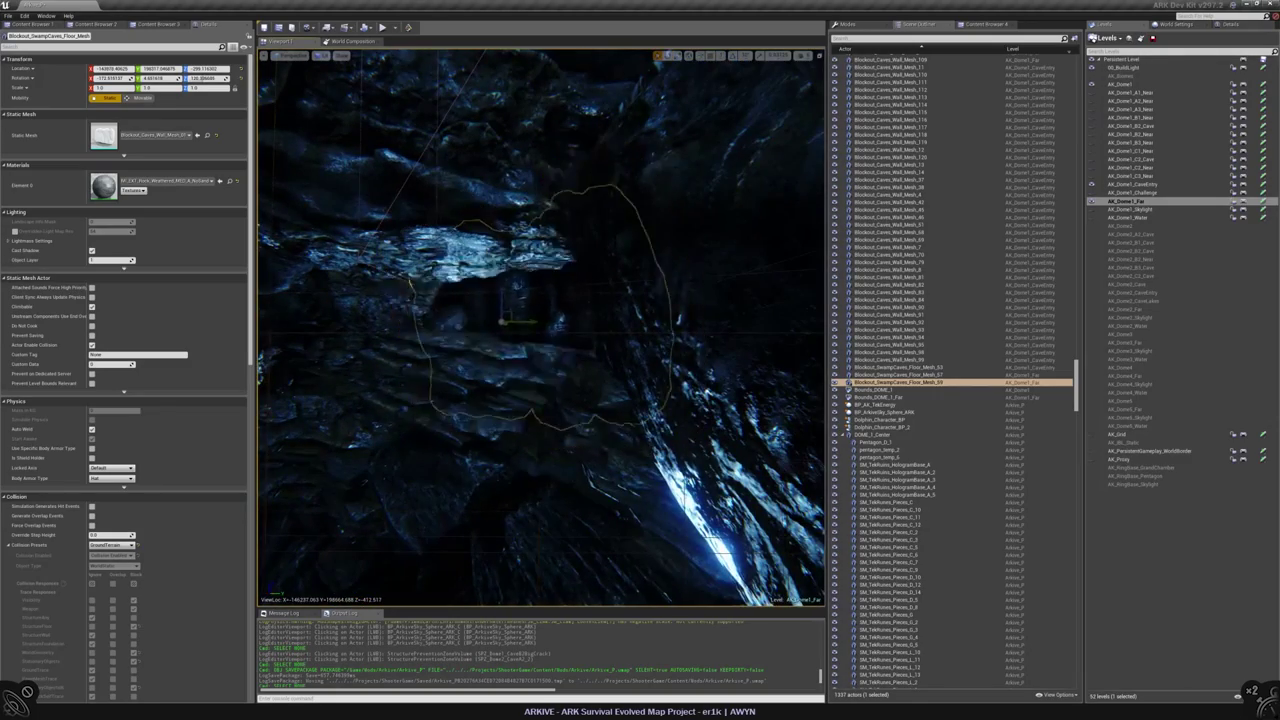
- Move the duplicated rock across the underside of the crack, stretch it along its X axis and adjust its height
key(w)
right_drag(490, 280, 490, 280)
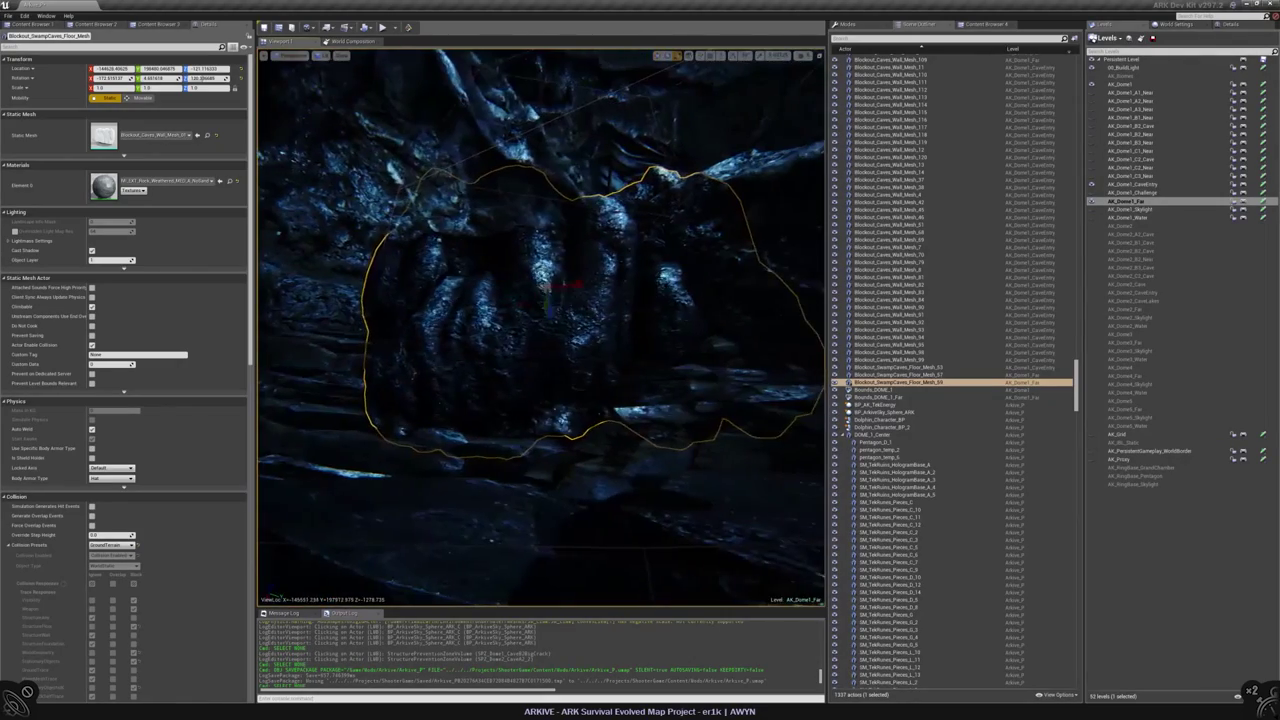
drag(570, 287, 578, 286)
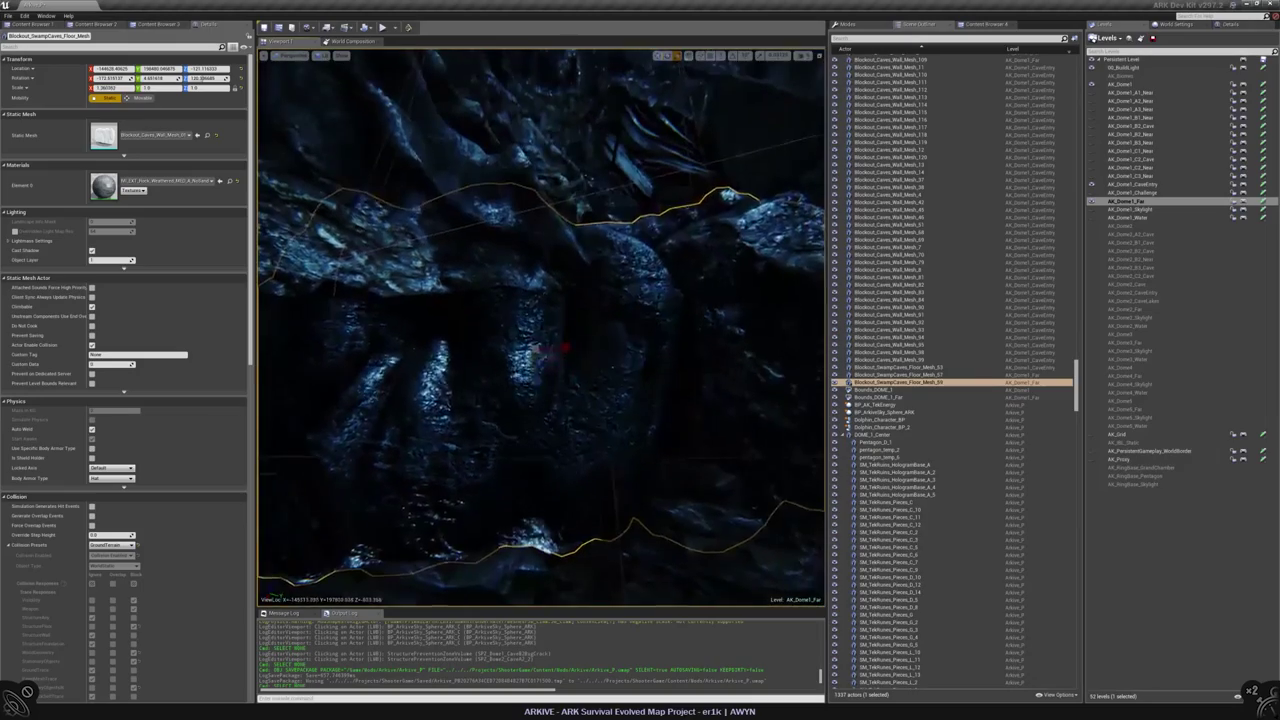
drag(566, 348, 568, 340)
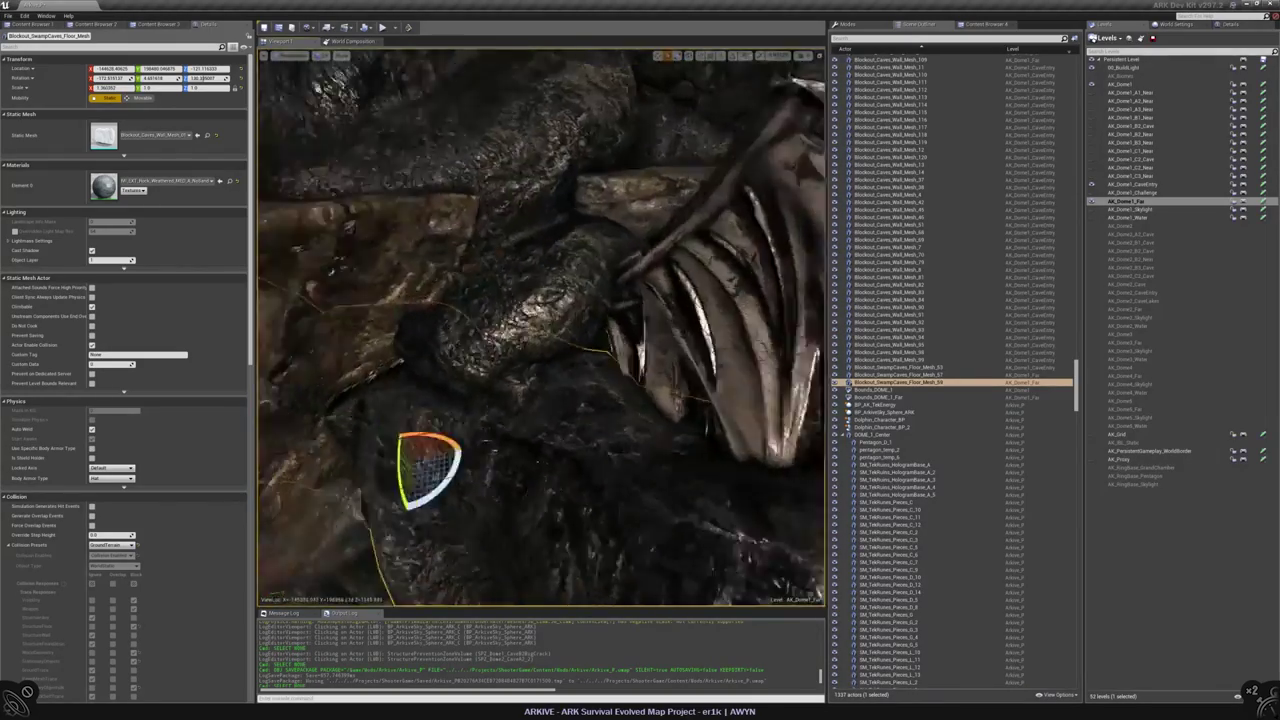
right_drag(565, 276, 565, 276)
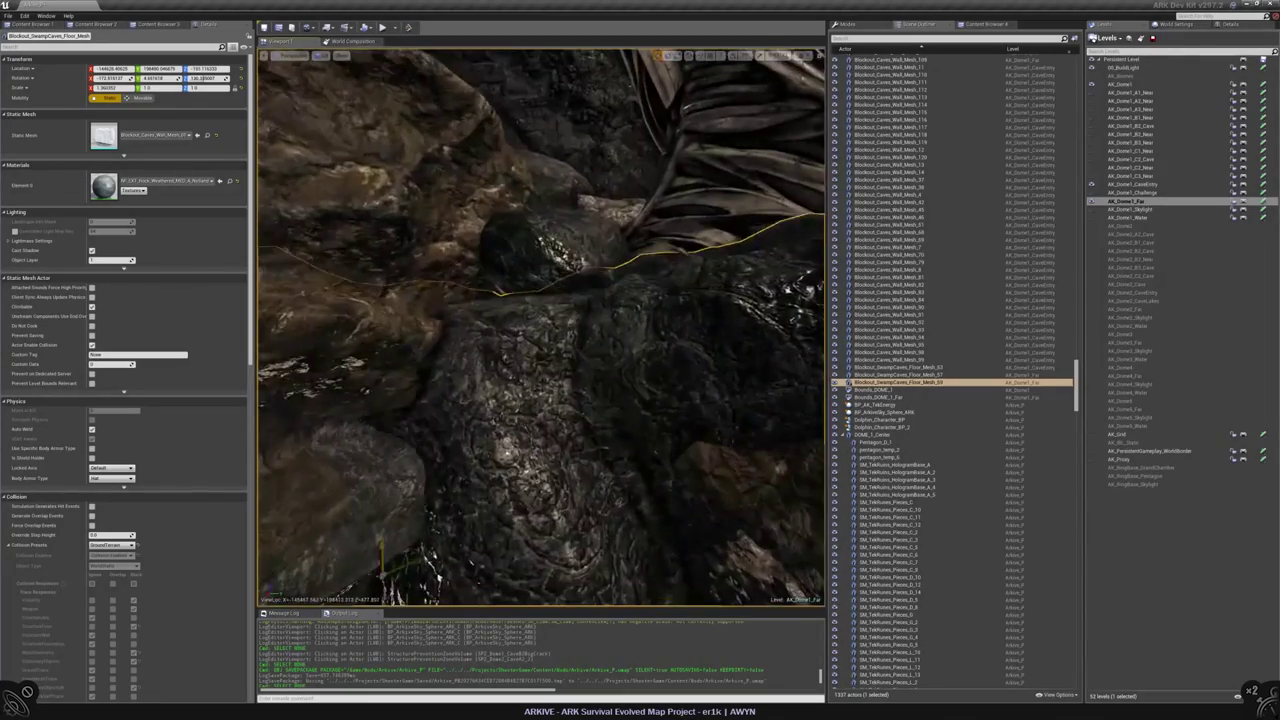
right_drag(565, 276, 565, 276)
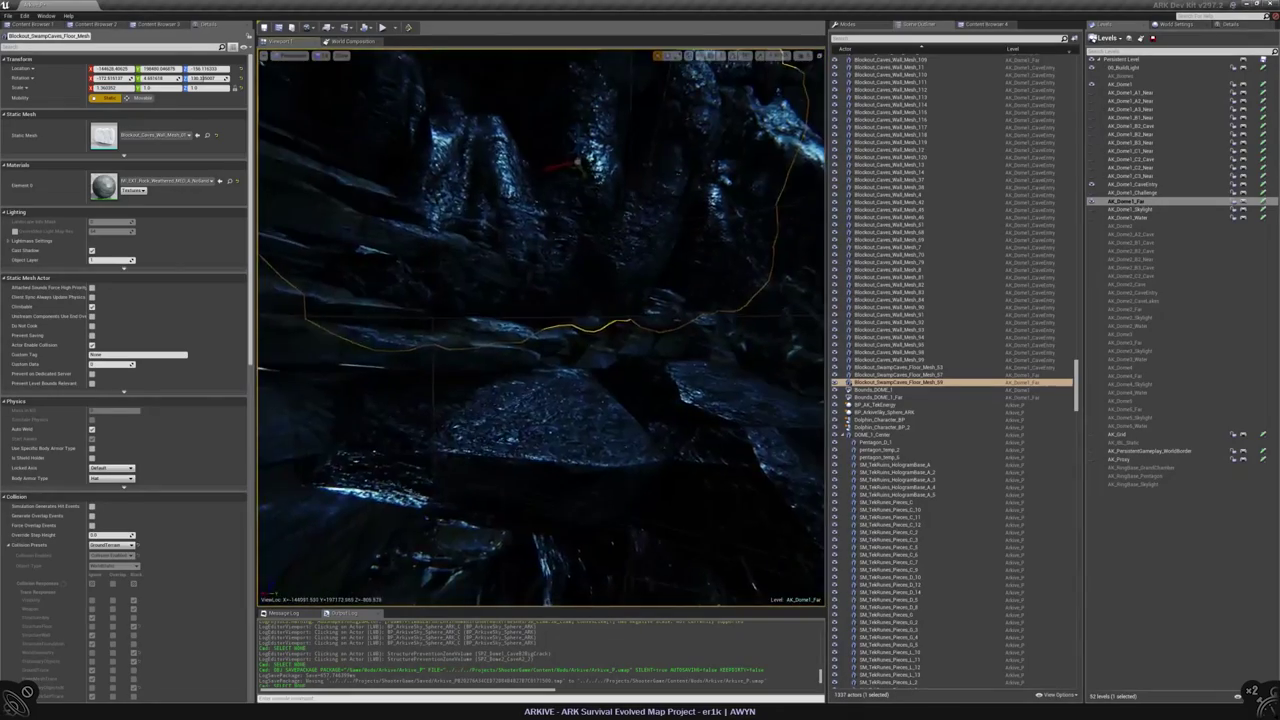
key(Escape)
- Inspect the patched crack from inside the cave and from the cliffs above for remaining gaps
right_drag(565, 276, 565, 276)
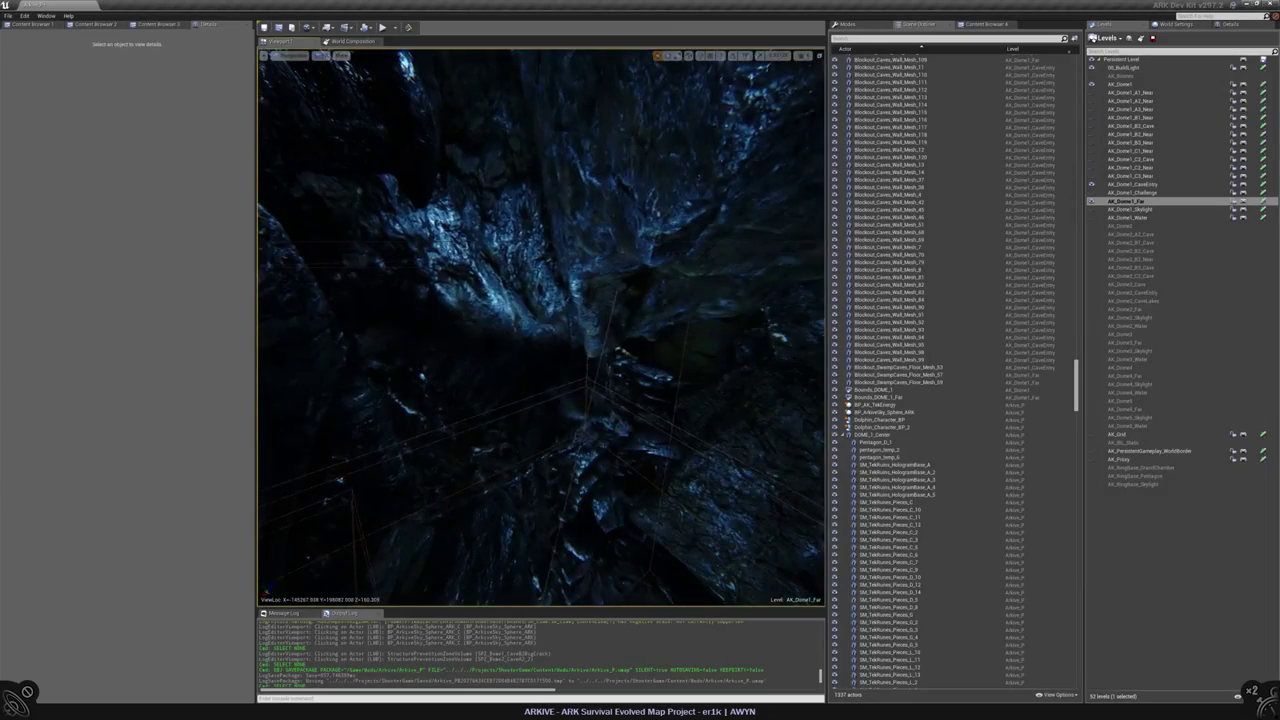
click(565, 276)
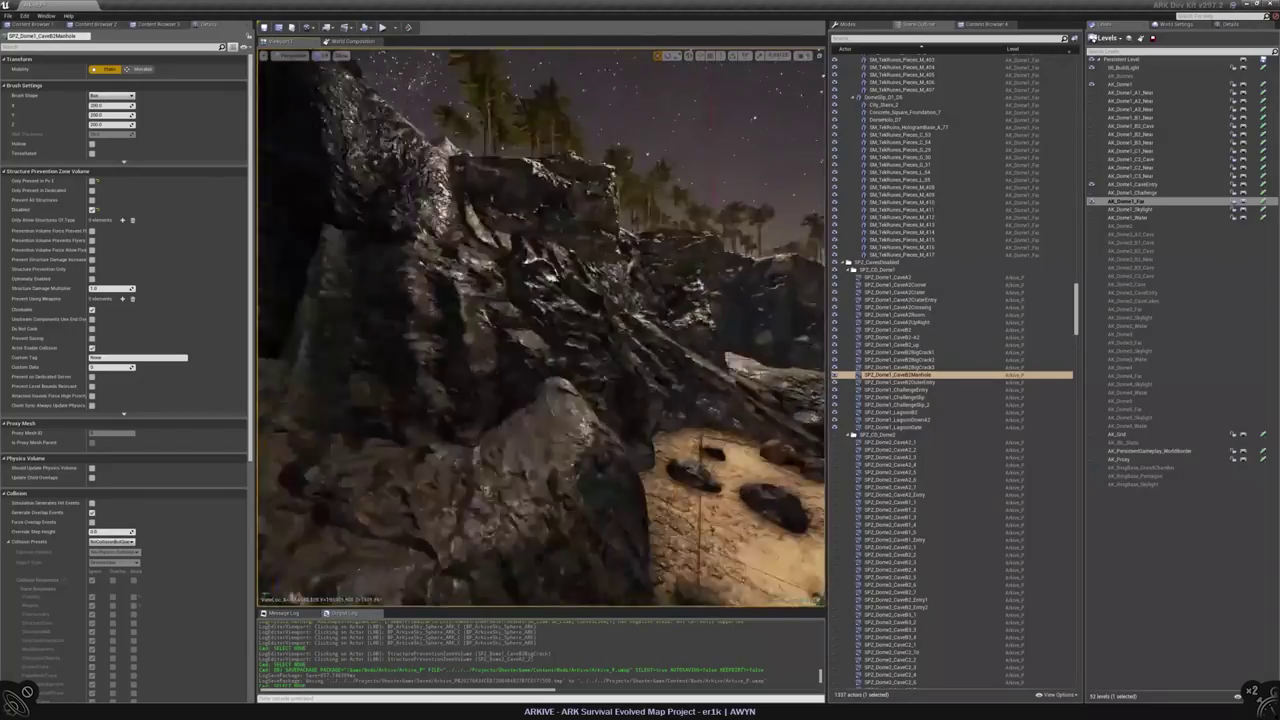
right_drag(540, 330, 660, 336)
key(Escape)
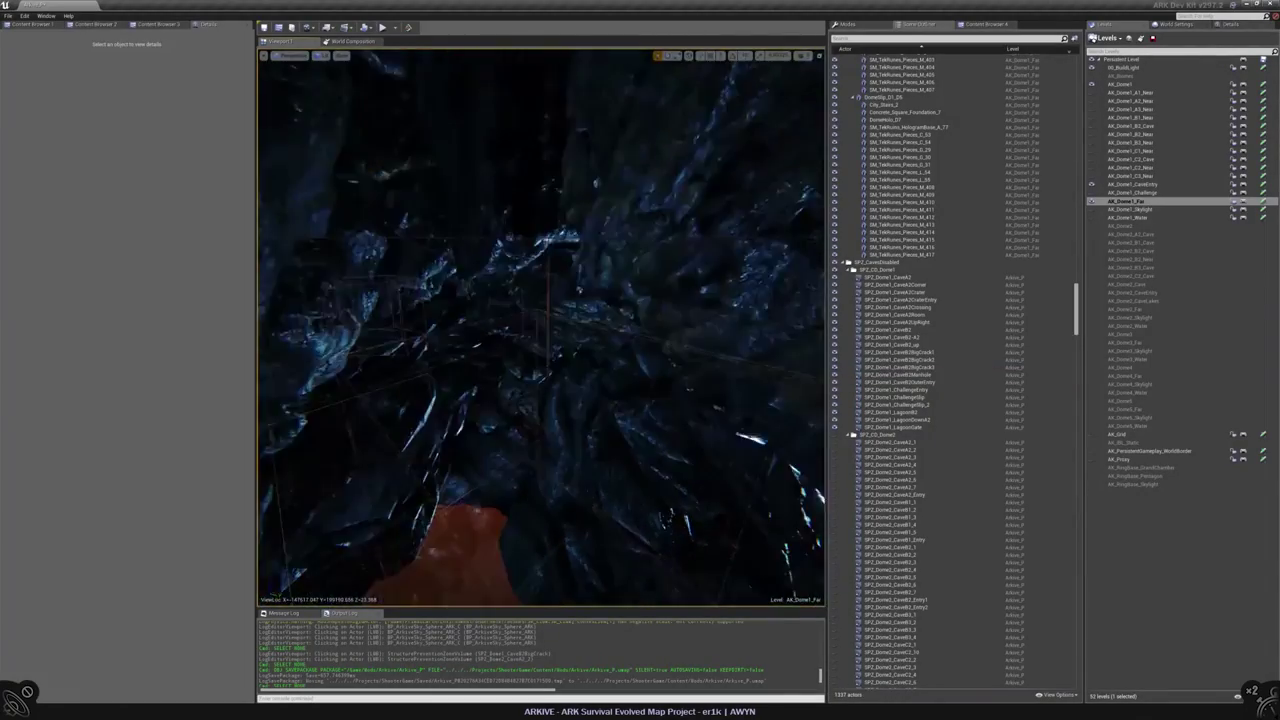
right_drag(540, 330, 580, 308)
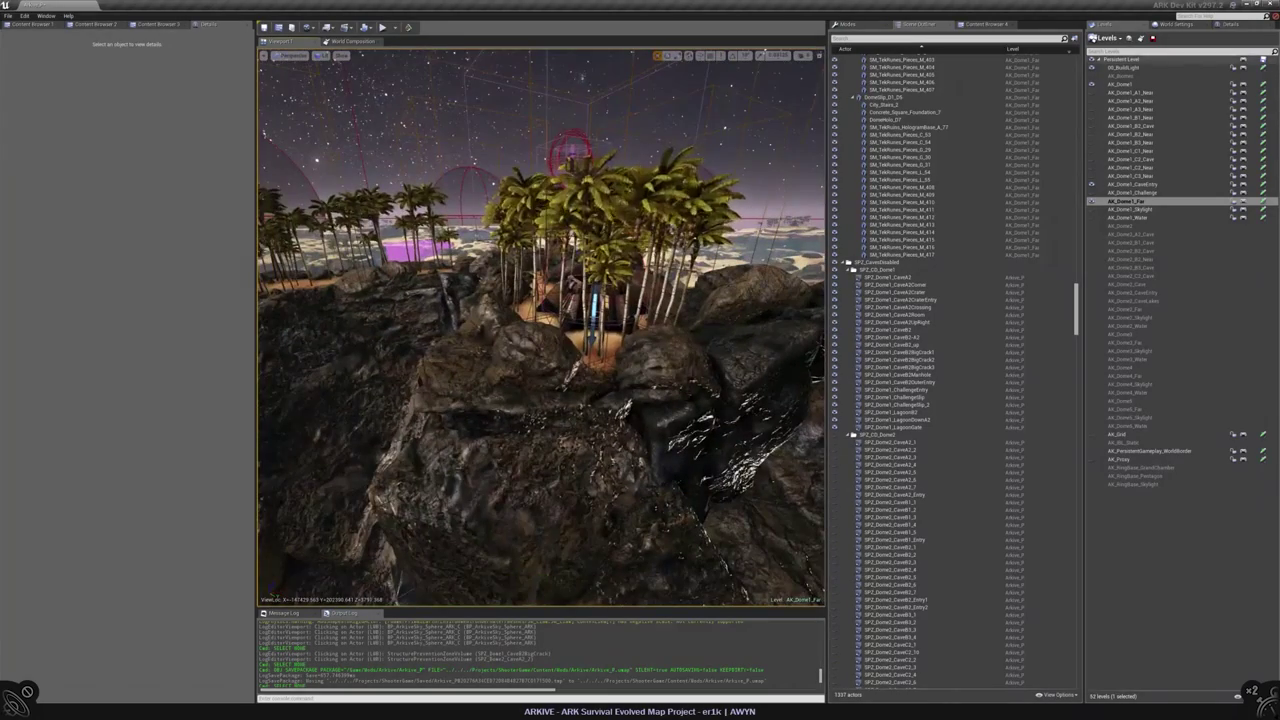
- Save the AK_Dome1_Far level and start a play session from the rocks above the crack
click(1262, 201)
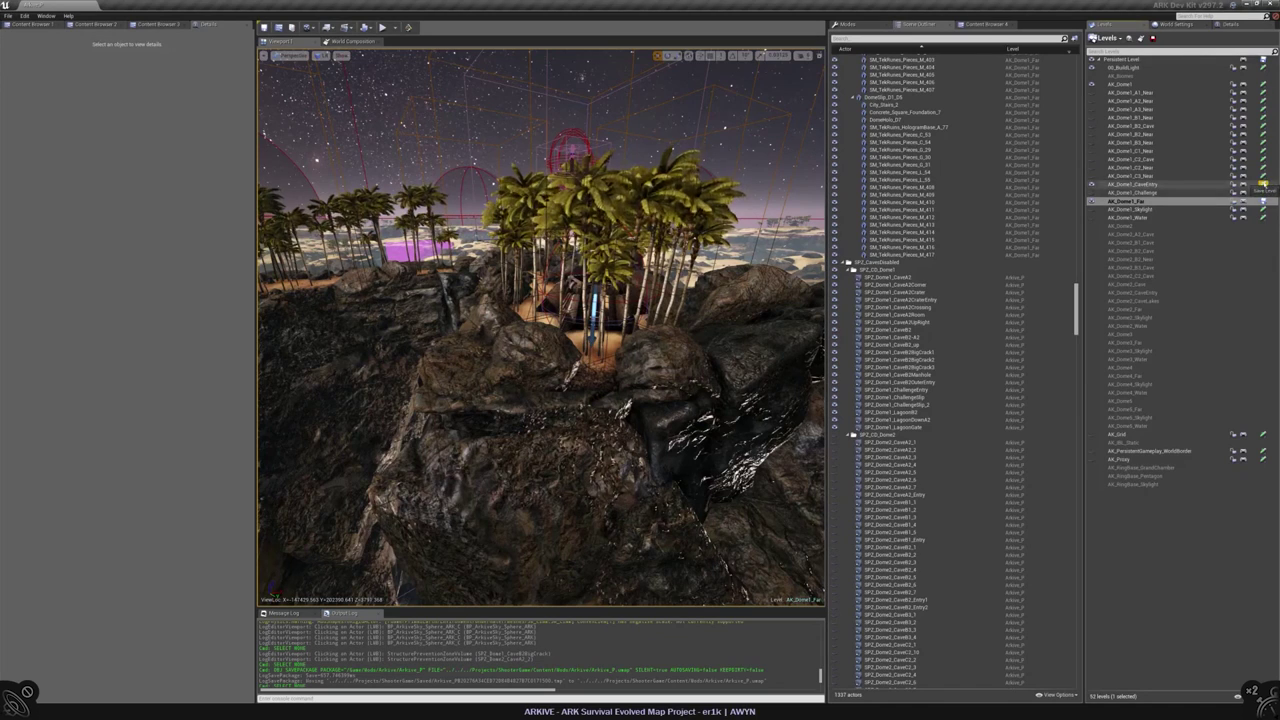
right_click(531, 328)
click(571, 473)
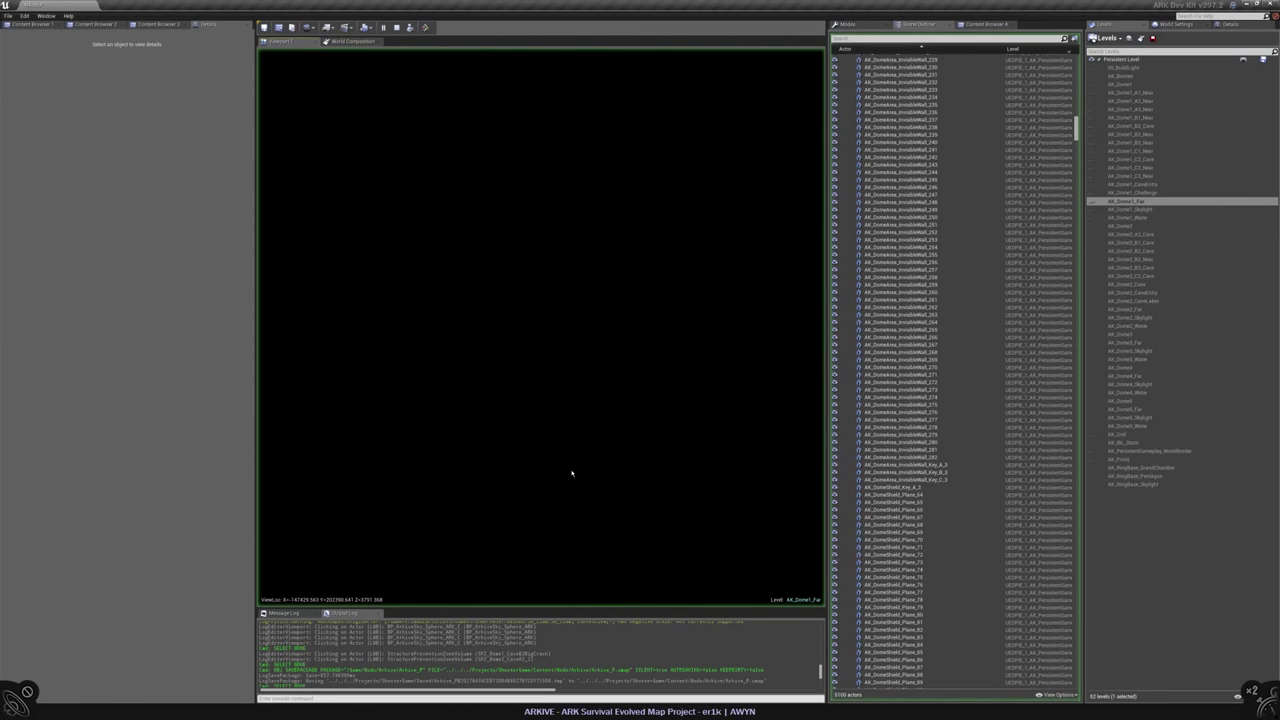
- Get a glow stick from the crafting section of the character's inventory and return to the game
click(371, 546)
key(i)
click(438, 201)
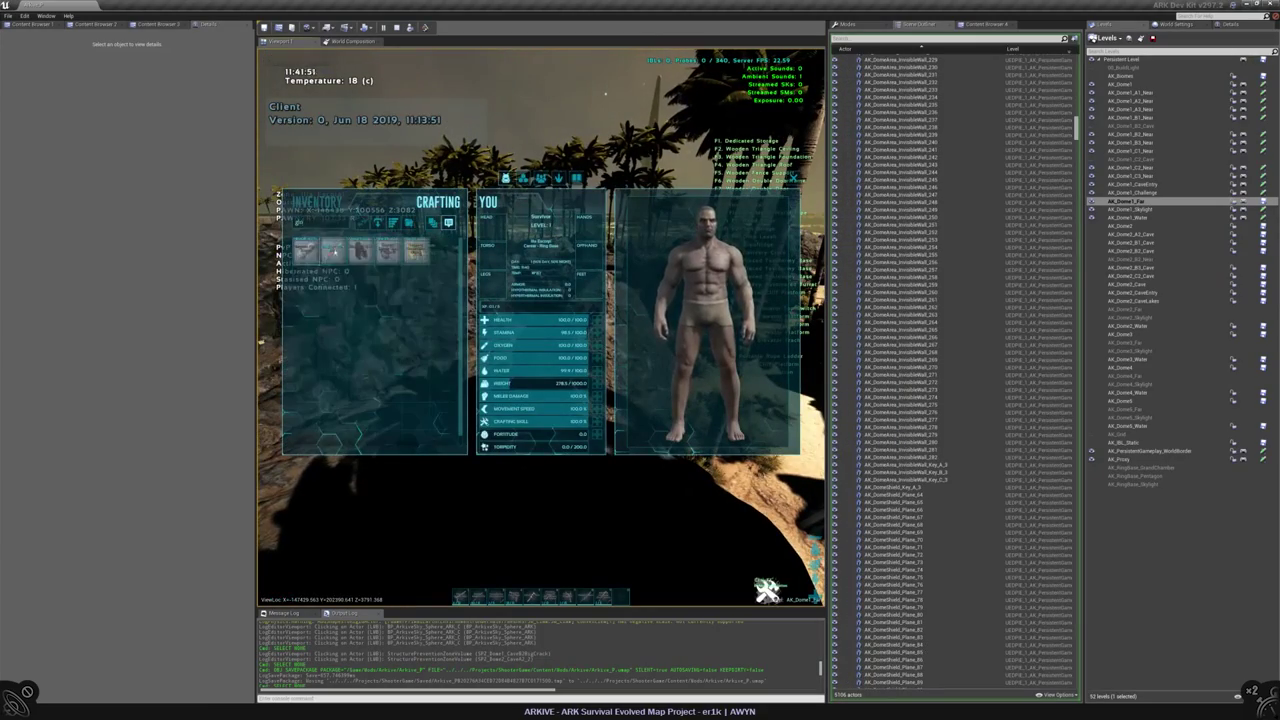
key(i)
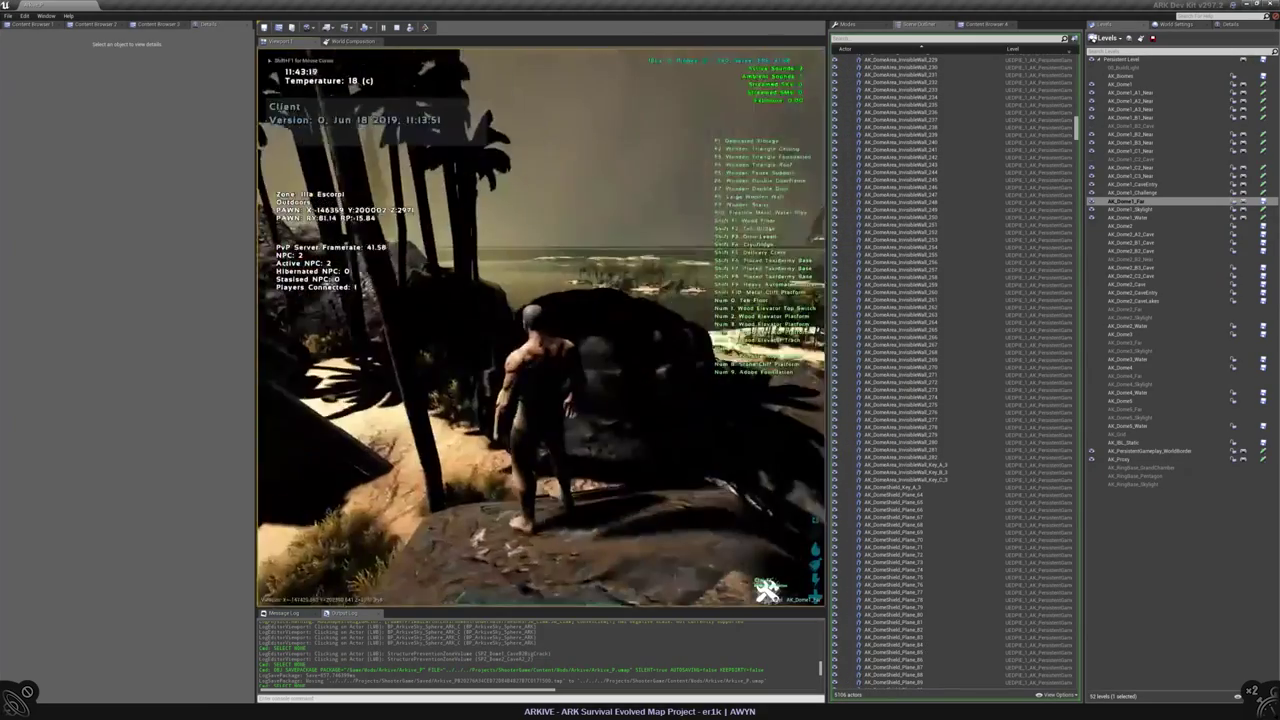
- Examine the patched crack and the cave below in play mode with the glow stick, and dismiss the editor's crash report
key(w)
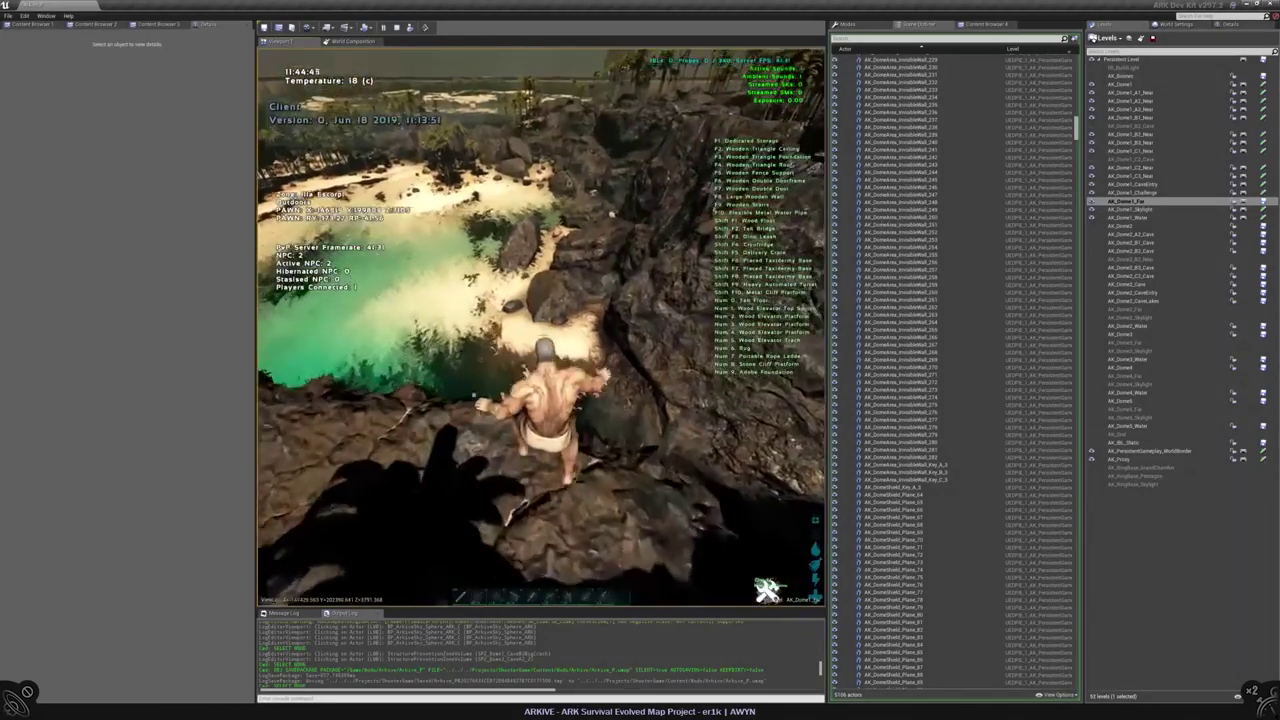
key(w)
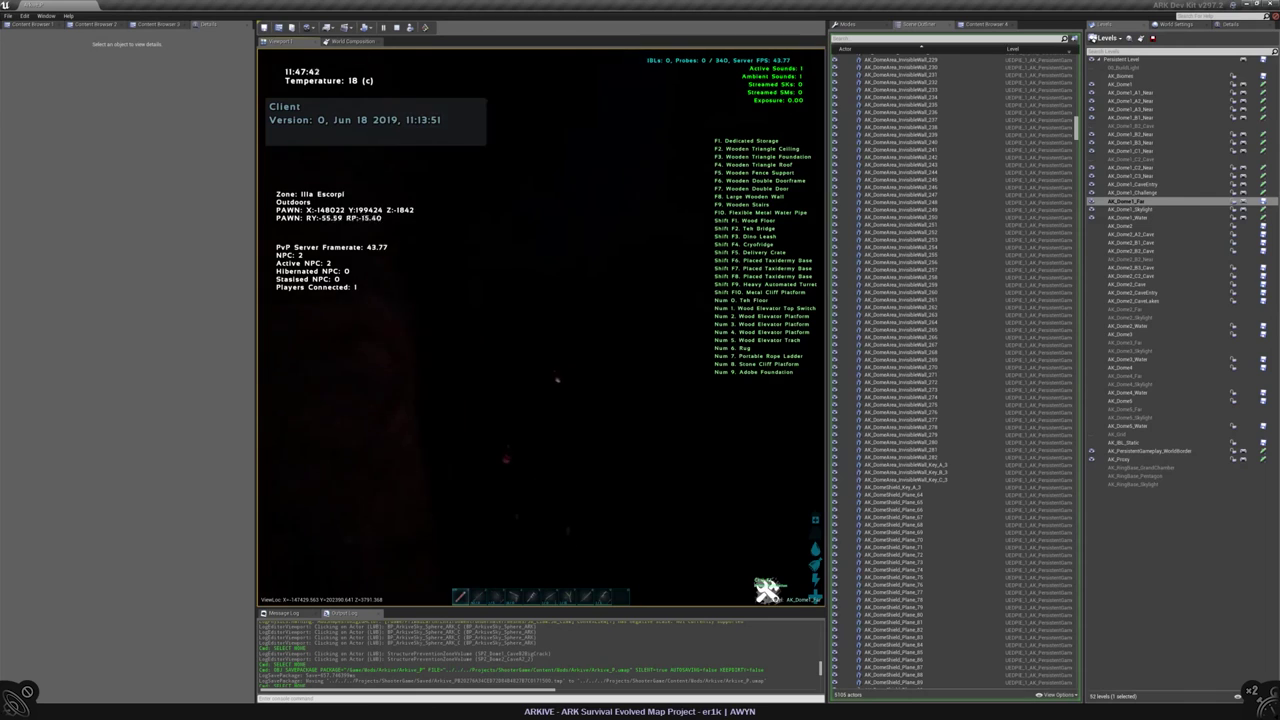
key(1)
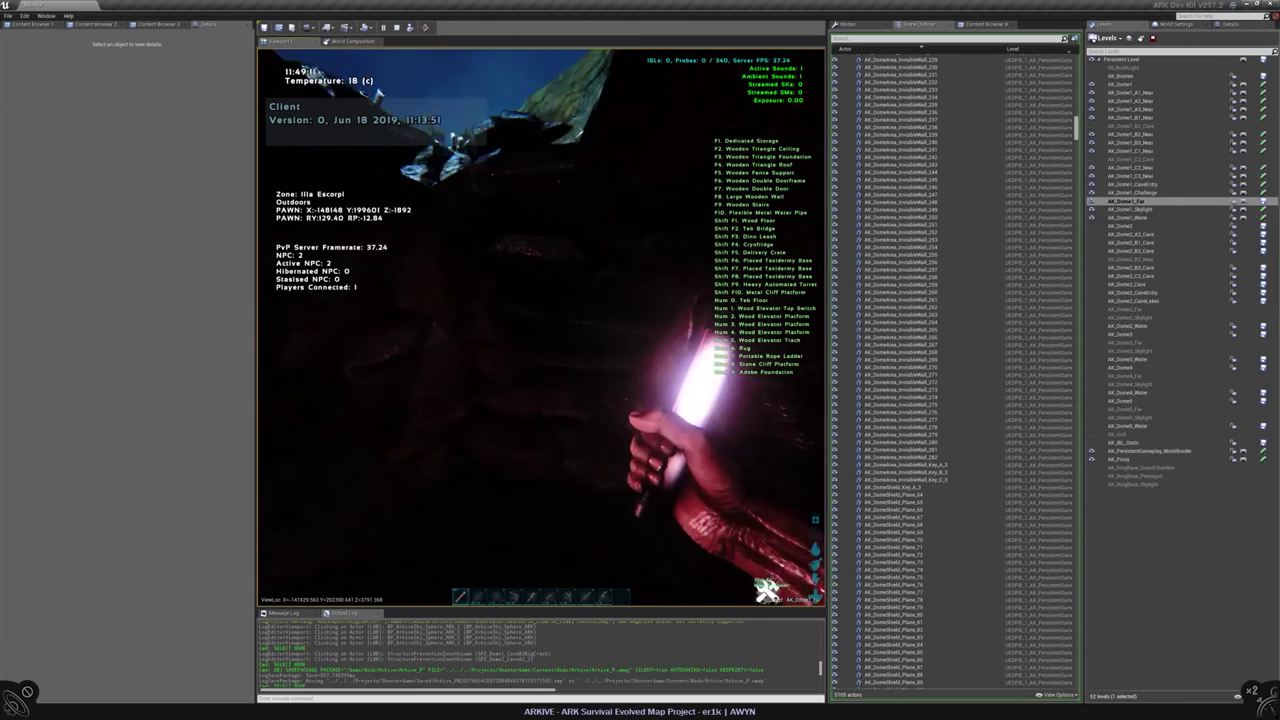
key(1)
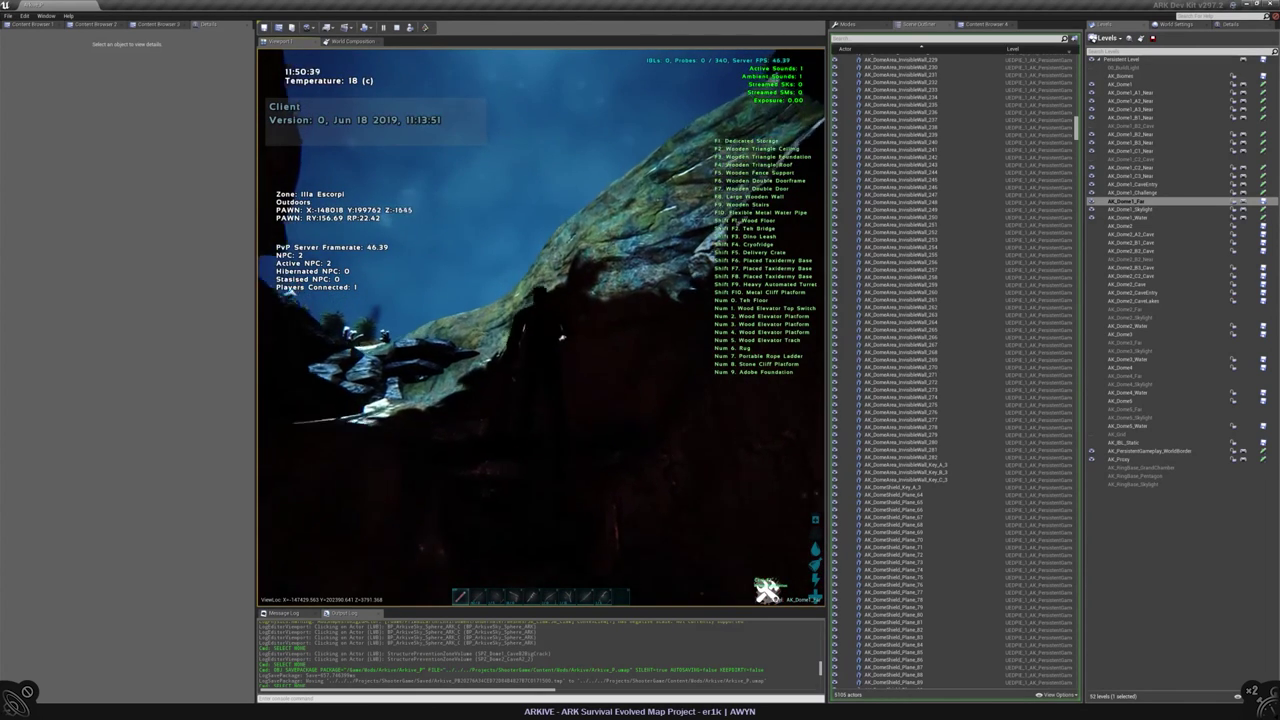
key(w)
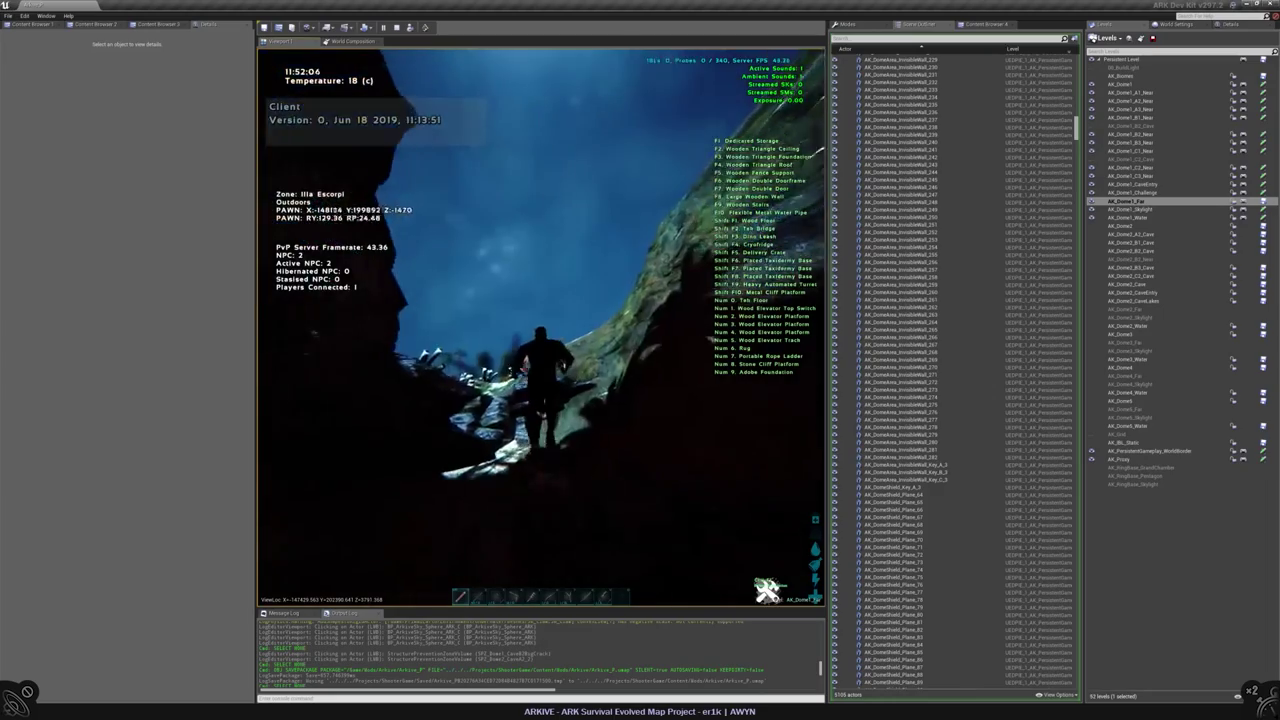
key(w)
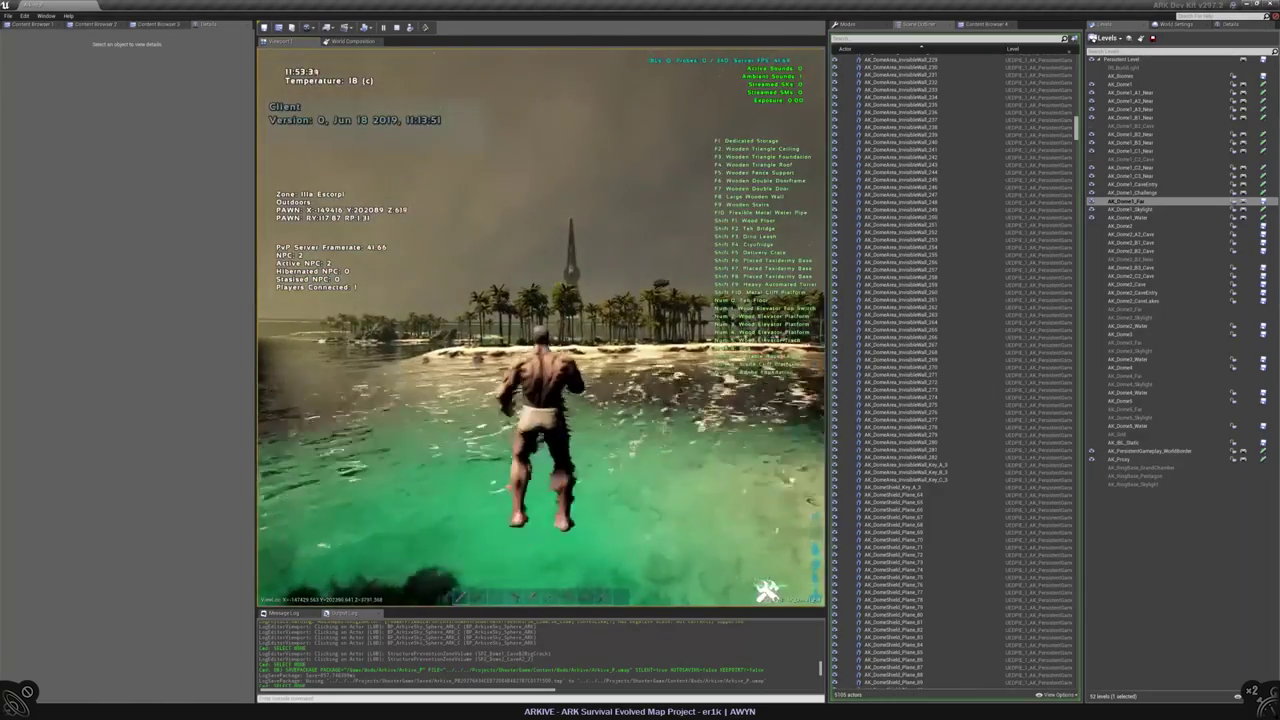
key(w)
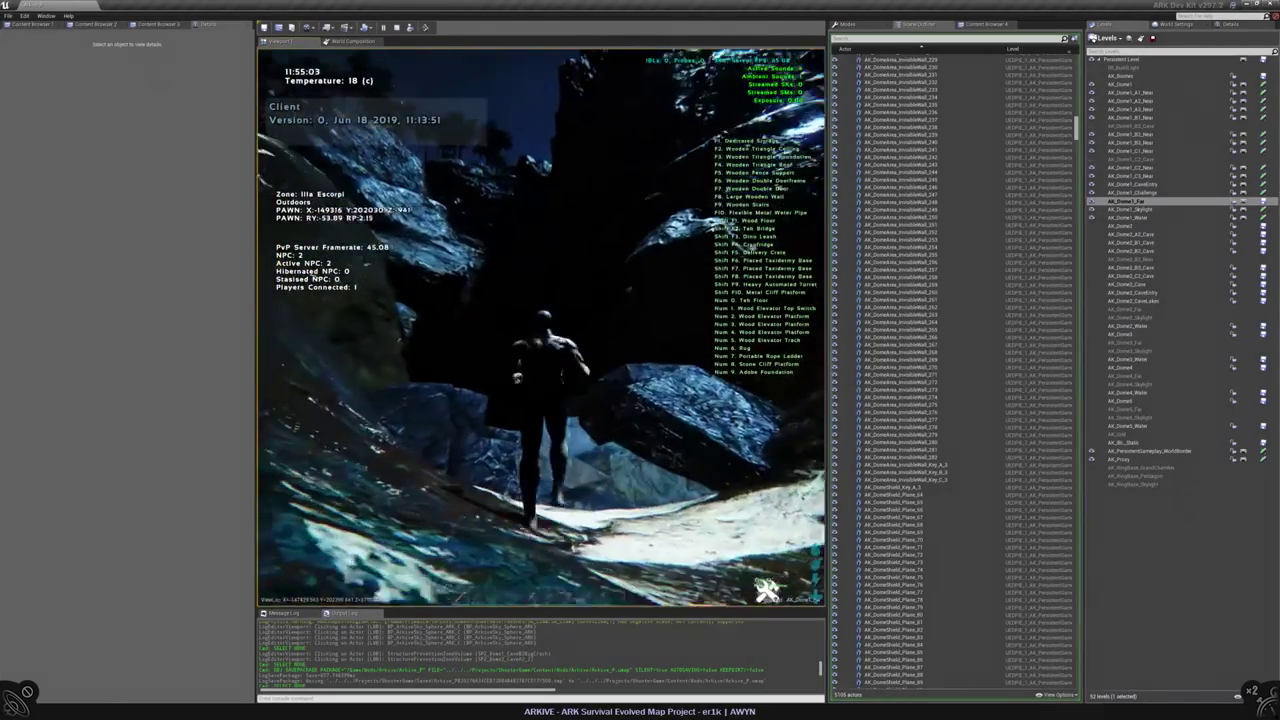
key(w)
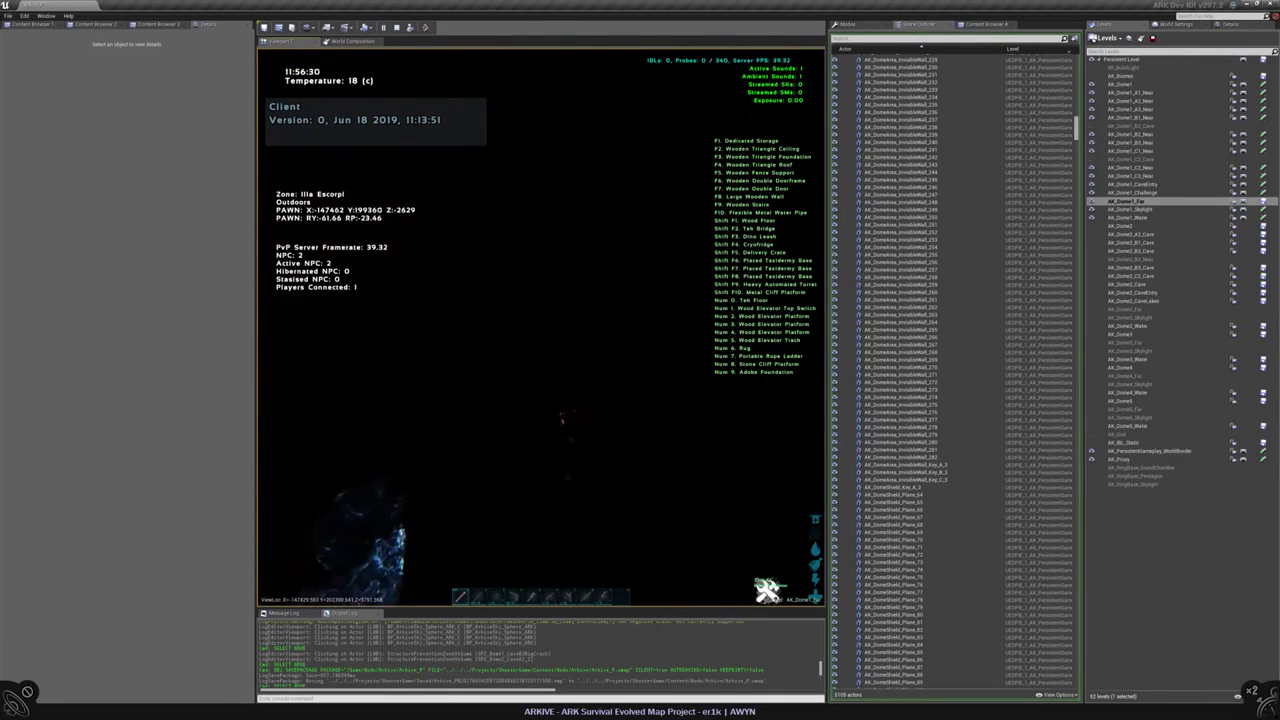
key(w)
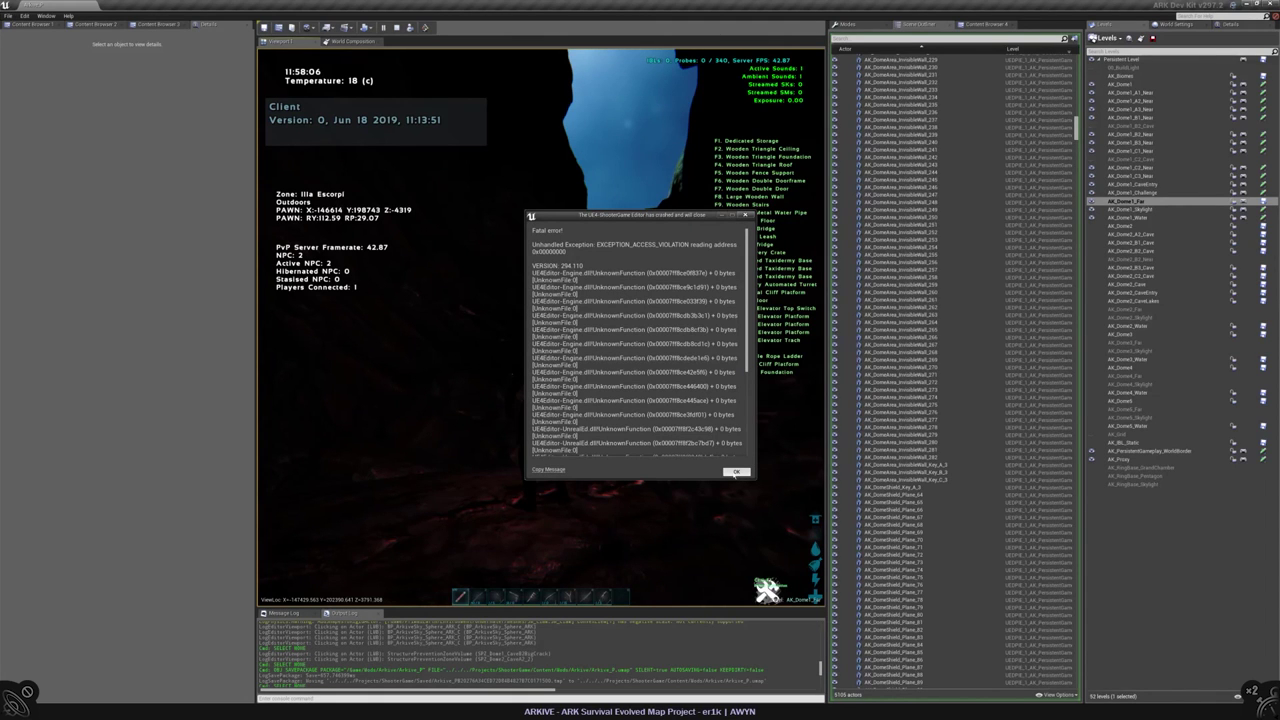
click(736, 472)
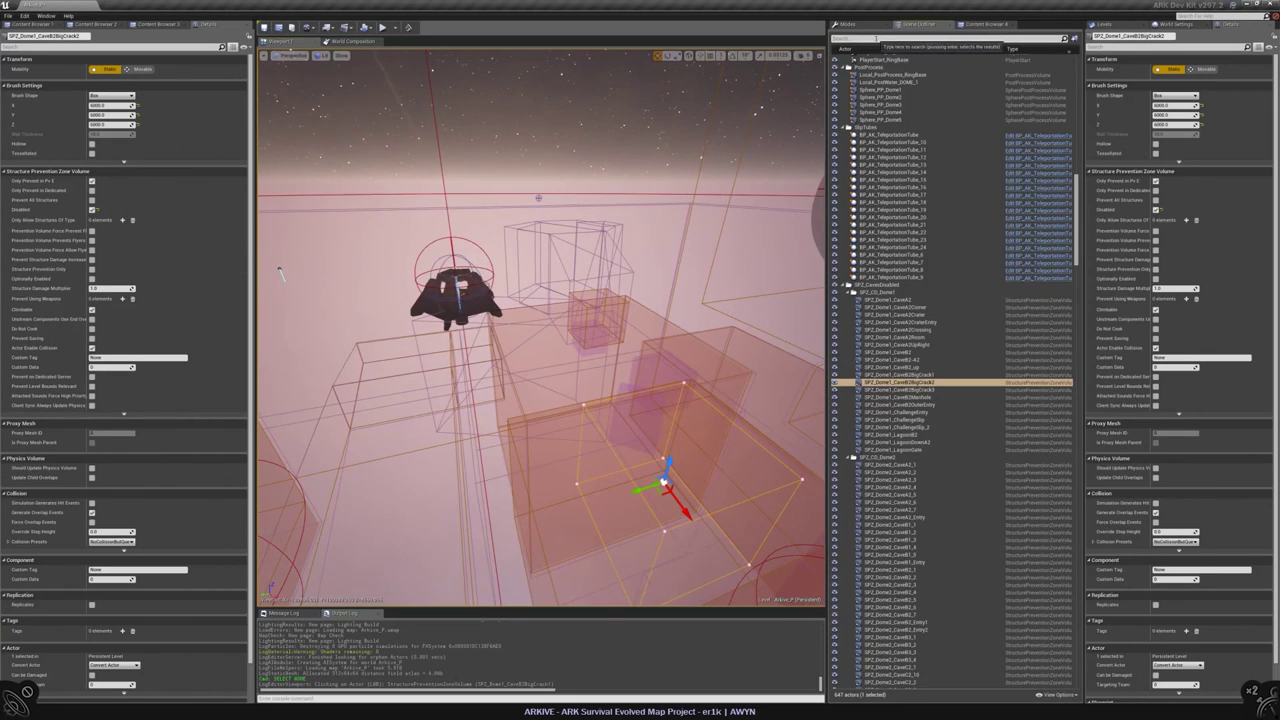
- Find Physics_DOME_1_Water by searching the level's actors for "water" and check its properties for an enable option
click(876, 38)
text(water)
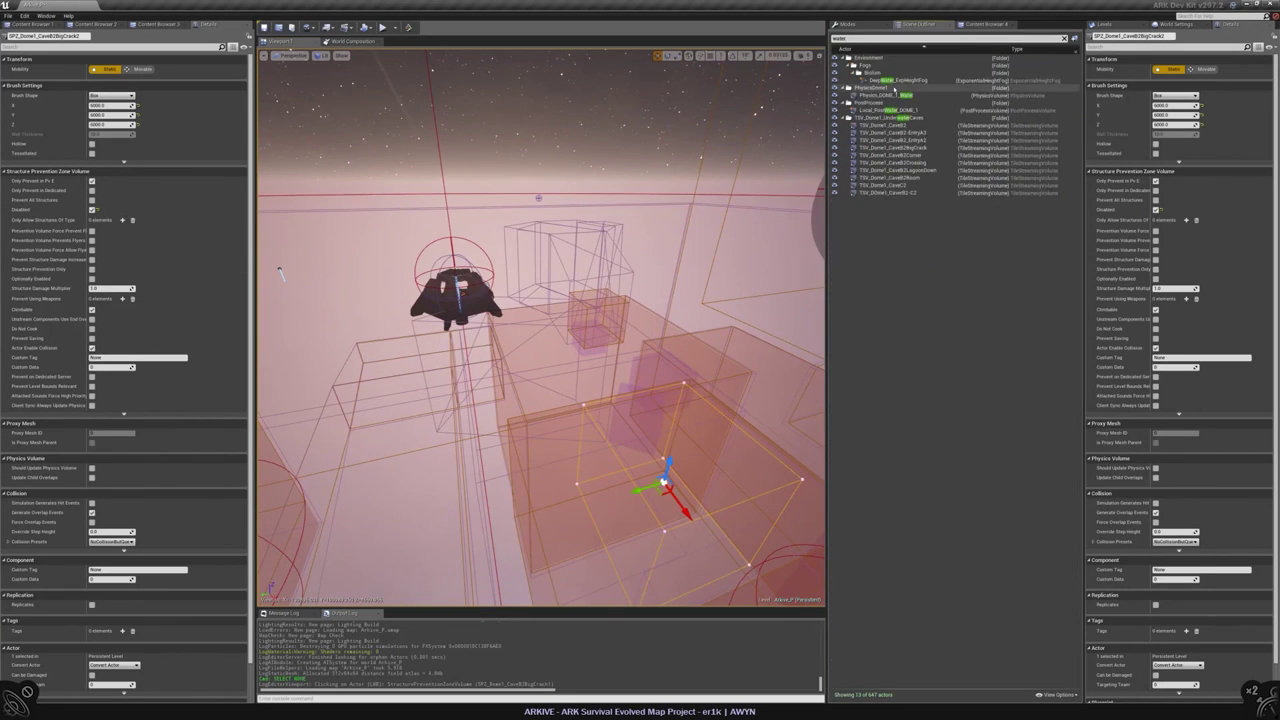
click(885, 95)
click(37, 47)
text(dis)
key(BackSpace)
key(BackSpace)
key(BackSpace)
text(ena)
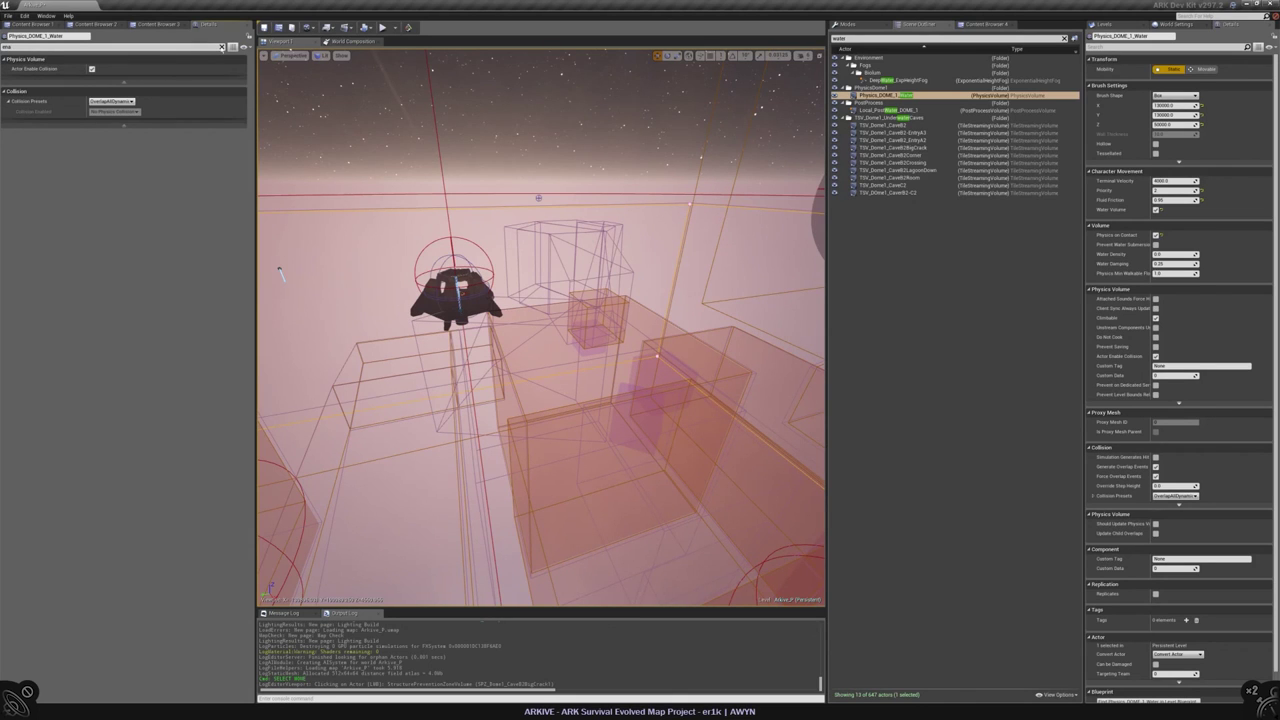
key(BackSpace)
key(BackSpace)
key(BackSpace)
- Check the properties of the Local_PostWater_DOME_1 post-process volume for an enable option
click(886, 110)
click(74, 47)
text(e)
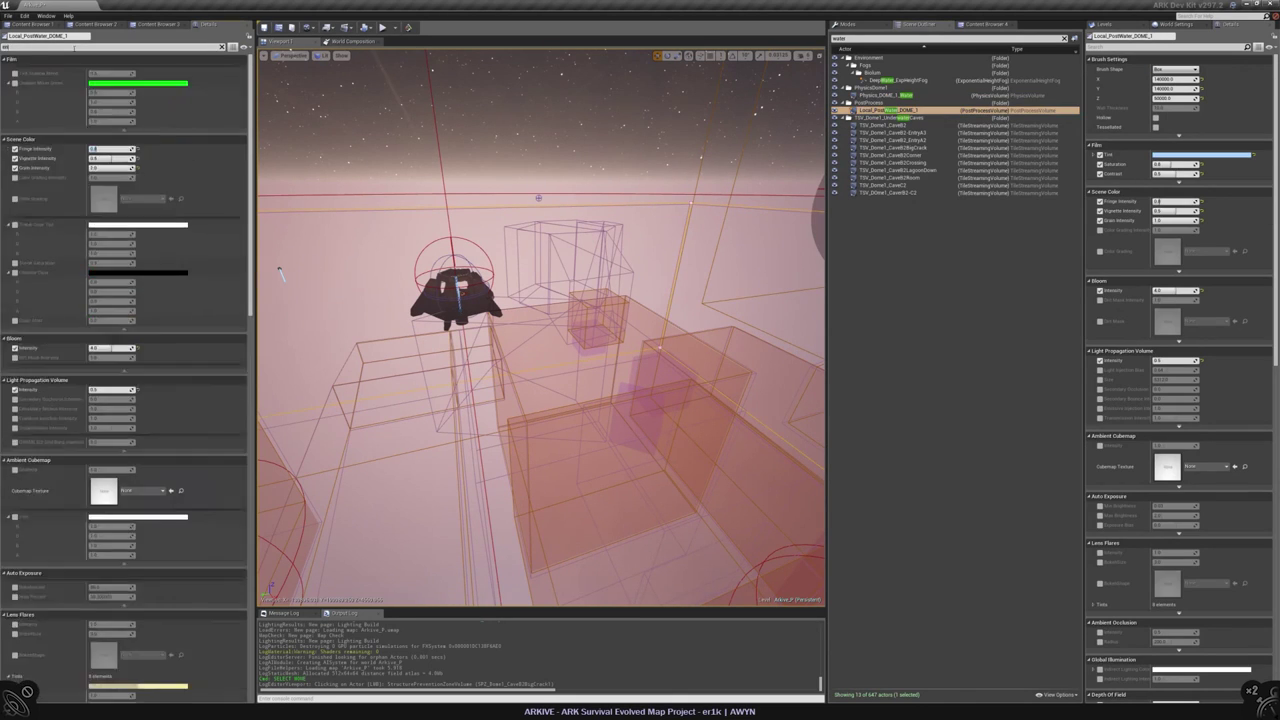
- Start a play session from the top of the dark pentagon structure above Dome 1
drag(540, 400, 540, 380)
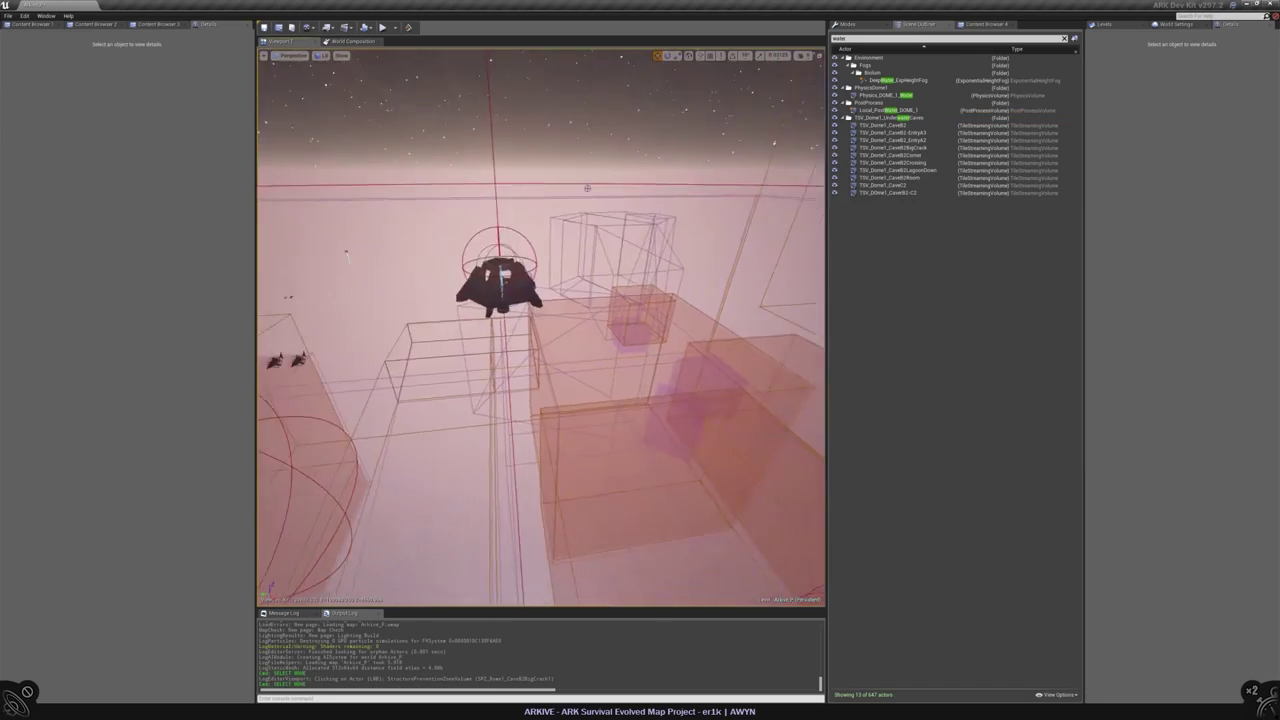
drag(540, 330, 560, 390)
right_click(561, 392)
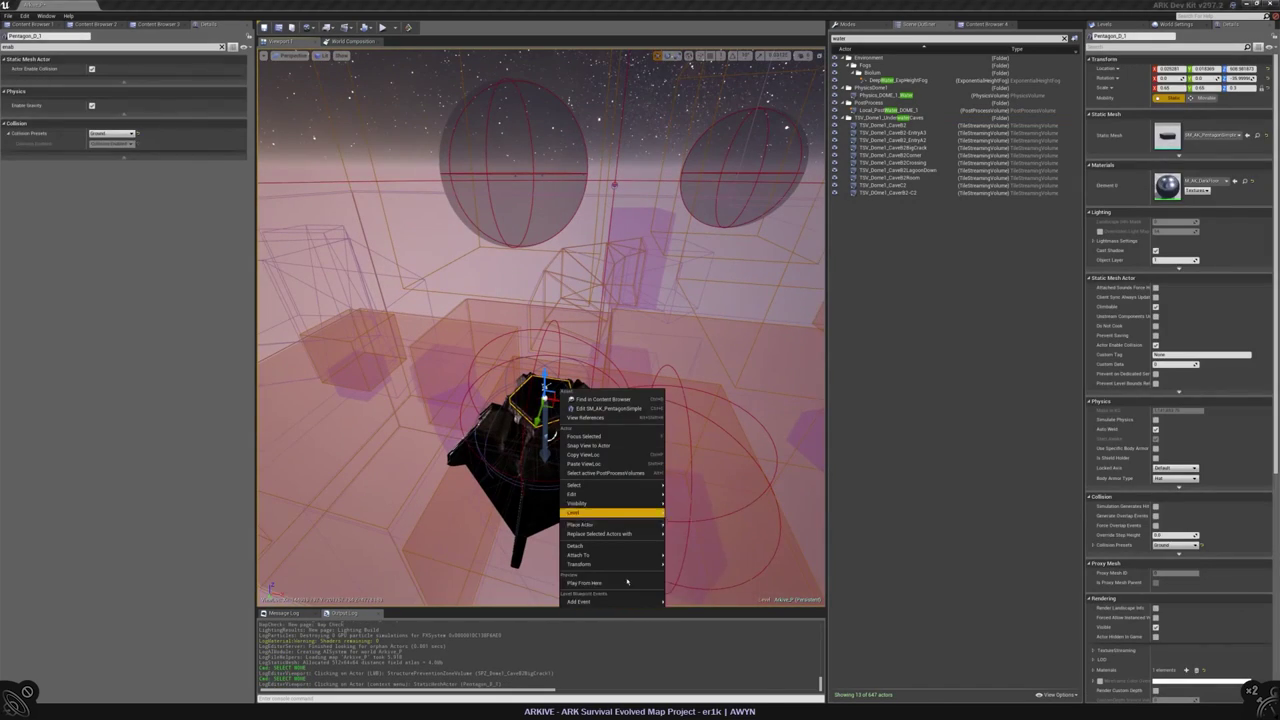
click(510, 311)
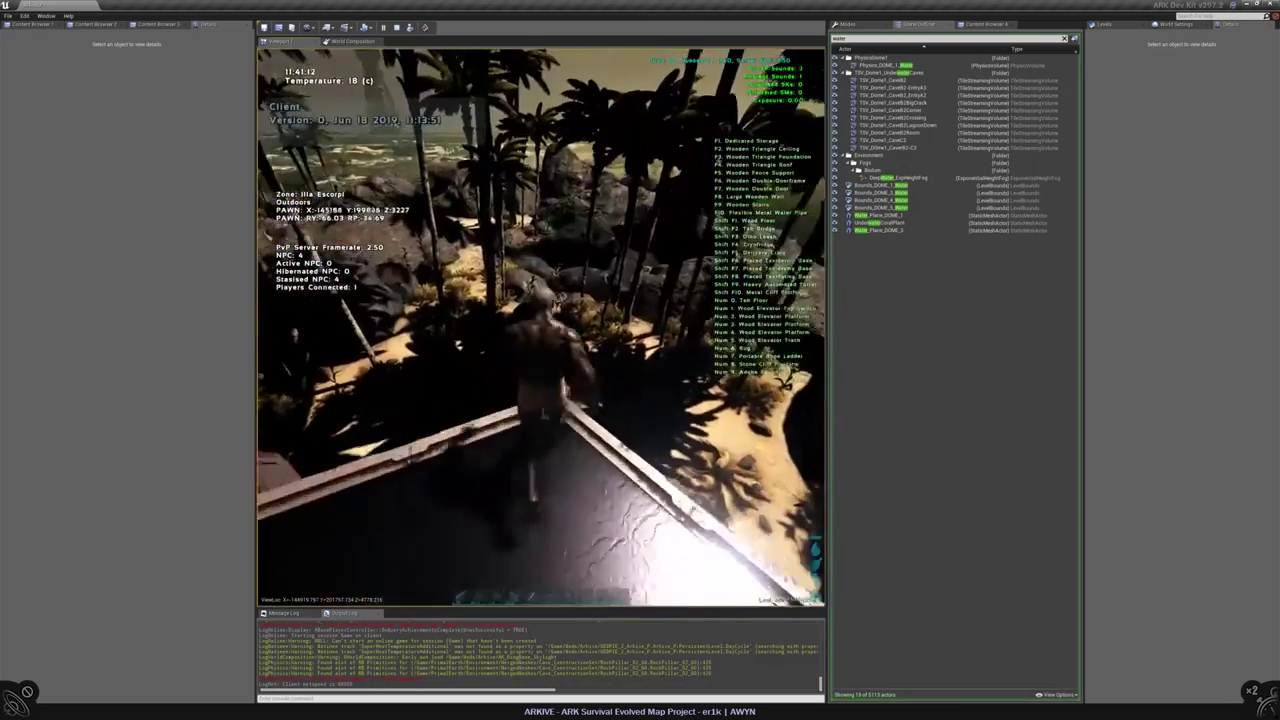
- Add glow sticks to the character's inventory and equip one from the first hotbar slot
key(shift+F1)
key(i)
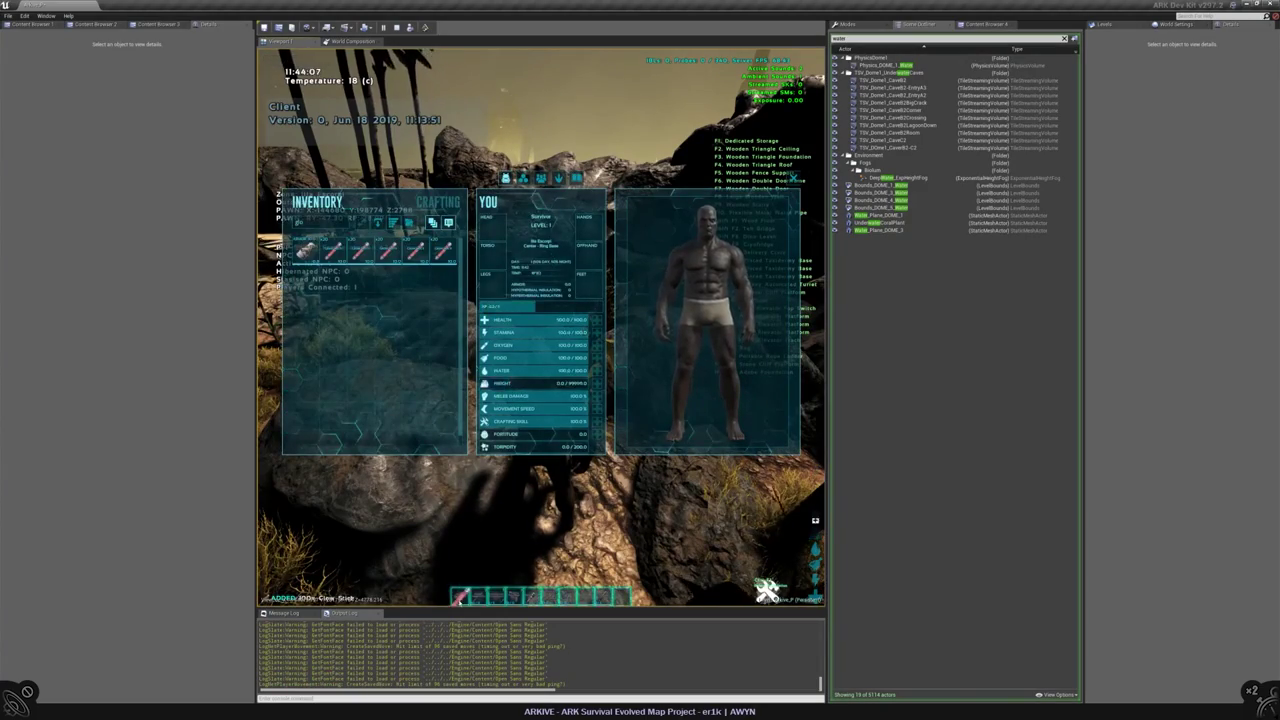
key(i)
key(1)
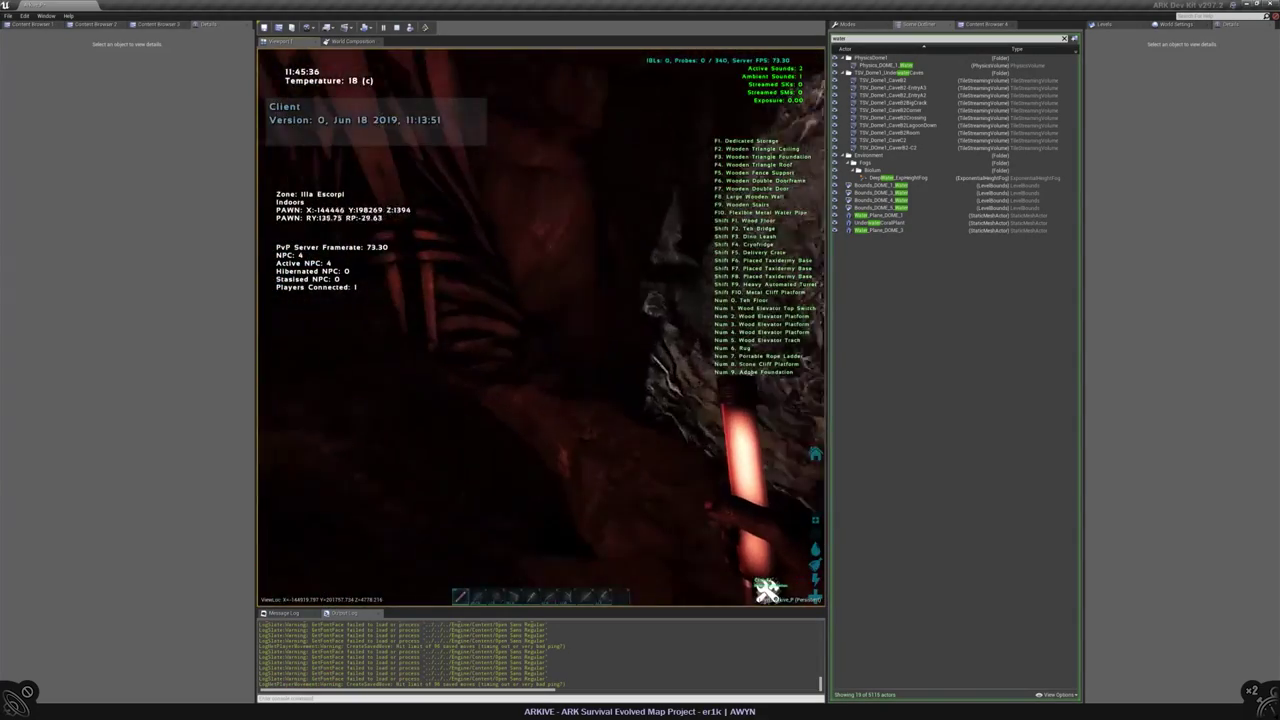
- Examine the cave passages from the root-covered entrance down to the water in play mode
key(w)
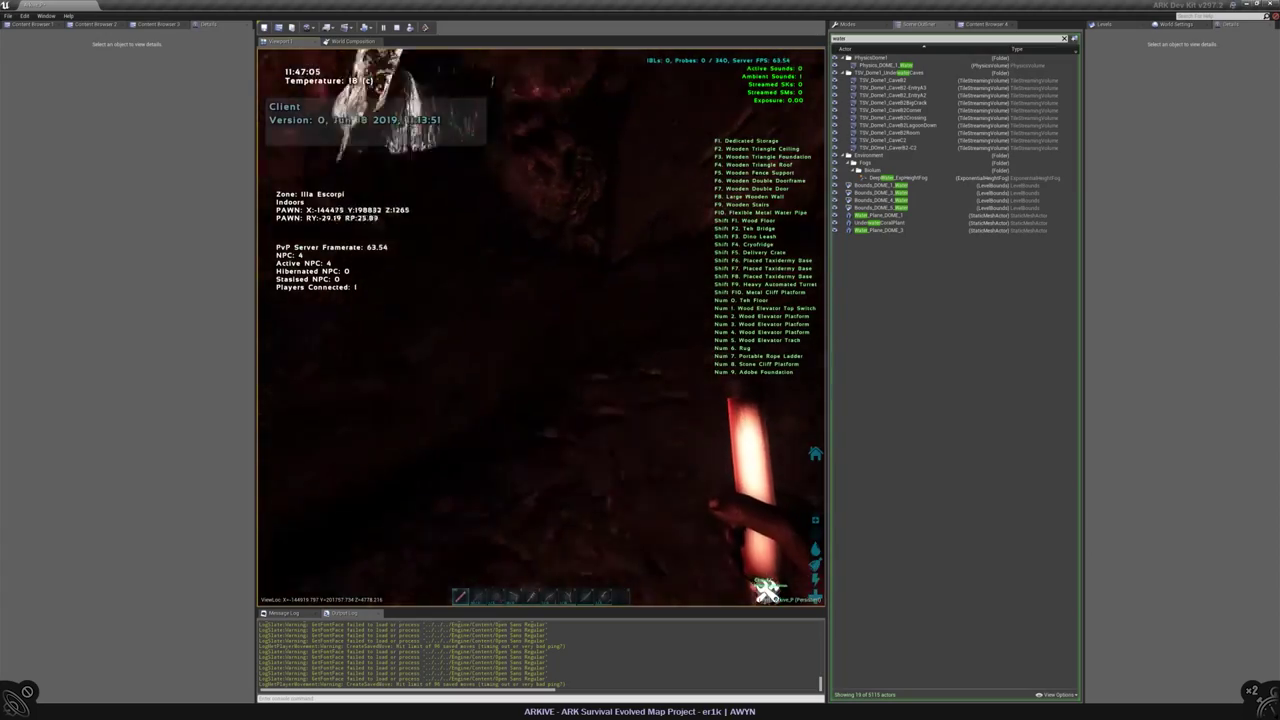
key(w)
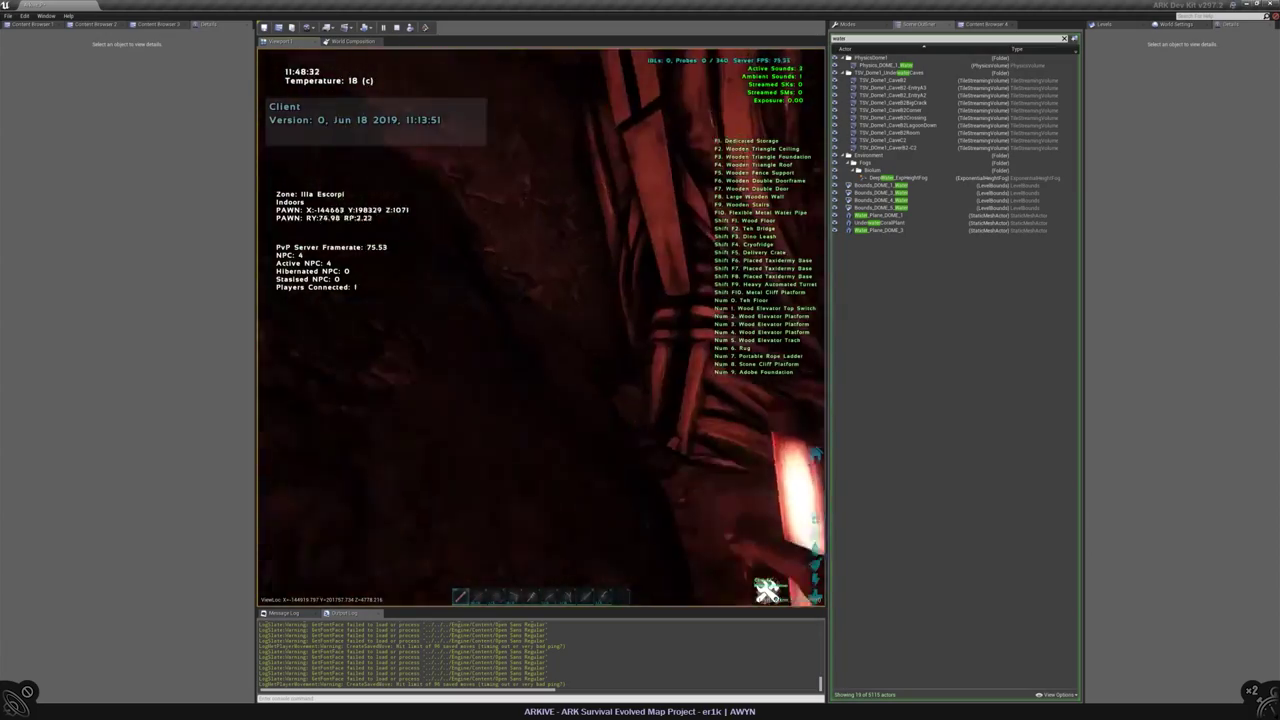
key(w)
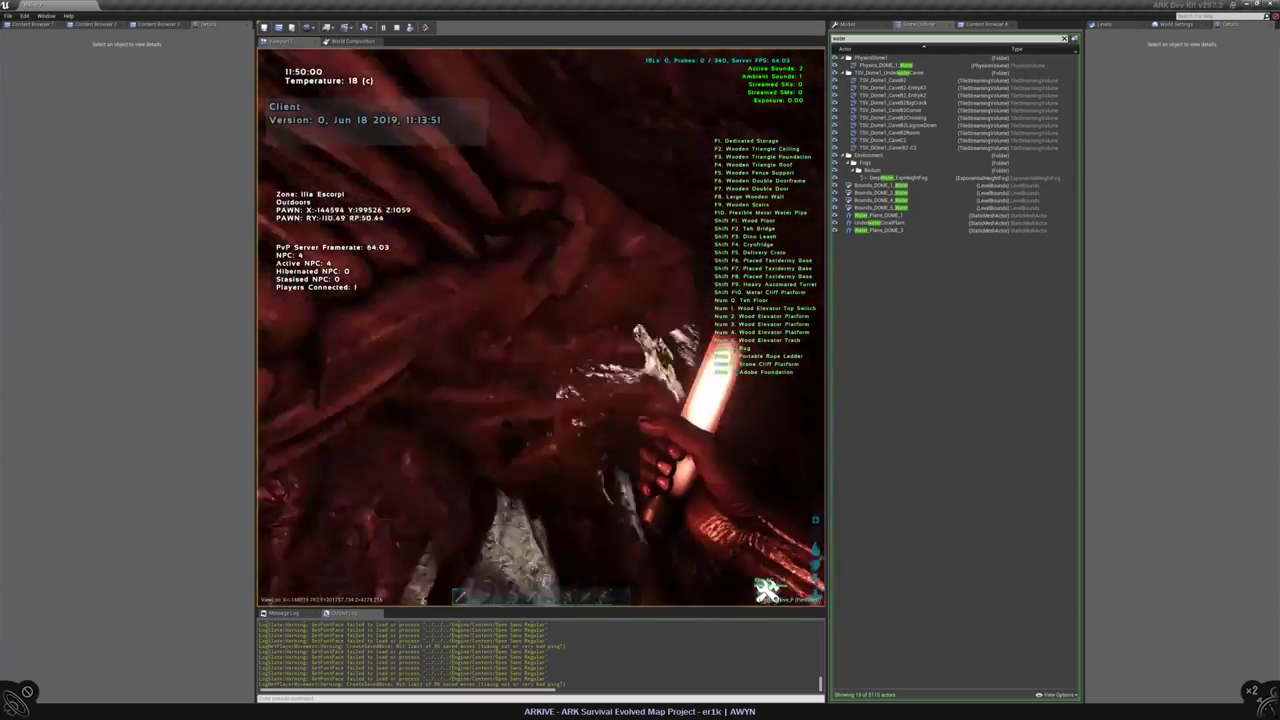
key(w)
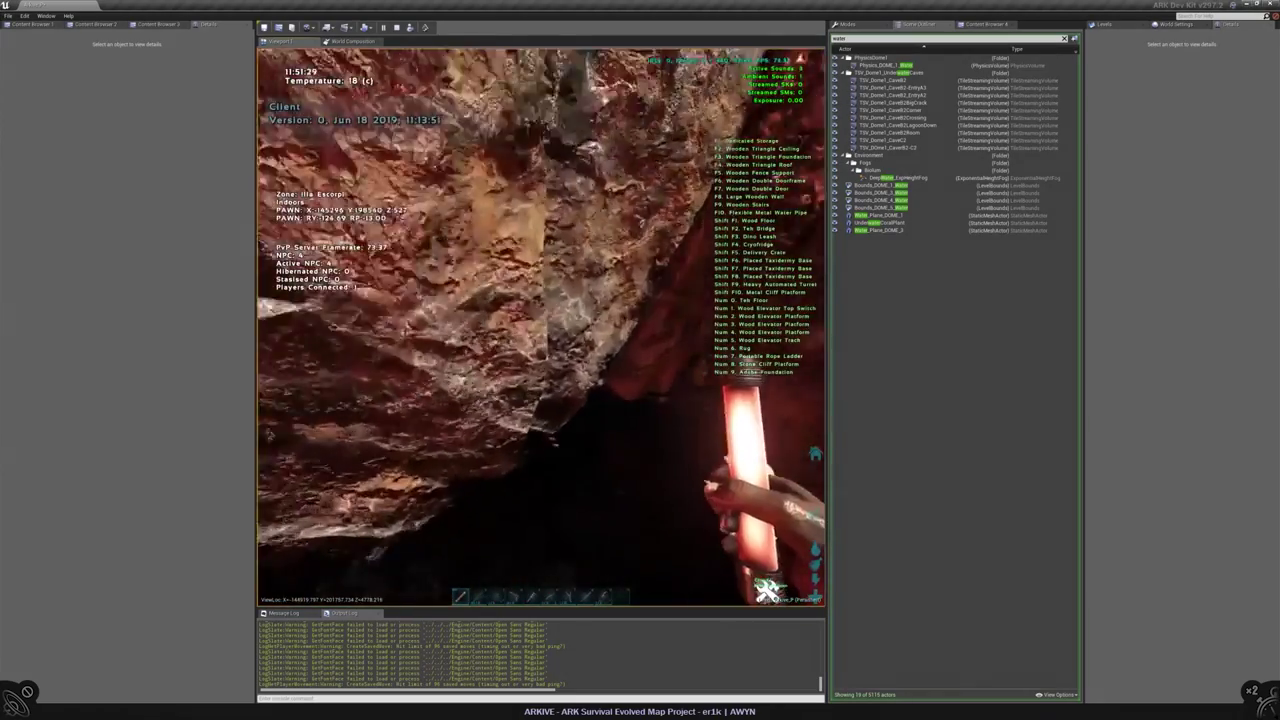
key(w)
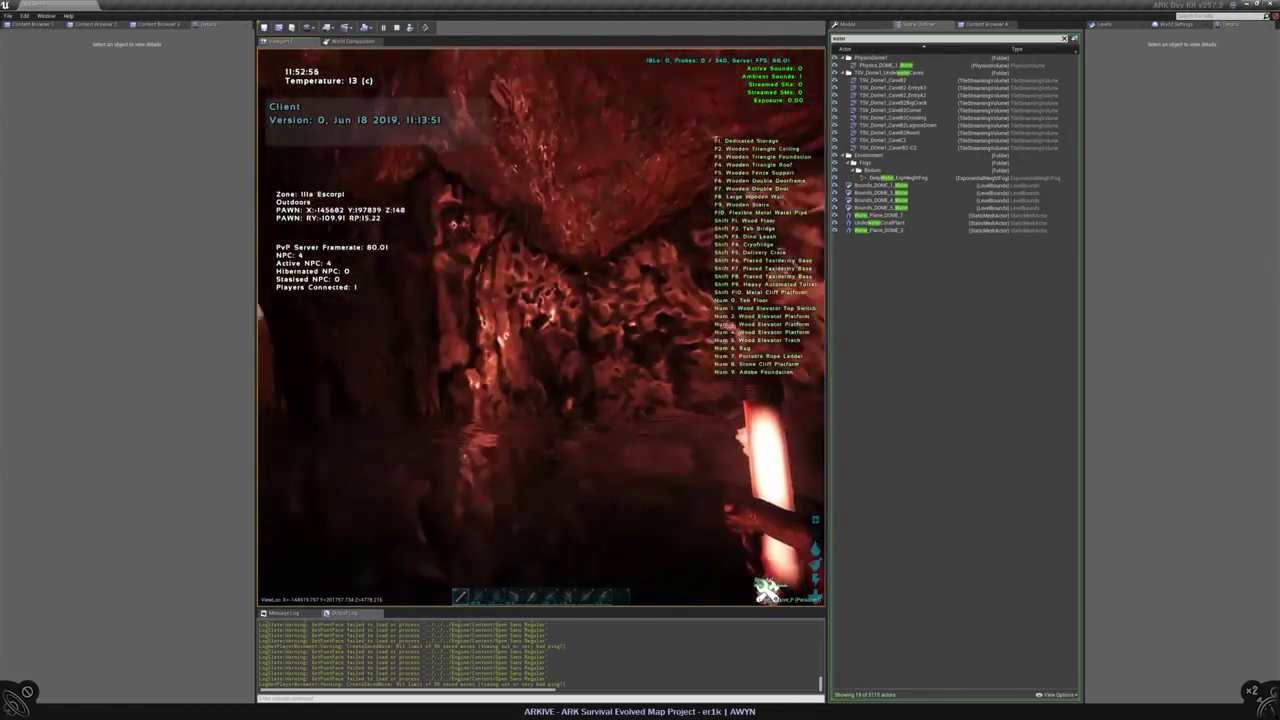
key(w)
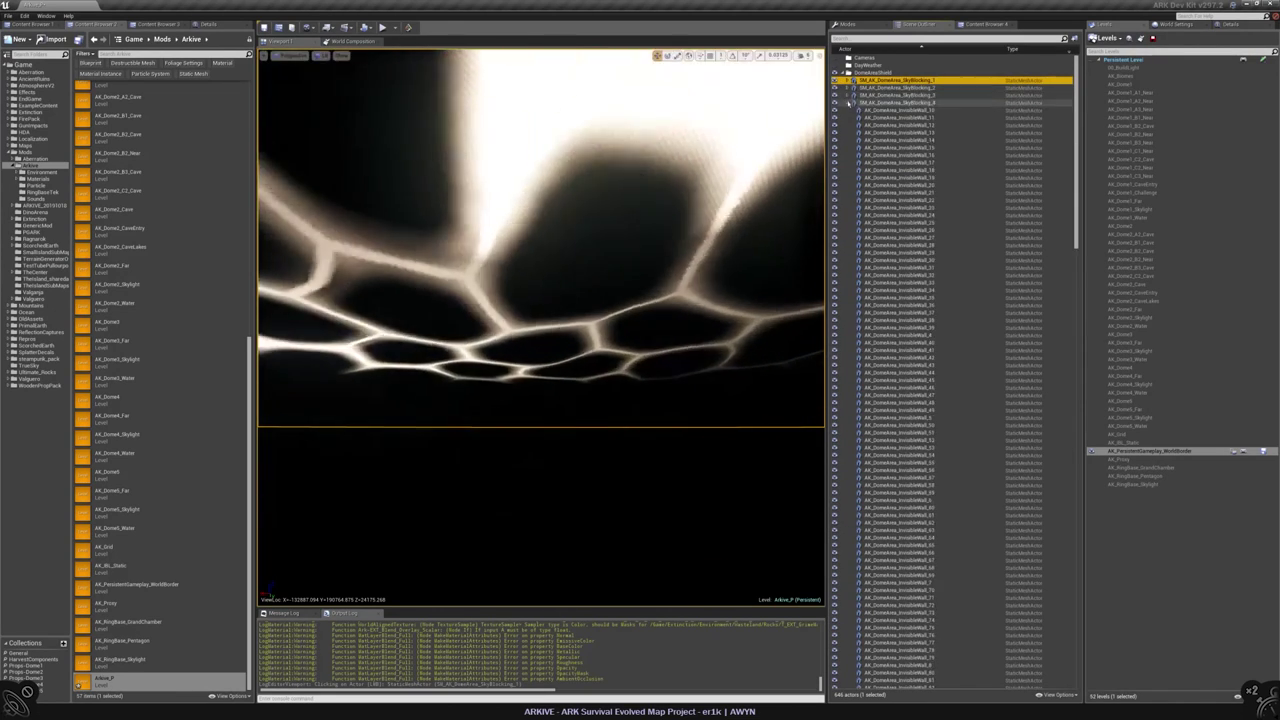
- Set the collision preset of SM_AK_DomeArea_SkyBlocking_1 through SM_AK_DomeArea_SkyBlocking_5 to NoCollision and clear the selection
ctrl+click(891, 88)
shift+click(891, 110)
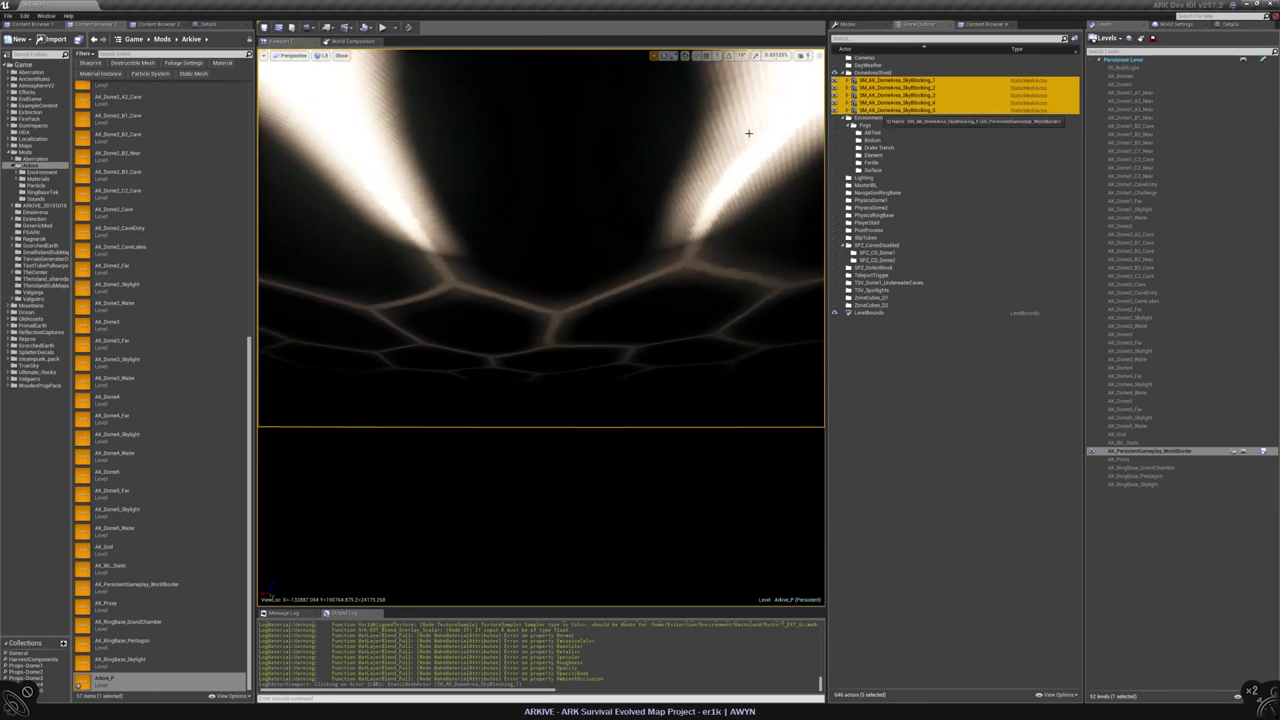
click(216, 25)
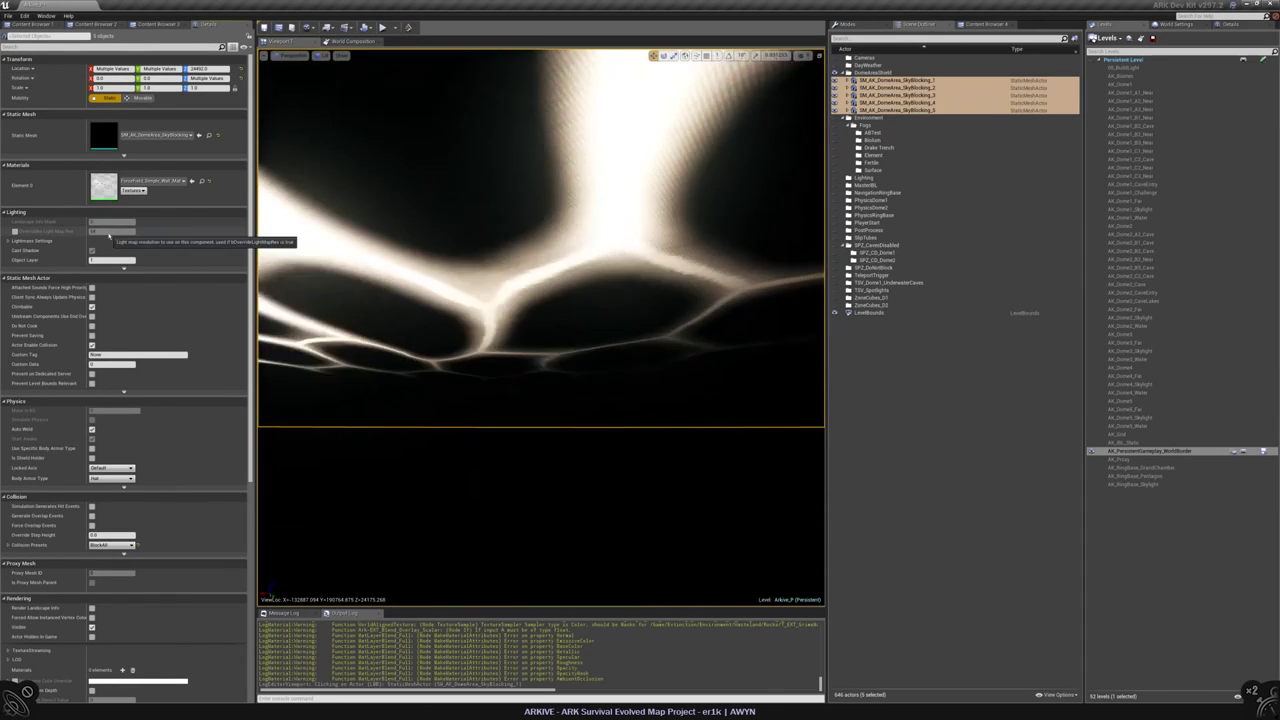
click(112, 545)
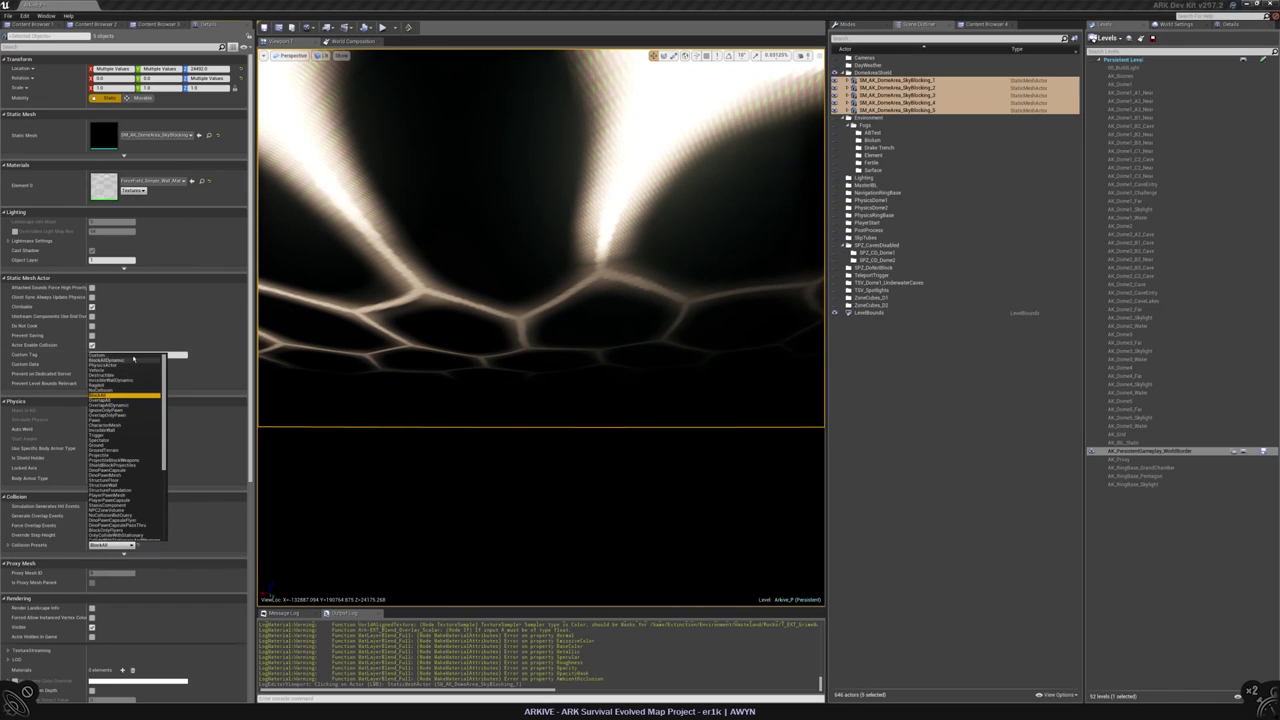
click(107, 395)
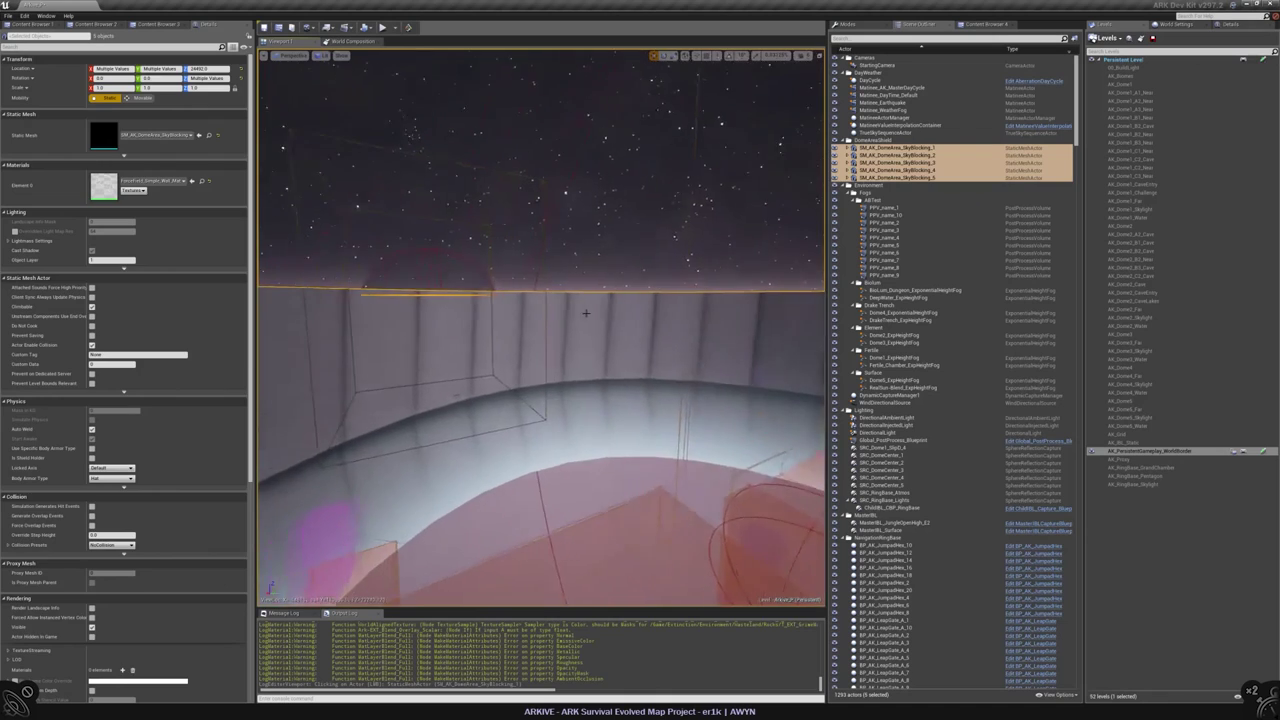
key(Escape)
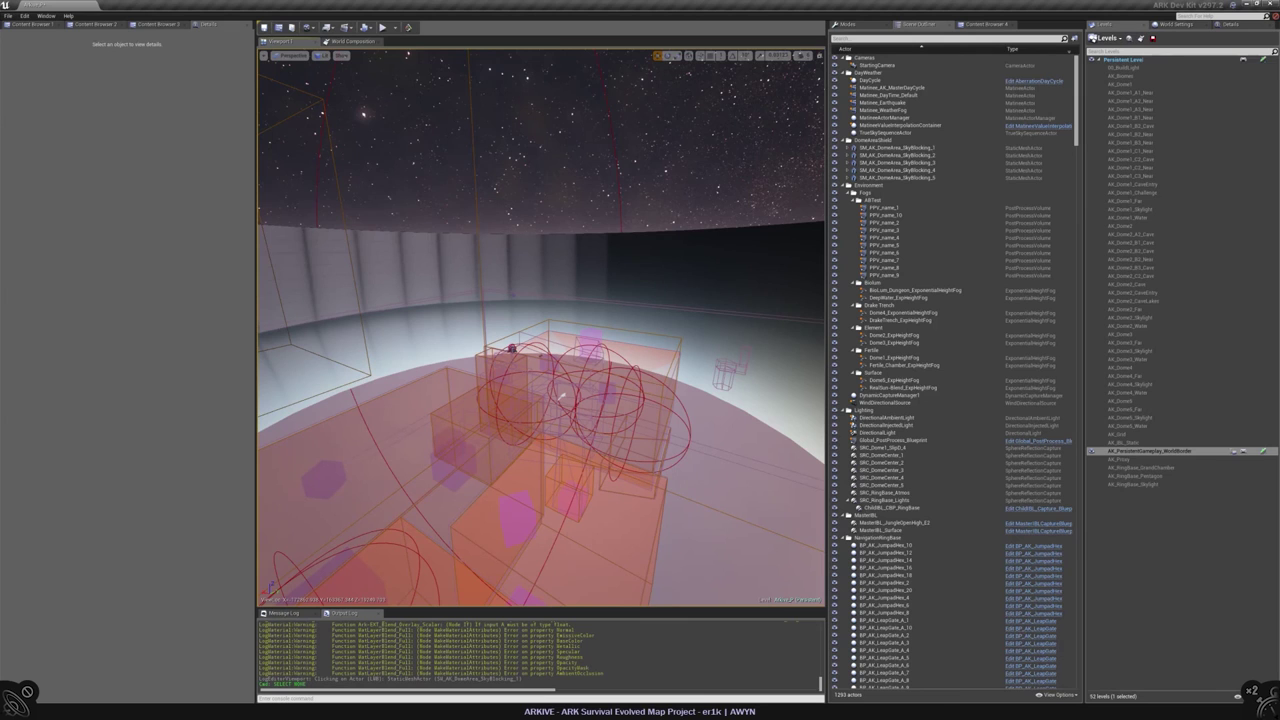
- Find the Physics Volume actor with the search "phys" and place one near the centre of Dome 1 in the top wireframe view
key(shift+1)
key(alt+j)
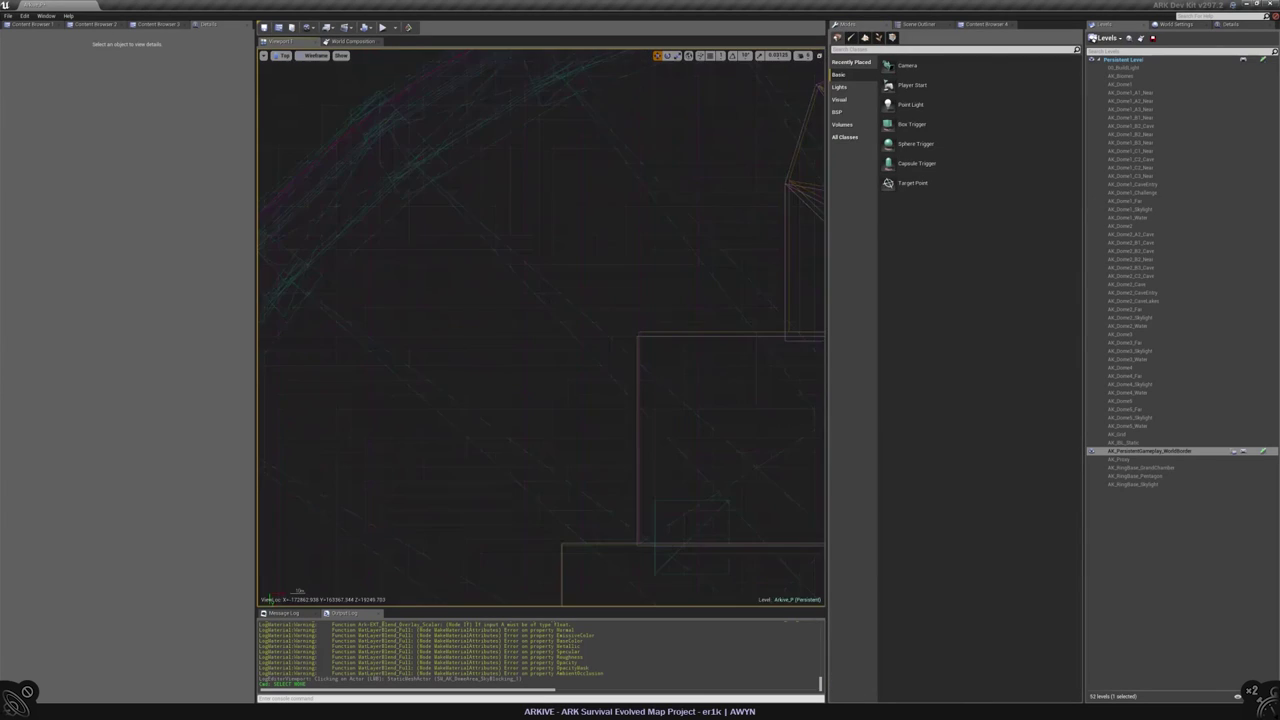
scroll(541, 330, down, 5)
scroll(500, 171, up, 5)
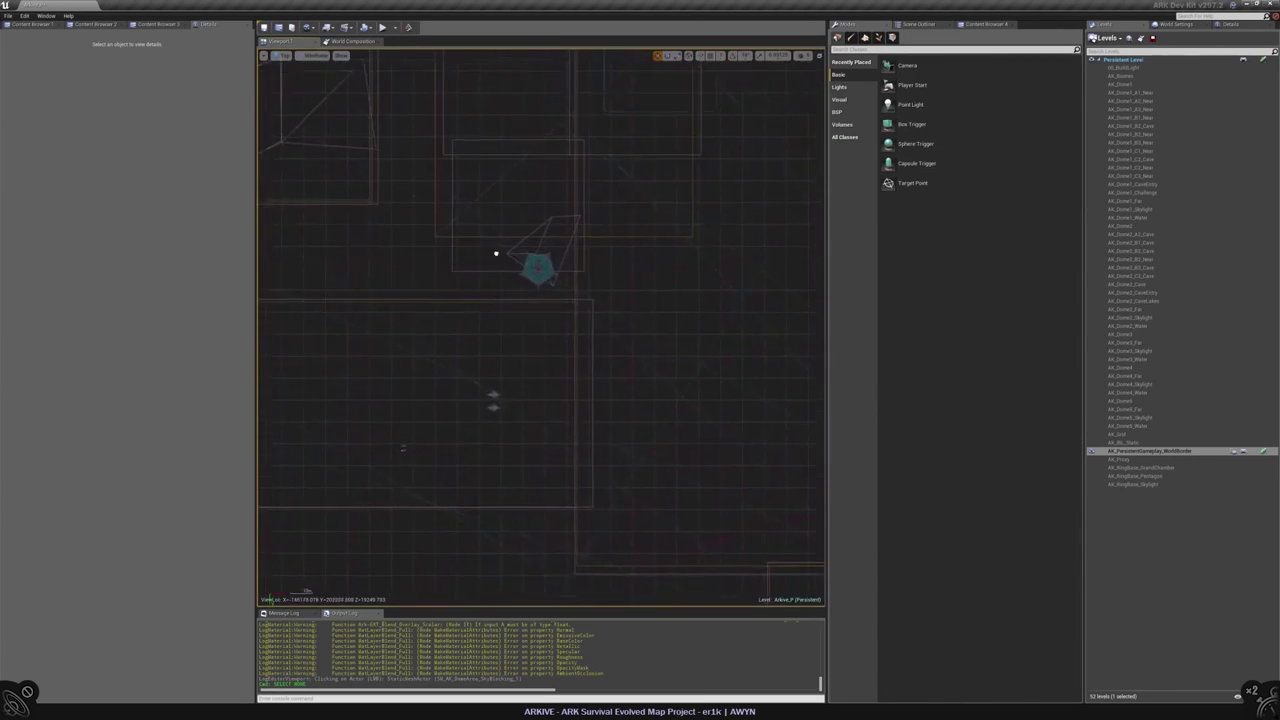
scroll(495, 253, up, 5)
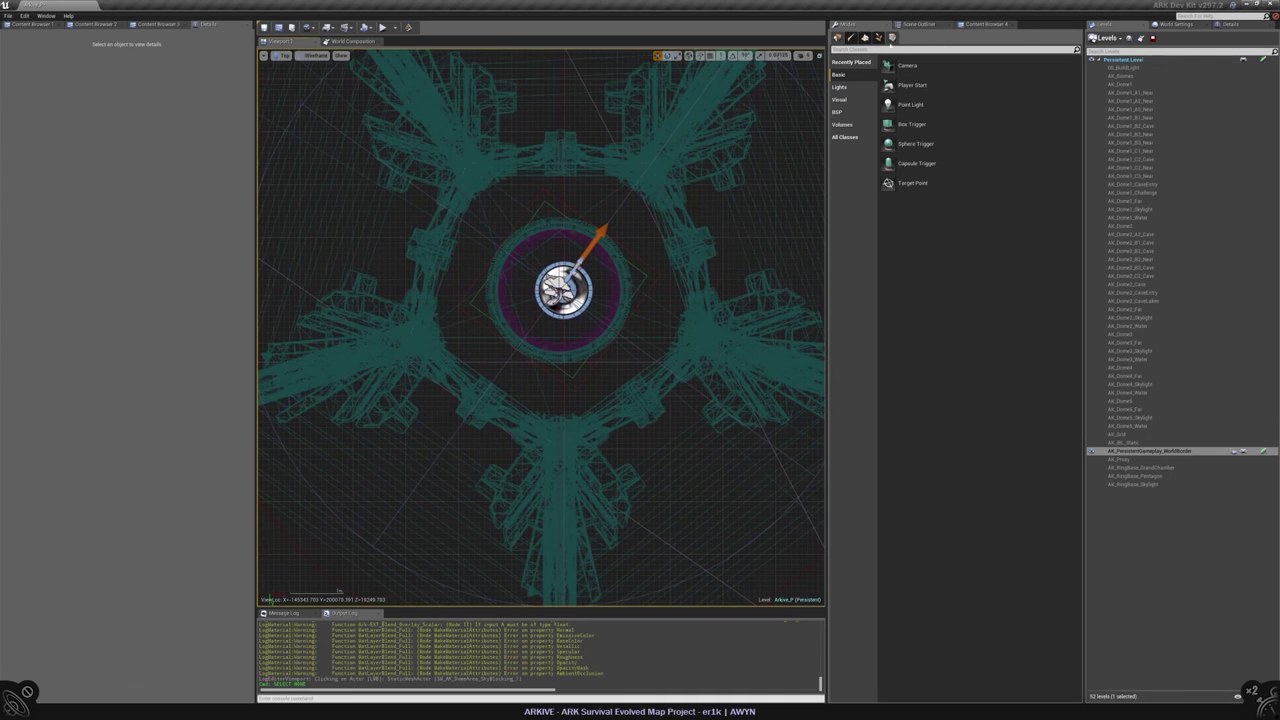
click(871, 49)
text(phys)
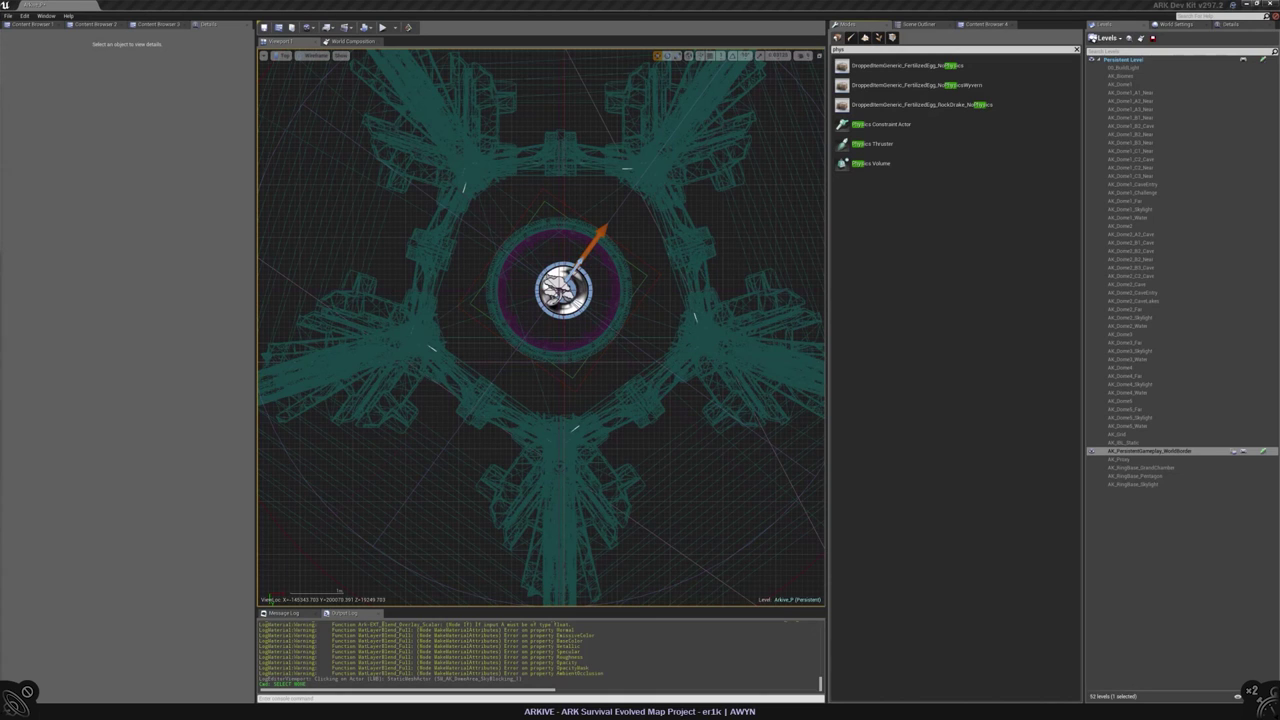
drag(870, 163, 591, 206)
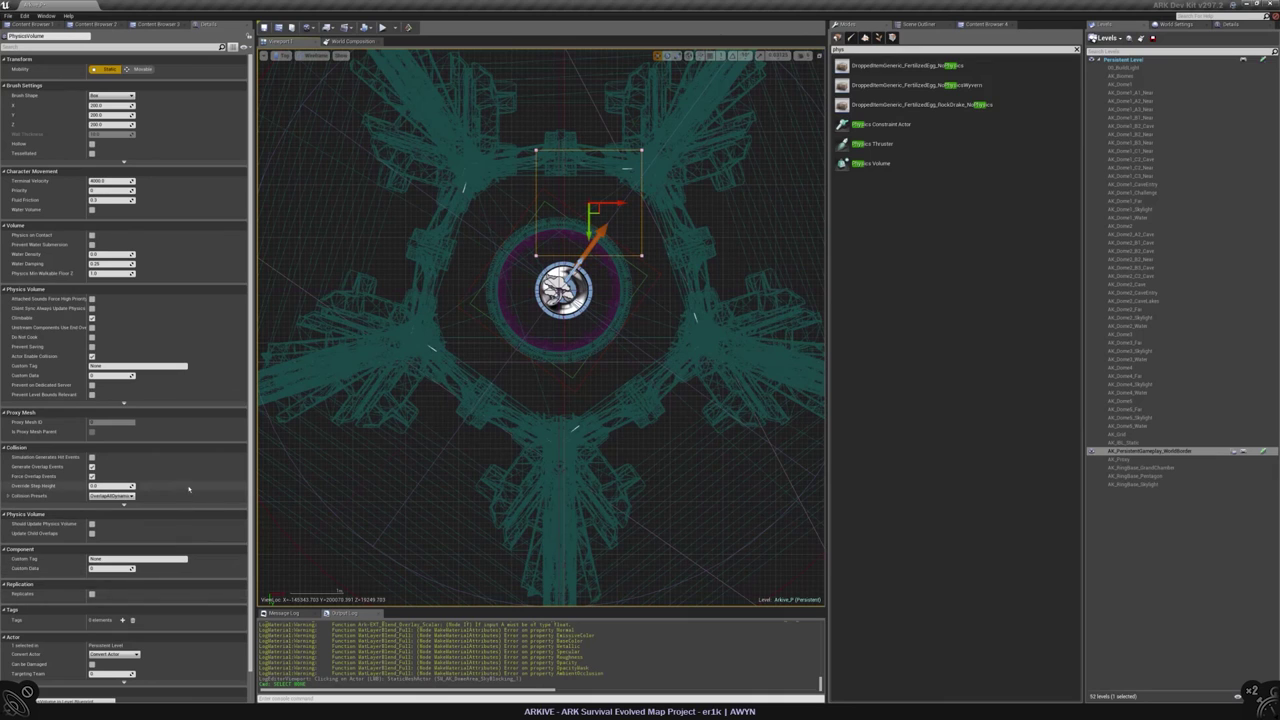
- Set the new physics volume's collision preset to BlockAll and its brush shape to Cylinder
scroll(187, 494, down, 1)
click(112, 463)
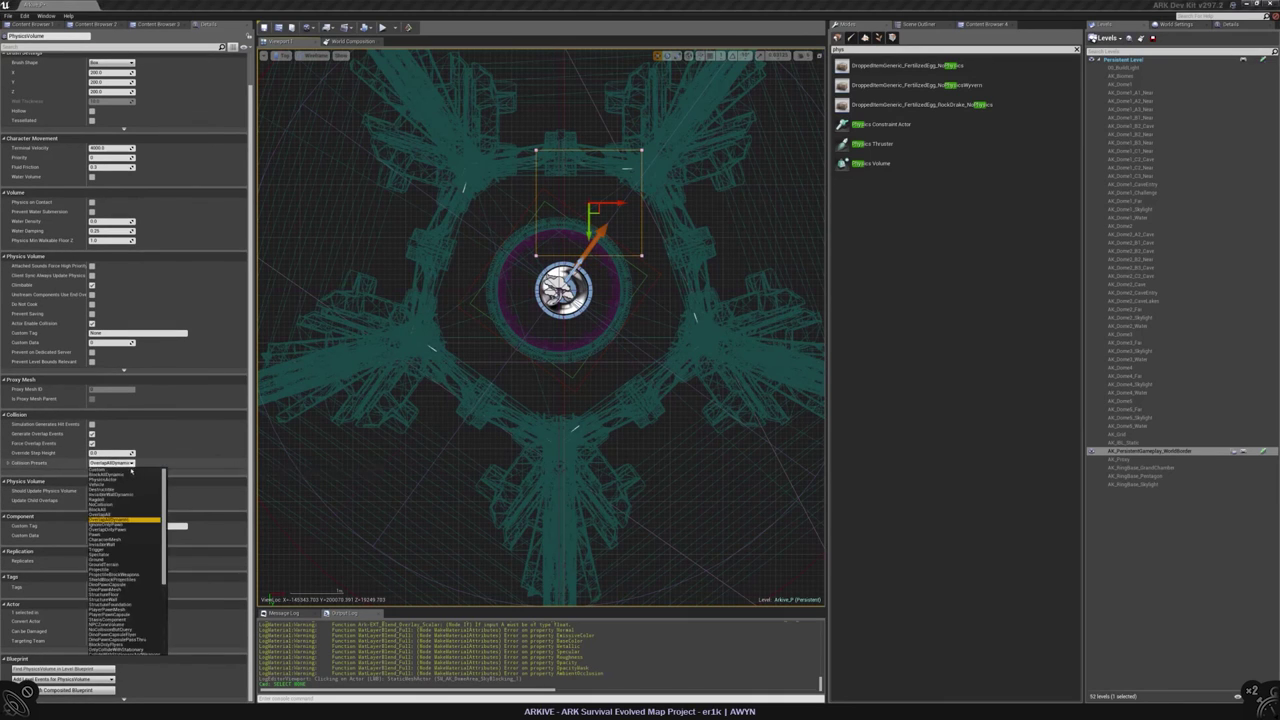
click(115, 512)
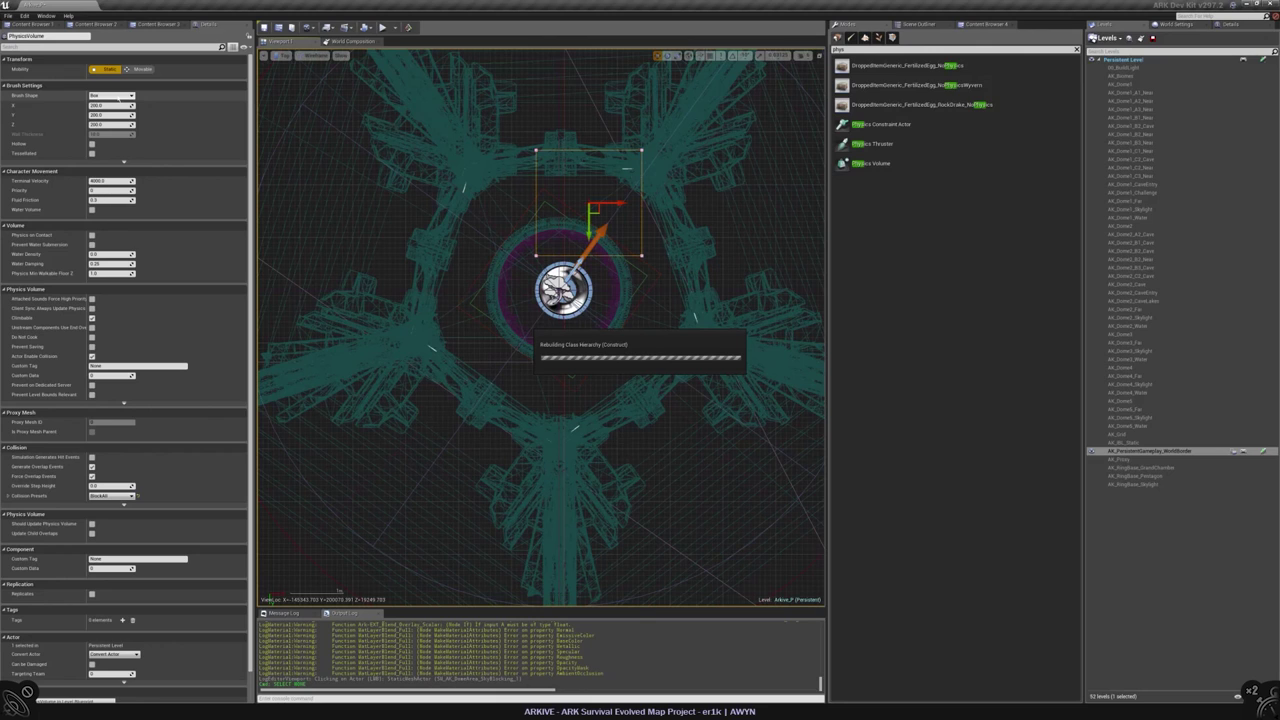
click(128, 96)
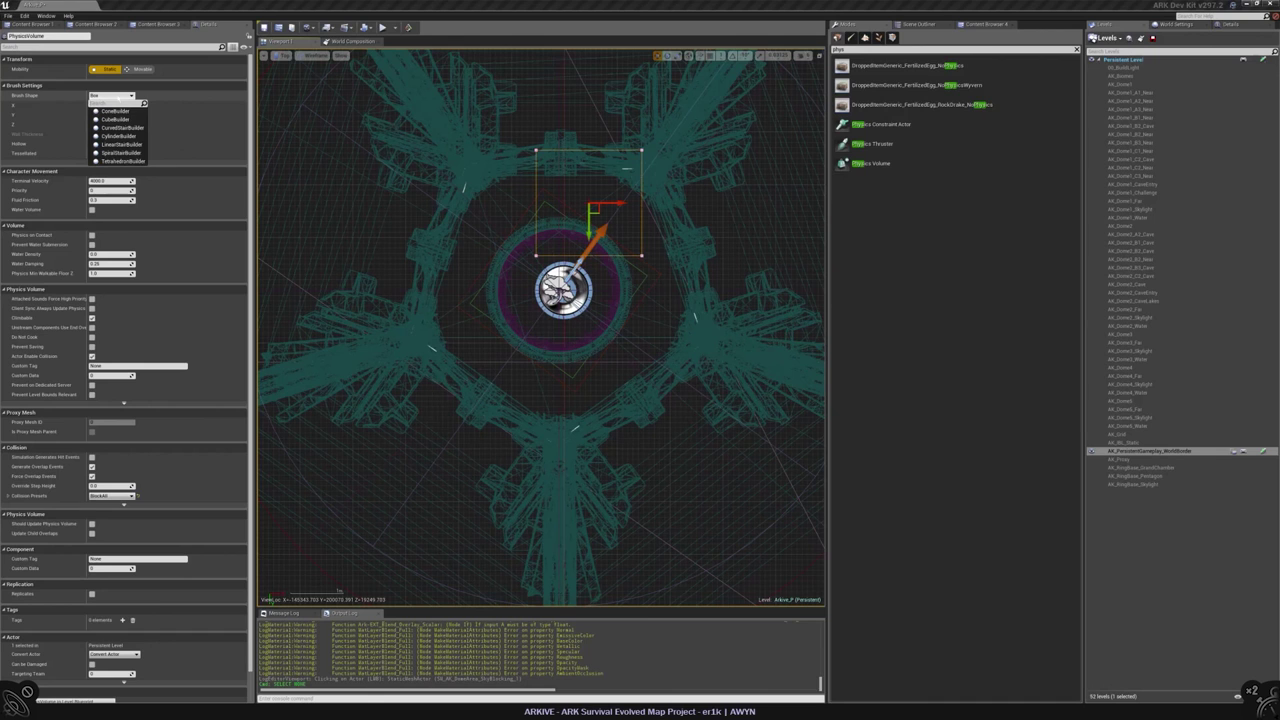
click(118, 135)
- Centre the cylindrical physics volume on the SRC_DomeCenter_1 reflection capture in the top view
key(f)
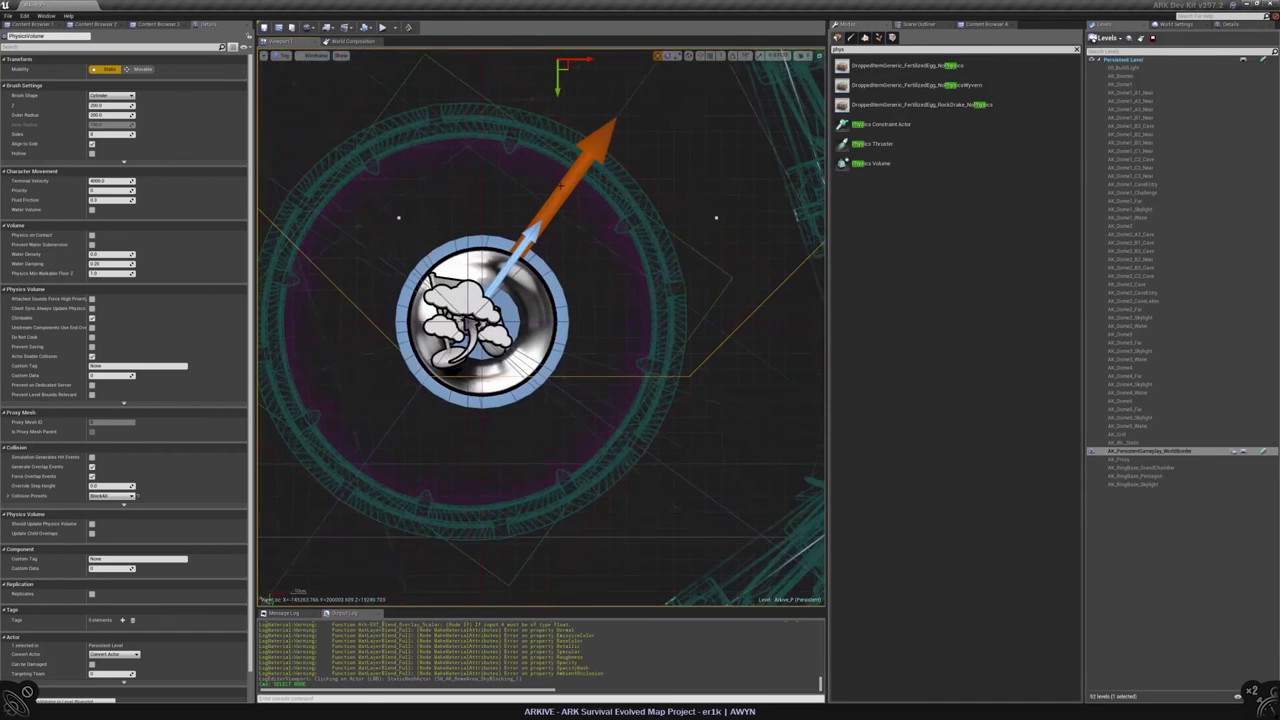
scroll(540, 320, up, 5)
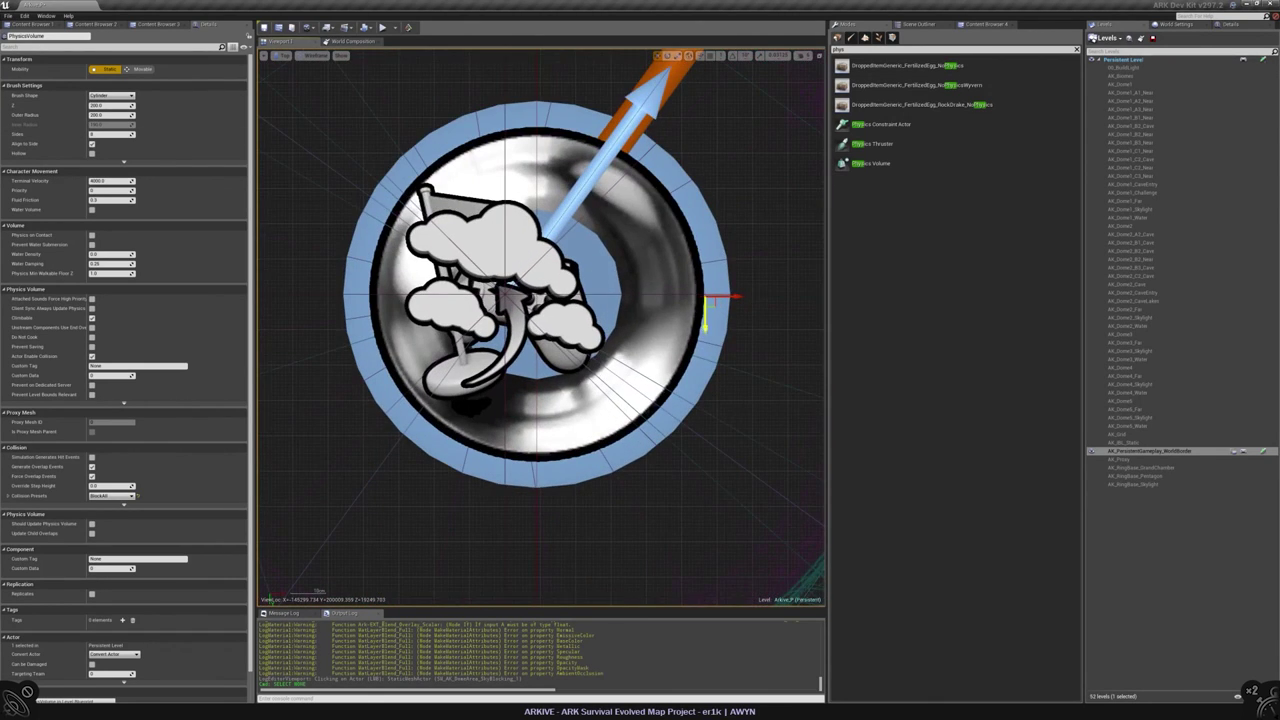
click(745, 293)
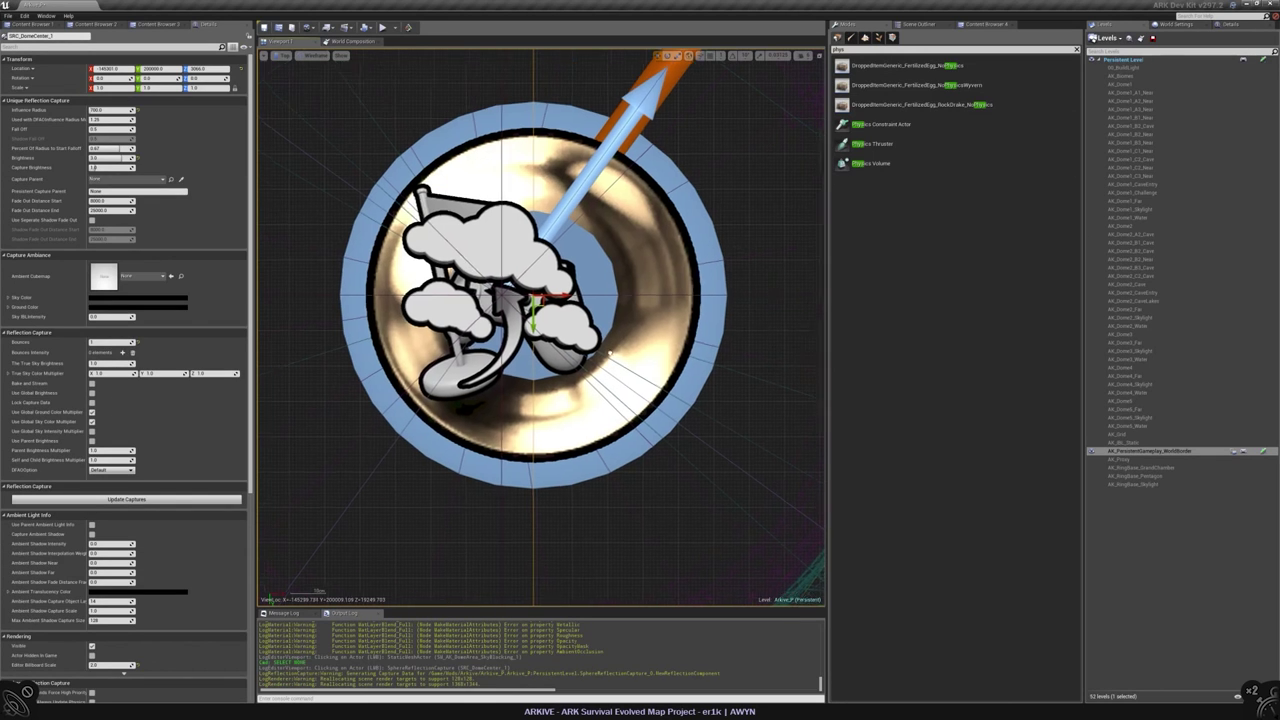
scroll(541, 327, down, 5)
click(730, 300)
scroll(541, 327, up, 5)
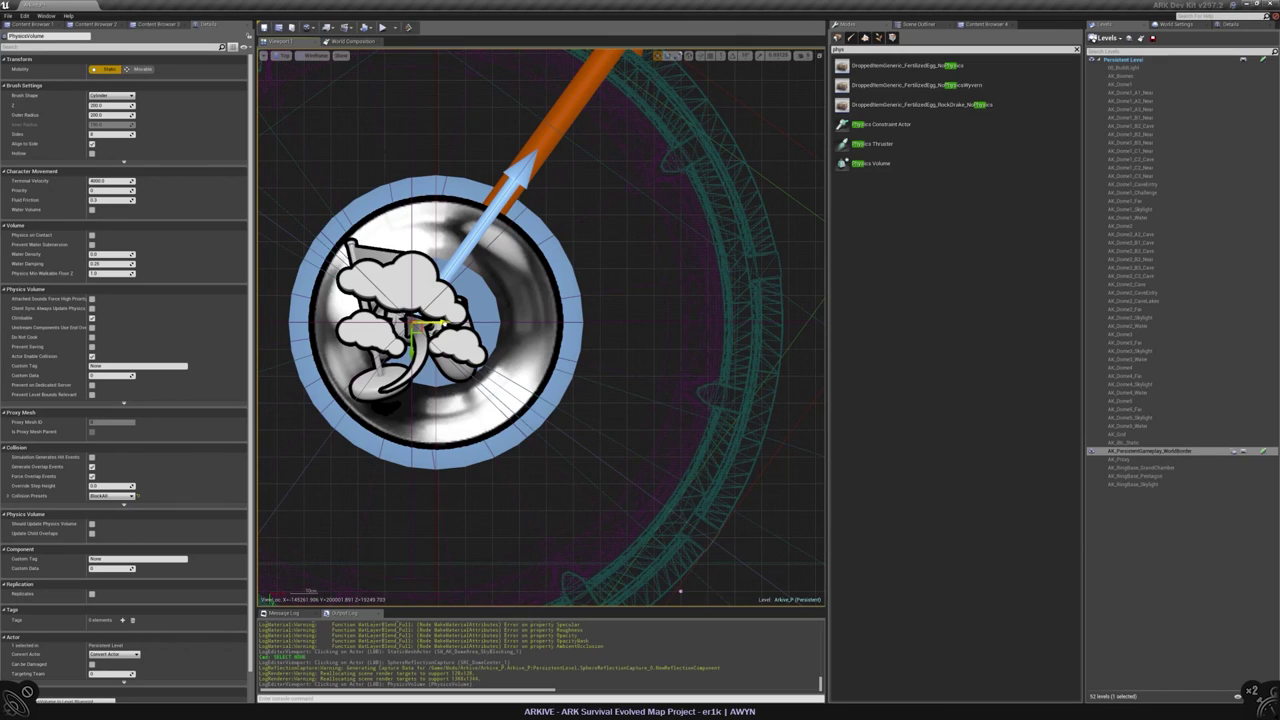
scroll(568, 304, down, 5)
scroll(541, 327, up, 2)
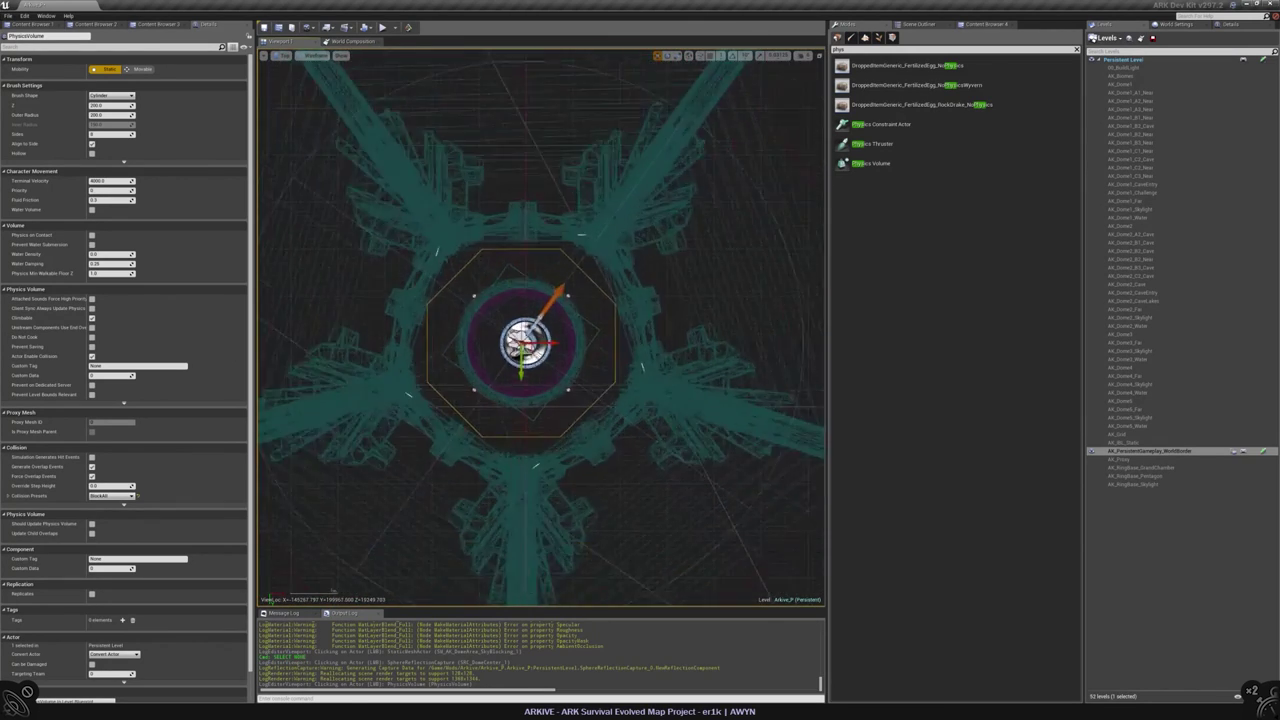
- Enlarge the physics volume's outer radius until the cylinder covers the full width of the dome
scroll(541, 327, up, 5)
scroll(541, 327, down, 3)
scroll(541, 327, up, 1)
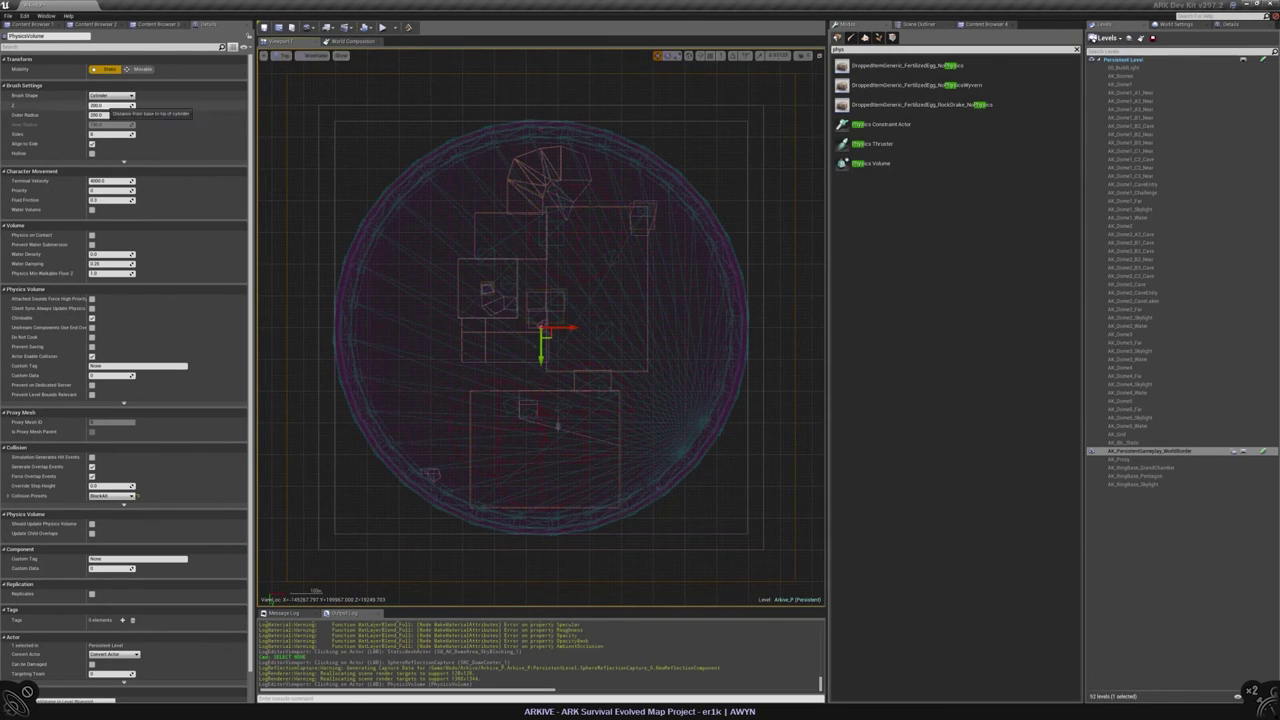
click(100, 115)
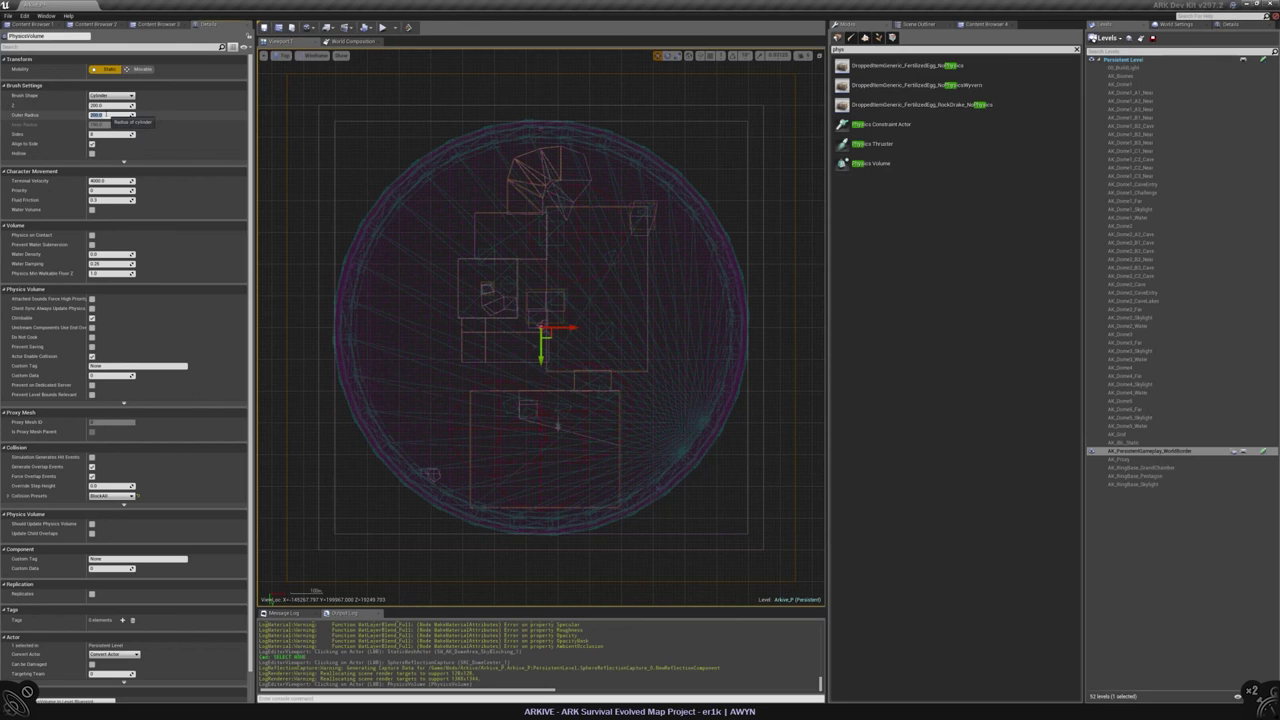
text(47000)
key(Return)
scroll(440, 298, down, 3)
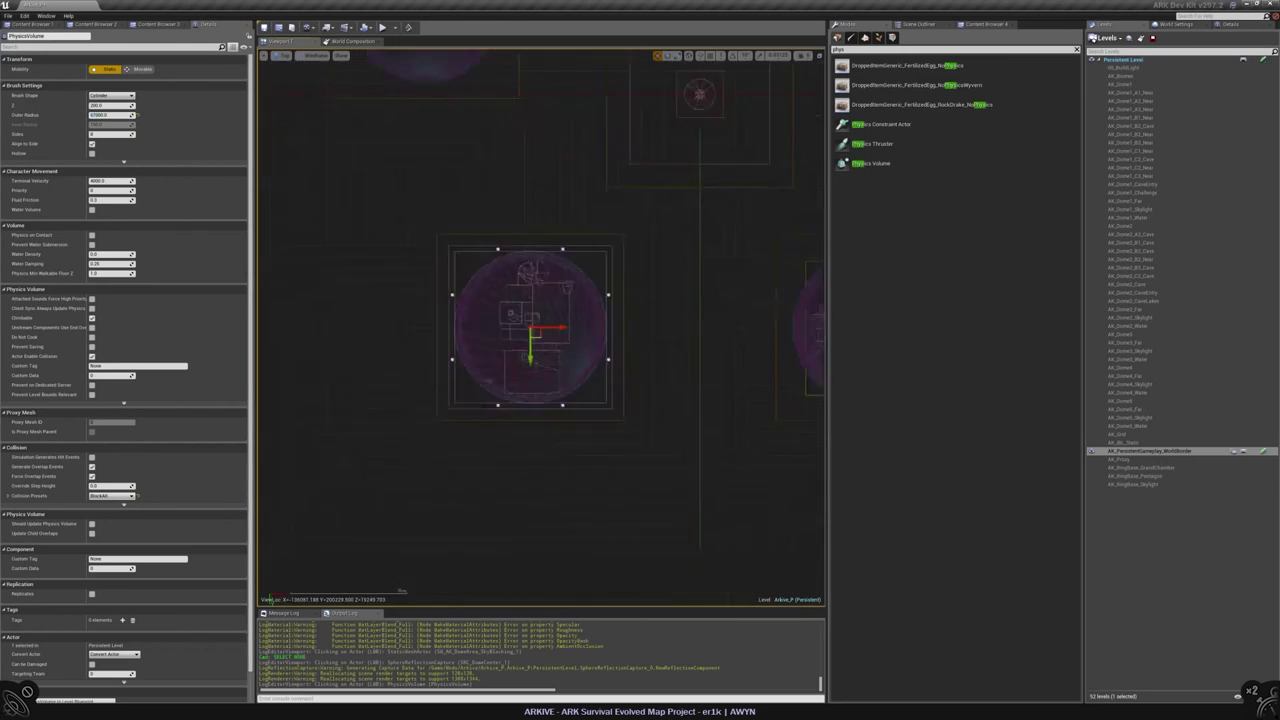
- Move the physics volume vertically in the side view to align it with the upper edge of the dome's sky-blocking wall
scroll(440, 298, up, 4)
key(alt+g)
right_drag(440, 298, 460, 270)
key(alt+h)
scroll(515, 377, up, 5)
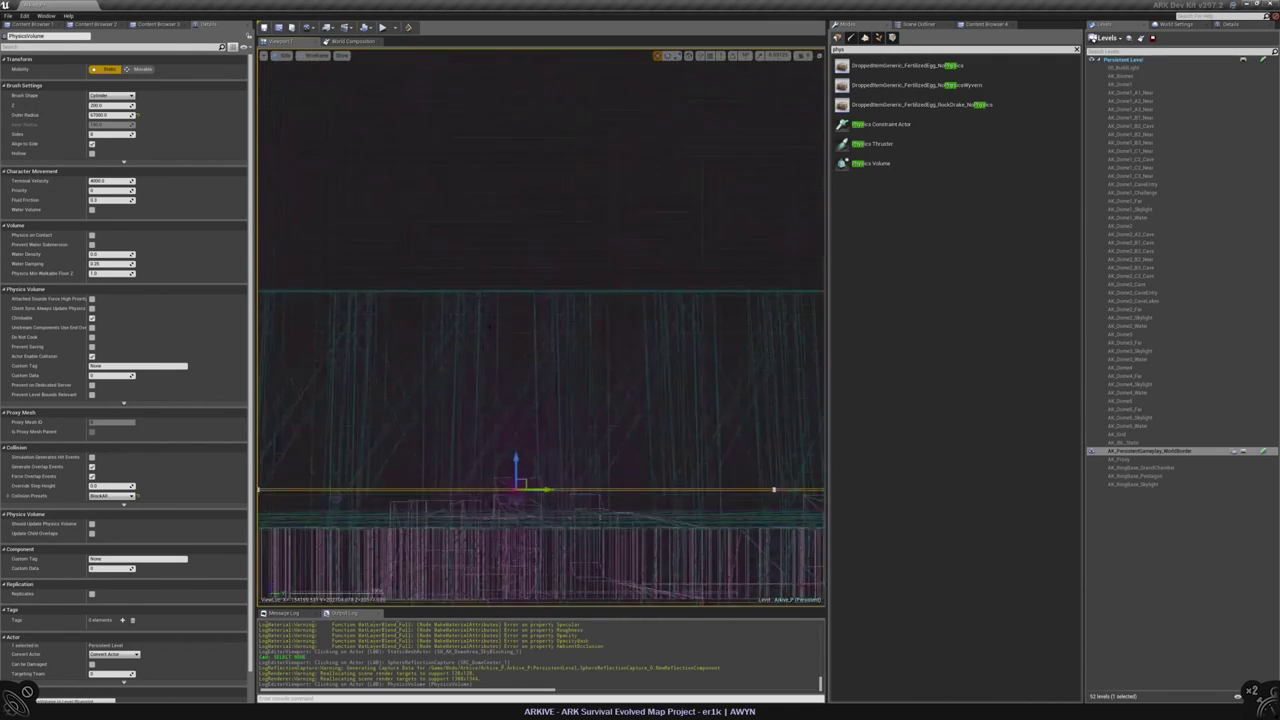
scroll(550, 211, down, 3)
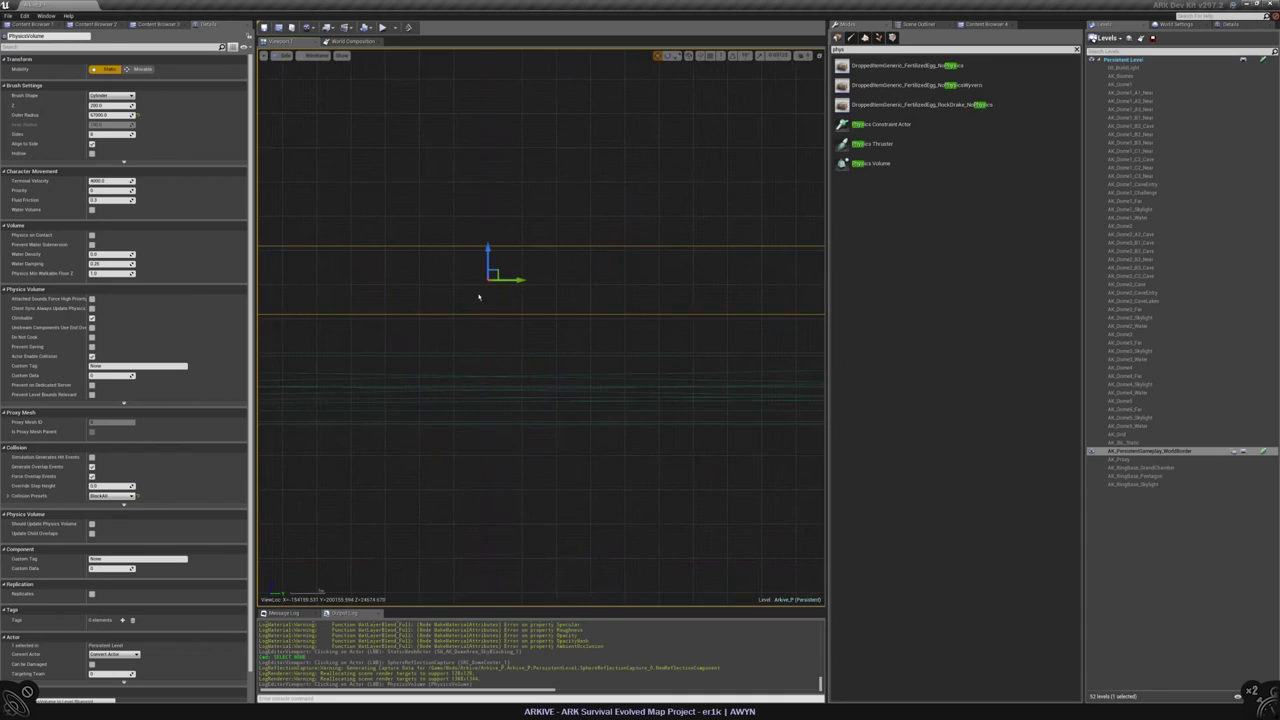
right_drag(477, 294, 476, 356)
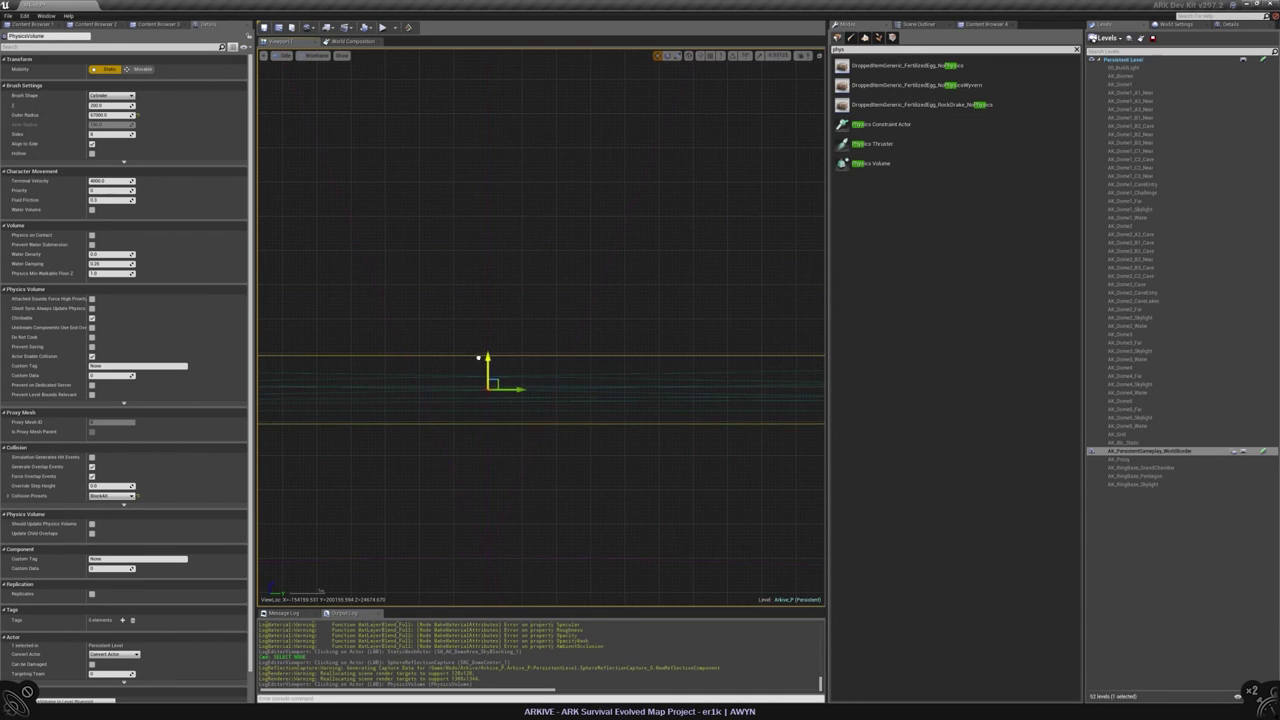
- Reduce the physics volume's outer radius to match the upper rim of the dome wall
scroll(476, 356, down, 6)
scroll(393, 121, down, 4)
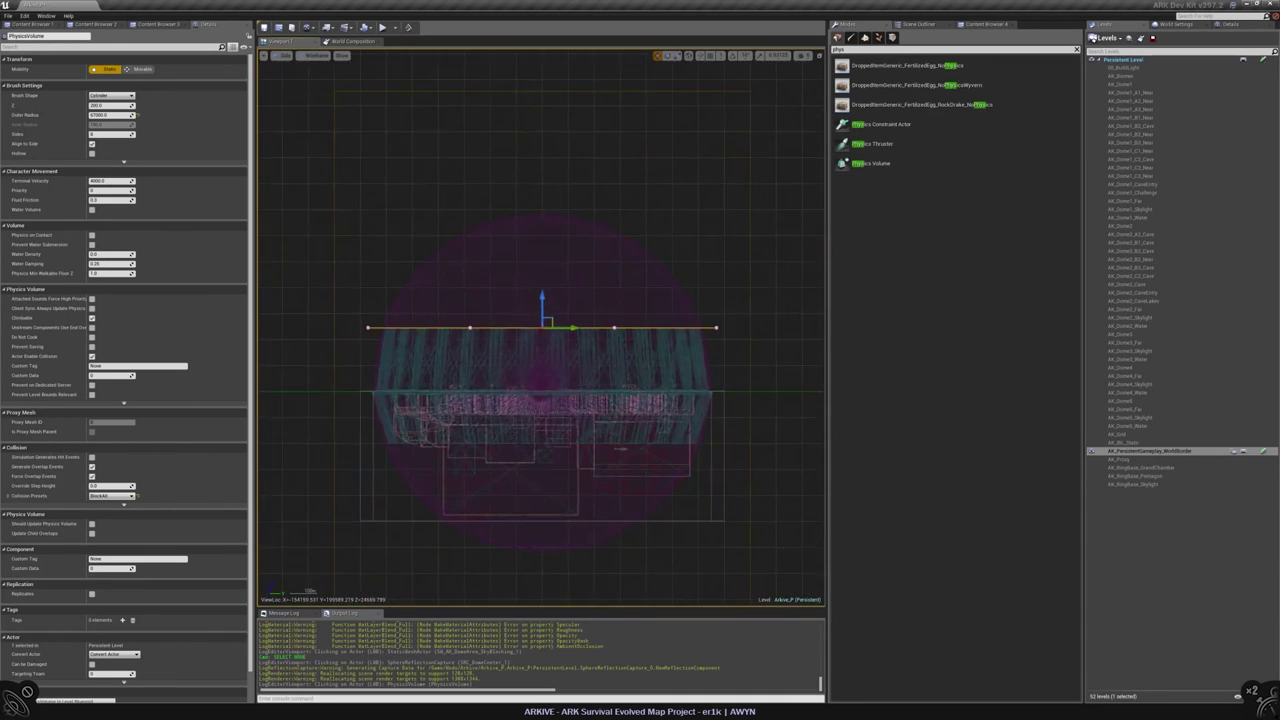
scroll(393, 121, up, 2)
scroll(393, 121, down, 1)
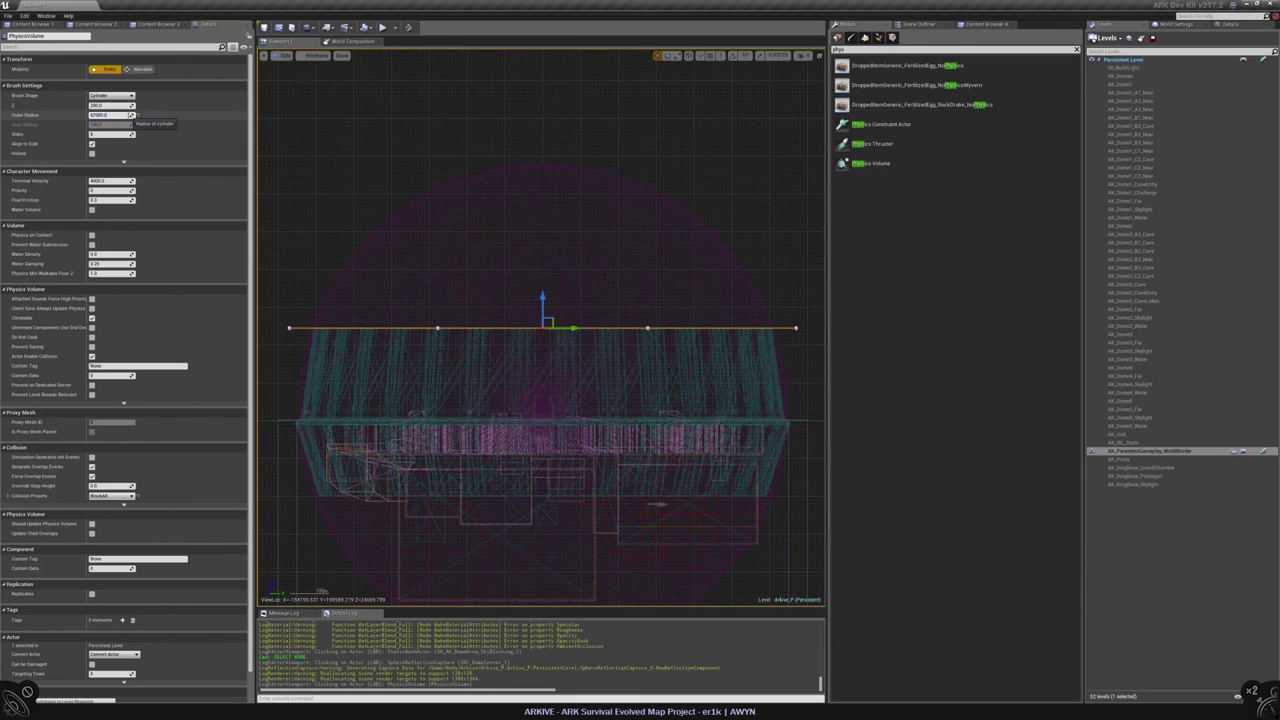
key(Return)
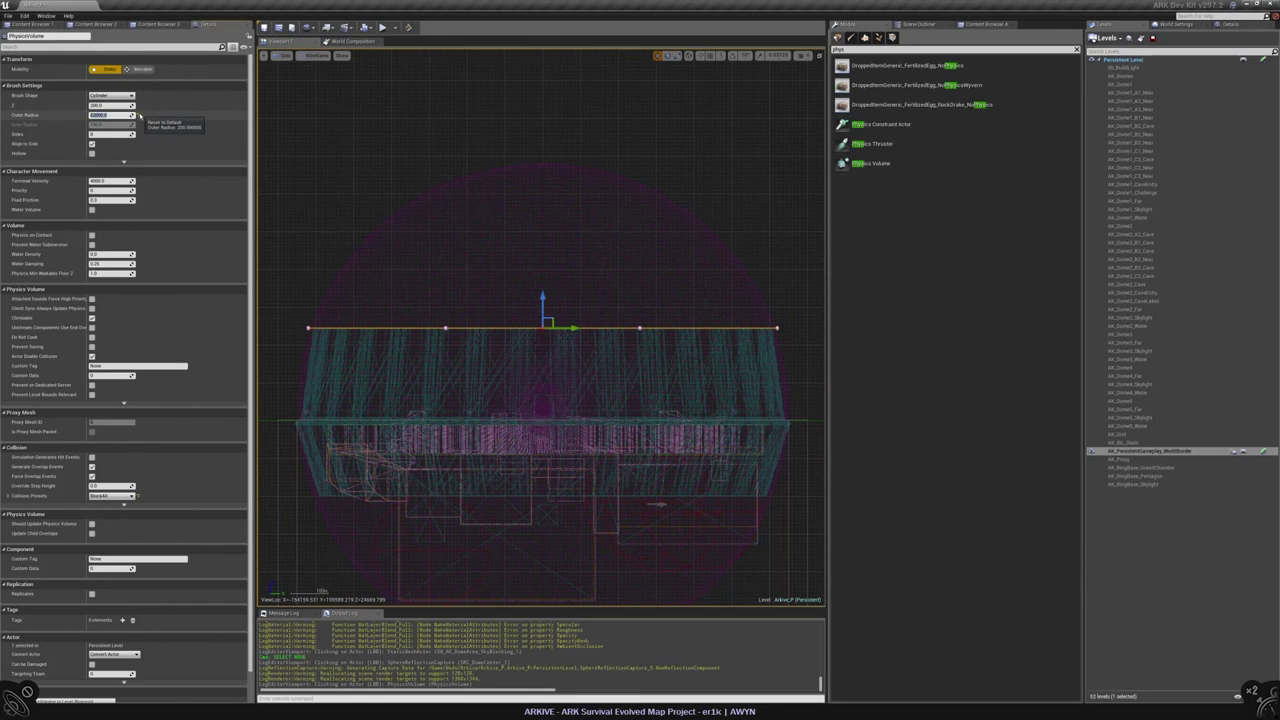
scroll(300, 345, up, 3)
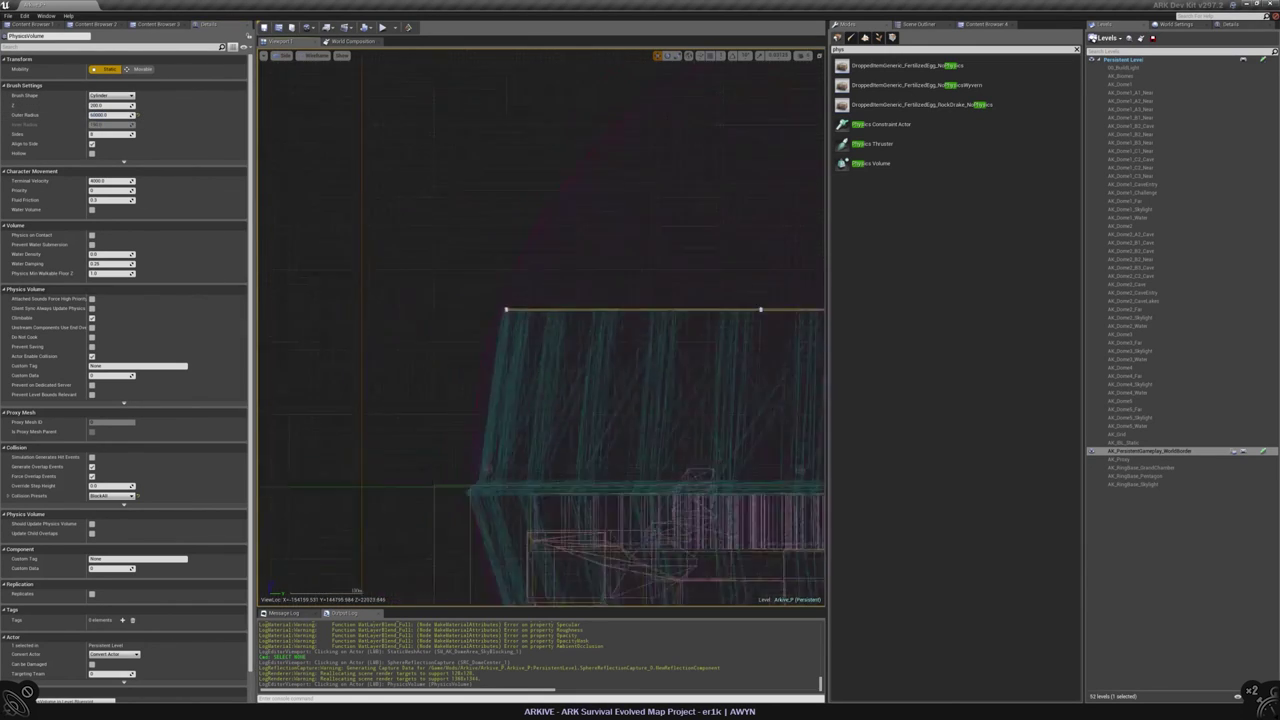
scroll(526, 500, up, 2)
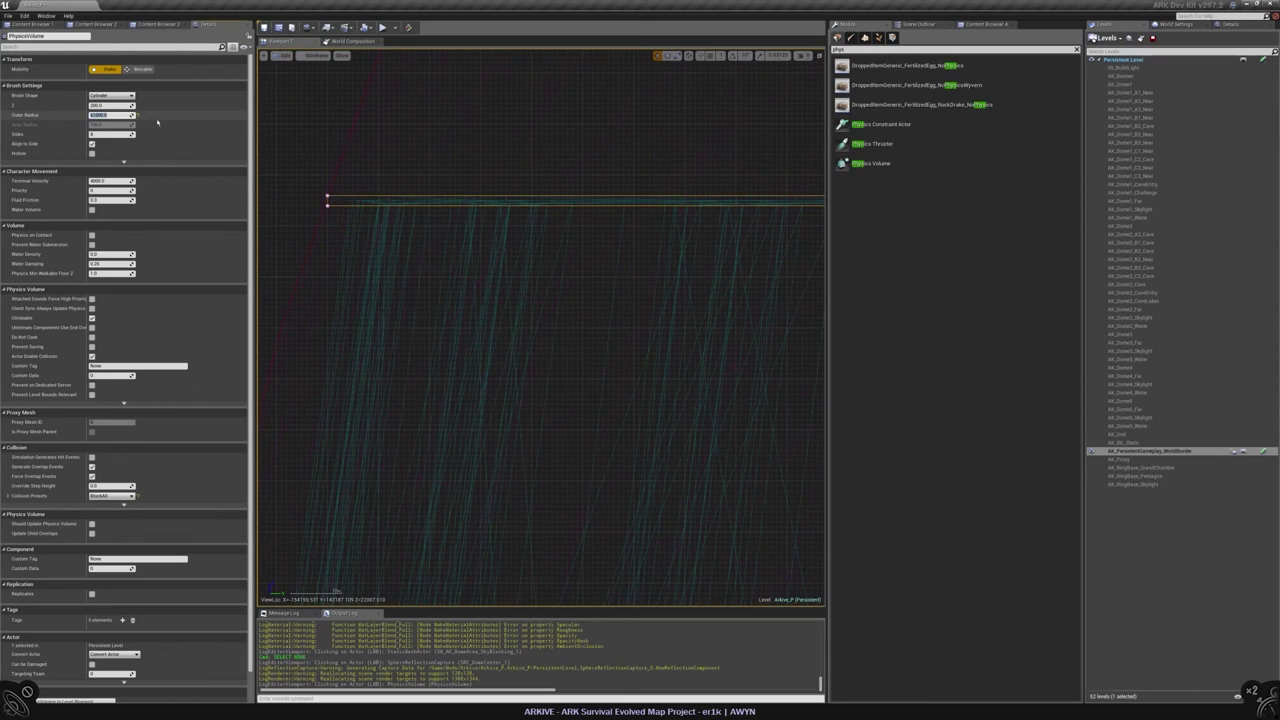
text(61000.0)
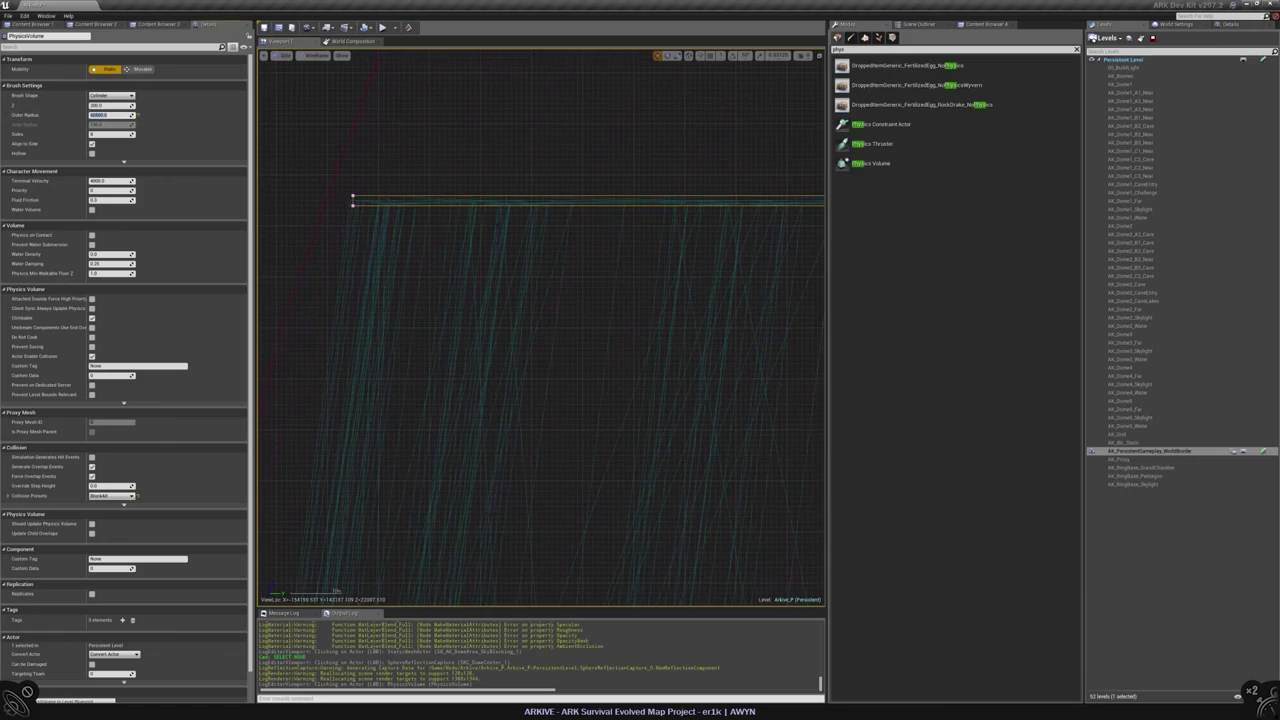
- Increase the cylinder's number of sides to 16 and beyond so the volume follows the round dome wall
scroll(495, 121, down, 5)
key(alt+g)
key(f)
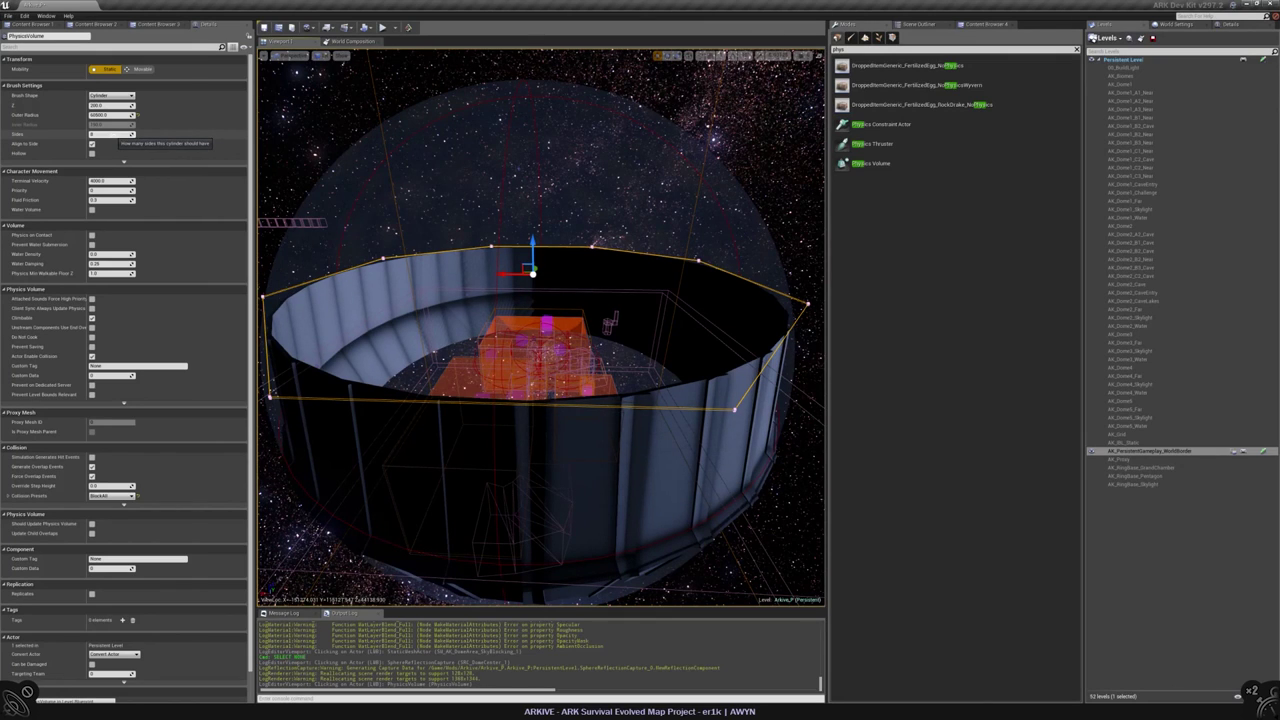
click(114, 134)
text(16)
key(Return)
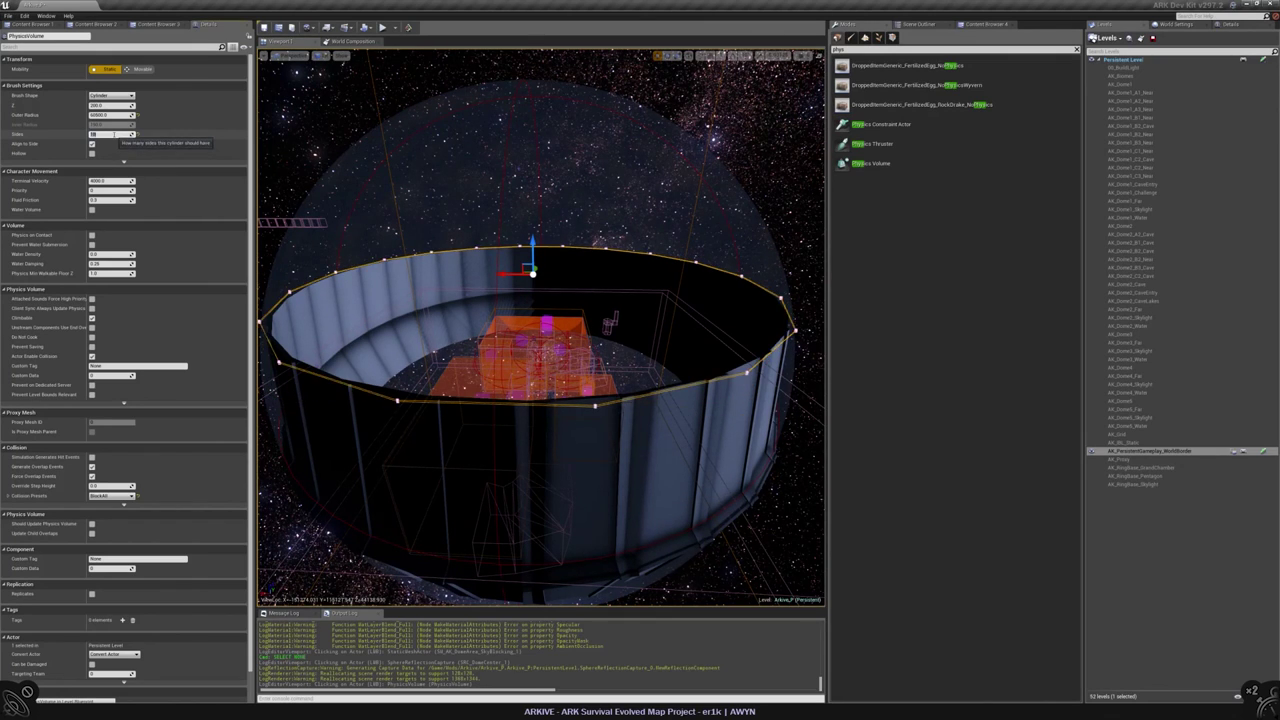
mouse_move(115, 134)
mouse_down()
mouse_move(130, 134)
mouse_move(108, 134)
mouse_up()
- Expand SM_AK_DomeArea_SkyBlocking_1 and check which wall sections its AK_DomeArea_InvisibleWall meshes, including the Key pieces, cover
click(918, 23)
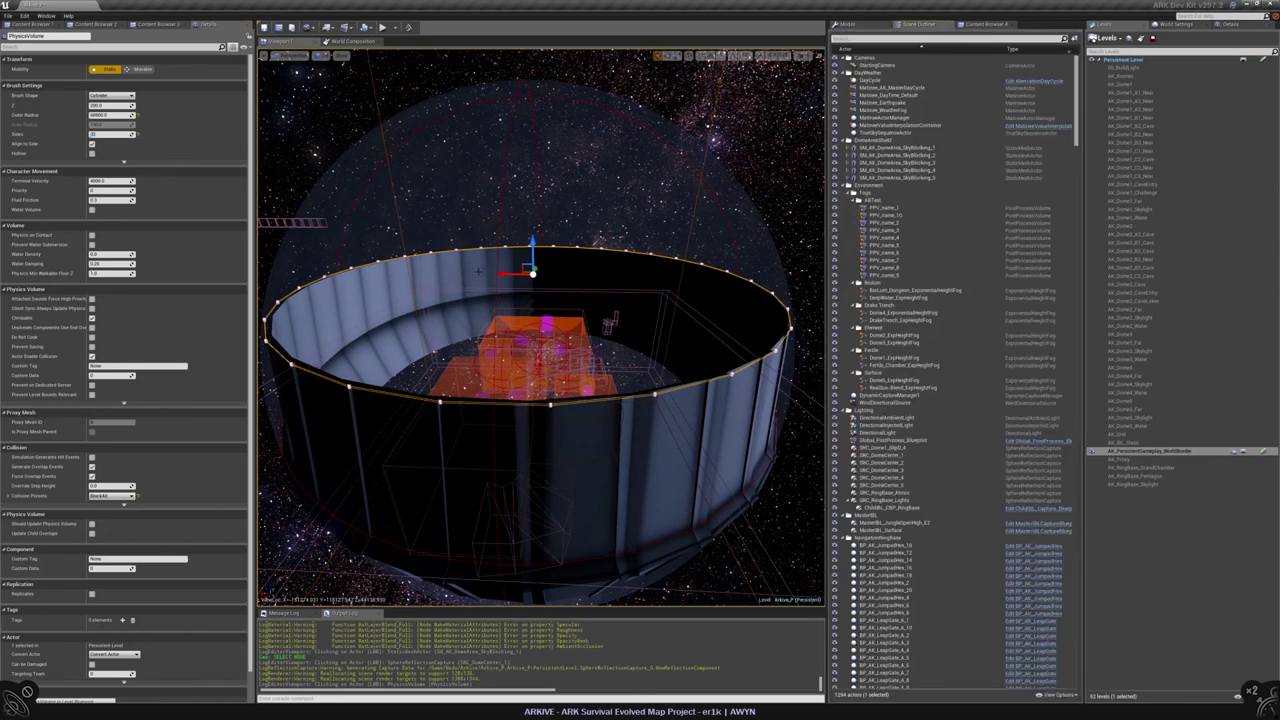
click(930, 148)
click(870, 154)
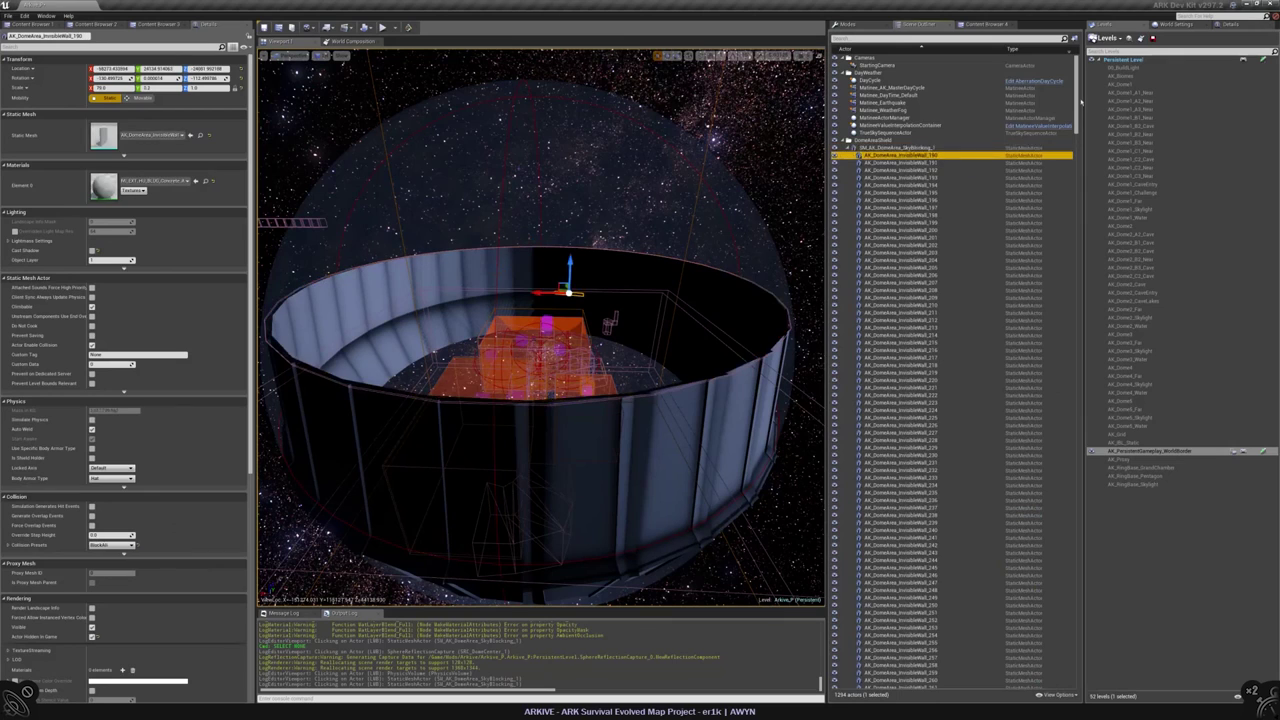
scroll(900, 200, down, 3)
shift+click(900, 345)
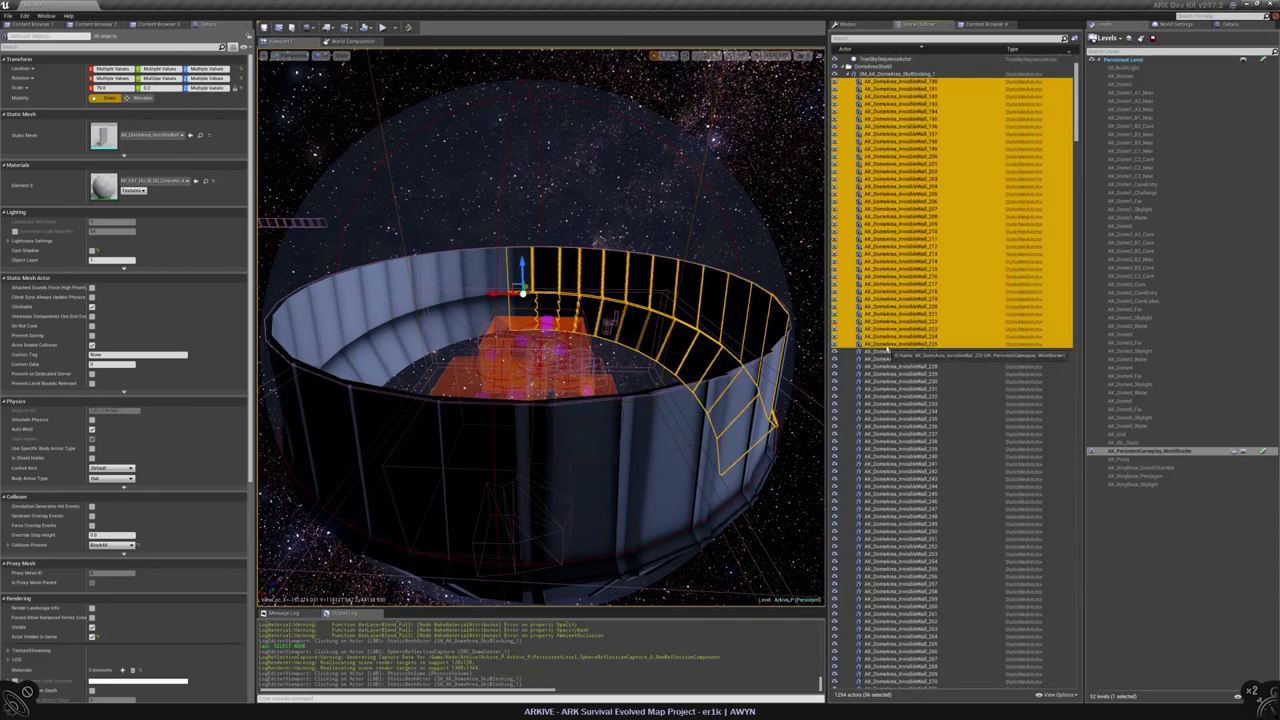
click(862, 81)
scroll(900, 300, down, 10)
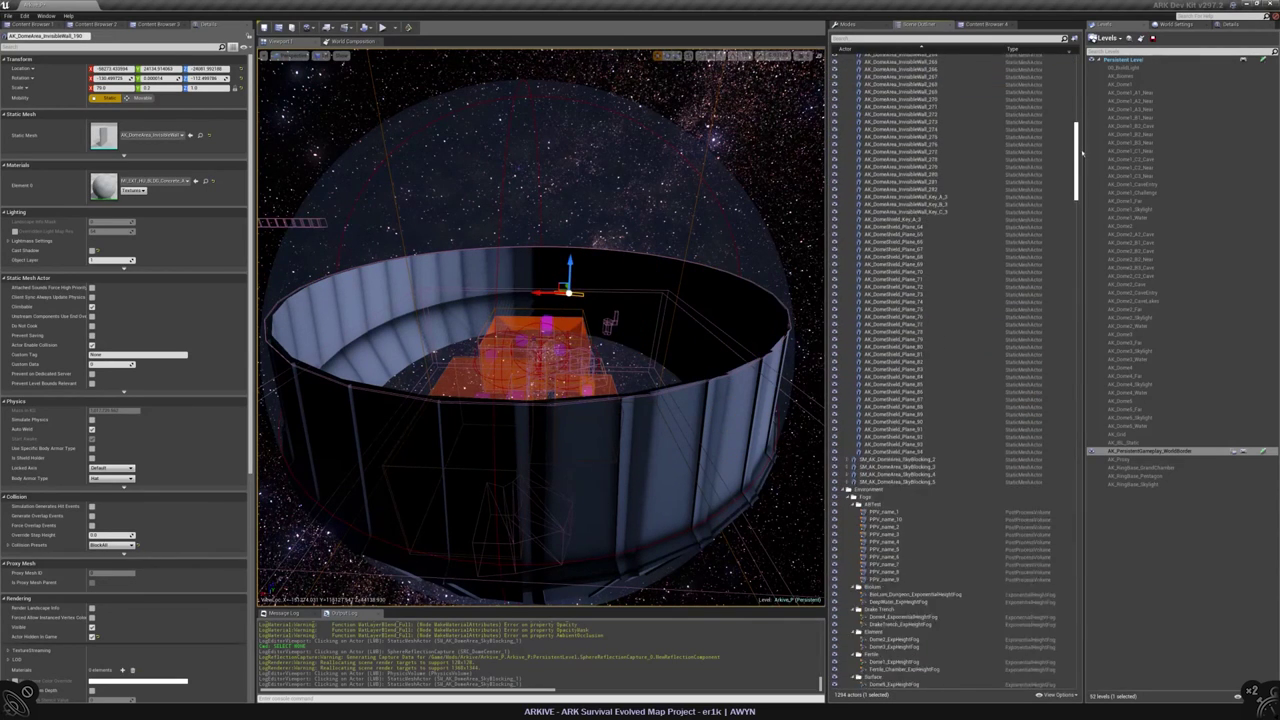
click(900, 214)
click(920, 224)
click(932, 213)
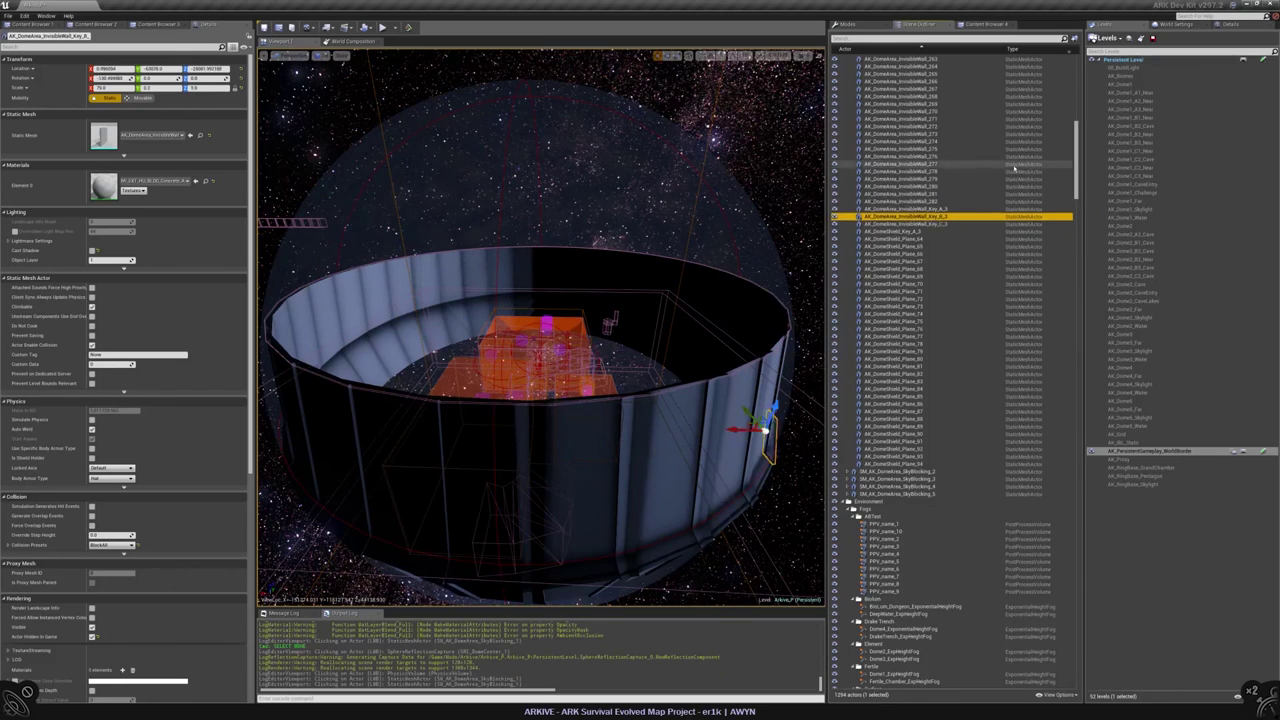
- Select the dome shield meshes from AK_DomeShield_Key_A through AK_DomeShield_Plane_94 under SM_AK_DomeArea_SkyBlocking_1
scroll(978, 176, up, 5)
scroll(978, 176, up, 5)
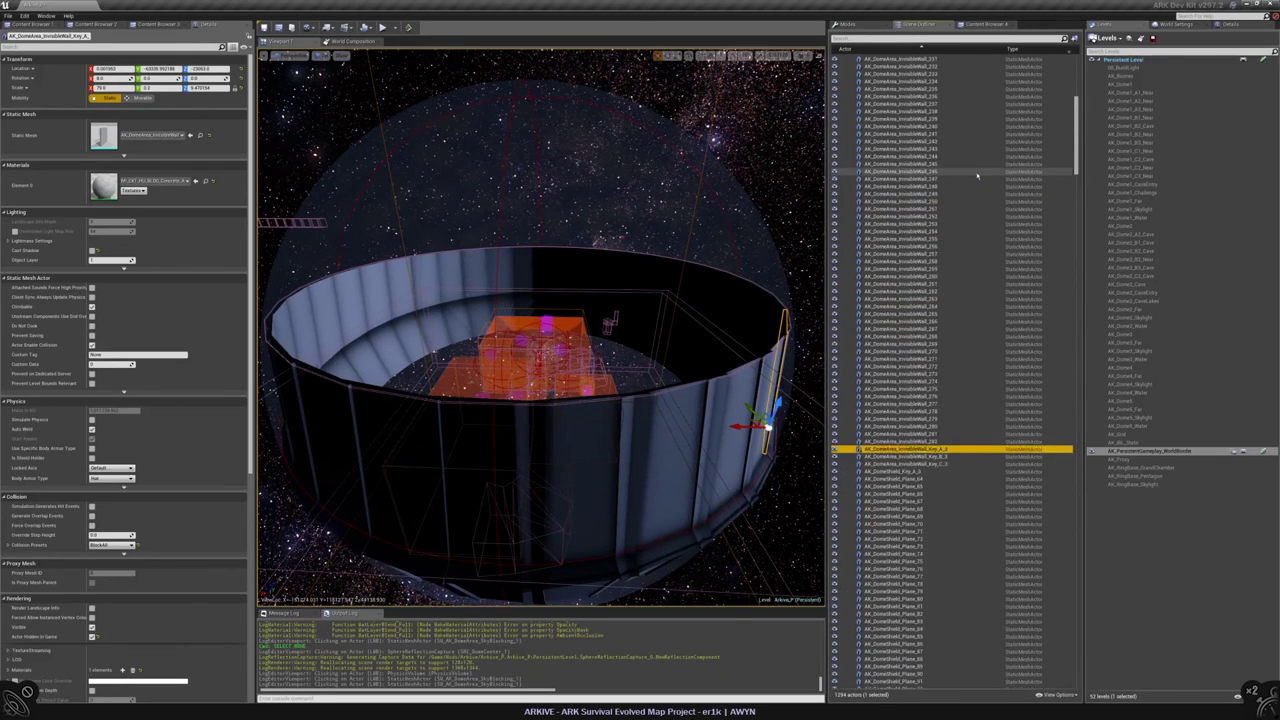
scroll(978, 176, down, 8)
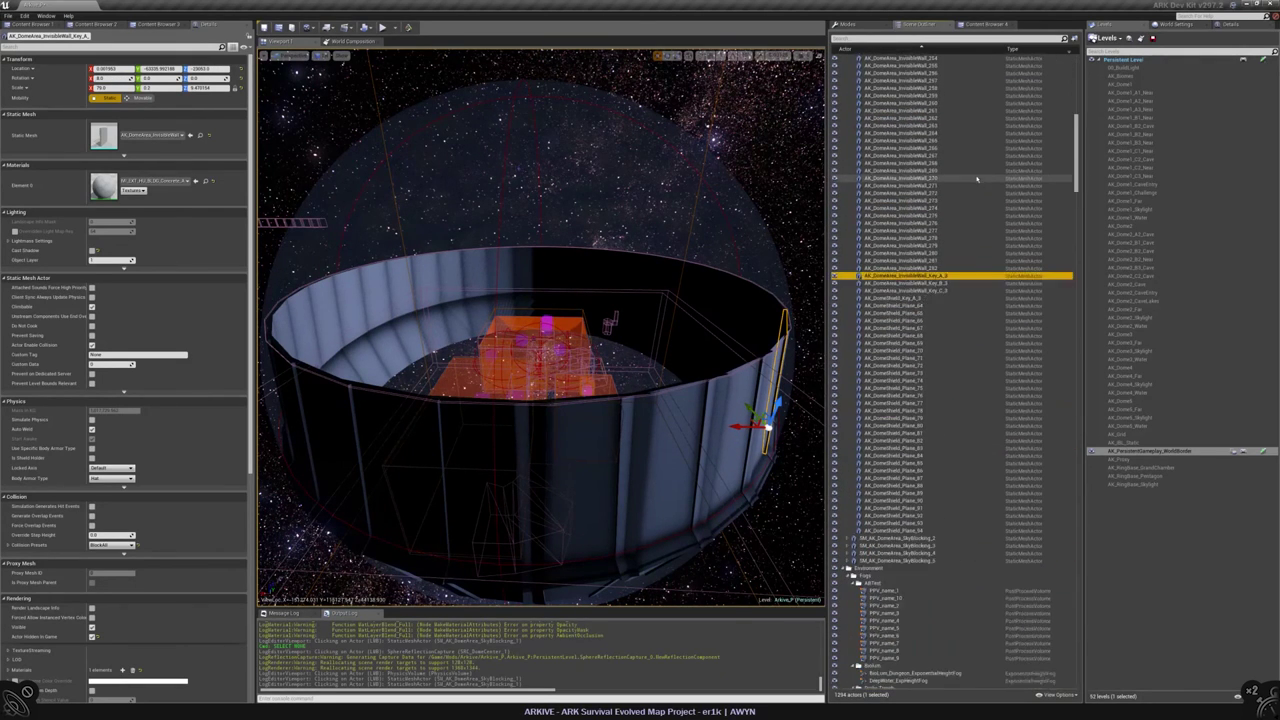
click(895, 298)
shift+click(905, 532)
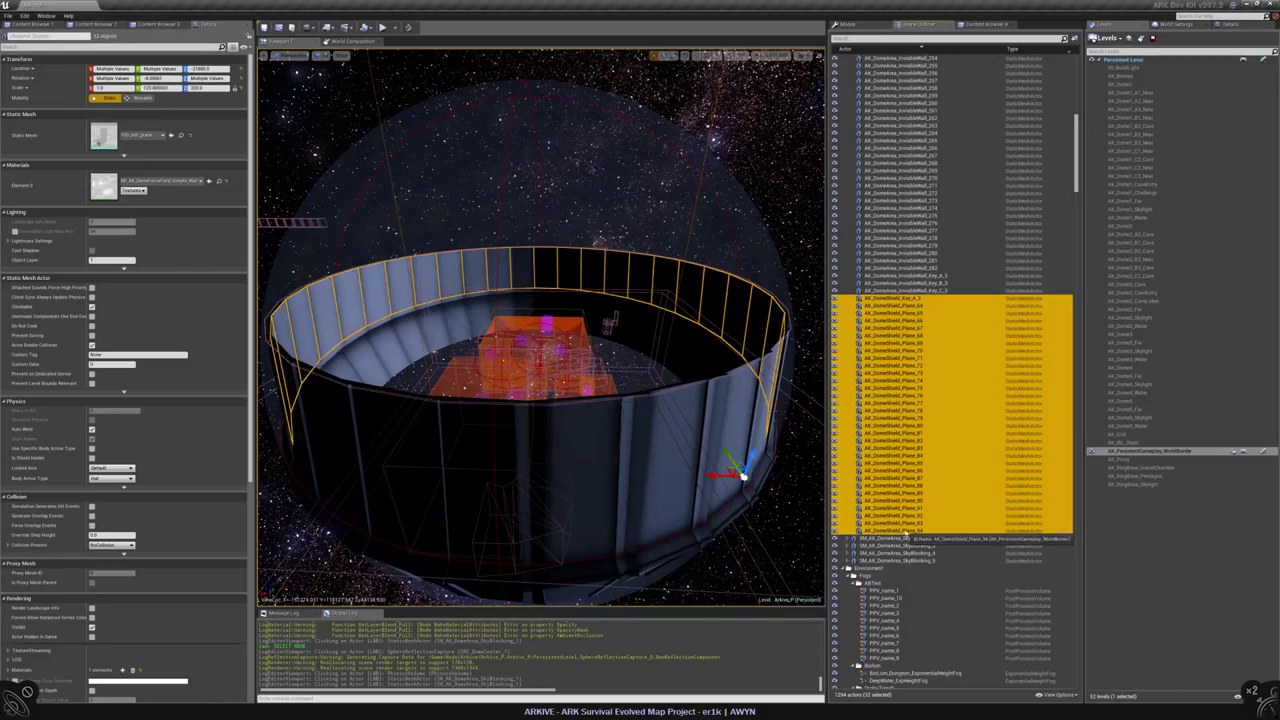
- Inspect the selected dome shield planes up close, clear the selection and select the physics volume at the dome wall's rim
key(f)
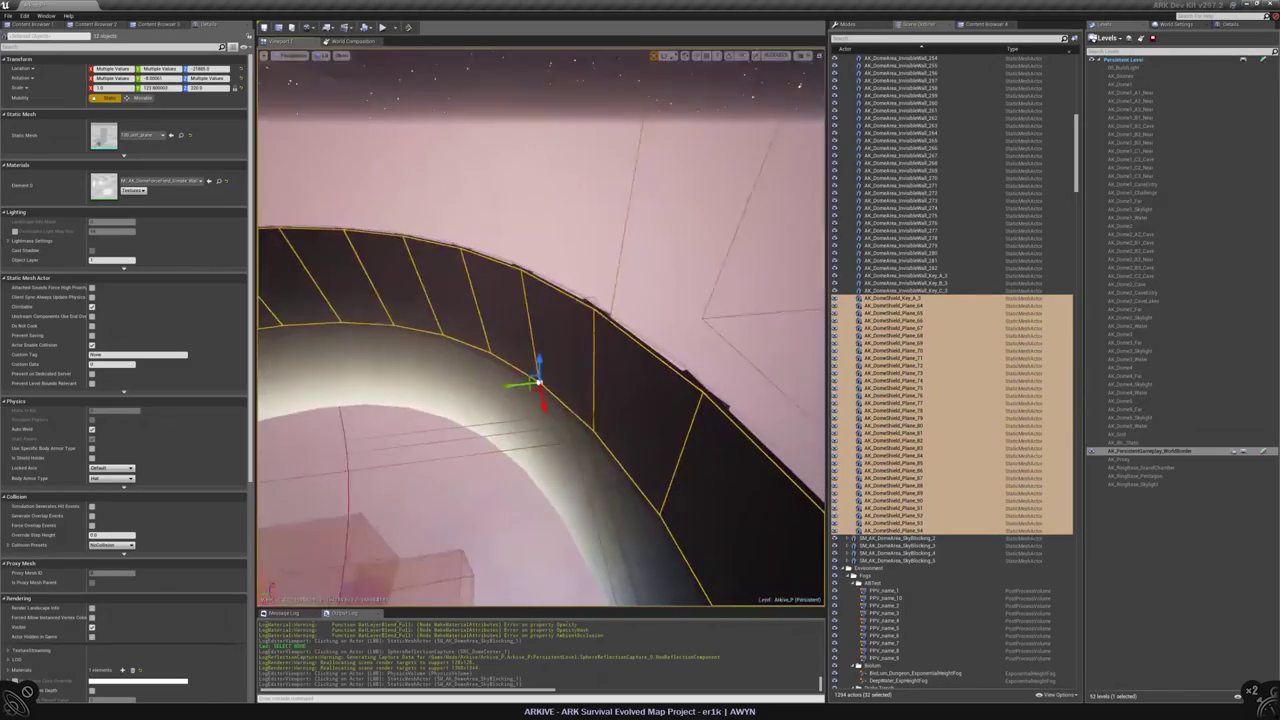
mouse_move(540, 330)
right_down()
mouse_move(560, 335)
mouse_move(520, 360)
mouse_move(600, 340)
mouse_move(560, 300)
mouse_move(620, 330)
mouse_move(580, 350)
mouse_move(540, 340)
mouse_move(560, 330)
mouse_move(520, 350)
mouse_move(530, 360)
mouse_move(555, 346)
right_up()
key(Escape)
click(555, 346)
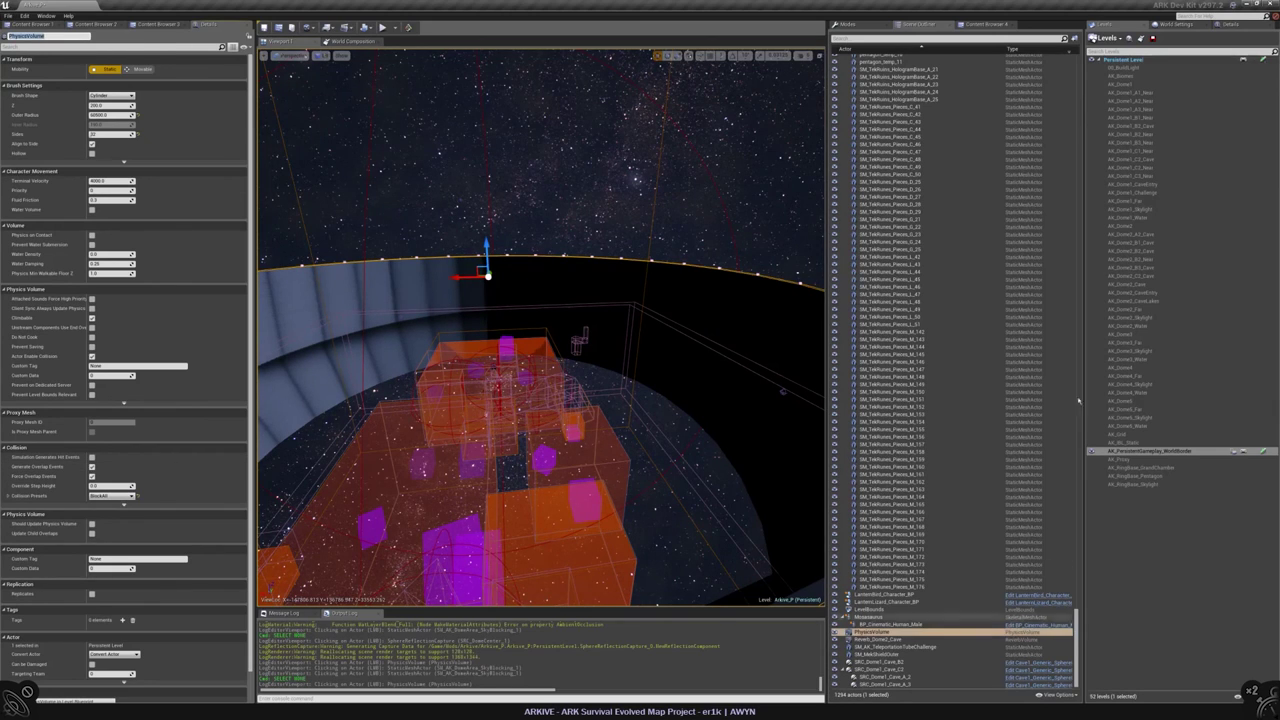
- Switch the outliner's info column from actor type to level and look through the actors
click(1068, 49)
click(1076, 70)
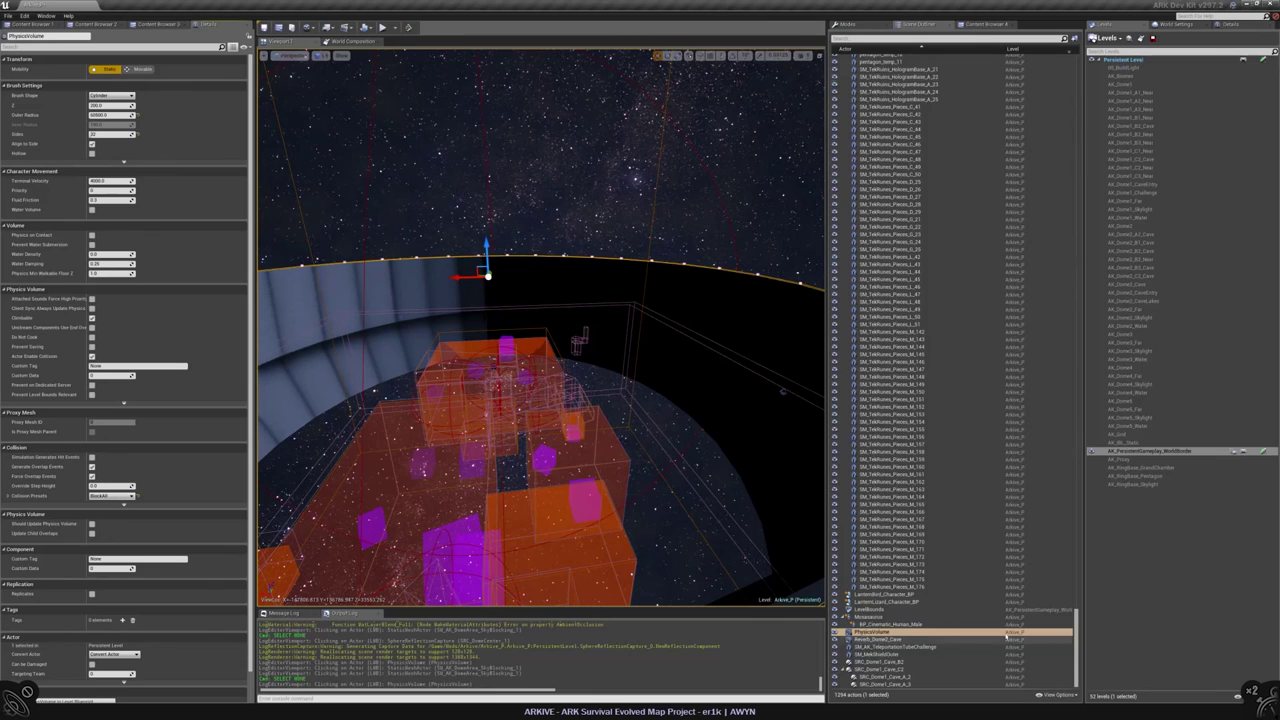
drag(1077, 648, 1078, 572)
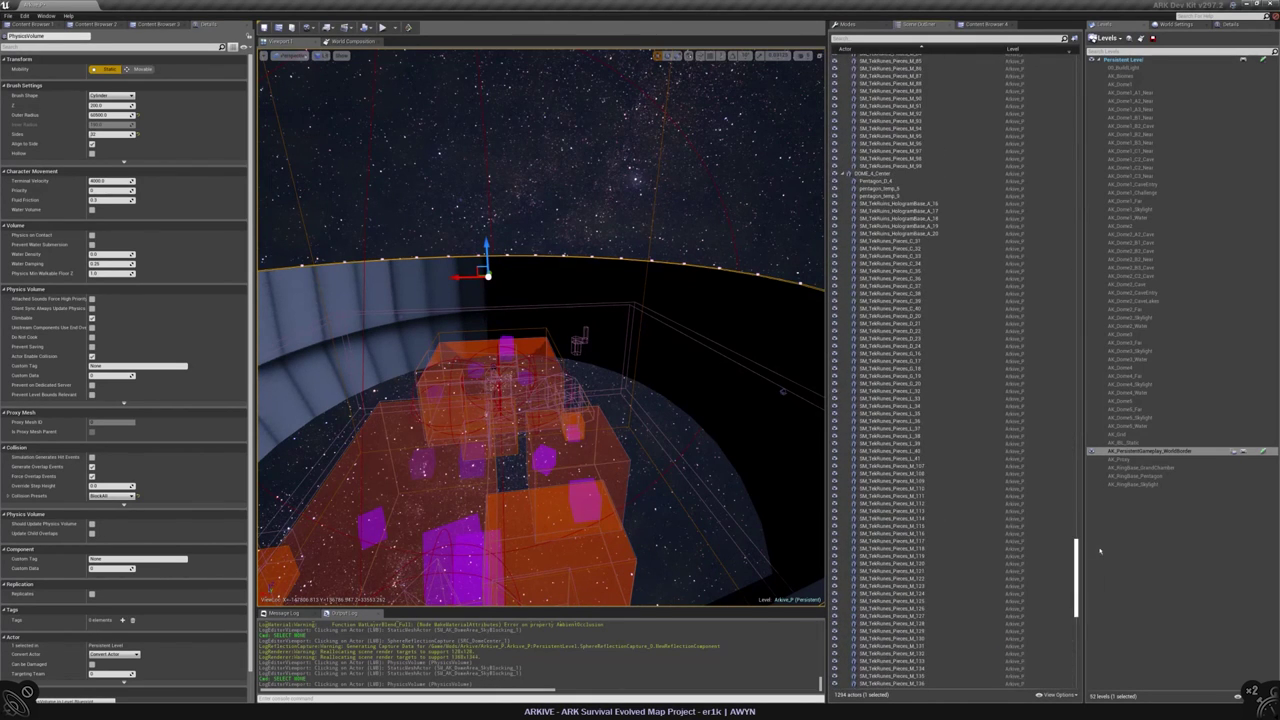
- Filter the outliner by "phys" and try to move PhysicsVolume into the DomeAreaShield folder
click(912, 40)
text(phys)
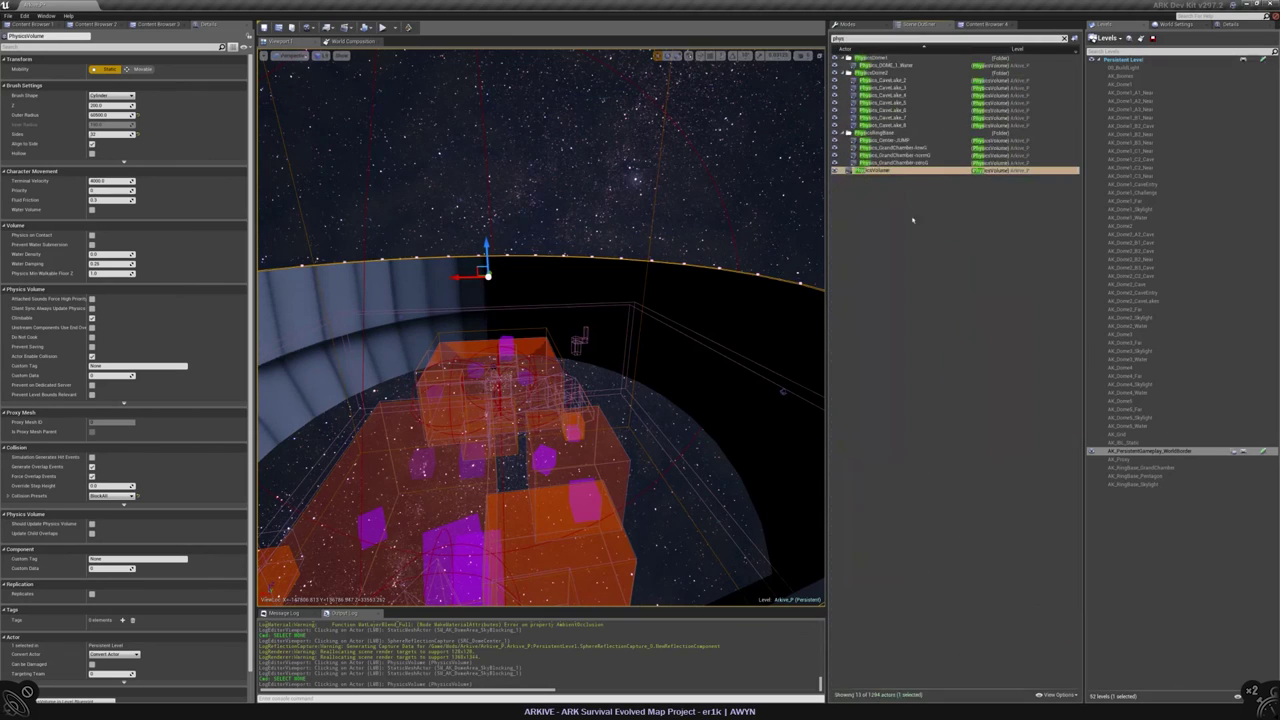
right_click(888, 170)
mouse_move(917, 328)
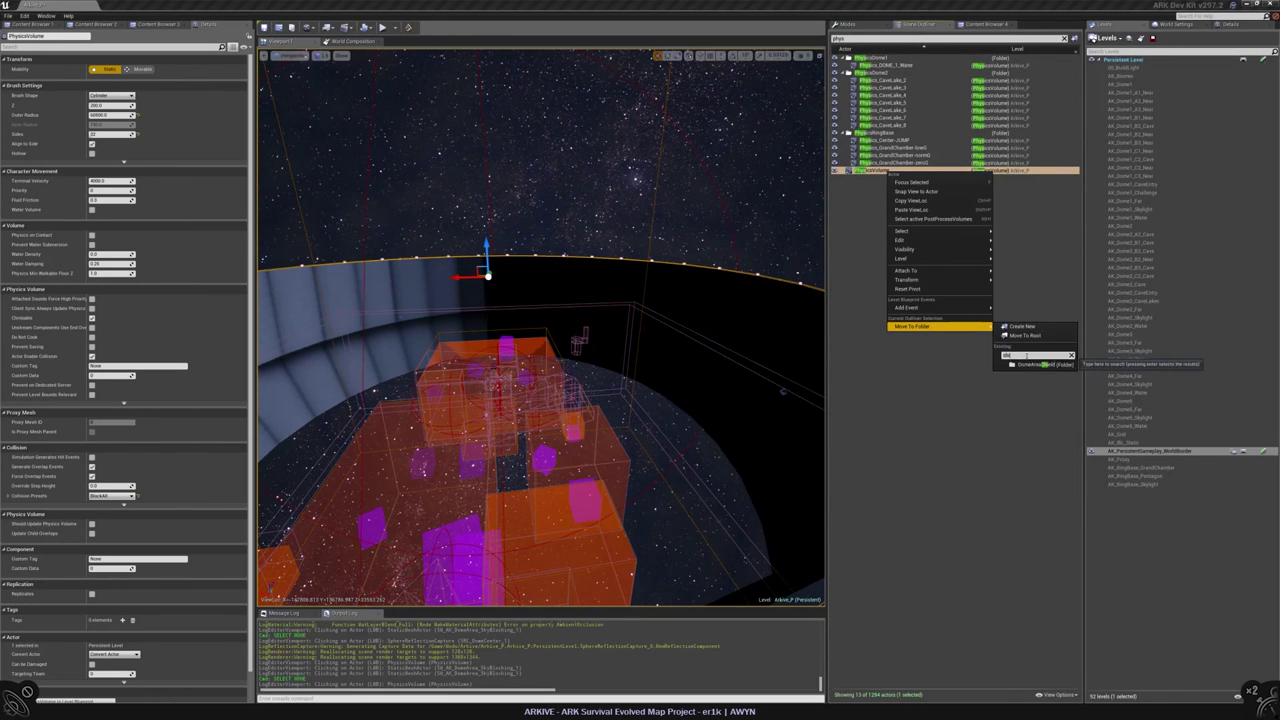
click(1023, 364)
click(1063, 39)
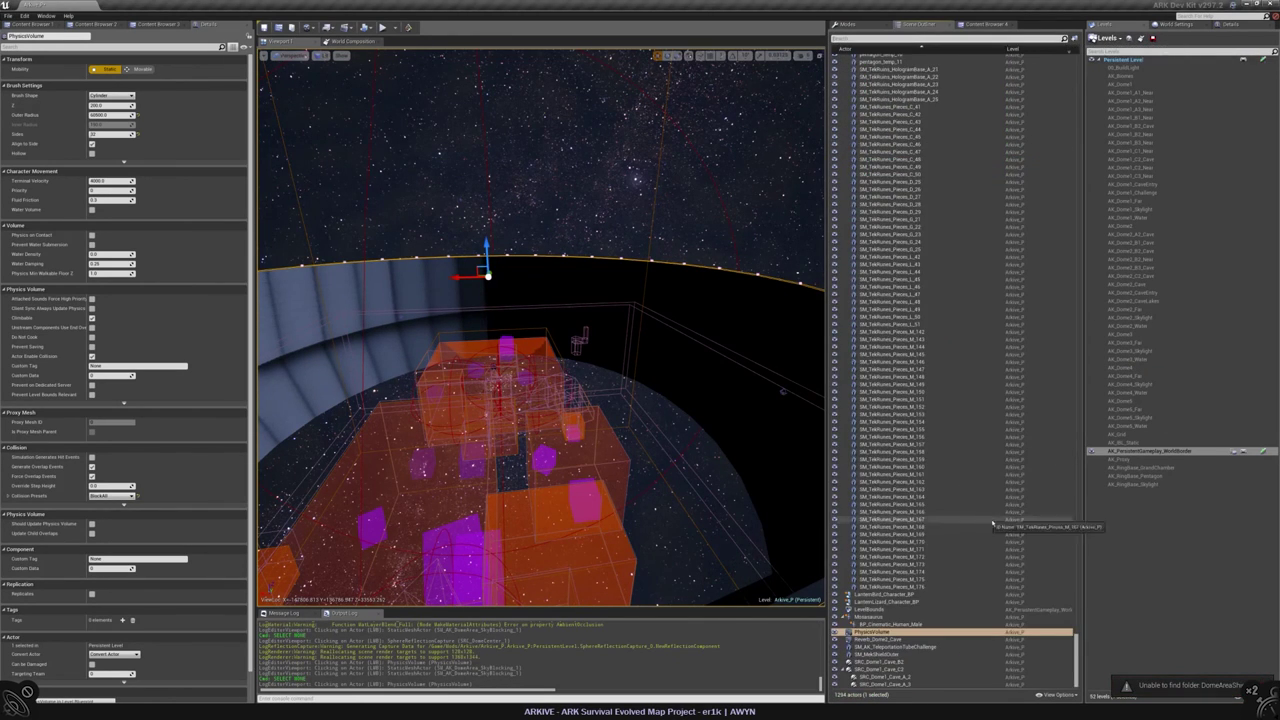
- Move PhysicsVolume into the DomeAreaShield folder and rename it PhysicsVolume_Shield_Dome1
right_click(855, 633)
mouse_move(920, 628)
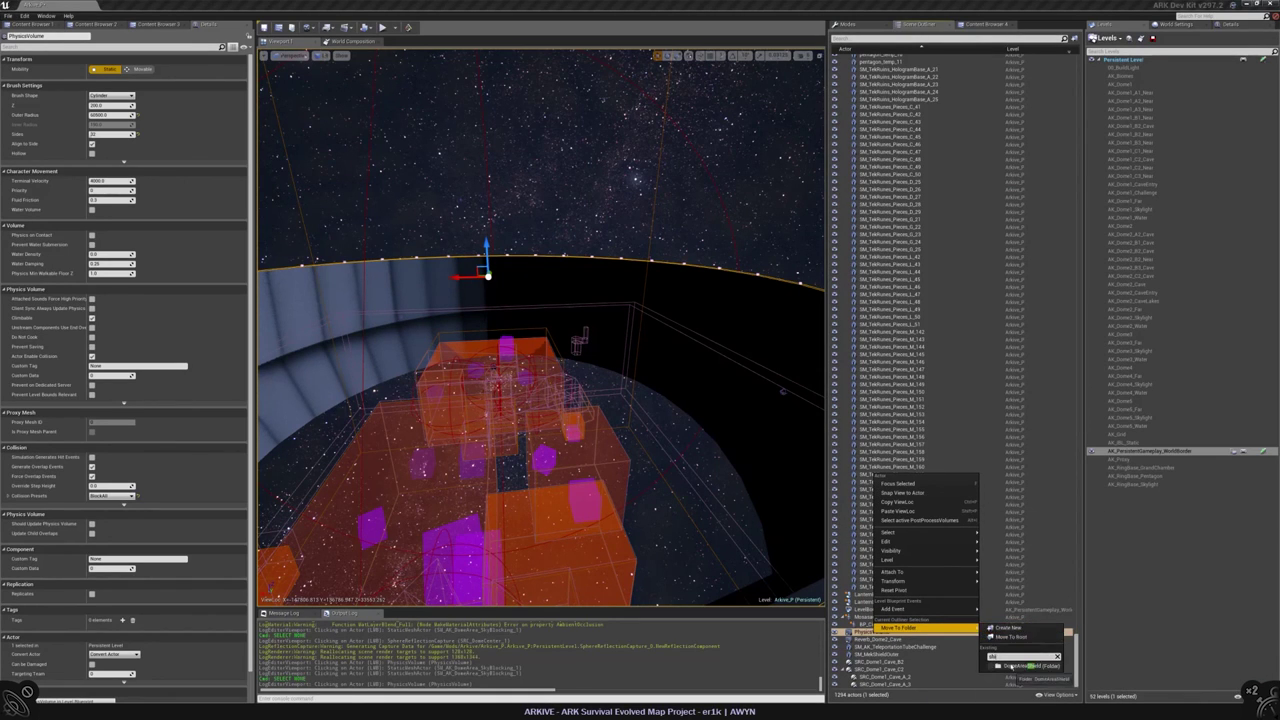
click(1000, 628)
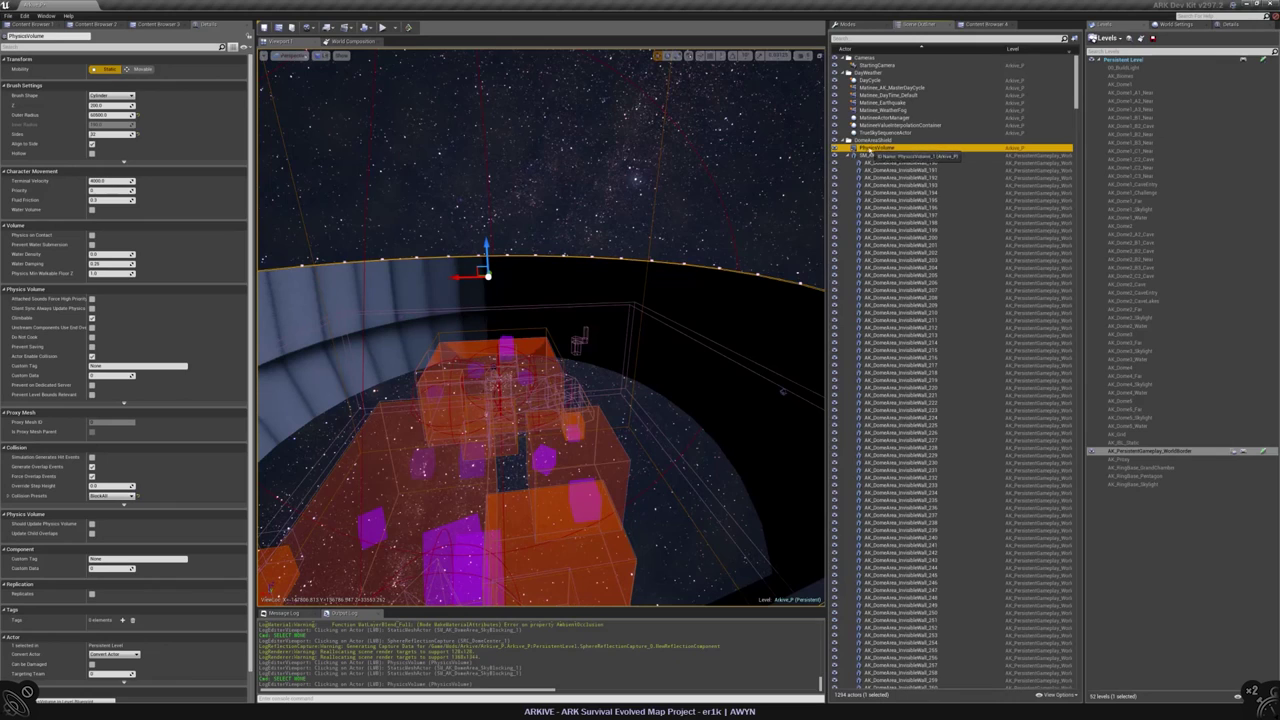
click(40, 37)
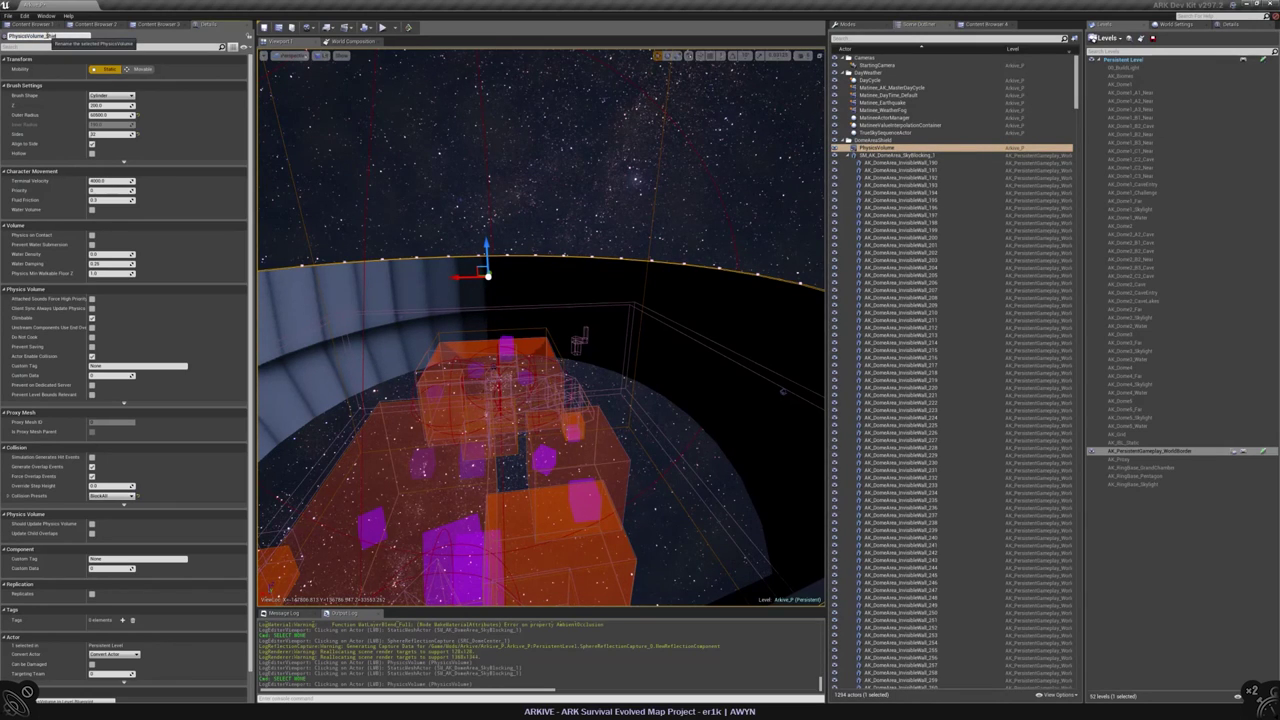
text(_Shield_Dome1)
key(Return)
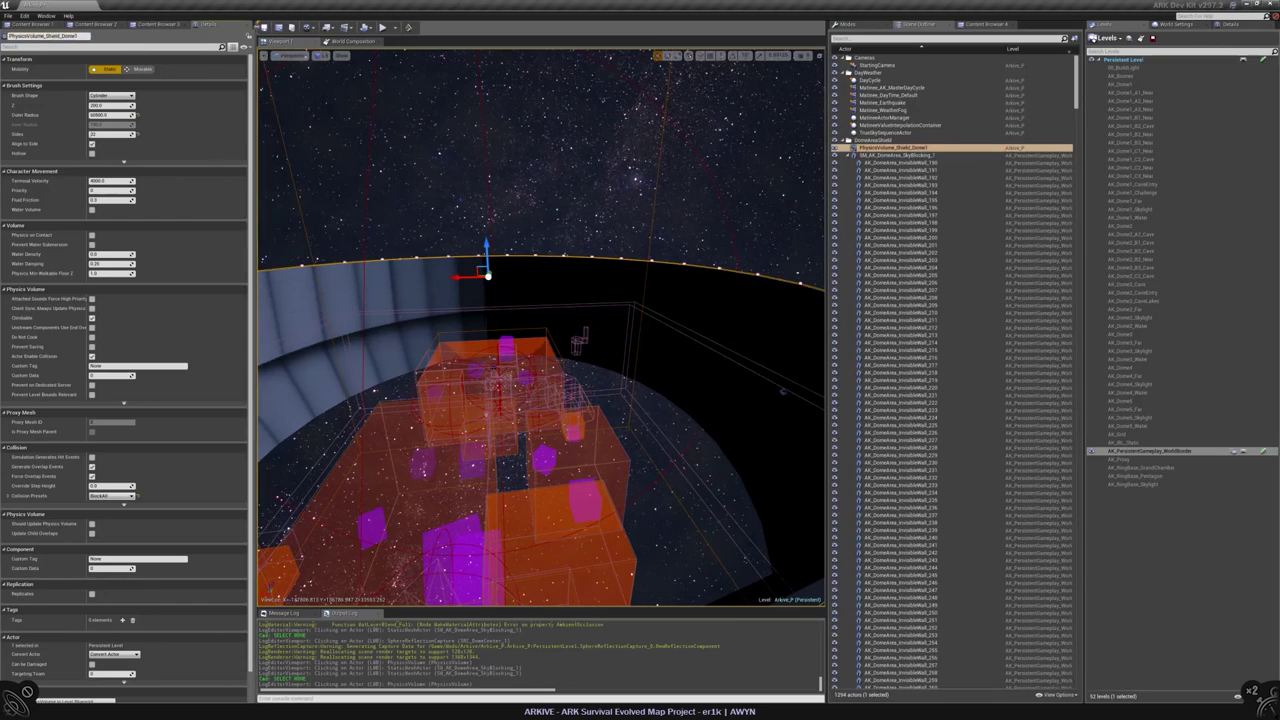
- Clear the selection and select the structure prevention volume SPZ_Dome1_CaveB2BigCrack1 inside Dome 1
drag(540, 330, 540, 380)
key(Escape)
drag(614, 260, 614, 150)
right_drag(553, 380, 706, 168)
click(519, 344)
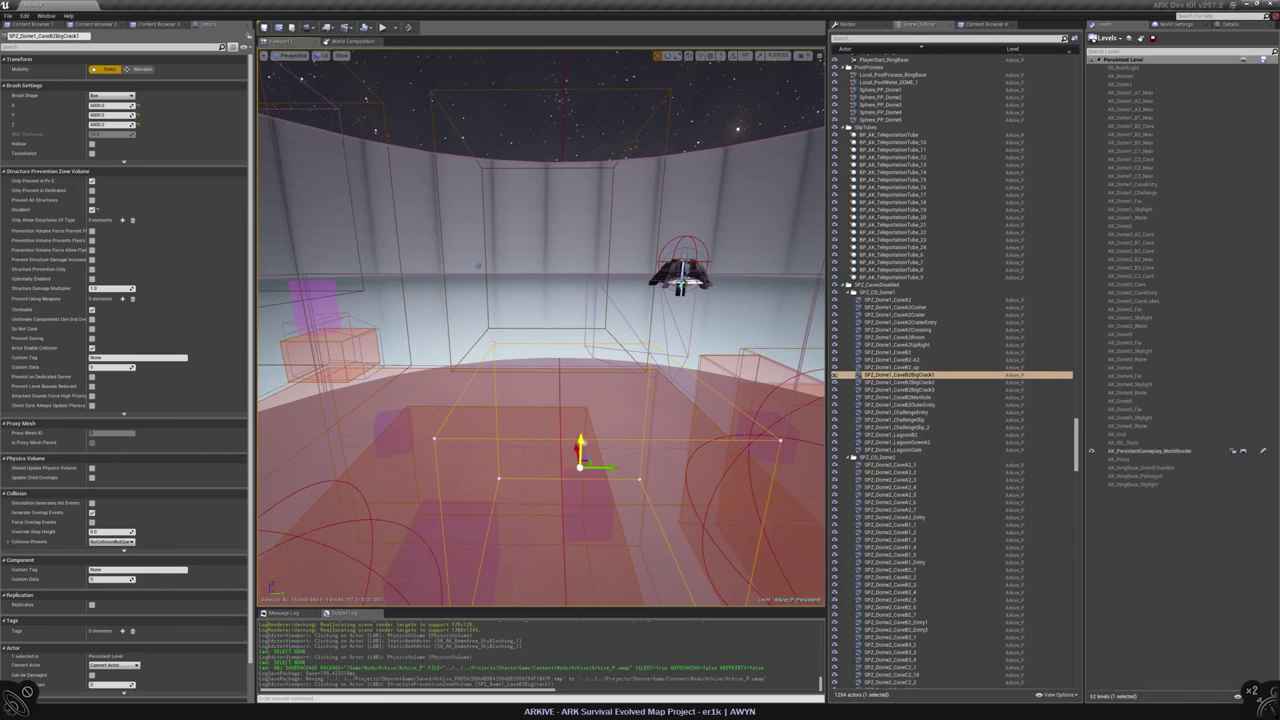
right_drag(519, 344, 525, 402)
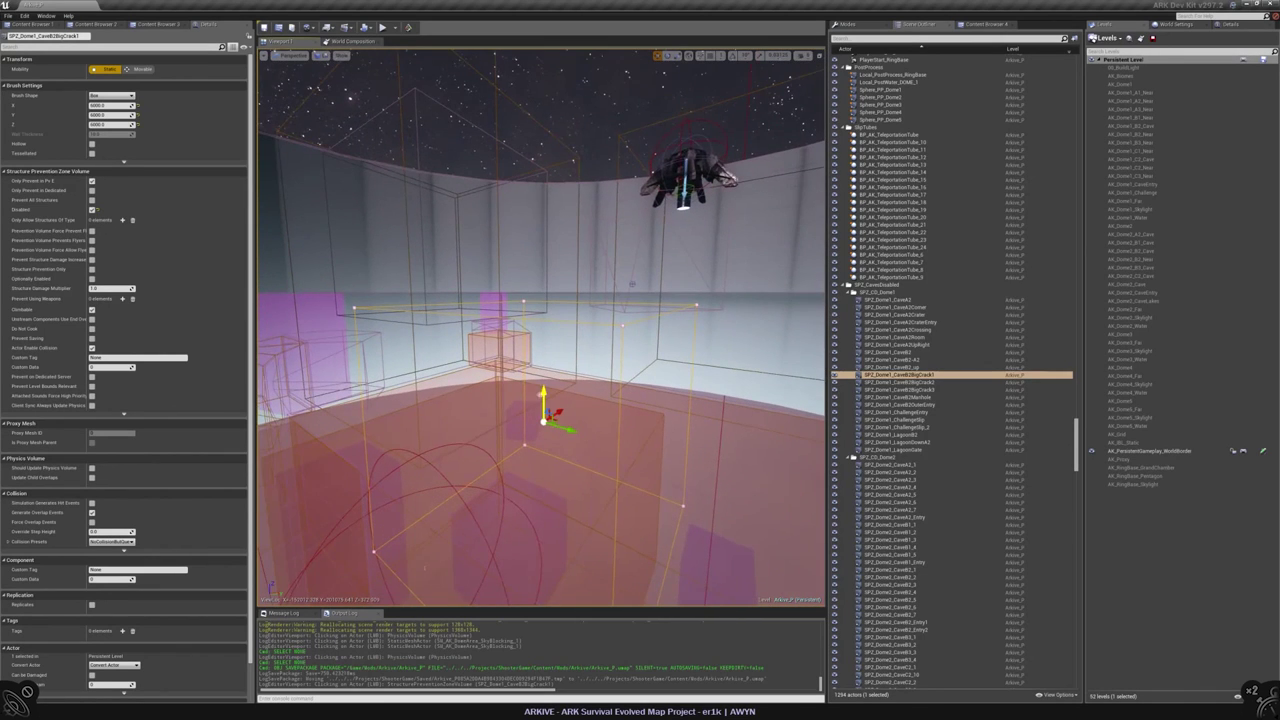
- Load the AK_Dome1_CaveEntry, AK_Dome1_Far and AK_Dome1 levels around the big crack
right_click(1137, 184)
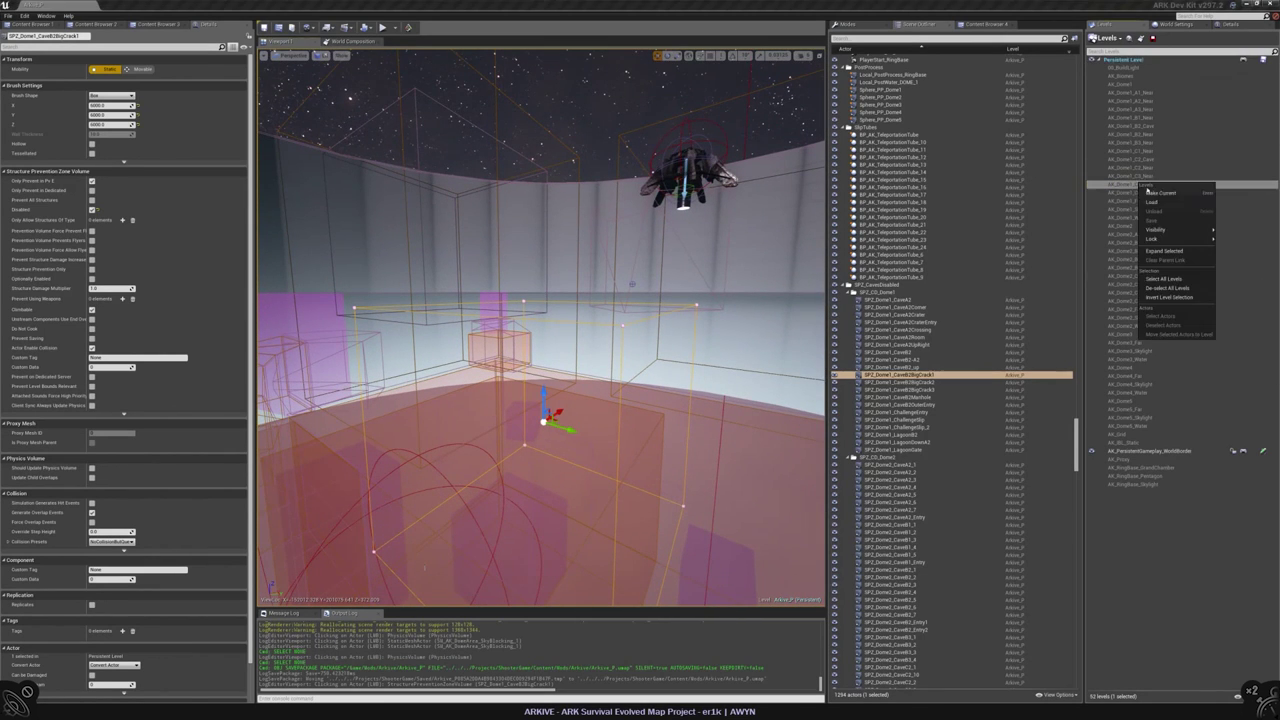
click(1154, 204)
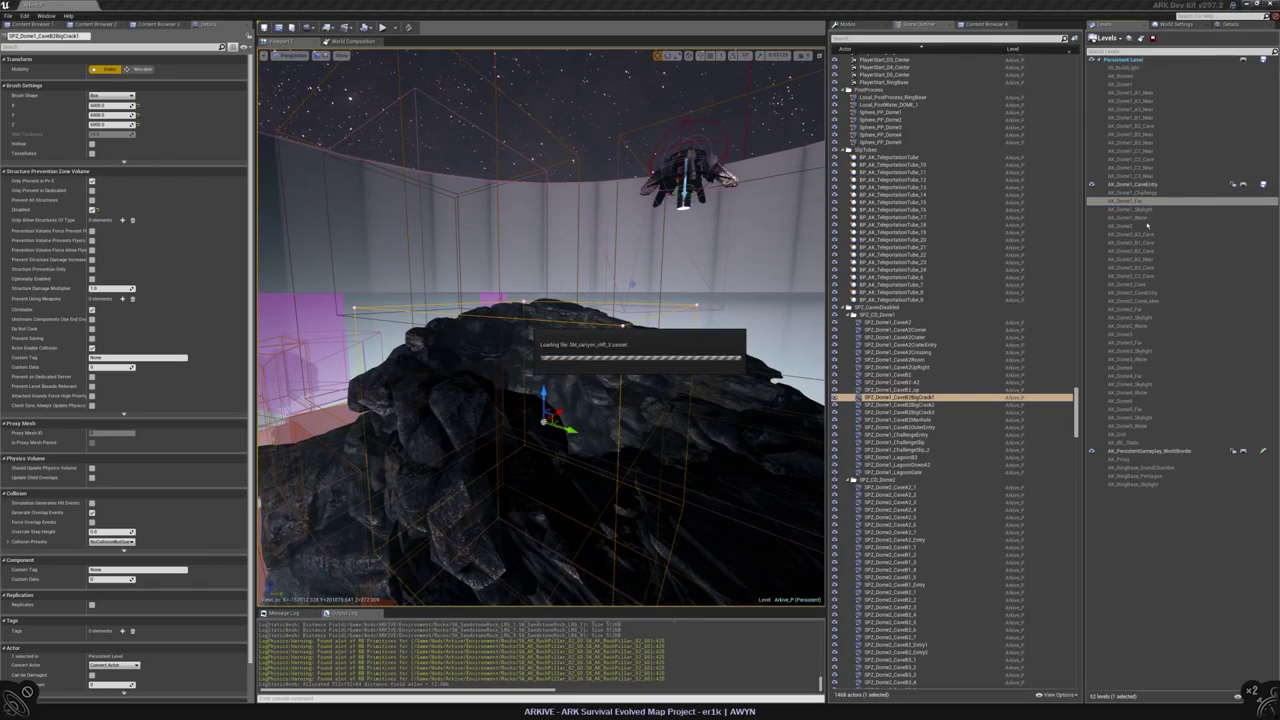
right_drag(540, 330, 540, 330)
right_click(1144, 86)
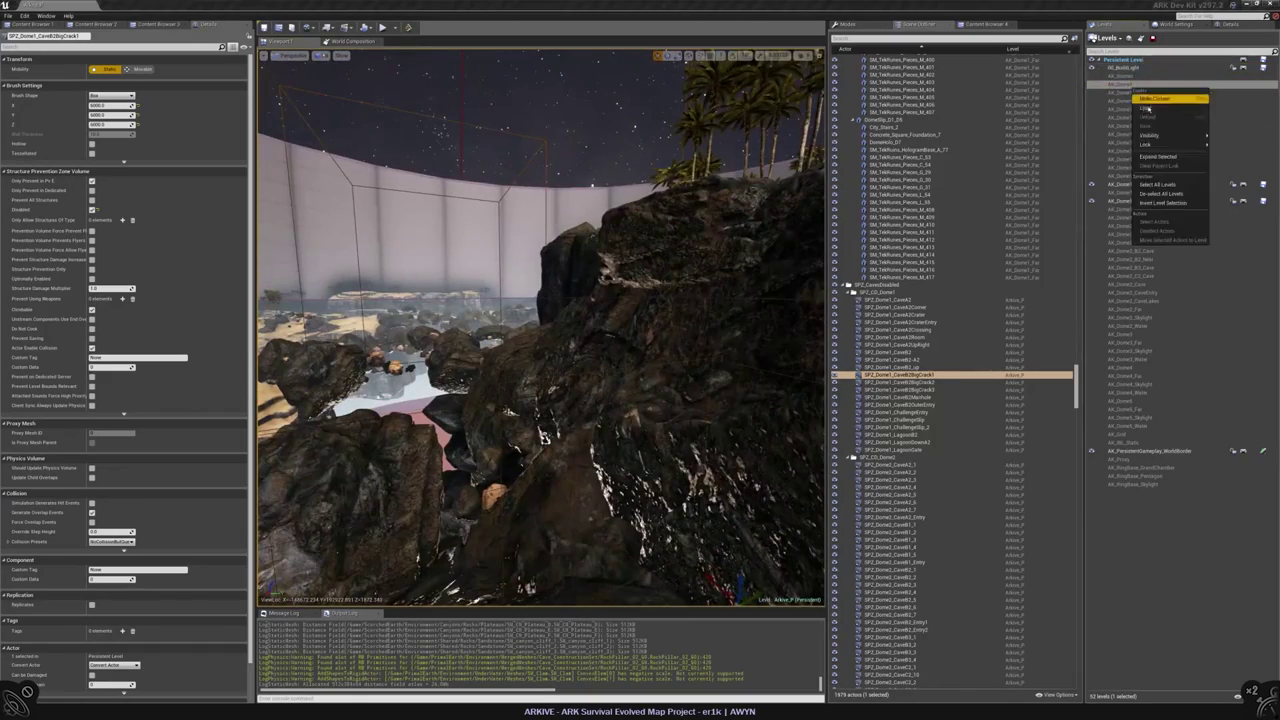
click(1155, 95)
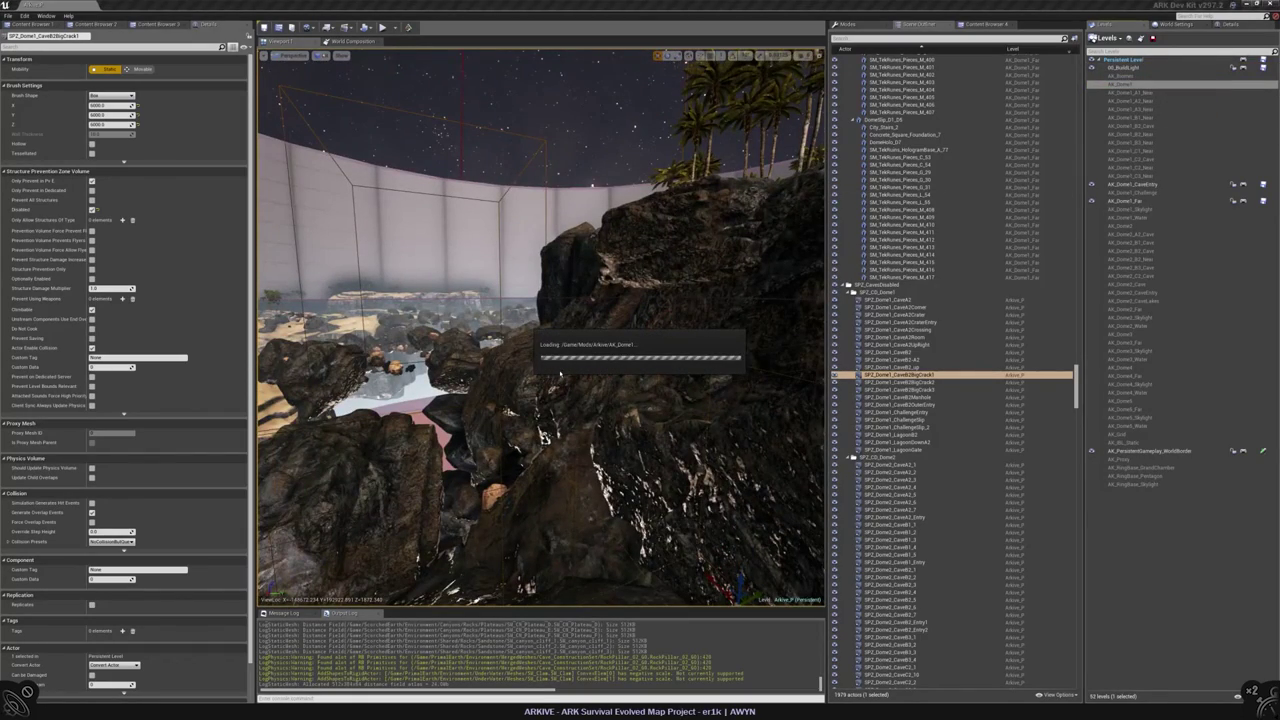
right_drag(560, 373, 560, 373)
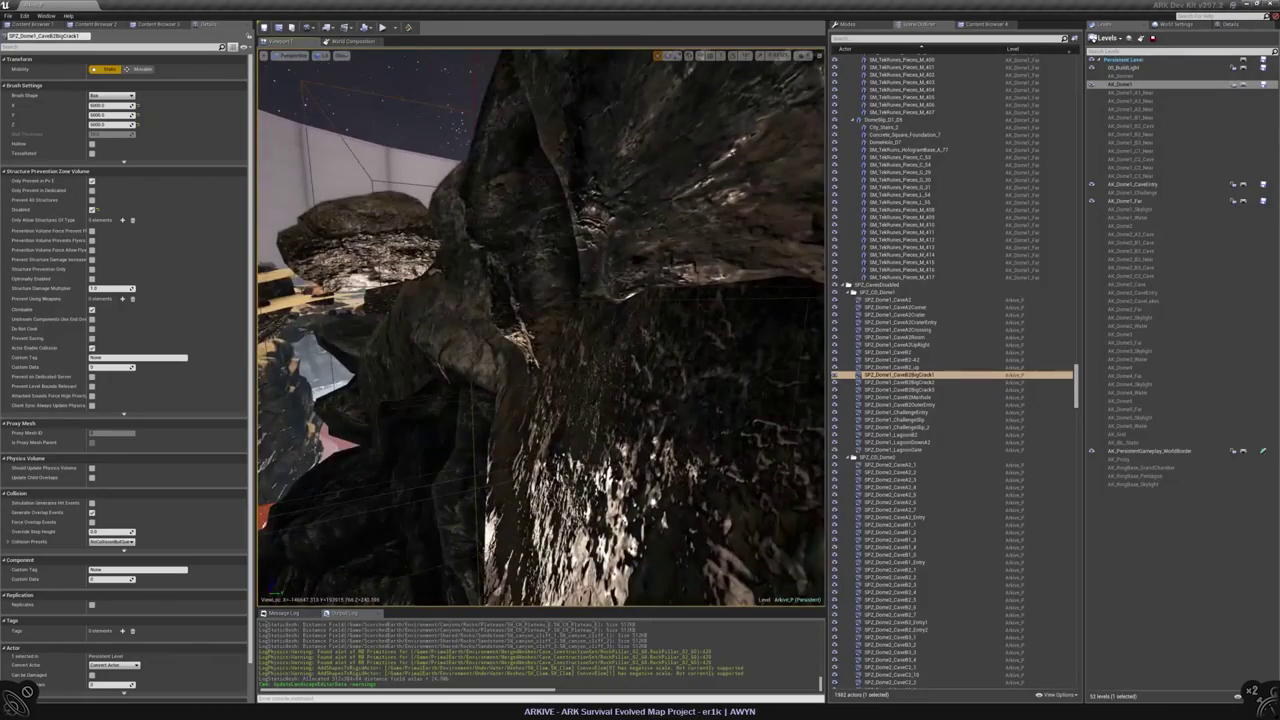
- Inspect the rocks around the opening in the cave crack and select Blockout_SwampCaves_Floor_Mesh_59
click(310, 400)
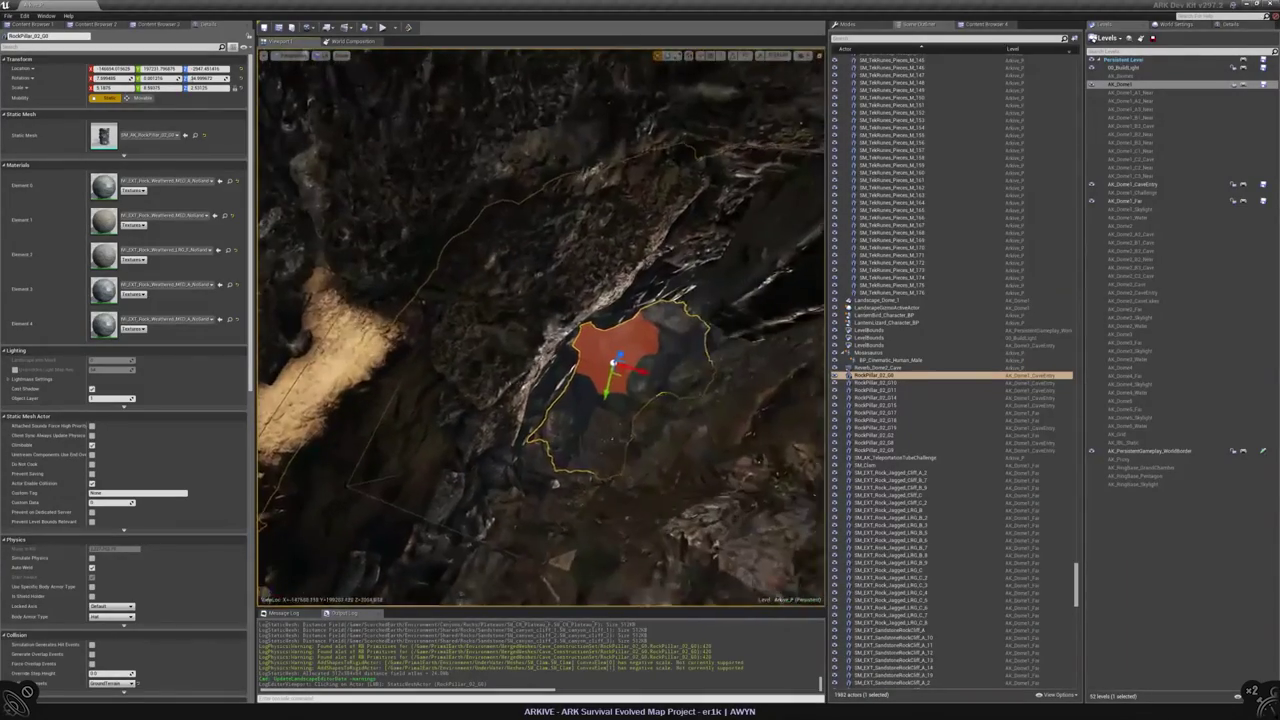
click(605, 360)
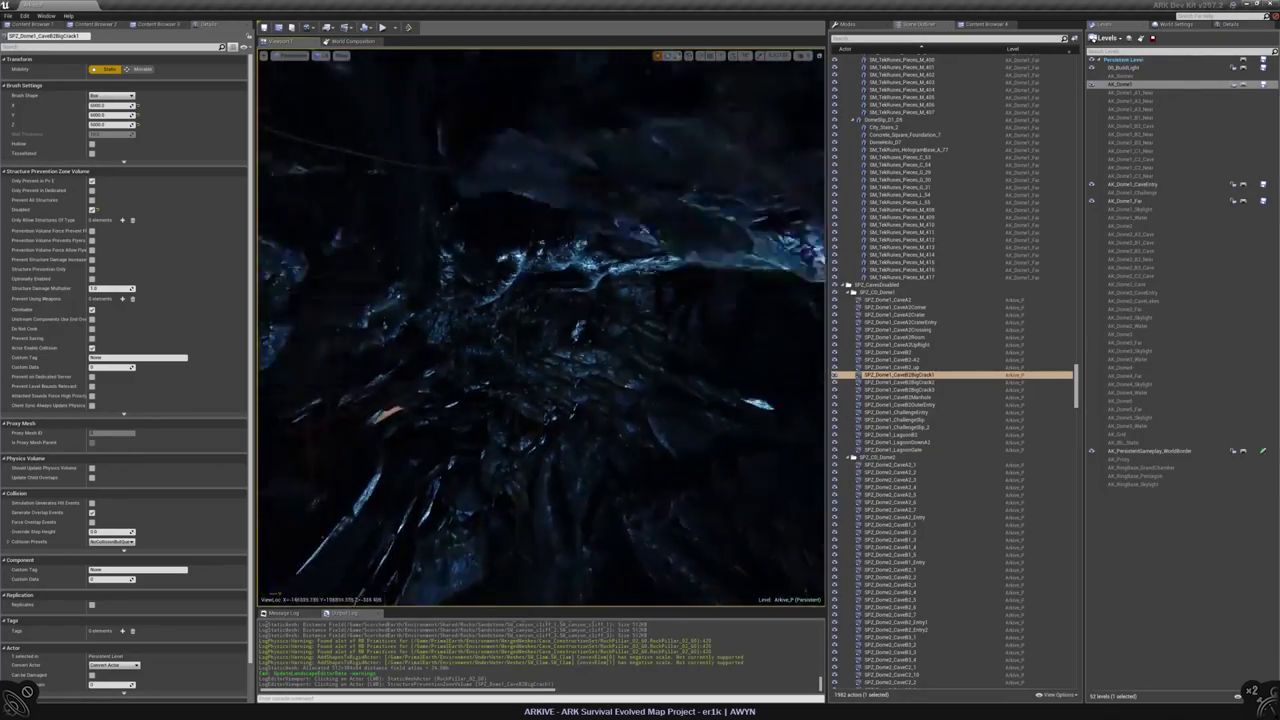
key(Escape)
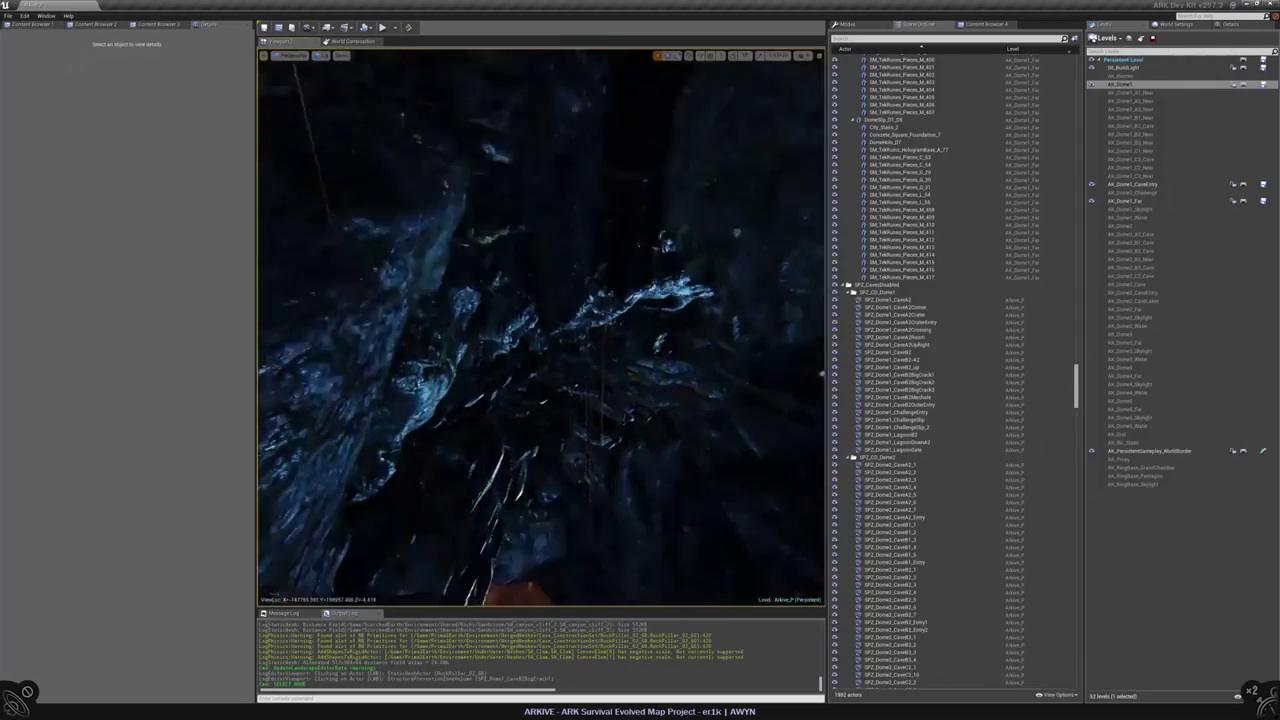
click(620, 300)
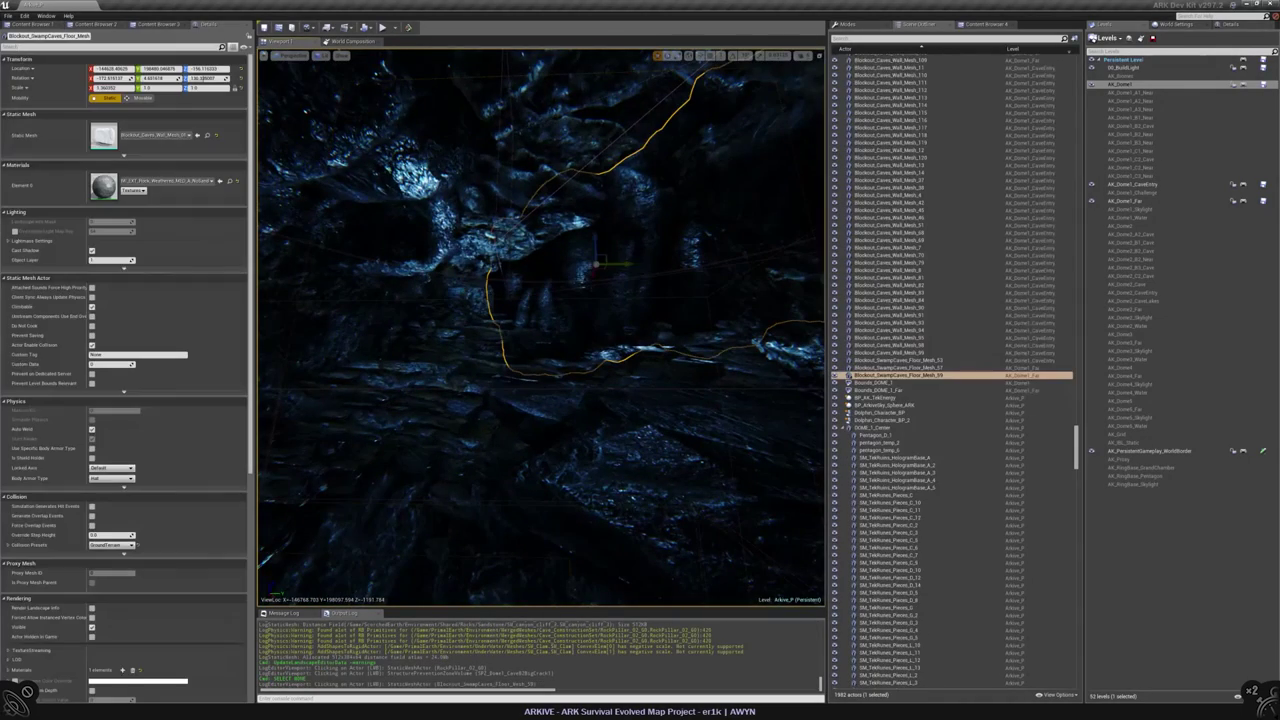
- Make AK_Dome1_Far the current level, duplicate the selected cave floor mesh and reset the copy's scale to 1.0
click(1127, 202)
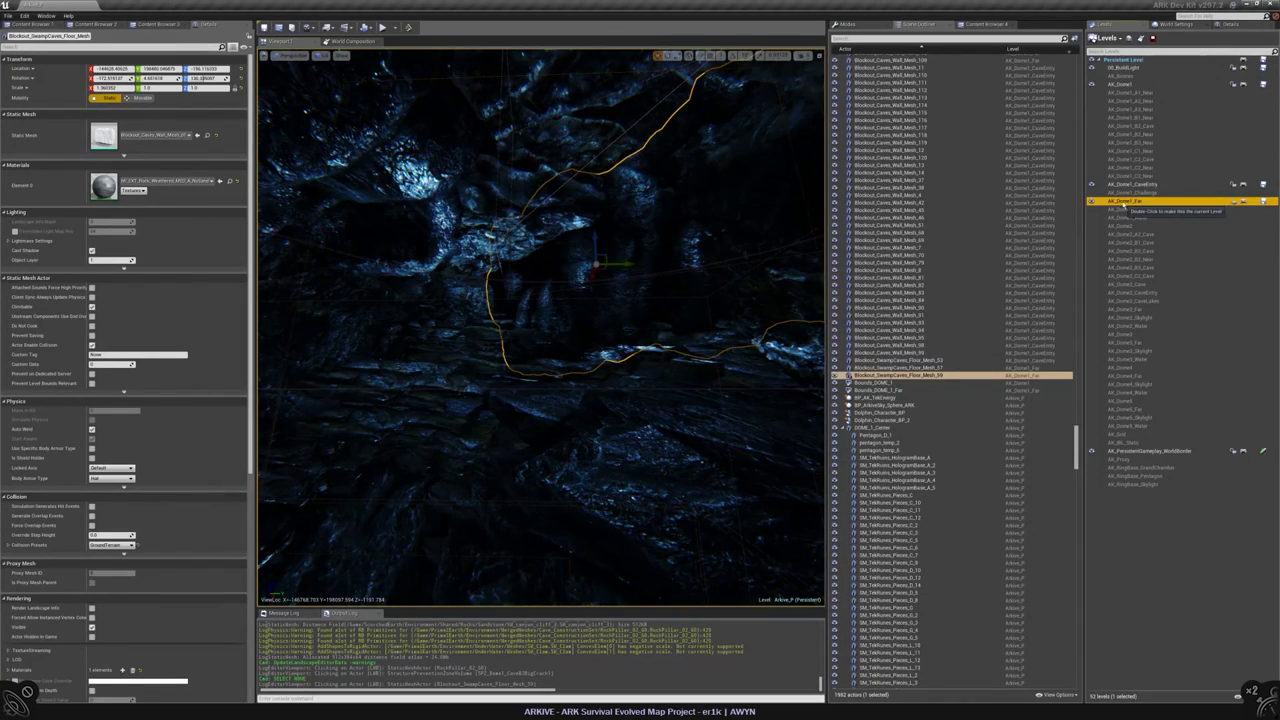
double_click(1127, 202)
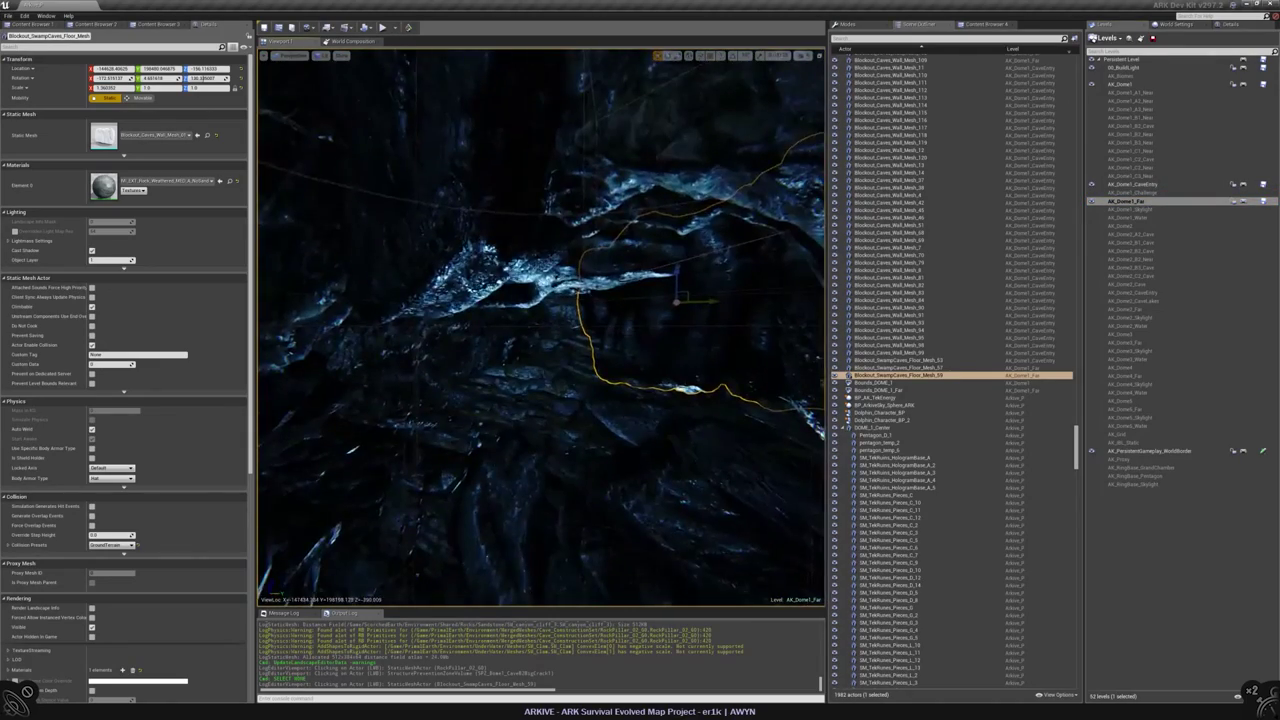
key(ctrl+w)
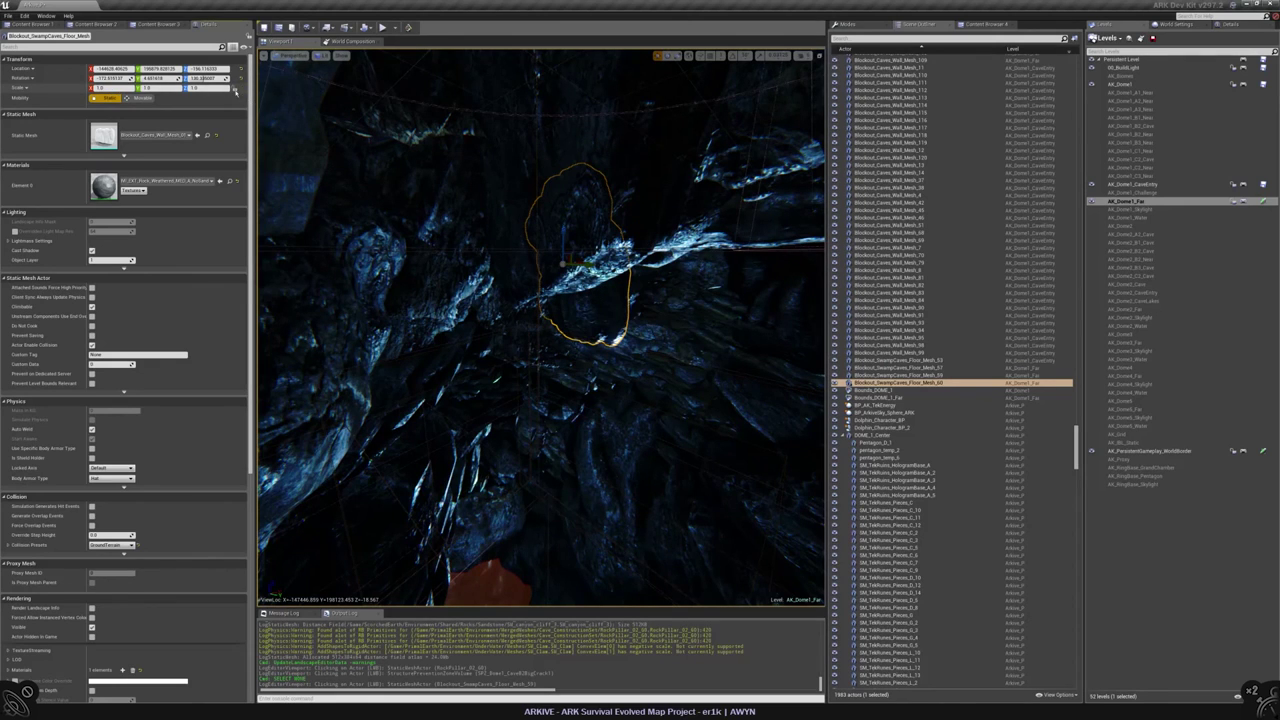
- Rotate the duplicated cave mesh, scale it uniformly to about 1.43 and position it across the gap in the crack
key(e)
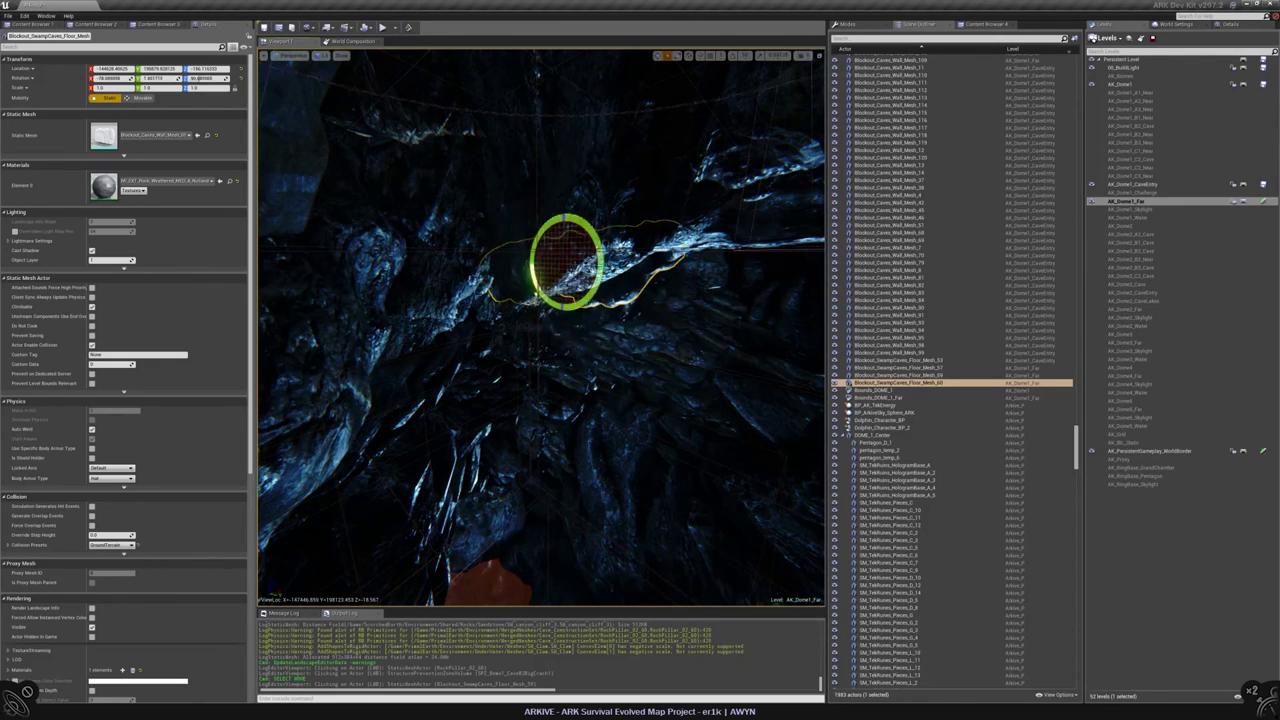
drag(538, 255, 575, 235)
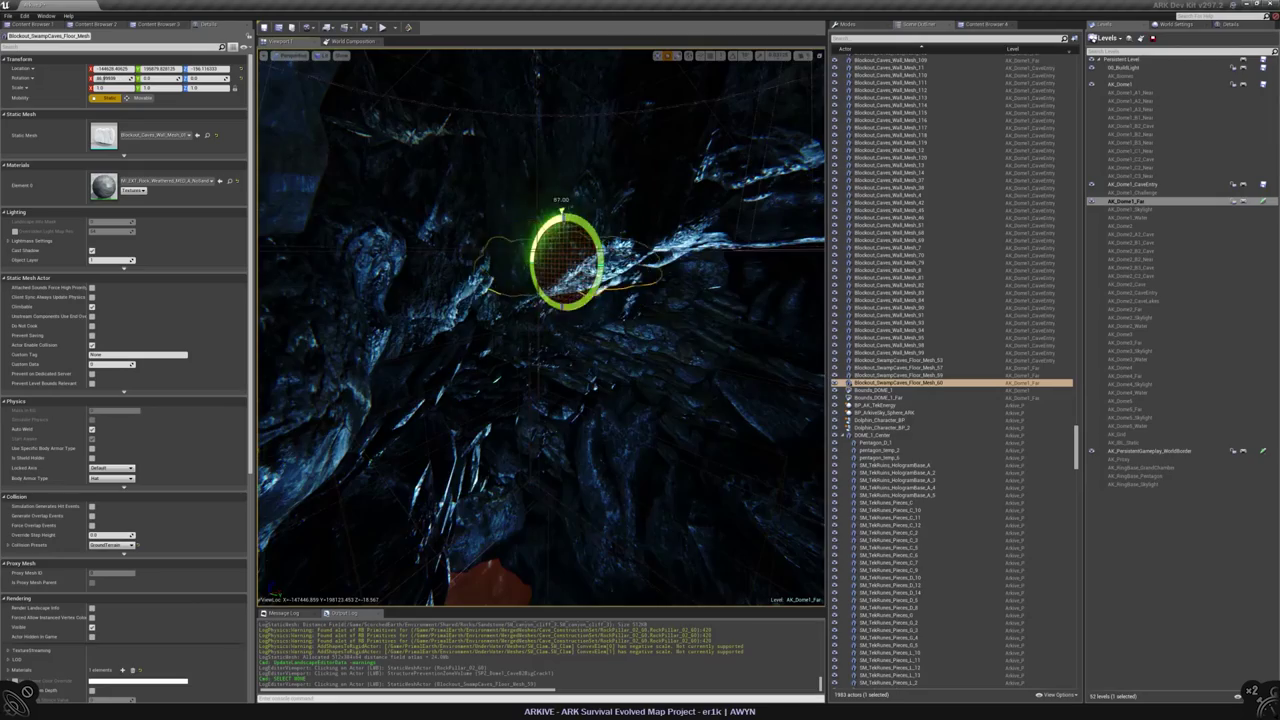
right_drag(540, 330, 505, 280)
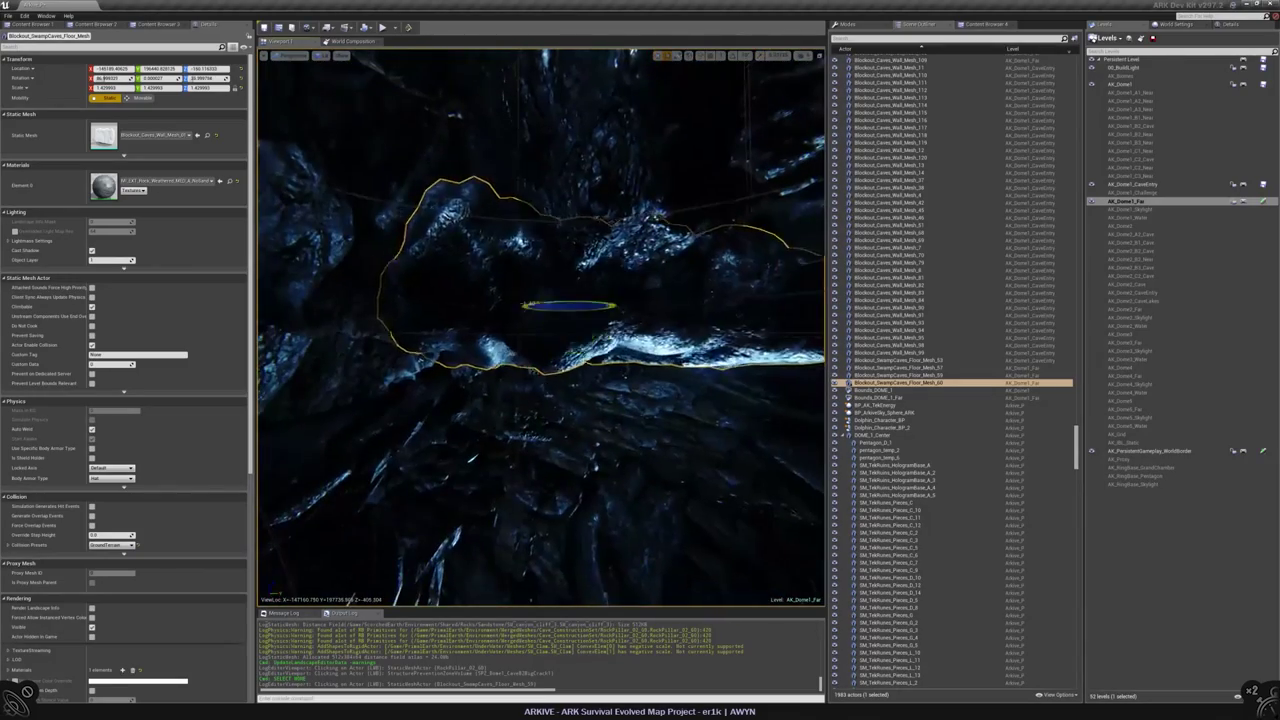
right_drag(505, 280, 505, 275)
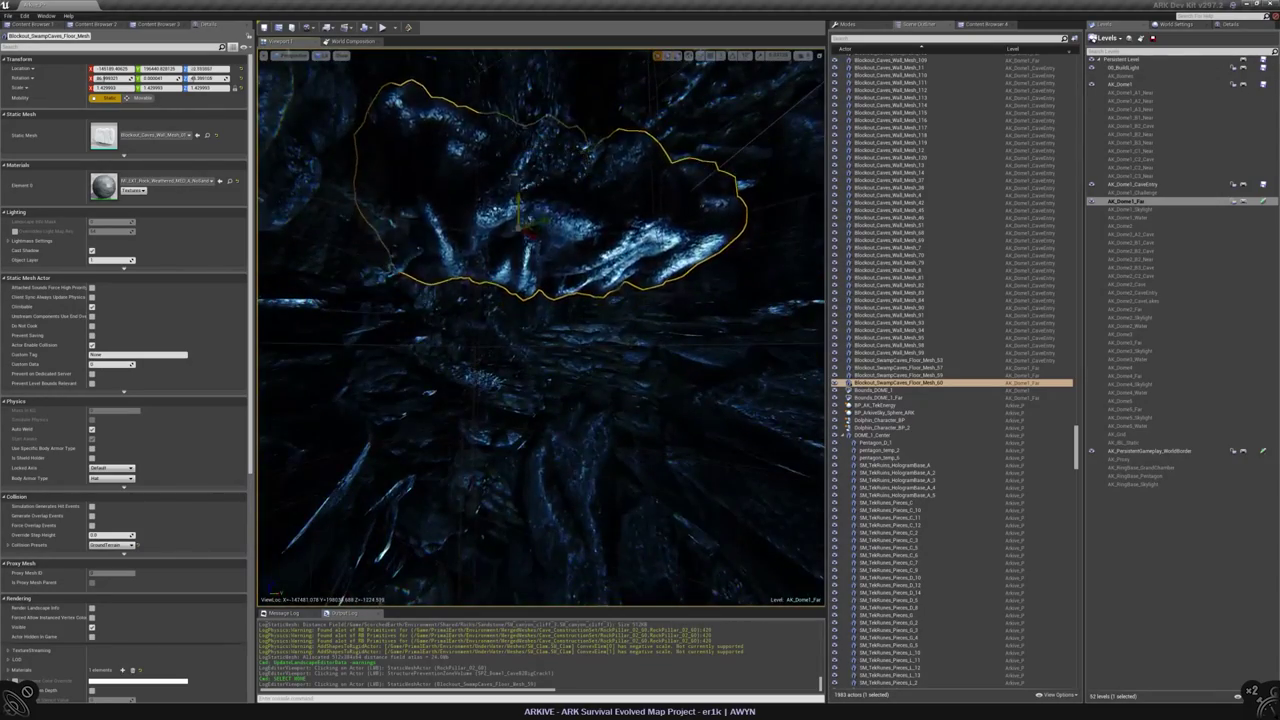
right_drag(505, 275, 505, 243)
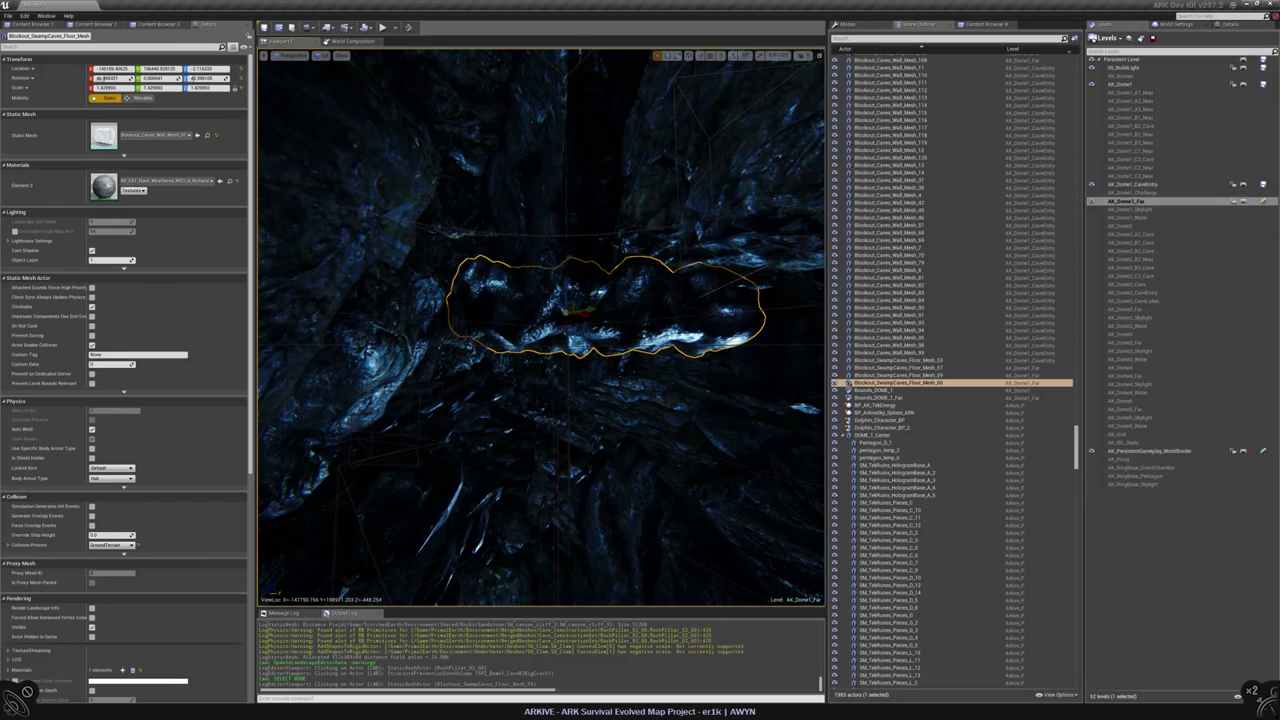
right_drag(505, 243, 505, 237)
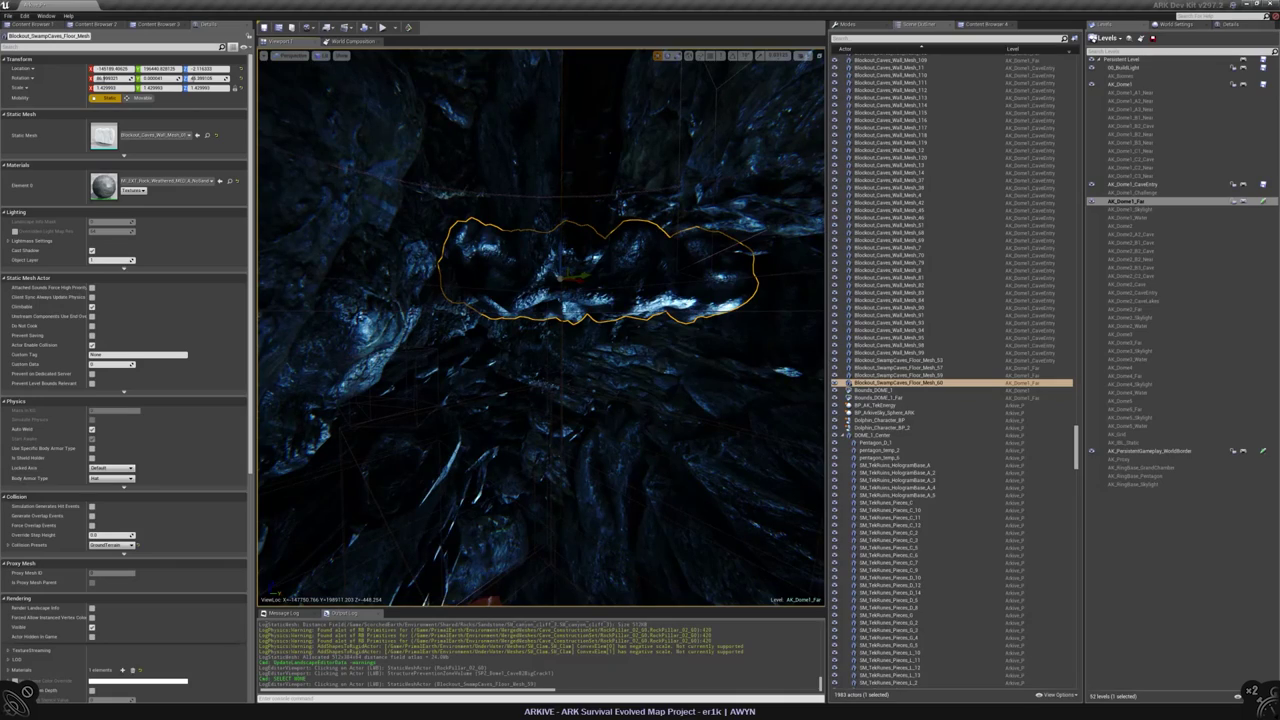
right_drag(505, 237, 522, 318)
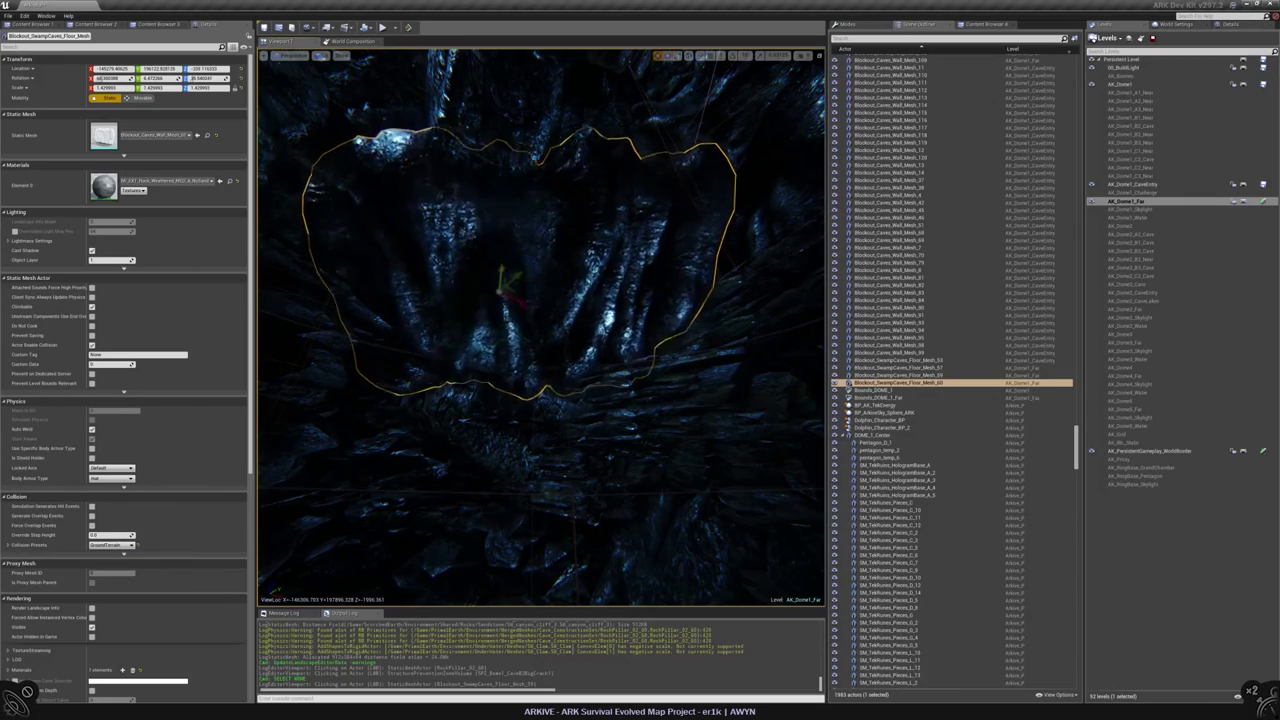
- Stretch the duplicated cave mesh non-uniformly and adjust its rotation and position to blend with the surrounding crack walls
right_drag(522, 318, 522, 318)
right_drag(575, 236, 575, 236)
right_click(550, 415)
key(Escape)
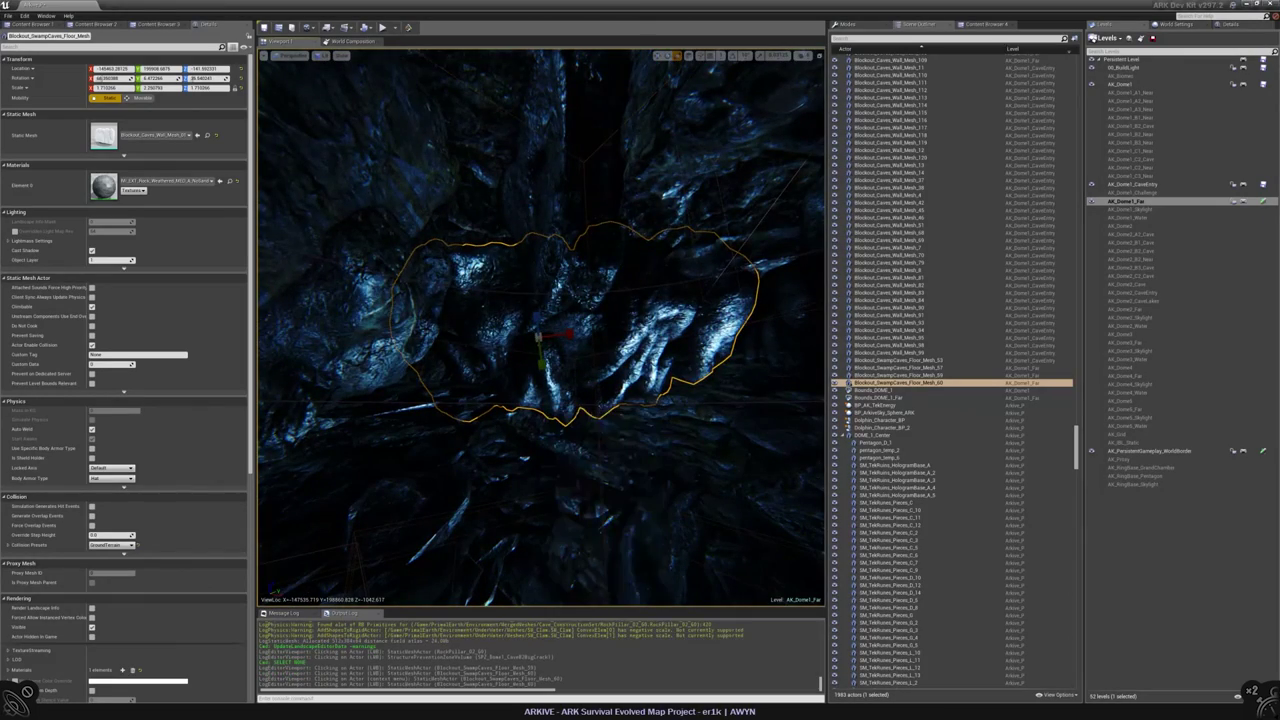
right_drag(575, 236, 575, 236)
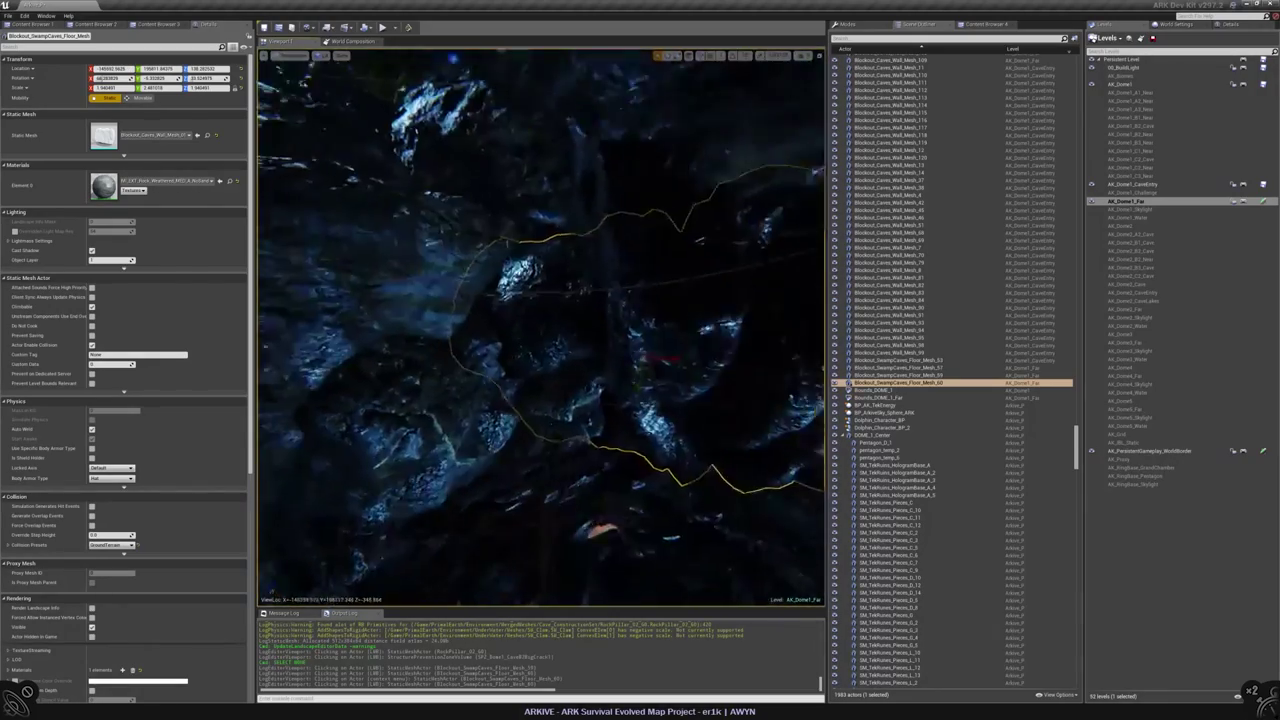
- Try repositioning the sandstone cliff SM_EXT_SandstoneRockCliff_B_8 beside the crack opening, and undo its recent rotations and move
click(540, 330)
right_drag(463, 305, 463, 305)
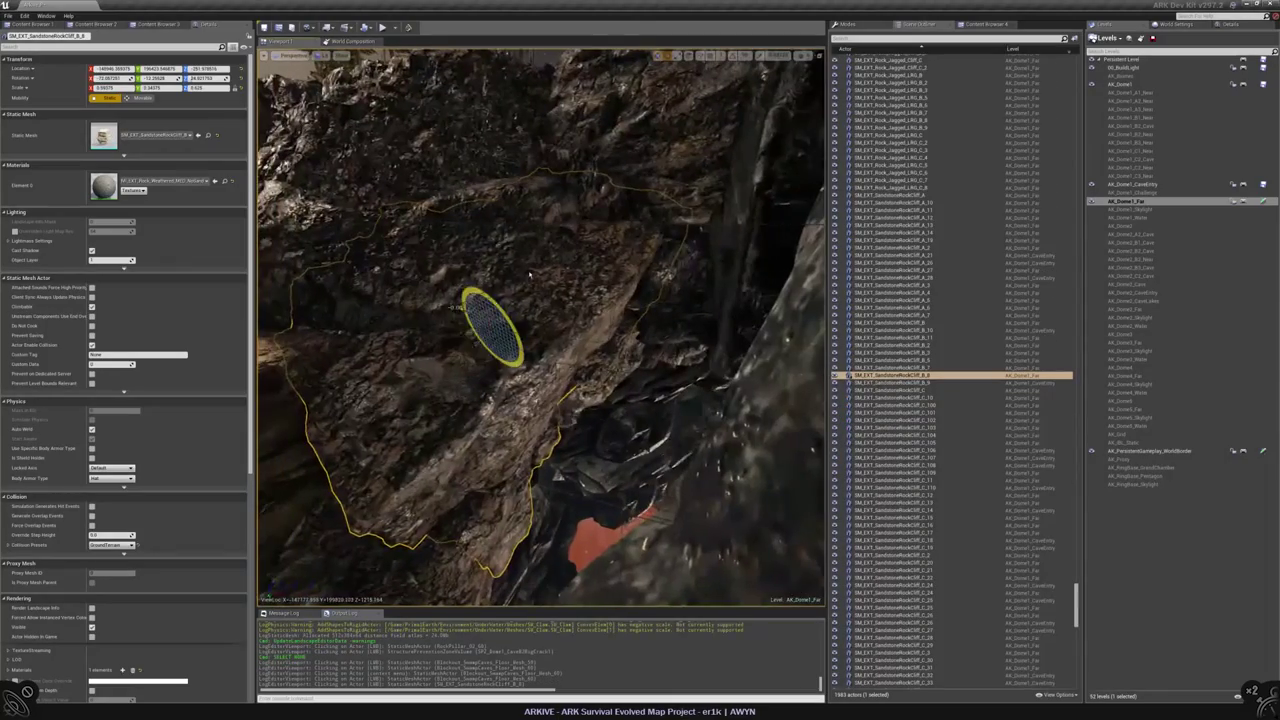
key(ctrl+z)
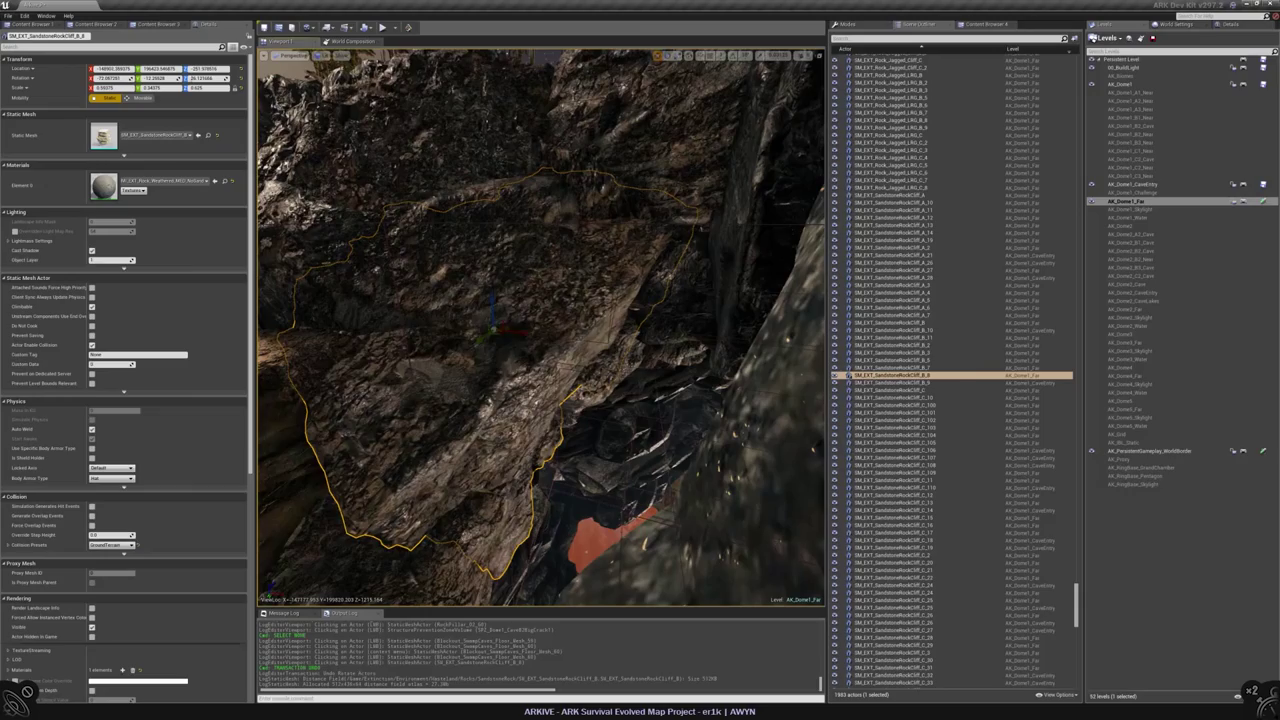
key(ctrl+z)
key(ctrl+z)
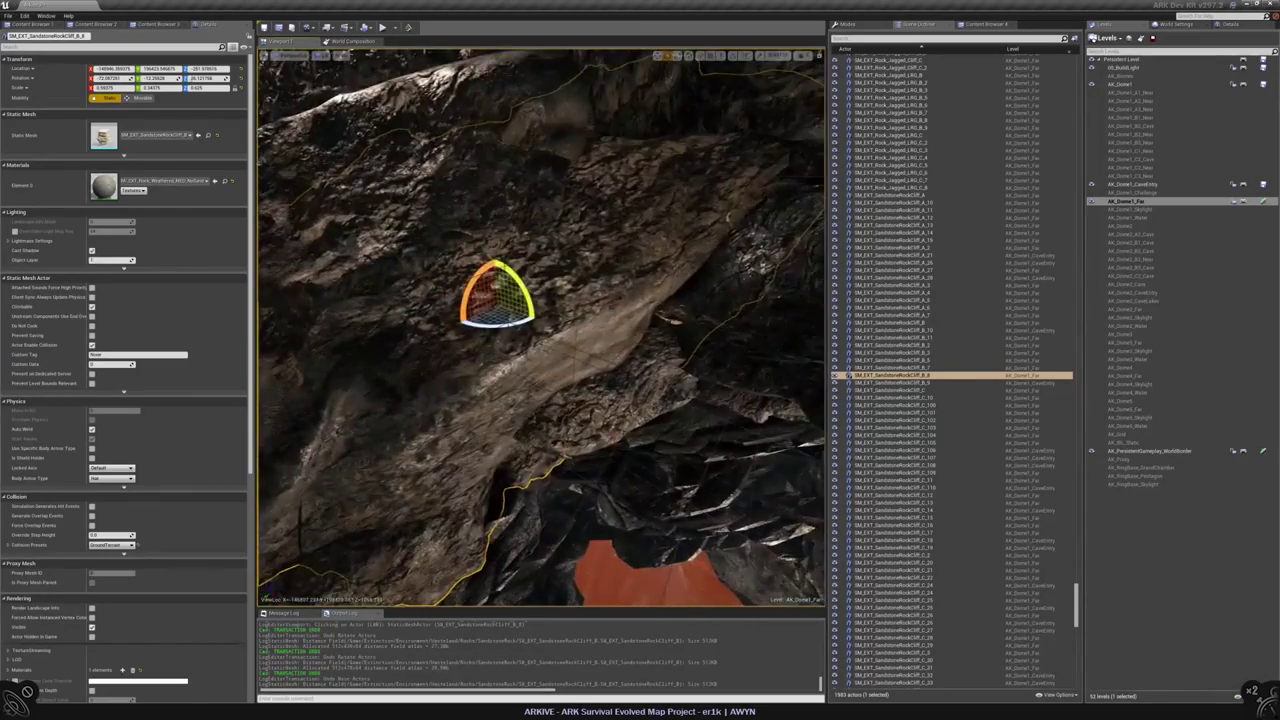
- Examine the duplicated cave floor mesh and the surrounding crack walls from inside and outside the opening
click(556, 240)
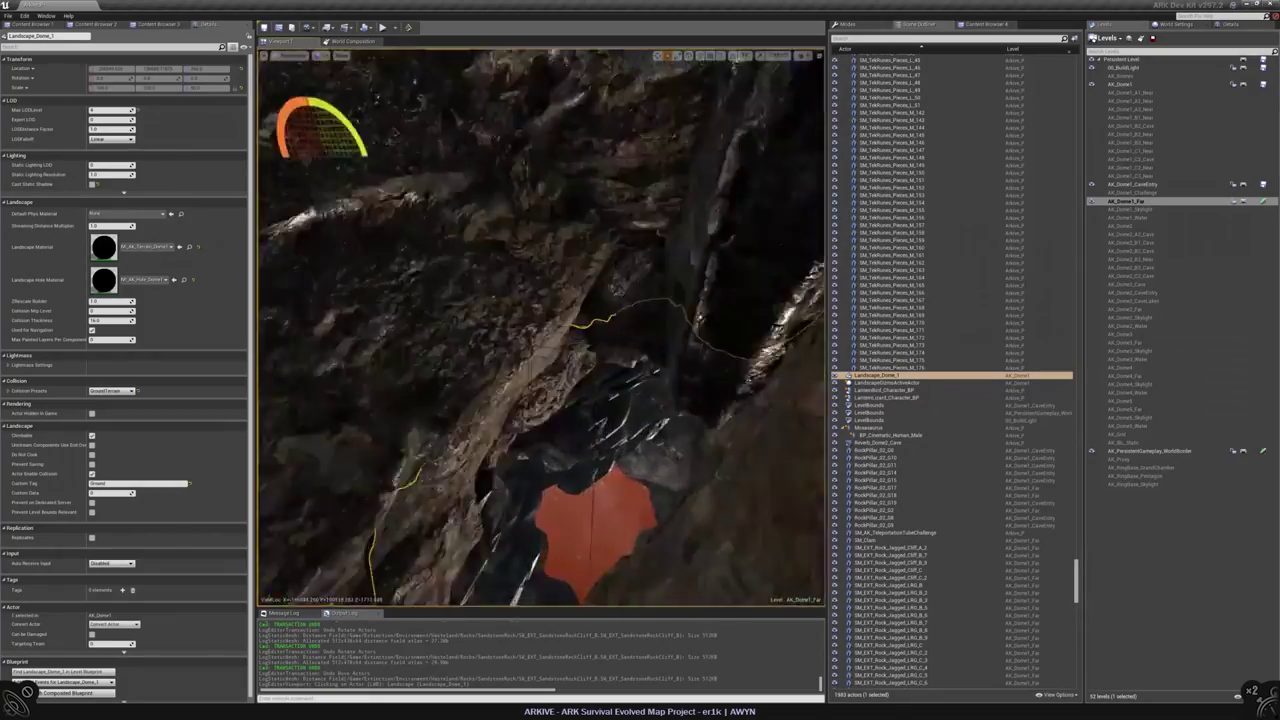
click(749, 337)
right_drag(749, 337, 598, 372)
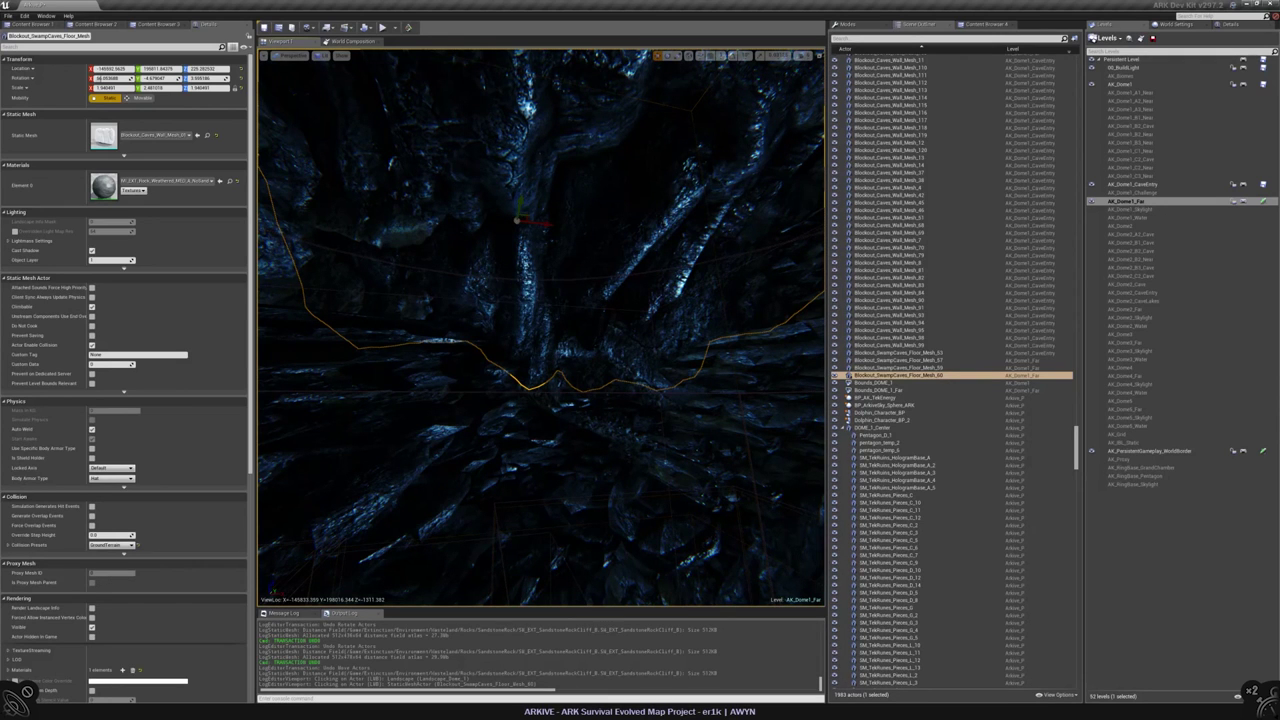
key(f)
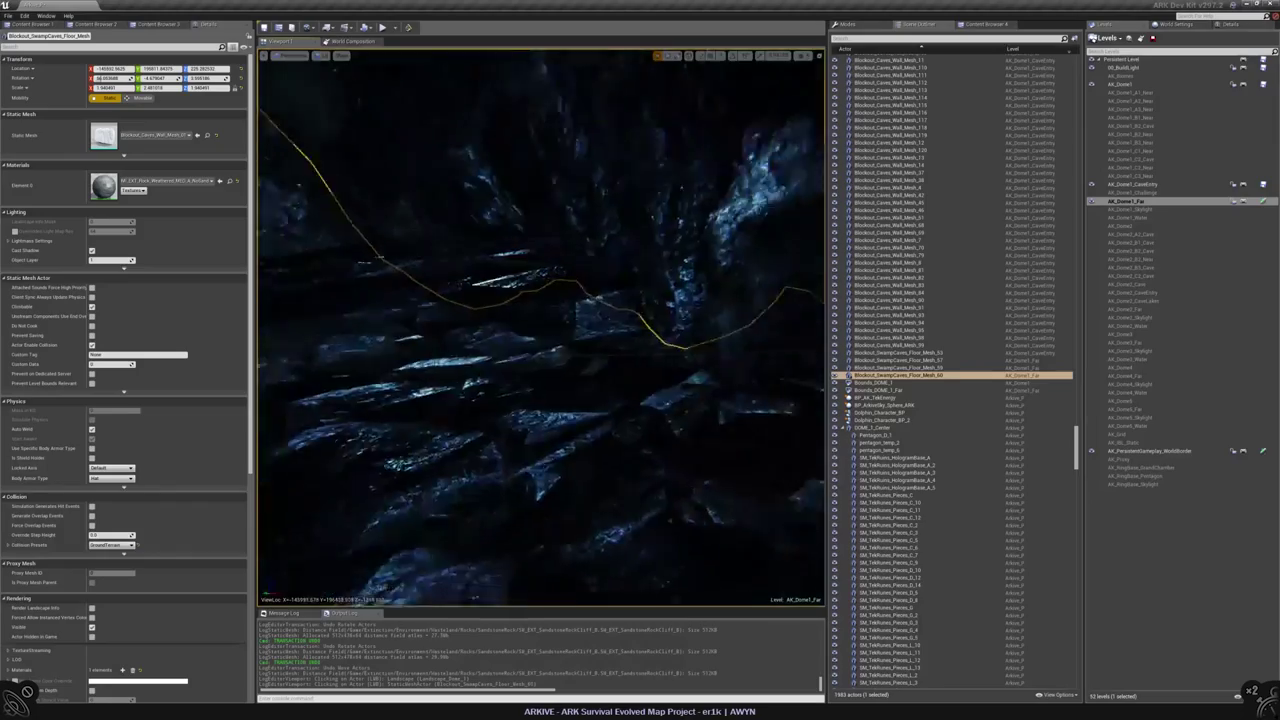
key(Escape)
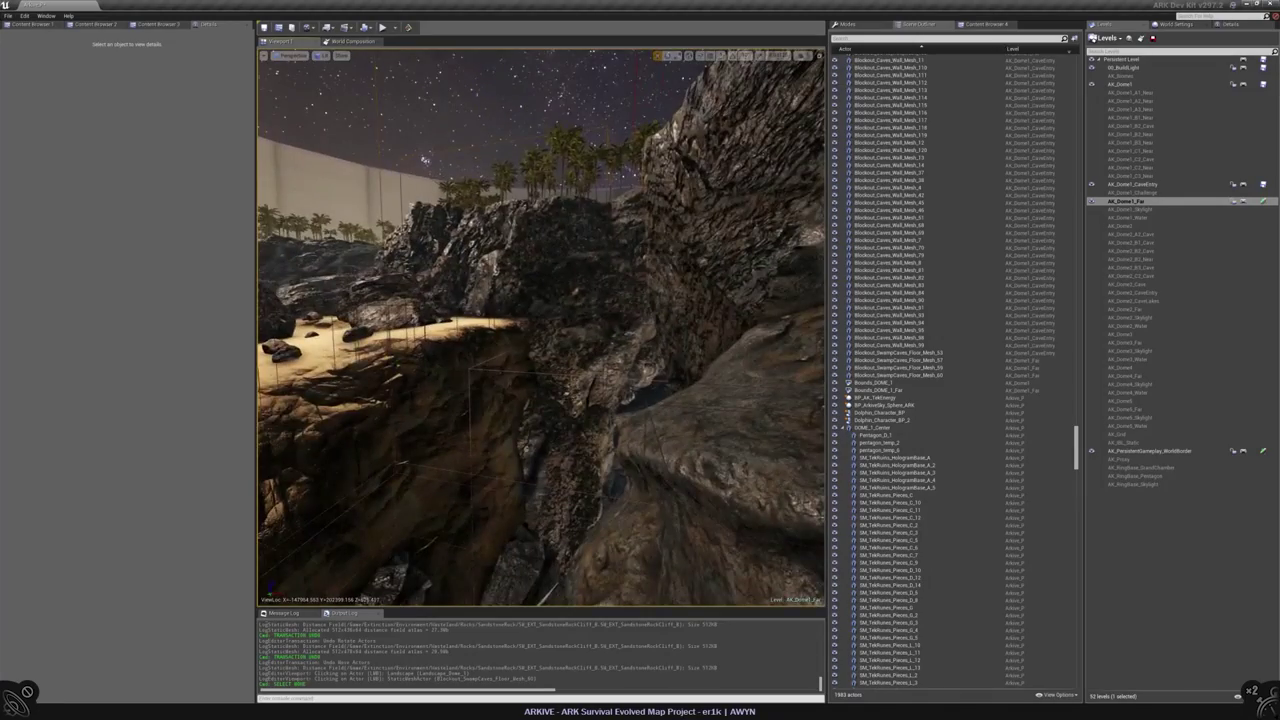
- Reselect the duplicated cave floor mesh, stretch it to a Y scale of about 4.13 and rotate it to cover the crack gap
click(424, 160)
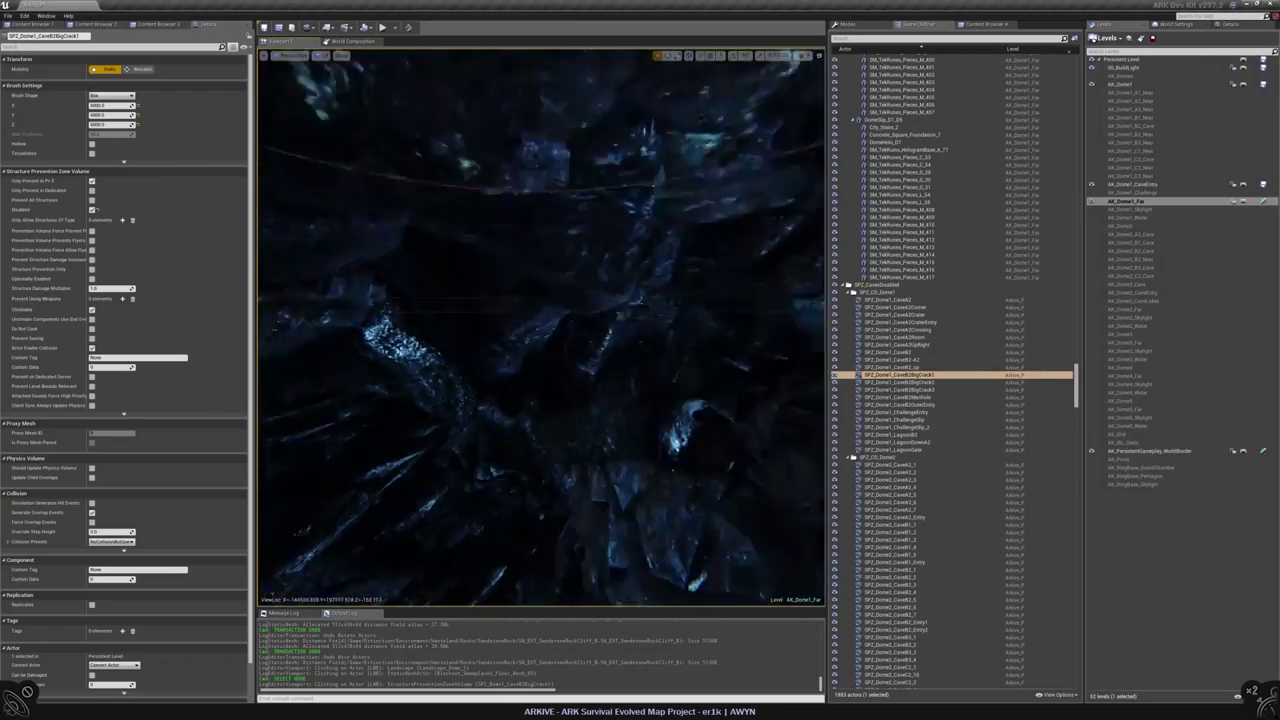
click(540, 300)
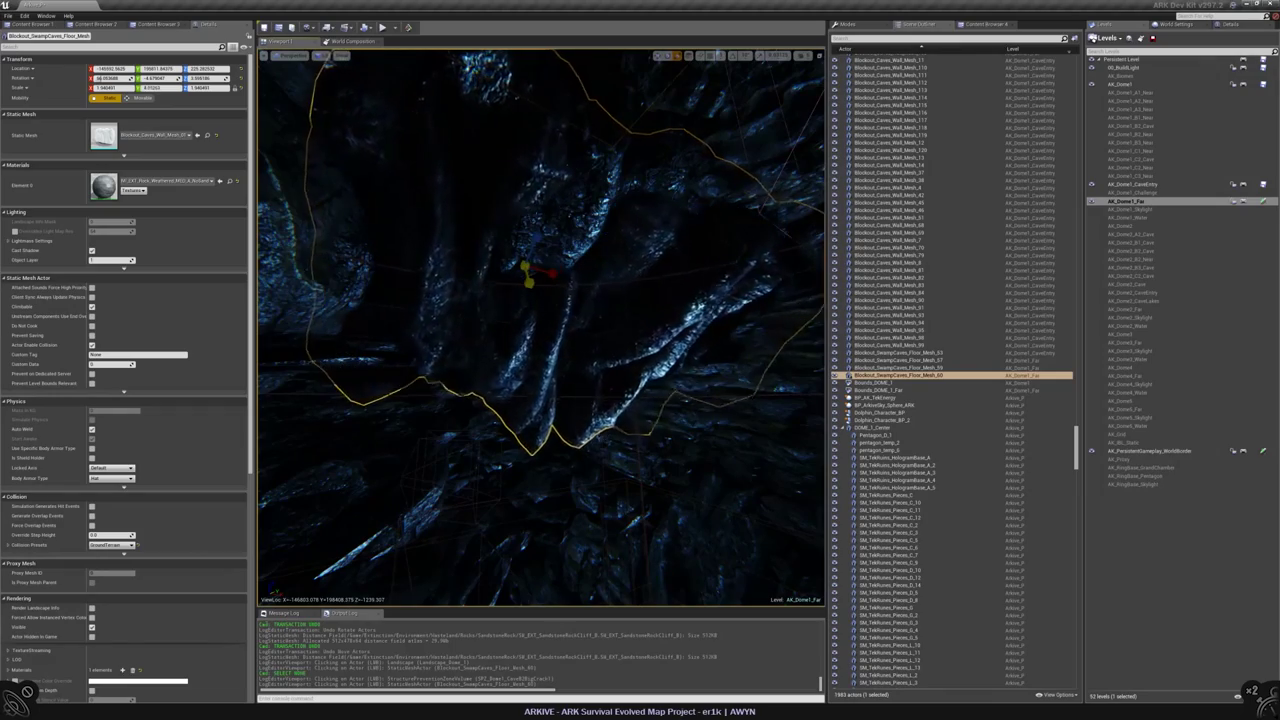
mouse_move(519, 293)
right_down()
mouse_move(535, 220)
mouse_move(535, 300)
right_up()
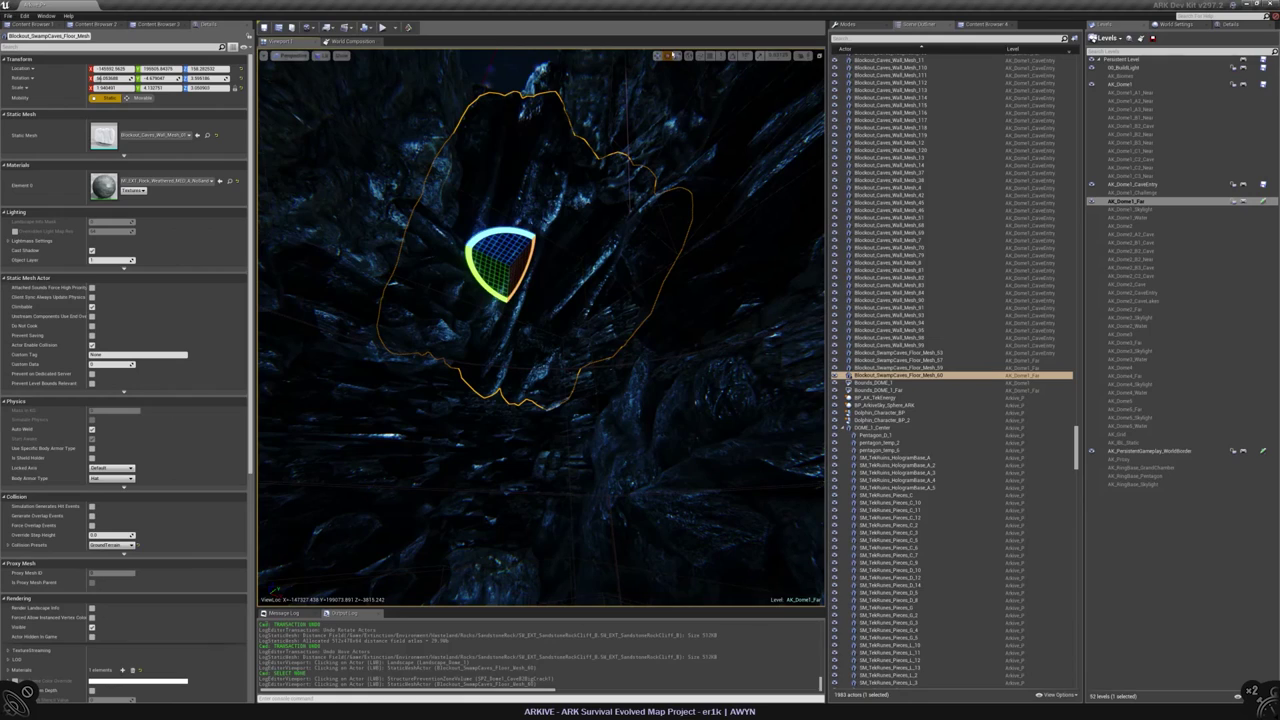
drag(528, 222, 550, 300)
right_drag(533, 218, 565, 258)
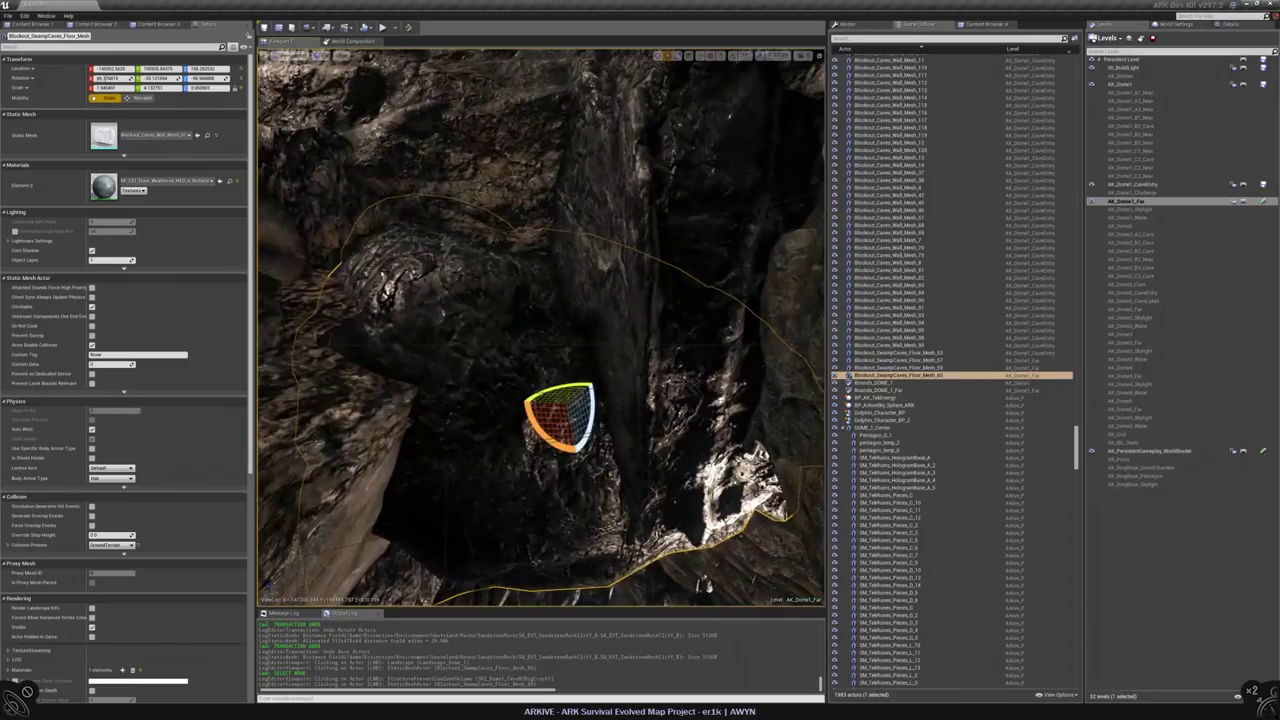
drag(565, 368, 570, 368)
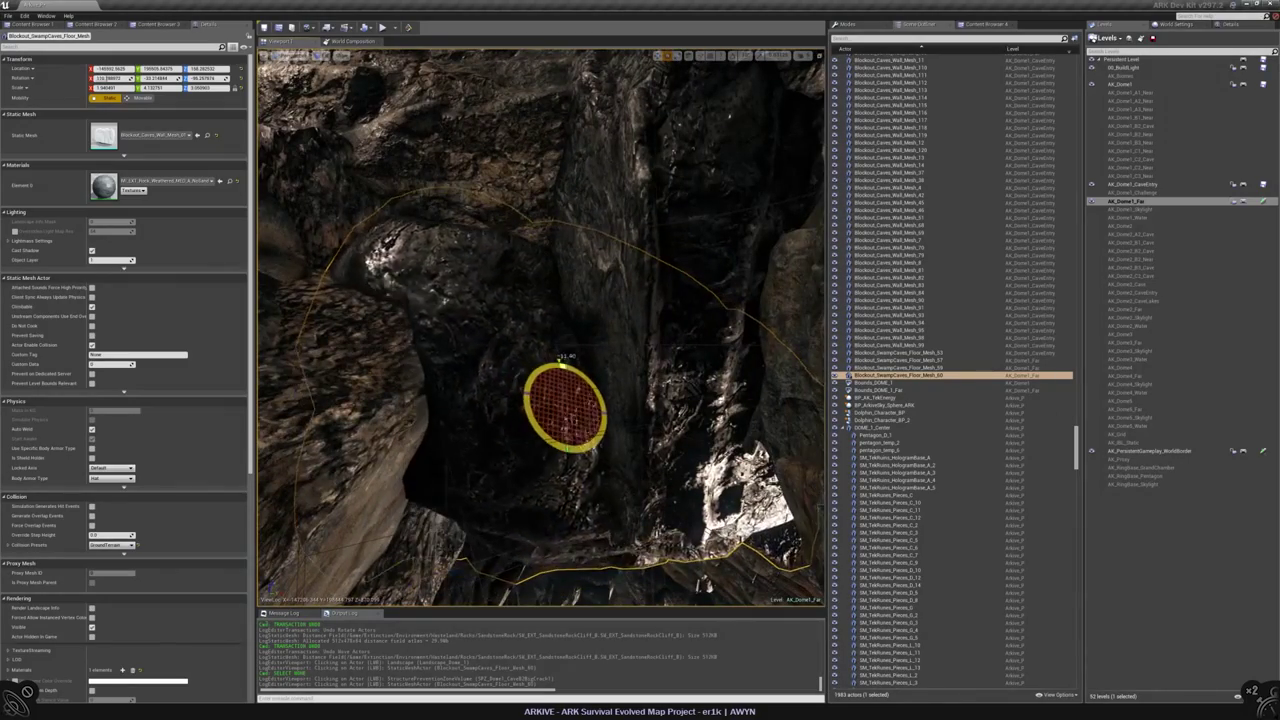
- Try enlarging and shifting the duplicated cave mesh between the crack walls, and undo those scale and move changes
right_drag(565, 405, 673, 442)
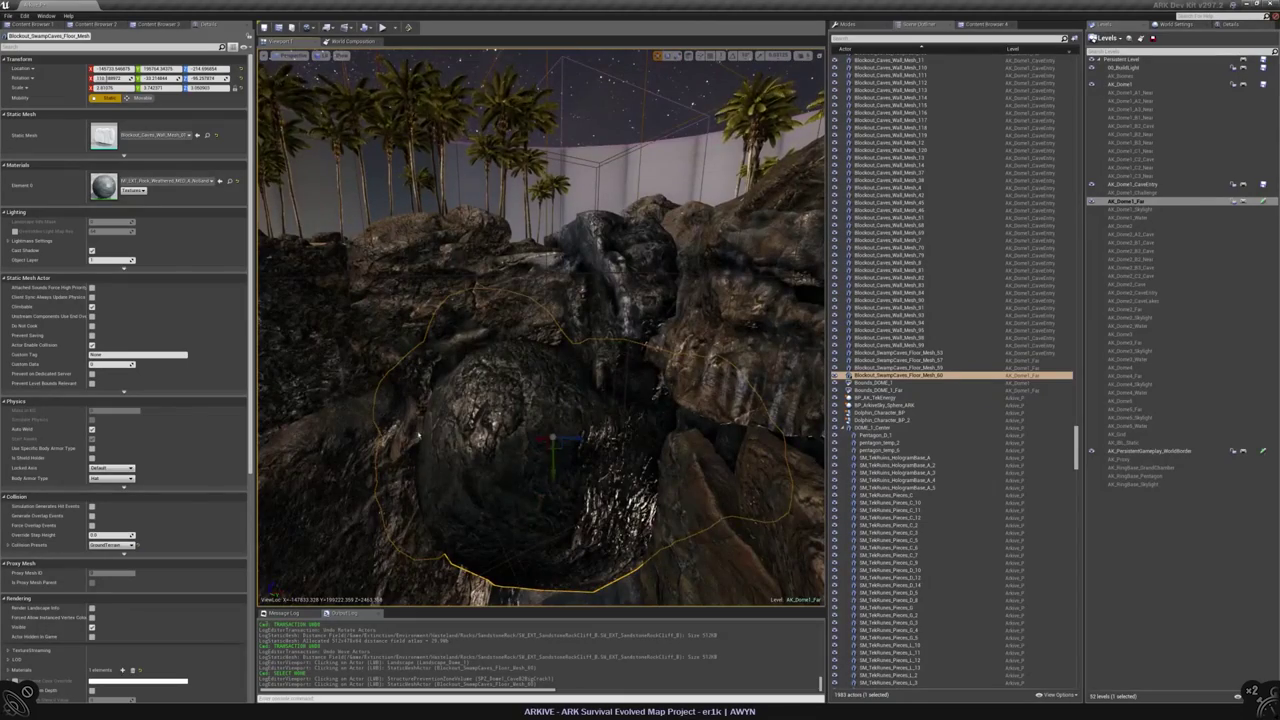
drag(418, 435, 398, 463)
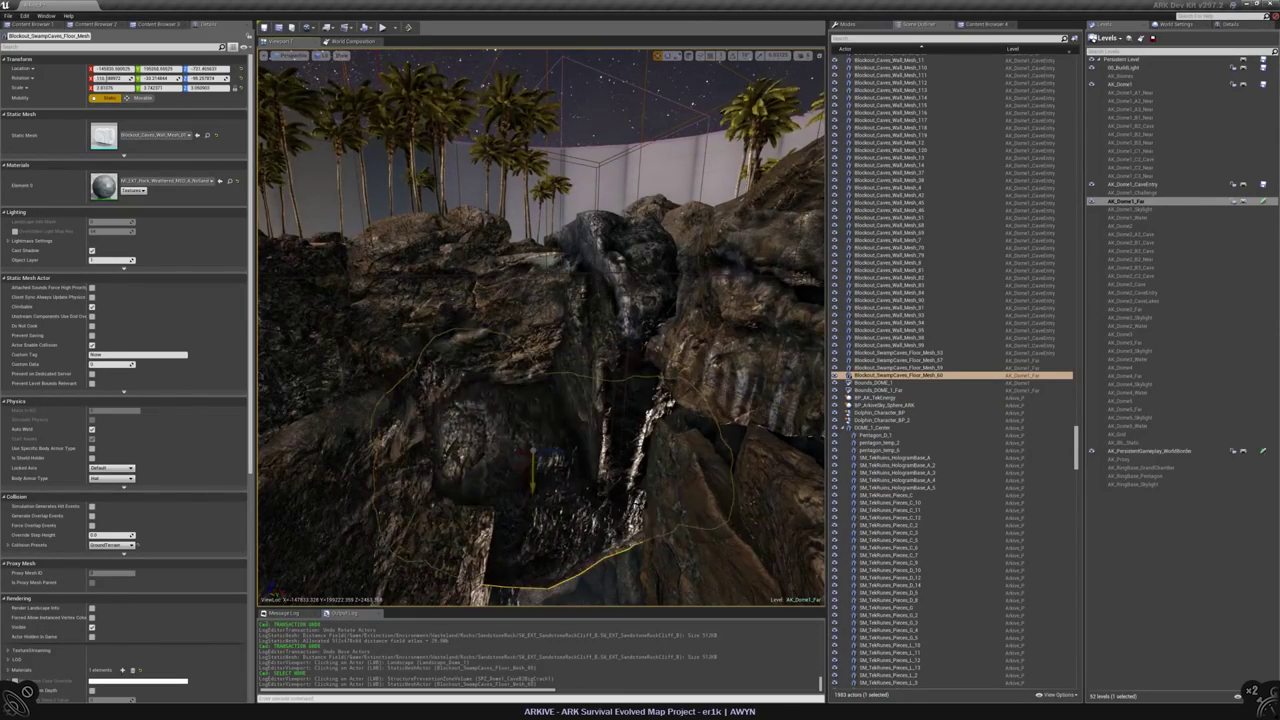
right_drag(673, 442, 673, 442)
key(ctrl+z)
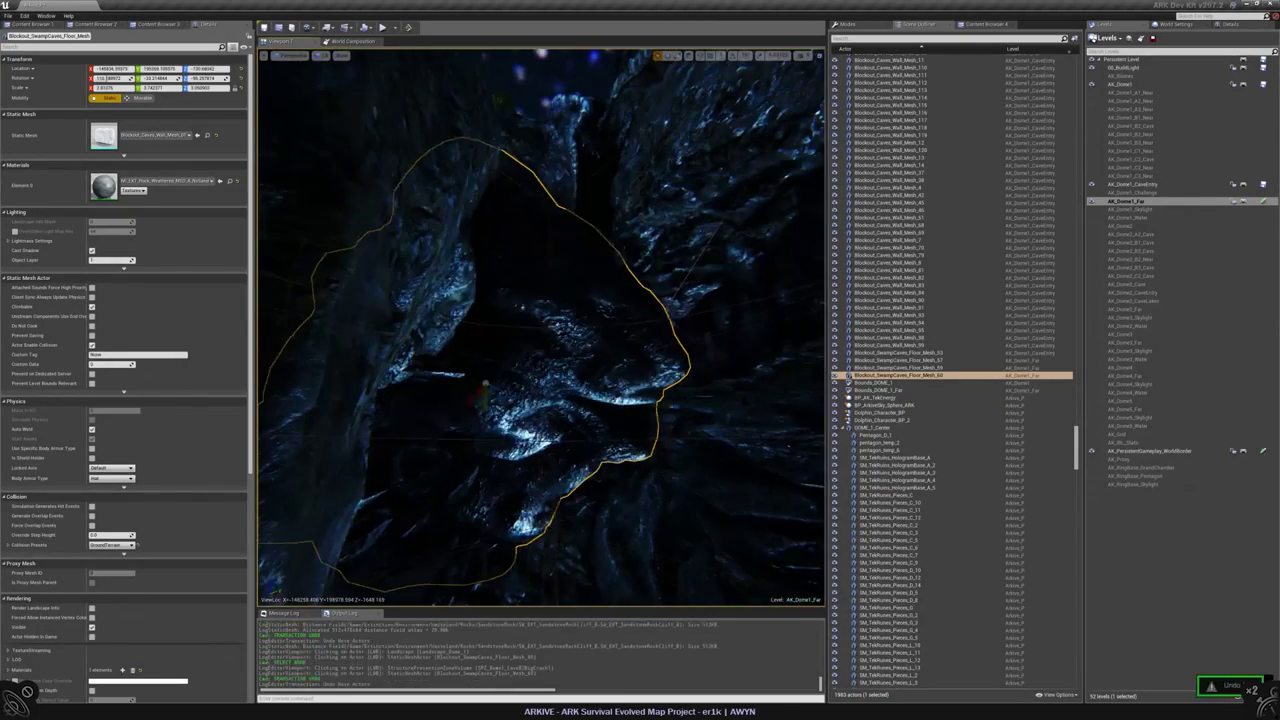
key(ctrl+z)
key(ctrl+z)
key(ctrl+z)
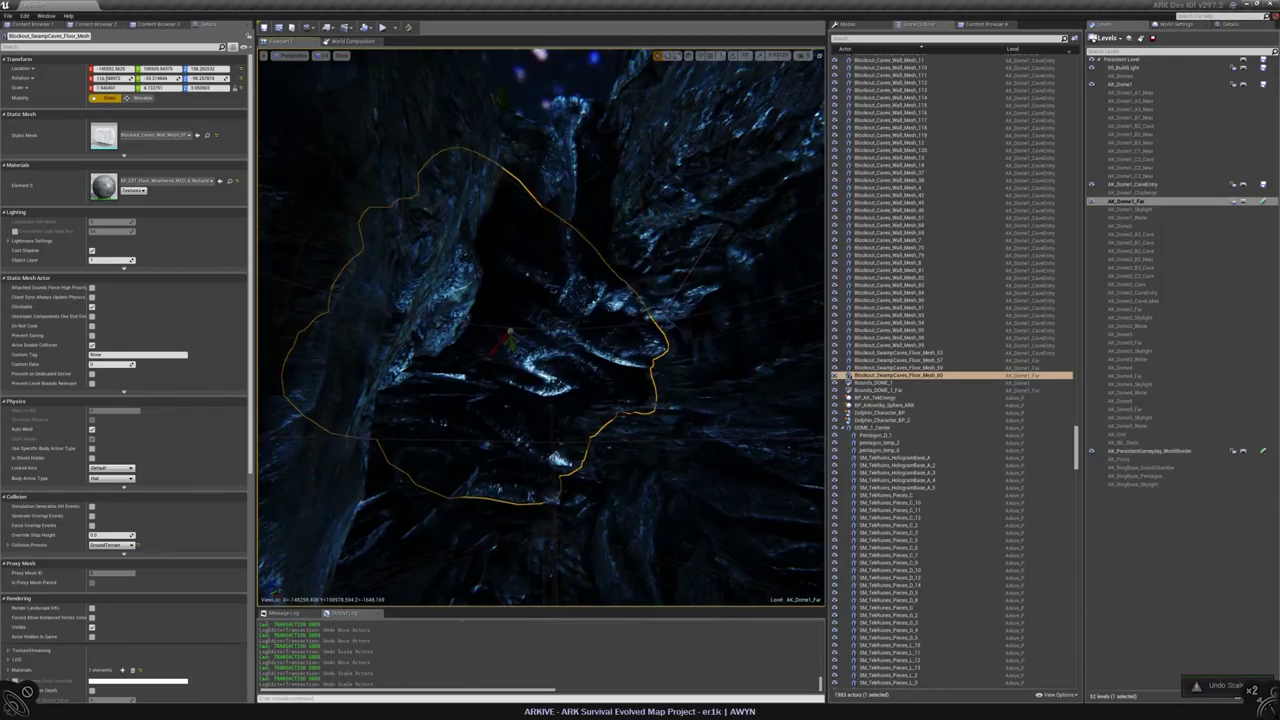
- Clear the selection and save the AK_Dome1_Far and AK_PersistentGameplay_WorldBorder levels
right_drag(673, 442, 673, 442)
key(Escape)
key(ctrl+s)
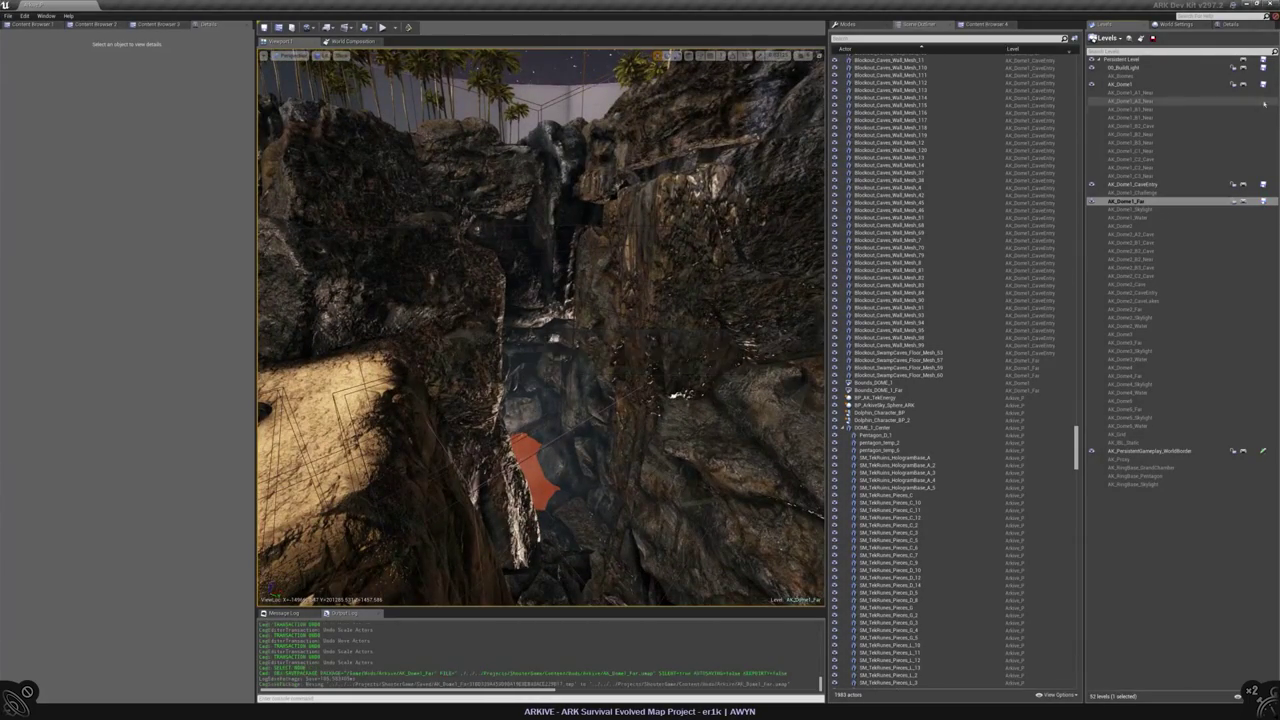
click(1263, 451)
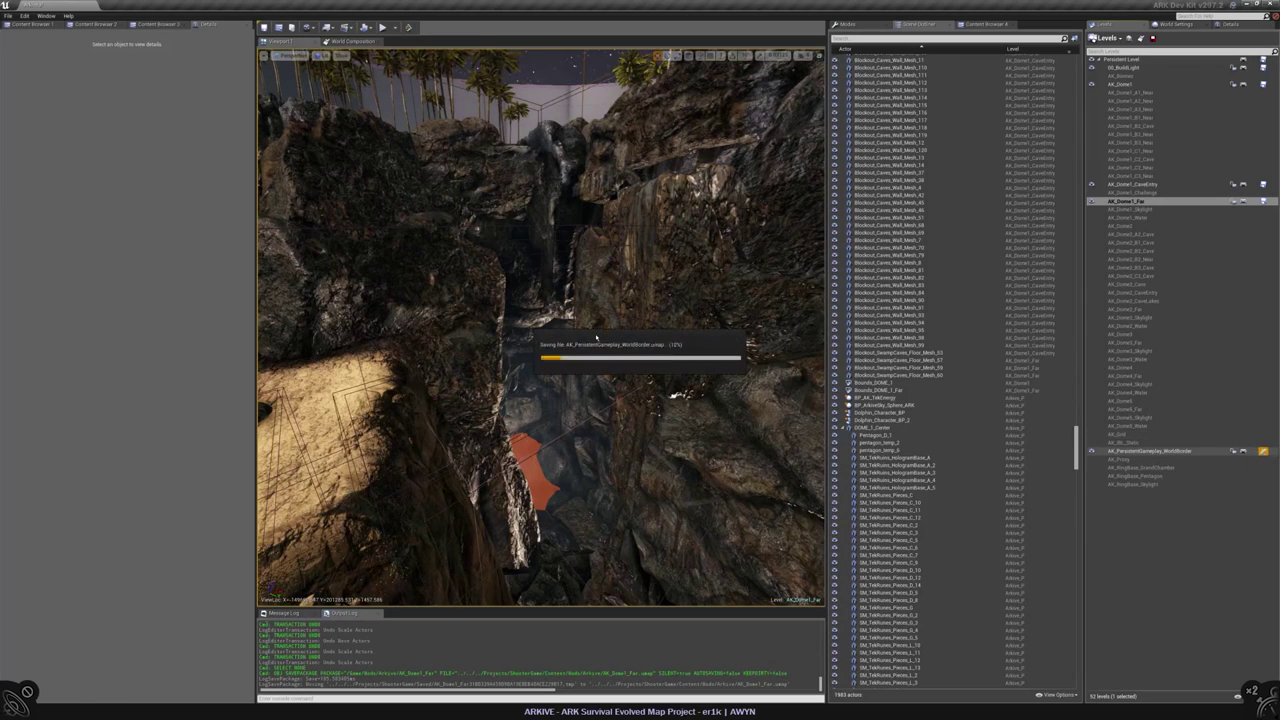
- Play-test the map from the rock ledge beside the crack and check the character's inventory
right_click(368, 364)
click(412, 519)
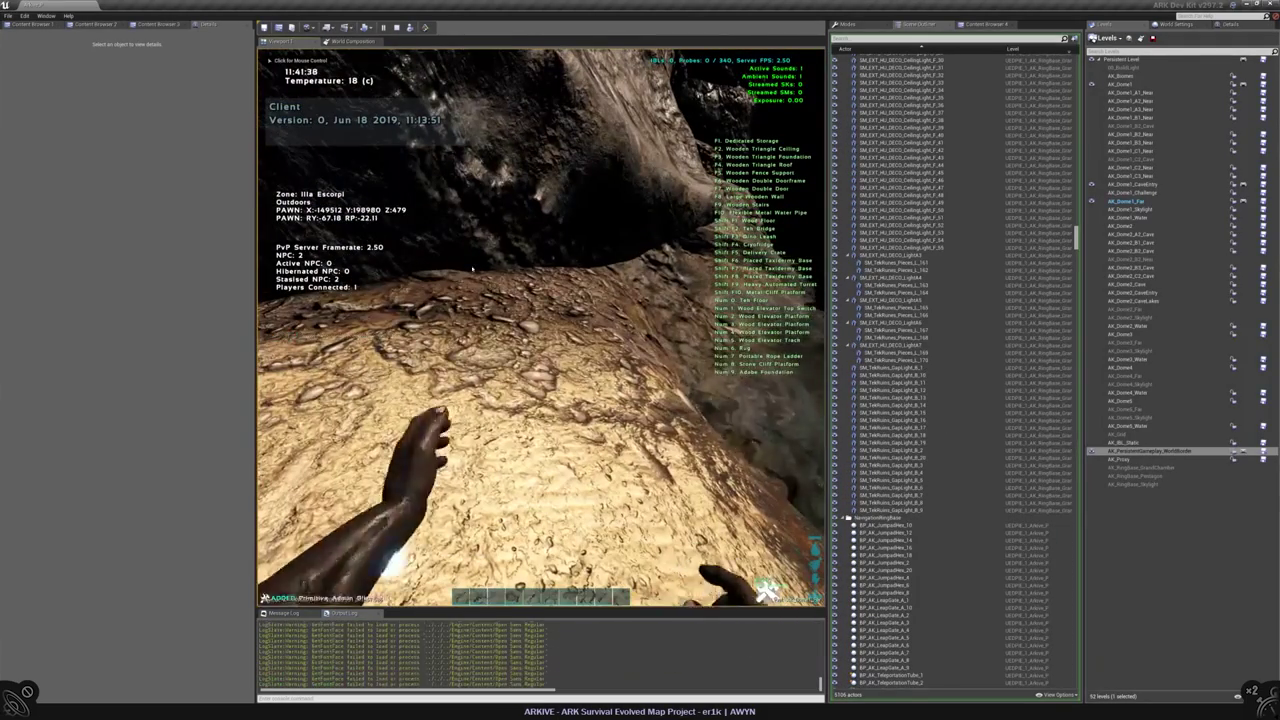
key(i)
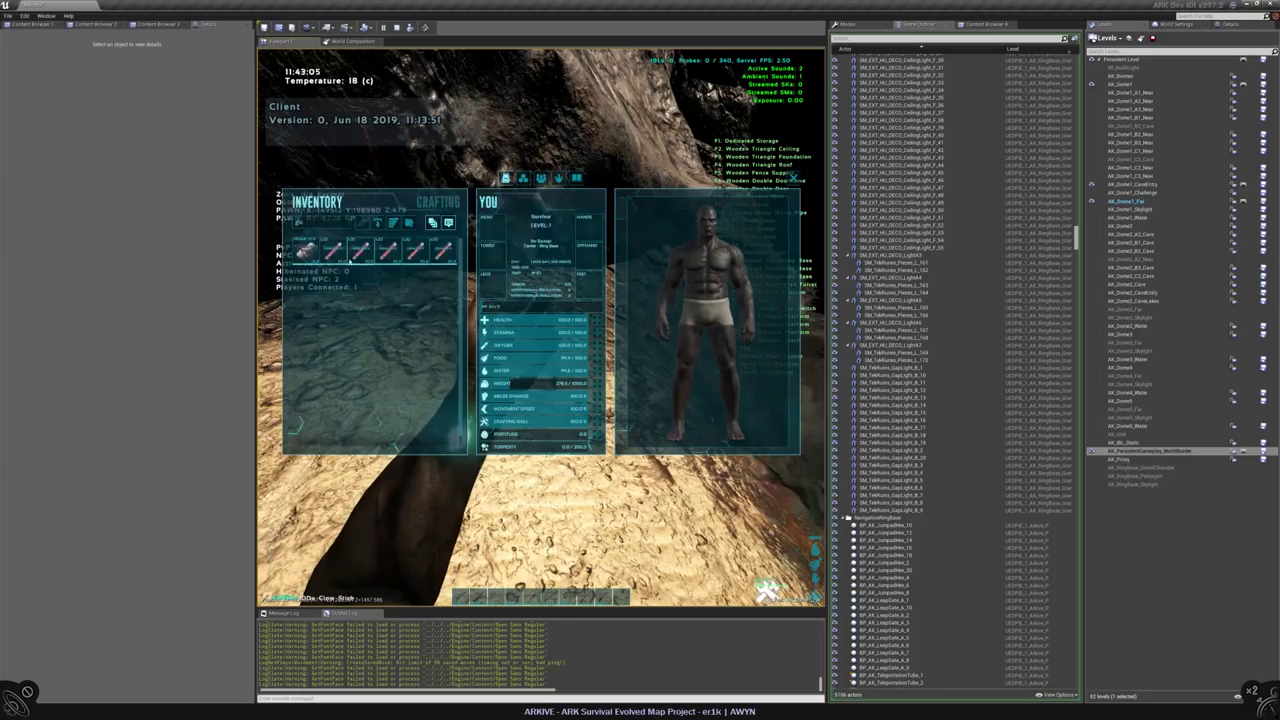
key(i)
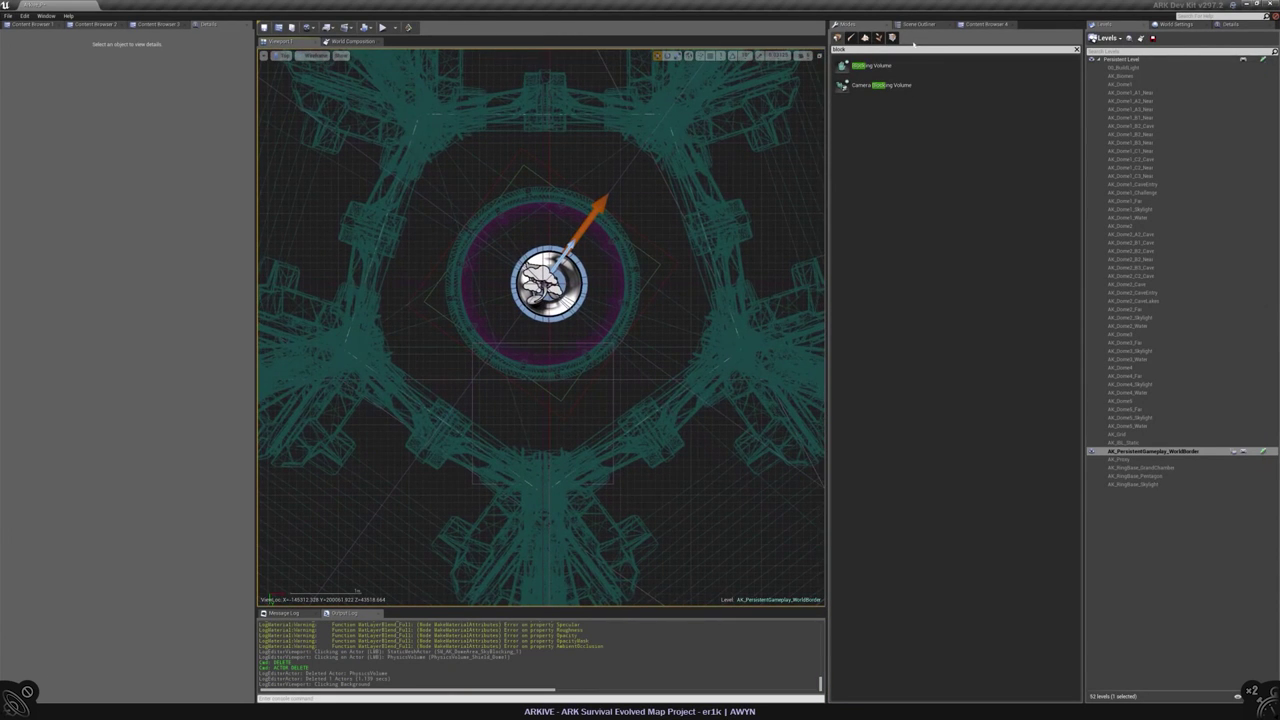
- Select the BlockingVolume among the blocking actors and move it over the centre of Dome 1
click(918, 23)
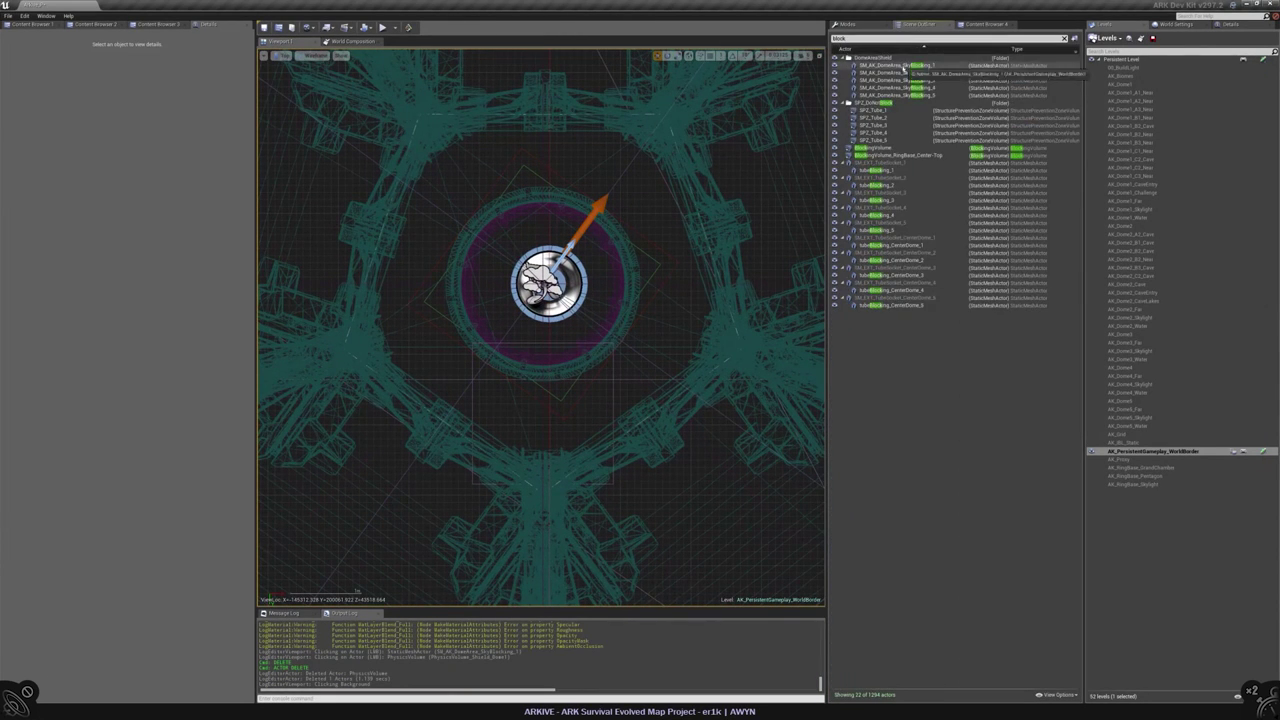
click(875, 148)
scroll(556, 437, up, 5)
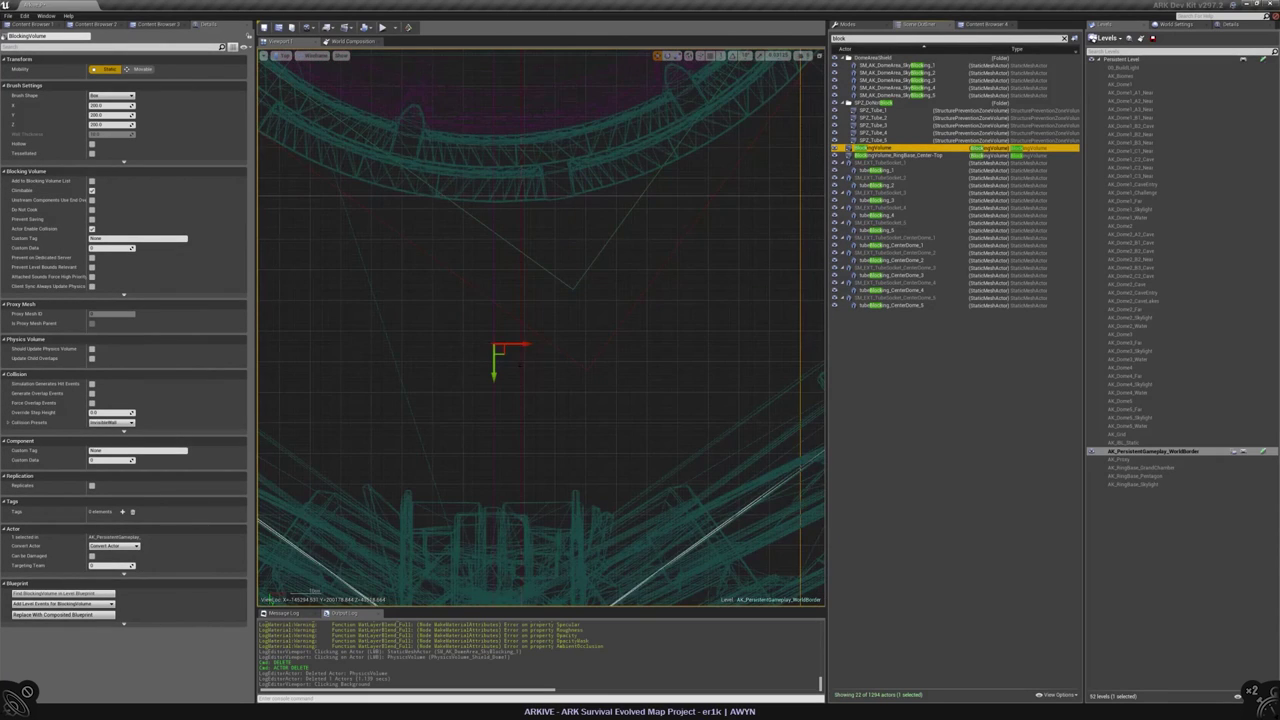
scroll(478, 438, down, 3)
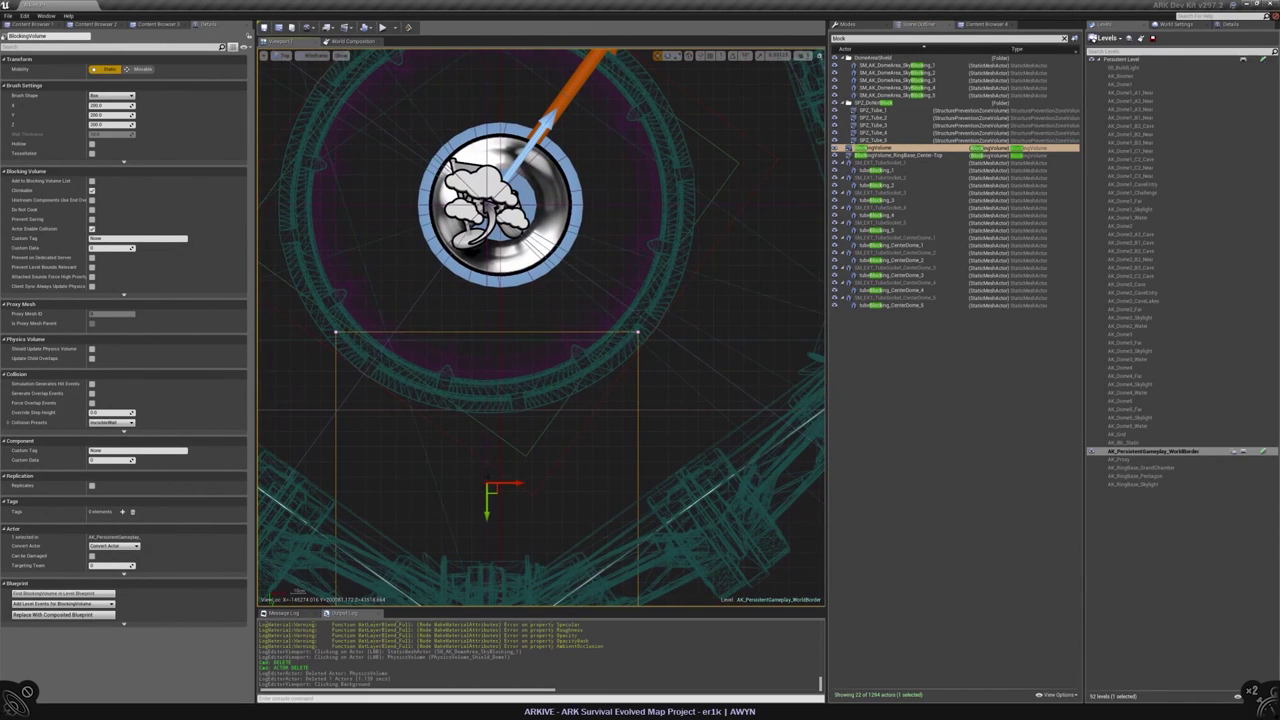
key(f)
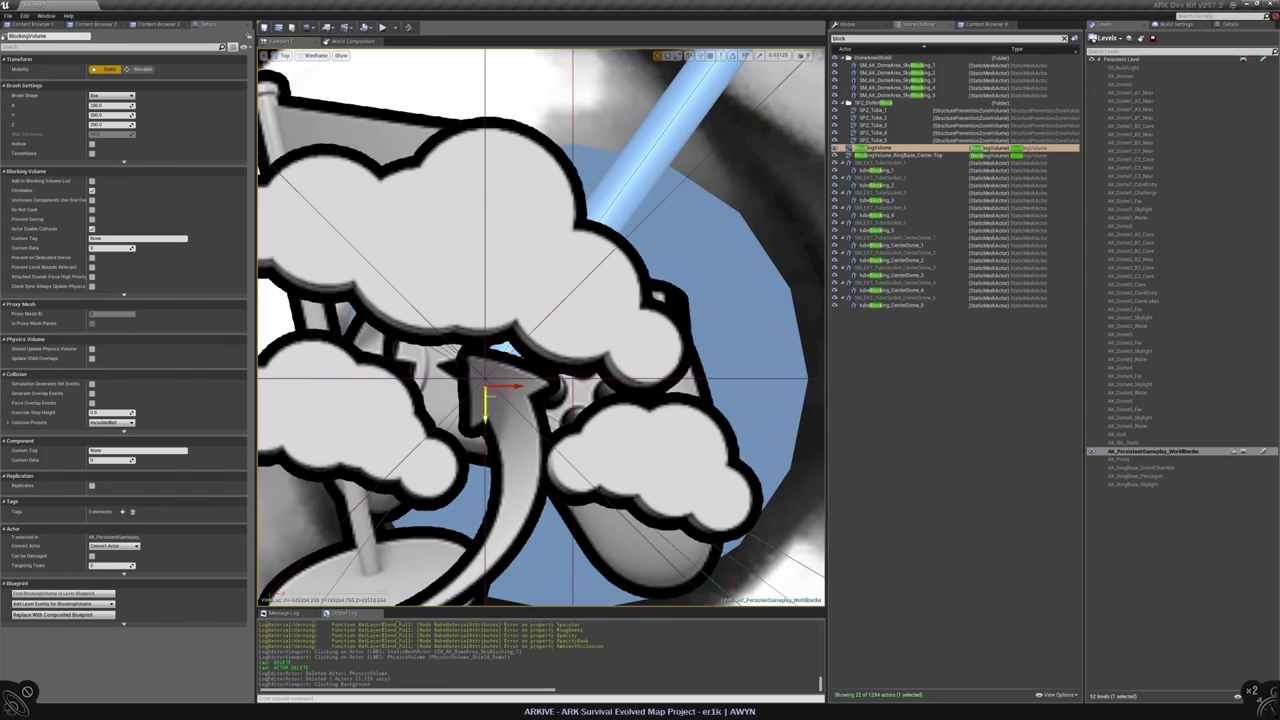
- Align the BlockingVolume with Dome1_ExpHeightFog's position and bring the whole dome into view with the volume selected
click(488, 400)
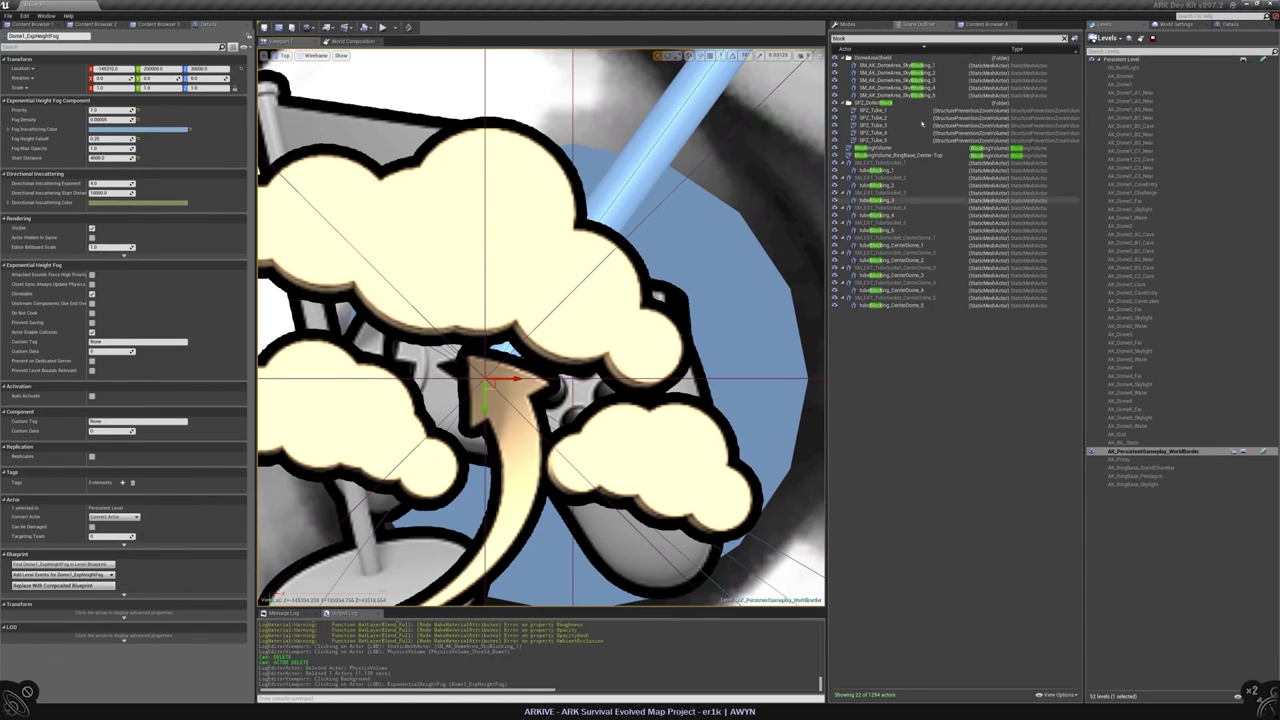
click(875, 148)
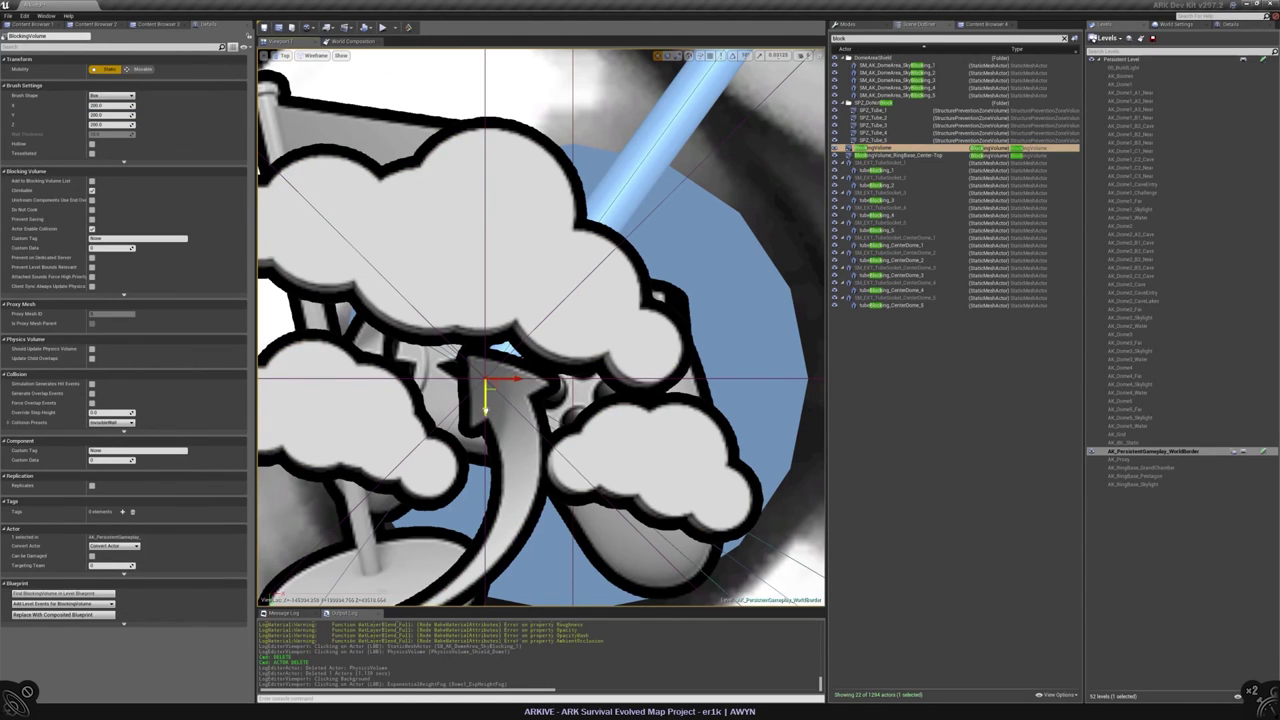
scroll(540, 327, down, 10)
double_click(875, 148)
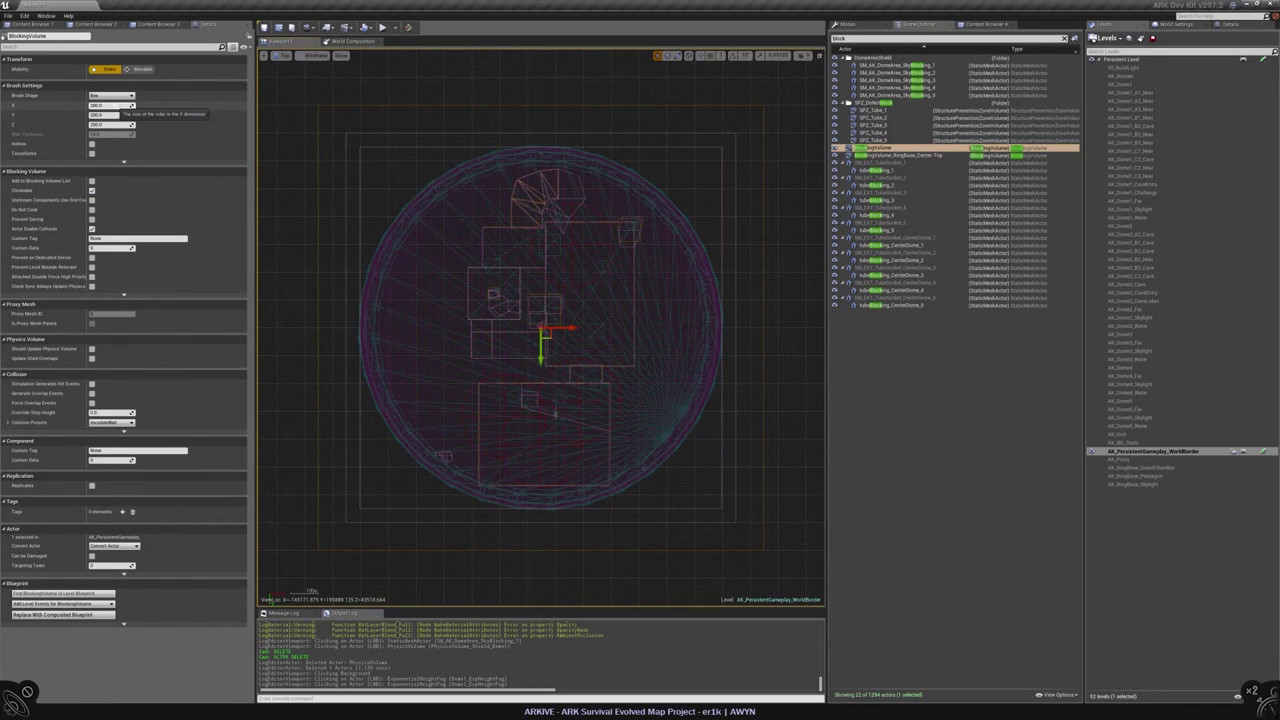
- Set the blocking volume's X and Y brush sizes to 60000 each
click(112, 106)
text(4000)
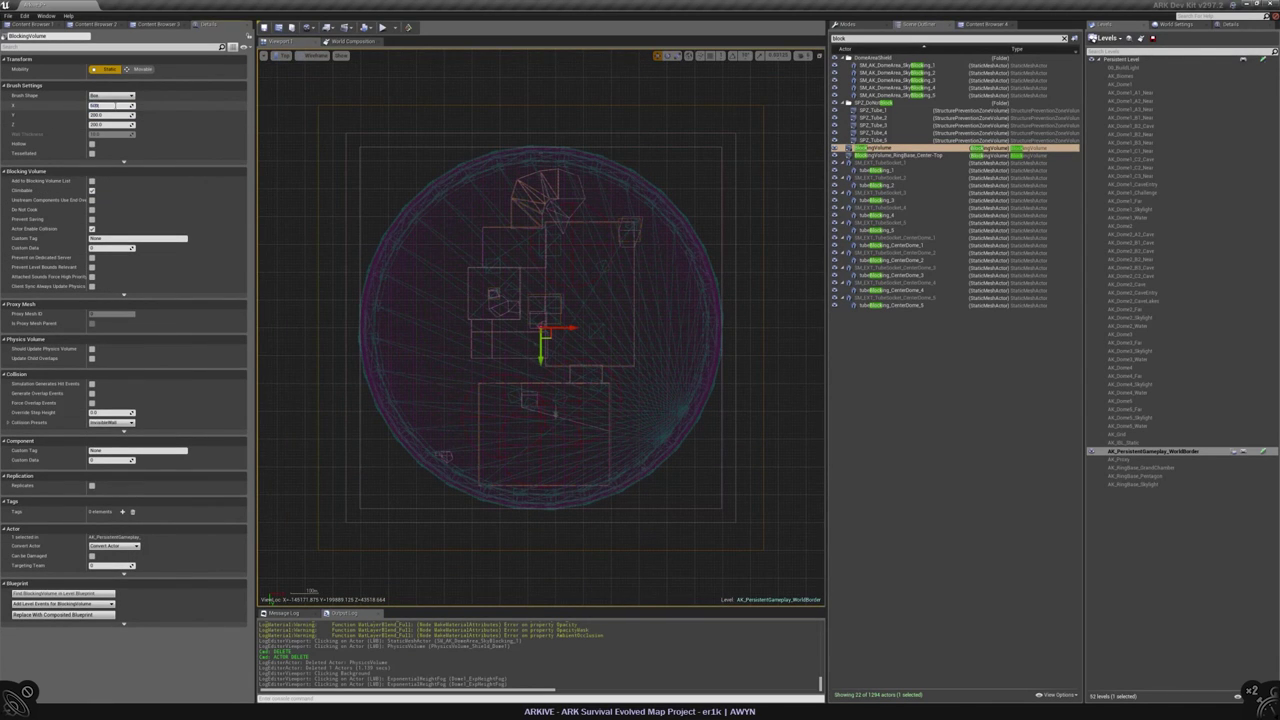
key(Return)
click(108, 115)
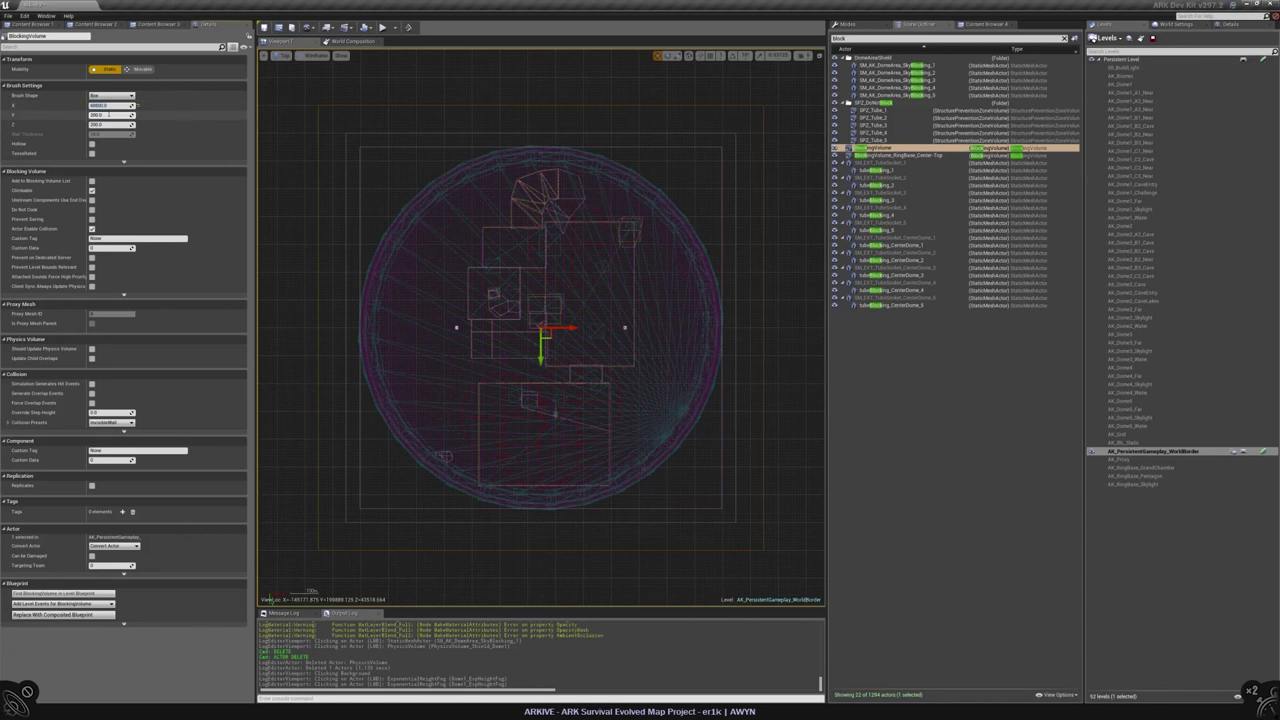
text(40000)
key(Return)
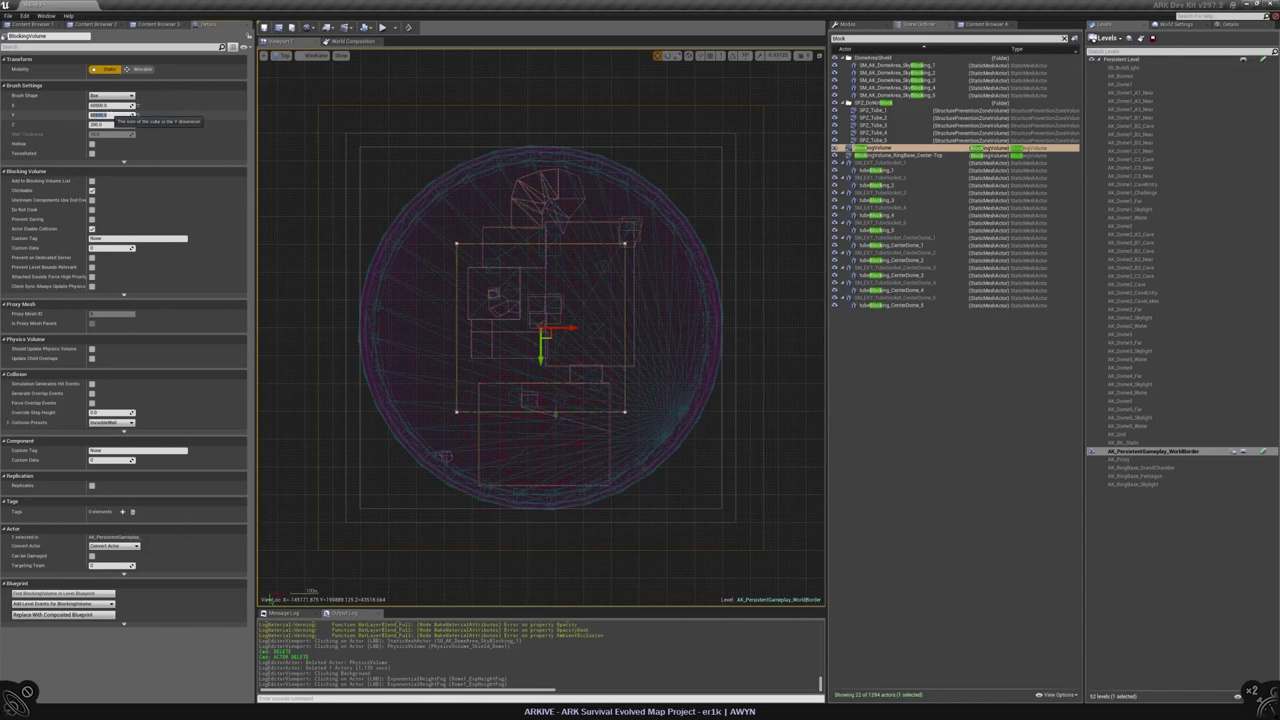
- Set the blocking volume's X and Y brush sizes to 130000 each so it spans the whole dome
click(116, 105)
text(120000)
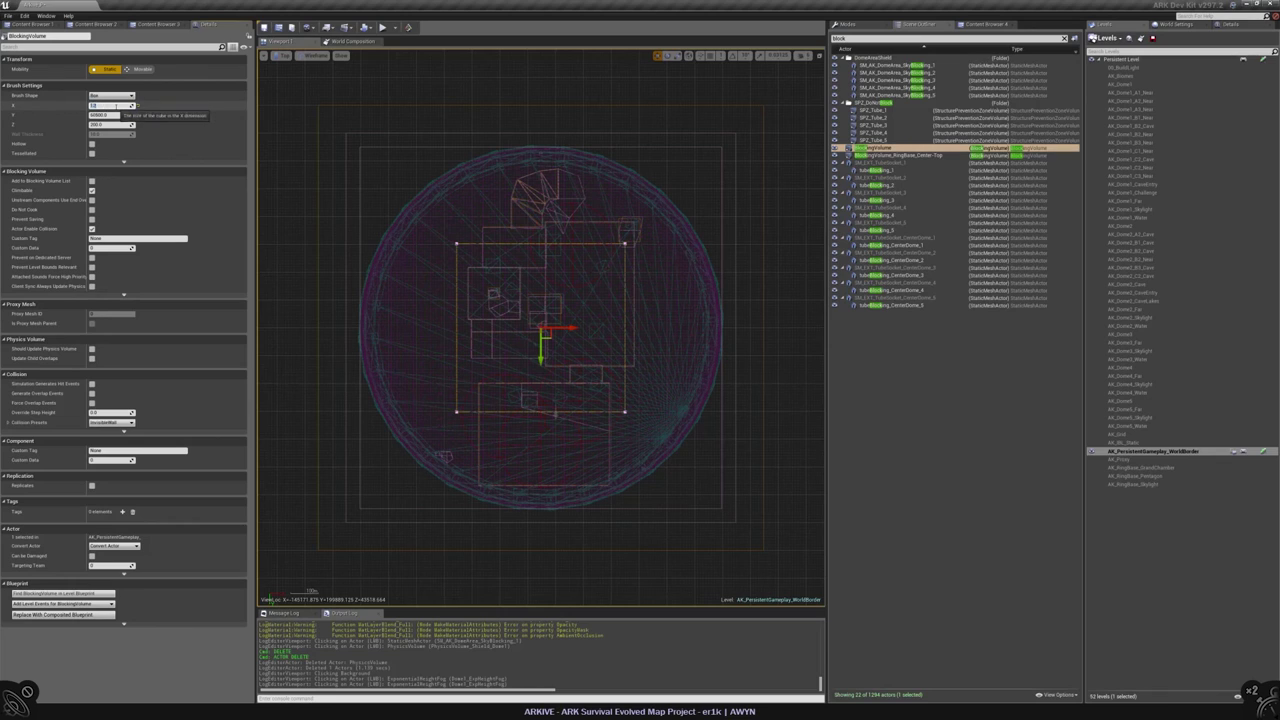
key(Return)
text(120000)
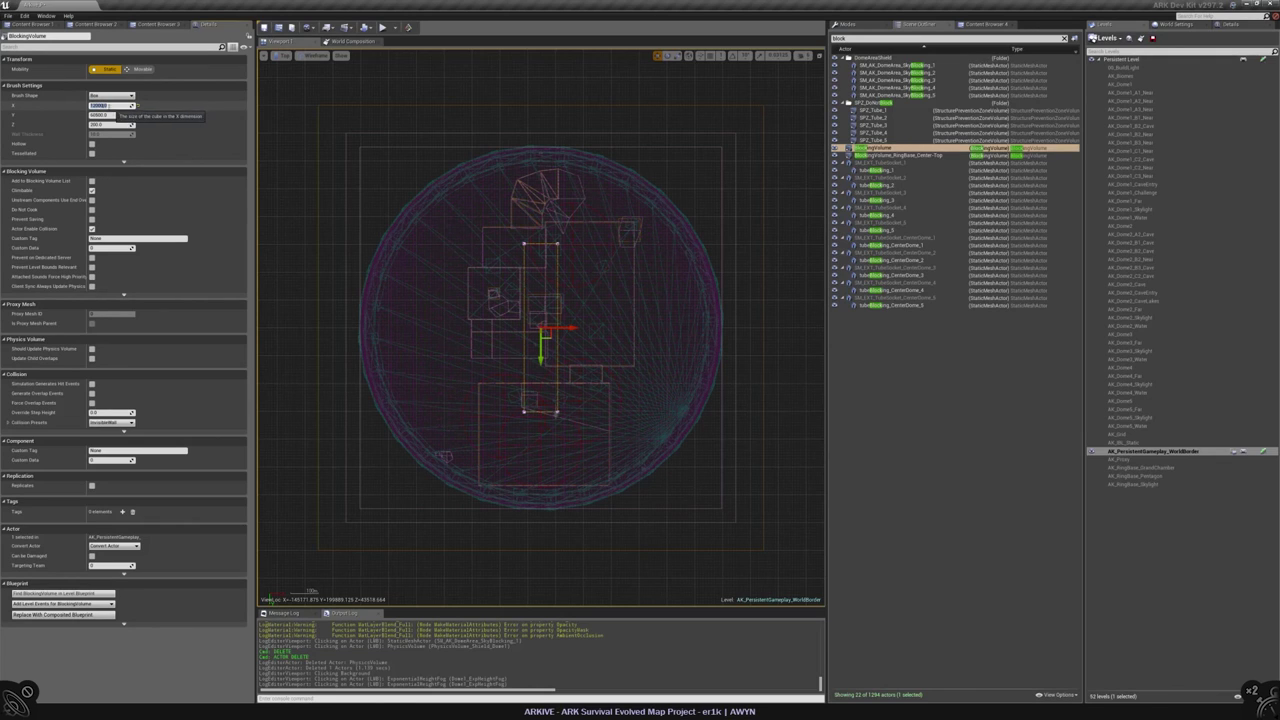
key(Return)
text(130000)
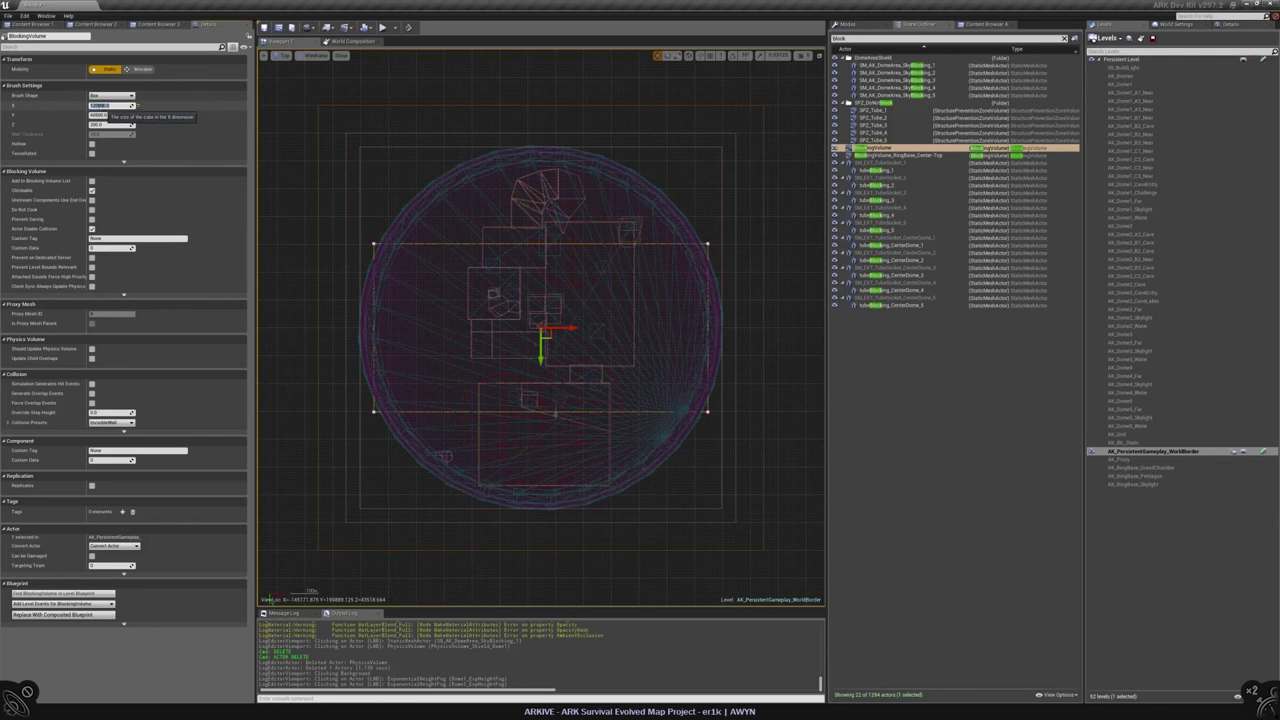
key(Return)
key(Tab)
text(13000)
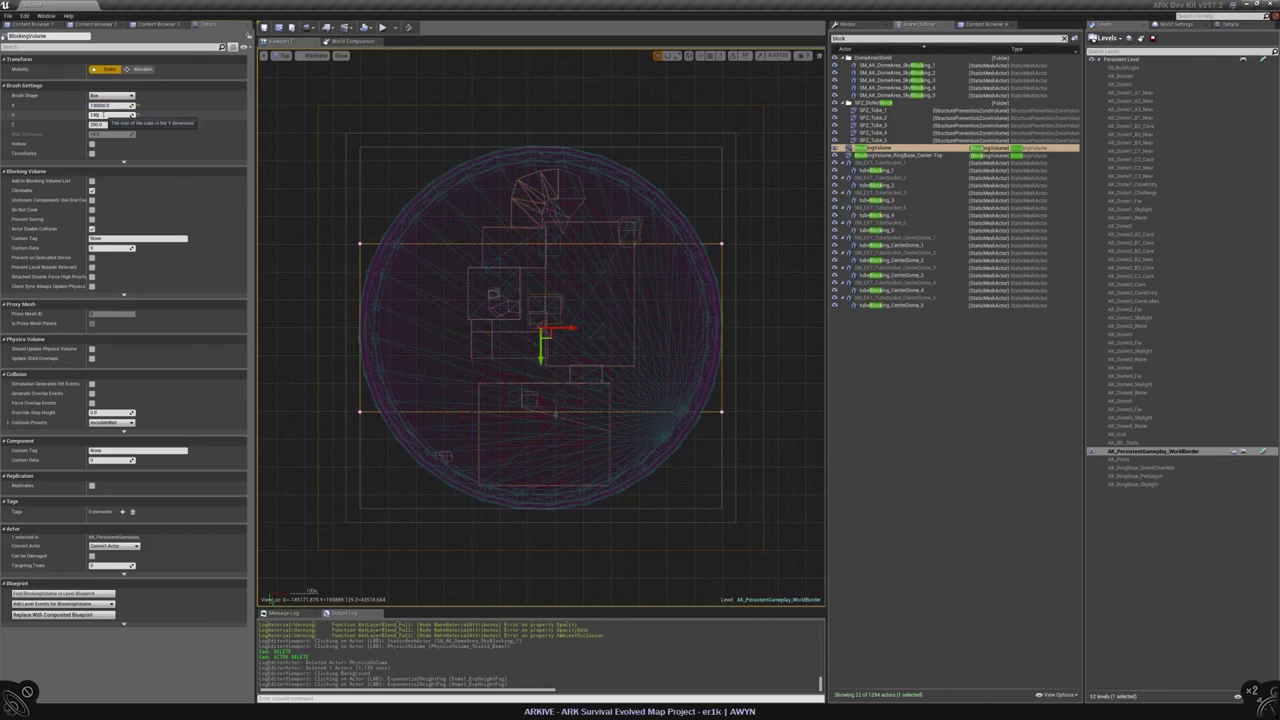
key(Return)
text(130000)
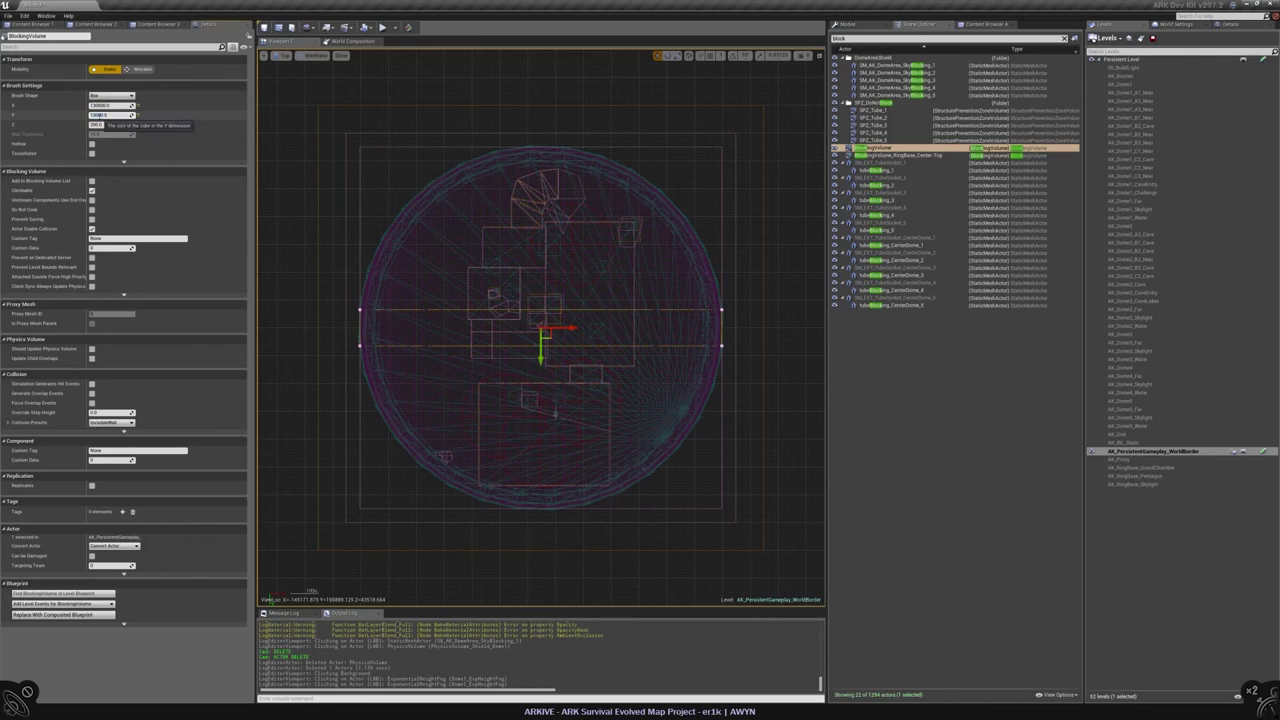
key(Return)
- Examine the enlarged blocking volume's fit over Dome 1 in the side and perspective views and from inside the dome
key(alt+g)
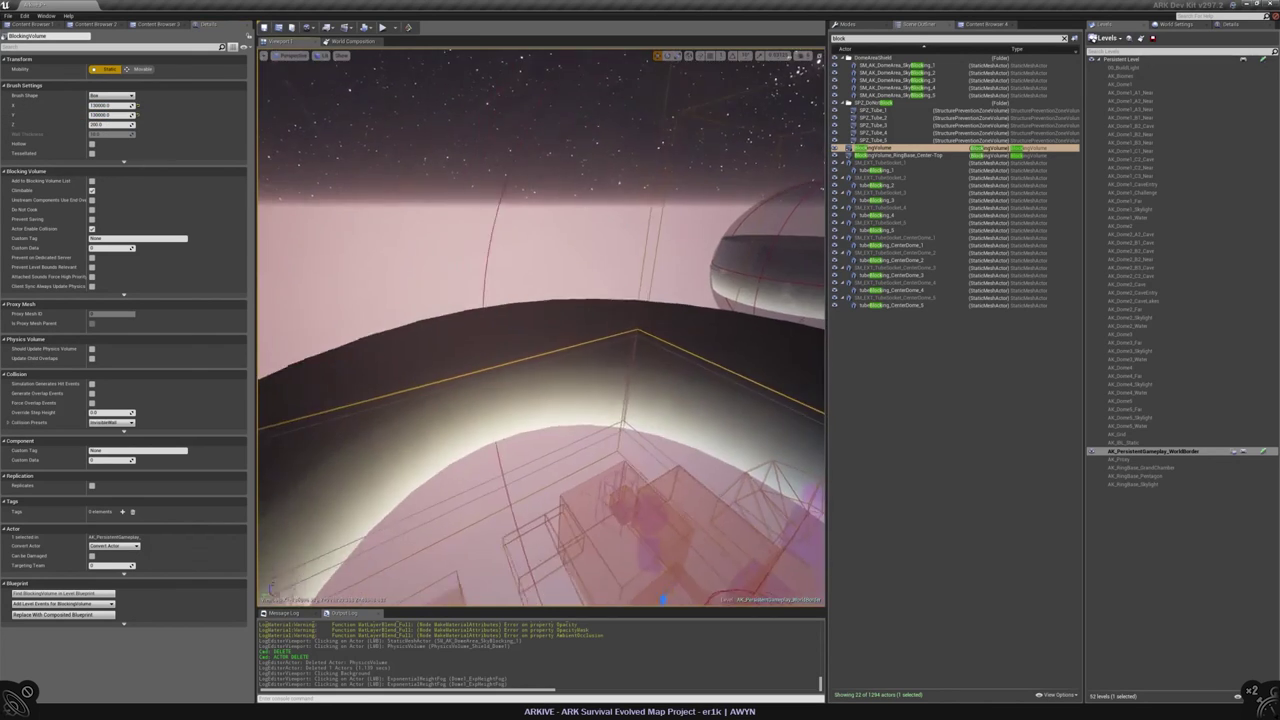
key(alt+h)
scroll(490, 338, down, 6)
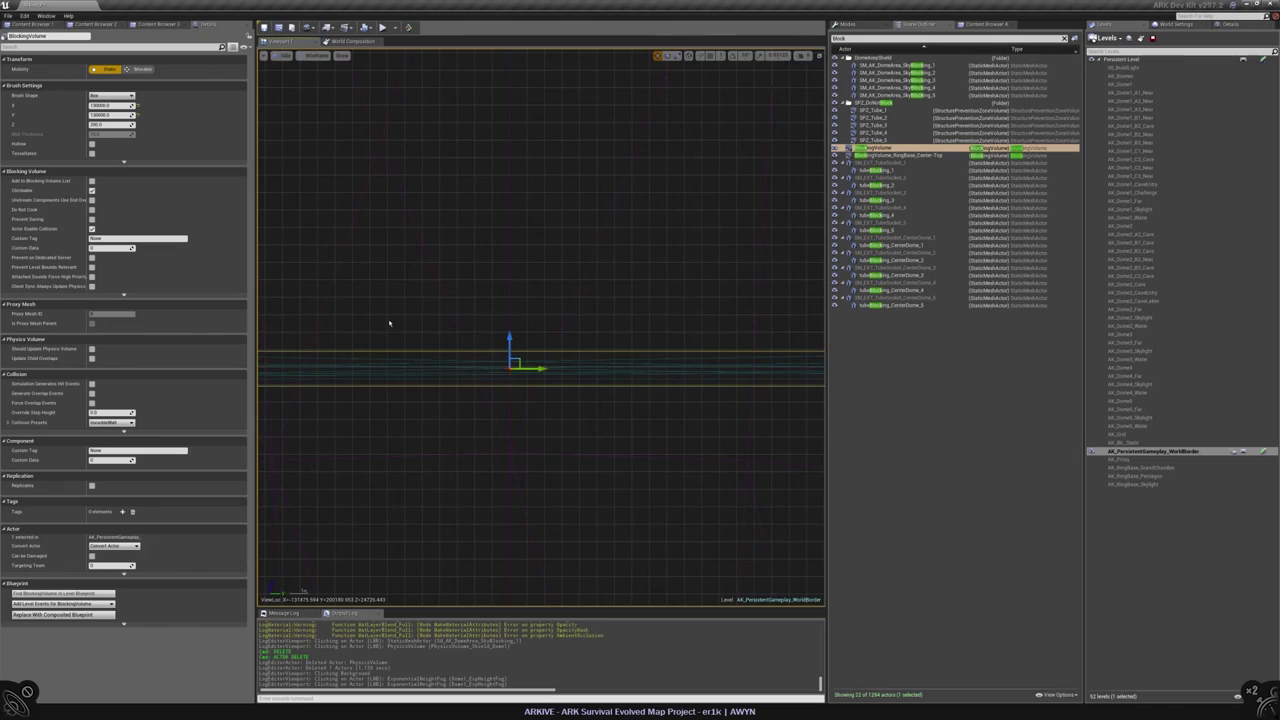
key(alt+g)
scroll(540, 328, down, 10)
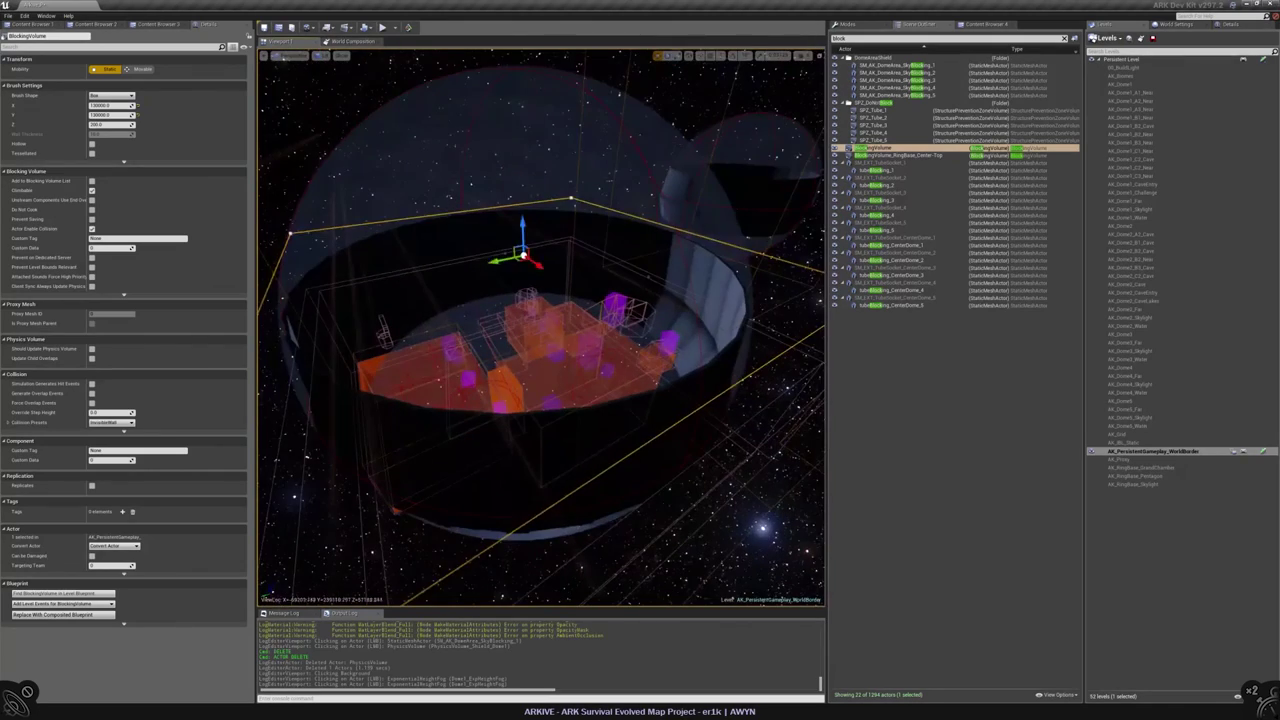
key(Escape)
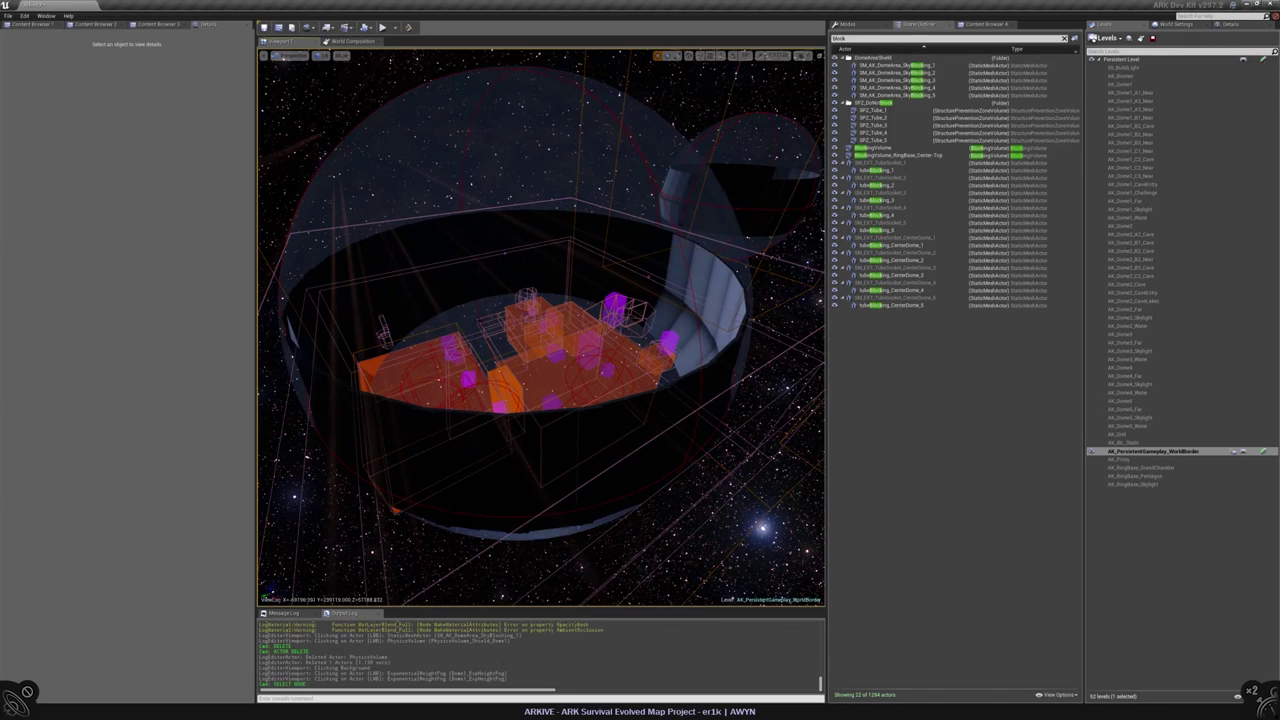
right_drag(540, 330, 610, 318)
right_drag(540, 330, 490, 335)
- List the outliner actors by level, make the Persistent Level current, and move the selected BlockingVolume into it
click(876, 148)
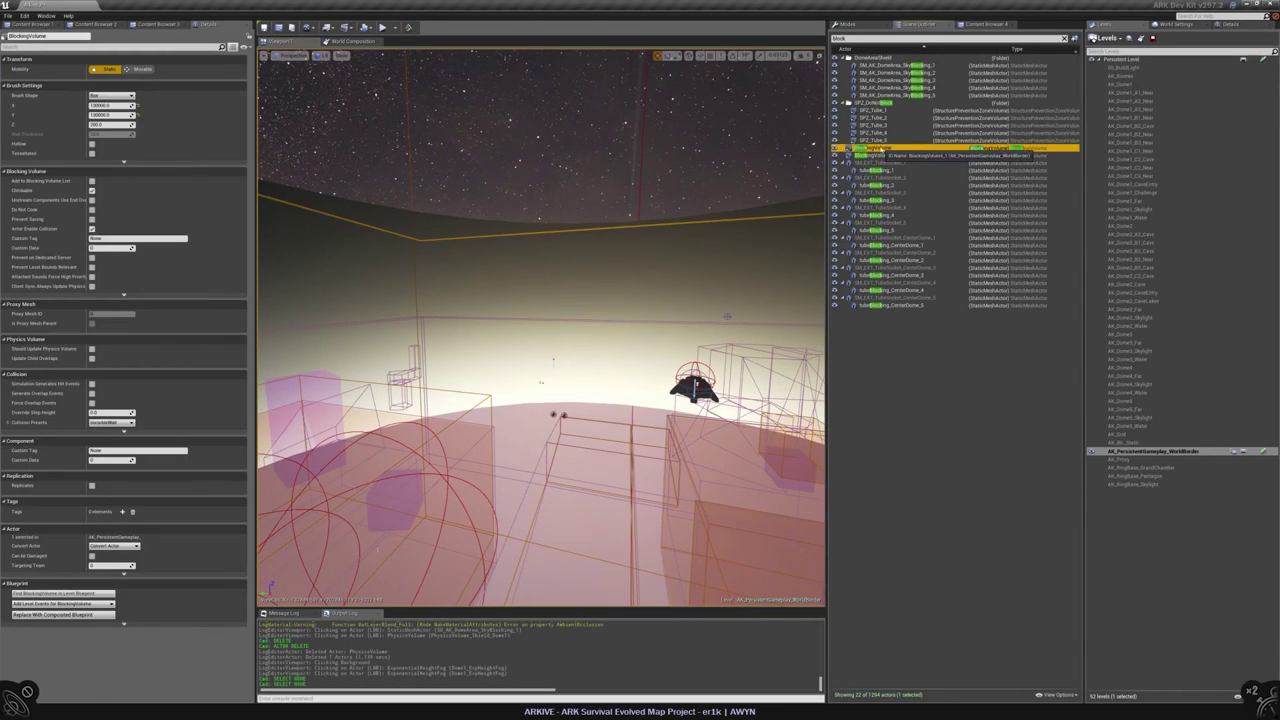
click(1066, 50)
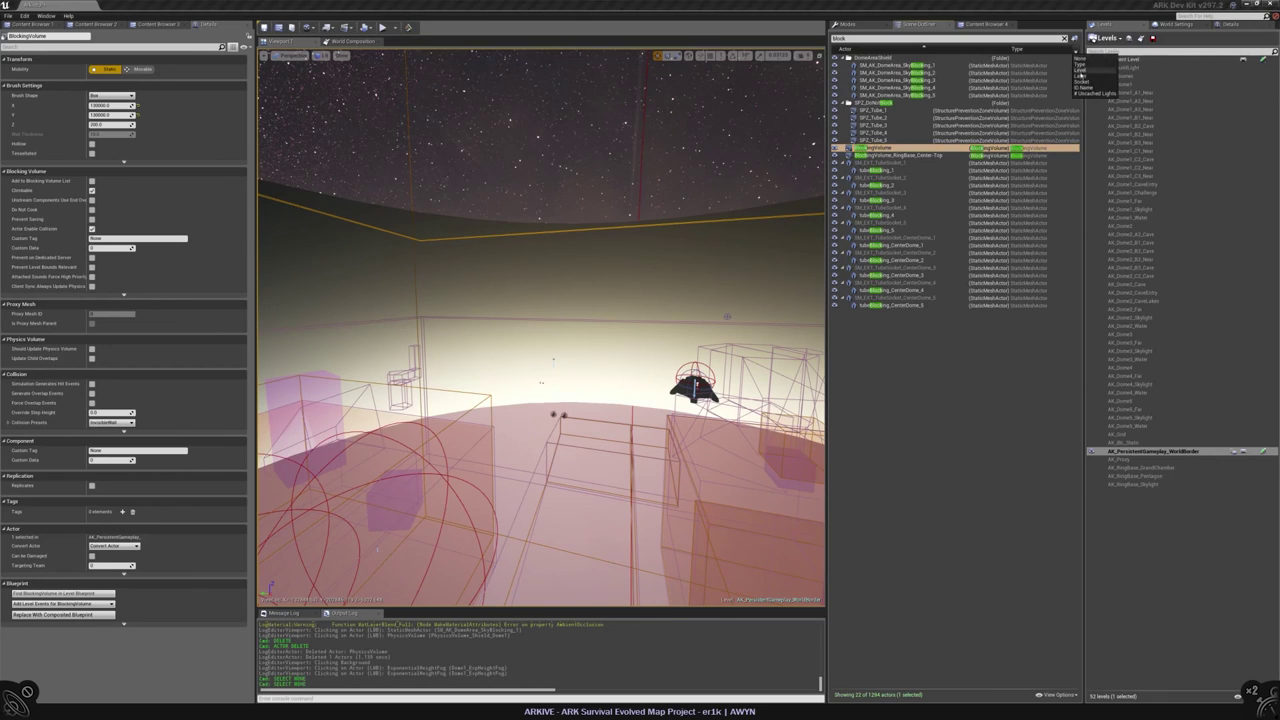
click(1095, 73)
click(1115, 59)
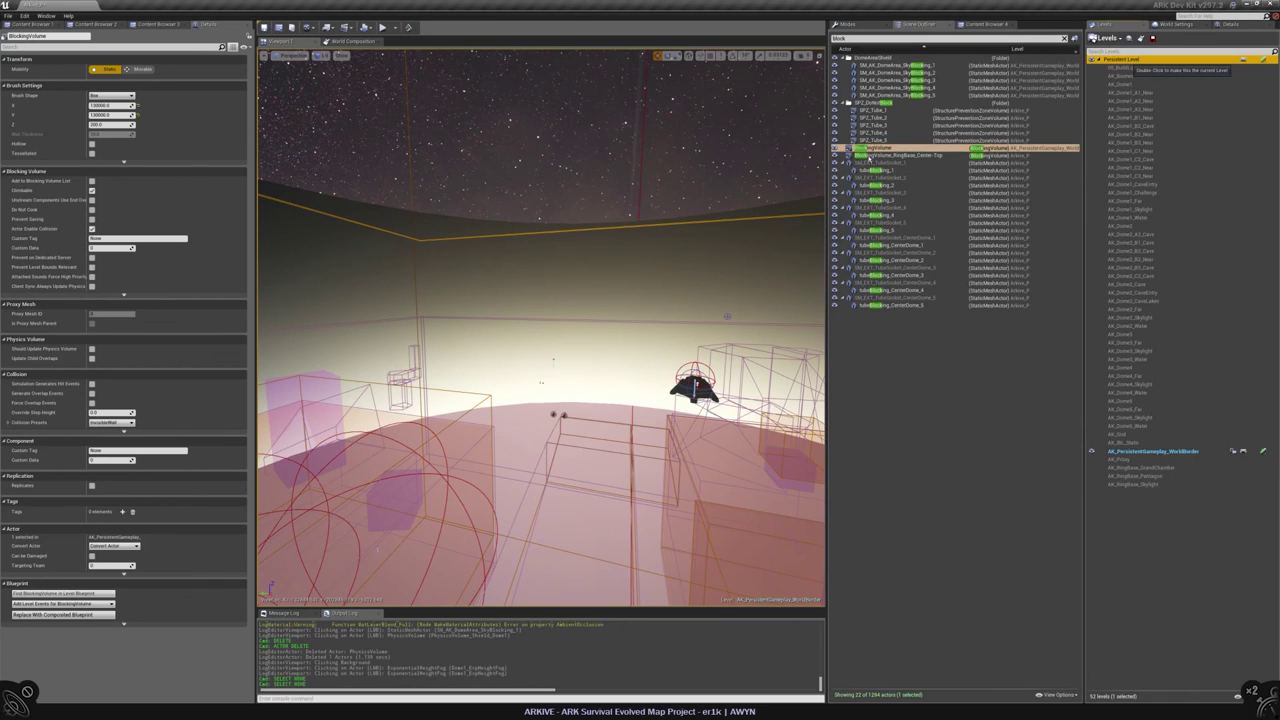
right_click(877, 149)
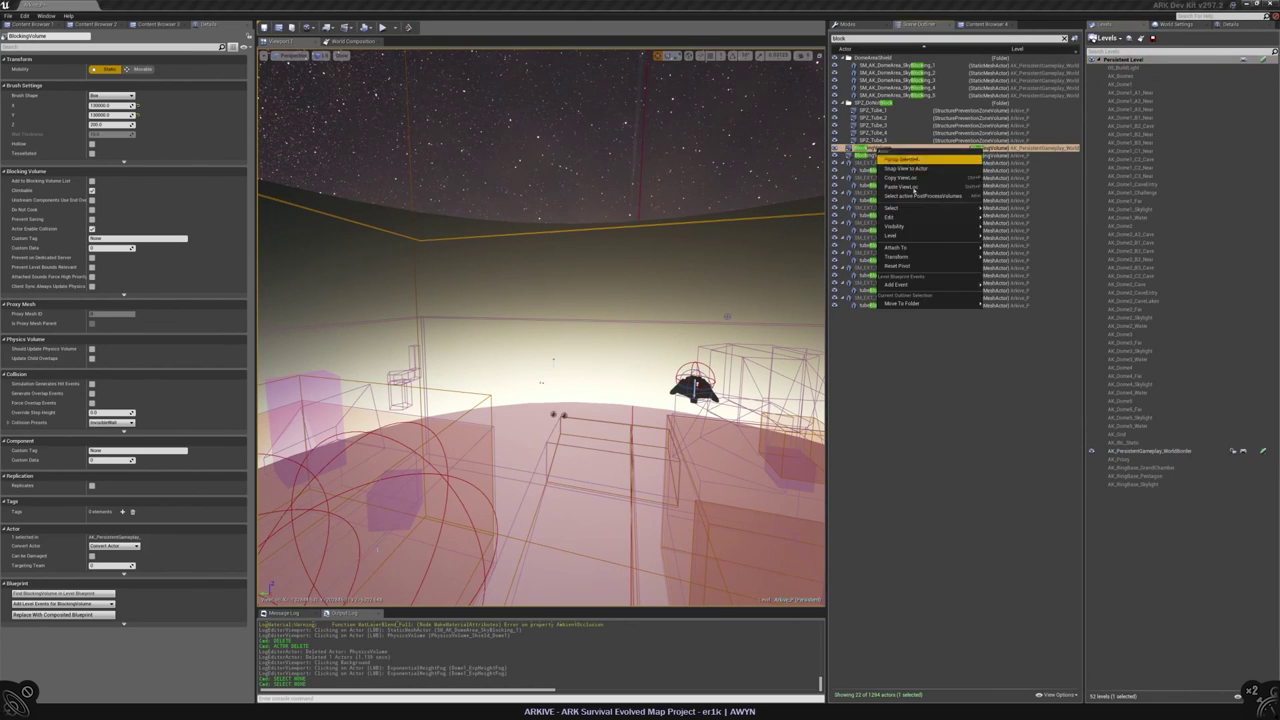
mouse_move(920, 235)
click(1025, 244)
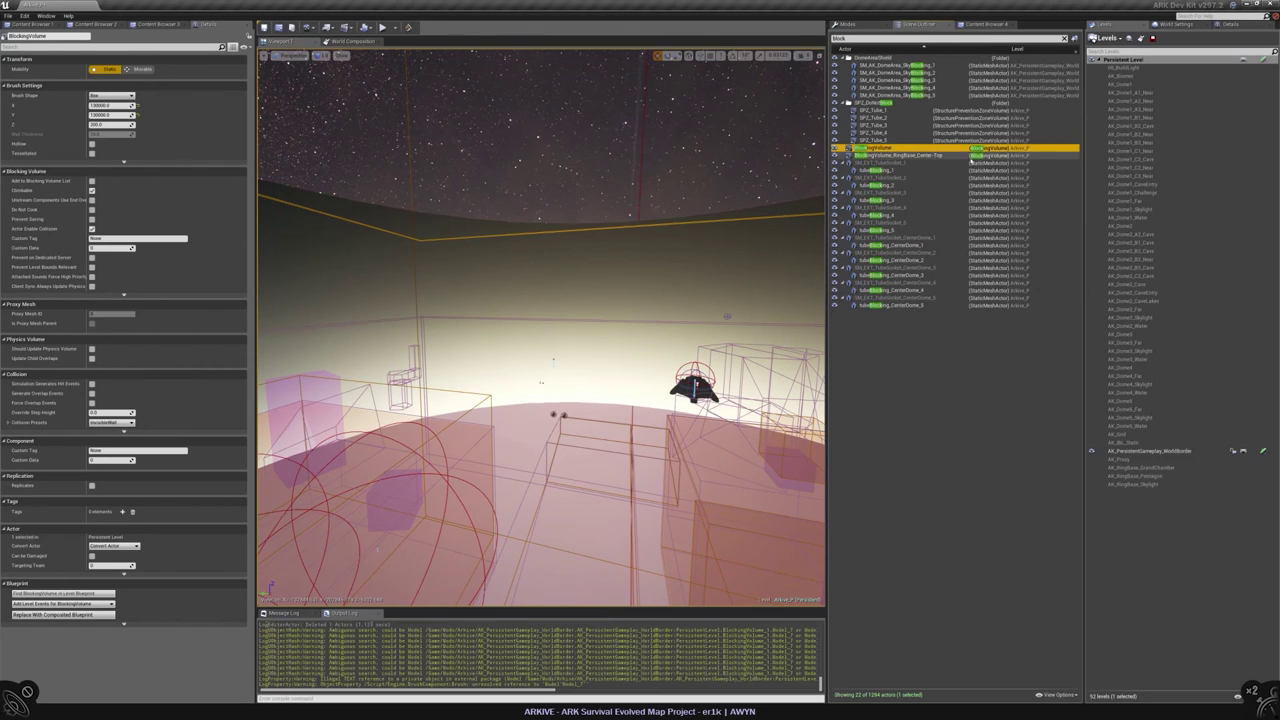
- Move the BlockingVolume into the DomeAreaShield folder and rename it BlockingVolume_Top_Dome1
right_click(874, 150)
mouse_move(897, 303)
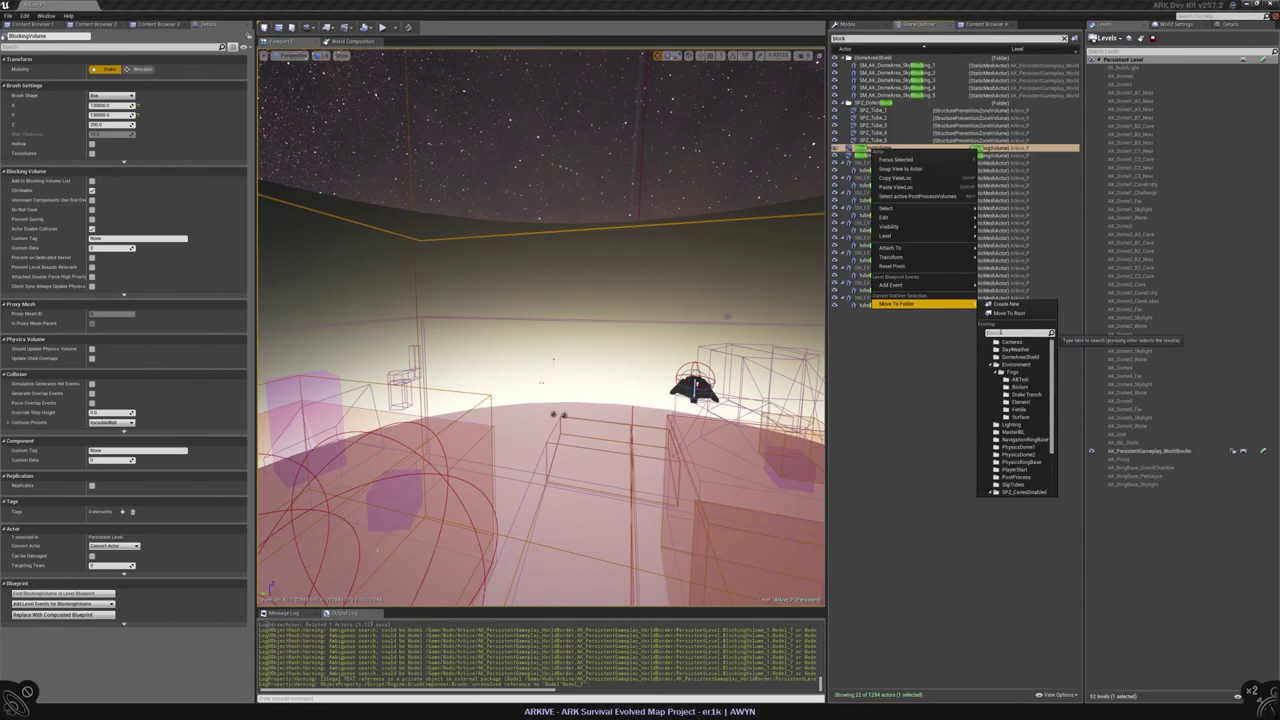
text(shi)
click(1008, 343)
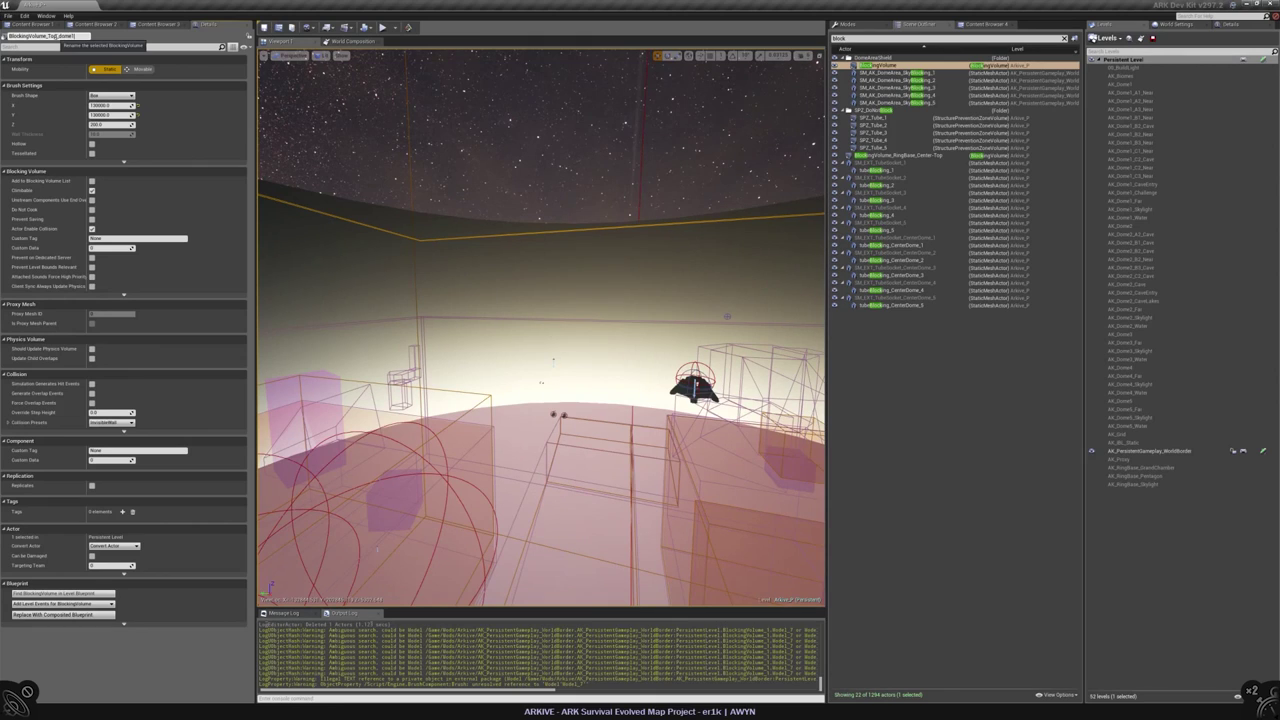
key(Return)
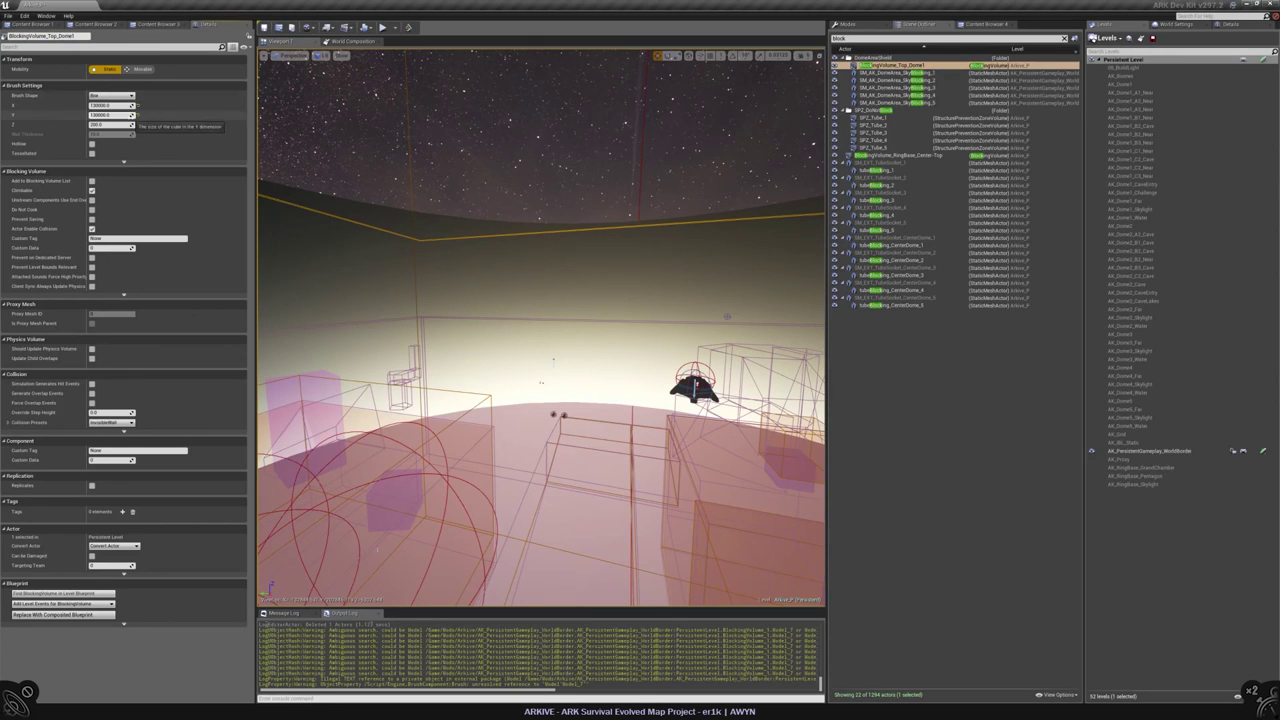
key(Down)
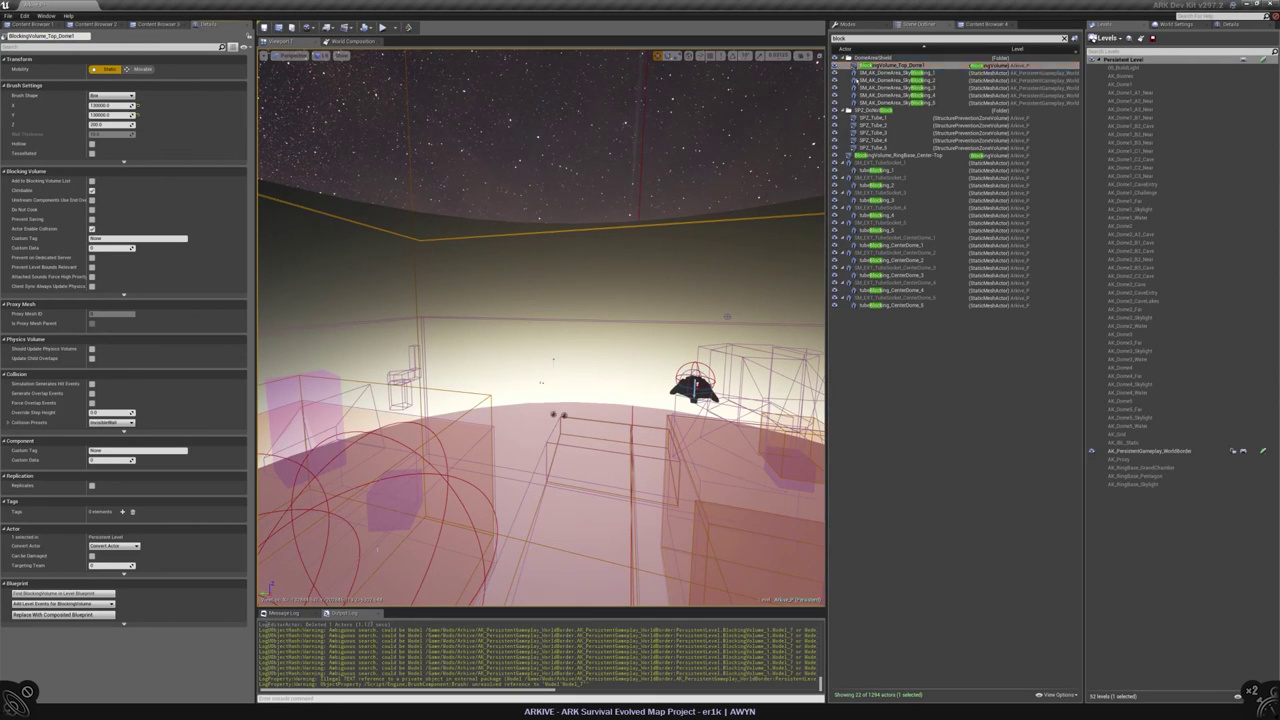
key(Escape)
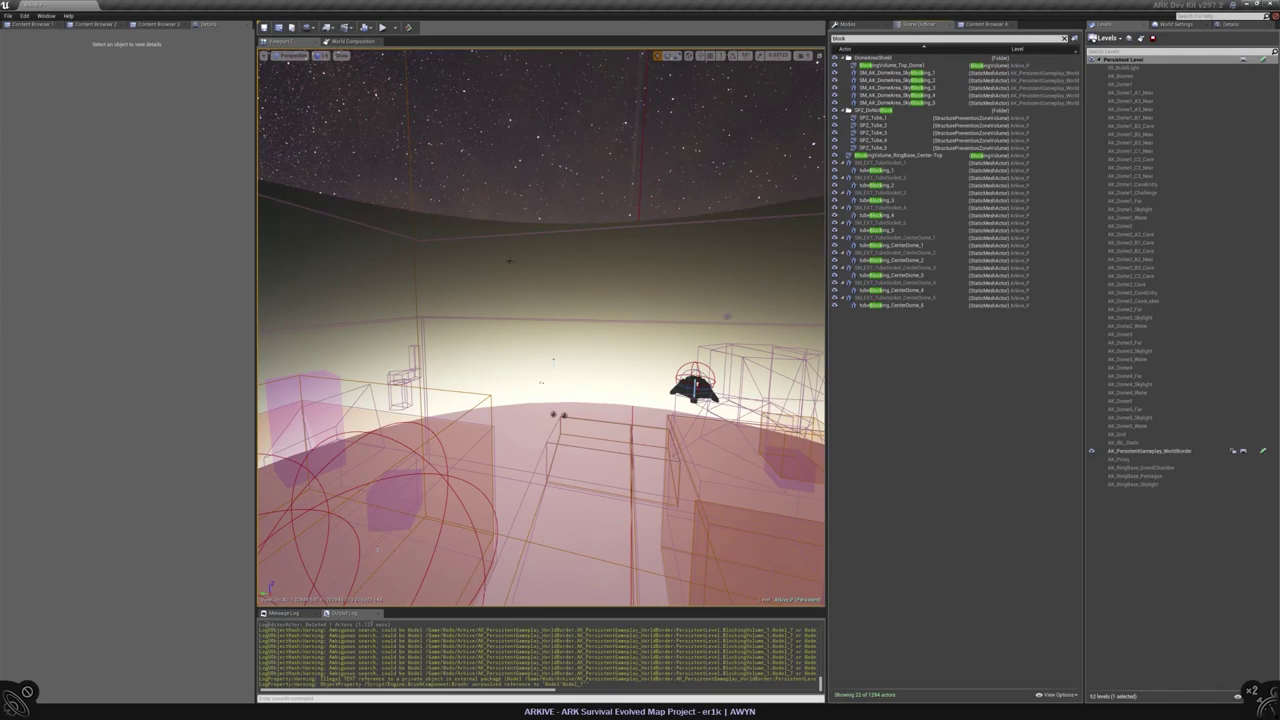
- Save the Persistent Level and AK_PersistentGameplay_WorldBorder, and play-test the map
right_drag(722, 163, 660, 240)
click(1262, 60)
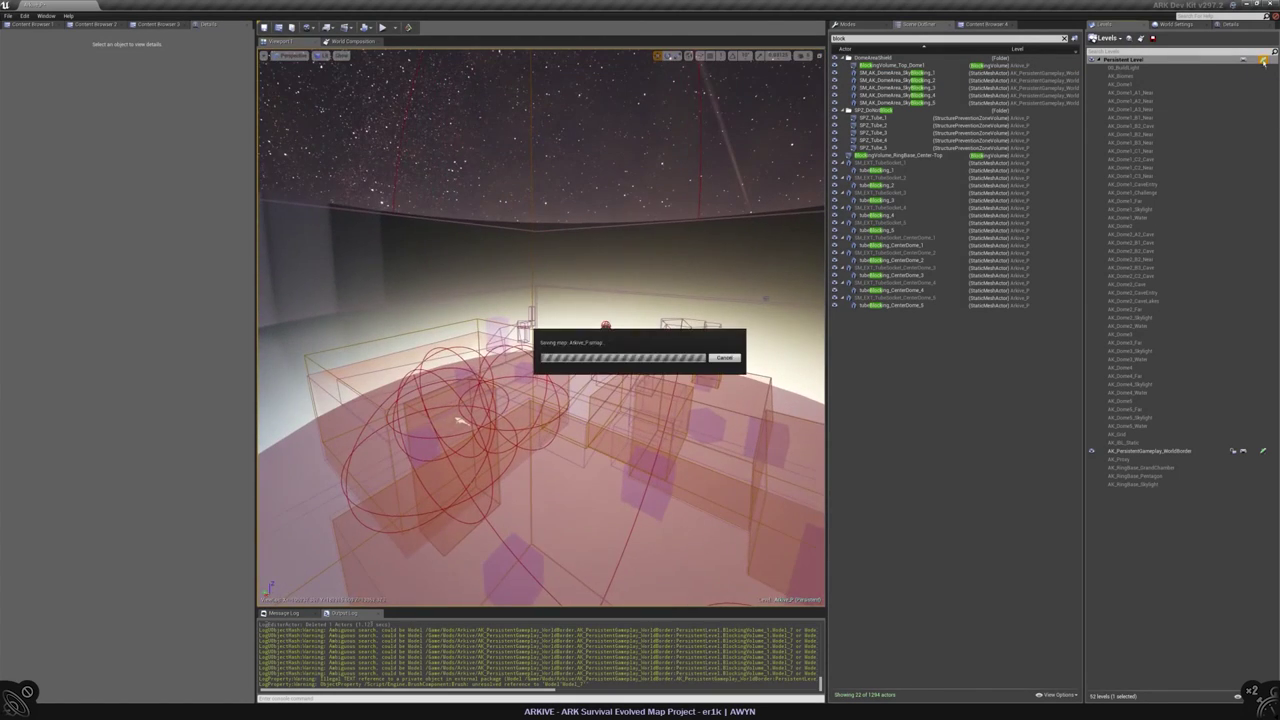
click(1263, 453)
right_drag(375, 514, 405, 440)
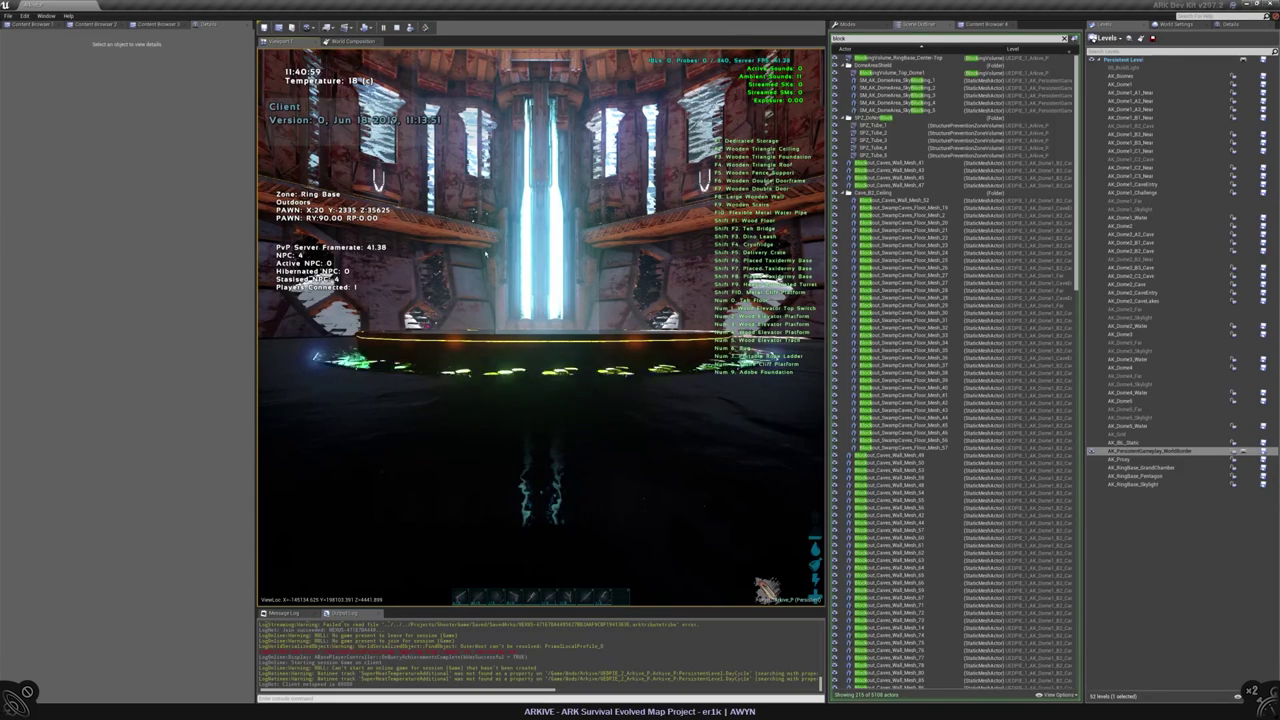
click(486, 254)
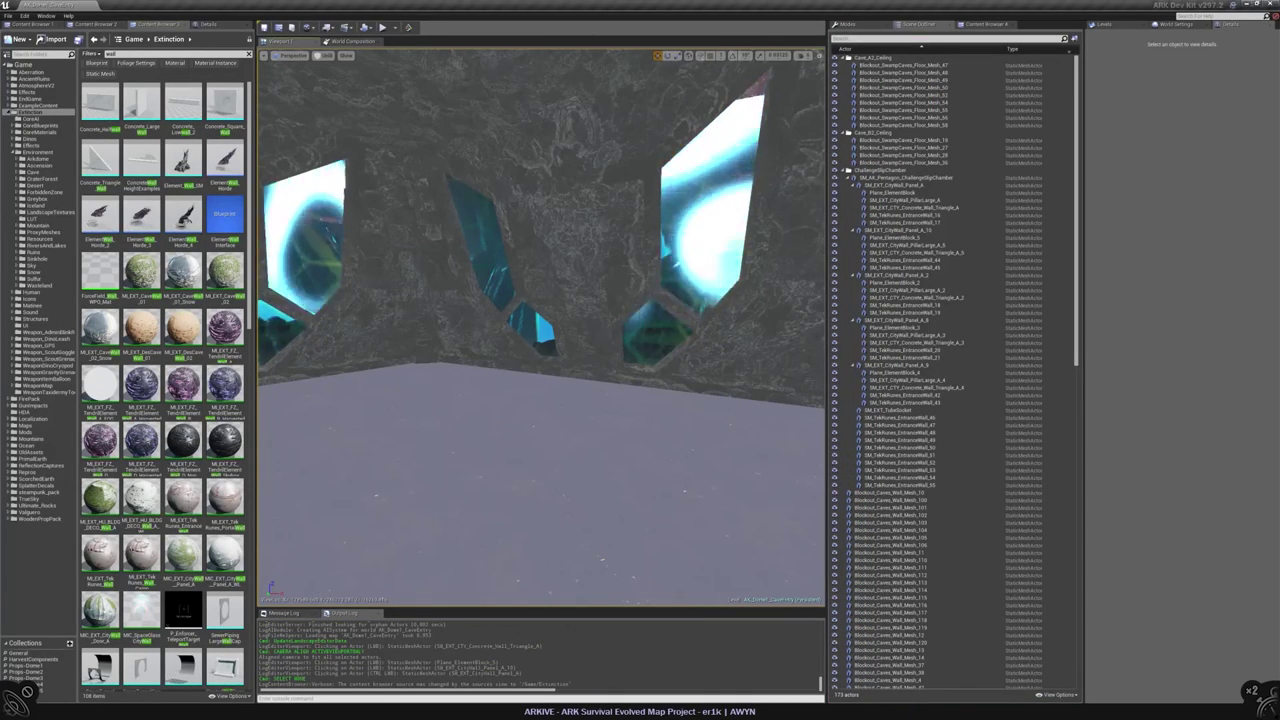
- In the AK_Dome1_CaveEntry level, filter the wall assets to static meshes and open SM_EXT_CityWall_Door_EnergyPlane
click(1104, 25)
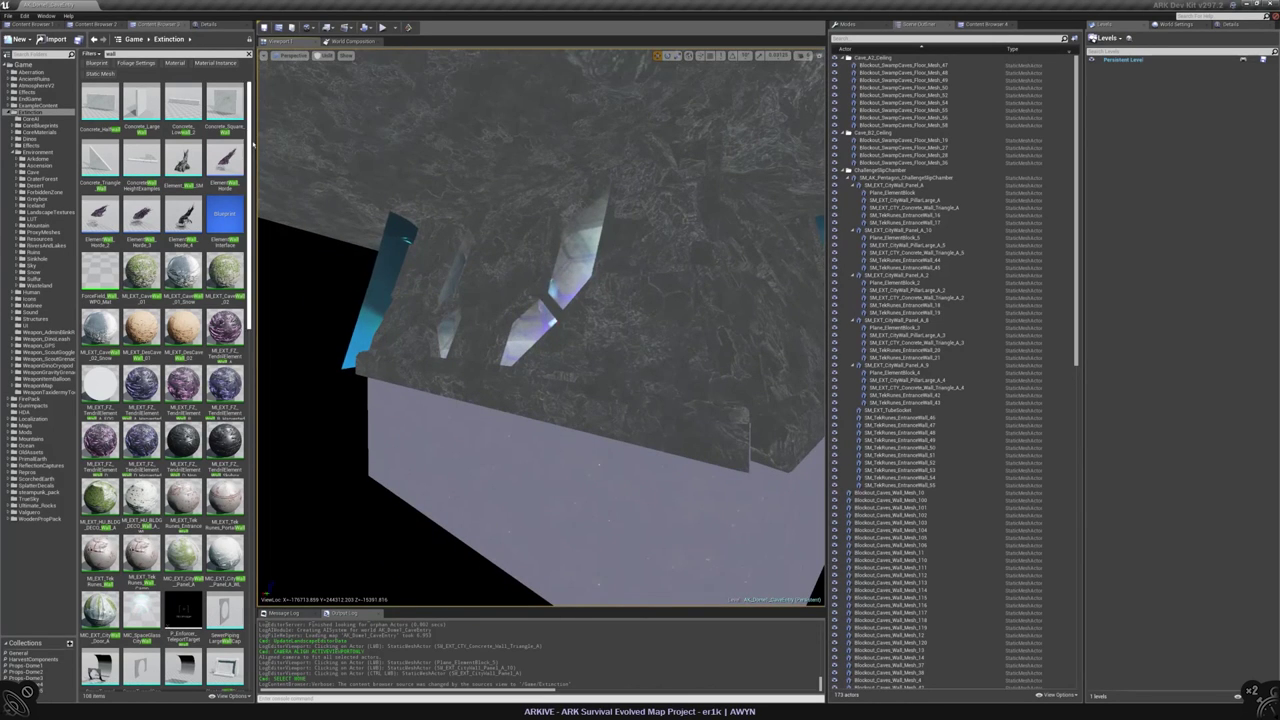
scroll(253, 145, down, 5)
scroll(200, 120, up, 5)
click(98, 74)
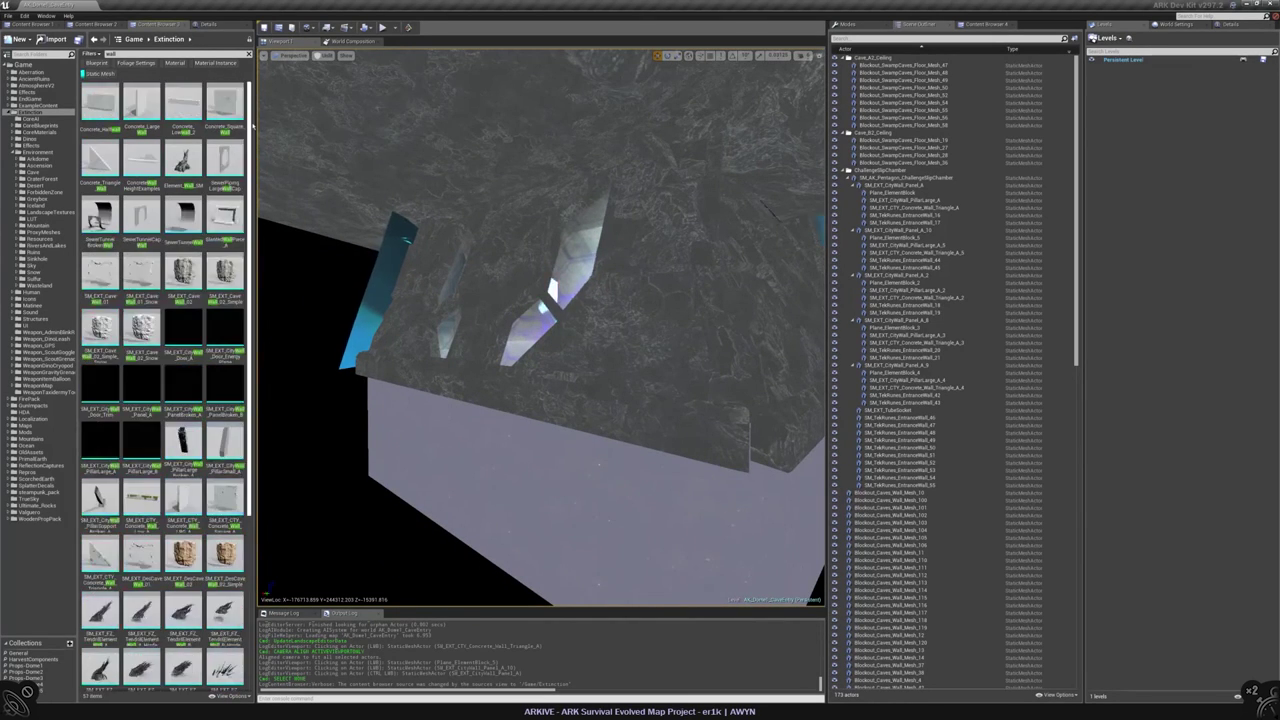
click(185, 324)
click(225, 318)
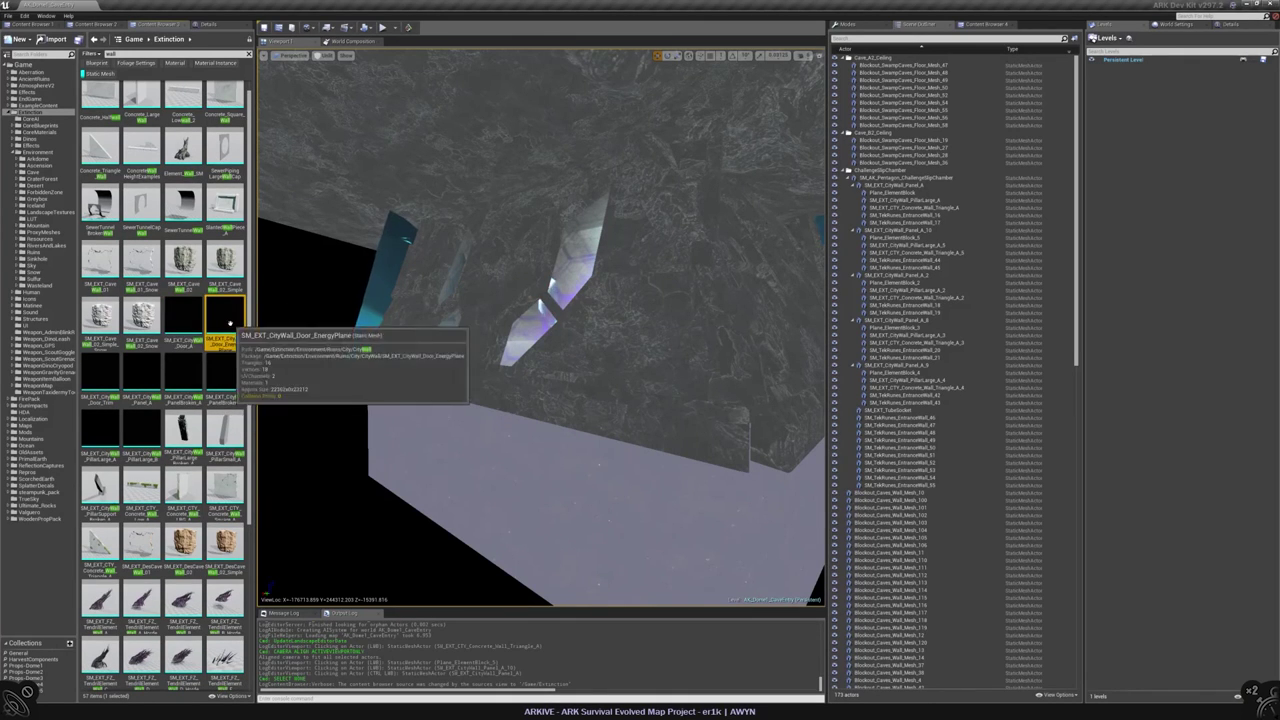
double_click(176, 319)
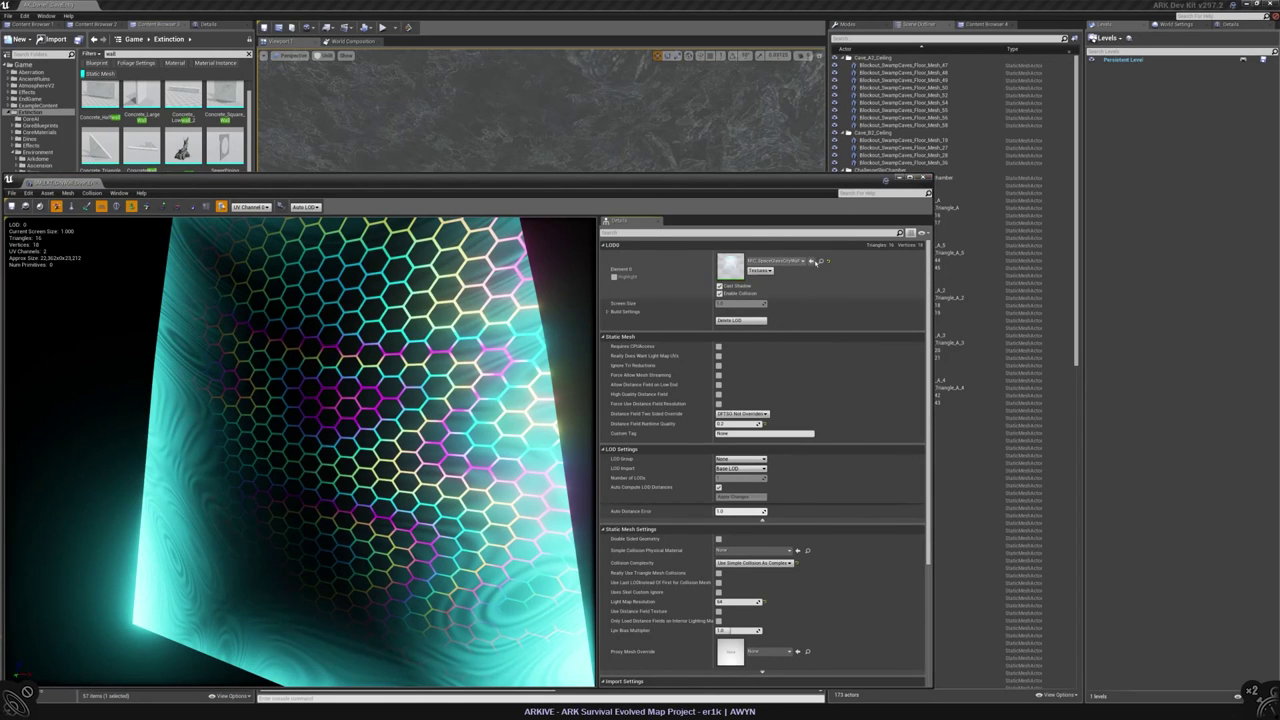
- Locate the energy plane's MIC_SpaceGlassCityWall material in its asset folder and examine its references
click(820, 260)
right_click(1066, 106)
click(1098, 301)
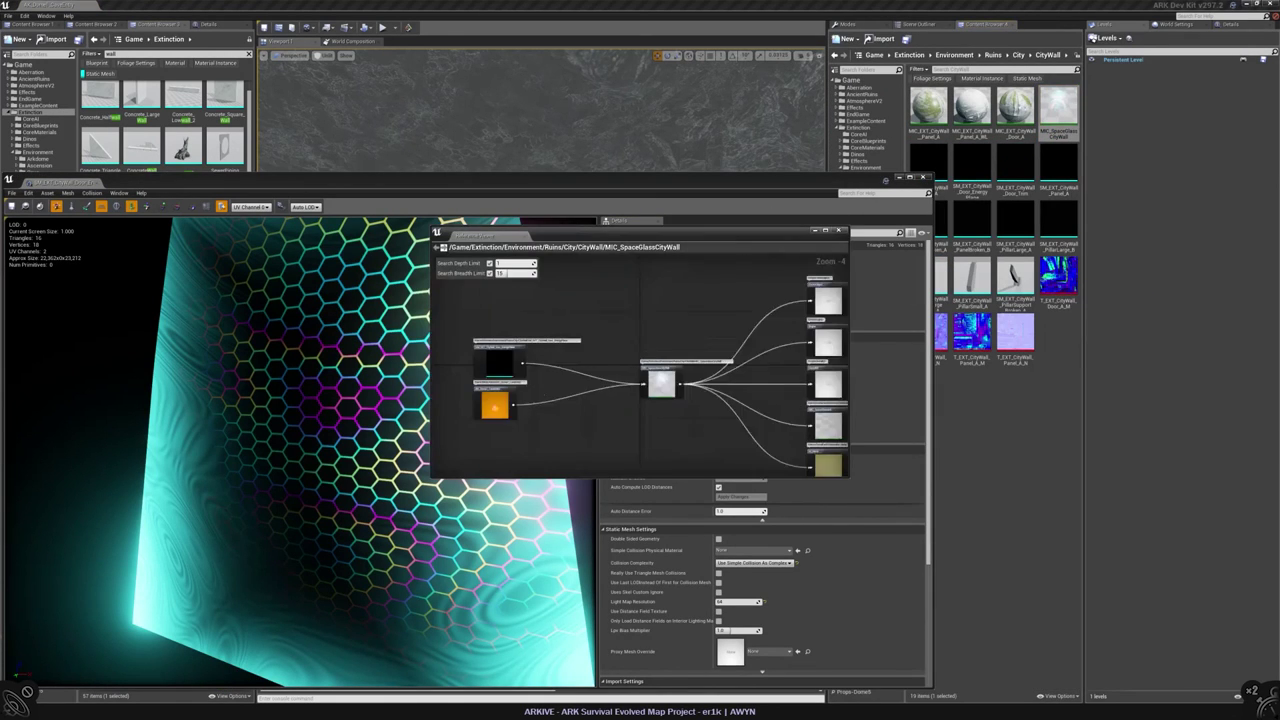
scroll(495, 400, down, 3)
scroll(483, 400, up, 5)
scroll(483, 400, down, 2)
click(838, 231)
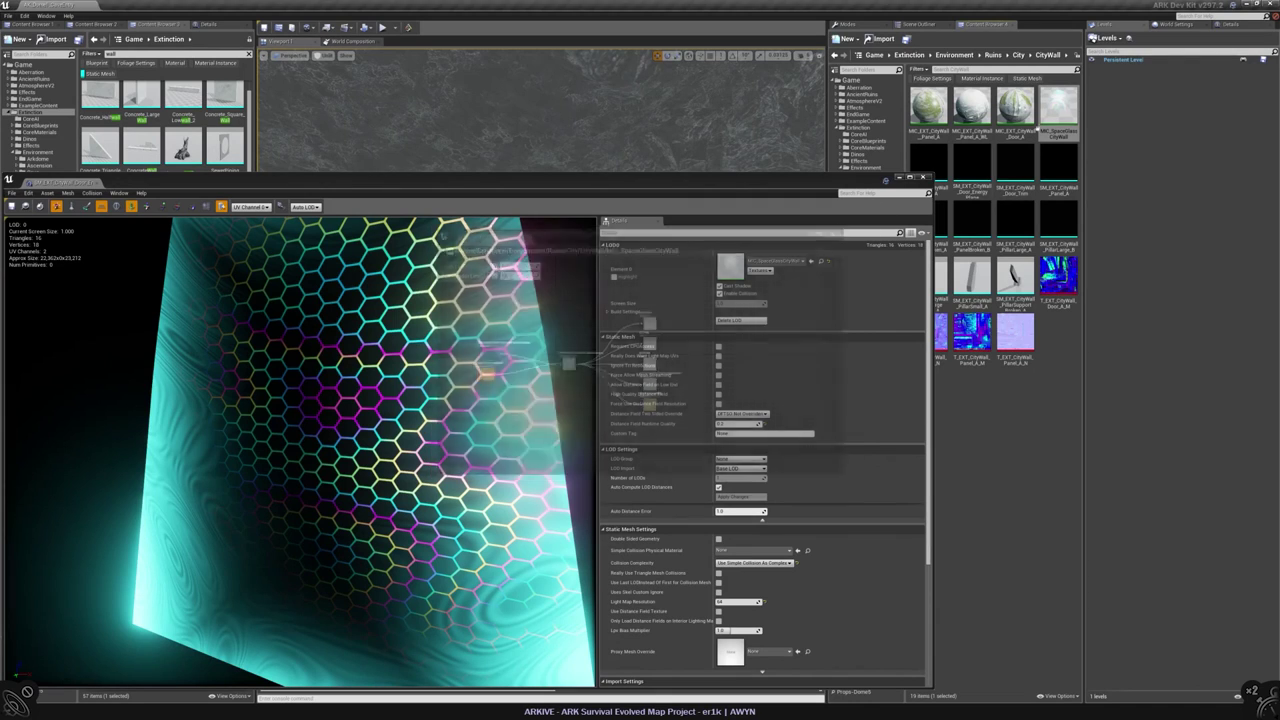
- Trace MIC_SpaceGlassCityWall to its parent in the BossArenaShield folder and examine the references of MM_SpaceGlass
right_click(1063, 112)
click(1080, 141)
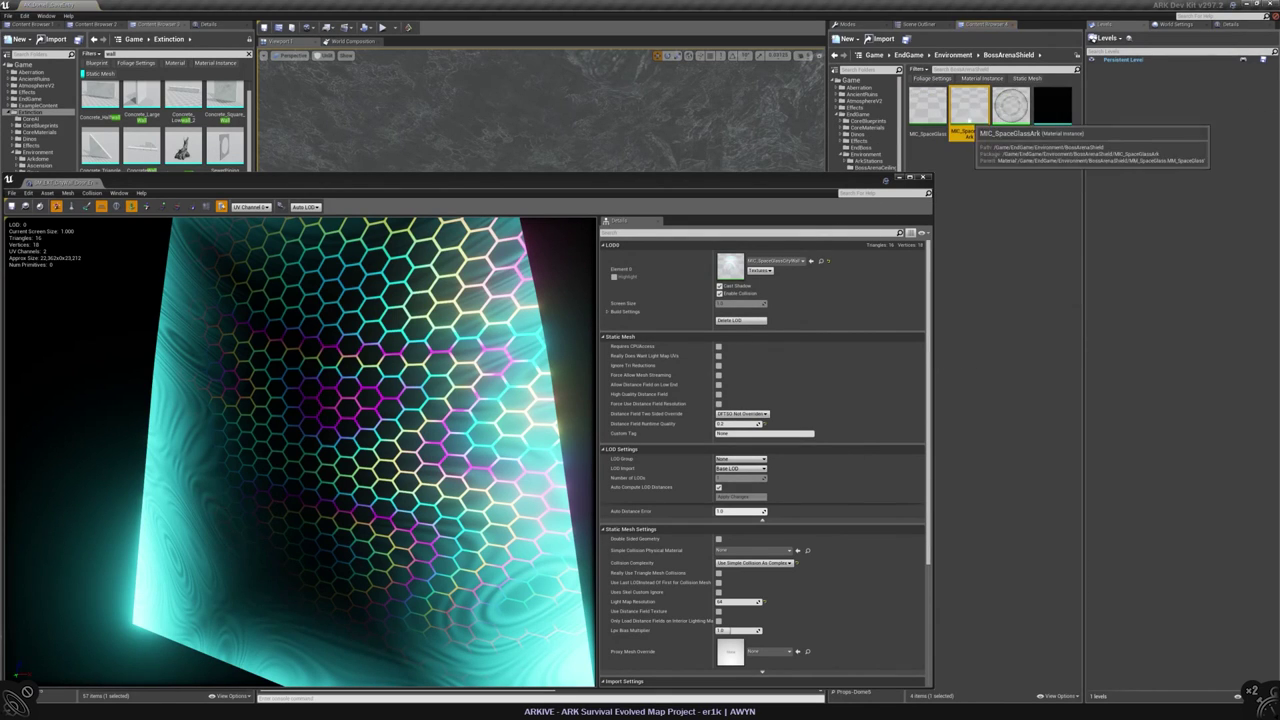
right_click(970, 117)
click(1010, 100)
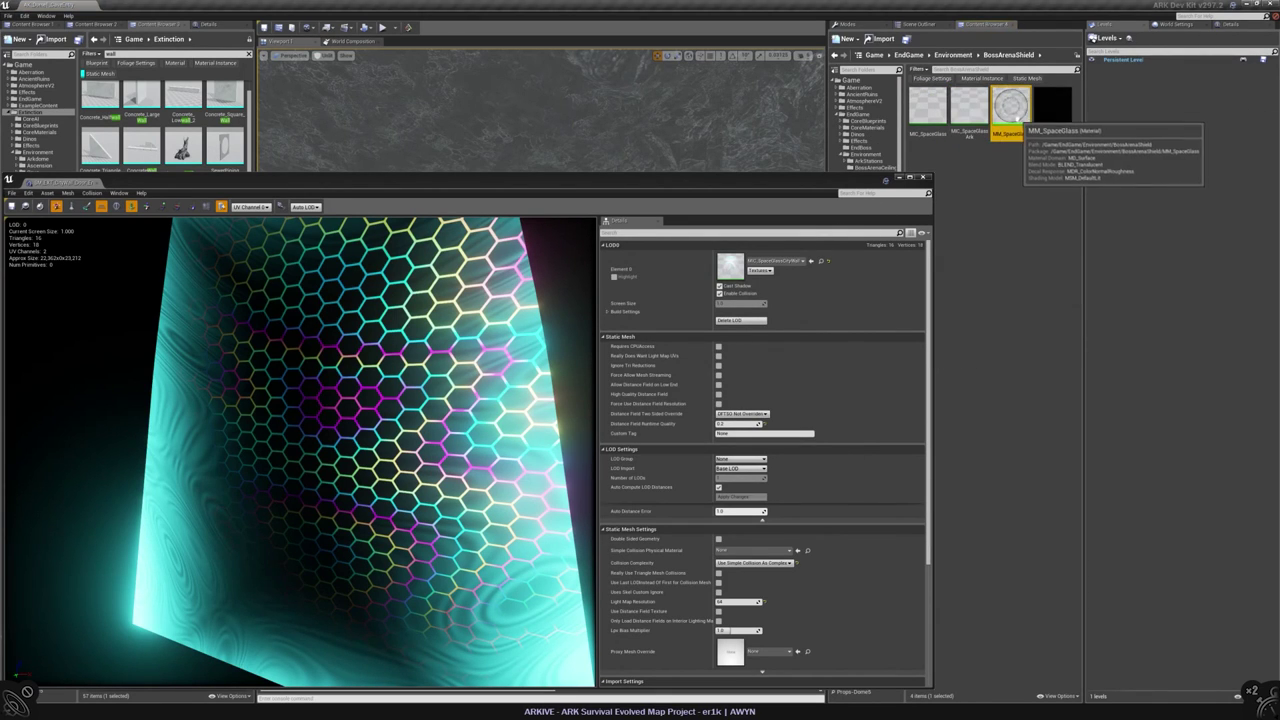
right_click(1006, 106)
click(1028, 292)
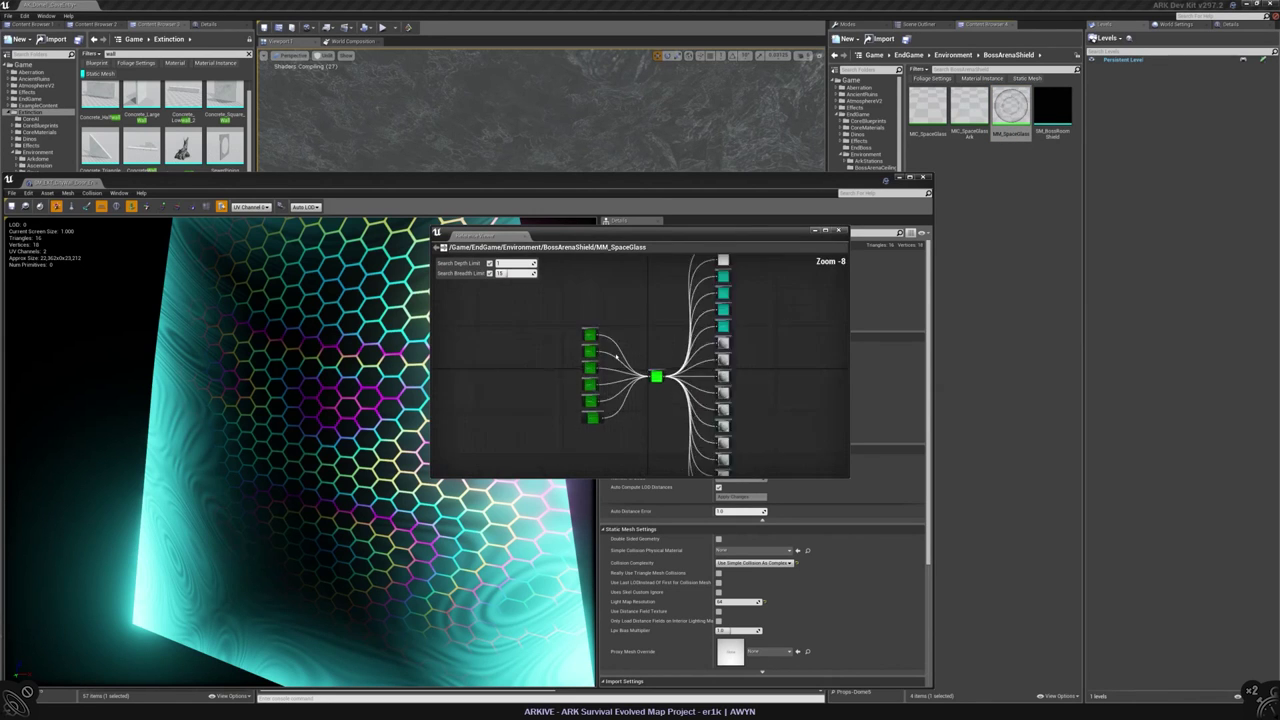
- Move the mesh editor off the asset list and check which assets reference SM_EXT_CityWall_Door_EnergyPlane
drag(567, 180, 837, 145)
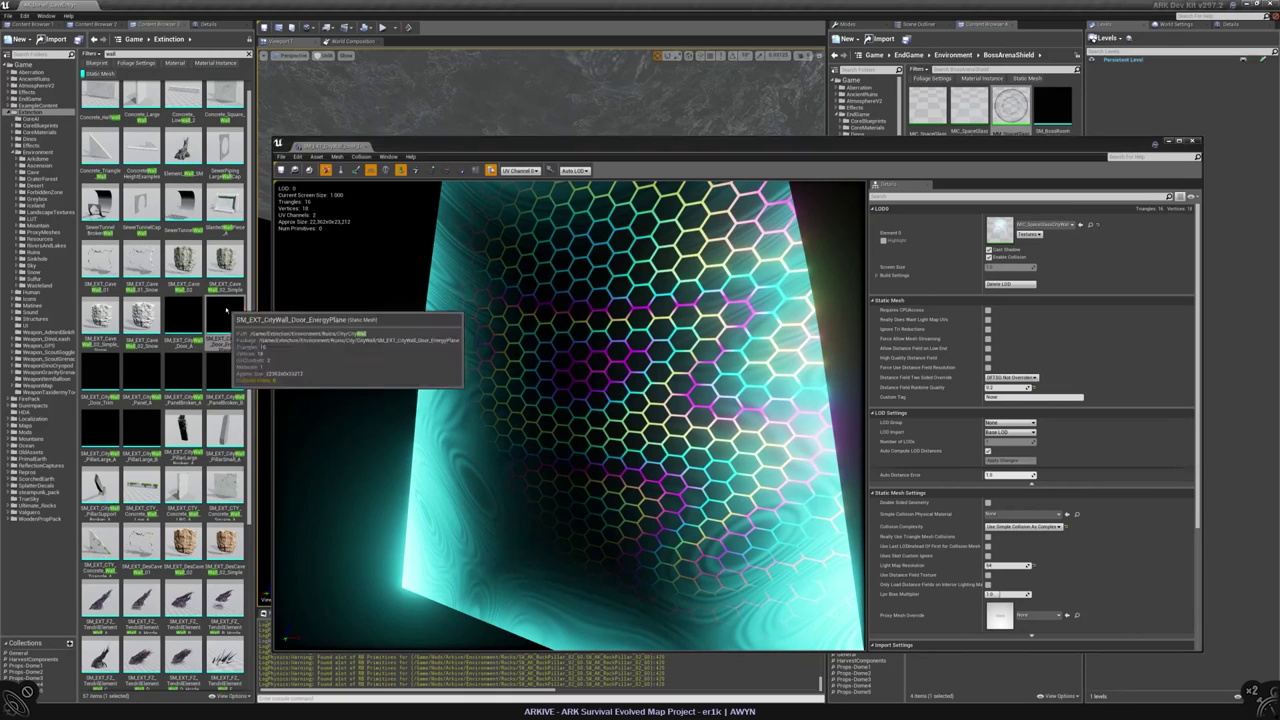
right_click(225, 312)
click(258, 545)
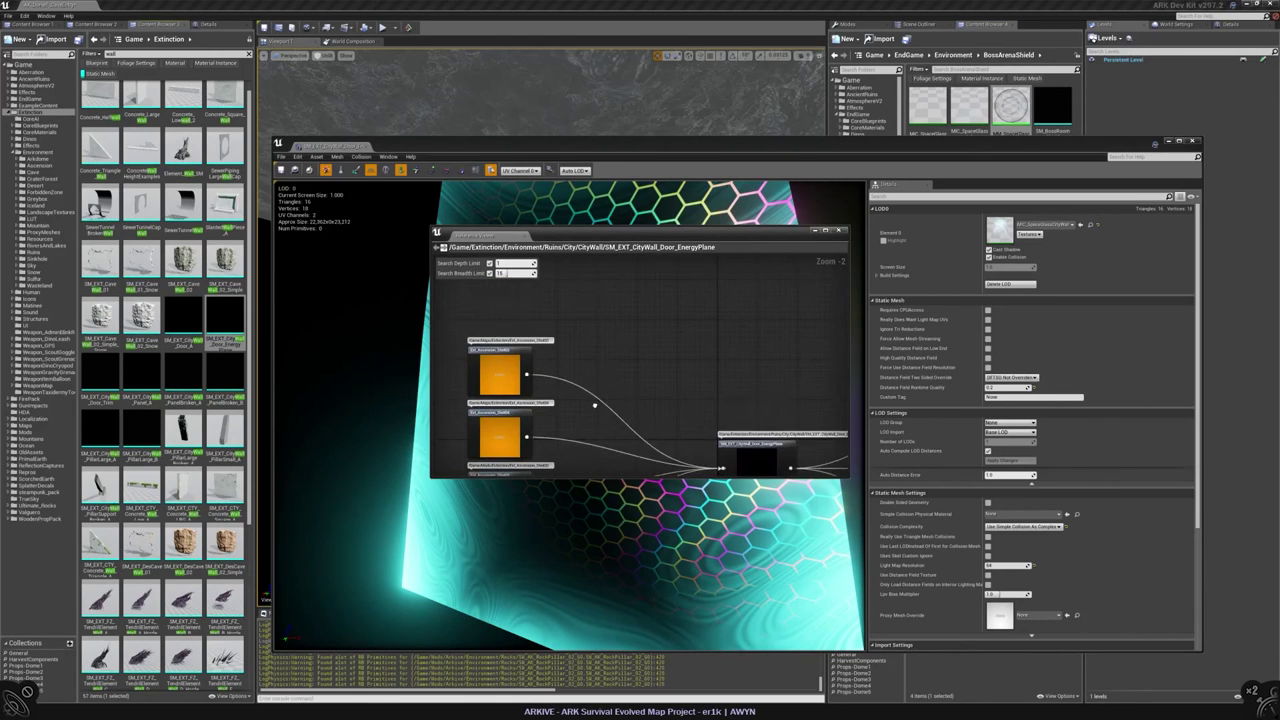
click(839, 230)
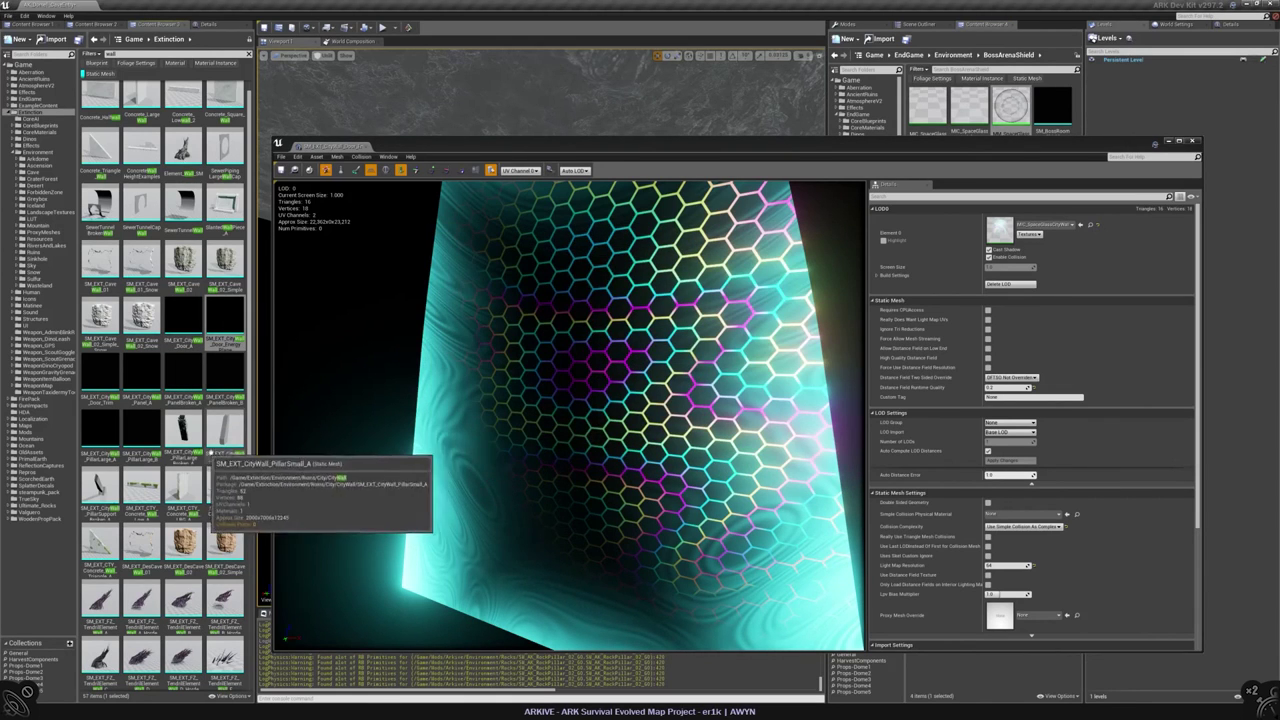
scroll(225, 440, down, 3)
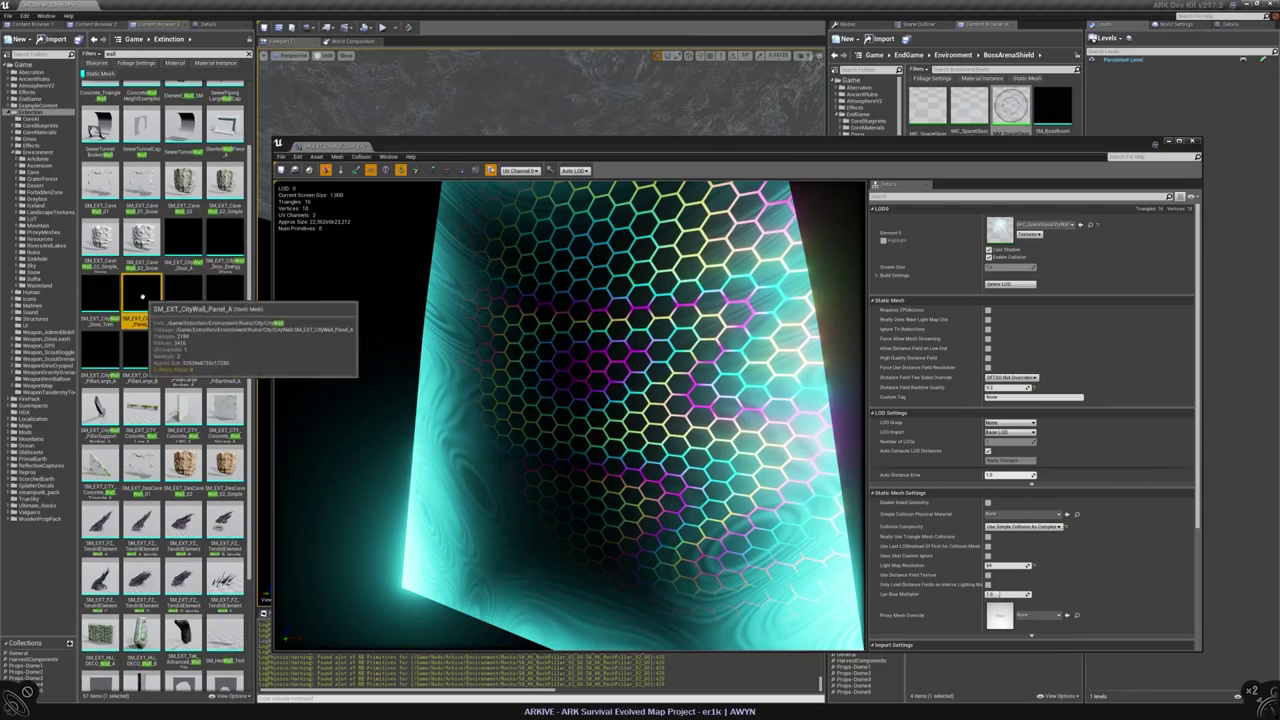
- Open SM_EXT_CityWall_Panel_A for reference and assign its MIC_EXT_City_TransparentWindow material to Element 1 of the five city wall panels in the ChallengeSlipChamber
double_click(174, 296)
drag(1009, 147, 352, 206)
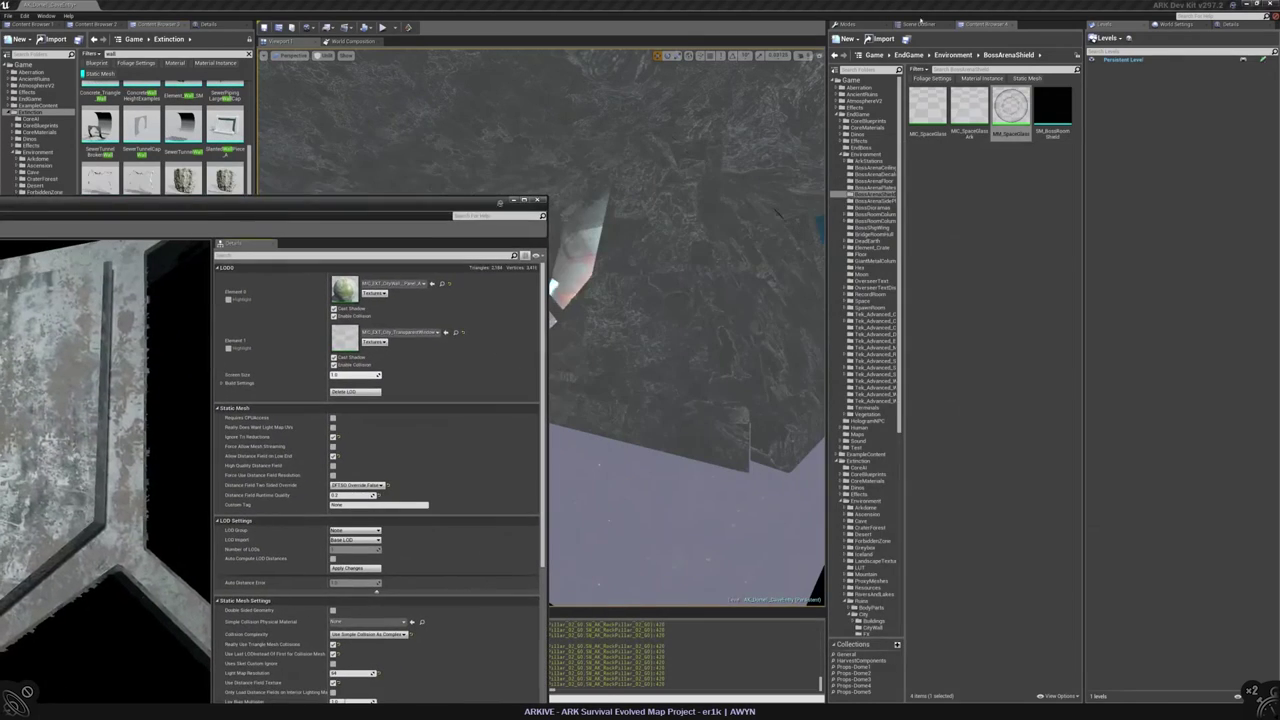
click(918, 24)
click(897, 230)
key(f)
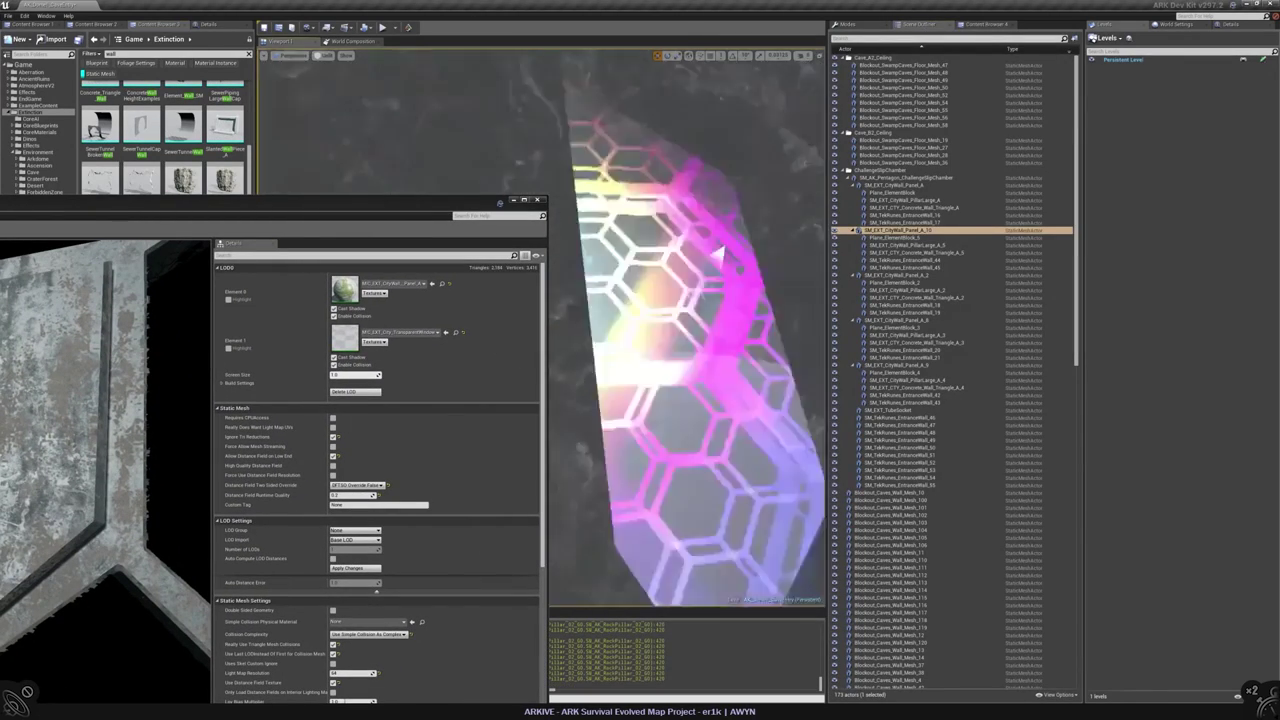
ctrl+click(600, 270)
ctrl+click(671, 250)
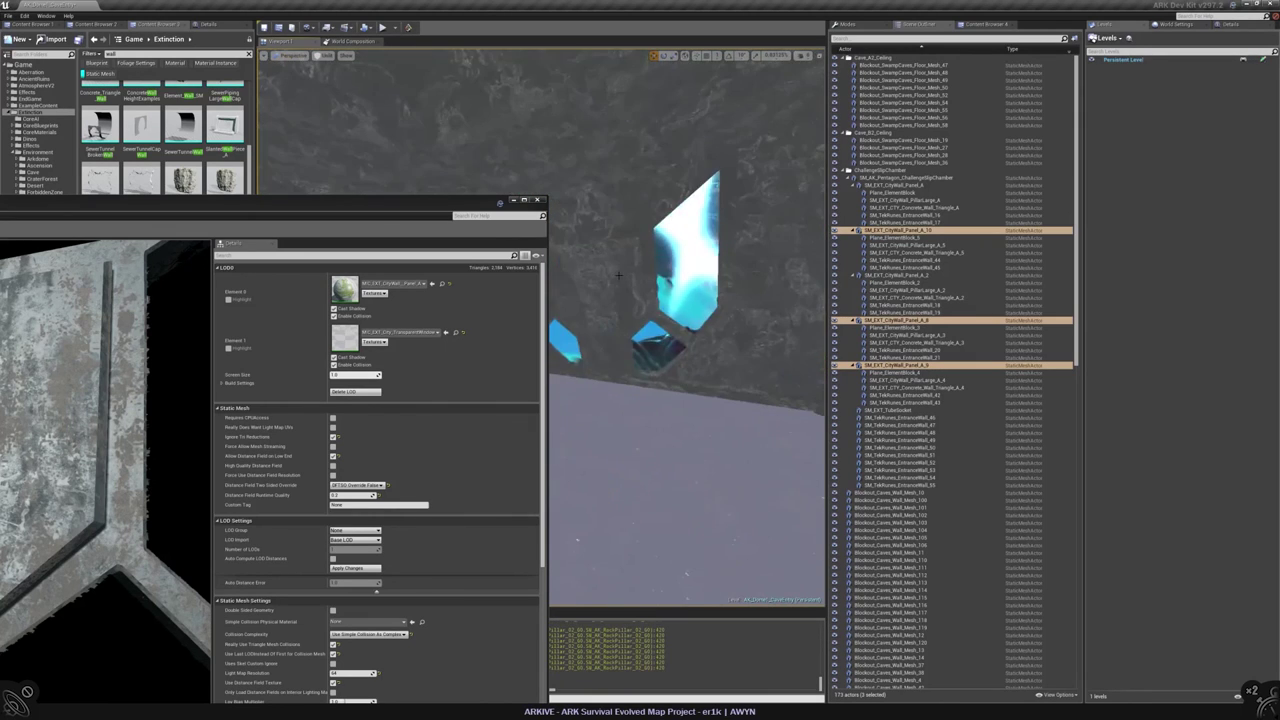
ctrl+click(671, 250)
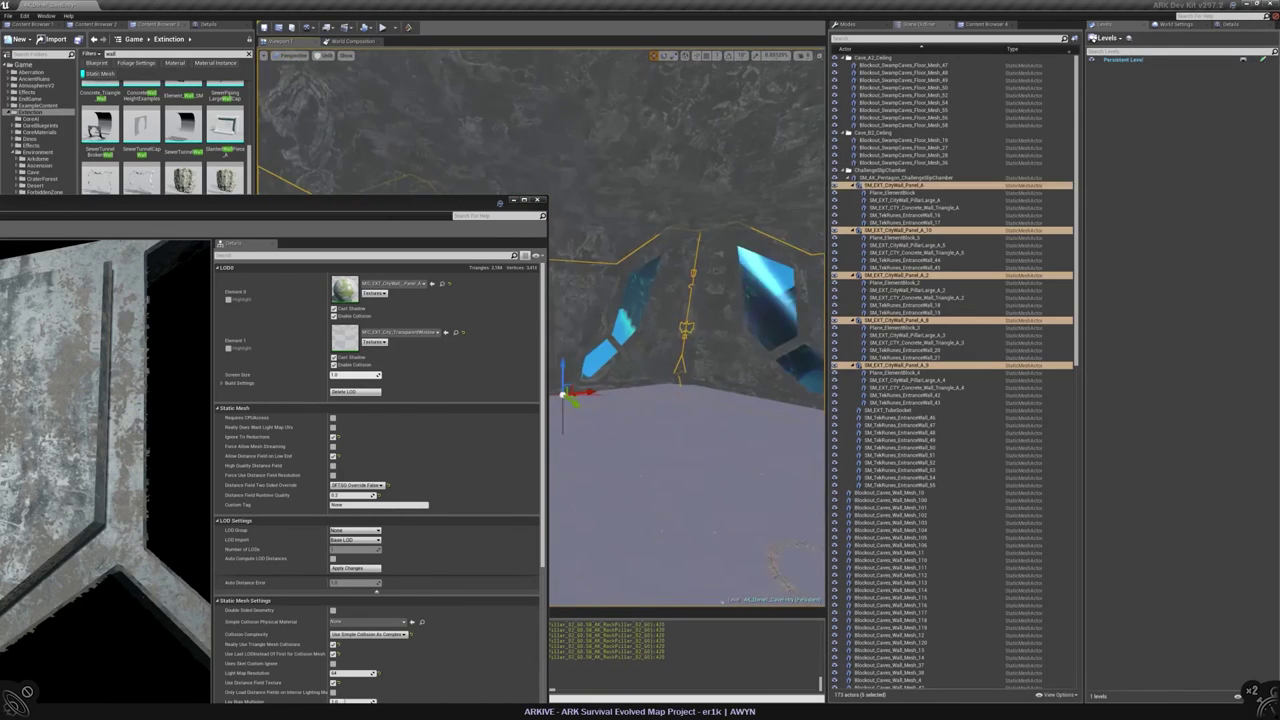
click(208, 24)
drag(248, 204, 658, 540)
click(985, 23)
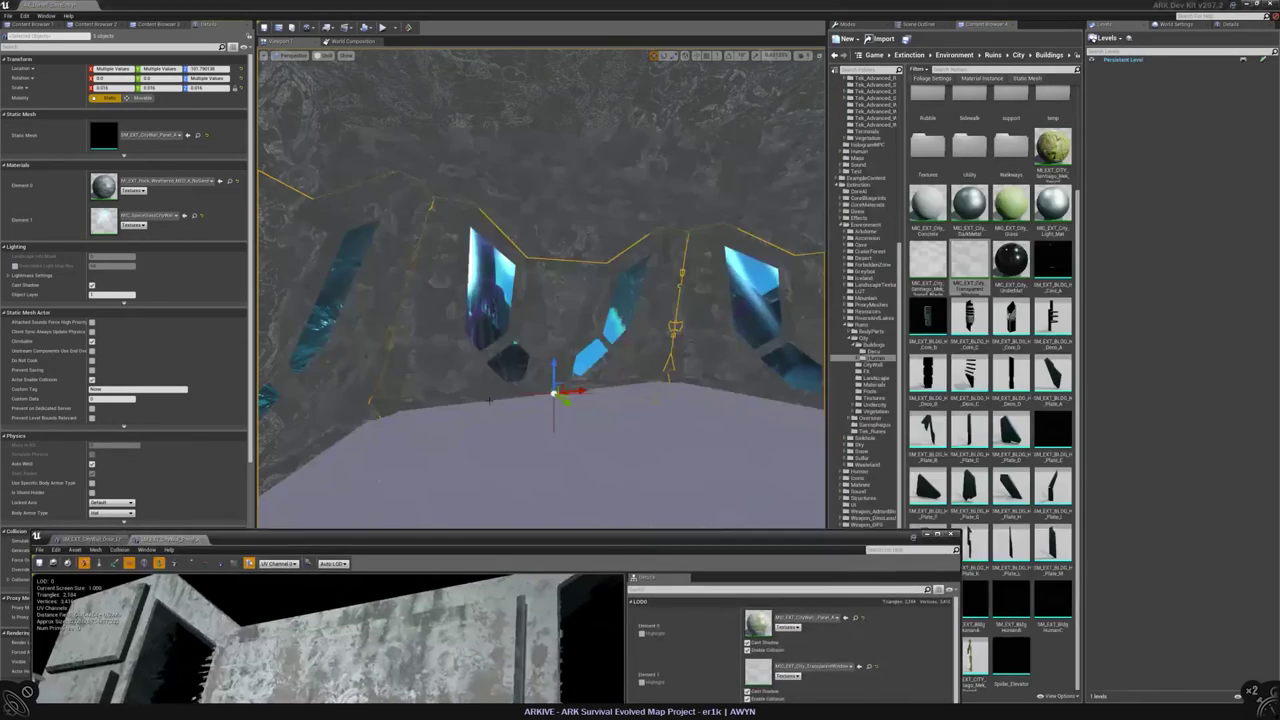
mouse_move(540, 290)
right_down()
mouse_move(520, 300)
mouse_move(560, 280)
mouse_move(545, 292)
right_up()
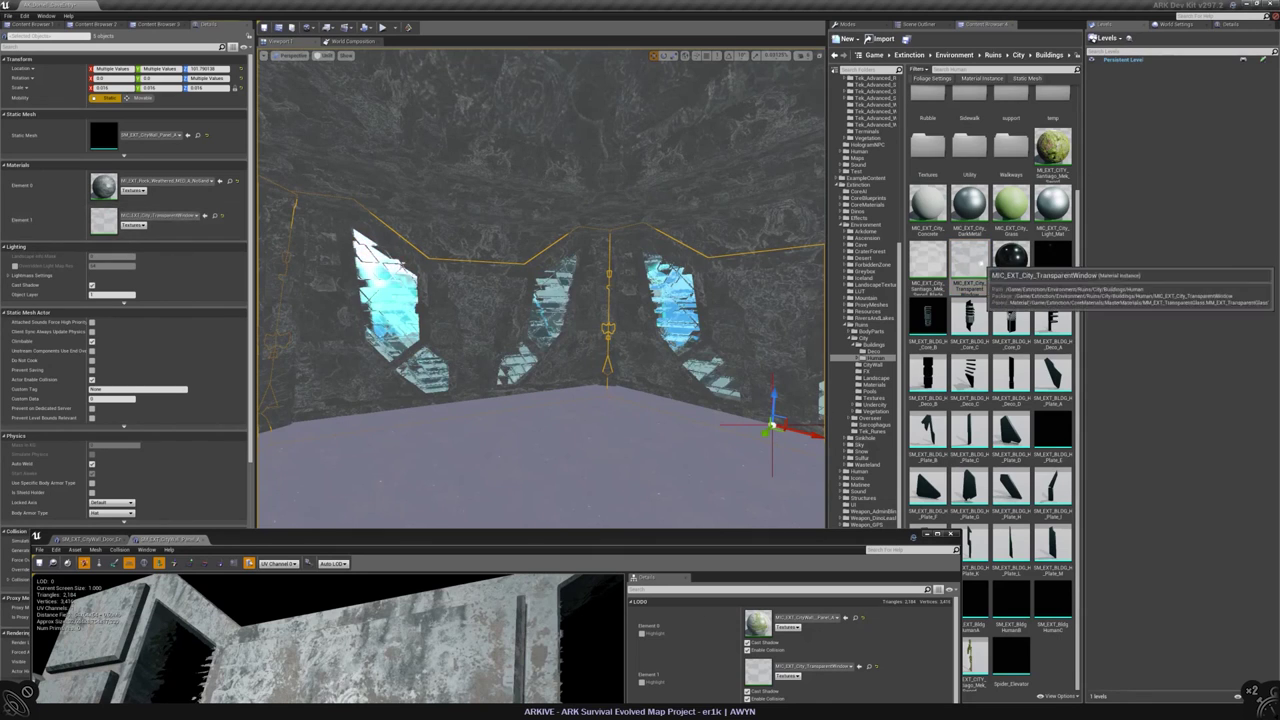
- Examine the references of MIC_EXT_City_TransparentWindow, and clear the panel selection to view the chamber windows
right_click(969, 262)
click(1110, 467)
scroll(614, 347, up, 2)
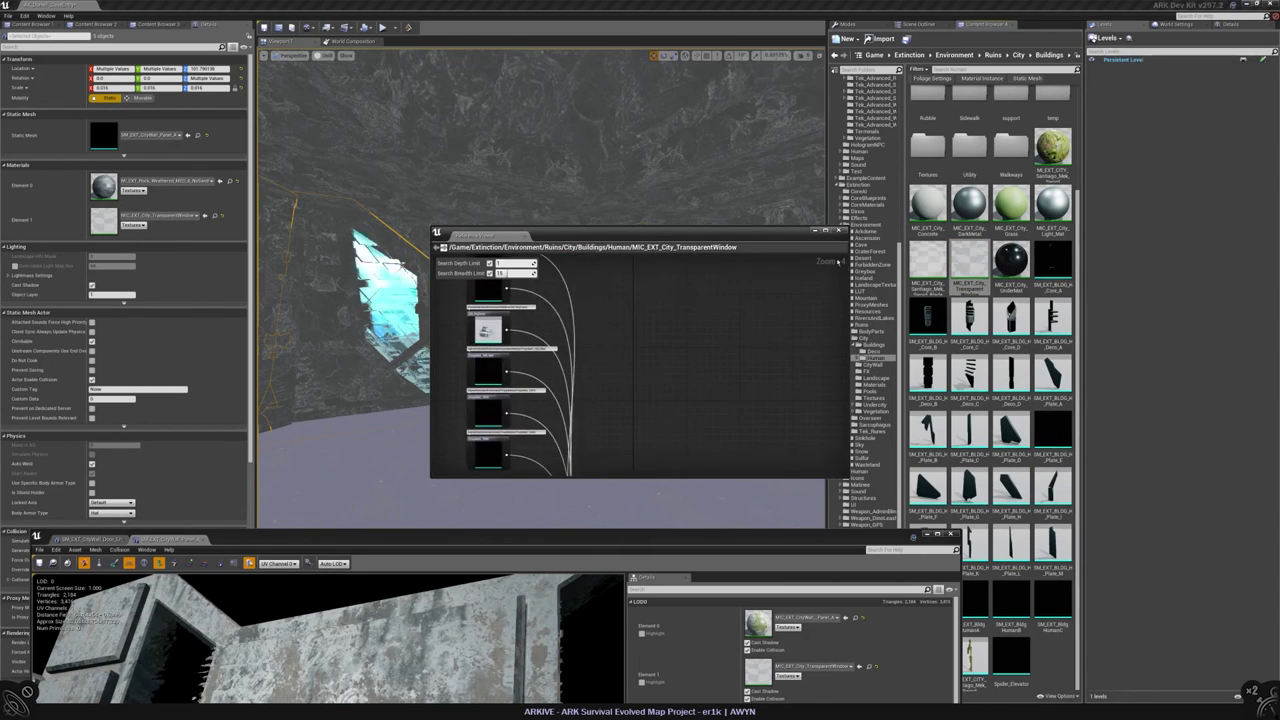
click(540, 490)
drag(540, 490, 817, 243)
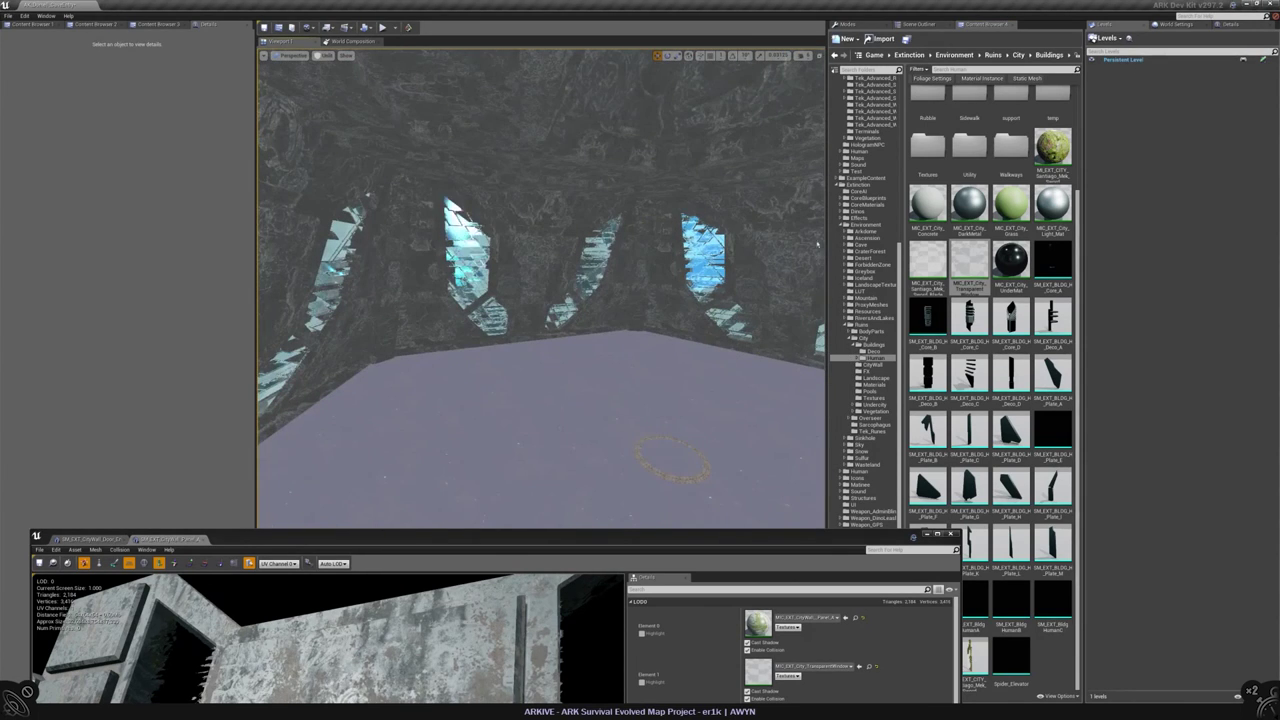
- Try to play-test the level from the slip chamber floor, and dismiss the error report
right_click(628, 338)
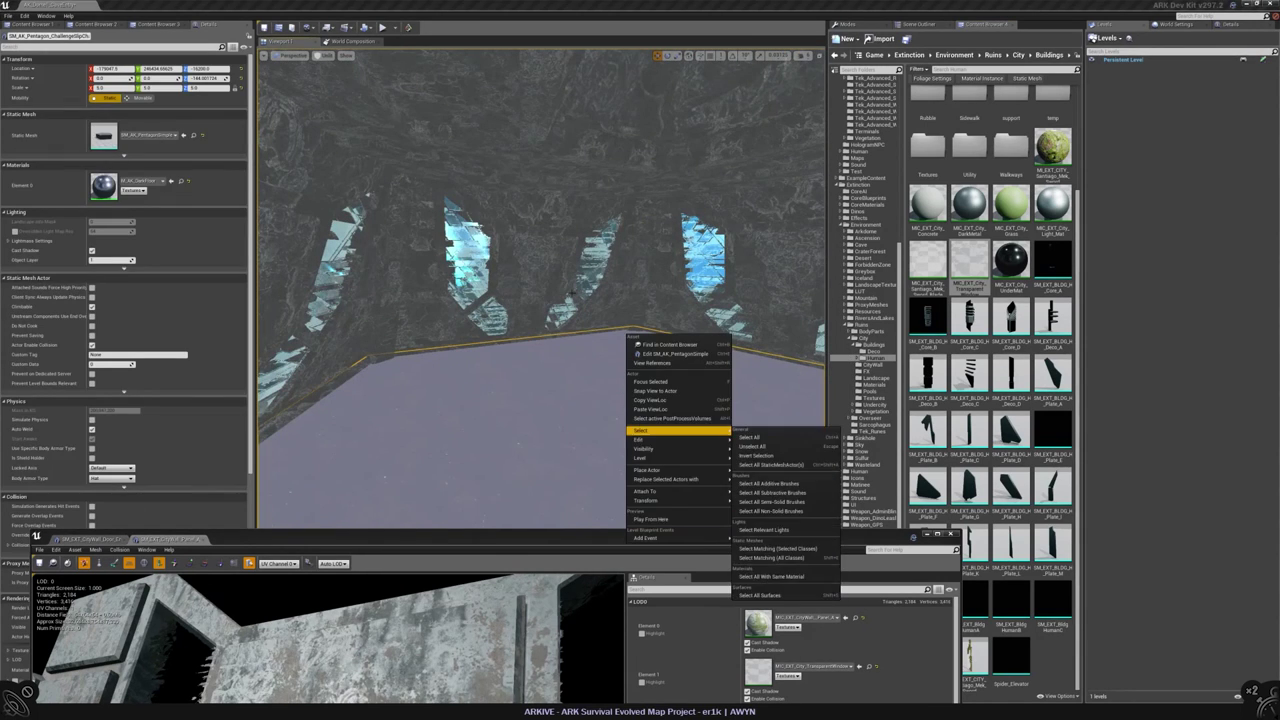
click(659, 520)
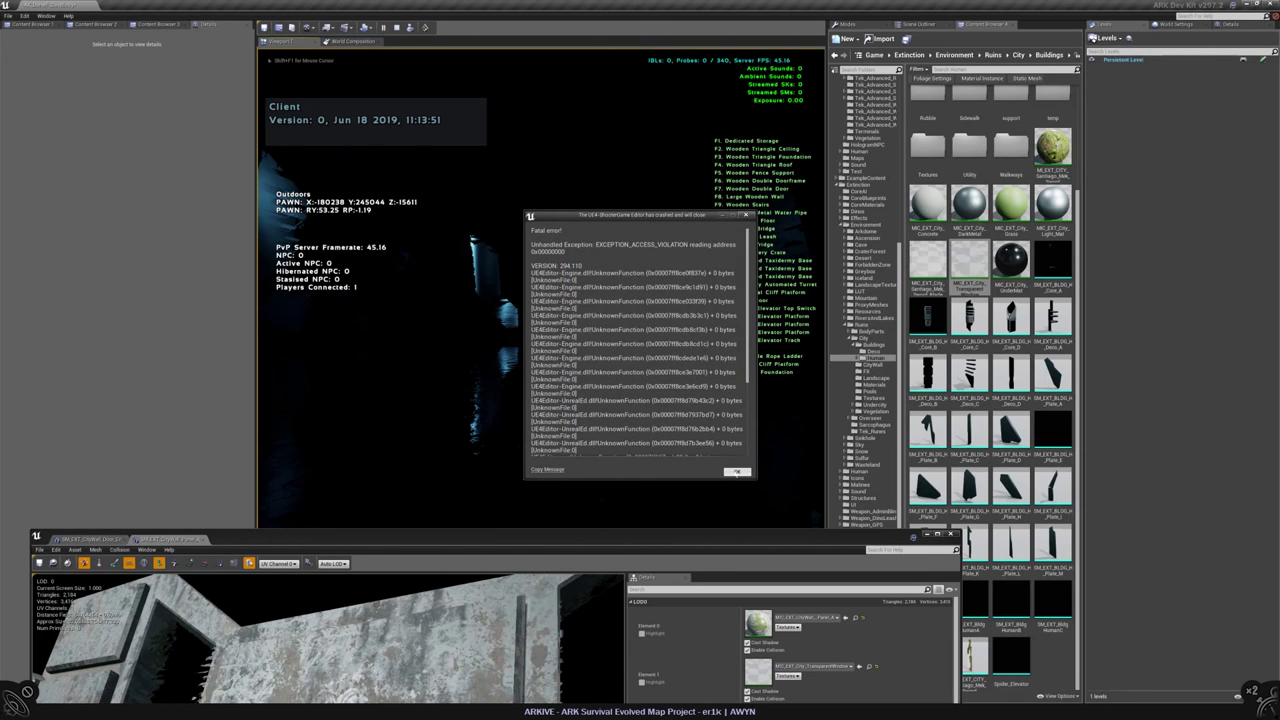
click(737, 471)
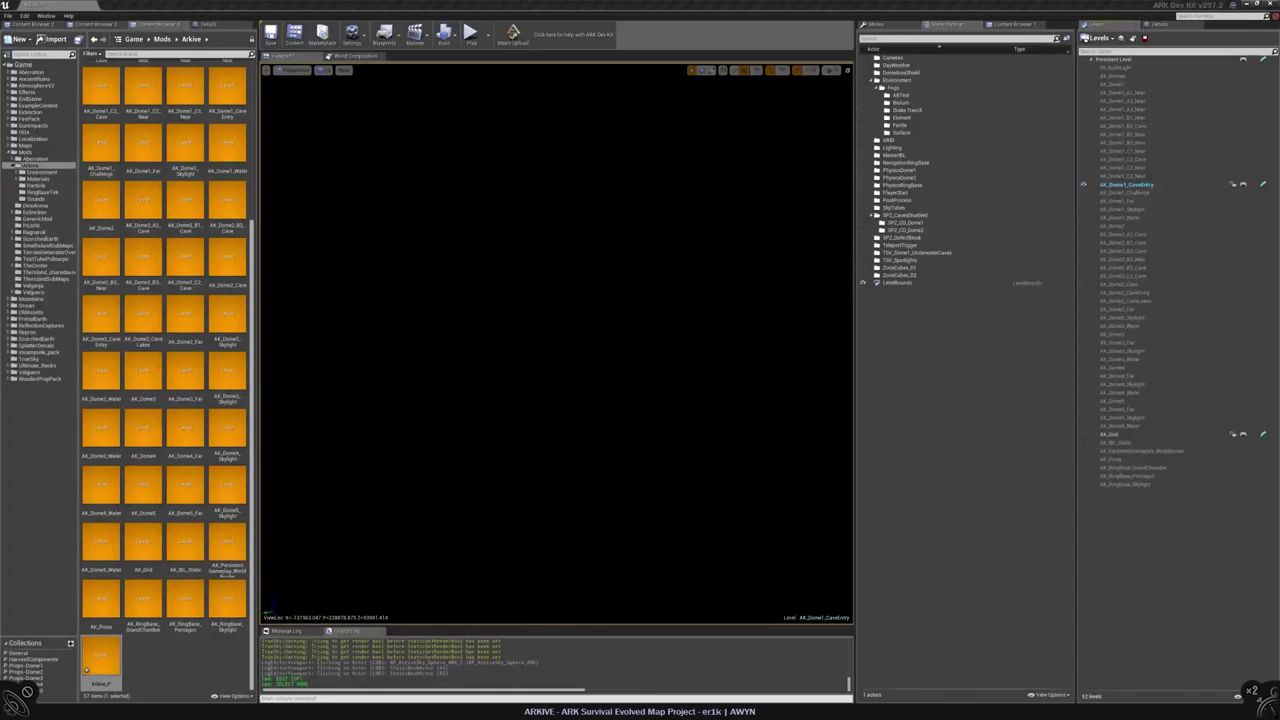
- In the AK_Dome1_CaveEntry level, complete the selection of middle B2 cave rocks and move it into a new folder named Dome1_CaveEntry_B2_Mid
click(1125, 186)
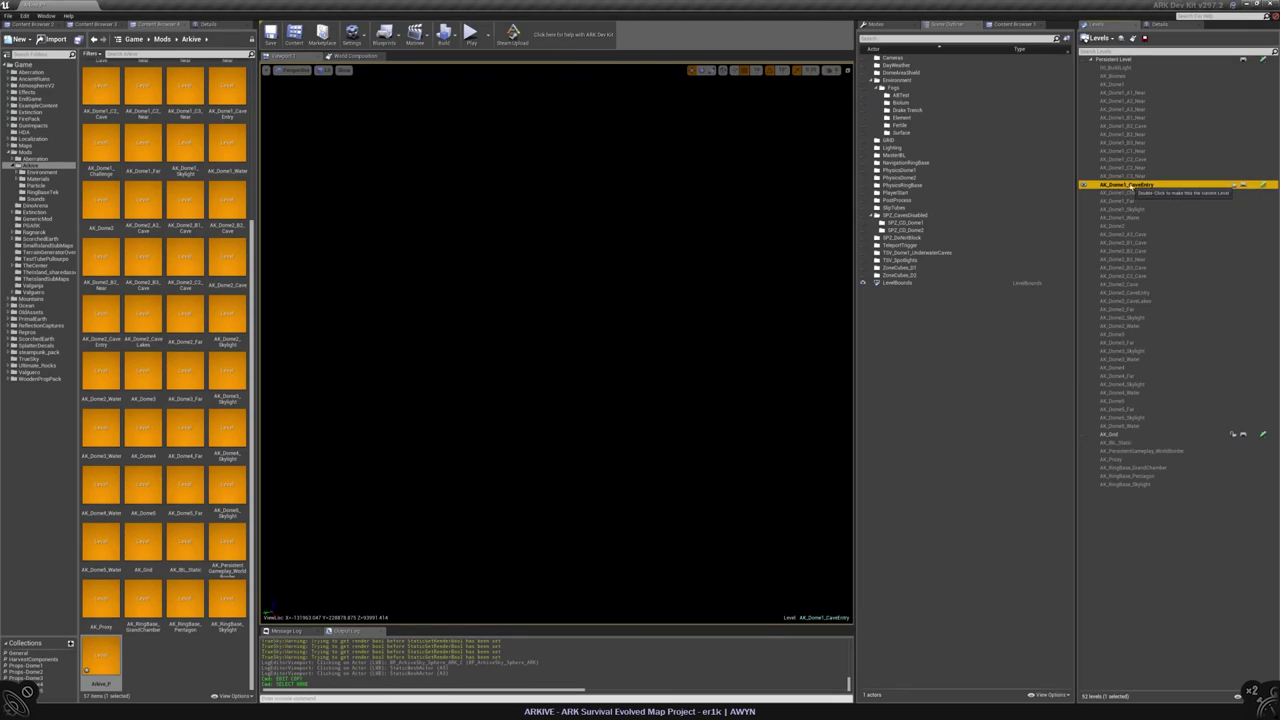
click(1084, 60)
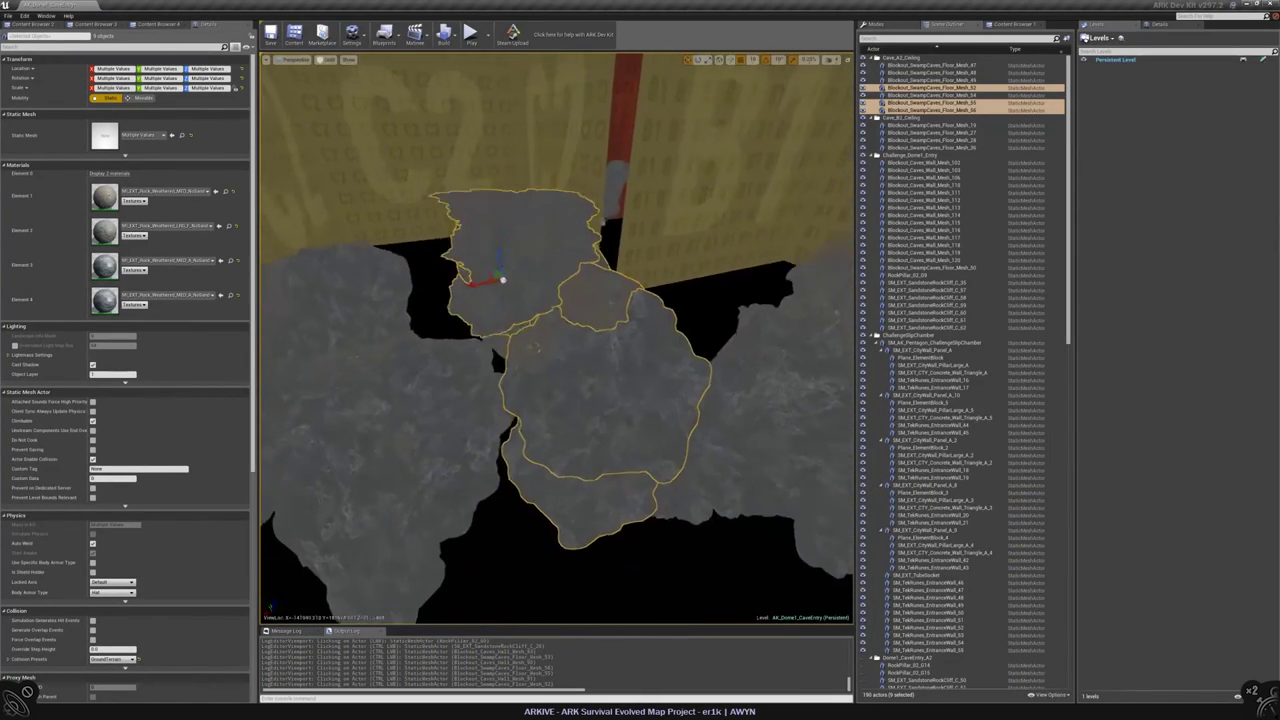
scroll(899, 491, down, 15)
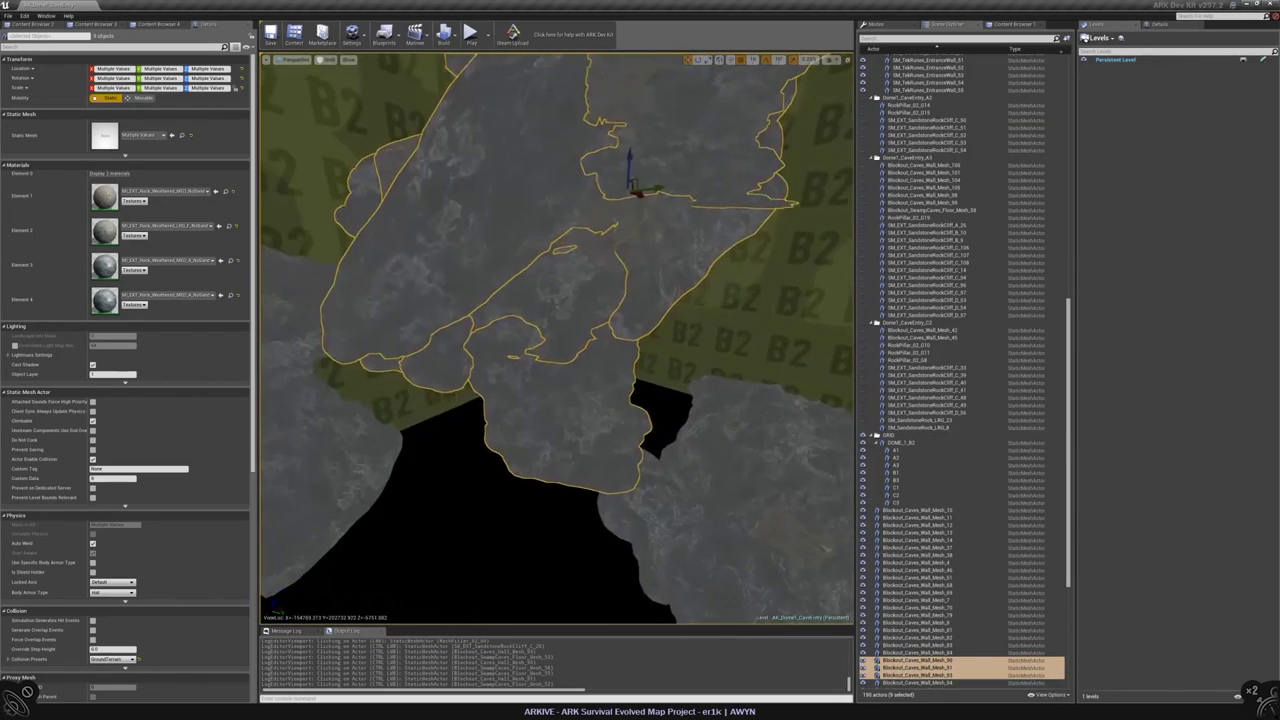
ctrl+click(756, 188)
right_click(927, 564)
mouse_move(1000, 532)
click(1050, 540)
text(Dome1_CaveEntry_B2_Mid)
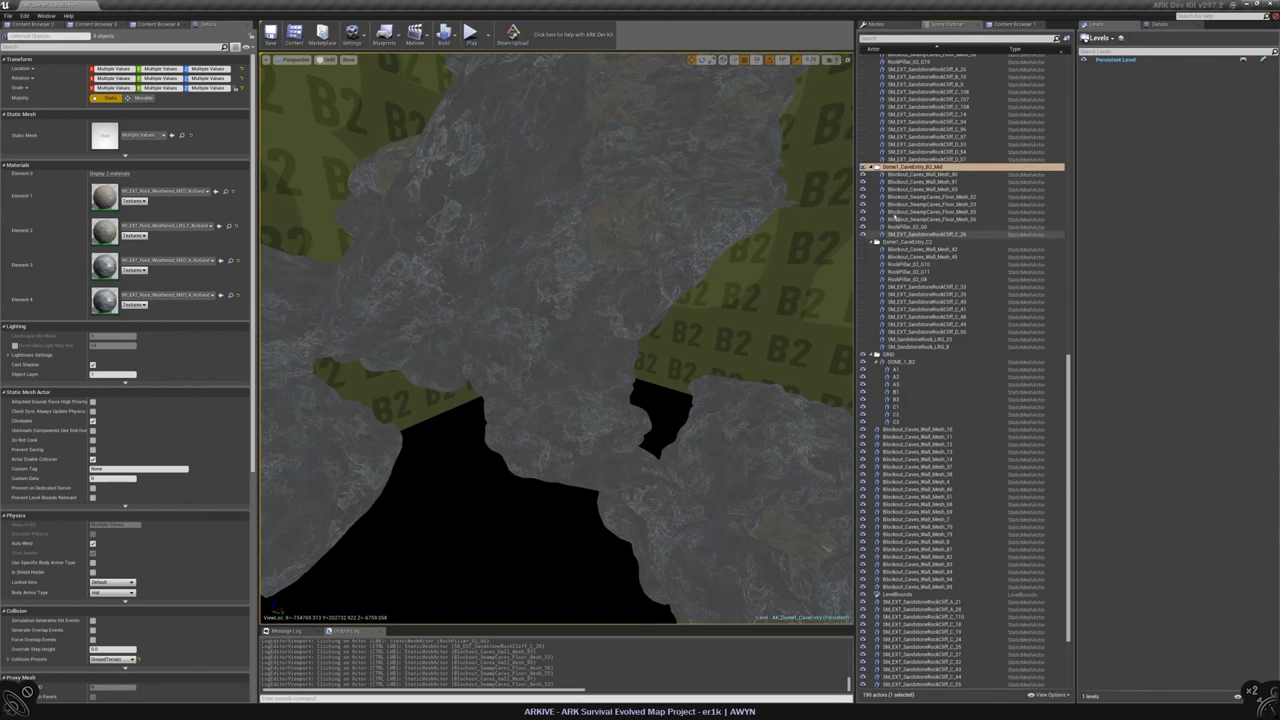
- Hide the Dome1_CaveEntry_B2_Mid folder, and add the leftover rocks of that cave section to it
click(863, 167)
click(550, 232)
ctrl+click(640, 200)
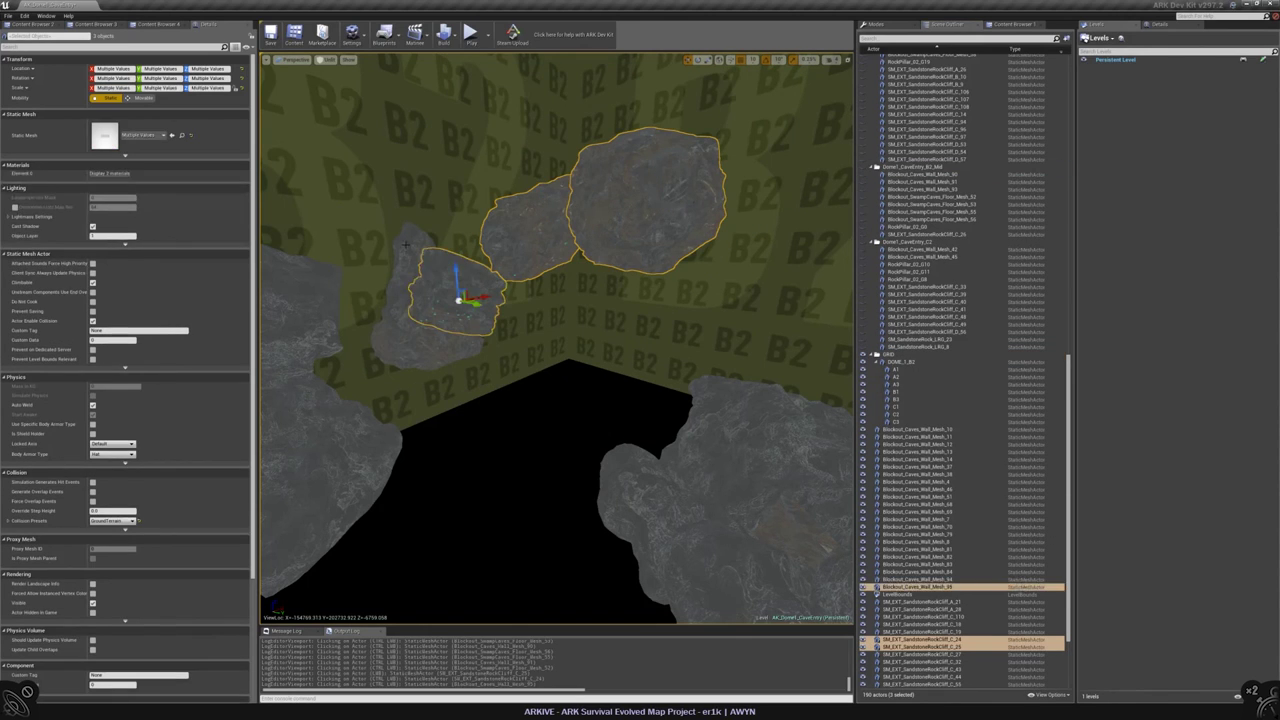
ctrl+click(412, 275)
ctrl+click(440, 340)
drag(925, 580, 915, 167)
- Select the rock and cave wall meshes of the cave section near B1 and move them into a new folder named Dome1_CaveEntry_B2_B1
right_drag(560, 340, 600, 240)
key(Escape)
click(604, 351)
ctrl+click(545, 235)
ctrl+click(588, 210)
ctrl+click(615, 235)
ctrl+click(640, 250)
ctrl+click(600, 330)
ctrl+click(571, 391)
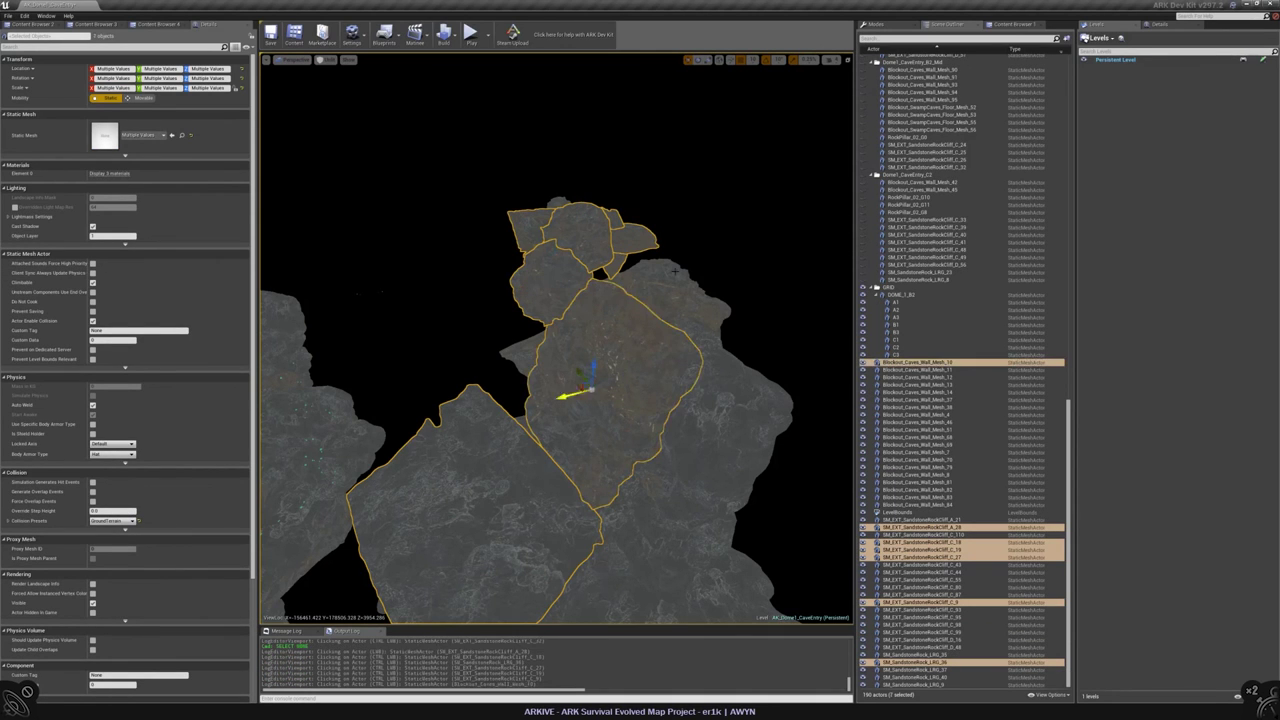
ctrl+click(620, 400)
ctrl+click(651, 420)
ctrl+click(563, 463)
ctrl+click(564, 465)
scroll(564, 465, up, 5)
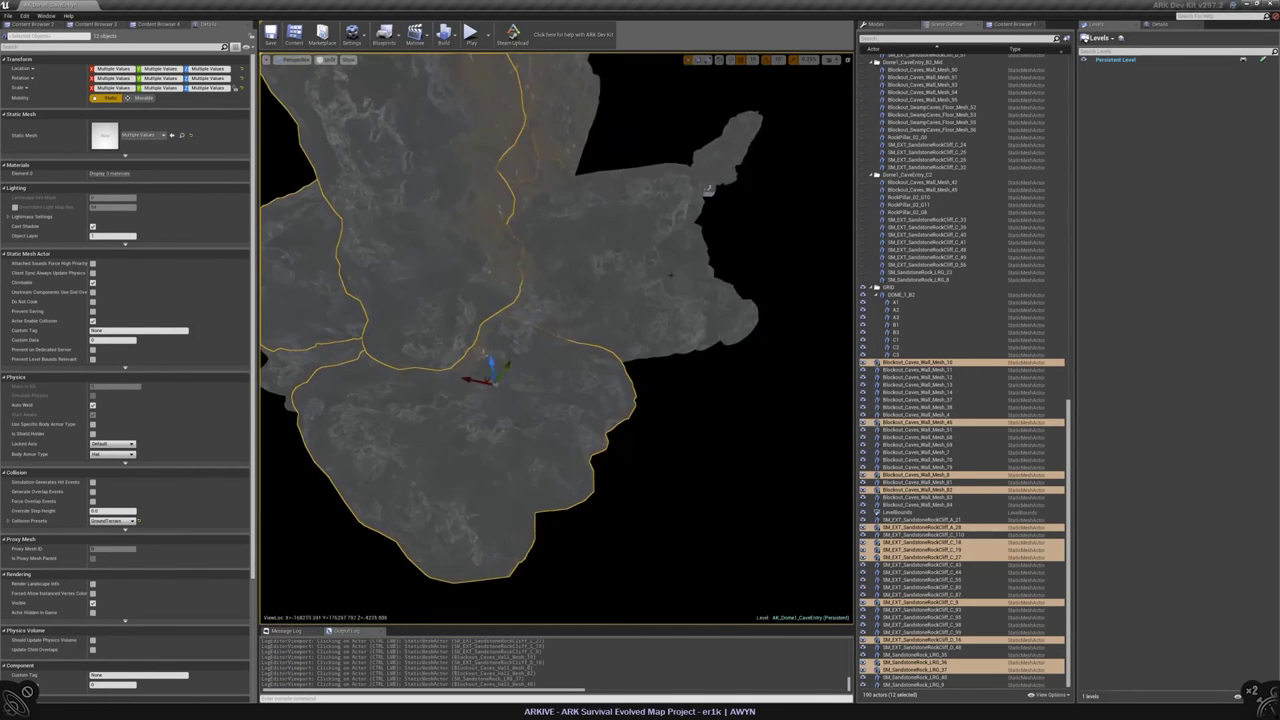
ctrl+click(571, 300)
scroll(571, 300, up, 3)
ctrl+click(775, 330)
scroll(775, 330, down, 5)
right_drag(700, 340, 600, 330)
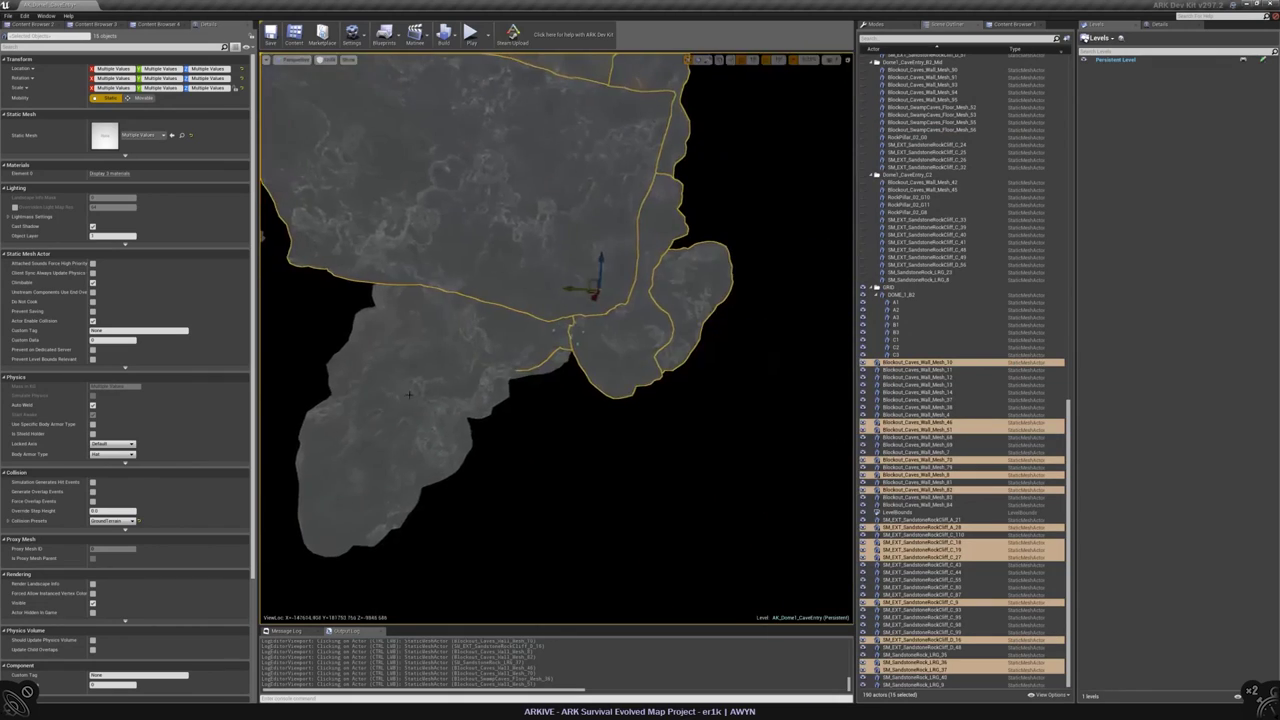
ctrl+click(486, 337)
right_drag(486, 337, 519, 415)
ctrl+click(519, 415)
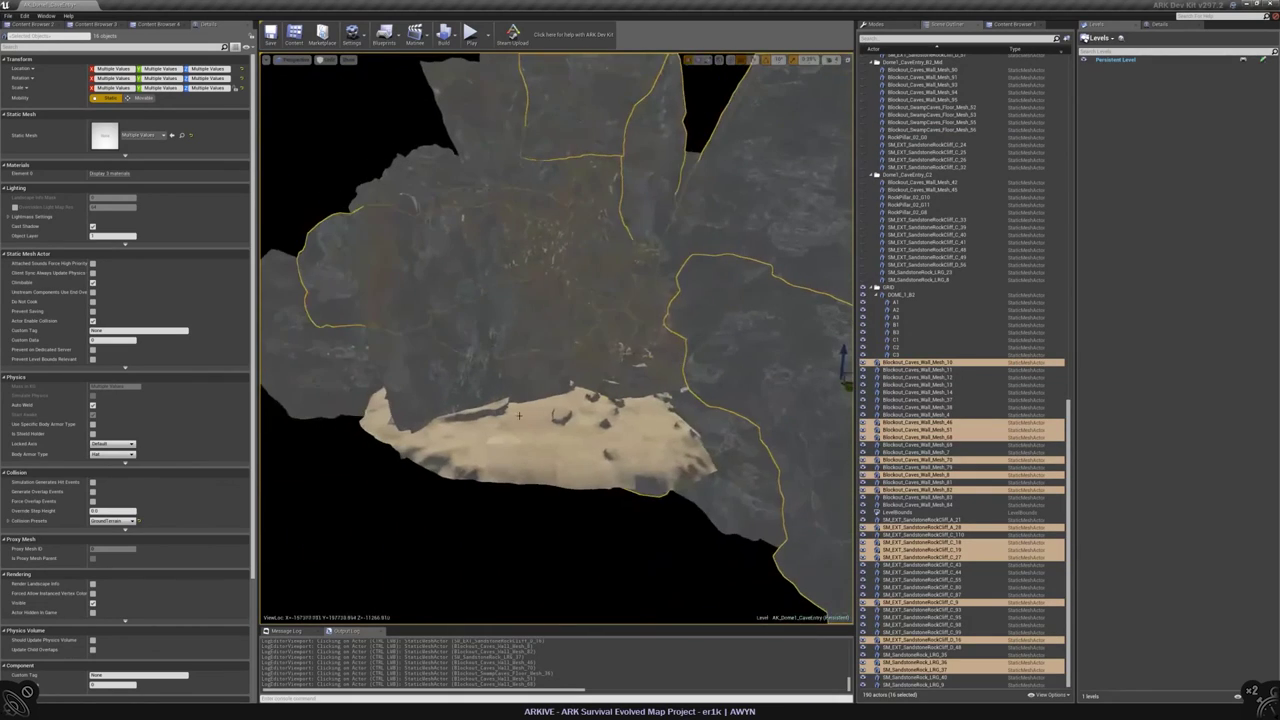
scroll(519, 415, down, 3)
ctrl+click(586, 375)
ctrl+click(600, 300)
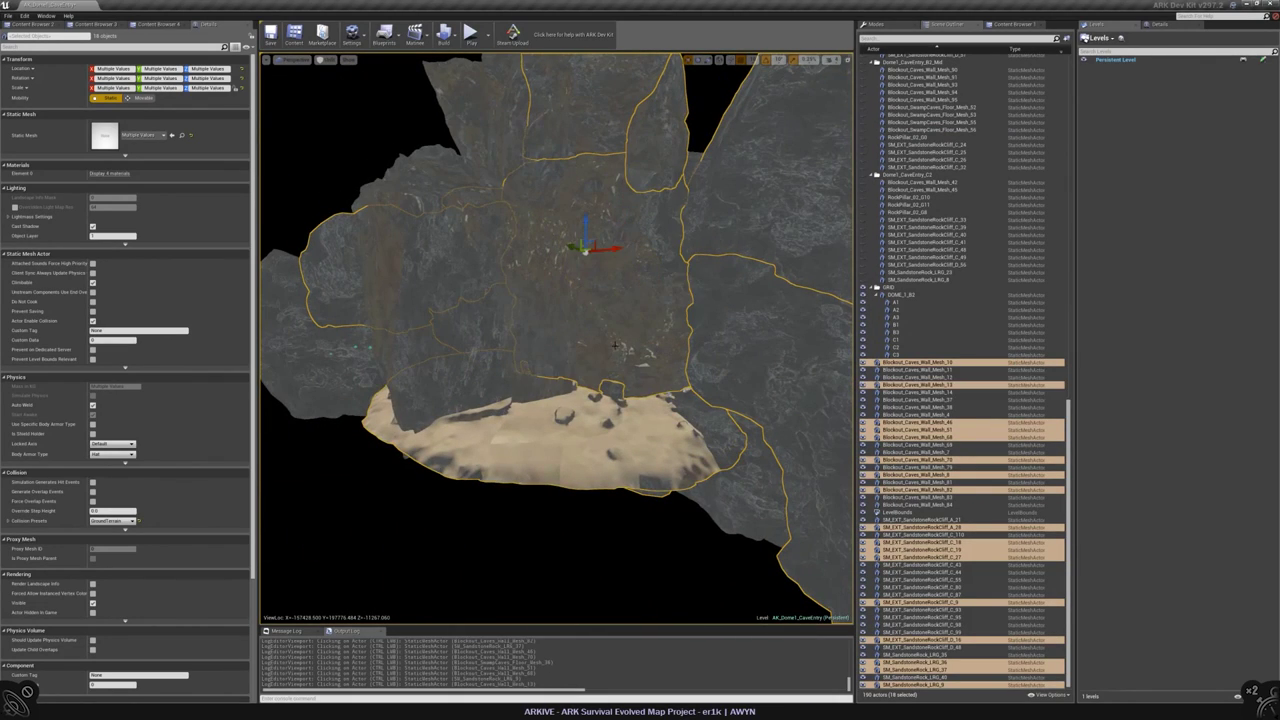
ctrl+click(615, 345)
ctrl+click(615, 345)
ctrl+click(518, 339)
scroll(625, 313, up, 1)
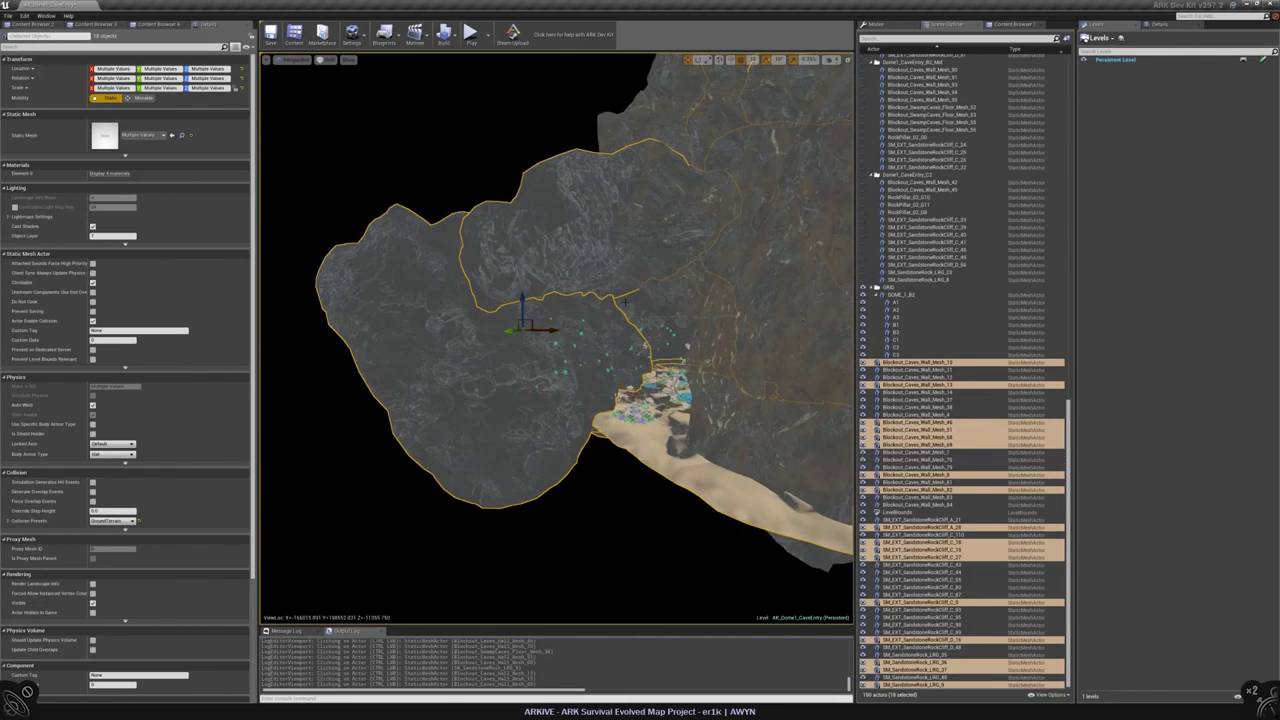
ctrl+click(625, 302)
scroll(625, 302, up, 2)
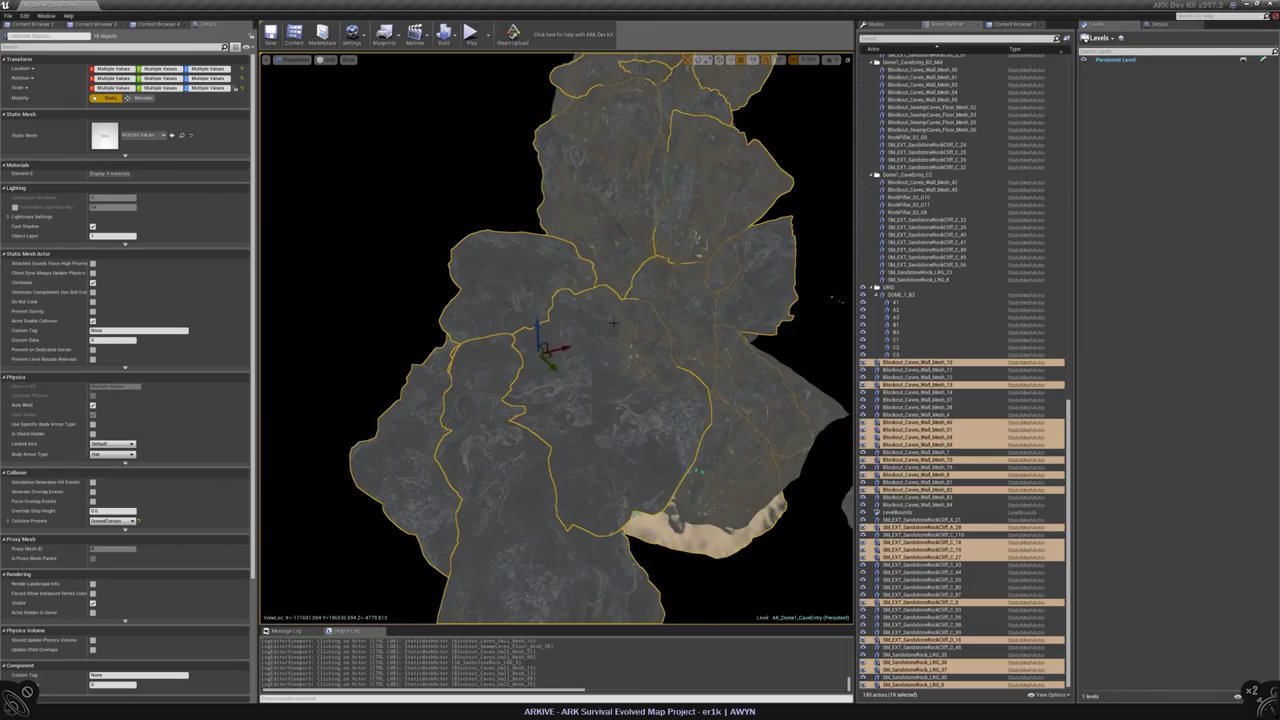
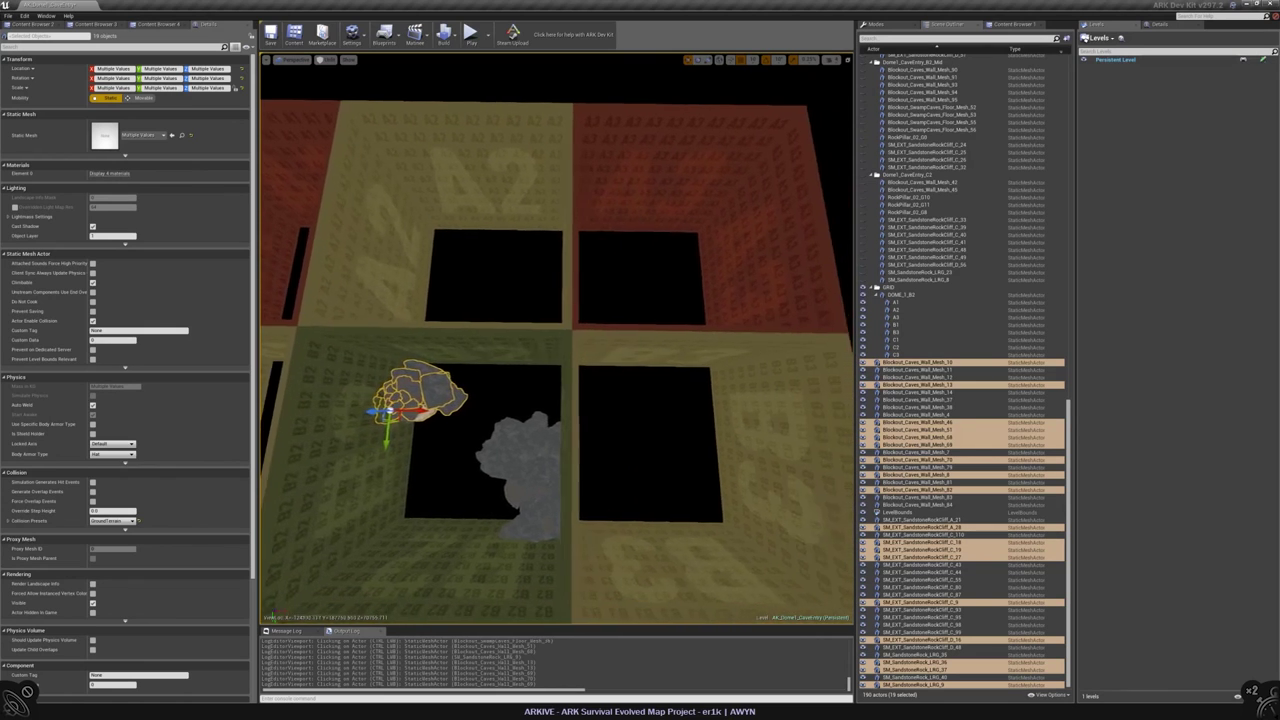
mouse_move(1040, 563)
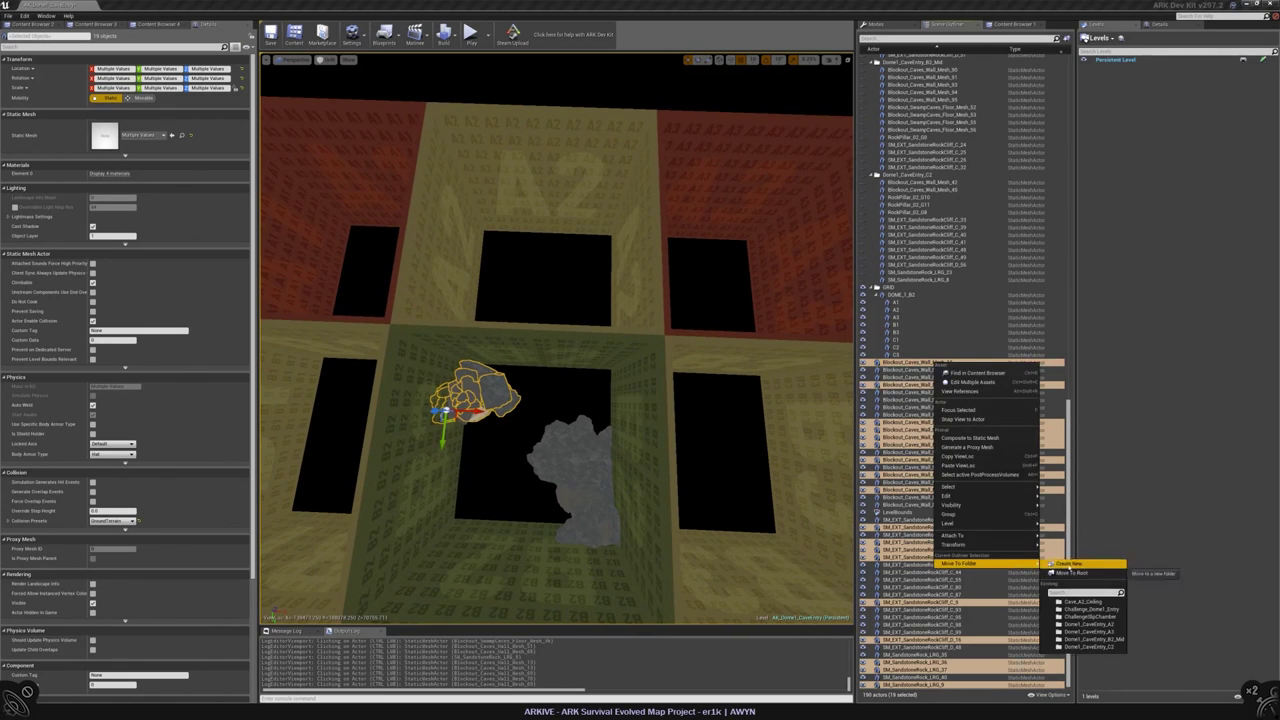
click(1088, 563)
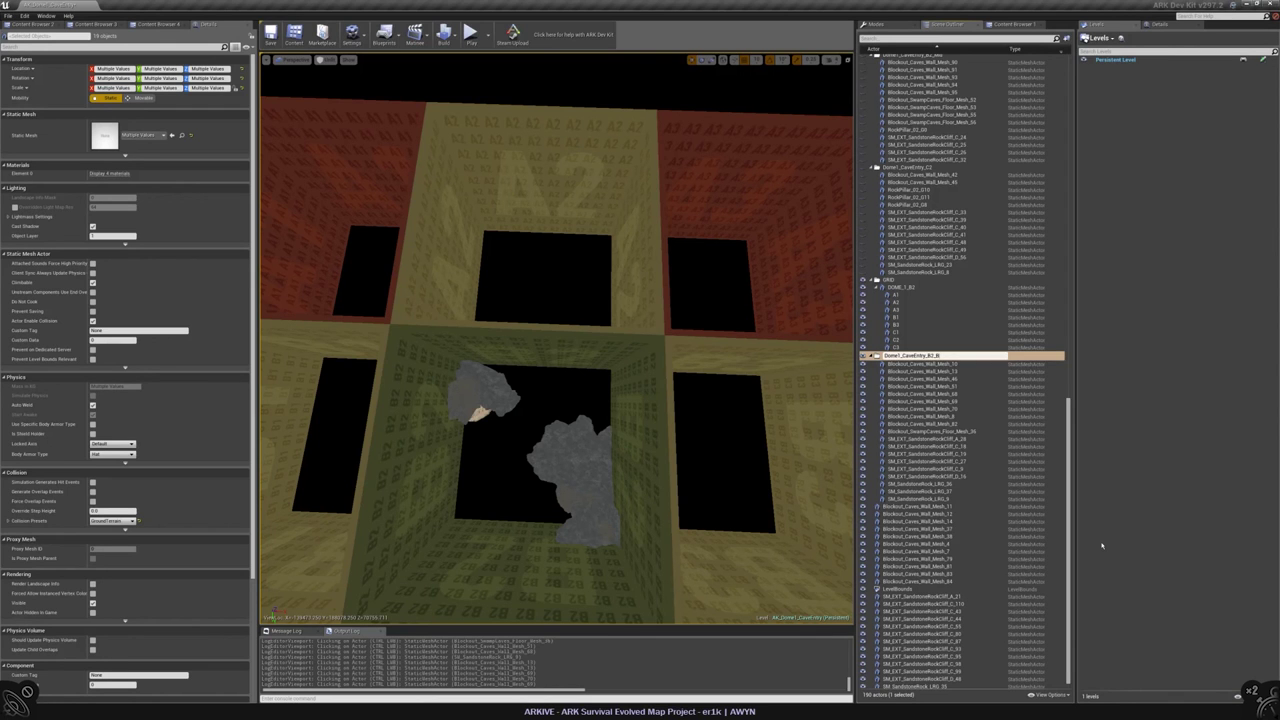
key(Return)
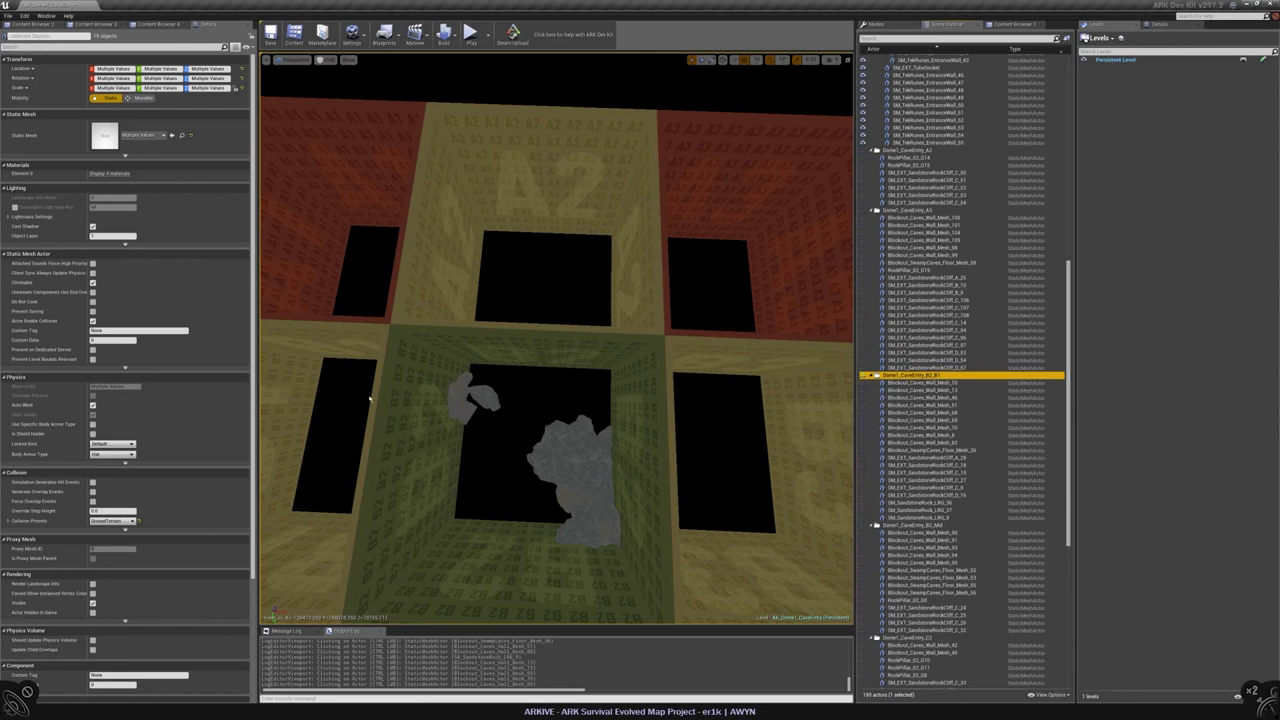
- Select the eight missed rocks and wall meshes near the B2 corner, including Blockout_Caves_Wall_Mesh_11, and move them into Dome1_CaveEntry_B2_B1
click(470, 398)
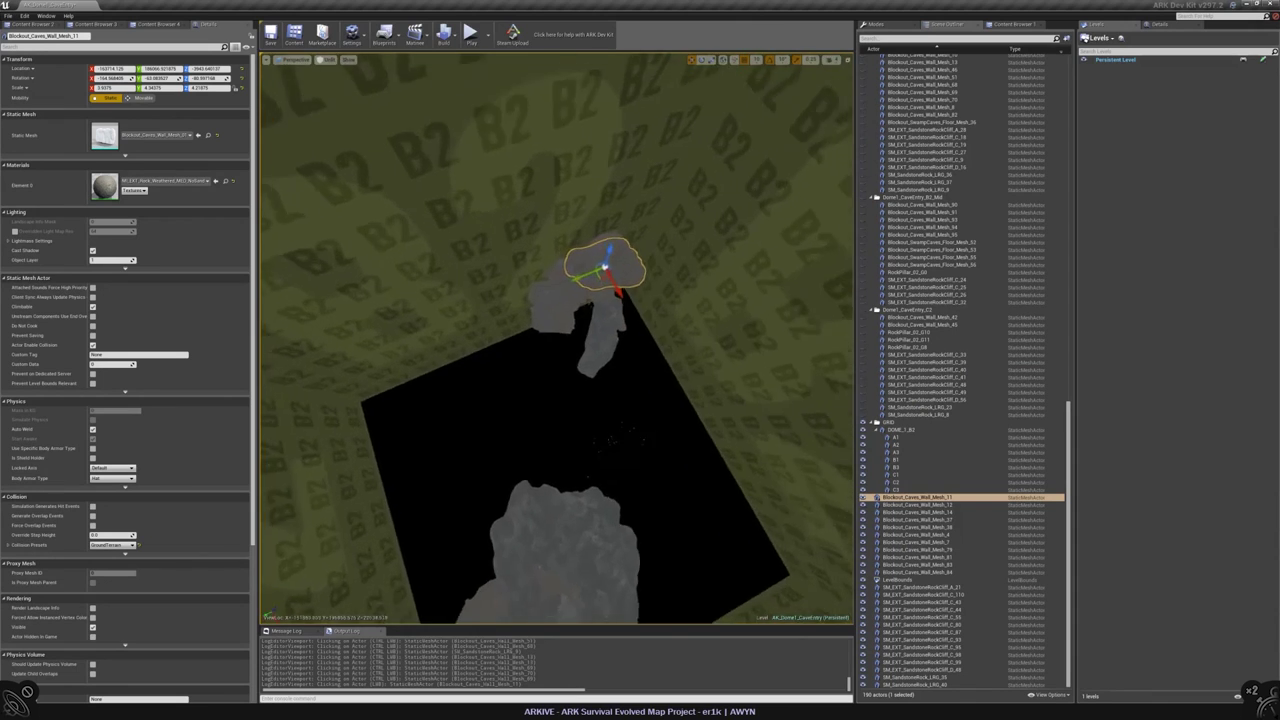
ctrl+click(500, 300)
ctrl+click(482, 369)
ctrl+click(462, 421)
ctrl+click(490, 455)
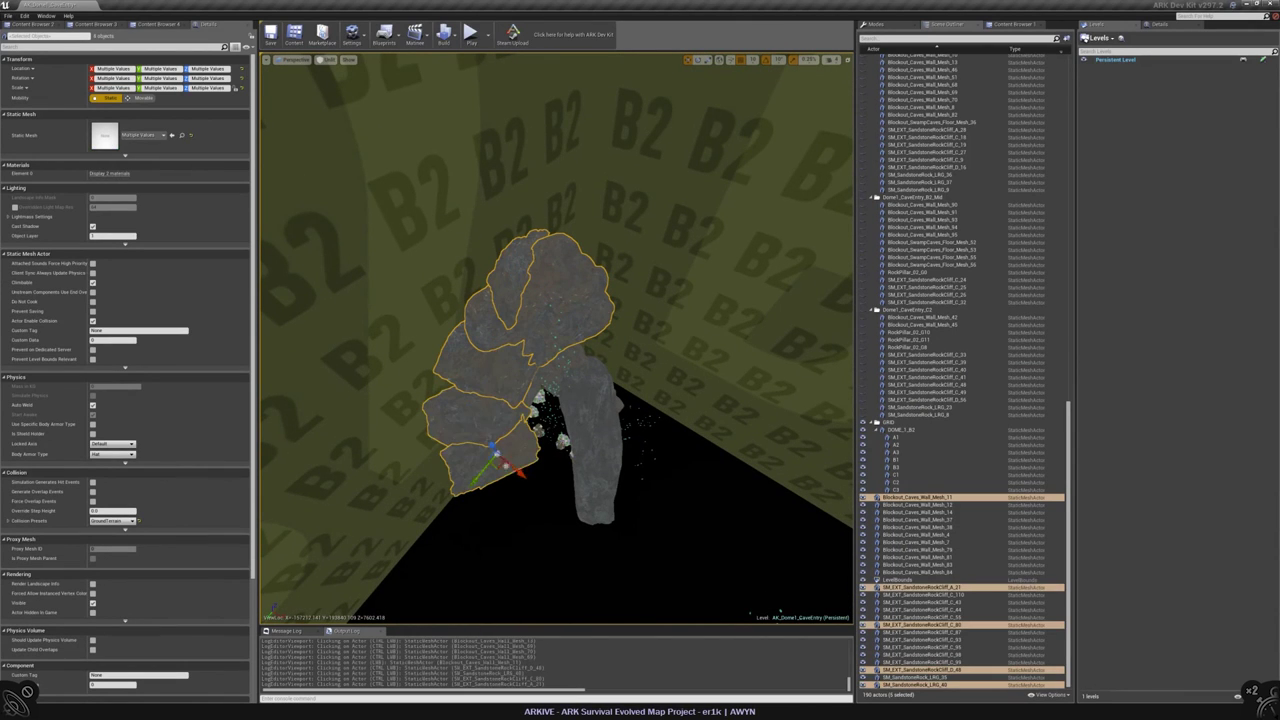
ctrl+click(594, 412)
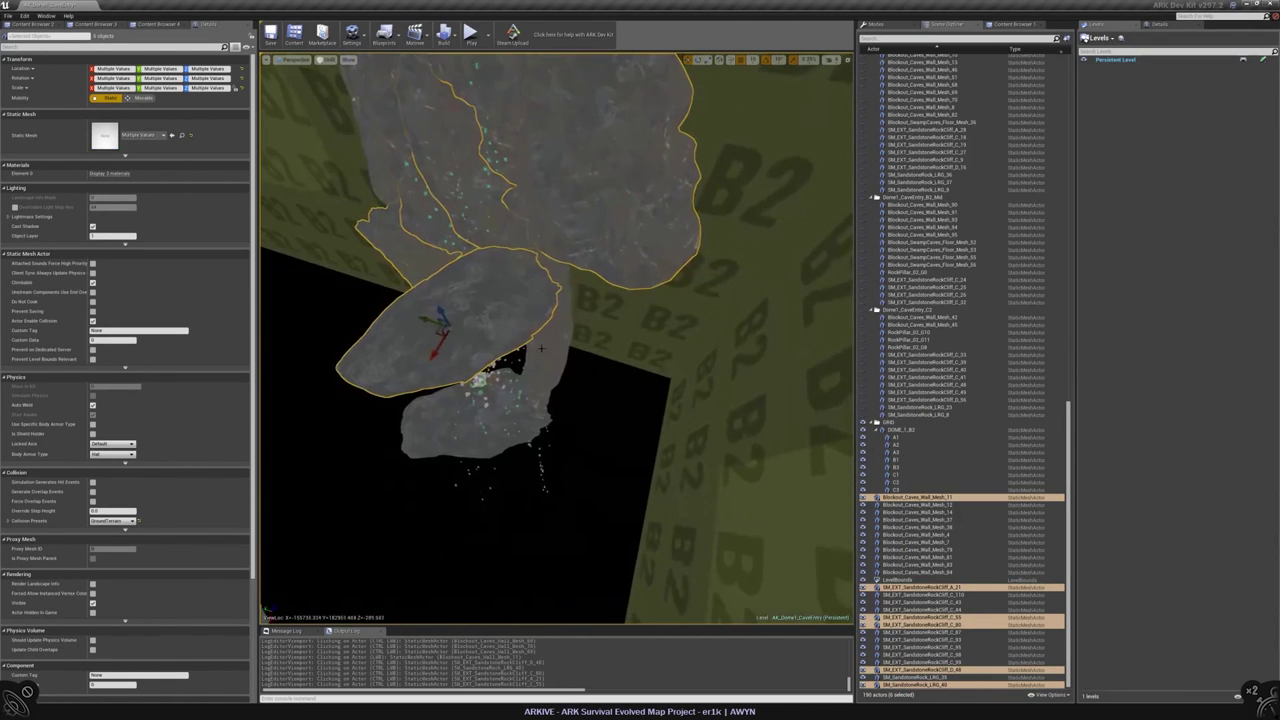
ctrl+click(529, 238)
ctrl+click(476, 421)
key(f)
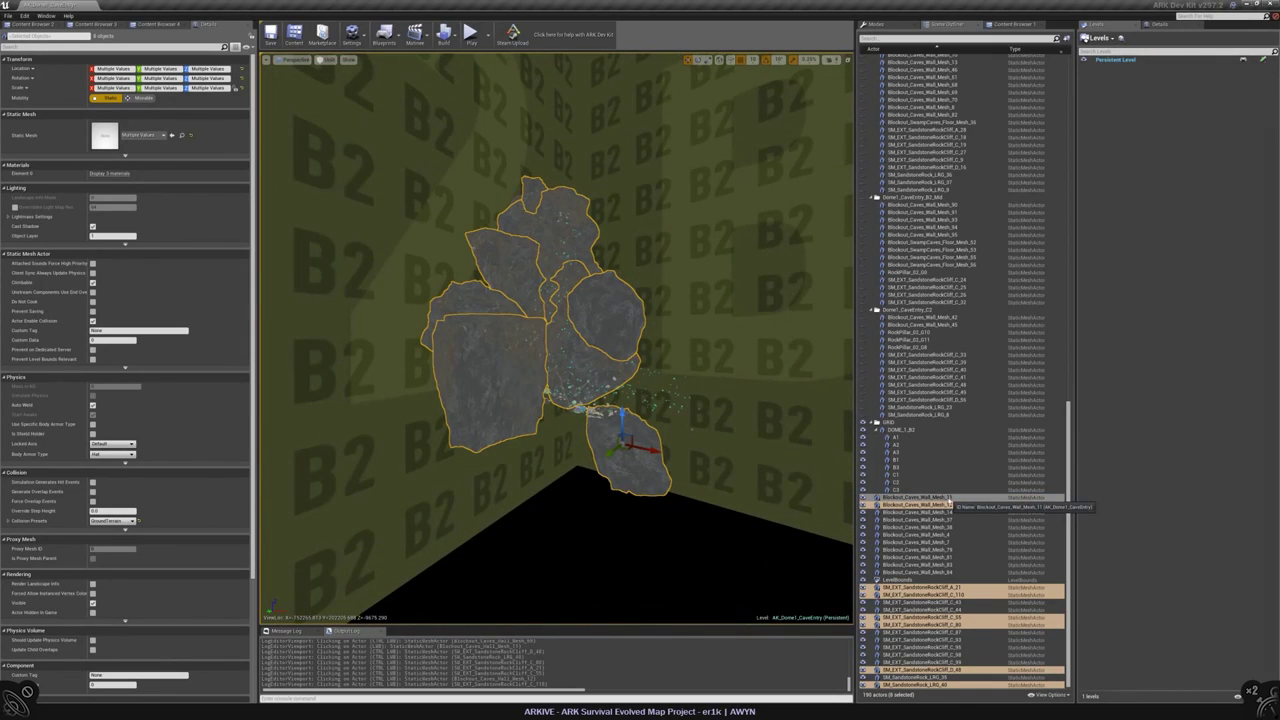
right_click(950, 500)
mouse_move(1046, 493)
click(1116, 582)
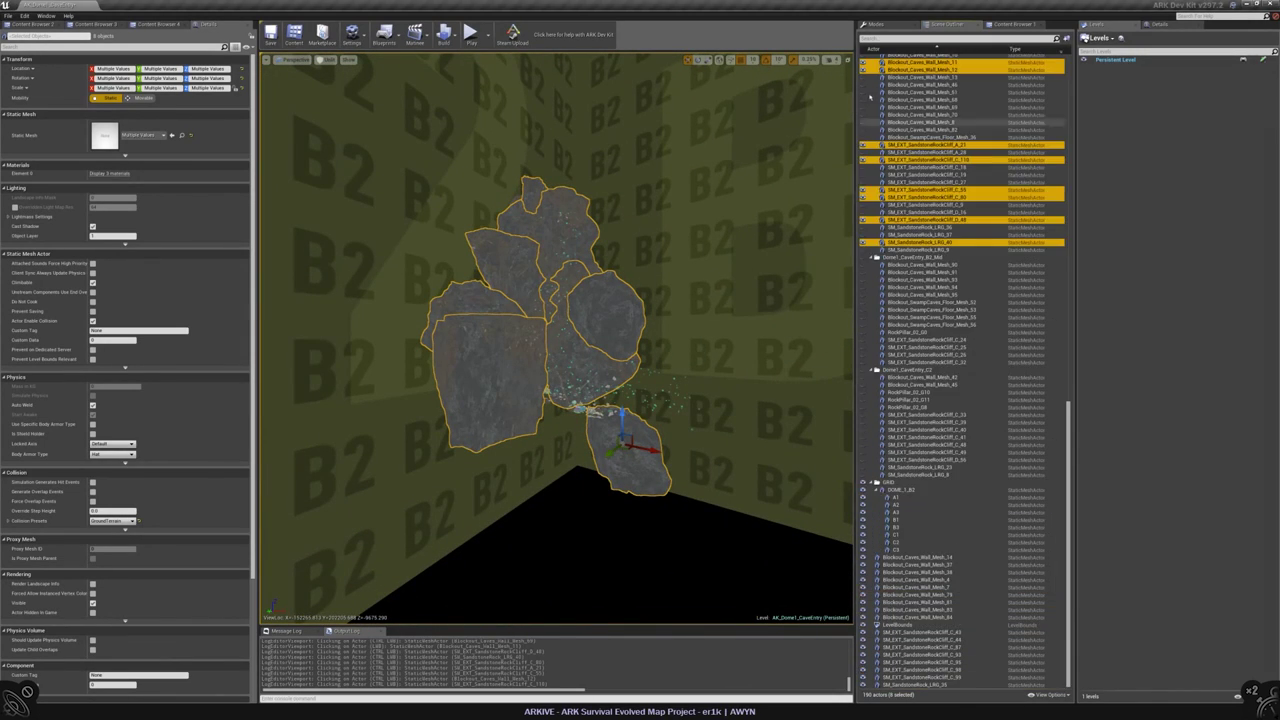
- Move SM_EXT_SandstoneRockCliff_C_43, SM_EXT_SandstoneRockCliff_C_44 and SM_SandstoneRock_LRG_35 into the Dome1_CaveEntry_B2_B1 folder and clear the selection
click(925, 632)
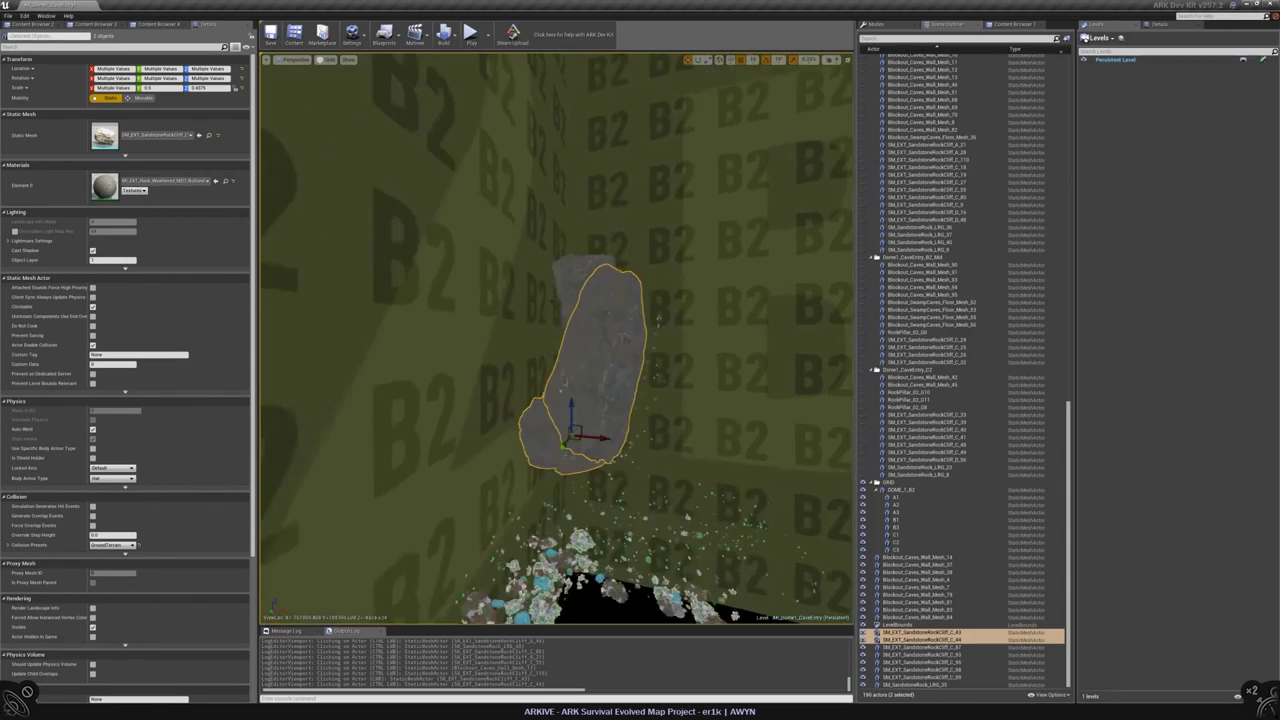
ctrl+click(590, 360)
ctrl+click(548, 140)
right_click(945, 636)
mouse_move(1040, 590)
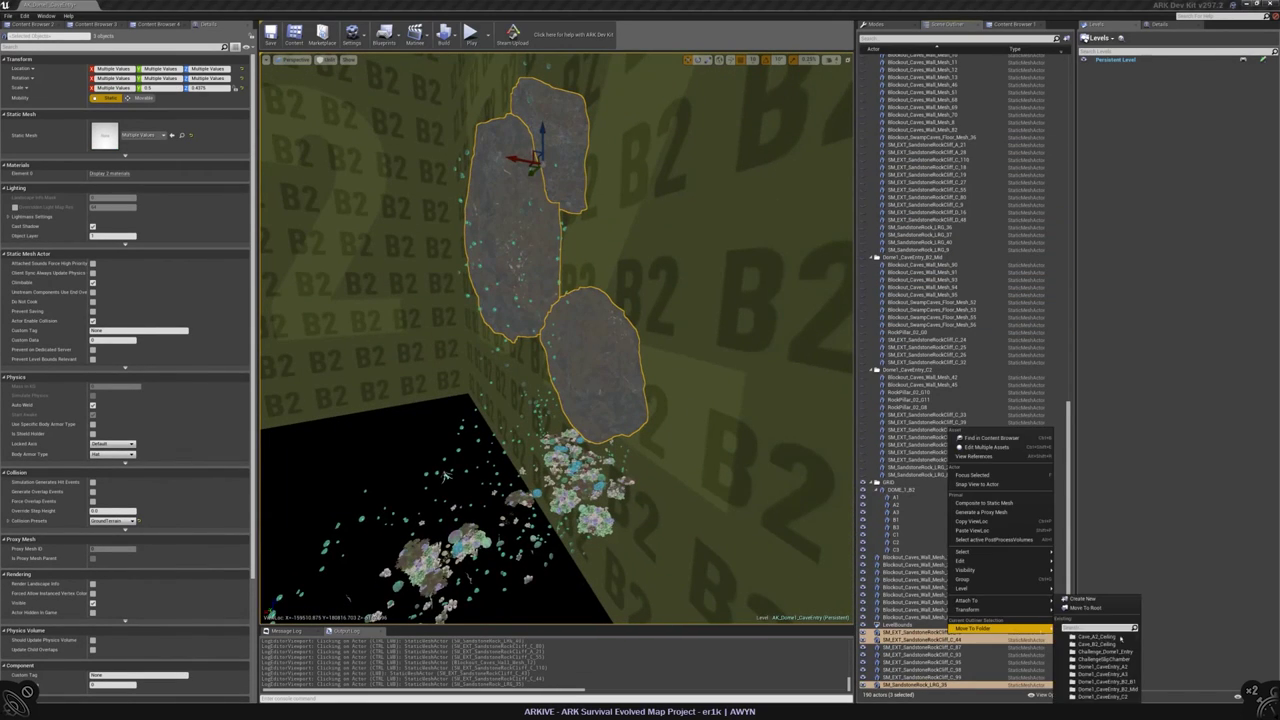
click(1110, 605)
scroll(864, 183, up, 5)
right_drag(557, 340, 557, 340)
key(Escape)
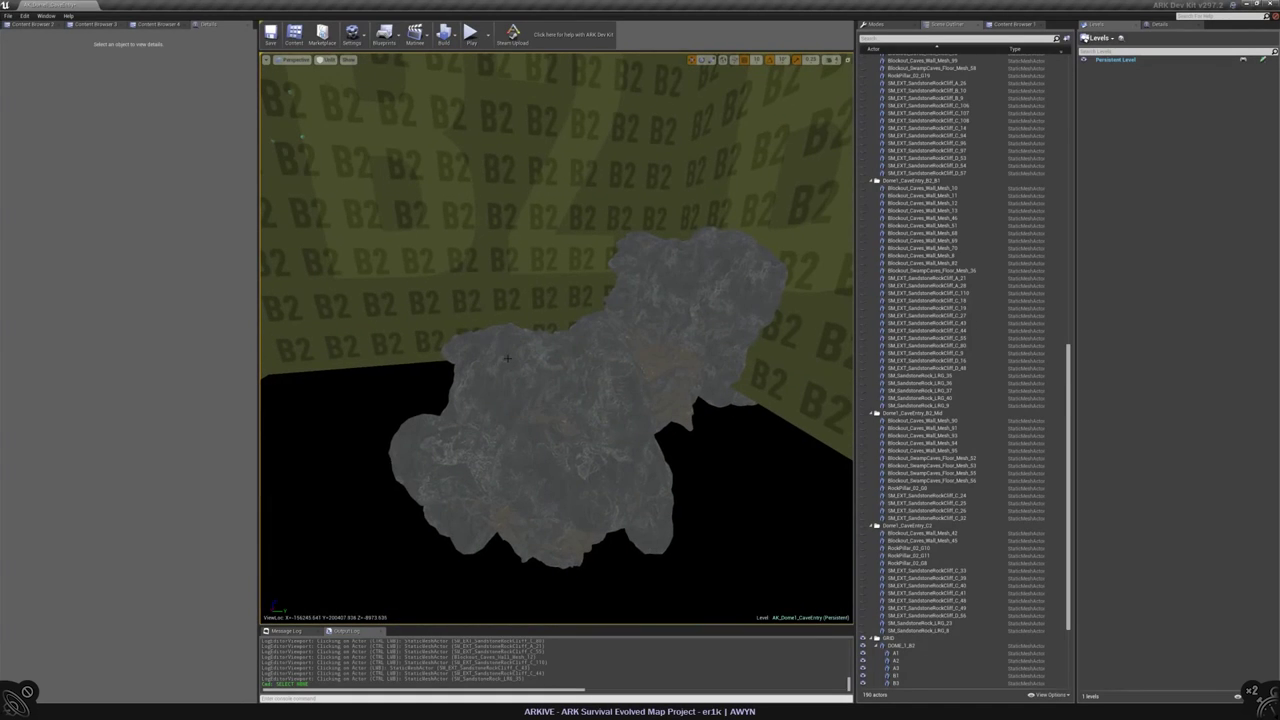
- Move the remaining ungrouped cave wall meshes and sandstone cliffs, without LevelBounds, into a new folder named Dome1_CaveEntry_B2_B3 and hide them
click(540, 400)
ctrl+click(600, 360)
ctrl+click(480, 480)
ctrl+click(427, 445)
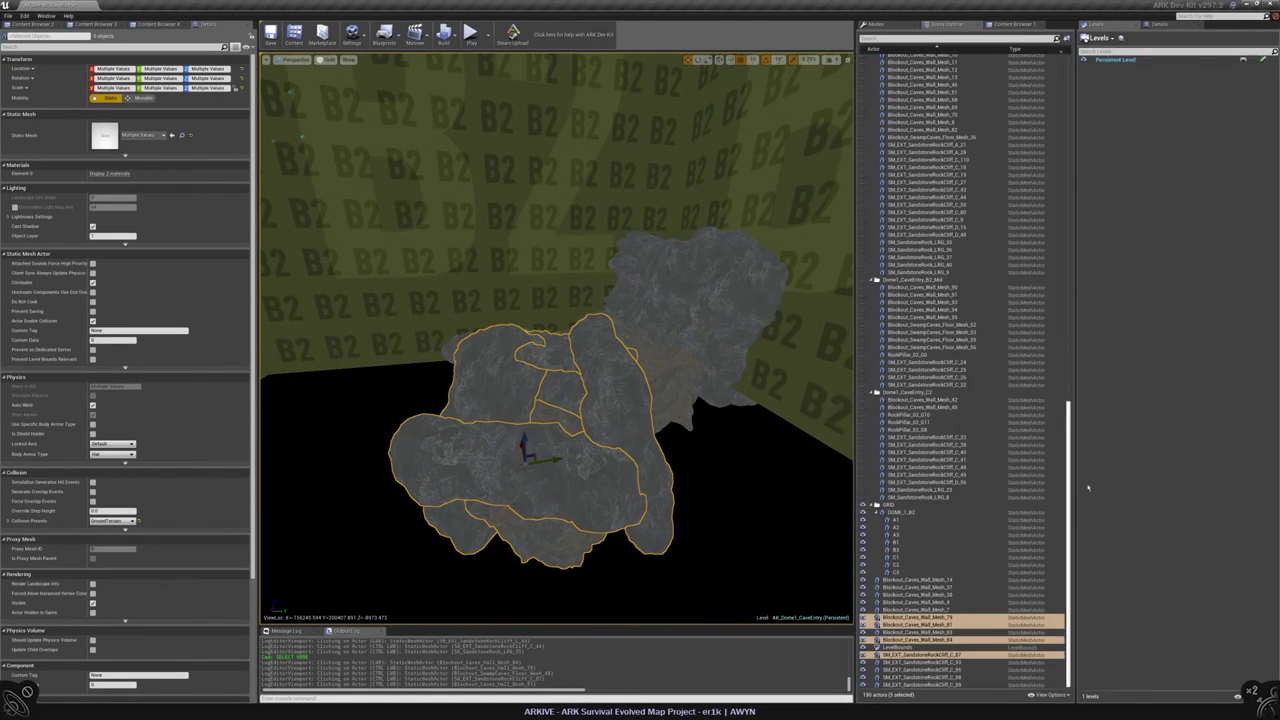
double_click(915, 580)
shift+click(915, 684)
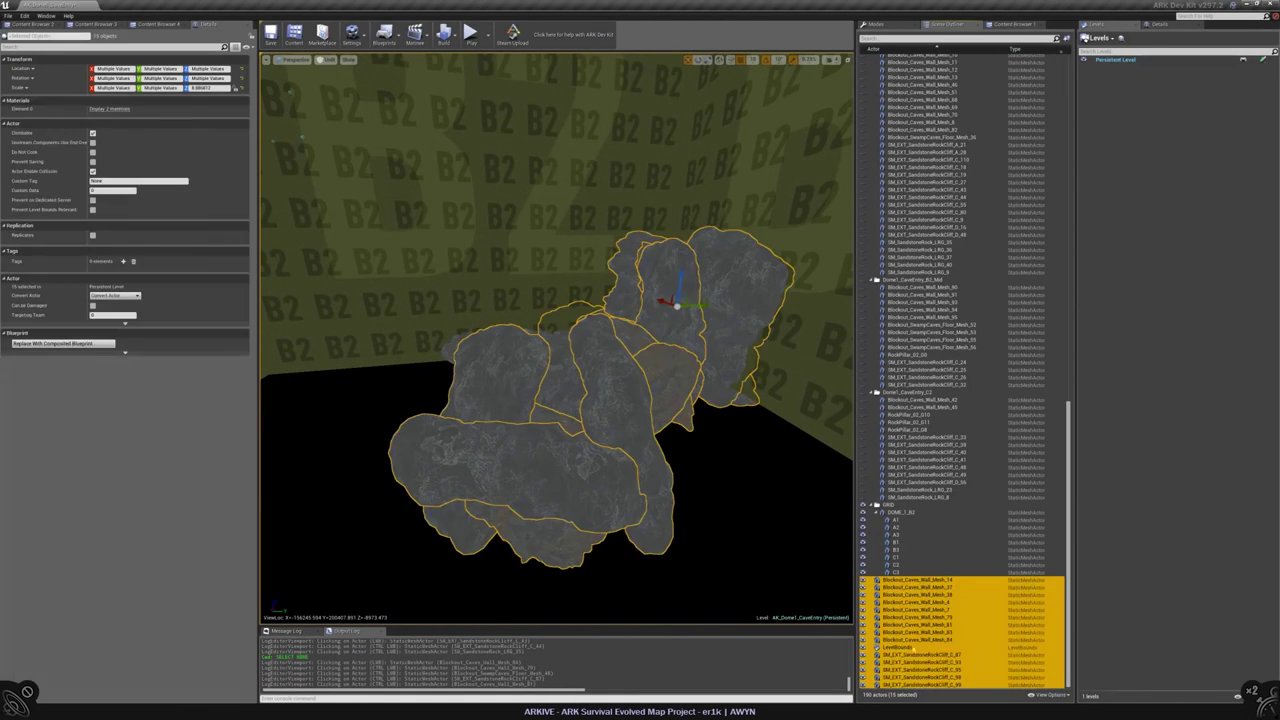
right_drag(557, 340, 557, 340)
right_click(905, 600)
mouse_move(970, 580)
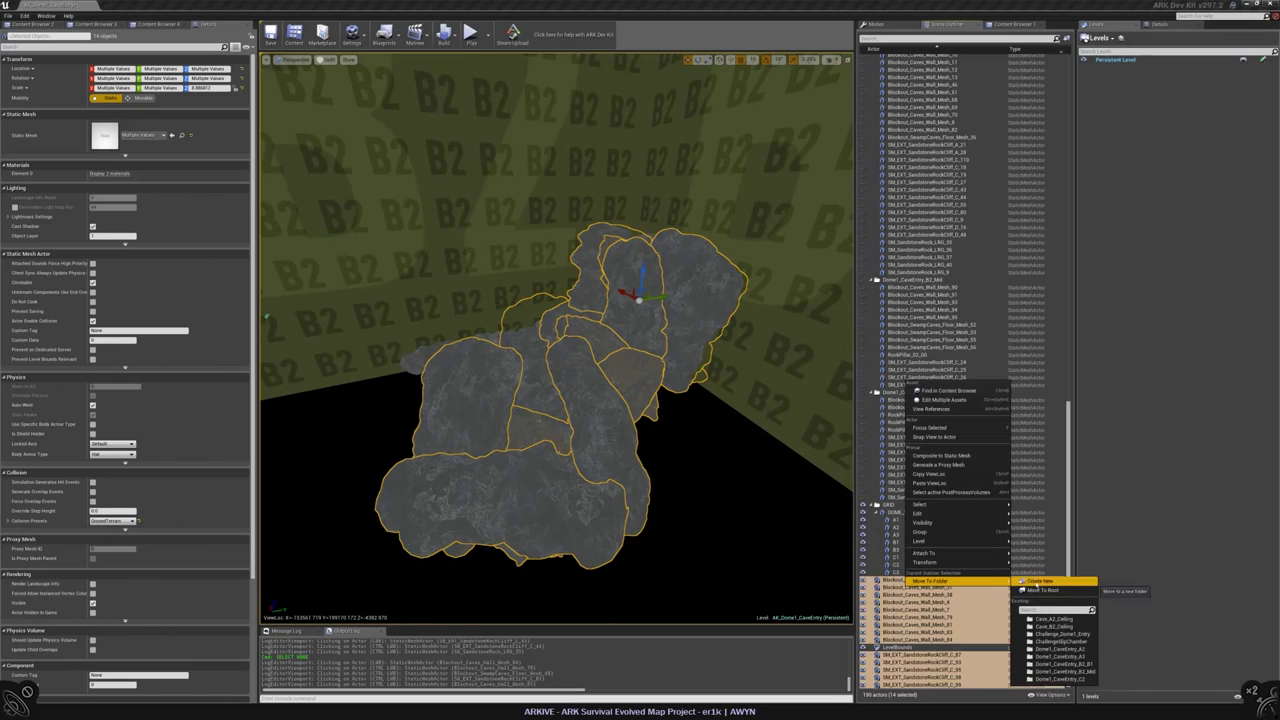
click(1032, 580)
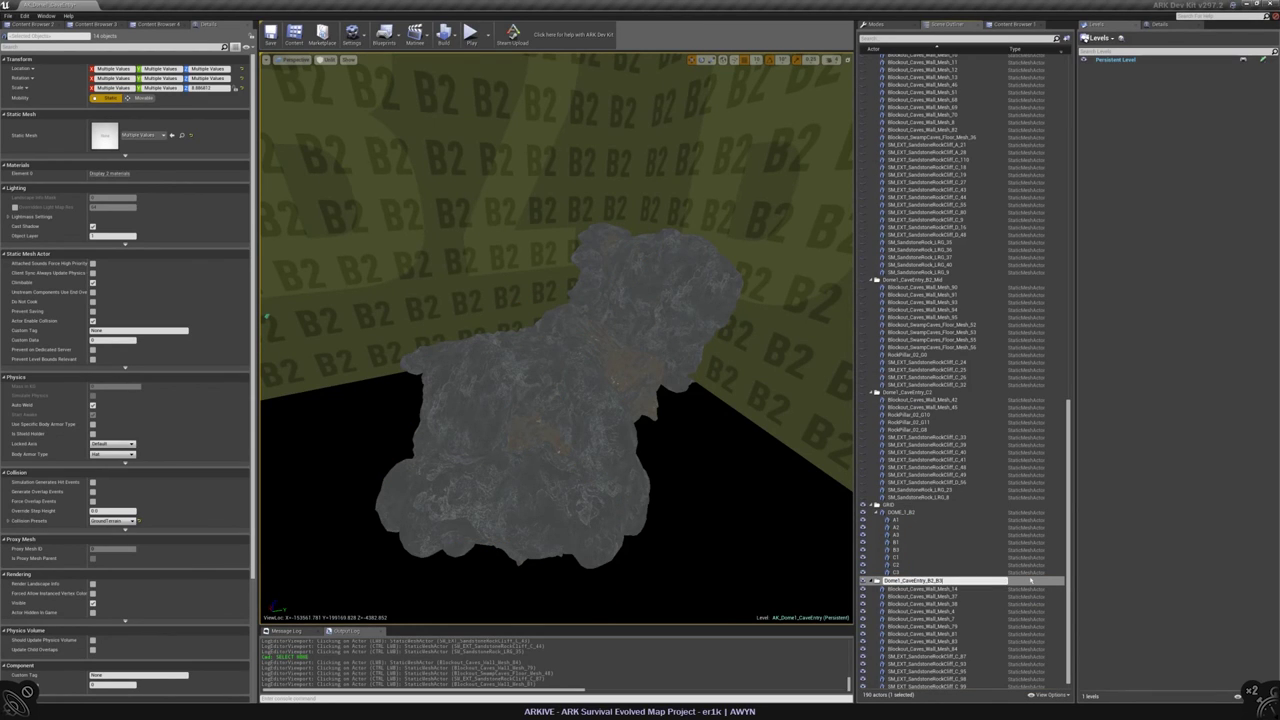
key(Return)
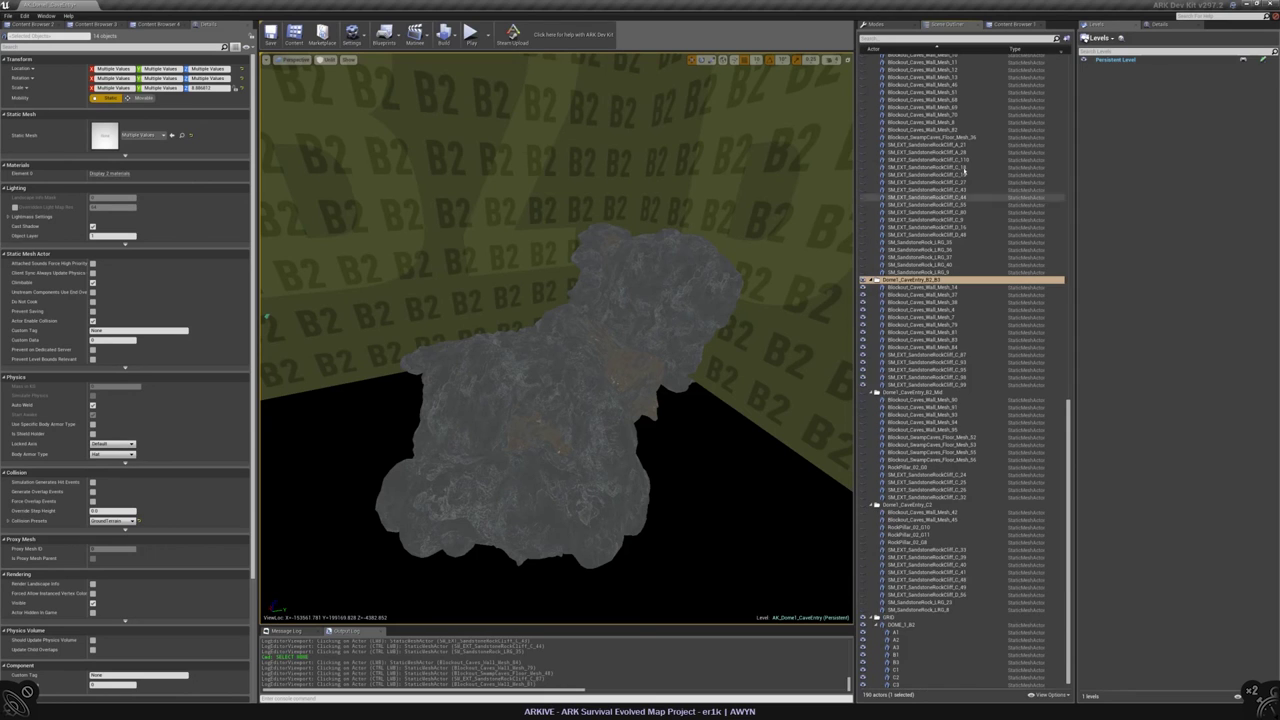
key(h)
- Inspect the cave ceiling floor meshes near B2 and locate them in the Cave_B2_Ceiling folder
click(630, 280)
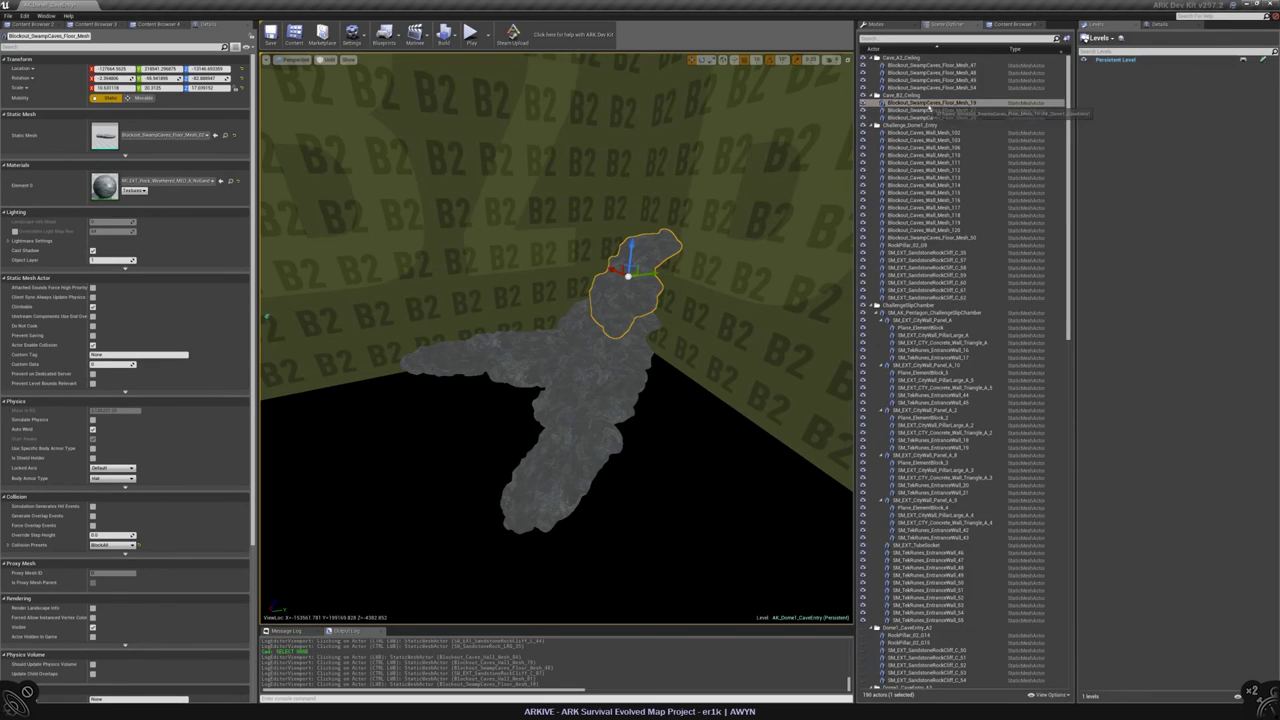
ctrl+click(595, 363)
mouse_move(595, 363)
right_down()
mouse_move(600, 345)
mouse_move(570, 330)
mouse_move(620, 355)
mouse_move(595, 363)
mouse_move(580, 350)
mouse_move(600, 340)
mouse_move(620, 360)
mouse_move(585, 355)
mouse_move(600, 345)
mouse_move(615, 360)
mouse_move(585, 355)
right_up()
key(Escape)
click(595, 363)
click(930, 103)
double_click(900, 95)
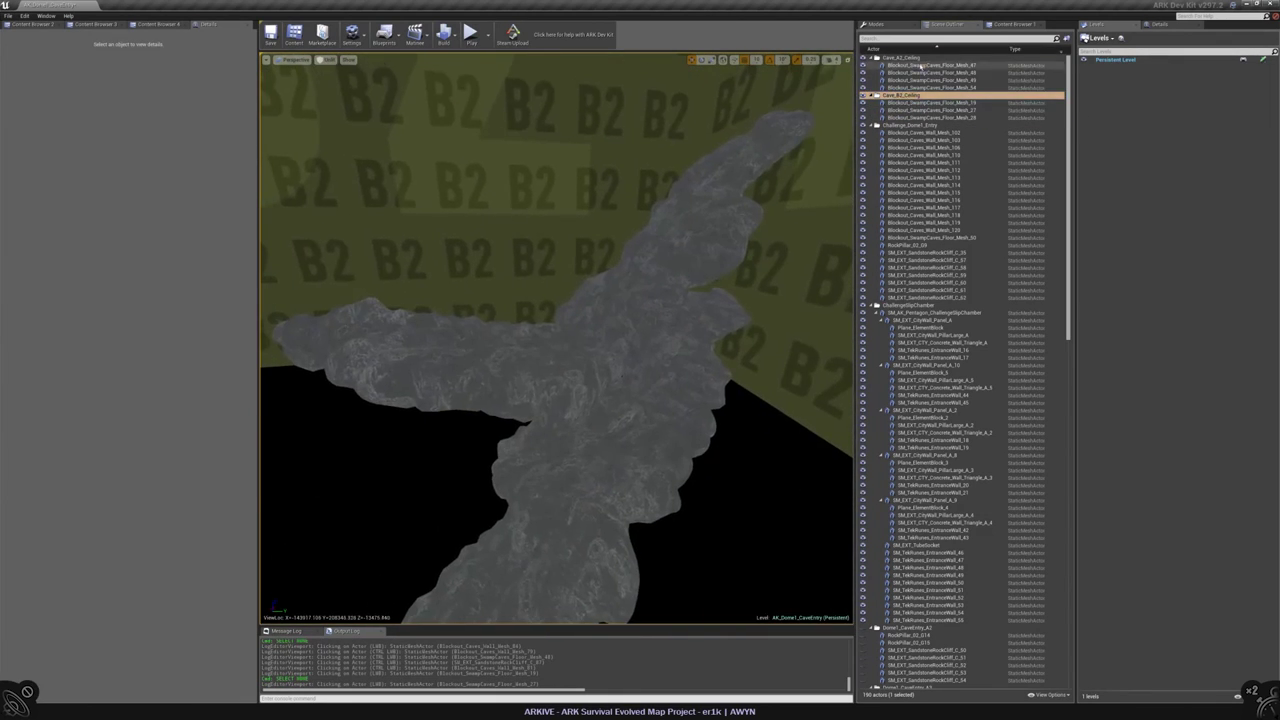
- Select all the Blockout_SwampCaves_Floor_Mesh actors in the Cave_A2_Ceiling and Cave_B2_Ceiling folders
click(543, 500)
right_drag(543, 500, 595, 363)
click(958, 88)
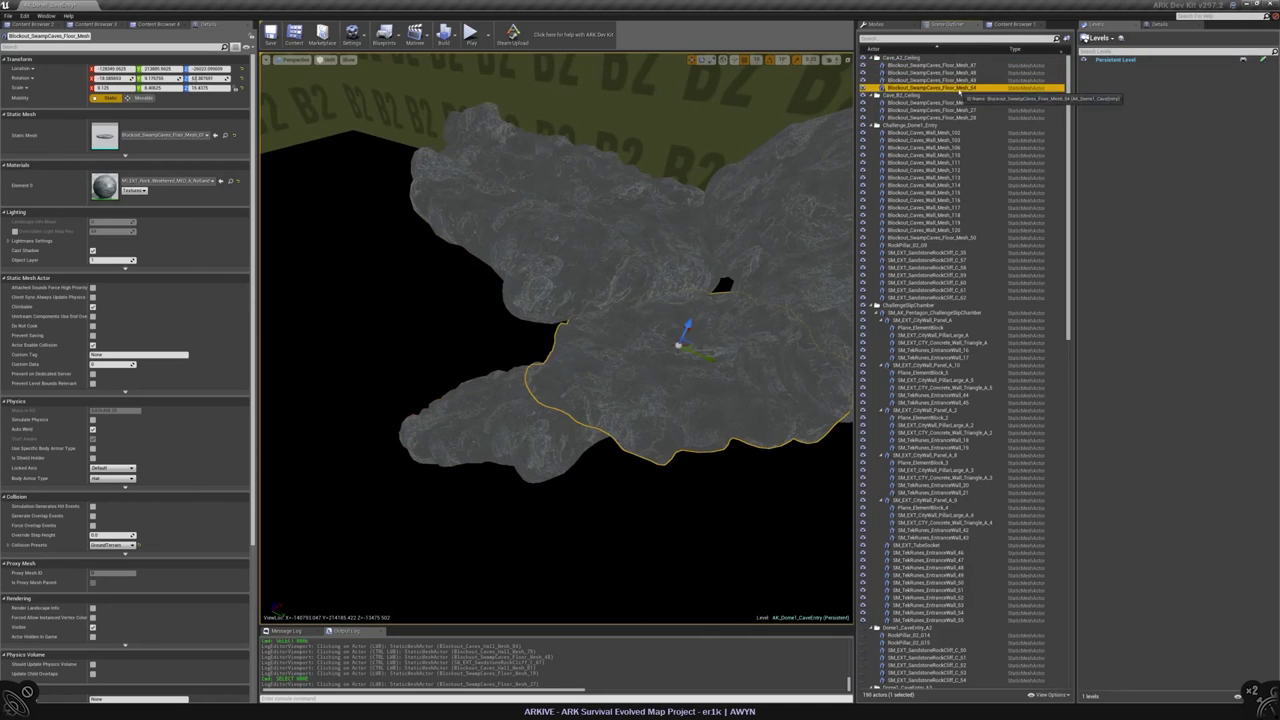
shift+click(960, 66)
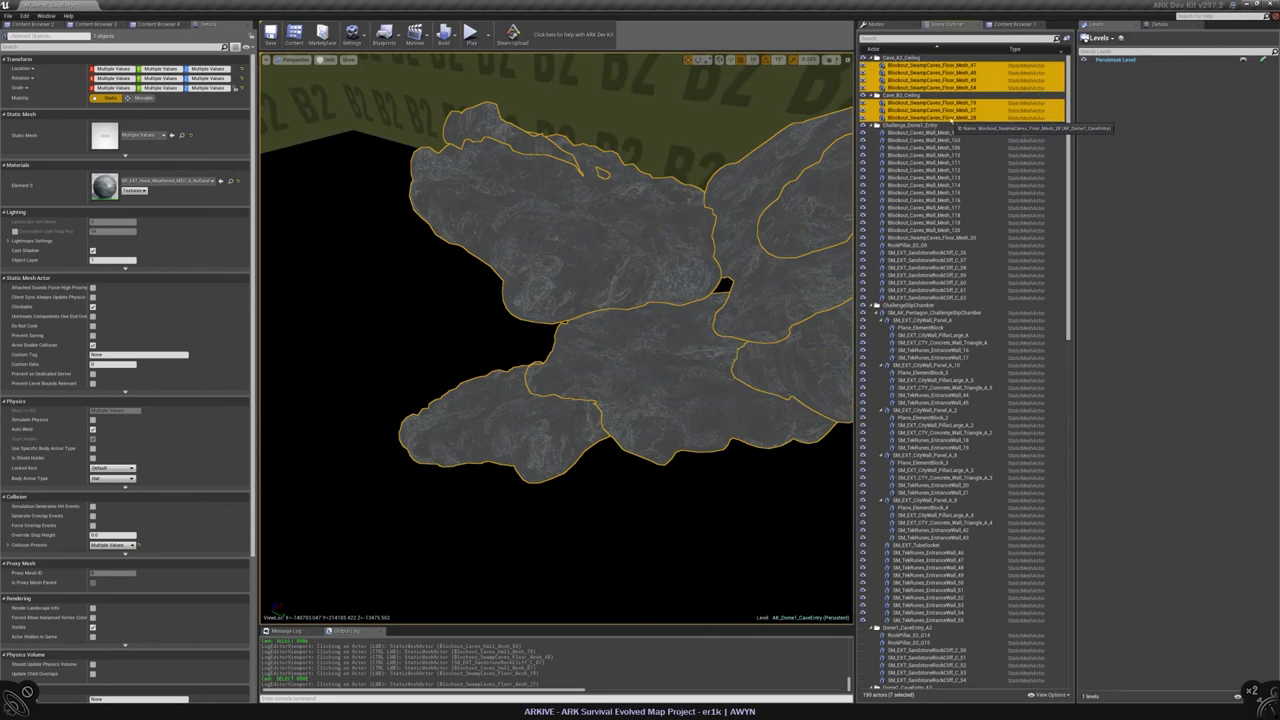
- Move the selected Blockout_SwampCaves_Floor meshes from the ceiling folders into the Dome1_CaveEntry_B2_B3 folder
right_click(954, 121)
mouse_move(980, 320)
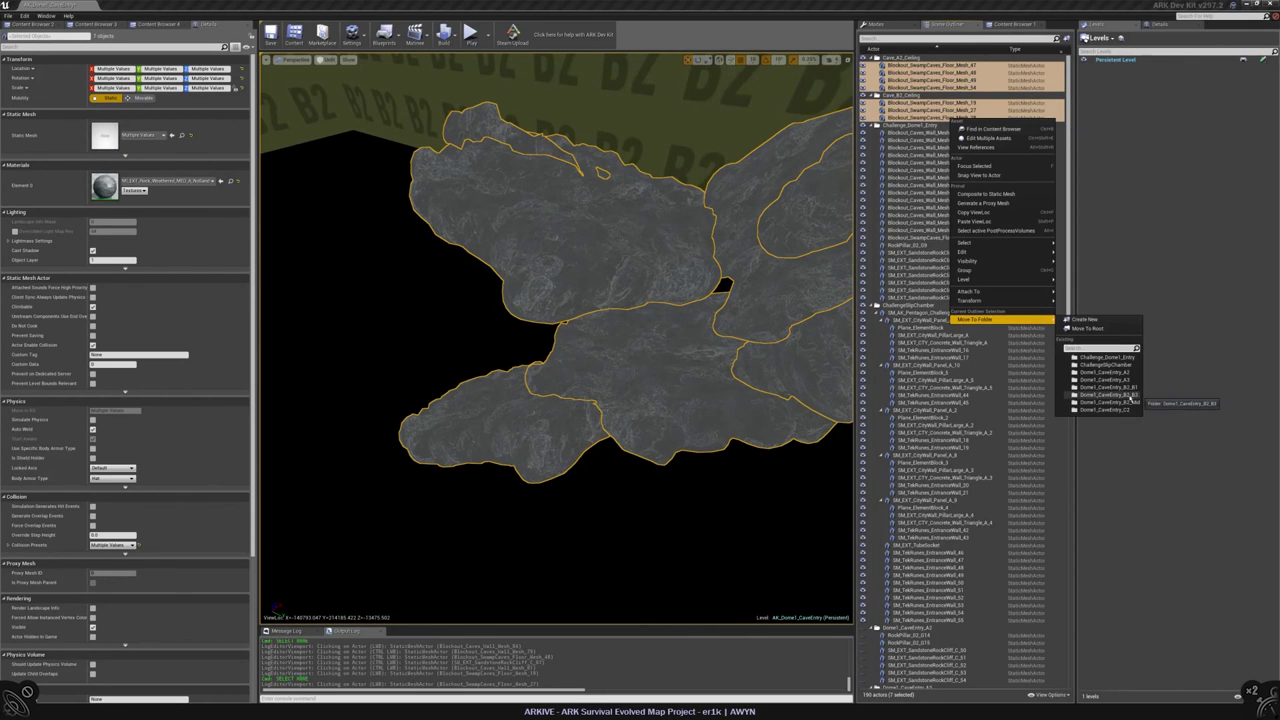
click(1129, 398)
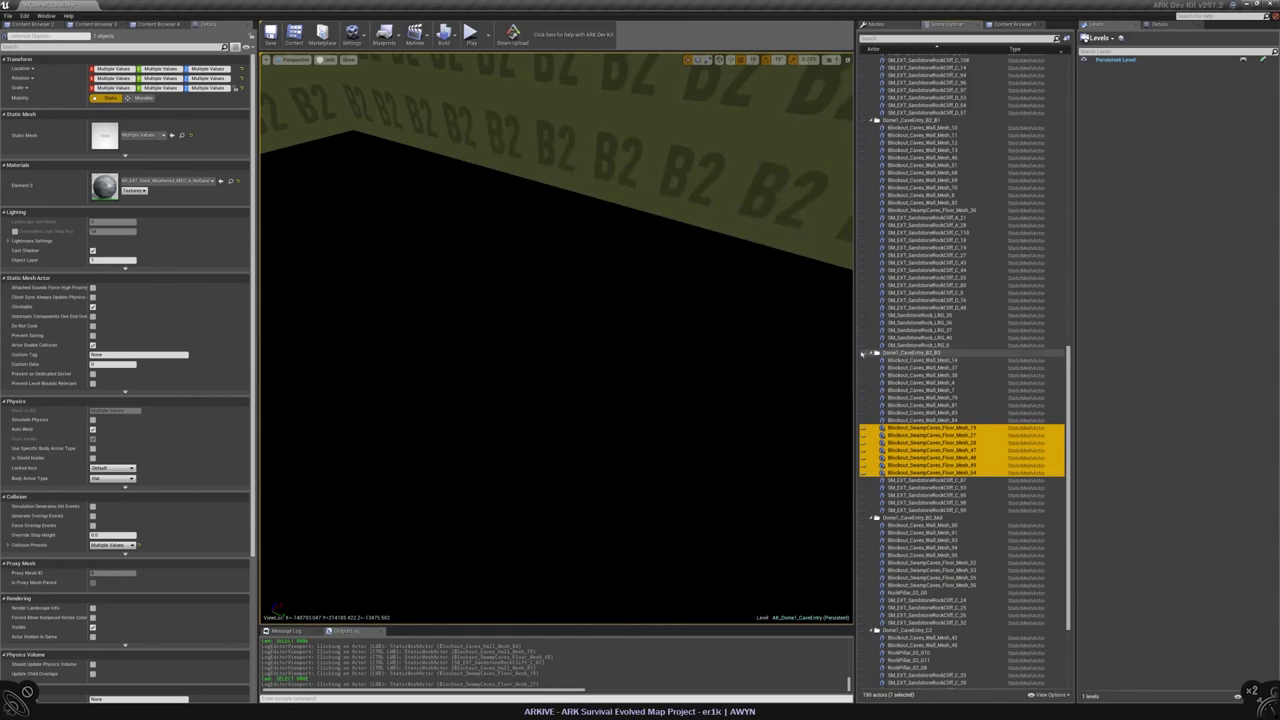
- Clear the selection, show the Dome1_CaveEntry_A2 folder's meshes over the grid, and save the cave entry level
drag(560, 400, 560, 400)
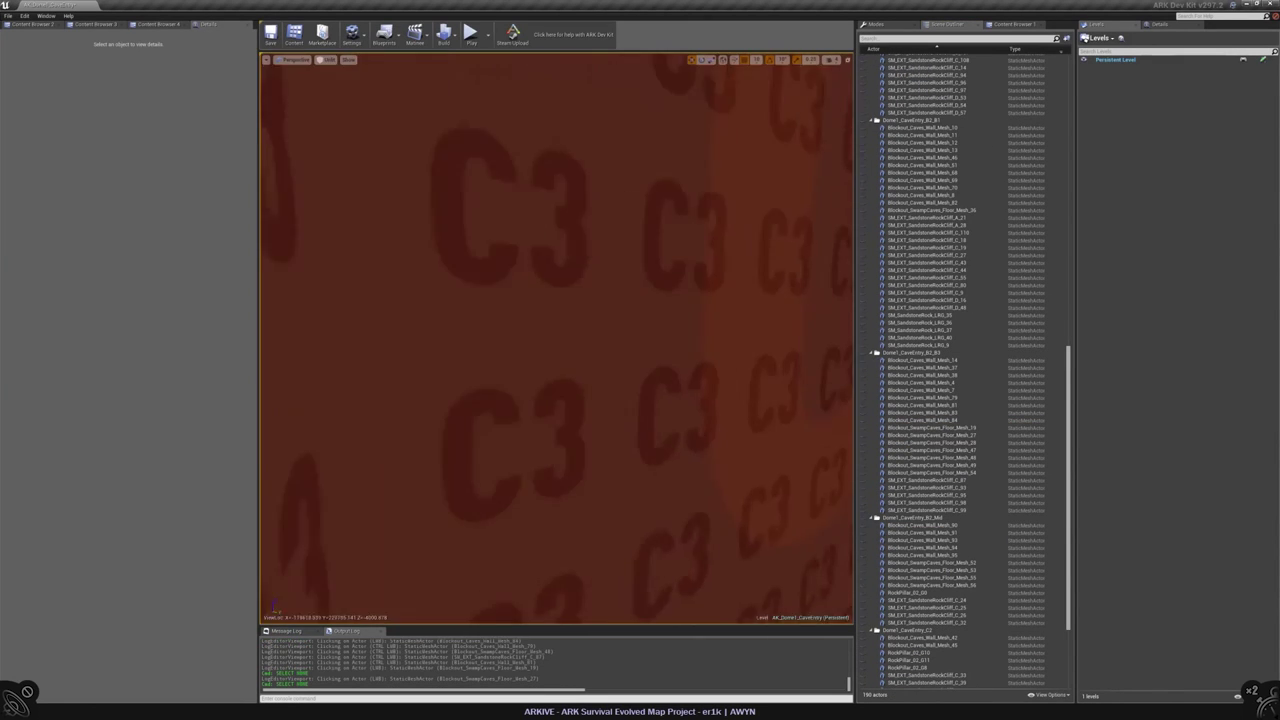
right_drag(560, 400, 560, 400)
click(592, 340)
key(f)
click(569, 391)
key(Escape)
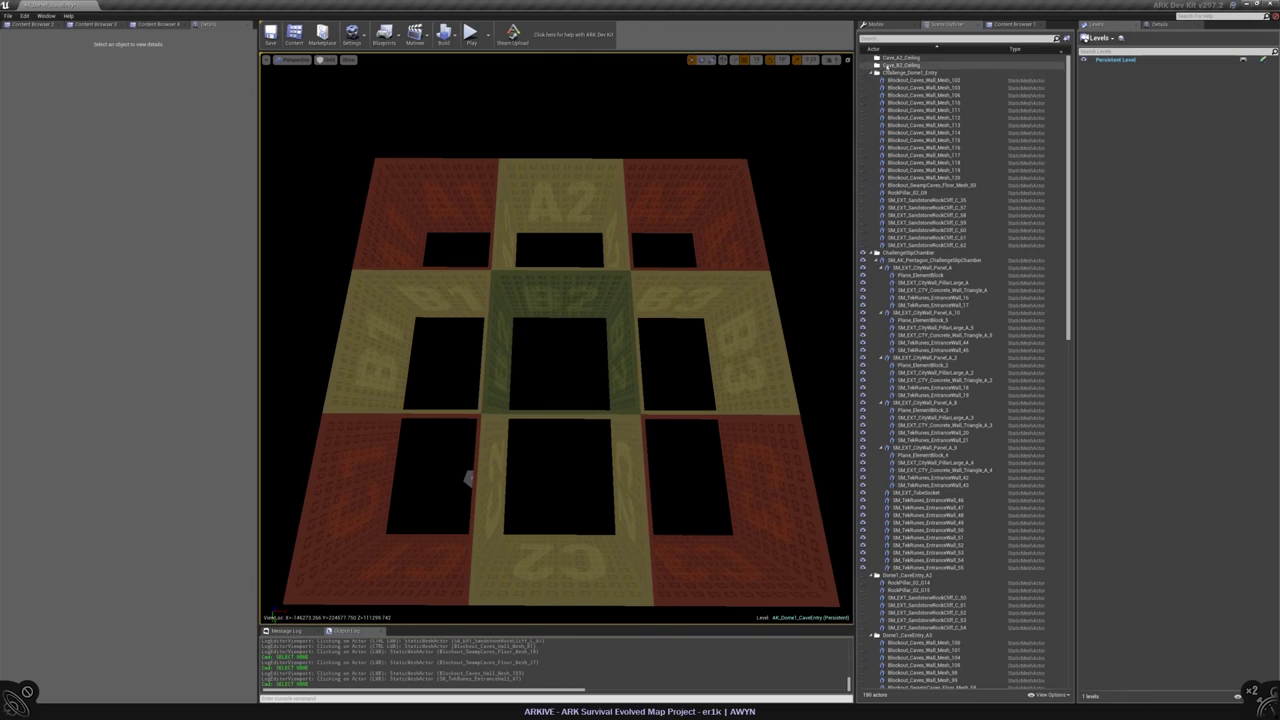
scroll(1069, 241, down, 10)
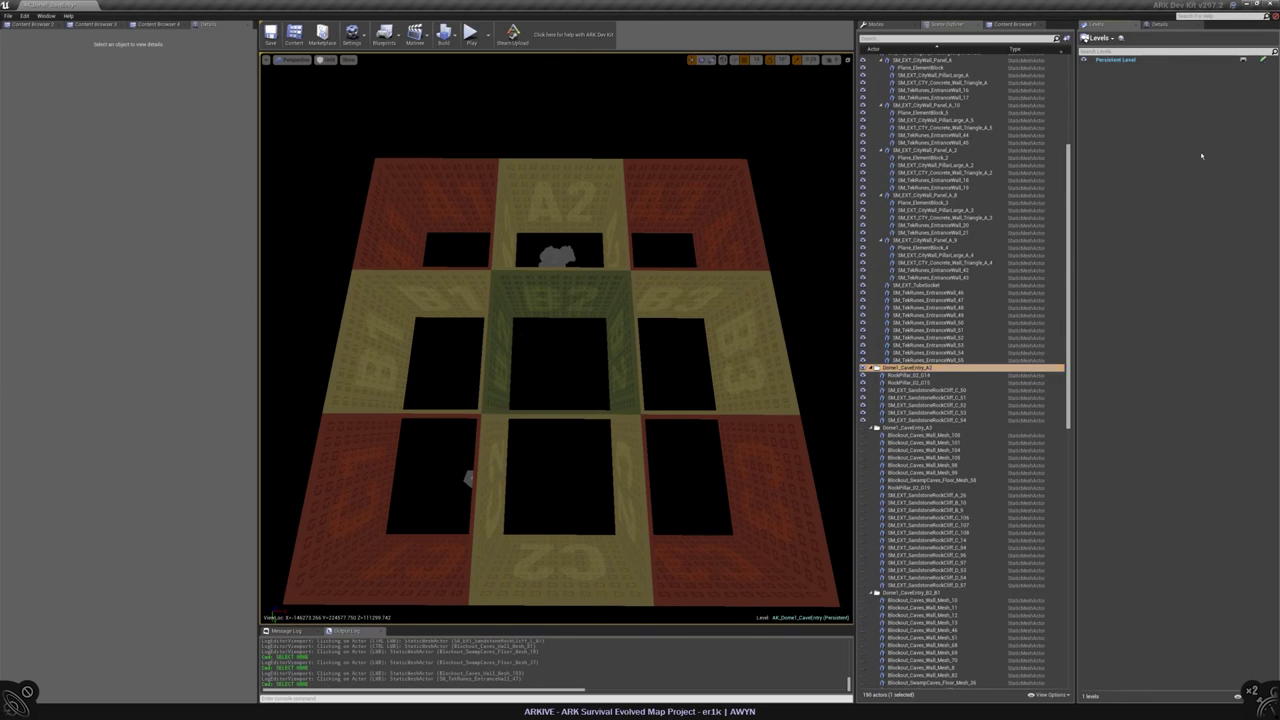
key(ctrl+s)
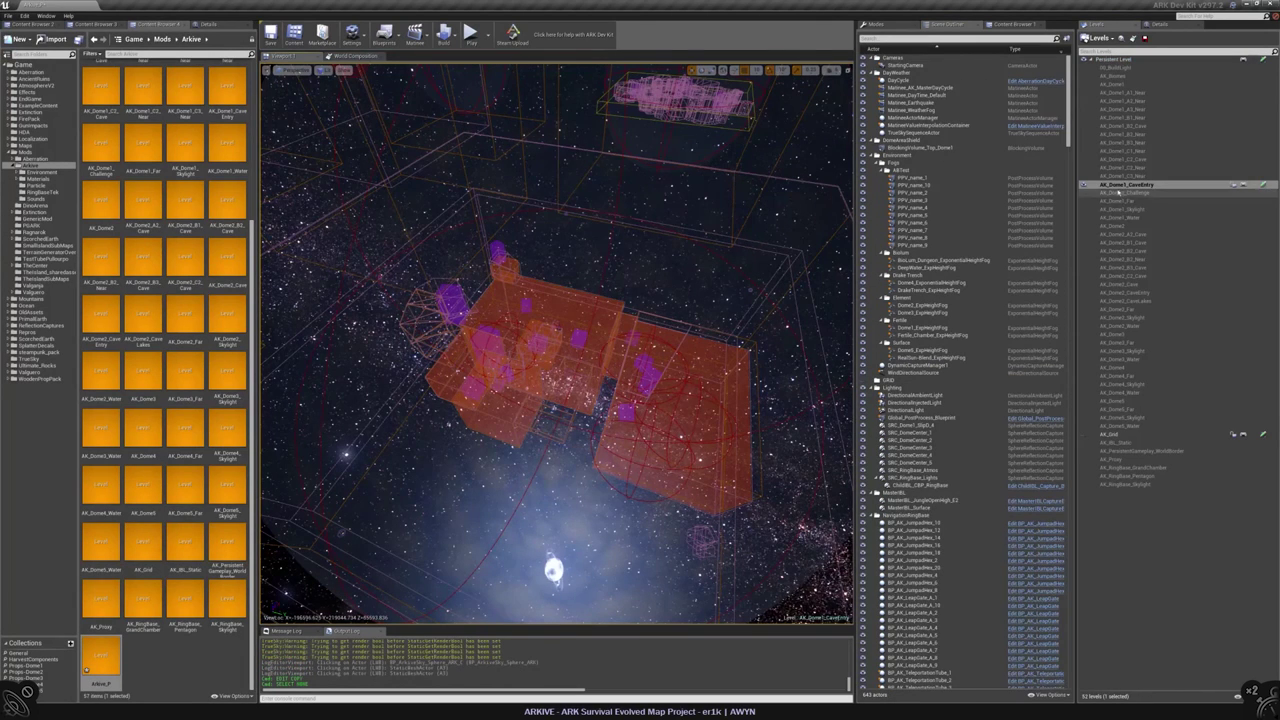
- Hide the persistent level in the main Arkive map, and copy all actors of the Dome1_CaveEntry_A2 folder from the cave entry level
click(1085, 60)
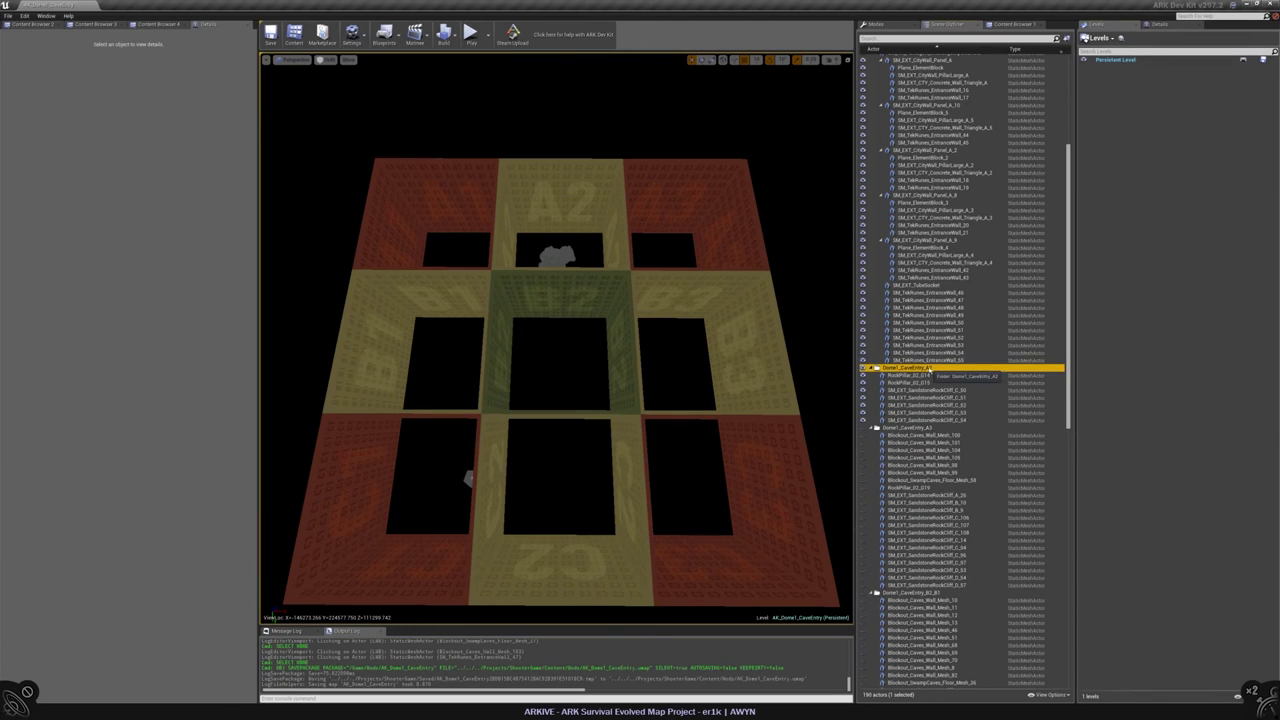
right_click(930, 370)
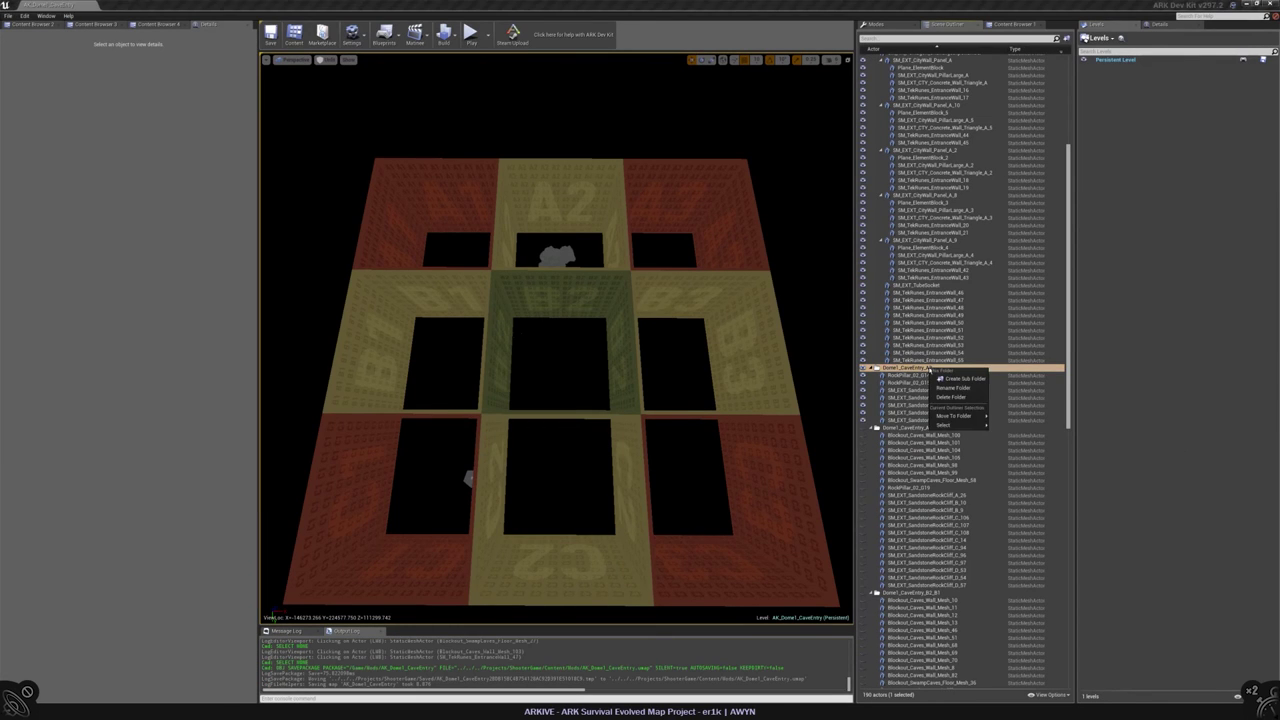
mouse_move(960, 418)
click(1015, 423)
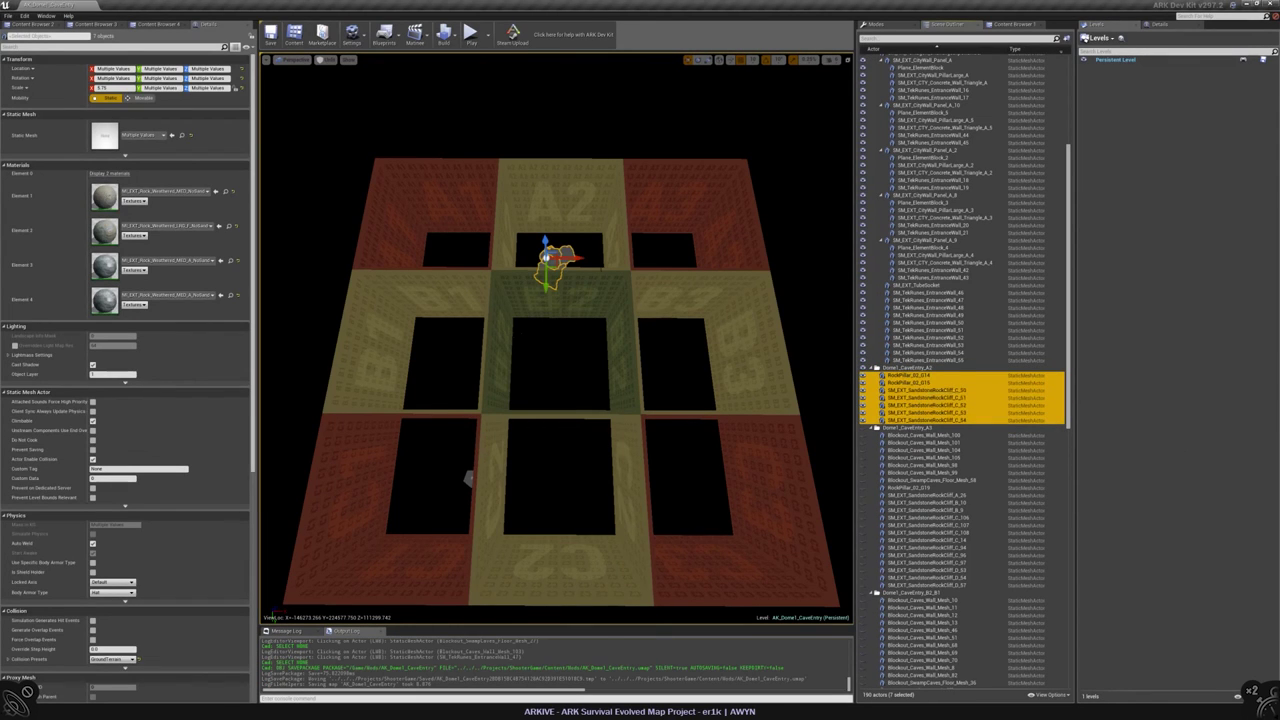
key(ctrl+c)
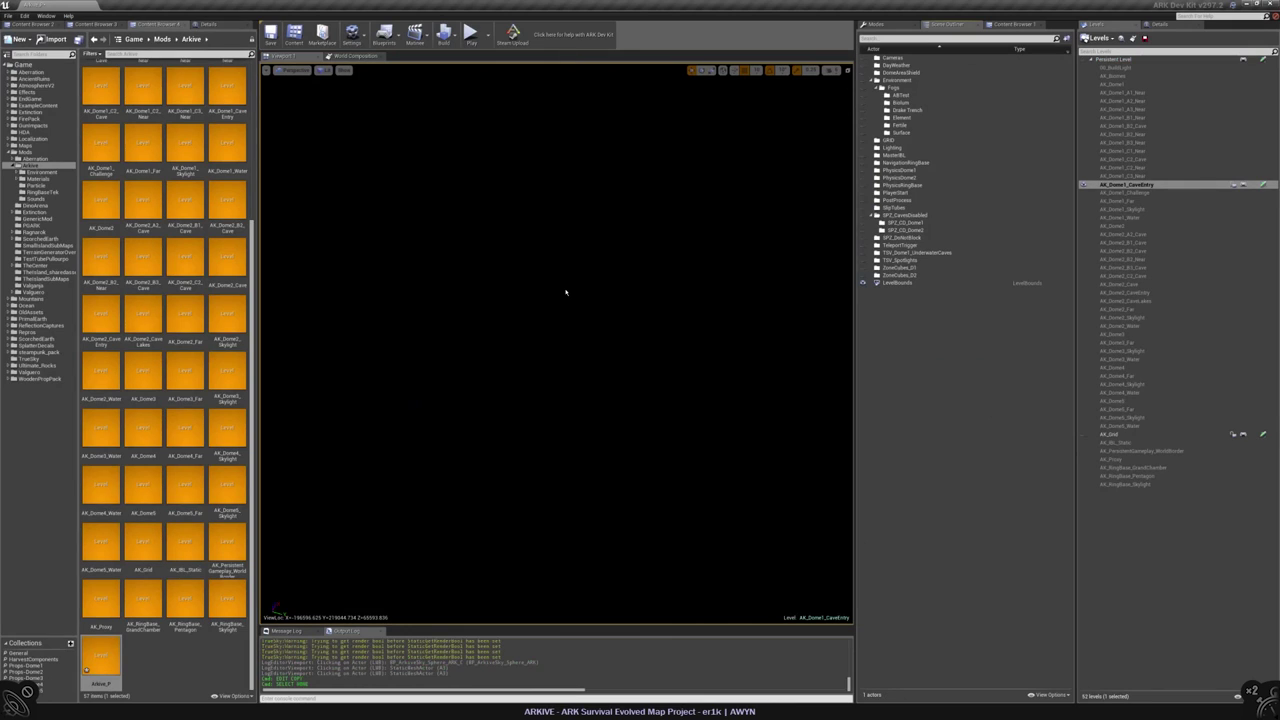
- Paste the copied A2 rocks into AK_Dome1_CaveEntry in the main map, with the viewport set to Unlit, and expand their folder
key(ctrl+v)
click(326, 70)
click(345, 98)
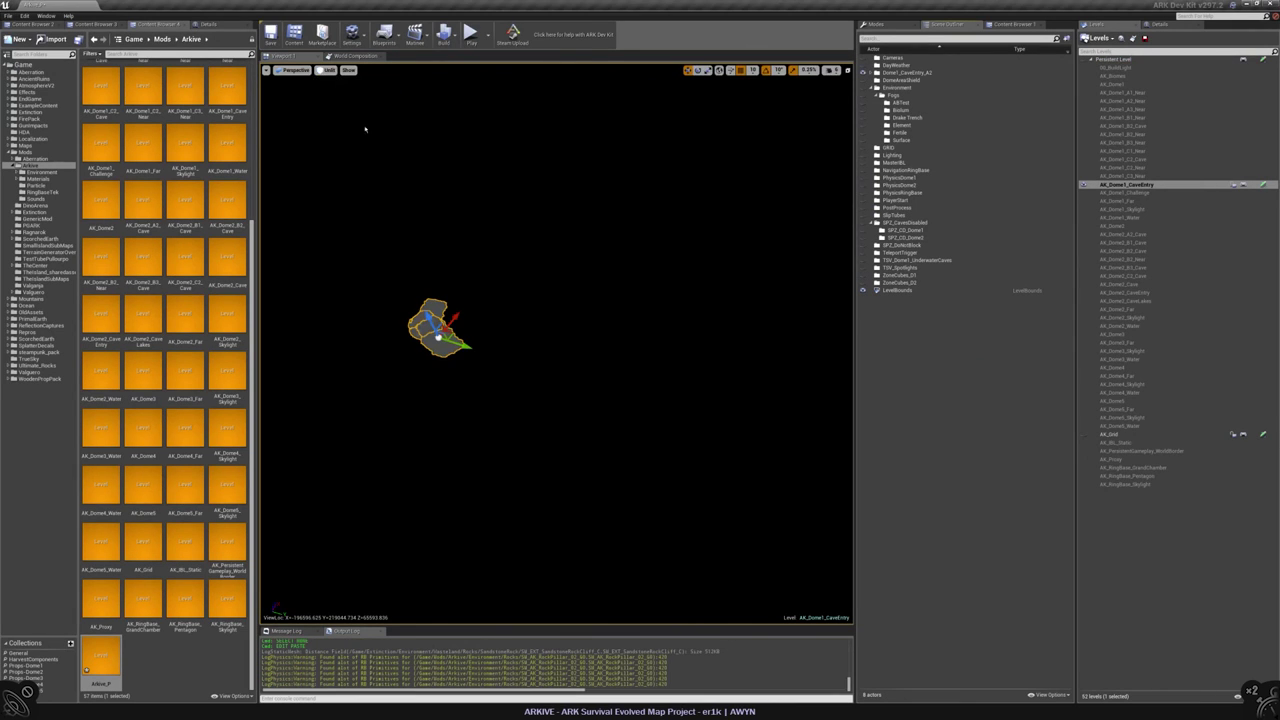
click(875, 73)
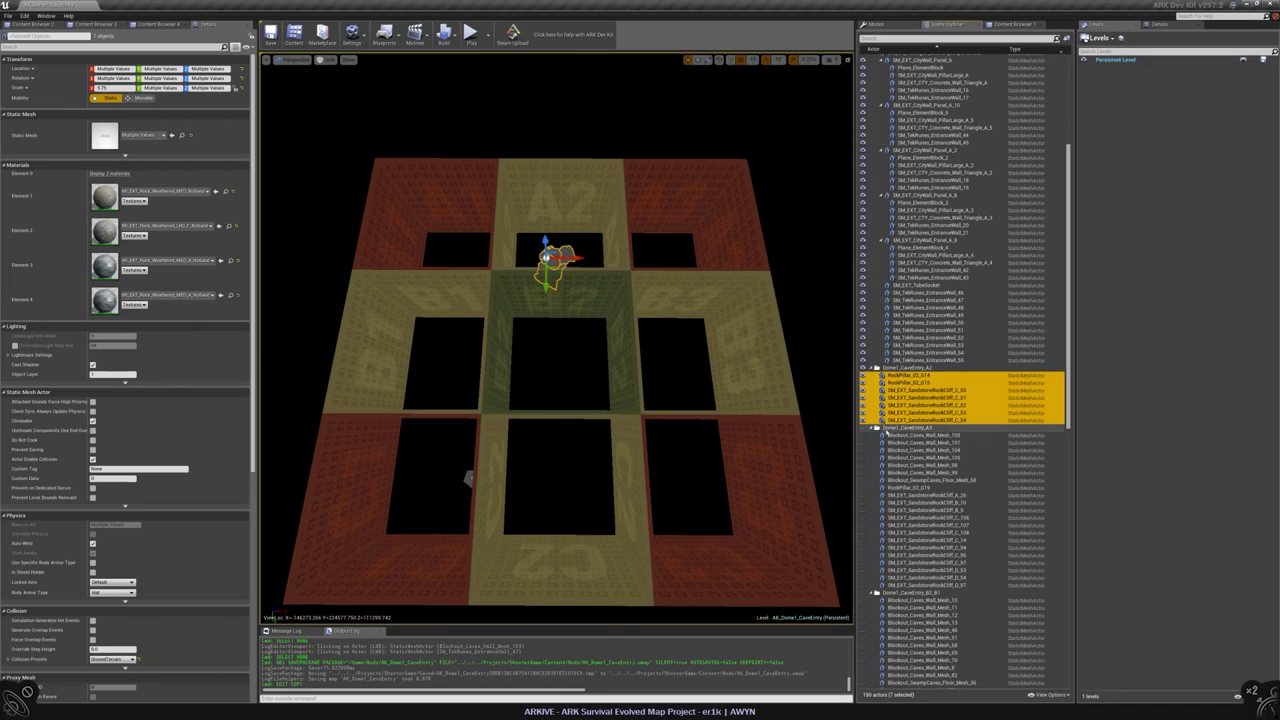
- Show the Dome1_CaveEntry_A3 folder, select all its actors, and copy them into AK_Dome1_CaveEntry in the main map
right_click(886, 430)
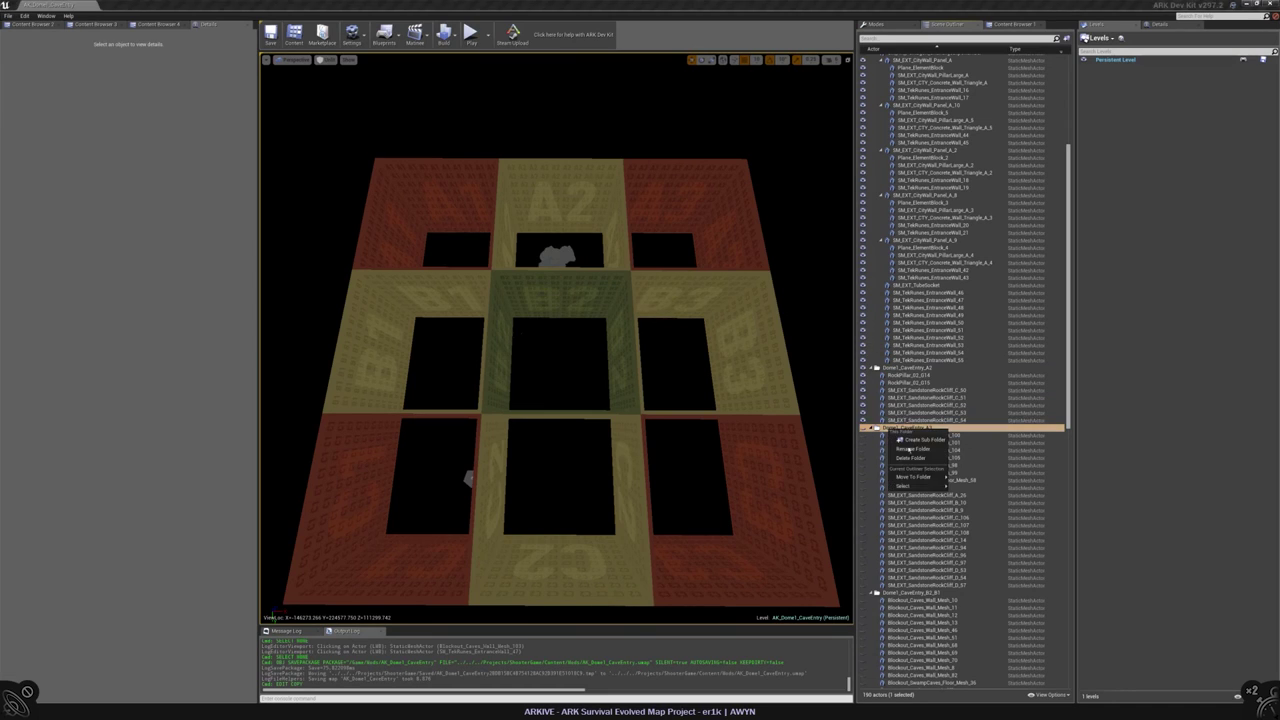
key(Escape)
right_click(895, 430)
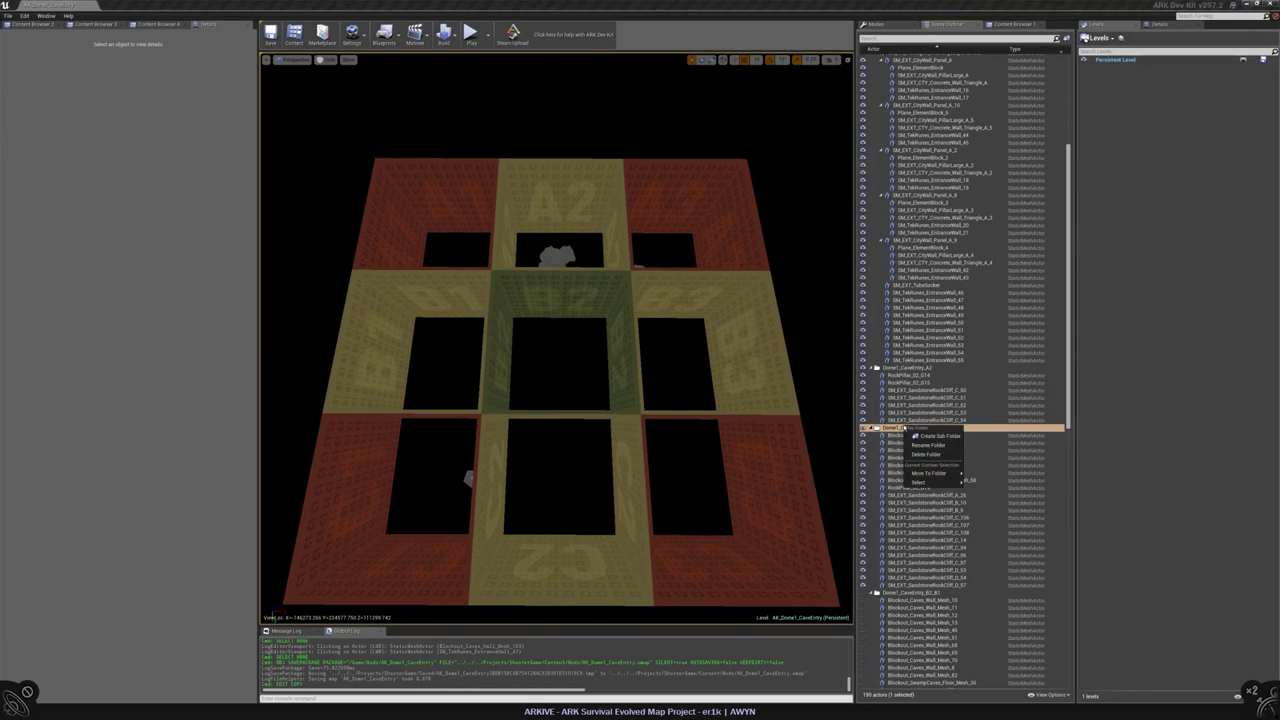
mouse_move(910, 486)
click(975, 494)
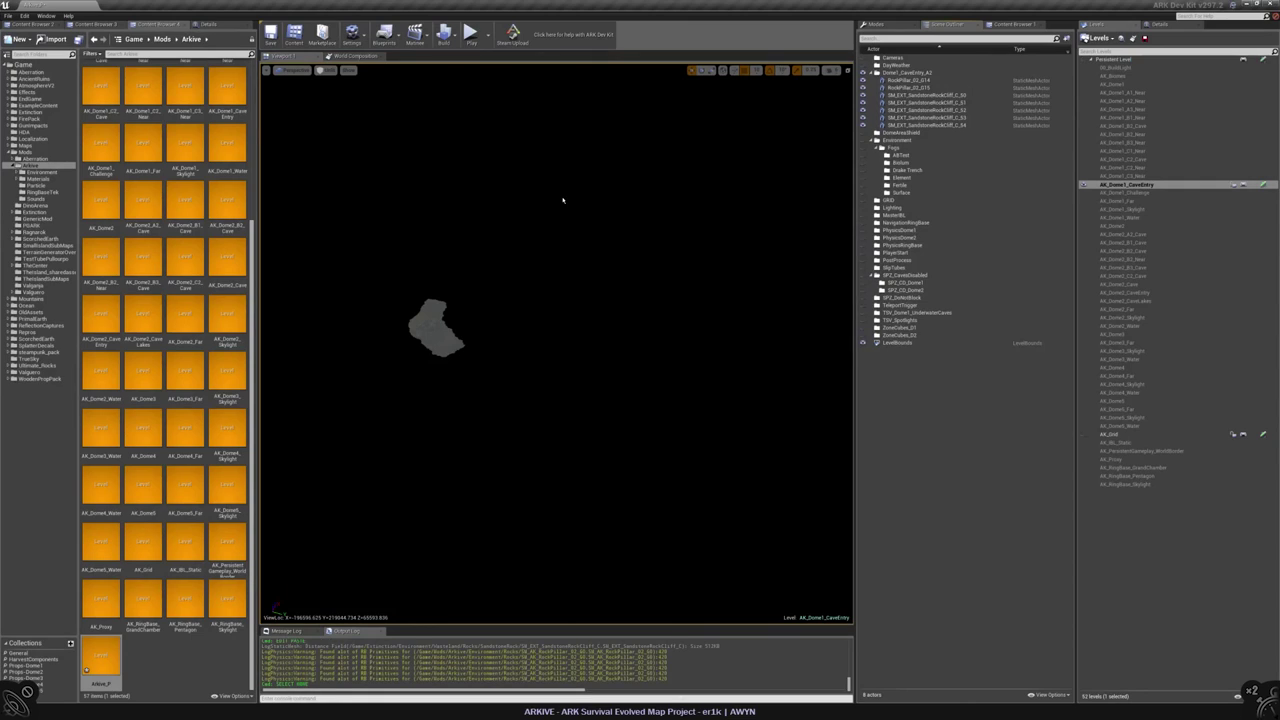
click(562, 200)
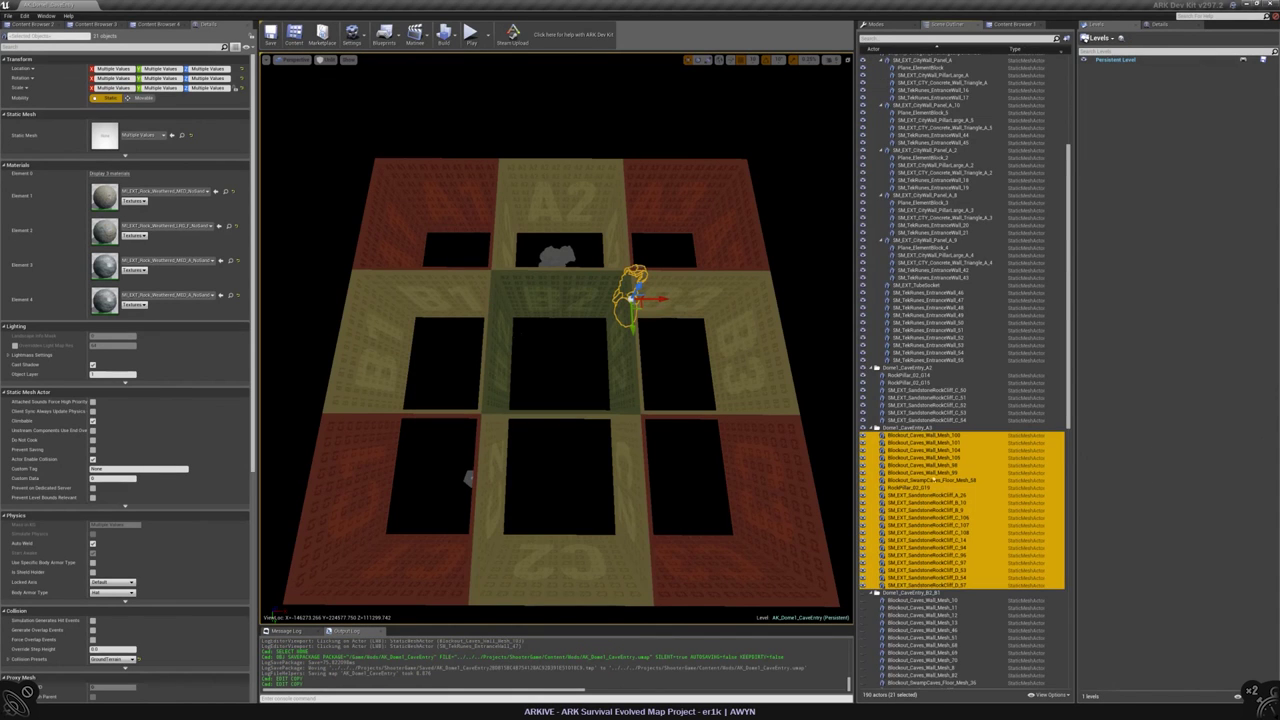
- Select all actors in the Dome1_CaveEntry_B2_B1 folder and copy them into the main map's AK_Dome1_CaveEntry level
click(900, 313)
right_click(900, 313)
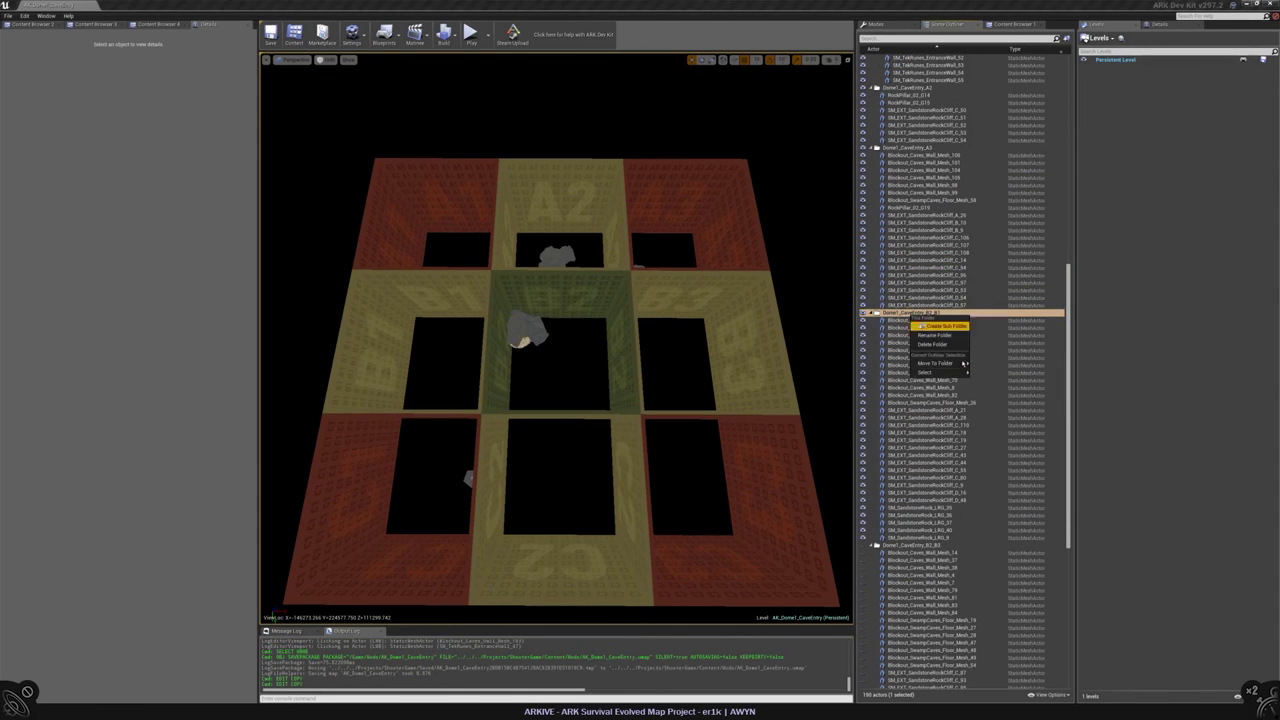
mouse_move(930, 372)
click(993, 381)
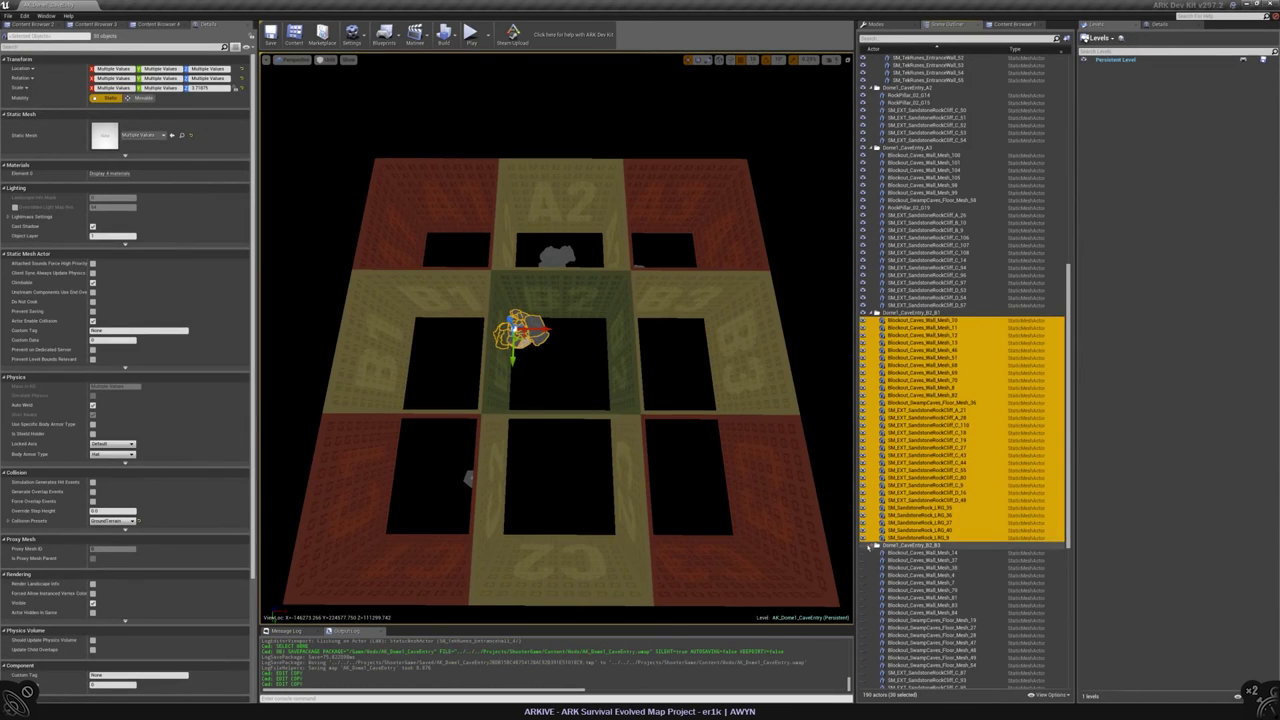
- Show the Dome1_CaveEntry_B2_B3 folder, select all its actors, and copy them into the main map's AK_Dome1_CaveEntry level
click(890, 546)
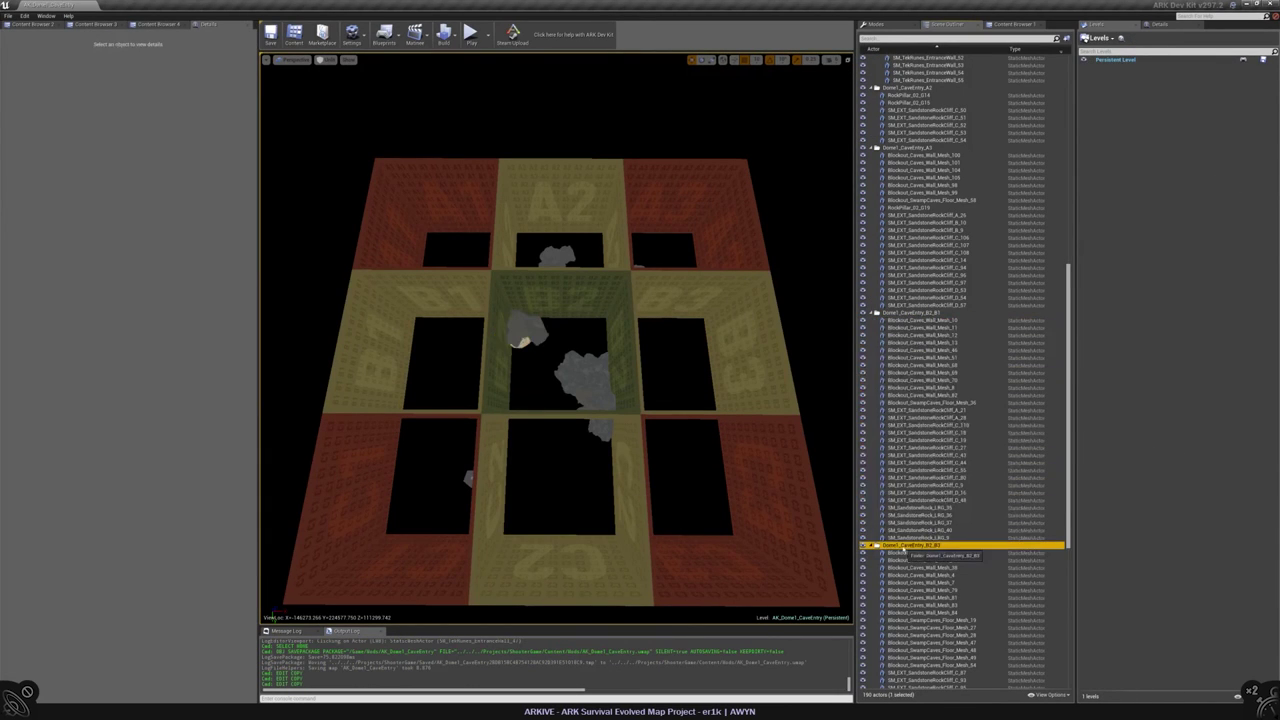
right_click(903, 547)
mouse_move(930, 604)
click(993, 611)
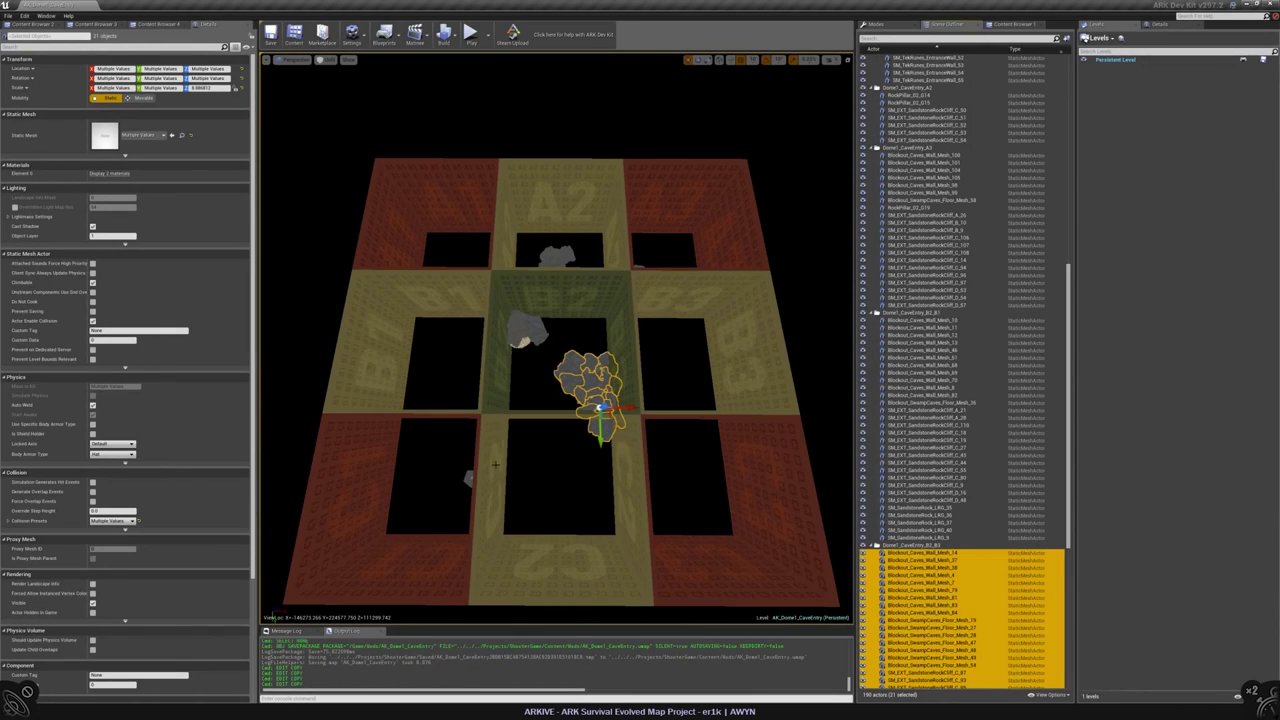
- Show the Dome1_CaveEntry_B2_Mid folder, select all its actors, and copy them into the main map's AK_Dome1_CaveEntry level
scroll(863, 388, down, 6)
click(900, 384)
right_click(900, 384)
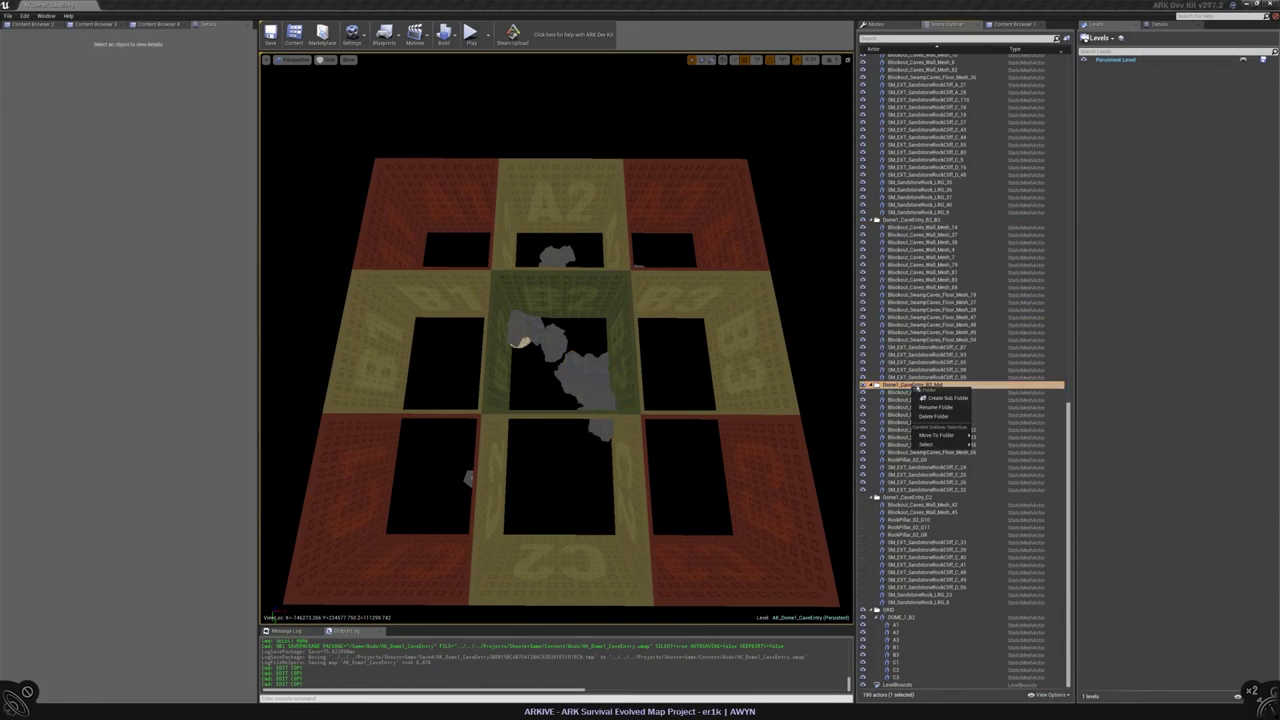
mouse_move(945, 443)
click(1000, 440)
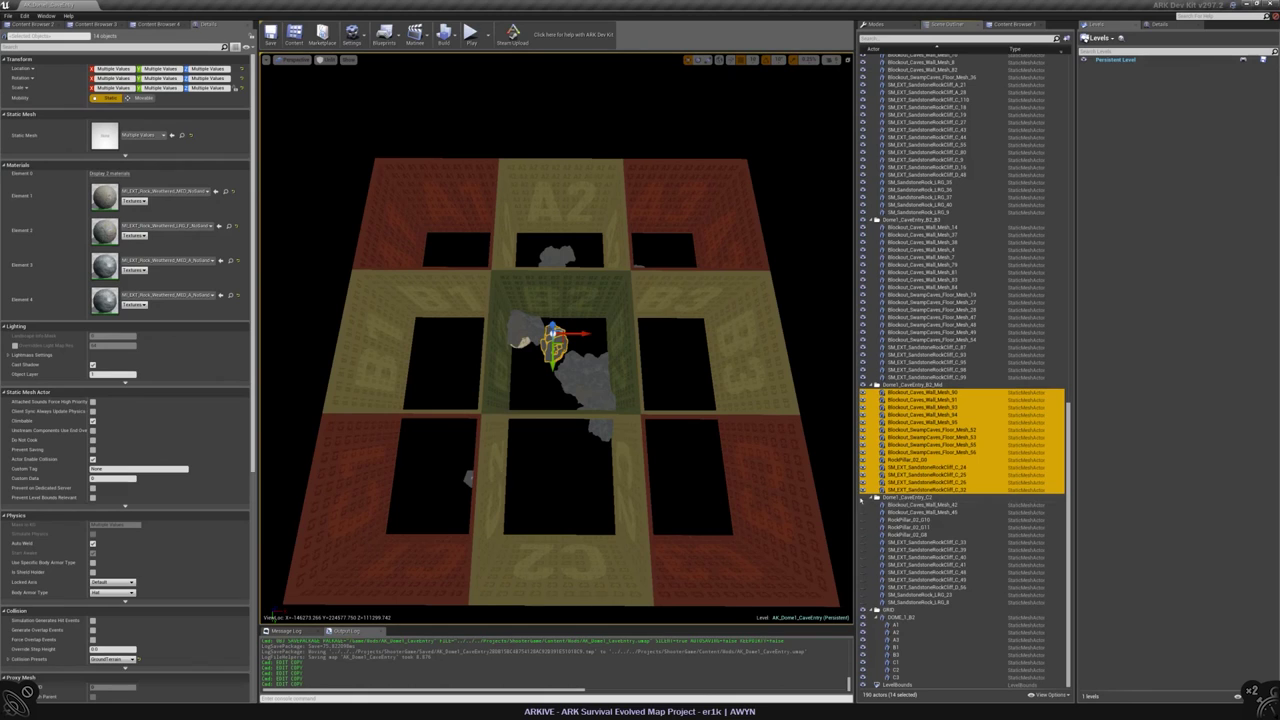
- Select all actors in the Dome1_CaveEntry_C2 folder and copy them into the main map's AK_Dome1_CaveEntry level
right_click(918, 499)
click(1006, 565)
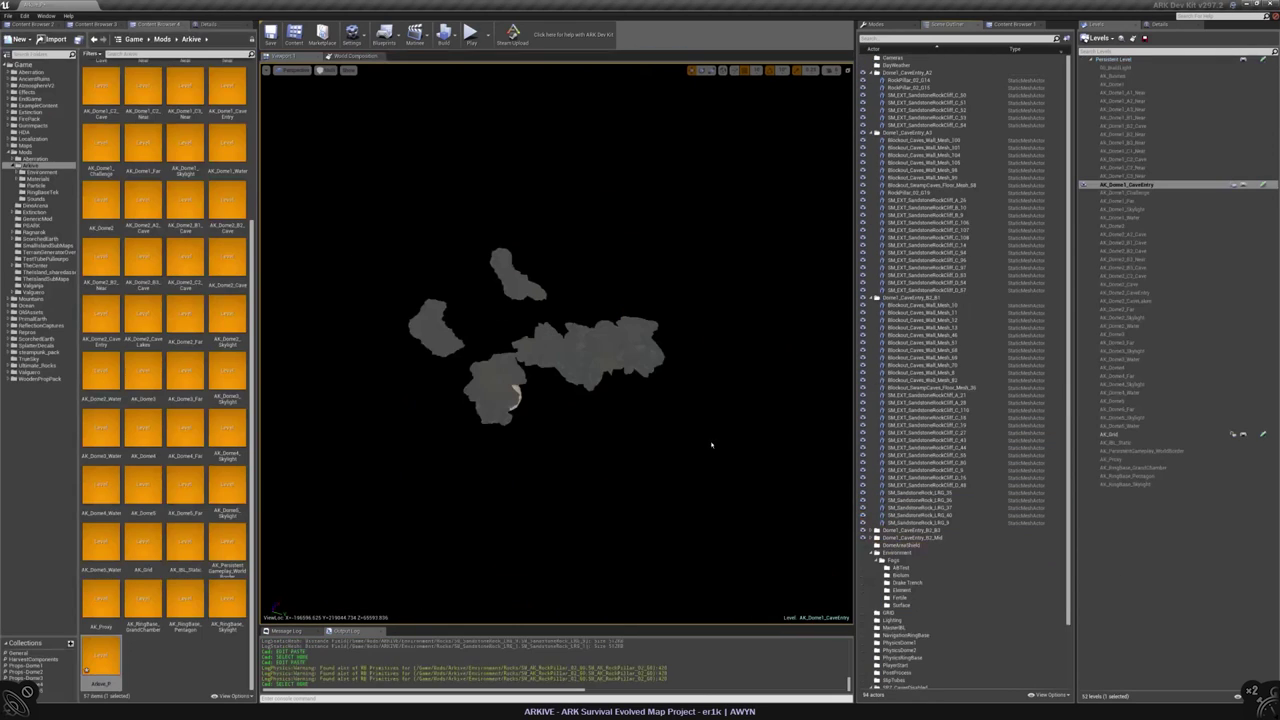
click(643, 385)
click(670, 390)
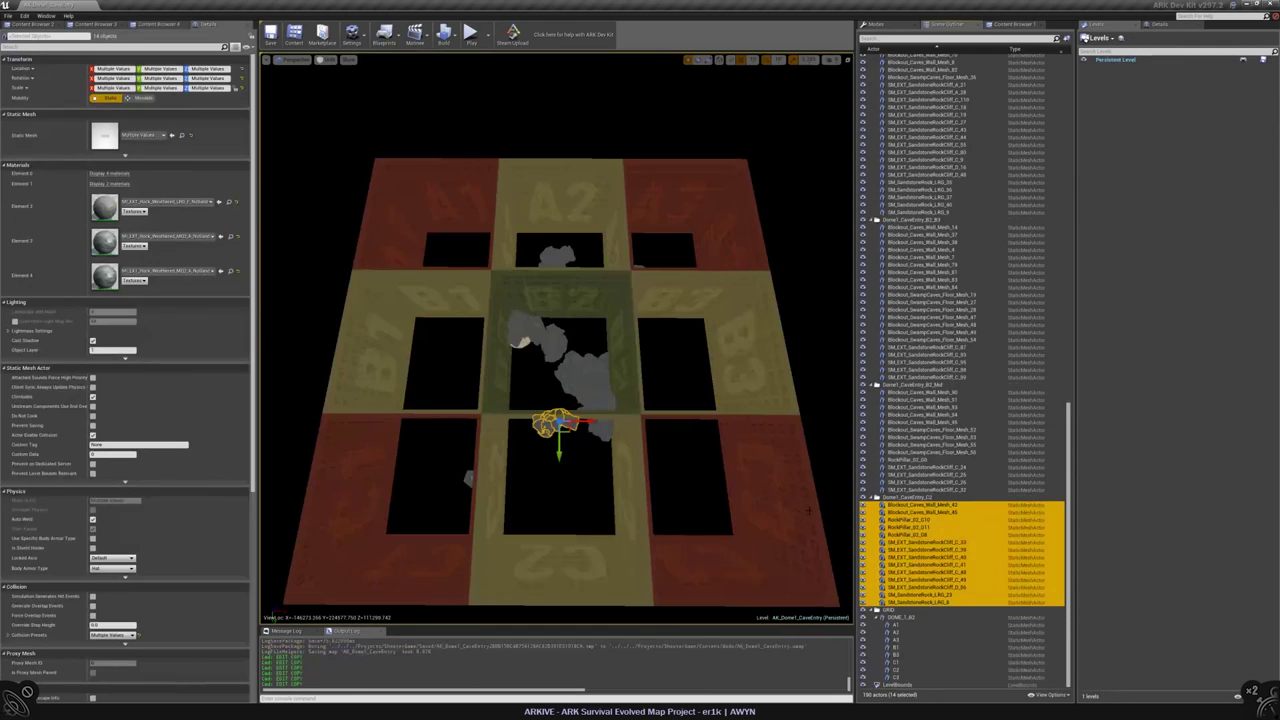
- Show the Challenge_Dome1_Entry folder, select all its actors, and copy them into the main map's AK_Dome1_CaveEntry level
scroll(930, 683, up, 15)
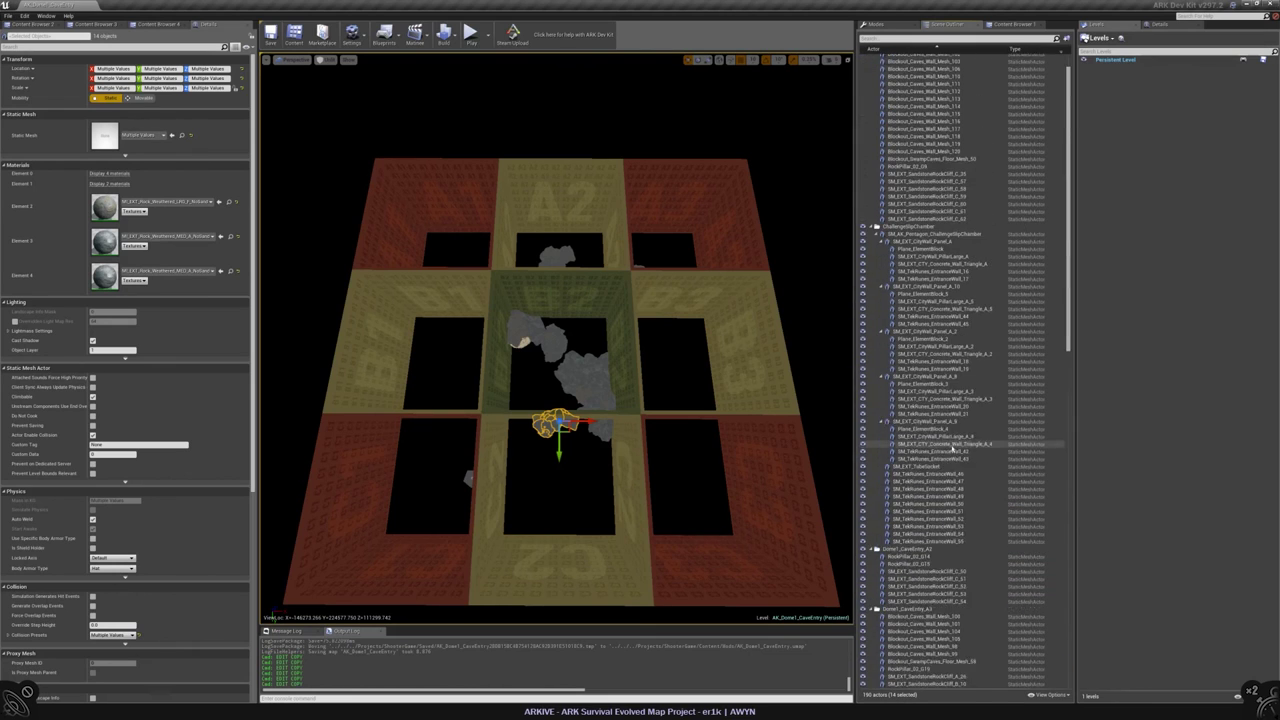
click(922, 73)
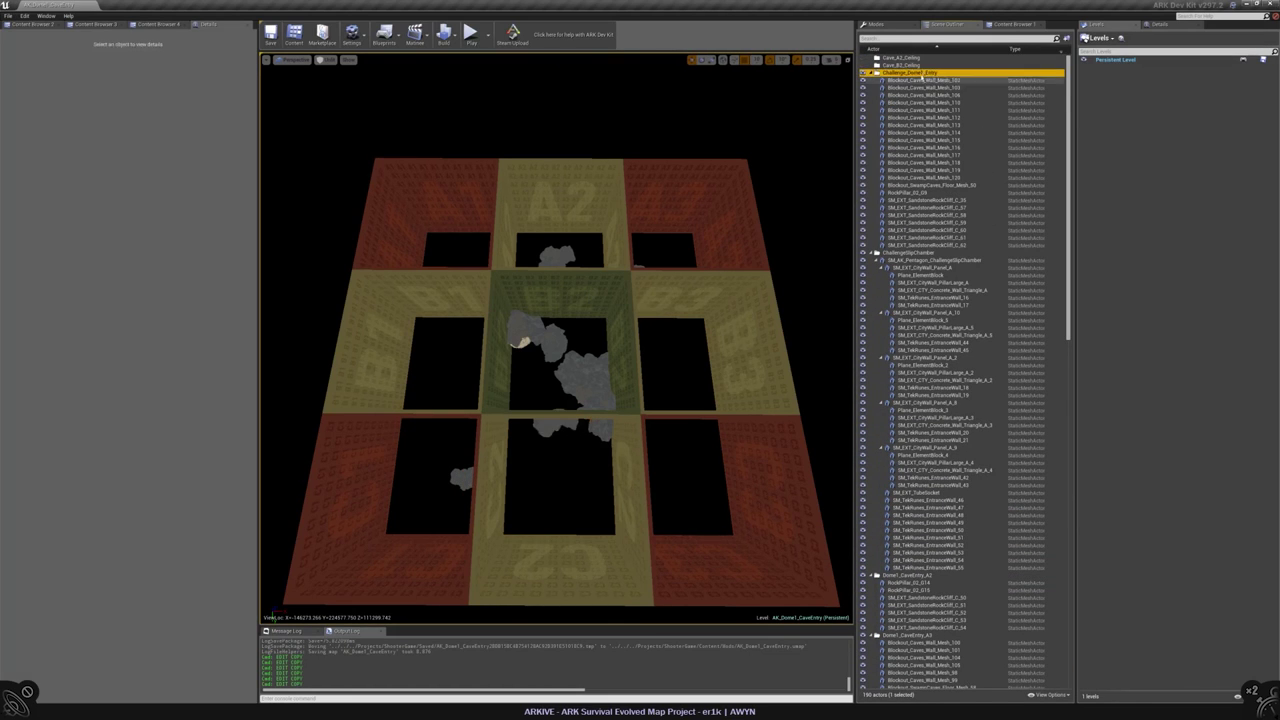
right_click(922, 73)
click(1006, 141)
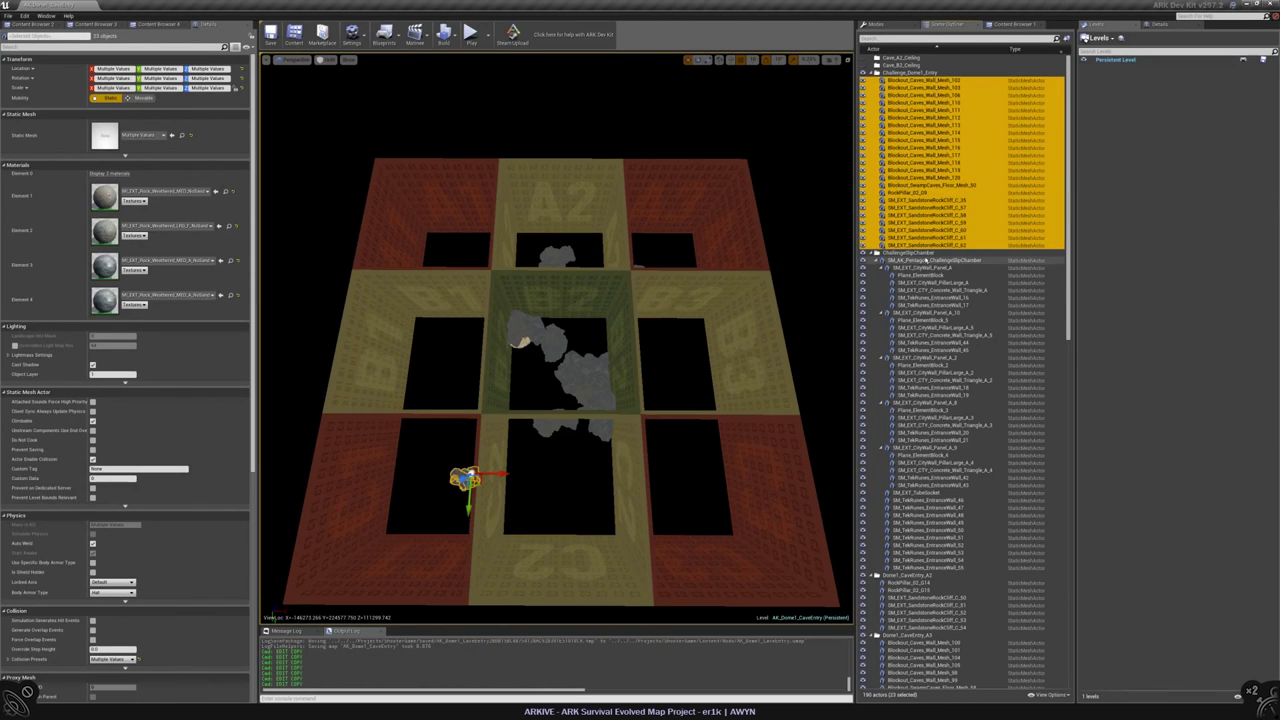
- Copy all ChallengeSlipChamber actors, from the Pentagon mesh through the TekRunes entrance walls, into AK_Dome1_CaveEntry in the main map and save that level
click(926, 260)
shift+click(937, 568)
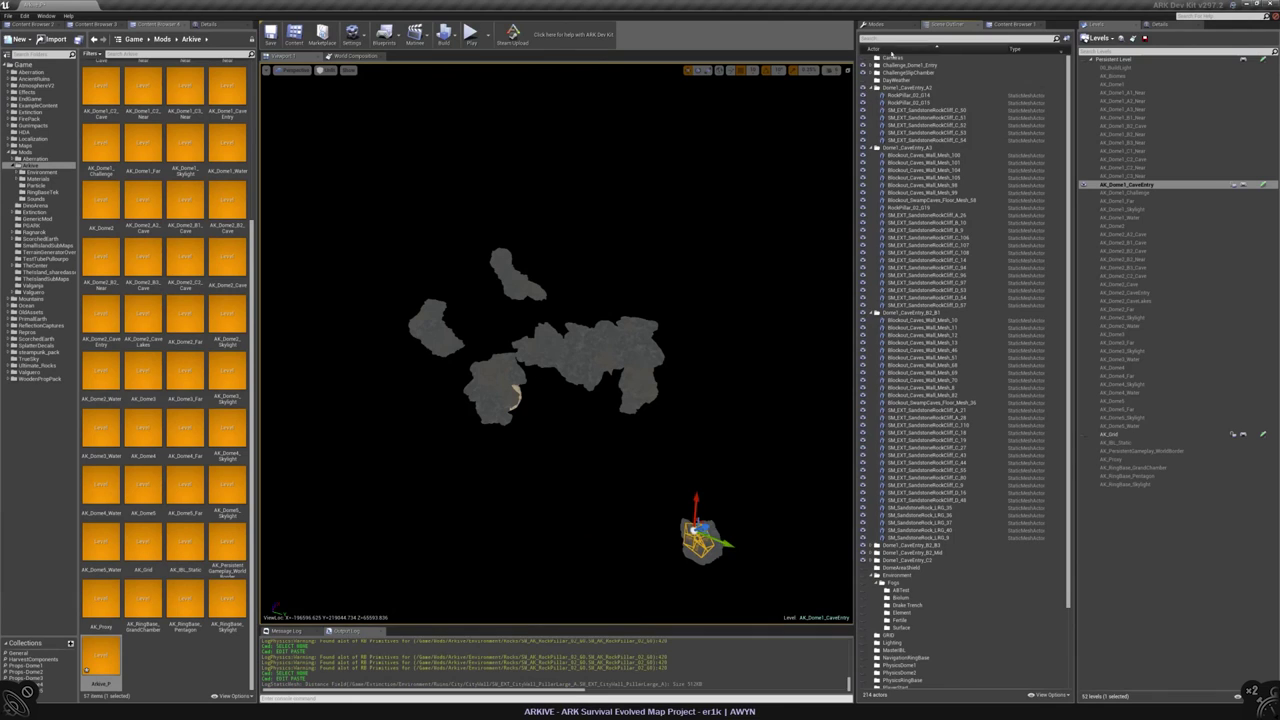
click(874, 65)
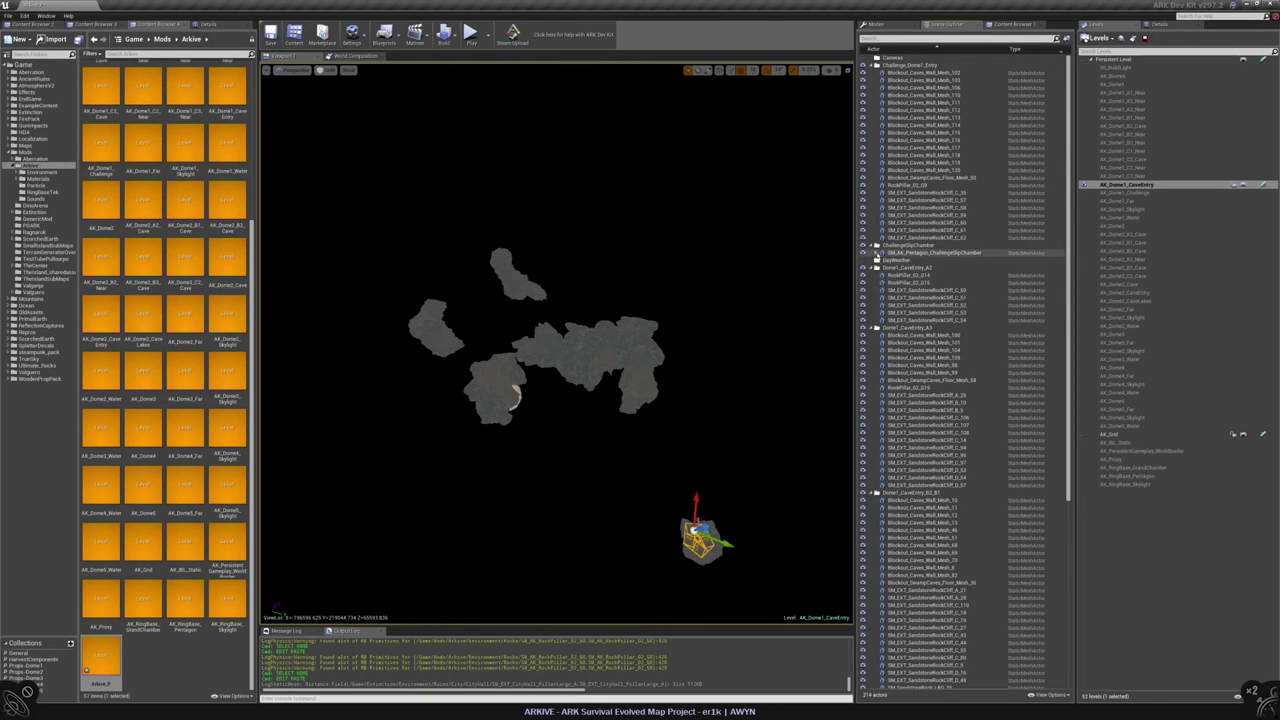
click(876, 252)
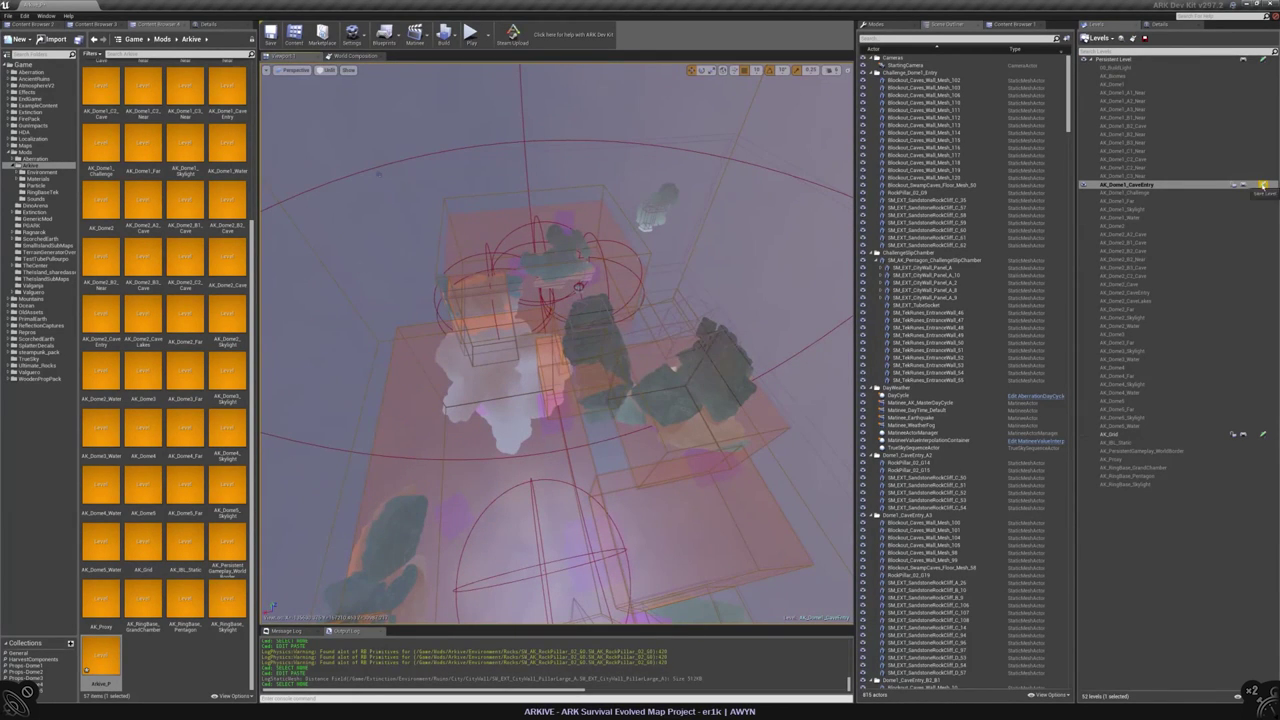
click(1262, 186)
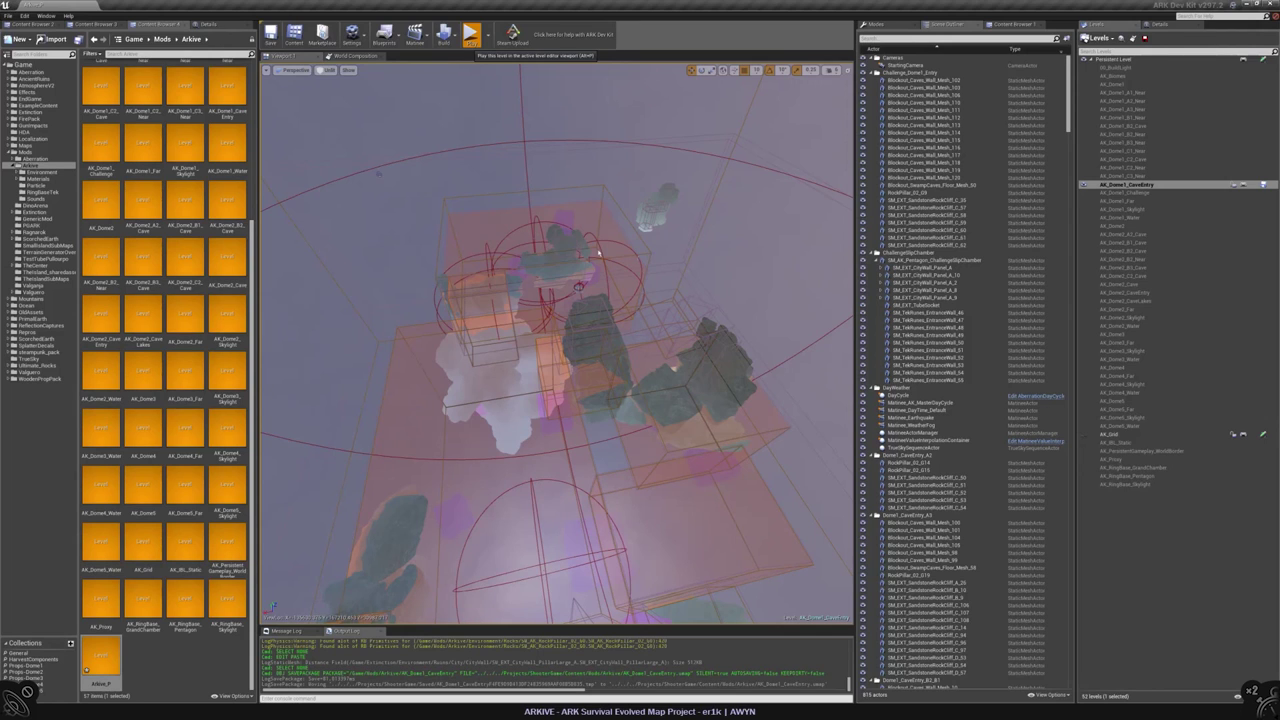
- Play the level in the viewport, and inspect the transferred cave rocks around the dome from several distances
click(470, 36)
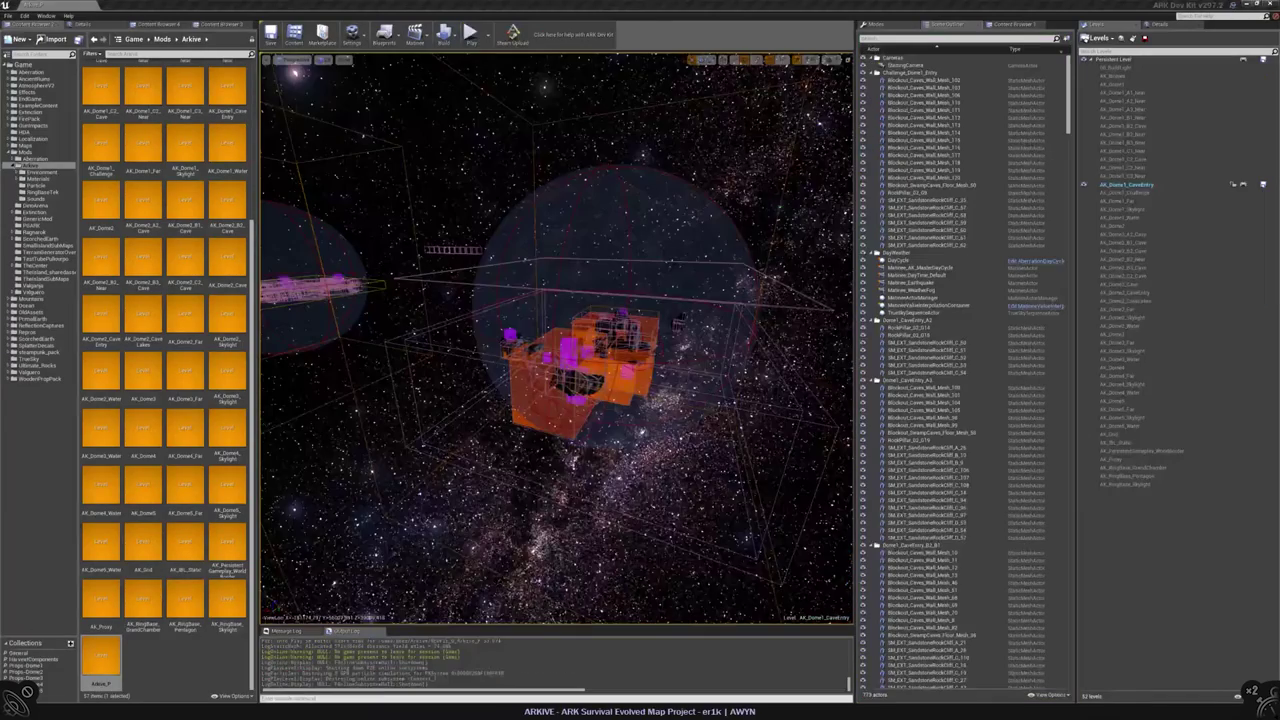
scroll(557, 338, up, 10)
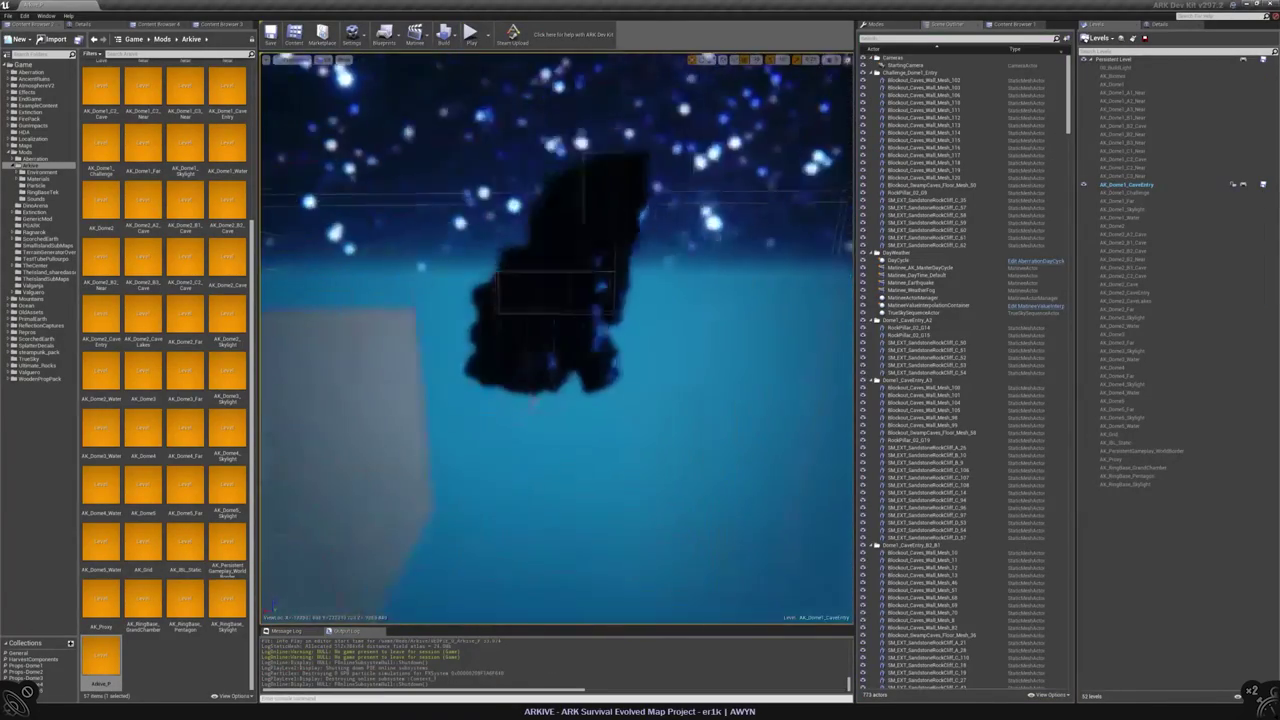
scroll(557, 338, down, 10)
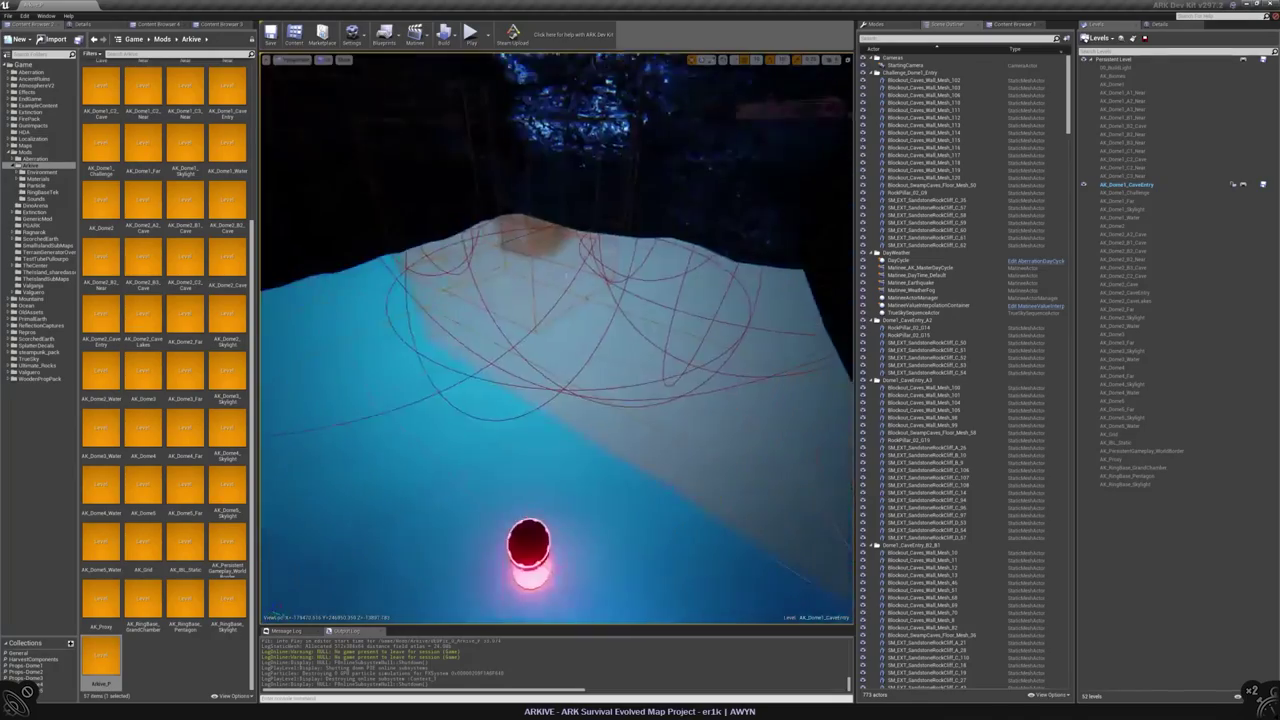
scroll(557, 338, up, 10)
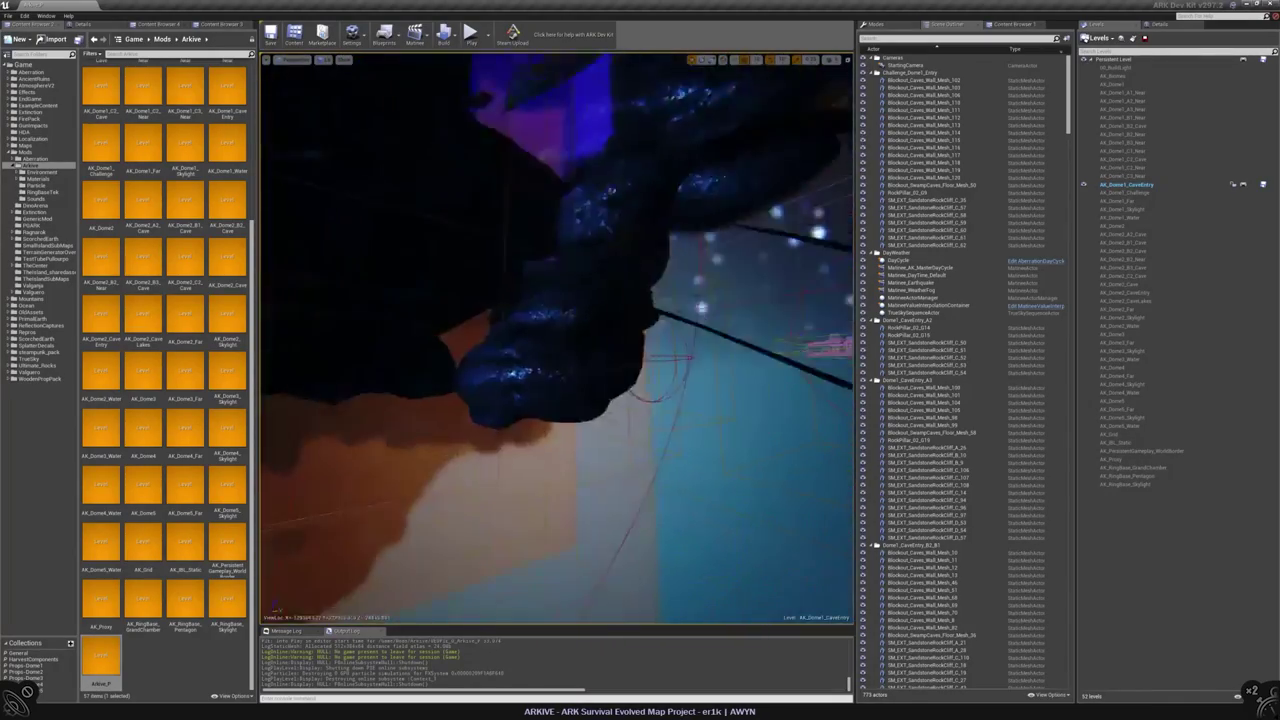
- Inspect the transferred Dome 1 cave entry rocks up close and the whole dome from outside
scroll(557, 338, down, 10)
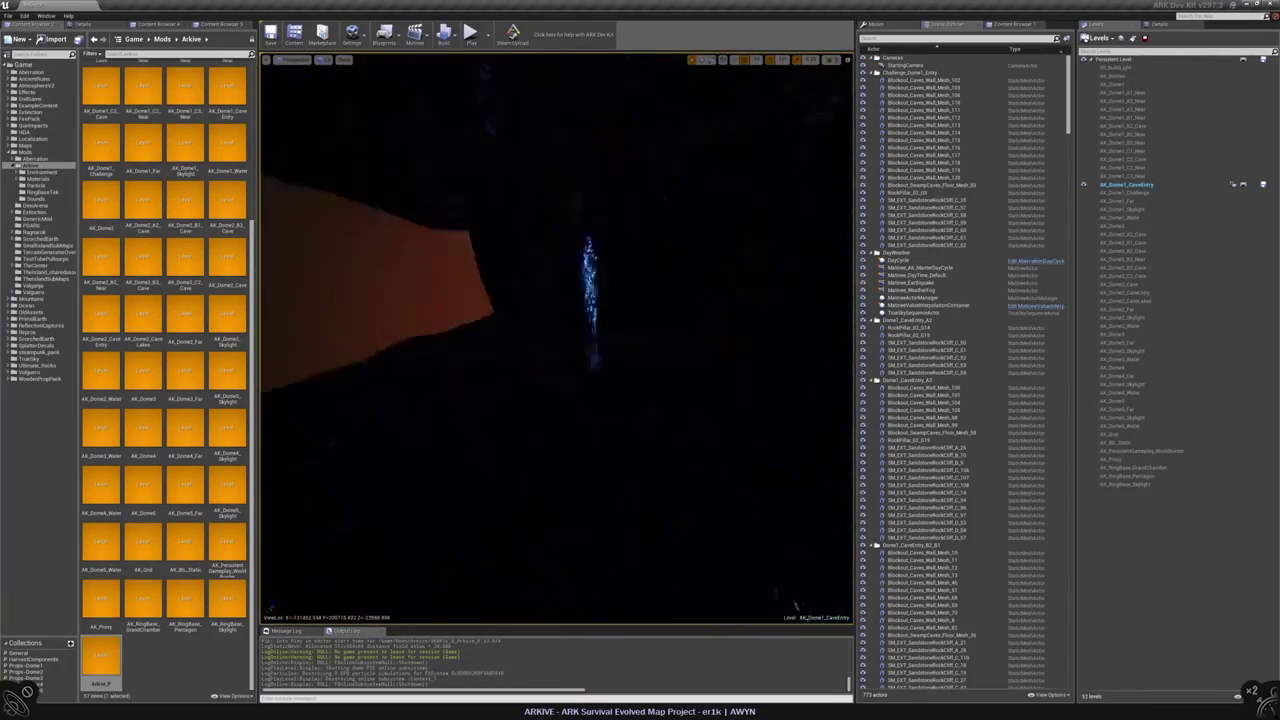
scroll(557, 338, up, 10)
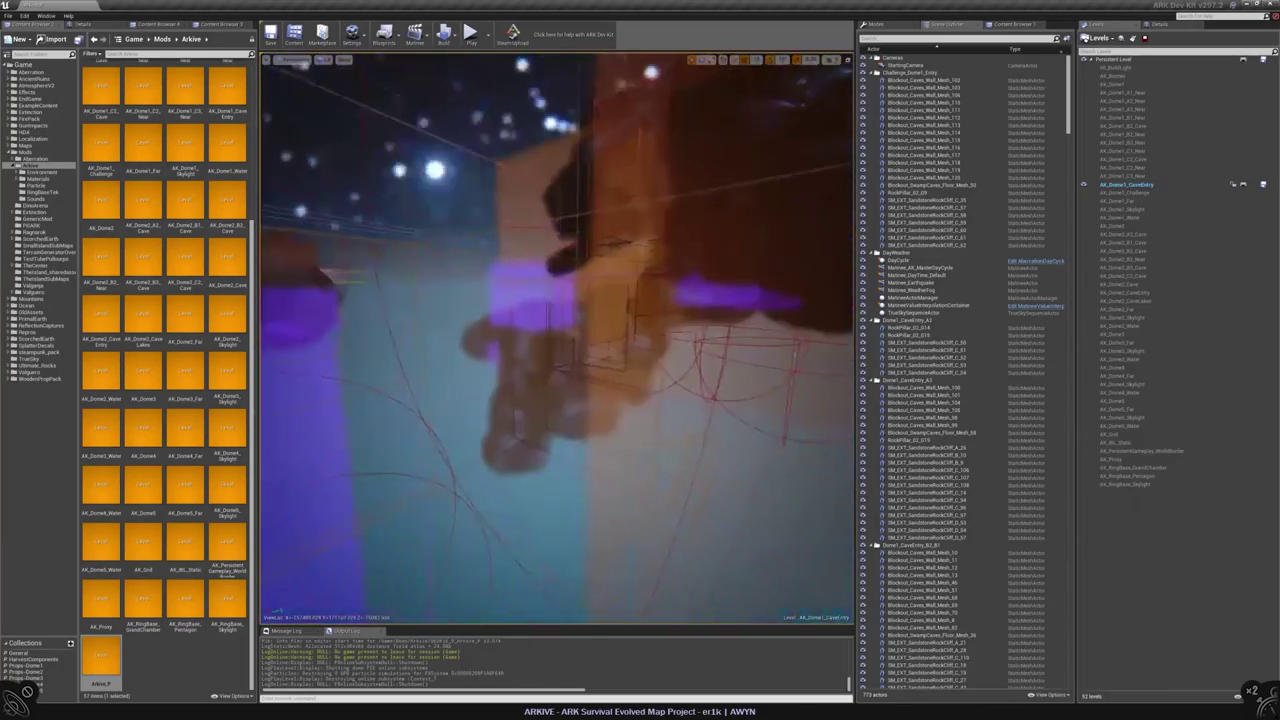
scroll(557, 338, down, 10)
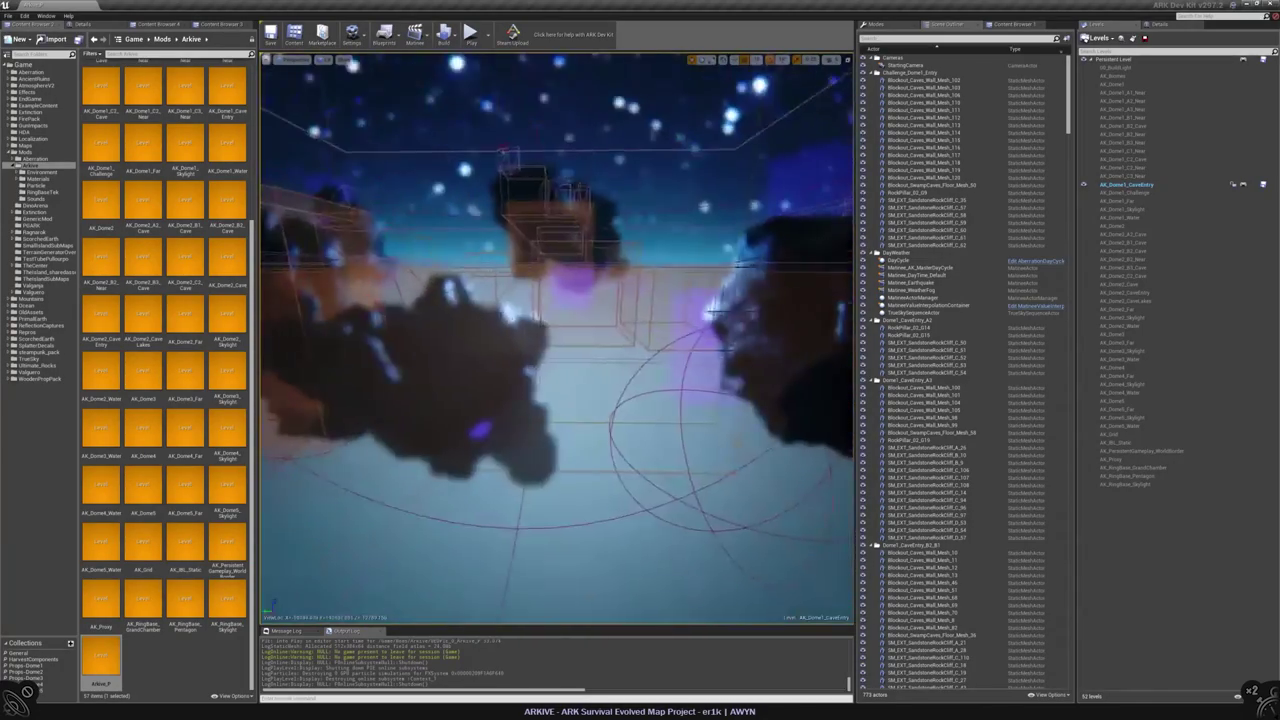
scroll(557, 338, down, 3)
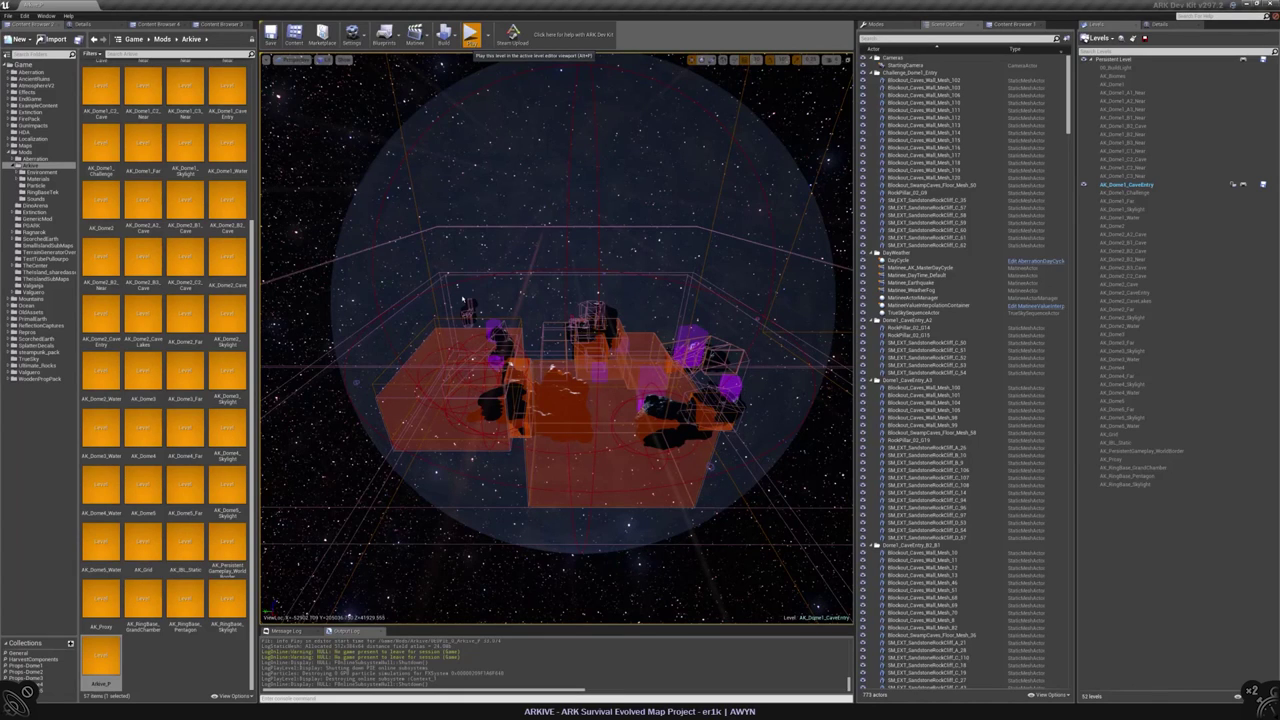
- Play the level in the viewport, look around the Ring Base hall and its light pillars, and stop the play session
click(470, 35)
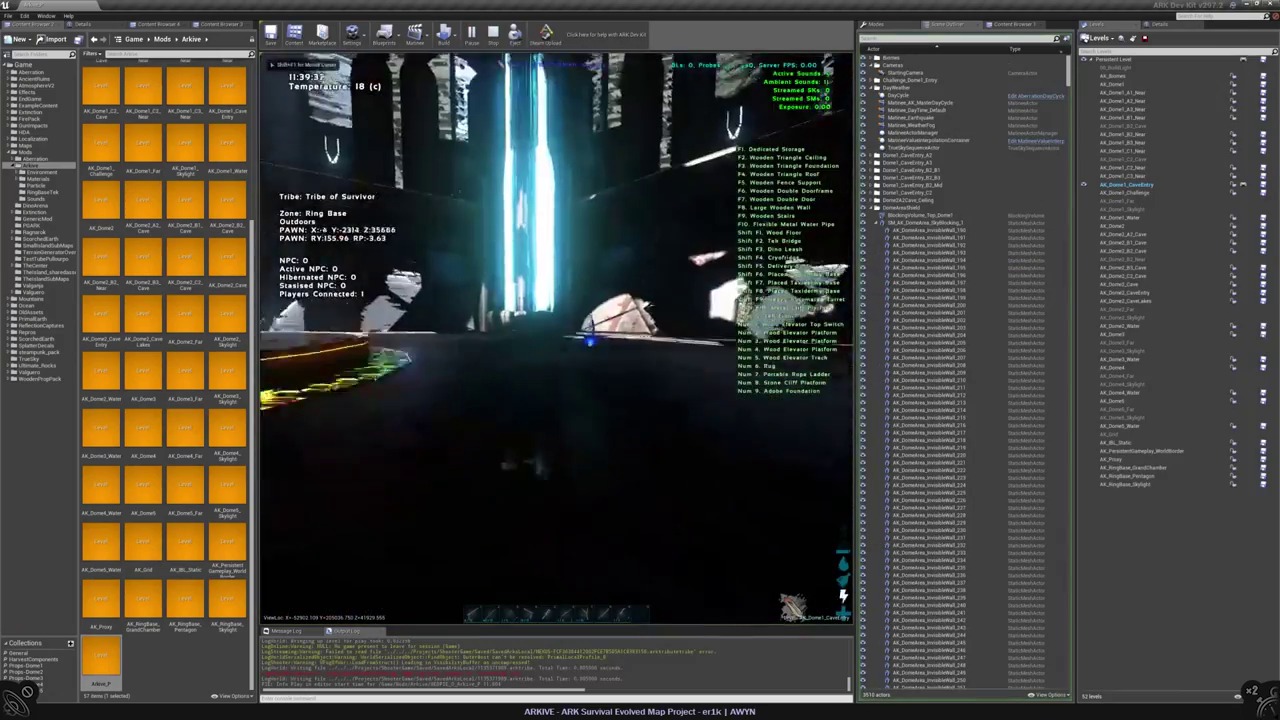
key(w)
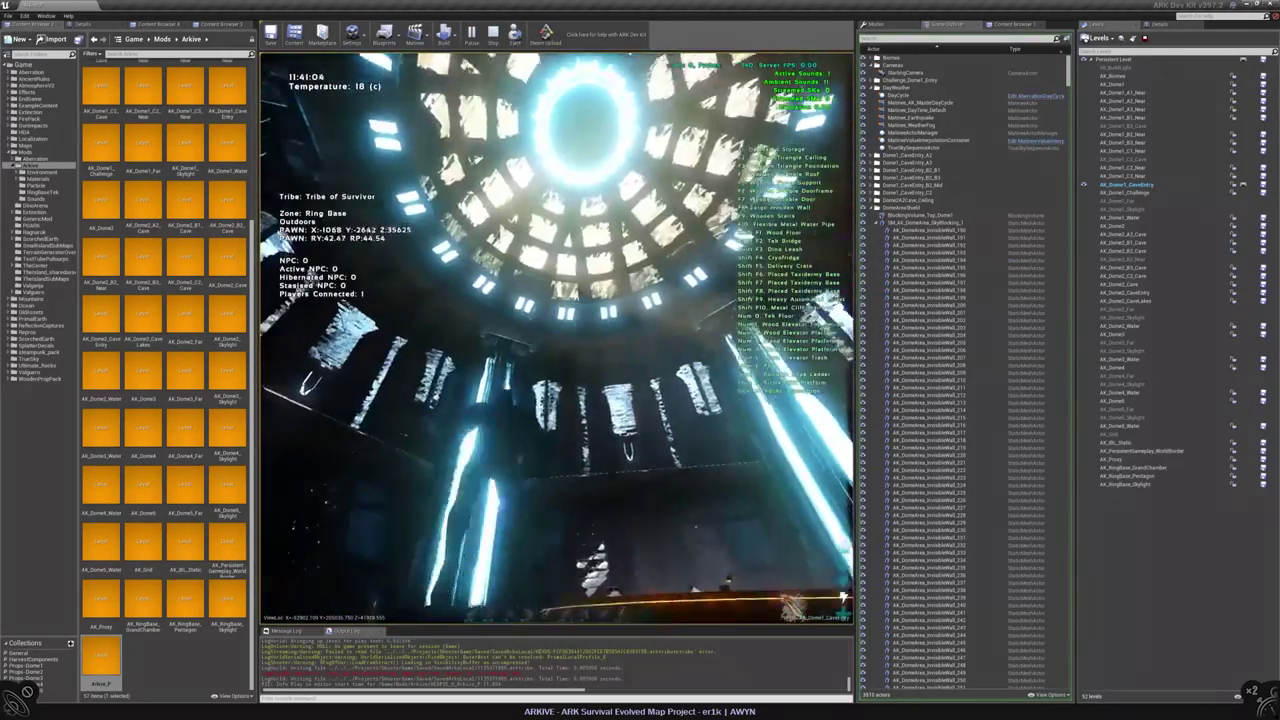
key(w)
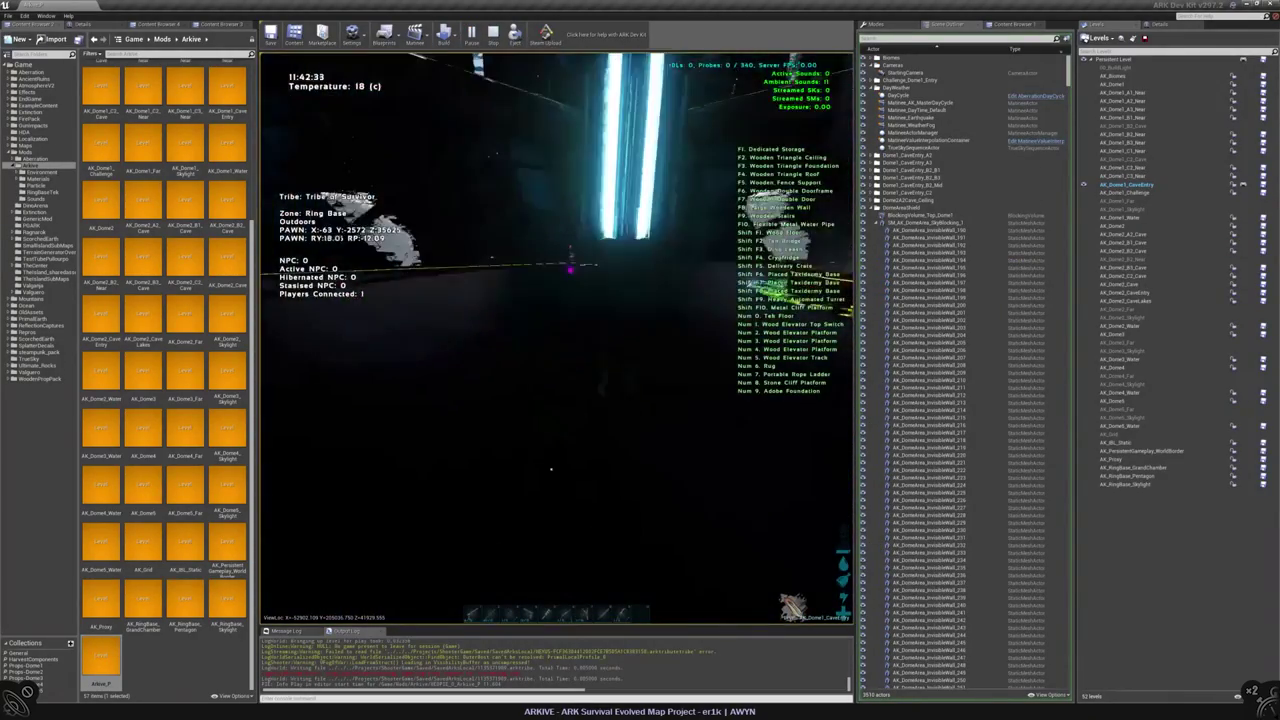
key(F8)
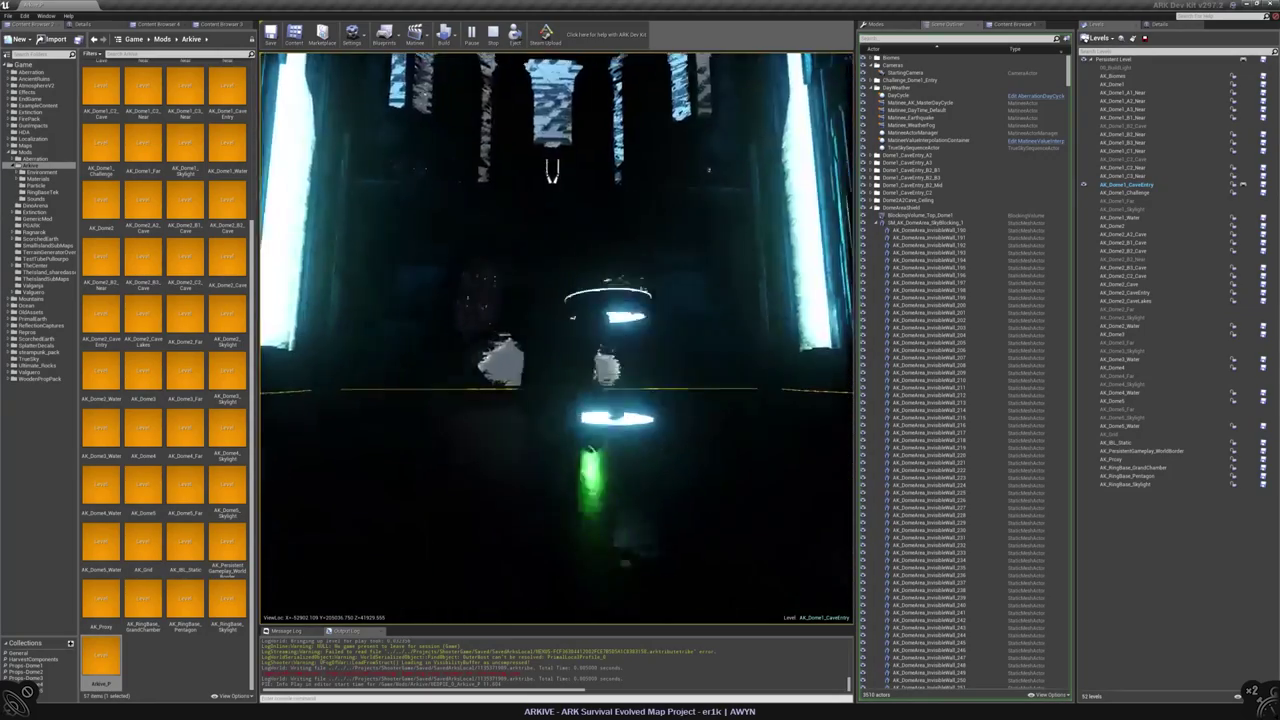
key(w)
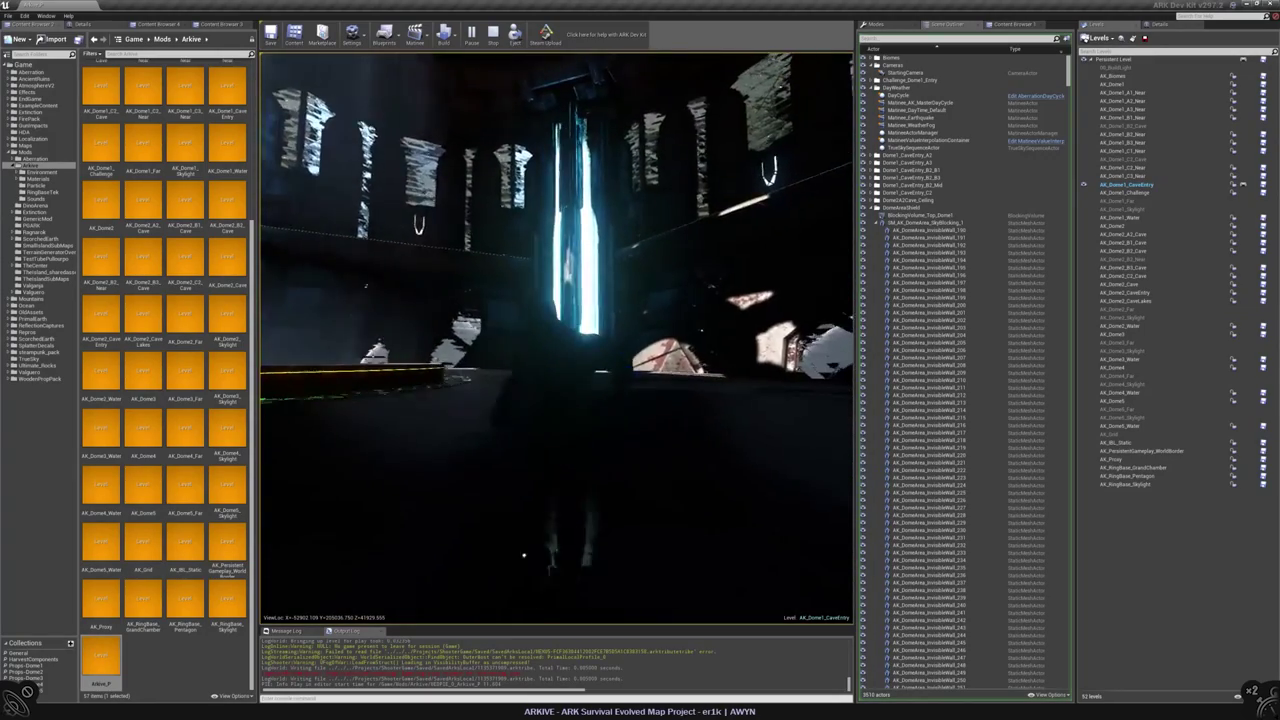
key(w)
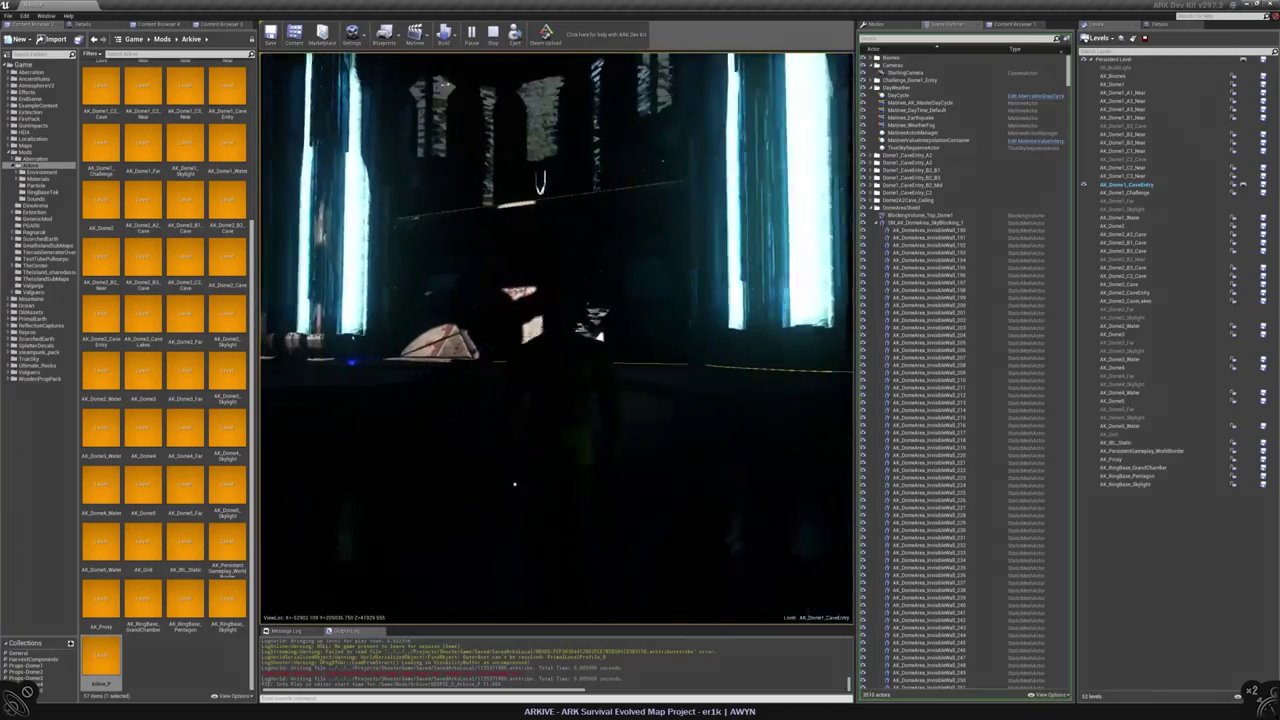
key(w)
key(Escape)
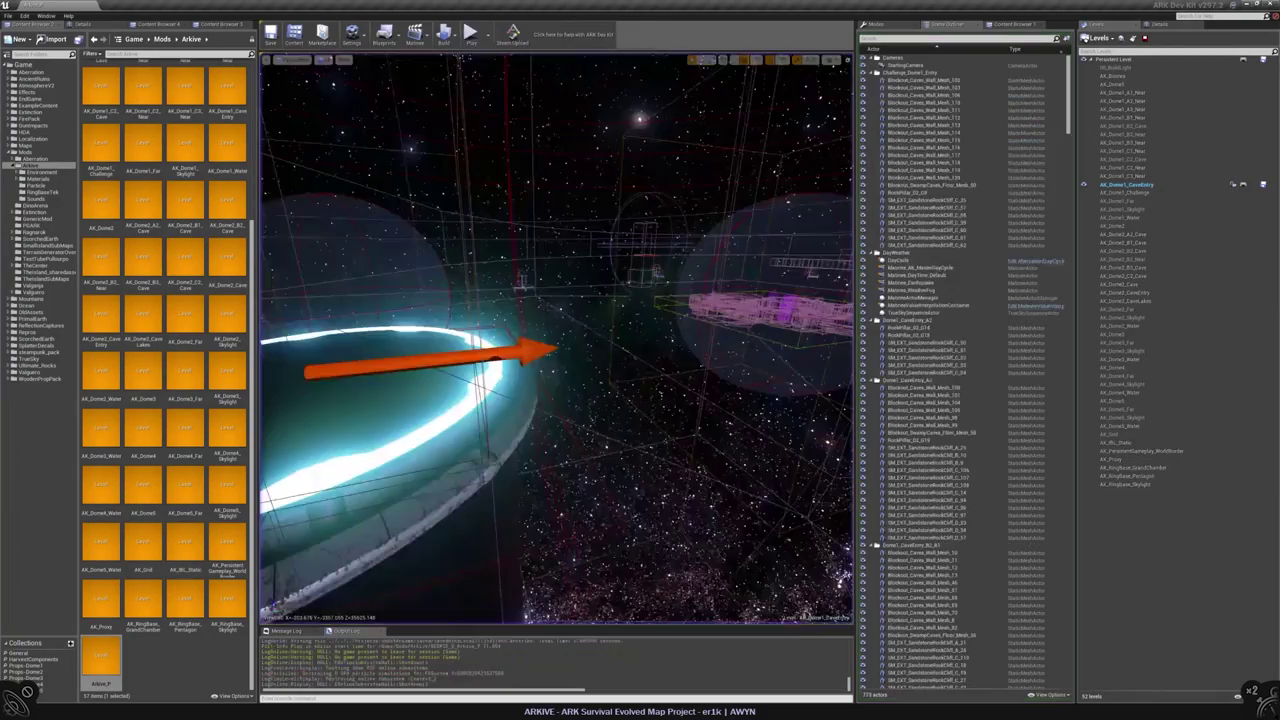
- Return to Dome 1 in the editor and inspect the dark cave rock cluster standing above the blue floor
key(w)
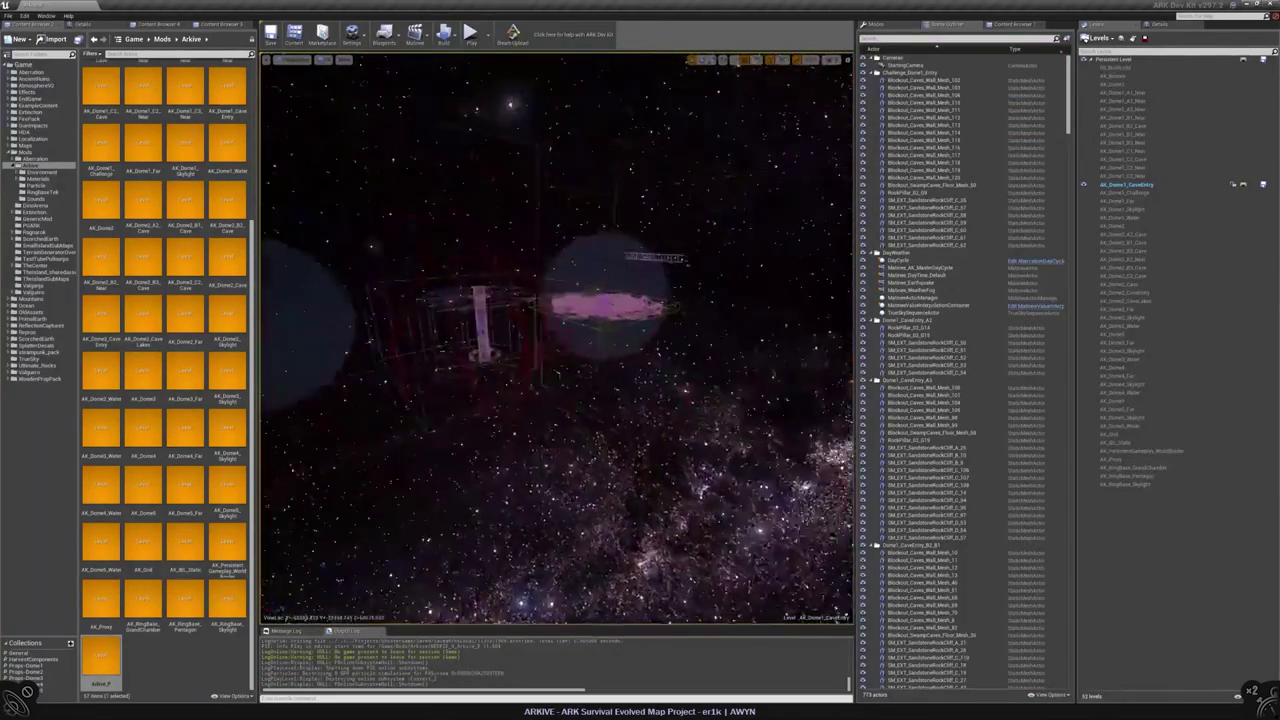
key(w)
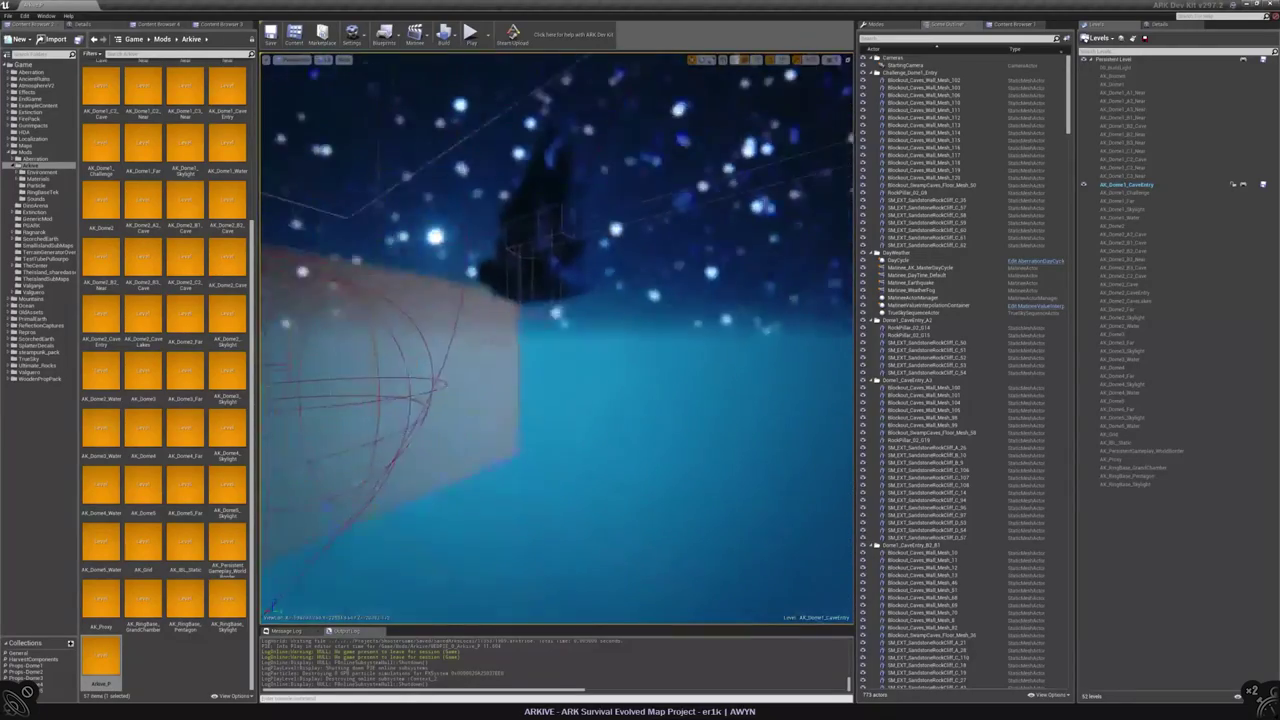
key(w)
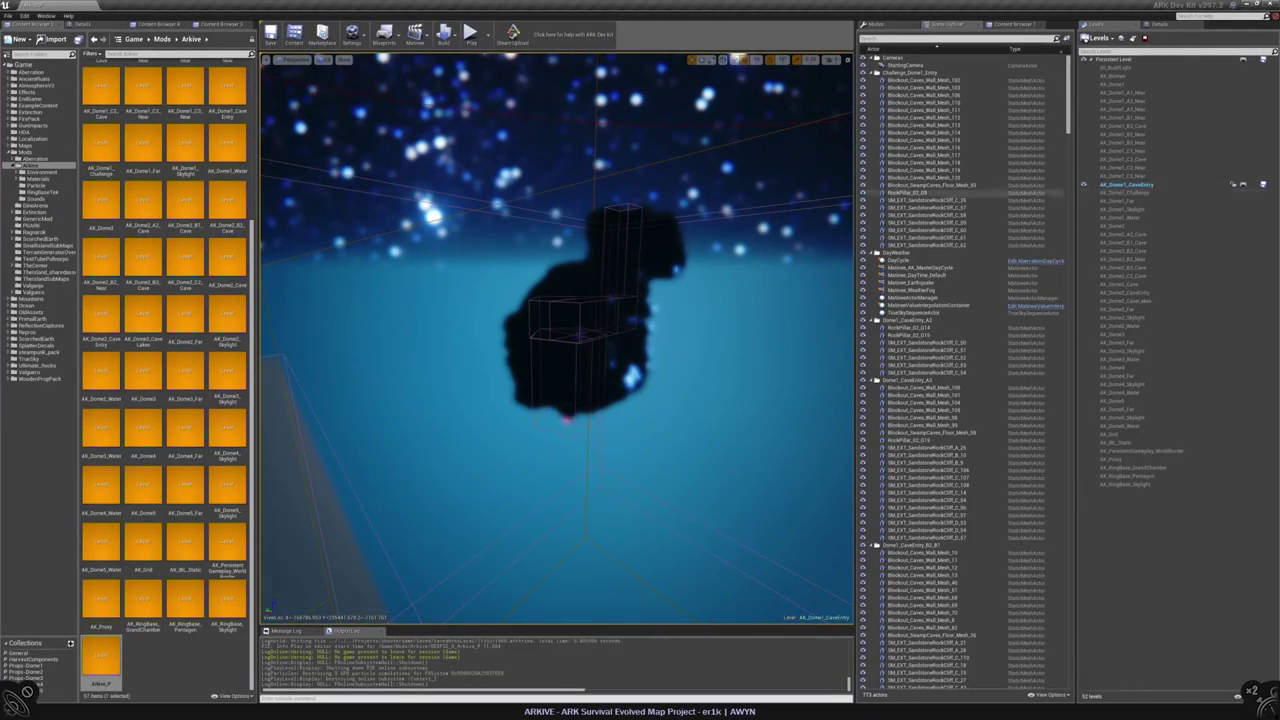
key(super)
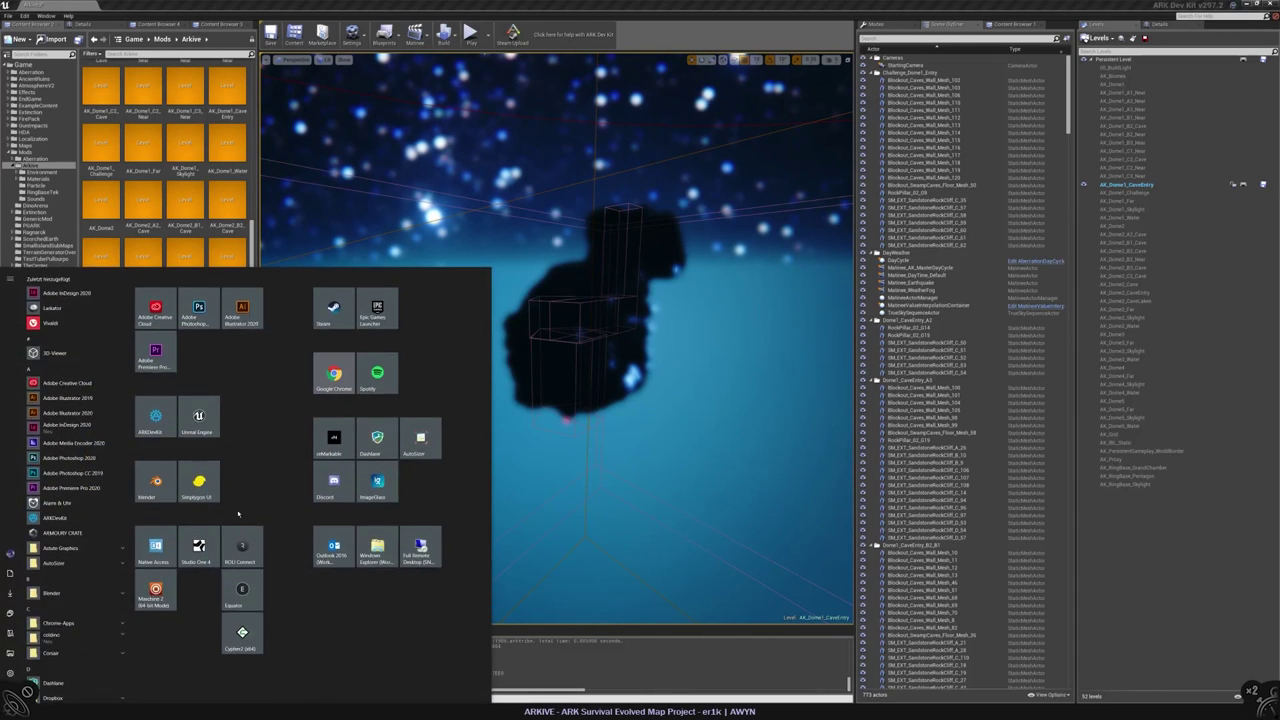
key(super)
- Move the AK_Dome1_ChallengeSlipChamber level from the Mods folder into the Arkive folder and show that folder's contents
key(alt+Left)
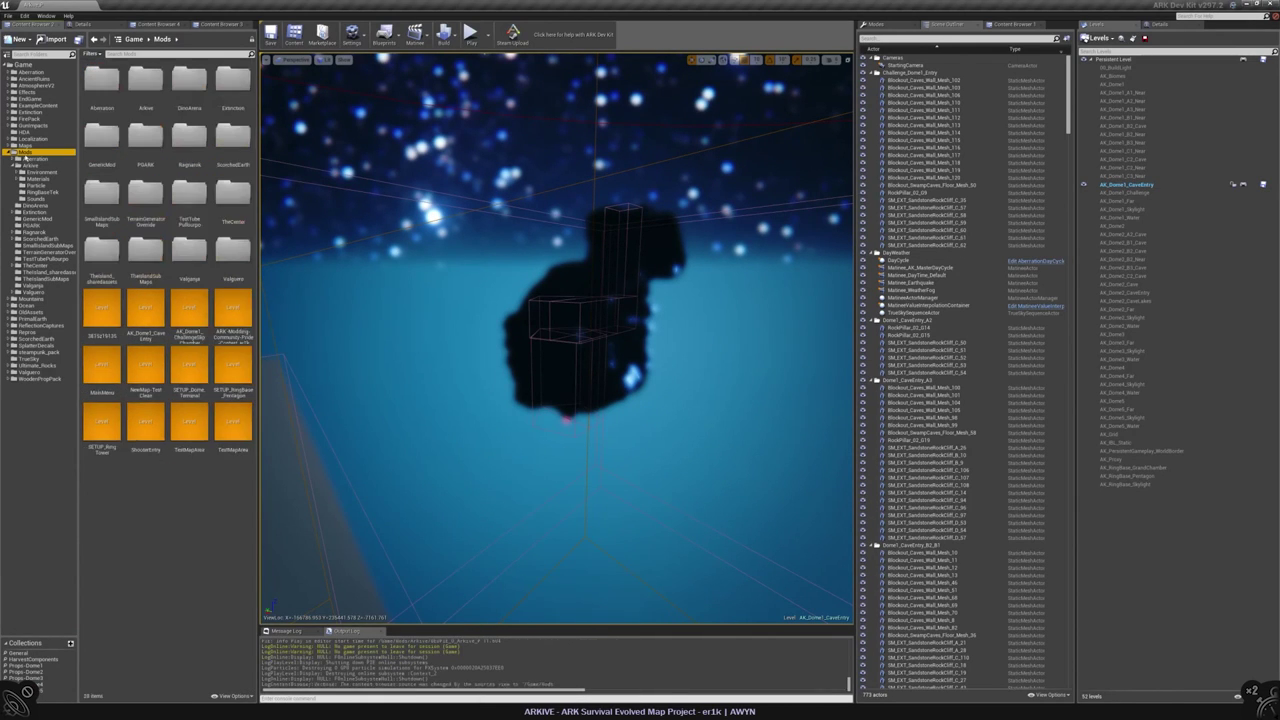
click(194, 299)
drag(194, 299, 30, 167)
click(48, 186)
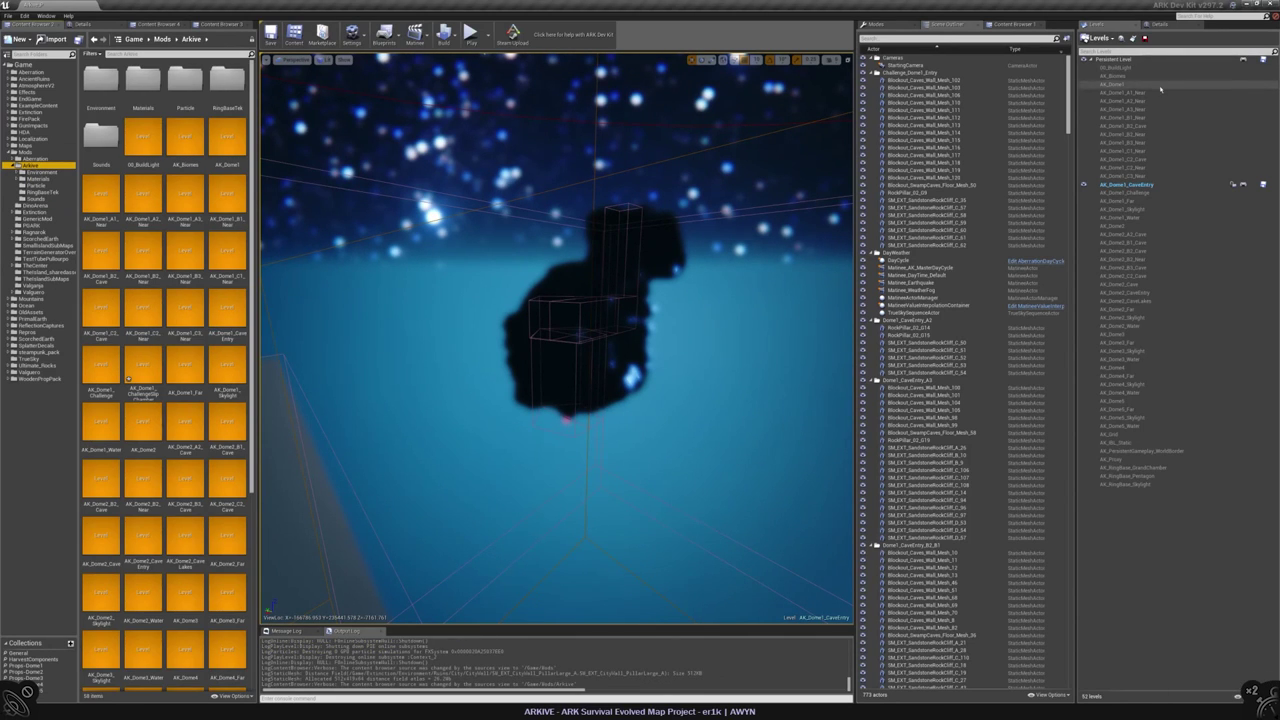
- Save the AK_Dome1_ChallengeSlipChamber level in the Arkive folder and try to add it to the main map's level list
right_click(145, 366)
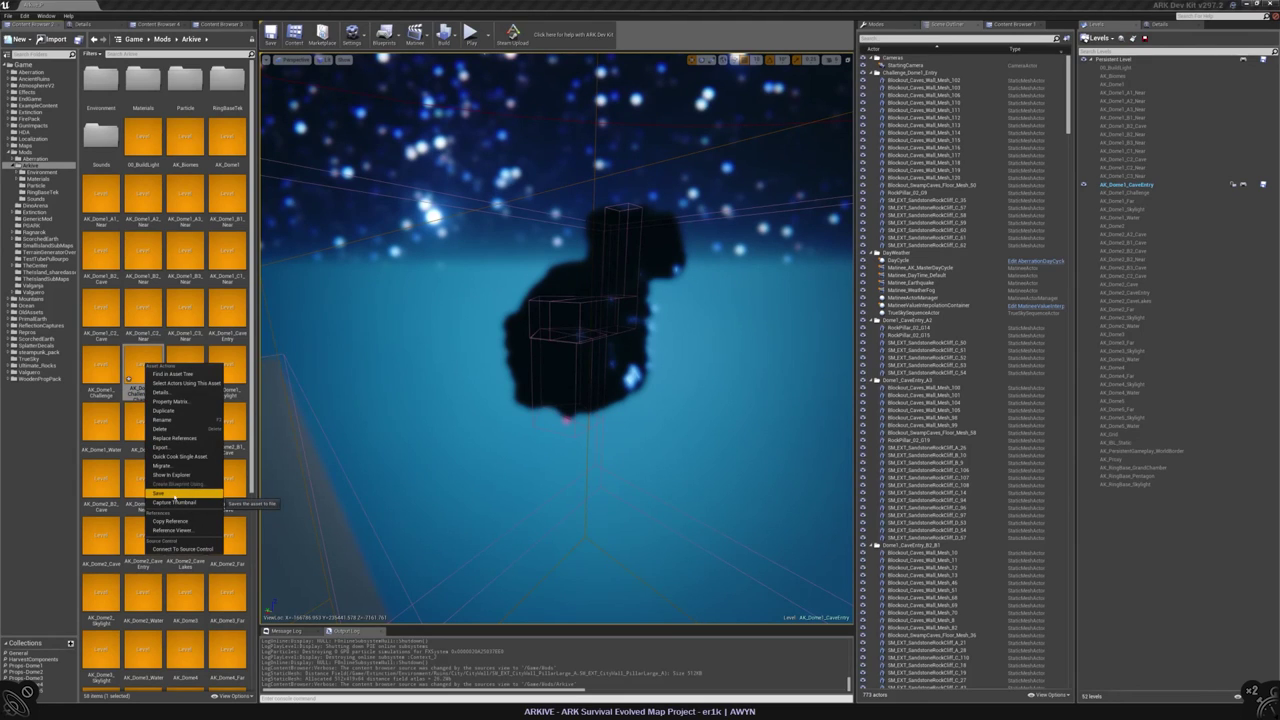
drag(140, 370, 1124, 60)
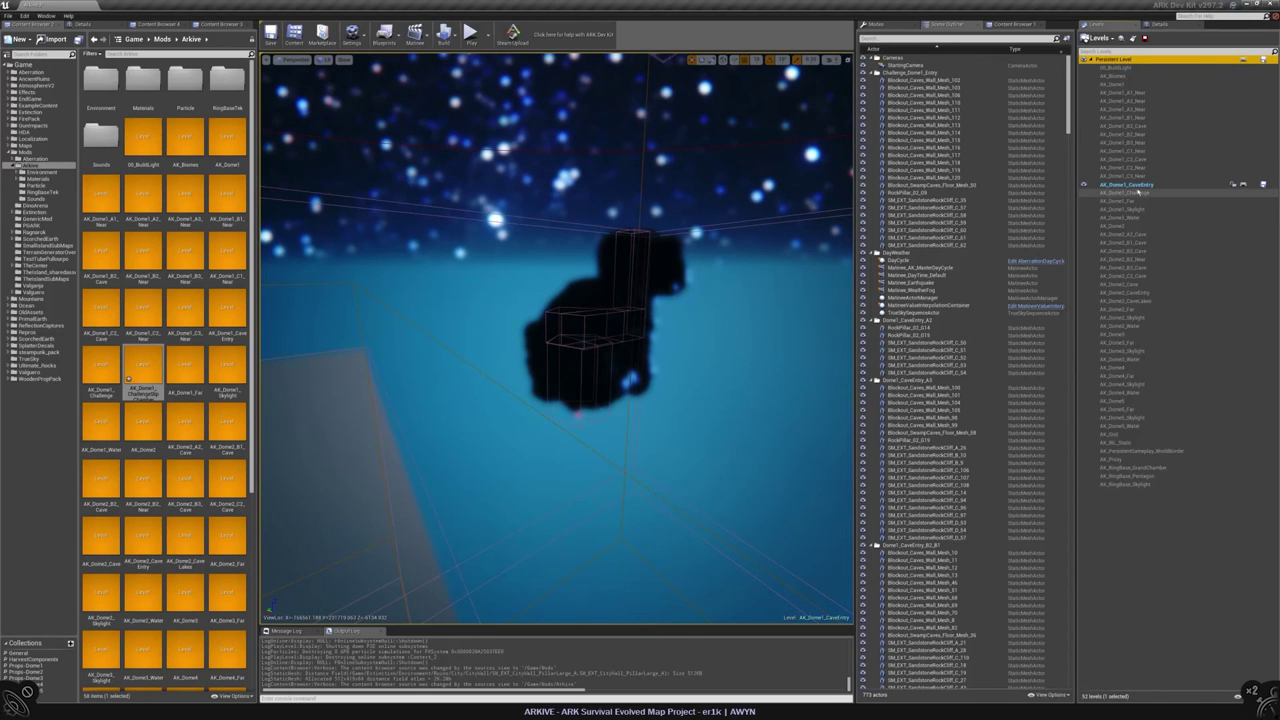
right_click(140, 366)
click(153, 494)
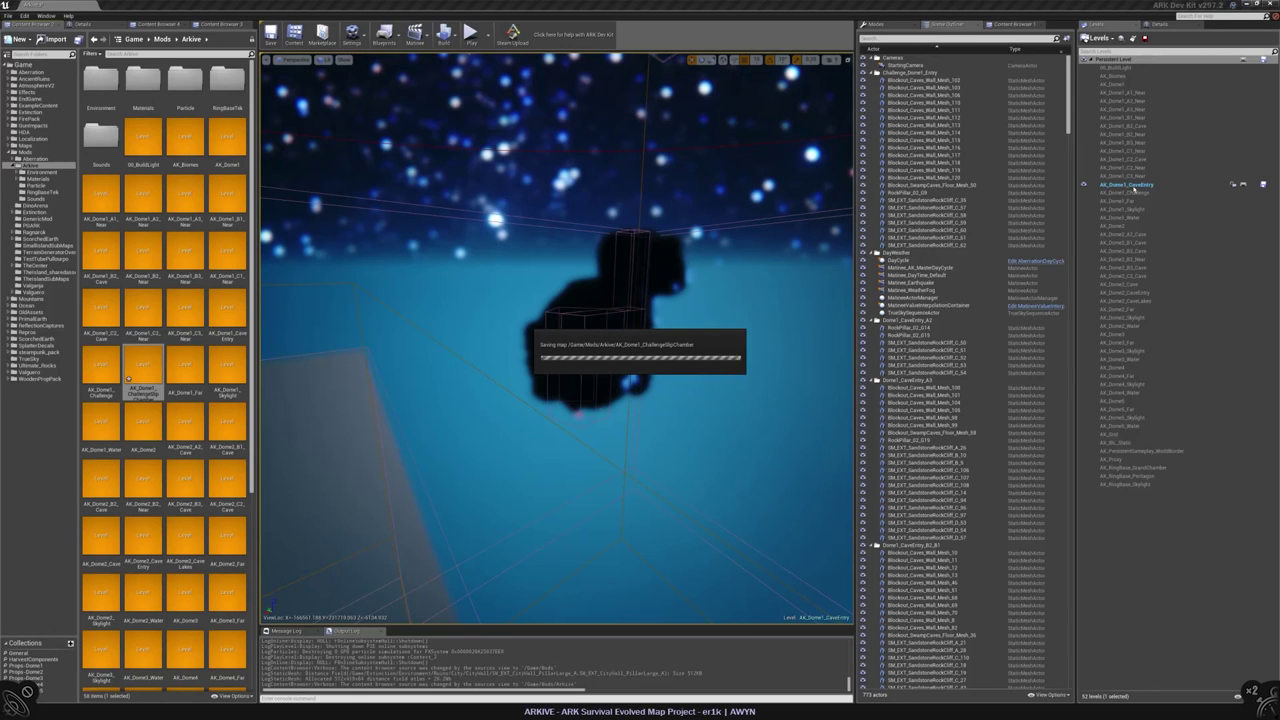
drag(130, 376, 1130, 68)
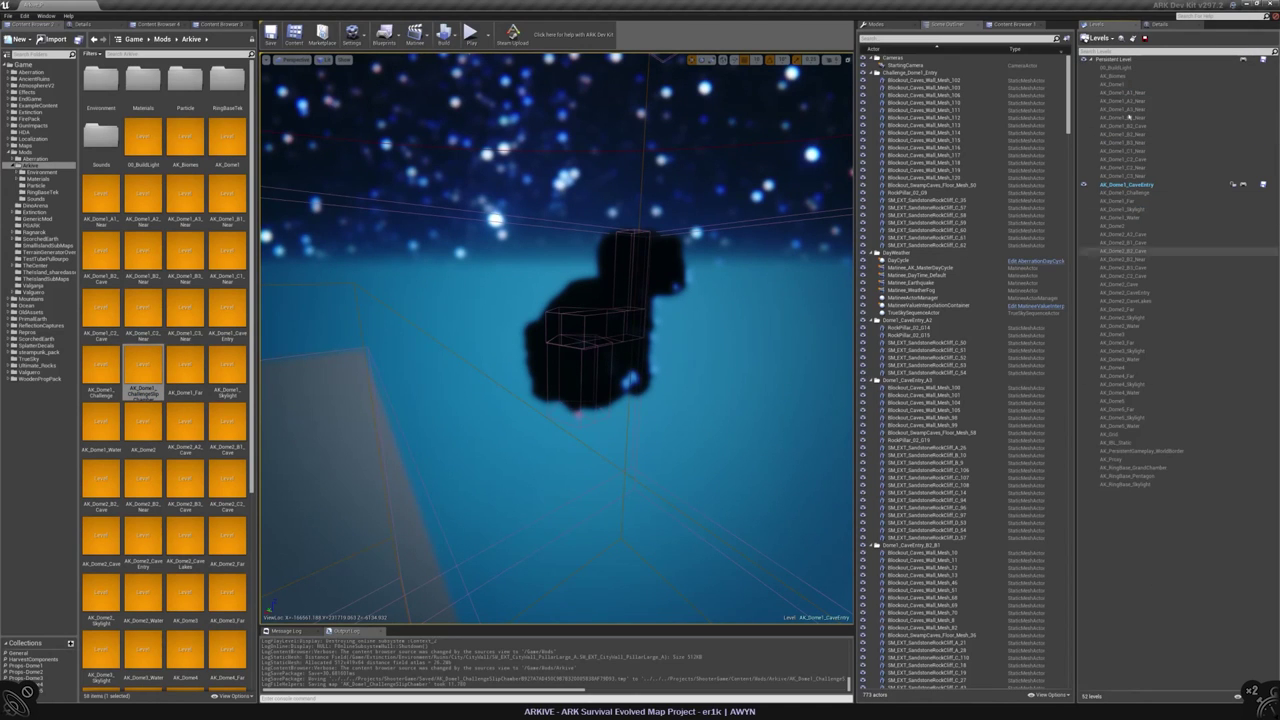
- Open the AK_Dome1_ChallengeSlipChamber level from the Arkive folder
scroll(185, 240, down, 4)
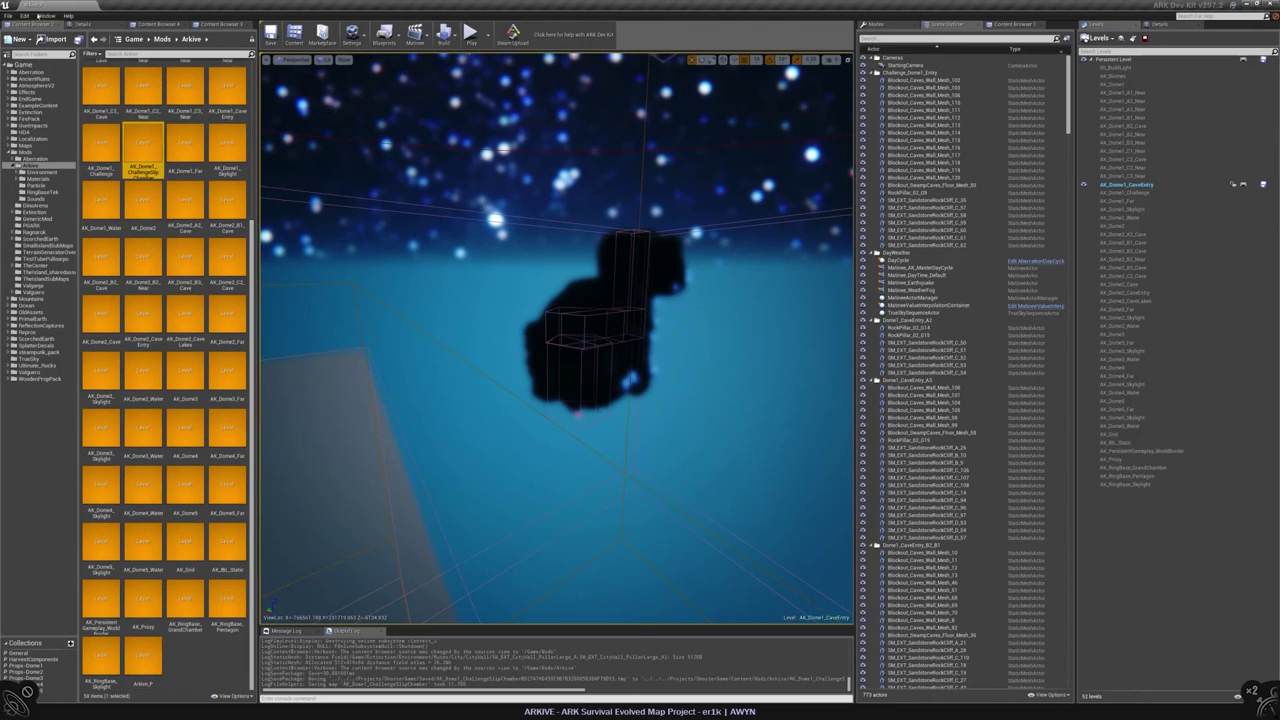
click(10, 16)
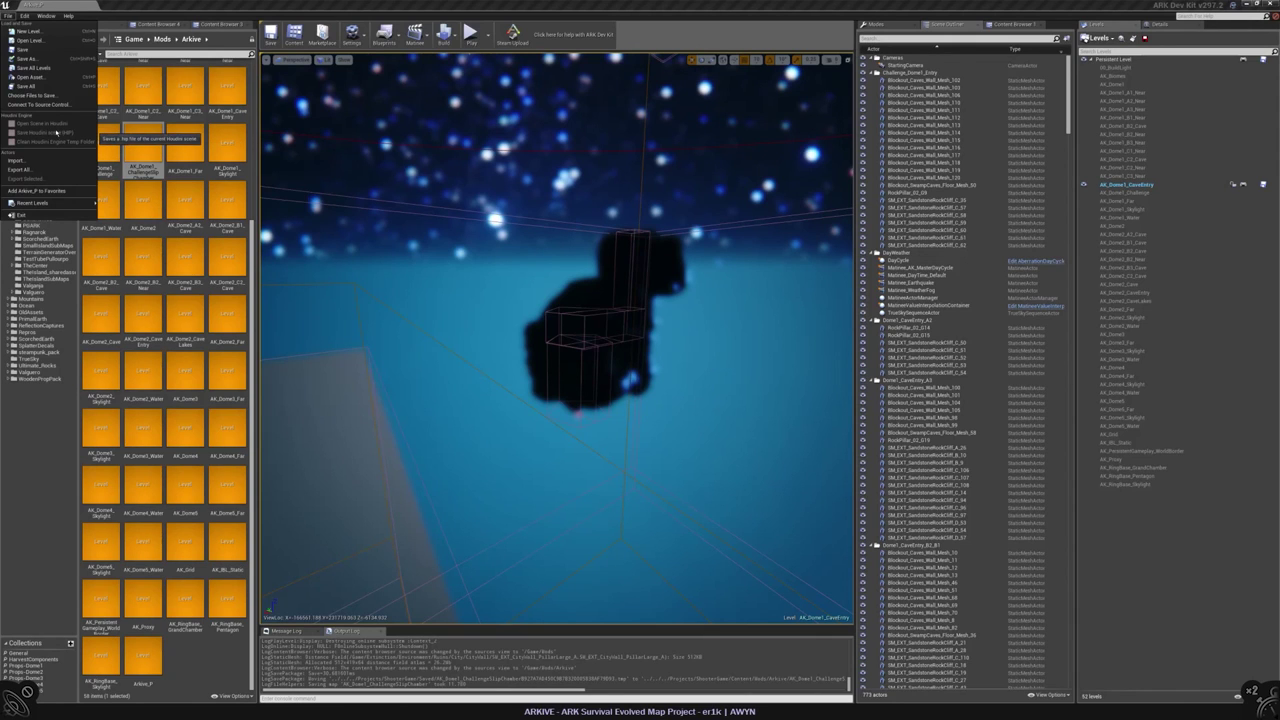
click(147, 143)
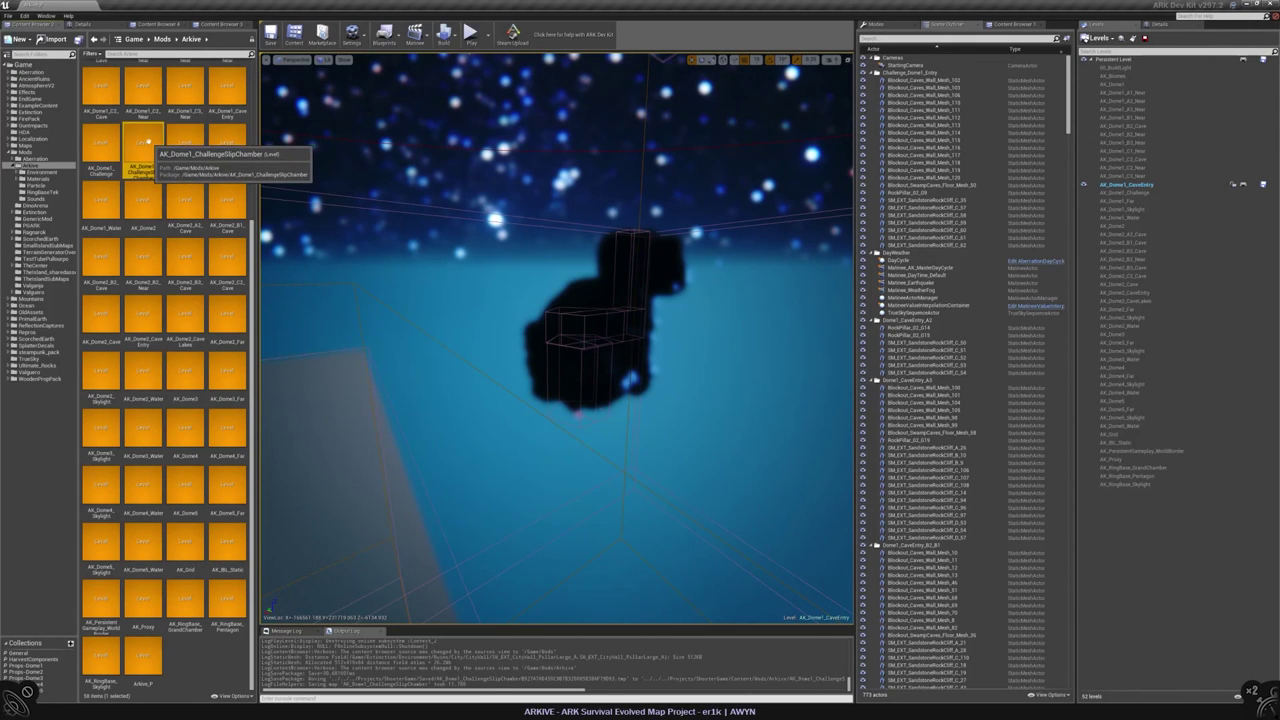
double_click(145, 145)
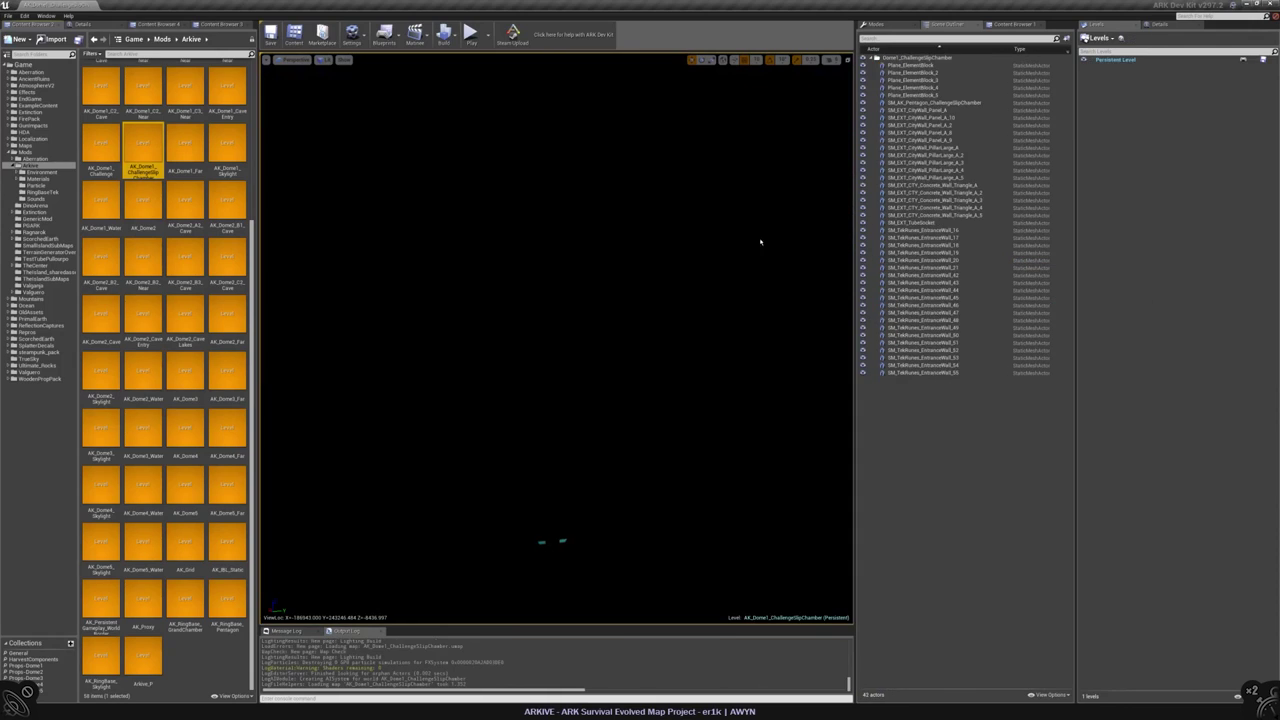
- Switch the viewport to unlit shading and examine the slip chamber's geometry
click(143, 658)
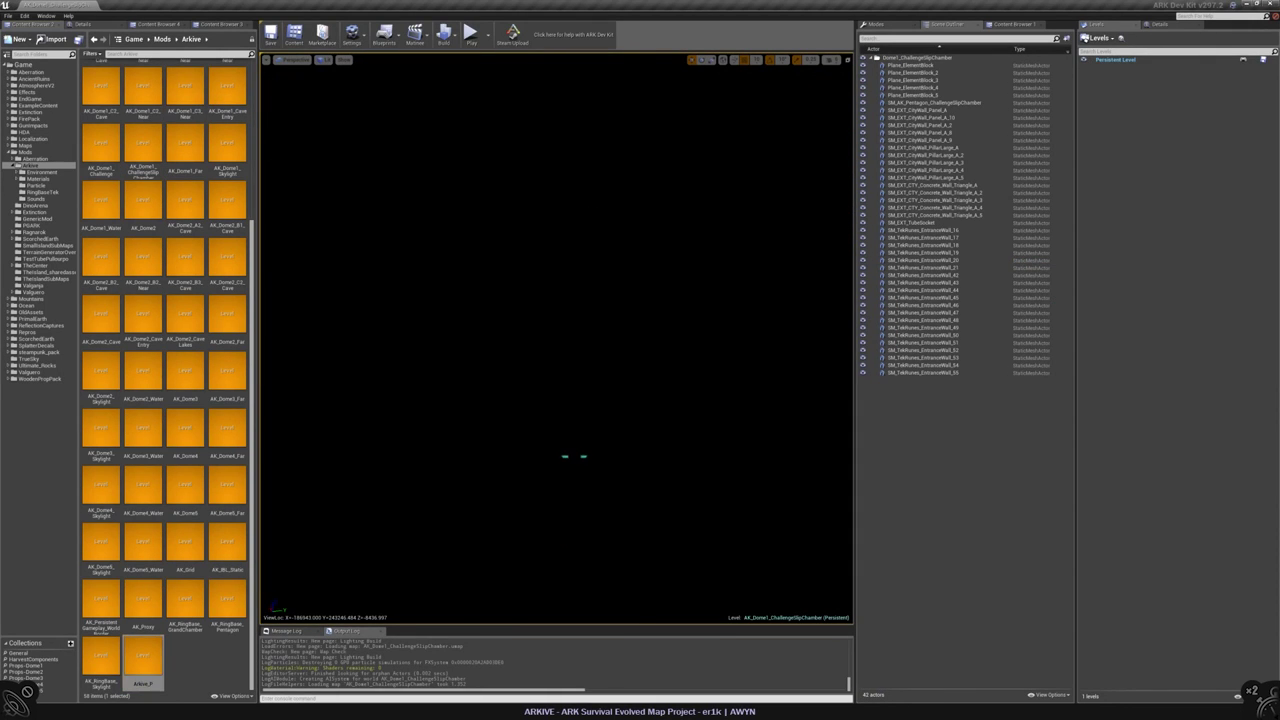
click(324, 60)
click(335, 82)
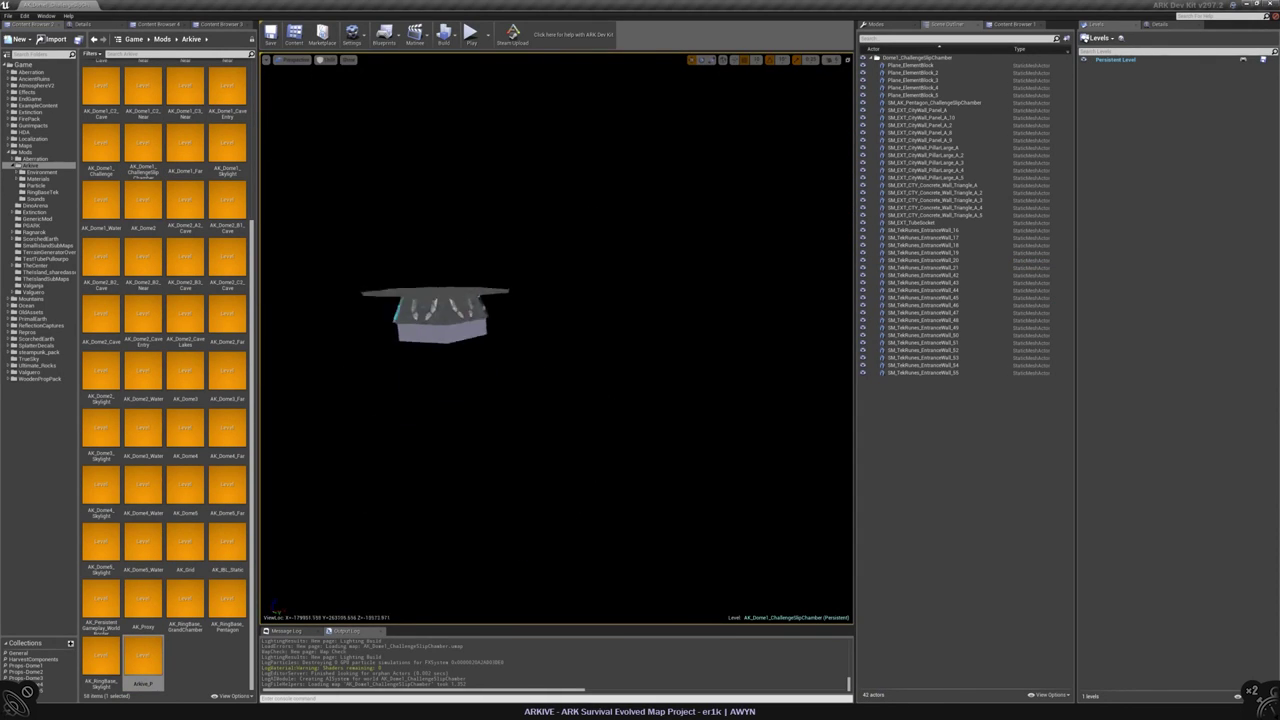
- Play the level from a point on the slip chamber's roof, stop the session, and clear the entrance wall selection
right_click(556, 366)
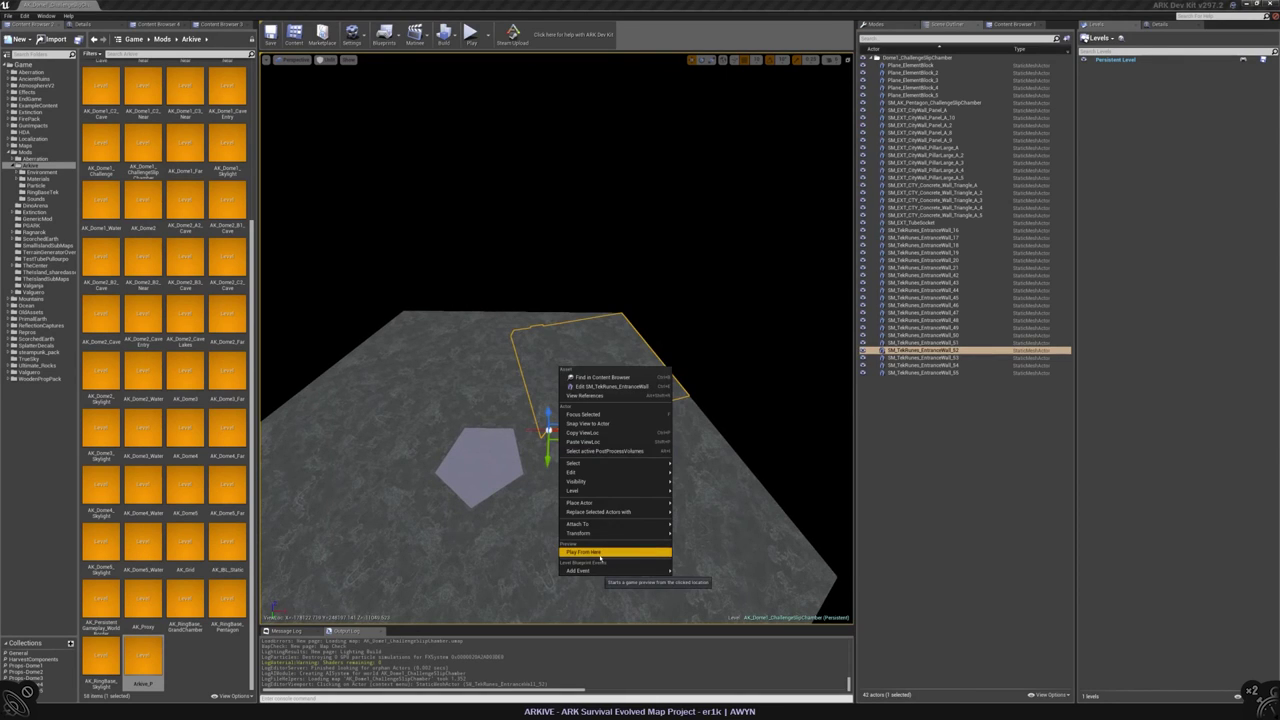
click(600, 551)
click(583, 415)
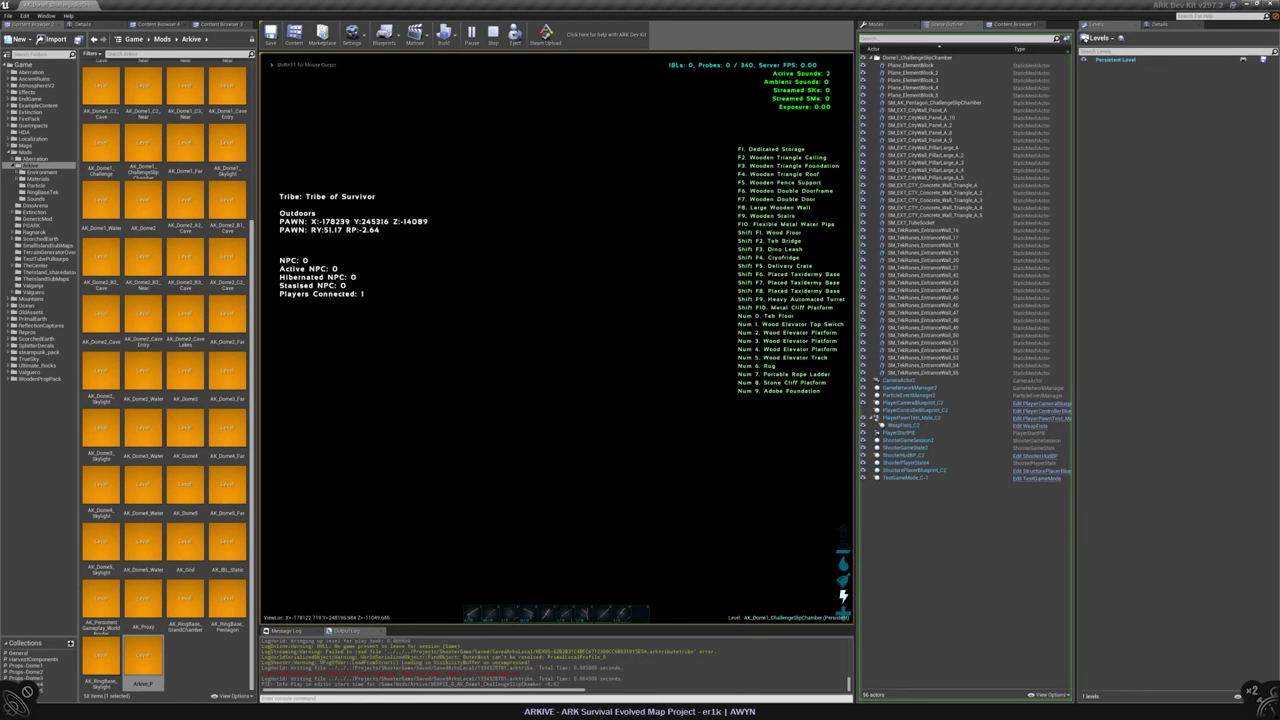
key(Escape)
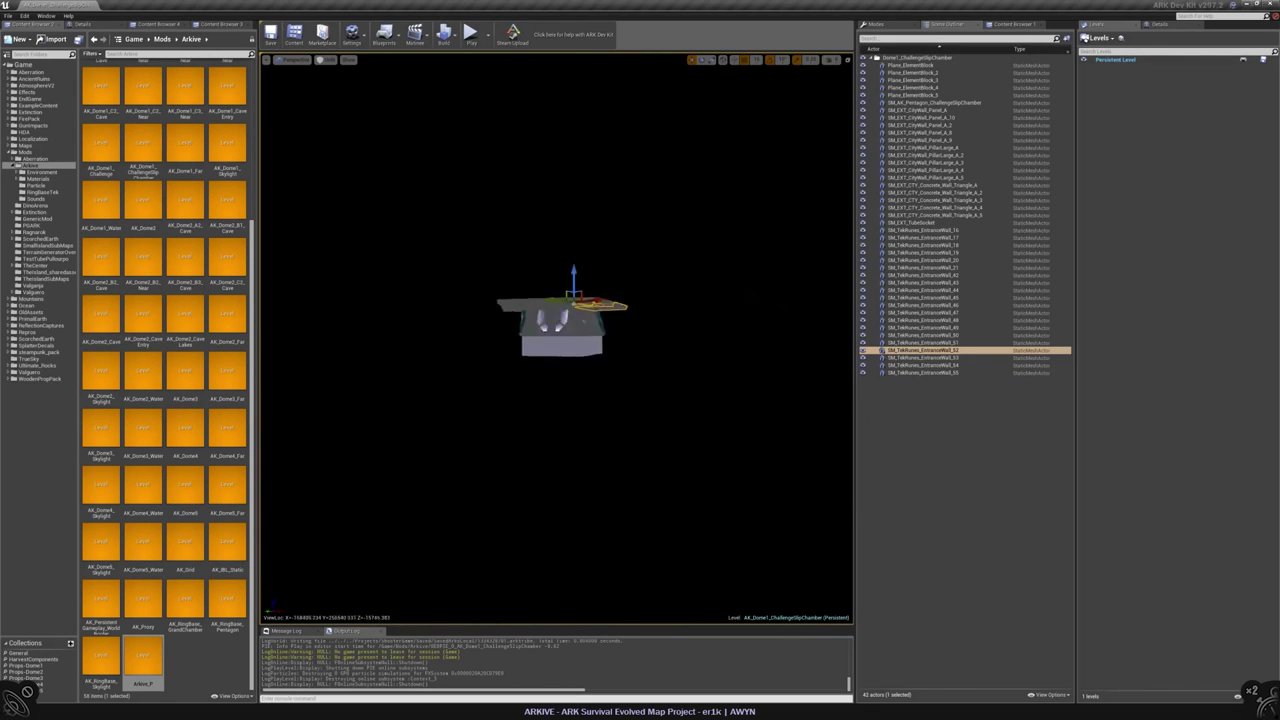
click(1002, 441)
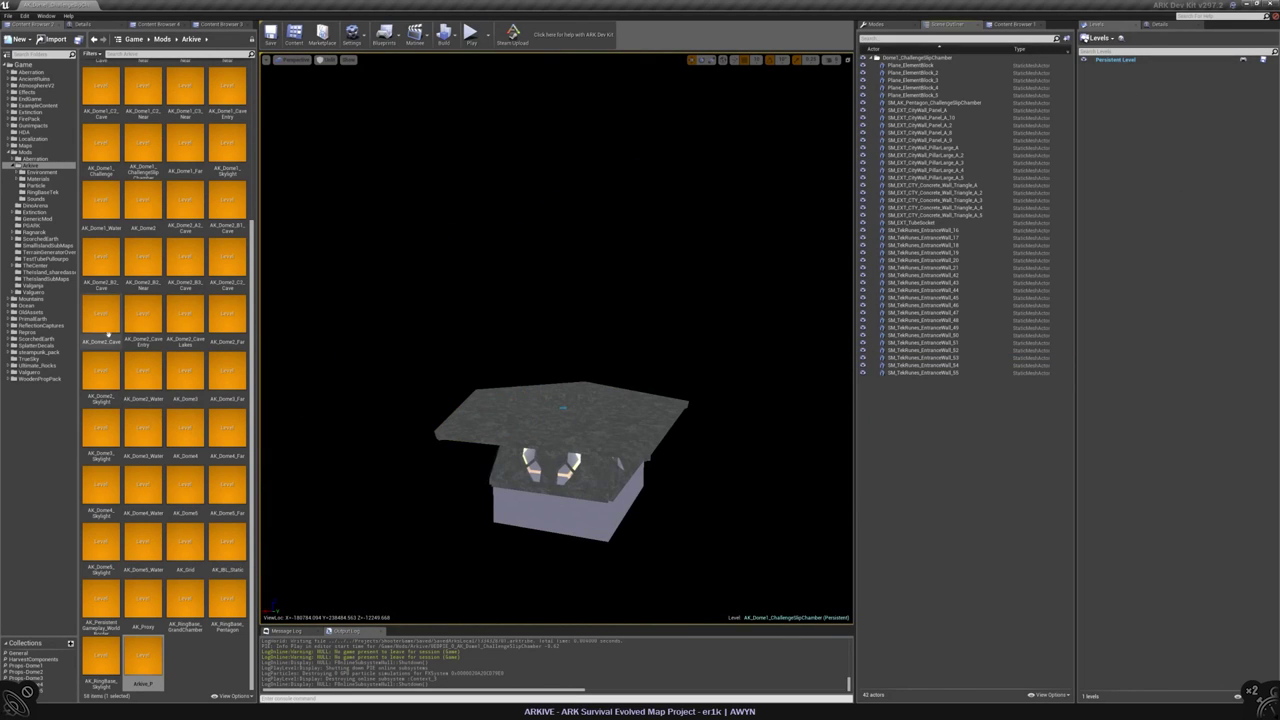
- Reopen the Arkive_P map, select AK_Dome1_ChallengeSlipChamber in its level list, and play the map in the viewport
double_click(143, 660)
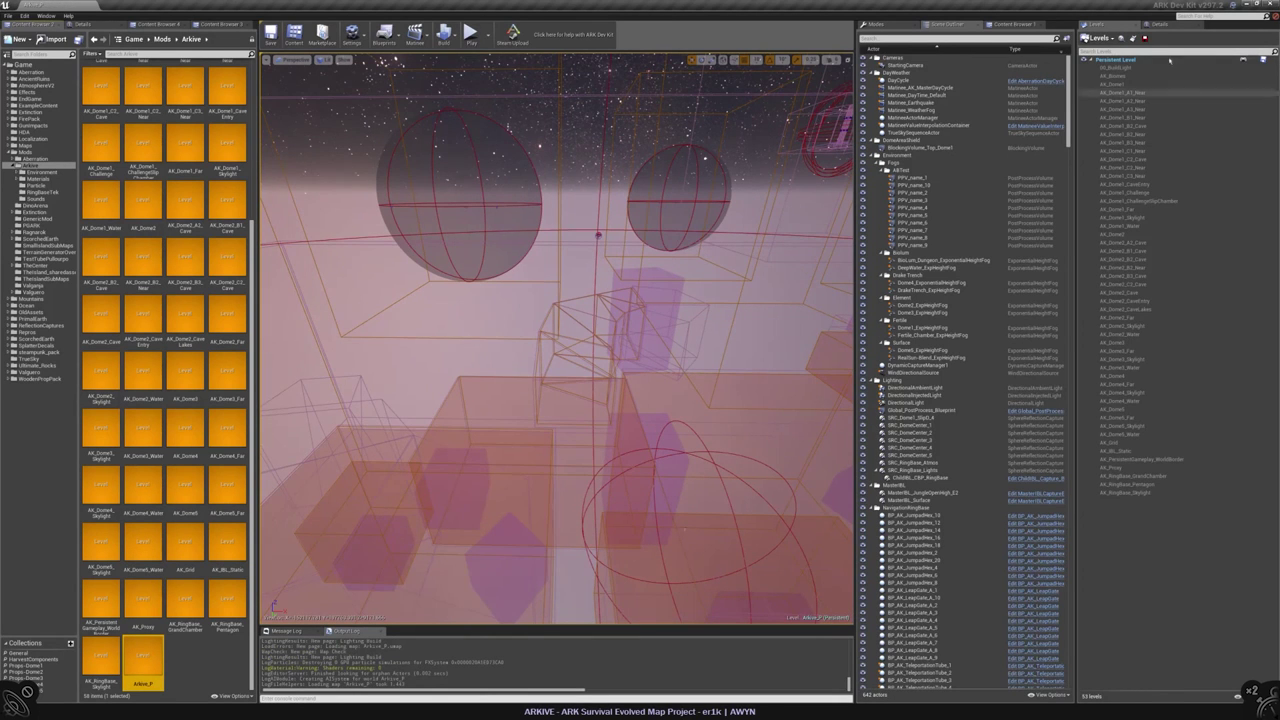
click(1128, 203)
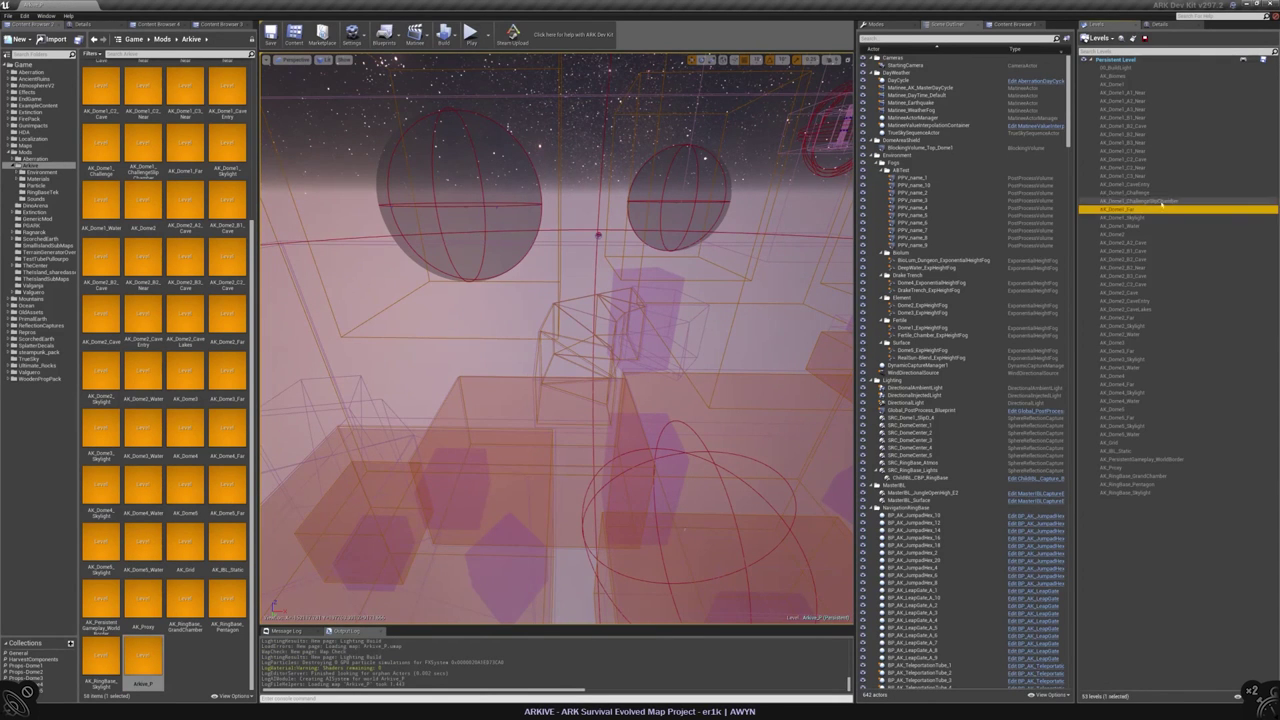
right_drag(557, 330, 563, 342)
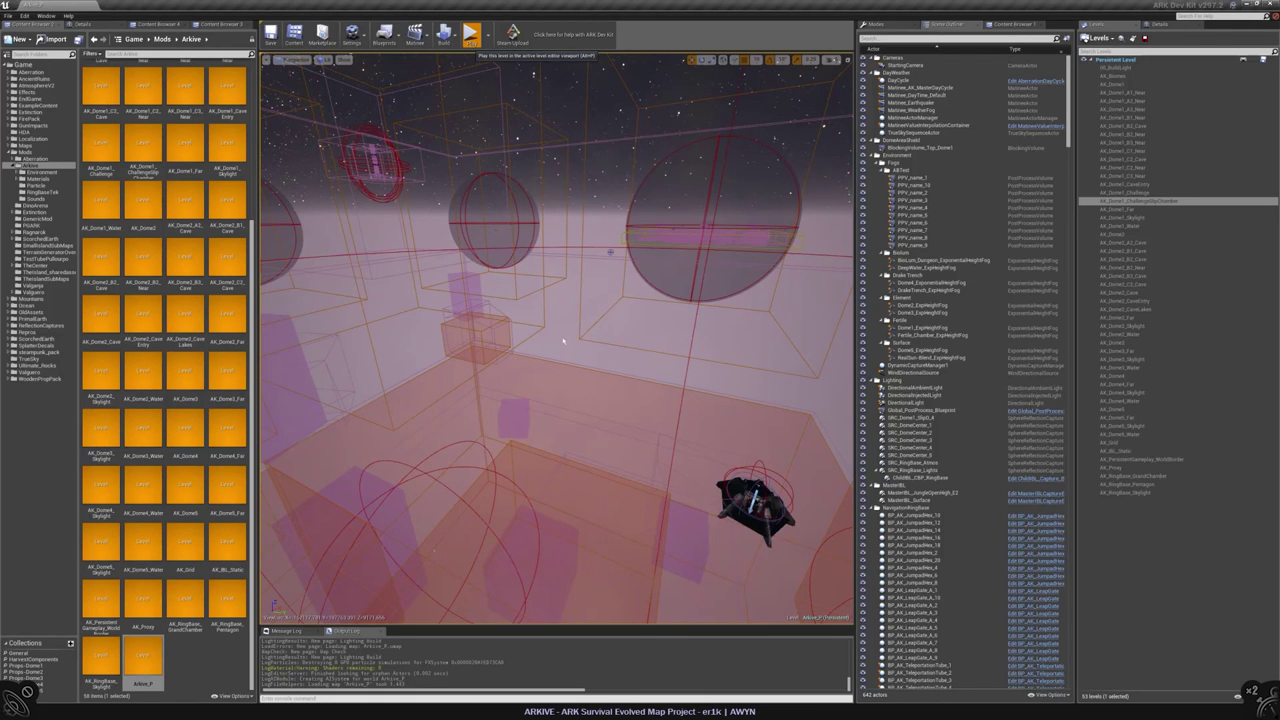
key(alt+p)
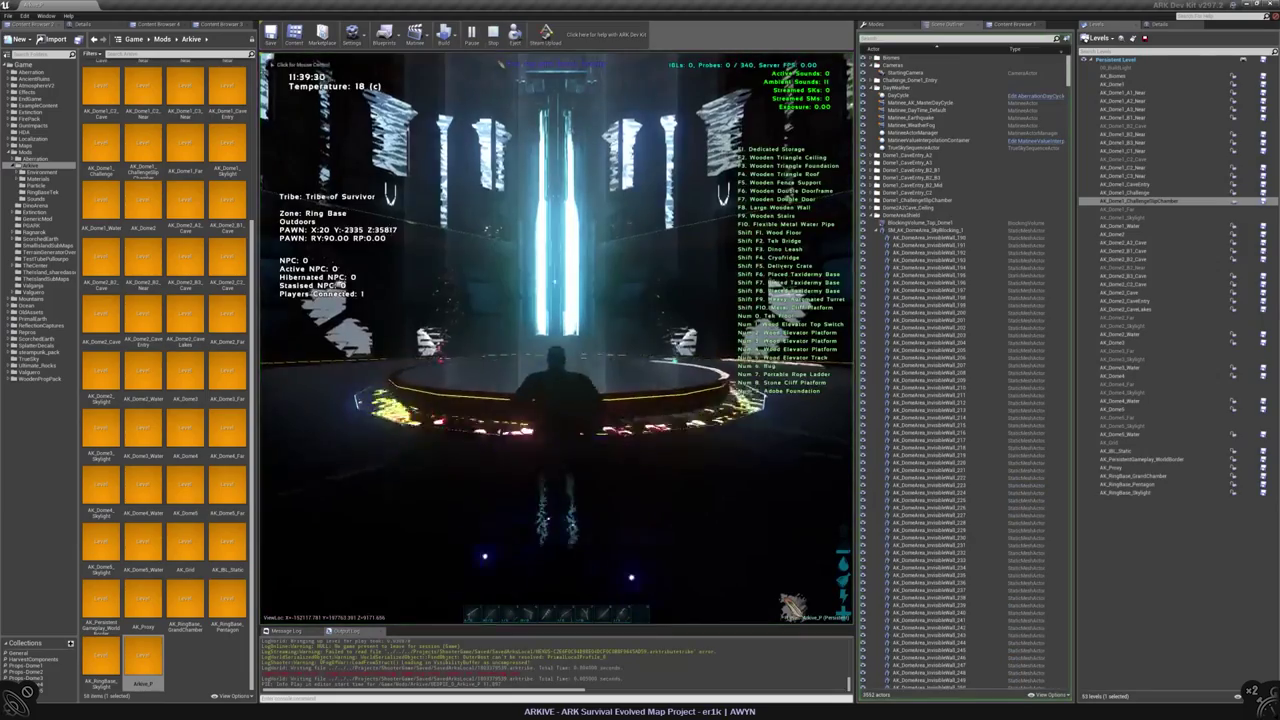
- Stop the play session, reposition the viewport over the domes, and play the Arkive map again
key(Escape)
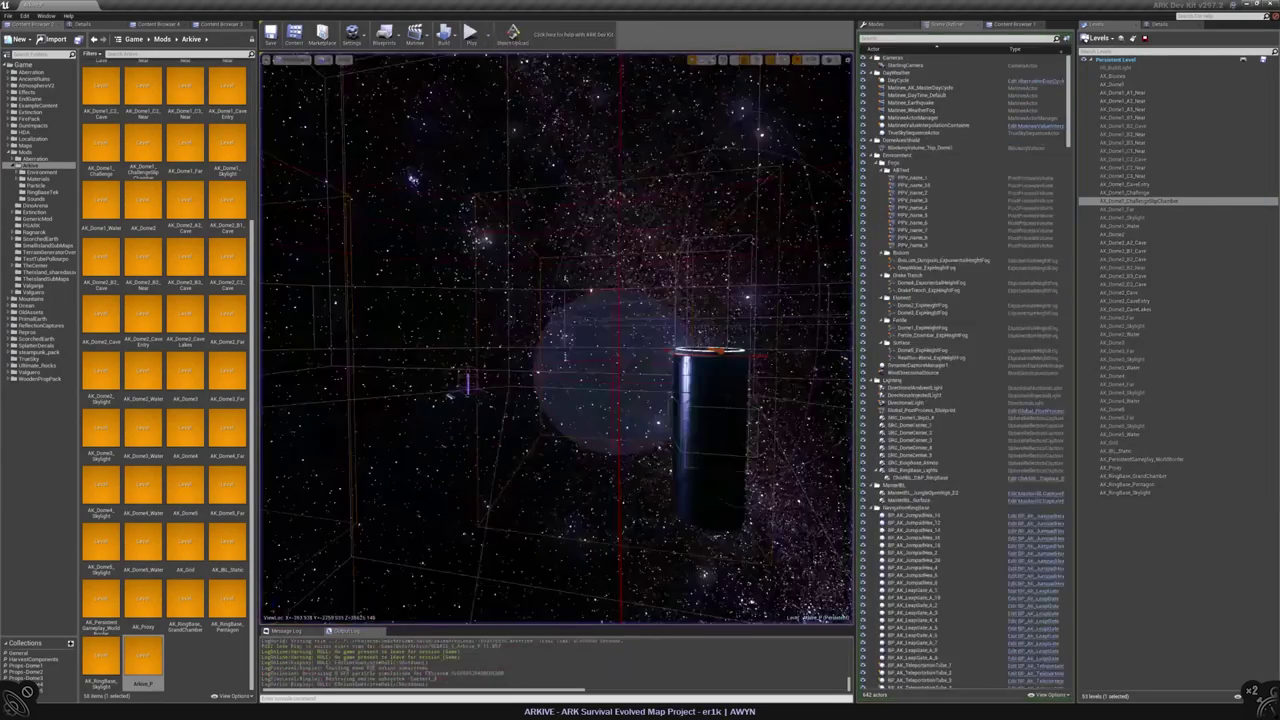
mouse_move(550, 616)
right_down()
mouse_move(520, 600)
mouse_move(550, 616)
right_up()
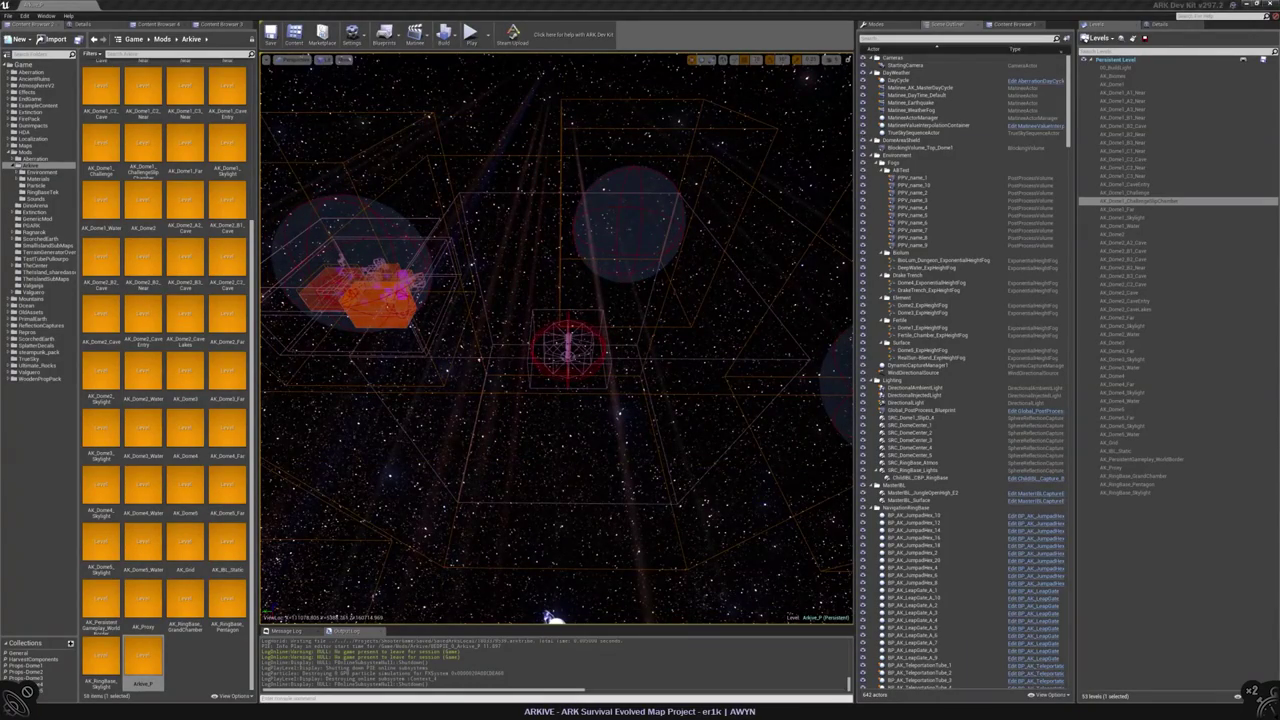
key(alt+p)
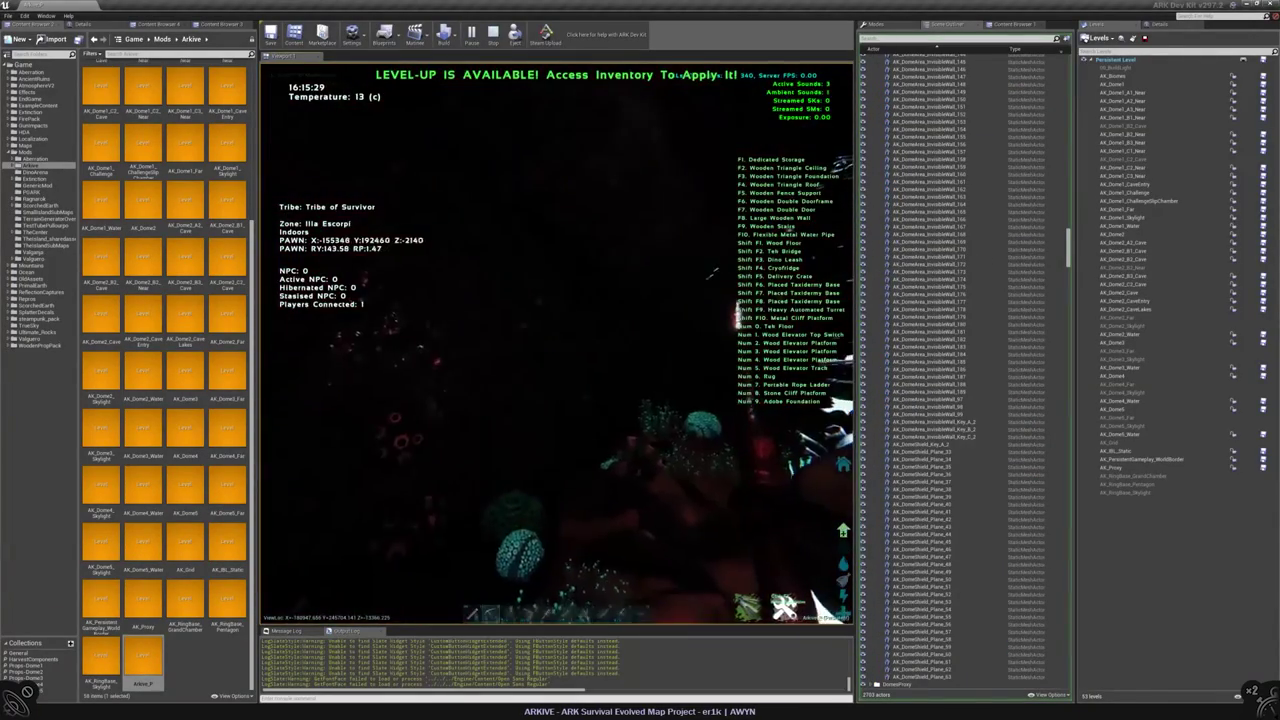
- Swim through the dark underwater cave in Illa Escorpi and examine its rock walls, crystals and openings in play
key(w)
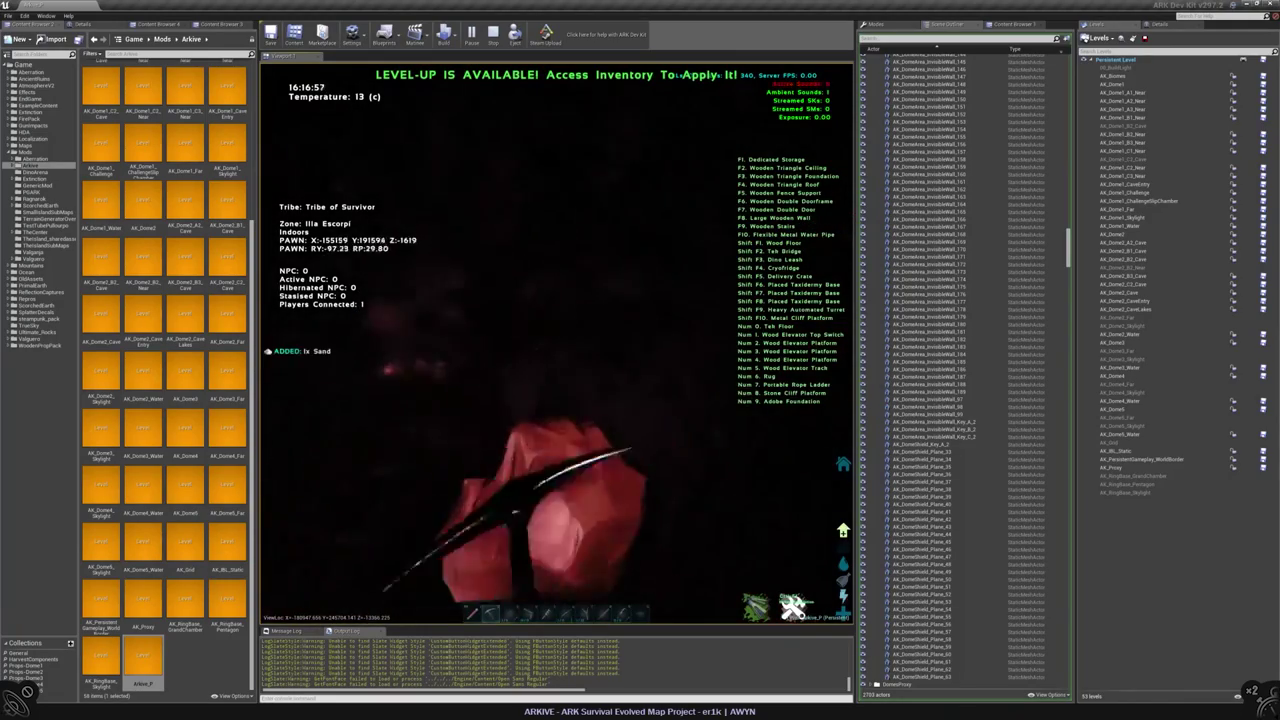
key(w)
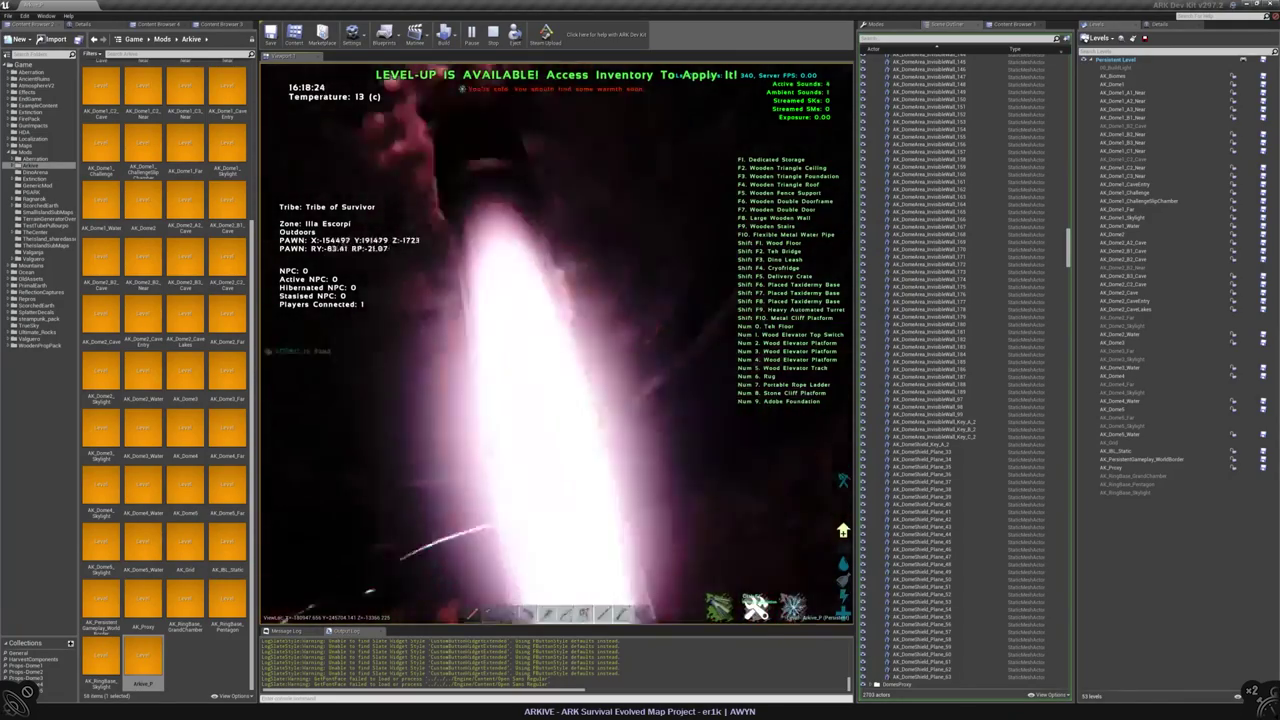
key(w)
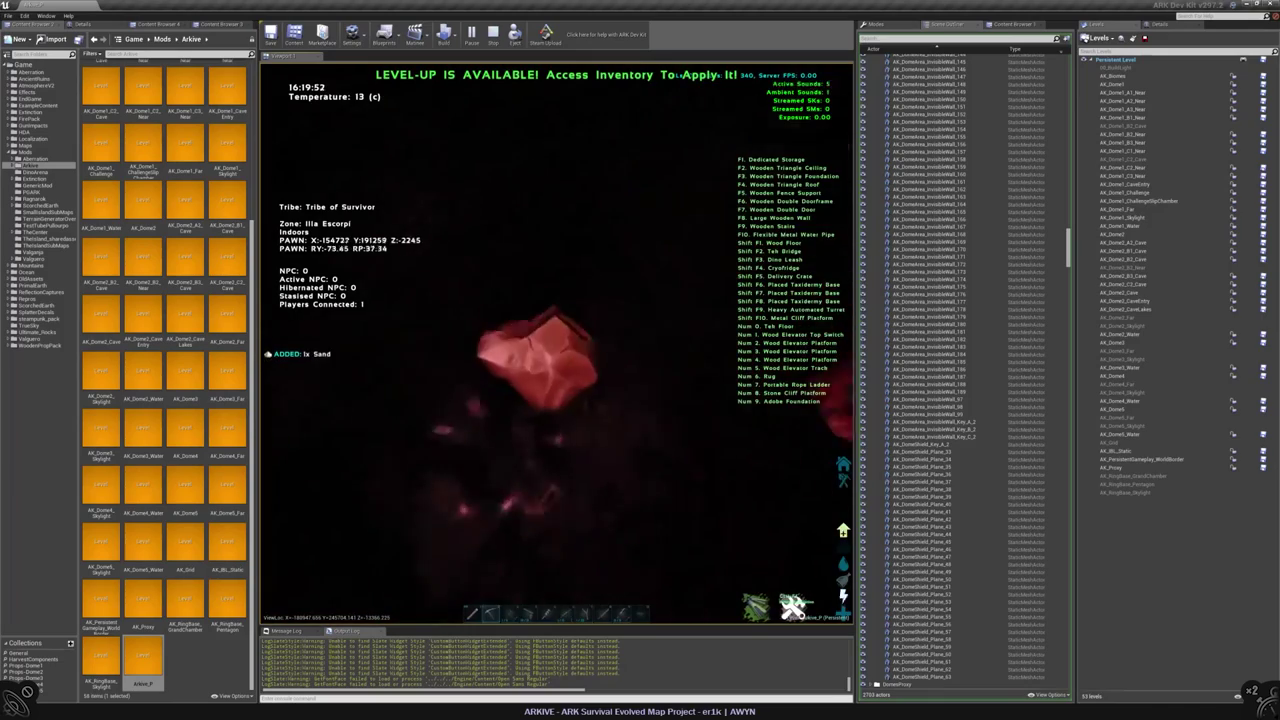
key(w)
key(e)
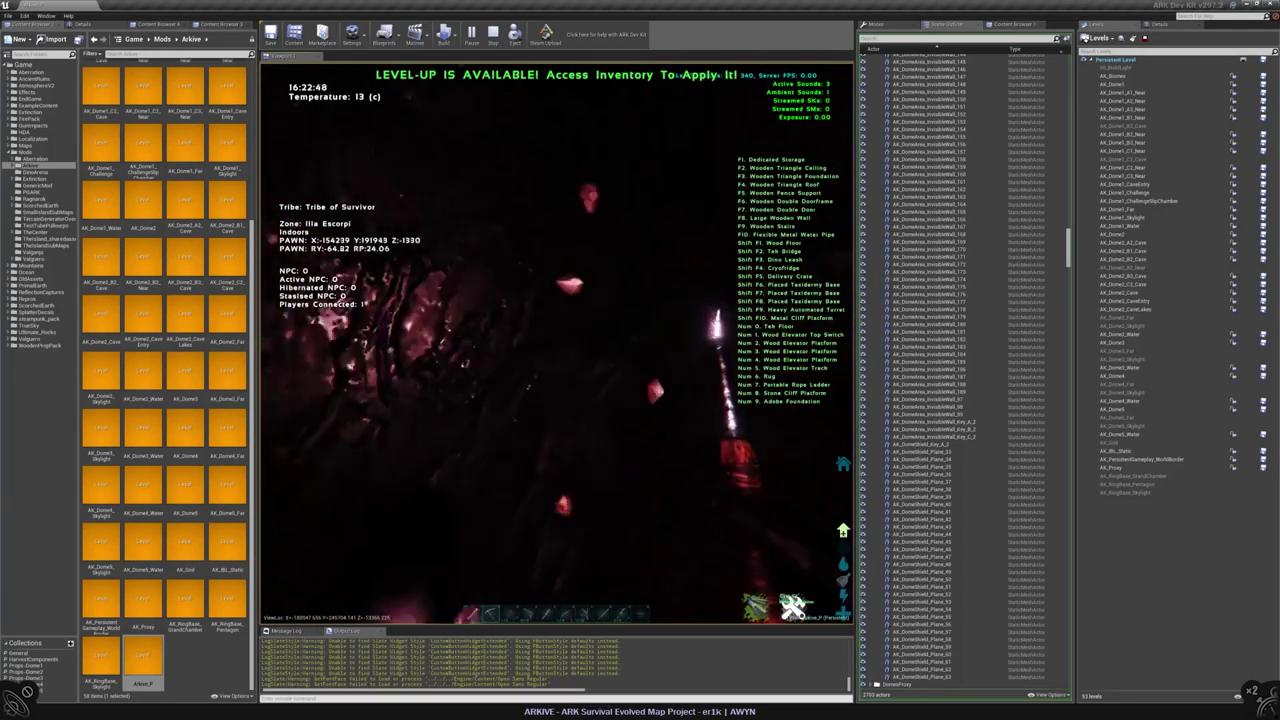
key(w)
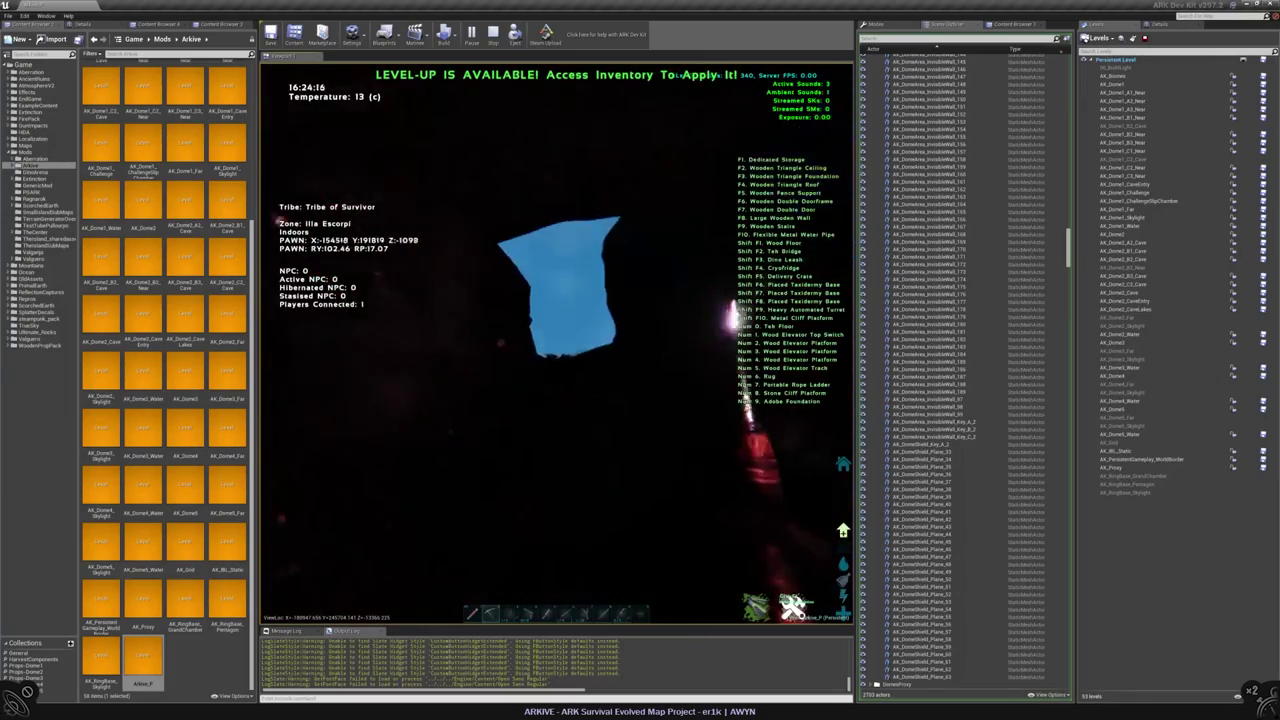
key(w)
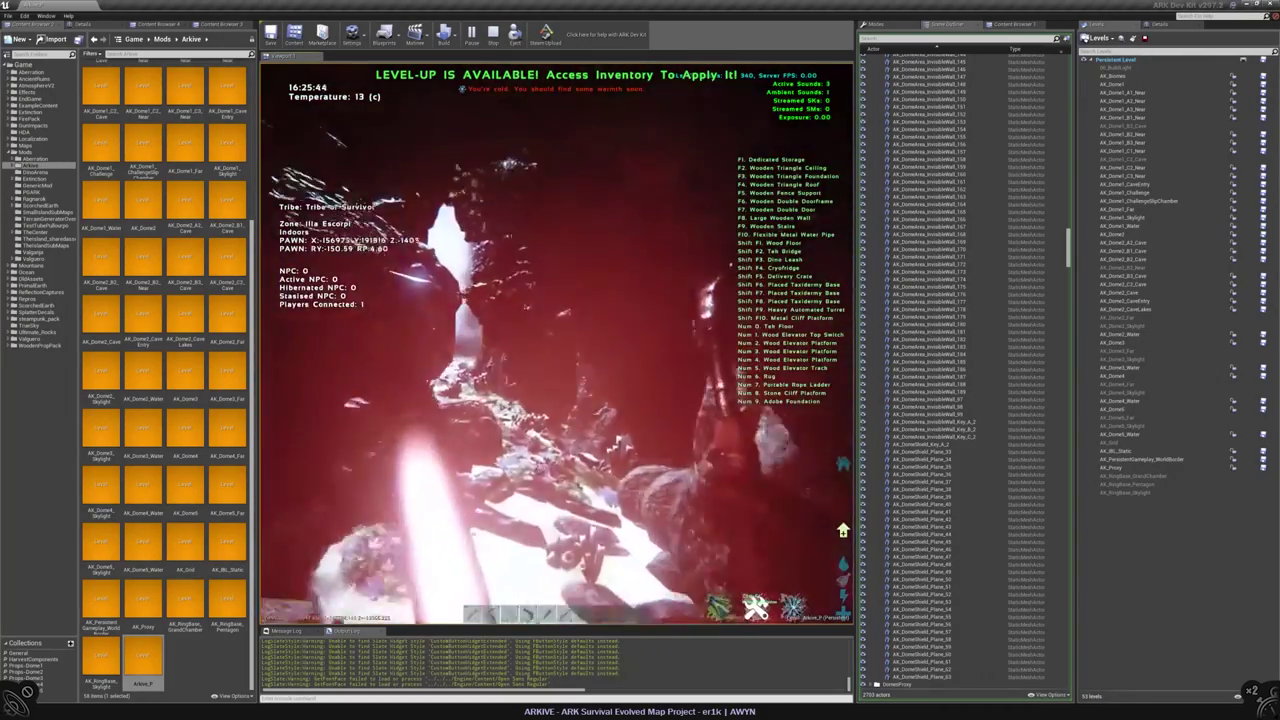
- Swim up to the water surface inside the cave and examine the entrance opening and surrounding rock
key(w)
key(w)
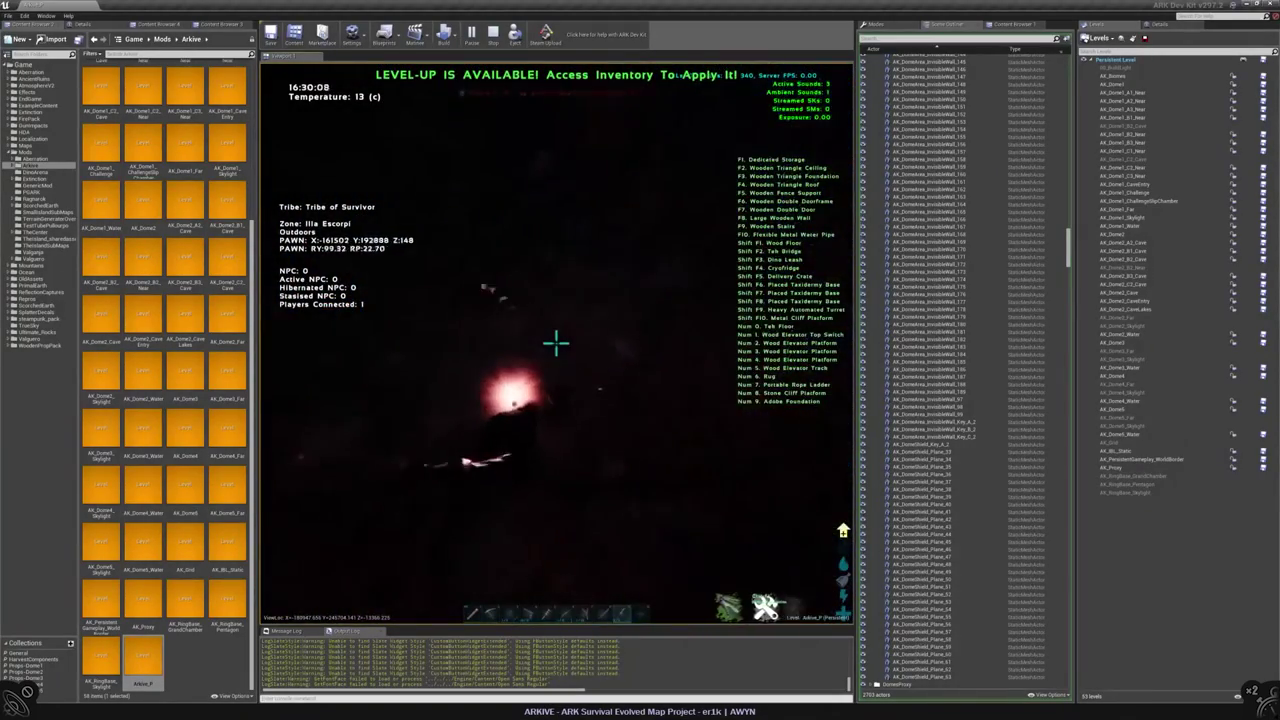
key(w)
key(w)
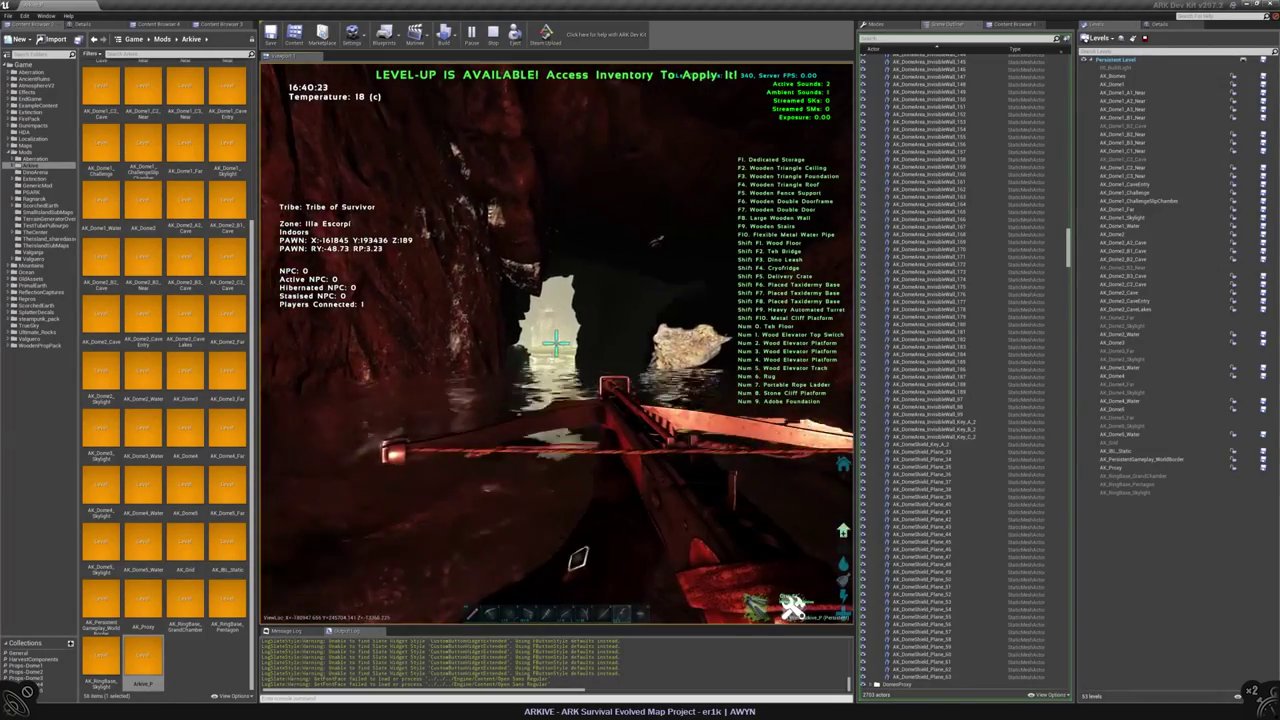
key(w)
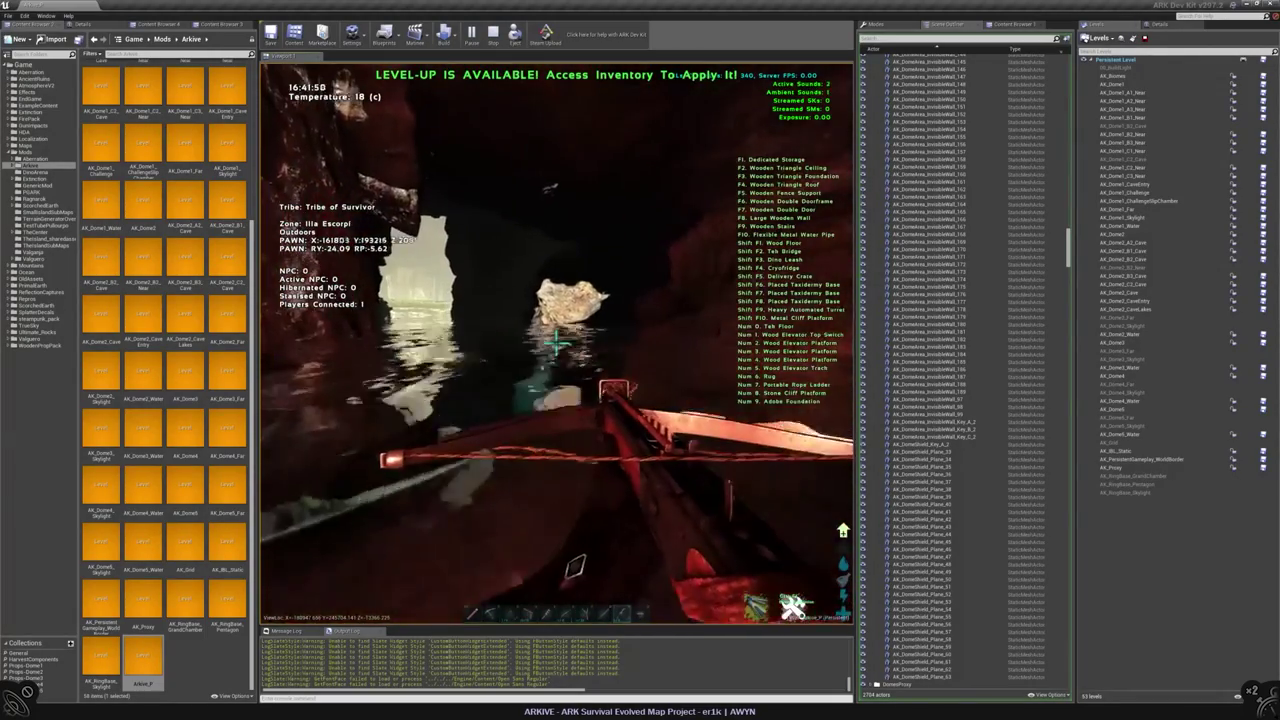
- Dive back through the underwater rock canyon and descend the deep dark shaft to check its walls
key(w)
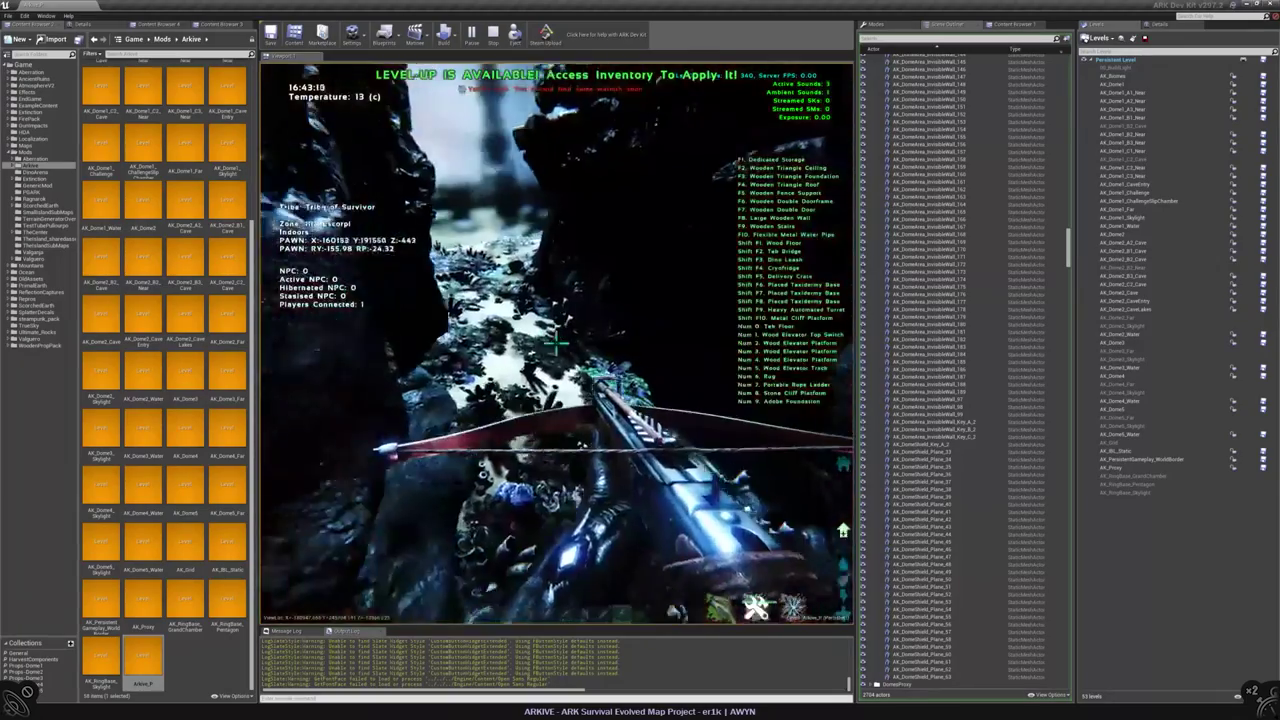
key(w)
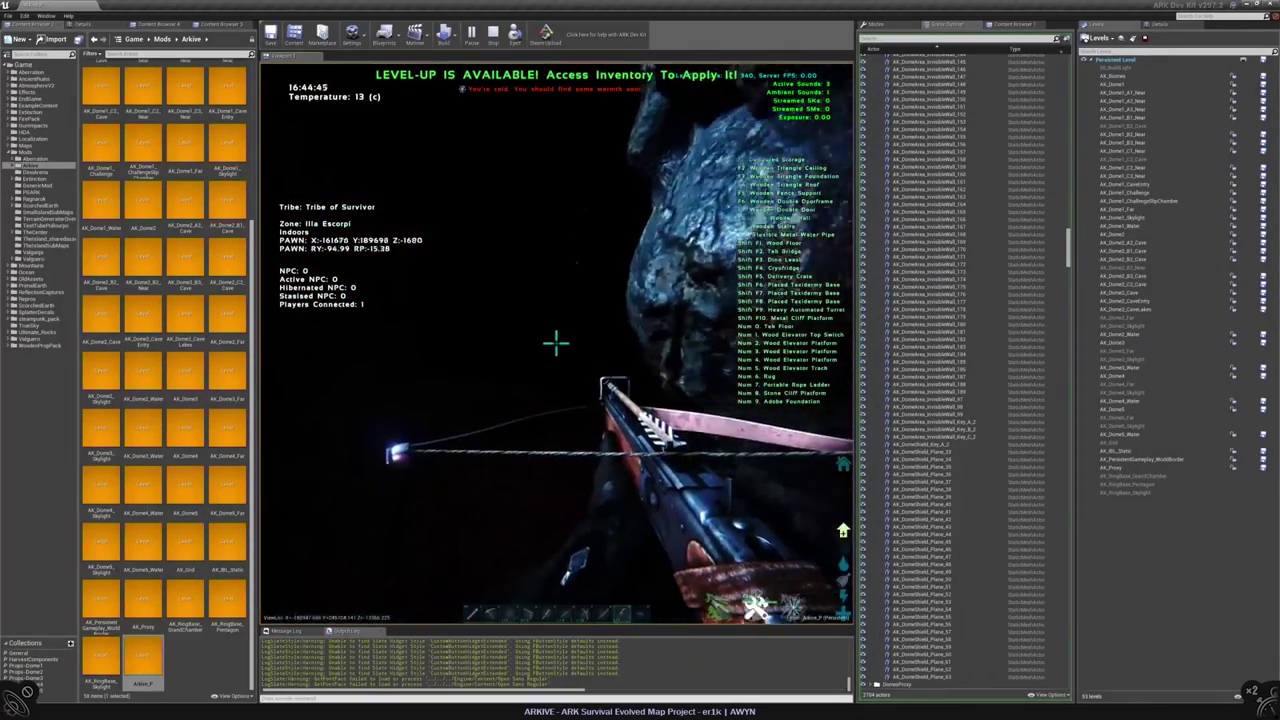
key(w)
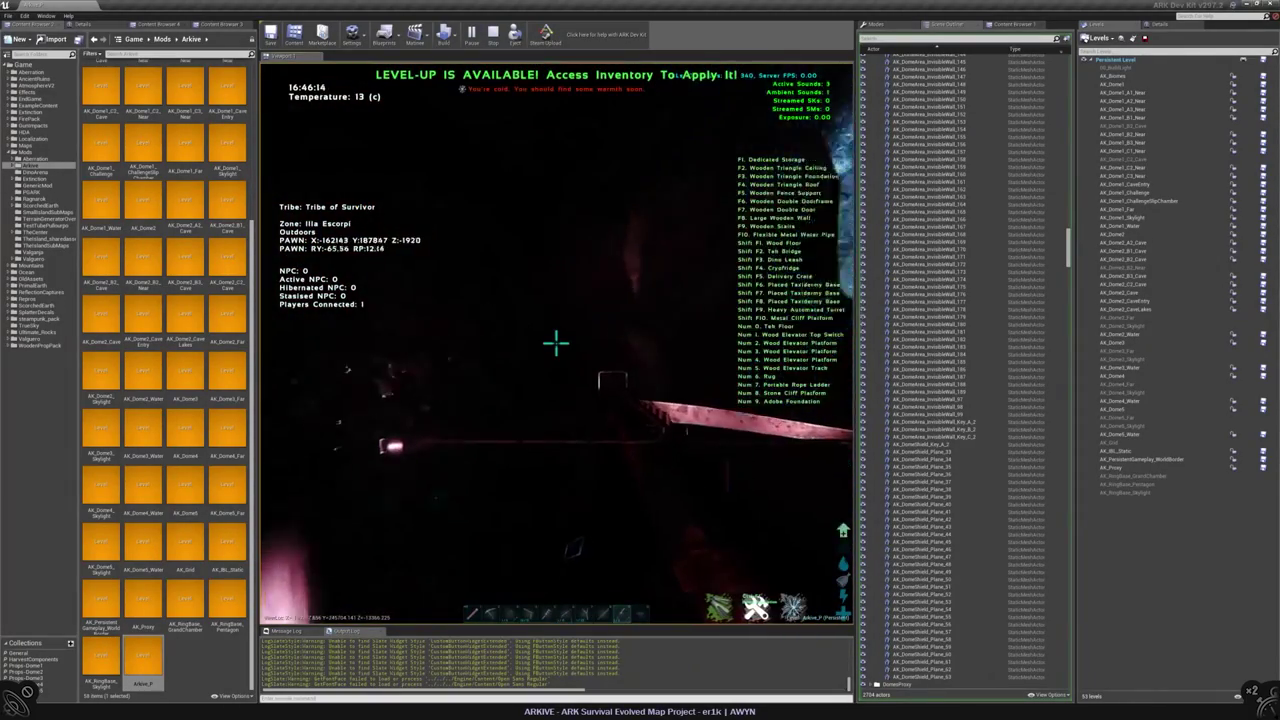
key(w)
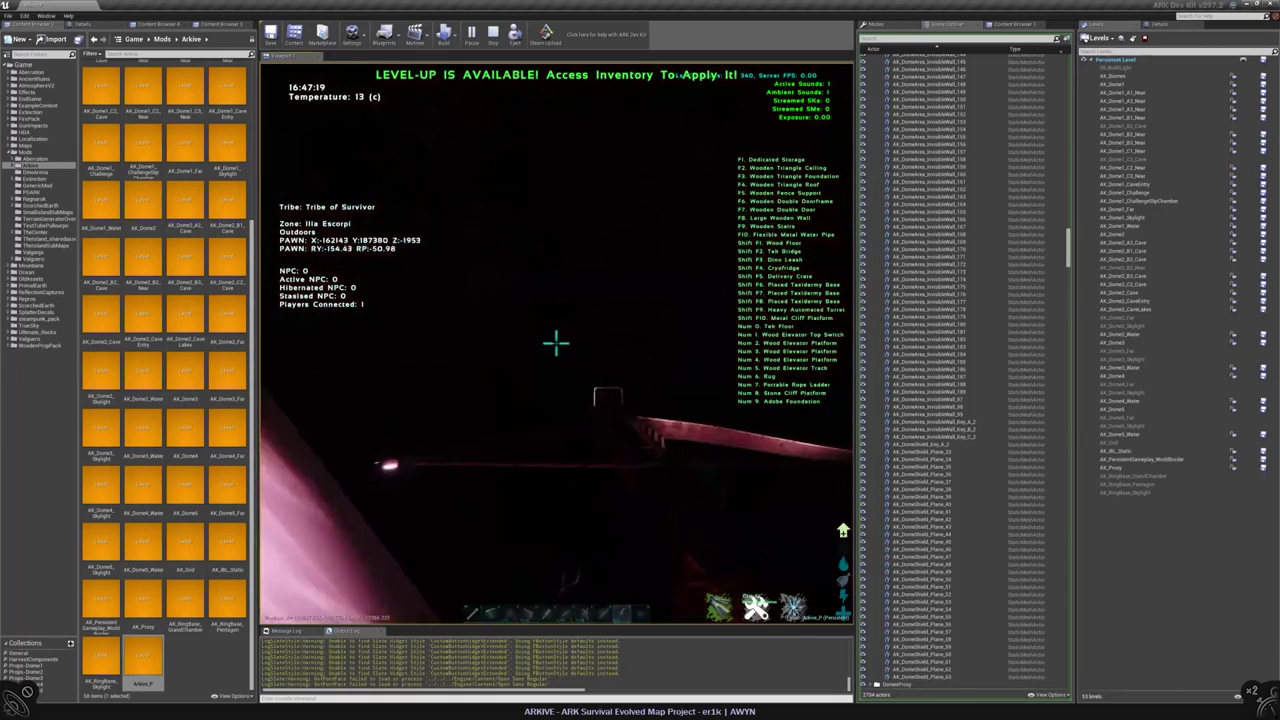
key(w)
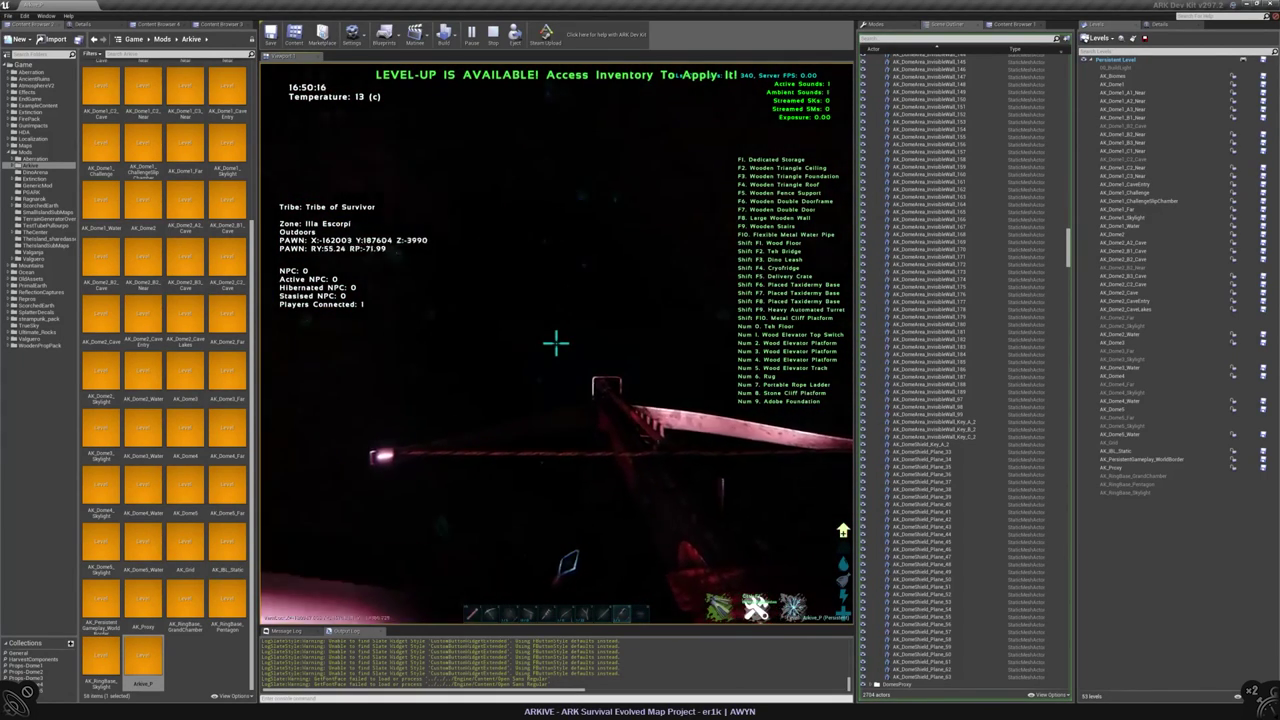
key(w)
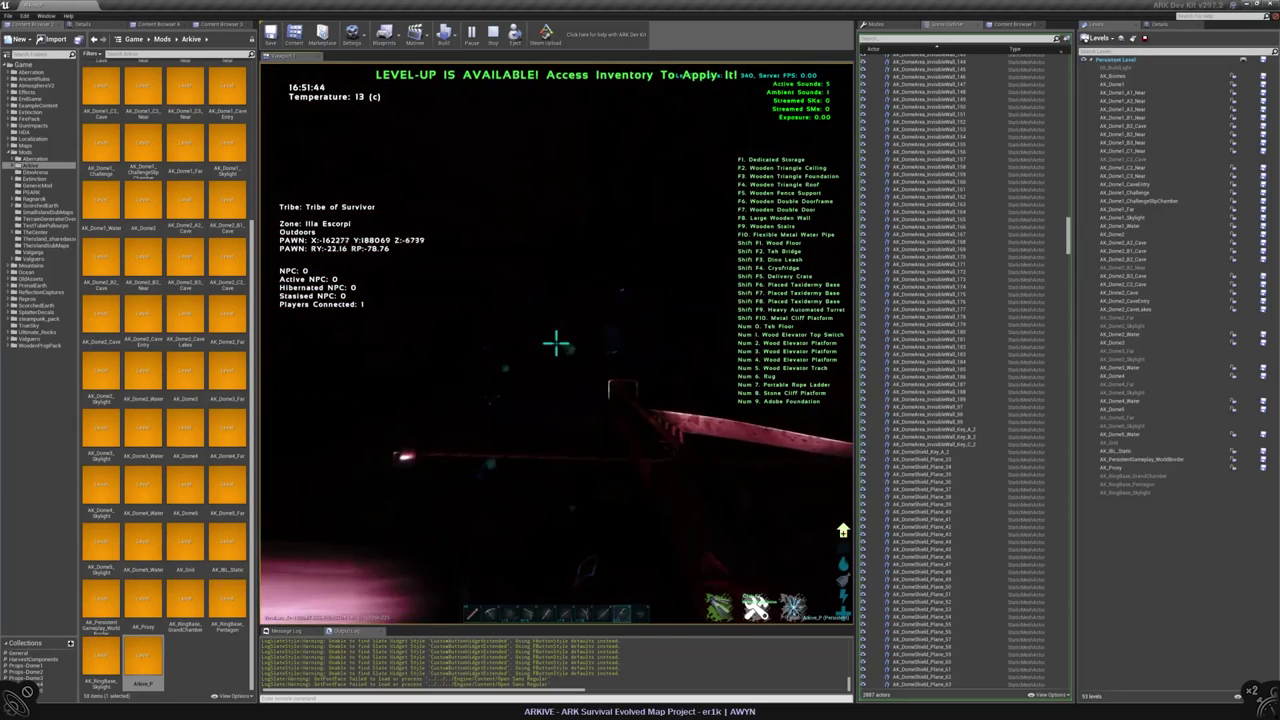
- Explore the deep cave floor in play, examining the glowing plants, coral and rock formations
key(w)
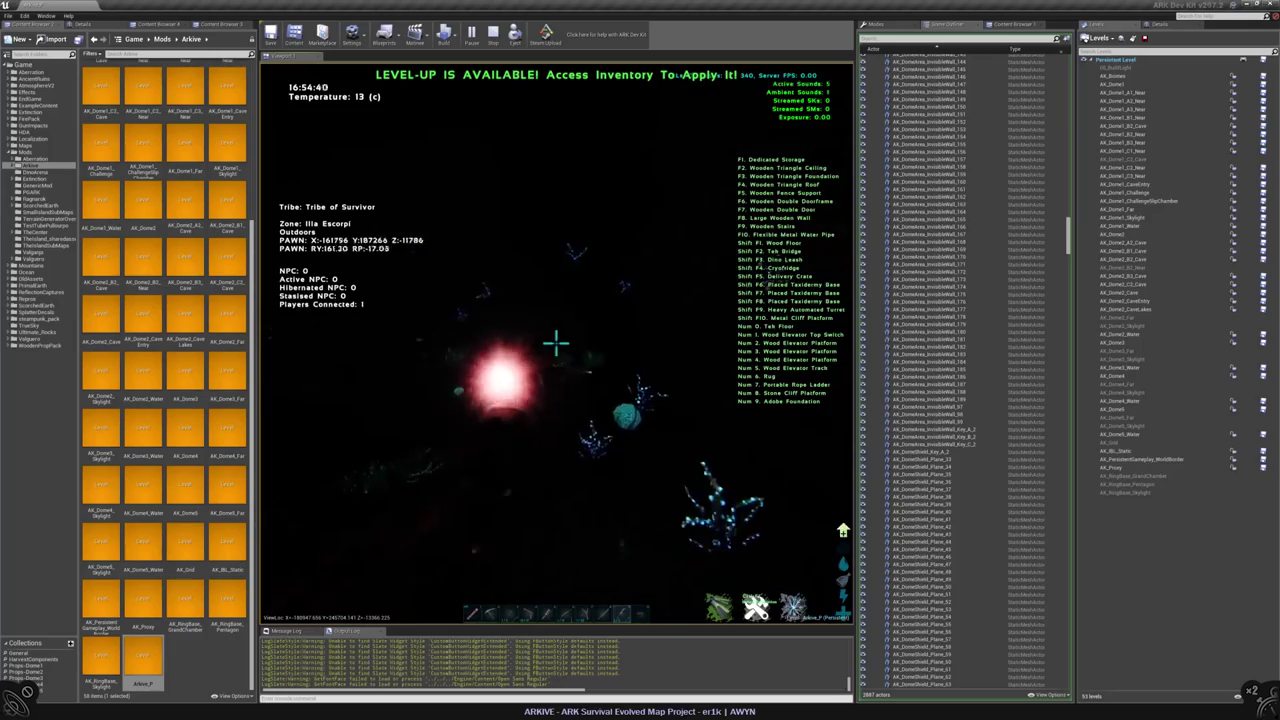
key(w)
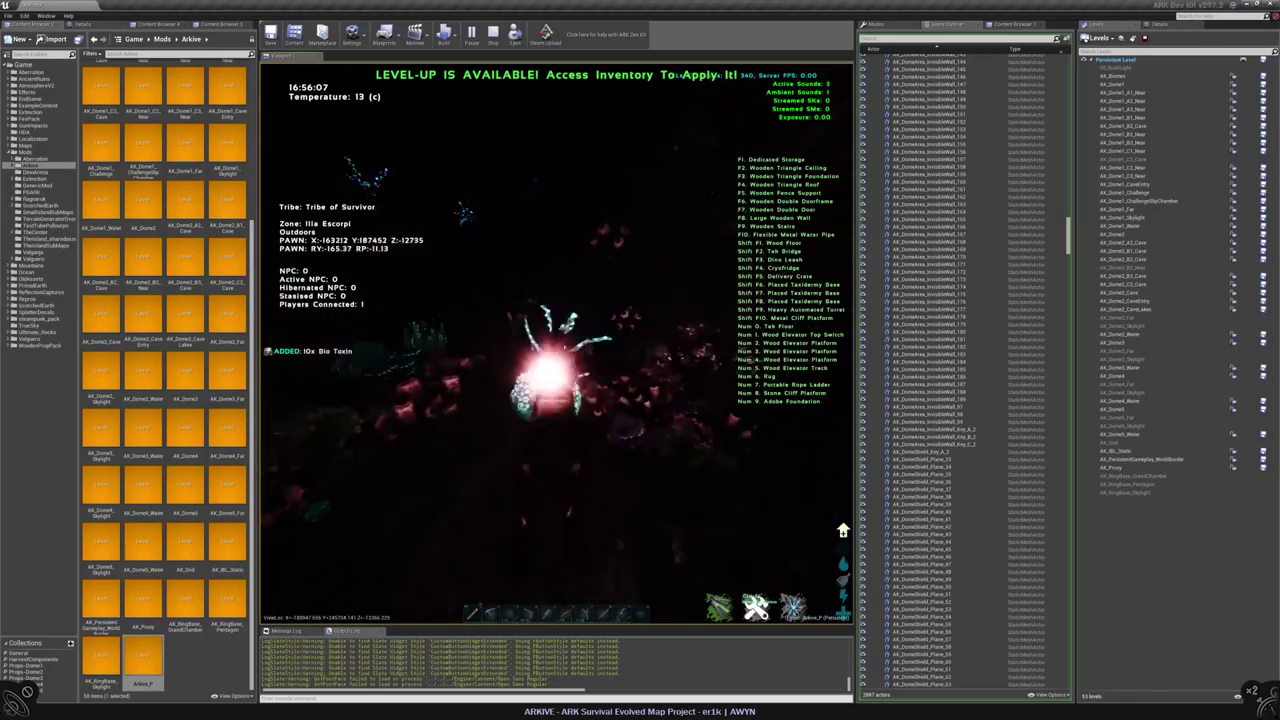
key(w)
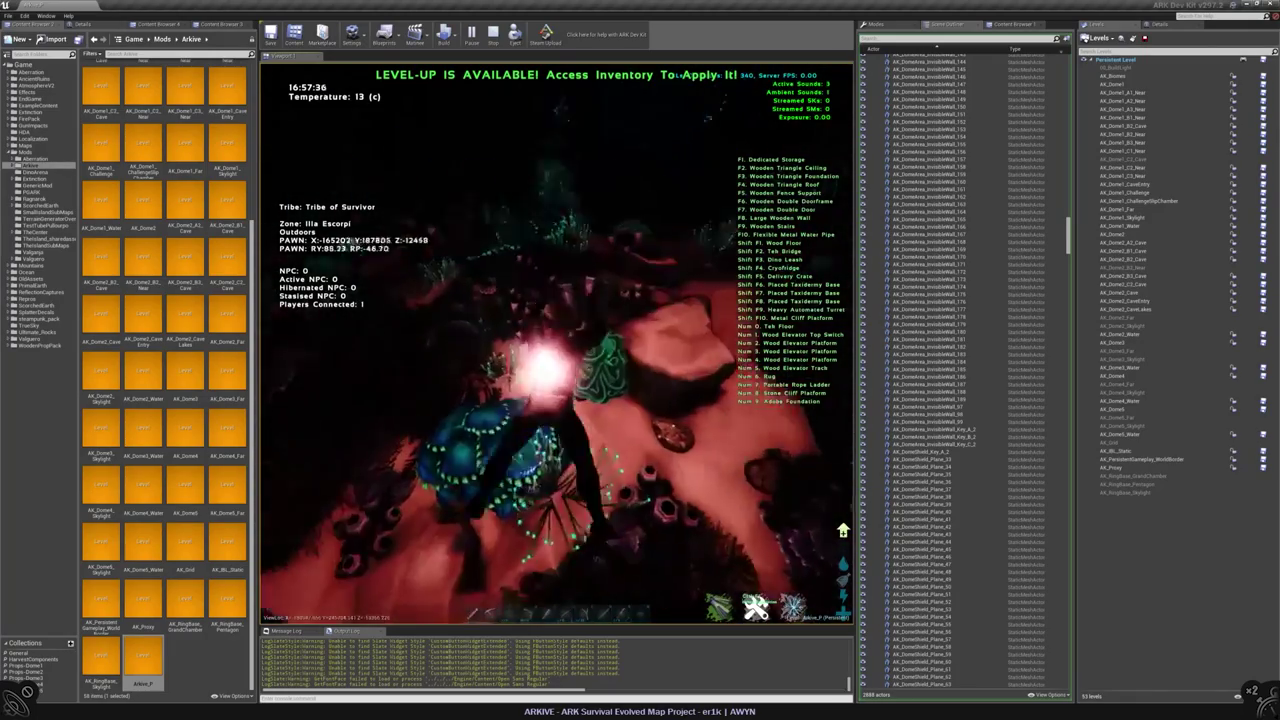
key(w)
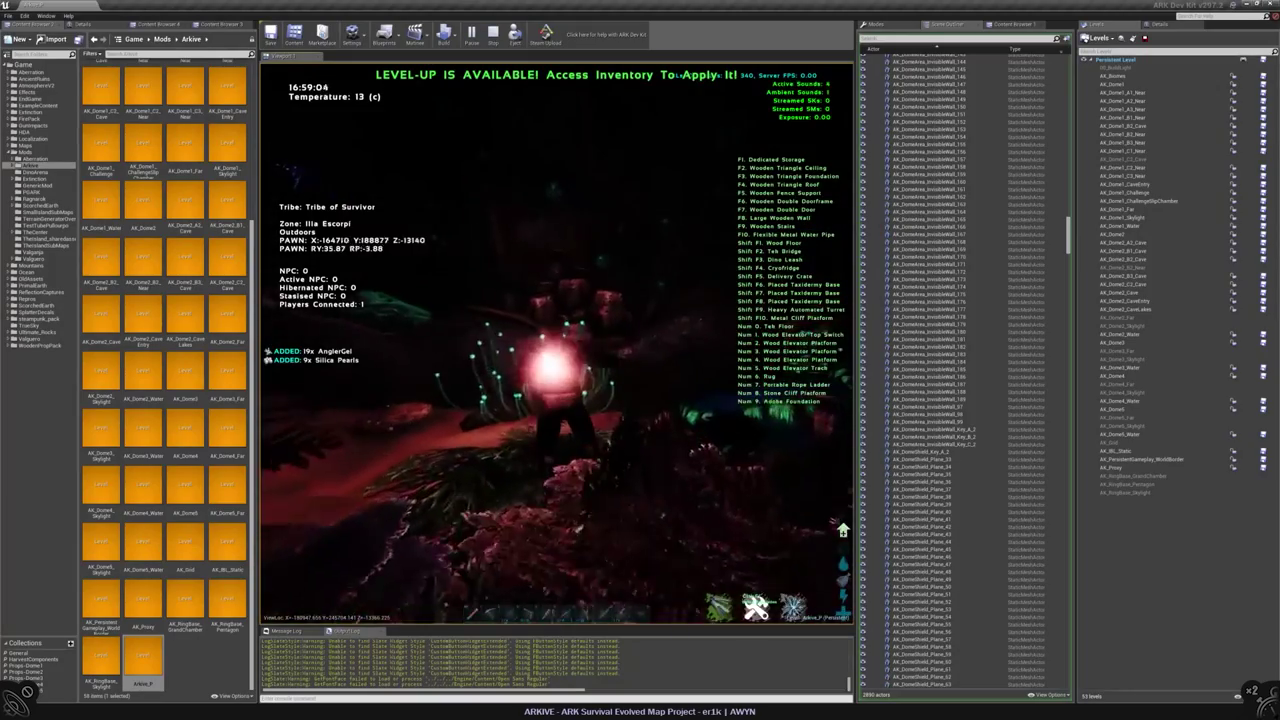
key(w)
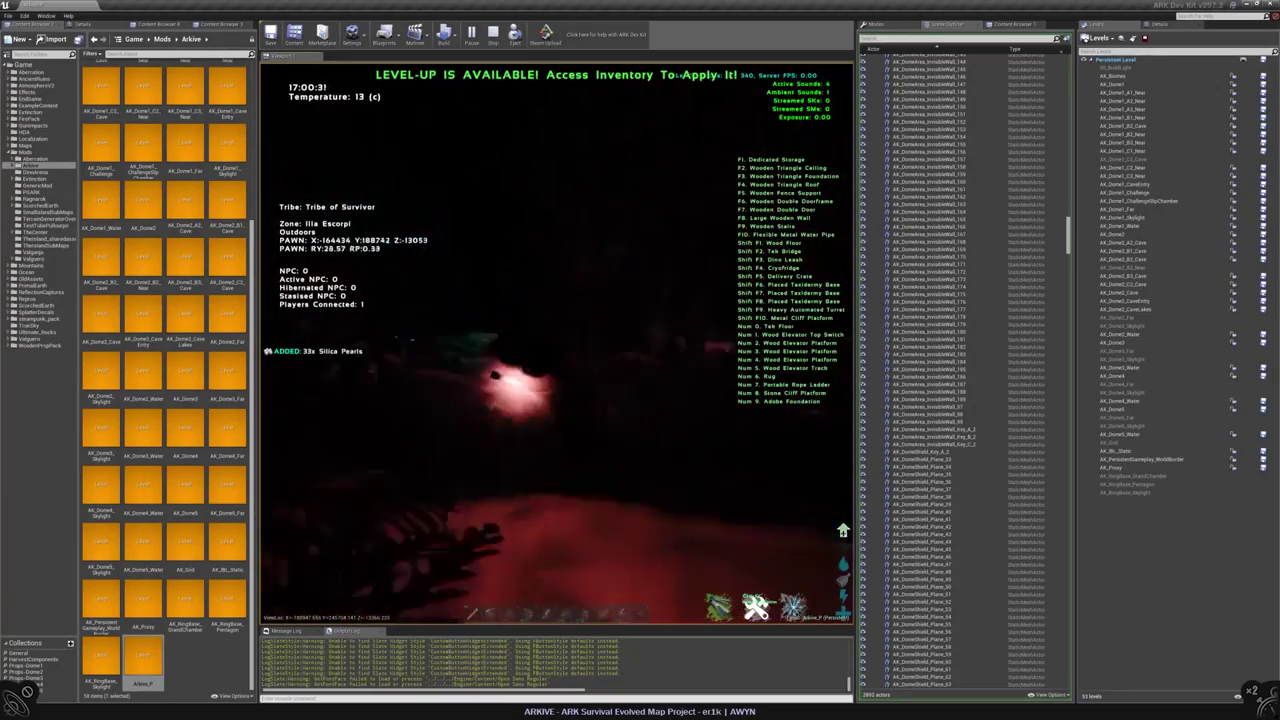
key(w)
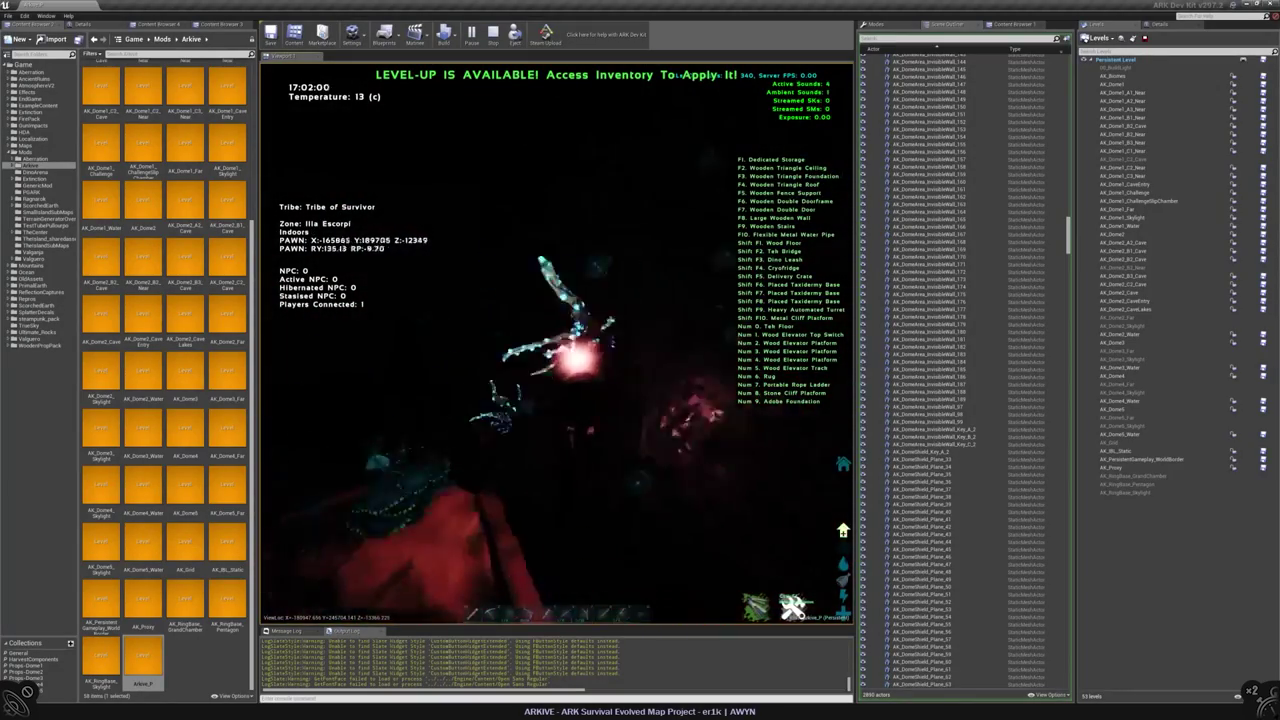
key(w)
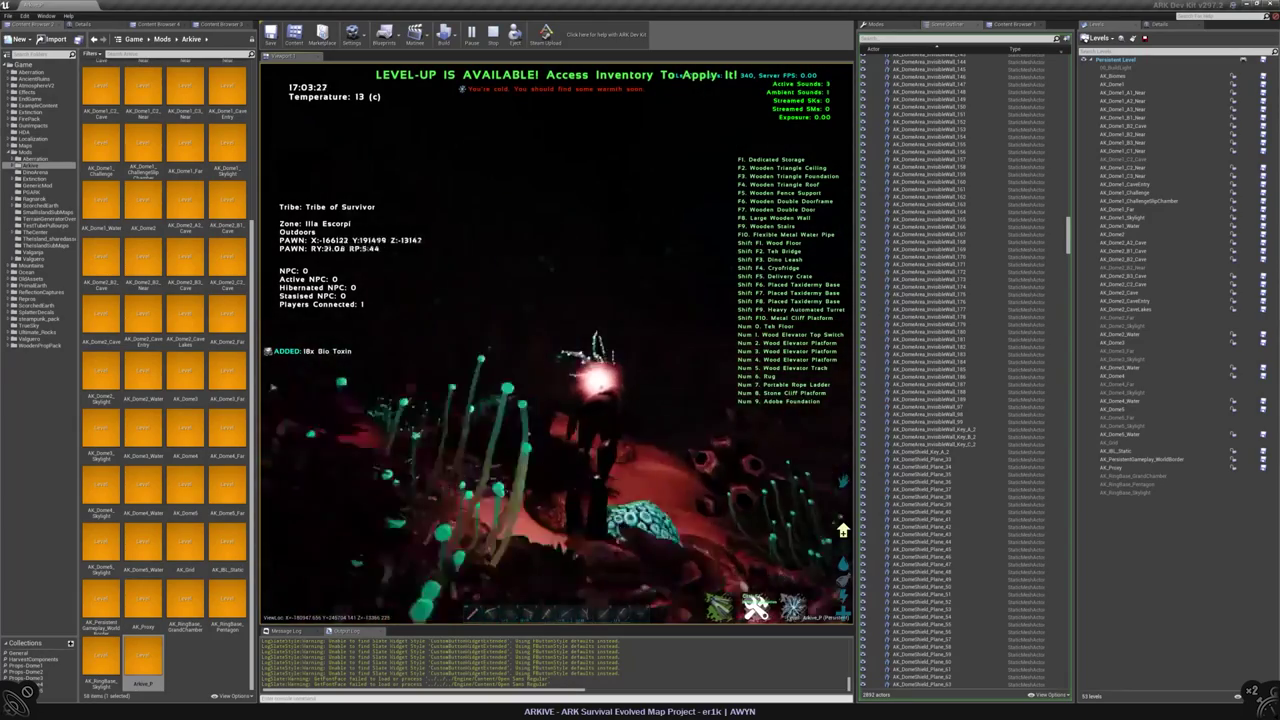
key(w)
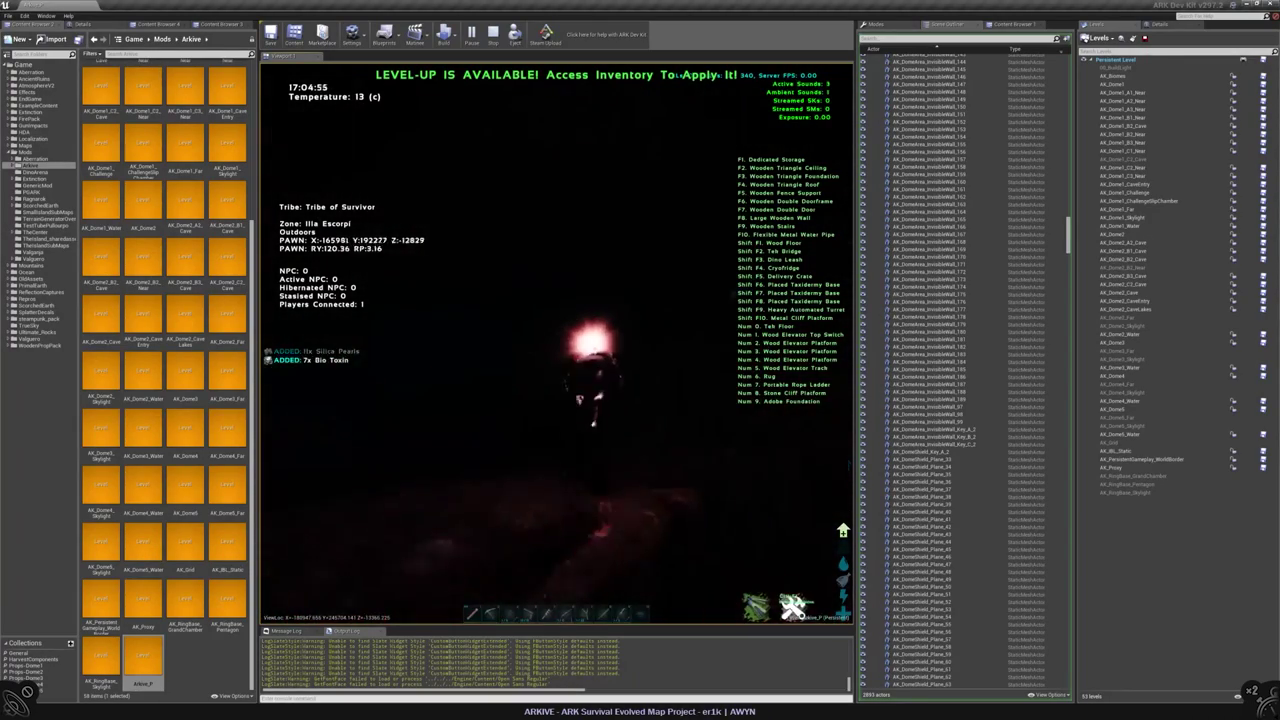
key(w)
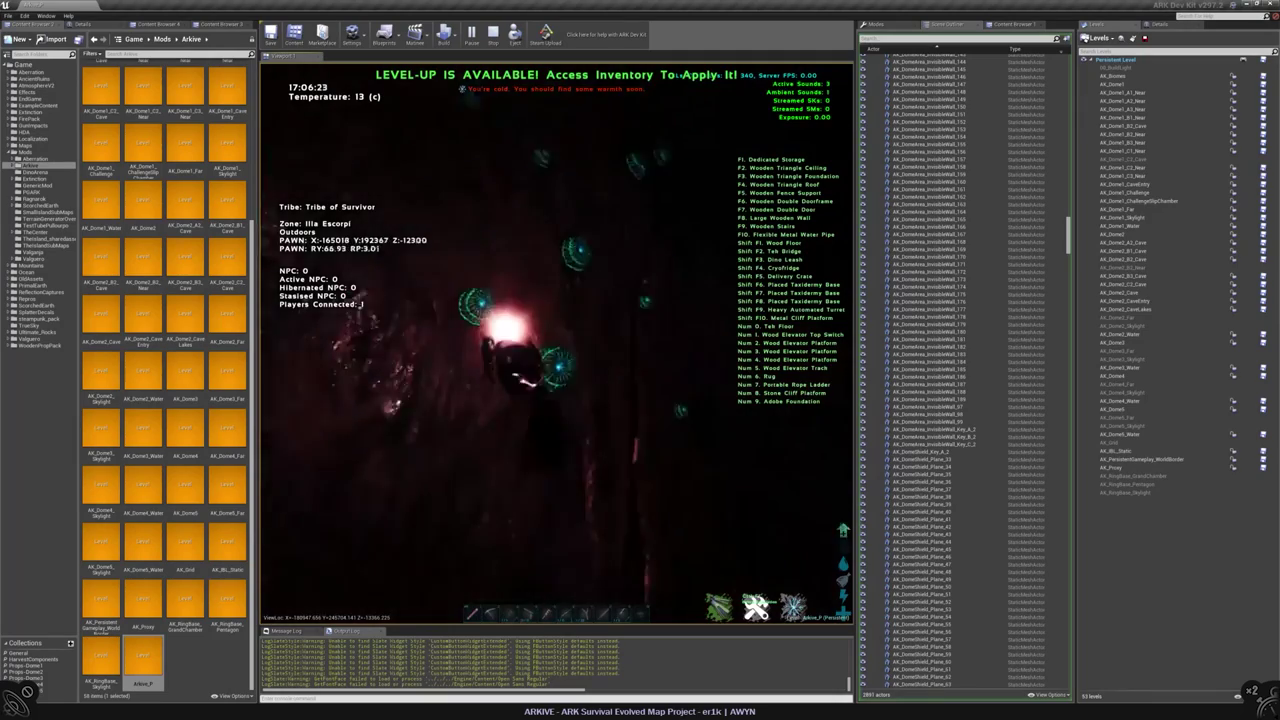
key(w)
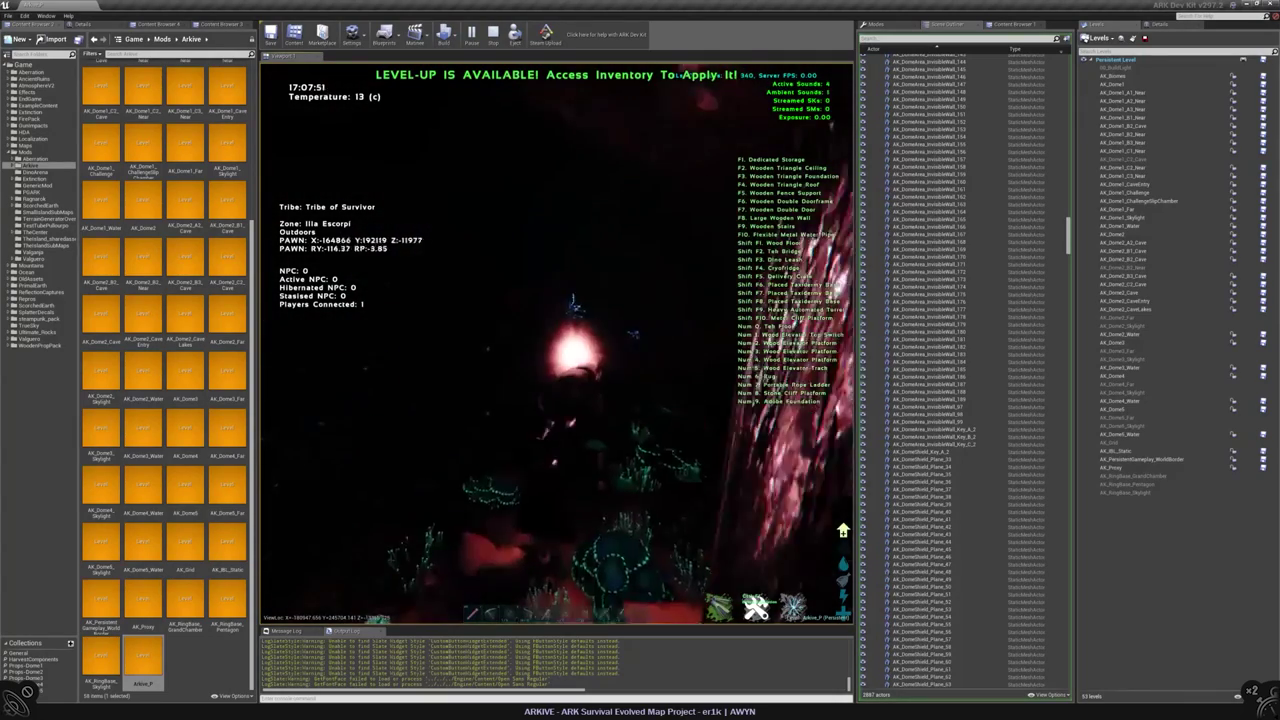
- Swim from the glowing plants into the dark underwater passage and check its rock walls and floor in play
key(w)
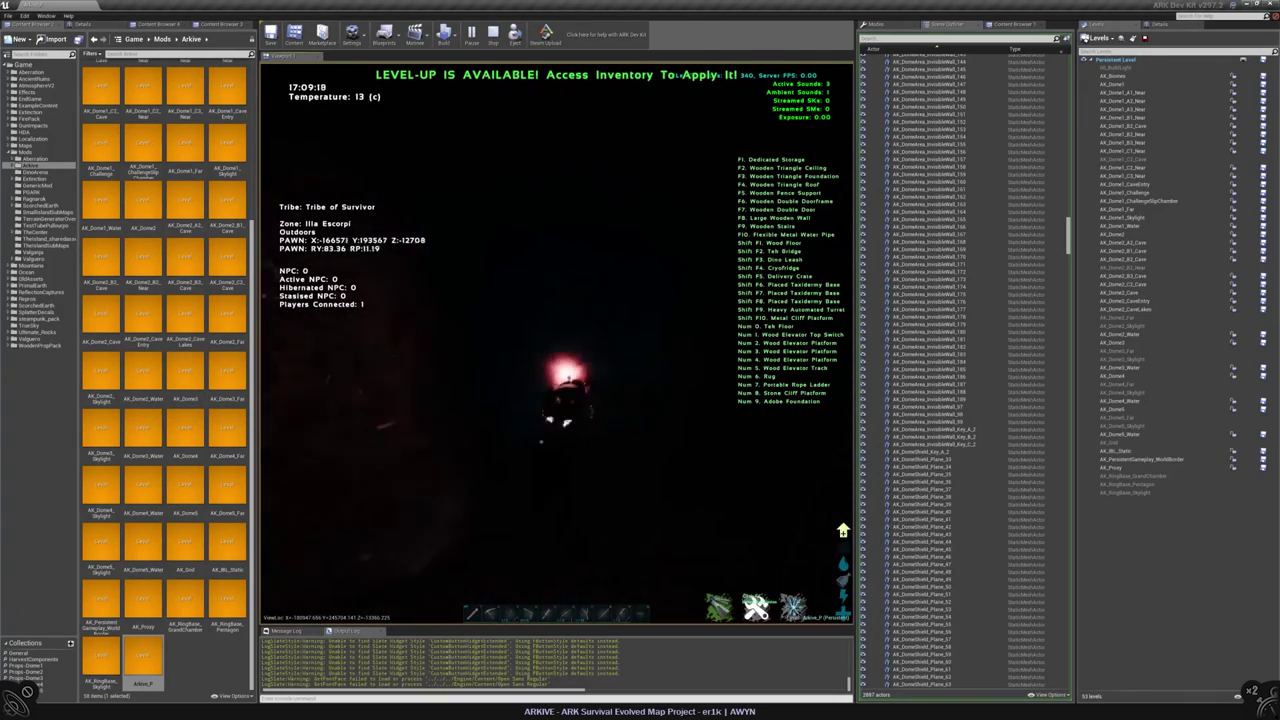
key(w)
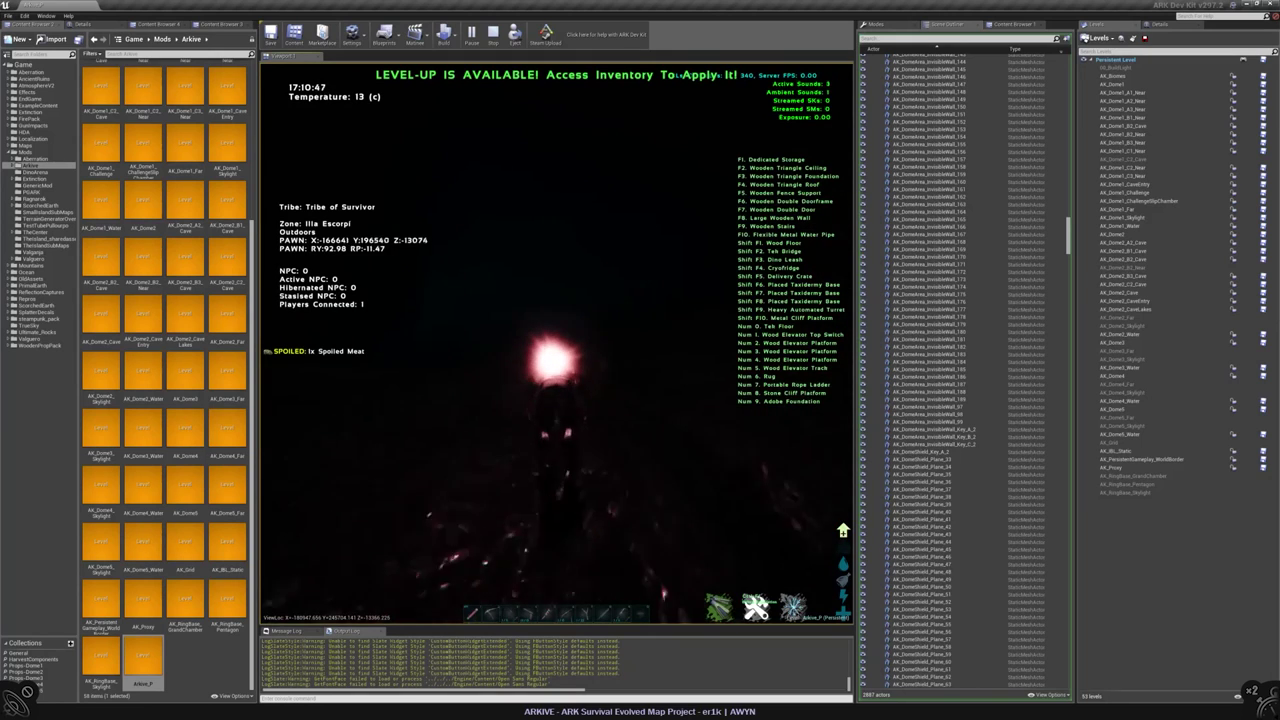
key(w)
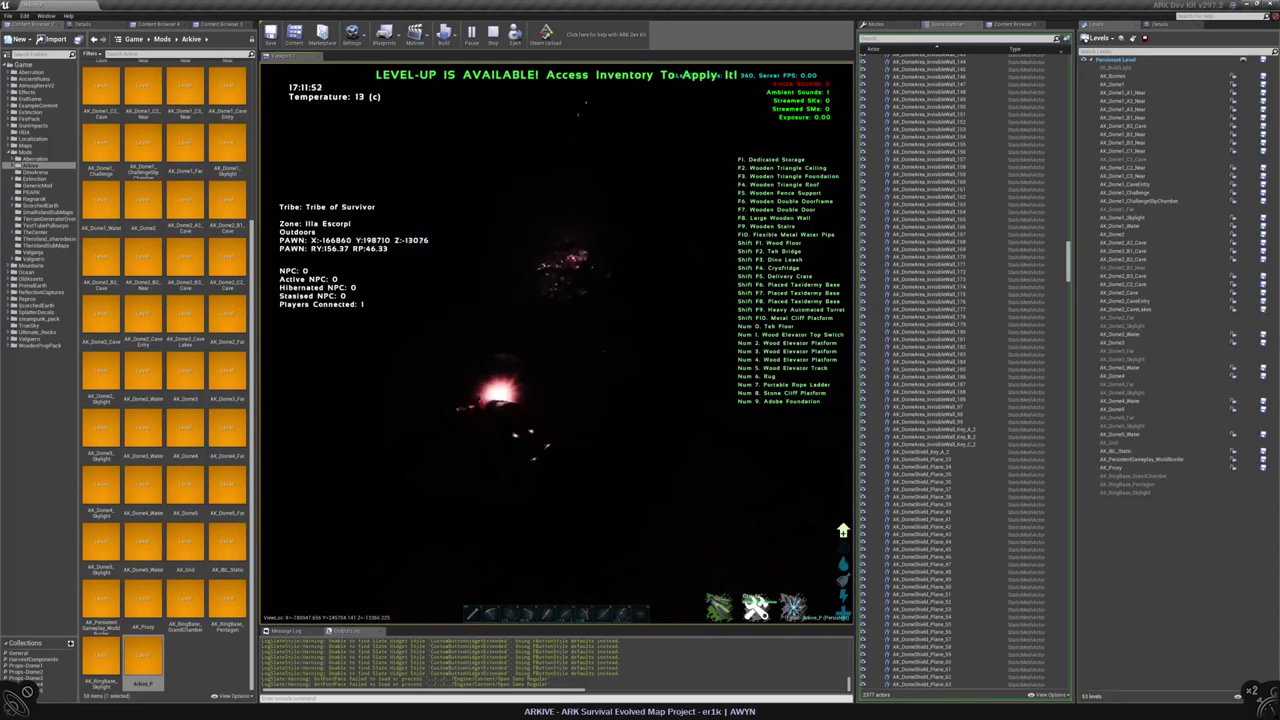
key(w)
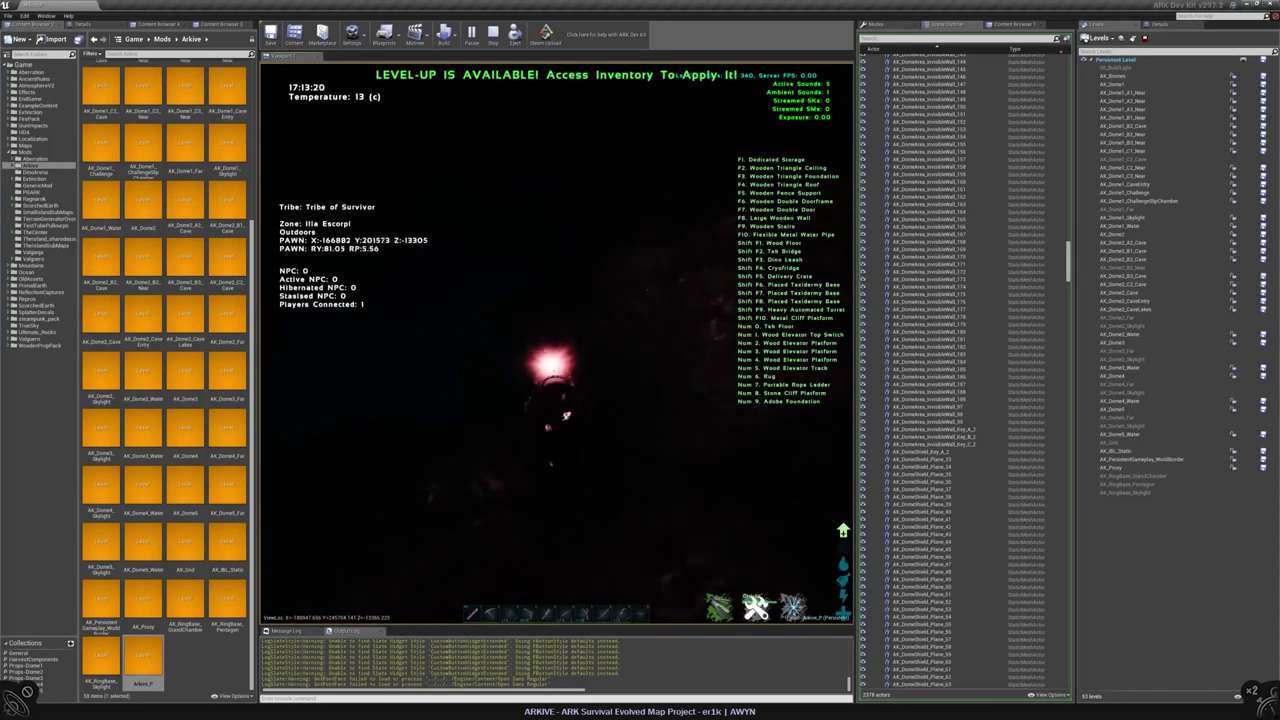
key(w)
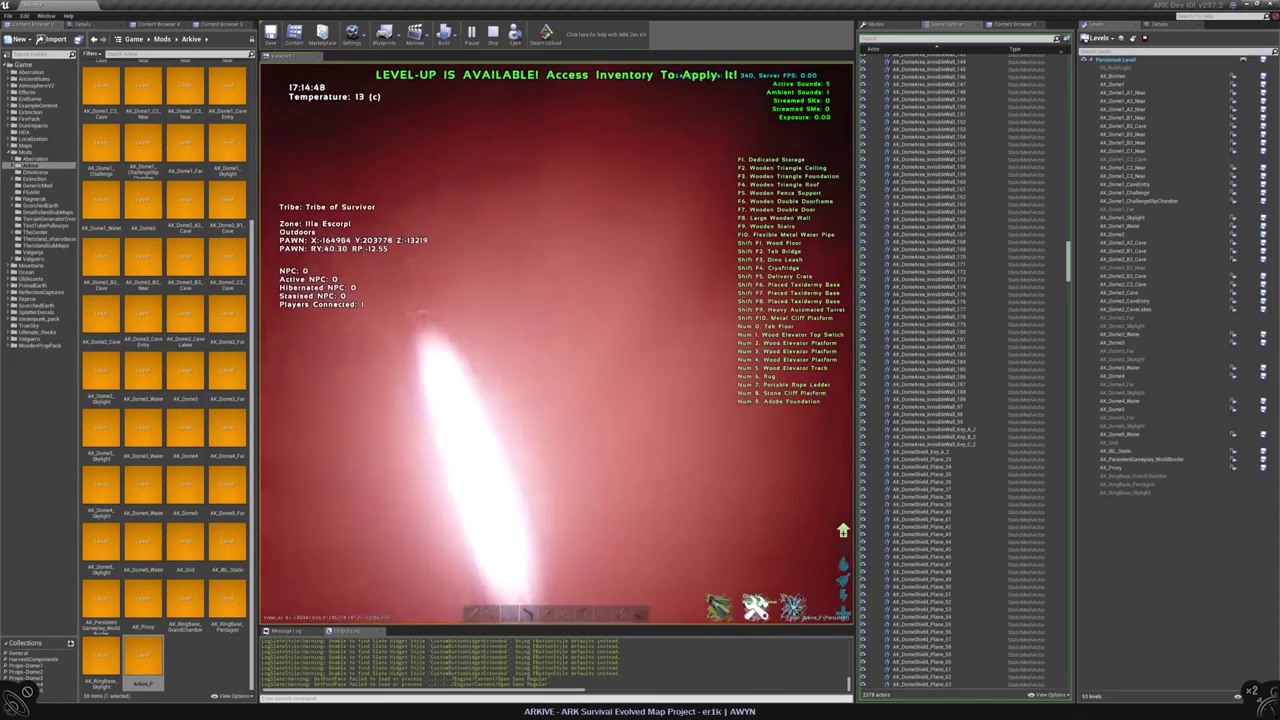
key(w)
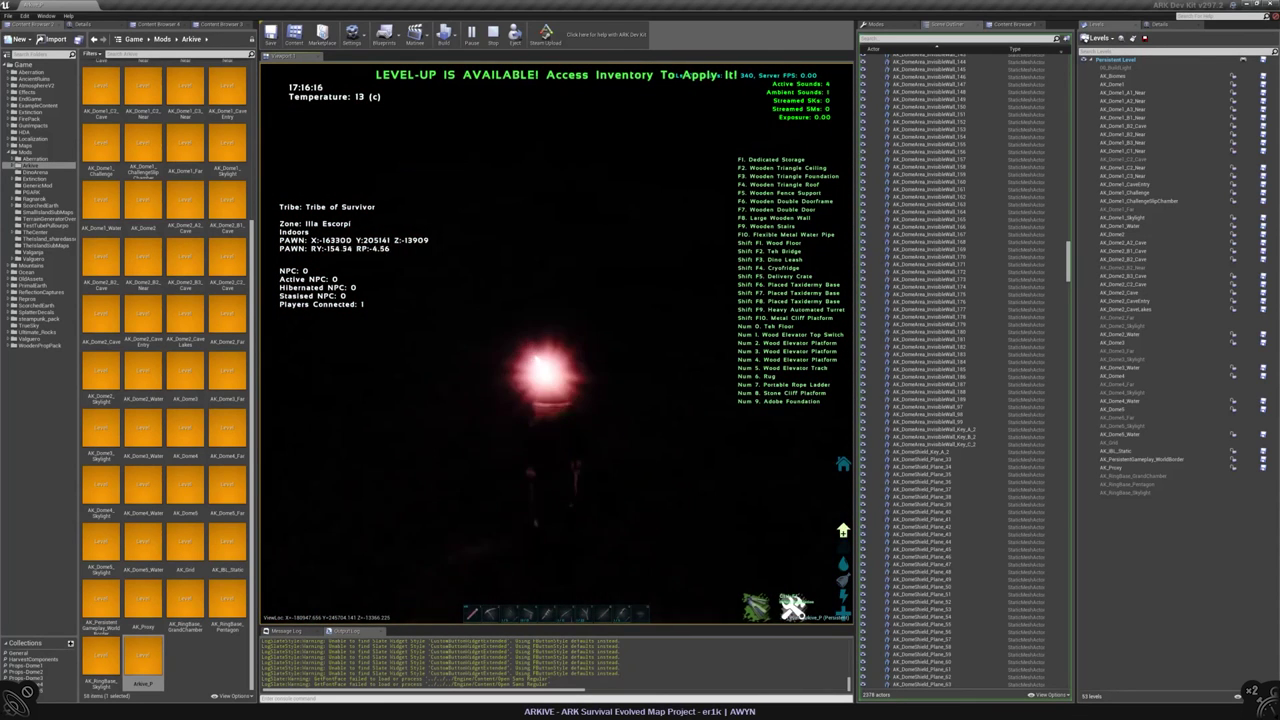
key(w)
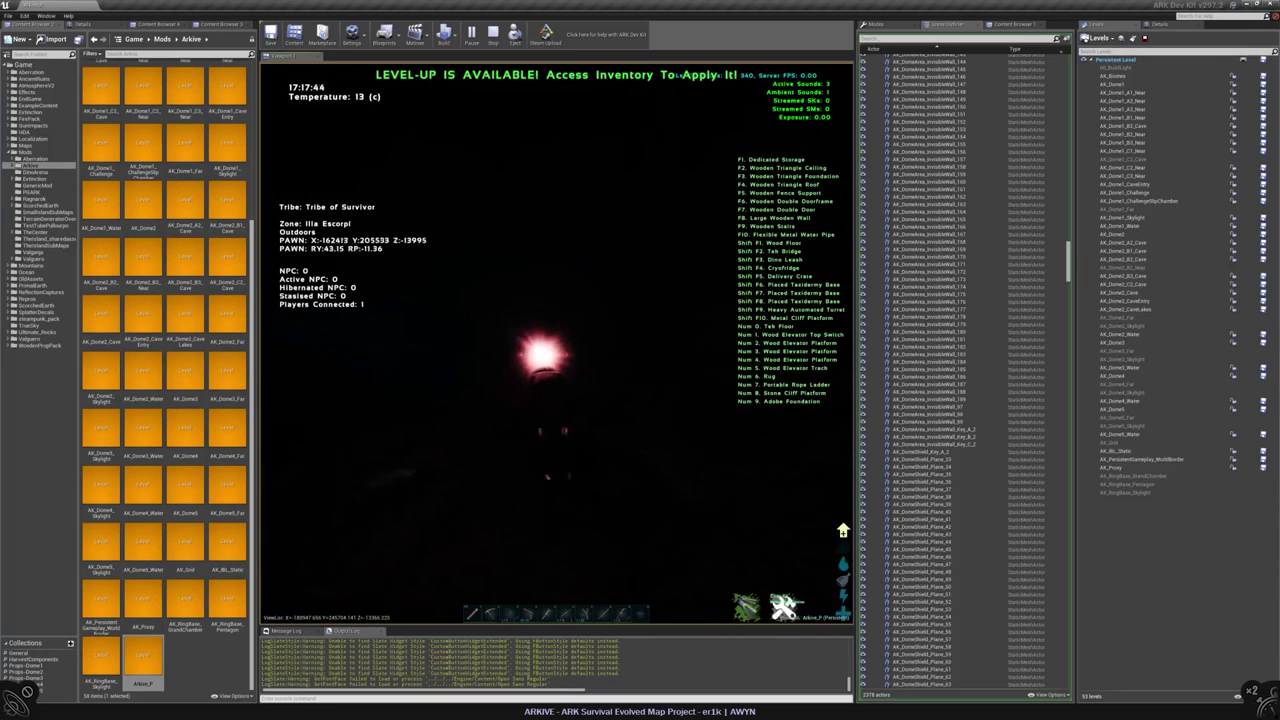
key(w)
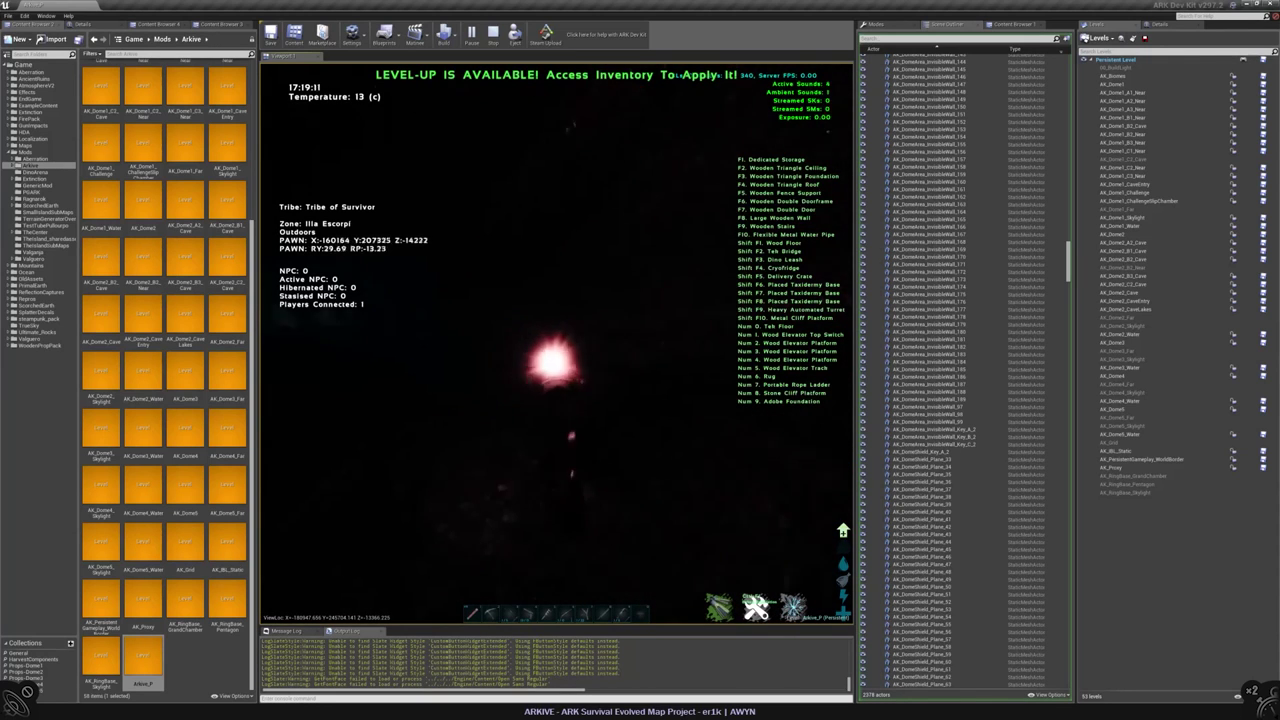
- Follow the dark tunnel to the blue-lit opening and descend the steep shaft, examining the surrounding walls
key(w)
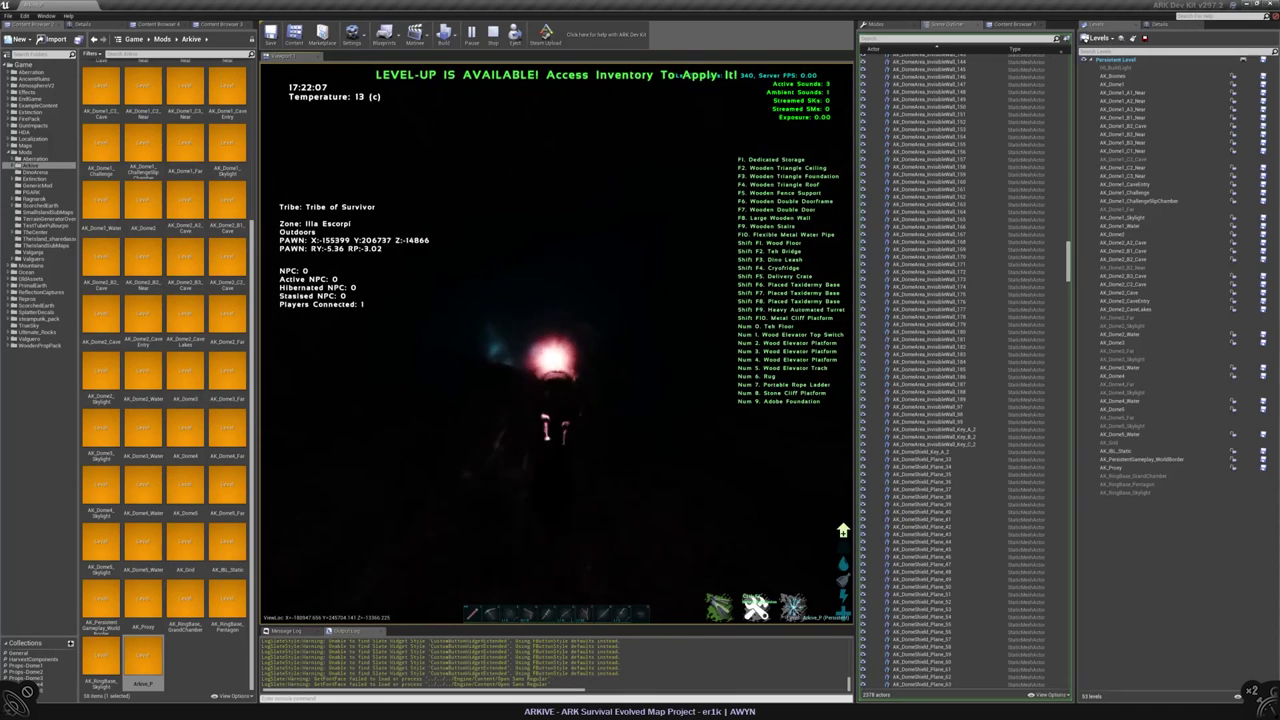
key(w)
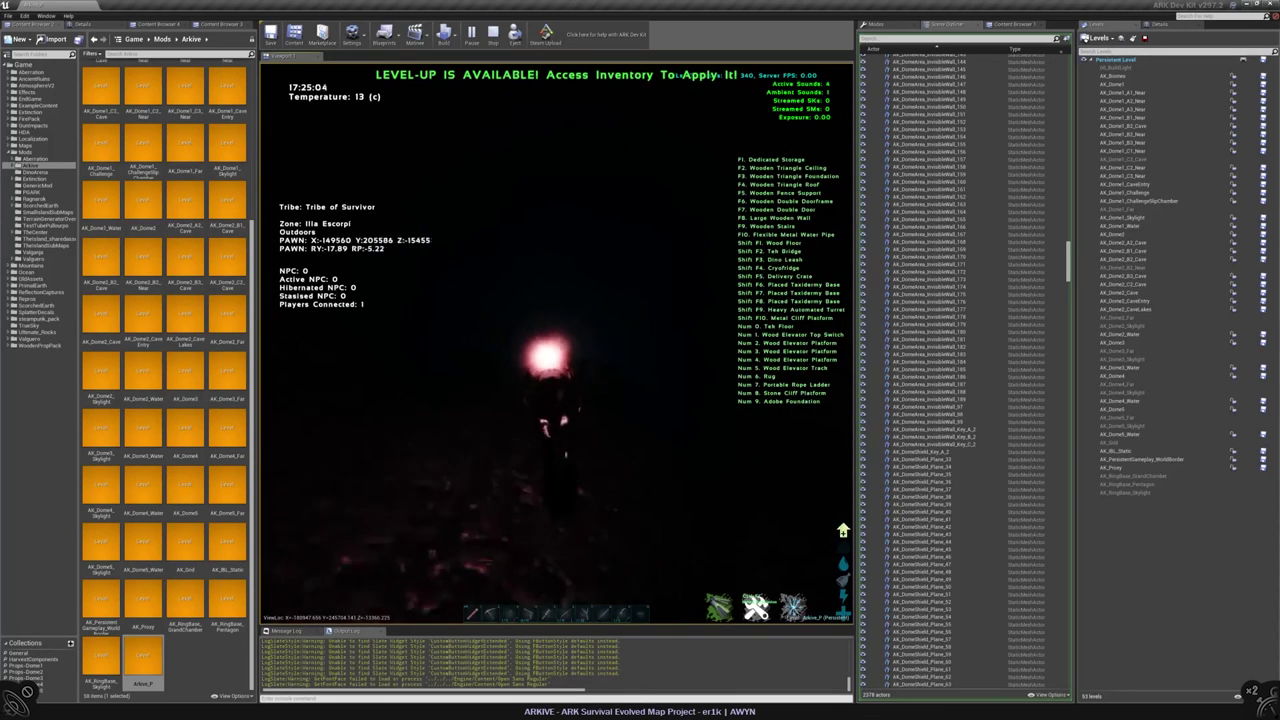
key(w)
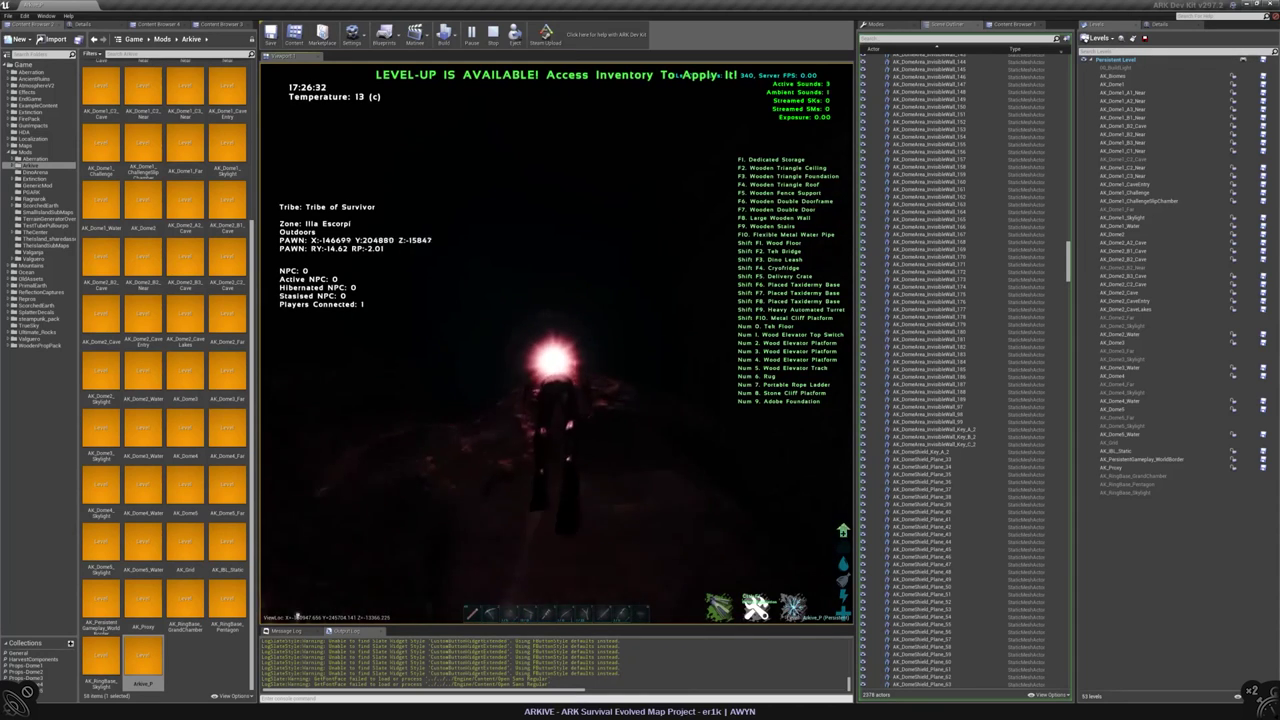
key(w)
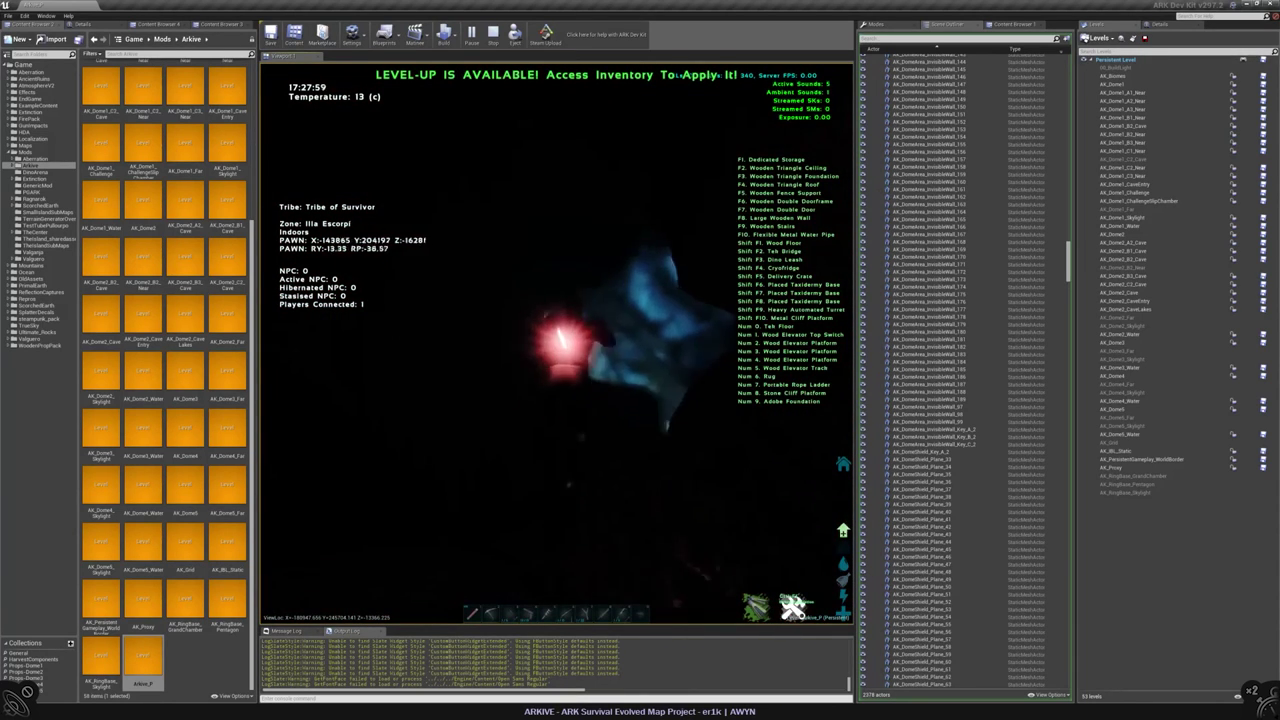
key(w)
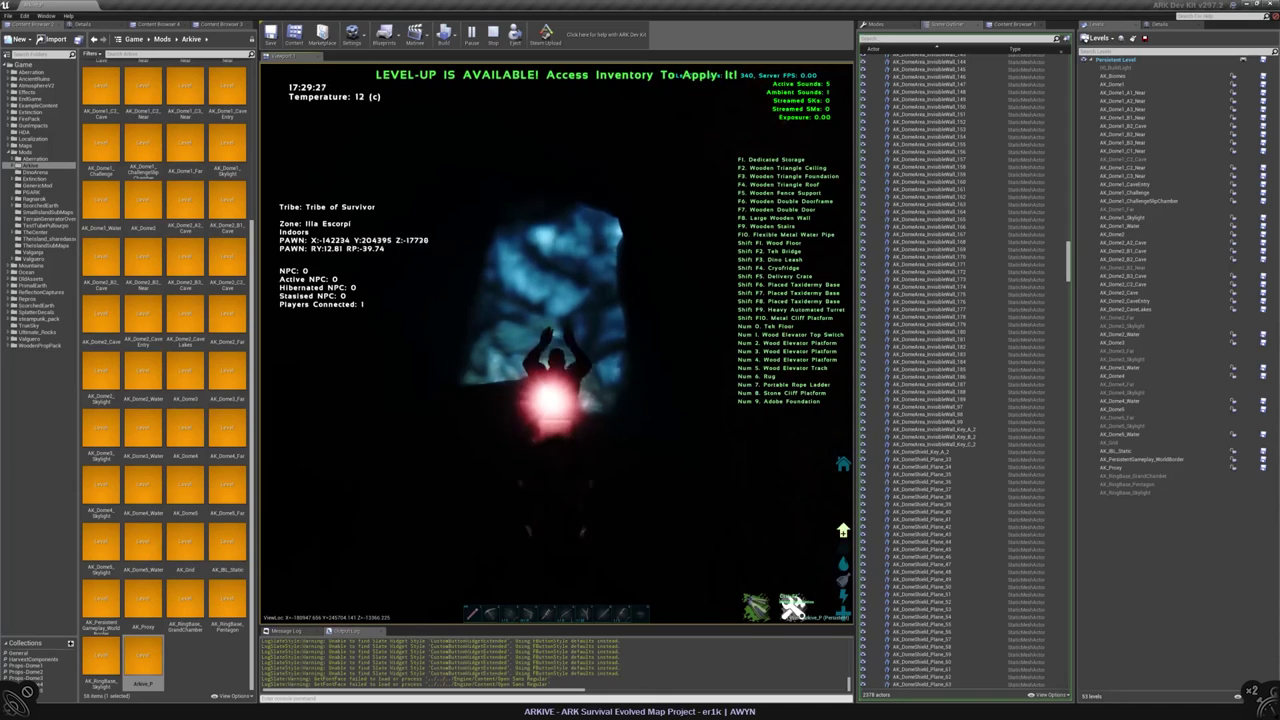
key(w)
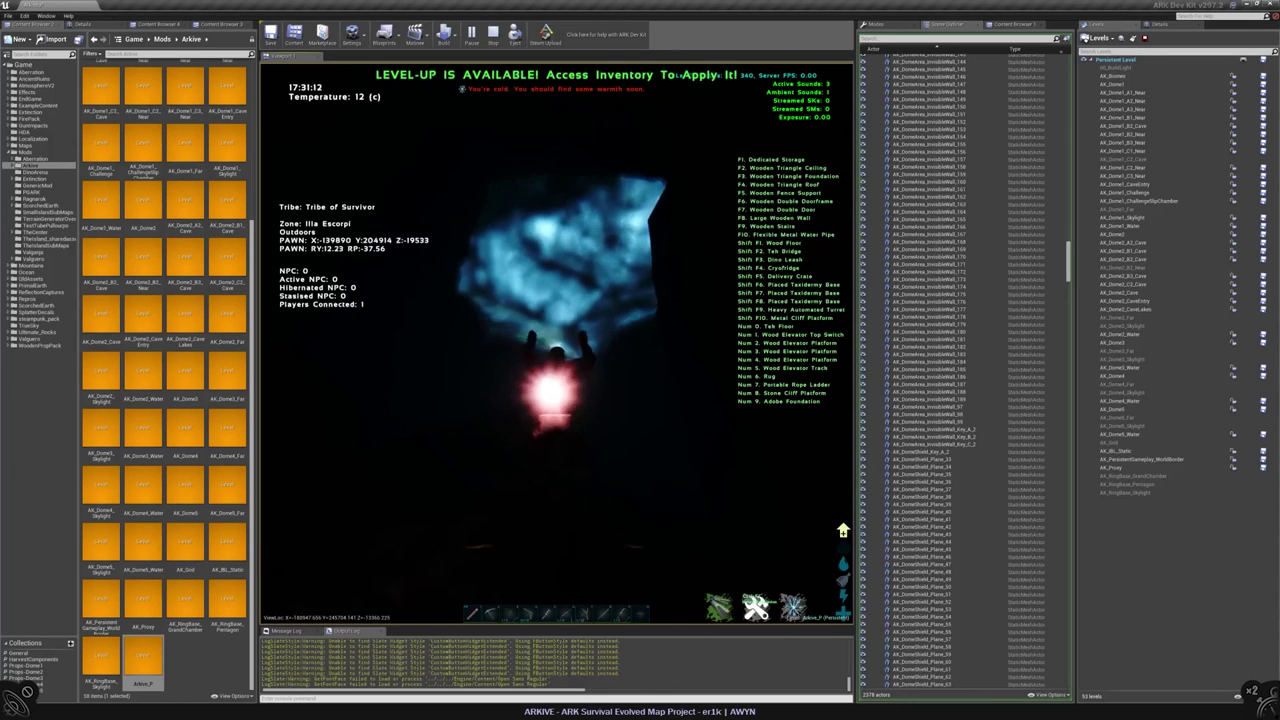
key(w)
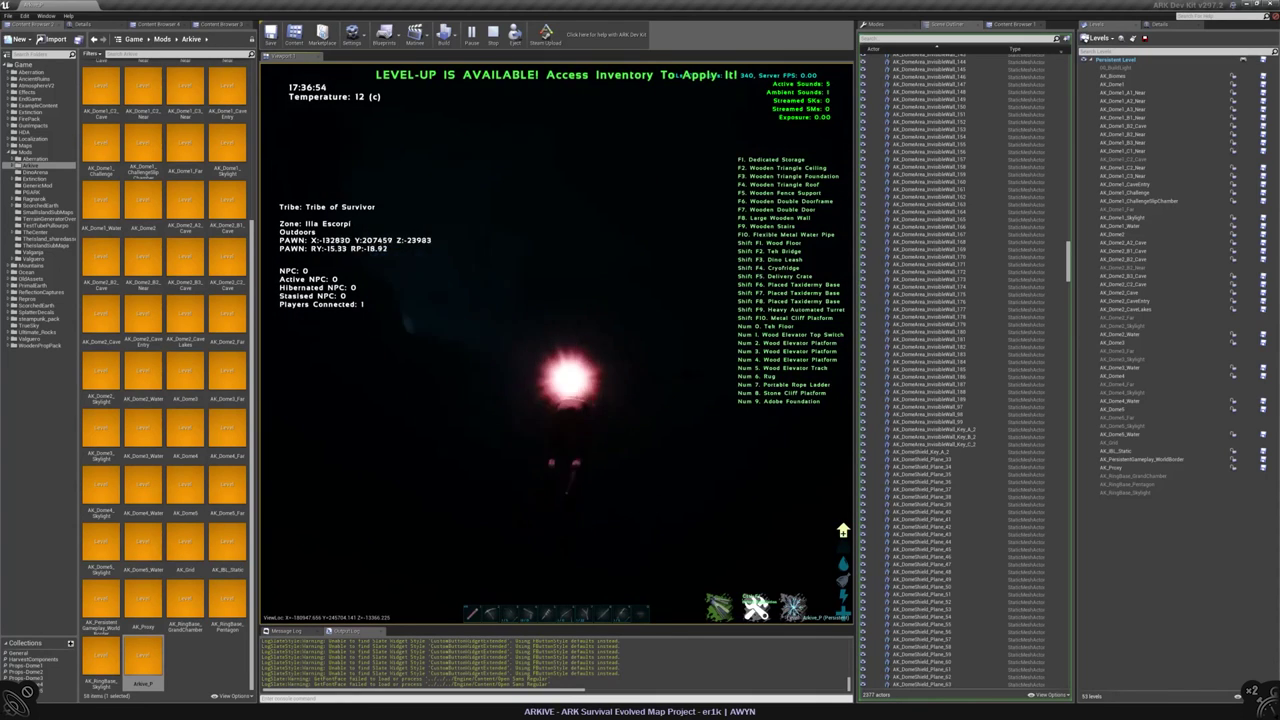
- Swim around the rock bend beneath the shaft toward the blue glow and examine the cave exit
key(w)
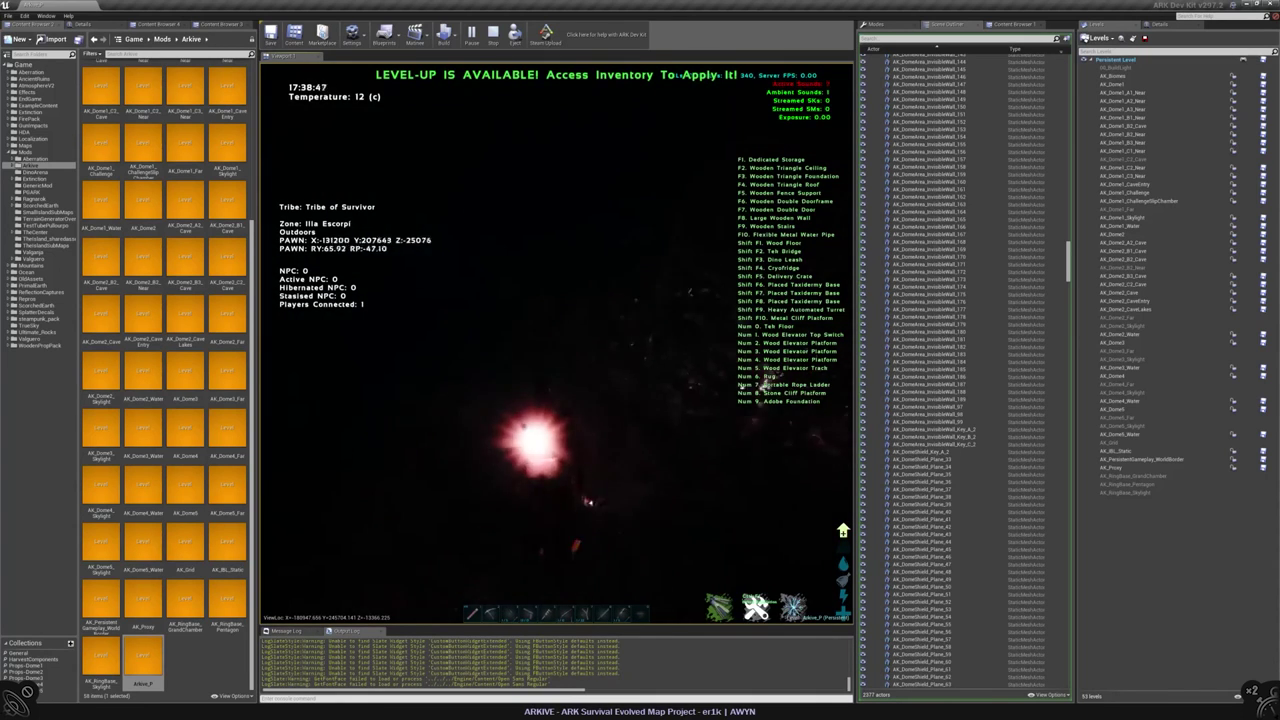
key(w)
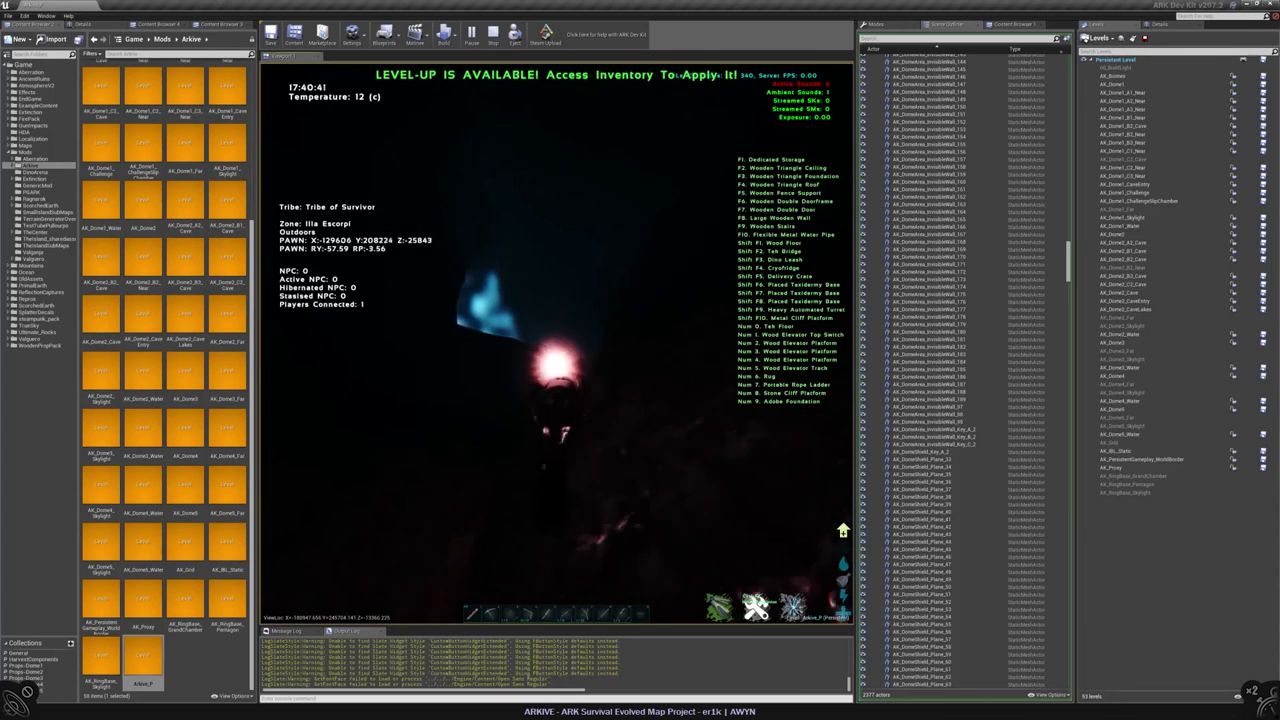
key(w)
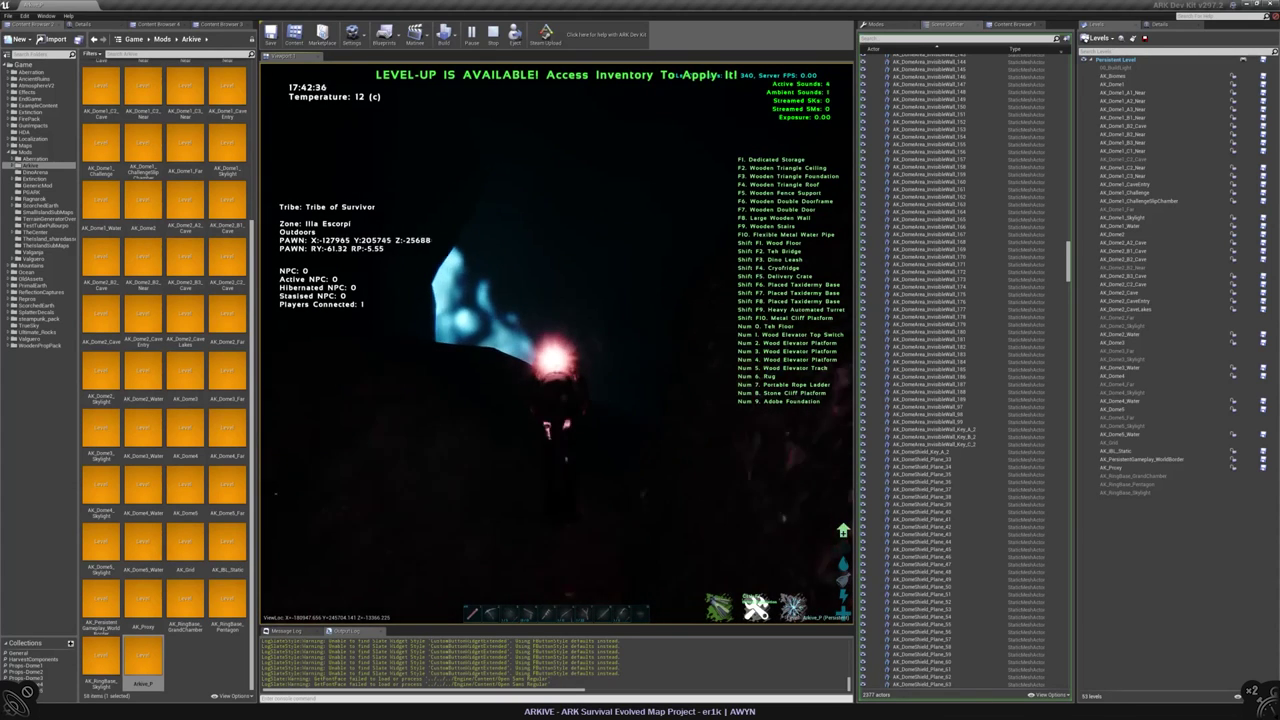
key(w)
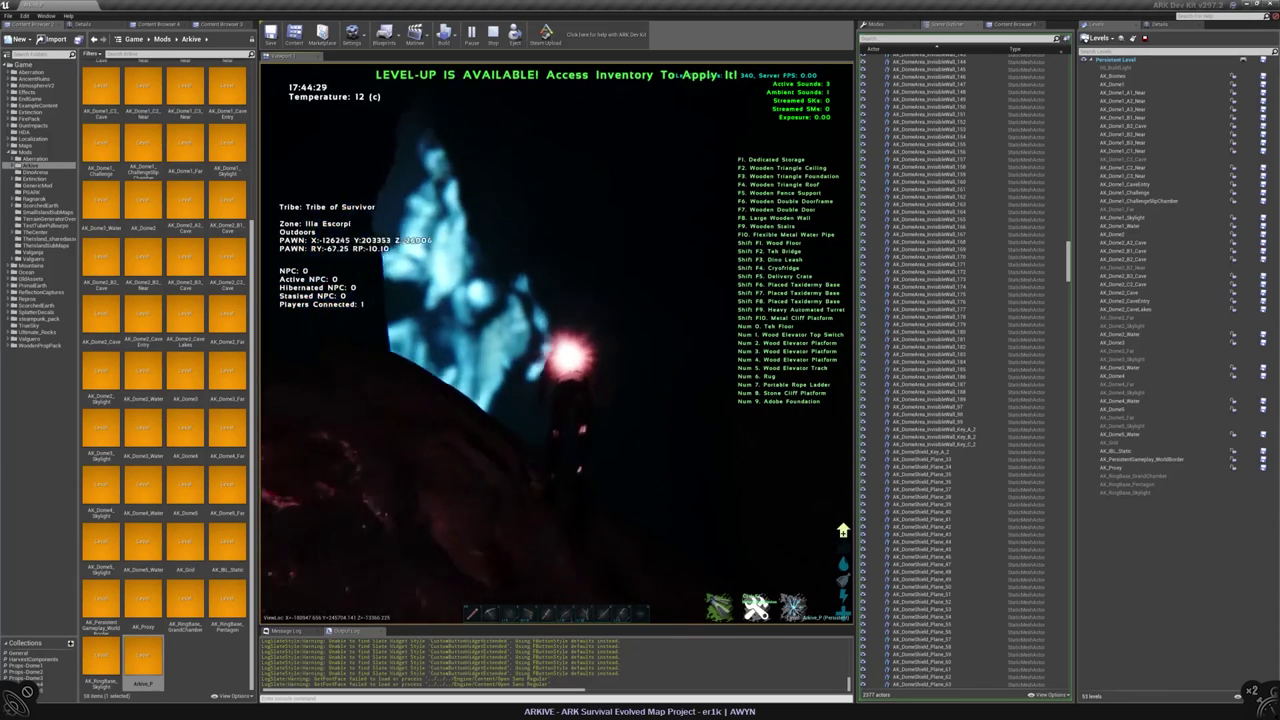
key(w)
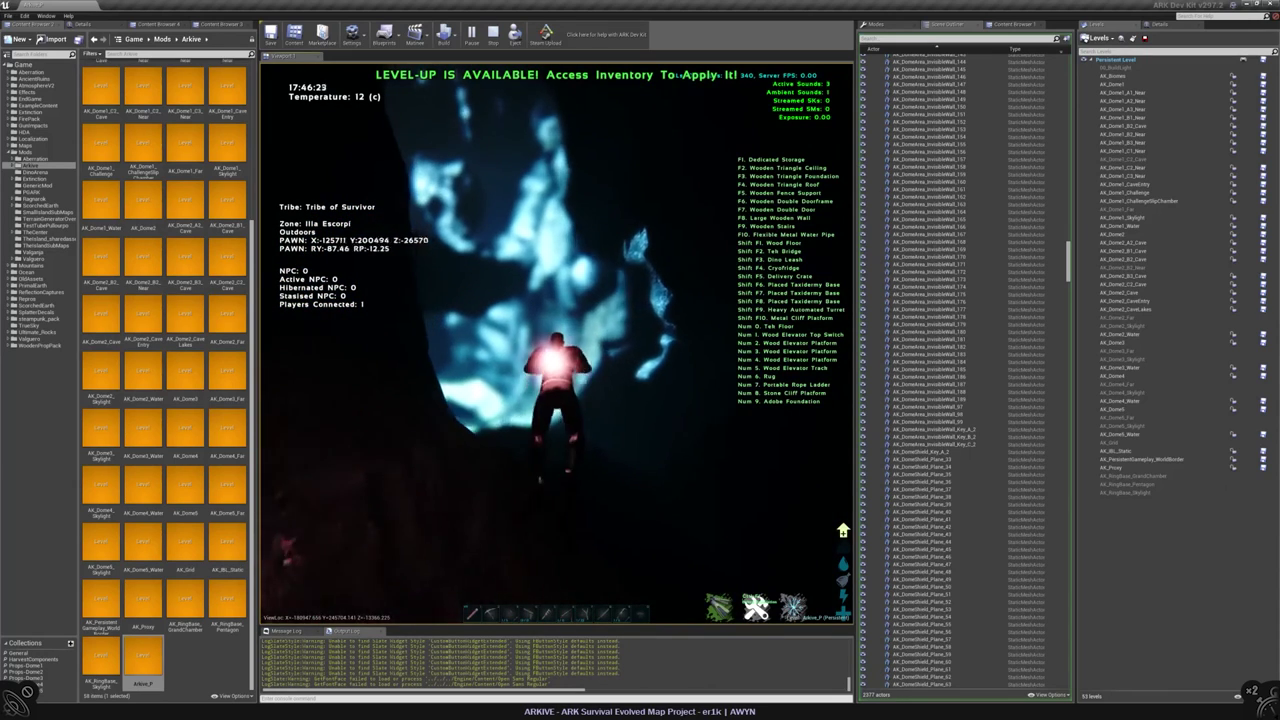
key(w)
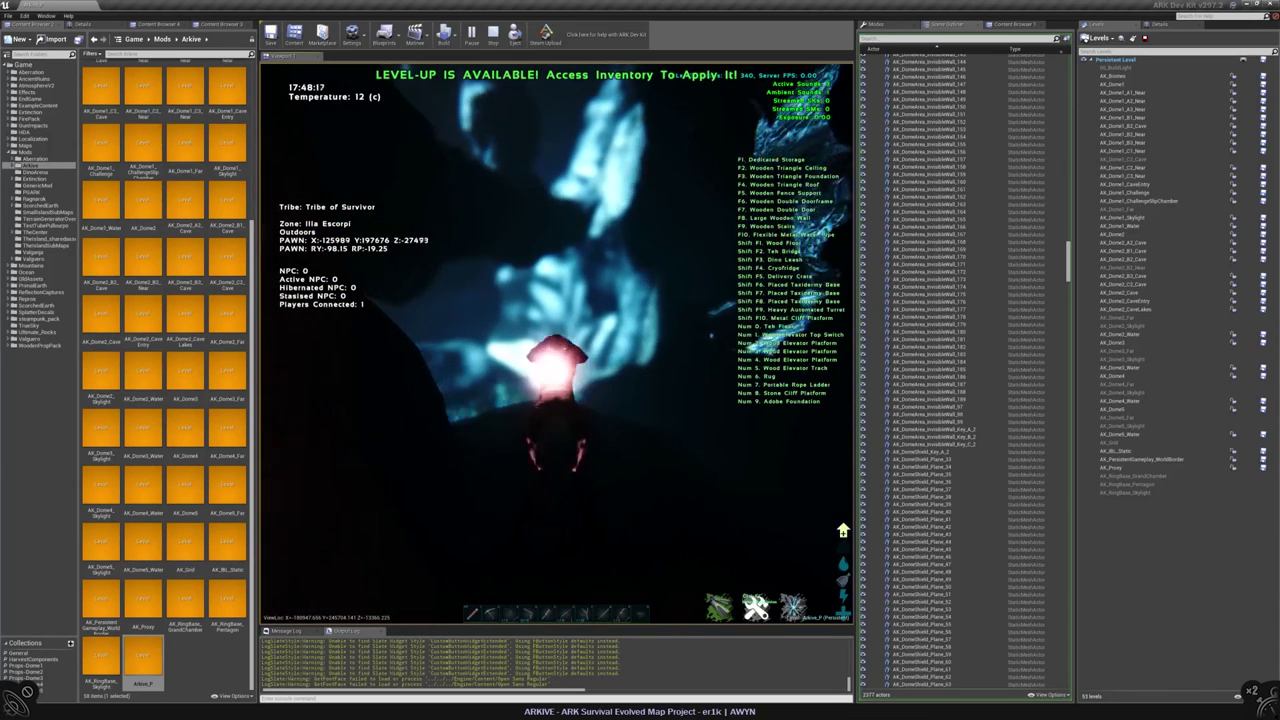
- Dive out of the tunnel to the seabed and examine the glowing plants, coral and rocky slopes
key(w)
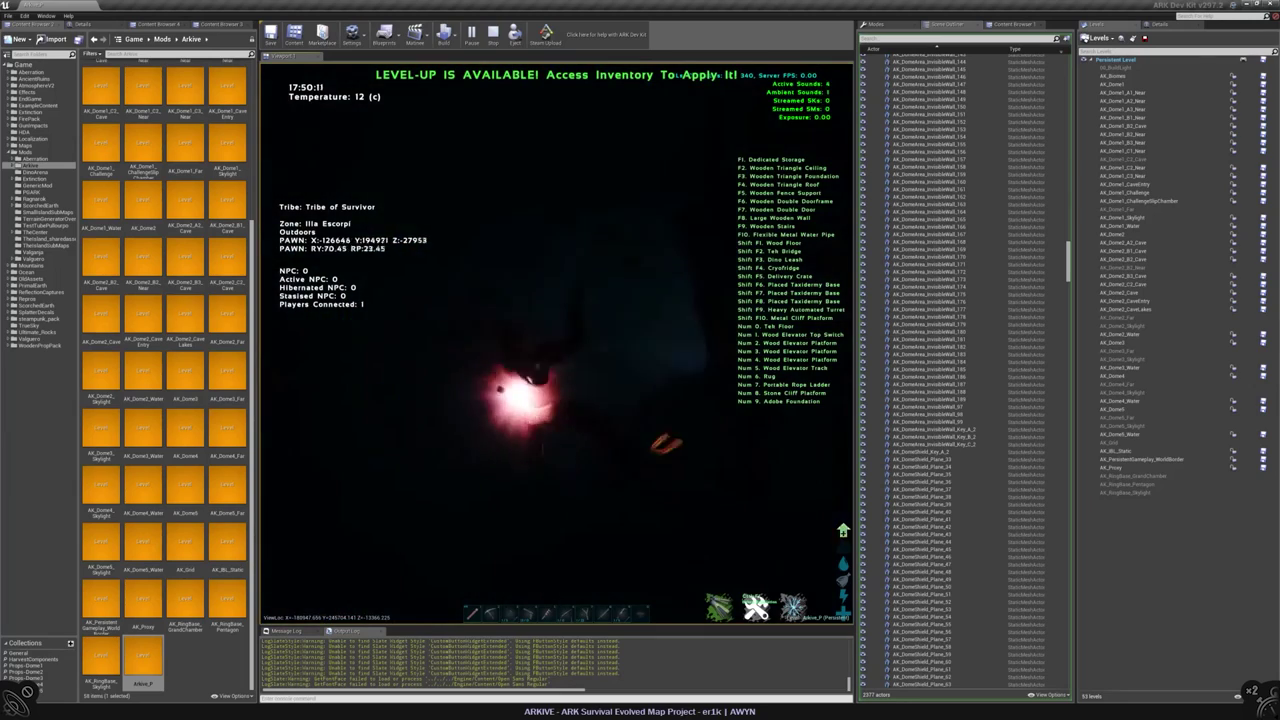
key(w)
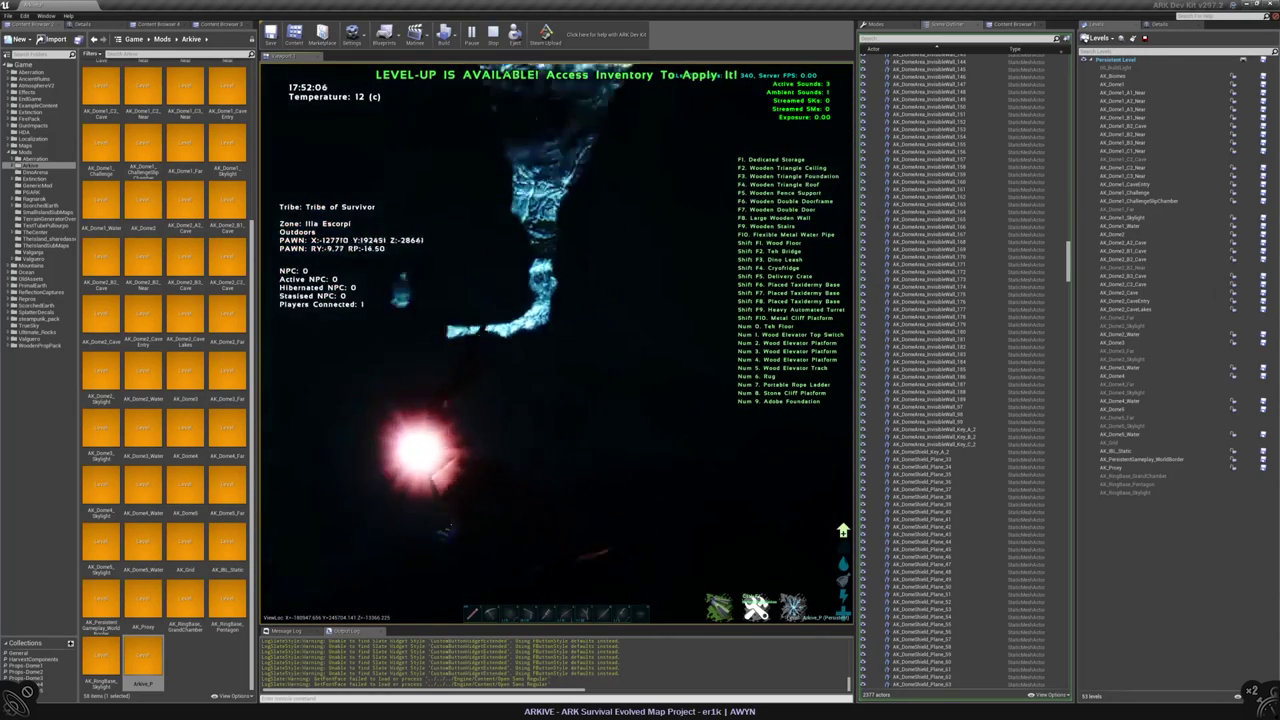
key(w)
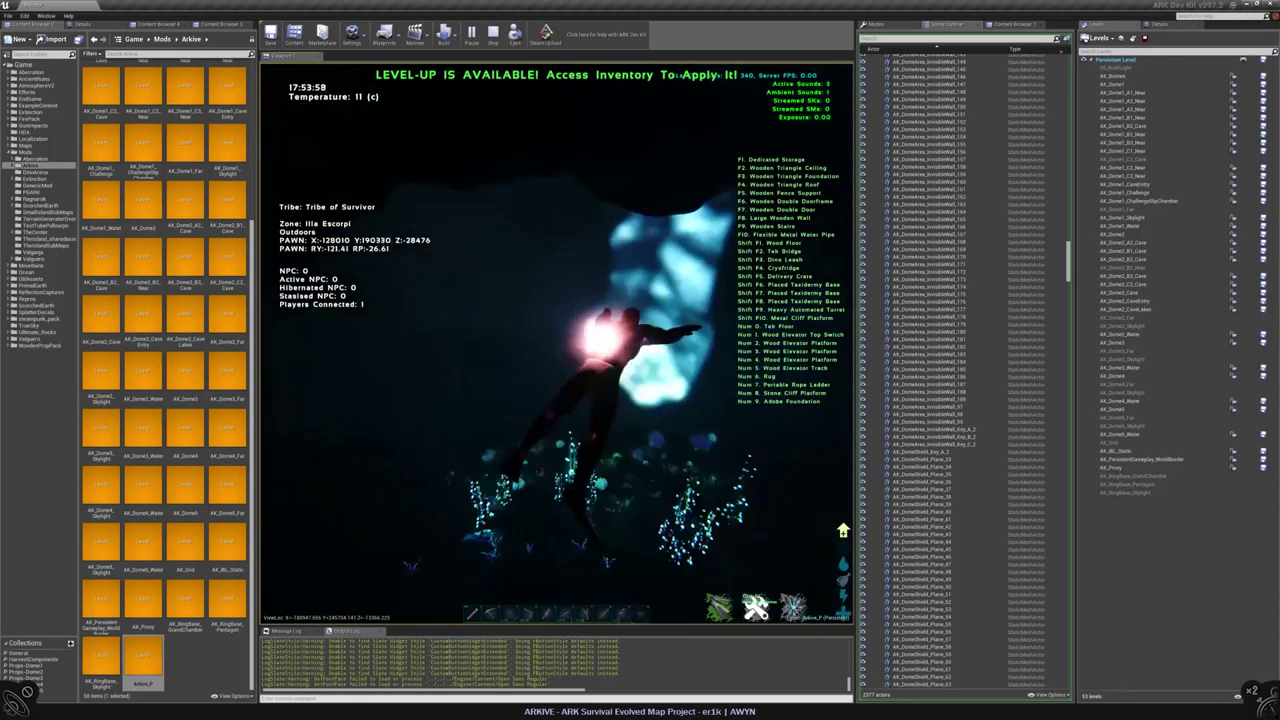
key(w)
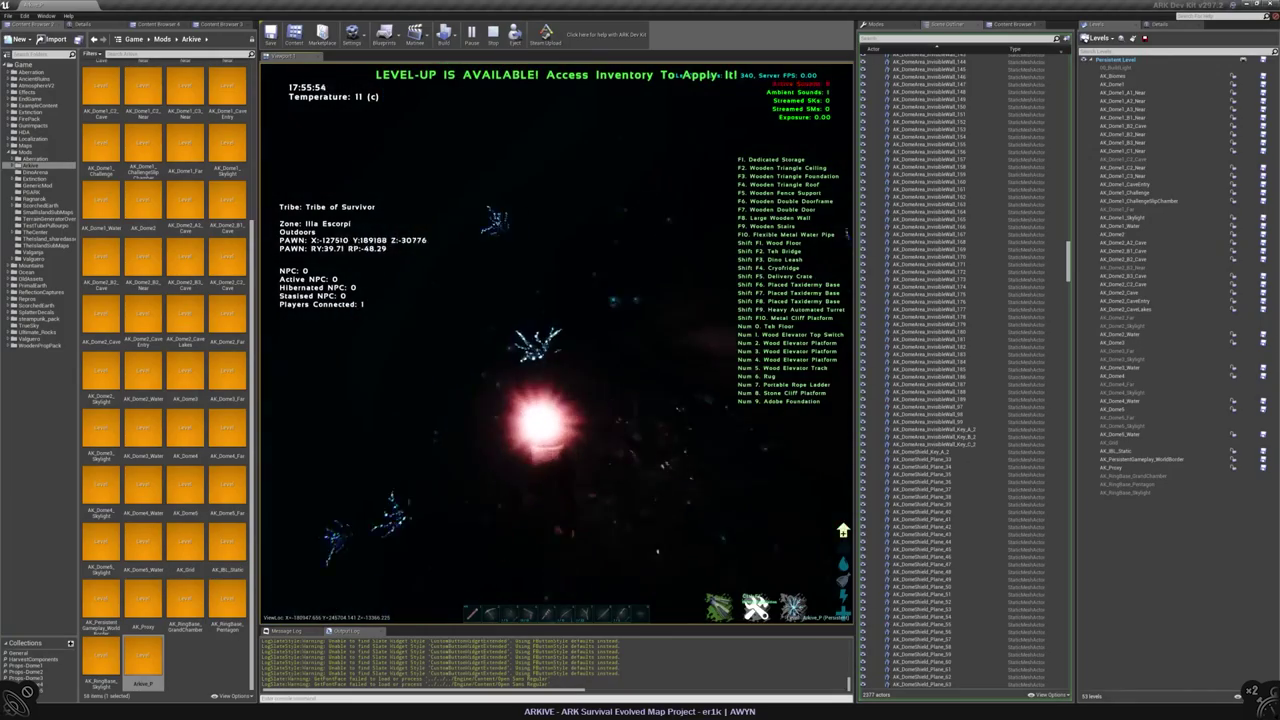
key(w)
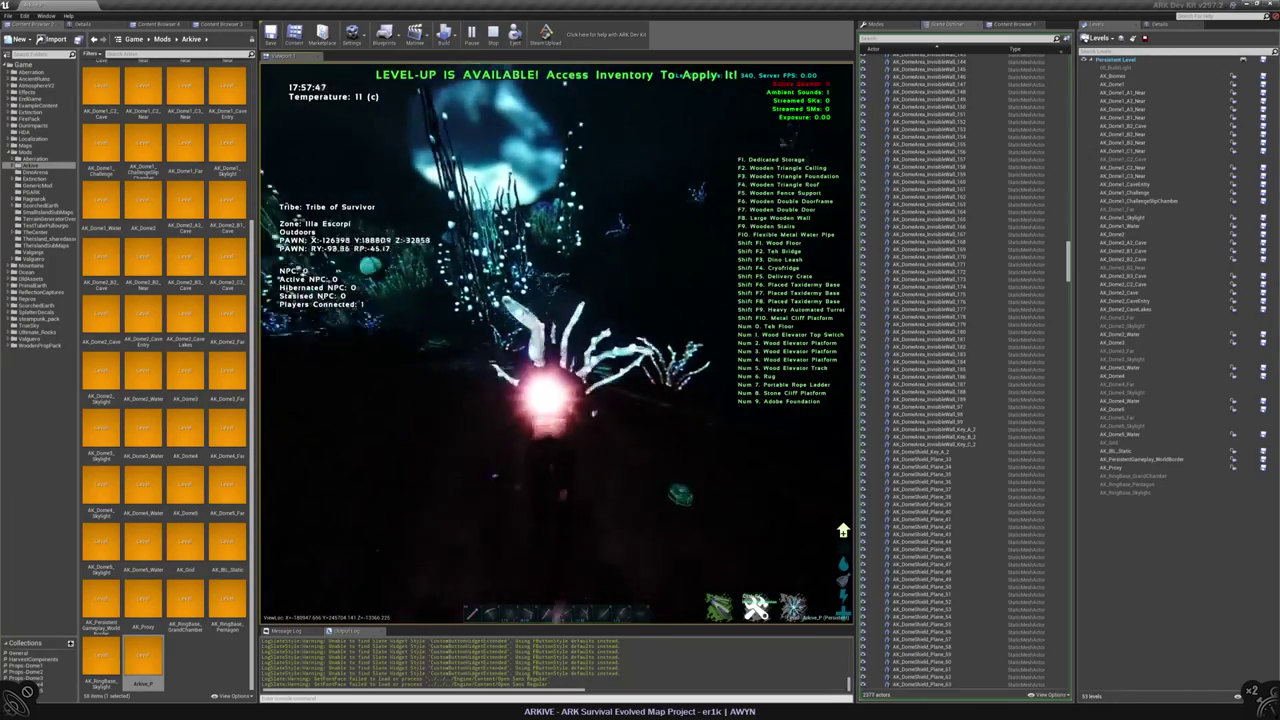
key(w)
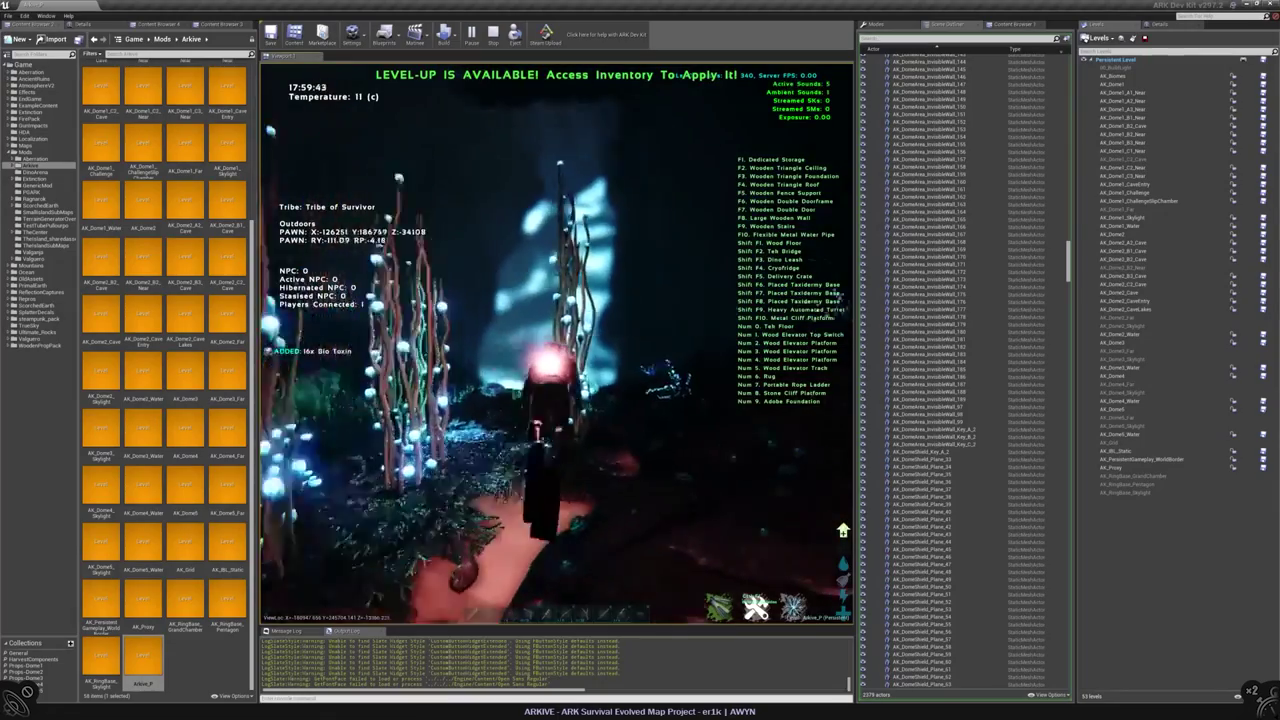
key(w)
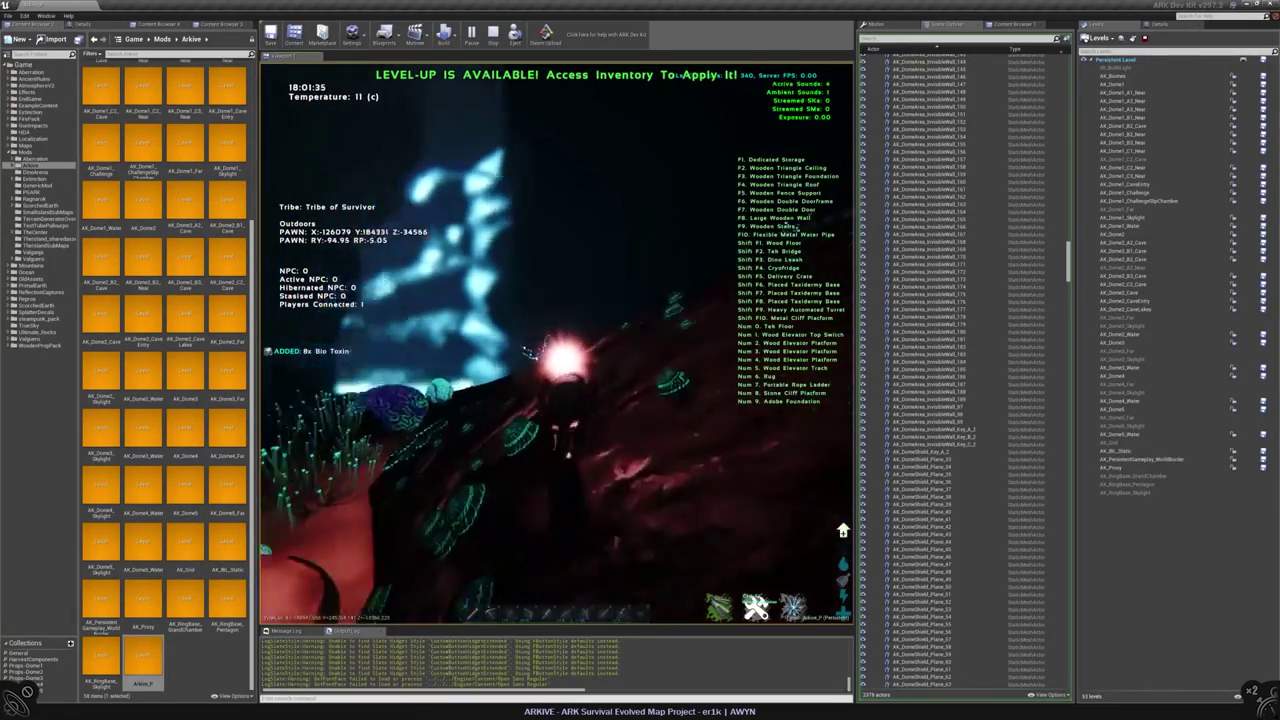
key(w)
key(w)
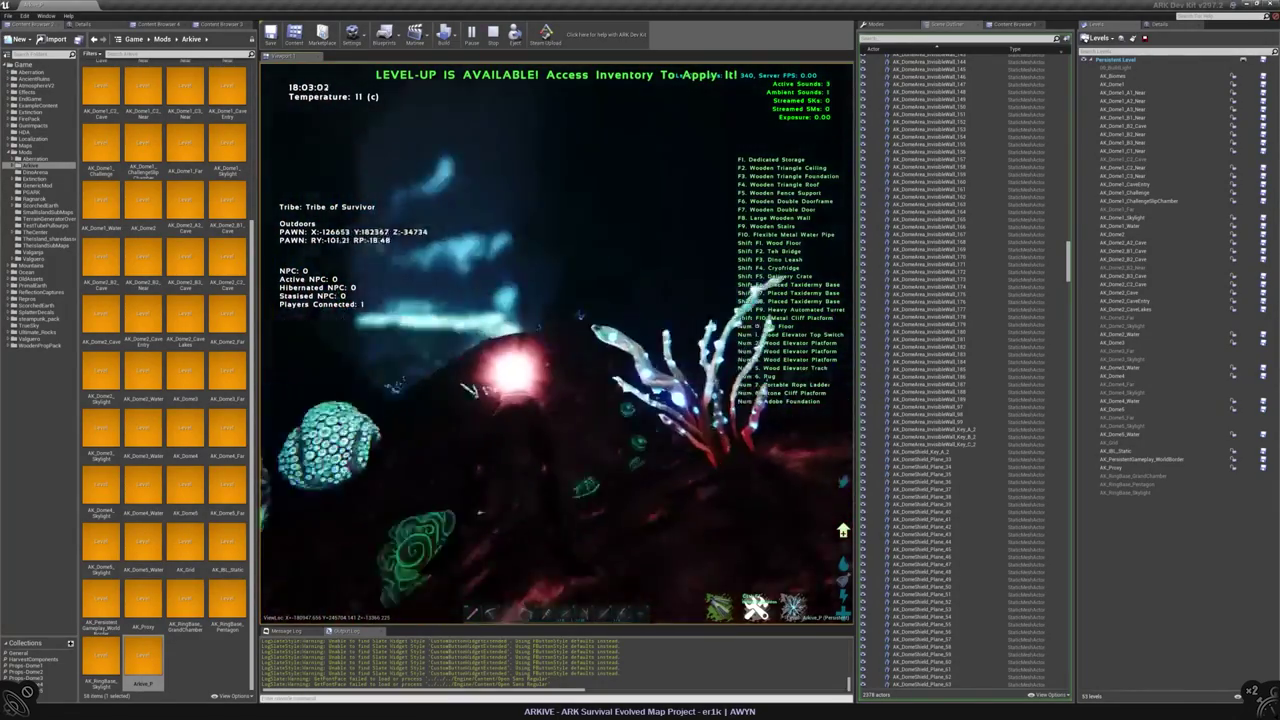
- Descend the dark slope to the deeper red seabed and inspect its green glowing plants up close
key(w)
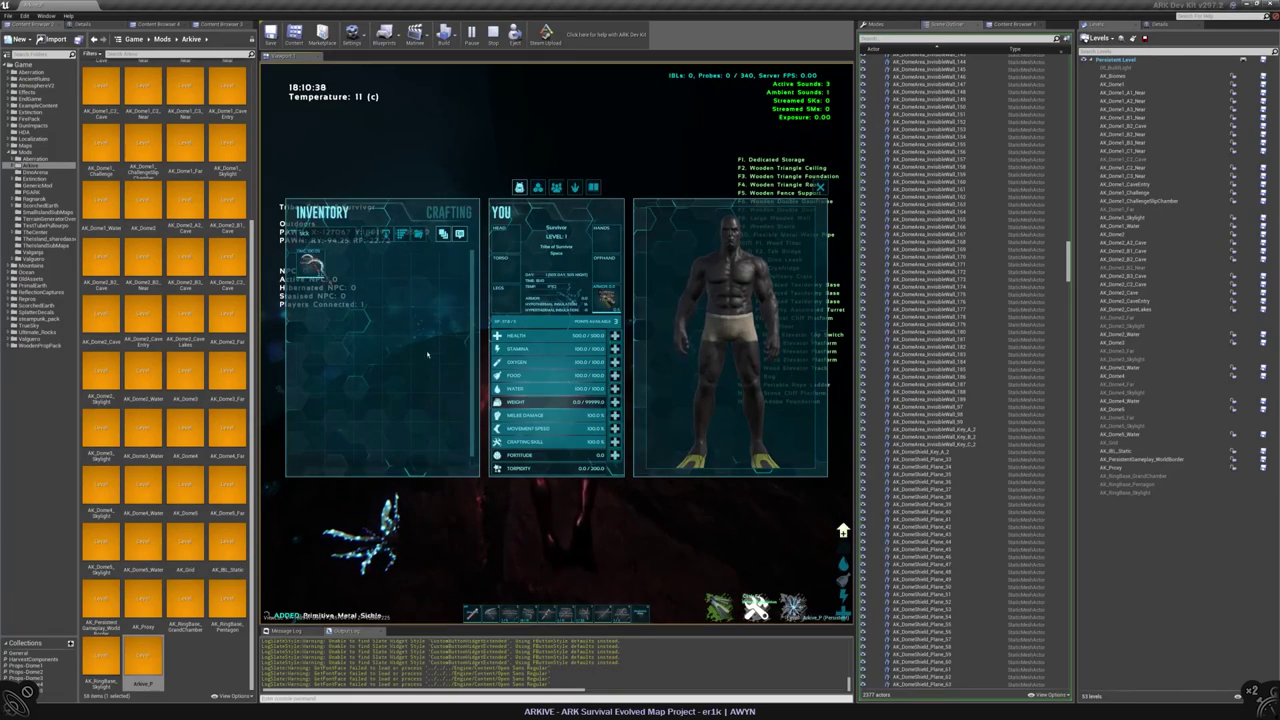
key(w)
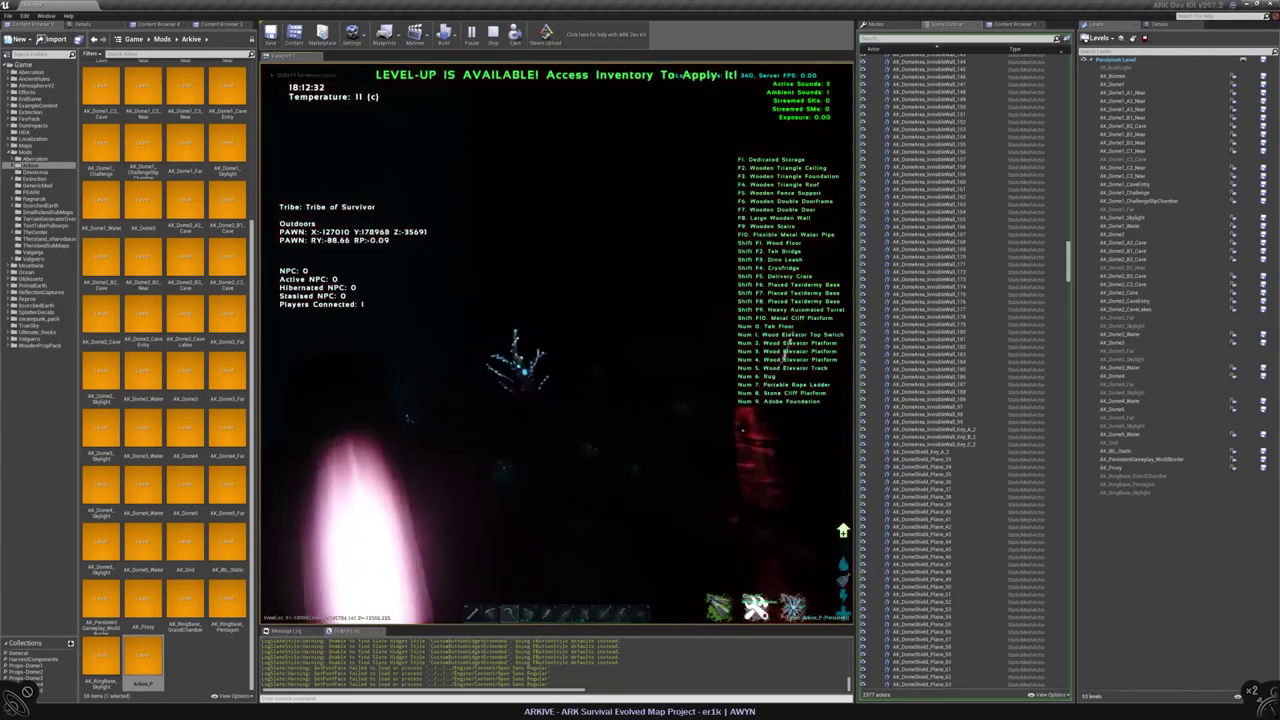
key(w)
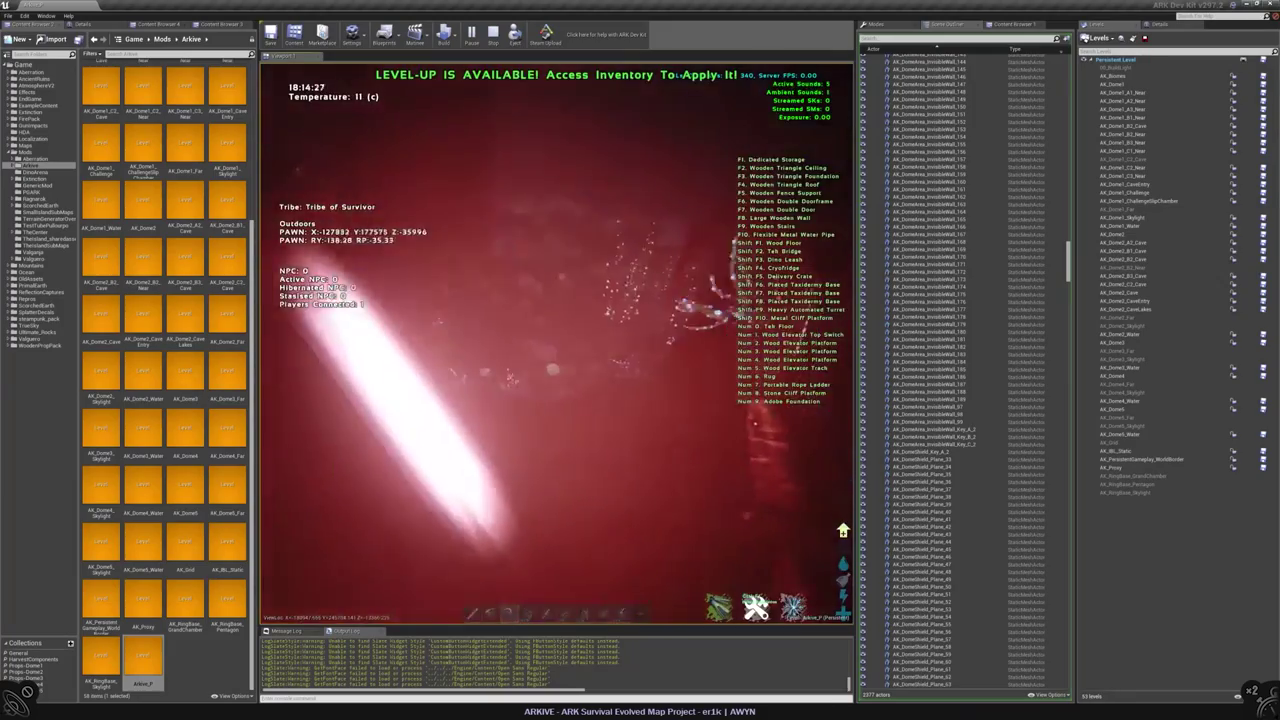
key(w)
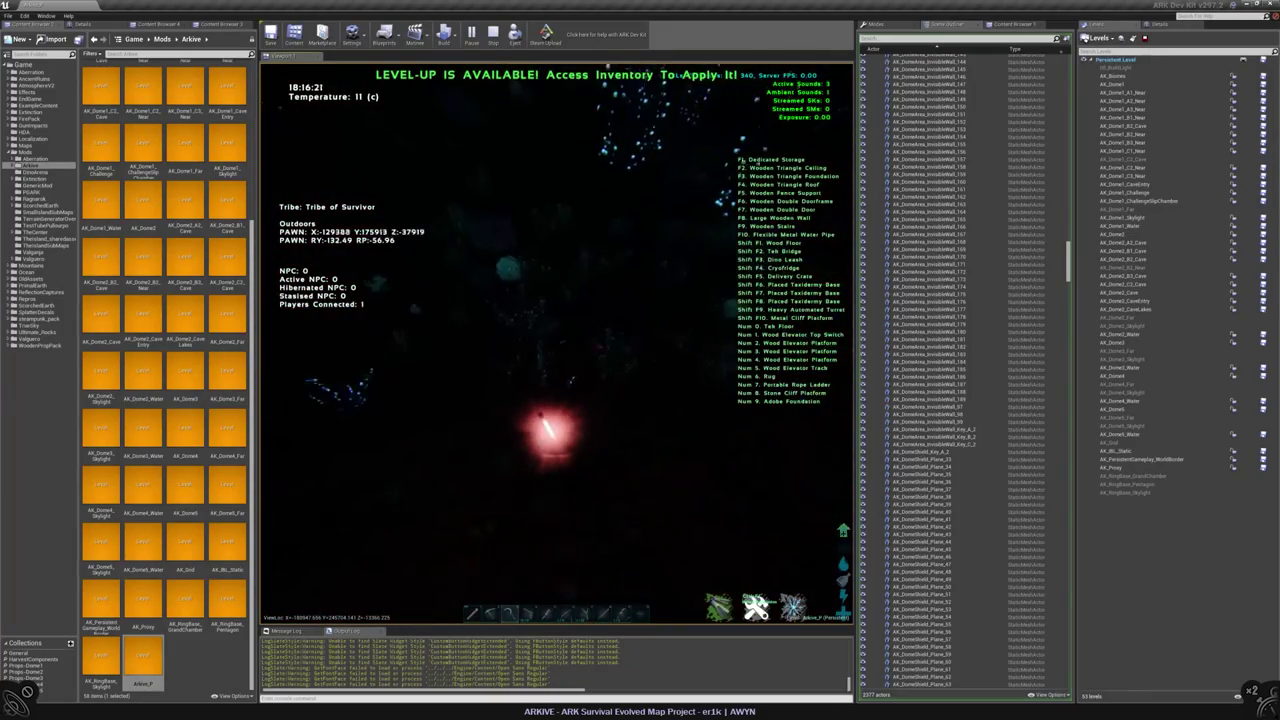
key(w)
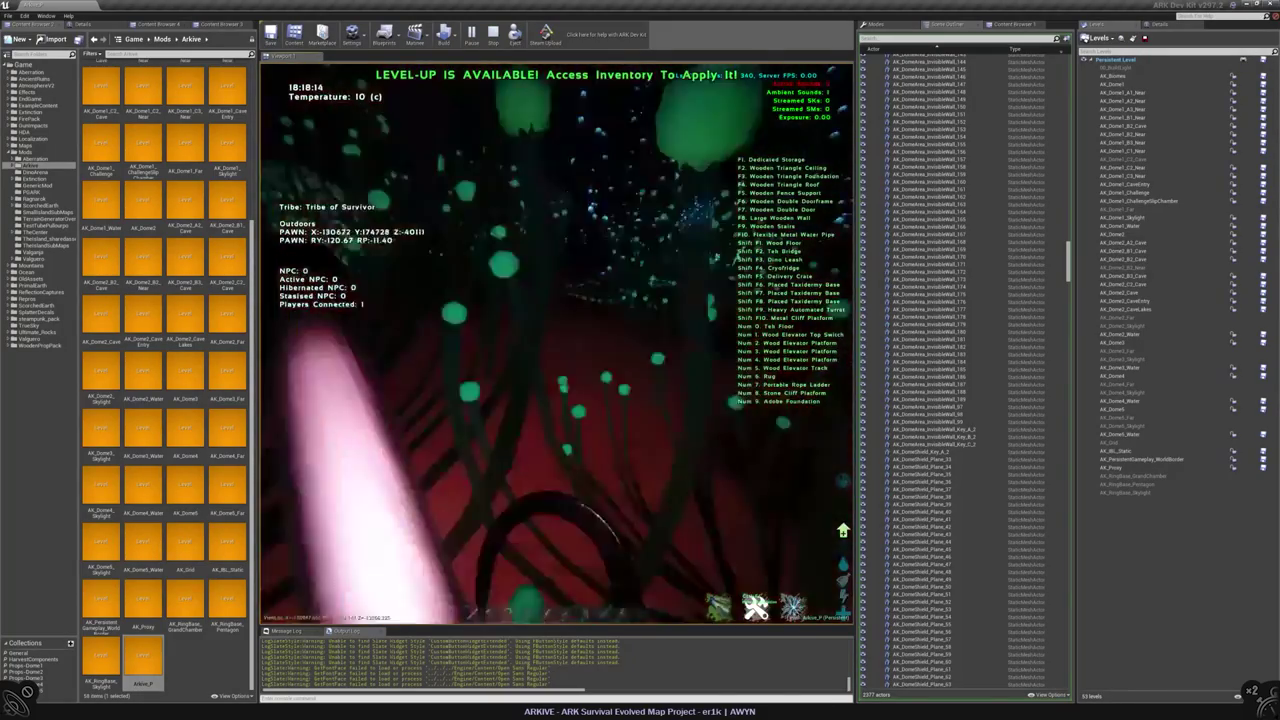
key(w)
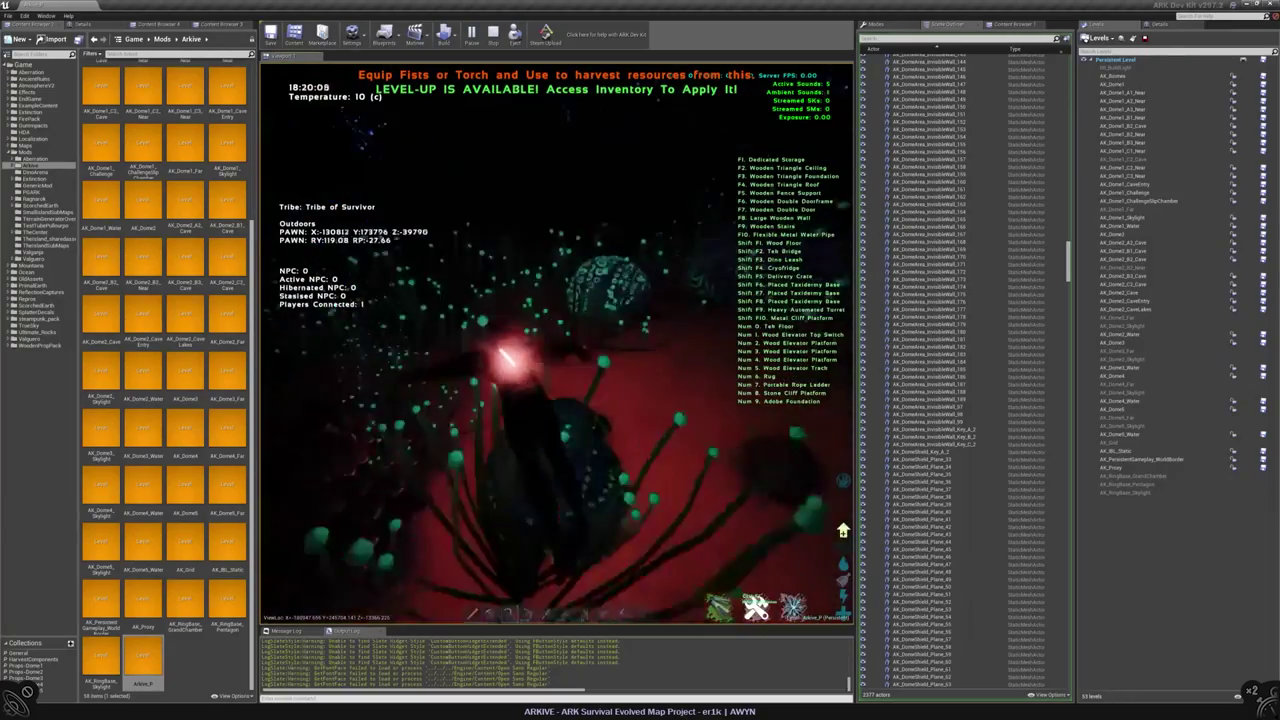
- Harvest the glowing plants on the red seabed and swim back up to the blue-lit underwater cave opening
key(w)
key(e)
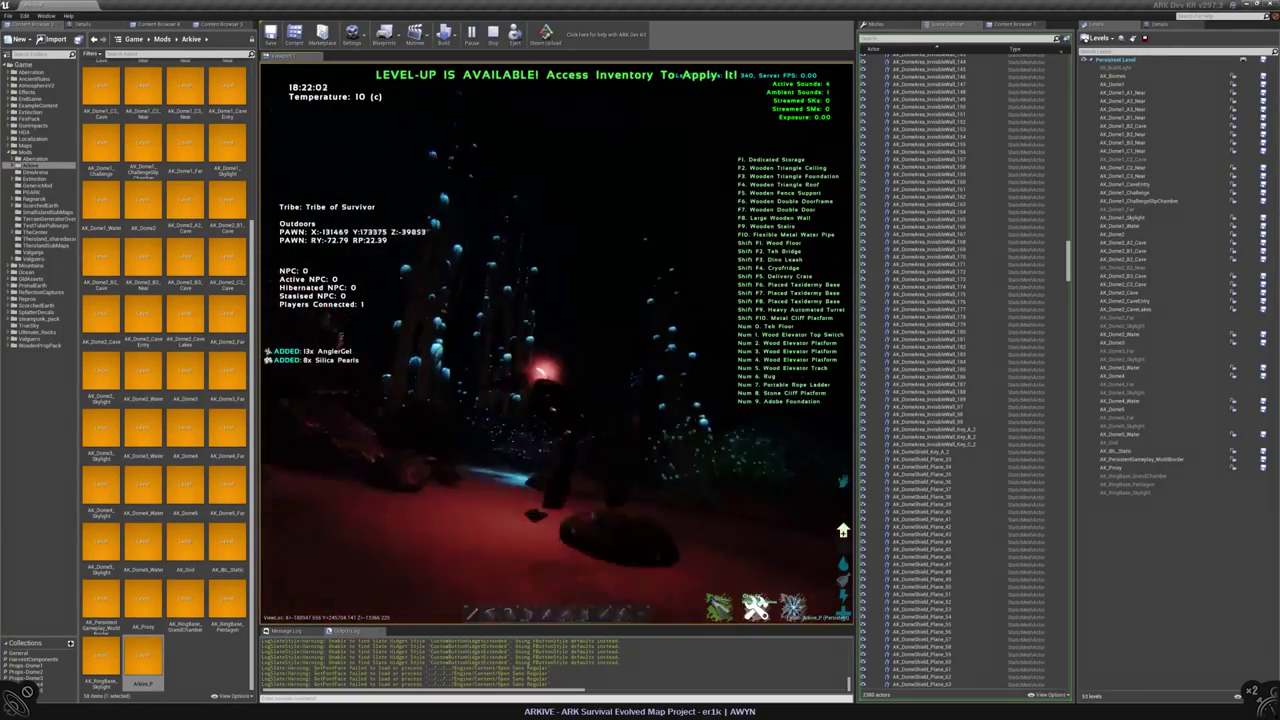
key(w)
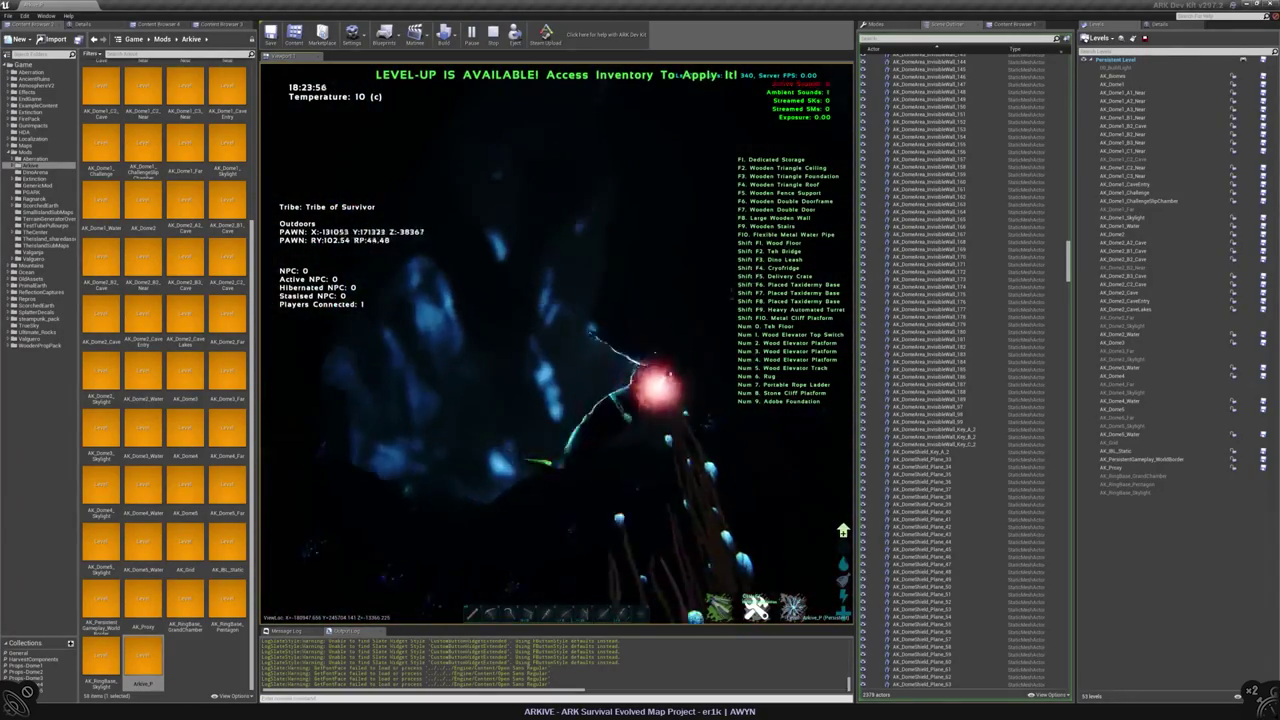
key(w)
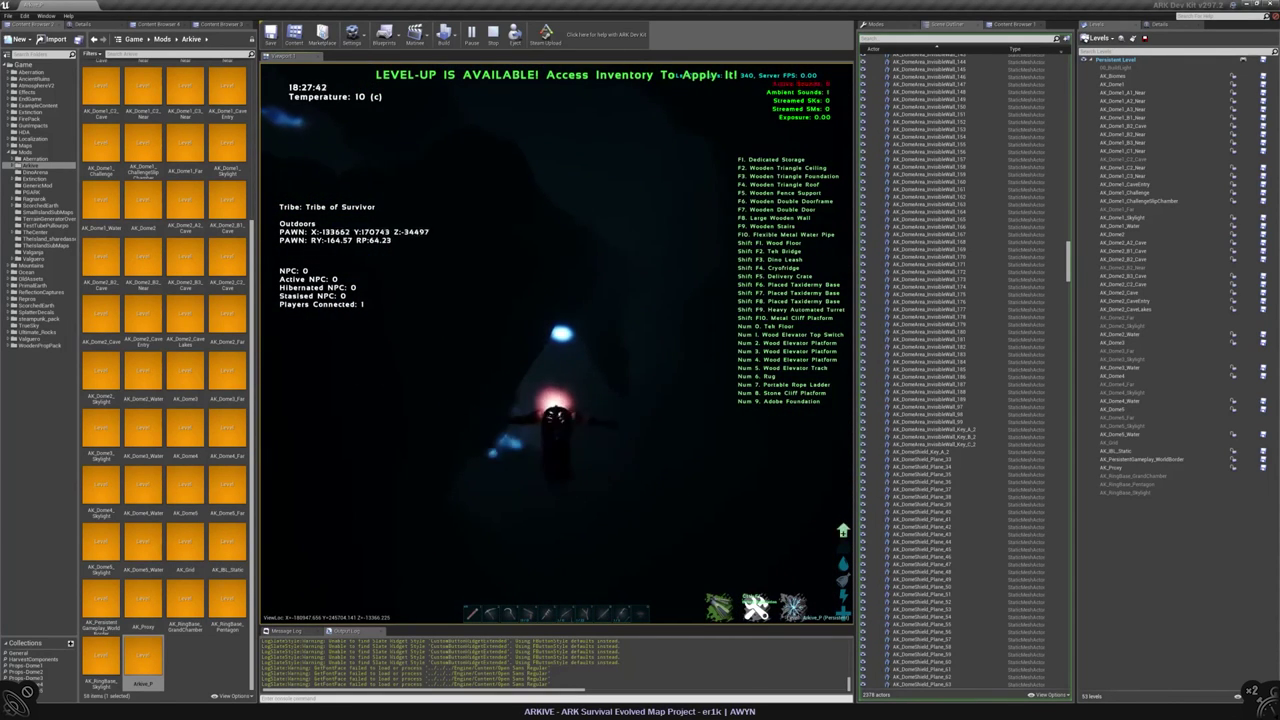
key(w)
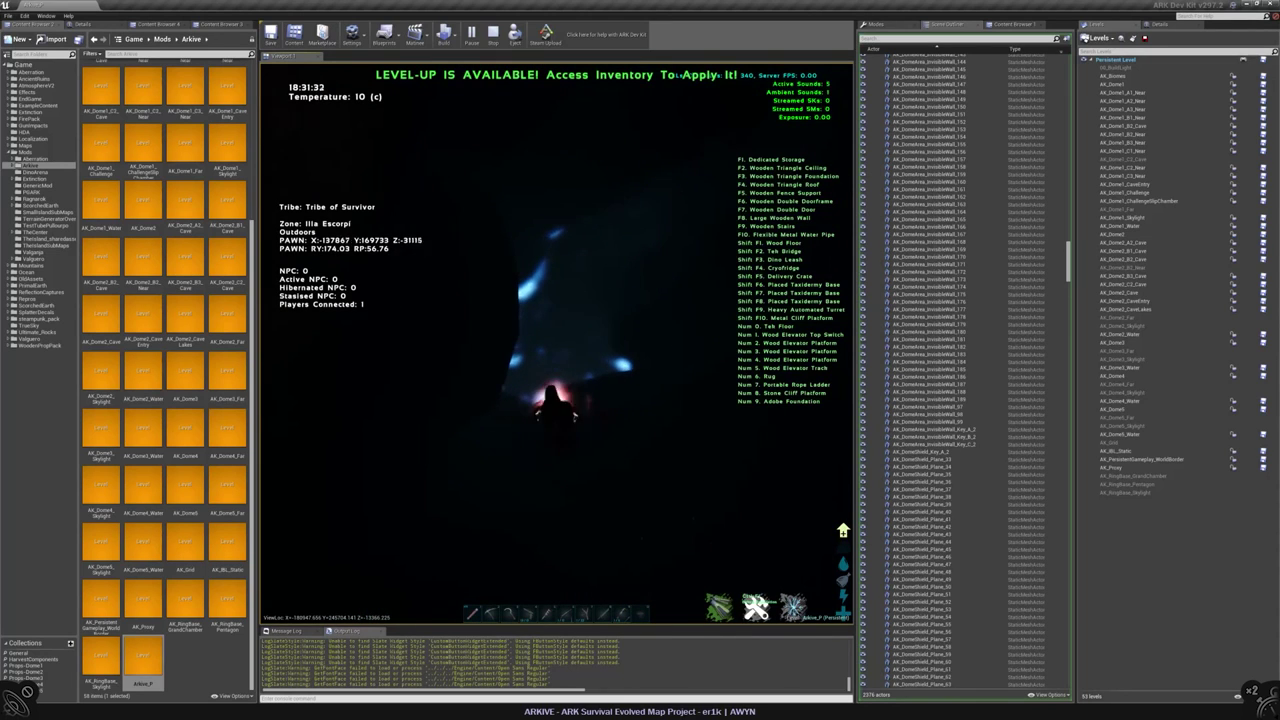
- Ascend through the blue-lit shaft and follow the passage past the glowing openings, examining the walls
key(w)
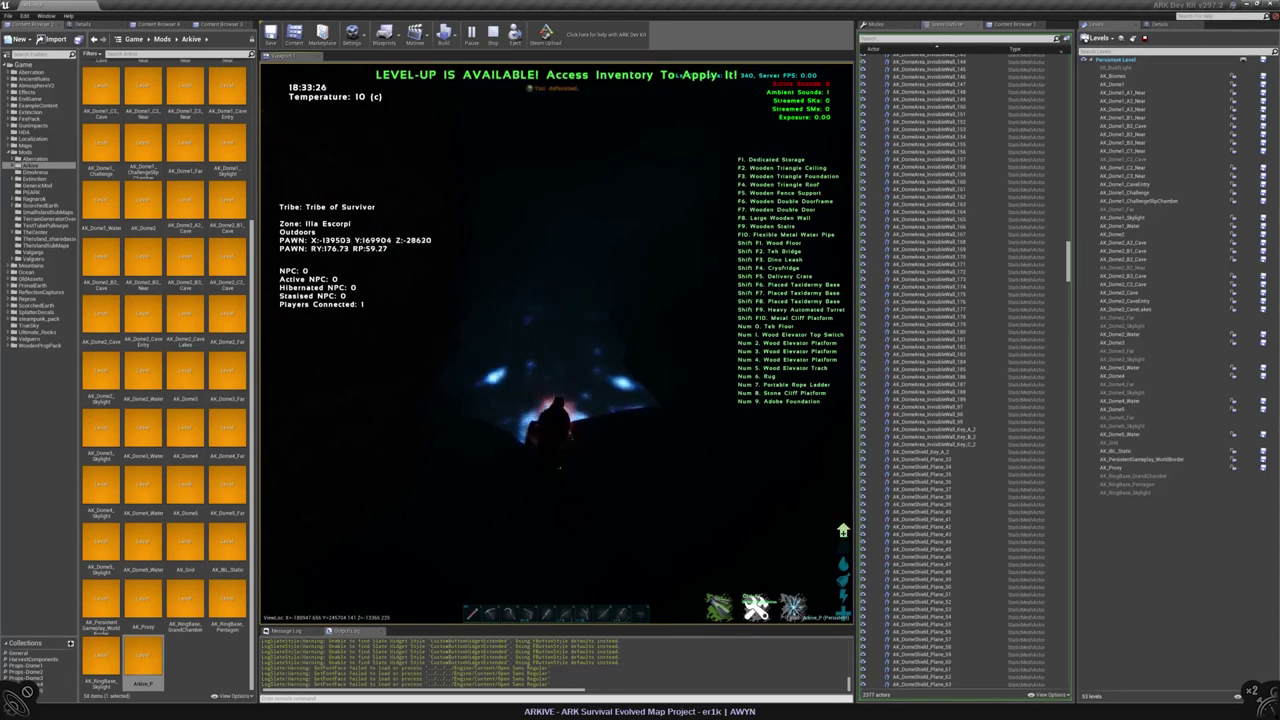
key(w)
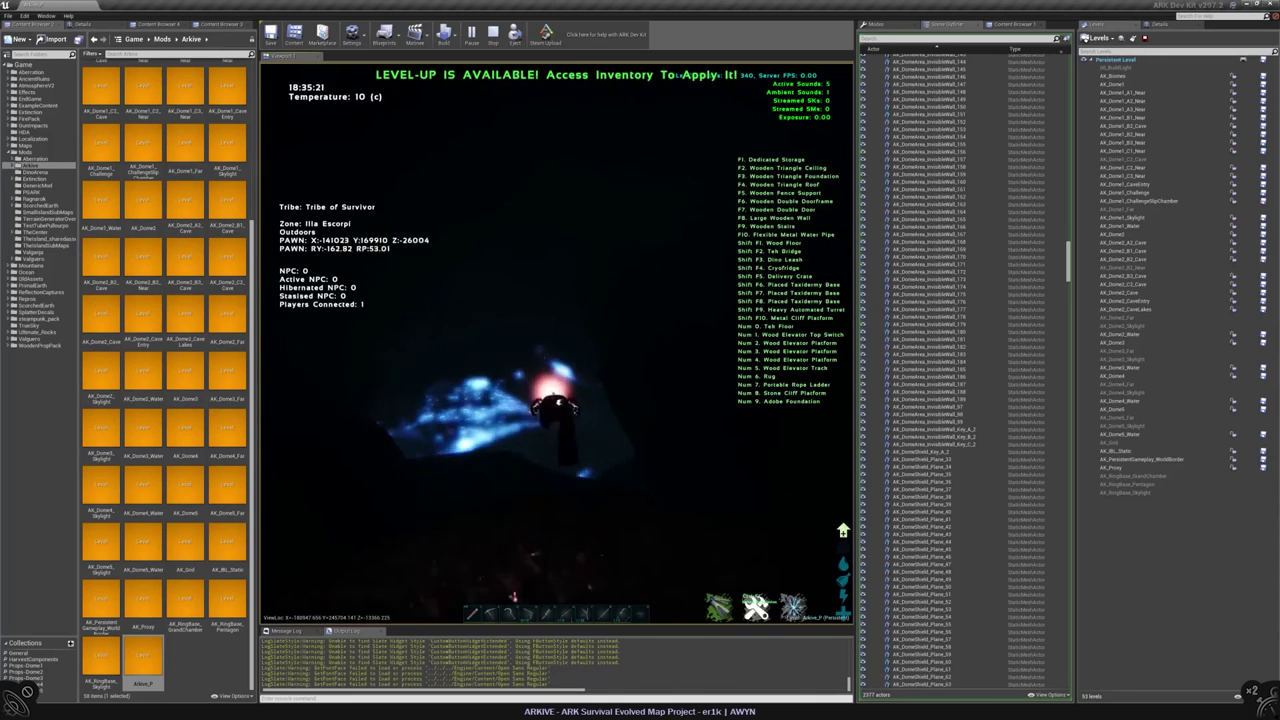
key(w)
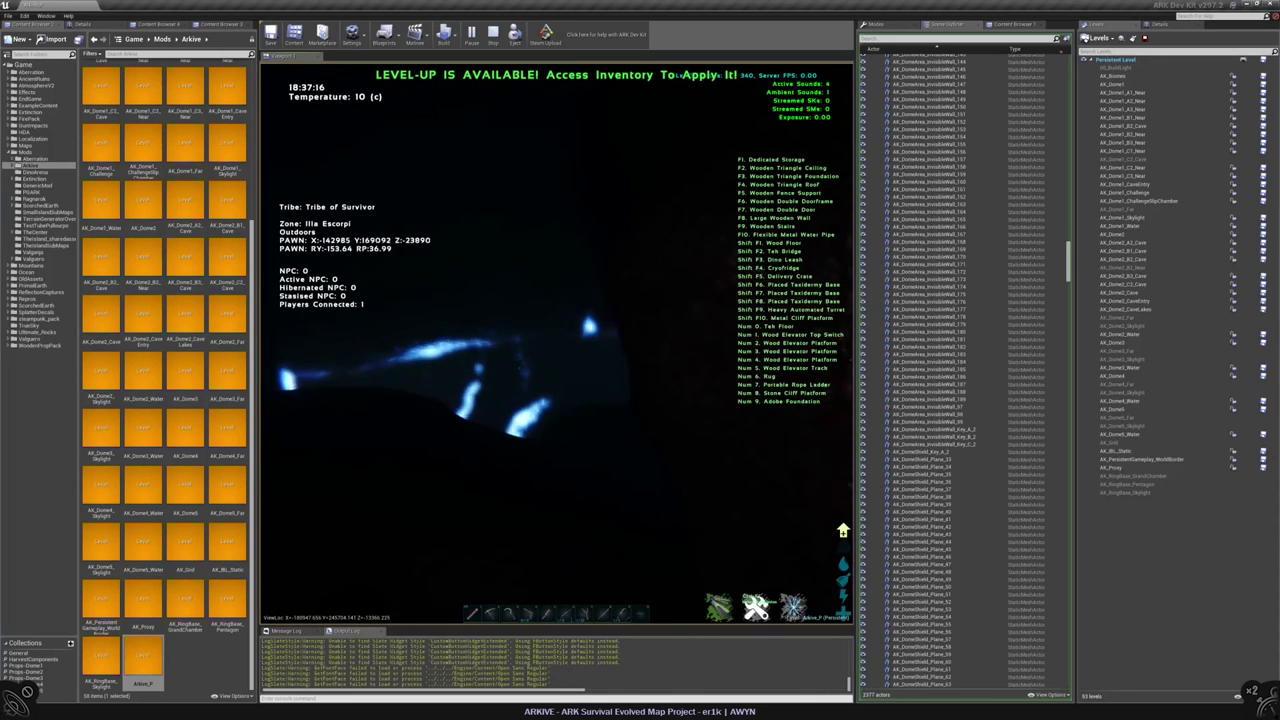
key(w)
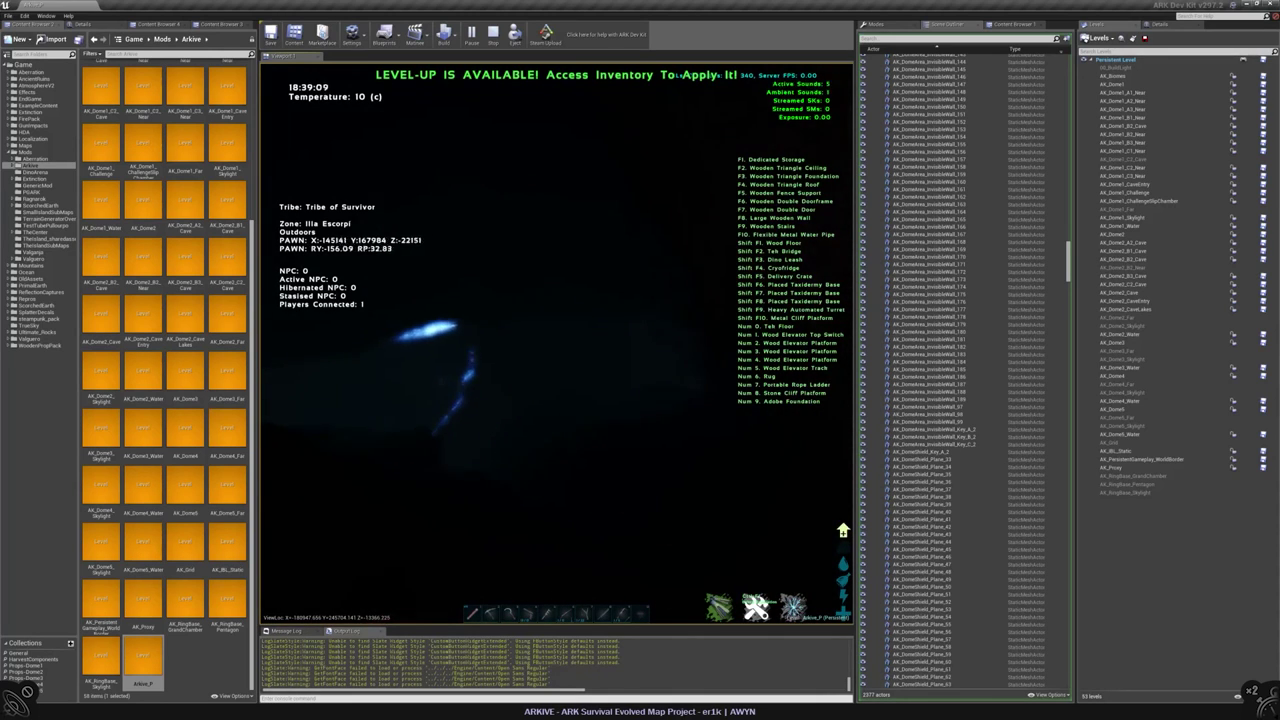
key(w)
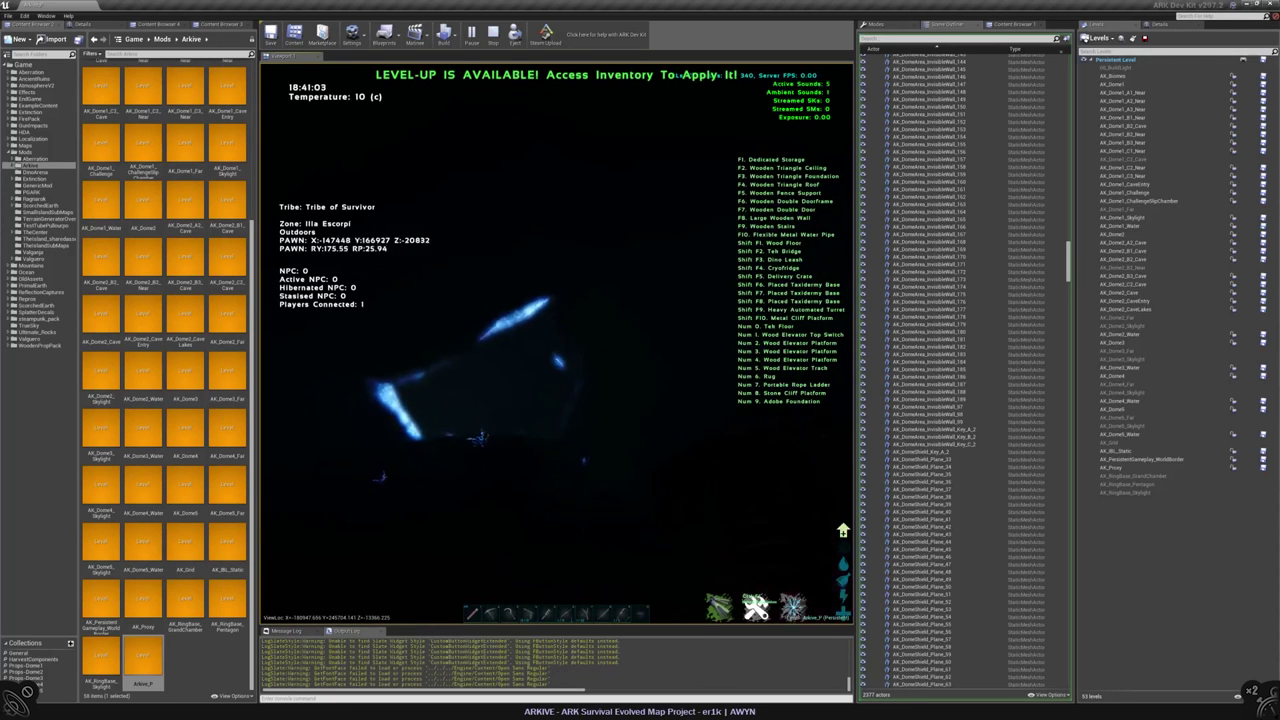
key(w)
key(w)
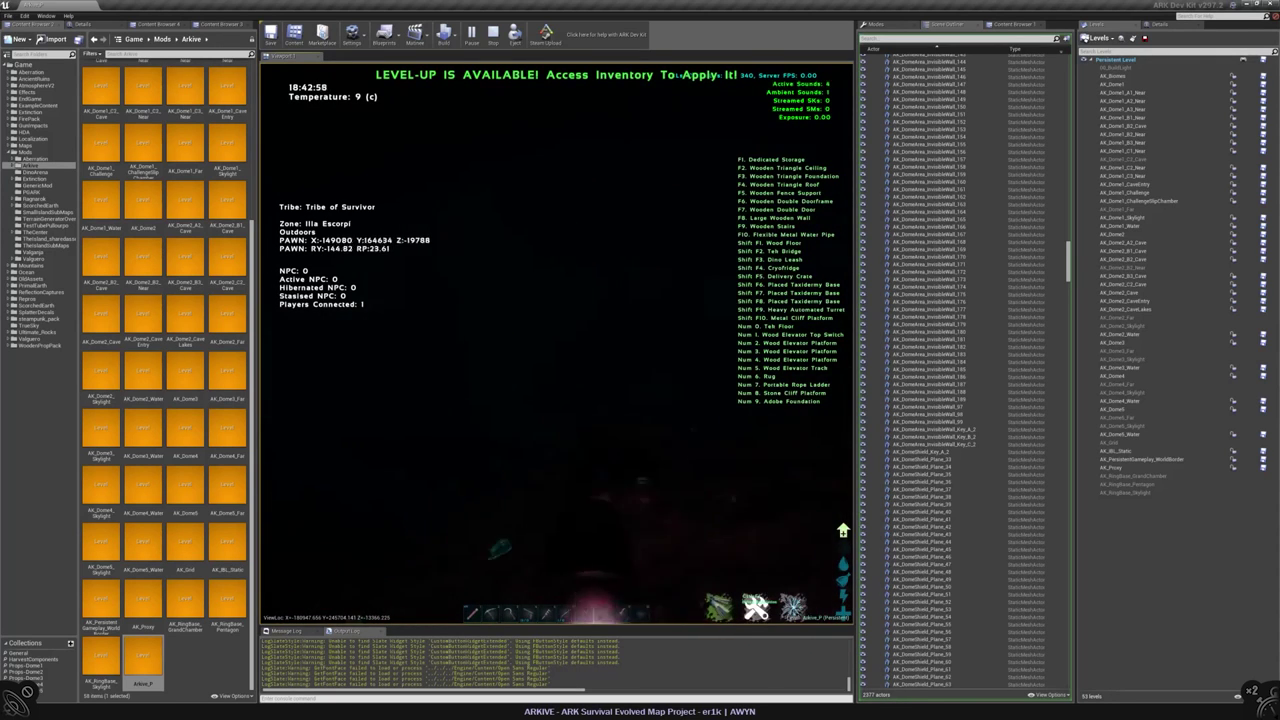
- Continue through the unlit stretch of the underwater tunnel, examining its dark rock walls by torchlight
key(w)
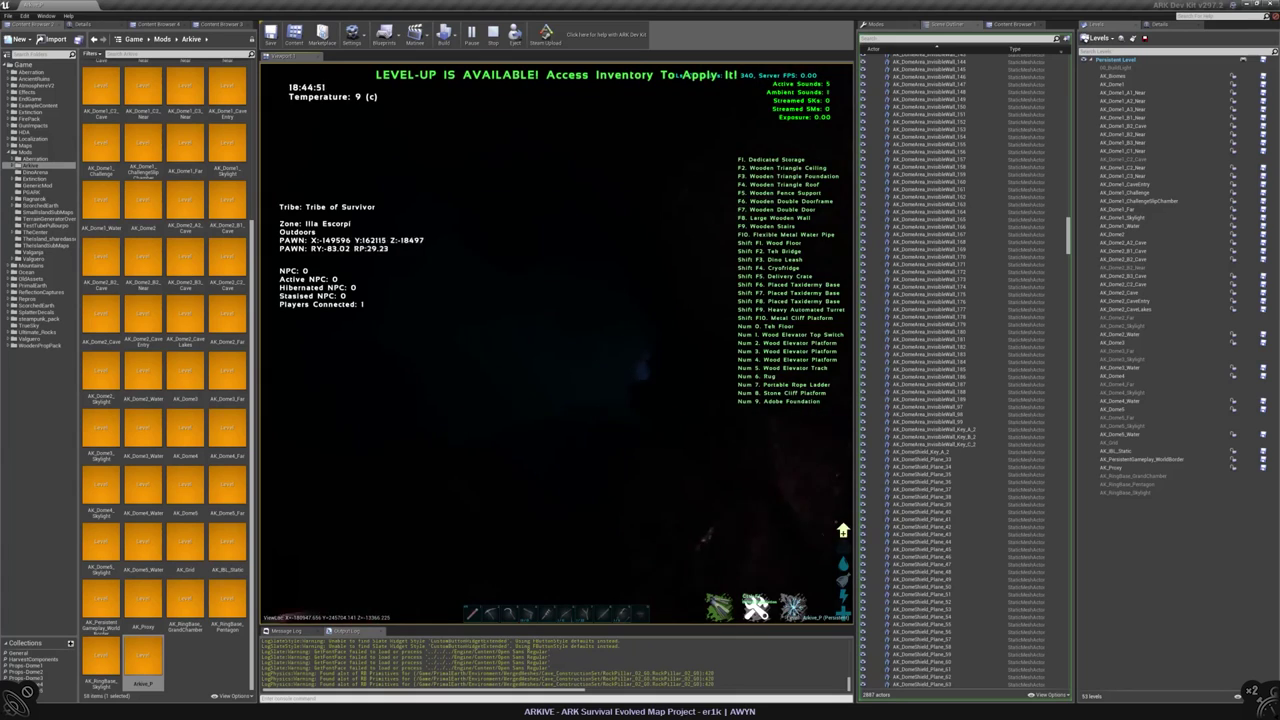
key(w)
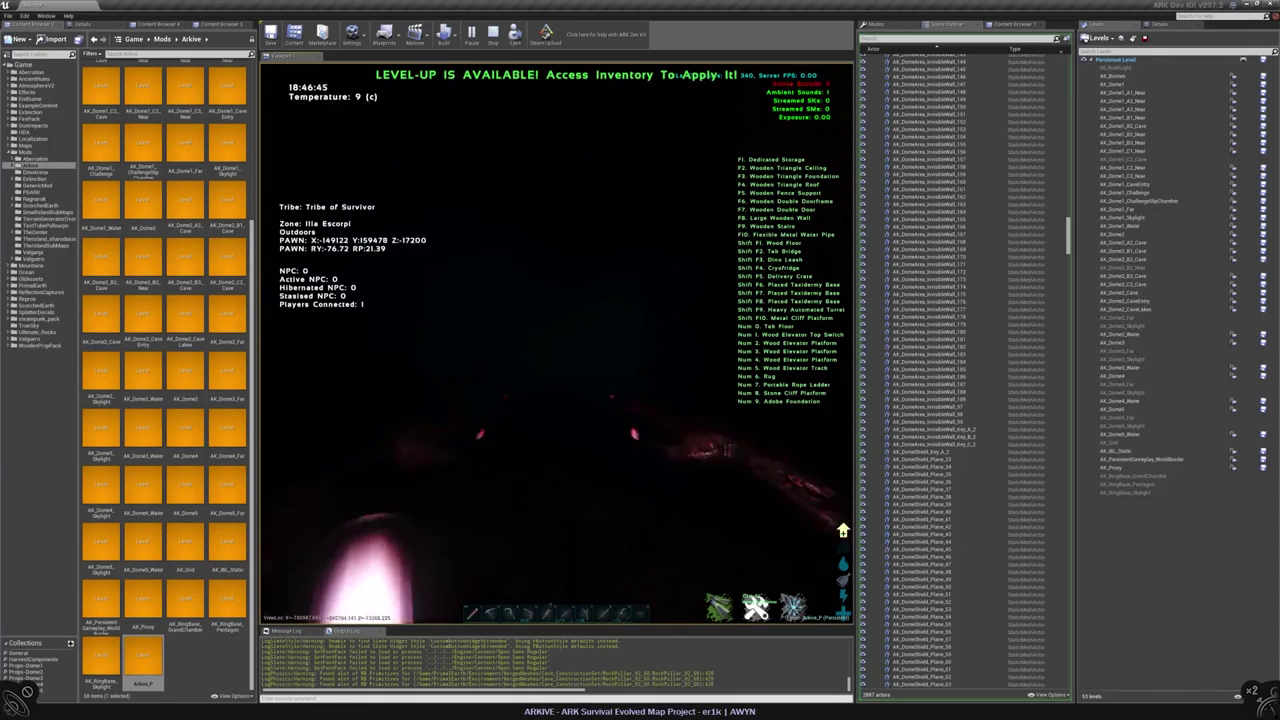
key(w)
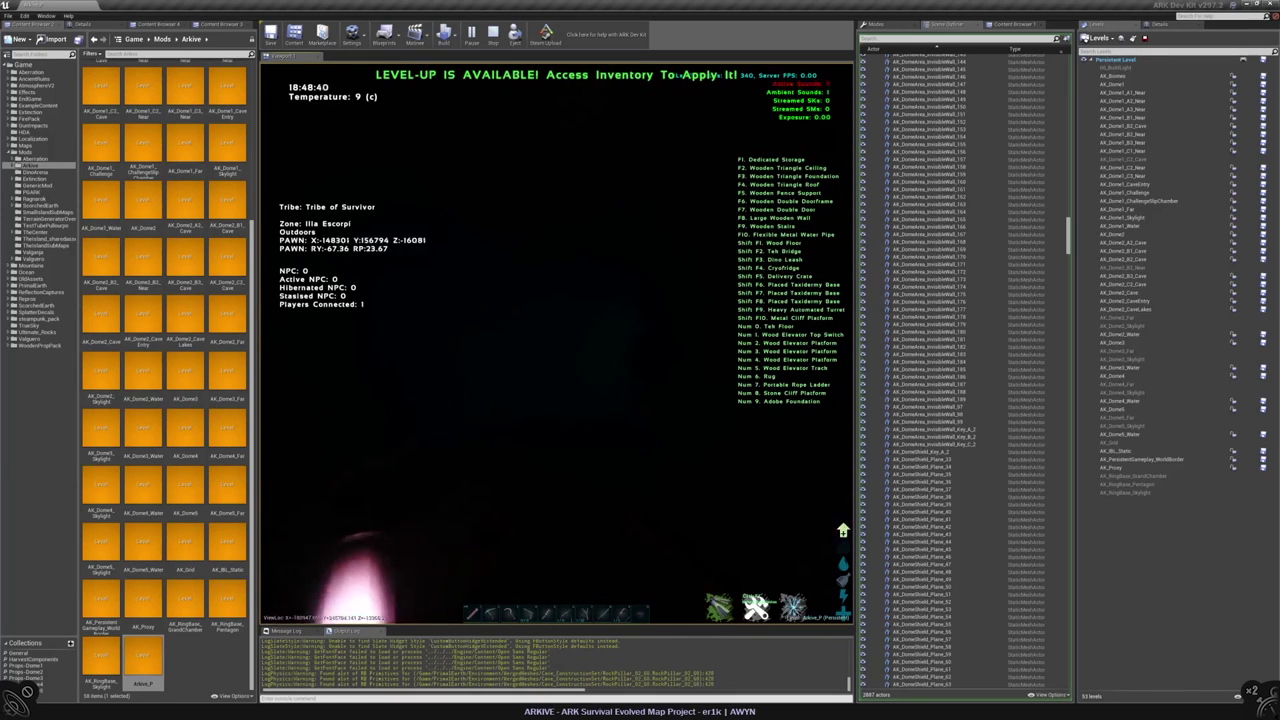
key(w)
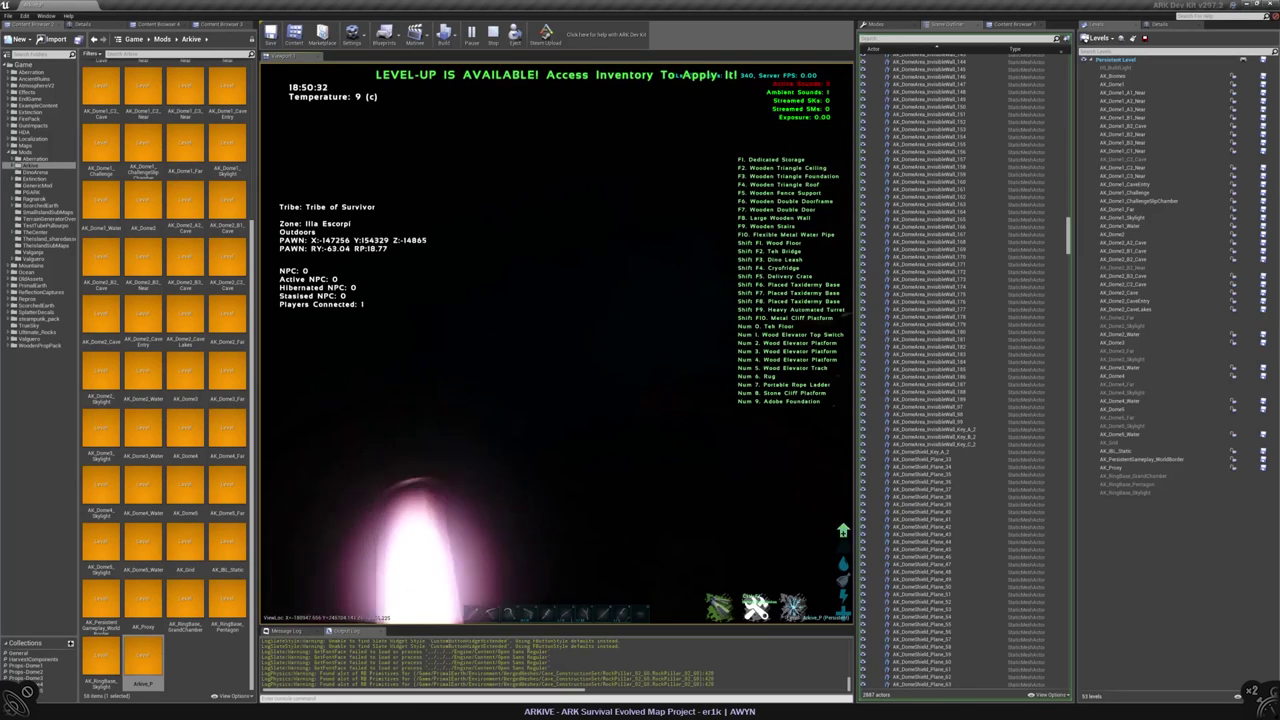
key(w)
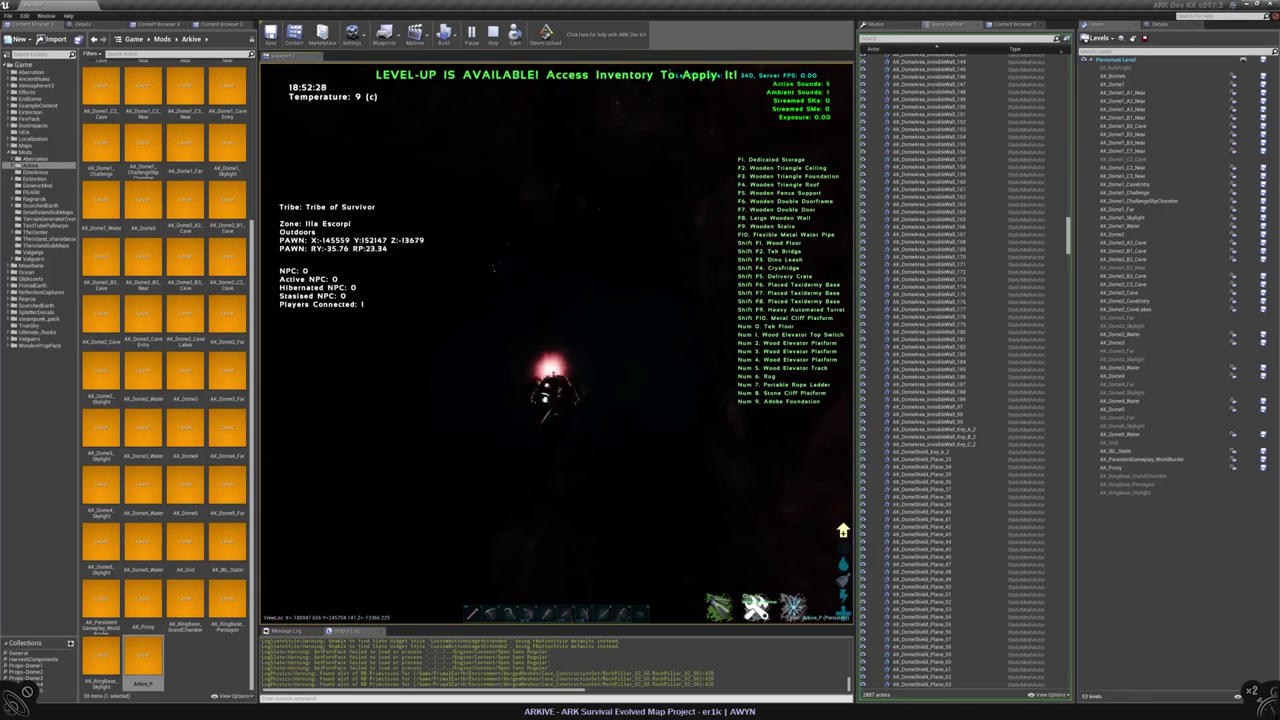
key(w)
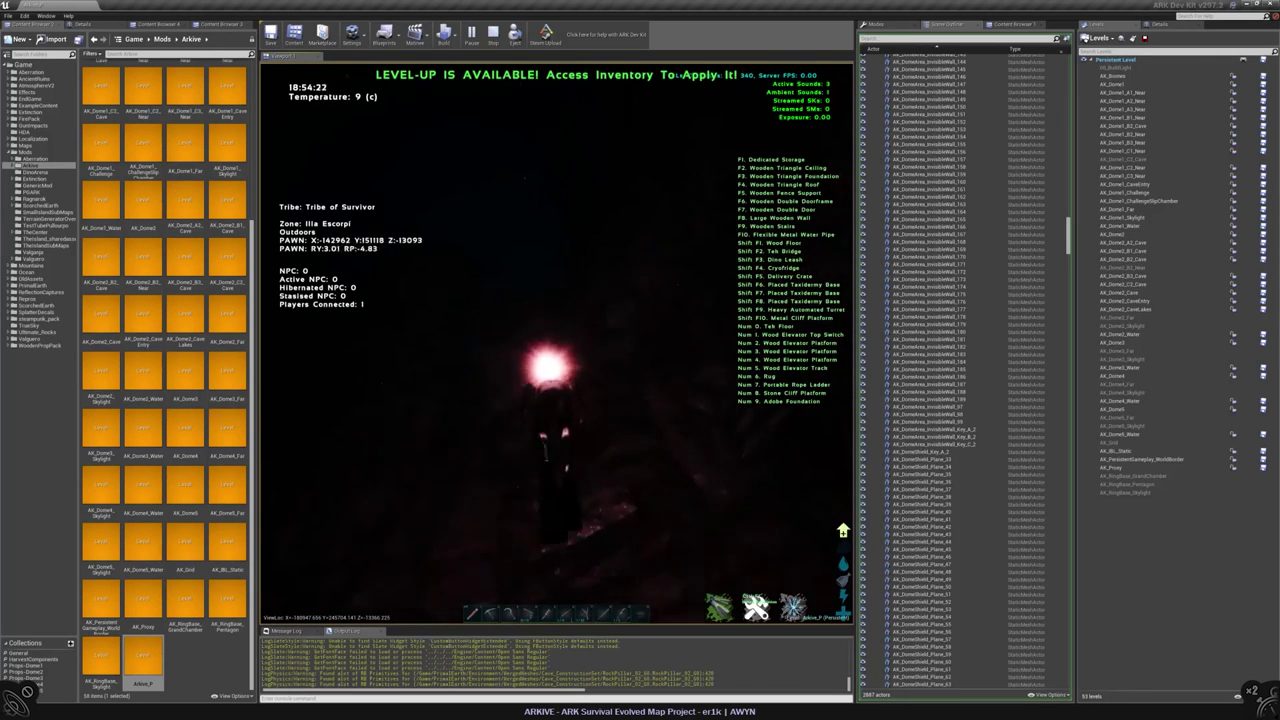
- Swim around the bend to the large blue opening and examine the rock formations framing the cave exit
key(w)
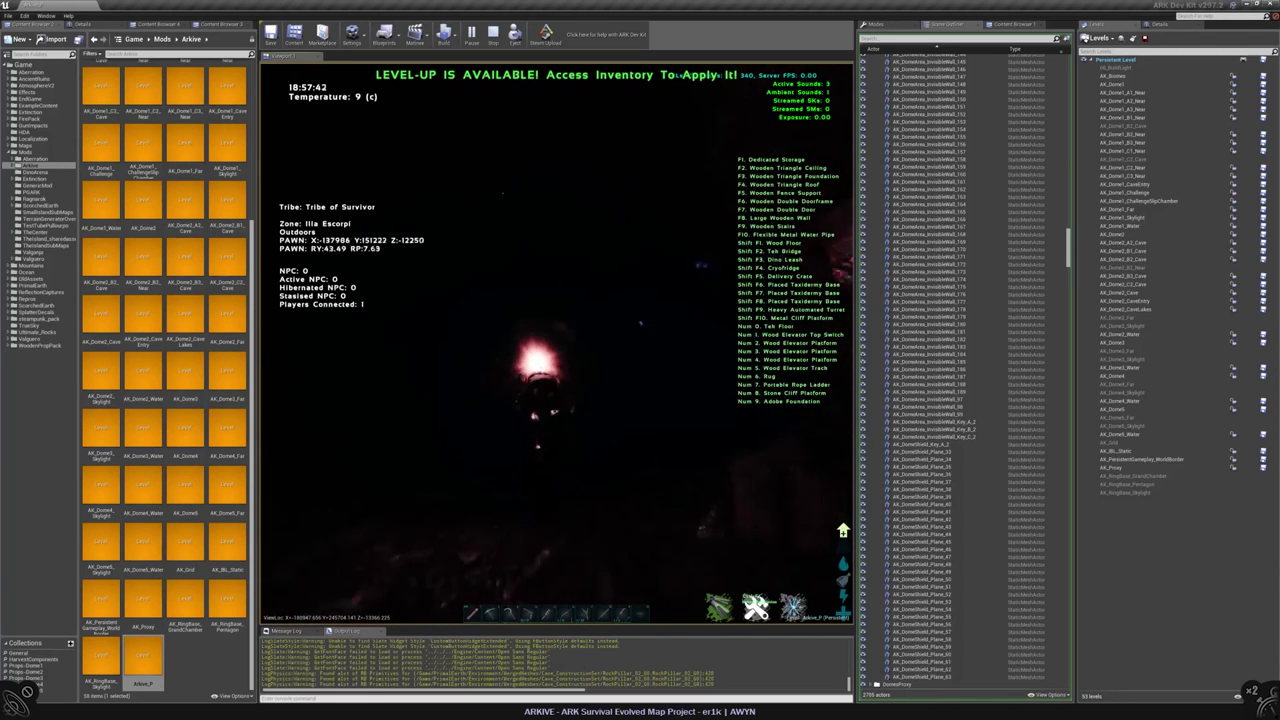
key(w)
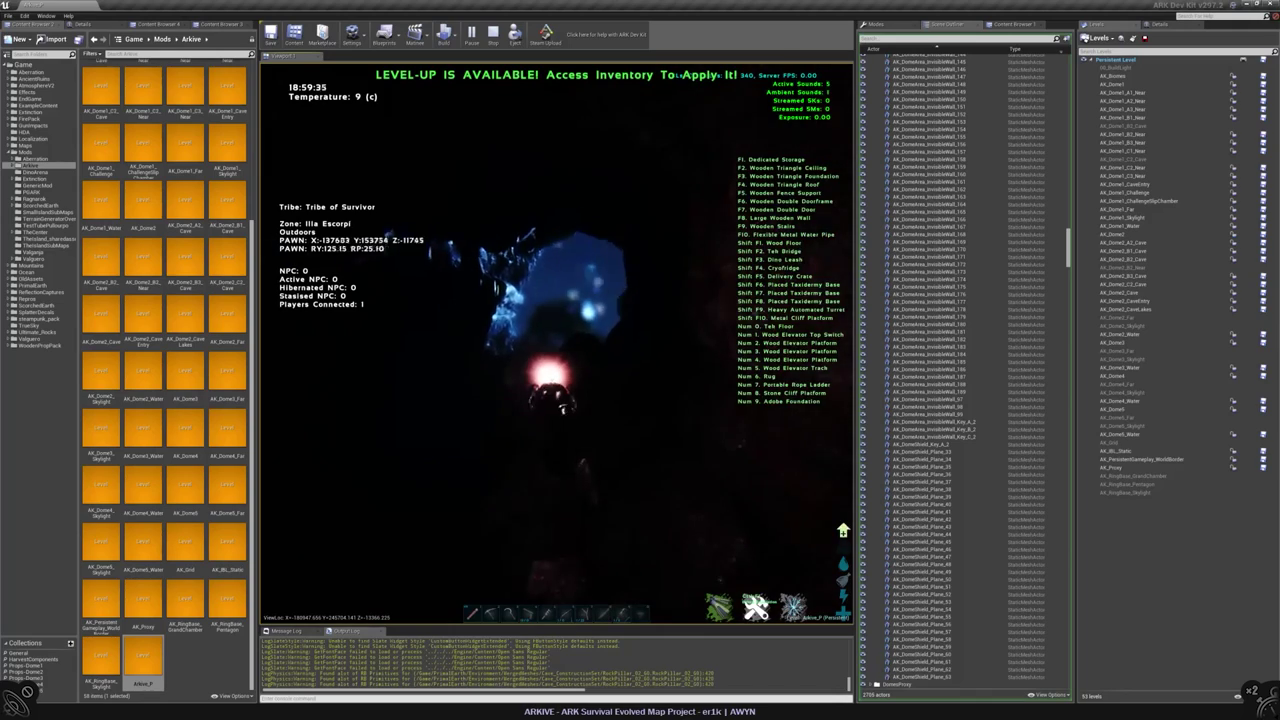
key(w)
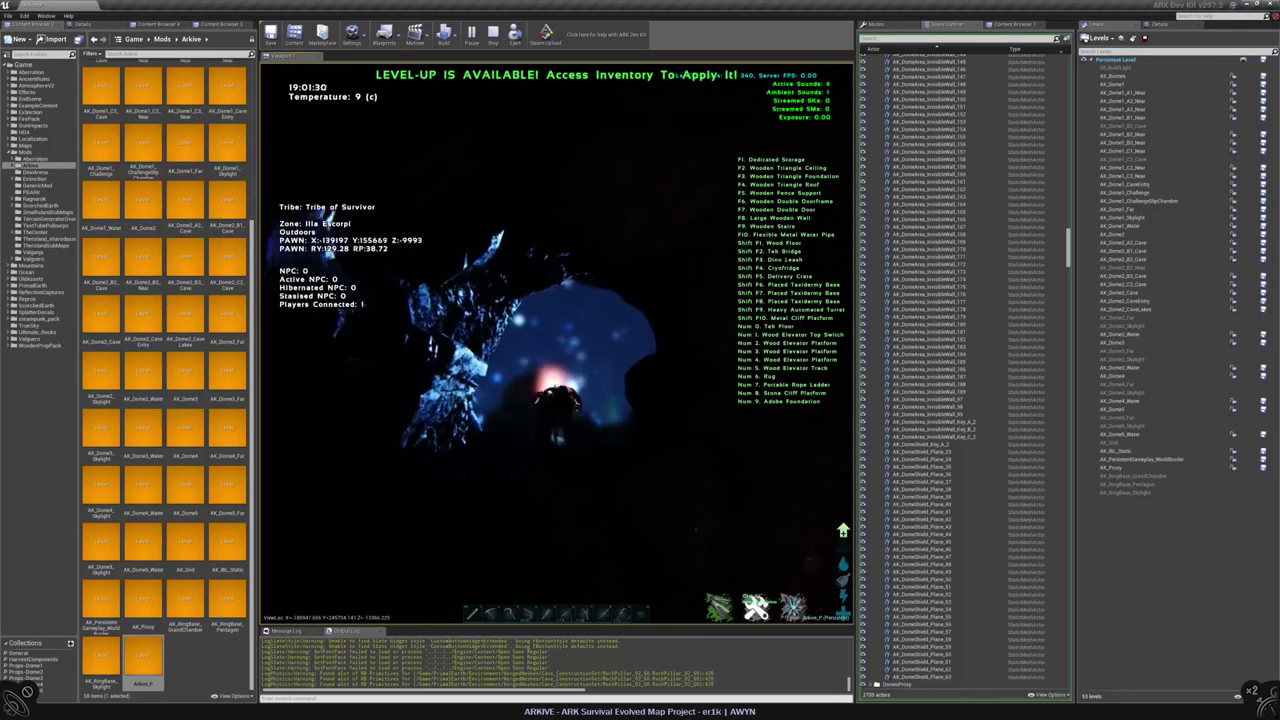
key(w)
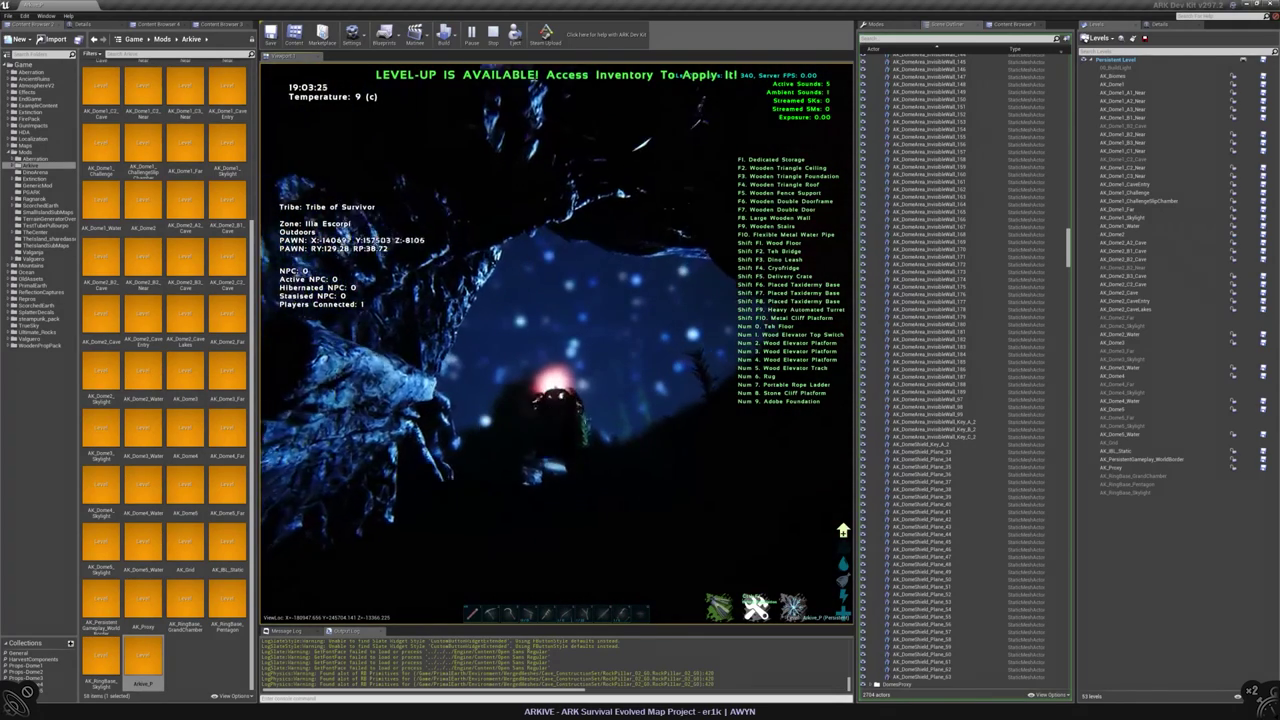
key(w)
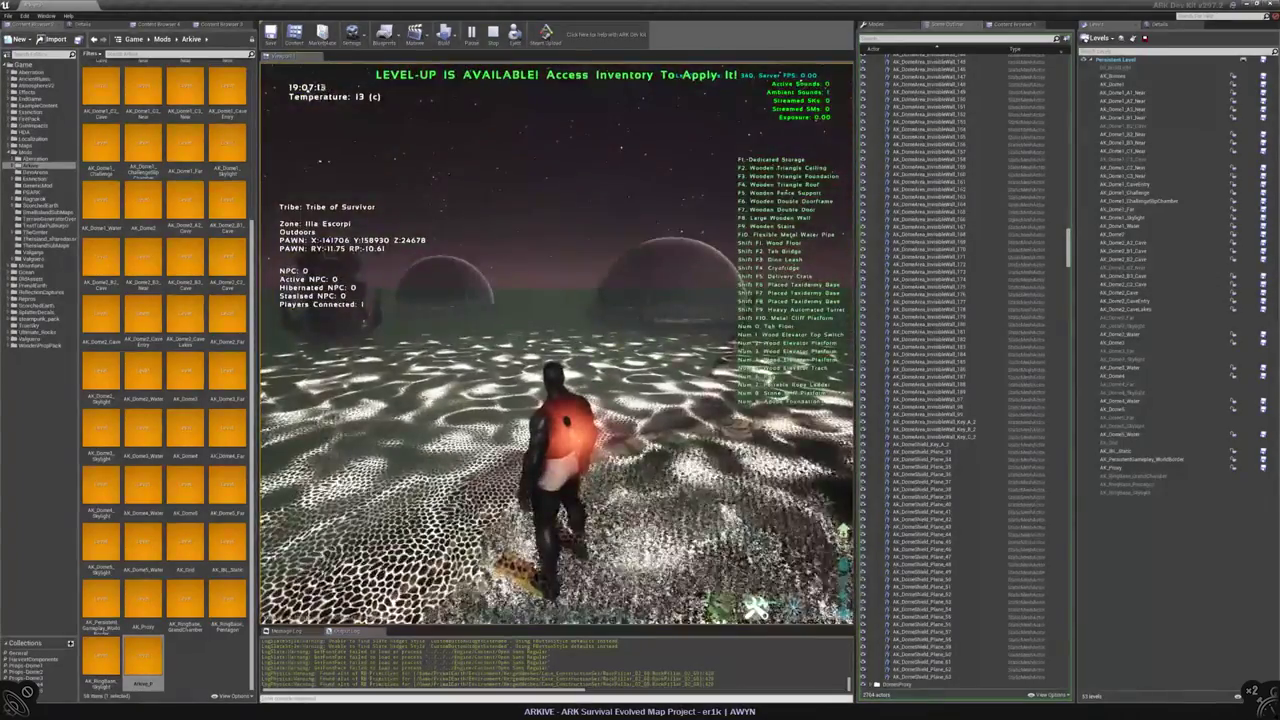
- Run across the top of the dome shield to examine its surface, and end the play session
key(F8)
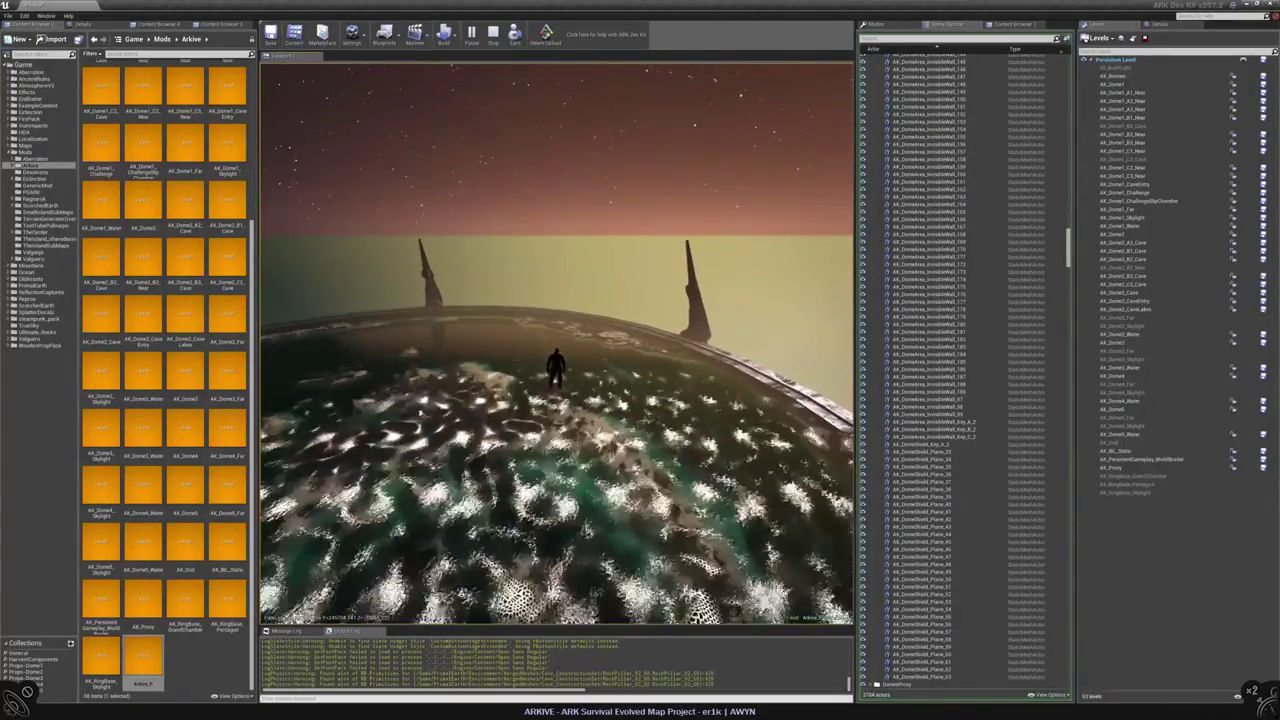
key(w)
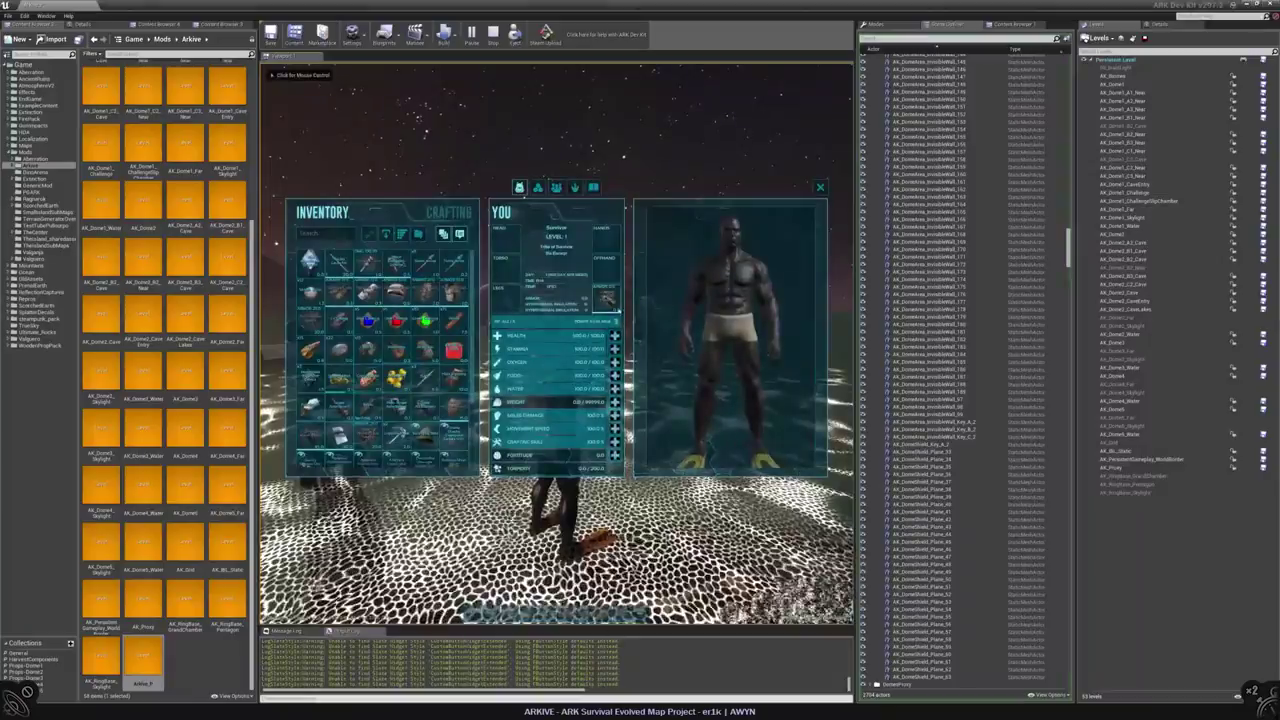
key(w)
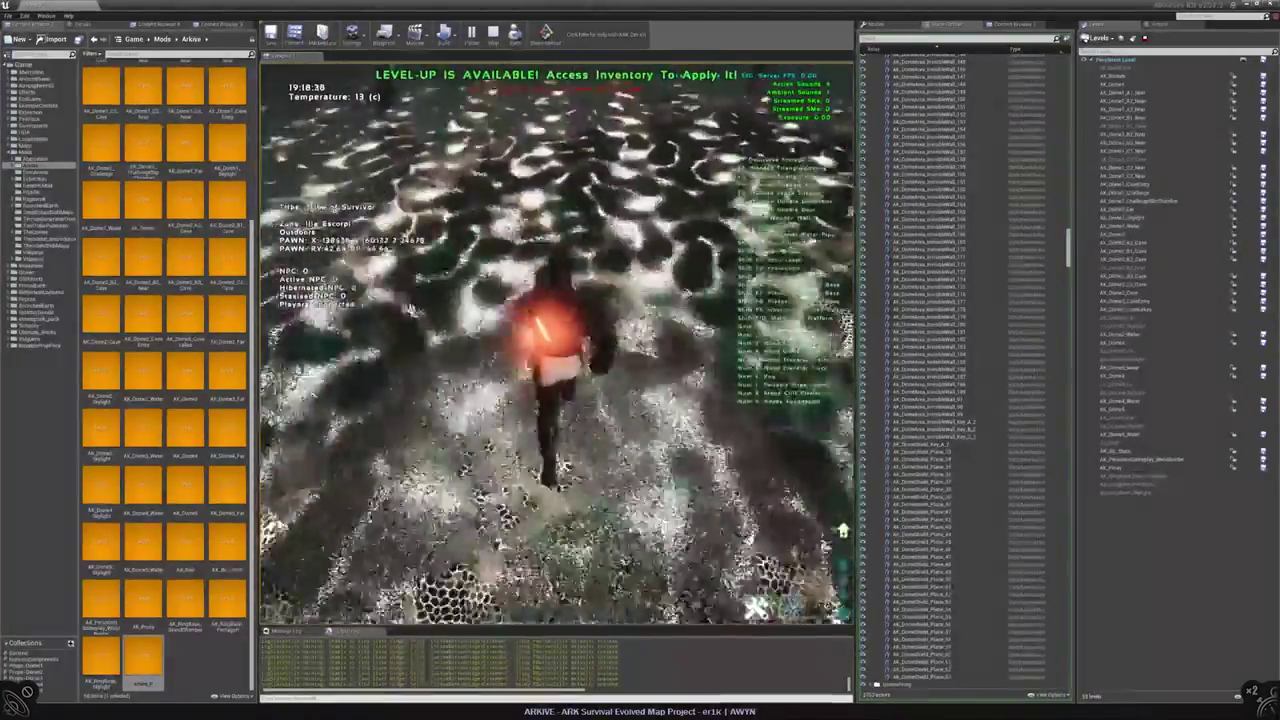
key(w)
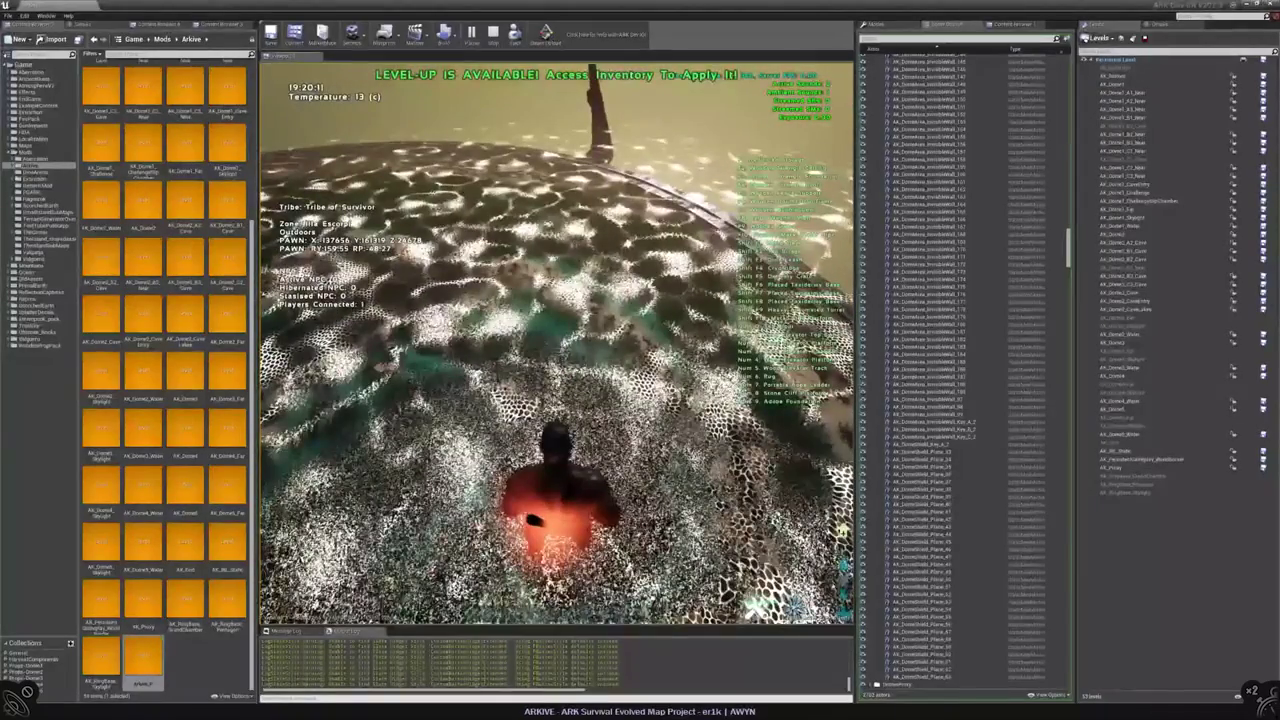
key(Escape)
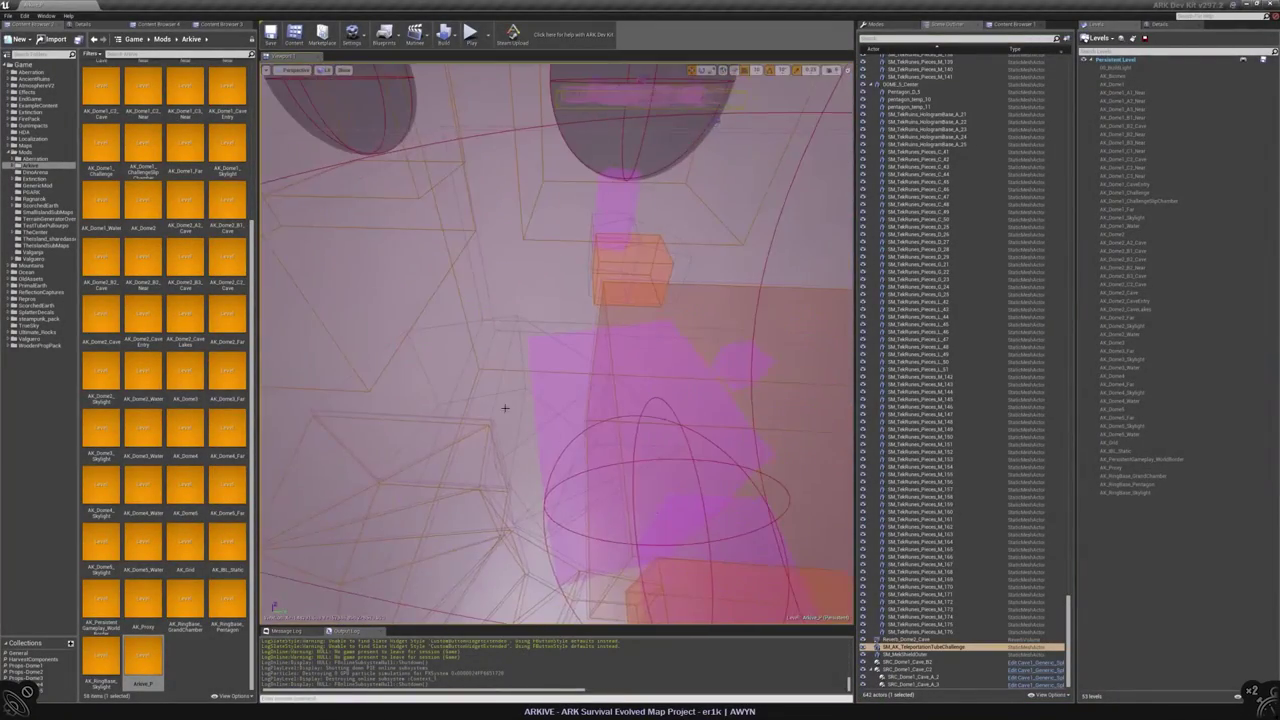
- Select the SPZ_Dome1_CaveA2CraterEntry structure prevention volume and inspect the area around it
click(505, 408)
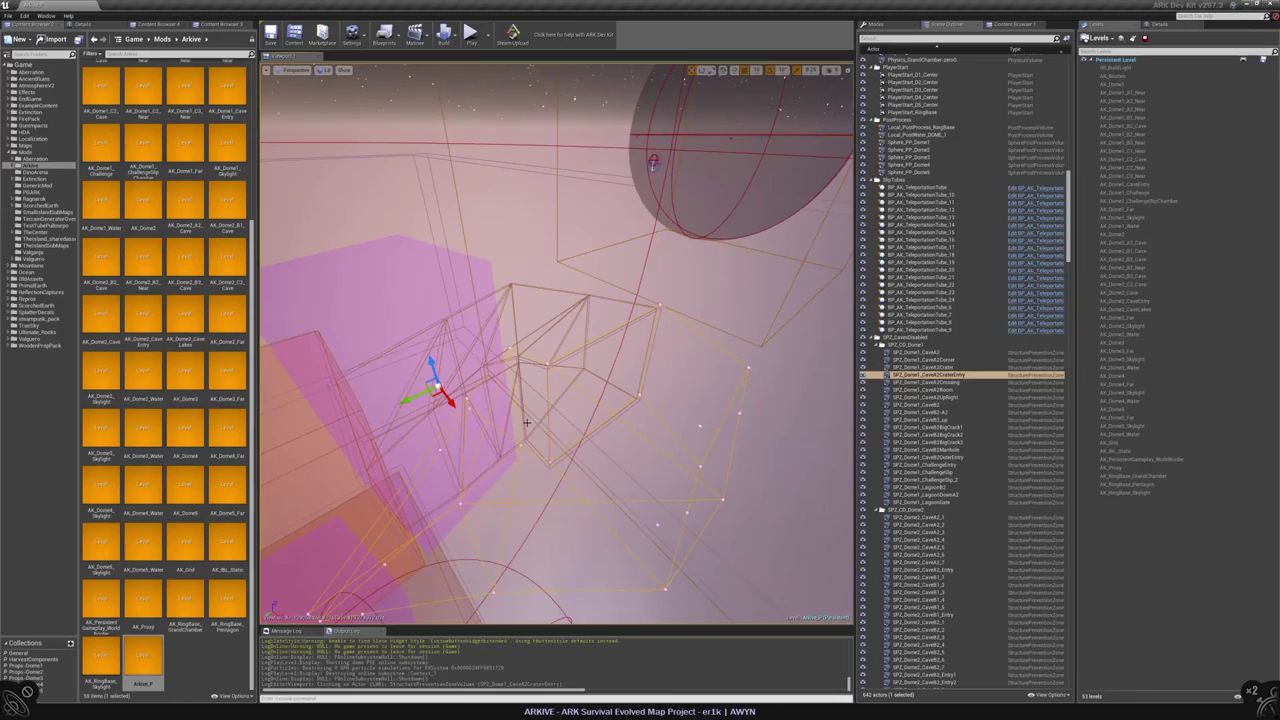
mouse_move(505, 408)
right_down()
mouse_move(520, 380)
mouse_move(495, 410)
right_up()
right_drag(695, 366, 695, 366)
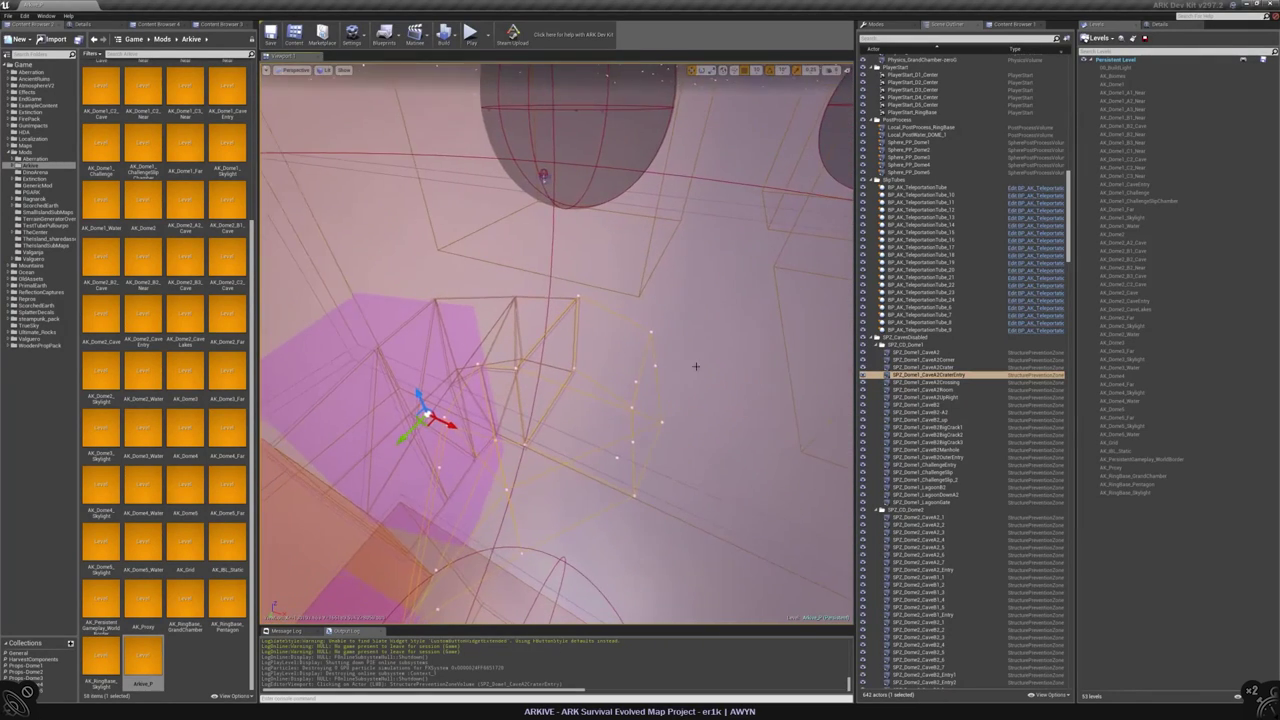
- Load the AK_Dome1_CaveEntry and AK_Dome1_Far levels into the map and view the Dome 1 terrain
right_click(1140, 186)
click(1145, 191)
right_drag(555, 345, 555, 345)
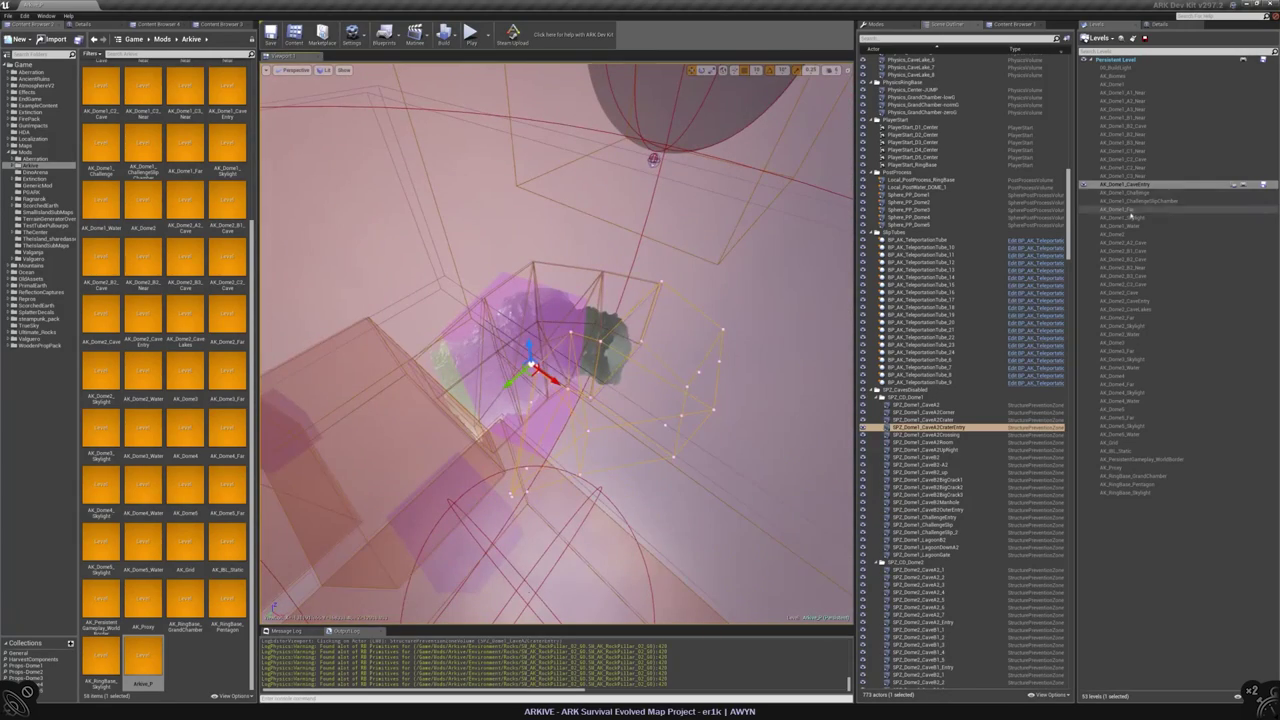
double_click(1128, 210)
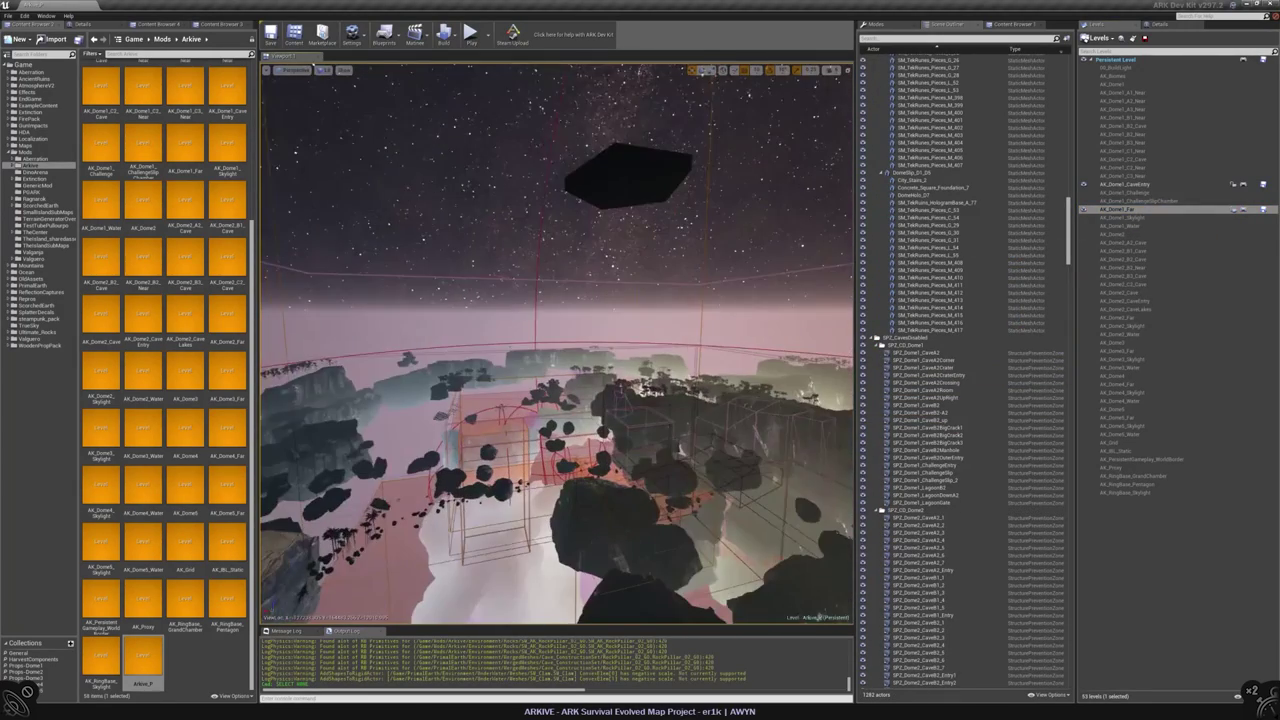
right_drag(609, 413, 609, 413)
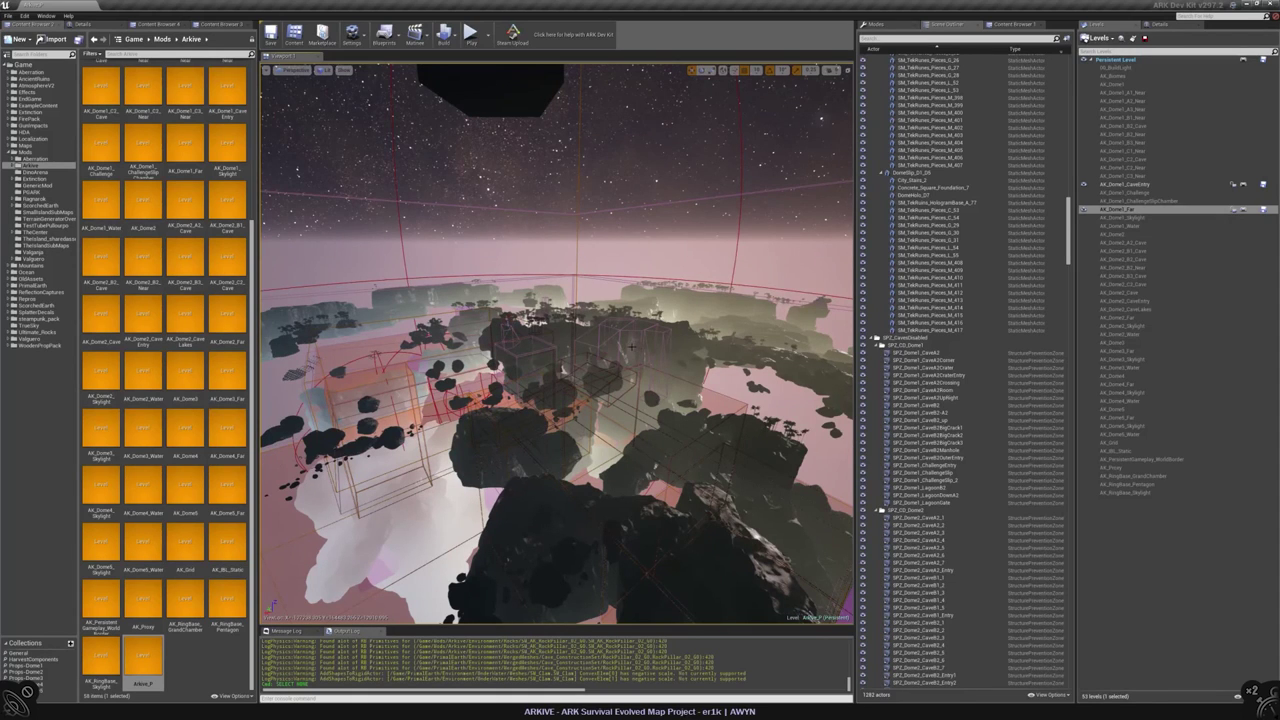
- Open the pale crystal foliage rock mesh from Arkive's Environment/Rocks folder and examine its shape, collision and static mesh settings
double_click(38, 166)
click(42, 173)
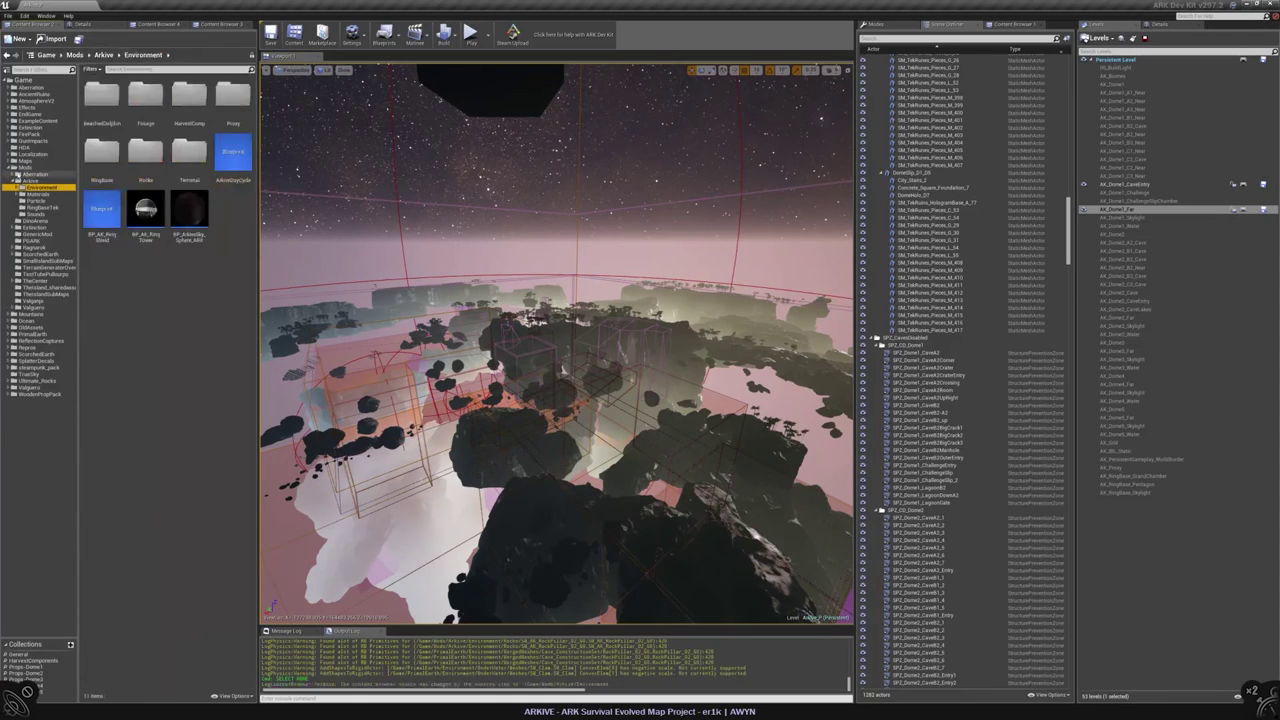
double_click(42, 173)
click(42, 228)
double_click(145, 152)
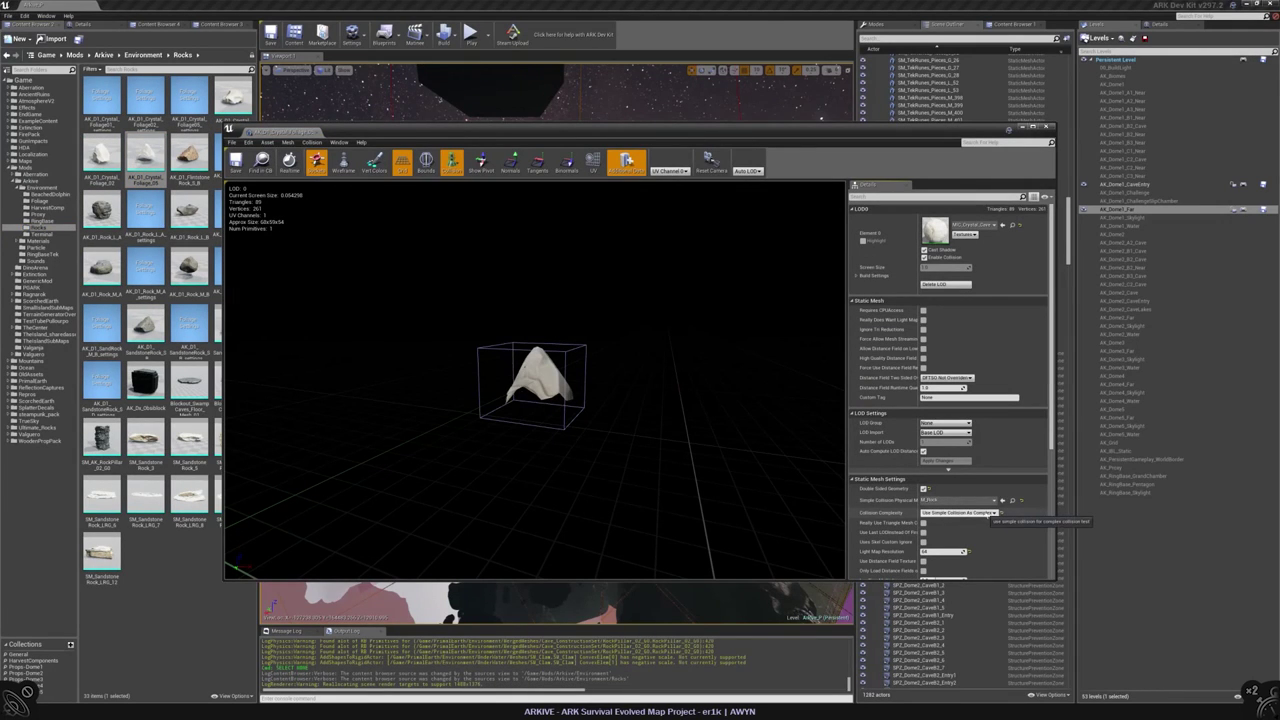
scroll(997, 510, down, 4)
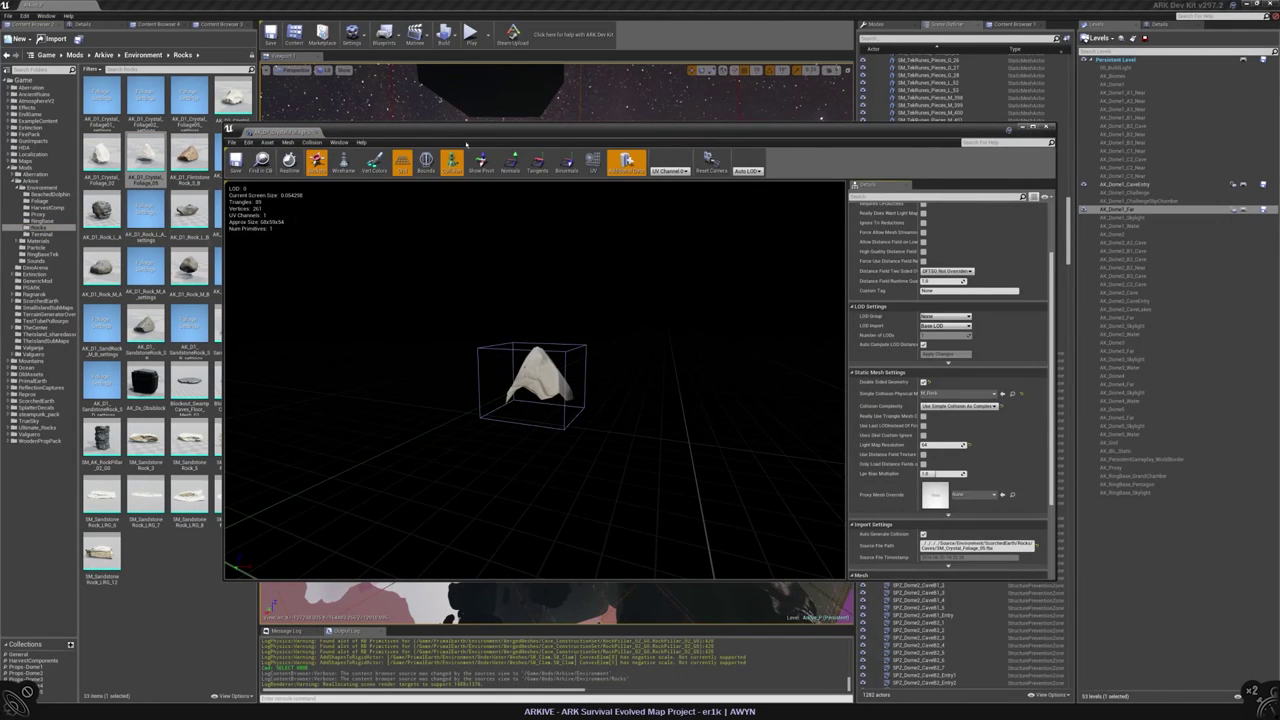
drag(466, 120, 544, 116)
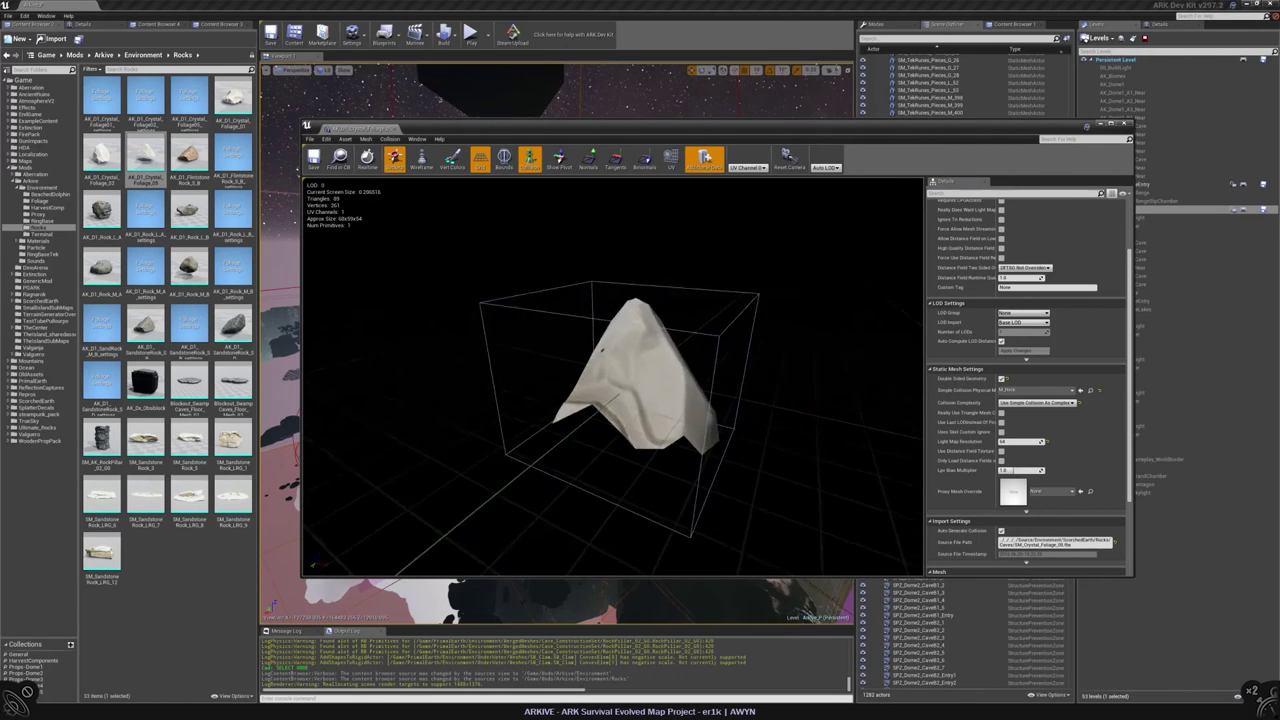
- Close the rock mesh, assign AK_D1_Crystal_Foliage_05 as the mesh in the crystal foliage 05 settings, and save that asset
drag(600, 300, 539, 270)
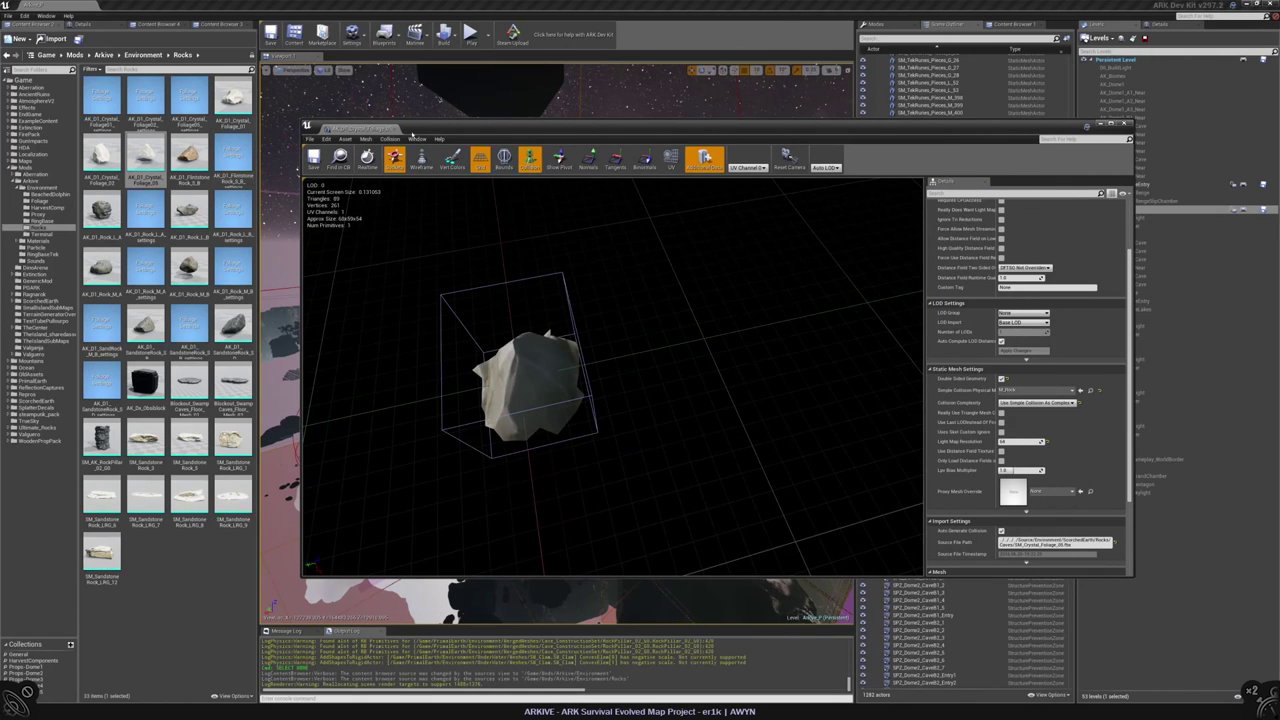
click(1124, 124)
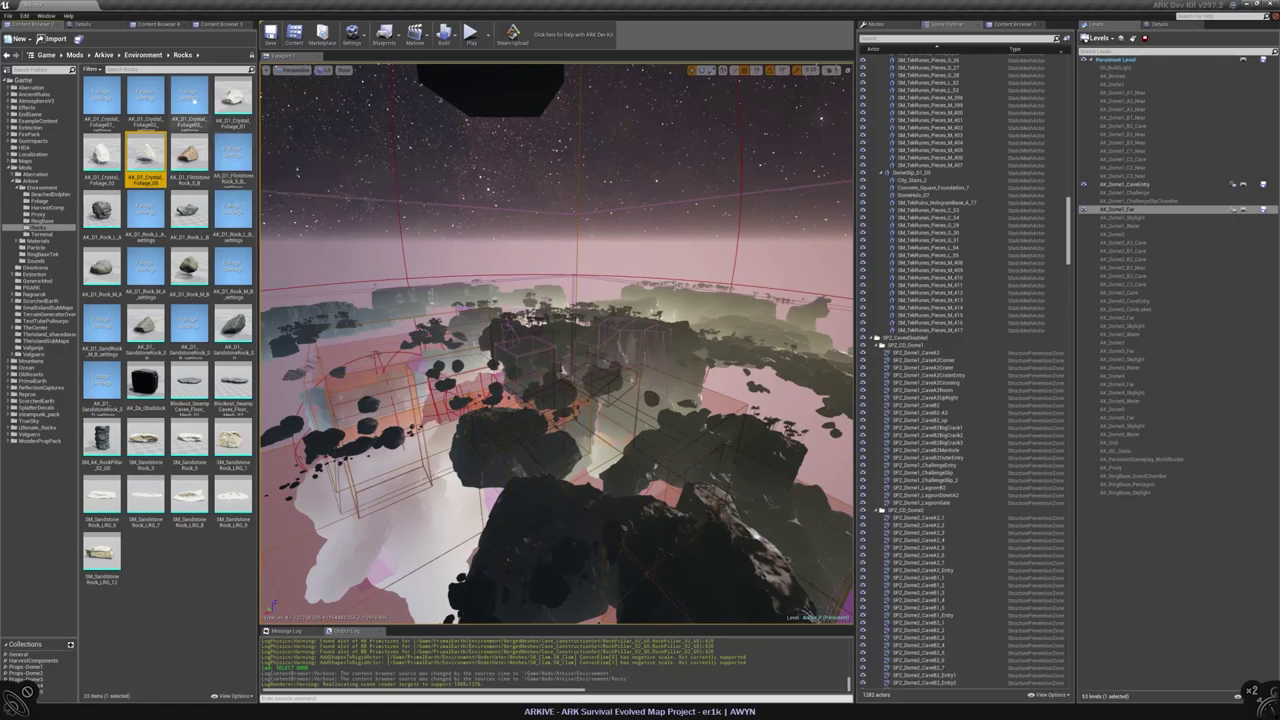
double_click(145, 152)
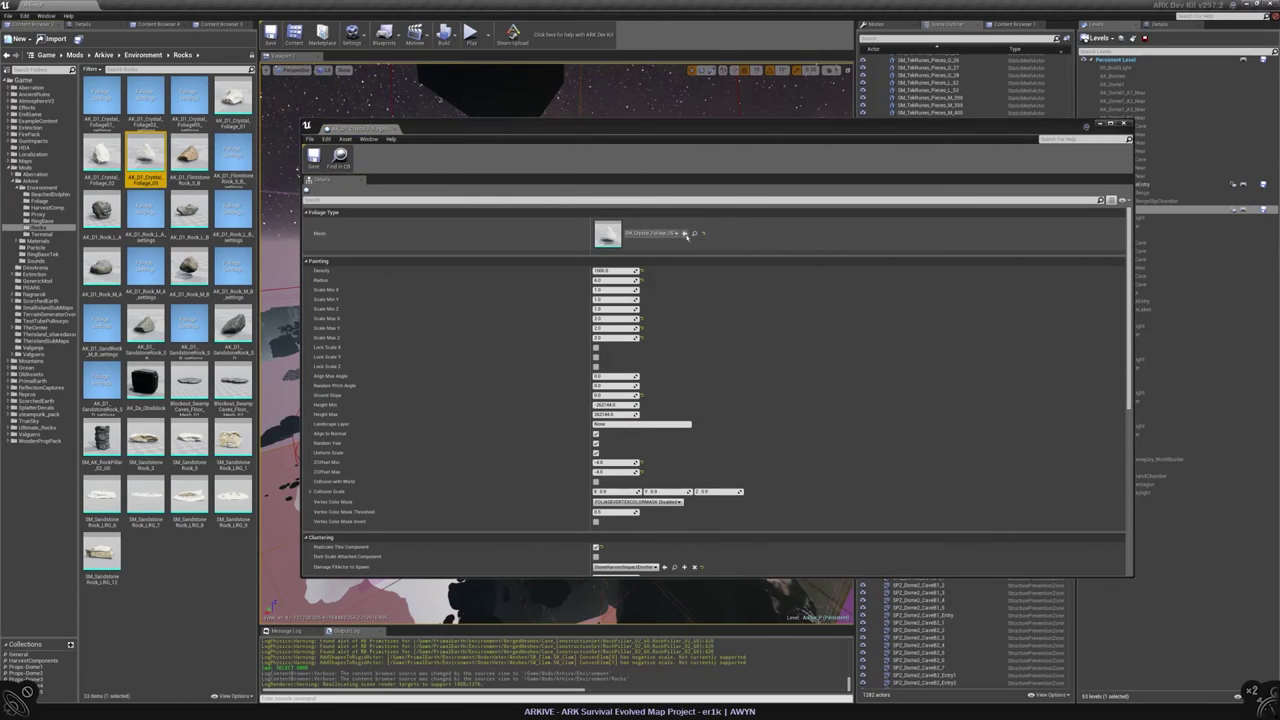
- Check which meshes the other two crystal foliage settings assets in the Rocks folder use, and close them
double_click(145, 100)
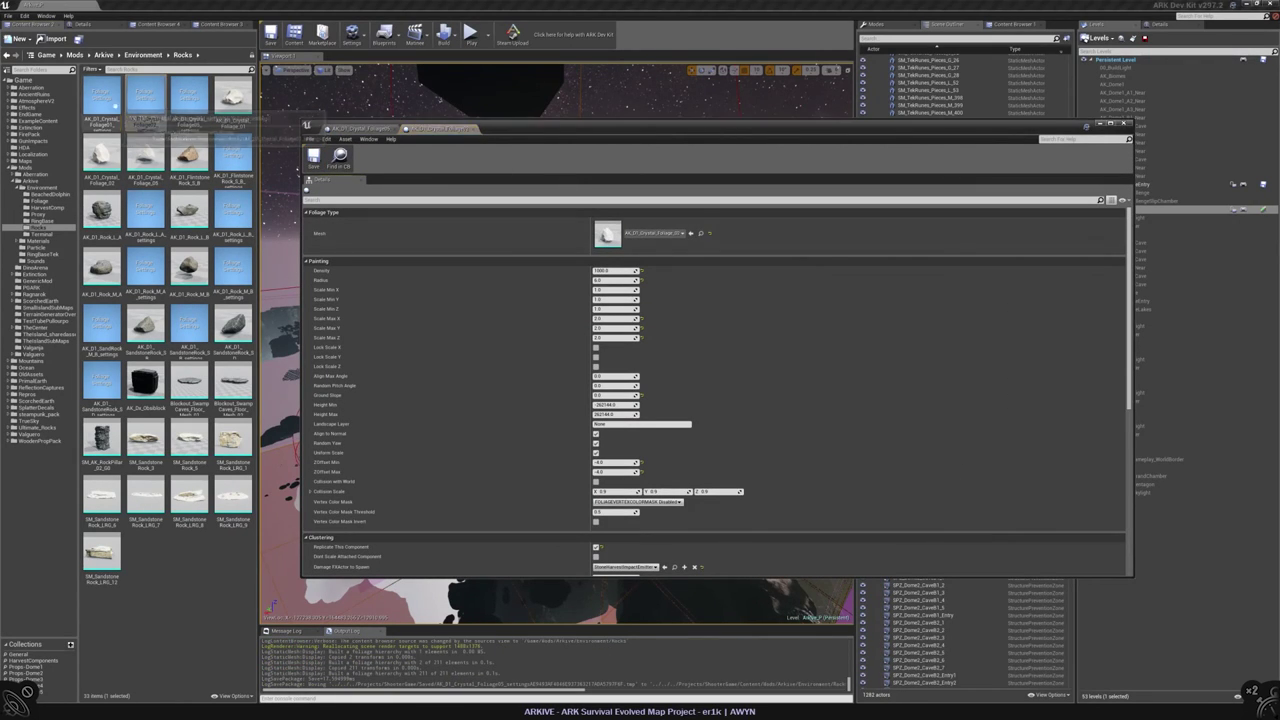
double_click(101, 100)
click(394, 130)
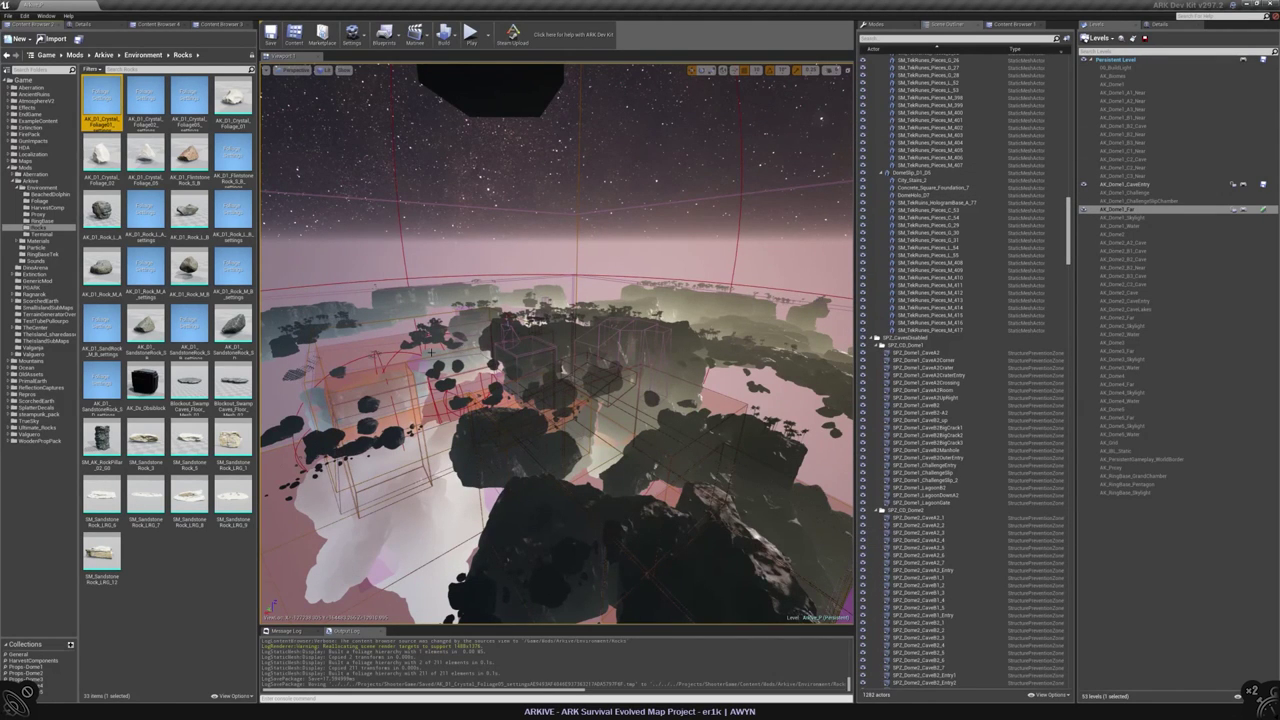
- Look at the Aqua foliage settings in Environment/Foliage, and find and open the Biotoxin harvest component in HarvestComp
click(40, 200)
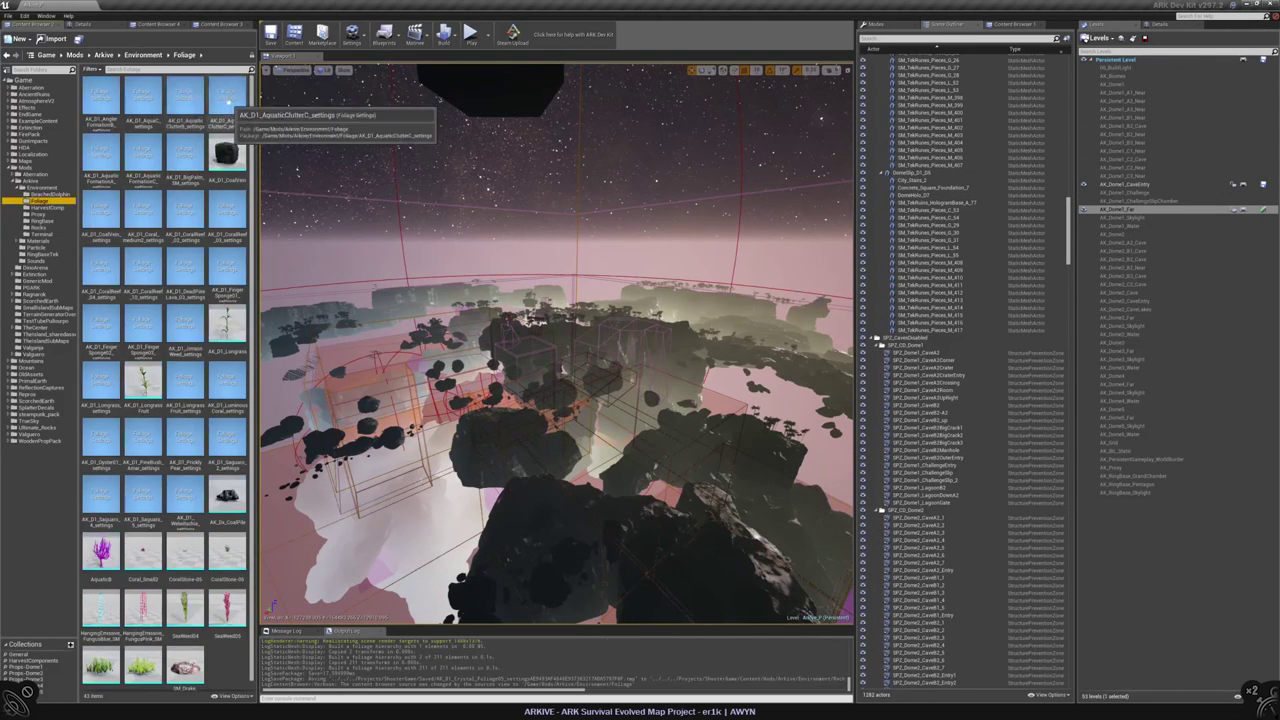
double_click(143, 100)
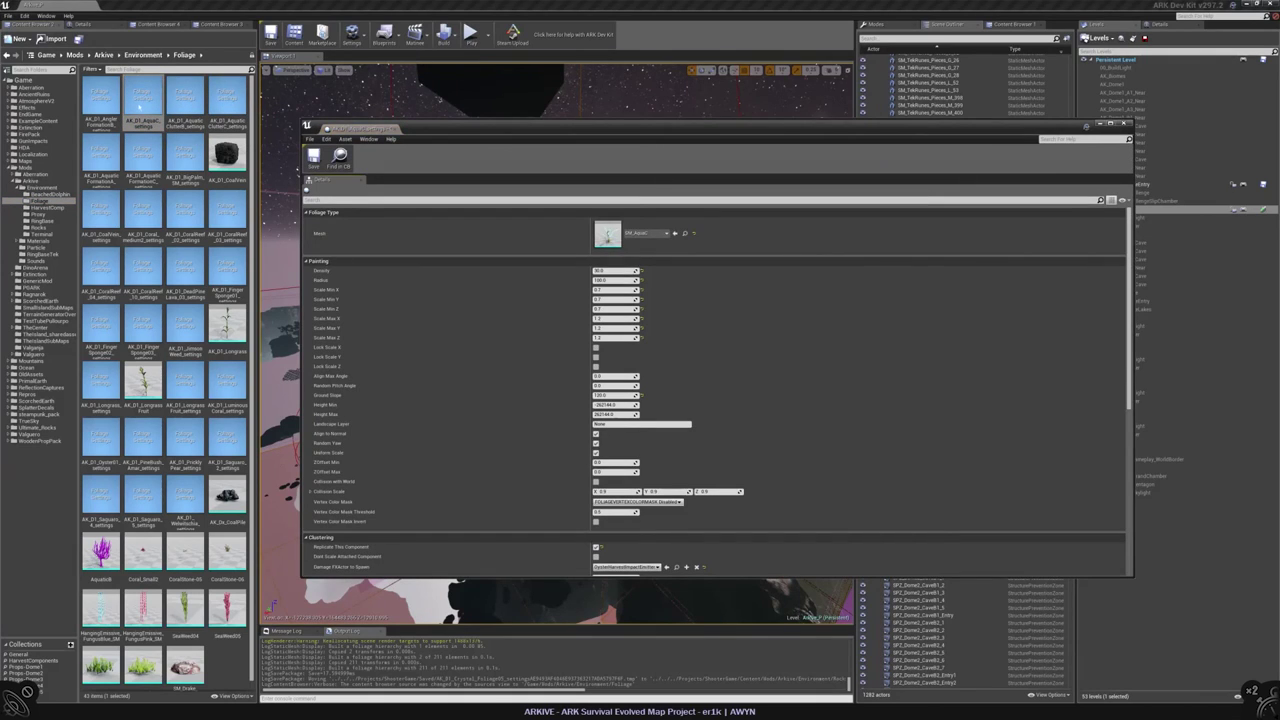
click(46, 207)
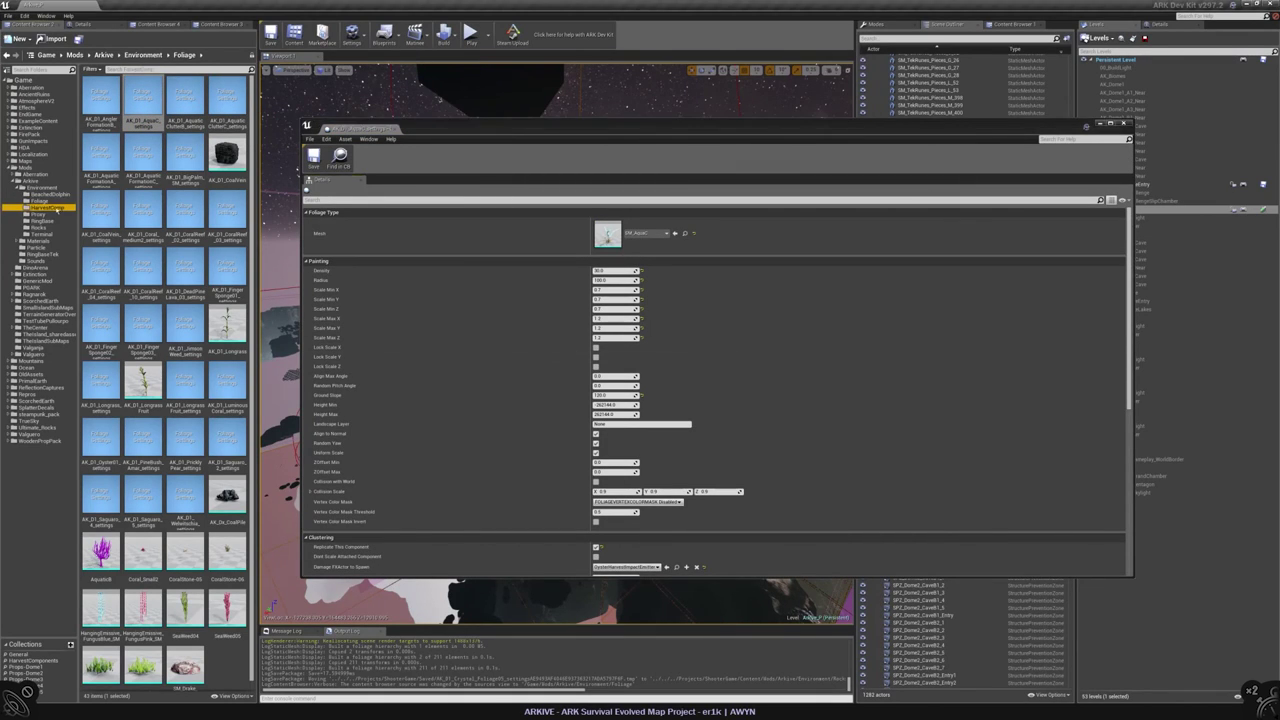
click(135, 69)
text(a)
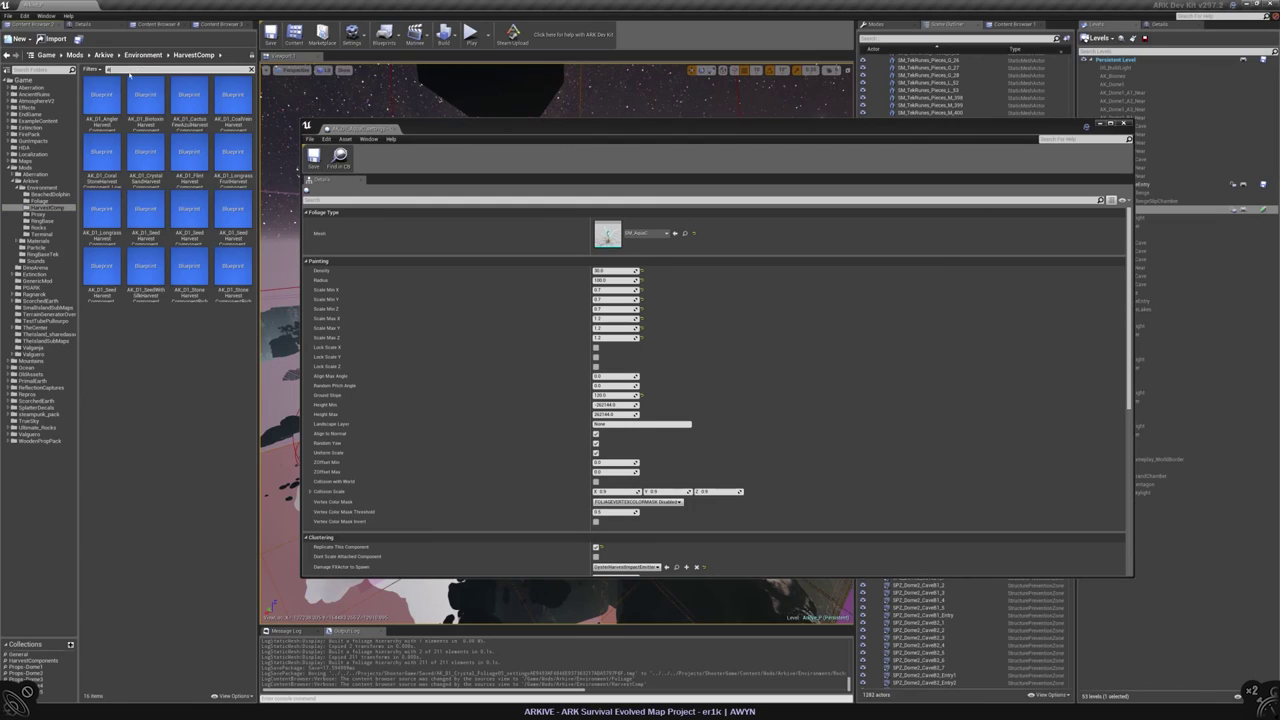
text(quat)
click(251, 70)
text(bio)
double_click(101, 100)
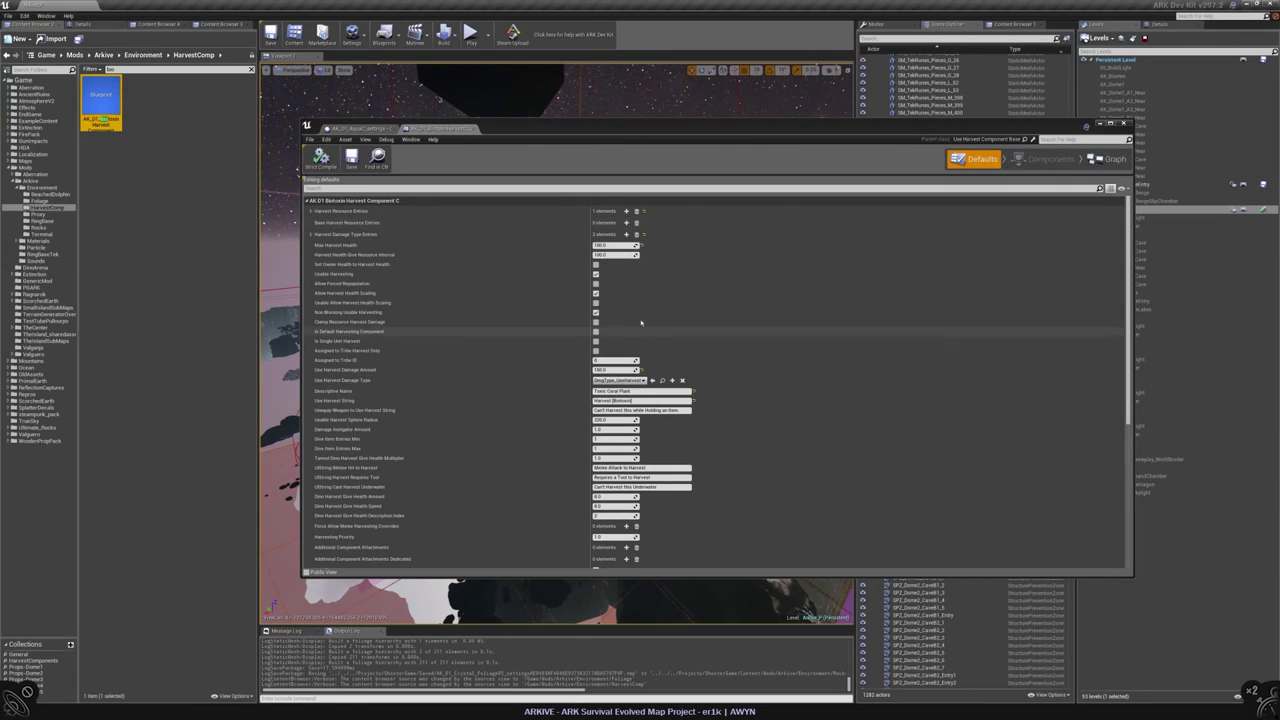
- Give the Biotoxin component's first resource entry quantity maximum 3, minimum 1 and entry weight 0.5, save, and close the open assets
click(310, 211)
click(317, 221)
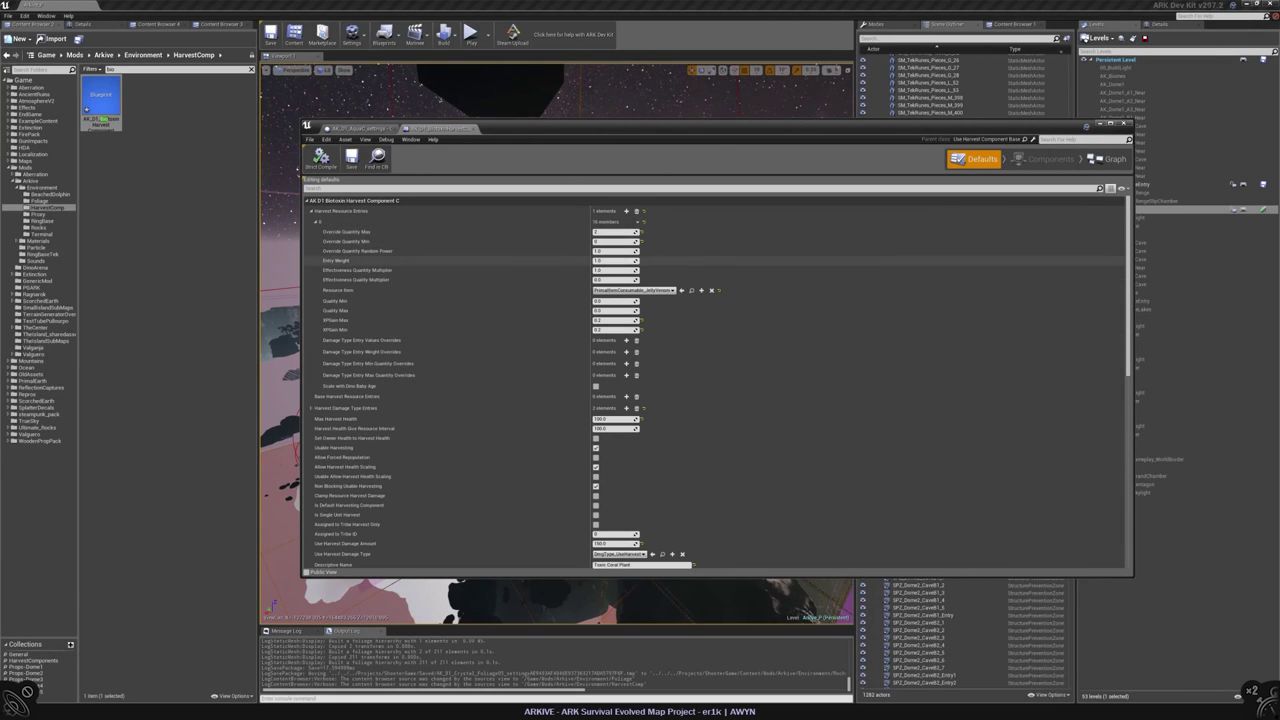
click(600, 260)
text(0.)
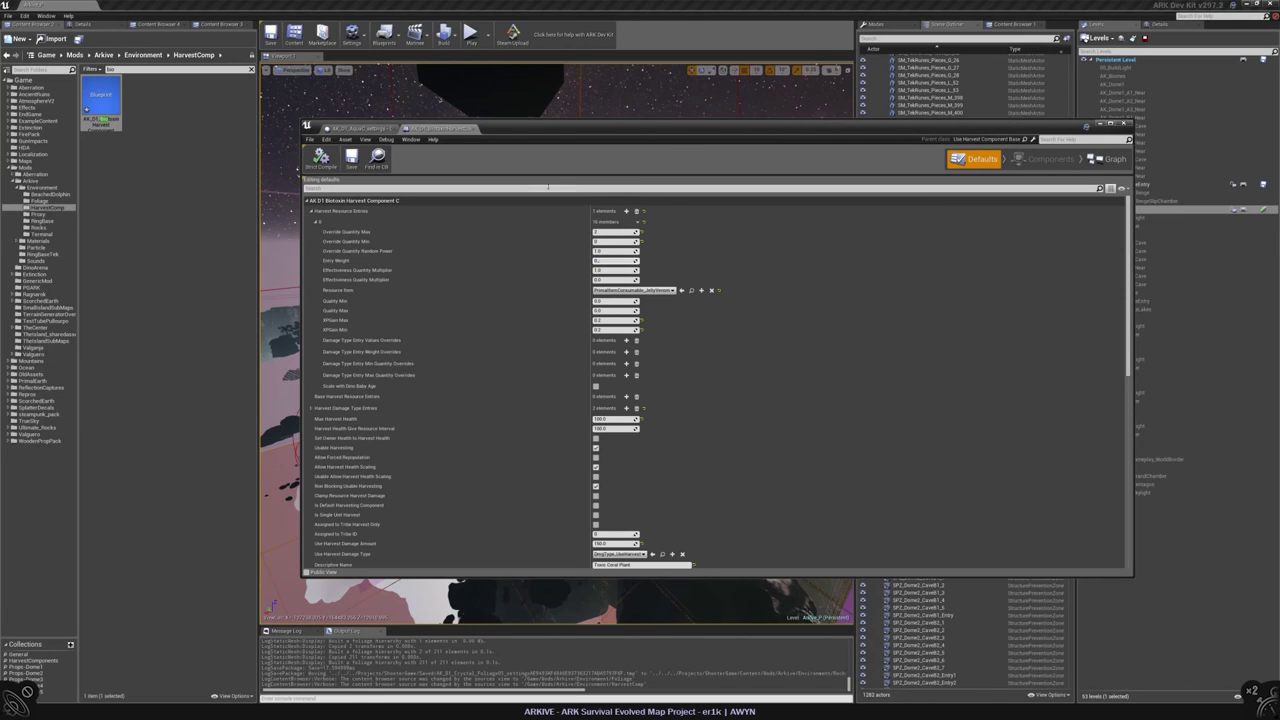
text(5)
click(351, 158)
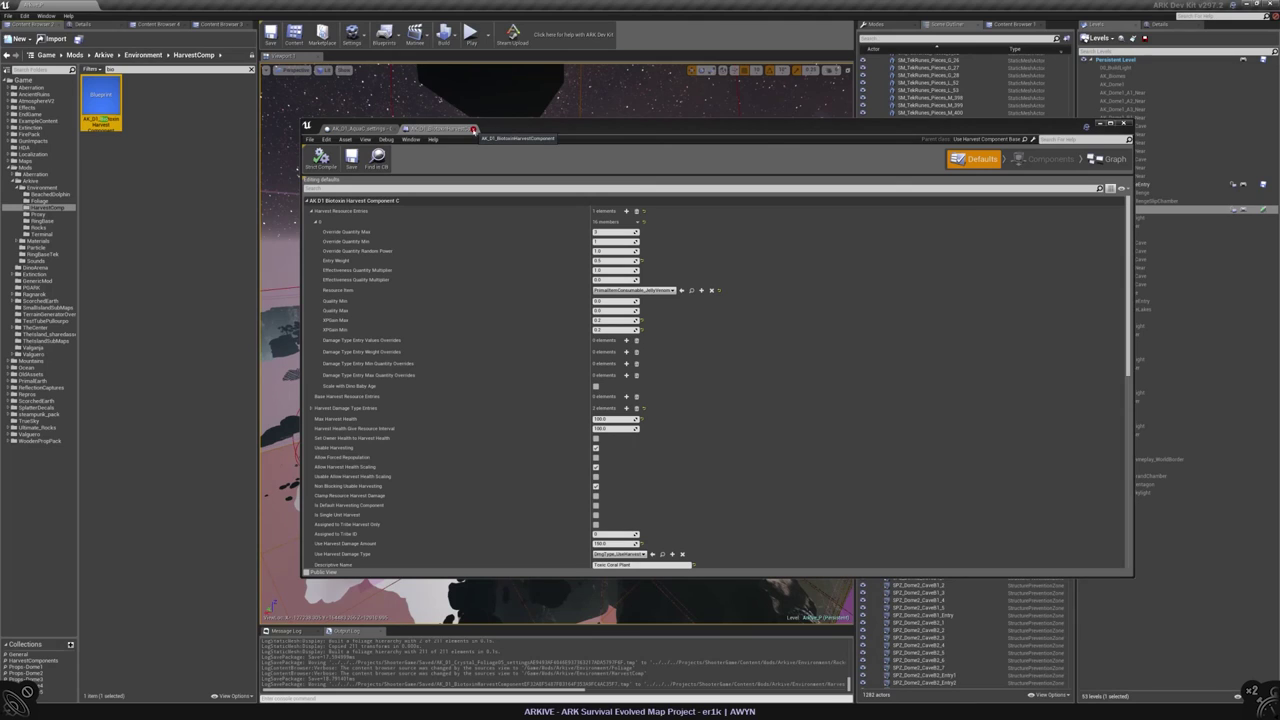
click(473, 130)
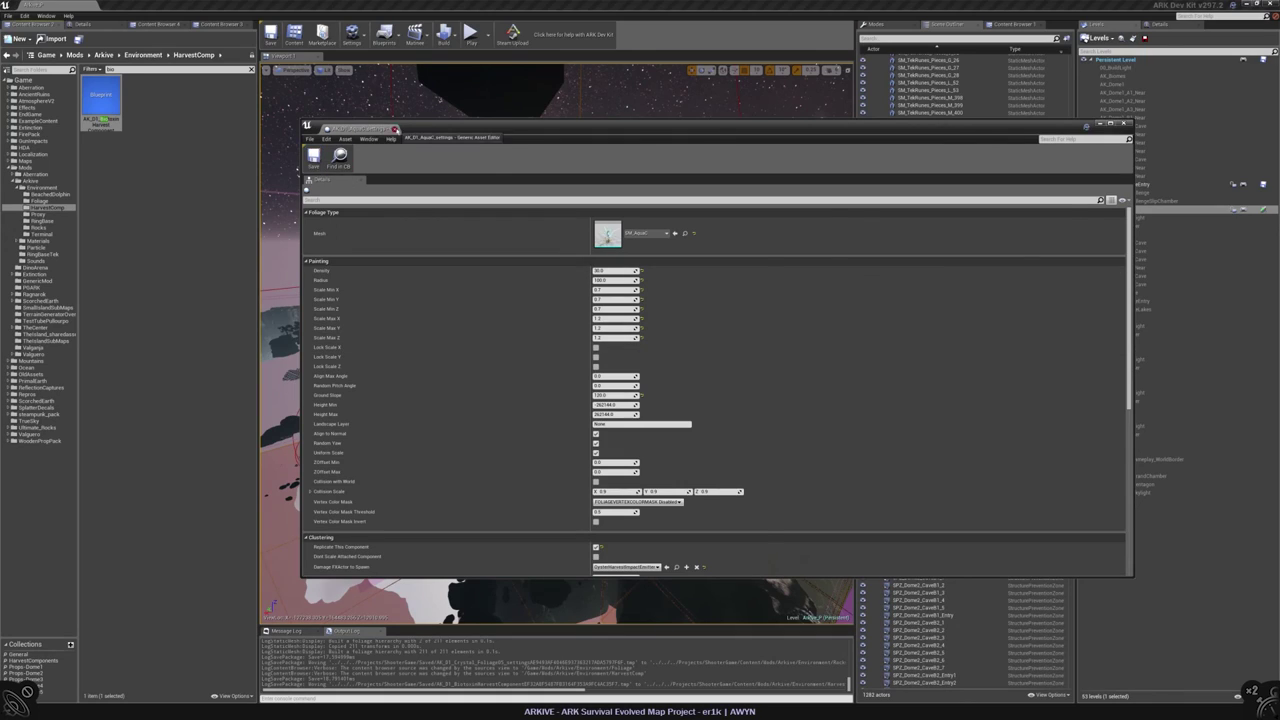
click(394, 130)
- Select the jagged rock and the large dark cliff mesh beside the purple volume to identify them
right_drag(560, 340, 680, 335)
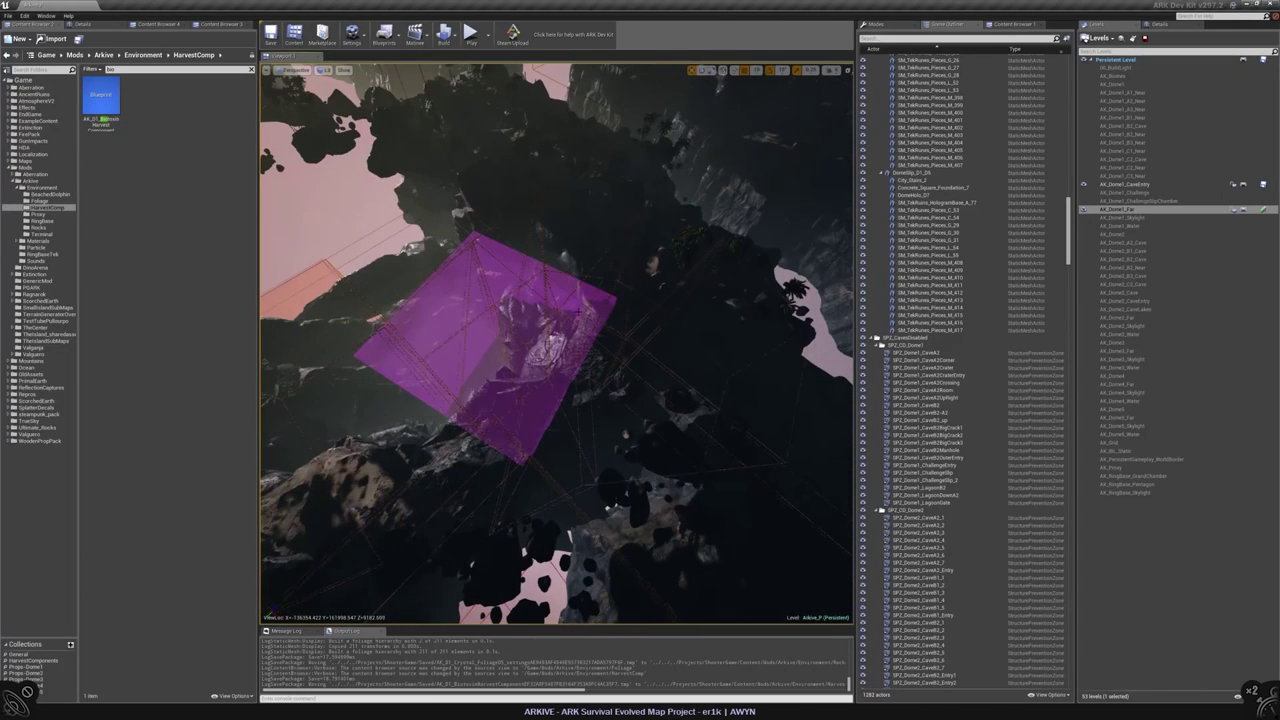
click(609, 509)
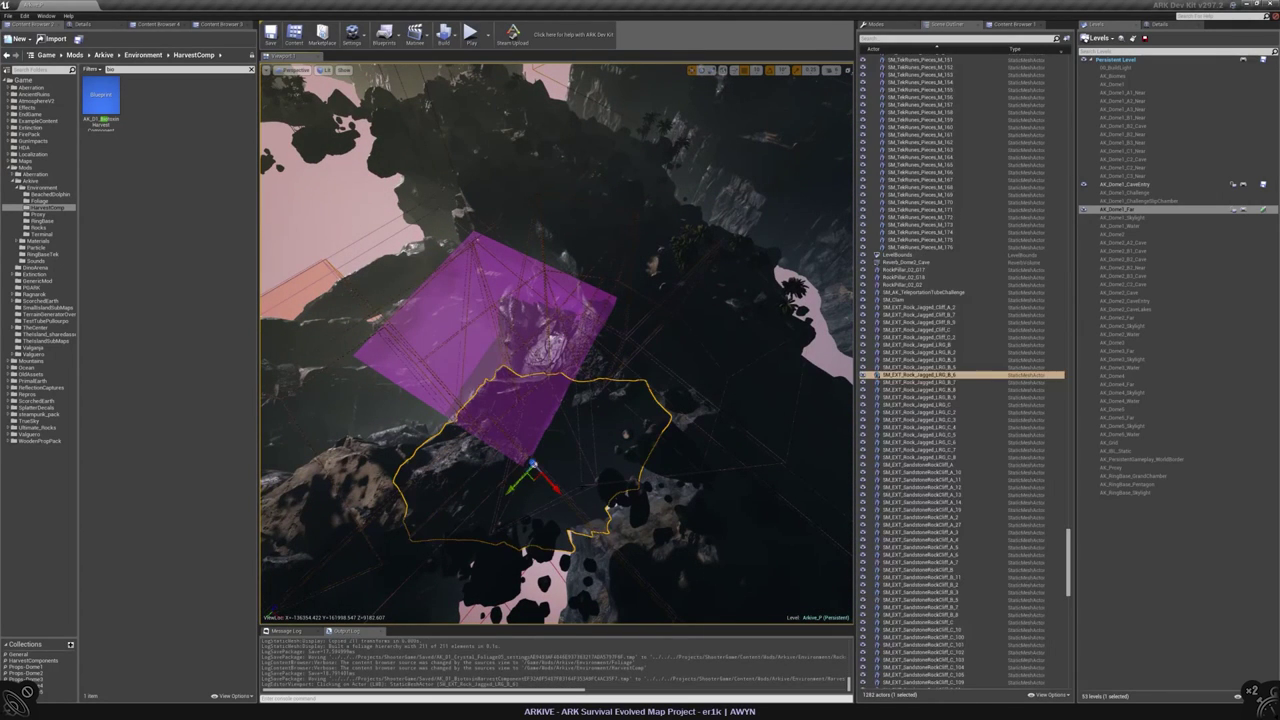
click(627, 433)
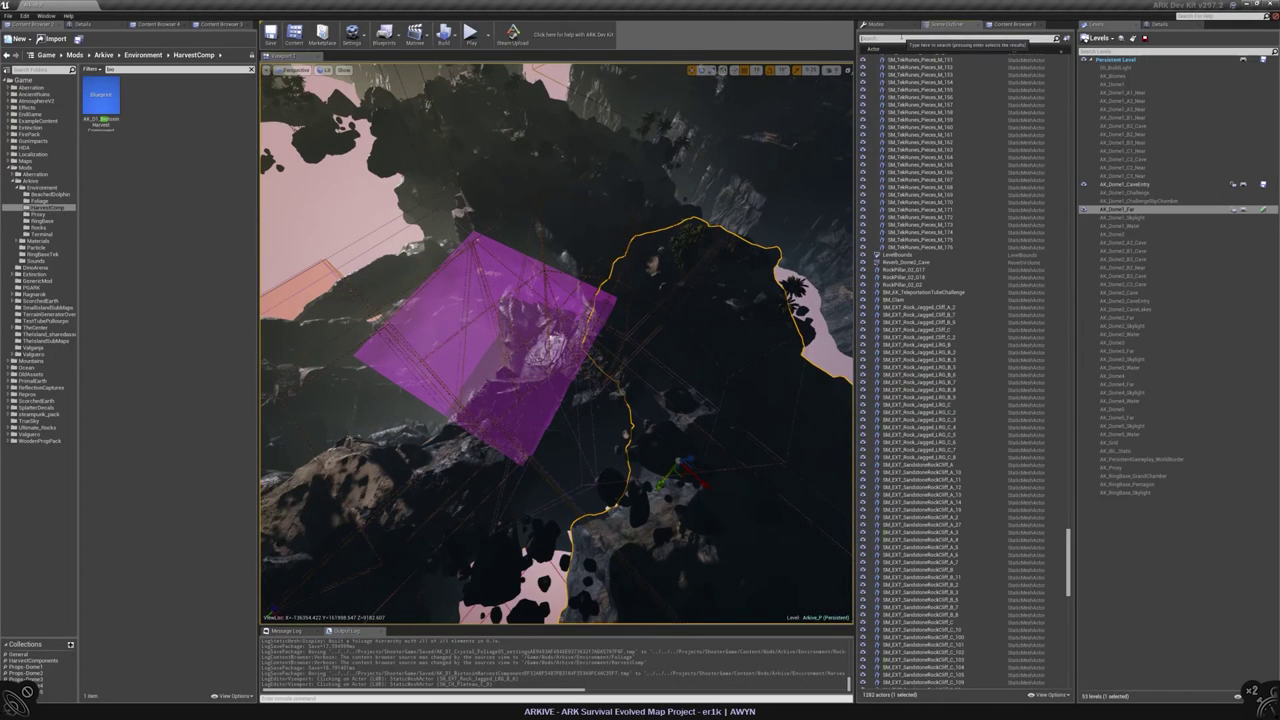
- Filter the scene actors by "spz" and show each actor's level instead of its type, with adjusted column widths
click(902, 38)
text(spz)
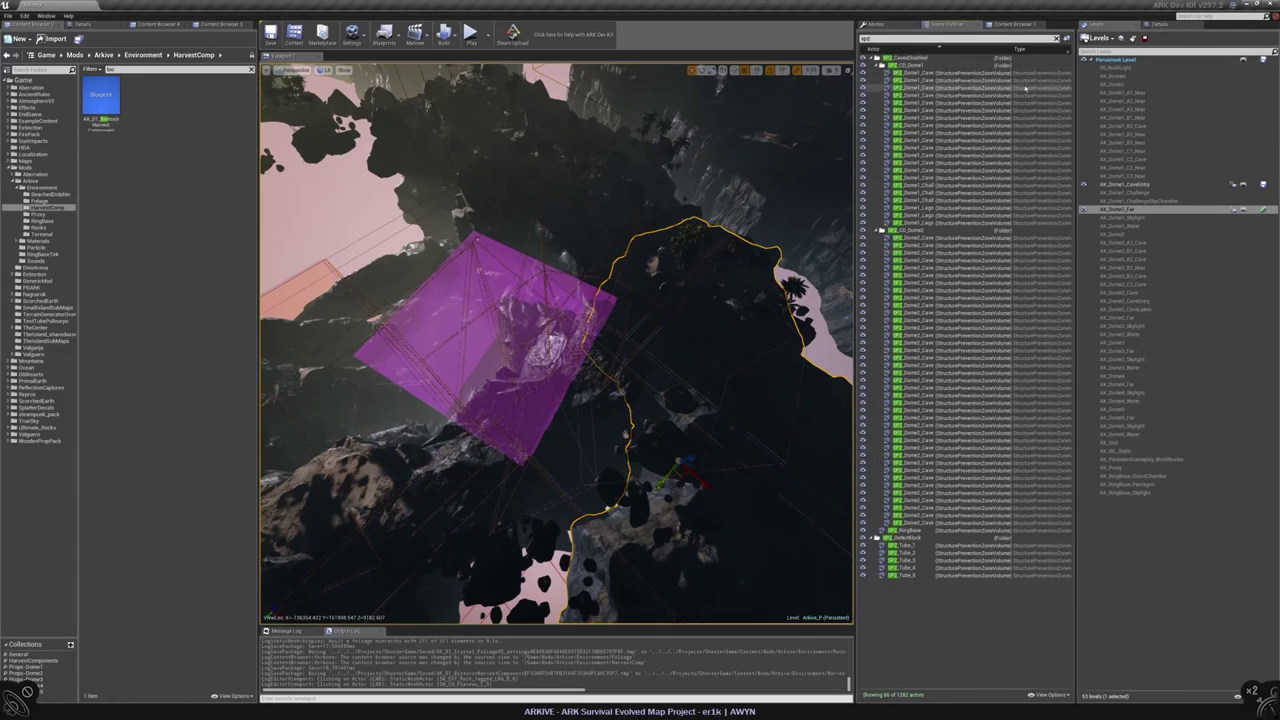
drag(855, 80, 761, 80)
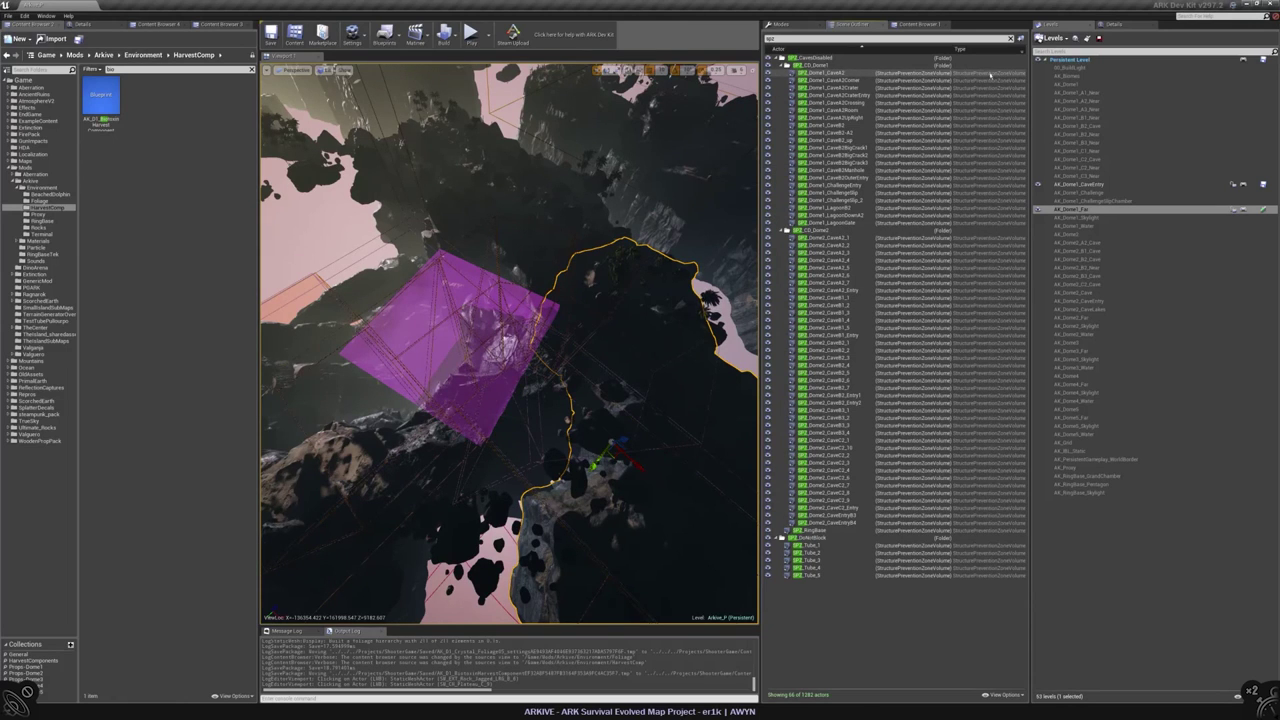
click(1020, 48)
click(1040, 75)
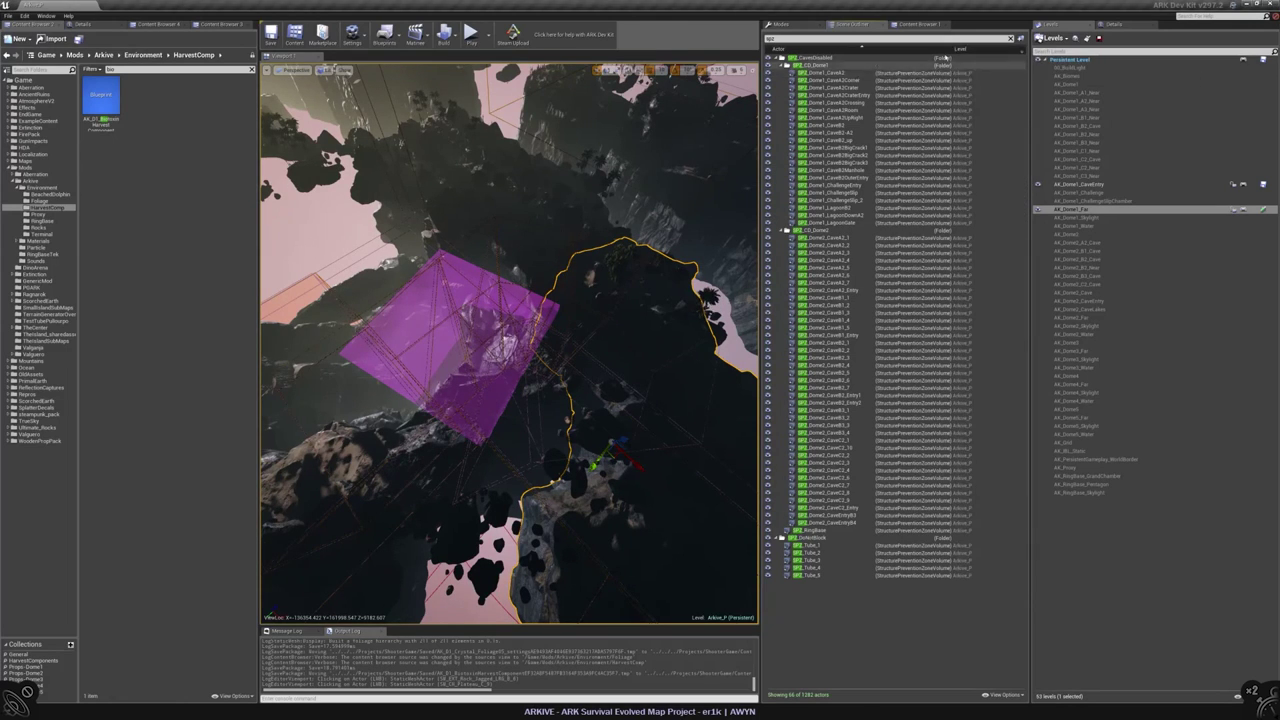
drag(761, 60, 863, 60)
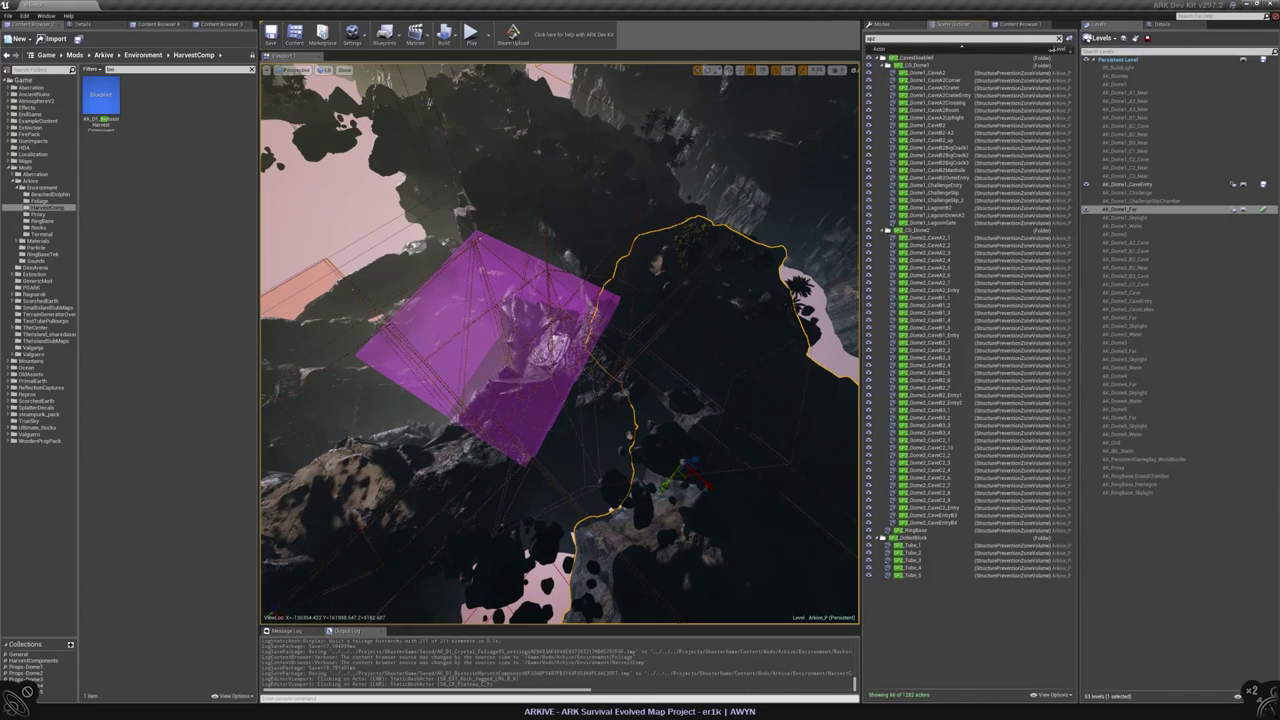
drag(1055, 48, 1044, 48)
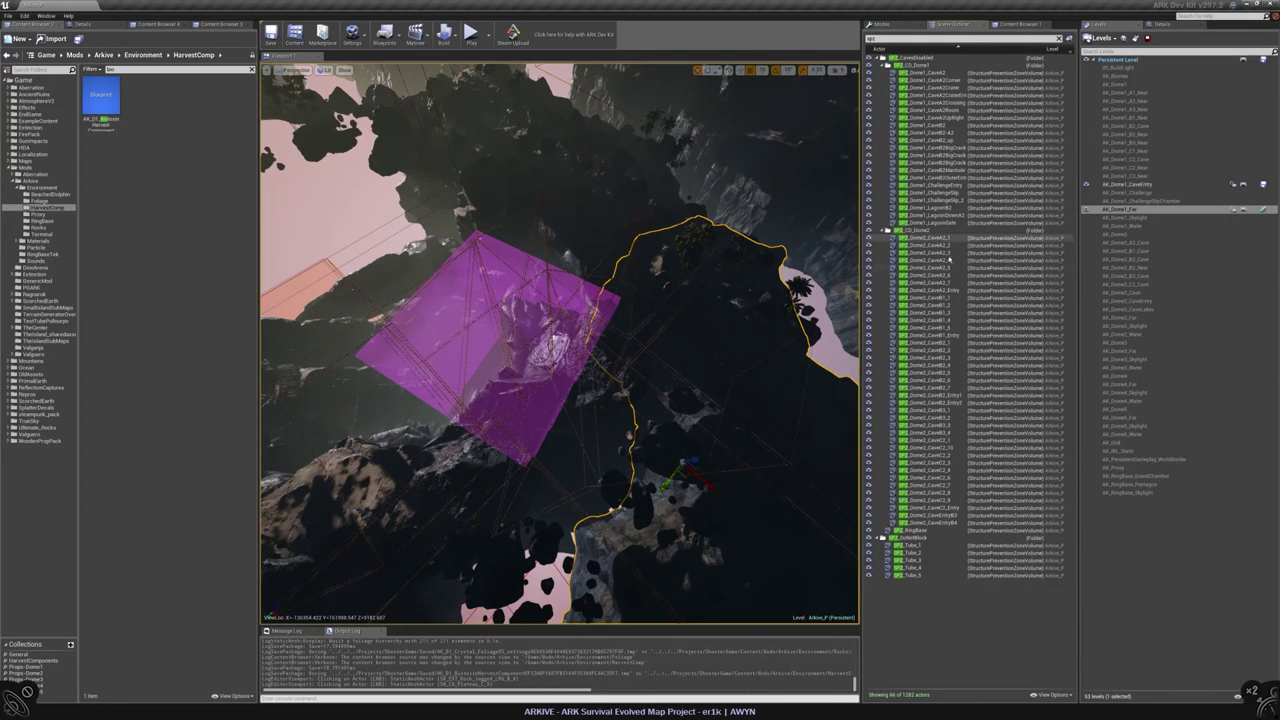
- Load the AK_Grid level into the map and collapse the SPZ_CD_Dome2 folder of prevention volumes
right_click(1118, 442)
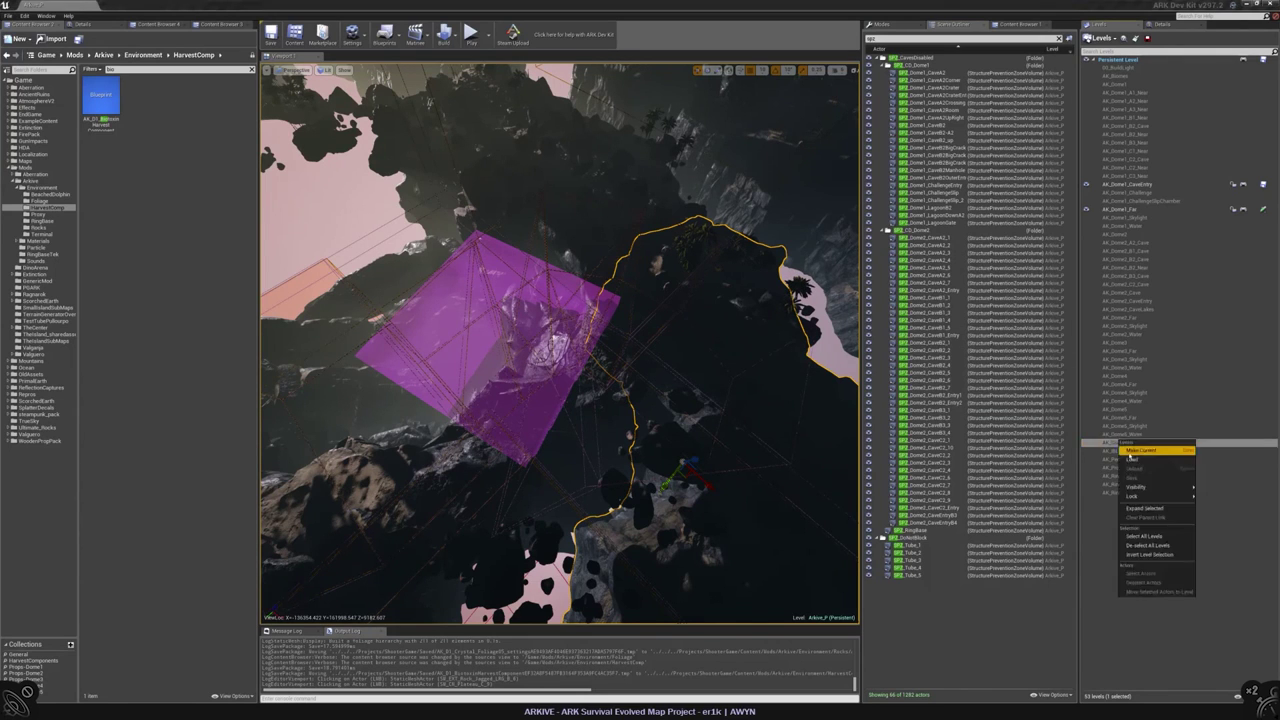
click(1134, 547)
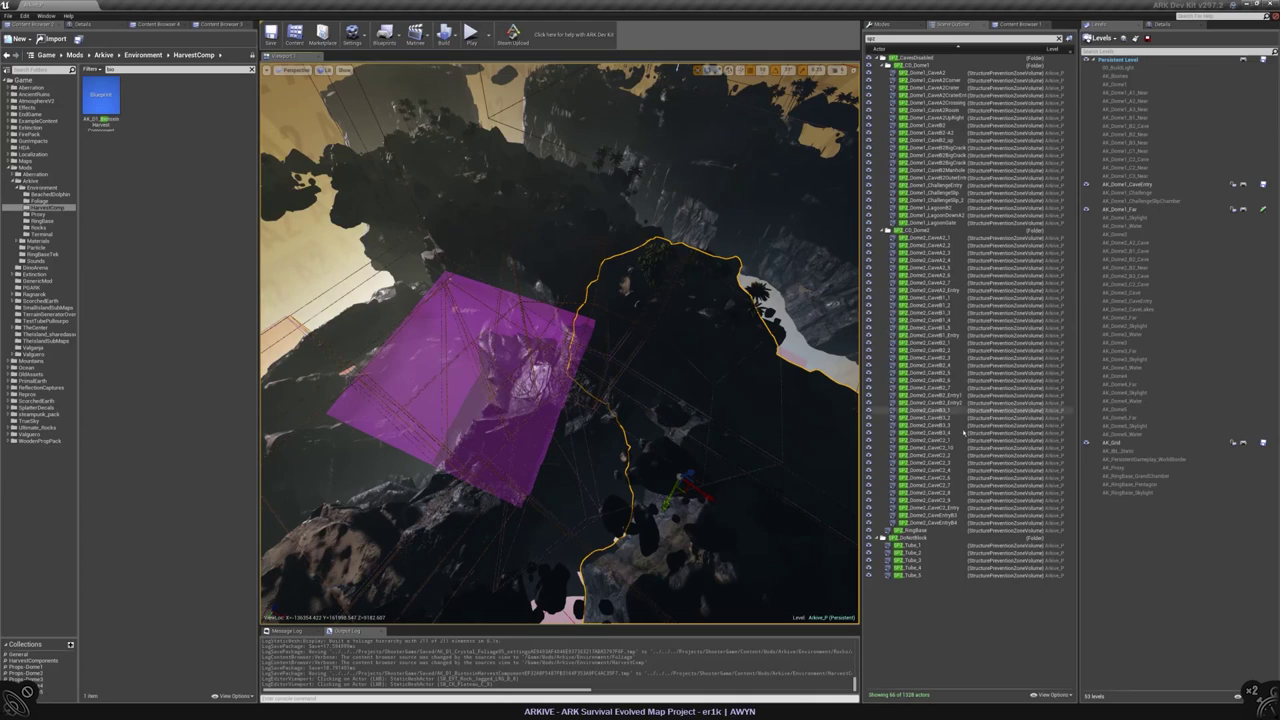
click(935, 284)
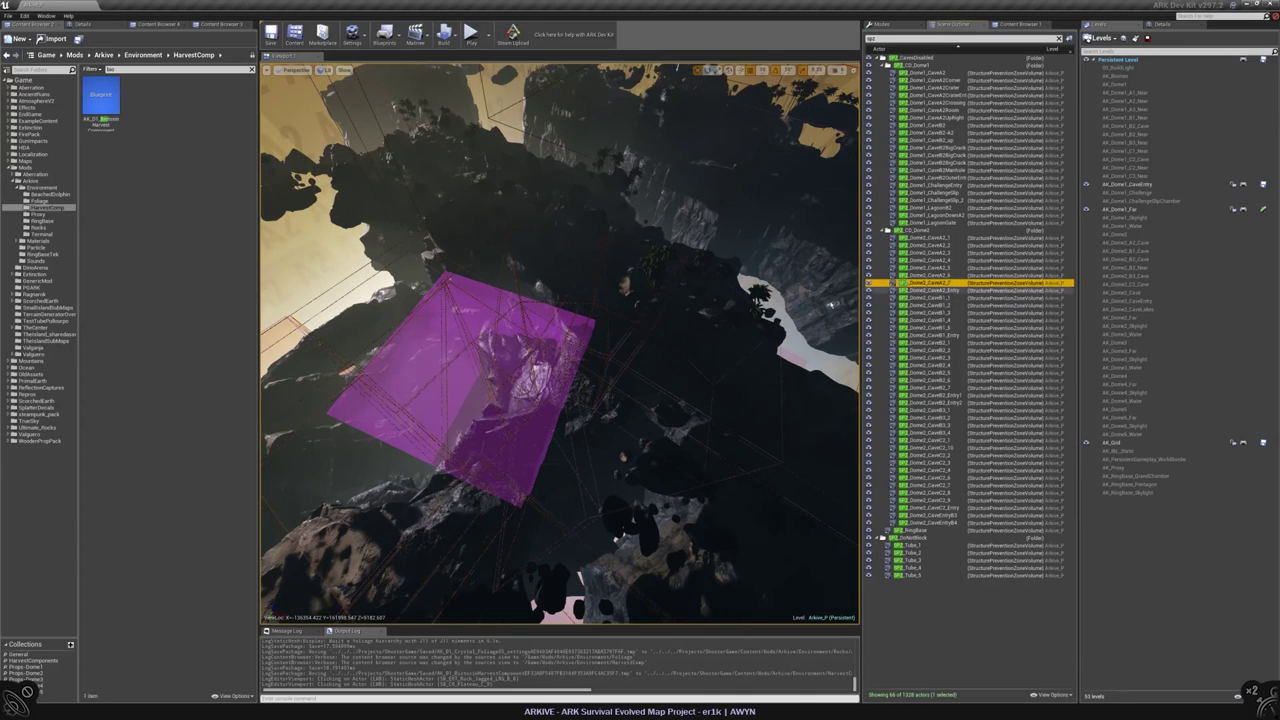
key(Left)
key(Left)
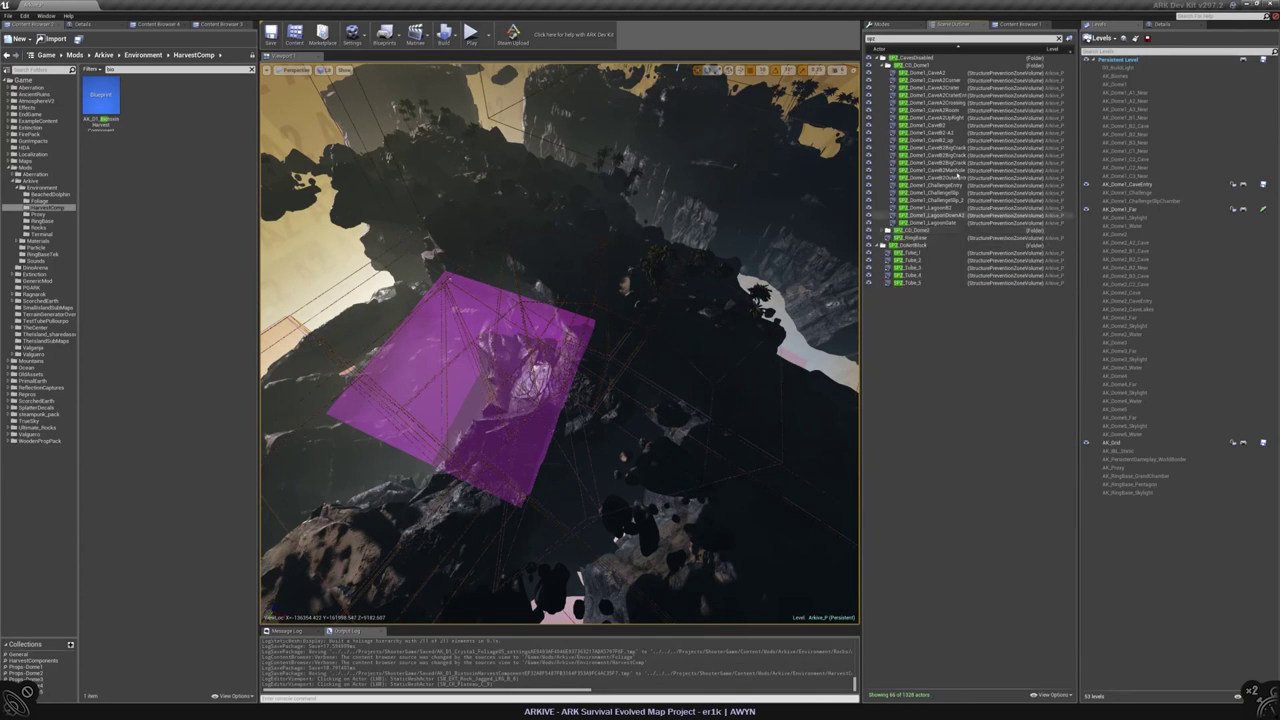
- Select the SPZ_Dome1_CaveA2CraterEntry volume, show its structure prevention settings, and frame it in the view
click(963, 132)
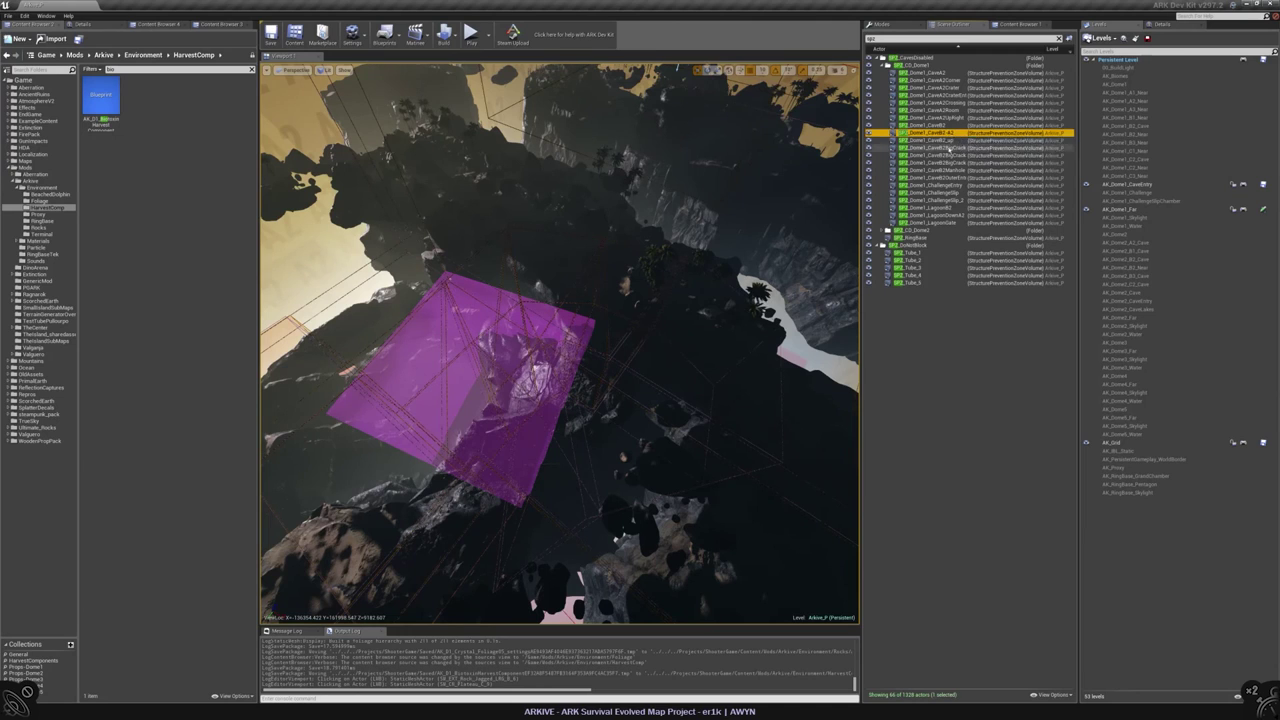
click(963, 95)
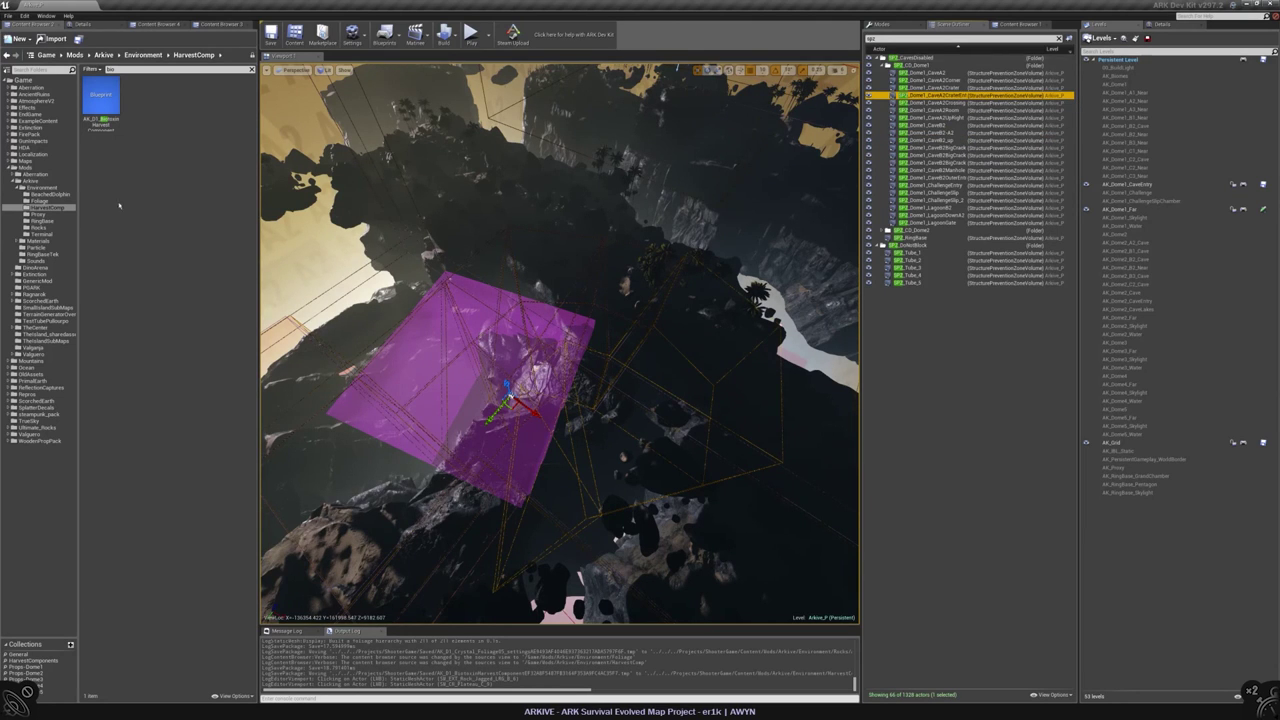
click(80, 23)
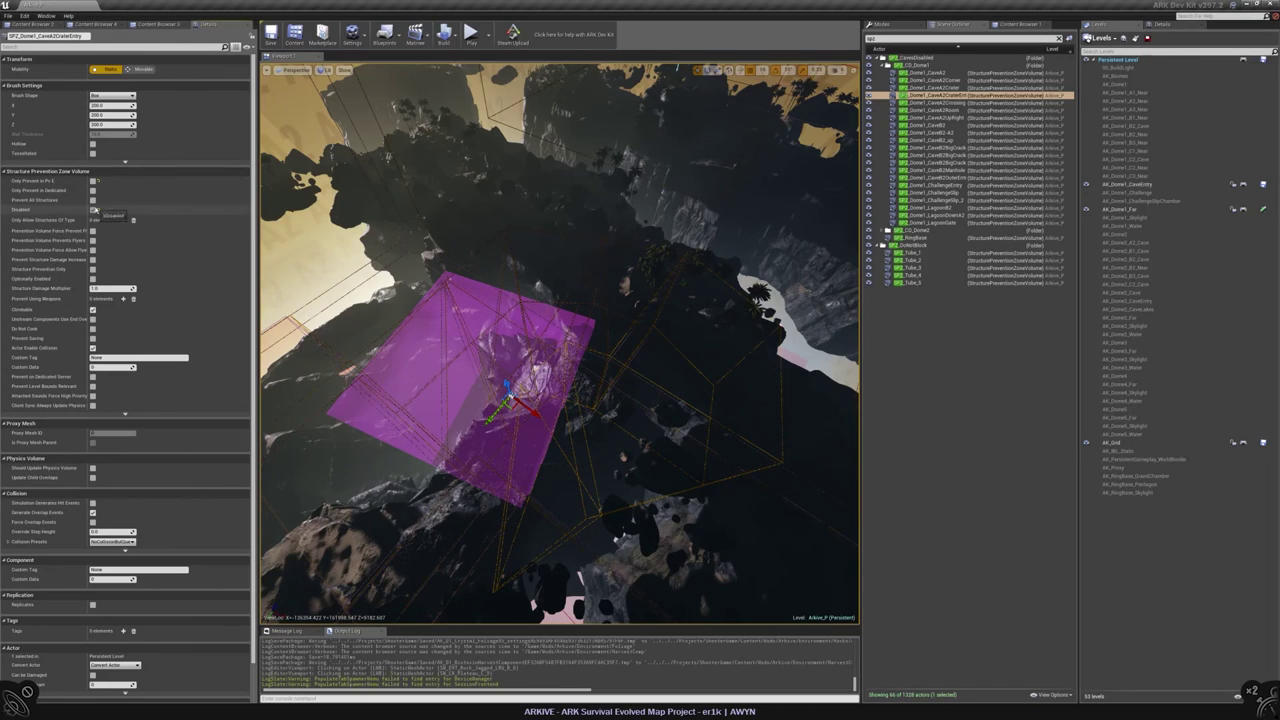
key(f)
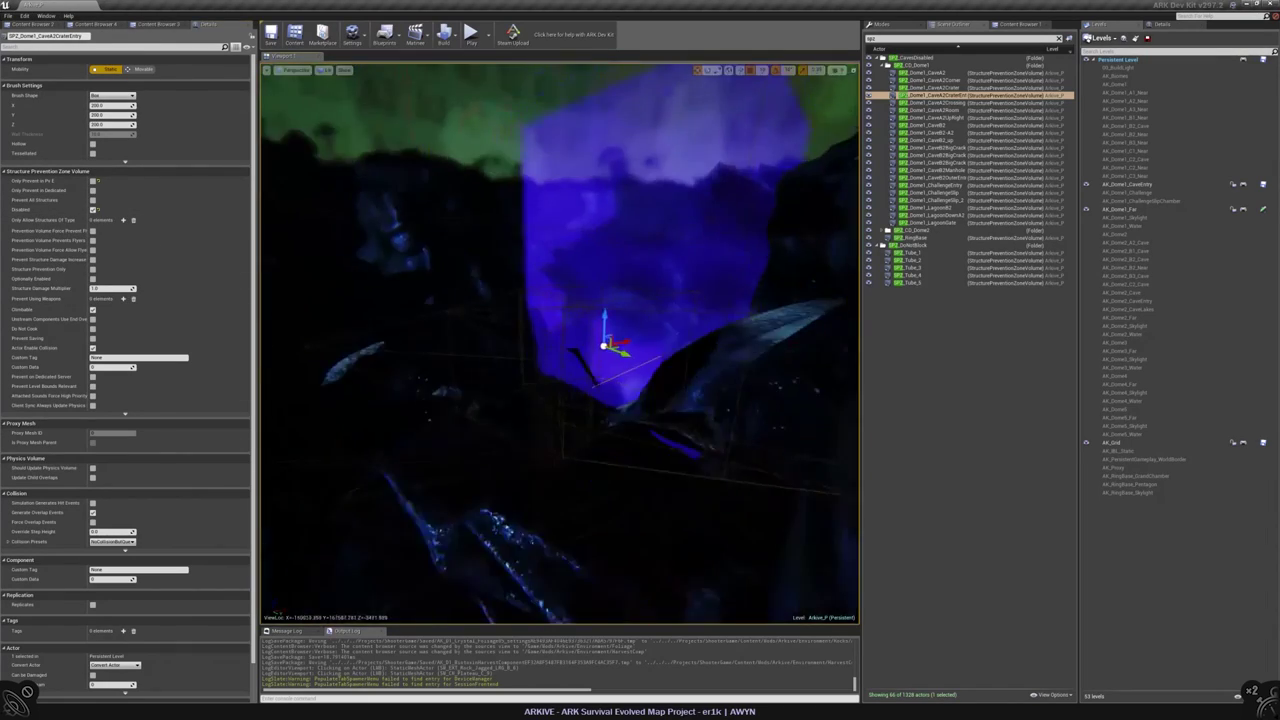
- Hide the zone cube covering the cave entry and reselect the SPZ_Dome1_CaveA2CraterEntry volume
right_drag(600, 345, 600, 345)
click(565, 420)
key(h)
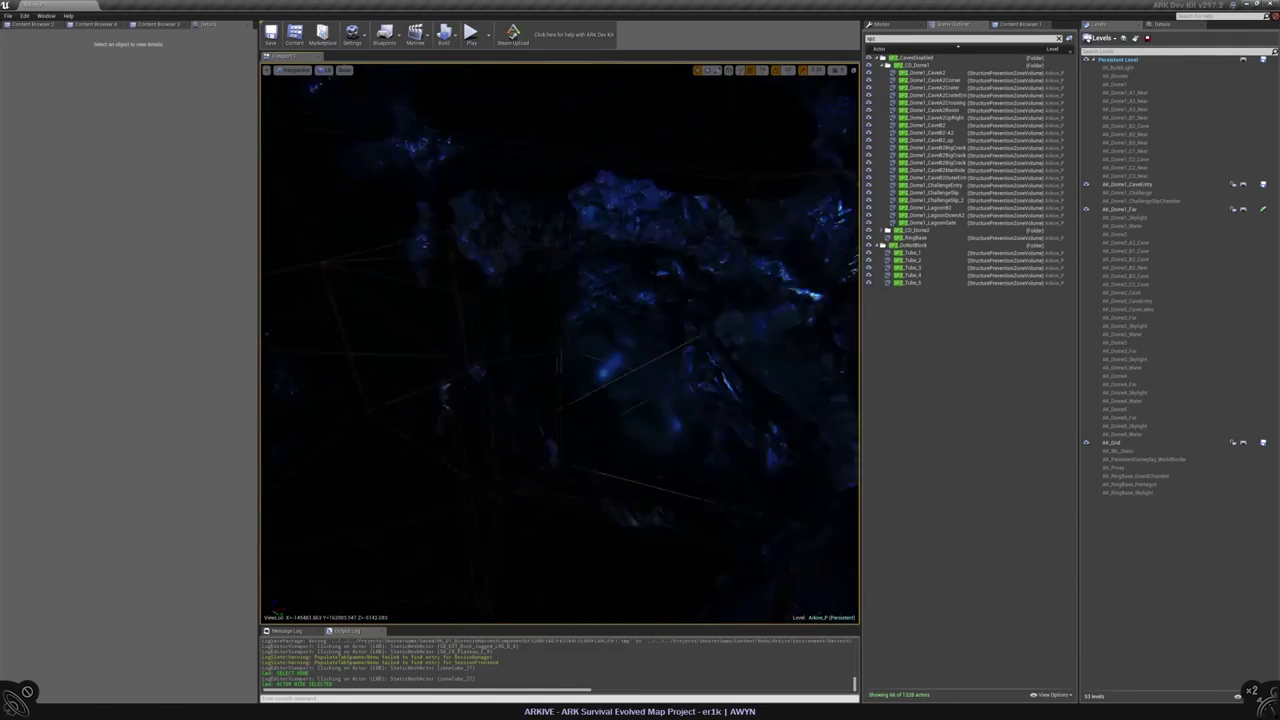
click(600, 345)
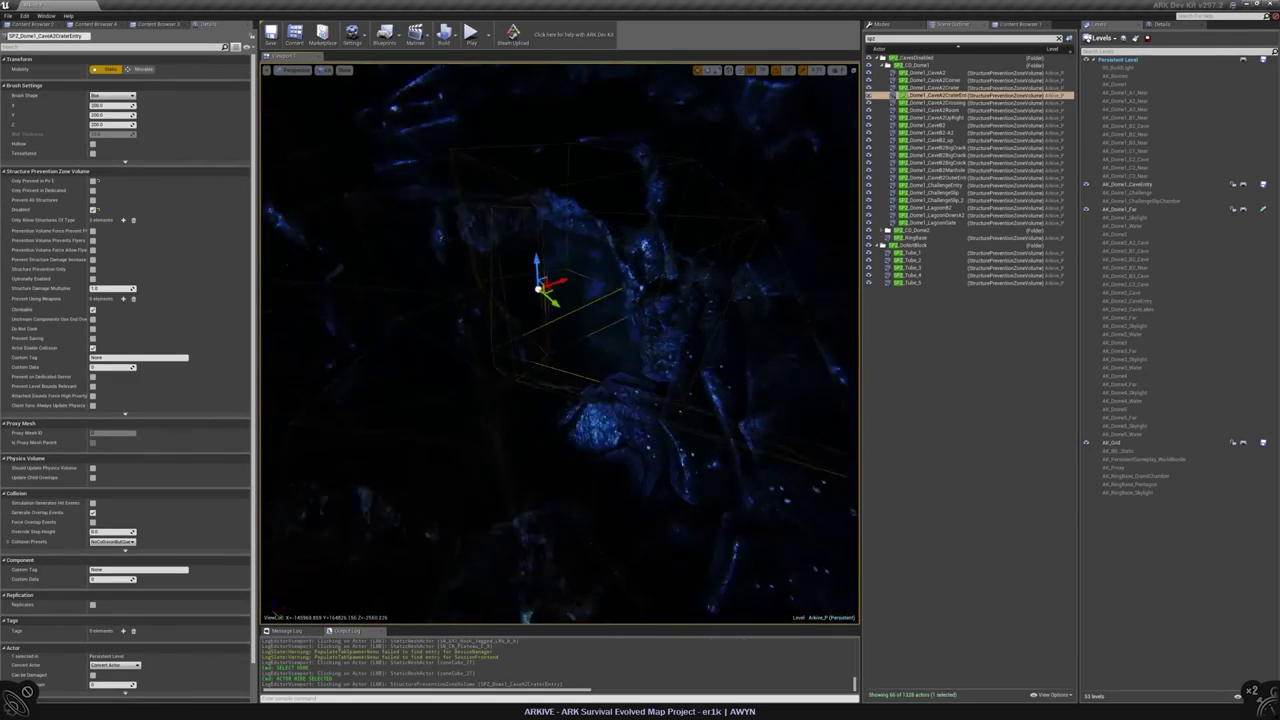
- Enter geometry editing mode for the SPZ_Dome1_CaveA2CraterEntry volume to expose its vertices around the cave entry
right_drag(600, 345, 600, 345)
key(shift+5)
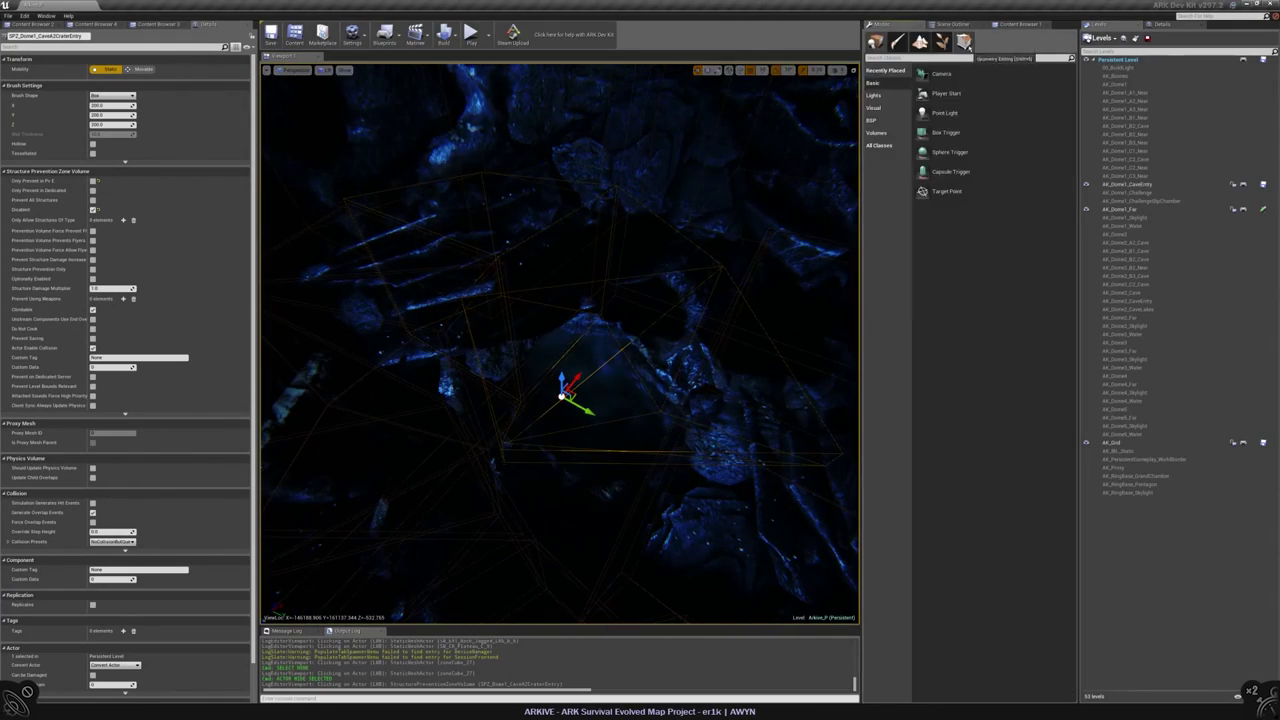
right_drag(484, 279, 636, 228)
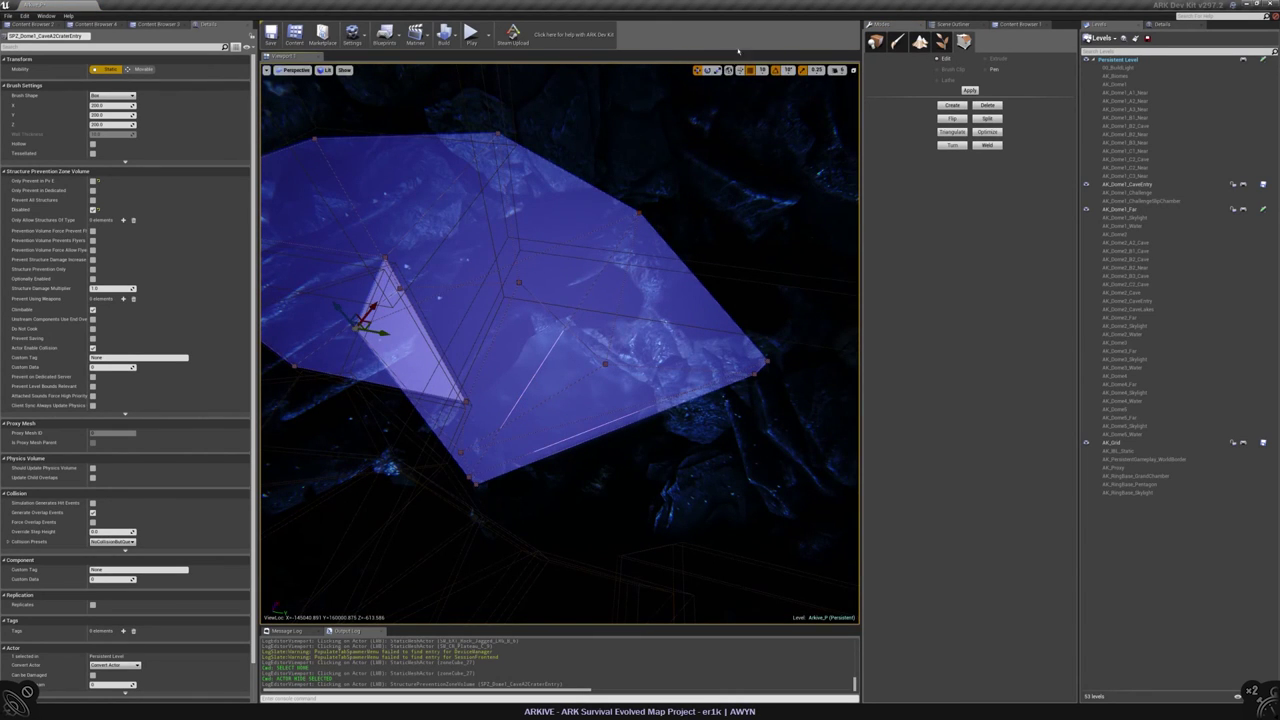
- Try reshaping the crater entry volume by moving a vertex in the top view, and undo the move
key(alt+j)
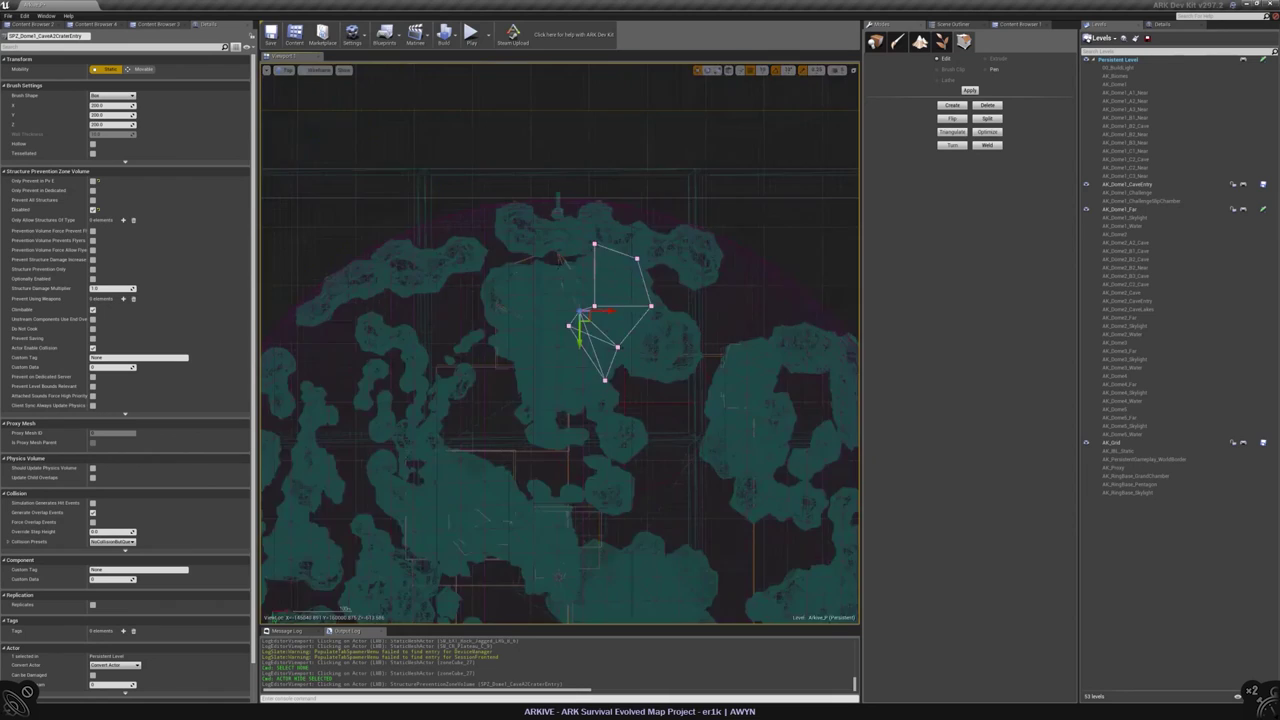
scroll(624, 302, up, 5)
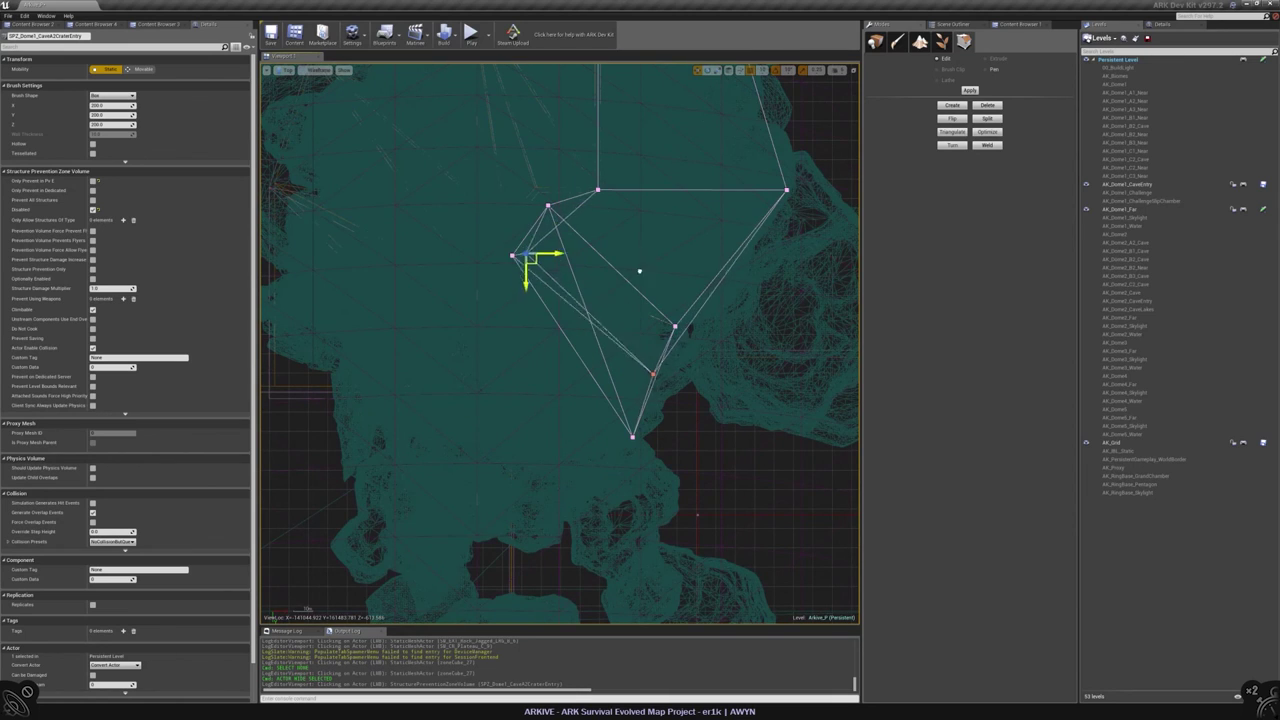
key(alt+g)
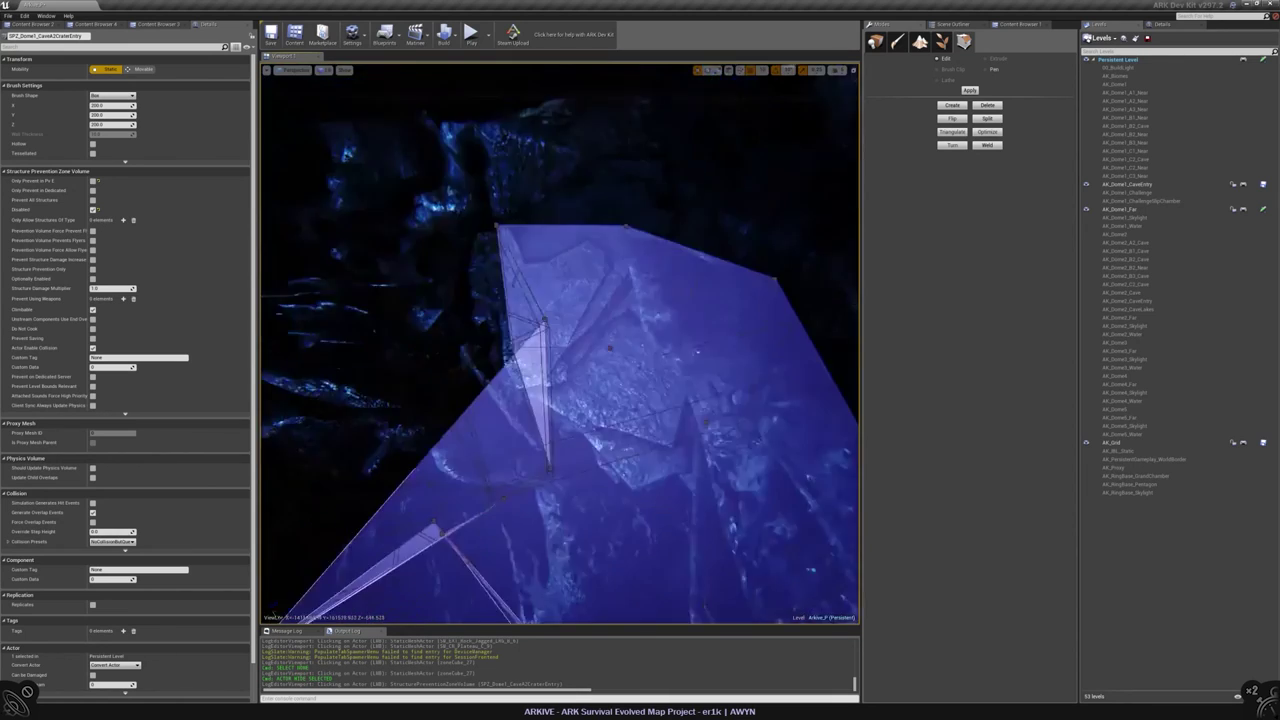
right_drag(603, 323, 520, 300)
key(ctrl+z)
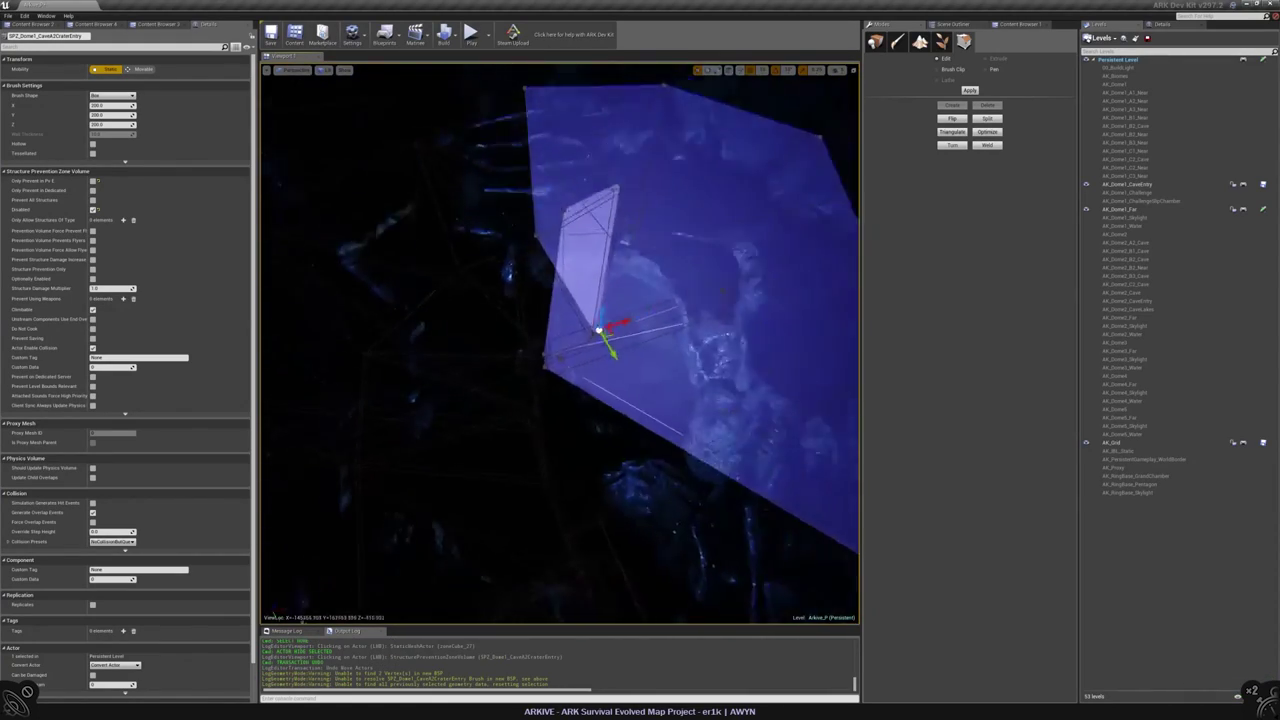
- Examine the crater entry volume's fit around the cave opening in the top, side and perspective views
right_drag(520, 300, 428, 394)
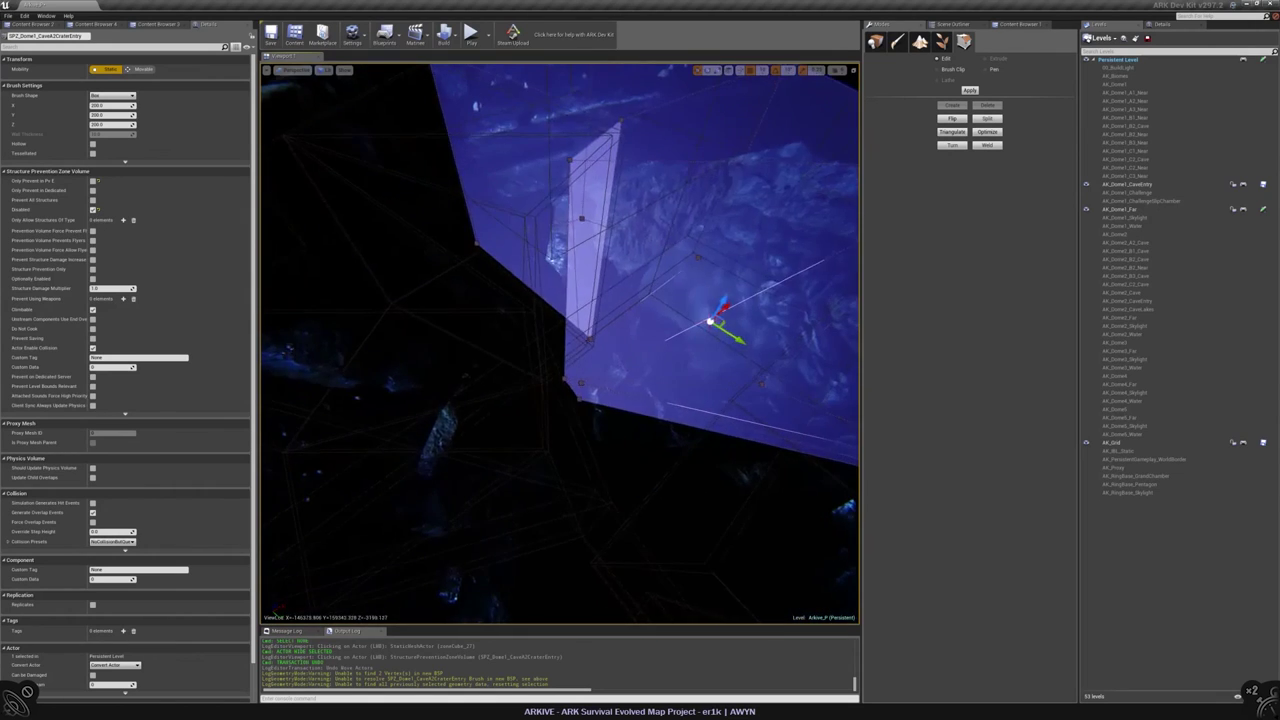
key(alt+j)
scroll(557, 417, up, 5)
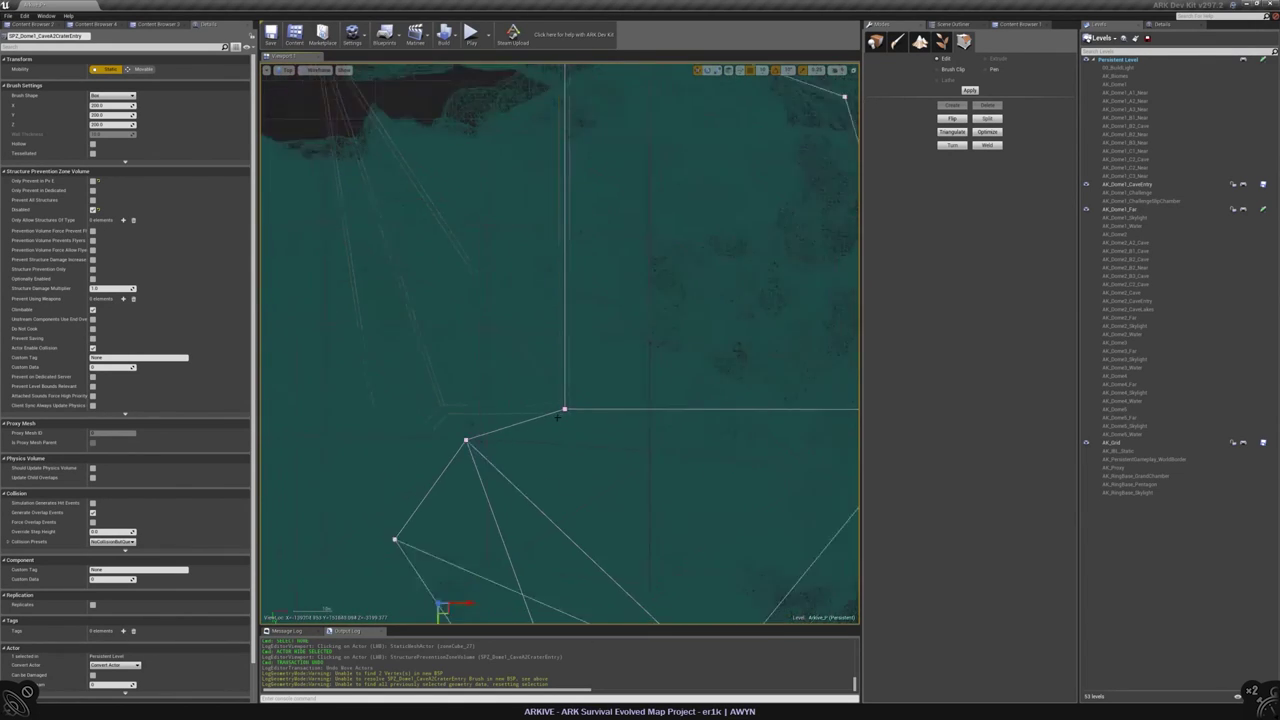
scroll(545, 390, down, 3)
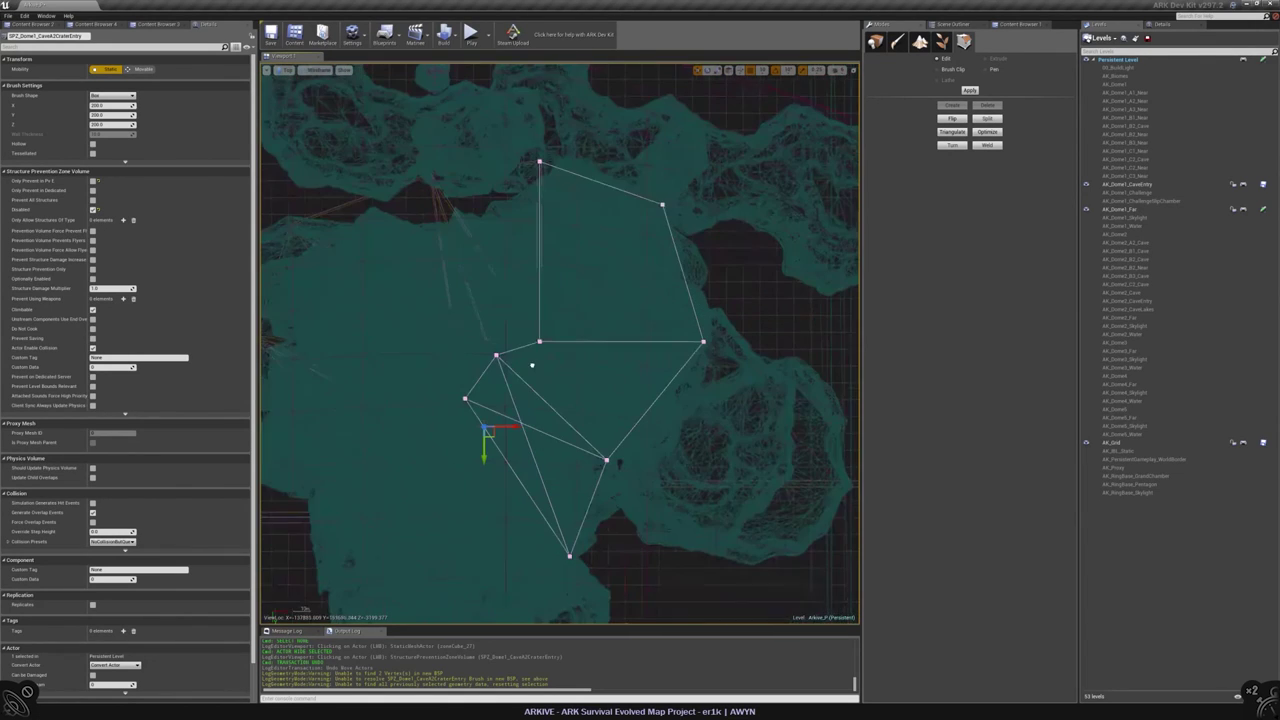
click(942, 23)
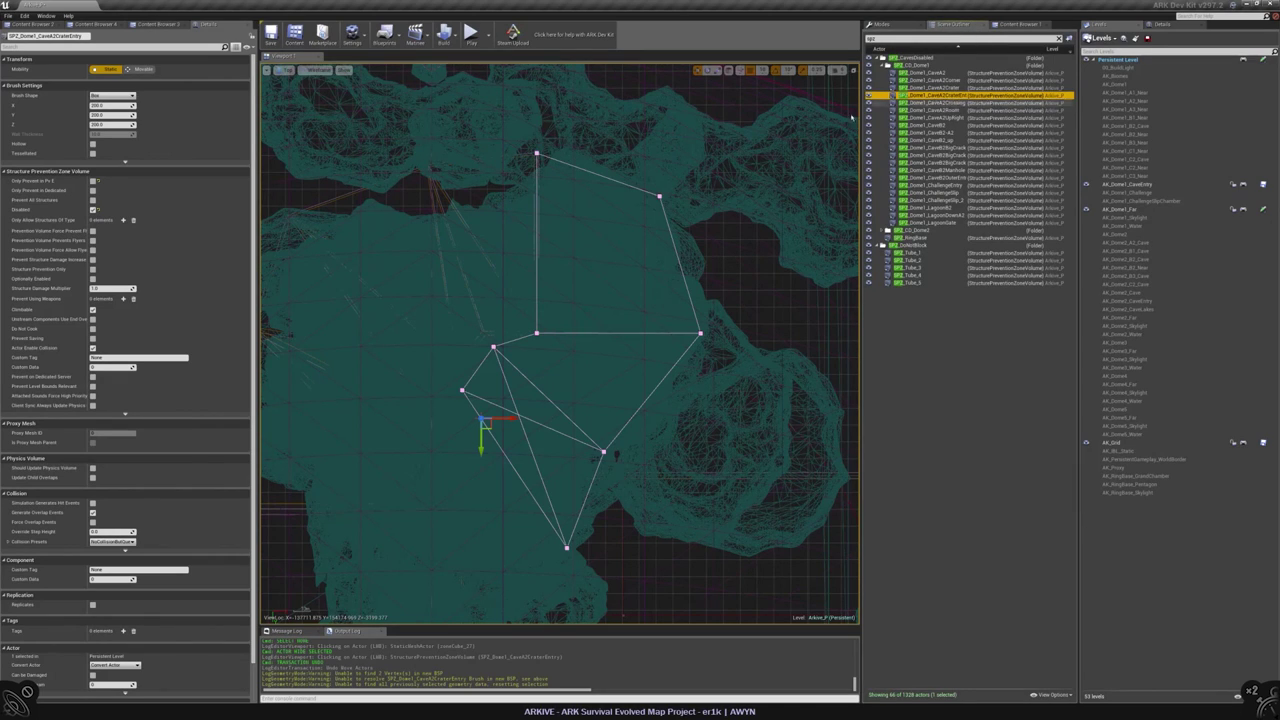
key(alt+g)
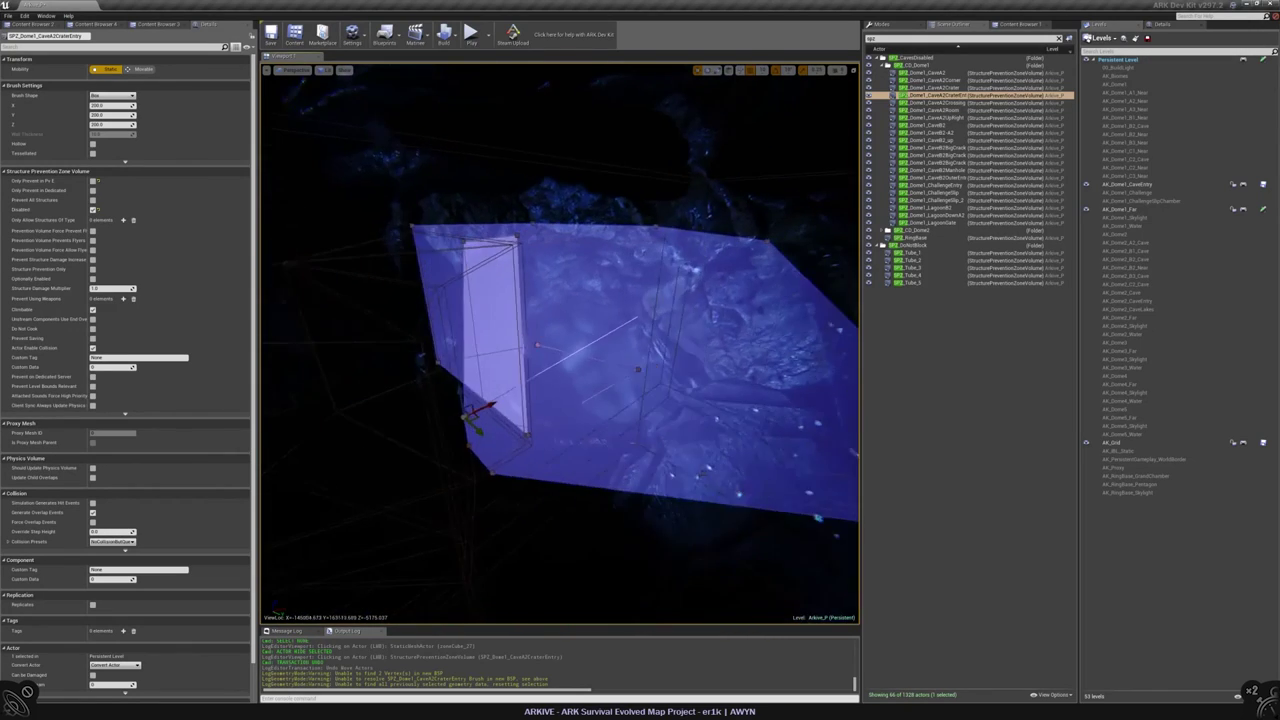
key(alt+j)
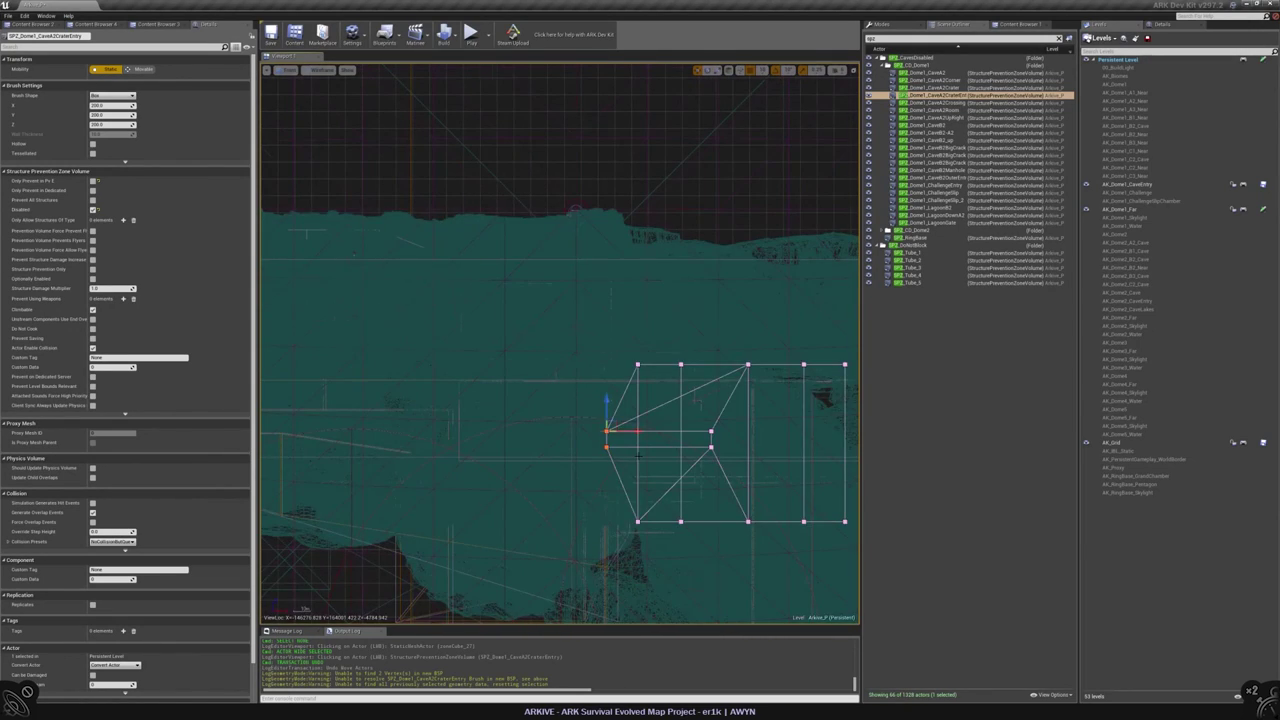
right_drag(607, 453, 607, 453)
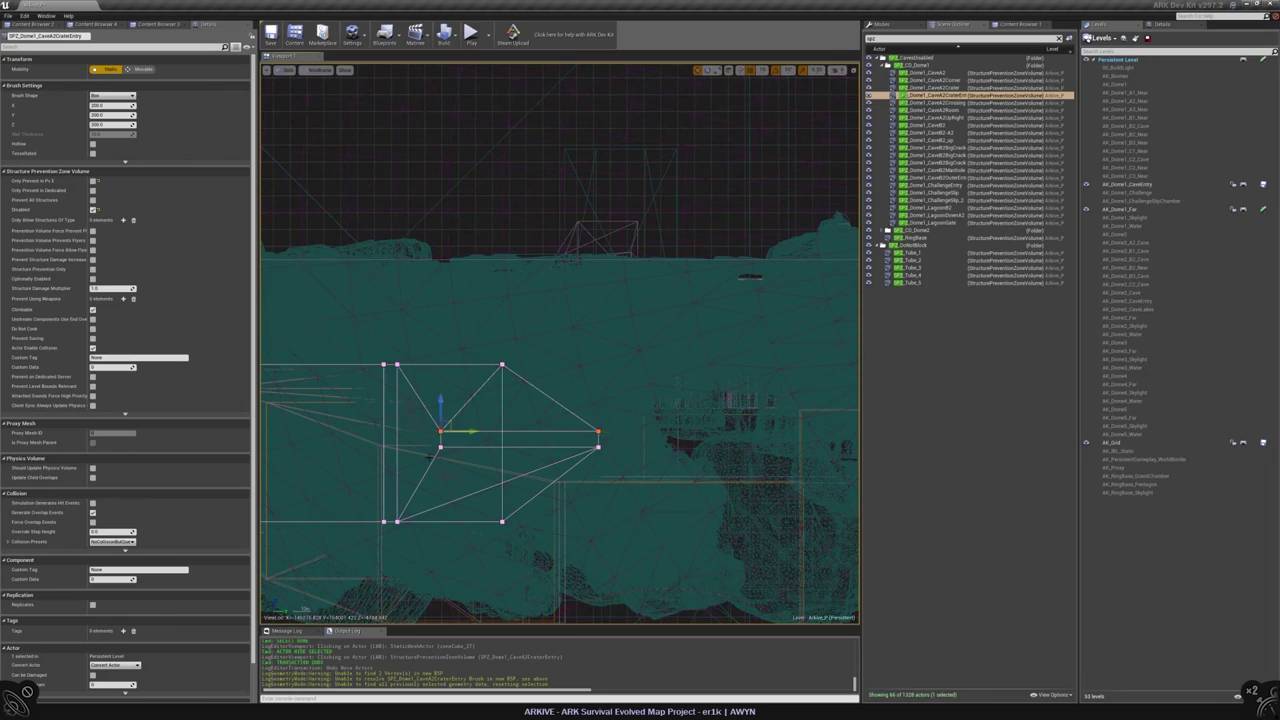
key(alt+g)
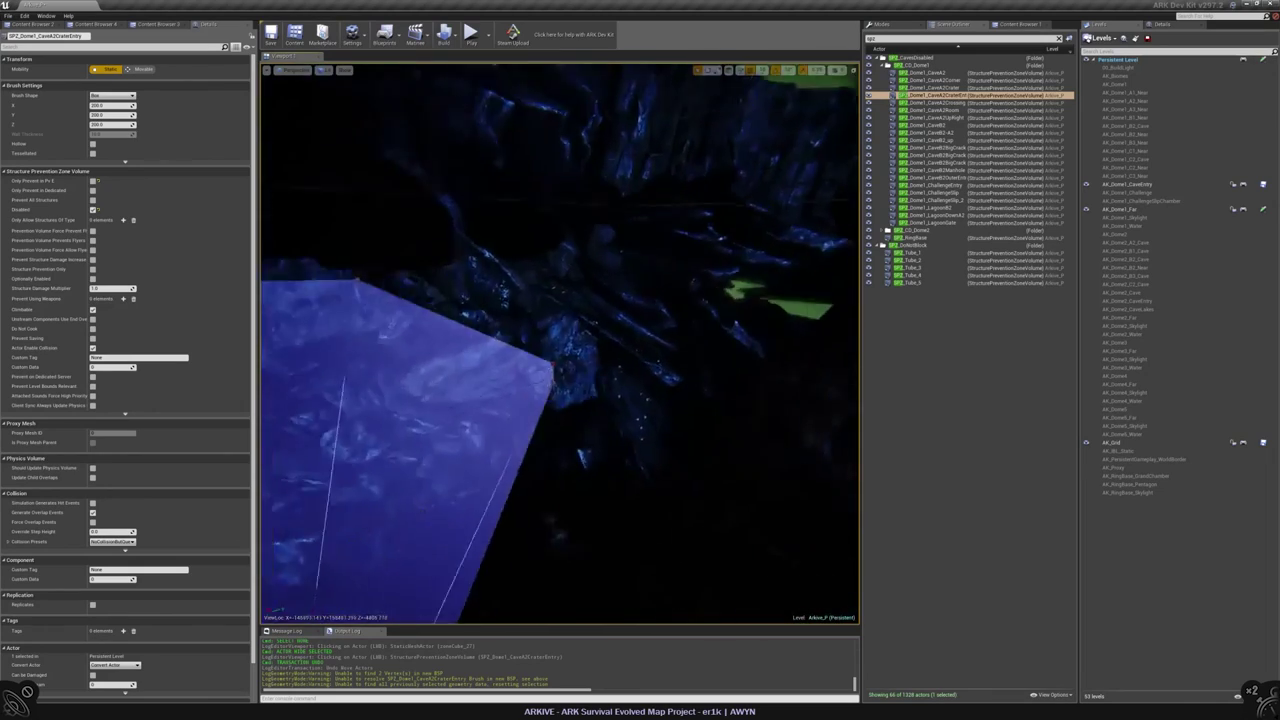
right_drag(607, 453, 607, 453)
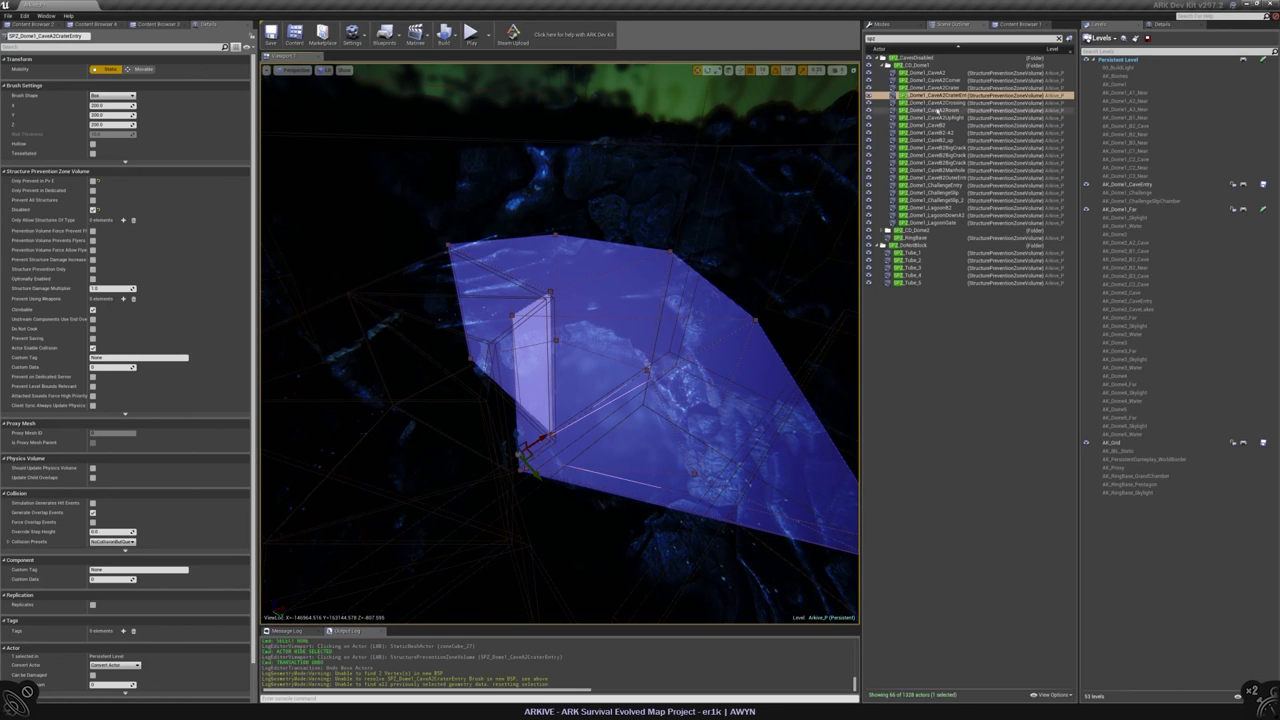
- Select the neighbouring SPZ_Dome1_CaveA2Crater volume and inspect its shape beside the cave entry
double_click(930, 95)
double_click(930, 88)
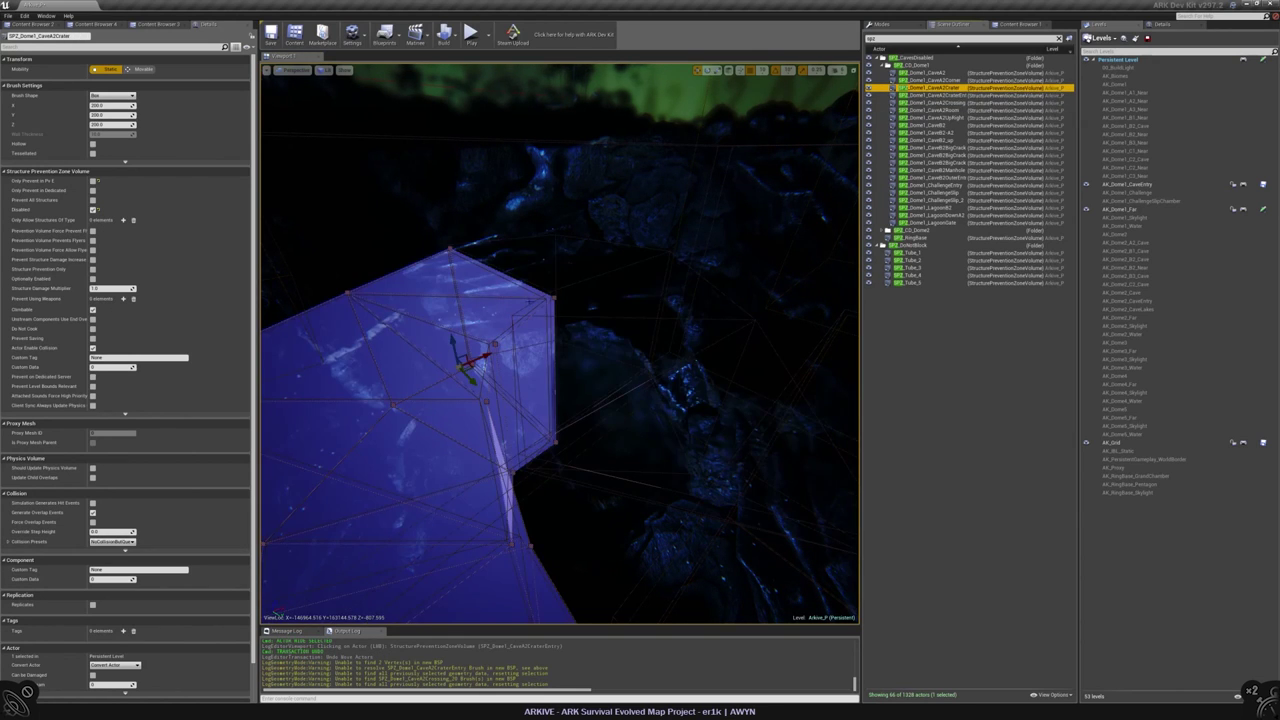
right_drag(560, 345, 526, 419)
- Switch to the top view, return to actor placement mode, and search the placeable actors for "preve"
key(alt+j)
key(shift+1)
scroll(435, 335, up, 2)
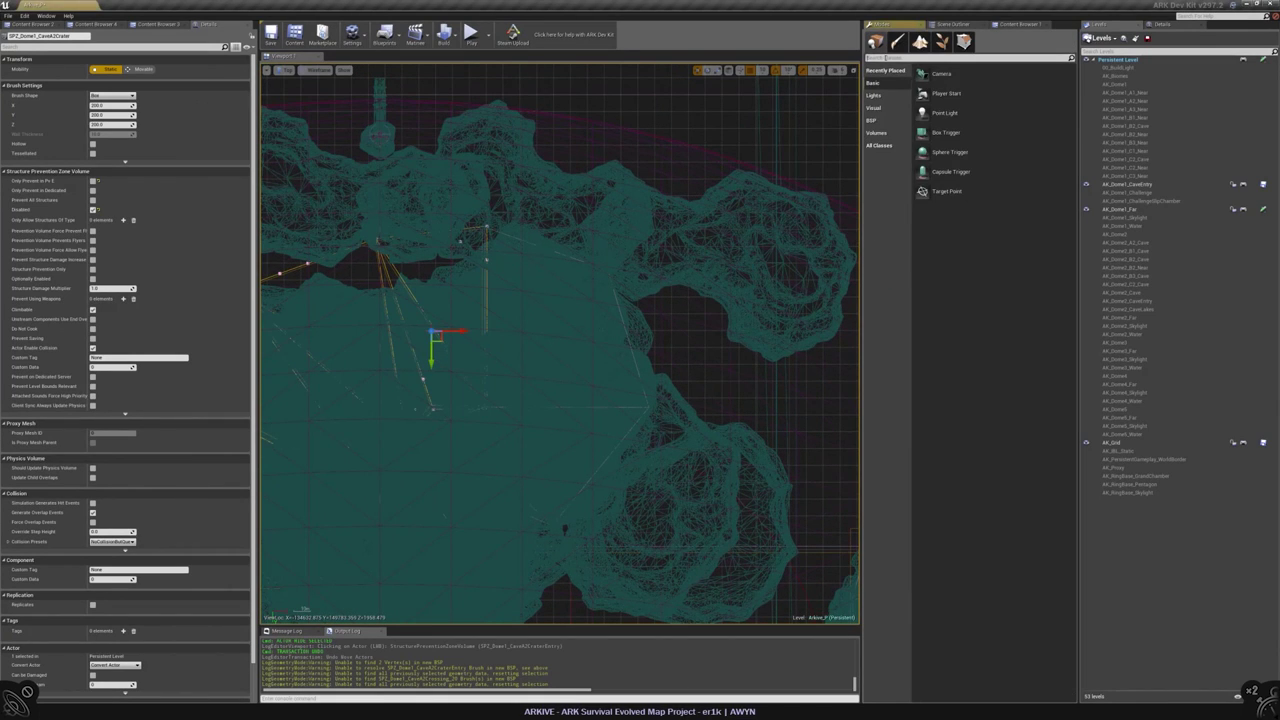
text(preve)
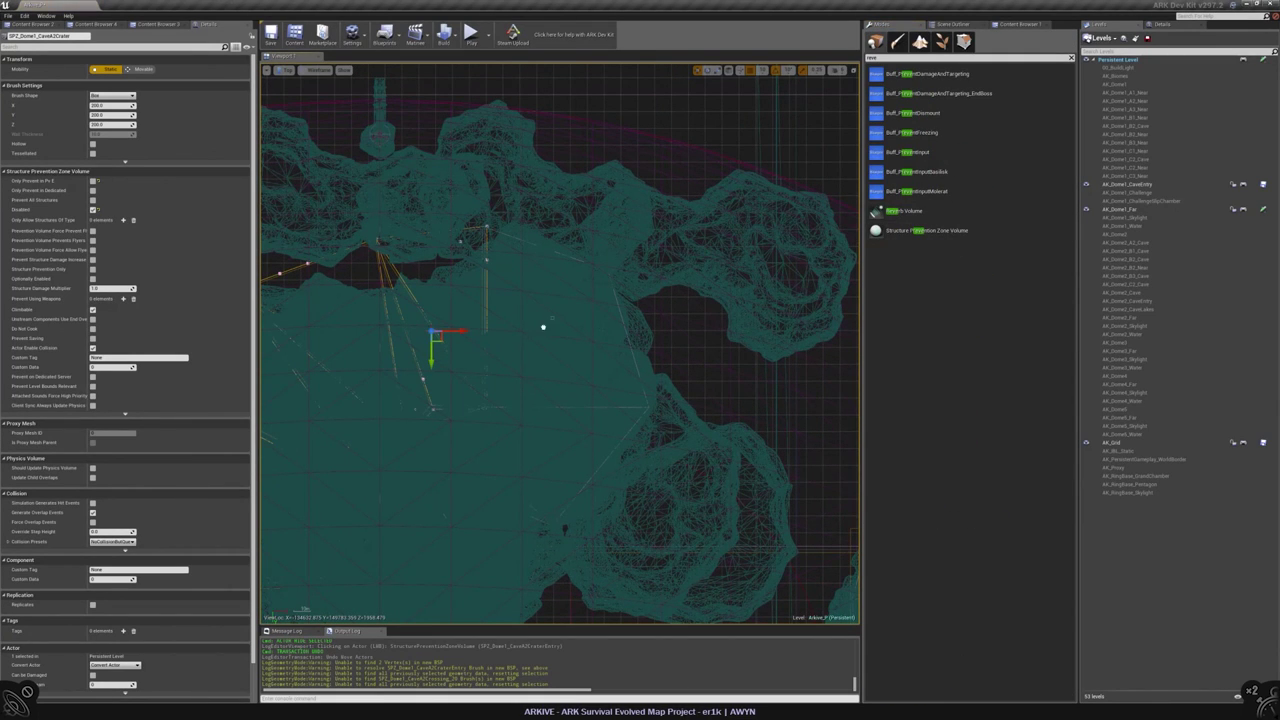
- Place a Structure Prevention Zone Volume over the crater, set its X, Y and Z sizes to 8000, and shift it slightly along Y
text(8000)
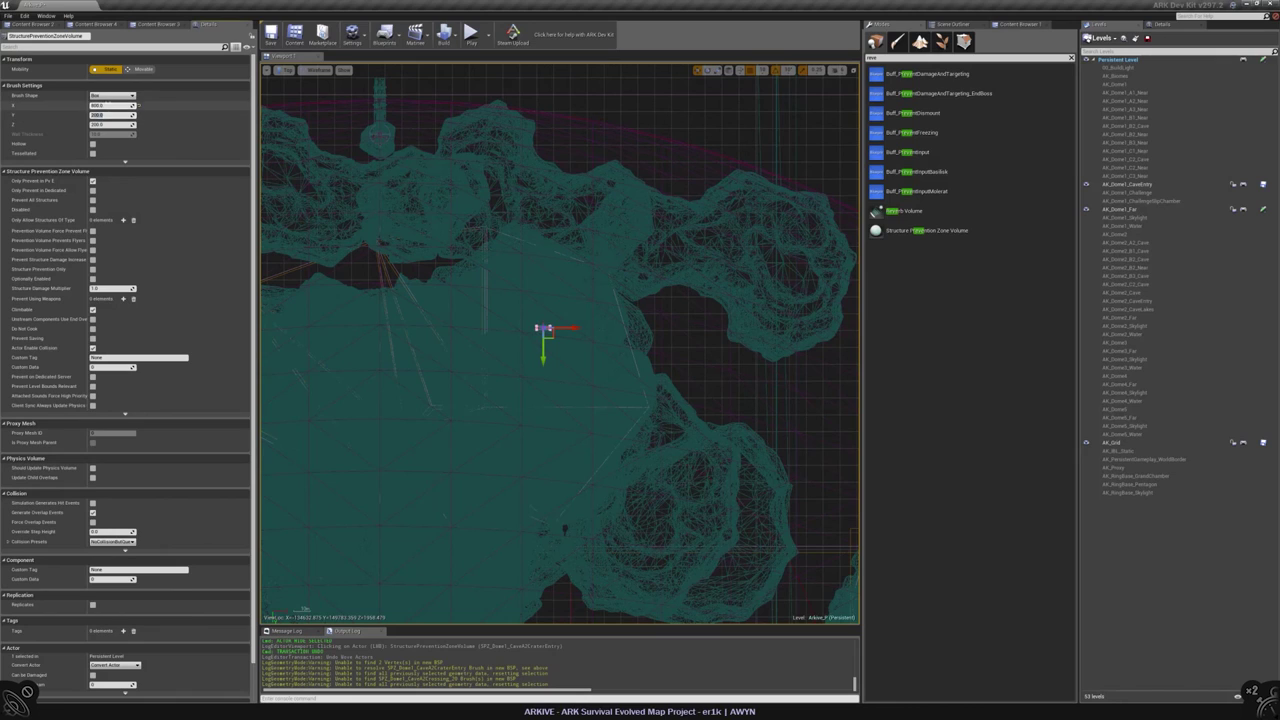
click(113, 125)
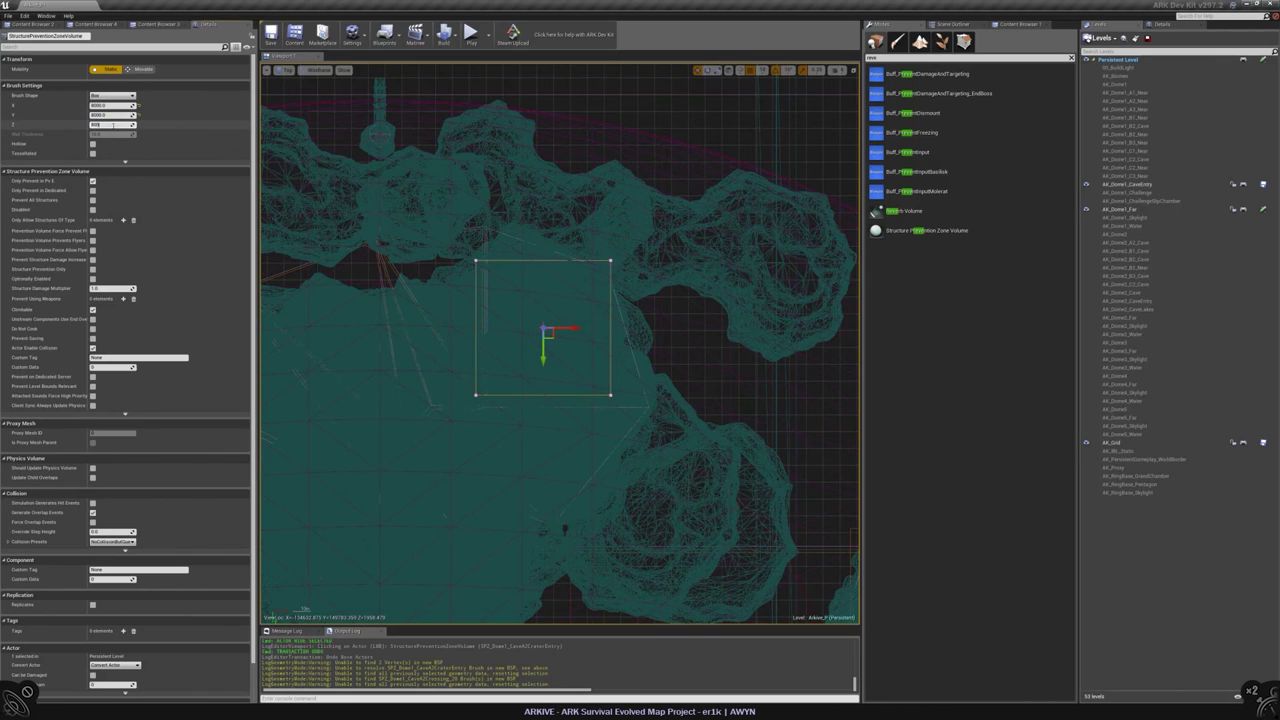
drag(543, 367, 541, 338)
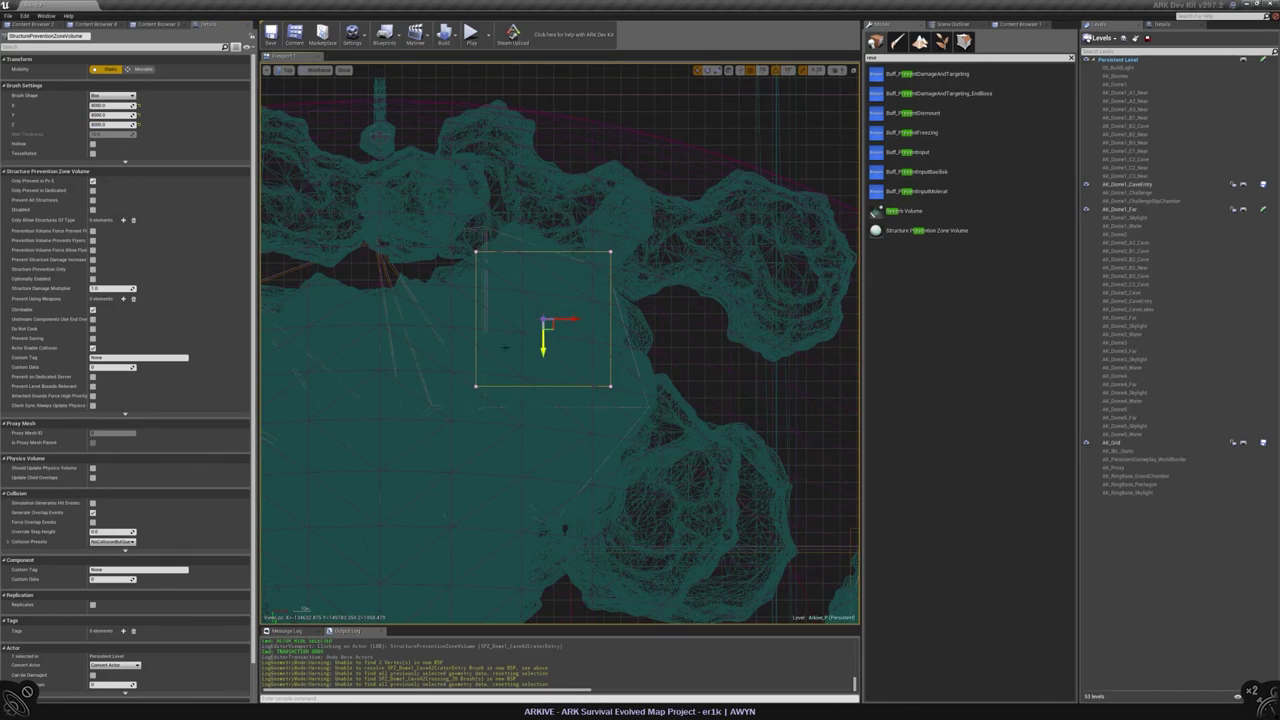
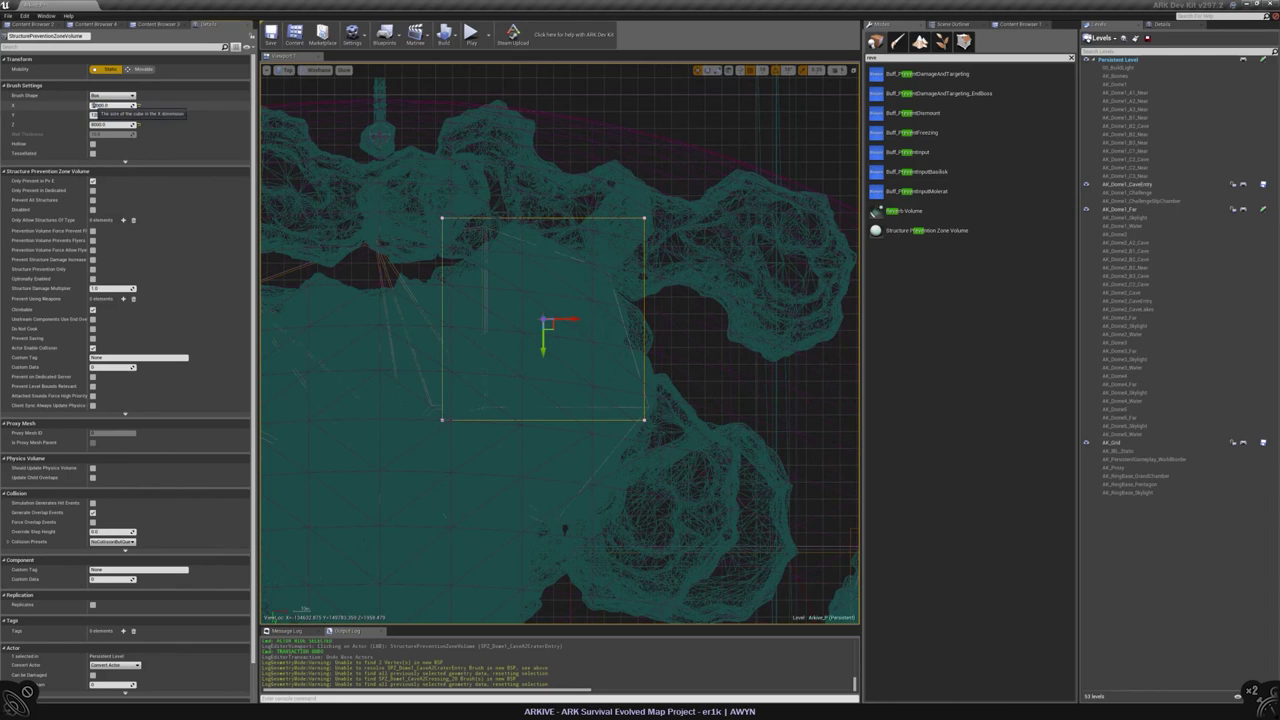
- Set the placed prevention volume's X, Y and Z sizes to 10000
key(Tab)
text(10000.0)
key(Tab)
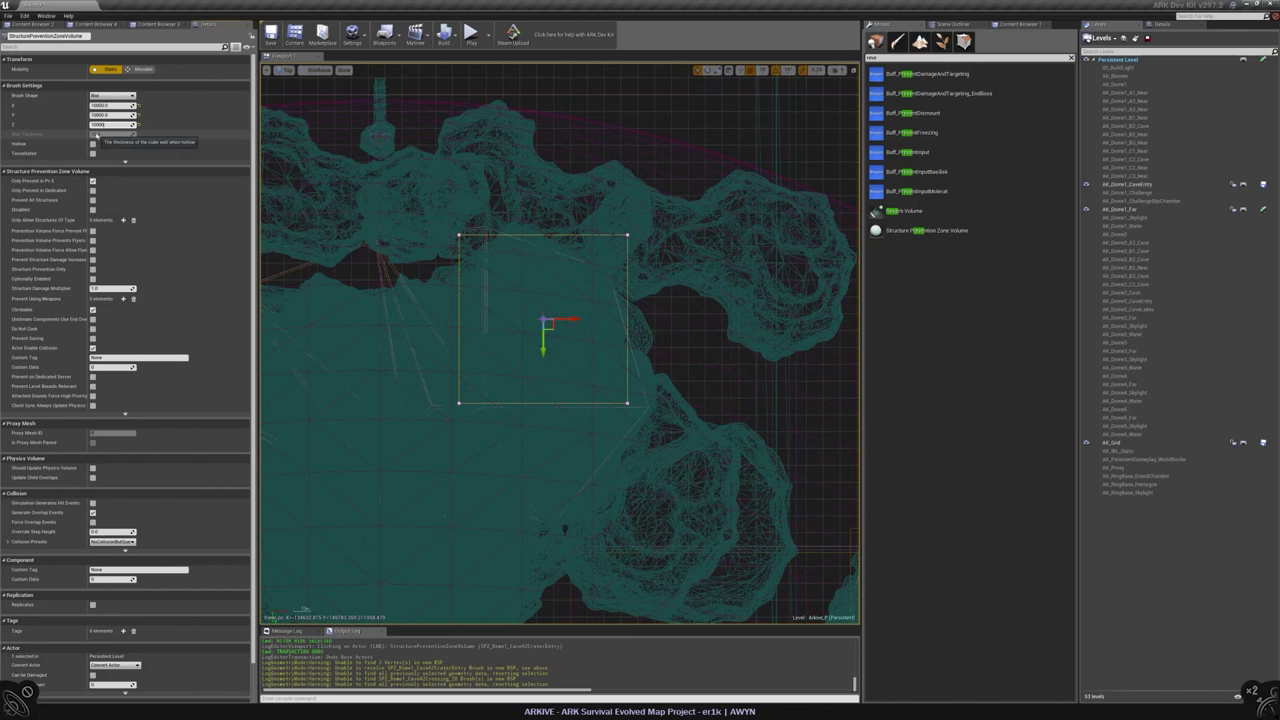
- Stretch the placed prevention volume along the Y axis in the top view
scroll(601, 318, up, 4)
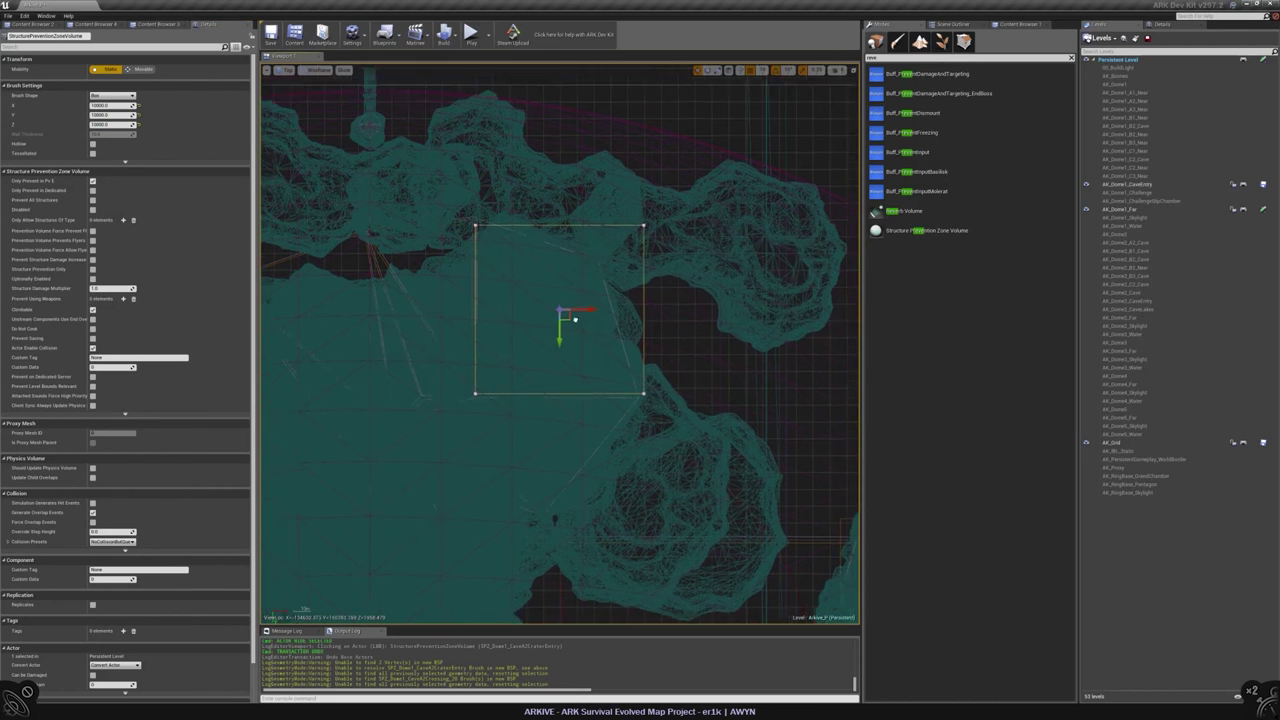
scroll(588, 395, down, 2)
key(e)
key(w)
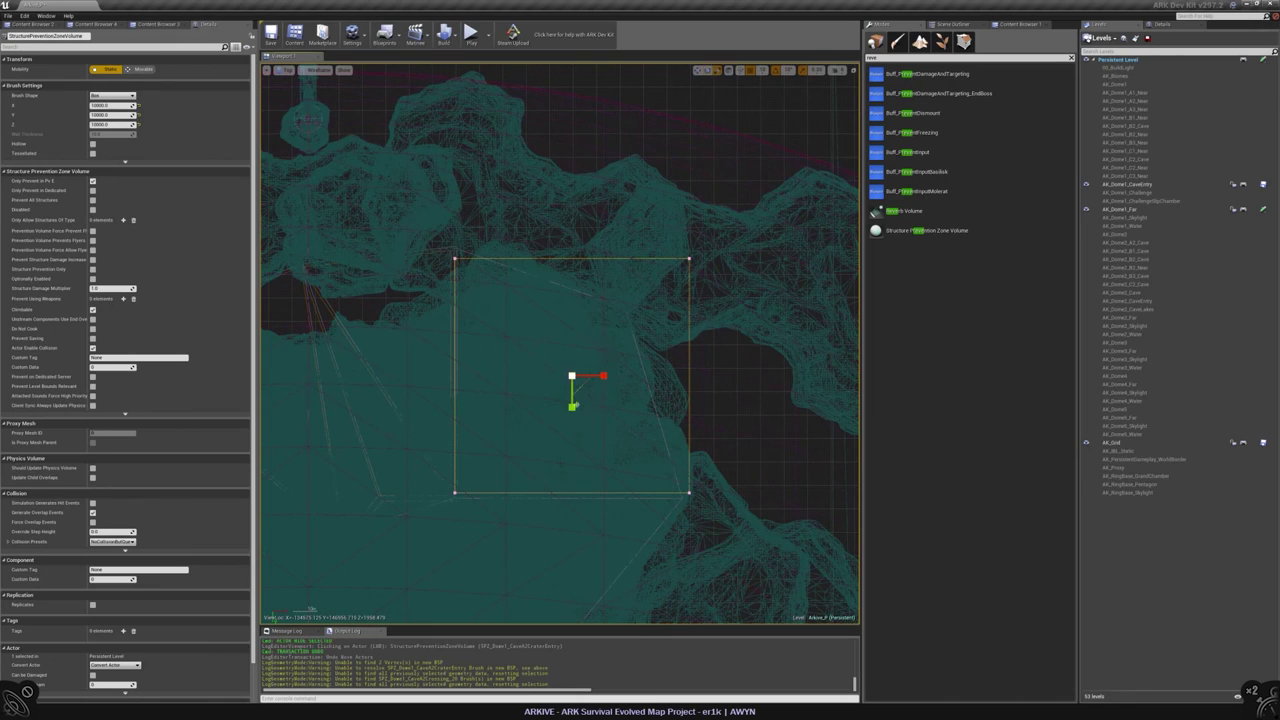
- Turn off position and rotation snapping and set the scale snap increment to 0.03125
click(766, 70)
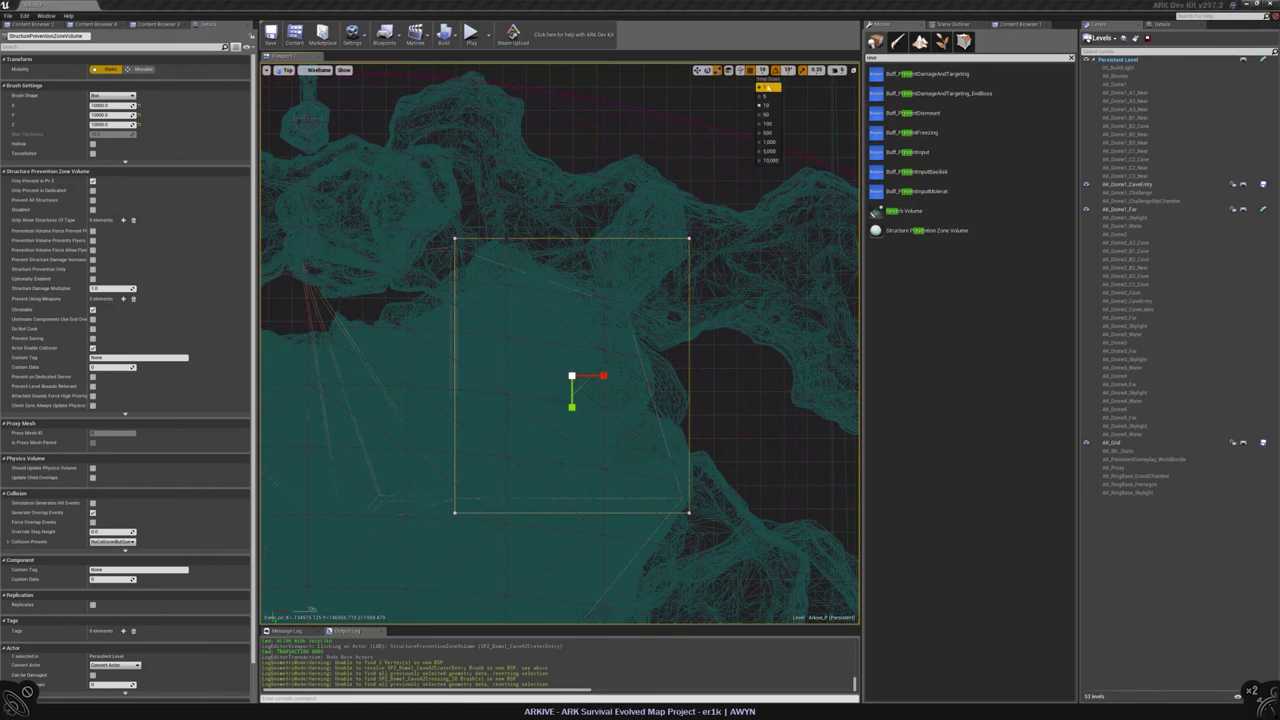
click(800, 130)
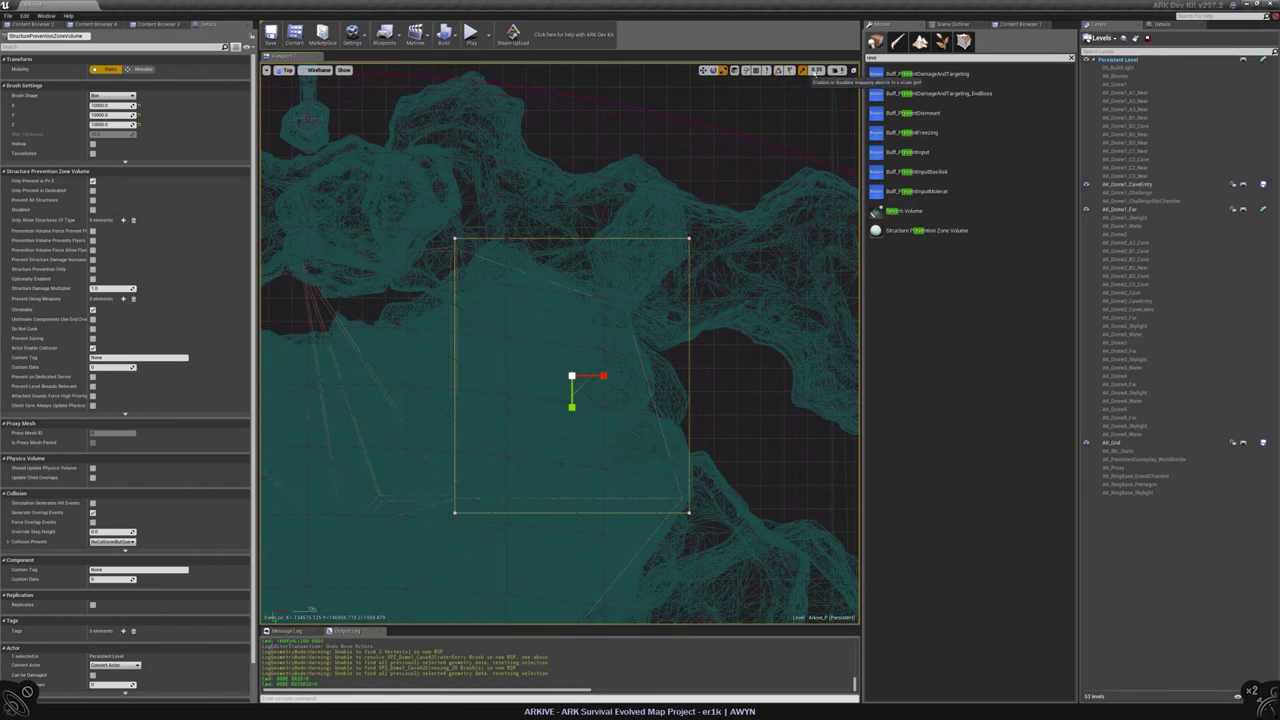
click(817, 70)
click(830, 138)
- Rescale the prevention volume along Y, undo its rotation, and delete the volume
mouse_move(572, 398)
mouse_down()
mouse_move(588, 398)
mouse_move(572, 372)
mouse_up()
key(ctrl+z)
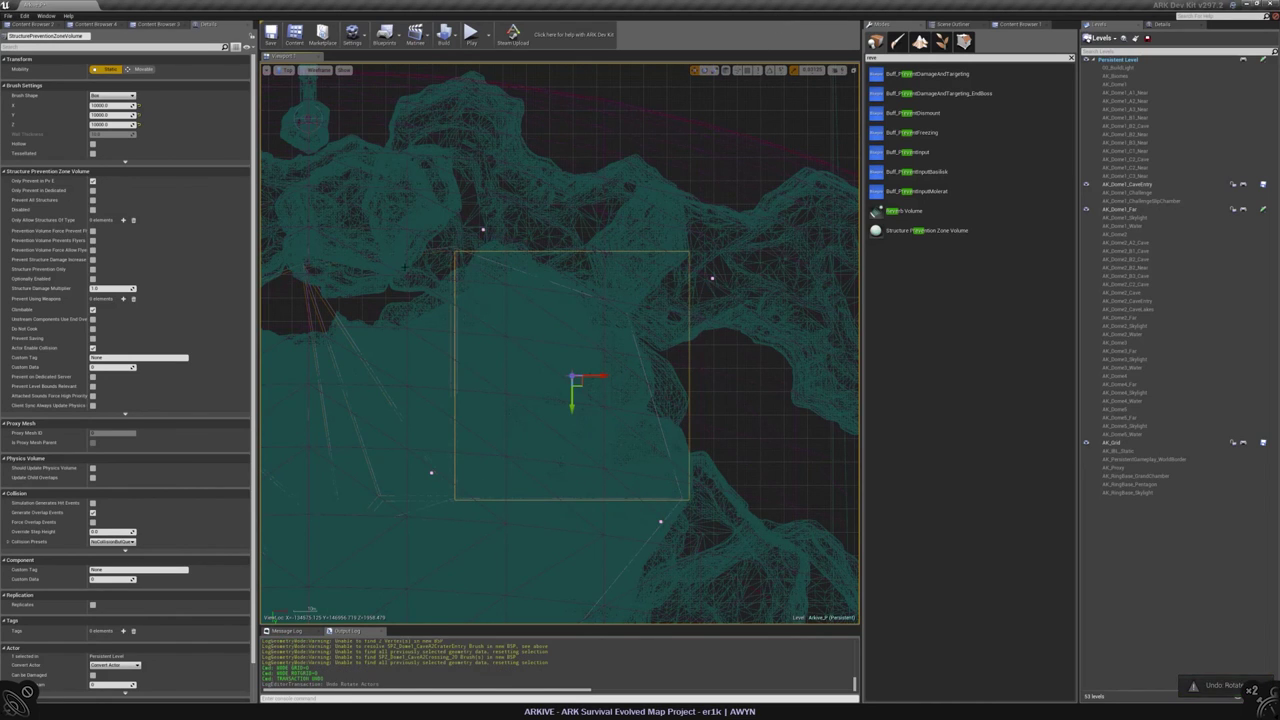
key(Delete)
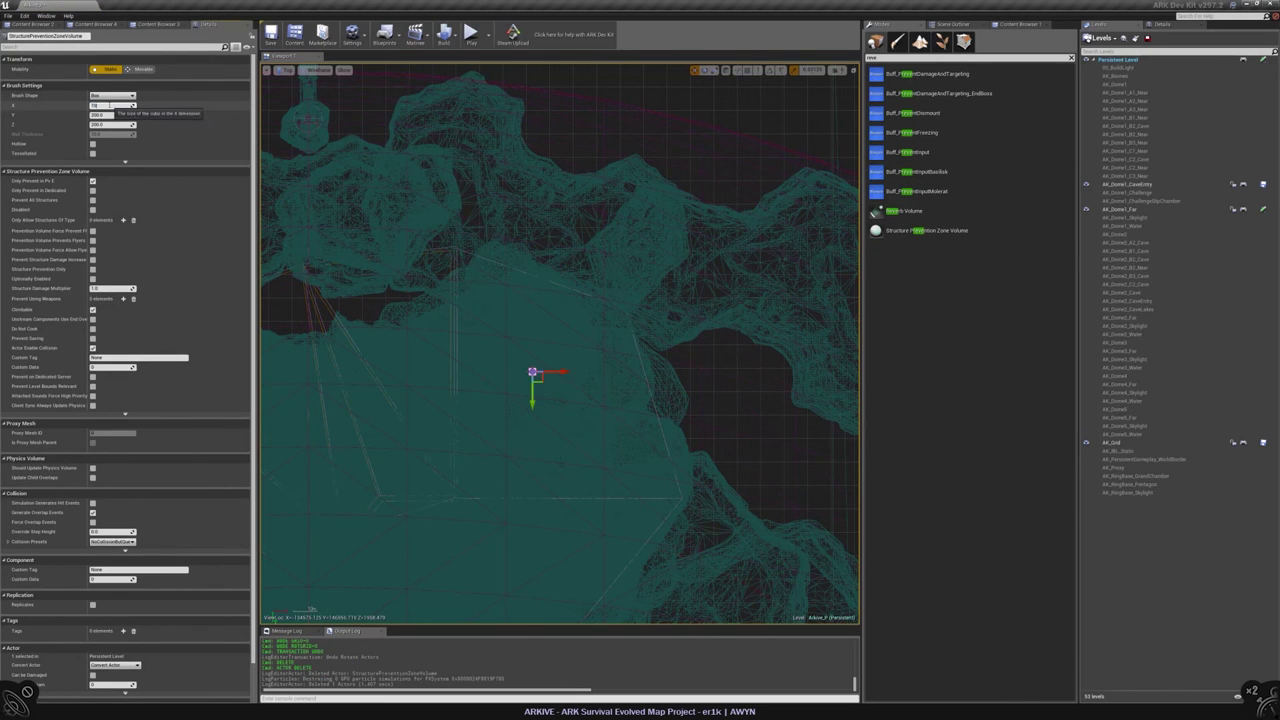
- Place a fresh Structure Prevention Zone Volume over the crater with X, Y and Z sizes of 10000
key(Tab)
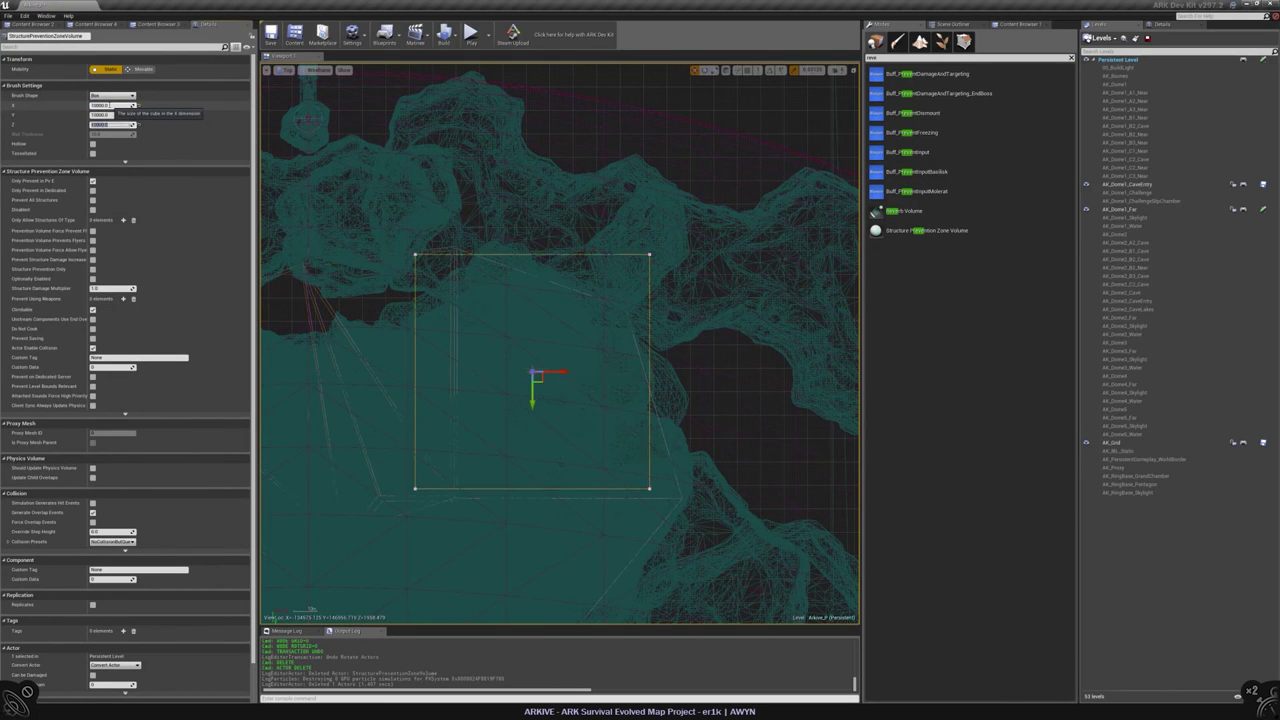
scroll(560, 344, up, 2)
scroll(560, 344, down, 2)
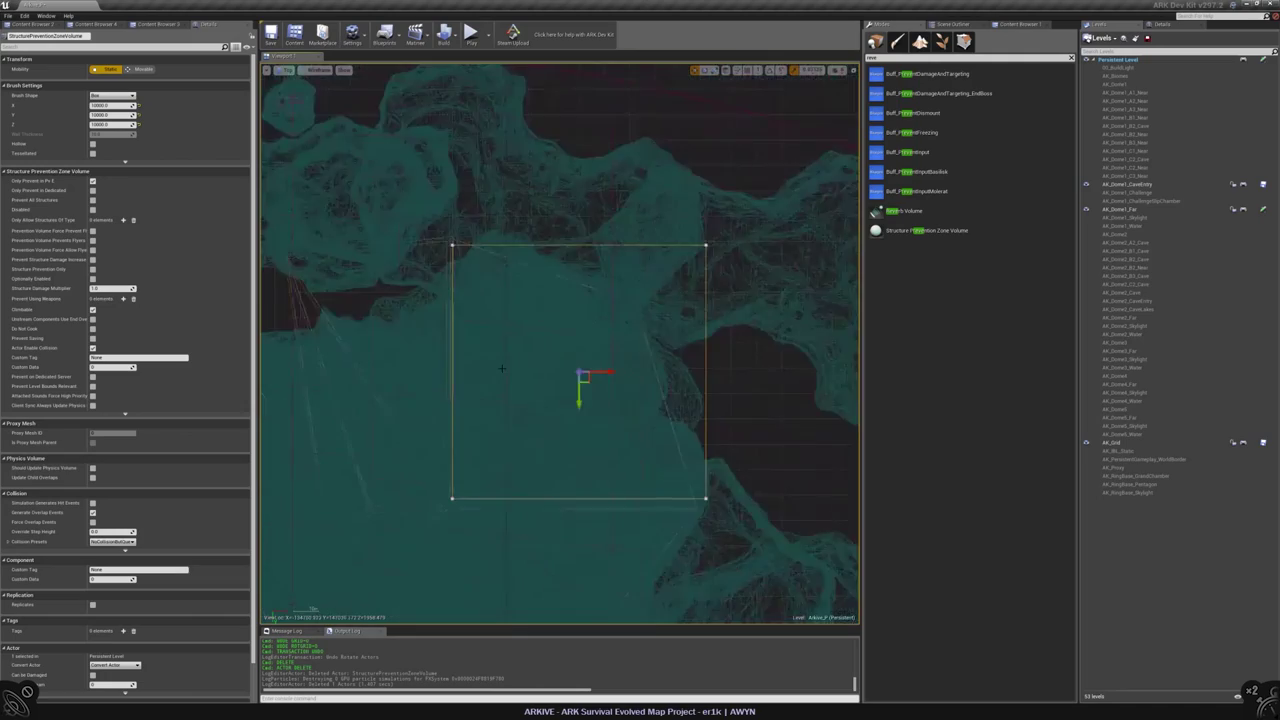
- Move the new prevention volume vertically in the side view to fit the crater cave, and frame it in perspective
key(alt+g)
key(f)
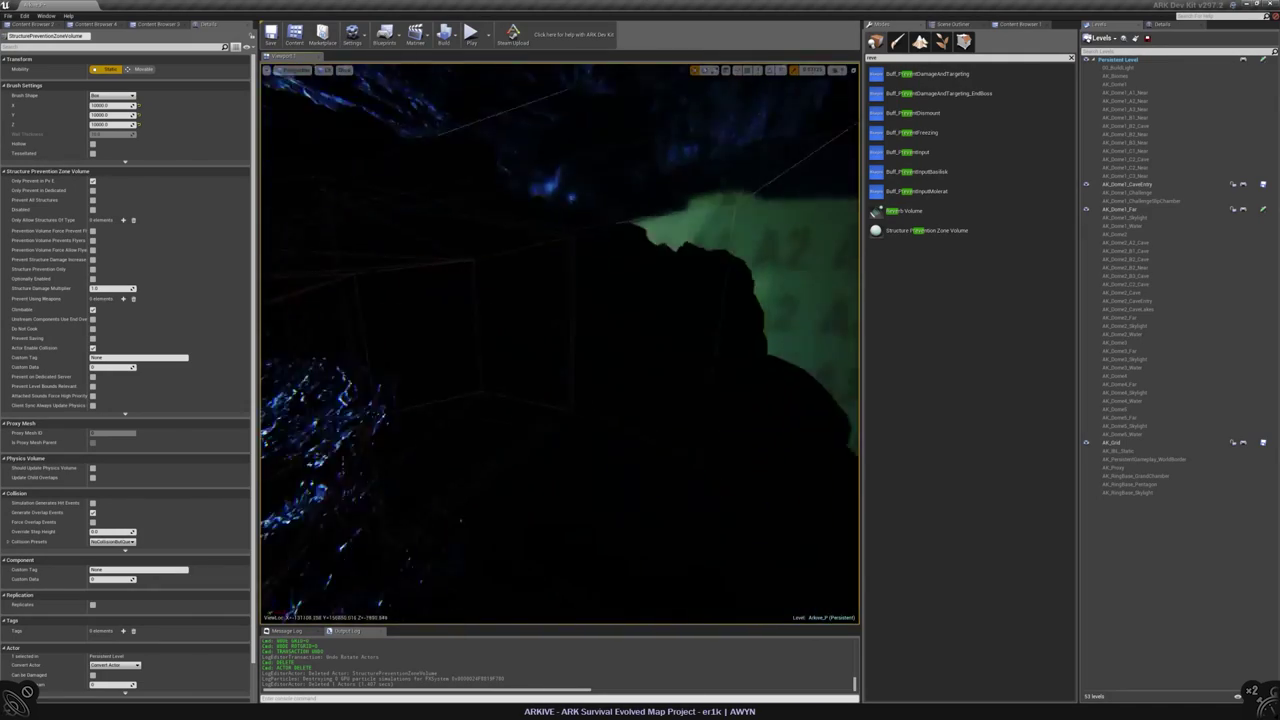
key(alt+j)
scroll(545, 403, down, 3)
right_drag(545, 403, 560, 380)
key(f)
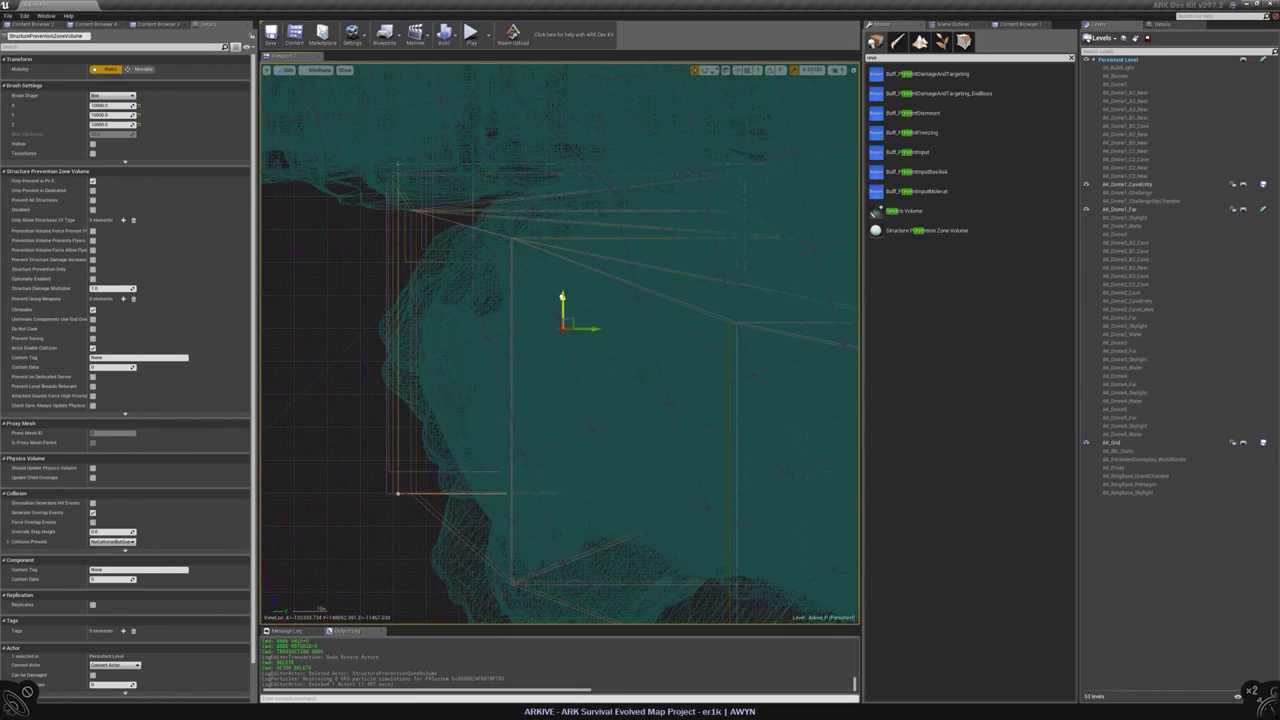
key(alt+g)
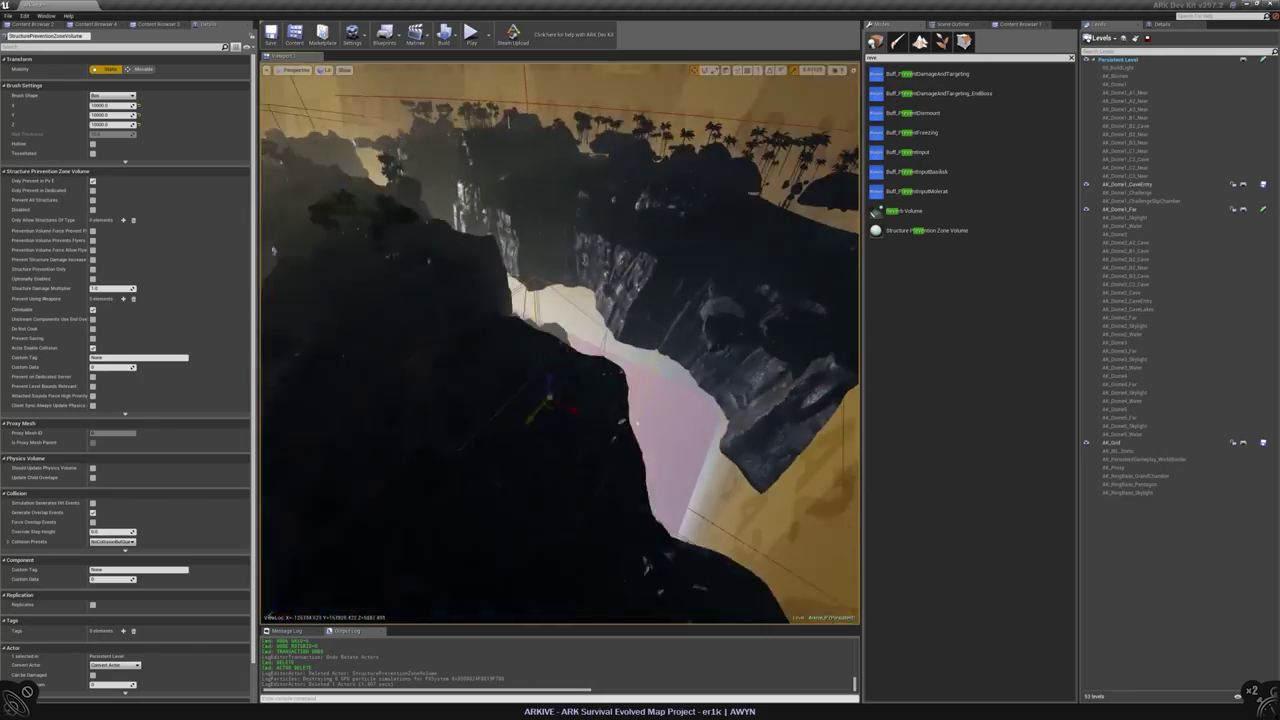
key(f)
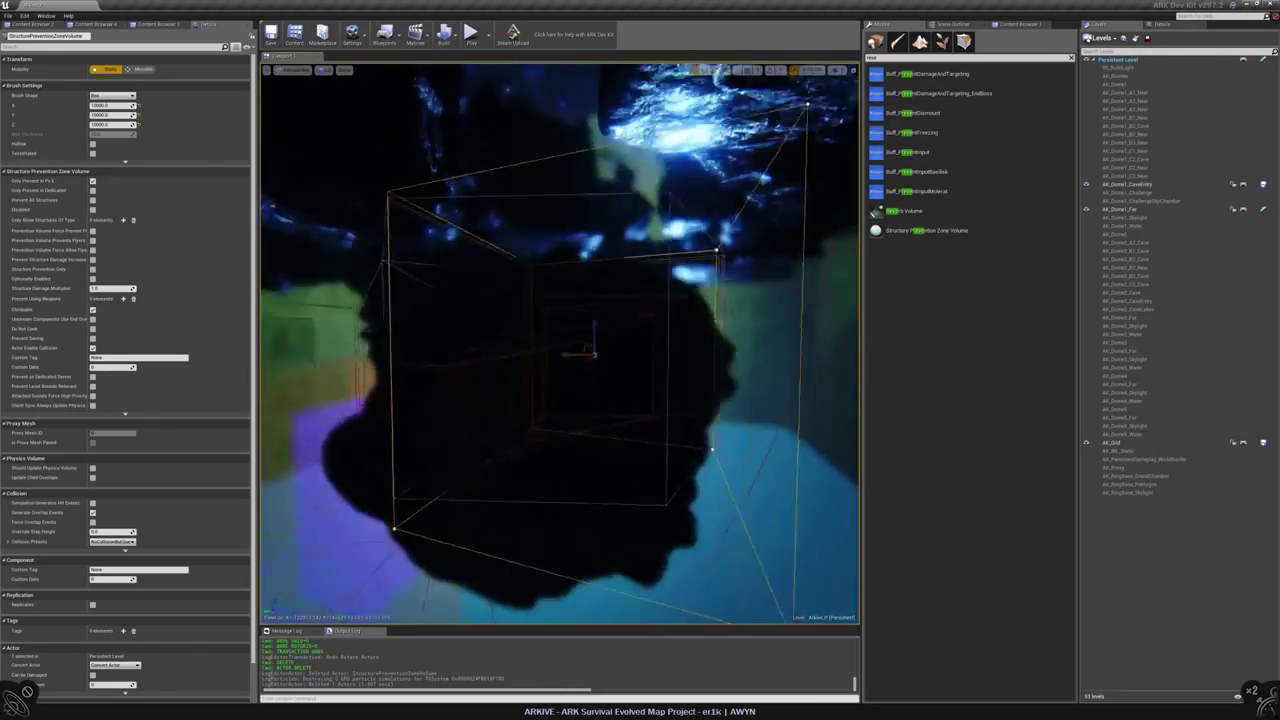
- Edit the crater prevention volume's geometry in top view, moving its upper-right corner inward along the existing crater entry outline and undoing a stray move
key(alt+j)
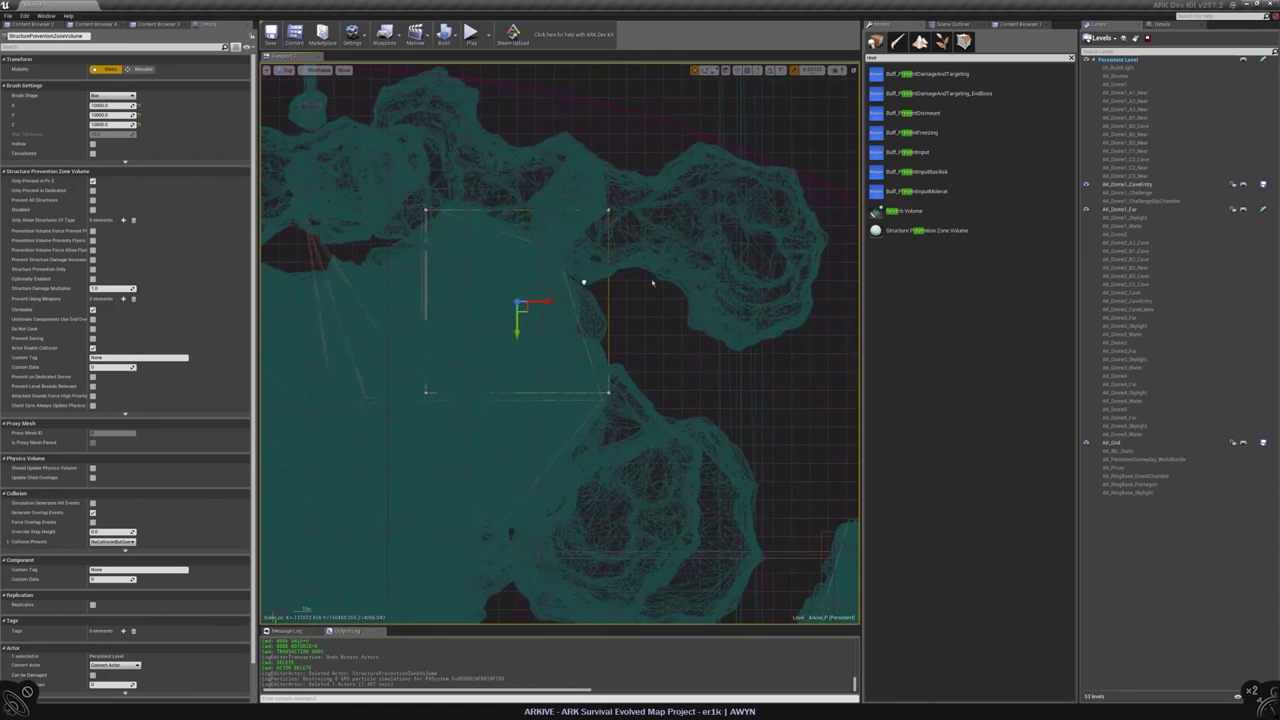
scroll(564, 264, up, 3)
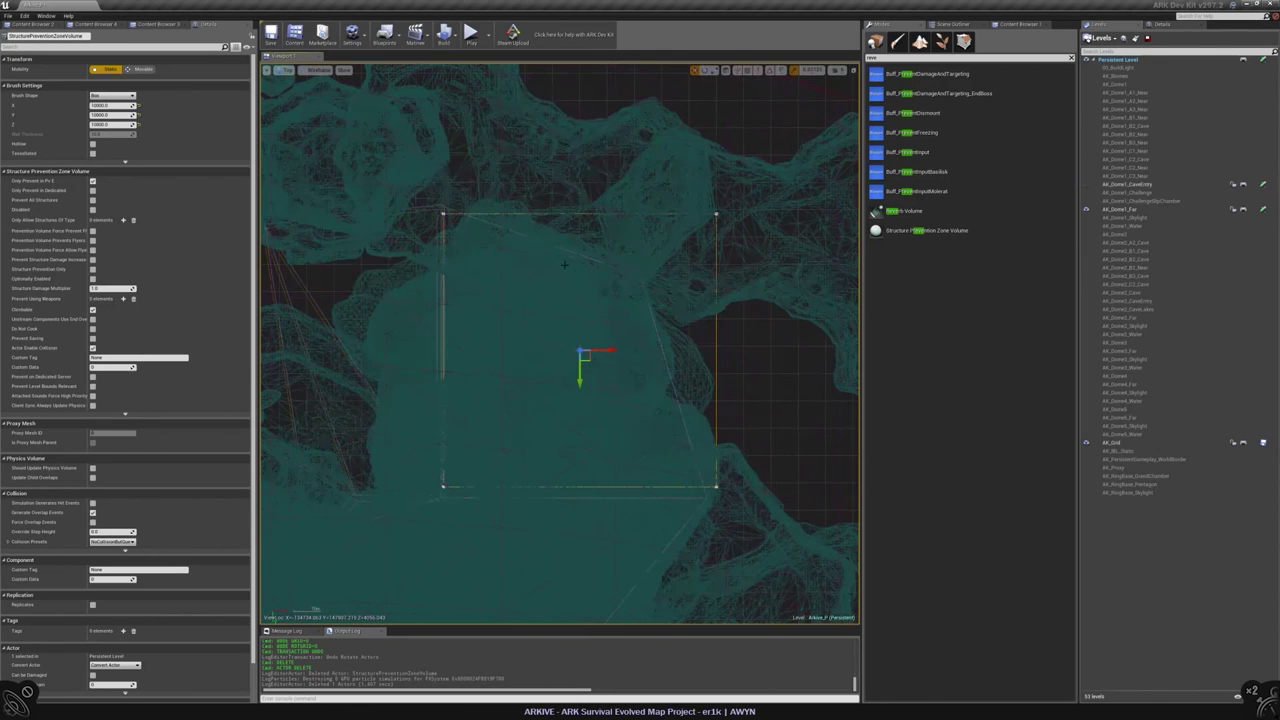
click(940, 42)
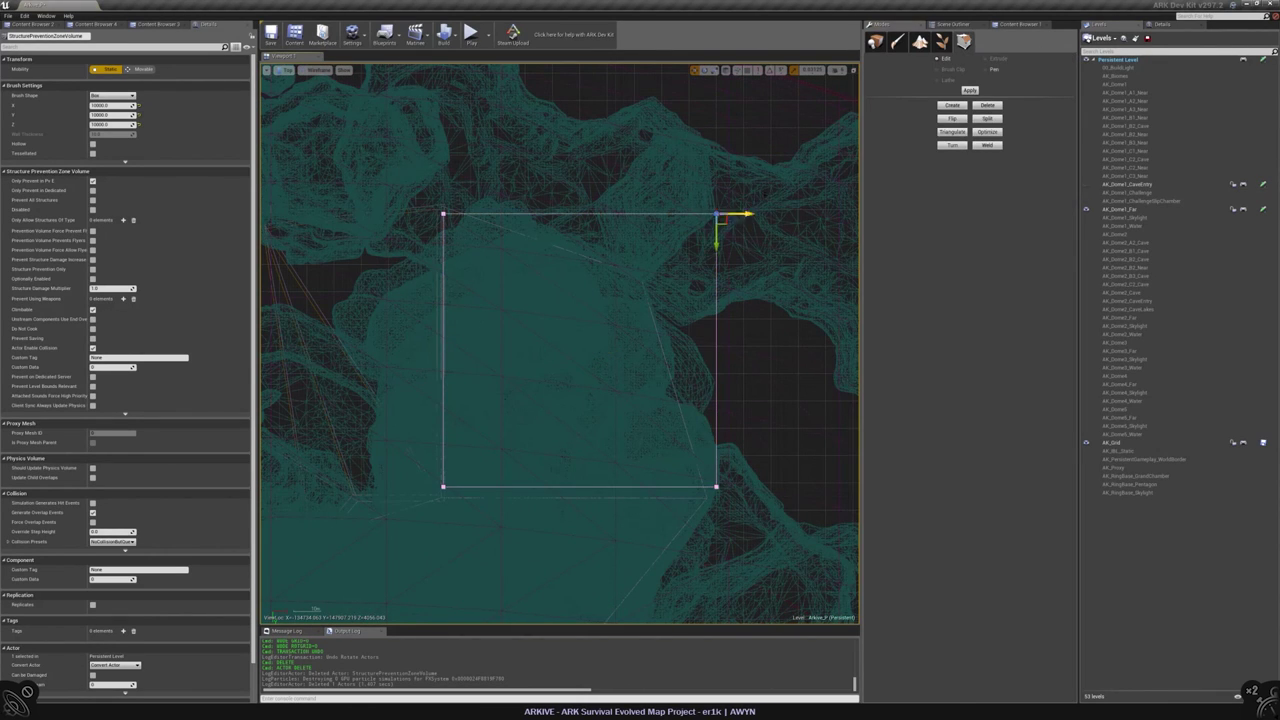
drag(716, 214, 676, 237)
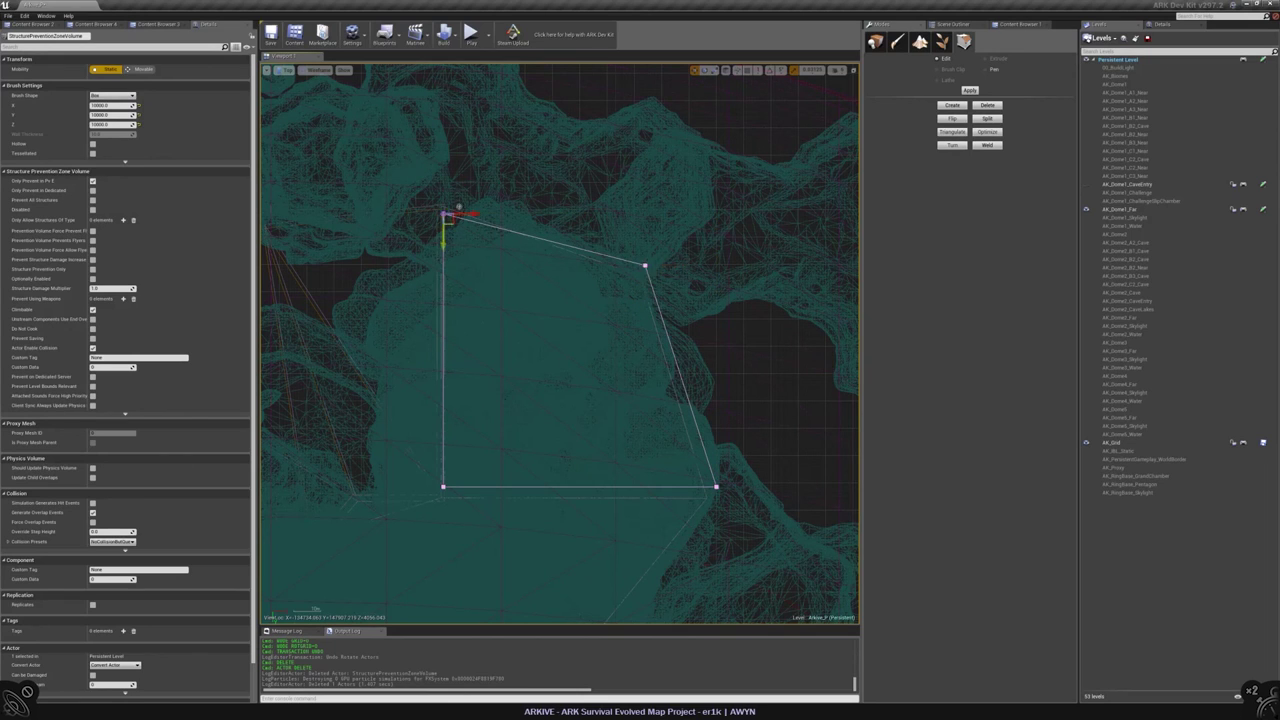
key(ctrl+z)
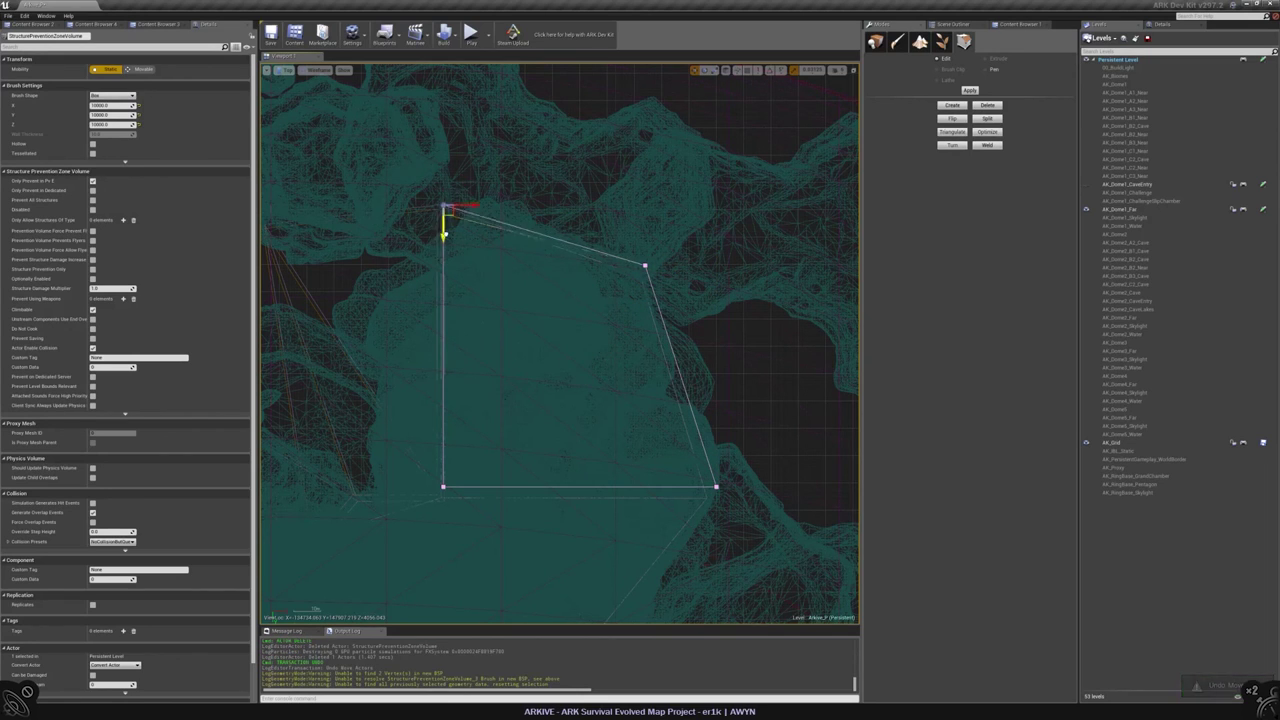
- Fine-tune the crater volume's upper-left and lower-right corner vertices to line up with the existing crater entry volume's outline
scroll(443, 212, up, 5)
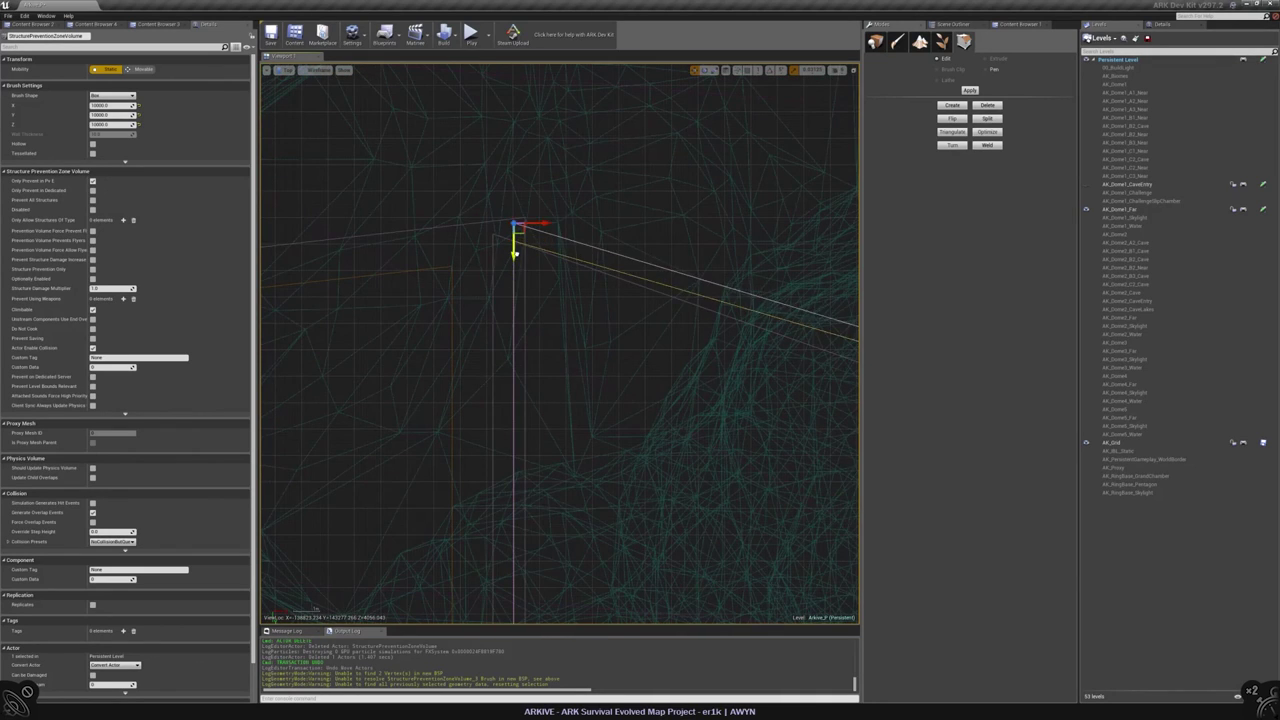
scroll(606, 457, up, 4)
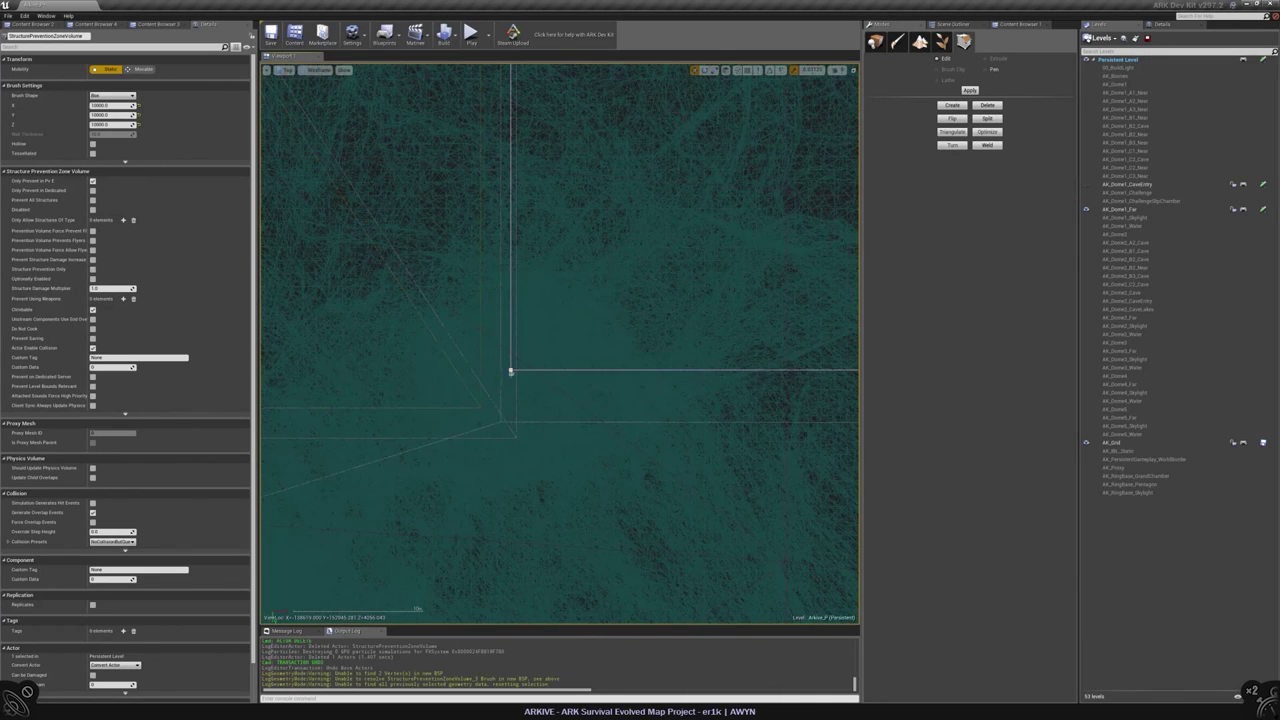
scroll(491, 296, down, 5)
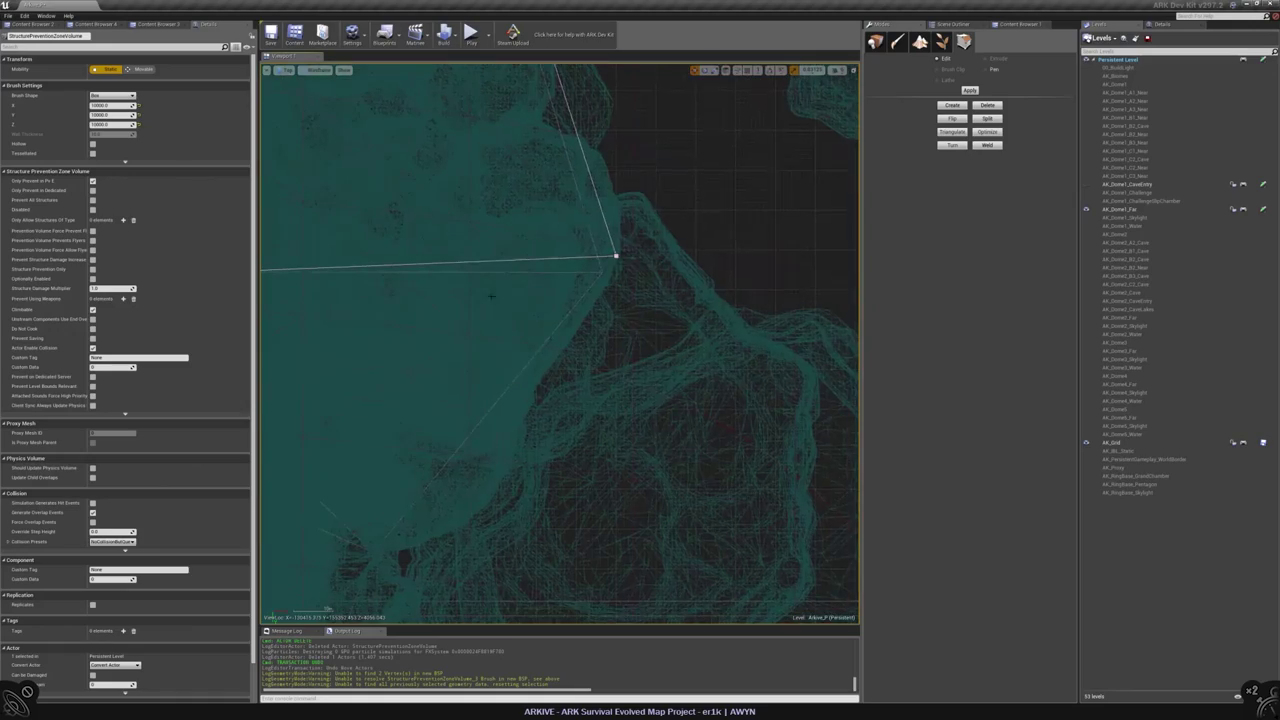
scroll(560, 340, down, 5)
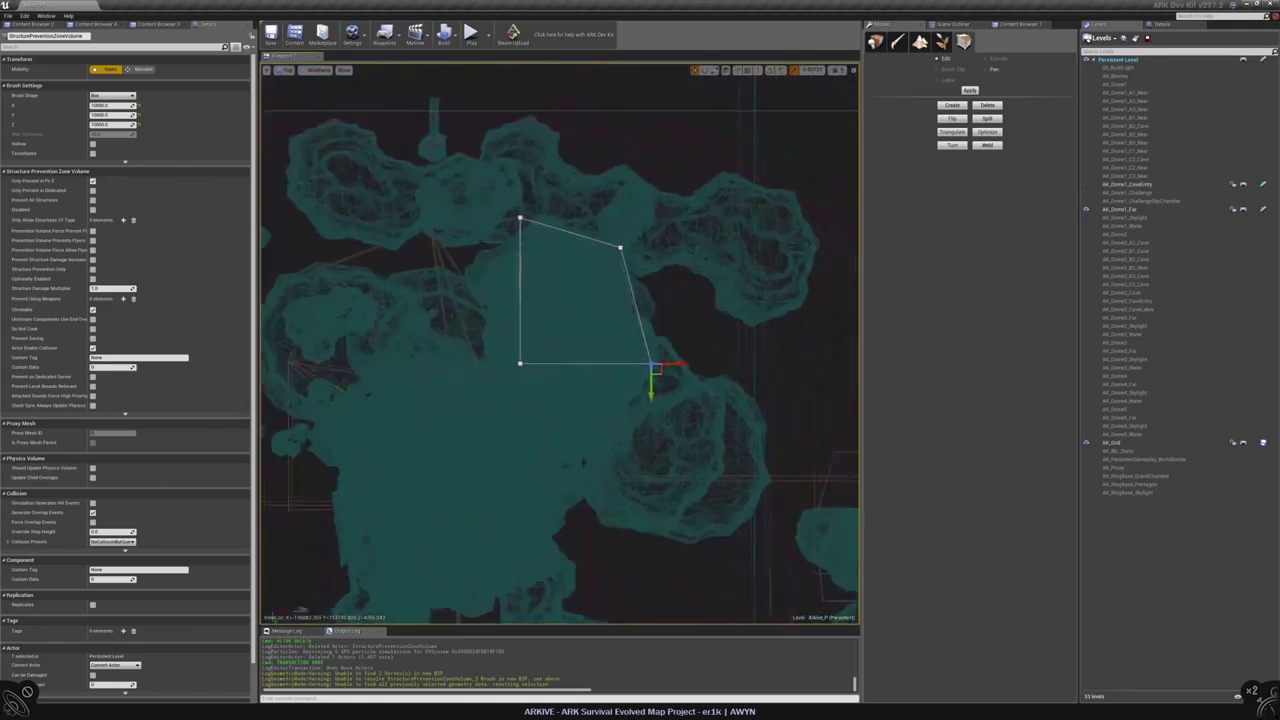
key(alt+g)
key(f)
mouse_move(560, 340)
right_down()
mouse_move(672, 298)
mouse_move(534, 388)
right_up()
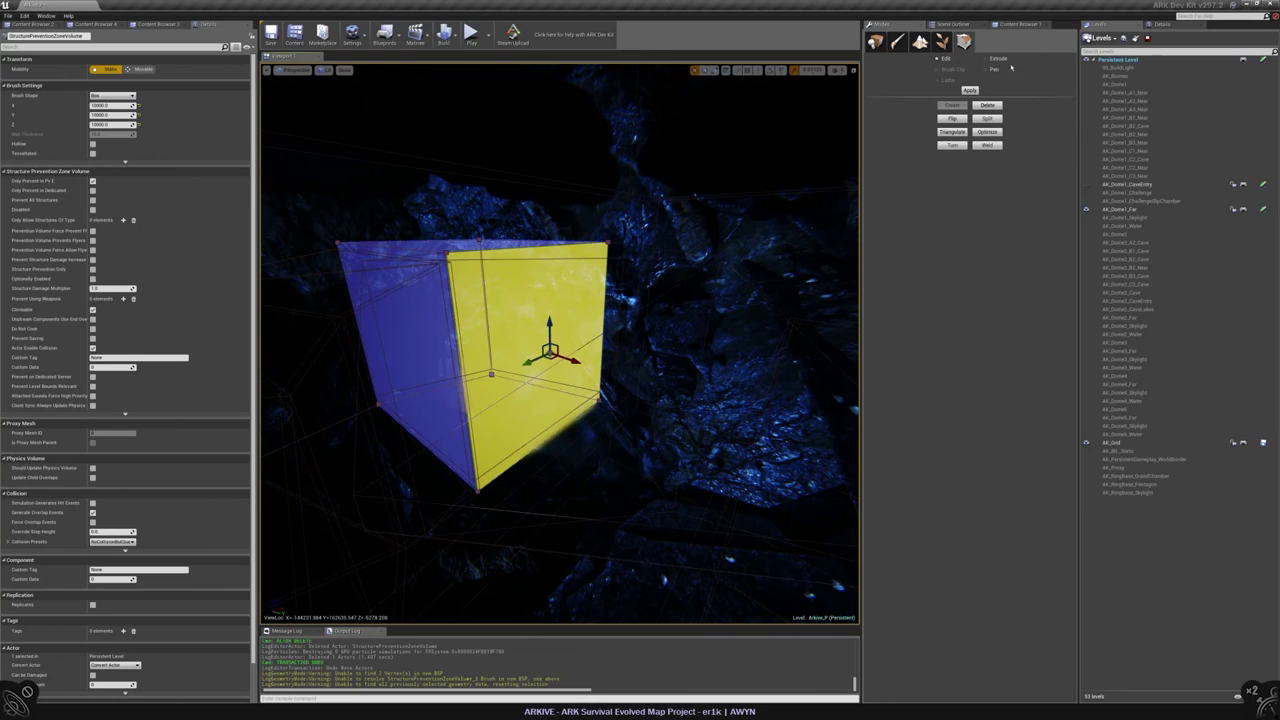
click(985, 58)
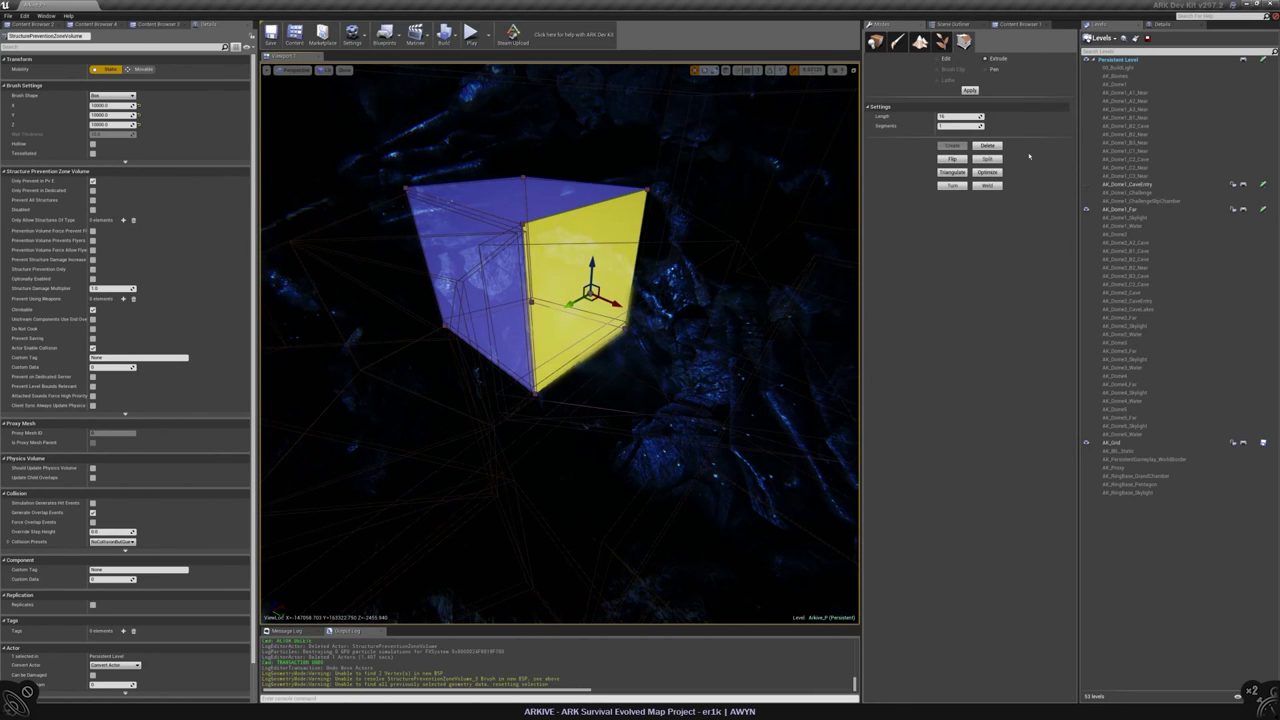
click(945, 23)
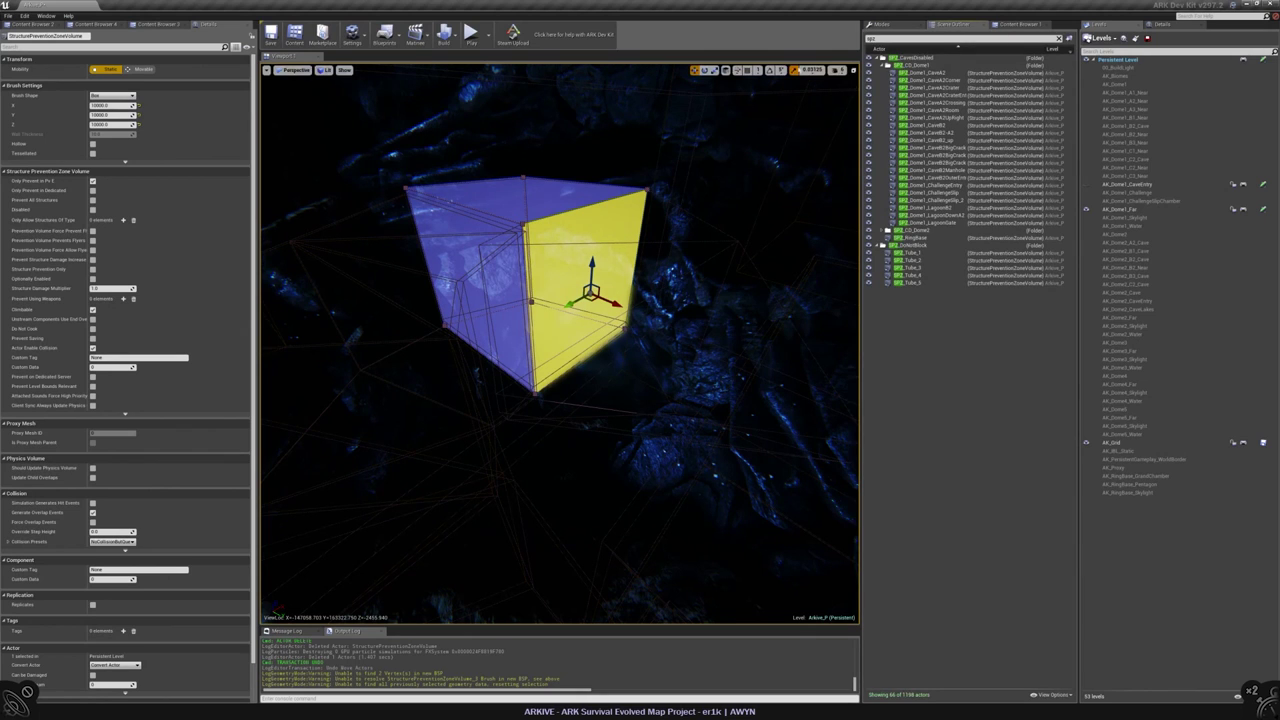
click(880, 23)
click(880, 42)
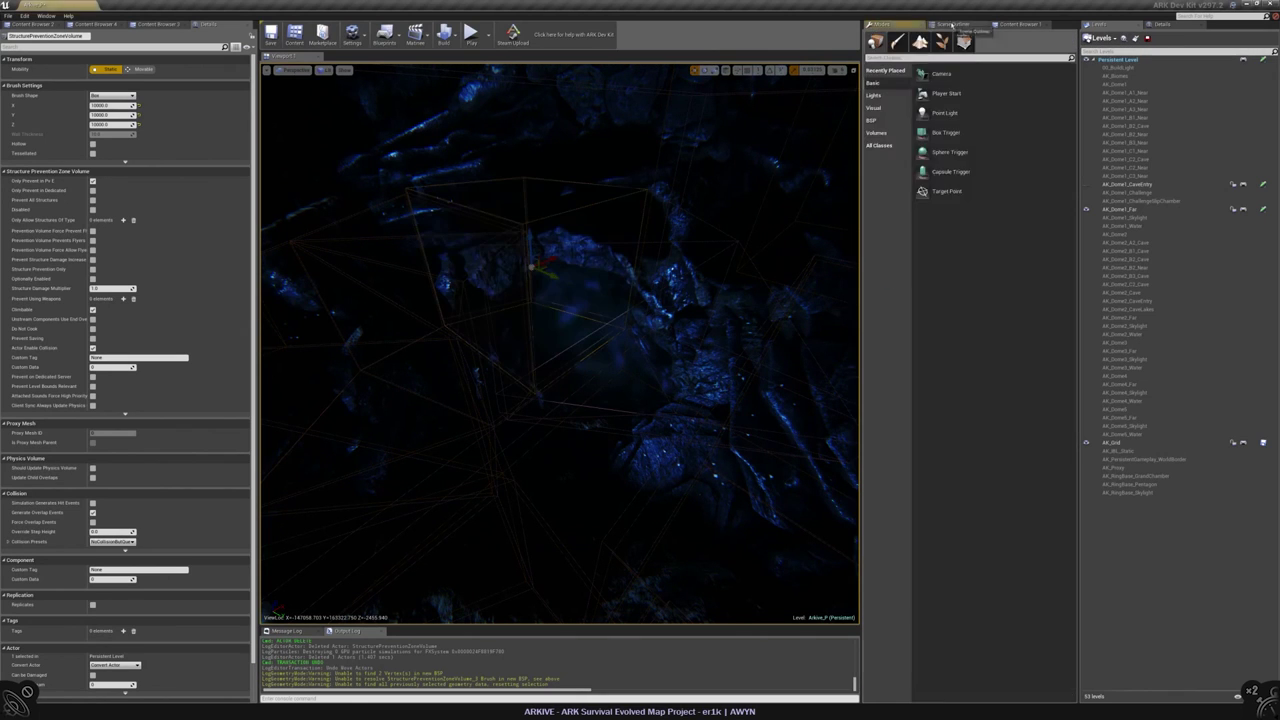
click(945, 23)
- Place a second Structure Prevention Zone Volume just below the reshaped one in top view, with X, Y and Z sizes of 10000
key(alt+j)
scroll(563, 318, up, 6)
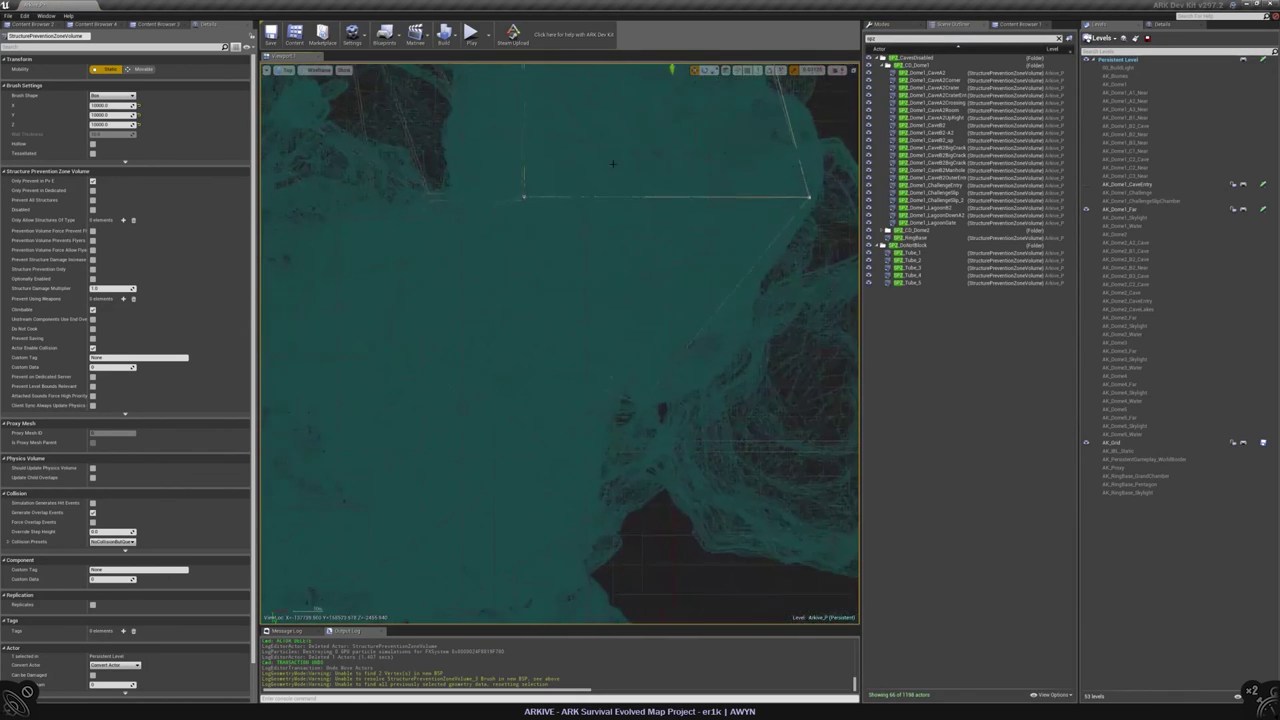
click(880, 23)
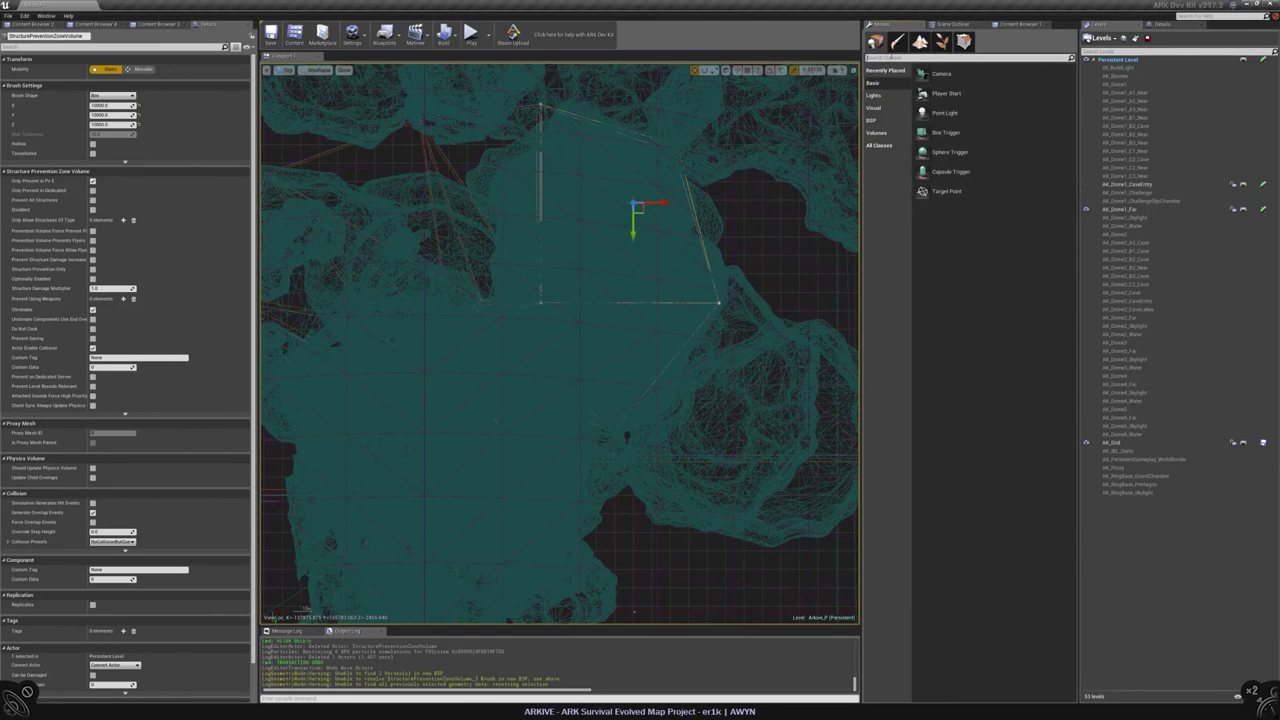
click(930, 190)
text(rev)
drag(926, 230, 614, 340)
scroll(630, 330, down, 5)
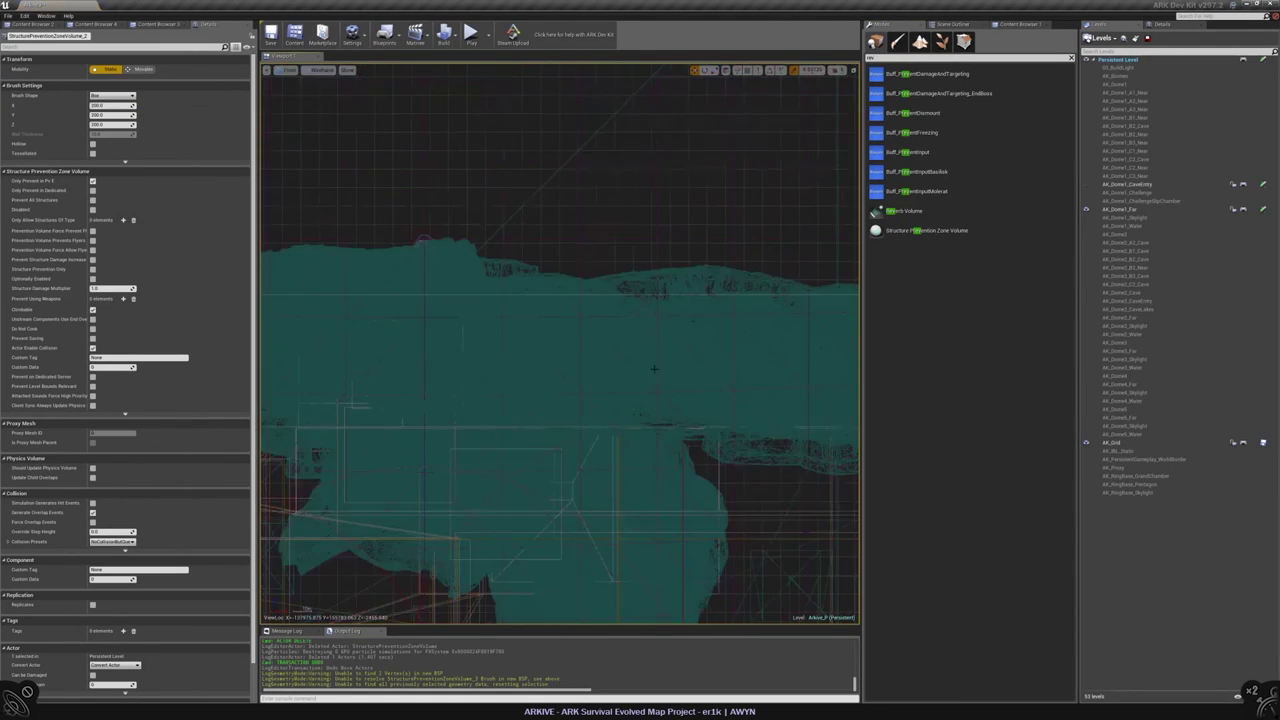
scroll(646, 300, down, 3)
scroll(620, 250, up, 4)
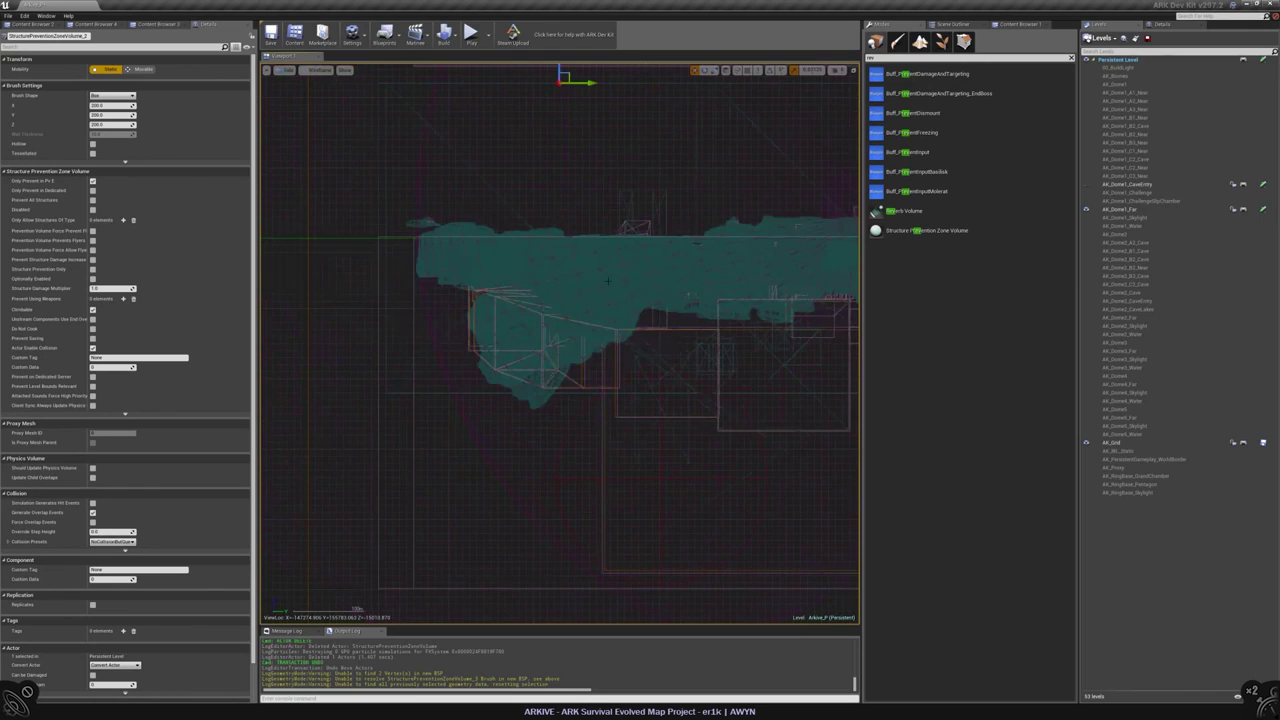
right_drag(572, 75, 572, 153)
click(110, 104)
text(100)
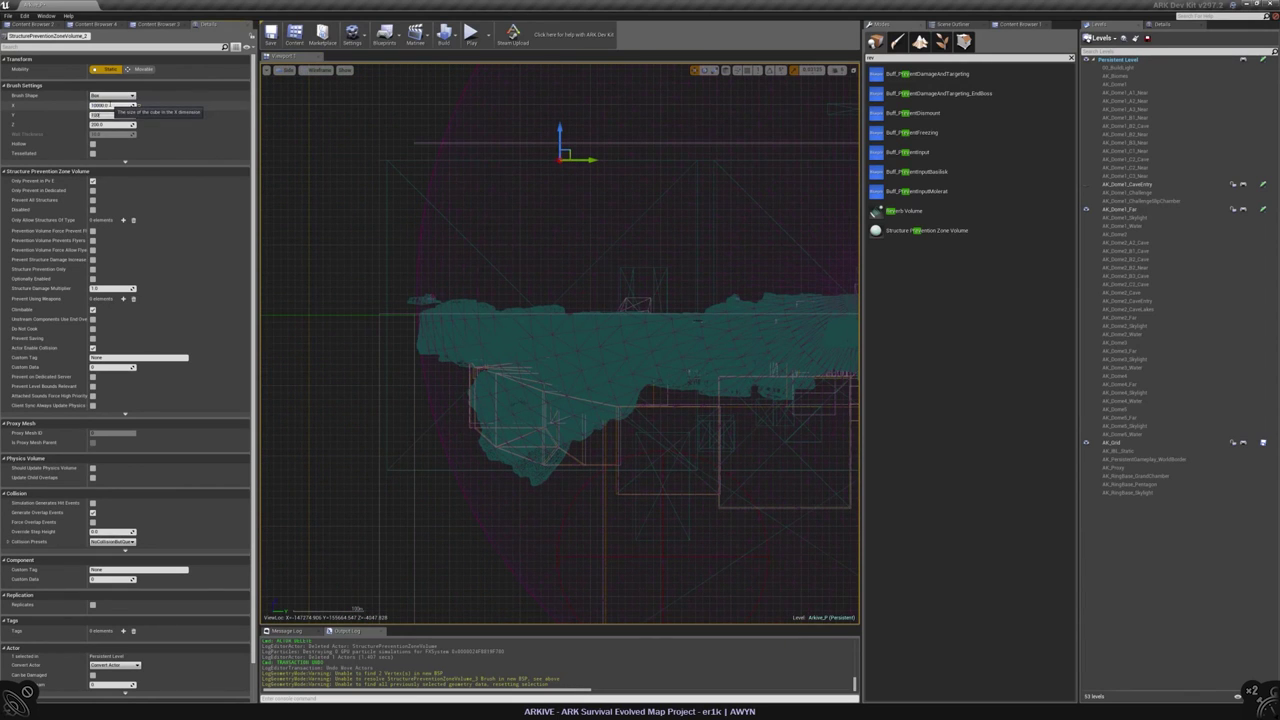
key(Return)
- Lower the second prevention volume to the crater cave's height and align it against the first volume's lower edge in top view
drag(562, 132, 565, 415)
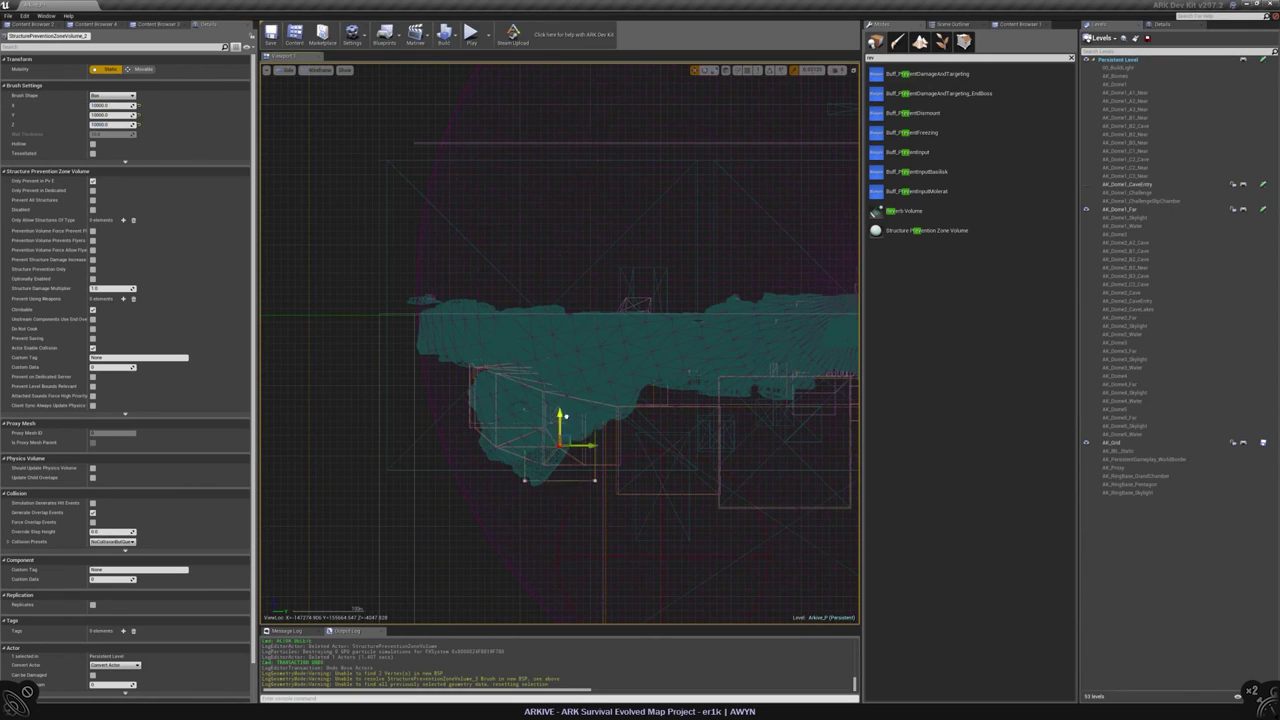
scroll(567, 359, up, 2)
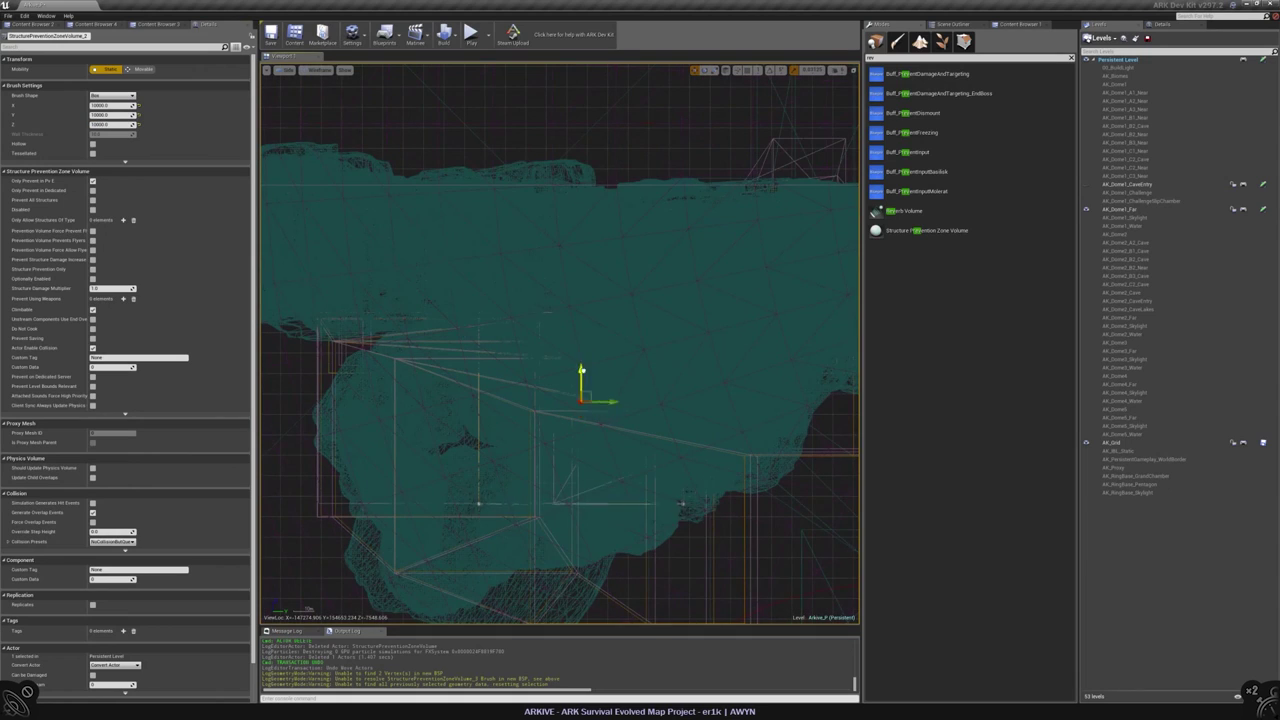
key(alt+g)
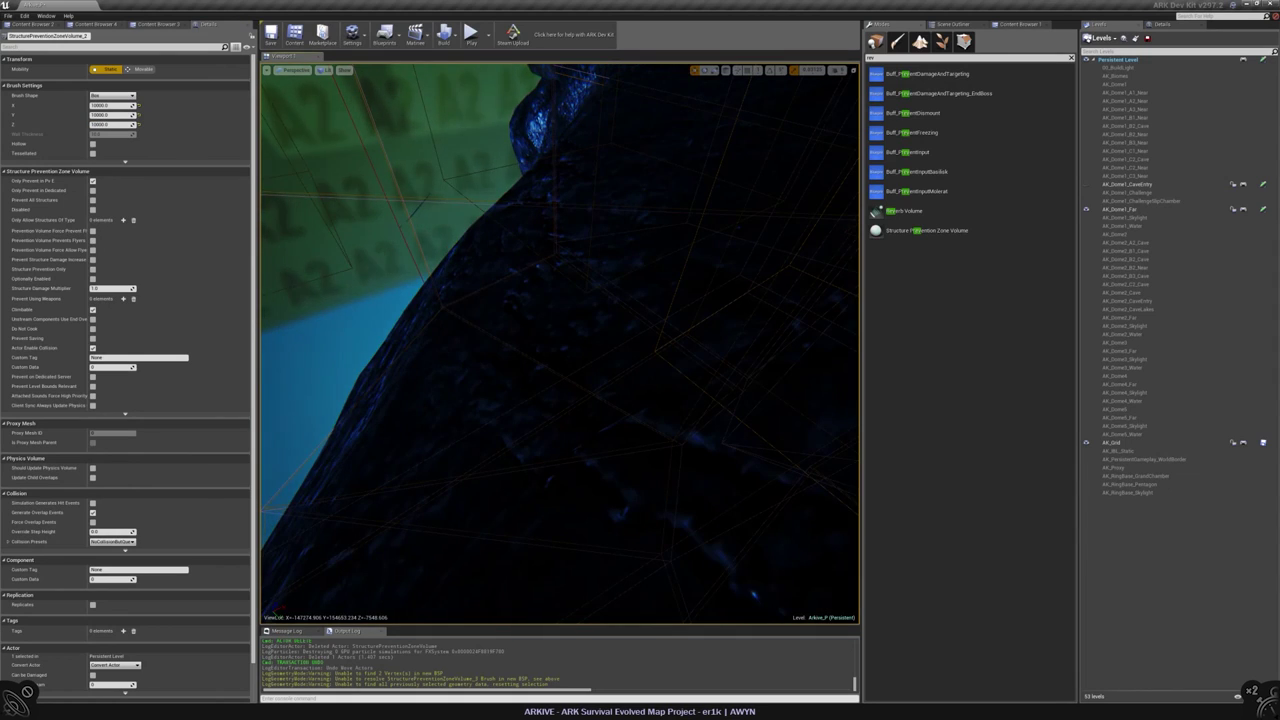
mouse_move(514, 452)
right_down()
mouse_move(540, 430)
mouse_move(514, 452)
right_up()
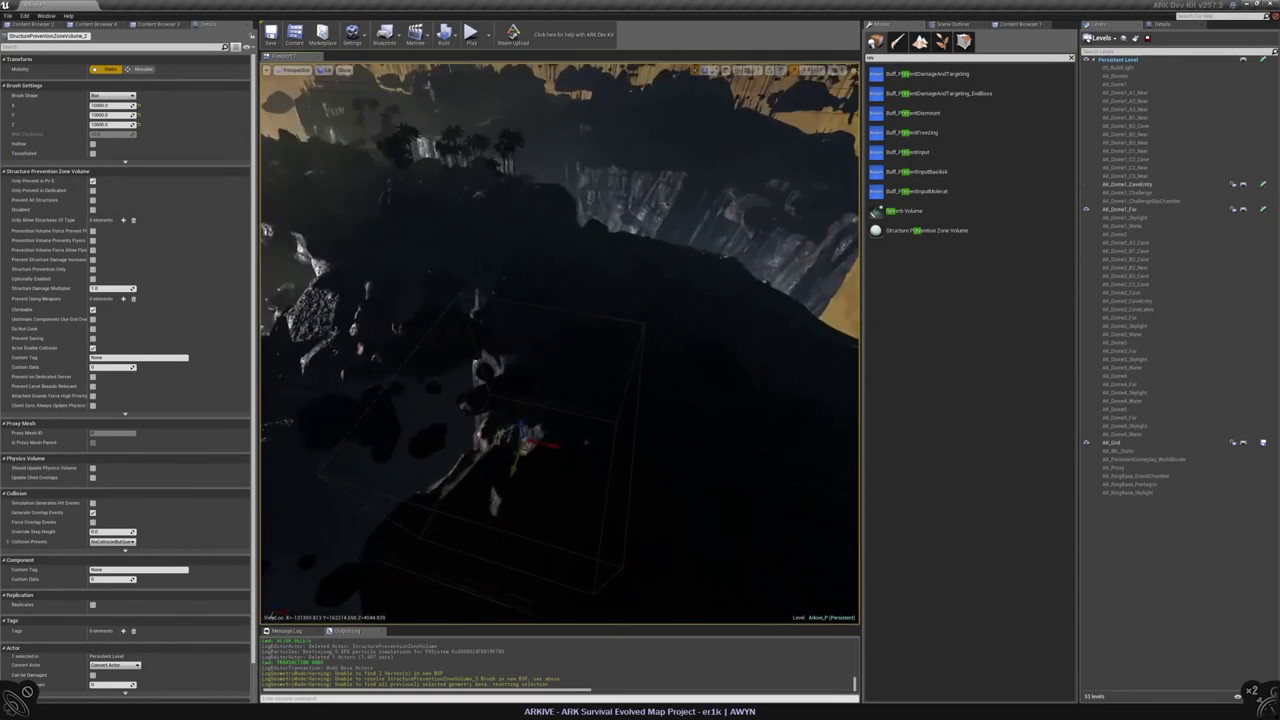
key(alt+j)
key(f)
drag(586, 362, 623, 413)
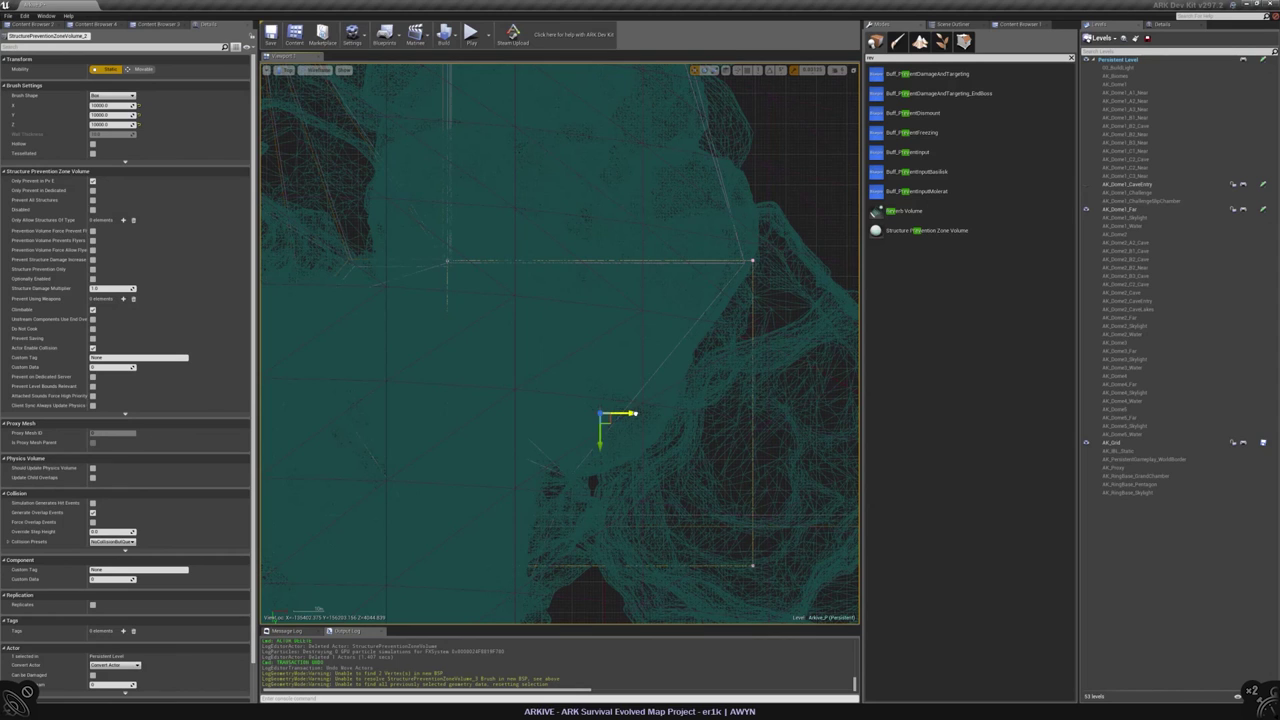
- Hide the AK_Dome1_Far level so only the volume outlines show in the top wireframe view
scroll(603, 354, down, 3)
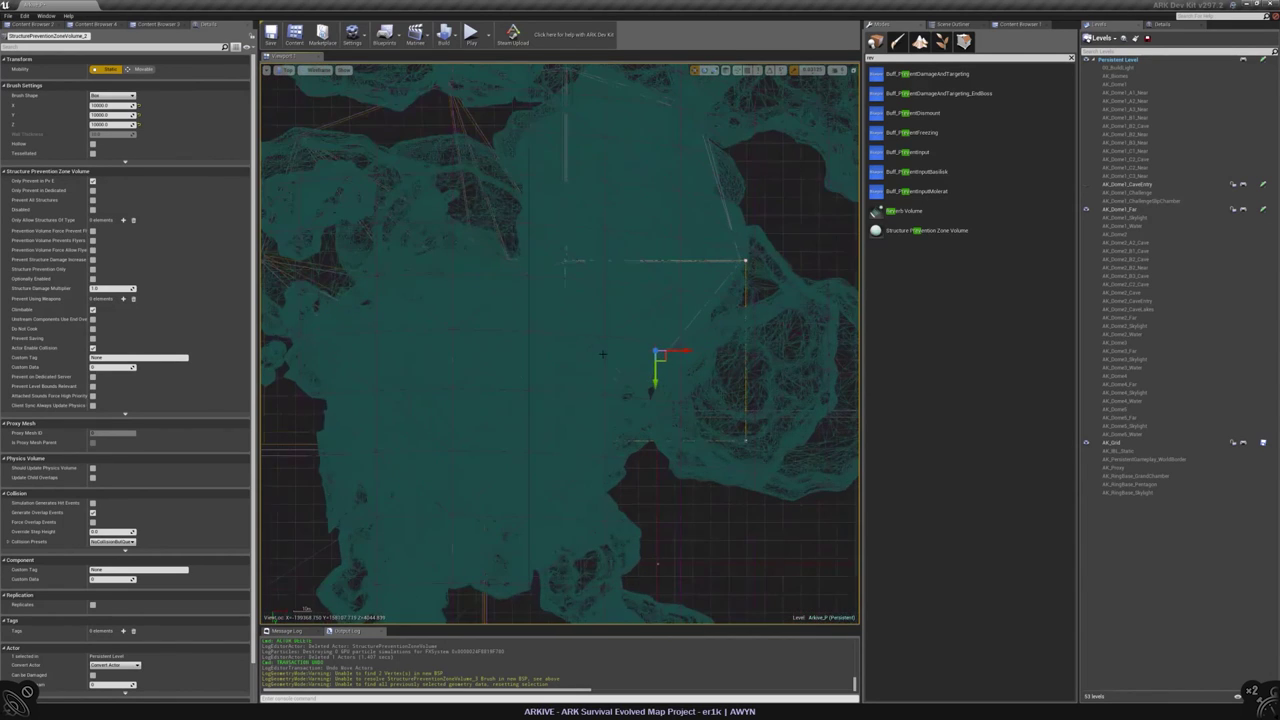
click(1086, 210)
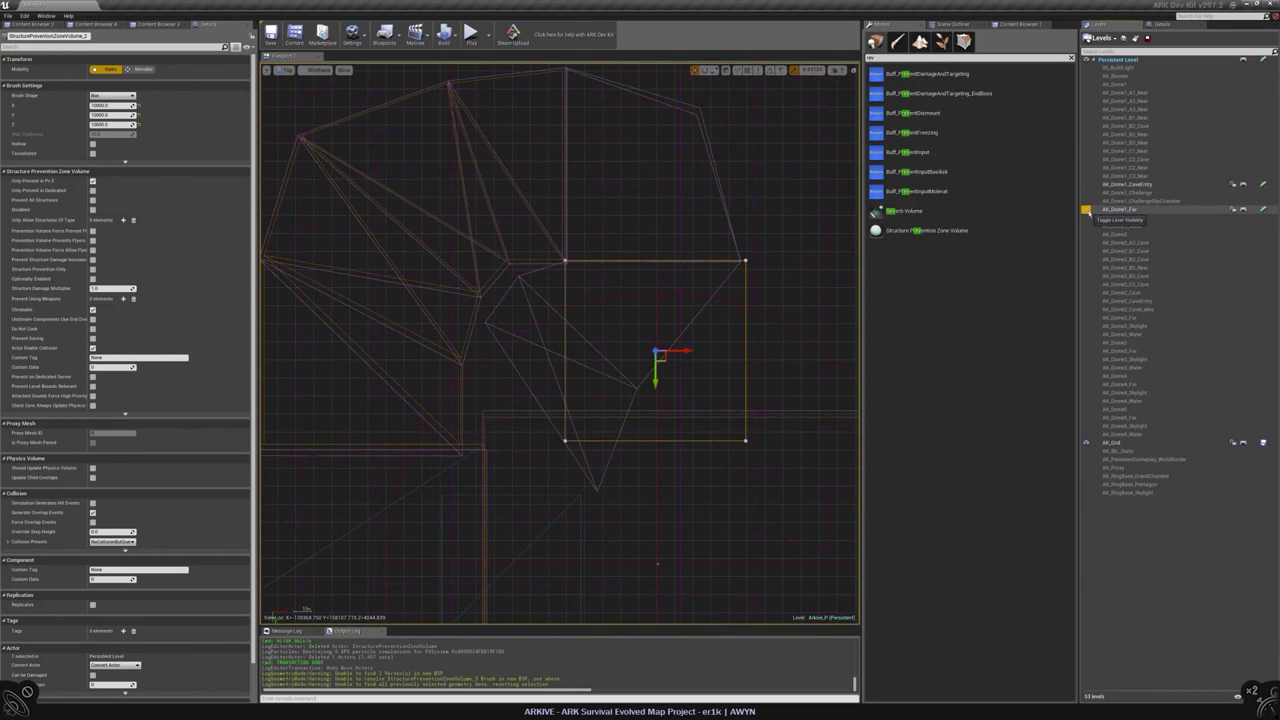
click(1086, 210)
click(1086, 210)
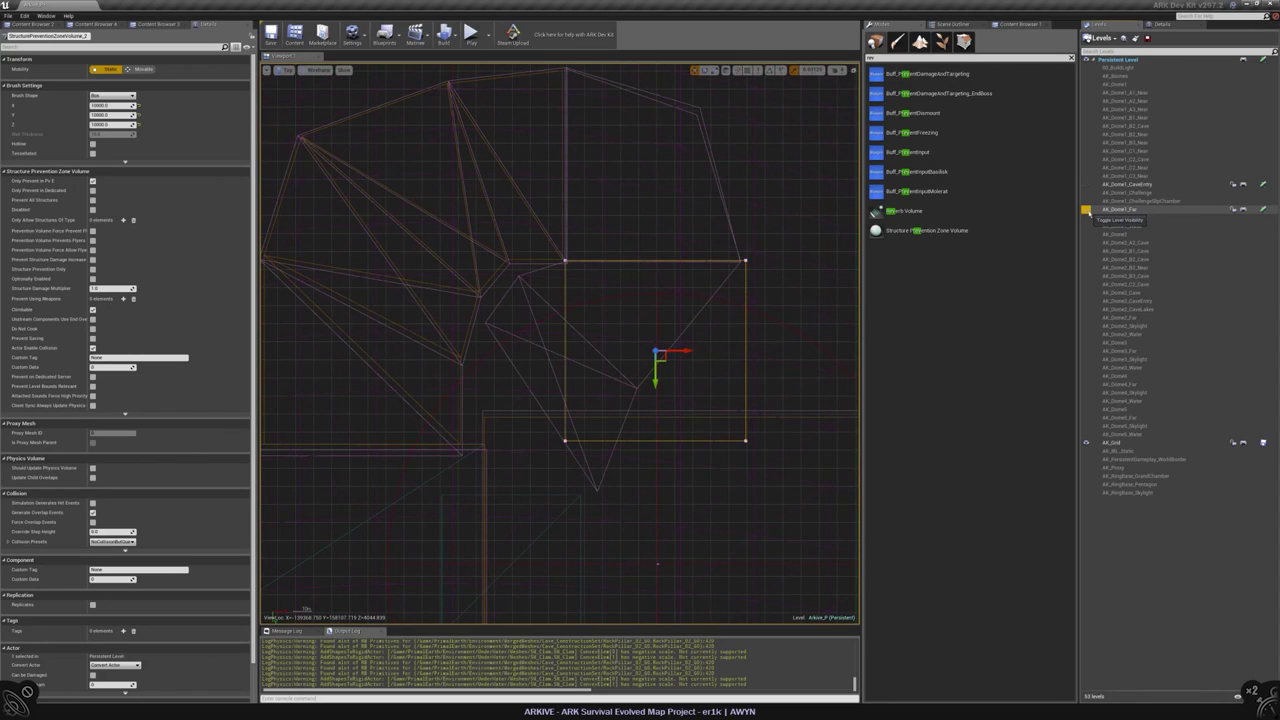
- Edit the second volume's geometry, moving its two lower corners inward to match the middle section of the crater entry outline
key(shift+5)
click(565, 440)
drag(628, 504, 576, 343)
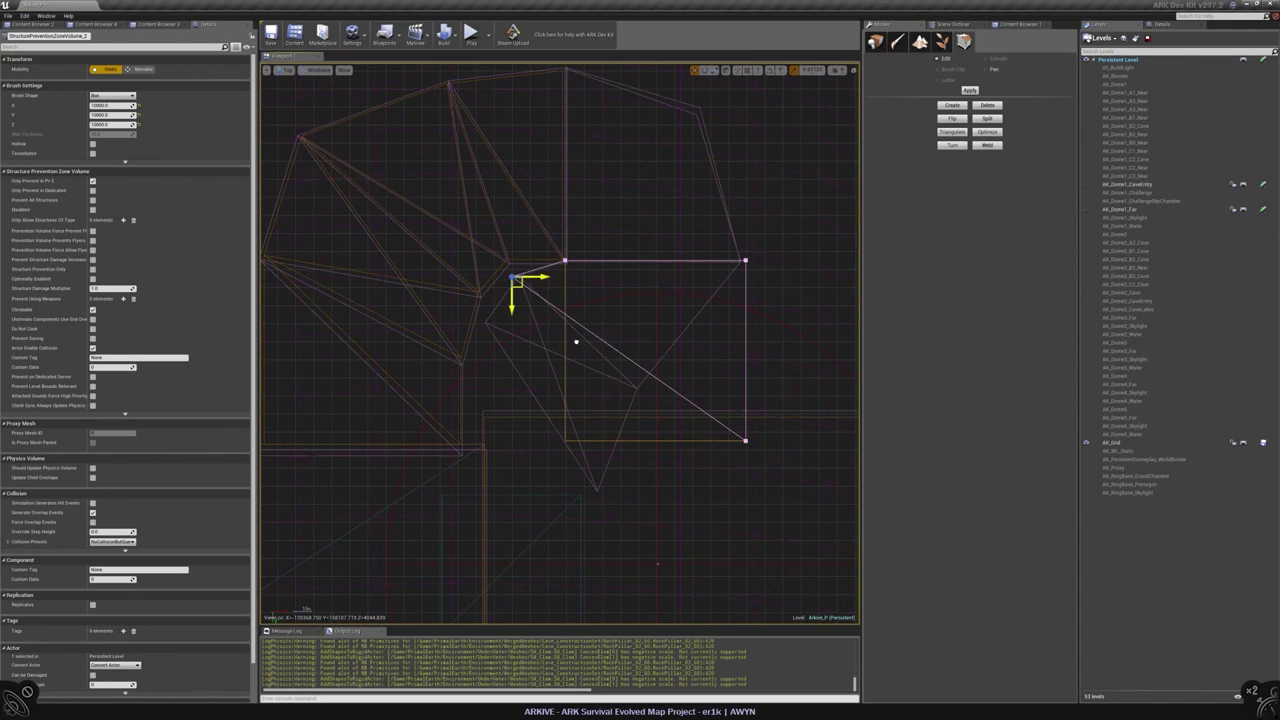
mouse_move(774, 498)
mouse_down()
mouse_move(777, 523)
mouse_move(694, 495)
mouse_up()
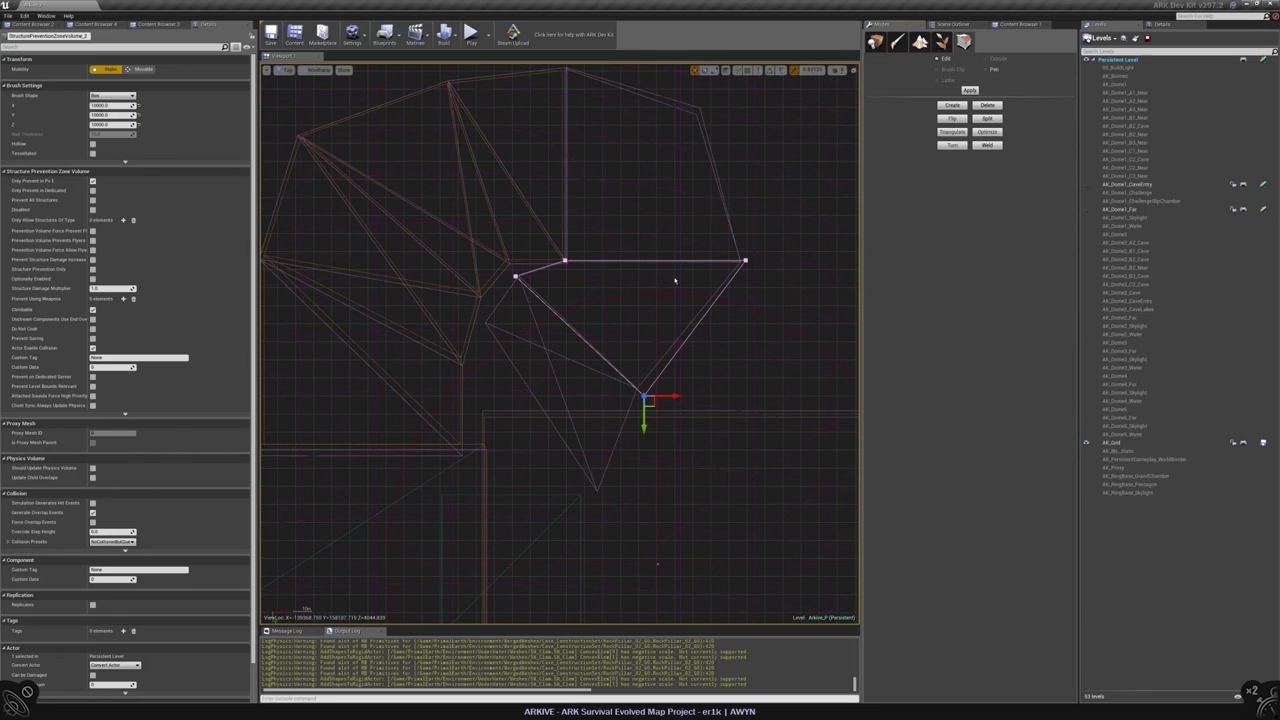
- Reselect the second prevention volume and nudge its upper-right and bottom corner vertices sideways onto the crater entry outline
click(580, 334)
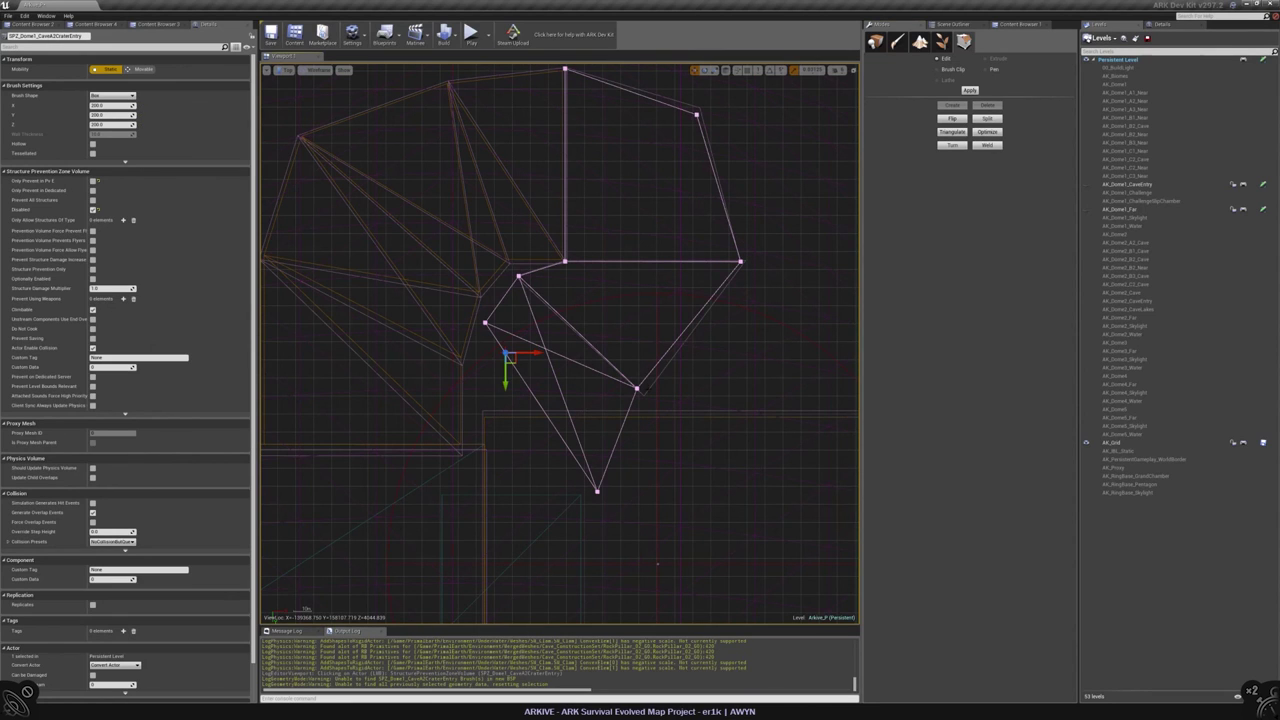
click(580, 335)
click(745, 261)
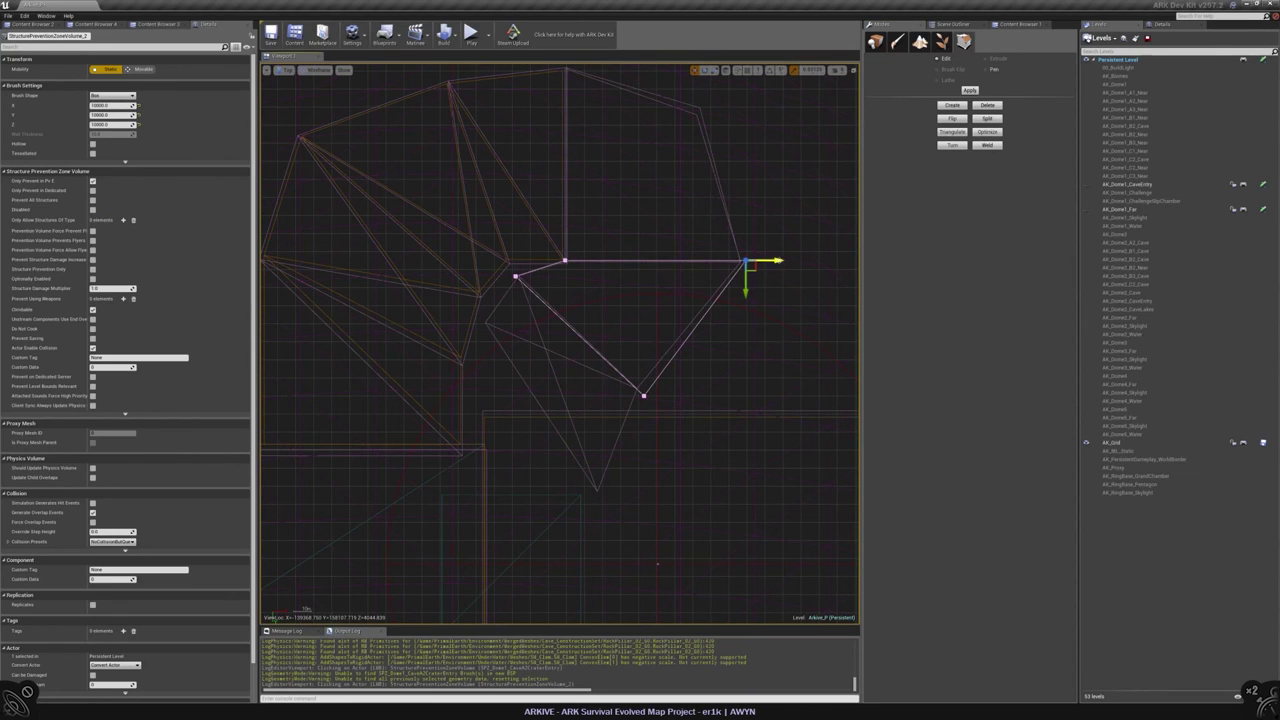
click(755, 354)
click(690, 365)
click(643, 396)
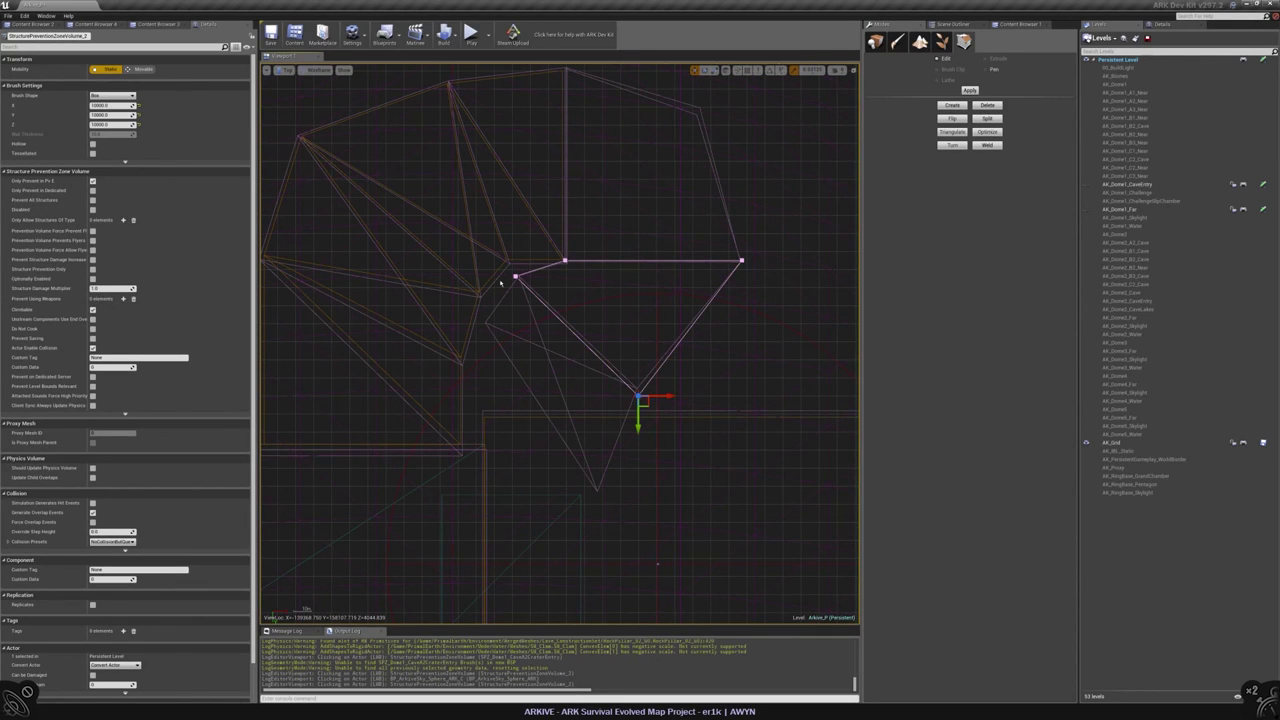
- Place a third Structure Prevention Zone Volume over the outline's lowest section, with X, Y and Z sizes of 10000
click(737, 323)
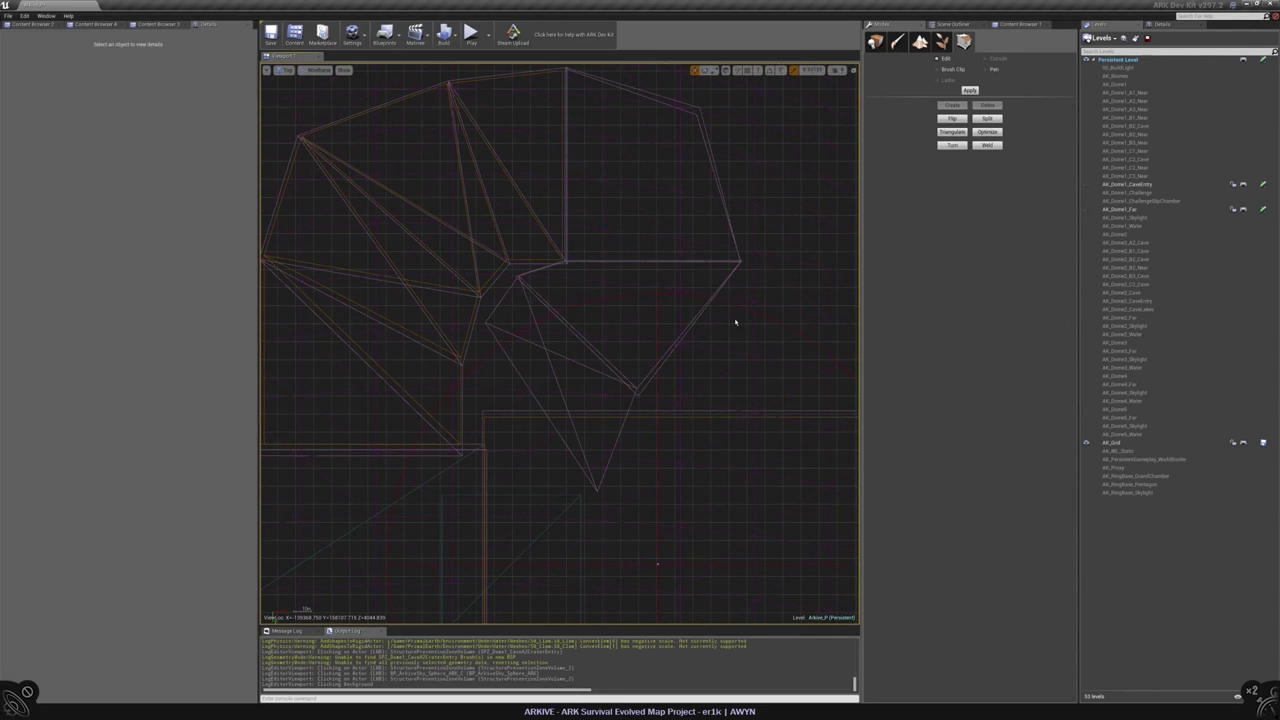
key(shift+1)
text(rev)
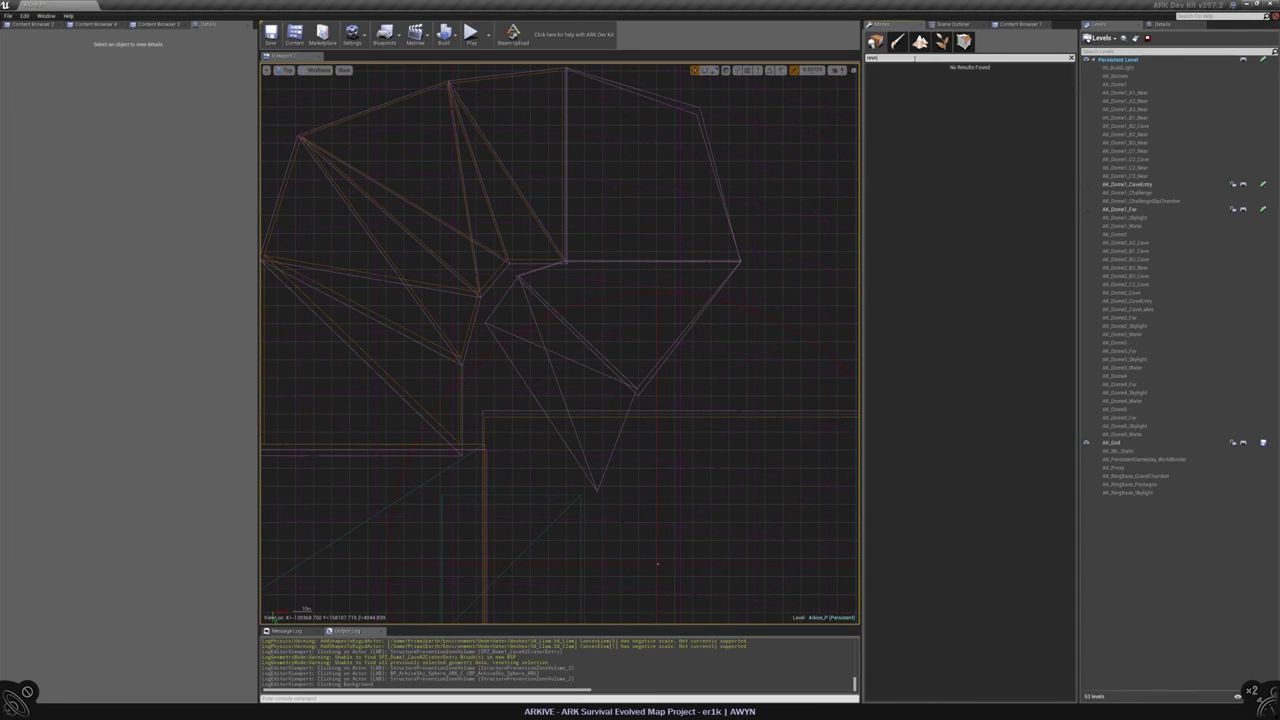
drag(926, 230, 555, 367)
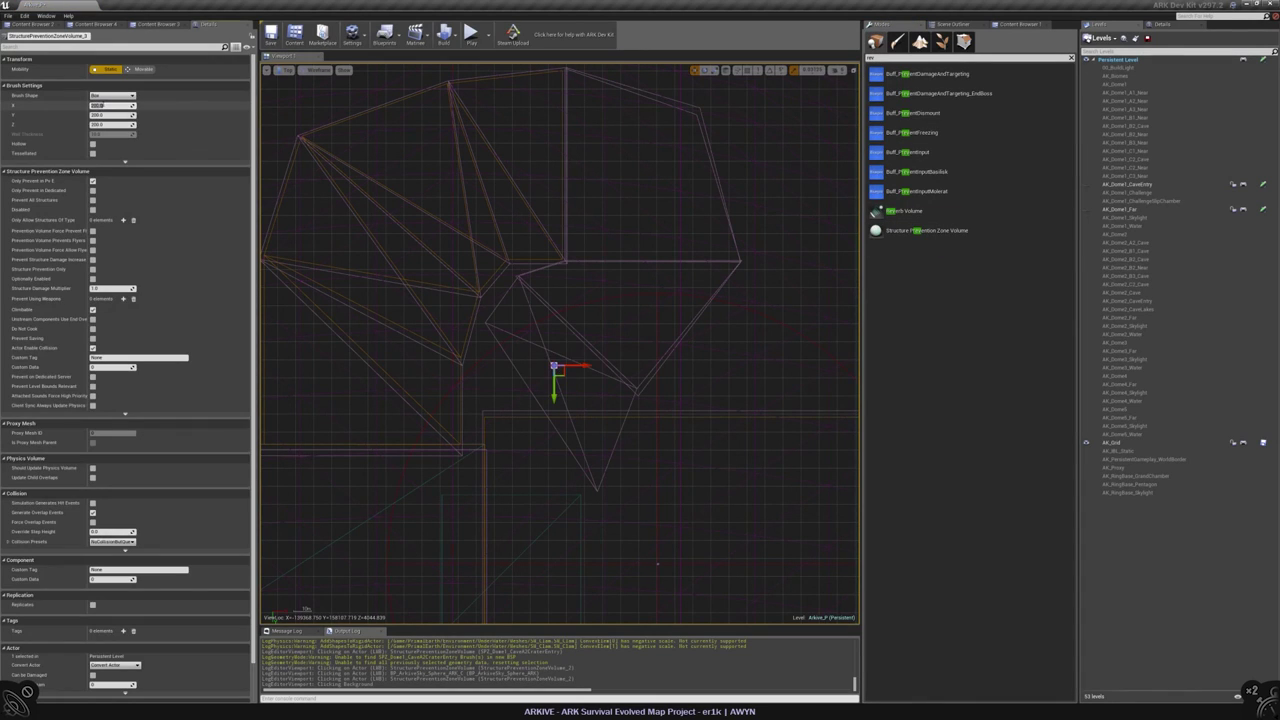
key(Return)
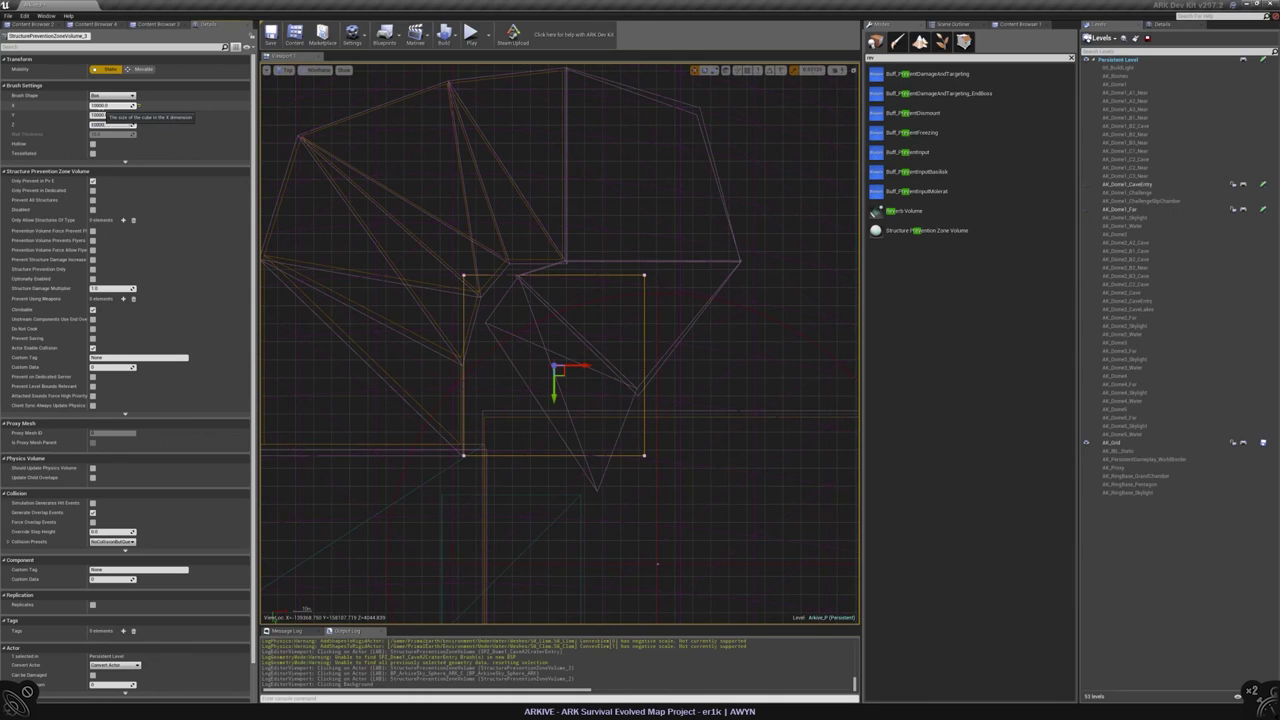
- Lower the third prevention volume in the side wireframe view until it sits at the crater entry's height
key(Tab)
key(Return)
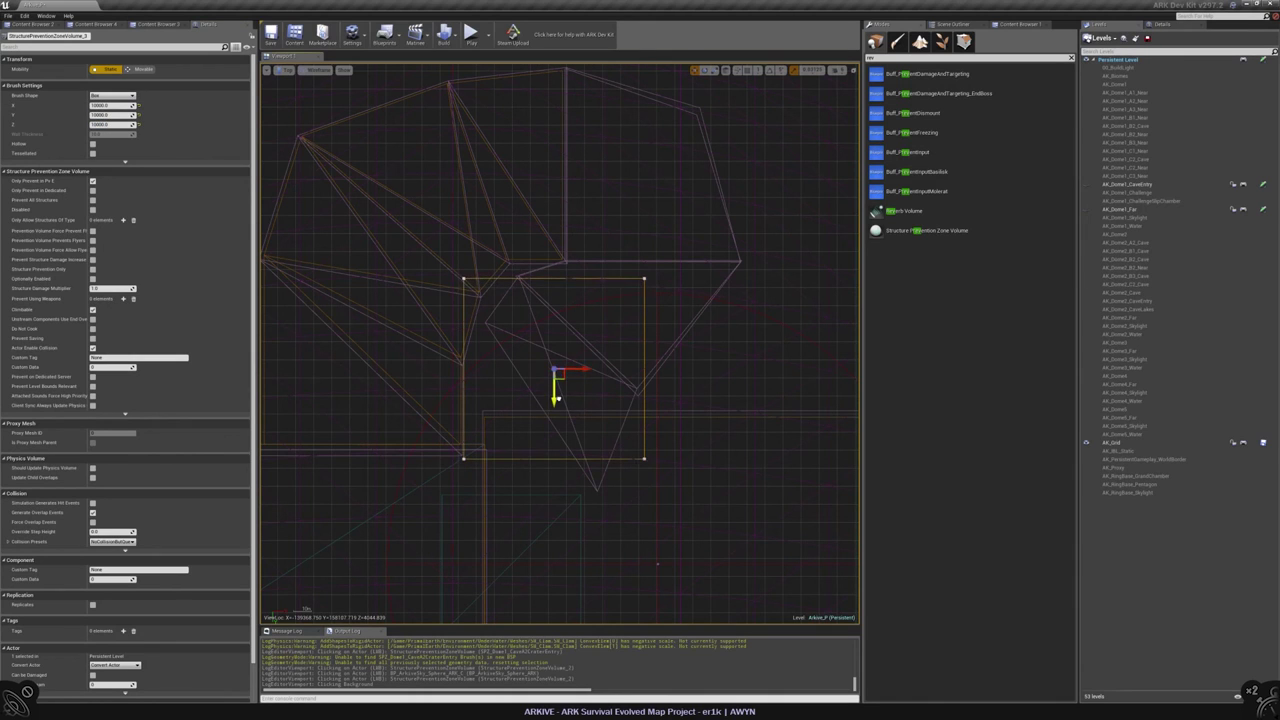
key(alt+k)
scroll(612, 415, down, 3)
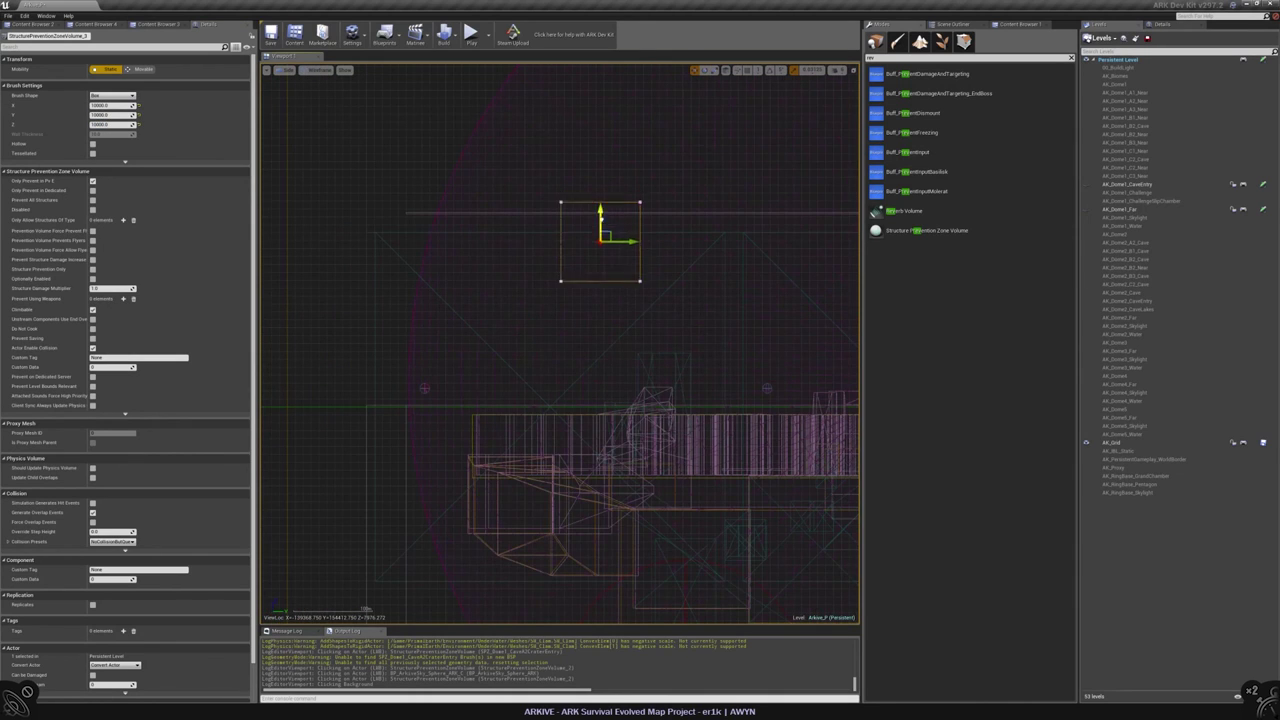
drag(600, 225, 593, 463)
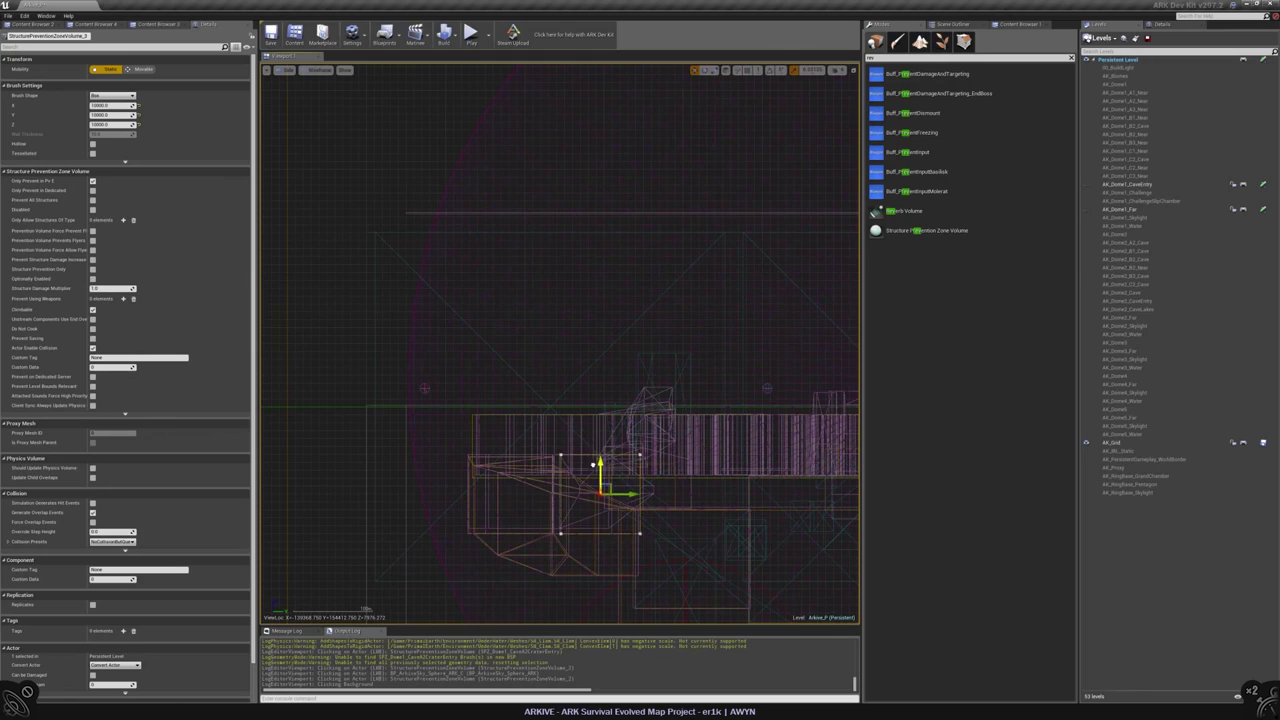
- Frame the third volume in perspective and show the AK_Dome1_Far level to check its position against the cave rocks
key(alt+g)
key(f)
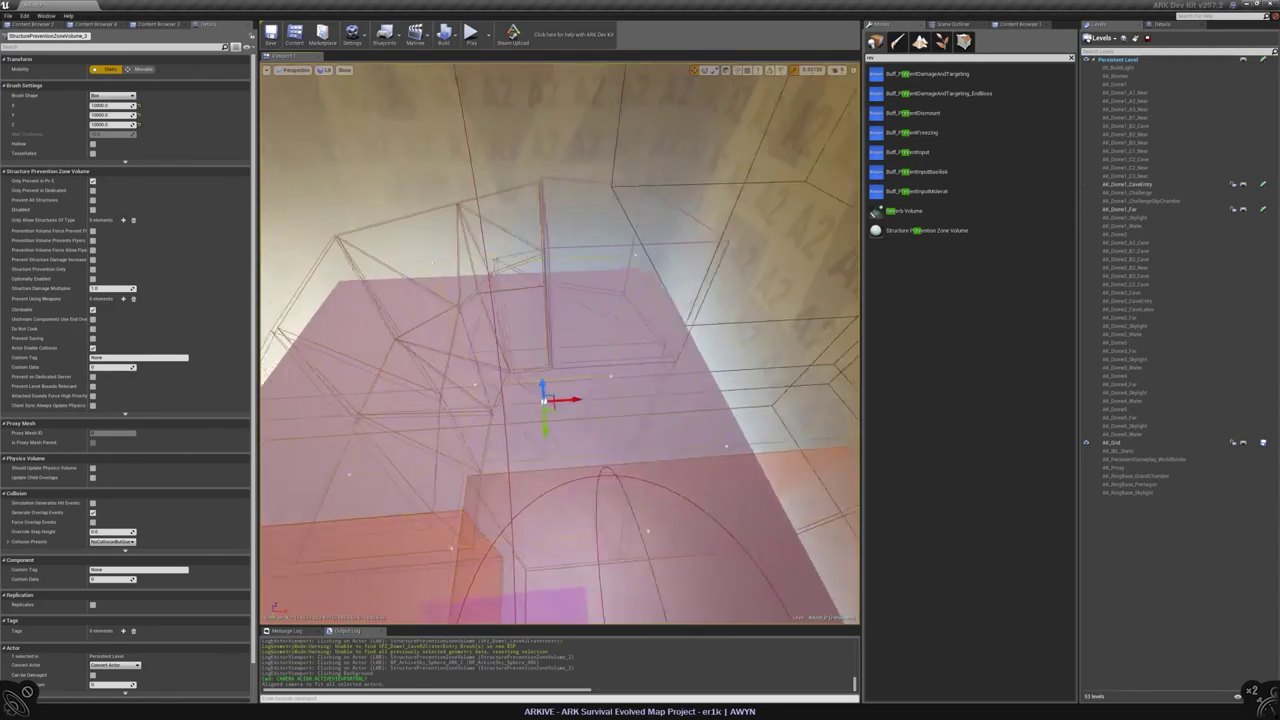
click(1087, 210)
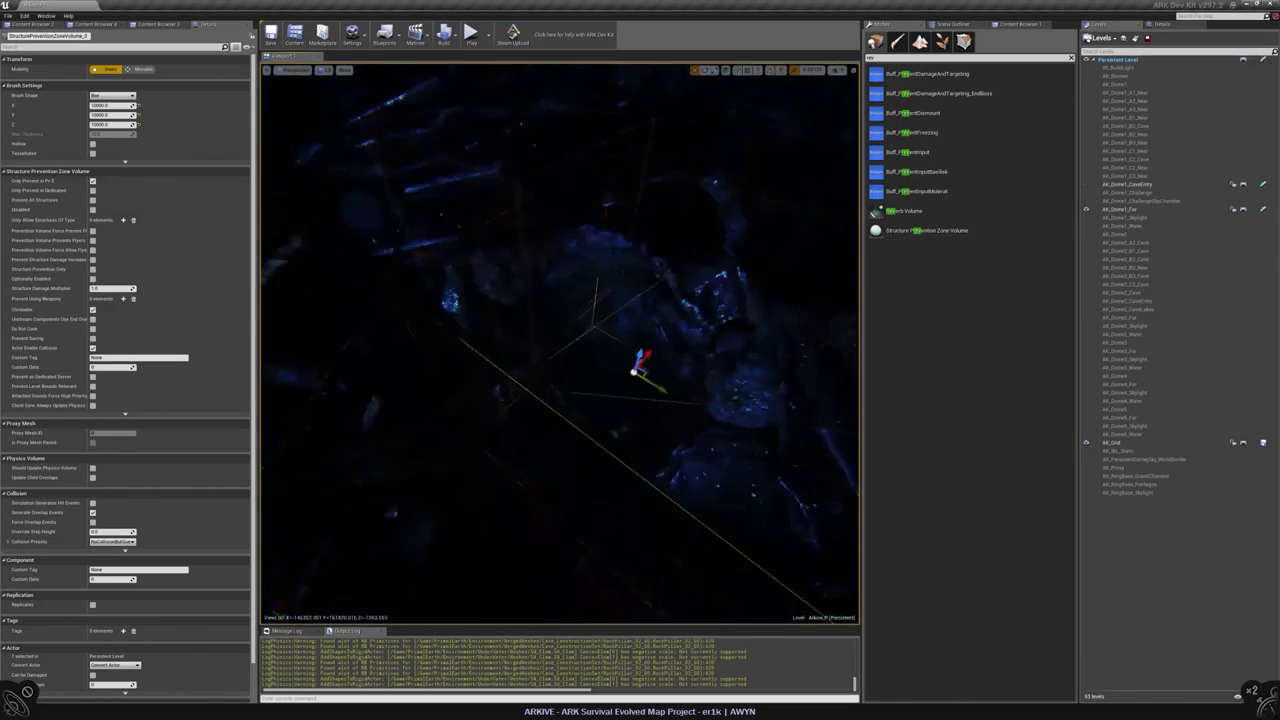
key(alt+j)
key(f)
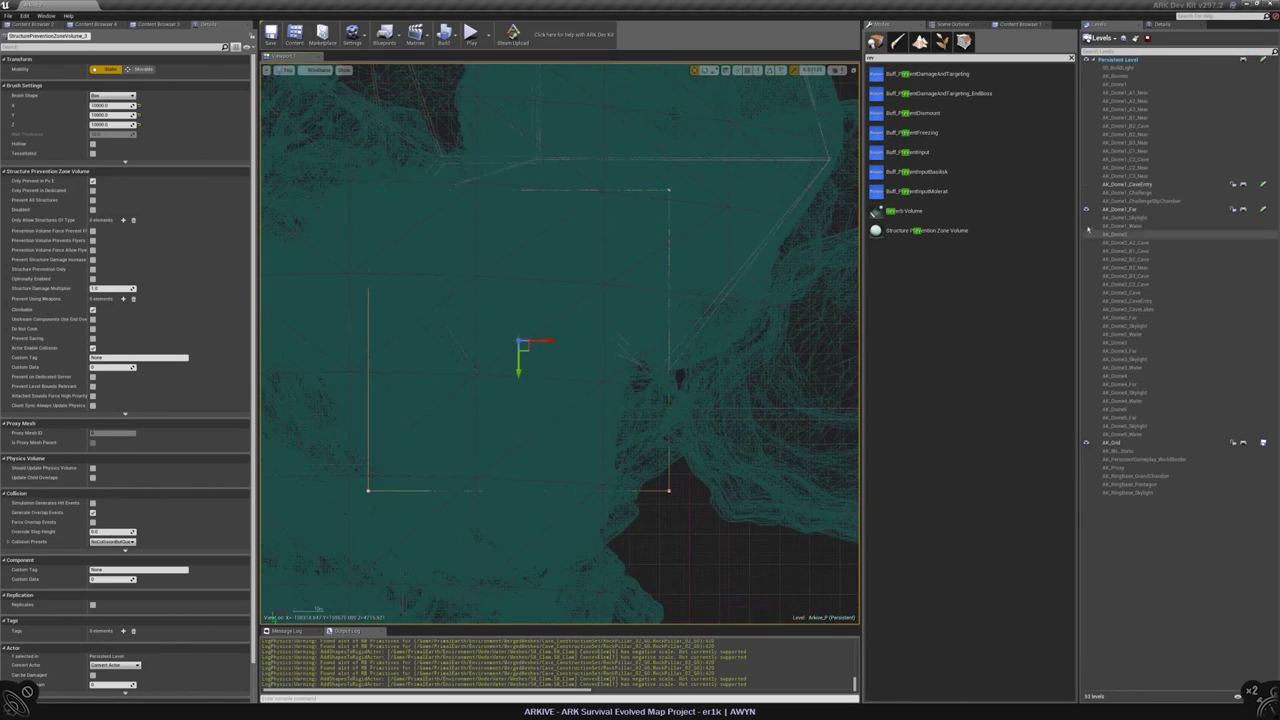
- Edit the third volume's geometry in the top wireframe view, moving its four corners onto the lowest section of the crater entry outline
key(shift+5)
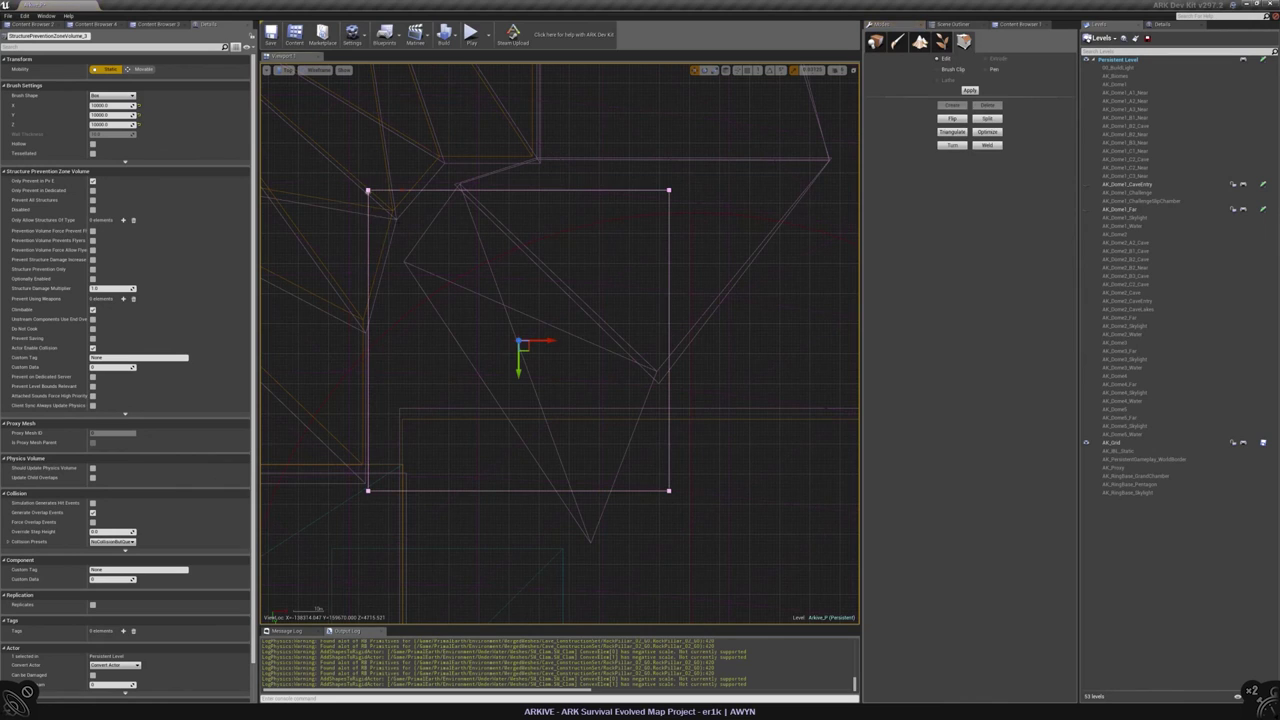
drag(368, 190, 457, 194)
click(400, 278)
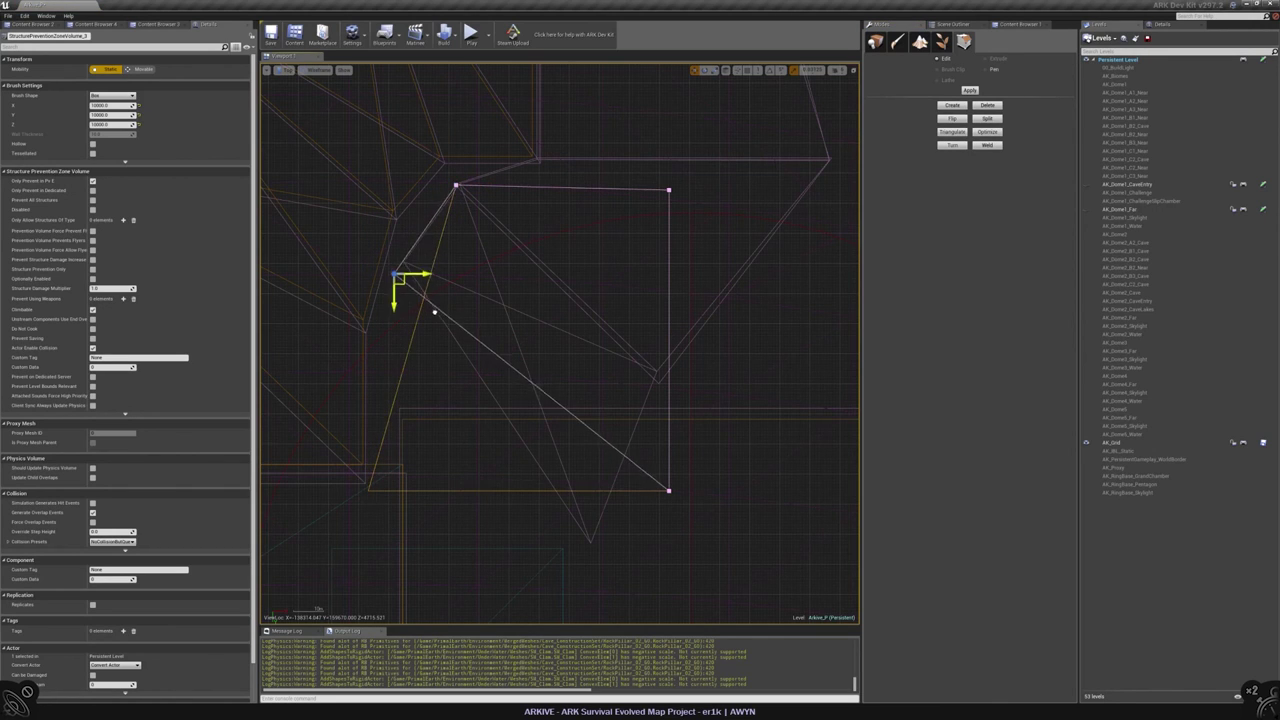
drag(669, 189, 735, 443)
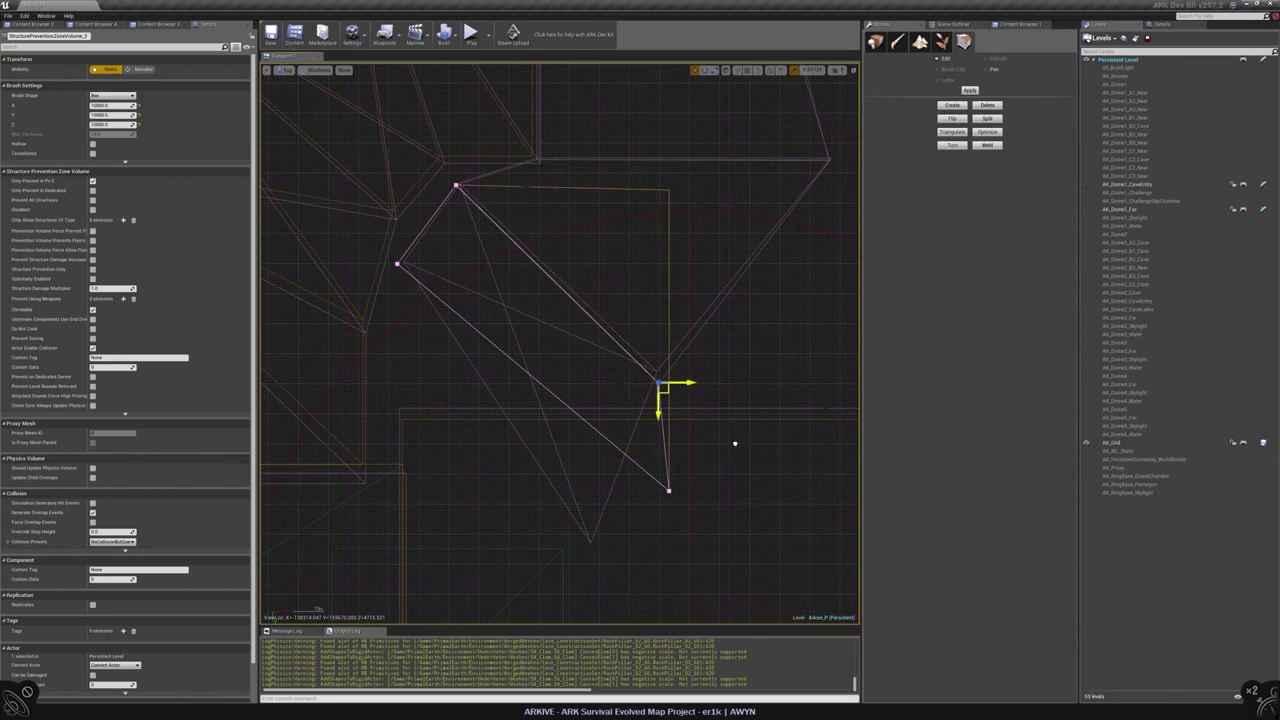
drag(669, 490, 622, 565)
drag(397, 264, 489, 305)
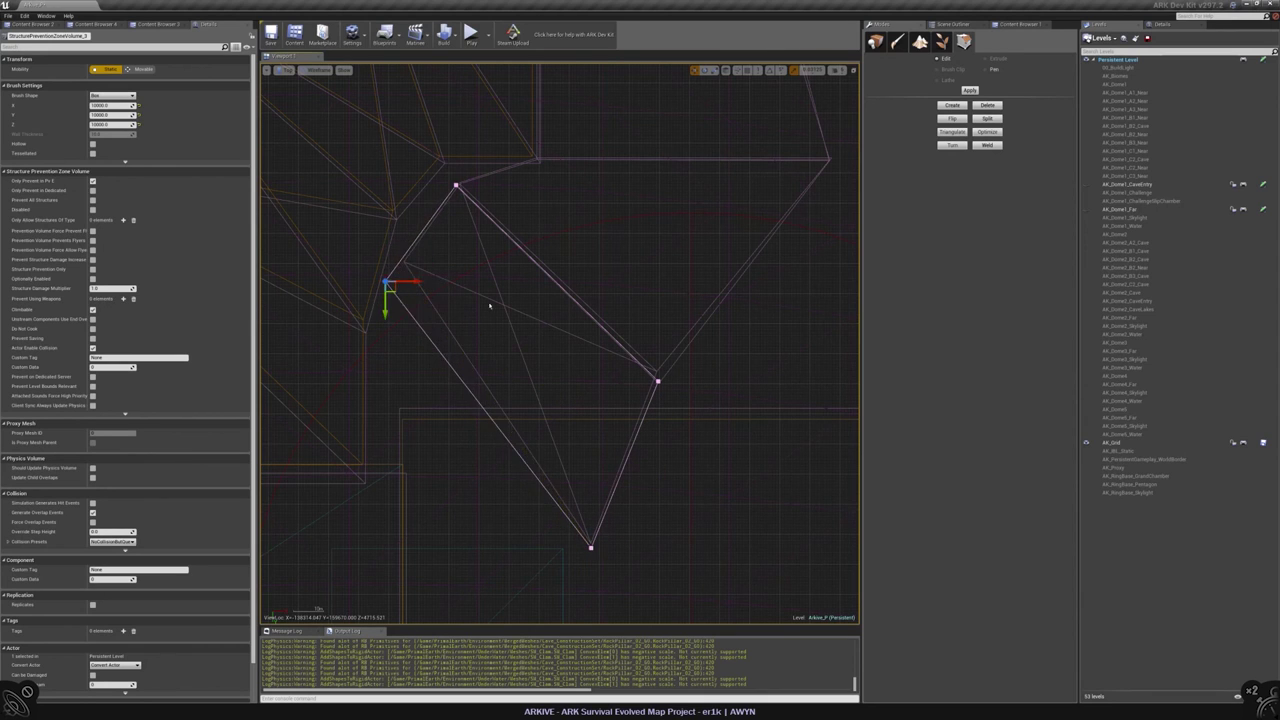
click(476, 324)
- Try to frame the SPZ_Dome1_CaveA2CraterEntry volume and a Cave B2 big crack volume in the perspective view from the actor list
key(alt+g)
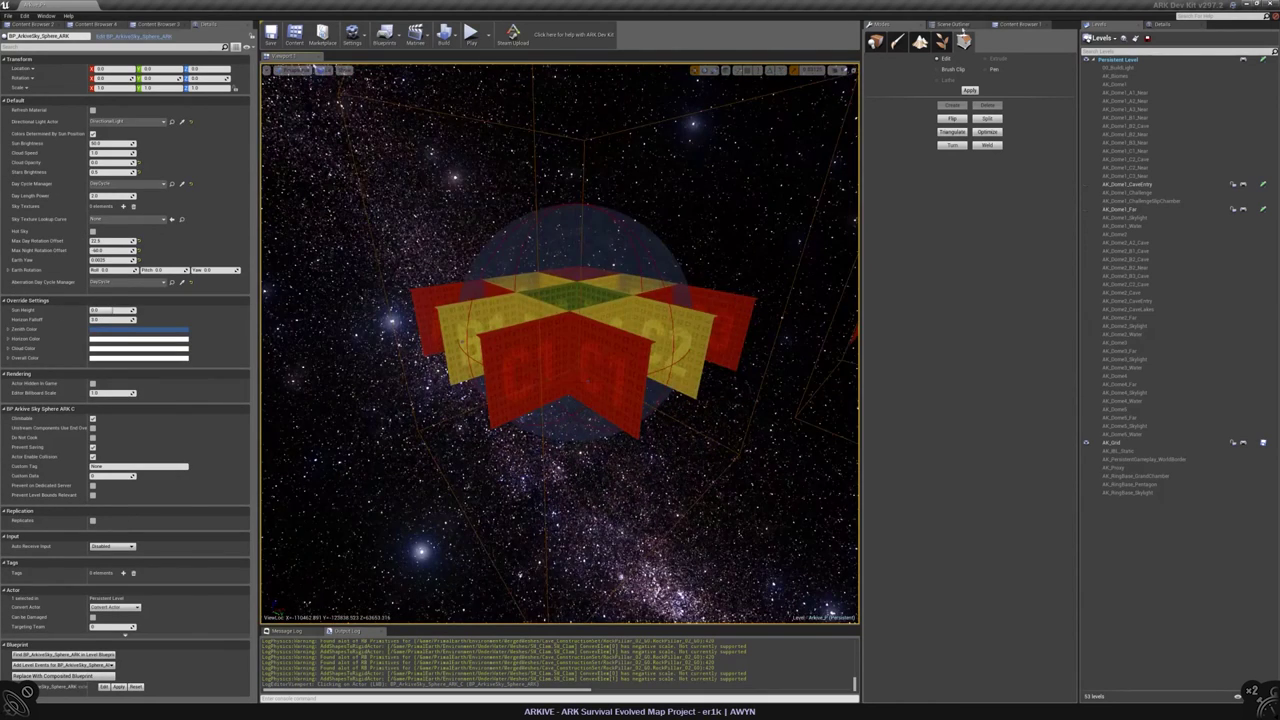
click(950, 23)
click(930, 133)
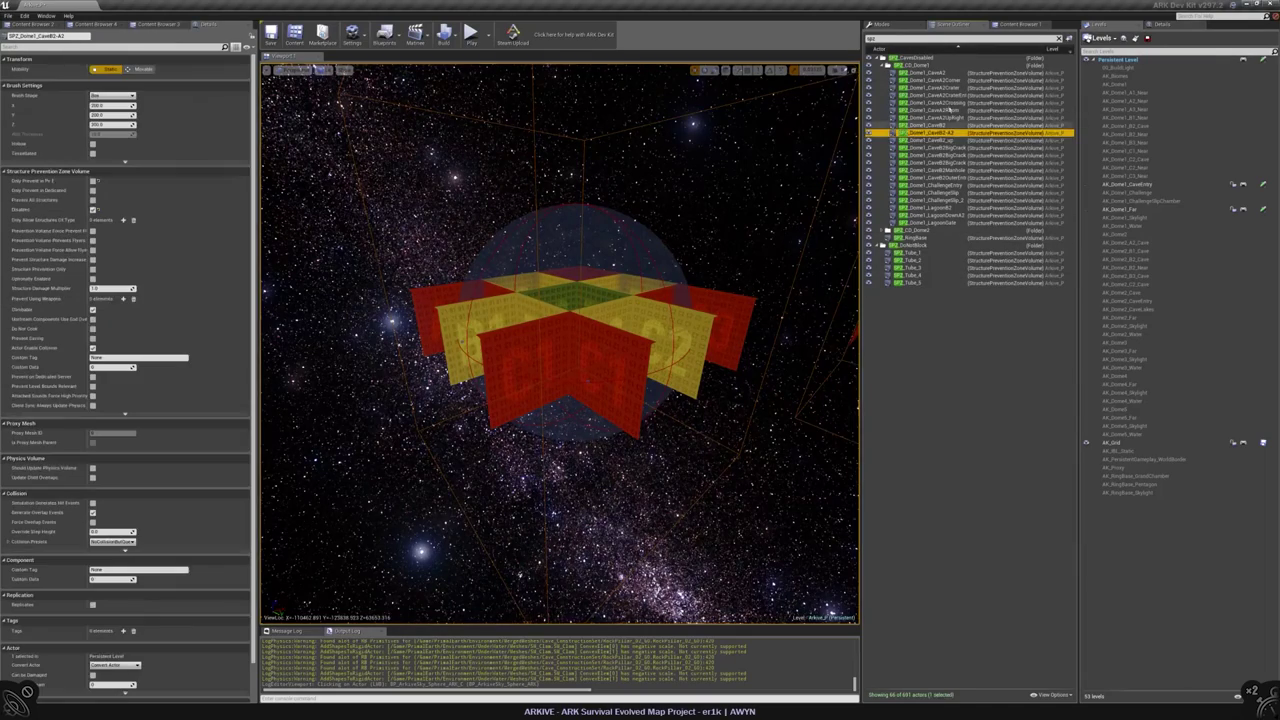
double_click(930, 95)
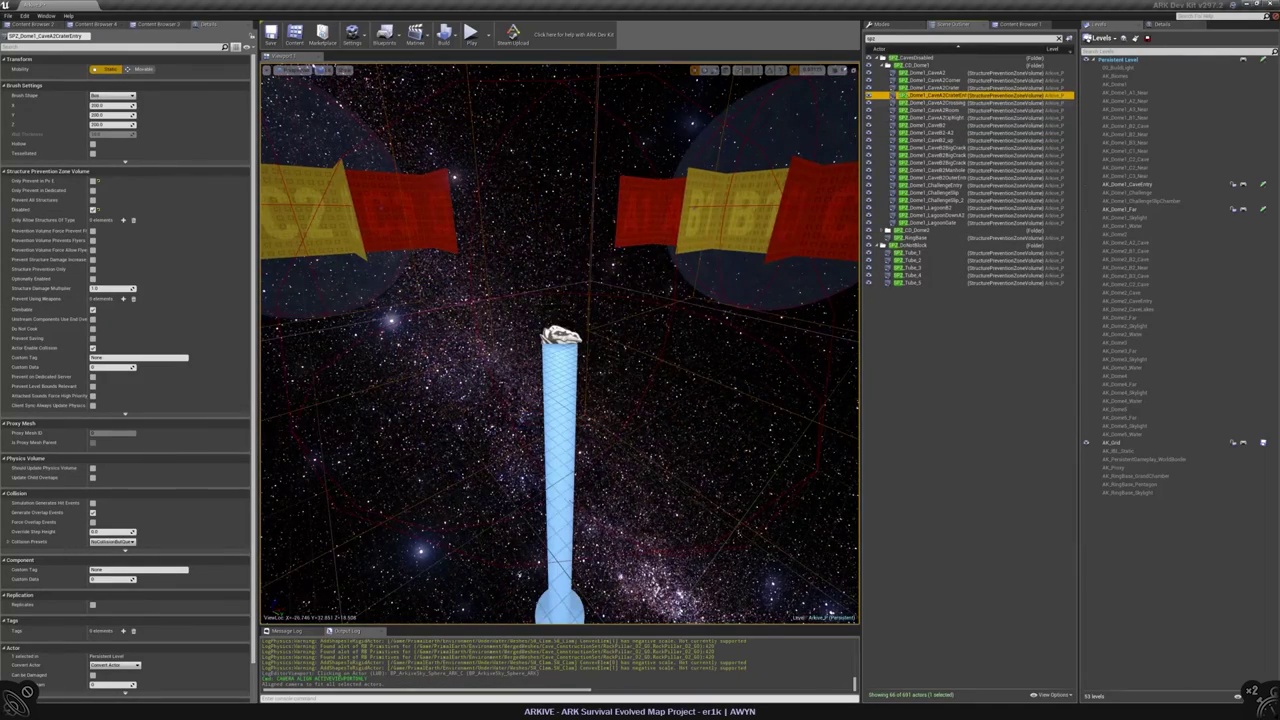
right_drag(560, 340, 525, 310)
double_click(935, 96)
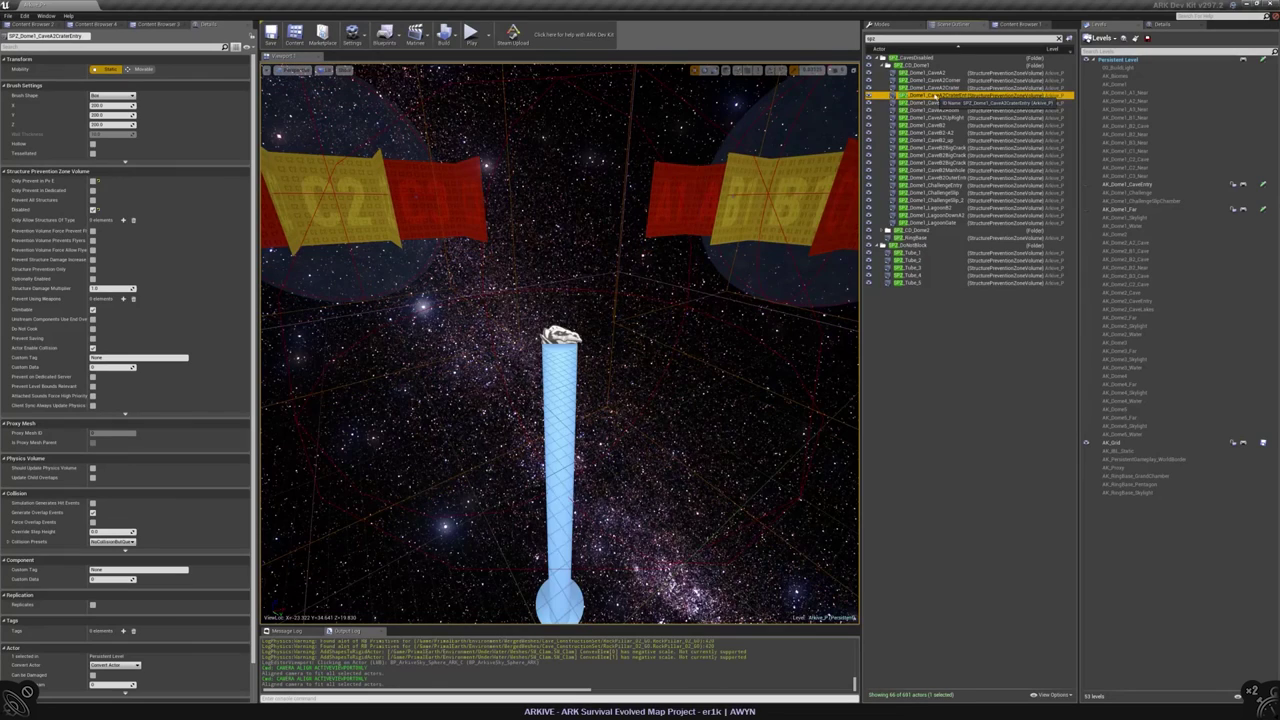
double_click(935, 148)
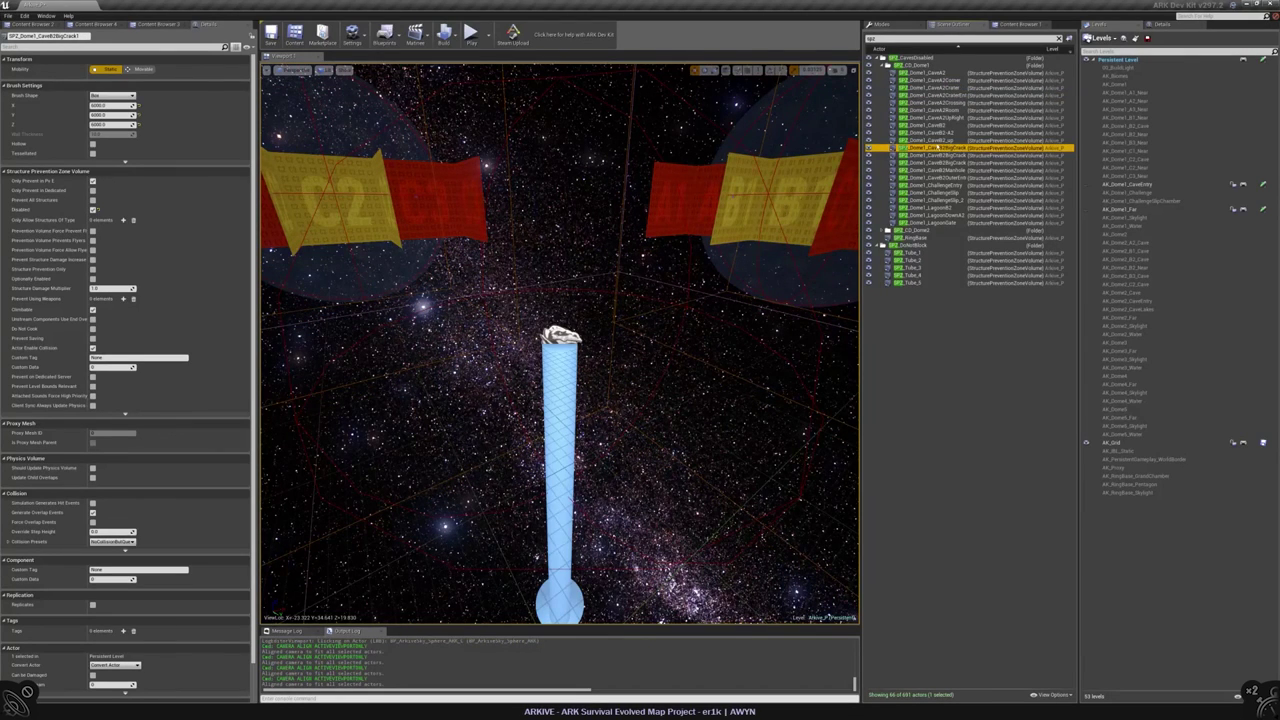
click(760, 300)
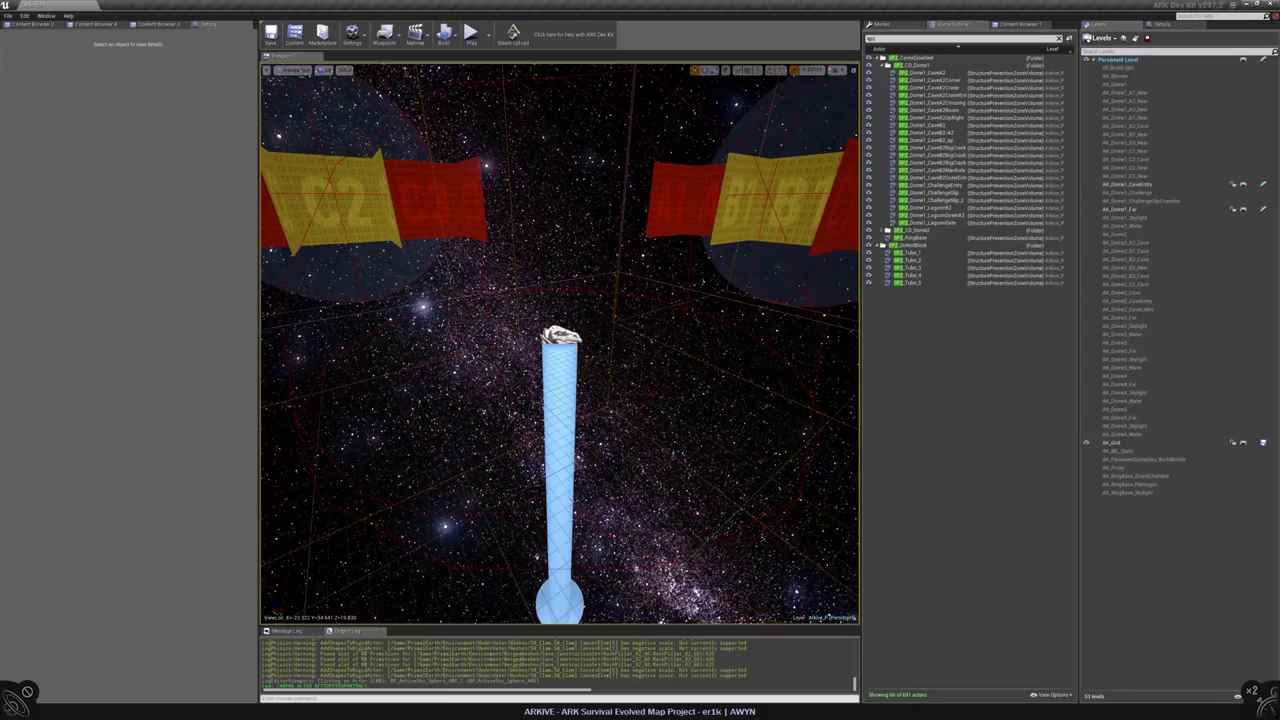
- Pick the third prevention volume in the top wireframe view and try to frame it in perspective, then clear the selection
mouse_move(560, 340)
right_down()
mouse_move(530, 320)
mouse_move(560, 290)
mouse_move(555, 350)
right_up()
key(alt+j)
scroll(540, 257, down, 3)
scroll(562, 215, up, 5)
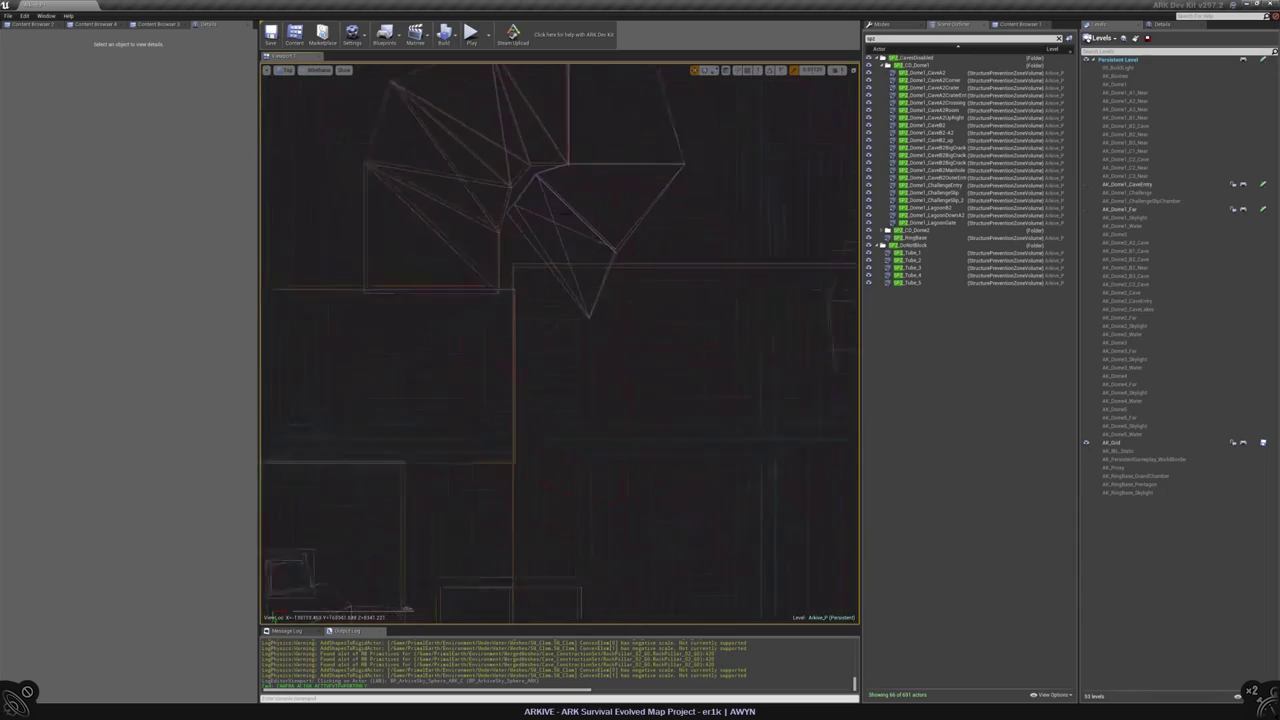
scroll(480, 214, up, 3)
click(480, 214)
key(alt+g)
key(f)
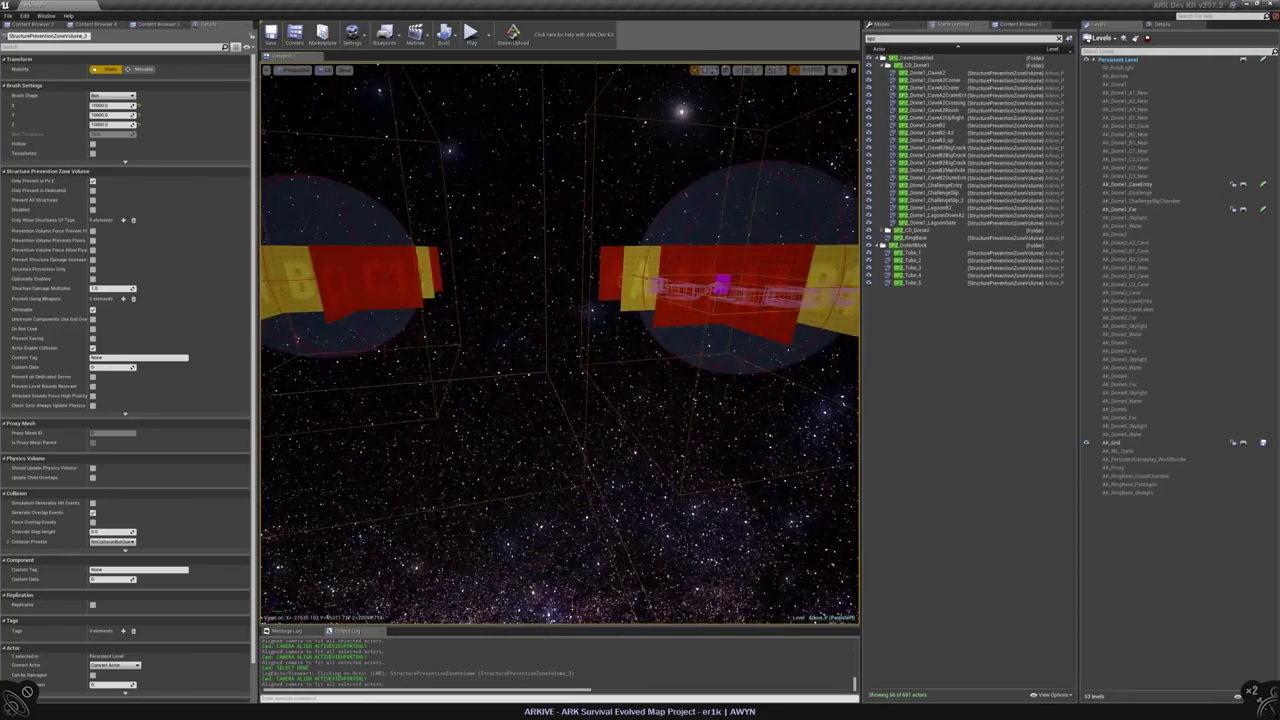
click(700, 290)
key(f)
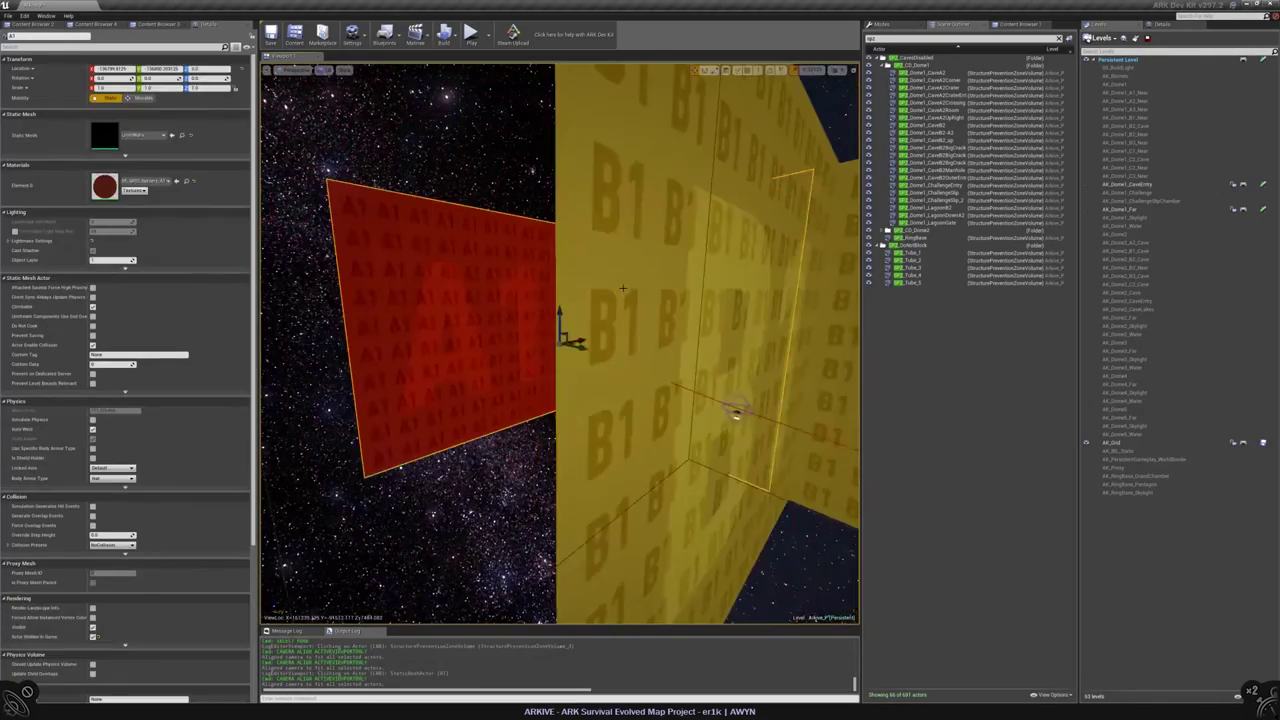
key(Escape)
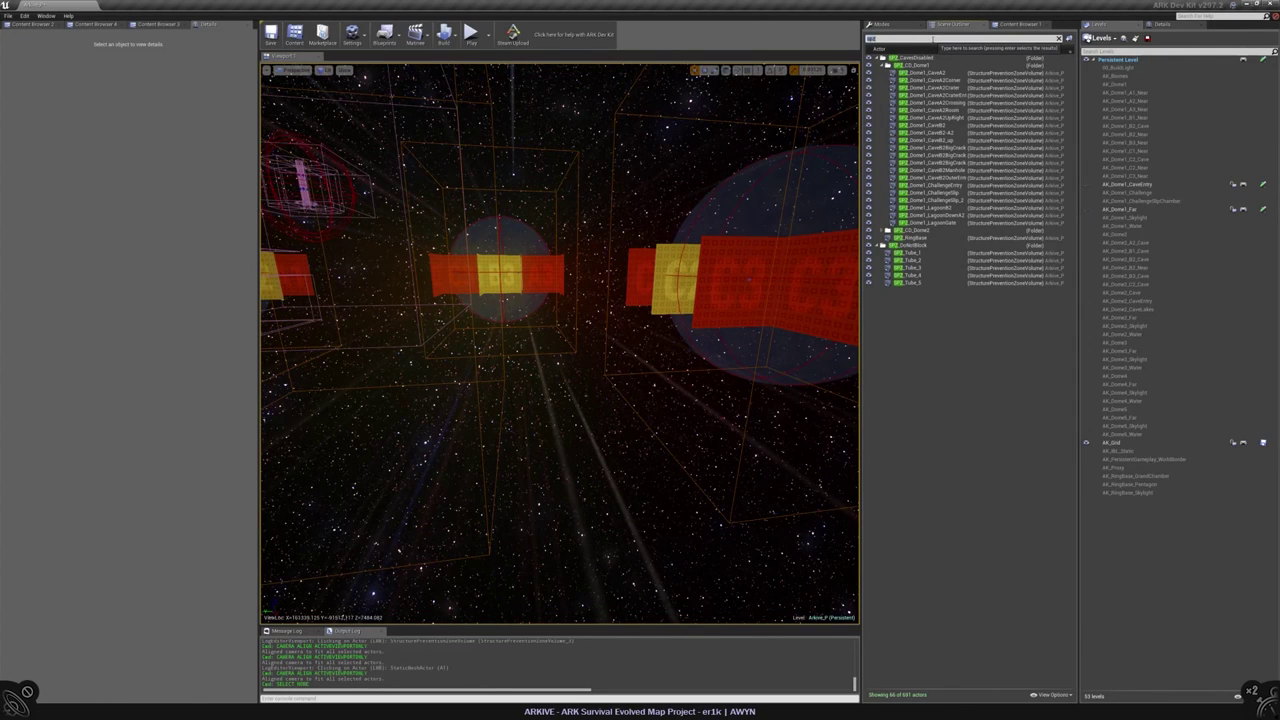
- Search the actor list for "prevent", try to frame the third new volume, and browse up the listed Dome 1 volumes
text(prevent)
double_click(946, 306)
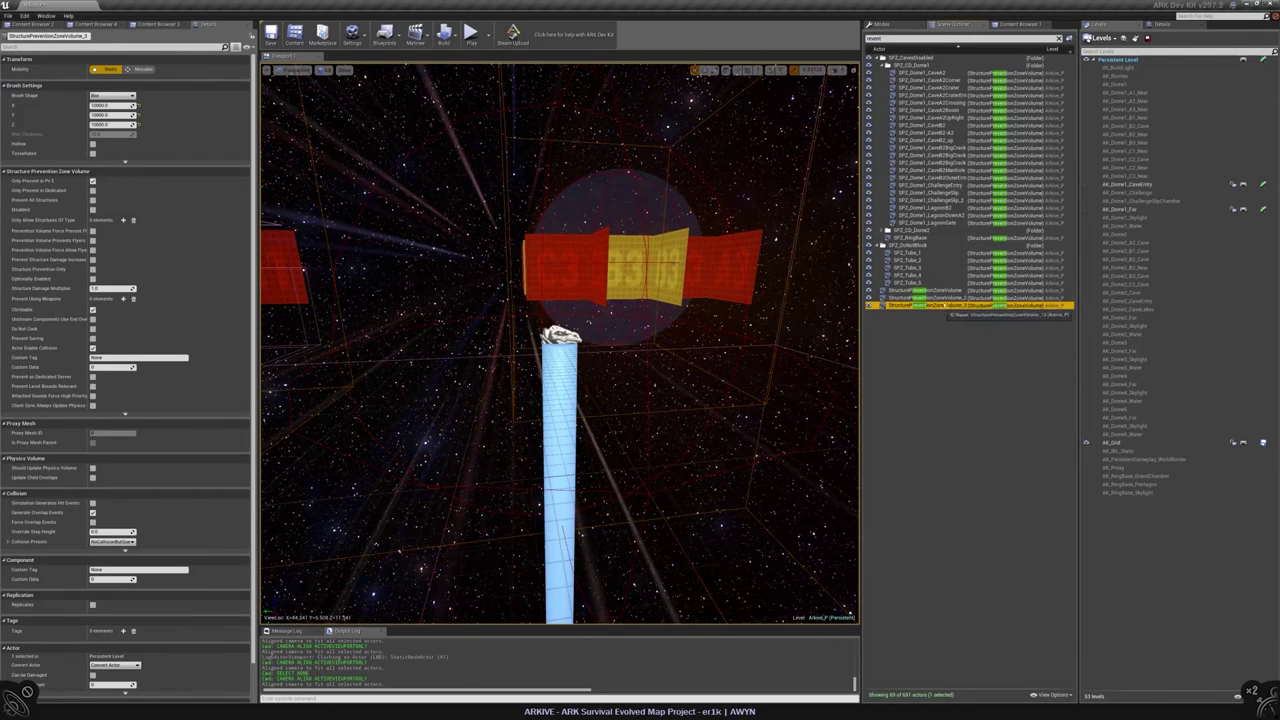
key(Up)
key(Up)
key(Up)
key(Up)
key(Up)
key(Up)
key(Up)
key(Up)
key(Up)
key(Up)
key(Up)
key(Up)
key(Up)
key(Up)
key(Up)
key(Up)
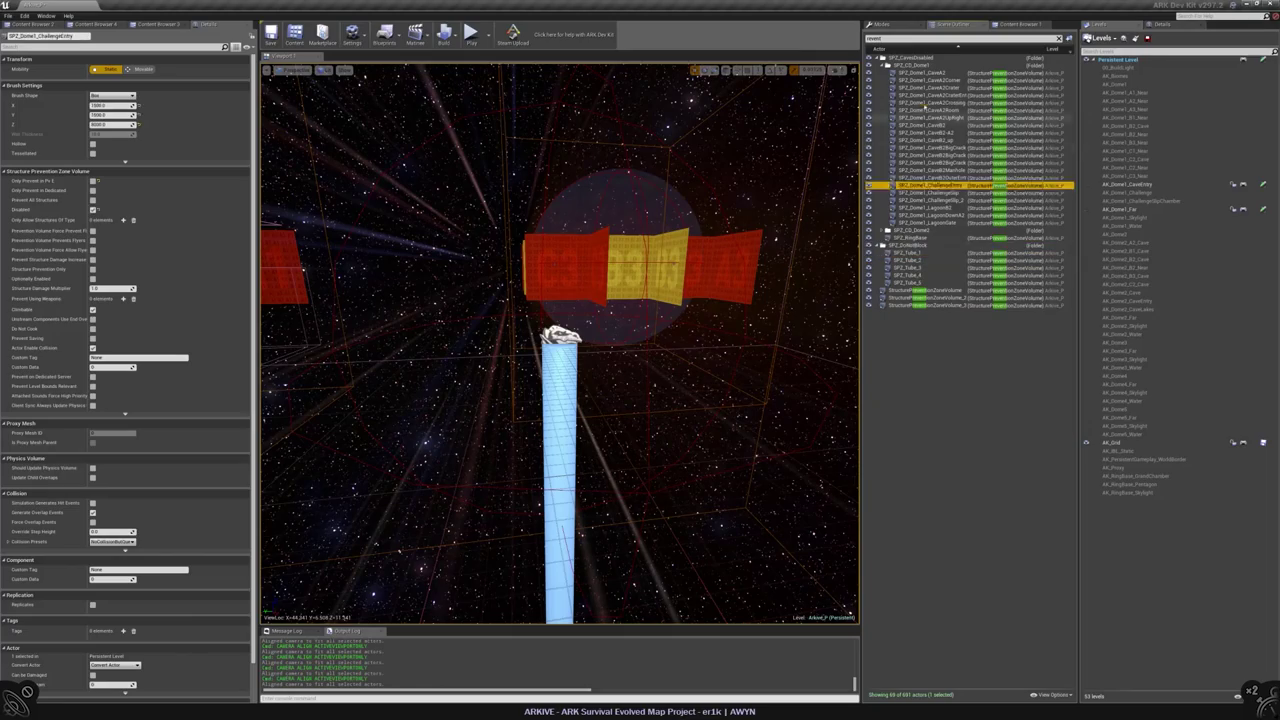
click(937, 432)
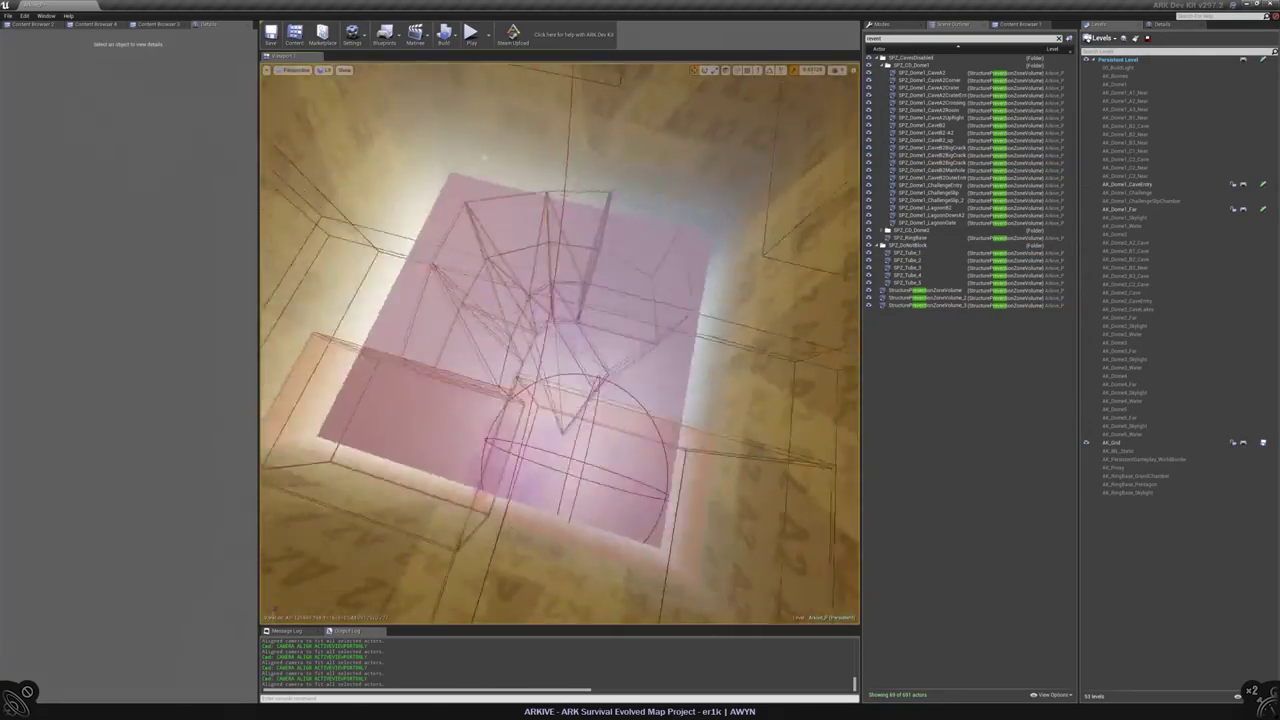
- Select the third prevention volume in the perspective view and examine how it sits among the crater entry rocks
click(627, 376)
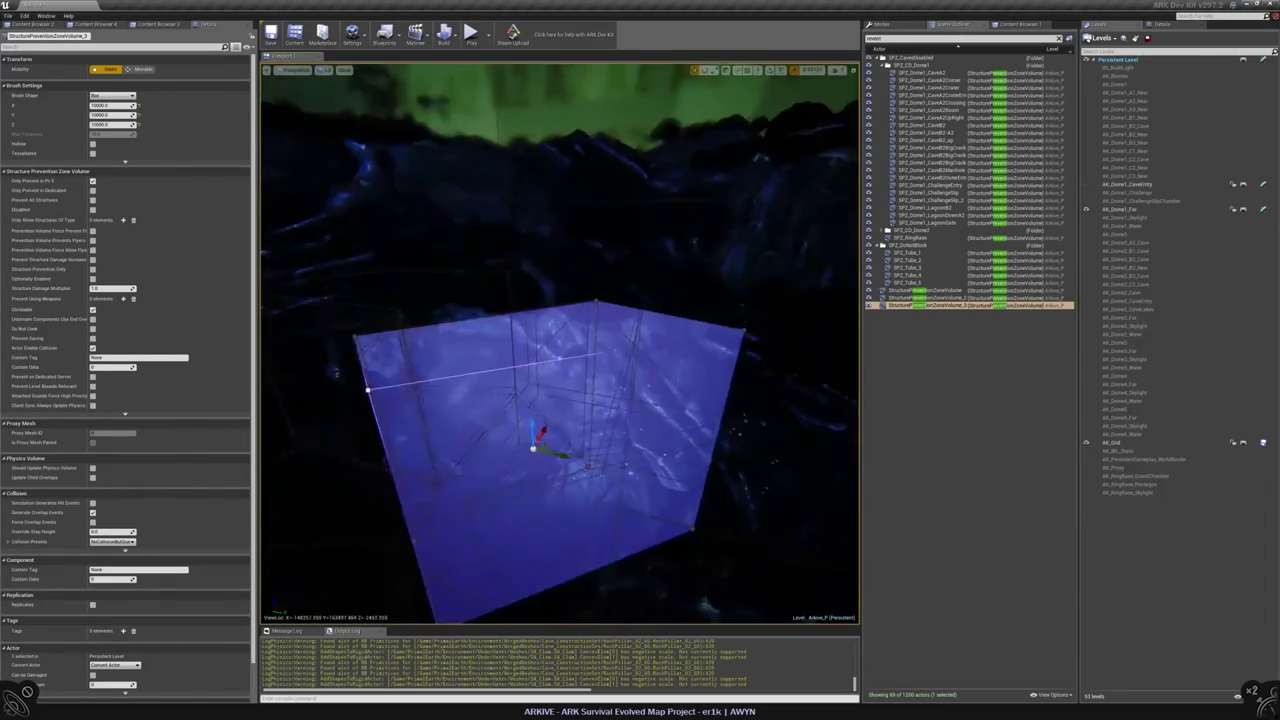
right_drag(560, 340, 560, 340)
key(alt+j)
right_drag(547, 418, 560, 340)
key(alt+g)
click(660, 330)
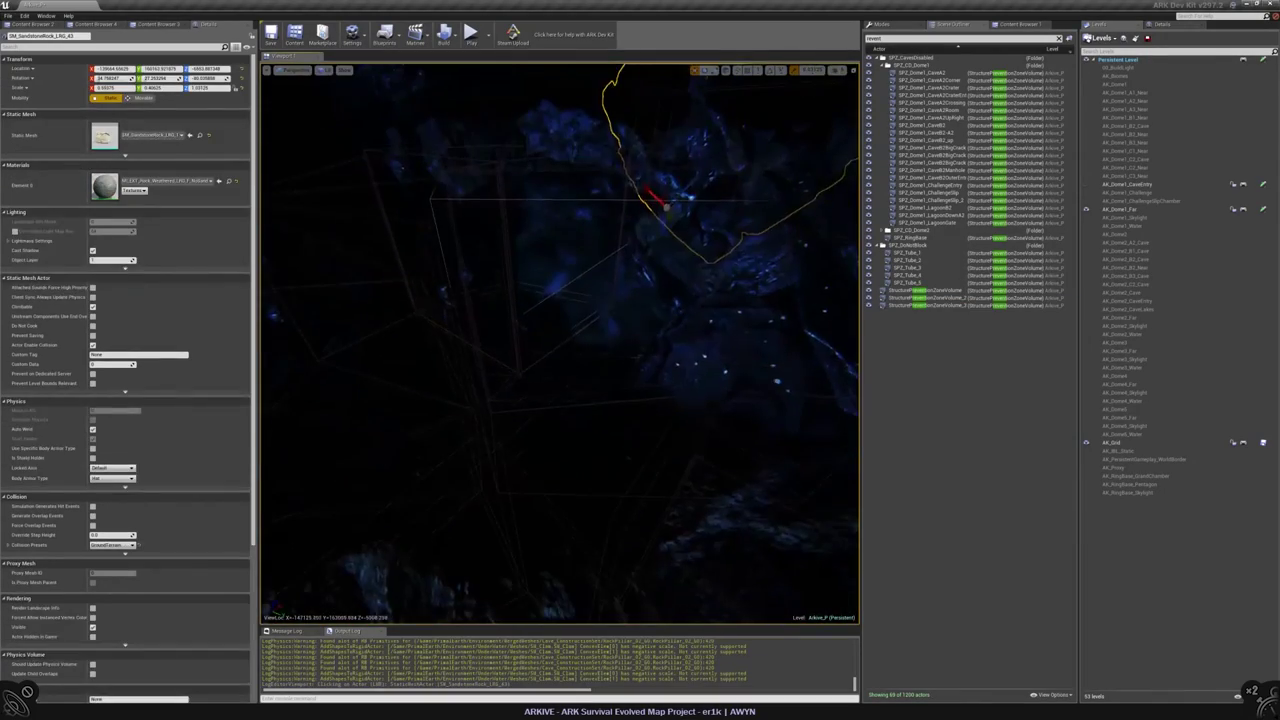
click(500, 300)
right_drag(500, 300, 530, 340)
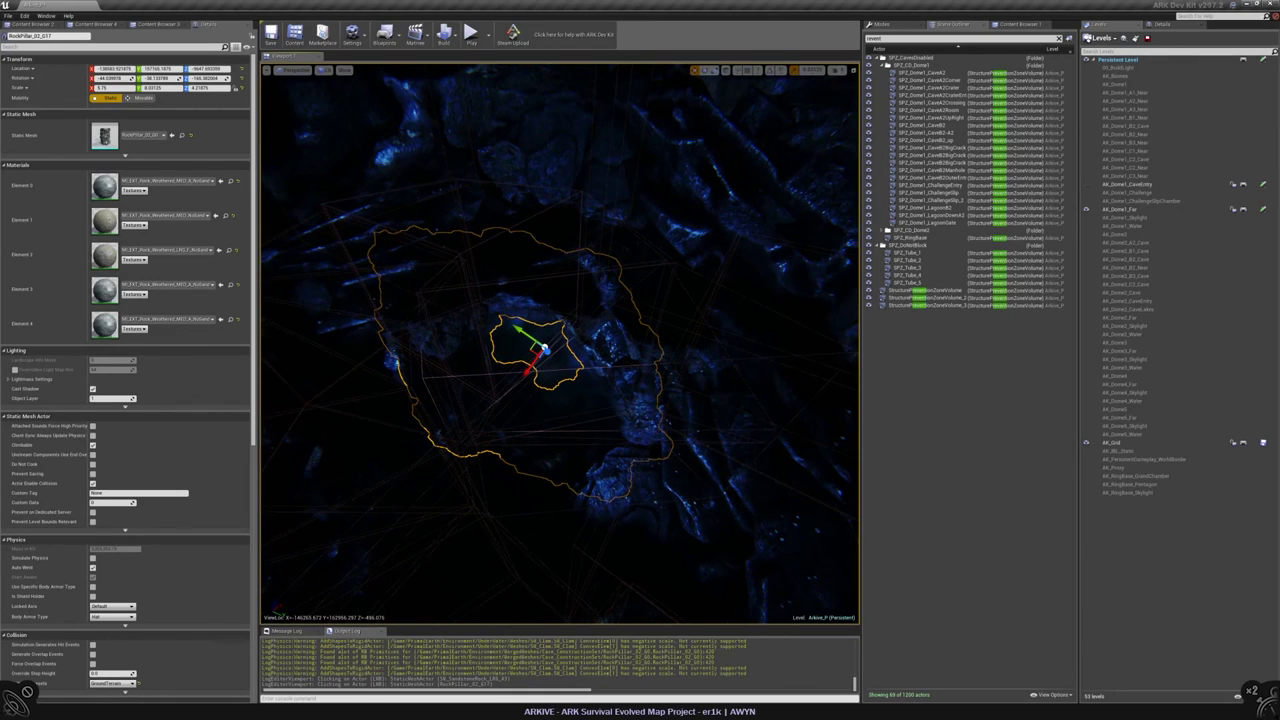
- Search the editor's keyboard shortcuts for "selected" and examine the binding of the Show Only Selected command
click(24, 16)
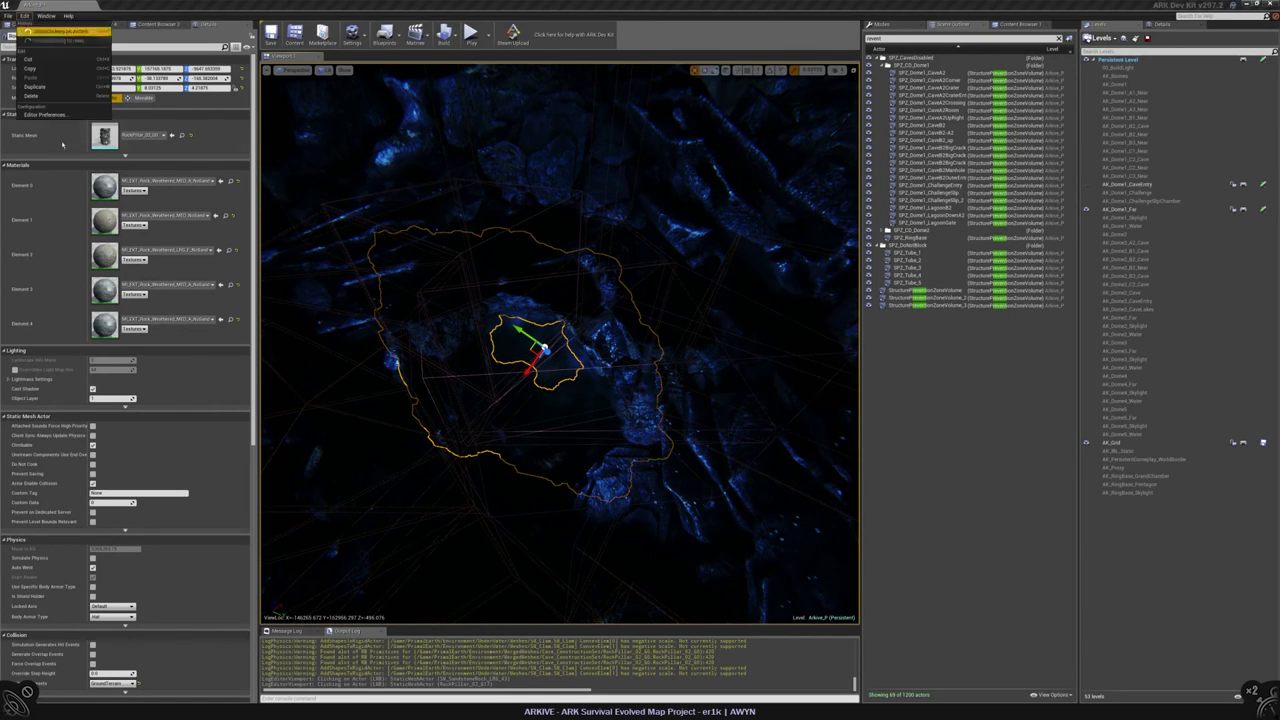
click(46, 115)
click(405, 216)
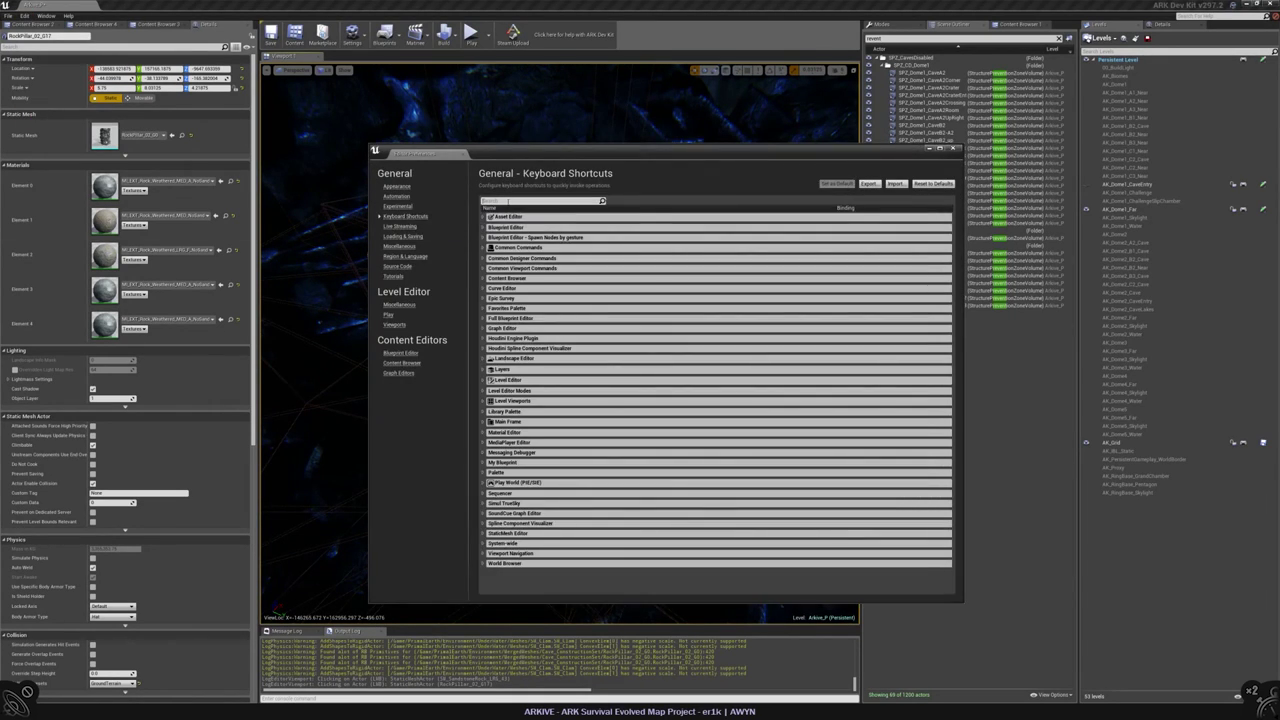
text(clear)
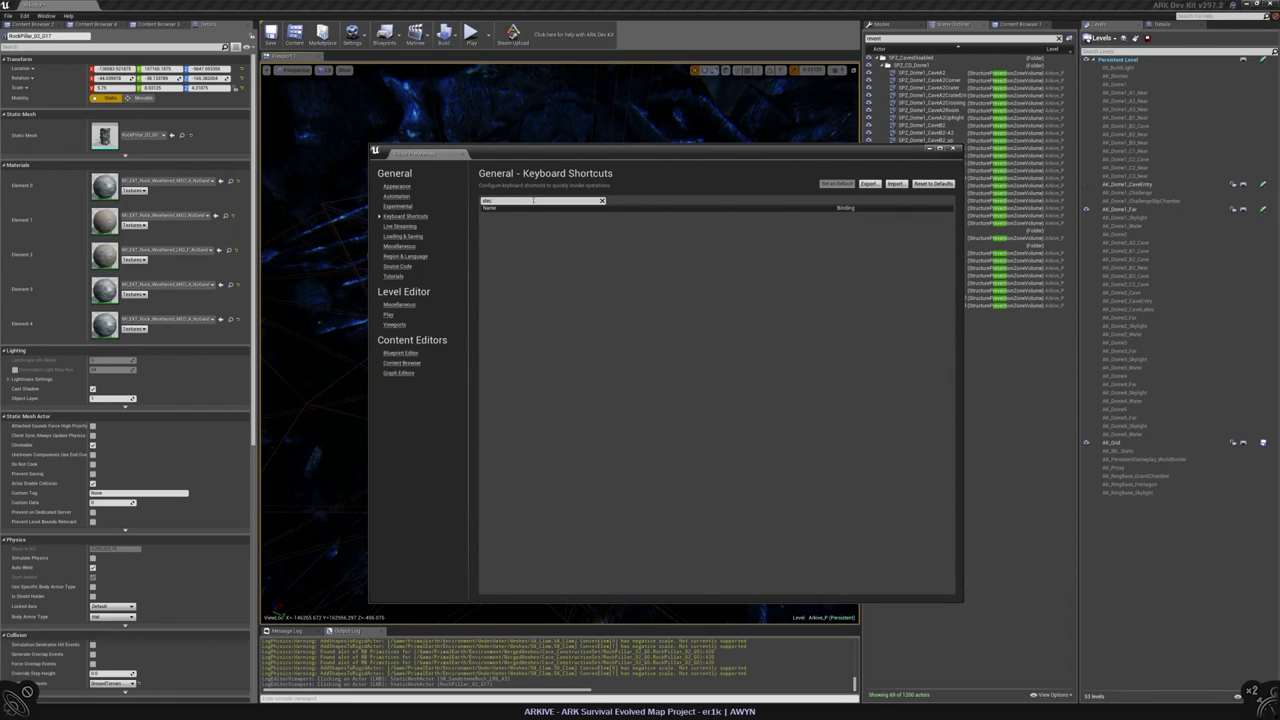
text(elected)
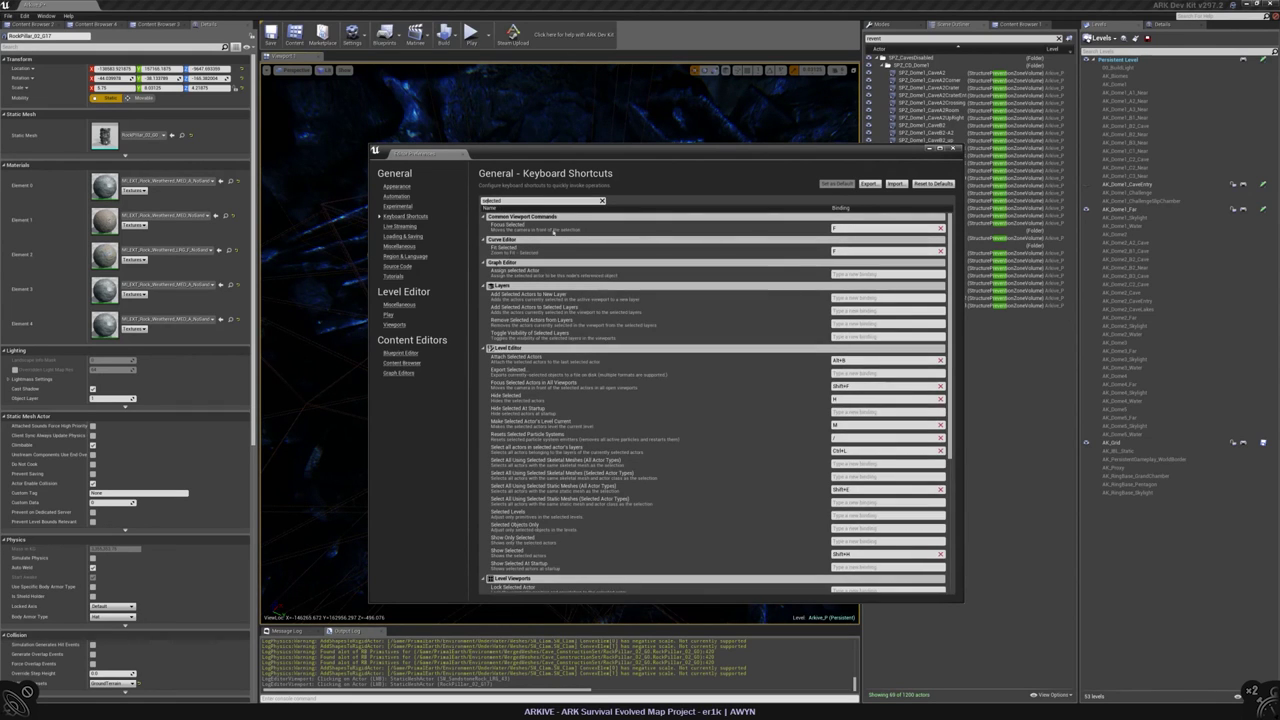
scroll(713, 400, down, 3)
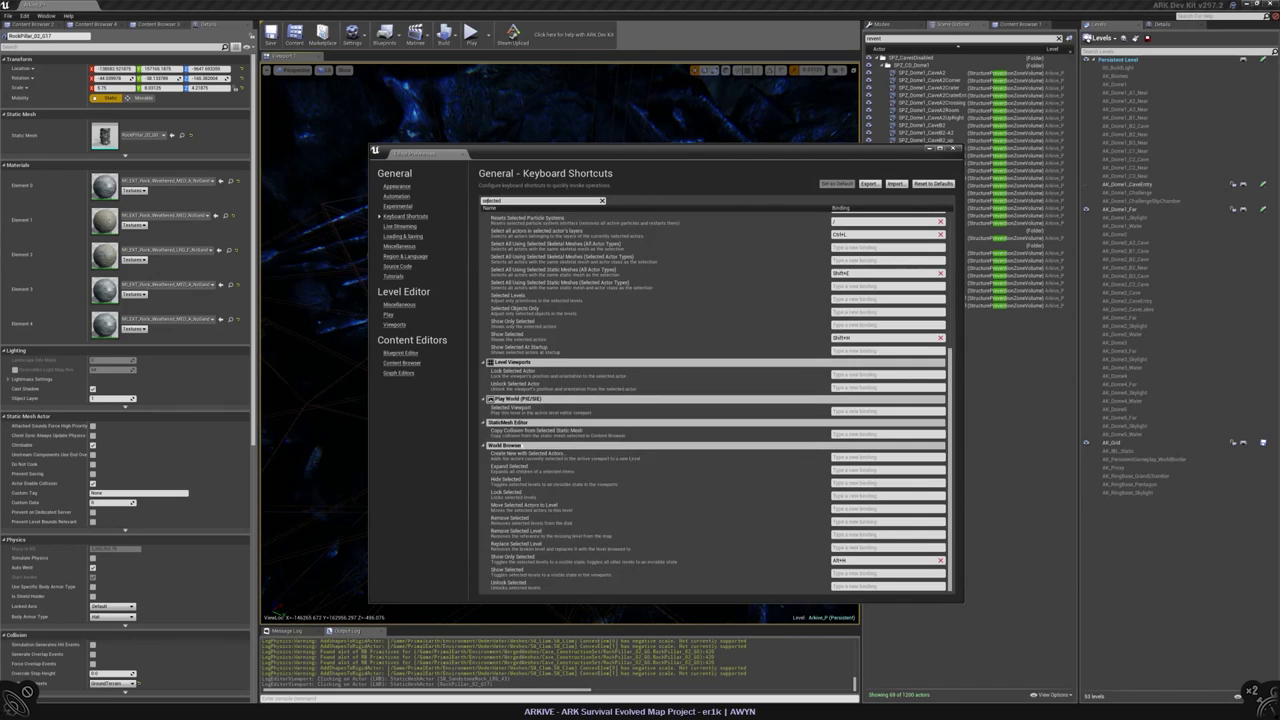
click(863, 560)
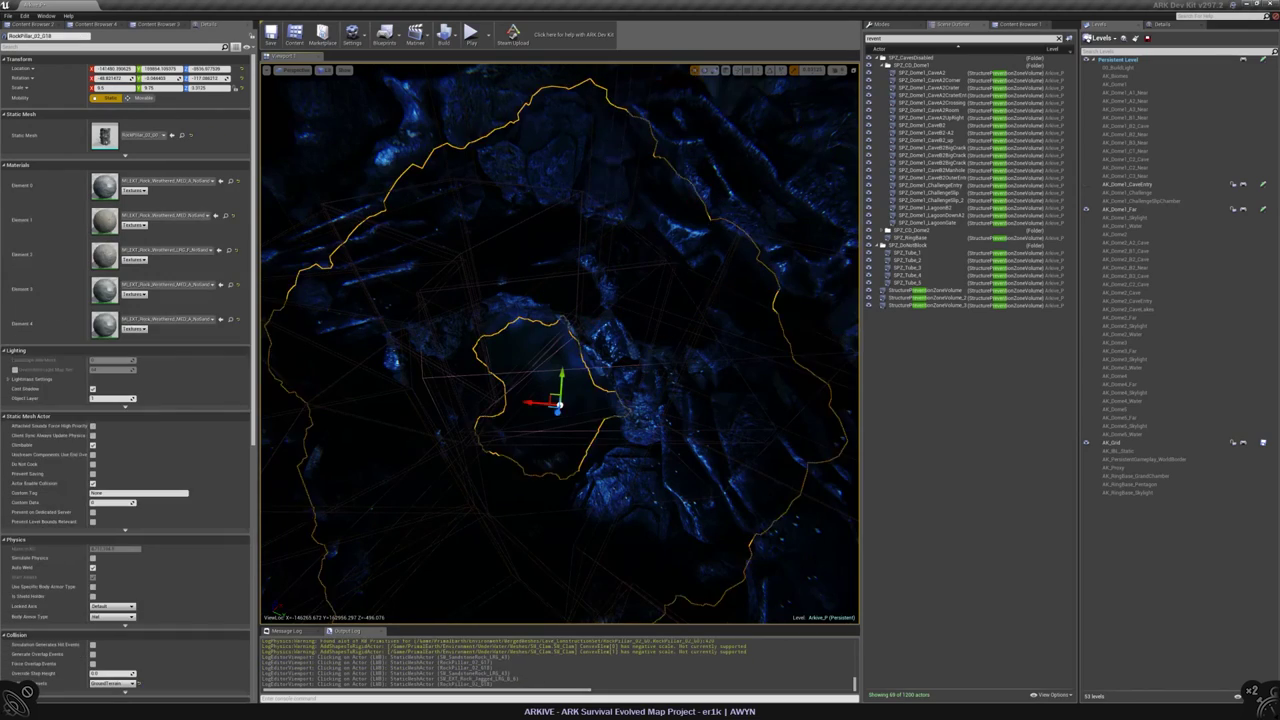
- Select several crater entry rocks in turn and examine how the rock pillar sits against the prevention volumes
right_drag(560, 340, 600, 350)
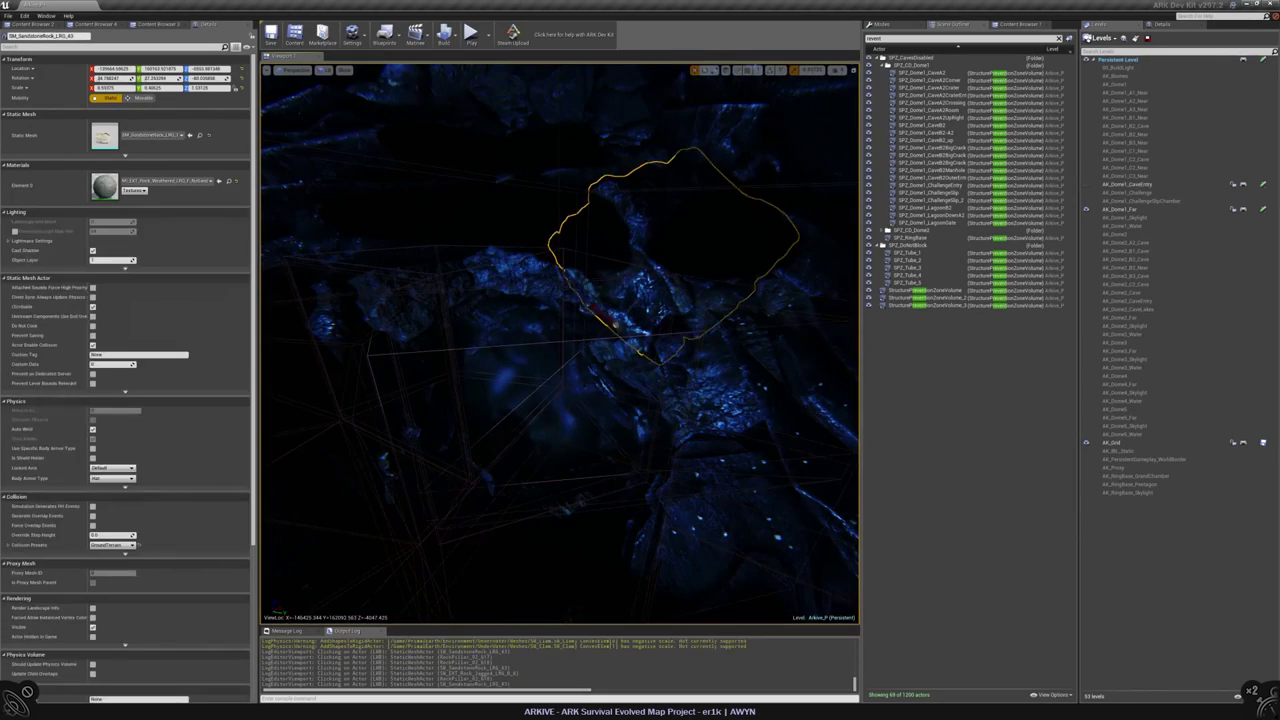
click(540, 410)
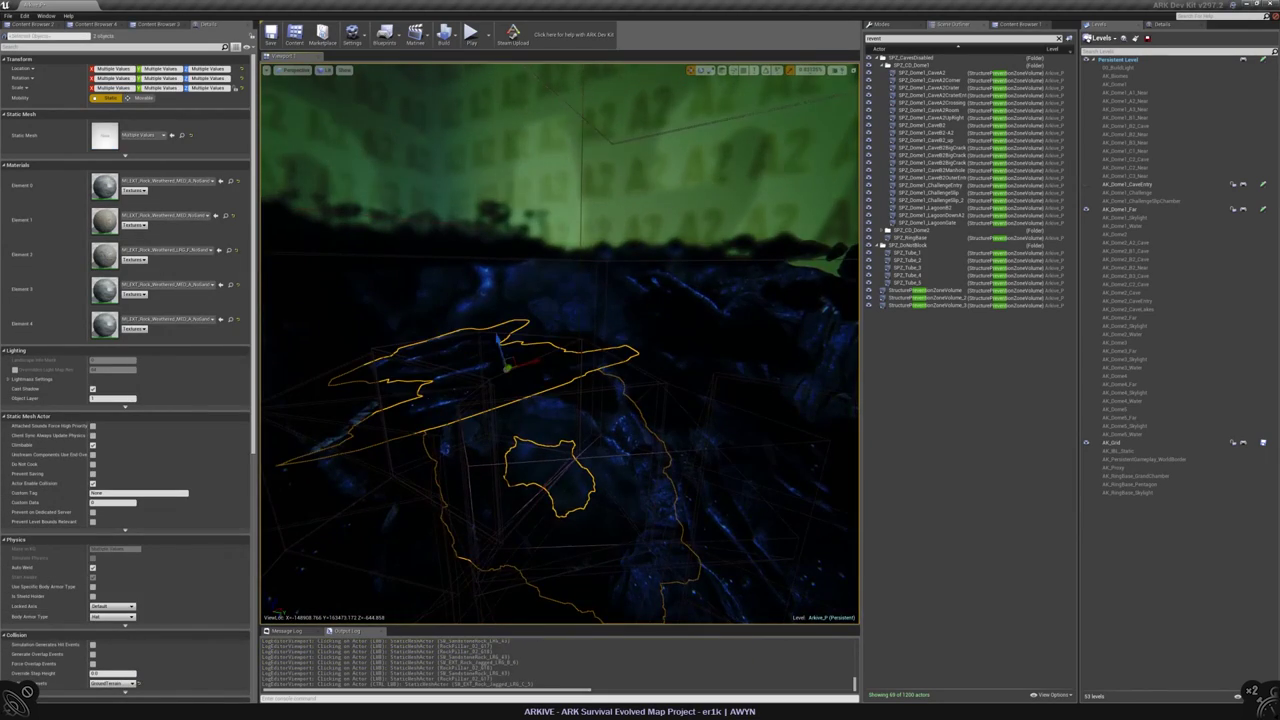
click(650, 390)
click(500, 388)
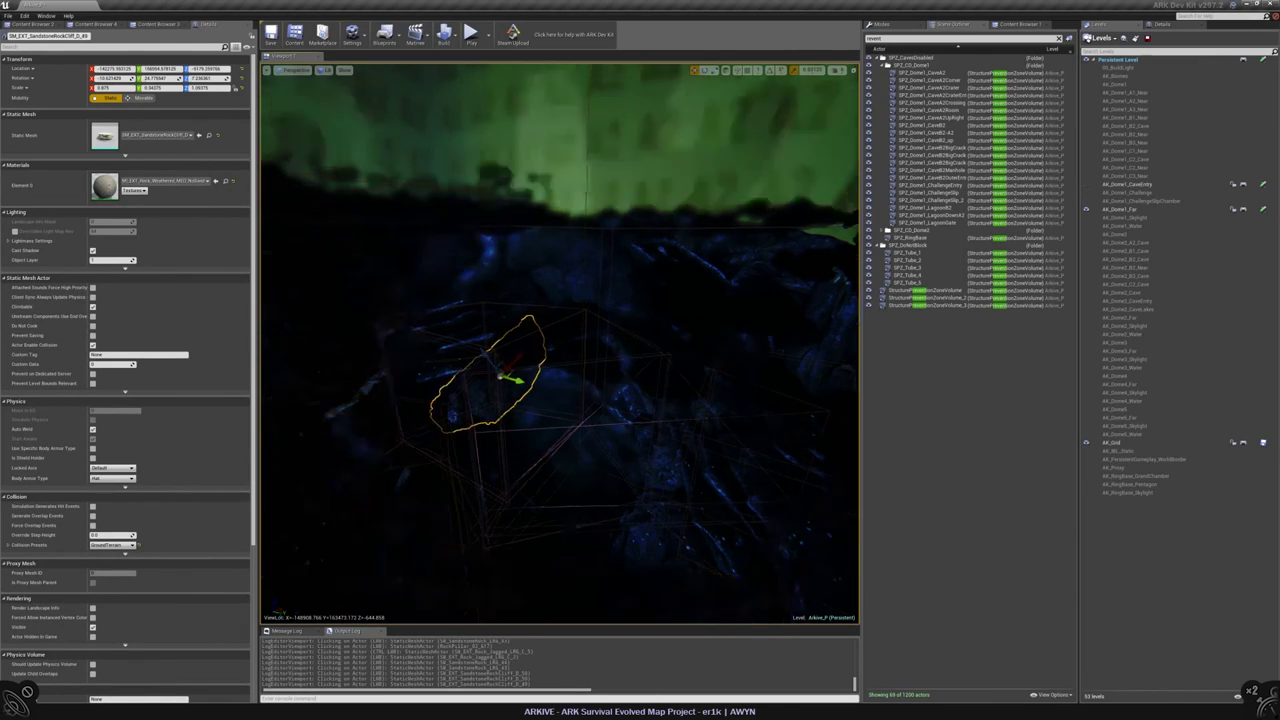
key(f)
click(520, 370)
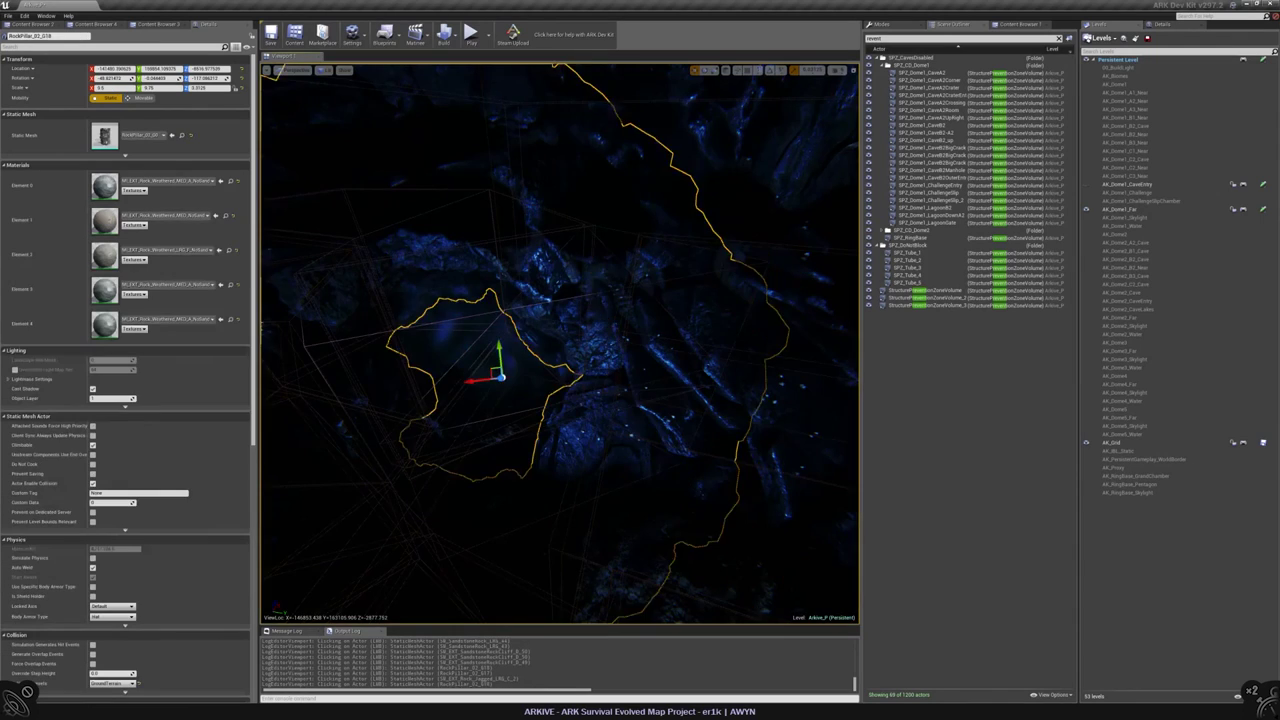
click(470, 360)
key(f)
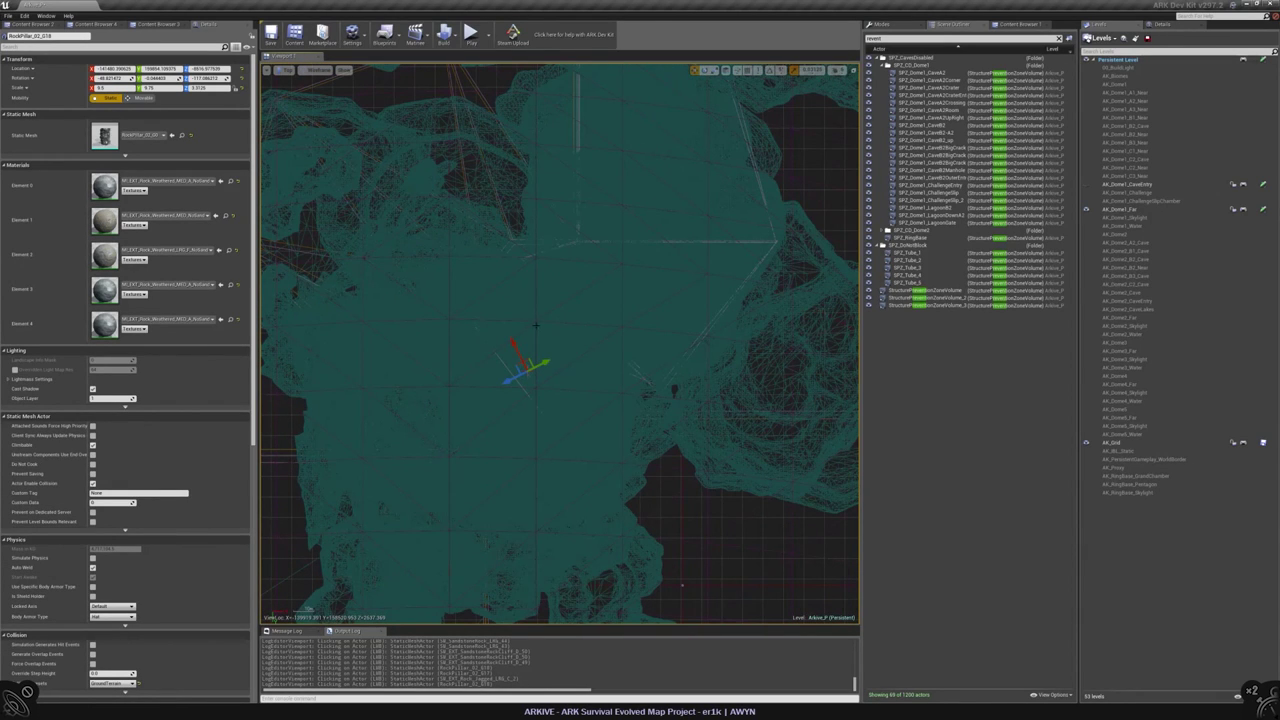
- Duplicate the crater entry rock pillar into the persistent level and hide AK_Dome1_Far to isolate the copy
click(1086, 209)
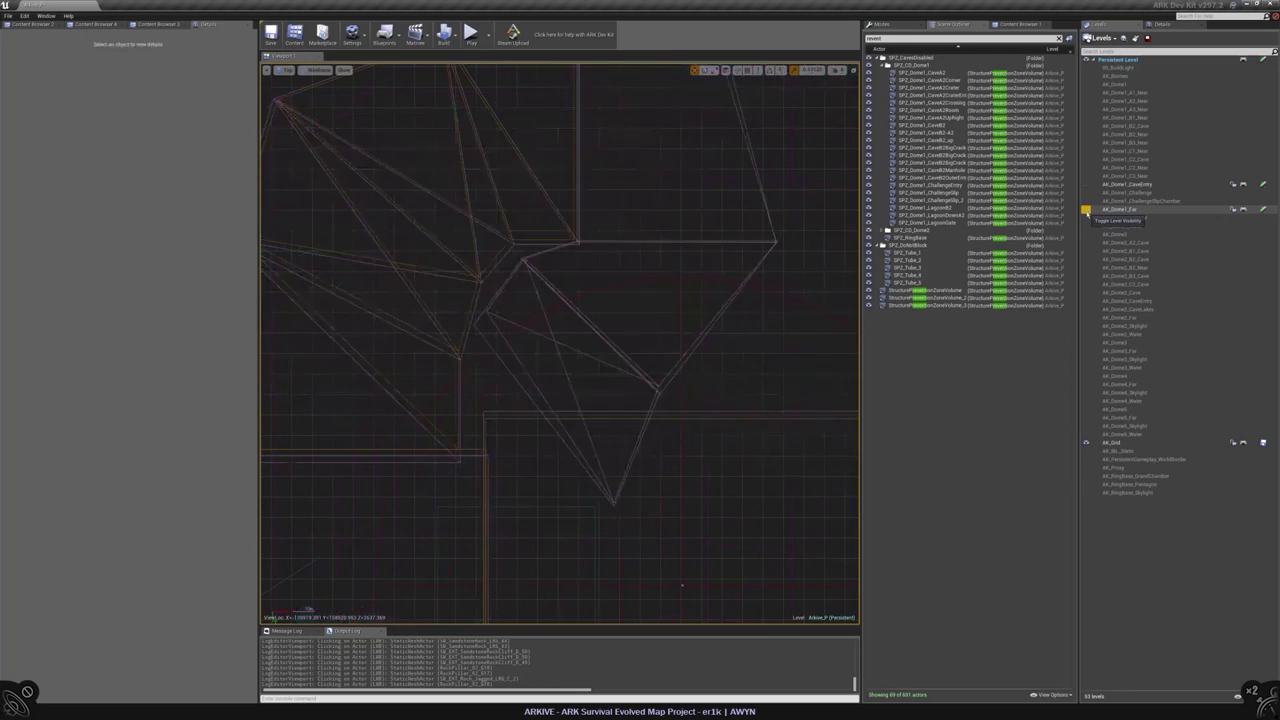
key(alt+4)
key(alt+g)
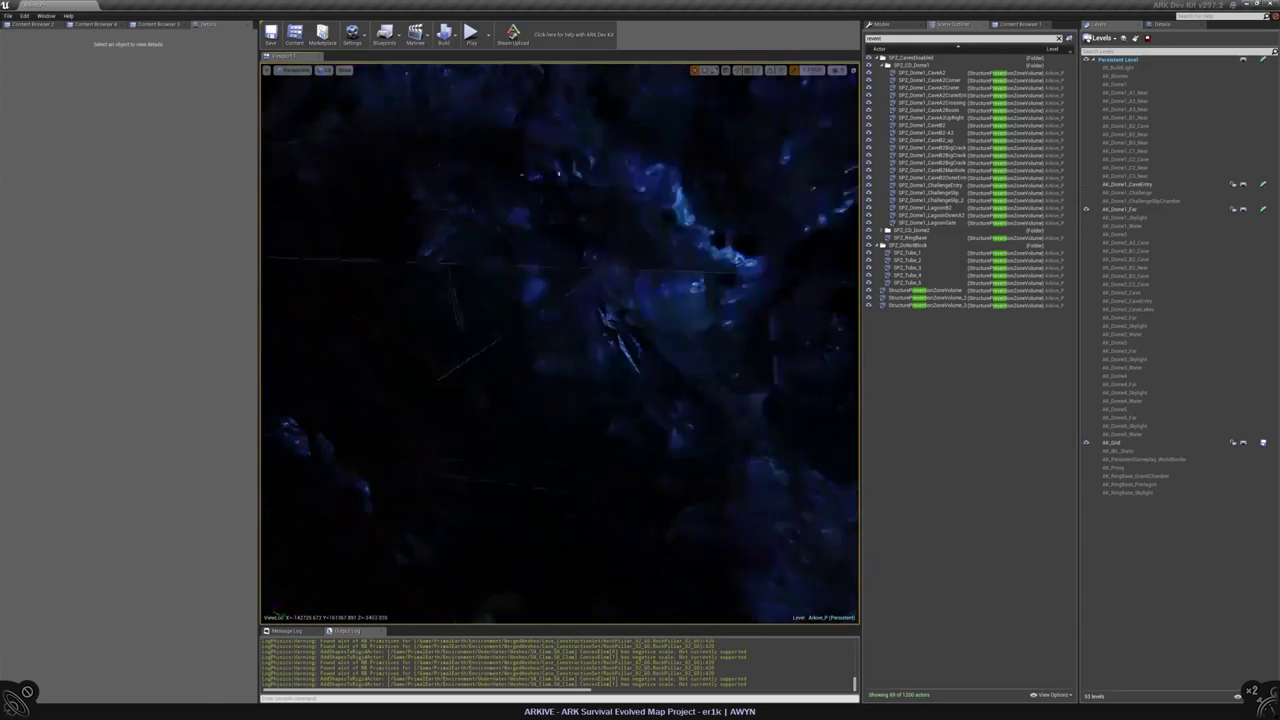
click(600, 420)
click(565, 260)
key(f)
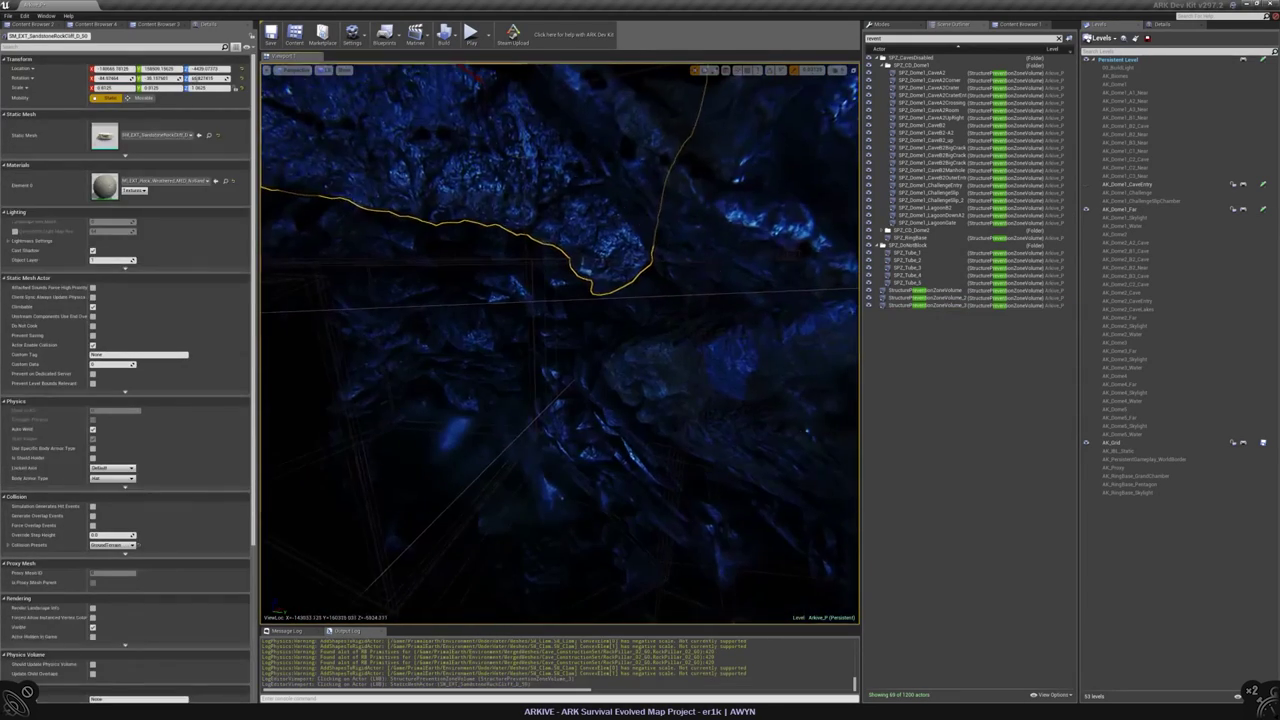
key(alt+j)
key(f)
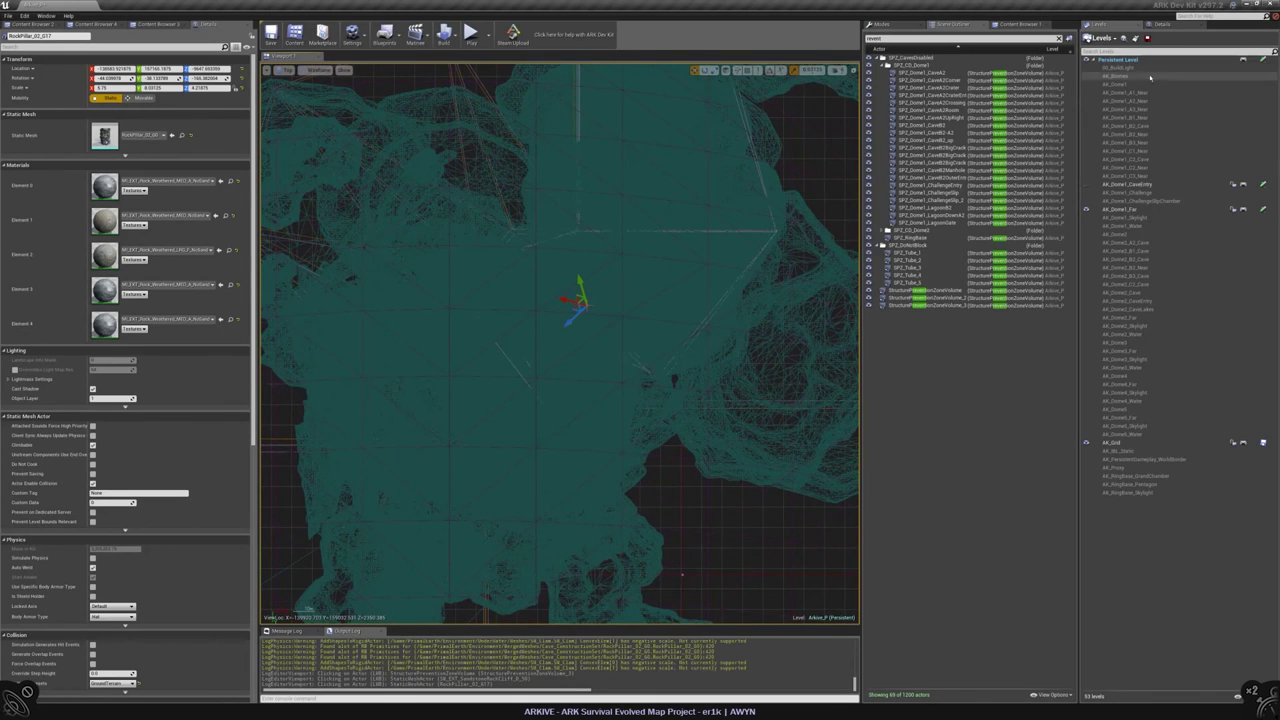
click(1086, 210)
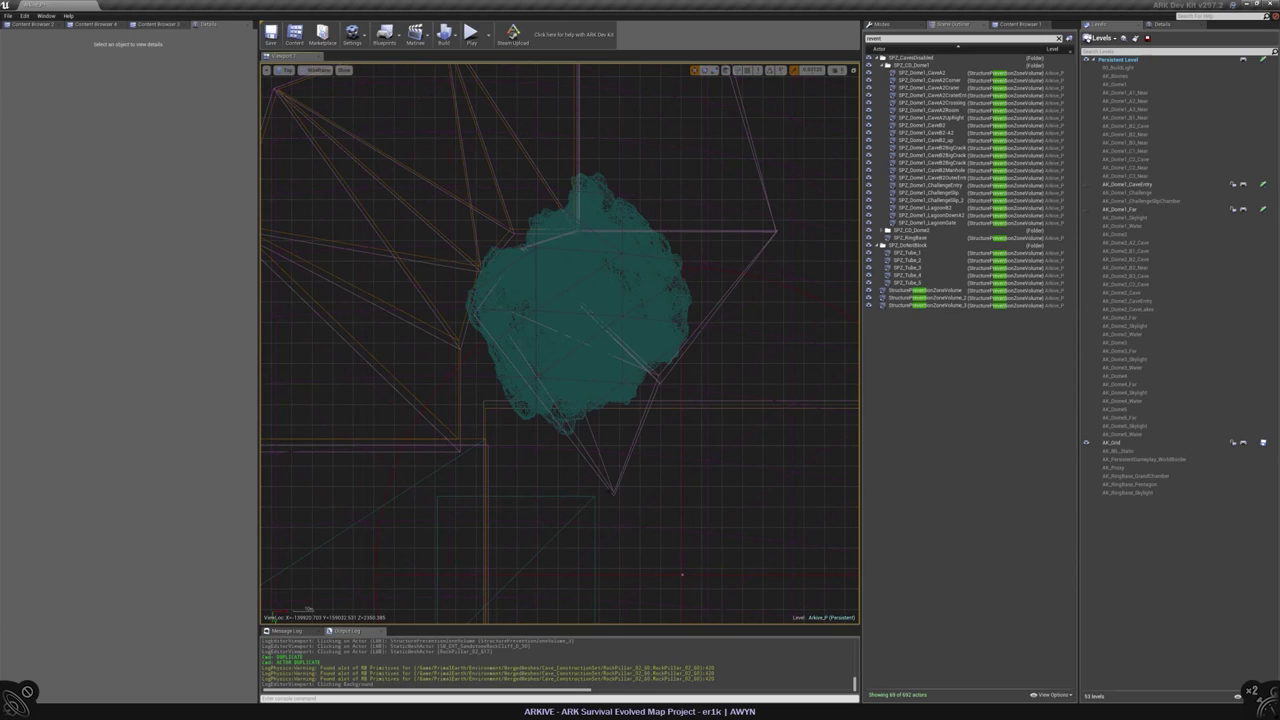
- Pull the lower corners of the third prevention volume in around the isolated rock pillar using geometry editing in the top view
click(614, 494)
key(shift+5)
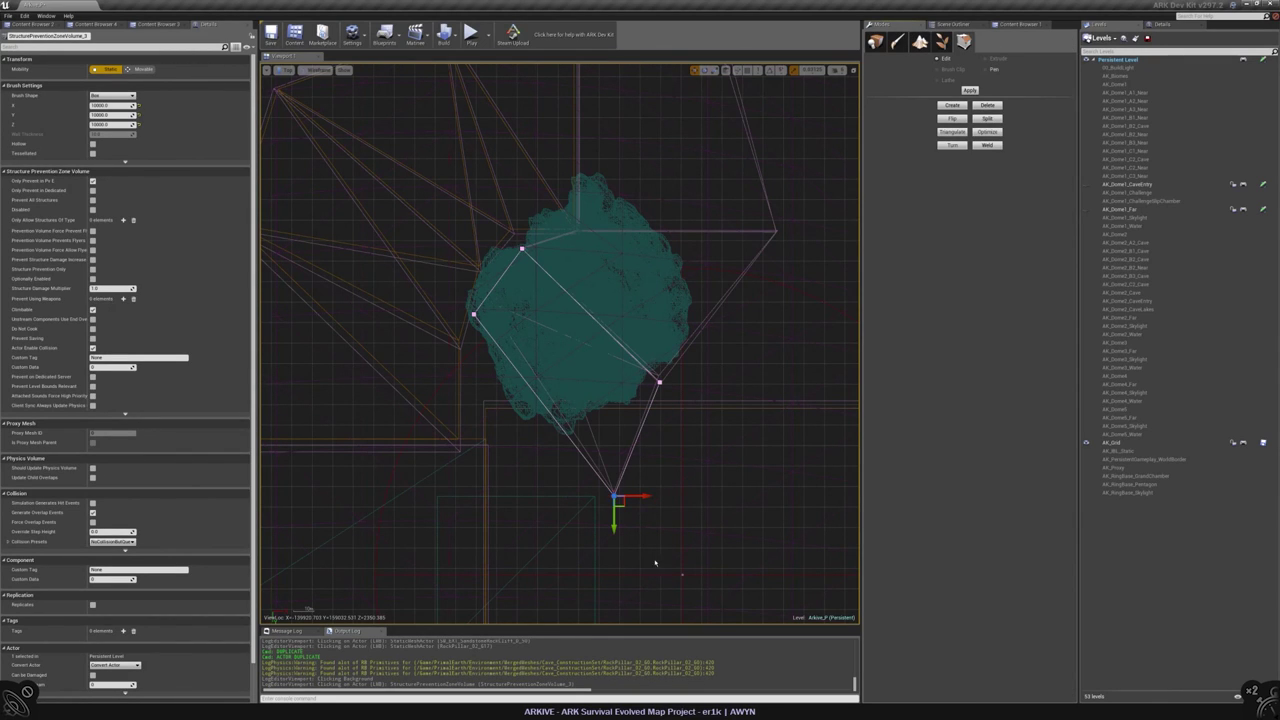
drag(655, 563, 603, 526)
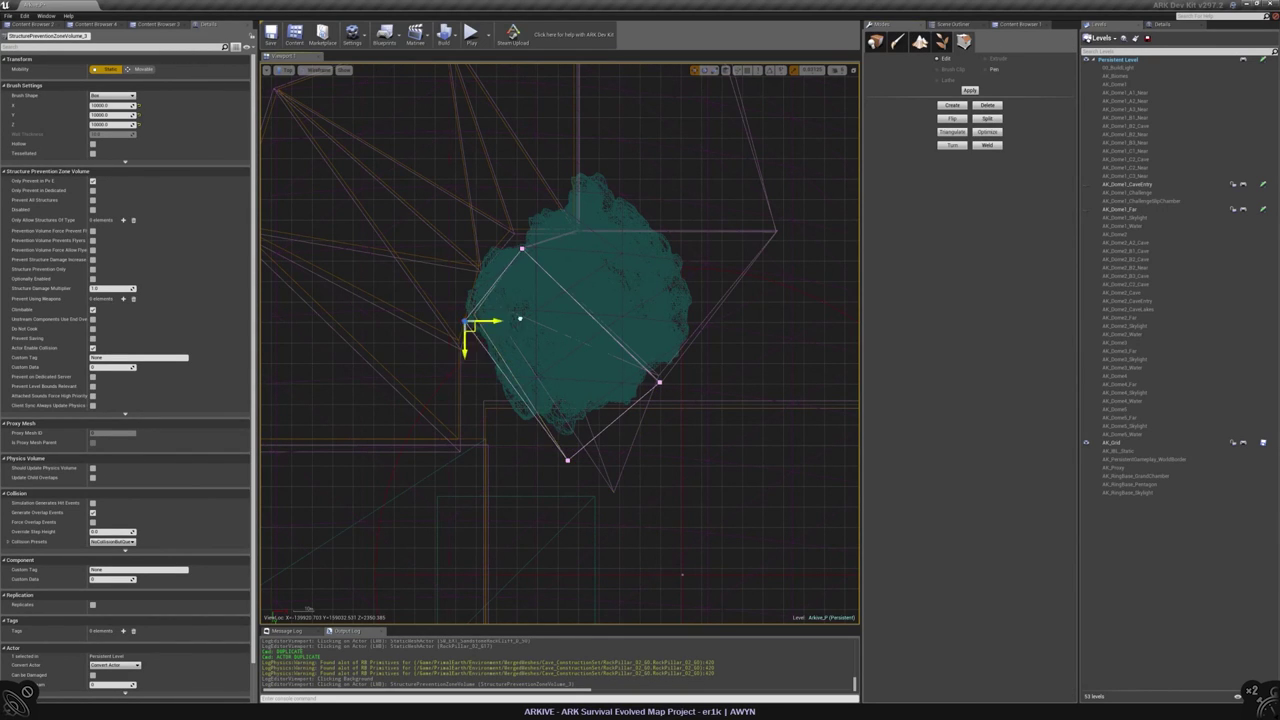
- Examine the reshaped volume's fit around the rock pillar in the orthographic side views and in perspective
key(alt+h)
key(f)
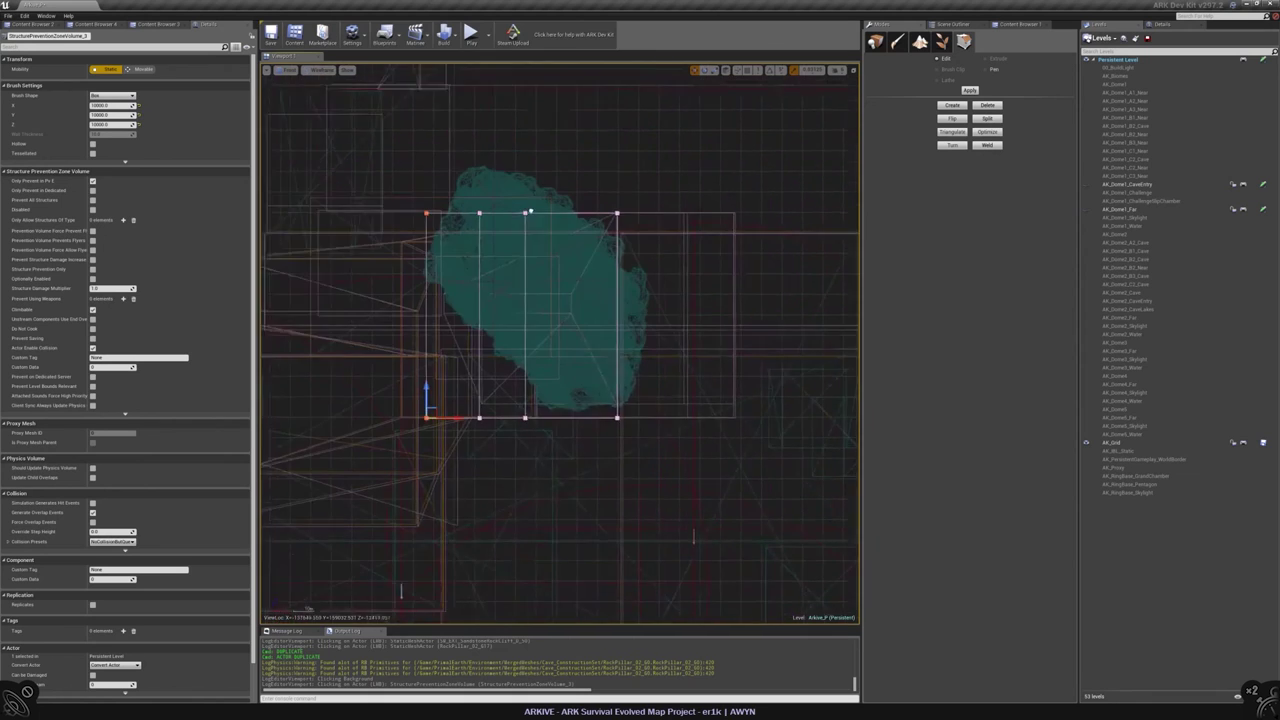
key(alt+k)
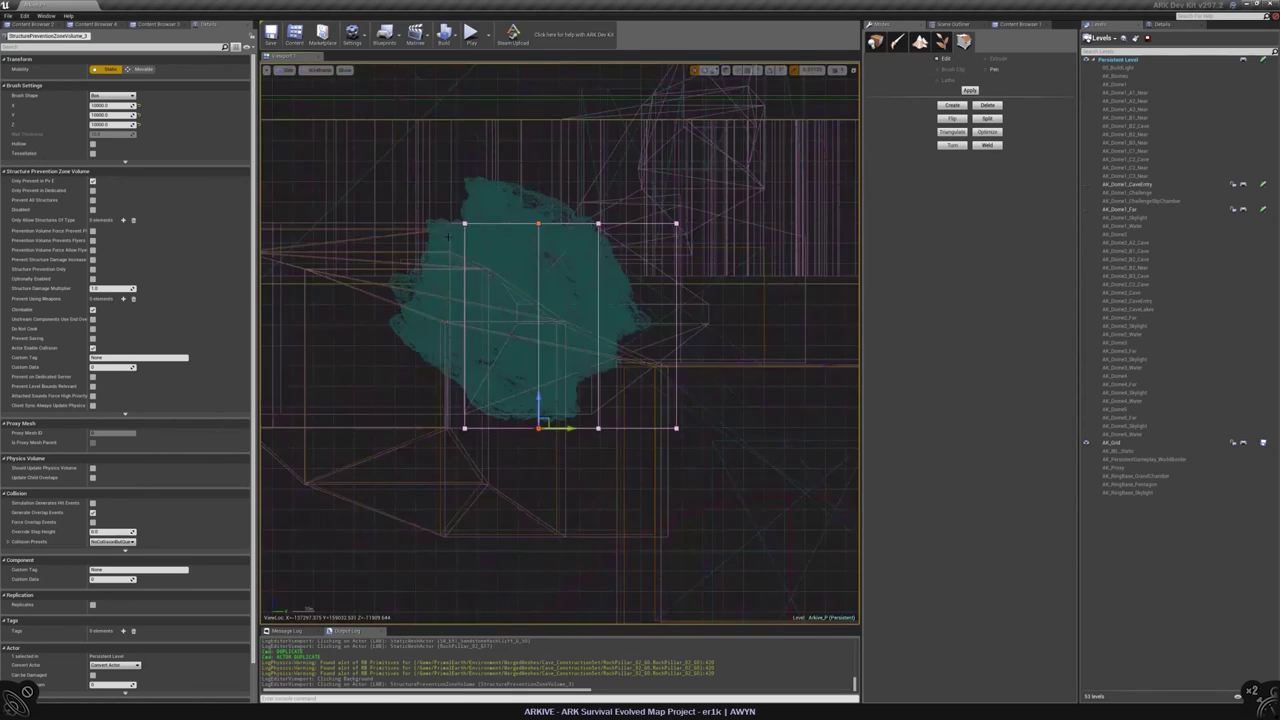
key(alt+j)
key(alt+g)
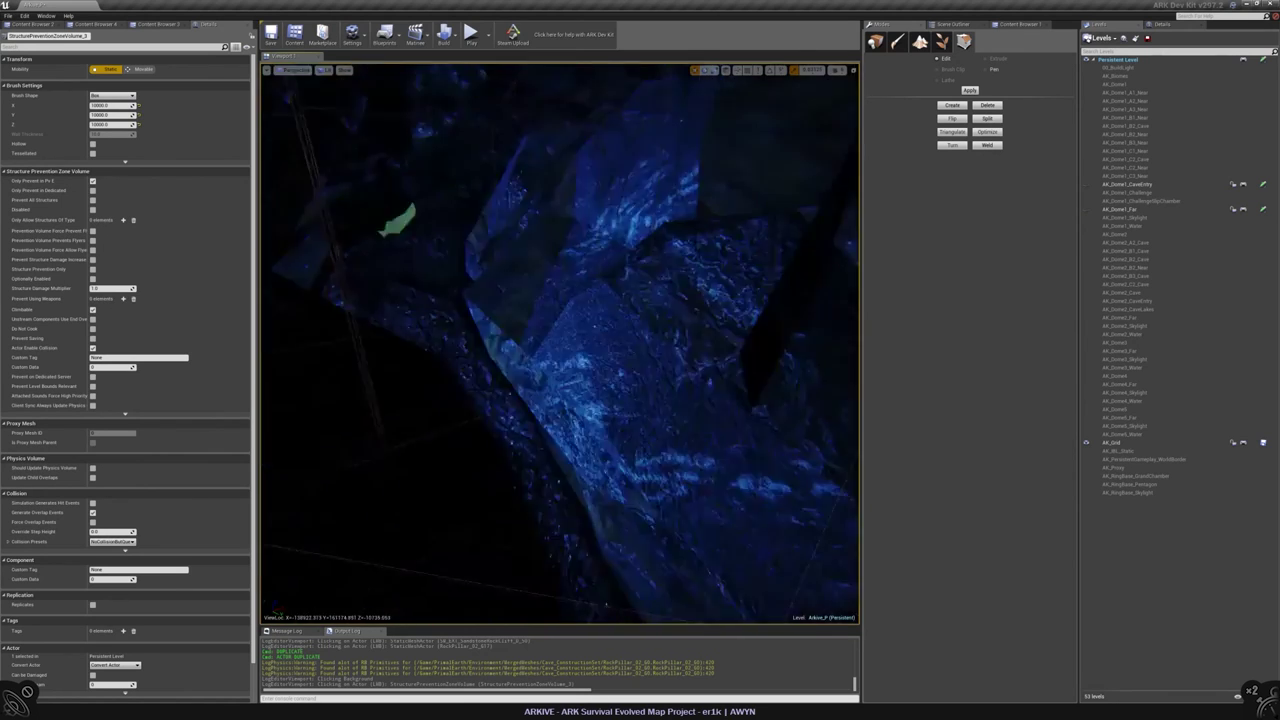
key(f)
alt+drag(560, 340, 770, 360)
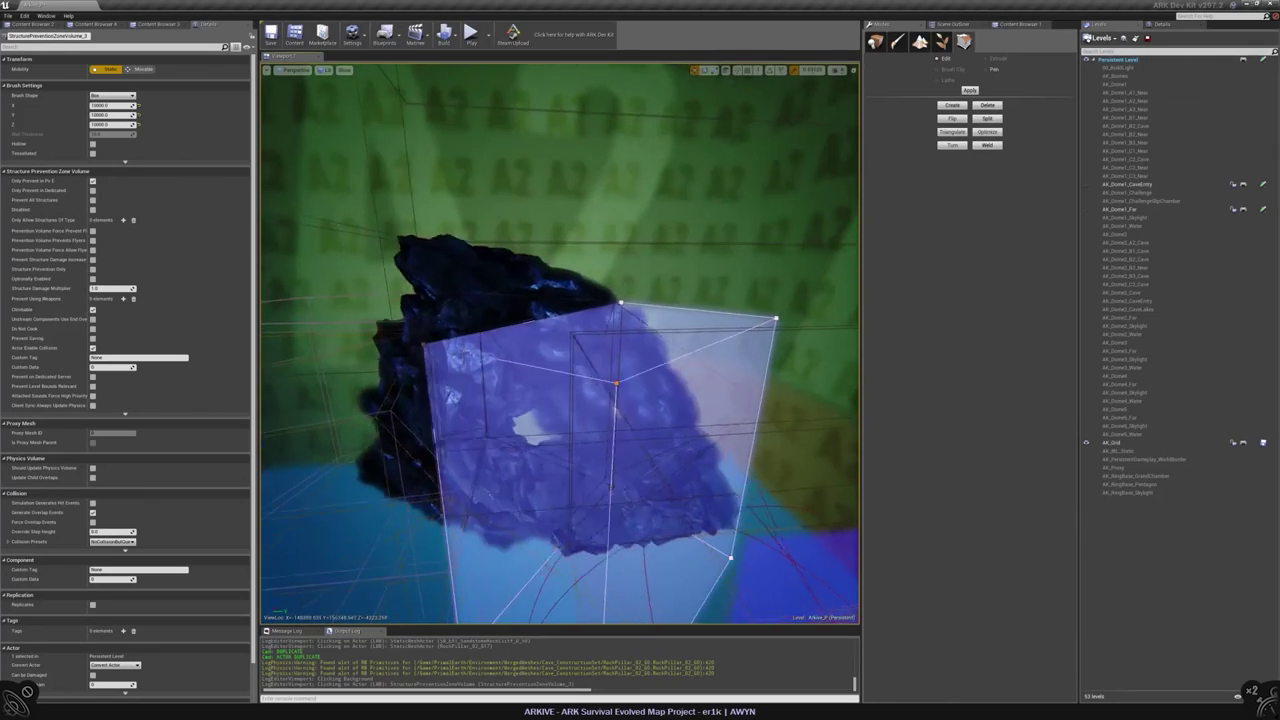
- Refine the third volume's corner vertices along the rock pillar's edge, checking them between the top and perspective views
key(alt+j)
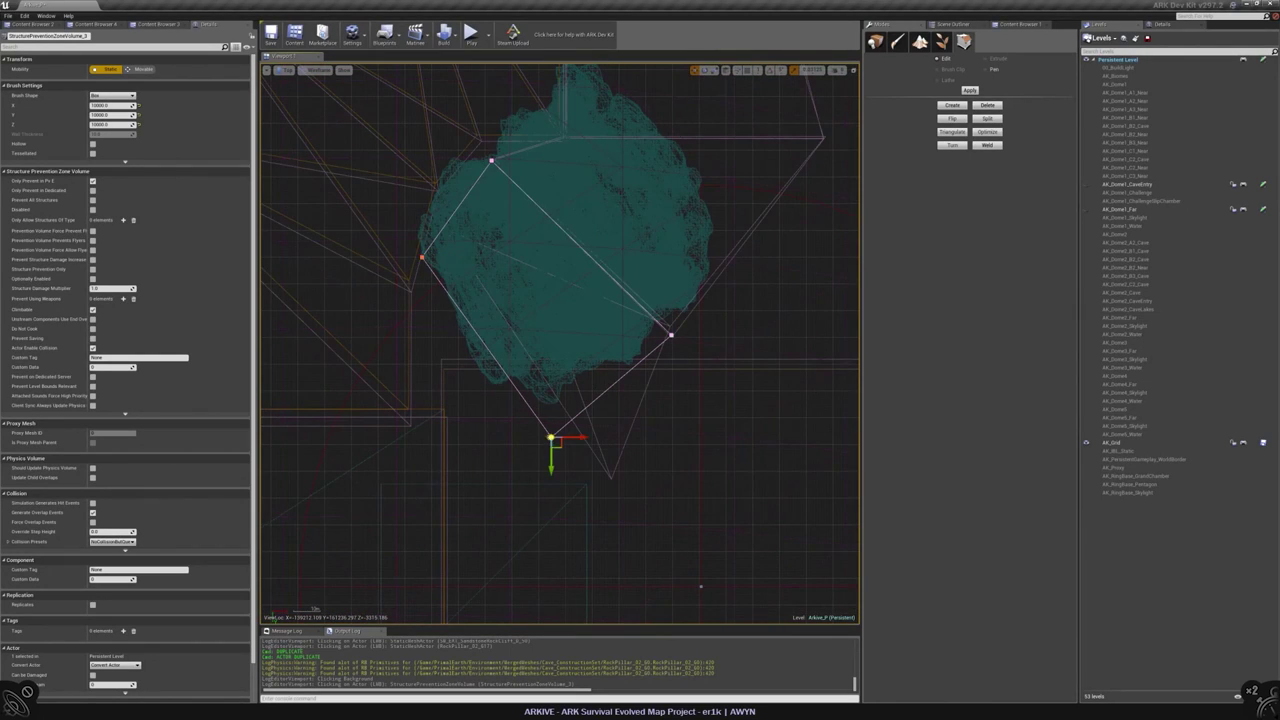
key(alt+g)
mouse_move(426, 263)
alt+mouse_down()
mouse_move(475, 533)
mouse_move(510, 500)
mouse_move(530, 370)
mouse_move(600, 350)
mouse_move(640, 360)
alt+mouse_up()
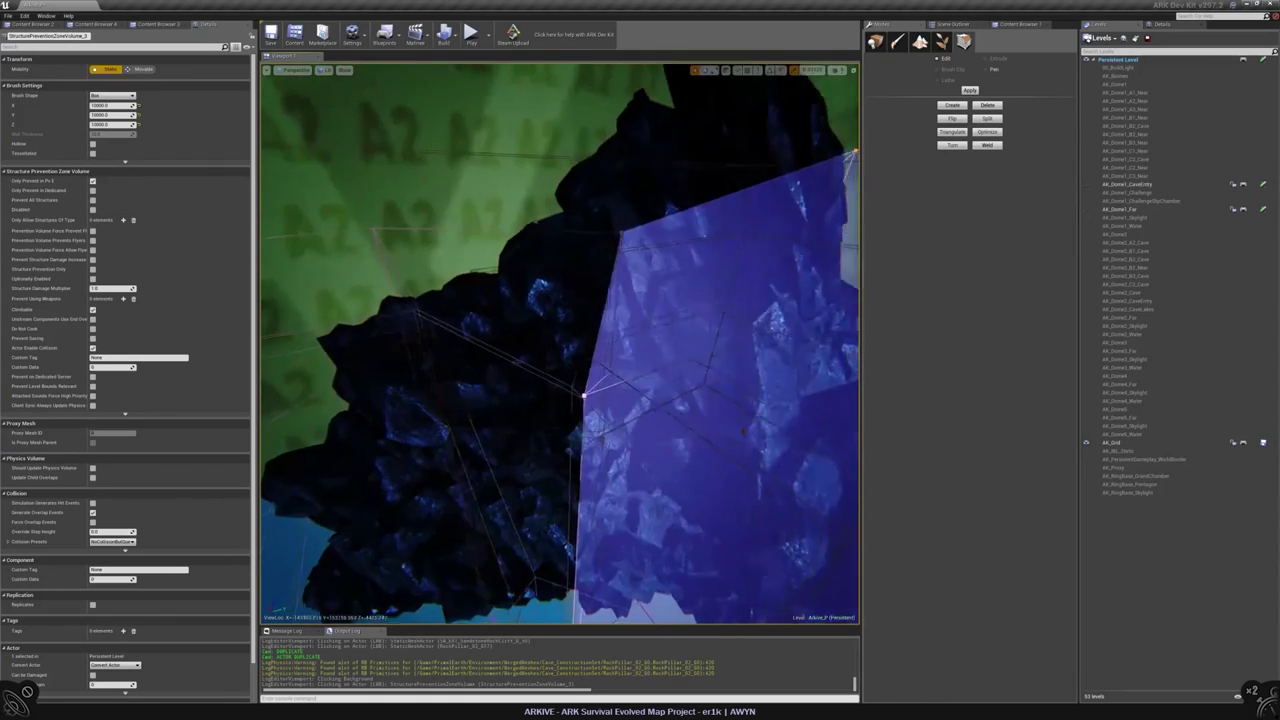
key(alt+j)
scroll(560, 343, up, 3)
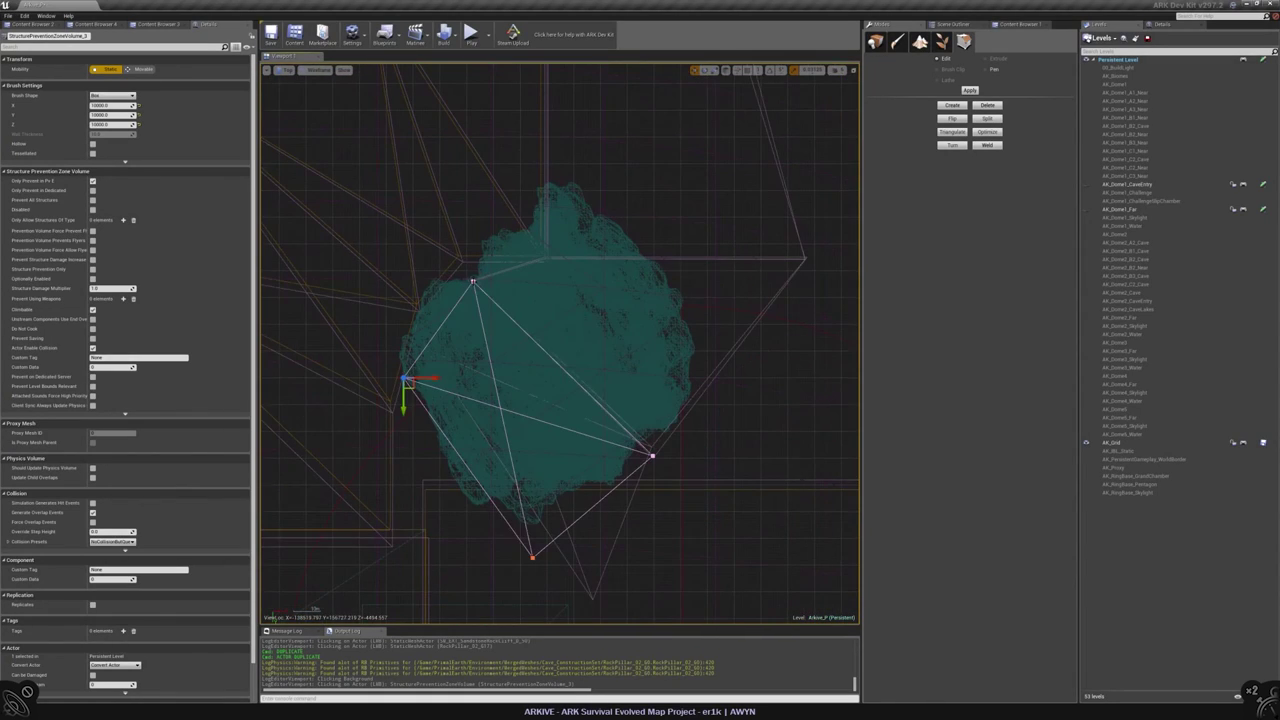
key(alt+g)
key(f)
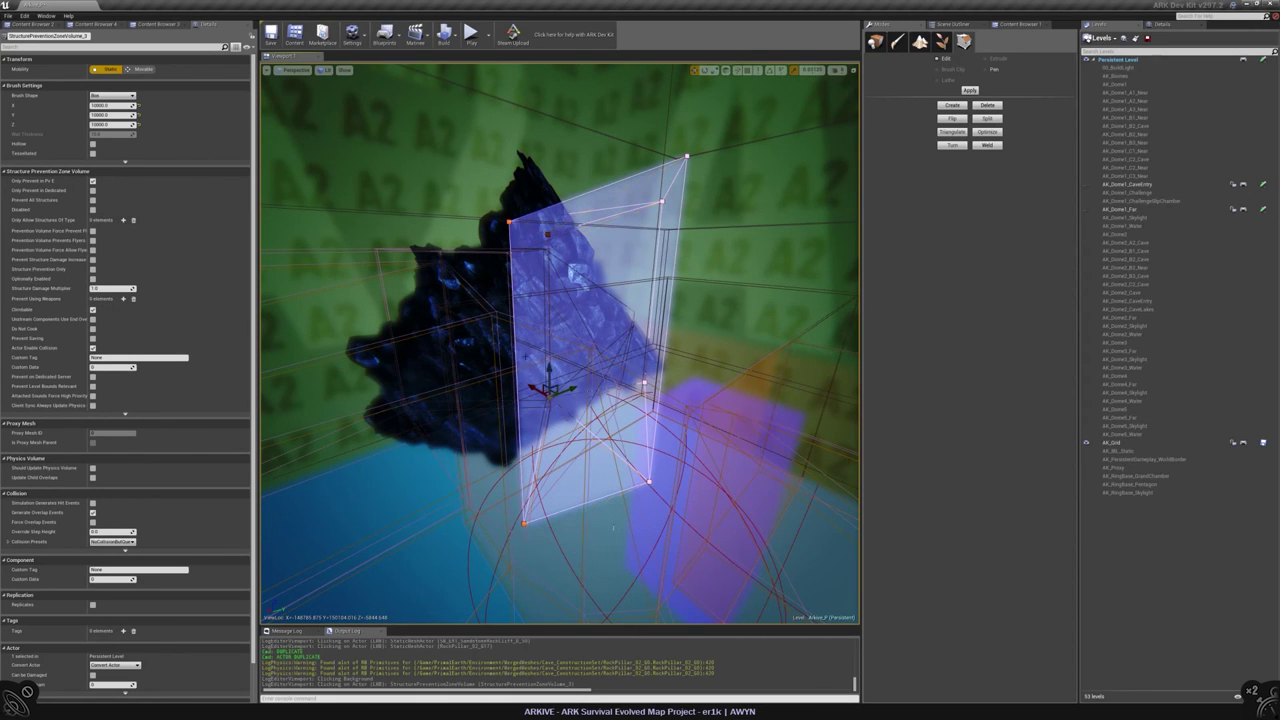
- Pick the second new prevention volume in the actor list and examine its fit against the rock pillar from above and in perspective
click(953, 23)
click(923, 296)
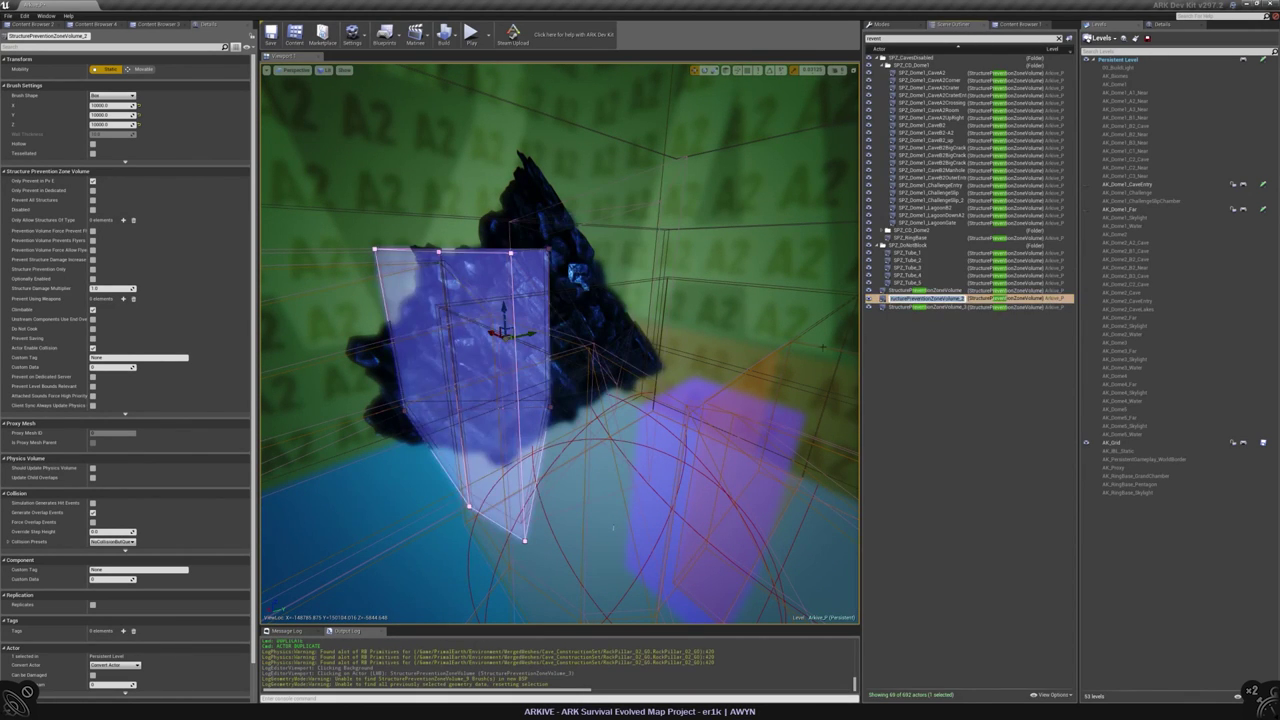
key(Delete)
click(925, 298)
key(alt+j)
key(f)
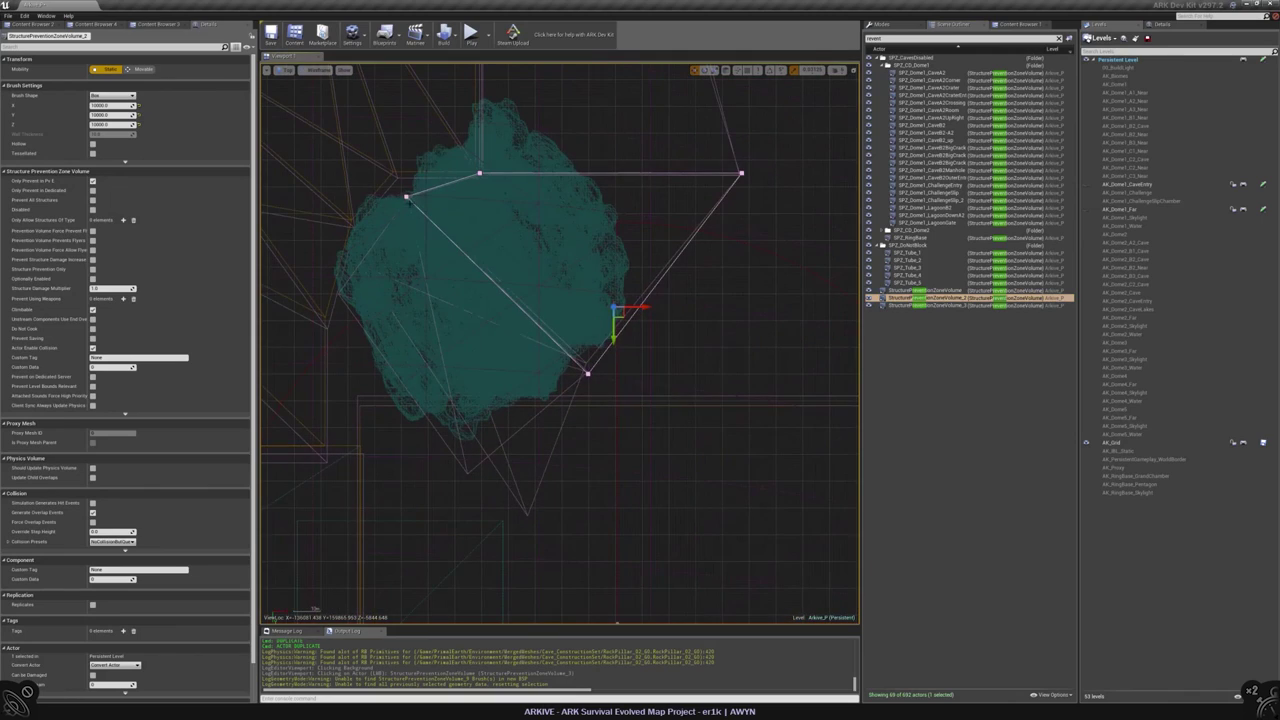
key(alt+g)
key(f)
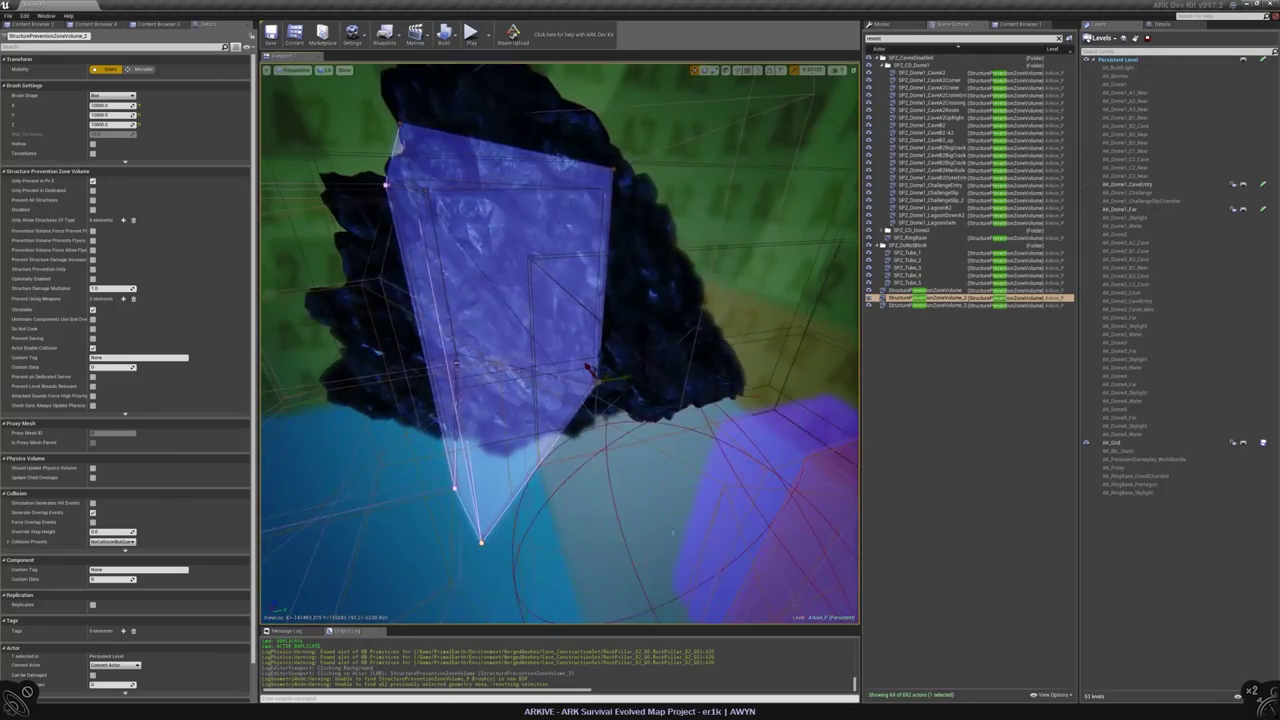
- Select all three new prevention volumes together and examine their combined coverage of the rock pillar
key(Escape)
click(920, 290)
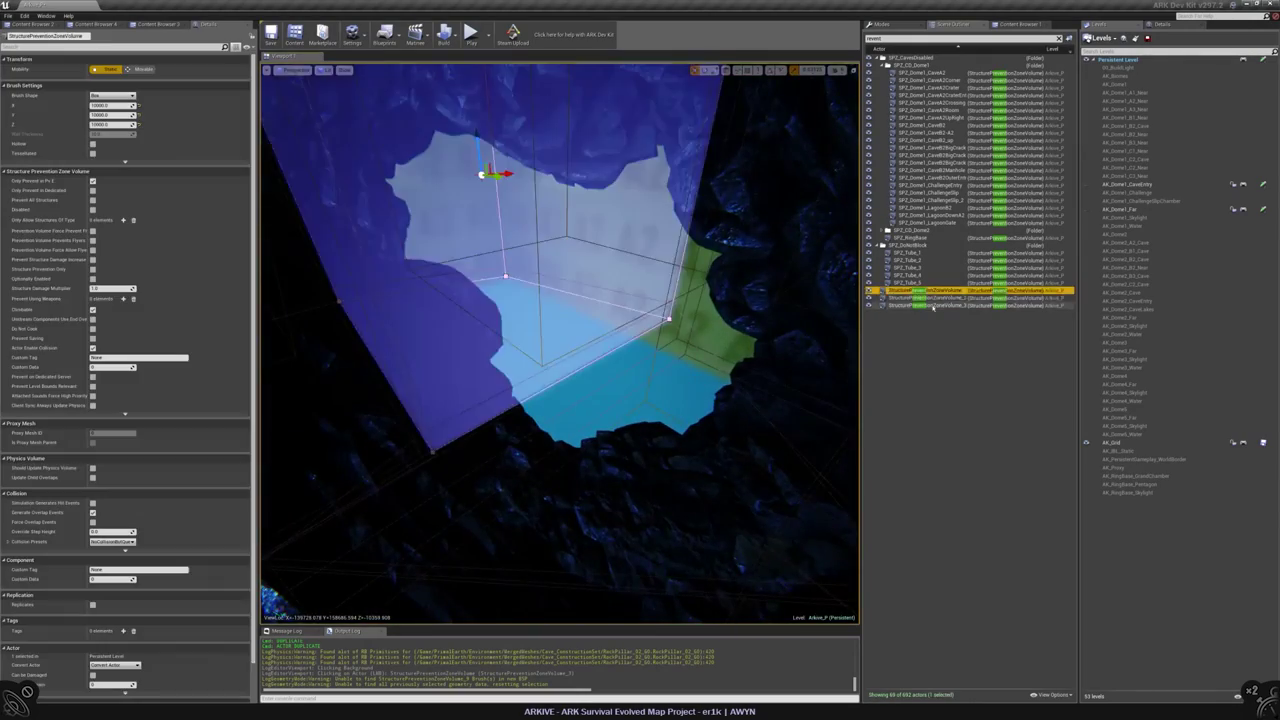
shift+click(920, 305)
key(f)
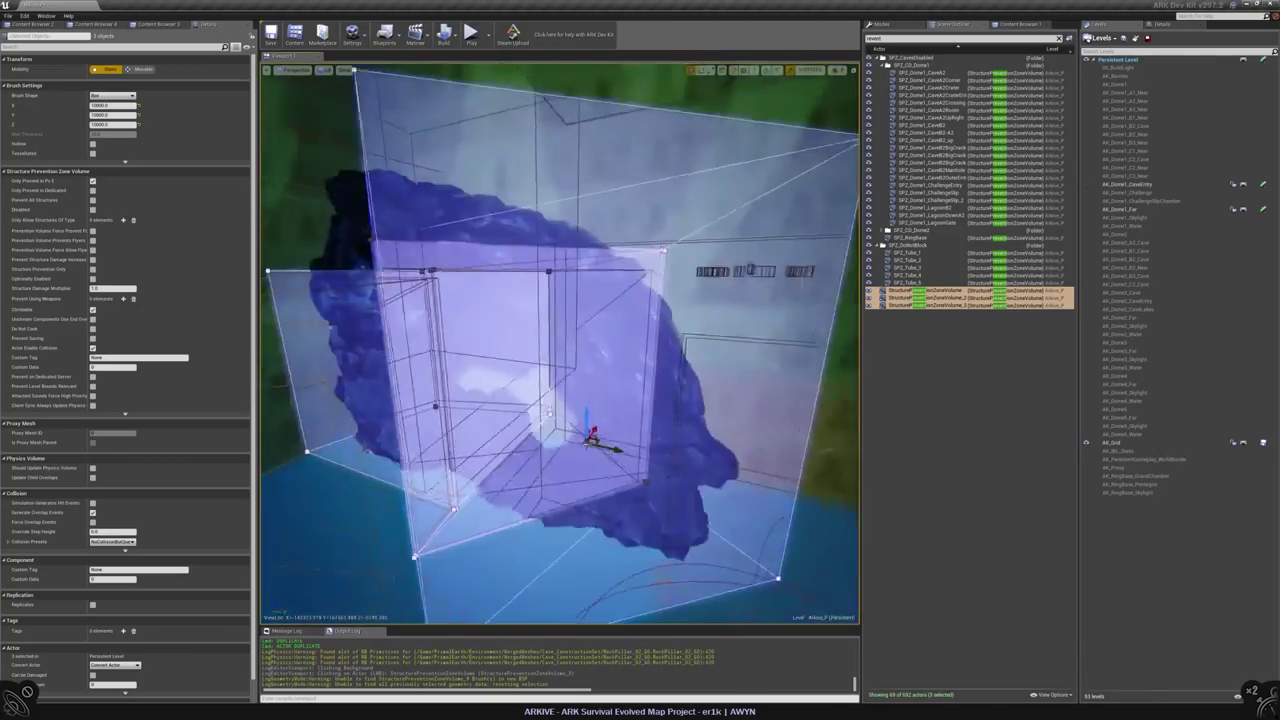
right_drag(560, 400, 612, 440)
- Delete the old SPZ_Dome1_CaveA2CraterEntry volume and move the three new prevention volumes into the SPZ_CD_Dome1 folder
click(560, 390)
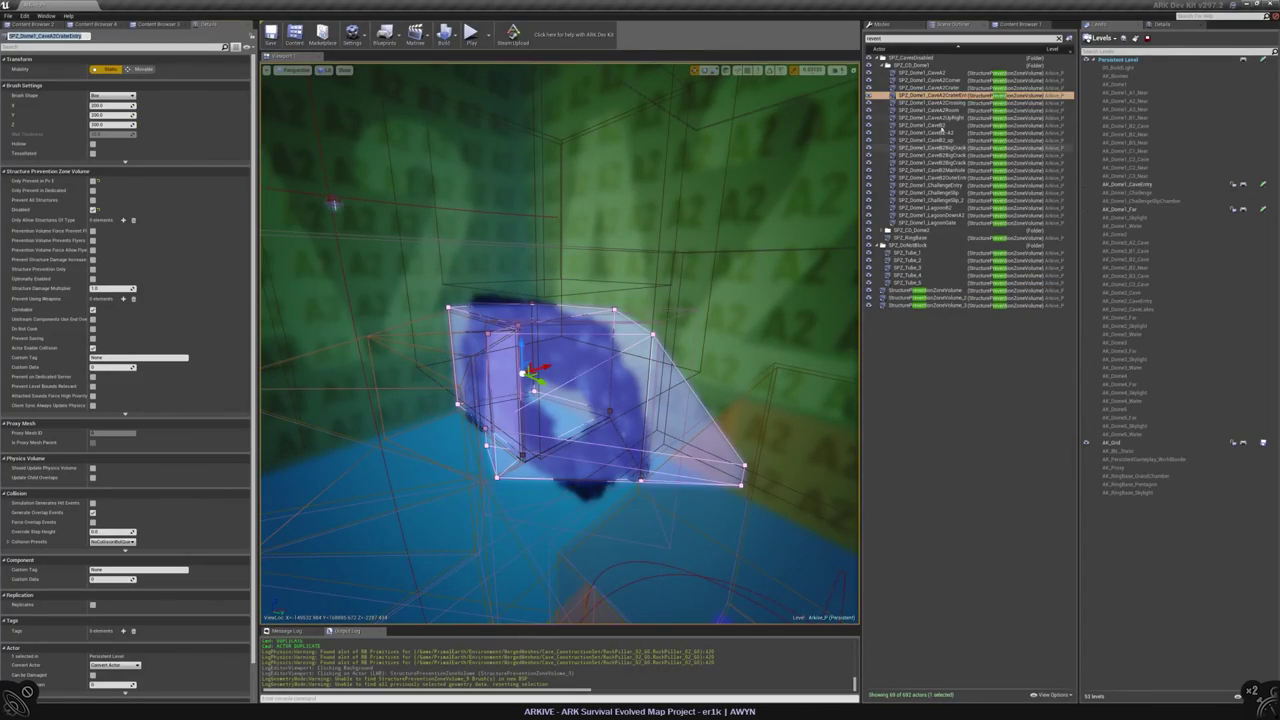
key(Delete)
click(920, 283)
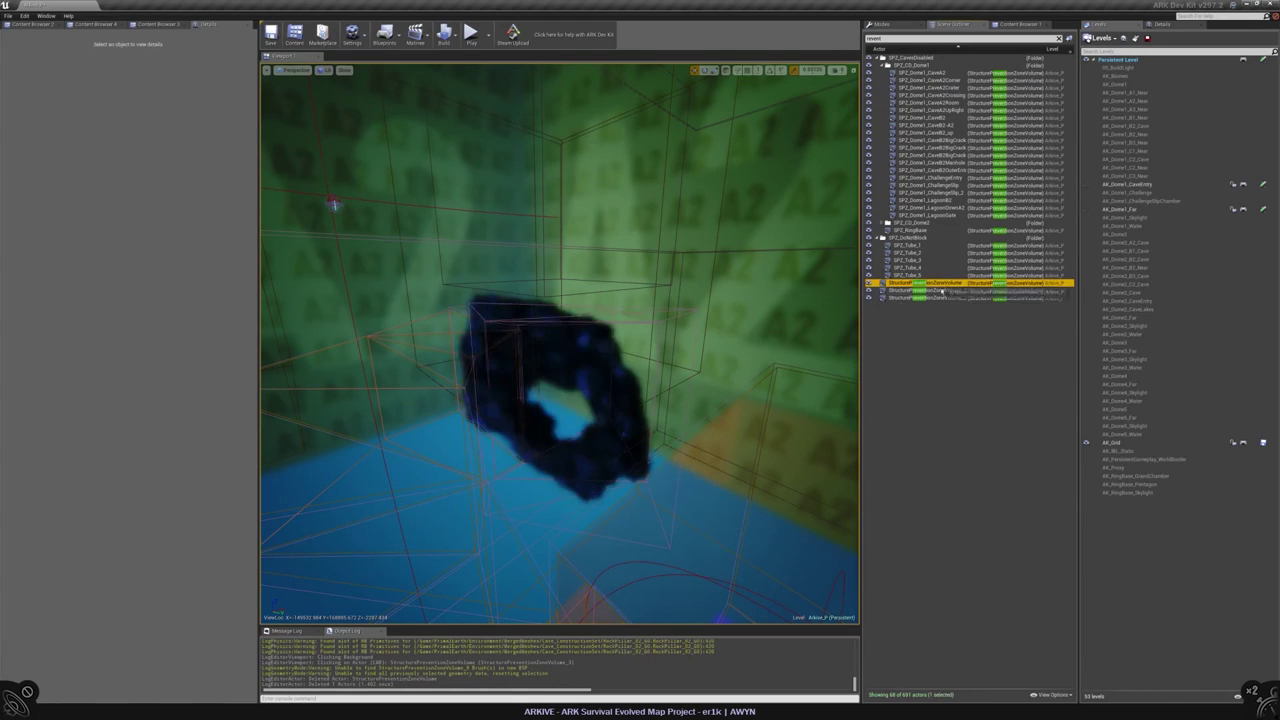
shift+click(920, 298)
drag(920, 290, 915, 68)
- Rename the three new volumes with the SPZ_Dome1_CaveA2CraterEntry base name and clear the selection
click(930, 222)
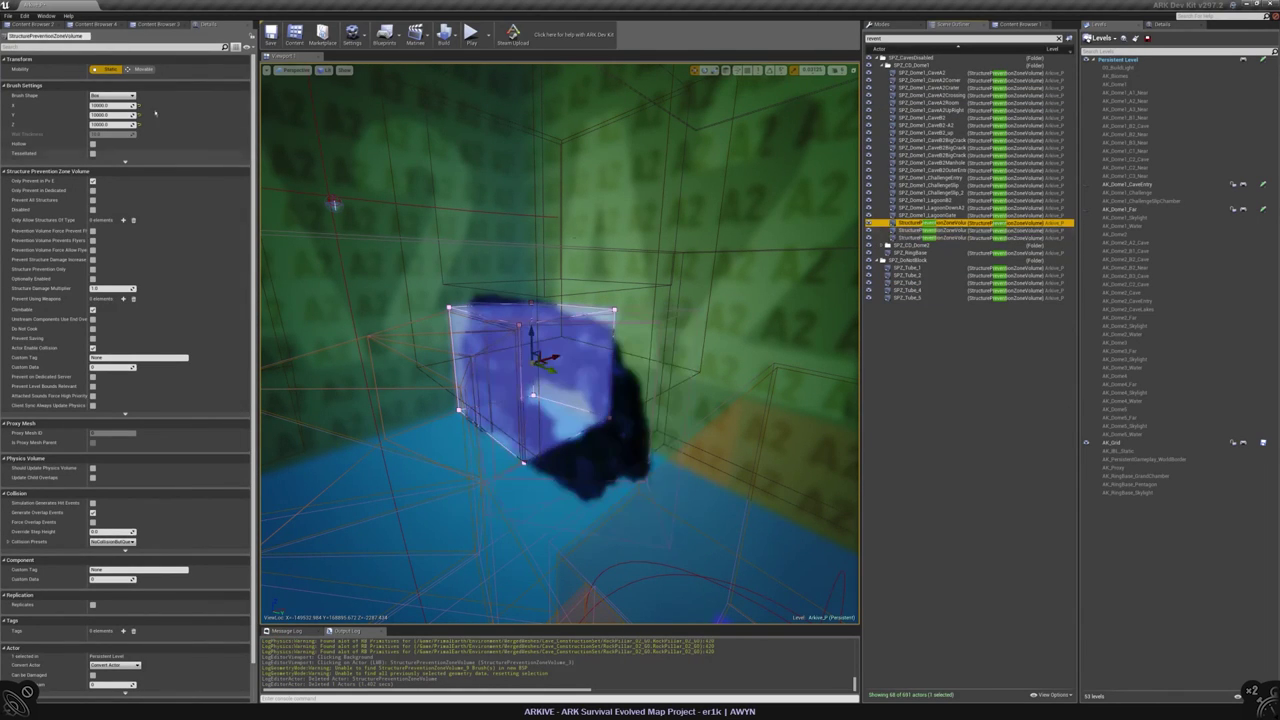
click(60, 36)
text(SP2_Dome1_CaveA2CraterEntry)
key(Return)
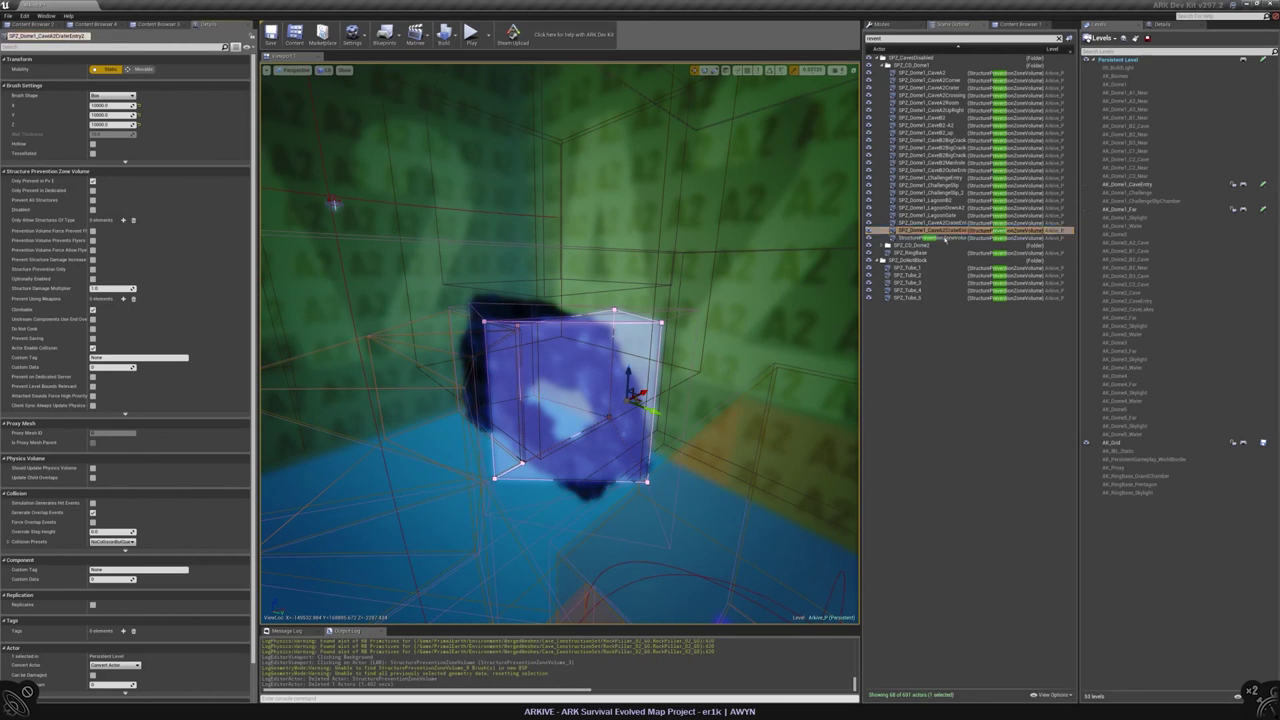
click(920, 237)
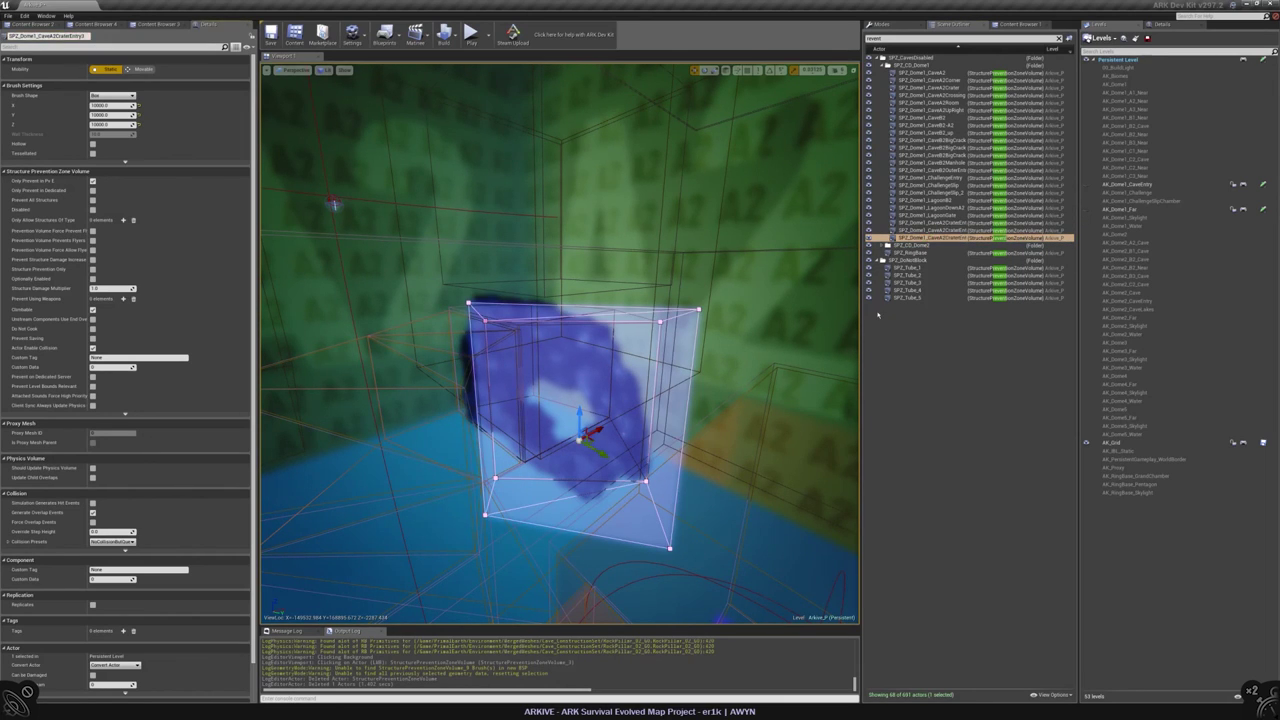
click(956, 376)
right_drag(691, 271, 691, 271)
right_click(514, 277)
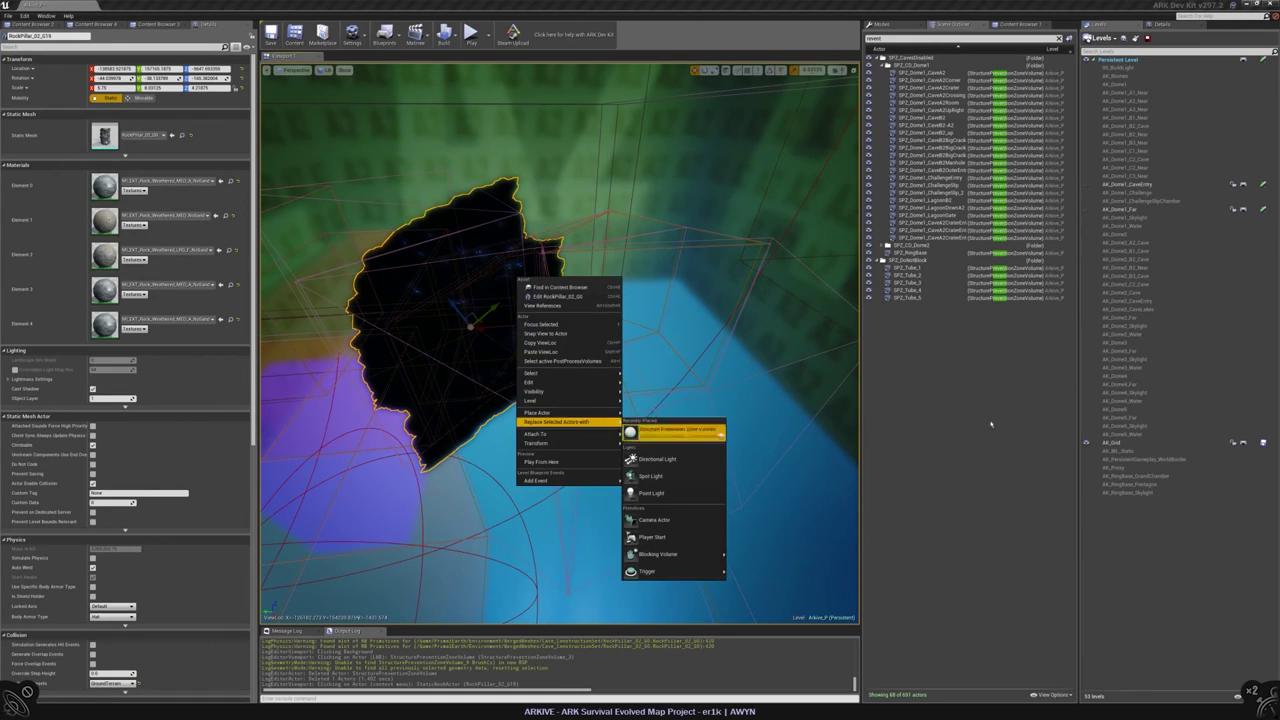
click(674, 429)
right_drag(667, 353, 667, 353)
key(Escape)
- Make the AK_Dome1_CaveEntry and AK_Dome1_Far levels visible again around the crater entry
click(1105, 218)
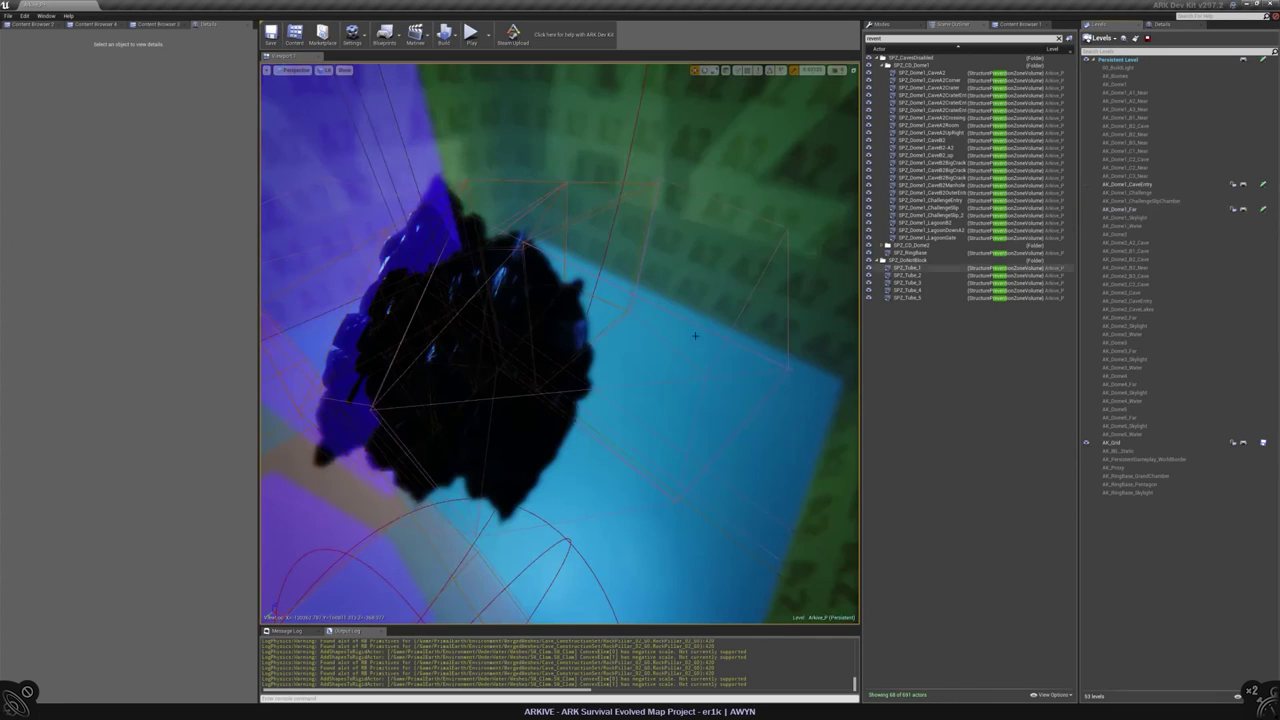
click(1105, 218)
click(470, 350)
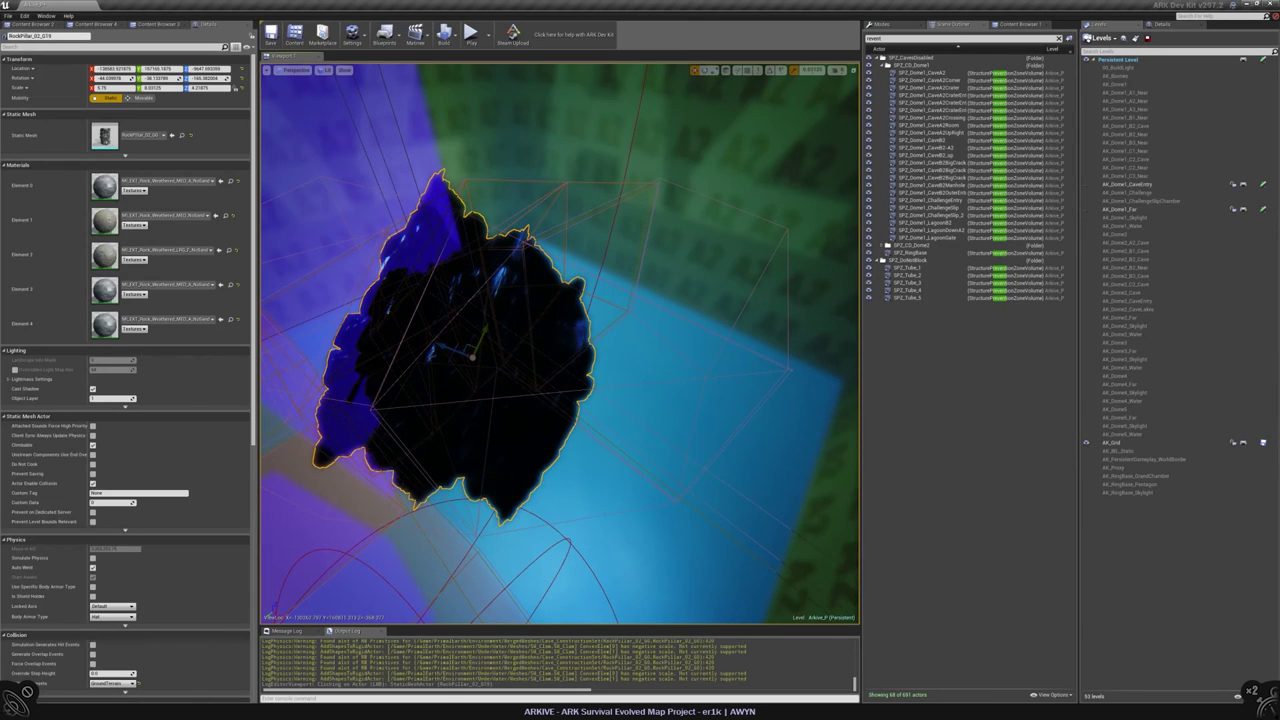
click(1087, 195)
click(1087, 209)
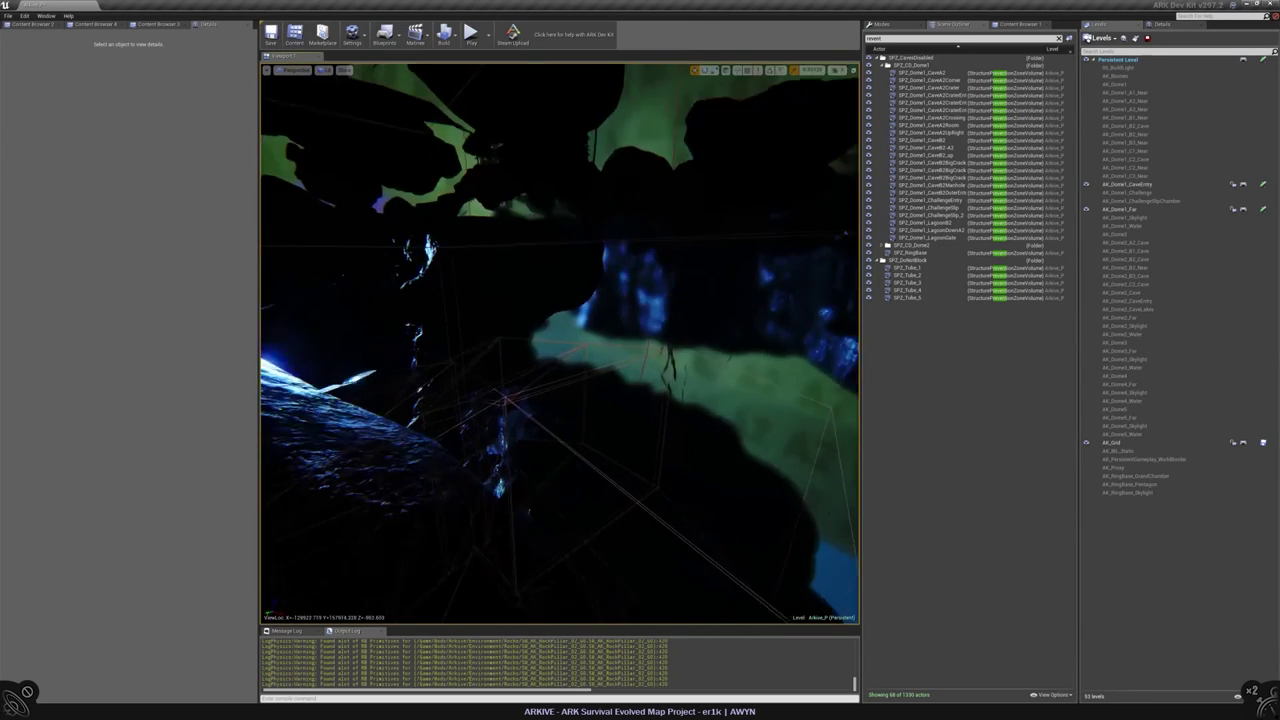
- Start a play session from a spot at the crater entry to test the area in game
right_drag(667, 353, 667, 353)
right_click(680, 309)
click(522, 262)
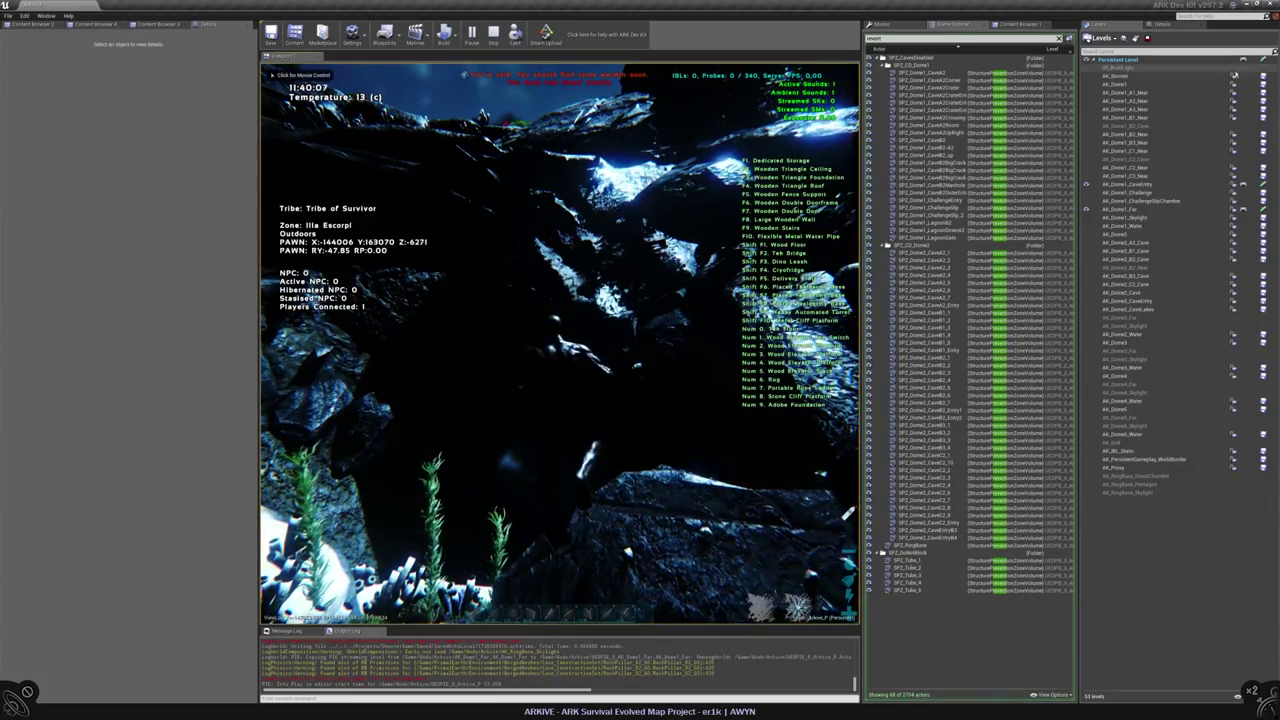
- Take control of the character in the running play session, look around the crater entry and end the session
click(560, 340)
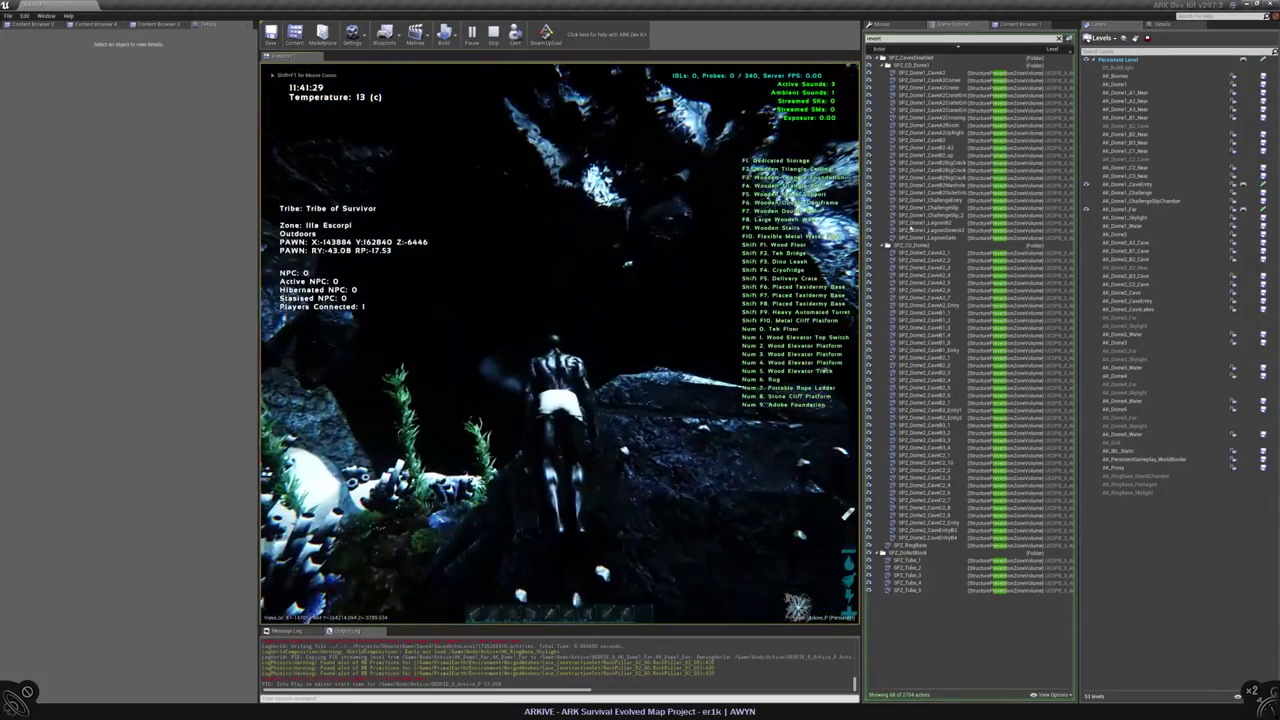
key(Escape)
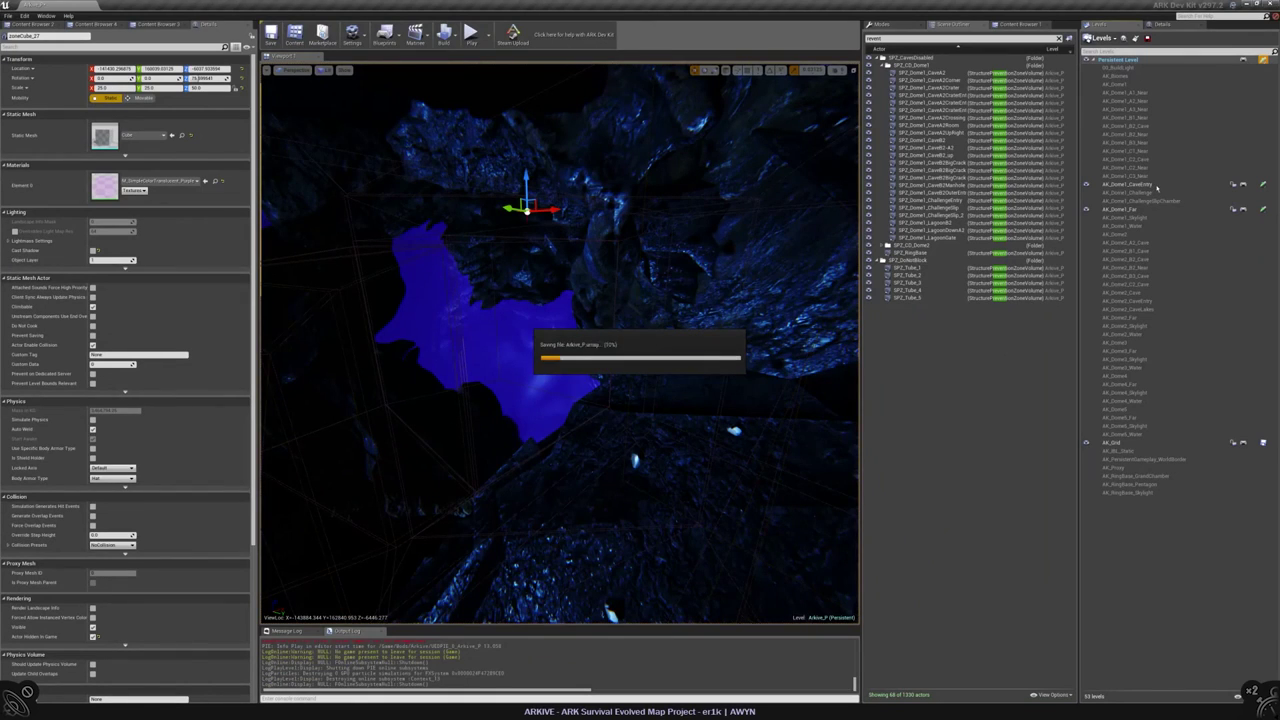
- Start another play session from a spot inside the crater entry's zone cube, test the surroundings in game and stop playing
key(f)
right_click(634, 384)
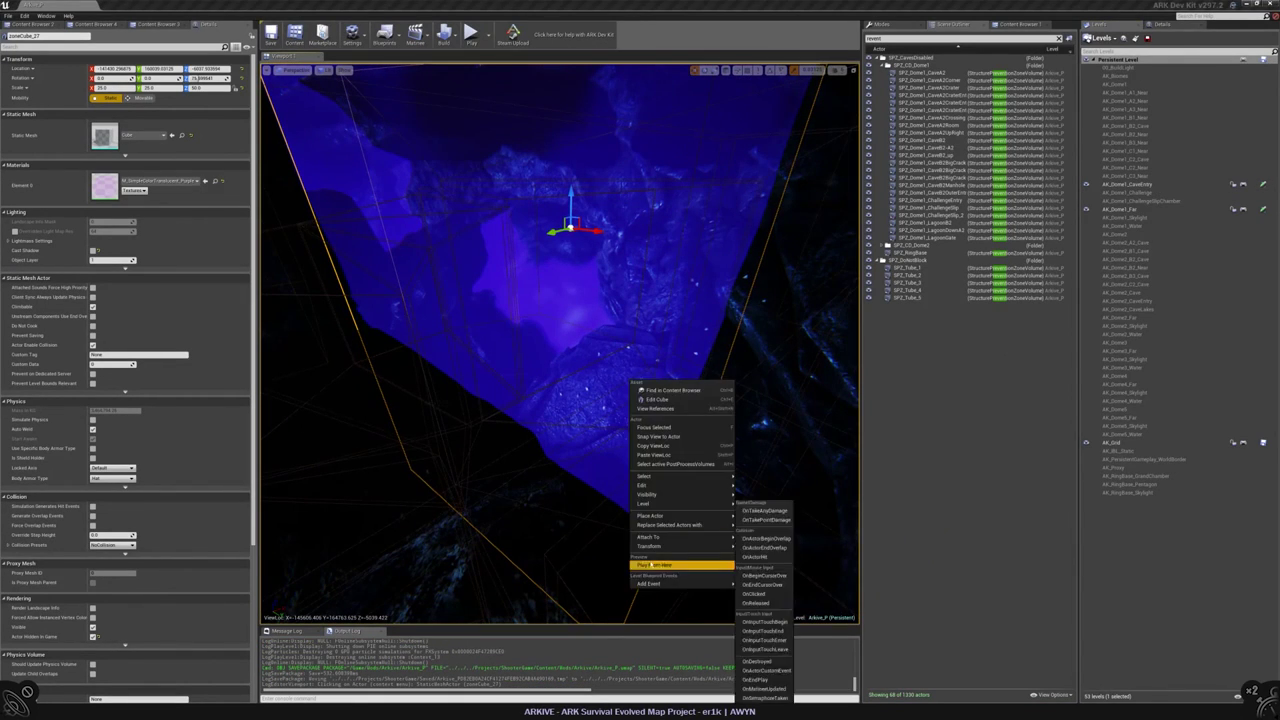
click(660, 628)
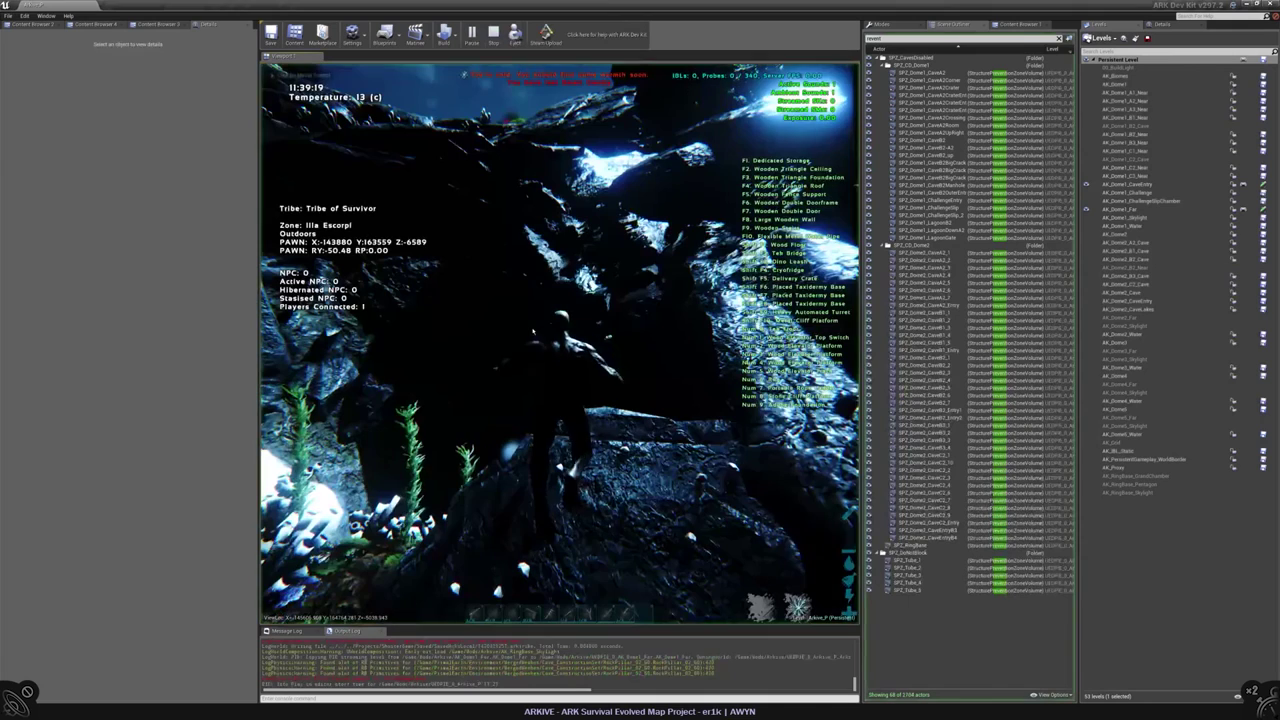
key(i)
key(i)
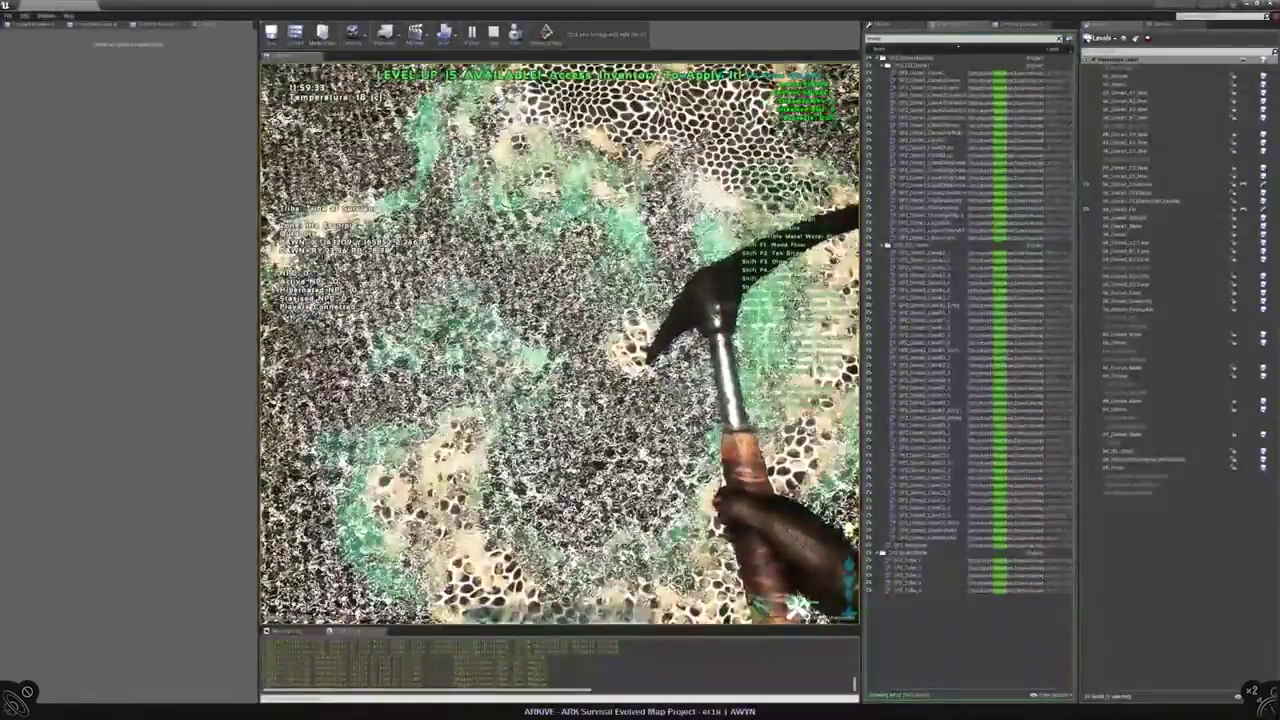
key(Escape)
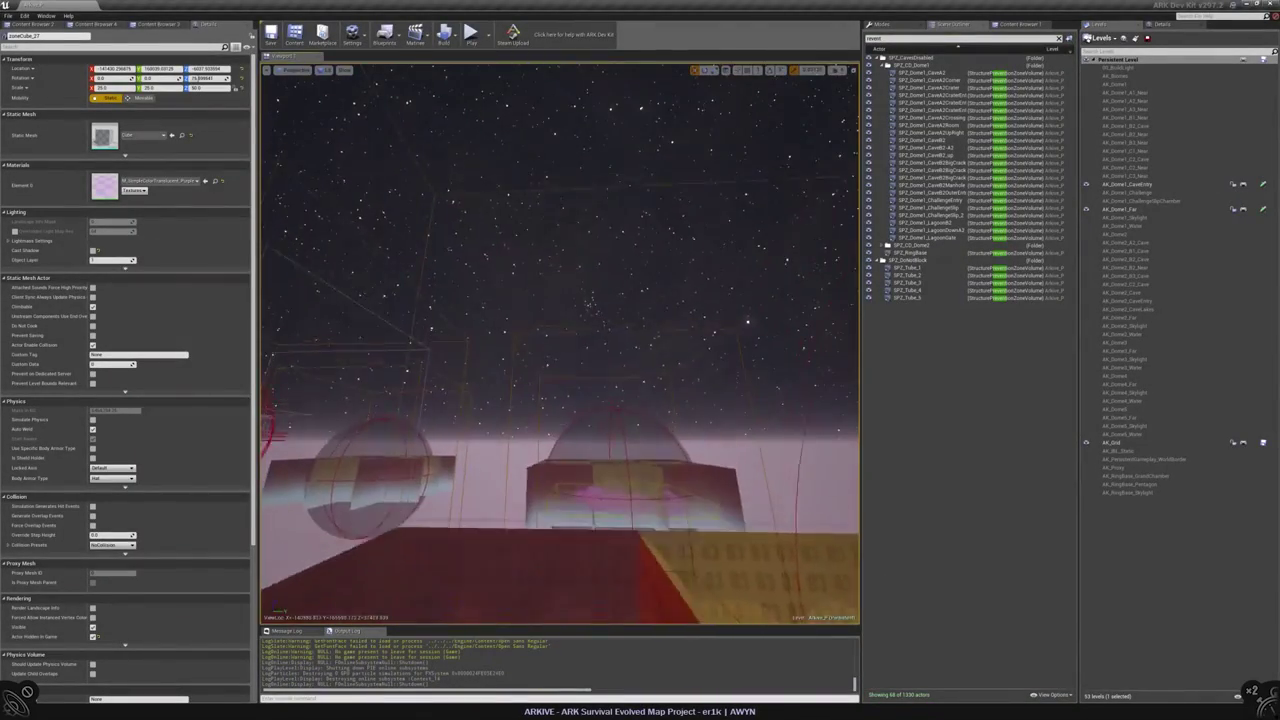
- Load the AK_PersistentGameplay_WorldBorder level and inspect the dome's sky-blocking mesh and terrain in perspective and top views
double_click(1060, 459)
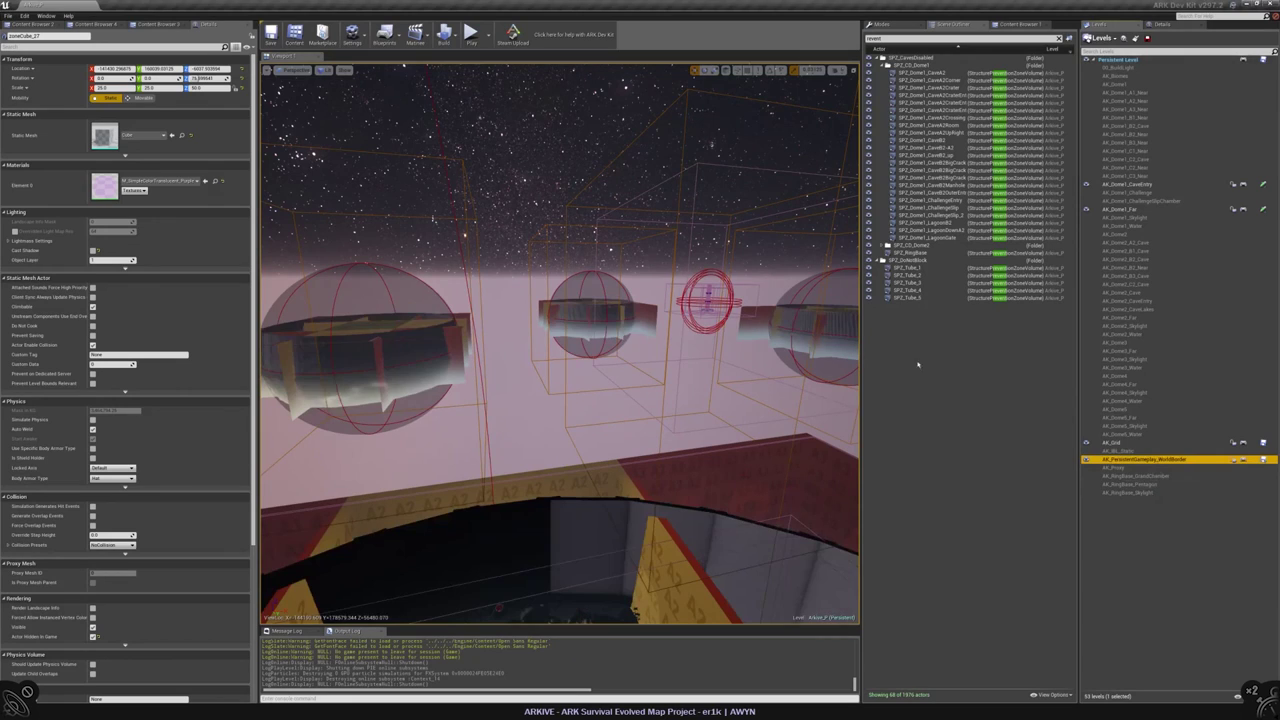
right_drag(494, 325, 662, 157)
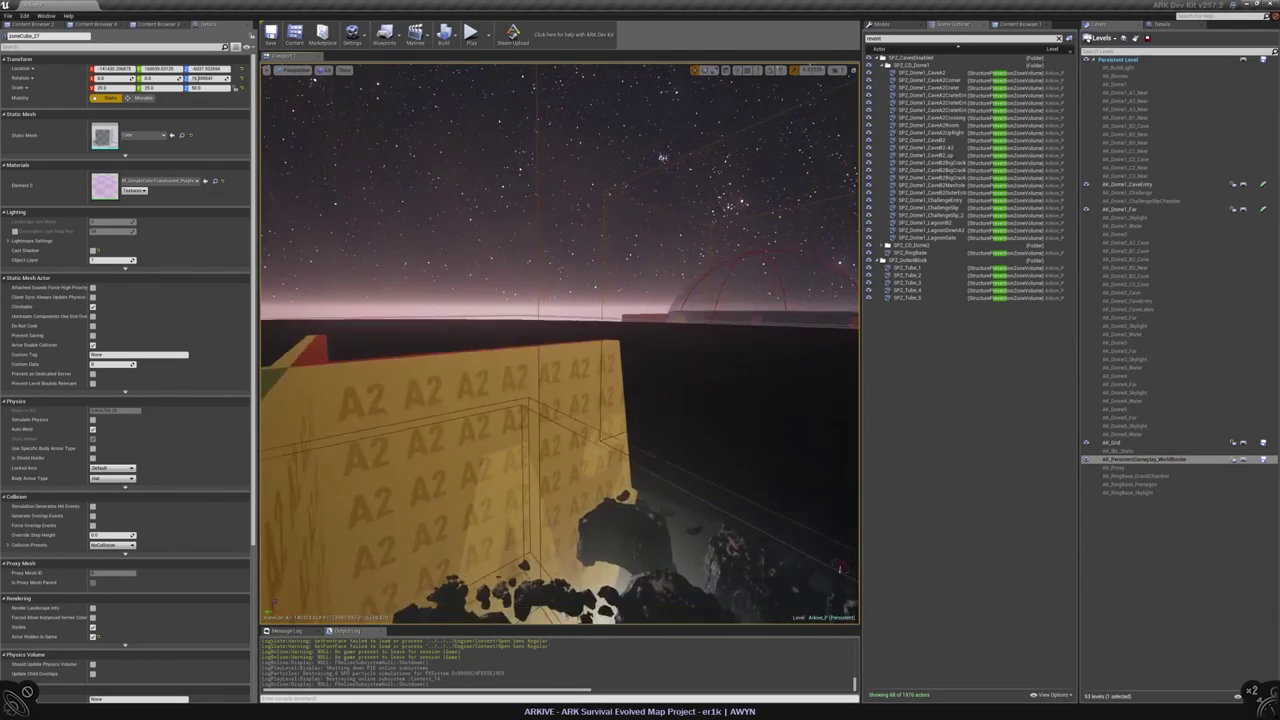
click(578, 121)
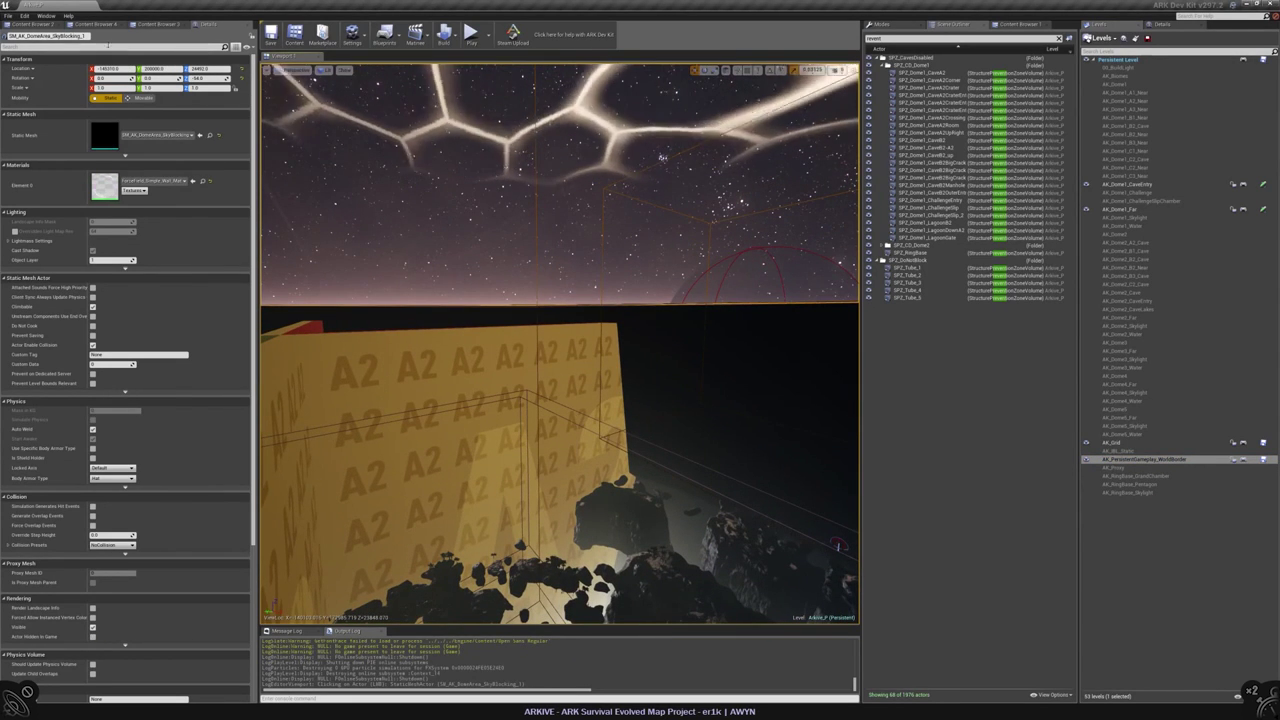
right_drag(662, 157, 690, 126)
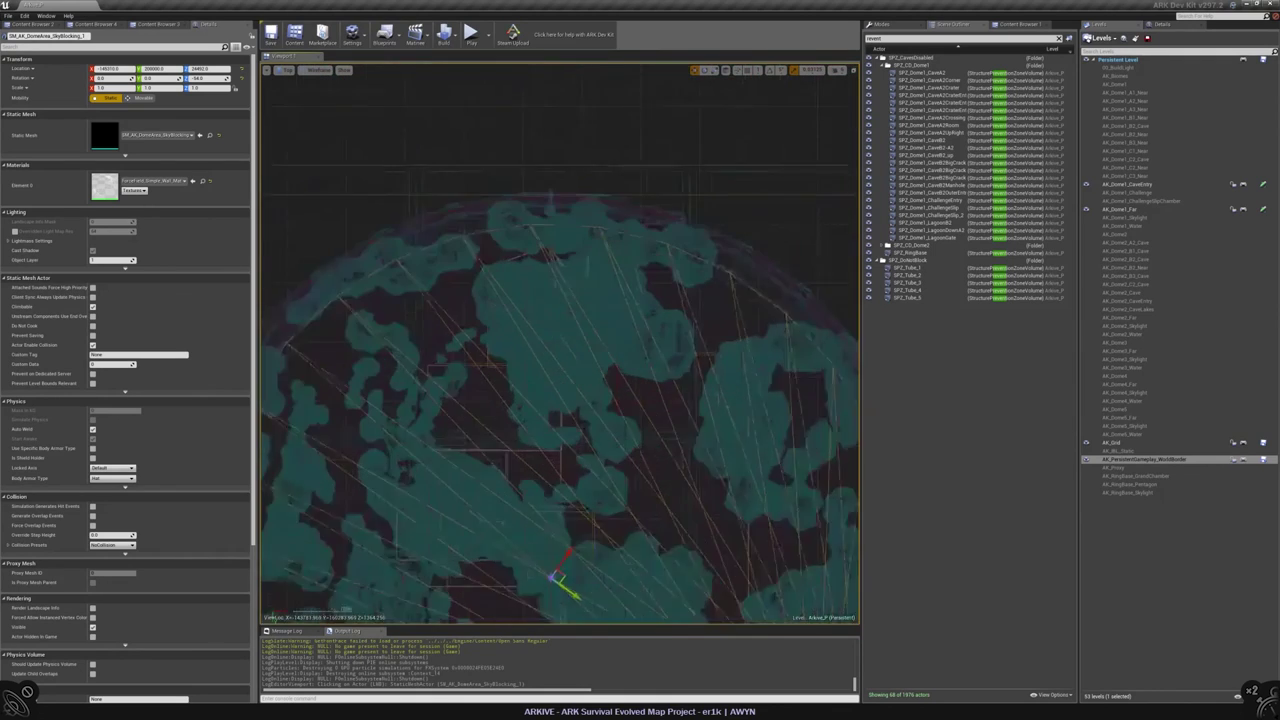
click(460, 284)
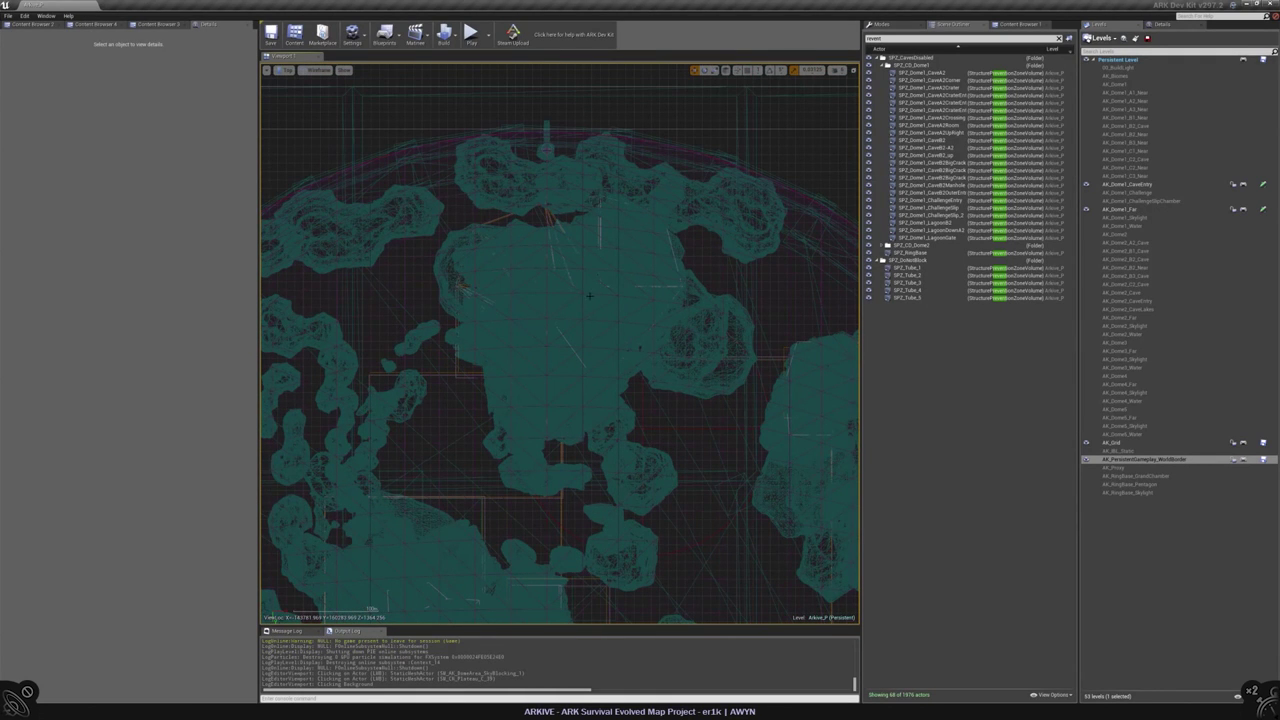
key(alt+g)
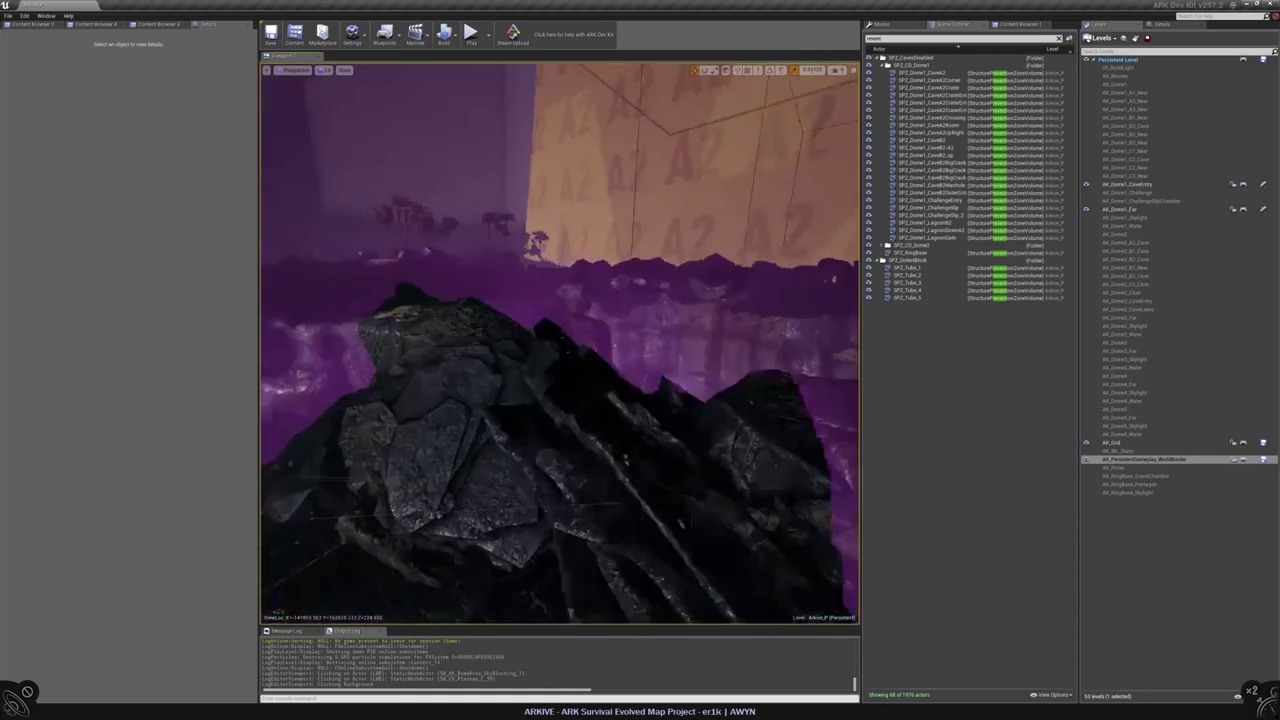
right_drag(560, 340, 560, 340)
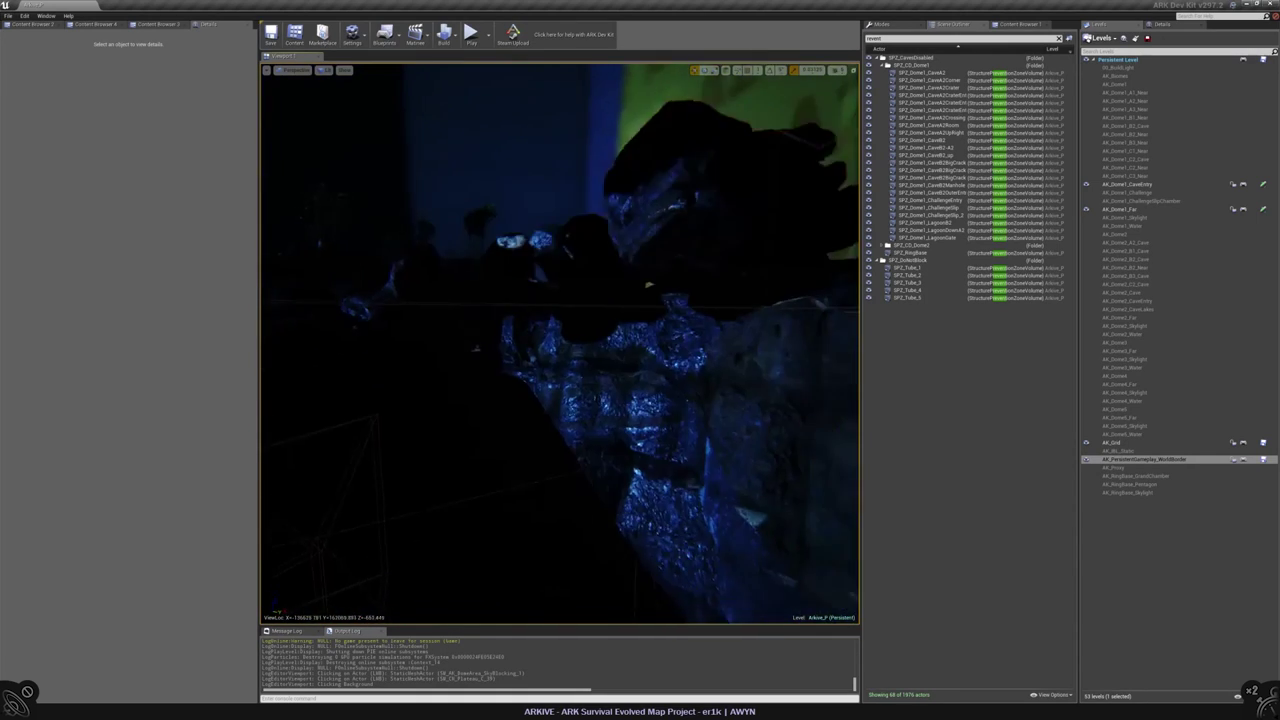
- Load the AK_Dome1 level and check the cave rocks beside the blue zone cube at the crater entry
double_click(1113, 84)
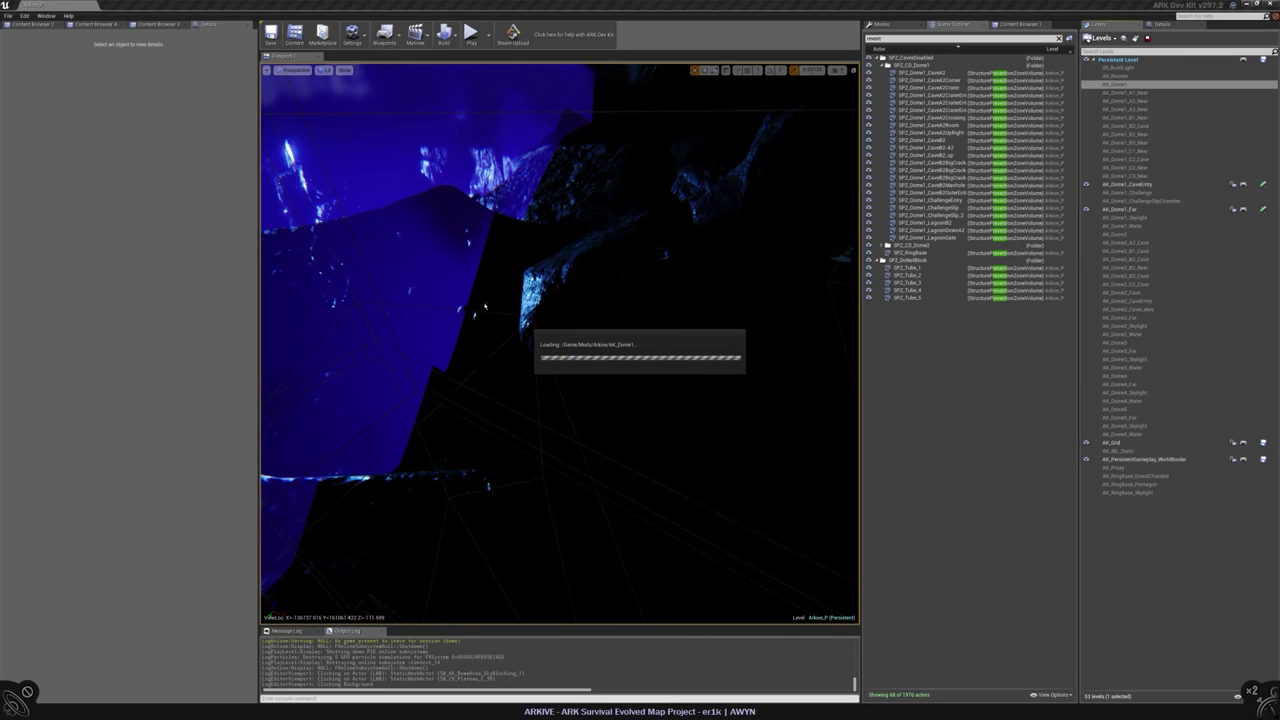
right_drag(608, 247, 608, 247)
right_drag(560, 340, 560, 340)
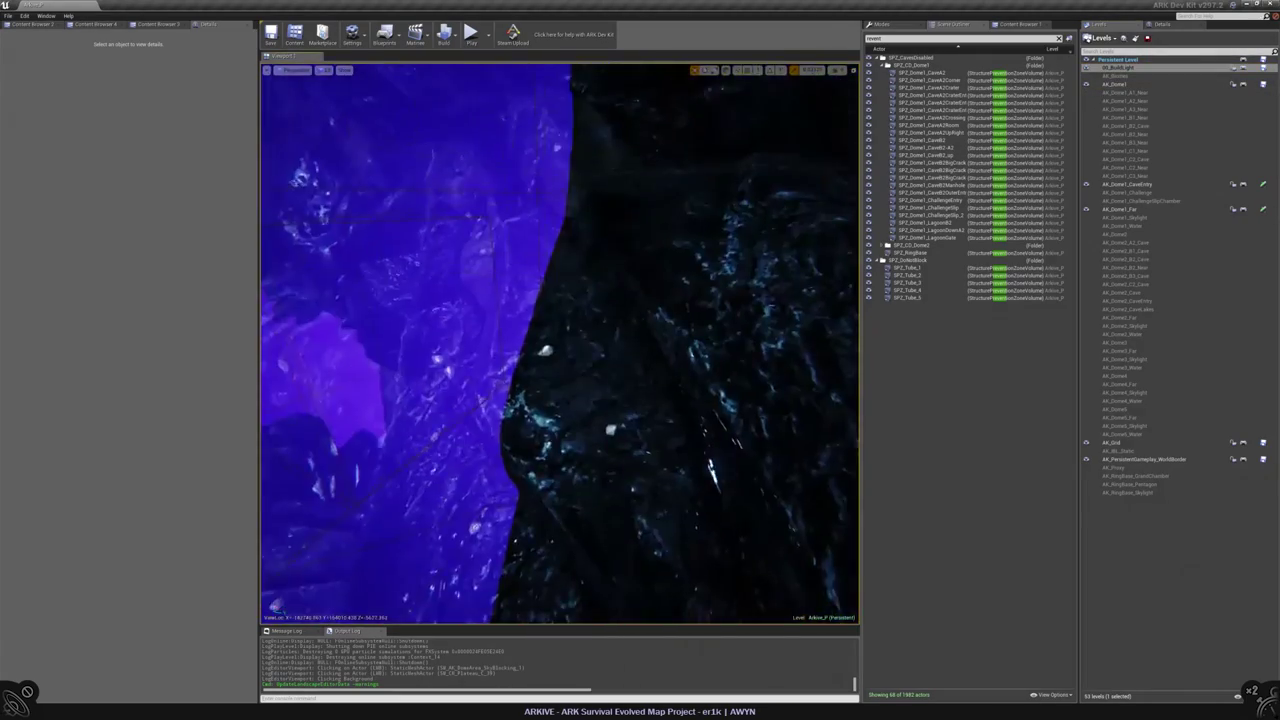
- Playtest the level from the dark cave rock beside the purple prevention volume, and end the play session
right_drag(560, 340, 560, 340)
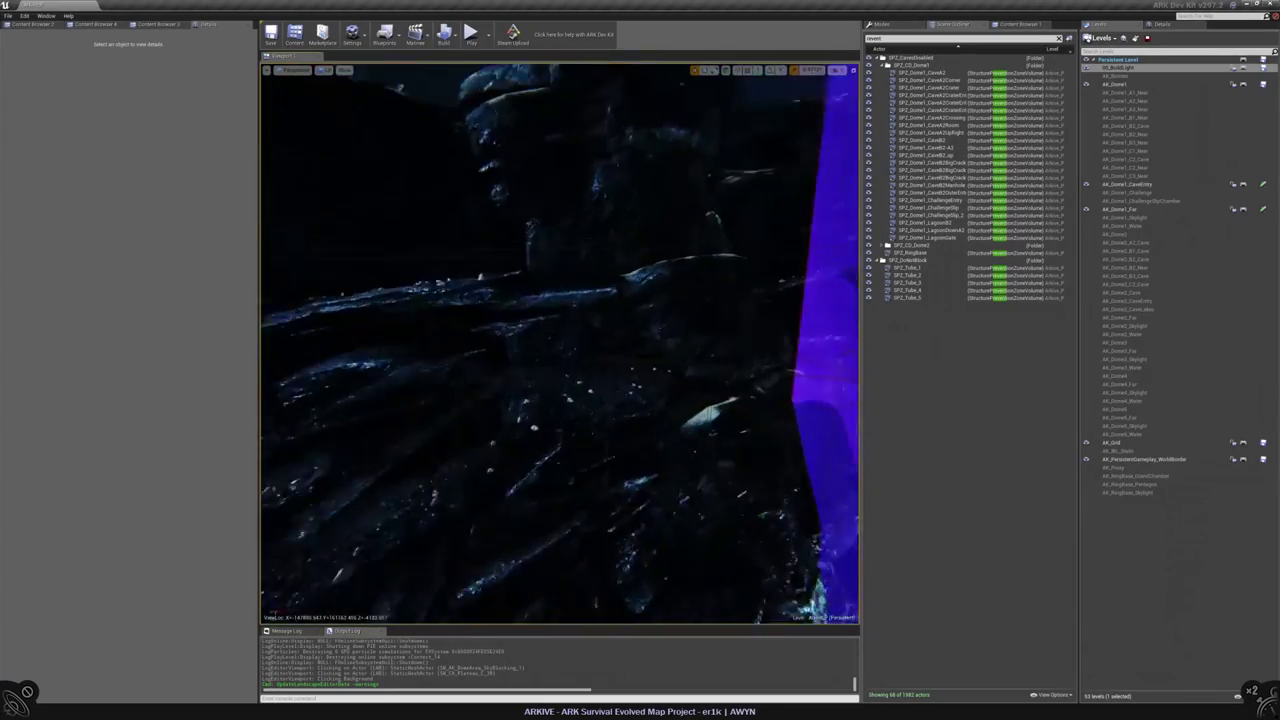
right_click(620, 358)
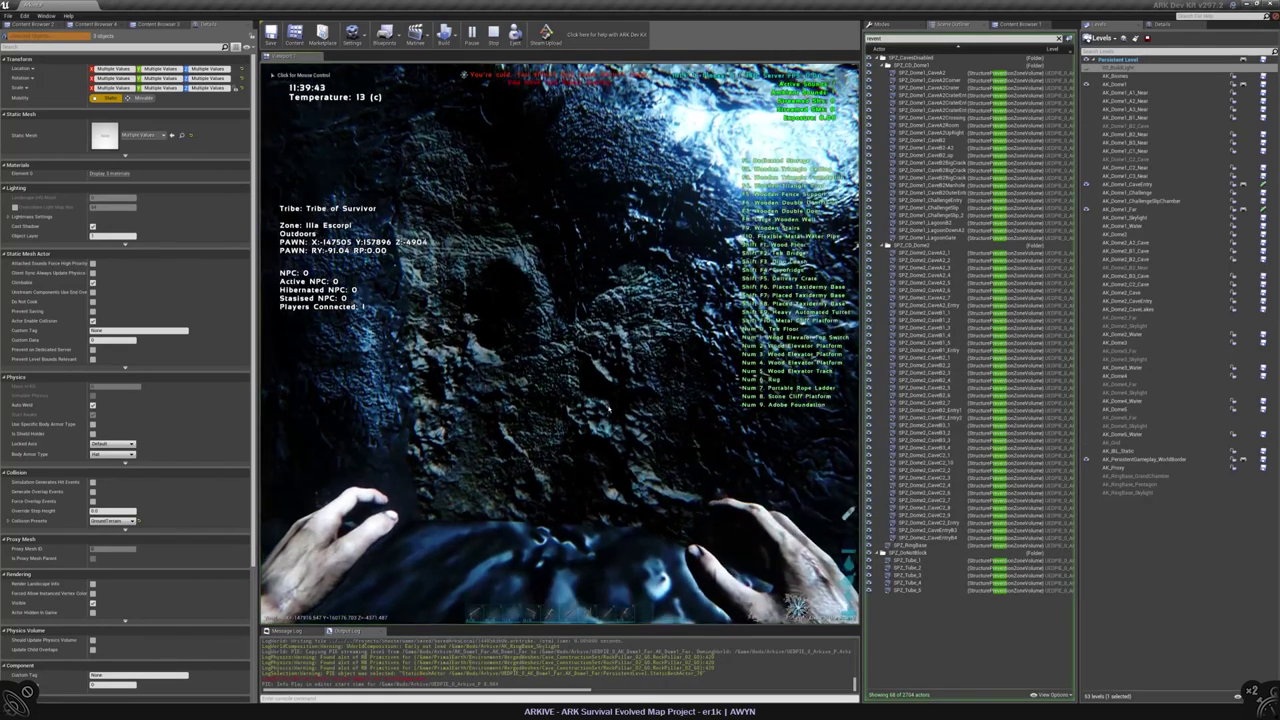
click(847, 512)
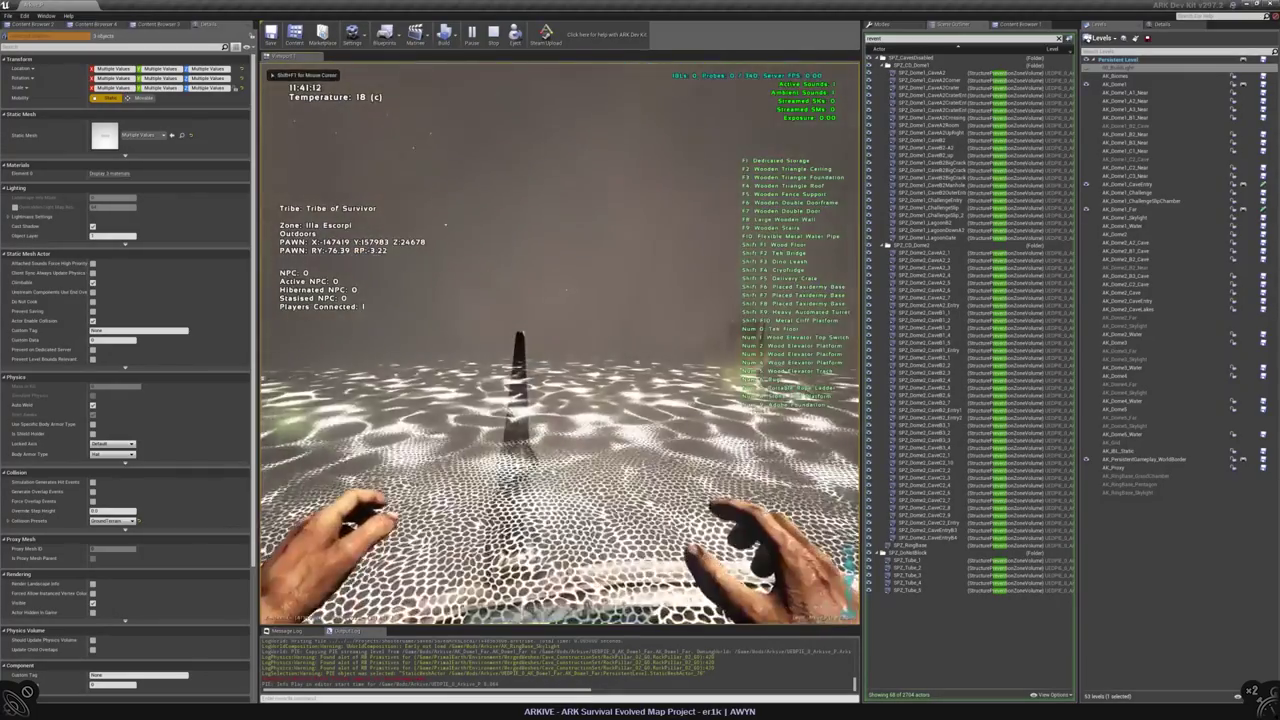
key(Escape)
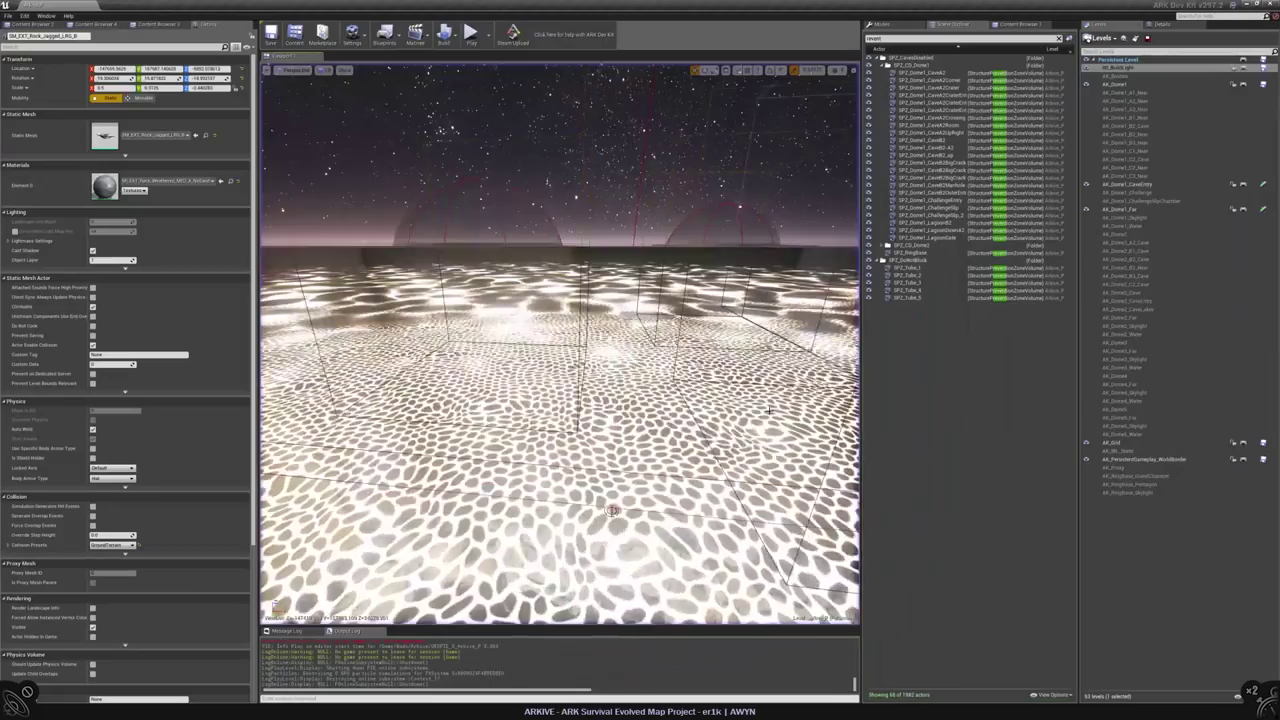
- Clear the rock selection and select the BlockingVolume_Top_Dome1 blocking volume above the A2 walls
key(f)
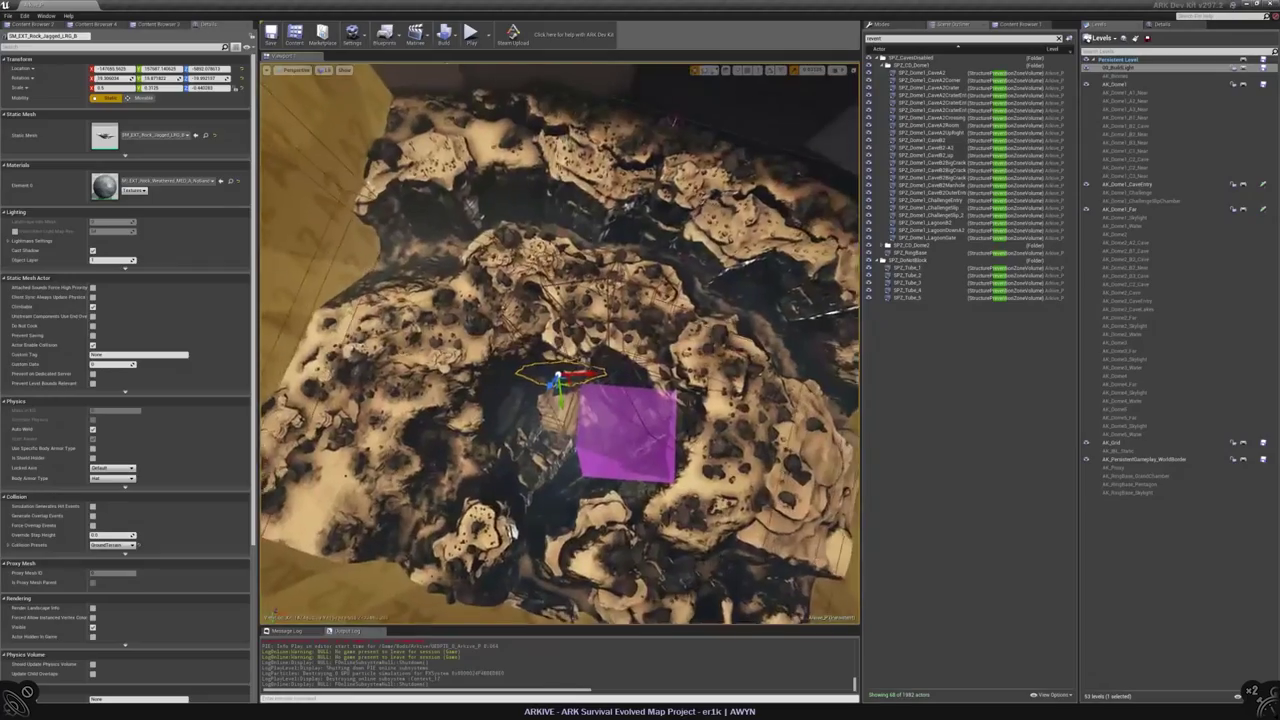
key(Escape)
scroll(560, 340, up, 6)
scroll(560, 340, up, 8)
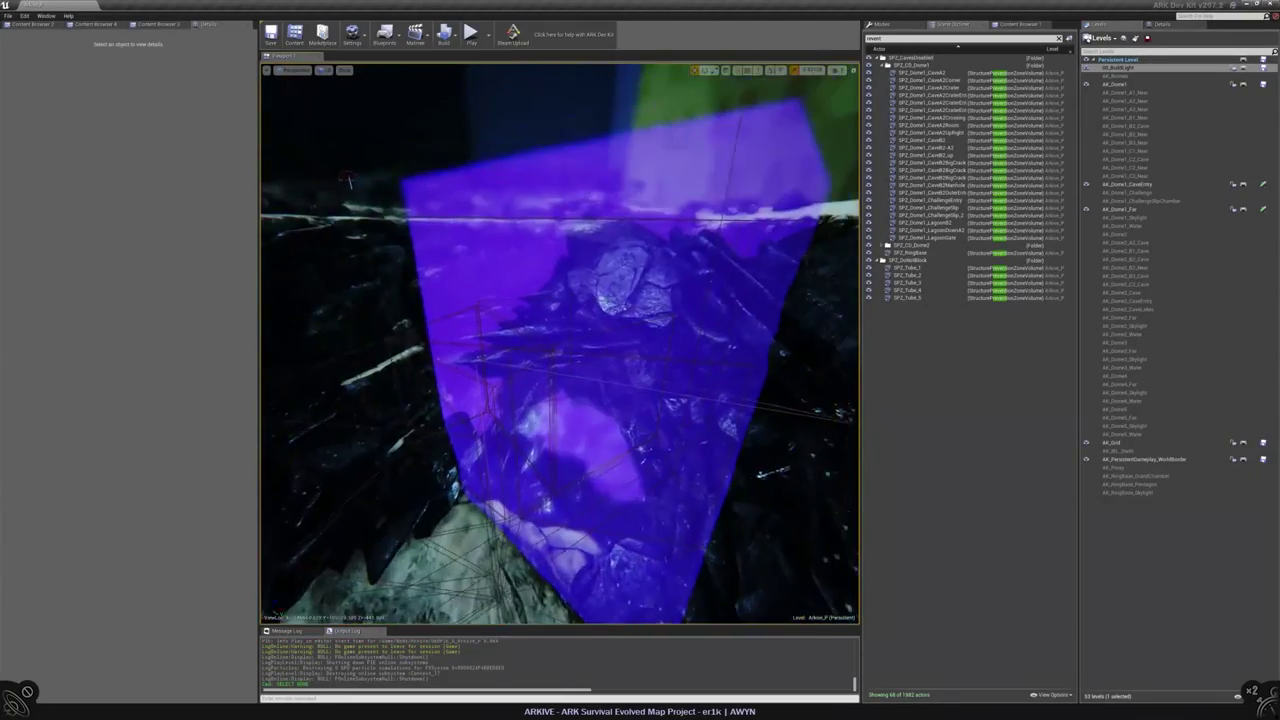
scroll(411, 203, up, 4)
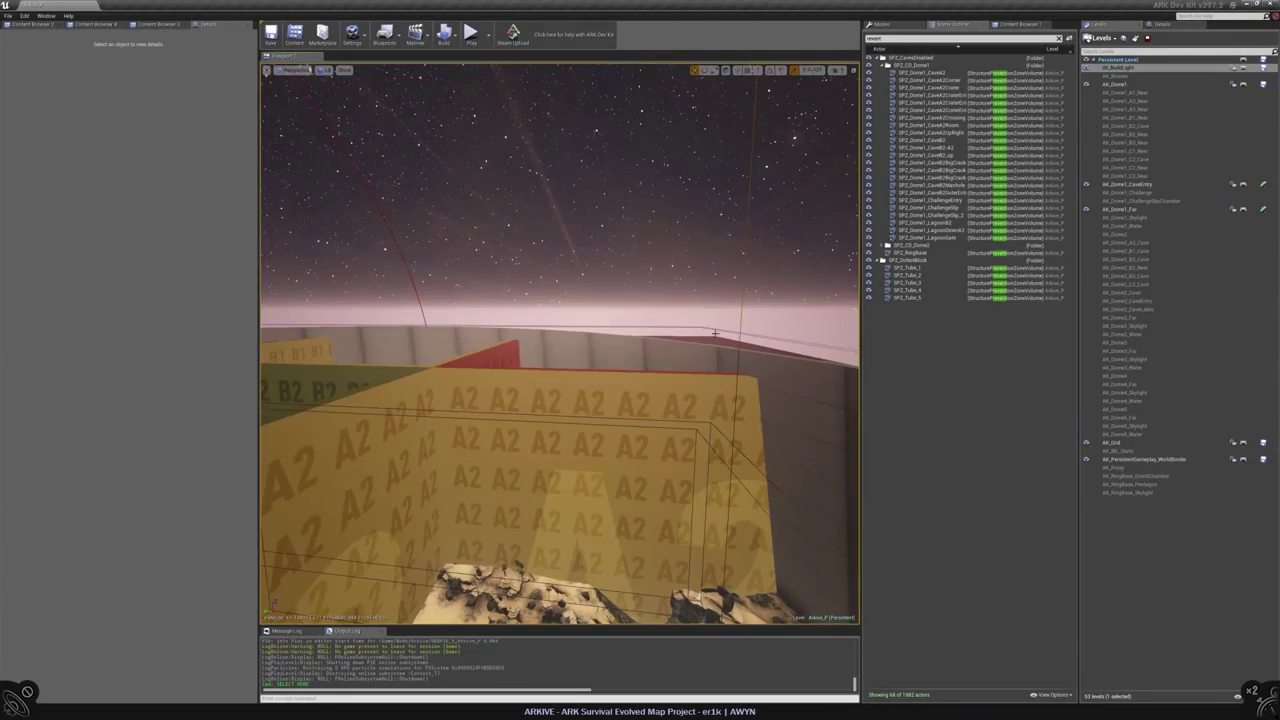
click(618, 171)
scroll(618, 171, down, 3)
click(618, 171)
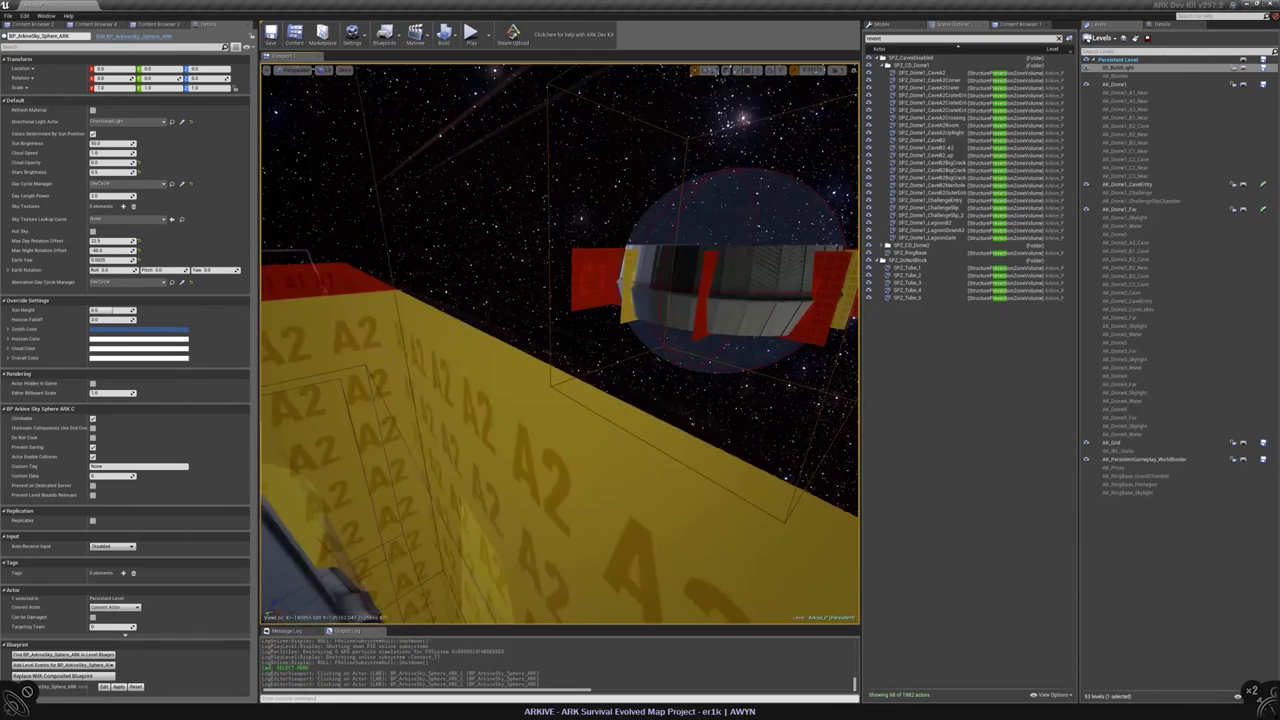
click(620, 289)
scroll(620, 289, up, 3)
scroll(620, 289, up, 2)
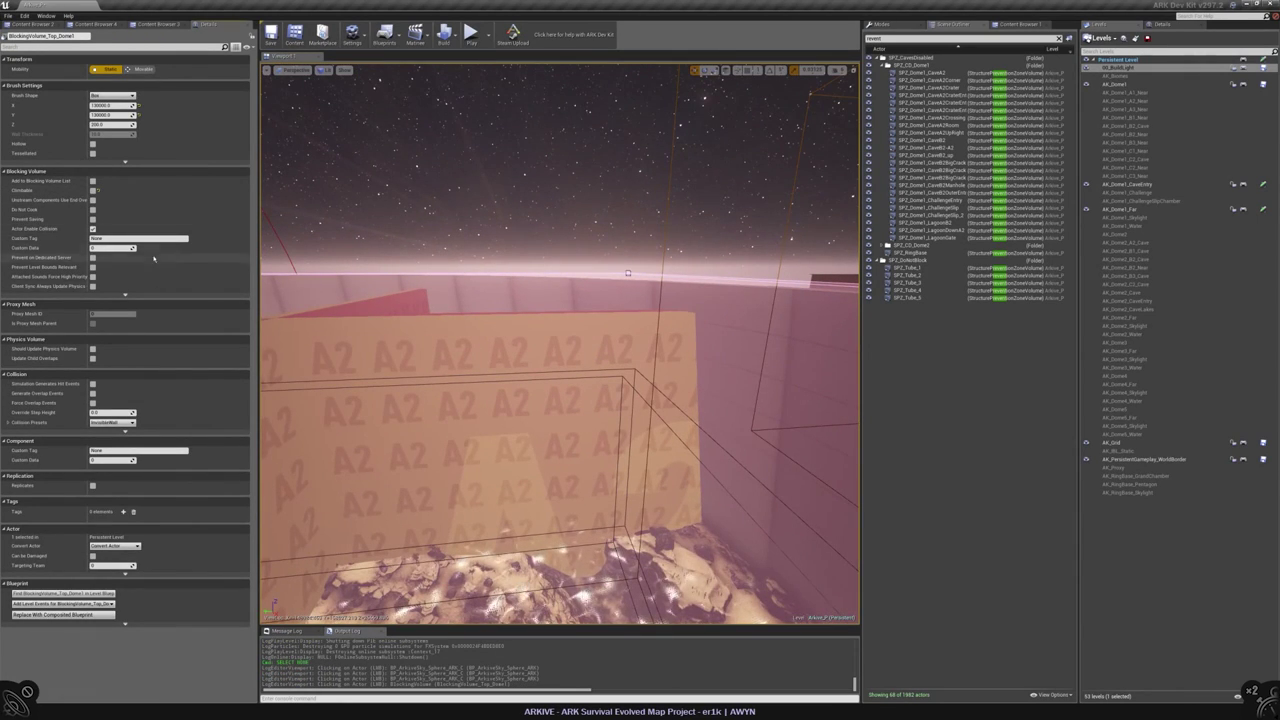
- Examine the top blocking volume's collision responses and the list of available collision presets, and clear the selection
click(210, 424)
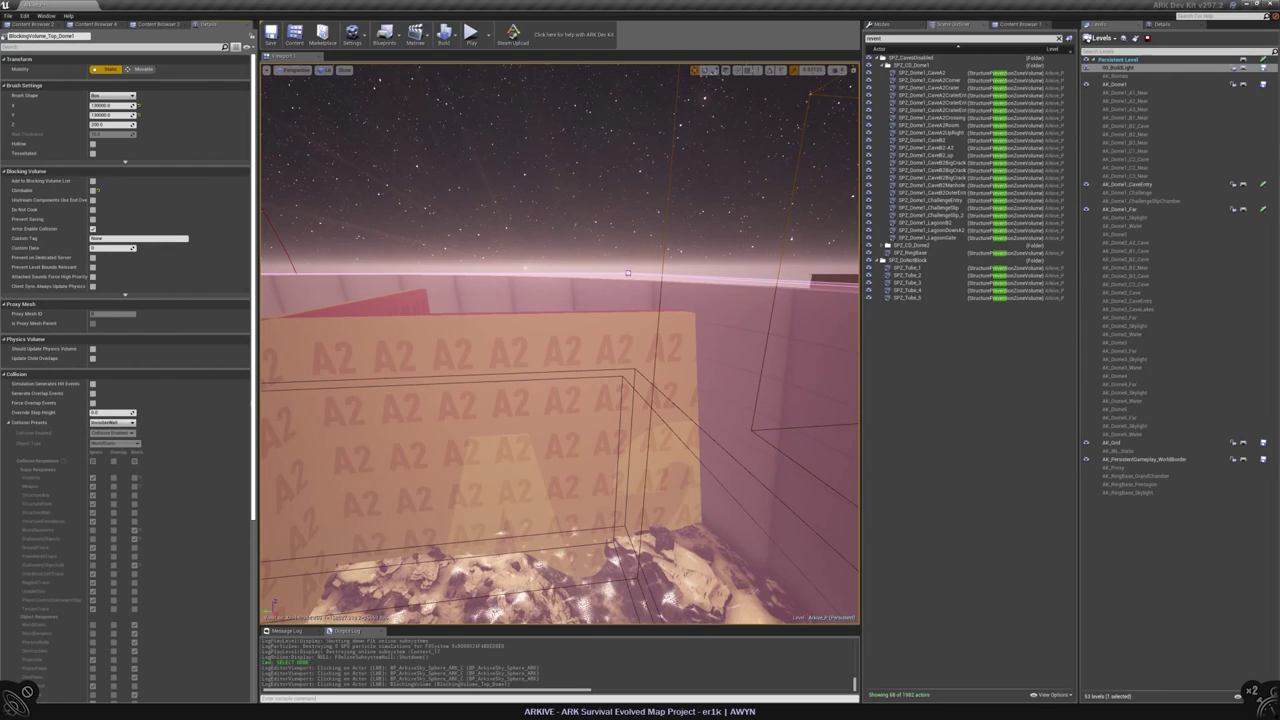
scroll(254, 421, down, 1)
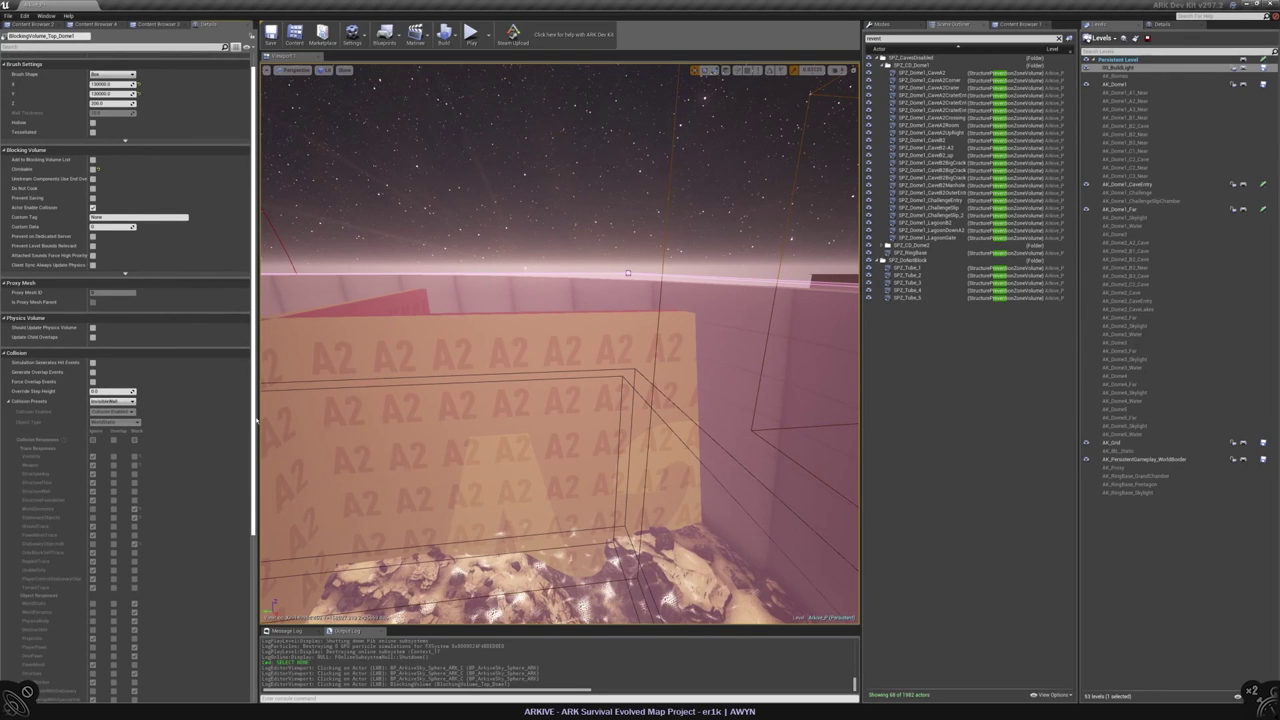
scroll(256, 421, down, 2)
click(112, 365)
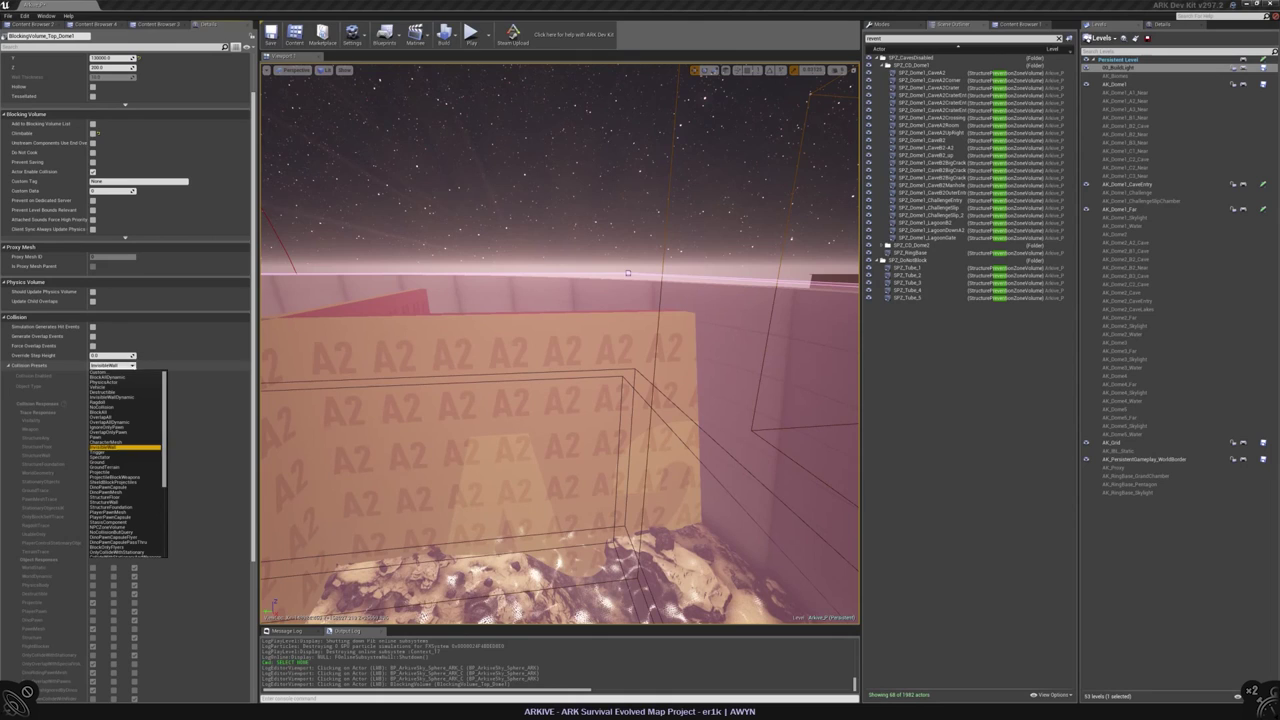
scroll(160, 480, down, 10)
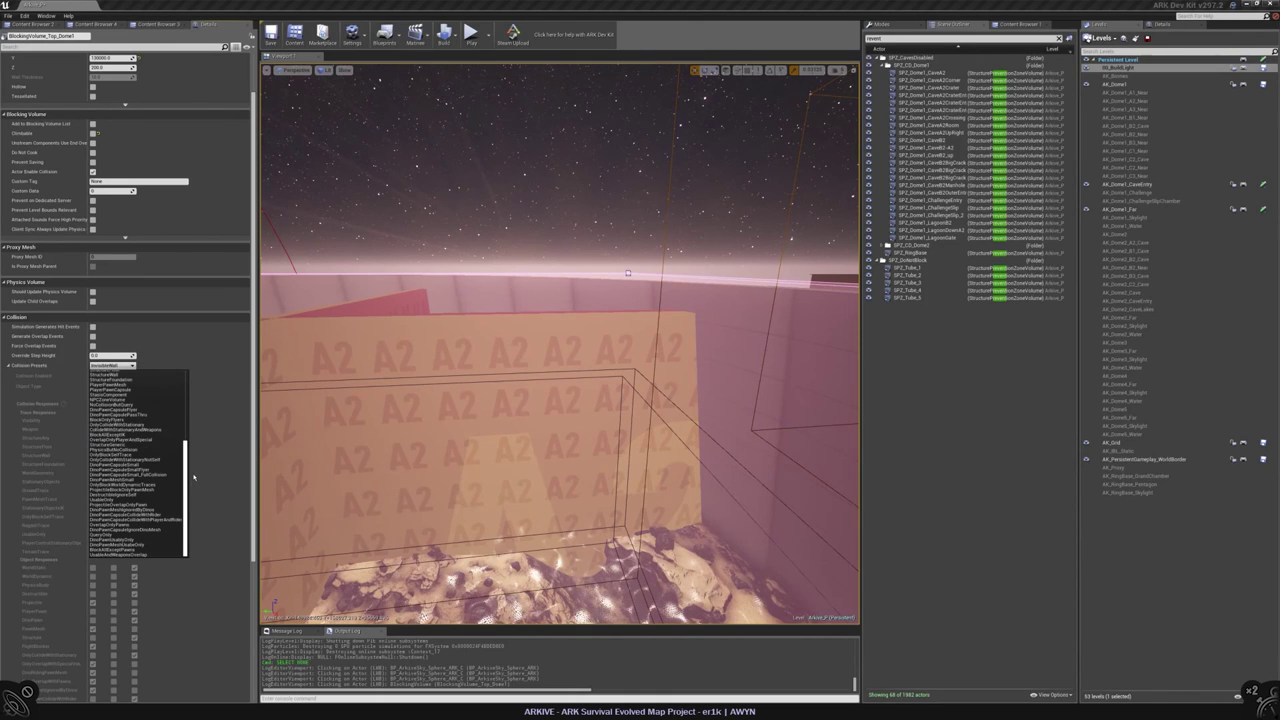
scroll(189, 465, up, 2)
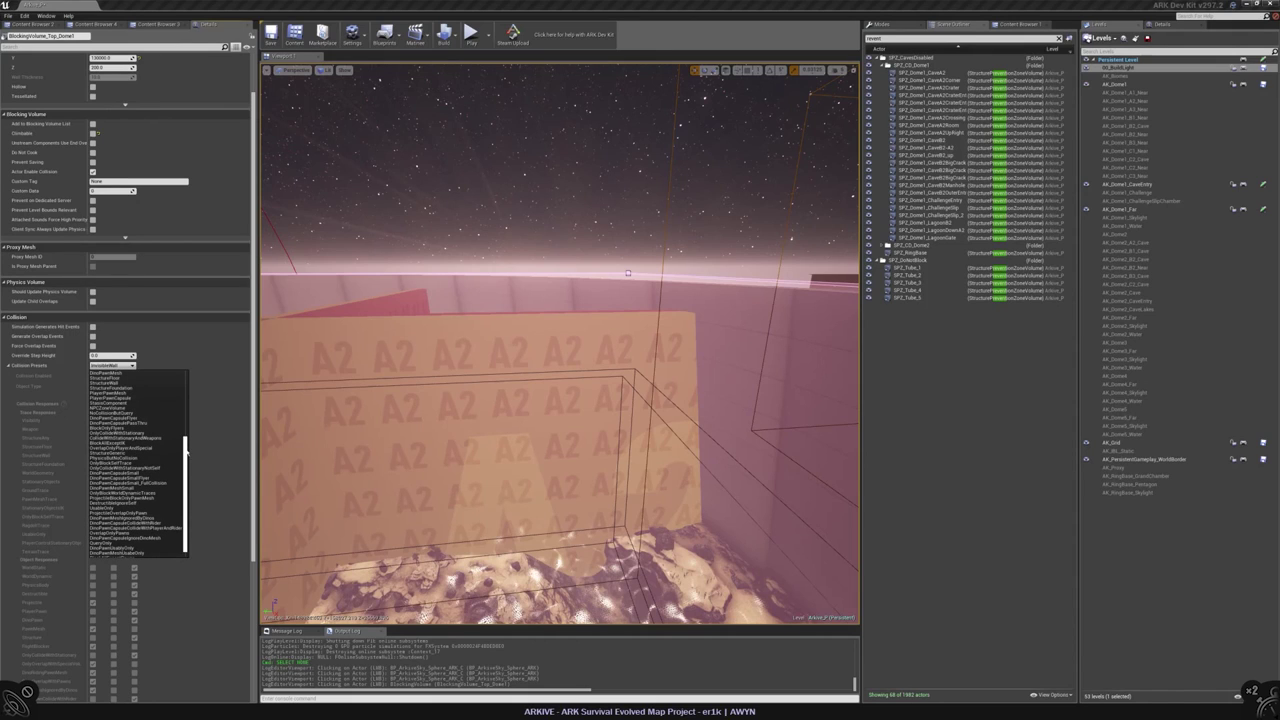
scroll(186, 452, down, 2)
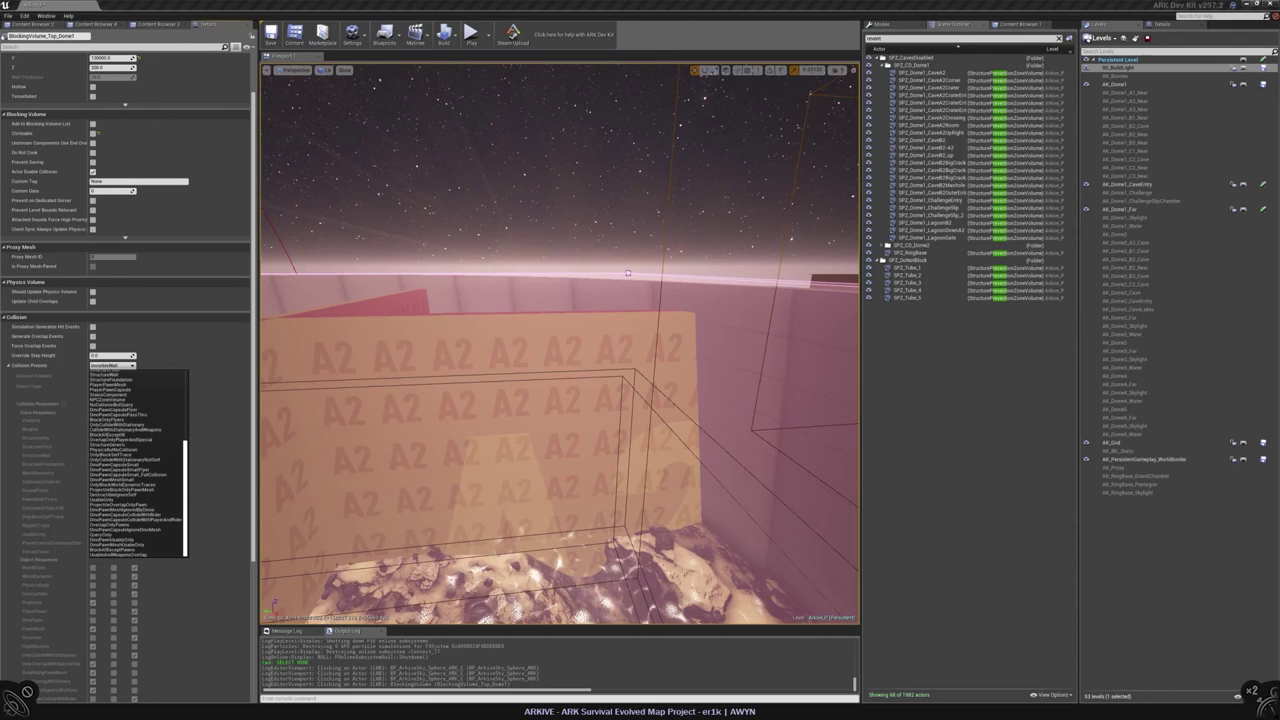
drag(185, 440, 180, 385)
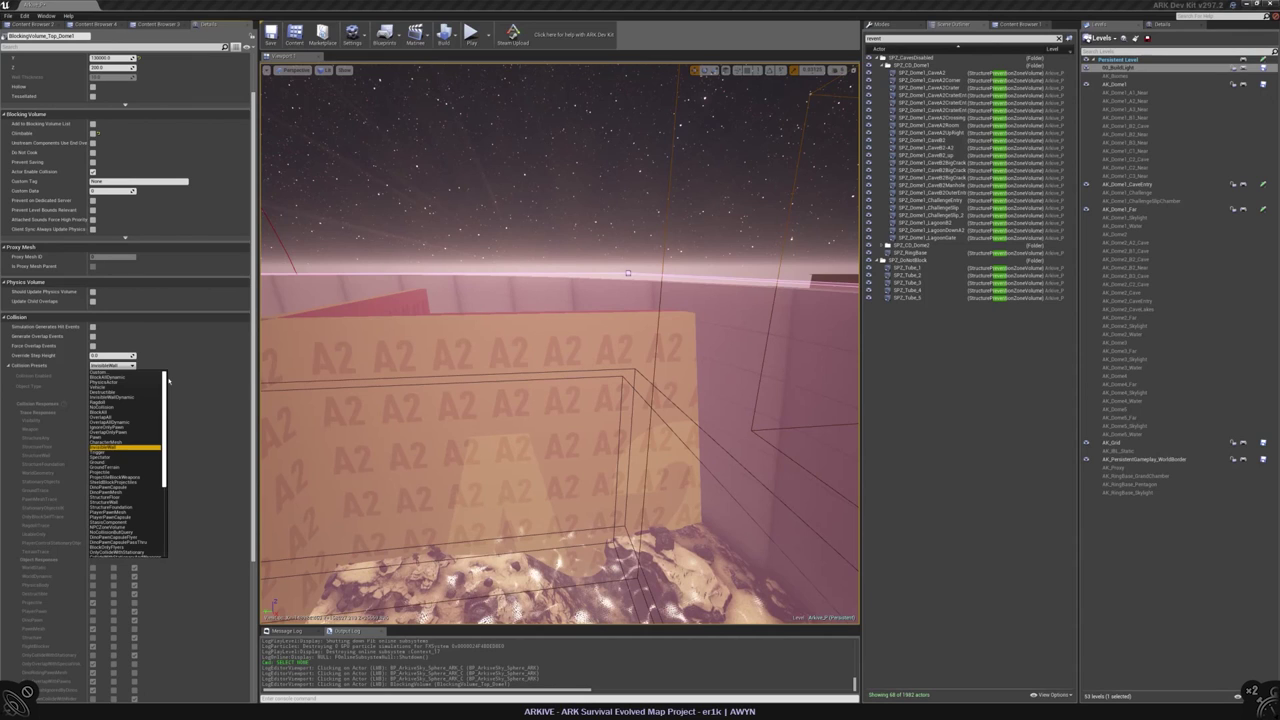
click(188, 432)
scroll(196, 432, down, 3)
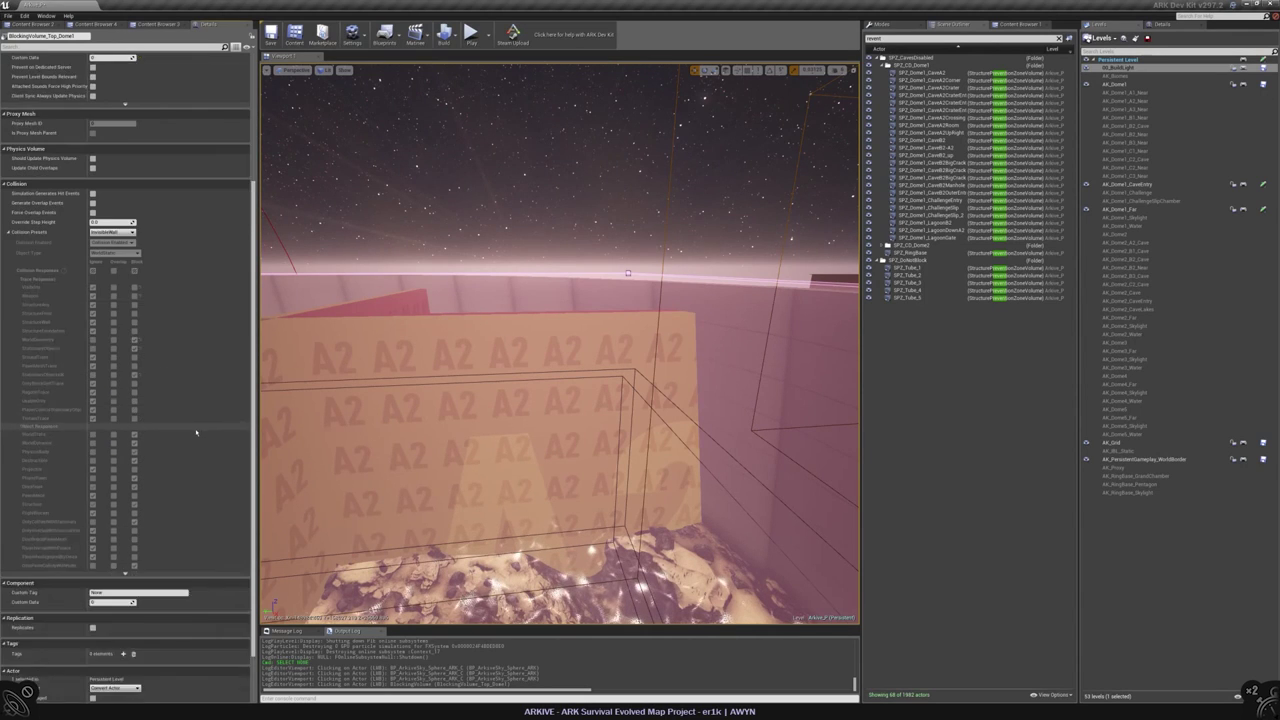
scroll(196, 432, down, 3)
right_drag(449, 355, 449, 355)
key(Escape)
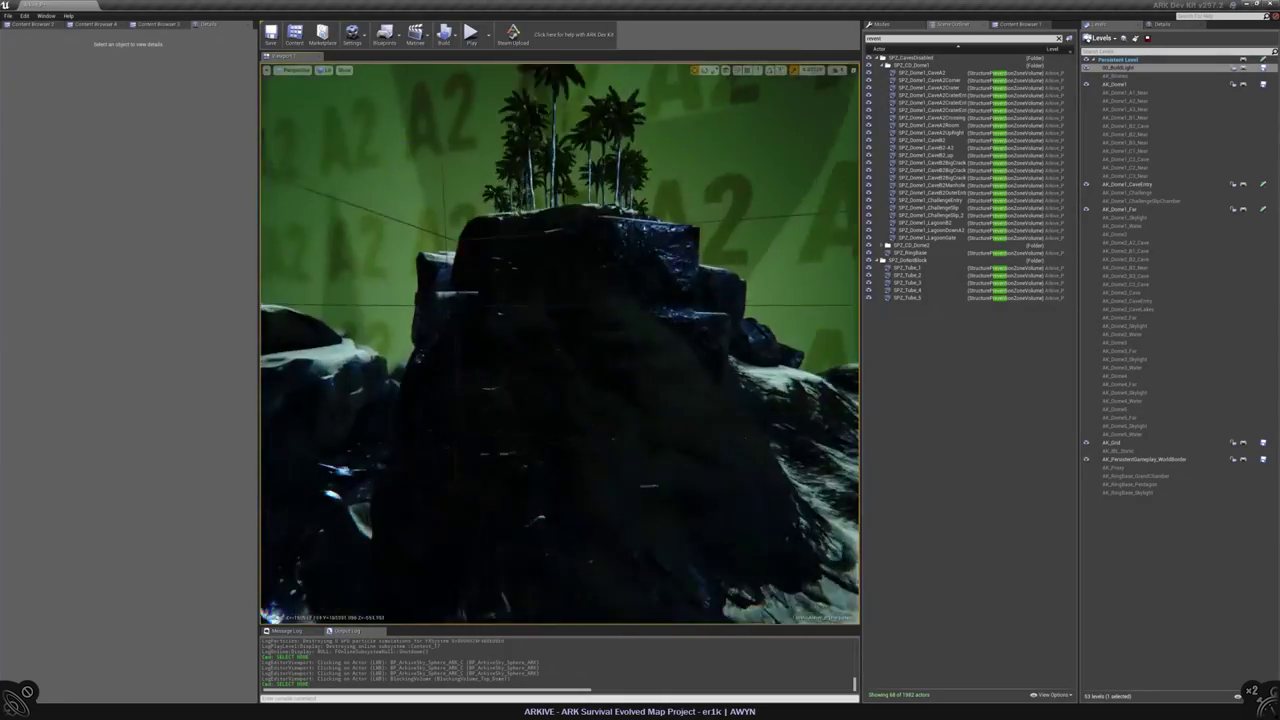
- Find the Structure Prevention Zone Volume by searching for "revent" and place one on the pale rock at the cave entrance
right_drag(449, 355, 449, 355)
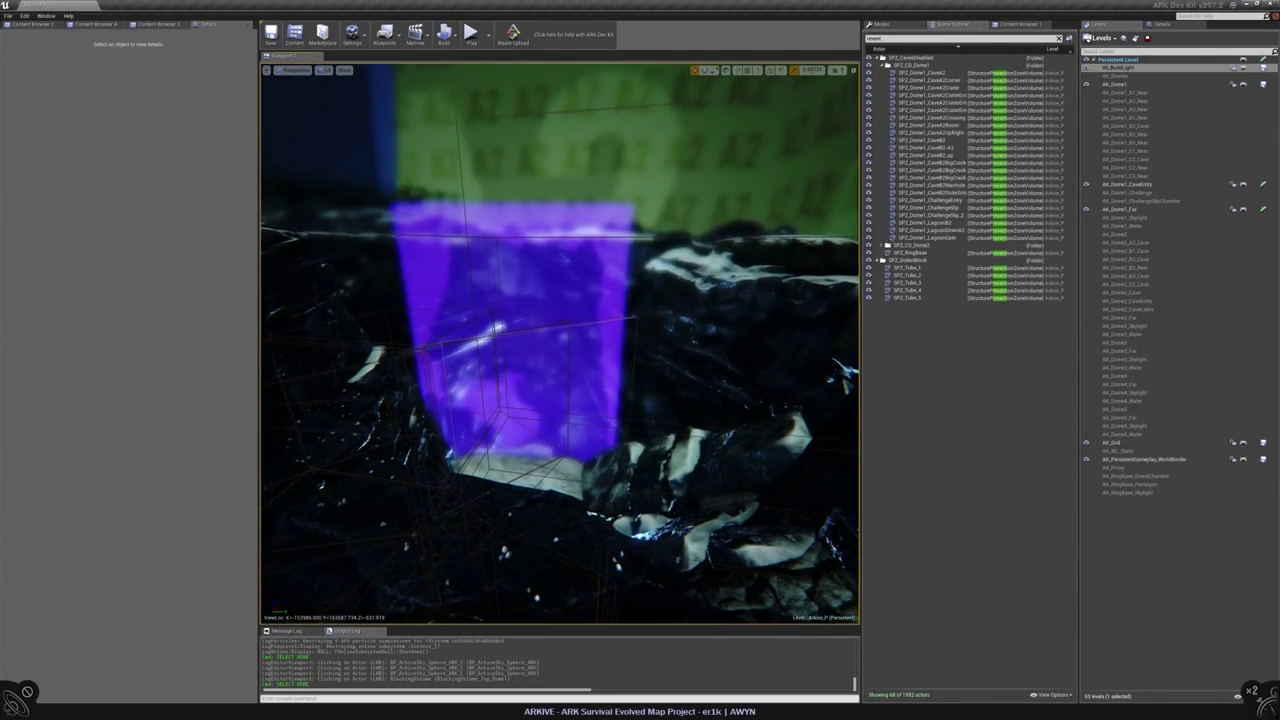
right_drag(449, 355, 449, 355)
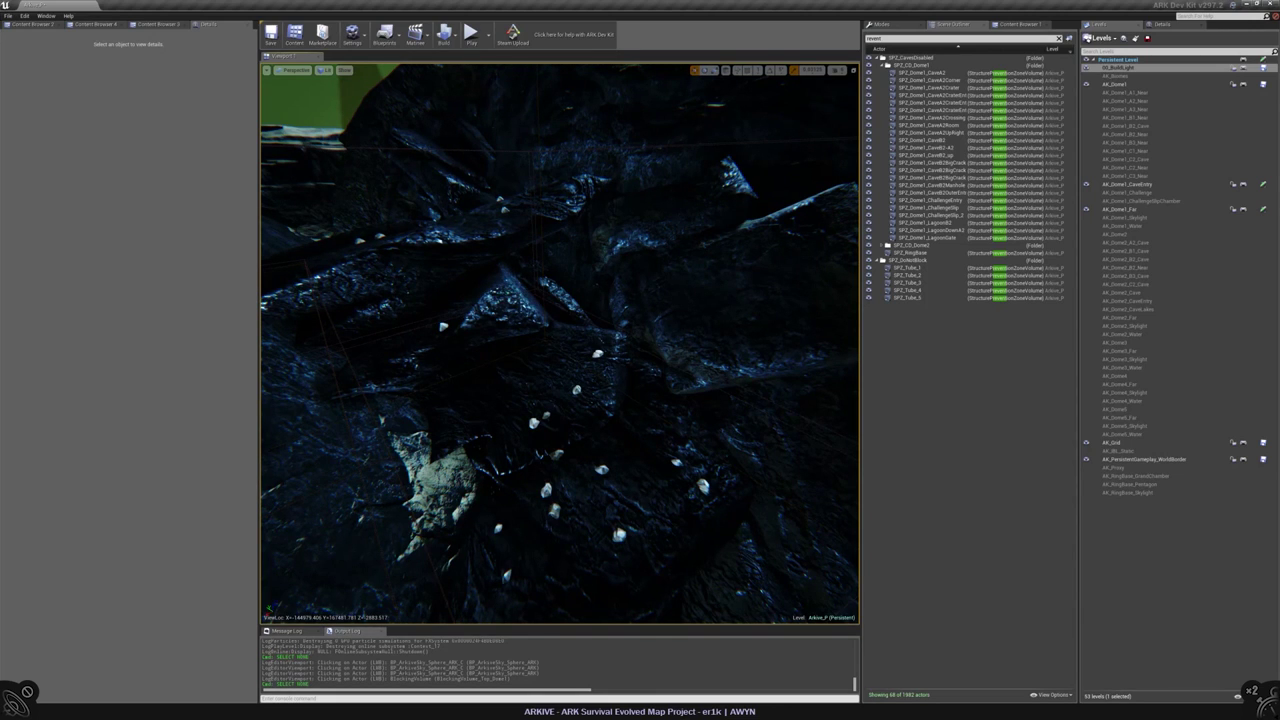
right_drag(560, 340, 426, 323)
click(470, 340)
click(880, 23)
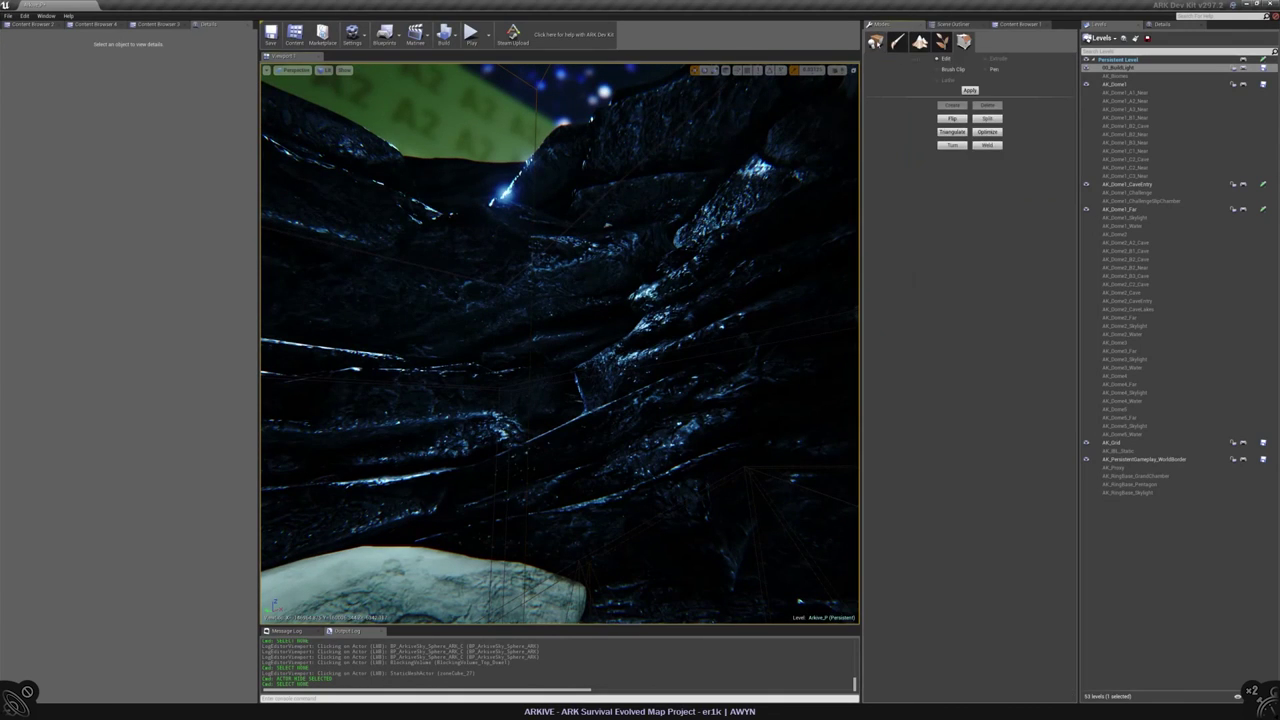
click(875, 41)
text(revent)
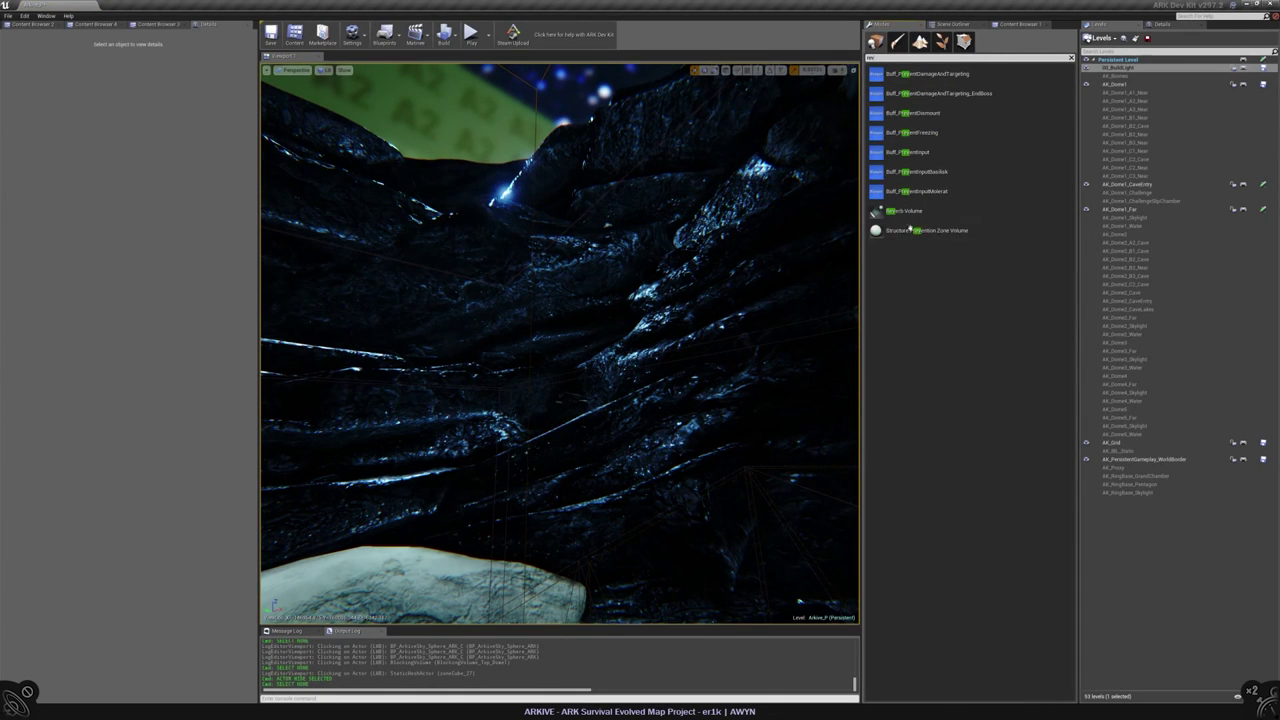
drag(925, 230, 563, 400)
right_drag(563, 400, 590, 390)
- Check the extents of the three adjacent SPZ_Dome1_CaveA2Crate entrance volumes, clear the selection and save the Arkive_P map
click(953, 23)
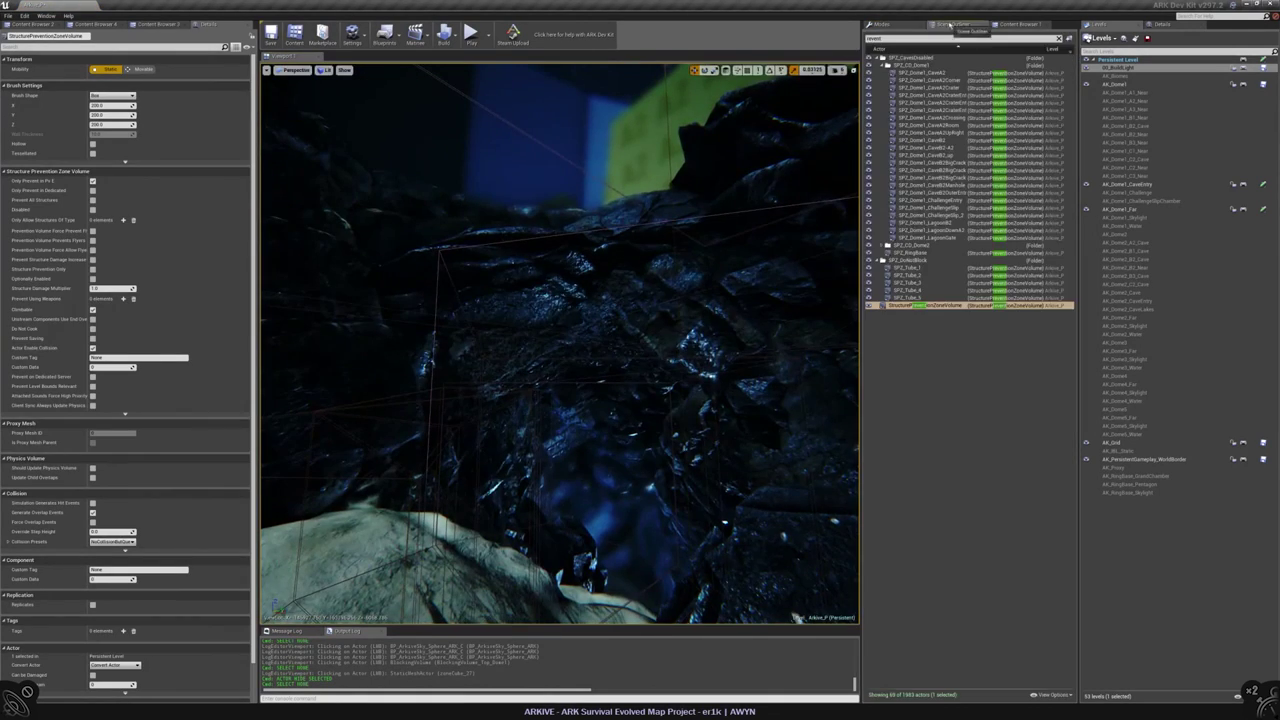
click(960, 95)
shift+click(960, 109)
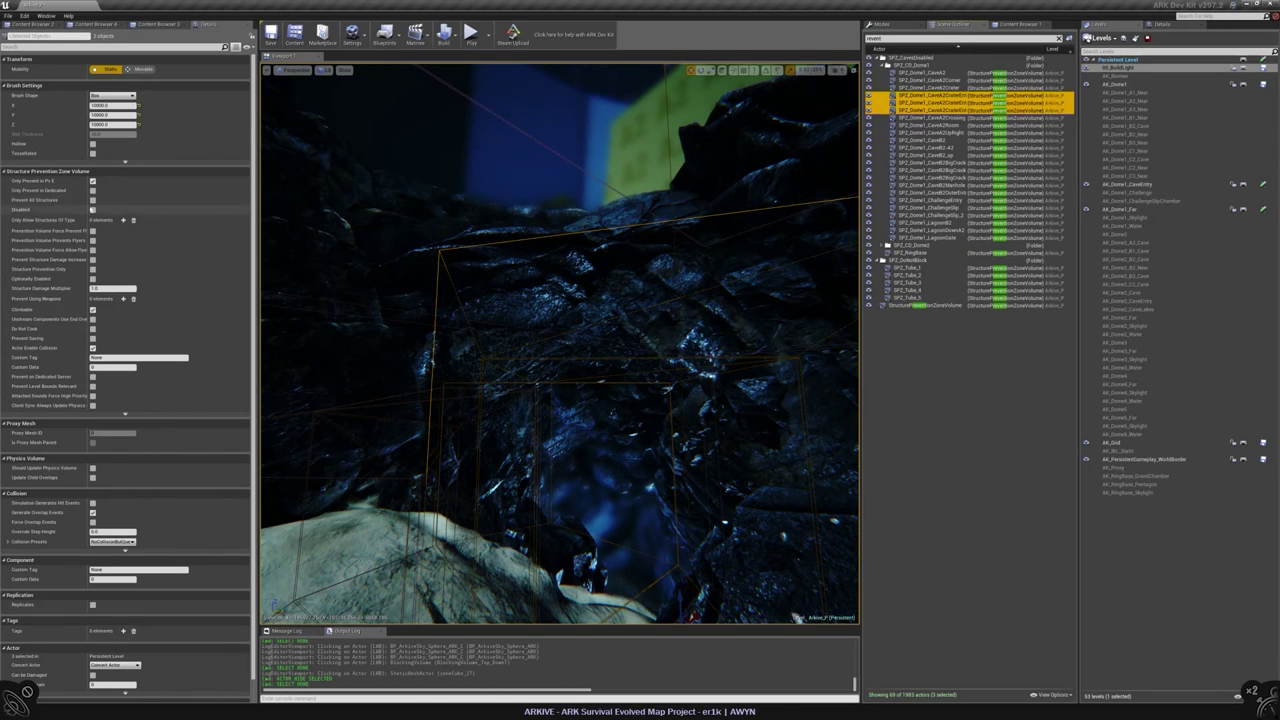
key(Escape)
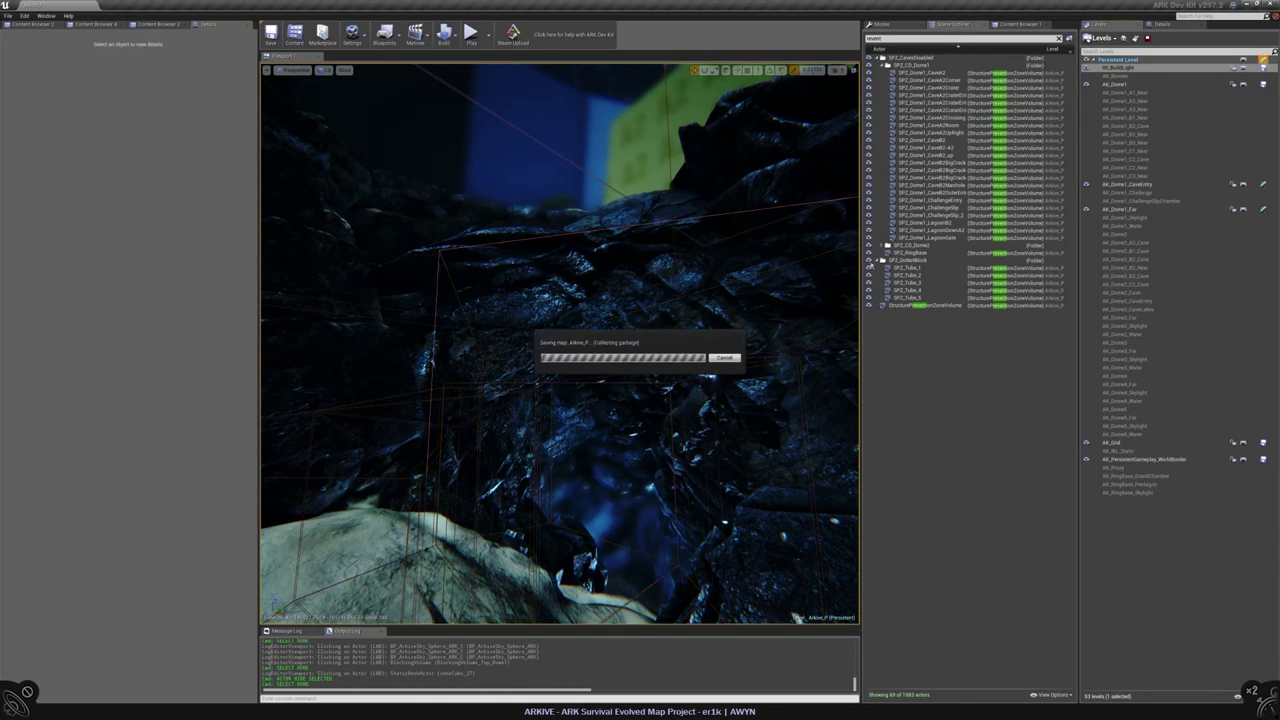
- Rename the newly placed structure prevention volume as SPZ_CrystationGatesA2
double_click(925, 305)
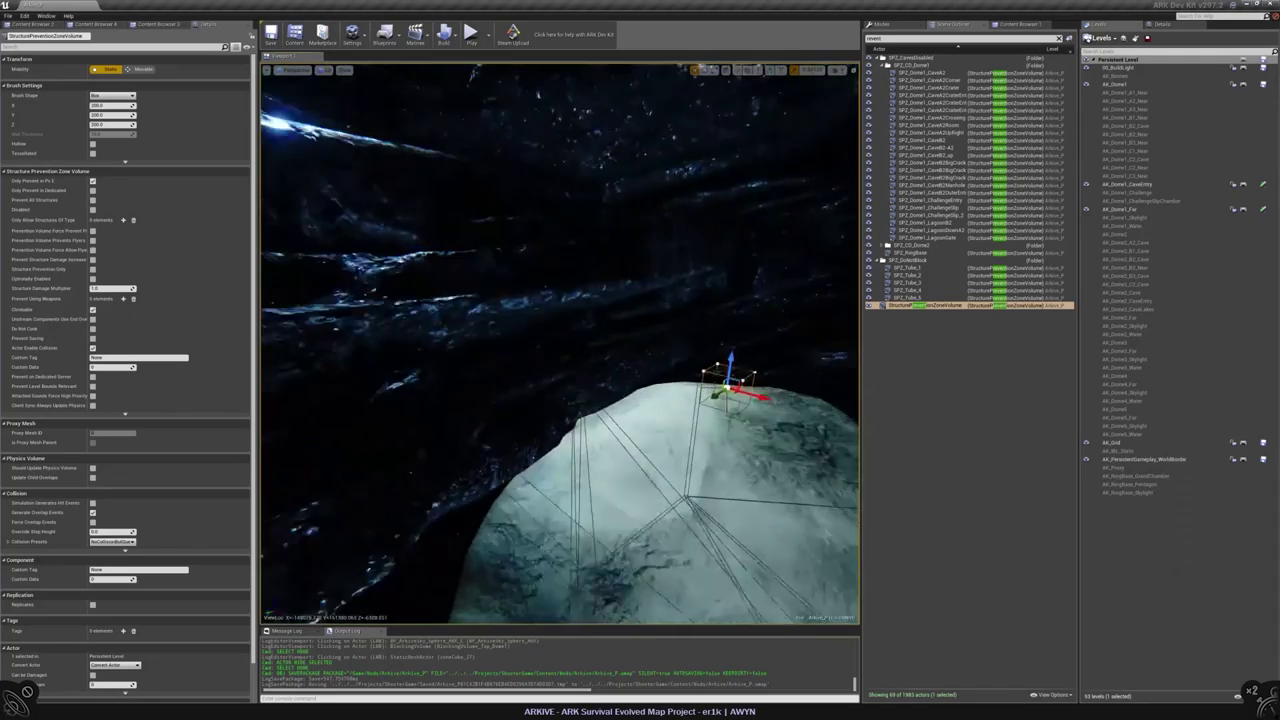
click(80, 36)
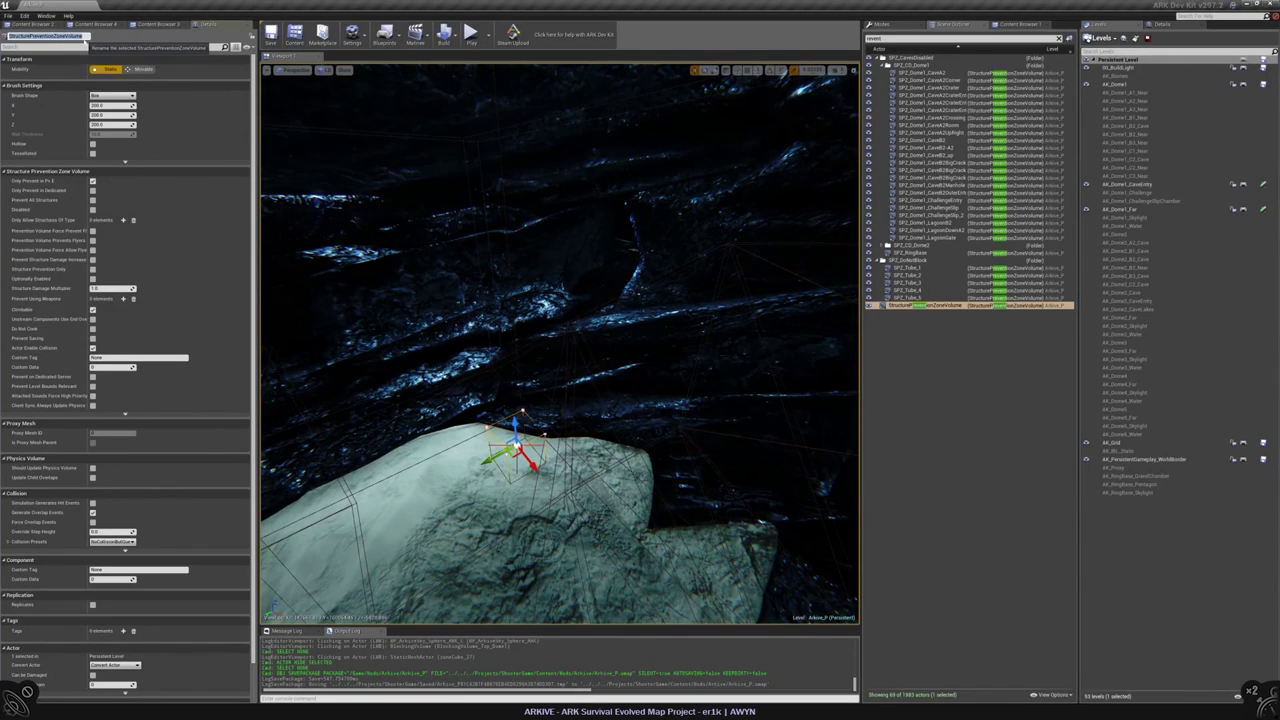
text(SPZ_CrystalIsles)
key(Return)
mouse_move(560, 350)
right_down()
mouse_move(545, 345)
mouse_move(575, 360)
right_up()
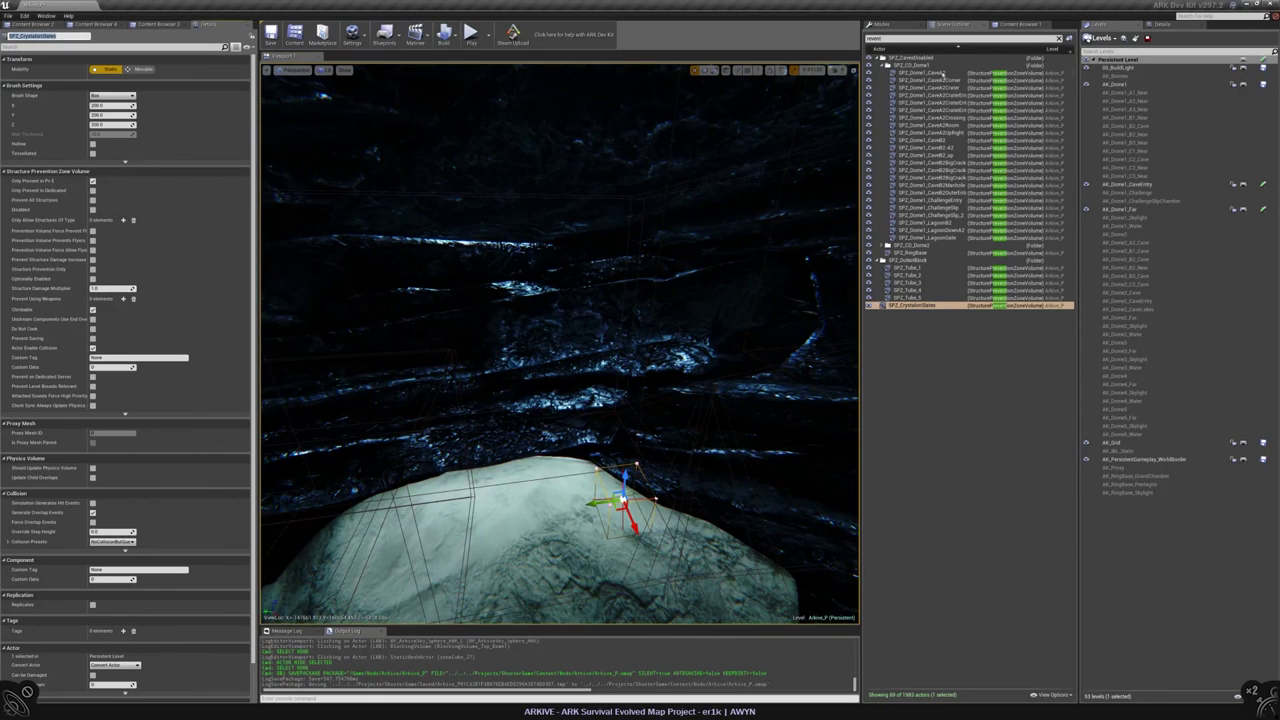
click(68, 36)
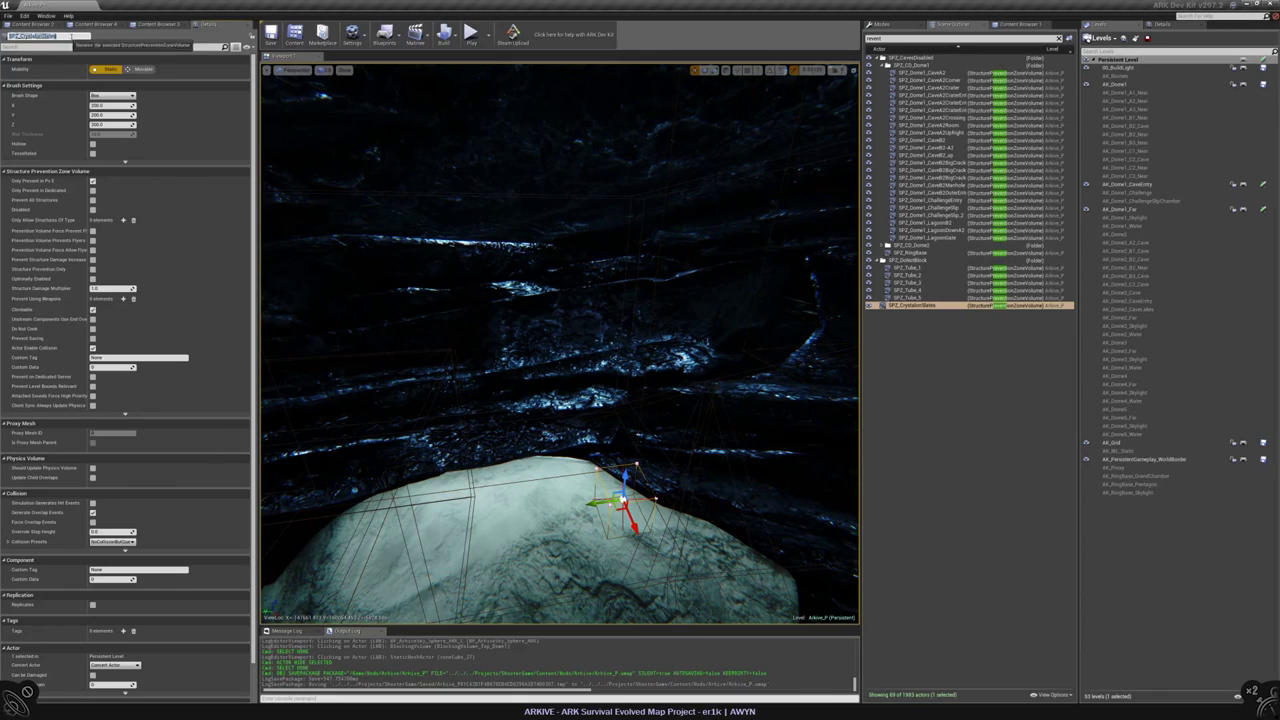
text(A2)
key(Return)
- Set the brush Z size of the new A2 prevention volume to 5000
mouse_move(560, 340)
right_down()
mouse_move(550, 335)
mouse_move(575, 355)
mouse_move(555, 338)
mouse_move(562, 347)
right_up()
key(alt+j)
scroll(546, 315, up, 5)
key(alt+g)
click(112, 124)
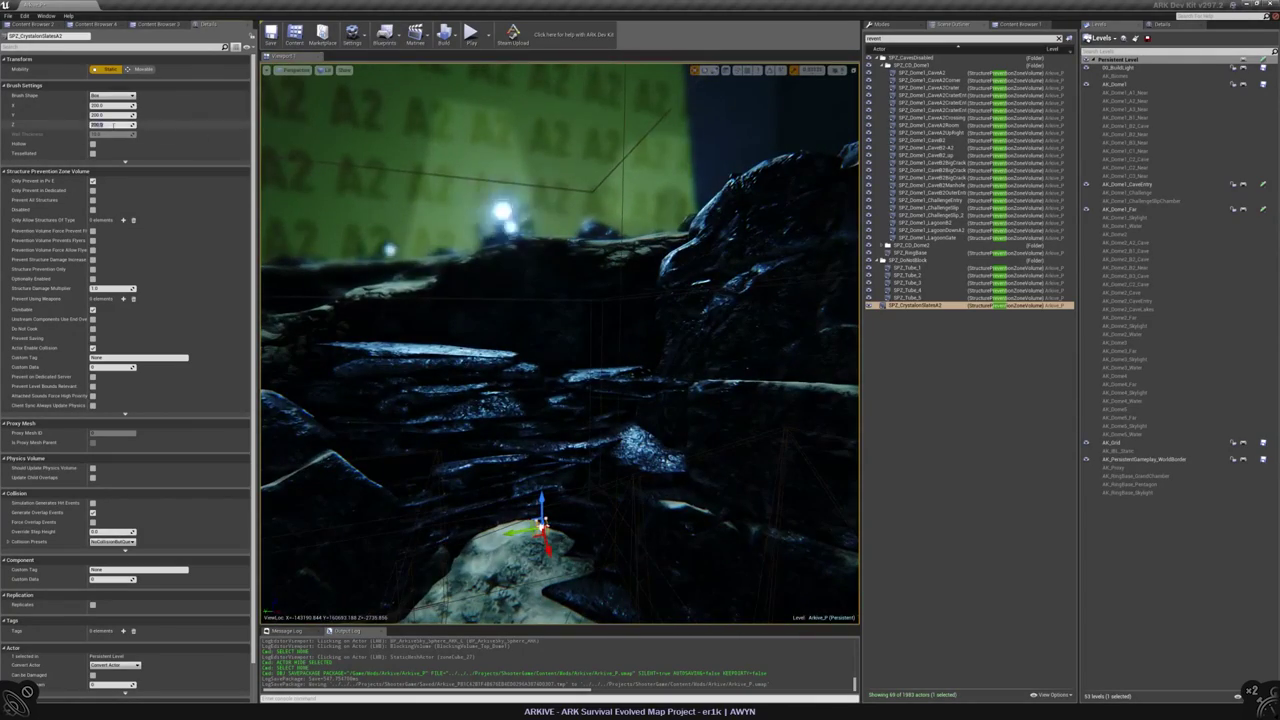
text(2000)
key(Return)
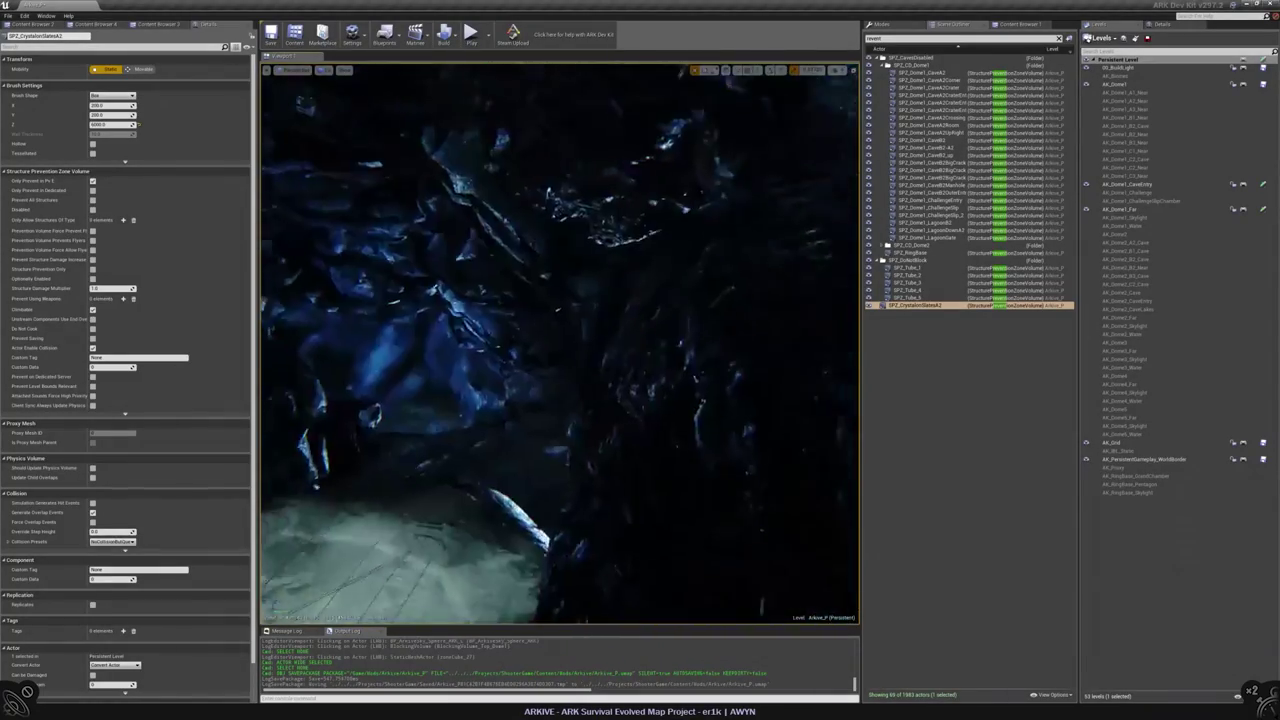
- Select the sandstone cliff rock beside the pale boulder, and toggle the AK_Dome1_Far level's visibility to inspect the rocks around the opening
right_drag(560, 340, 520, 320)
click(500, 250)
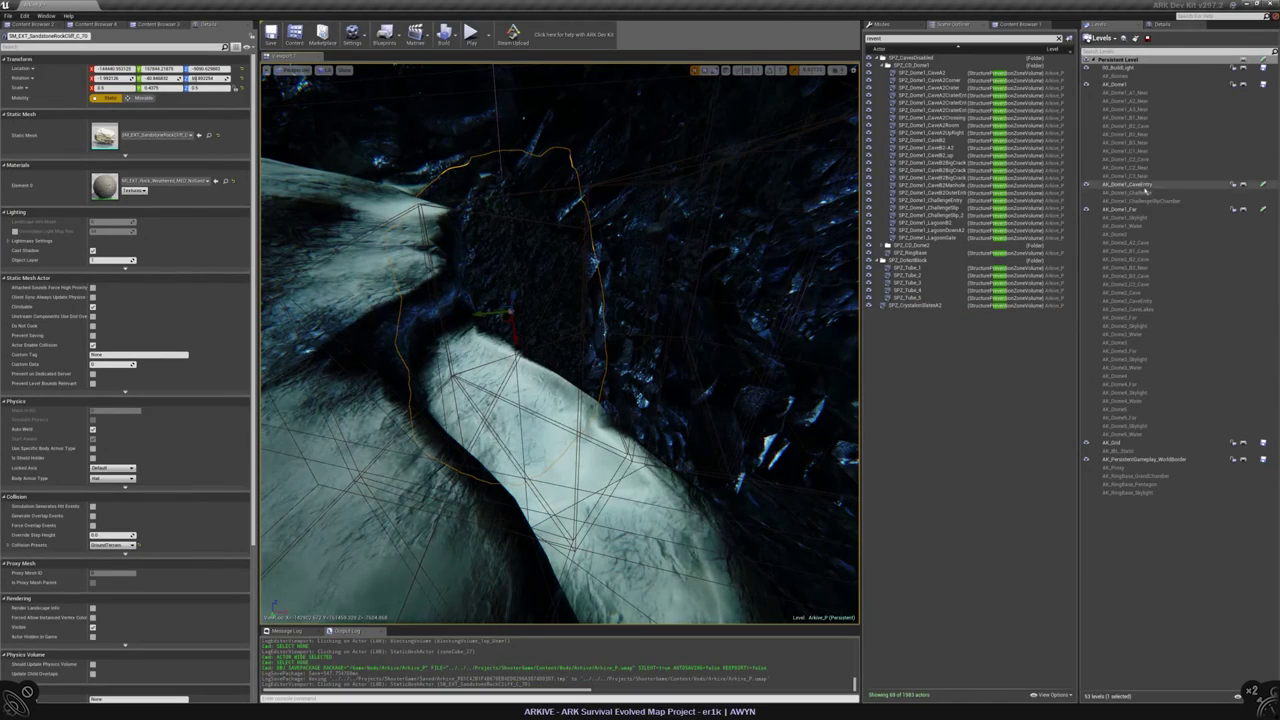
click(1086, 184)
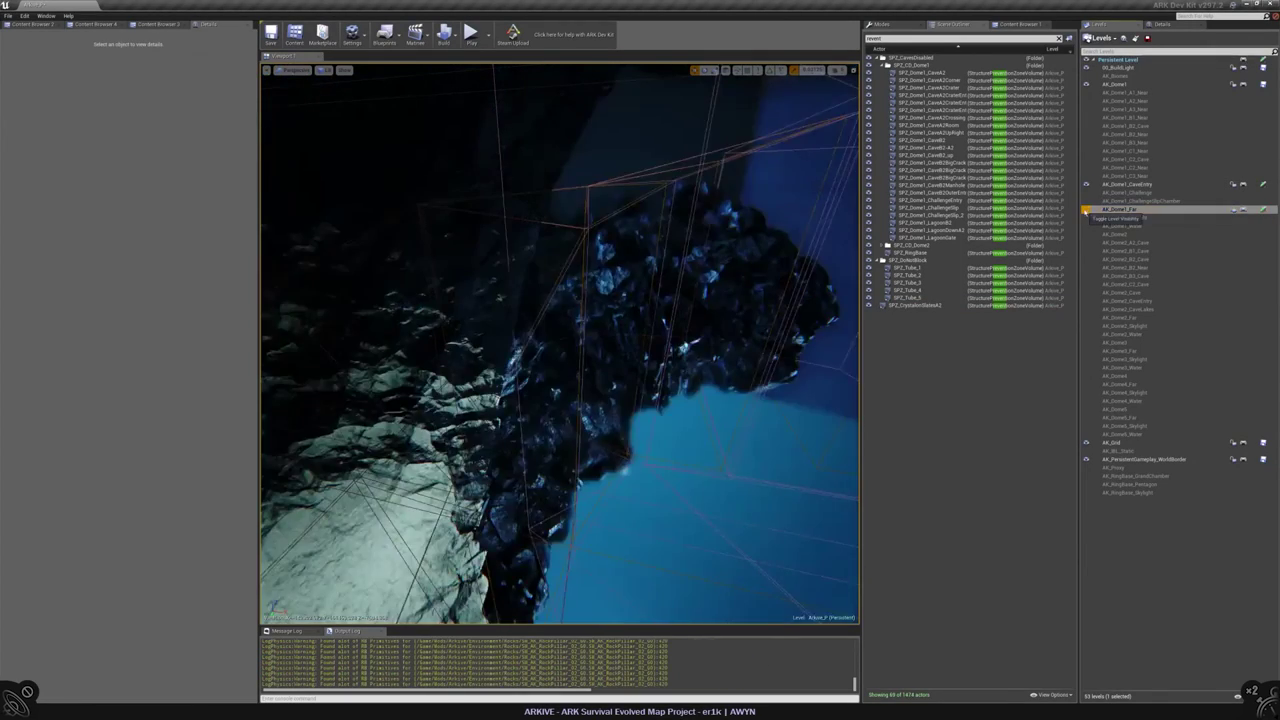
click(1086, 210)
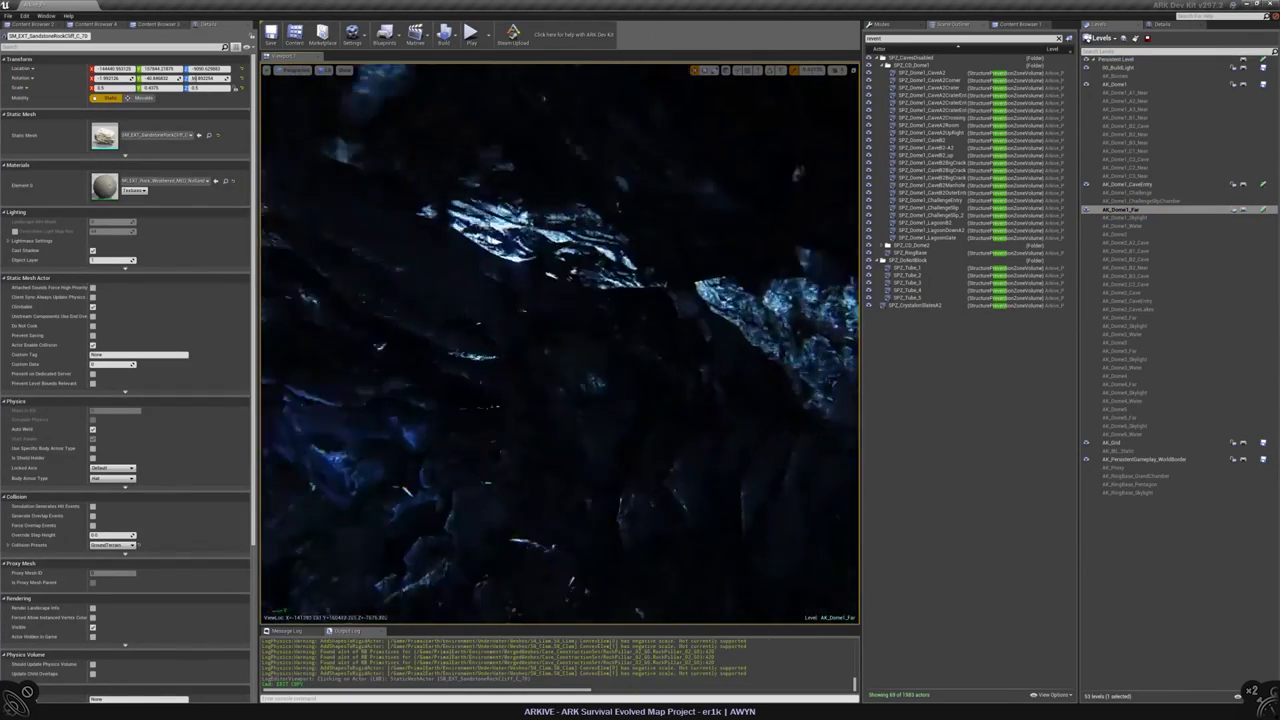
- Paste the copied sandstone cliff rock at the rock pillar spot in the surrounding rock wall
right_drag(560, 340, 540, 365)
click(460, 400)
right_click(566, 358)
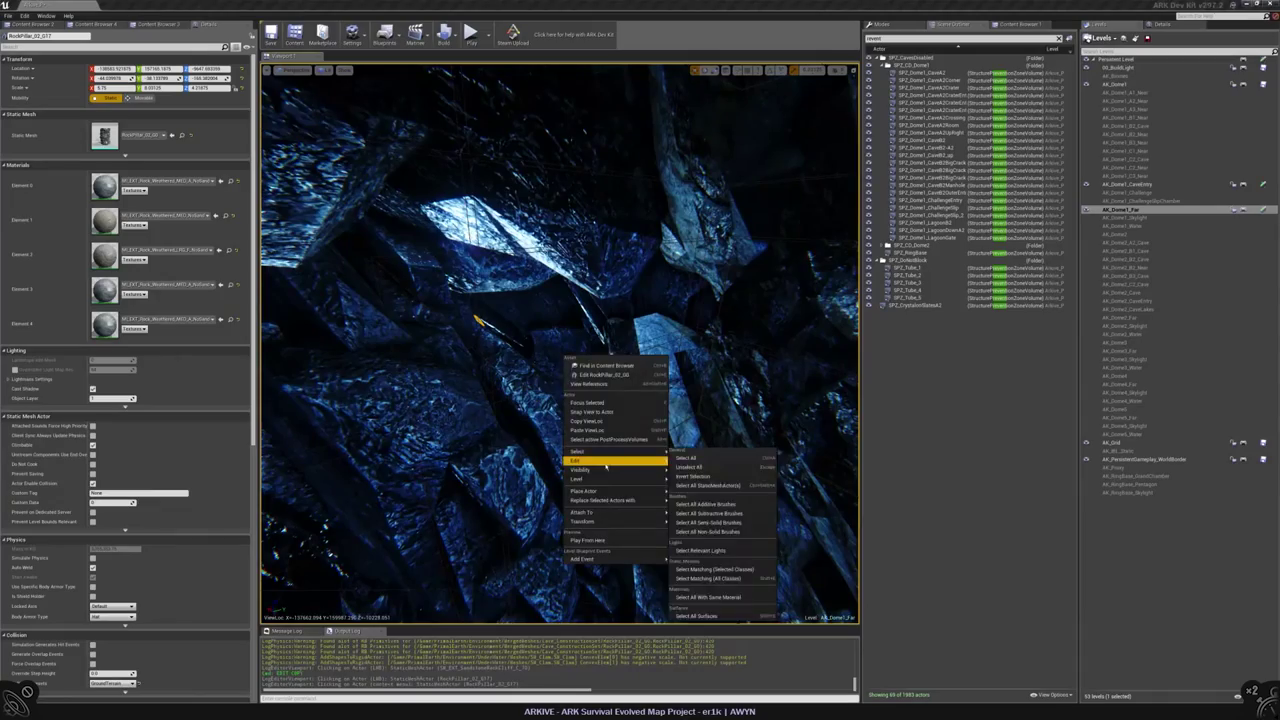
right_drag(605, 466, 570, 420)
click(480, 330)
right_drag(480, 330, 585, 330)
key(e)
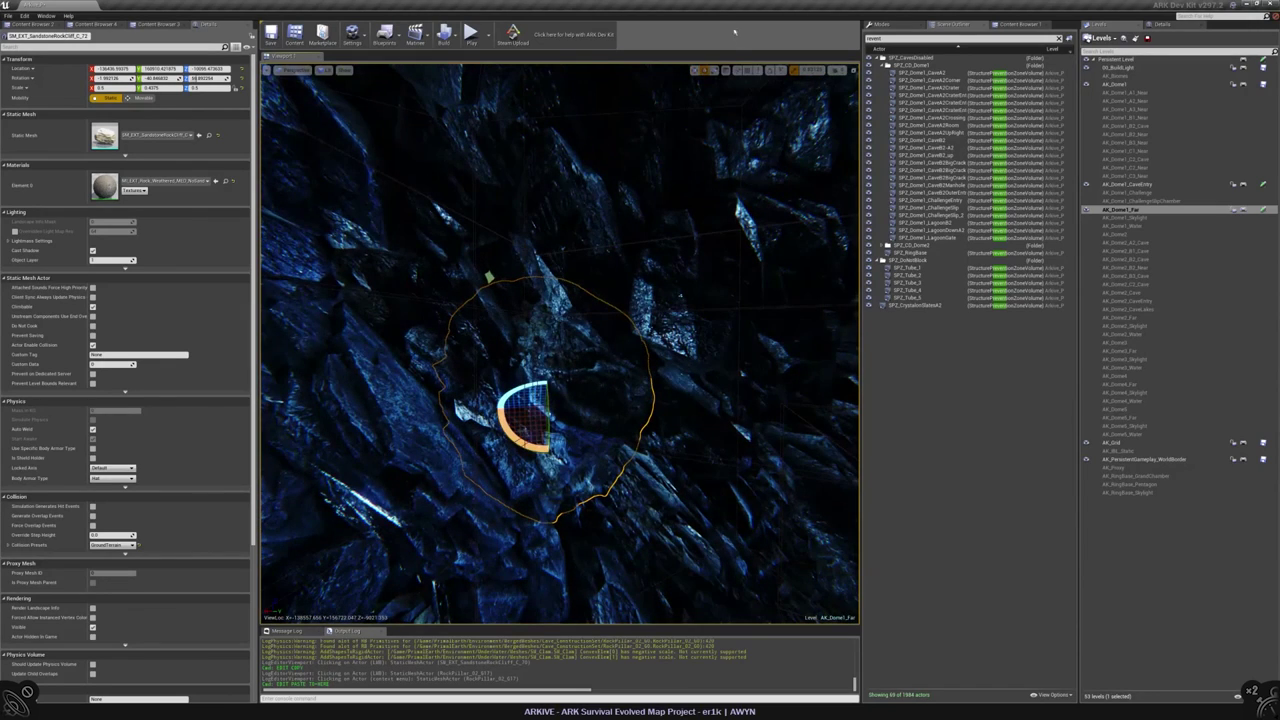
- Assign R as the keyboard shortcut for Rotate Mode in the editor preferences, overriding its existing binding
click(47, 16)
click(70, 287)
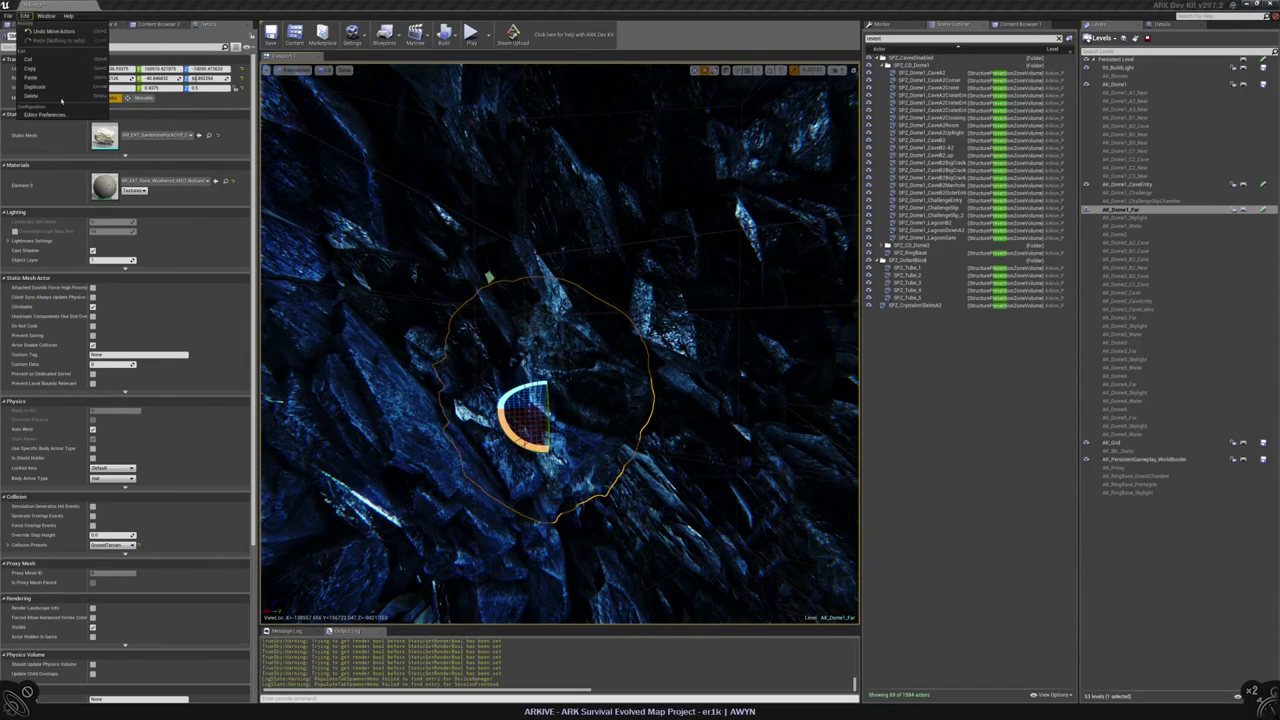
drag(471, 188, 495, 184)
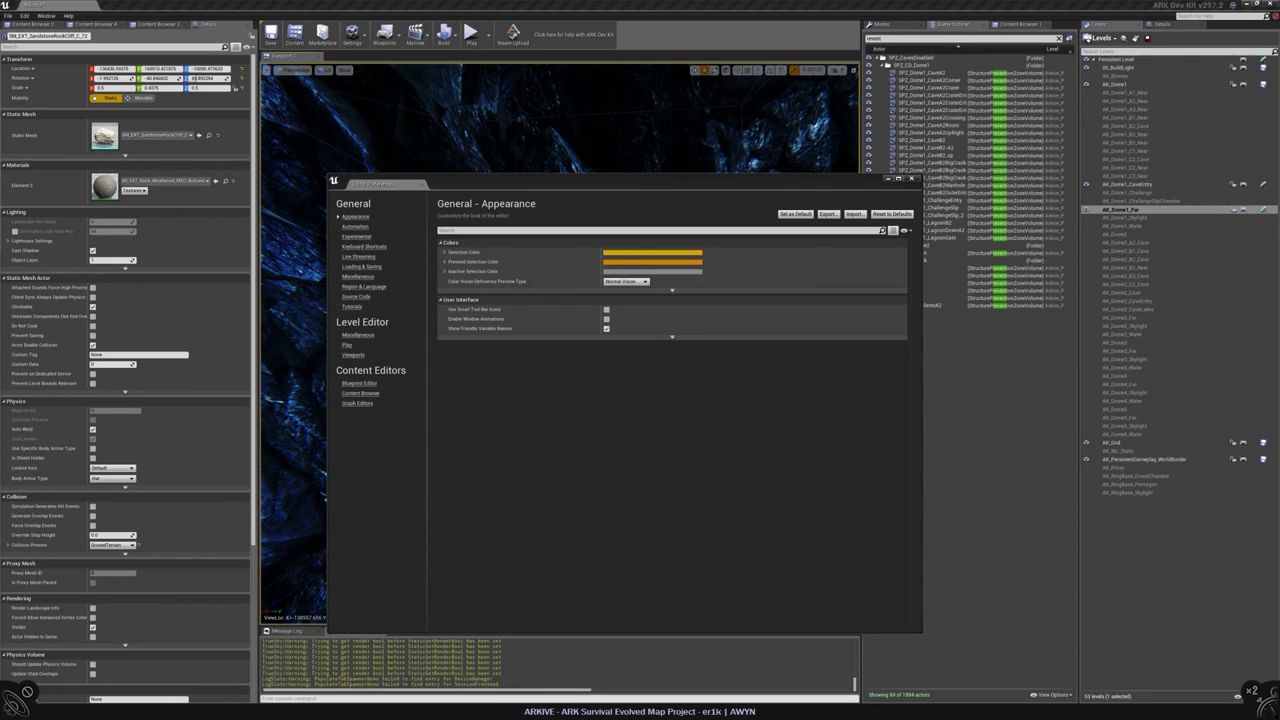
click(366, 246)
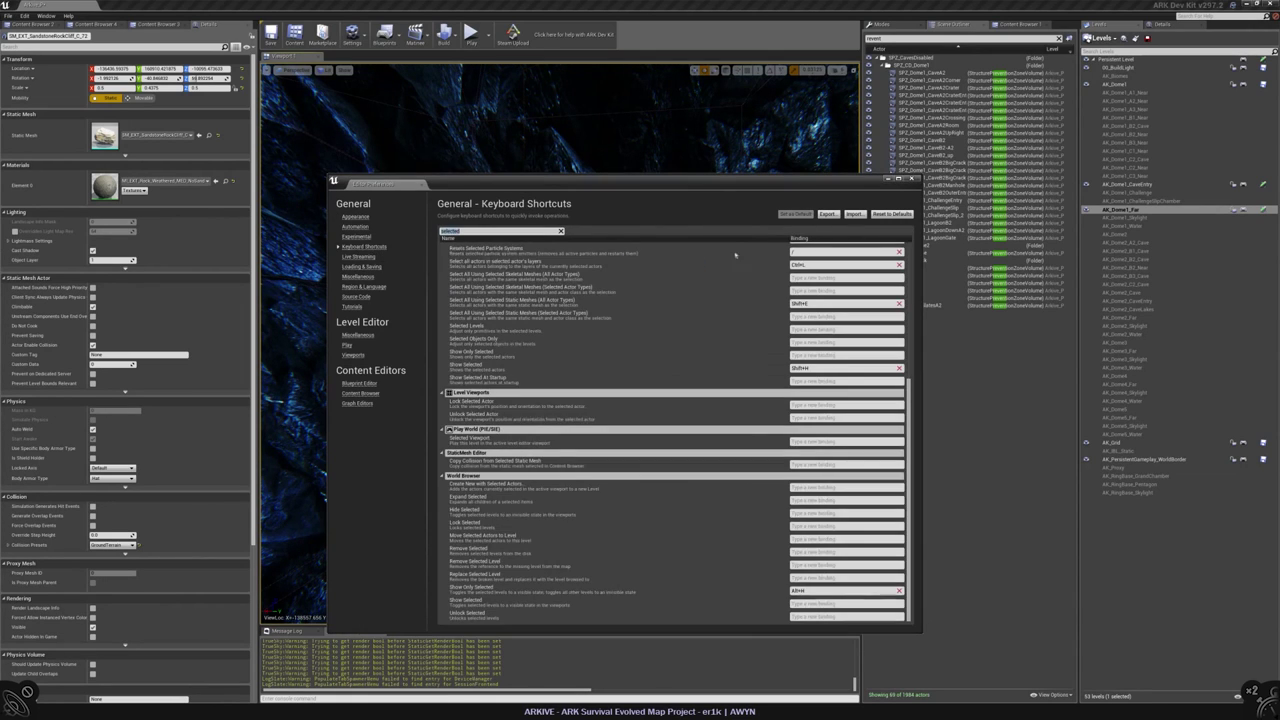
text(rotate)
click(850, 284)
key(r)
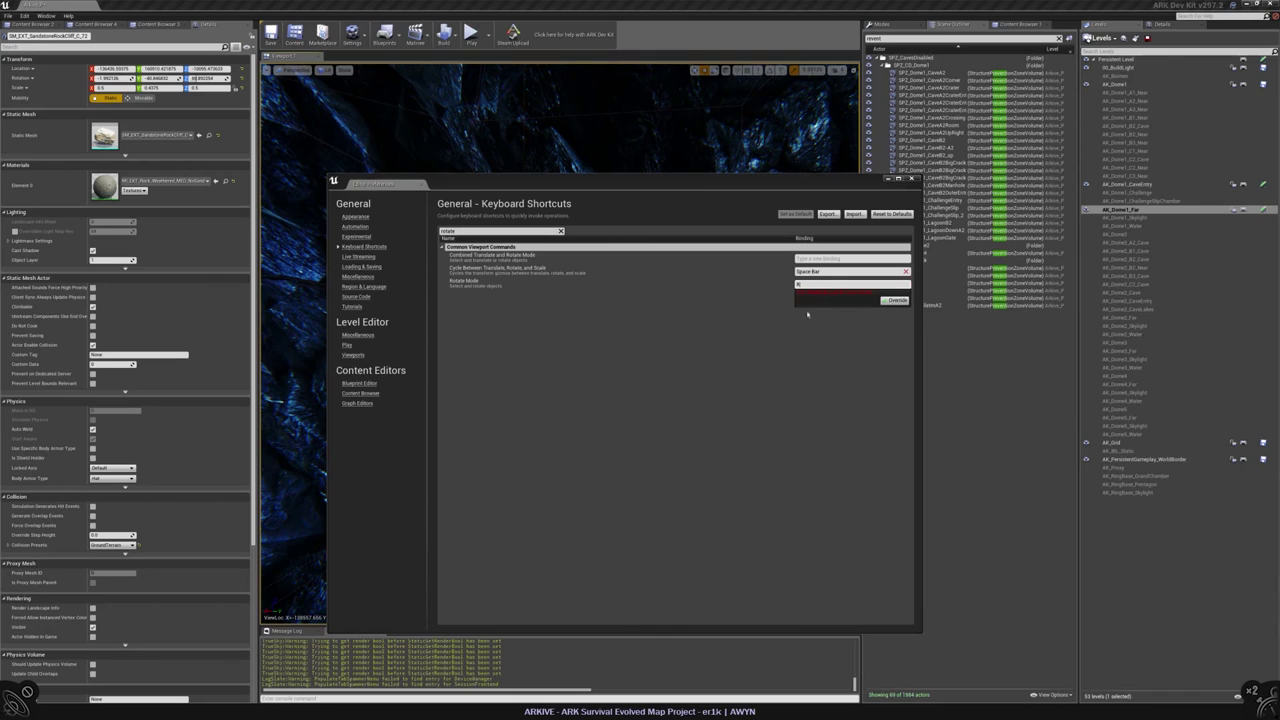
click(895, 300)
- Assign E as the keyboard shortcut for Scale Mode
triple_click(500, 231)
key(BackSpace)
text(scale)
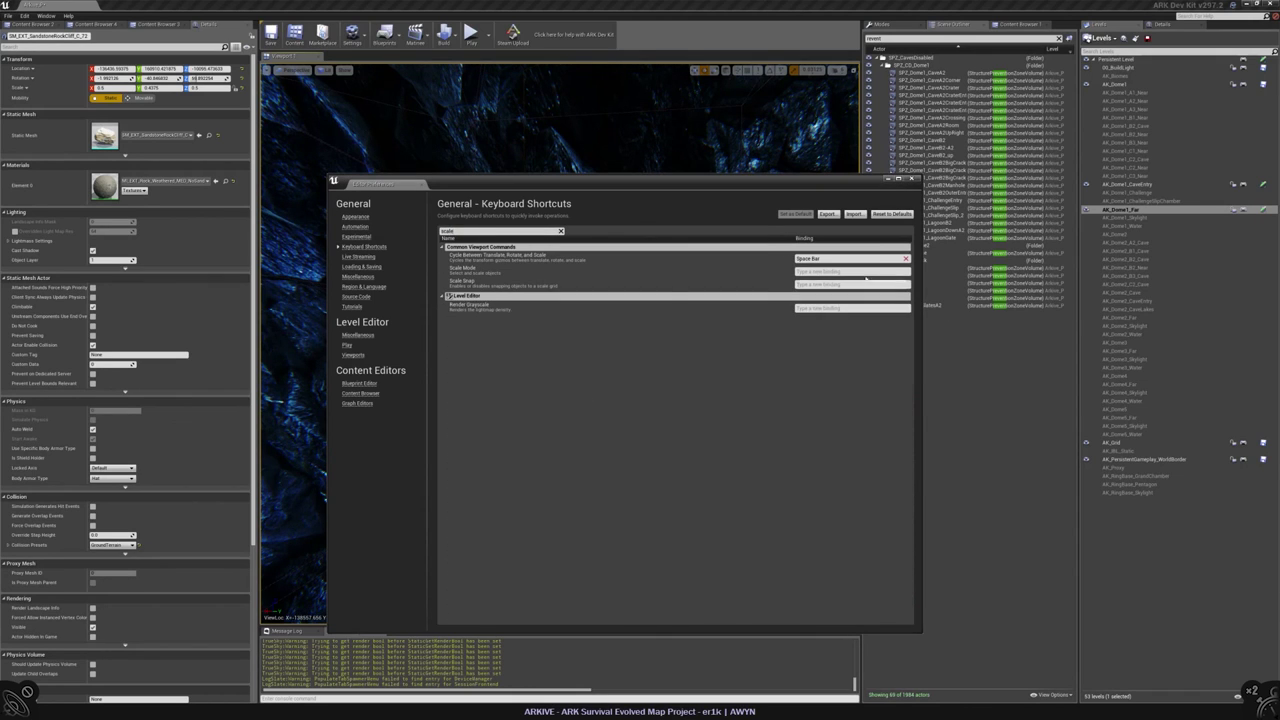
click(840, 271)
key(e)
- Adjust the pasted cliff rock's rotation and placement in the rock wall, then clear the selection and save the AK_Dome1_Far level
alt+drag(560, 400, 660, 370)
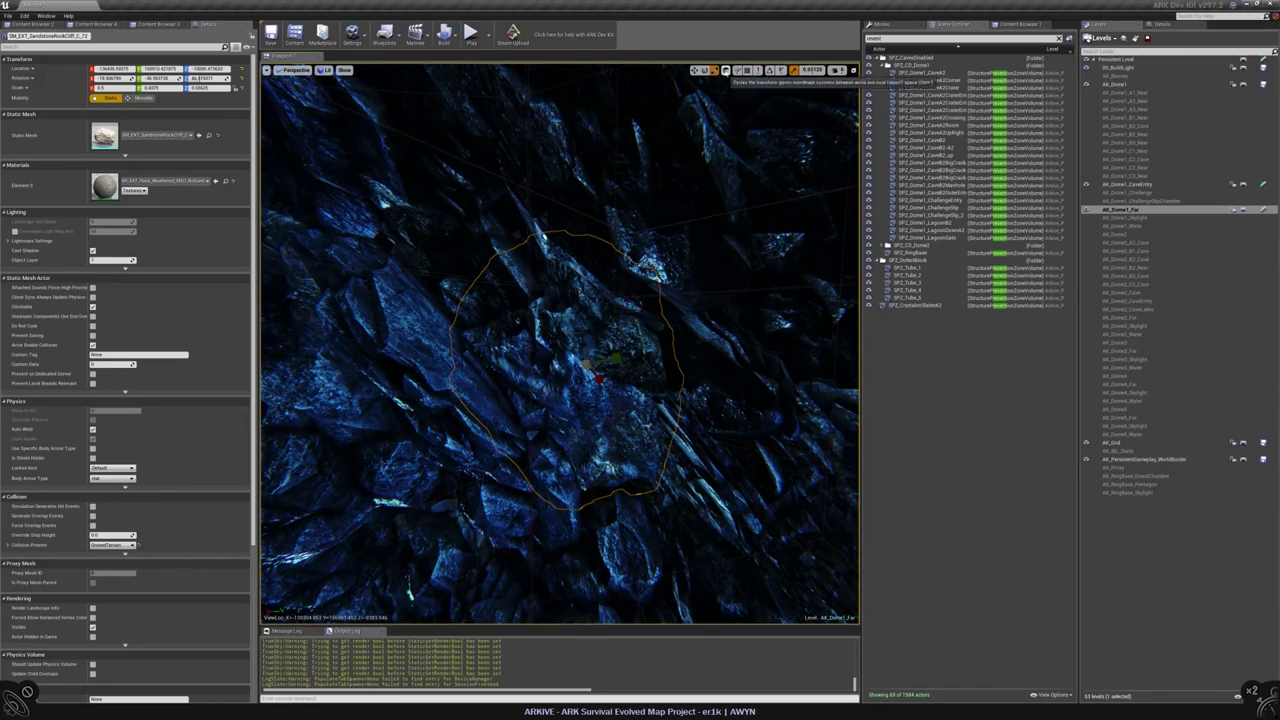
drag(598, 372, 685, 392)
key(Escape)
key(ctrl+s)
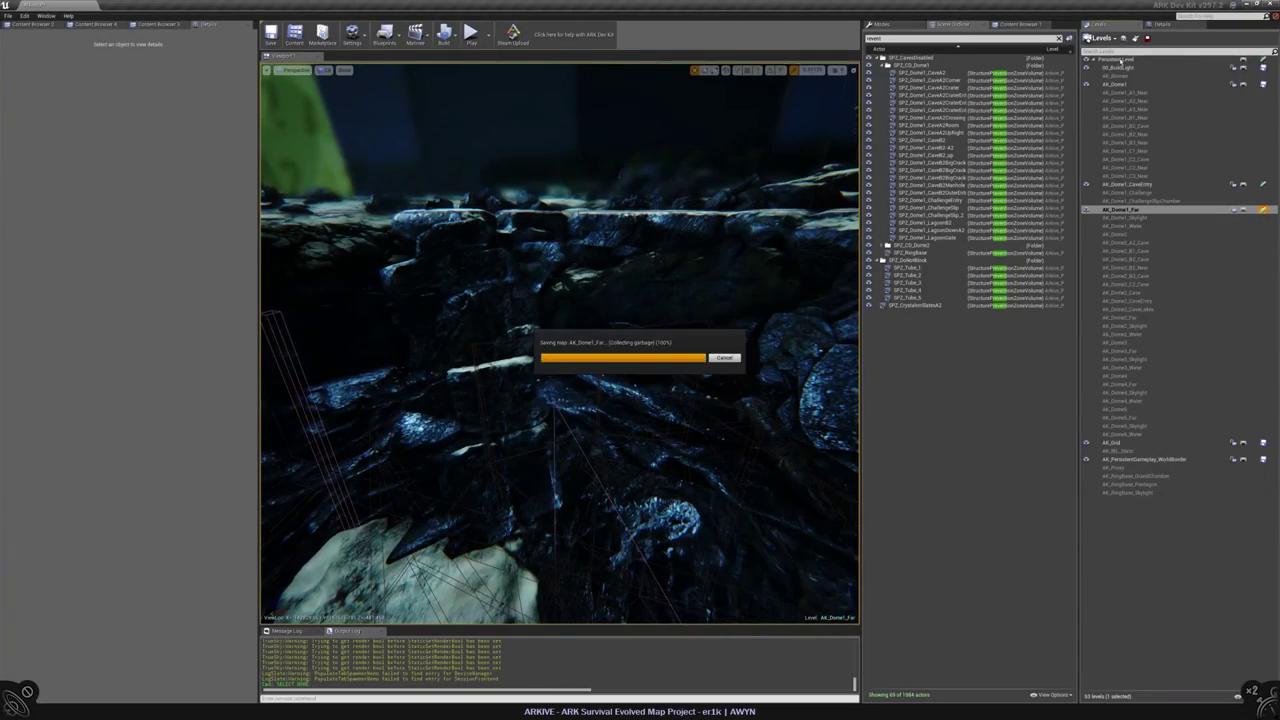
- Make the Persistent Level current and set the new A2 prevention volume's brush X and Y sizes to 4000
double_click(1122, 60)
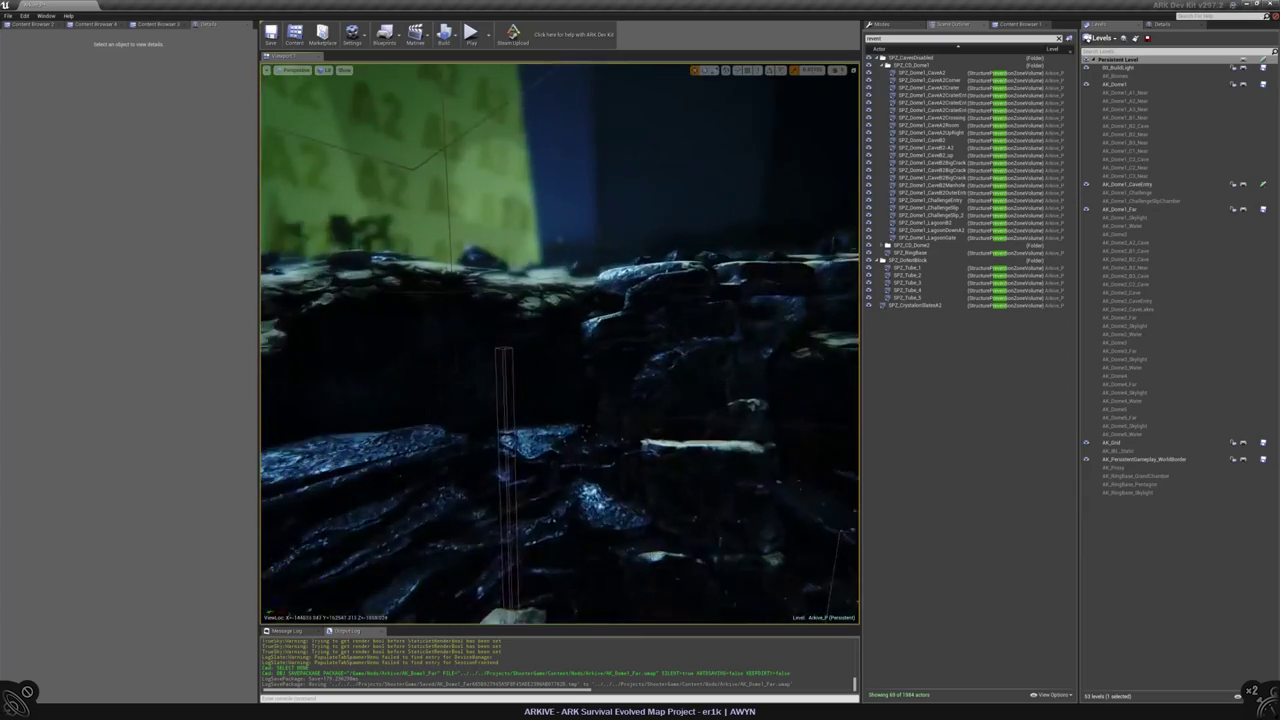
double_click(912, 305)
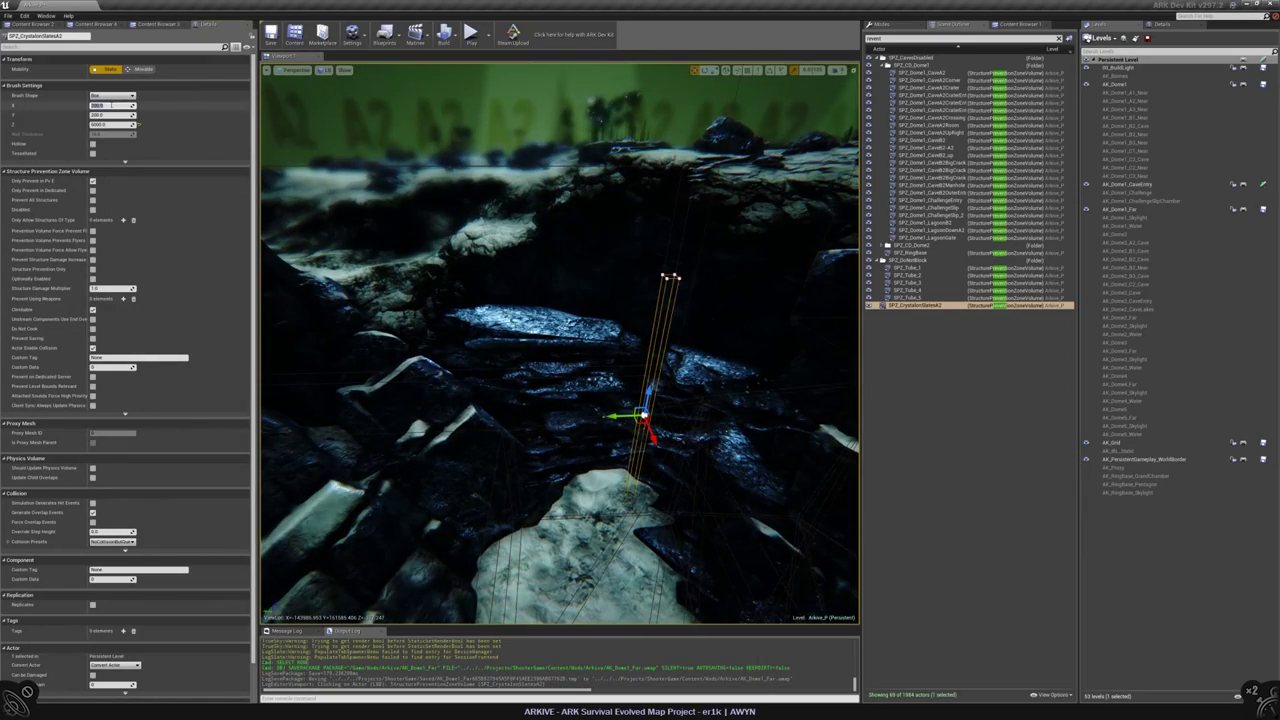
text(4000)
key(Tab)
text(4000)
key(Tab)
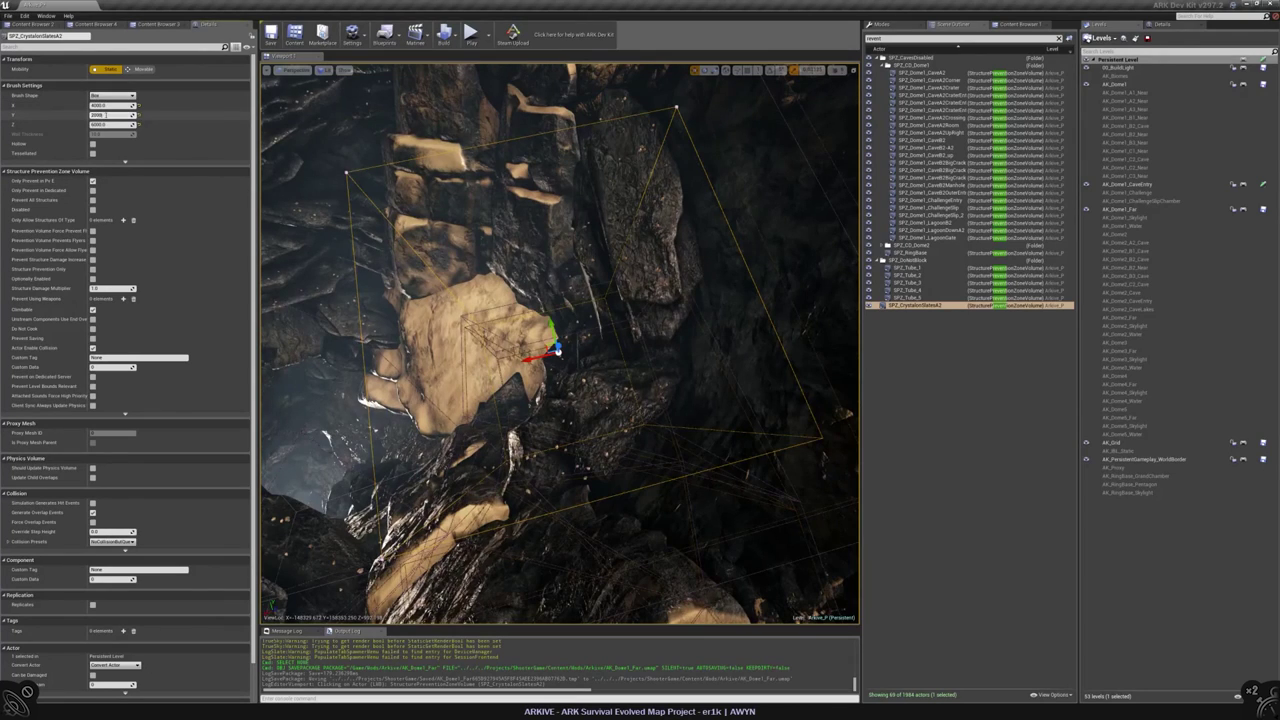
- Narrow the A2 prevention volume's brush X size to 2000, then 1000, and set its Y size to 3000
key(Tab)
key(shift+Tab)
key(shift+Tab)
text(2000)
key(Tab)
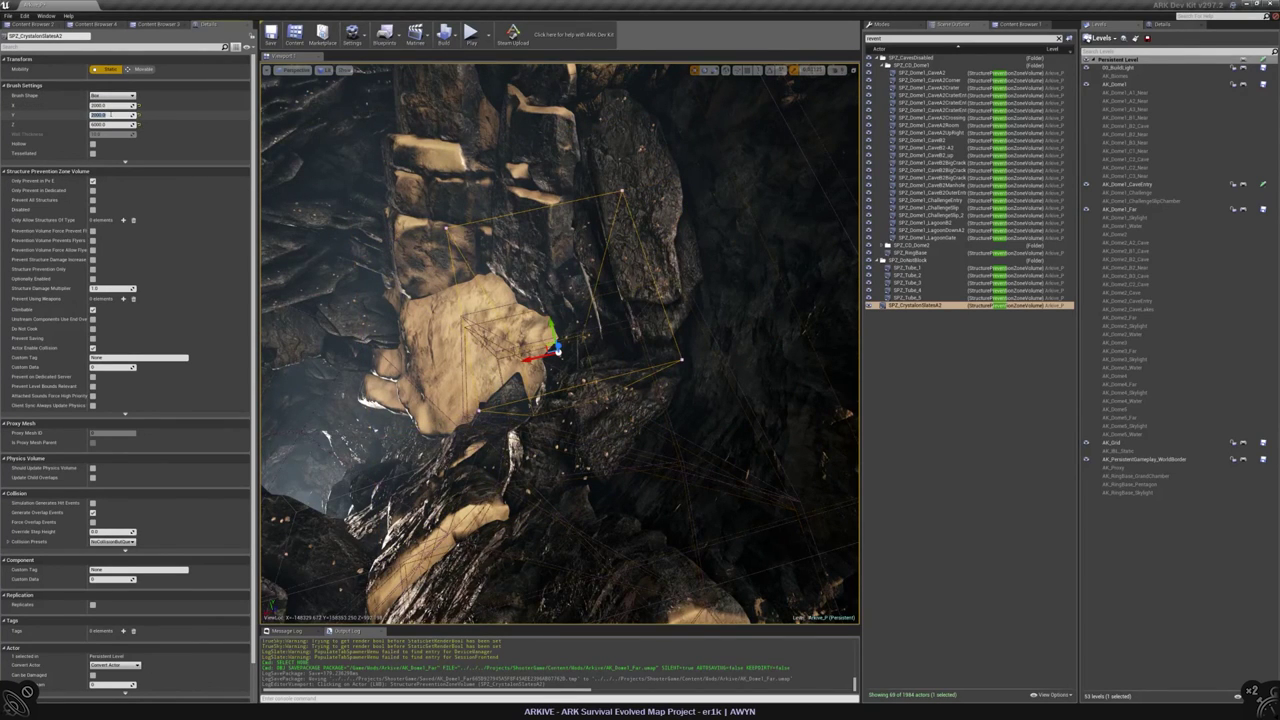
key(shift+Tab)
text(1000)
key(Tab)
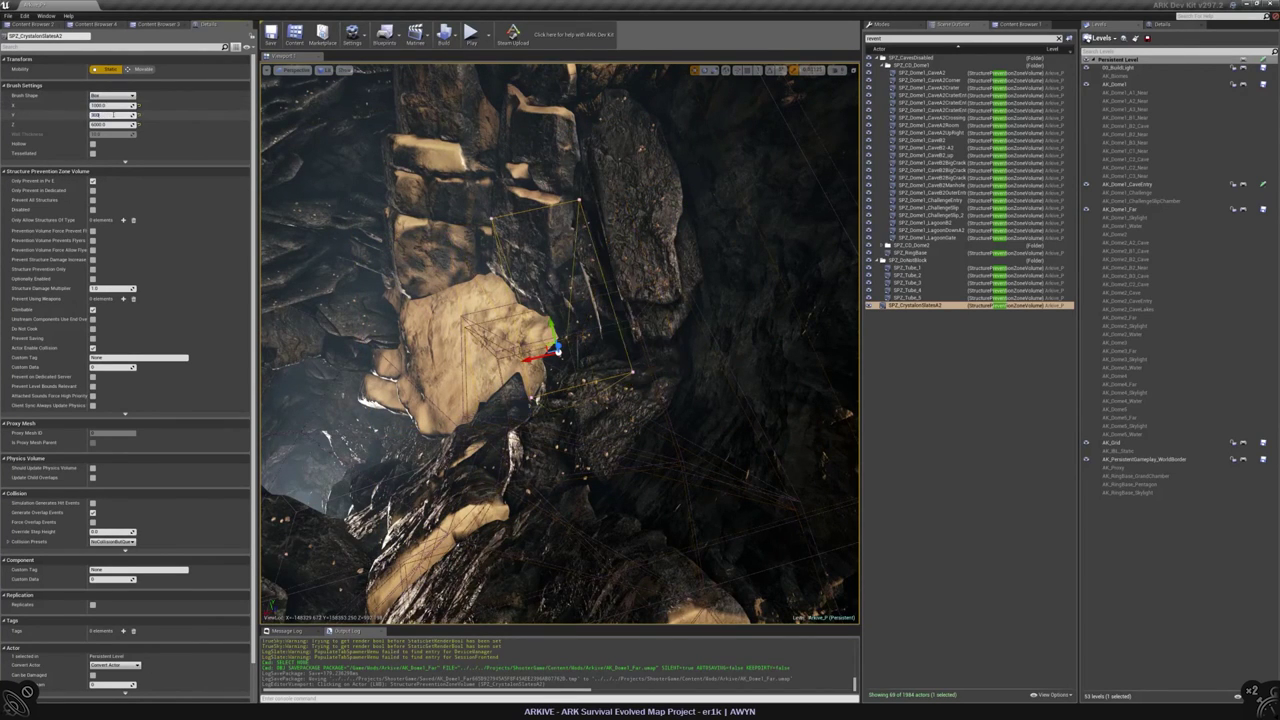
- Check the resized volume's footprint in the top wireframe view, and return to perspective in geometry editing mode
mouse_move(495, 370)
right_down()
mouse_move(470, 360)
mouse_move(495, 365)
right_up()
key(alt+j)
key(f)
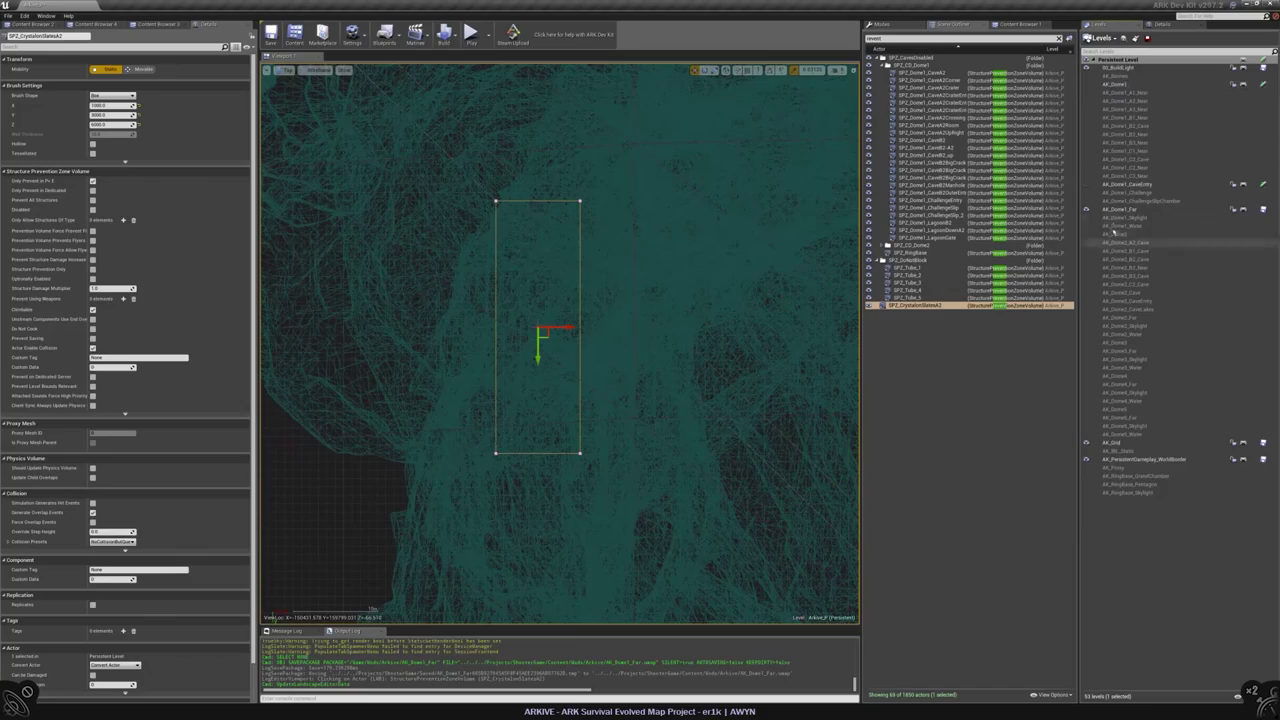
key(alt+g)
right_drag(519, 373, 585, 403)
key(shift+5)
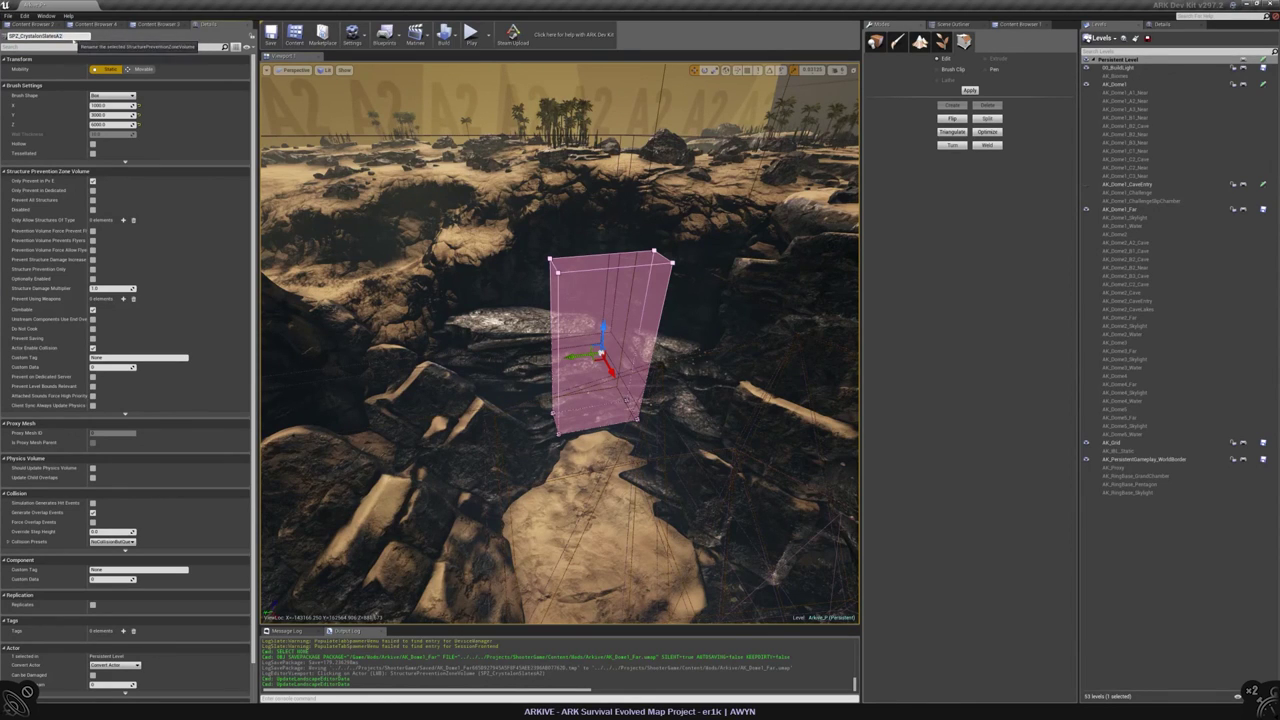
- Rename the A2 prevention volume as SPZ_OverhangA2_Slates1
text(s)
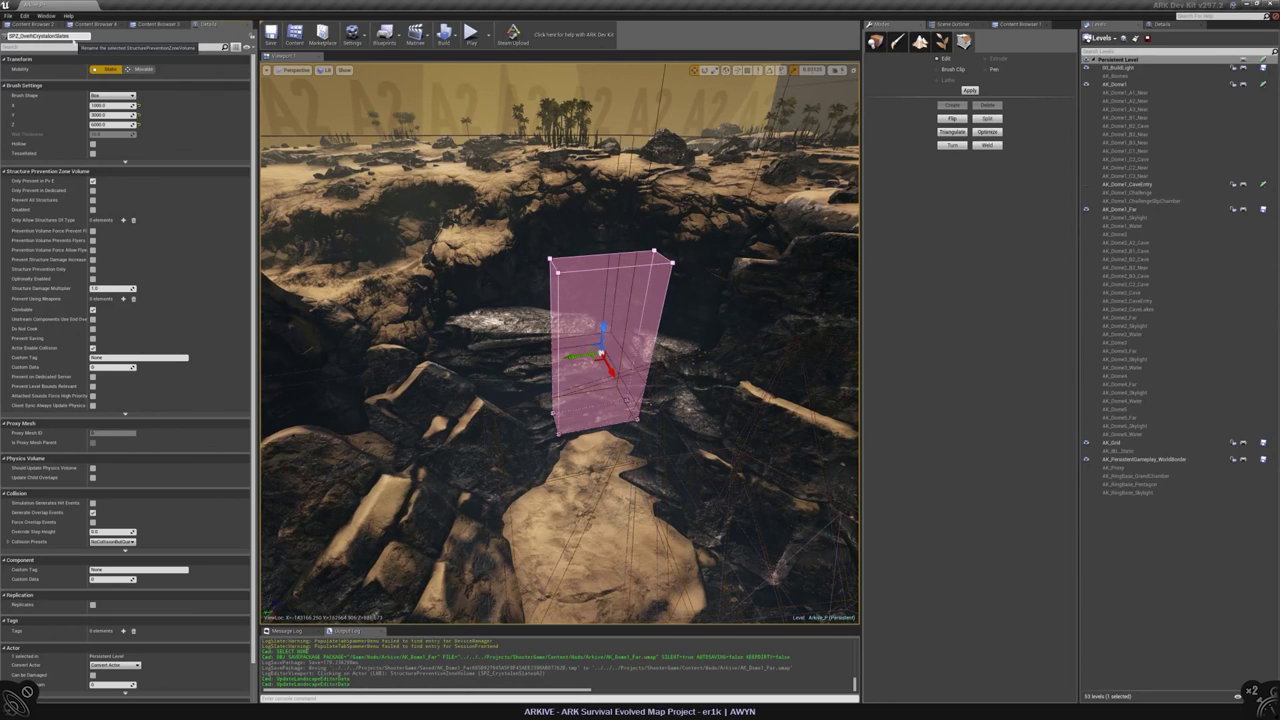
double_click(113, 38)
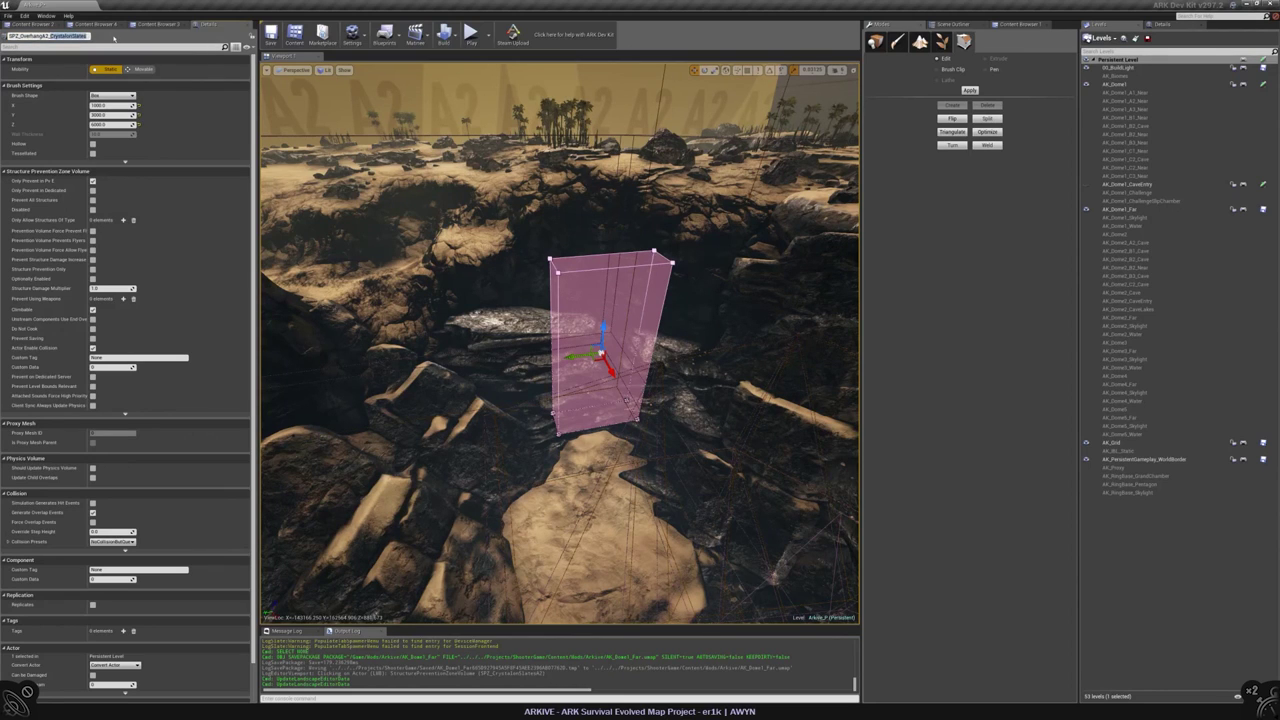
text(Slates1)
- Move the SPZ_OverhangA2_Slates1 volume into a new outliner folder named SPZ_Overhang
click(953, 23)
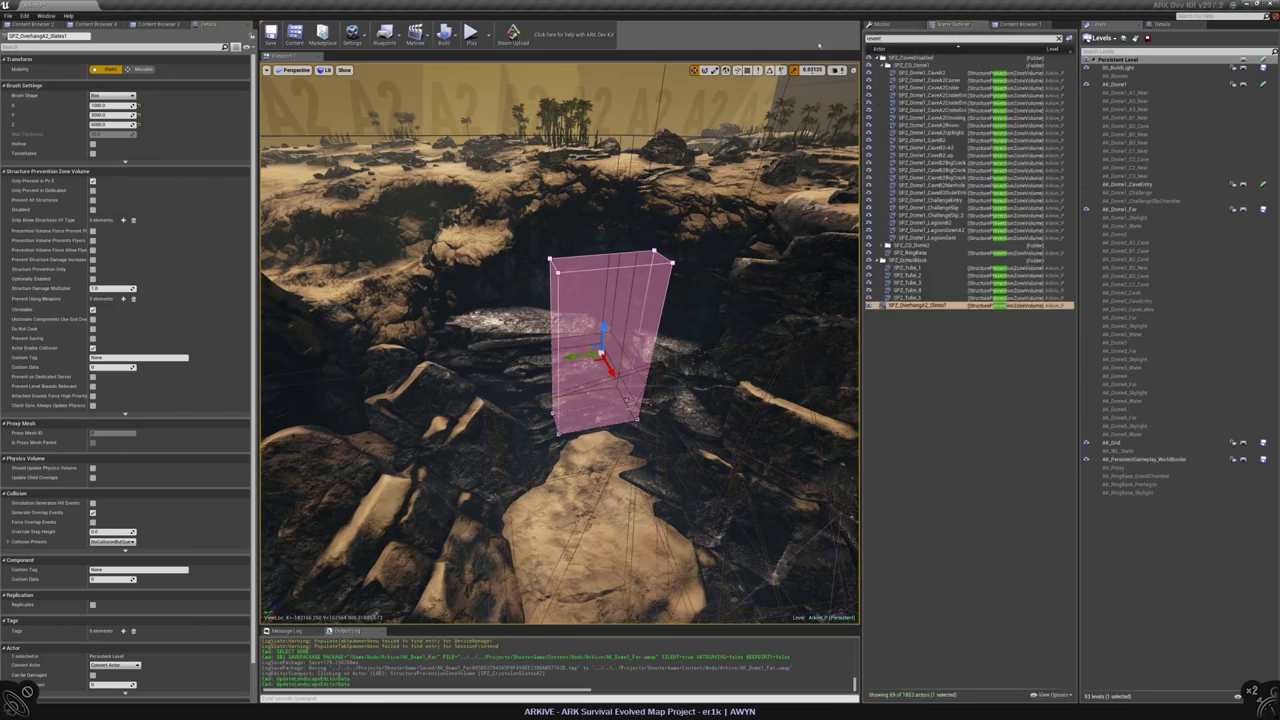
drag(910, 305, 917, 65)
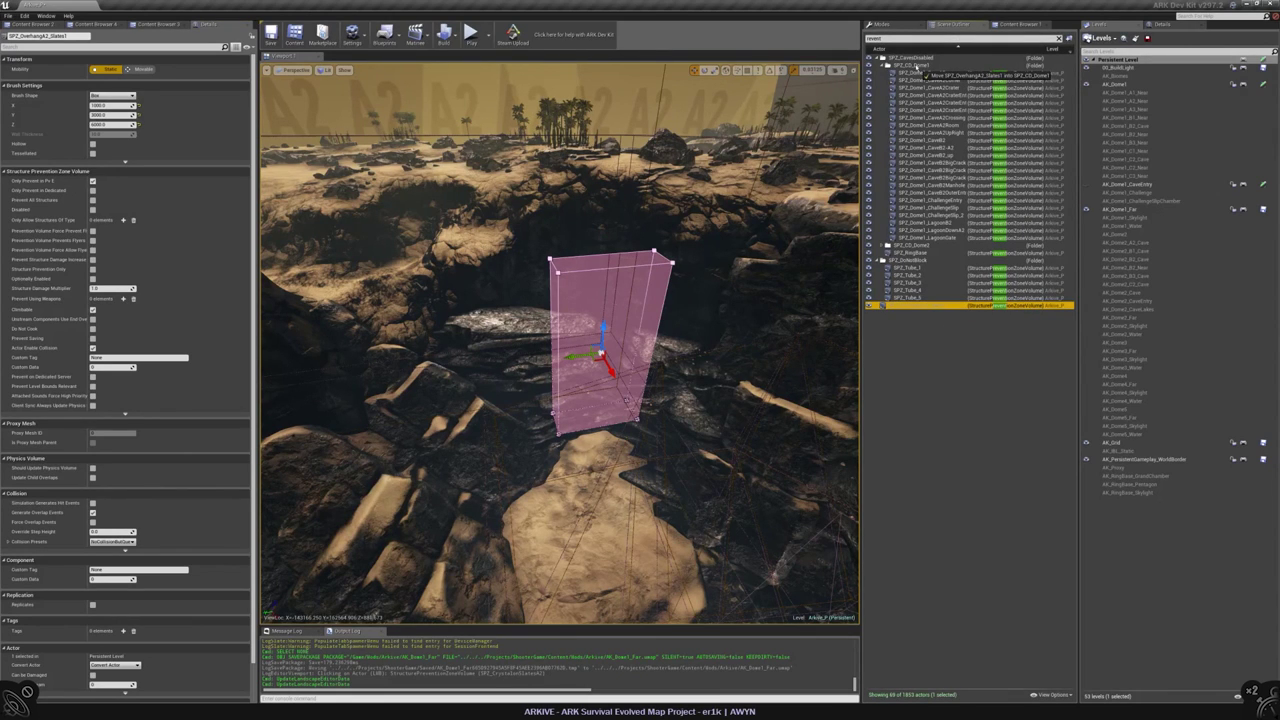
drag(917, 65, 917, 66)
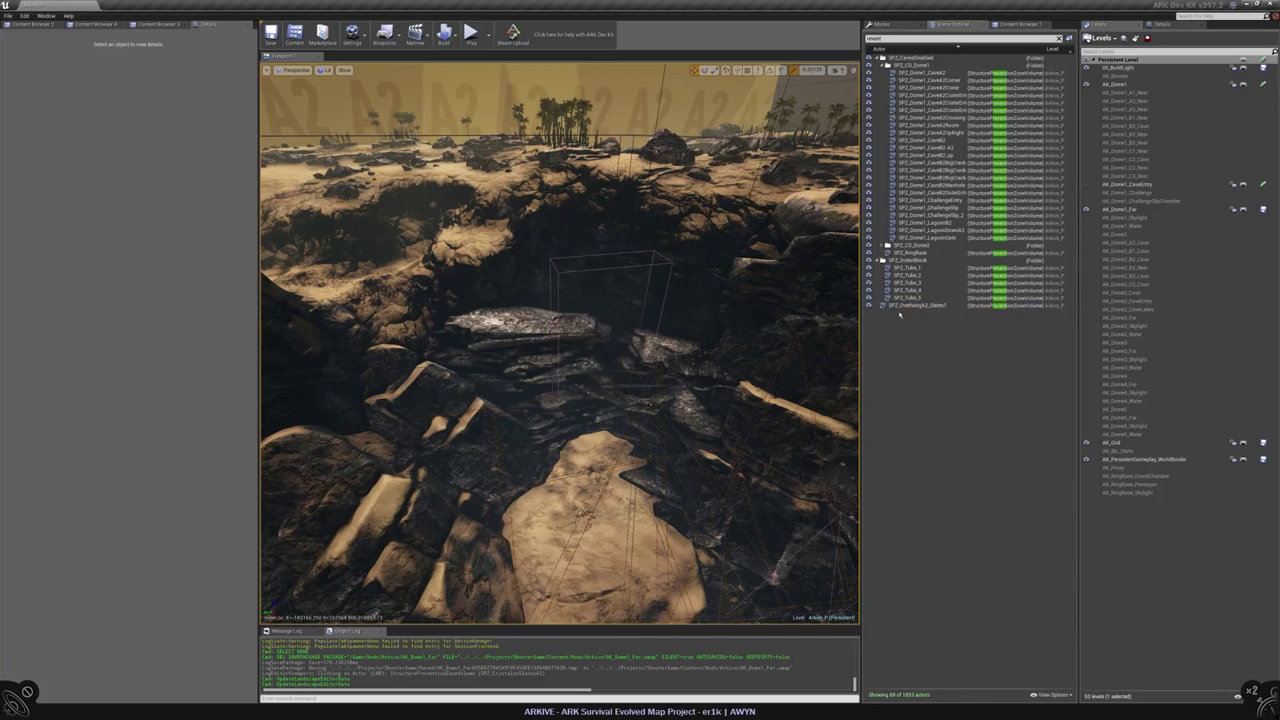
right_click(905, 306)
mouse_move(935, 462)
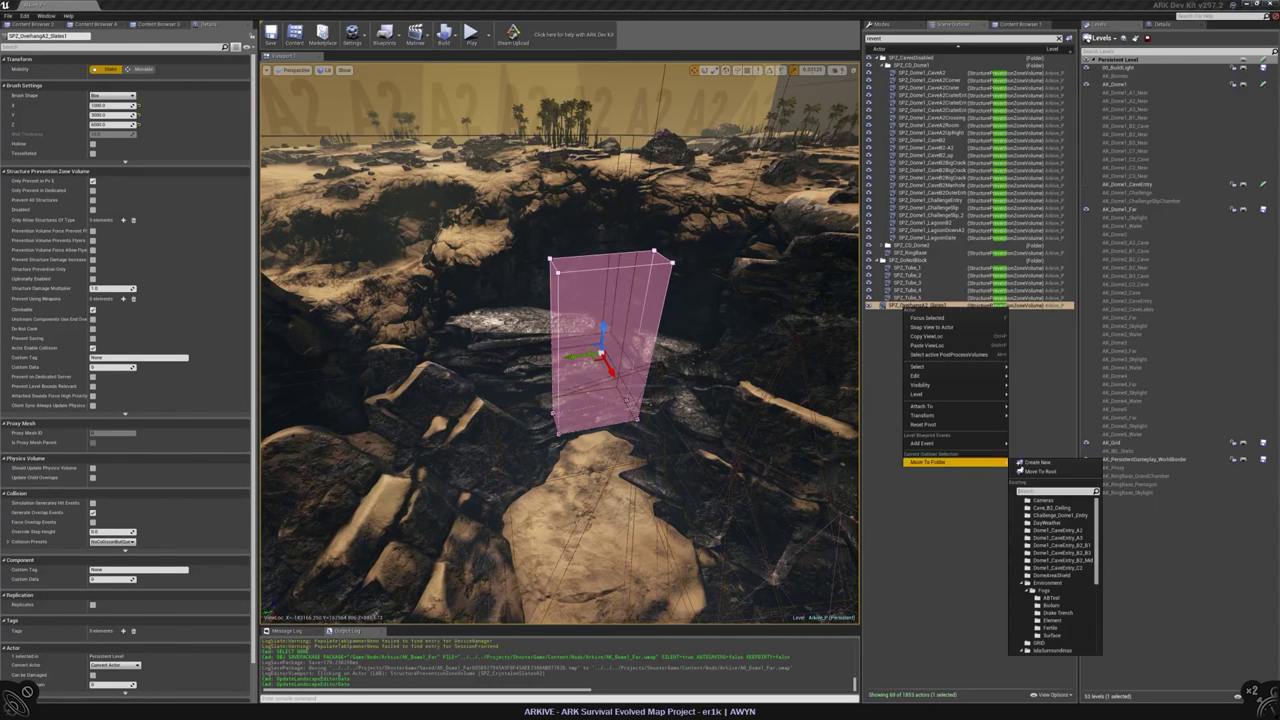
click(1026, 463)
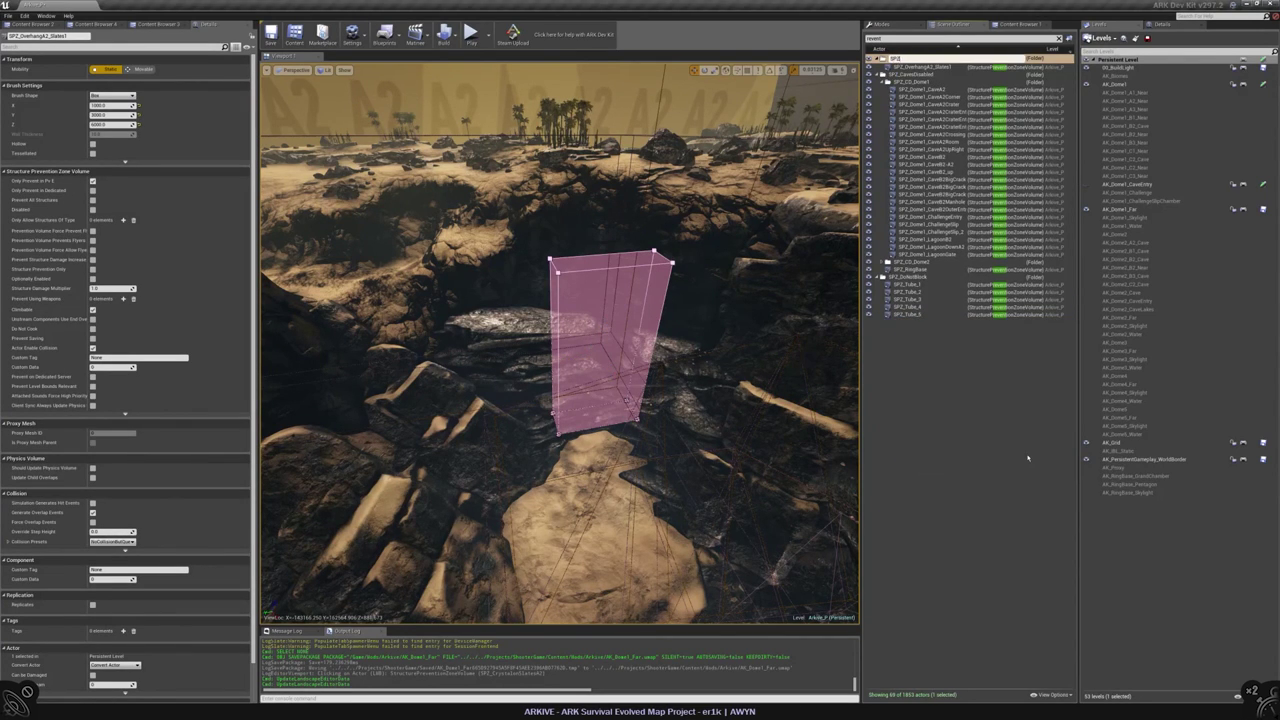
text(SPZ_Overhang)
key(Return)
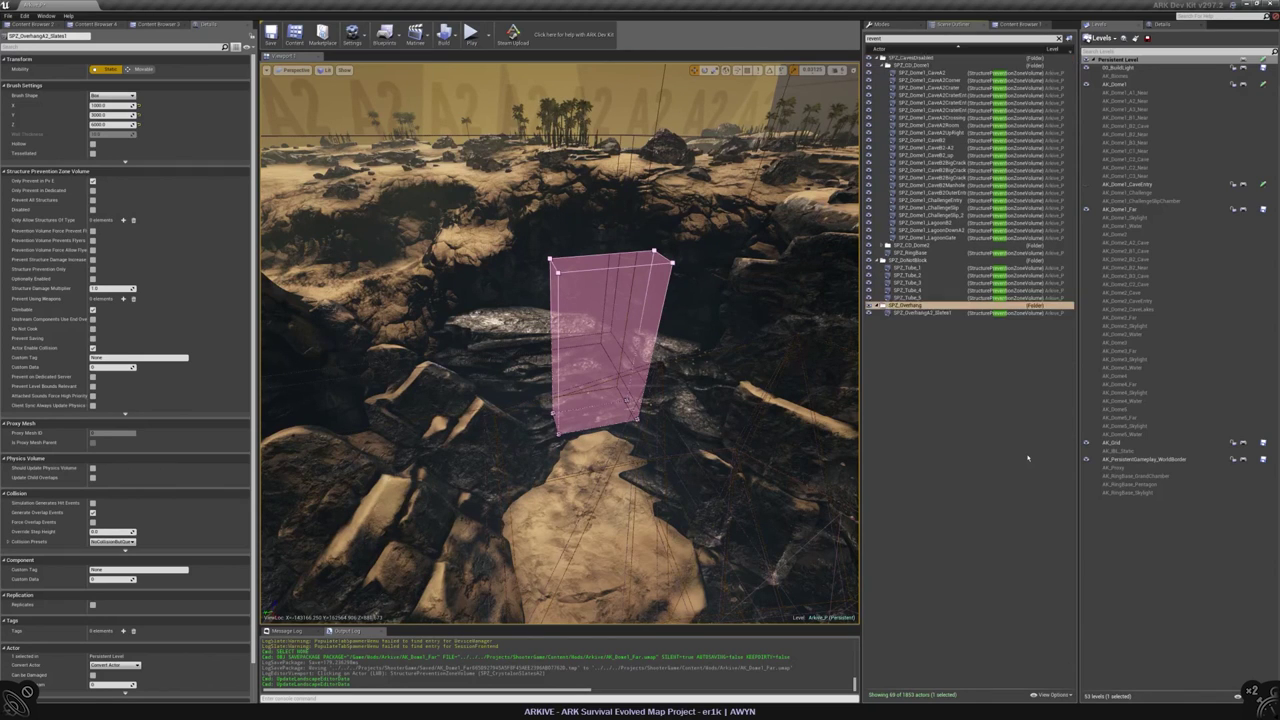
- Move the volume into a new SPZ_Over_Dome1 subfolder of SPZ_Overhang and save the Arkive_P map
right_click(930, 313)
mouse_move(1000, 466)
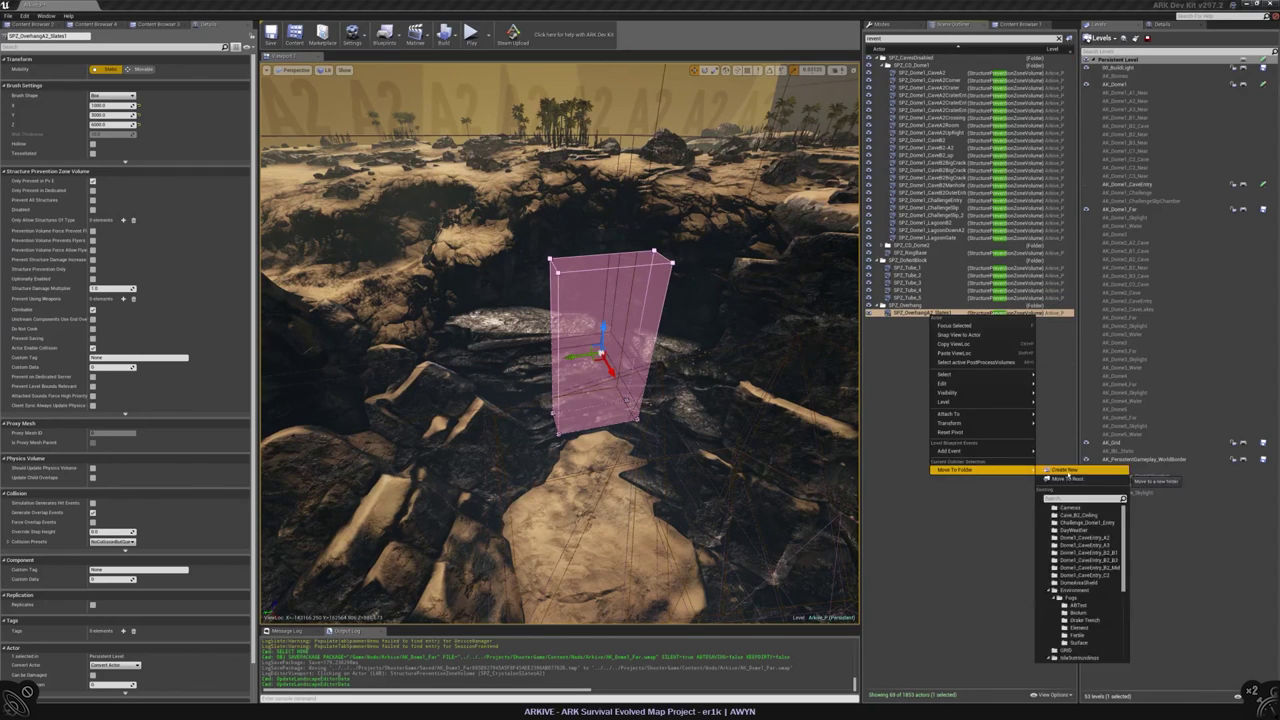
click(1060, 474)
text(SPZ_Ove_Dome1)
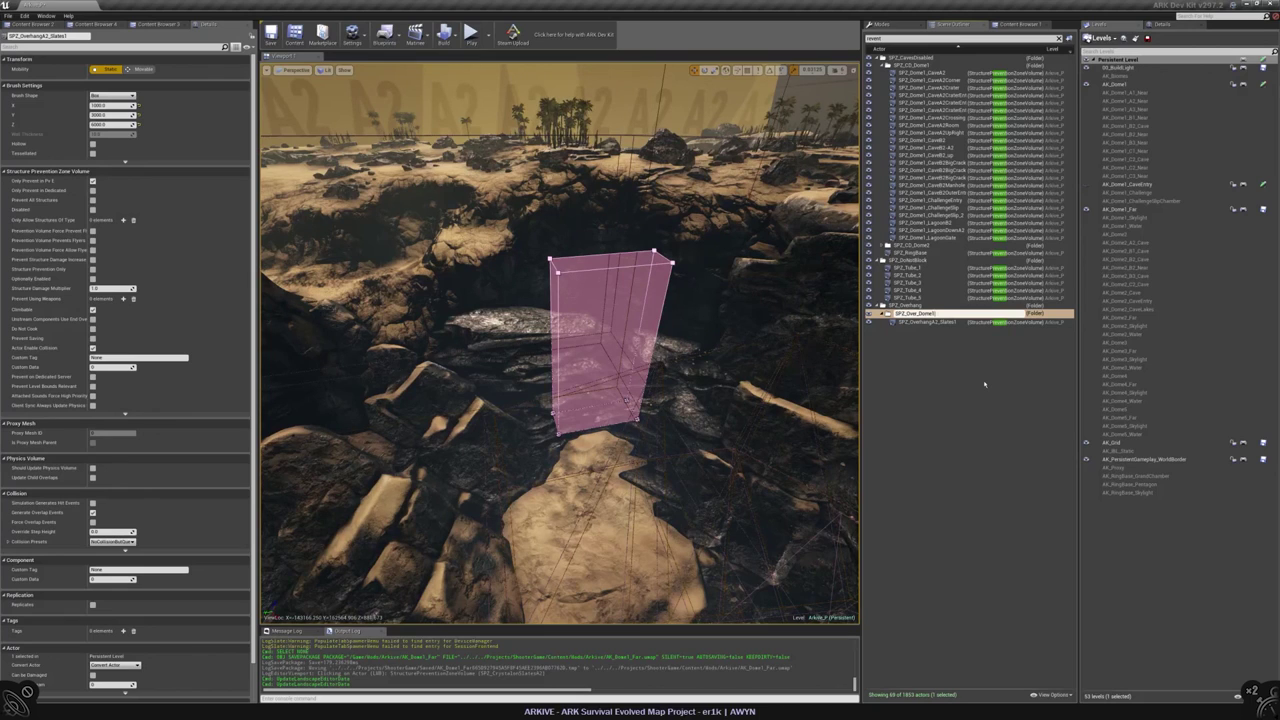
key(Return)
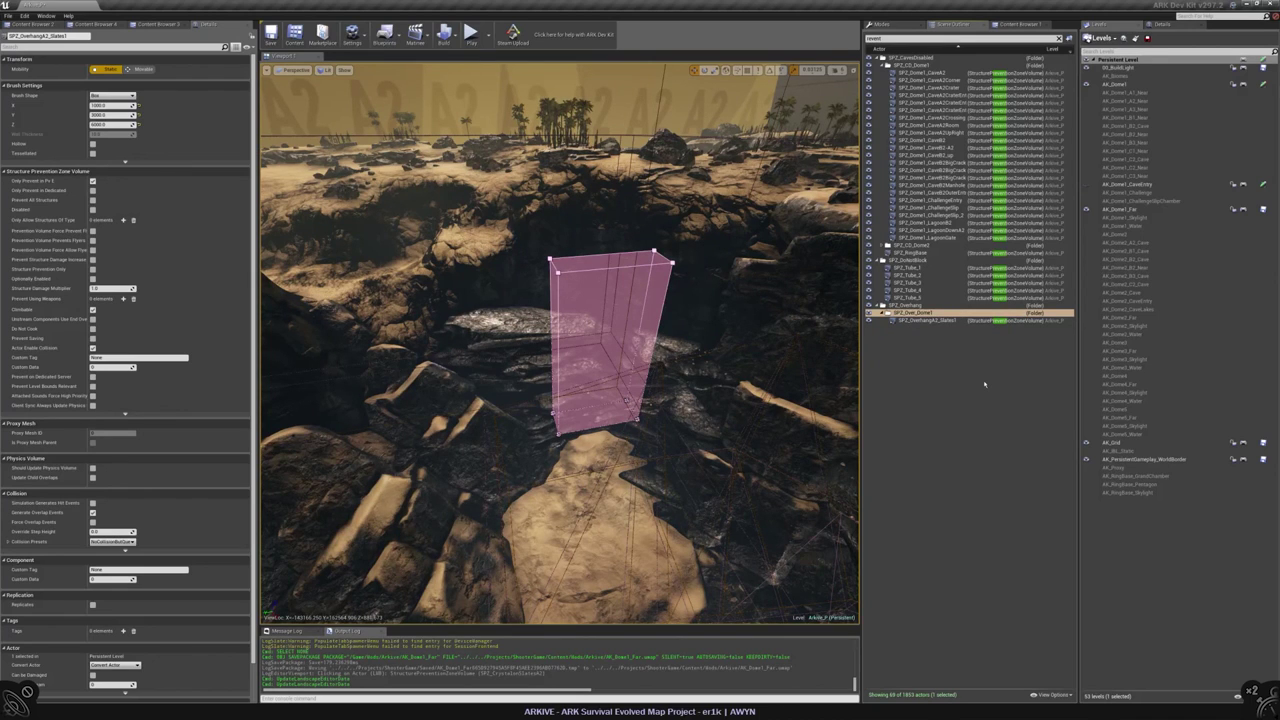
click(987, 381)
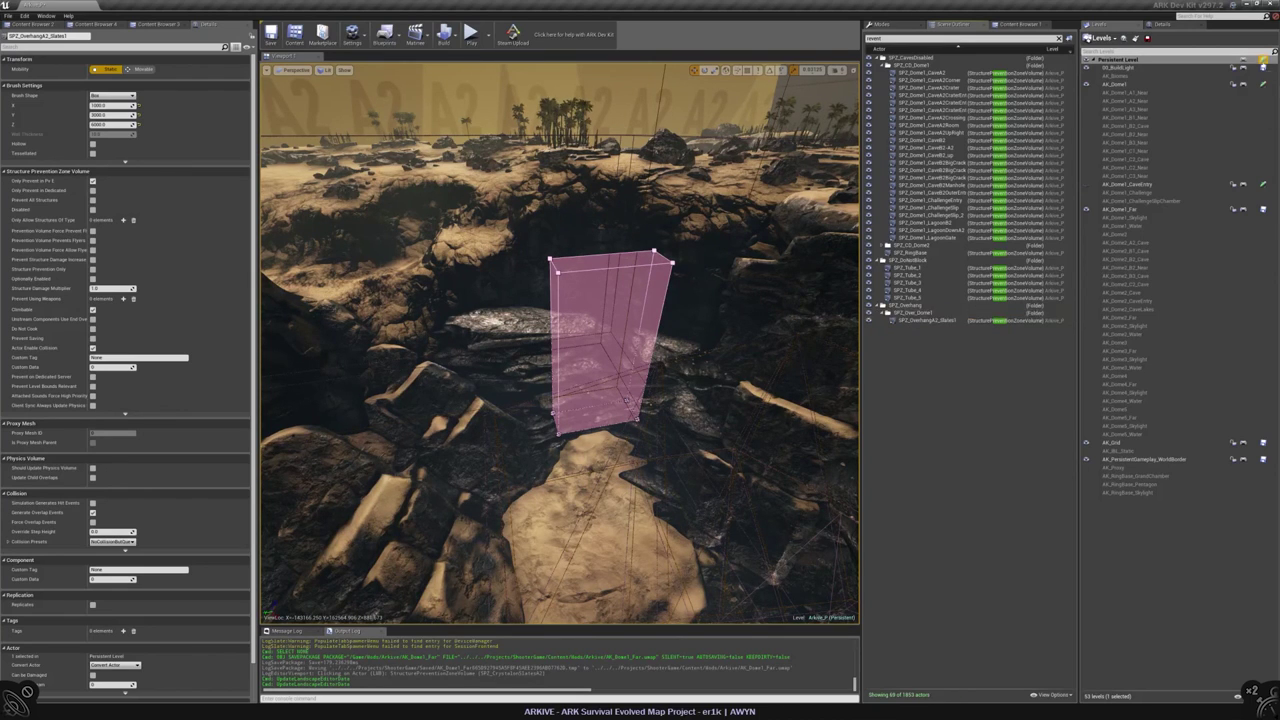
key(ctrl+s)
- Enter geometry editing on the SPZ_OverhangA2_Slates1 volume and select its top face beneath the overhang
right_drag(560, 340, 580, 340)
key(f)
key(shift+5)
click(620, 398)
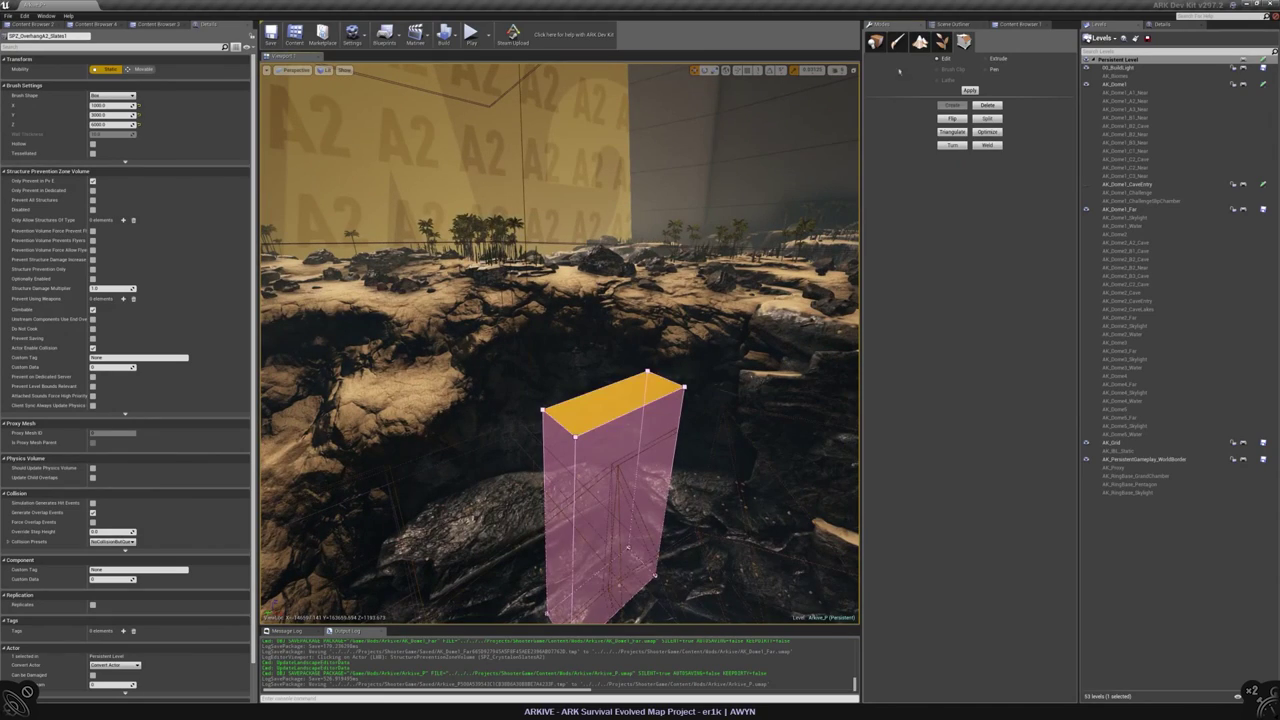
click(700, 330)
click(620, 398)
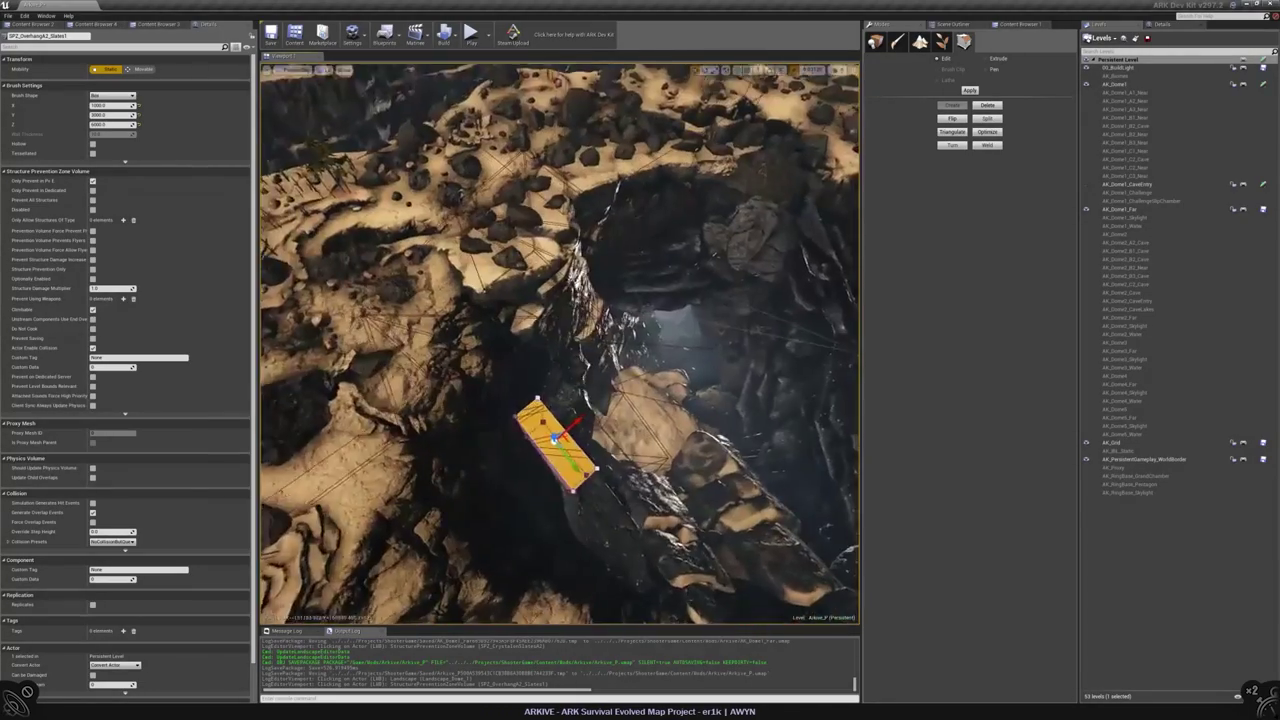
- Select the jagged rocks around the volume to compare their extents with it, then reselect the volume
click(455, 413)
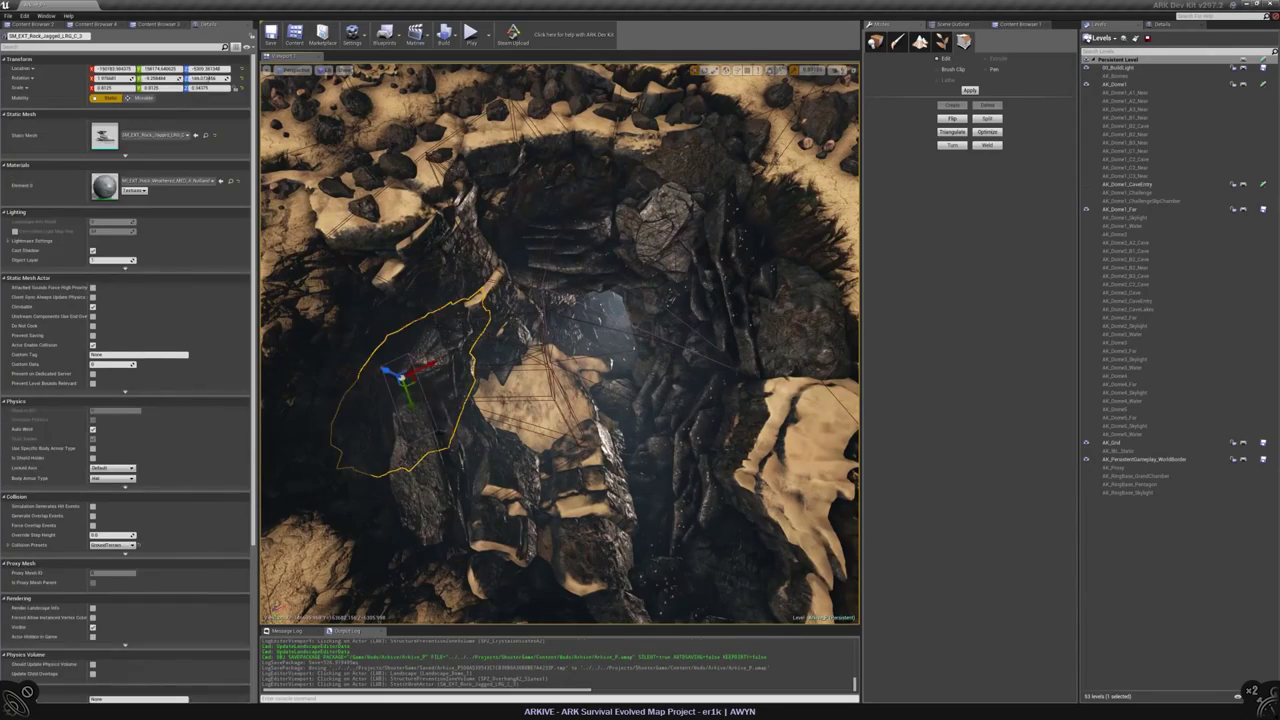
click(455, 413)
click(455, 413)
click(455, 413)
click(455, 413)
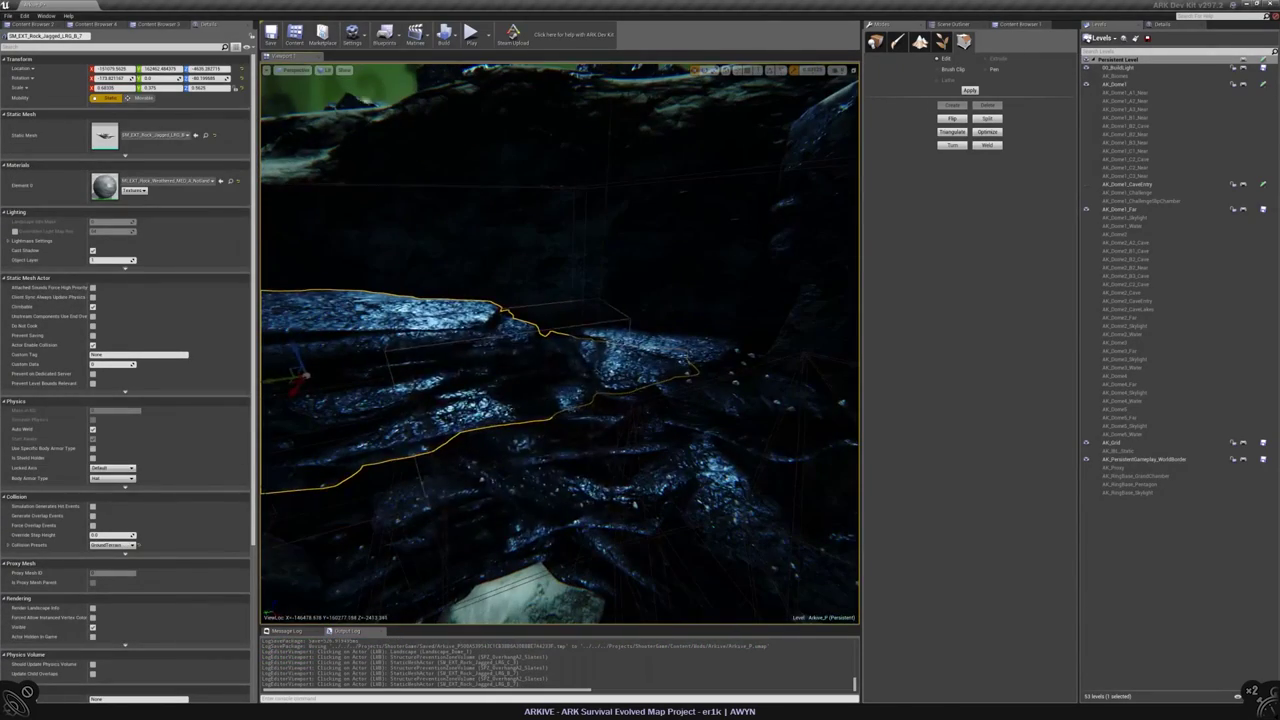
click(455, 413)
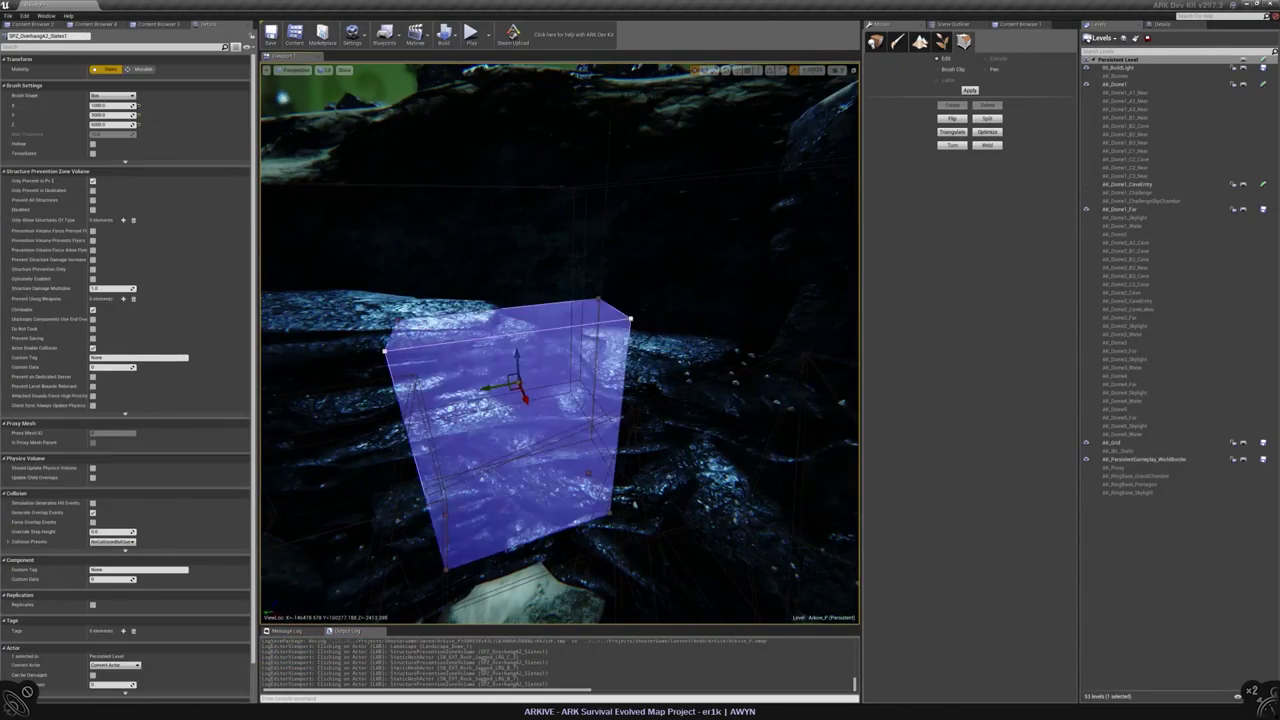
- Widen the volume by extending its long side face over the slate rocks, and leave geometry editing with the top wireframe view active
right_drag(455, 413, 480, 390)
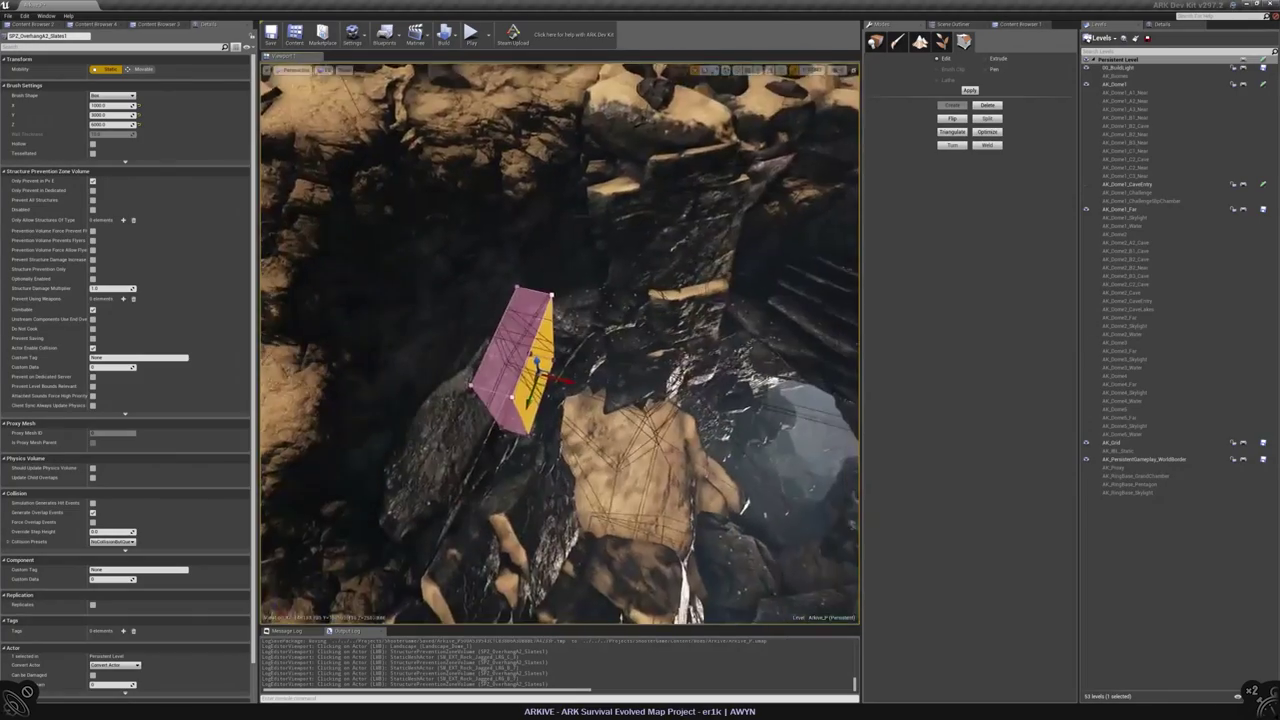
right_drag(455, 413, 444, 374)
click(455, 413)
click(455, 413)
key(alt+j)
key(shift+1)
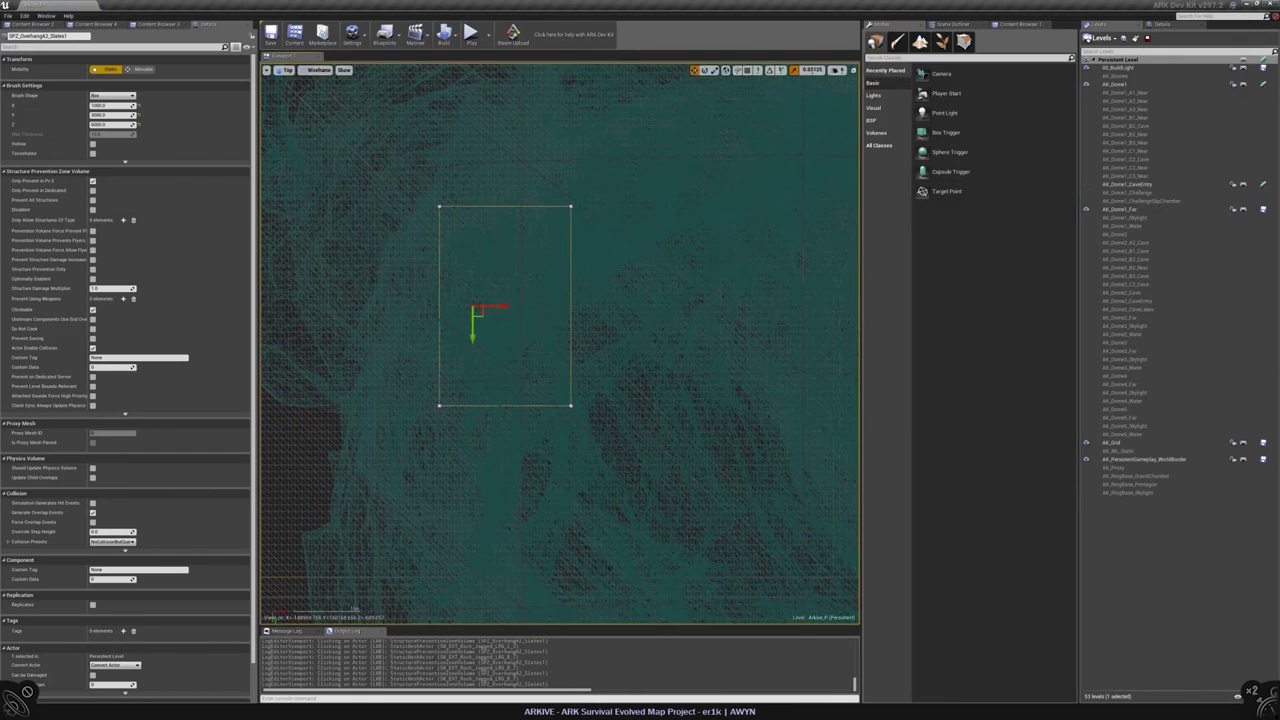
- Duplicate the SPZ_OverhangA2_Slates1 volume twice along the X axis to form a row of three adjoining volumes
alt+drag(490, 308, 750, 306)
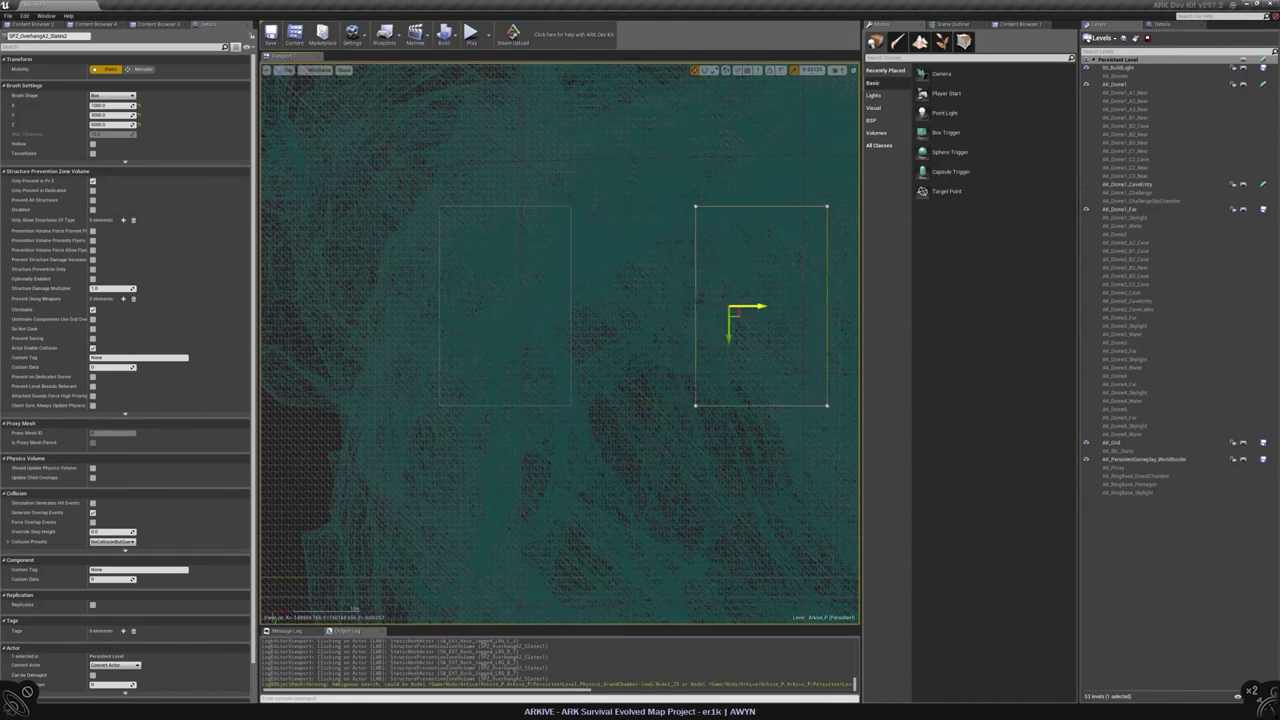
key(ctrl+z)
drag(615, 306, 750, 306)
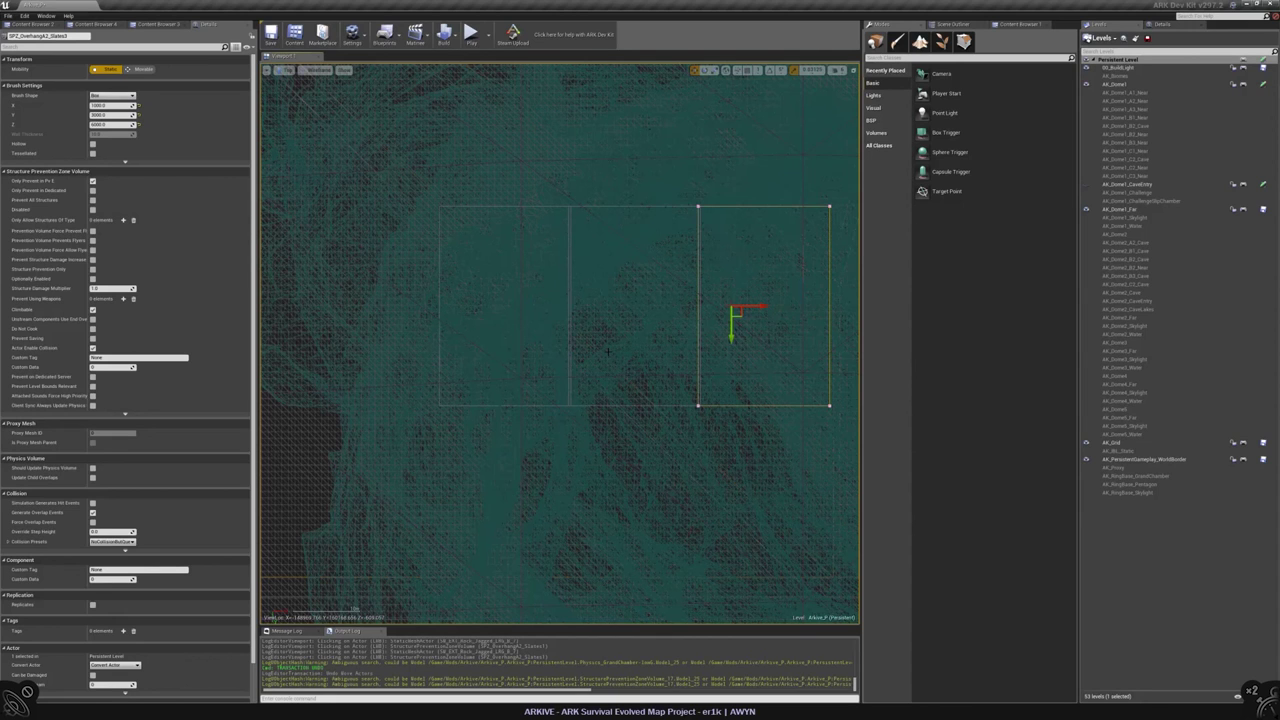
key(alt+g)
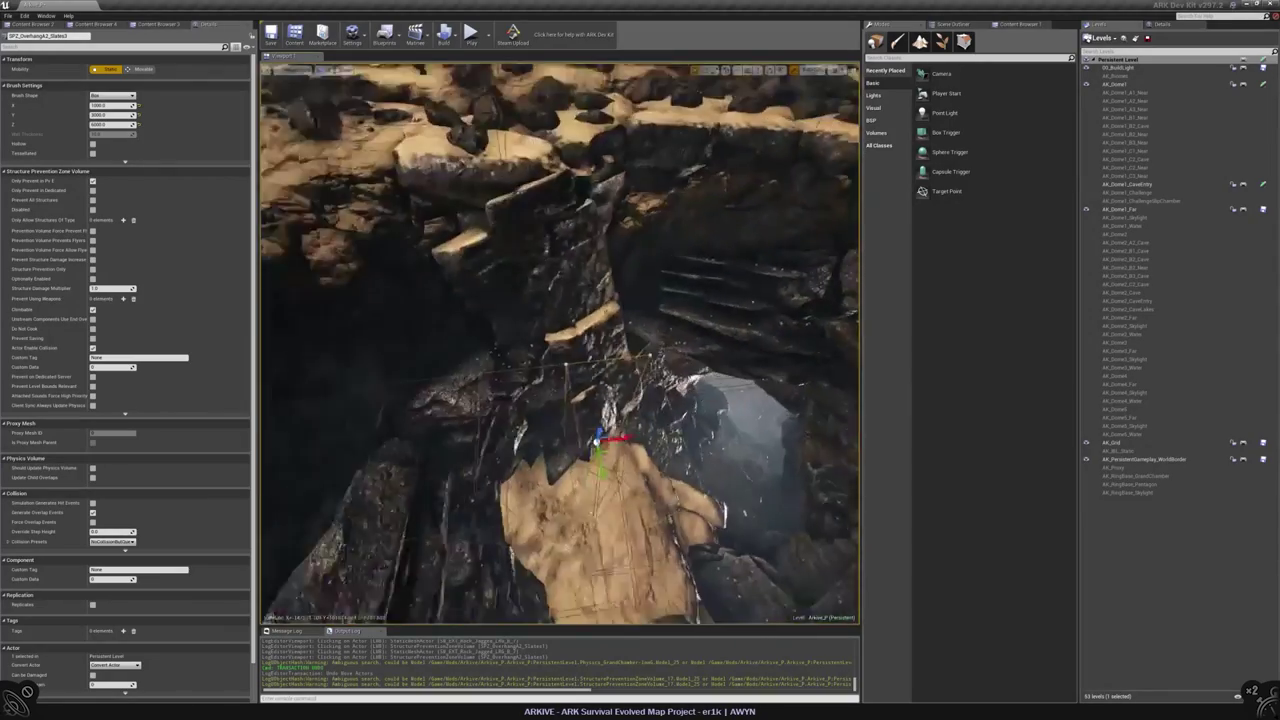
key(alt+j)
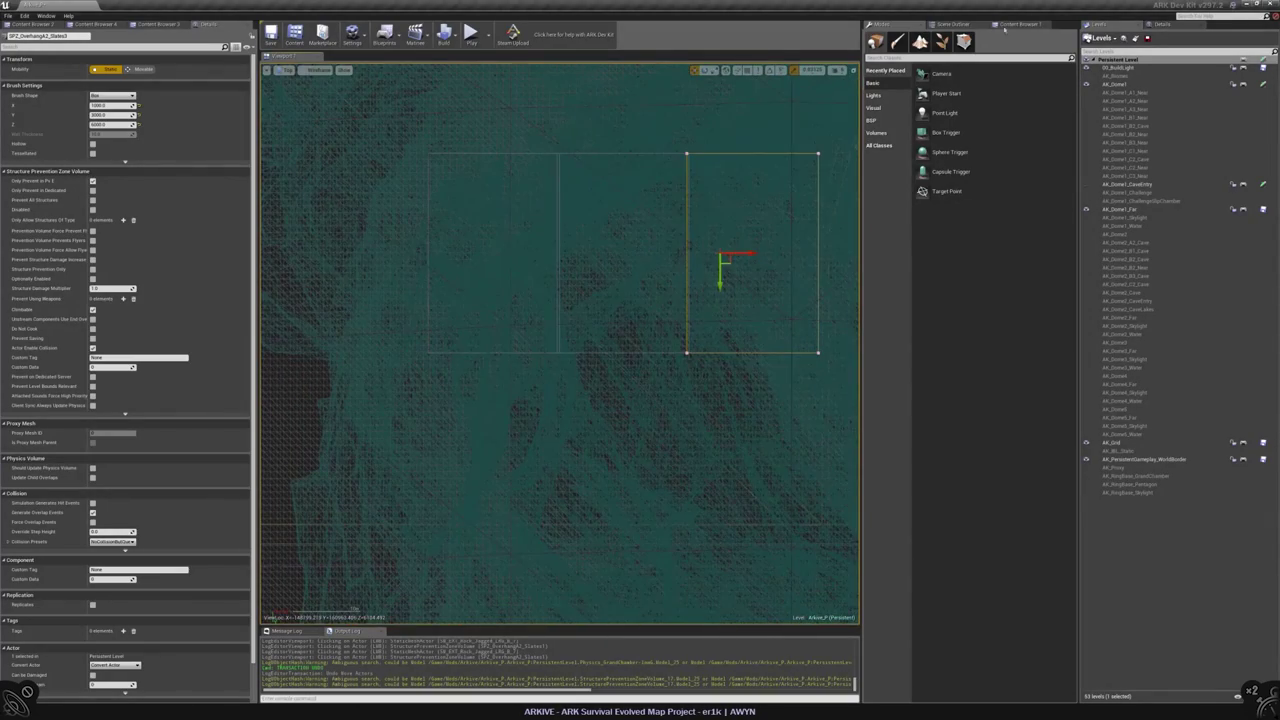
- Select the three SPZ_OverhangA2_Slates volumes and duplicate them along the Y axis as a second adjoining row
click(952, 23)
shift+click(925, 320)
alt+drag(720, 275, 720, 485)
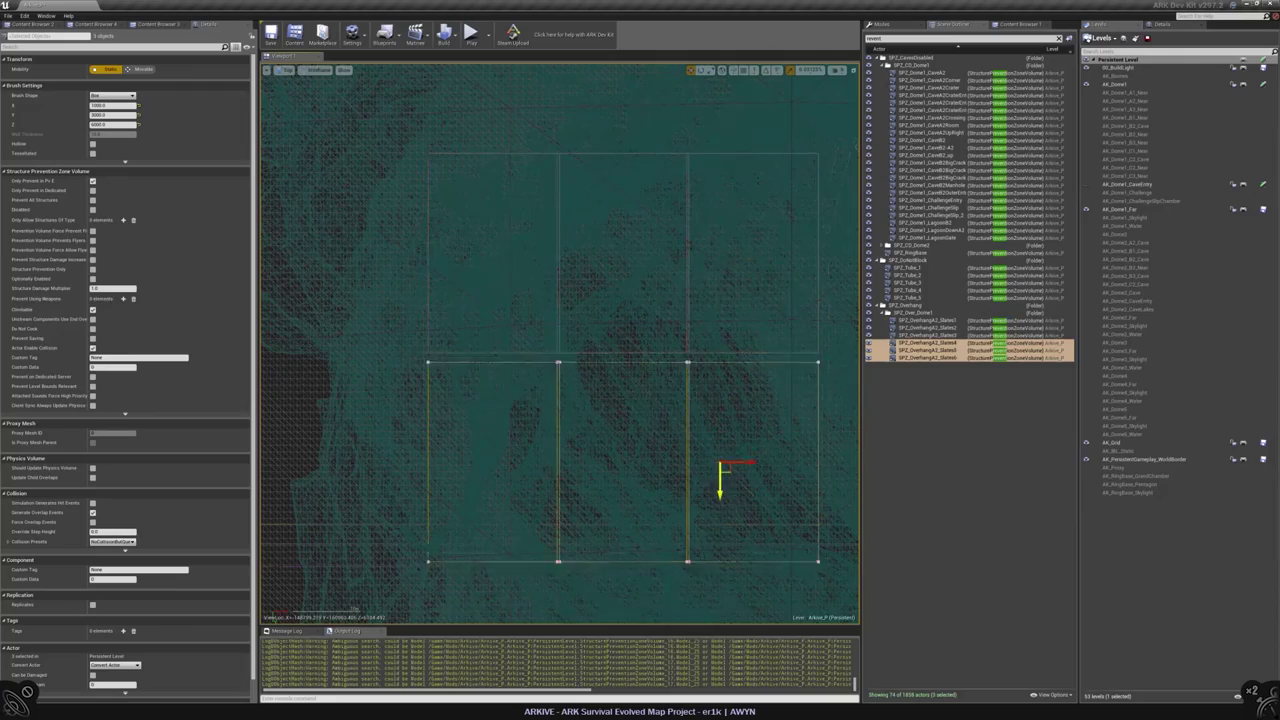
- Duplicate the three second-row volumes along the X axis to lengthen that row to six volumes
key(alt+g)
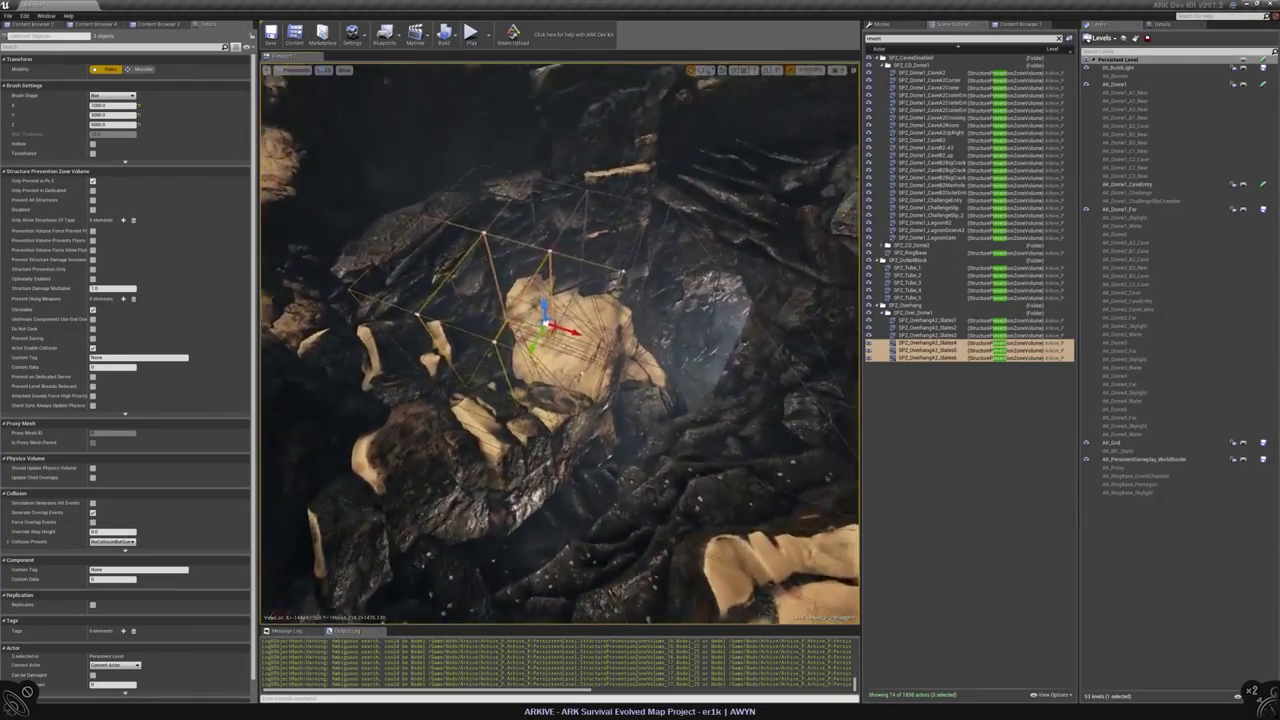
key(alt+j)
alt+drag(525, 420, 725, 420)
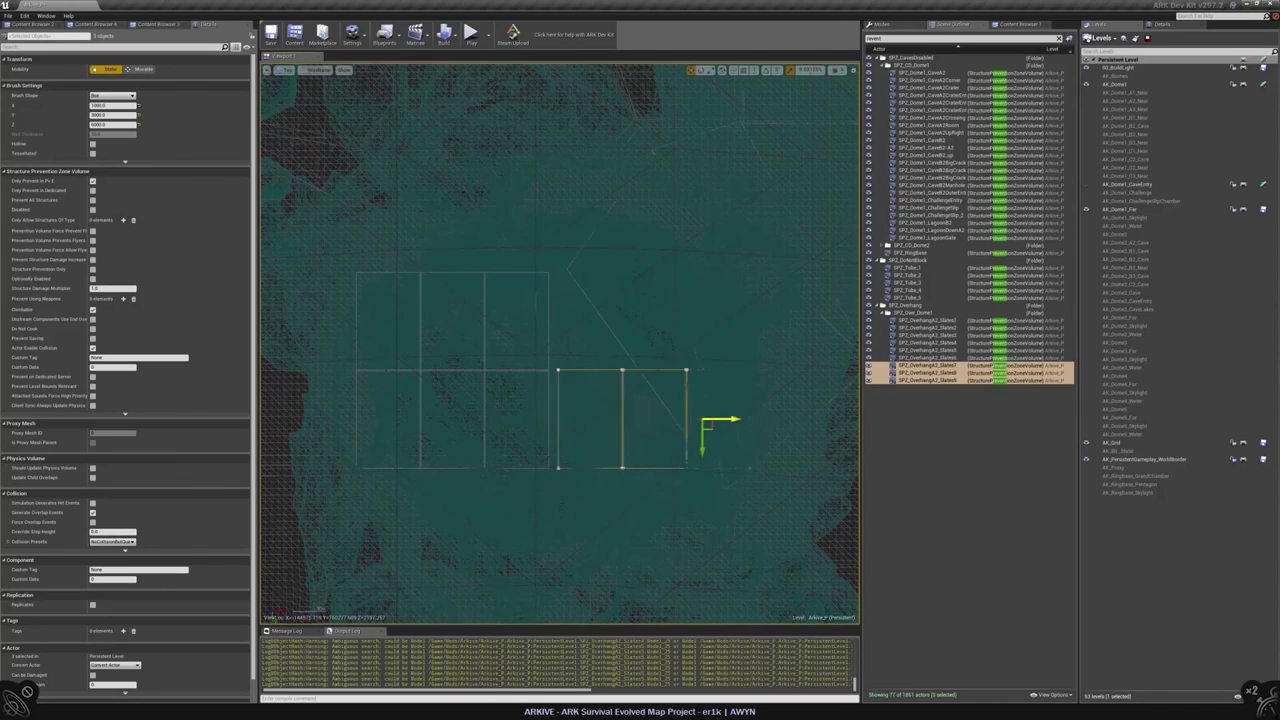
- Duplicate the six volumes SPZ_OverhangA2_Slates4 to Slates9 along the Y axis as a third row, and clear the selection
click(925, 342)
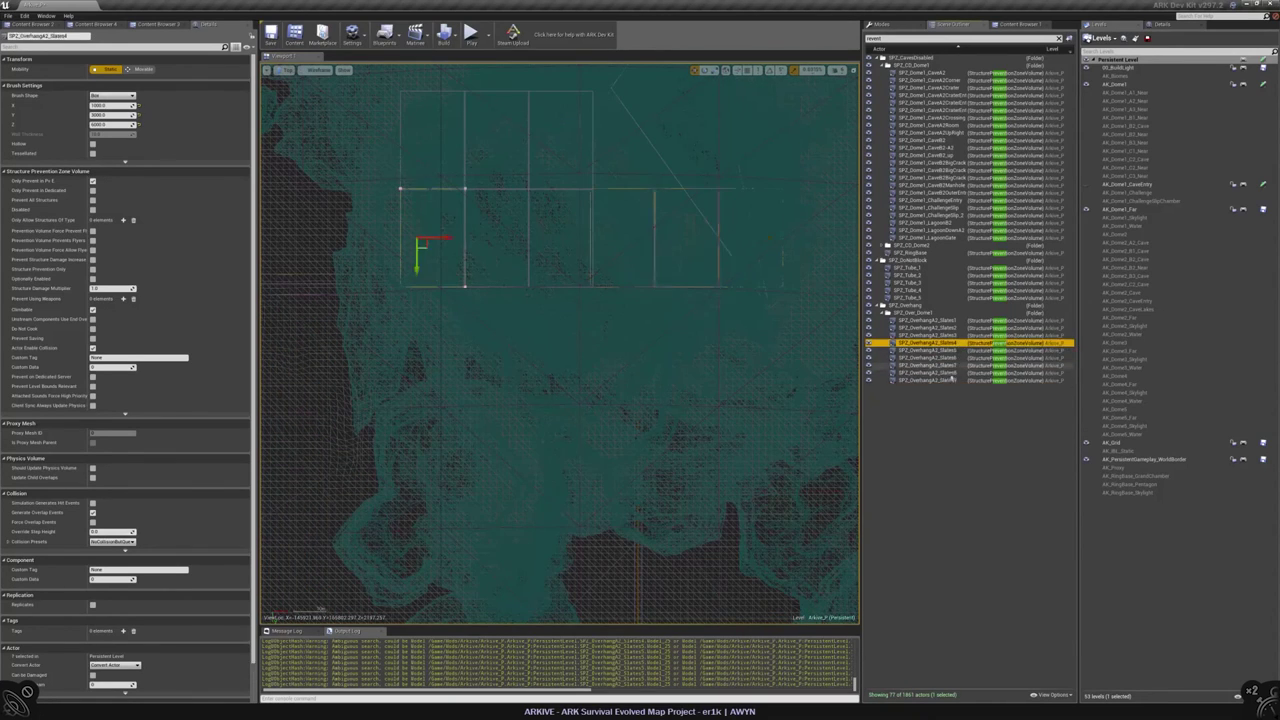
shift+click(925, 379)
alt+drag(735, 262, 735, 362)
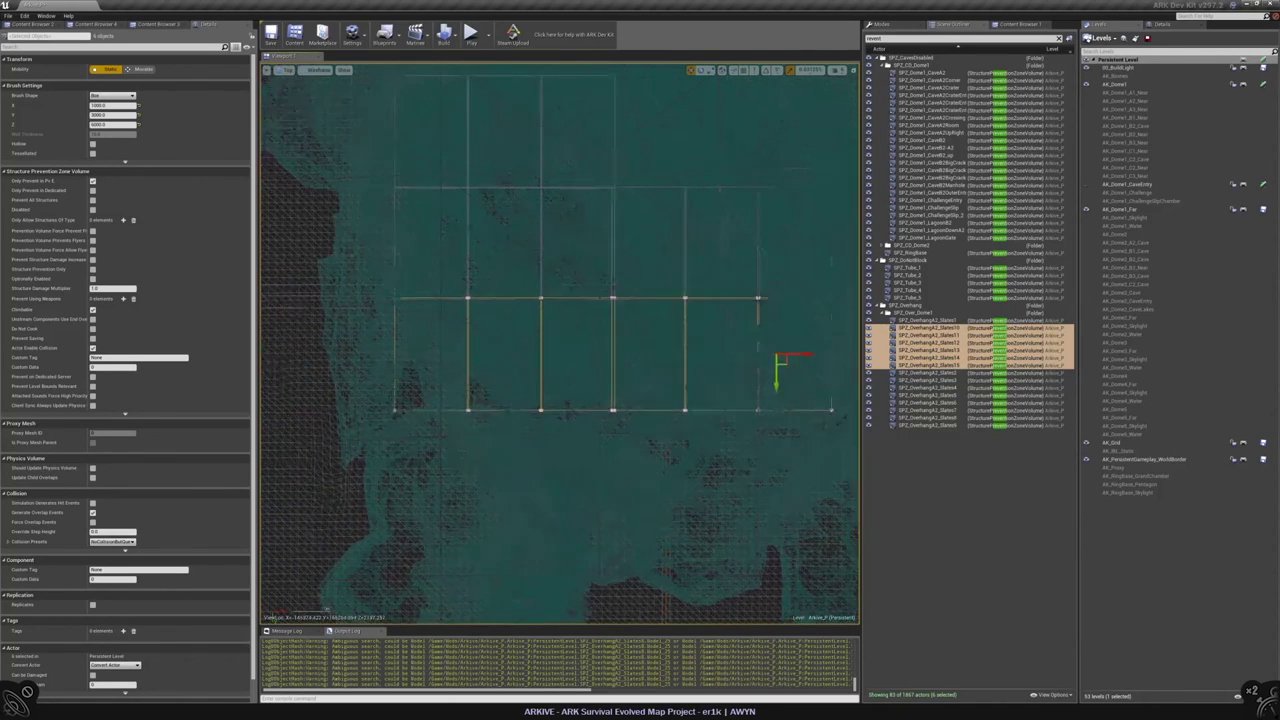
scroll(560, 340, down, 3)
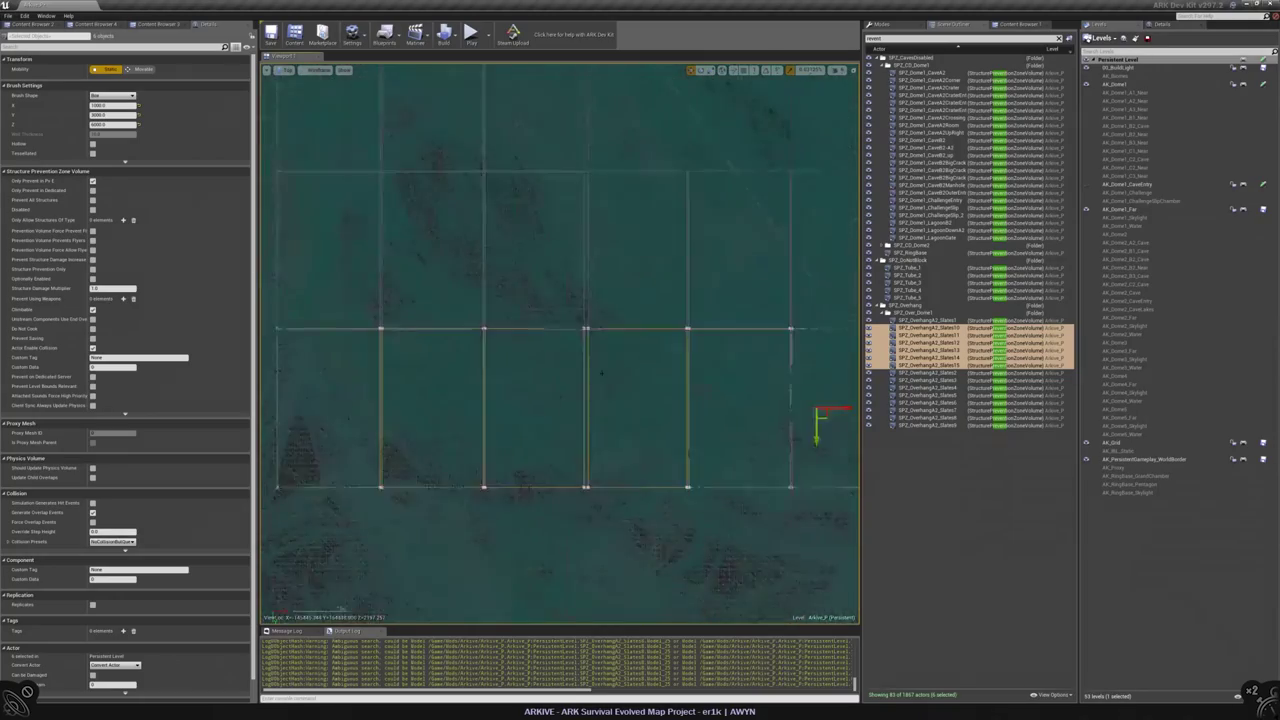
key(alt+g)
key(Escape)
right_drag(472, 395, 472, 395)
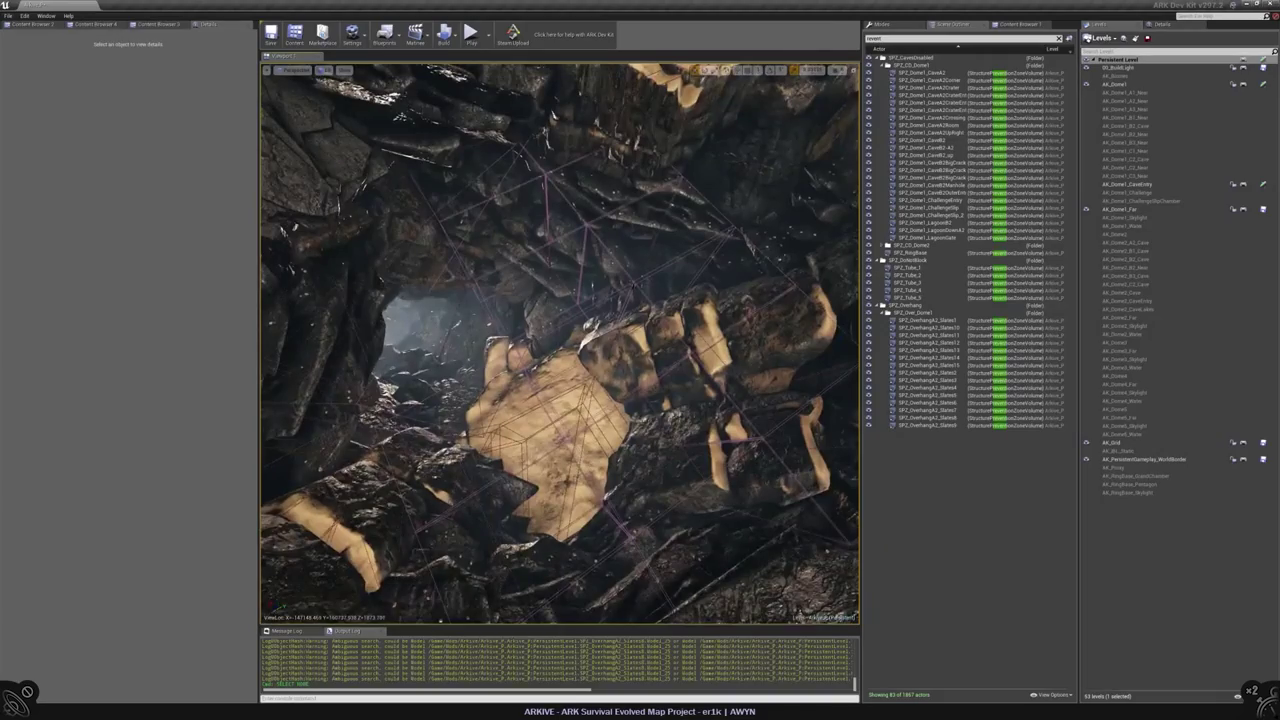
- Delete the surplus volumes SPZ_OverhangA2_Slates6 and SPZ_OverhangA2_Slates7 above the cave opening
click(707, 310)
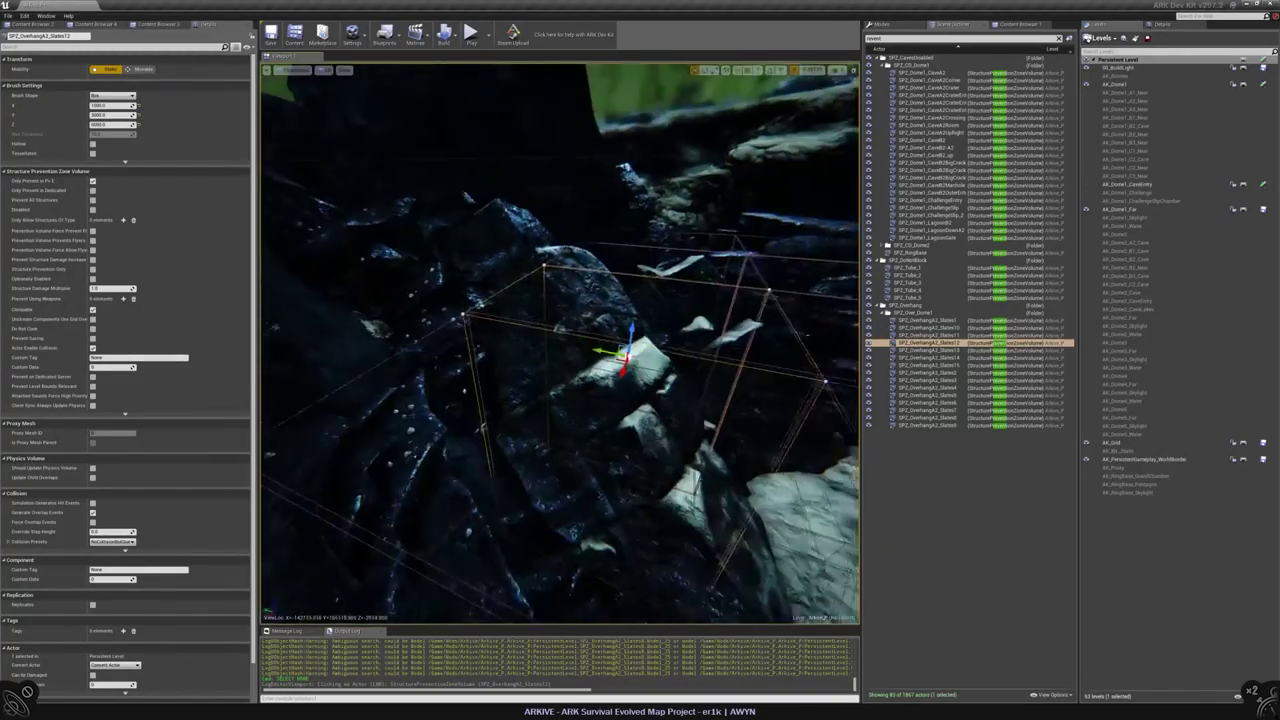
alt+drag(560, 340, 720, 320)
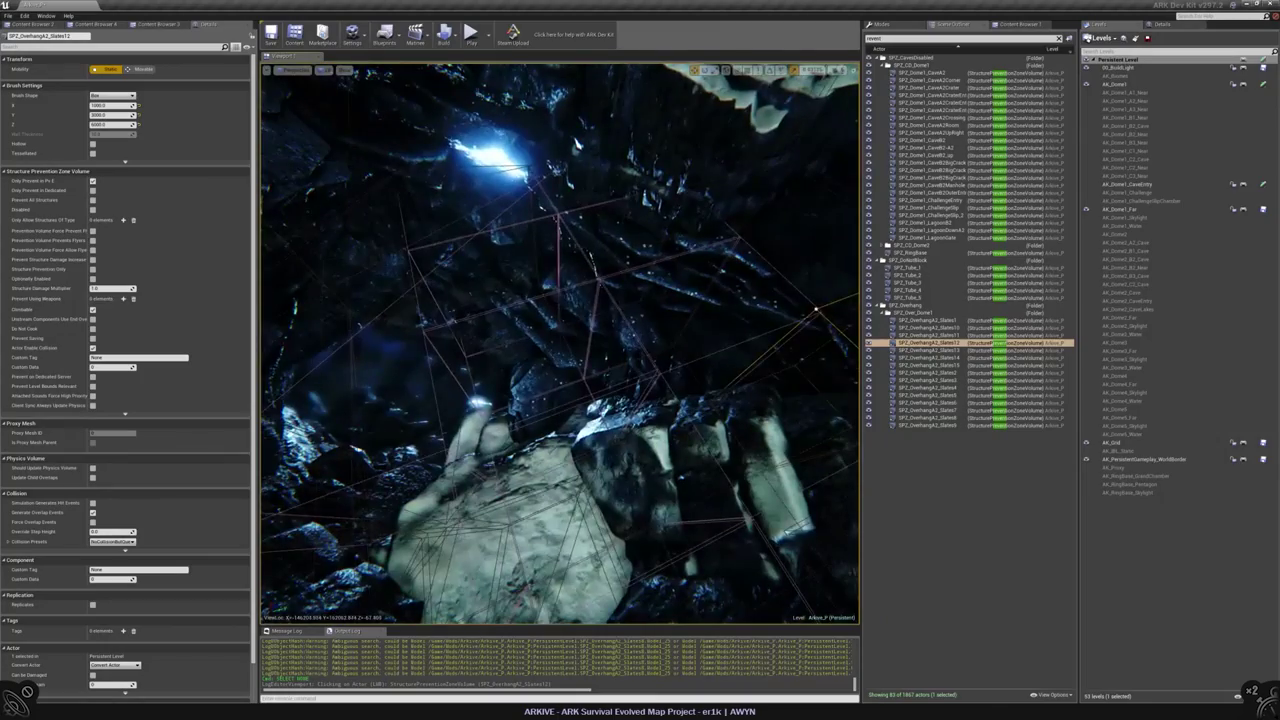
click(655, 367)
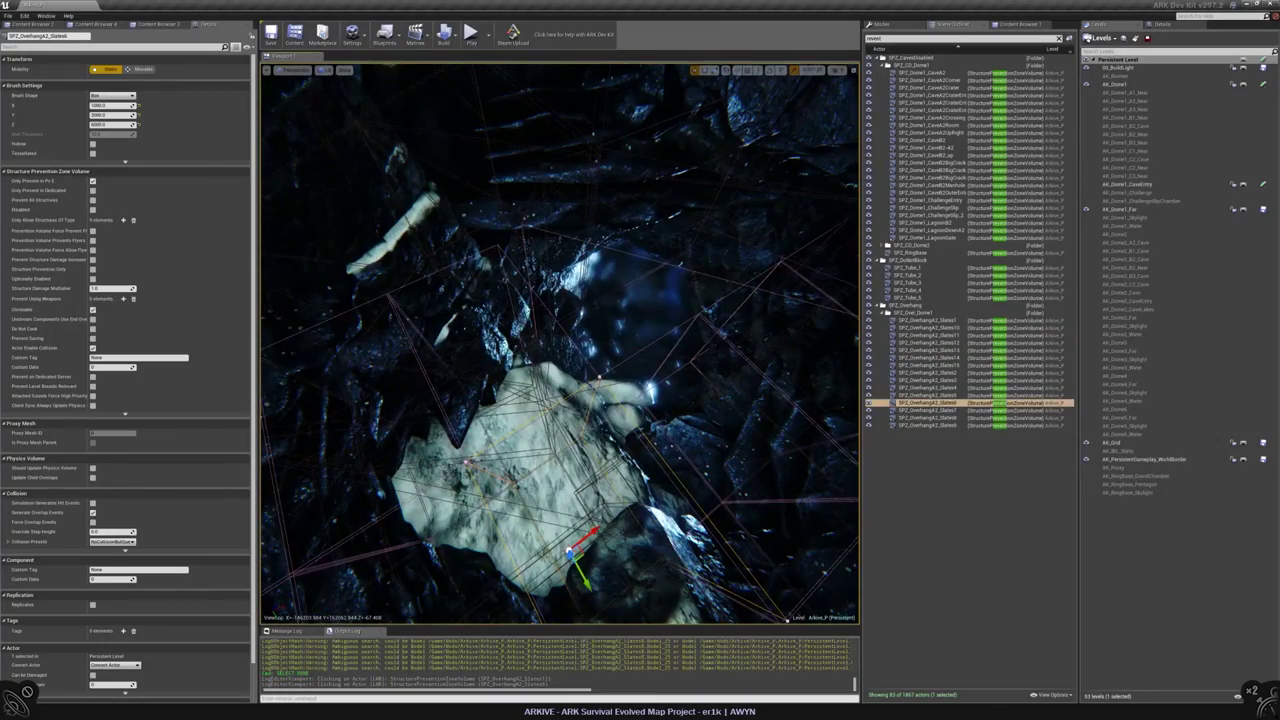
key(Delete)
click(640, 420)
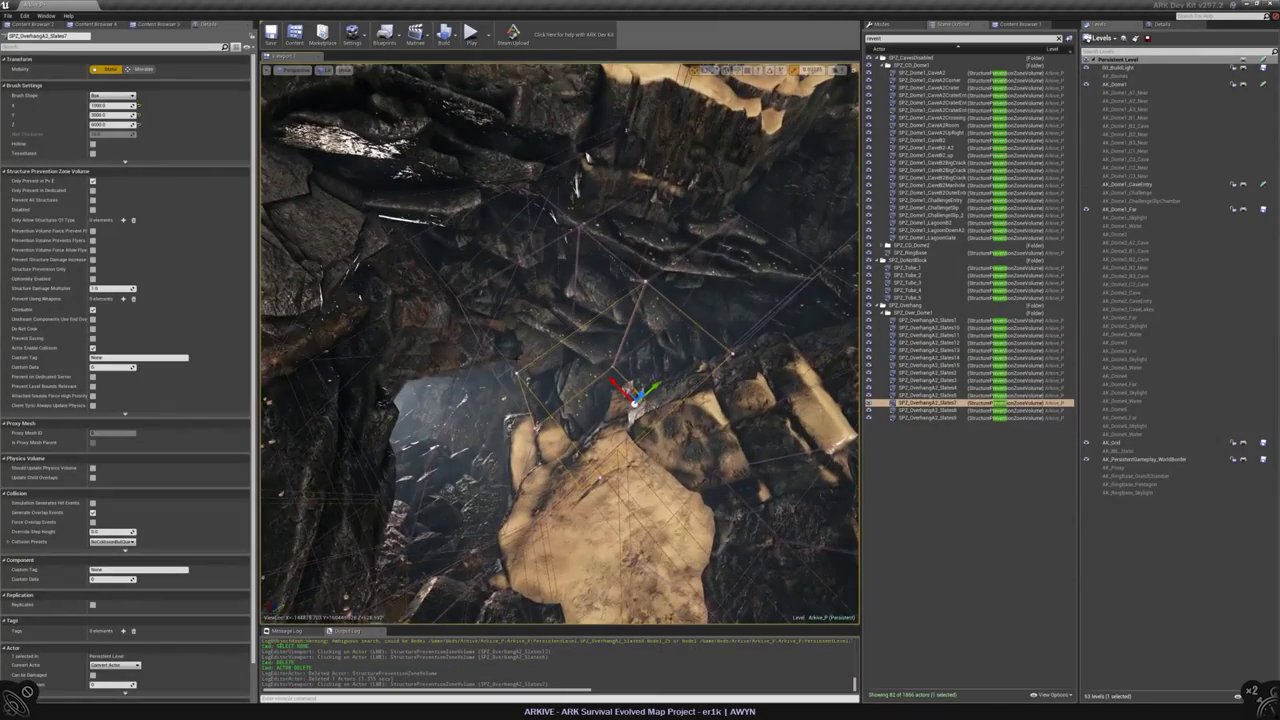
key(Delete)
- Reshape the SPZ_OverhangA2_Slates8 volume in geometry editing by moving one corner along the Y axis to slant its end
click(486, 337)
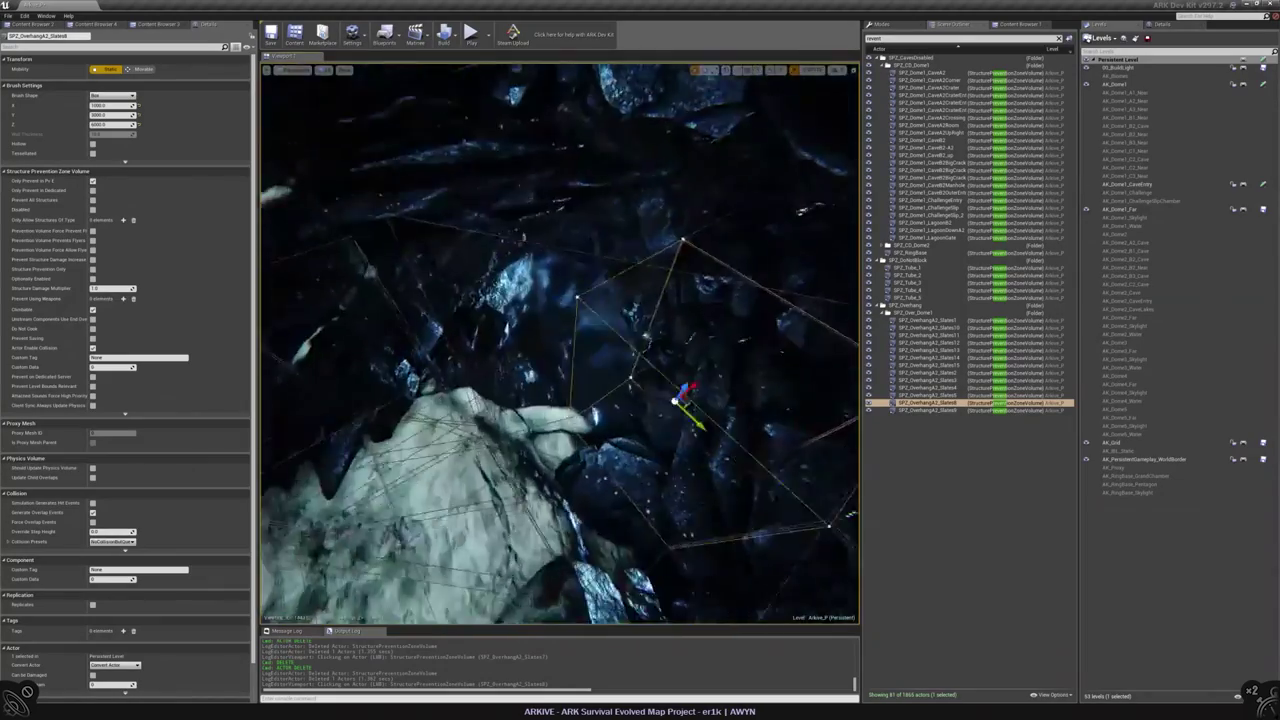
key(f)
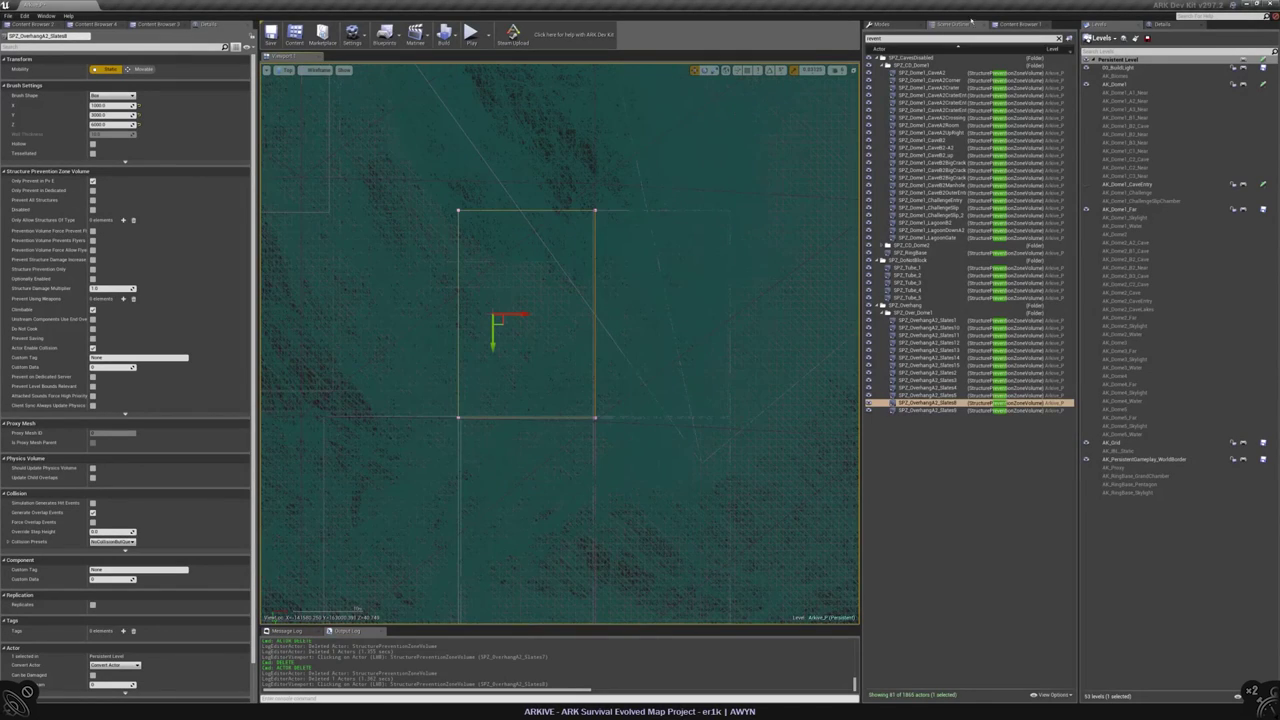
click(880, 23)
click(963, 41)
click(595, 211)
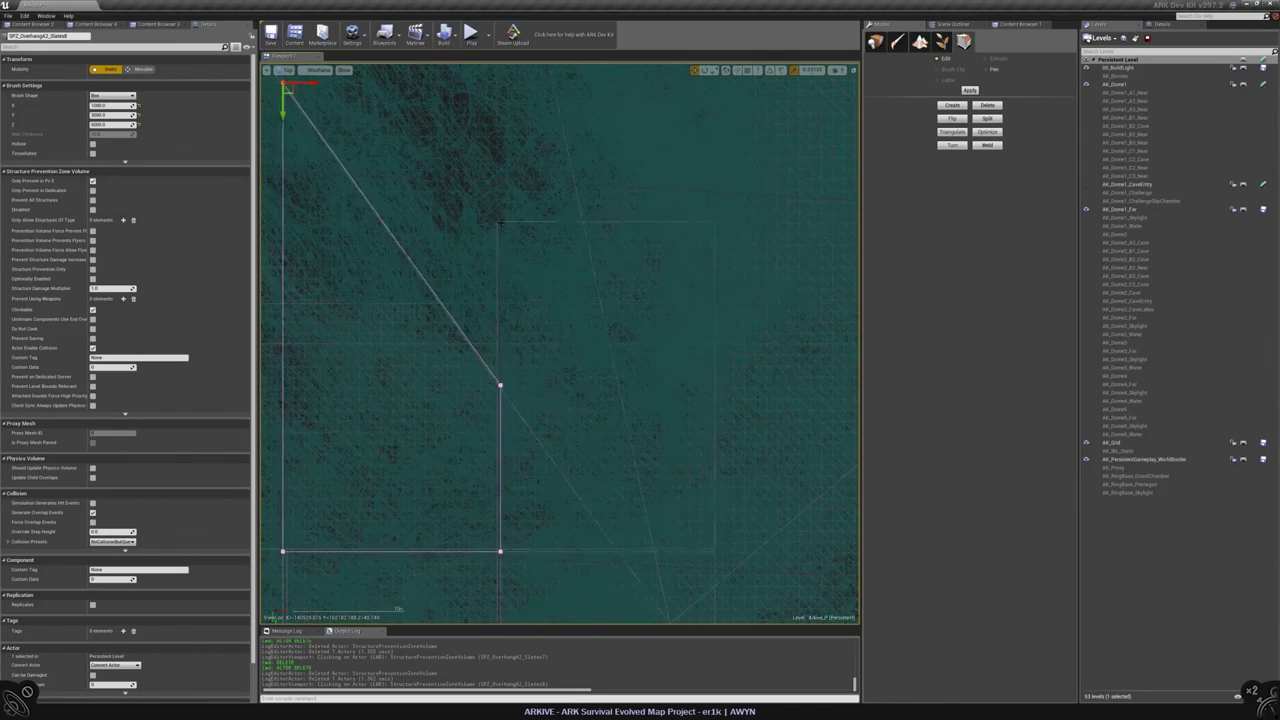
- Select corners of the SPZ_OverhangA2_Slates9 and SPZ_OverhangA2_Slates13 volumes and compare their extents with the surrounding cave rocks
click(500, 222)
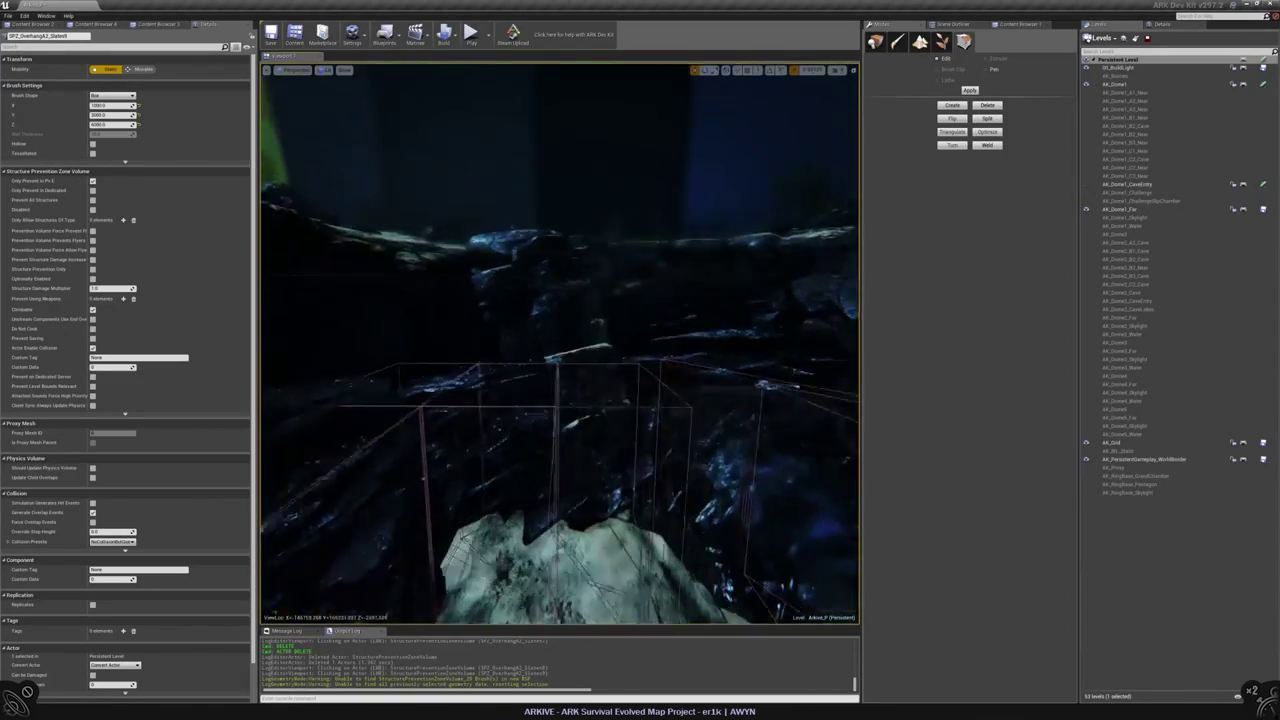
right_drag(560, 343, 600, 330)
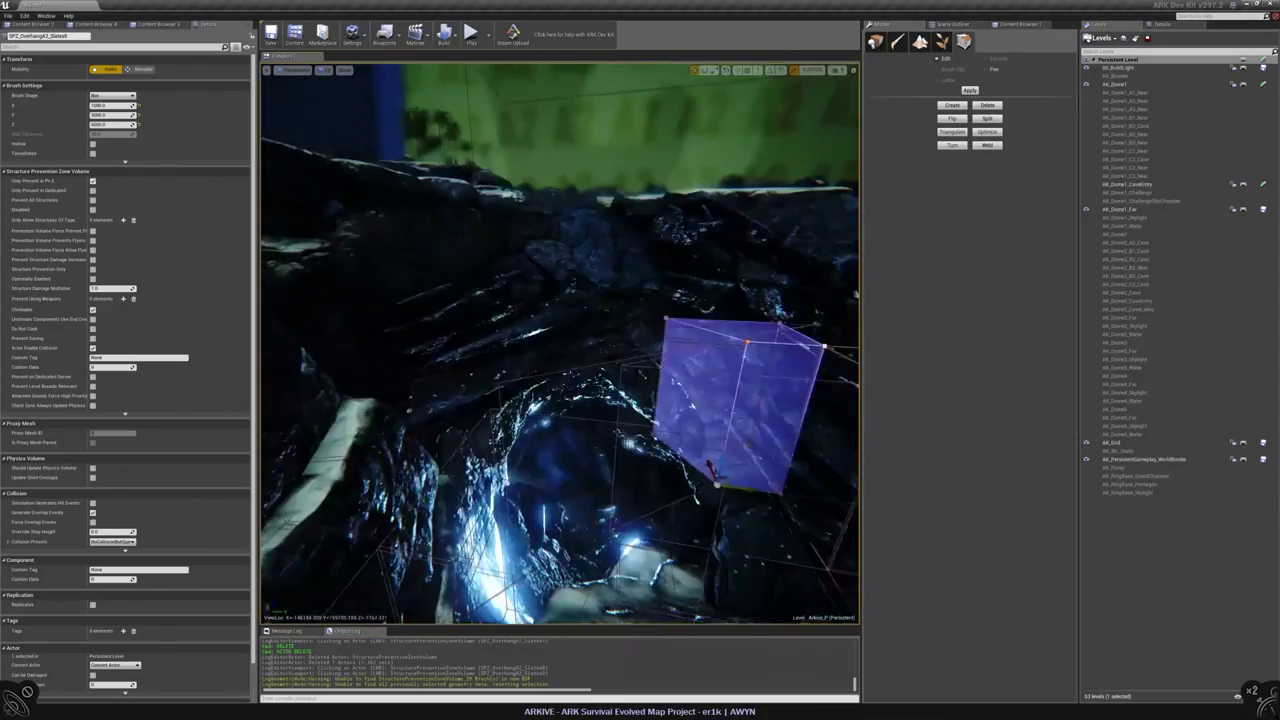
click(450, 300)
click(601, 367)
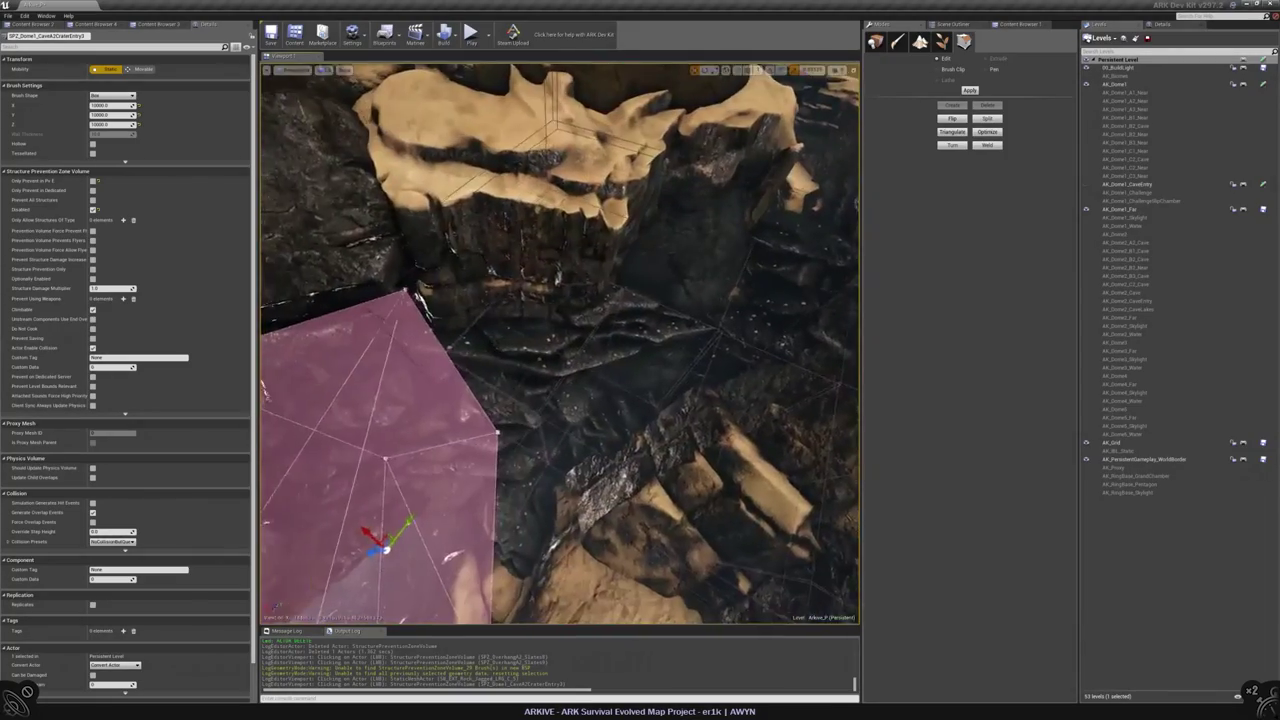
click(590, 380)
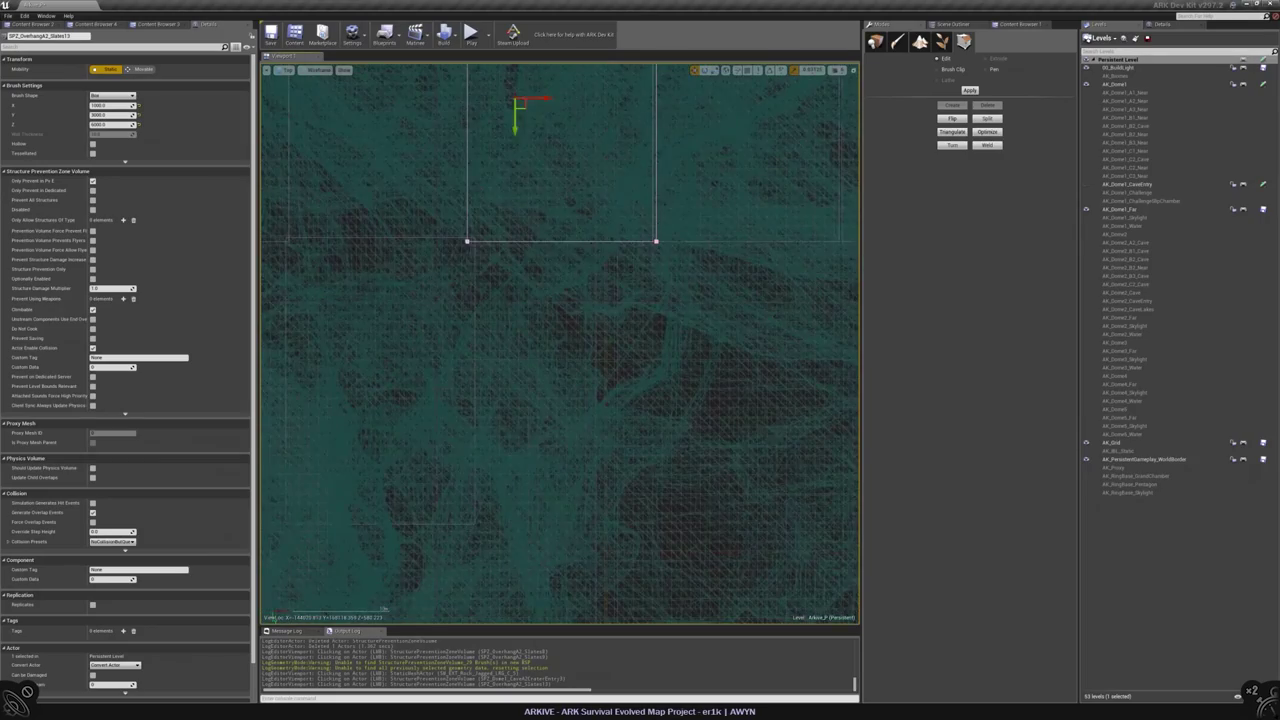
click(467, 241)
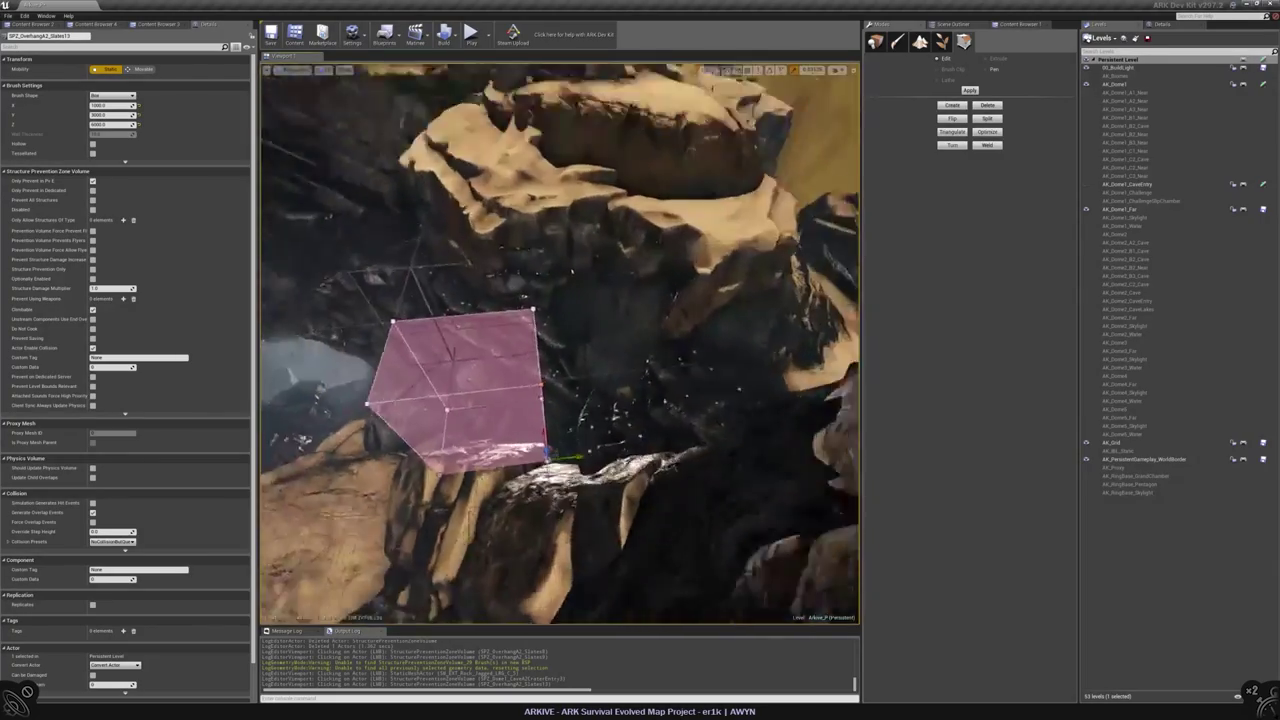
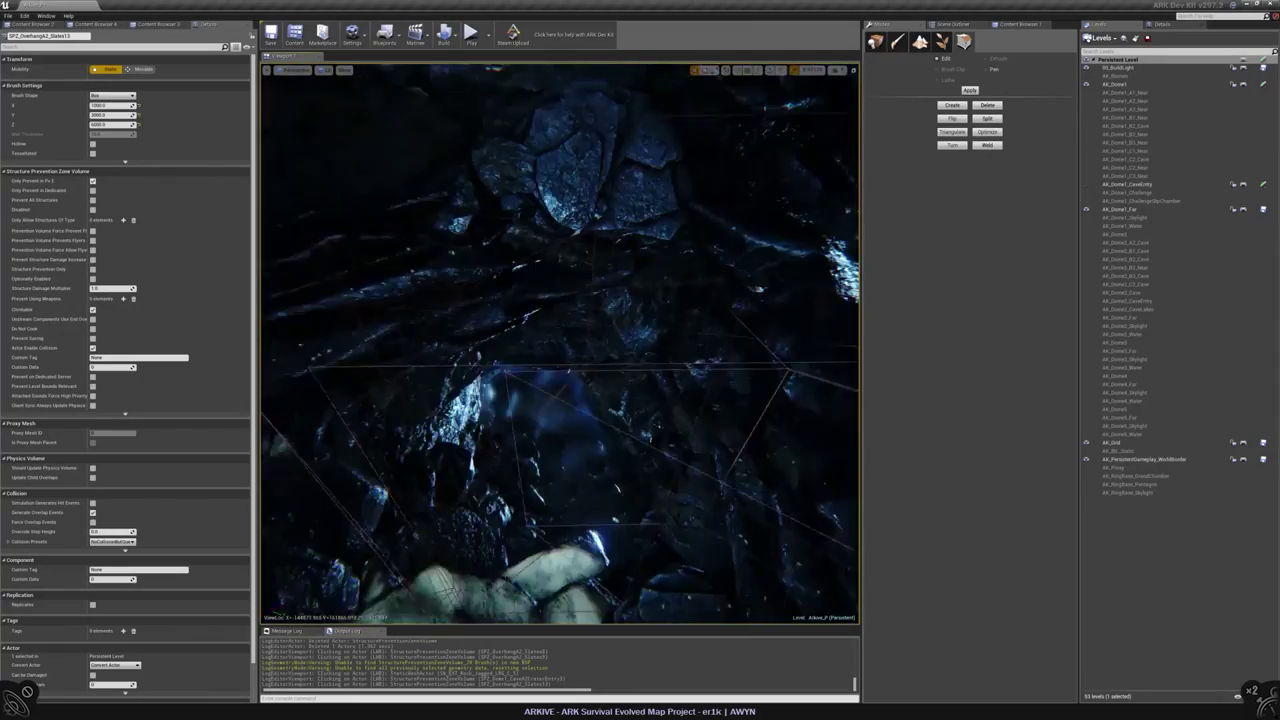
click(680, 470)
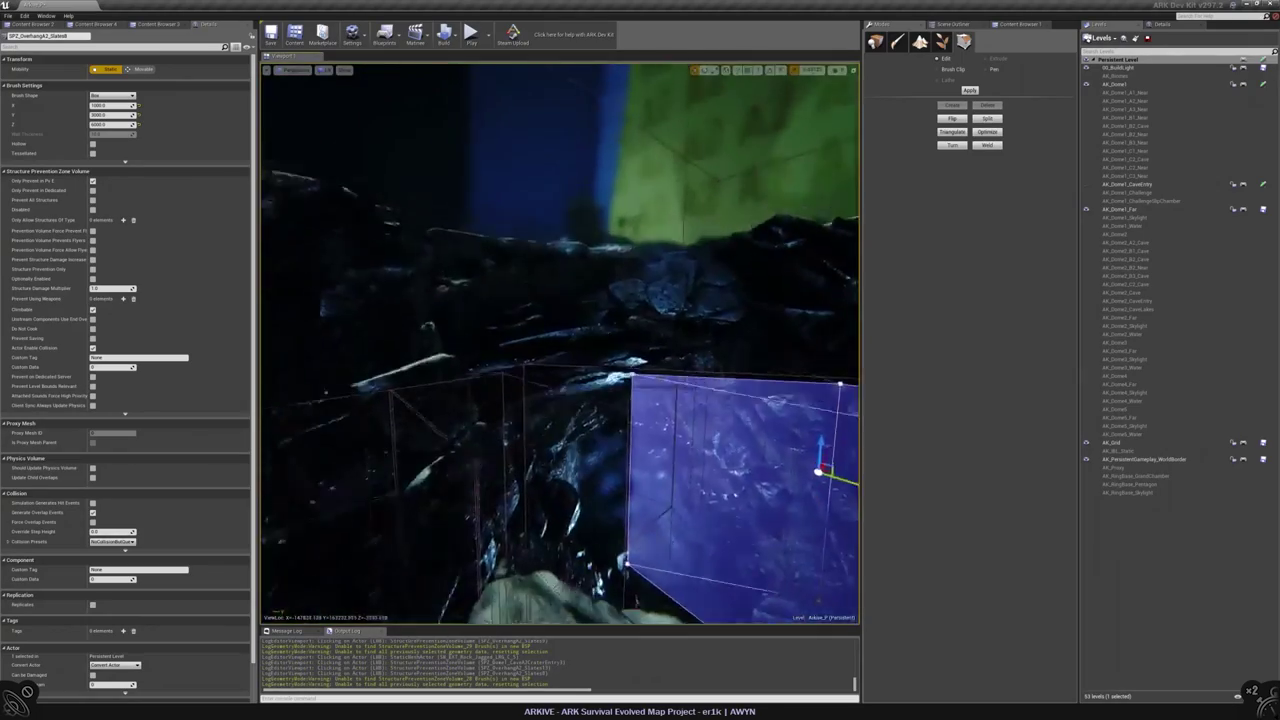
- Slant the end of the SPZ_OverhangA2_Slates3 volume by moving its two end corners in opposite directions along the Y axis
key(f)
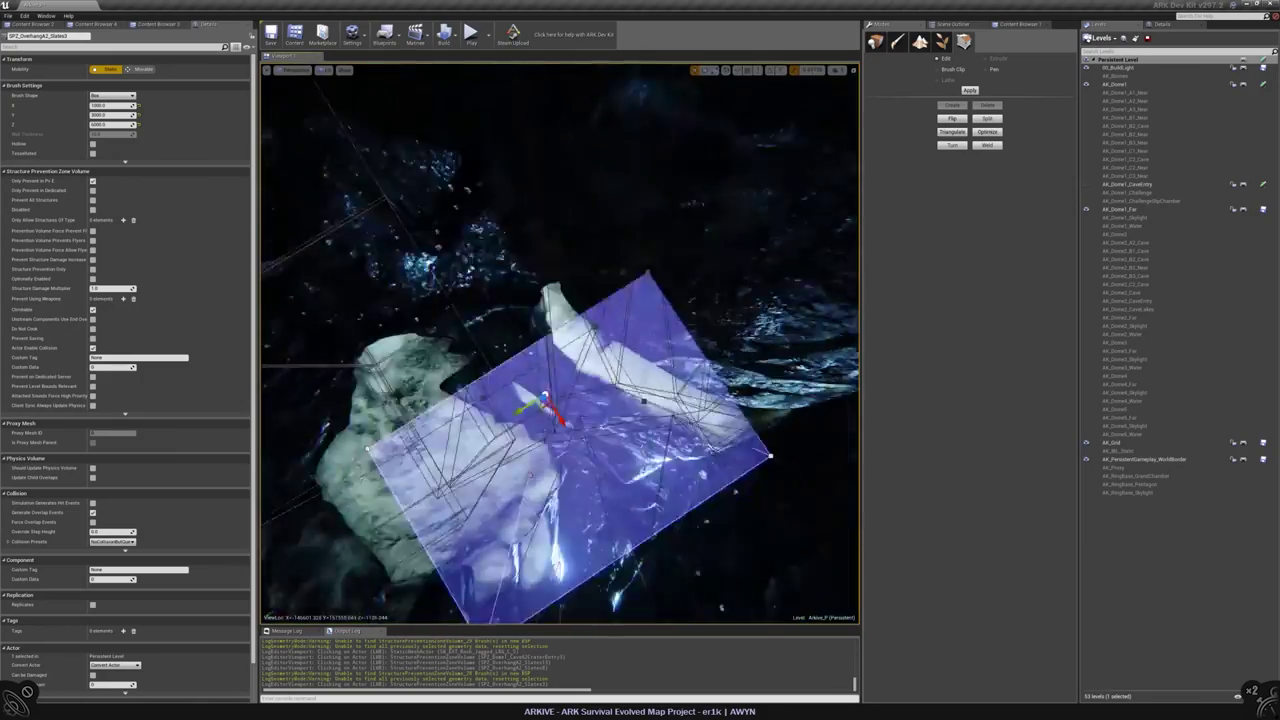
right_drag(560, 340, 660, 330)
key(alt+j)
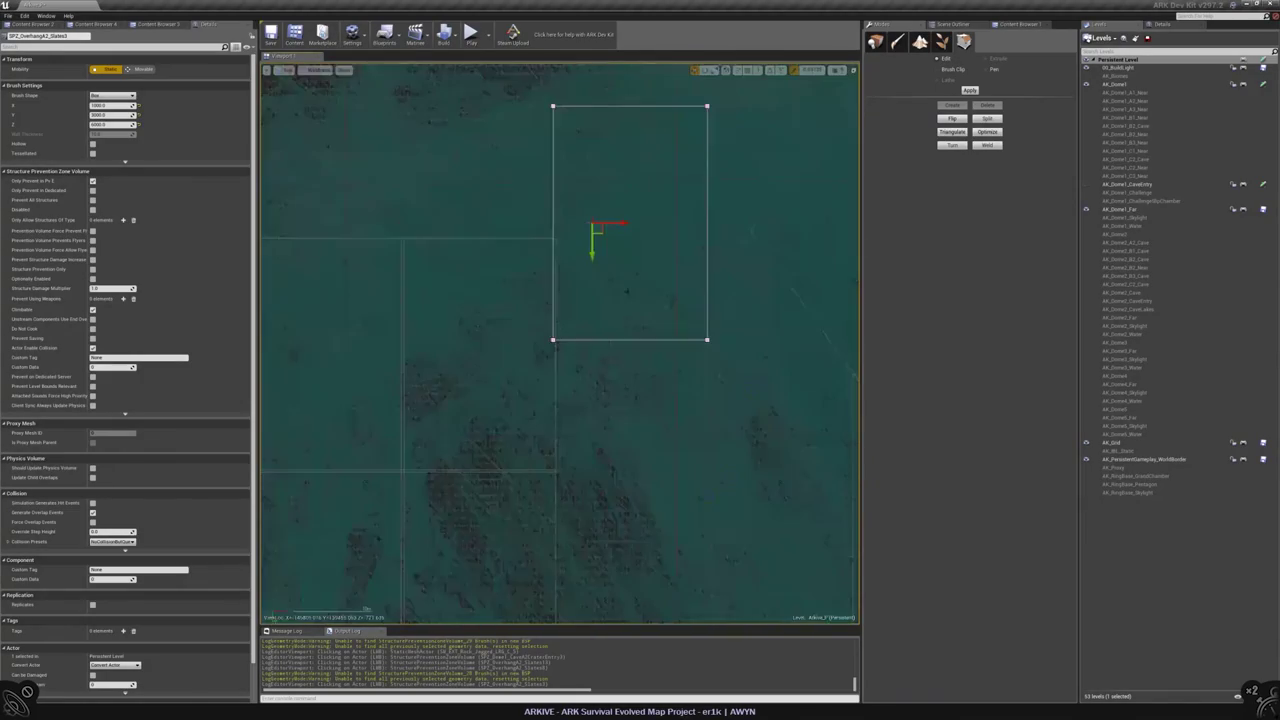
key(alt+g)
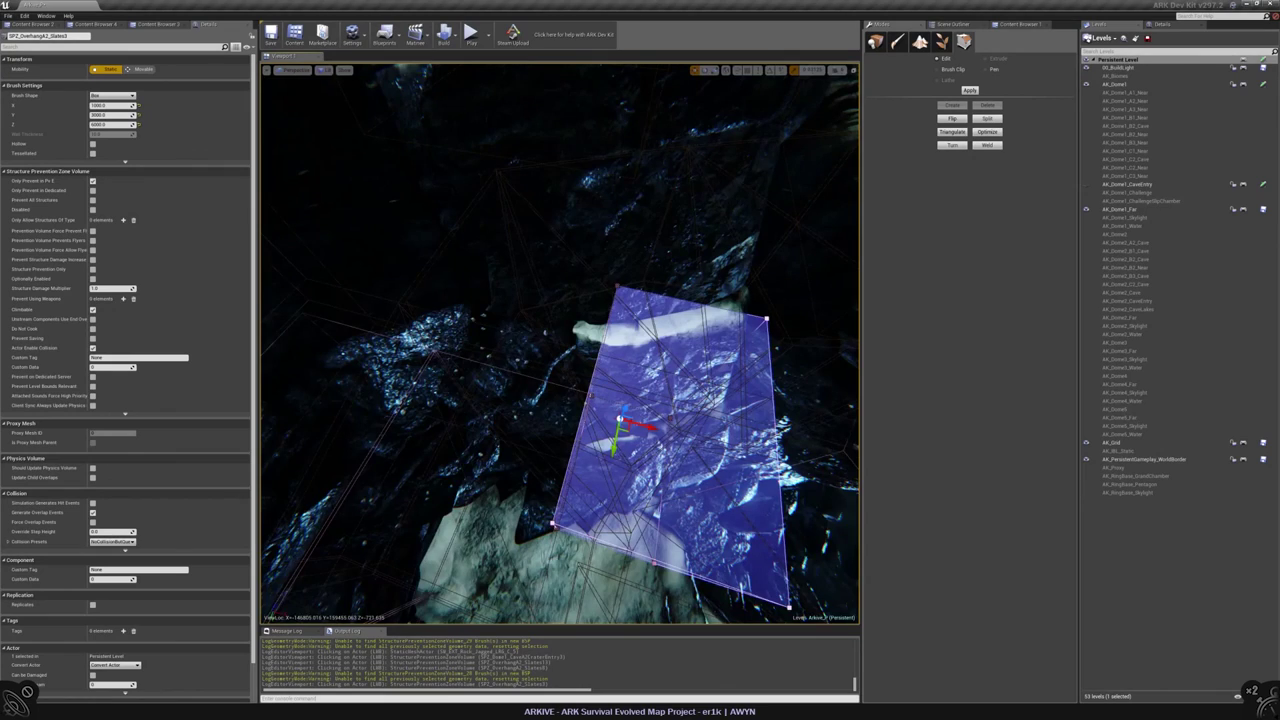
key(alt+j)
key(alt+g)
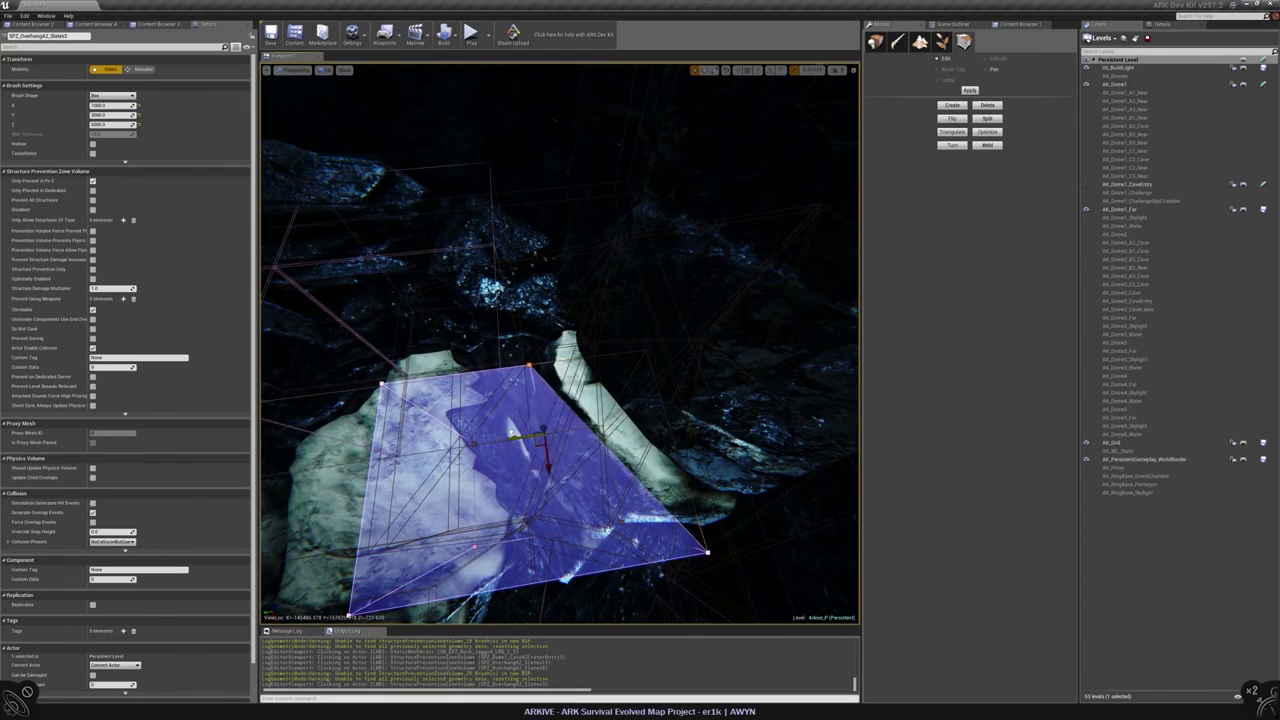
alt+drag(560, 400, 660, 340)
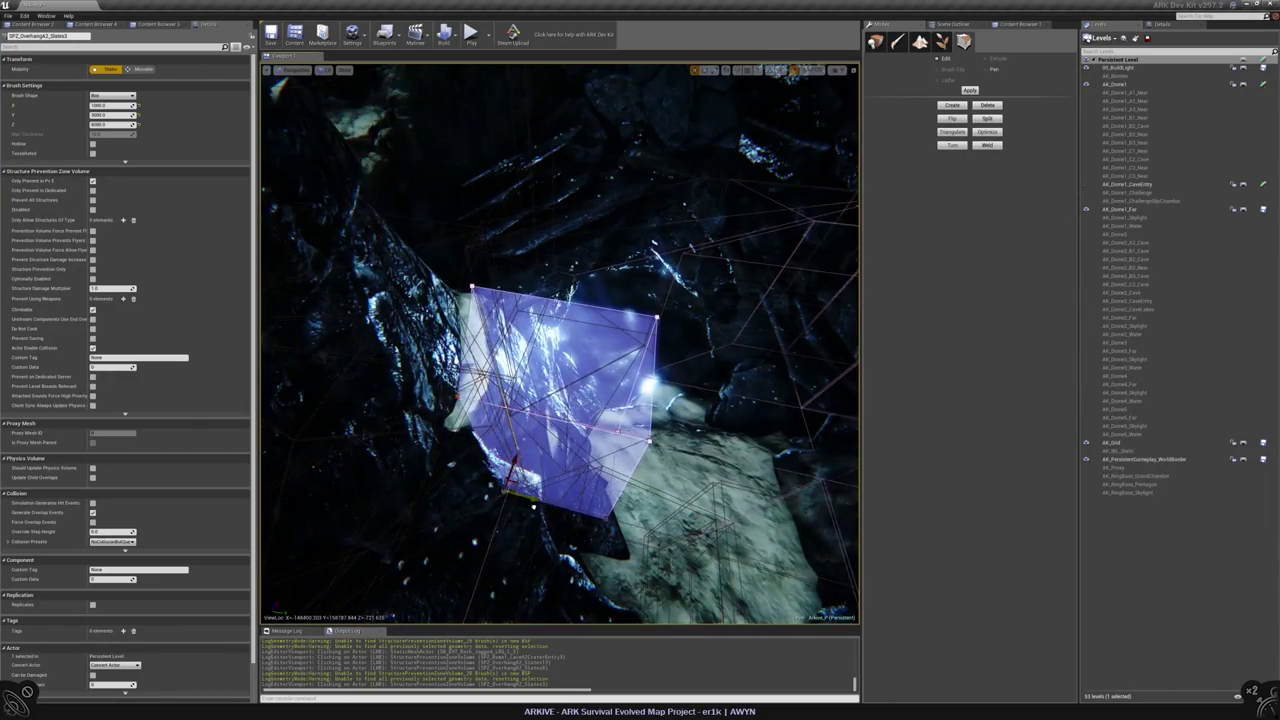
alt+drag(533, 507, 396, 443)
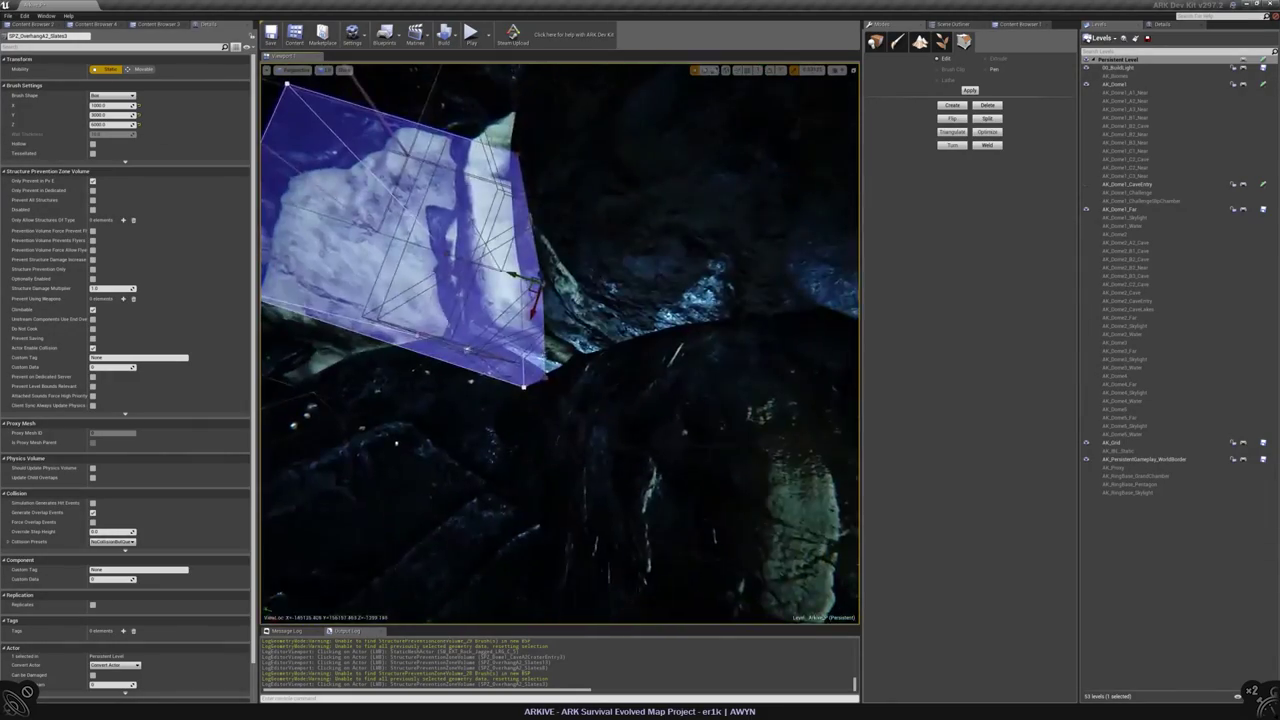
key(alt+j)
key(alt+g)
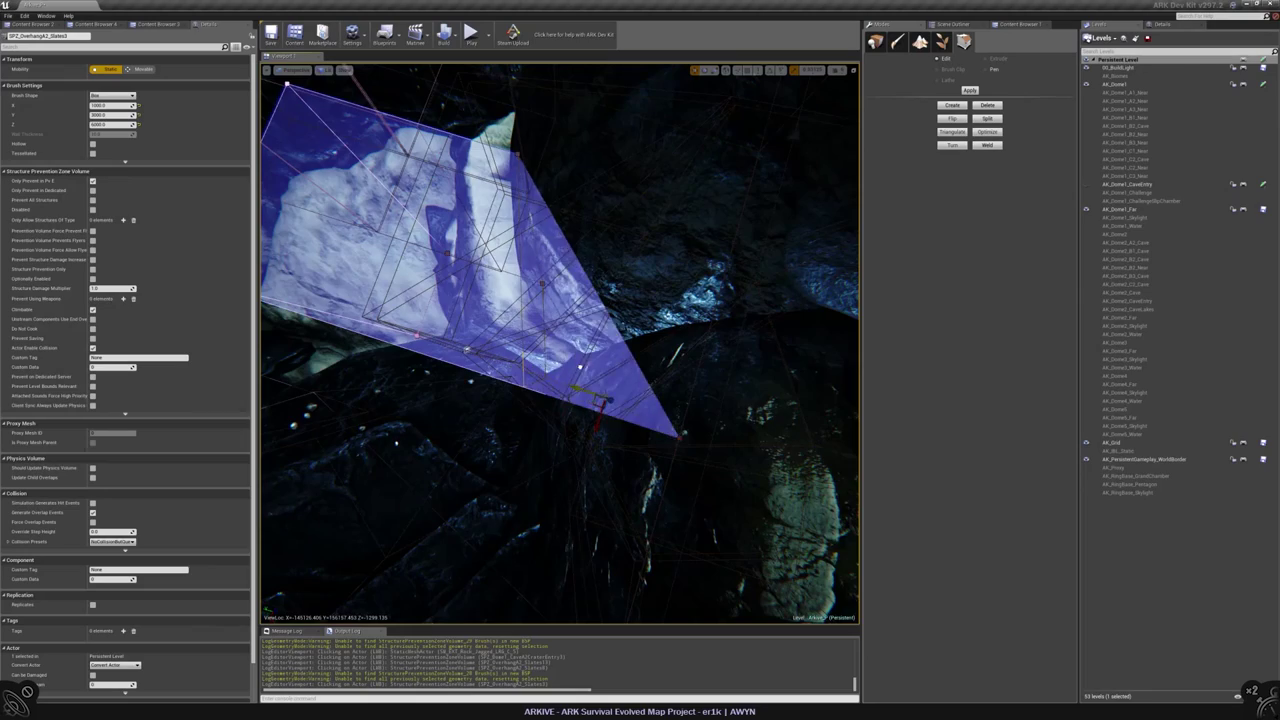
- Move one end corner of the SPZ_OverhangA2_Slates3 volume along the X and Y axes in the top view
alt+drag(560, 340, 410, 295)
key(alt+j)
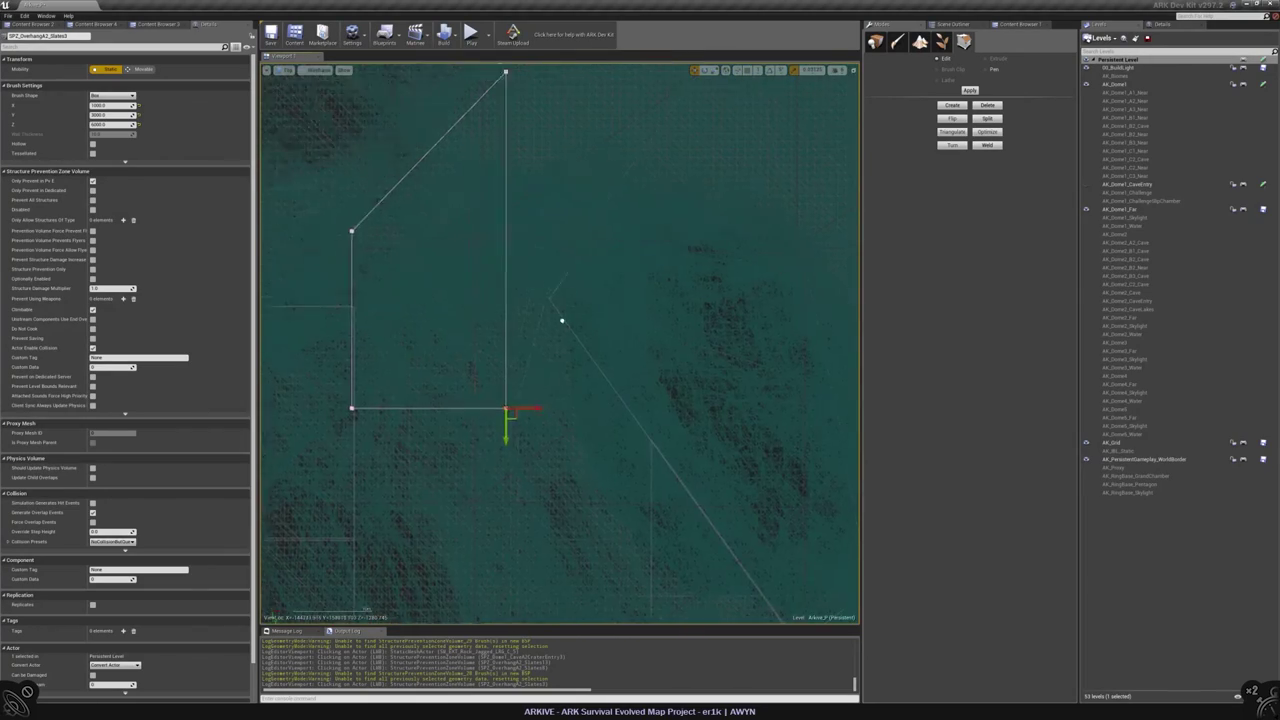
right_drag(562, 321, 598, 356)
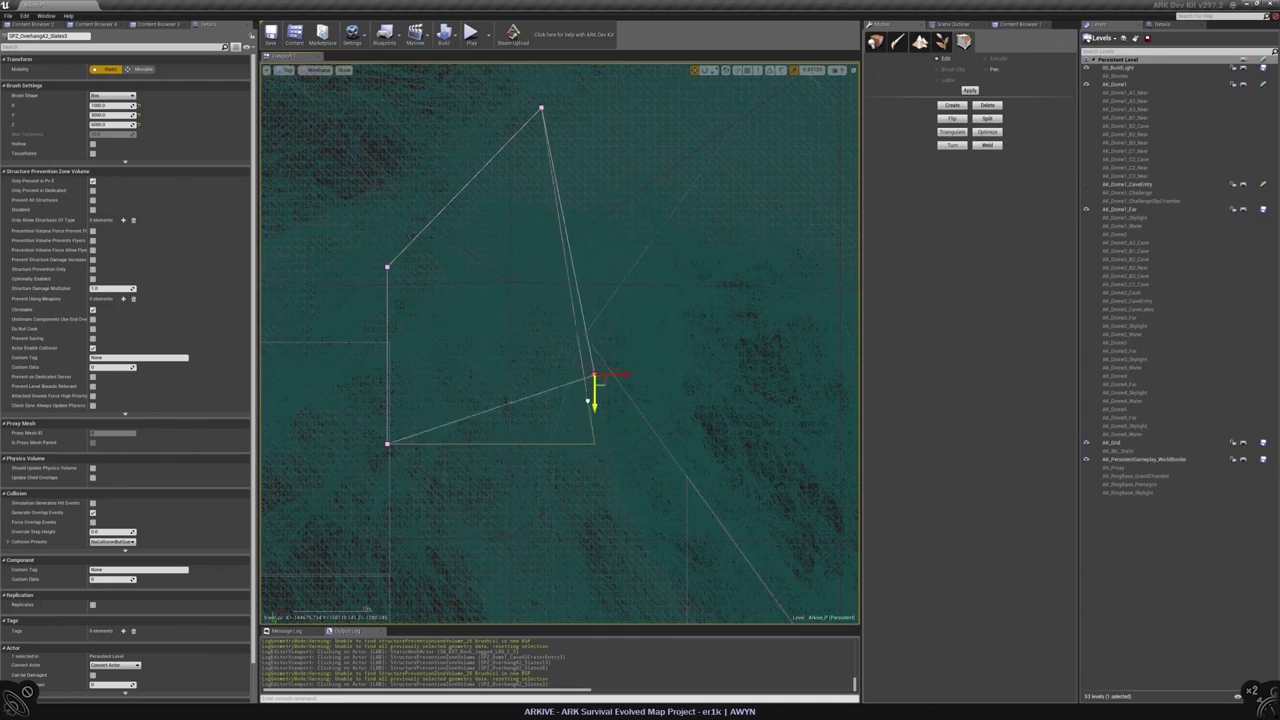
scroll(560, 344, up, 4)
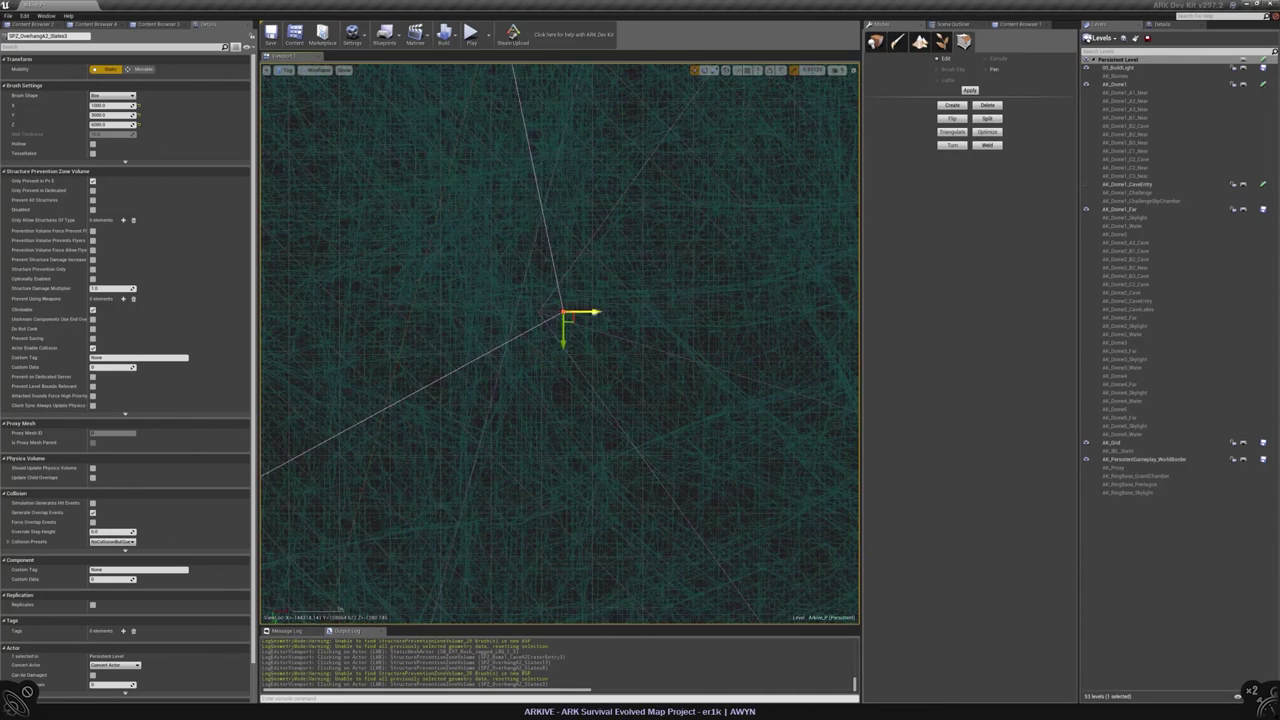
click(497, 245)
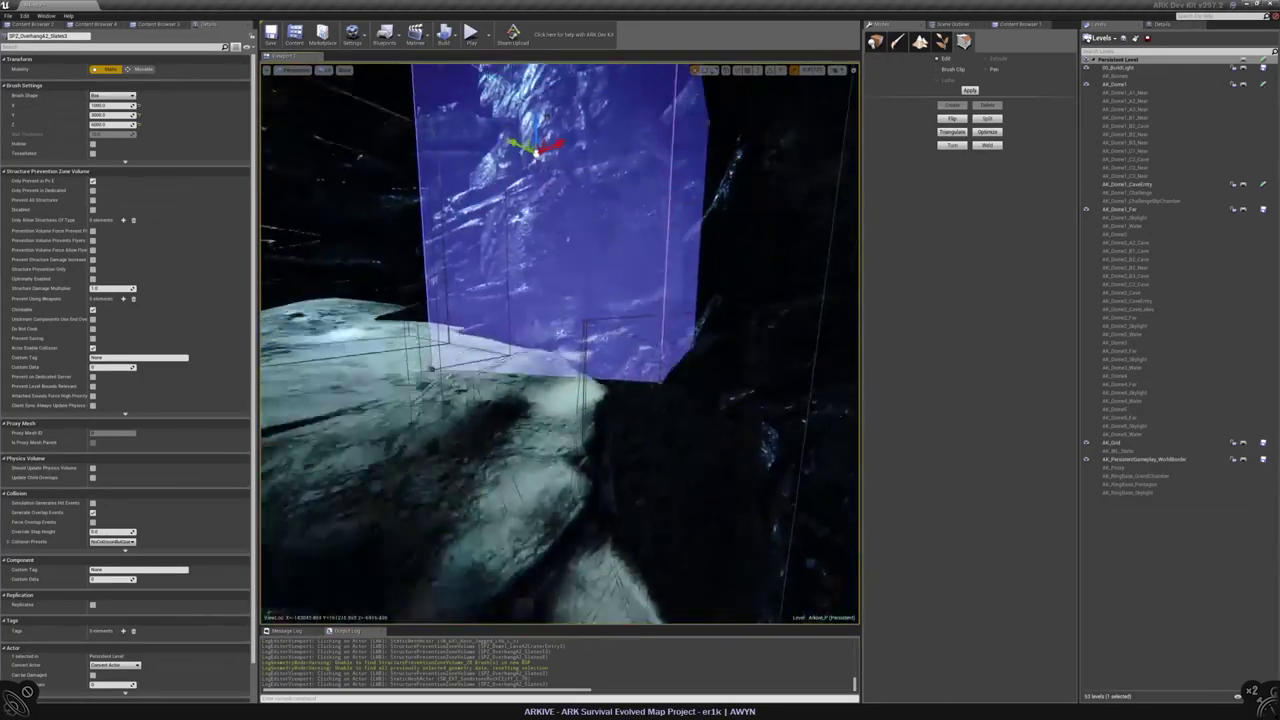
- Delete the surplus structure prevention zone volume standing over the pale slate beneath the overhang
right_drag(560, 344, 560, 344)
key(Escape)
click(560, 344)
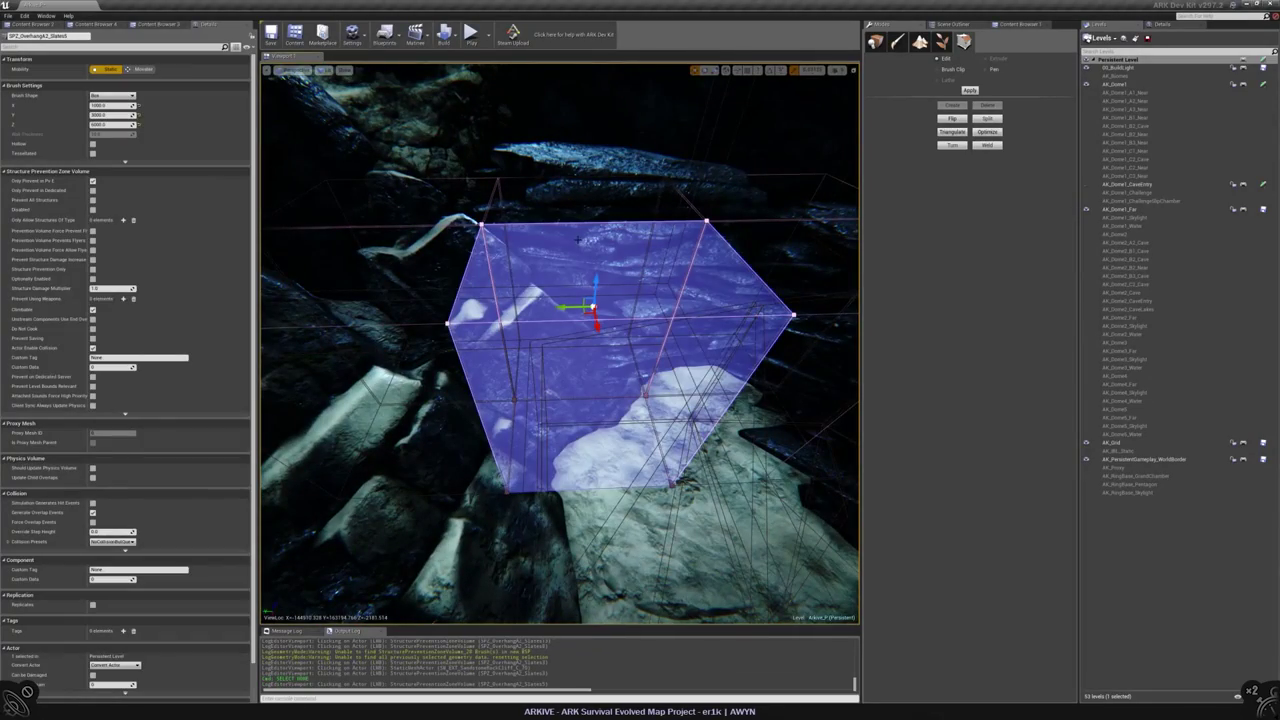
key(Delete)
- Slant the end of the SPZ_OverhangA2_Slates2 volume by moving its end corners different distances along the Y axis
right_drag(577, 240, 577, 240)
click(483, 365)
right_drag(483, 365, 483, 365)
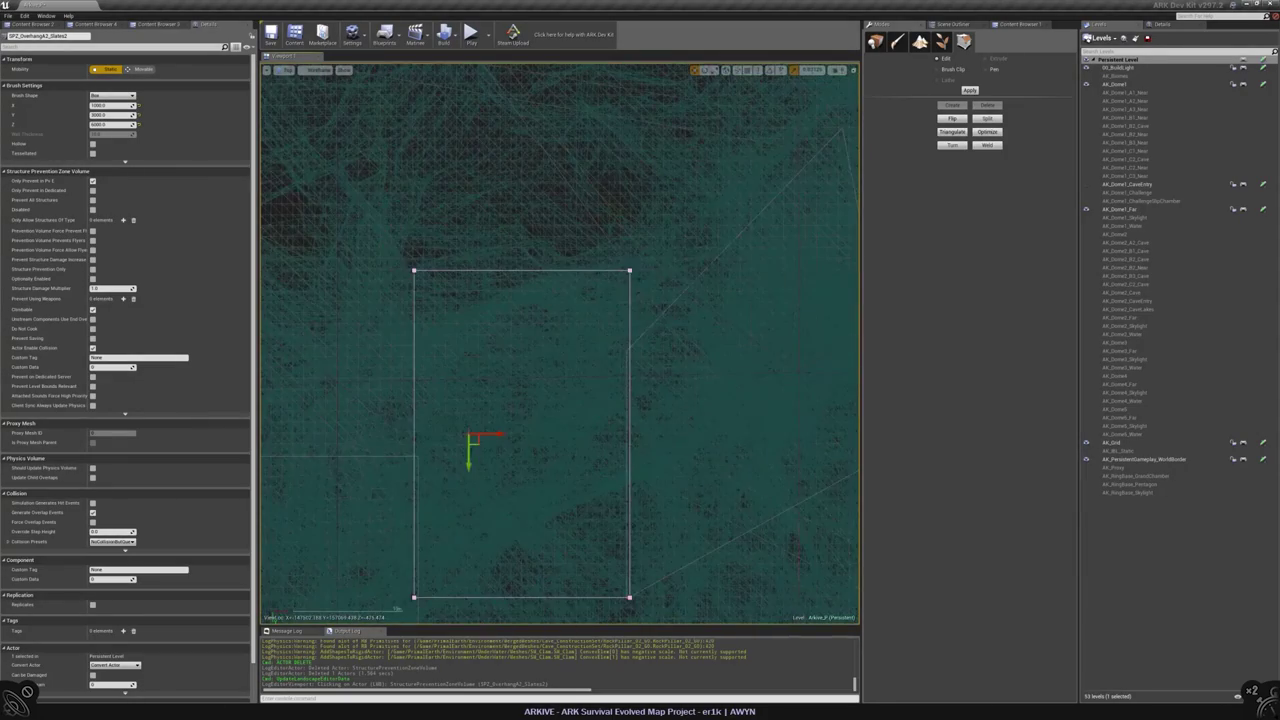
click(629, 270)
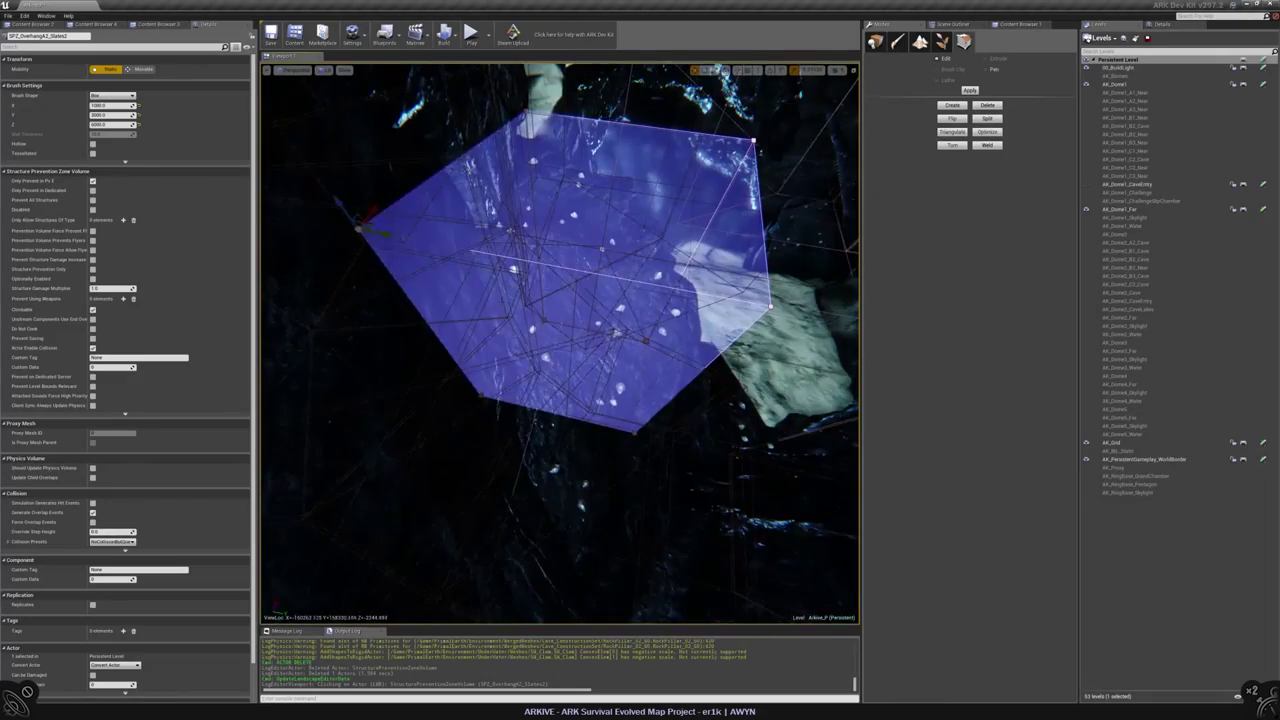
mouse_move(560, 340)
right_down()
mouse_move(525, 320)
mouse_move(555, 350)
right_up()
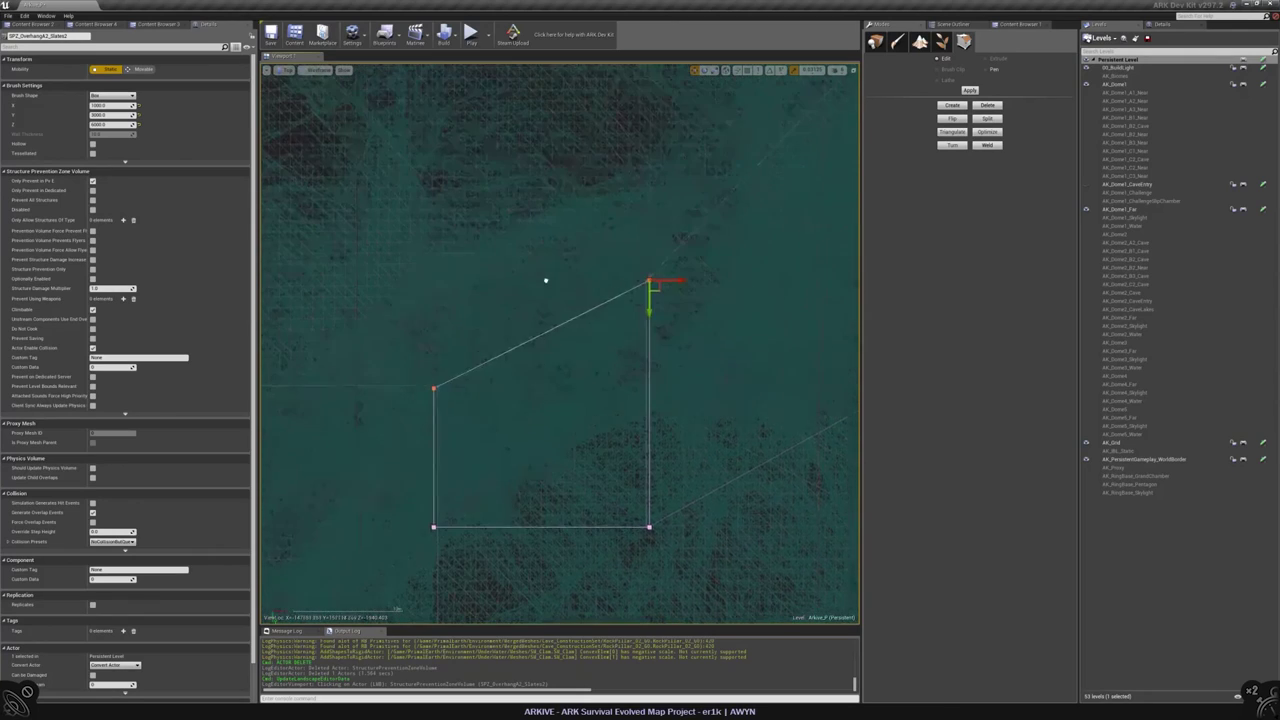
click(435, 350)
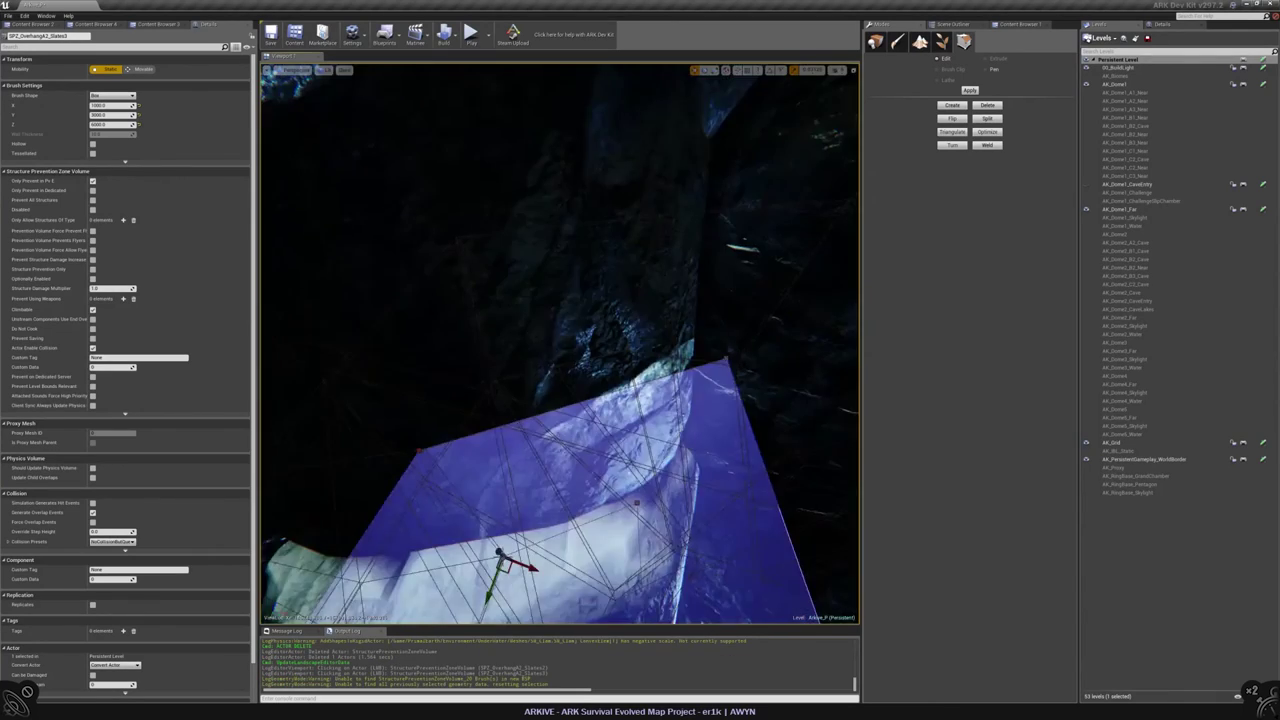
- Select the two adjoining overhang volumes together and save the map
right_drag(555, 350, 600, 345)
ctrl+click(575, 340)
key(ctrl+s)
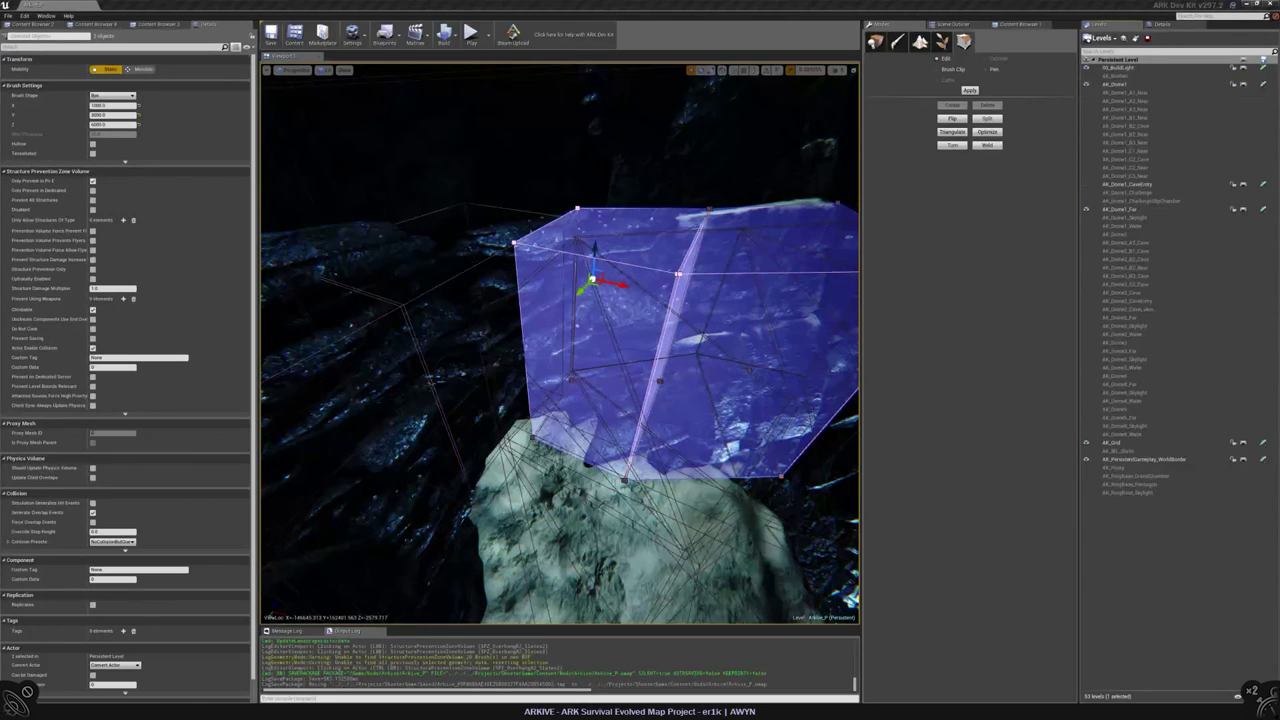
- Show the World Settings, dock them alongside Levels and Details, and save the editor layout
click(46, 16)
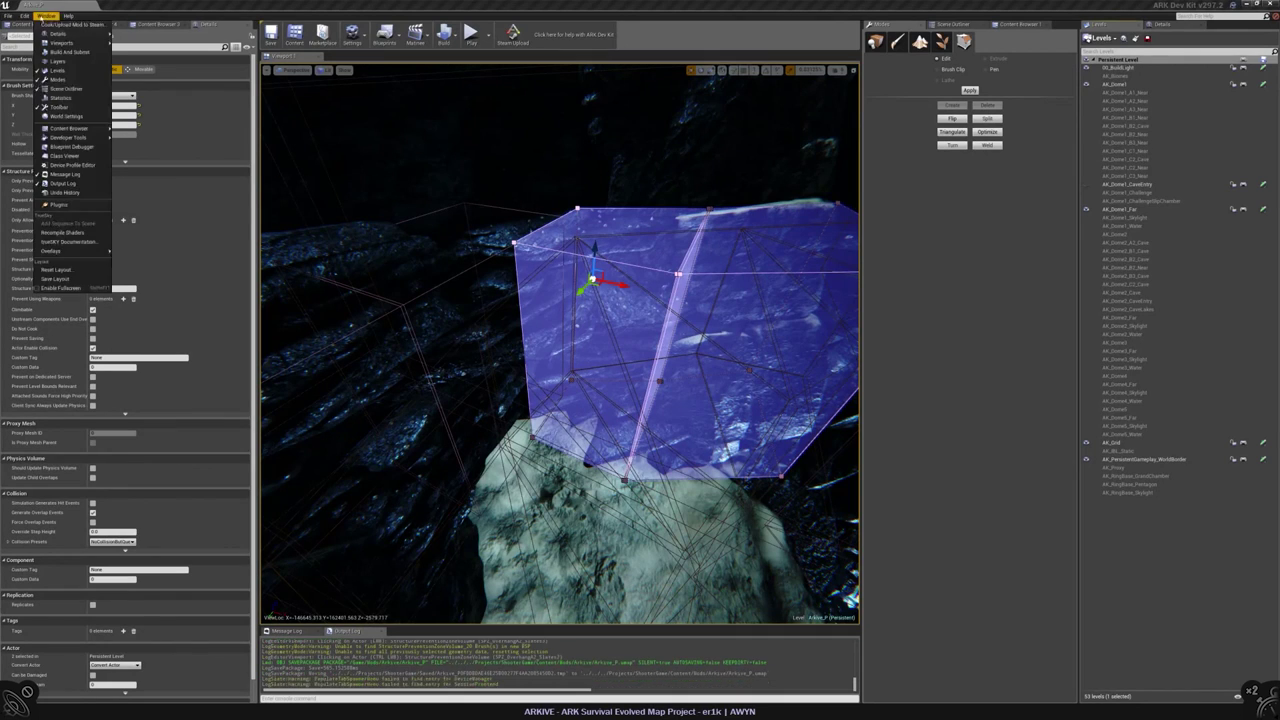
click(66, 116)
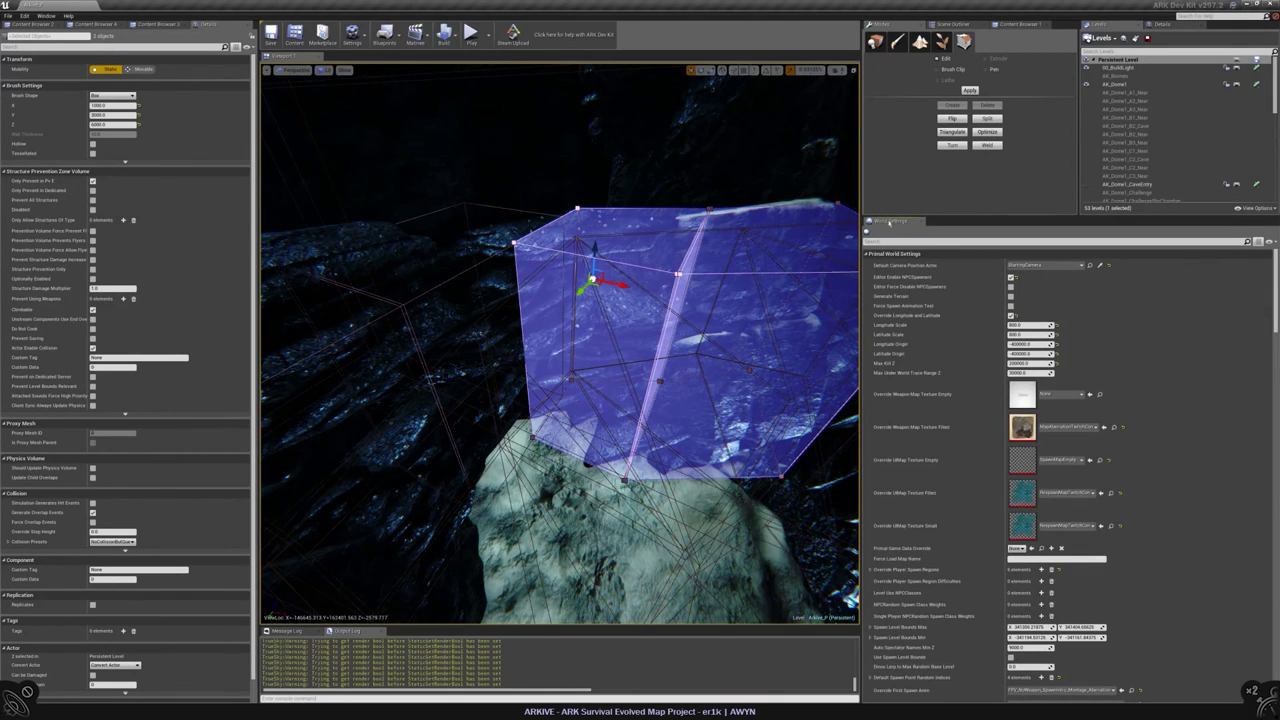
drag(889, 221, 1165, 28)
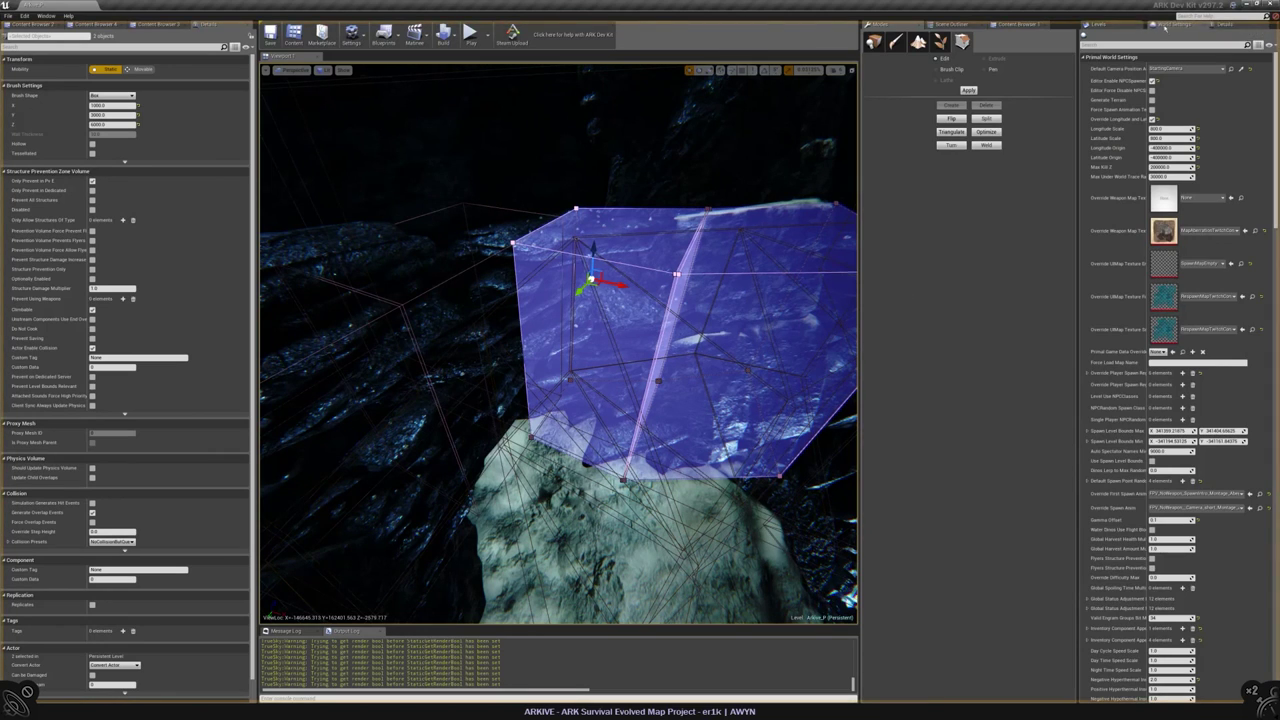
click(46, 16)
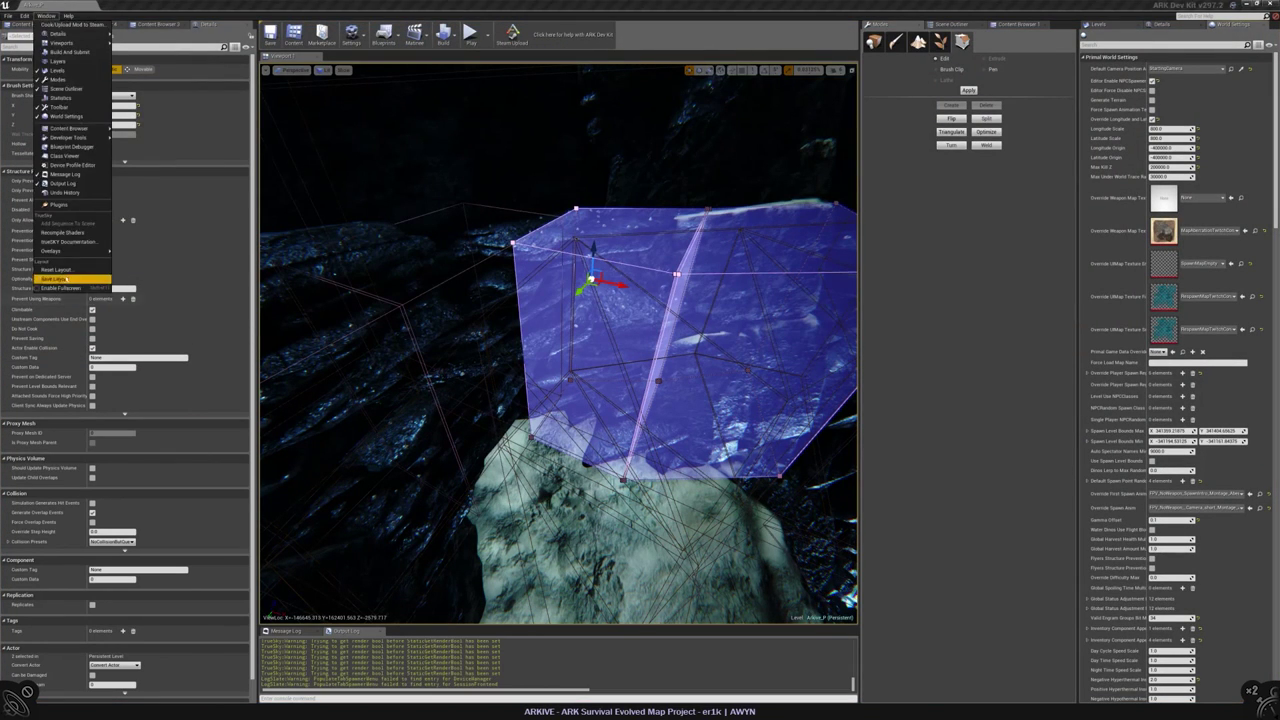
click(64, 279)
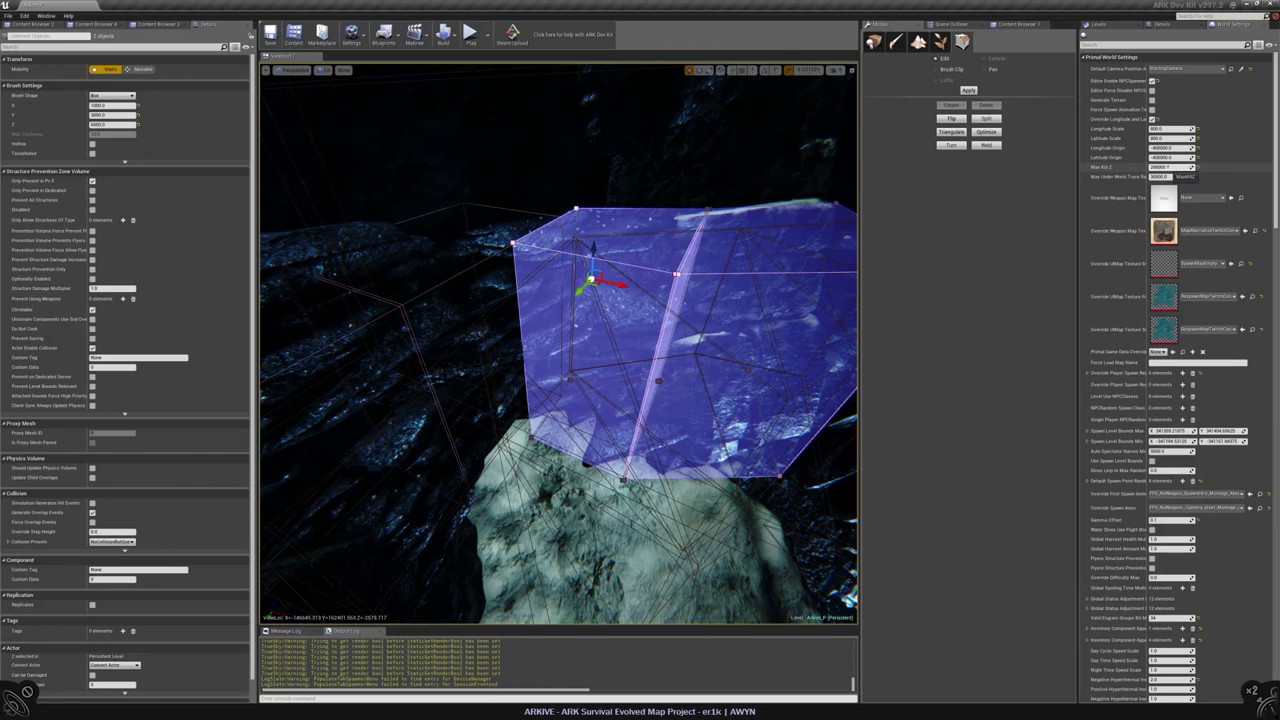
scroll(1150, 50, down, 10)
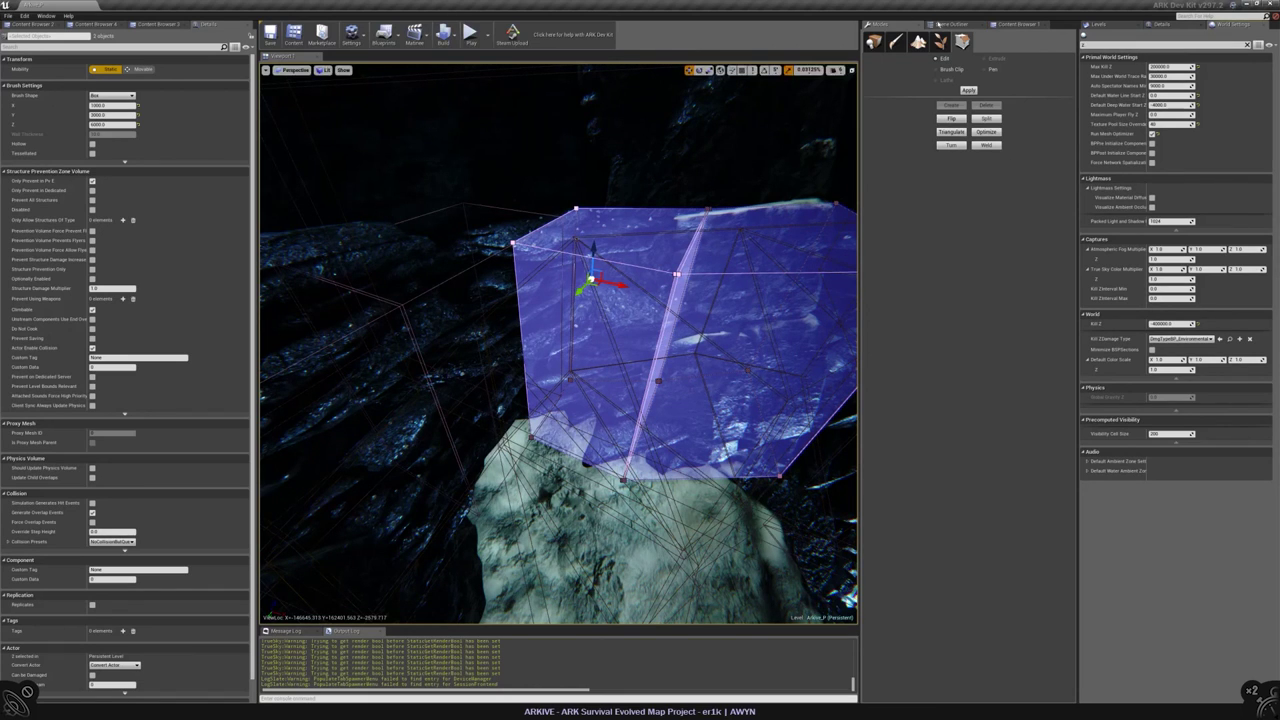
- Rename the BlockingVolume_Top_Dome1 actor as BlockingVolume_Dome1_Top
click(953, 23)
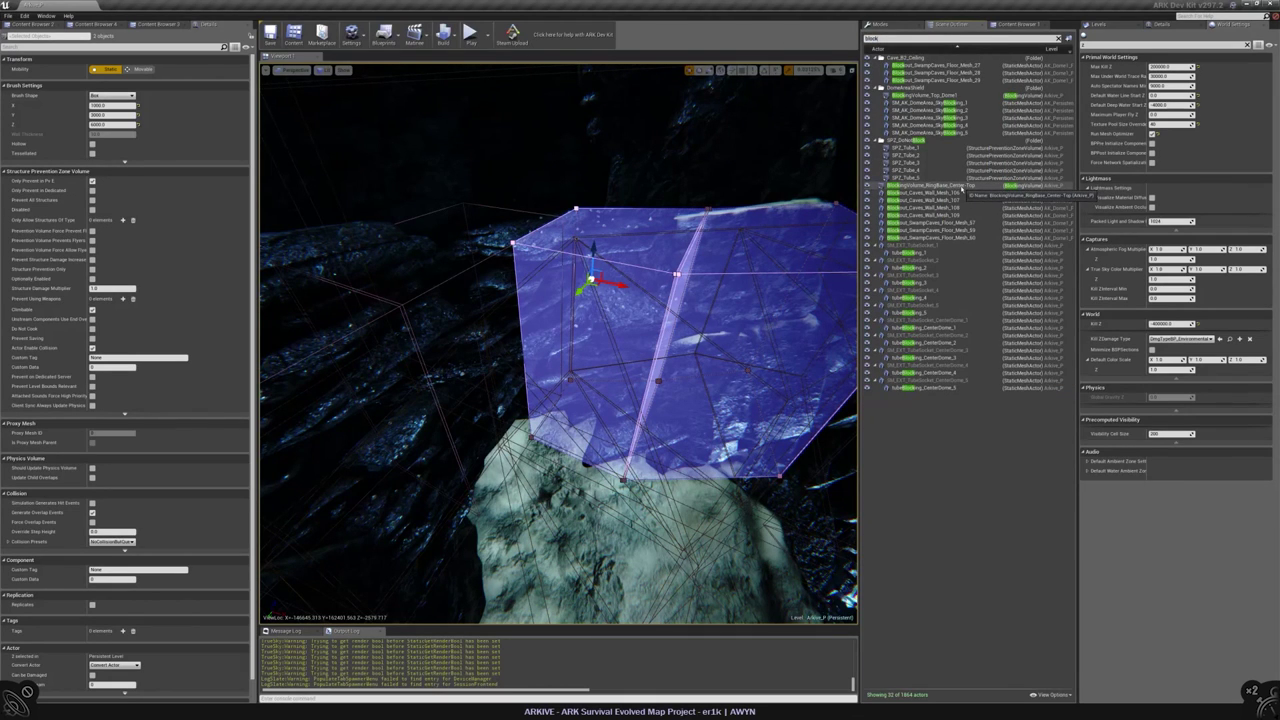
click(928, 95)
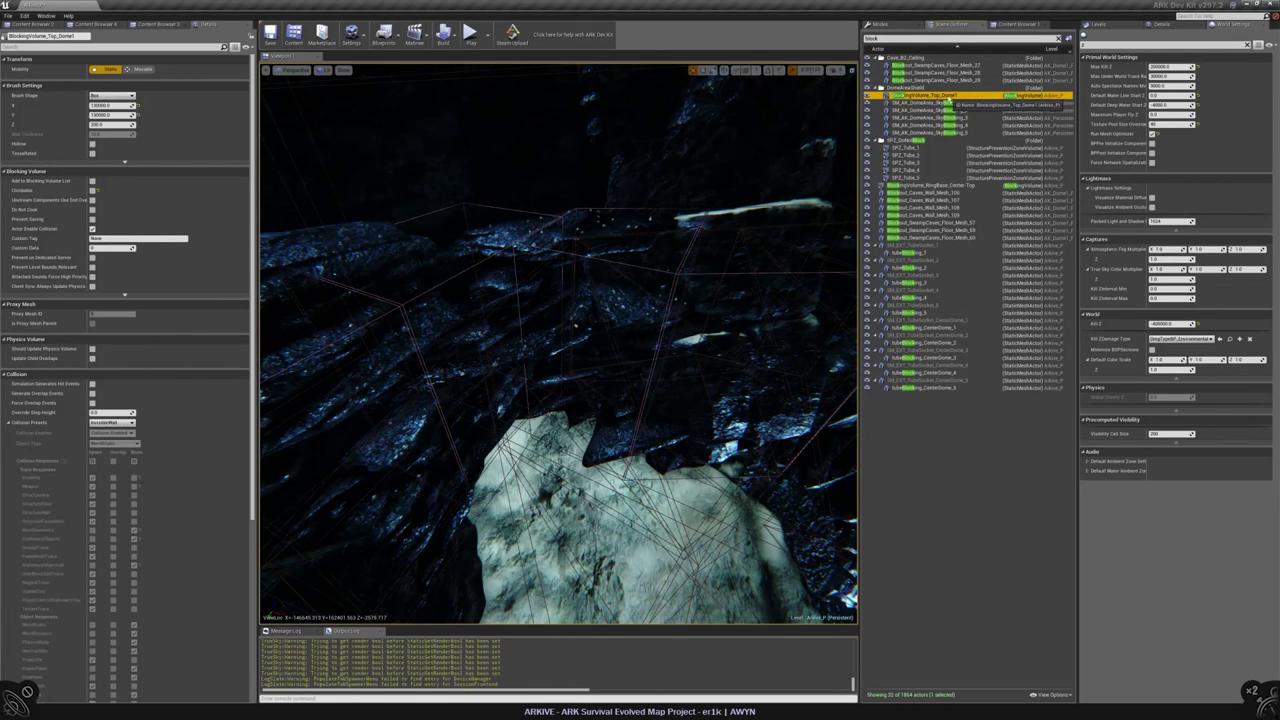
click(60, 36)
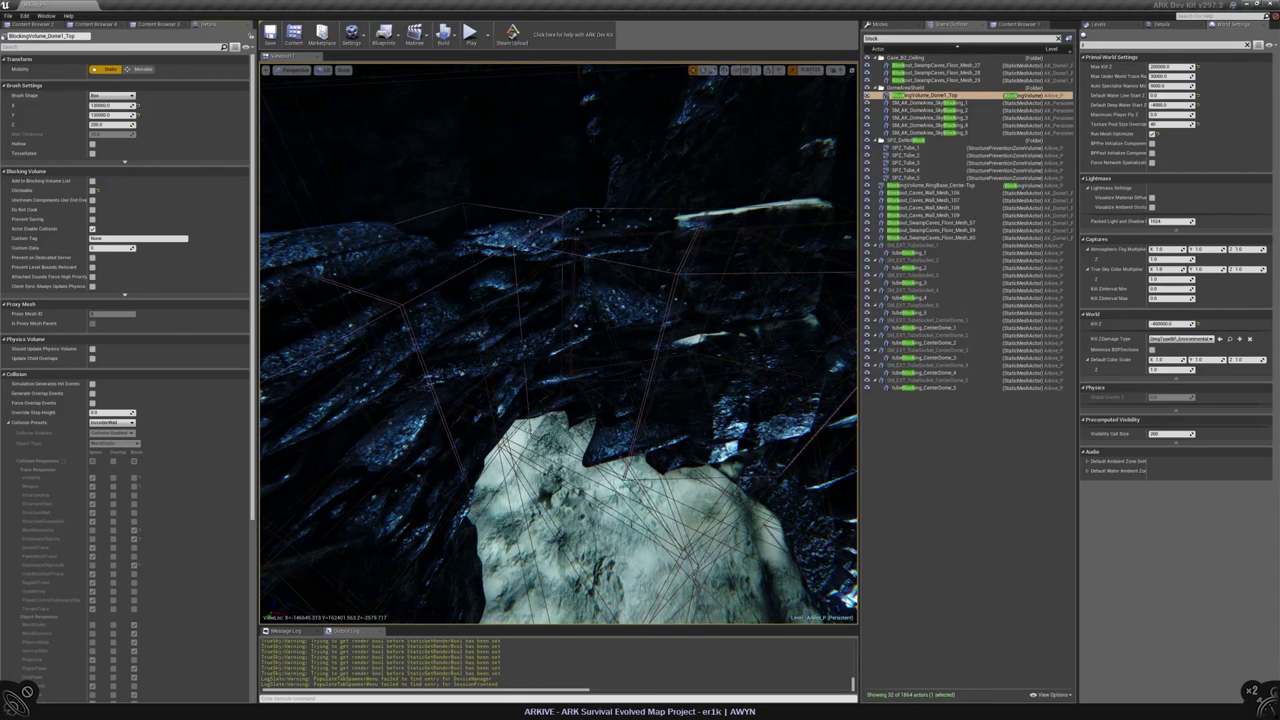
- Examine the heights of the Dome 1 top blocking volume and the SM_AK_DomeArea_SkyBlocking_1 mesh in the side view
key(alt+h)
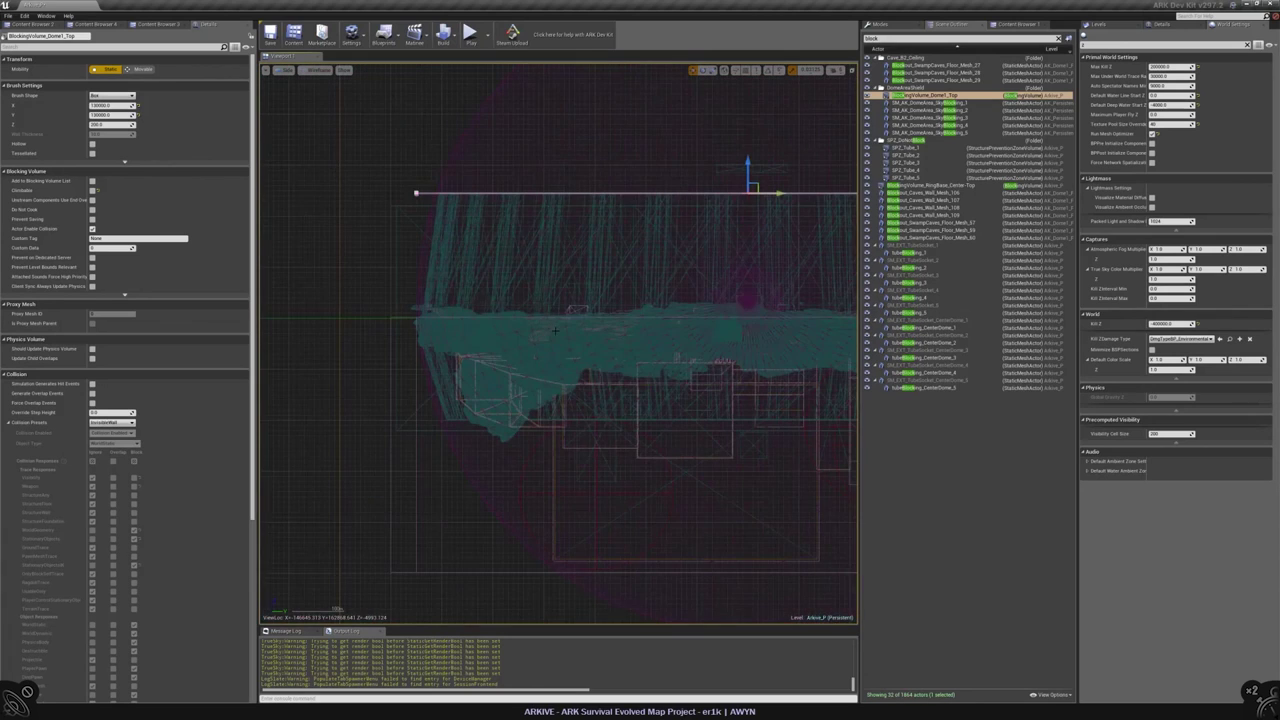
scroll(557, 319, up, 8)
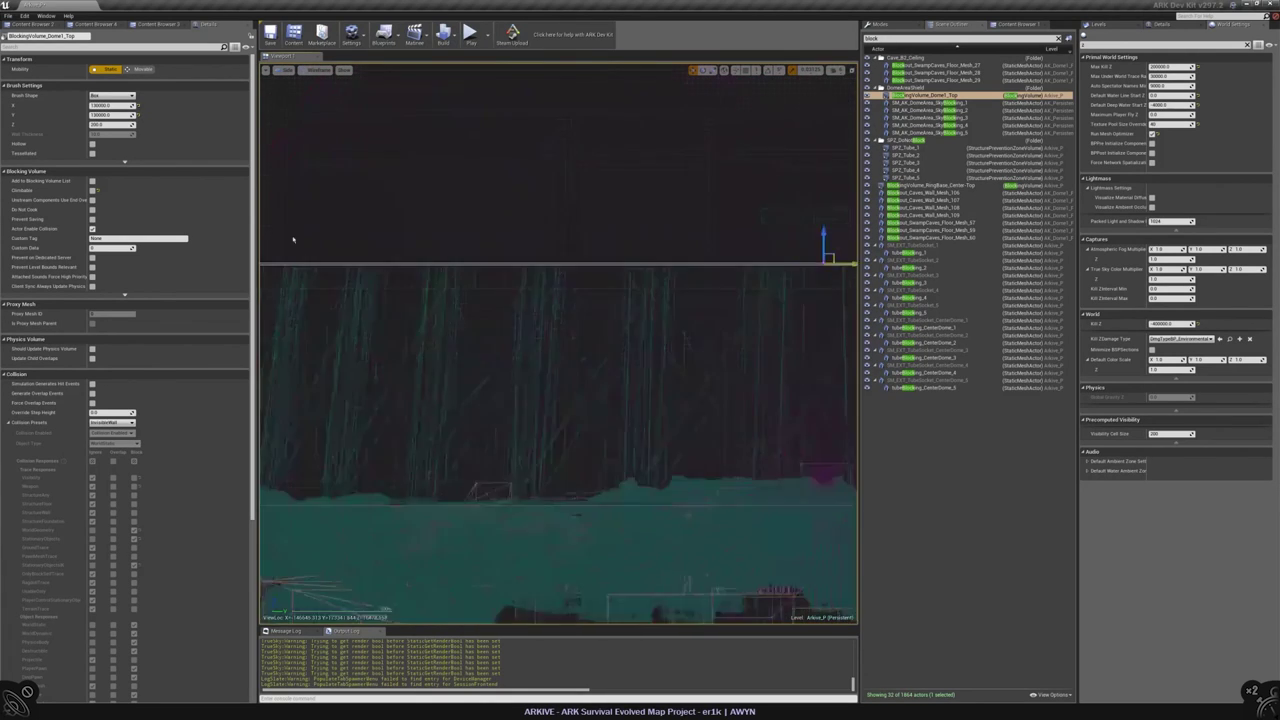
click(958, 102)
key(f)
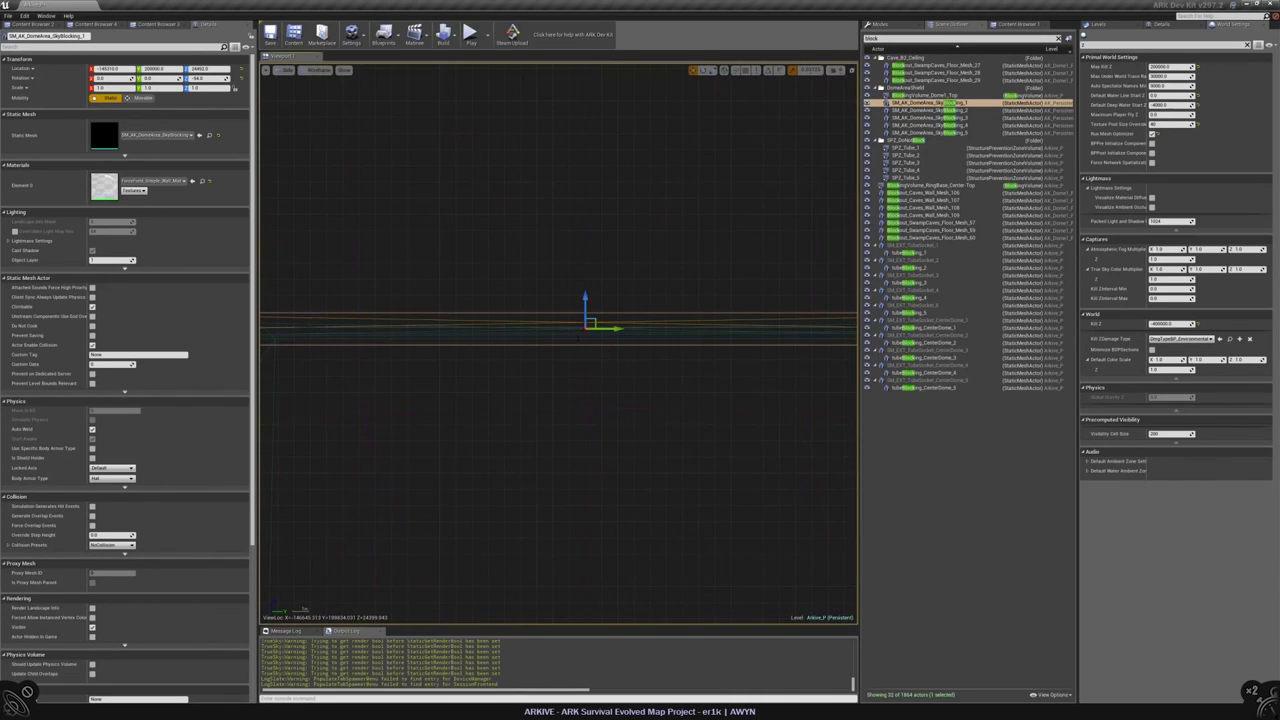
click(200, 68)
key(Return)
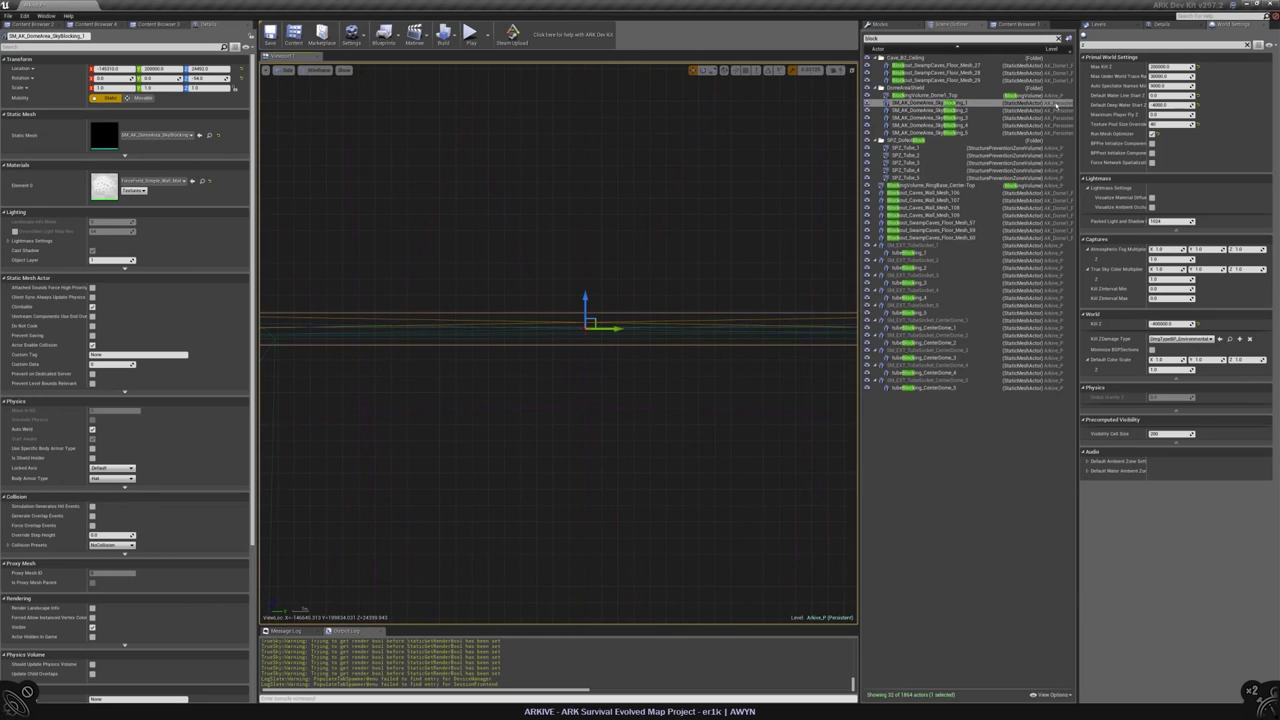
- Duplicate the SM_AK_DomeArea_SkyBlocking_1 mesh and lower the copy slightly along the Z axis
click(1099, 24)
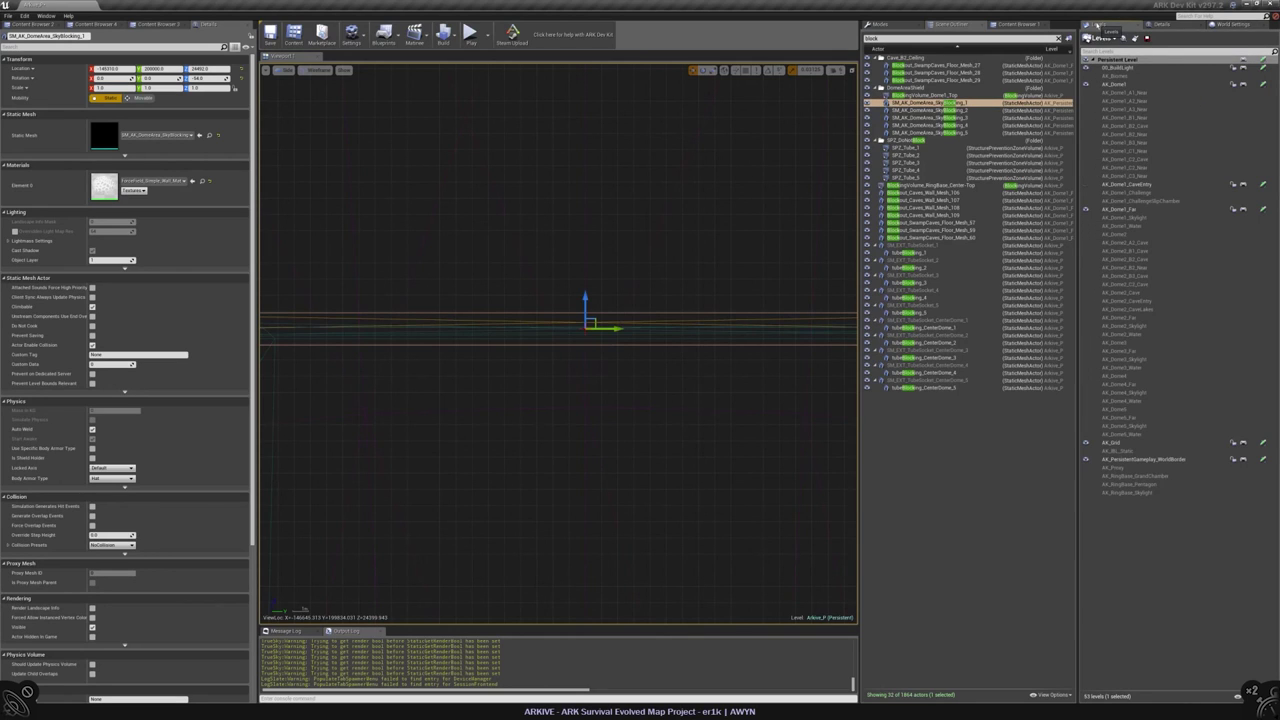
key(ctrl+w)
drag(586, 300, 587, 325)
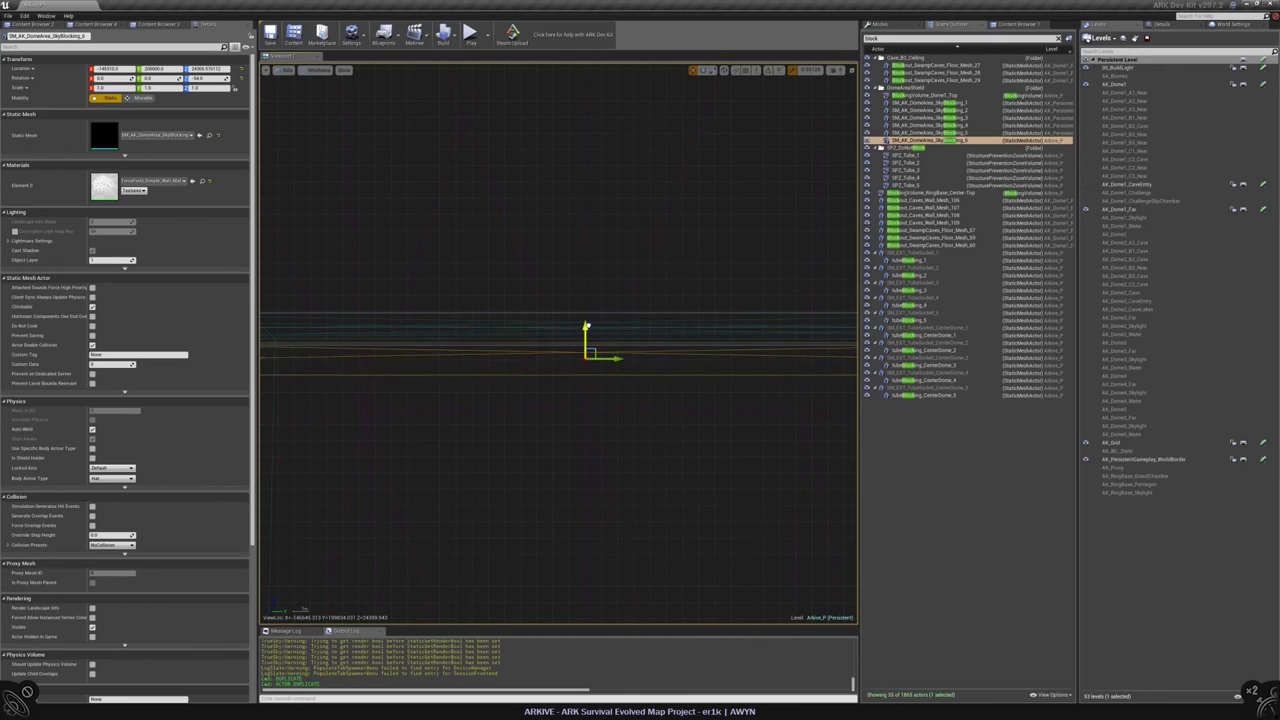
- Set Maximum Player Fly Z to 24300 in the World Settings
click(1221, 27)
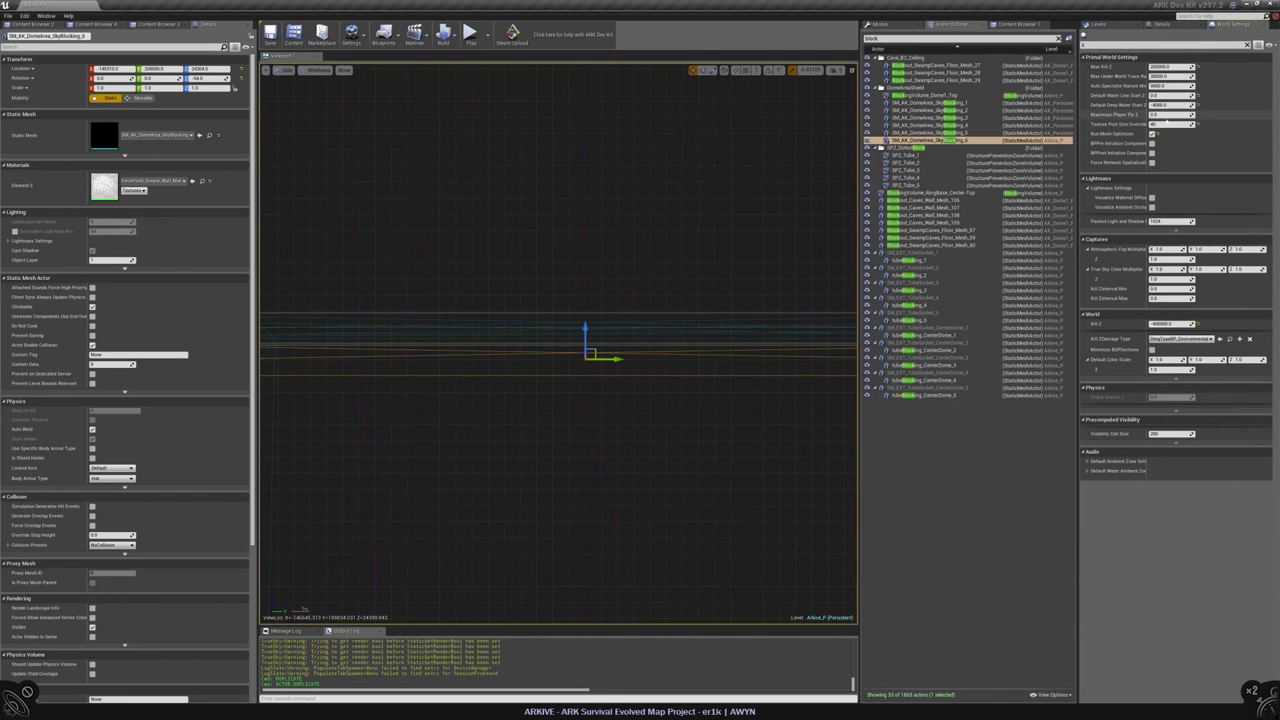
click(1162, 115)
text(24300)
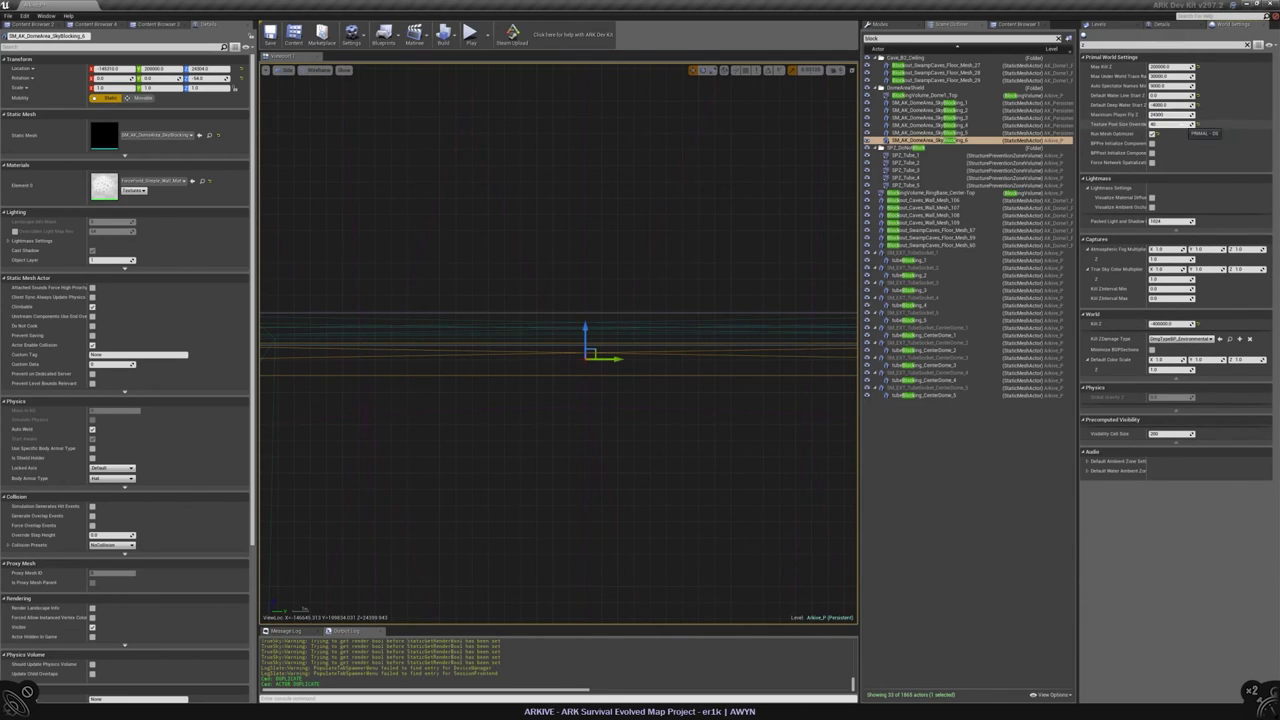
key(Return)
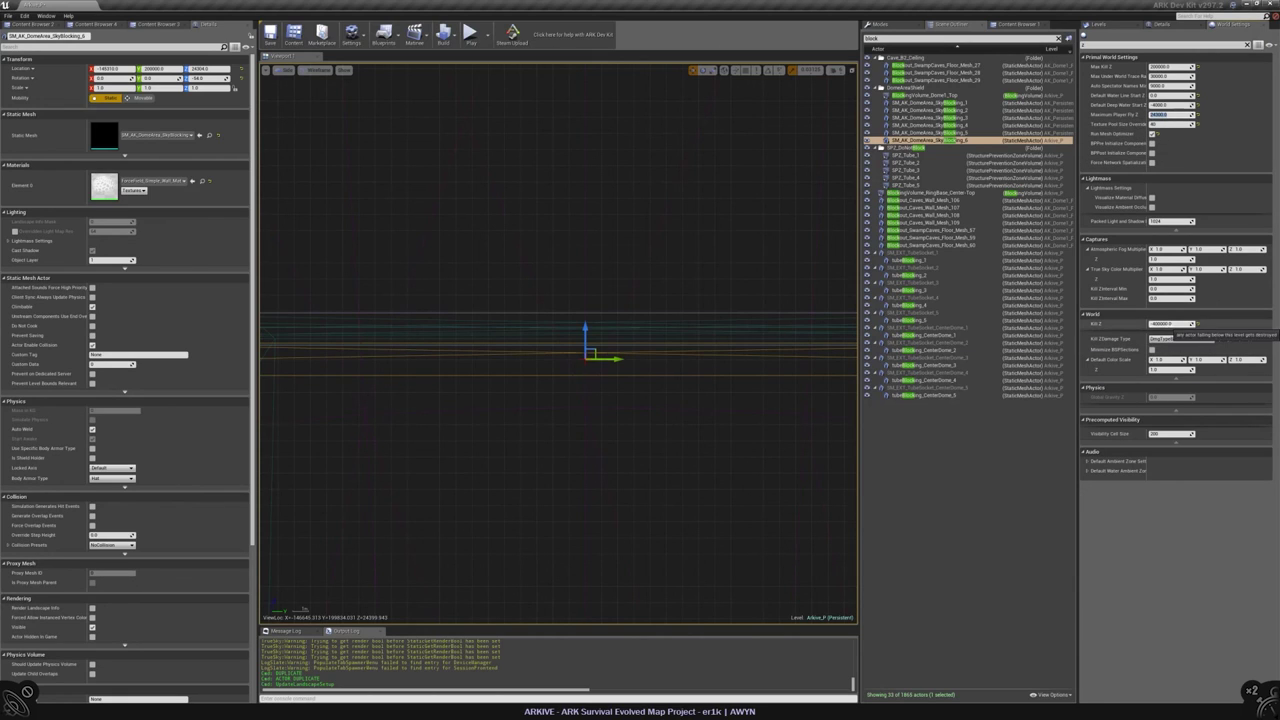
- Lower the duplicated sky-blocking mesh beneath the dome sphere as a height reference and set the world's Kill Z to -100000
key(f)
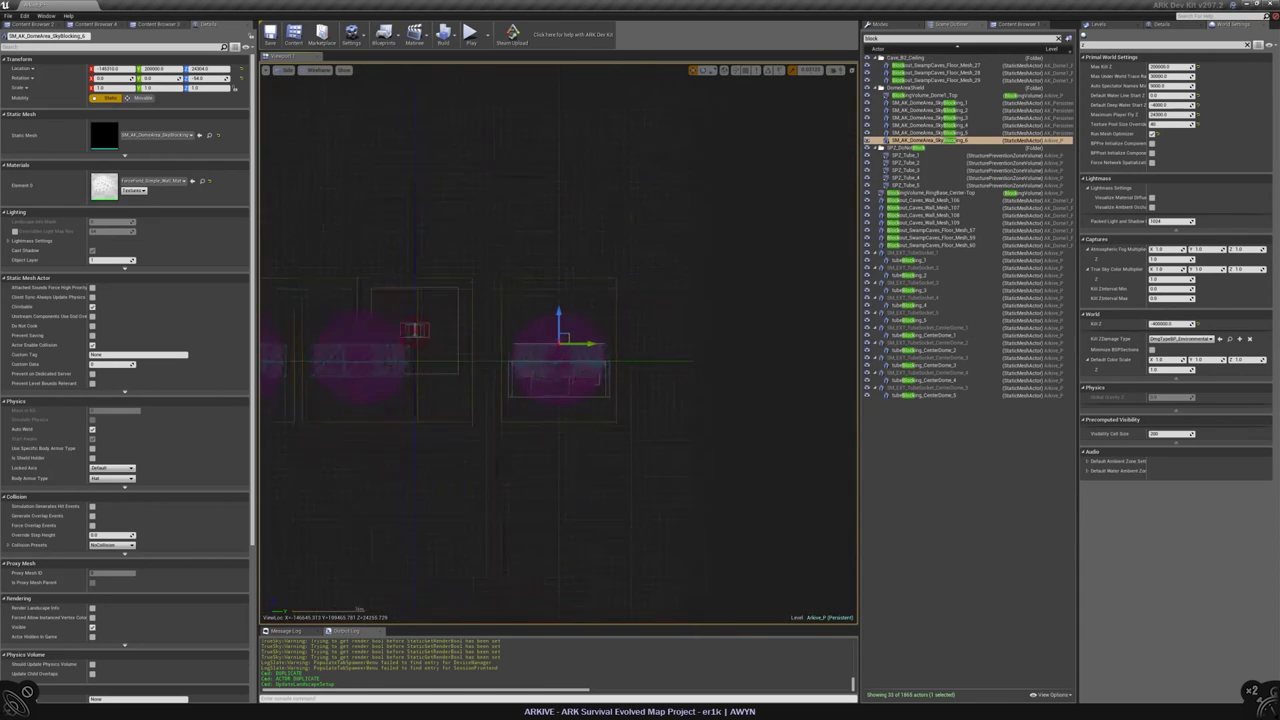
drag(559, 318, 561, 504)
right_drag(561, 504, 591, 374)
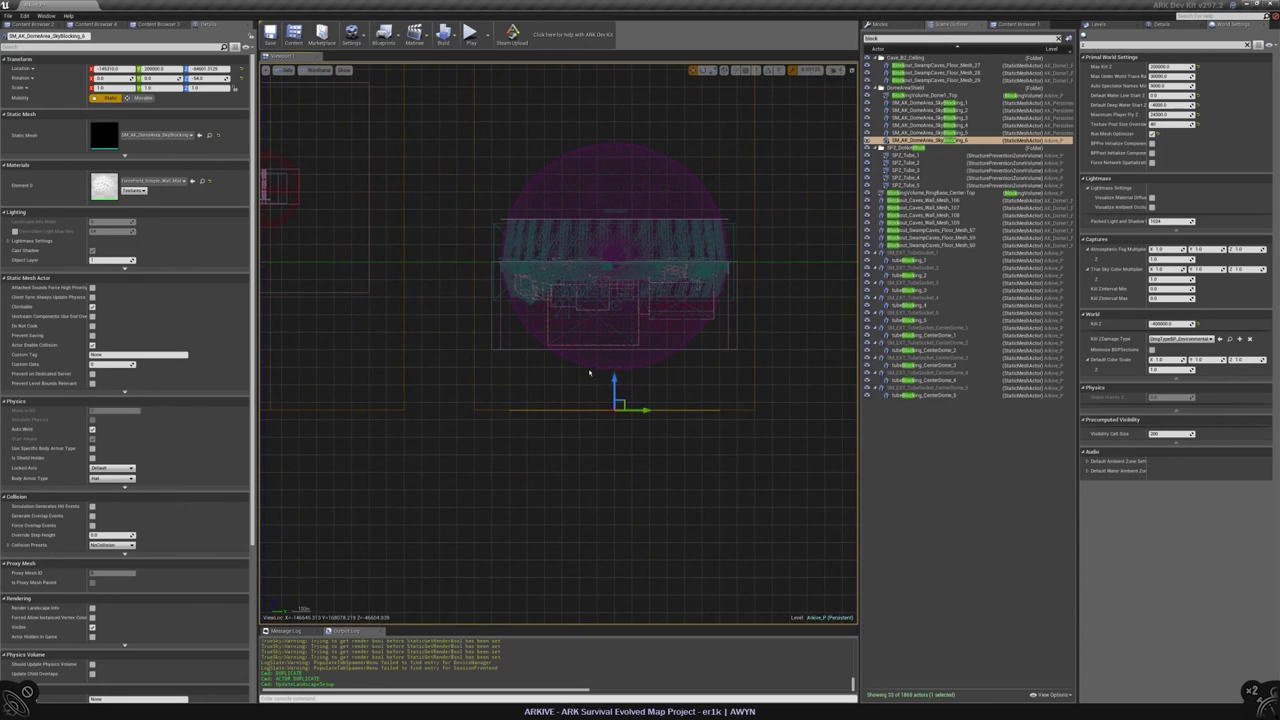
drag(614, 378, 614, 406)
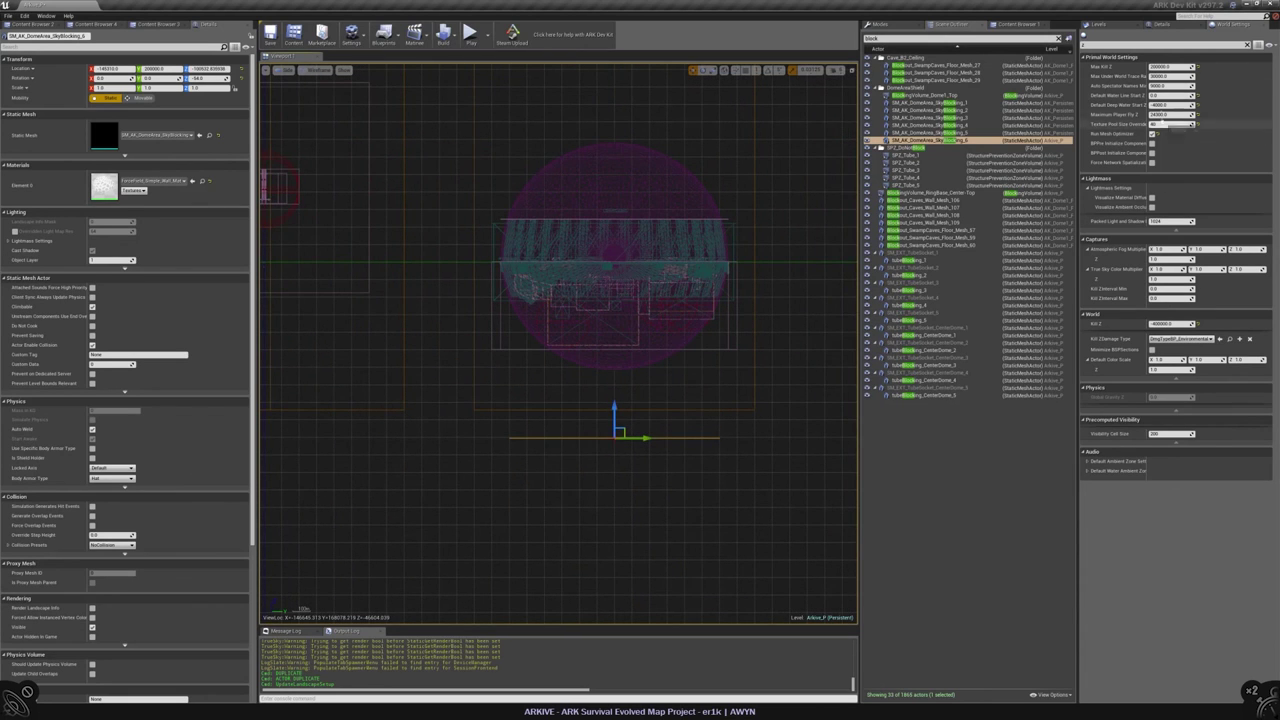
click(1162, 324)
text(-500000)
key(Return)
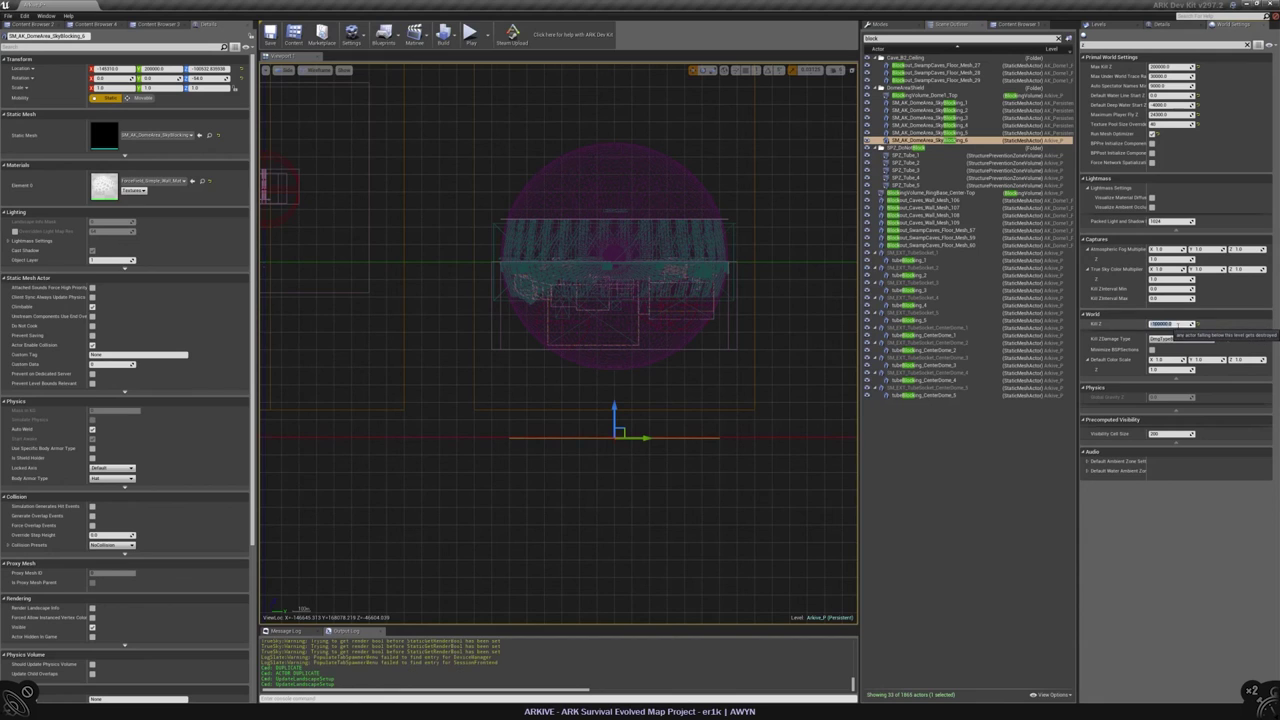
- Raise the duplicated sky-blocking mesh above the dome sphere as a height reference and set Max Kill Z to 100000
right_drag(674, 274, 645, 423)
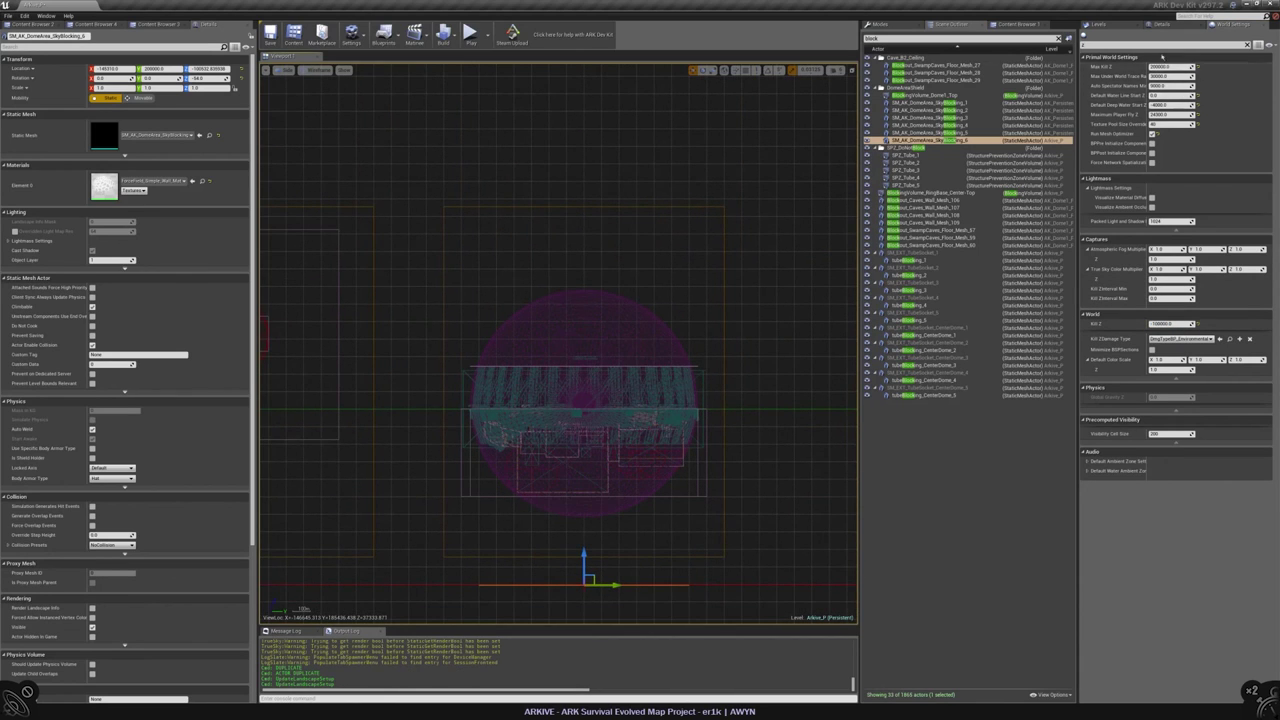
drag(583, 556, 641, 204)
right_drag(400, 206, 474, 192)
drag(659, 178, 660, 184)
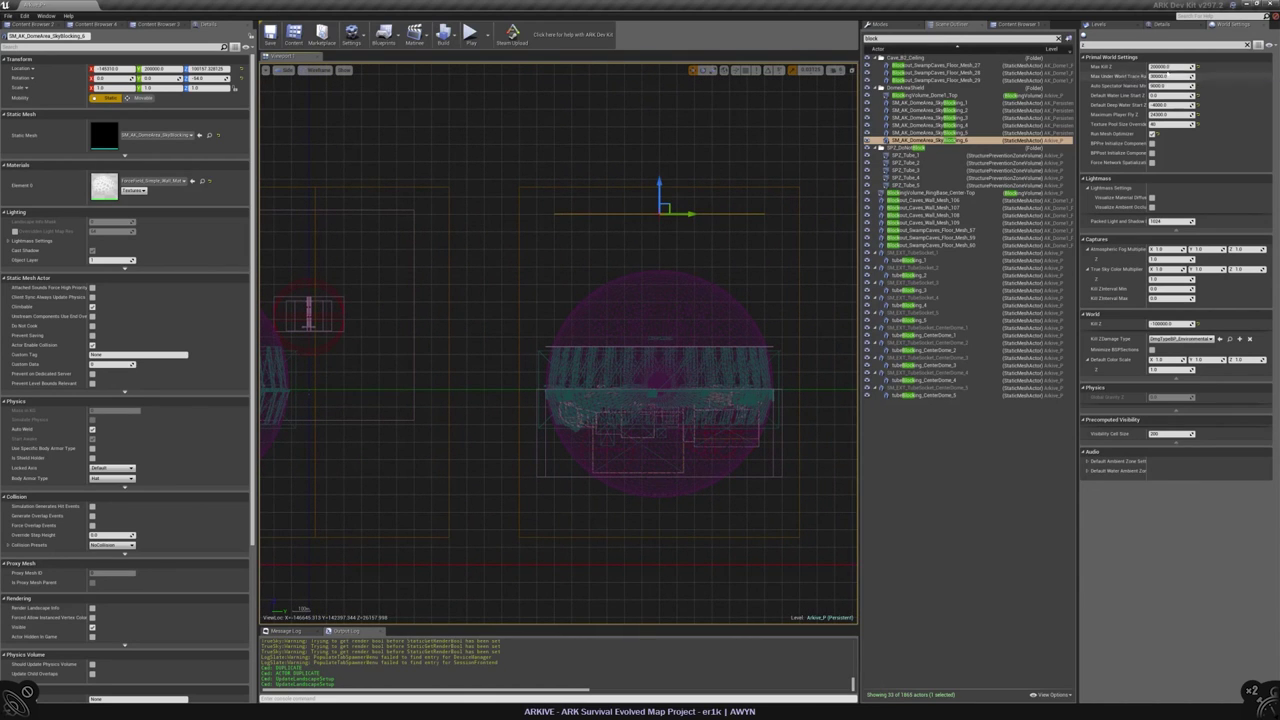
click(1172, 66)
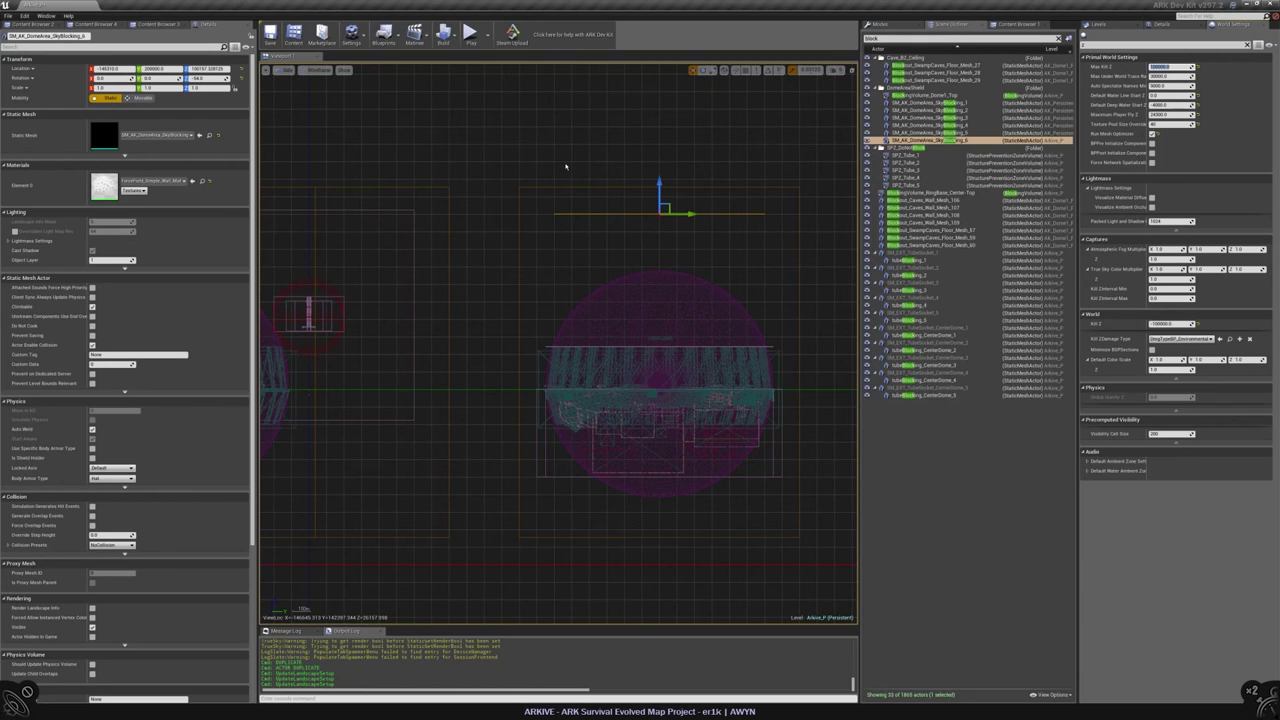
key(alt+g)
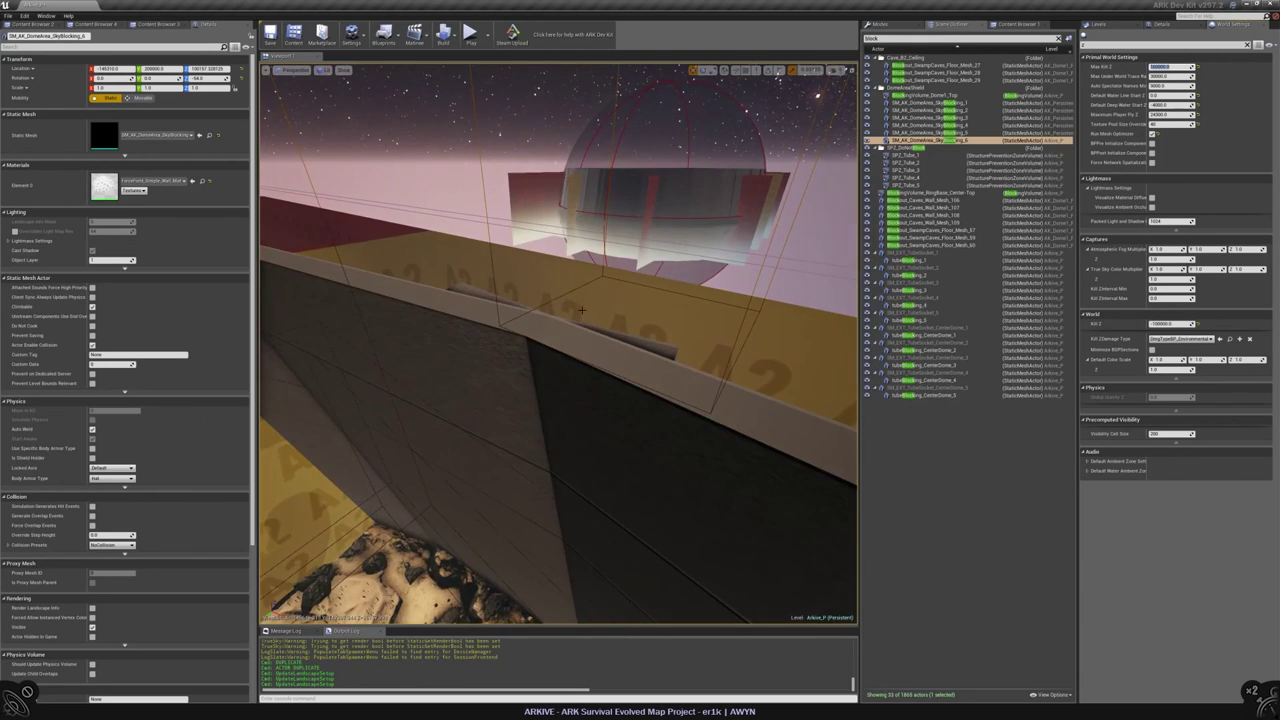
right_drag(581, 311, 581, 311)
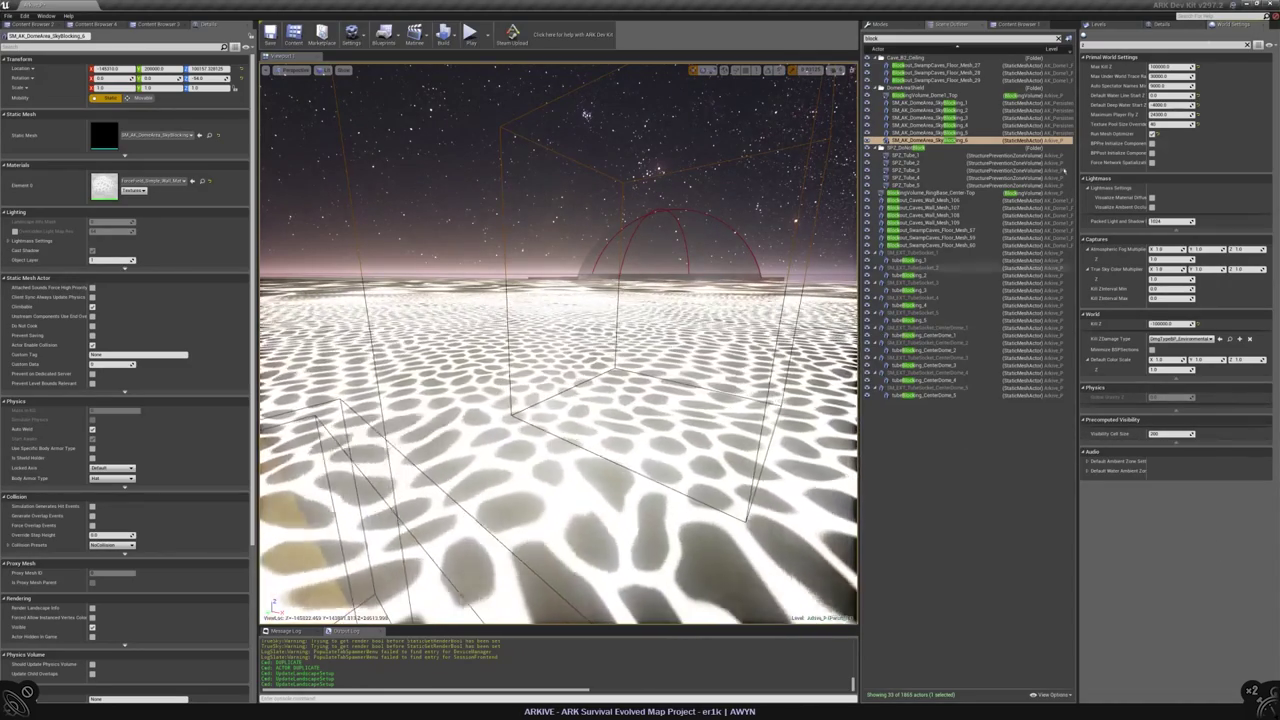
- Lower the duplicated sky-blocking mesh to the dome's water level as a height reference and update Default Water Line Start Z
key(alt+h)
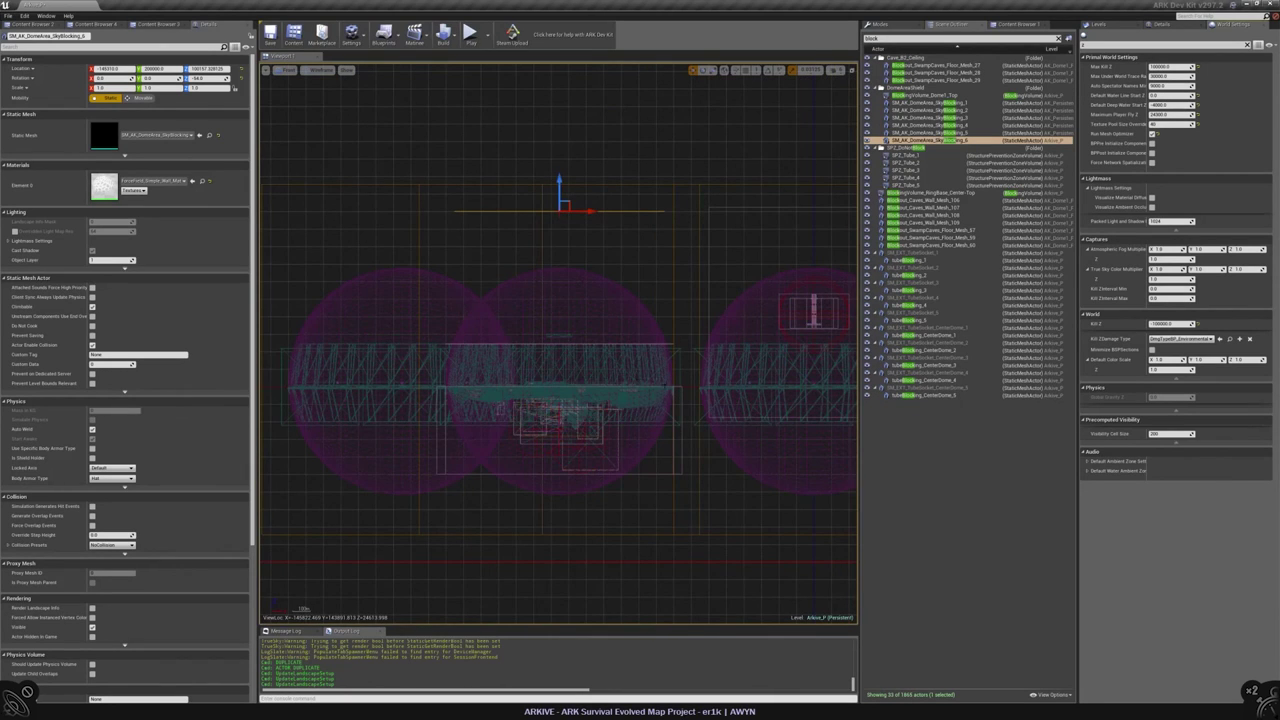
scroll(548, 131, up, 2)
drag(524, 135, 600, 360)
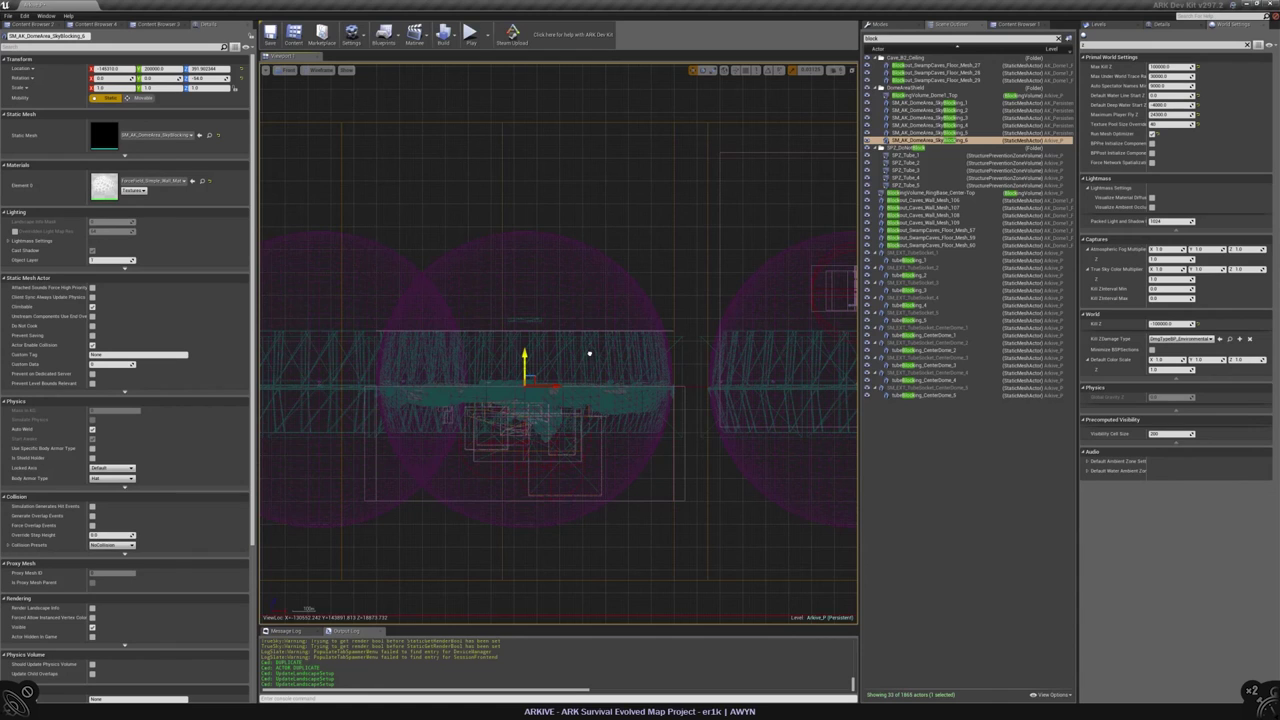
scroll(518, 383, up, 6)
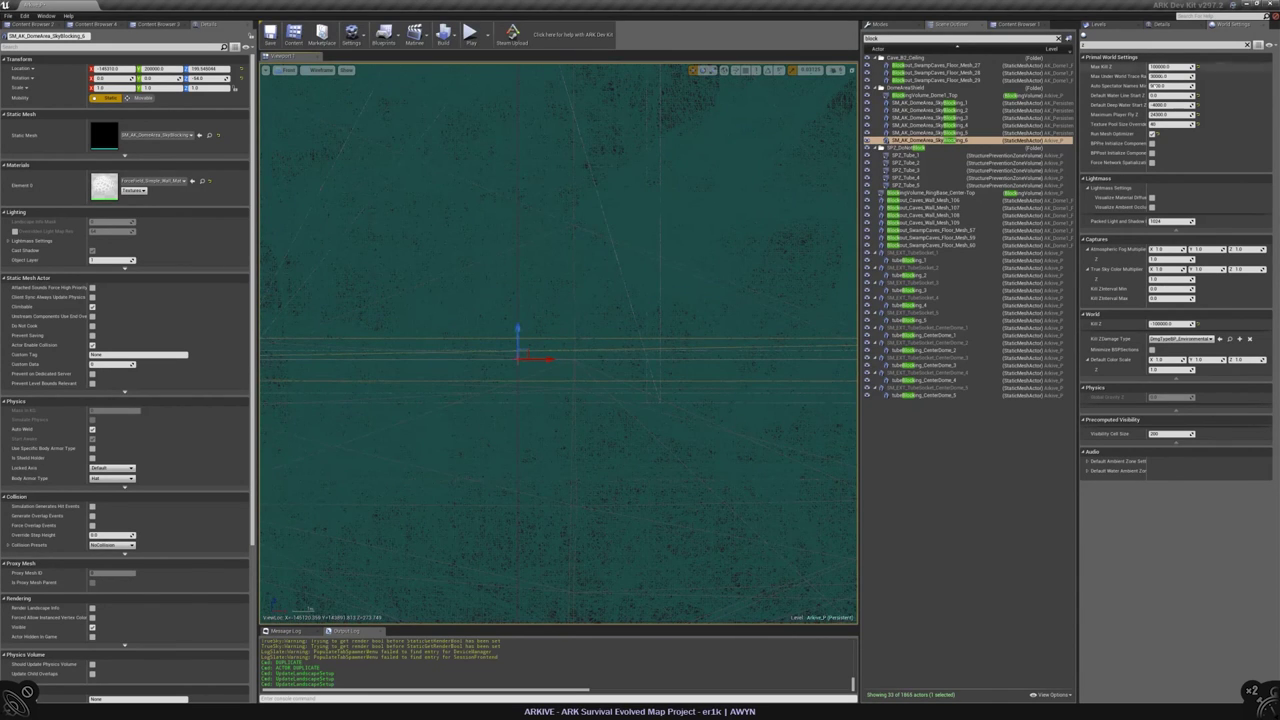
scroll(574, 323, down, 5)
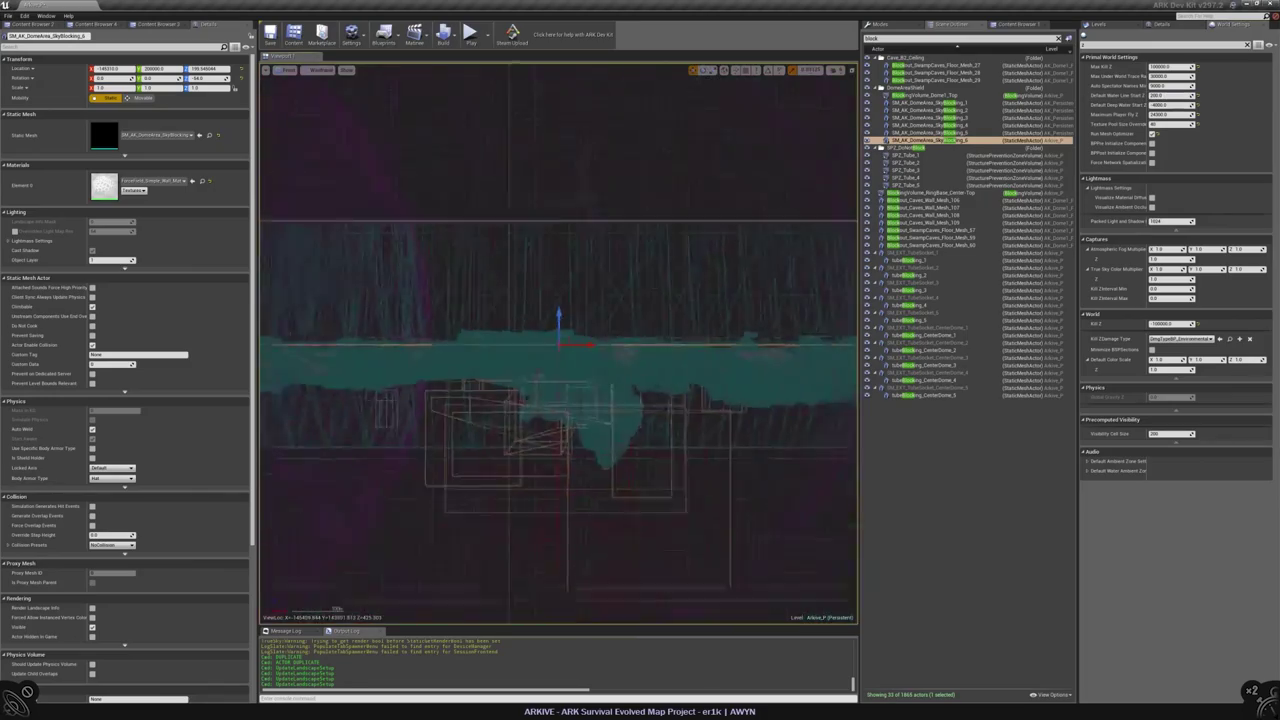
- Delete the duplicated sky-blocking mesh that served as the height reference
key(alt+g)
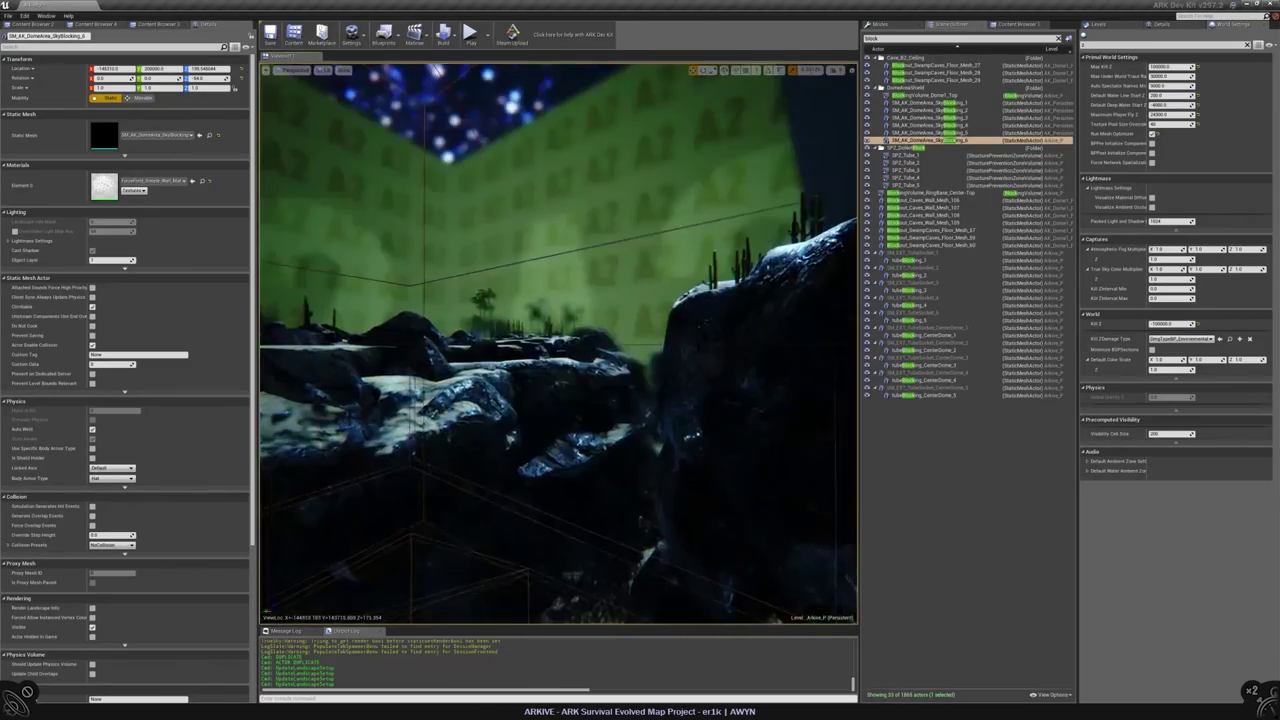
key(f)
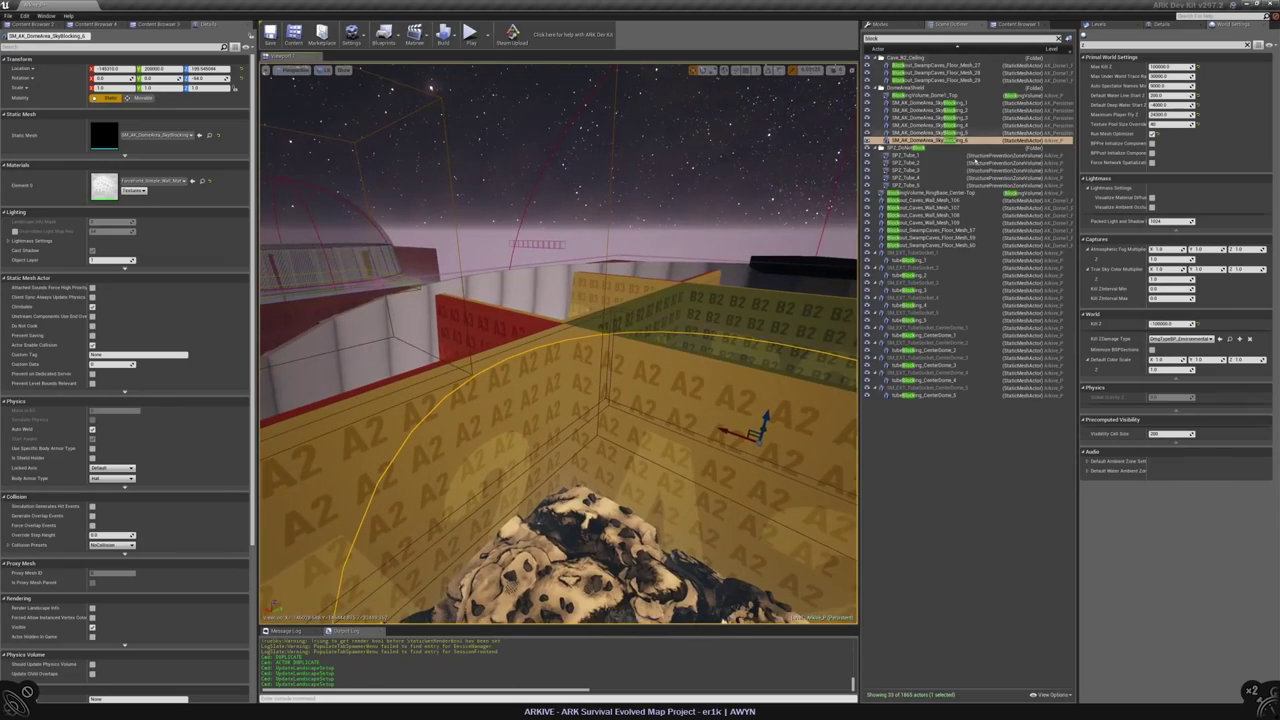
click(970, 141)
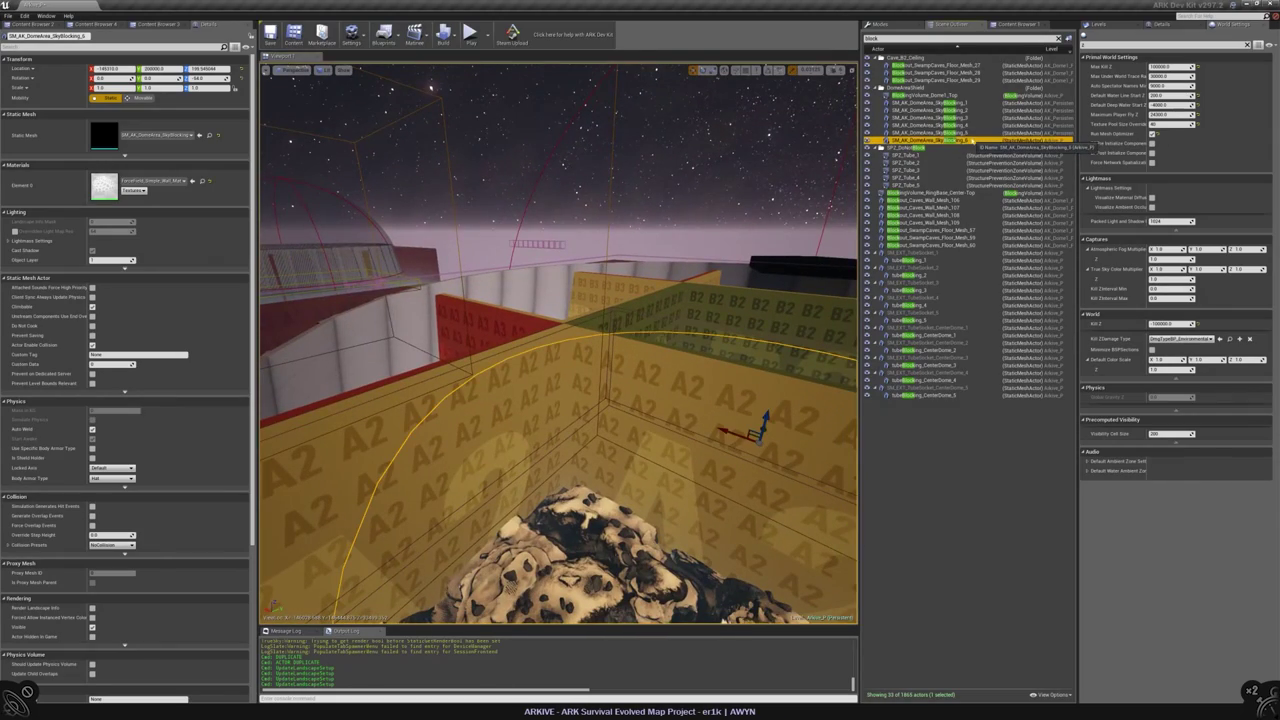
key(Delete)
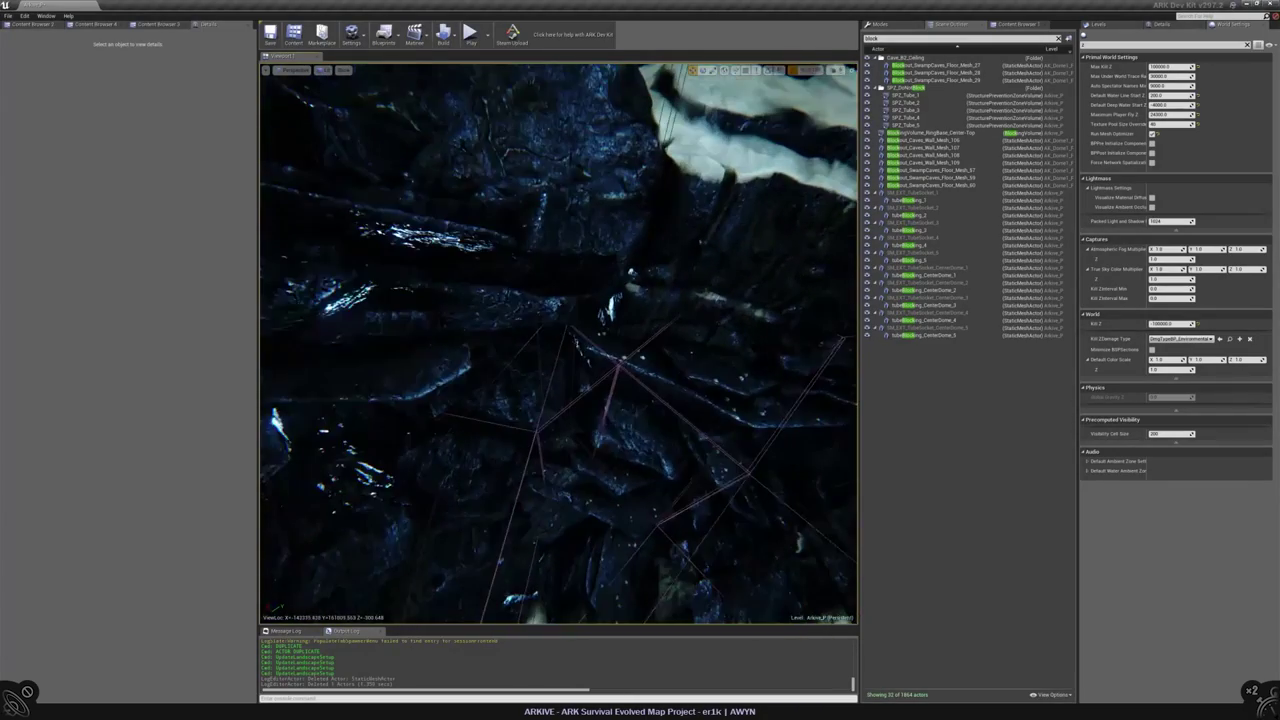
- Clear the selection of the cave crater entry volume and start a play test from the rocks at the cave entrance
click(560, 380)
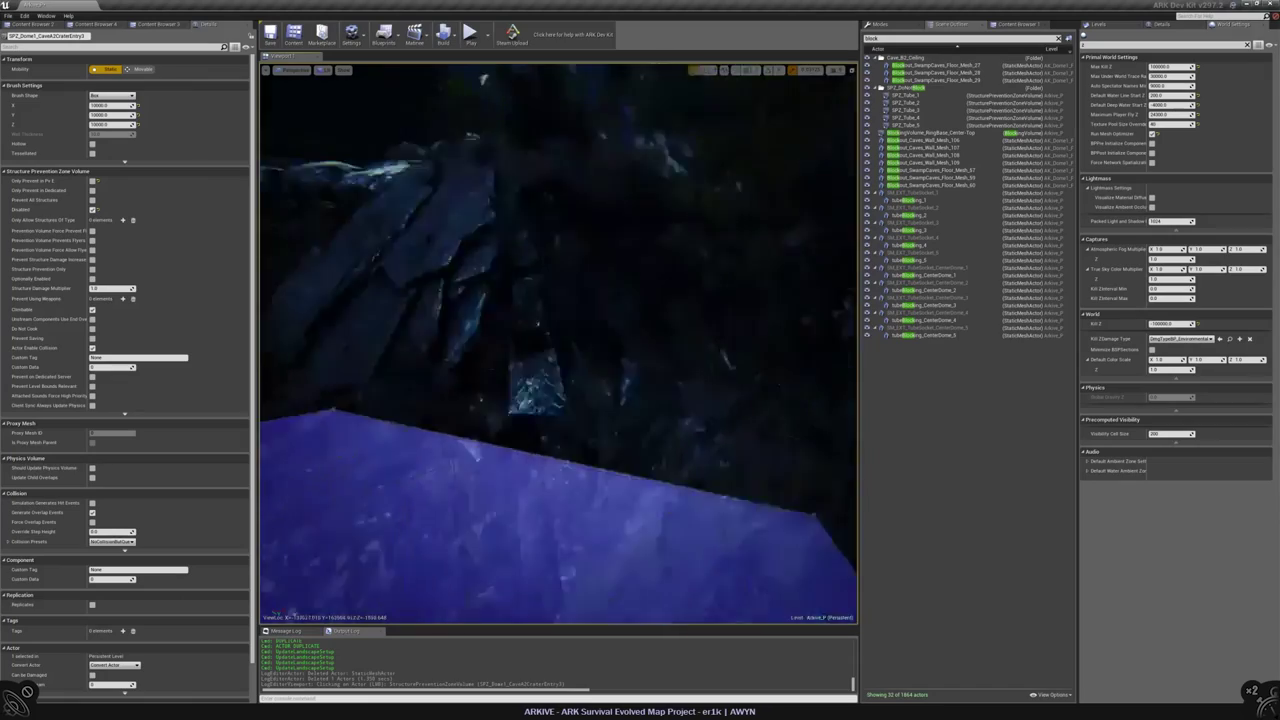
key(Escape)
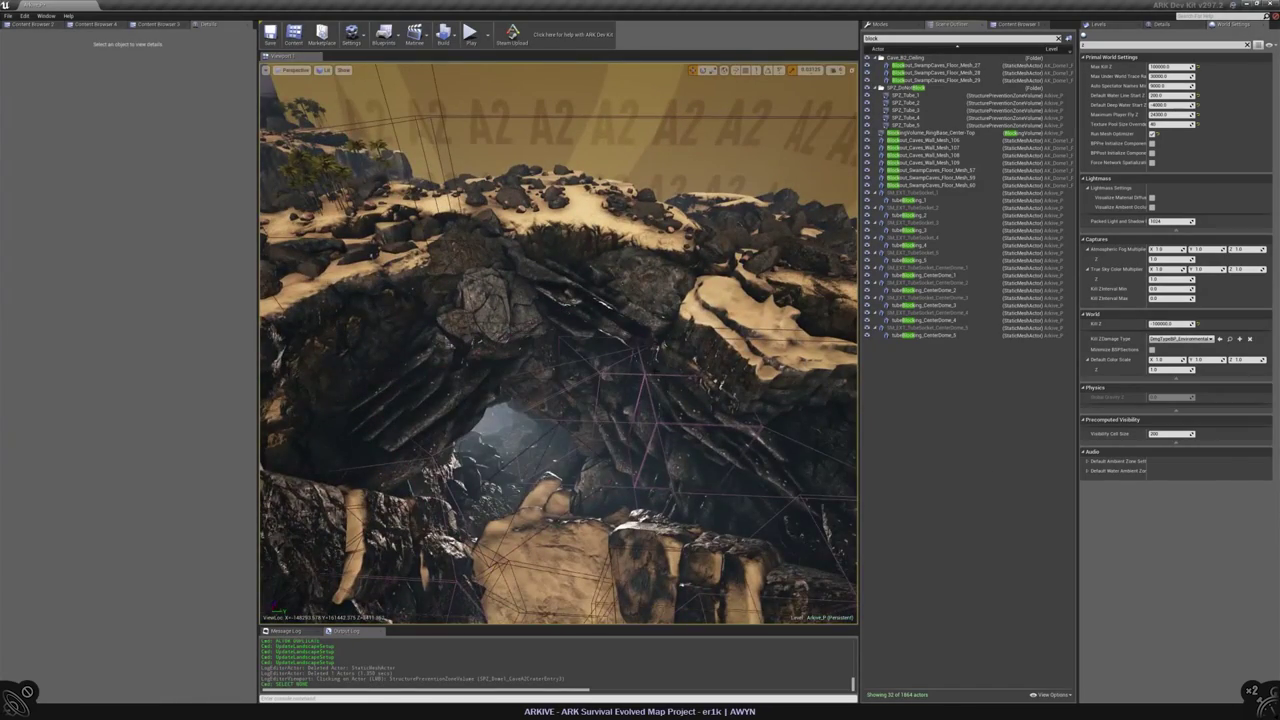
right_click(601, 464)
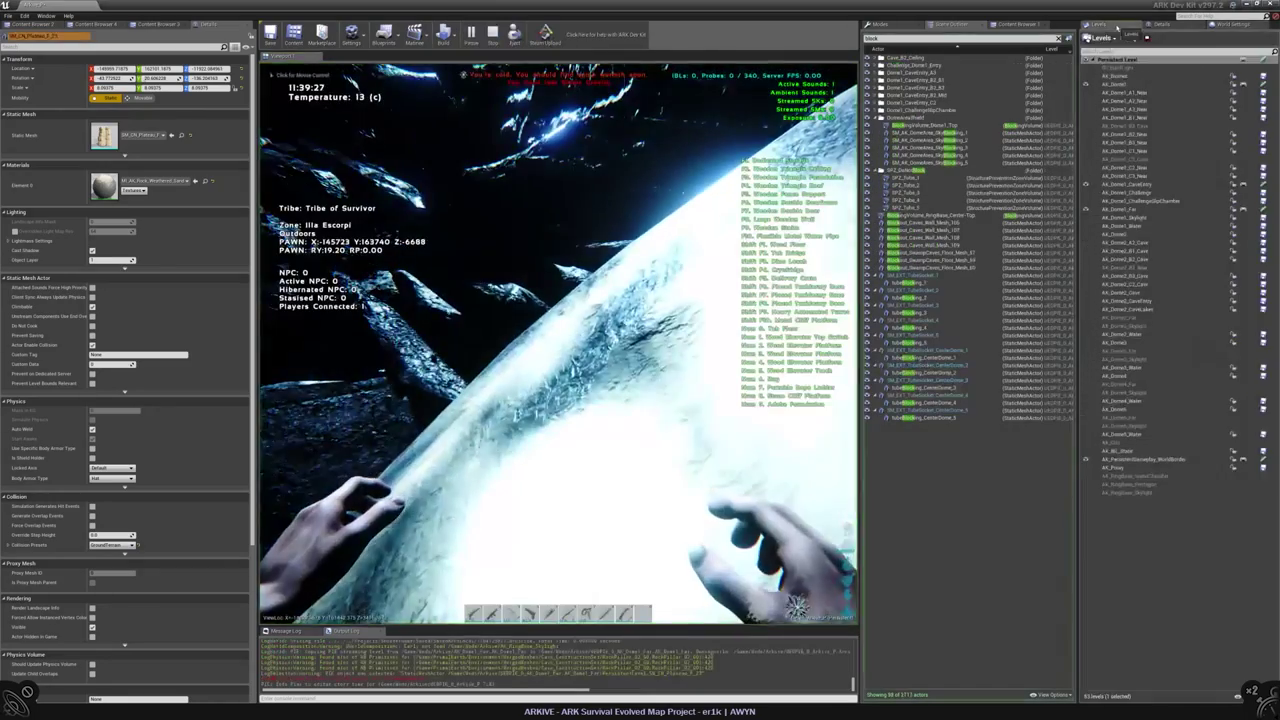
- Swim the character along the underwater rocks and plants to examine the Dome 1 cave entrance area in play mode
key(w)
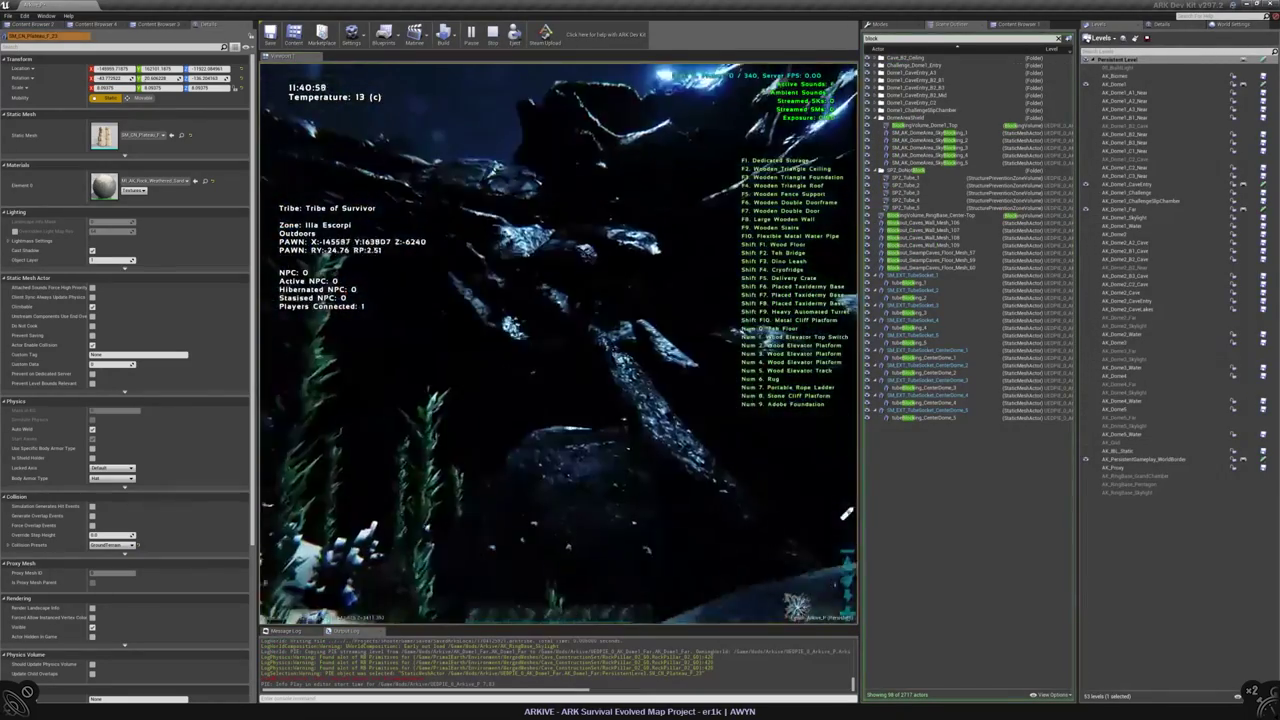
key(w)
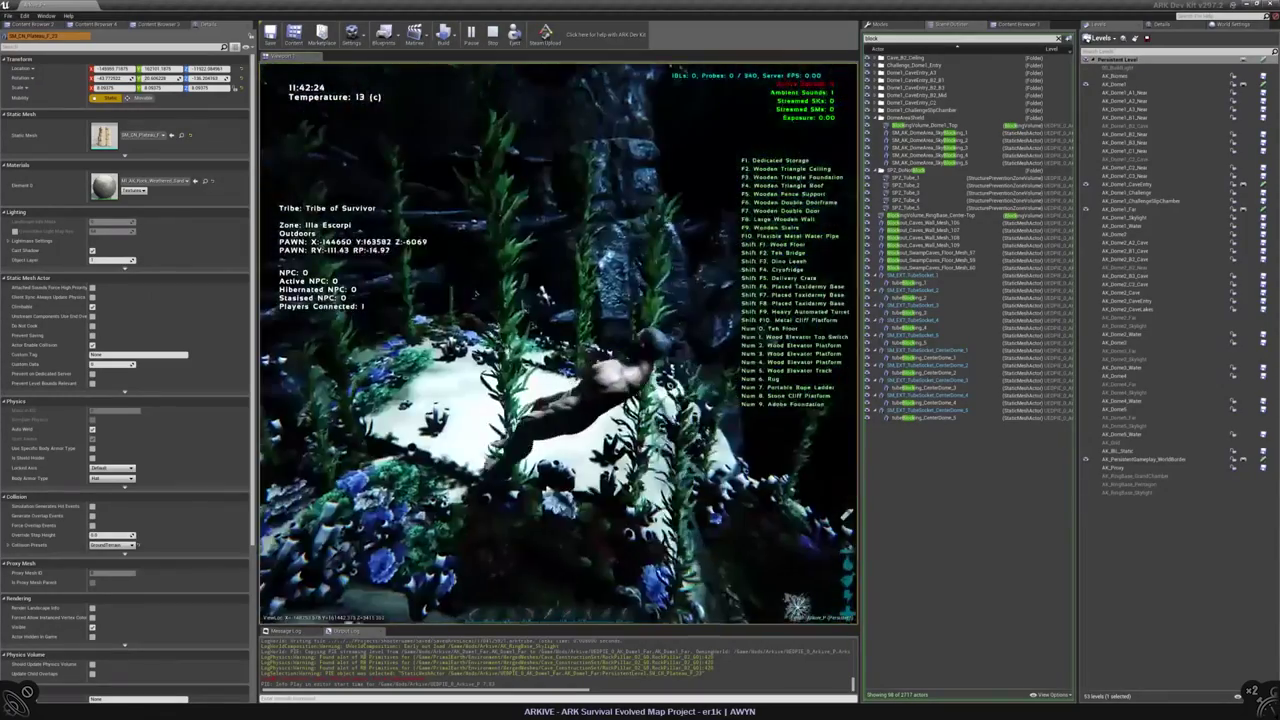
key(w)
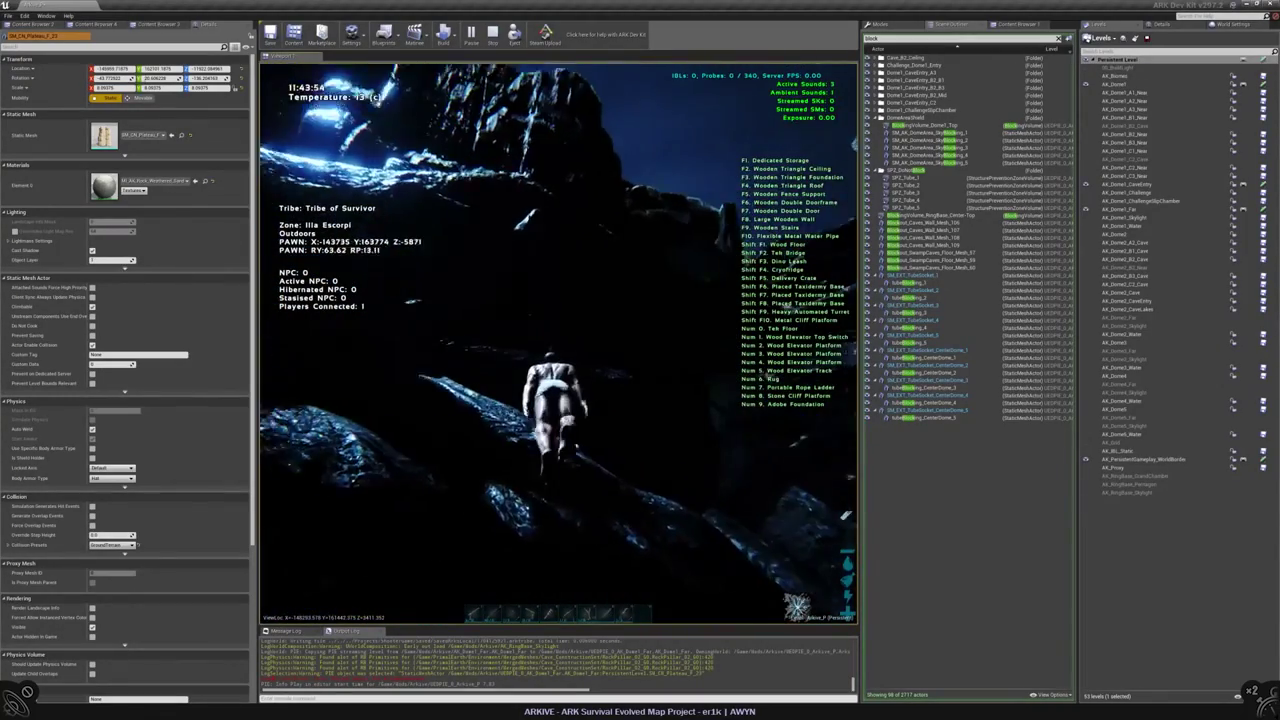
key(w)
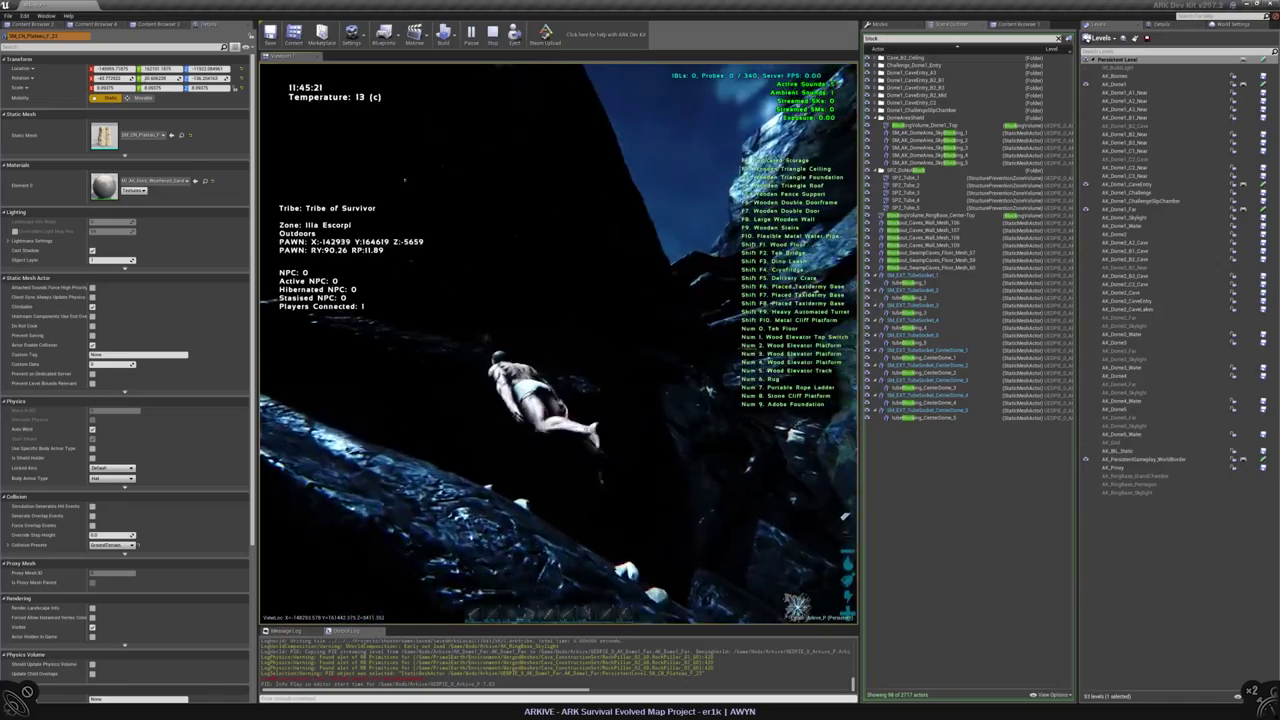
key(w)
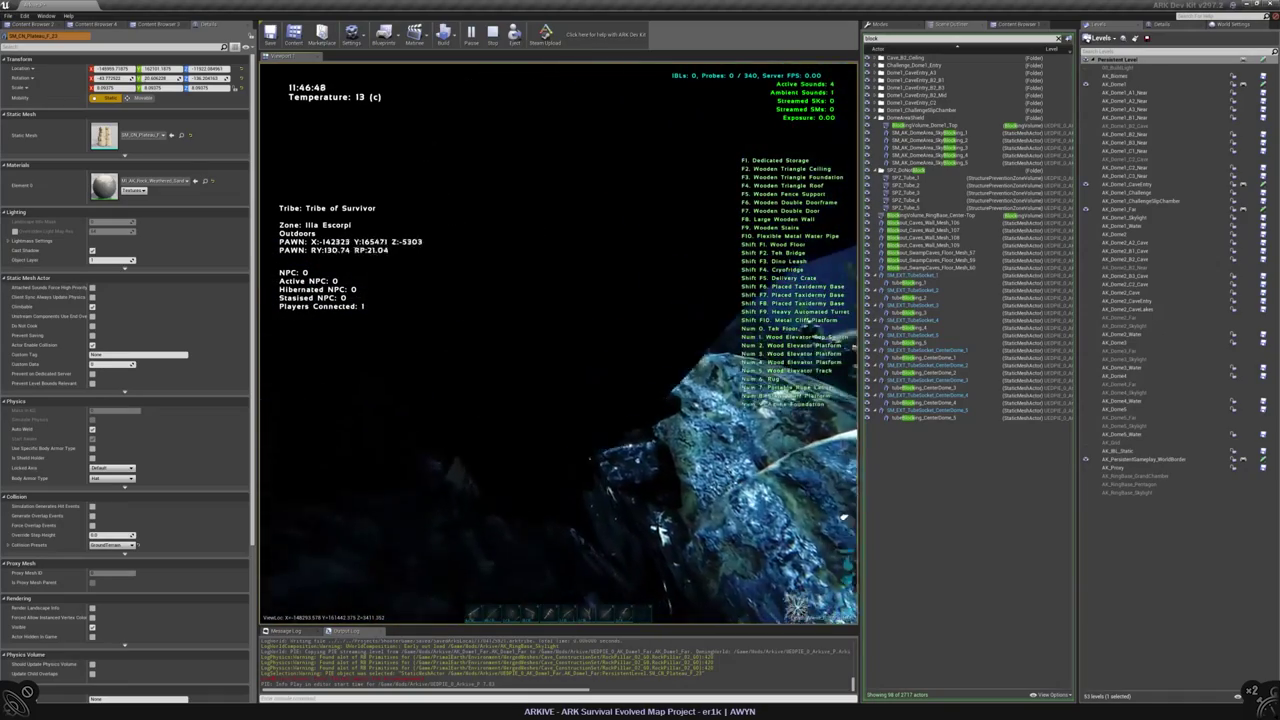
key(w)
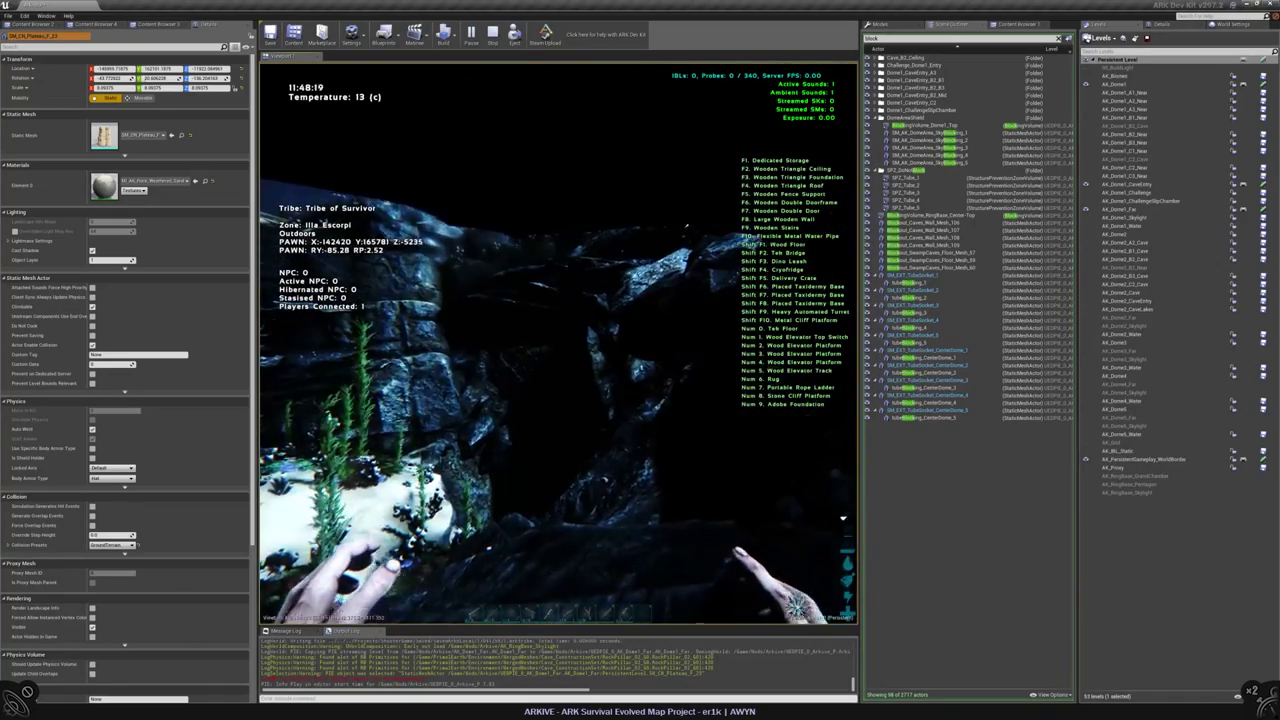
- Enable creative mode with the GiveCreativeMode cheat and swim on along the underwater rock walls
key(i)
key(i)
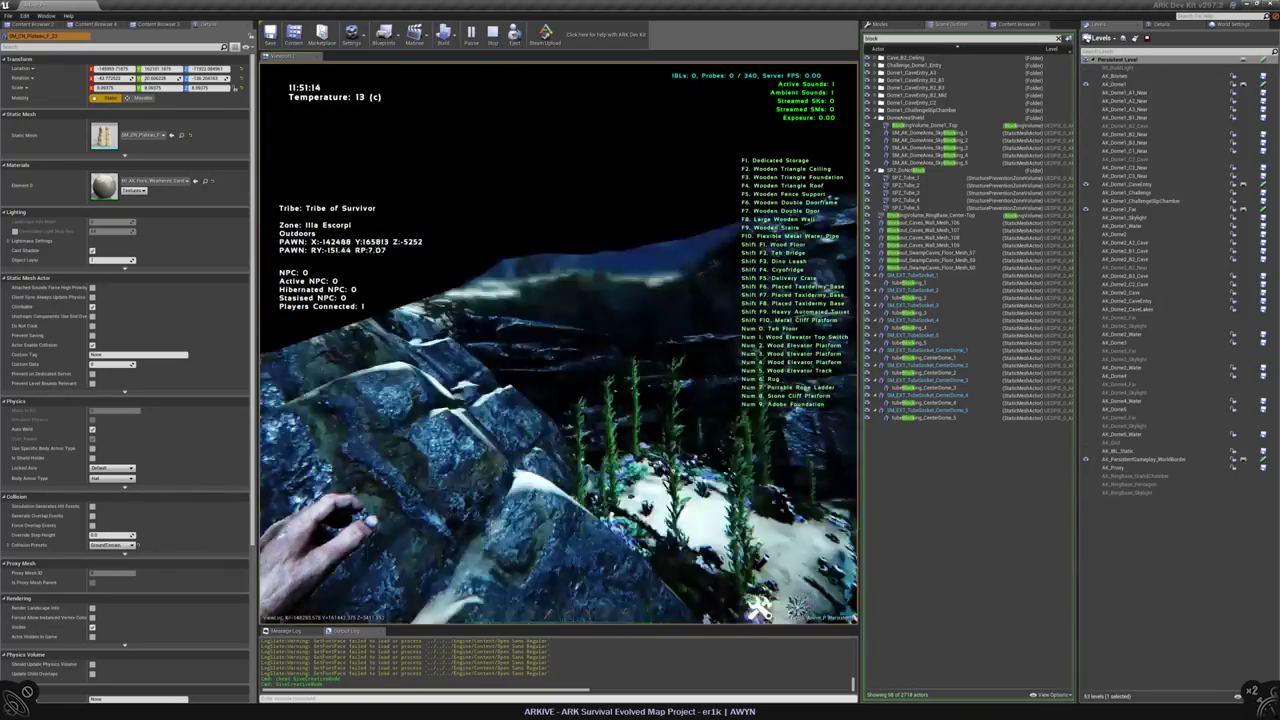
key(w)
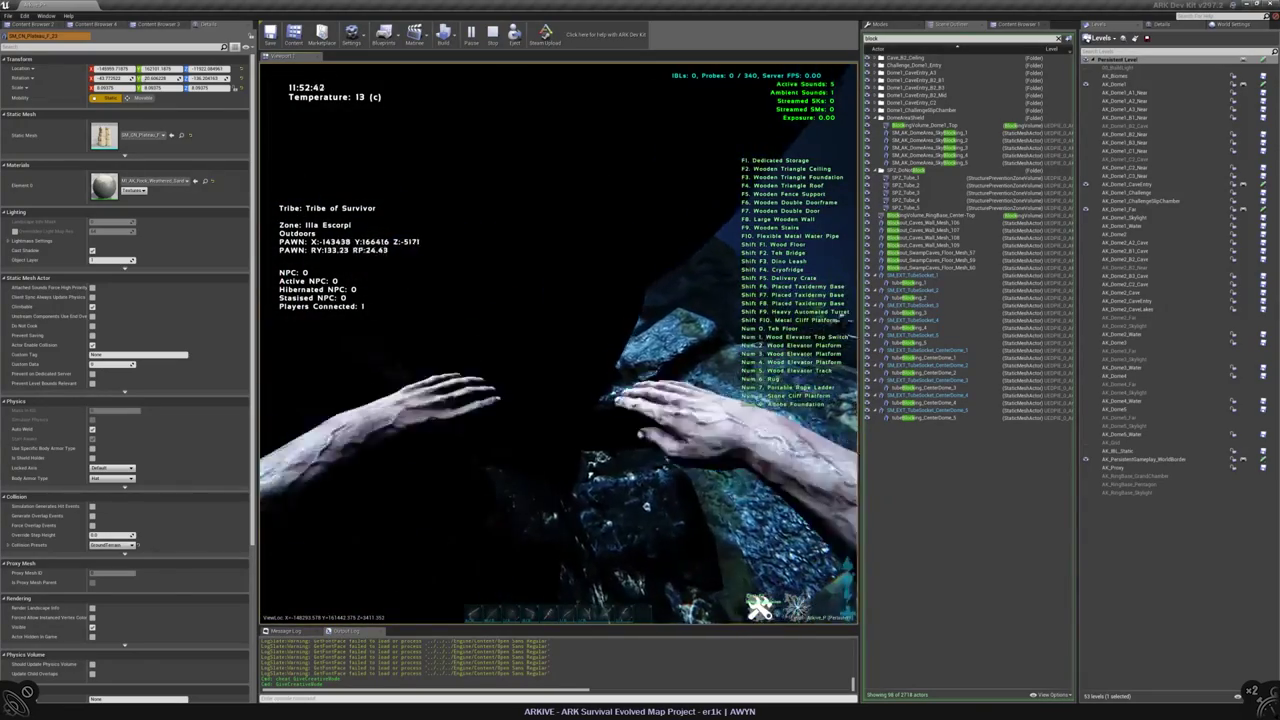
key(w)
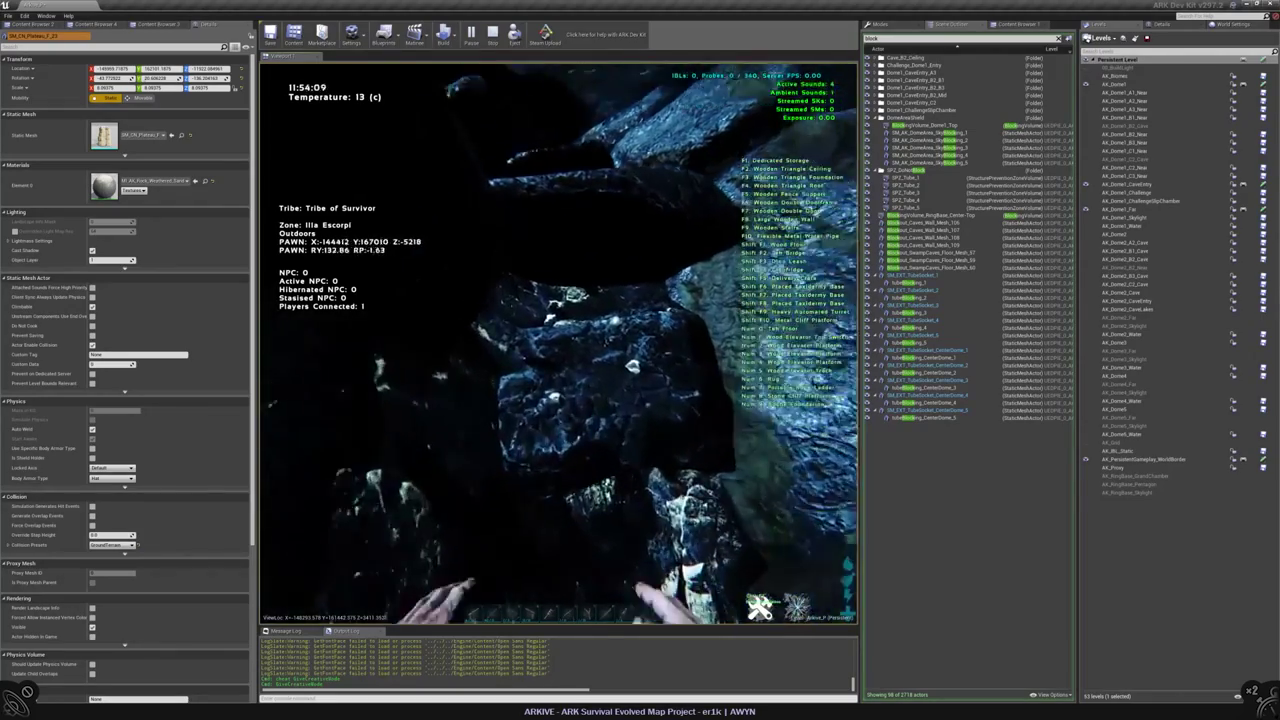
key(w)
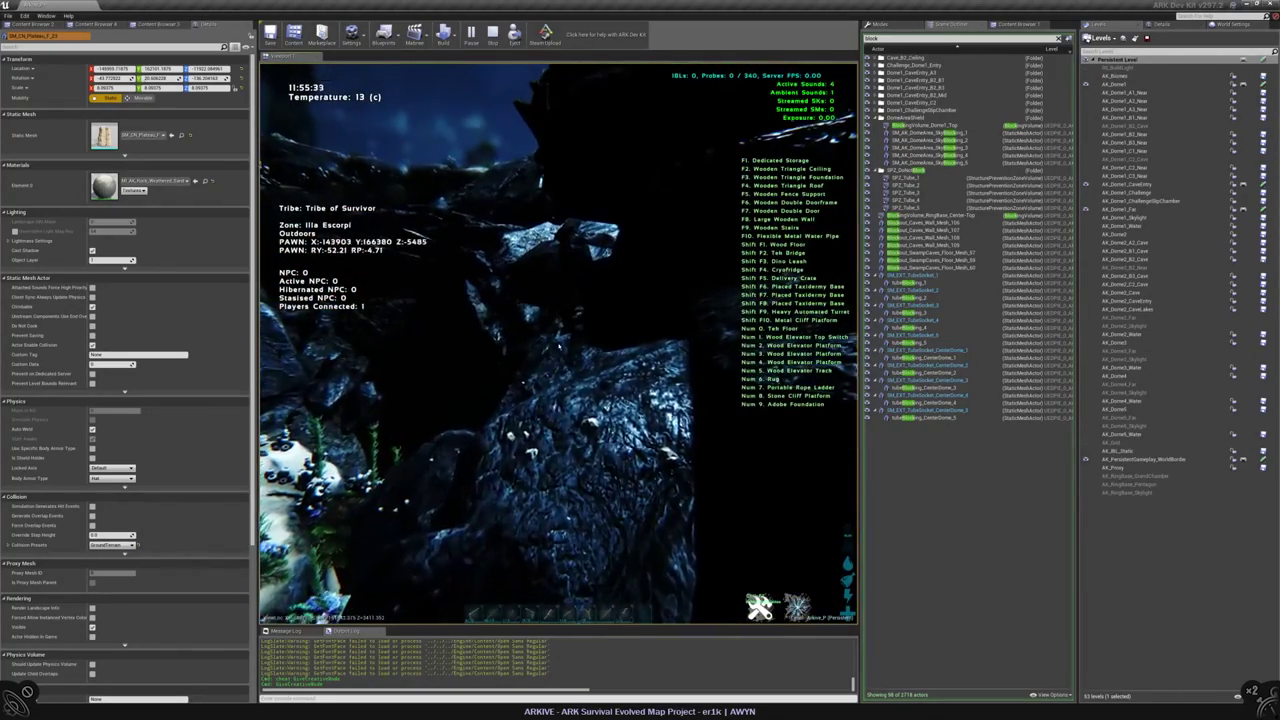
- Equip the character with SCUBA flippers and swim down into the deep, dark part of the cave
key(i)
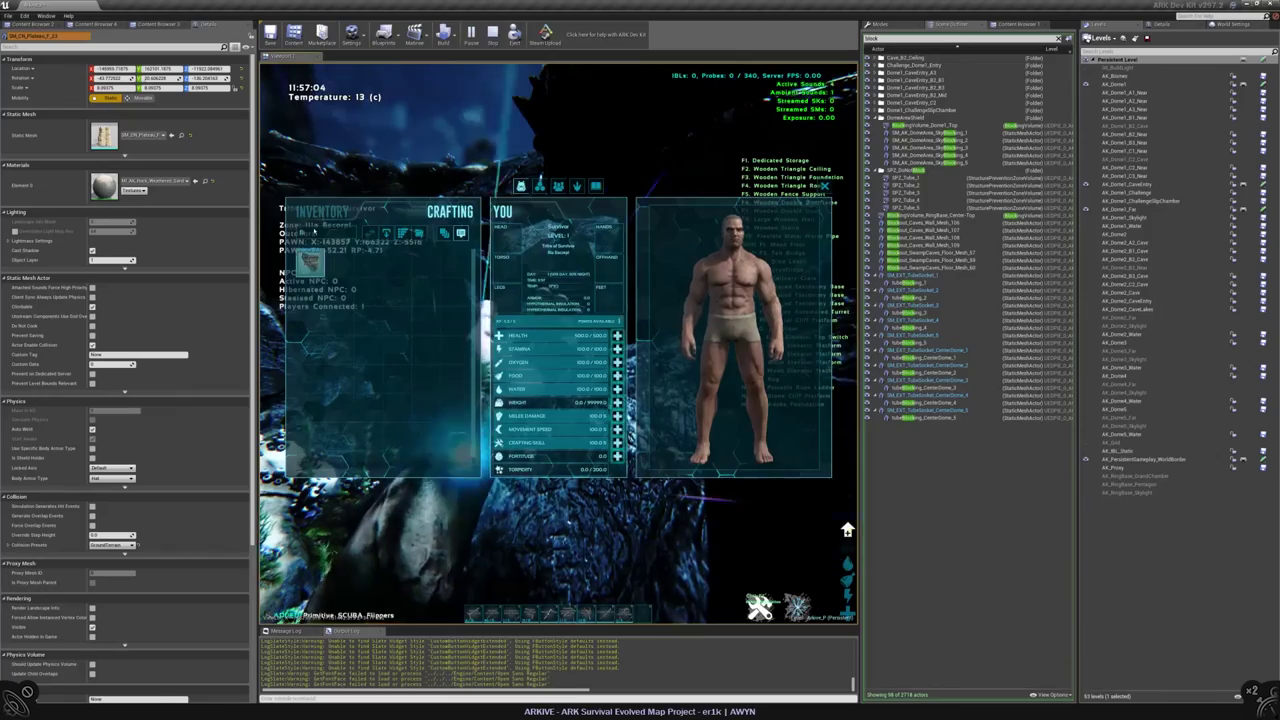
key(i)
key(w)
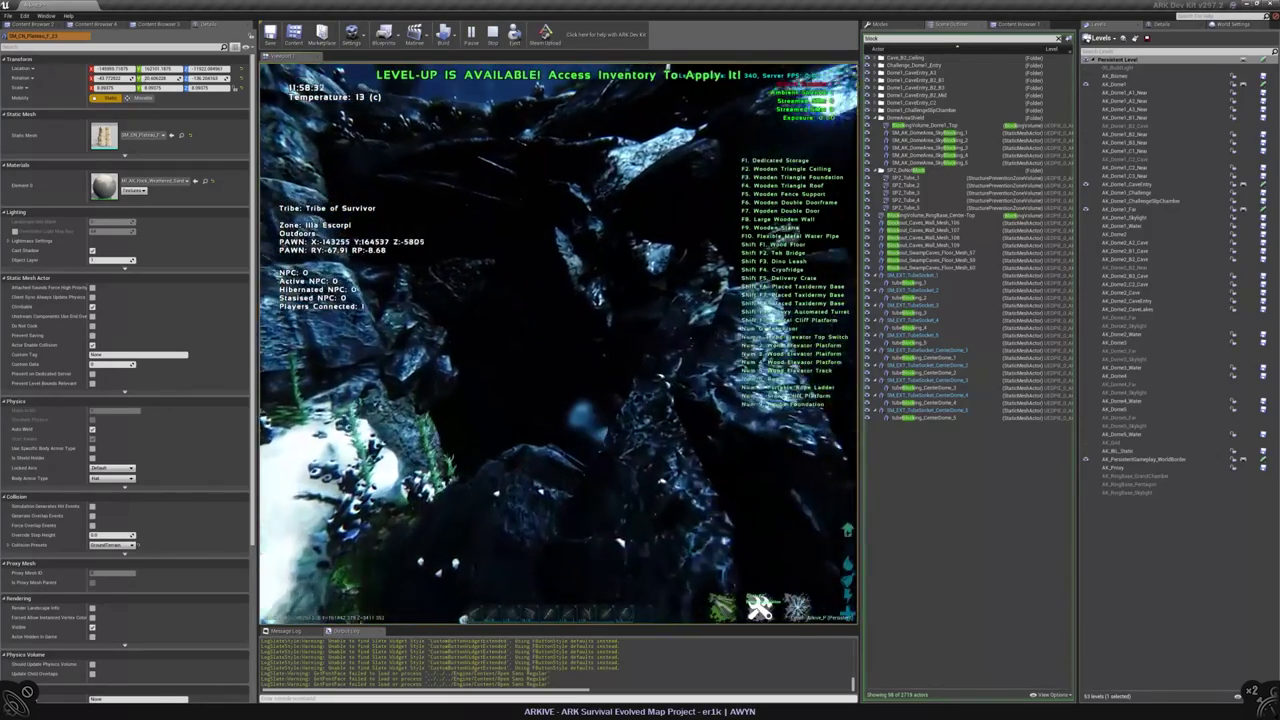
key(w)
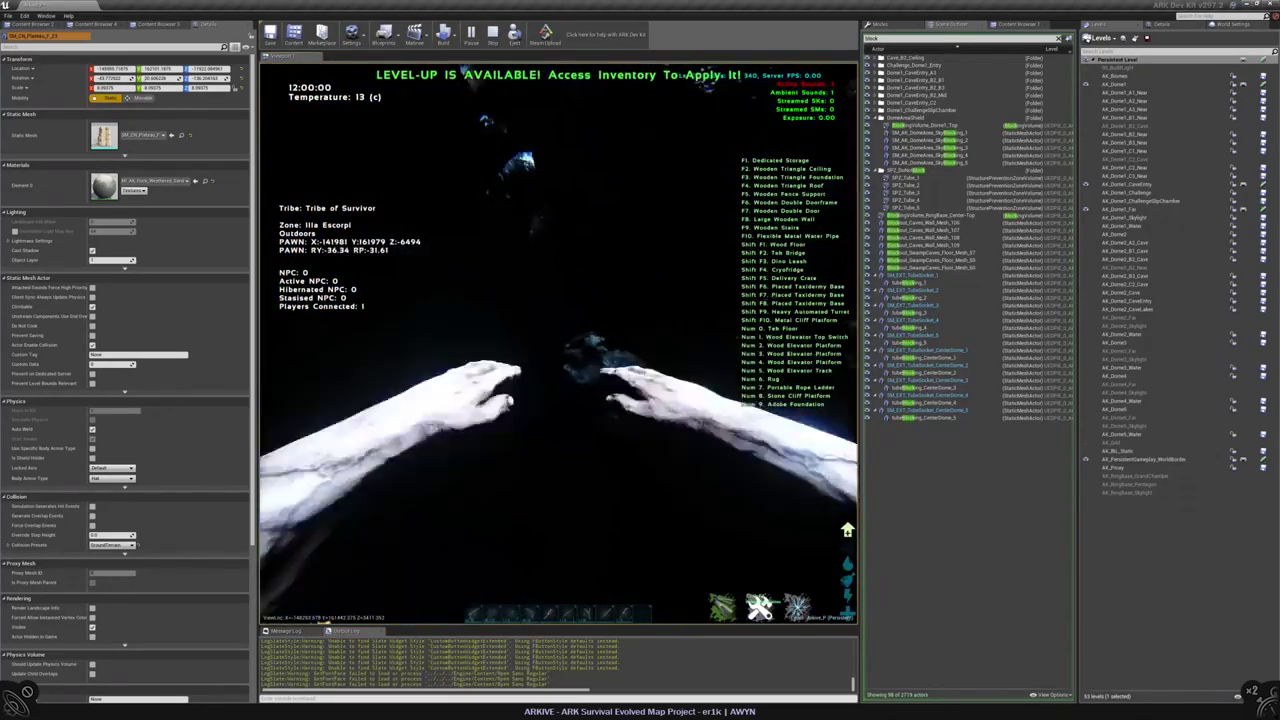
key(w)
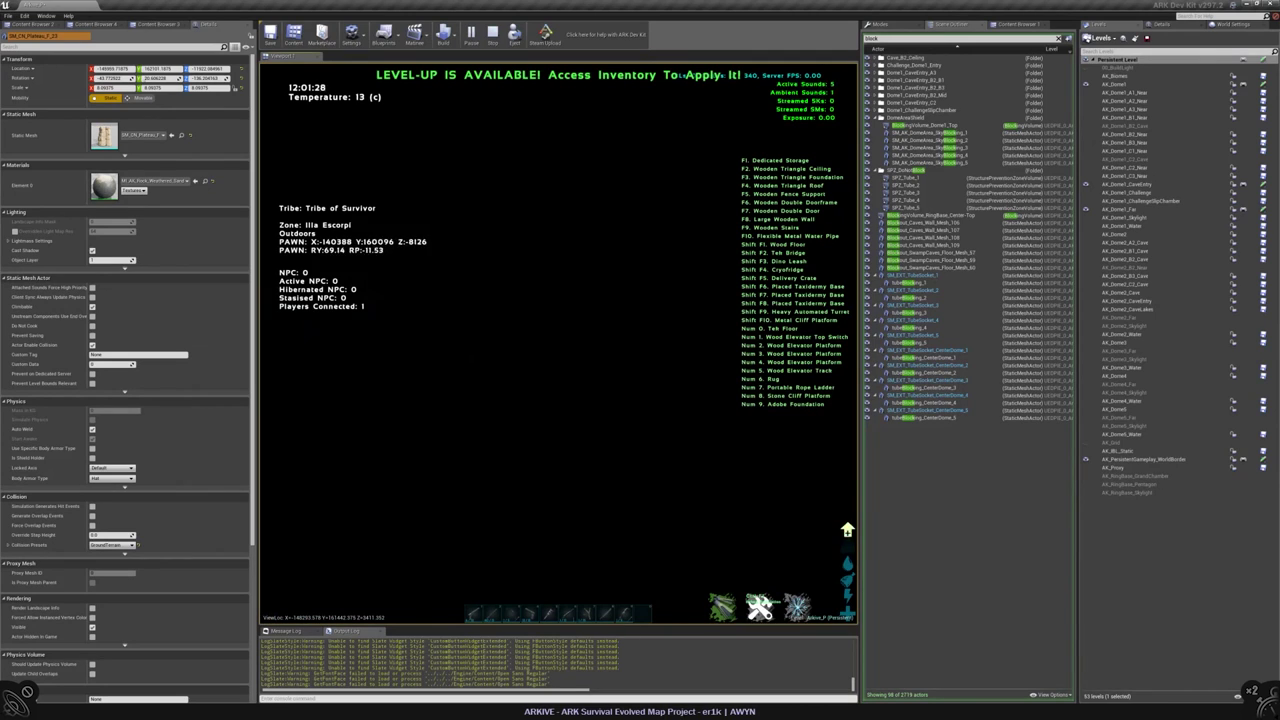
key(w)
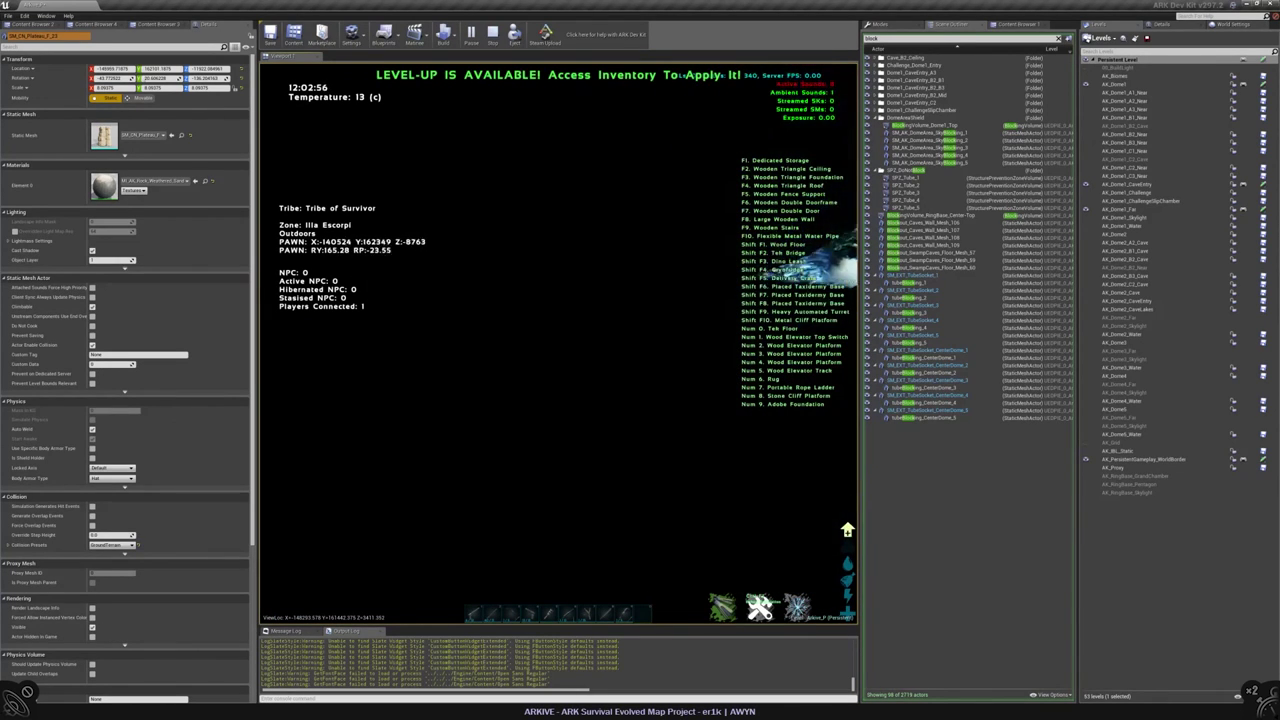
key(w)
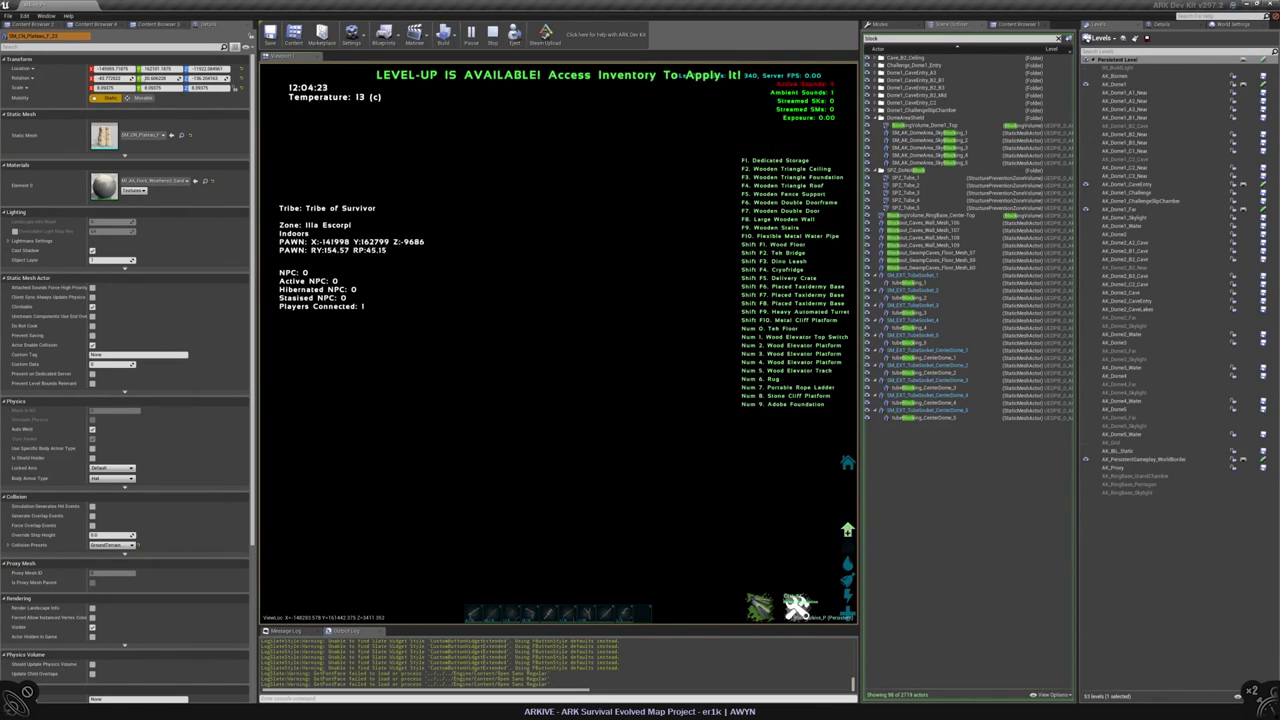
- Check the character's inventory and inspect the sky-blocking surface at the top of the dome in play mode
key(i)
click(450, 211)
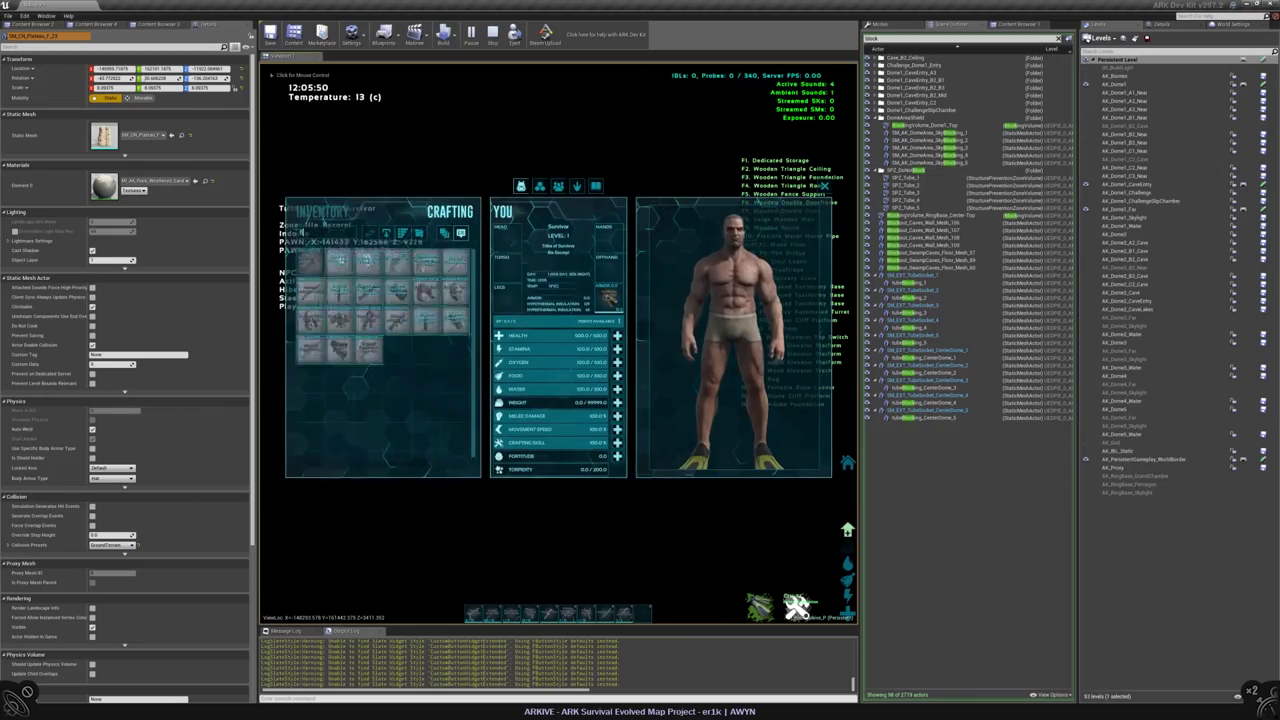
key(i)
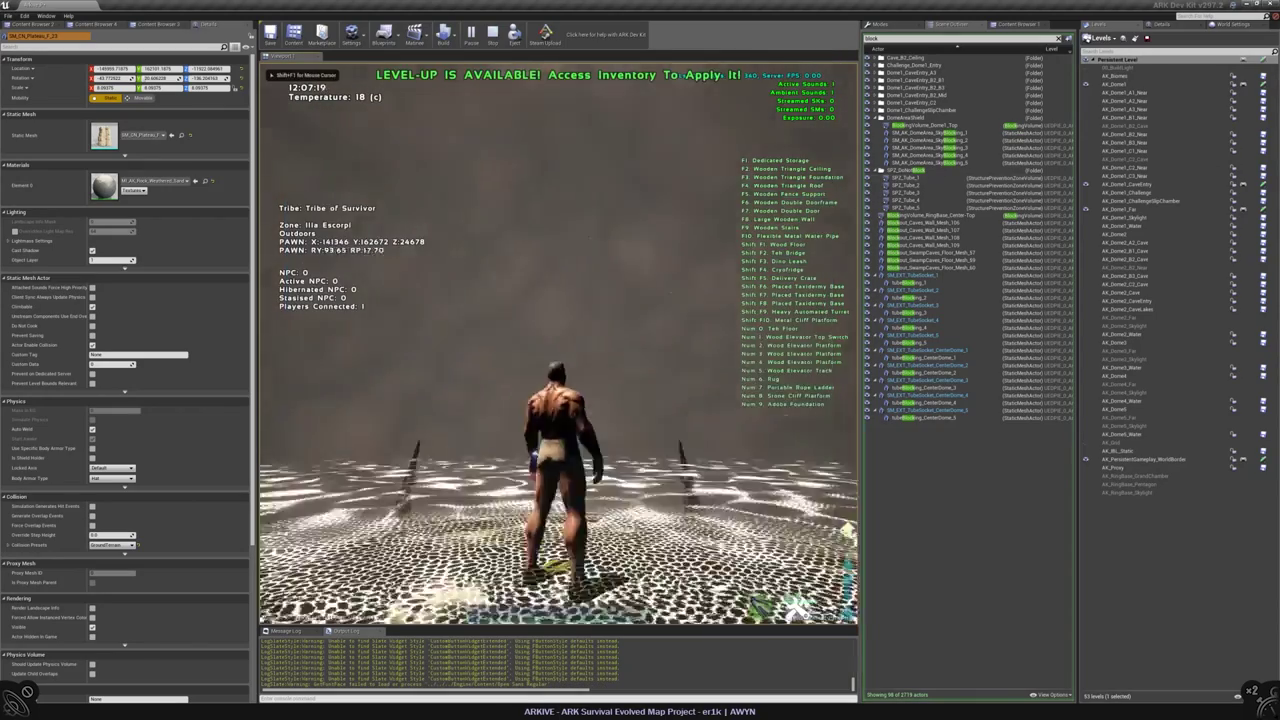
key(w)
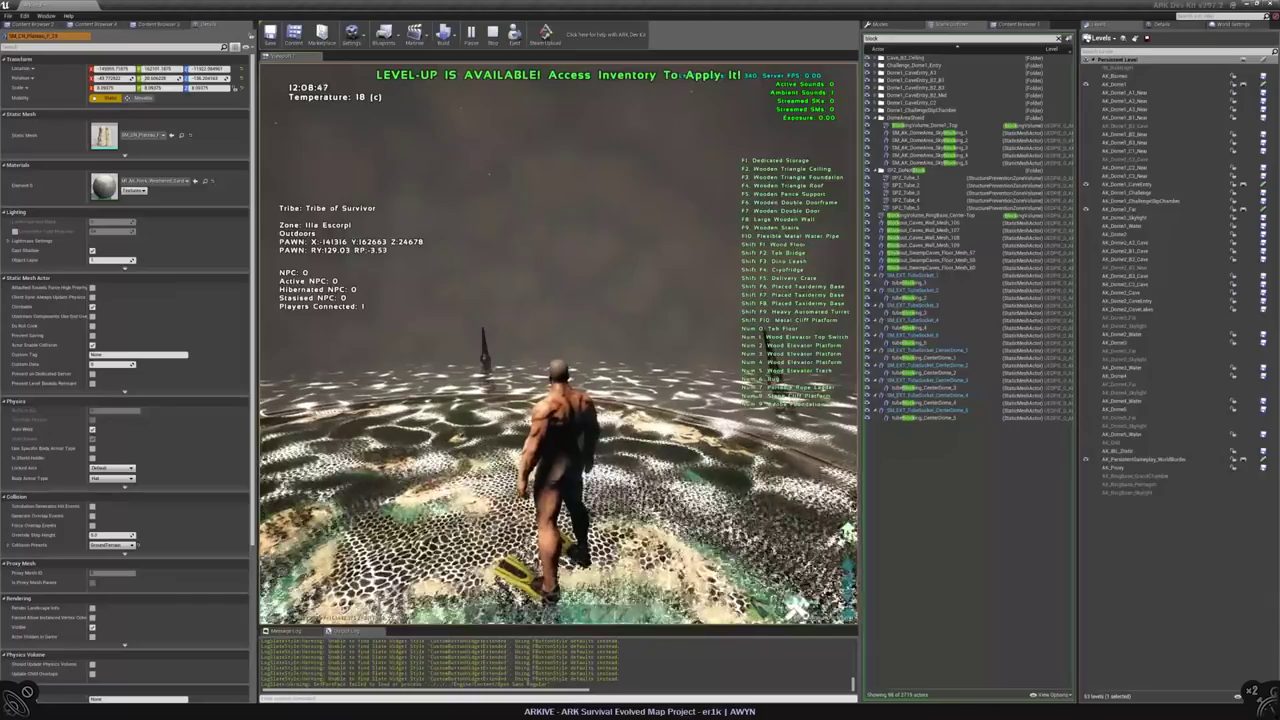
- Move the character across the dome roof and jump upward to test the sky-blocking boundary, and end the play session
key(w)
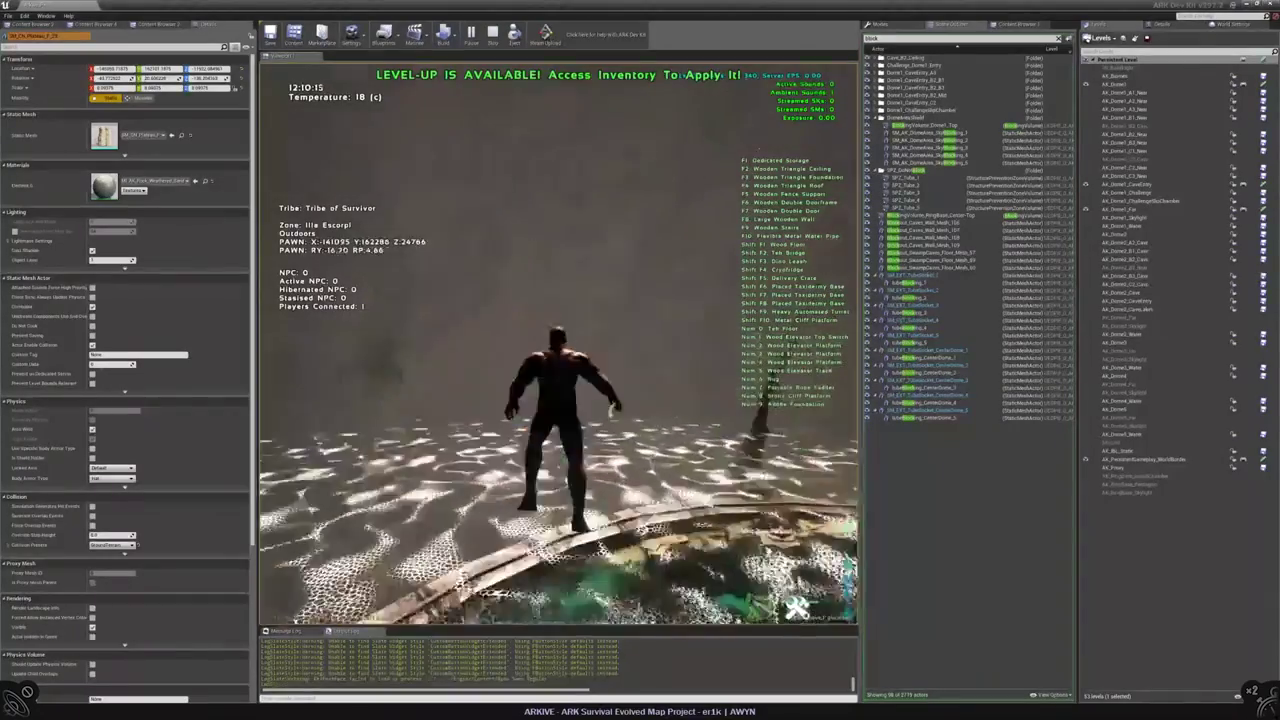
key(space)
key(space)
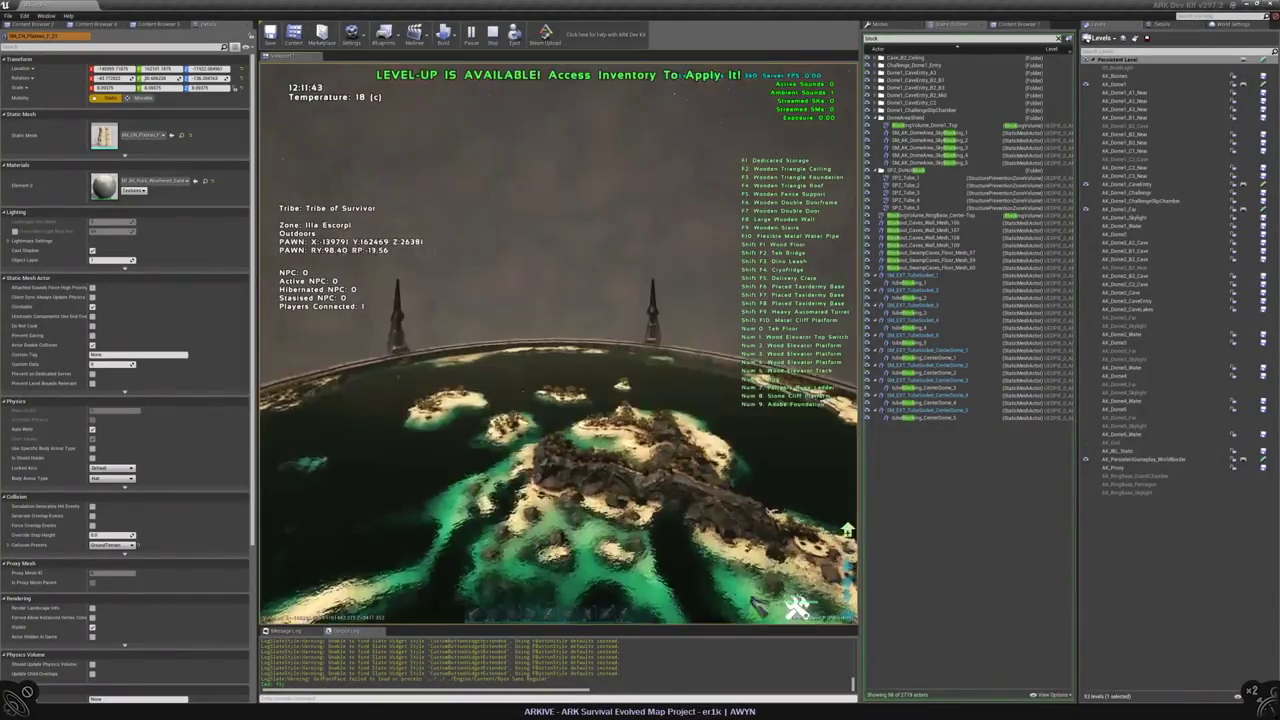
key(space)
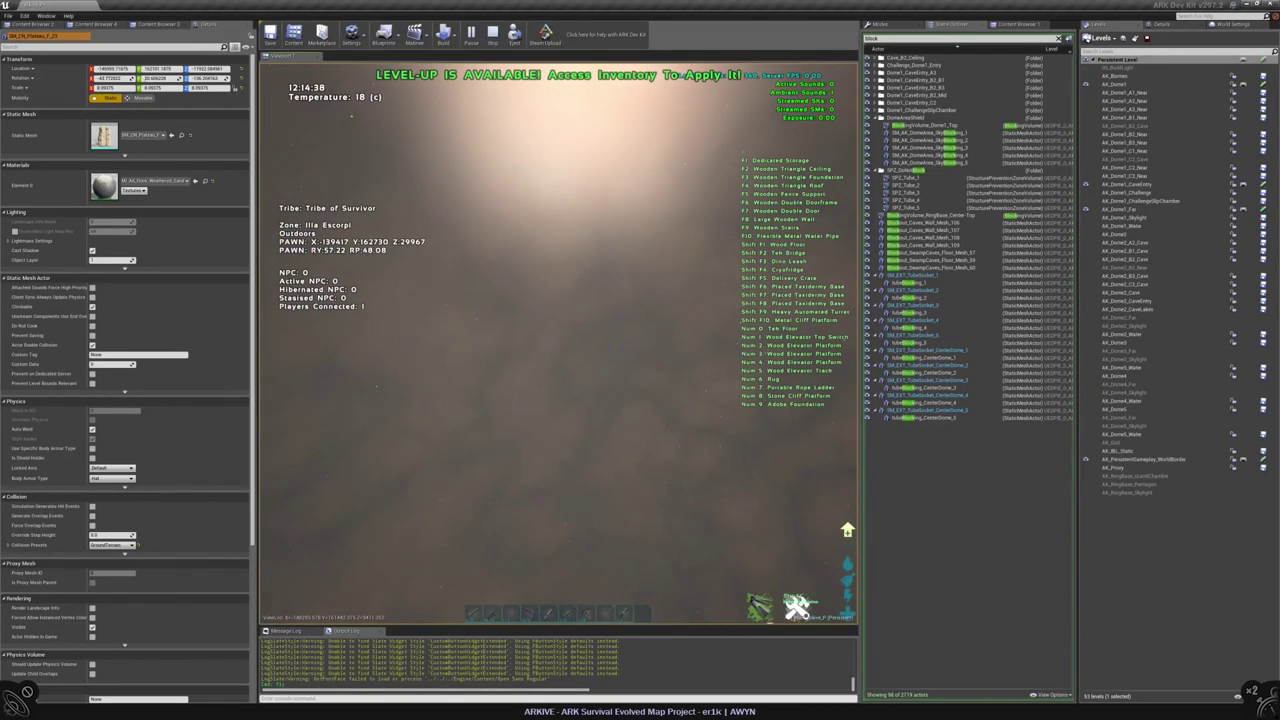
key(Escape)
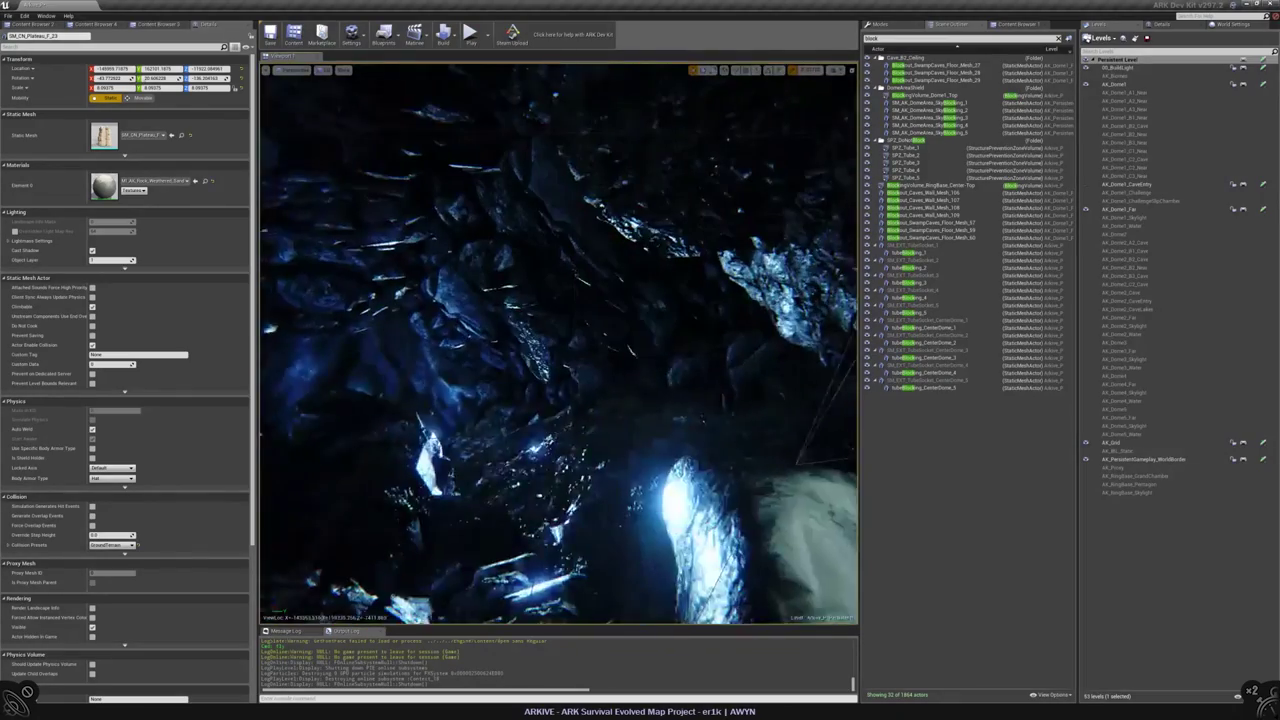
- Inspect the underwater cliff rocks and the overhang A2 structure prevention volume around the Dome 1 cave entrance
click(650, 160)
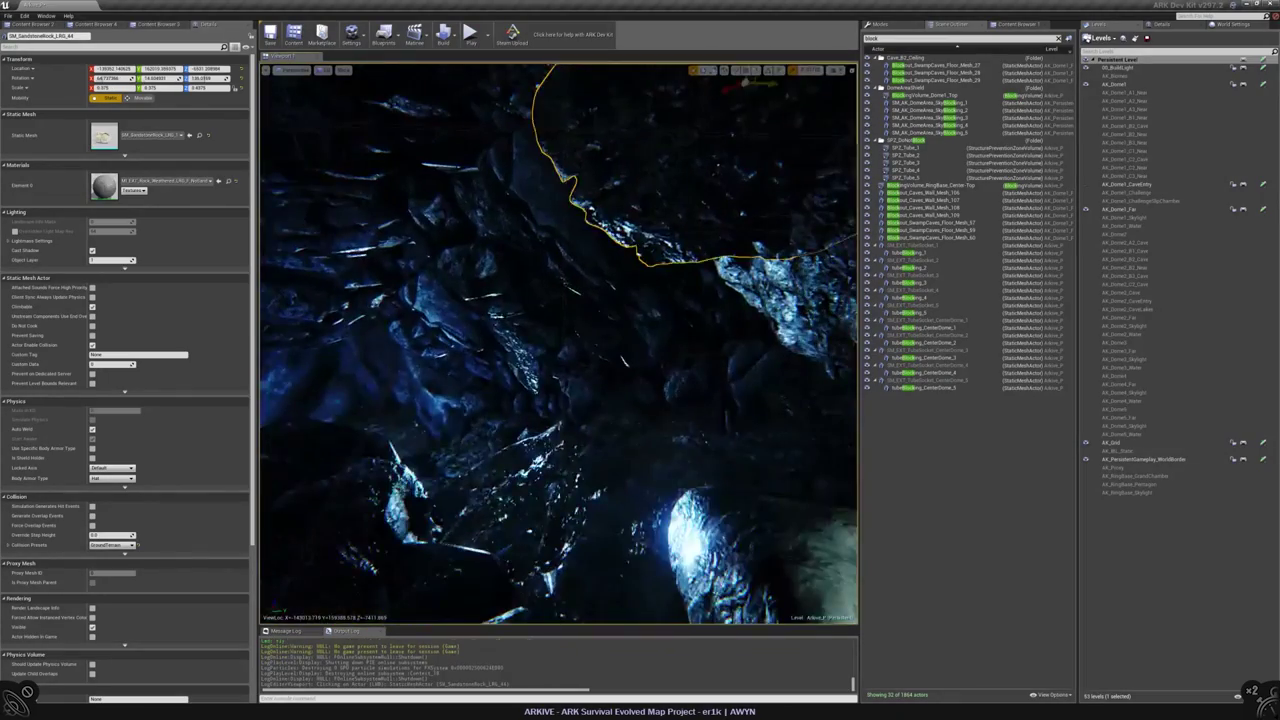
click(620, 420)
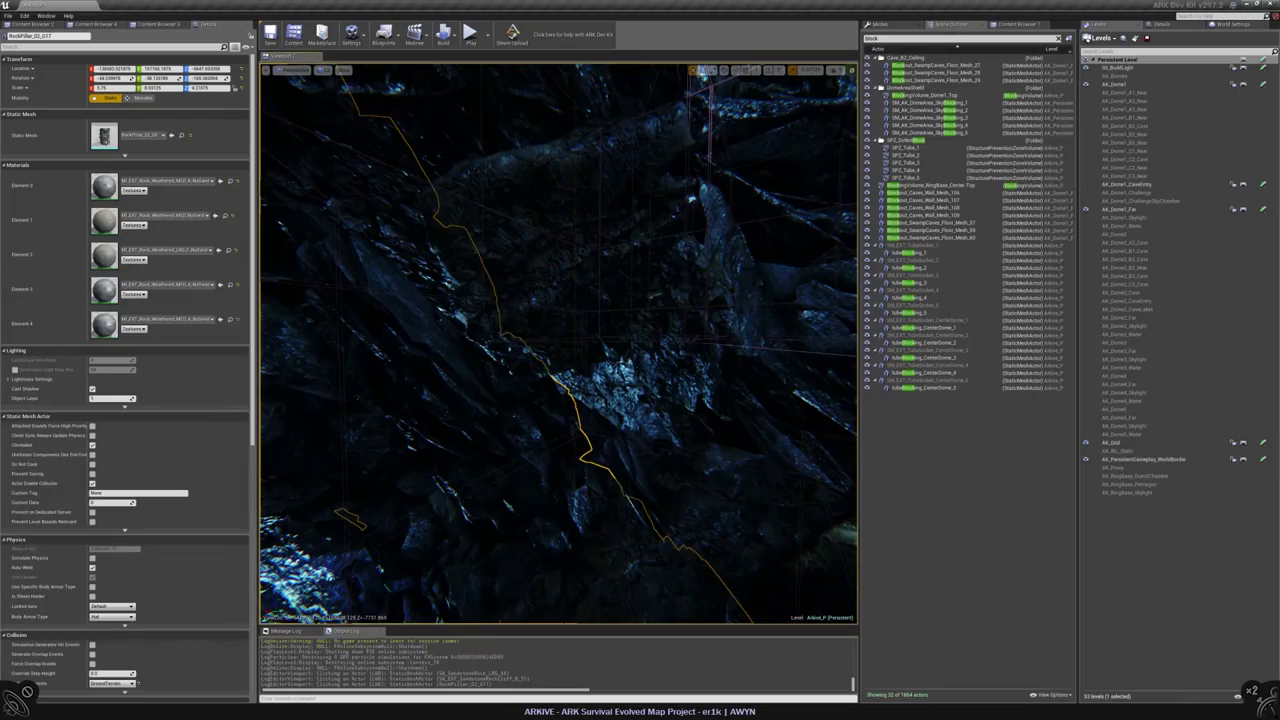
click(660, 300)
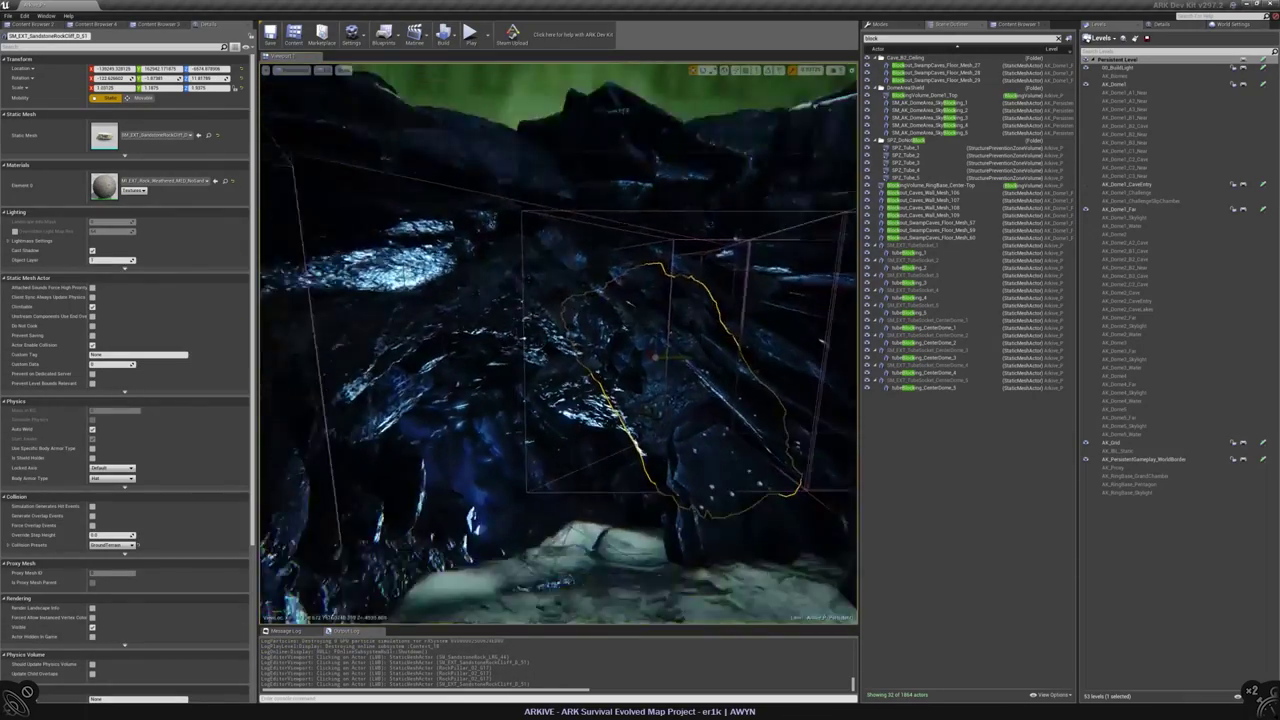
click(500, 400)
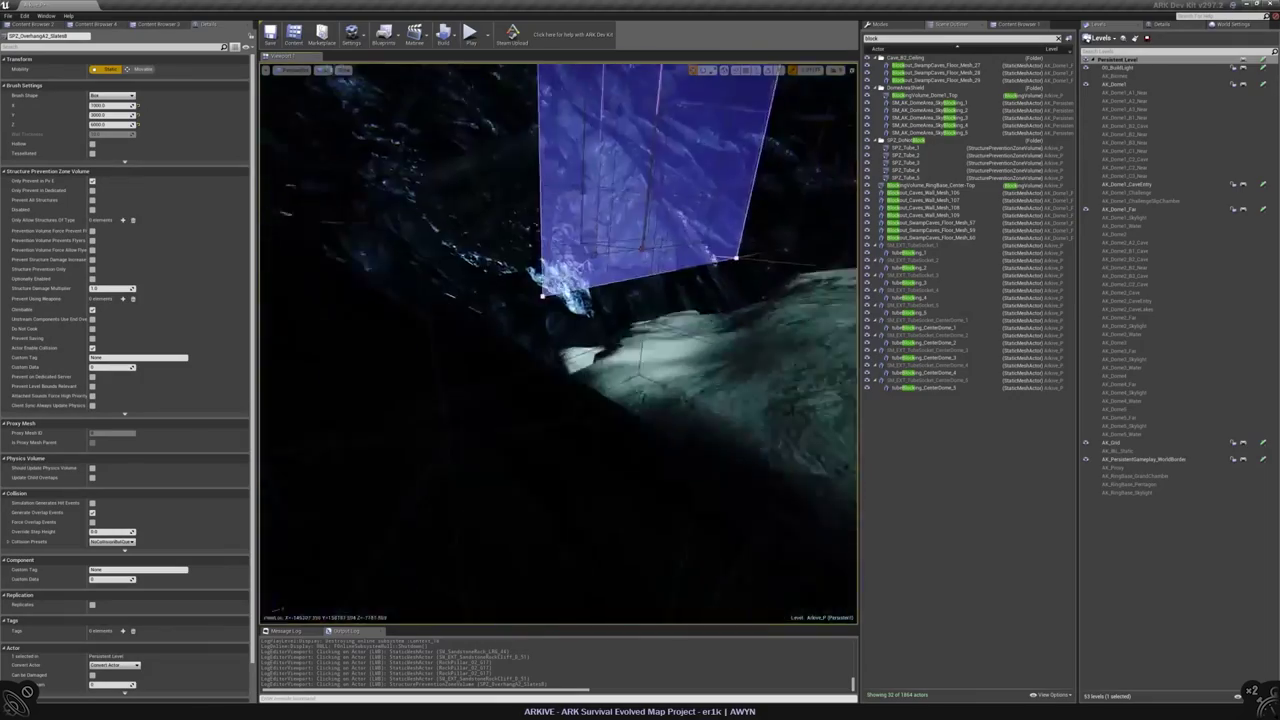
right_drag(558, 340, 590, 343)
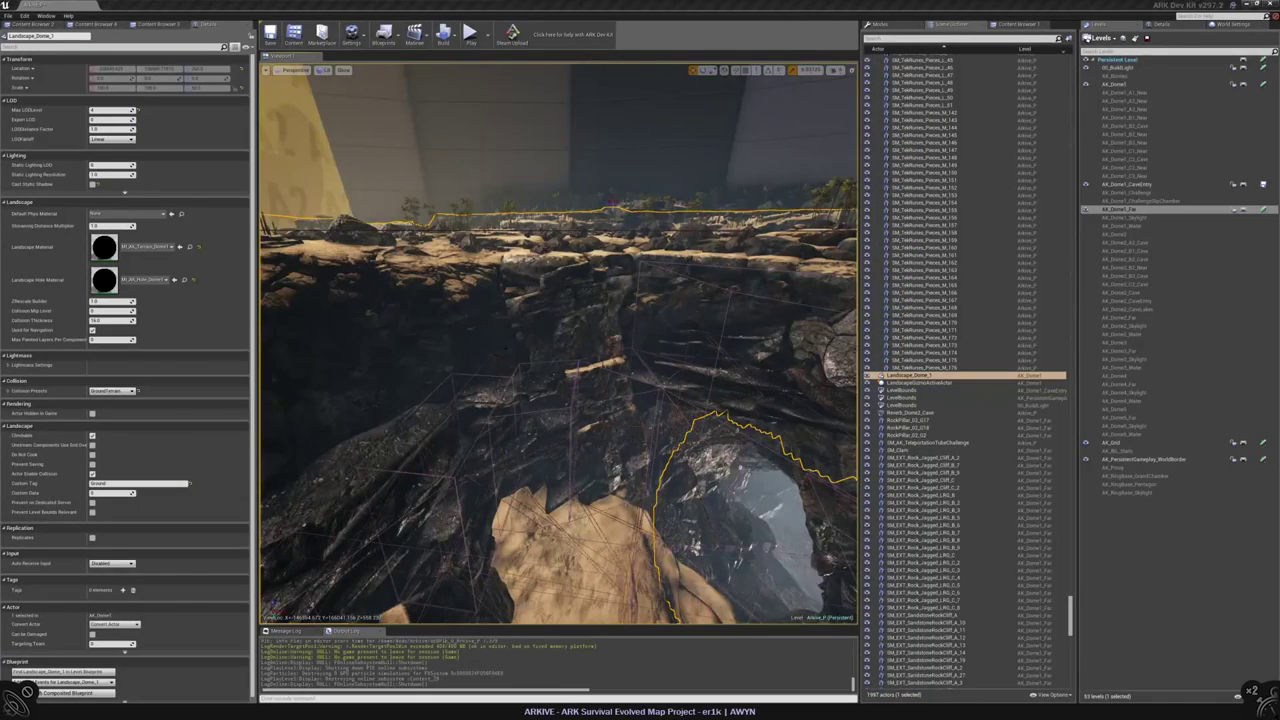
- Set the collision preset of the jagged rock SM_EXT_Rock_Jagged_LRG_B_7 to GroundTerrain
right_drag(588, 342, 590, 345)
click(450, 330)
click(134, 545)
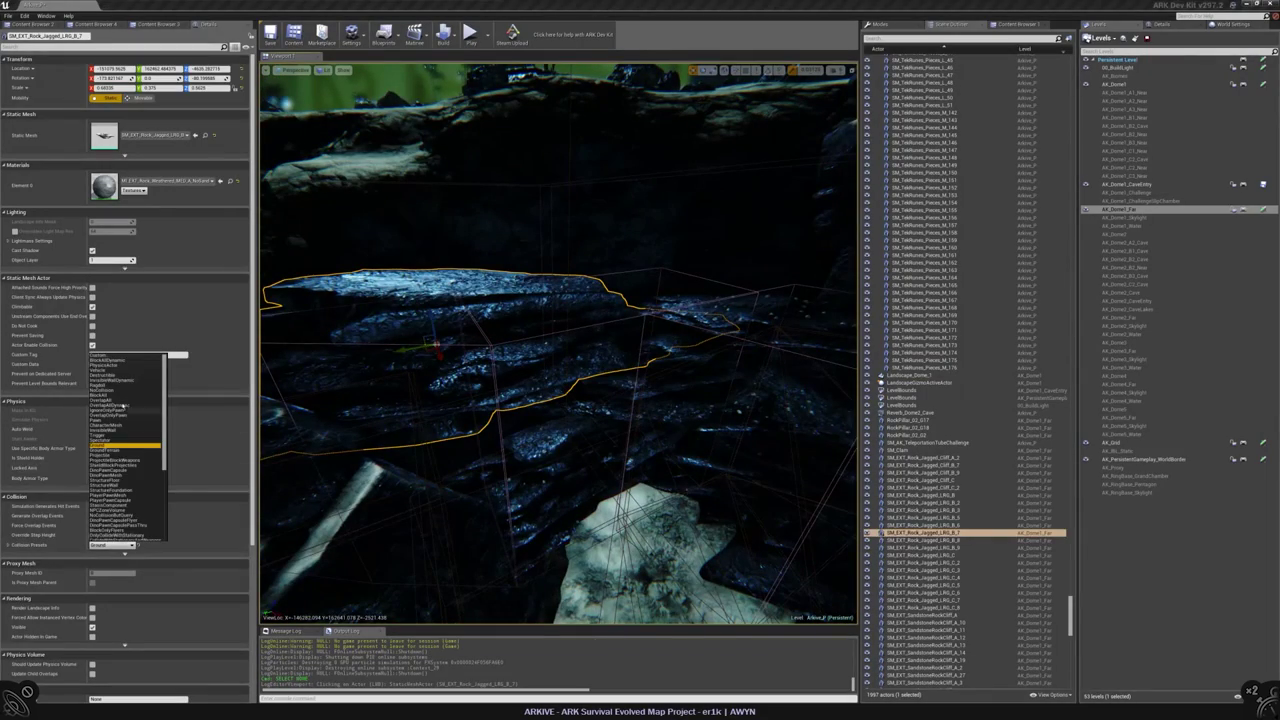
click(115, 451)
- Delete two of the overhang A2 structure prevention volumes around the jagged rock and briefly run a play session from there
right_drag(588, 342, 590, 345)
click(645, 330)
key(Delete)
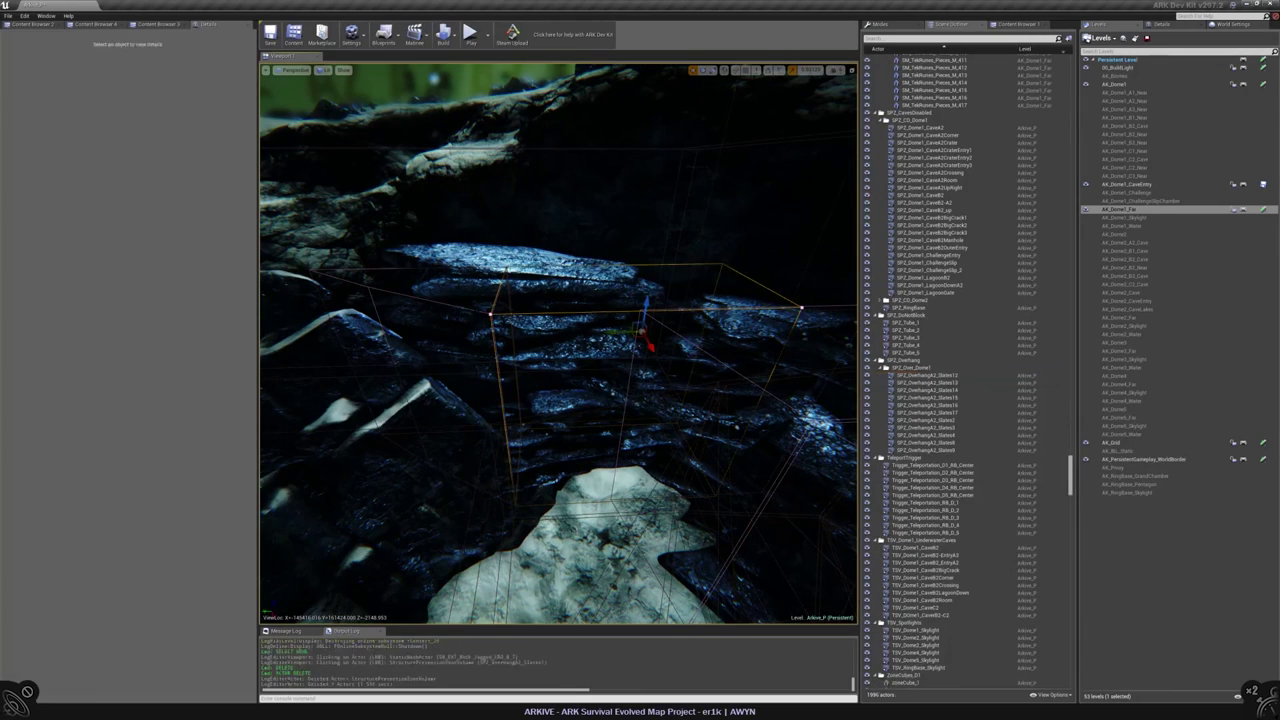
click(480, 318)
key(Delete)
right_click(584, 356)
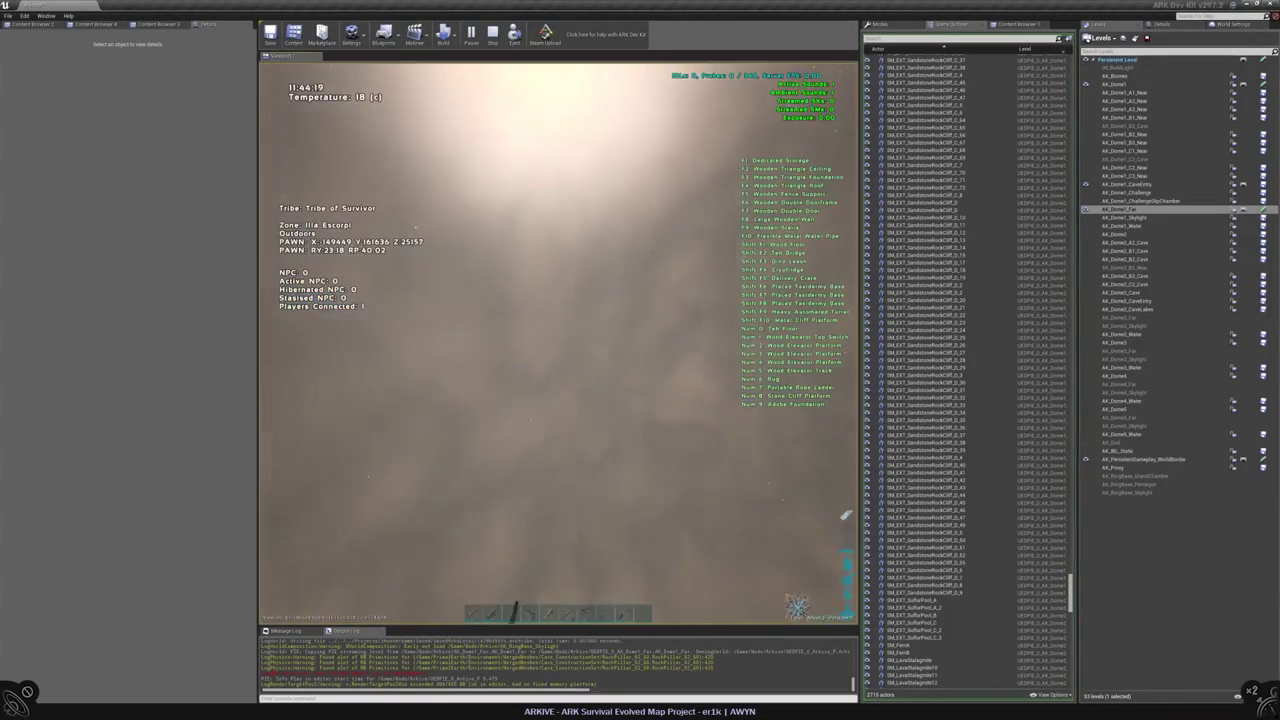
key(Escape)
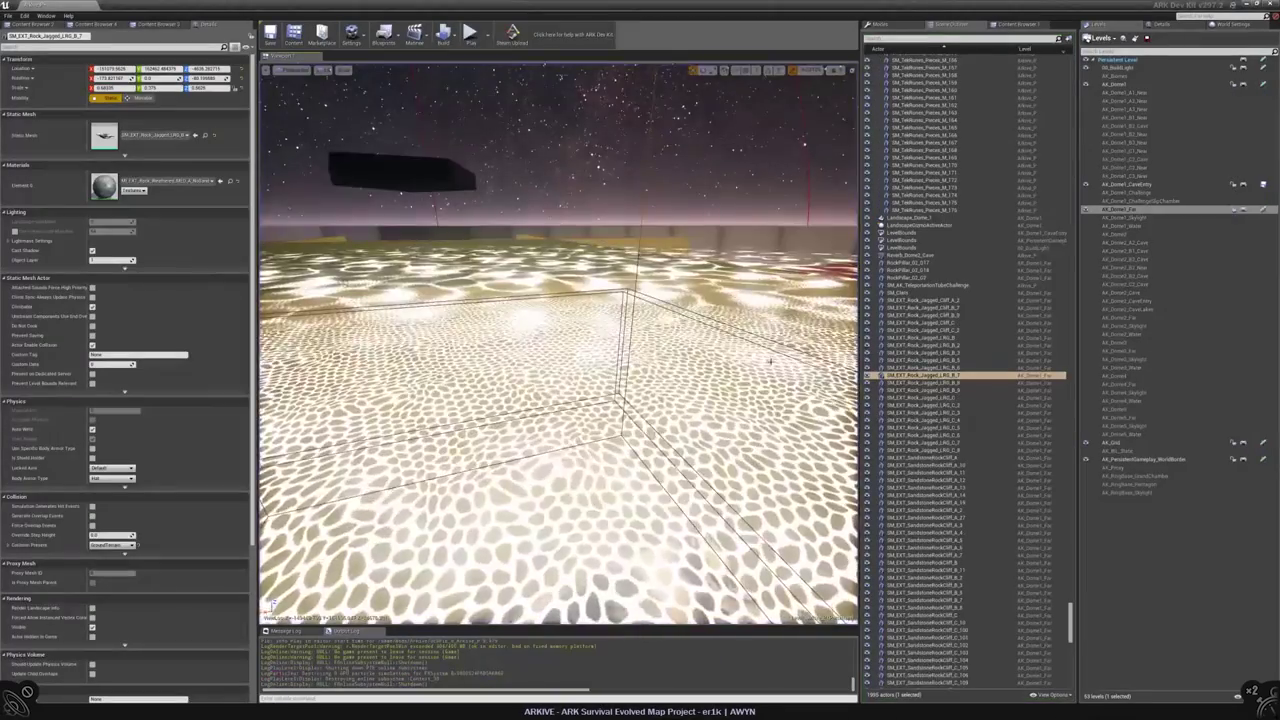
- Set the collision preset of SM_EXT_Rock_Jagged_LRG_B_7 to Ground
key(f)
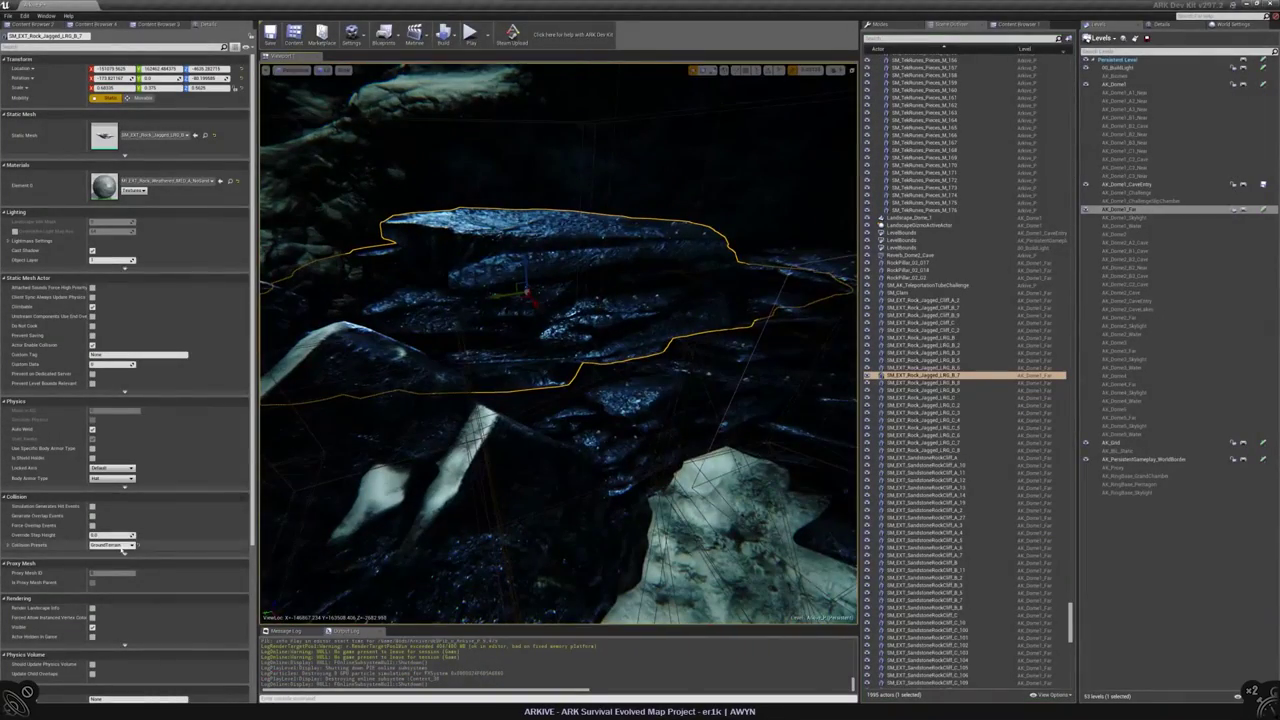
click(112, 545)
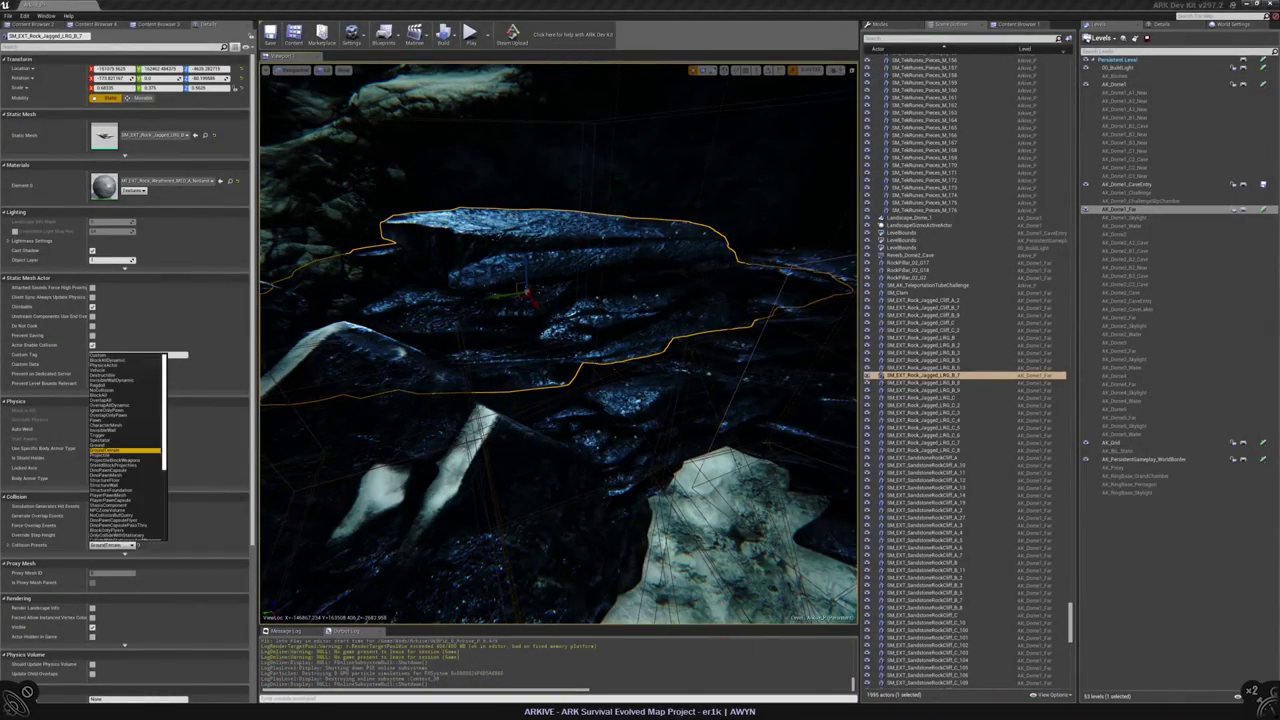
click(148, 448)
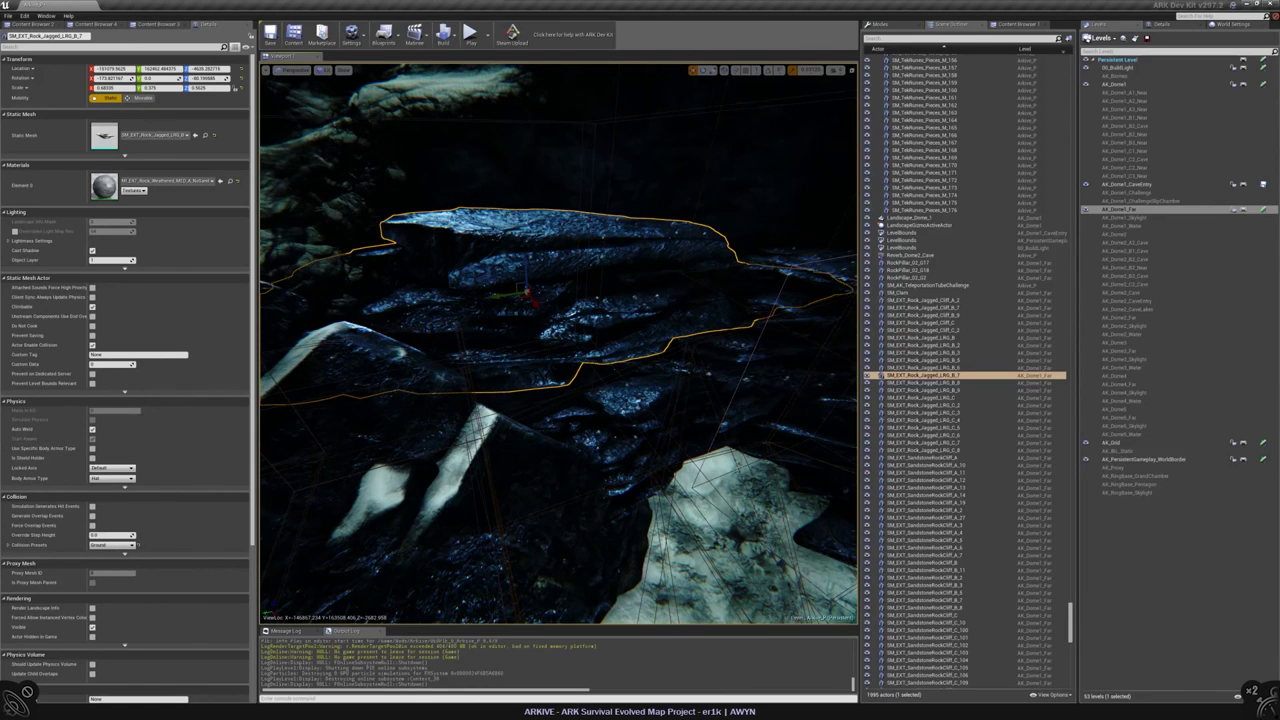
- Play-test from the jagged rock, swimming the character around the nearby underwater rocks, and end the session
right_drag(578, 282, 578, 282)
right_click(578, 282)
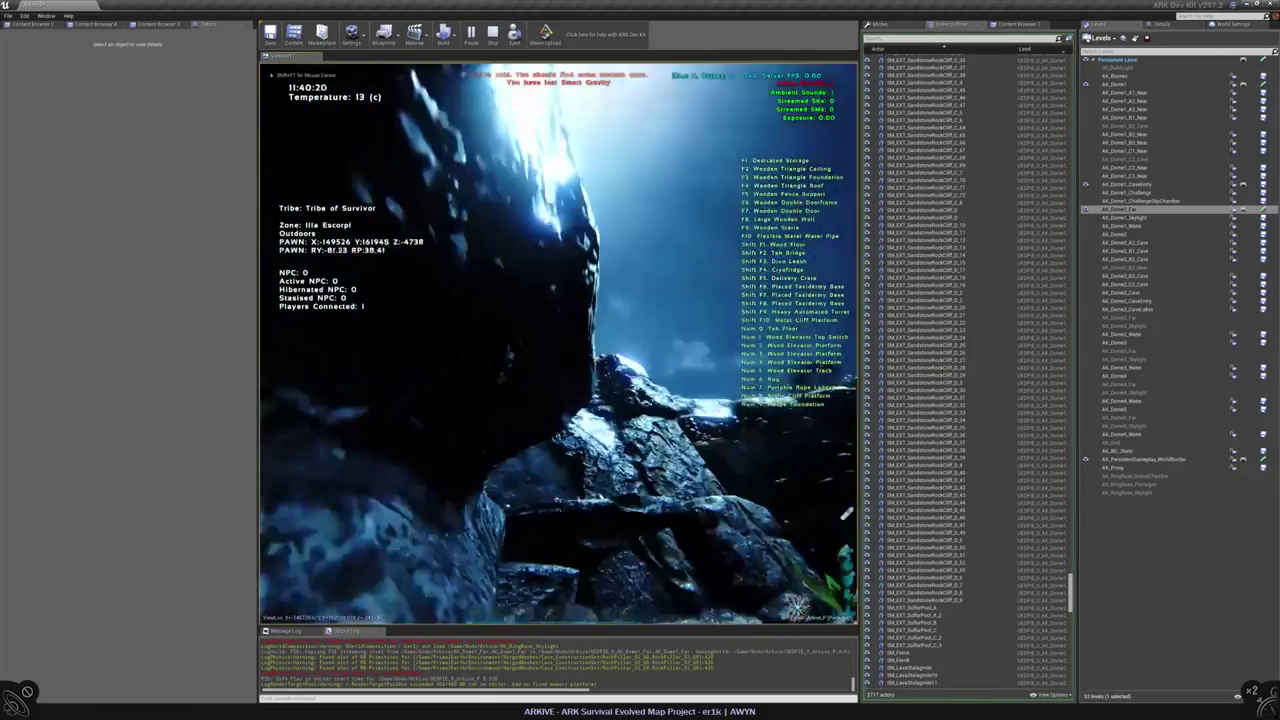
key(w)
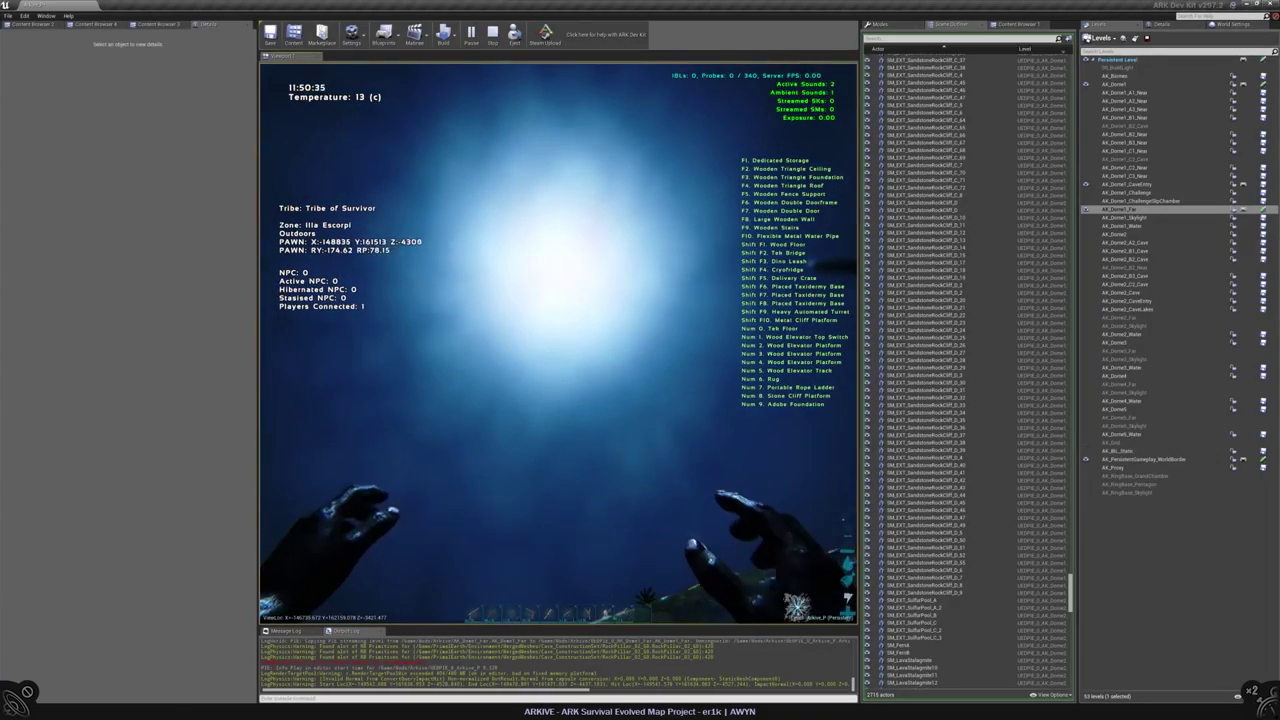
key(Escape)
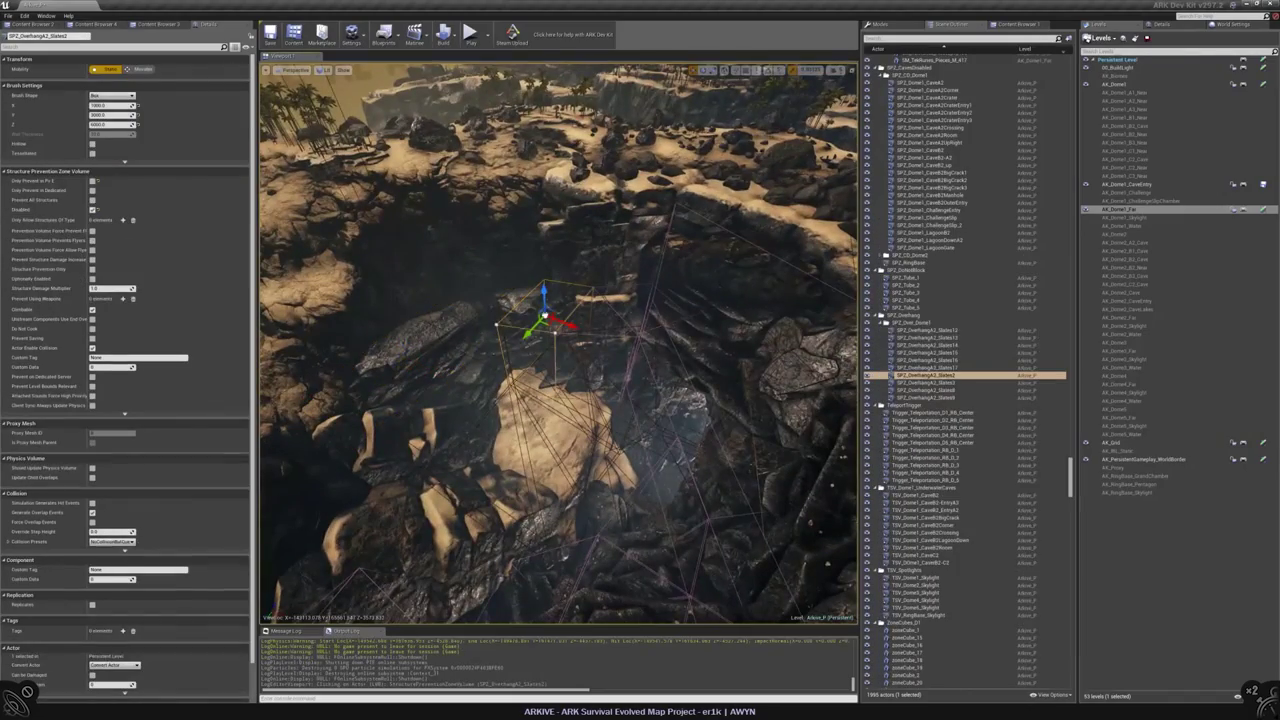
- Delete all the remaining SPZ_OverhangA2_Slates structure prevention volumes, from Slates12 to Slates9 in the actor list
click(958, 331)
shift+click(958, 397)
key(f)
alt+drag(560, 360, 501, 342)
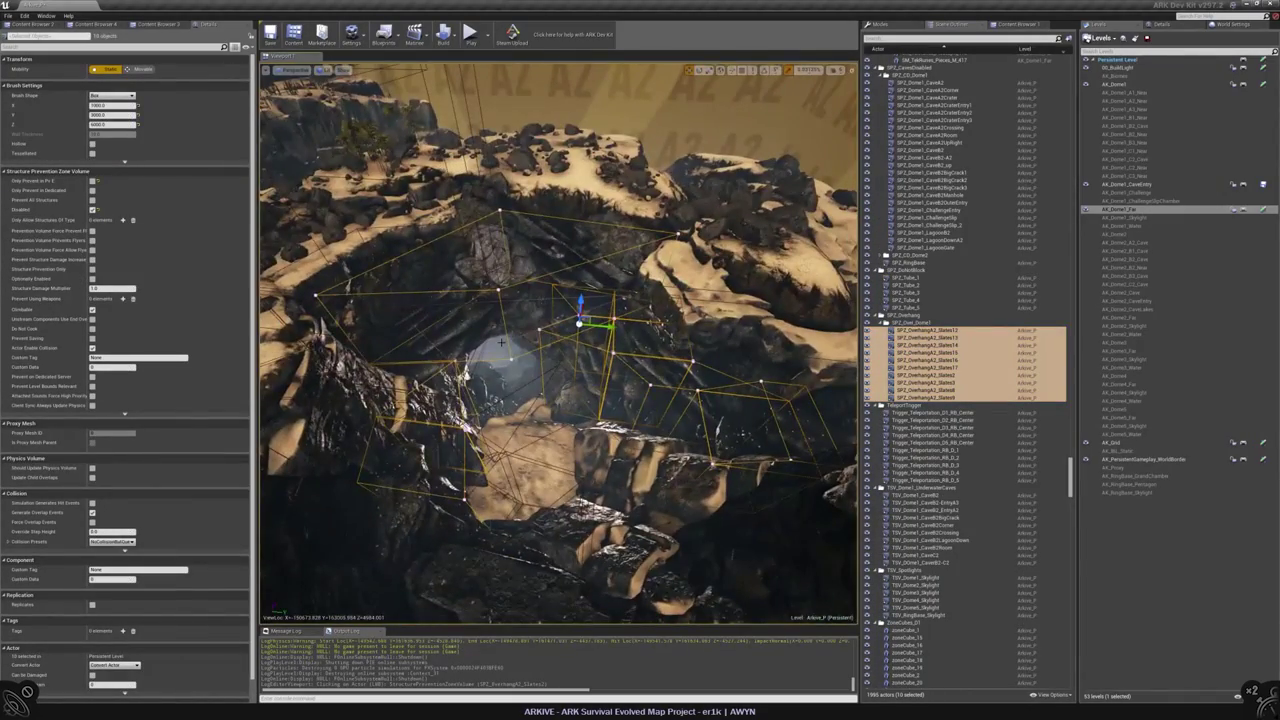
key(Delete)
- Check the collision presets of the individual jagged rocks above the boulder near the cave entrance
scroll(501, 342, up, 5)
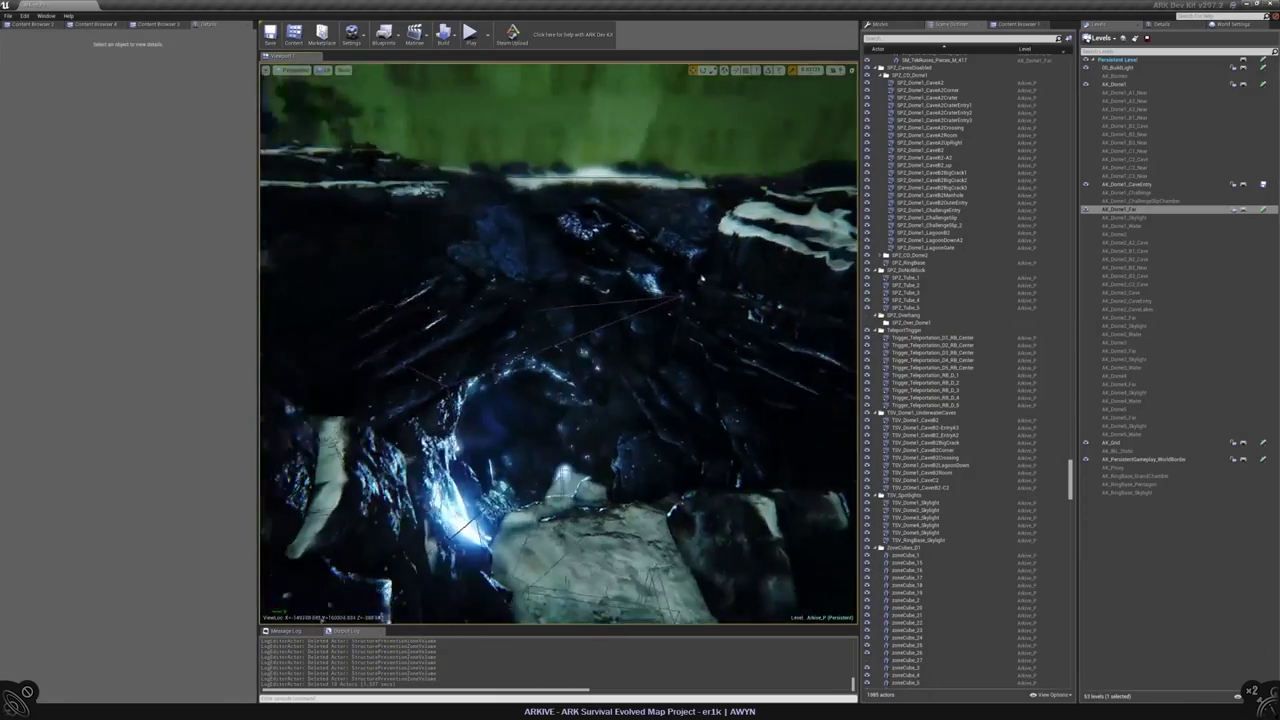
alt+drag(560, 345, 508, 330)
right_click(508, 428)
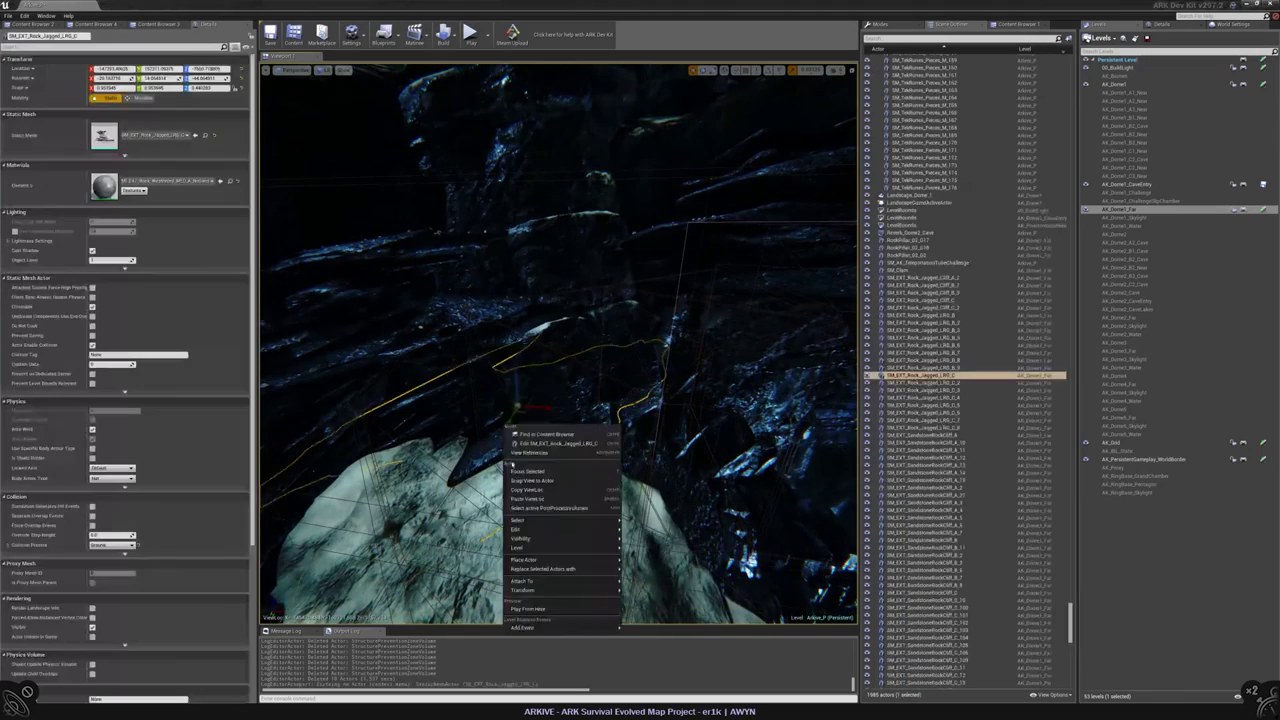
click(480, 330)
click(400, 300)
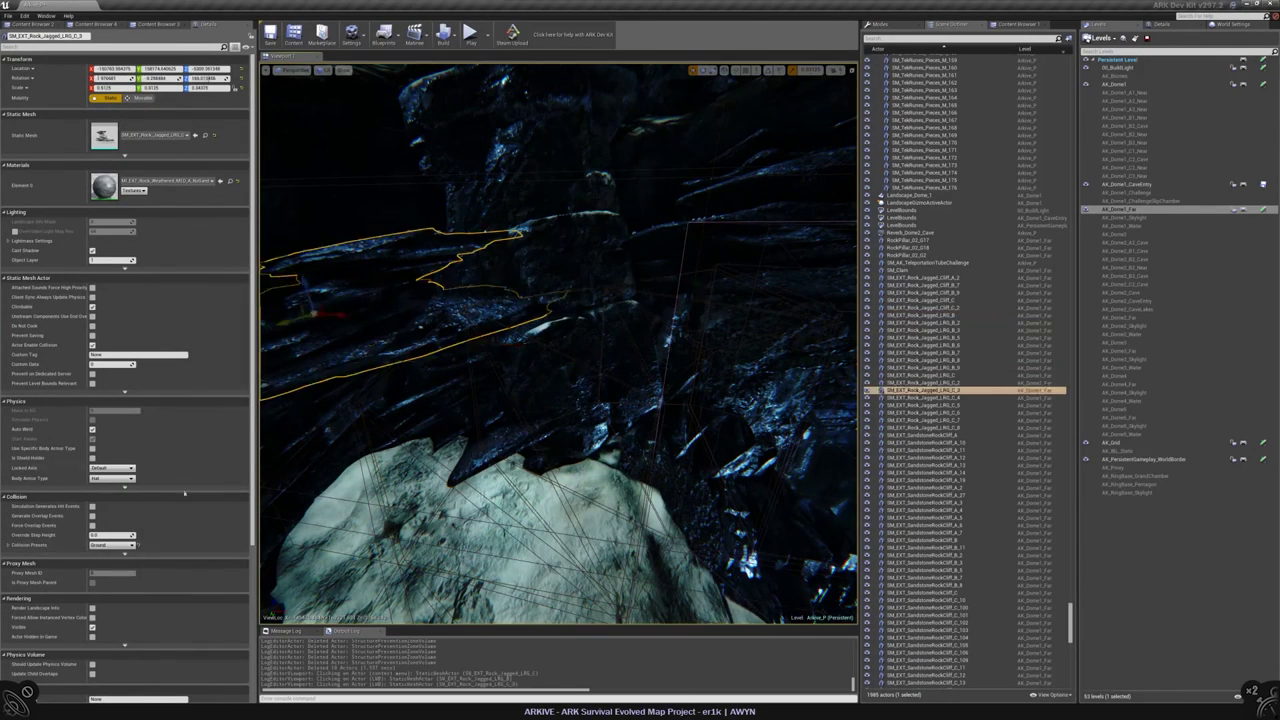
click(470, 260)
alt+drag(470, 260, 480, 300)
- Select the jagged rocks from SM_EXT_Rock_Jagged_LRG_B_2 through LRG_C_6 together and check their shared collision preset
click(922, 323)
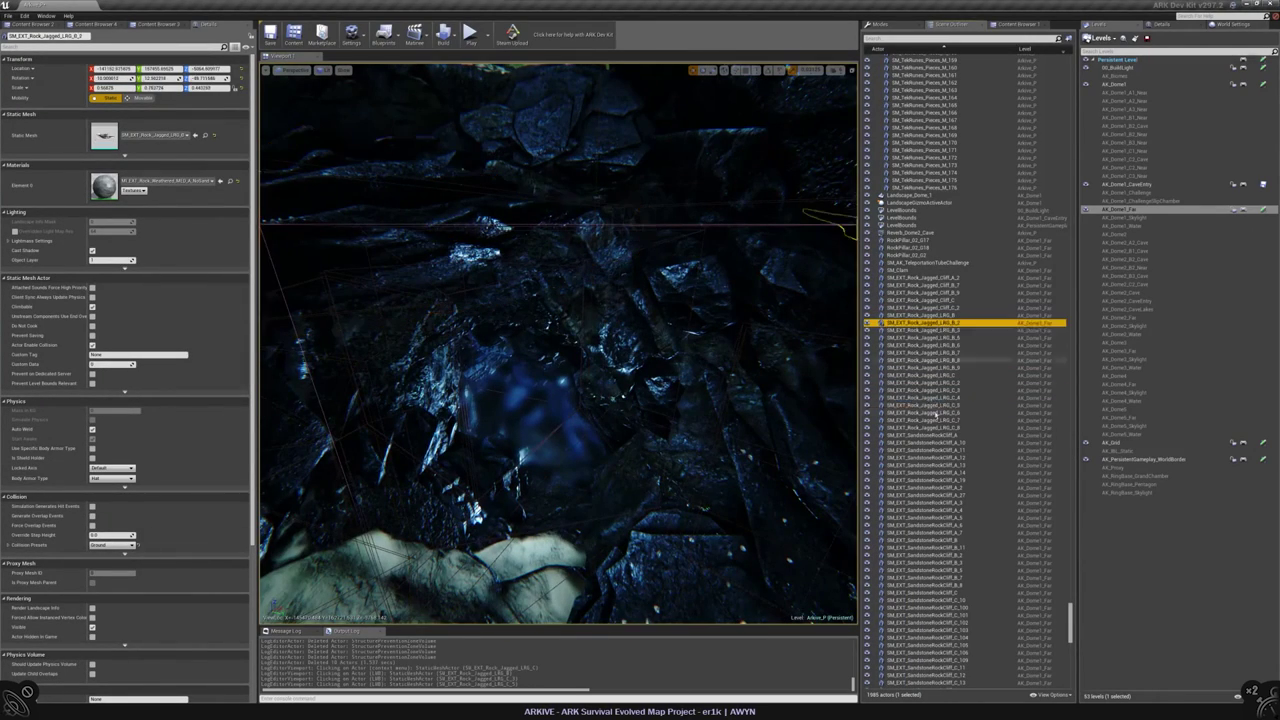
shift+click(922, 413)
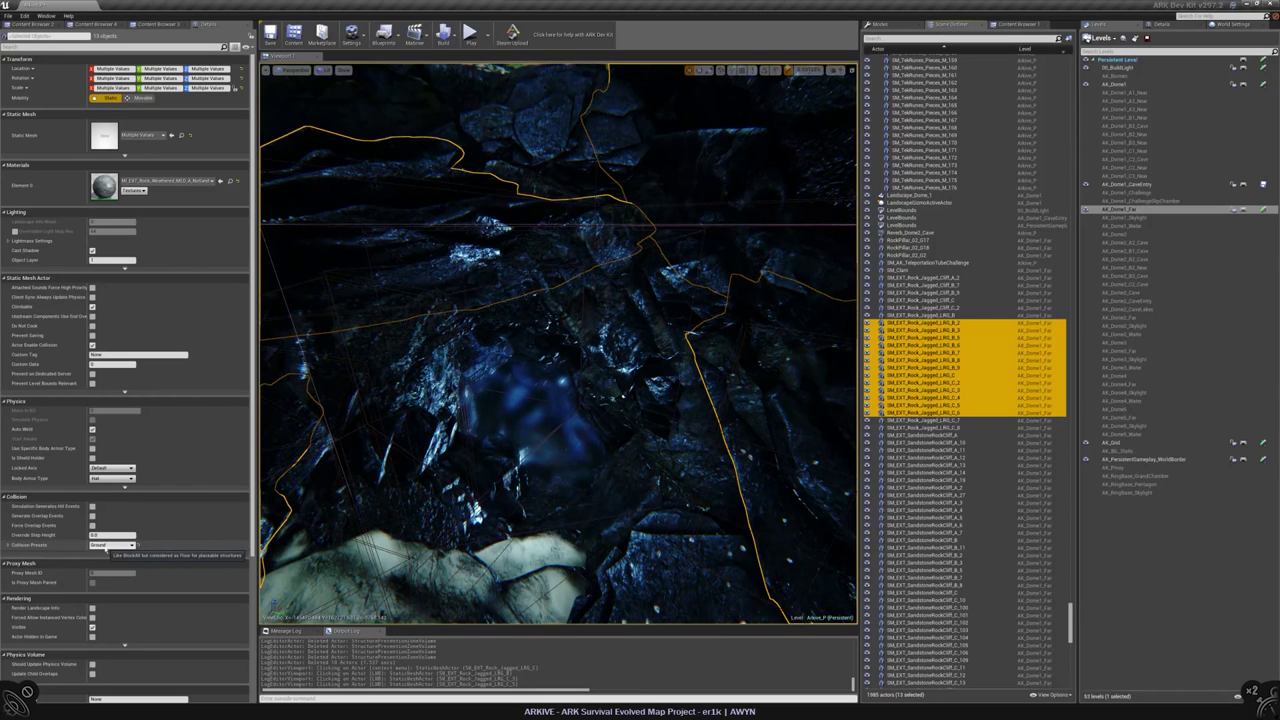
drag(600, 250, 625, 345)
- Start a play session from the cave entrance, equip the flippers from the inventory and show the character in third person
right_click(627, 347)
click(646, 527)
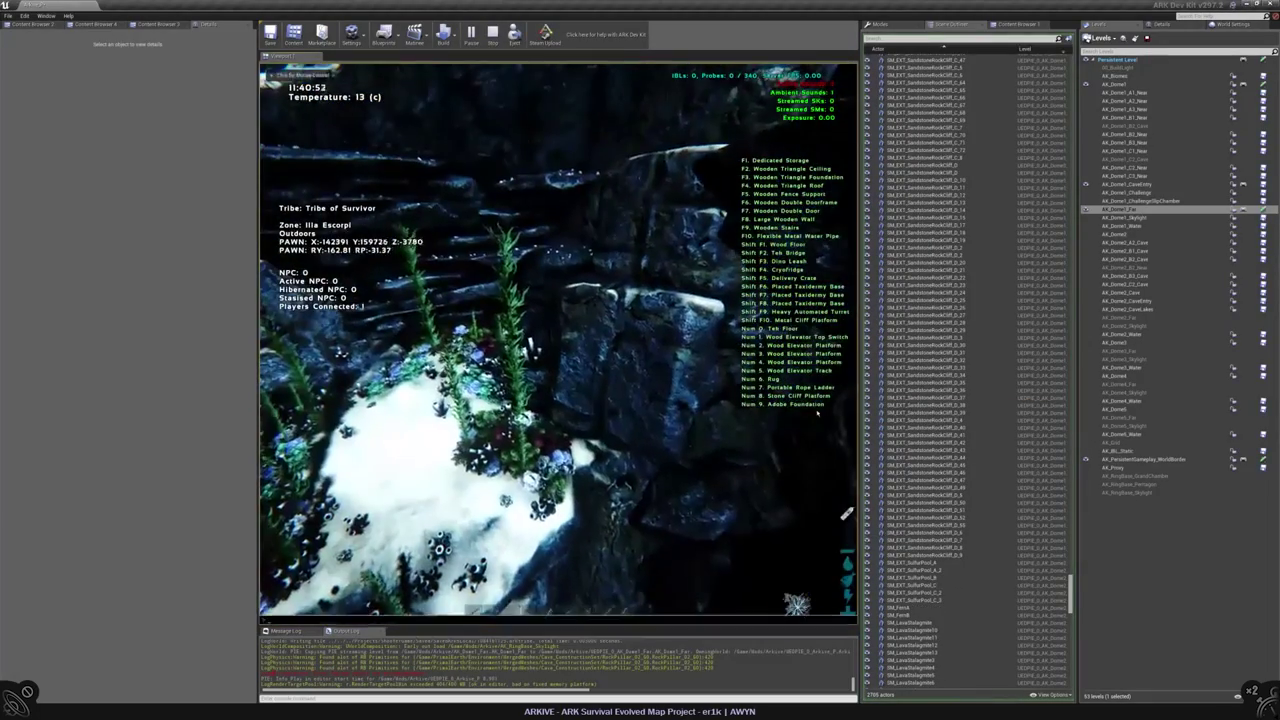
key(i)
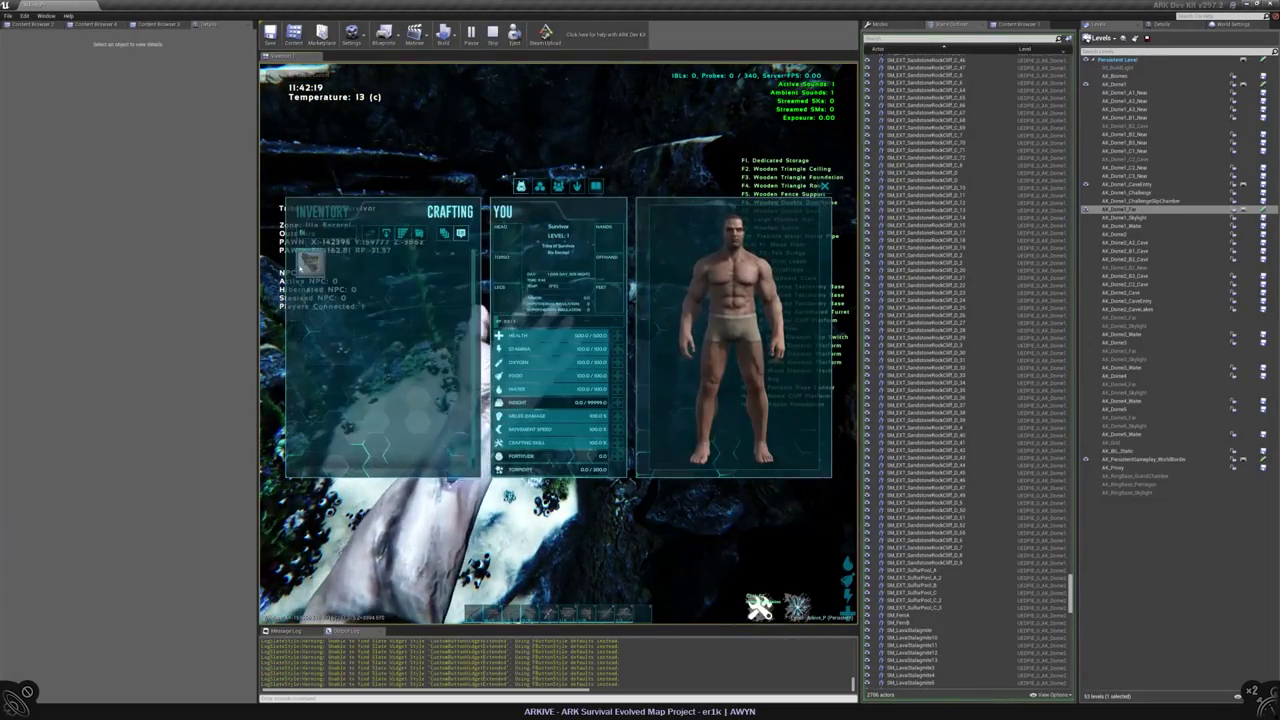
key(i)
key(k)
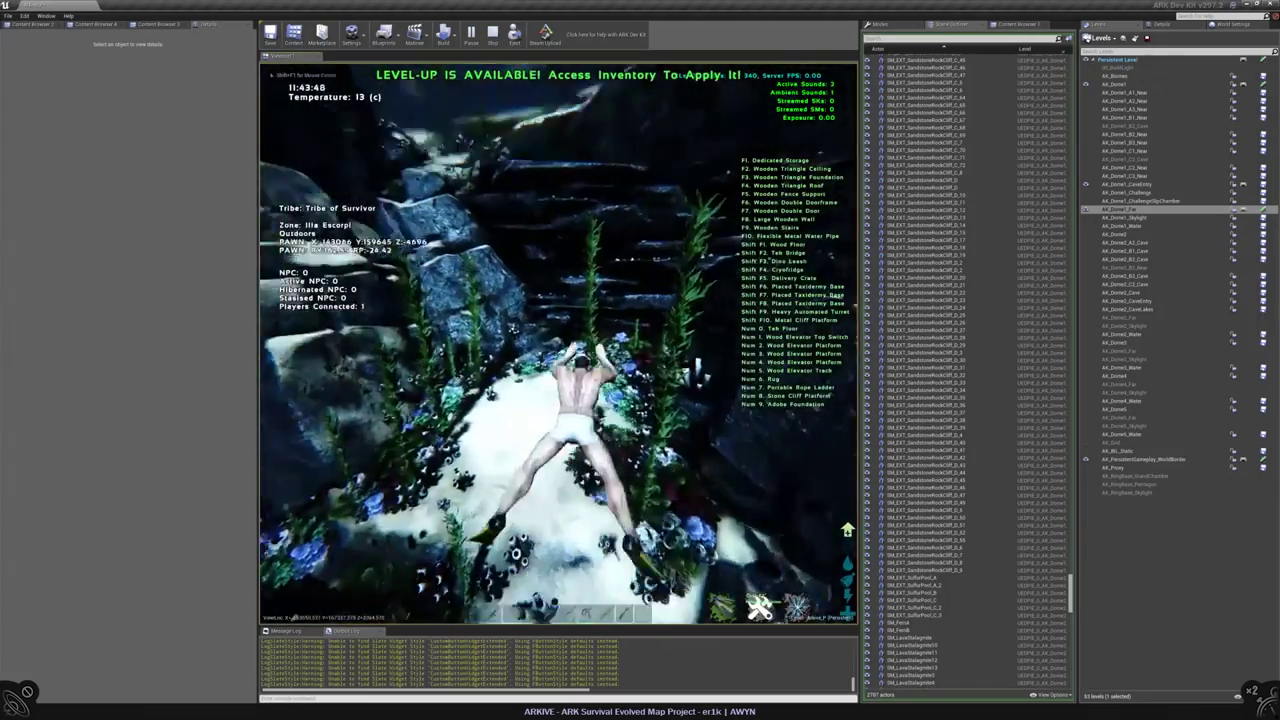
- Swim the character along the underwater rock ledges and through the dark cave area to examine the Dome 1 overhang
key(w)
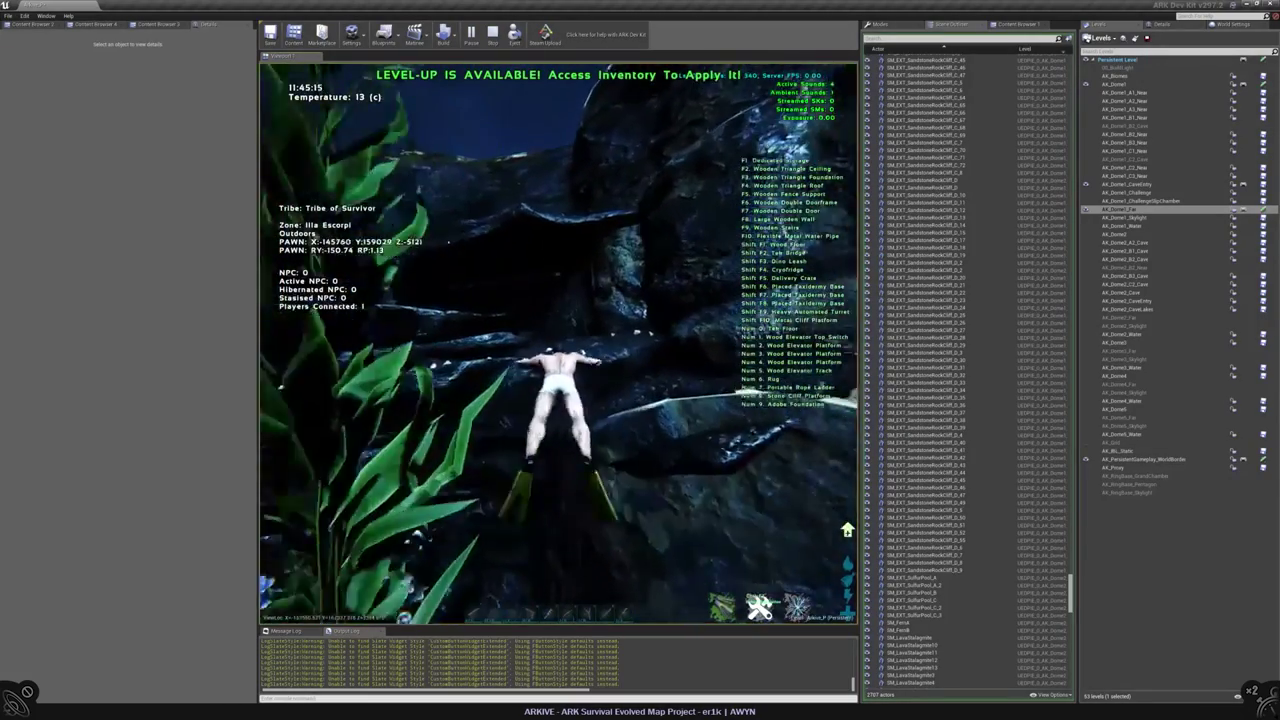
key(w)
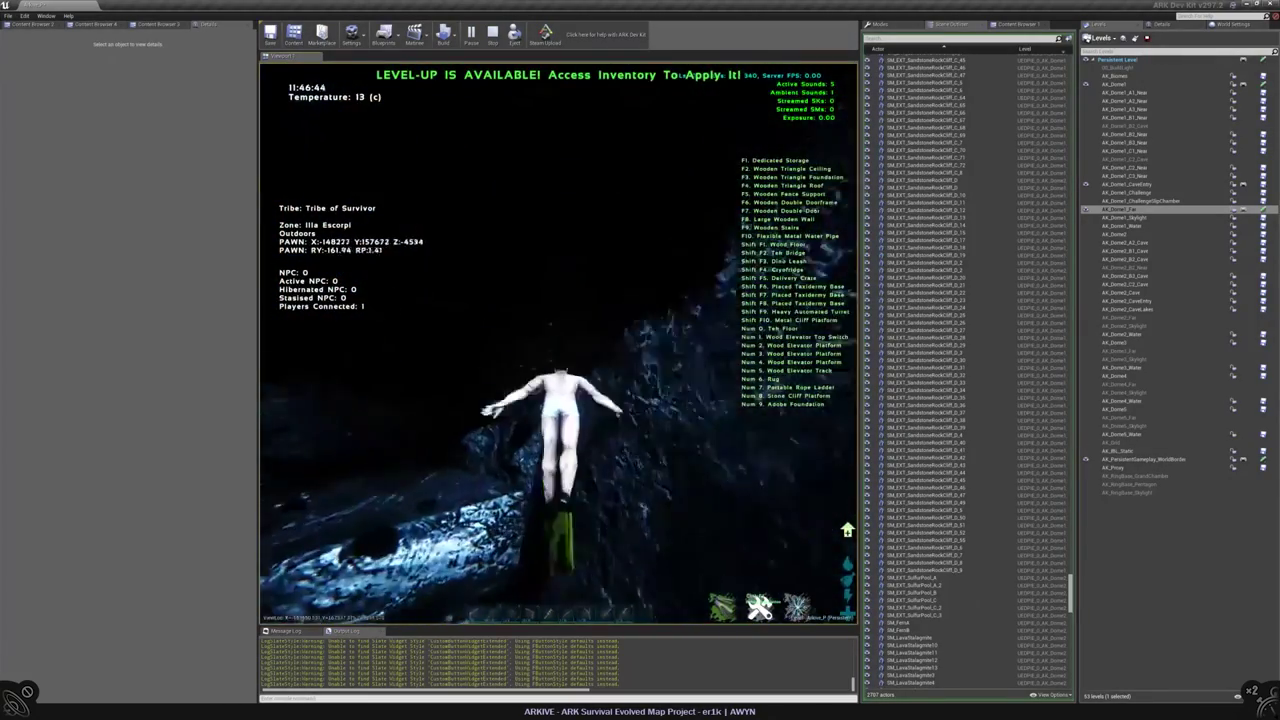
key(w)
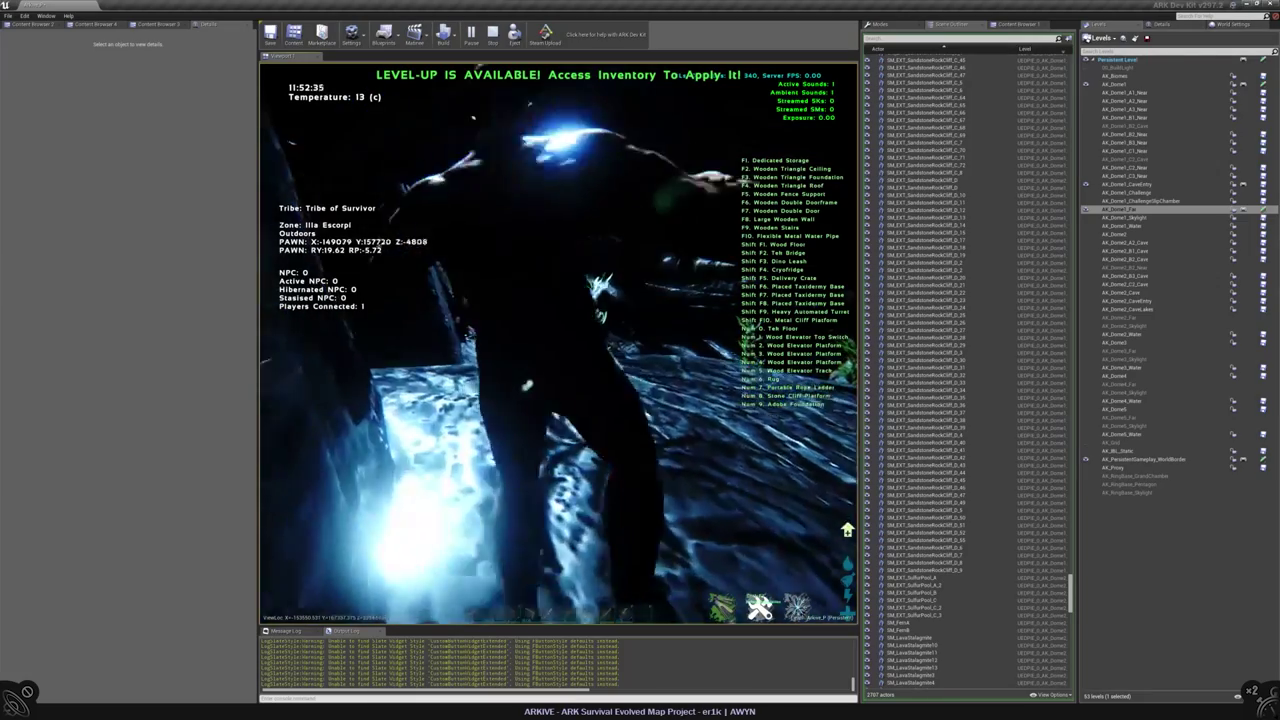
key(w)
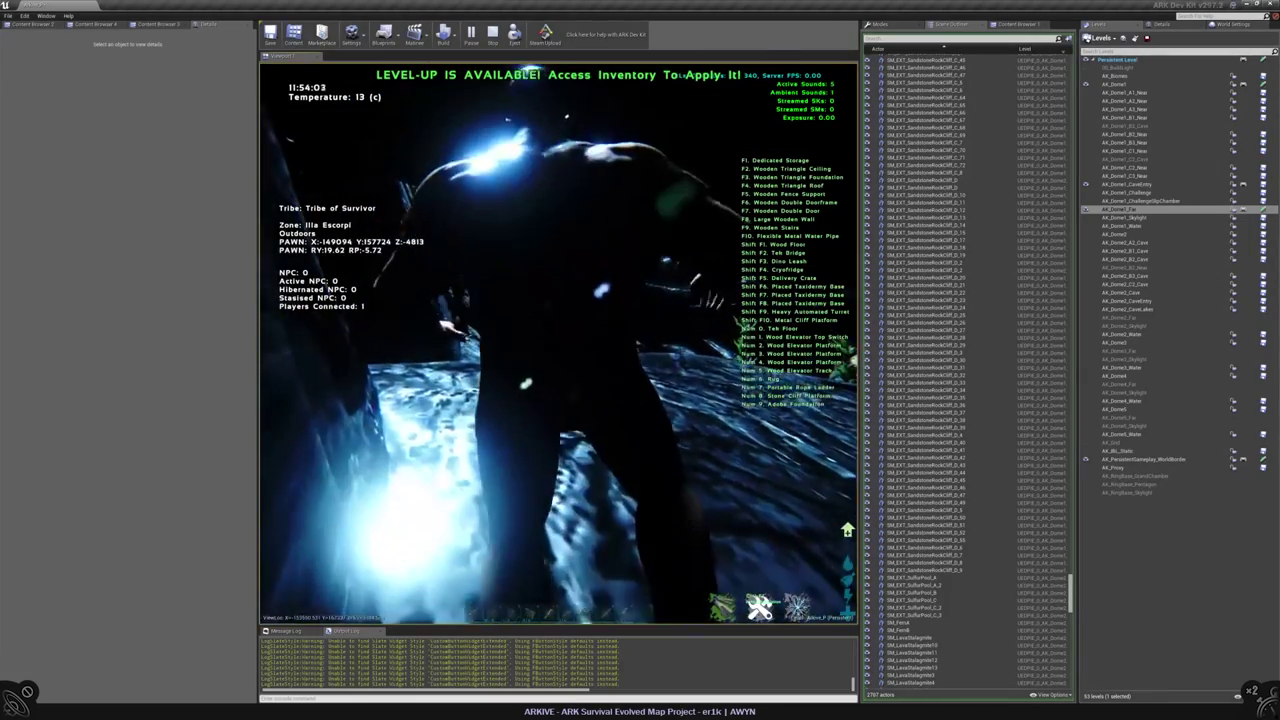
key(w)
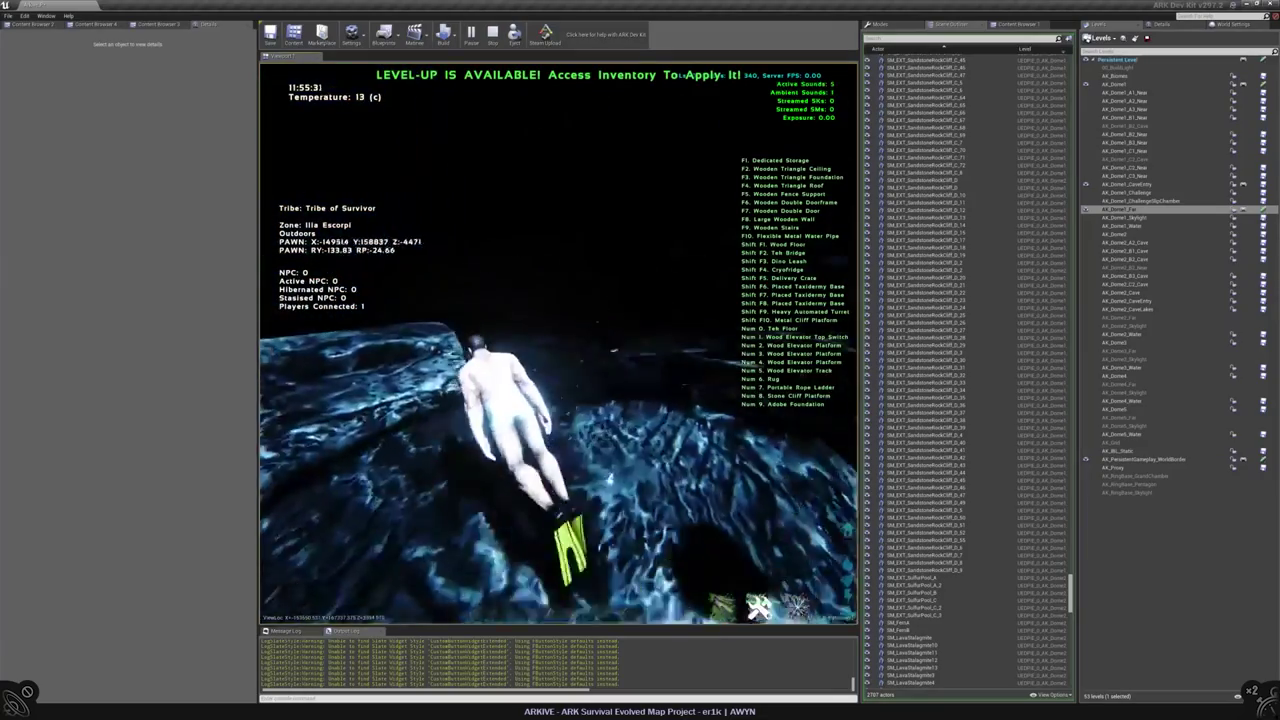
key(w)
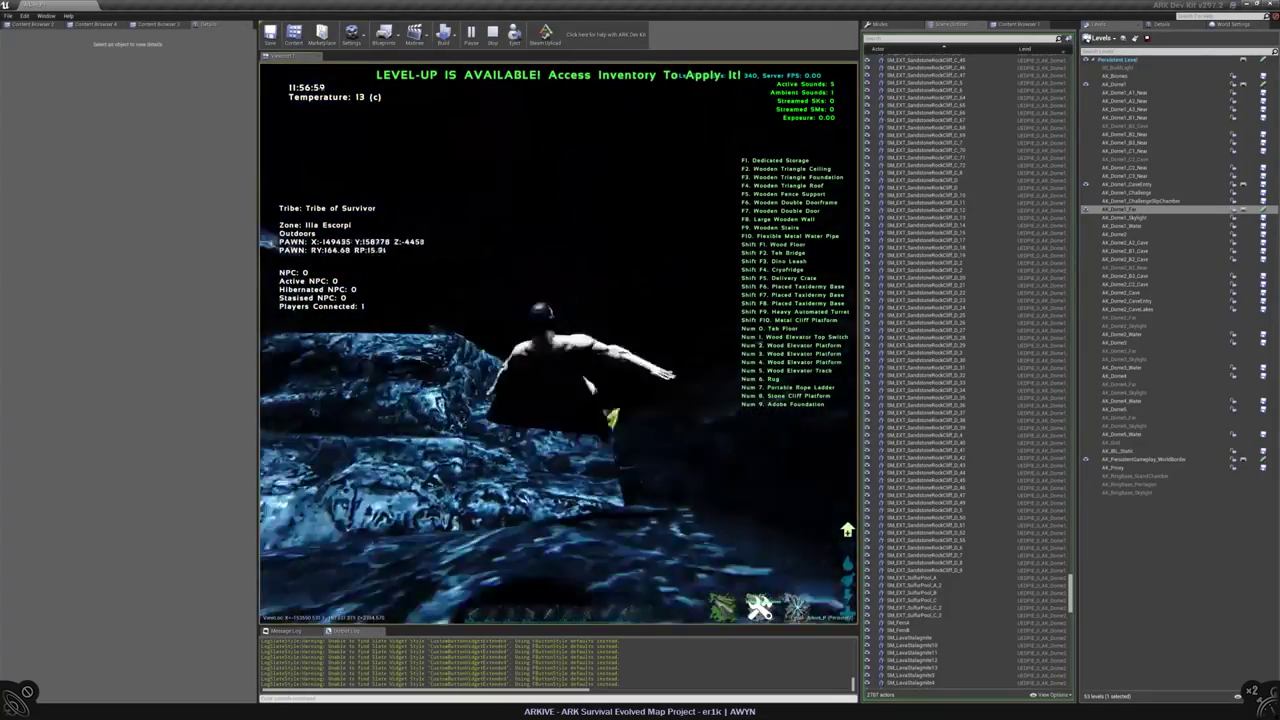
key(w)
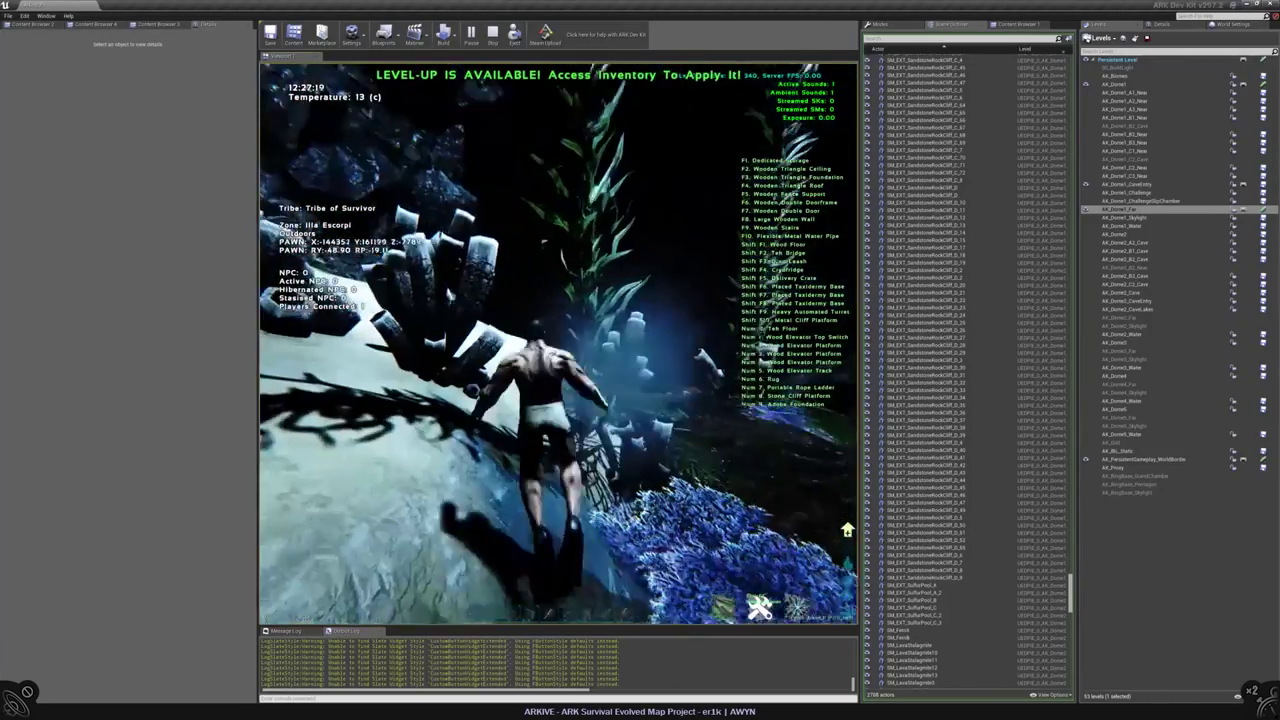
- Swim the character on through the dark underwater overhang, check the inventory, and end the play session
key(space)
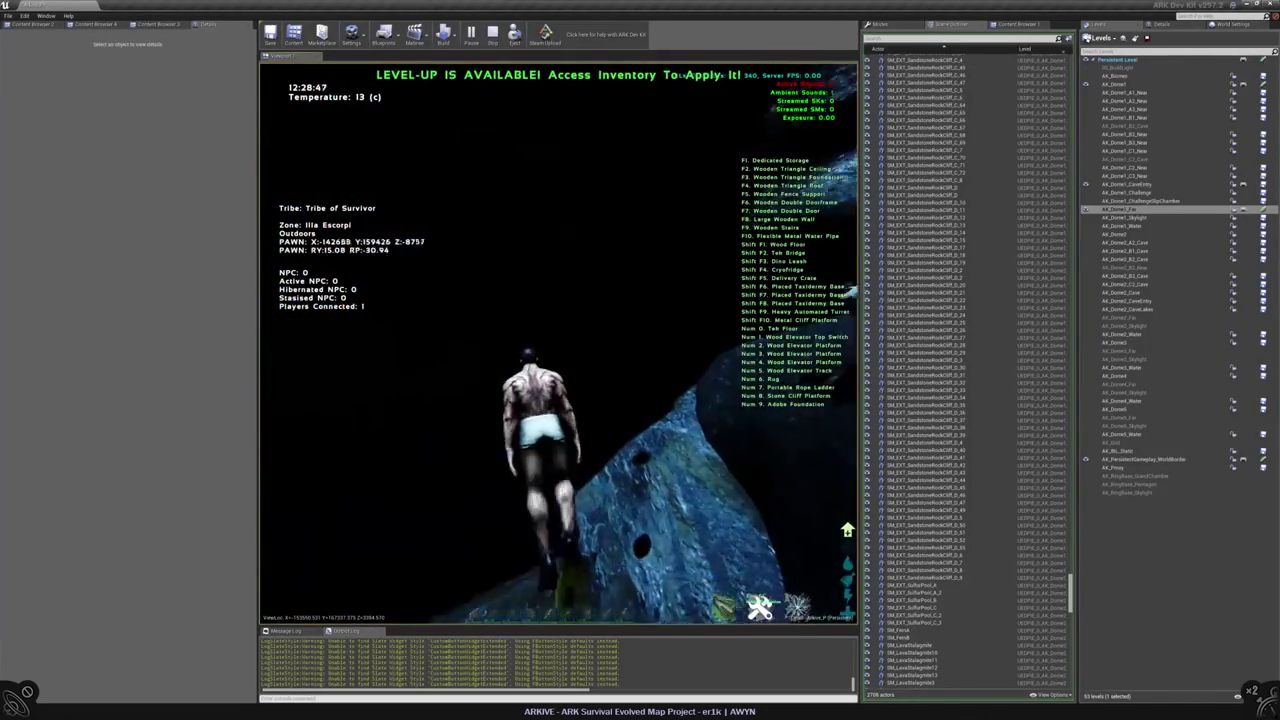
key(shift+F1)
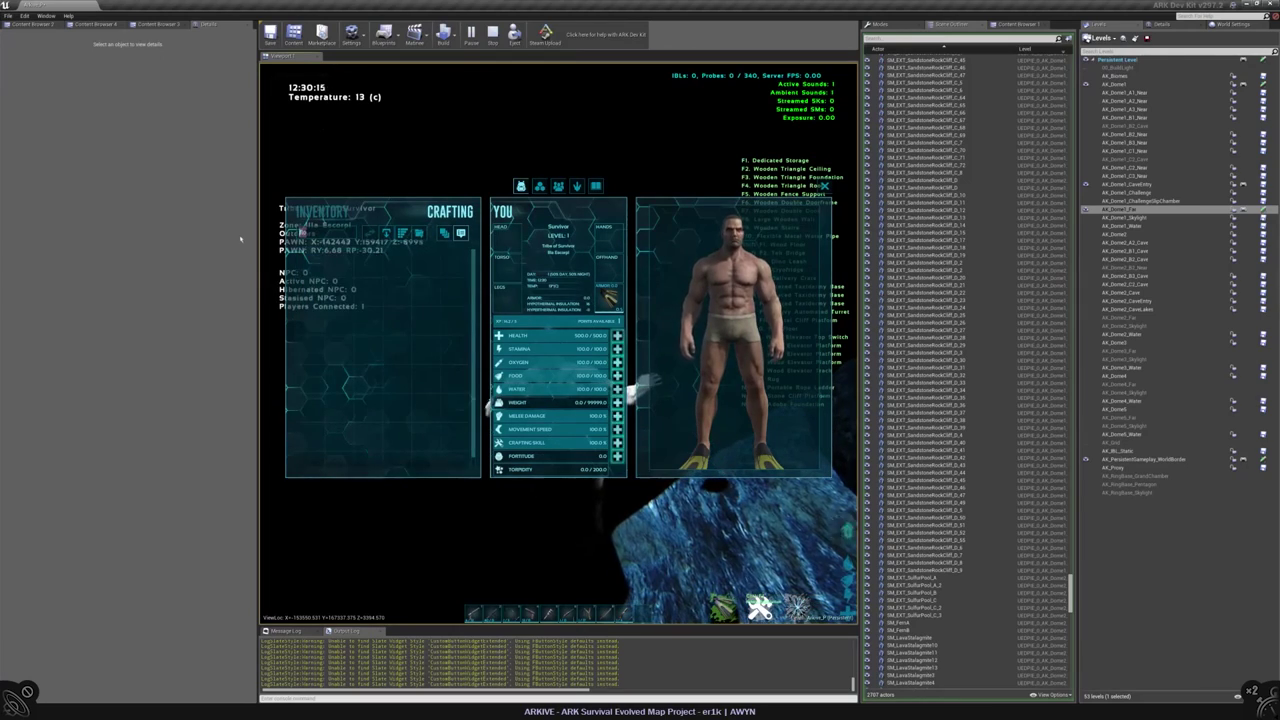
key(i)
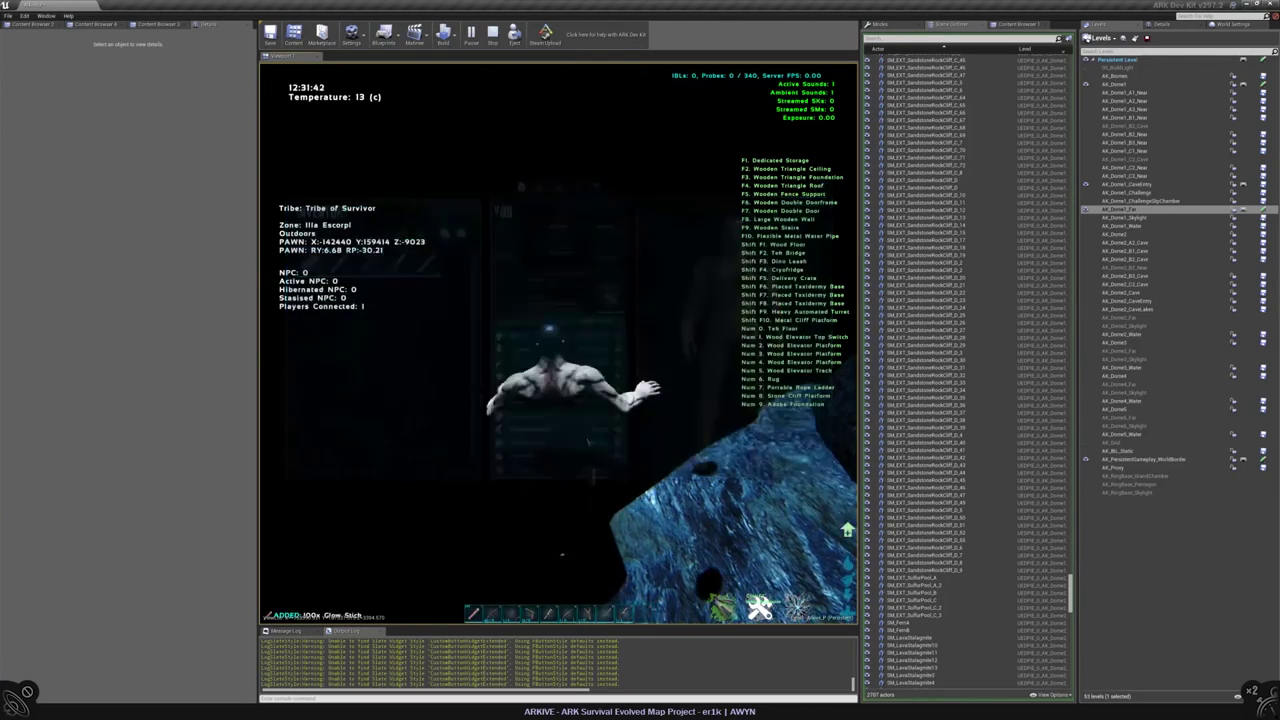
key(w)
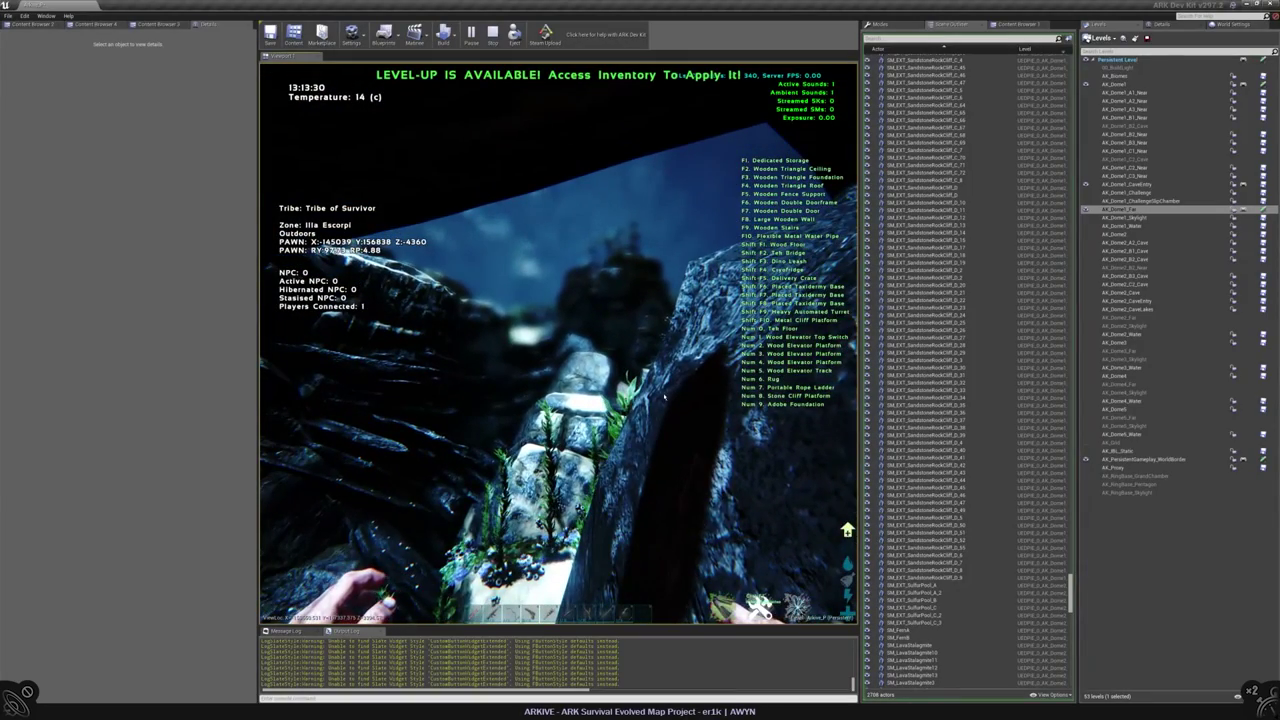
key(Escape)
- Frame the selected jagged rock, select the jagged rocks from SM_EXT_Rock_Jagged_Cliff_A_2 down to the first sandstone cliffs, and check their collision preset
key(f)
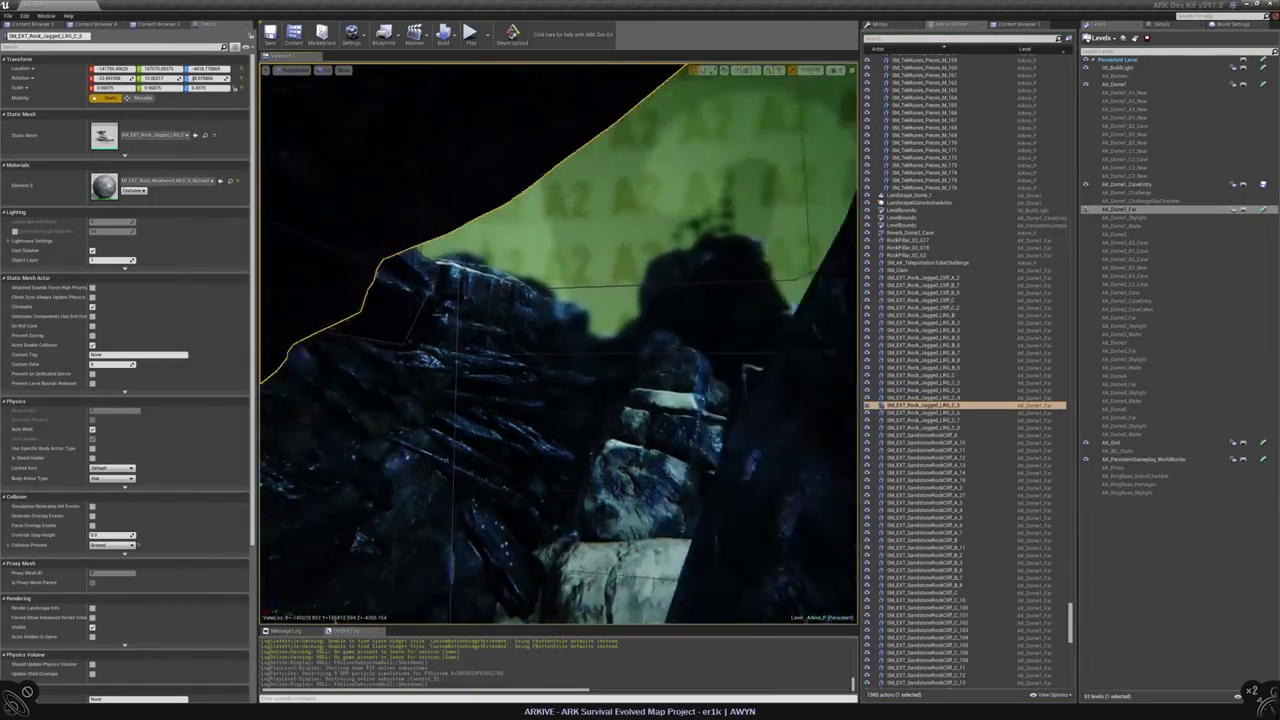
scroll(923, 403, up, 5)
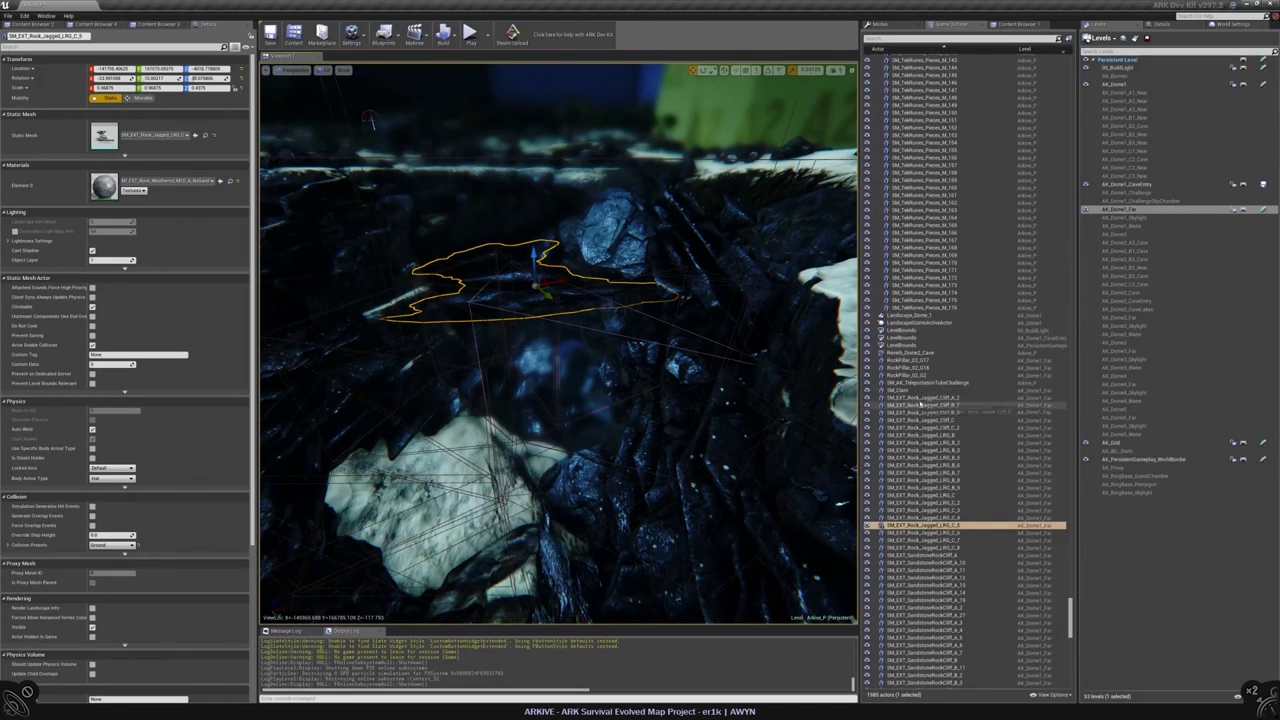
click(923, 398)
shift+click(931, 563)
scroll(960, 578, down, 8)
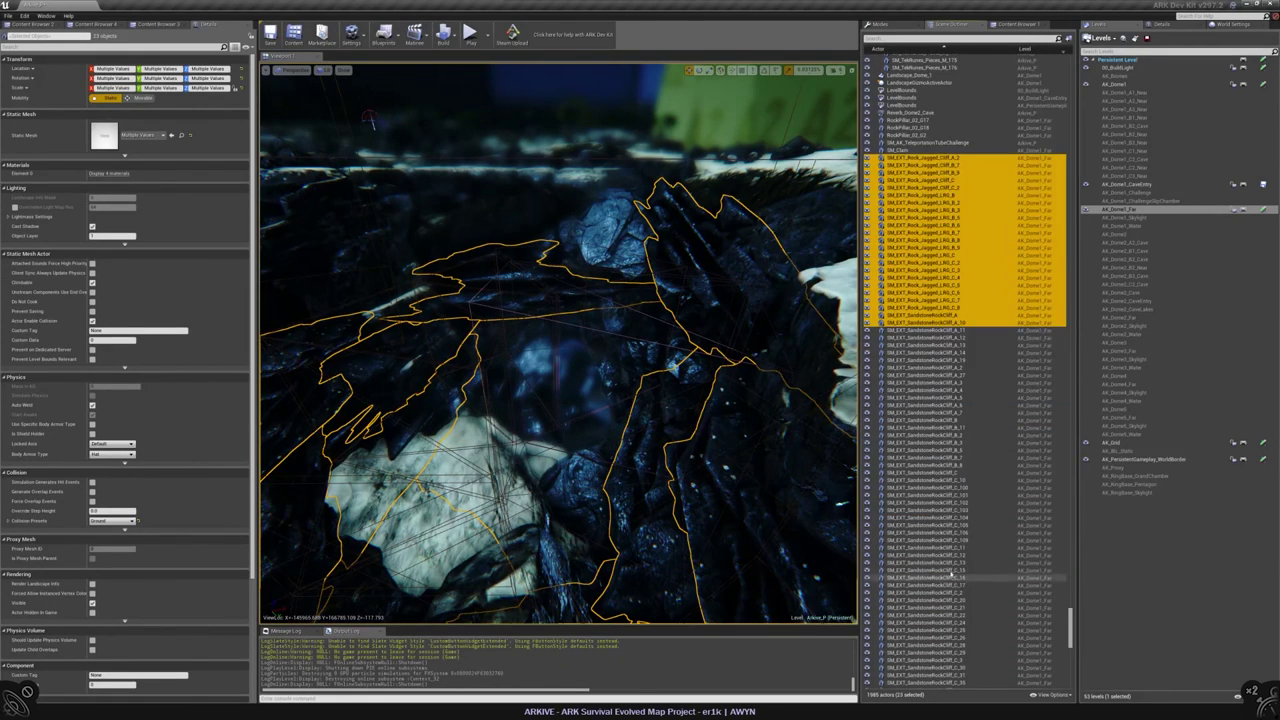
- Select everything from SM_EXT_SandstoneRockCliff_A_11 through the last SM_SandstoneRock_LRG rock and check the shared collision preset
click(935, 330)
scroll(975, 443, down, 10)
scroll(975, 443, down, 15)
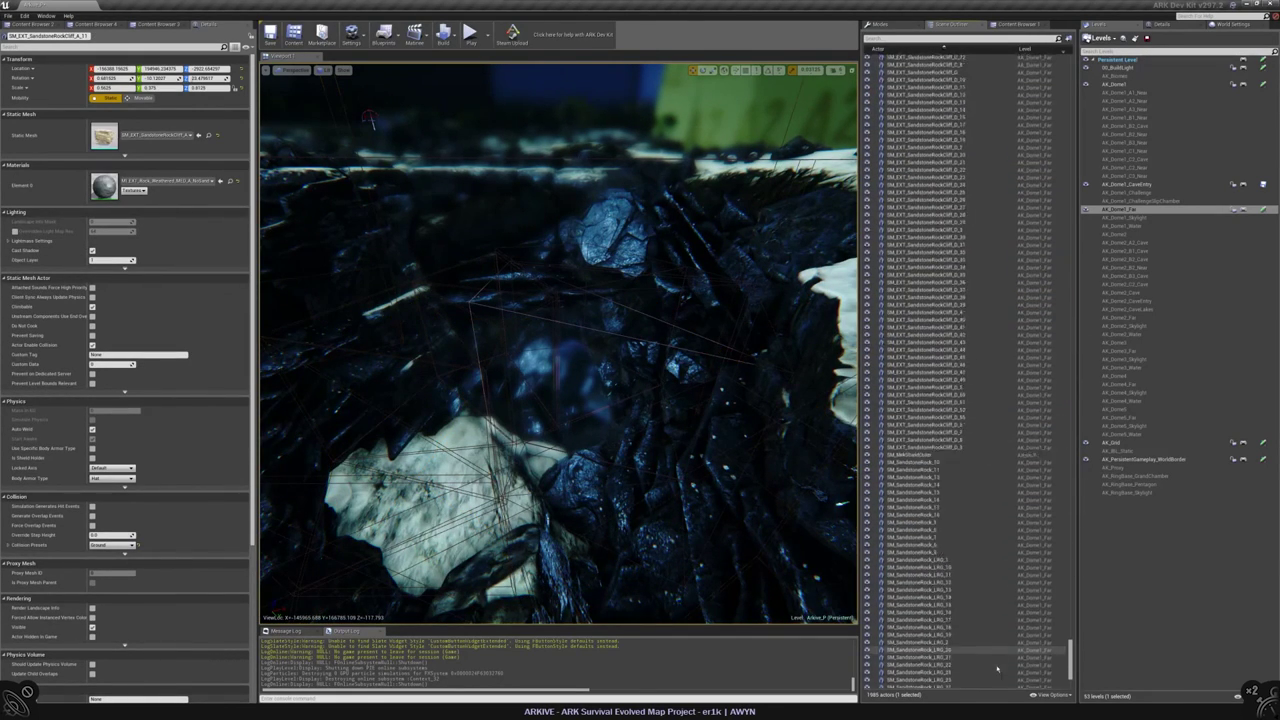
shift+click(925, 637)
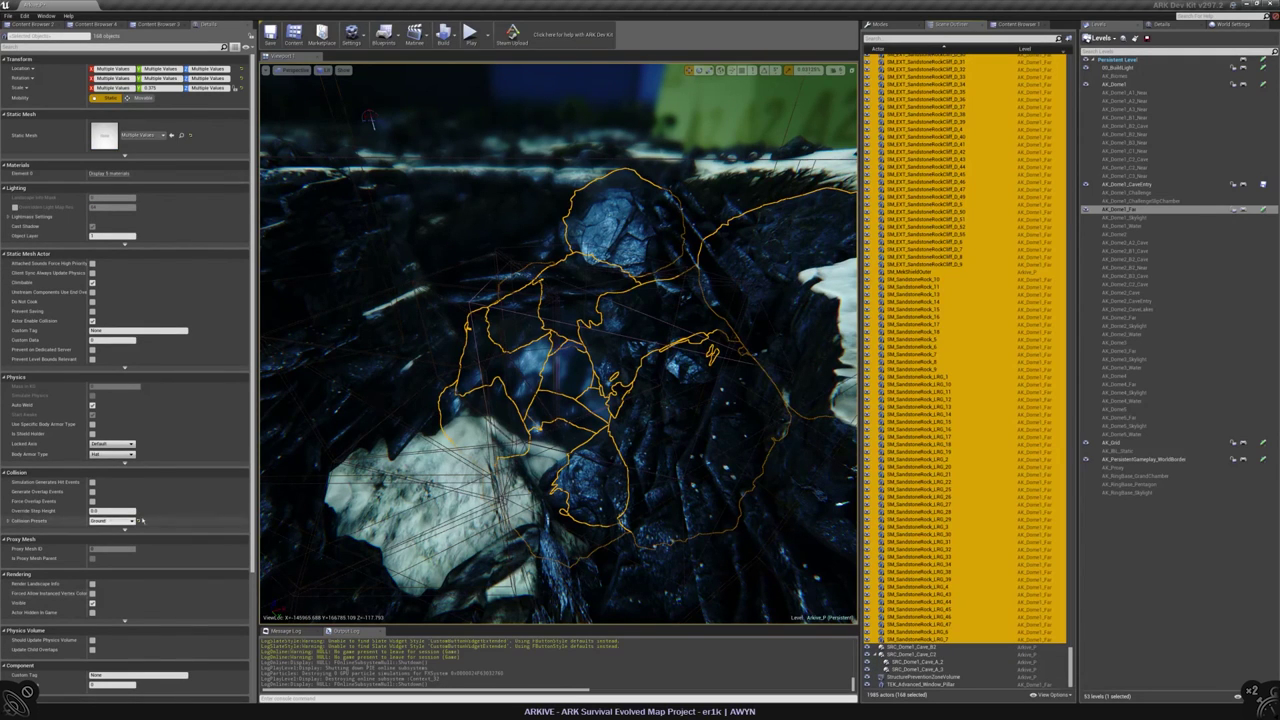
- Select the surrounding outer rim rocks in batches, including the plateaus from SM_CN_Plateau_C_25 through the jagged cliffs, and check their collision presets
drag(1071, 667, 1071, 513)
click(903, 503)
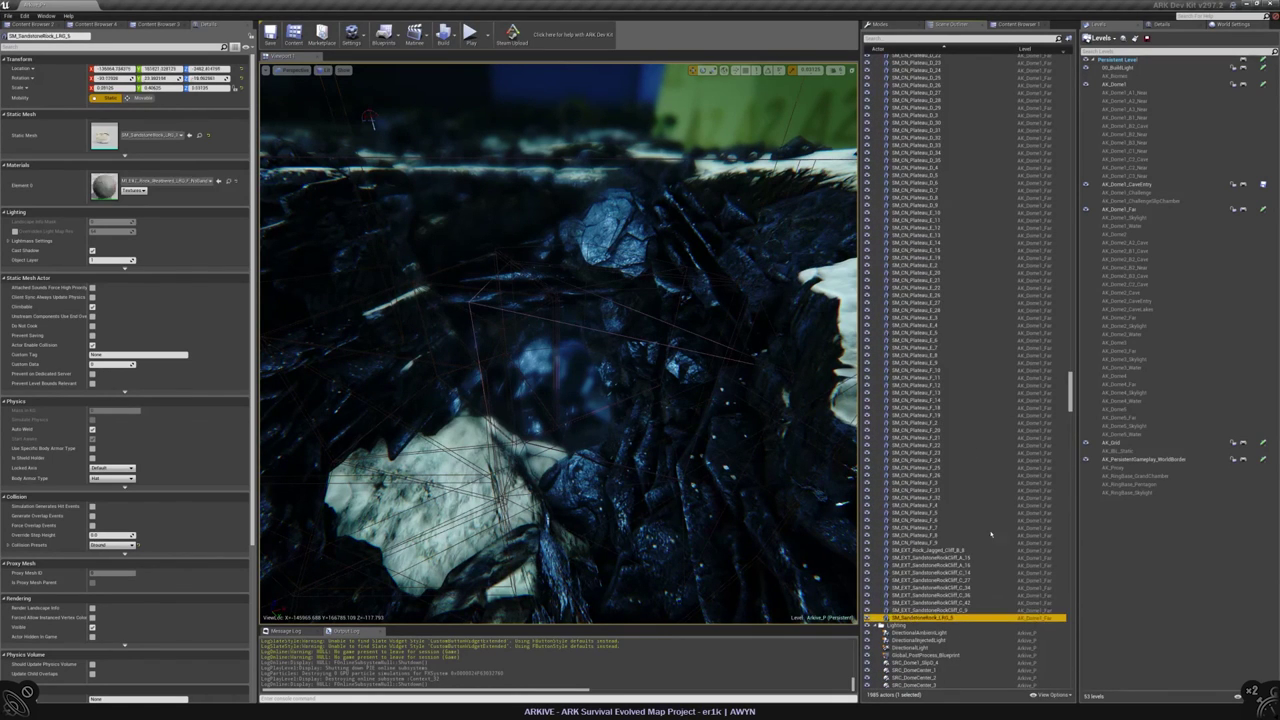
mouse_move(1071, 345)
mouse_down()
mouse_move(1071, 385)
mouse_move(1071, 330)
mouse_up()
shift+click(906, 304)
click(930, 607)
shift+click(920, 291)
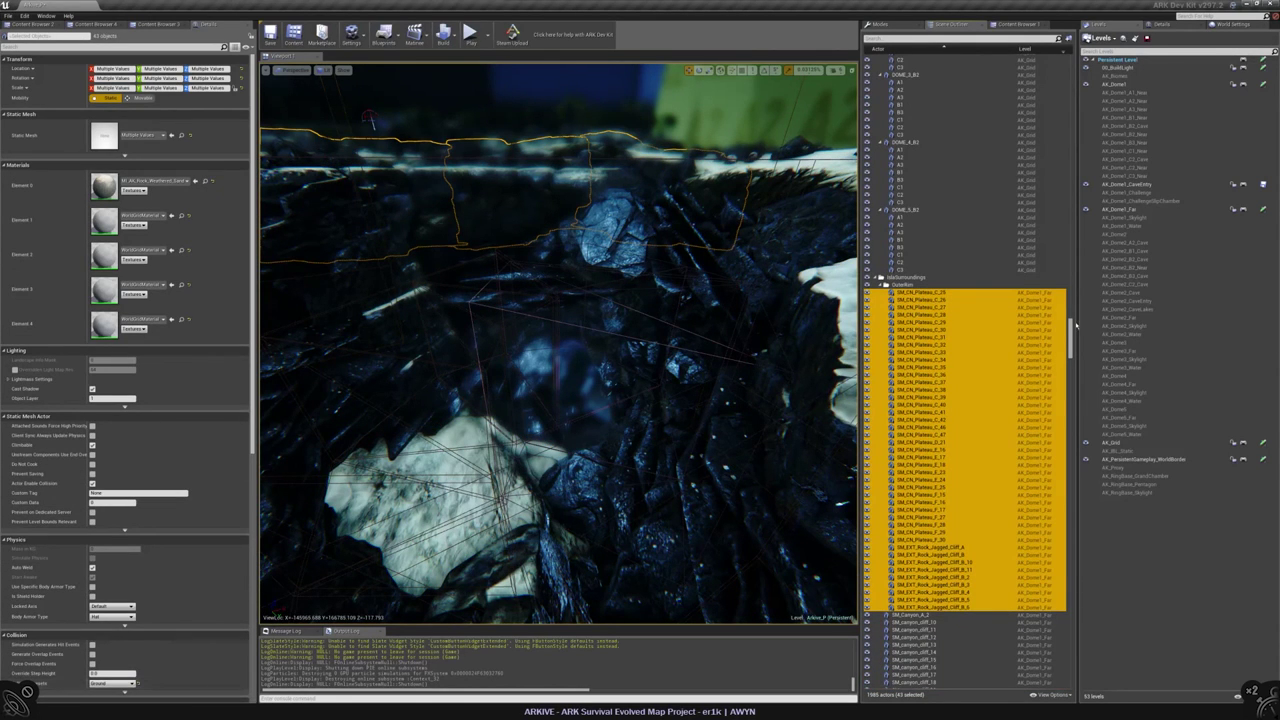
- Check the collision presets of the meshes in the Dome1_CaveEntry_C2, B2_Mid and B2_B3 folders, one folder at a time
drag(1076, 323, 1065, 97)
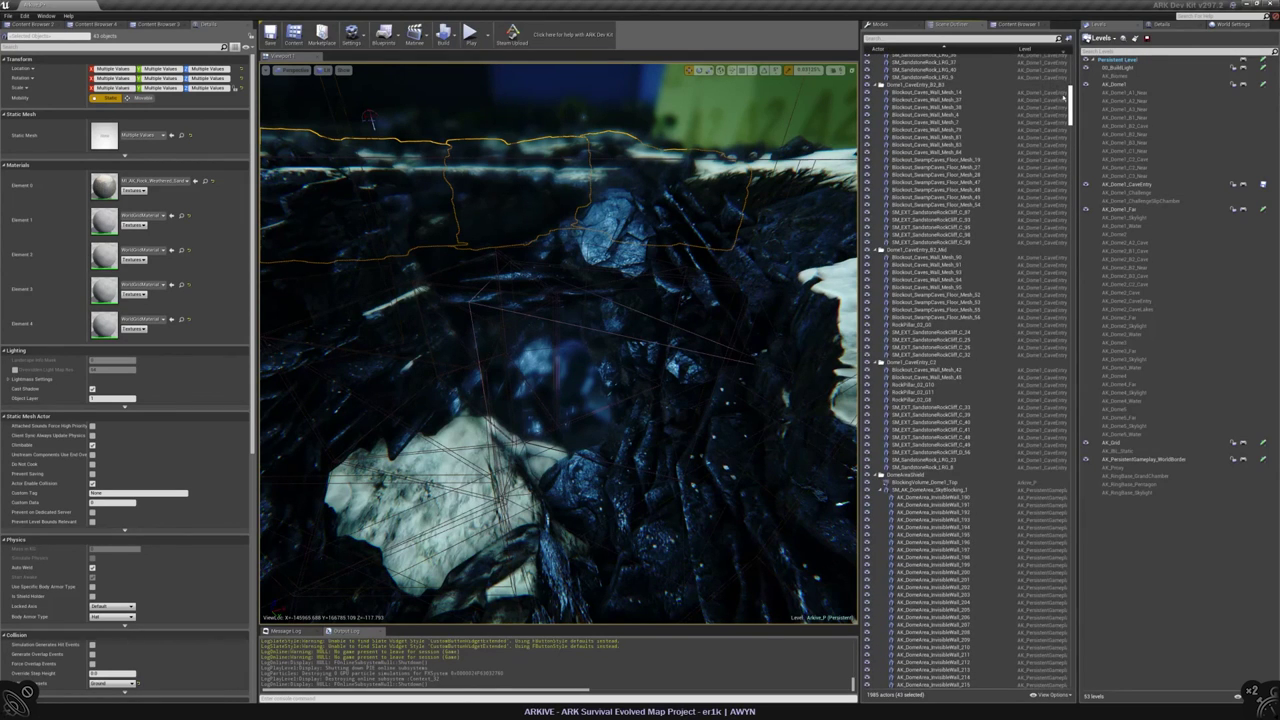
click(930, 466)
shift+click(930, 372)
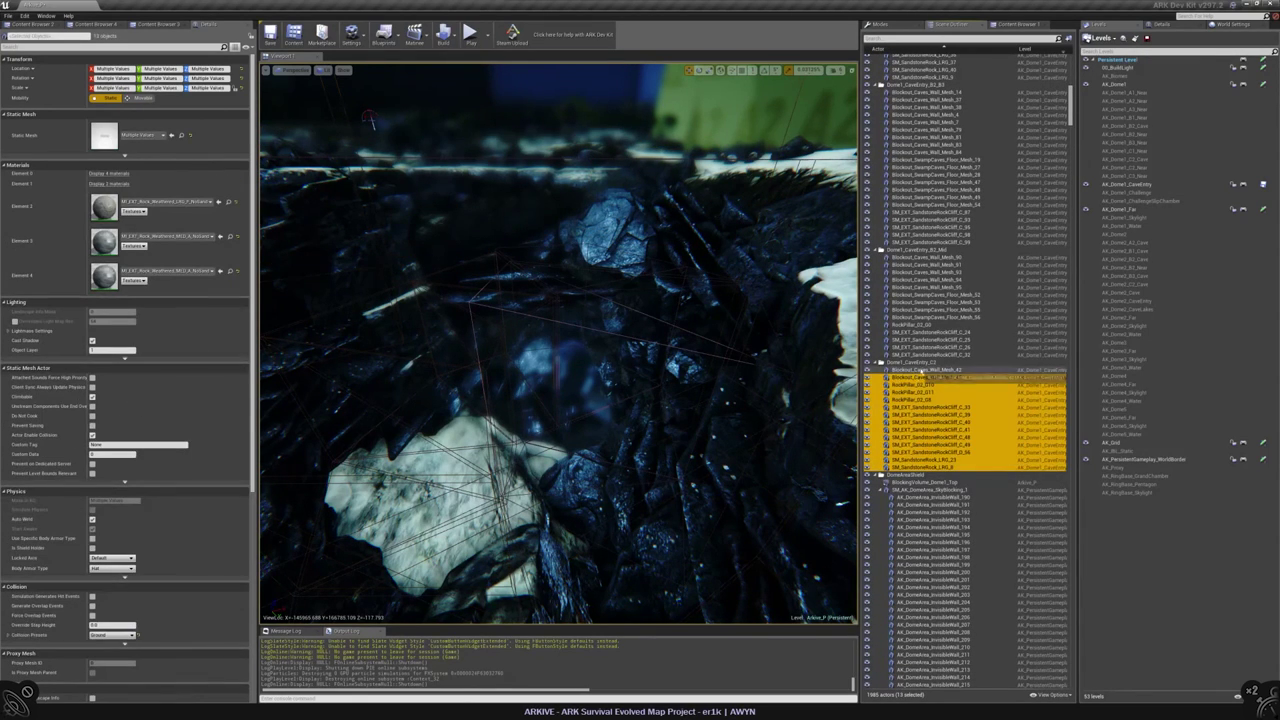
click(925, 357)
shift+click(915, 256)
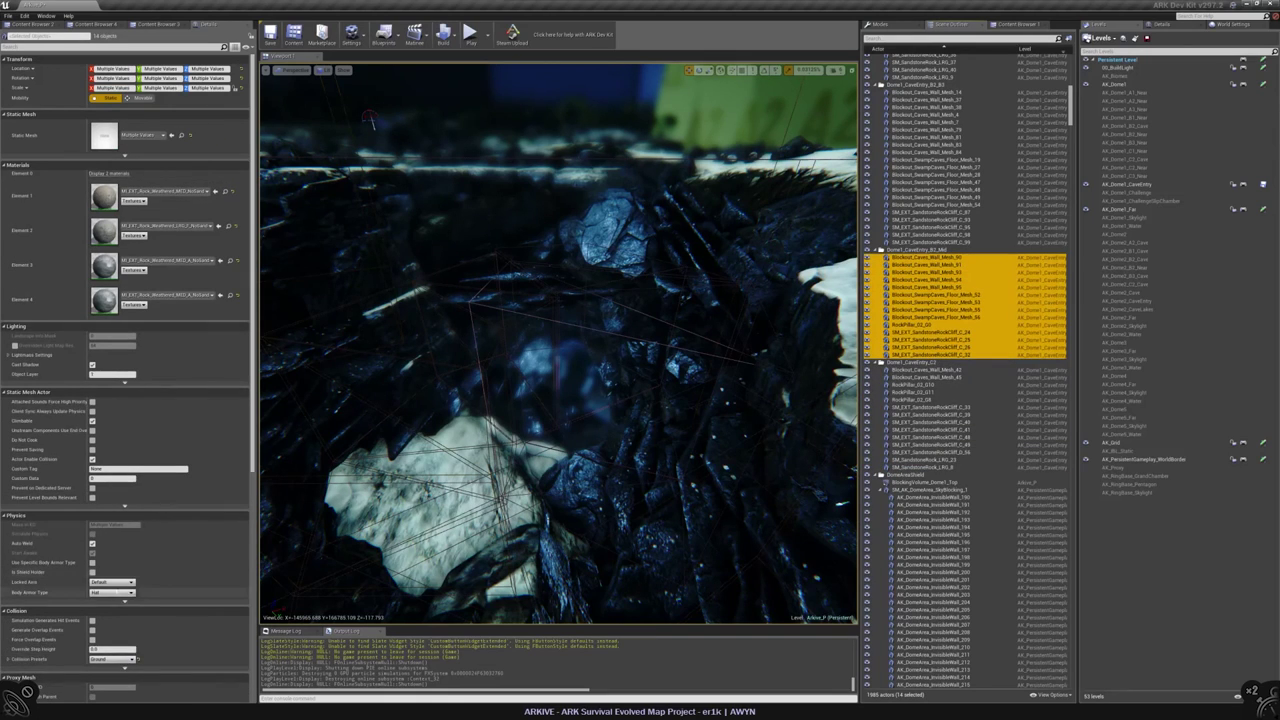
click(913, 244)
shift+click(940, 91)
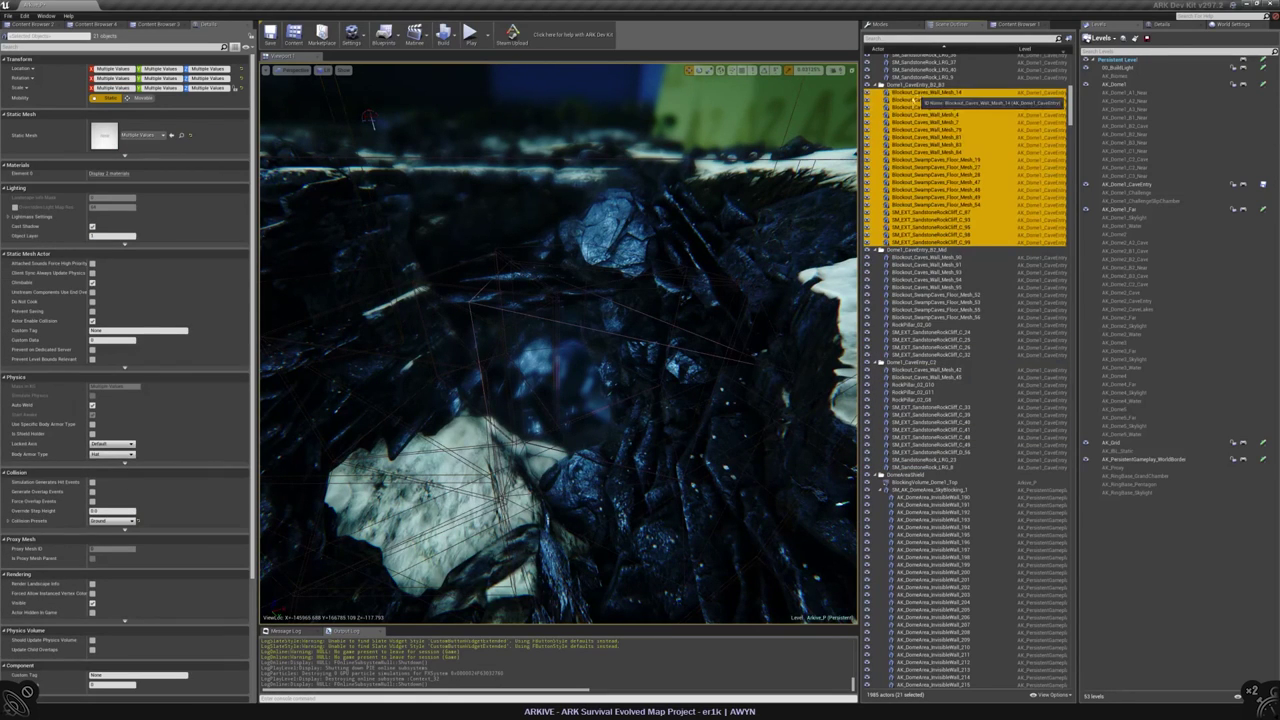
- Select the meshes of the Dome1_CaveEntry_B2_B1 folder and of the A3 folder in turn to check their collision presets
scroll(983, 243, up, 5)
click(925, 437)
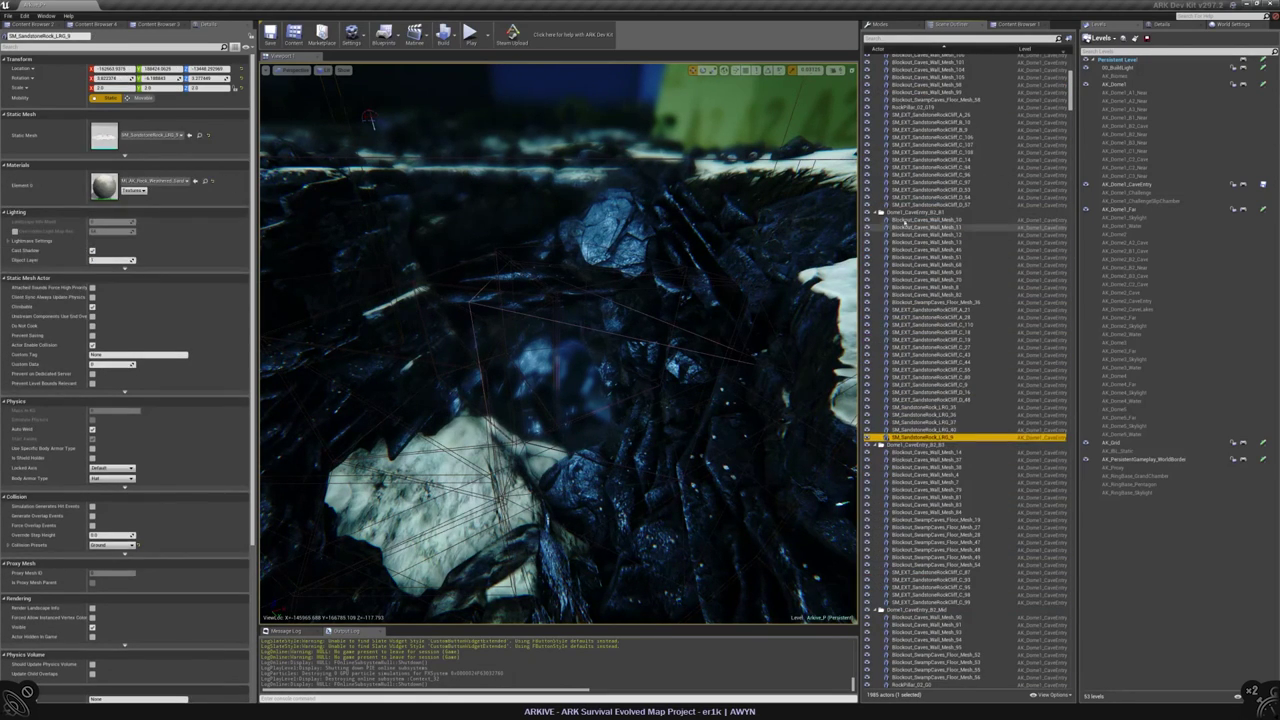
shift+click(905, 223)
scroll(905, 226, up, 4)
scroll(907, 230, up, 2)
click(925, 336)
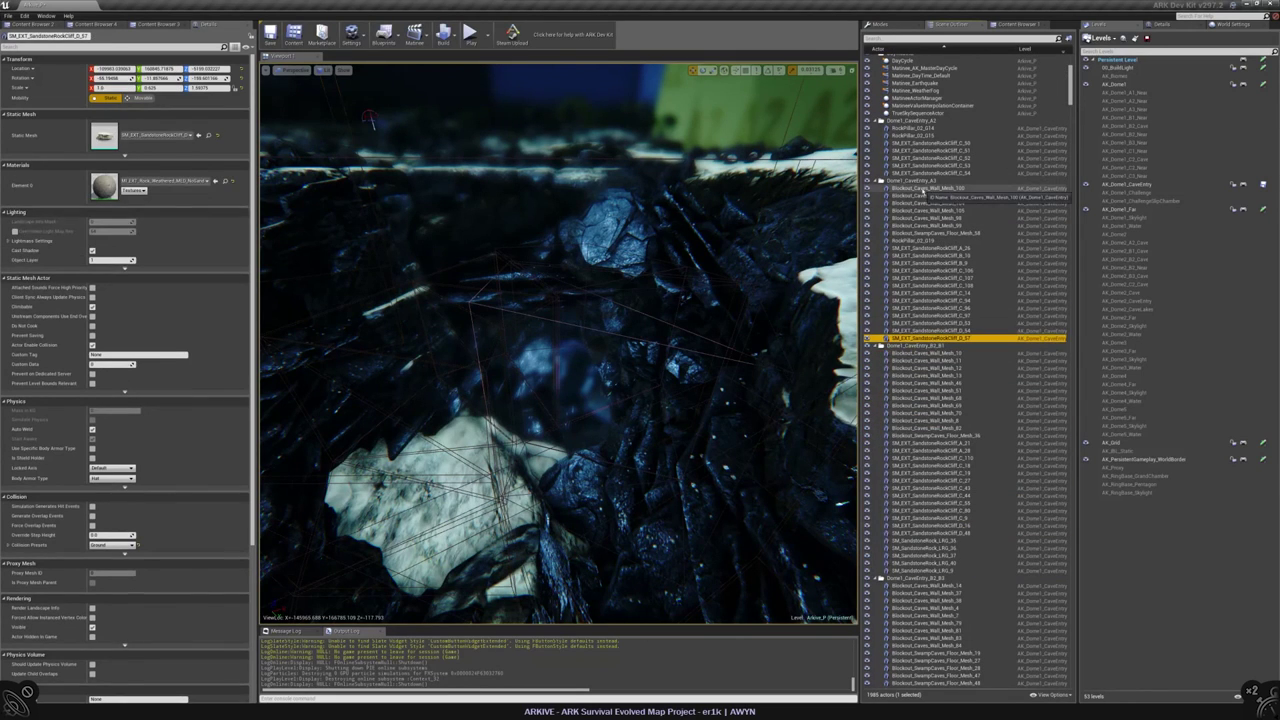
shift+click(930, 188)
- Check the collision presets of the meshes in the Dome1_CaveEntry_A2 and Challenge_Dome1_Entry folders
scroll(935, 231, up, 6)
click(925, 312)
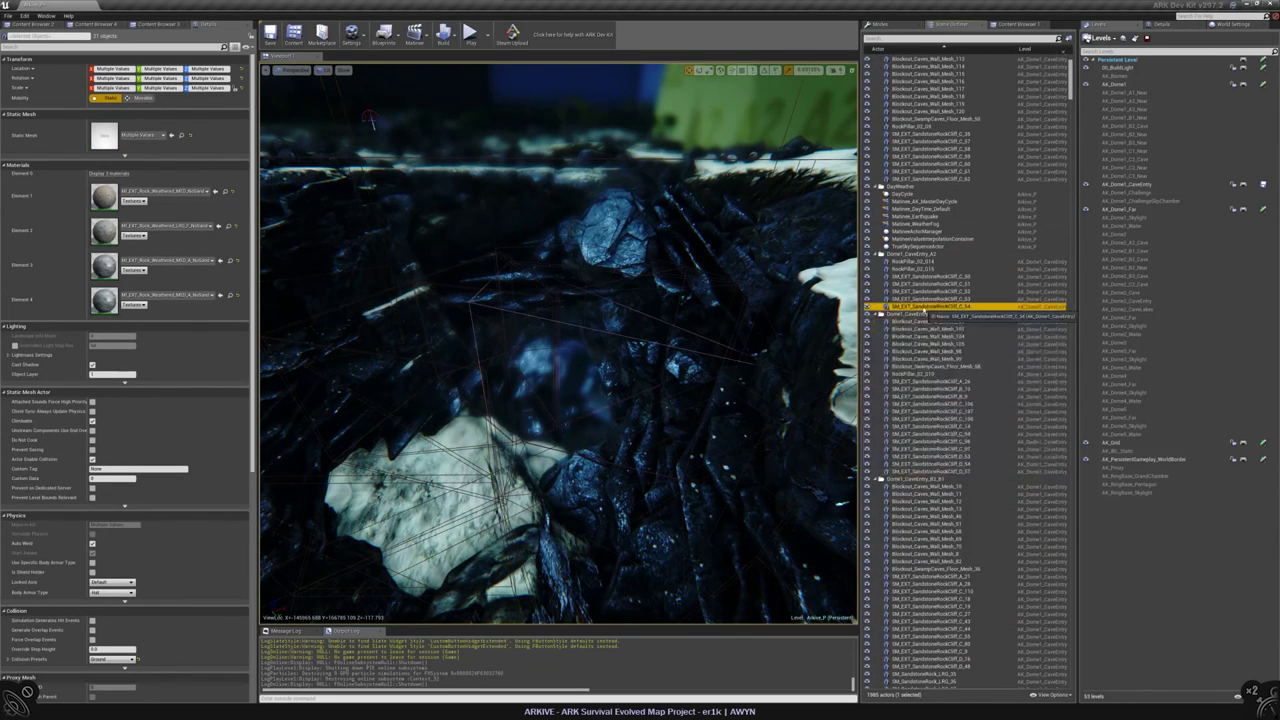
shift+click(925, 262)
scroll(925, 262, up, 4)
click(925, 274)
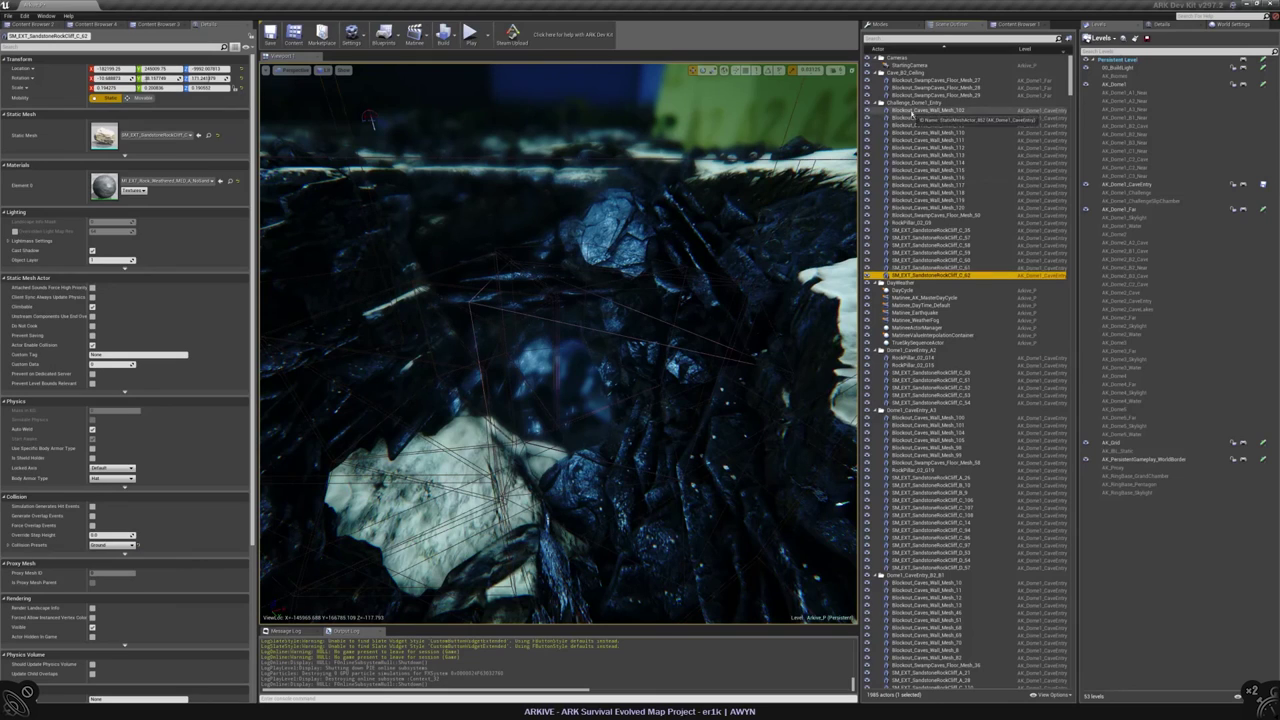
shift+click(925, 112)
- Set the collision preset of the three Blockout_SwampCaves_Floor meshes in the Cave_B3_Ceiling folder to Ground
click(930, 94)
shift+click(930, 80)
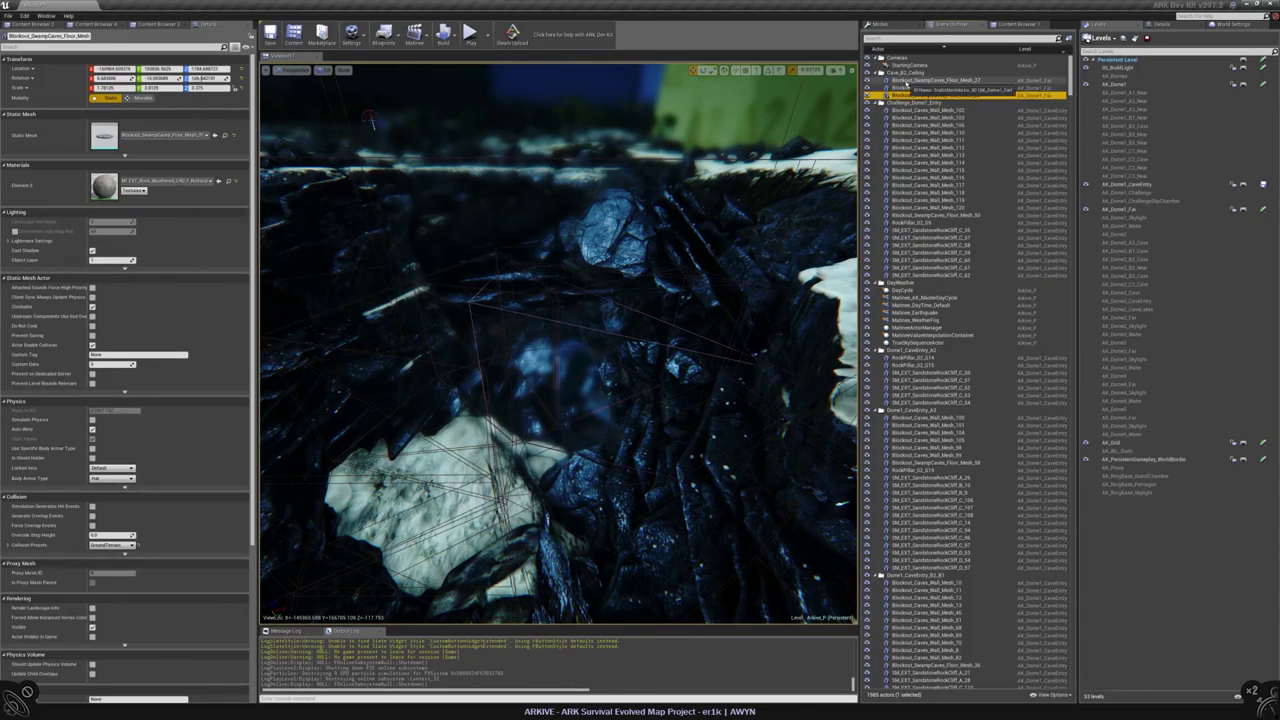
click(112, 521)
click(120, 428)
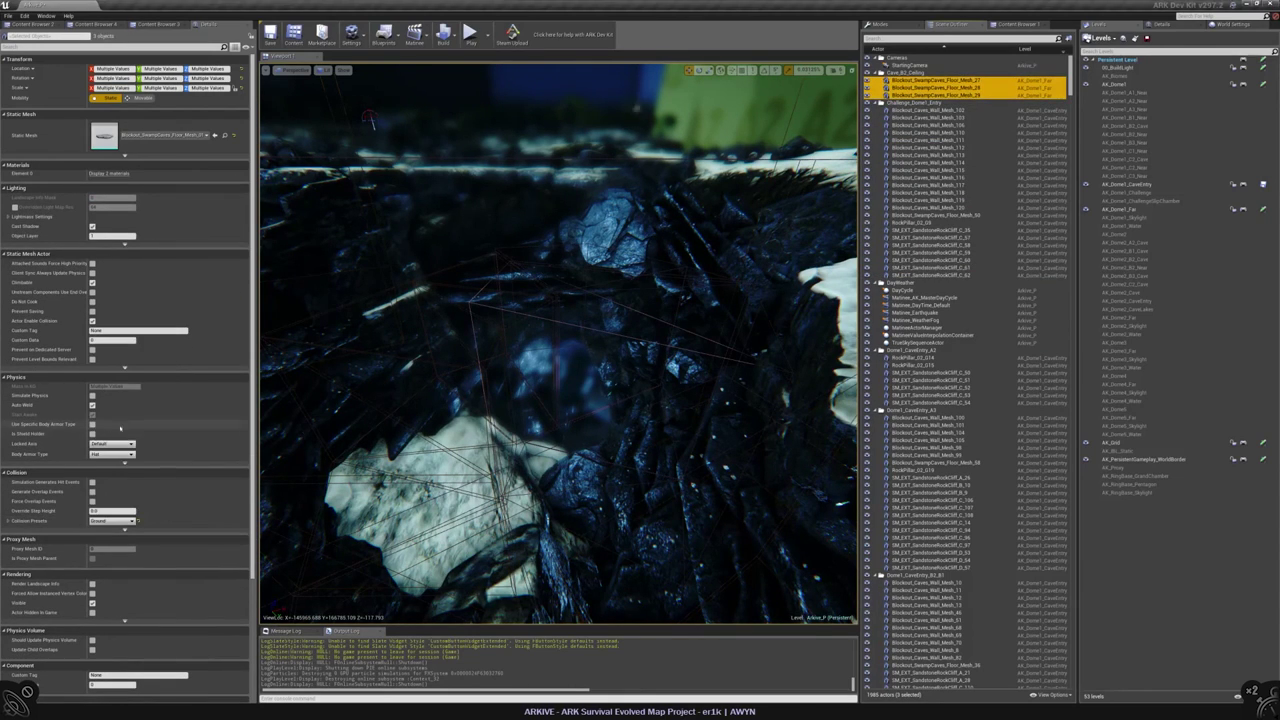
- Clear the selection and delete the structure prevention zone volume at the rocky outcrop near the B2 boundary
mouse_move(560, 340)
right_down()
mouse_move(600, 320)
mouse_move(575, 330)
right_up()
key(Escape)
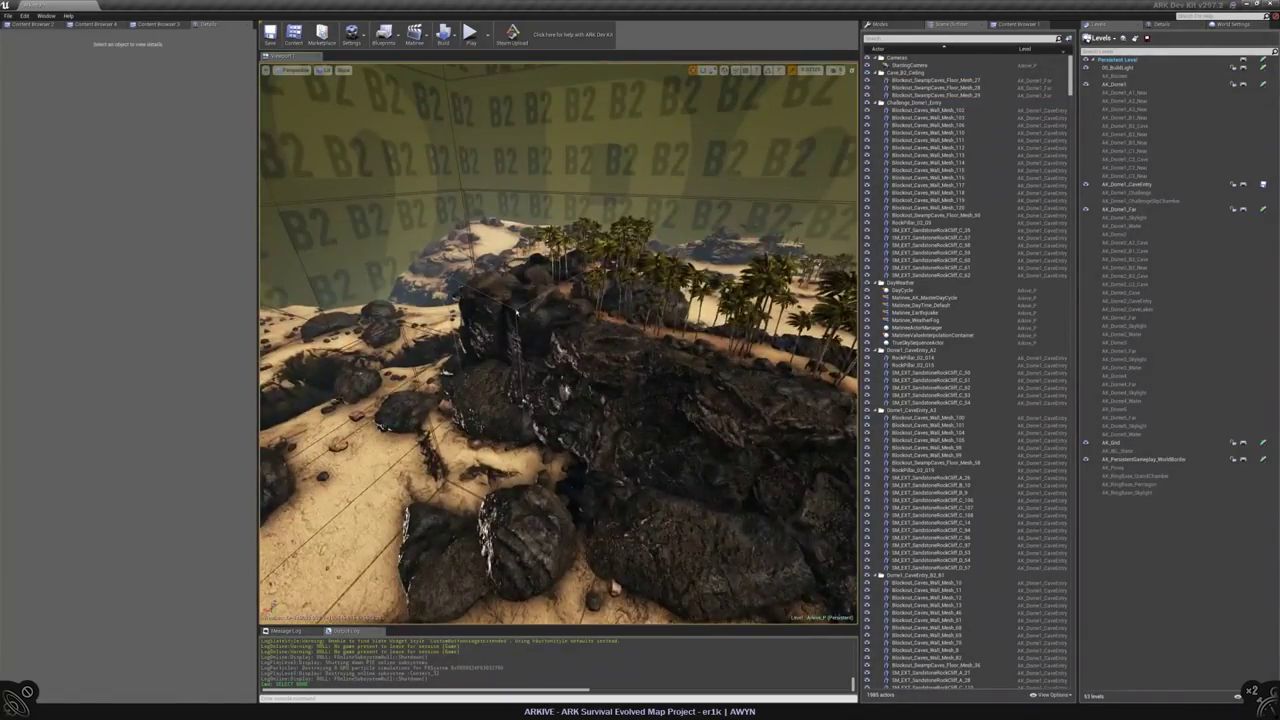
click(515, 310)
key(Delete)
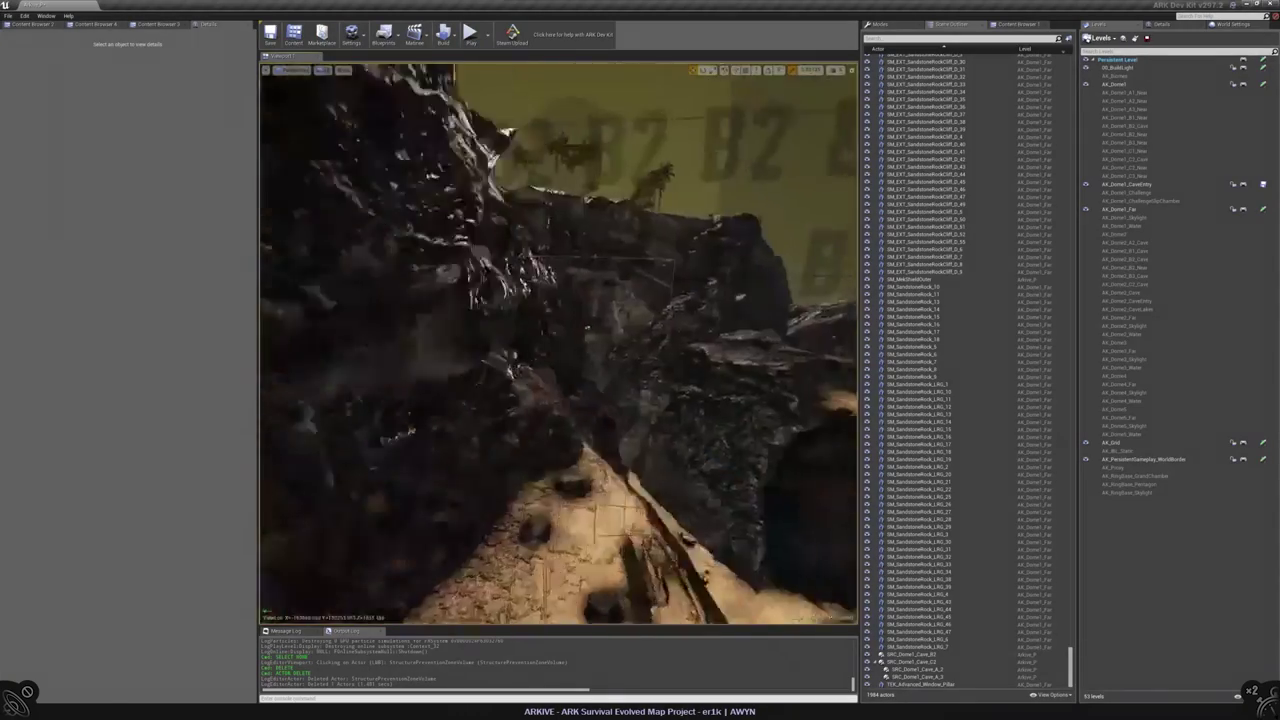
- Start a play session from the sandy passage between the dark rock cliffs and take control of the character
right_click(582, 332)
click(622, 503)
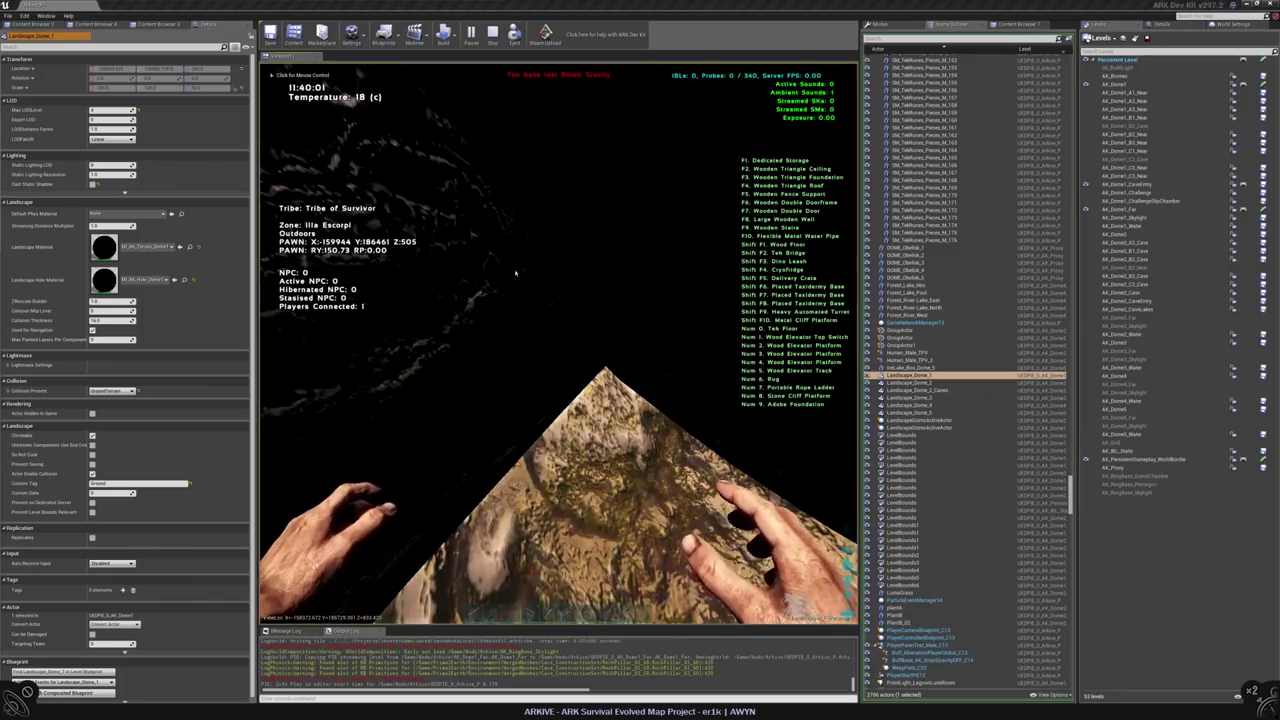
click(516, 272)
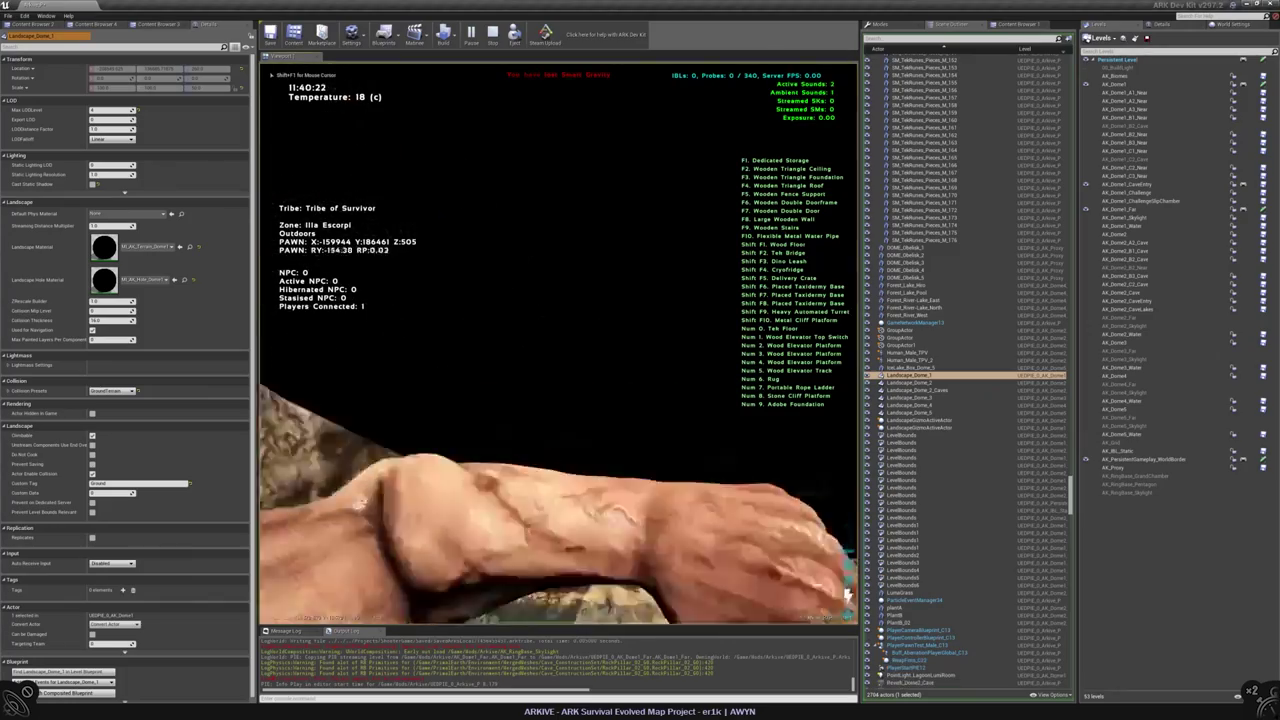
key(k)
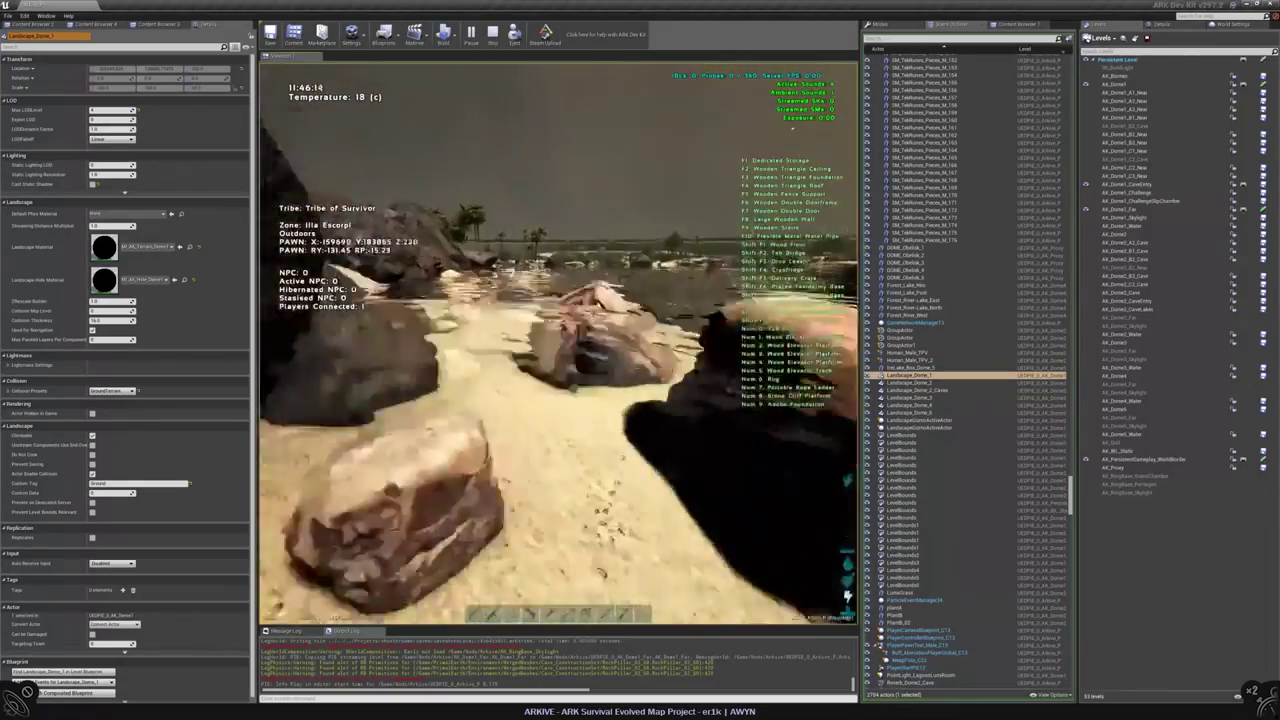
- Run the character past the rocks and over the sand dunes to examine the terrain, and end the play session
key(w)
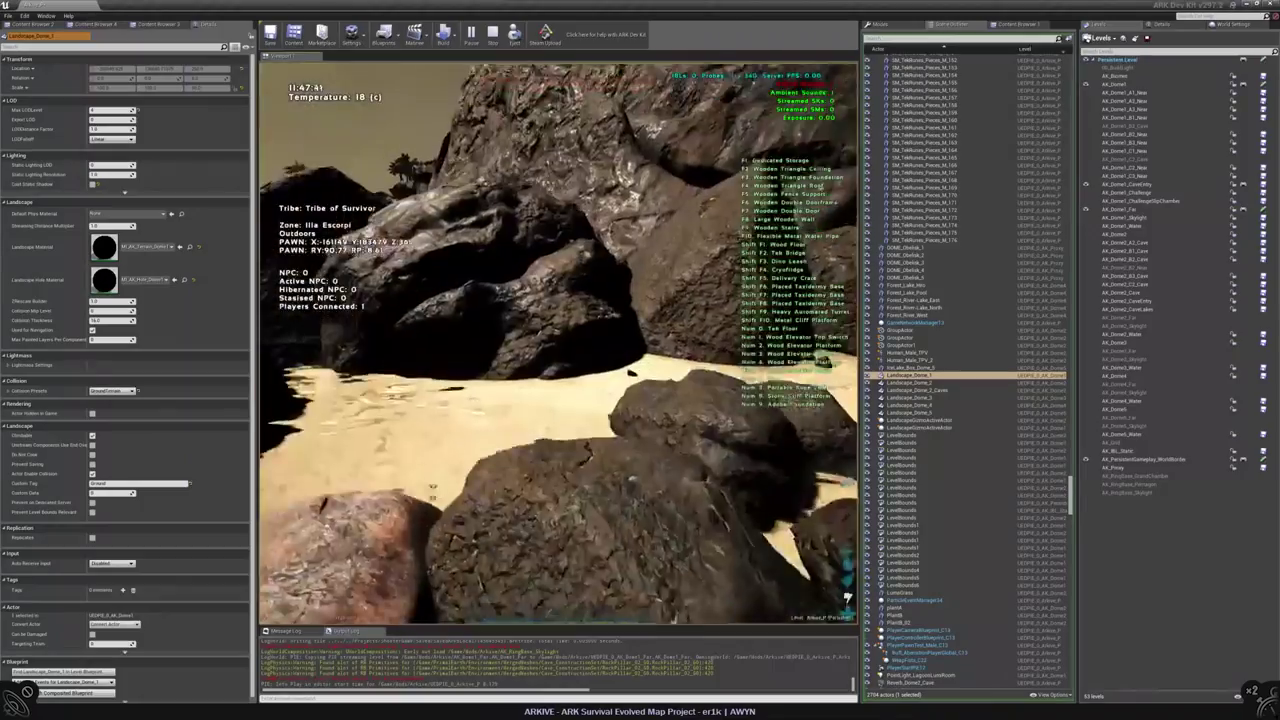
key(w)
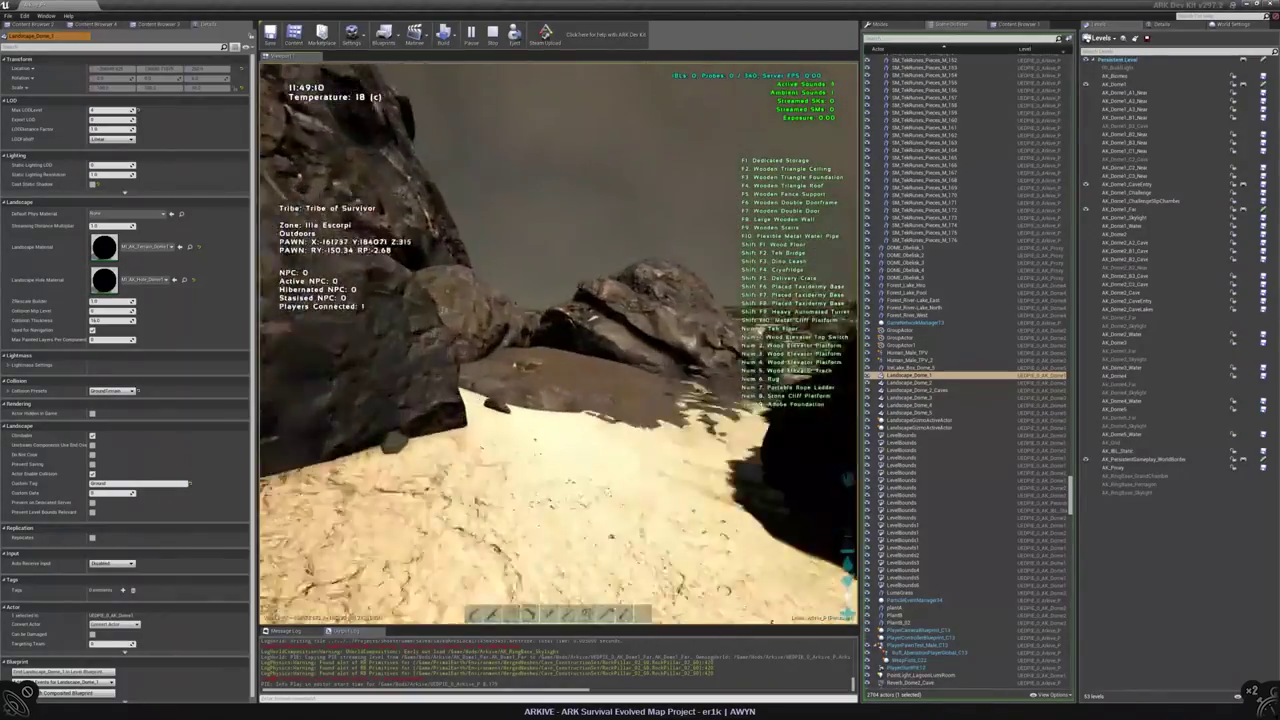
key(w)
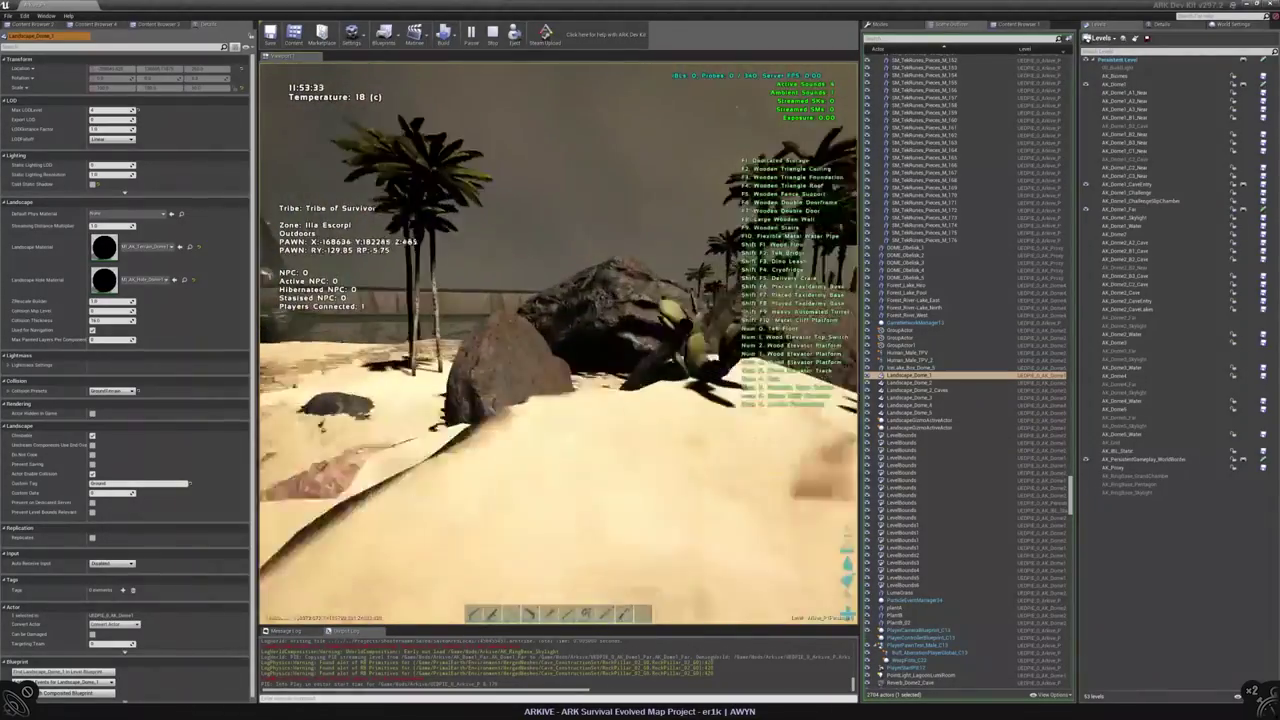
key(w)
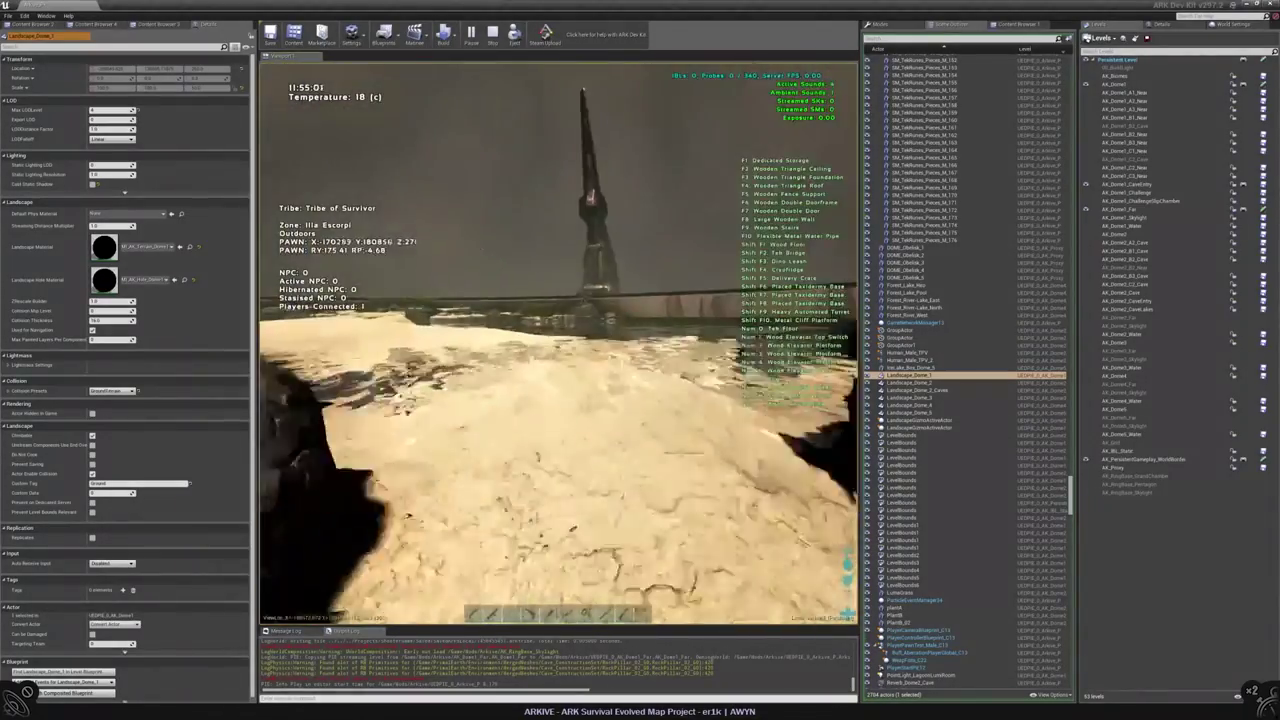
key(w)
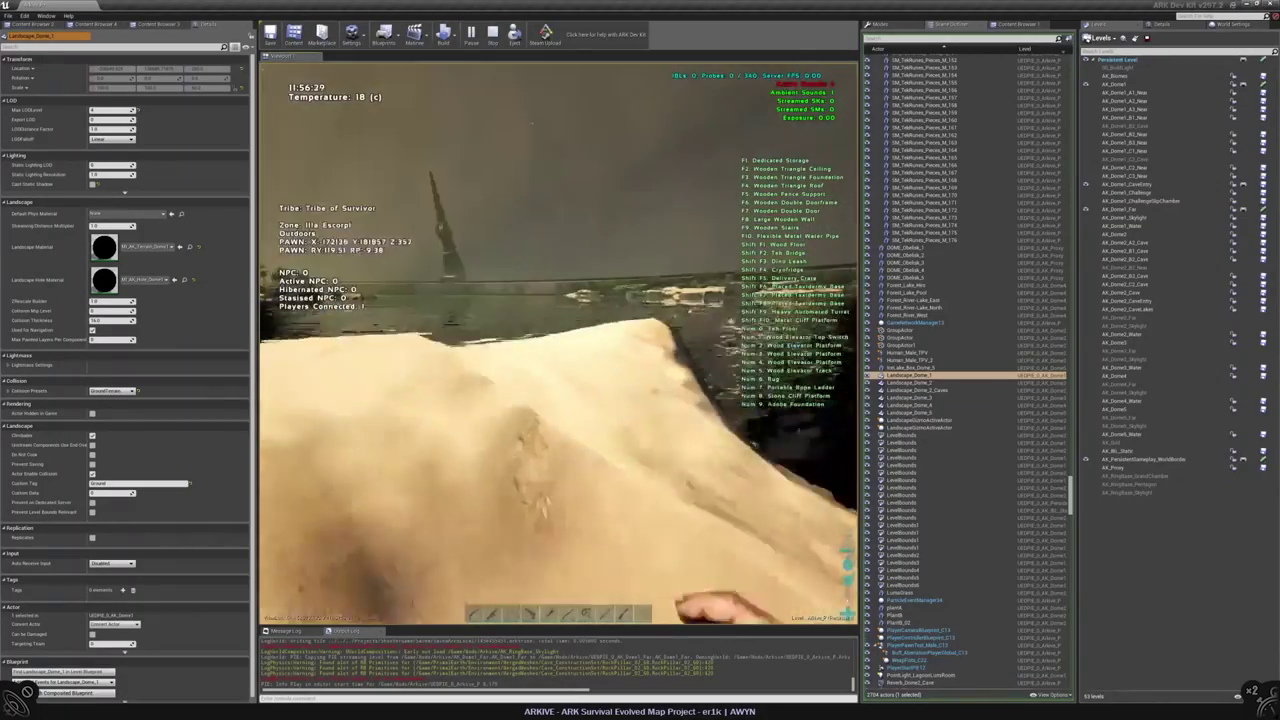
key(w)
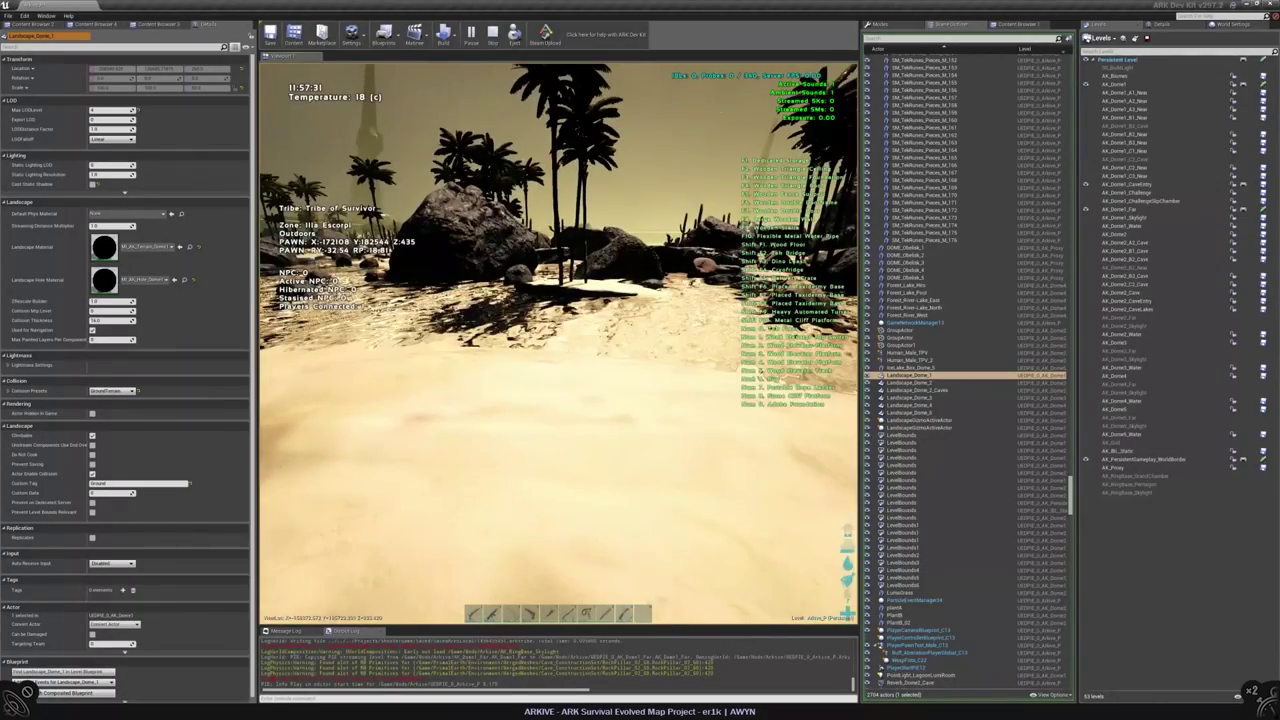
key(Escape)
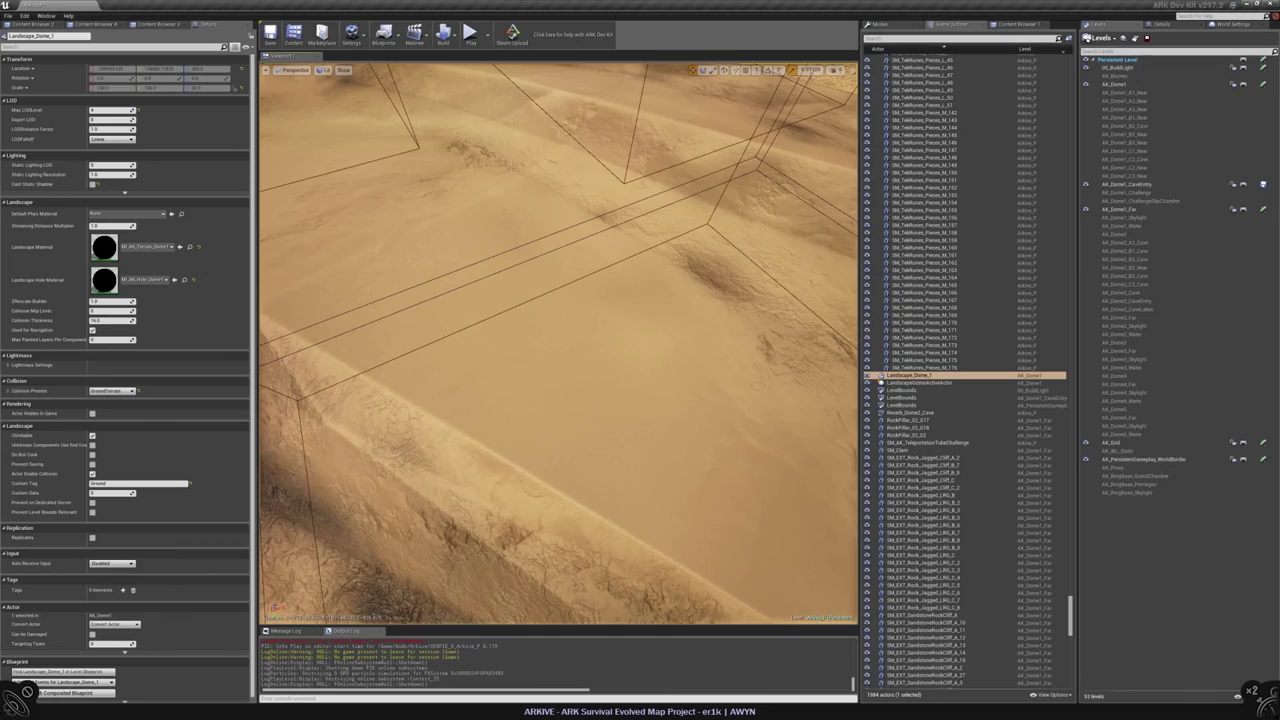
- Select the canyon cliff mesh SM_canyon_cliff_10 buried in the sand dune and frame it in the viewport
right_click(492, 466)
key(Escape)
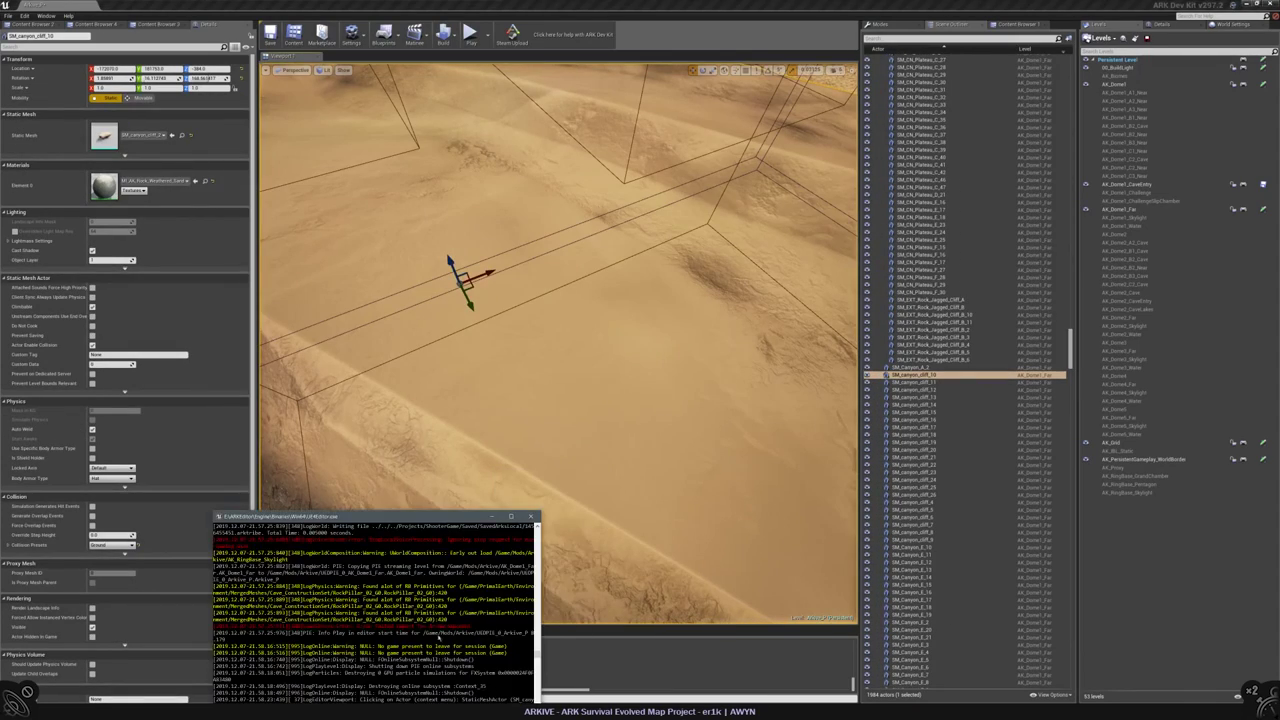
key(f)
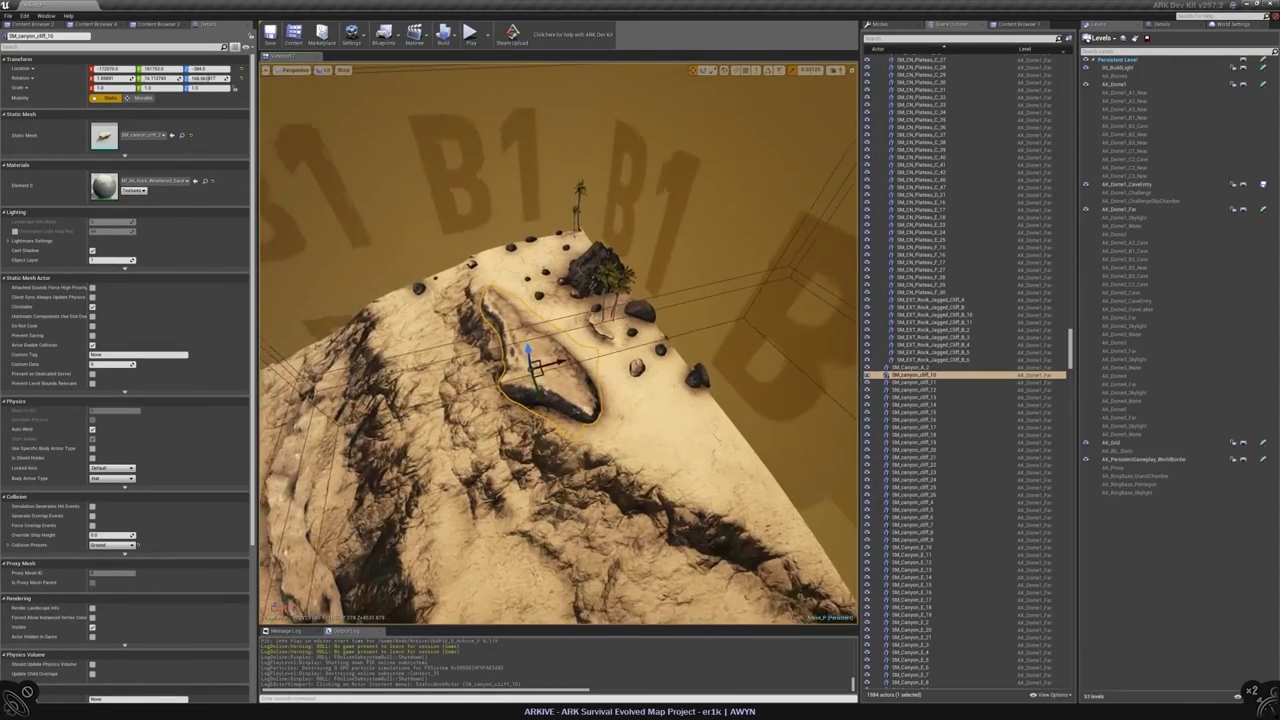
- Select the Center_Slip_Dome1 mesh above the dome boundaries and filter its properties for the visibility and hidden settings
key(Escape)
mouse_move(457, 80)
right_down()
mouse_move(430, 82)
mouse_move(457, 80)
right_up()
click(470, 257)
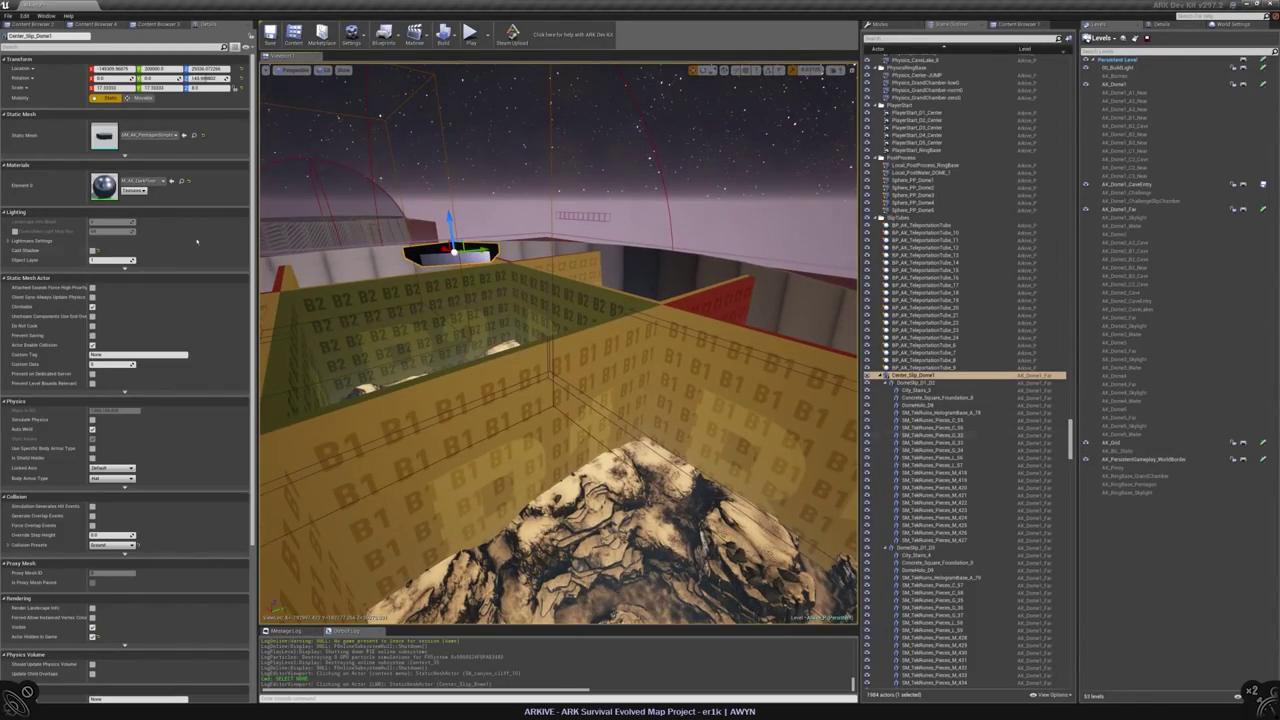
text(vis)
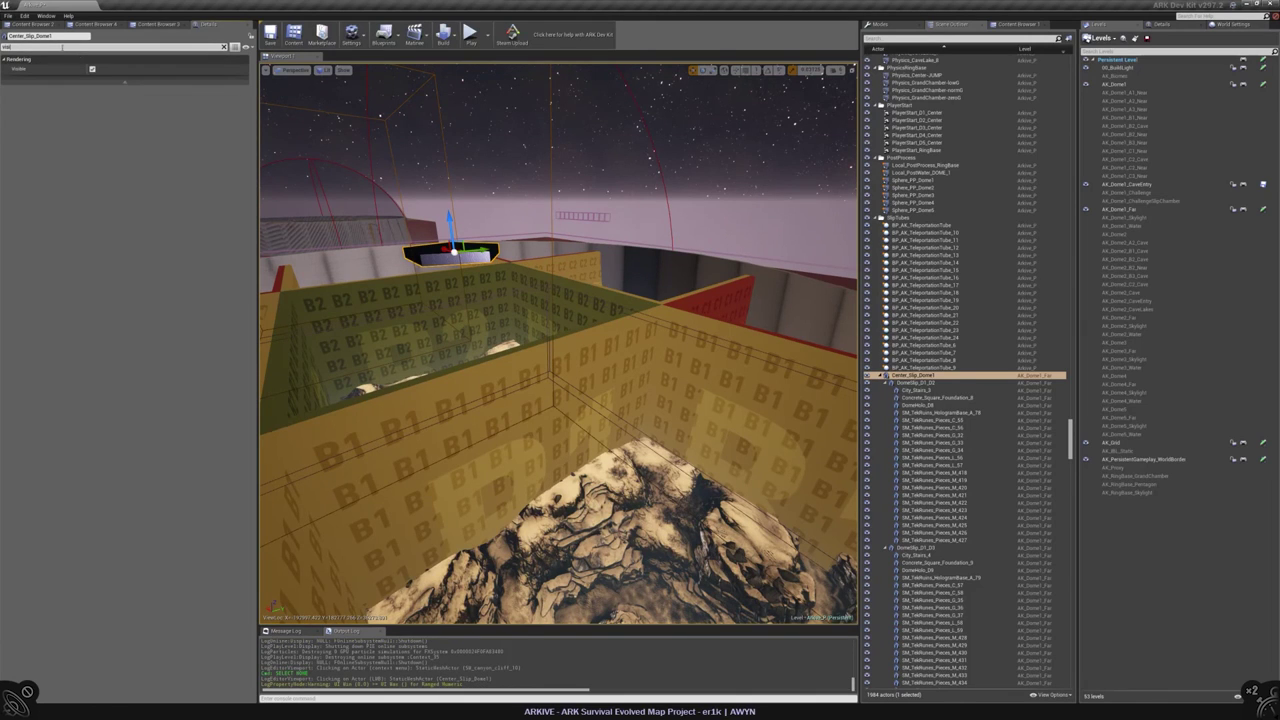
key(BackSpace)
key(BackSpace)
key(BackSpace)
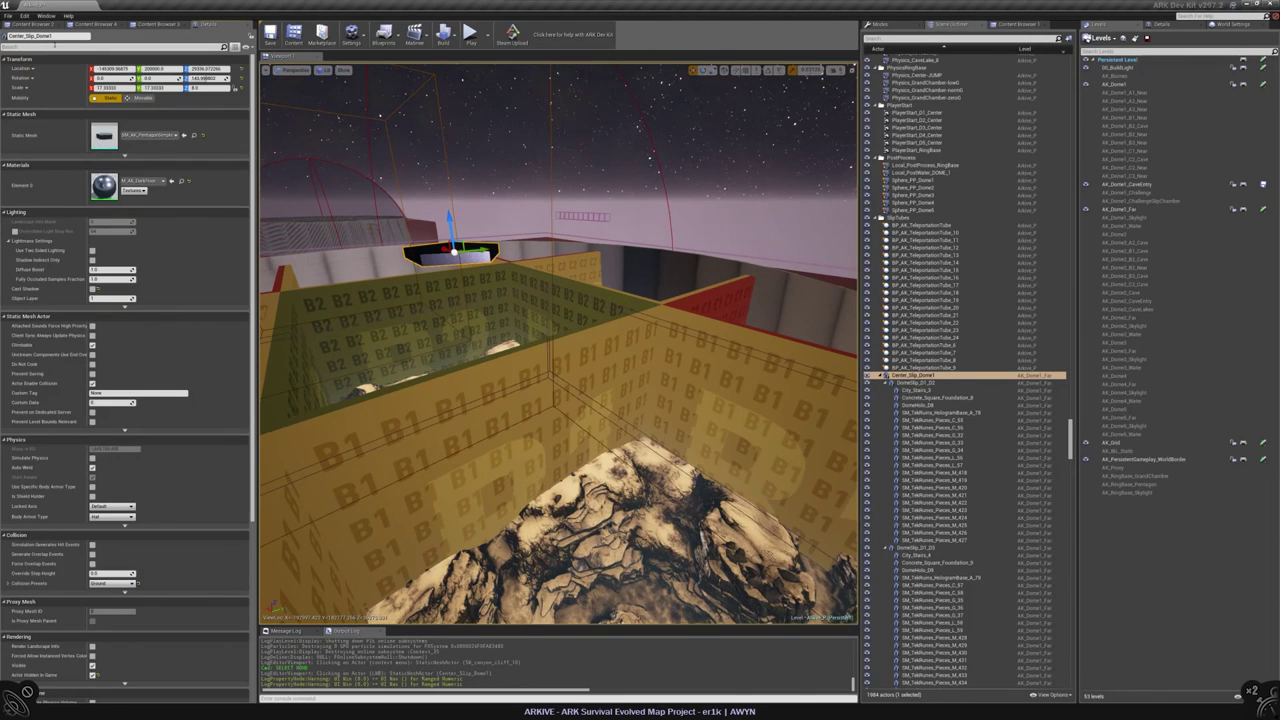
text(hidd)
mouse_move(560, 340)
right_down()
mouse_move(556, 325)
mouse_move(558, 365)
right_up()
key(Escape)
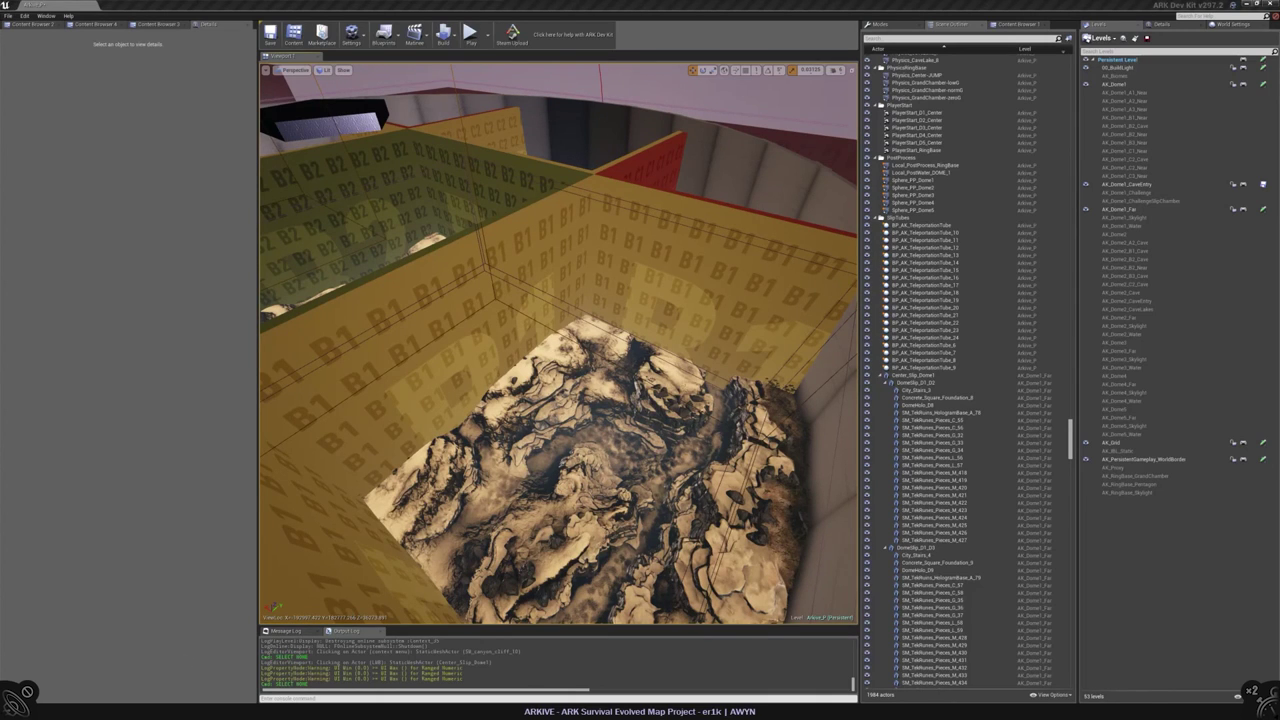
- Load the two Dome 1 cave levels and hide the other loaded levels so that only the caves are shown
click(1120, 126)
ctrl+click(1120, 159)
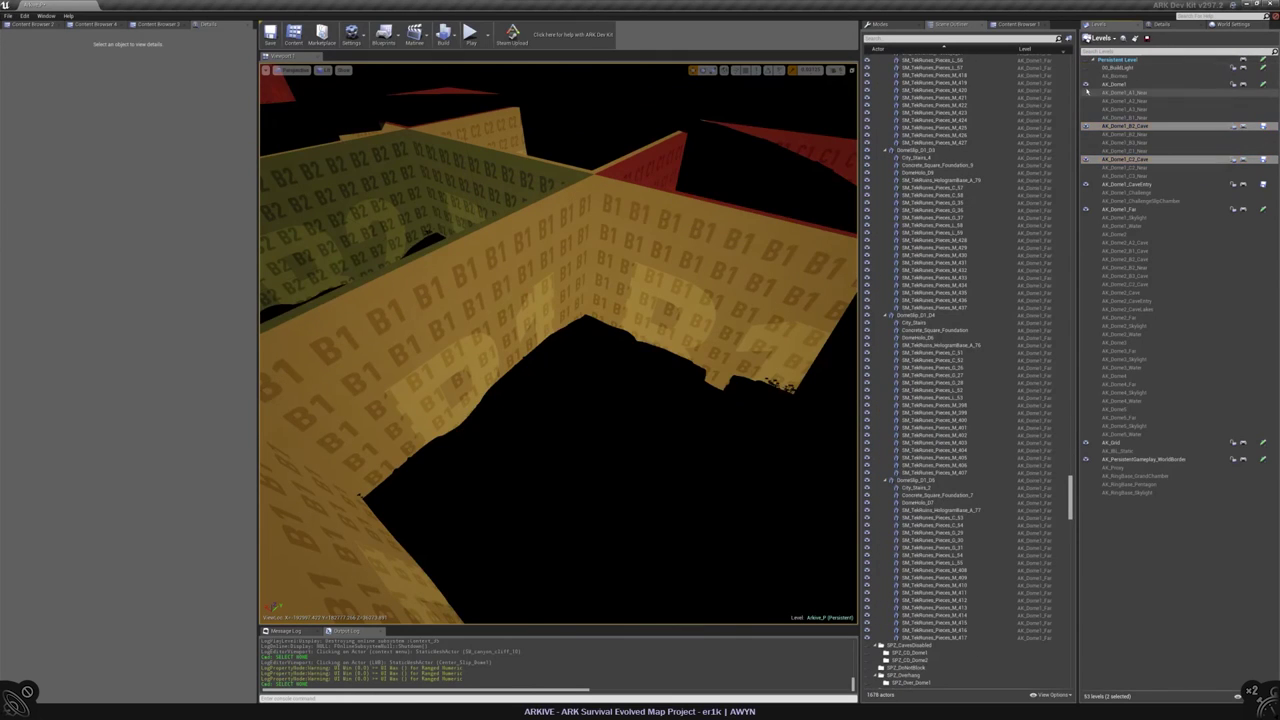
click(1086, 443)
click(1116, 556)
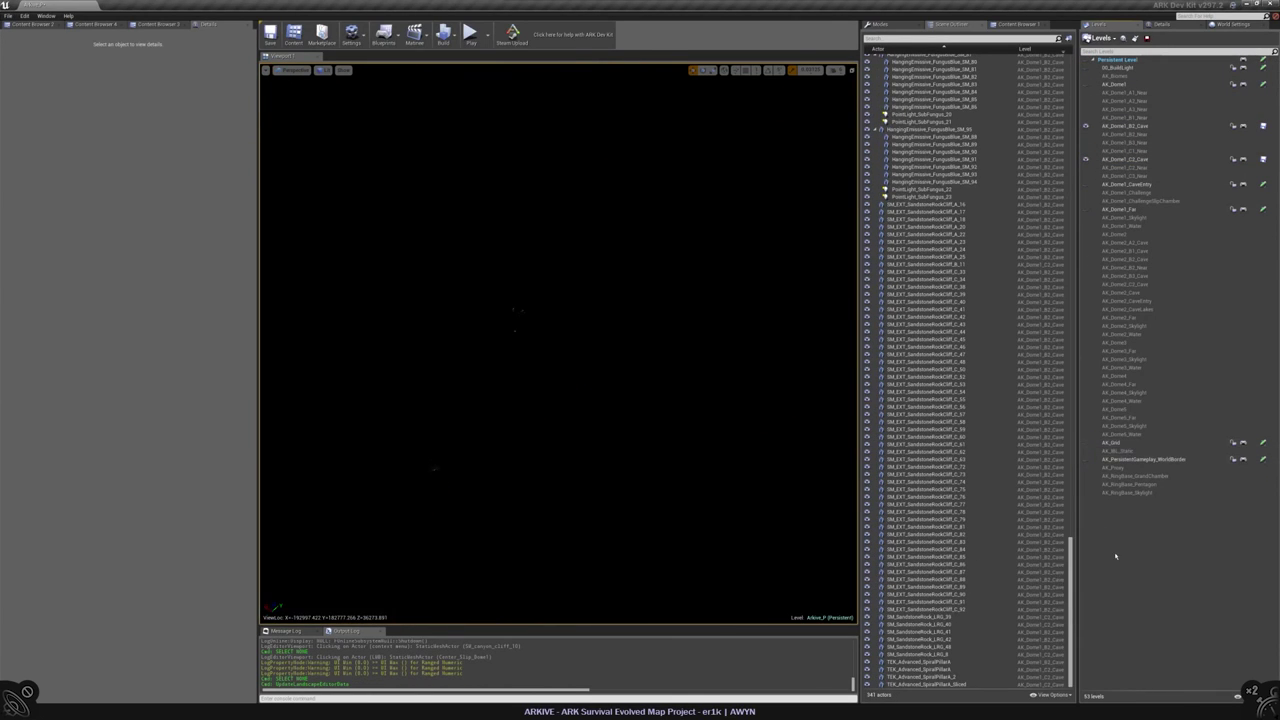
- Check the collision presets of the sandstone cliff, sandstone rock and TEK spiral pillar meshes in the cave levels
click(915, 684)
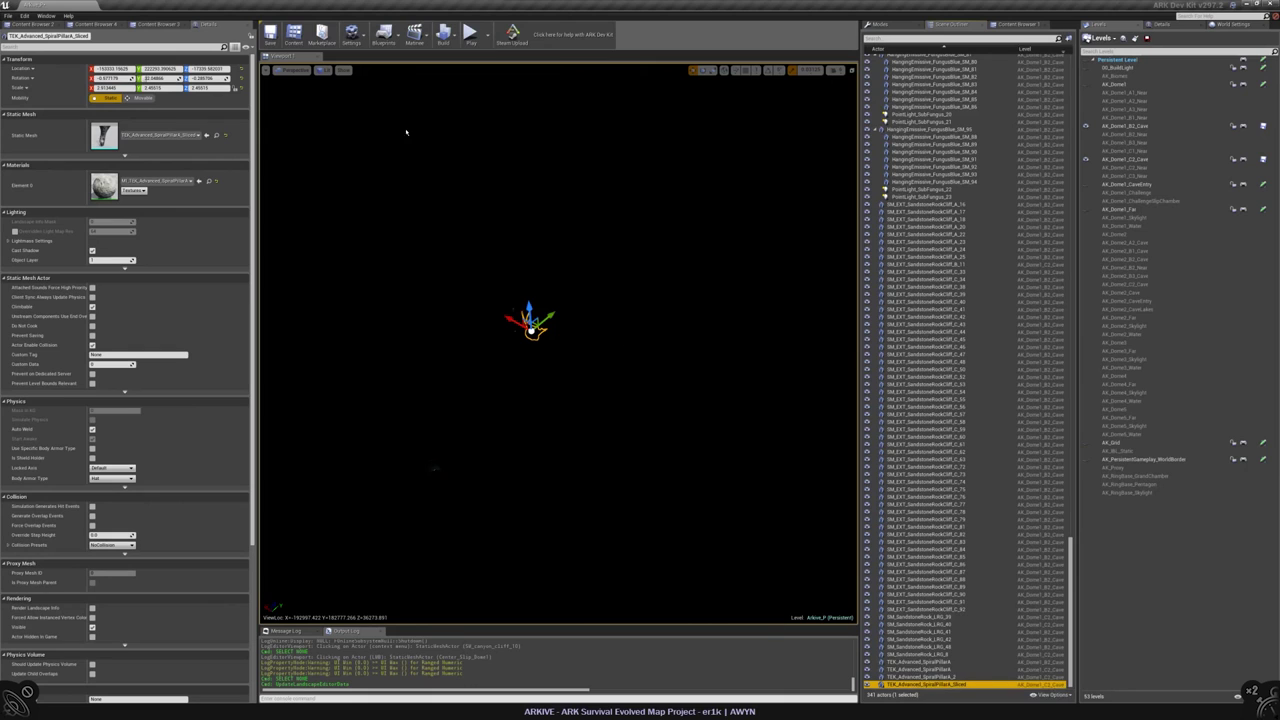
shift+click(915, 210)
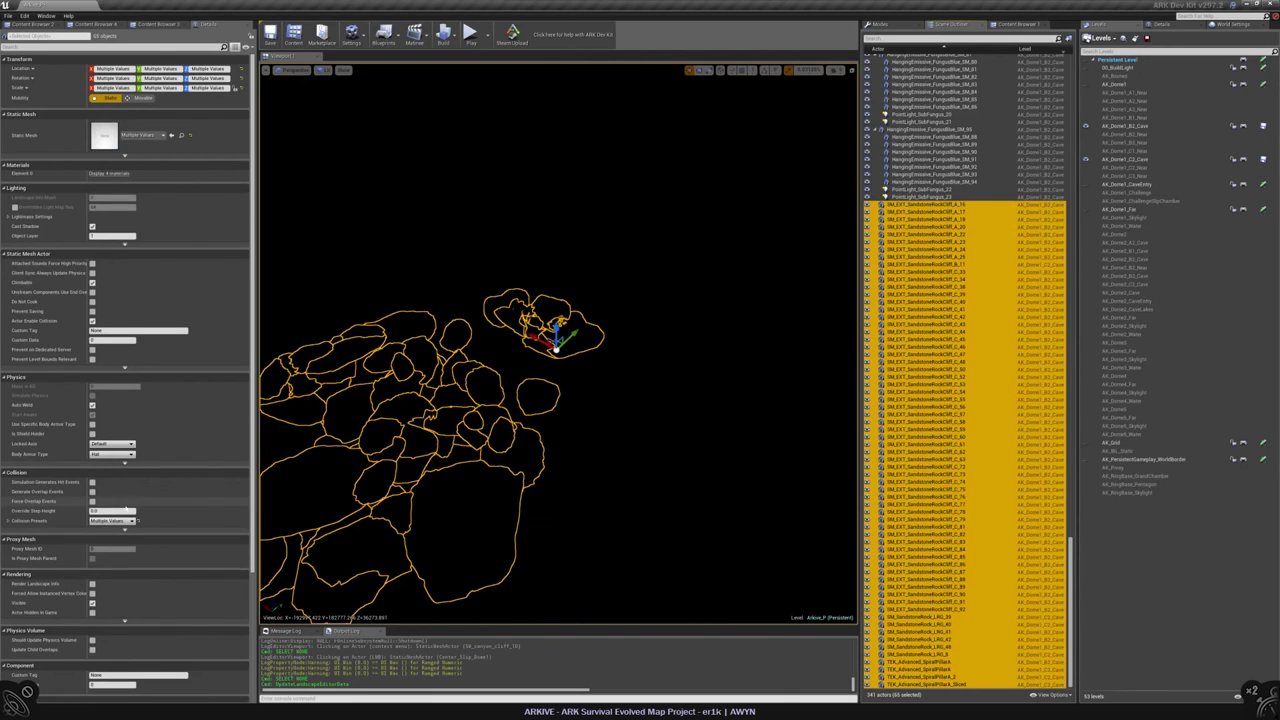
click(915, 207)
click(930, 234)
click(925, 264)
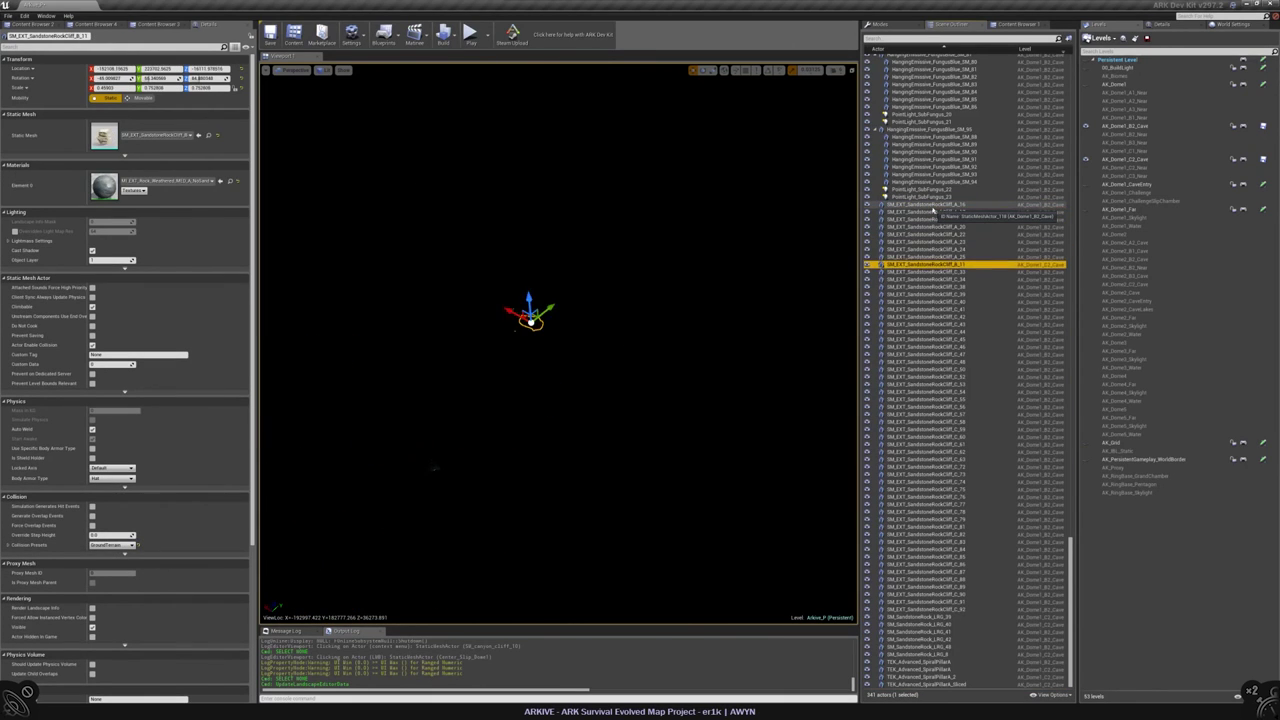
click(925, 378)
click(925, 655)
click(925, 602)
click(935, 670)
click(935, 684)
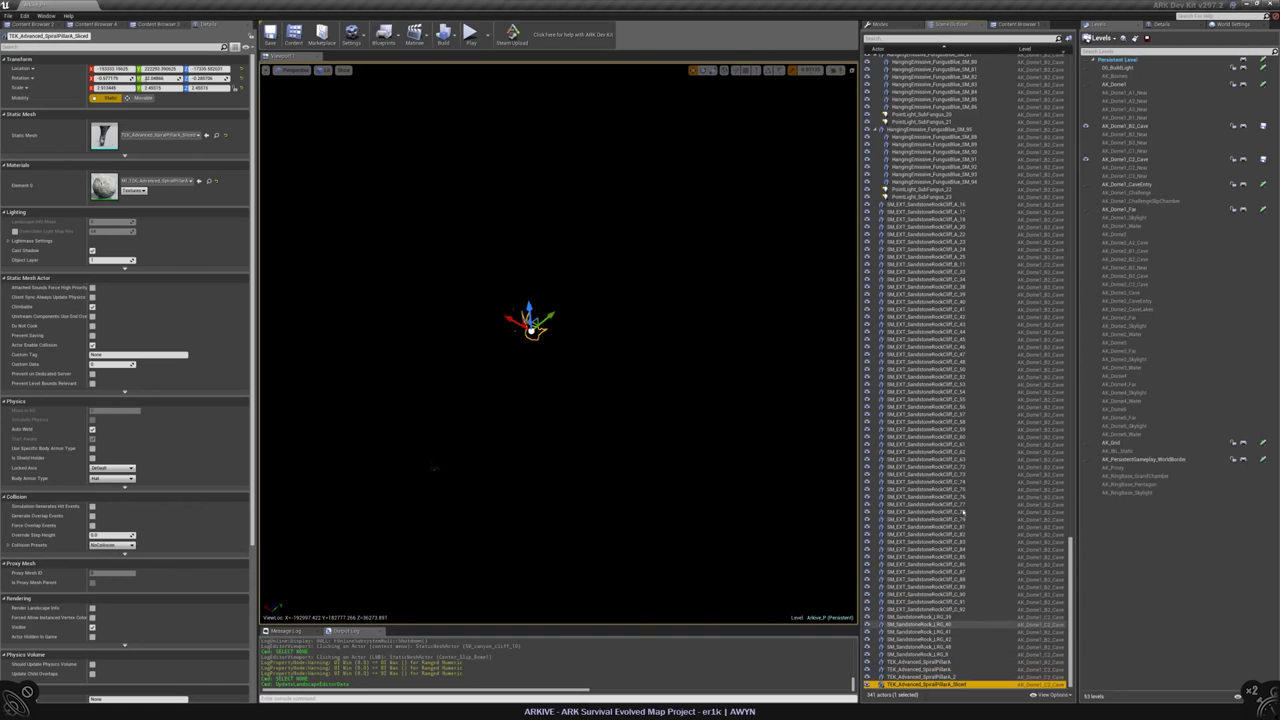
key(f)
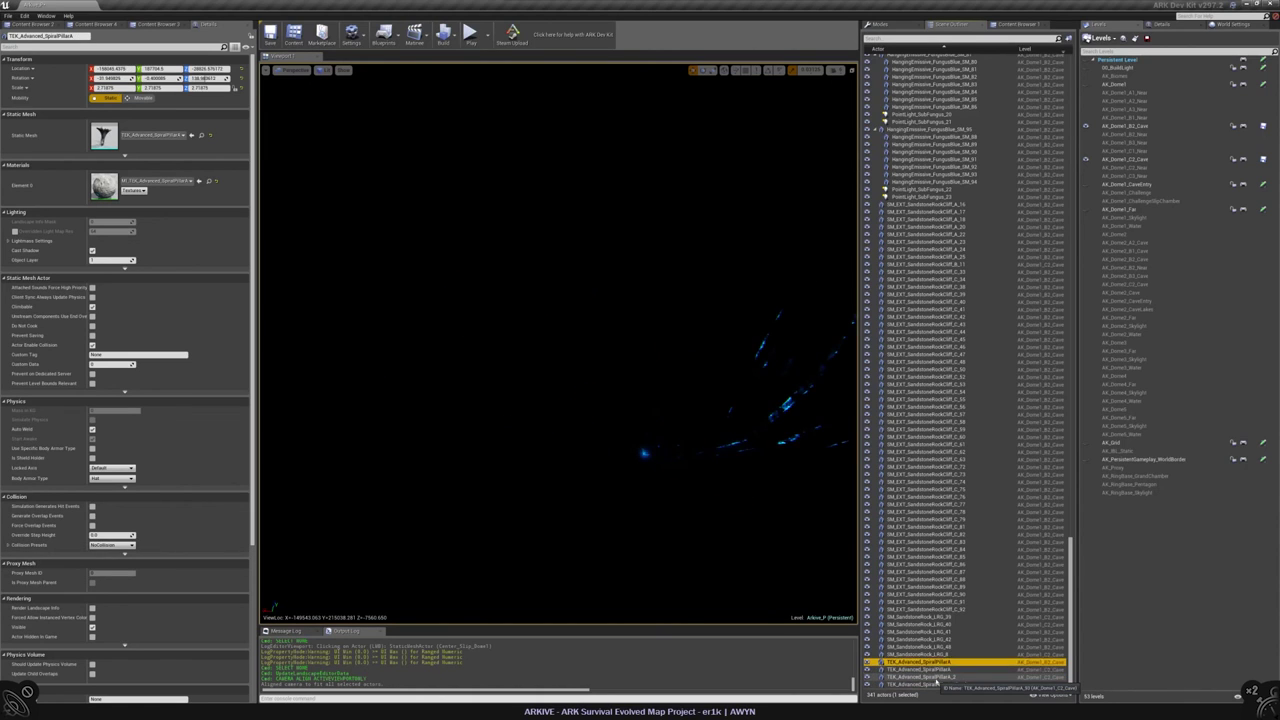
- Select the listed range of sandstone cliff, sandstone rock and spiral pillar meshes and set their collision preset to Ground
click(935, 640)
drag(935, 640, 917, 208)
shift+click(917, 205)
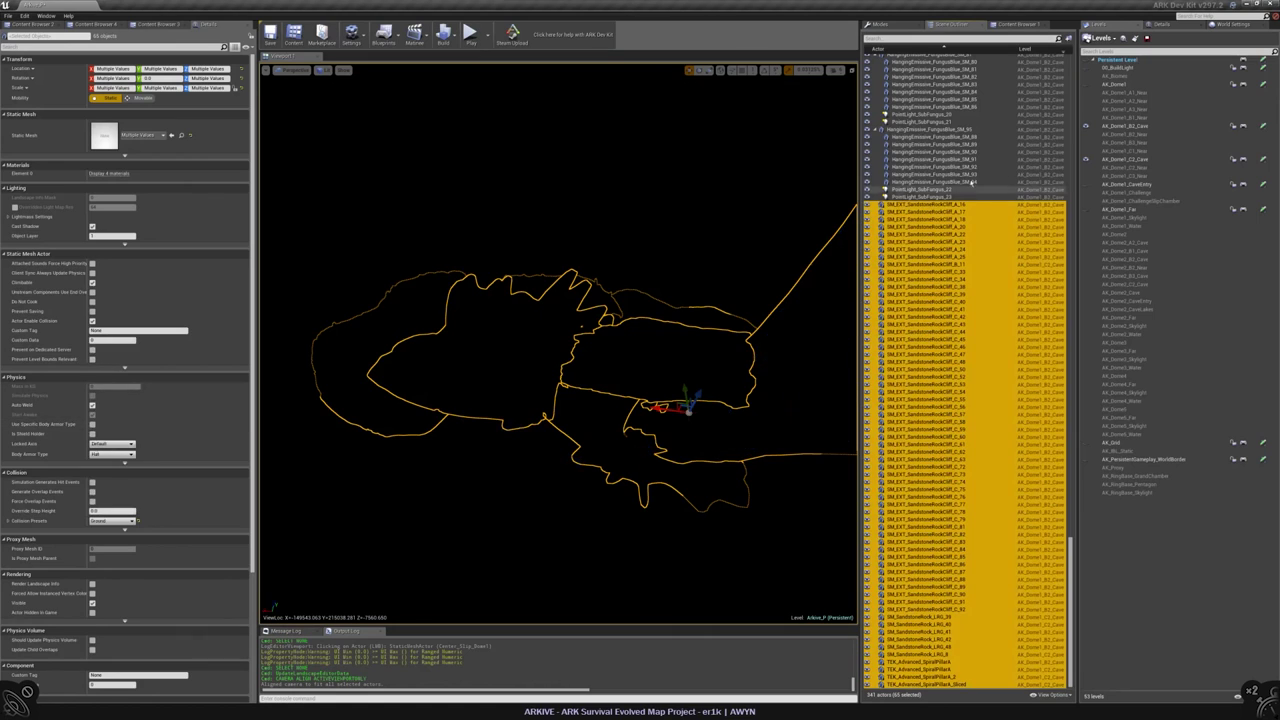
- Check the collision presets of the hanging blue fungus meshes in the cave levels
double_click(930, 182)
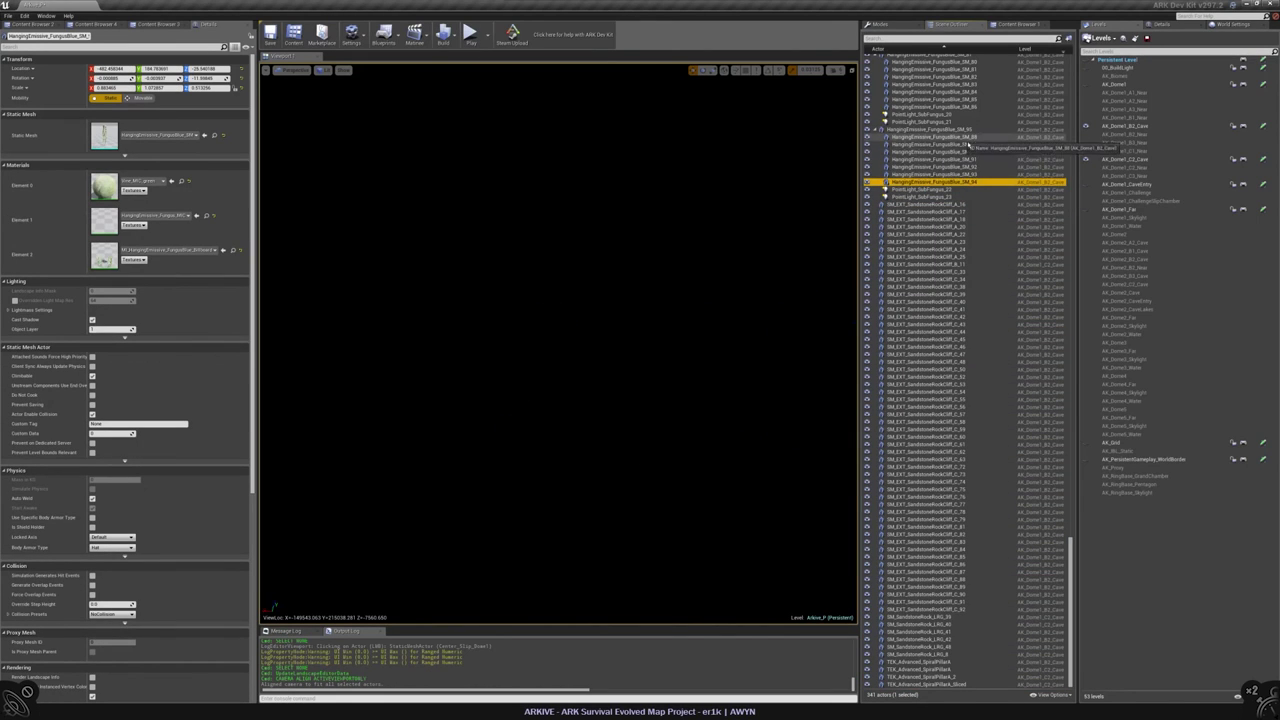
scroll(945, 300, up, 10)
click(940, 453)
click(940, 431)
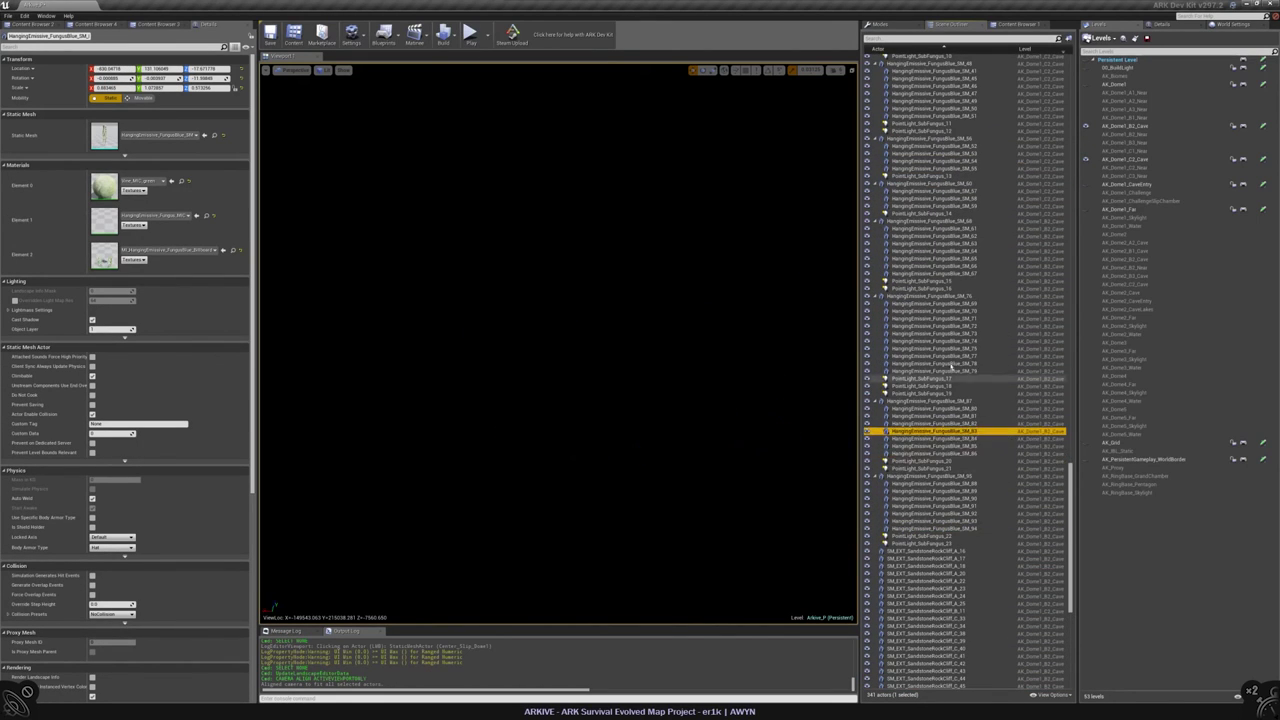
- Select all the ungrouped Blockout_Caves_Wall_Mesh actors and set their collision preset to Ground
scroll(950, 440, up, 20)
double_click(940, 446)
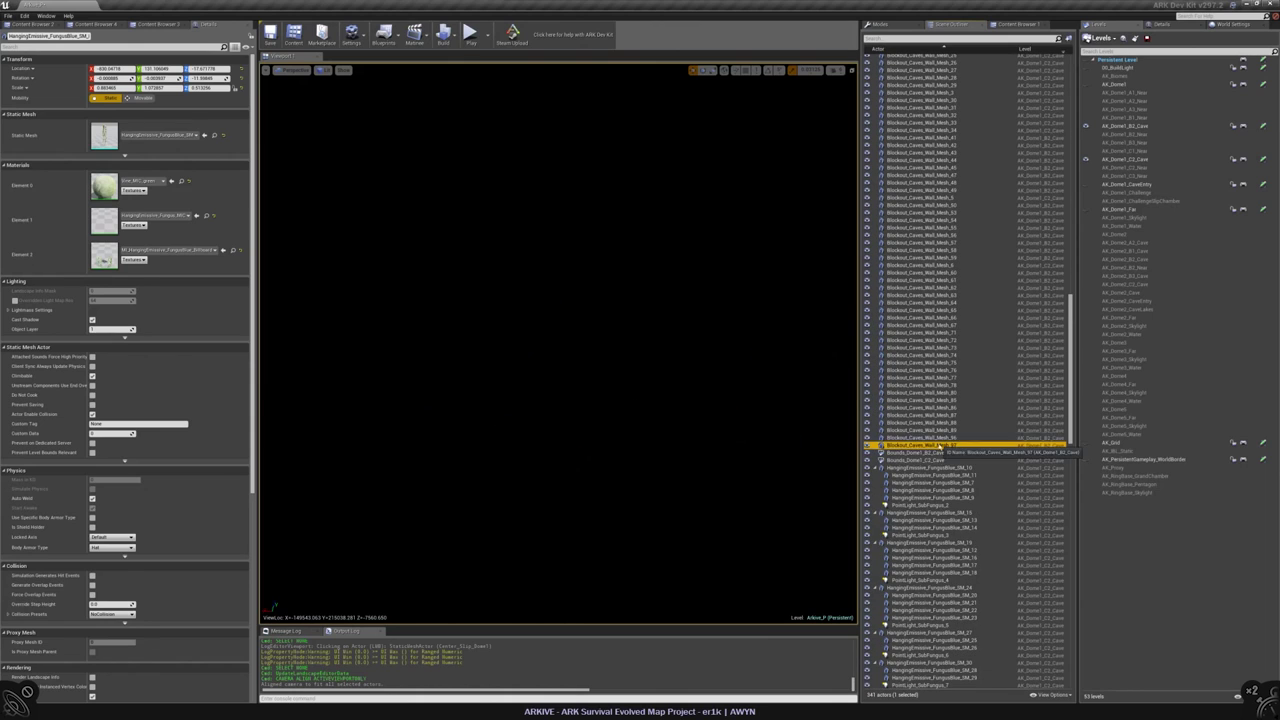
scroll(958, 385, up, 4)
shift+click(929, 169)
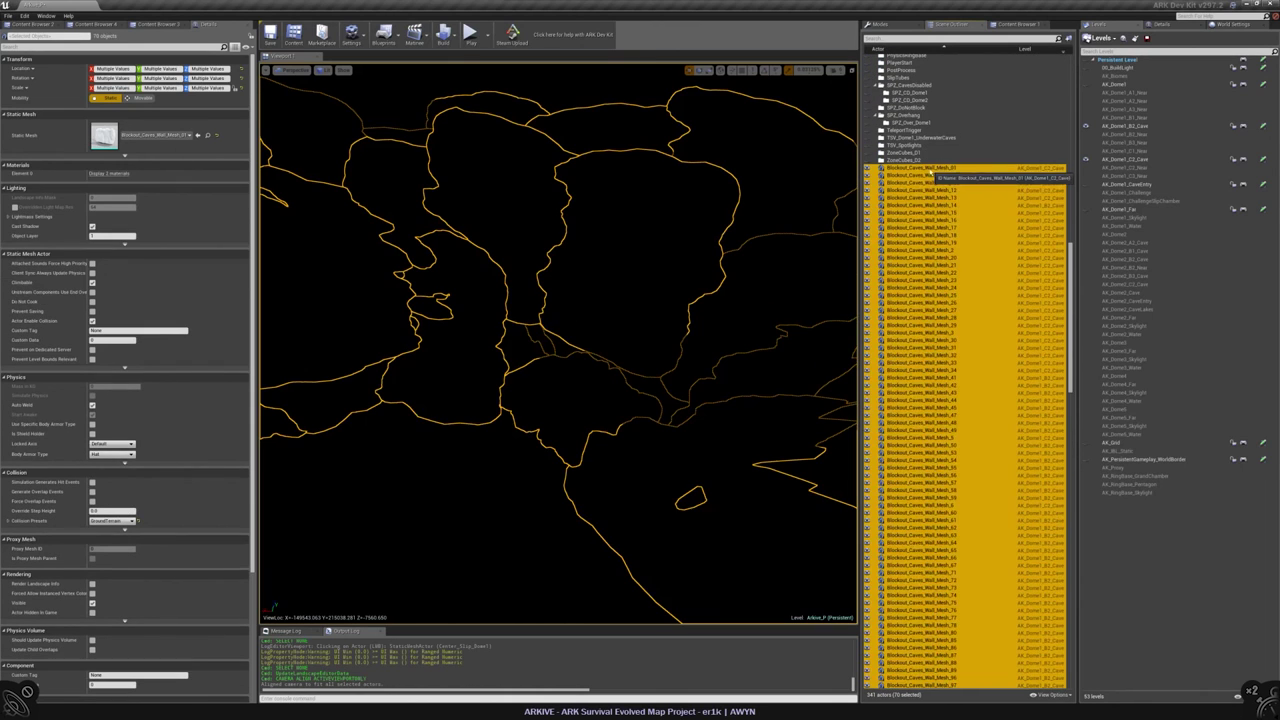
click(112, 521)
click(125, 423)
- Select all the floor, stalagmite and pillar meshes in the Cave_C2_Ceiling folder and set their collision preset to Ground
scroll(969, 222, up, 10)
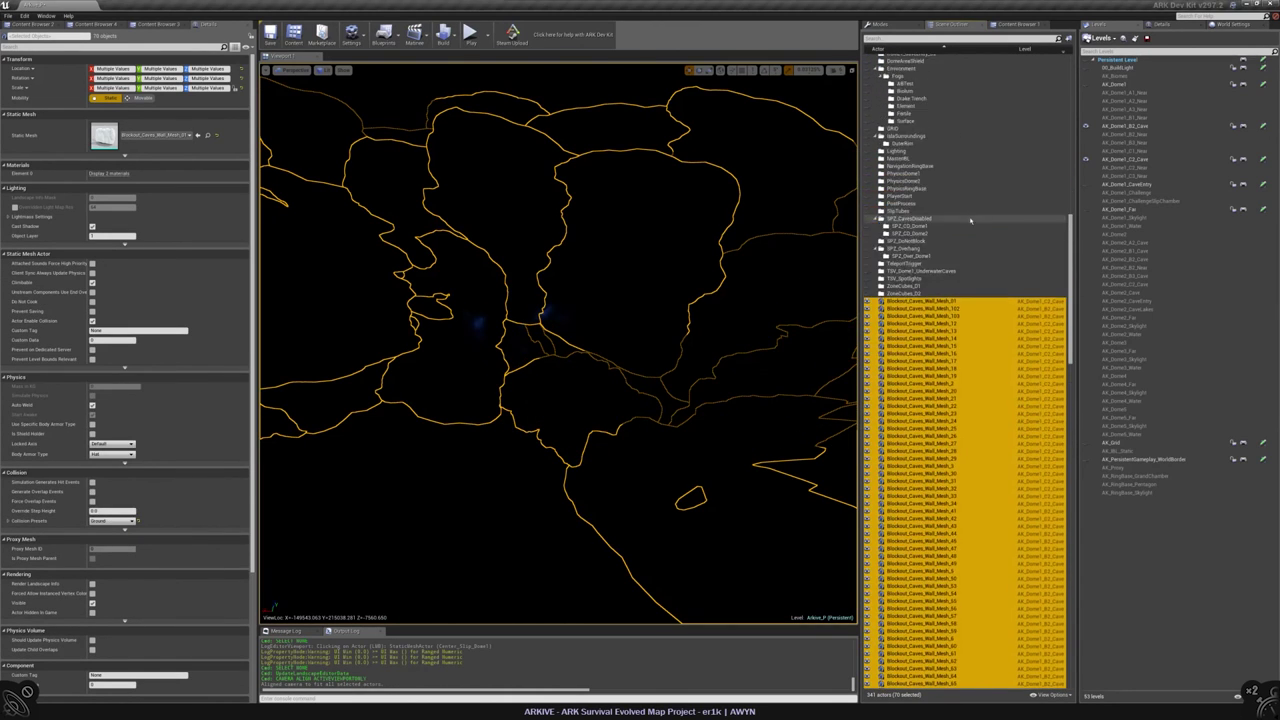
scroll(969, 260, up, 3)
click(925, 381)
scroll(930, 300, up, 4)
shift+click(930, 94)
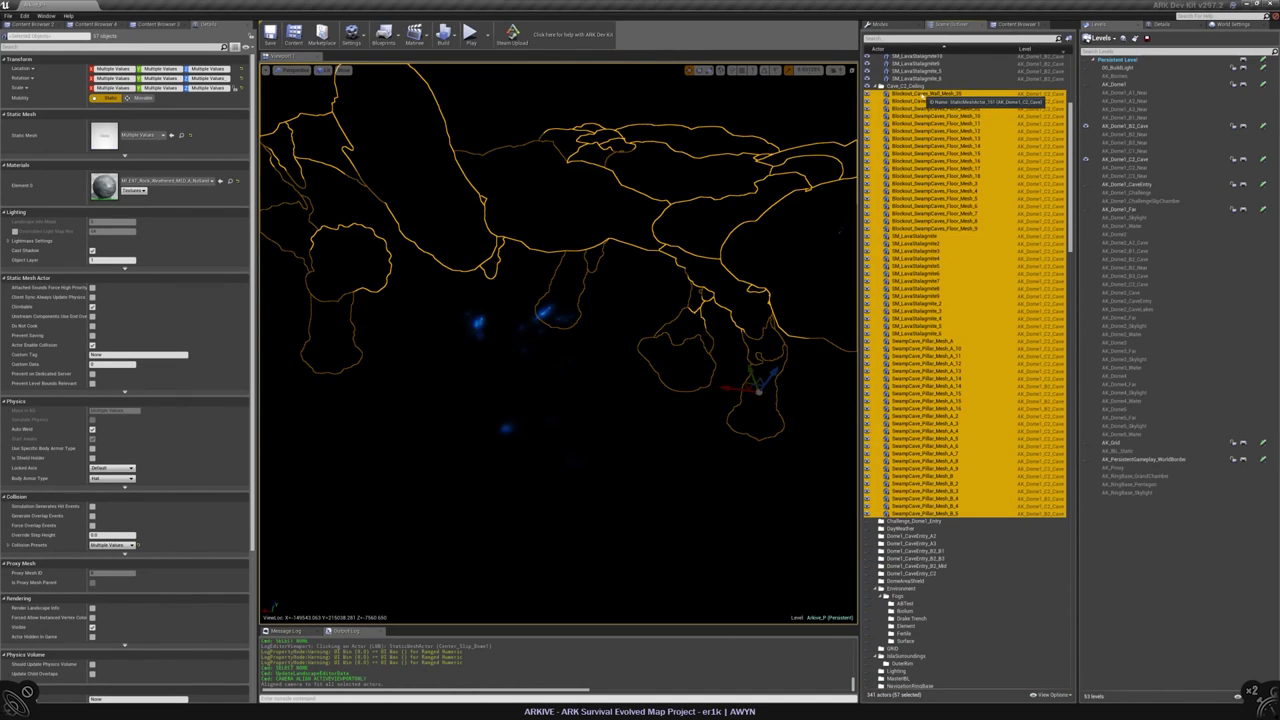
click(124, 546)
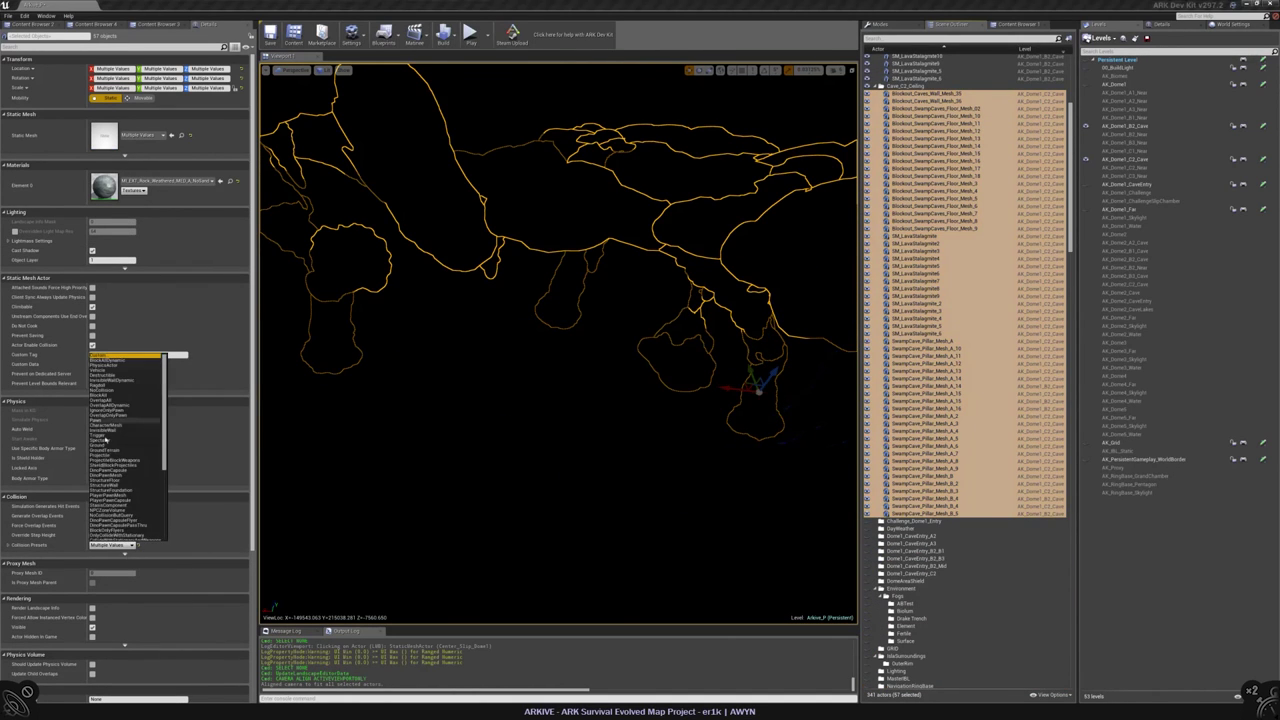
click(105, 450)
- Select all the meshes in the Cave_B2_Ceiling folder and set their collision preset to Ground
scroll(969, 300, up, 5)
click(930, 297)
shift+click(930, 72)
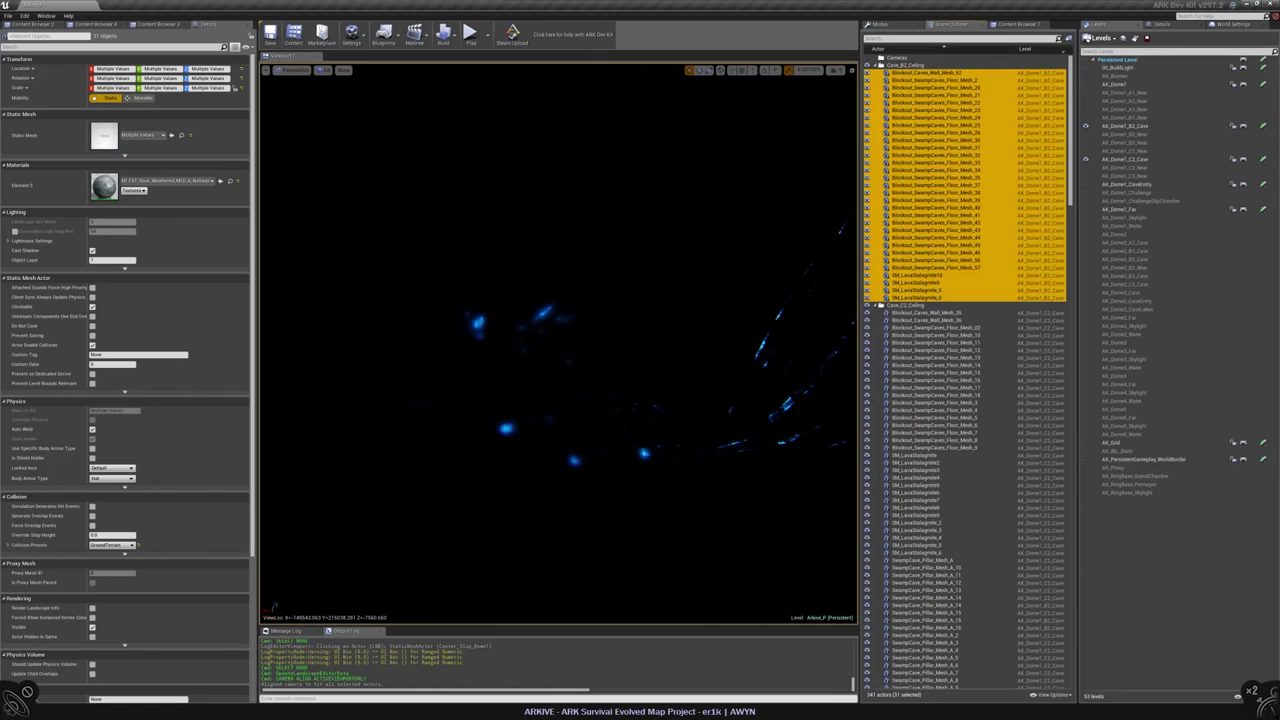
click(124, 546)
click(108, 449)
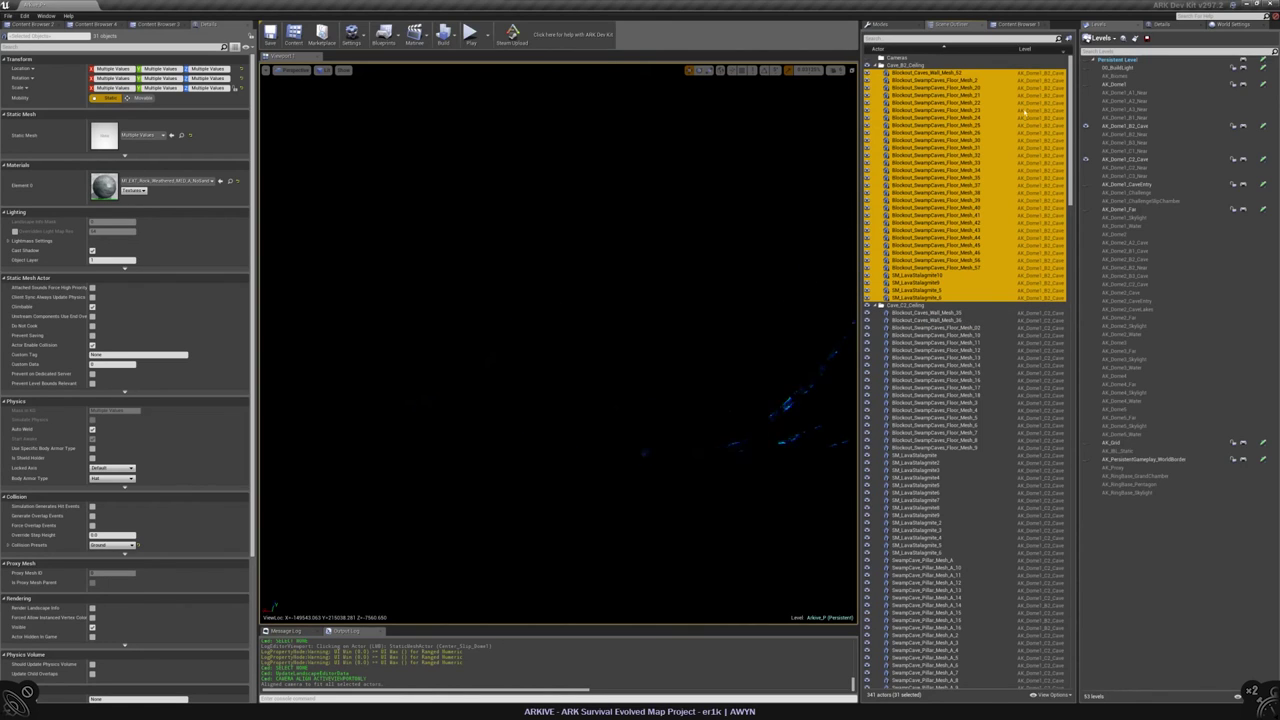
- Clear the selection, check the collision preset of Blockout_Caves_Wall_Mesh_01 and look through the remaining cave actors
click(632, 368)
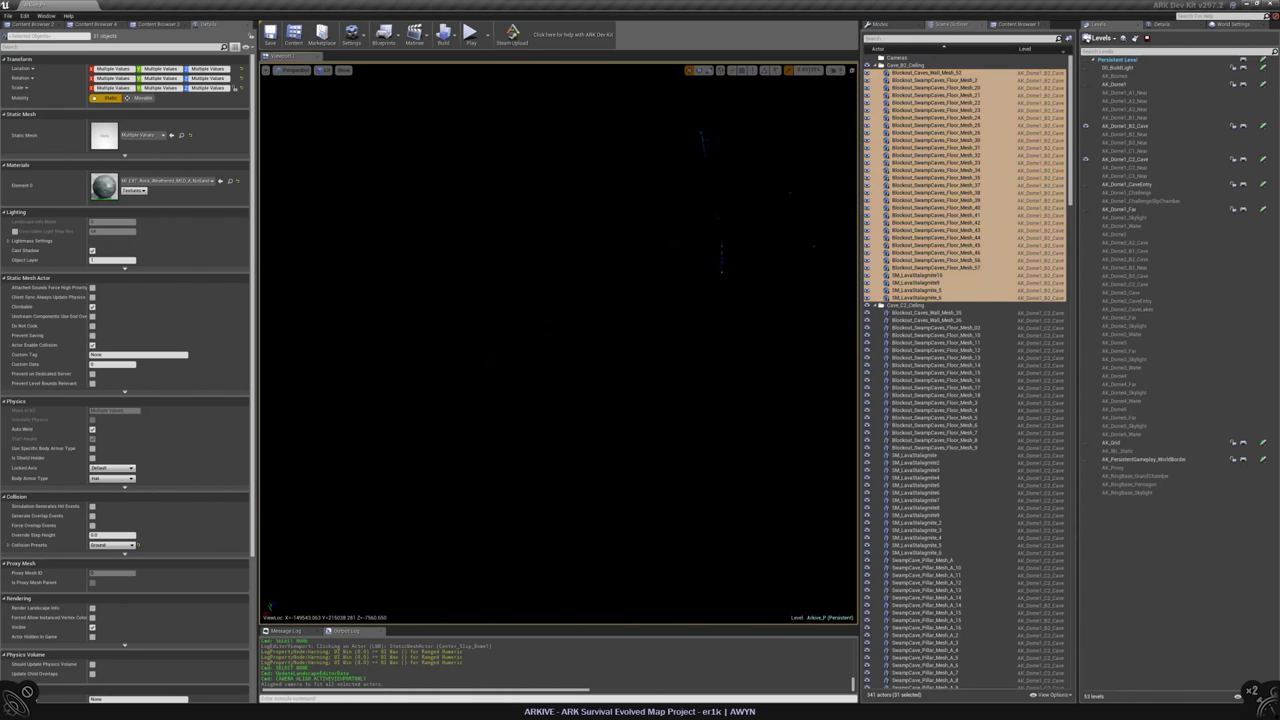
scroll(965, 370, down, 15)
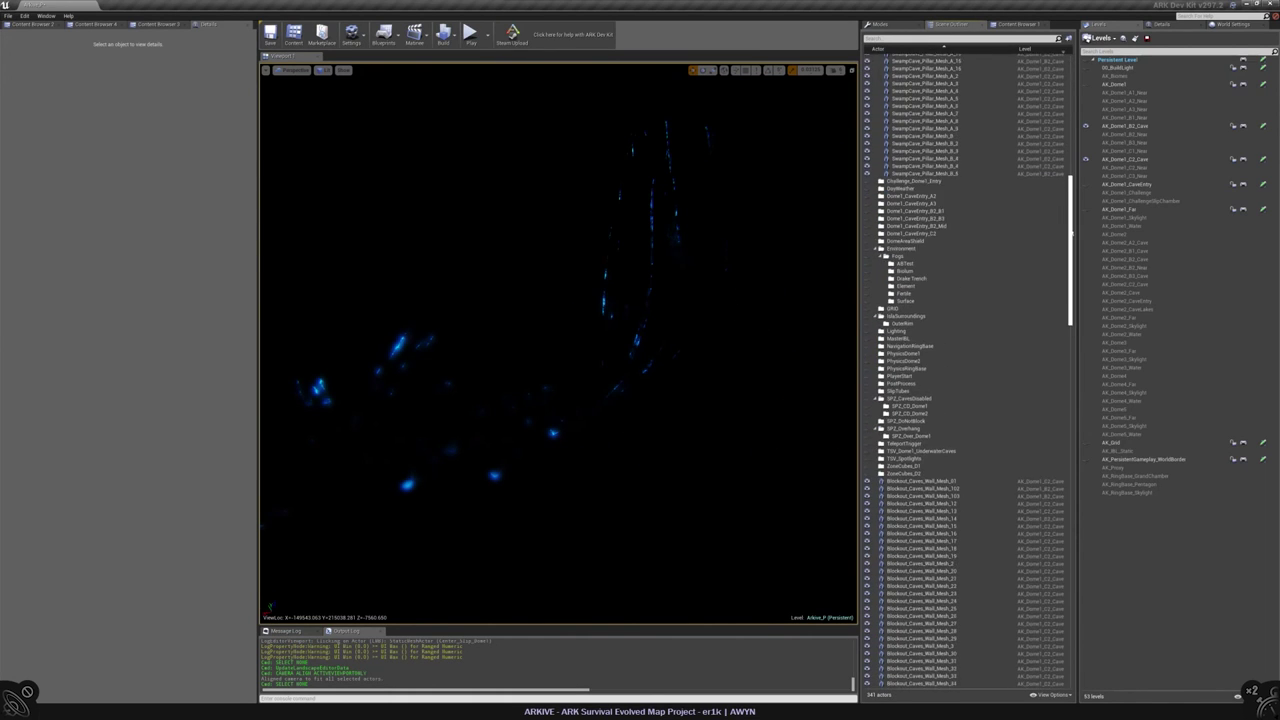
scroll(965, 370, down, 5)
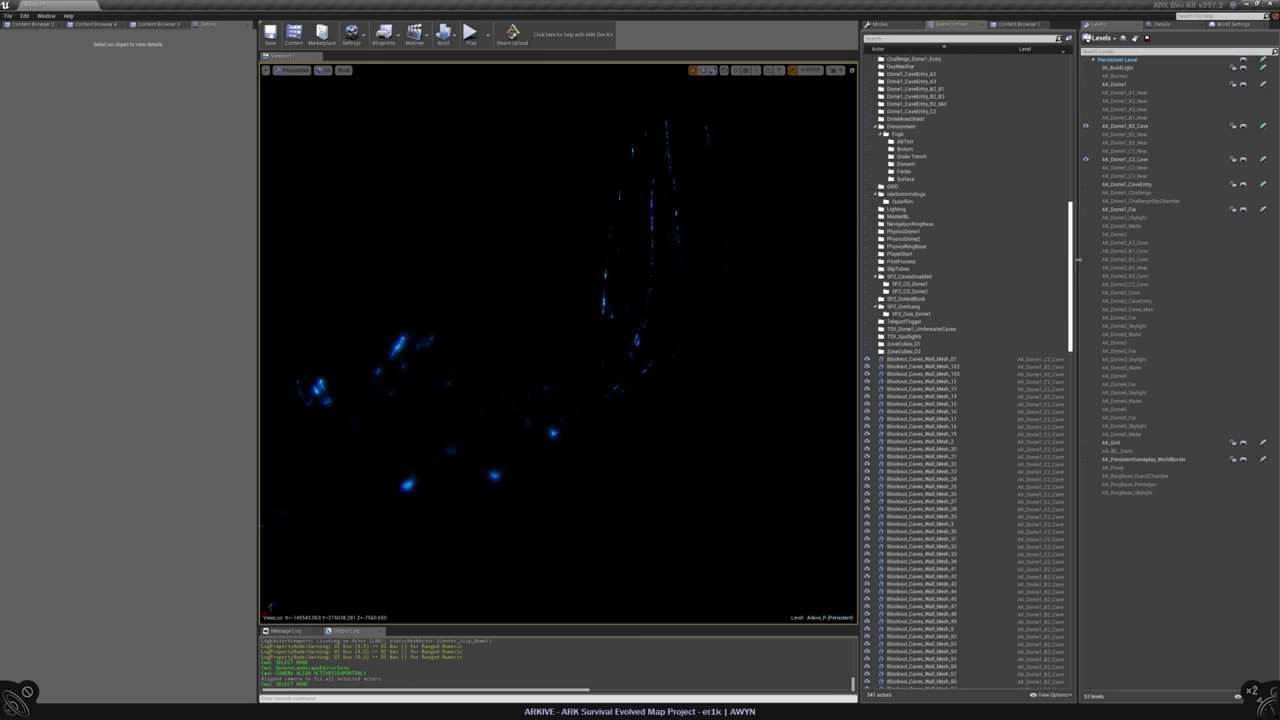
click(926, 185)
scroll(1062, 594, down, 15)
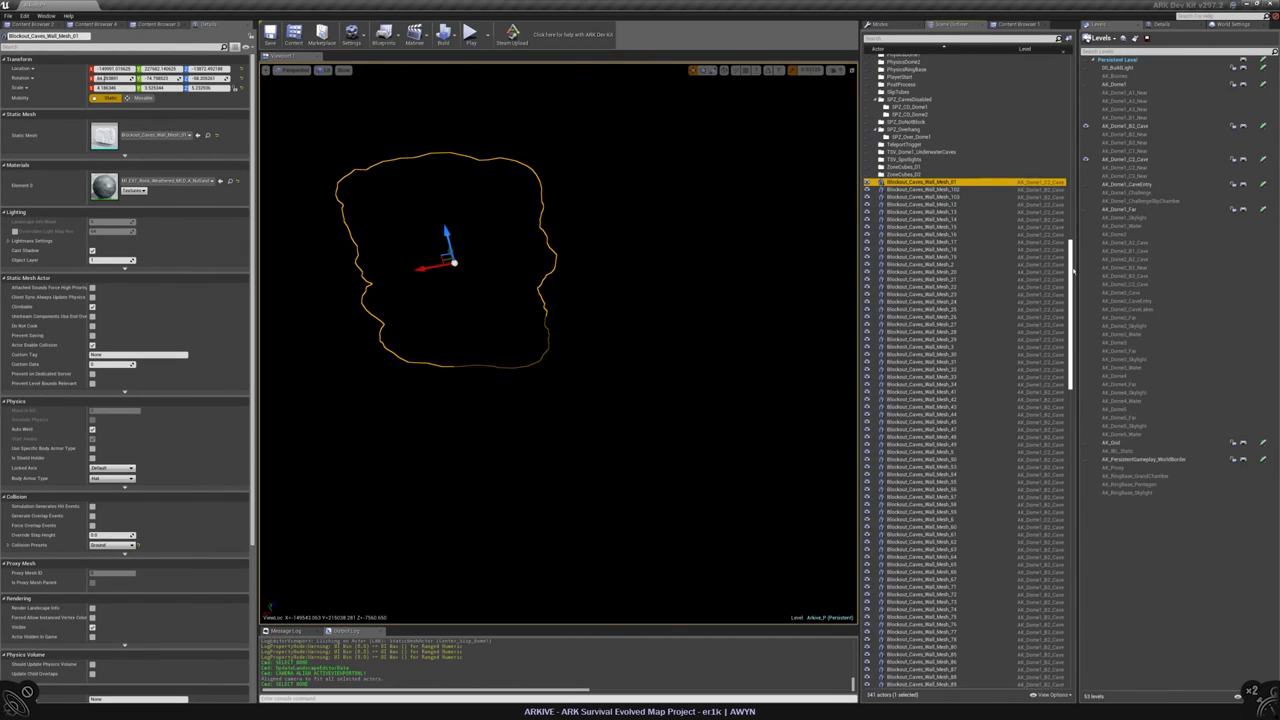
scroll(1062, 594, up, 15)
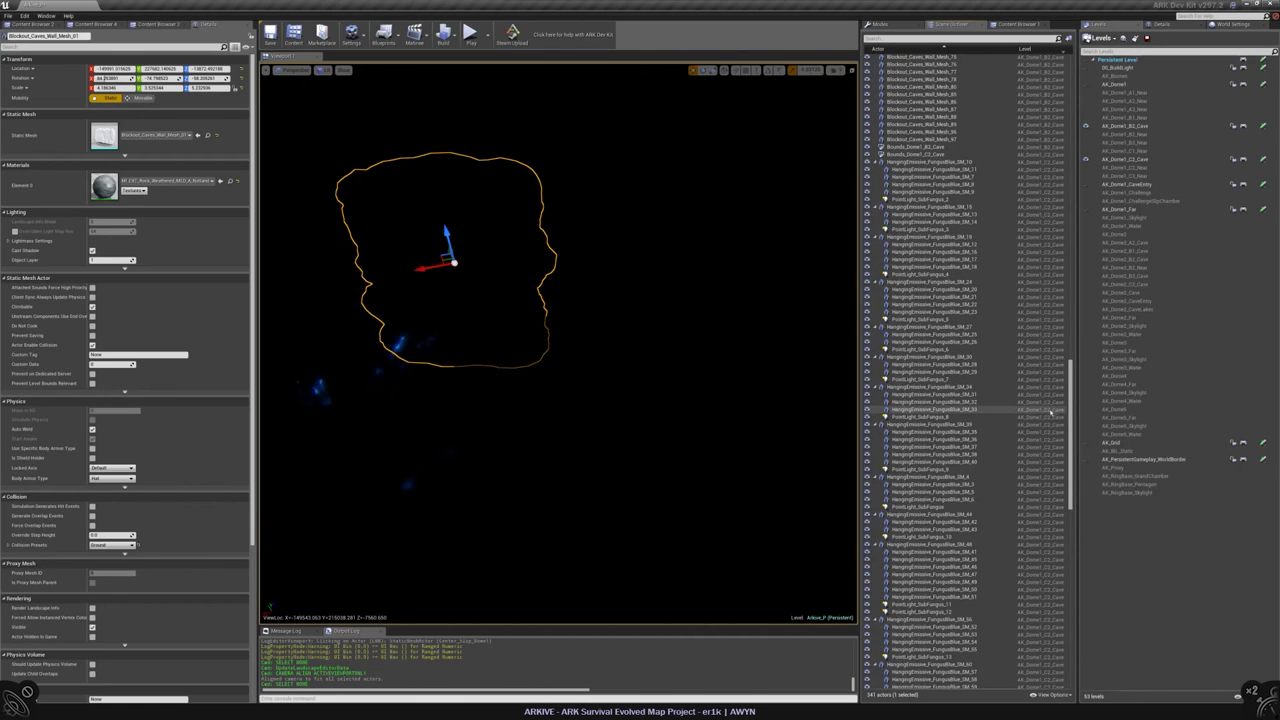
- Load the AK_Dome1_ChallengeSlipChamber level, show it alone and frame the chamber in unlit view
click(1147, 201)
right_click(1147, 201)
click(1150, 221)
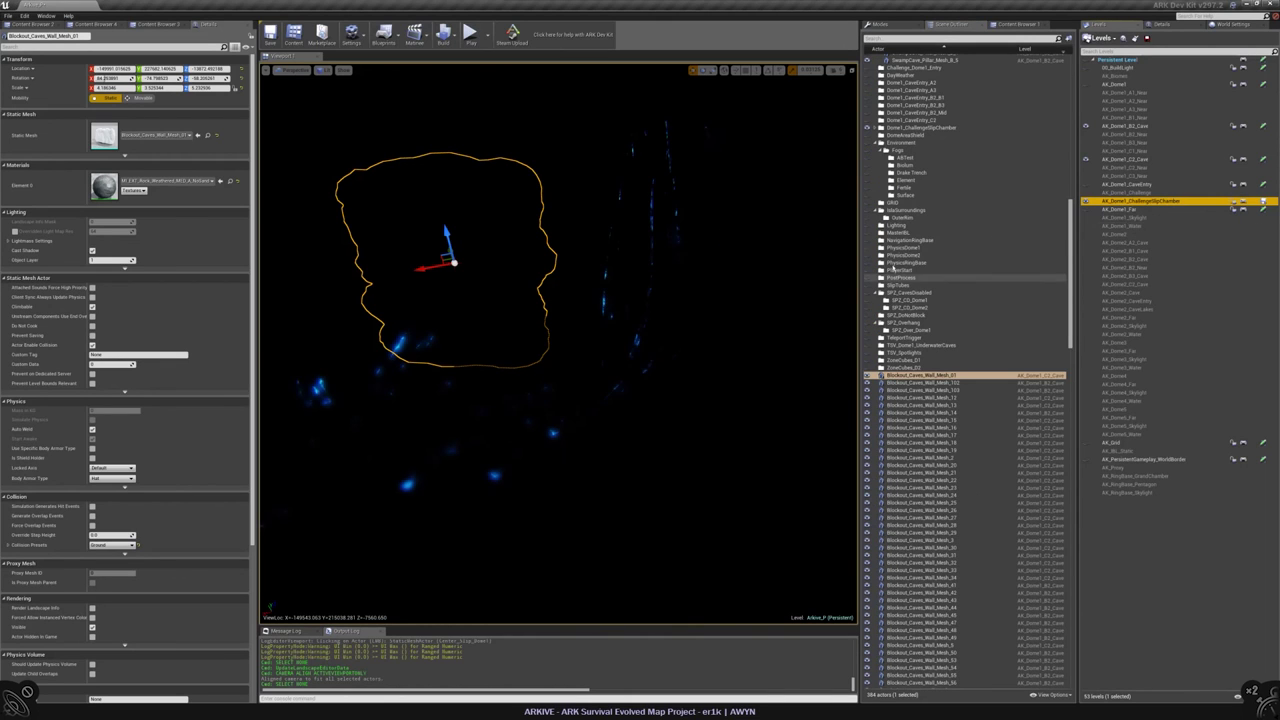
click(940, 178)
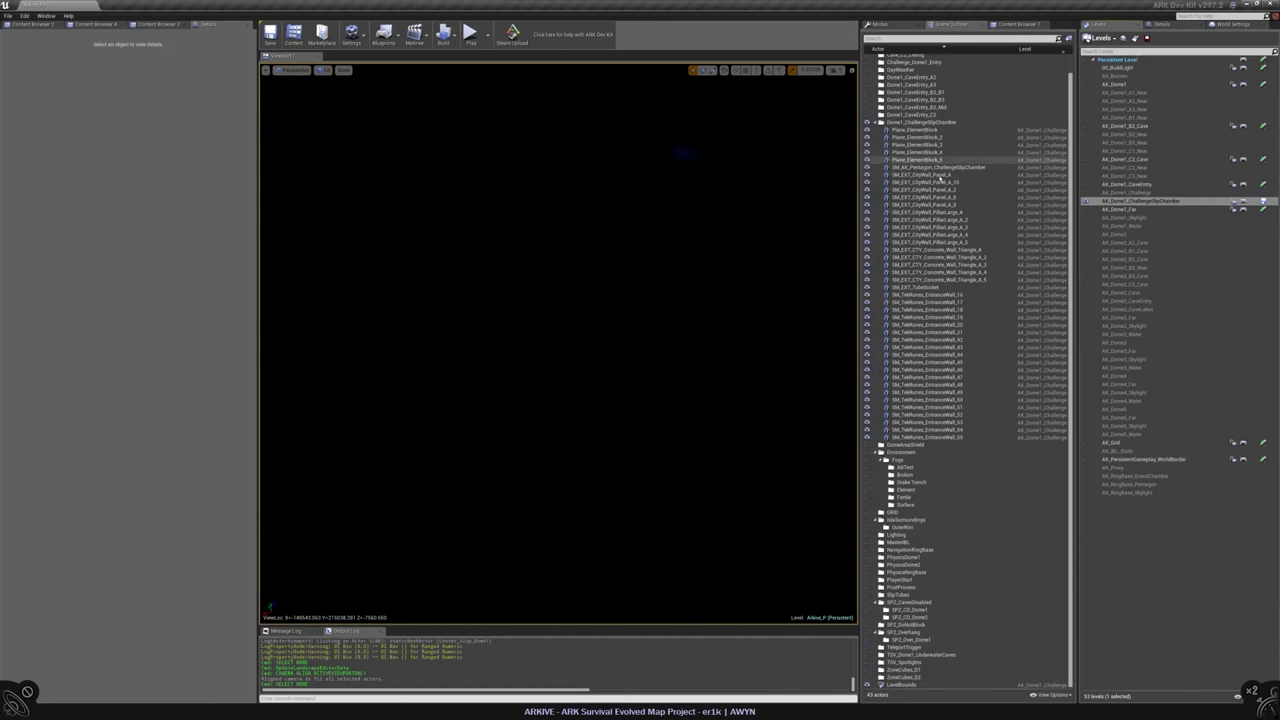
double_click(885, 250)
key(Escape)
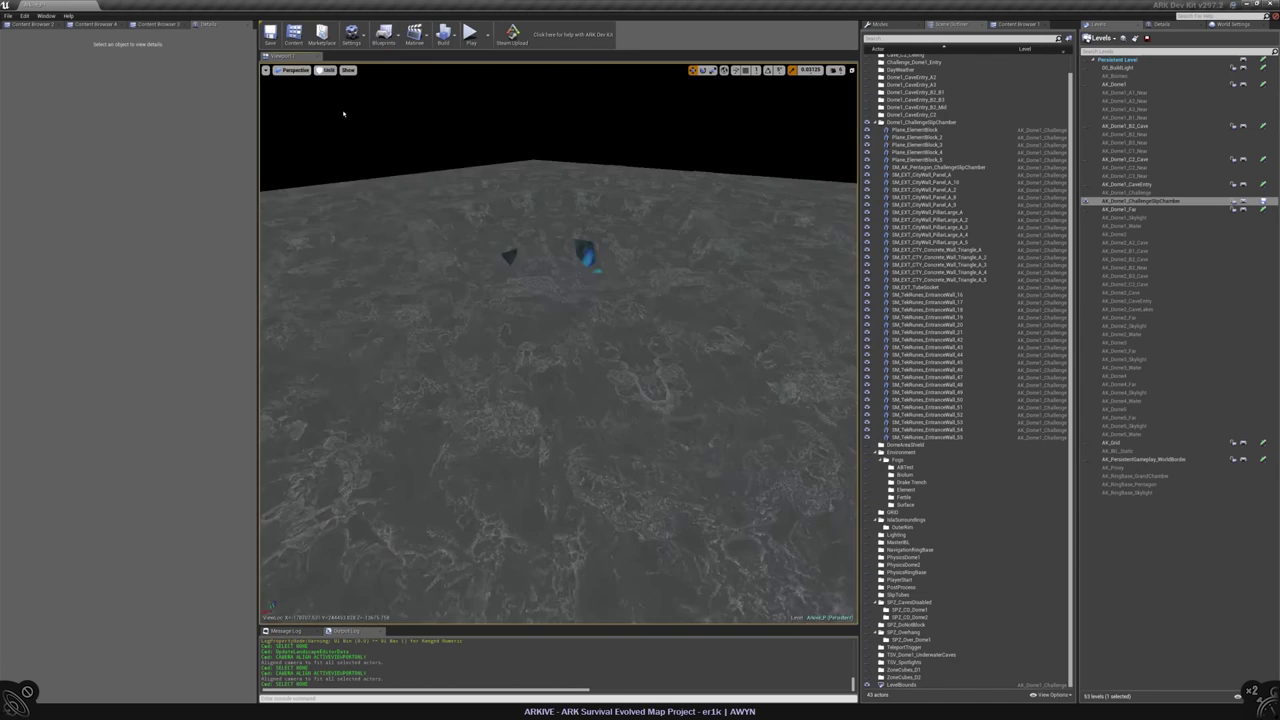
- Select all the meshes in the Dome1_ChallengeSlipChamber folder and set their collision preset to Ground
click(690, 396)
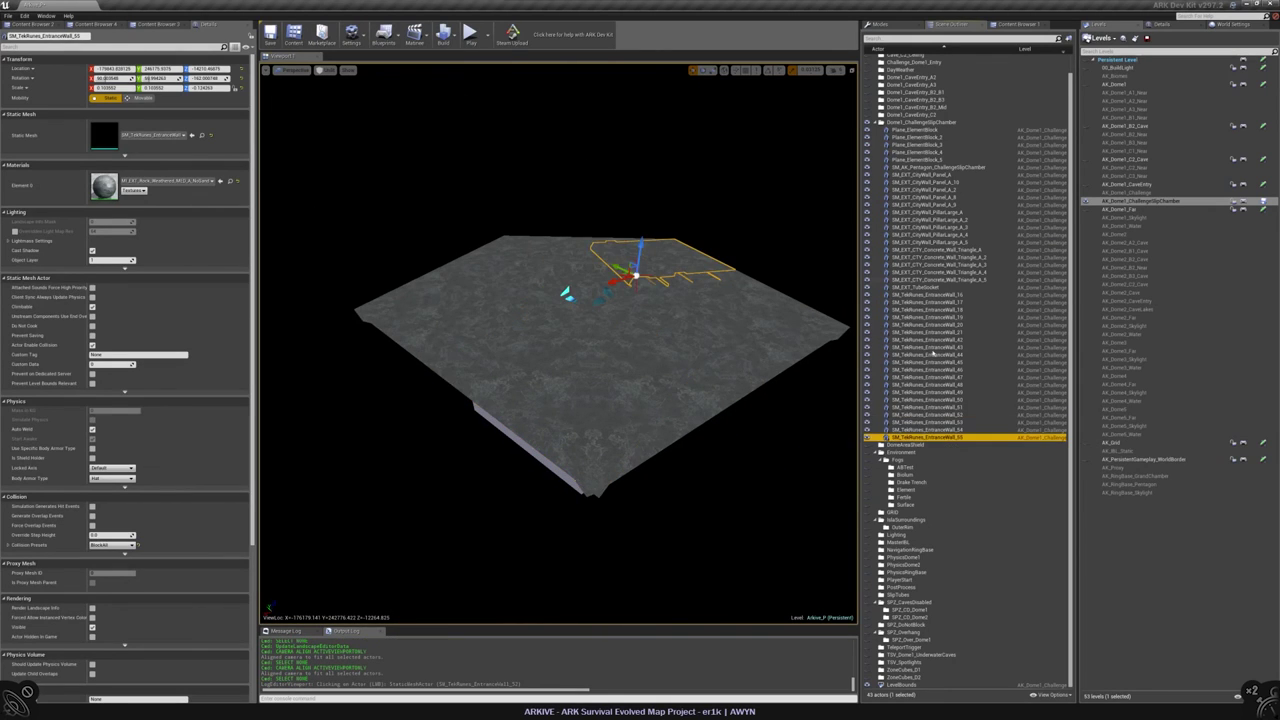
shift+click(918, 131)
click(112, 555)
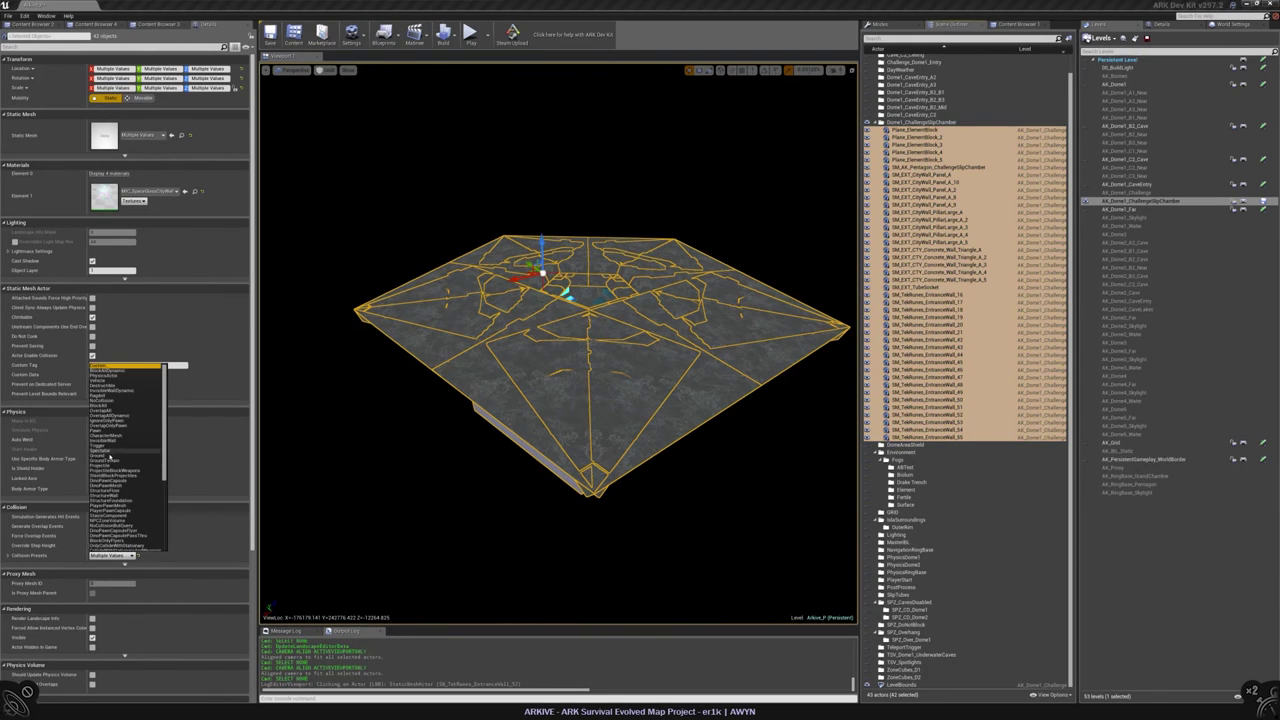
- Select the five Plane_ElementBlock planes of the challenge slip chamber and set their collision preset to NoCollision
click(918, 130)
key(shift+Down)
key(shift+Down)
key(shift+Down)
key(shift+Down)
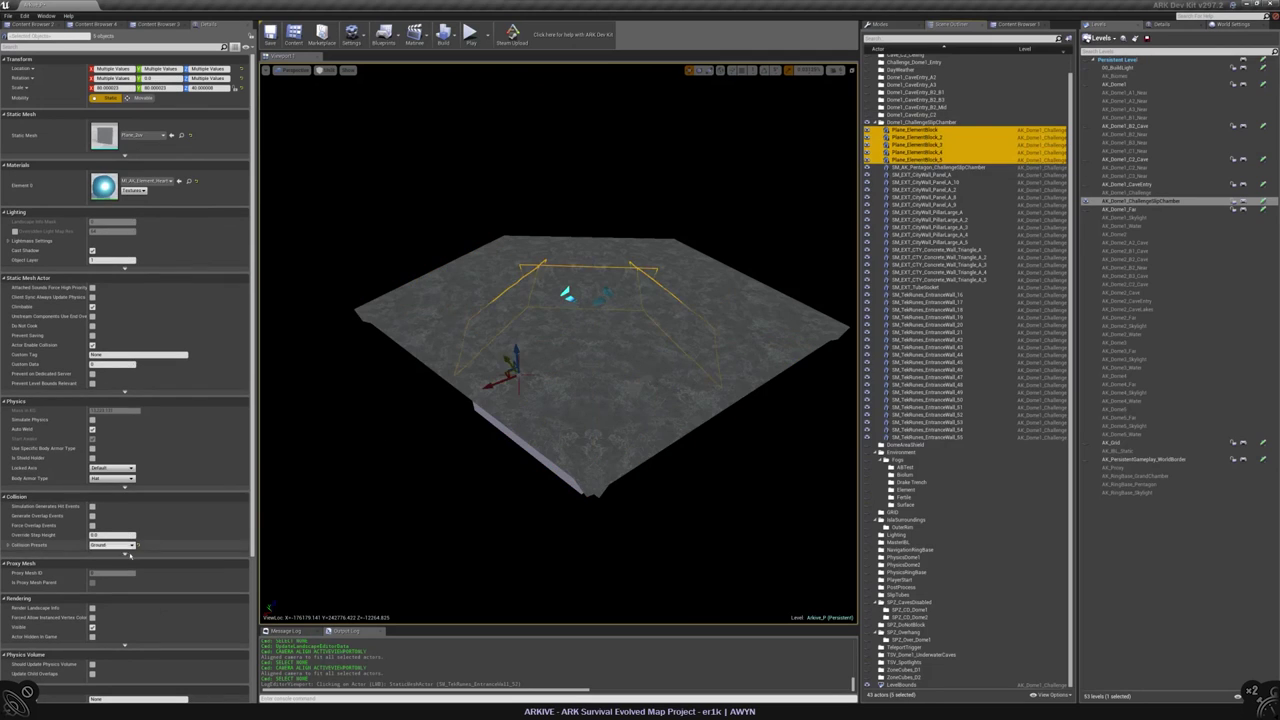
click(105, 391)
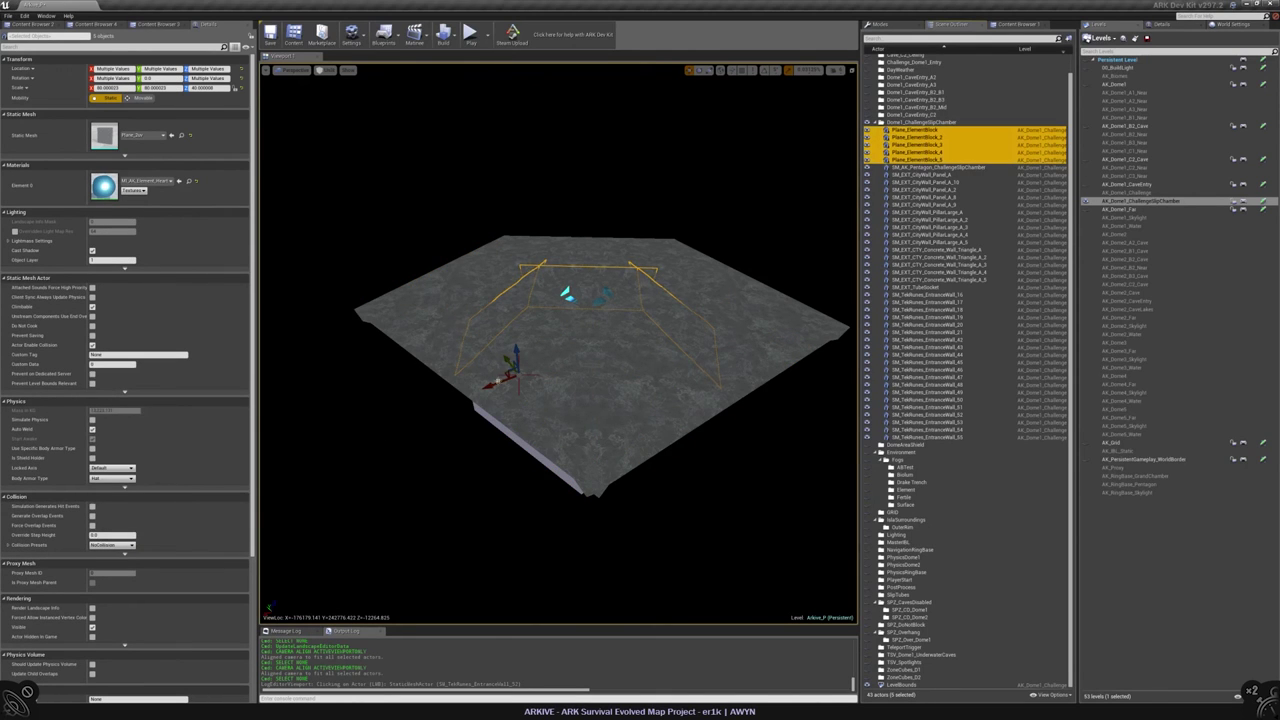
- Change the collision preset of SM_EXT_TubeSocket and check the preset of the SM_AK_Pentagon_ChallengeSlipChamber mesh
right_drag(441, 262, 441, 262)
click(660, 230)
scroll(660, 230, down, 3)
click(915, 287)
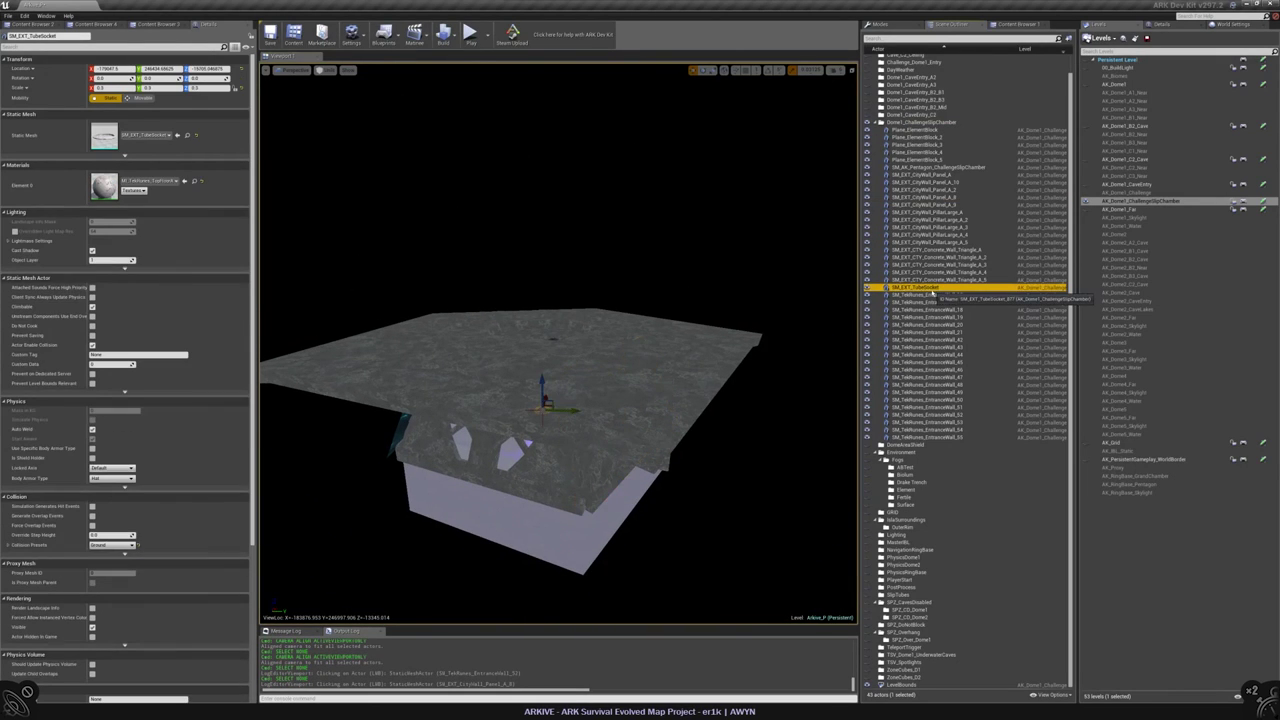
click(112, 545)
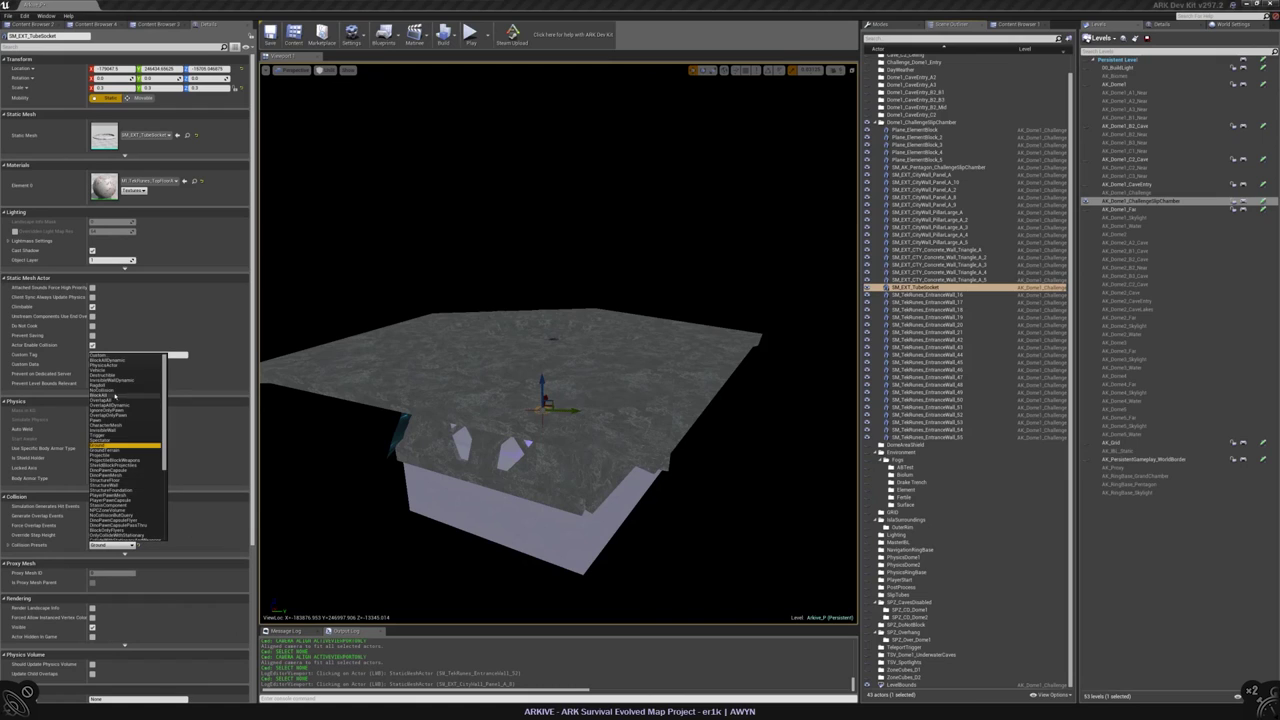
click(115, 396)
click(972, 168)
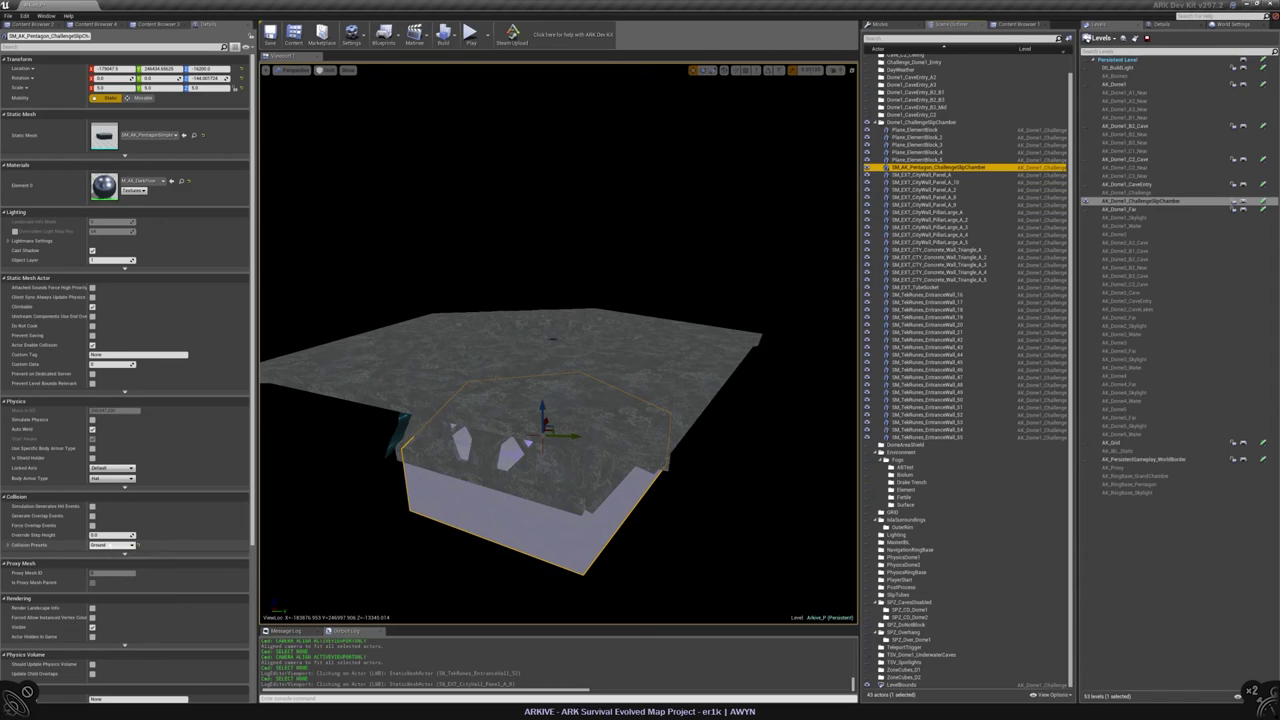
- Show the persistent level, filter the actors by "spz" and look through the Dome 1 cave structure prevention volumes
click(946, 40)
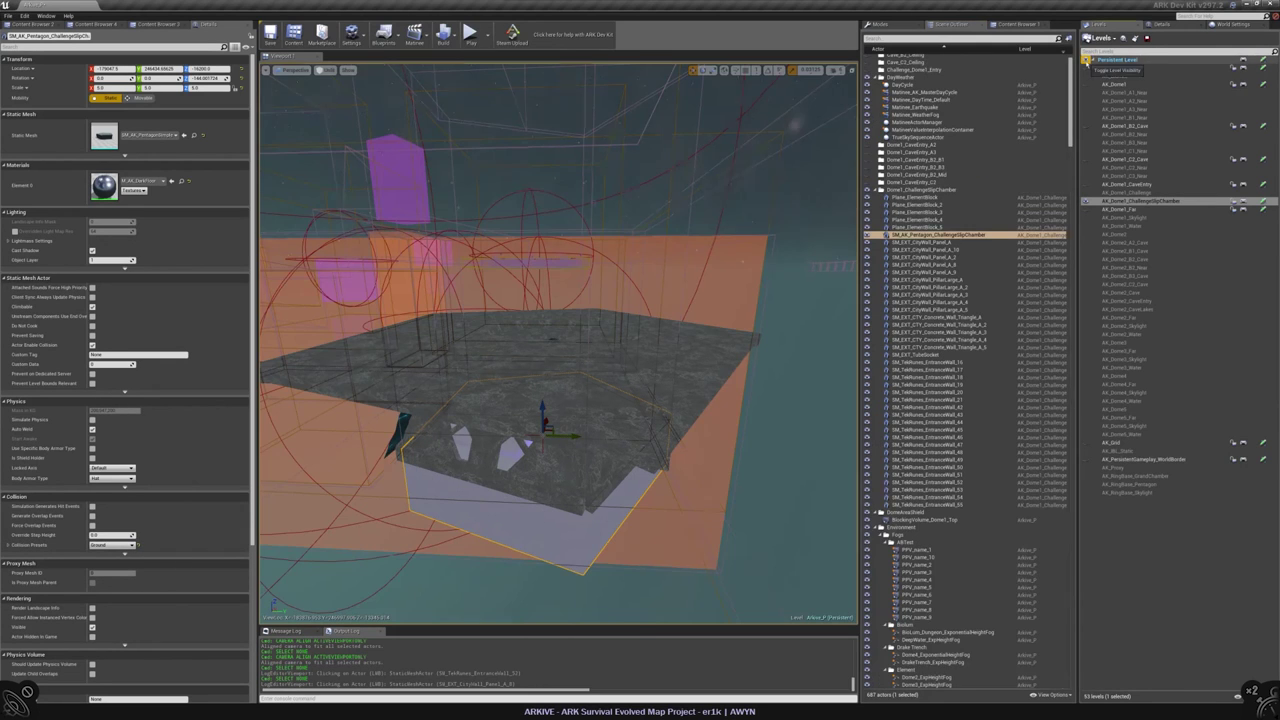
text(spz)
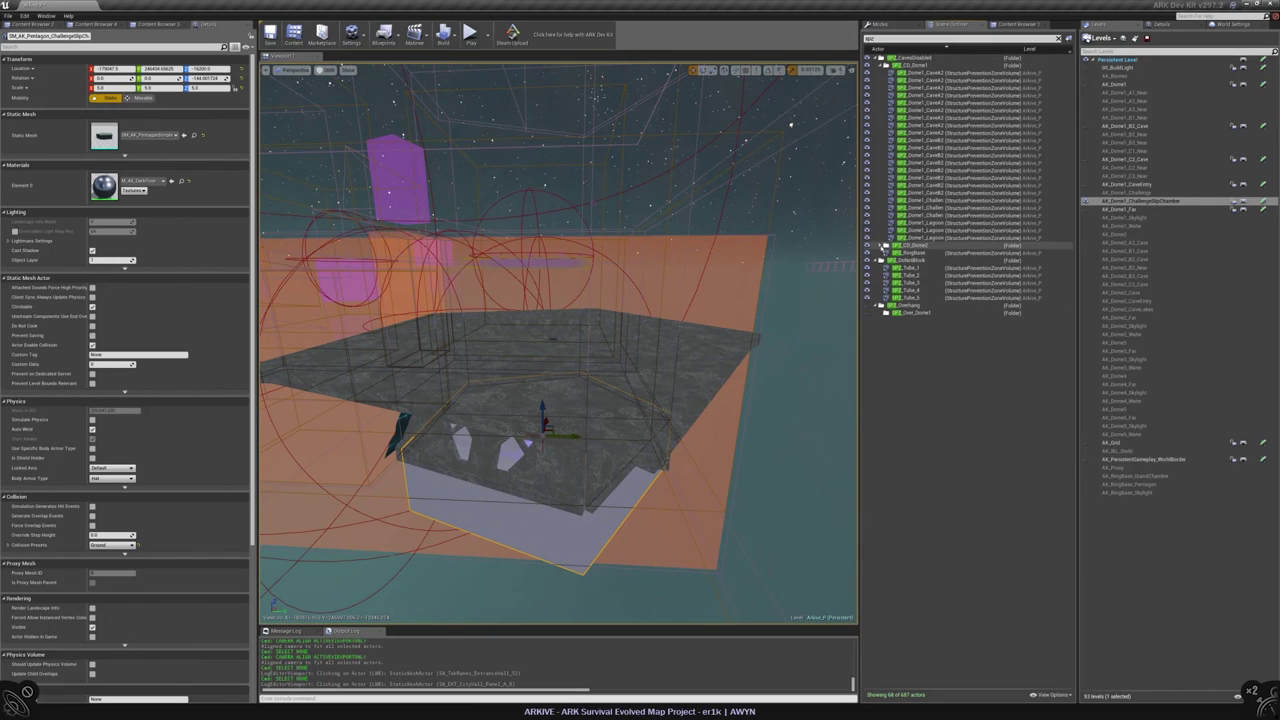
click(945, 104)
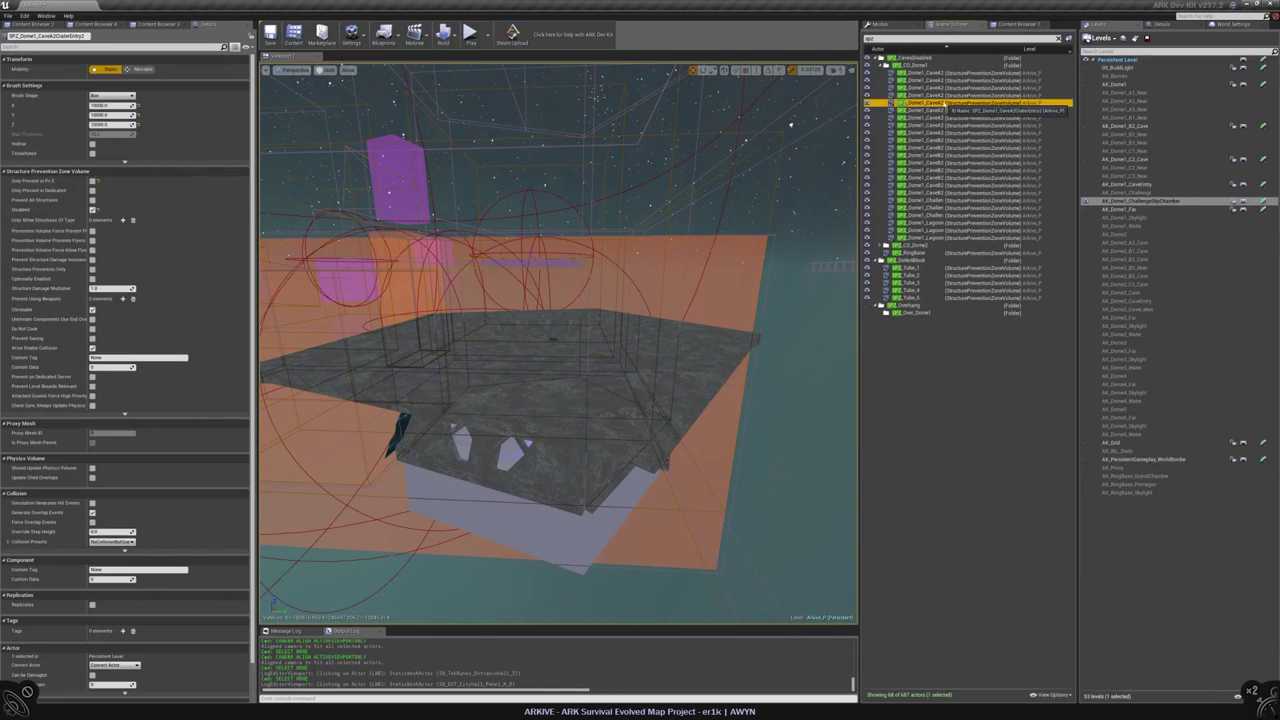
key(Up)
key(Up)
key(Up)
key(Down)
key(Down)
key(Down)
key(Down)
key(Down)
key(Down)
key(Down)
key(Down)
key(Down)
key(Down)
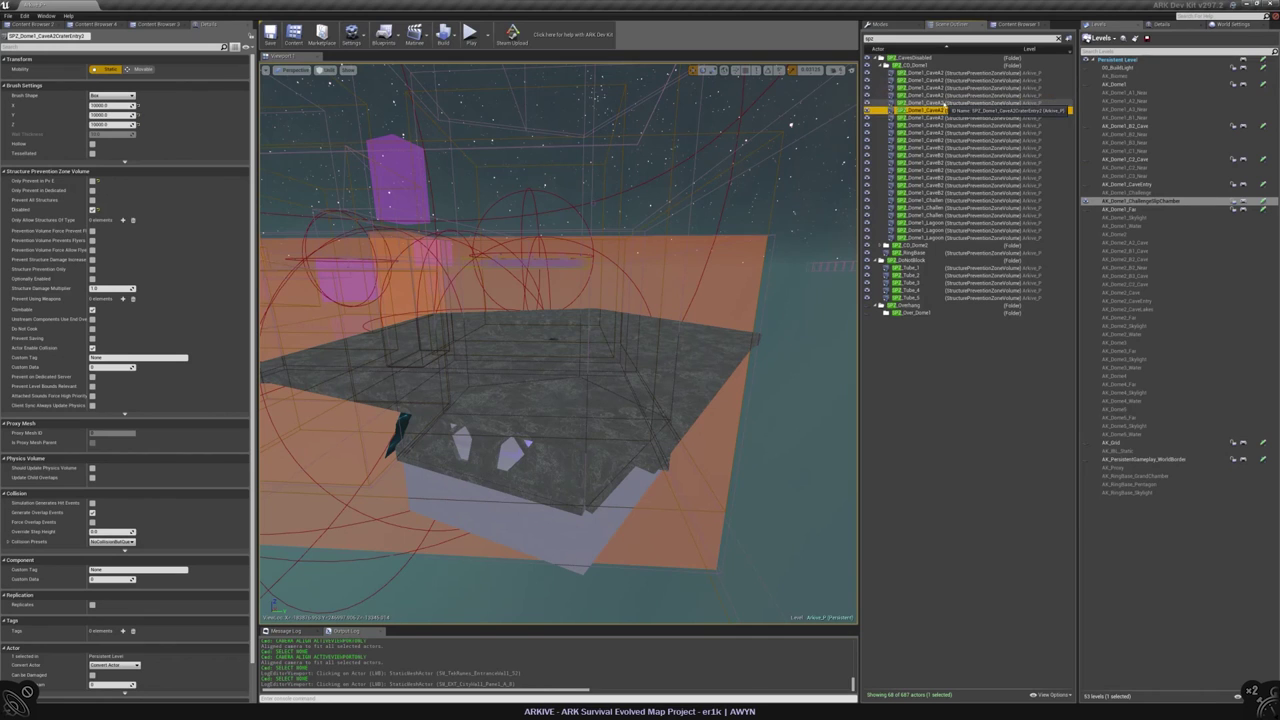
key(Up)
key(Up)
- Select the pentagonal structure prevention volume SPZ_Dome1_ChallengeSlip_2 above the slip chamber and view it from the top
right_drag(560, 350, 630, 335)
click(410, 300)
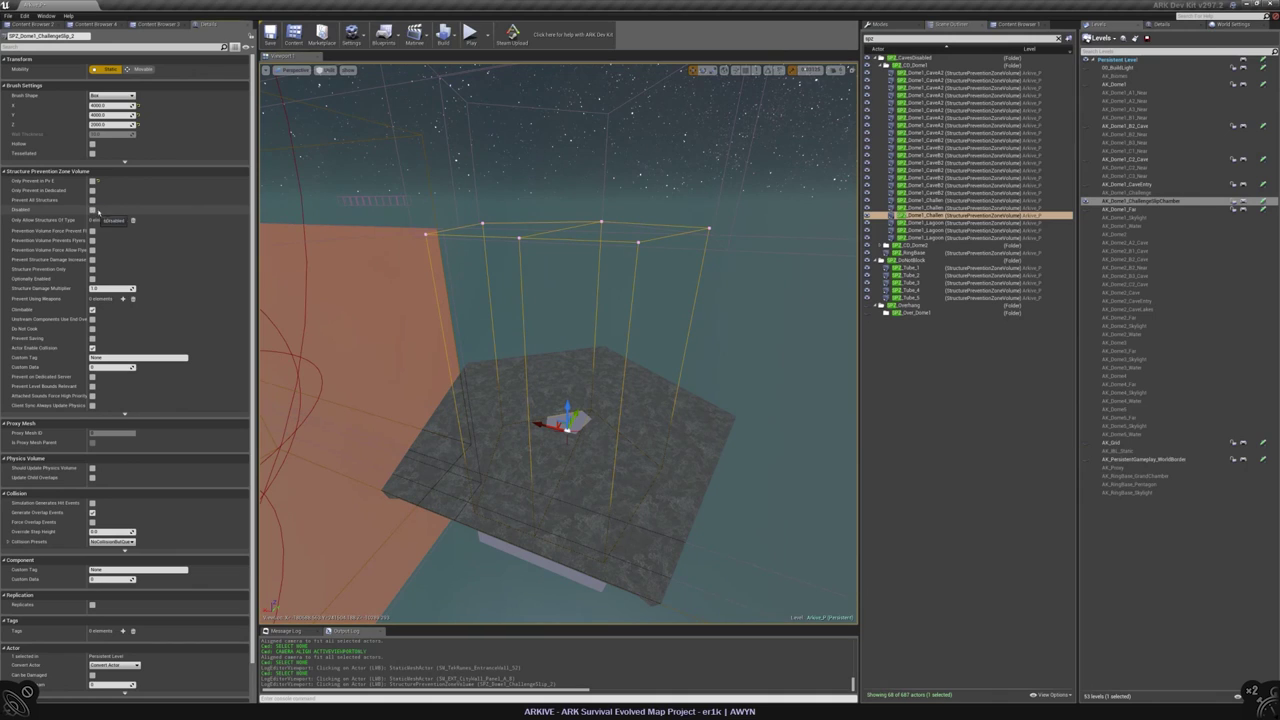
right_drag(553, 265, 586, 241)
key(Escape)
click(533, 376)
key(alt+j)
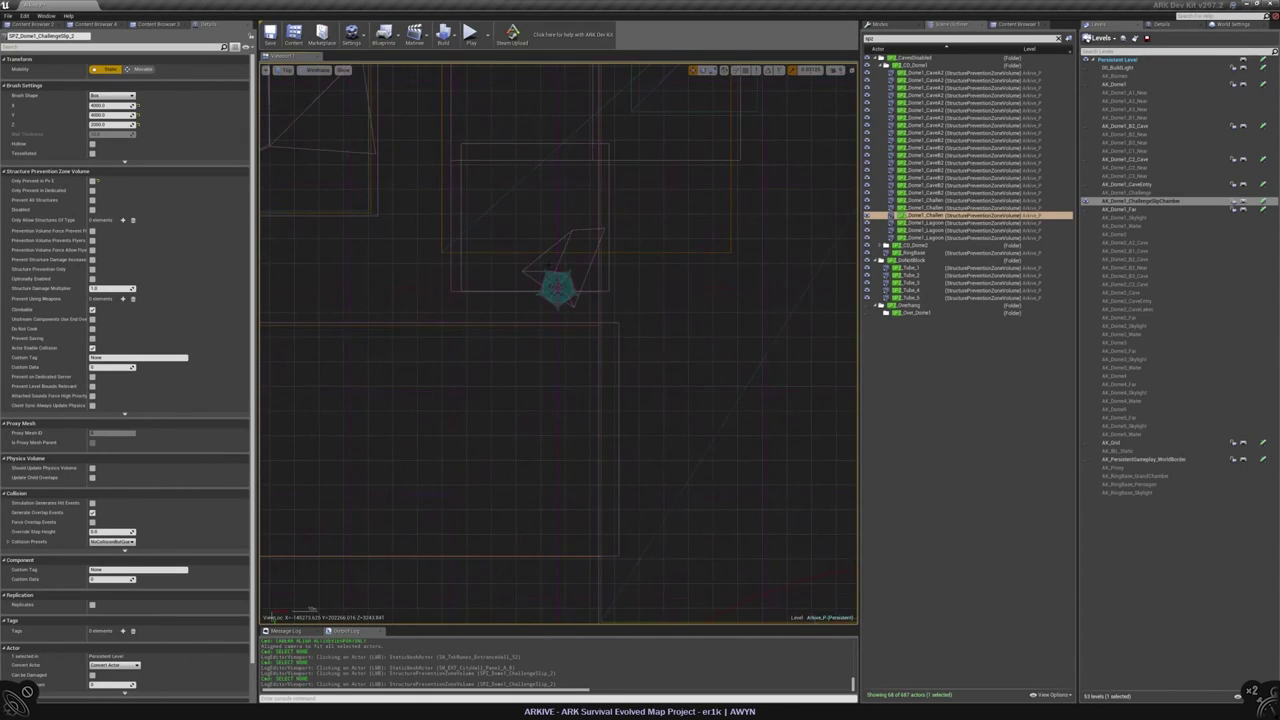
scroll(466, 264, down, 3)
- Save the persistent level and make AK_Dome1_B2_Cave, AK_Dome1_C2_Cave, AK_Dome1_CaveEntry and AK_Dome1_Far visible
click(1262, 60)
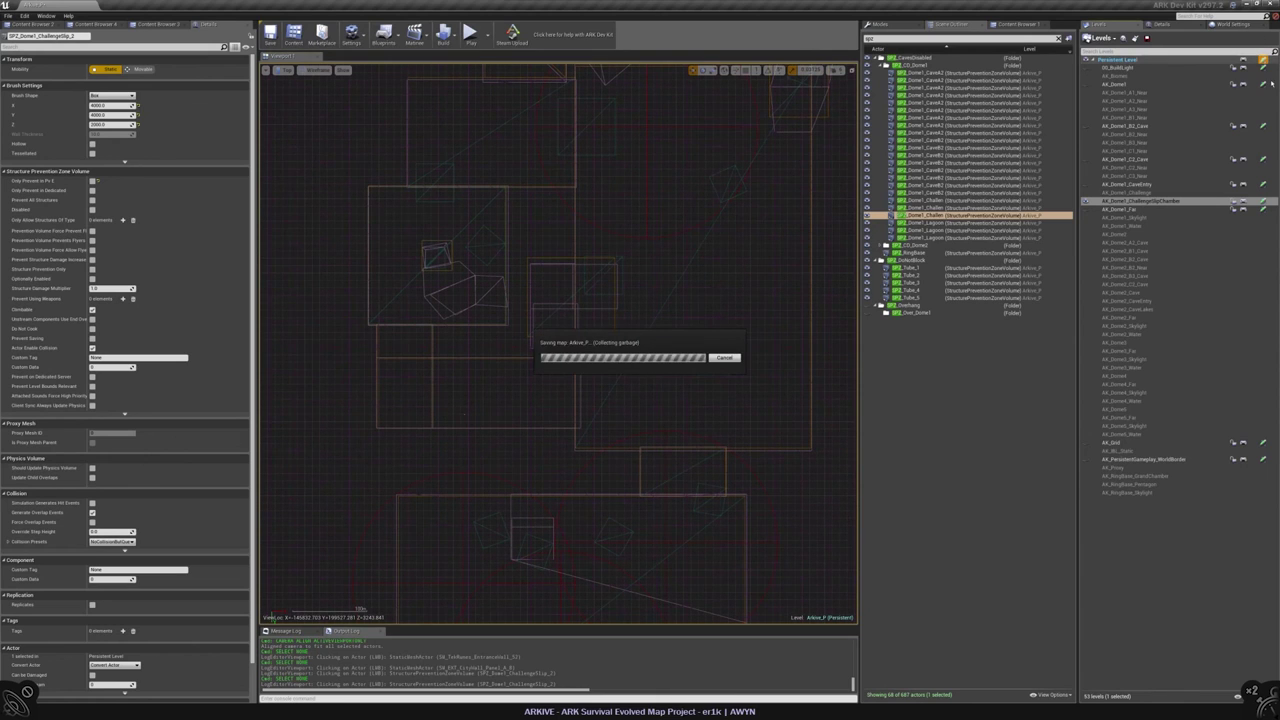
click(1085, 126)
click(1085, 159)
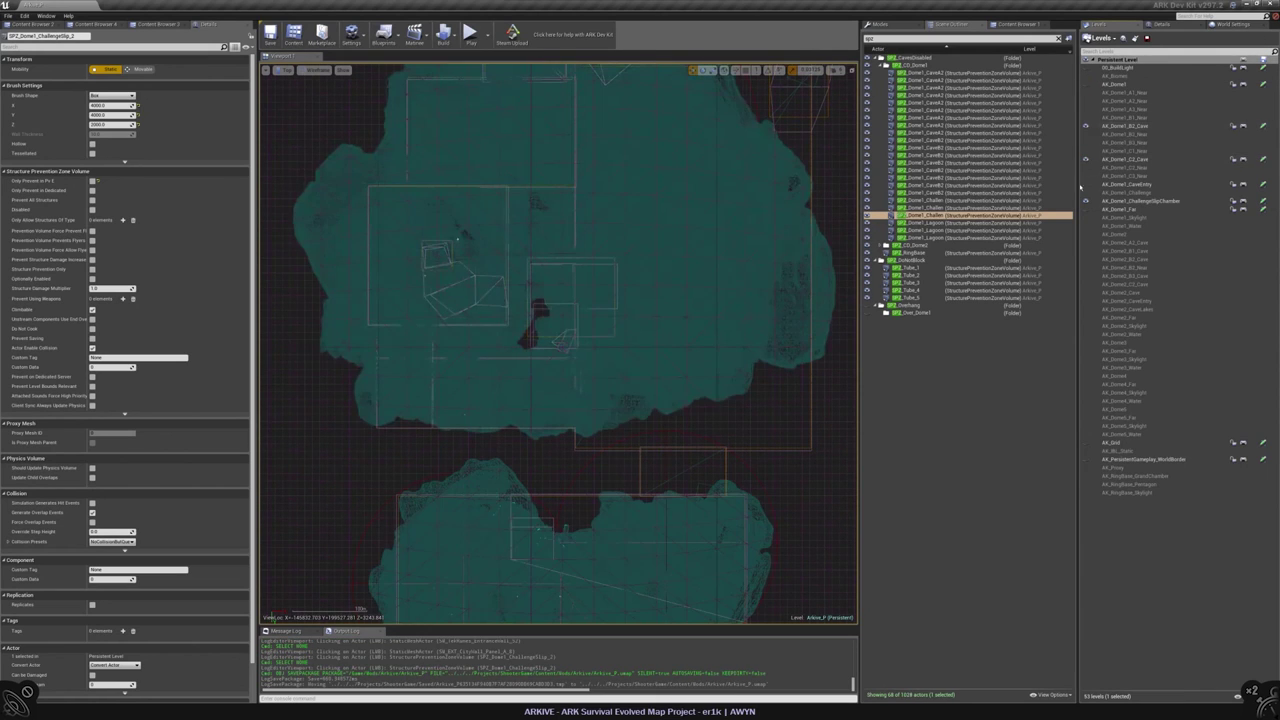
click(1085, 184)
click(1085, 209)
- Save the AK_Dome1 Far, ChallengeSlipChamber, CaveEntry, C2_Cave and B2_Cave levels
click(1262, 209)
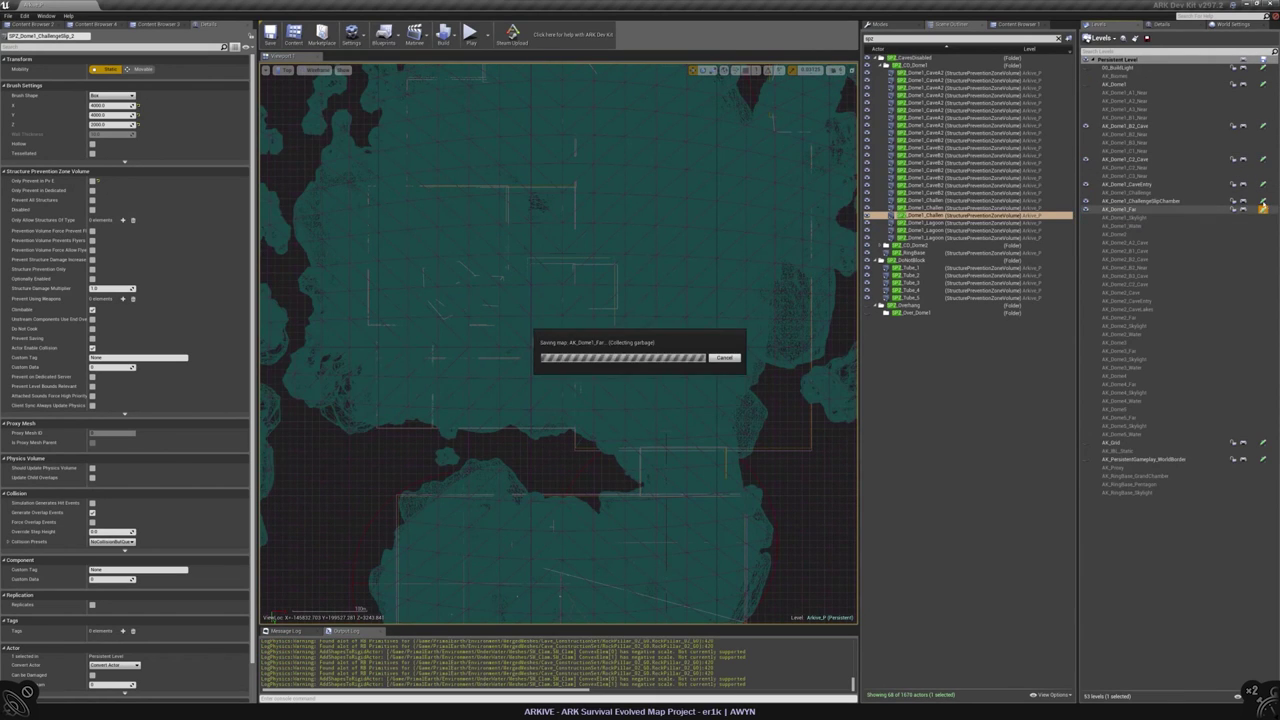
click(1262, 201)
click(1262, 184)
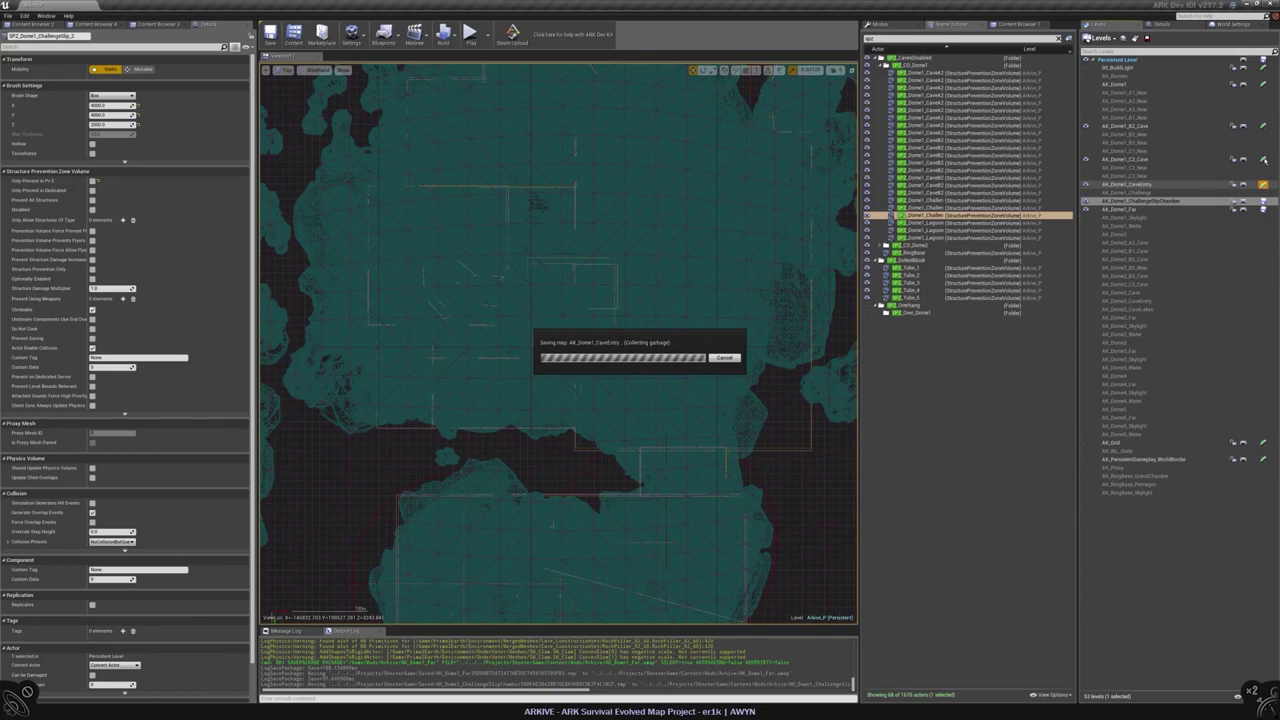
click(1263, 160)
click(1263, 127)
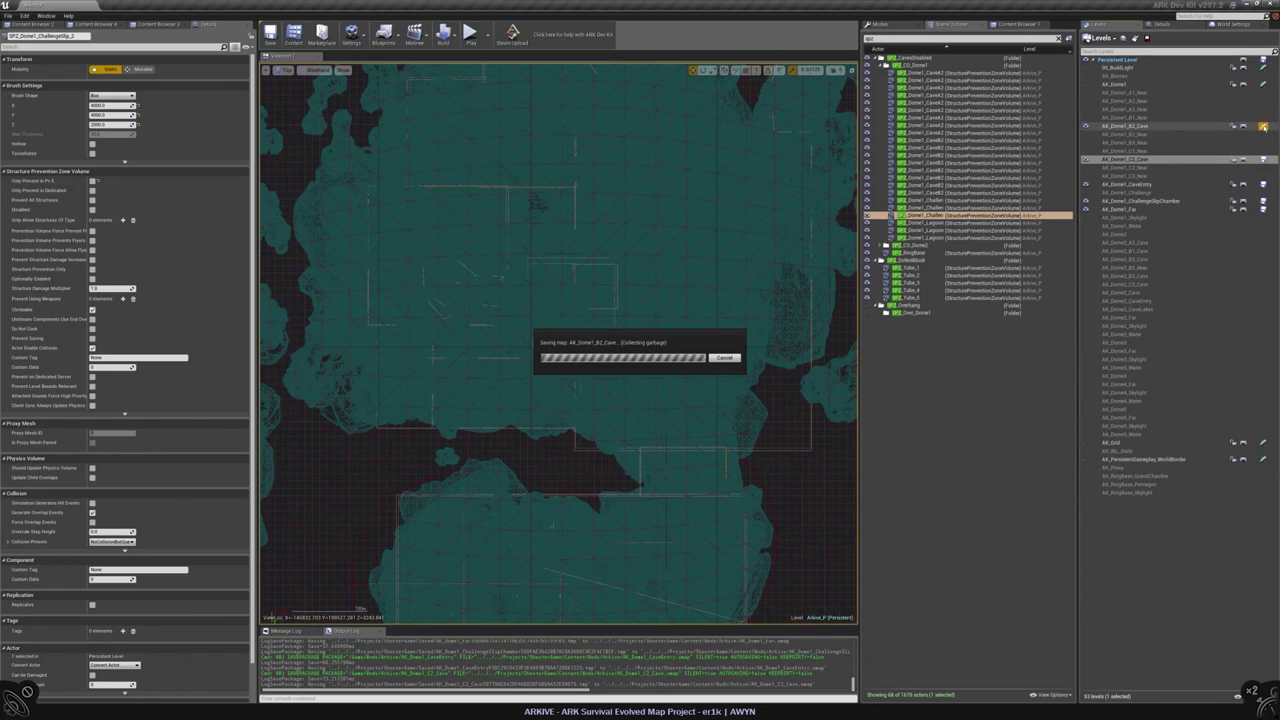
- Duplicate the SPZ_Dome1_ChallengeSlip_2 volume in the top view and place the copy near the centre of Dome 1
key(alt+g)
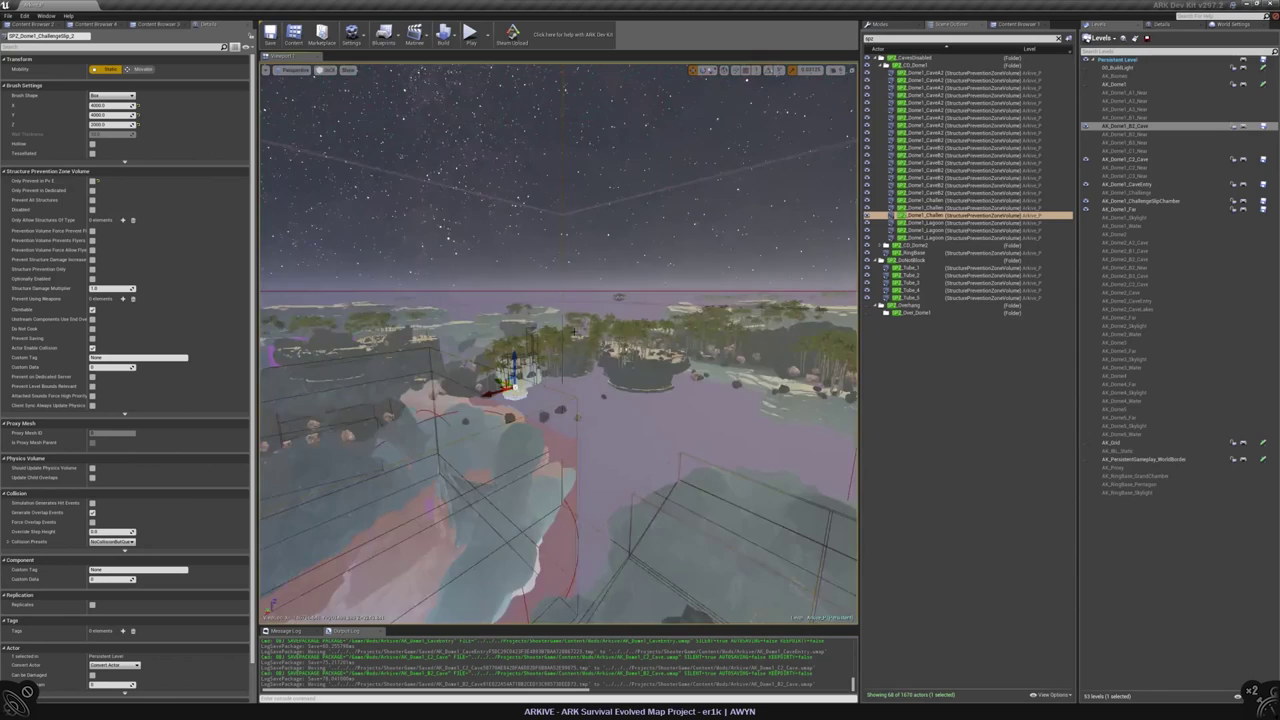
key(alt+j)
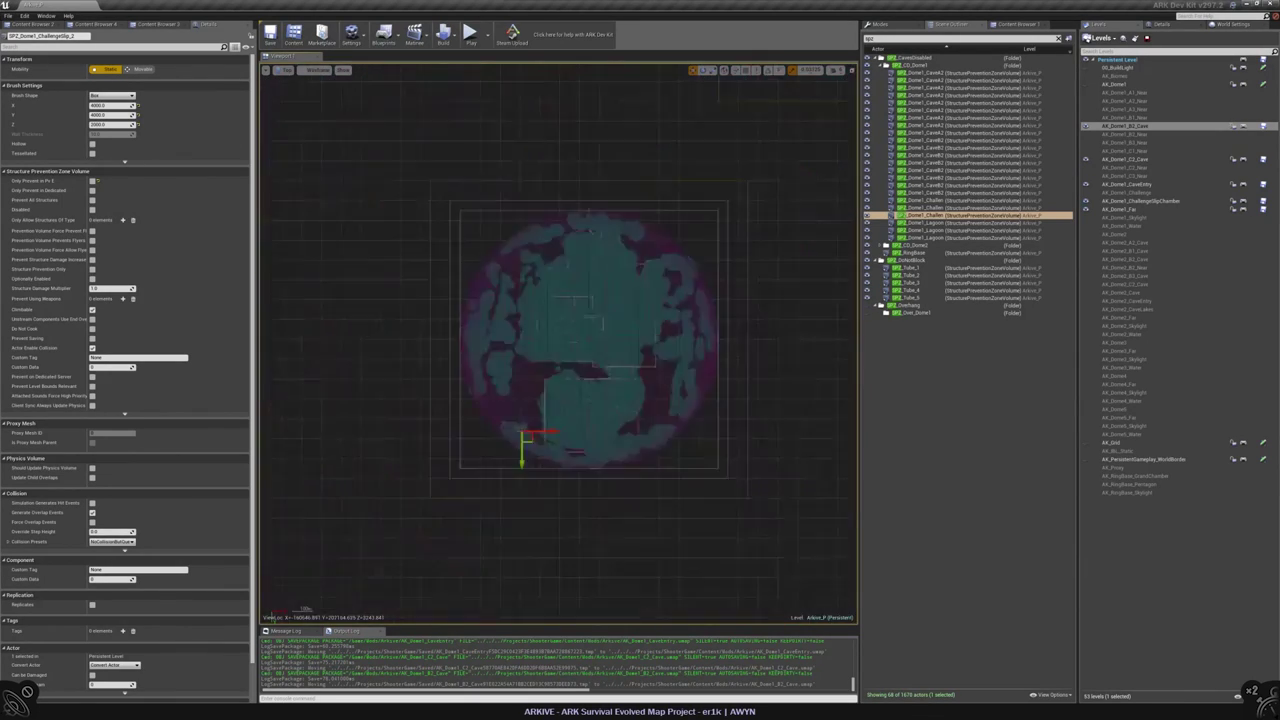
scroll(560, 340, up, 5)
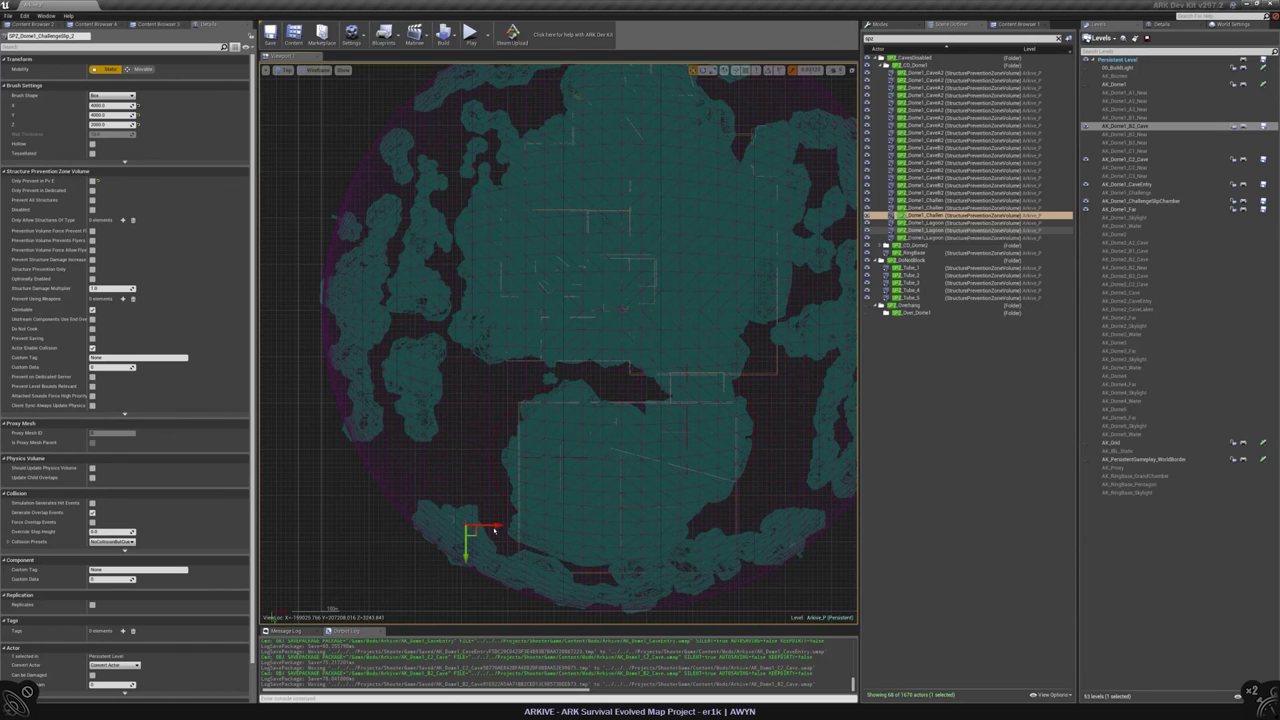
alt+drag(493, 530, 493, 528)
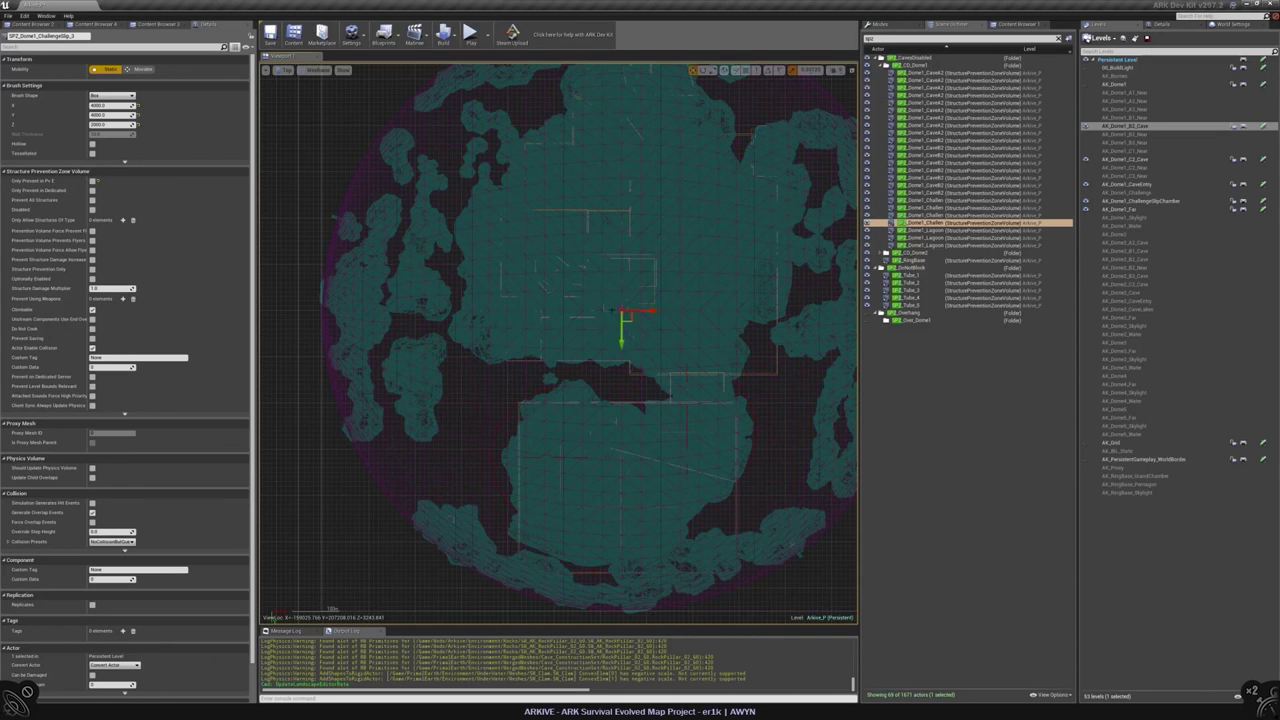
key(f)
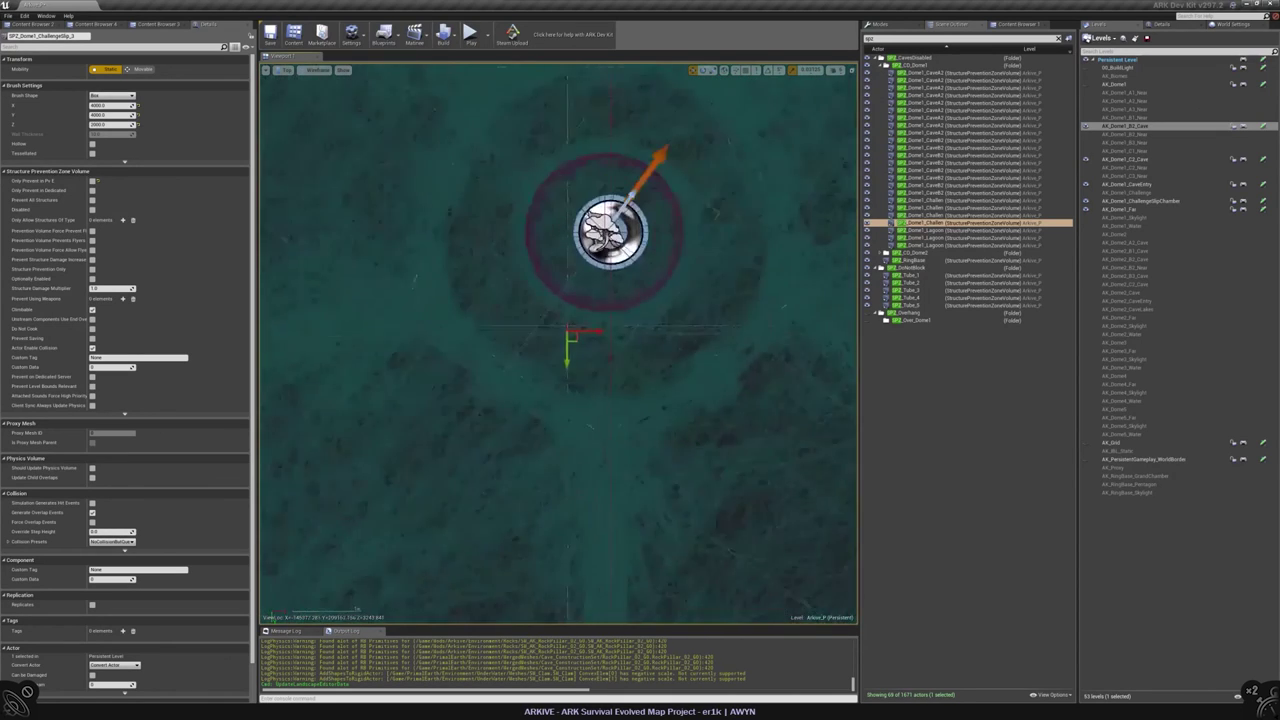
- Centre the copied volume horizontally on the round emblem at the middle of the dome
scroll(741, 167, up, 2)
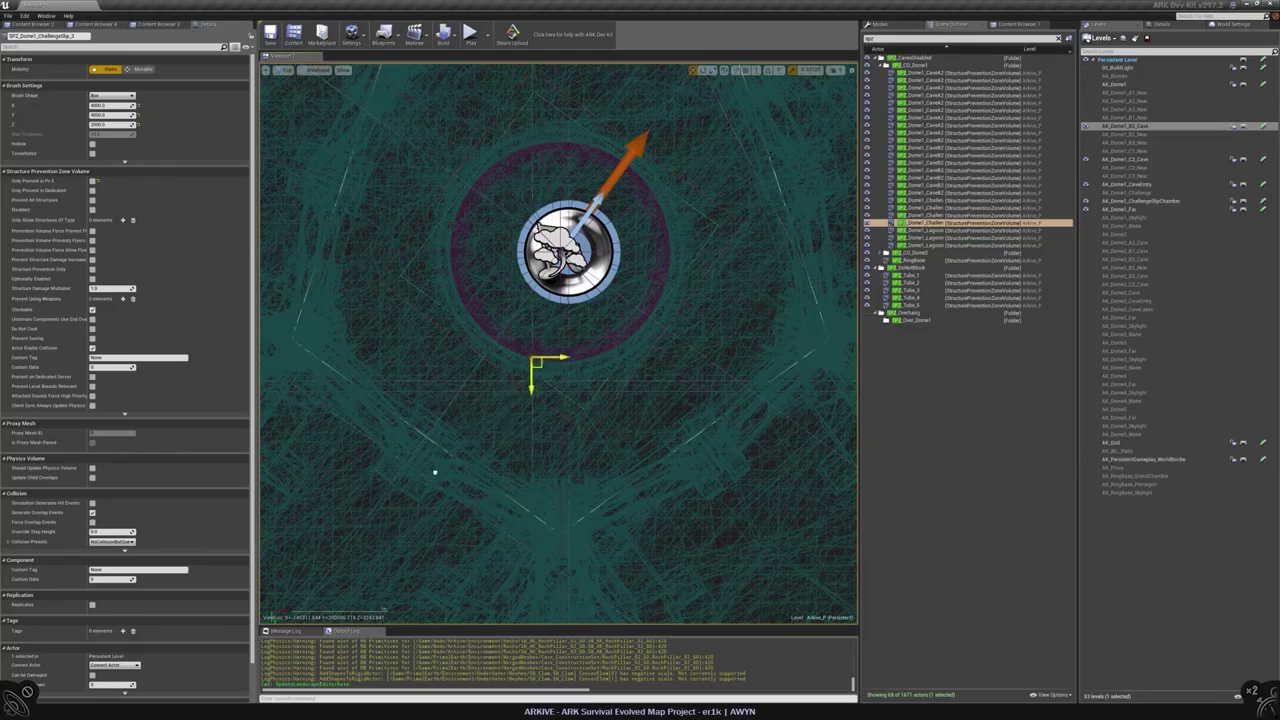
scroll(463, 371, down, 5)
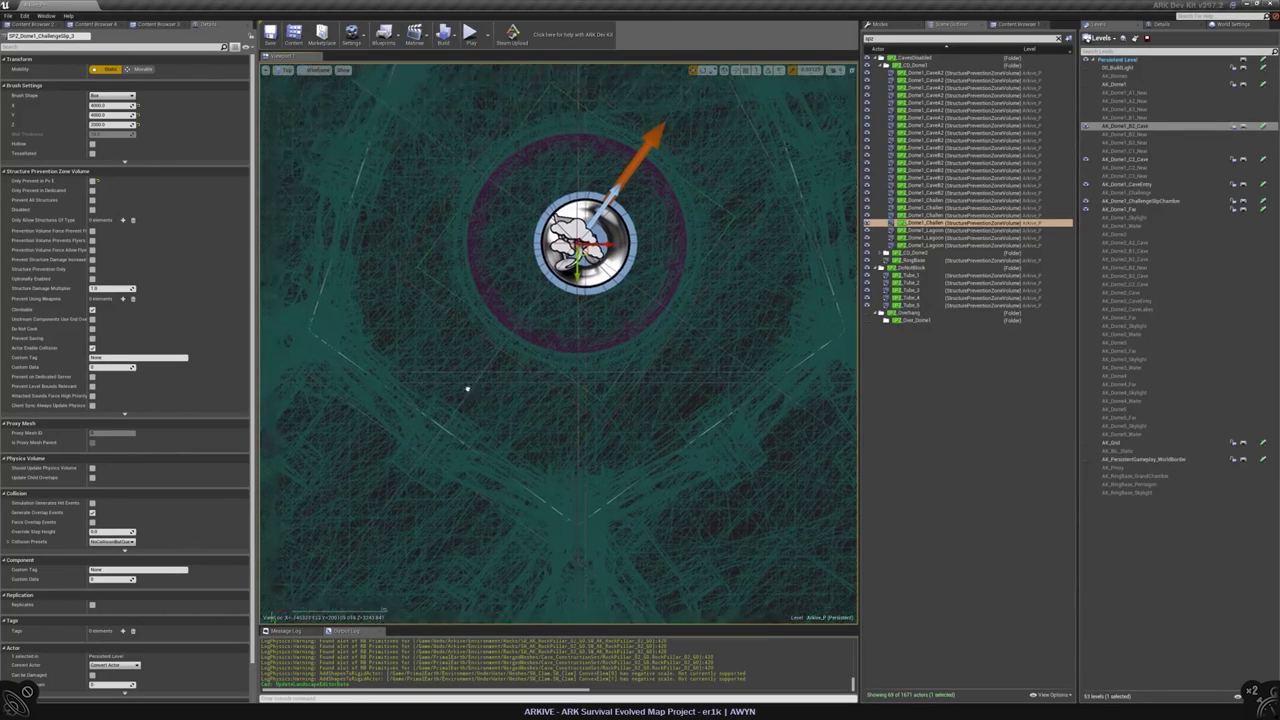
key(alt+g)
key(f)
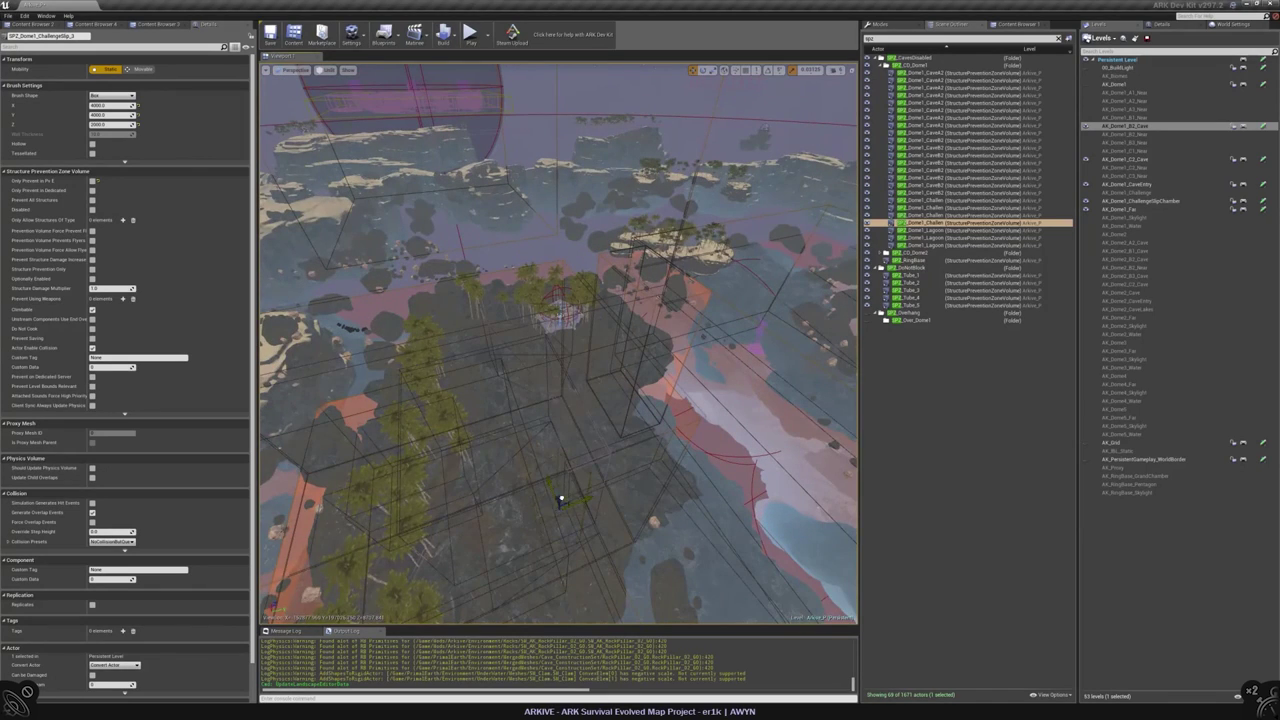
key(alt+j)
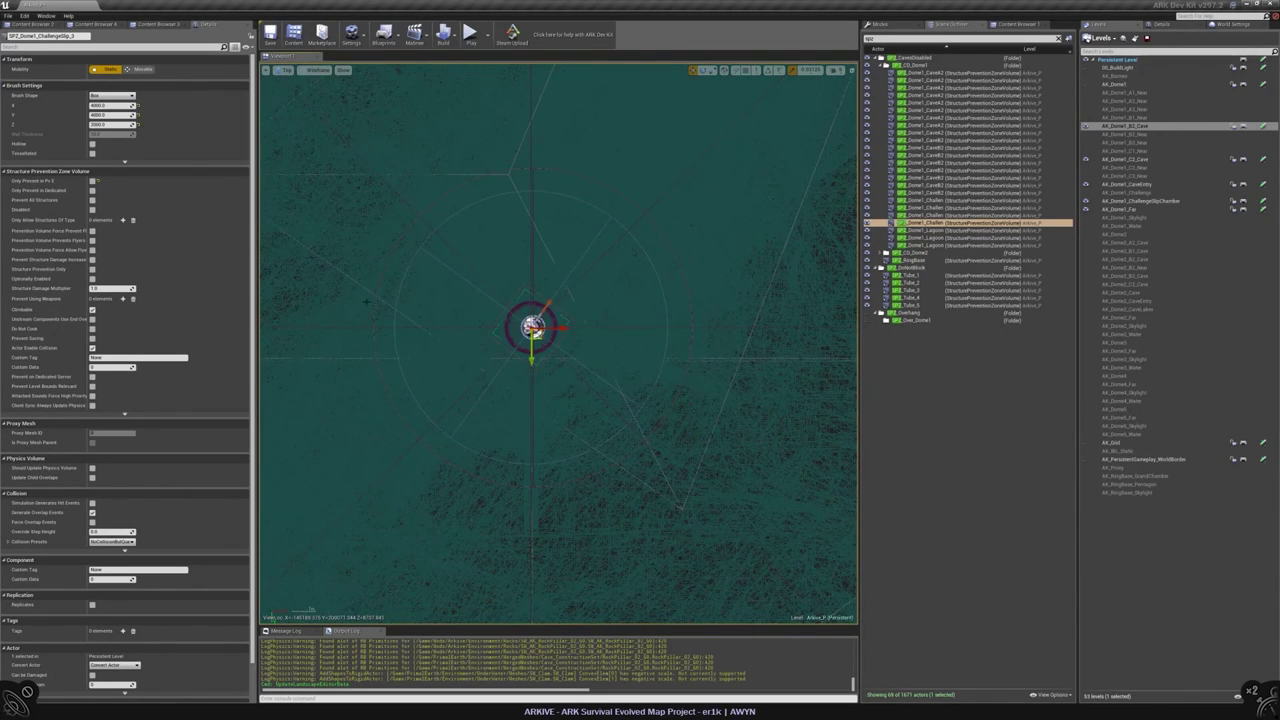
scroll(538, 418, up, 5)
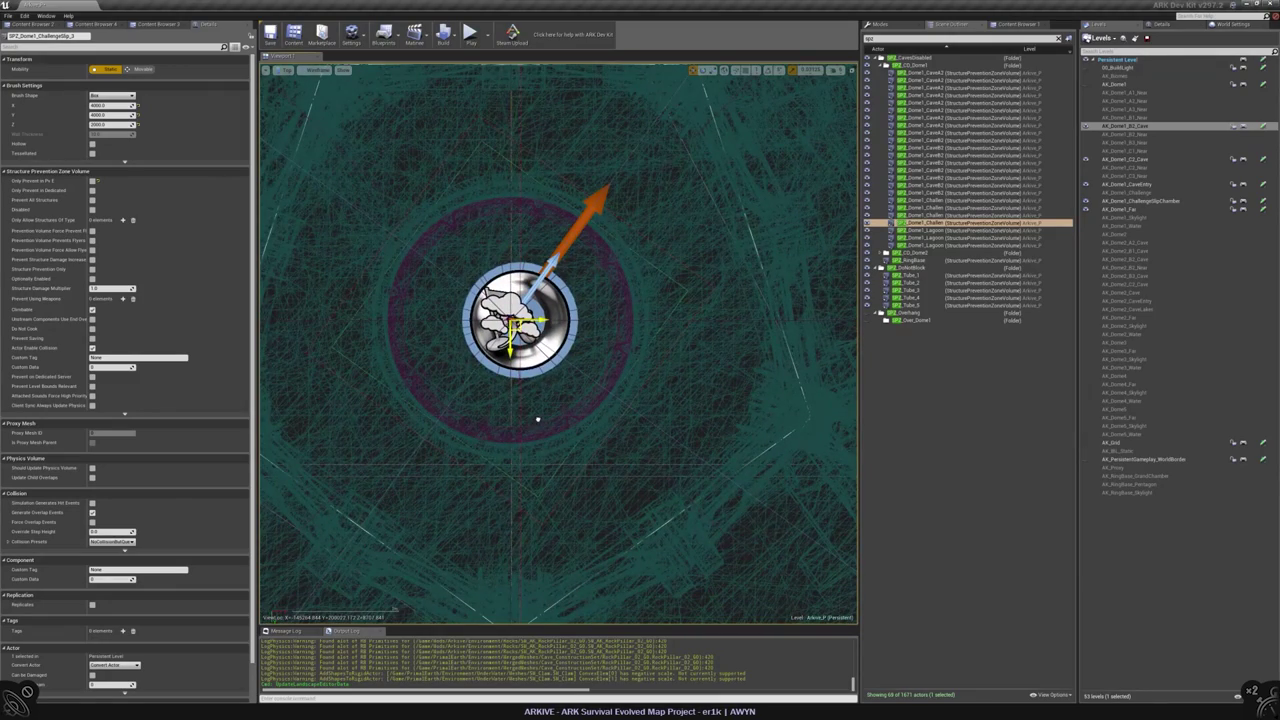
scroll(558, 344, down, 5)
key(alt+g)
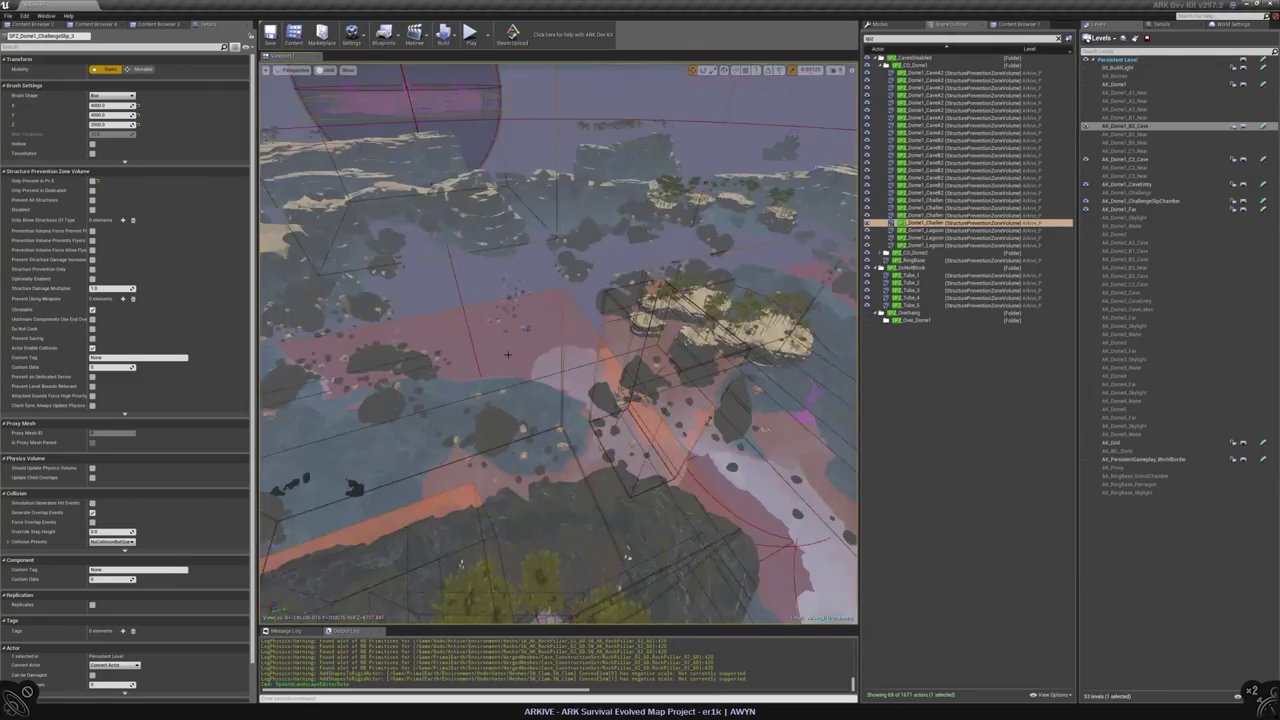
- Raise the copied volume to the surface at the dome's centre
right_drag(558, 344, 558, 400)
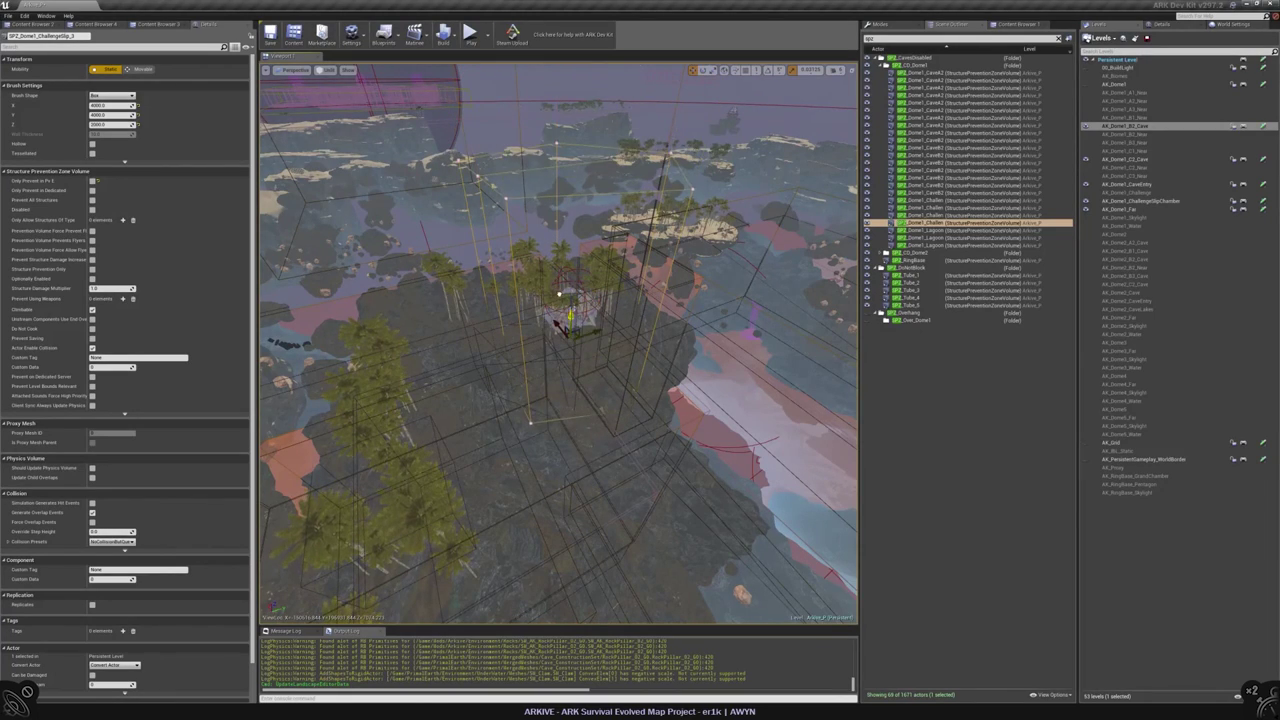
right_drag(558, 400, 562, 460)
- Try to rotate the copied volume about its vertical axis in the top view
key(alt+j)
key(f)
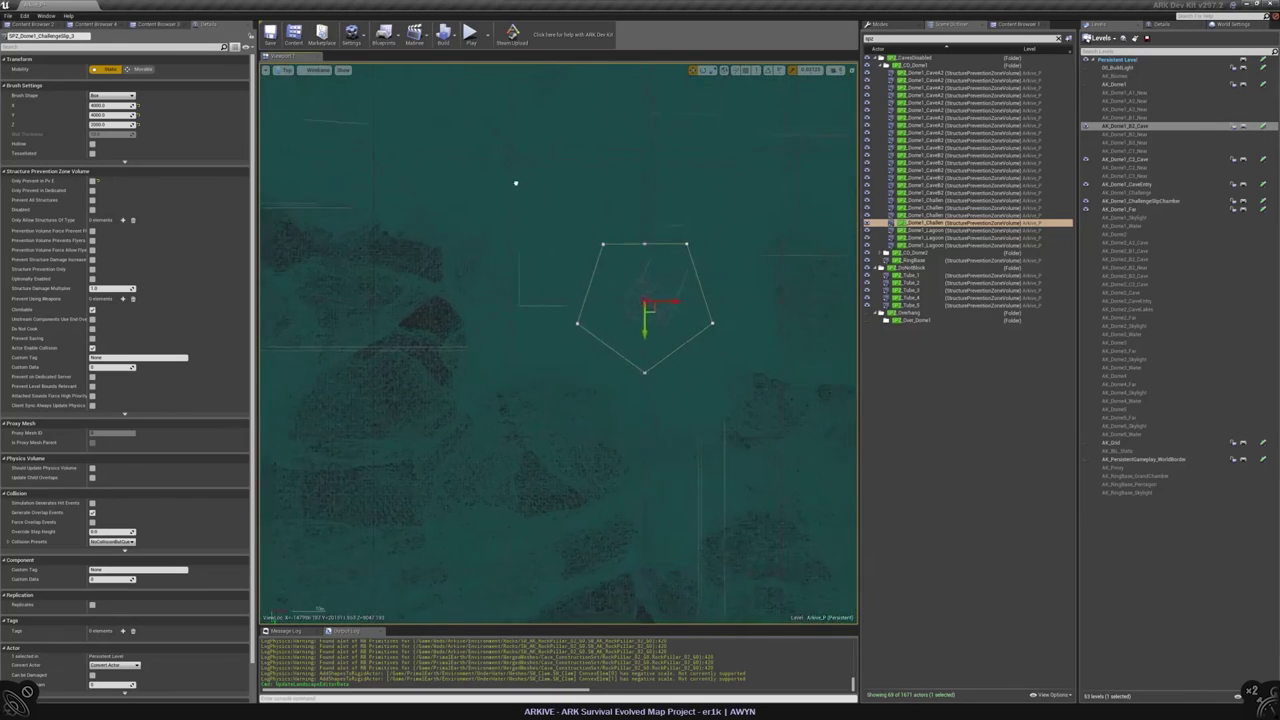
key(r)
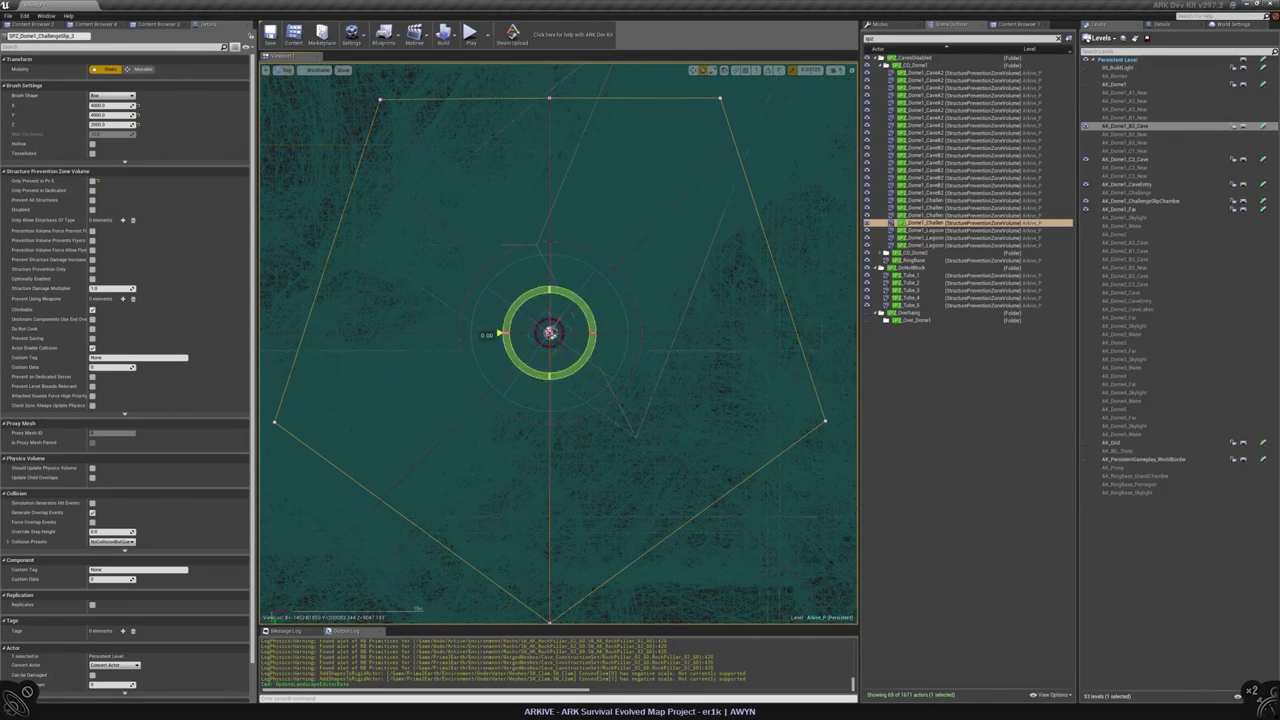
key(ctrl+z)
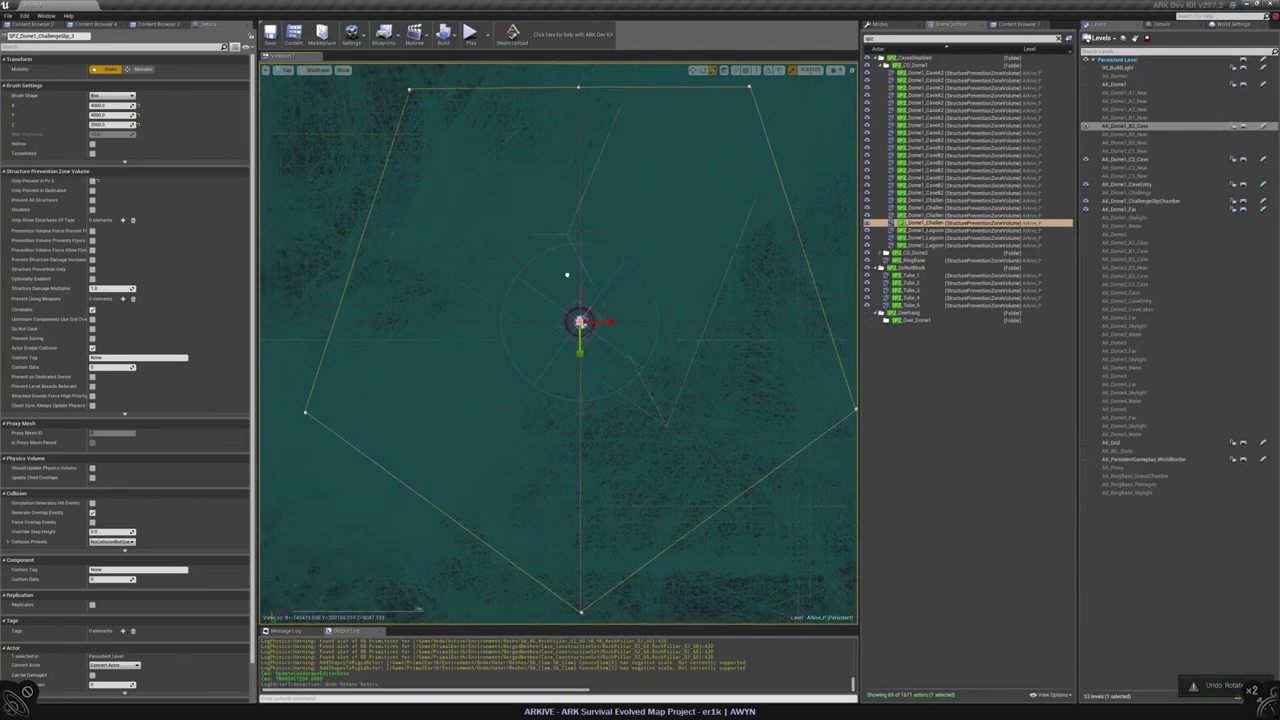
- Switch to geometry editing and scale the copied pentagonal volume down around the dome's central emblem
key(shift+5)
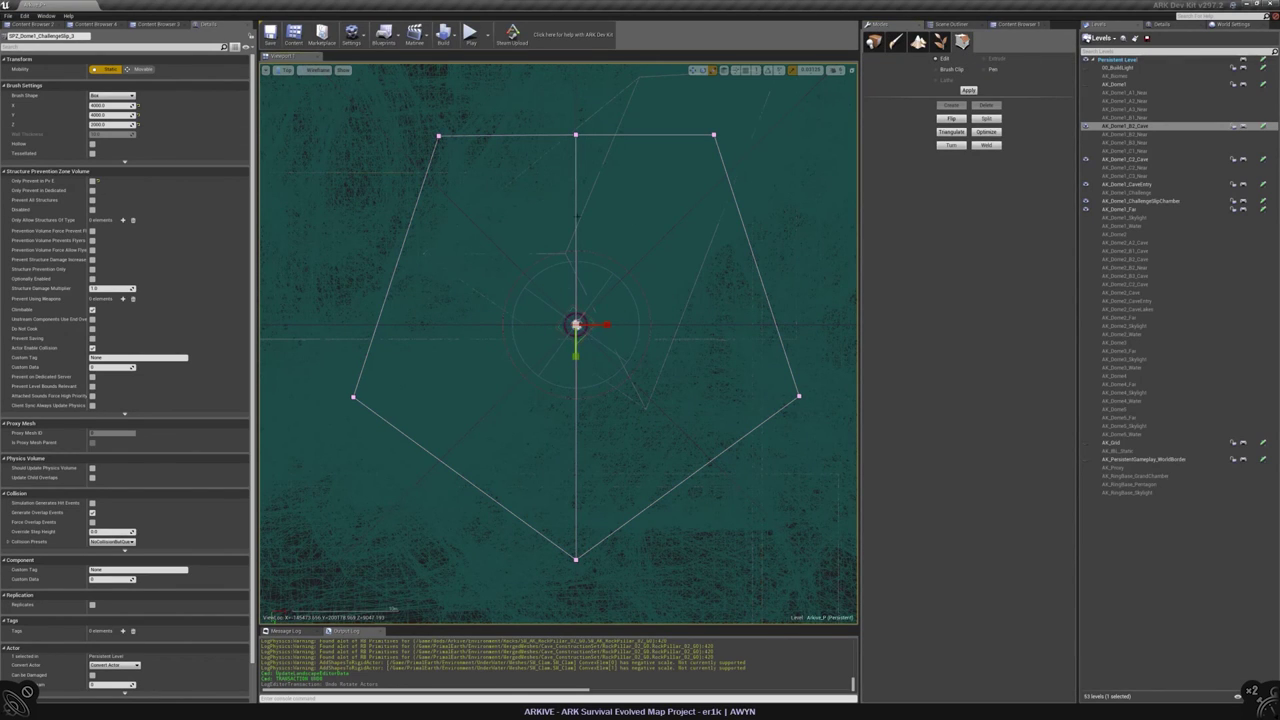
key(alt+g)
right_drag(558, 340, 555, 296)
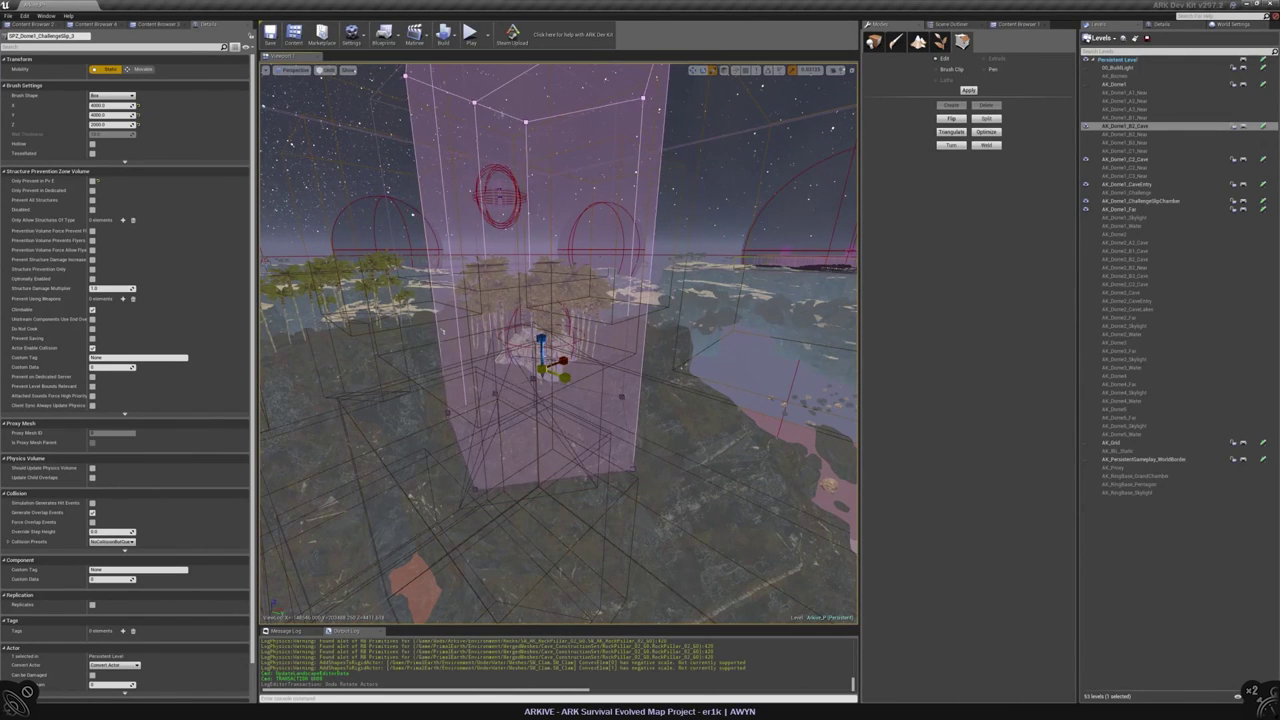
key(alt+j)
key(f)
scroll(520, 320, up, 3)
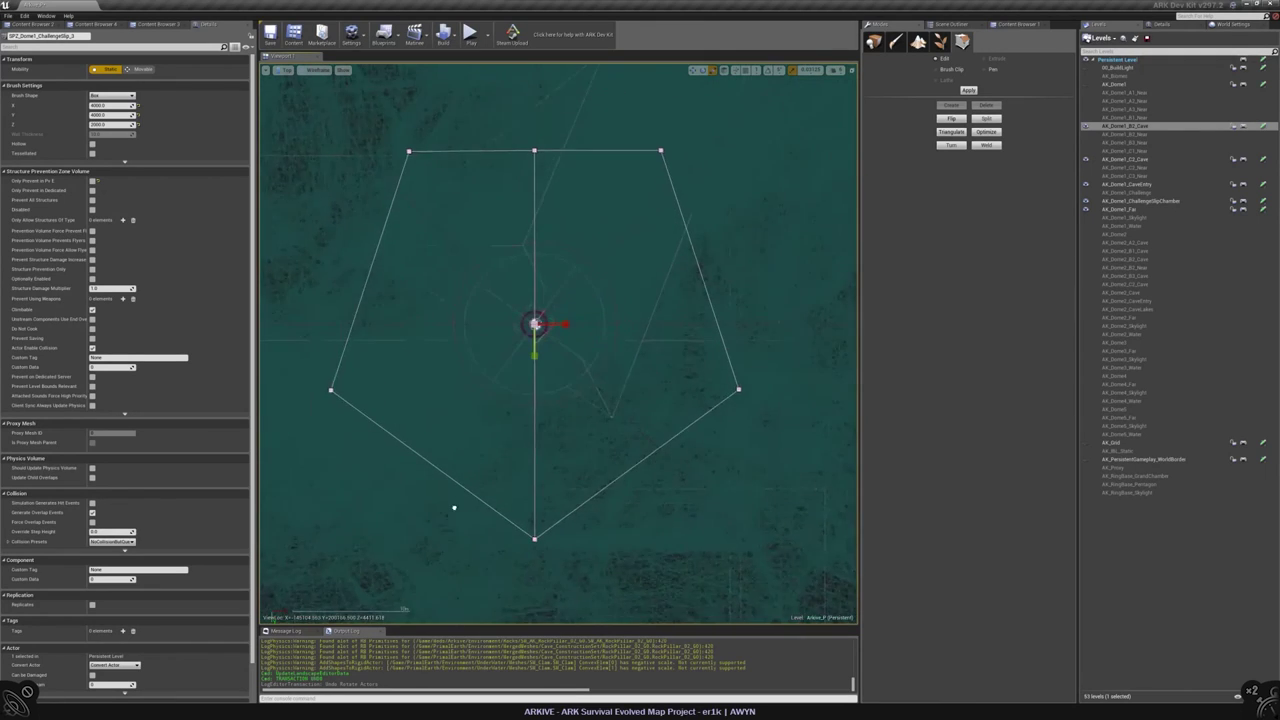
scroll(520, 320, down, 1)
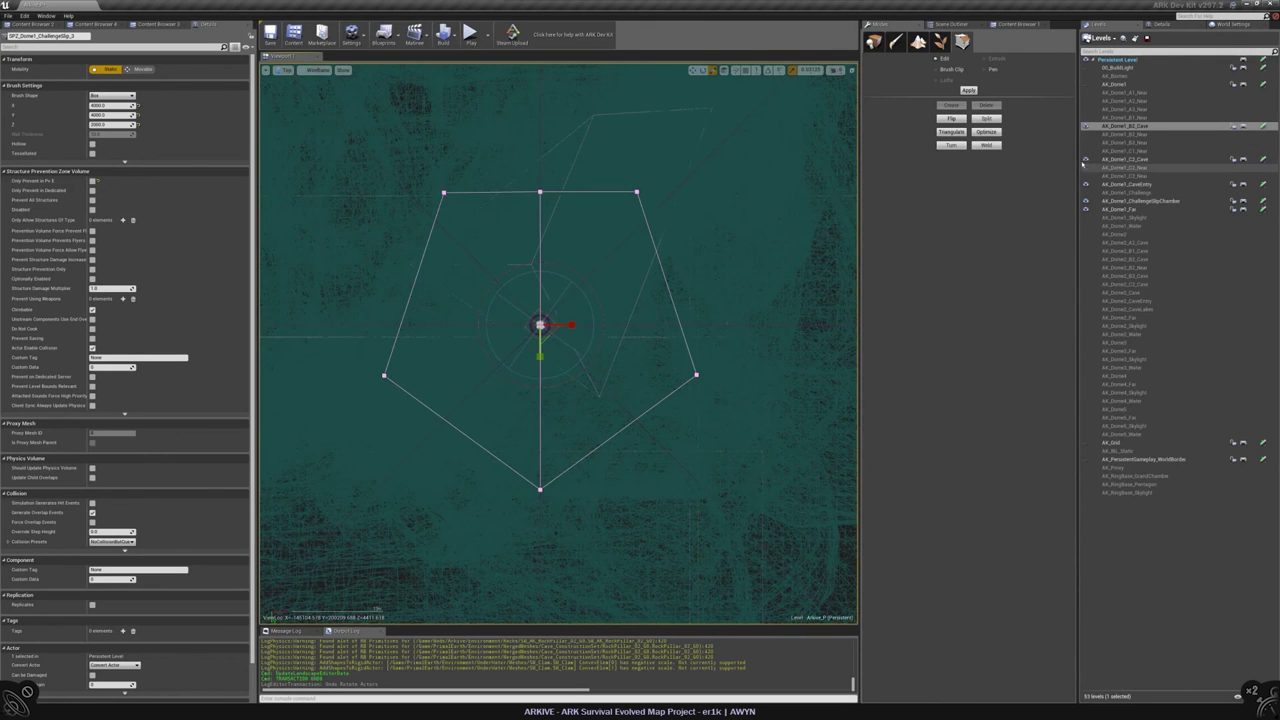
- Hide the Dome 1 C2 cave and cave entry levels and examine the scaled pentagonal volume in perspective
click(1085, 201)
scroll(526, 351, up, 4)
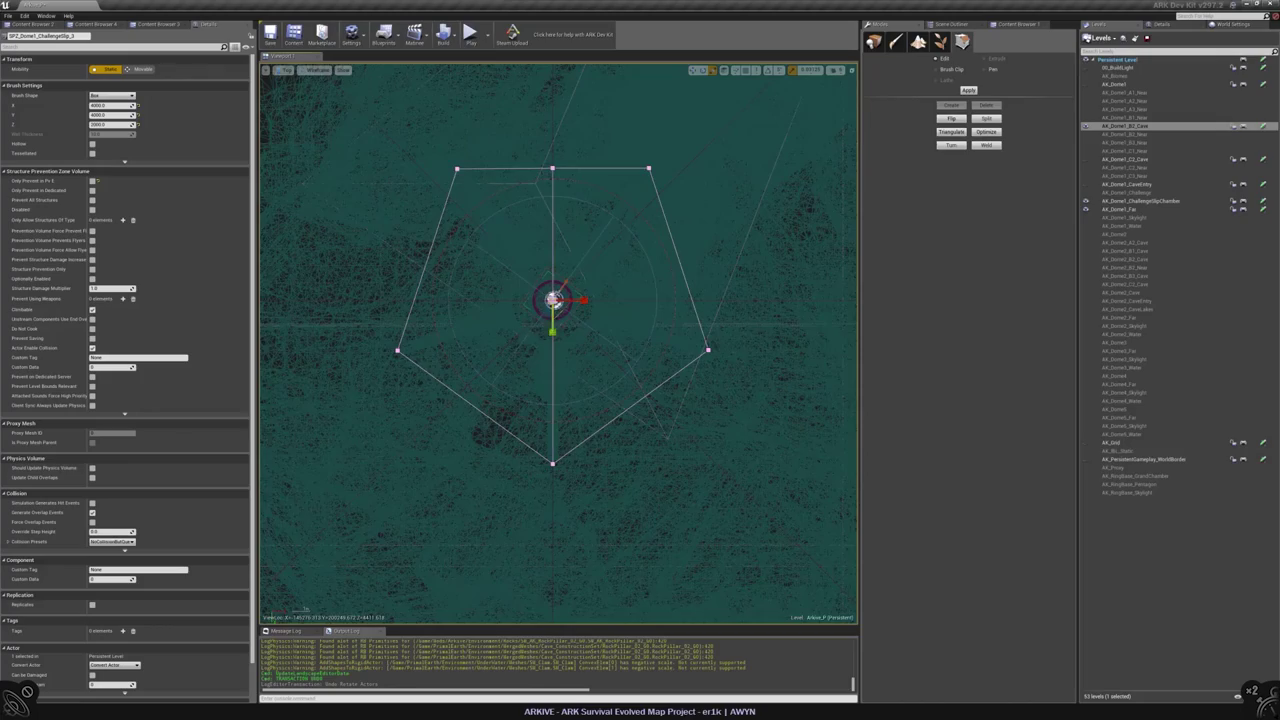
key(alt+g)
key(alt+3)
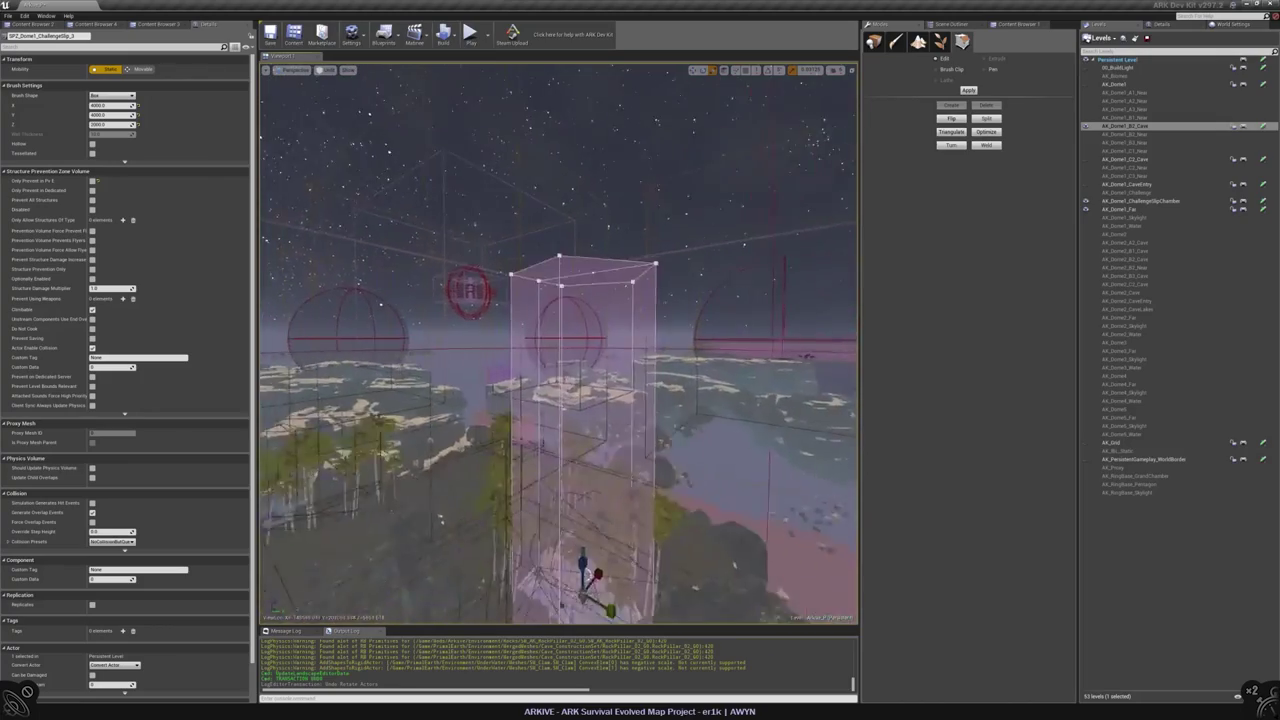
key(f)
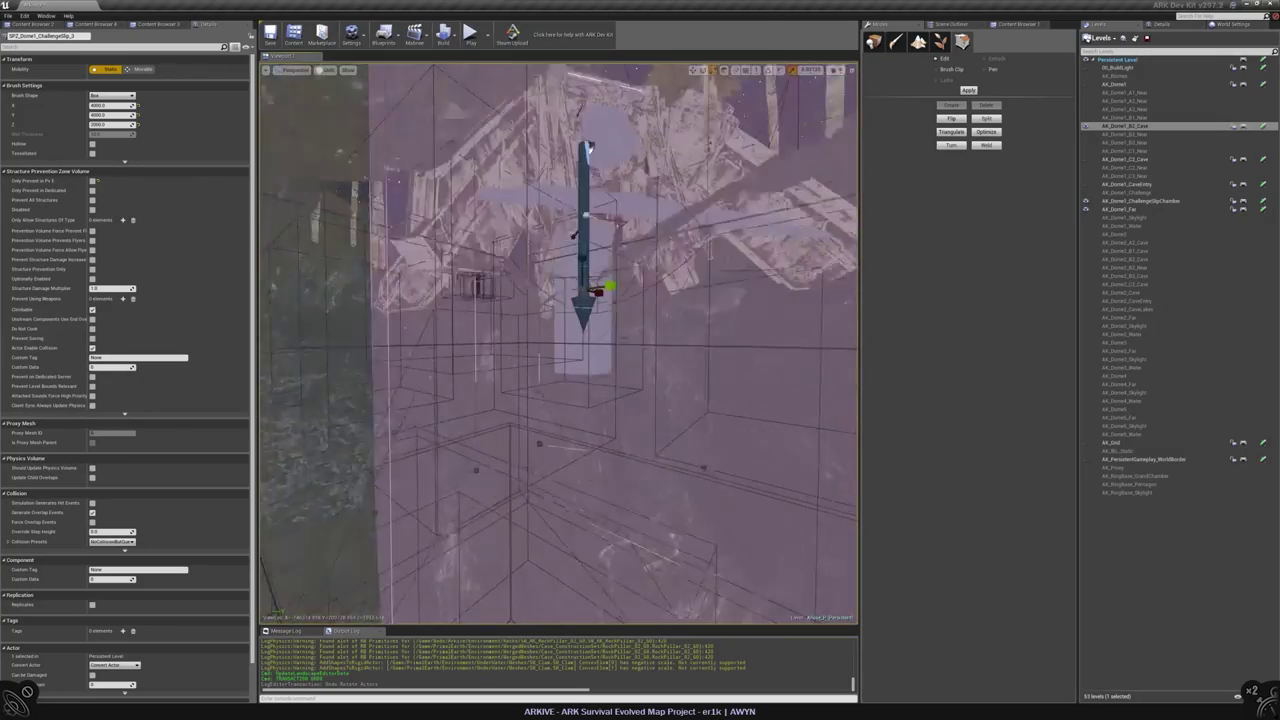
right_drag(379, 447, 379, 447)
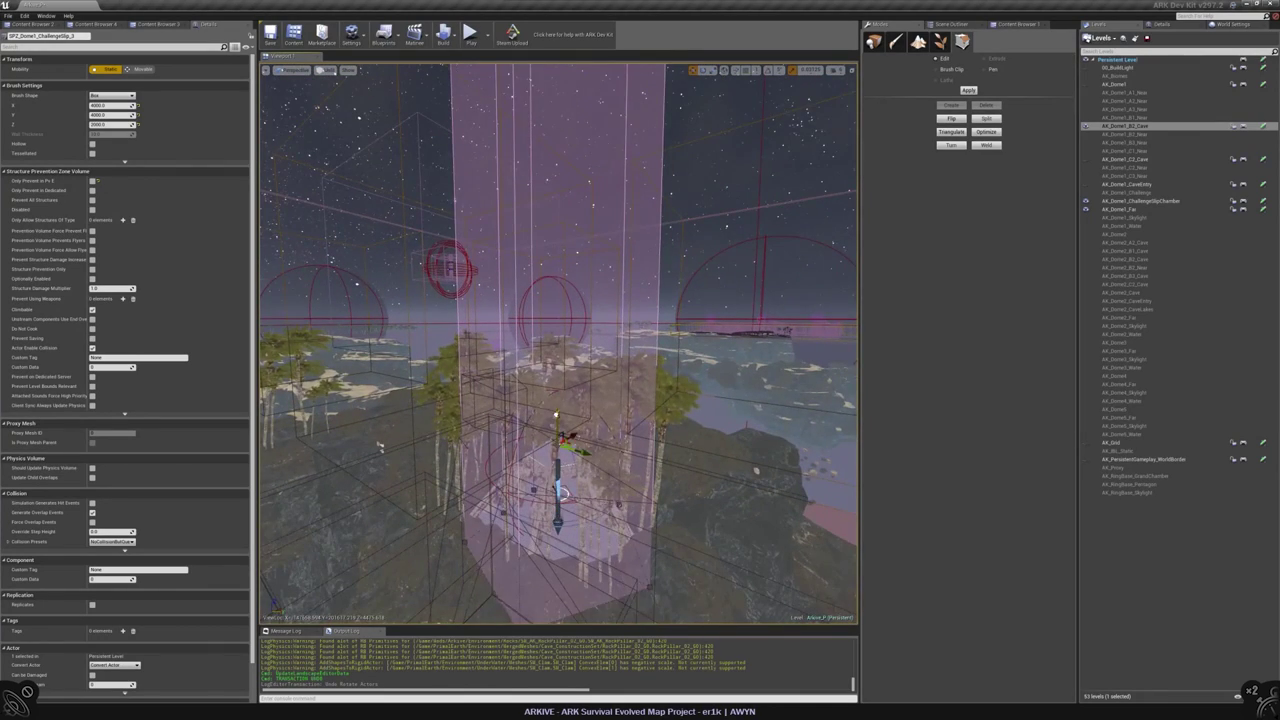
- Shorten the pentagonal volume in the front view by lowering its upper vertices to somewhat above the dome's central structure
key(alt+h)
scroll(571, 432, up, 5)
scroll(503, 433, up, 1)
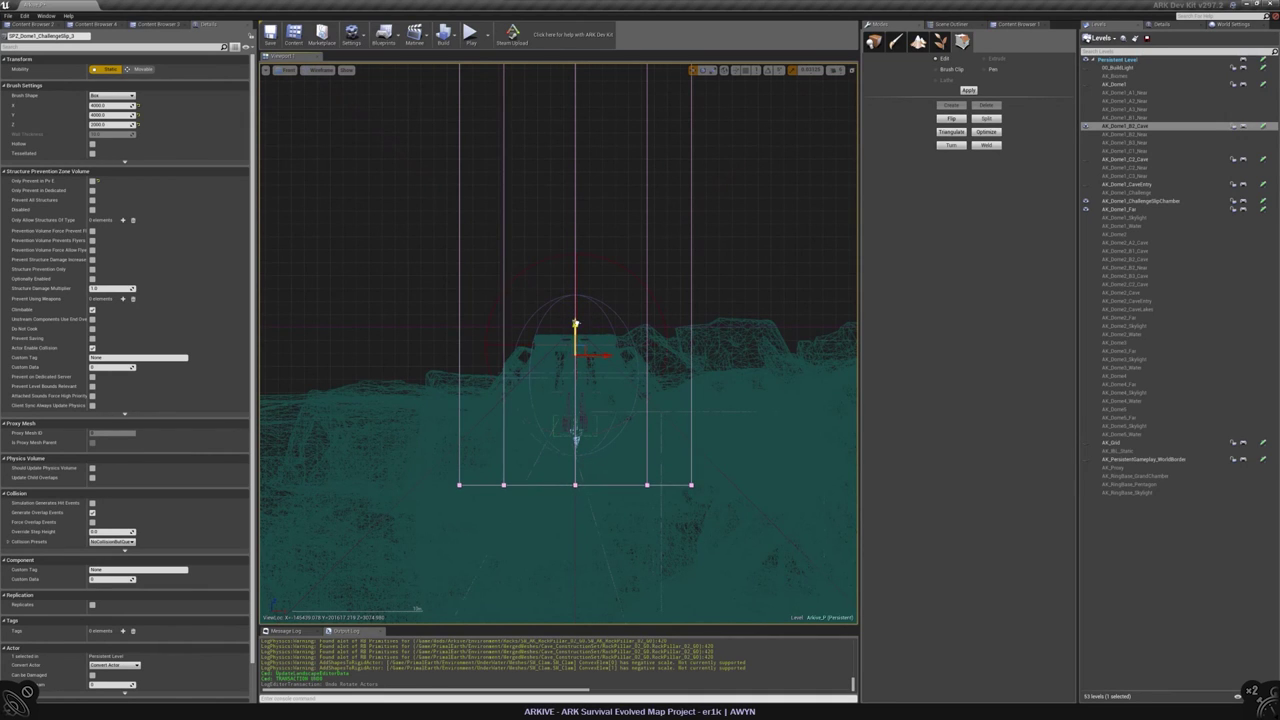
scroll(506, 278, down, 5)
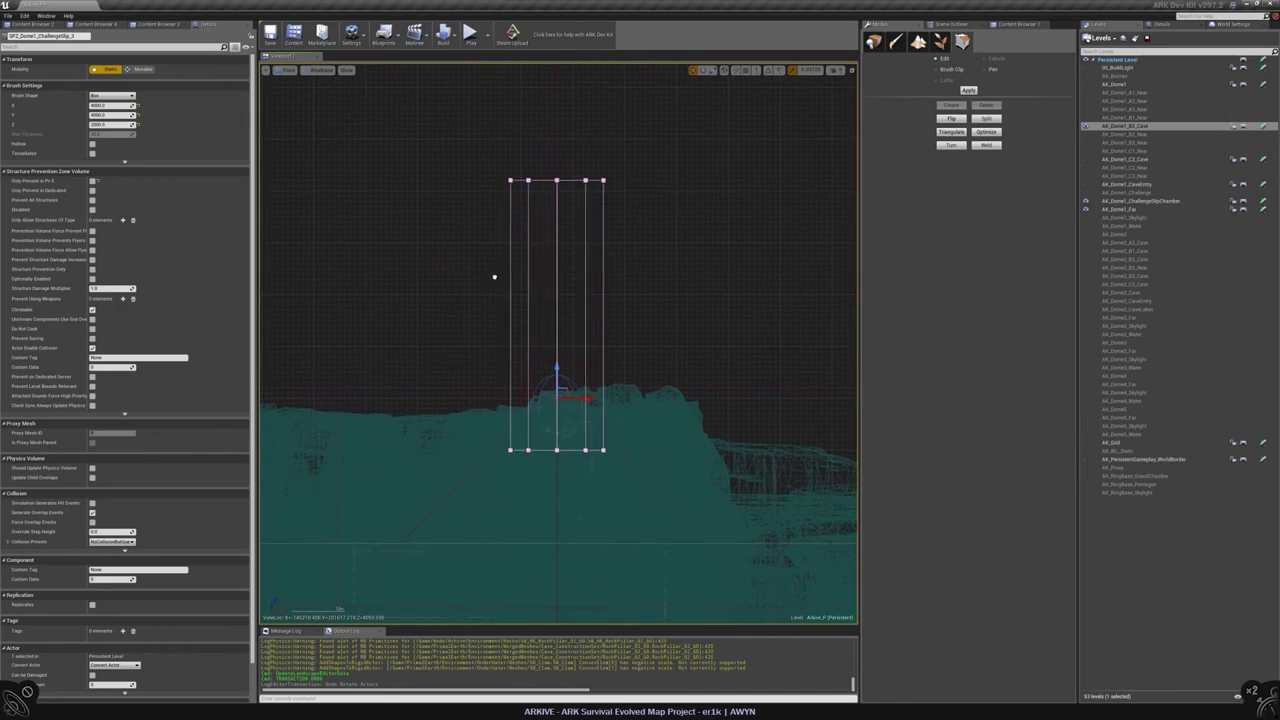
right_drag(494, 277, 494, 269)
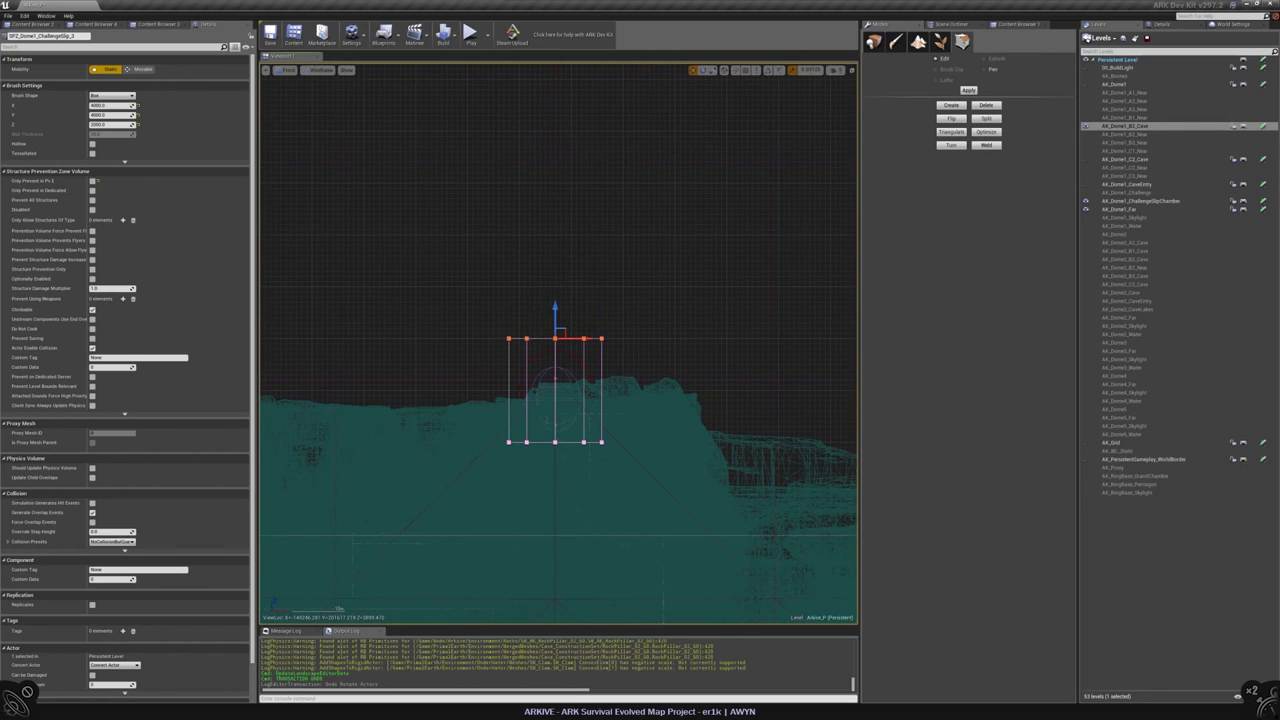
scroll(587, 159, up, 8)
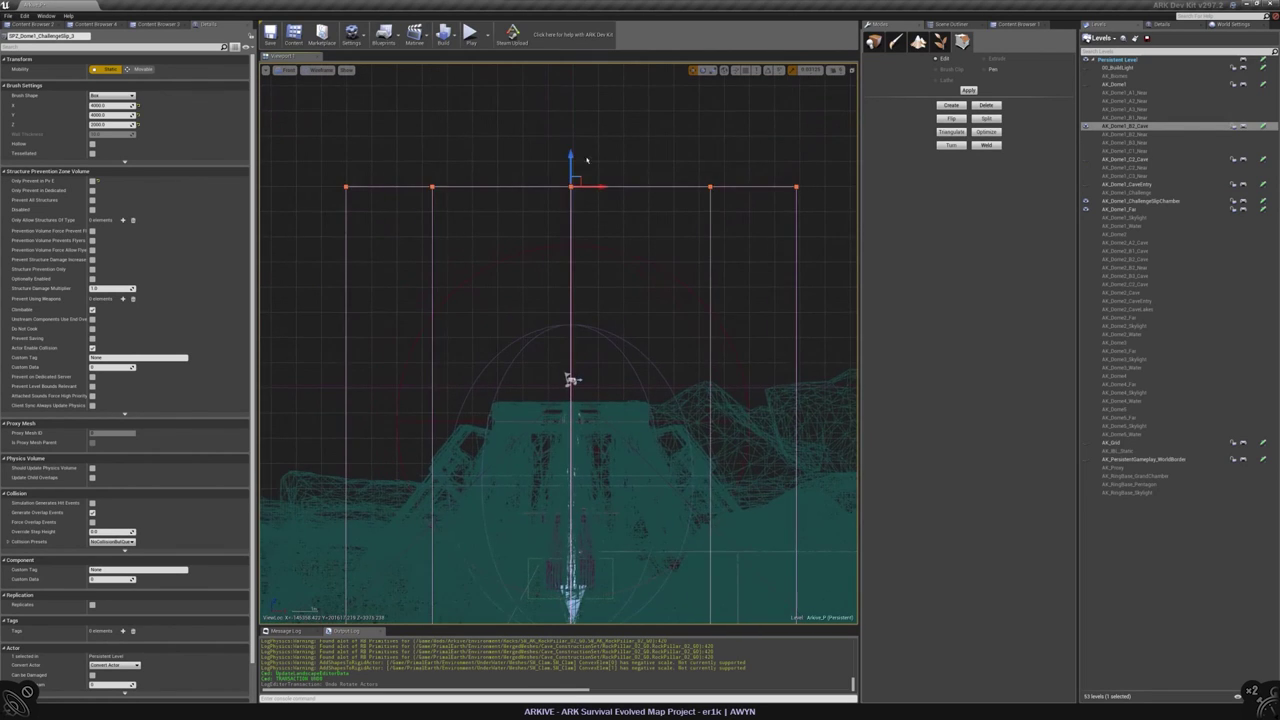
drag(587, 159, 587, 120)
right_drag(452, 296, 500, 306)
scroll(506, 180, down, 5)
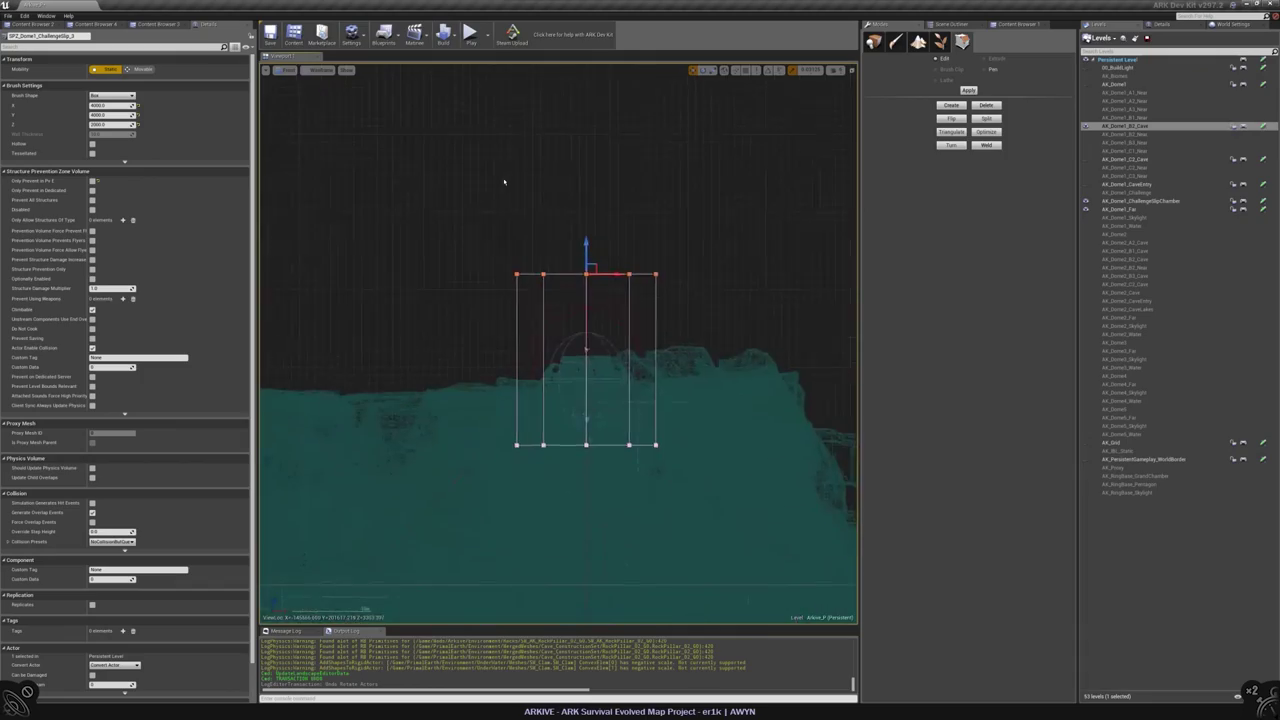
key(alt+g)
key(f)
mouse_move(558, 340)
alt+mouse_down()
mouse_move(505, 340)
mouse_move(525, 290)
mouse_move(490, 292)
mouse_move(505, 300)
mouse_move(515, 285)
mouse_move(520, 300)
alt+mouse_up()
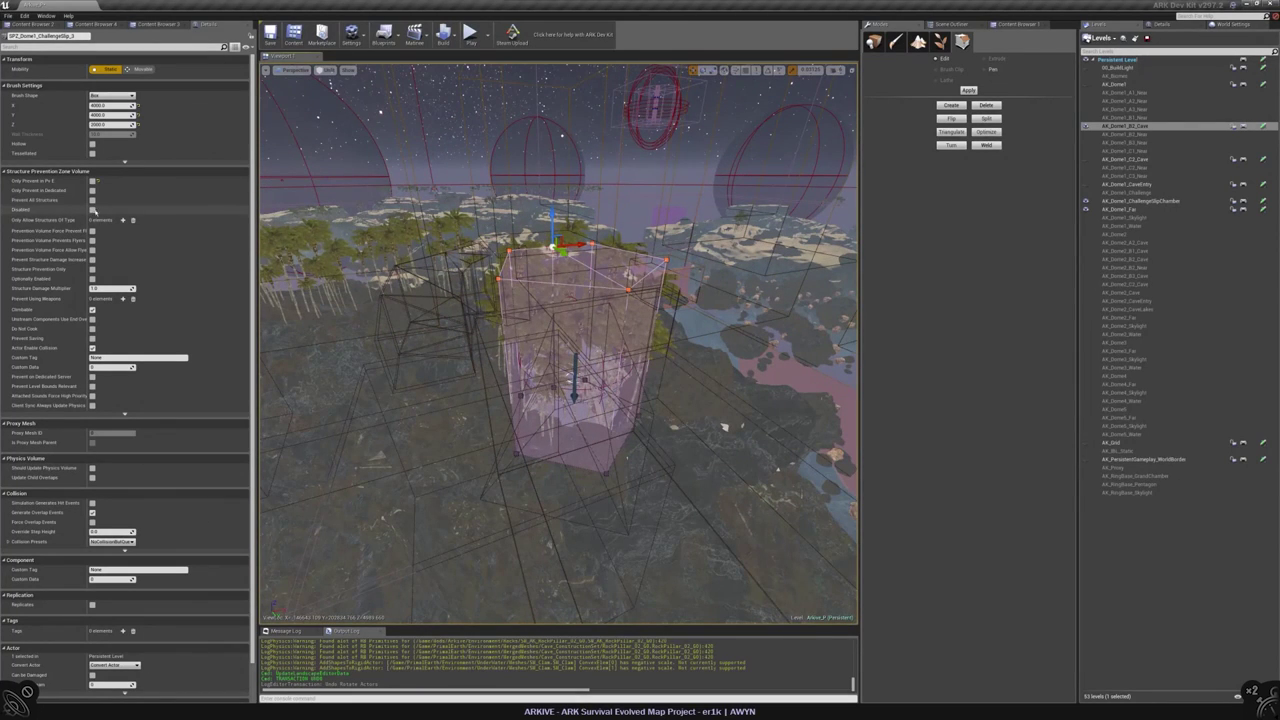
- Rename the pentagonal volume SPZ_Dome1_Center and move it into the outliner folder holding the tube volumes
click(950, 23)
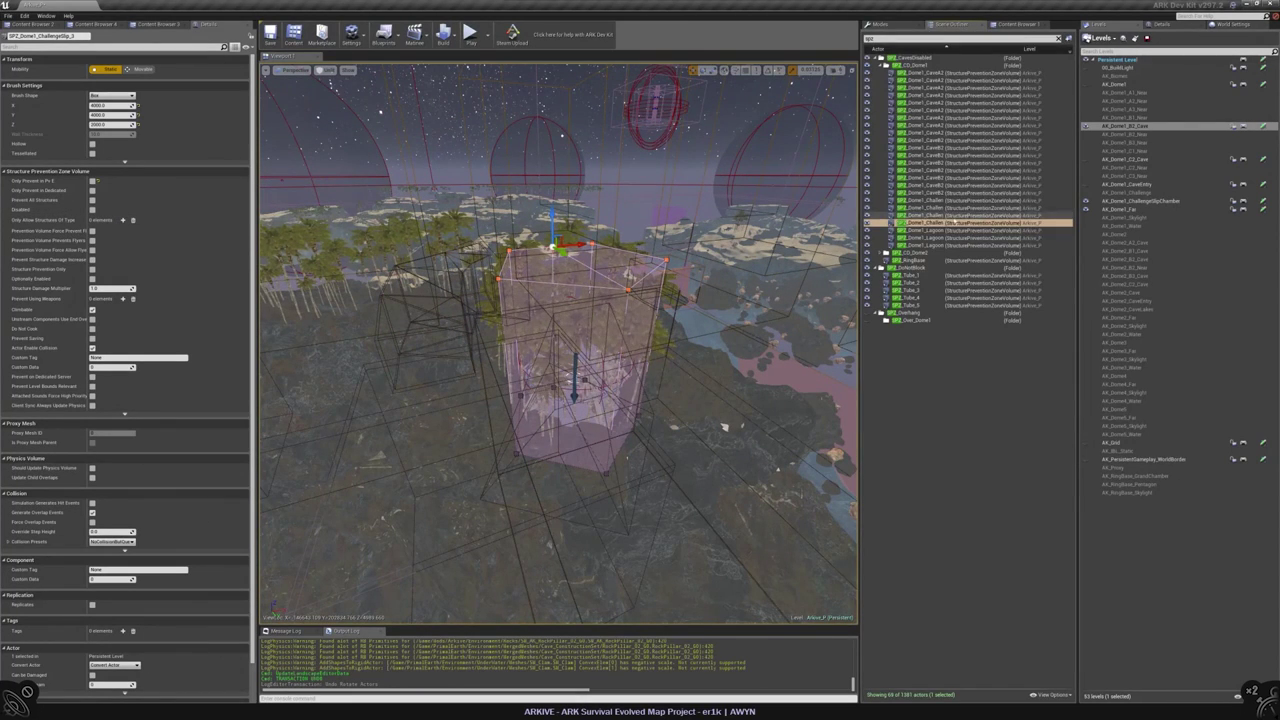
click(928, 222)
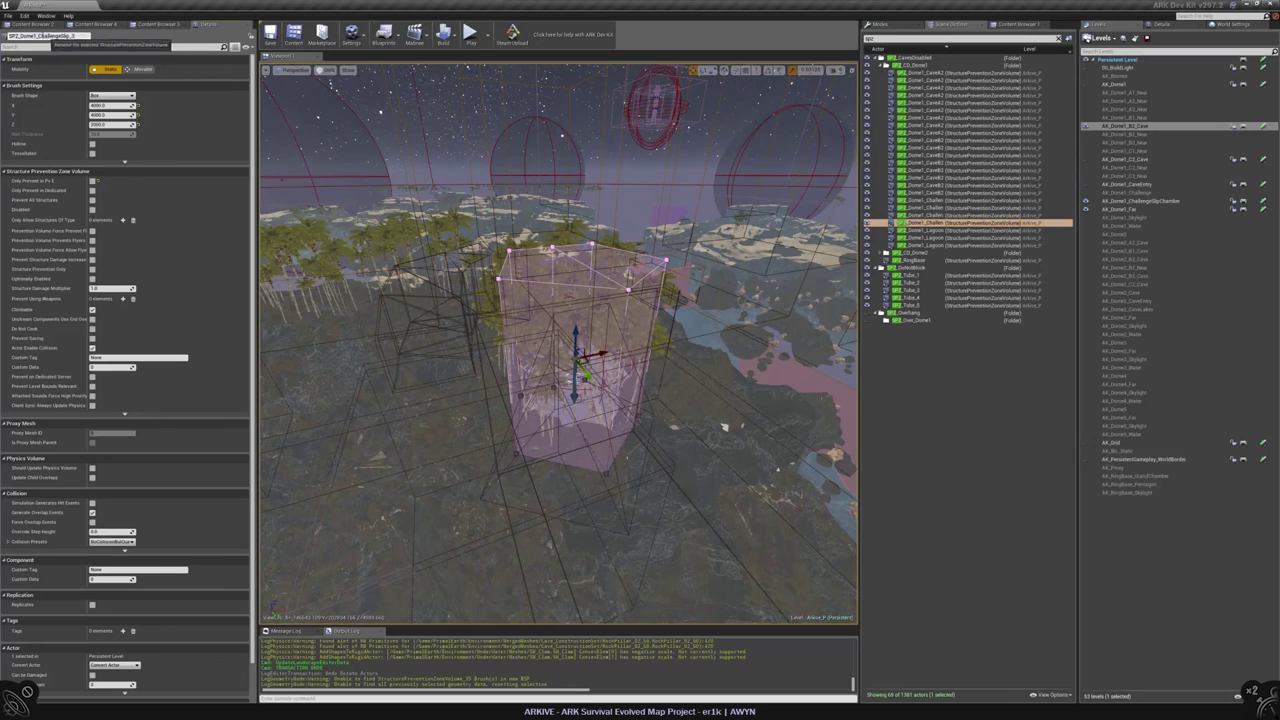
drag(38, 36, 89, 36)
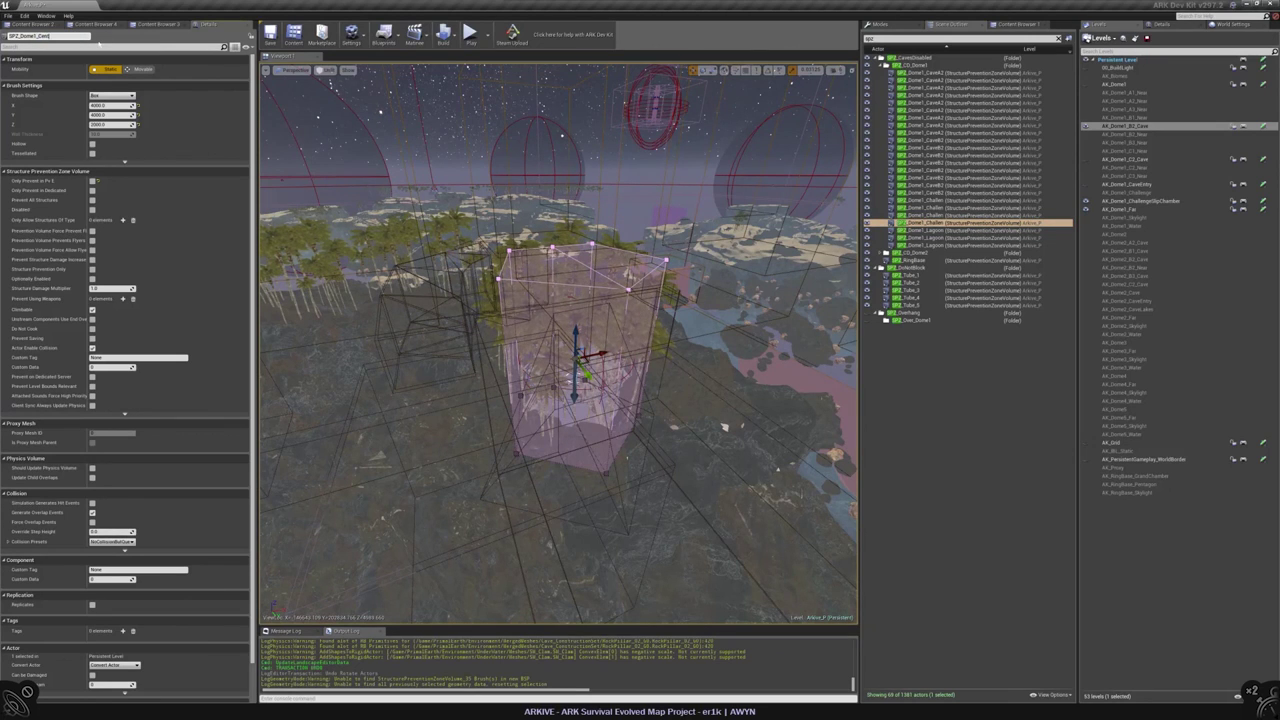
key(Return)
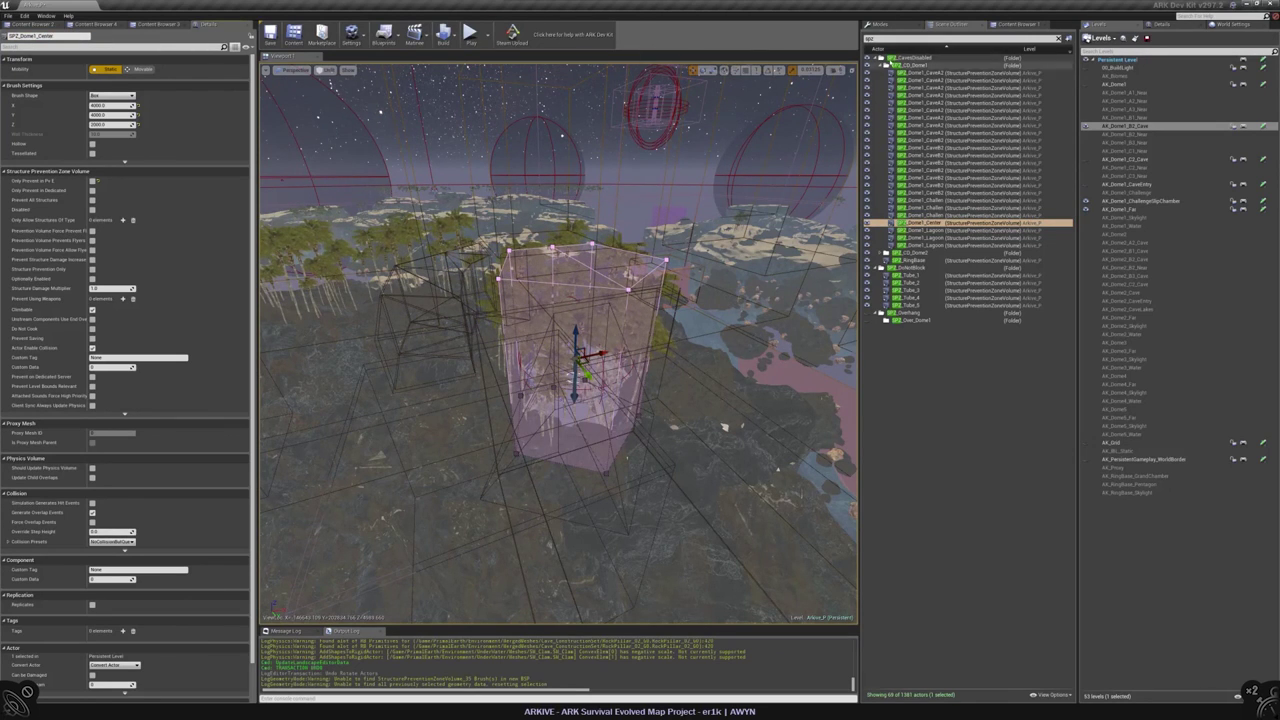
drag(925, 222, 934, 264)
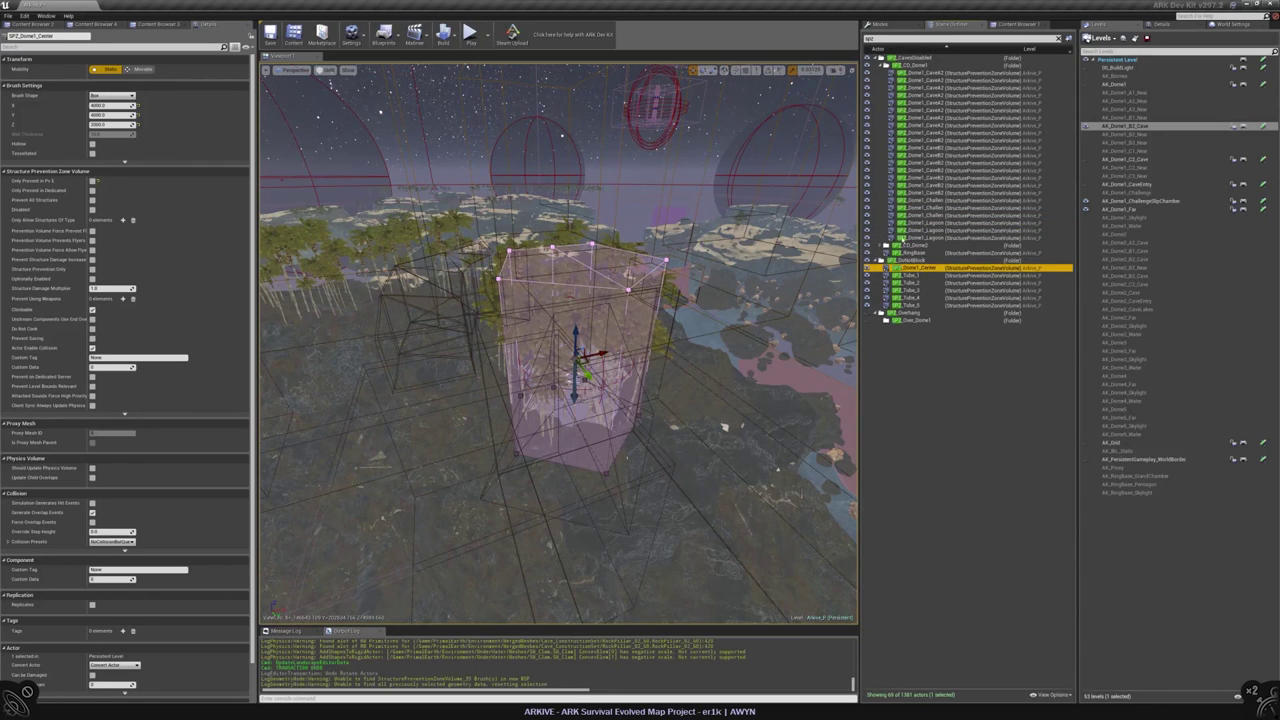
- Check the Dome 1 challenge volumes and move SPZ_Dome1_ChallengeSlip_2 into the same folder as SPZ_Dome1_Center
click(934, 200)
click(935, 207)
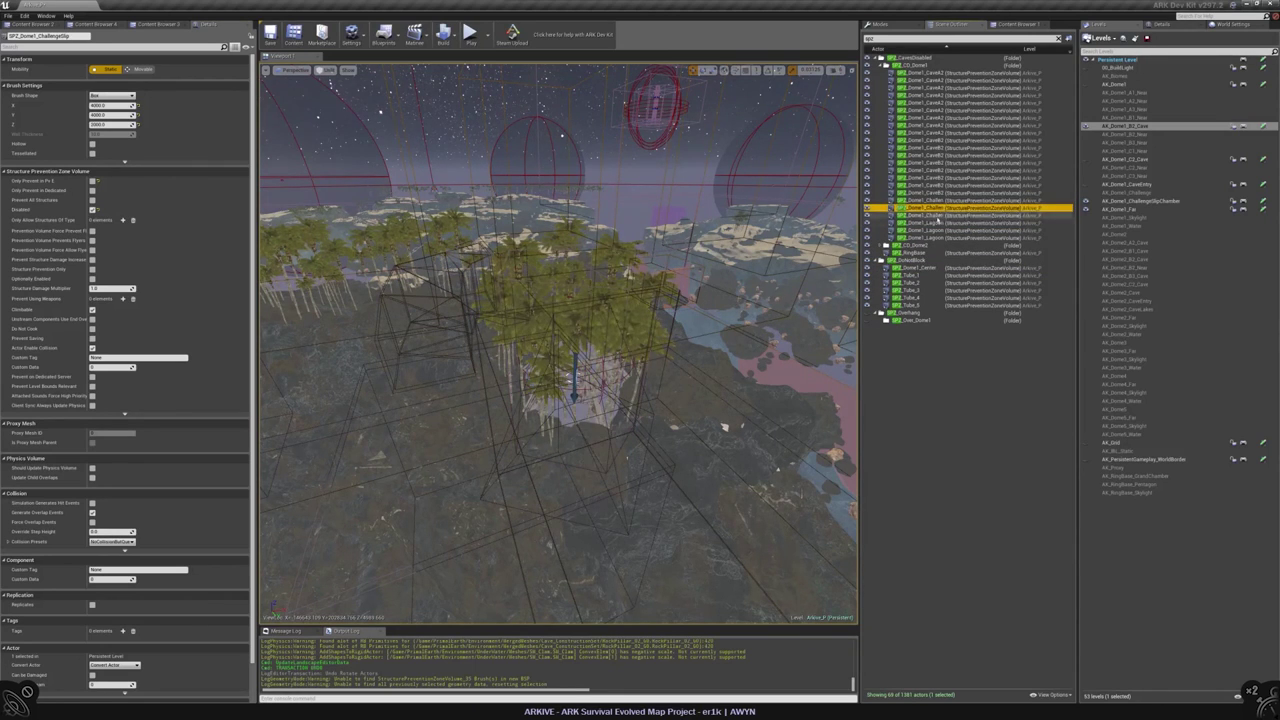
click(937, 215)
double_click(920, 268)
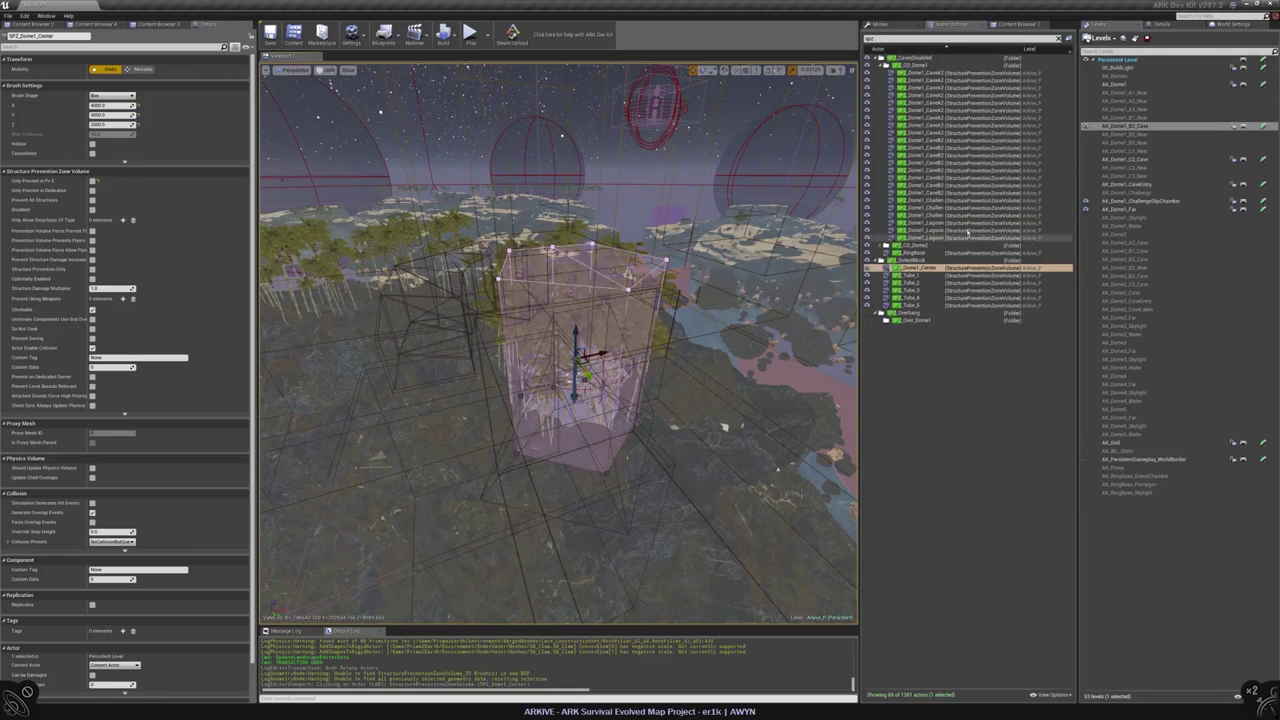
right_drag(560, 400, 460, 310)
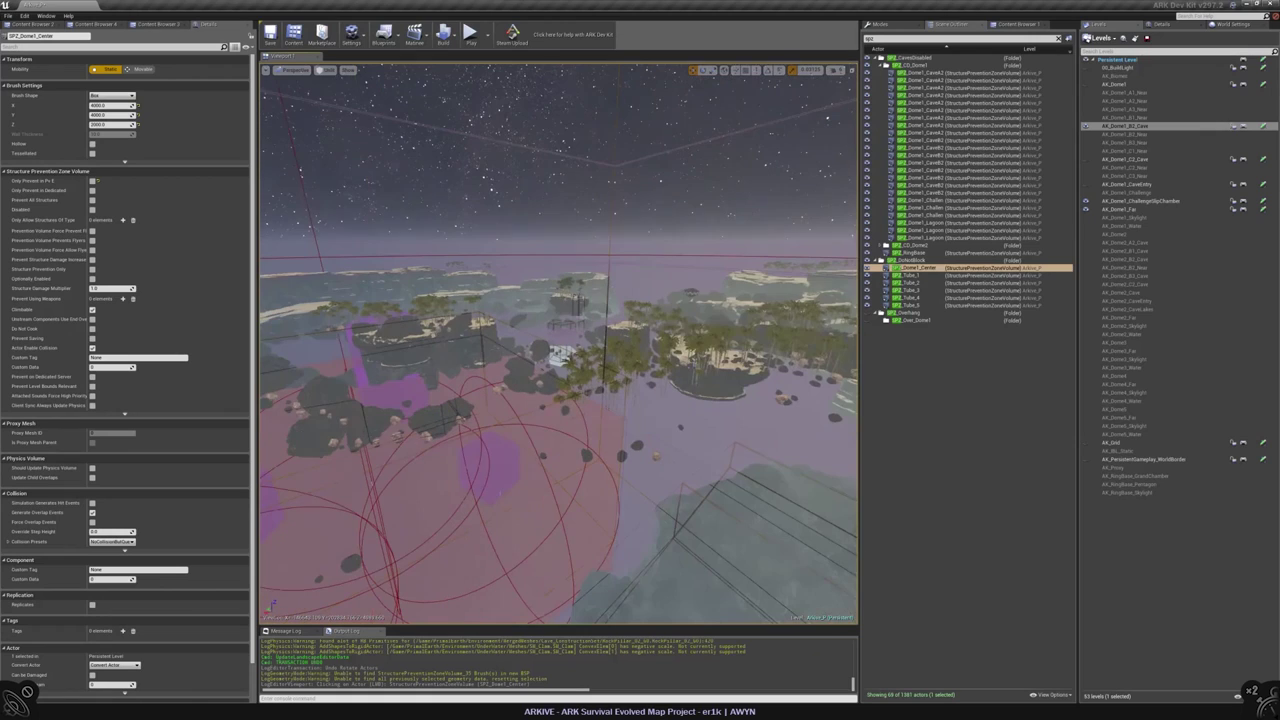
drag(915, 215, 915, 265)
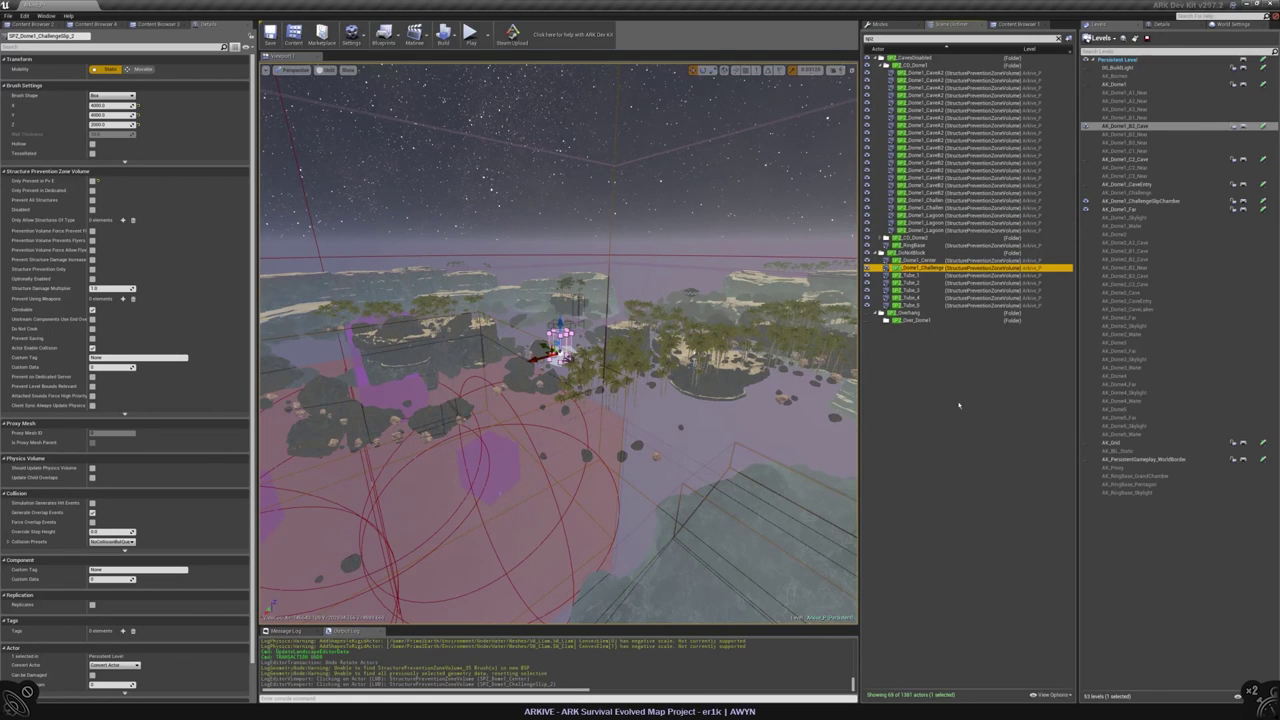
- Put SPZ_Dome1_Center and SPZ_Dome1_ChallengeSlip_2 into a new subfolder named SPZ_BlockBuilding_Dome1
click(915, 260)
ctrl+click(915, 268)
right_click(912, 268)
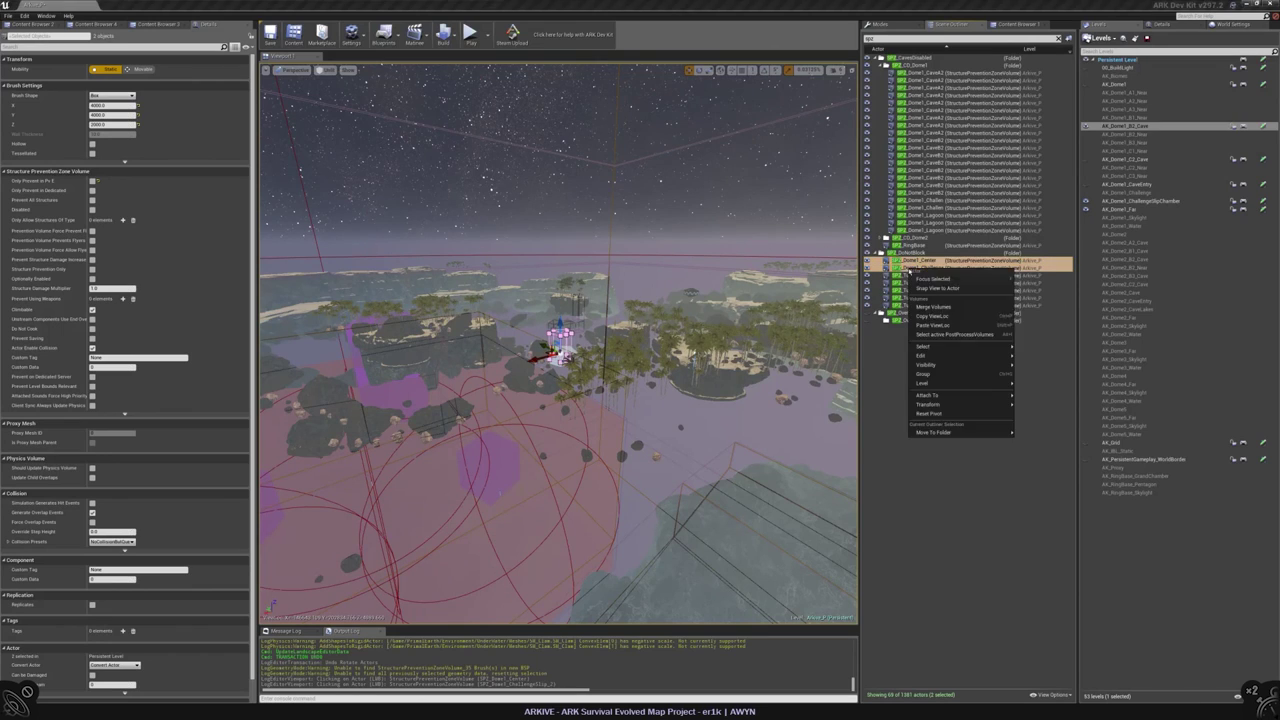
mouse_move(960, 432)
click(1032, 432)
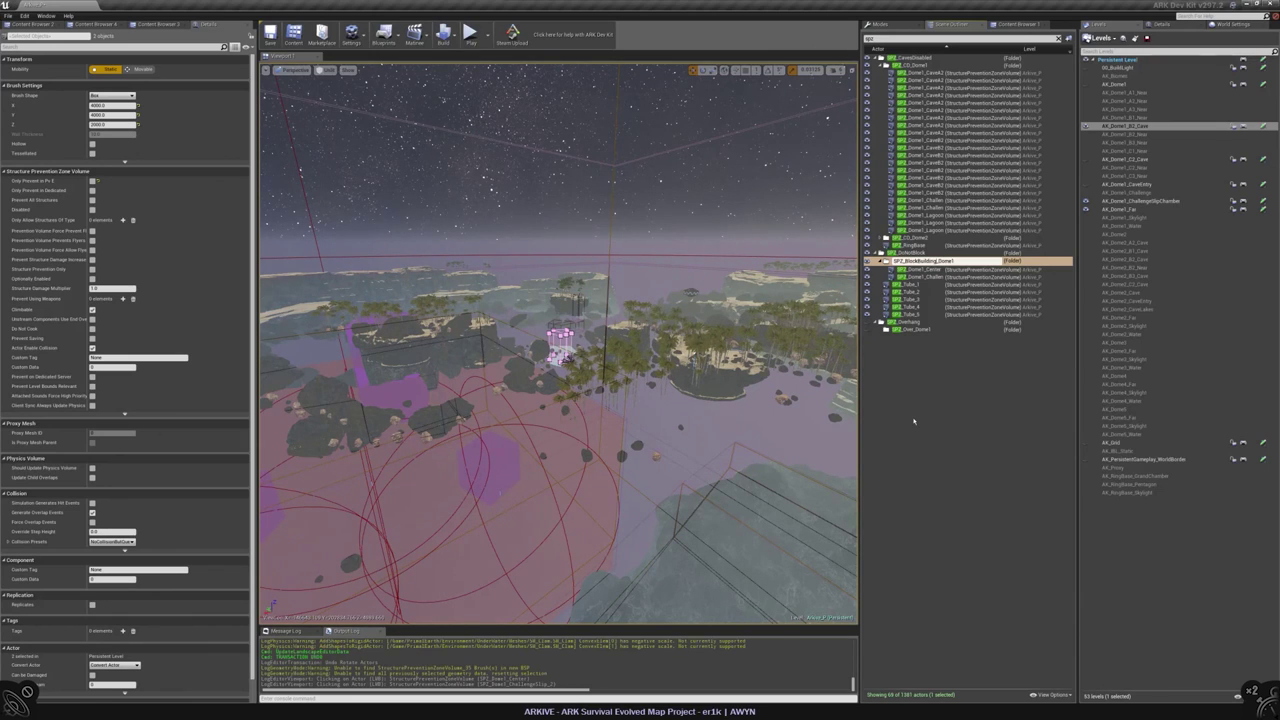
key(Return)
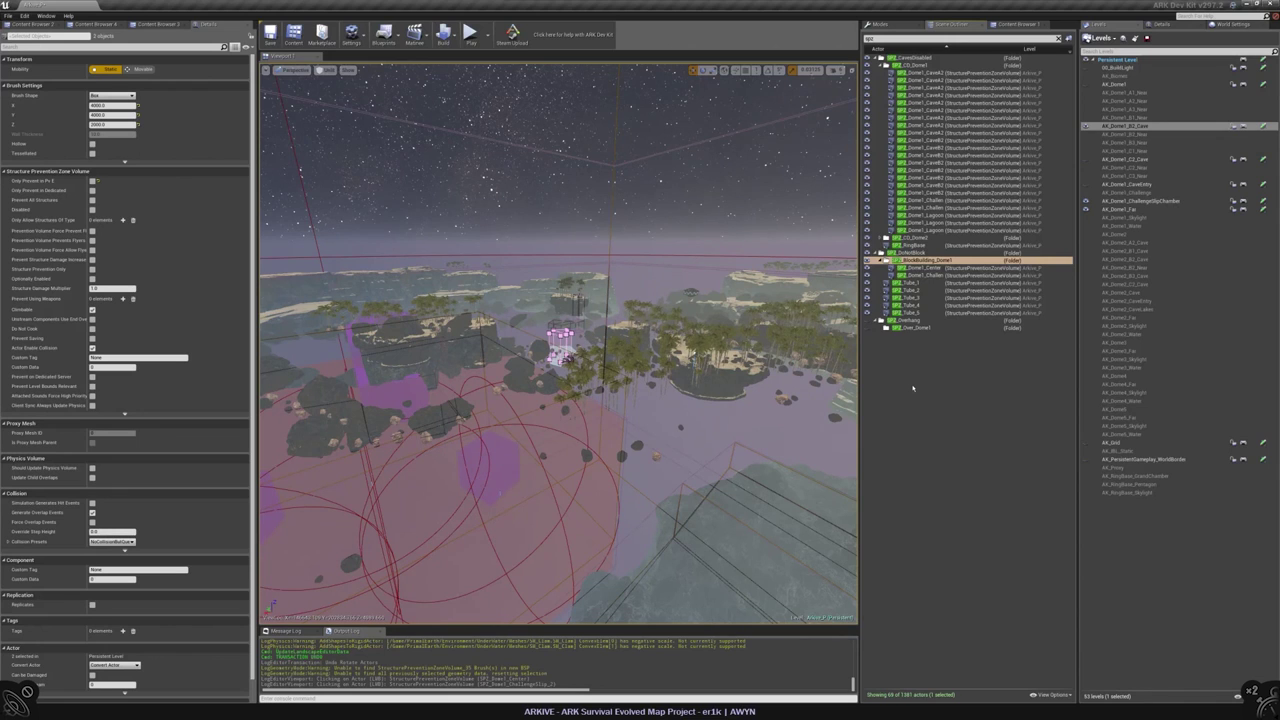
click(912, 388)
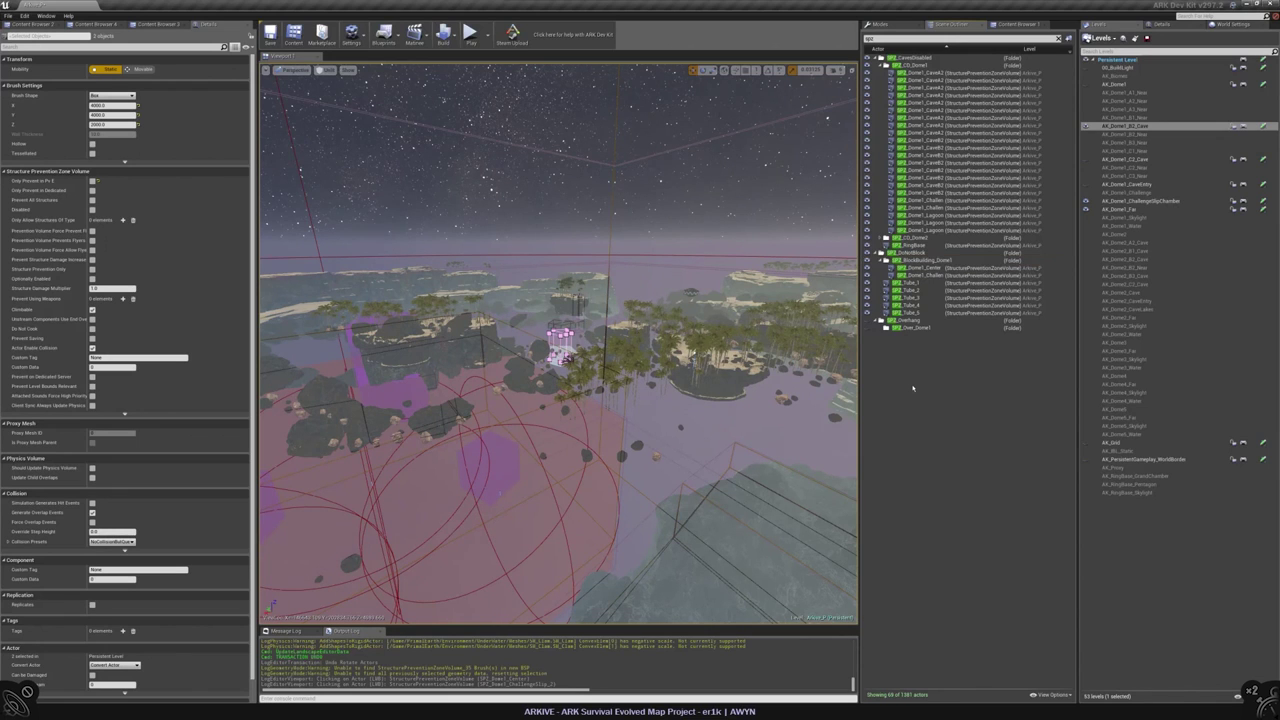
- Examine the extents of SPZ_Dome1_Center around the central structure in the front view, then clear the selection
double_click(920, 268)
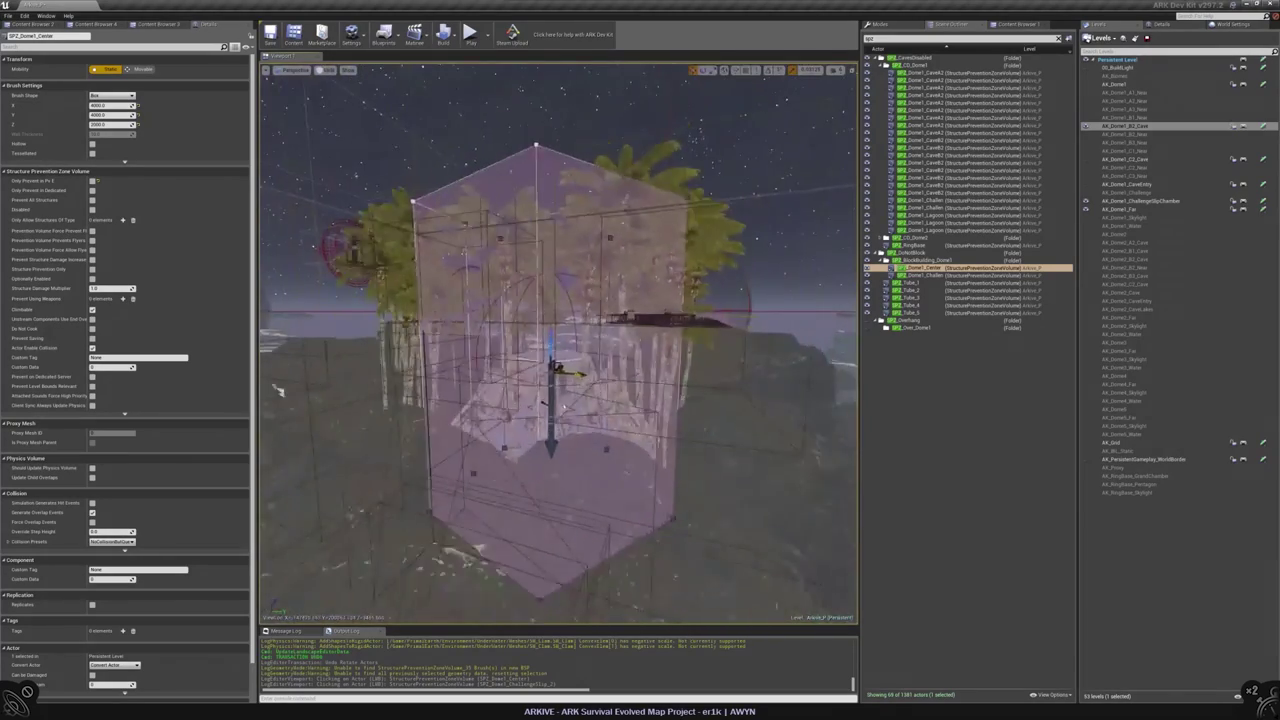
key(alt+h)
scroll(567, 291, down, 2)
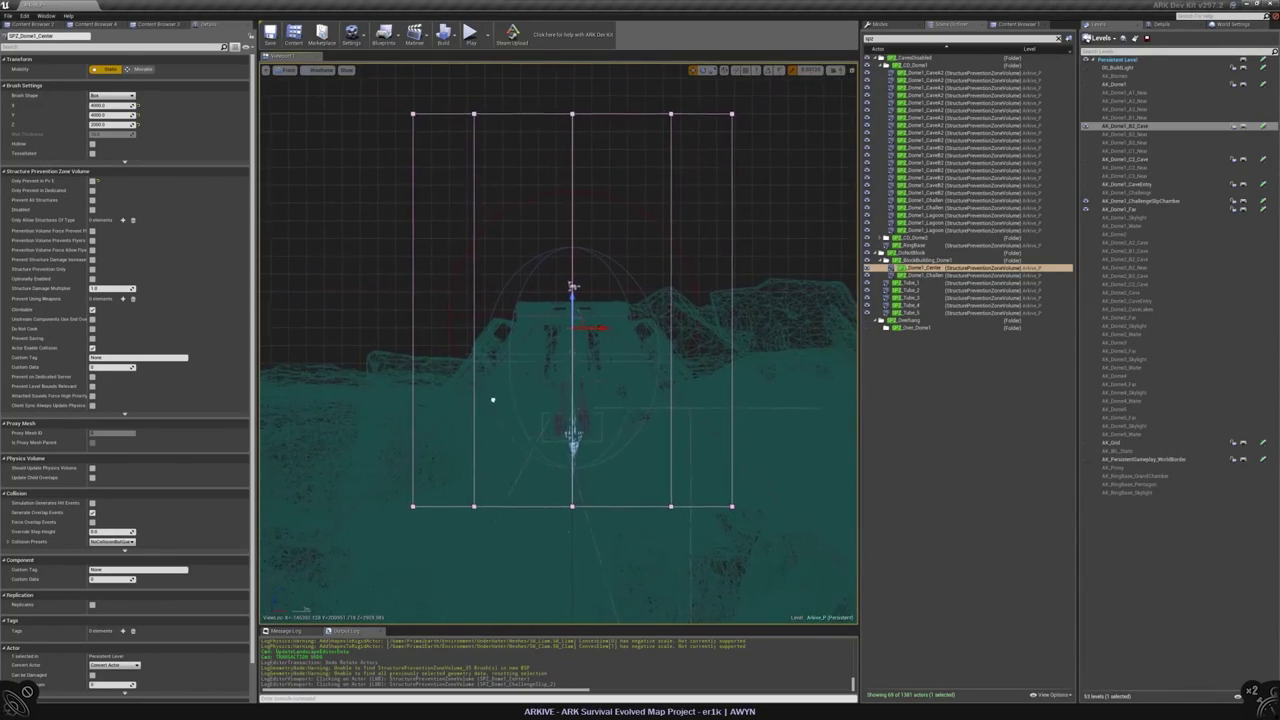
click(383, 273)
key(alt+g)
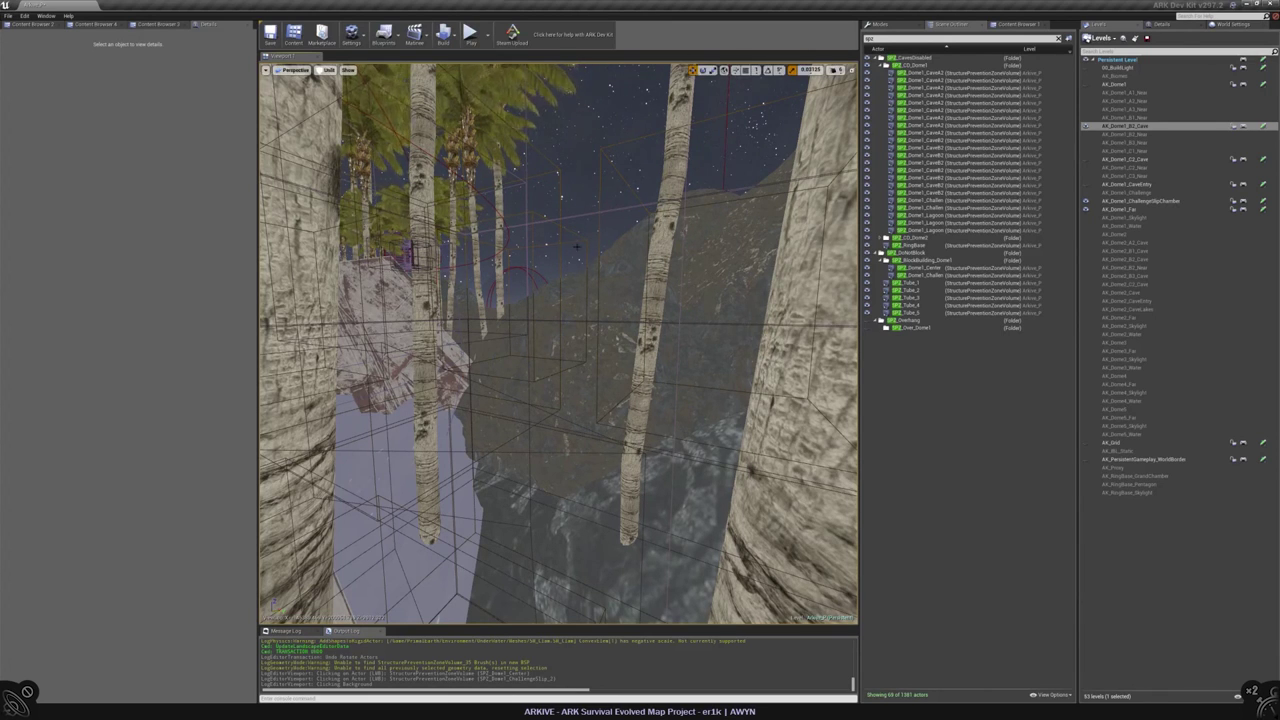
- Inspect the Dome 1 cave crater entry prevention volume in top and perspective views against the surrounding terrain
right_drag(385, 270, 550, 614)
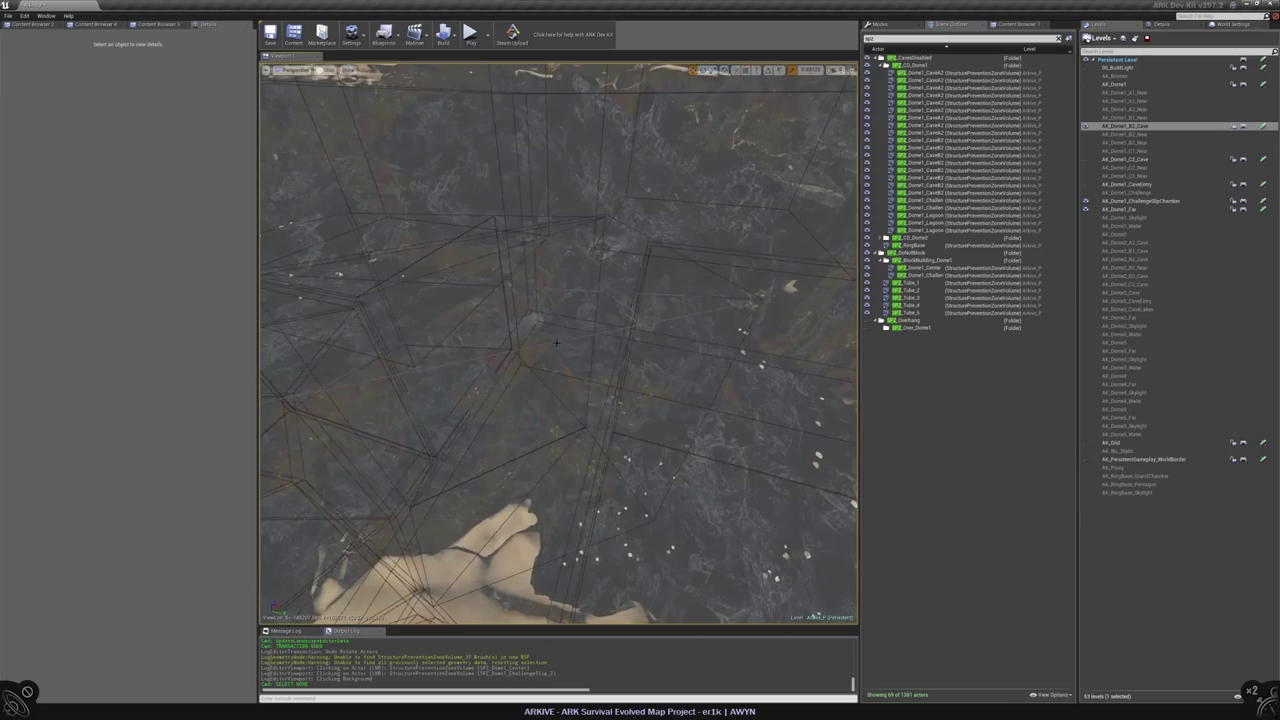
click(540, 480)
right_drag(540, 480, 532, 424)
key(shift+5)
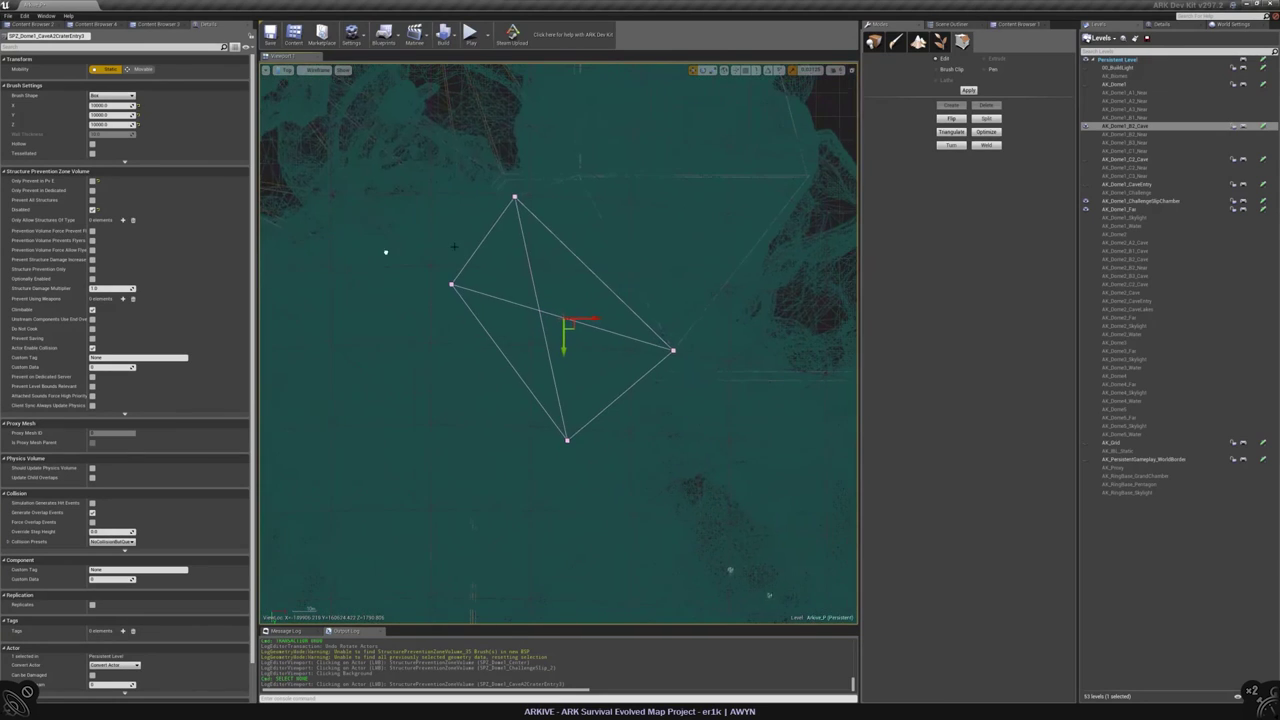
click(1085, 210)
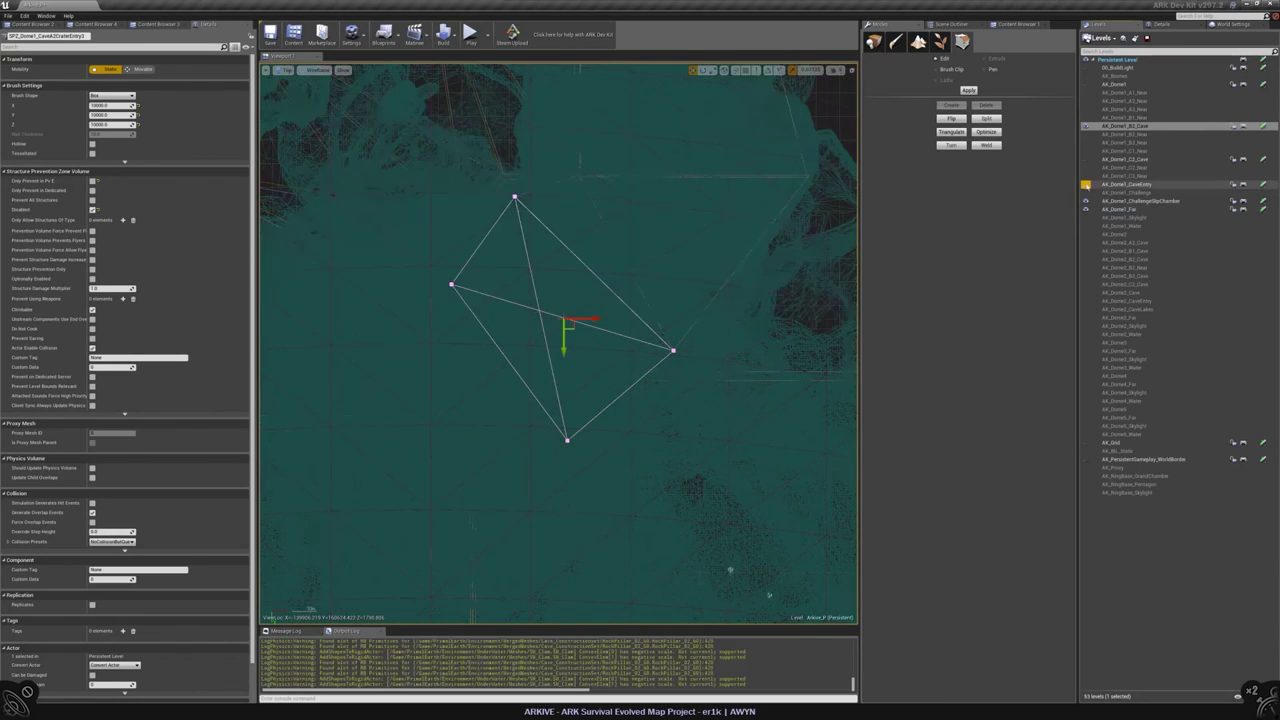
click(1085, 210)
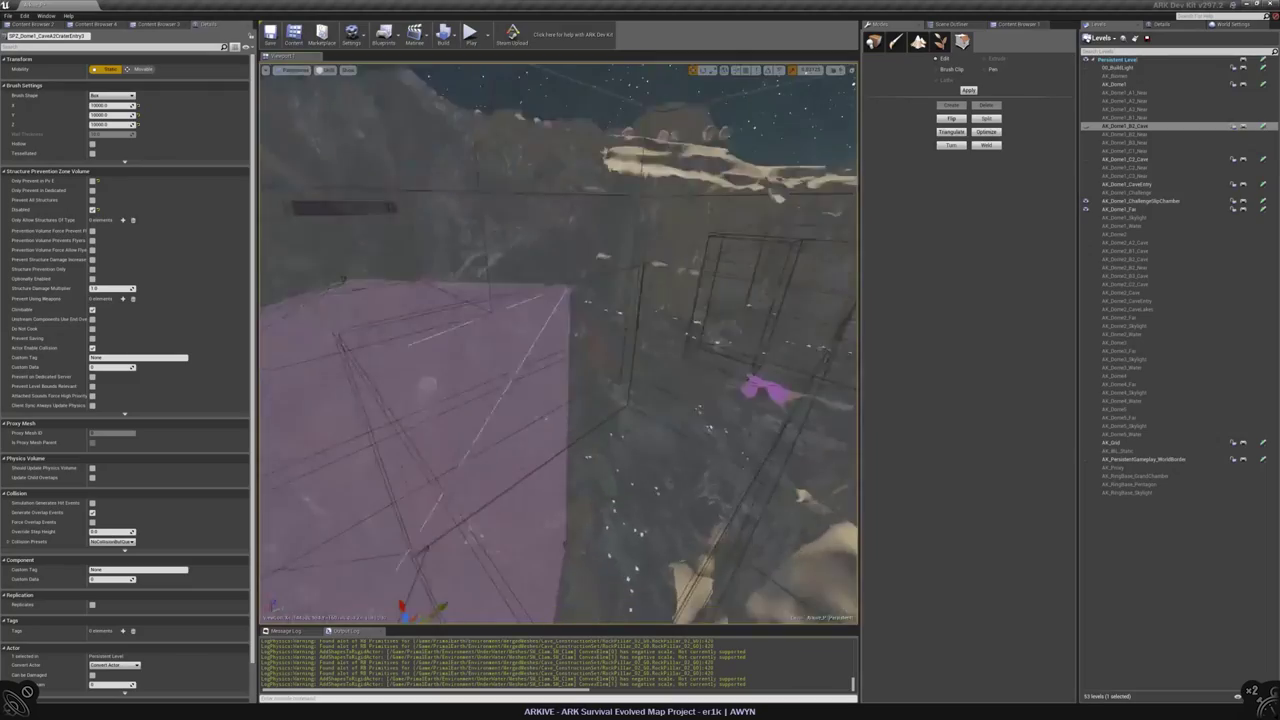
key(Escape)
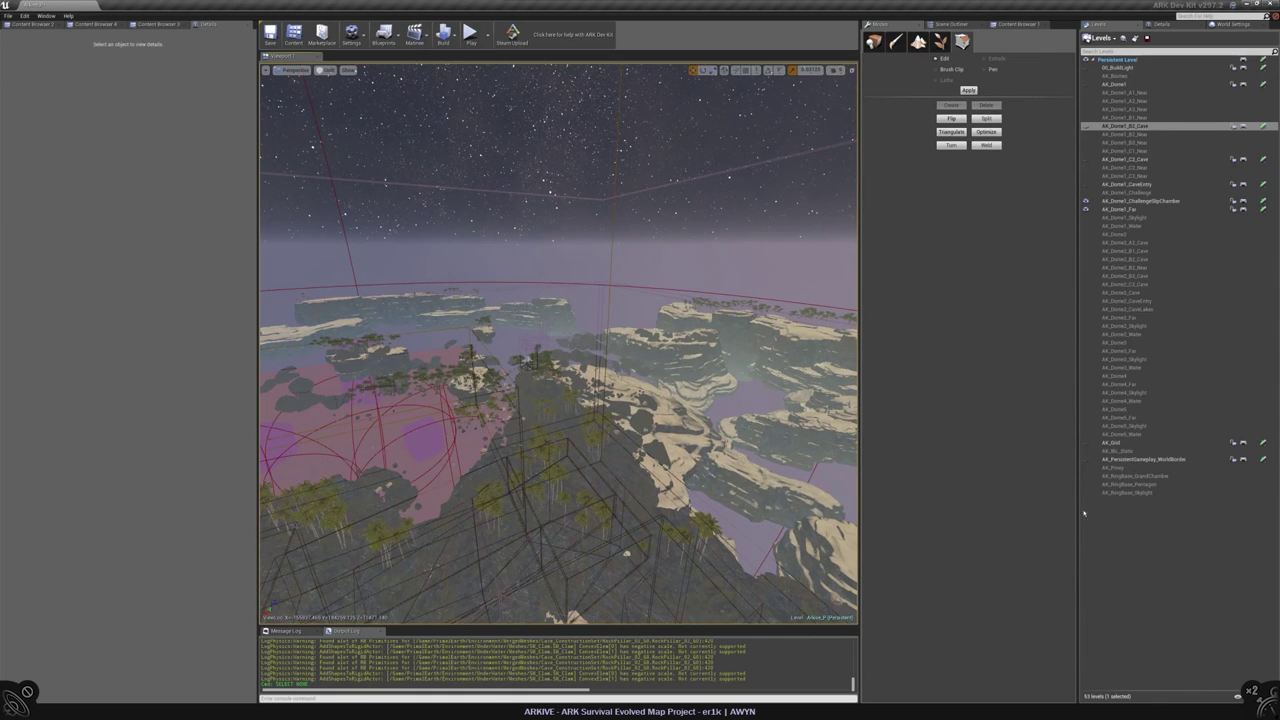
- Start a play test of the map and enable creative mode with the GiveCreativeMode cheat
click(472, 47)
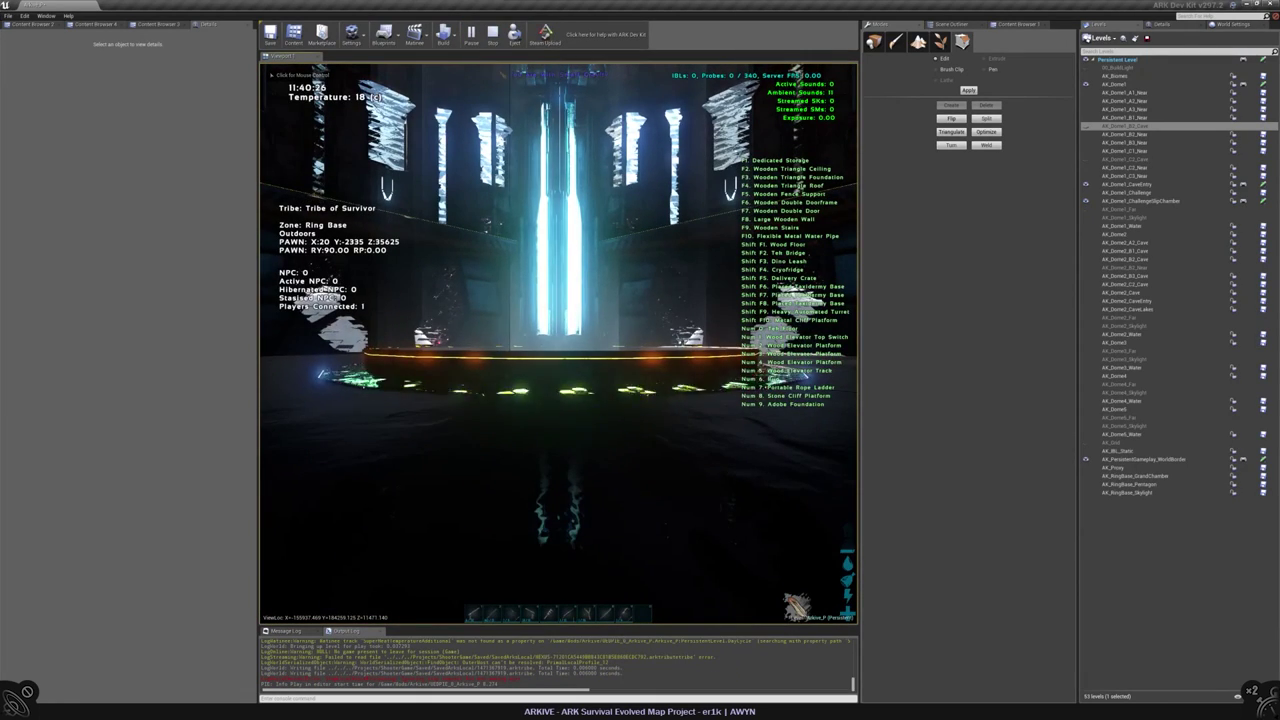
key(Tab)
key(Up)
key(Return)
- Speed up game time by running the console command "cheat slomo 1000"
key(Tab)
key(Up)
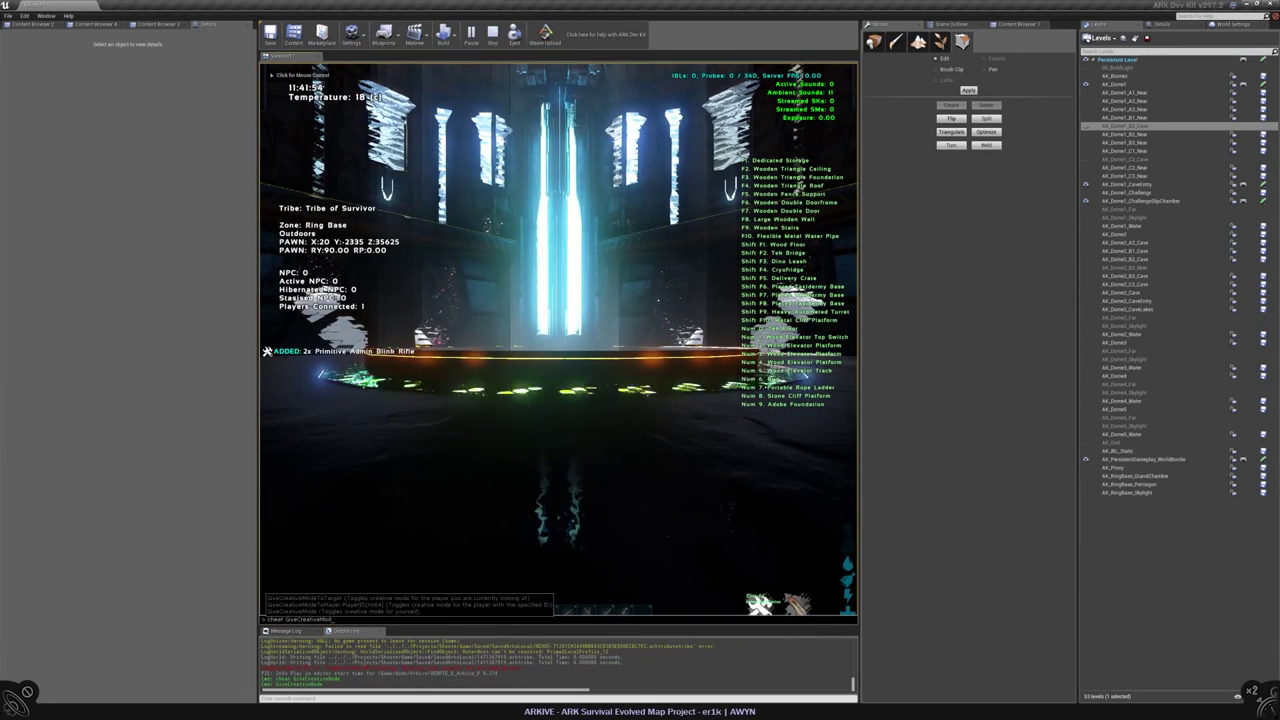
key(BackSpace)
key(BackSpace)
key(BackSpace)
key(BackSpace)
key(BackSpace)
key(BackSpace)
key(BackSpace)
key(BackSpace)
key(BackSpace)
key(BackSpace)
key(BackSpace)
key(BackSpace)
key(BackSpace)
key(BackSpace)
key(BackSpace)
text(slom)
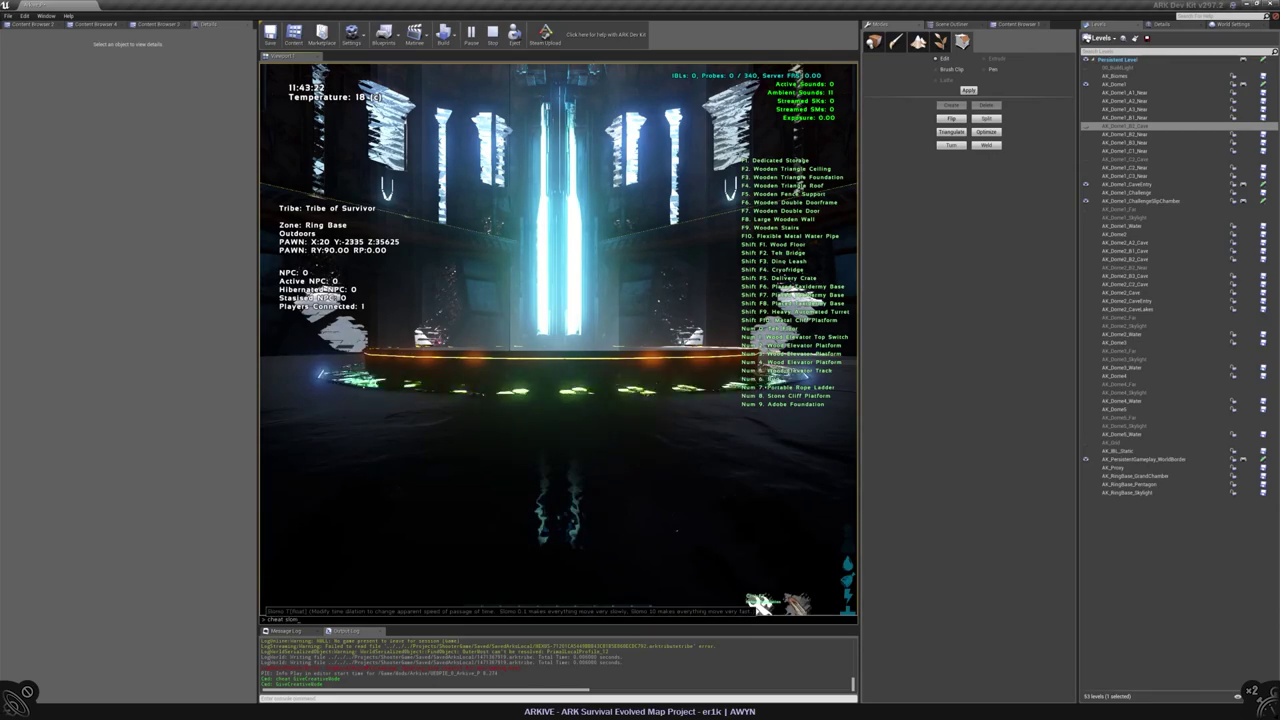
text(o 1000)
key(Return)
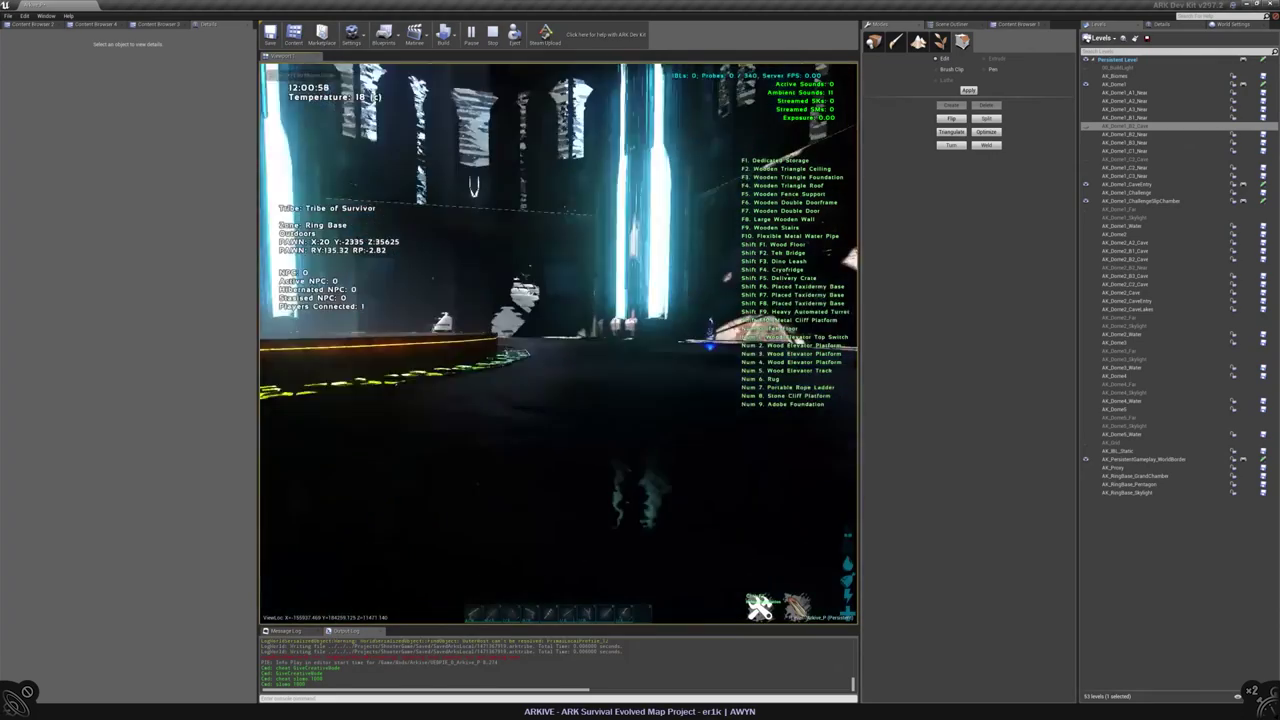
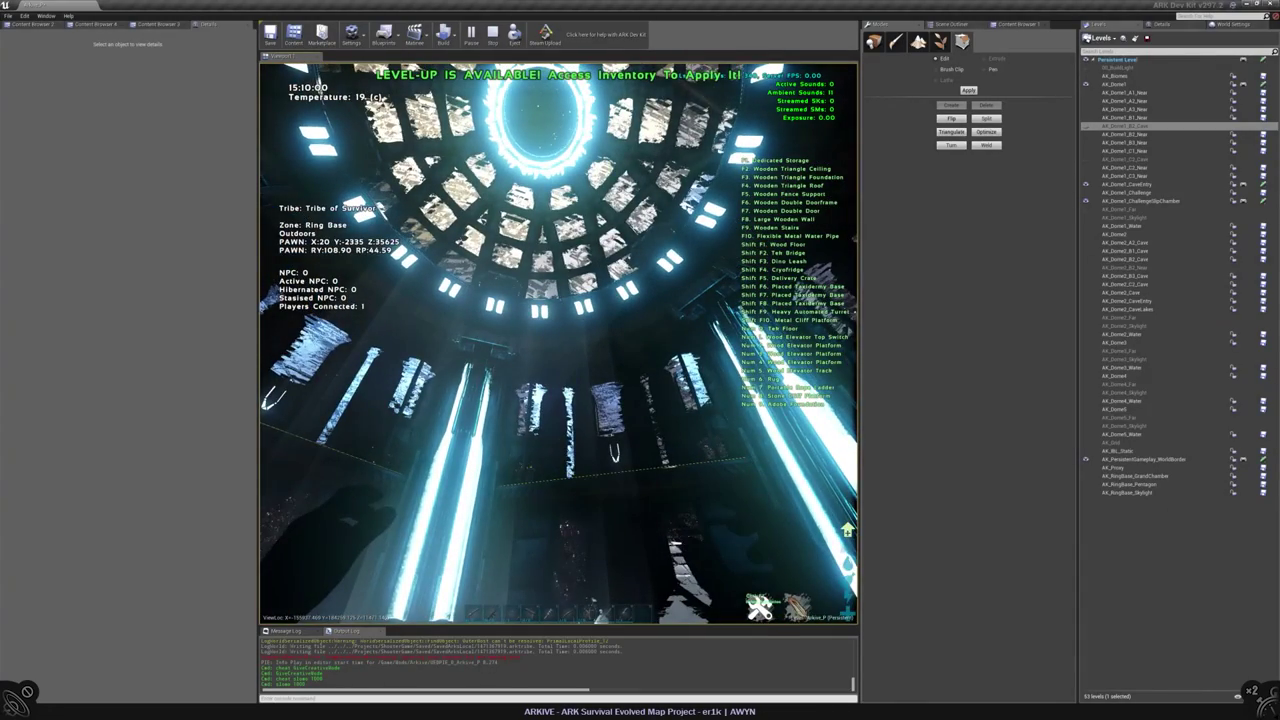
- End the running play test, launch a fresh one to check the ring base again, and return to editing
key(Escape)
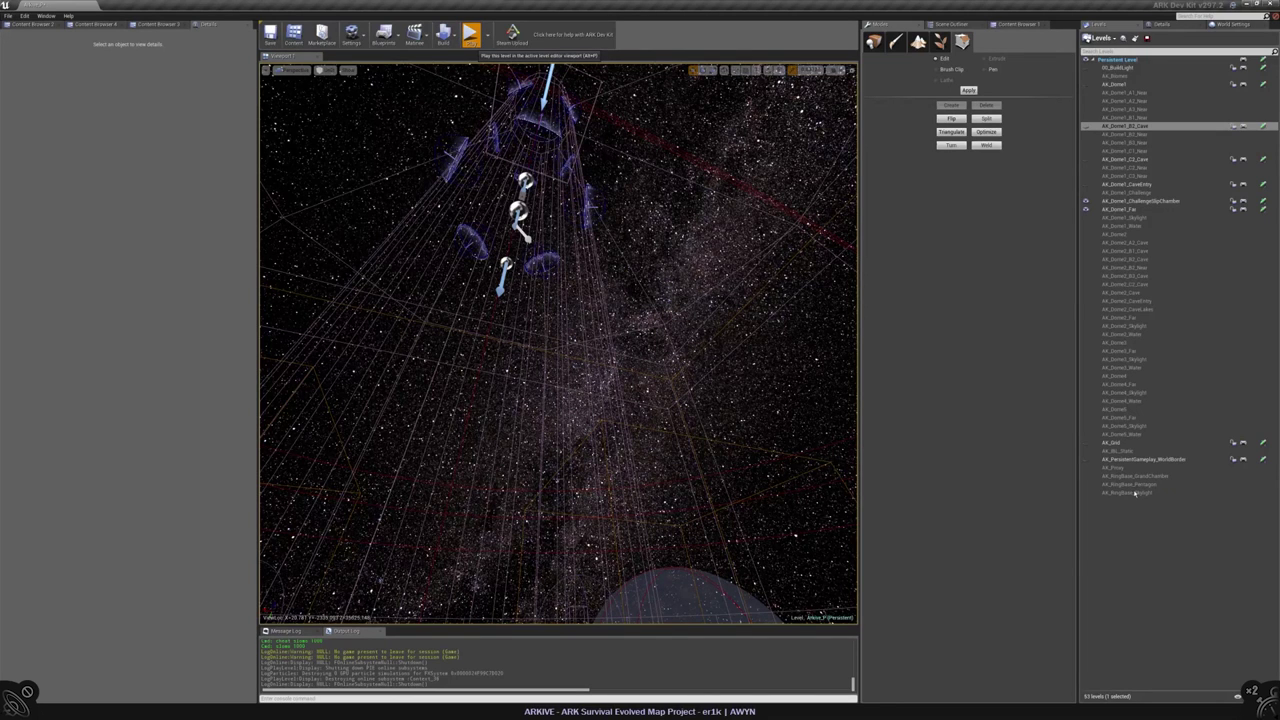
key(alt+p)
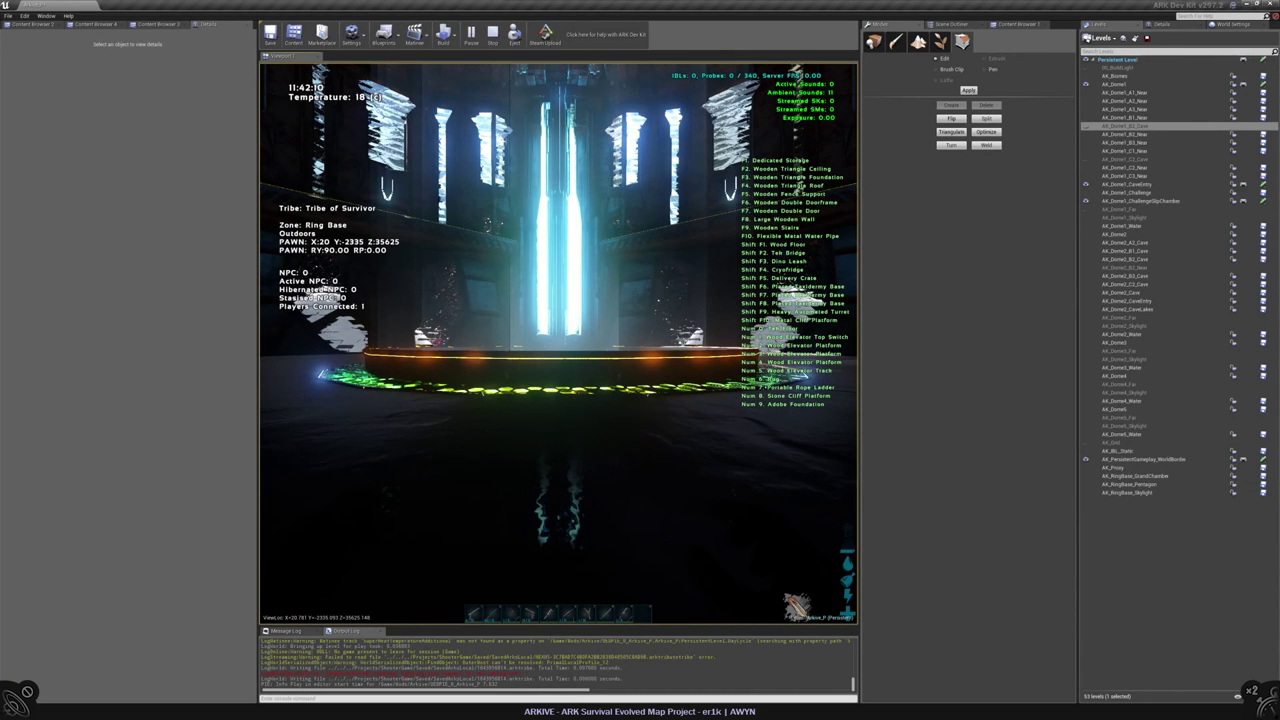
key(Escape)
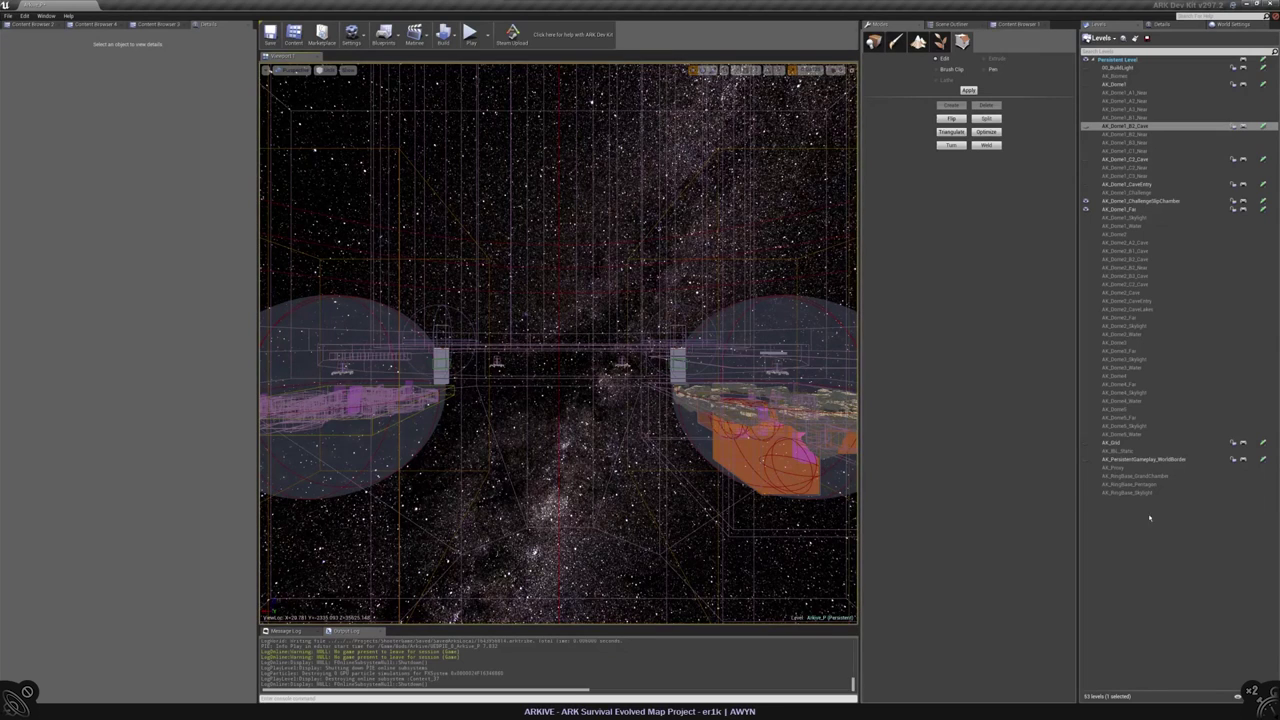
- Load the AK_RingBase_GrandChamber, AK_RingBase_Pentagon and AK_RingBase_Skylight levels and show the viewport in Lit mode
drag(1138, 484, 1134, 492)
right_click(1138, 488)
click(1150, 498)
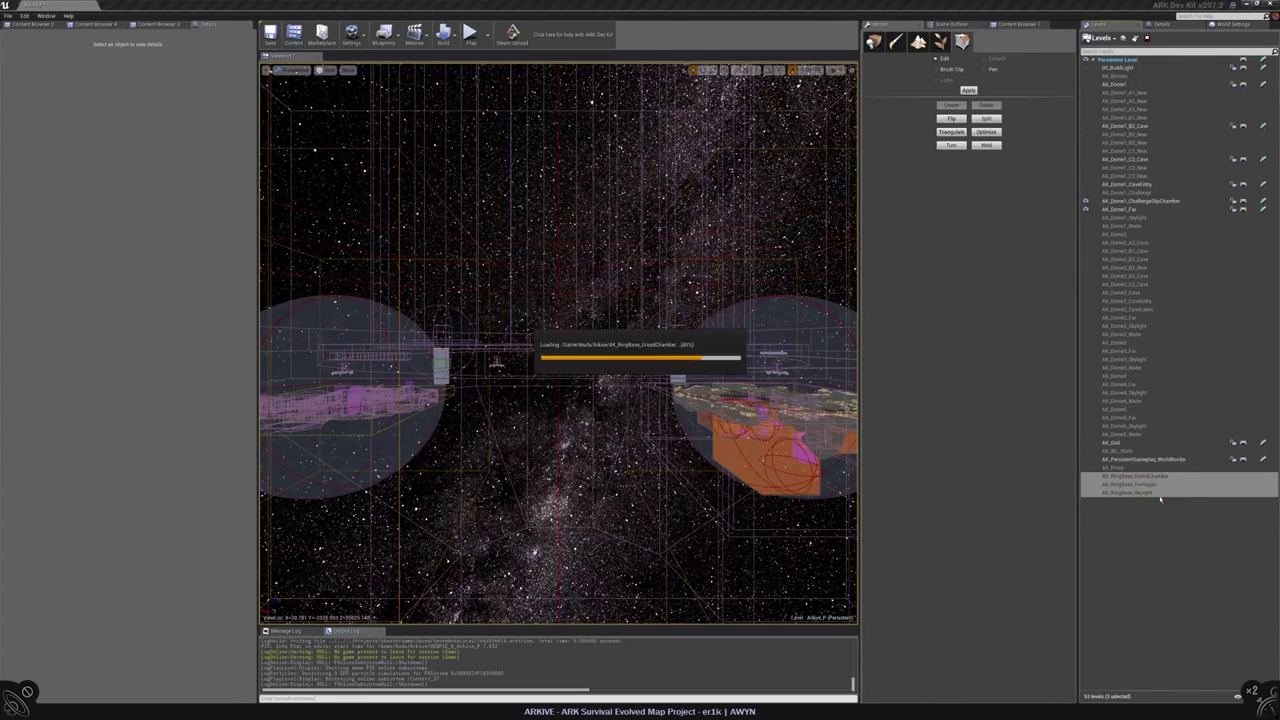
click(322, 70)
click(340, 92)
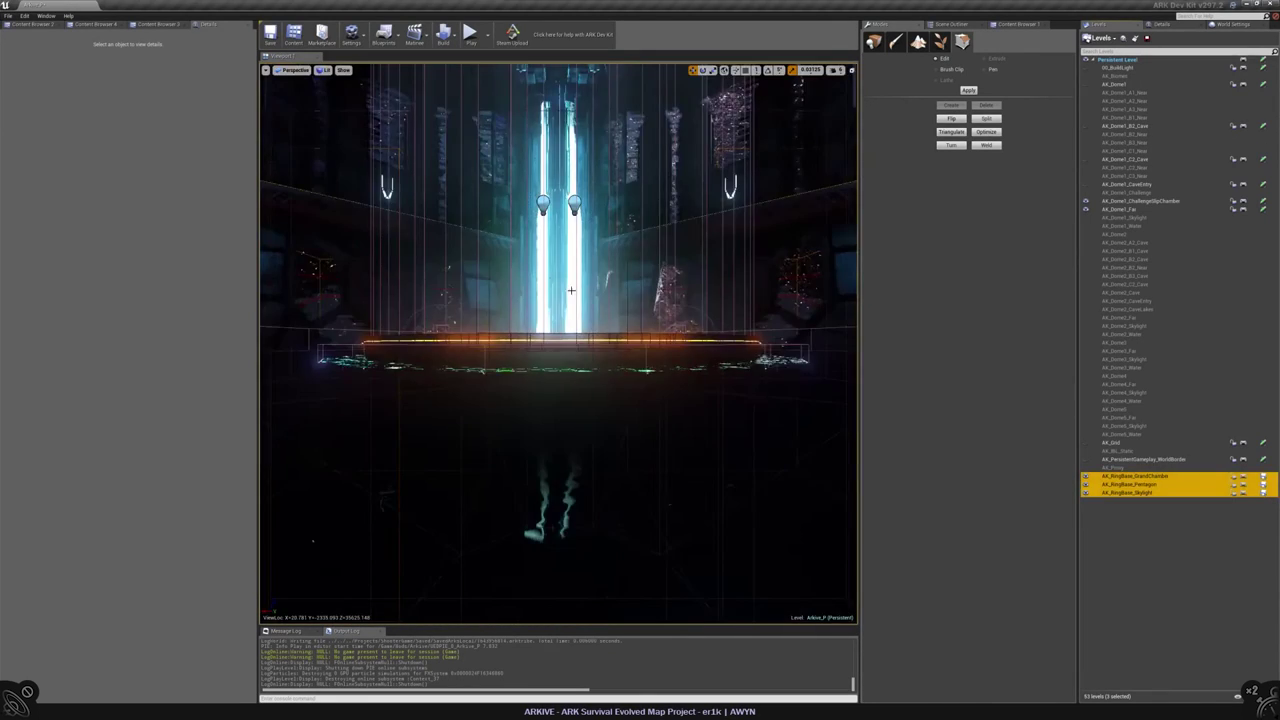
- Filter the scene actors by "surface" and open the MasterIBL_Surface capture actor to check its properties
right_drag(560, 340, 560, 290)
click(953, 23)
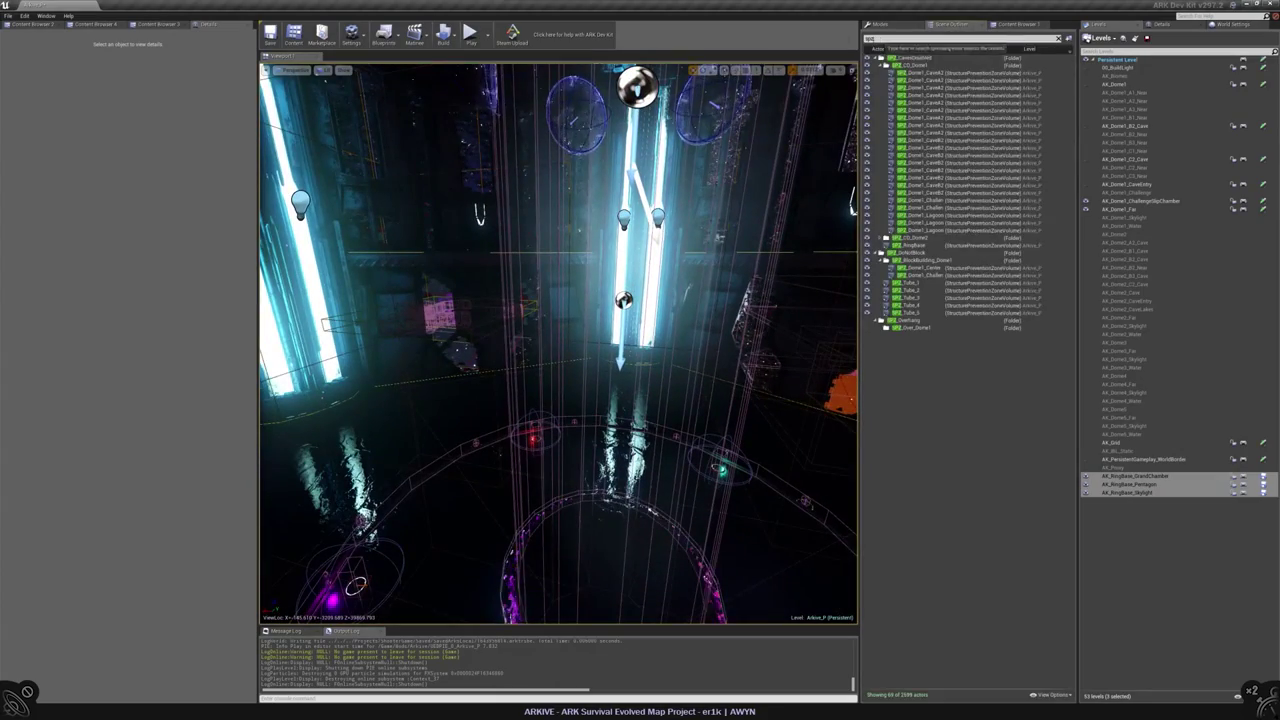
click(912, 103)
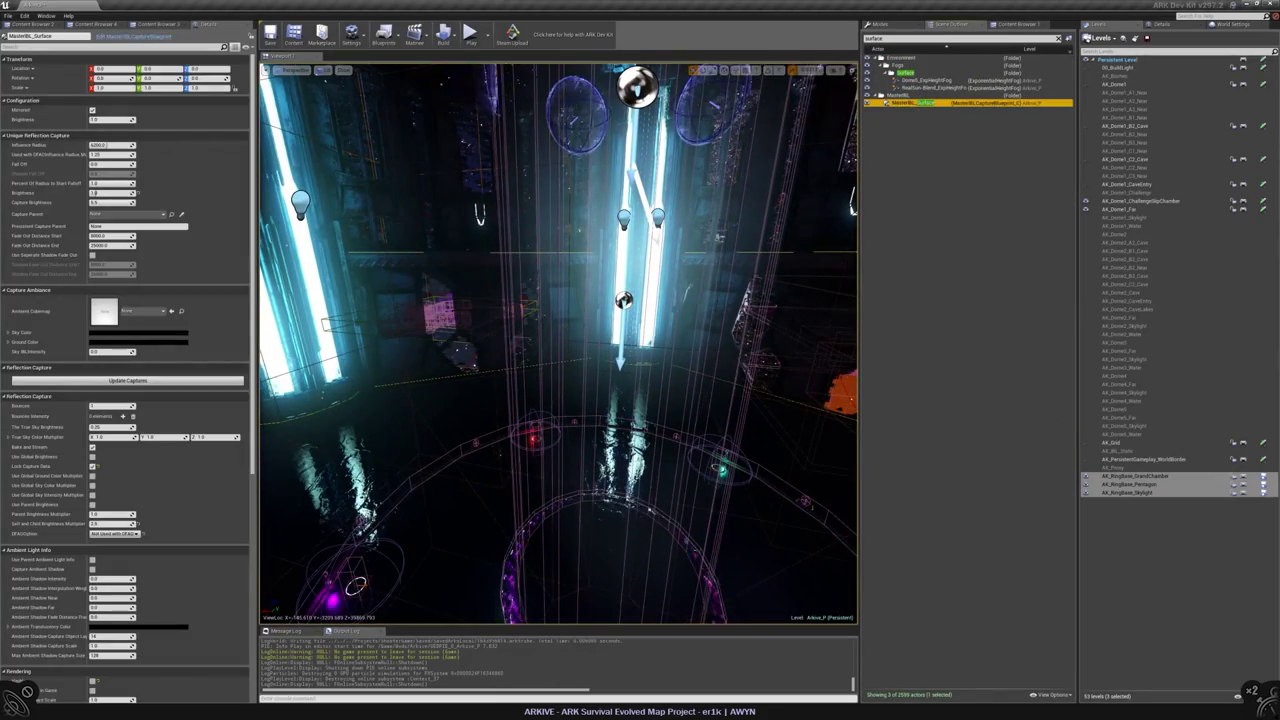
double_click(912, 103)
- Clear the actor filter and select the structure prevention volumes SPZ_Tube_1 through SPZ_Tube_5 around the ring base platform
right_drag(560, 340, 545, 308)
click(474, 570)
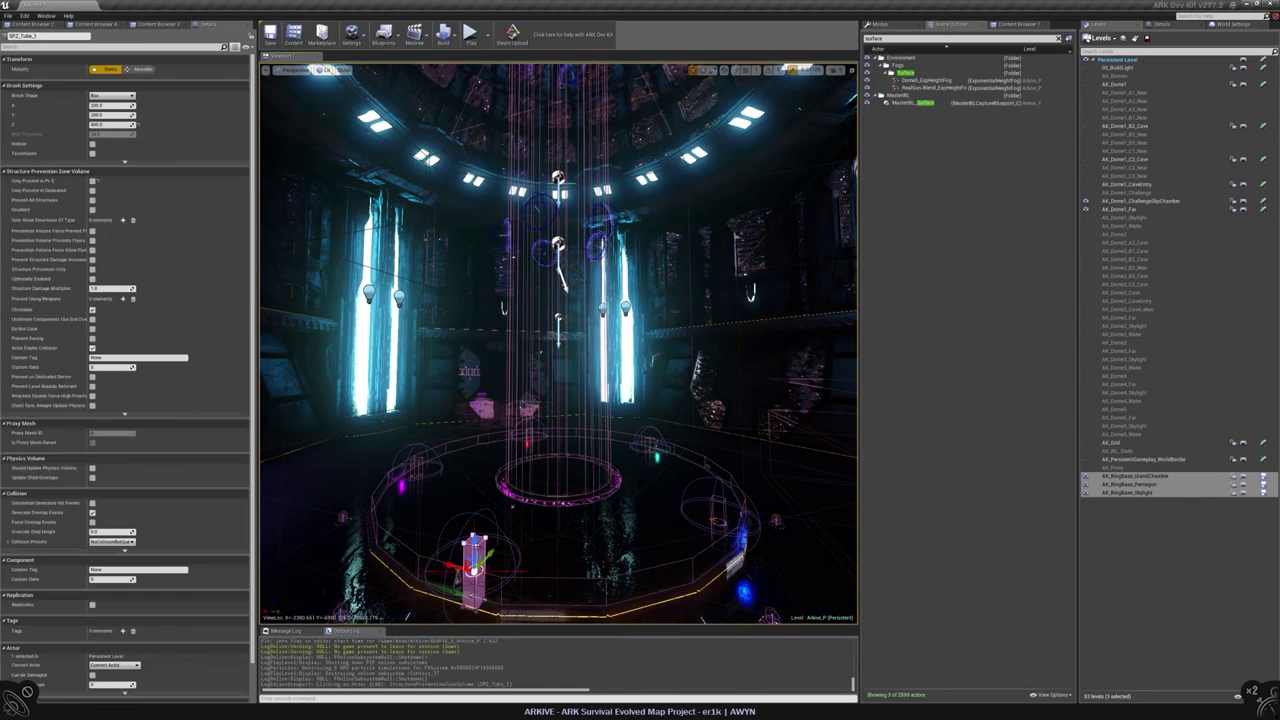
click(1058, 38)
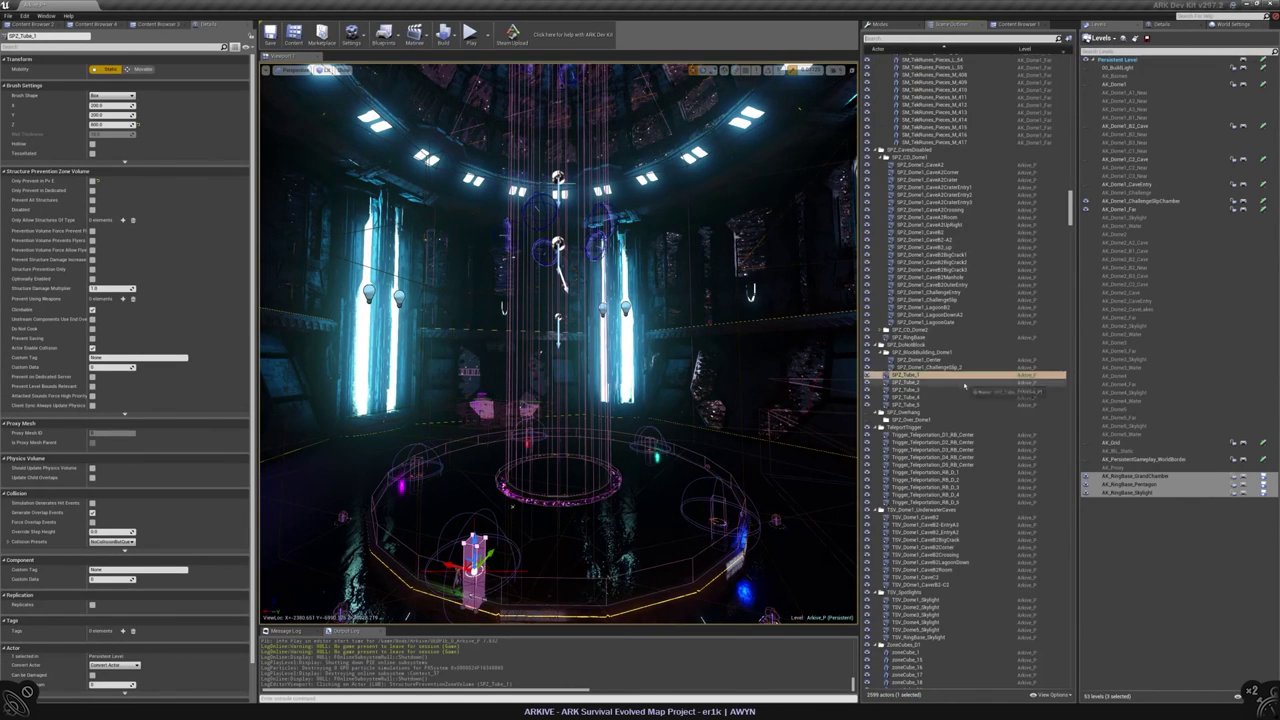
shift+click(930, 375)
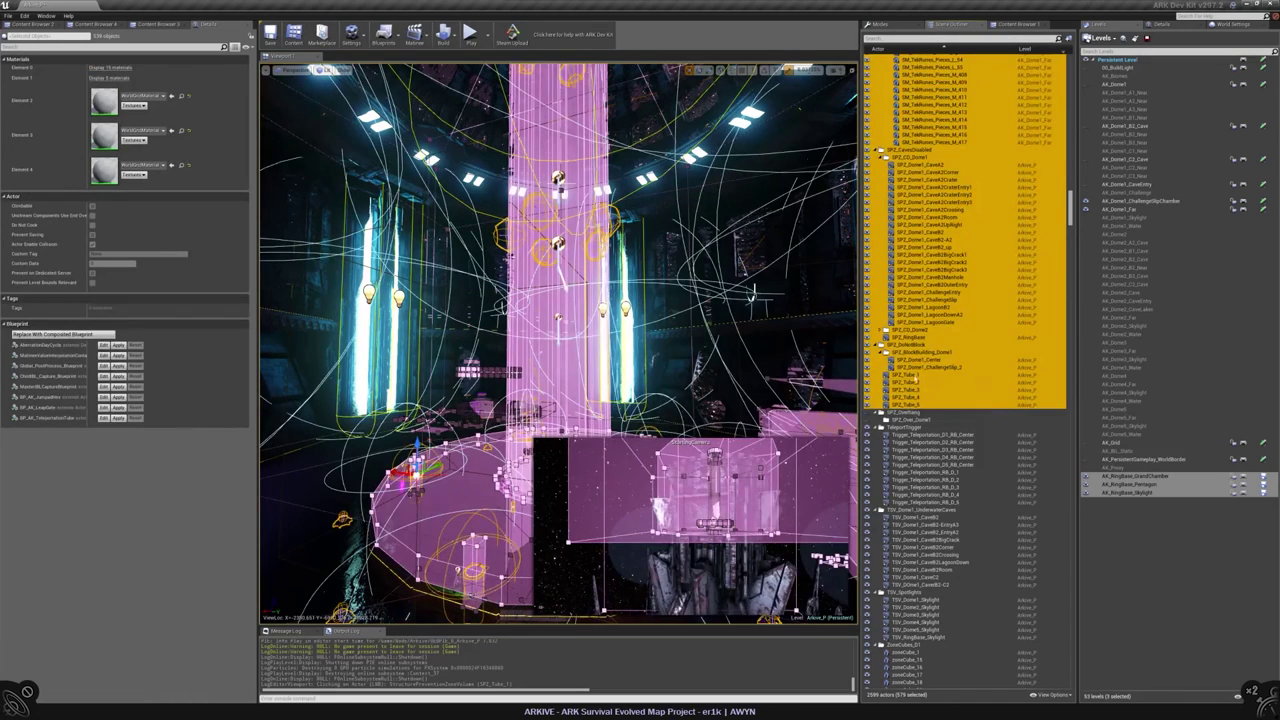
click(926, 375)
shift+click(906, 404)
right_click(908, 377)
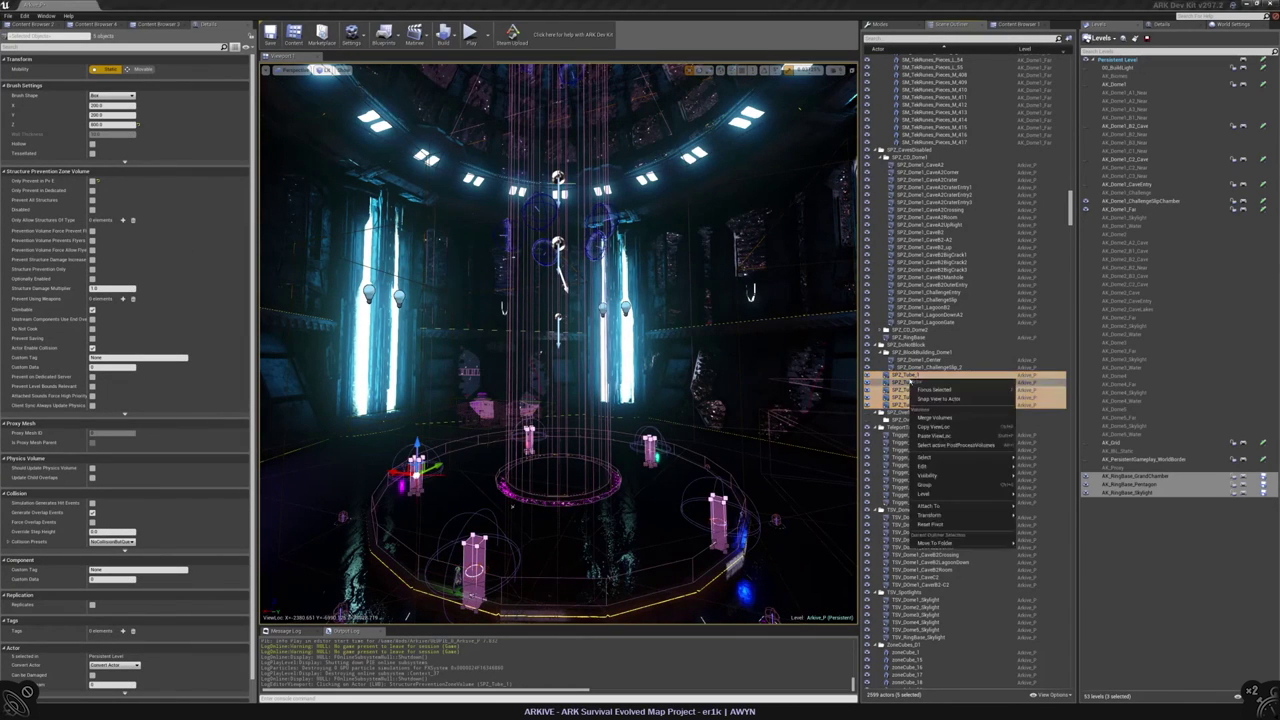
- Move the selected SPZ_Tube volumes into a new folder named SPZ_BlockBuilding_RingBase and delete the empty SPZ_Over_Dome1 folder
mouse_move(964, 540)
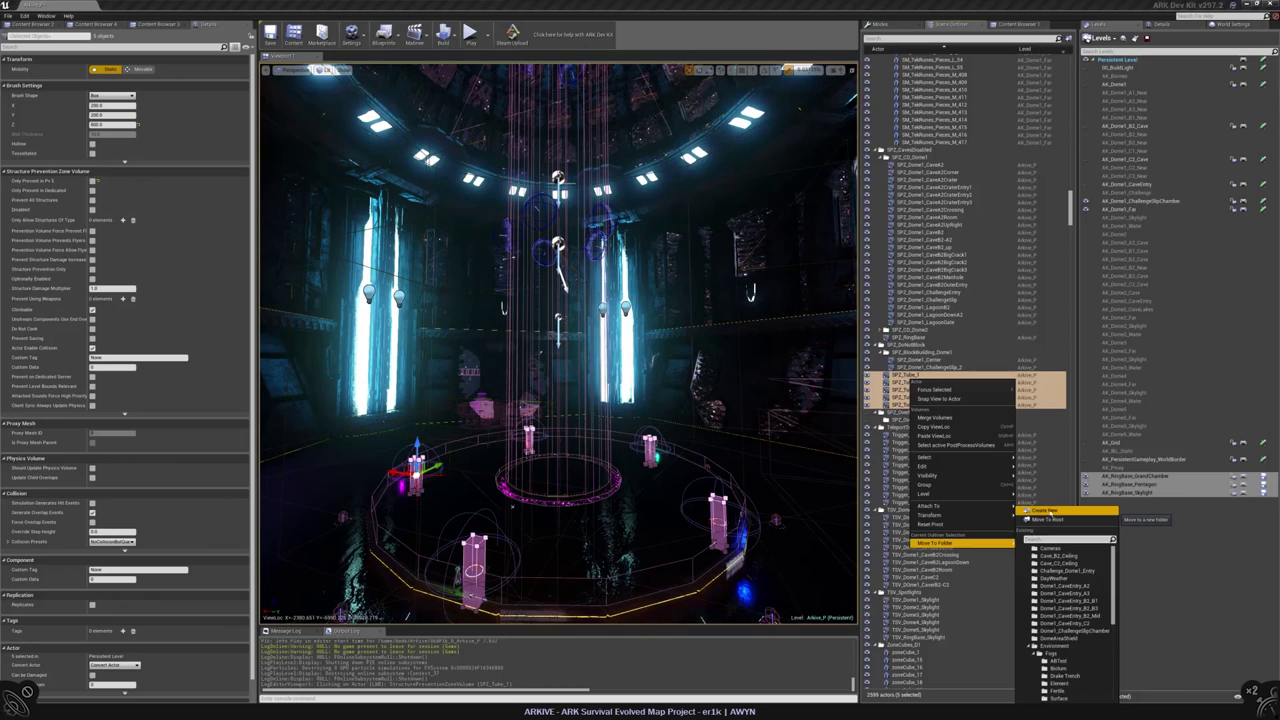
click(1041, 511)
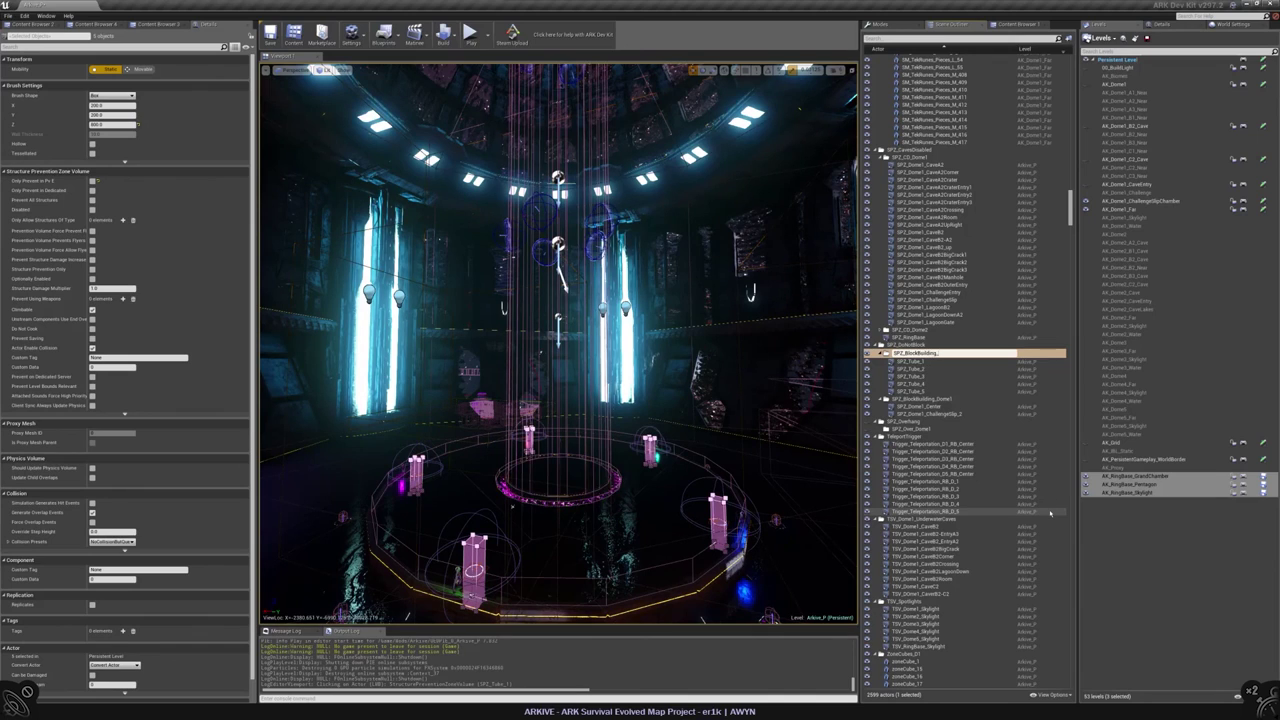
text(SPZ_BlockBuilding_RingBase)
key(Return)
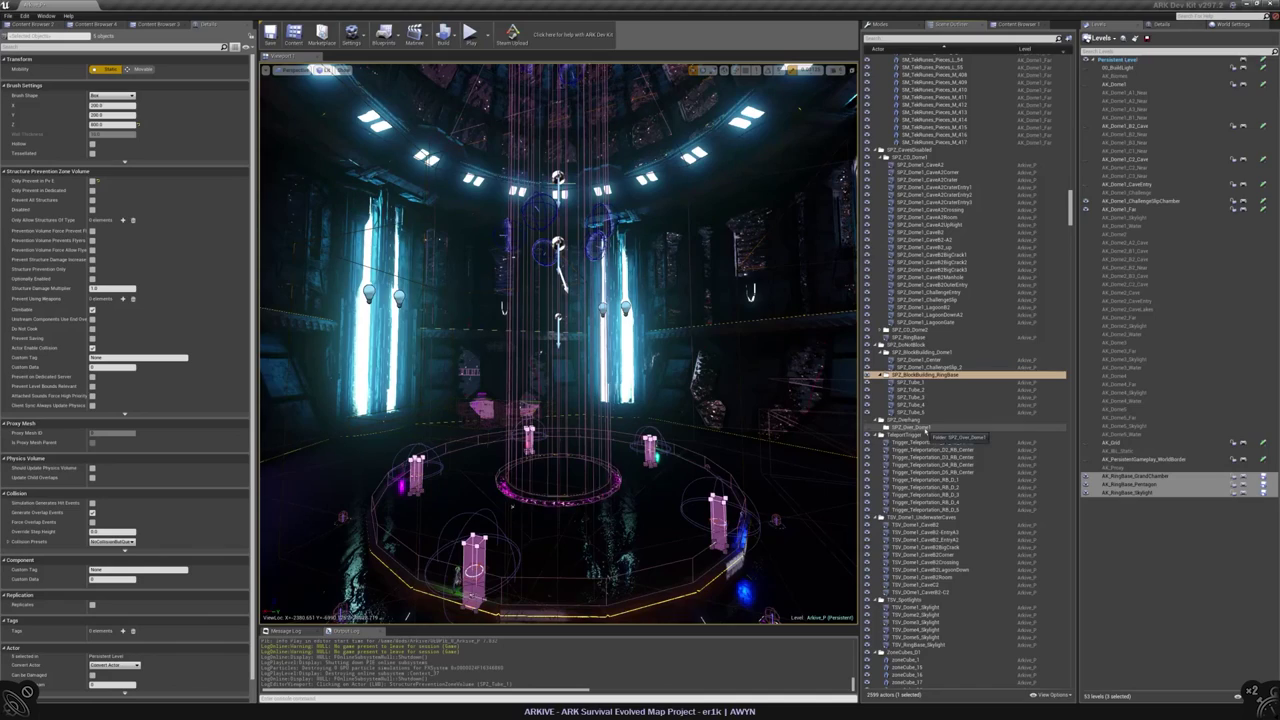
click(912, 427)
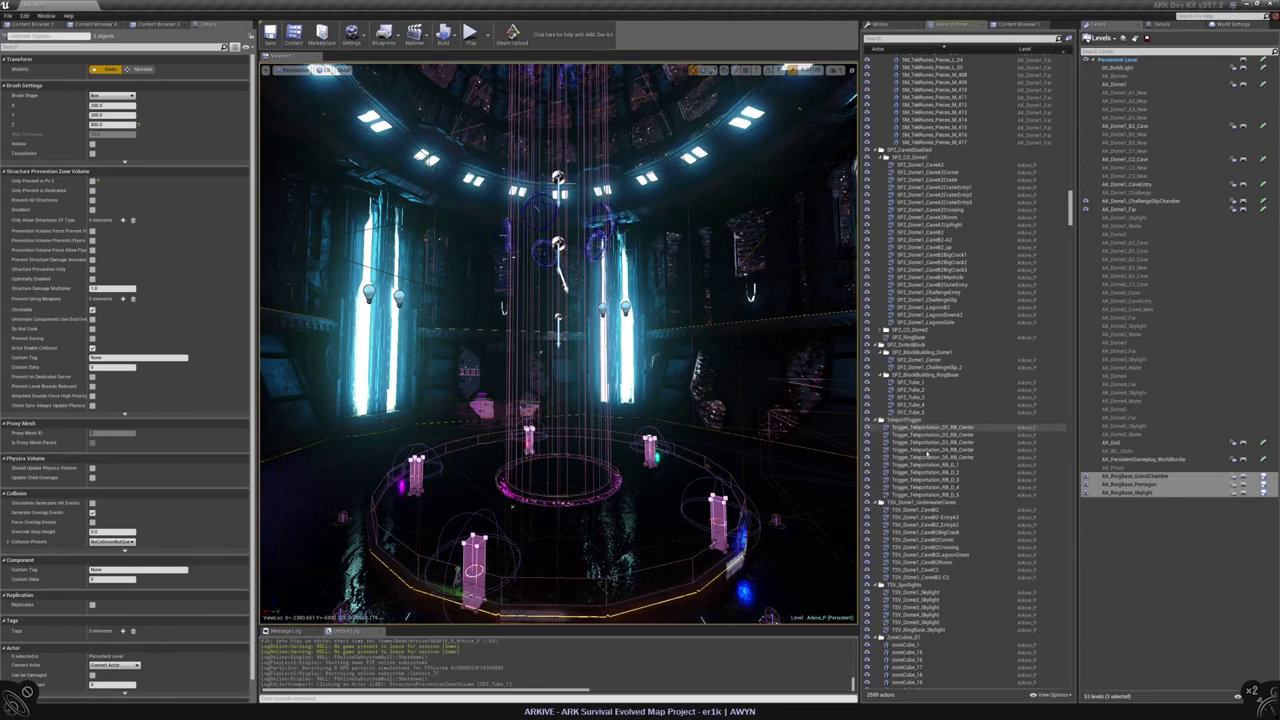
key(Delete)
- Hide the AK_Dome1_ChallengeSlipChamber, AK_Dome1_Far and AK_RingBase_Skylight levels as well as the Persistent Level
click(423, 437)
right_drag(423, 437, 423, 437)
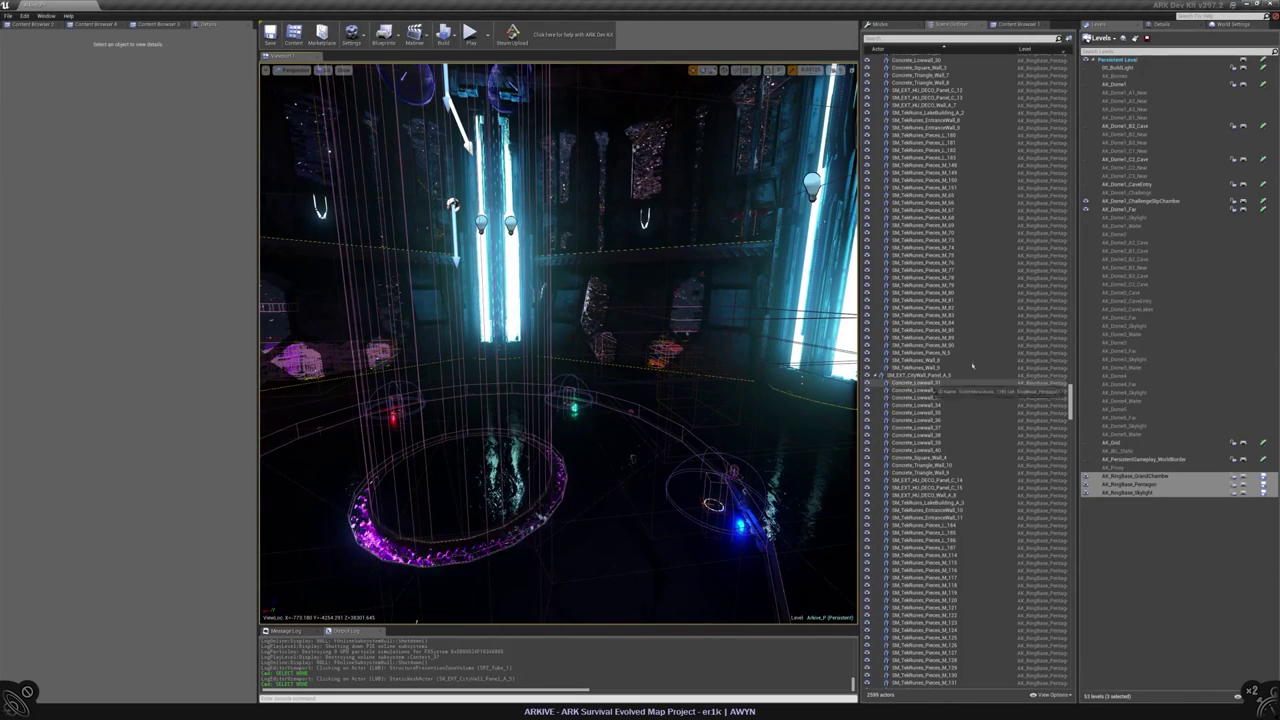
click(1086, 209)
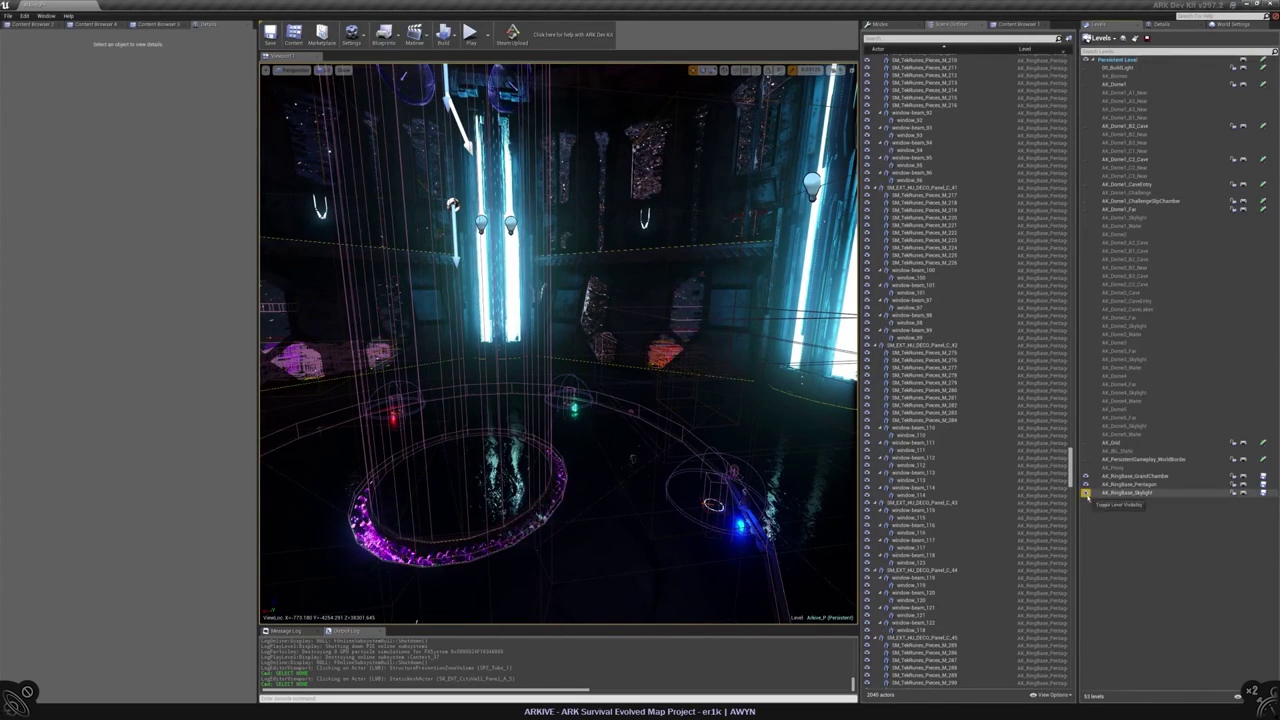
click(1086, 485)
scroll(930, 128, up, 5)
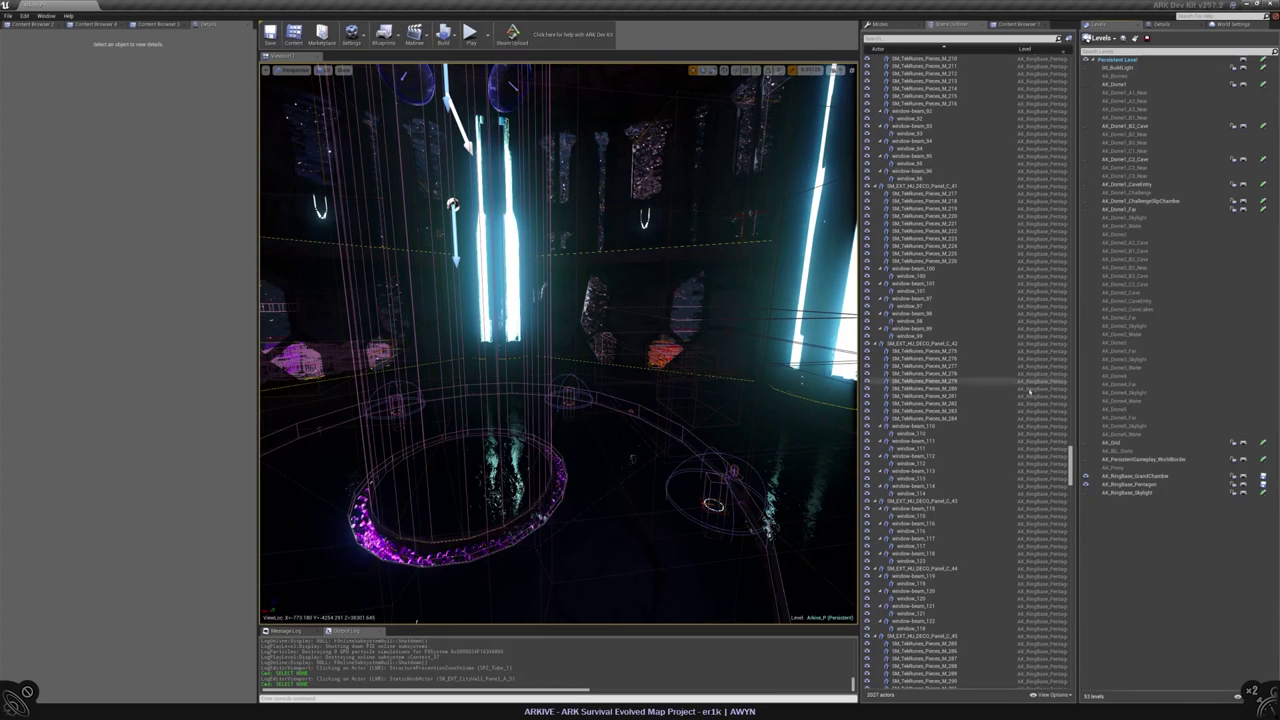
click(912, 351)
drag(1071, 452, 1085, 678)
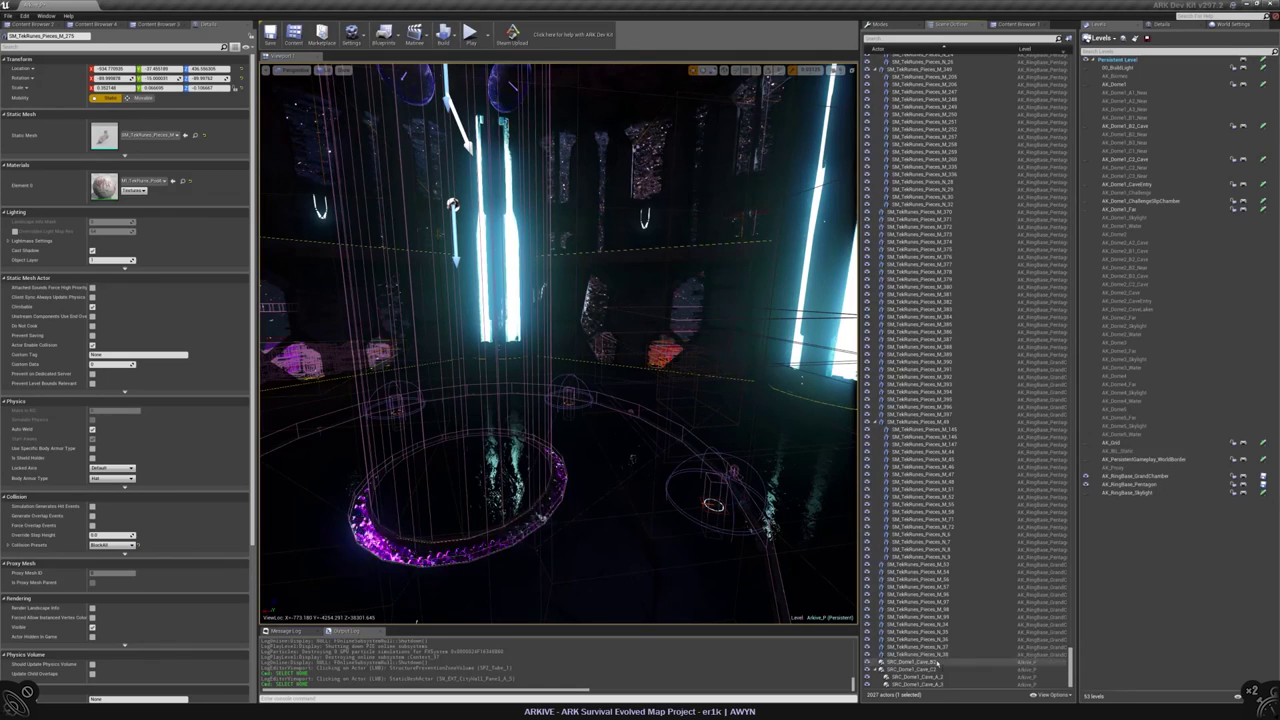
click(1243, 76)
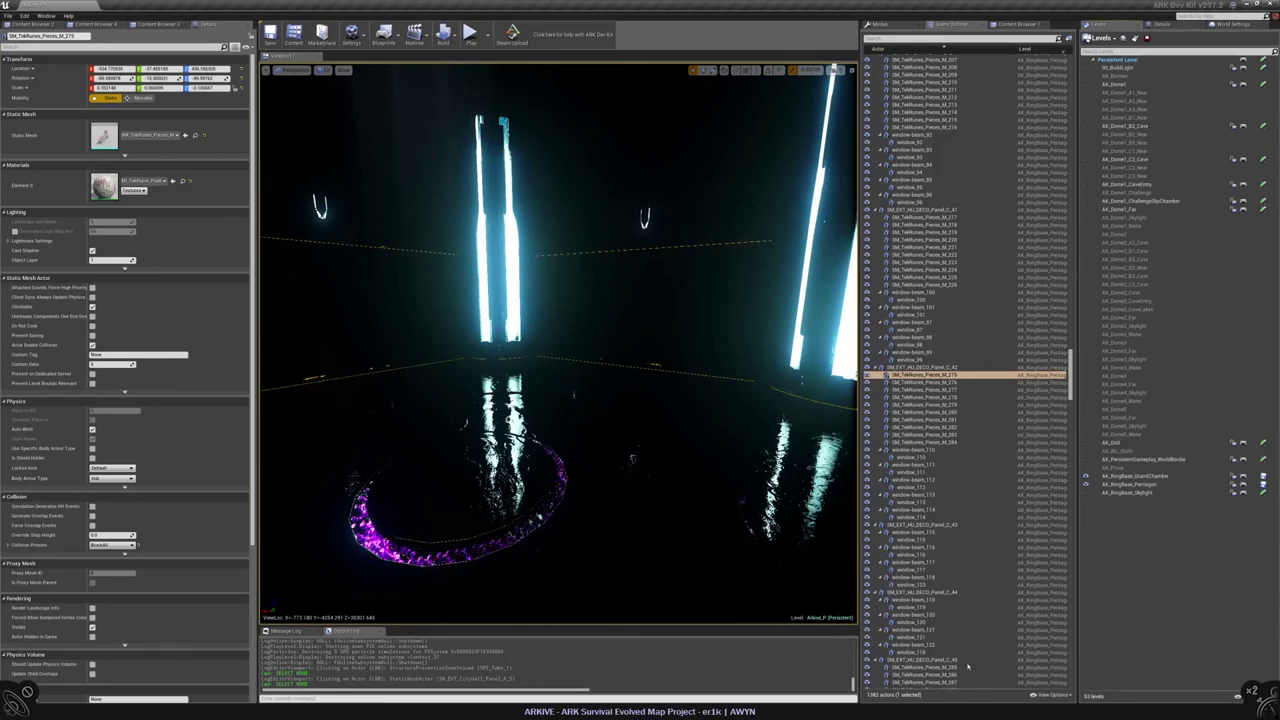
- Examine the collision presets of the grand chamber's ceiling light and DECO light actors, and of the pentagon's wall panel
drag(1071, 360, 1071, 75)
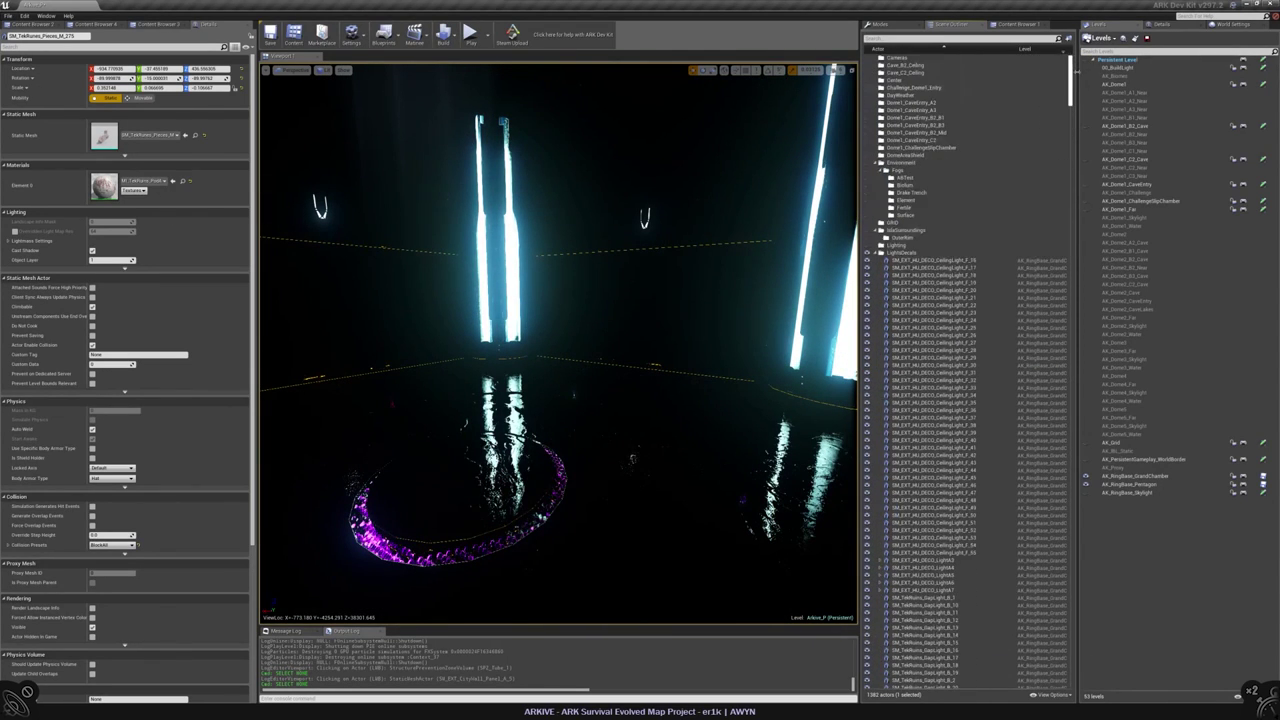
click(913, 260)
scroll(913, 265, down, 8)
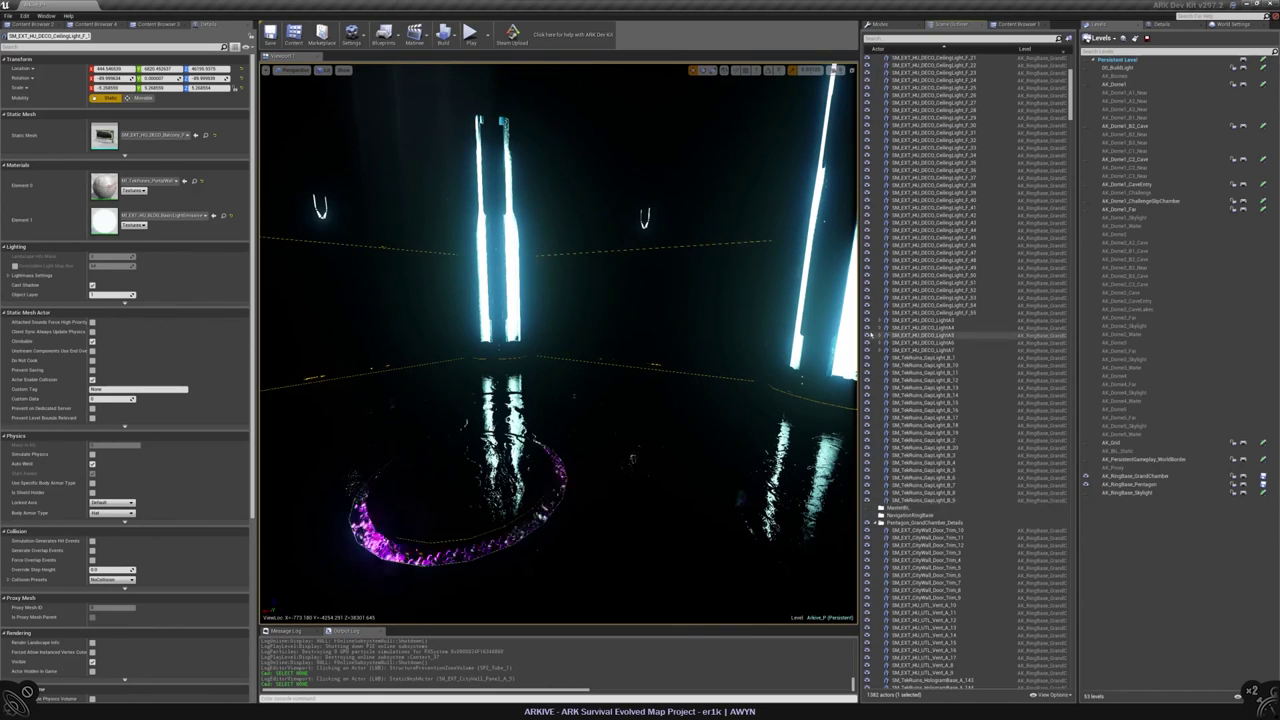
click(880, 335)
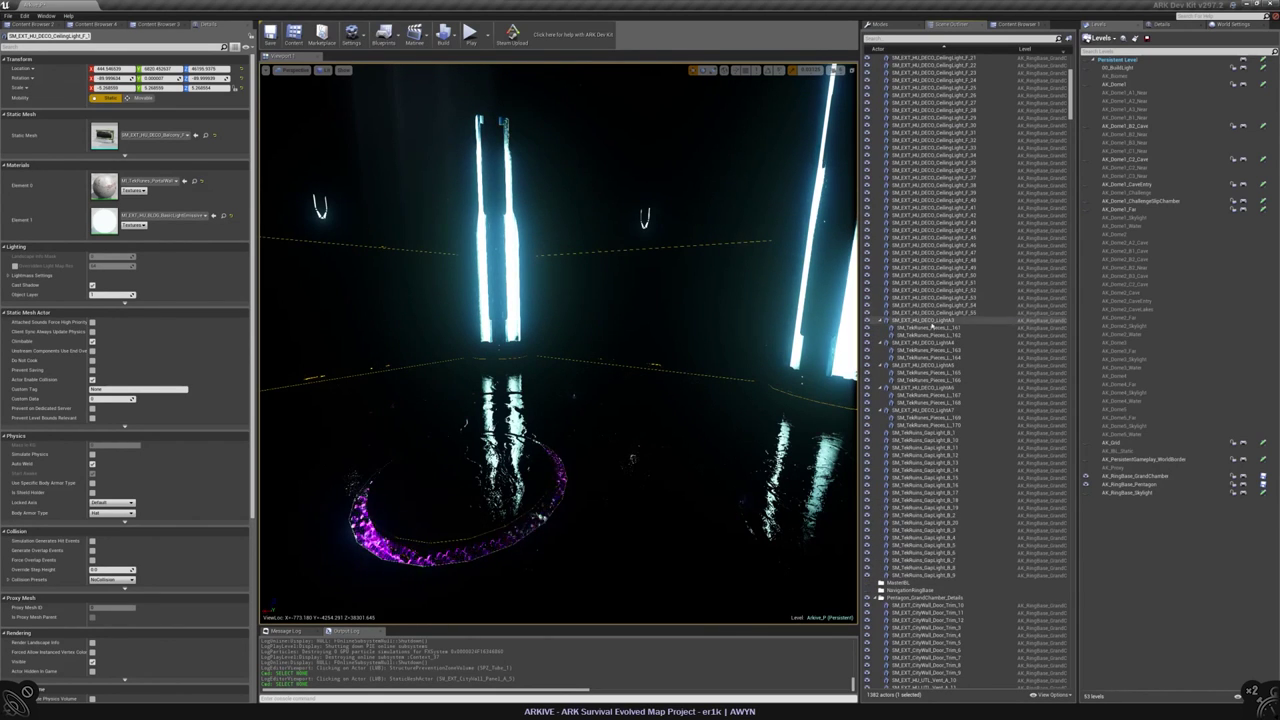
shift+click(925, 425)
click(930, 327)
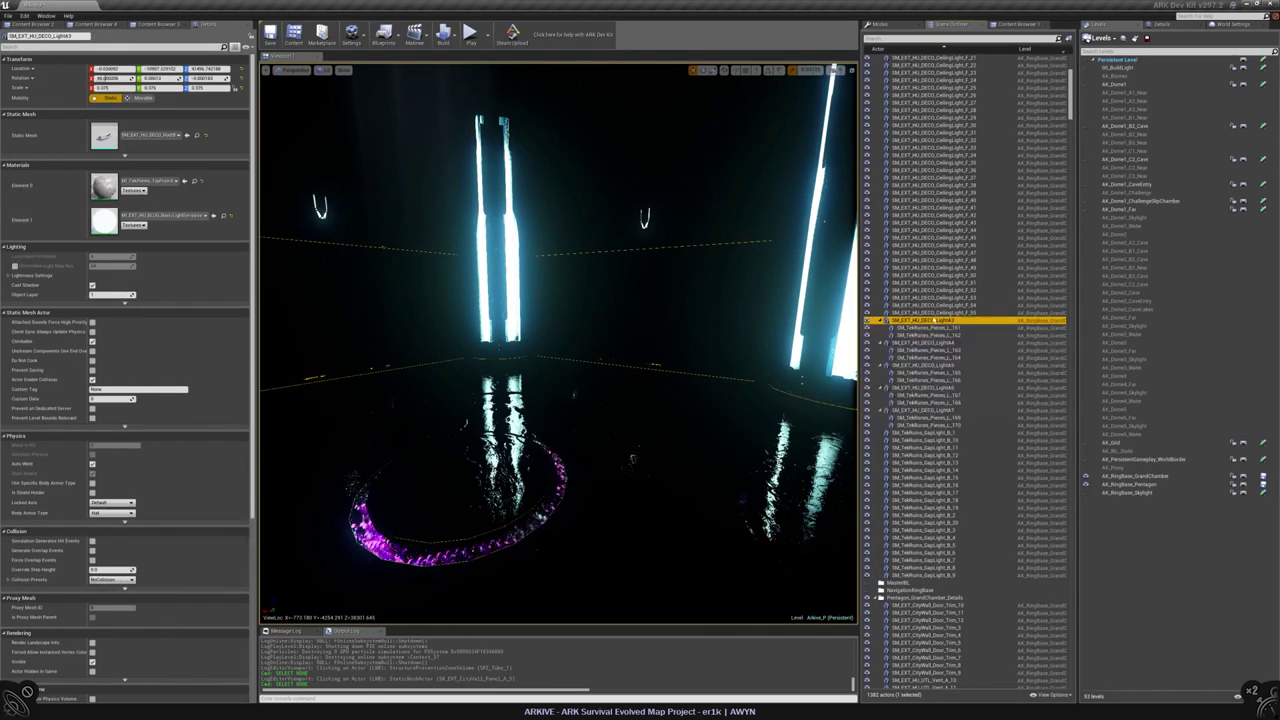
key(Down)
key(Down)
key(Down)
key(Down)
key(Down)
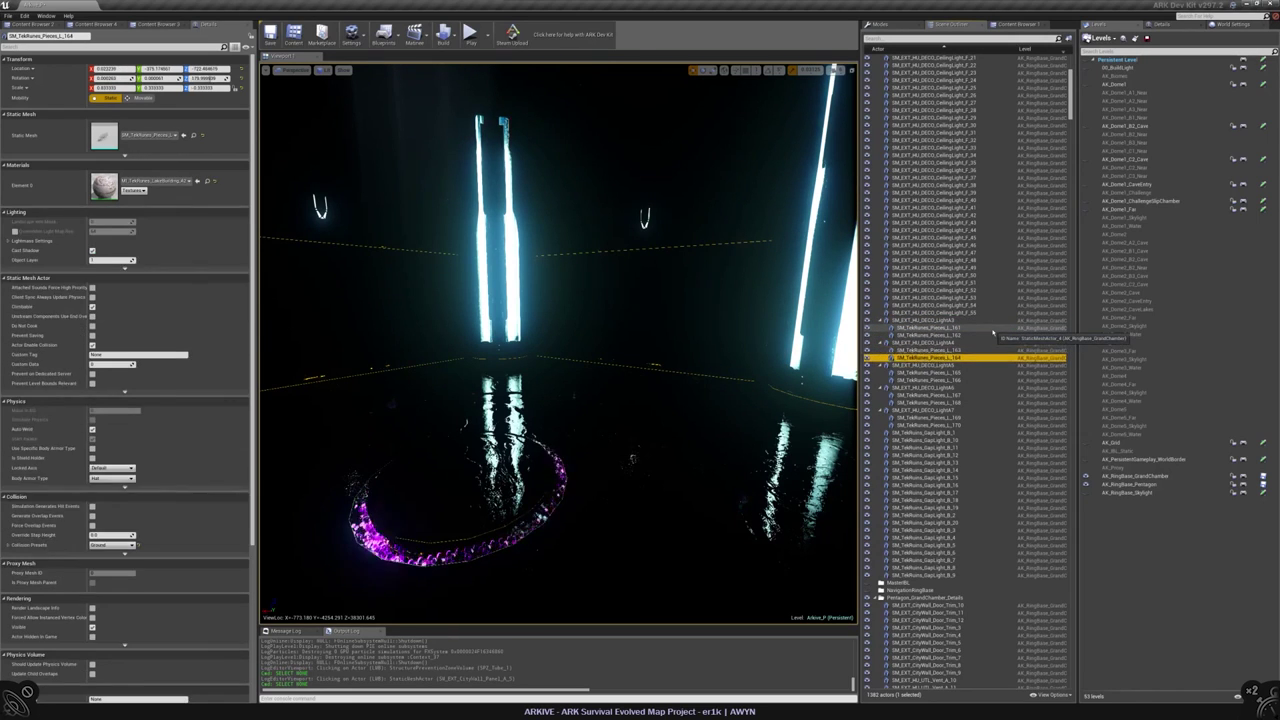
click(650, 320)
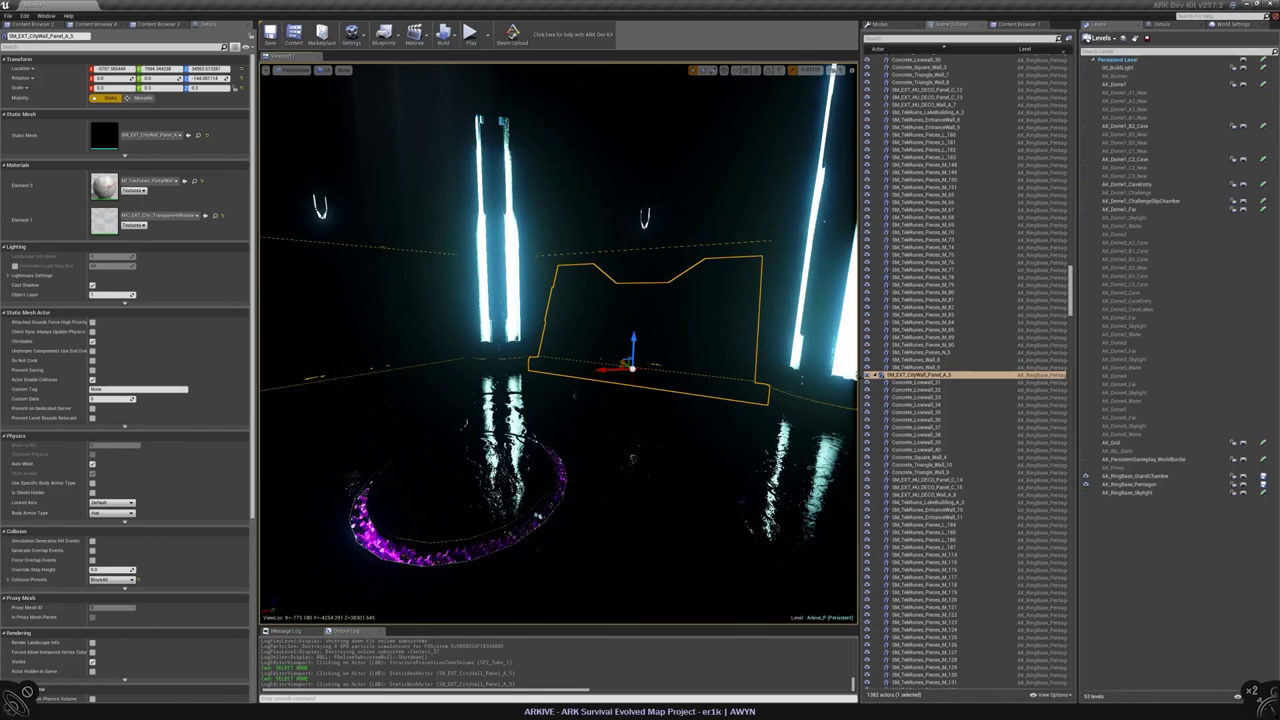
- Set the collision preset of all grand chamber ceiling lights, CeilingLight_F_16 to F_55, to Ground
scroll(935, 397, up, 4)
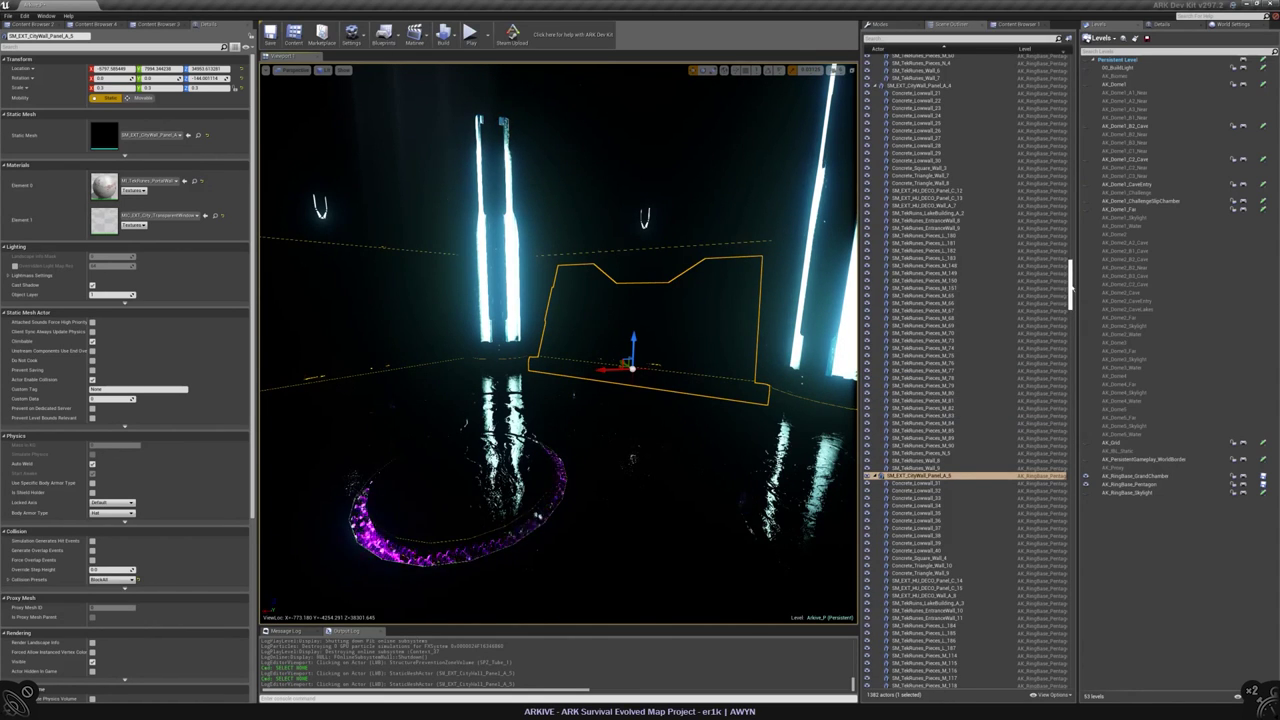
drag(1071, 285, 1071, 80)
click(960, 107)
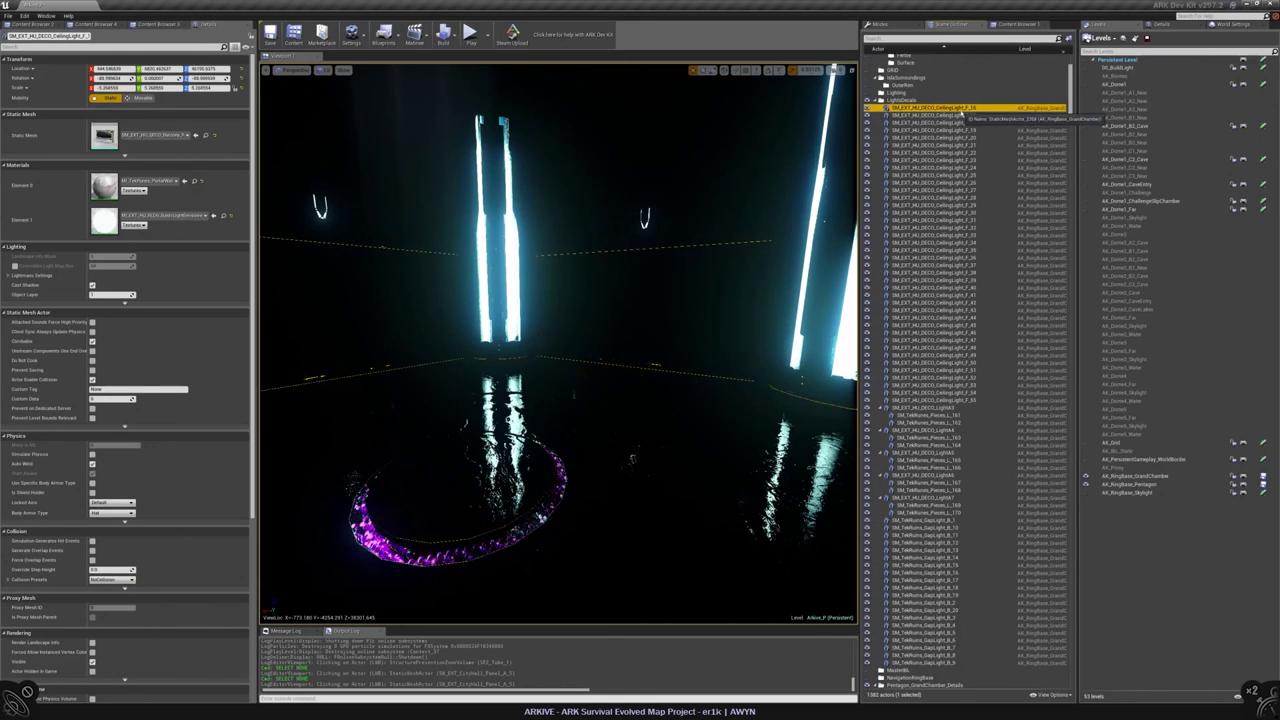
key(f)
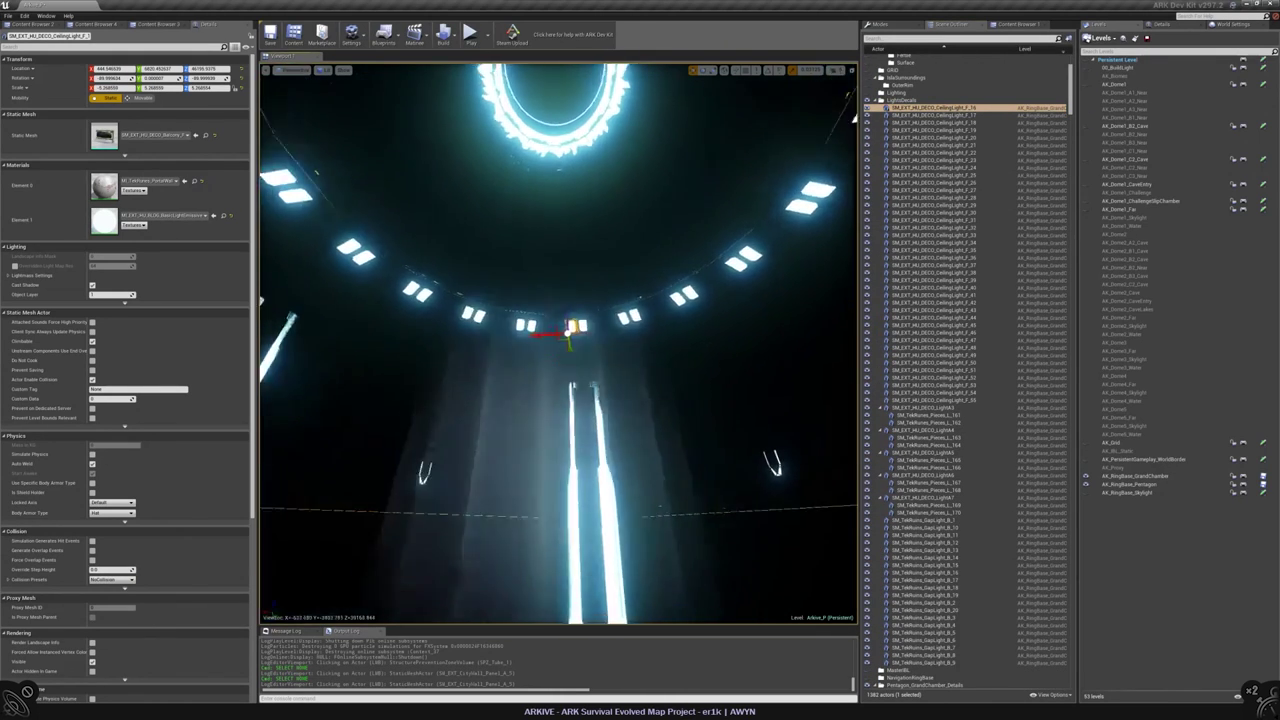
right_drag(673, 295, 565, 275)
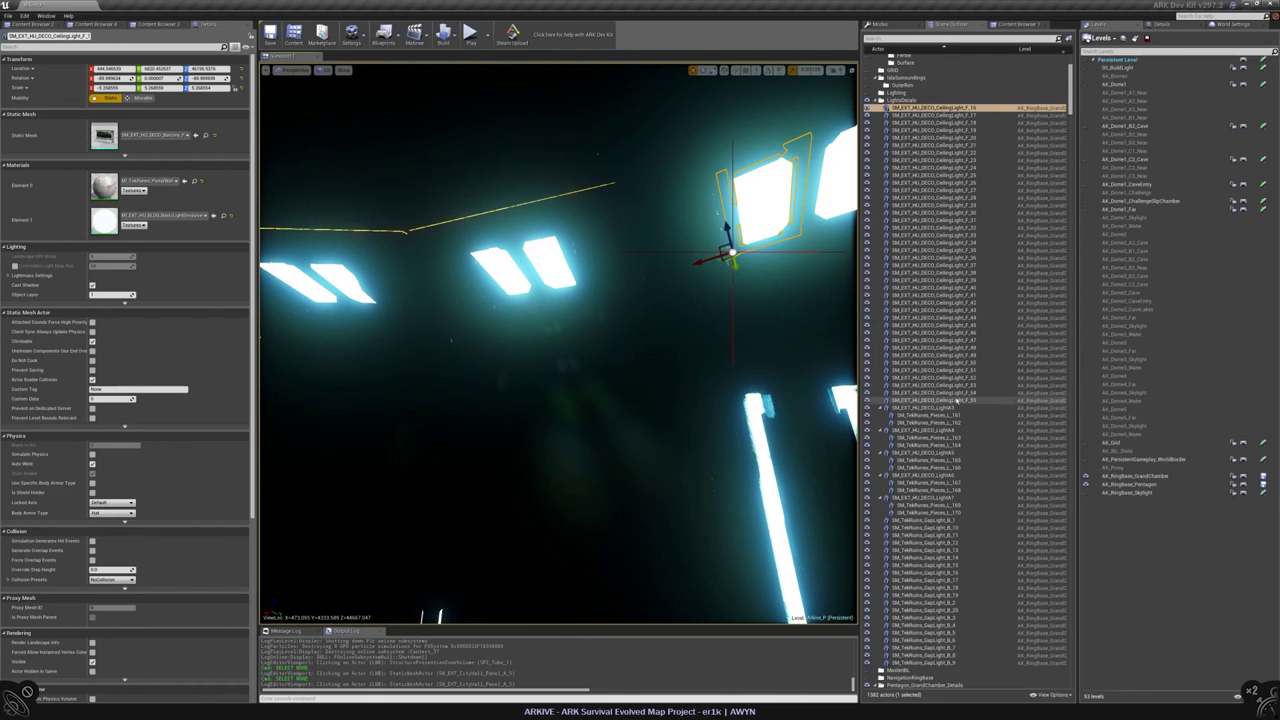
shift+click(957, 399)
click(126, 579)
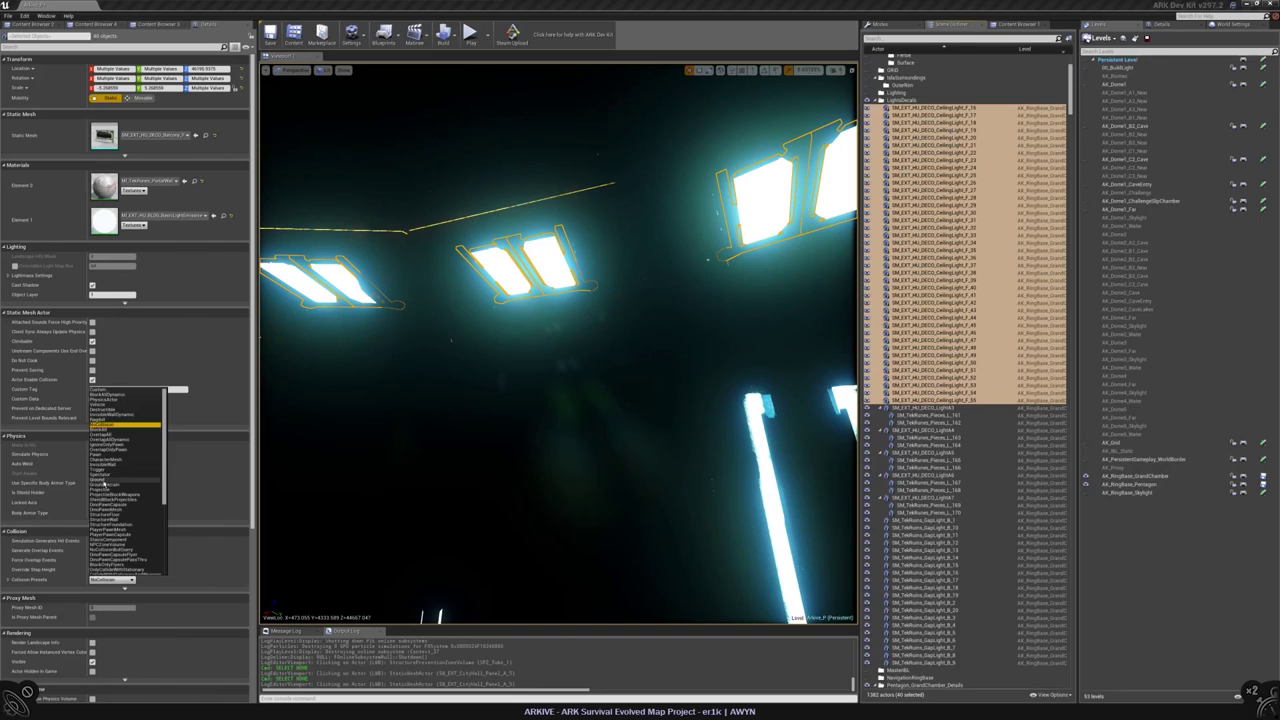
- Examine the collision presets of the pieces attached to the DECO lights, the GapLight_B meshes and the grand chamber details
click(930, 422)
click(925, 414)
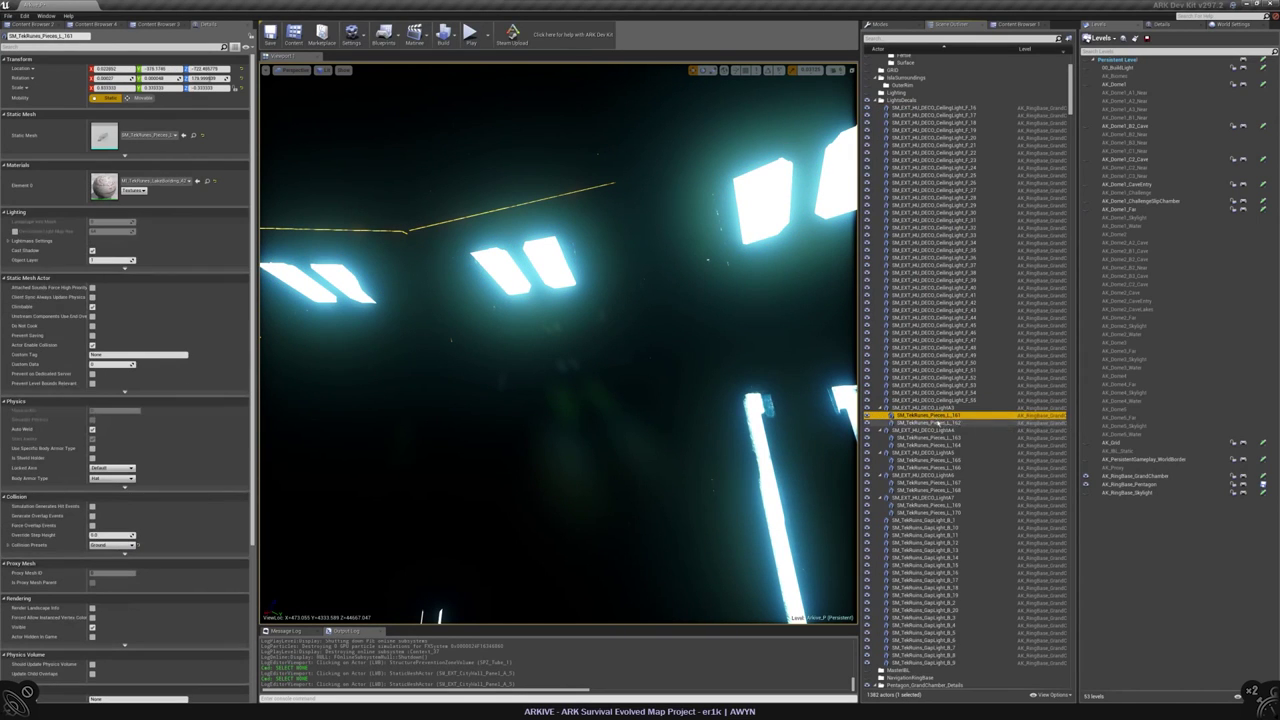
click(950, 438)
click(948, 467)
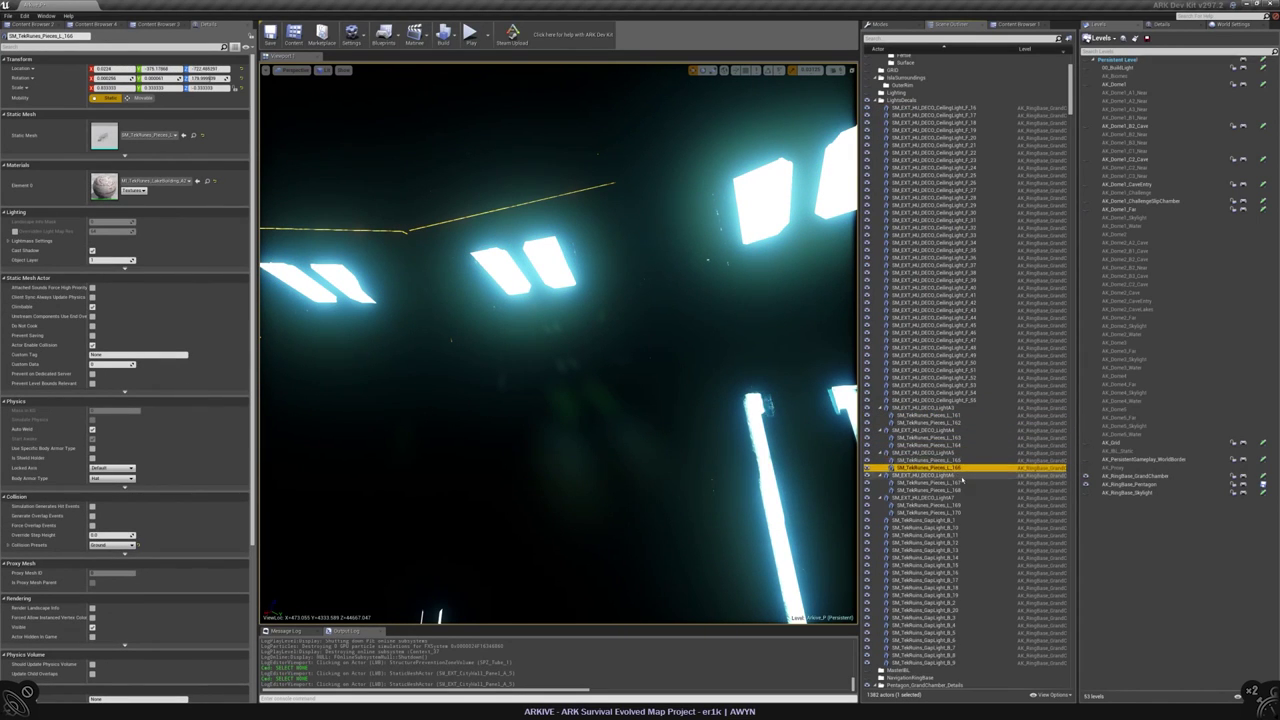
click(946, 482)
click(945, 490)
click(943, 513)
click(935, 528)
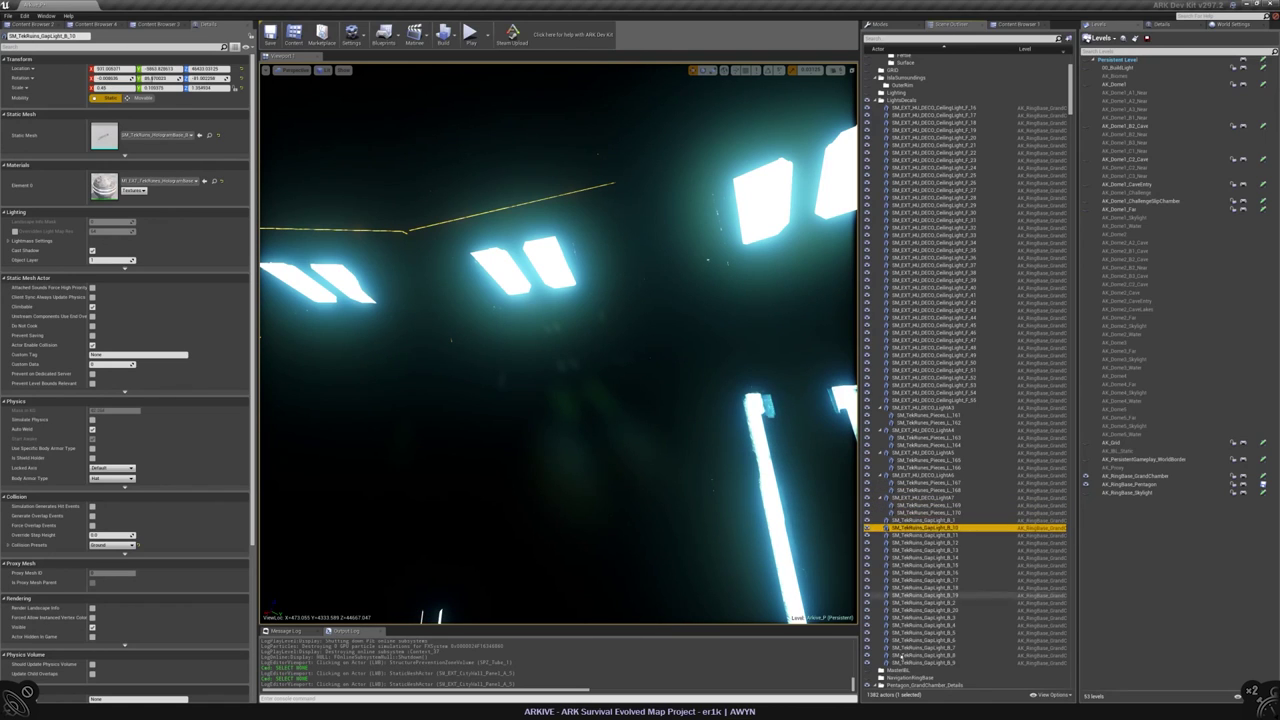
shift+click(909, 663)
scroll(966, 596, down, 5)
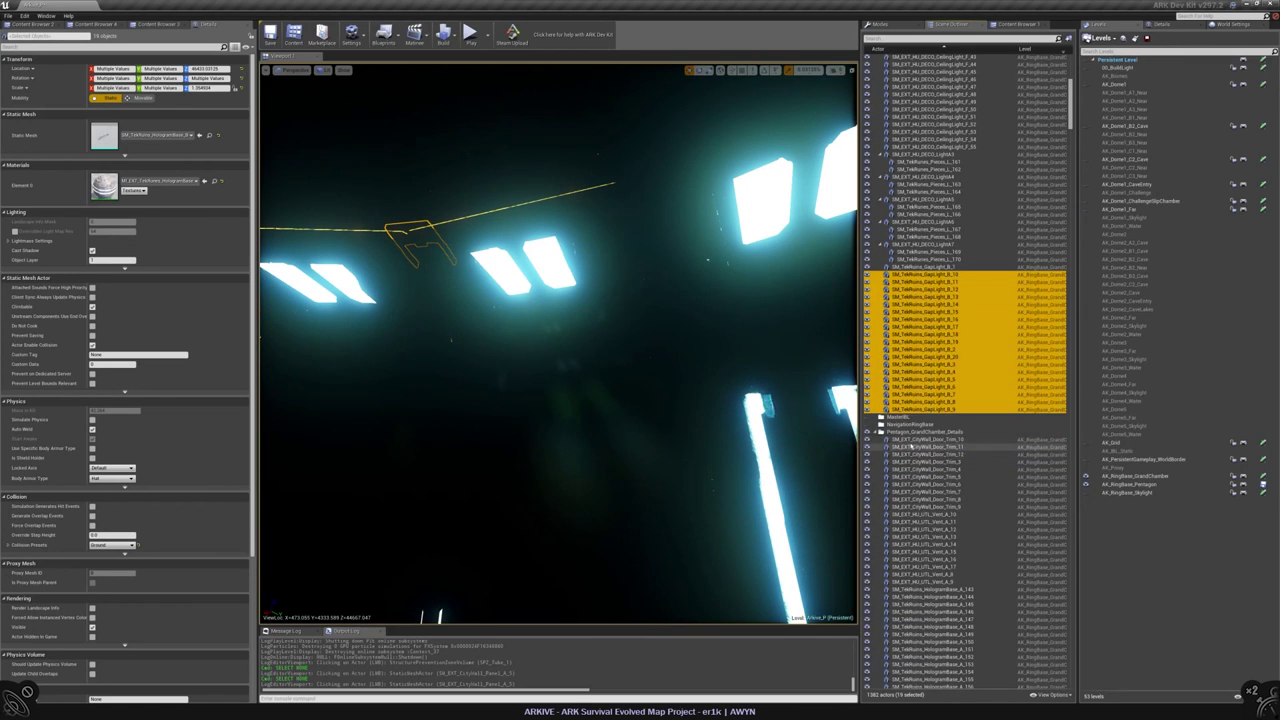
click(920, 440)
scroll(884, 445, down, 3)
key(f)
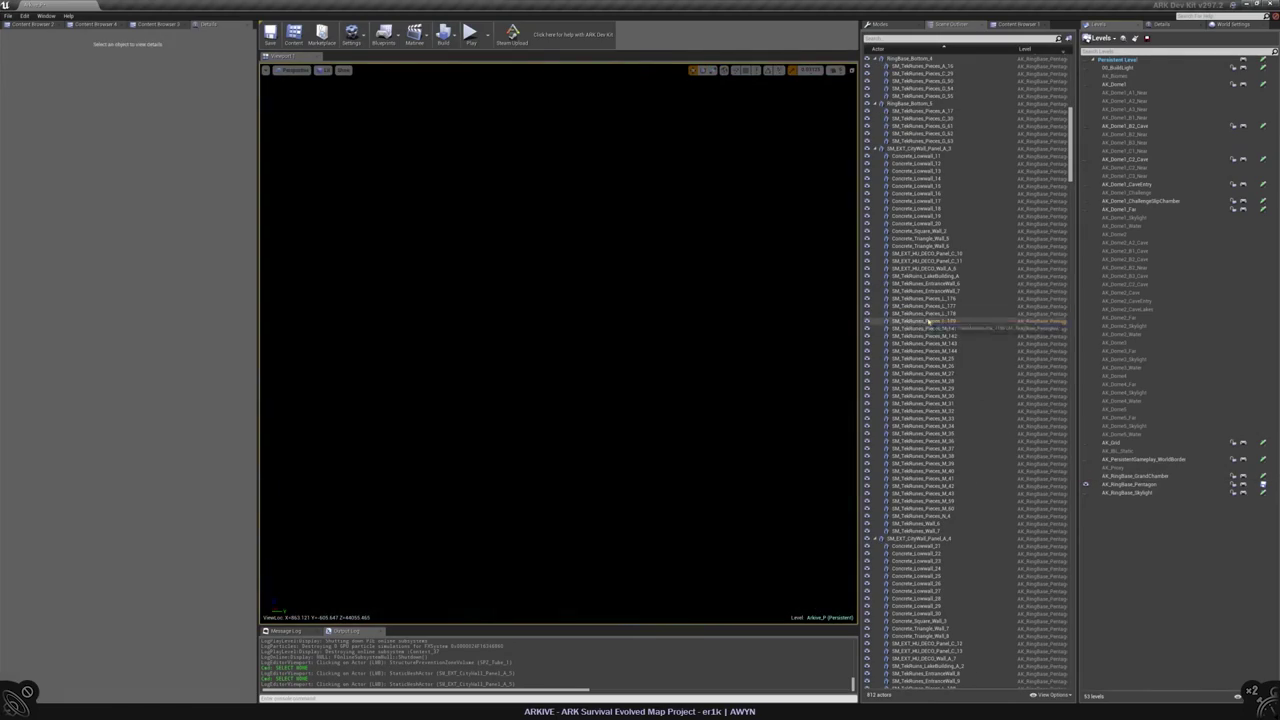
- Inspect the AK_RingBase_Pentagon level's wall and RingBase_Bottom meshes in the viewport along with their collision presets
click(928, 321)
key(f)
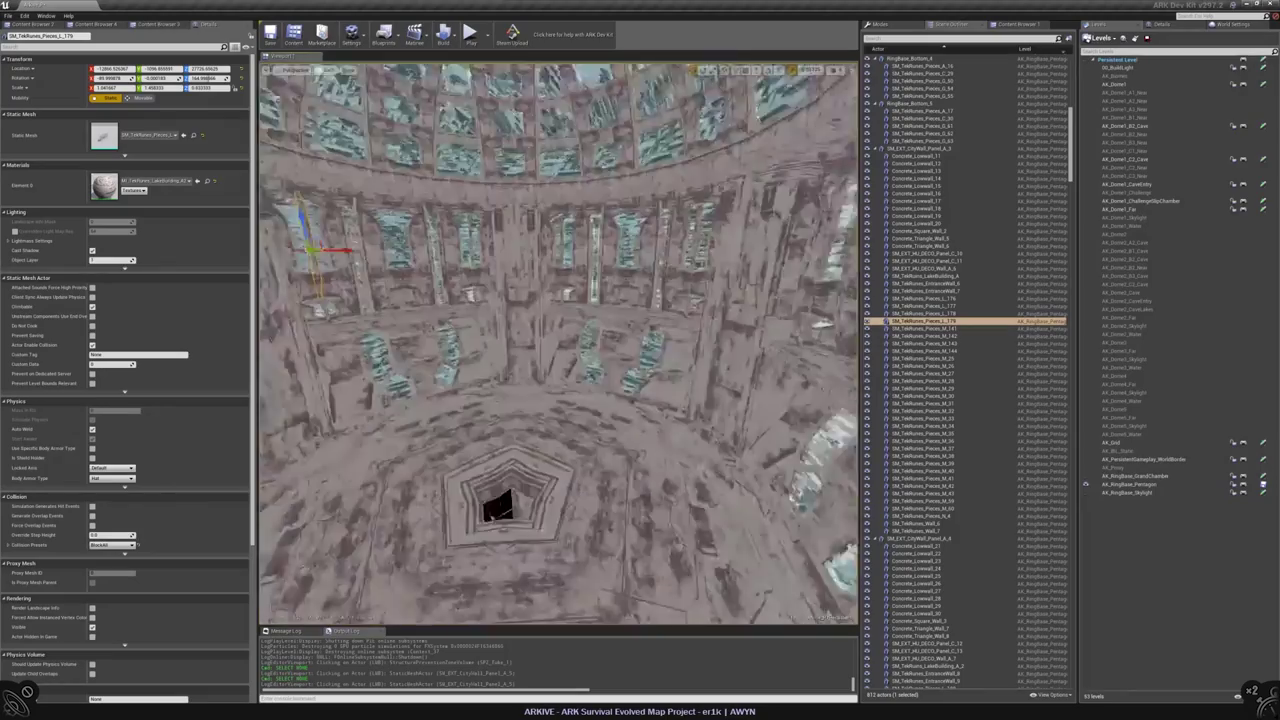
scroll(1069, 88, up, 2)
scroll(1069, 88, up, 8)
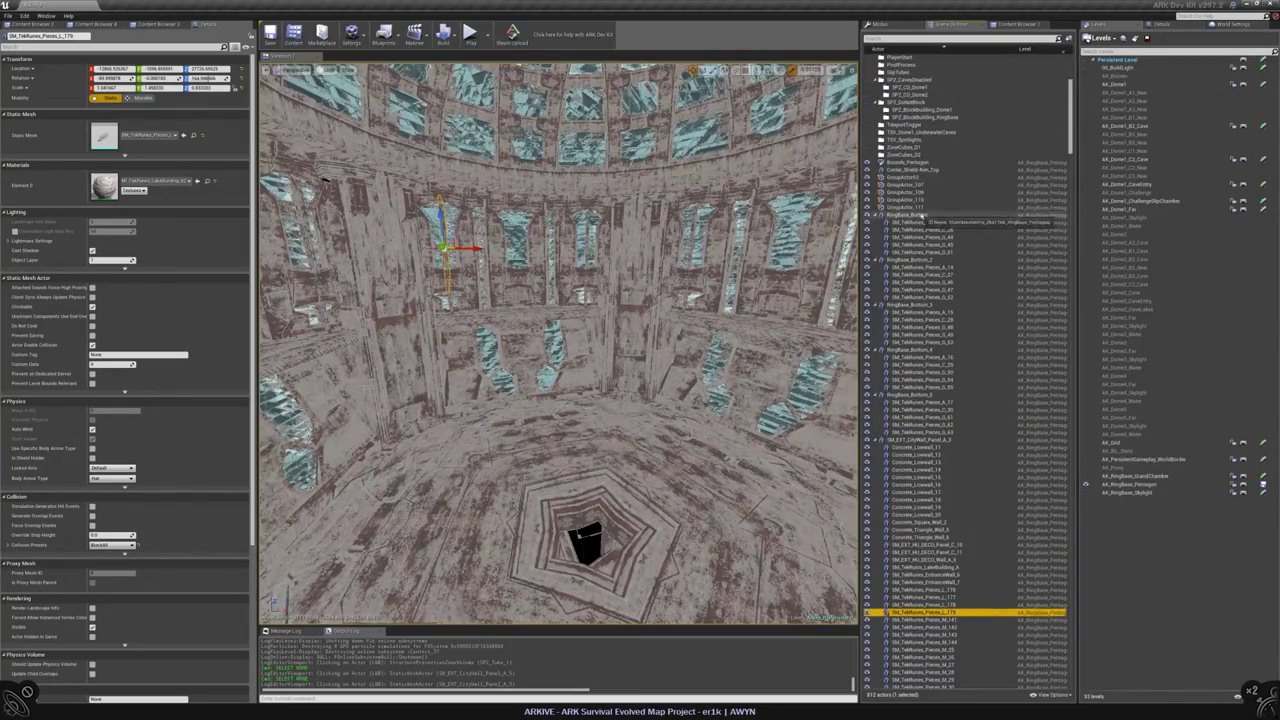
click(921, 215)
scroll(921, 215, down, 16)
key(f)
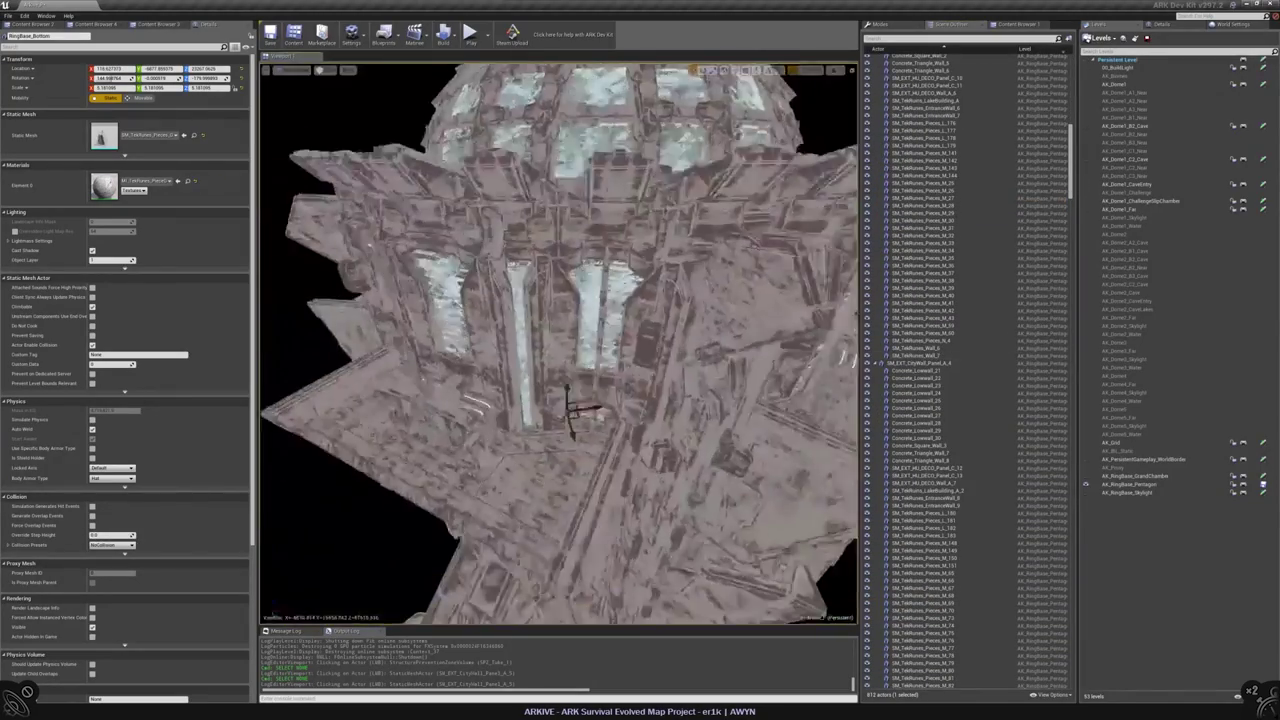
click(512, 300)
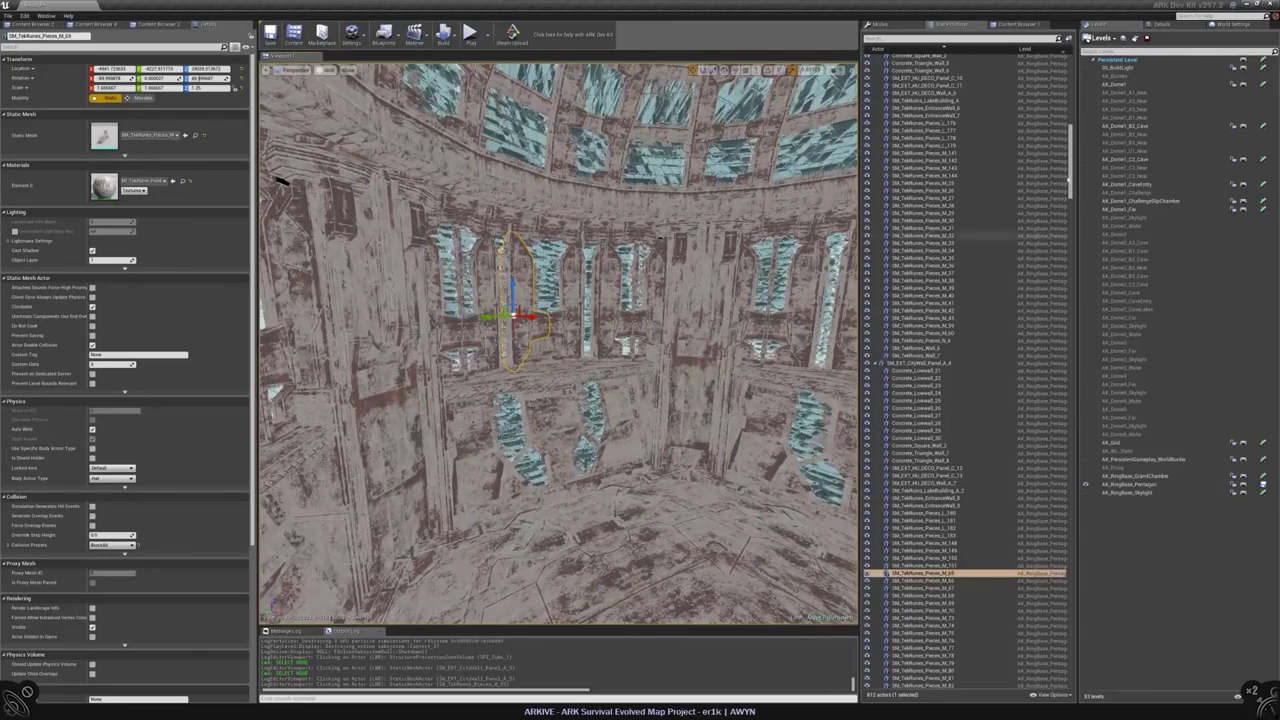
- Set the collision preset of the pentagon's city wall panels A_3 to A_7 and all their attached pieces to Ground
scroll(940, 300, down, 3)
click(920, 286)
scroll(953, 322, up, 5)
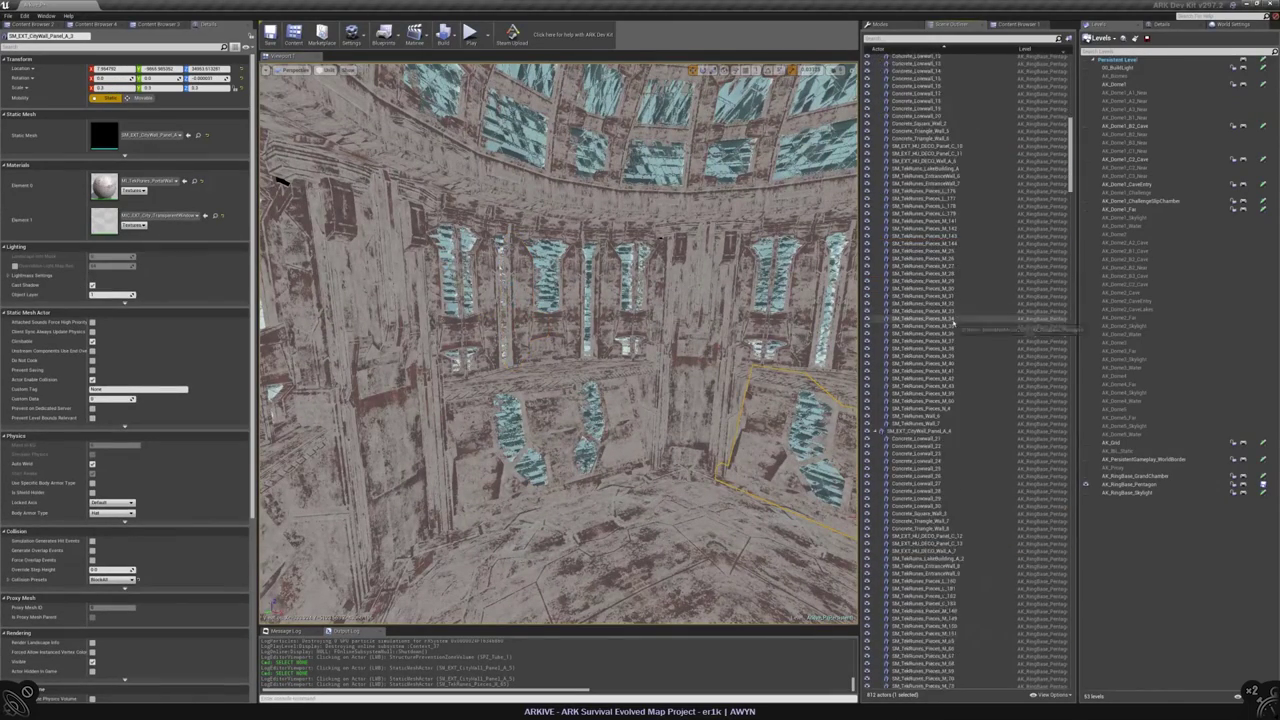
scroll(953, 322, down, 20)
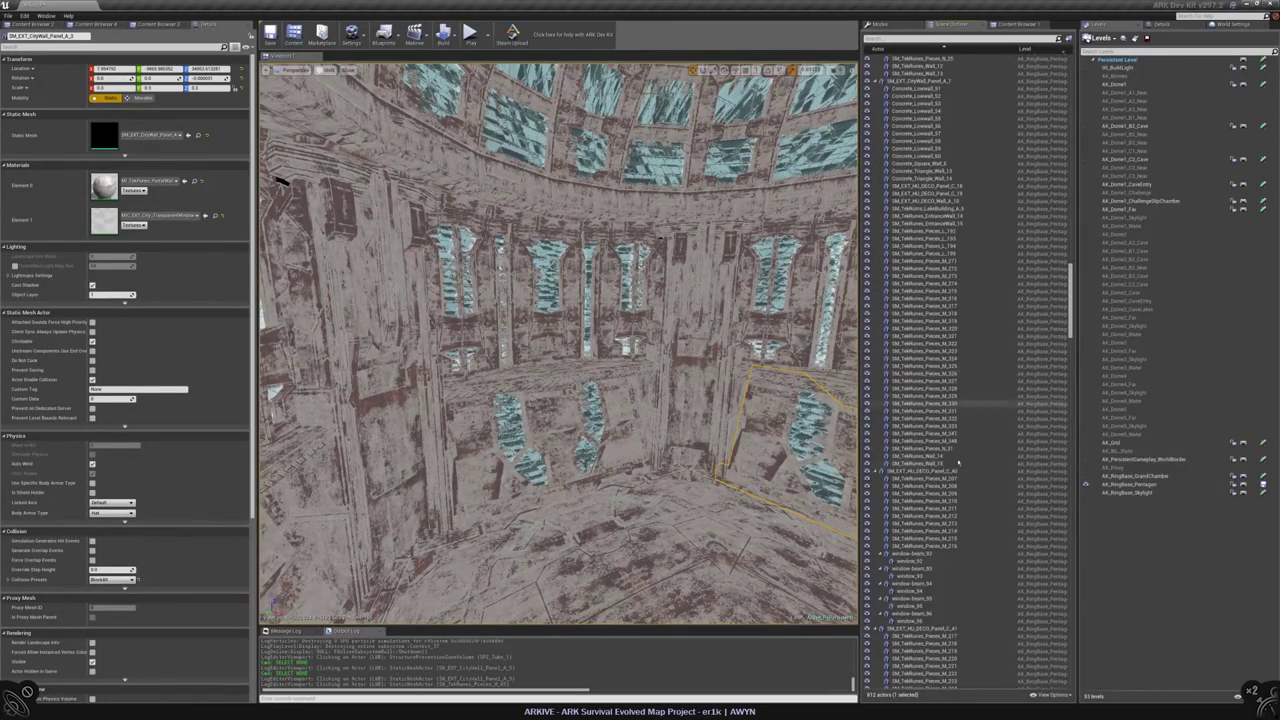
shift+click(958, 463)
key(f)
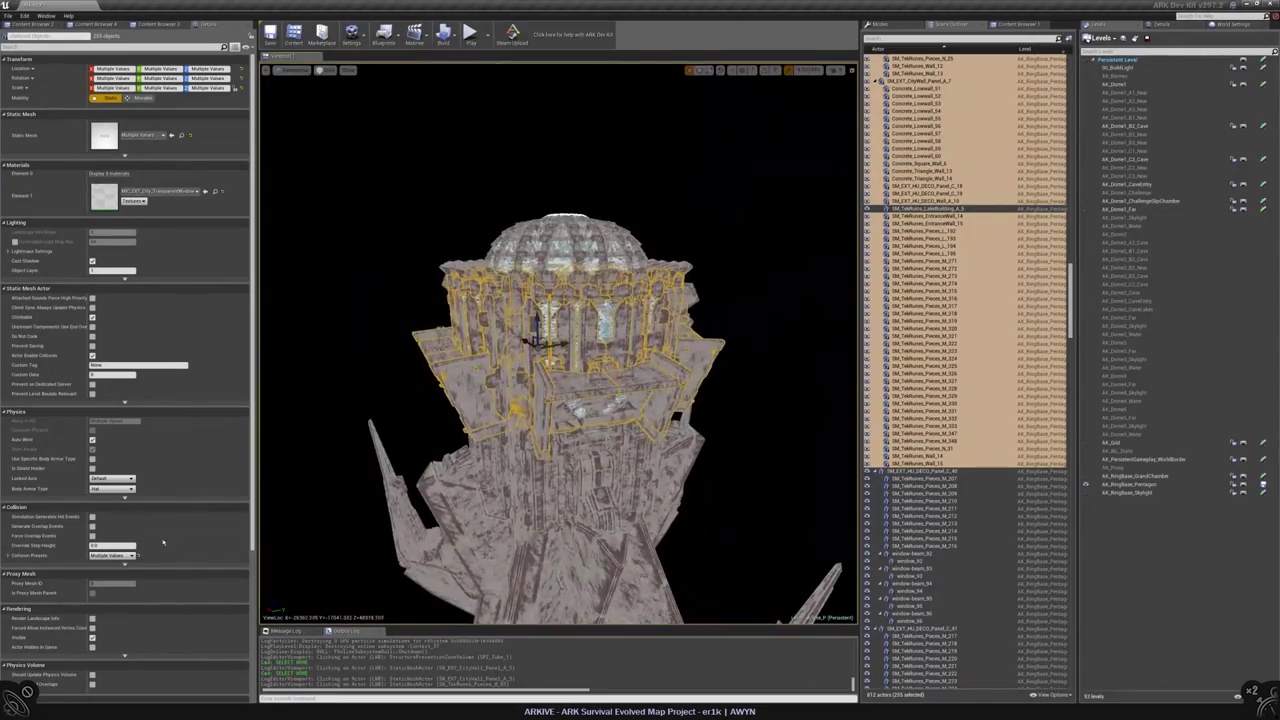
click(112, 555)
click(107, 457)
- Examine the SM_EXT_HU_DECO_Panel_C_40 dome segment, its attached TekRuins pieces and a window beam along with their collision presets
click(927, 474)
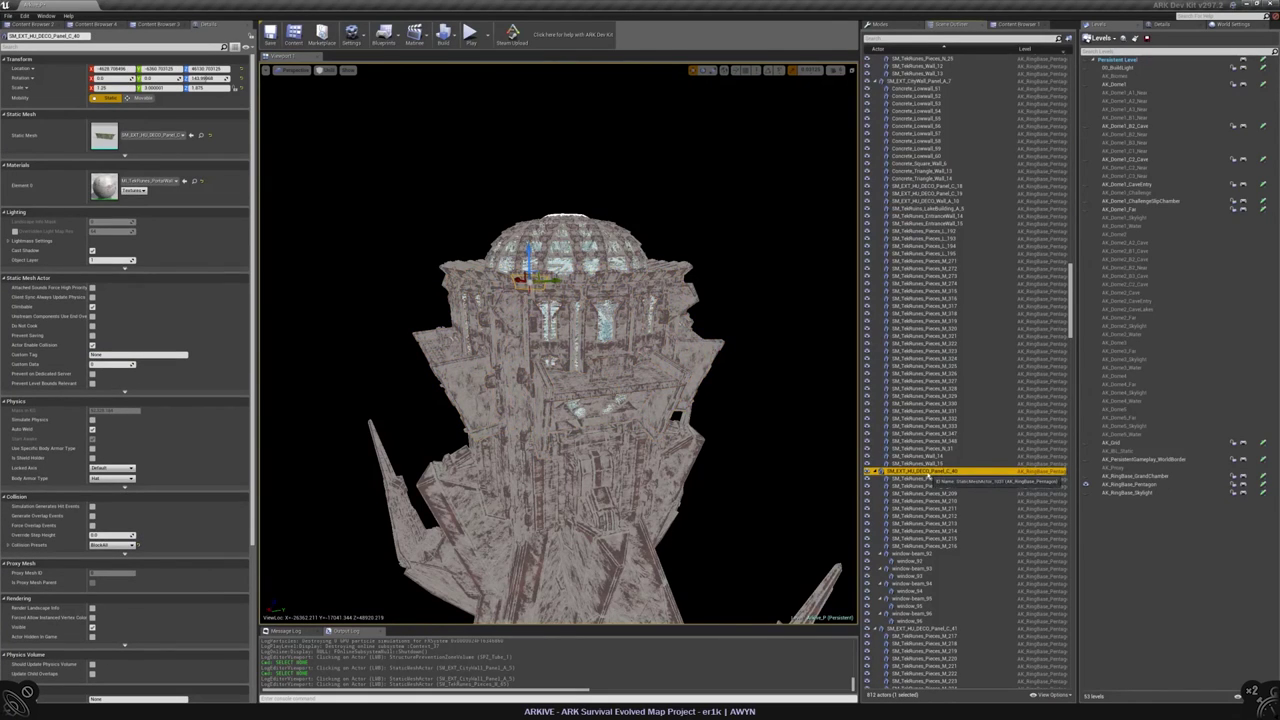
shift+click(949, 547)
scroll(955, 540, down, 6)
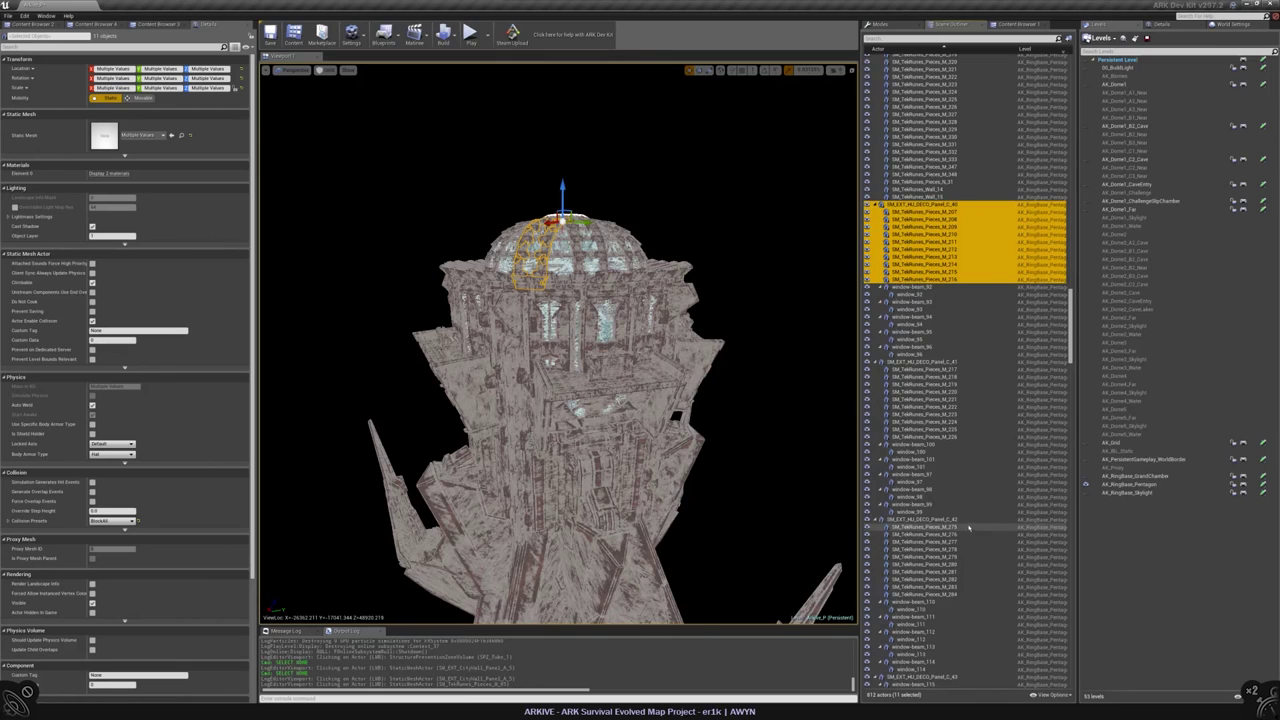
scroll(968, 527, down, 5)
scroll(966, 505, down, 1)
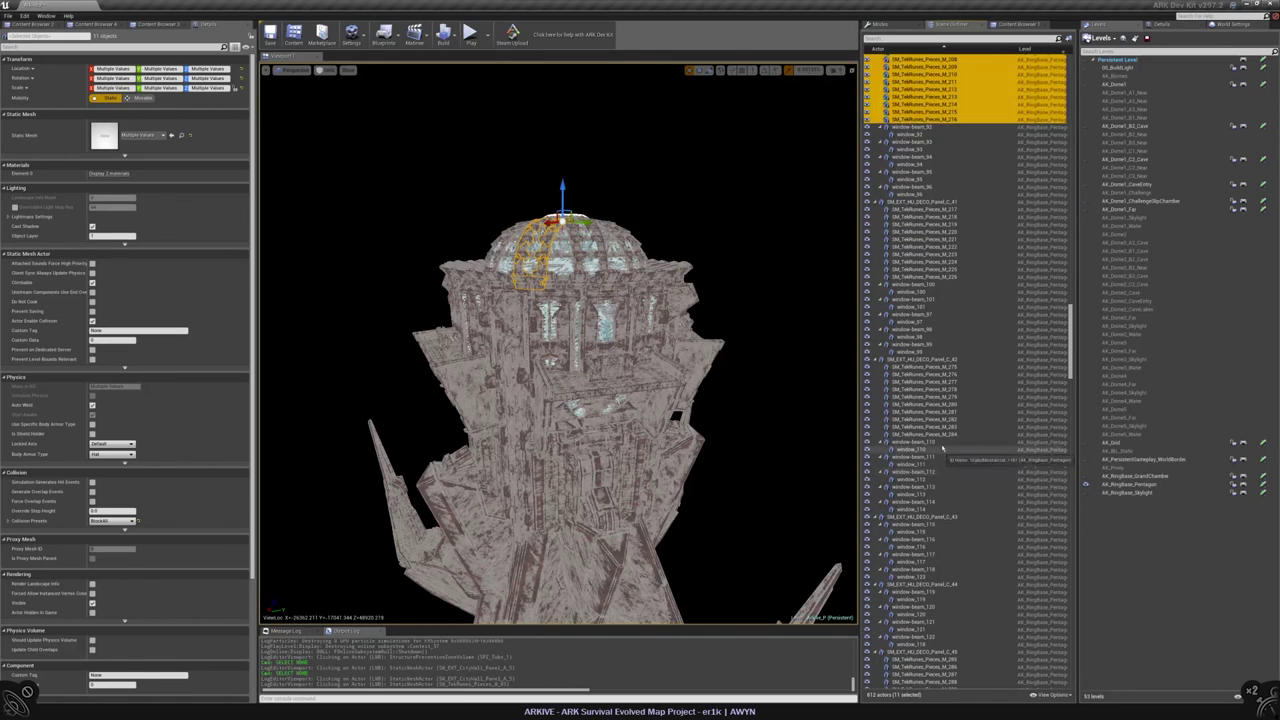
click(941, 449)
scroll(940, 448, up, 11)
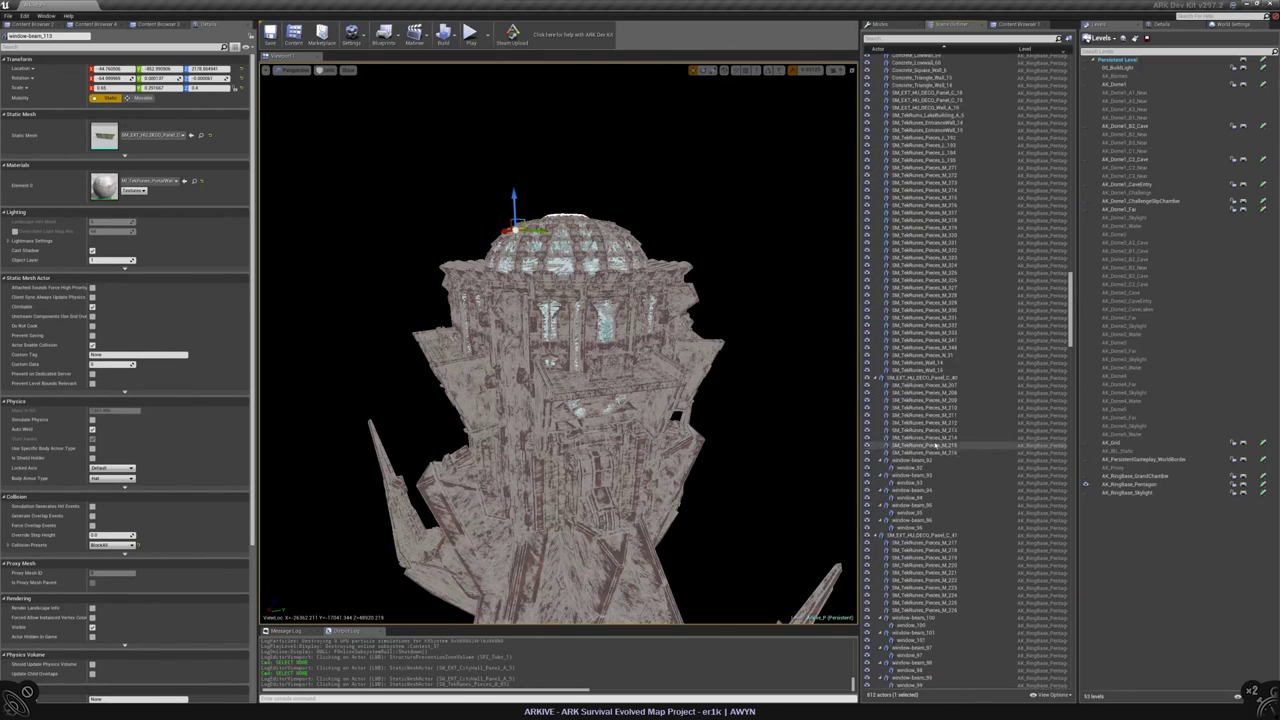
click(932, 311)
click(914, 347)
click(914, 362)
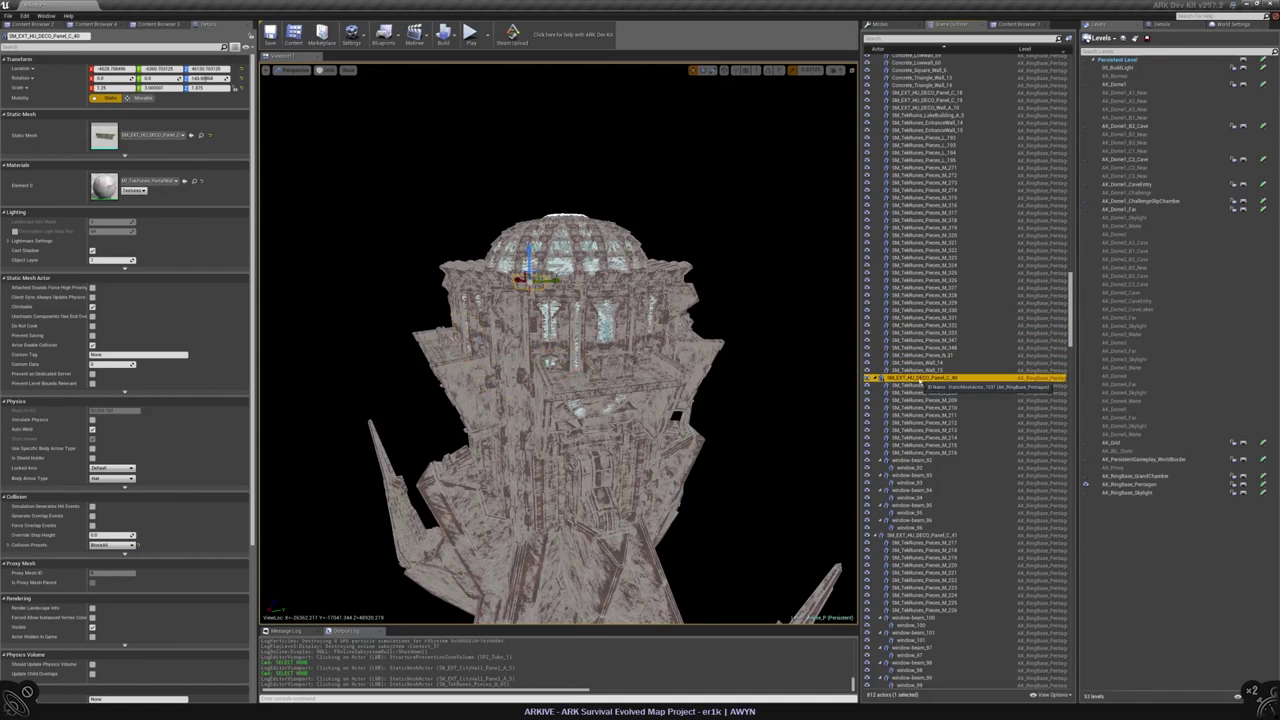
key(f)
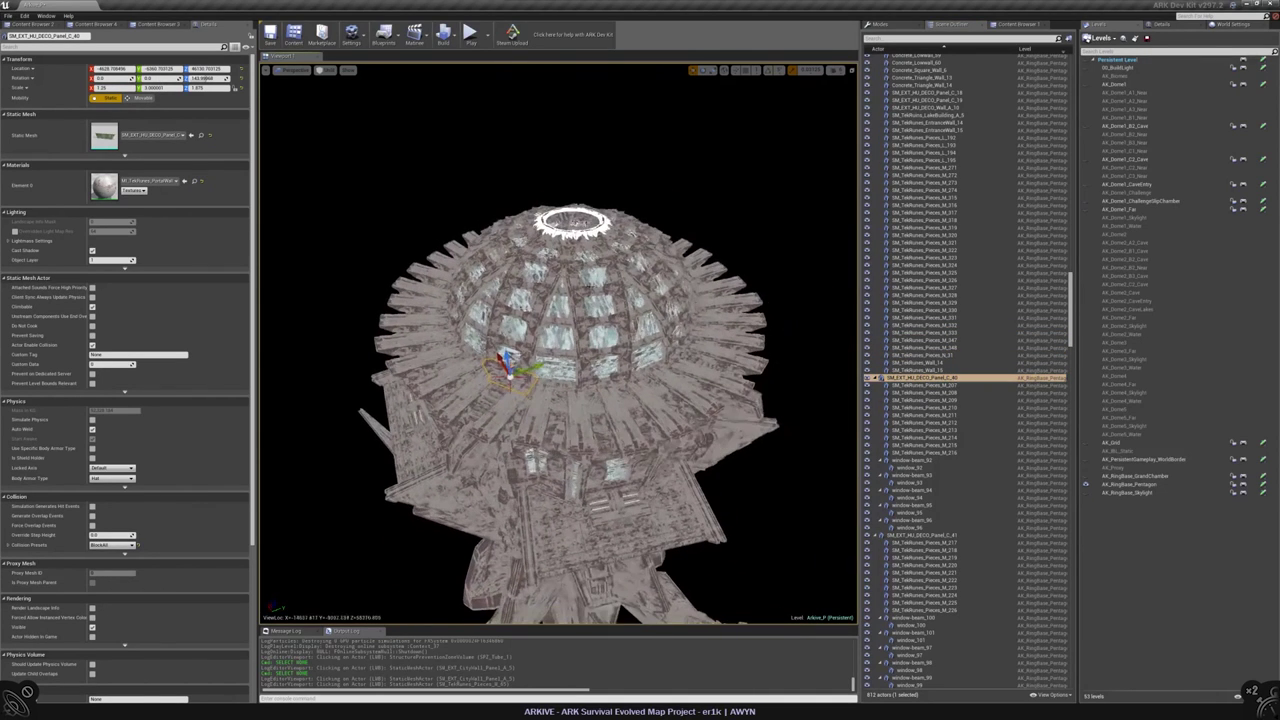
shift+click(943, 453)
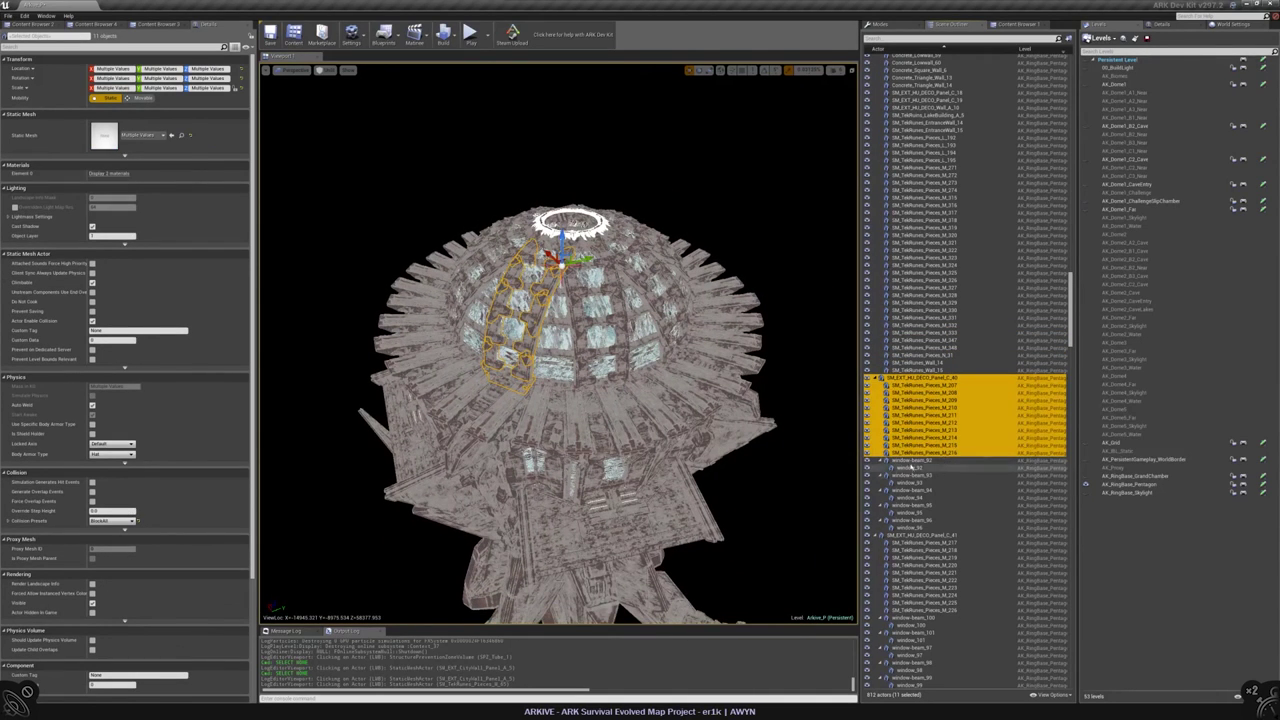
- Go one by one through the pieces, window beams and windows attached to DECO panels C_40 to C_44, checking their collision presets
key(Down)
key(Down)
key(Down)
key(Down)
key(Down)
key(Down)
key(Down)
key(Down)
key(Down)
key(Down)
key(Down)
key(Down)
key(Down)
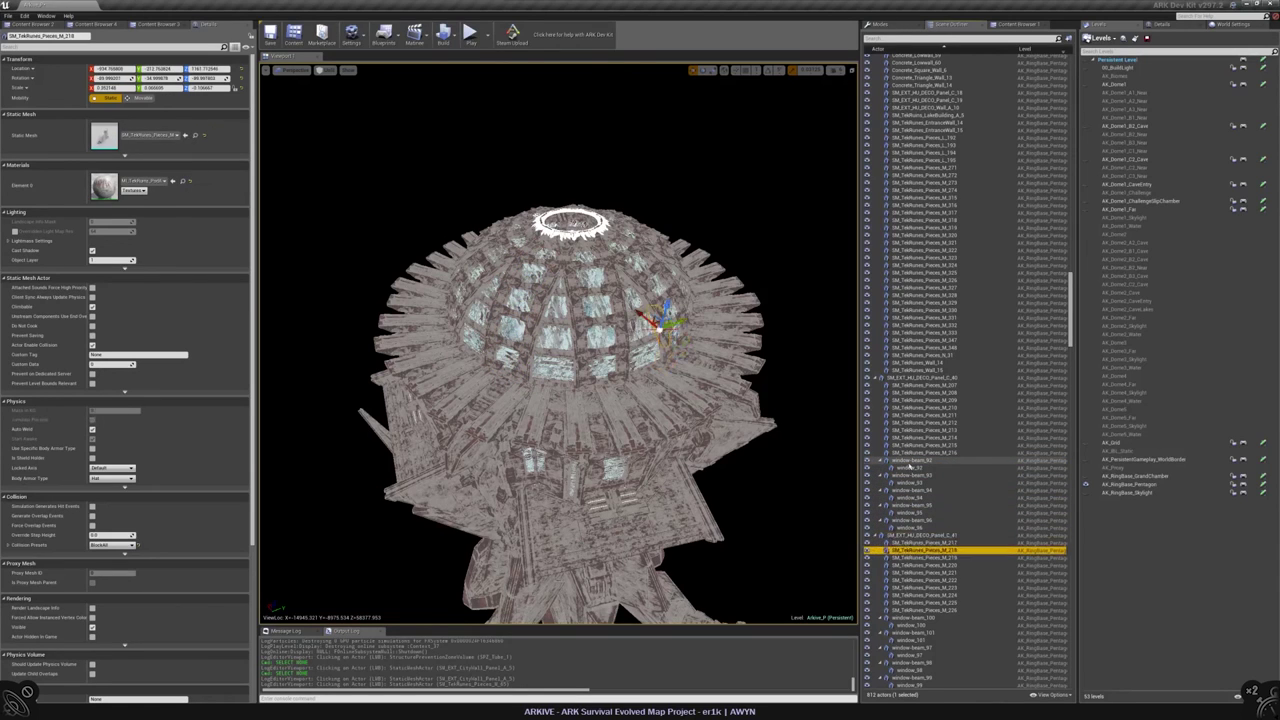
key(Down)
key(Down)
key(Down)
key(Down)
key(Down)
key(Down)
key(Down)
key(Down)
key(Down)
key(Down)
key(Down)
key(Down)
key(Down)
key(Down)
key(Down)
key(Down)
key(Down)
key(Down)
key(Down)
key(Down)
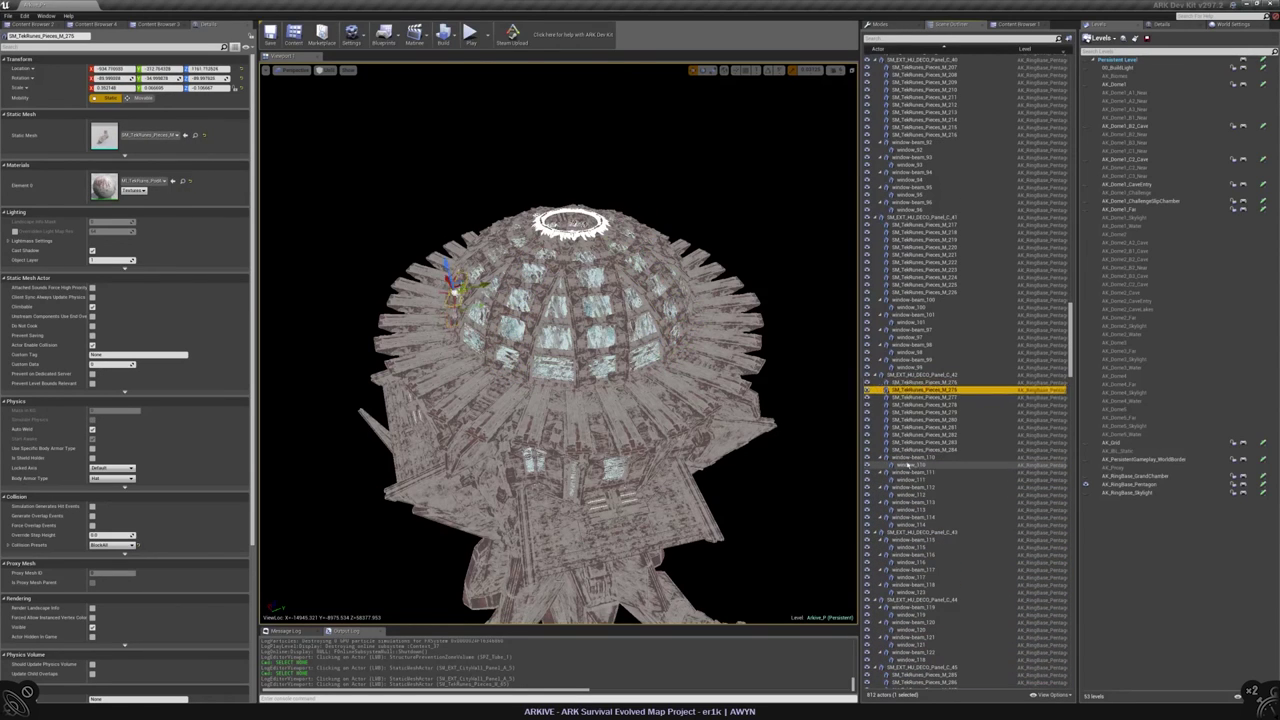
key(Down)
key(Down)
key(Down)
key(Down)
key(Down)
key(Down)
key(Down)
key(Down)
key(Down)
key(Down)
key(Down)
key(Down)
key(Down)
key(Down)
key(Down)
key(Down)
key(Down)
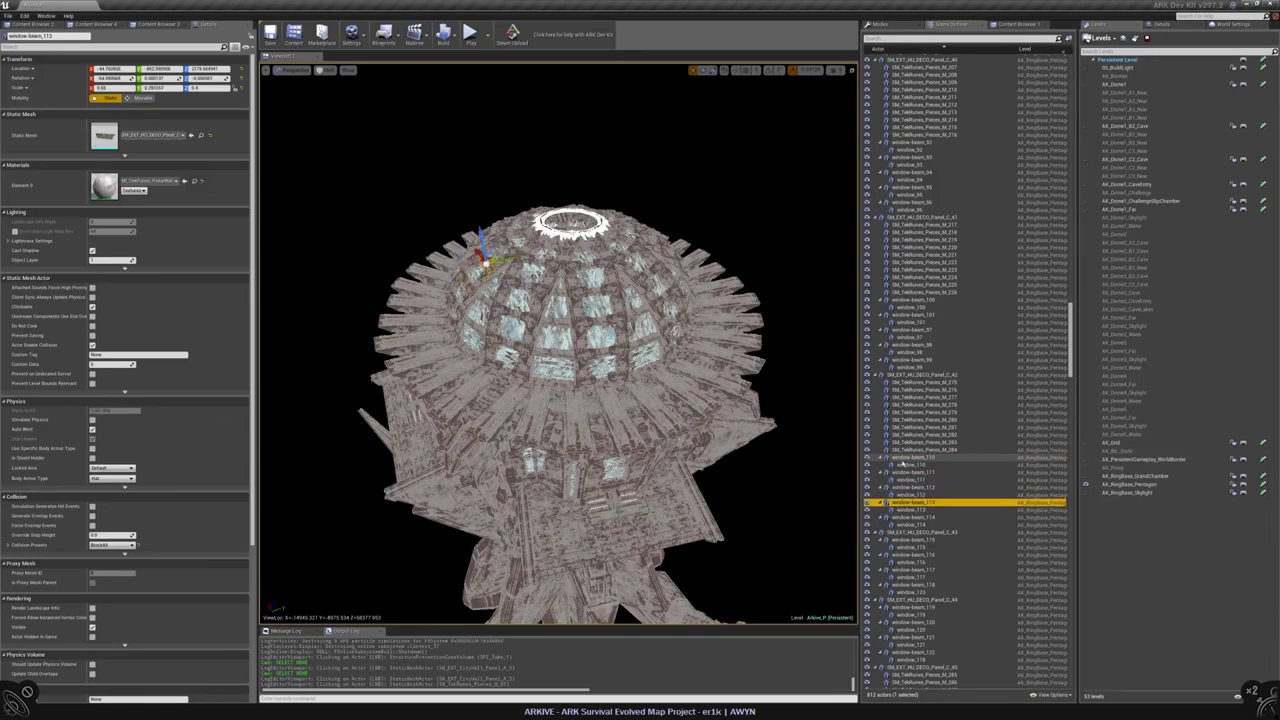
key(Down)
key(Down)
key(Down)
key(Down)
key(Down)
key(Down)
key(Down)
key(Down)
key(Down)
key(Down)
key(Down)
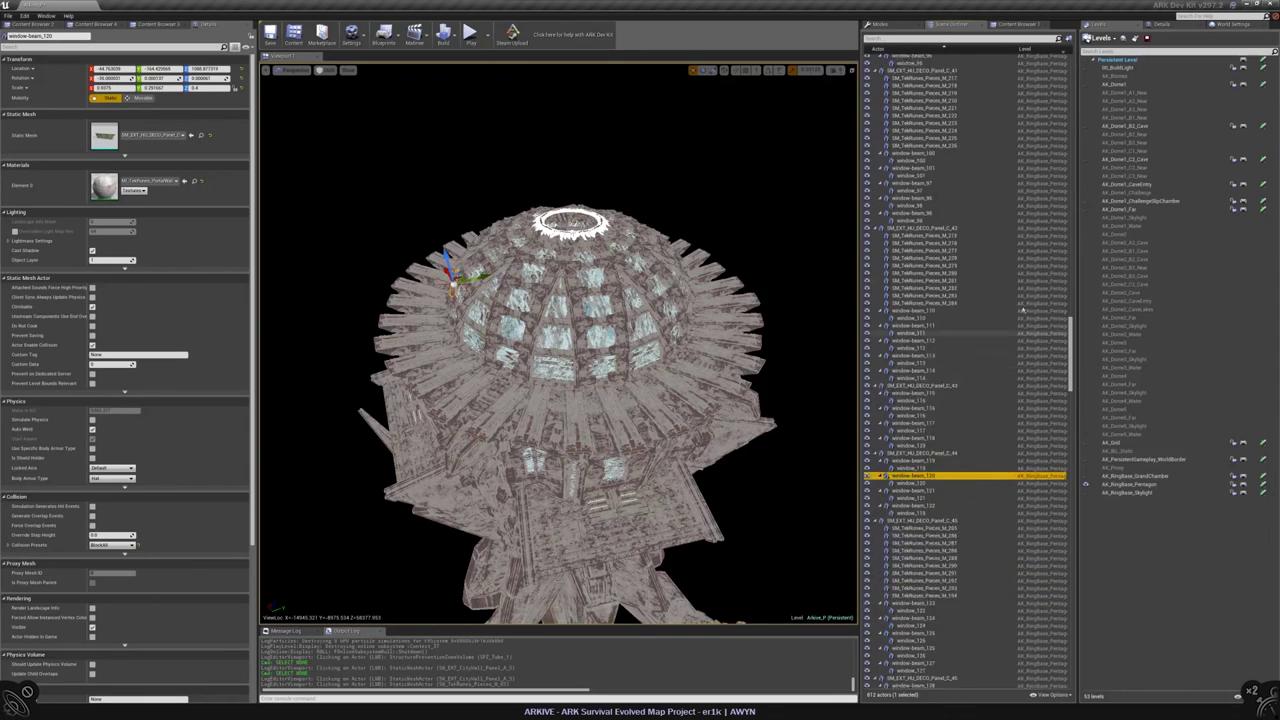
- Inspect the SM_TekRuins_HologramBase_A meshes from A_56 onward in the viewport and compare their collision presets
scroll(975, 395, down, 20)
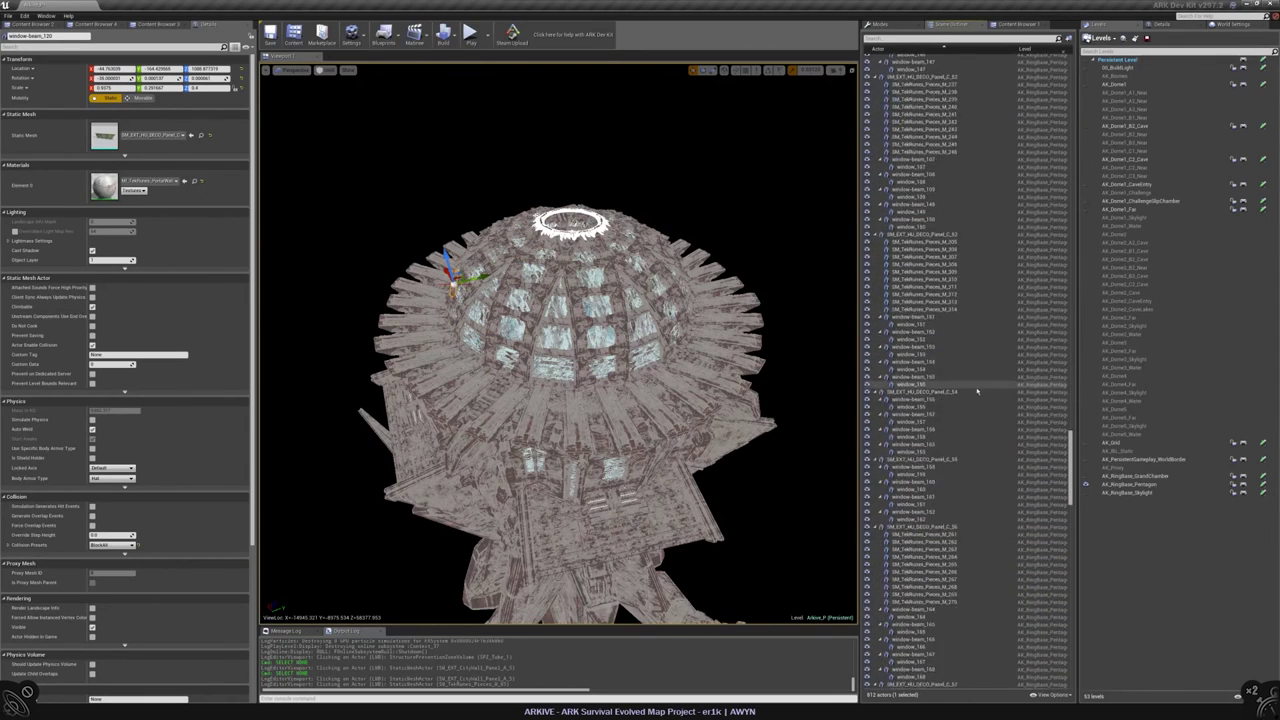
scroll(979, 399, down, 8)
click(930, 310)
shift+click(930, 332)
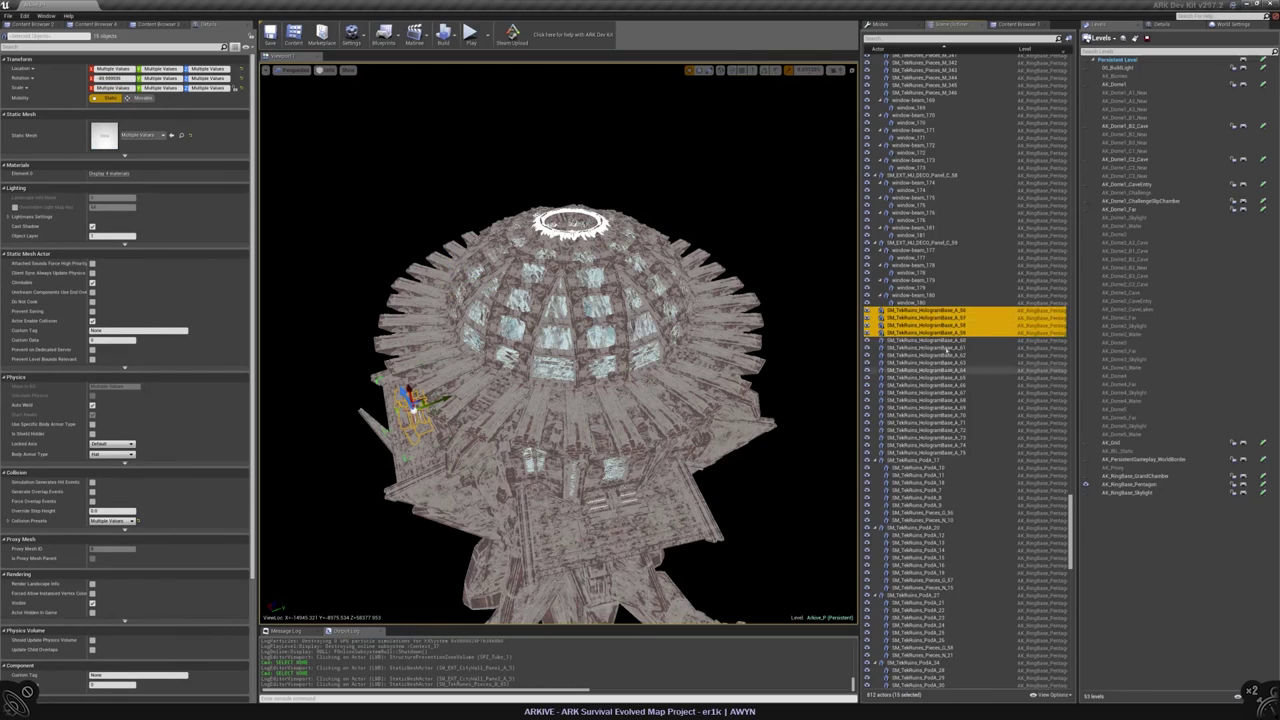
click(946, 340)
shift+click(946, 362)
click(930, 310)
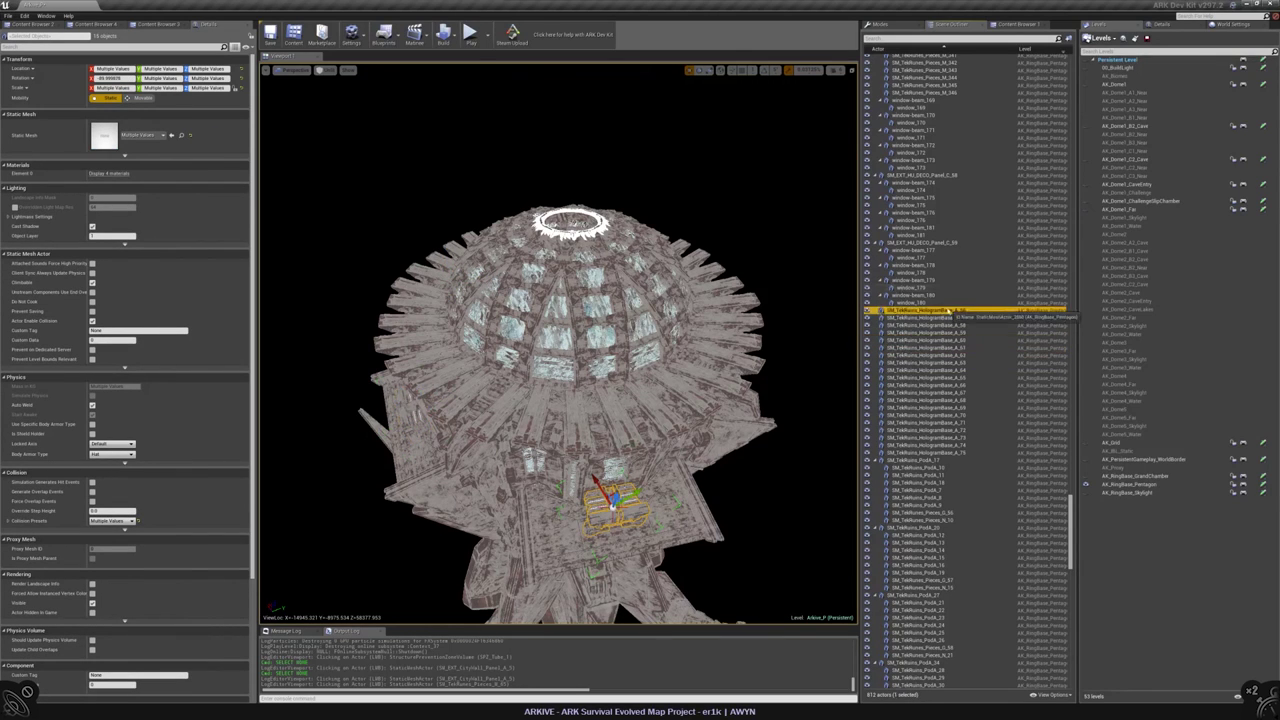
shift+click(930, 332)
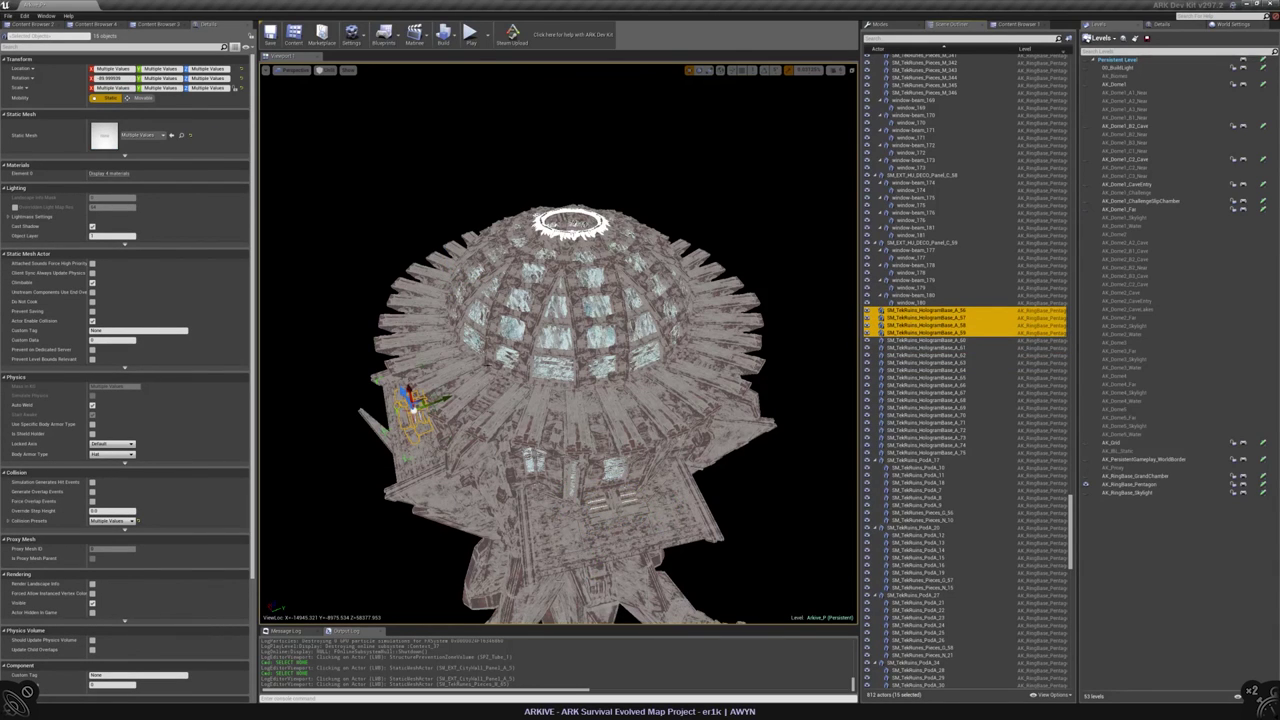
click(966, 311)
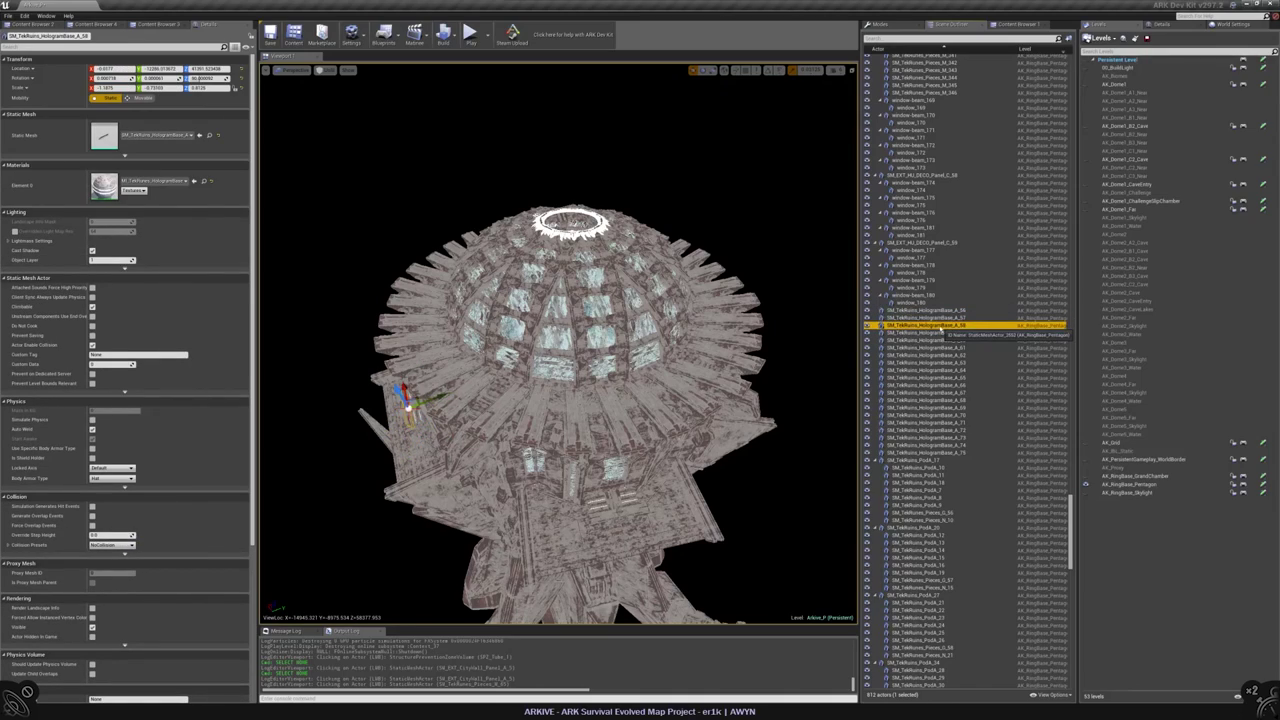
double_click(935, 340)
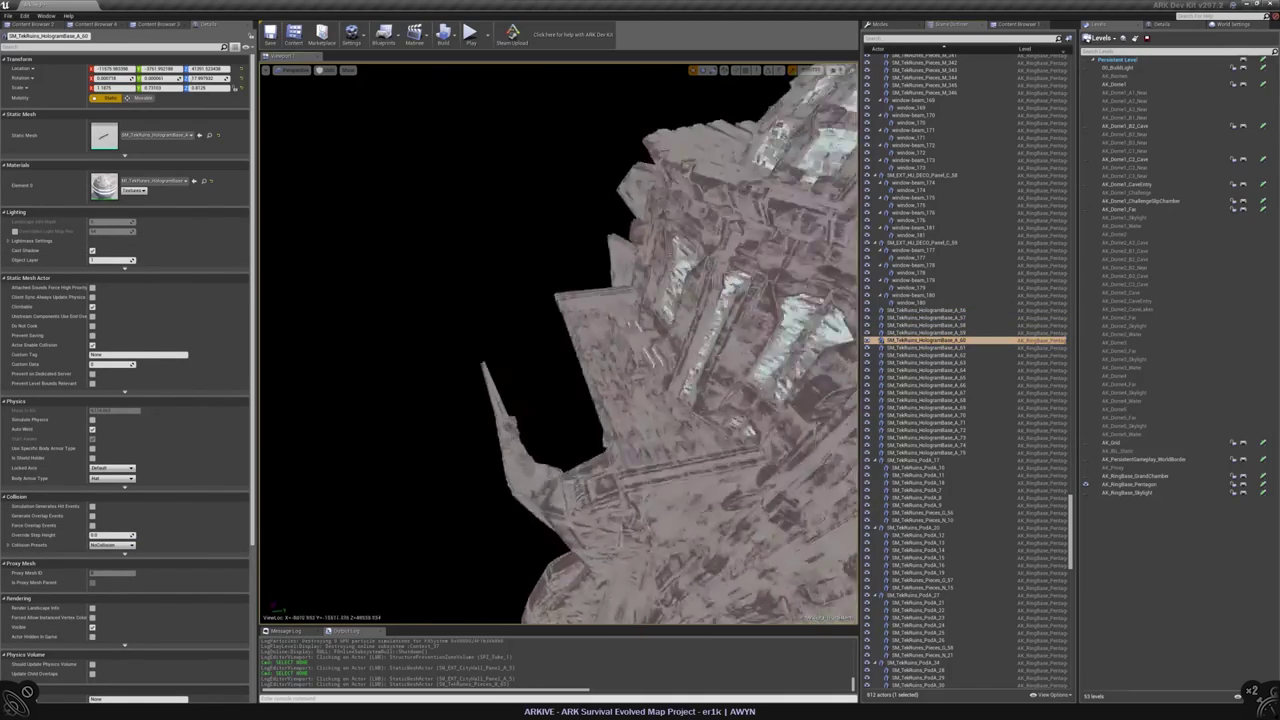
click(533, 385)
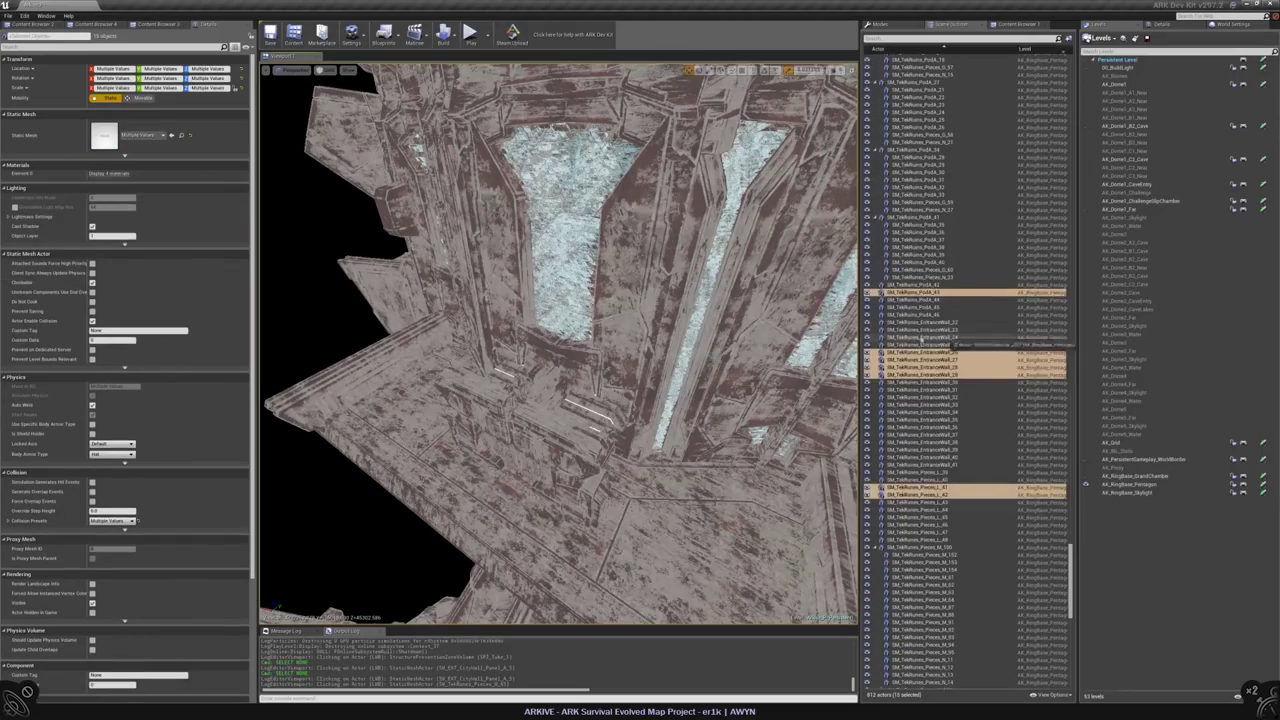
- Set the collision preset of all pentagon hologram bases, SM_TekRuins_HologramBase_A_56 to A_75, to Ground
mouse_move(560, 340)
right_down()
mouse_move(640, 310)
mouse_move(580, 340)
right_up()
scroll(955, 342, up, 5)
click(925, 131)
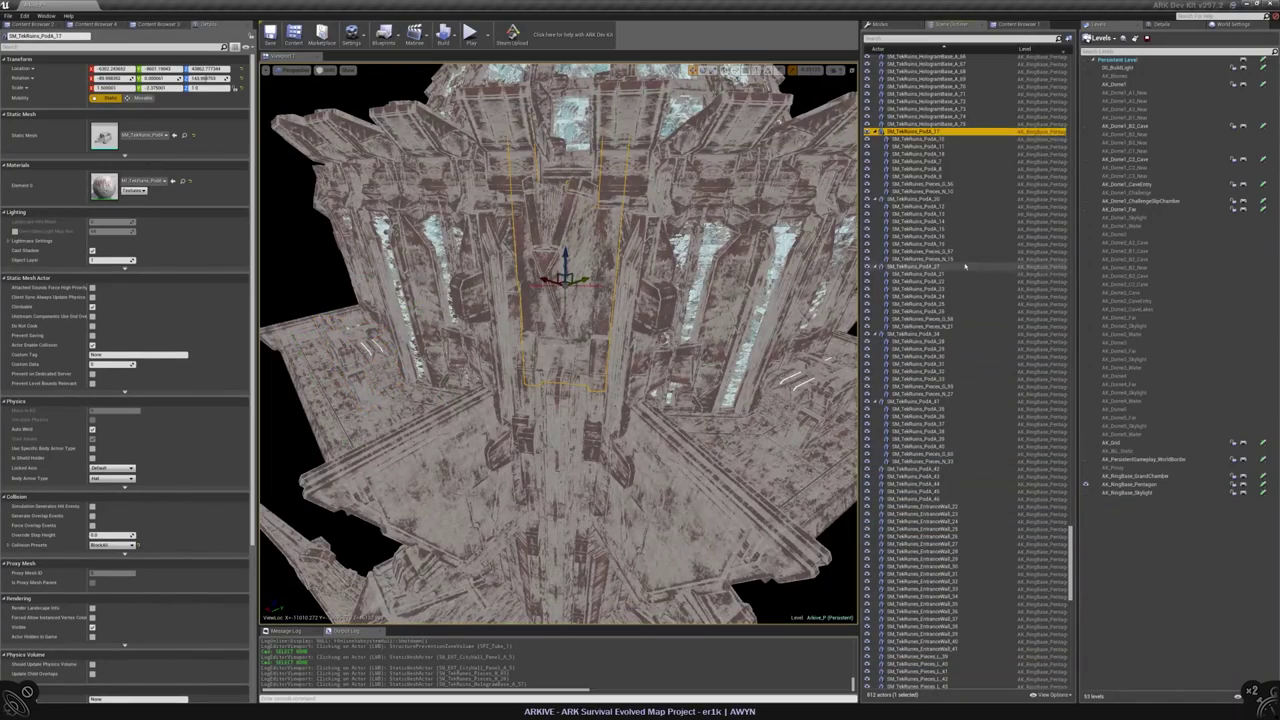
scroll(955, 200, up, 5)
shift+click(925, 377)
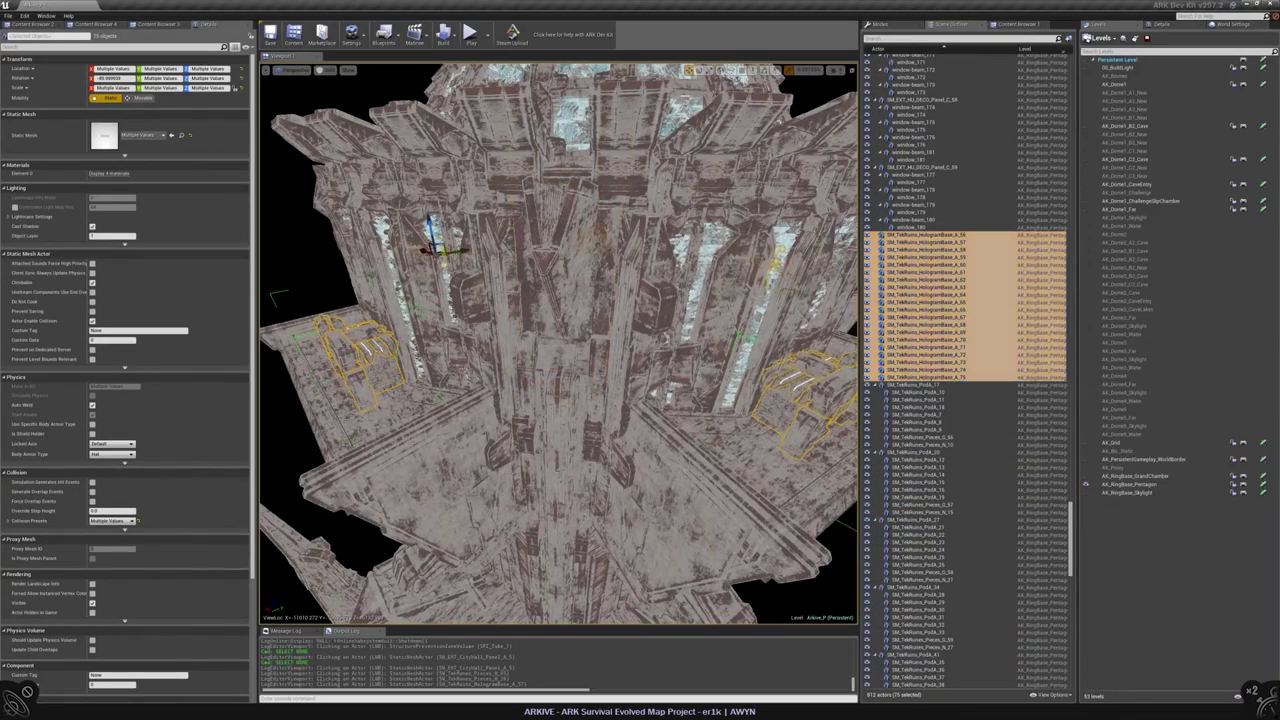
key(f)
click(112, 521)
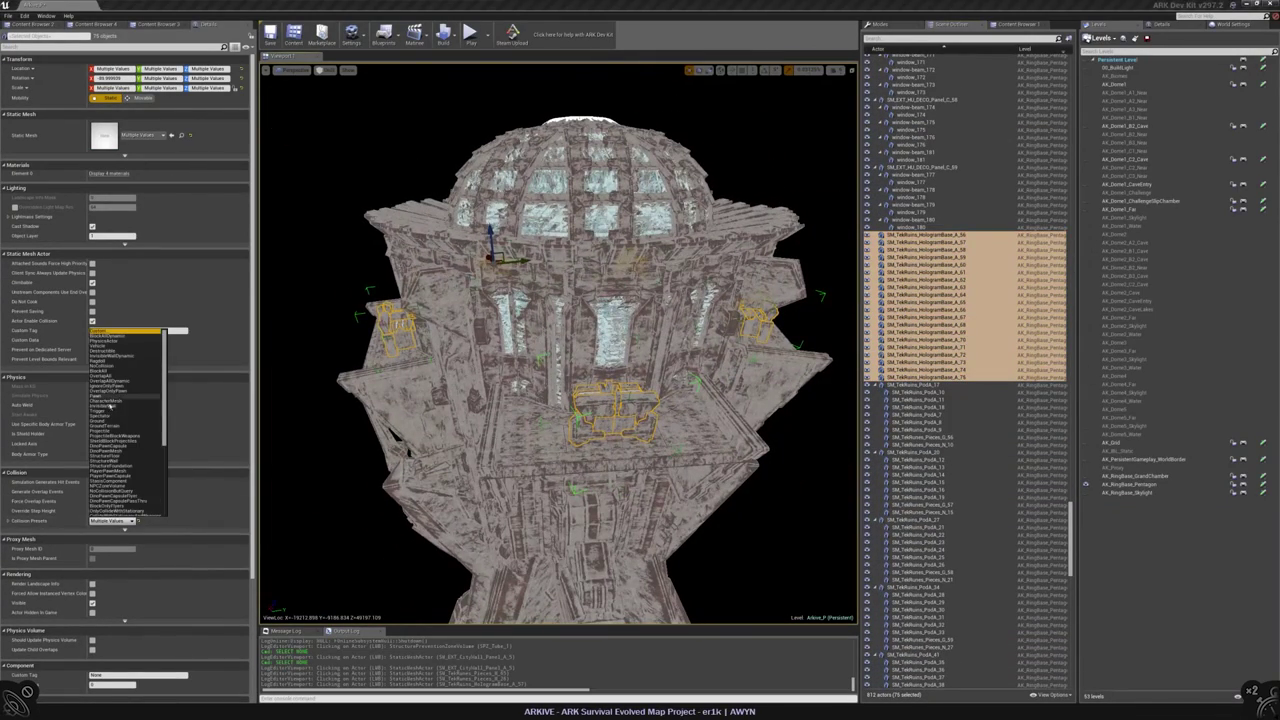
click(108, 425)
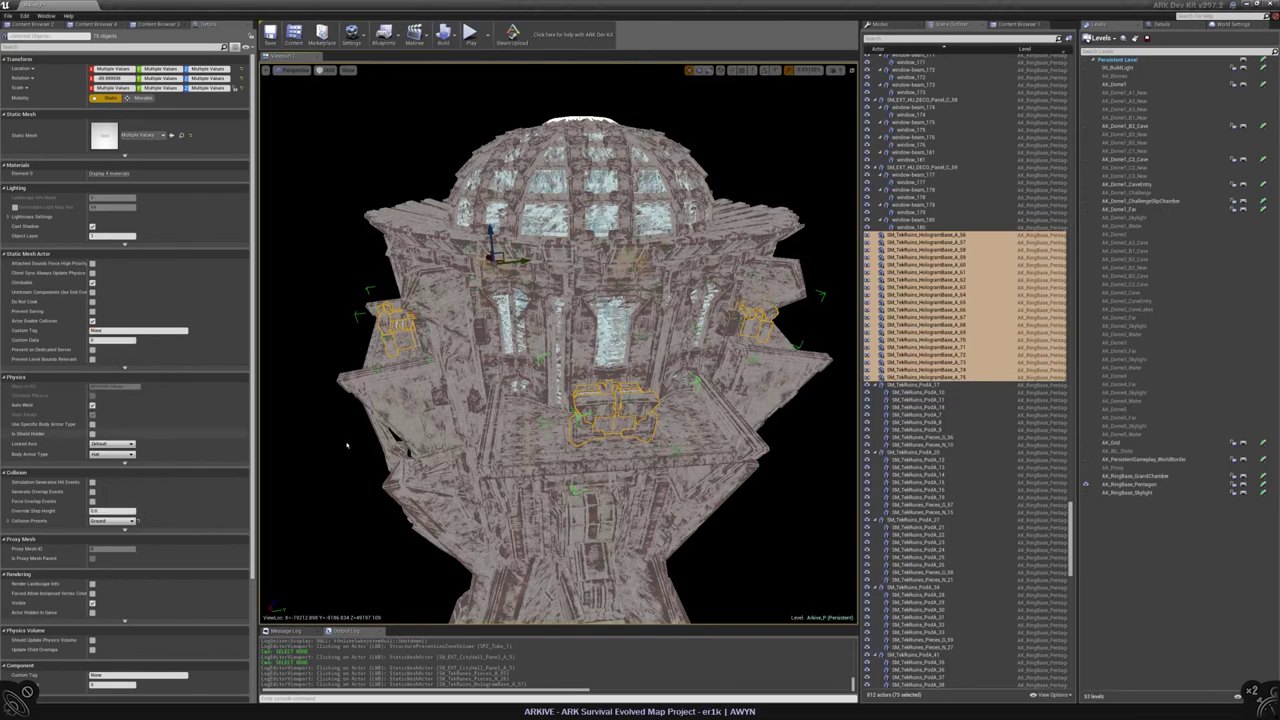
- Set the collision preset of the SM_TekRuins_PodA groups from PodA_17 to PodA_41, including all their attached pieces, to Ground
click(943, 386)
scroll(950, 440, down, 5)
shift+click(937, 475)
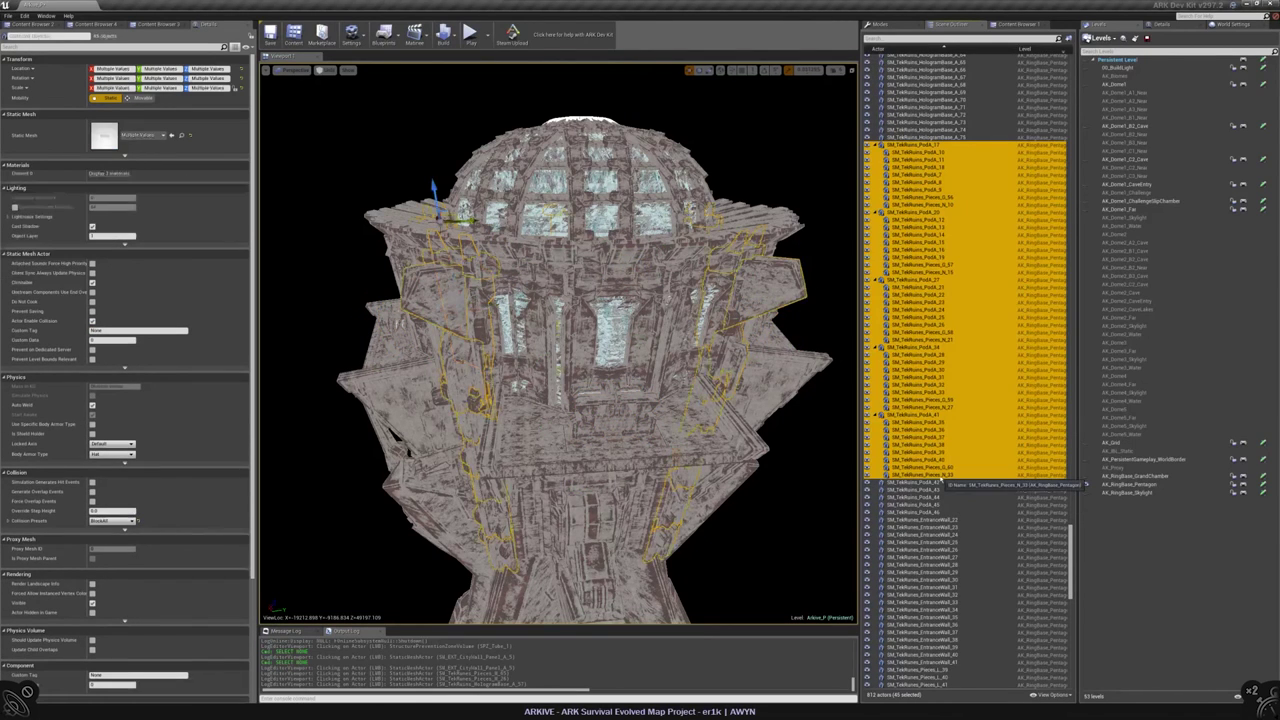
right_drag(295, 458, 740, 571)
click(112, 520)
click(100, 420)
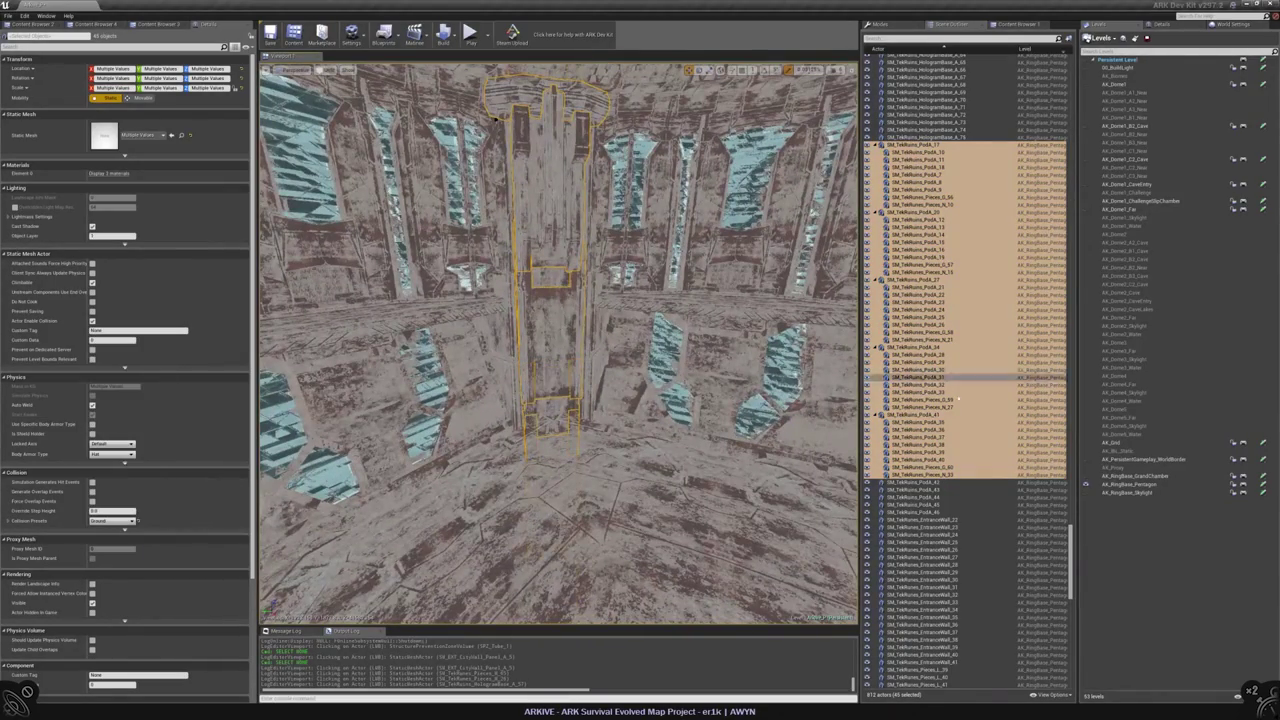
- Set the collision preset of the SM_TekRuins_Pieces meshes, from Pieces_L_39 through the end of the actor list, to Ground
scroll(952, 487, down, 10)
scroll(950, 489, down, 15)
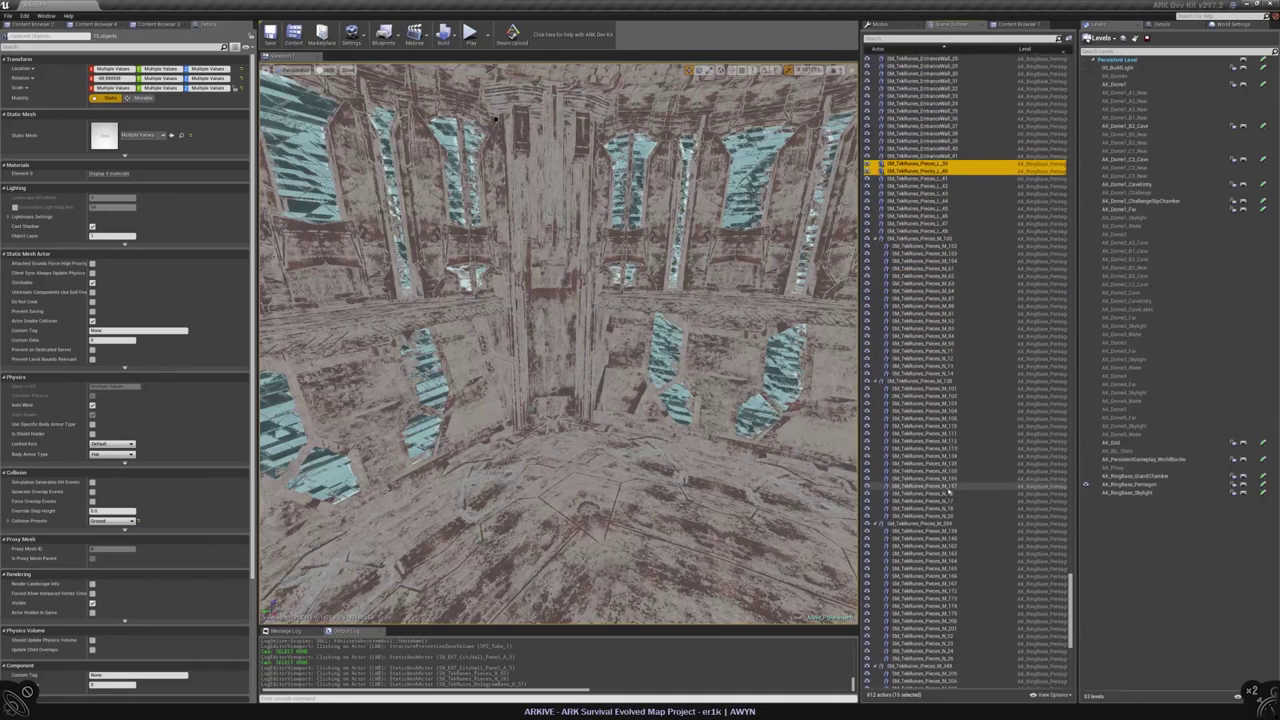
shift+click(888, 684)
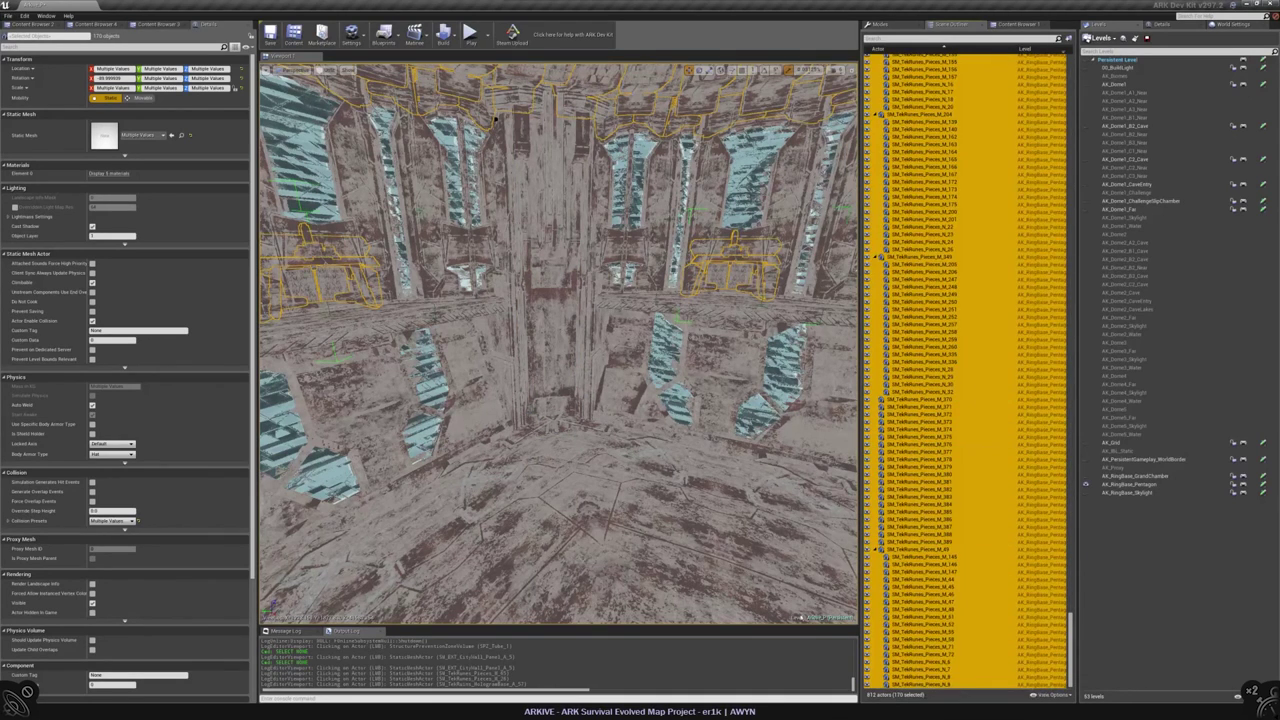
click(112, 520)
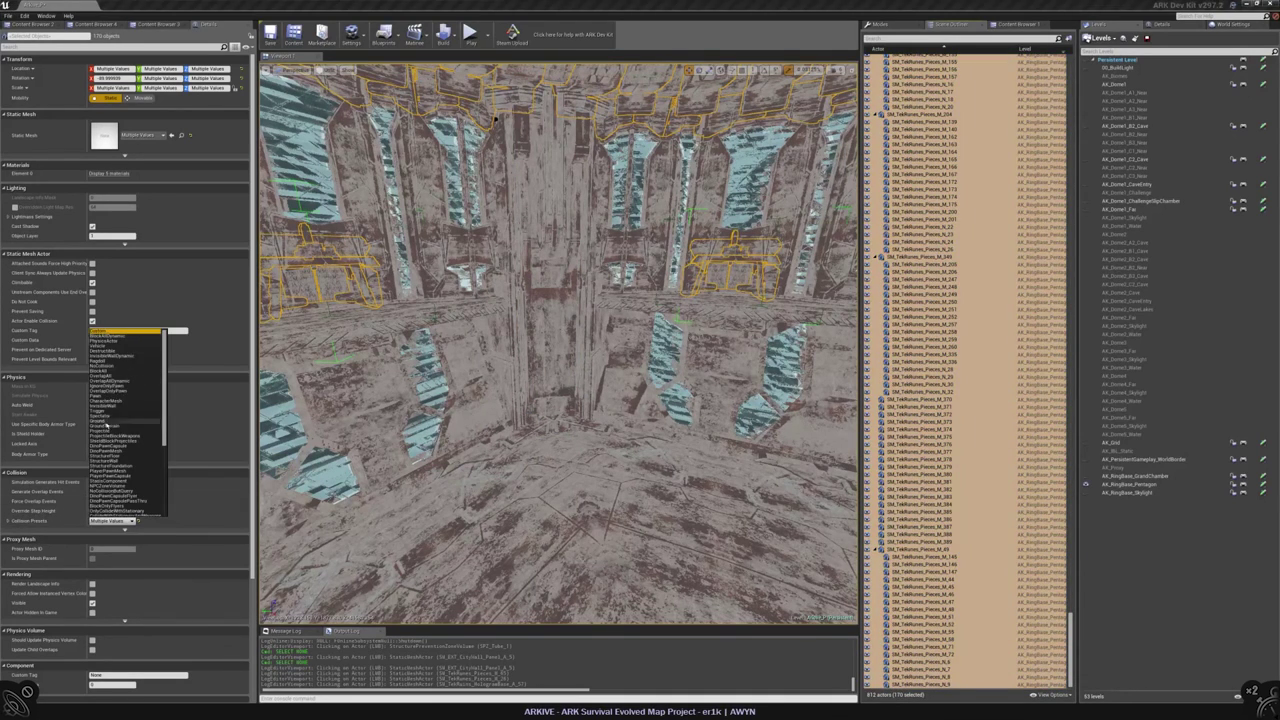
click(106, 425)
- Inspect the roof pieces around the dome, including the Pieces_M_108 group, and check their collision presets before clearing the selection
key(f)
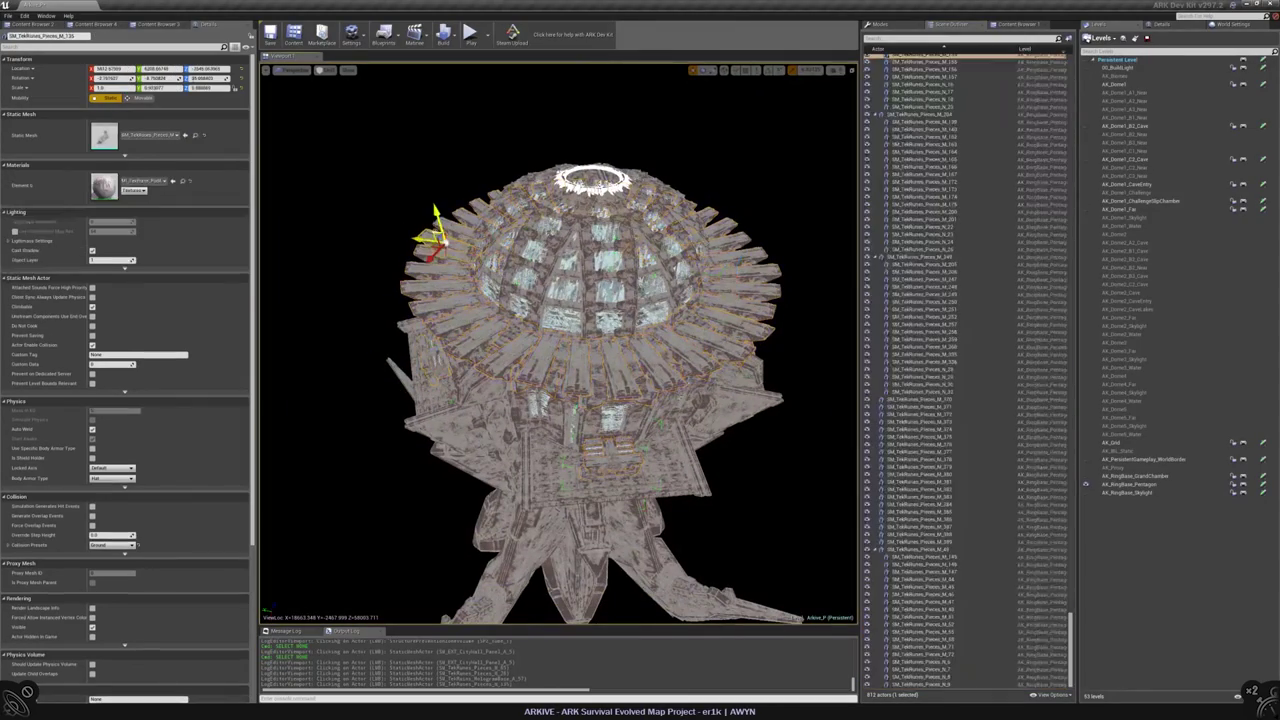
click(445, 228)
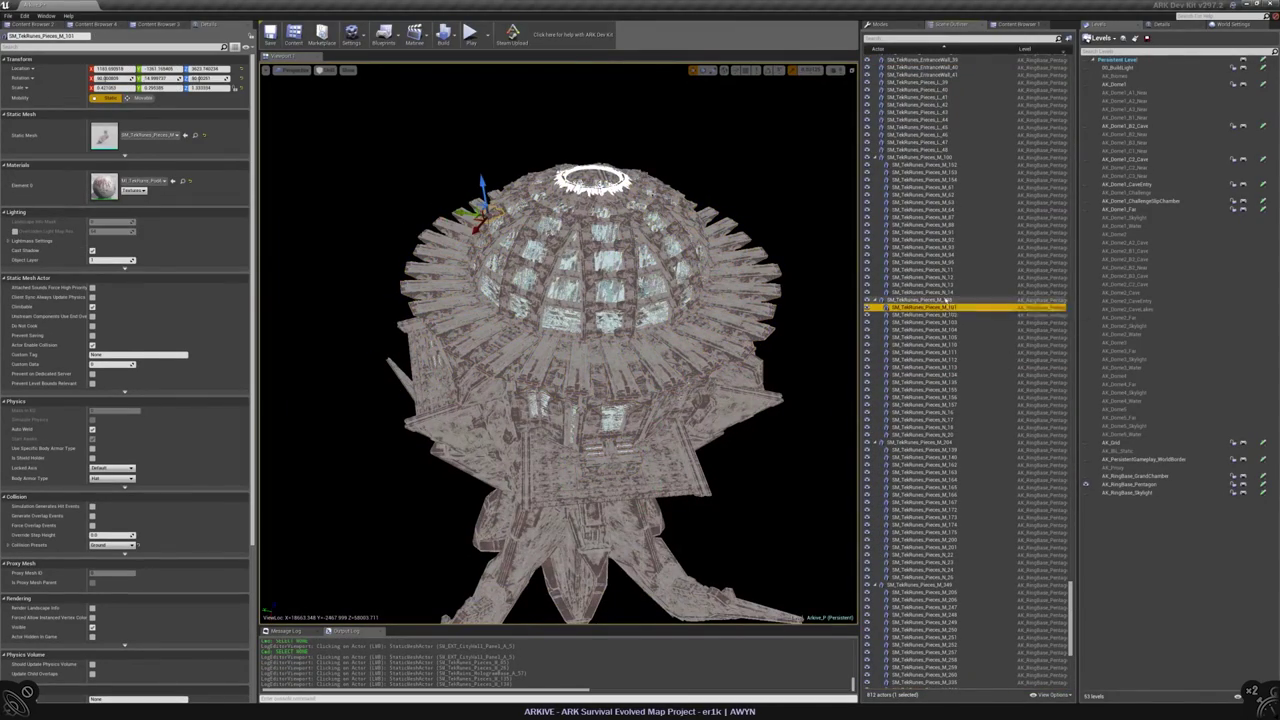
shift+click(920, 440)
scroll(942, 240, up, 5)
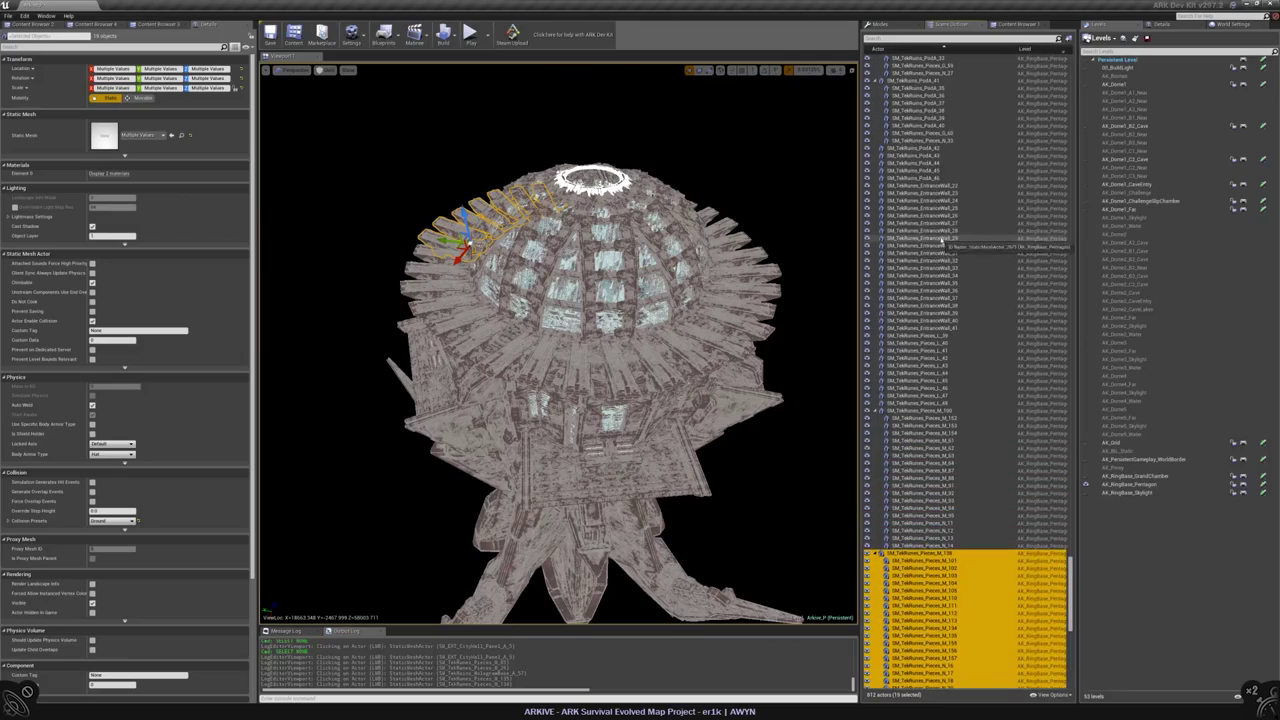
key(f)
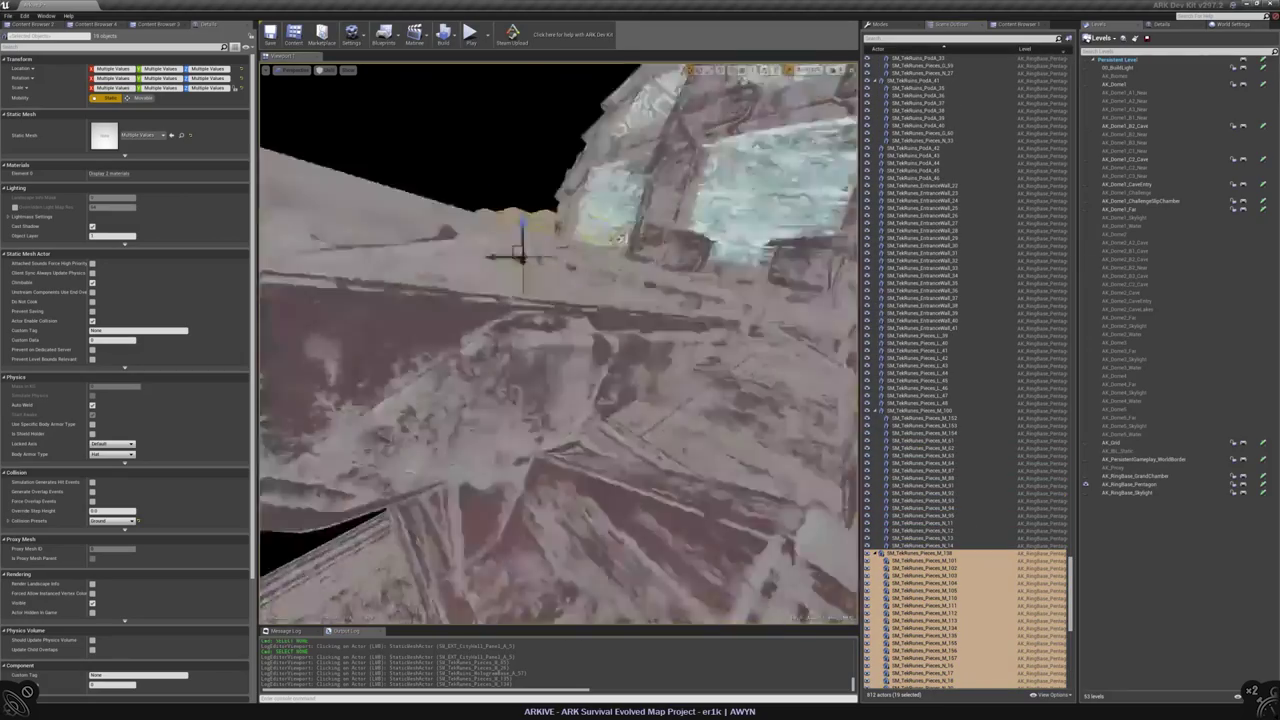
key(Escape)
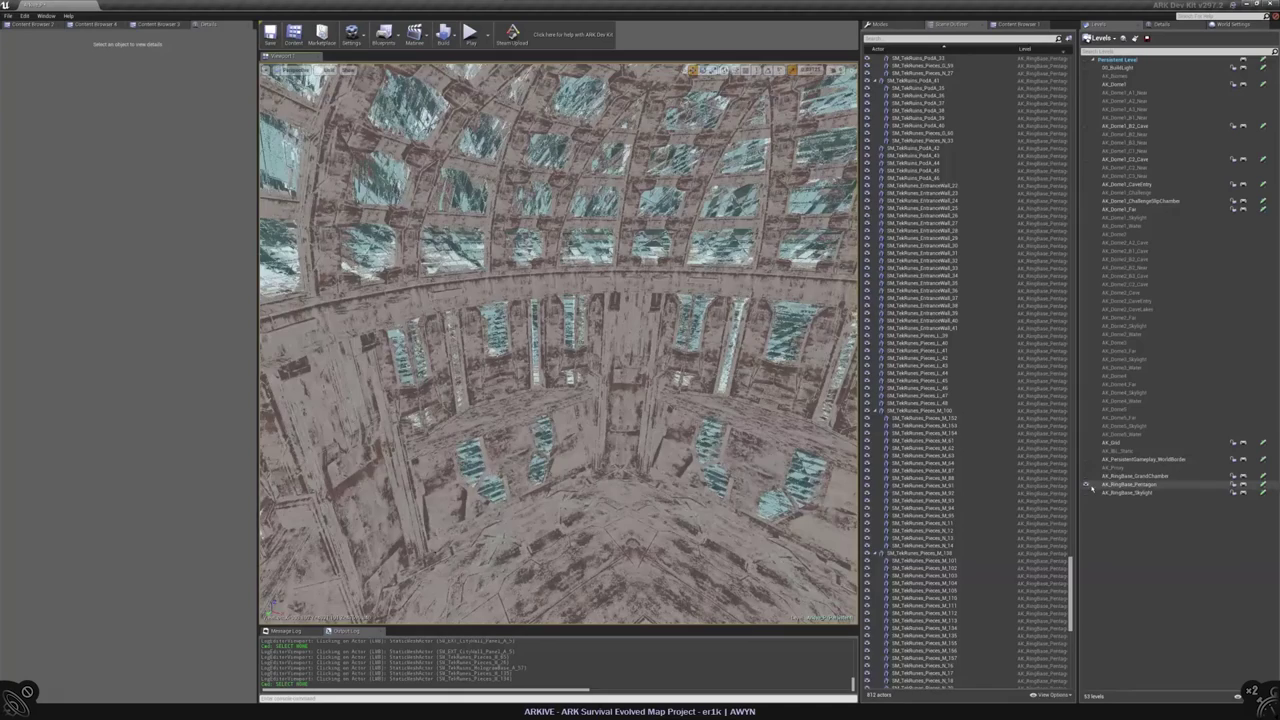
- Save the AK_RingBase_Pentagon level and hide it, leaving only AK_RingBase_GrandChamber shown in the viewport
click(1087, 484)
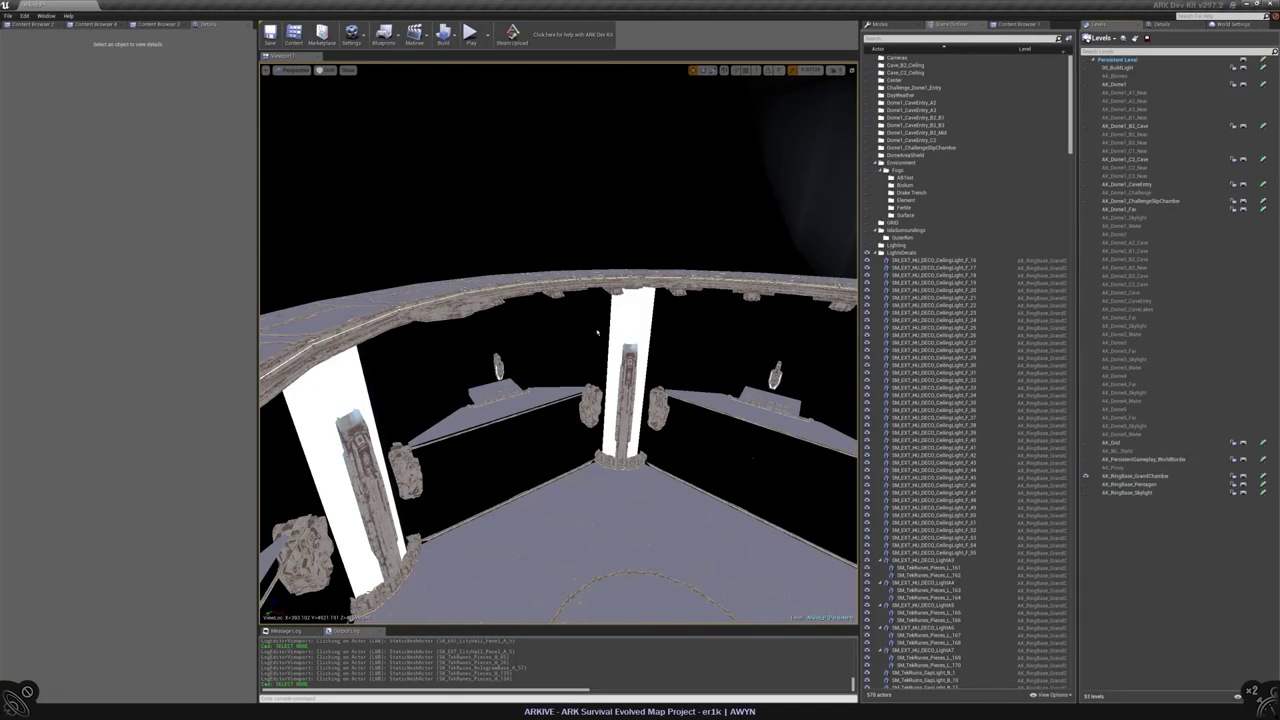
click(1262, 485)
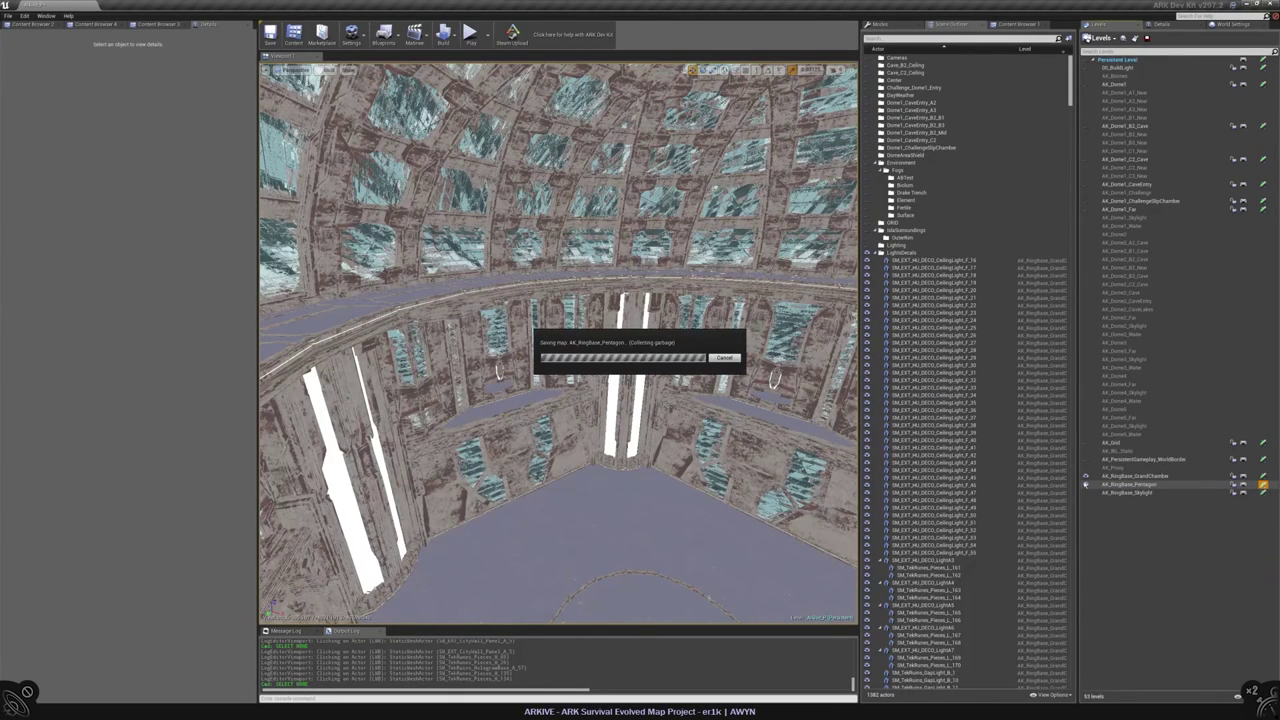
scroll(558, 340, down, 10)
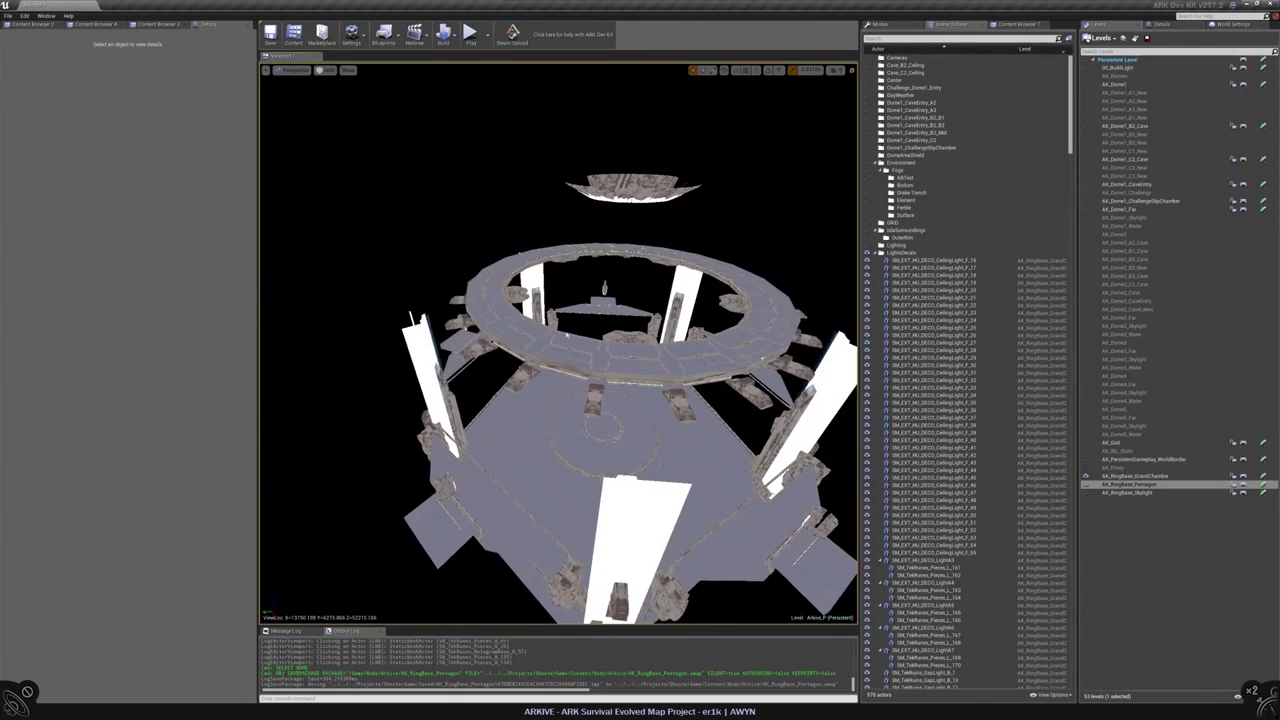
- Check the collision presets of the round terrace, the CeilingLight and HU_DECO_Light meshes with attached pieces, and the SM_TekRuins_GapLight_B meshes
click(563, 337)
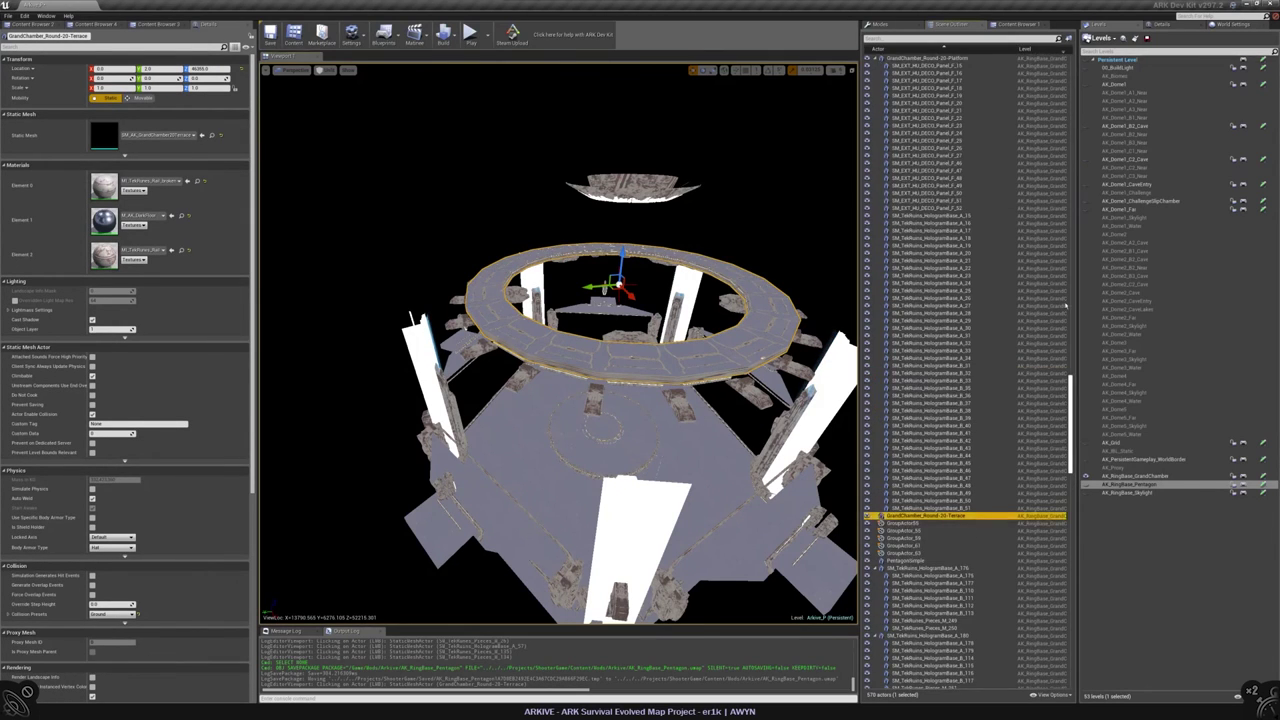
drag(1071, 424, 1059, 68)
click(910, 221)
shift+click(952, 516)
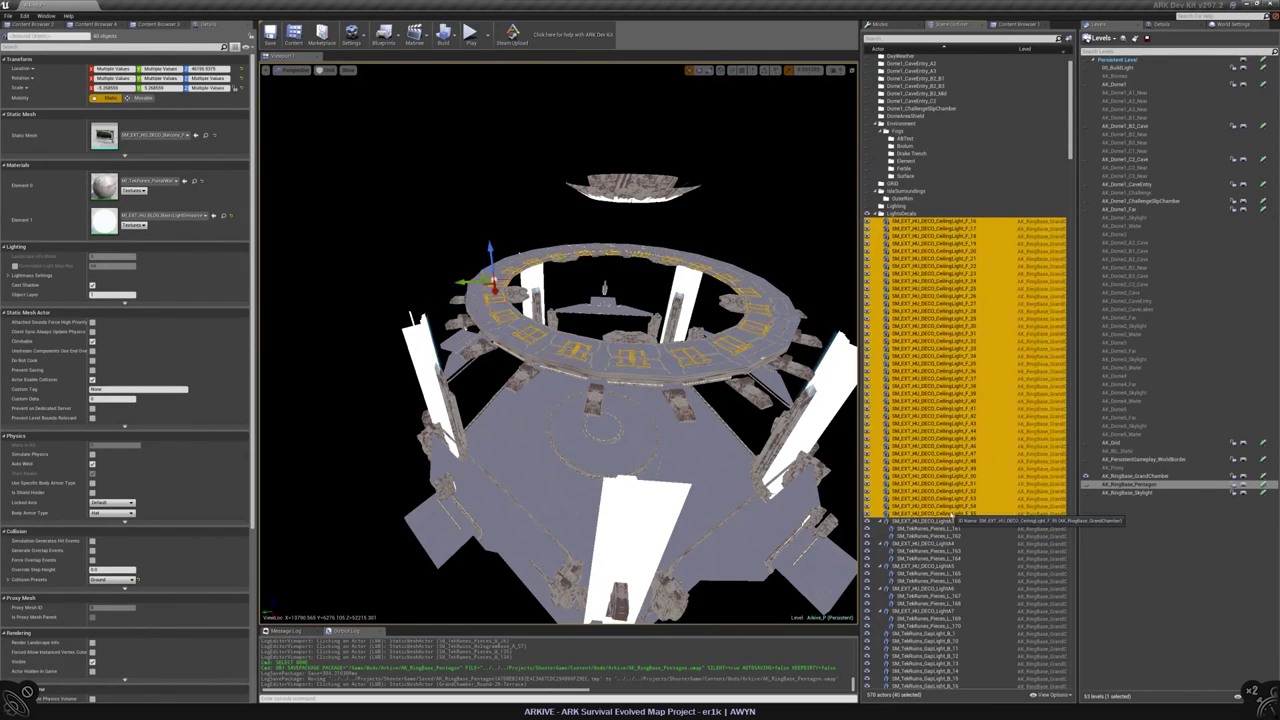
click(925, 521)
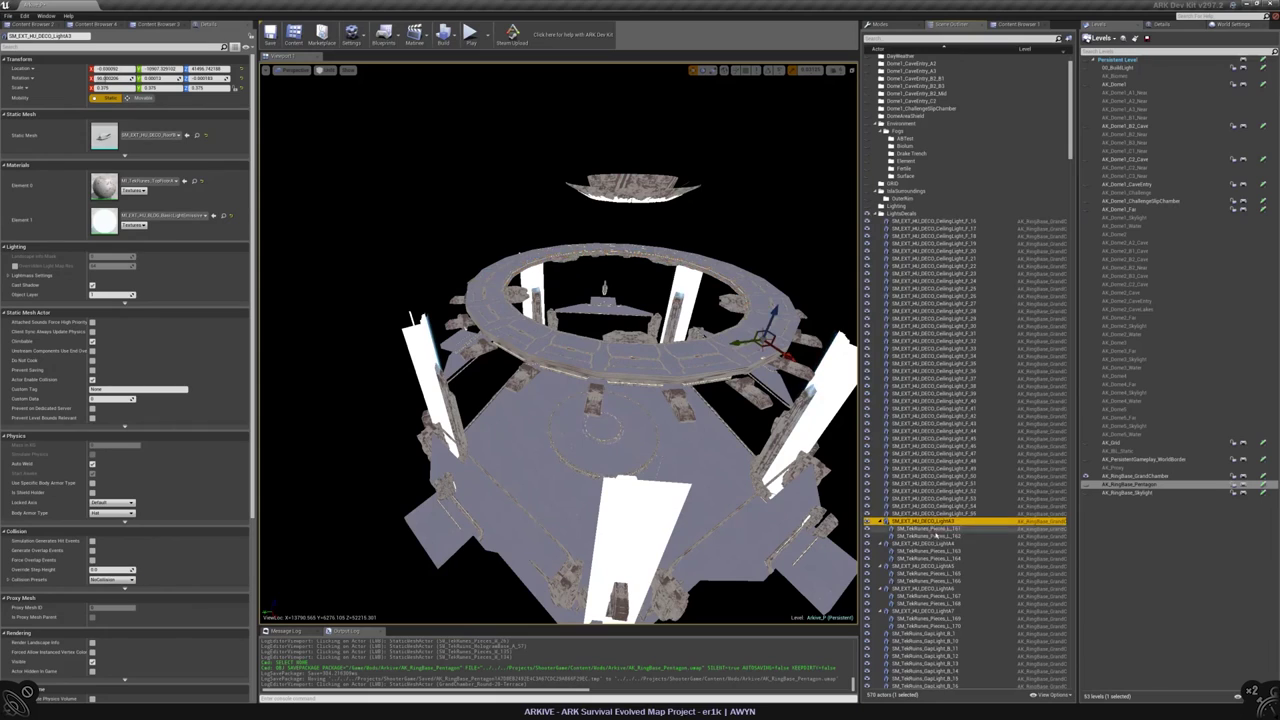
scroll(930, 522, down, 5)
shift+click(930, 522)
scroll(930, 522, down, 5)
click(925, 407)
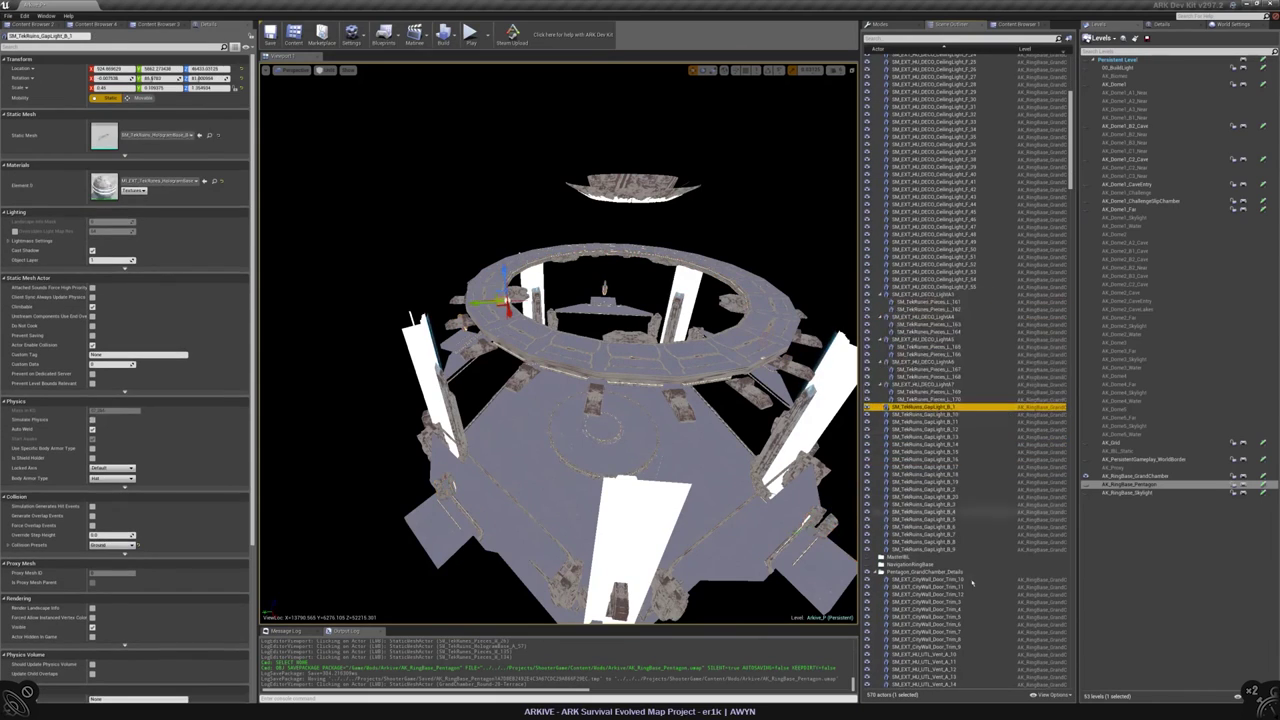
shift+click(925, 549)
key(f)
alt+drag(560, 400, 460, 270)
- Set the collision preset of all SM_EXT_CityWall_Door_Trim and SM_EXT_HU_UTL_Vent_A meshes in Pentagon_GrandChamber_Details to Ground
click(900, 579)
scroll(880, 583, down, 10)
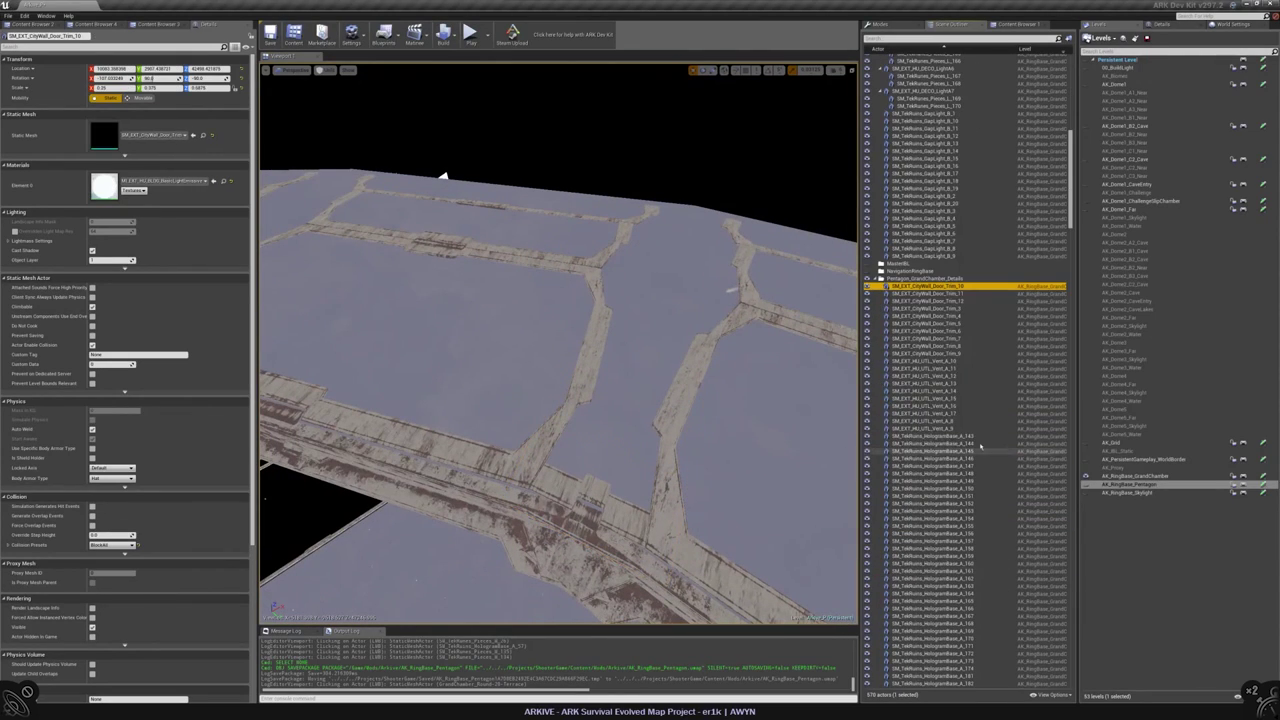
shift+click(930, 428)
key(f)
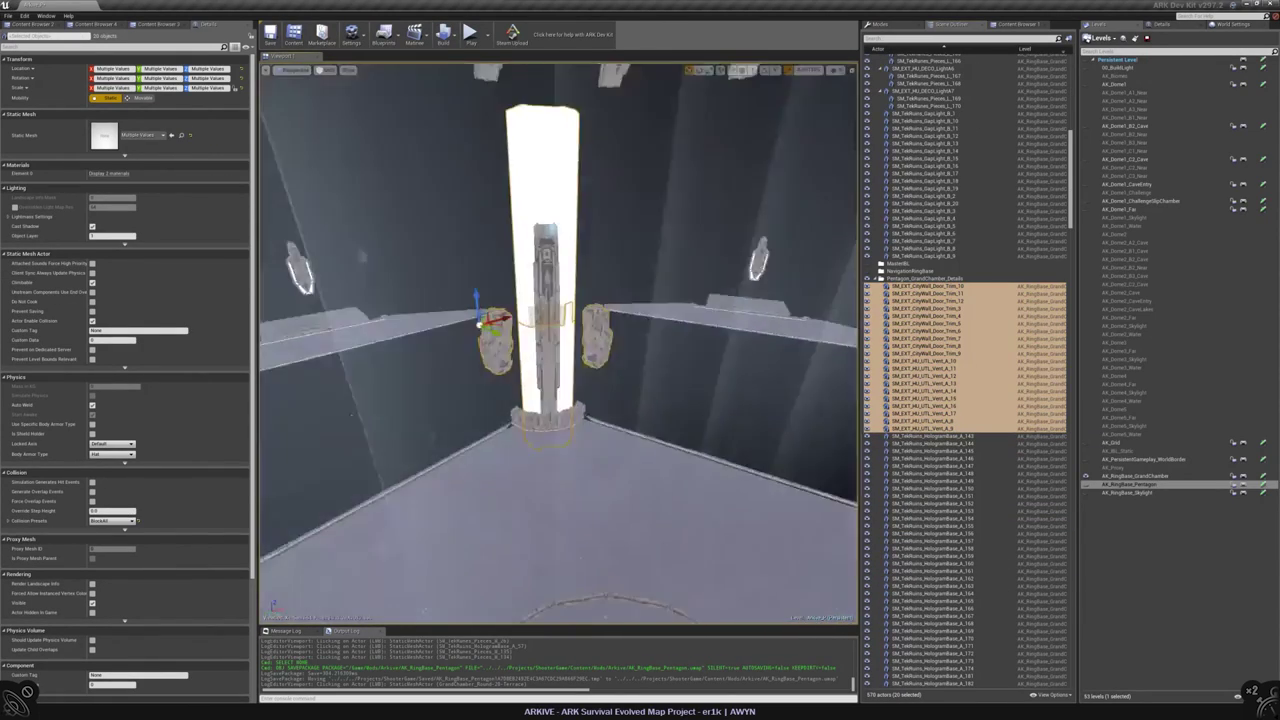
click(126, 521)
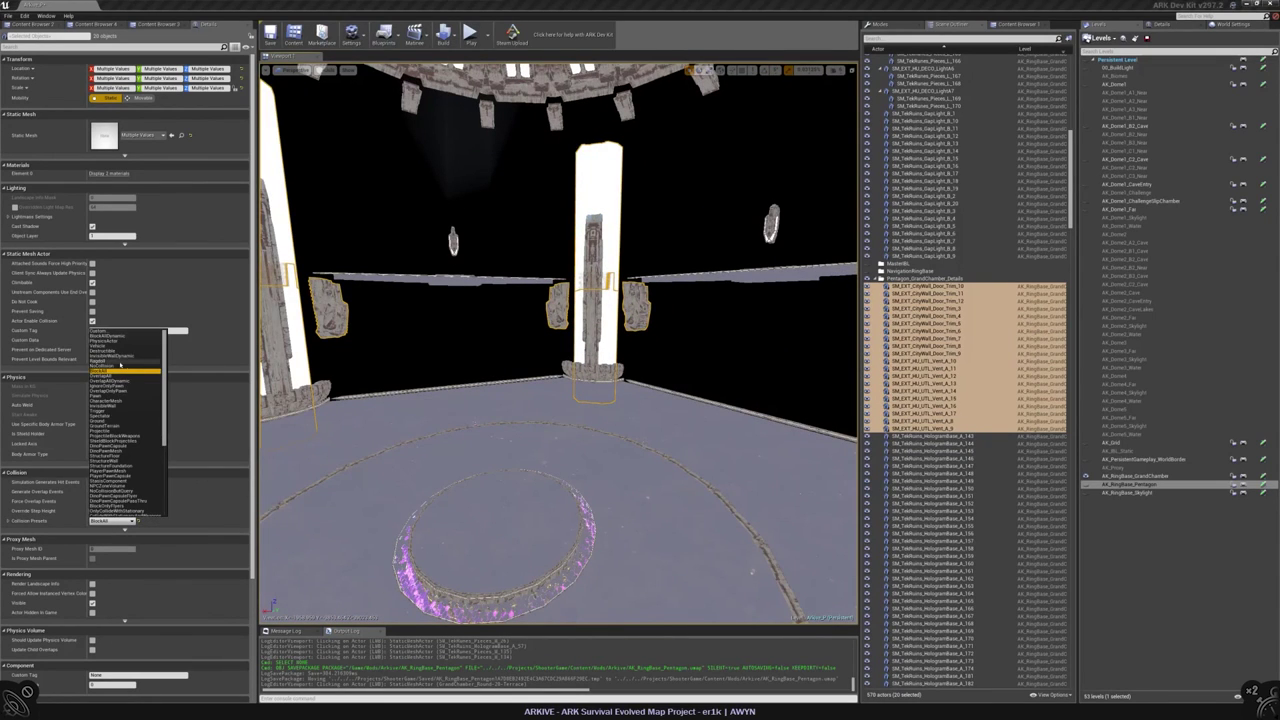
click(105, 423)
- Set the collision preset of the SM_TekRuins_HologramBase_A meshes from 143 to 183 in Pentagon_GrandChamber_Details to Ground
click(930, 436)
scroll(960, 300, down, 5)
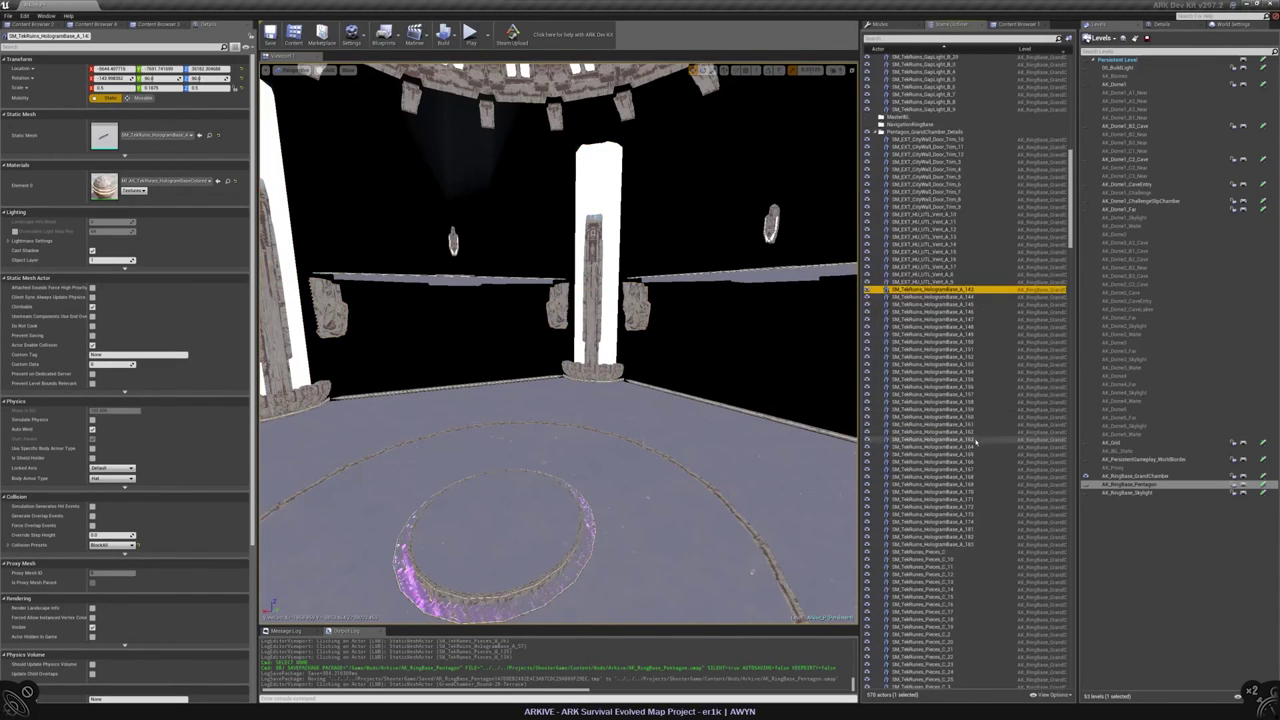
shift+click(930, 424)
key(f)
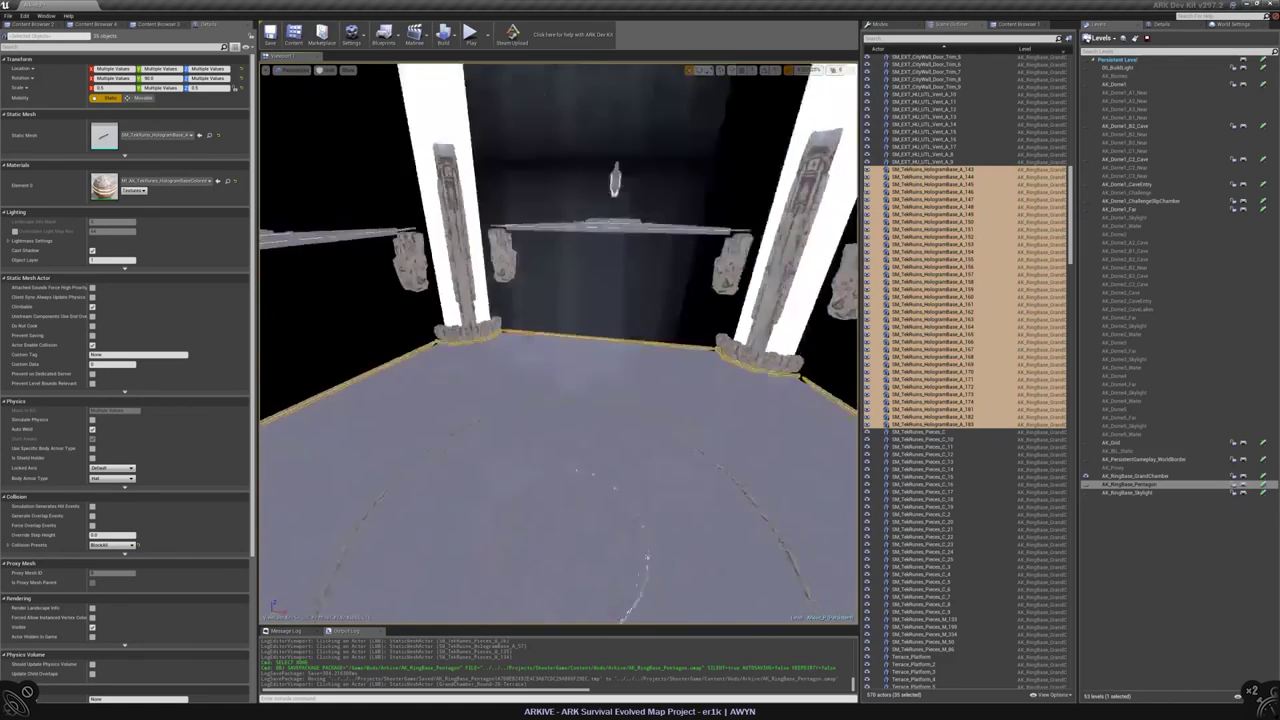
click(120, 545)
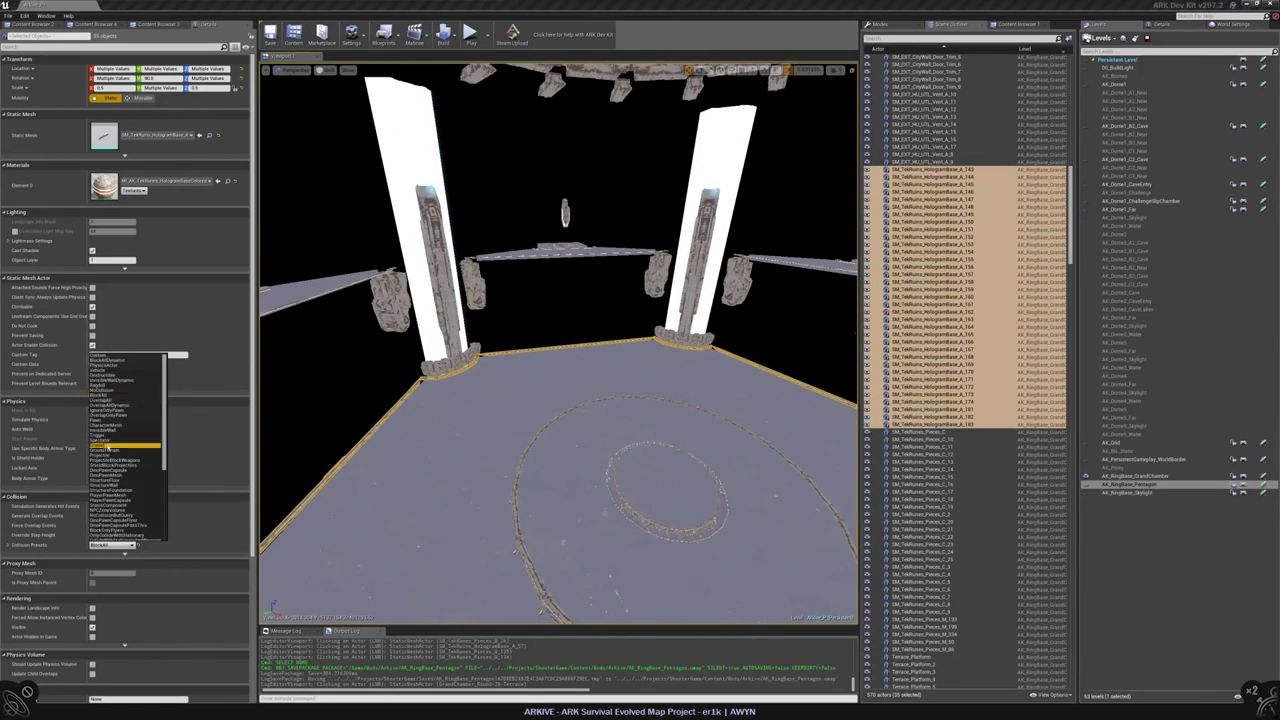
click(125, 445)
- Set the collision preset of all SM_TekRuins_Pieces_C and Pieces_M meshes in Pentagon_GrandChamber_Details to Ground
click(930, 433)
shift+click(930, 650)
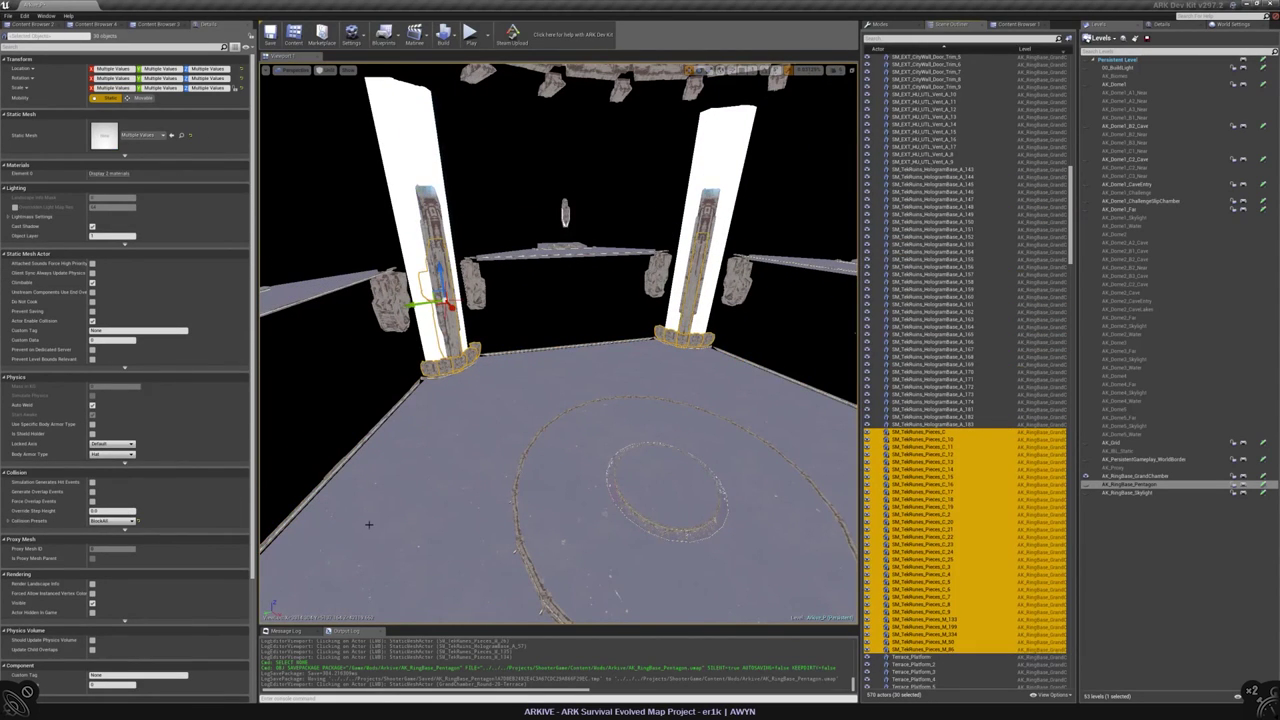
click(112, 521)
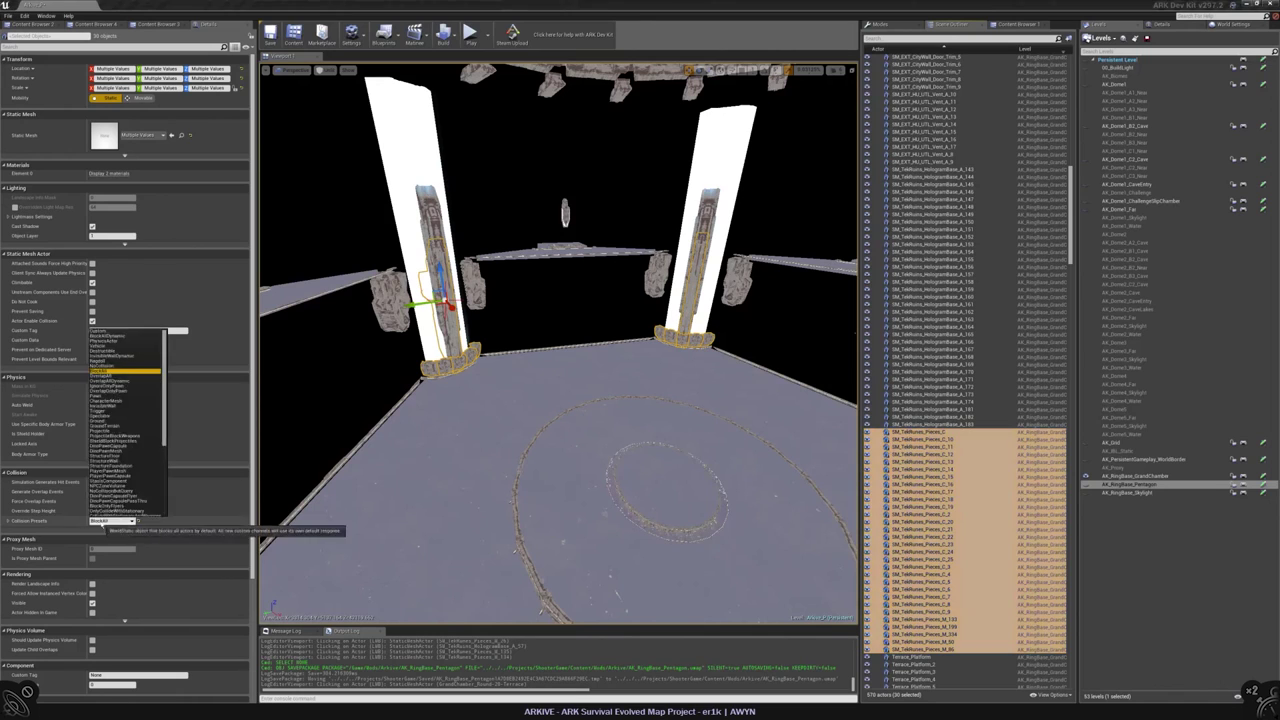
click(113, 418)
key(f)
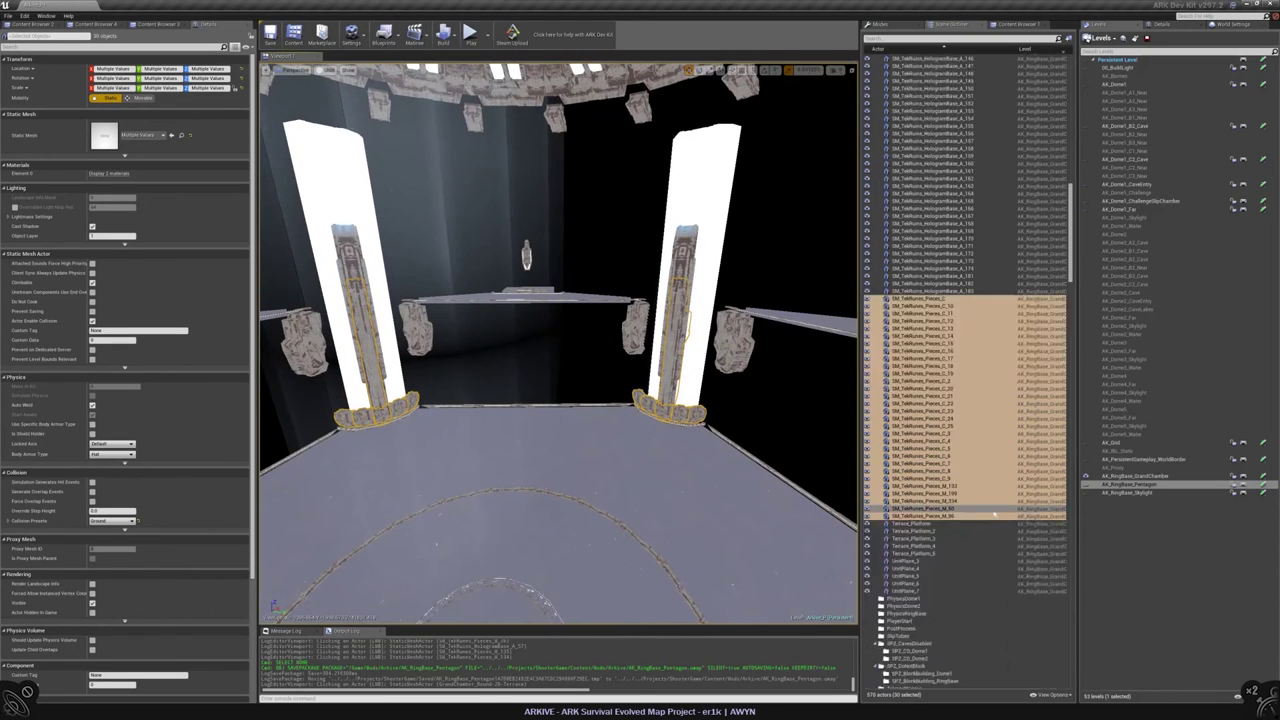
- Check the collision preset of each Terrace_Platform mesh in the grand chamber
click(711, 476)
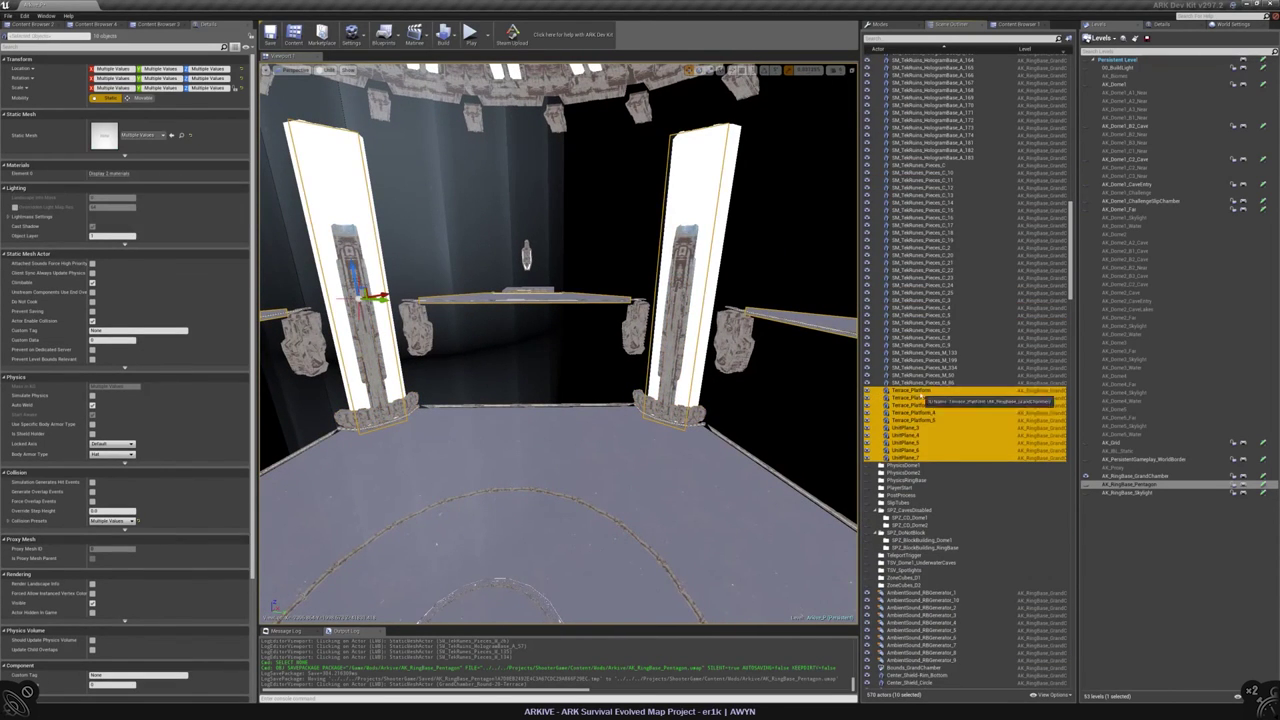
click(921, 398)
double_click(918, 403)
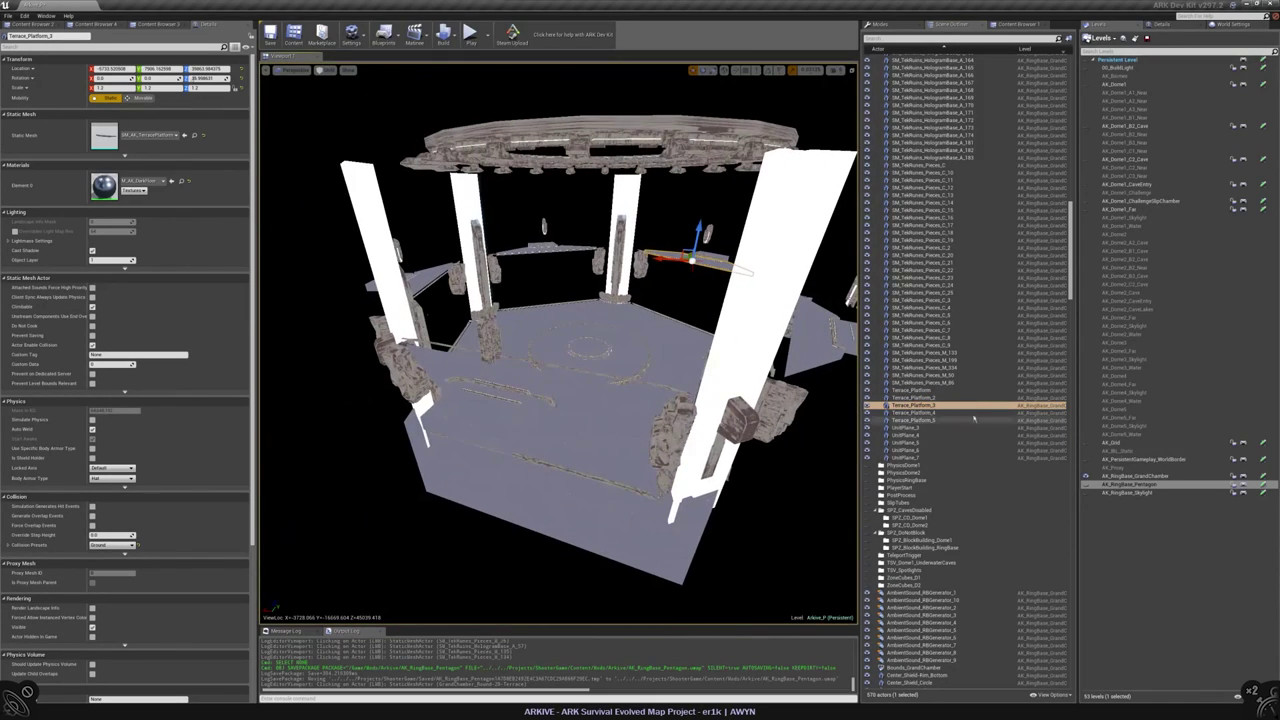
click(902, 390)
click(912, 405)
click(922, 413)
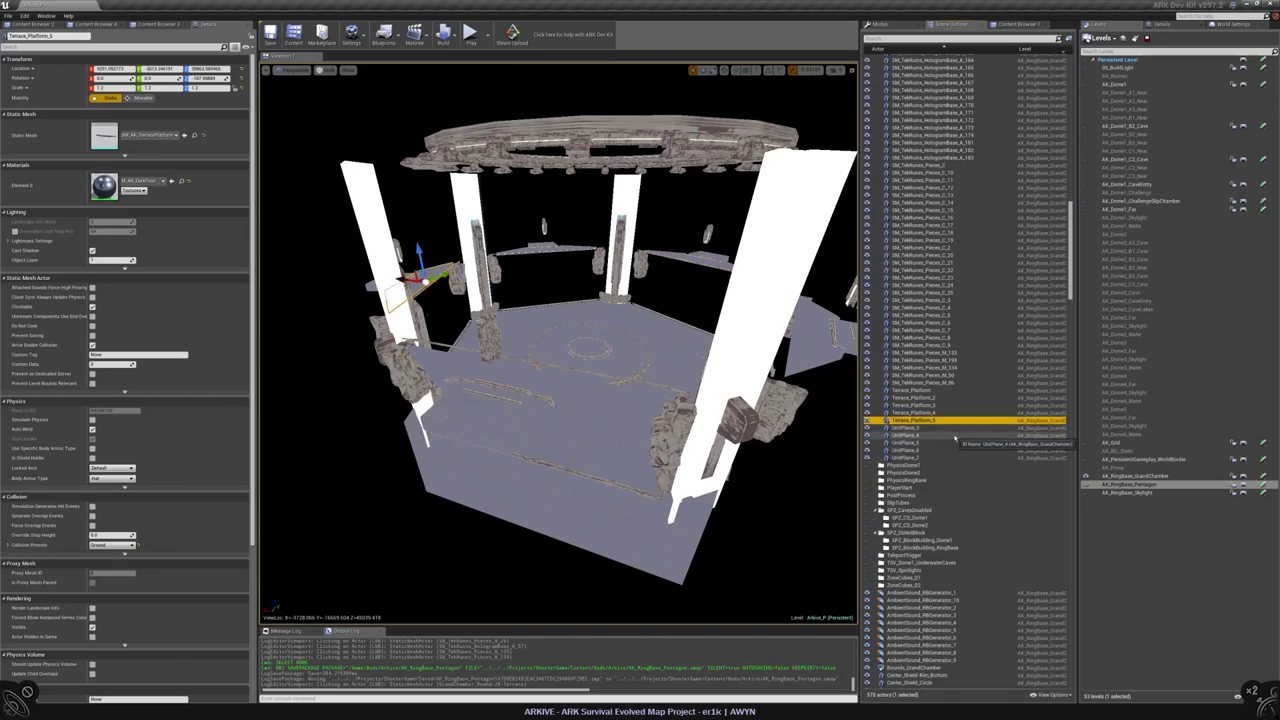
- Check the collision presets of the UnitPlane light beams, UnitPlane_3 to UnitPlane_7, and look over the remaining grand chamber actors
click(935, 427)
key(f)
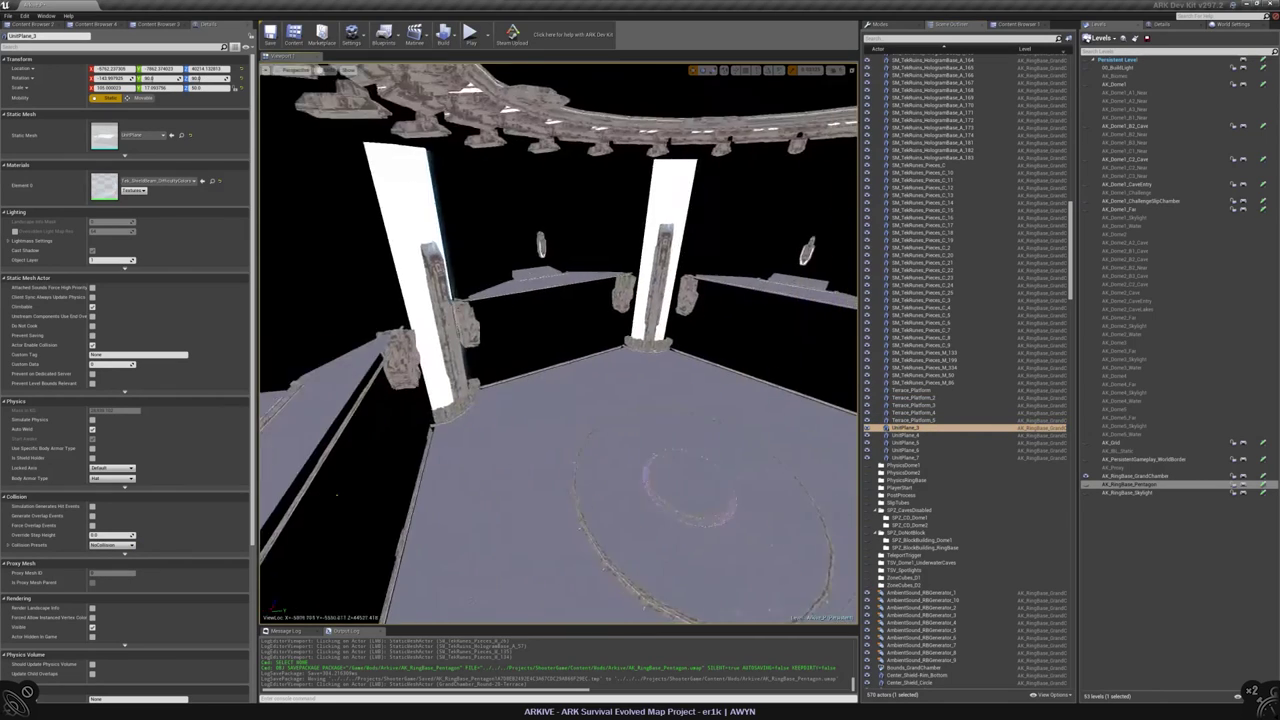
right_drag(558, 343, 558, 343)
alt+drag(836, 488, 836, 488)
click(931, 428)
key(Down)
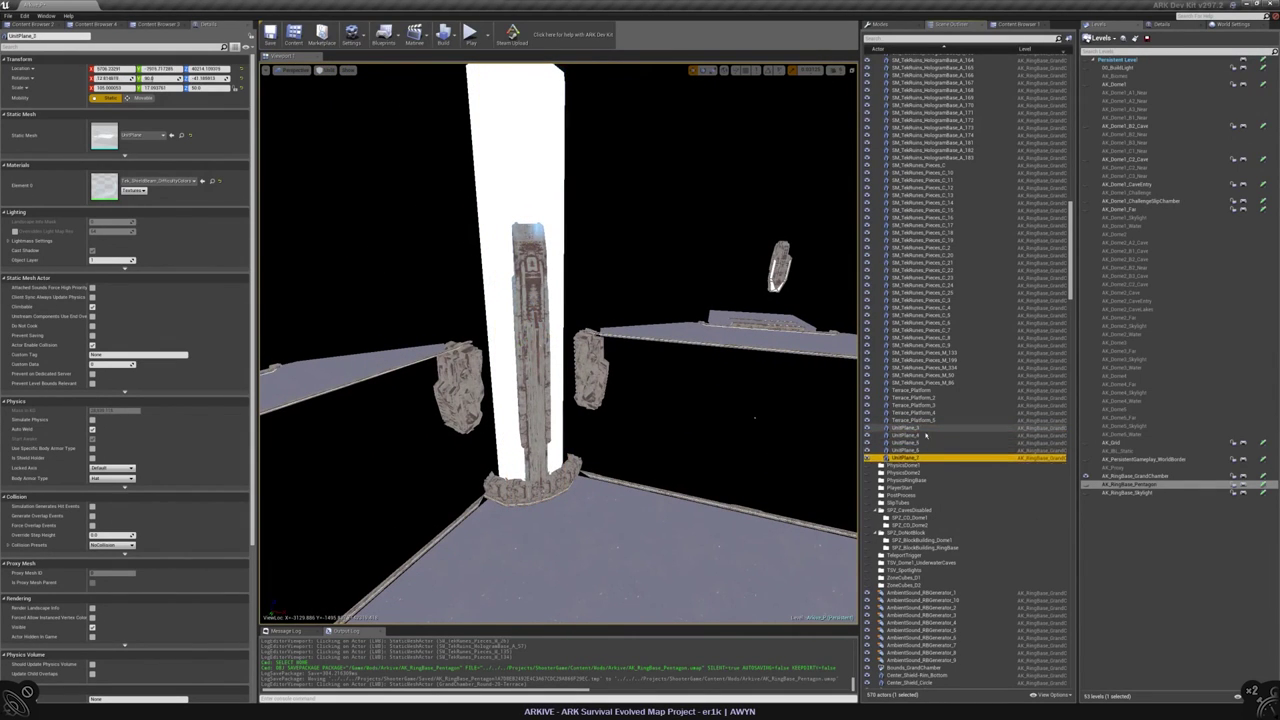
key(Down)
key(Down)
scroll(960, 437, down, 10)
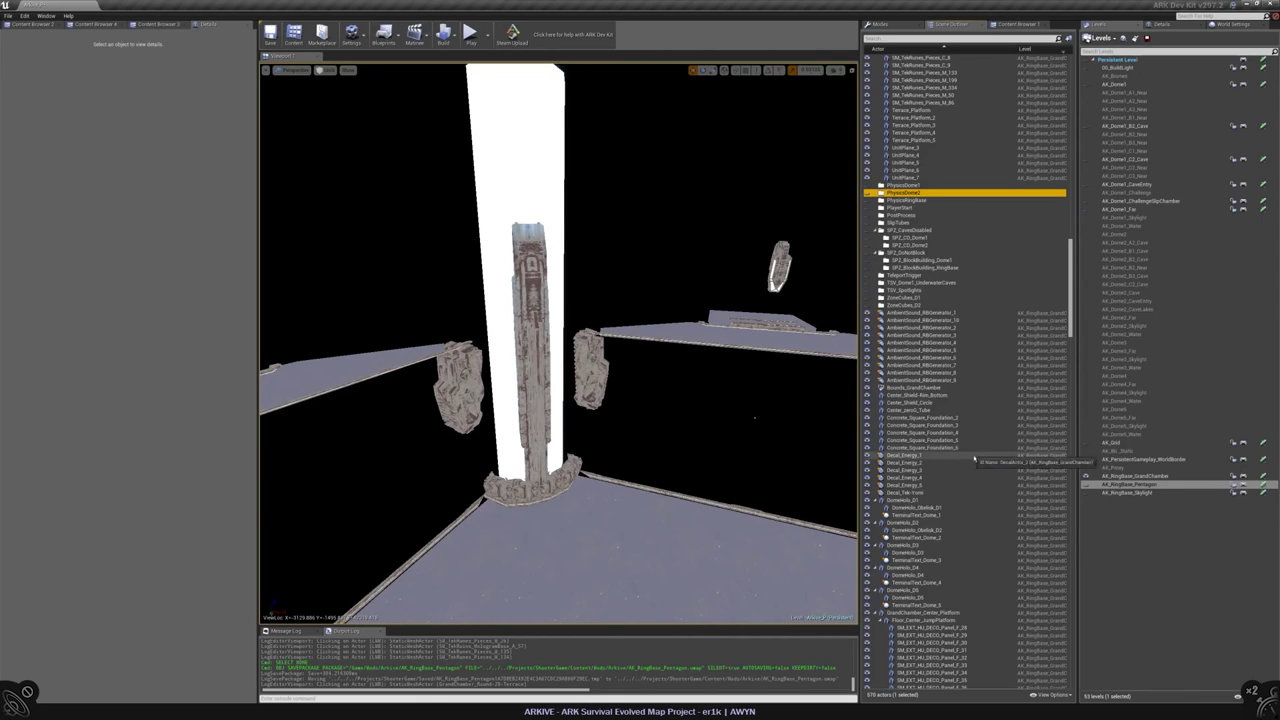
- Save the AK_RingBase_GrandChamber level and hide it, leaving only AK_Dome1_ChallengeSlipChamber shown
click(1263, 477)
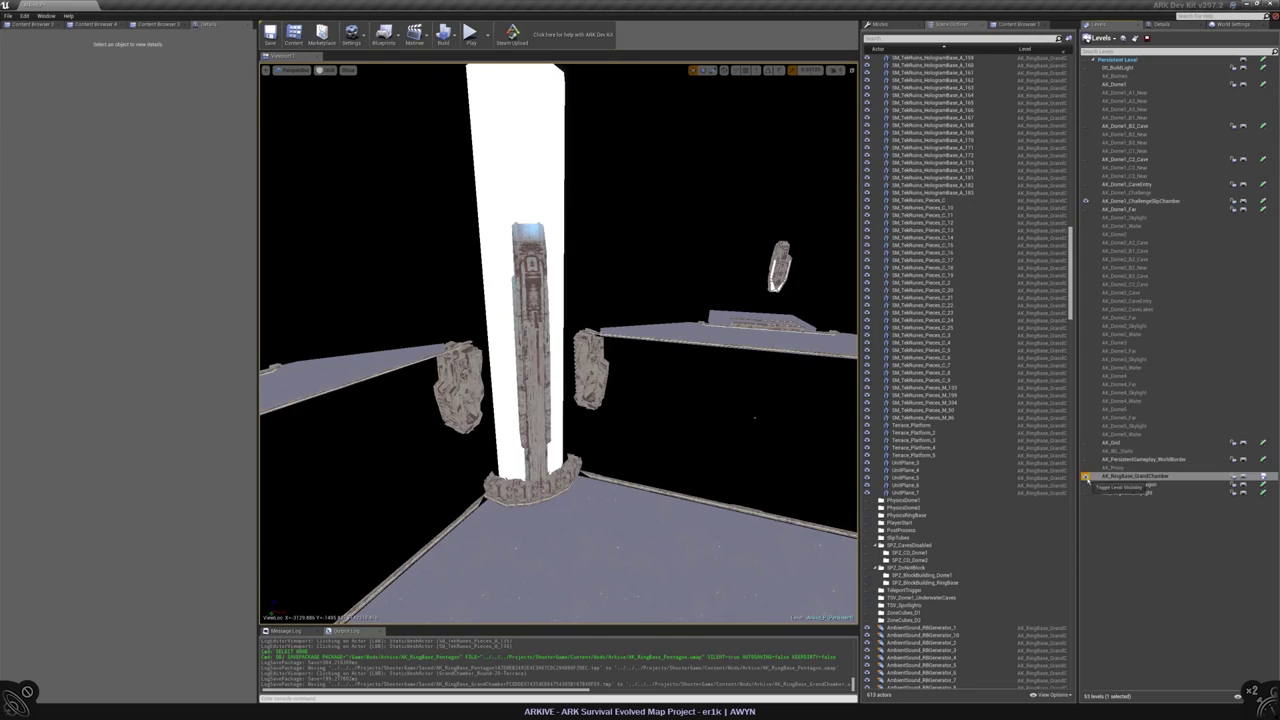
click(1086, 478)
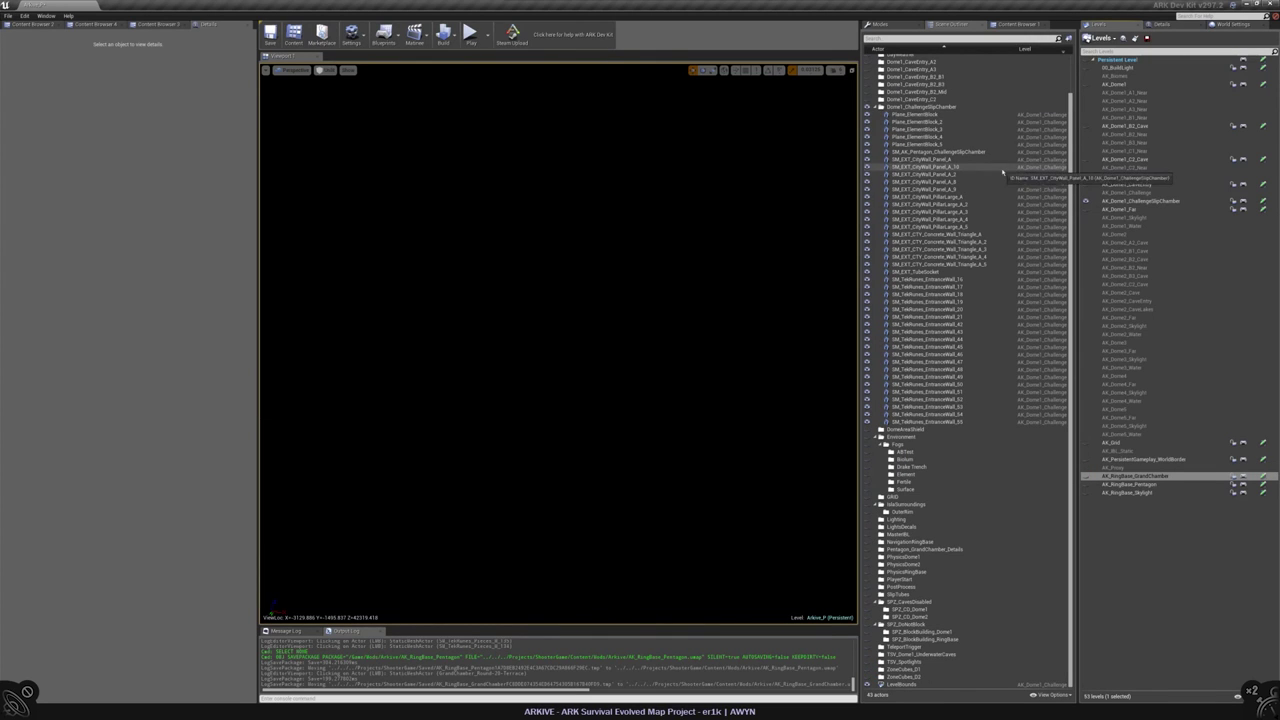
- Inspect the slip chamber's interior and check the collision presets of its Plane_ElementBlock planes and the Concrete_Wall_Triangle_A_5 mesh
click(915, 144)
key(f)
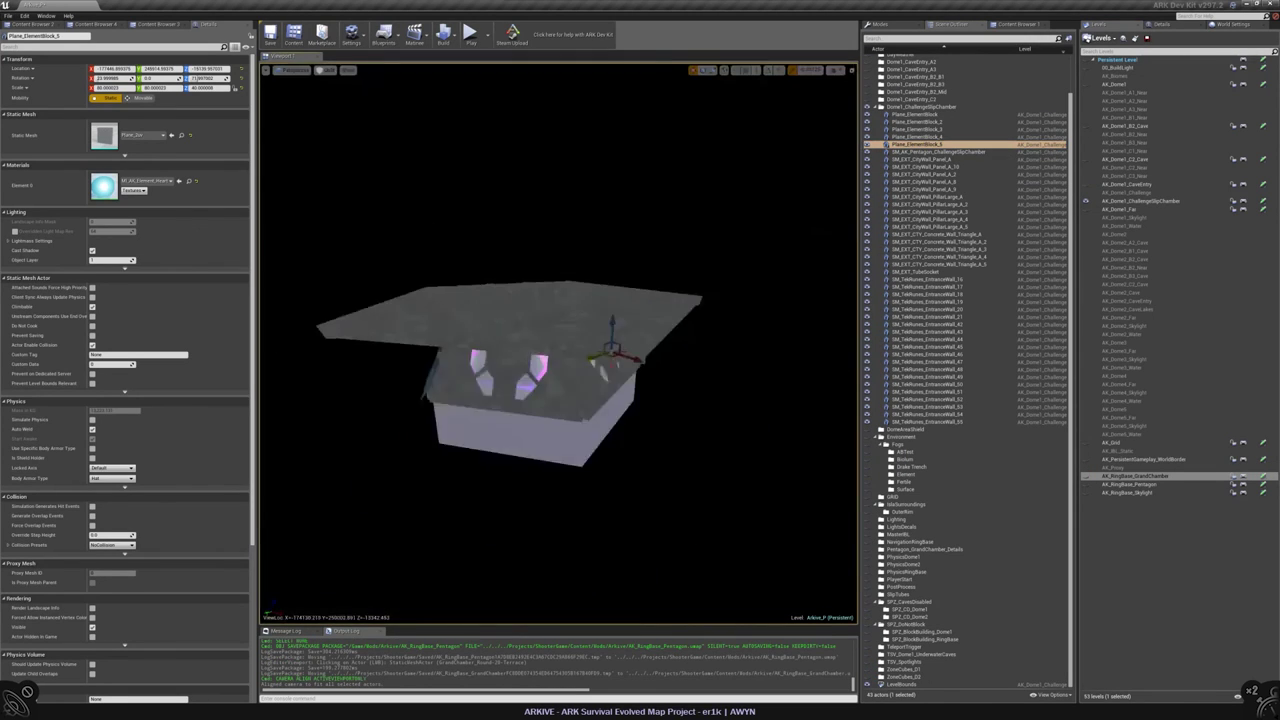
scroll(558, 340, up, 10)
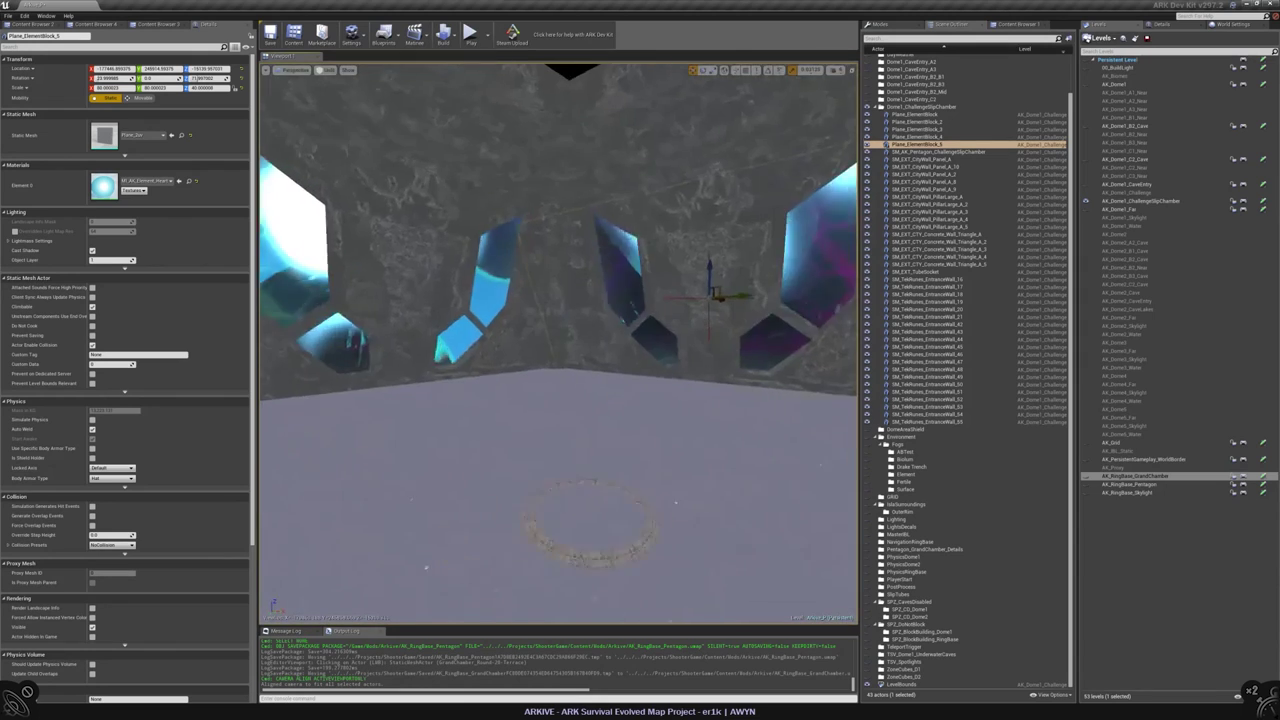
right_drag(558, 340, 505, 332)
right_drag(575, 280, 575, 268)
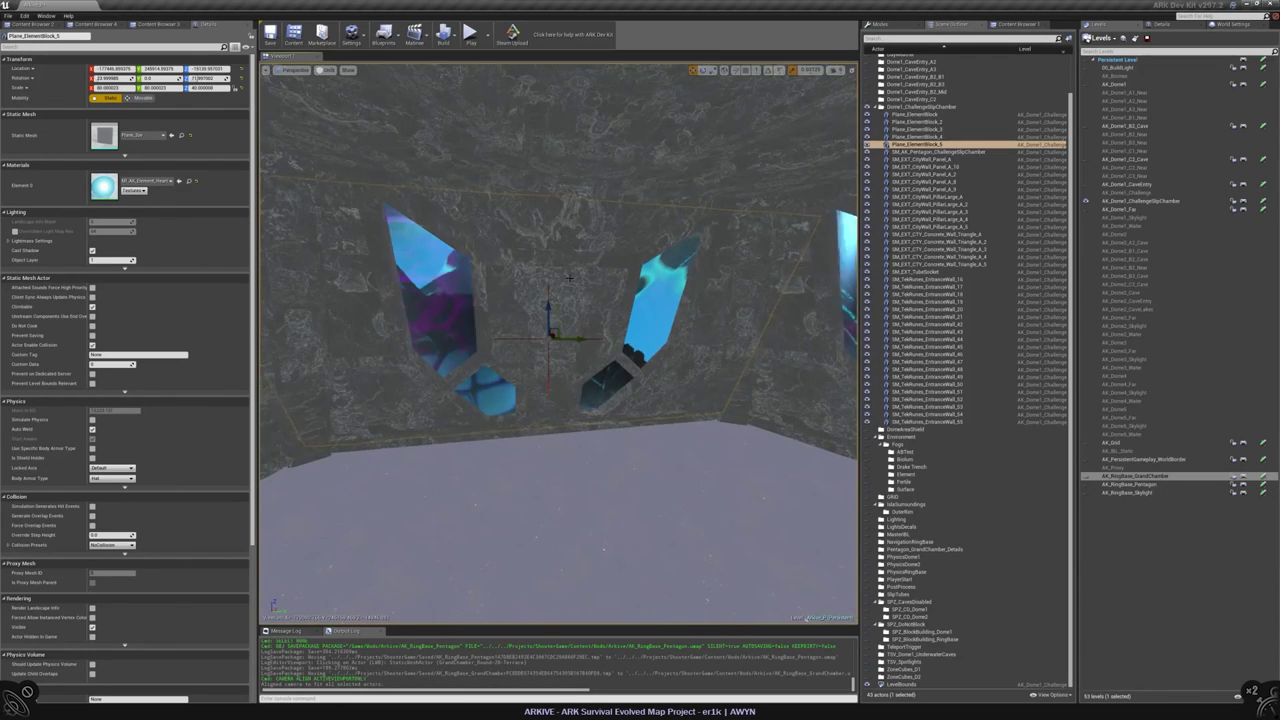
click(562, 230)
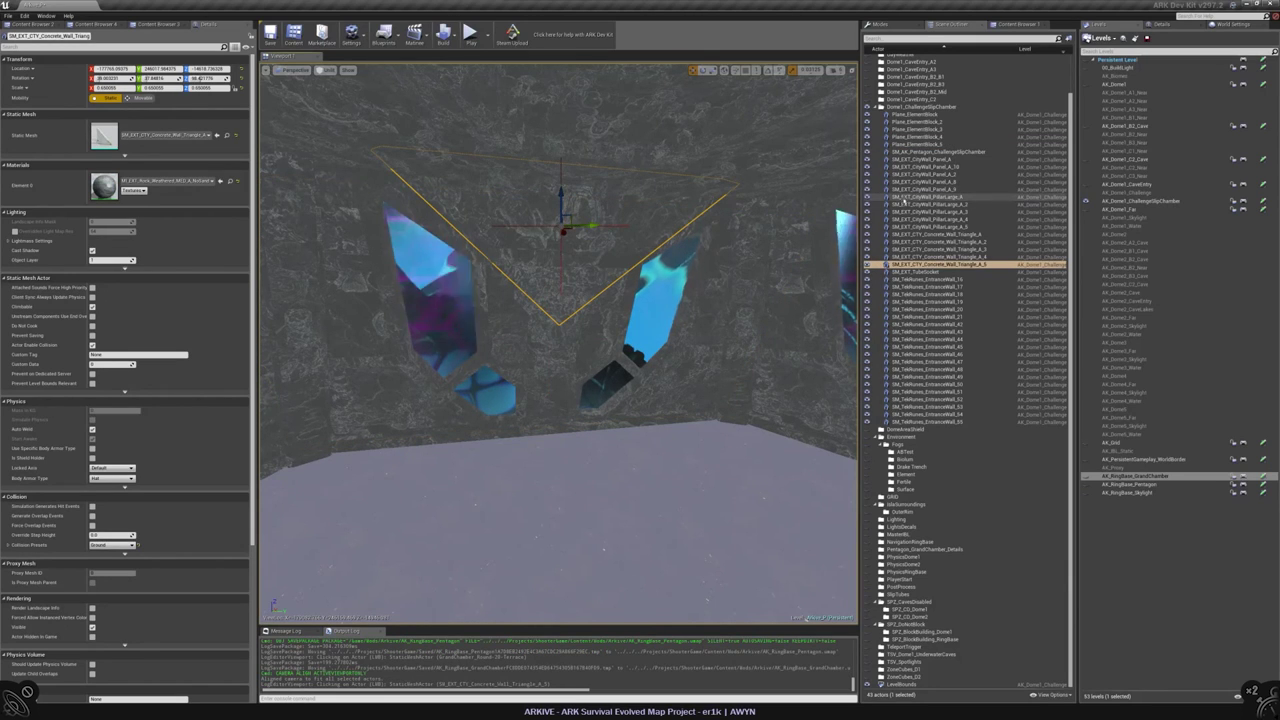
key(f)
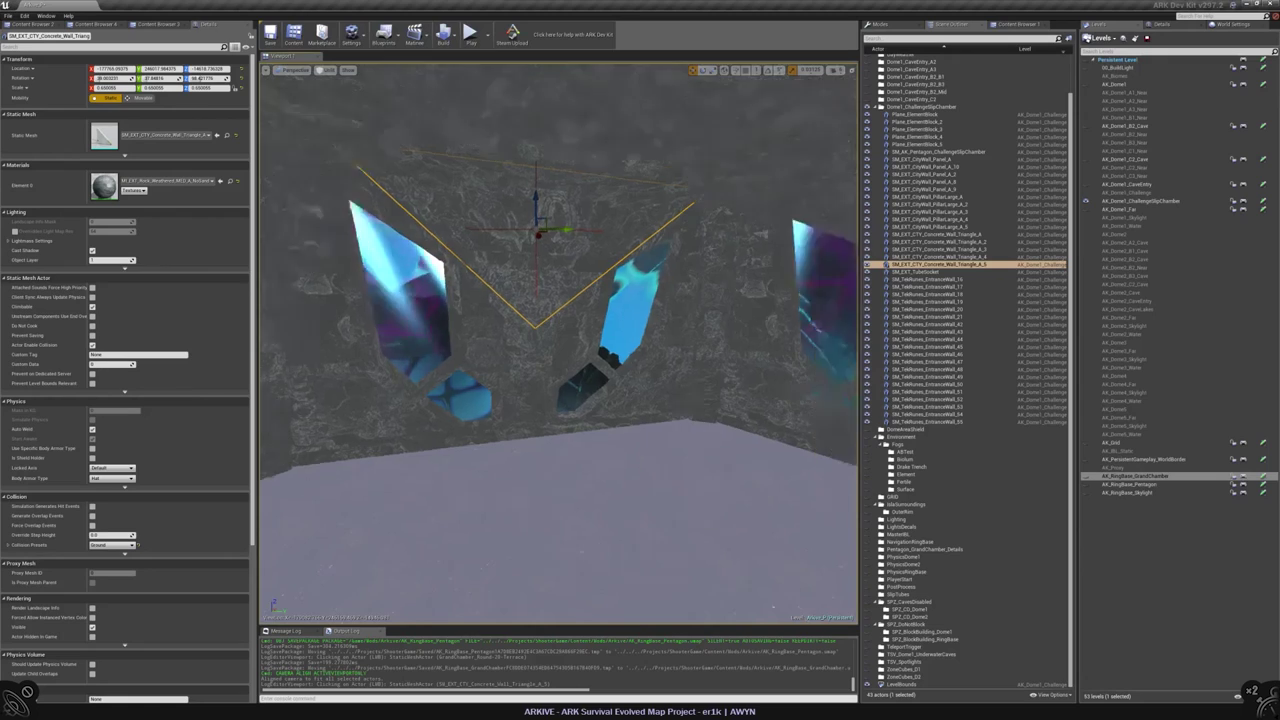
alt+drag(560, 400, 700, 360)
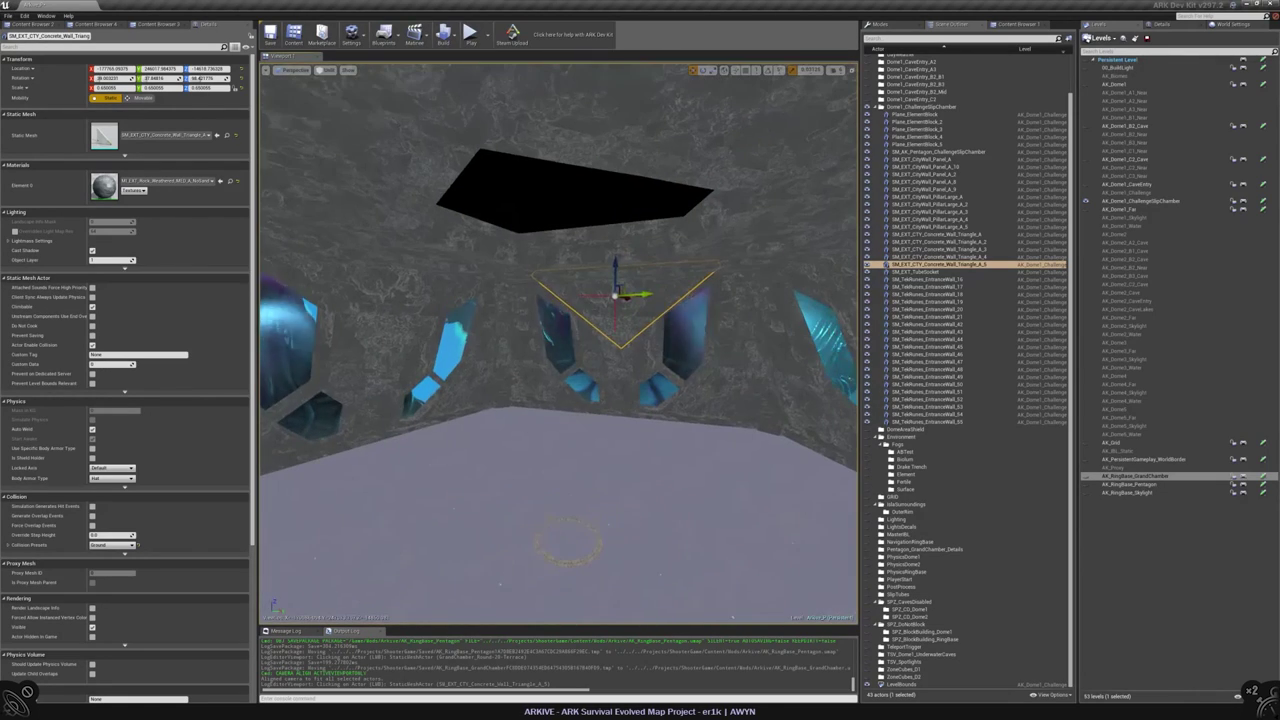
click(918, 122)
click(925, 144)
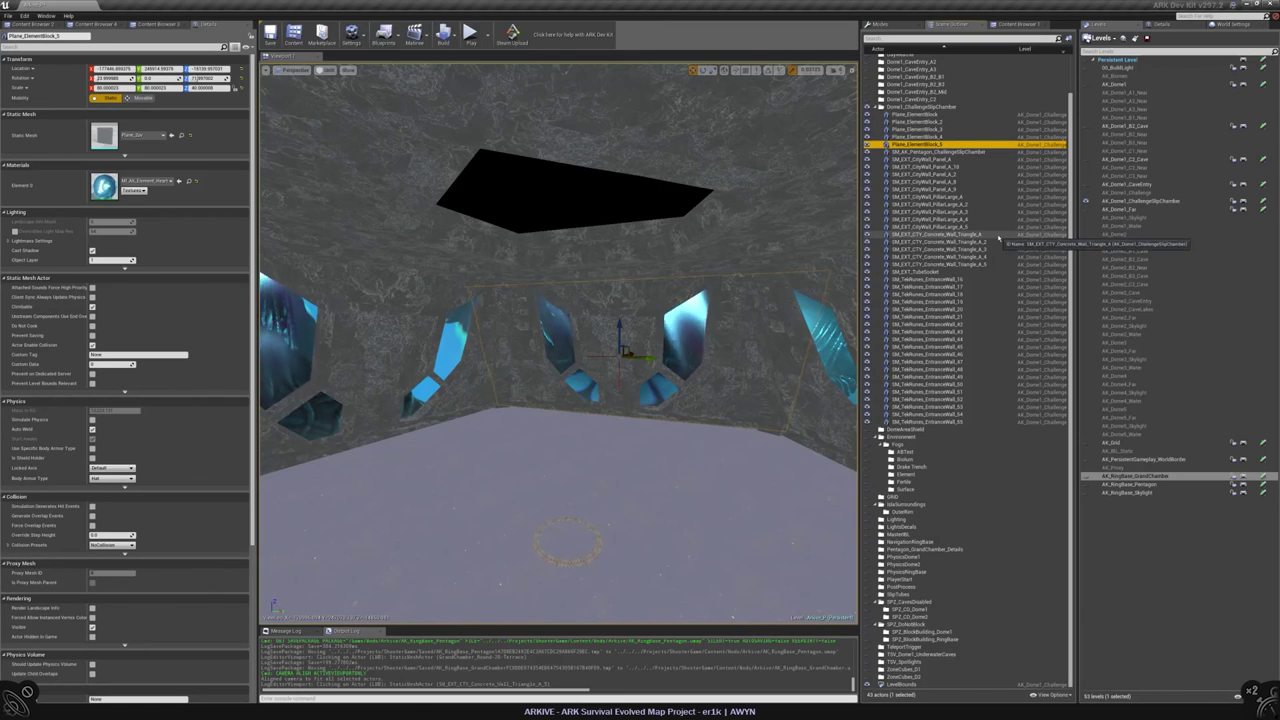
- Turn off Cast Shadow for the five Plane_ElementBlock planes in the slip chamber
click(914, 114)
shift+click(925, 144)
click(95, 47)
text(cast)
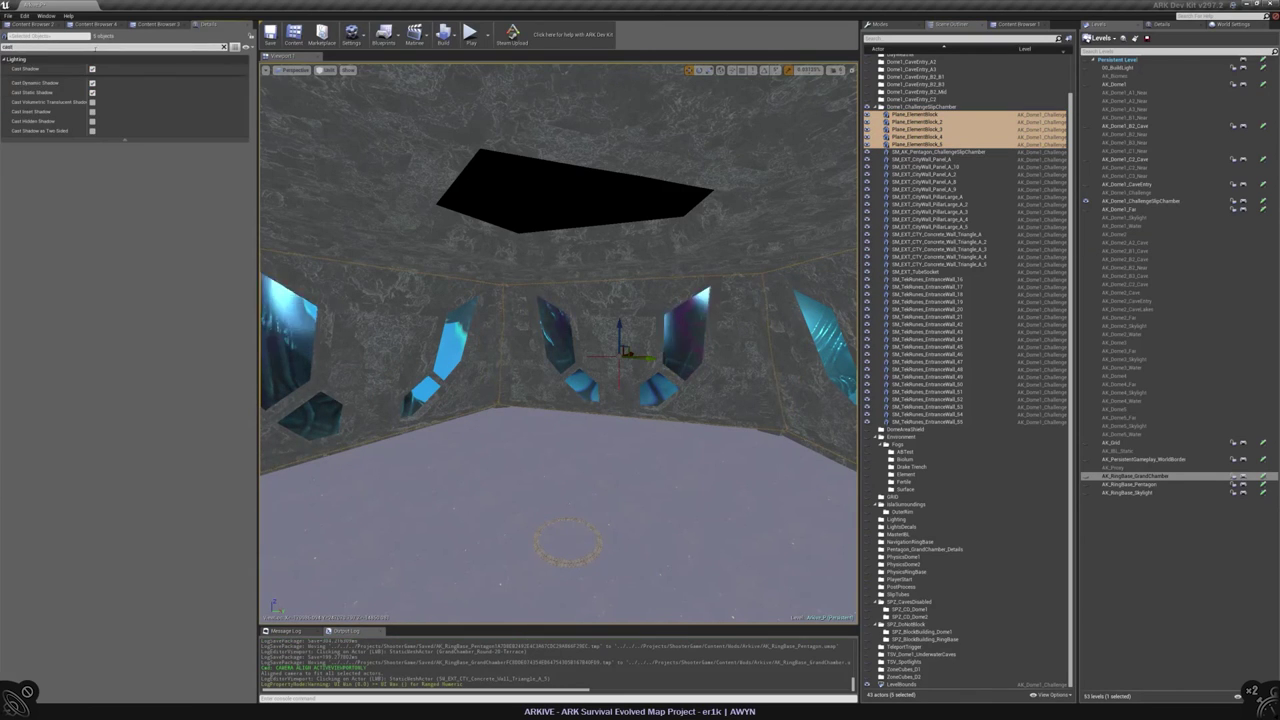
click(92, 68)
click(224, 47)
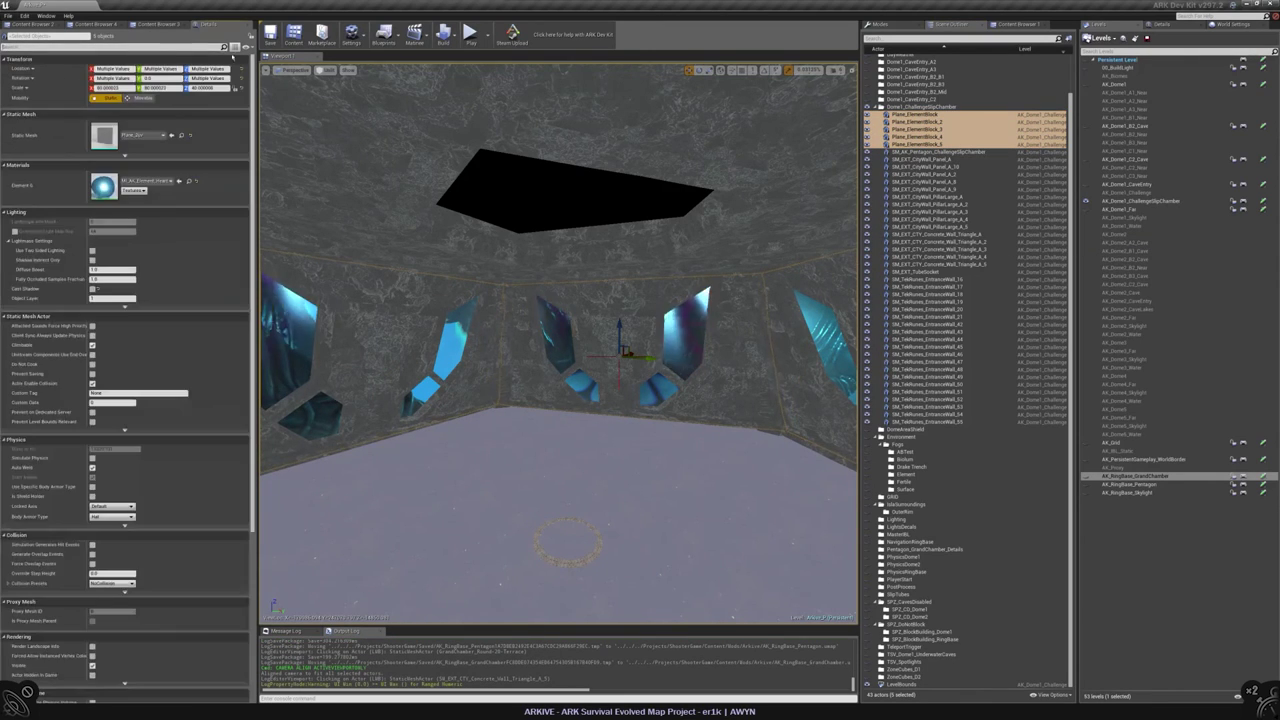
- Check the collision presets of the slip chamber's pentagon mesh and last entrance wall, and view the references of the Plane_2uv mesh
click(940, 151)
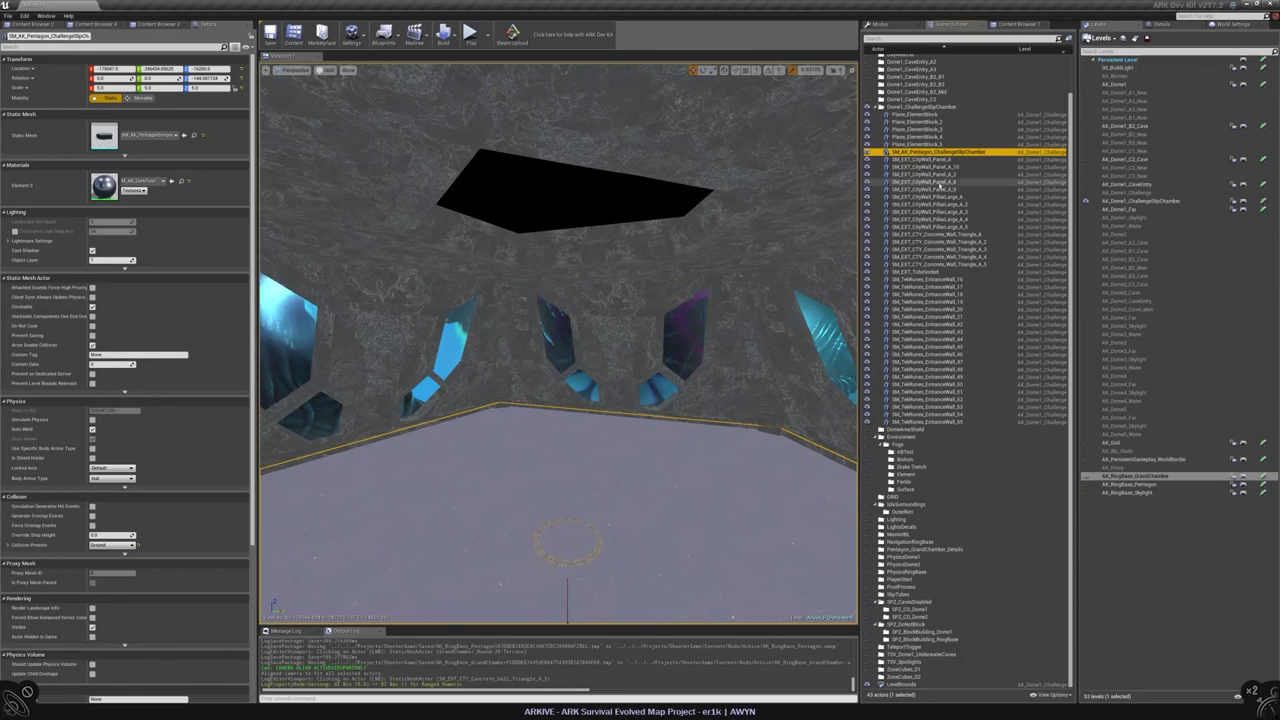
click(940, 422)
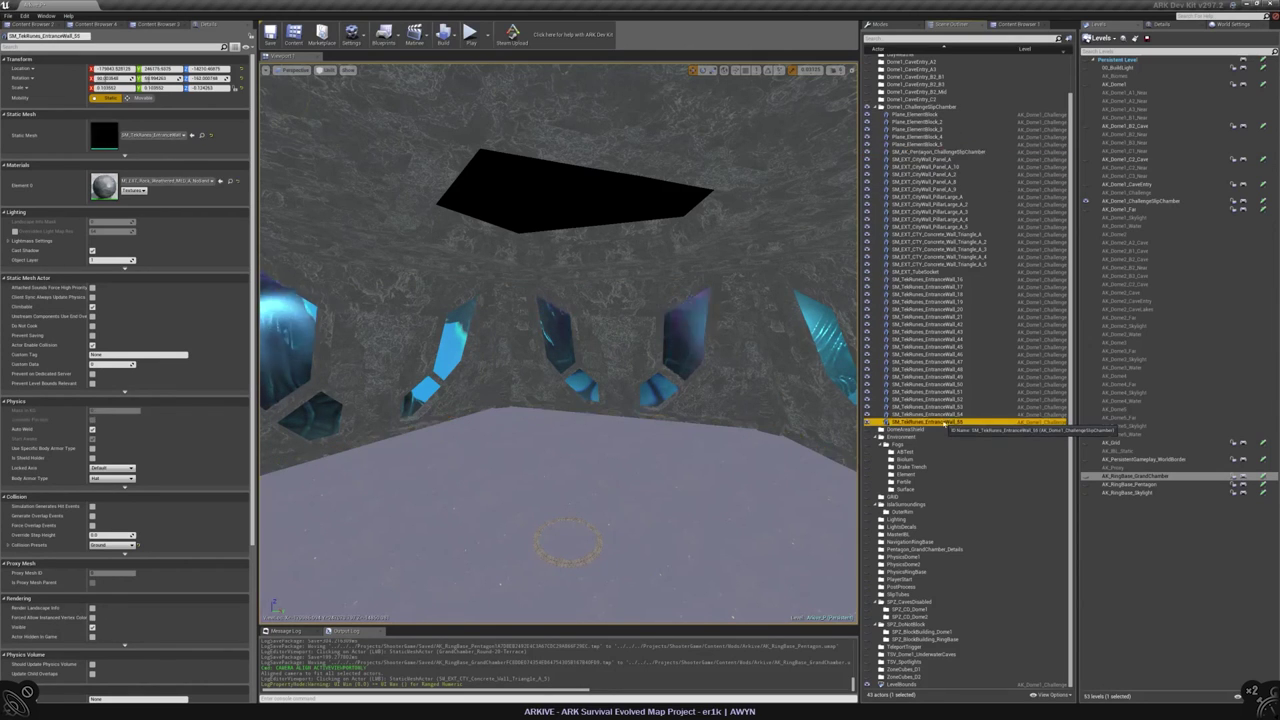
click(930, 115)
click(180, 134)
right_click(922, 96)
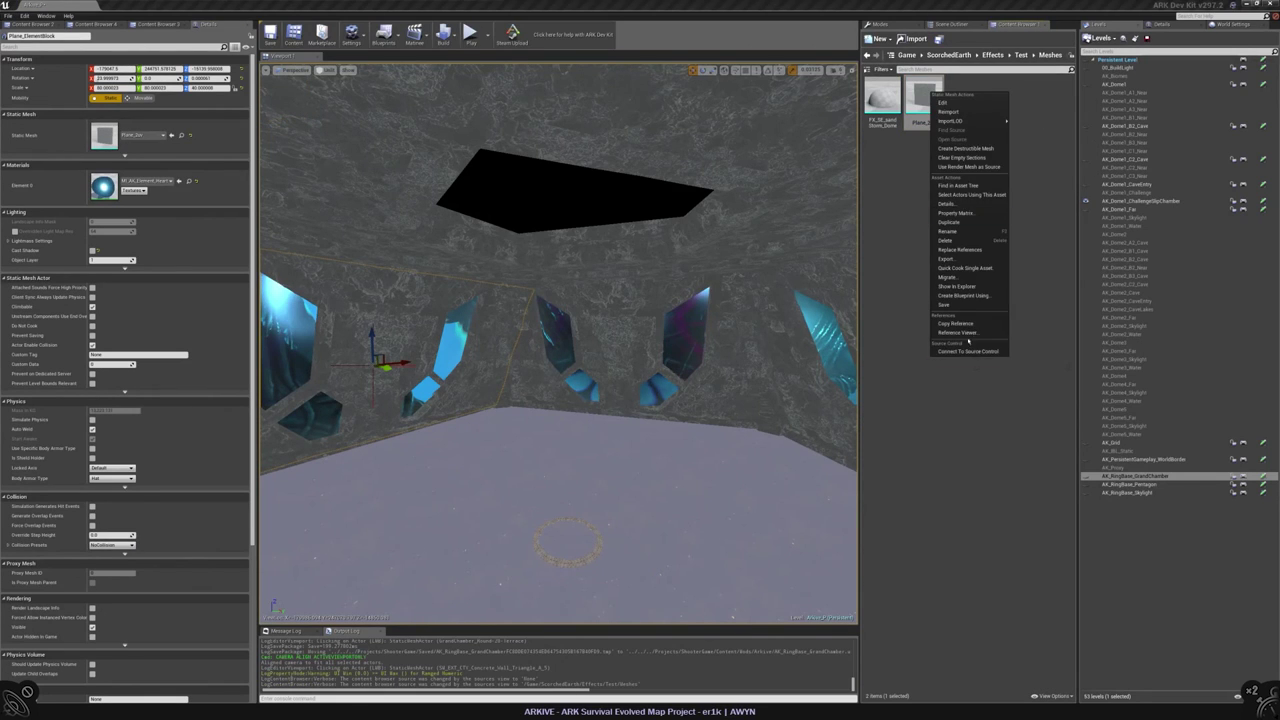
click(958, 332)
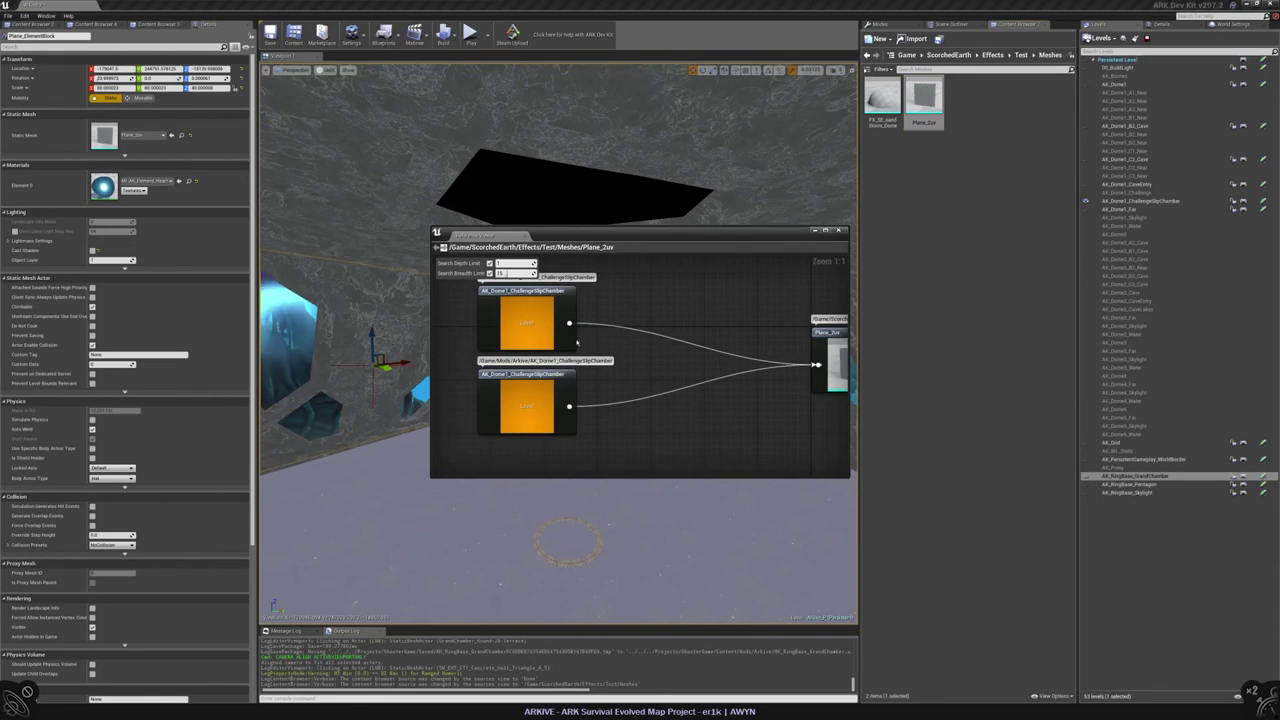
click(839, 231)
- Copy the Plane_2uv mesh into the Mods/Arkive/Environment/RingBase folder and rename the copy AK_Plane_2uv
click(100, 24)
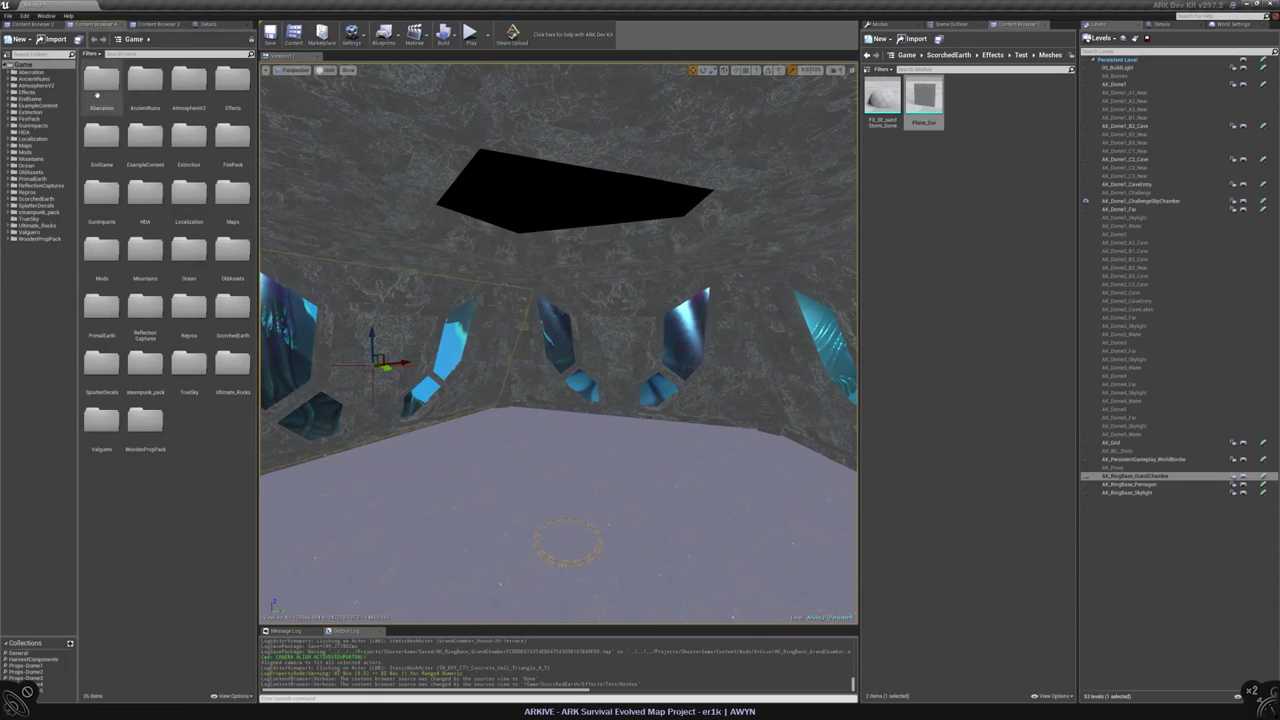
click(9, 151)
click(16, 165)
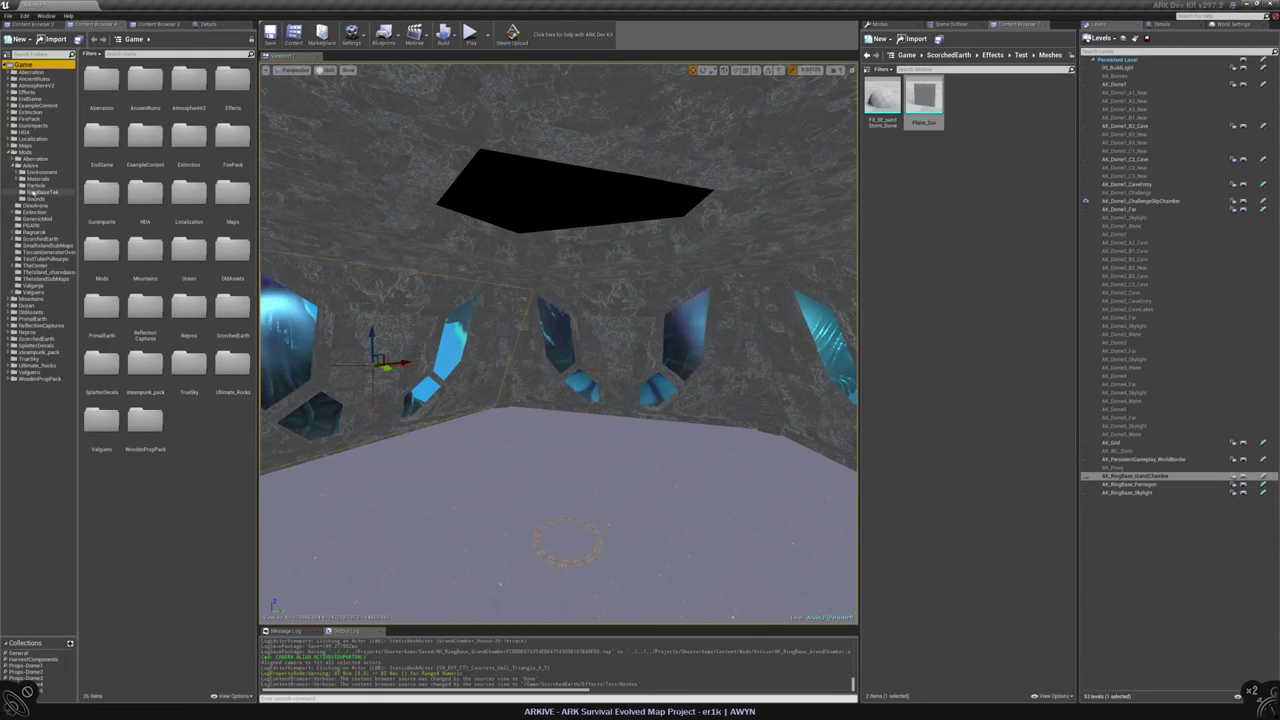
click(23, 172)
click(46, 173)
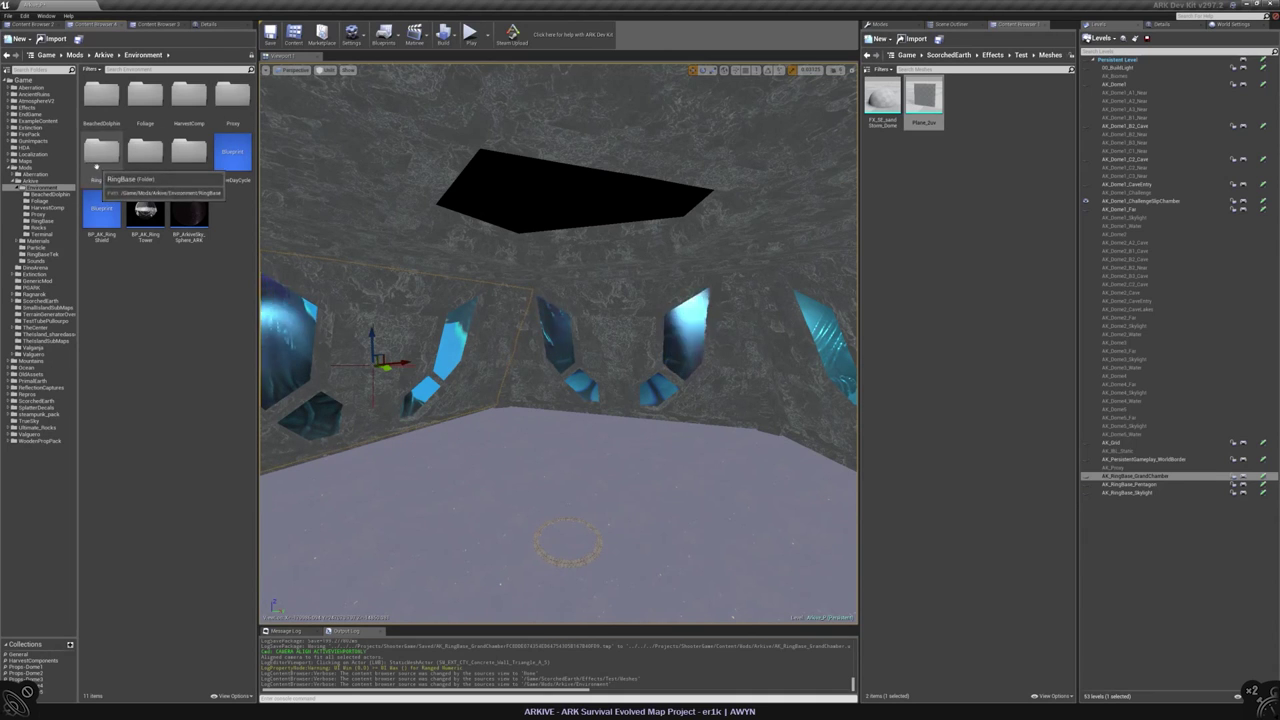
double_click(101, 150)
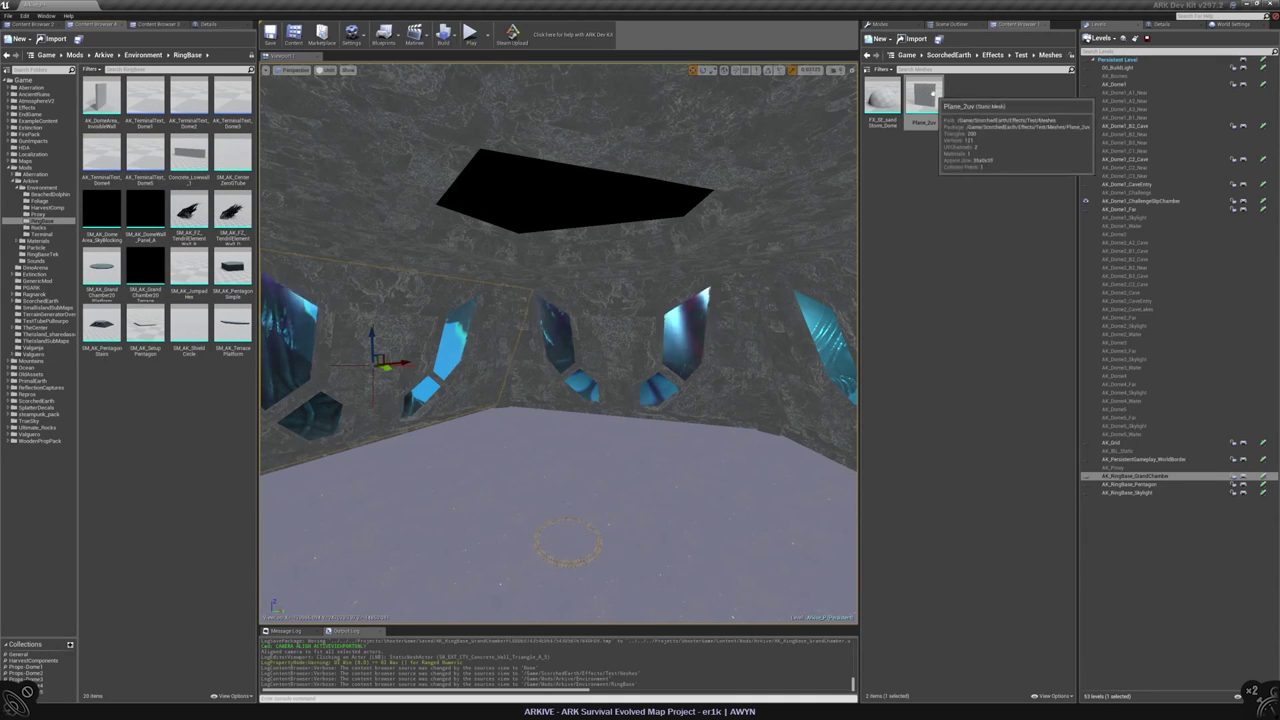
drag(924, 97, 48, 224)
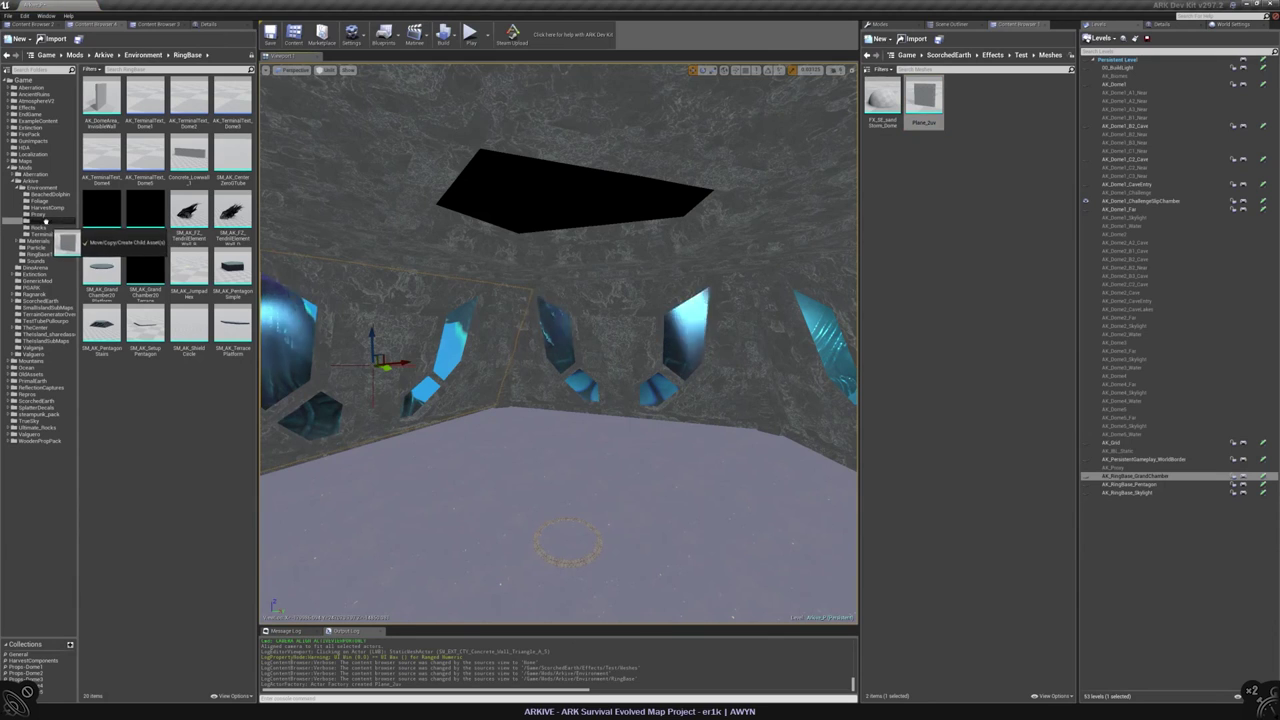
click(66, 233)
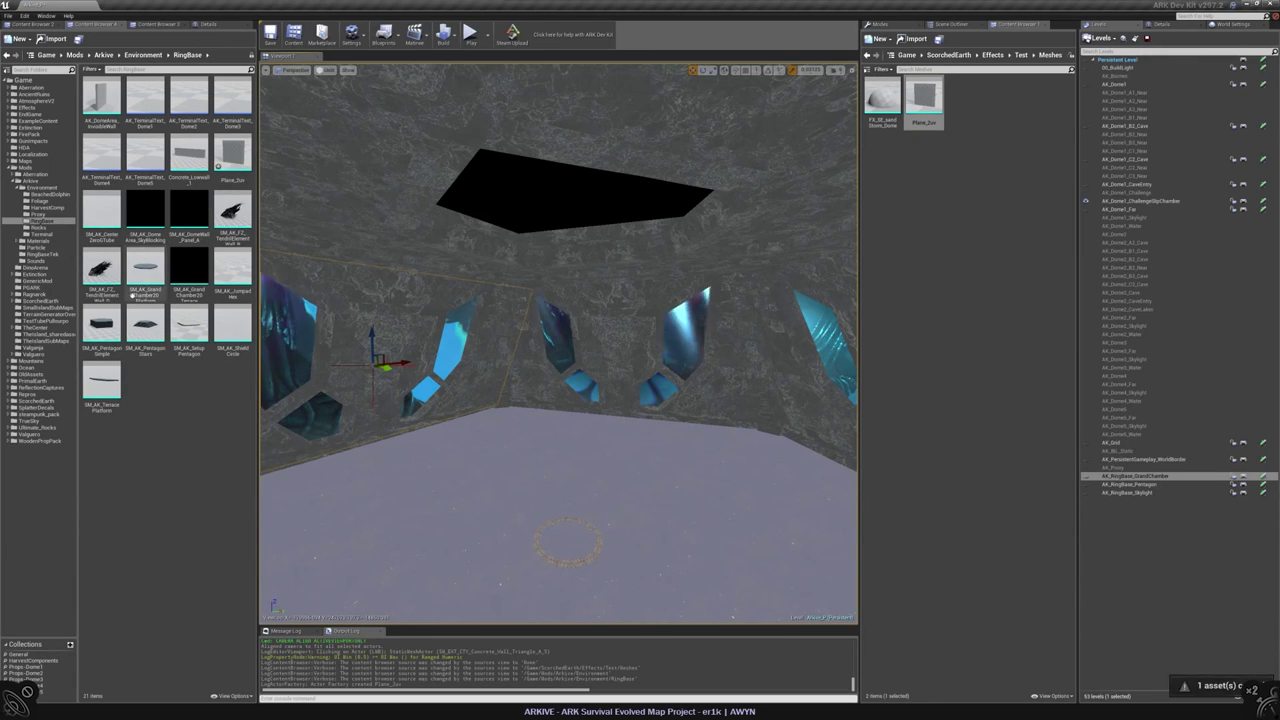
click(237, 177)
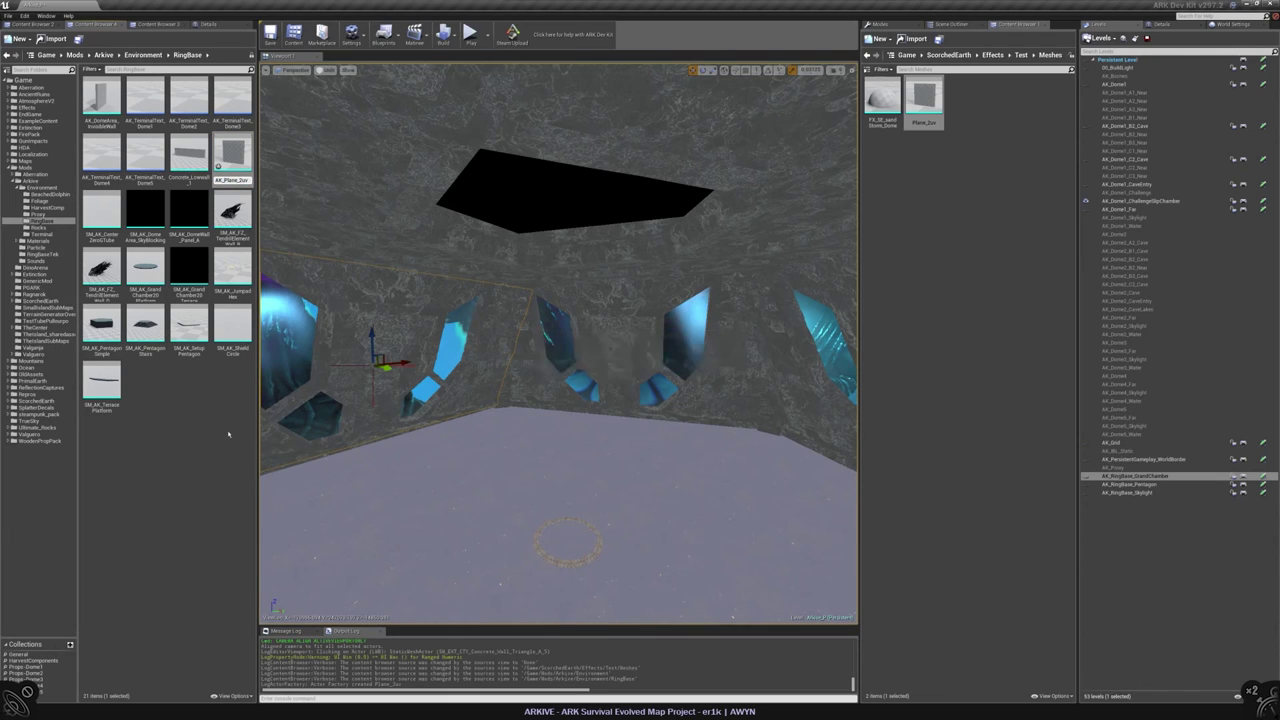
key(Return)
- Replace the static mesh of the five Plane_ElementBlock planes in the slip chamber with AK_Plane_2uv
click(950, 23)
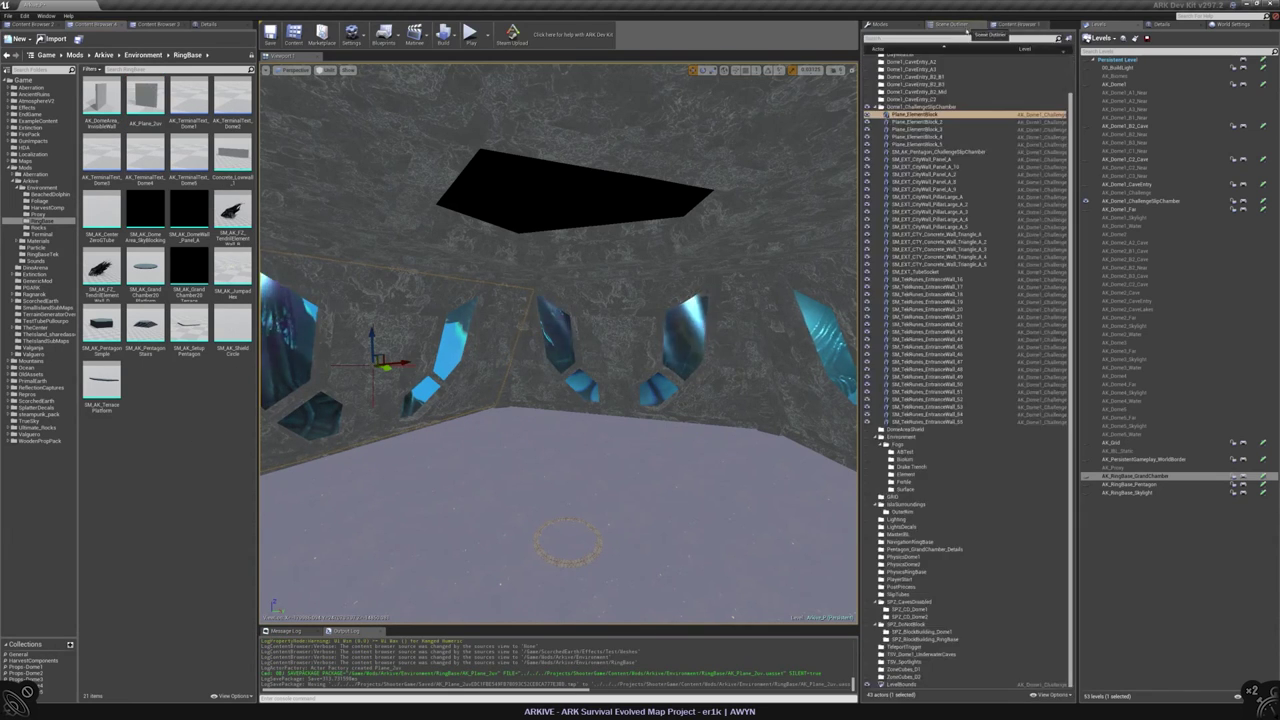
shift+click(912, 144)
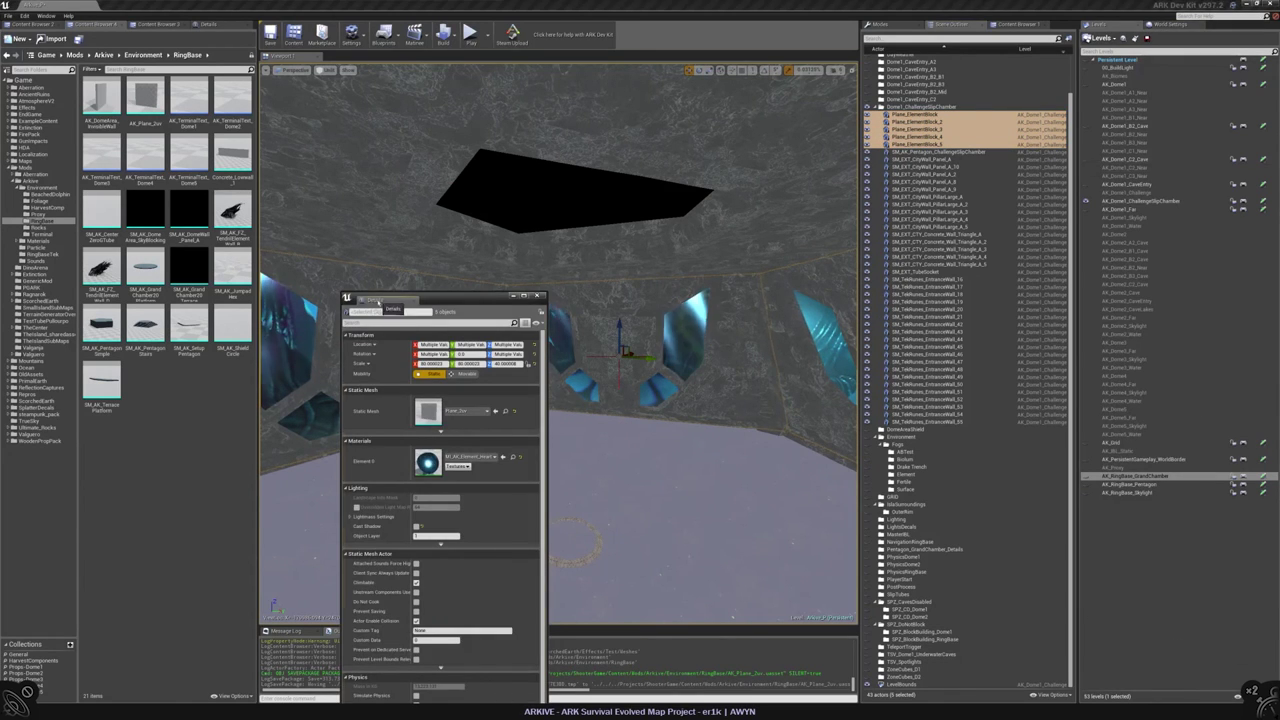
drag(378, 302, 1175, 360)
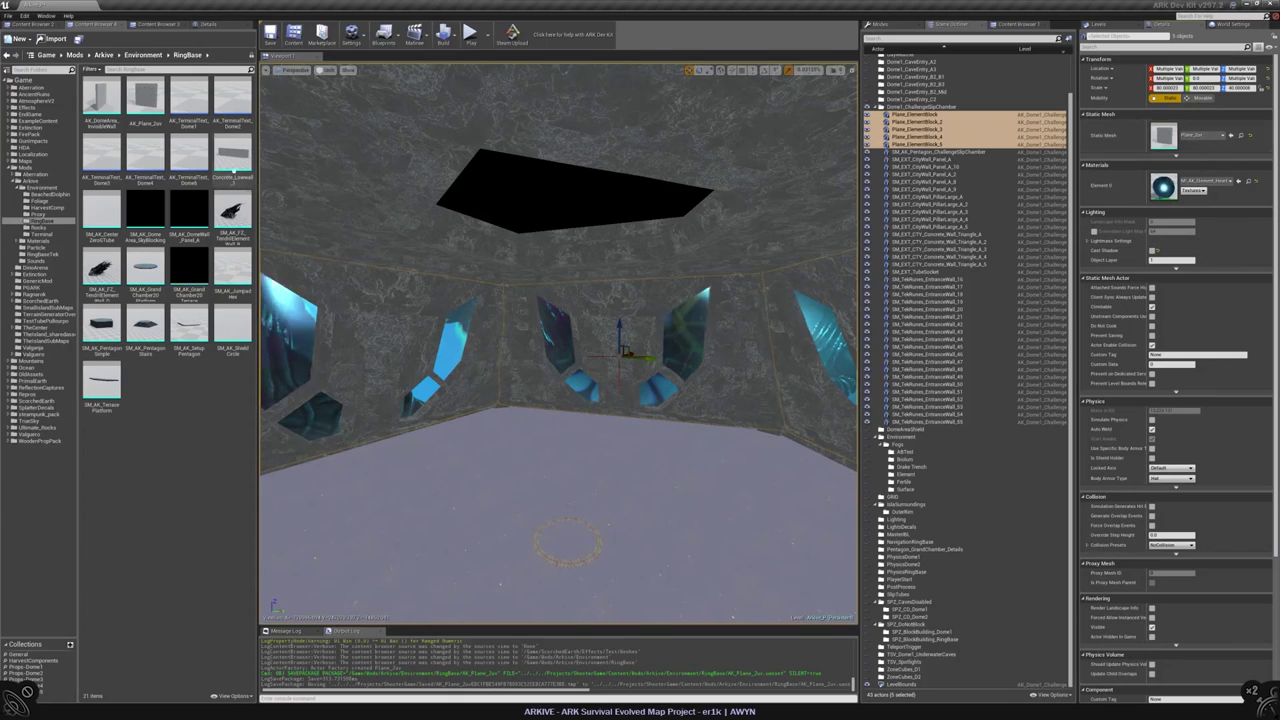
click(145, 100)
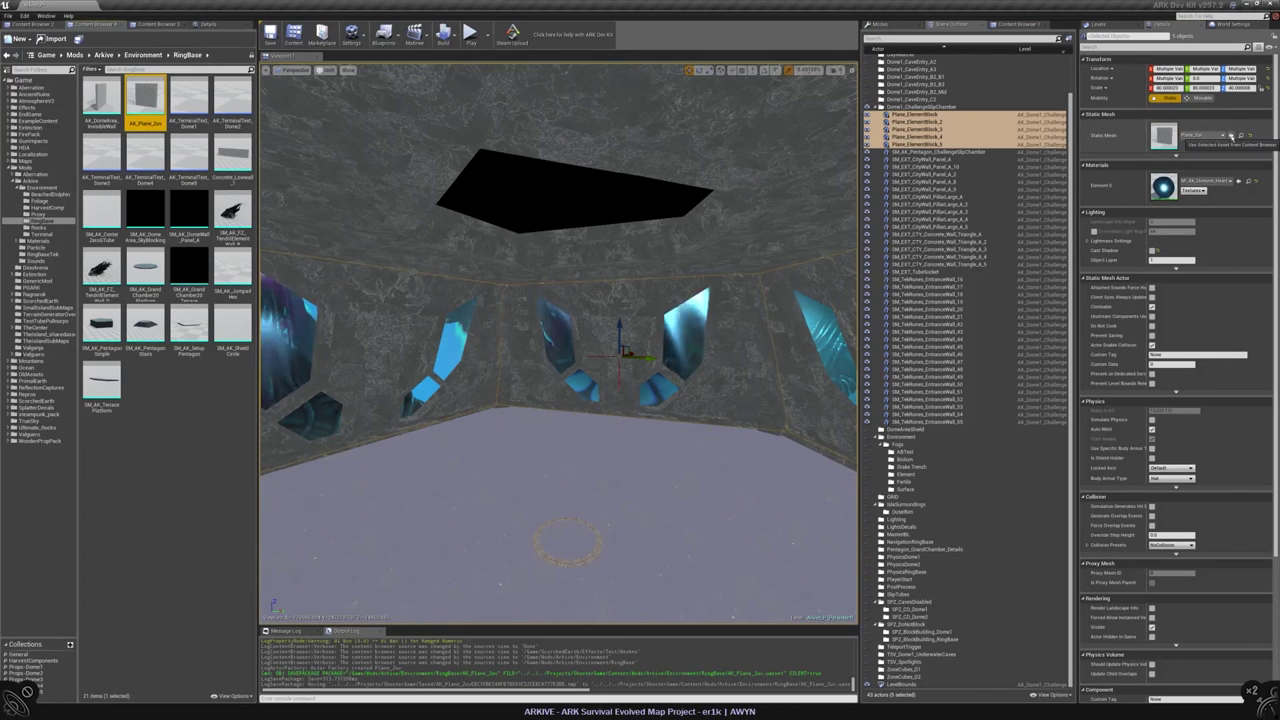
click(1097, 22)
scroll(551, 241, up, 2)
key(Escape)
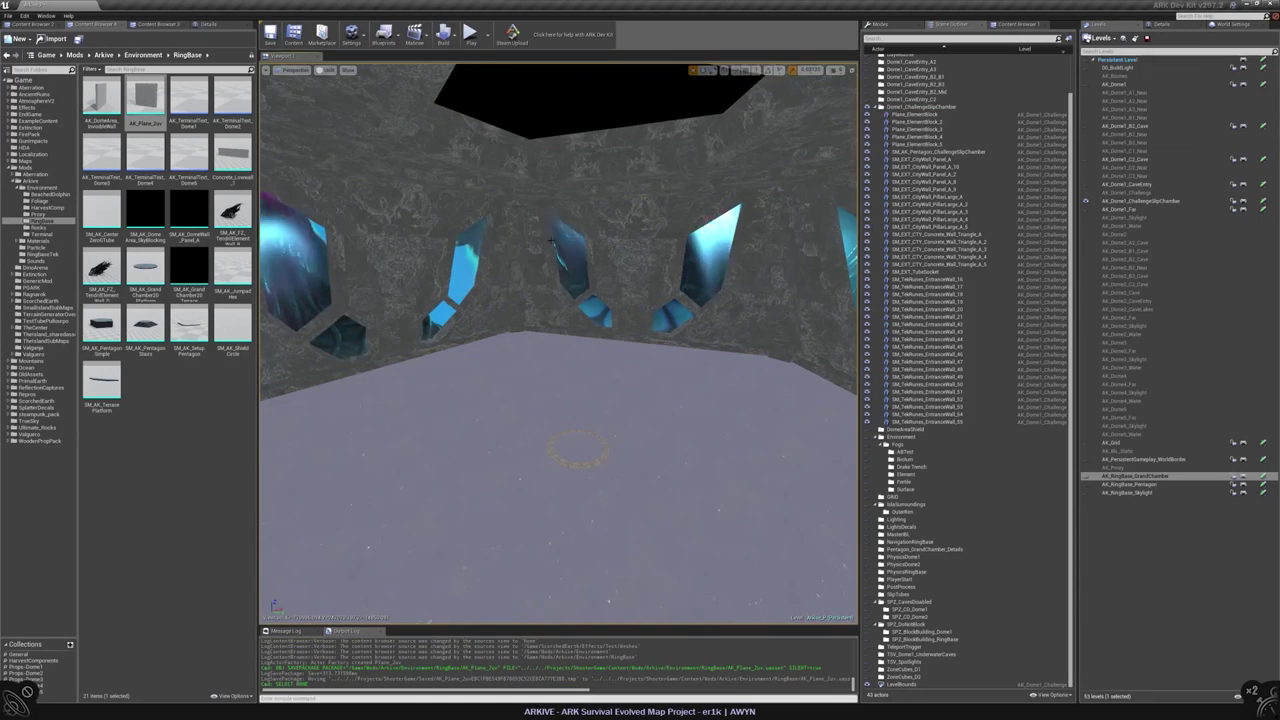
- Locate the slip chamber's SM_TekRunes_EntranceWall mesh asset and view its references
right_drag(551, 241, 440, 236)
click(440, 236)
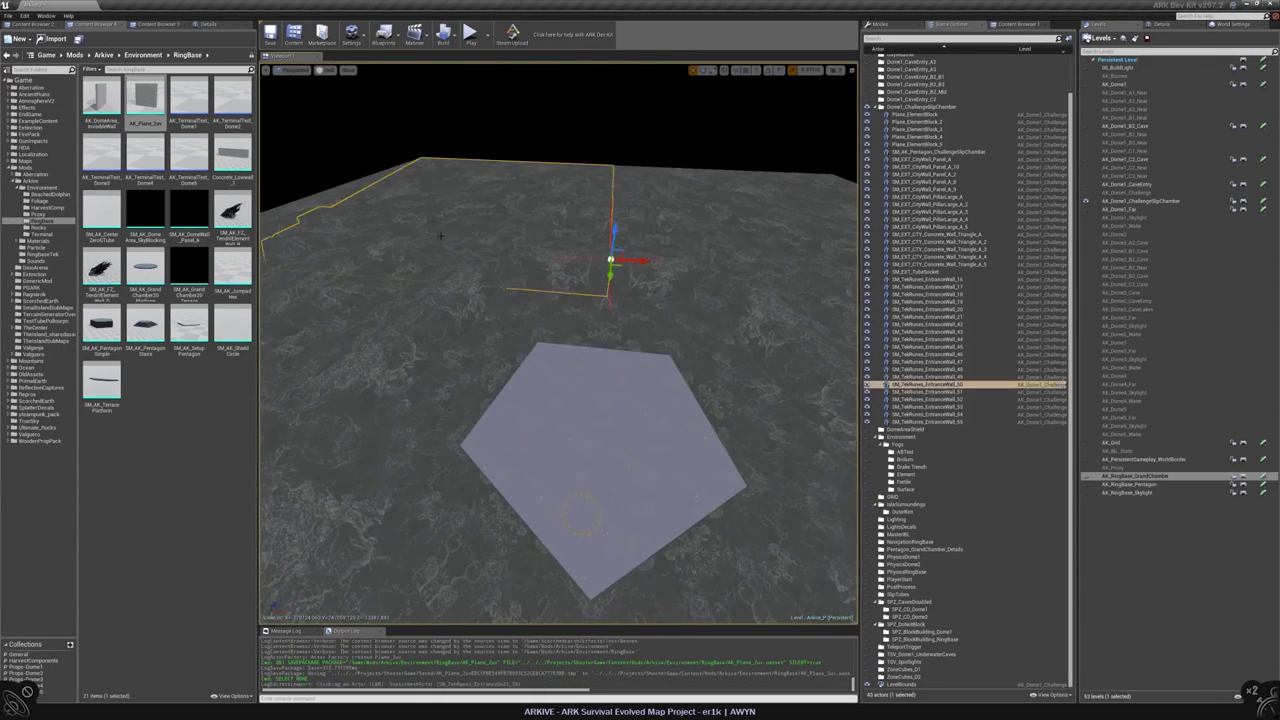
right_click(872, 386)
right_click(917, 389)
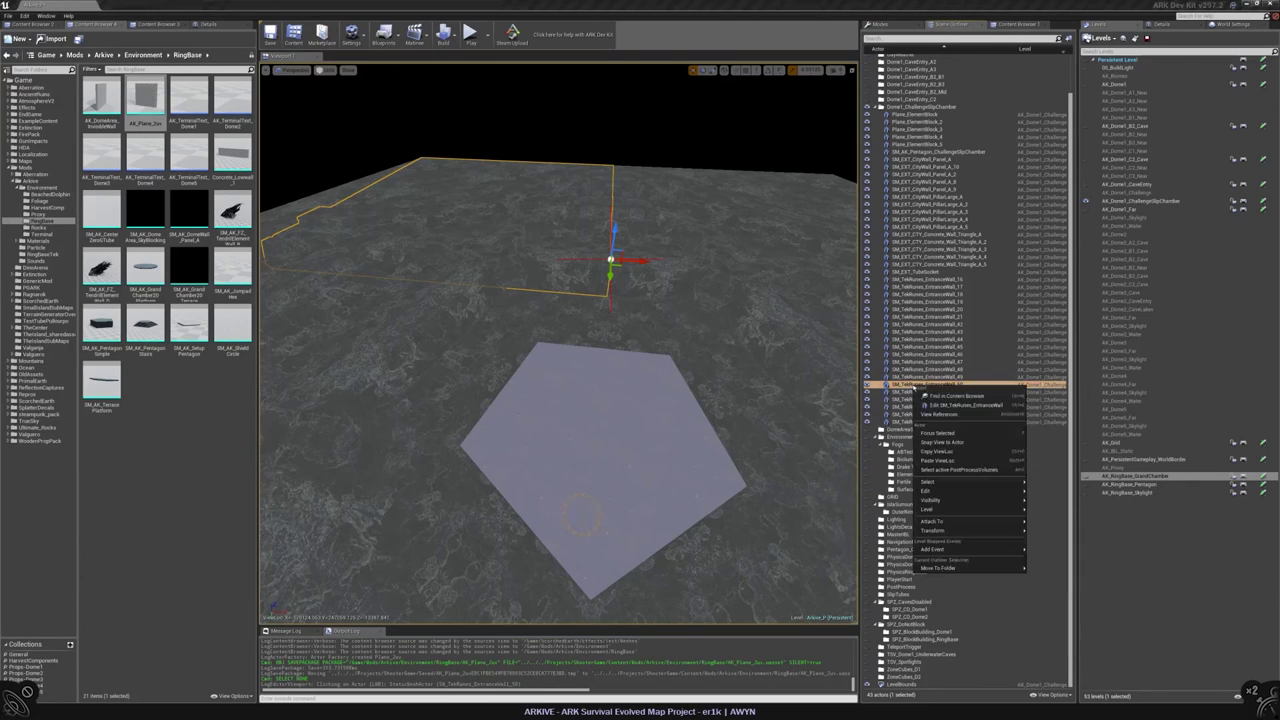
click(957, 396)
right_click(972, 97)
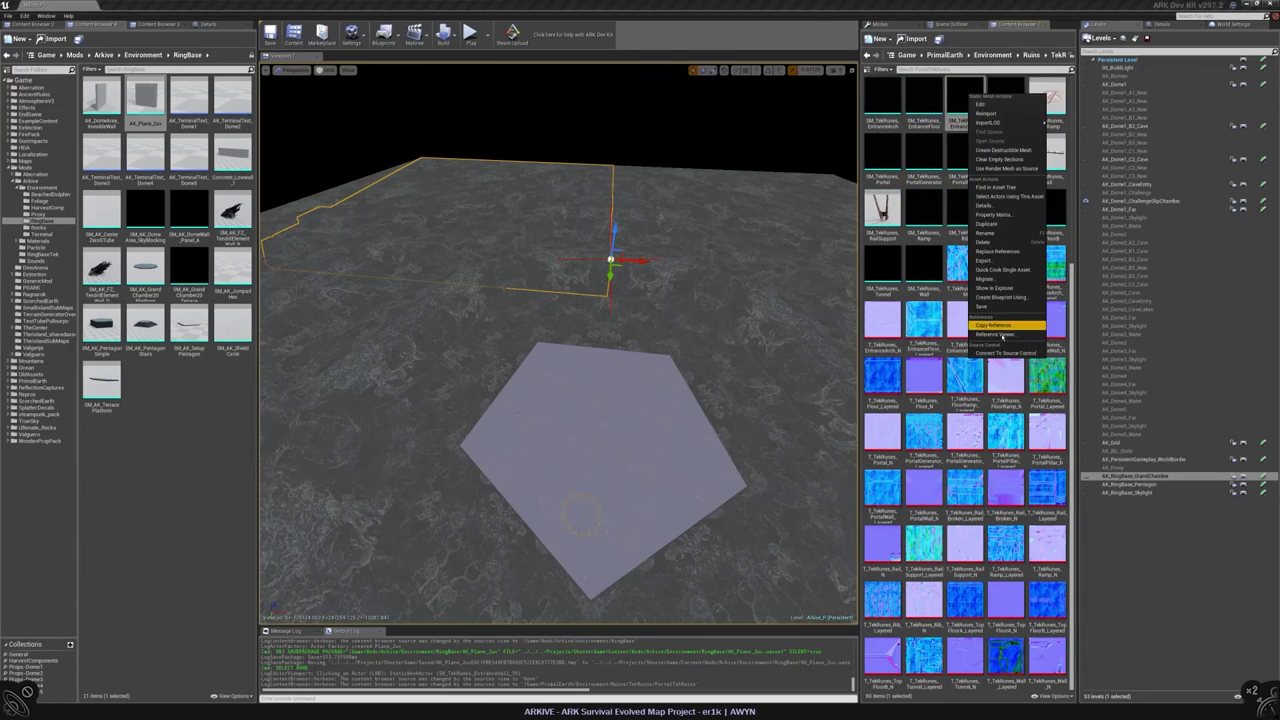
click(995, 334)
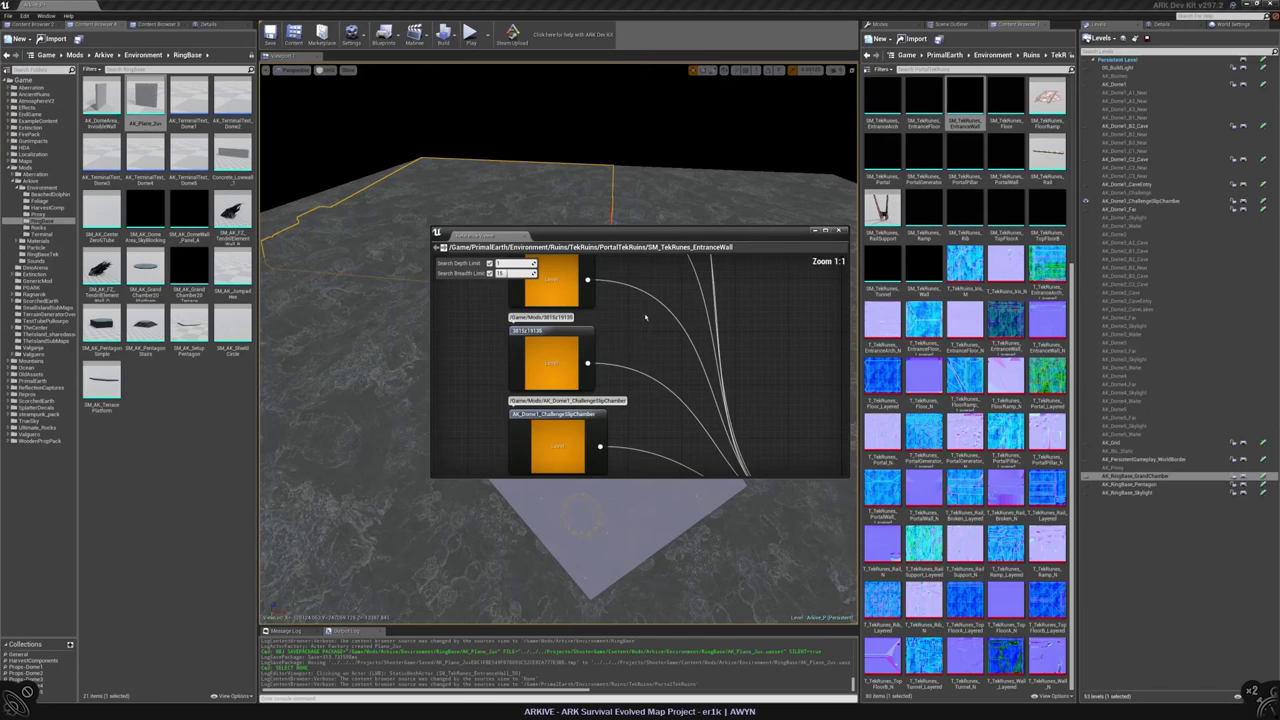
scroll(645, 317, down, 5)
scroll(645, 317, up, 5)
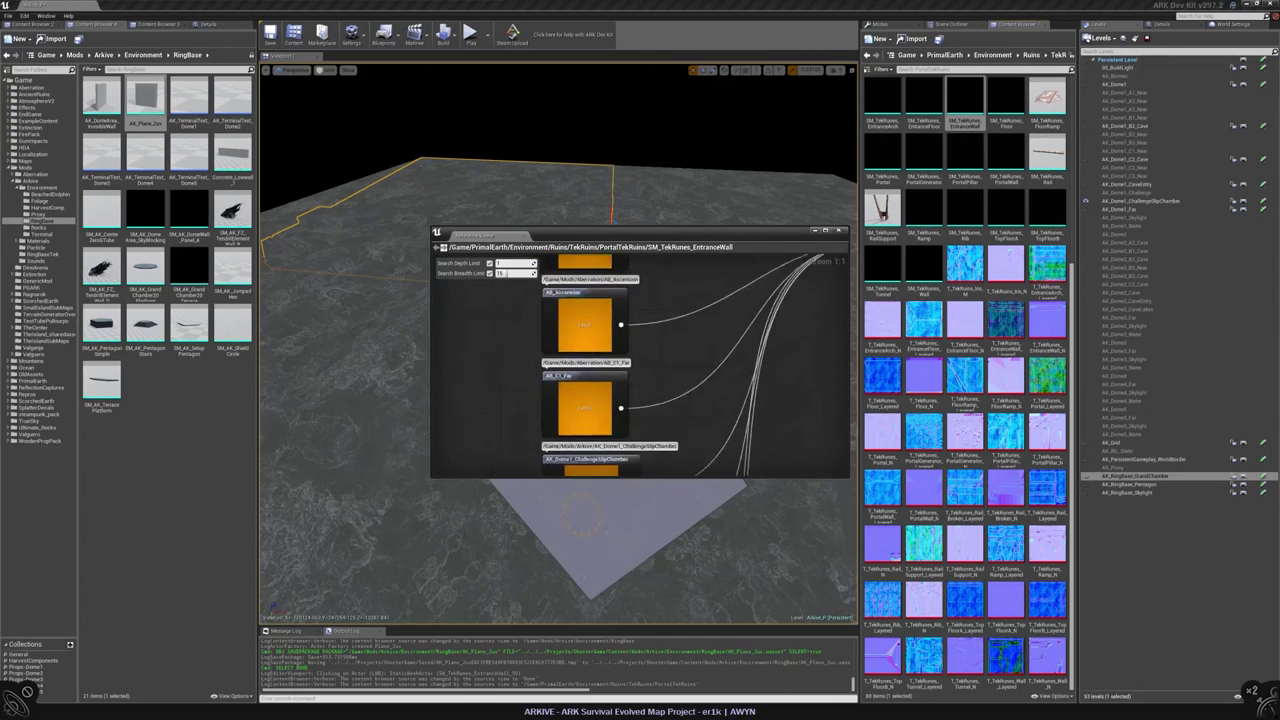
right_drag(810, 315, 814, 288)
click(842, 231)
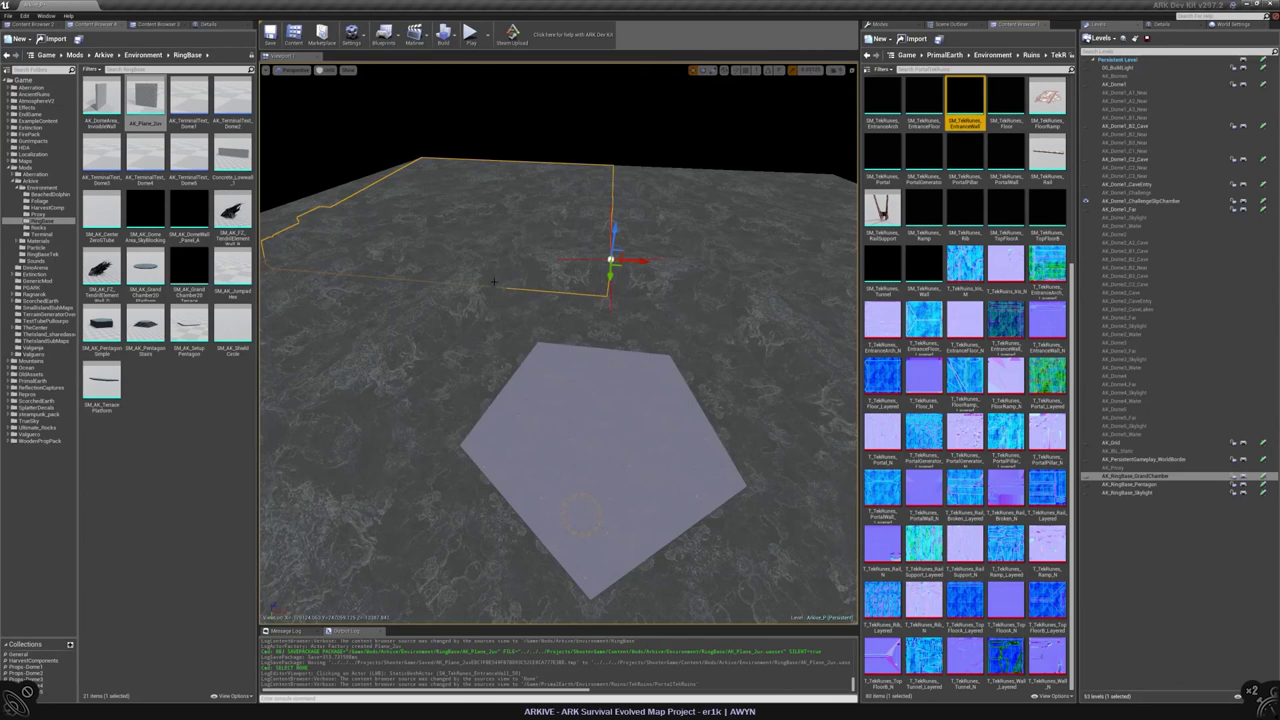
- Save the AK_Dome1_ChallengeSlipChamber level
scroll(493, 283, down, 10)
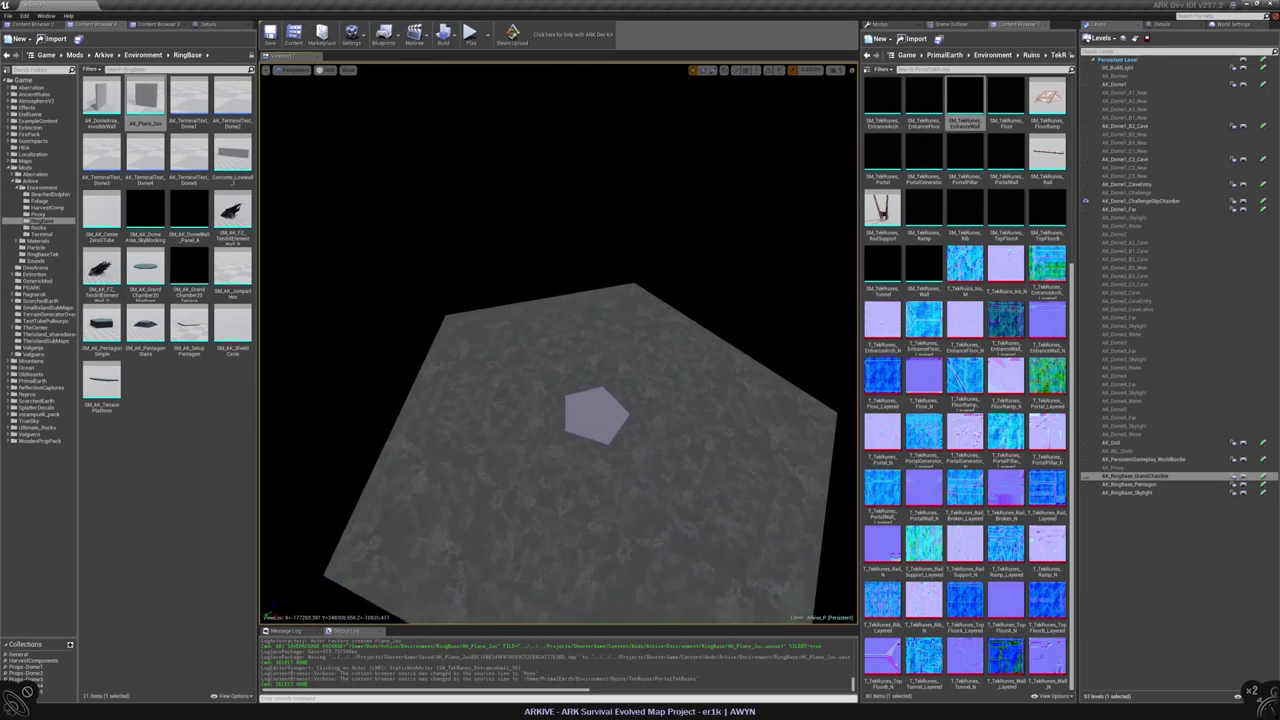
click(1263, 201)
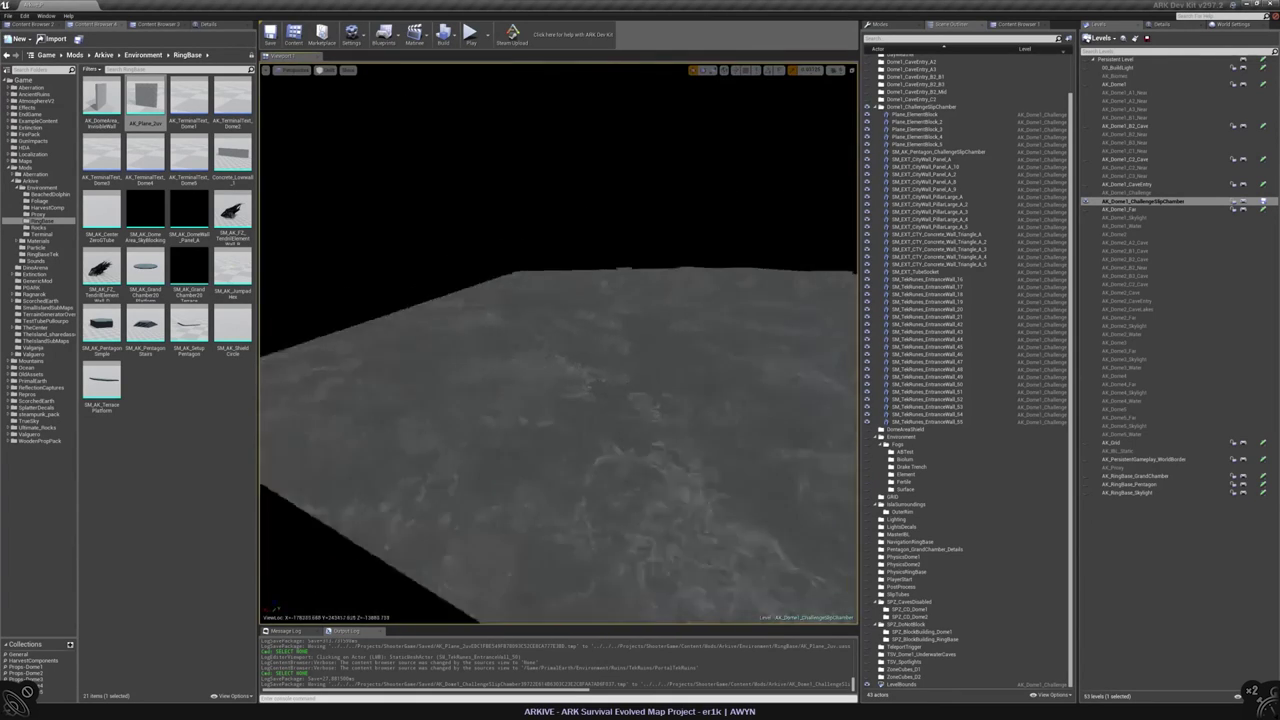
- Show the AK_RingBase_Pentagon level, filter the actors by "citywall" and locate the Element 1 material of its SM_EXT_CityWall_Panel_A_4
click(738, 235)
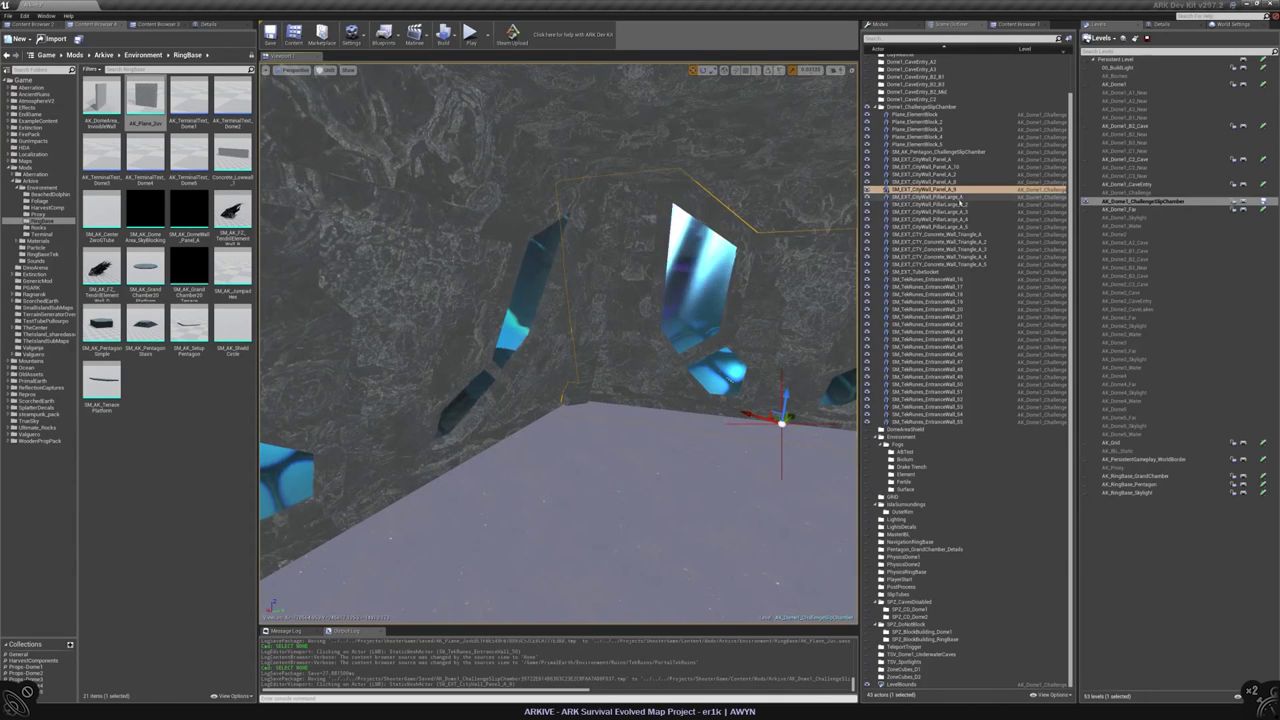
drag(1086, 493, 1088, 485)
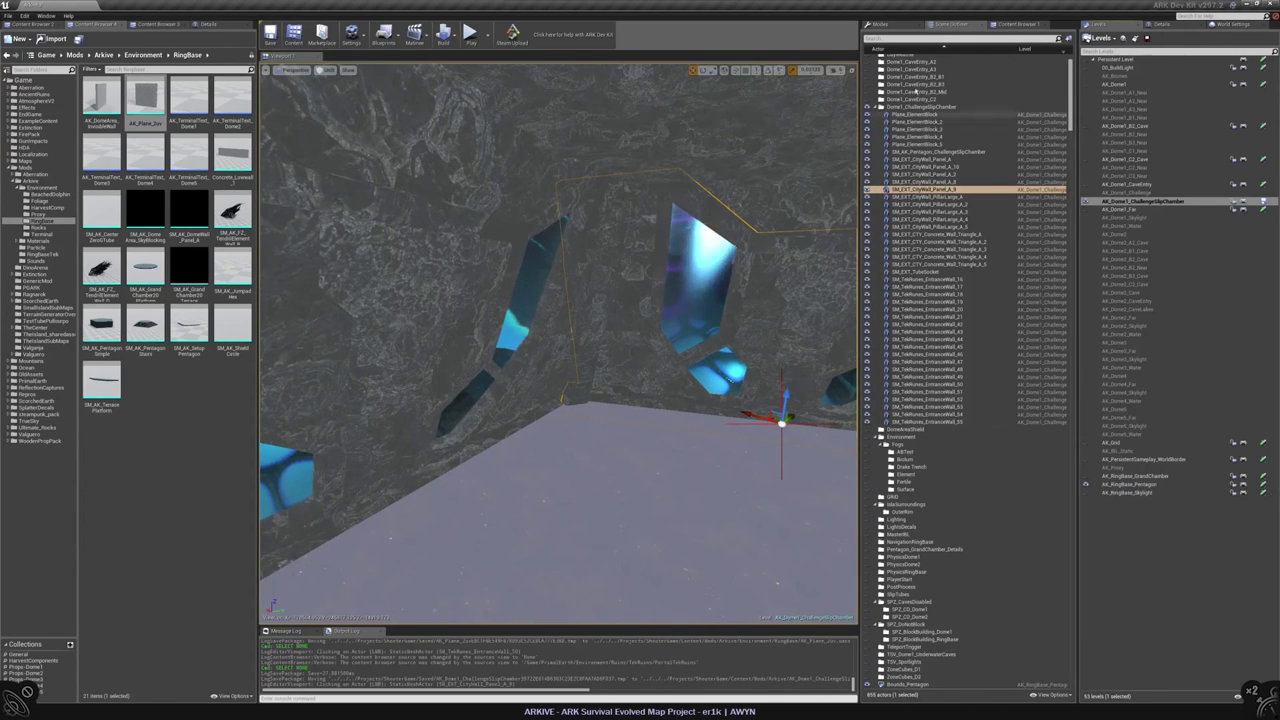
click(898, 39)
text(wall)
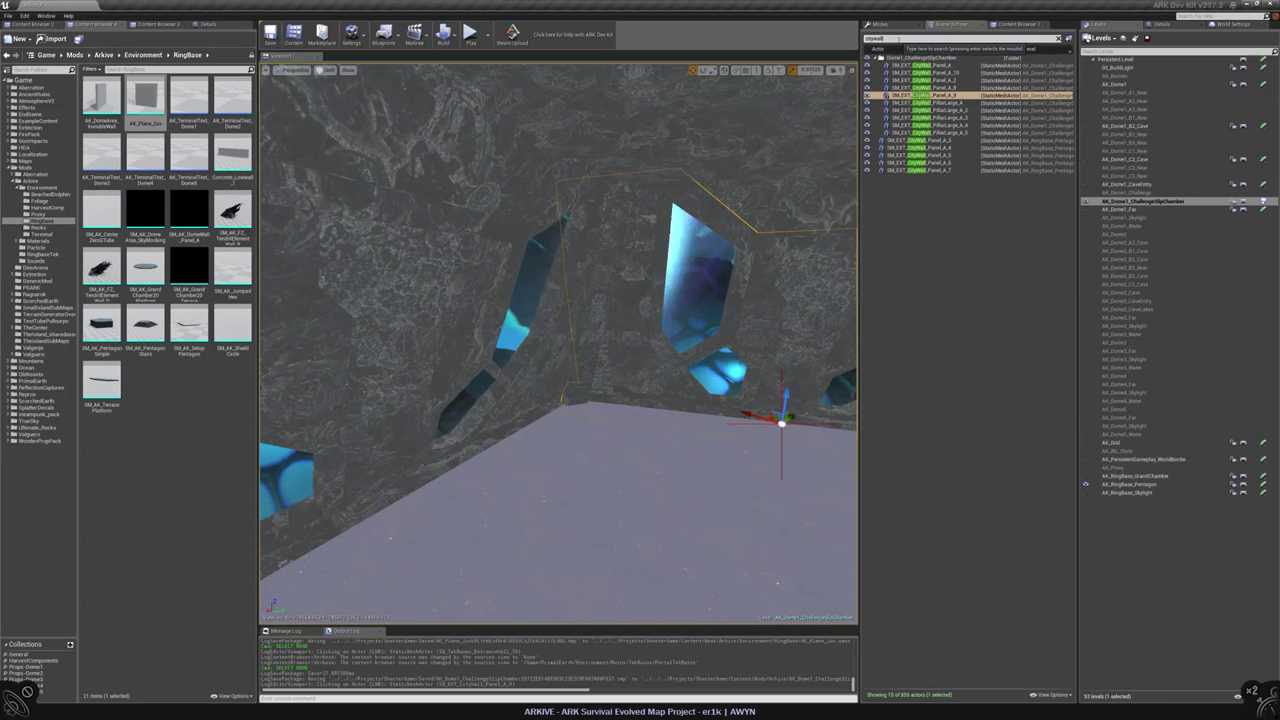
click(915, 147)
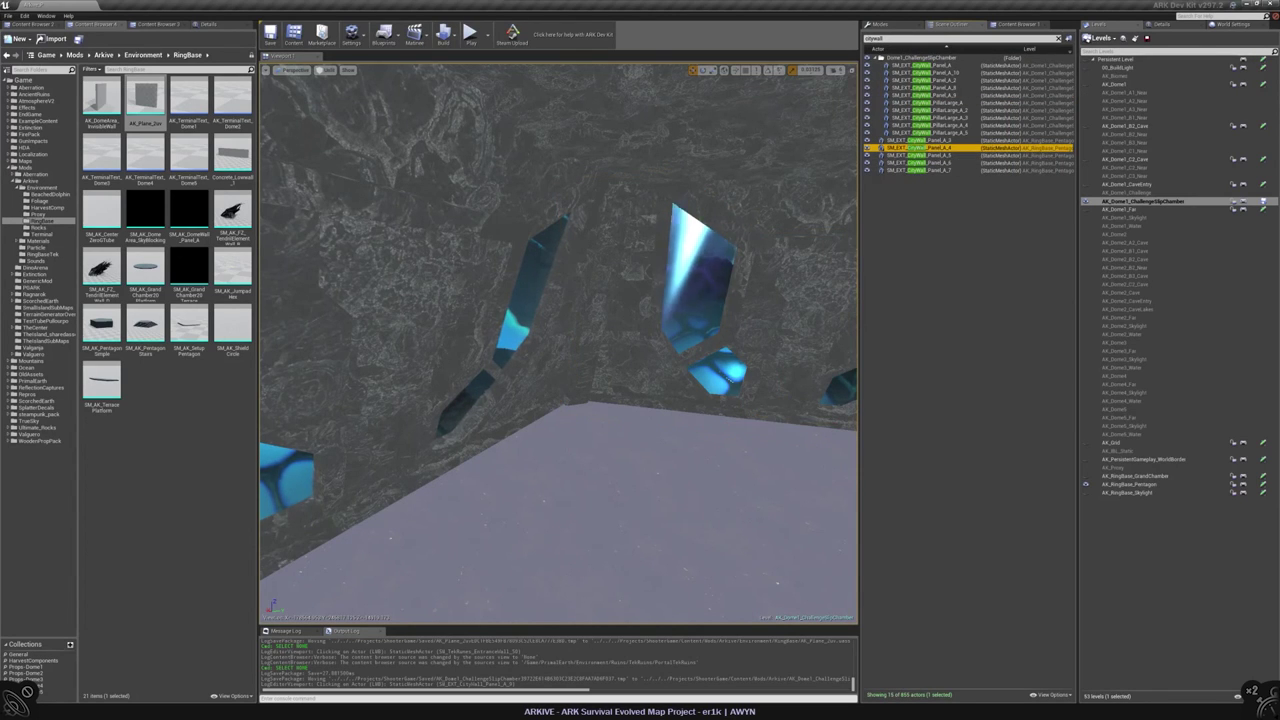
click(1160, 23)
click(1244, 215)
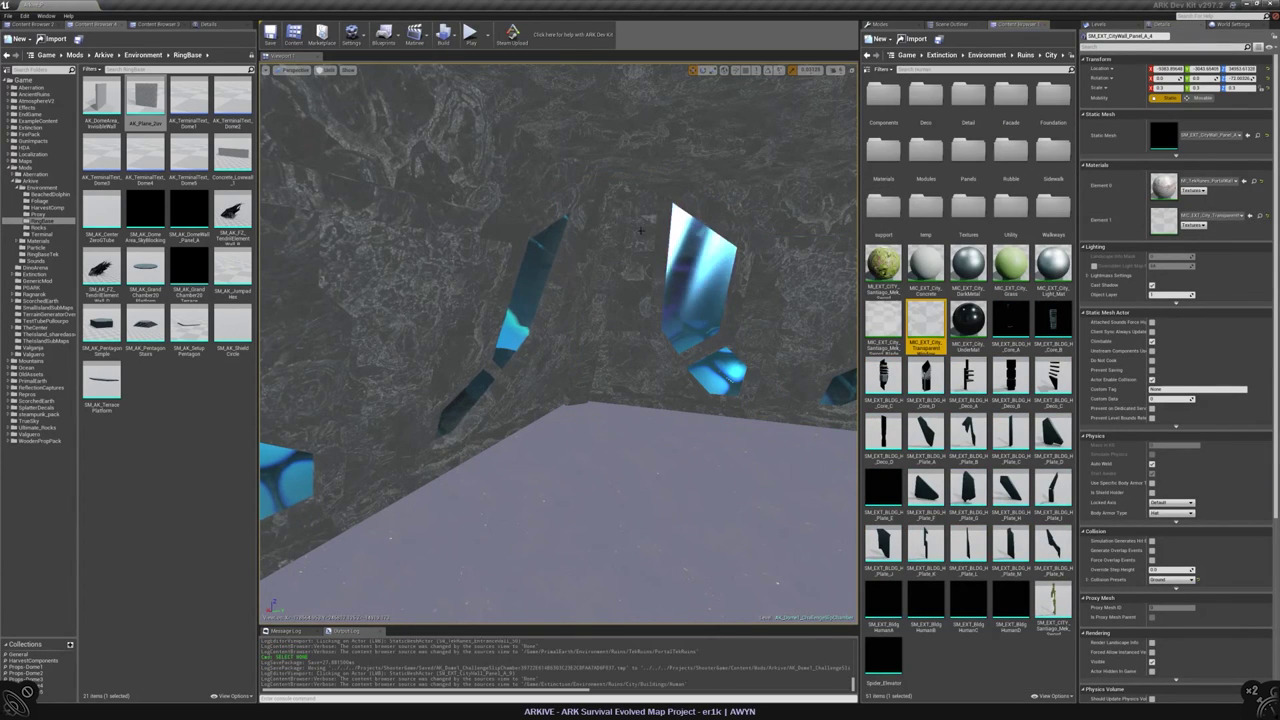
- Assign the MIC_EXT_City_Transparent material to Element 1 of the selected city wall panel in the slip chamber
click(840, 238)
click(208, 23)
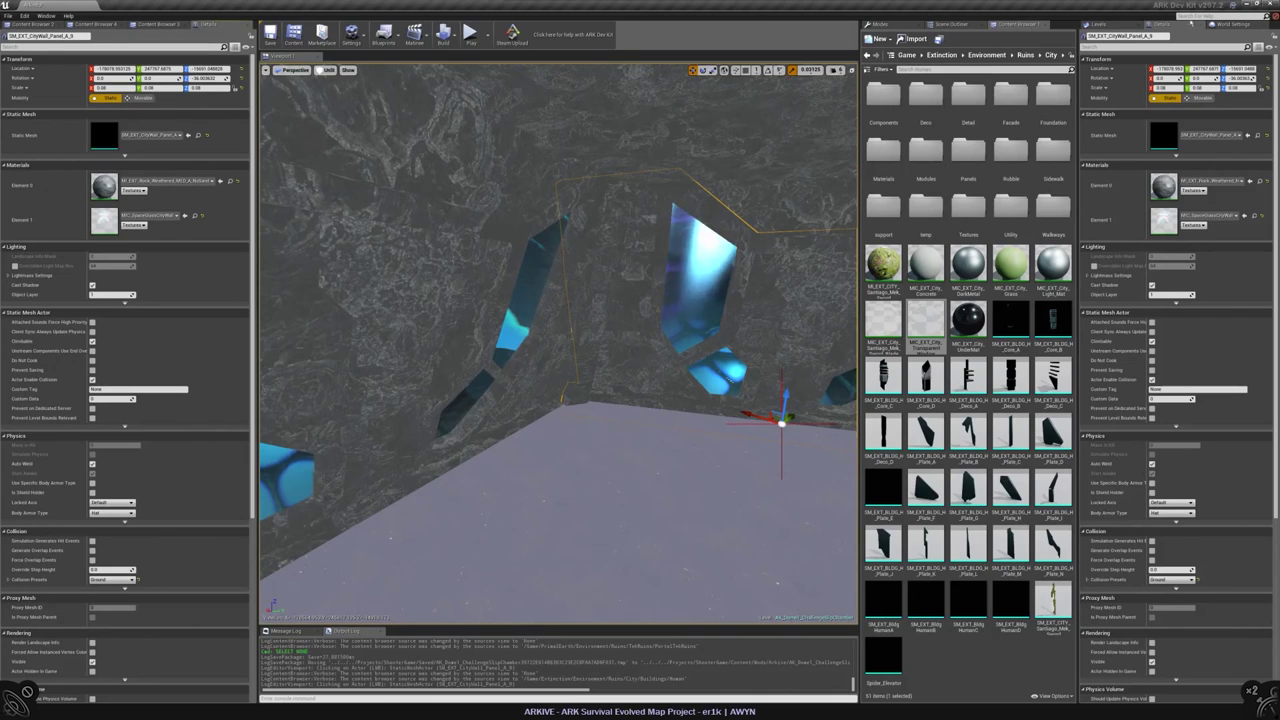
click(196, 215)
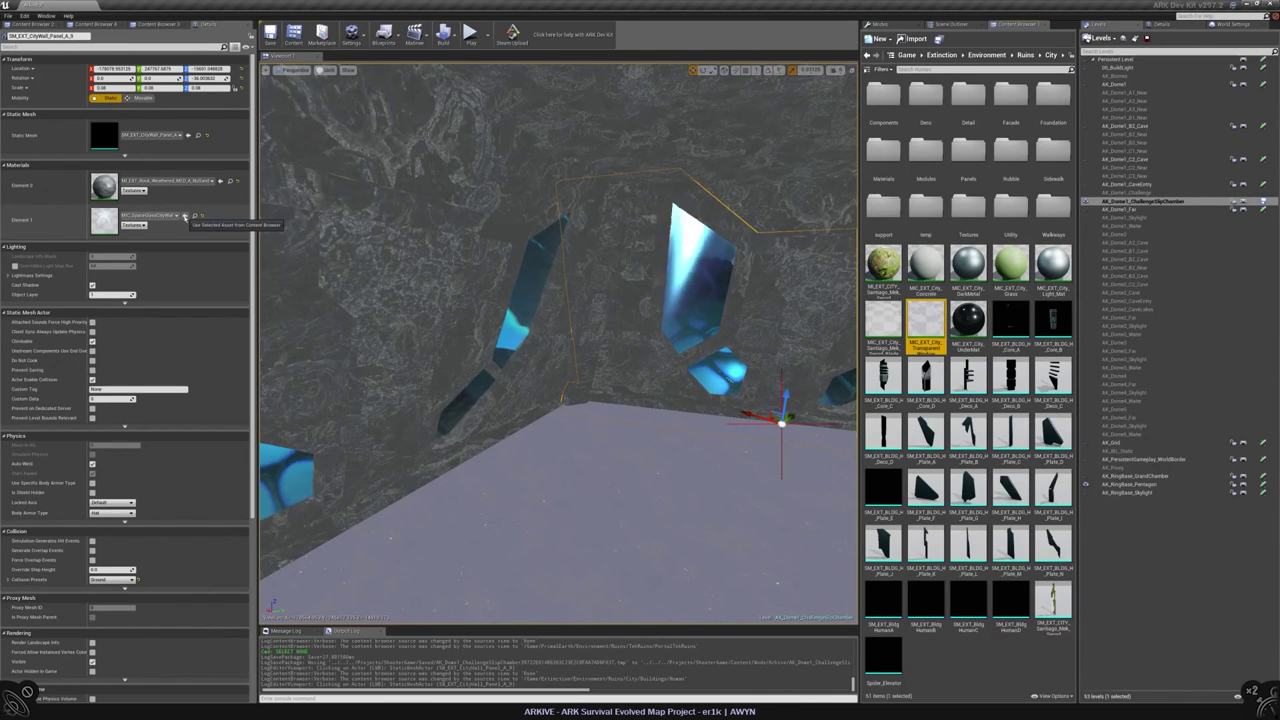
click(184, 215)
- Select the slip chamber's five SM_EXT_CityWall_Panel_A meshes and check their materials
drag(560, 340, 665, 312)
click(957, 23)
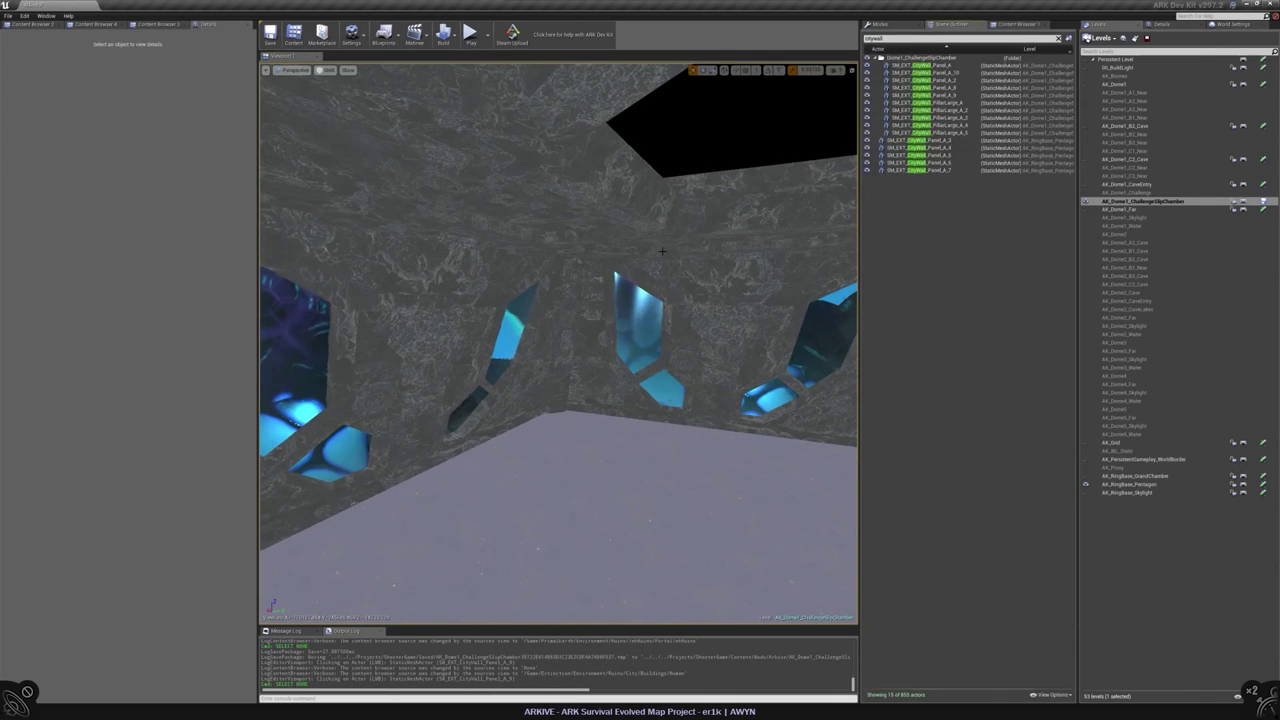
click(920, 65)
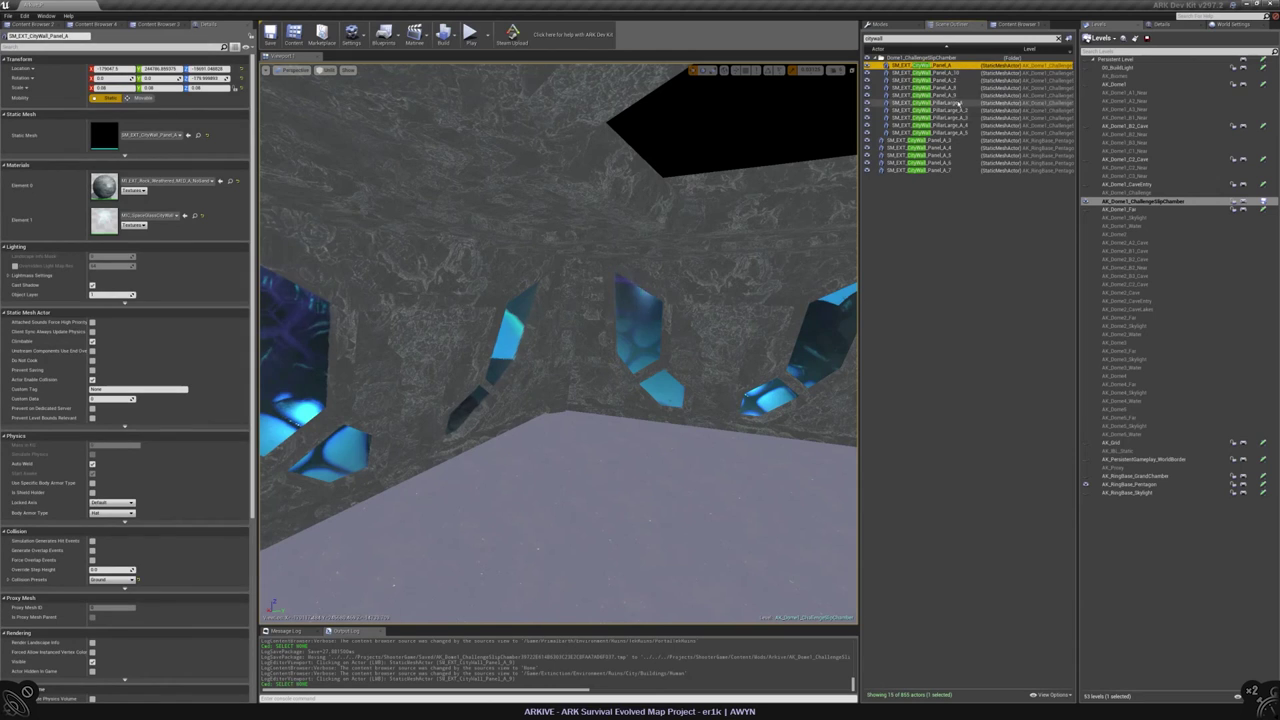
shift+click(952, 95)
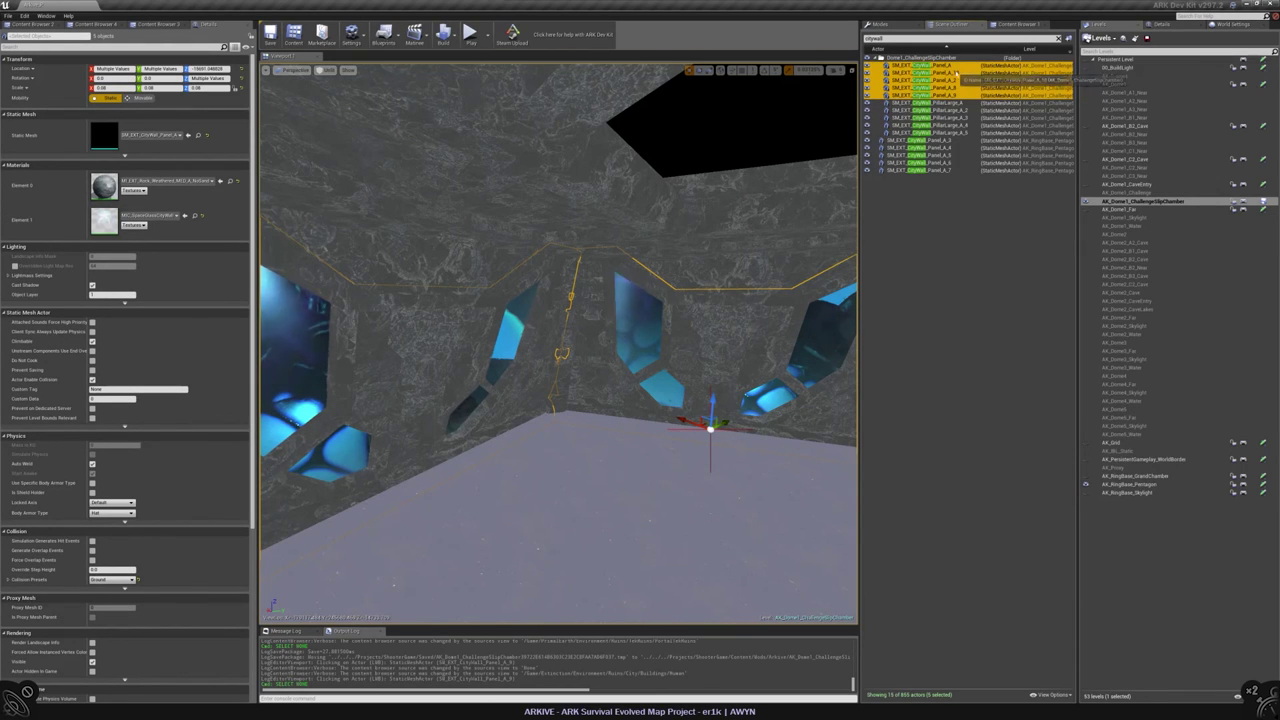
- Duplicate the five Plane_ElementBlock planes and scale the copies to about 78.9, 78.9 and 39.5
click(1058, 38)
click(915, 155)
shift+click(915, 185)
key(f)
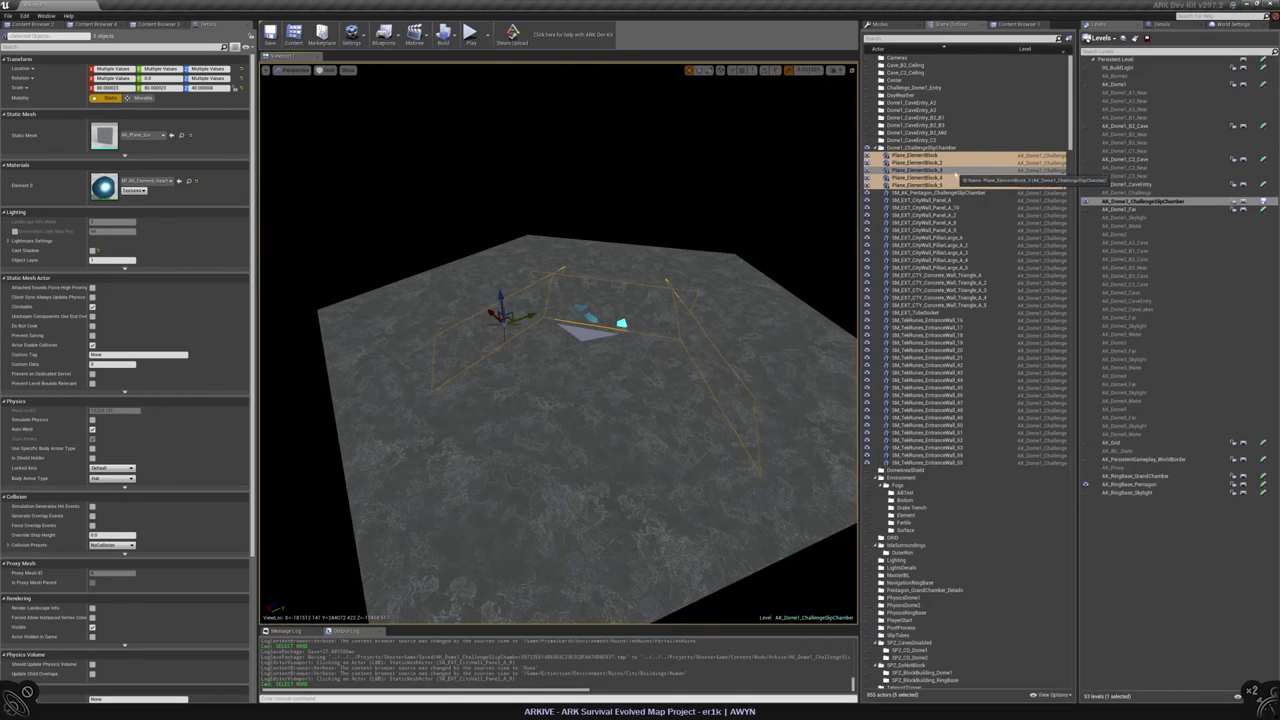
key(ctrl+w)
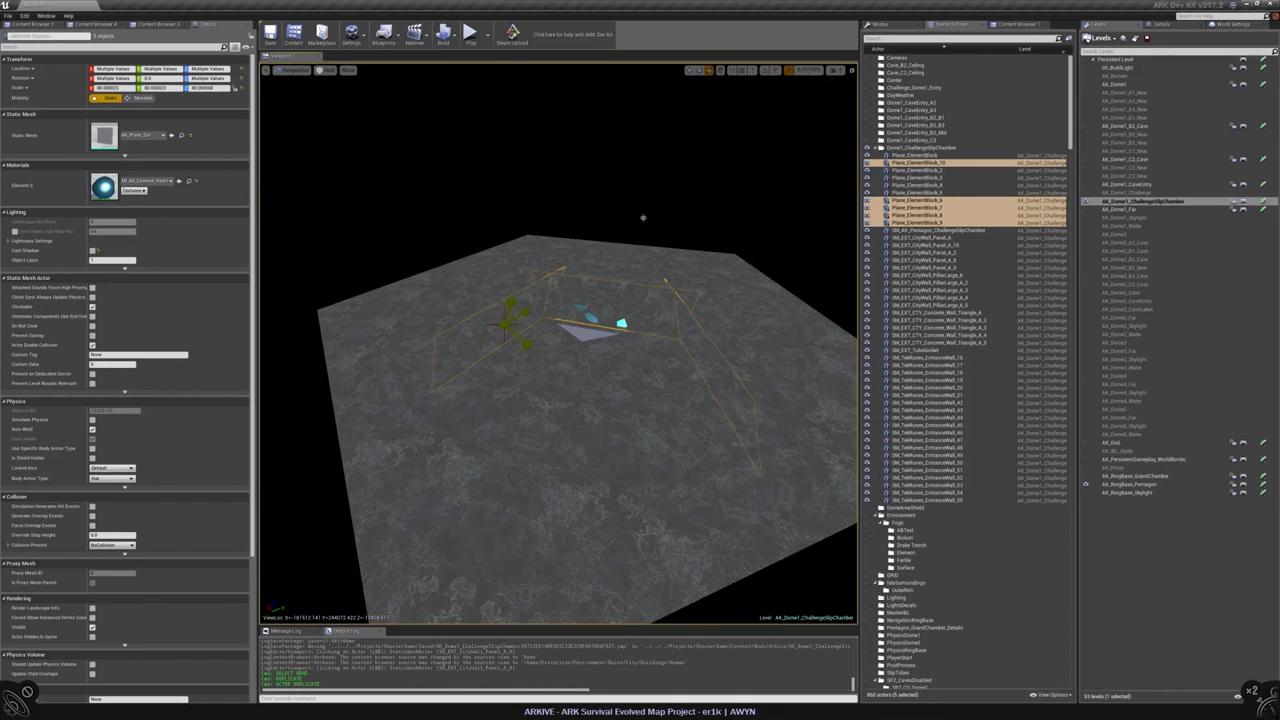
alt+drag(635, 226, 587, 264)
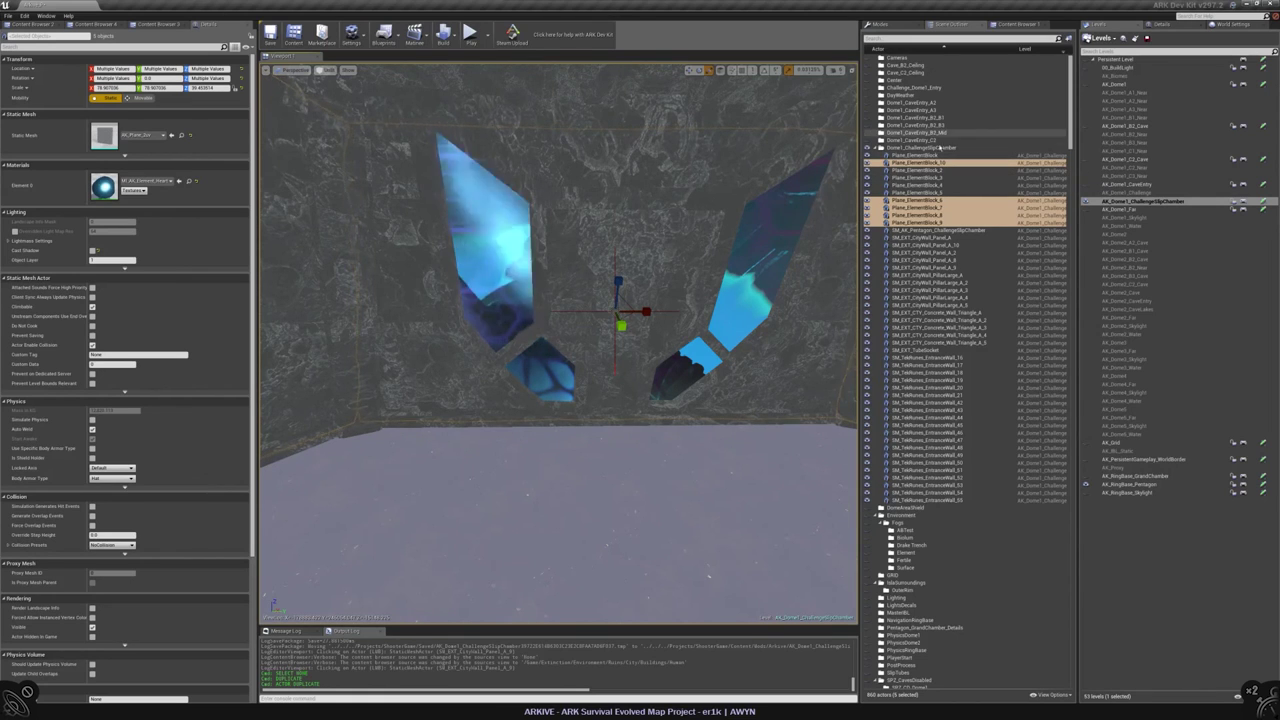
- Rename the five duplicated planes Plane_ElementBlock_6 to _10 as Plane_HexBlock_6 to Plane_HexBlock_10
click(925, 162)
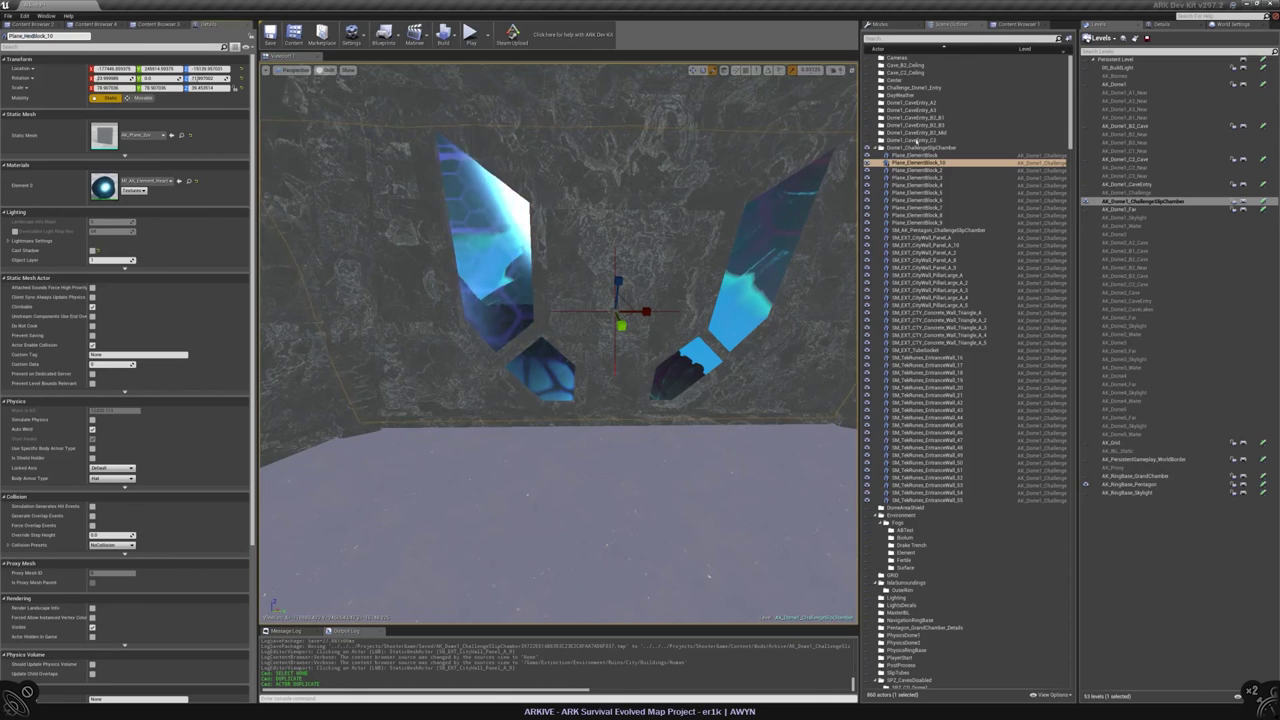
click(916, 200)
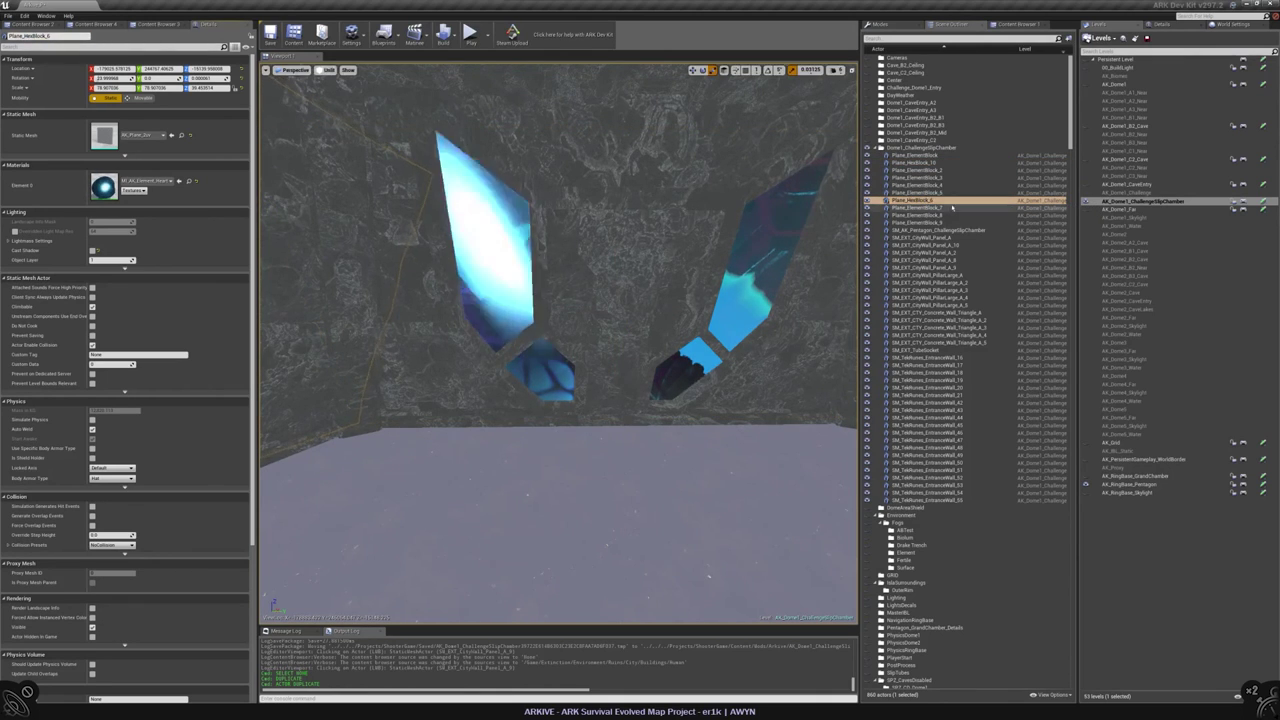
click(916, 207)
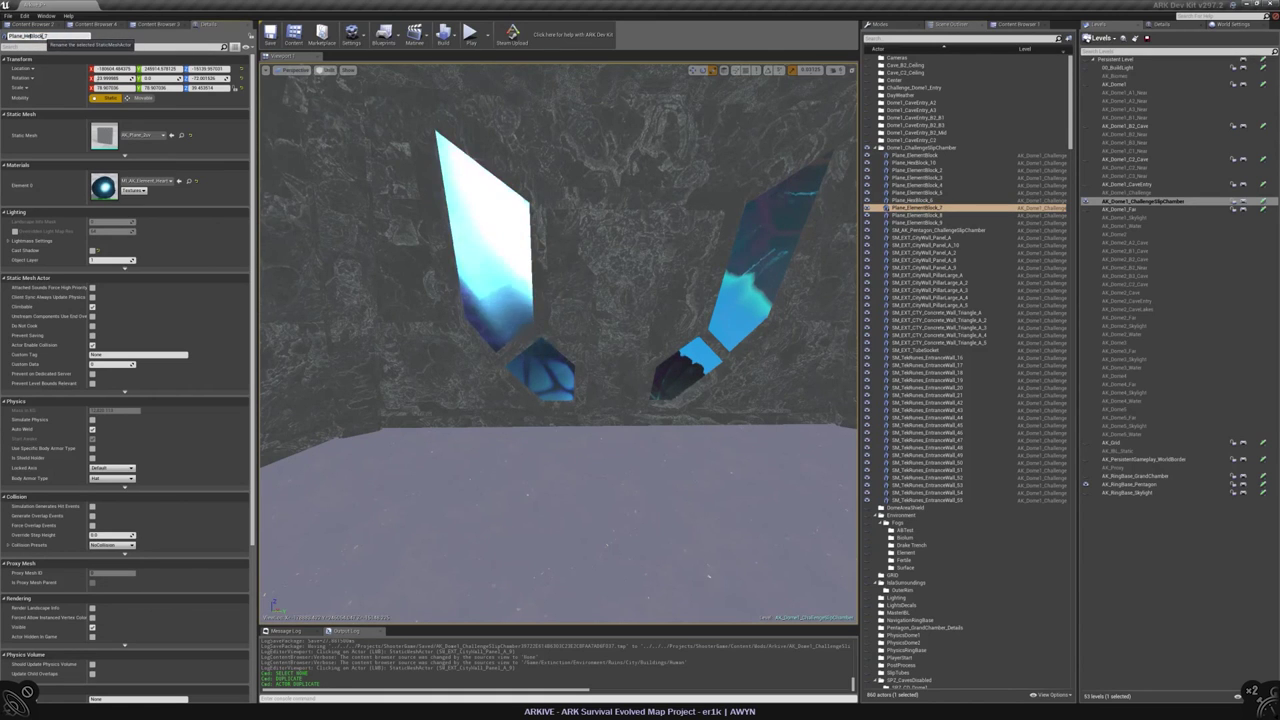
click(1160, 23)
key(Down)
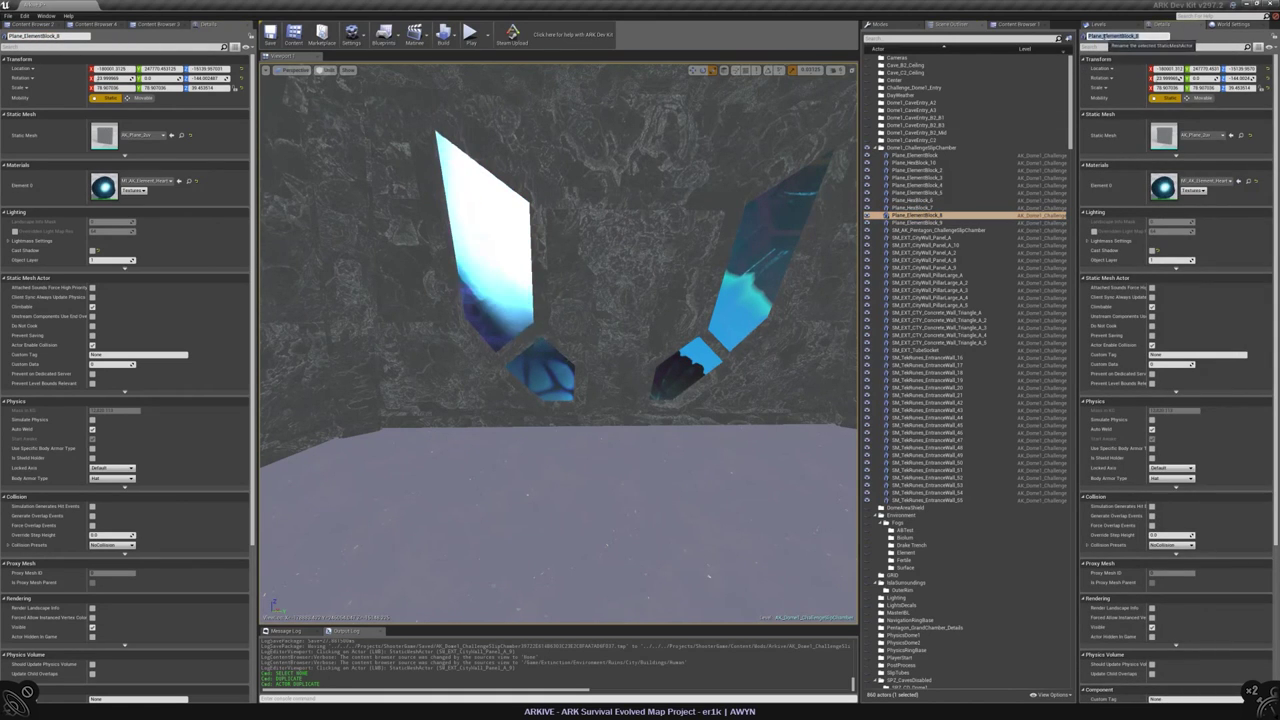
key(Down)
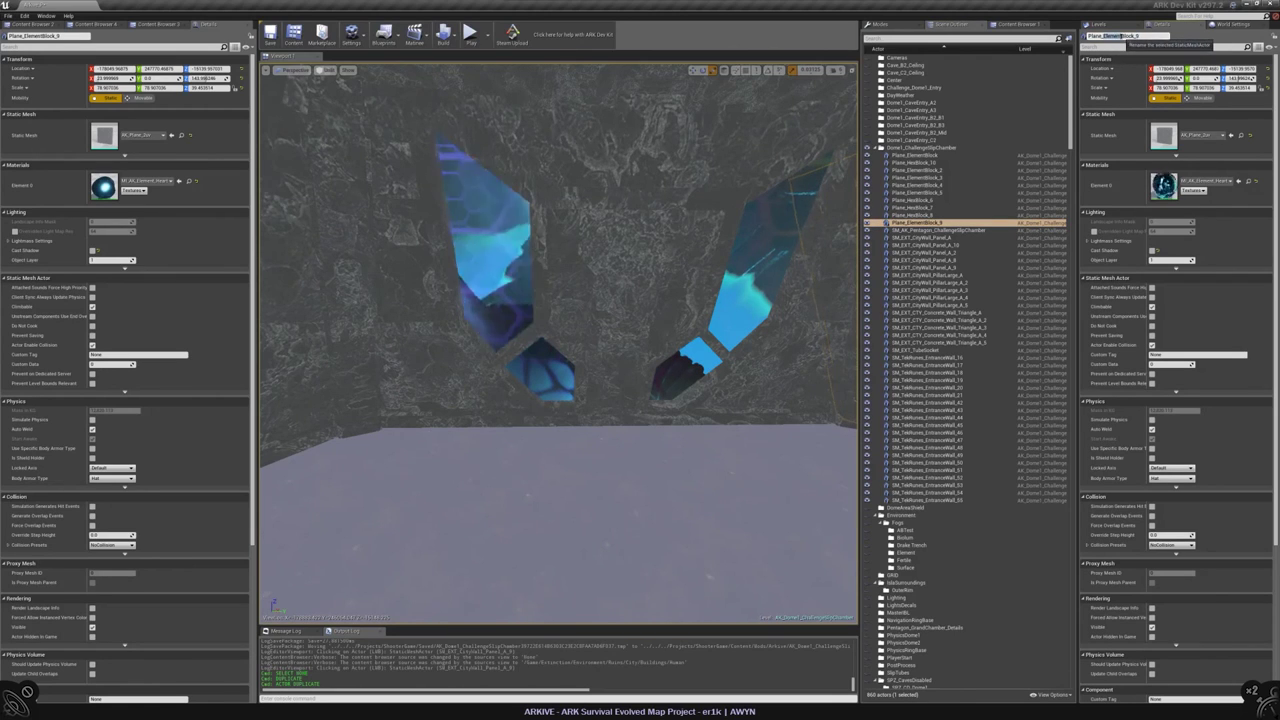
text(Plane_HexBlock_9)
key(Return)
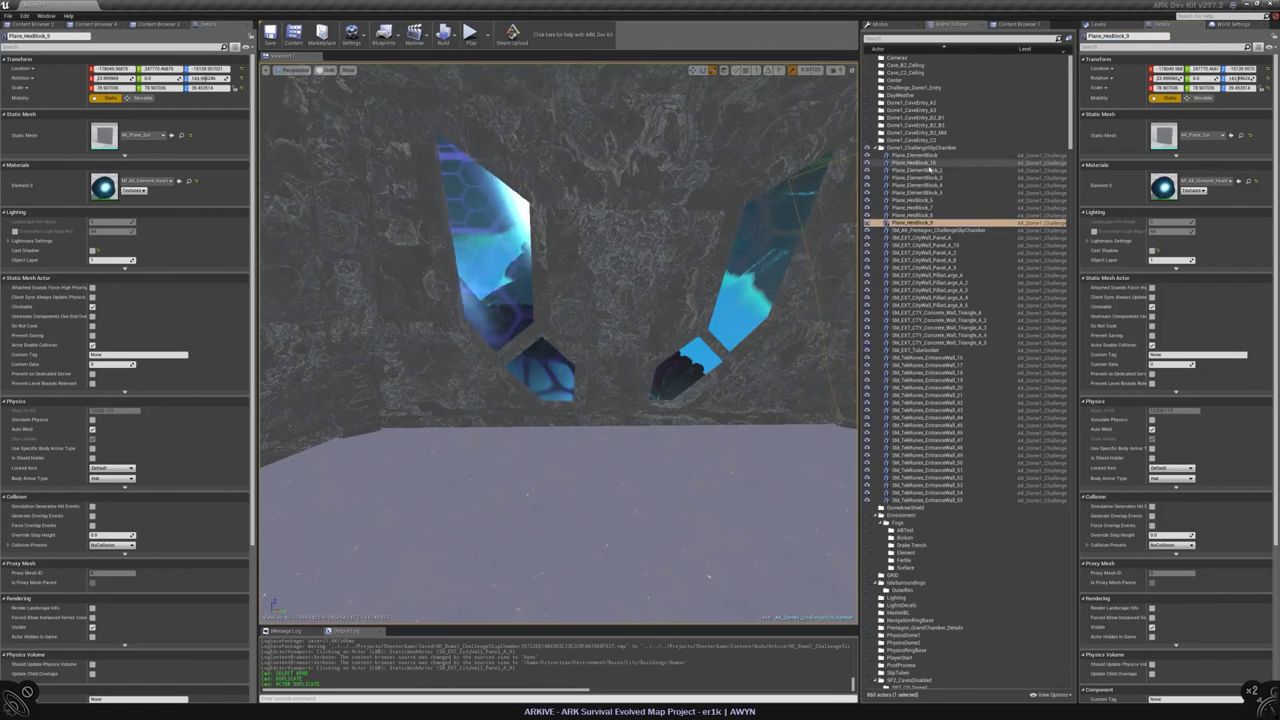
- Locate the Element 1 material of SM_EXT_CityWall_Panel_A_2 in its content folder
click(914, 155)
click(912, 192)
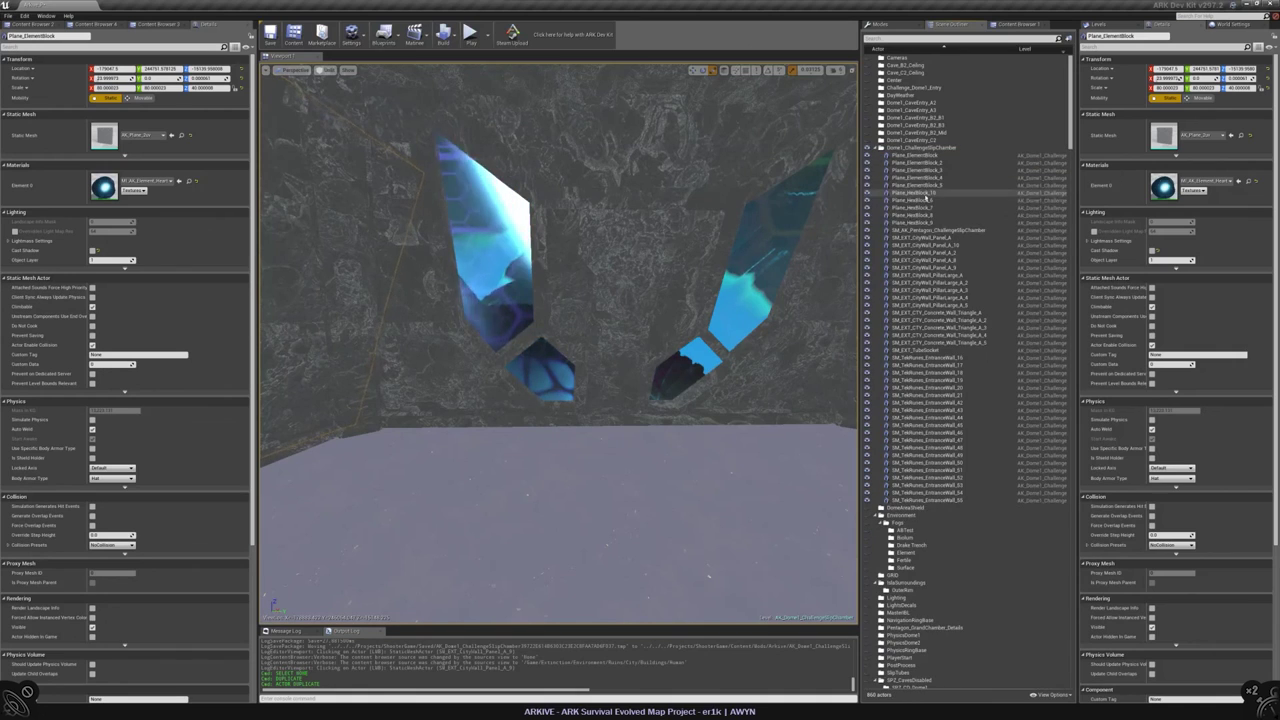
shift+click(925, 222)
alt+drag(643, 243, 643, 243)
click(643, 243)
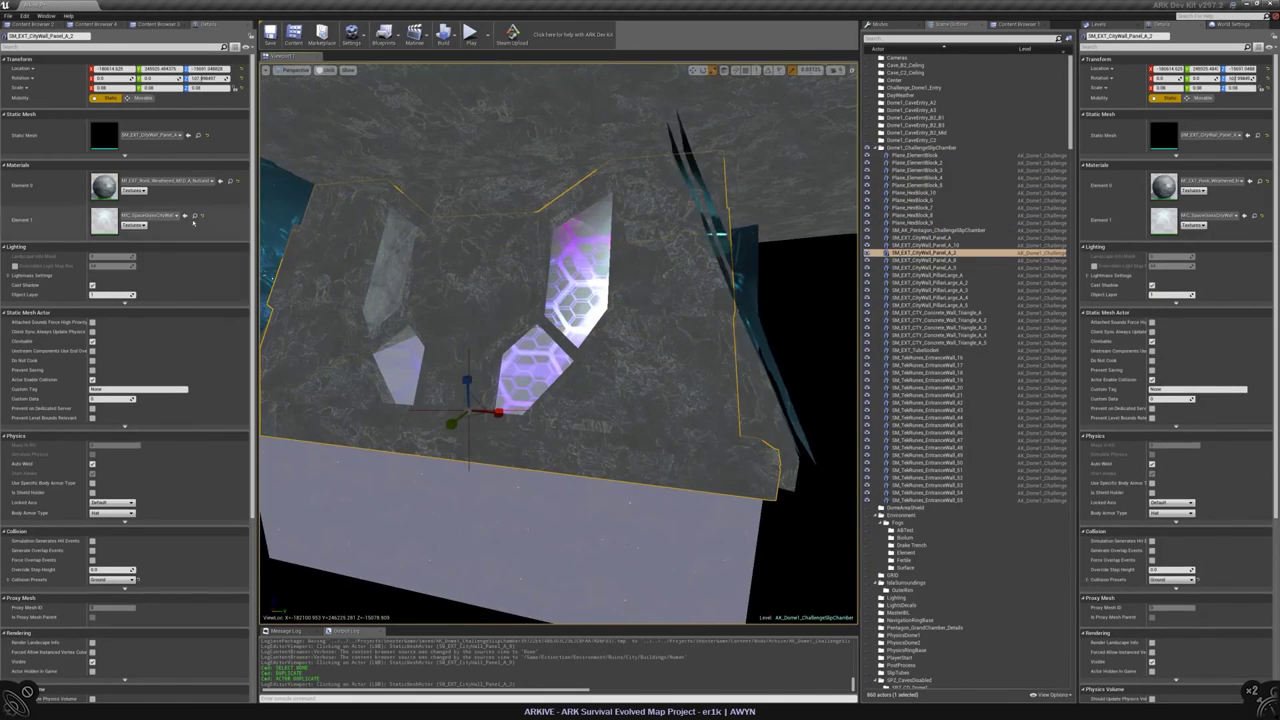
key(ctrl+b)
- Assign the MIC_SpaceGlassCityWall material to the five Plane_HexBlock planes
click(956, 23)
click(912, 192)
shift+click(925, 222)
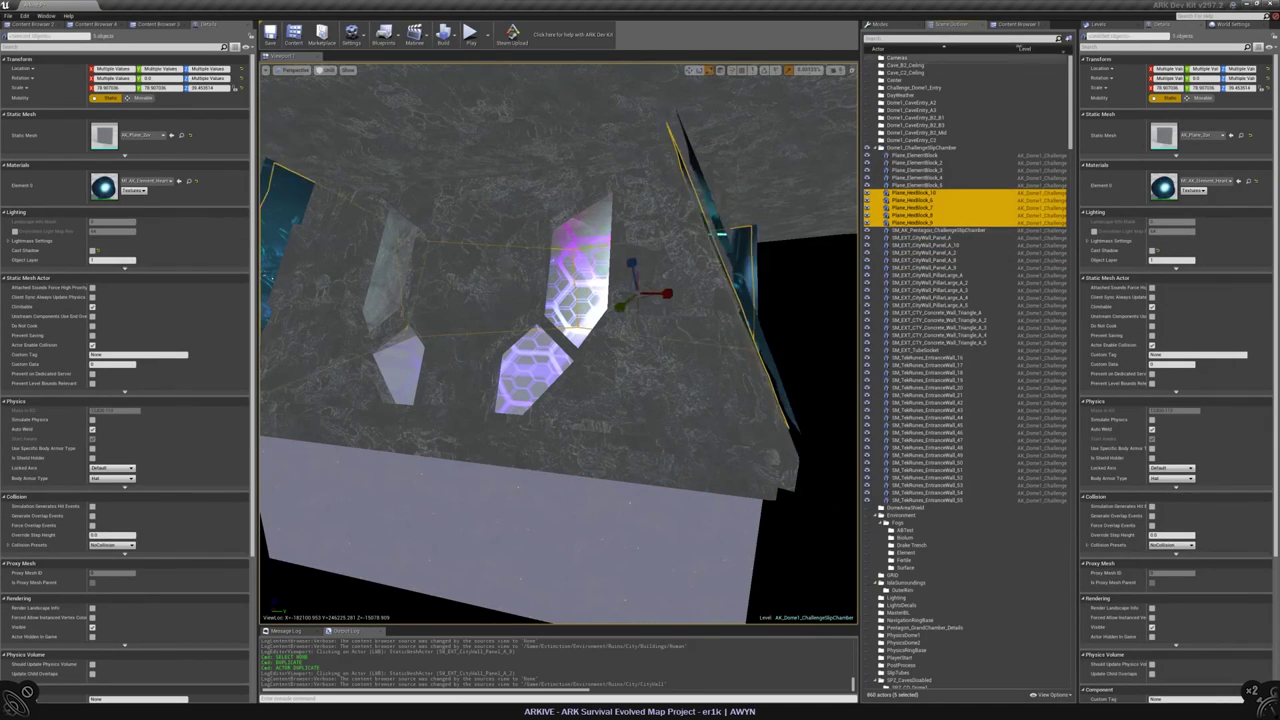
key(ctrl+b)
click(181, 180)
right_drag(558, 343, 558, 343)
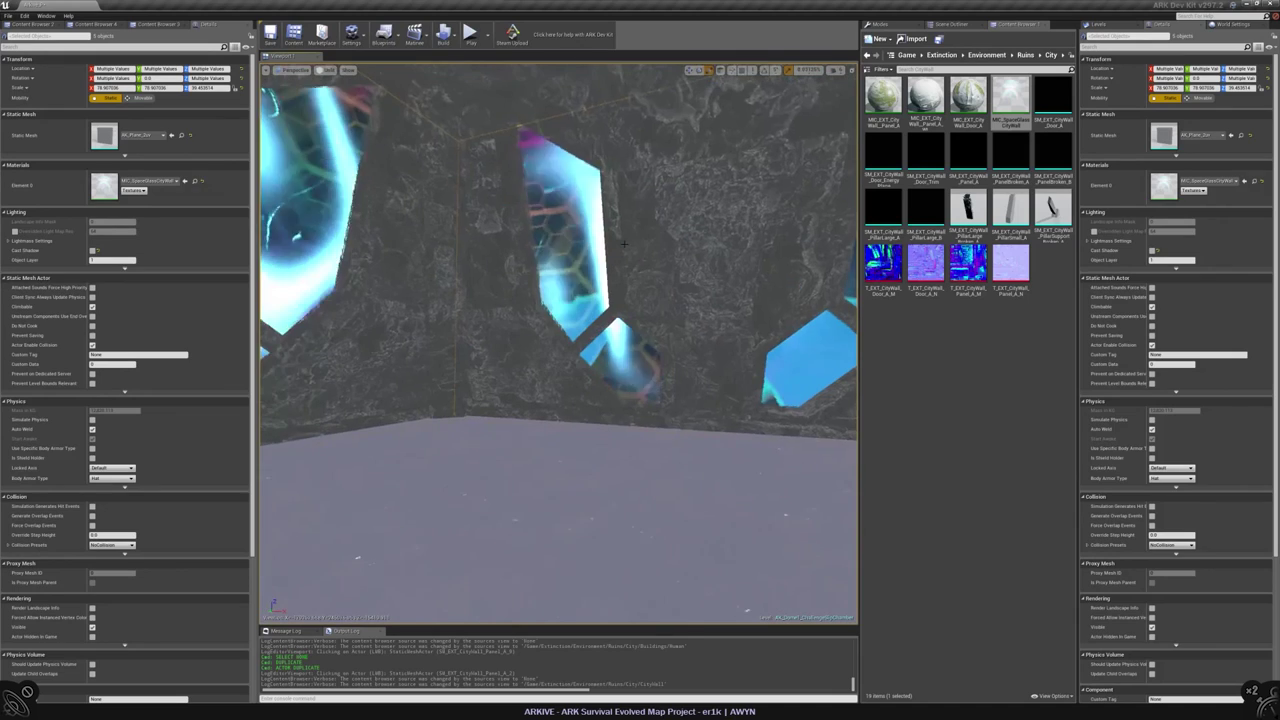
- Filter the actors by "citywall" and locate the MIC_EXT_City_Transparent material used on a ring base pentagon wall panel
click(700, 380)
click(956, 23)
click(900, 39)
text(wall)
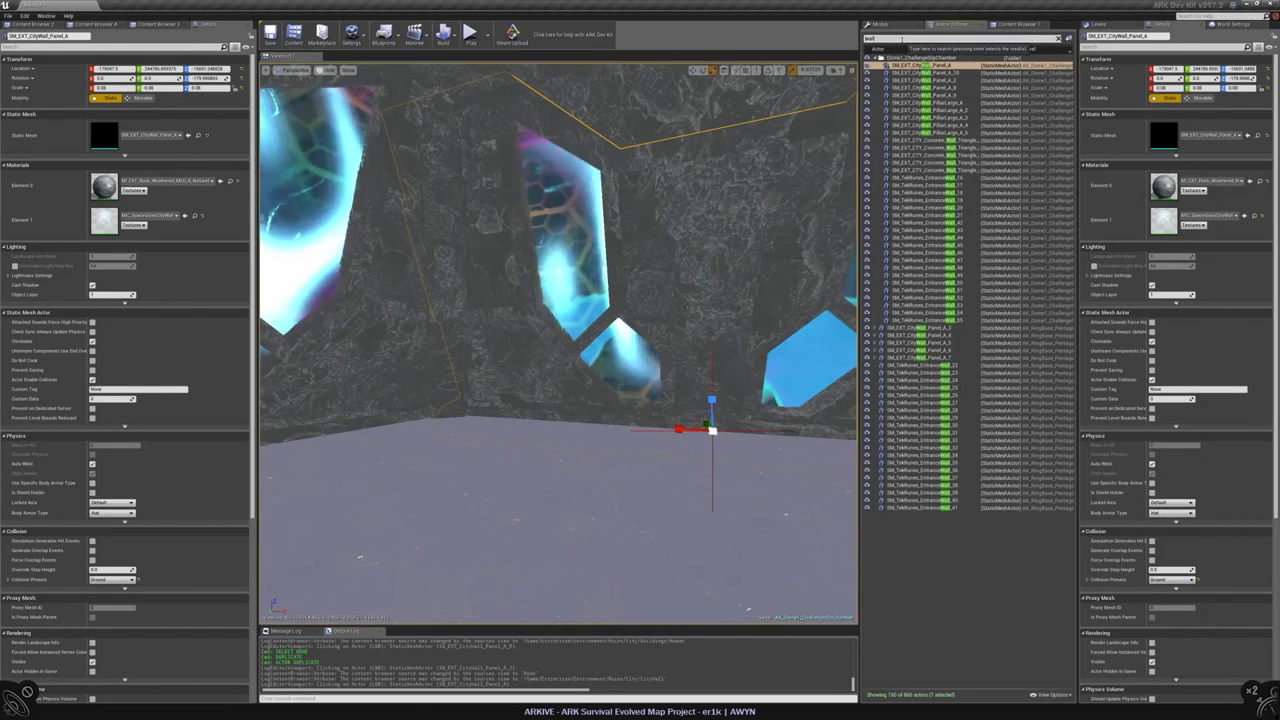
key(Home)
text(city)
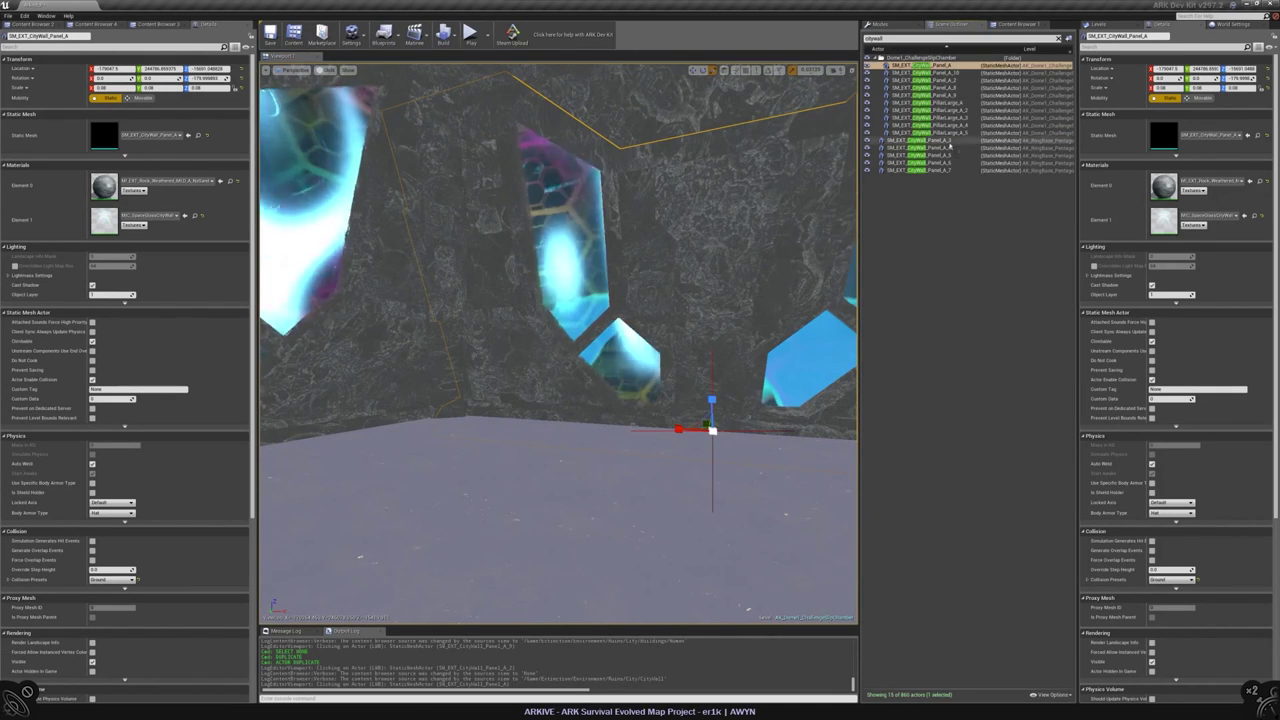
click(949, 145)
key(ctrl+b)
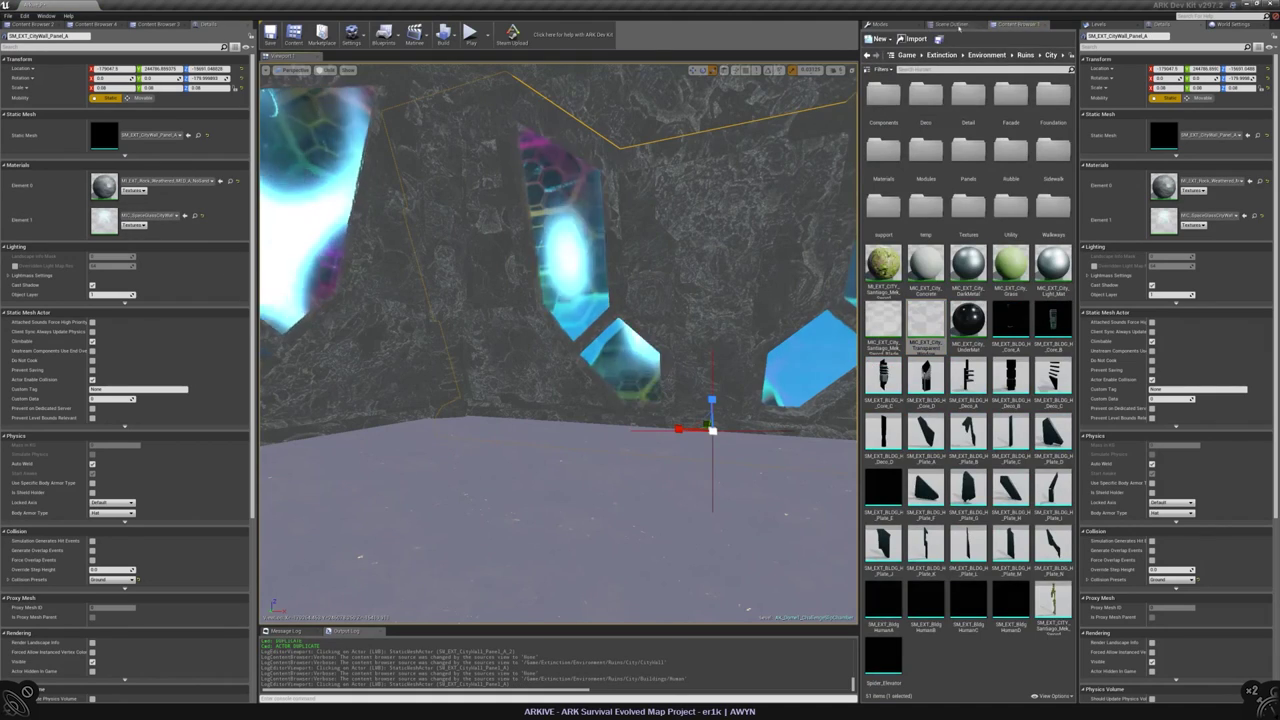
- Assign MIC_EXT_City_Transparent to Element 1 of the slip chamber's five SM_EXT_CityWall_Panel_A meshes and clear the selection
click(952, 24)
shift+click(930, 95)
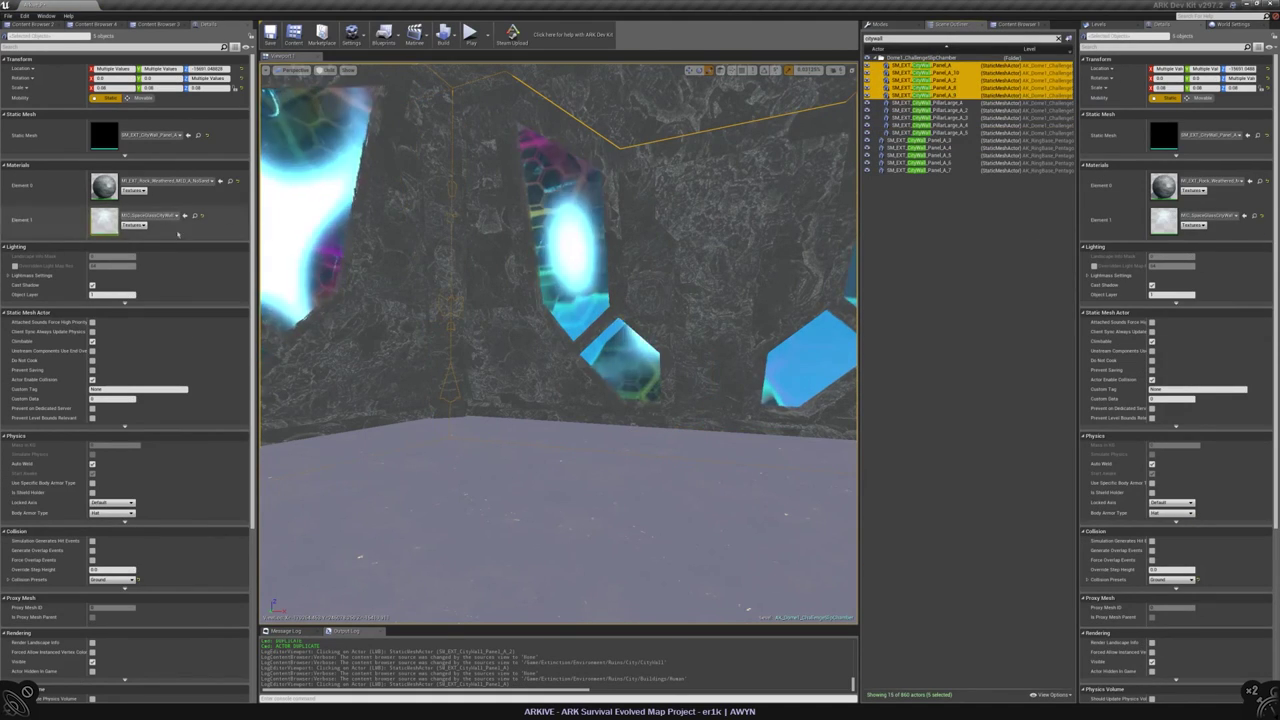
click(1030, 25)
drag(297, 236, 297, 236)
right_drag(297, 236, 596, 272)
key(Escape)
click(951, 24)
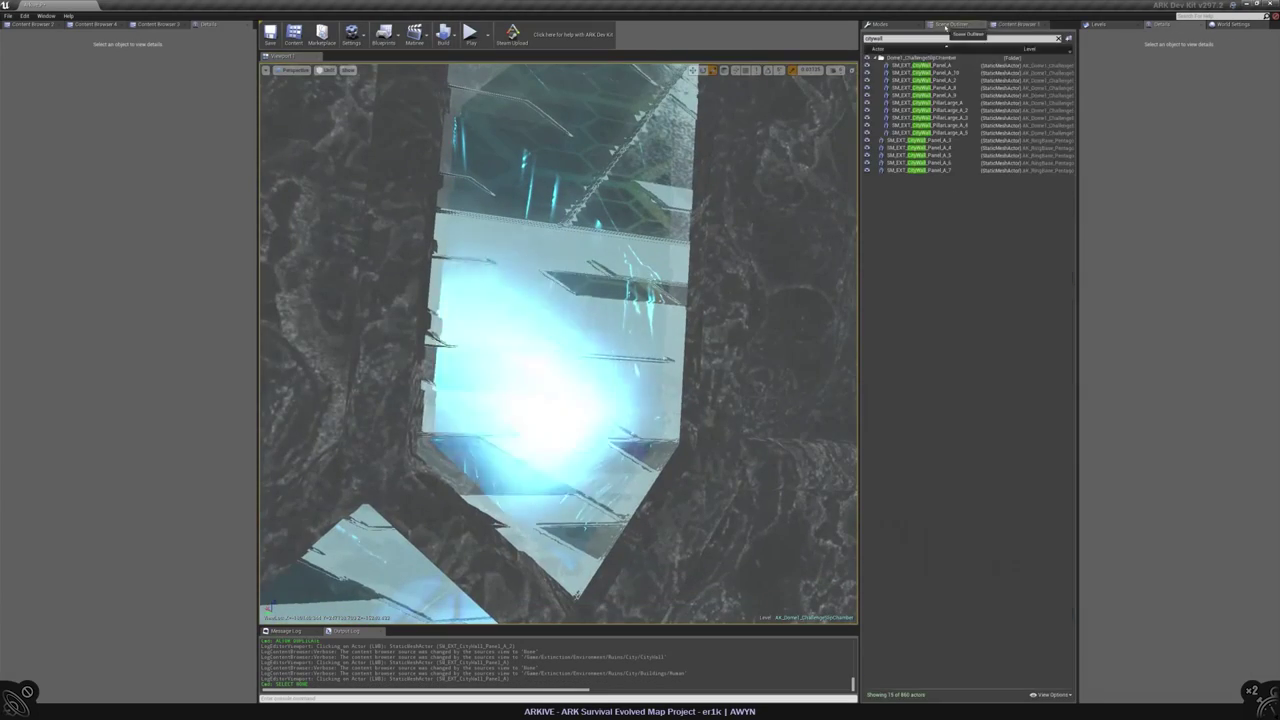
- Check the layout of the five hex planes and delete Plane_HexBlock_6 to Plane_HexBlock_9, keeping only Plane_HexBlock_10
click(912, 192)
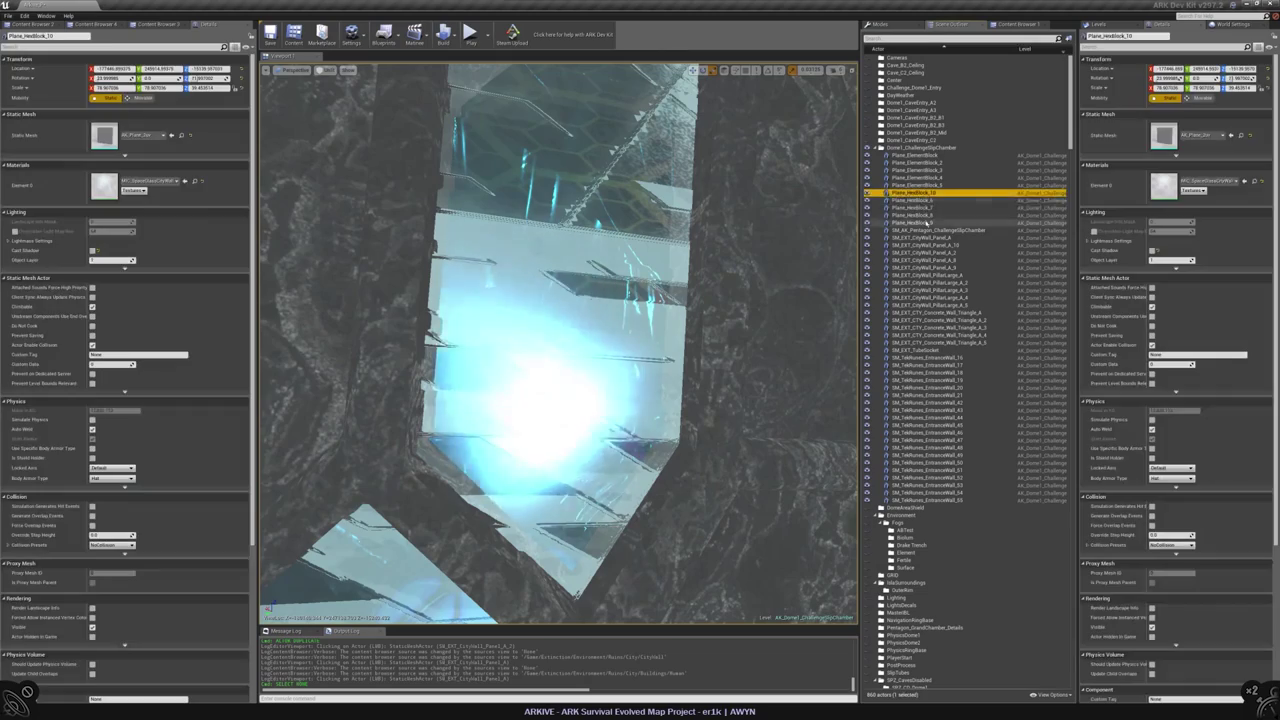
shift+click(912, 222)
key(f)
right_drag(560, 340, 520, 336)
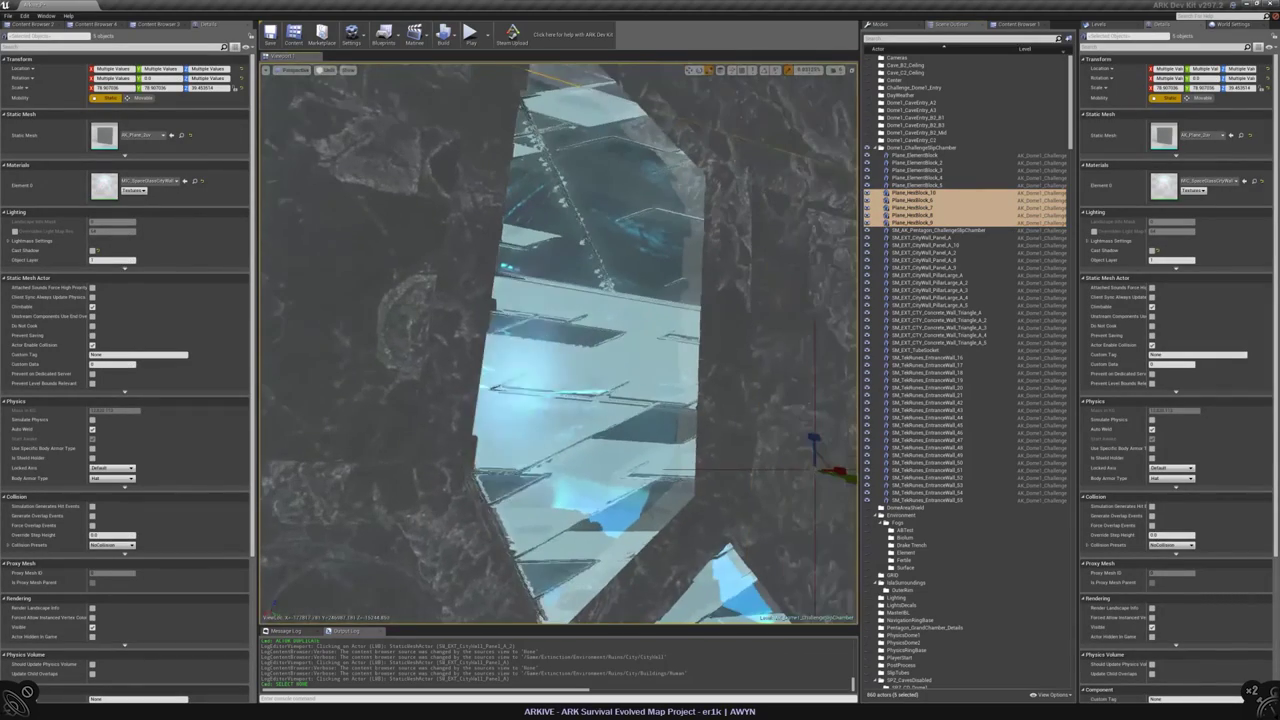
right_drag(663, 228, 600, 262)
right_drag(613, 218, 613, 218)
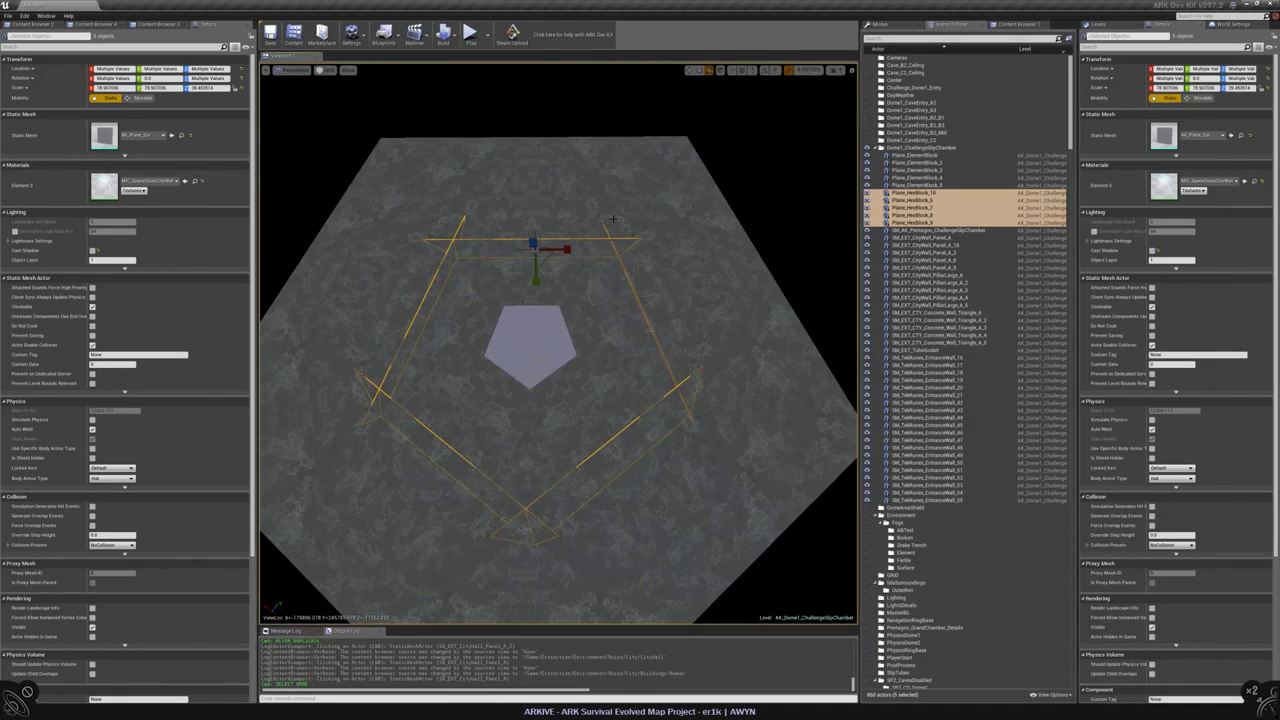
click(912, 200)
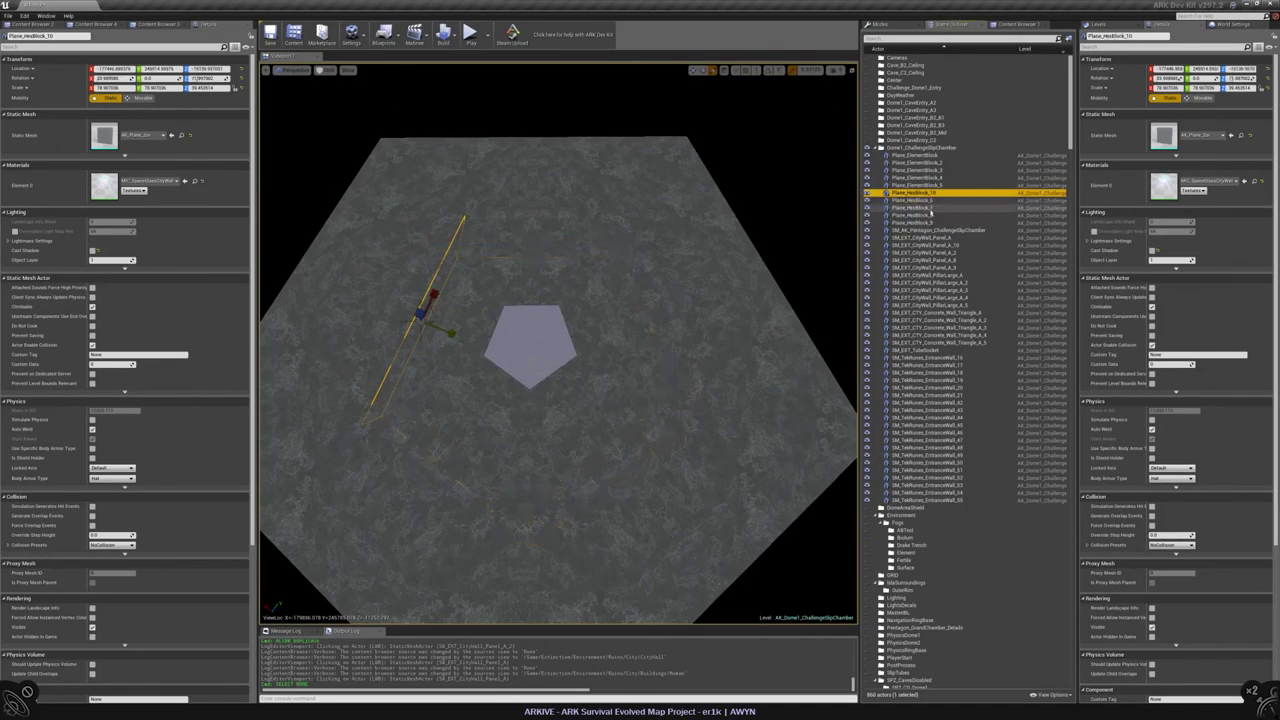
shift+click(915, 222)
key(Delete)
double_click(912, 192)
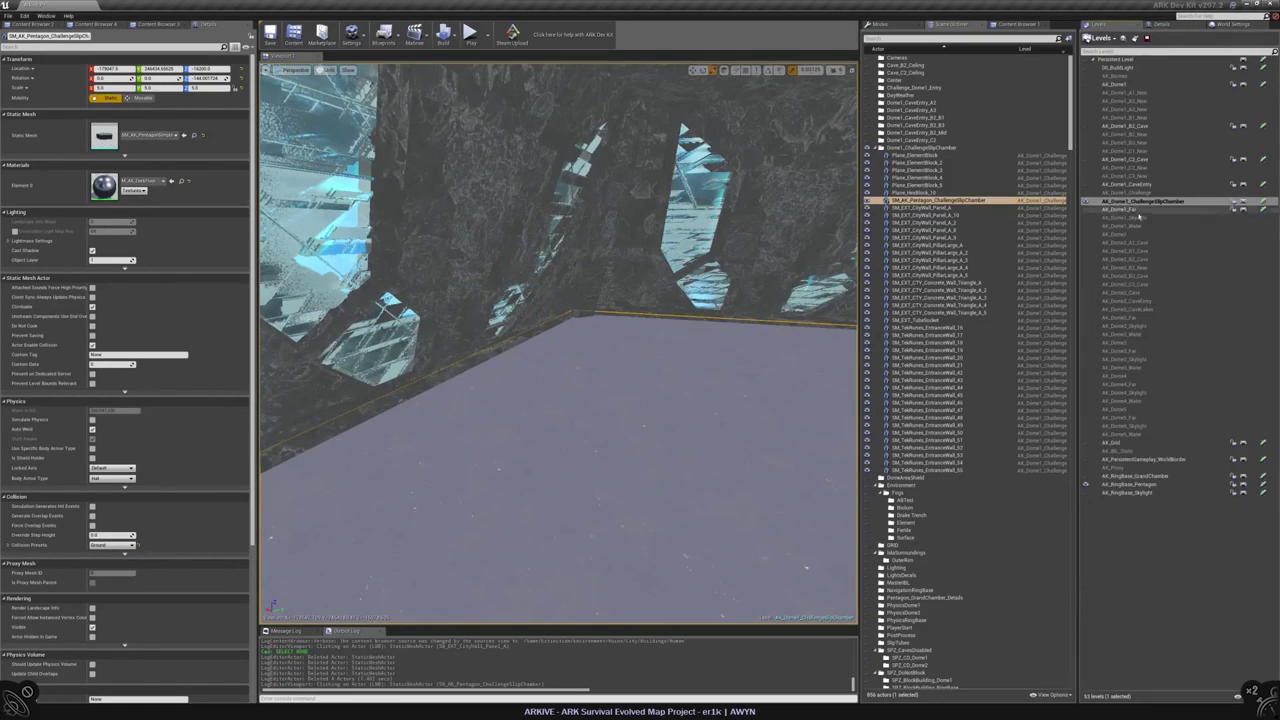
- Duplicate the SM_AK_Pentagon_ChallengeSlipChamber mesh and raise the copy slightly above the chamber floor
click(481, 118)
key(ctrl+w)
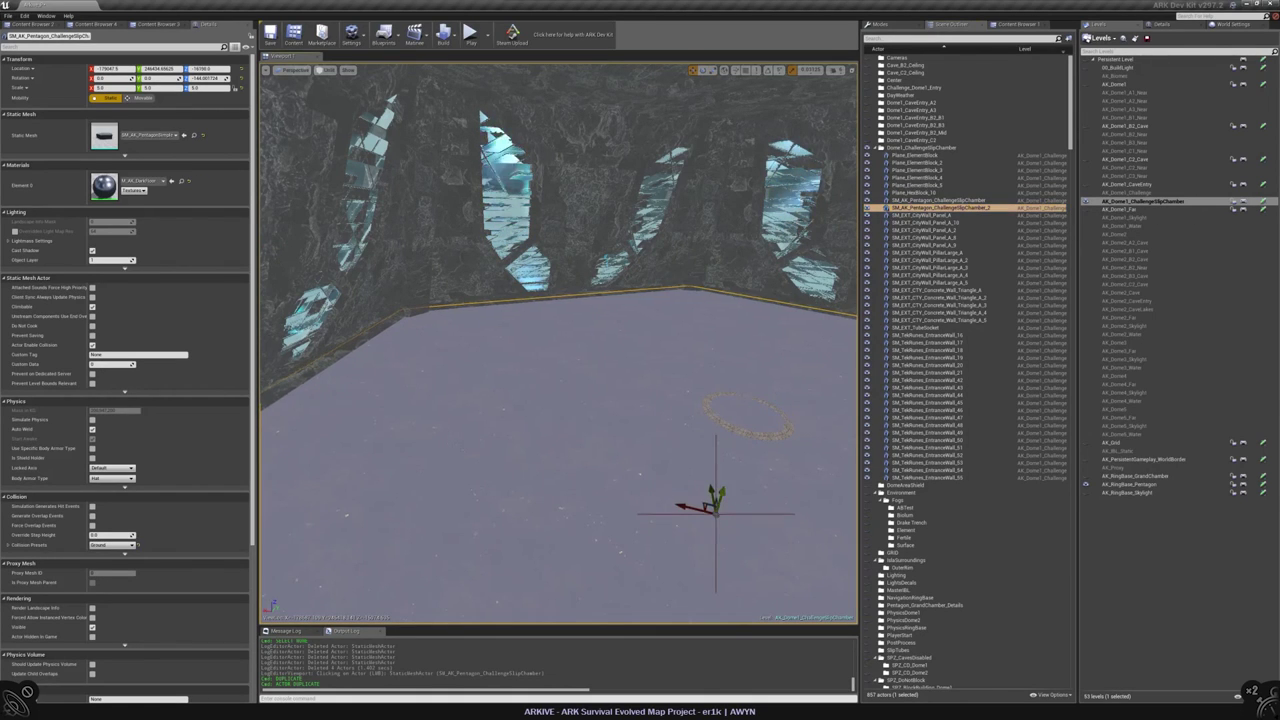
drag(716, 465, 716, 437)
- Rename the remaining hex plane as Plane_HexBlock_1 and reposition it against the glass openings of its wall
click(481, 118)
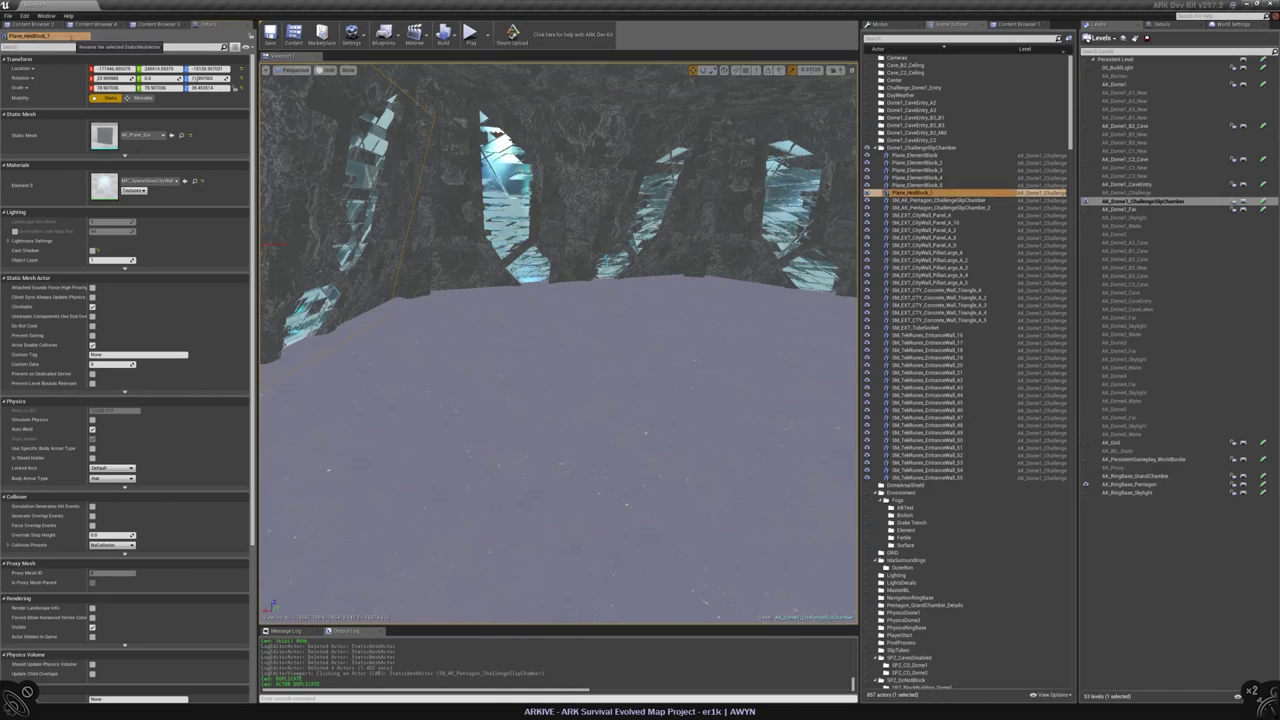
right_drag(705, 601, 736, 587)
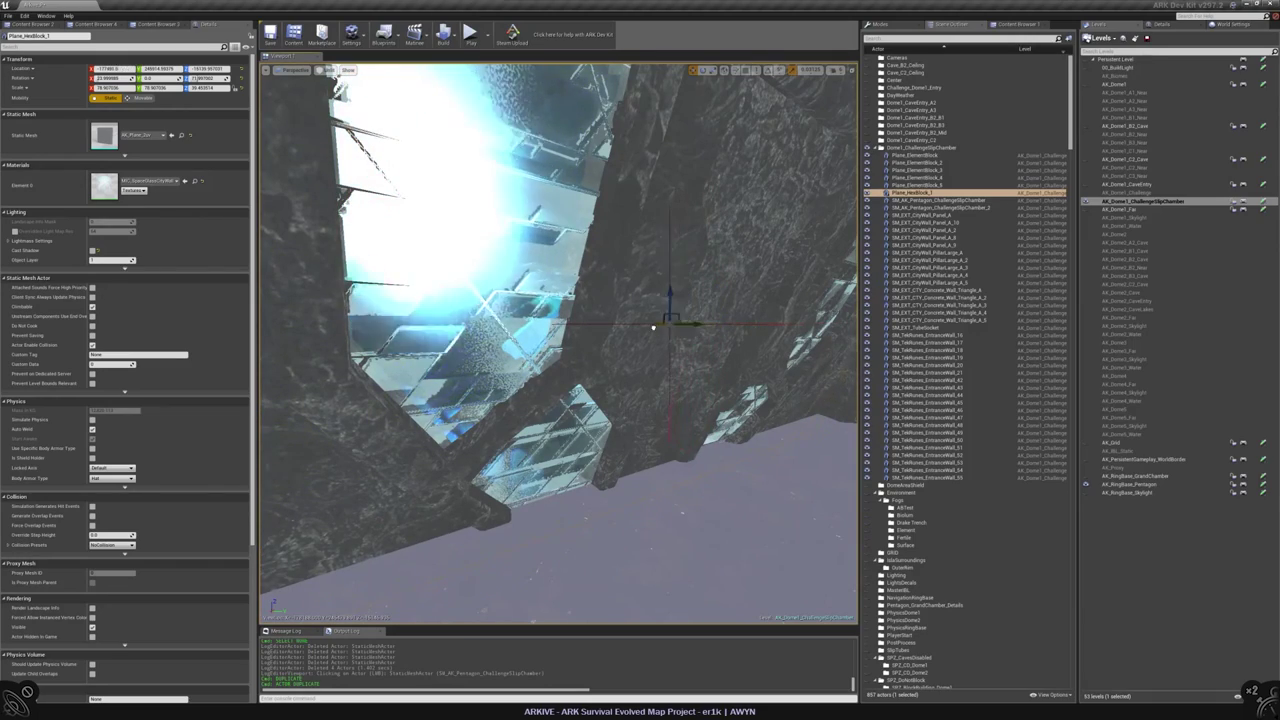
right_drag(736, 587, 777, 570)
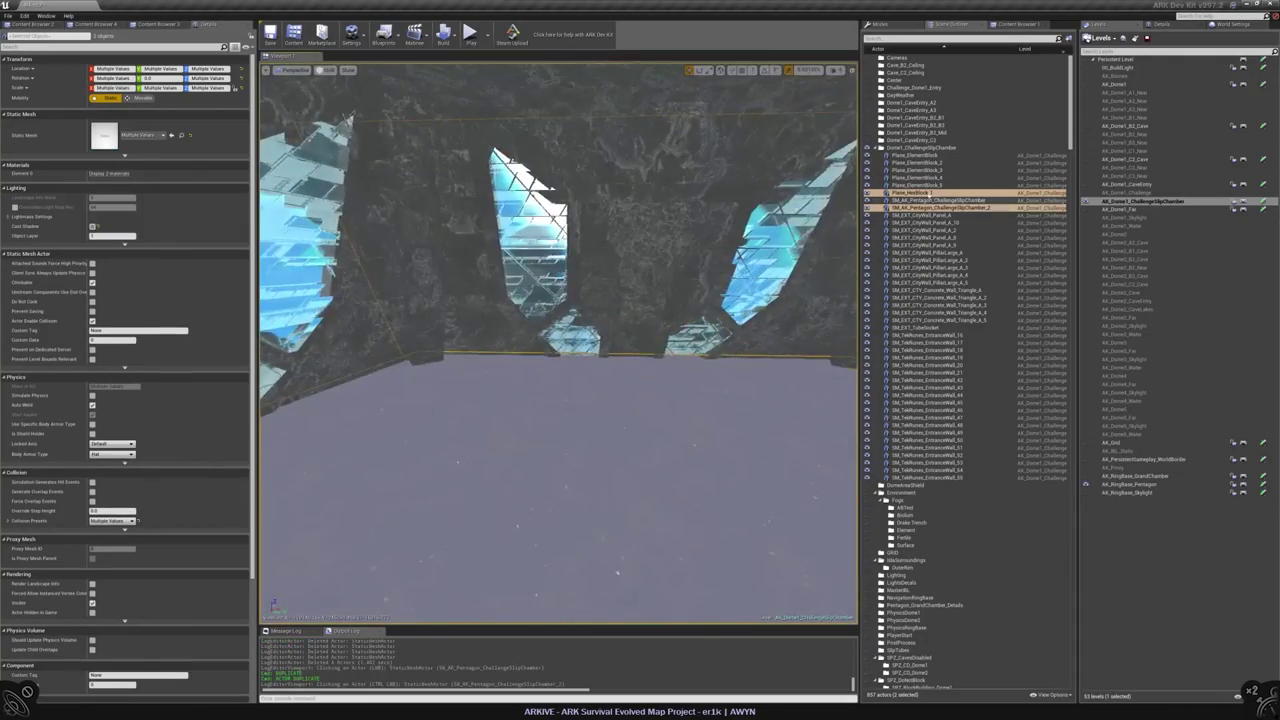
- Select Plane_HexBlock_1 with the pentagon copy and rotate duplicates in 72-degree steps to give each wall a hex plane
ctrl+click(681, 430)
right_drag(689, 417, 585, 607)
key(e)
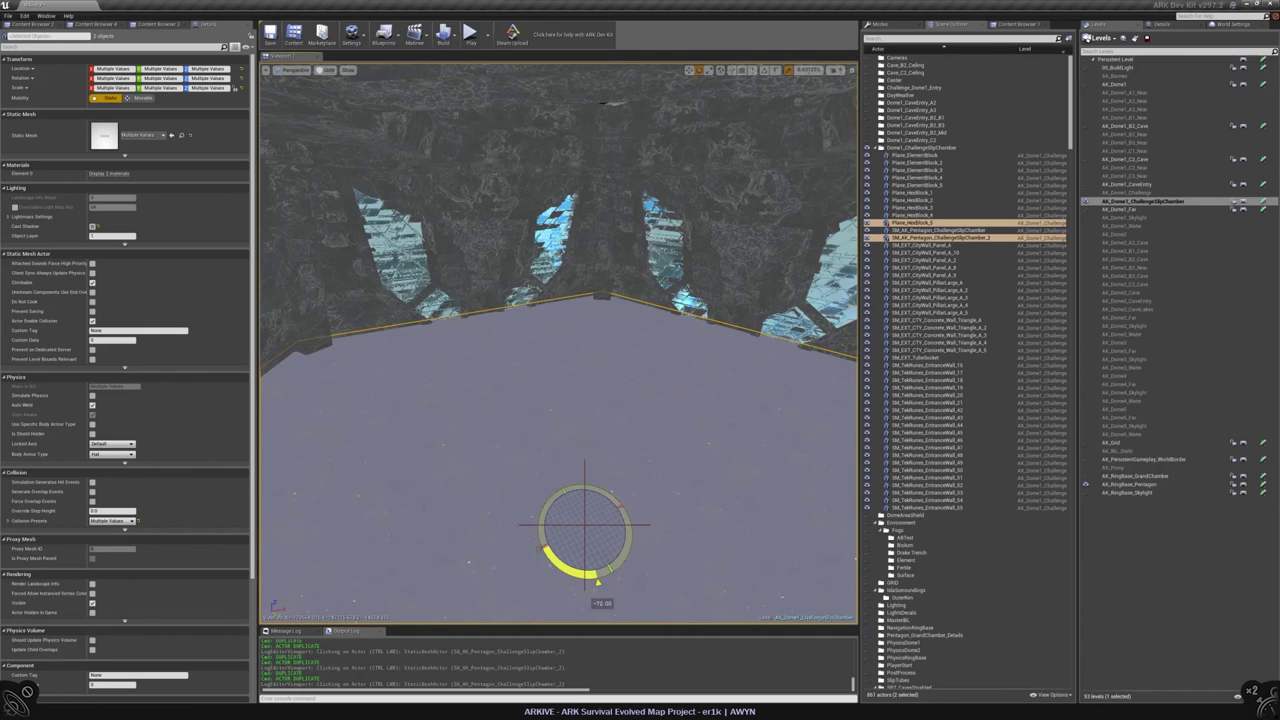
- Delete the helper pentagon copy SM_AK_Pentagon_ChallengeSlipChamber_2
click(583, 297)
click(619, 357)
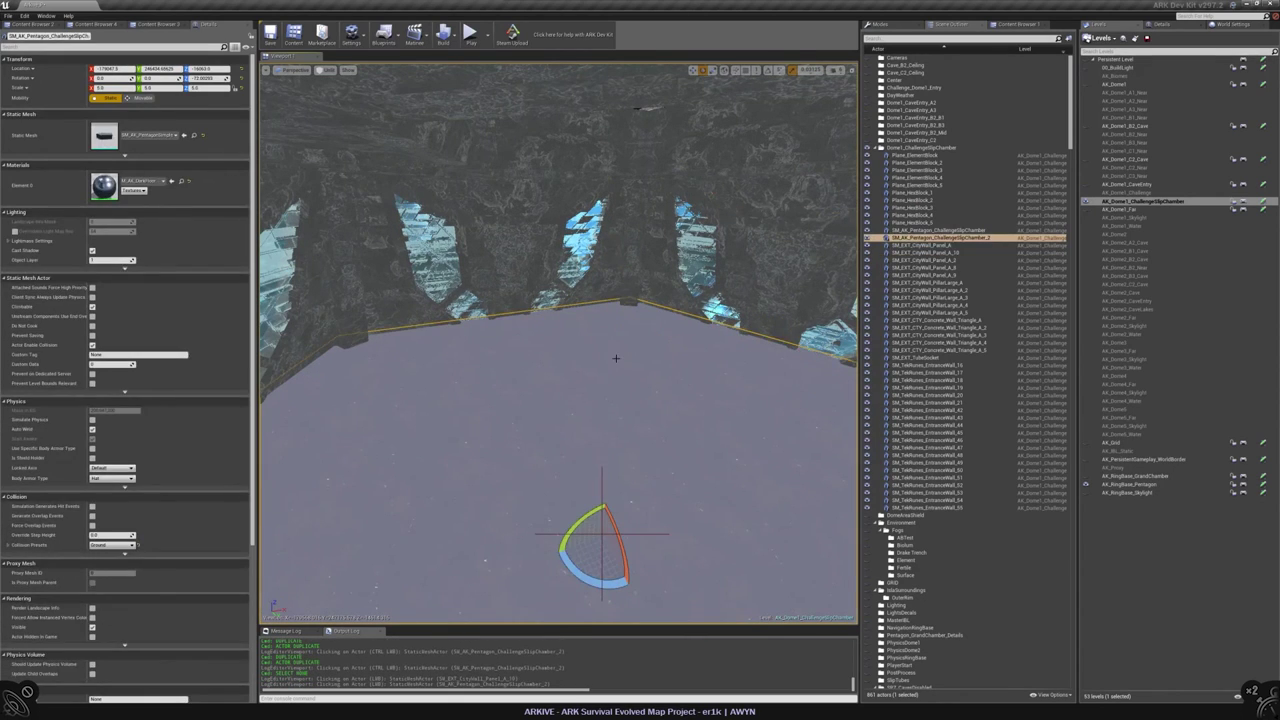
key(Delete)
right_drag(583, 386, 636, 328)
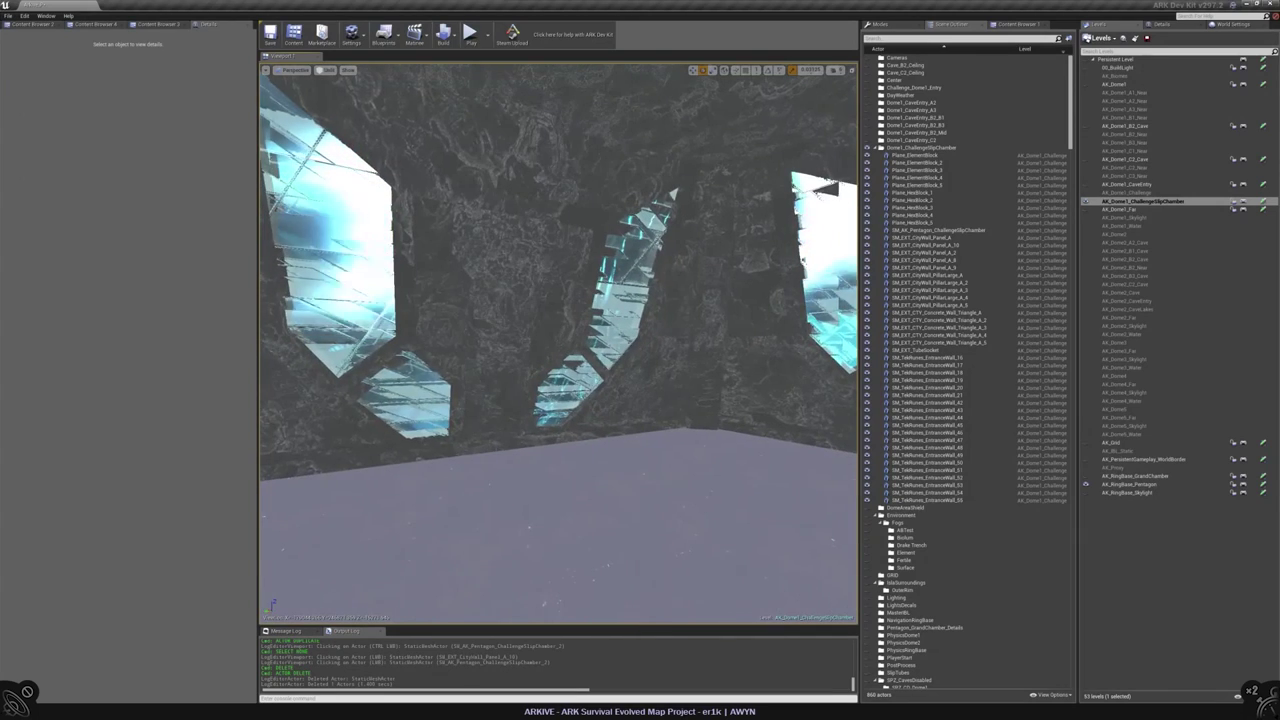
- Switch the viewport to Lit shading and examine the five hex planes and wall glass around the slip chamber
click(328, 70)
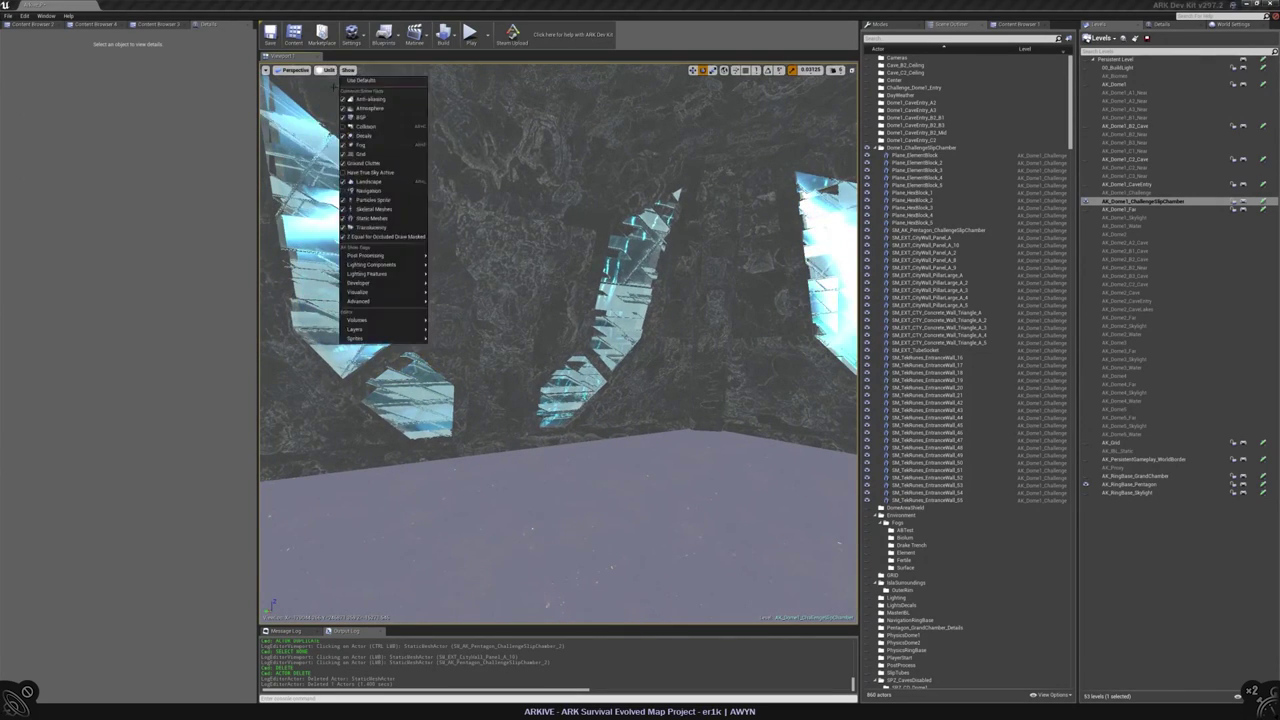
click(355, 93)
right_drag(560, 340, 512, 319)
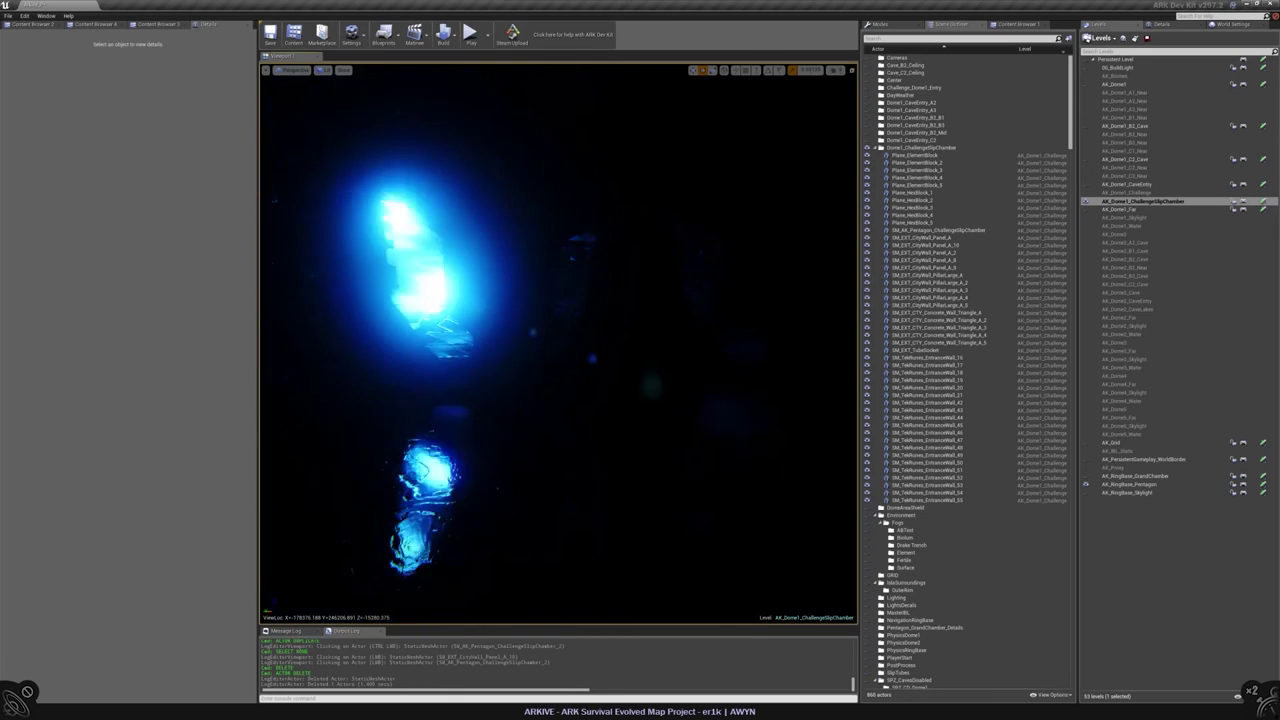
right_drag(512, 319, 508, 317)
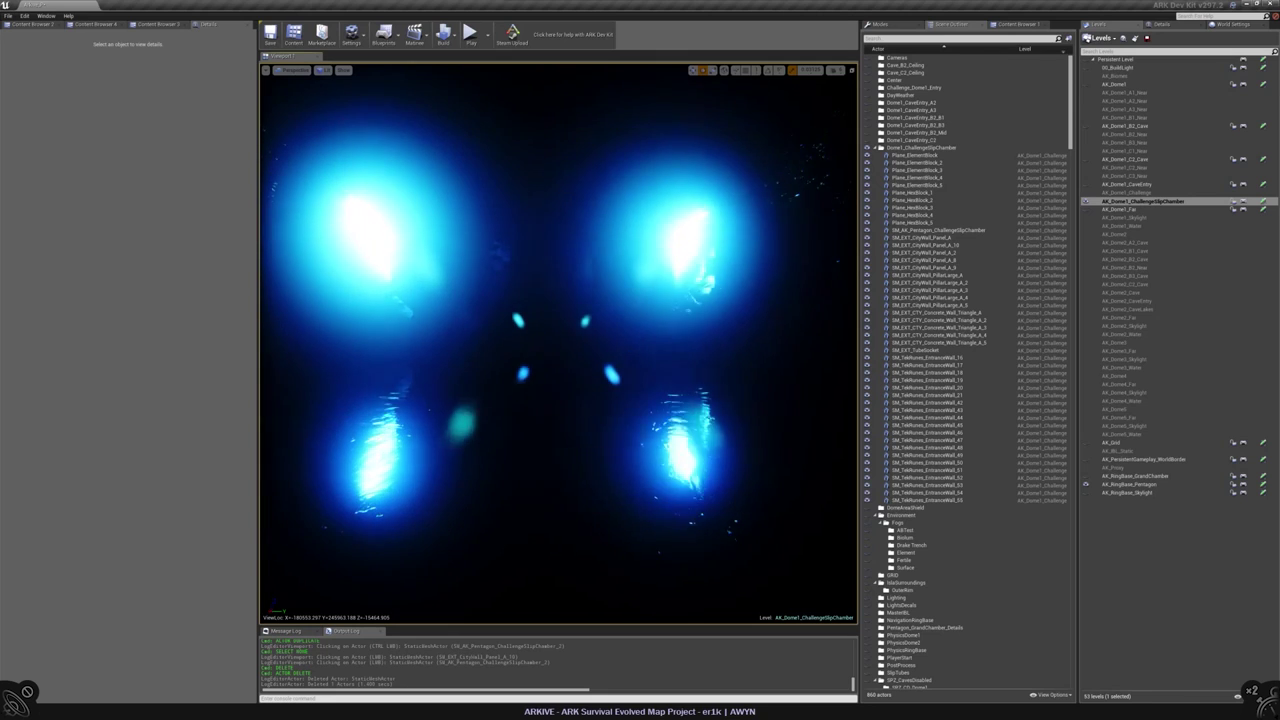
click(925, 192)
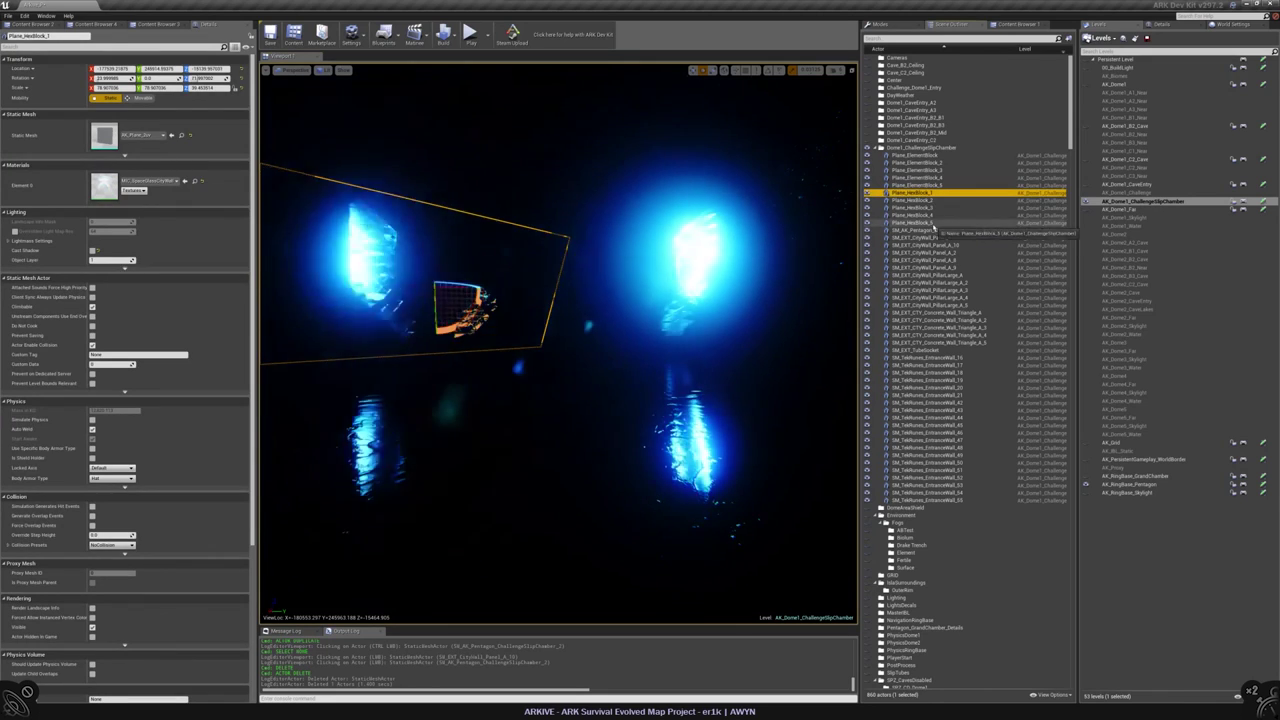
shift+click(925, 222)
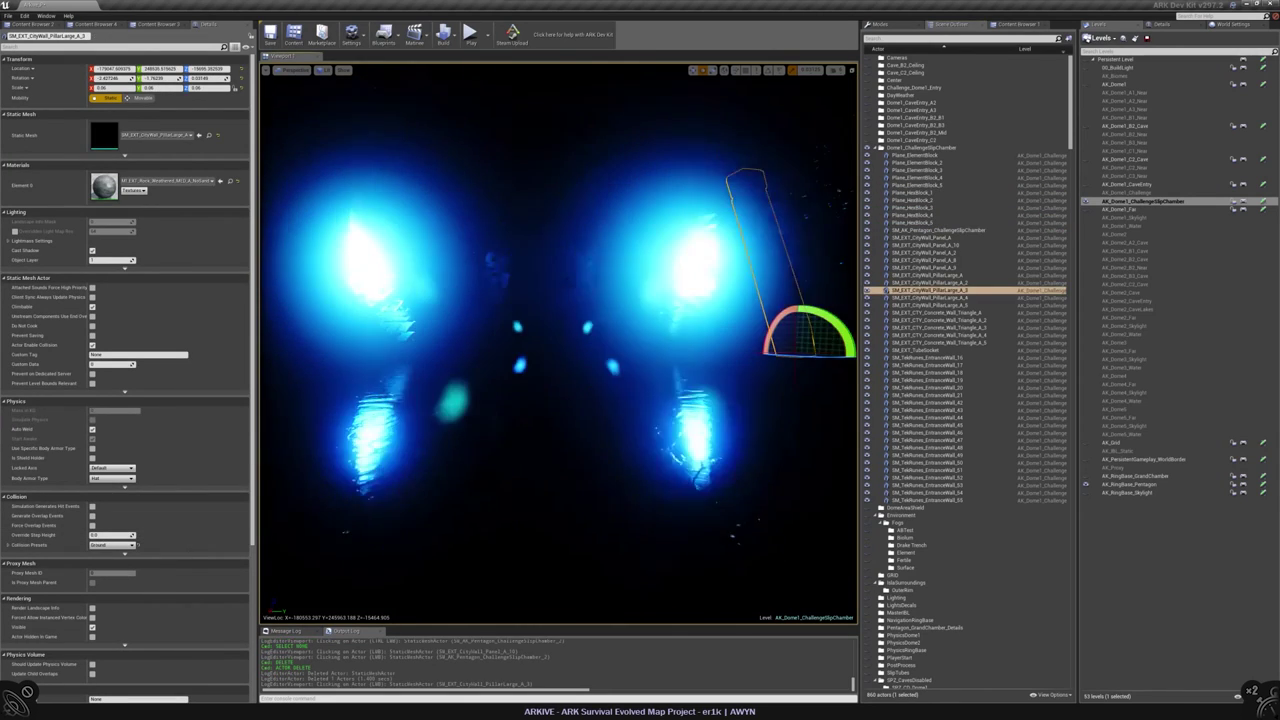
key(Escape)
scroll(558, 340, up, 5)
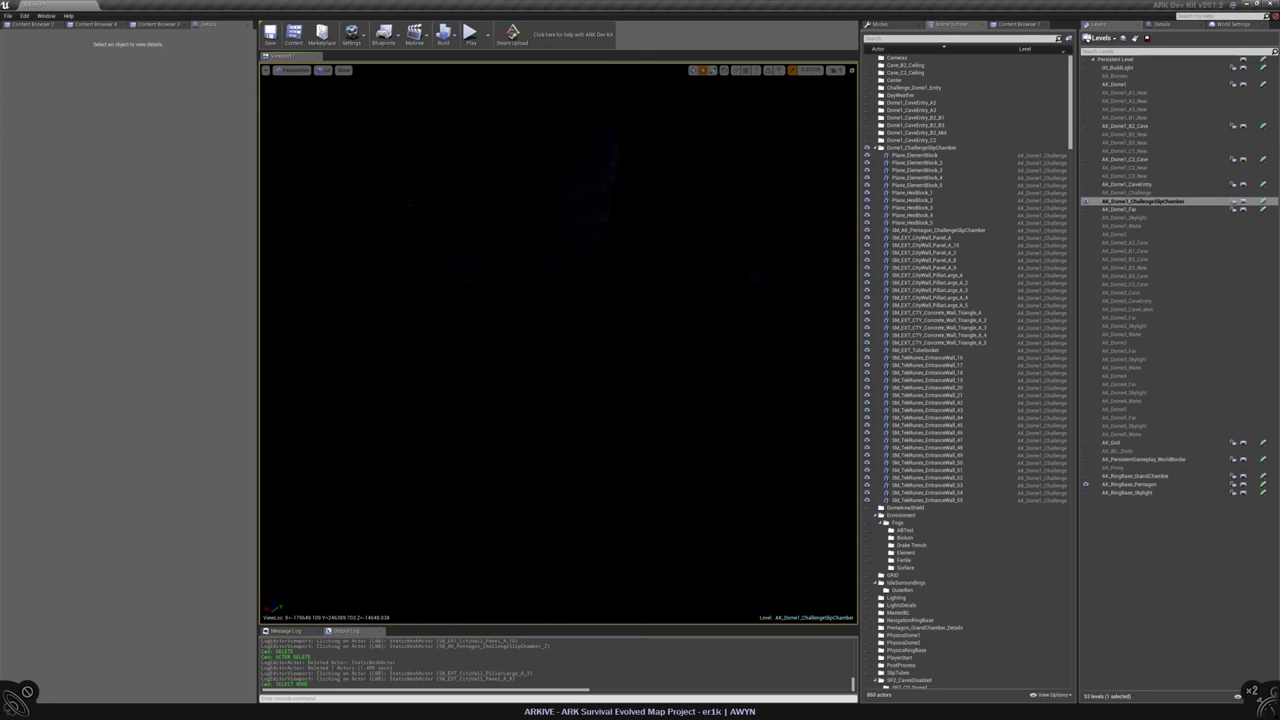
key(w)
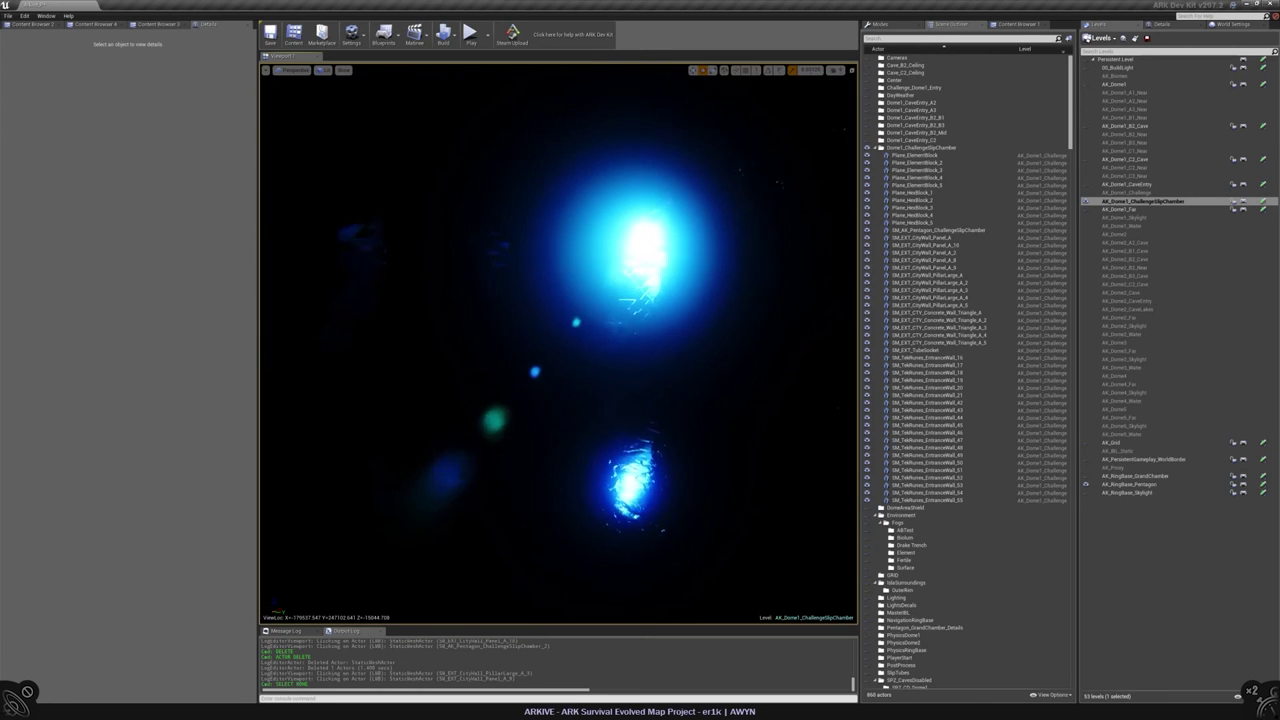
- Switch the viewport to Unlit shading to show the slip chamber's walls, glass and floor without lighting
click(323, 70)
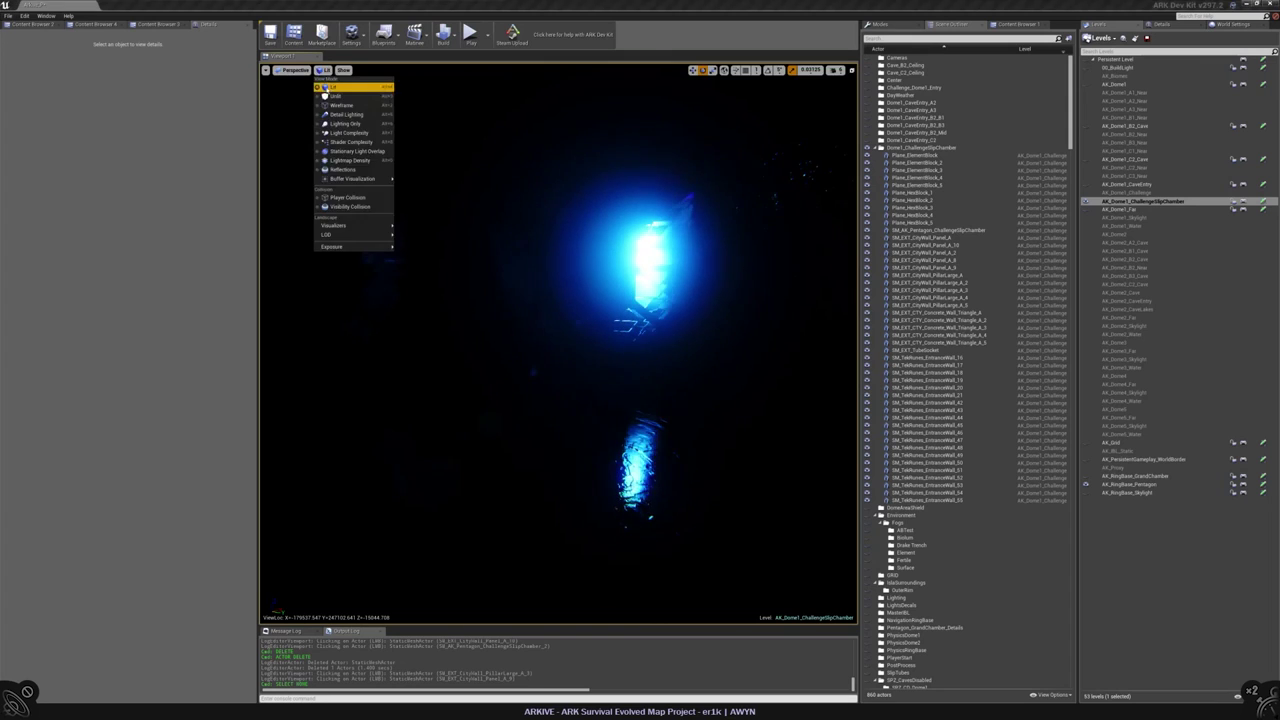
click(340, 97)
key(w)
click(1118, 535)
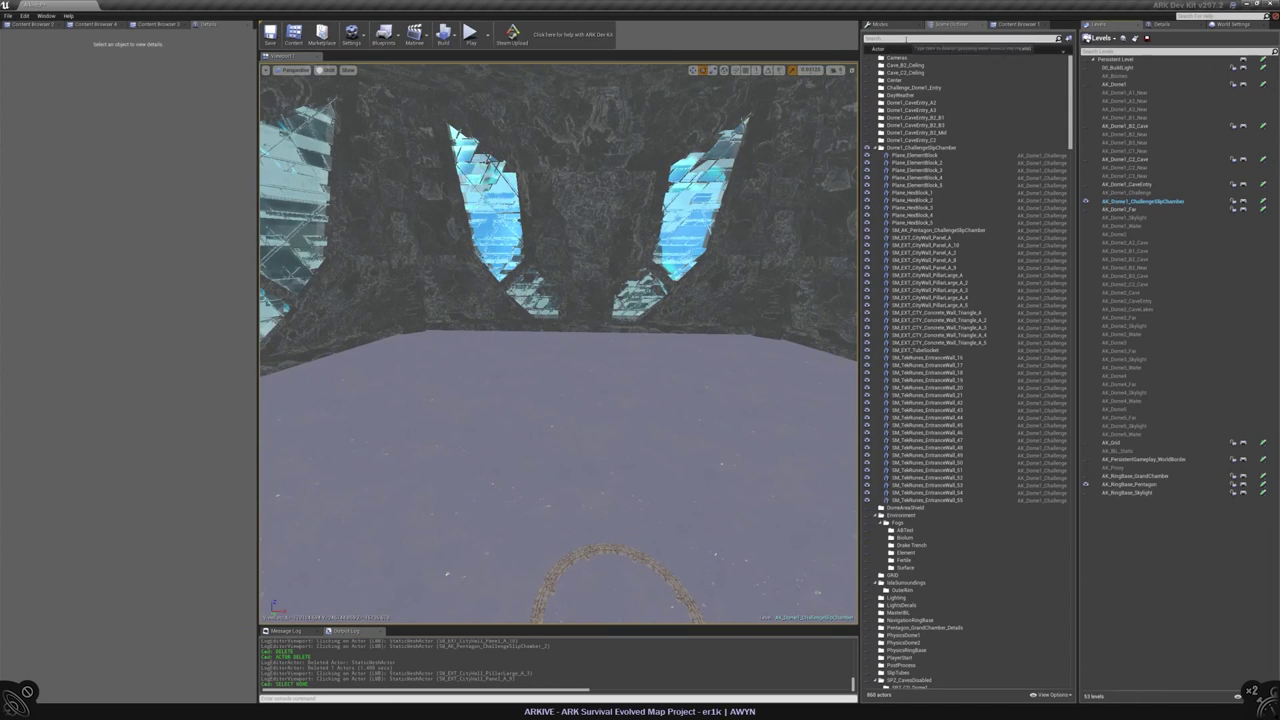
- Show the AK_RingBase_GrandChamber level with the slip chamber and ring base pentagon levels hidden, and inspect the mesh of a LightsDecals piece
click(1086, 202)
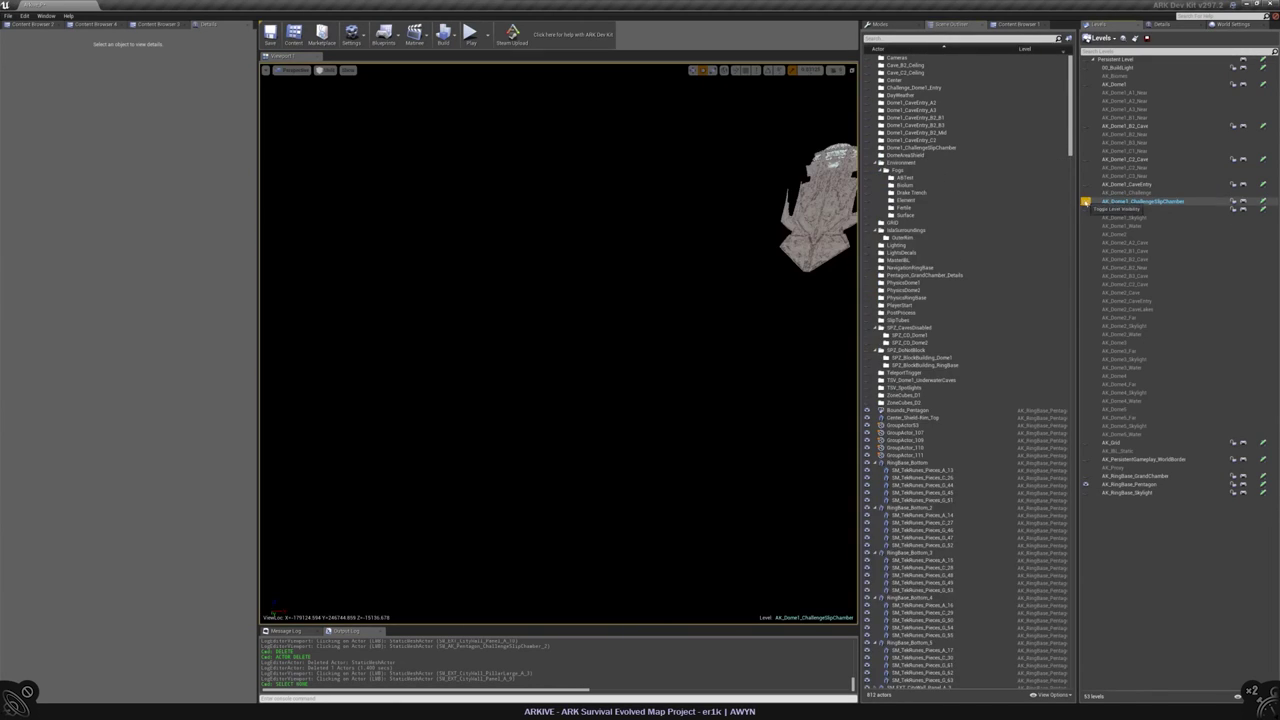
click(920, 457)
scroll(1000, 300, down, 10)
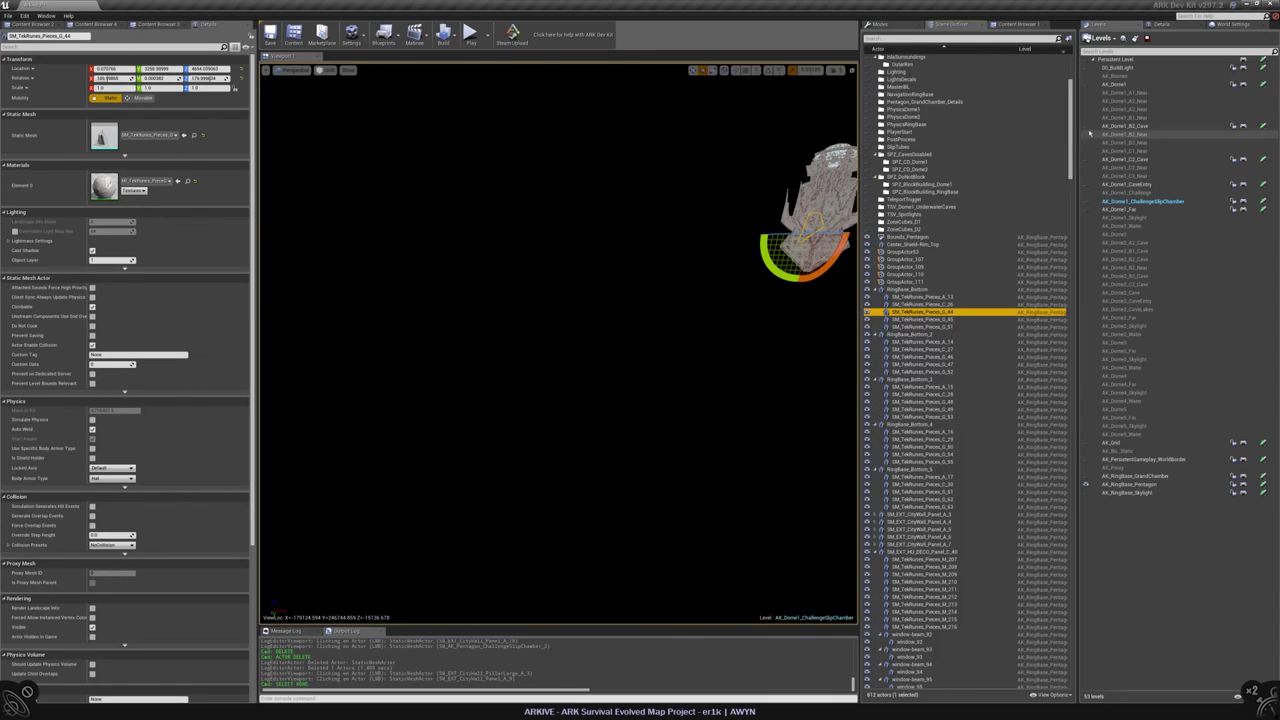
click(935, 268)
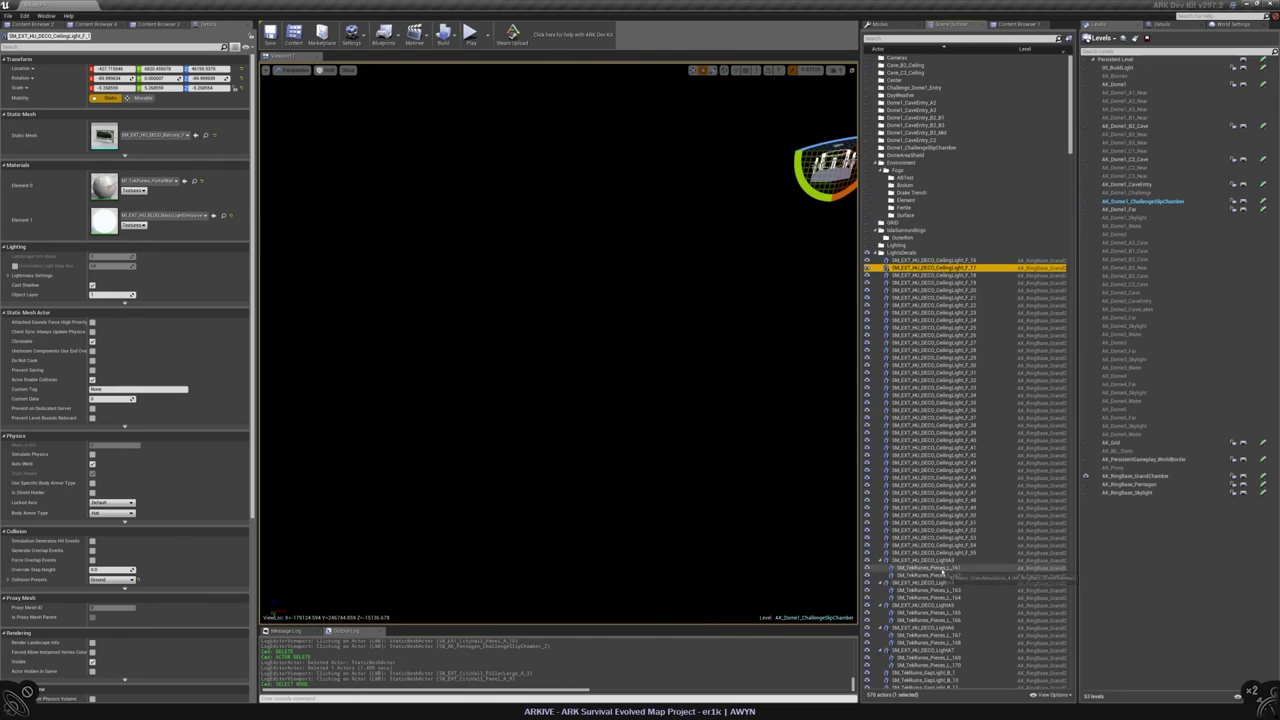
click(942, 568)
key(ctrl+e)
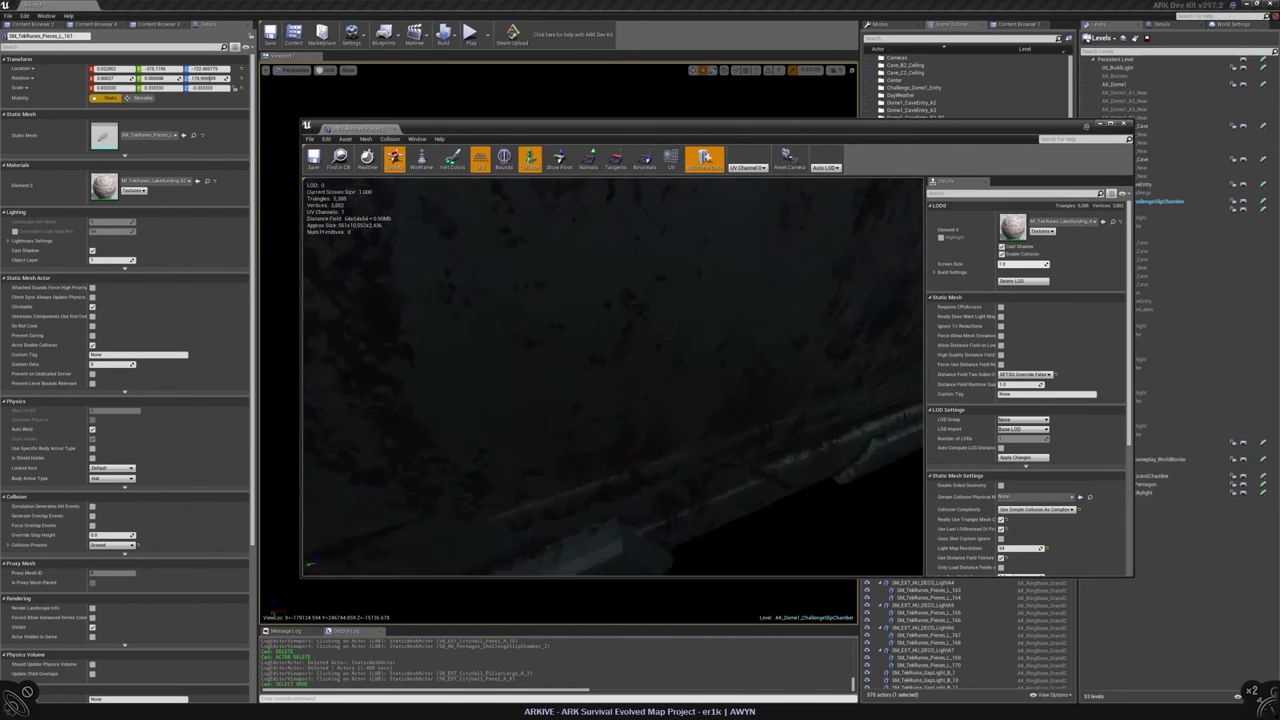
drag(612, 377, 690, 385)
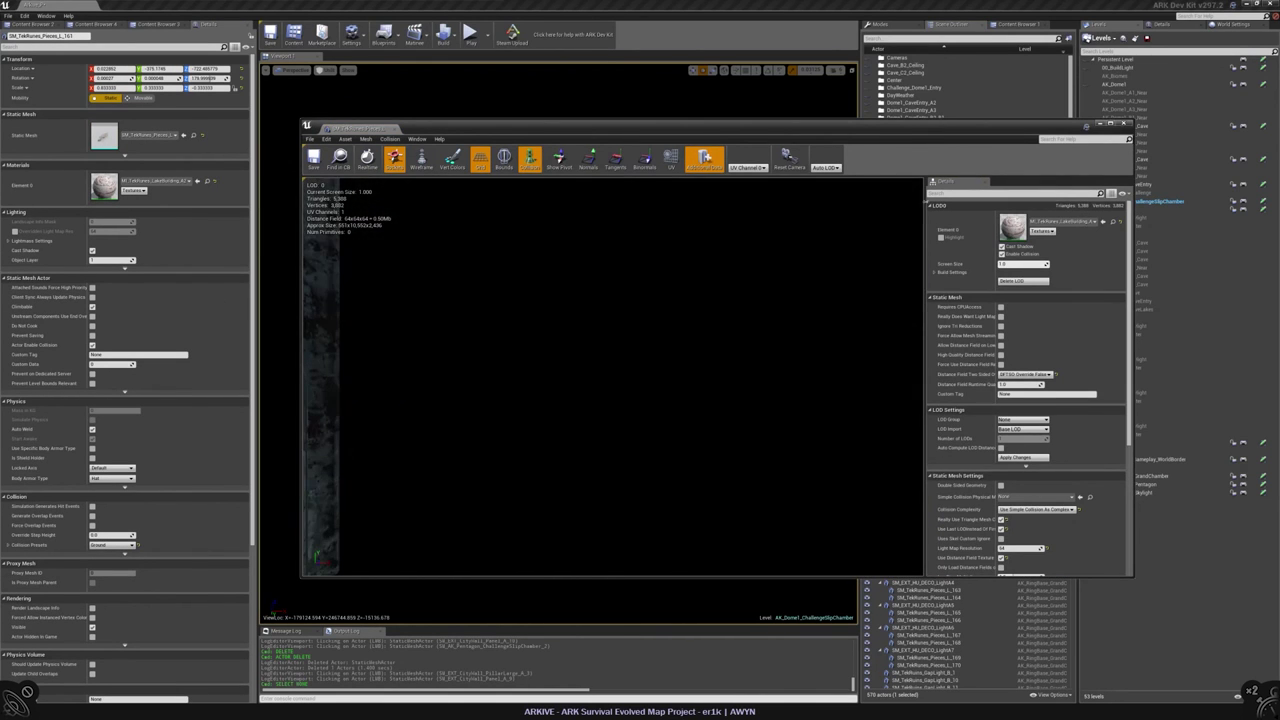
click(1125, 124)
click(664, 371)
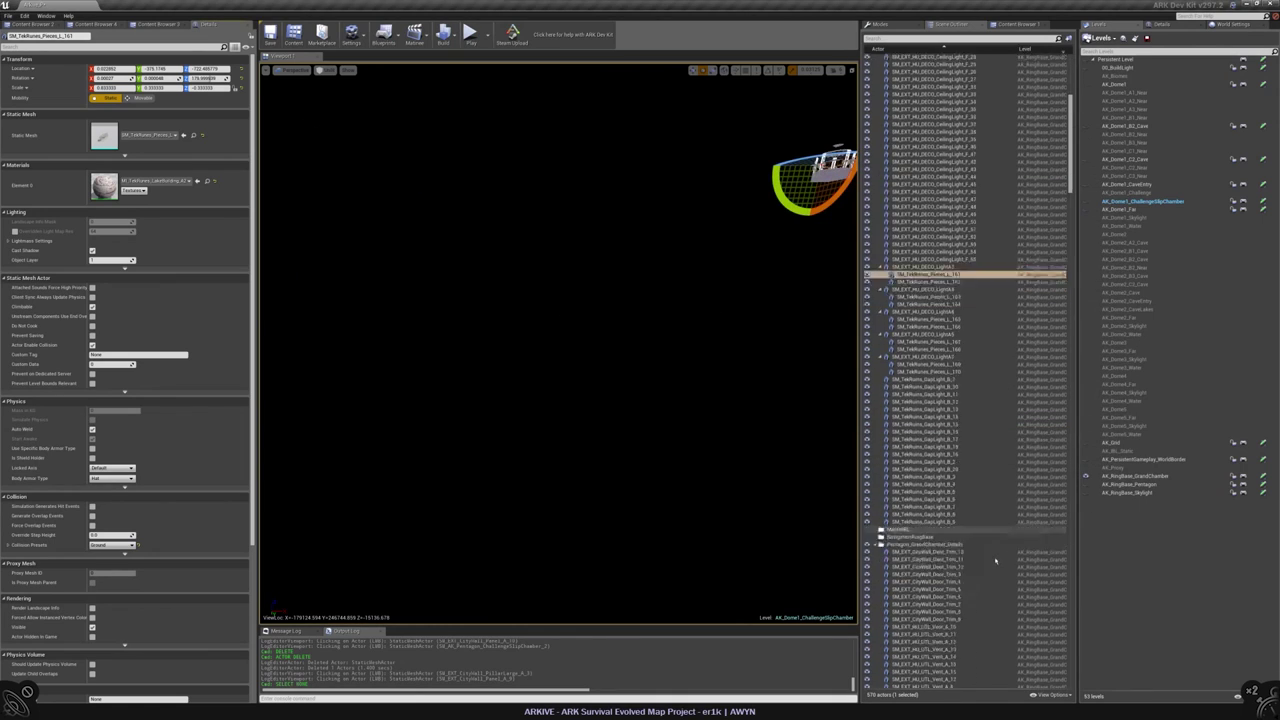
- Copy hologram base A_147 from Pentagon_GrandChamber_Details, show AK_Dome1_ChallengeSlipChamber again and paste the copy onto its floor
scroll(995, 561, down, 4)
scroll(965, 558, down, 7)
click(930, 479)
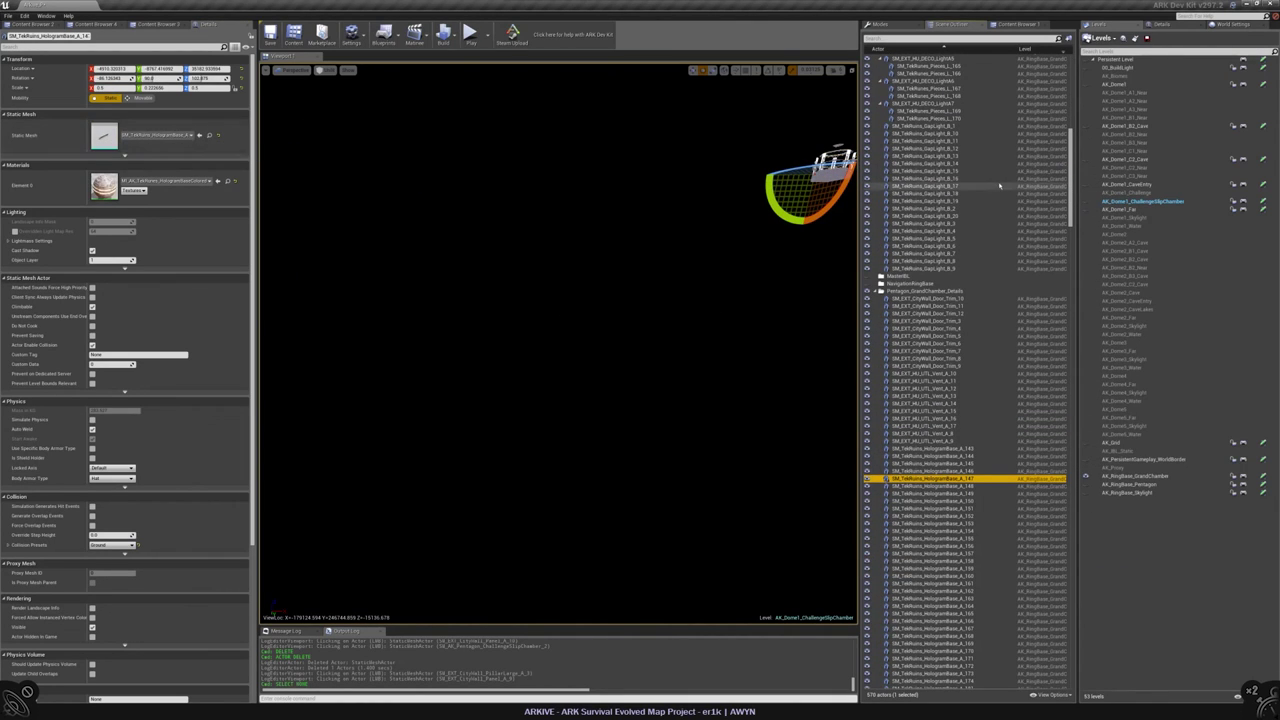
click(1086, 203)
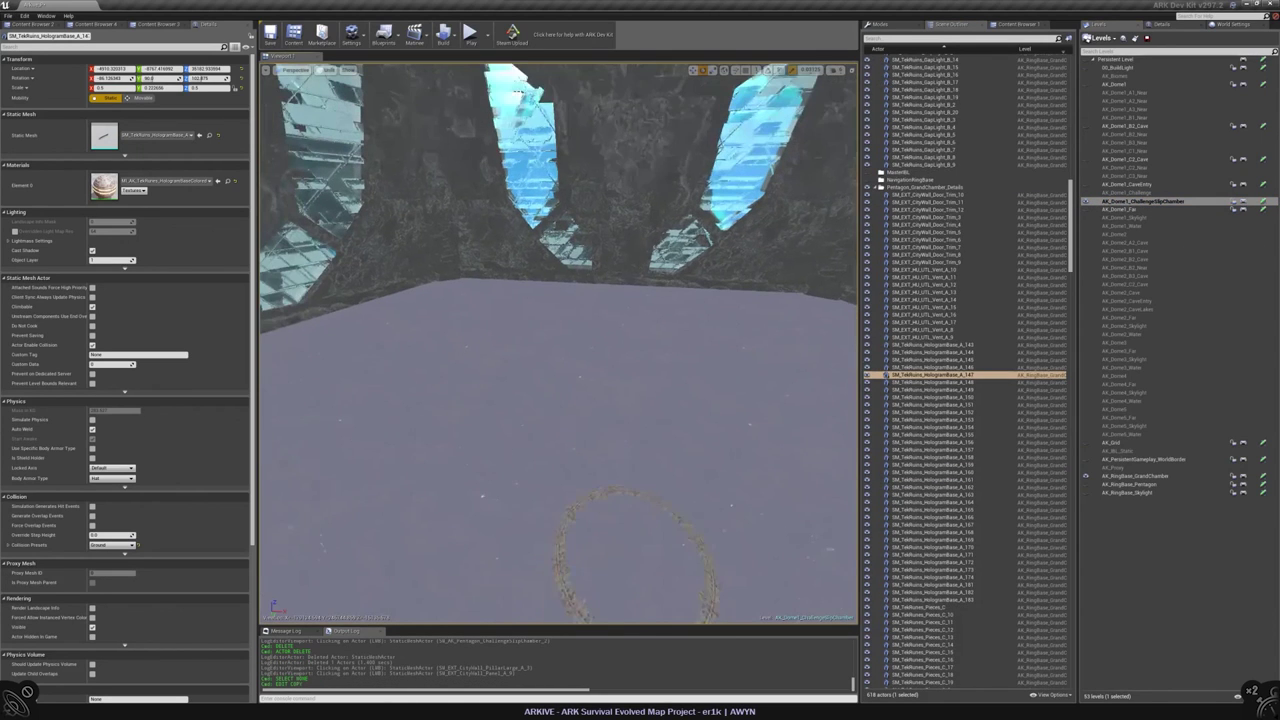
right_click(540, 316)
click(681, 451)
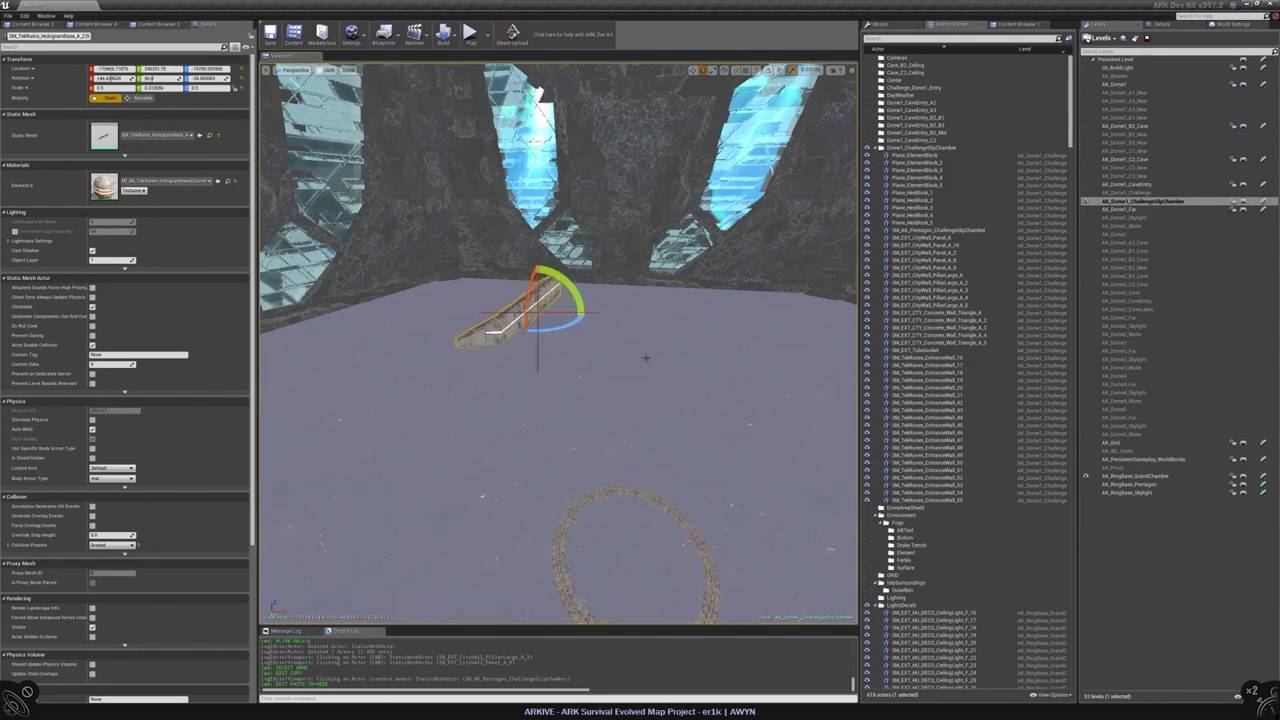
- Move the pasted hologram base into the Dome1_ChallengeSlipChamber outliner folder
key(f)
click(580, 348)
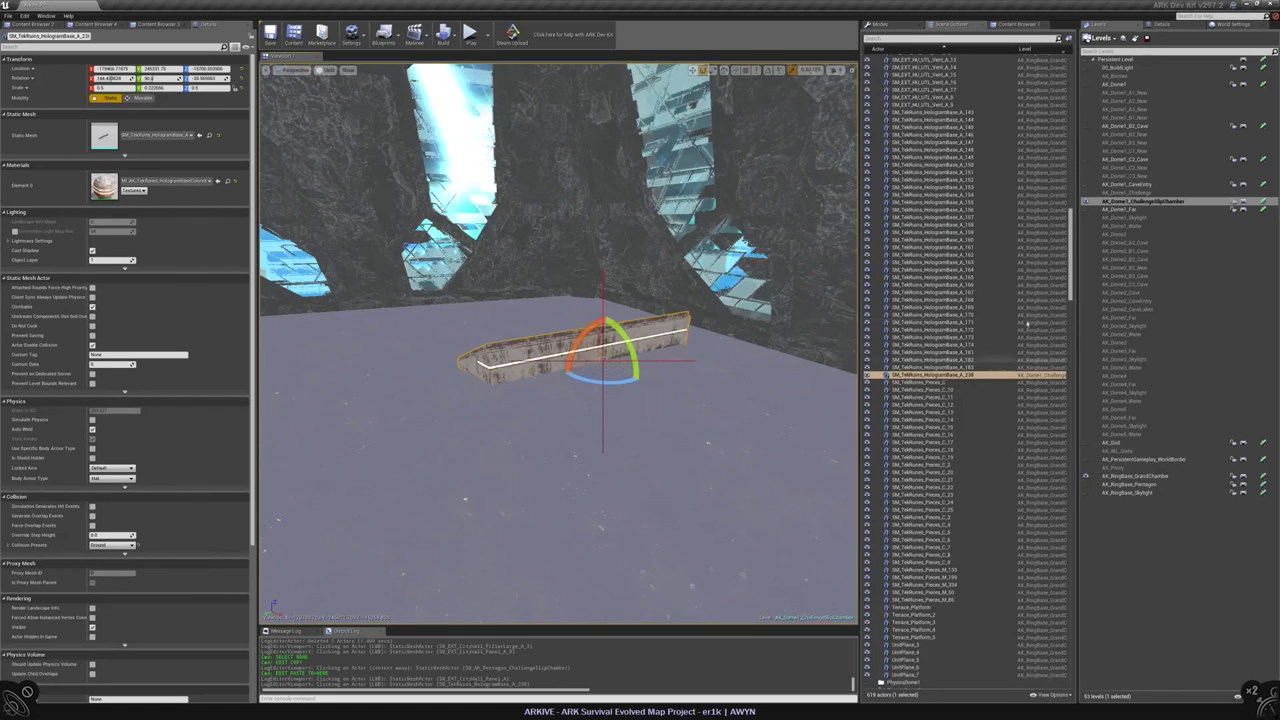
right_click(980, 516)
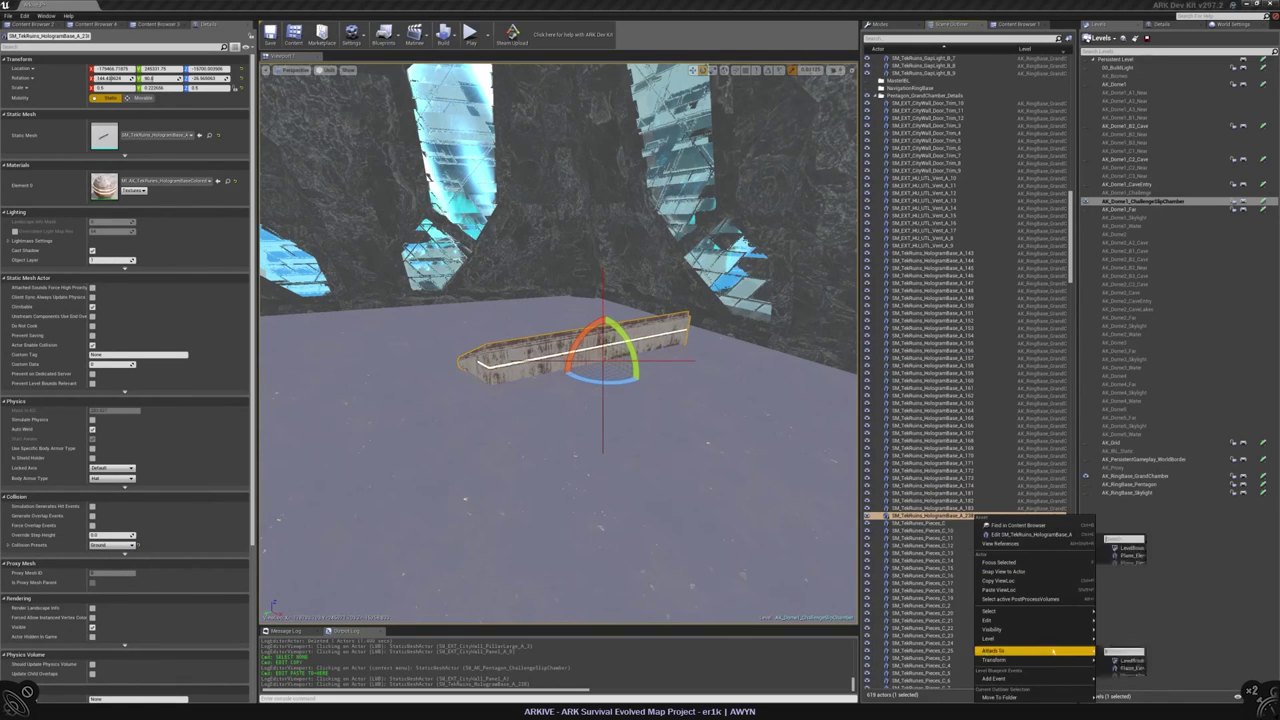
mouse_move(1035, 697)
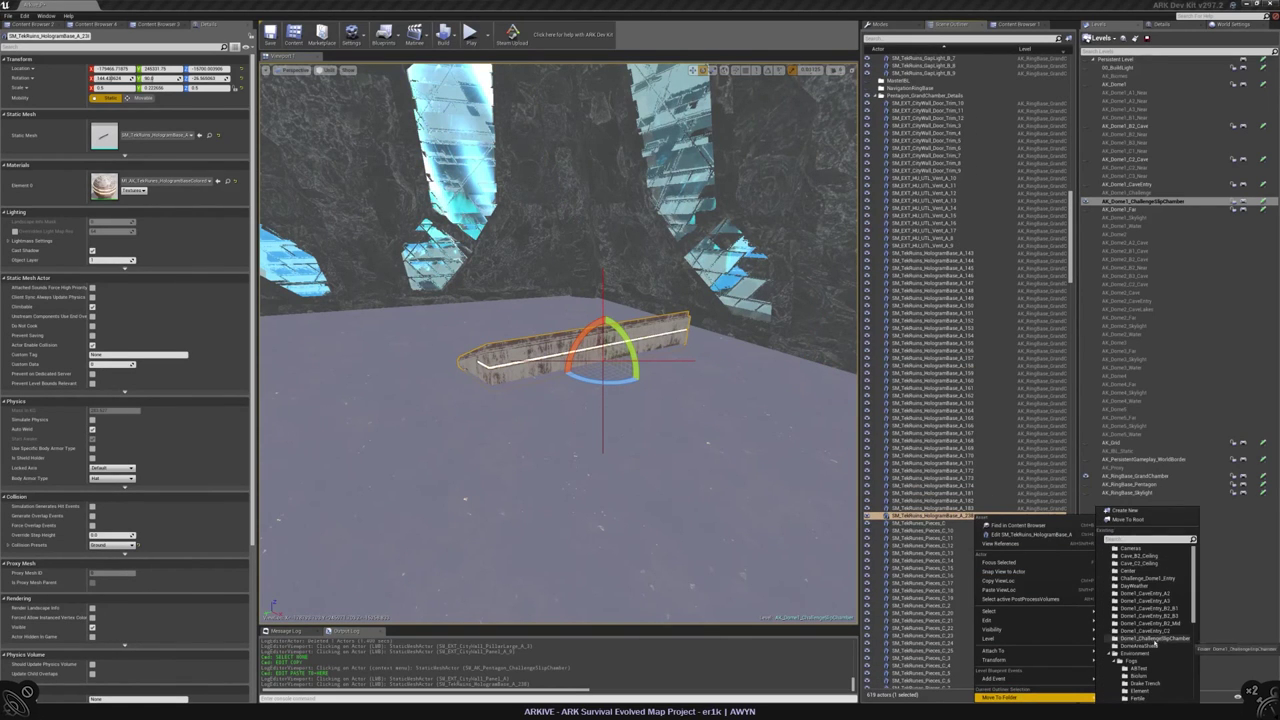
click(1150, 639)
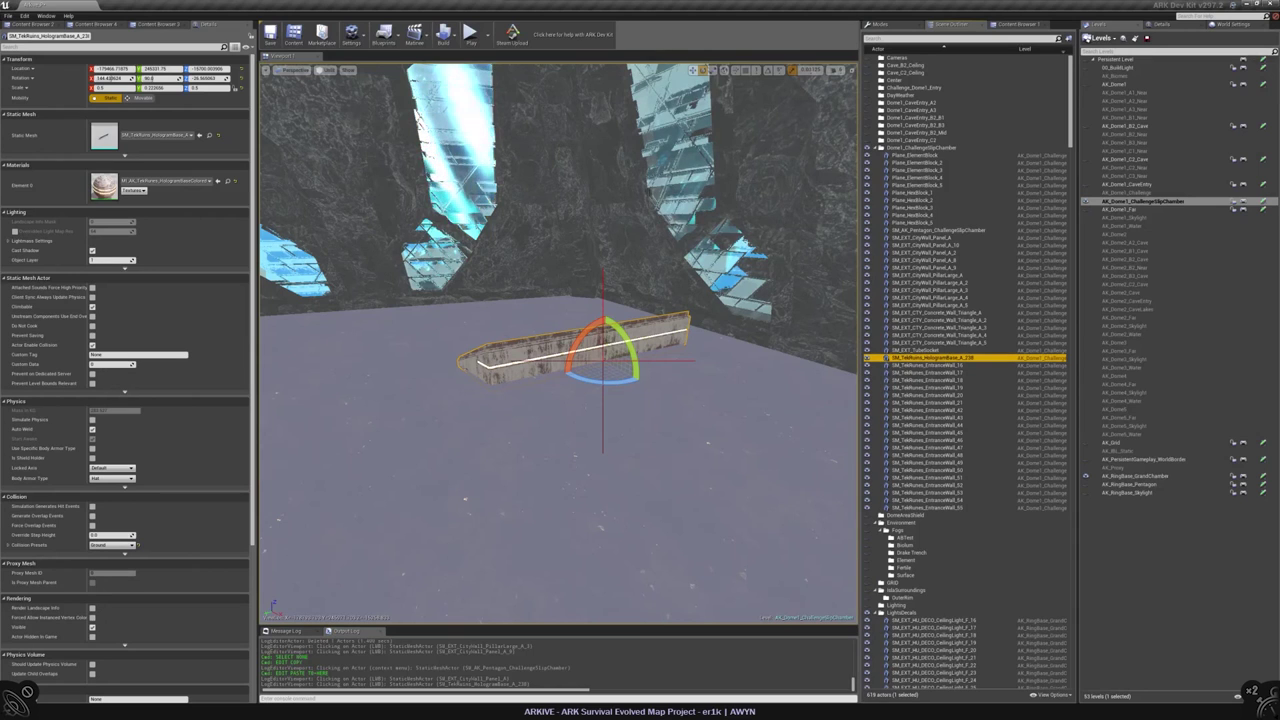
- Check the hologram base's glowing strip in Lit shading, then return the viewport to Unlit
alt+drag(517, 267, 526, 226)
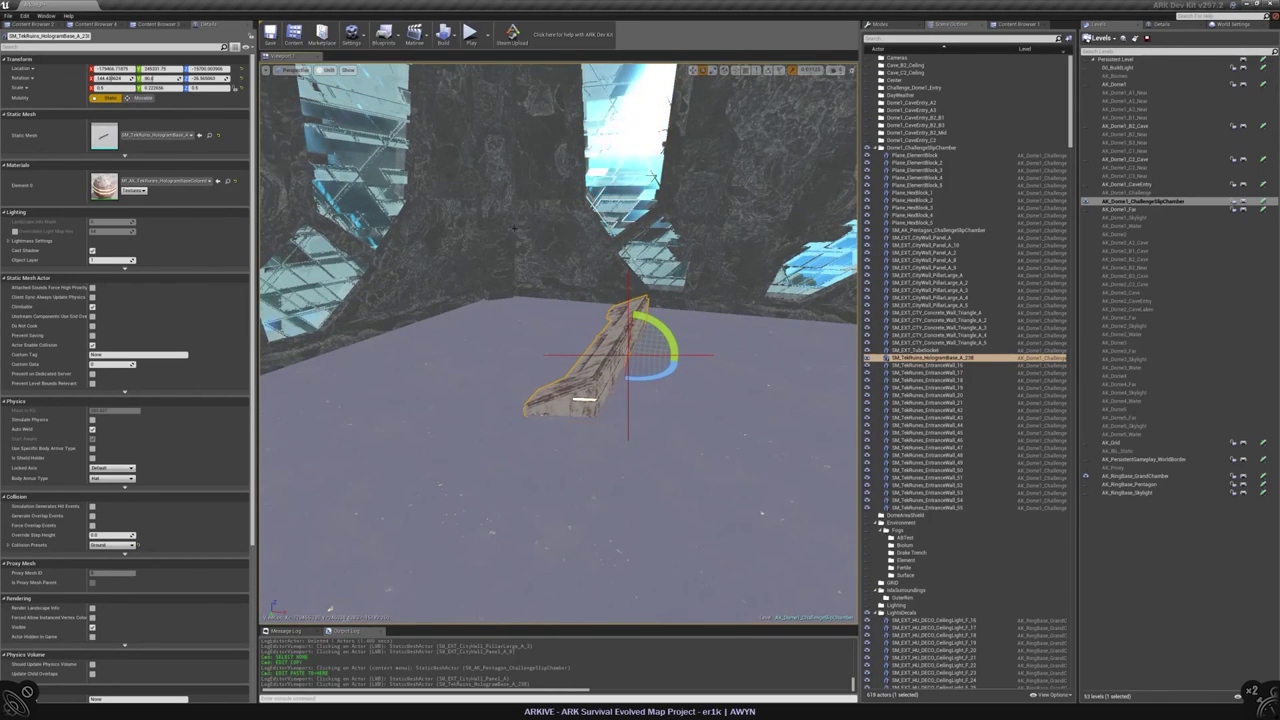
click(326, 70)
click(340, 87)
key(f)
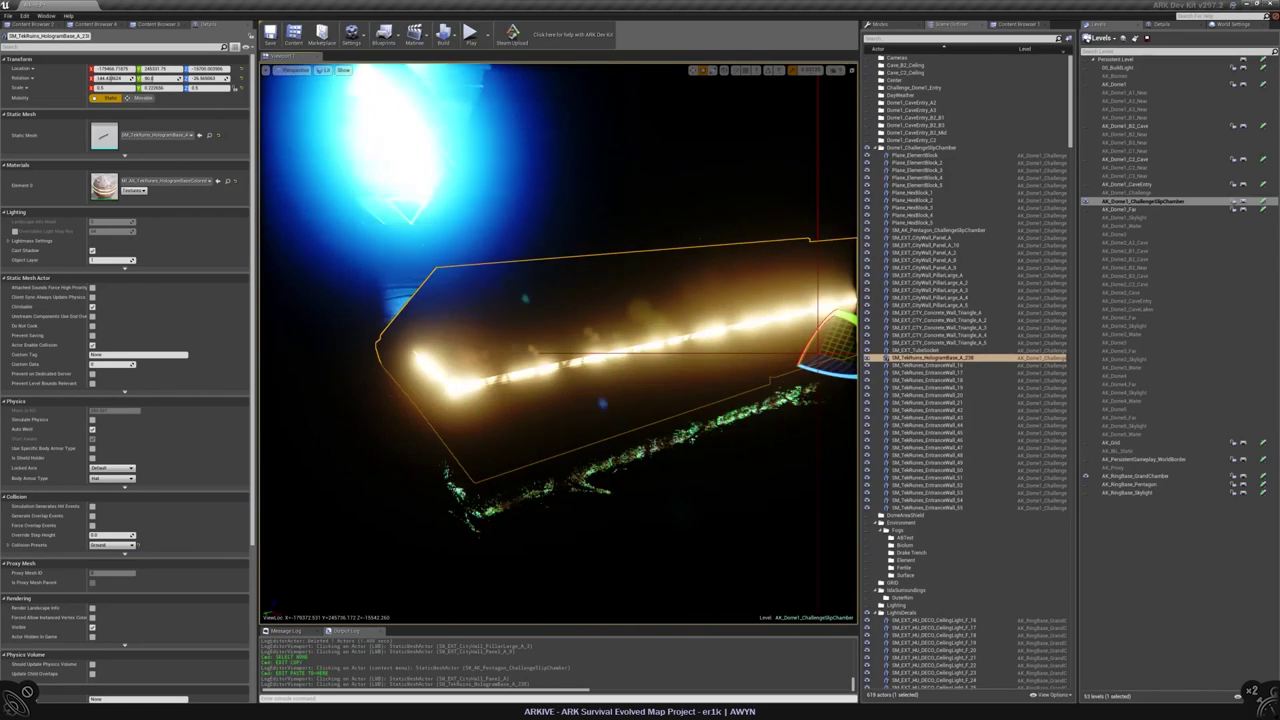
click(326, 70)
click(340, 97)
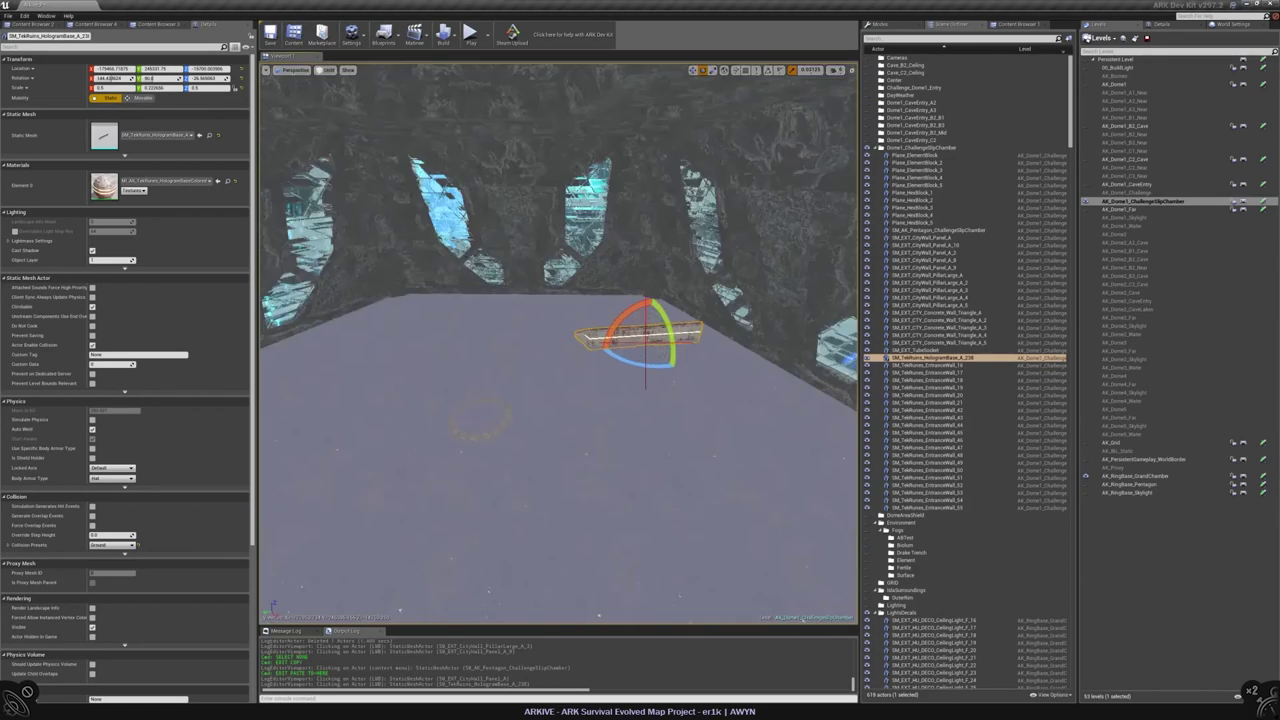
- Duplicate the pentagon floor SM_AK_Pentagon_ChallengeSlipChamber and raise the copy above the chamber floor
alt+drag(520, 286, 520, 286)
click(520, 286)
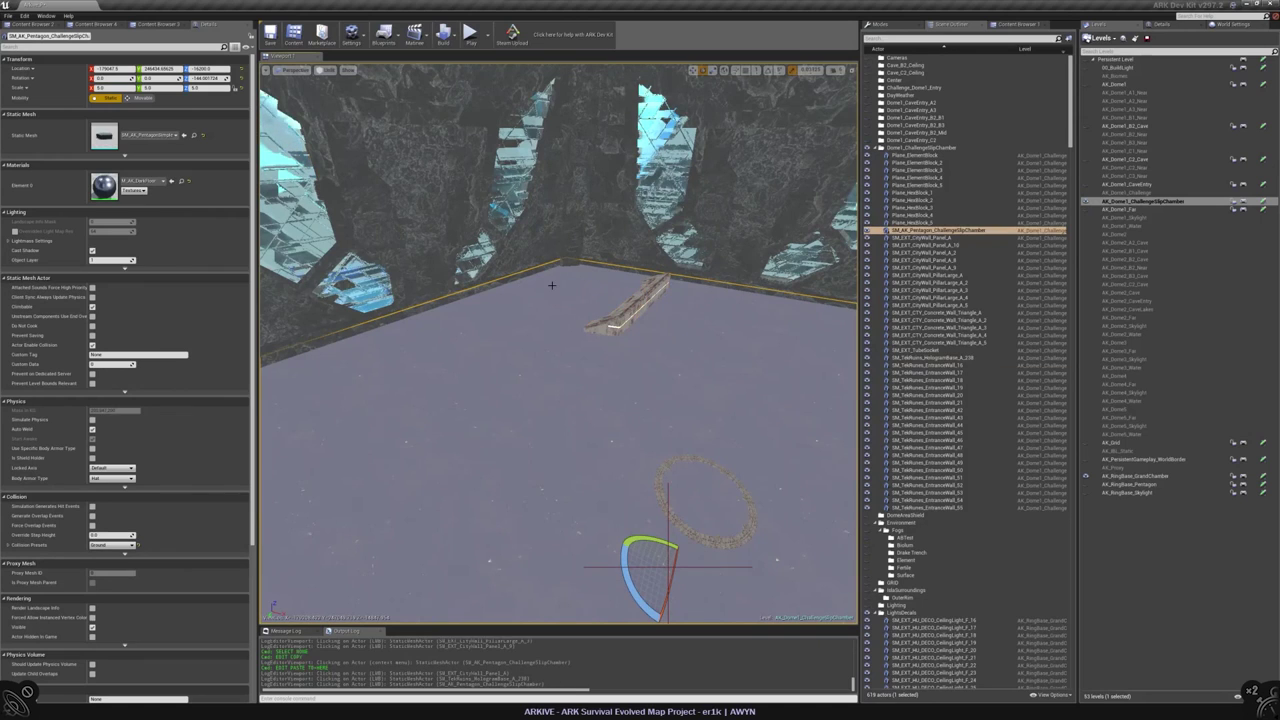
key(ctrl+w)
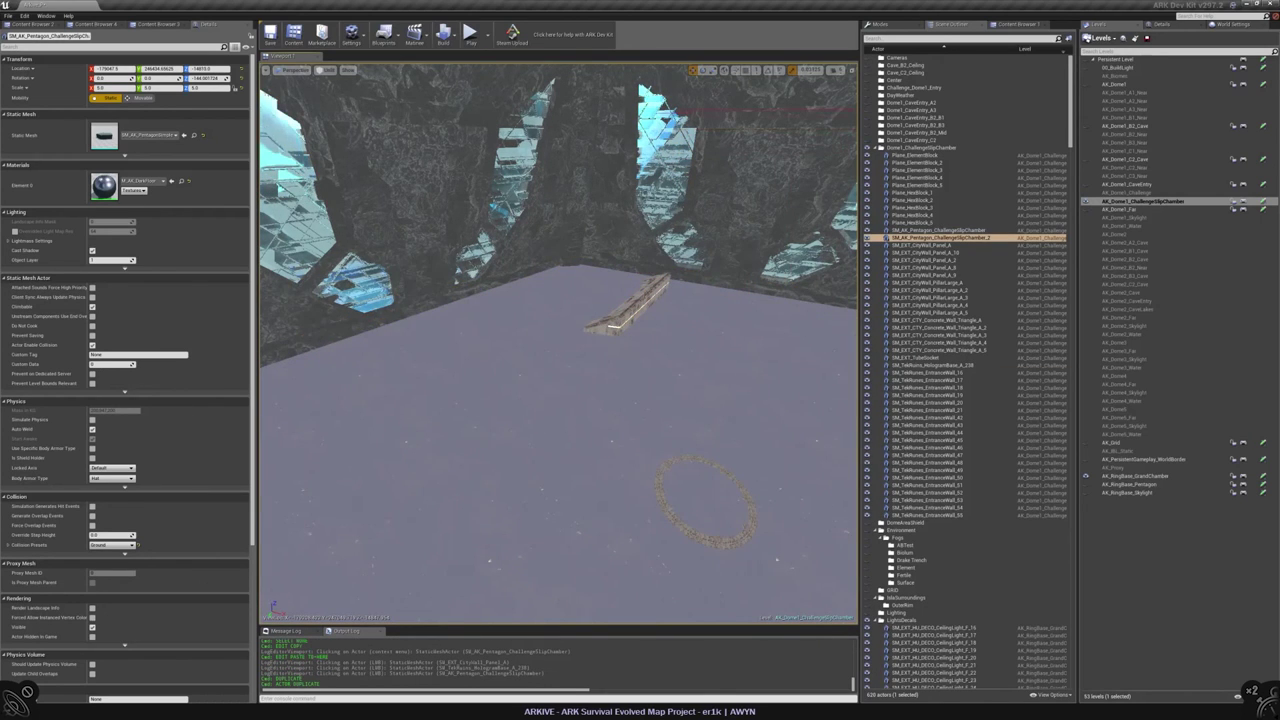
right_drag(538, 322, 645, 320)
- Reset the hologram base's rotation to zero and, in the top wireframe view, center it on one pentagon wall
click(812, 365)
key(alt+j)
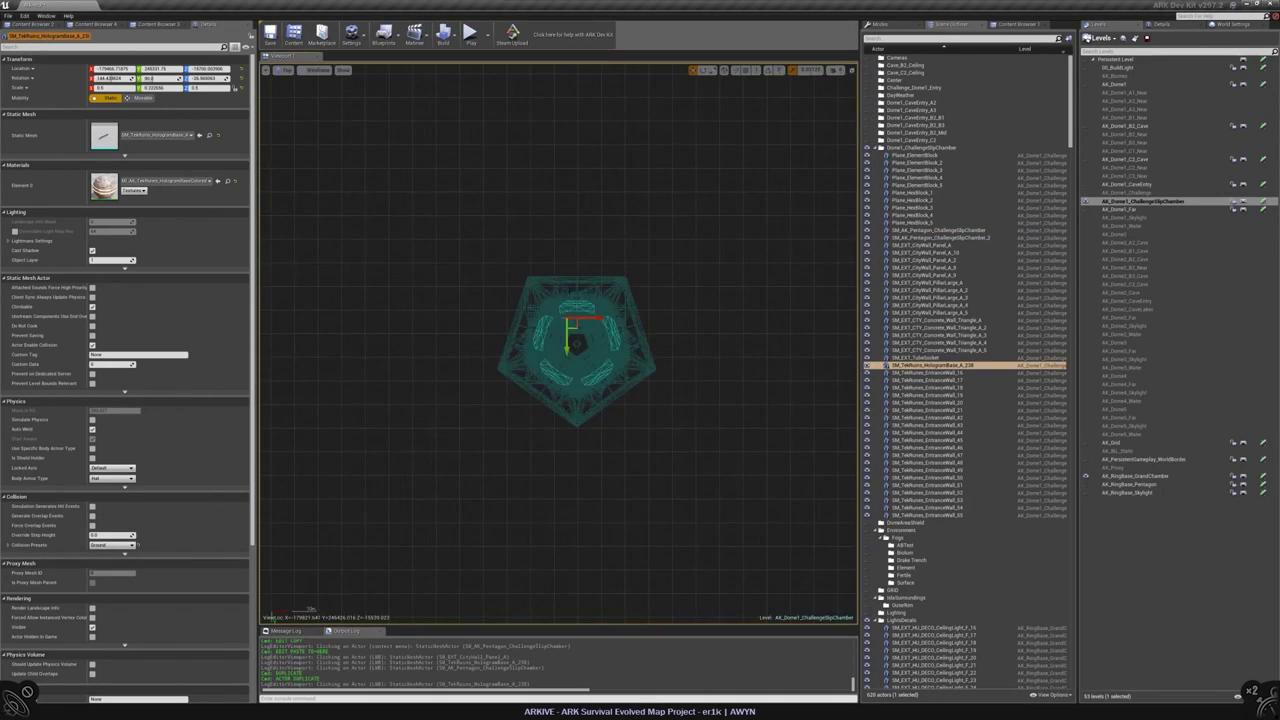
scroll(558, 343, up, 5)
scroll(549, 301, up, 3)
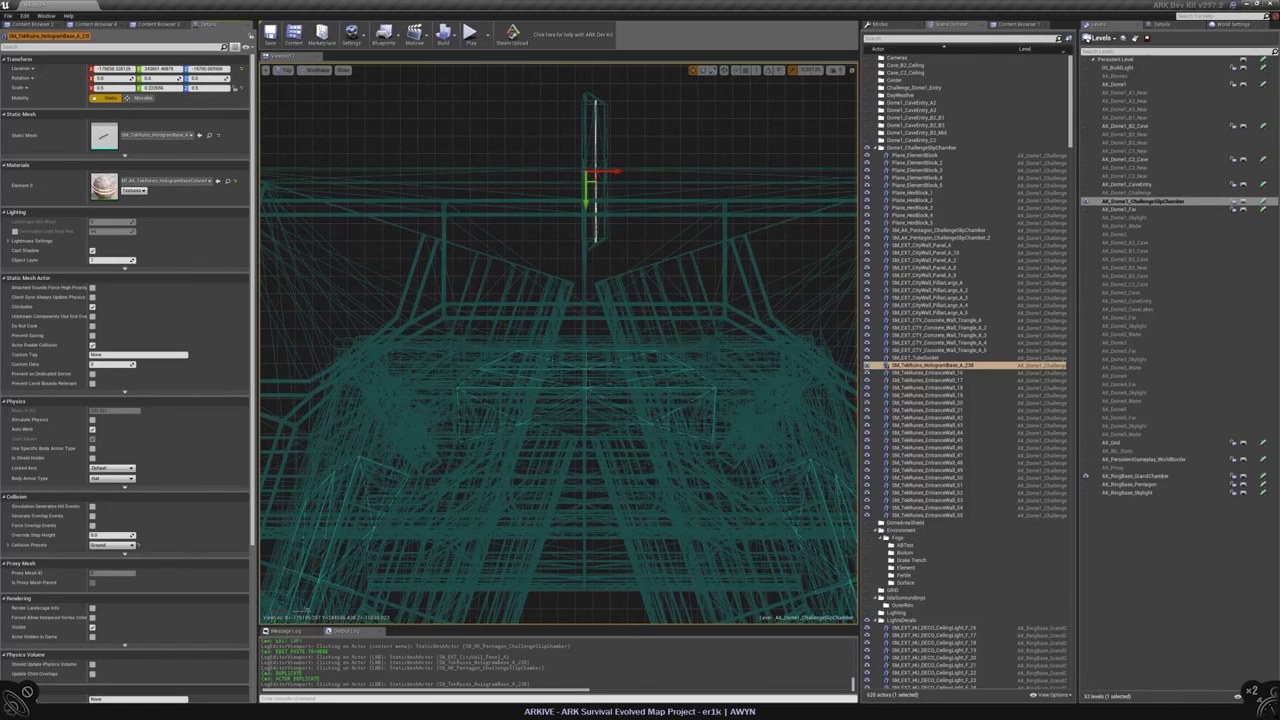
key(alt+g)
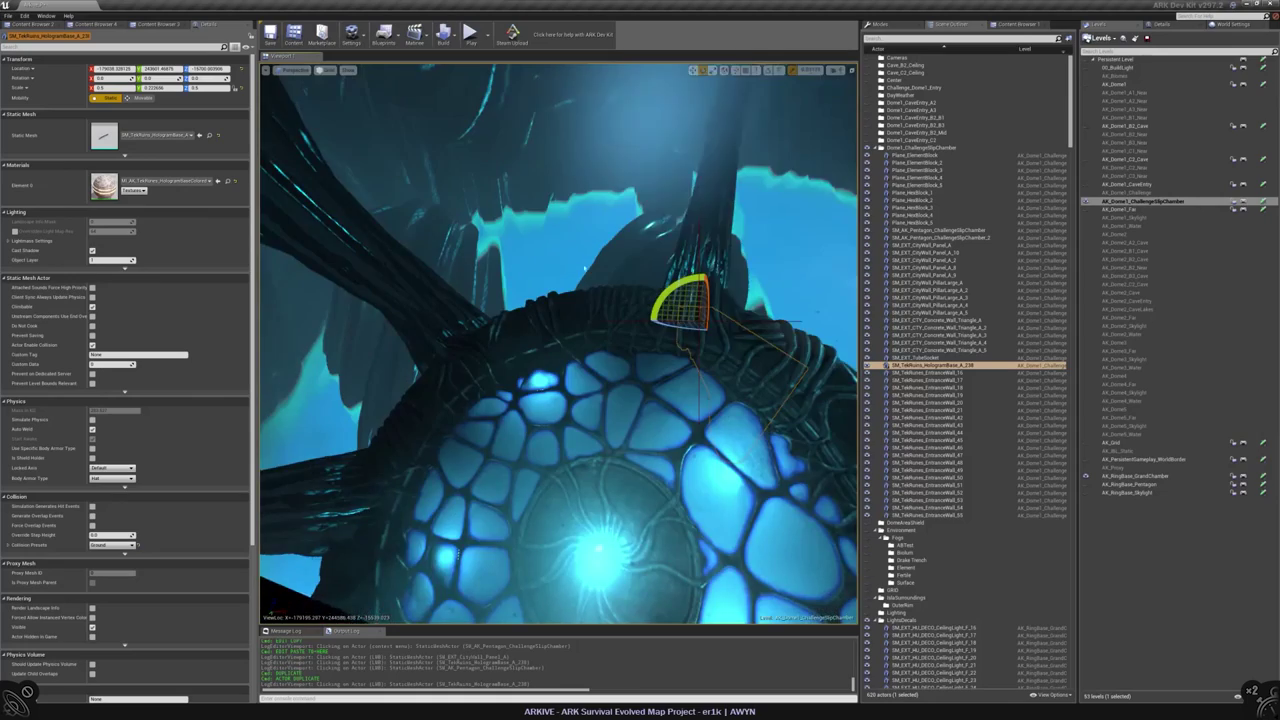
- Rotate the hologram base horizontal along the wall, seat it at the wall's foot between the glass openings and adjust its scale
right_drag(558, 343, 574, 343)
key(e)
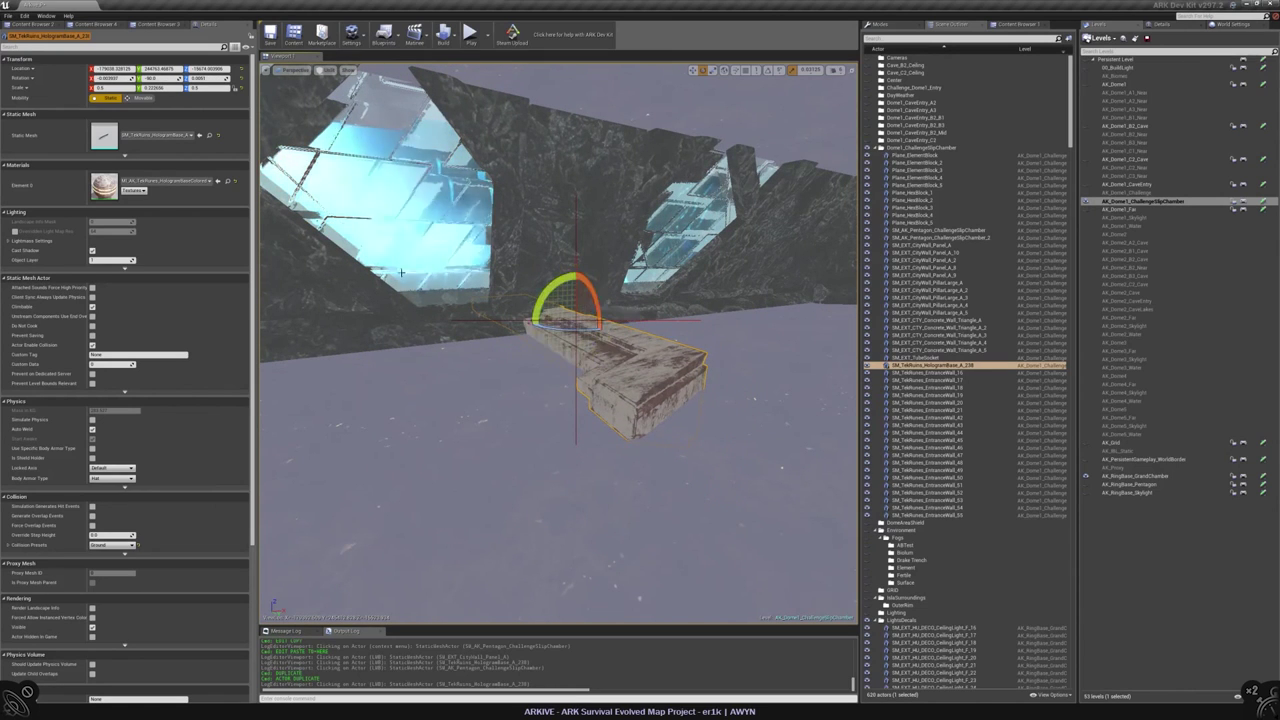
drag(545, 295, 535, 320)
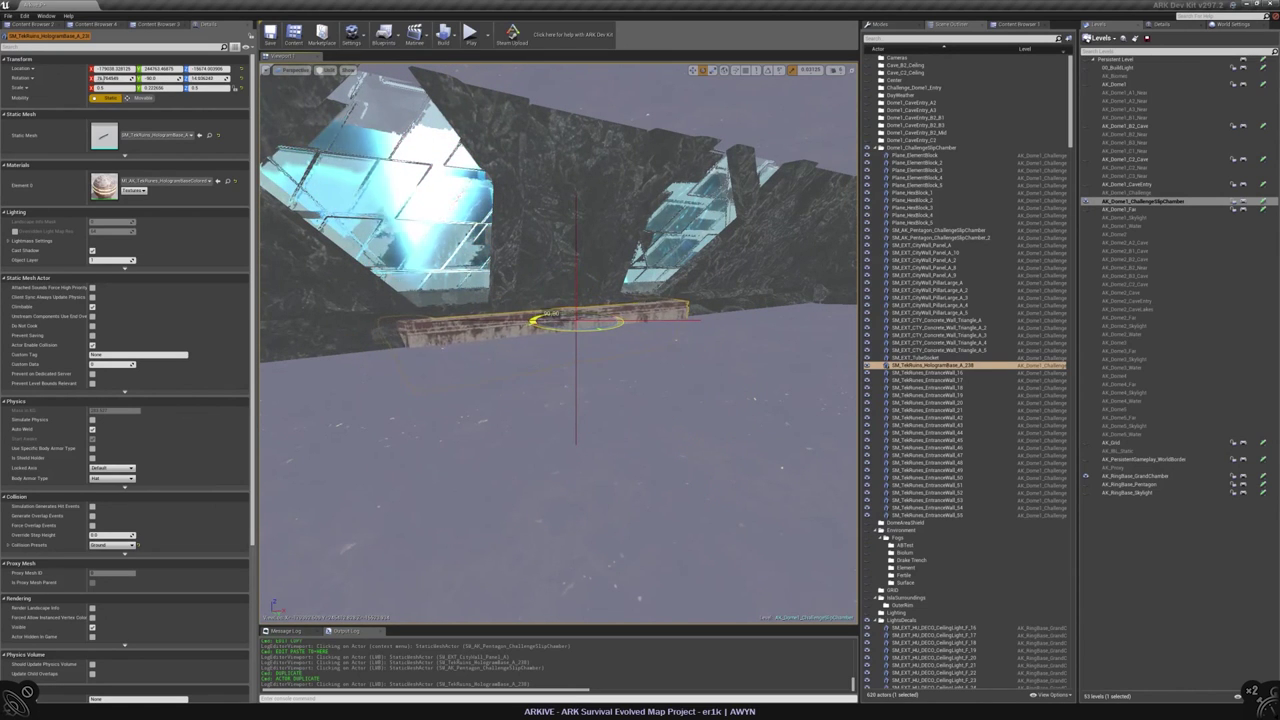
key(f)
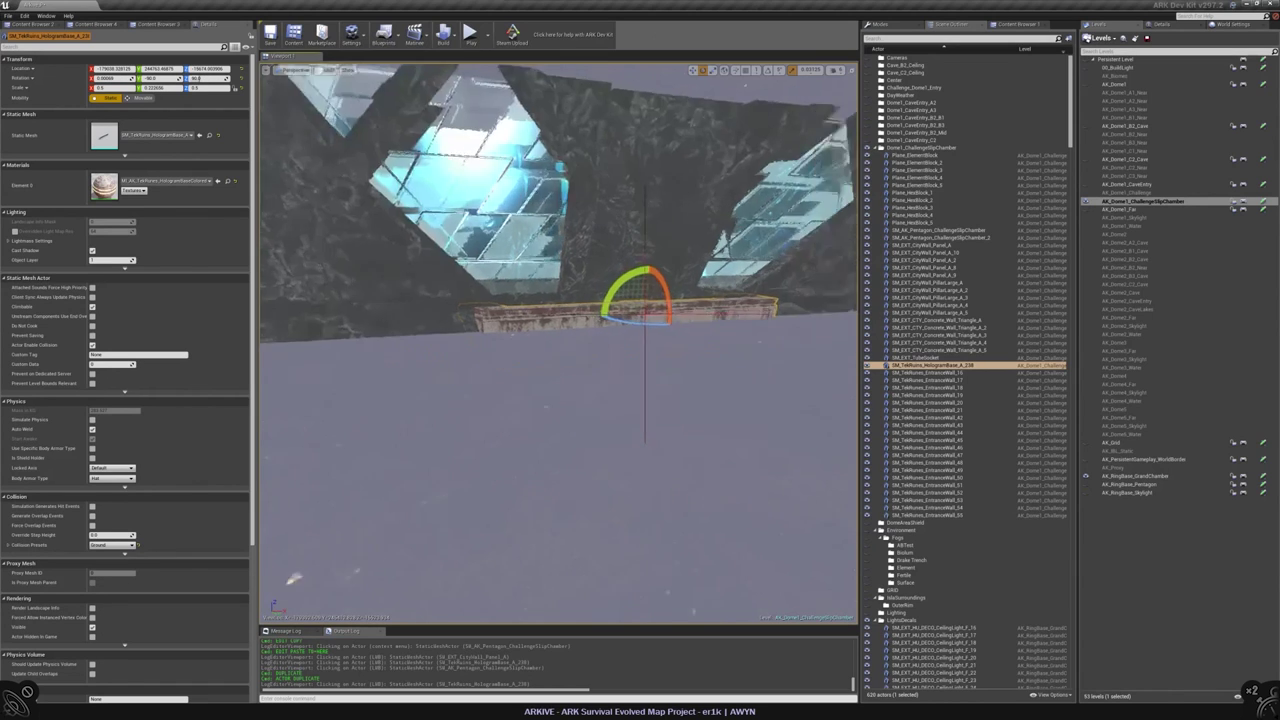
key(w)
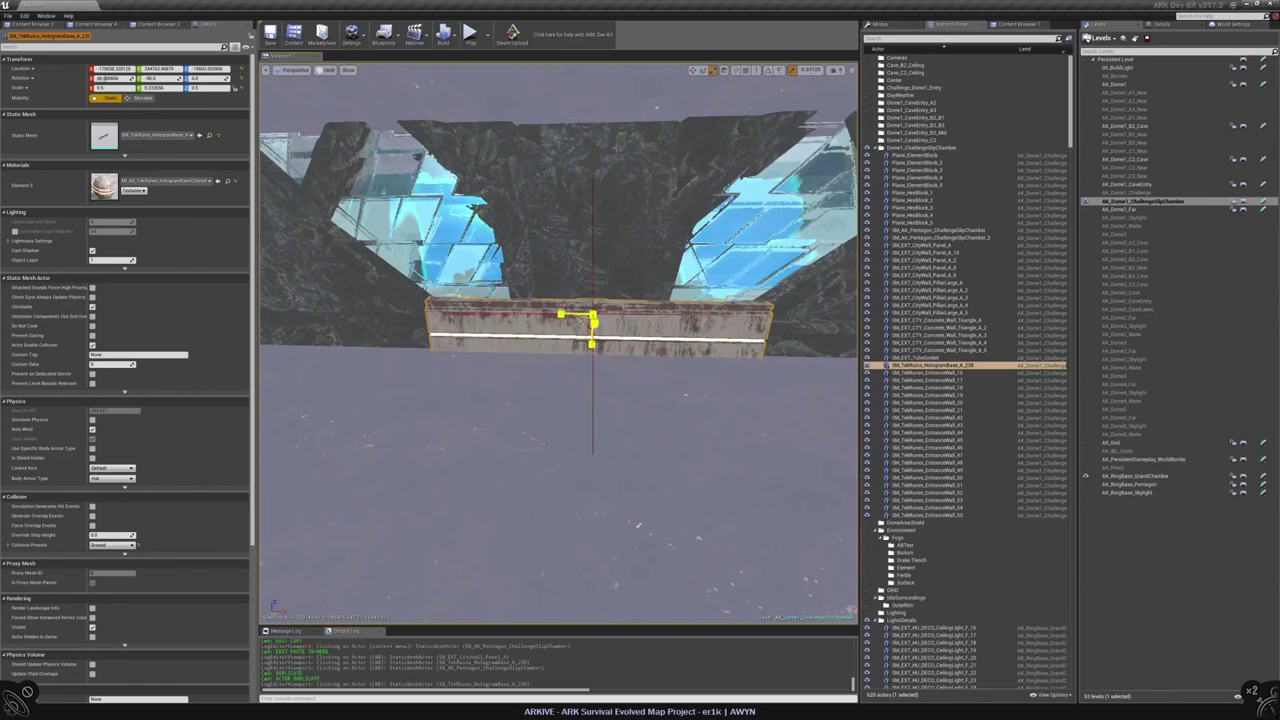
alt+drag(560, 400, 400, 362)
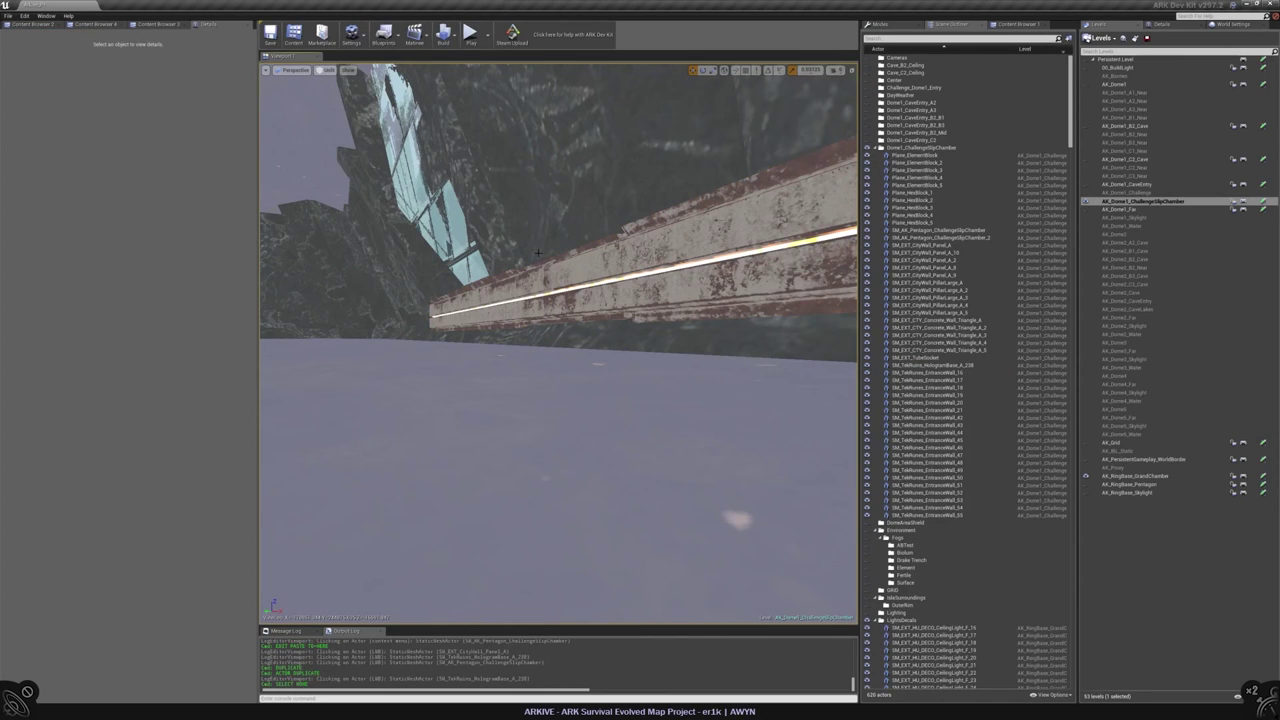
- Switch the viewport back to Lit shading and select the hologram base at the wall
right_drag(560, 340, 578, 308)
click(329, 70)
click(345, 150)
click(565, 312)
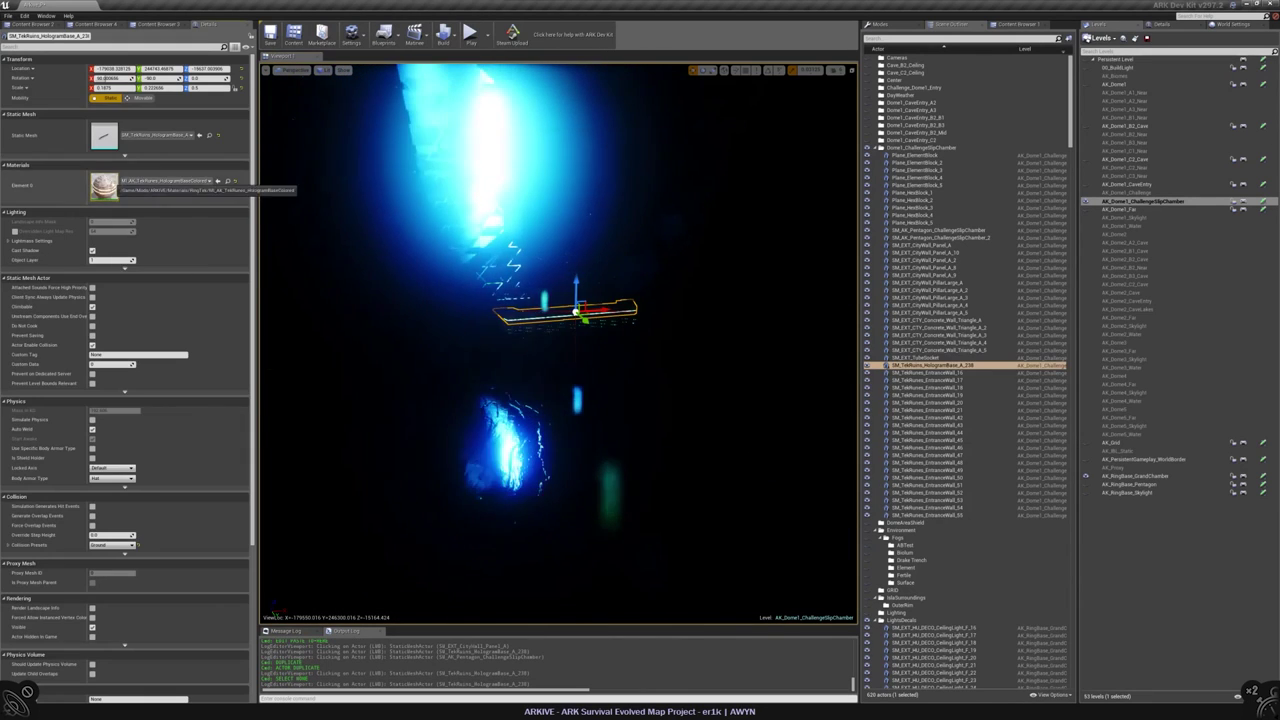
- Open the hologram base's material instance and examine its emission and texture mask parameters and the glowing strip in the preview
double_click(108, 184)
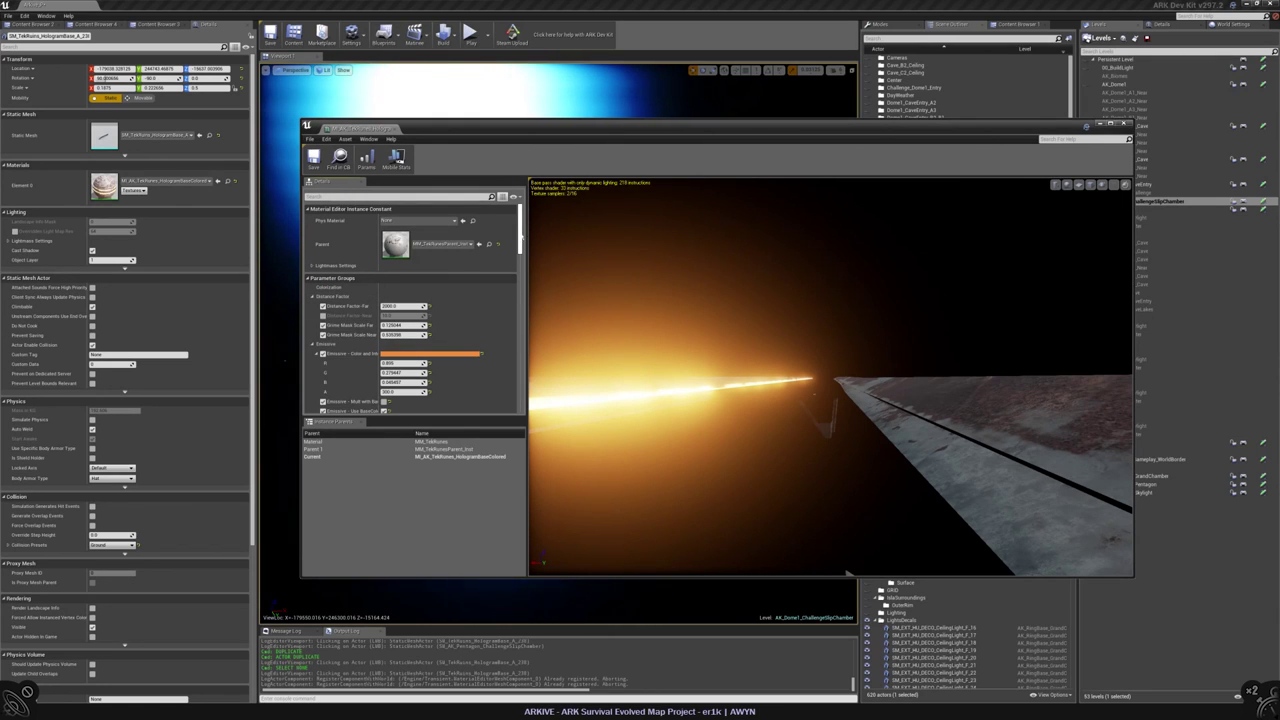
scroll(470, 350, down, 6)
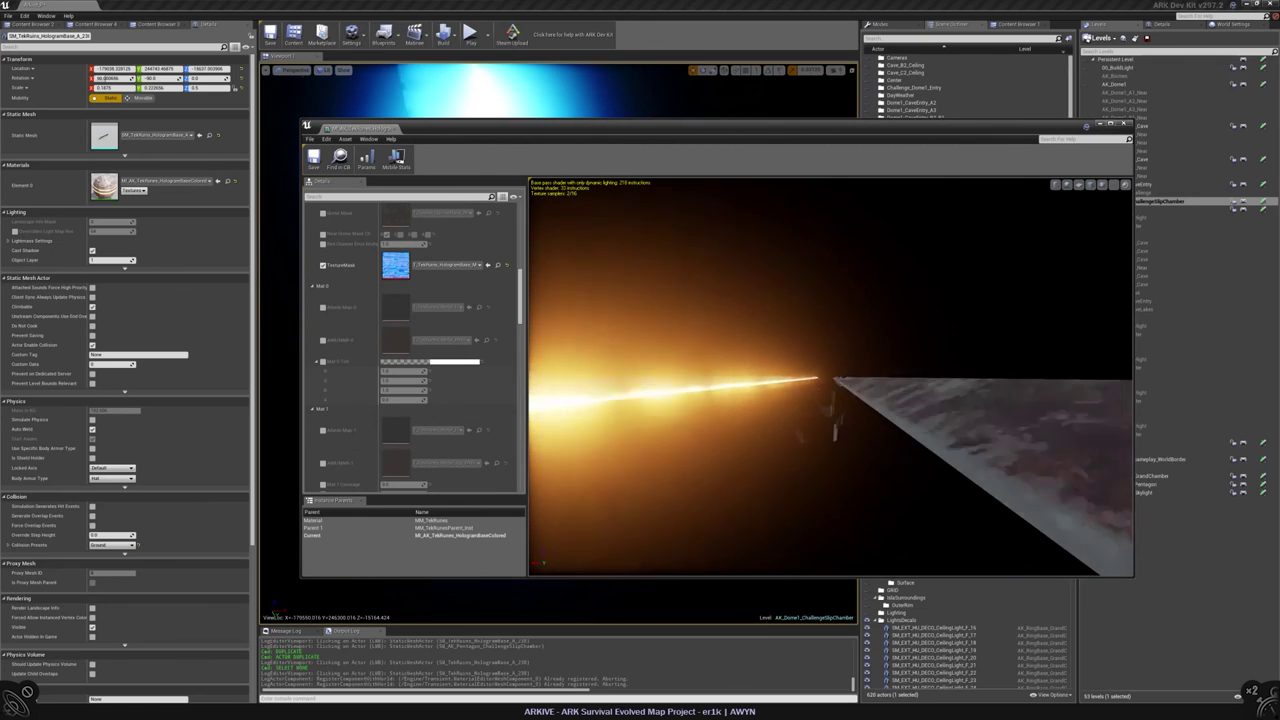
scroll(830, 380, down, 5)
drag(830, 380, 1010, 316)
scroll(830, 380, up, 8)
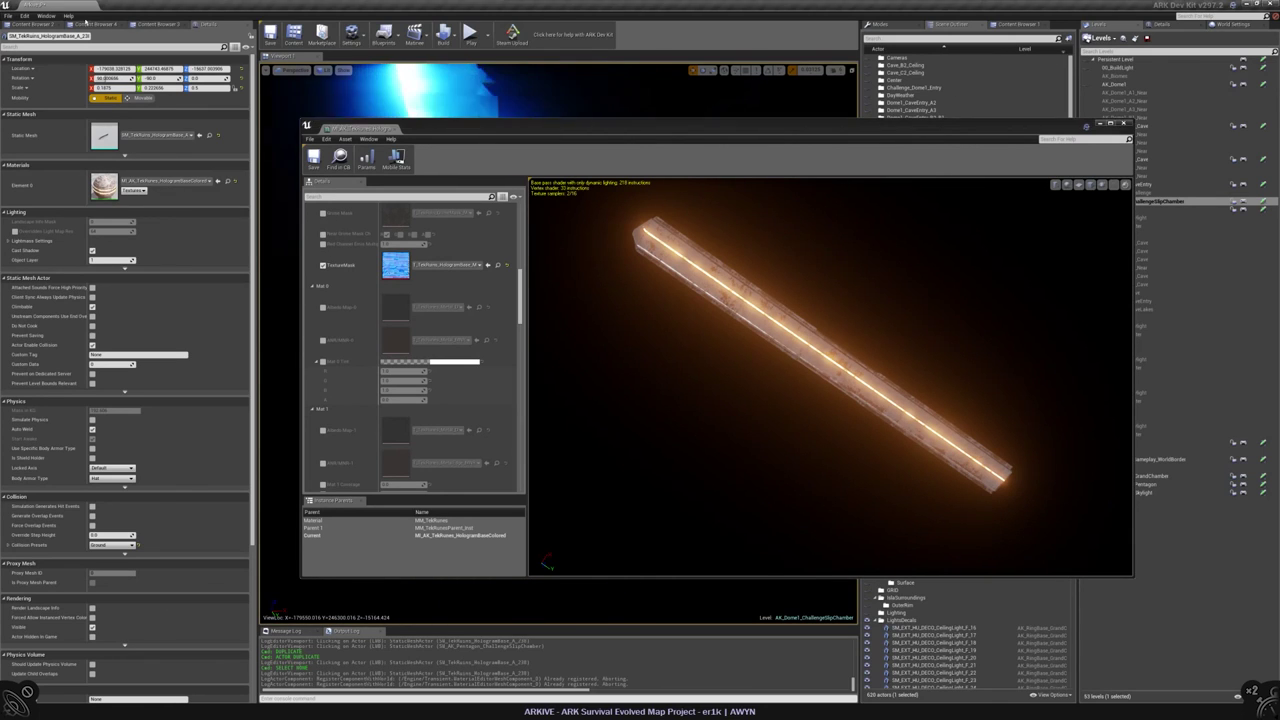
- Look at the plane mesh from the RingBase content folder, then return to the hologram base material's emission parameters
click(90, 23)
double_click(145, 97)
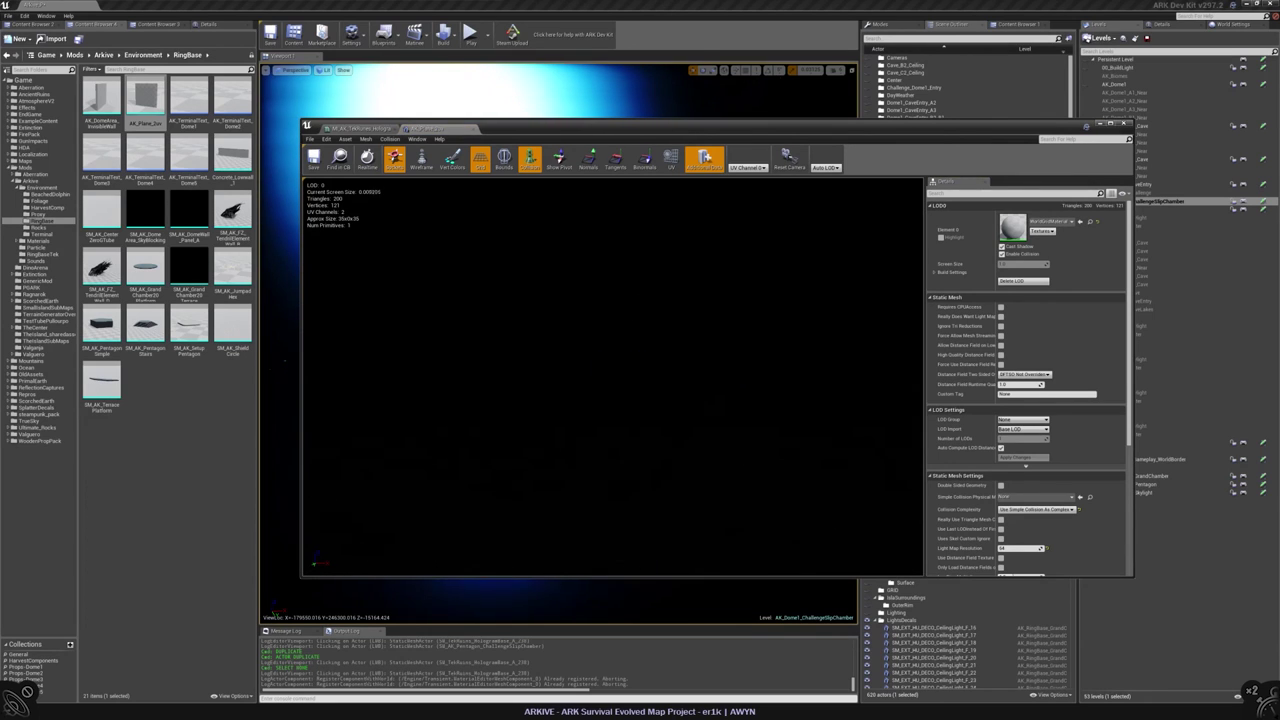
click(343, 130)
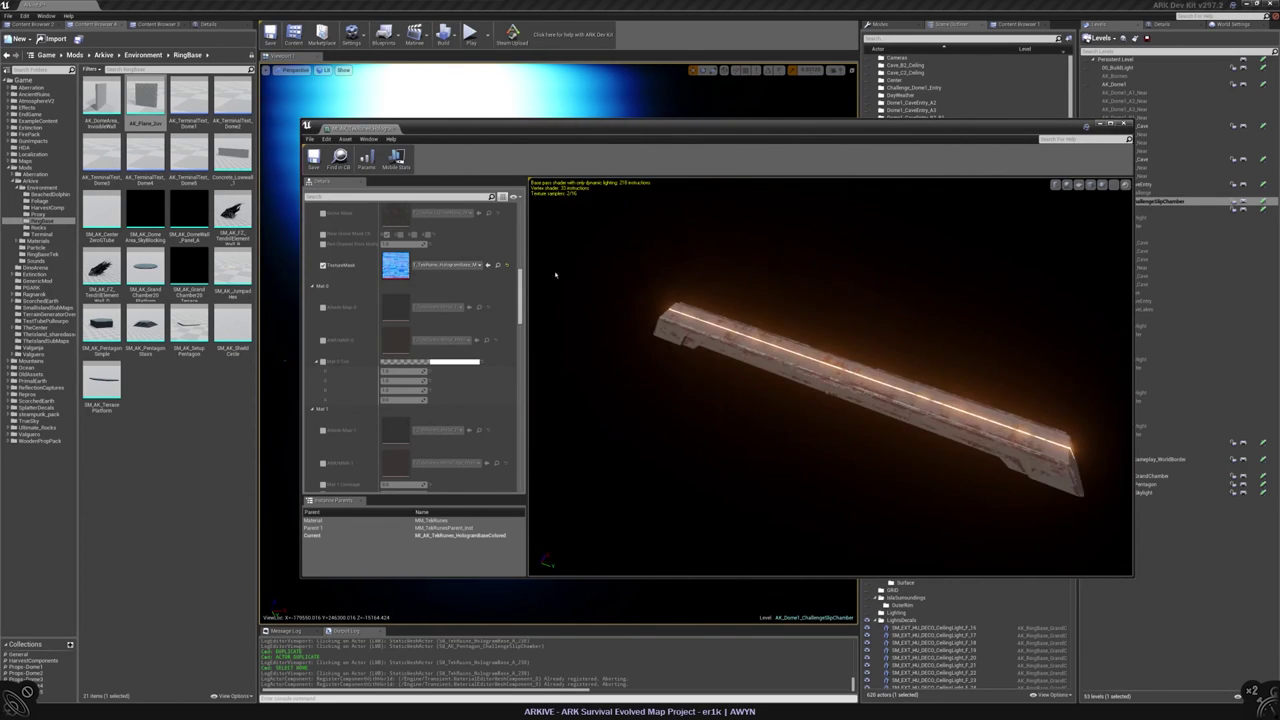
drag(520, 272, 523, 231)
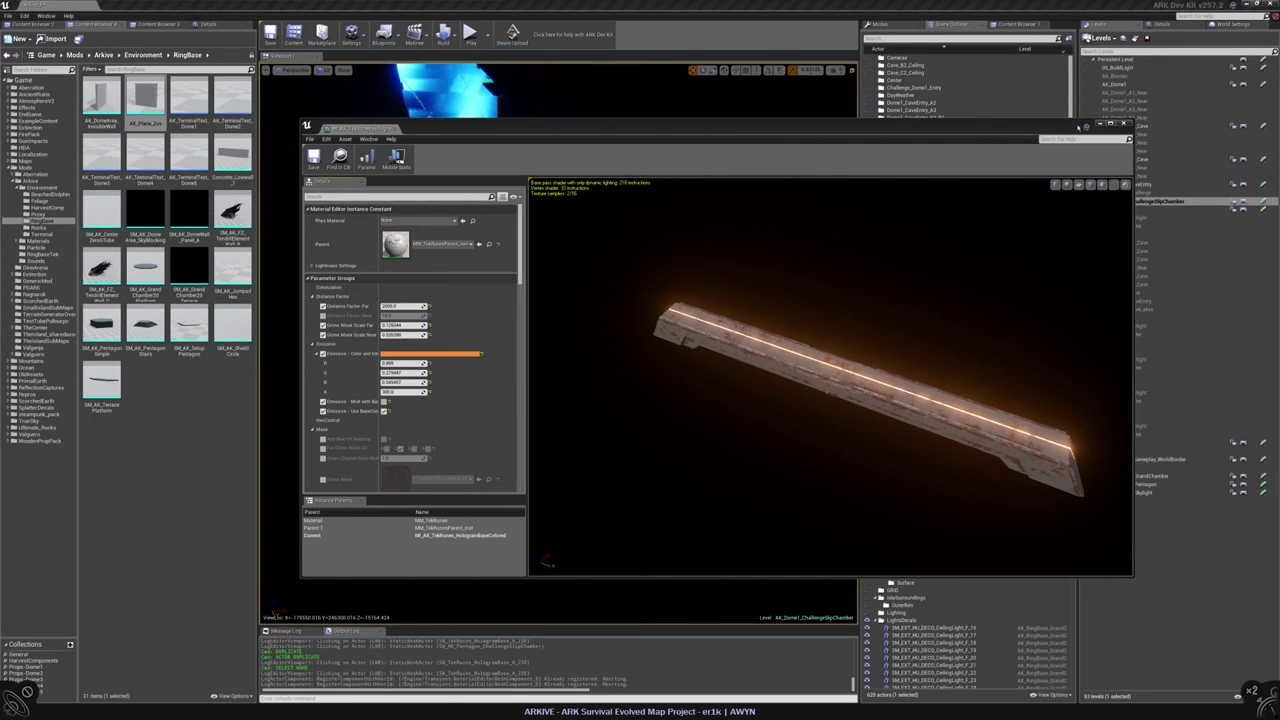
- Close the material editor, place a point light beside the hologram base and reselect the base
click(1126, 124)
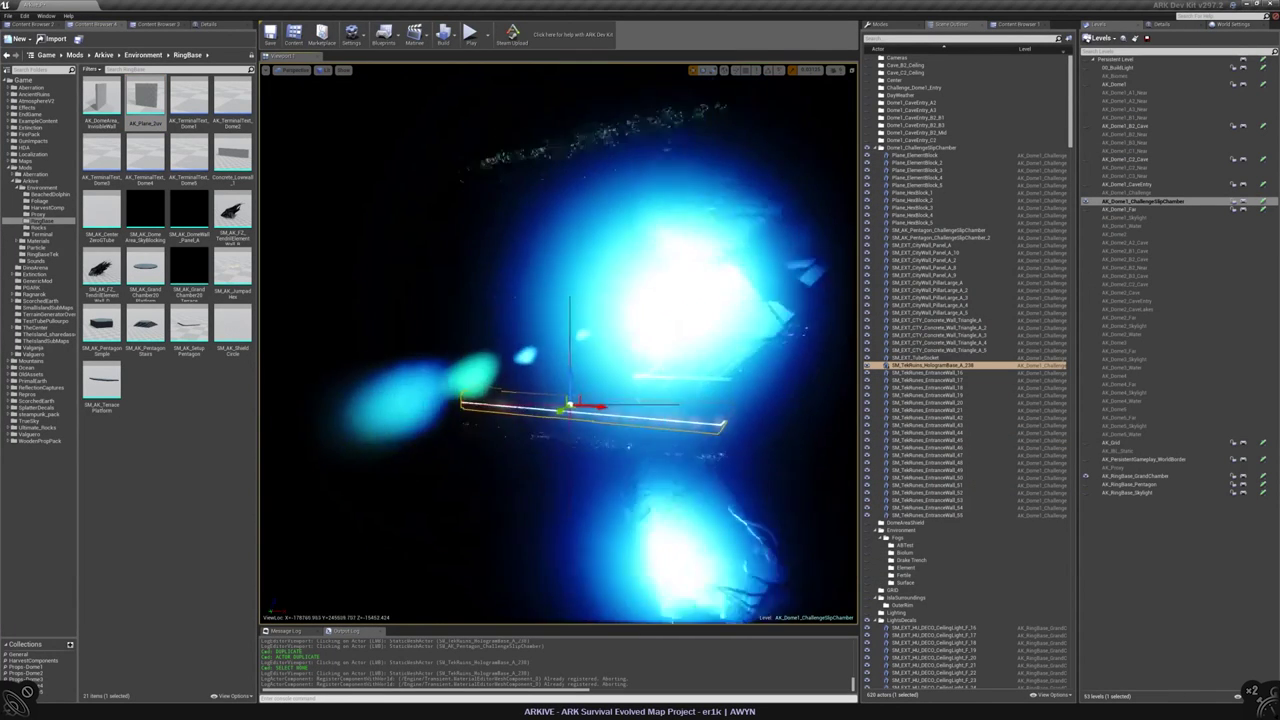
click(879, 24)
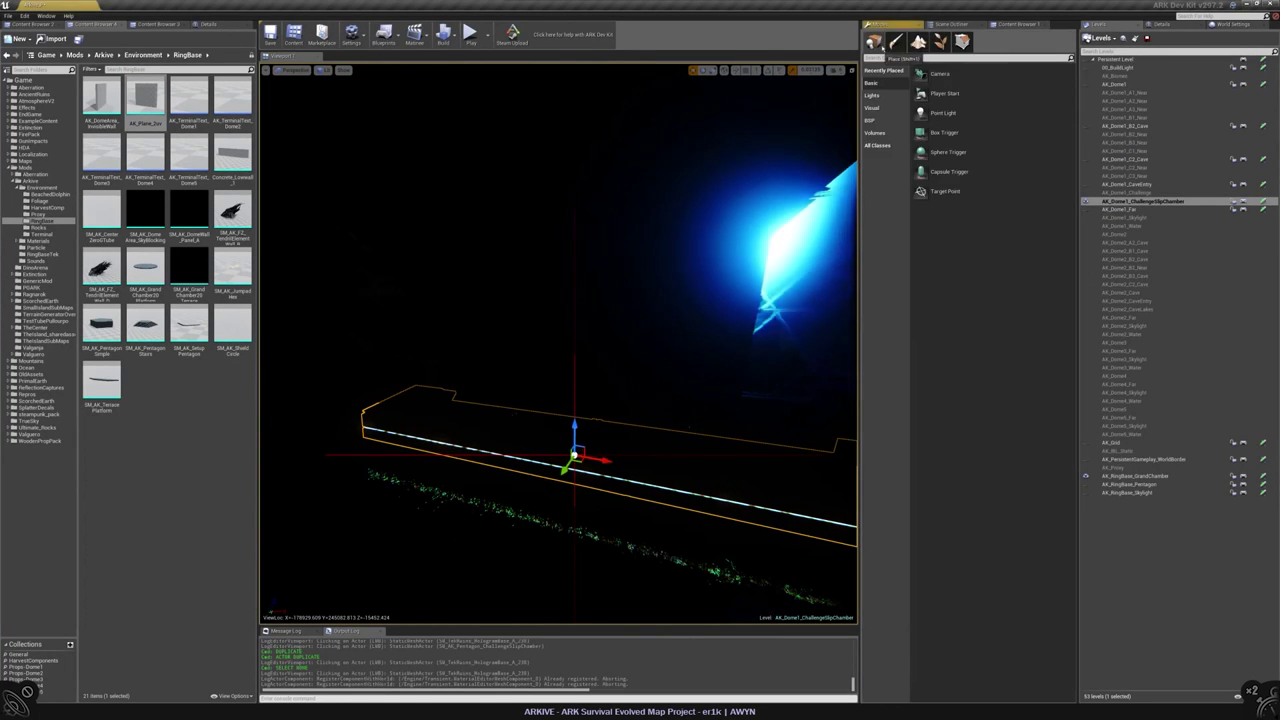
drag(945, 128, 361, 349)
right_drag(361, 349, 470, 380)
click(470, 380)
- Open the material instance assigned to the selected hologram base and keep its editor beside the mesh details
click(207, 23)
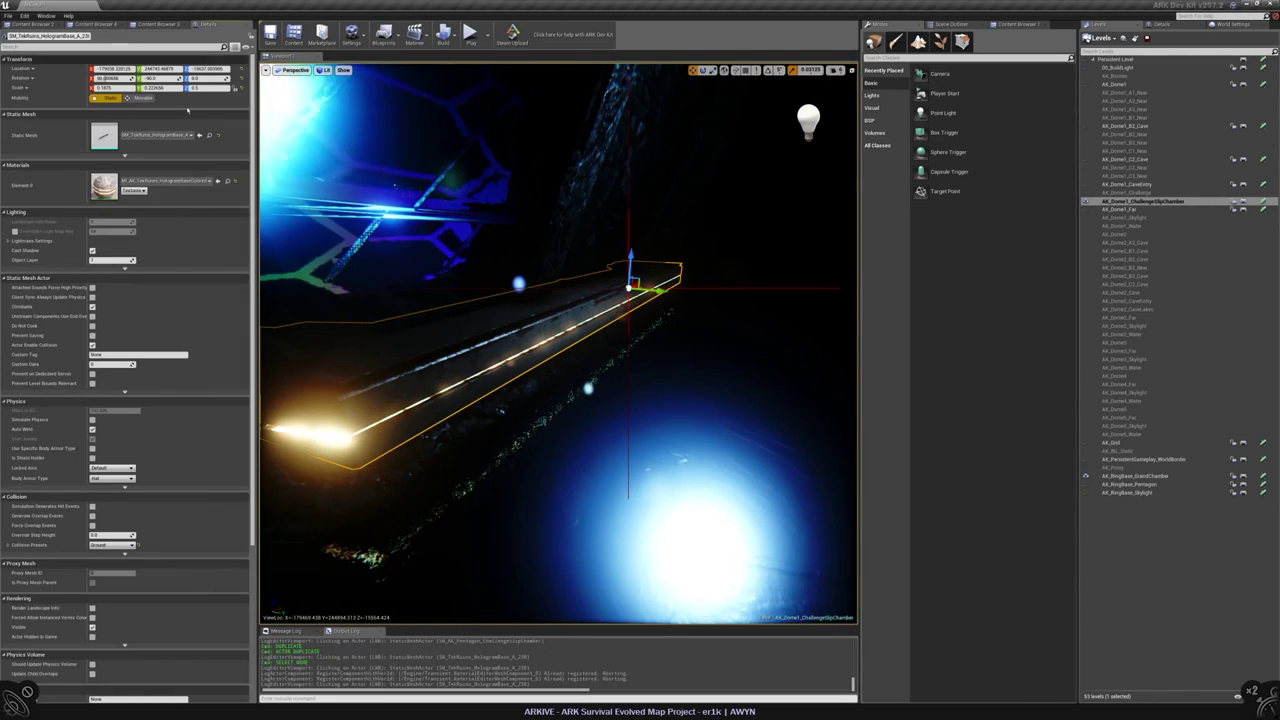
double_click(104, 186)
drag(460, 118, 577, 219)
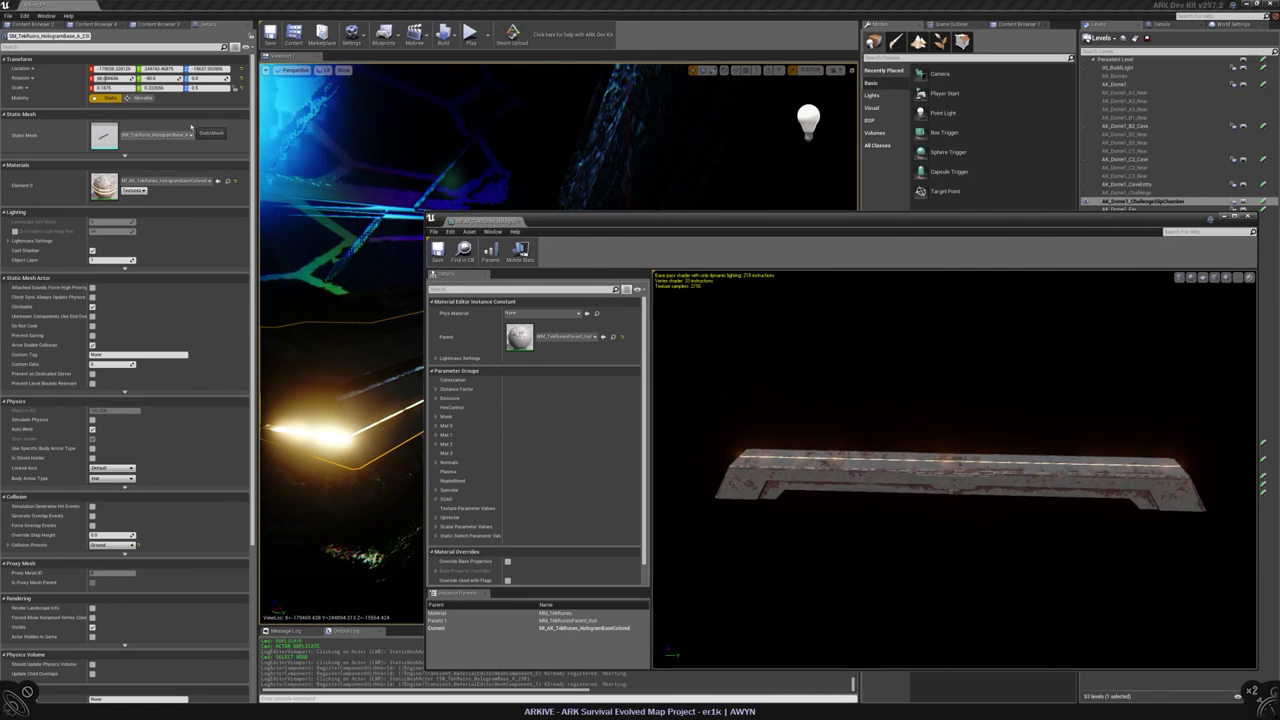
- Duplicate the hologram base material in the Materials/RingTek folder, name the copy MI_AK_SlipD1_HologramBaseColored2 and open it
click(94, 24)
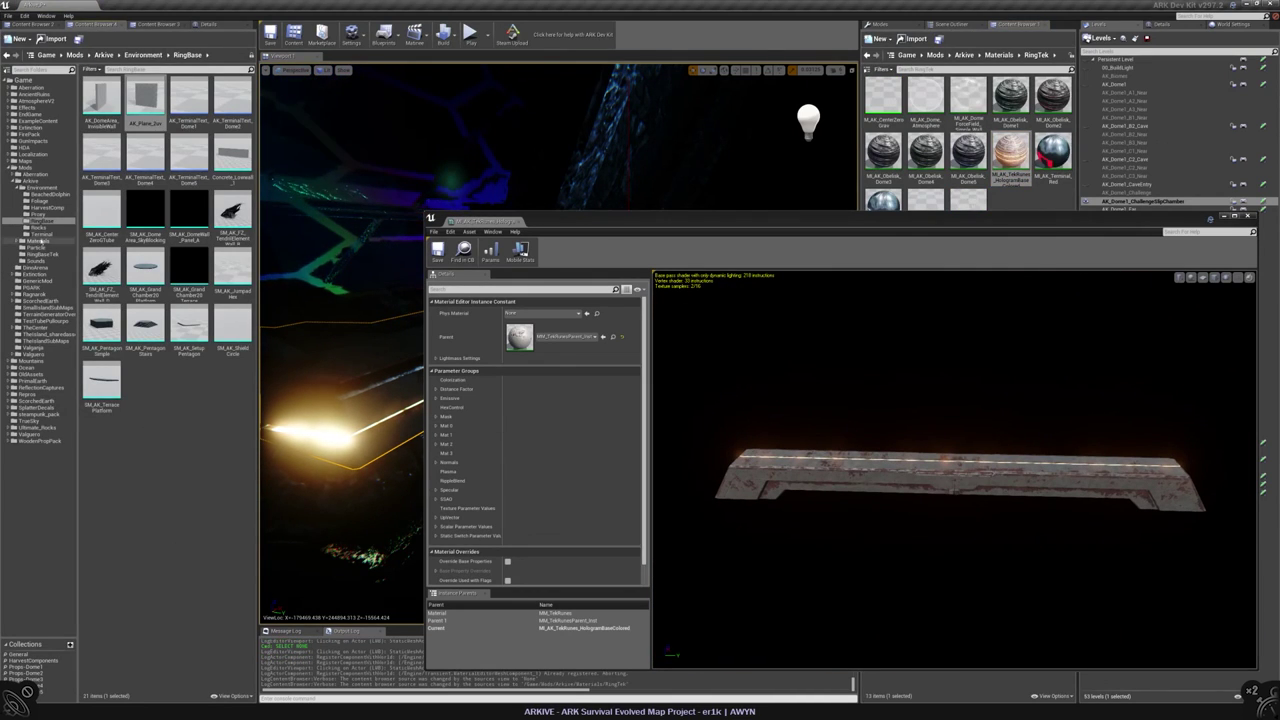
click(40, 241)
double_click(101, 100)
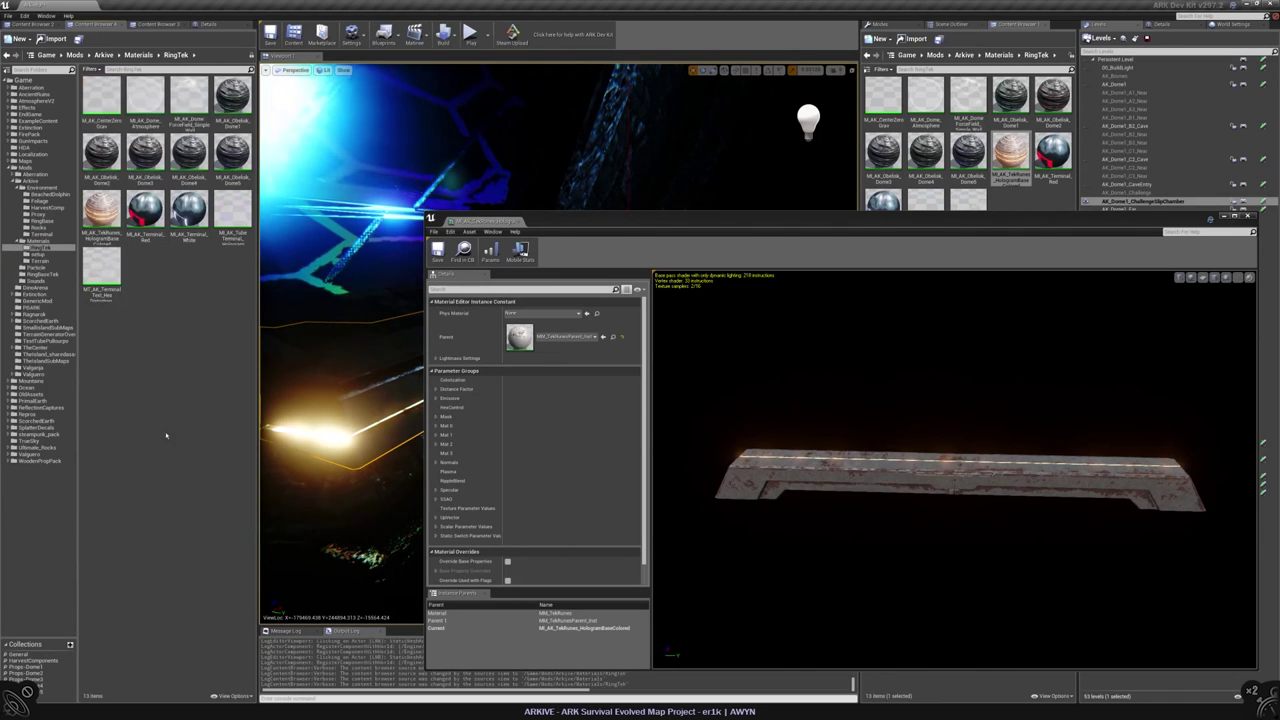
click(101, 208)
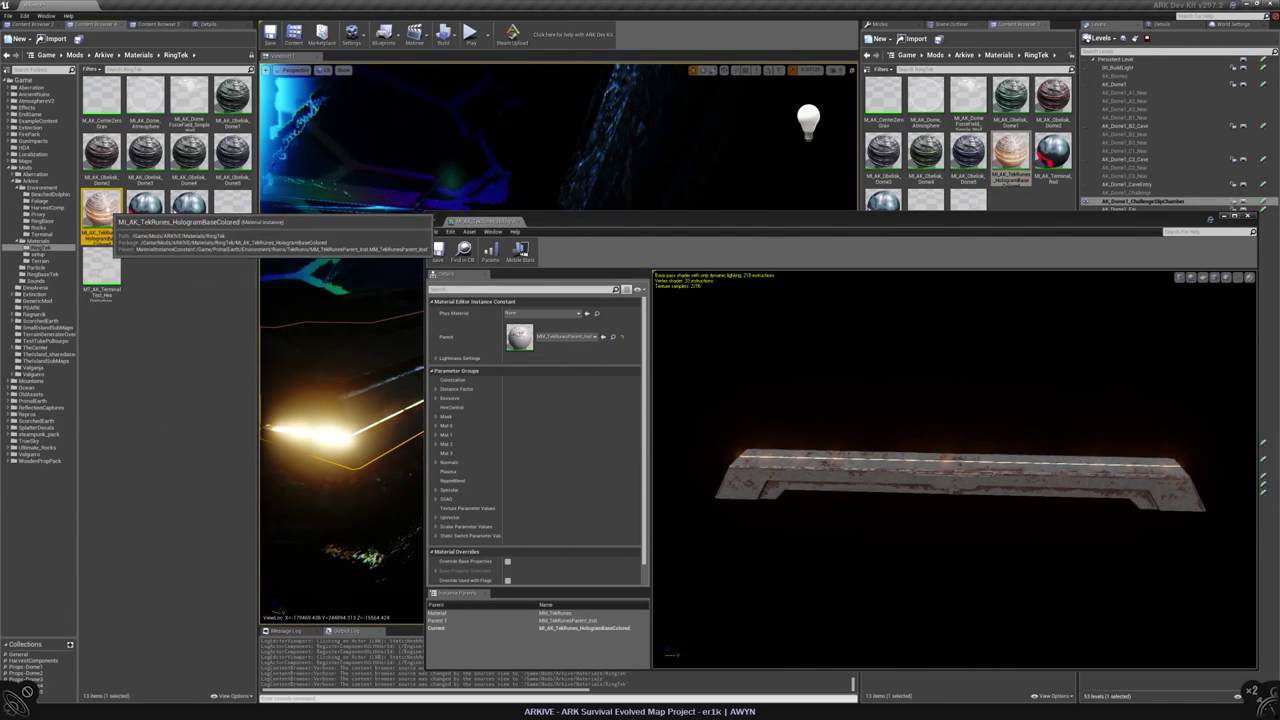
right_click(110, 212)
click(143, 297)
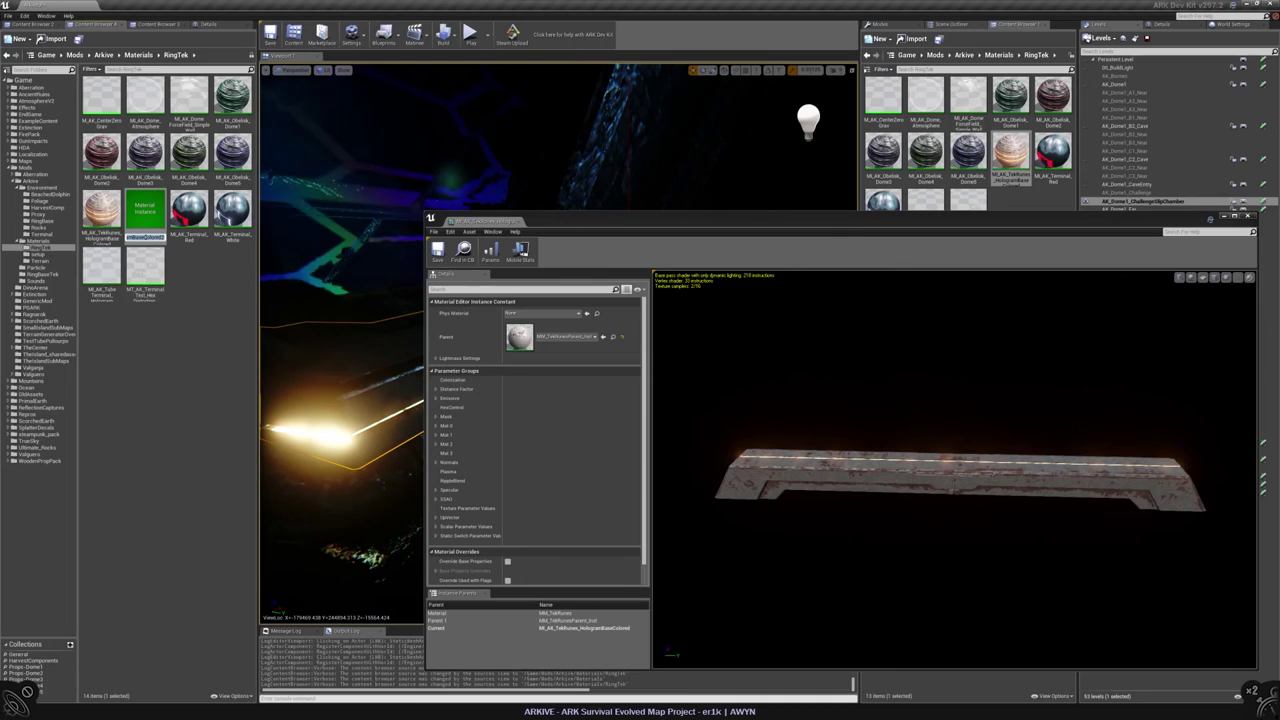
key(End)
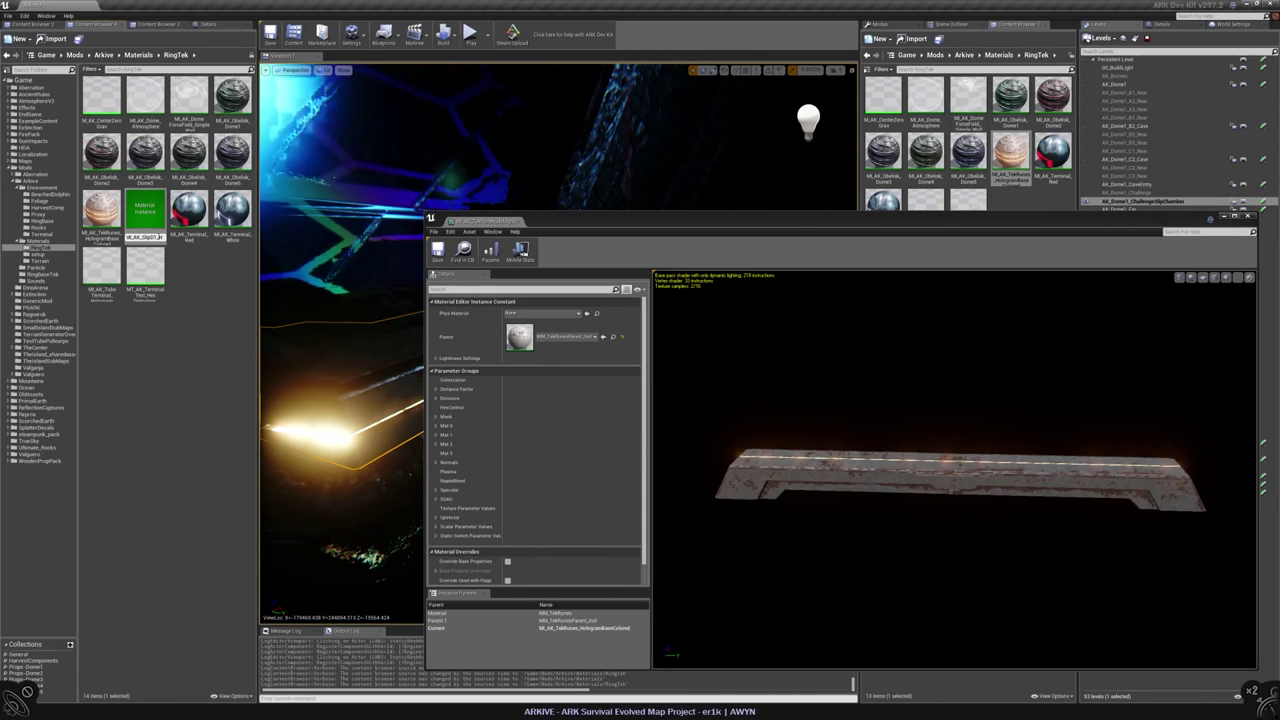
key(Return)
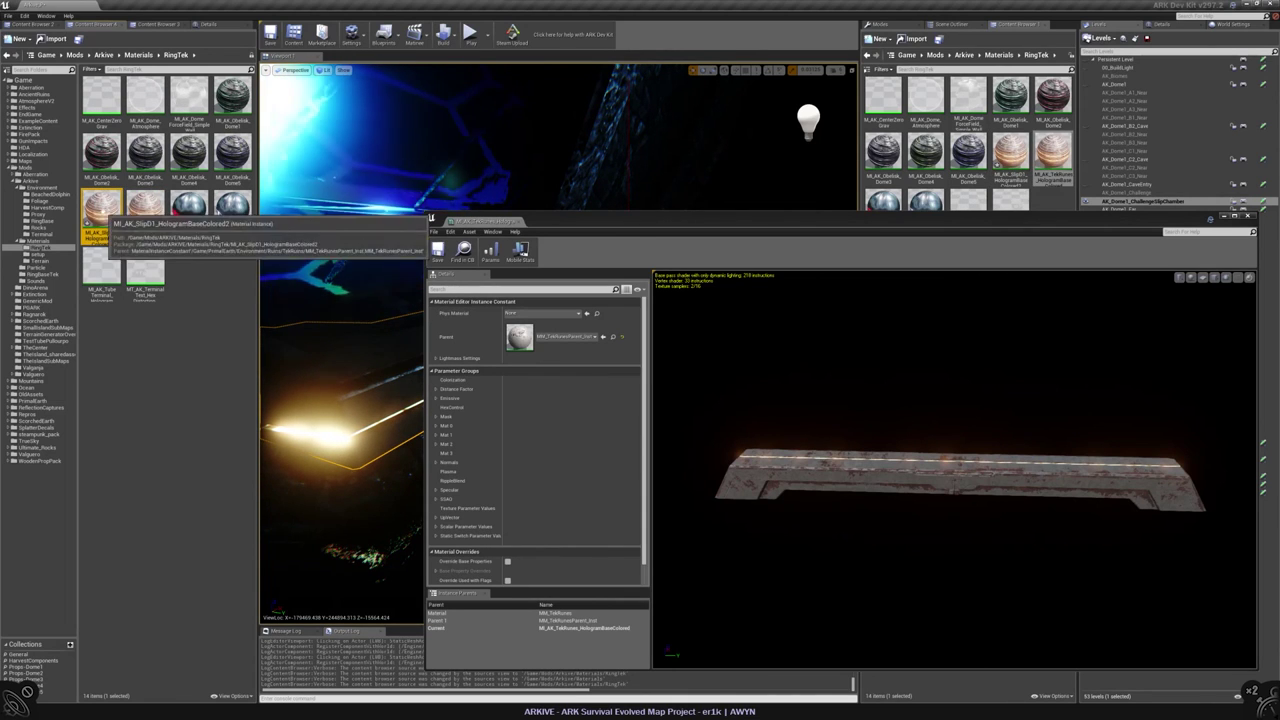
key(Return)
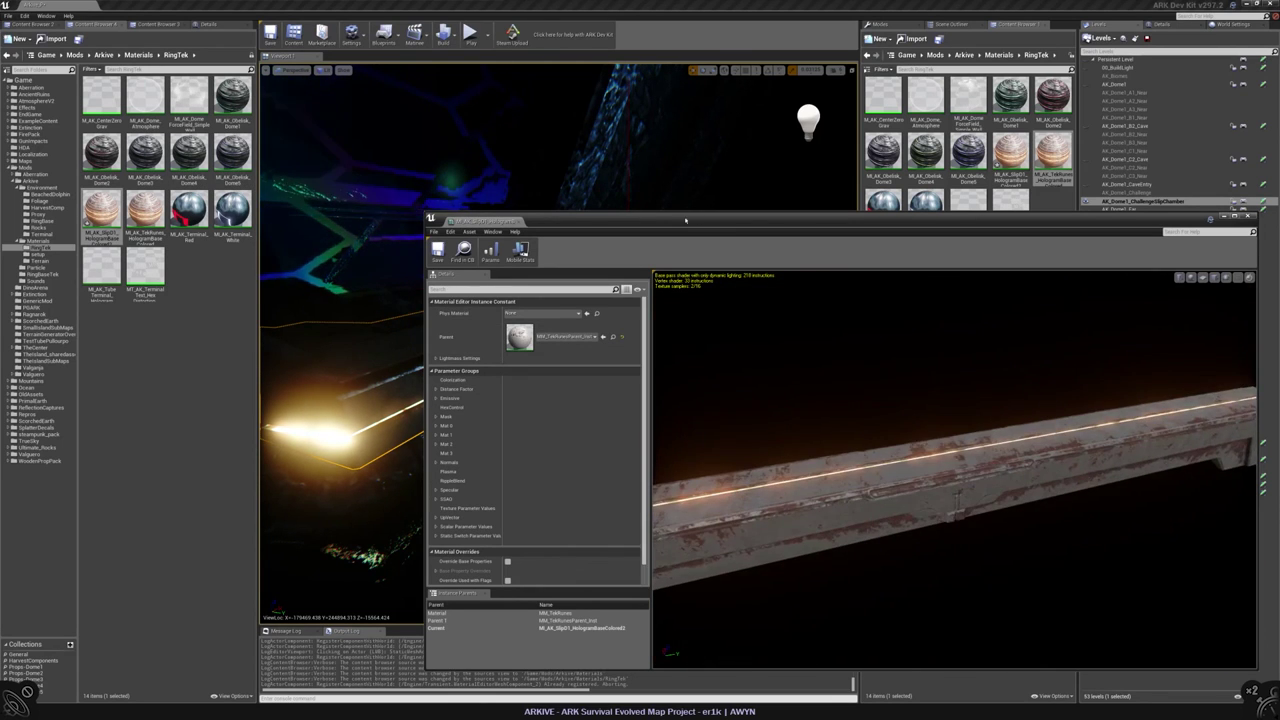
- Select the city wall panel behind the hologram base and locate its weathered rock material in the content browser
drag(685, 220, 423, 354)
click(640, 310)
click(207, 23)
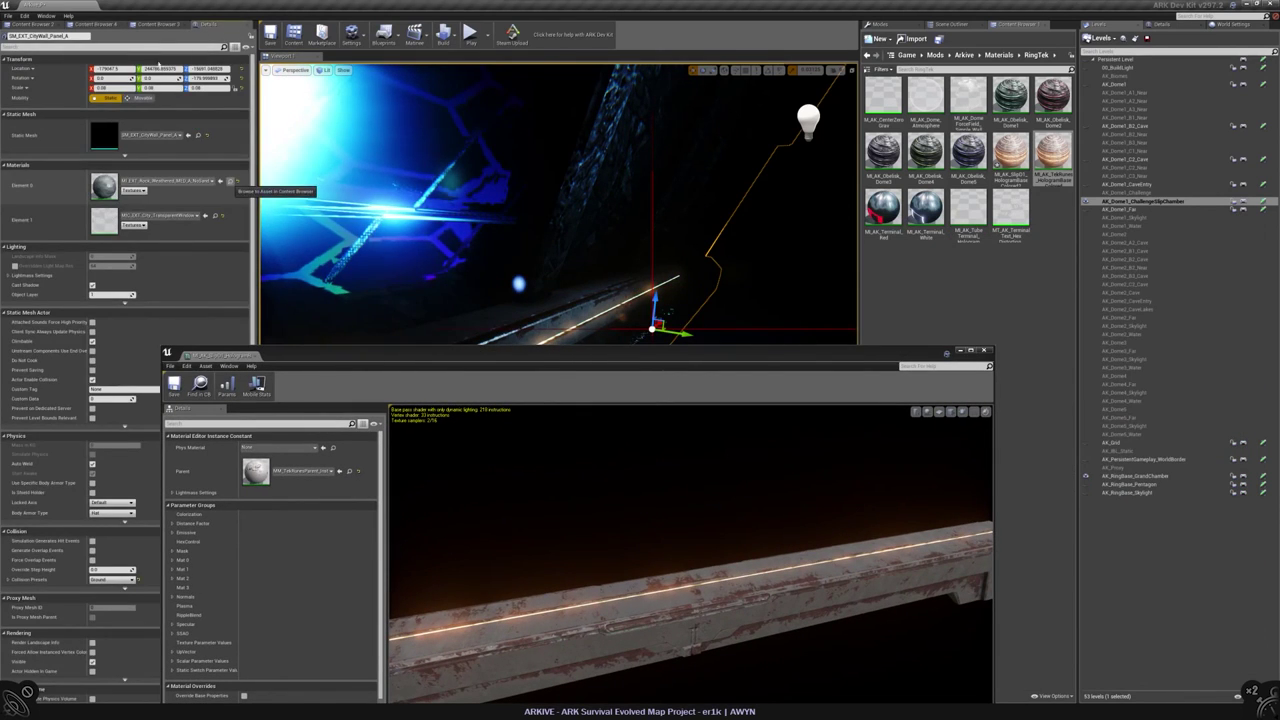
click(230, 181)
drag(560, 353, 483, 208)
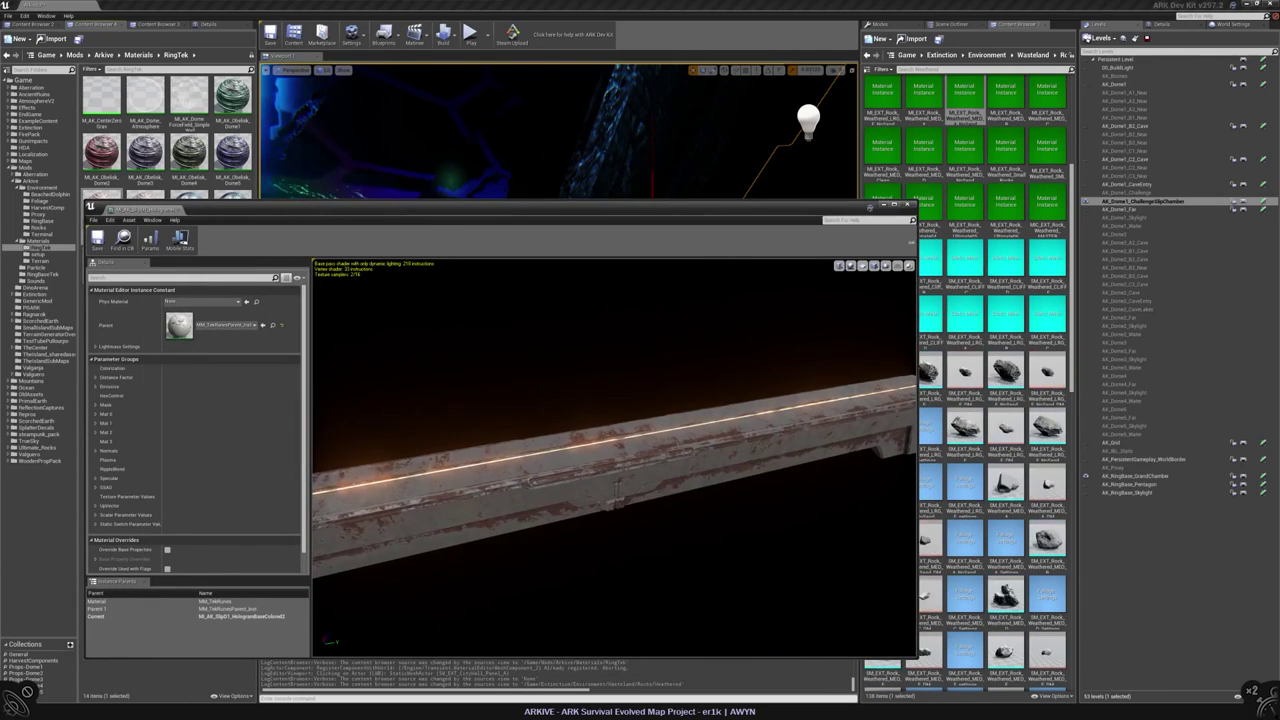
drag(915, 430, 529, 430)
drag(300, 201, 580, 183)
scroll(1027, 213, up, 1)
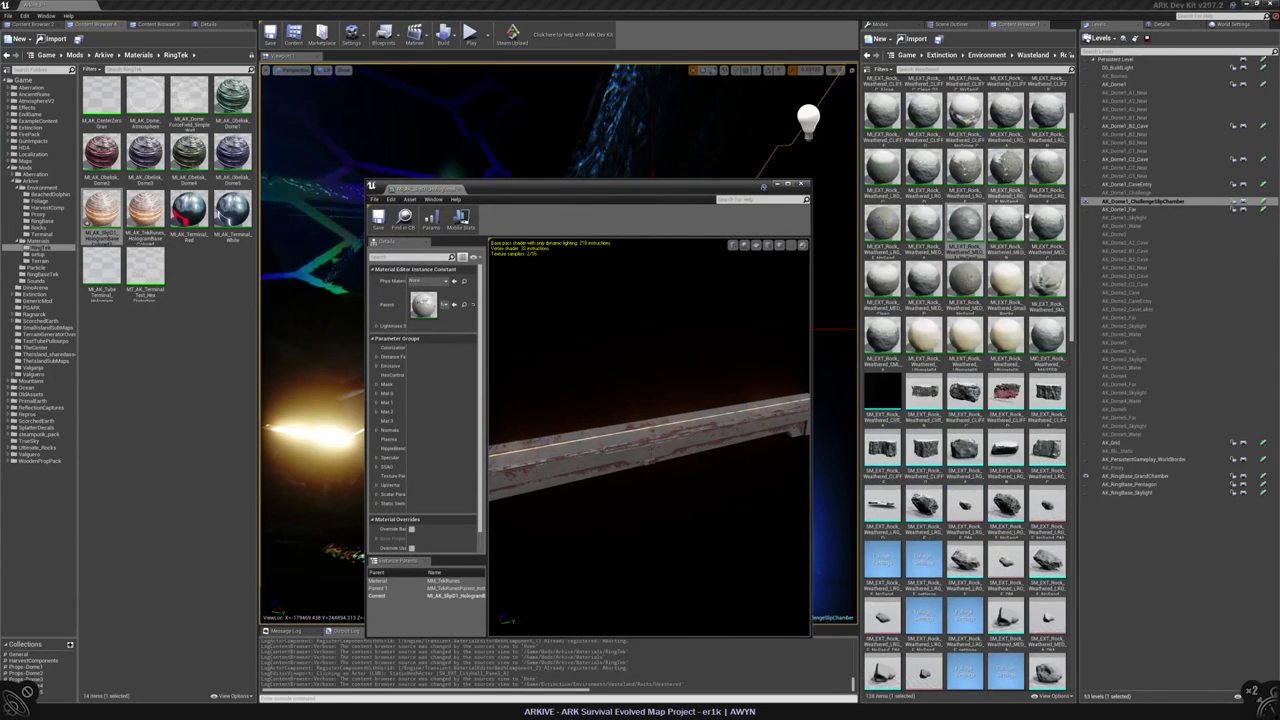
- Try the wall's weathered rock material as the parent of the new material instance, then undo the parent change
click(965, 222)
click(444, 304)
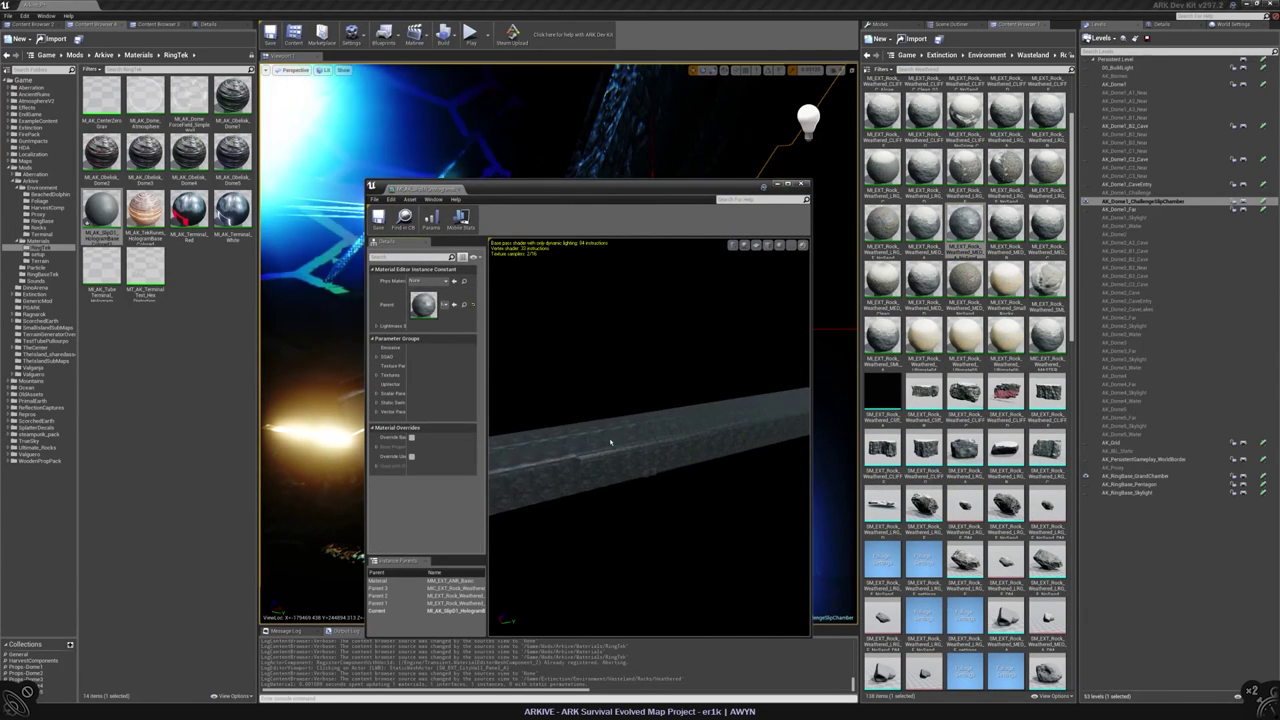
drag(610, 443, 552, 369)
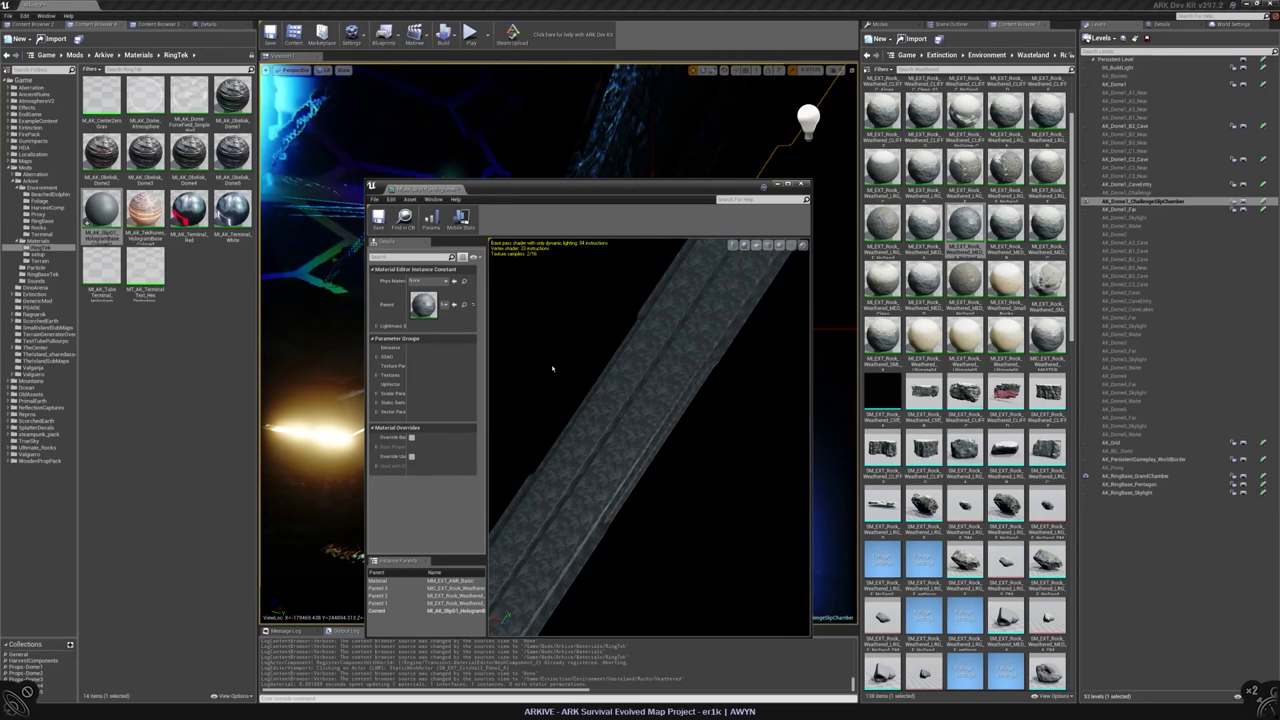
key(ctrl+z)
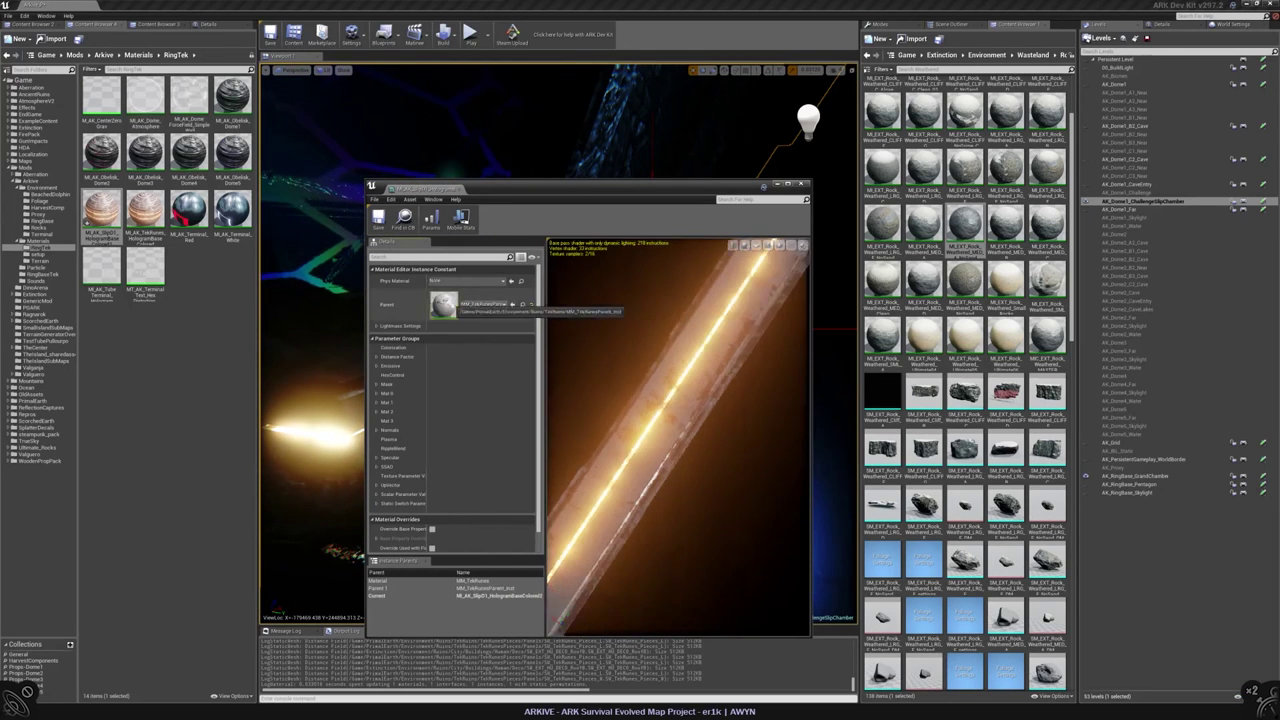
- Open the TekRunes parent material instance, examine its Mask and Mat 0 textures and close it again
double_click(423, 305)
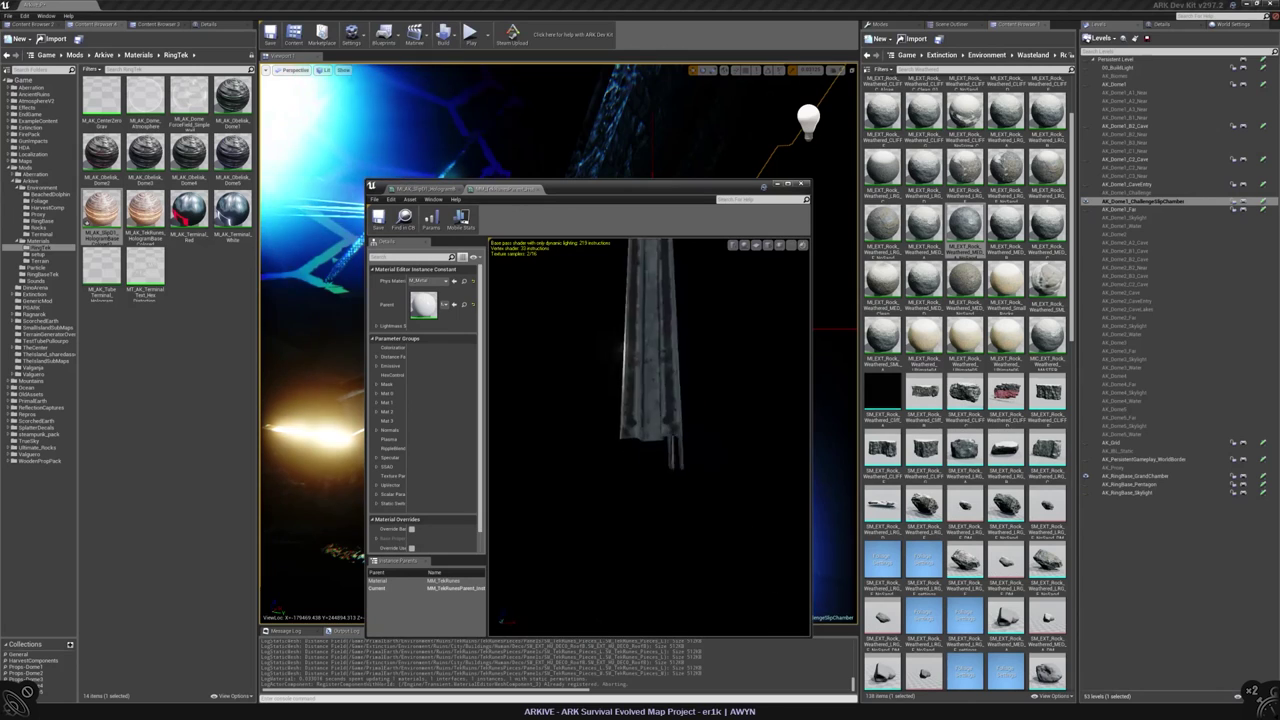
drag(486, 373, 553, 373)
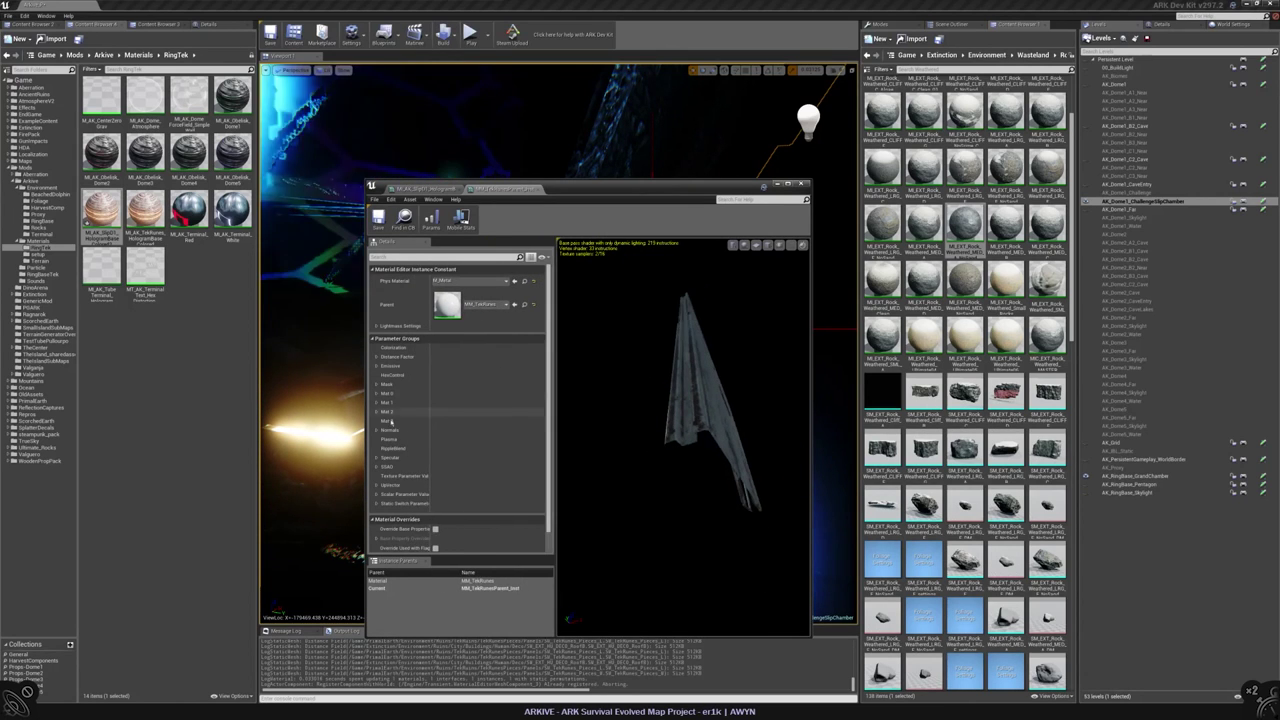
click(470, 384)
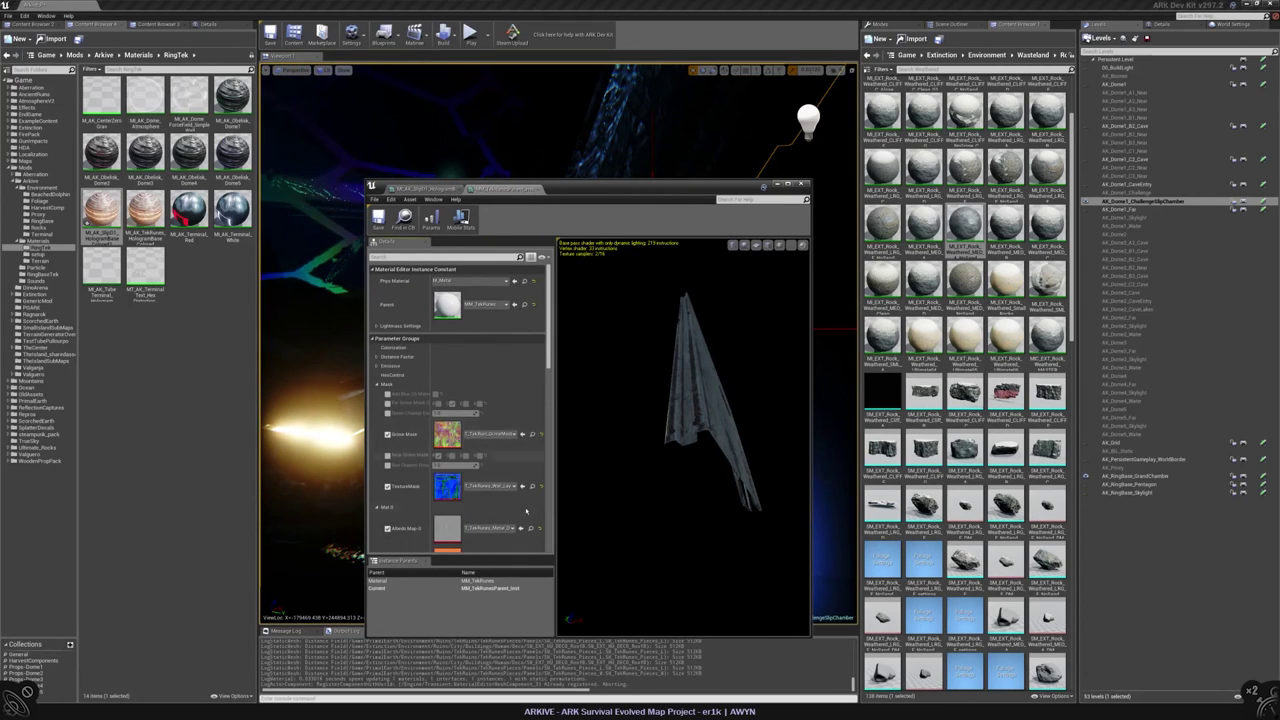
click(538, 190)
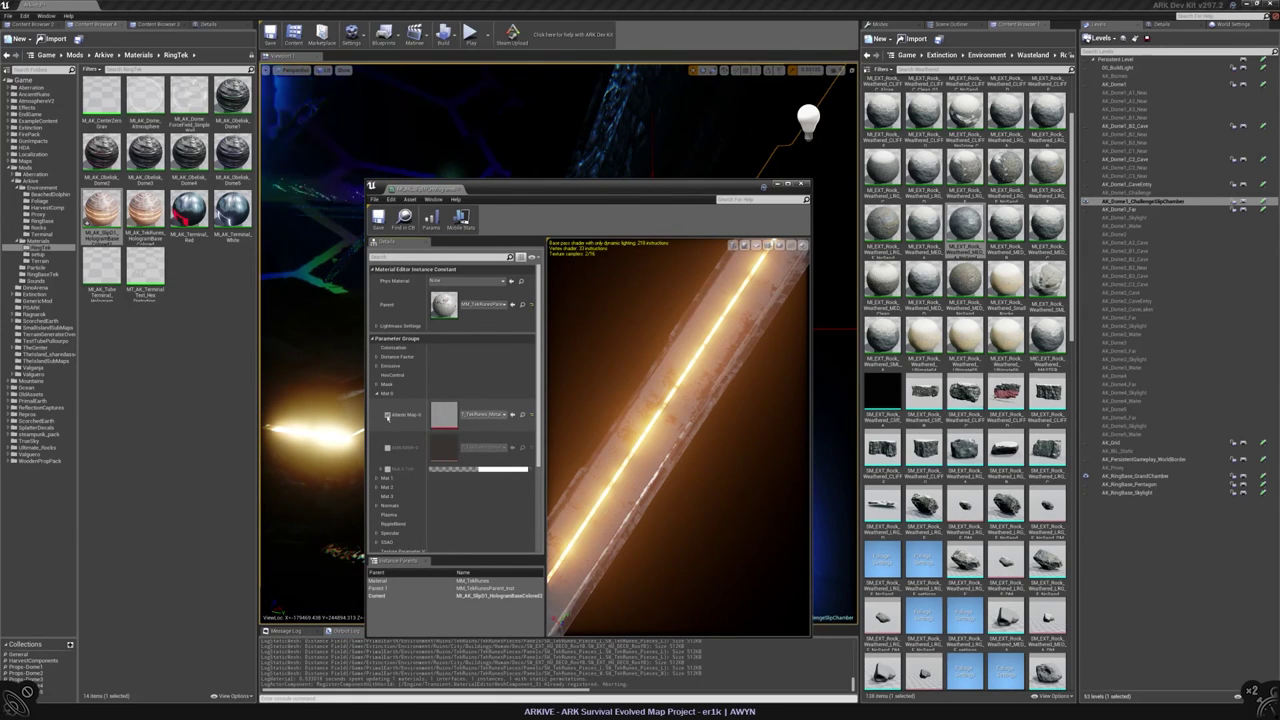
- Toggle the Albedo Map 0 override, then open the wall's weathered rock material and locate its diffuse texture in the content browser
click(388, 415)
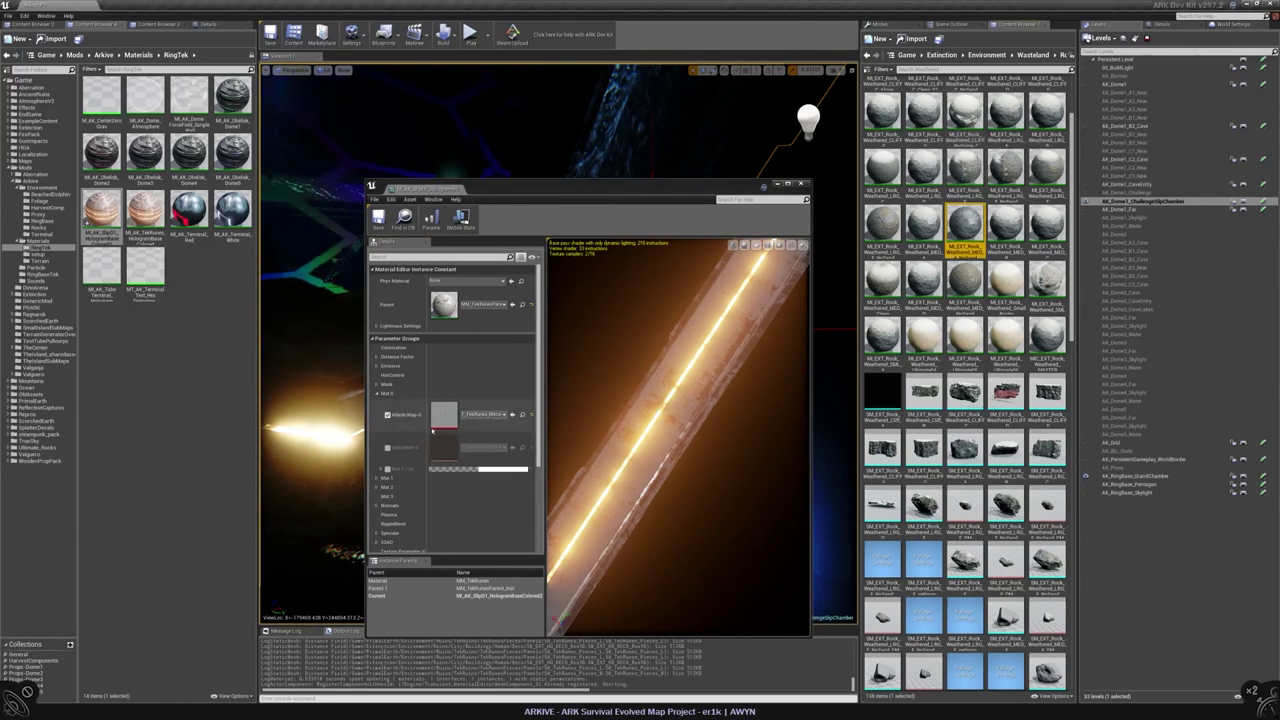
click(965, 222)
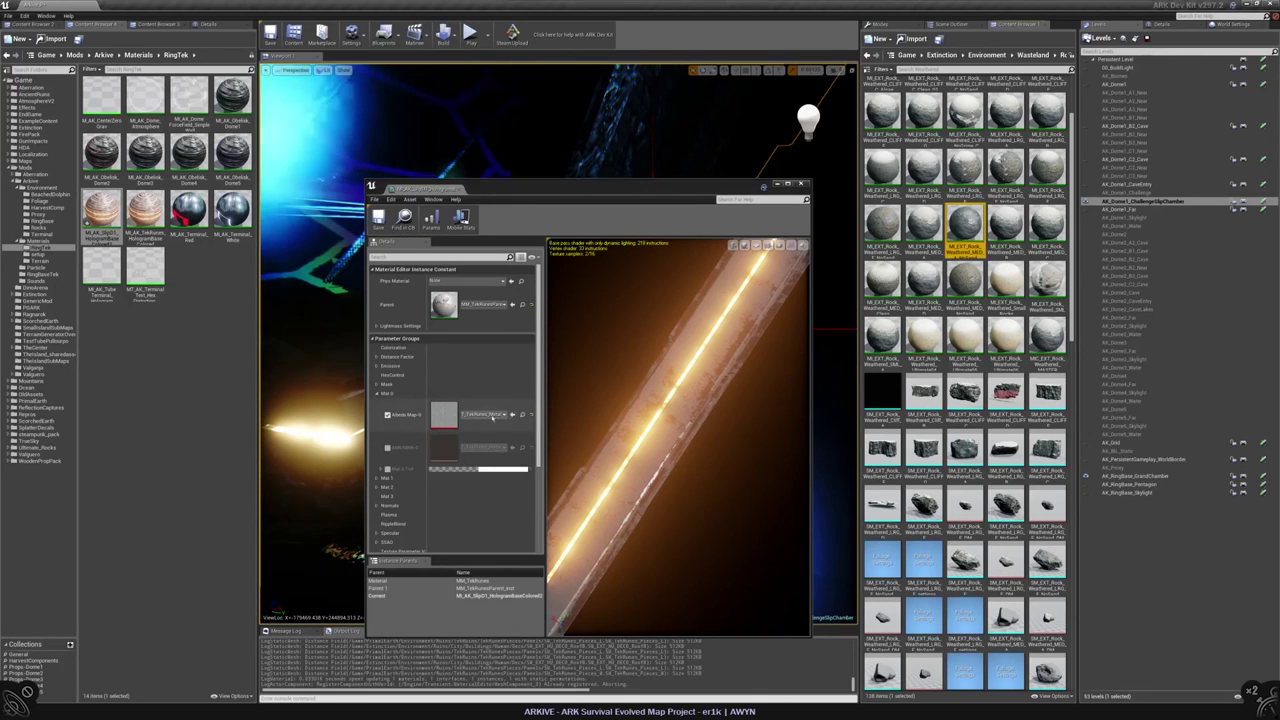
double_click(965, 222)
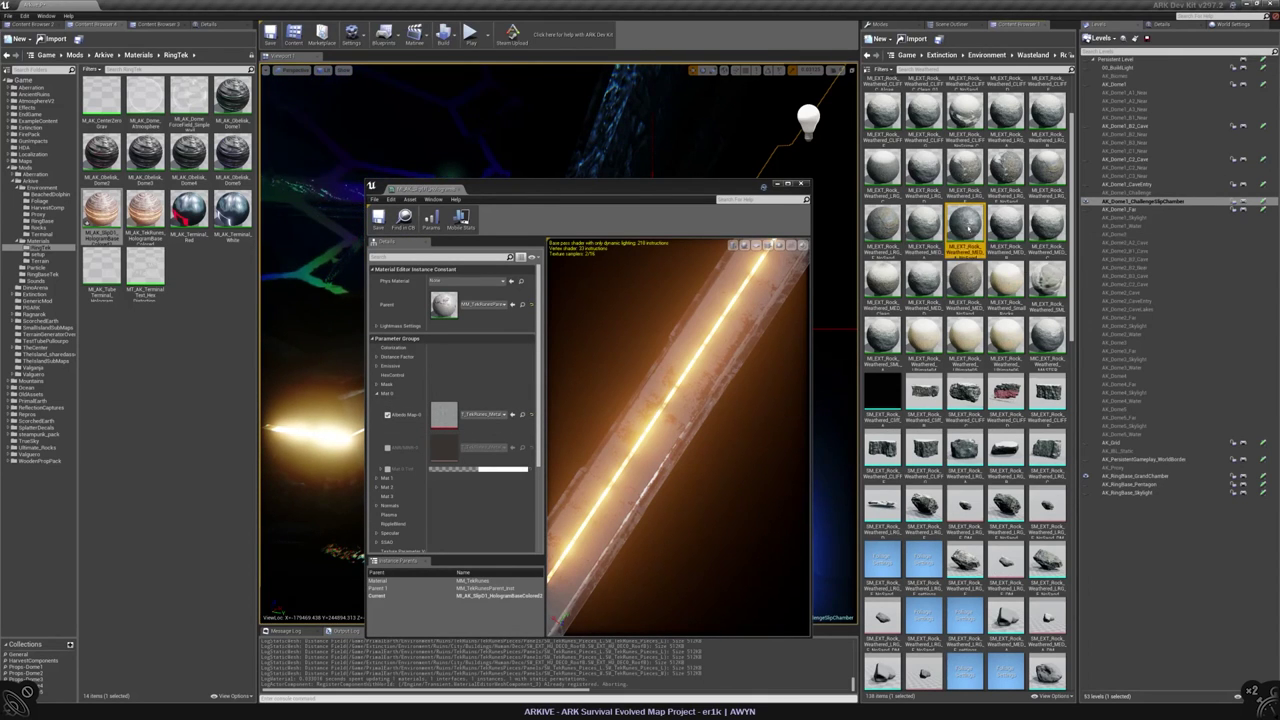
click(379, 376)
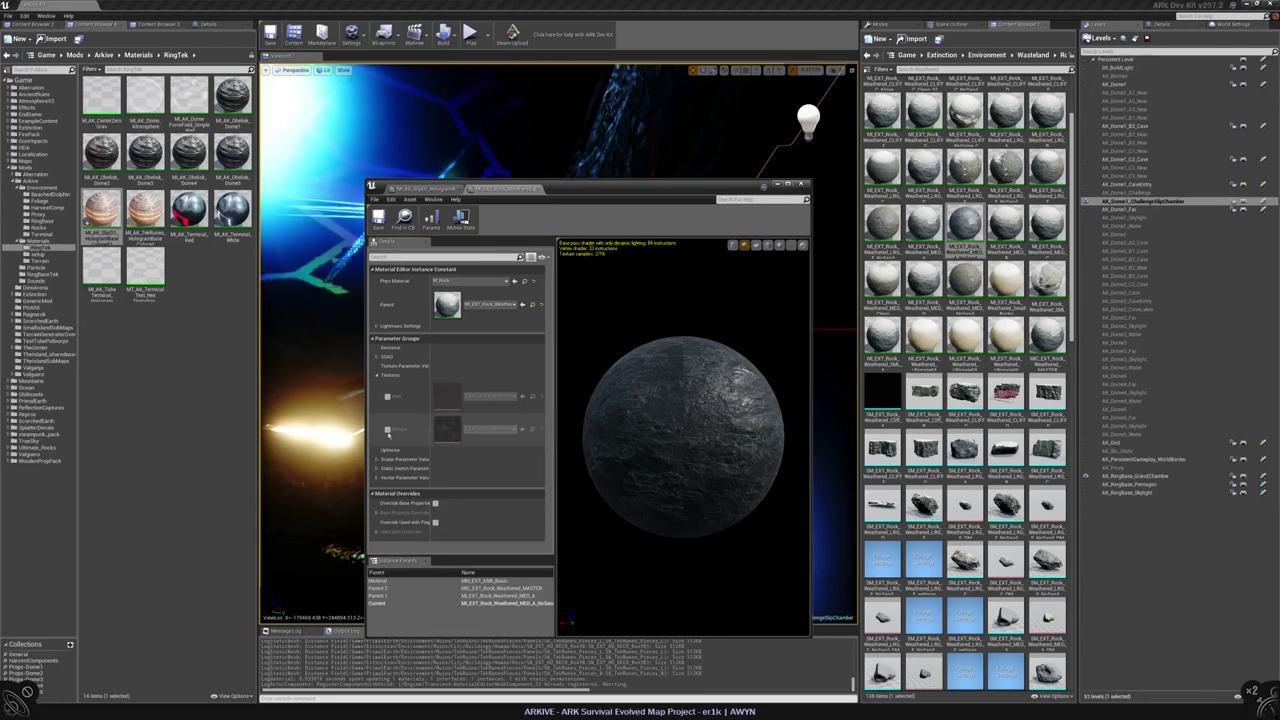
right_click(452, 433)
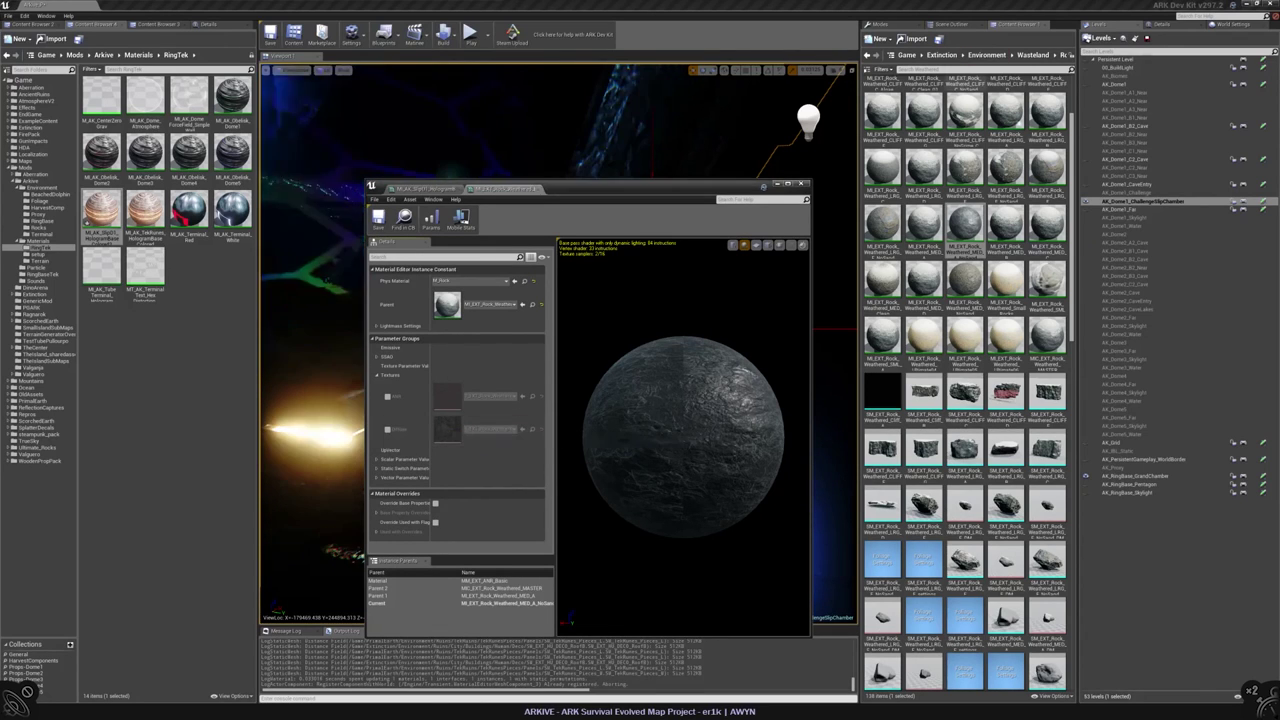
scroll(965, 250, down, 10)
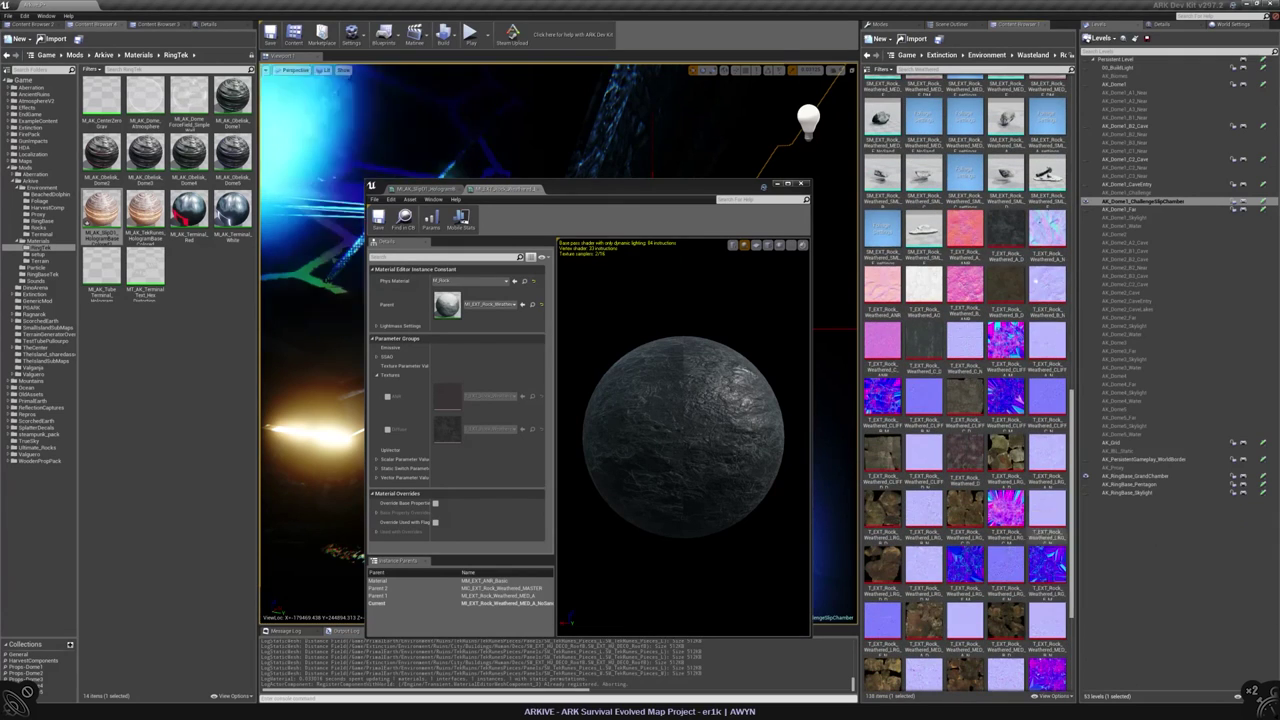
- Assign the T_EXT_Rock_Weathered_A_D texture to Albedo Map 0 and Albedo Map 1 of the new hologram base material
click(420, 189)
click(513, 416)
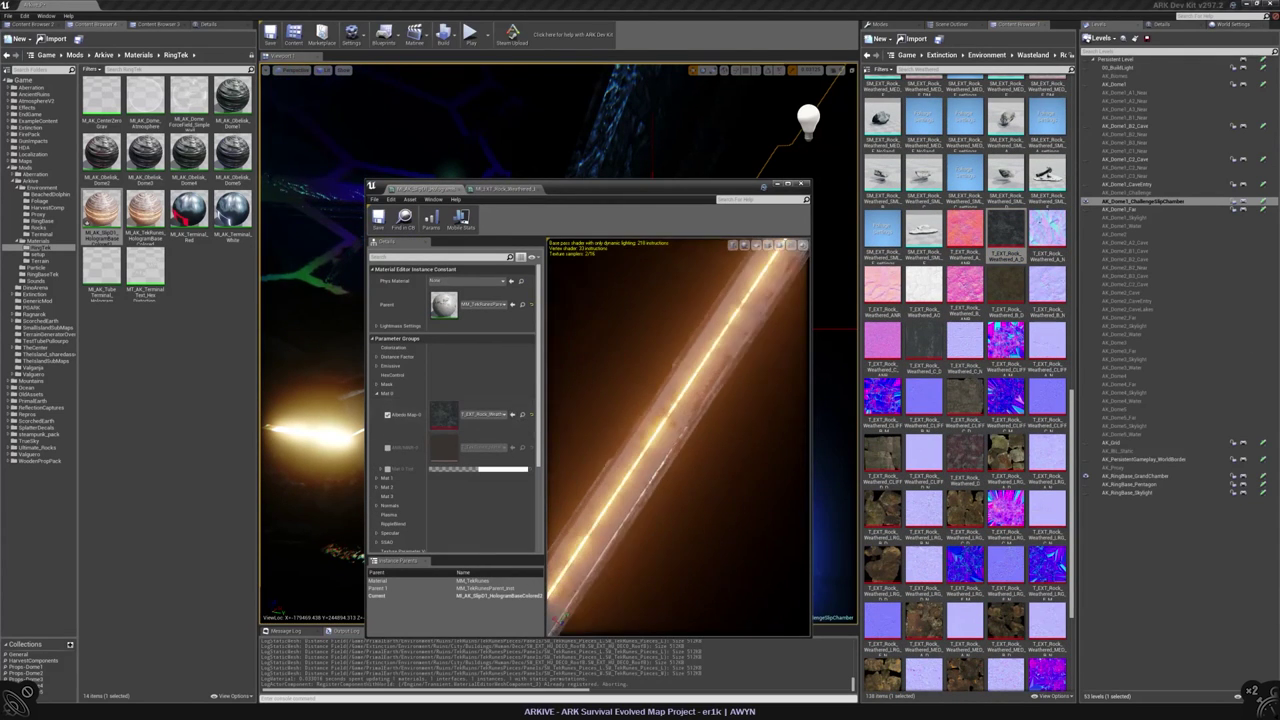
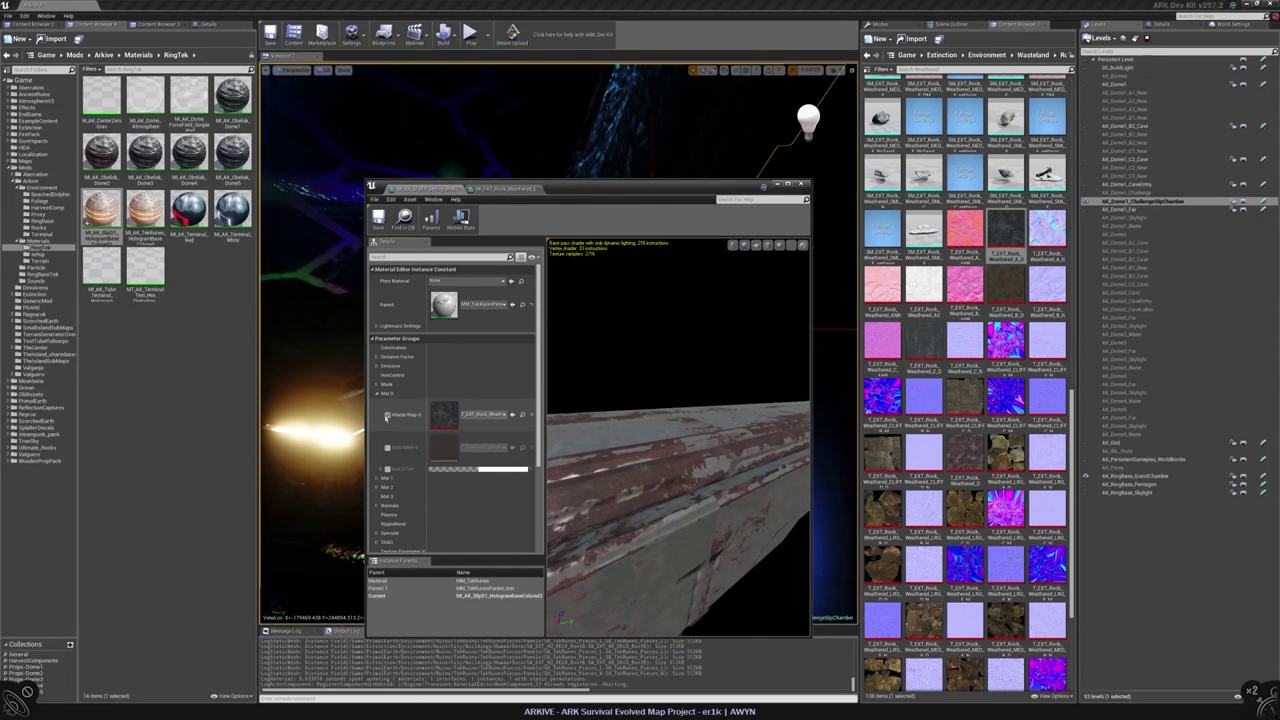
click(387, 417)
scroll(389, 418, down, 2)
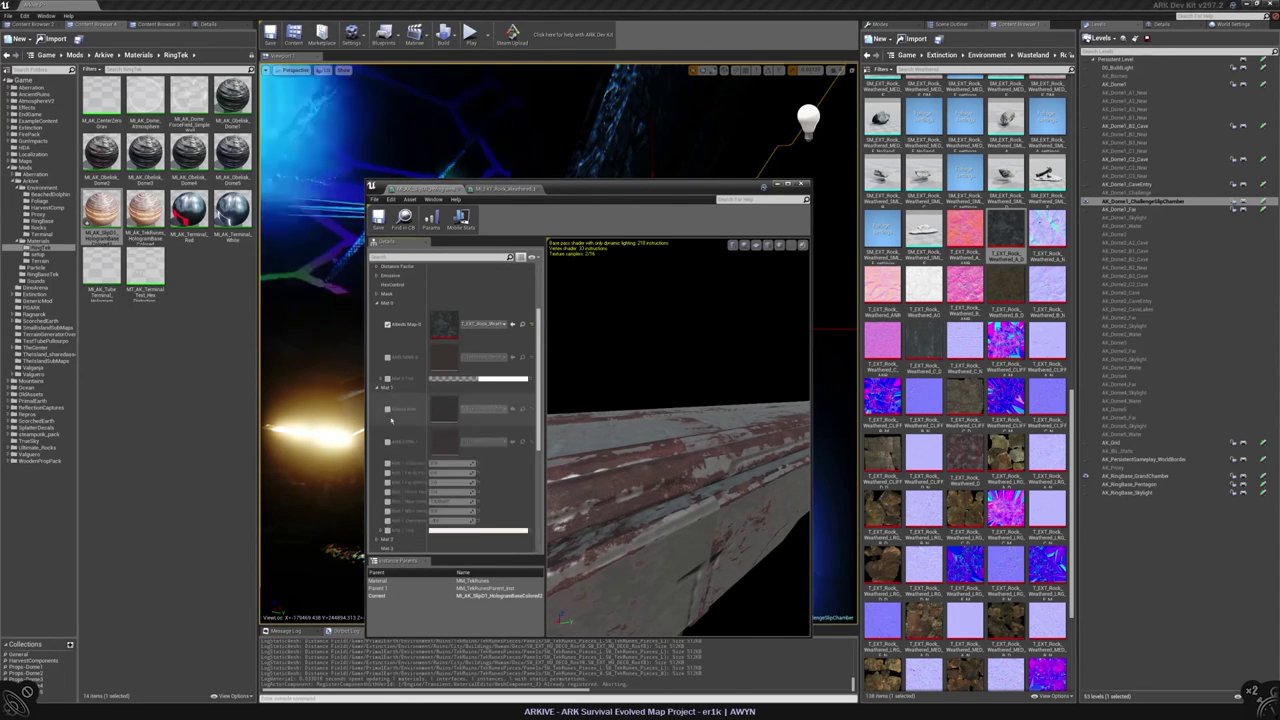
click(513, 408)
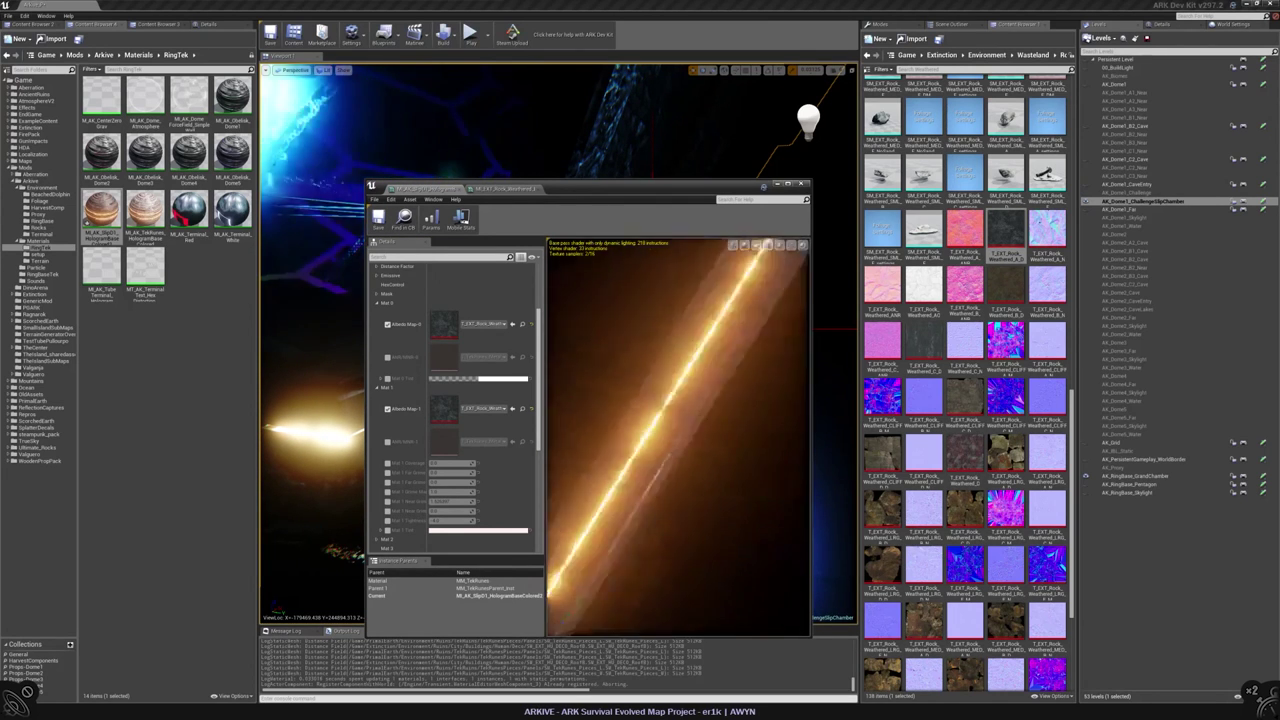
- Examine the new material's Mat 2, Mat 3 and Normals parameters and look through the weathered rock textures
drag(537, 178, 562, 190)
scroll(465, 447, down, 3)
scroll(465, 446, down, 3)
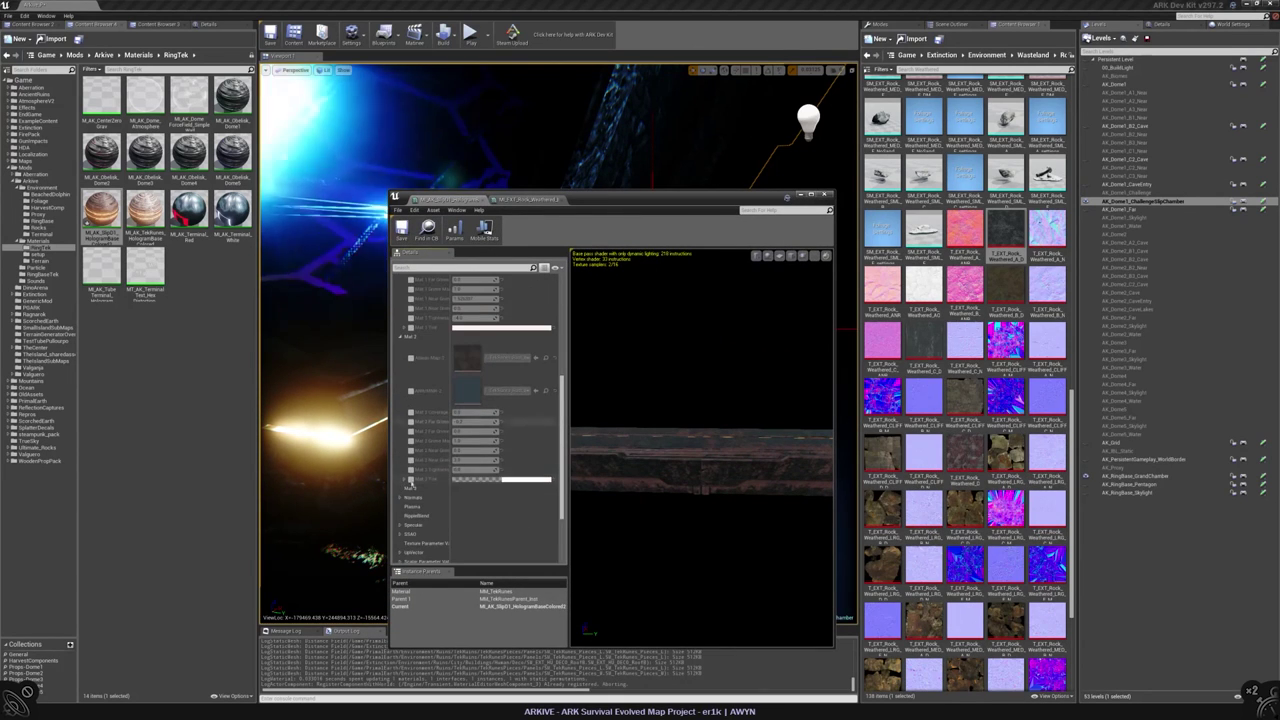
click(401, 499)
scroll(401, 430, down, 3)
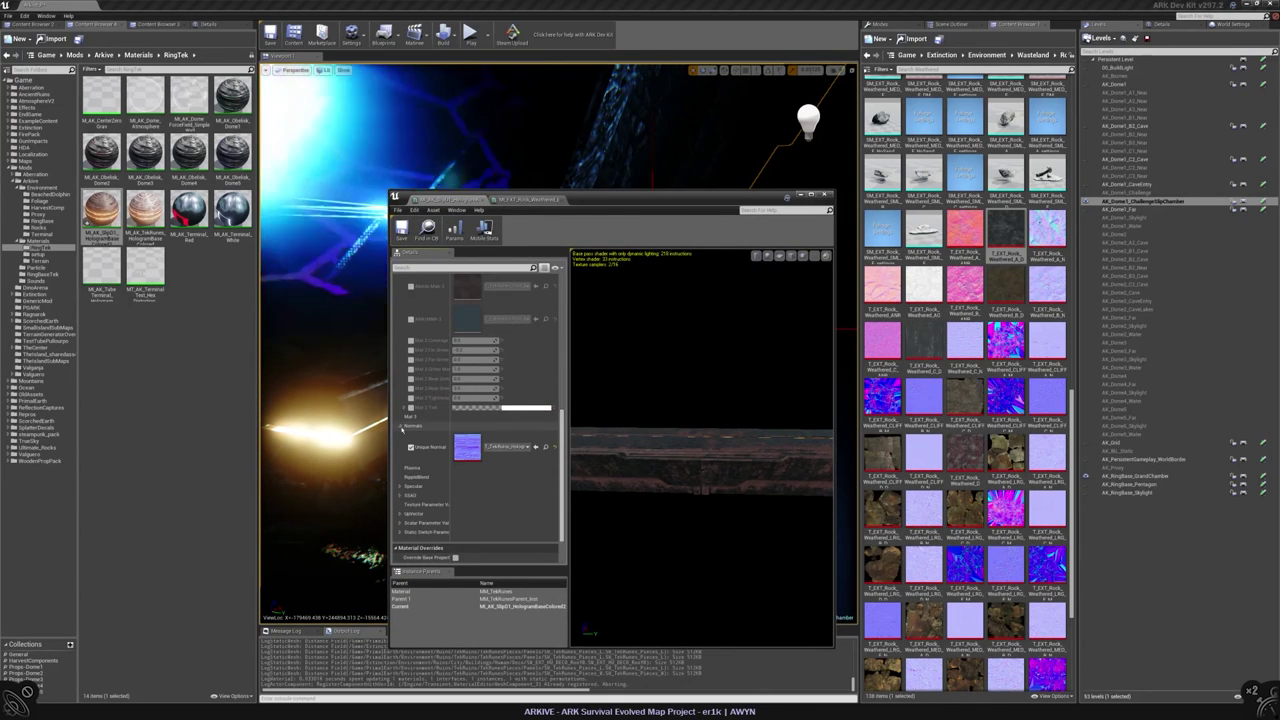
click(401, 416)
scroll(440, 410, down, 1)
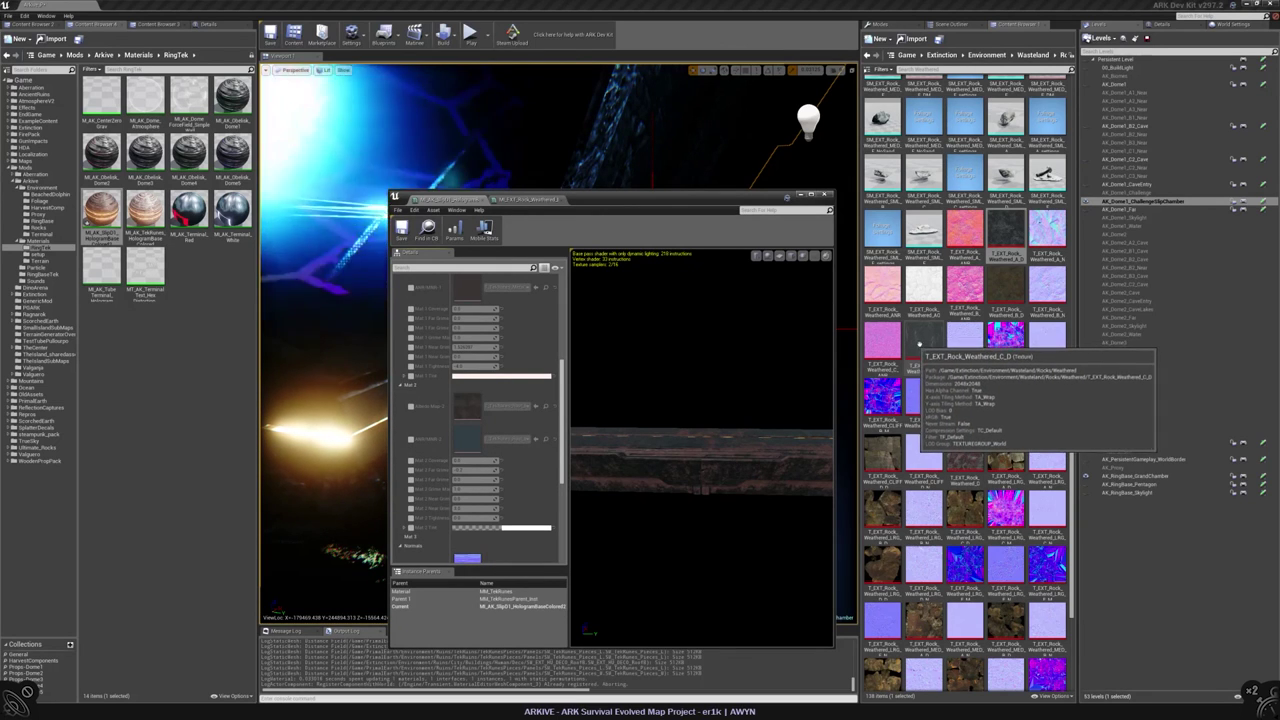
scroll(918, 341, up, 2)
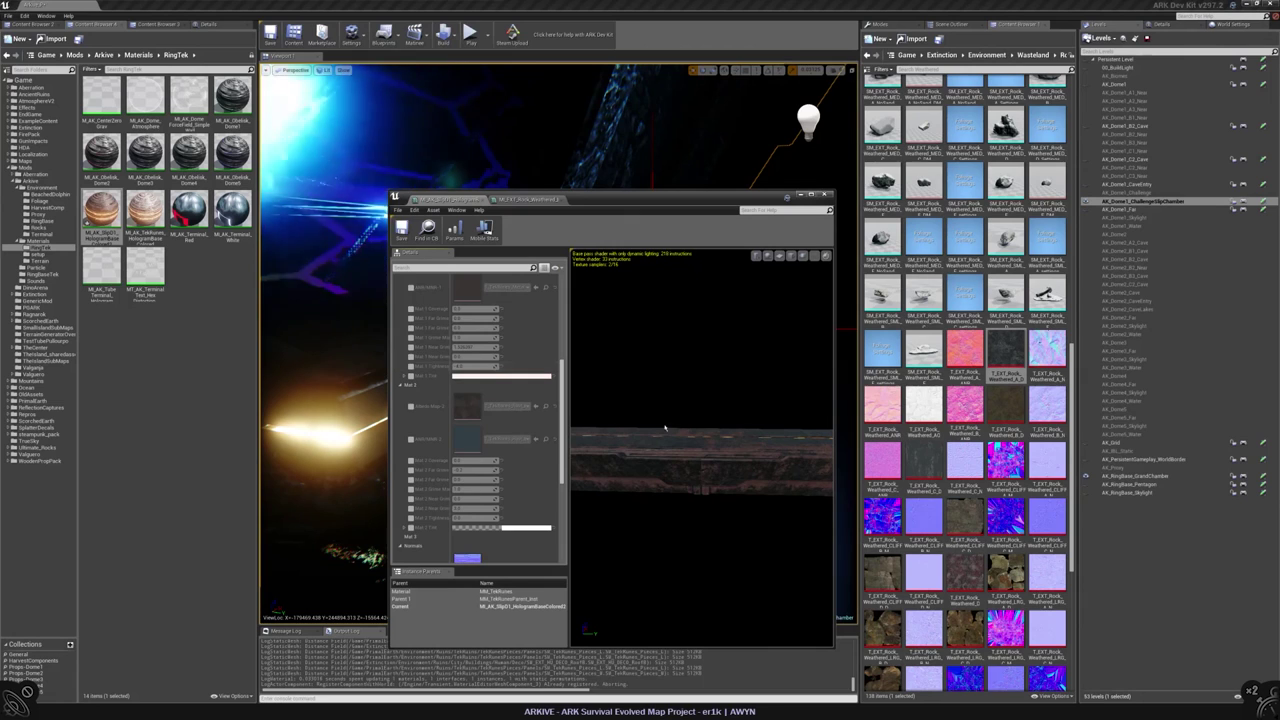
- Copy the red Emissive Color of MI_AK_Terminal_Red into the Emissive Color of the new hologram base material
scroll(518, 339, up, 4)
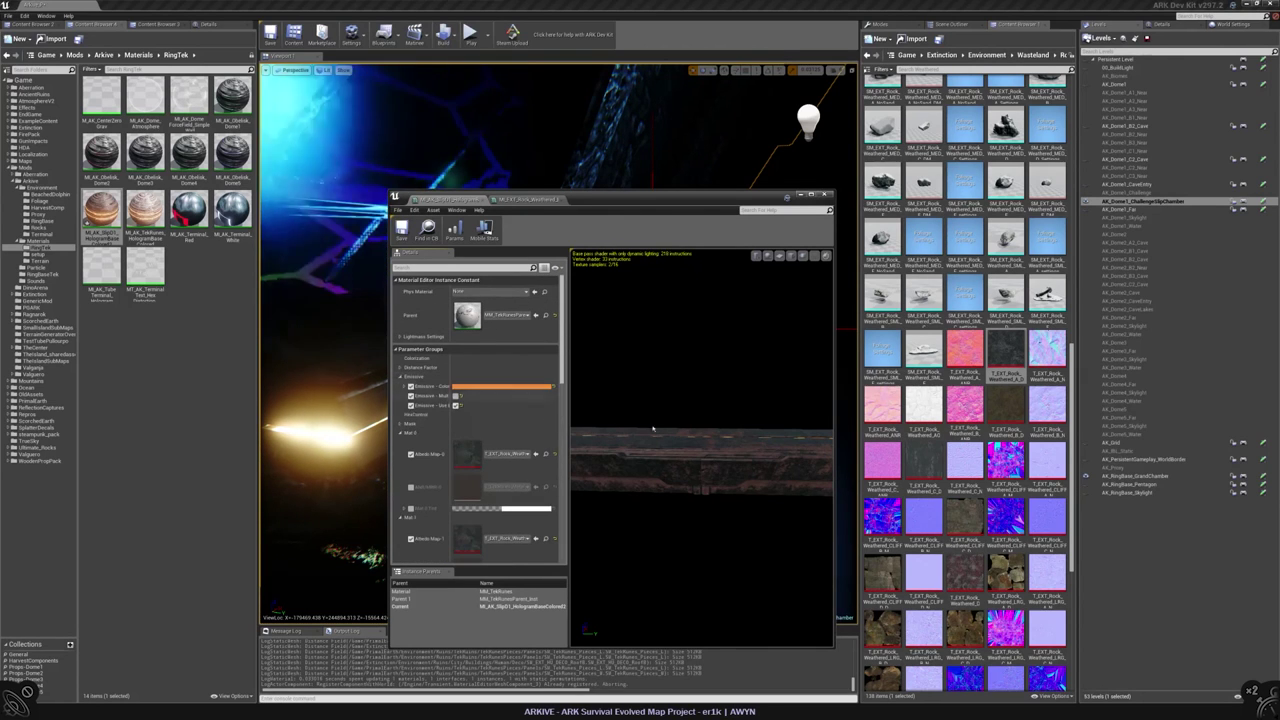
double_click(189, 210)
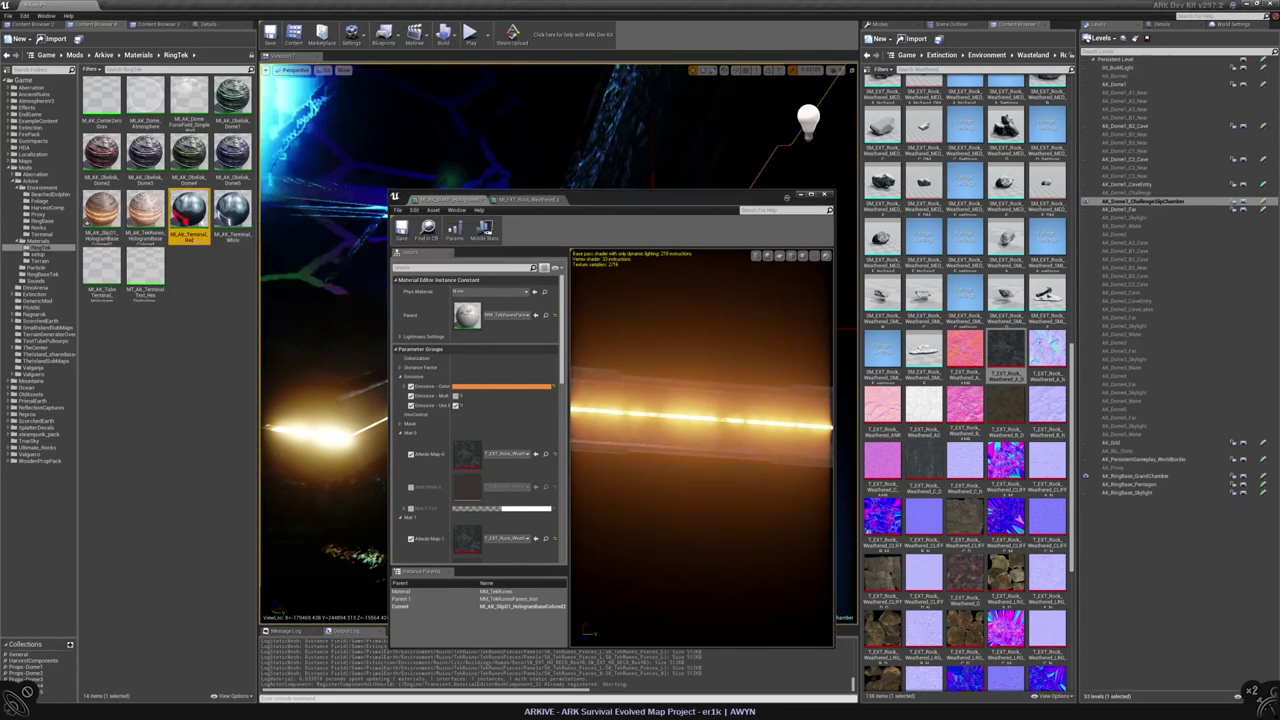
click(505, 396)
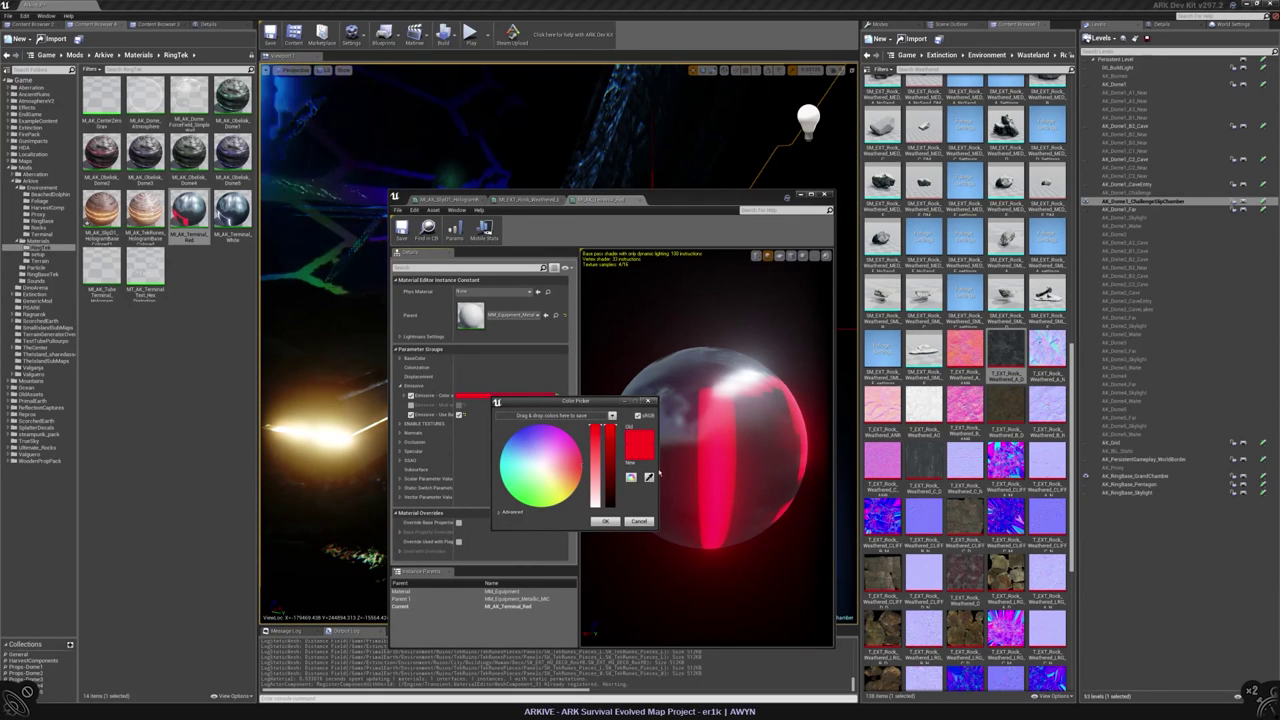
click(502, 513)
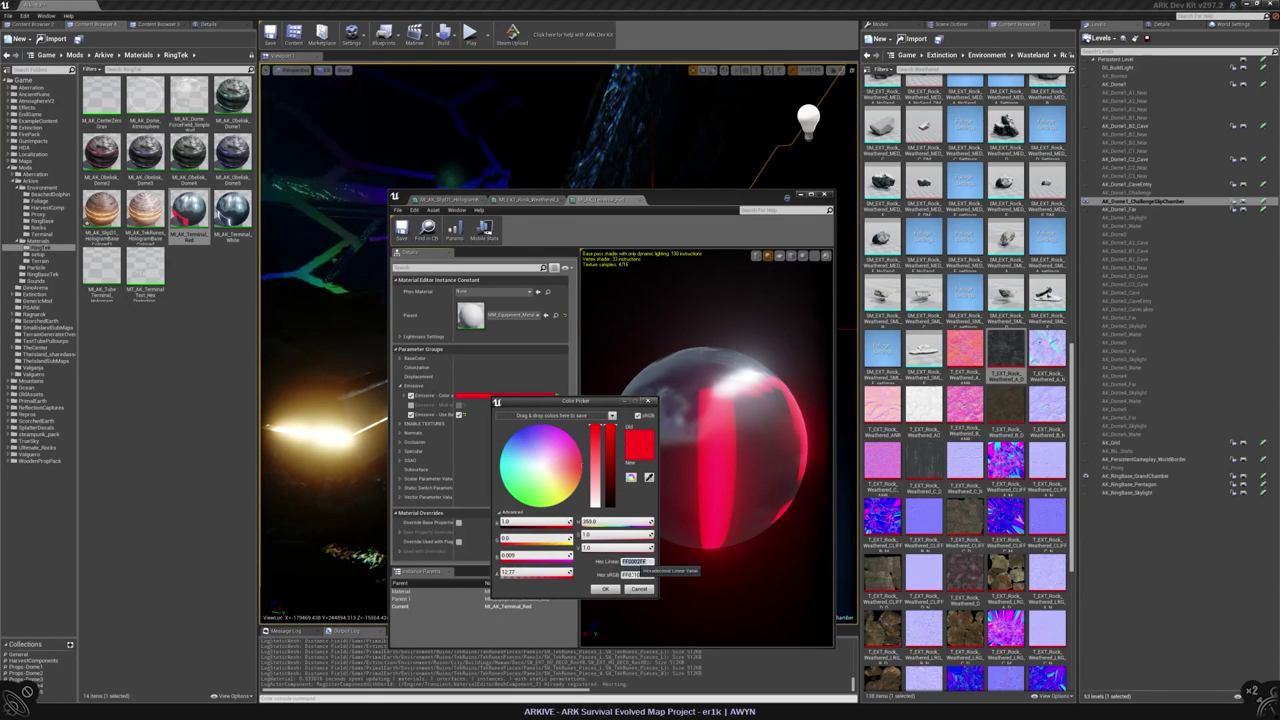
click(638, 589)
click(461, 200)
click(491, 385)
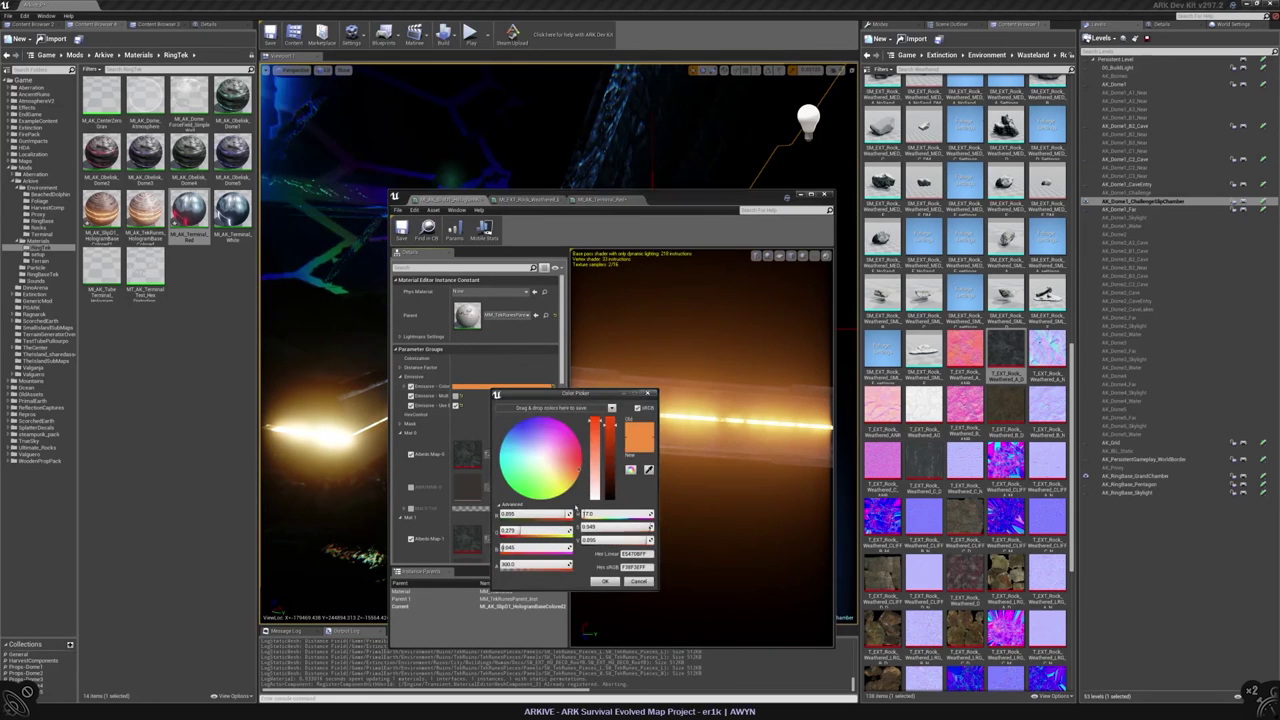
click(637, 581)
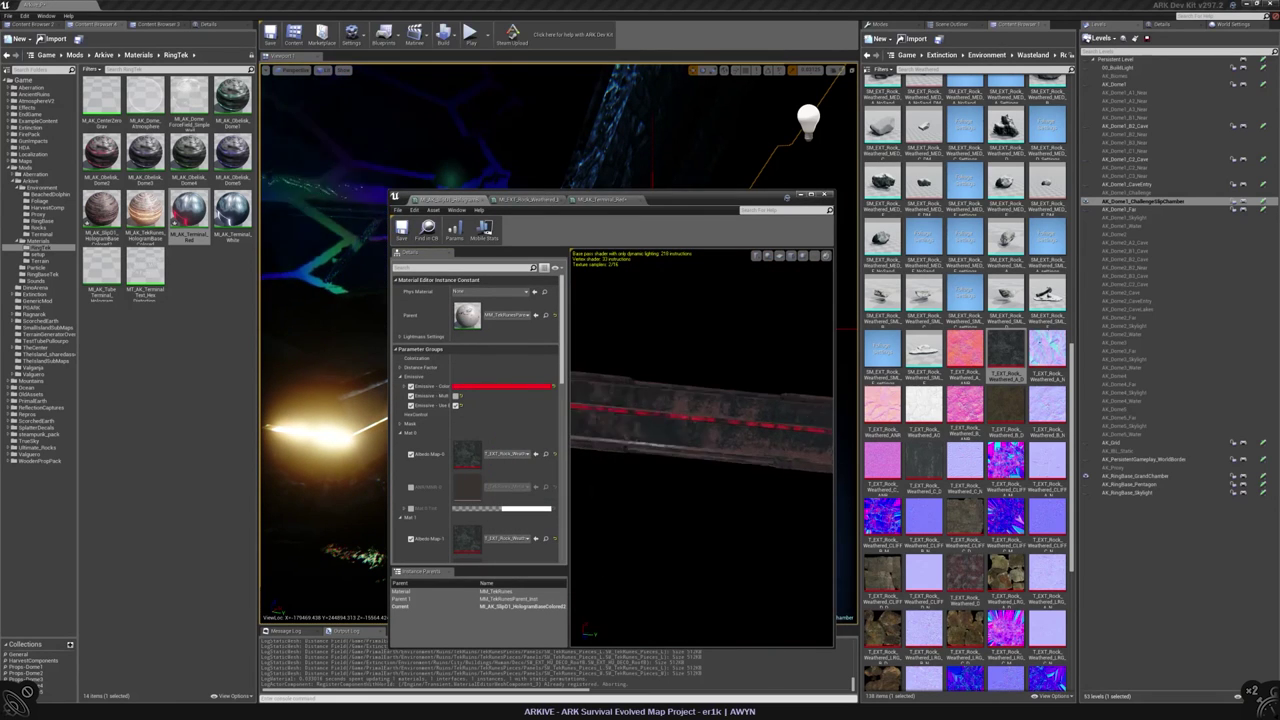
- Expand the Emissive Color channels, widen the value column, and toggle the Emissive - Use Base switch off and on again
click(404, 387)
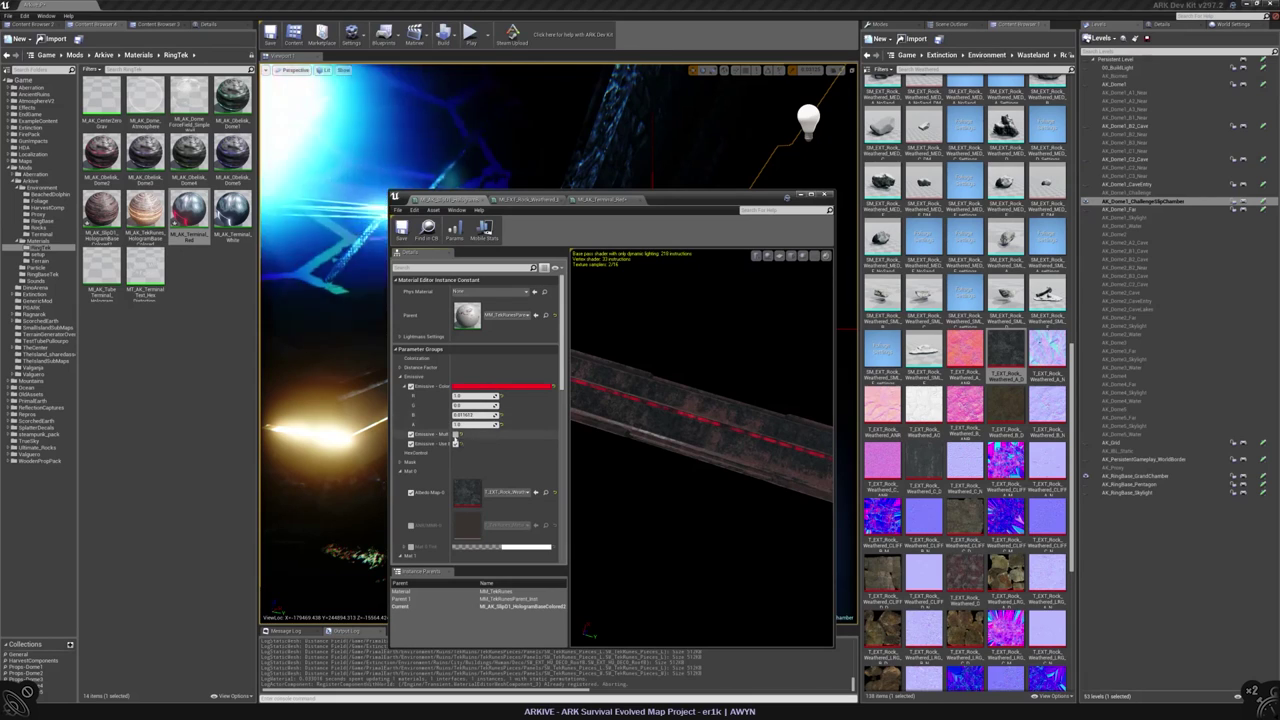
drag(448, 397, 458, 398)
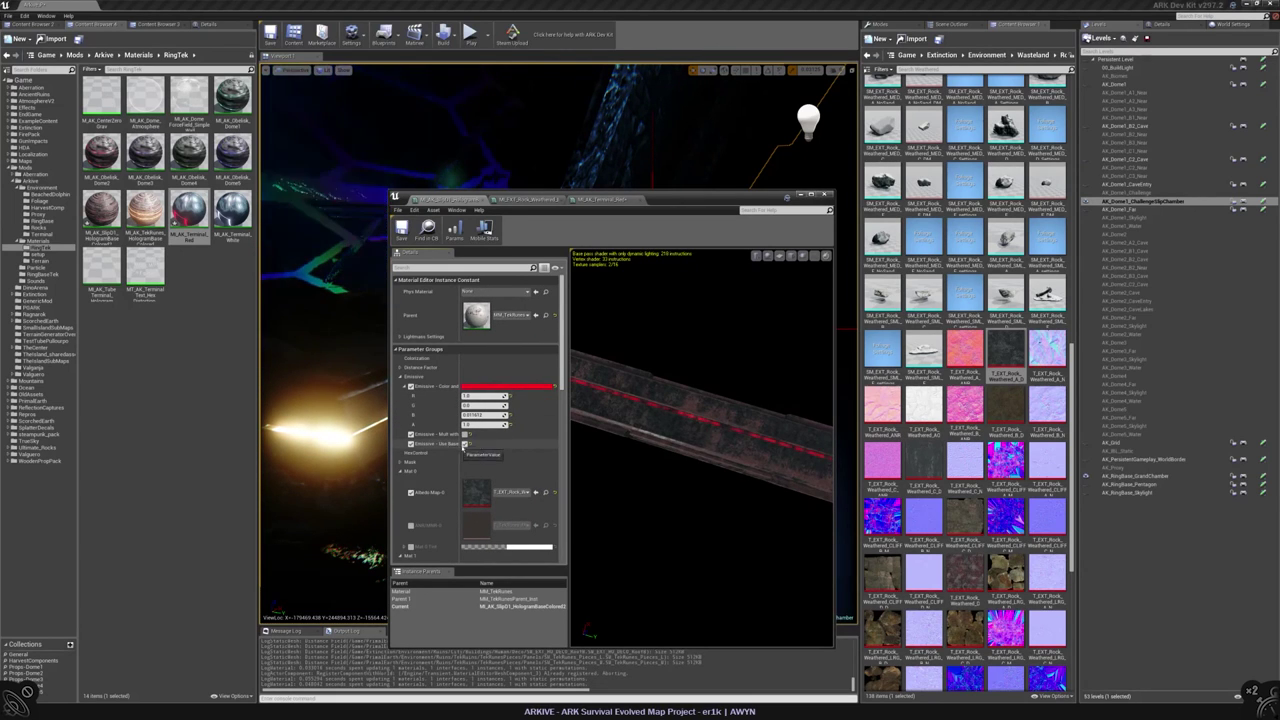
click(464, 444)
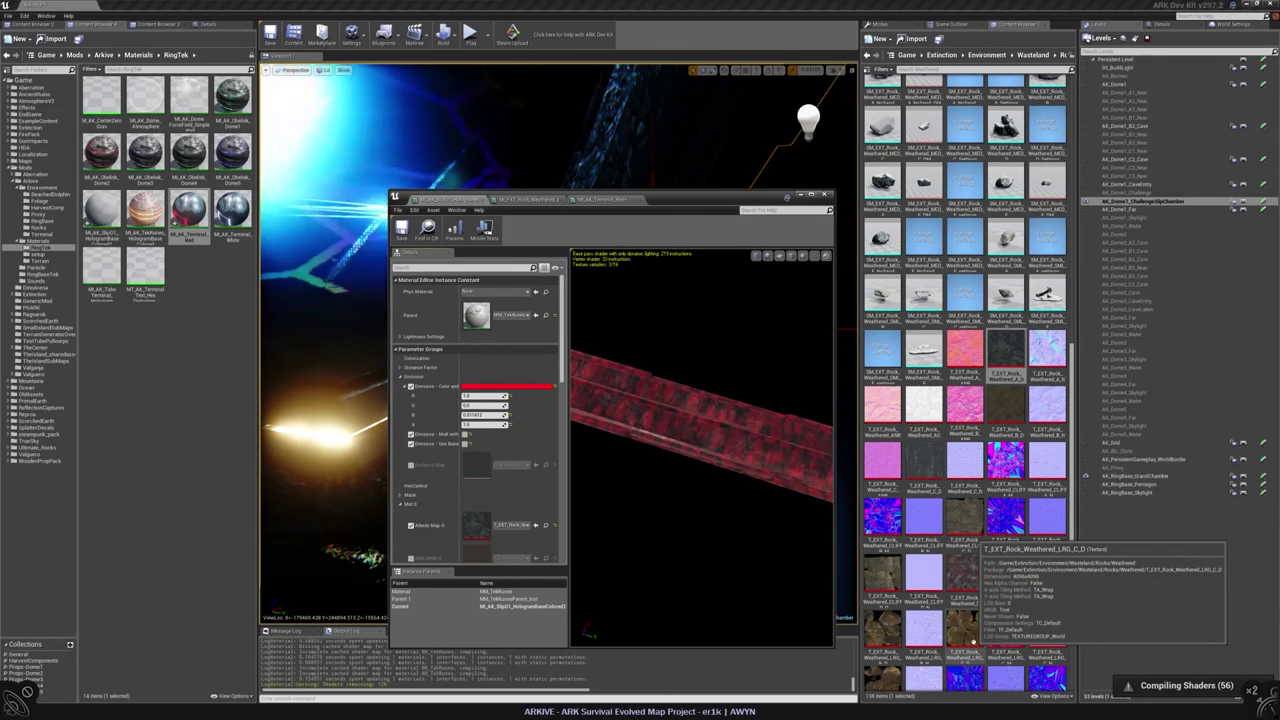
click(466, 444)
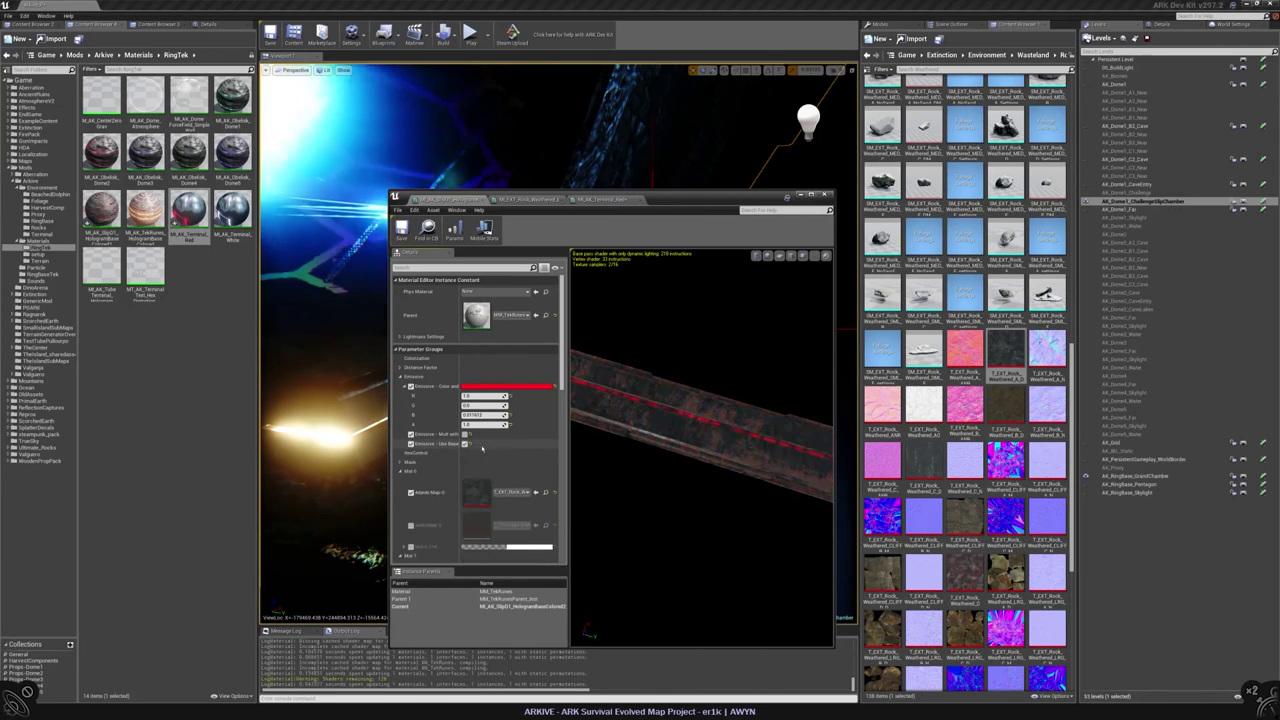
- Examine the hologram base material's Mask parameters and its Emissive Color without changing them
click(401, 463)
scroll(520, 447, down, 1)
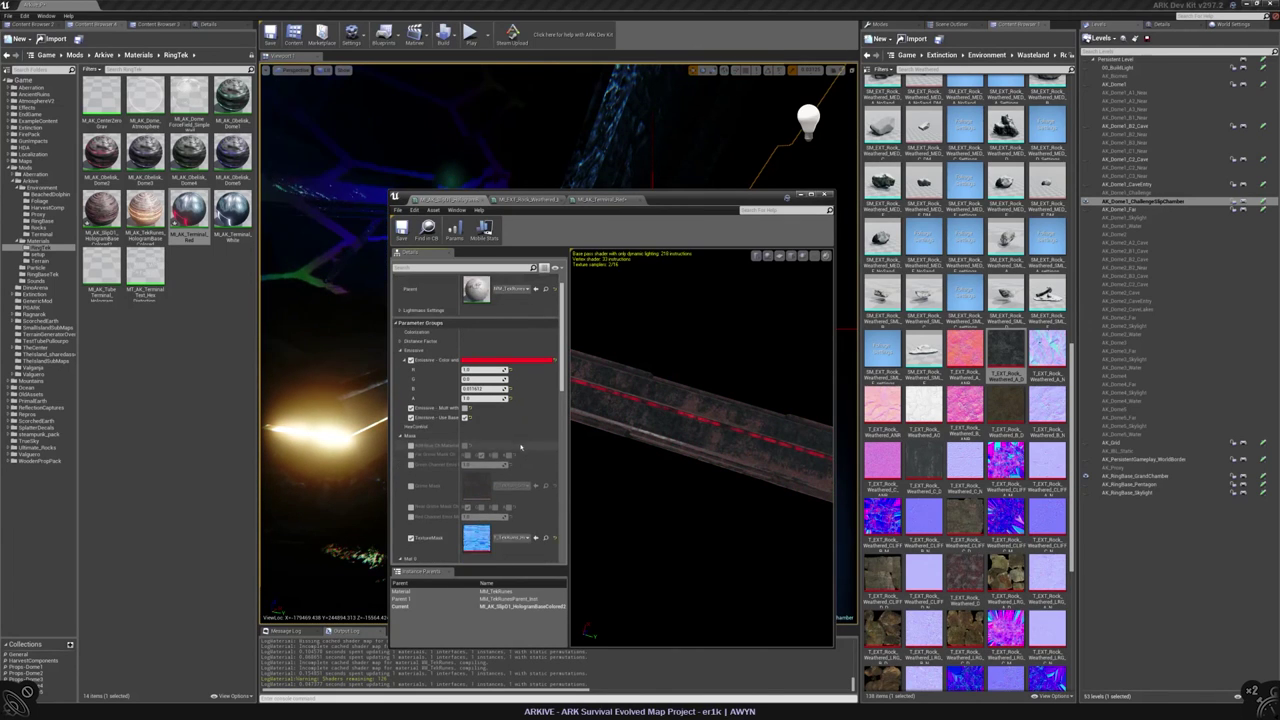
scroll(510, 441, down, 2)
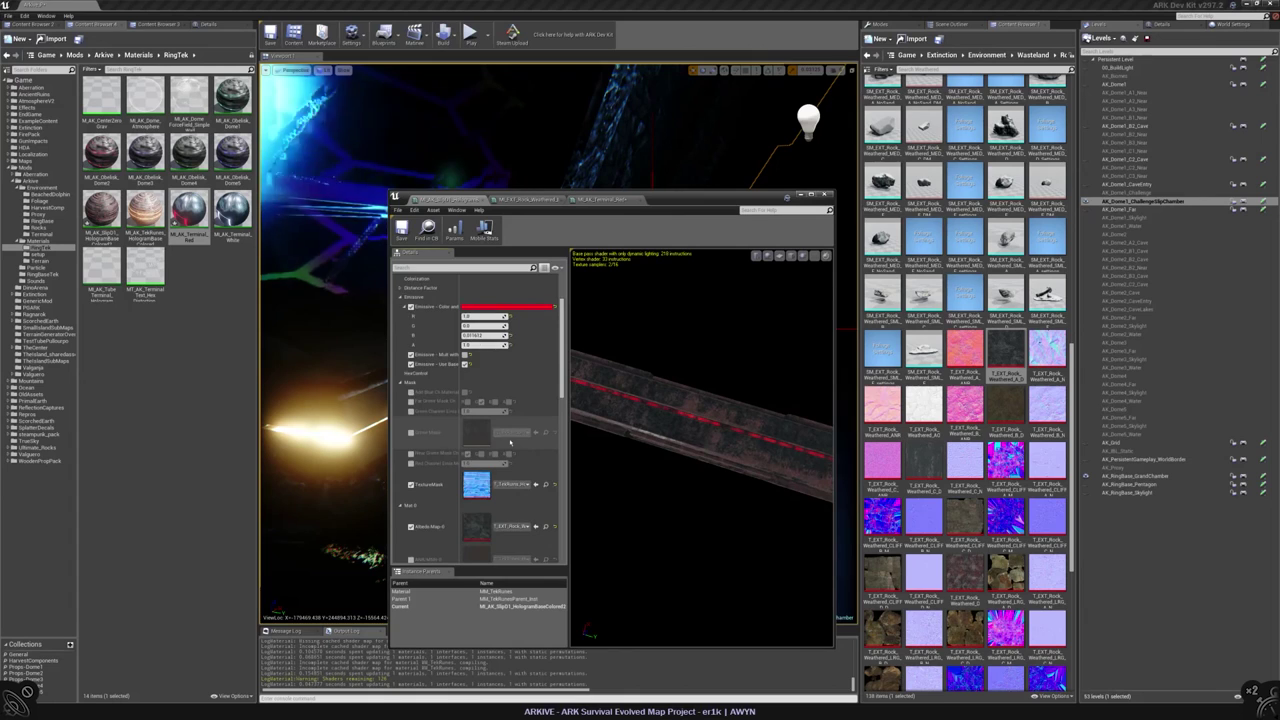
scroll(510, 441, up, 3)
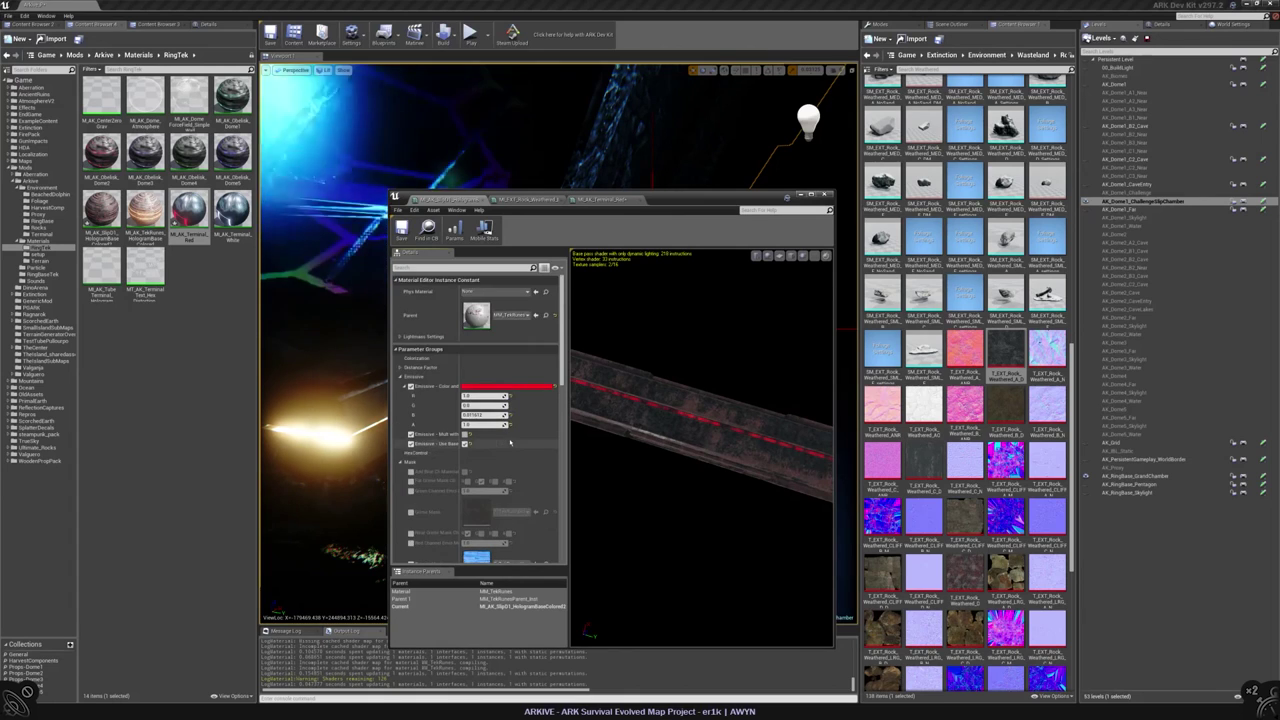
click(478, 387)
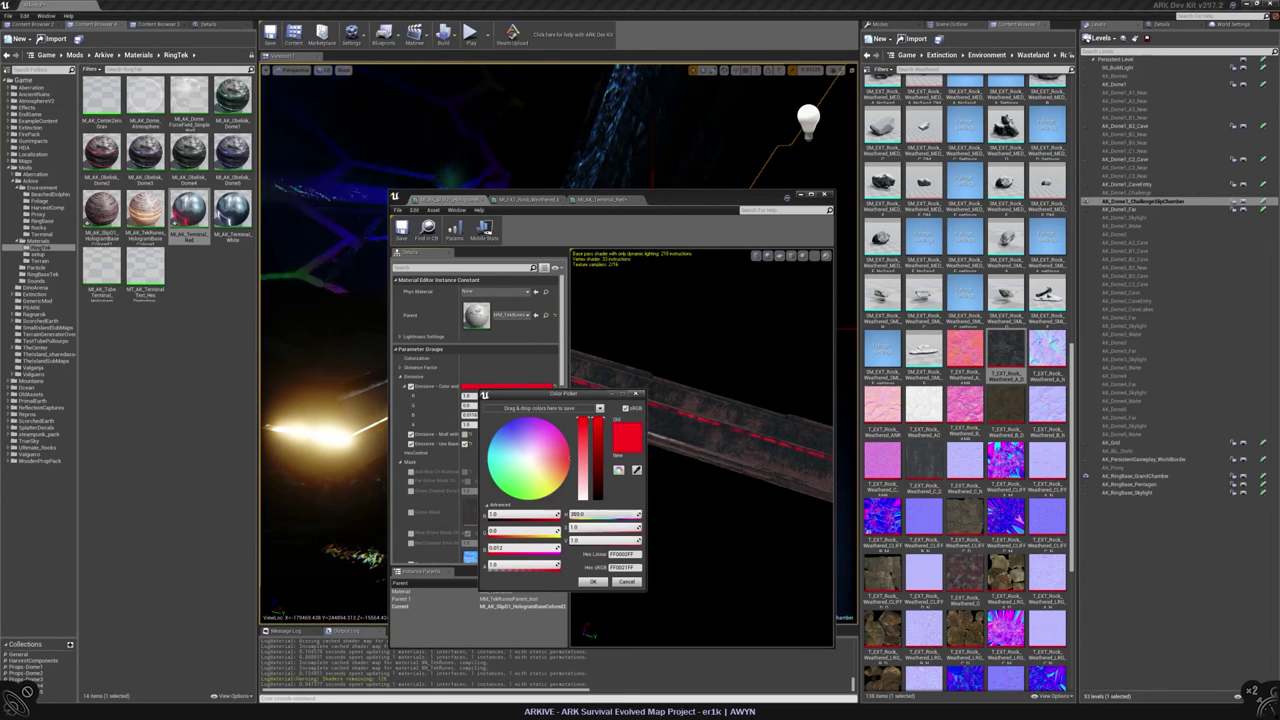
click(626, 582)
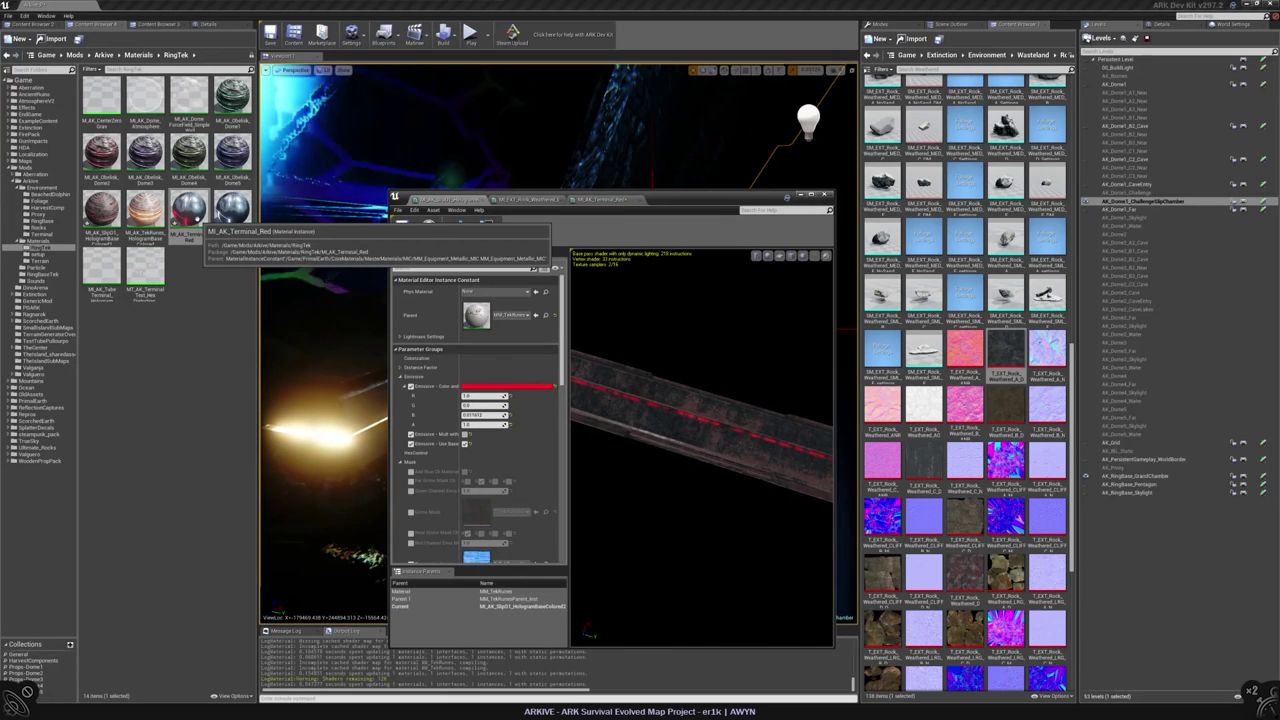
- Find the red teleportation tube mesh in the Arkive Environment/Terminal folder and open it
drag(669, 199, 703, 233)
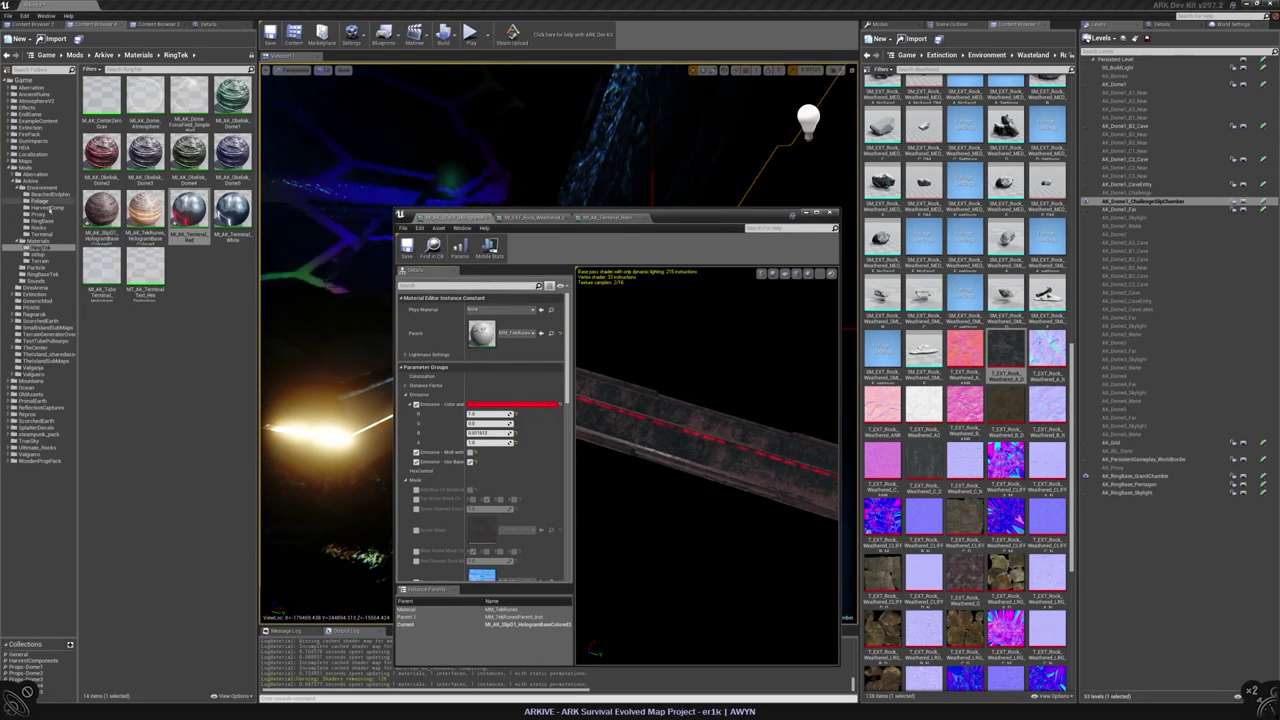
click(45, 273)
click(101, 155)
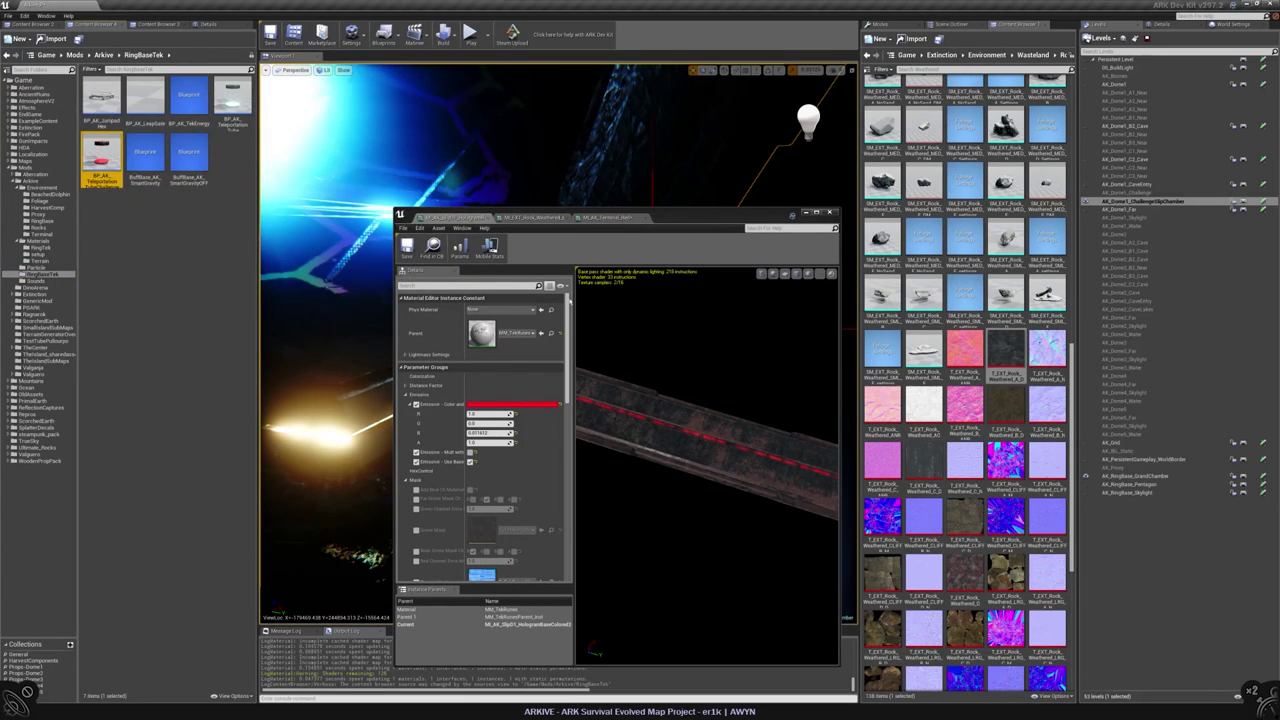
click(754, 250)
click(428, 338)
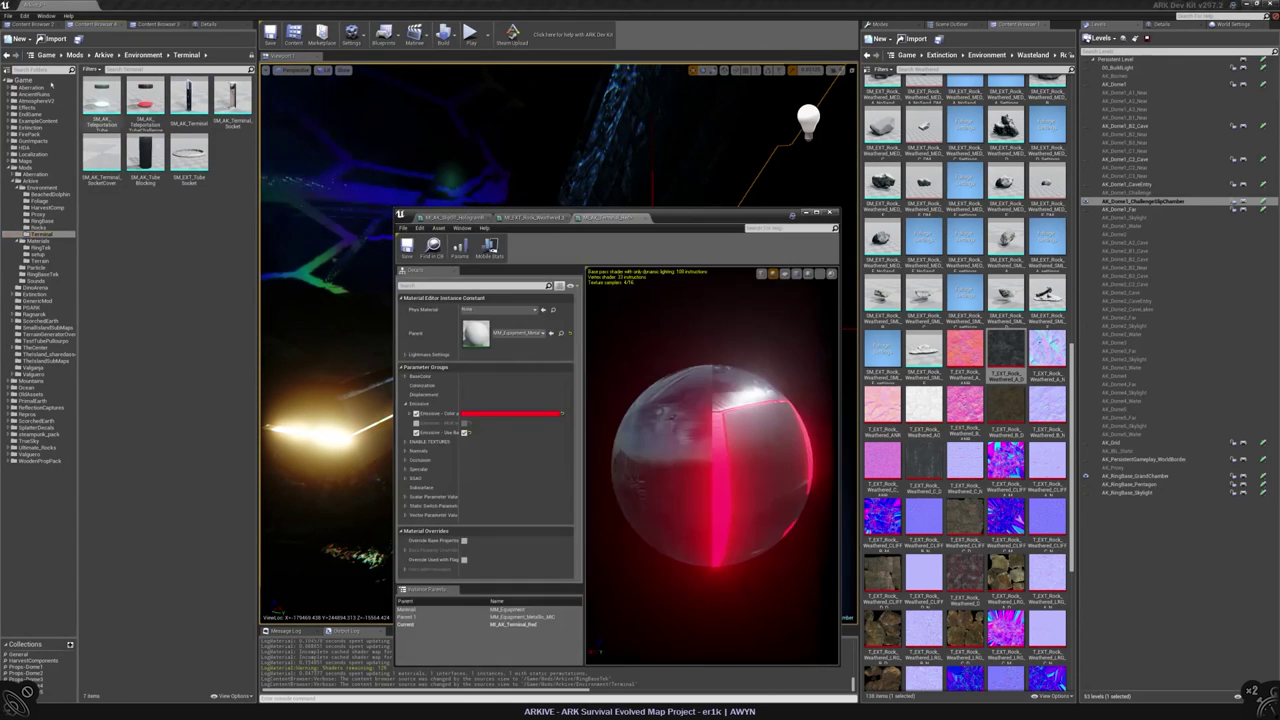
double_click(145, 100)
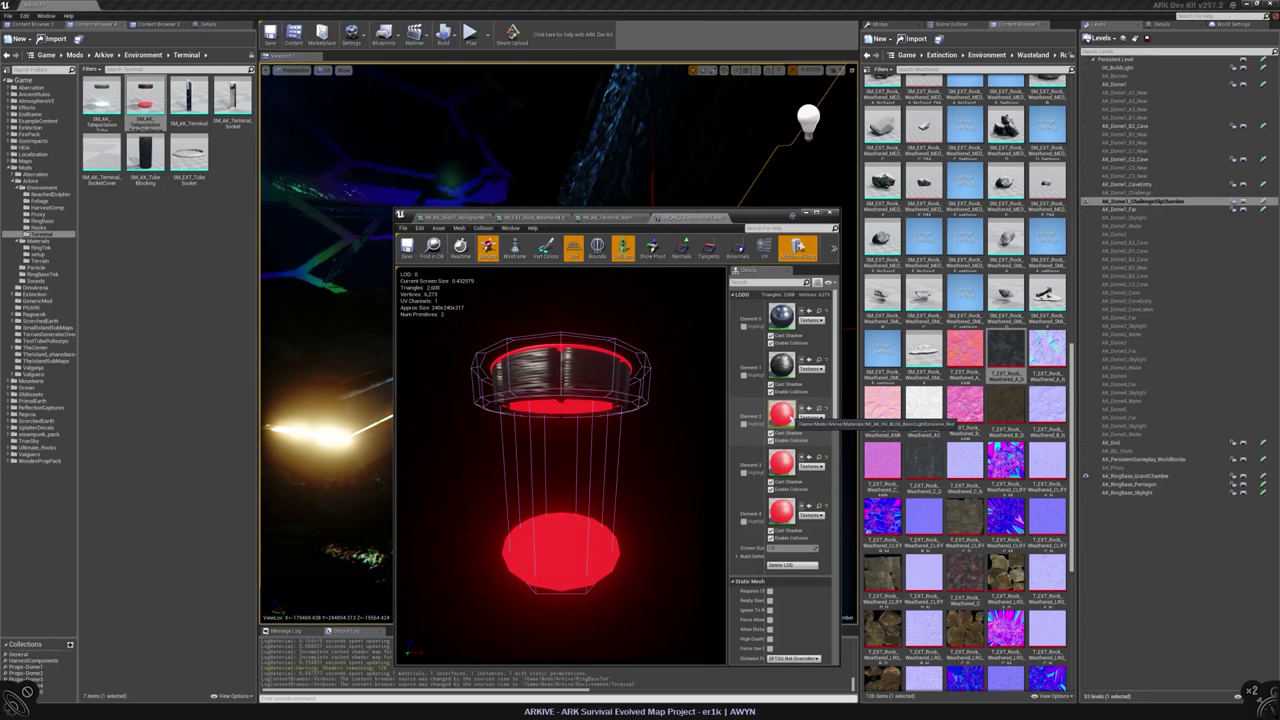
- Locate the tube's Element 2 material in the content browser, open it for editing and close the mesh
click(804, 409)
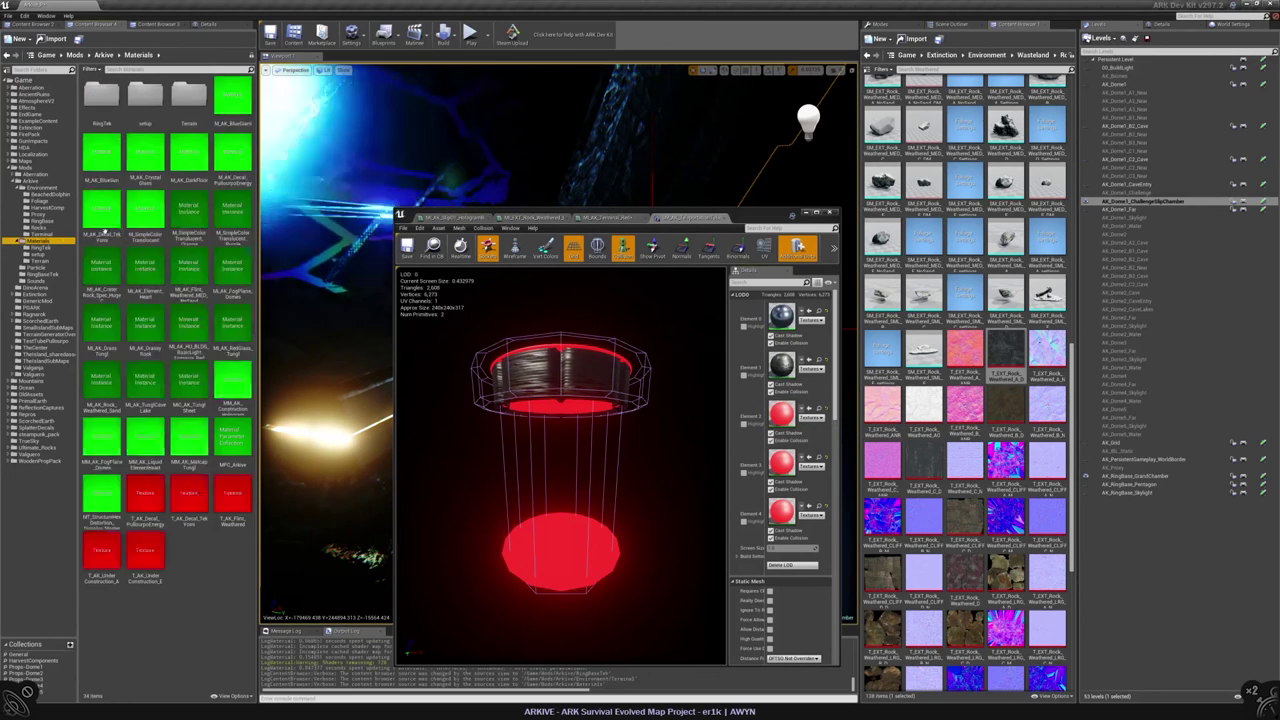
double_click(781, 413)
middle_click(702, 226)
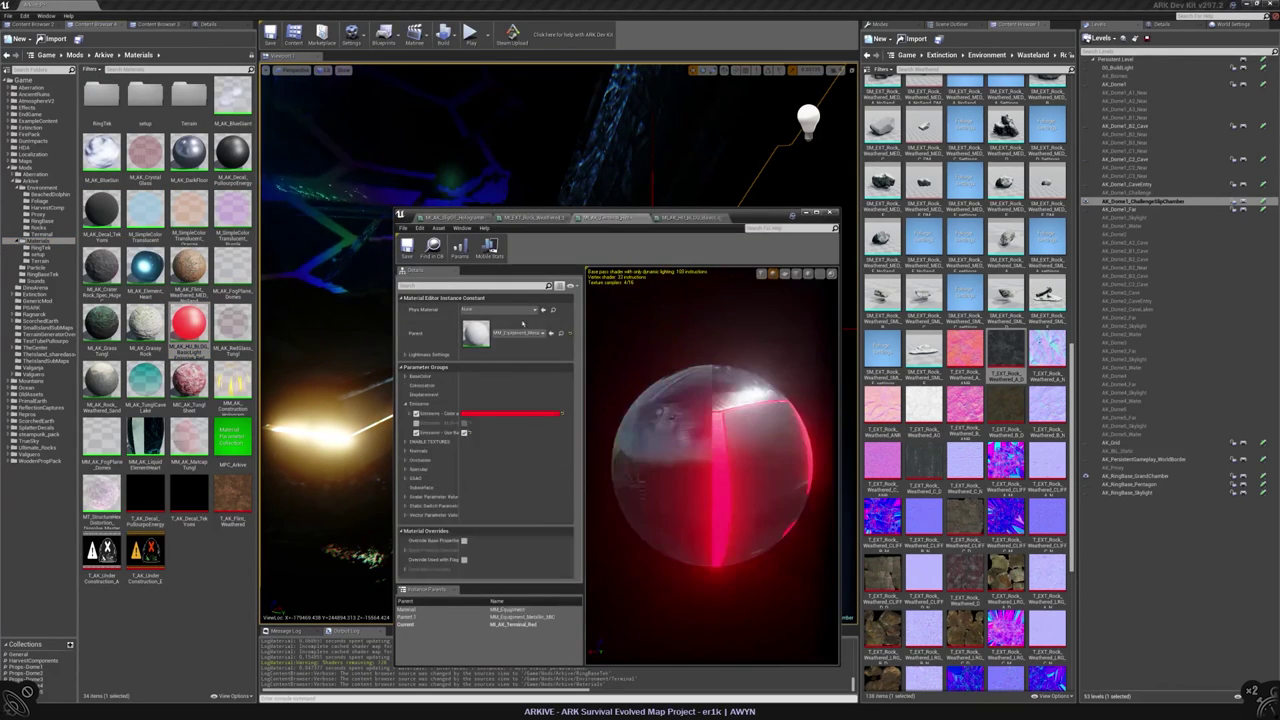
click(700, 218)
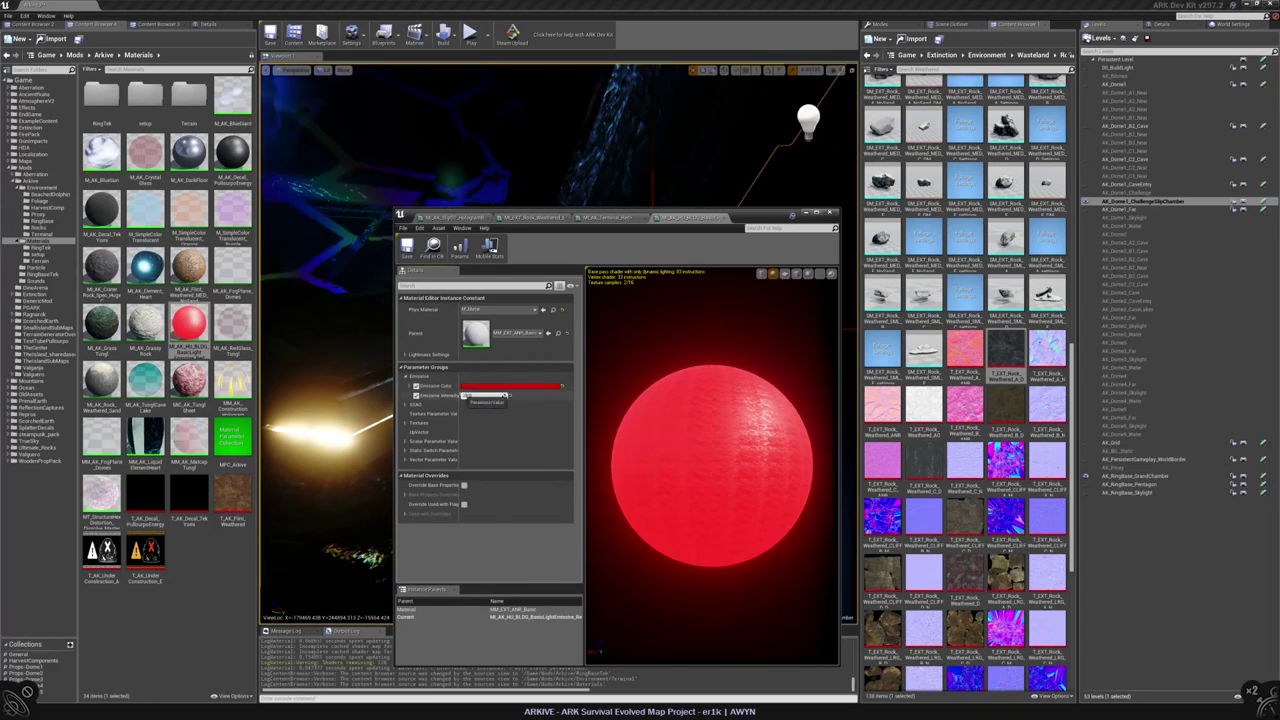
- Copy the tube light's linear hex color A10000FF into the hologram base material's Emissive Color
click(505, 386)
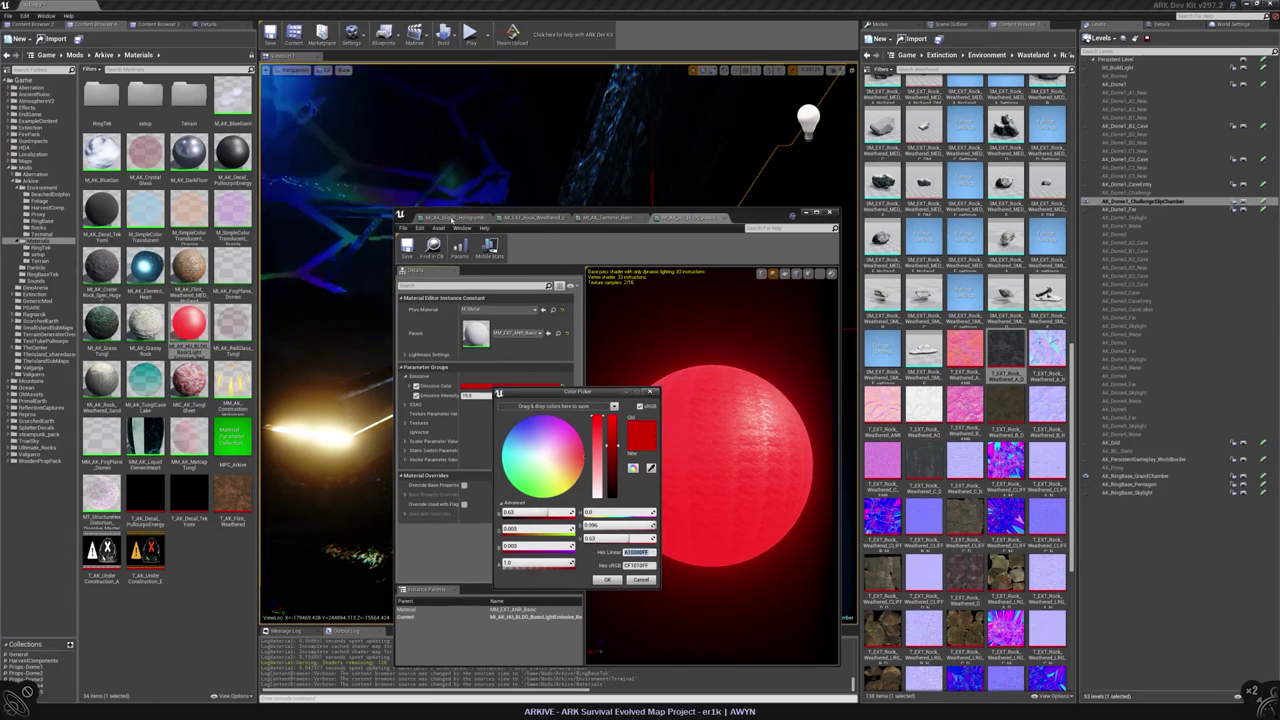
click(453, 217)
click(650, 392)
click(700, 218)
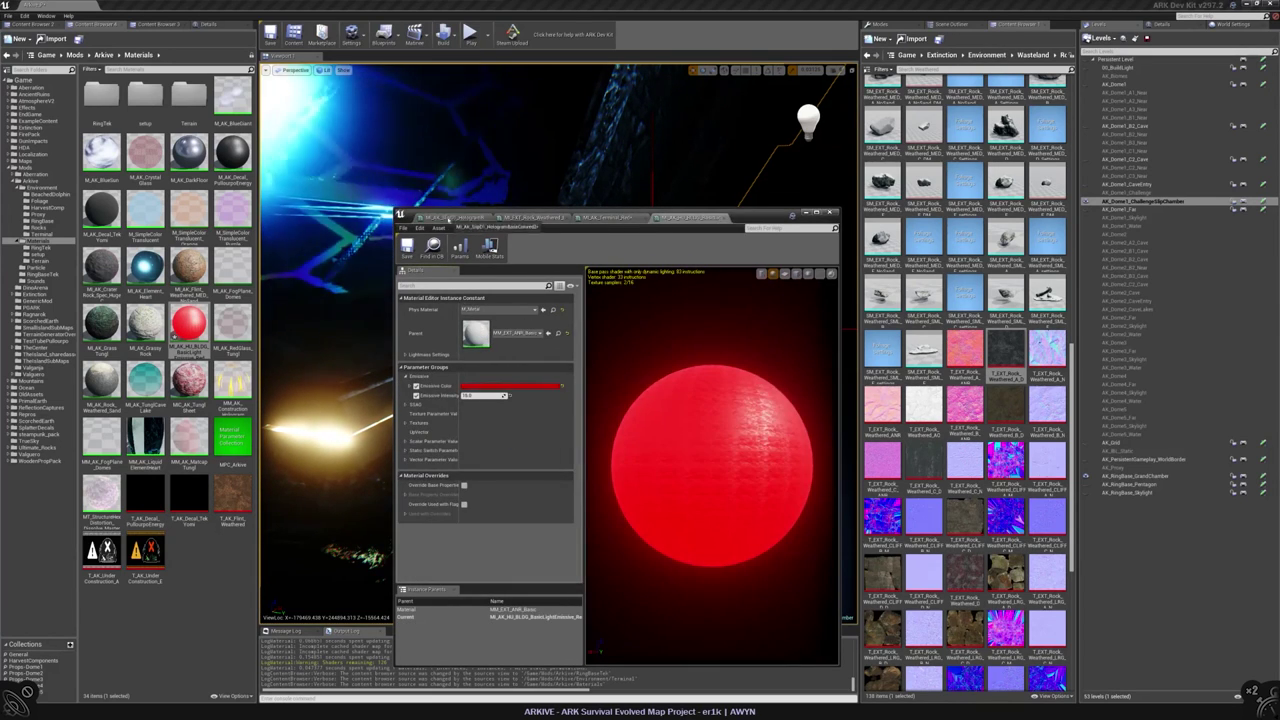
click(538, 387)
click(654, 583)
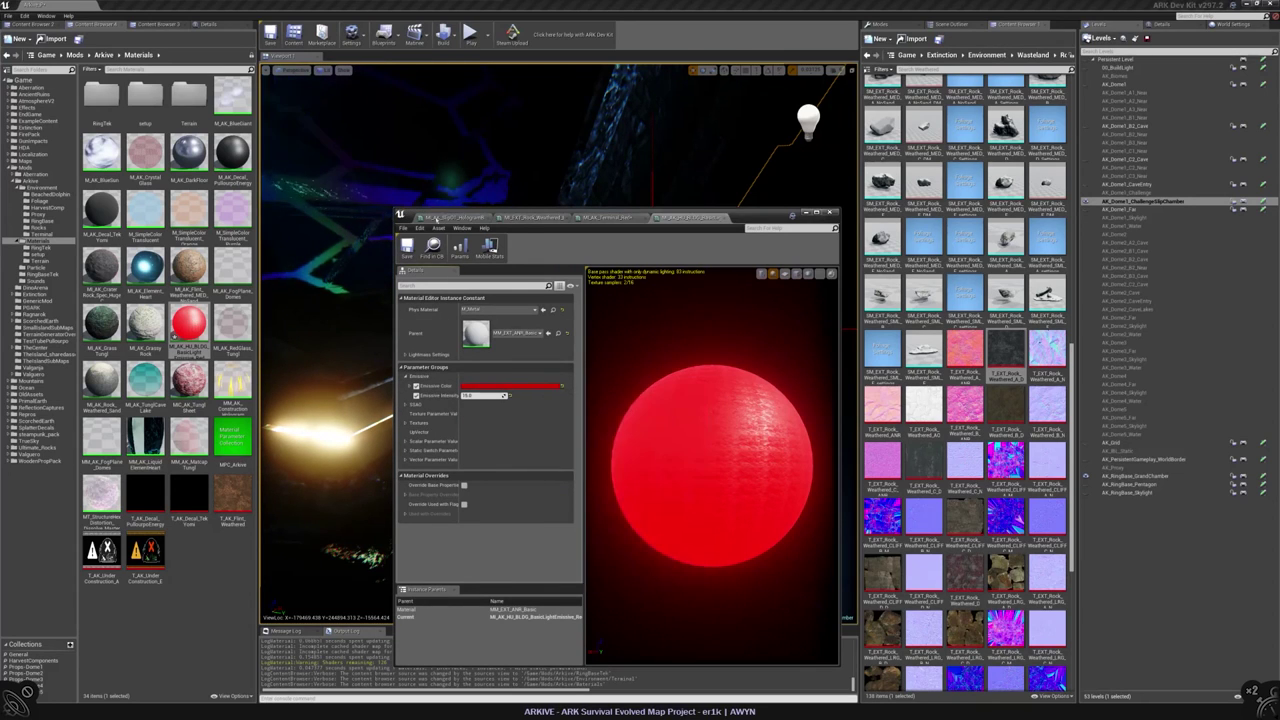
click(453, 217)
click(495, 404)
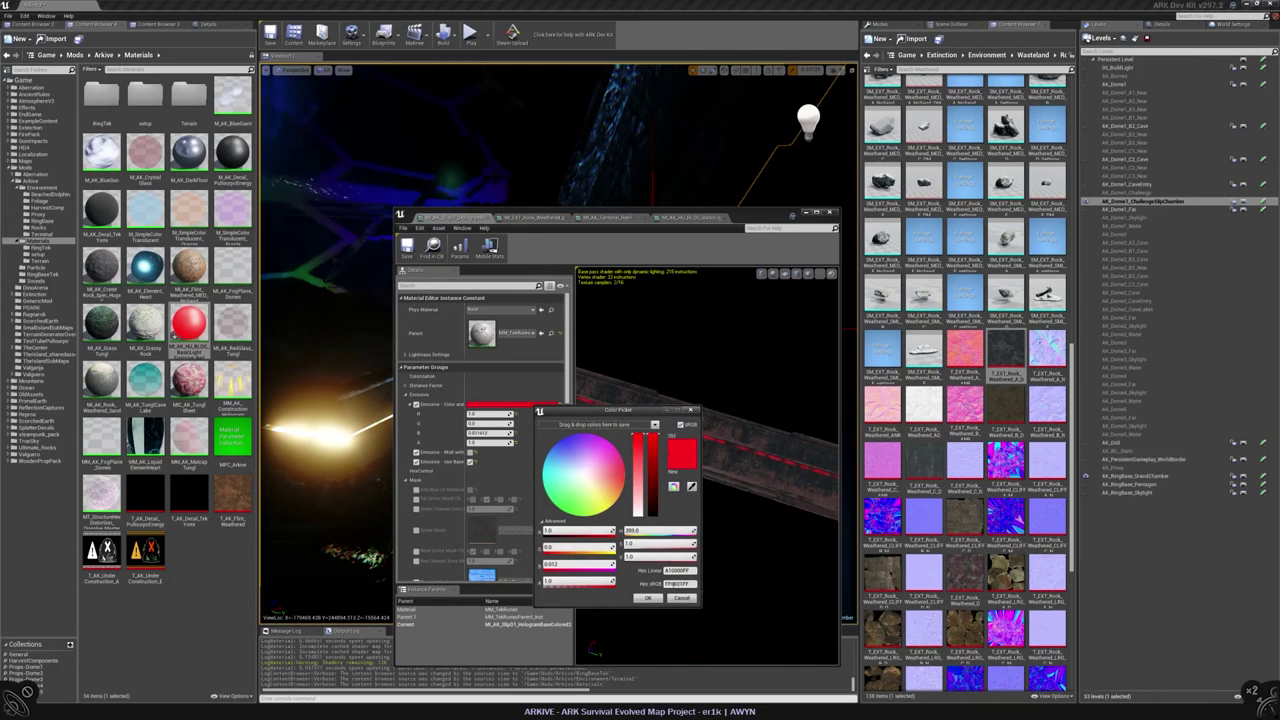
click(648, 598)
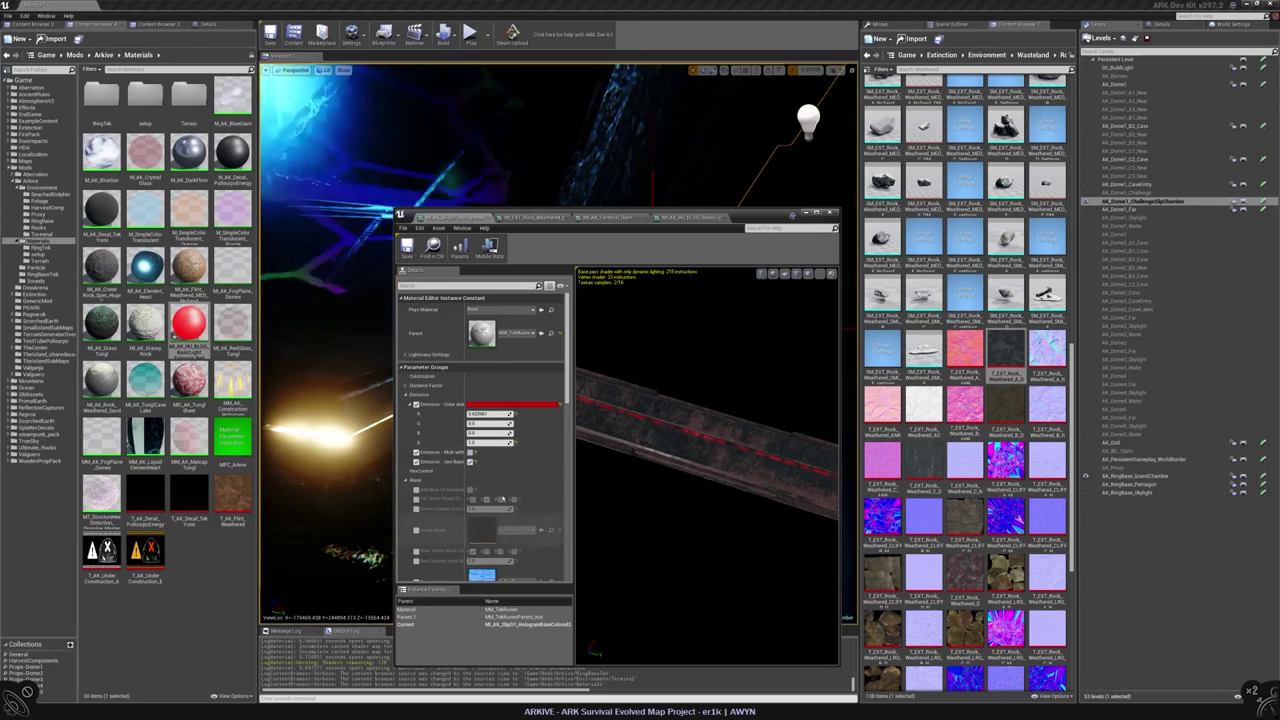
- Try near-white and light grey Emissive Colors on the trim preview and discard both
scroll(480, 450, down, 2)
drag(673, 418, 700, 445)
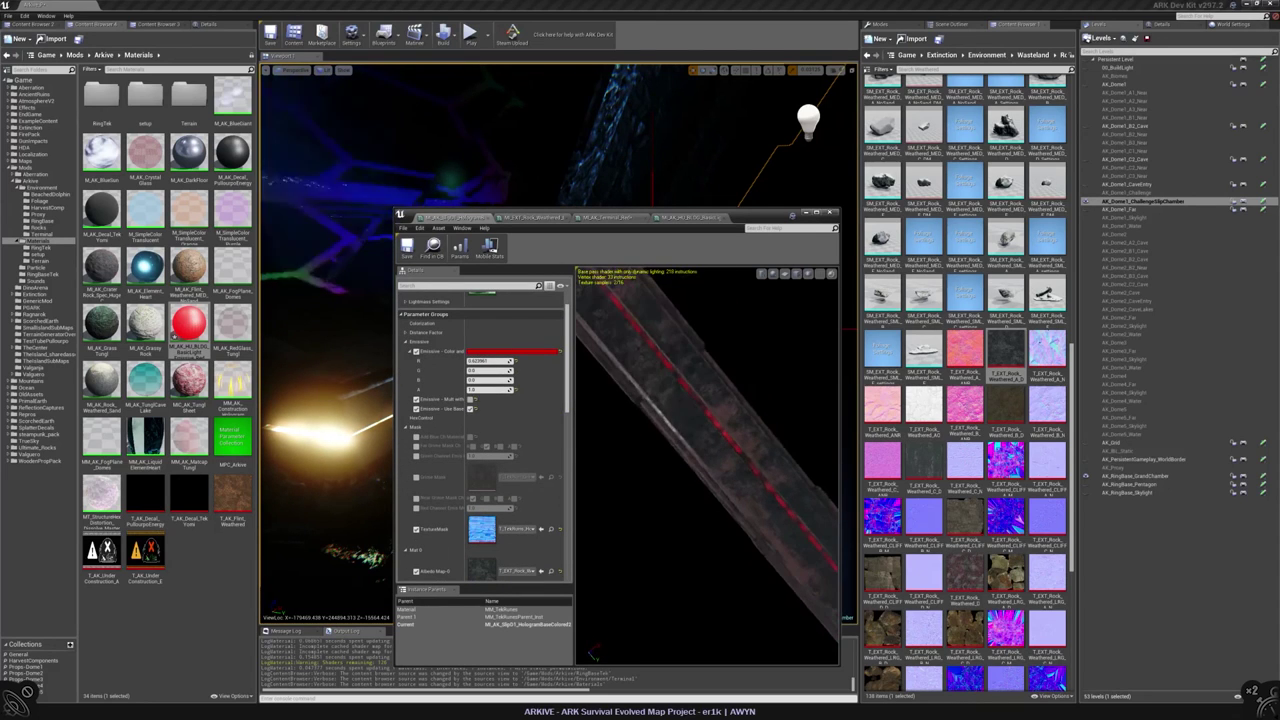
click(533, 353)
drag(622, 421, 590, 421)
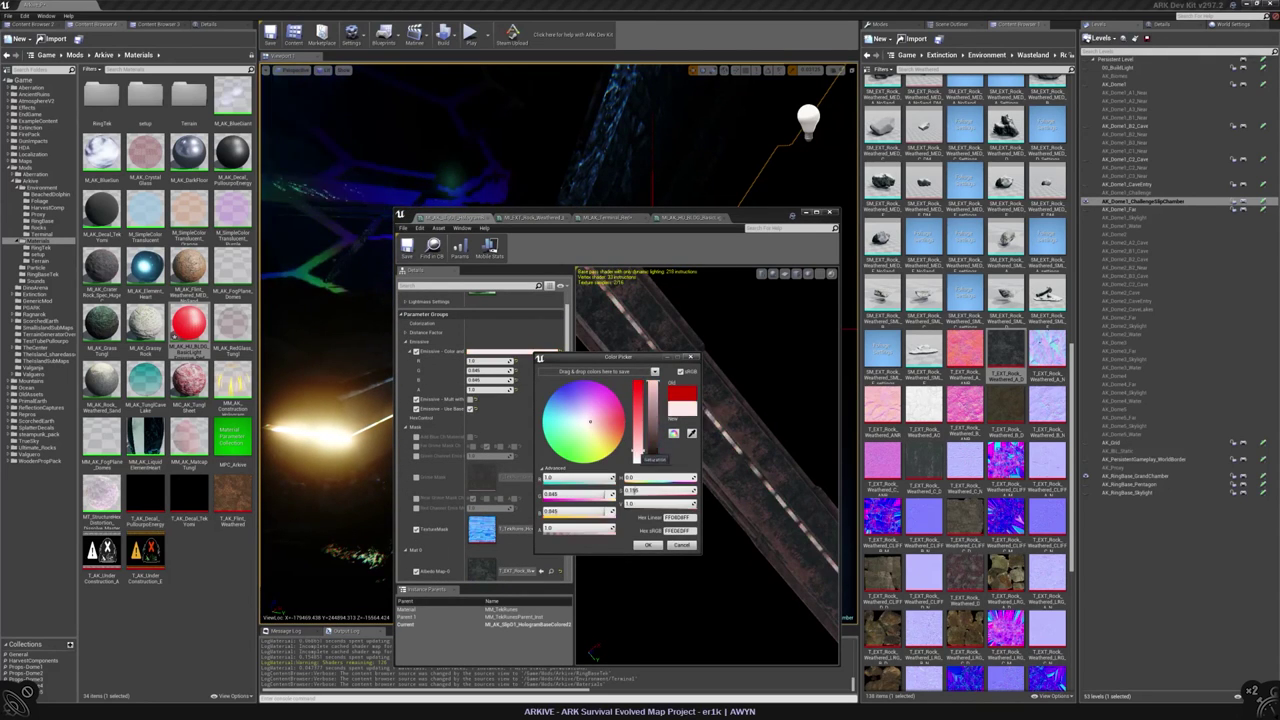
click(681, 545)
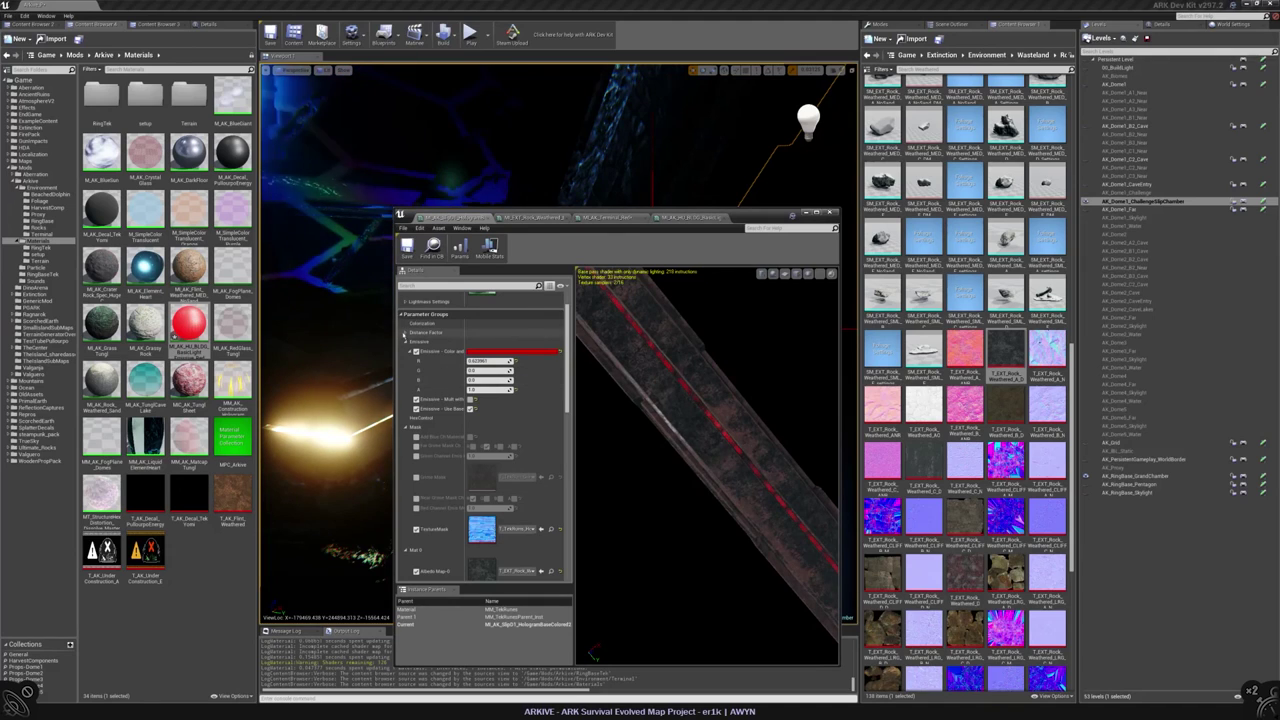
click(533, 353)
click(604, 421)
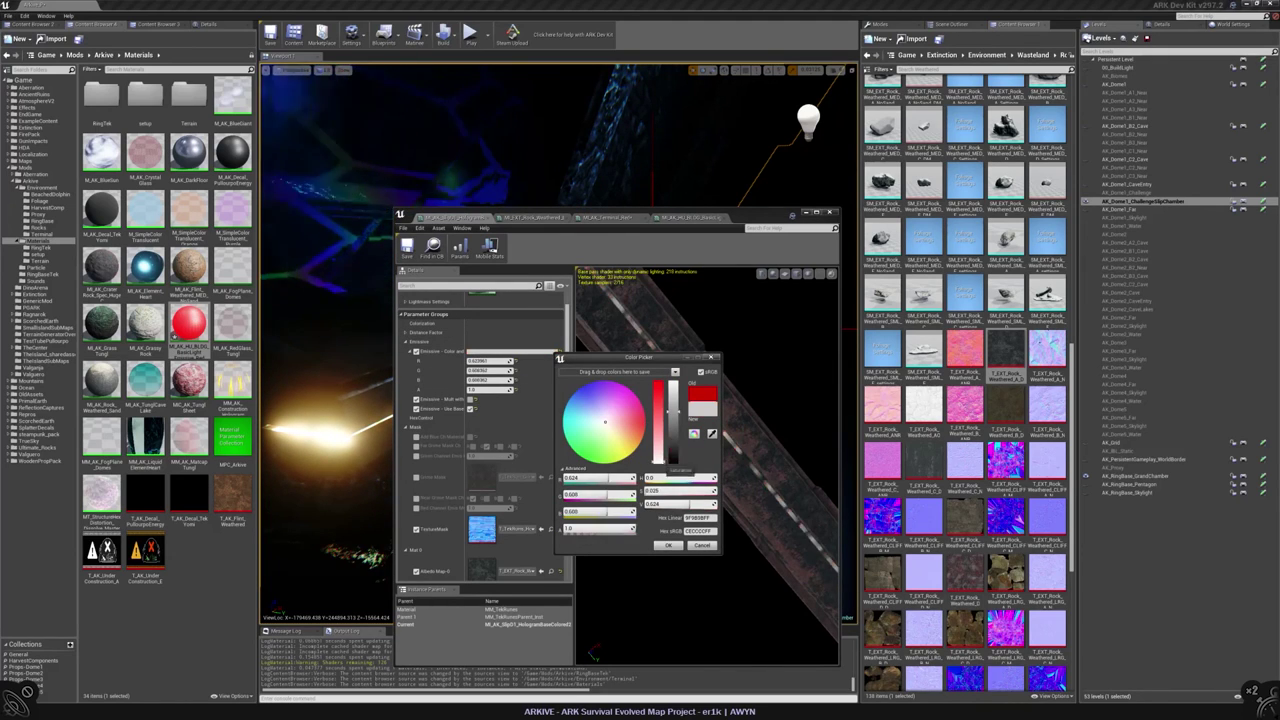
drag(672, 442, 672, 388)
click(702, 545)
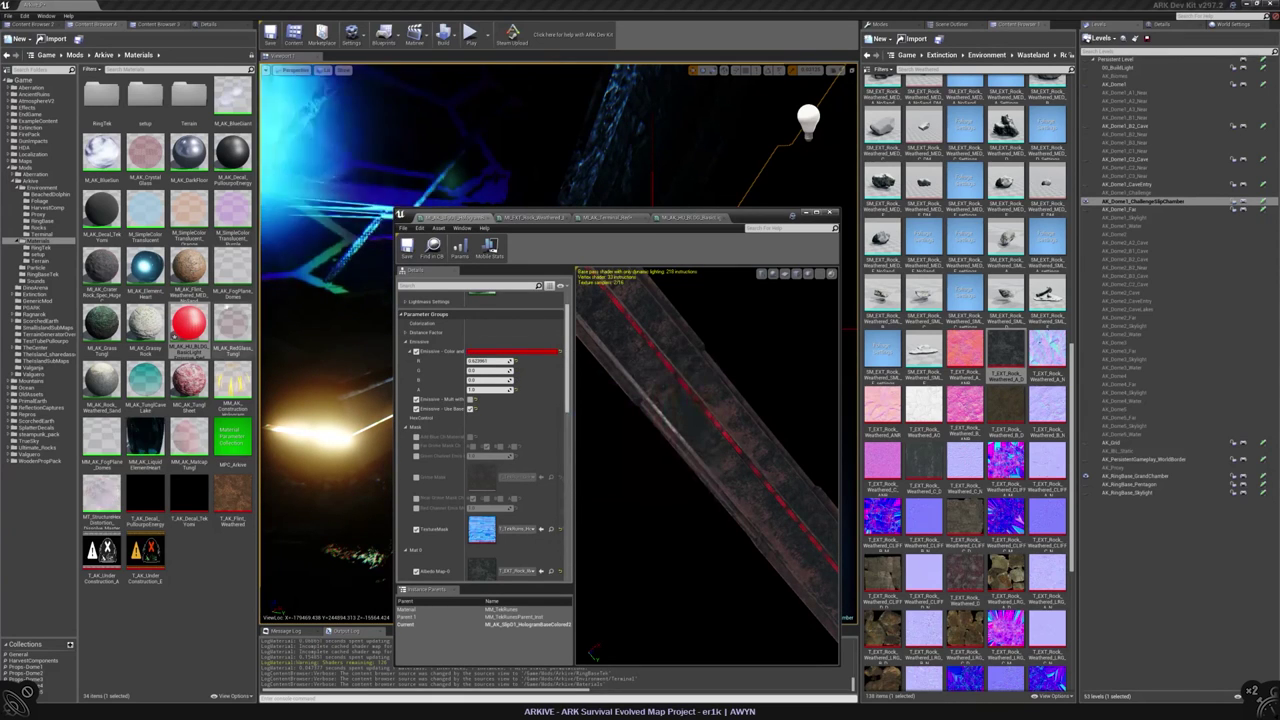
- Open the original TekRunes hologram base material from the RingTek folder, examine its Emissive Color channels and close it
click(40, 247)
double_click(145, 208)
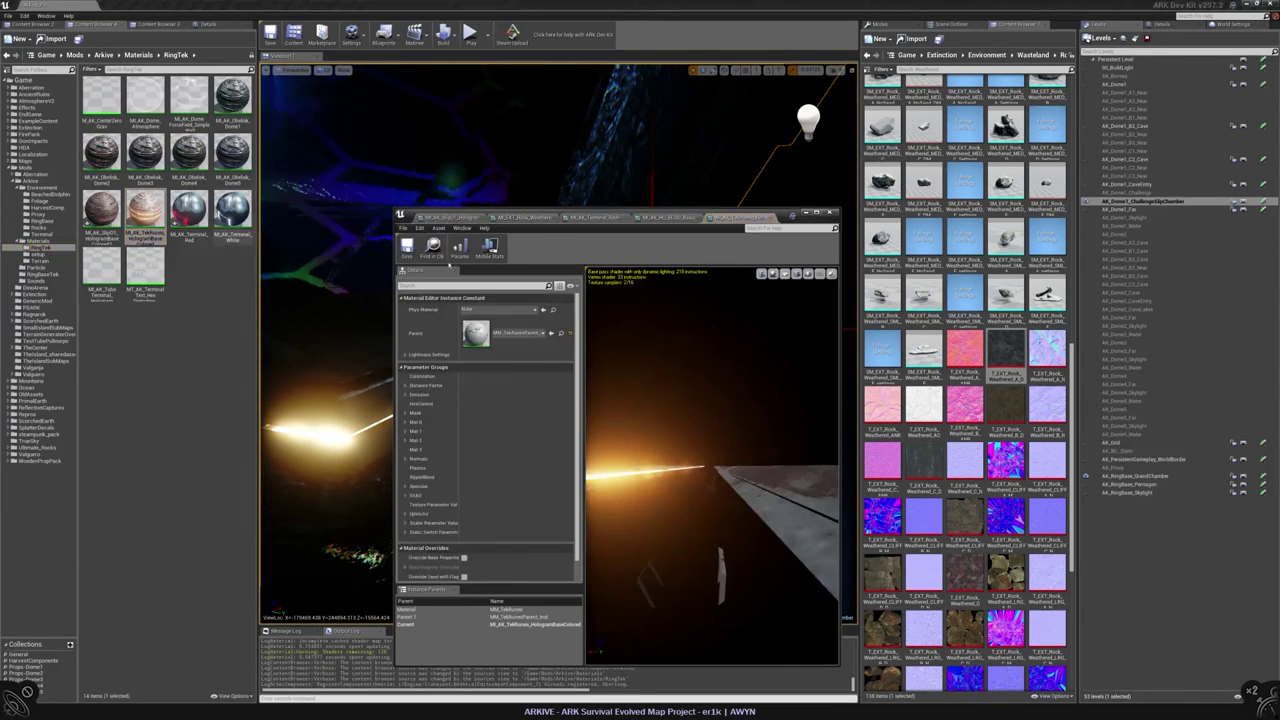
click(405, 396)
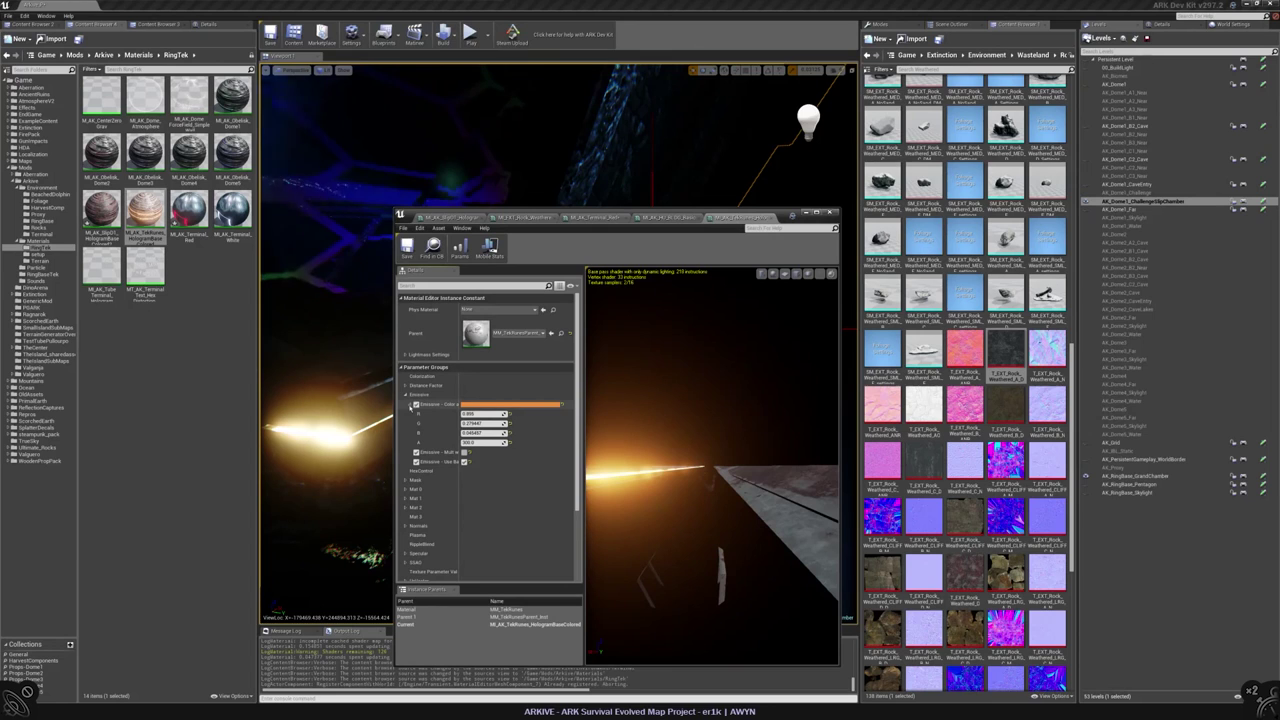
click(771, 217)
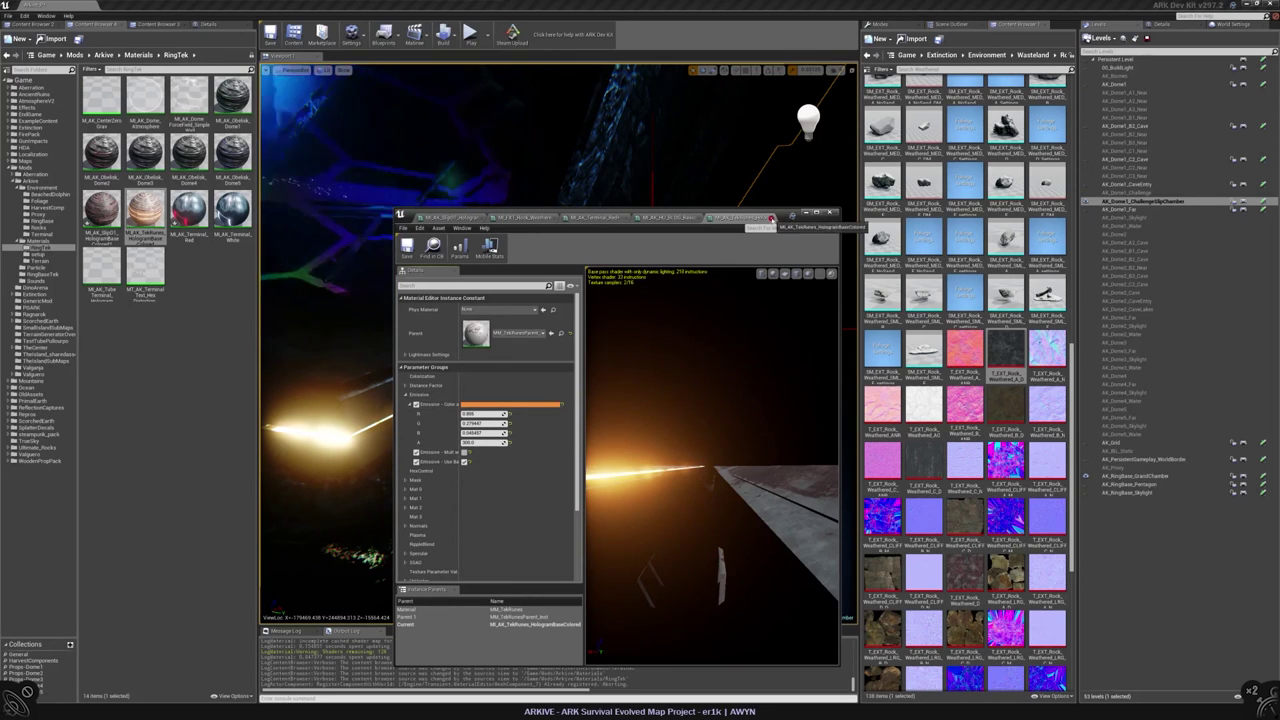
- Set the alpha channel of the Slip01 hologram base material's Emissive Color to 100 and review the trim preview
drag(490, 389, 501, 405)
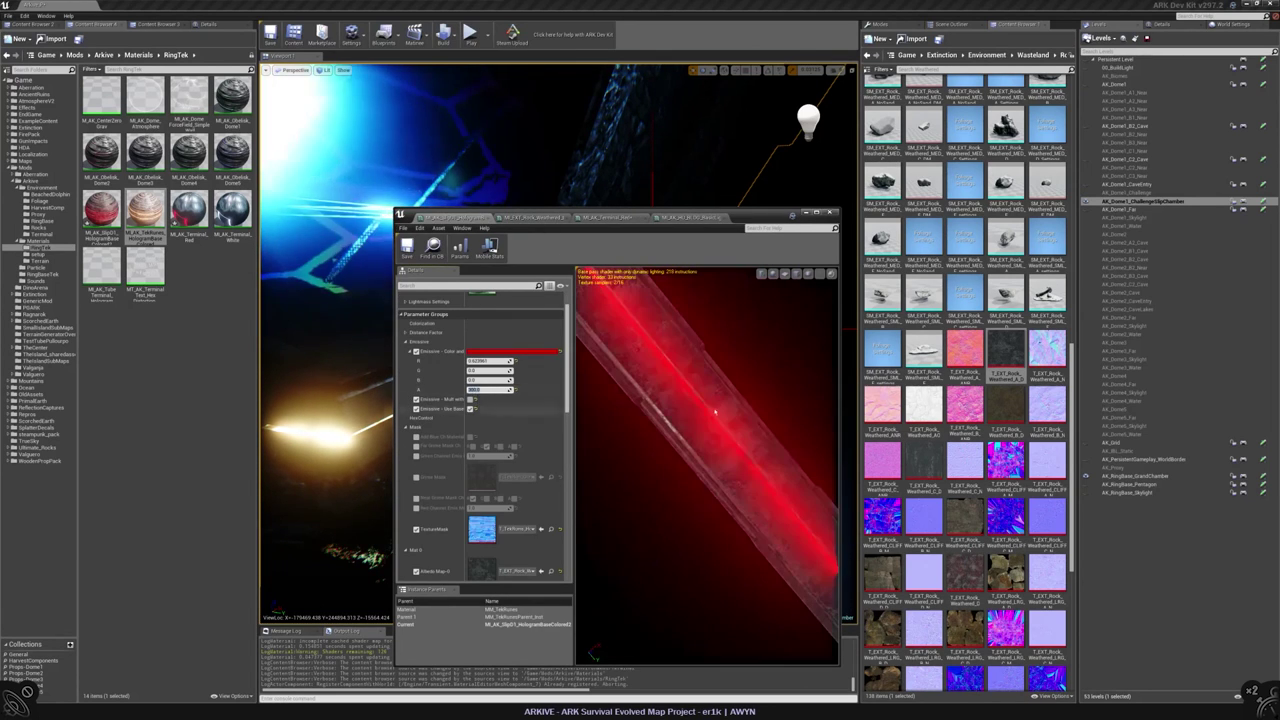
text(100)
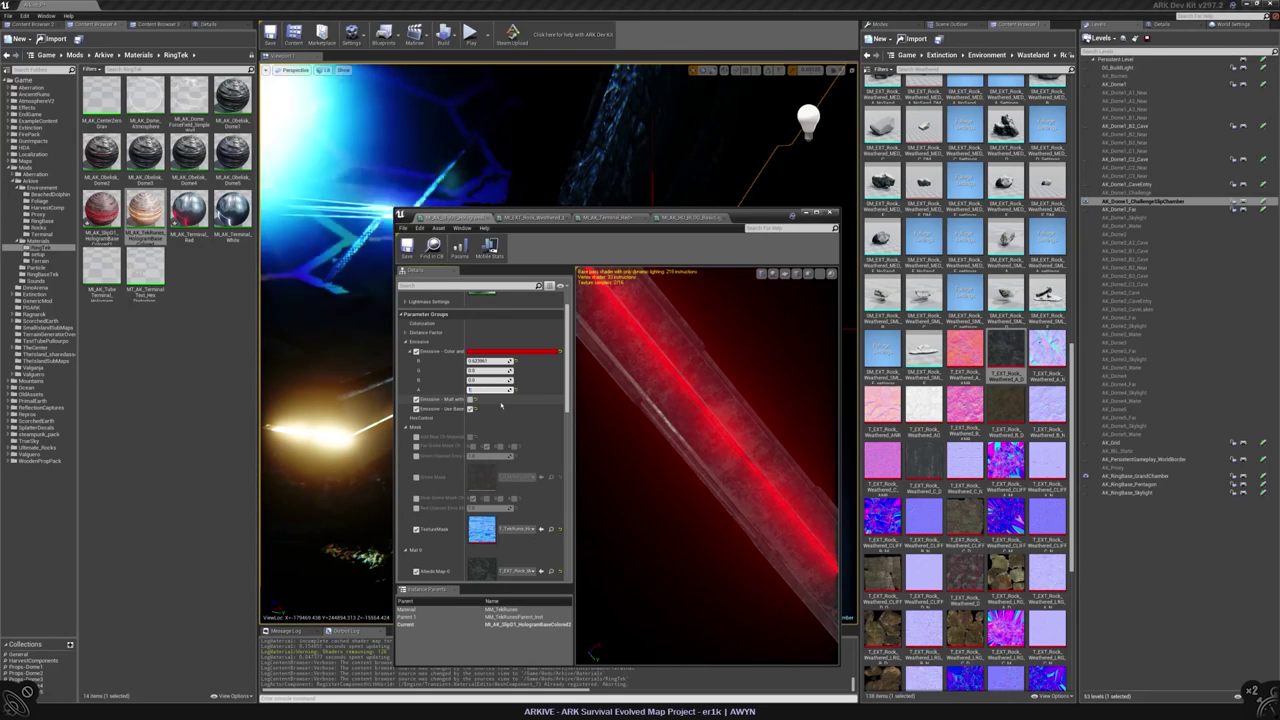
key(Return)
drag(700, 460, 630, 492)
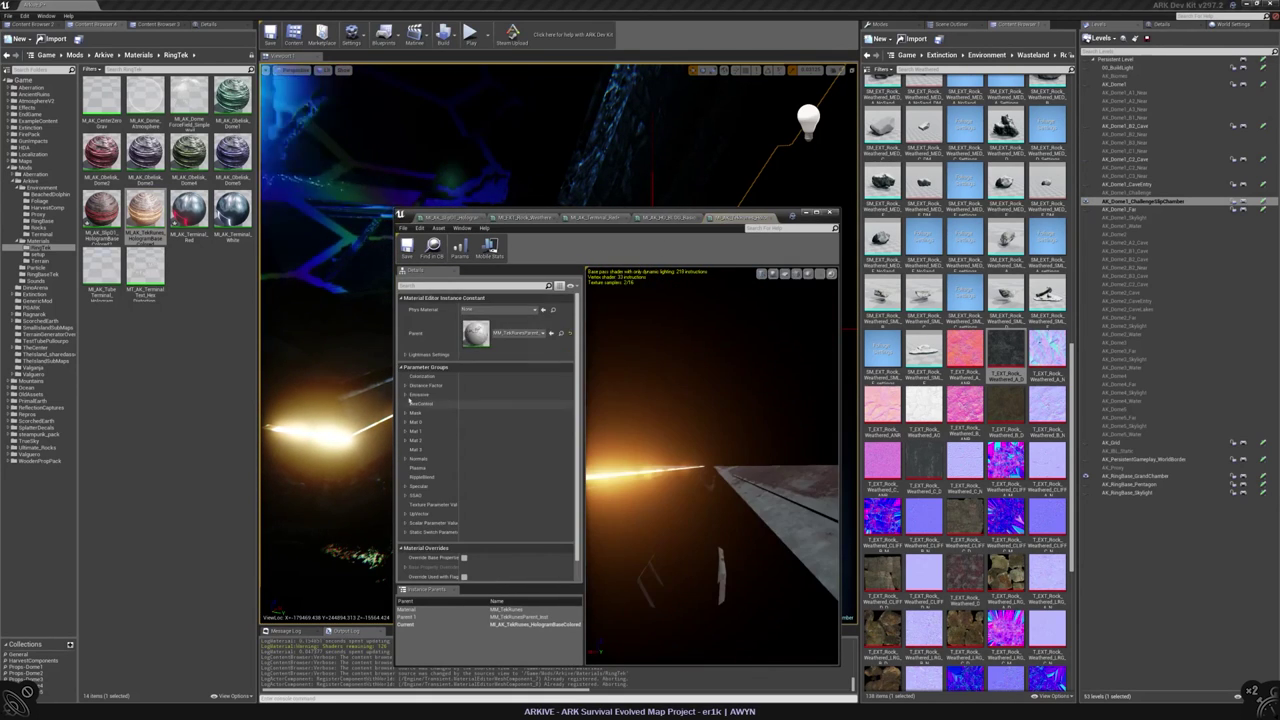
- Expand the original TekRunes hologram base material's Emissive Color channels, save the material and close it
click(405, 395)
click(410, 404)
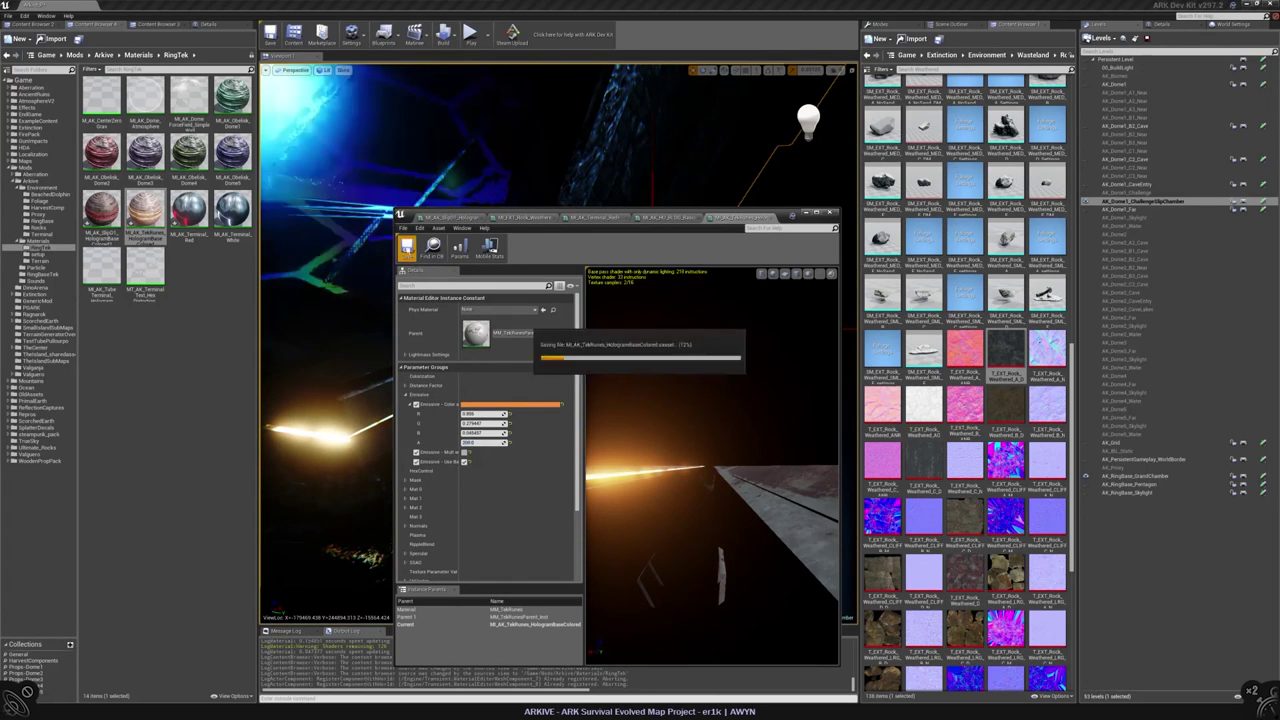
click(771, 216)
- Save the Slip01 hologram base material and apply it to the long trim along the chamber wall
click(453, 217)
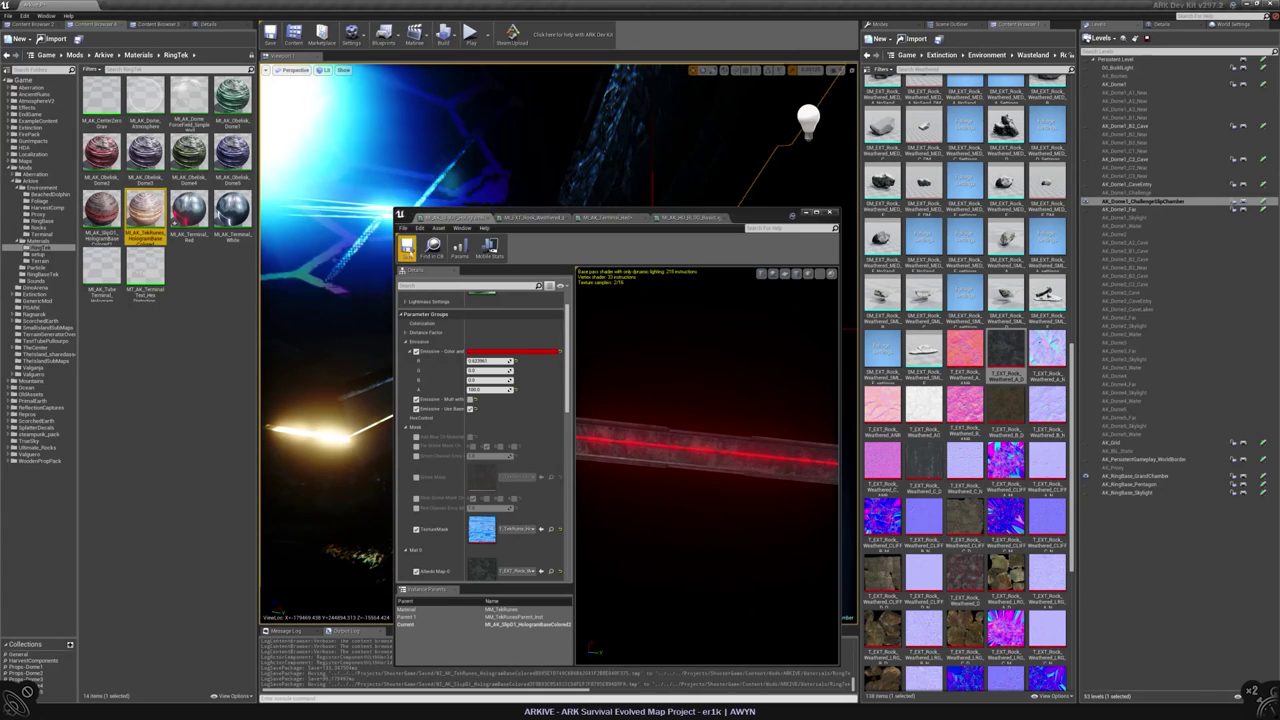
drag(600, 213, 765, 355)
click(630, 285)
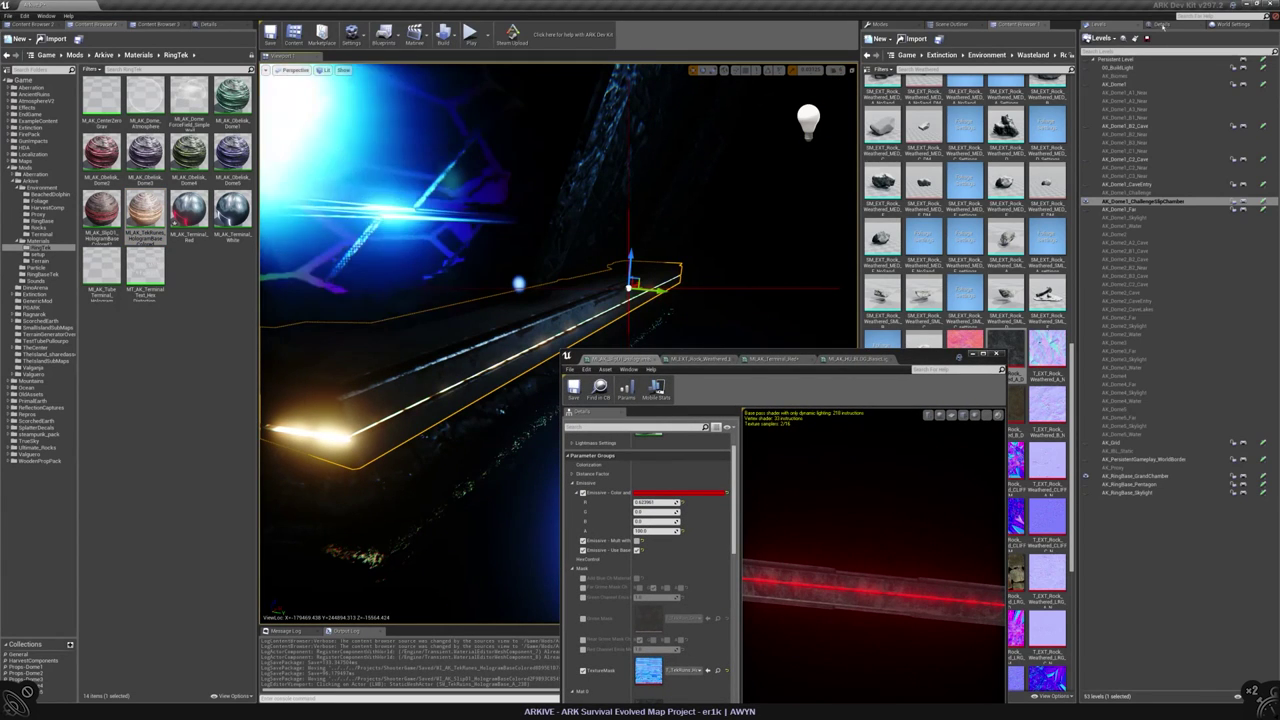
drag(101, 207, 560, 340)
right_drag(521, 587, 560, 560)
- Adjust the intensity of the point light near the trim and check the trim's red glow around it
click(643, 178)
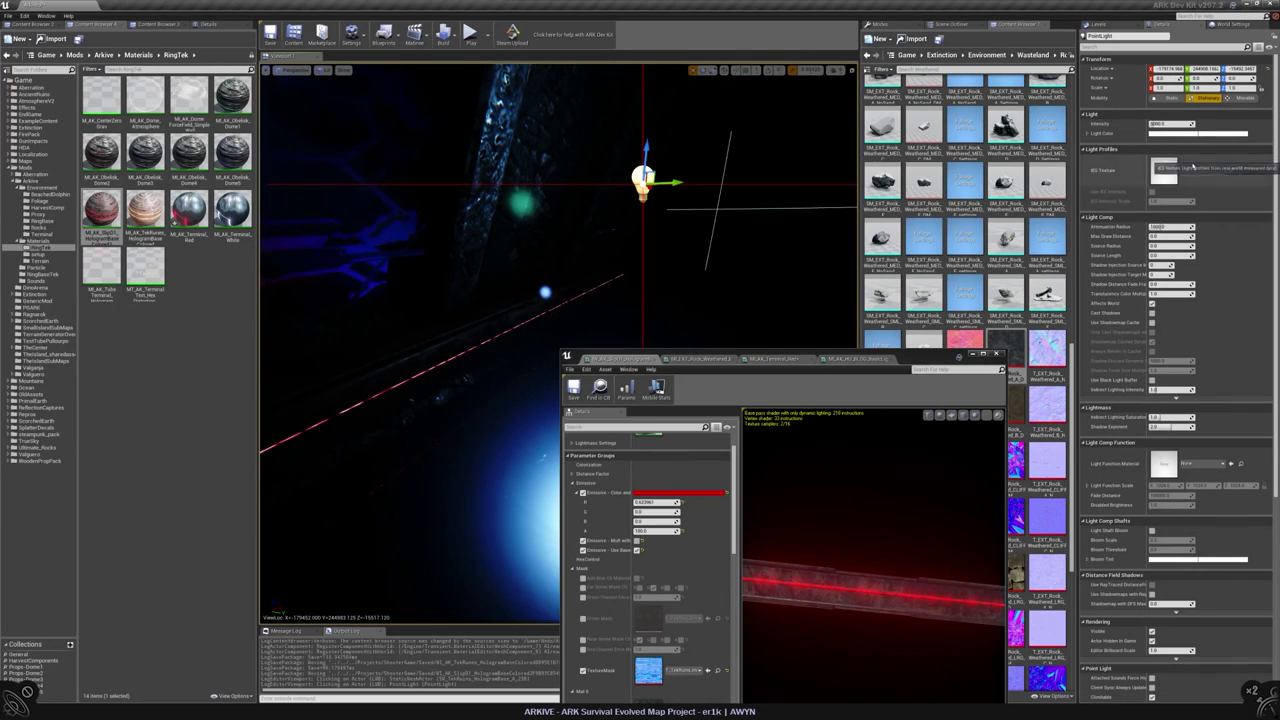
key(Return)
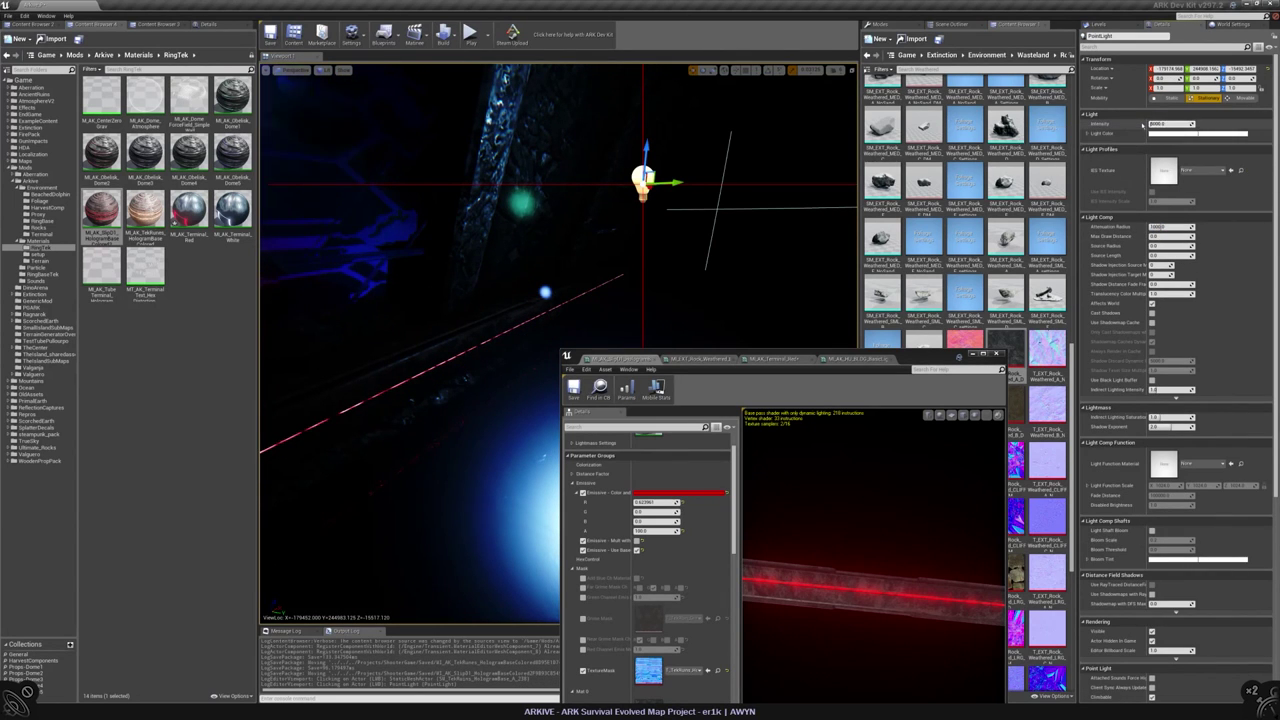
right_drag(520, 500, 640, 400)
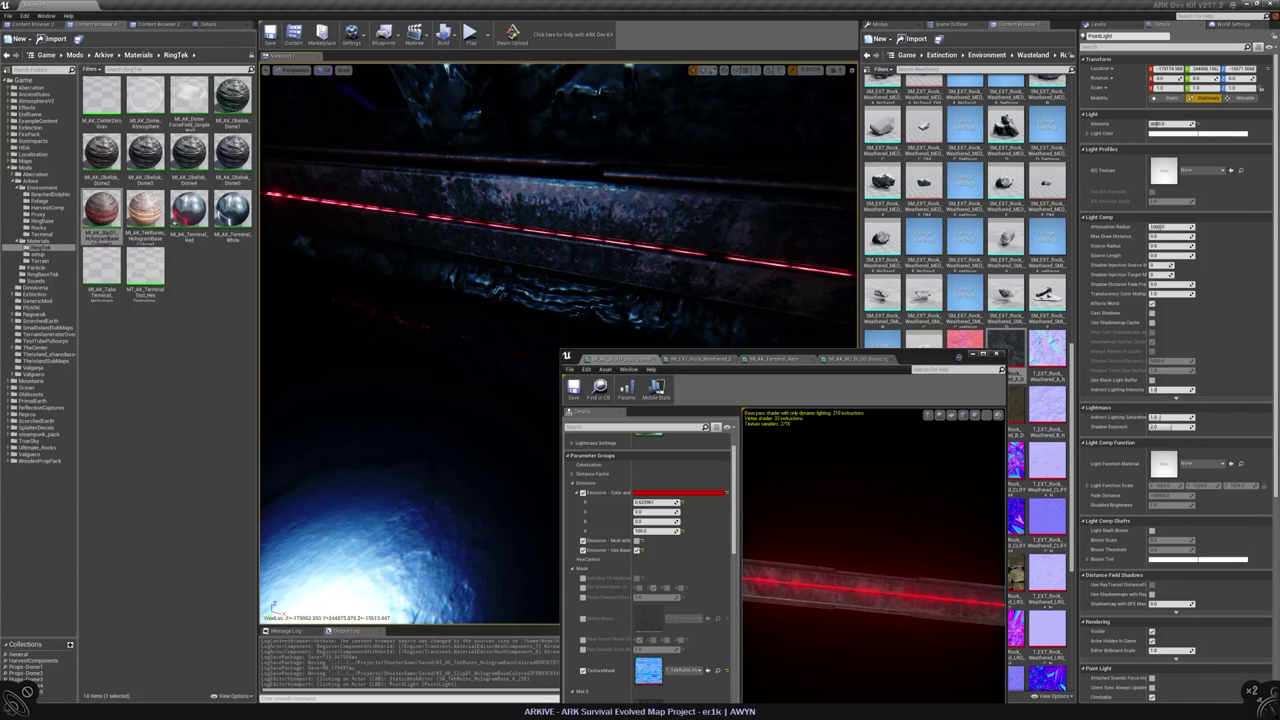
right_drag(640, 400, 670, 370)
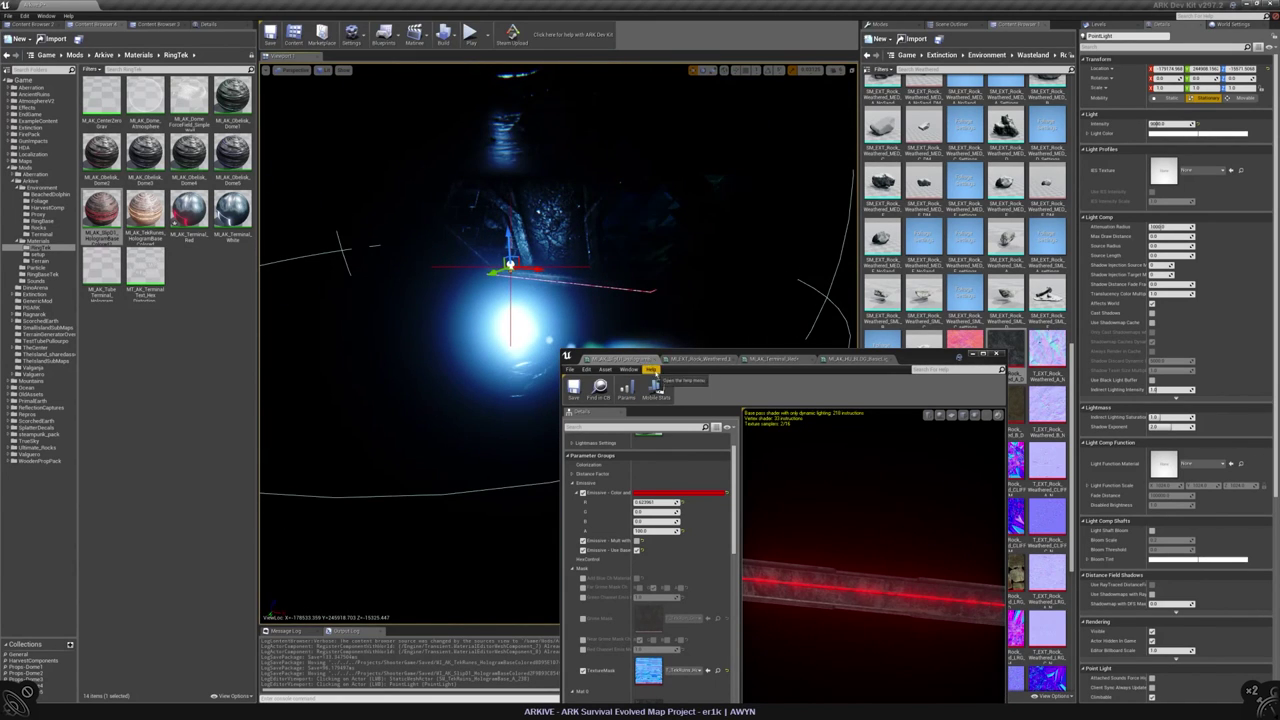
- Get the material editor out of the way and delete the point light from the slip chamber
click(652, 358)
click(652, 358)
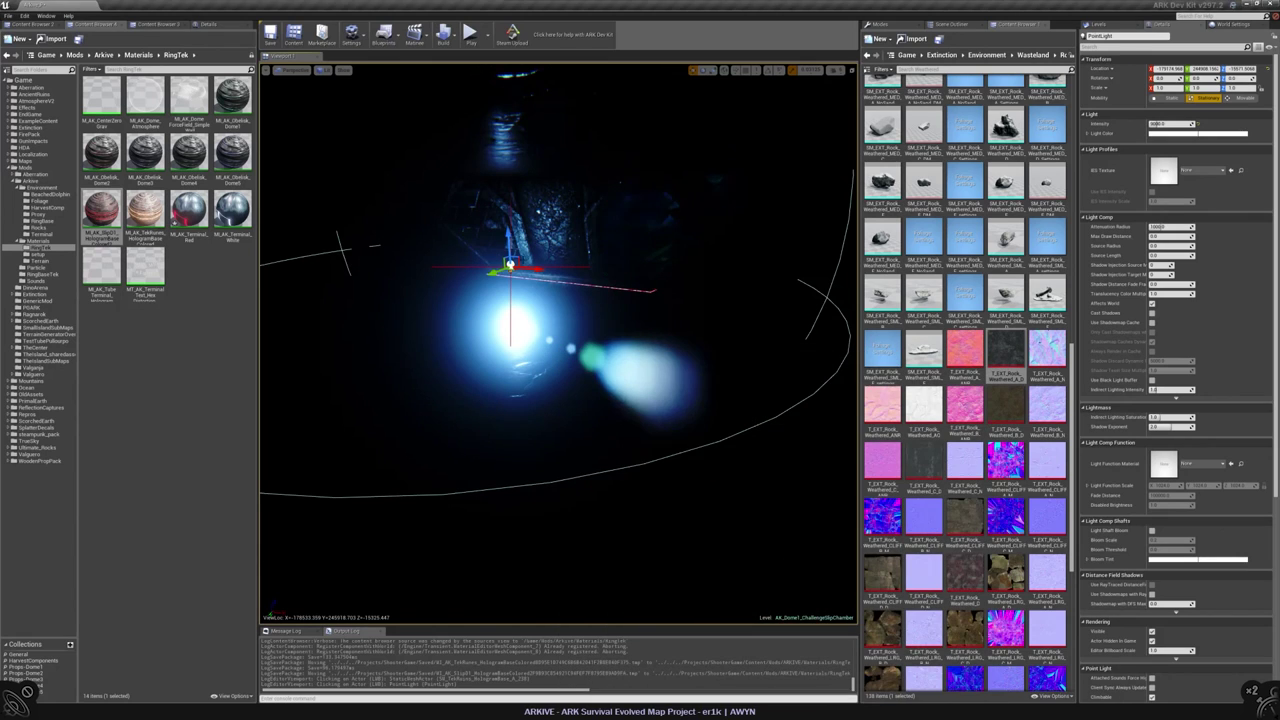
mouse_move(670, 370)
right_down()
mouse_move(690, 360)
mouse_move(680, 364)
right_up()
key(Delete)
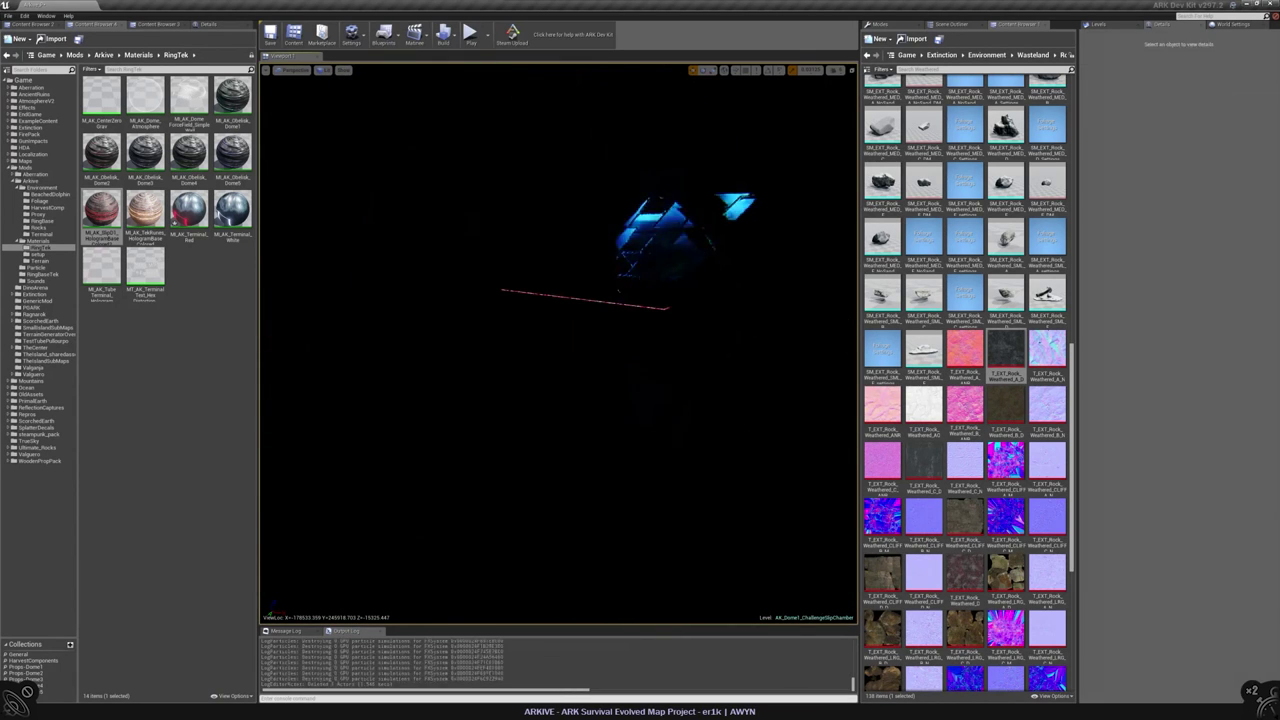
- Select the hologram base trim in unlit view and save the AK_Dome1_ChallengeSlipChamber level
click(570, 292)
key(alt+3)
right_drag(752, 597, 512, 583)
click(1099, 23)
key(ctrl+s)
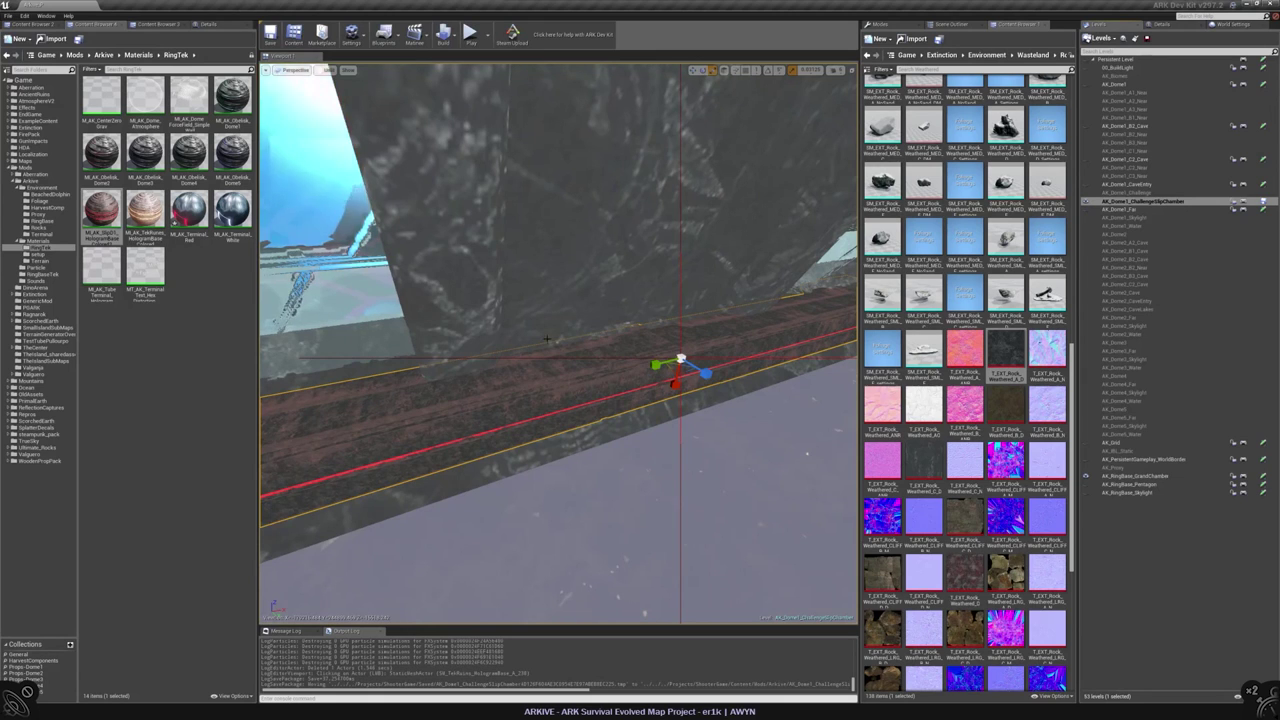
- Examine the trim's placement along the chamber wall in perspective and in the top wireframe view
right_drag(545, 335, 547, 320)
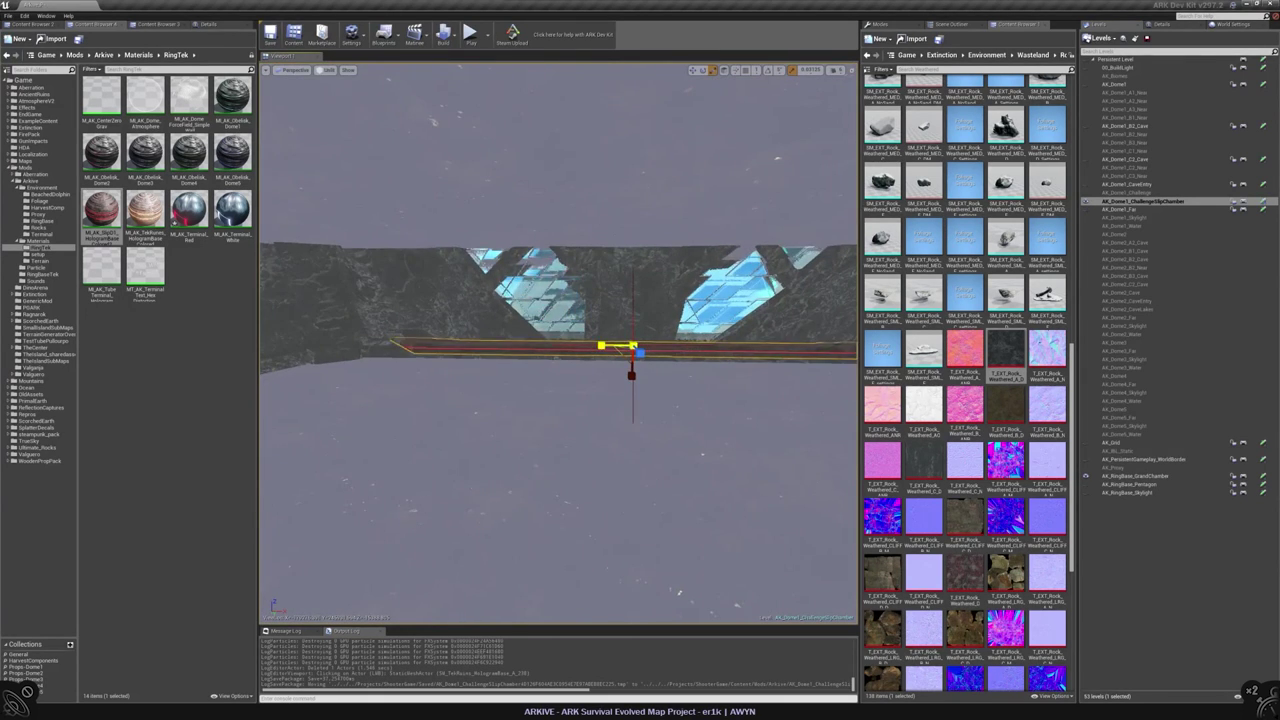
mouse_move(520, 367)
right_down()
mouse_move(528, 344)
mouse_move(514, 363)
right_up()
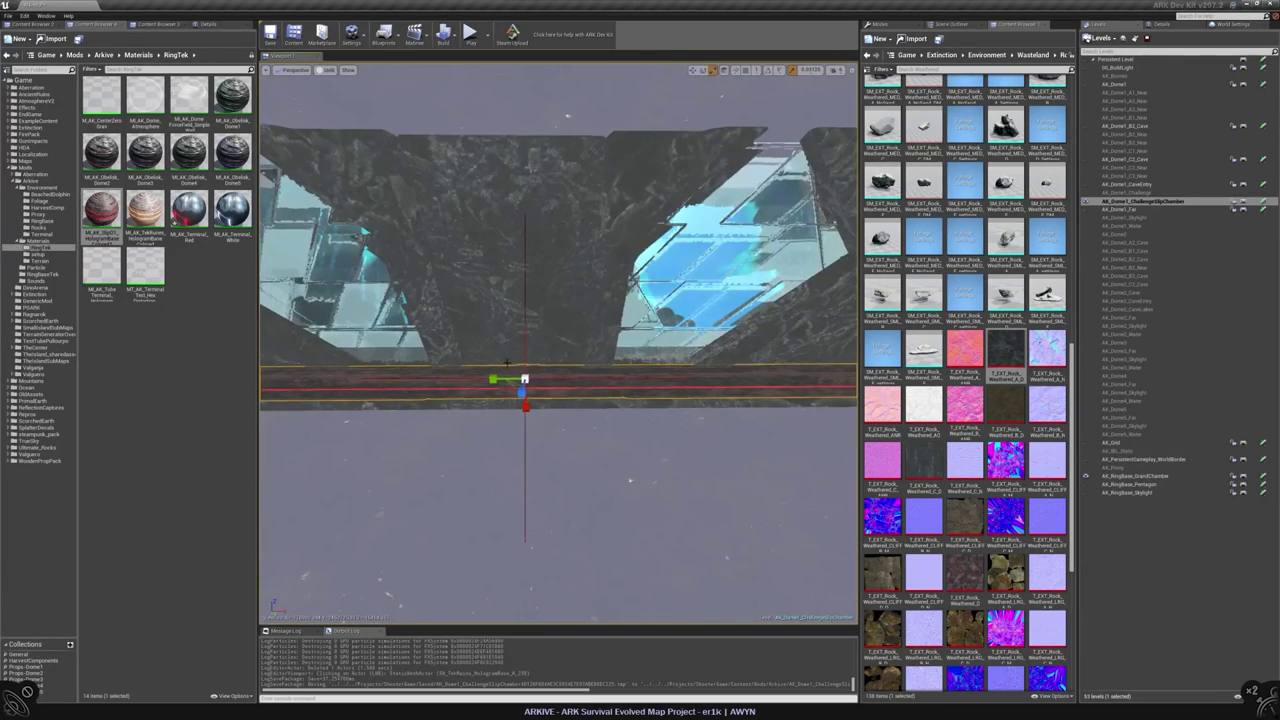
key(alt+j)
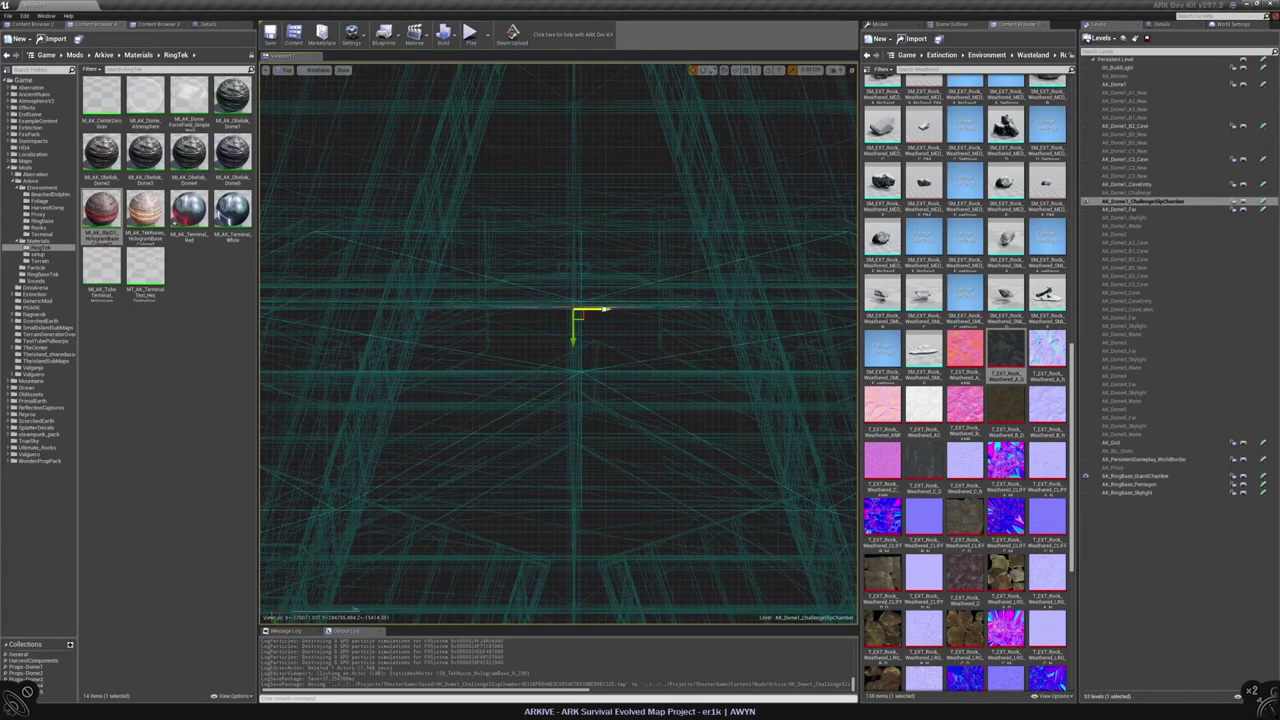
key(alt+g)
mouse_move(600, 322)
right_down()
mouse_move(560, 296)
mouse_move(600, 300)
right_up()
click(329, 70)
click(330, 88)
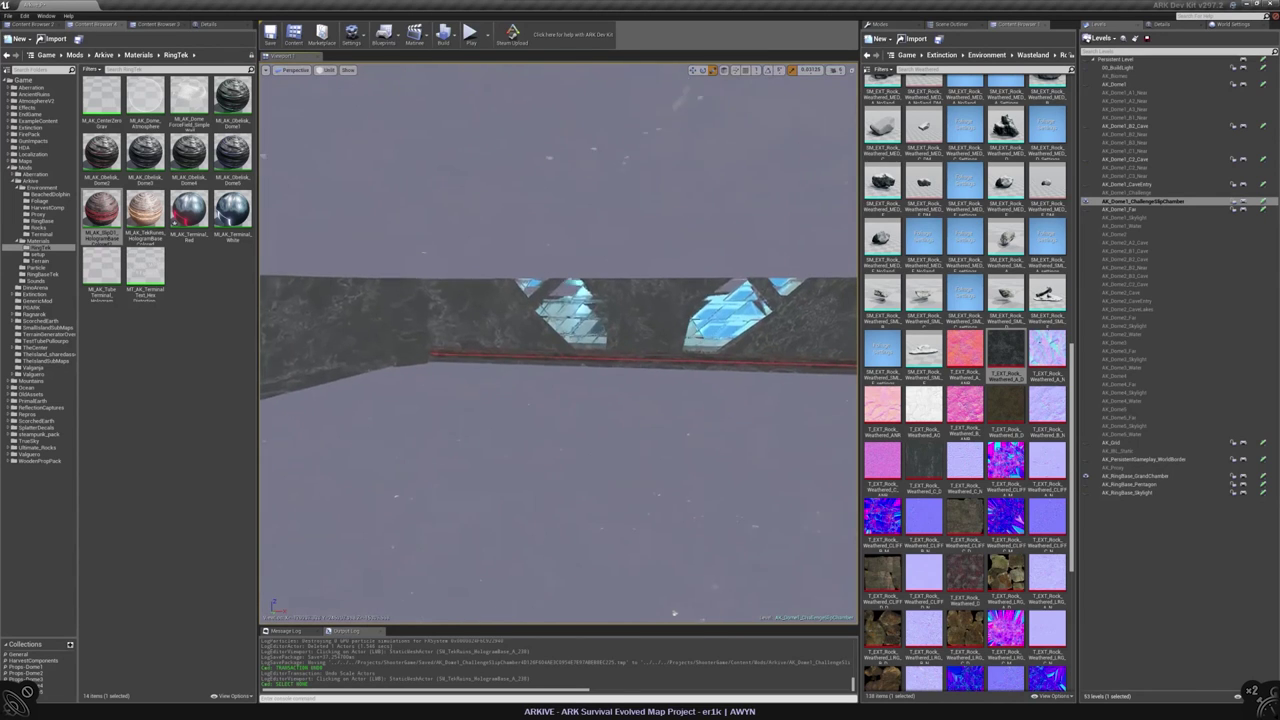
- Rename the trim actor to SM_Slip01_HologramBase_A_238 and show its details
click(620, 362)
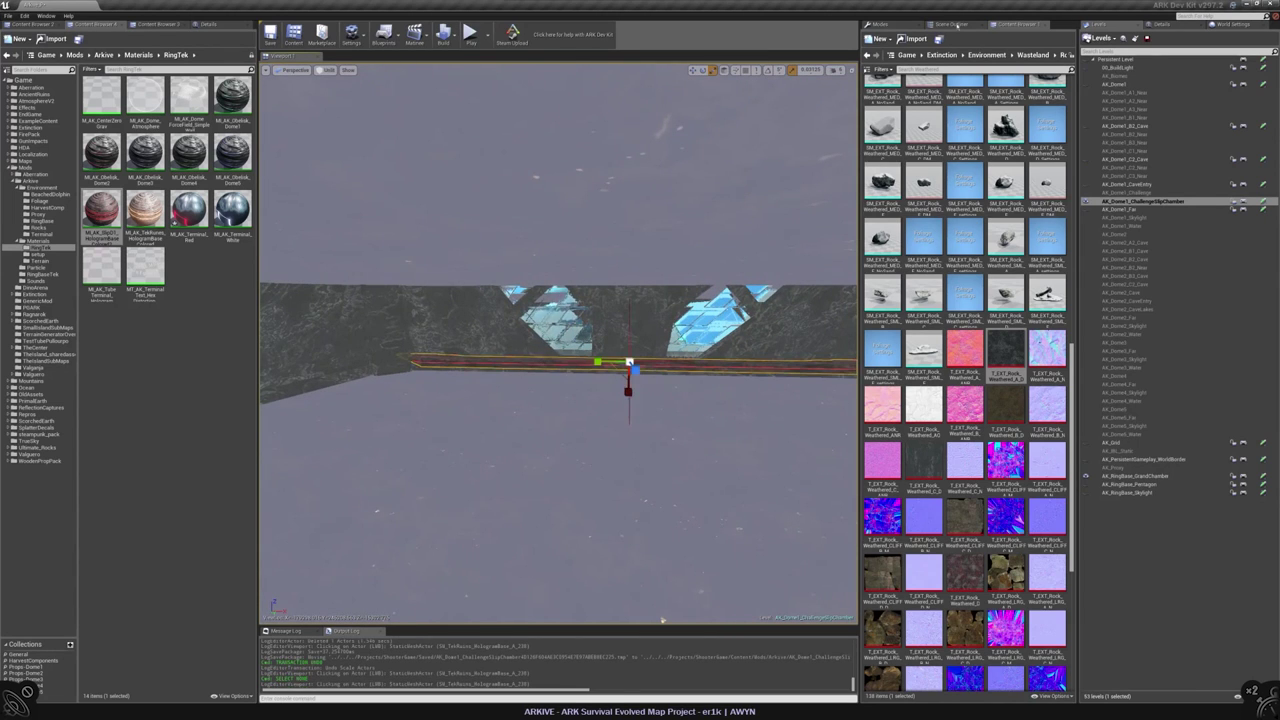
click(953, 23)
click(917, 366)
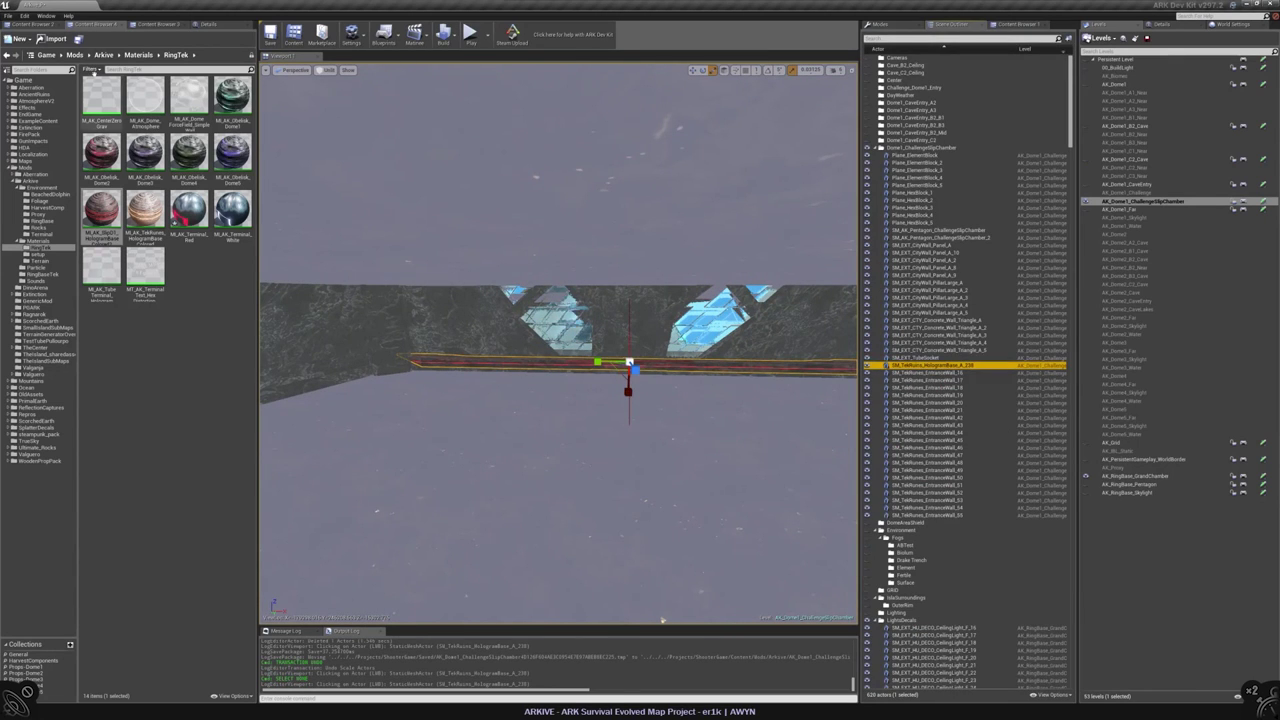
click(210, 24)
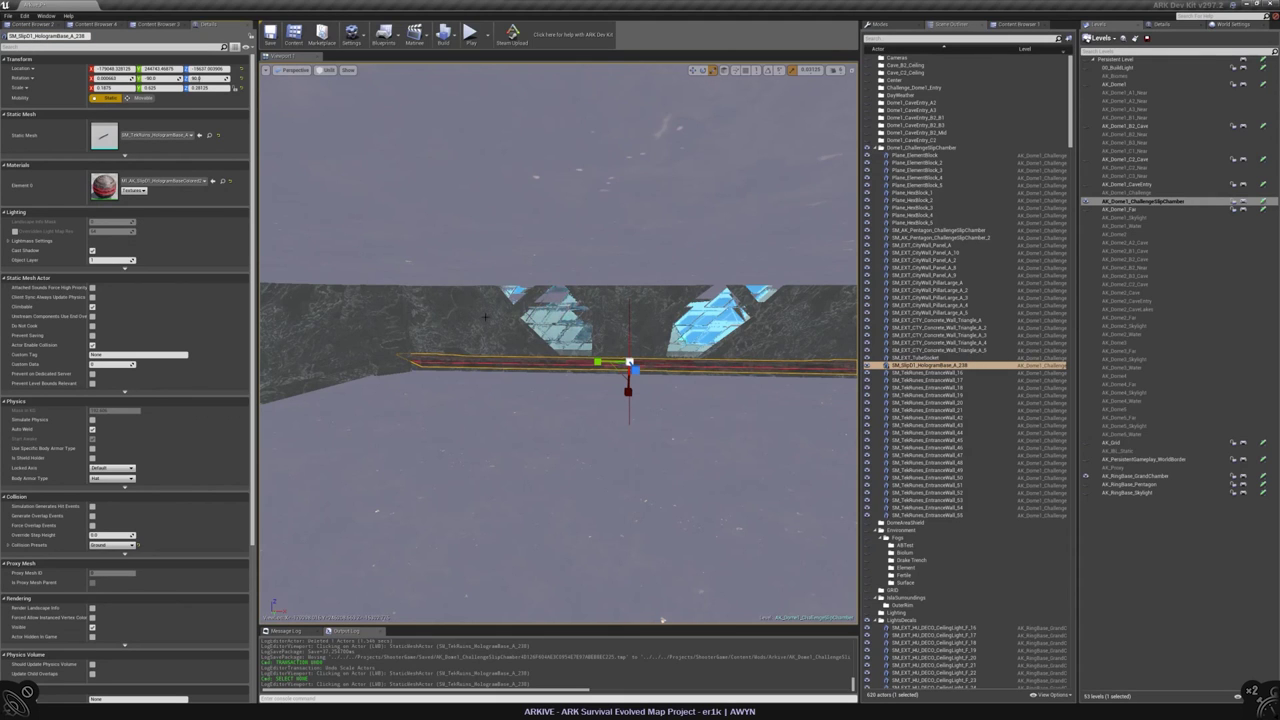
- Apply the selected MI_EXT_Rock_Weathered_MED rock material to the SM_EXT_TubeSocket ring on the chamber floor
right_drag(662, 620, 416, 594)
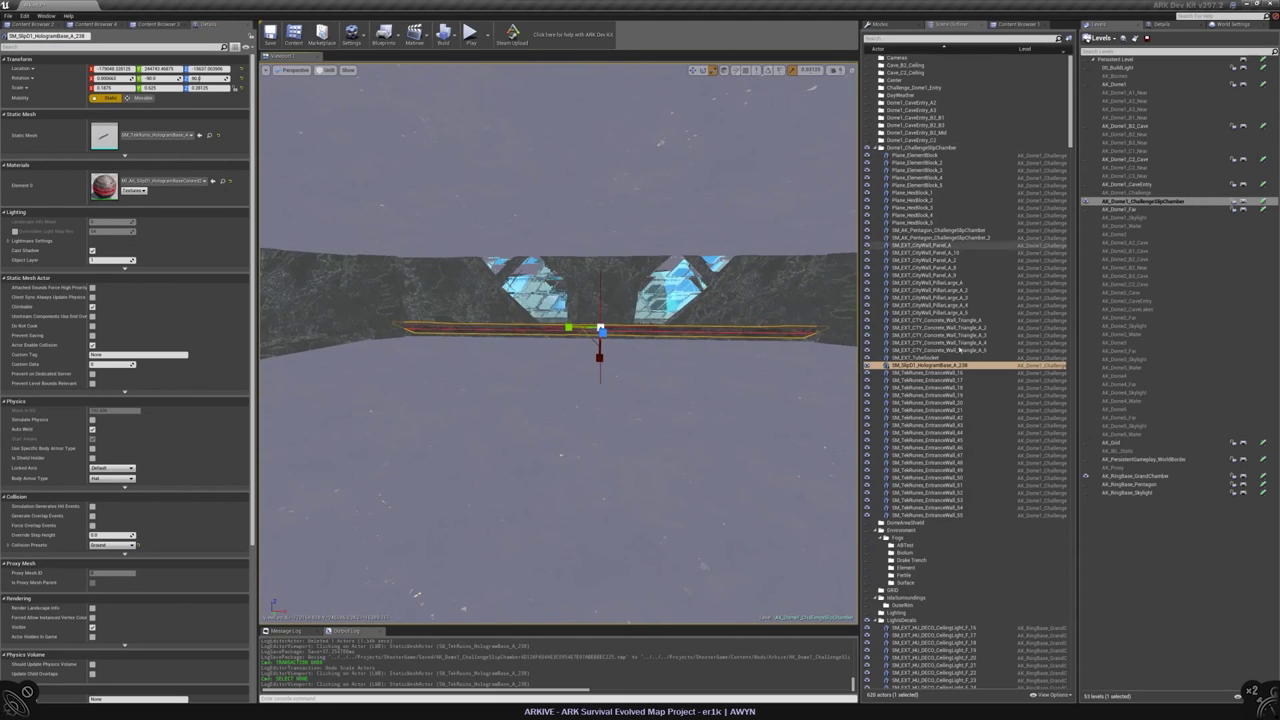
right_drag(527, 341, 527, 480)
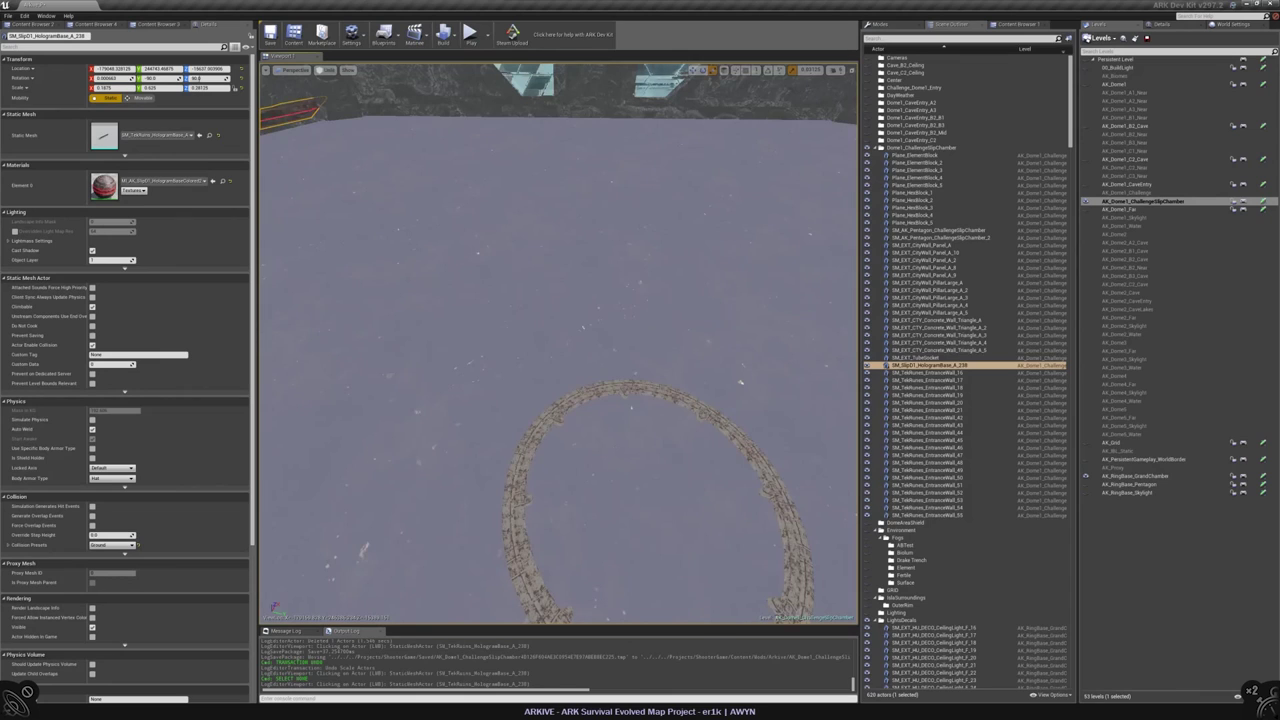
click(700, 400)
click(1004, 27)
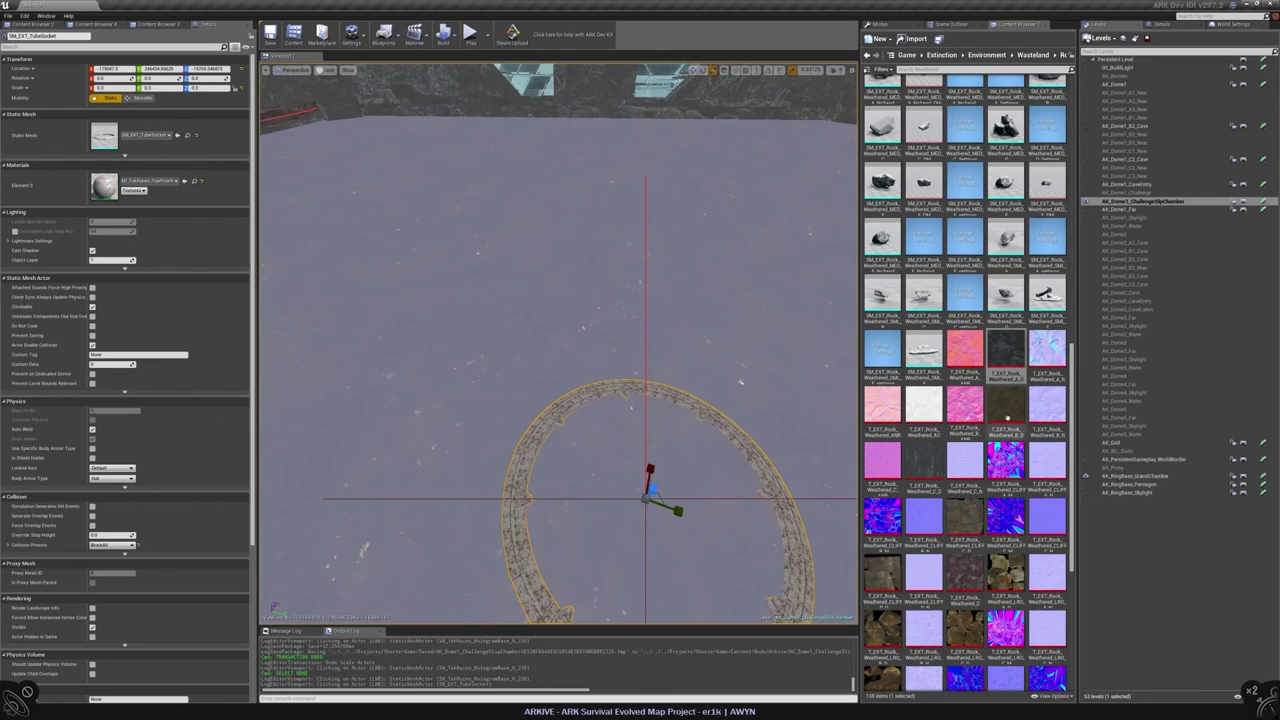
click(194, 181)
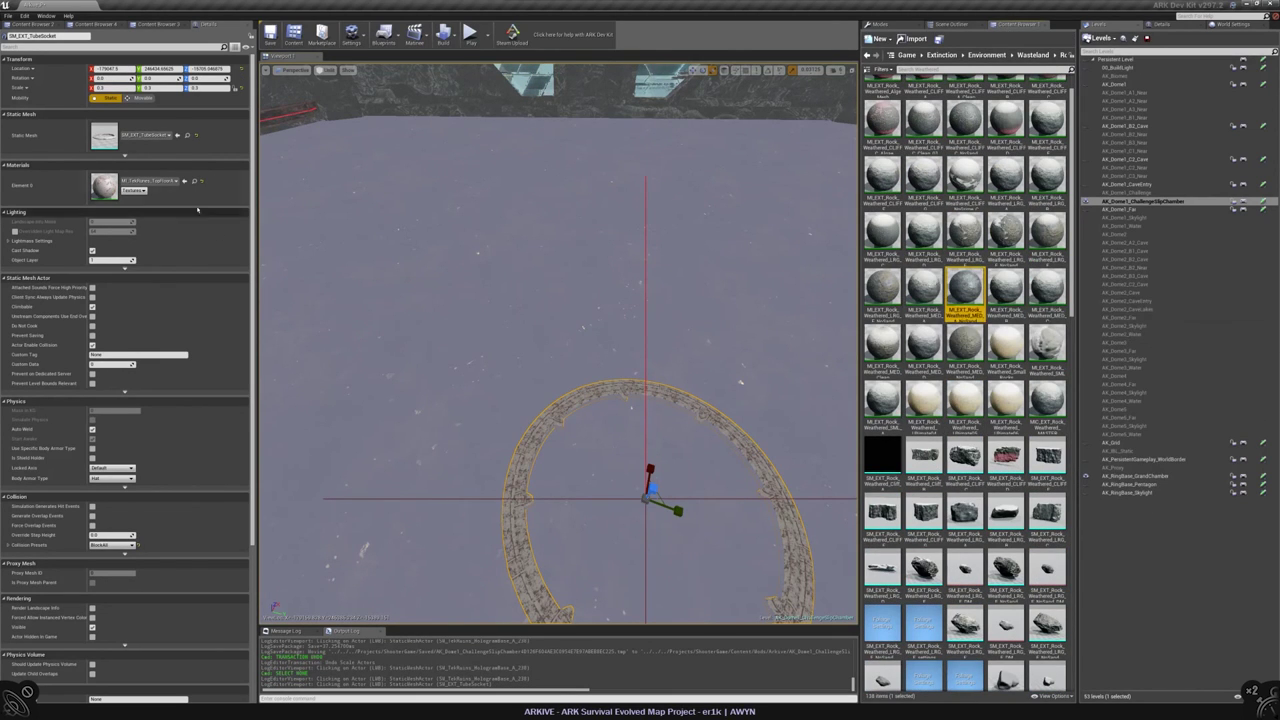
right_drag(560, 340, 640, 360)
key(Escape)
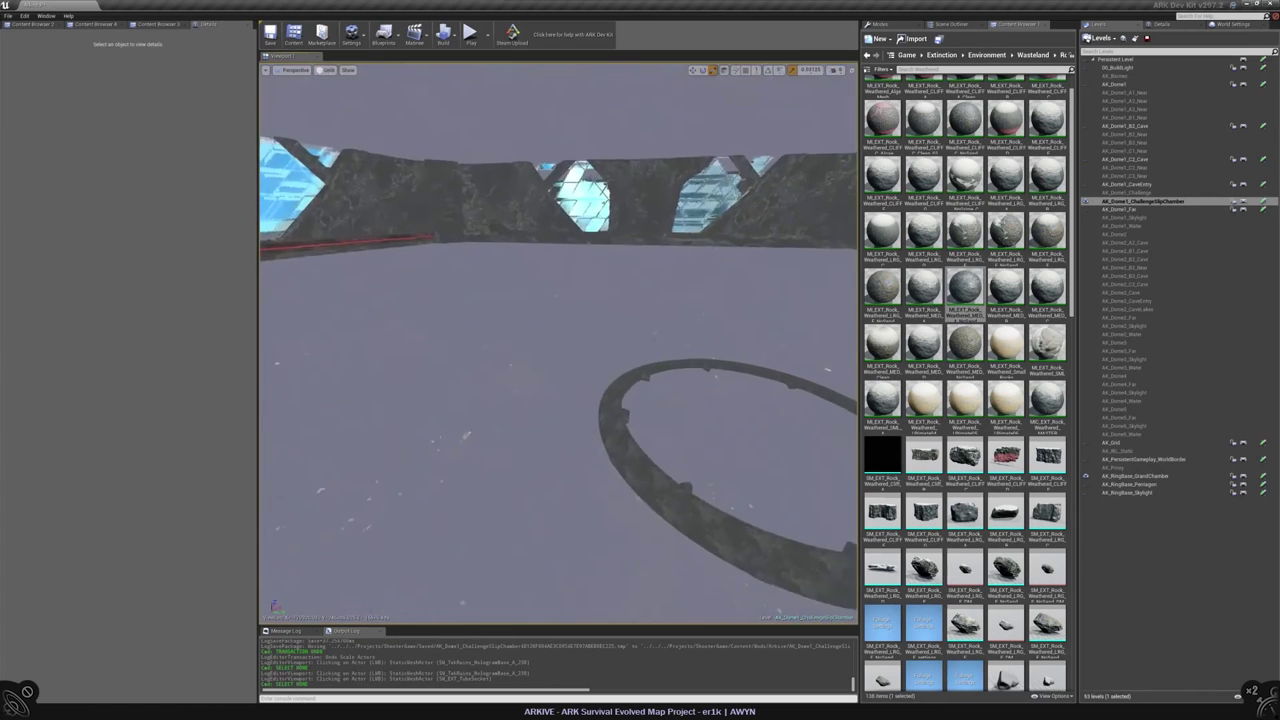
- Open the trim's Slip01 material, locate its parent material in the content browser and close the material editor
right_drag(345, 587, 372, 530)
click(435, 282)
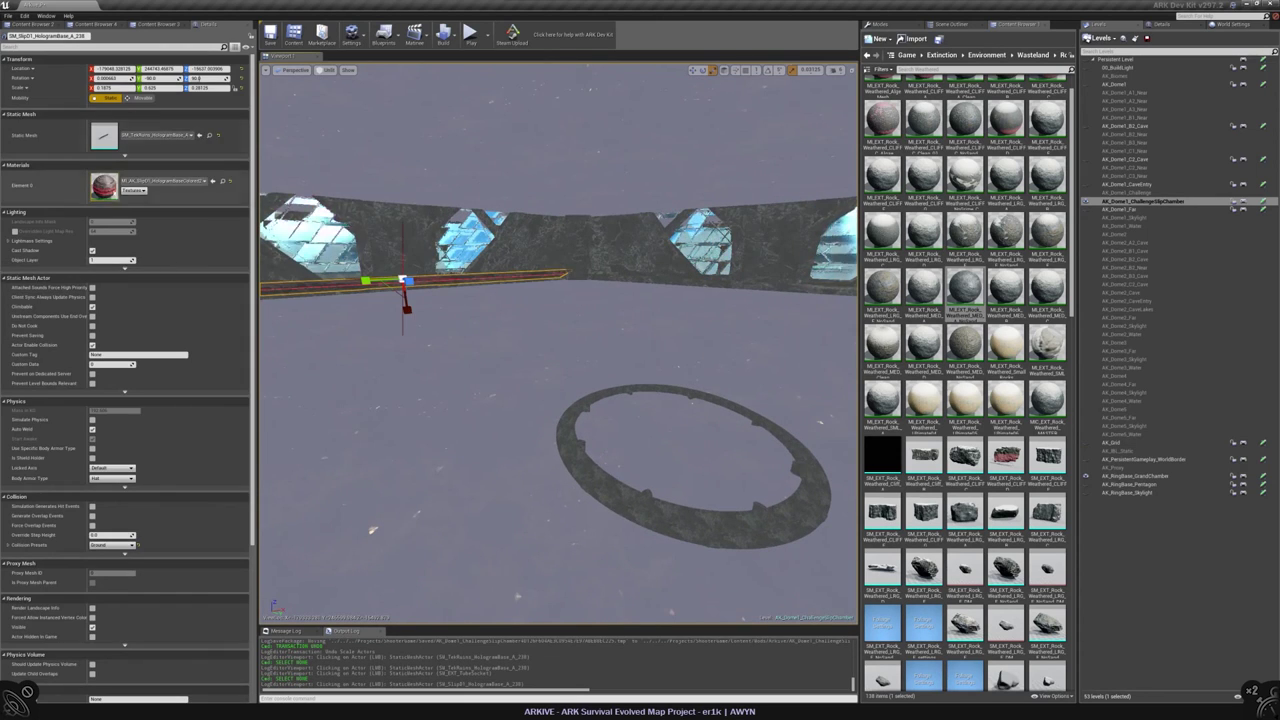
double_click(104, 186)
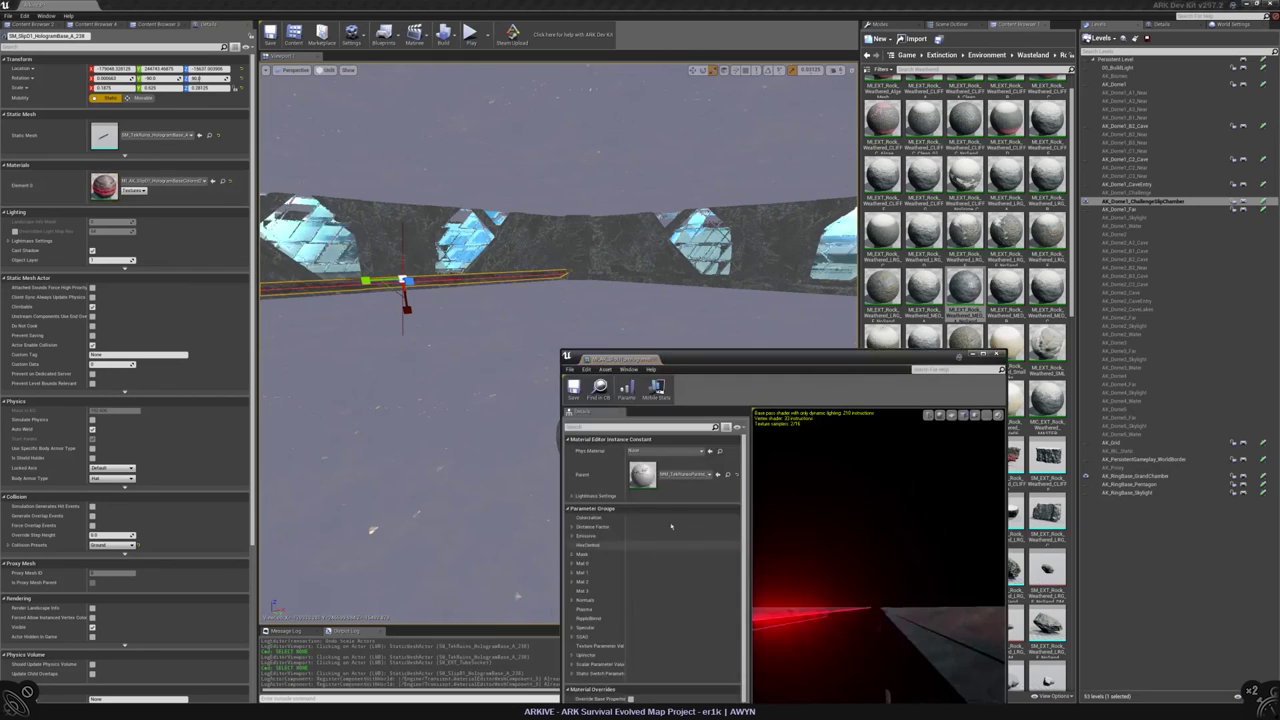
click(719, 474)
drag(799, 371, 949, 333)
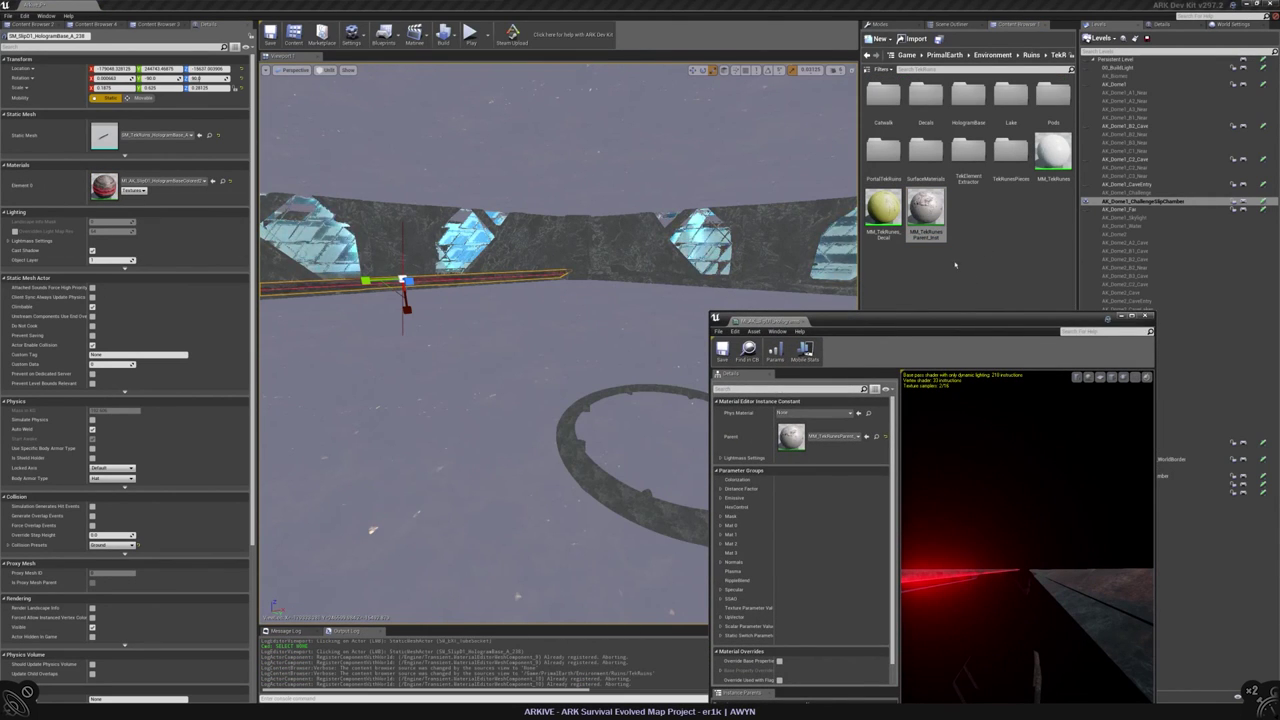
key(alt+F4)
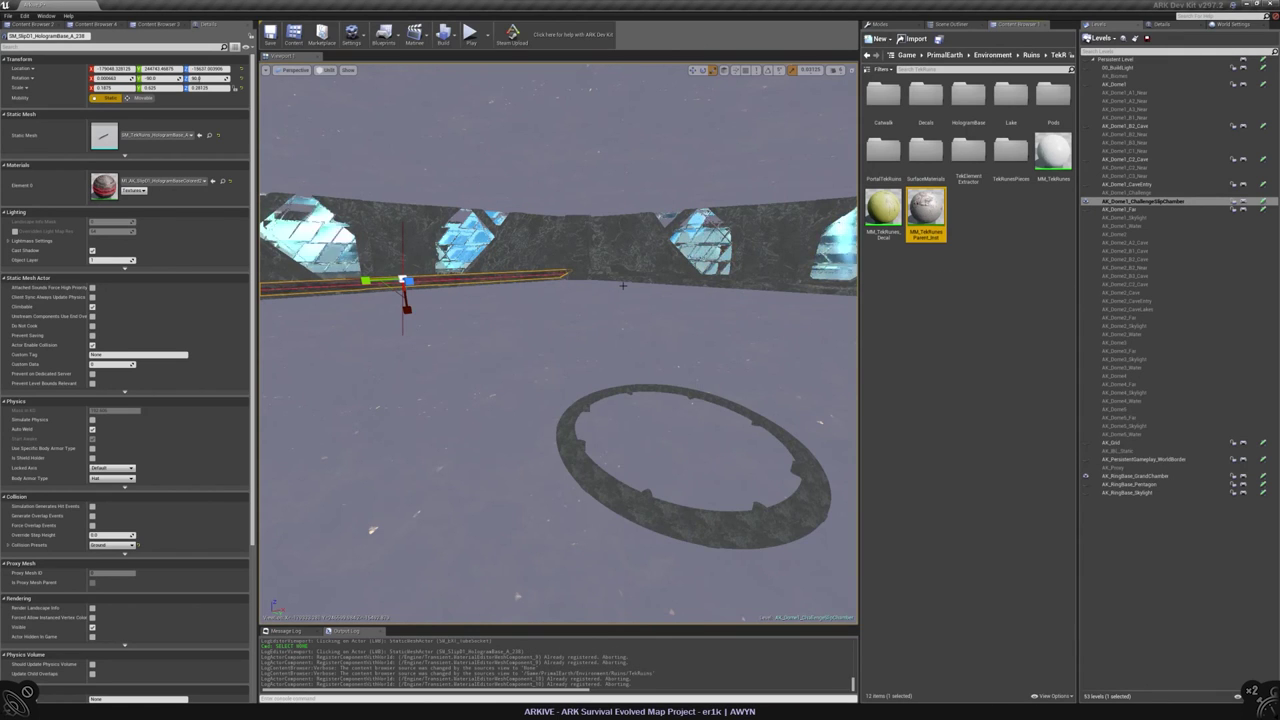
- Duplicate the trim and rotate the copy together with SM_AK_Pentagon_ChallengeSlipChamber_2 by -72 degrees about the chamber's centre
click(965, 24)
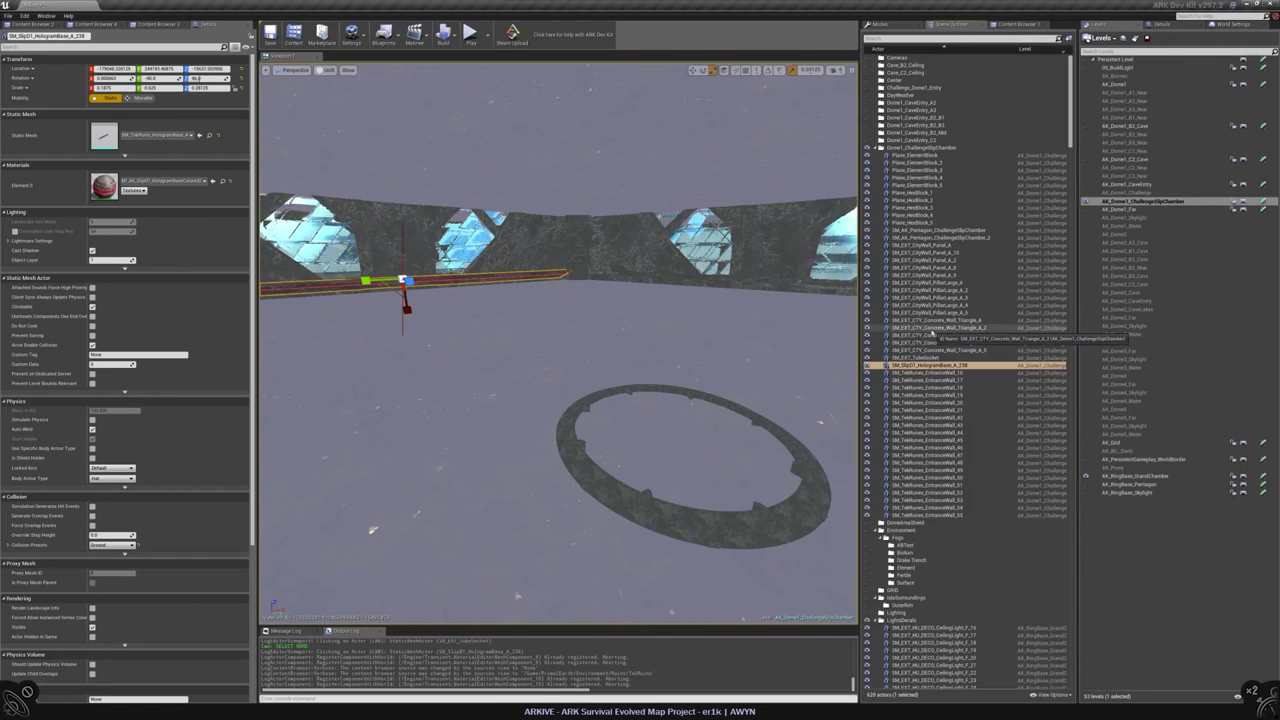
drag(552, 180, 552, 167)
ctrl+click(552, 167)
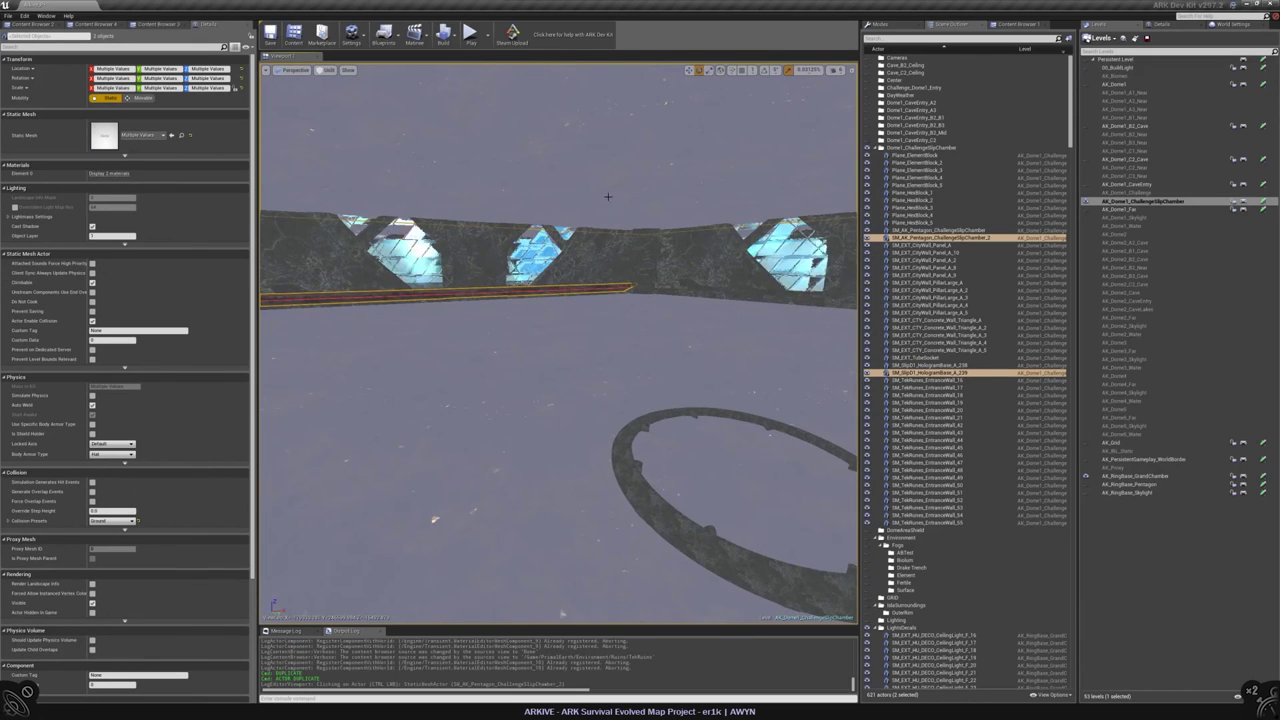
key(f)
drag(555, 110, 556, 121)
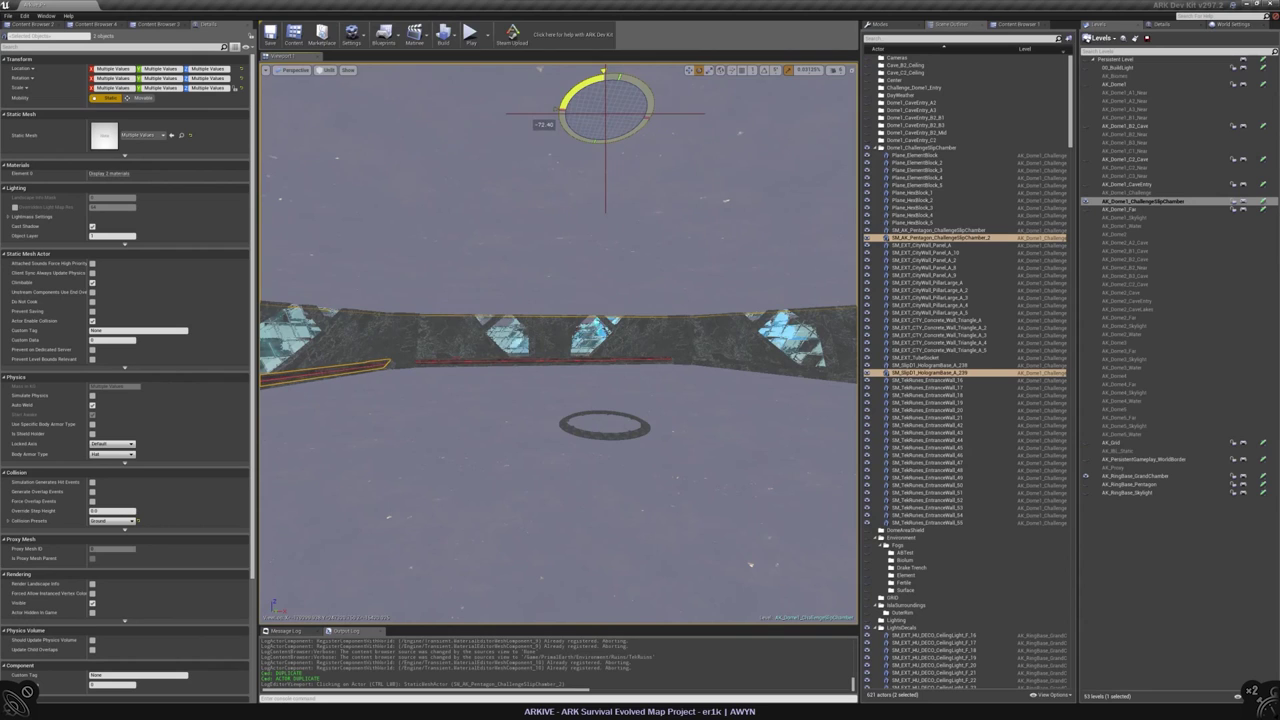
- Duplicate SM_AK_Pentagon_ChallengeSlipChamber_2 on its own and delete the copy
click(600, 195)
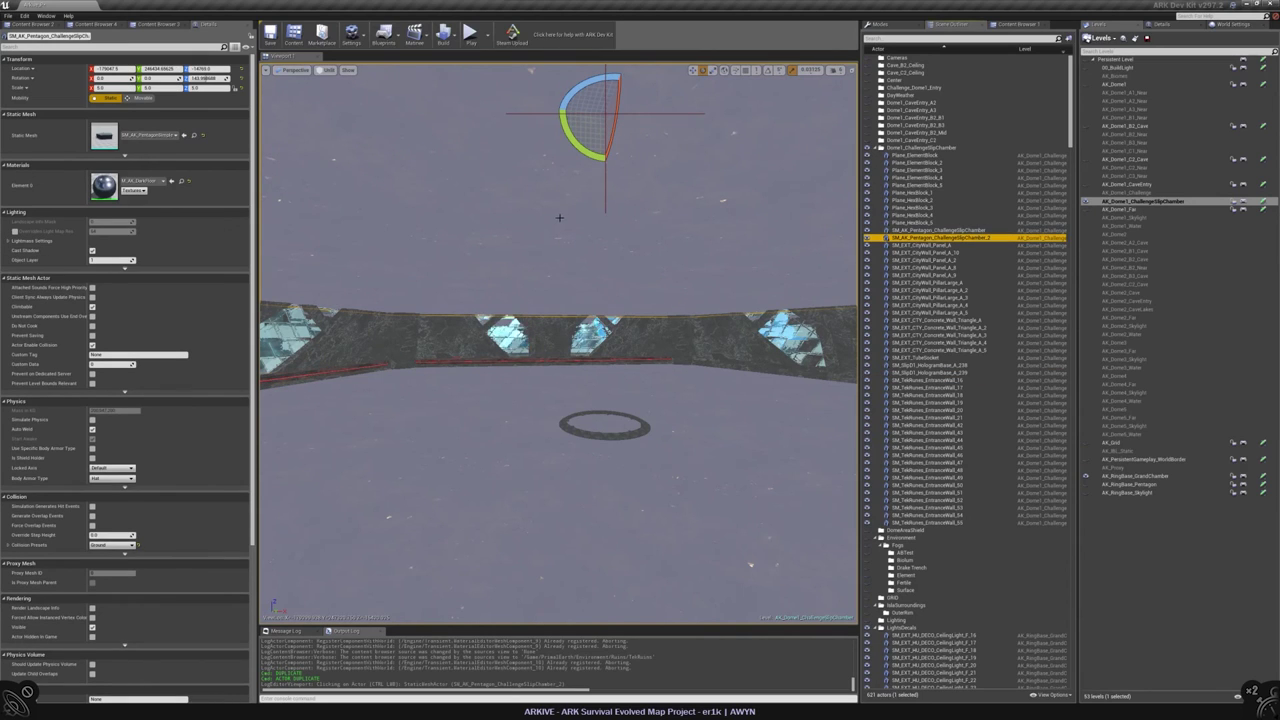
key(ctrl+w)
click(615, 165)
click(975, 245)
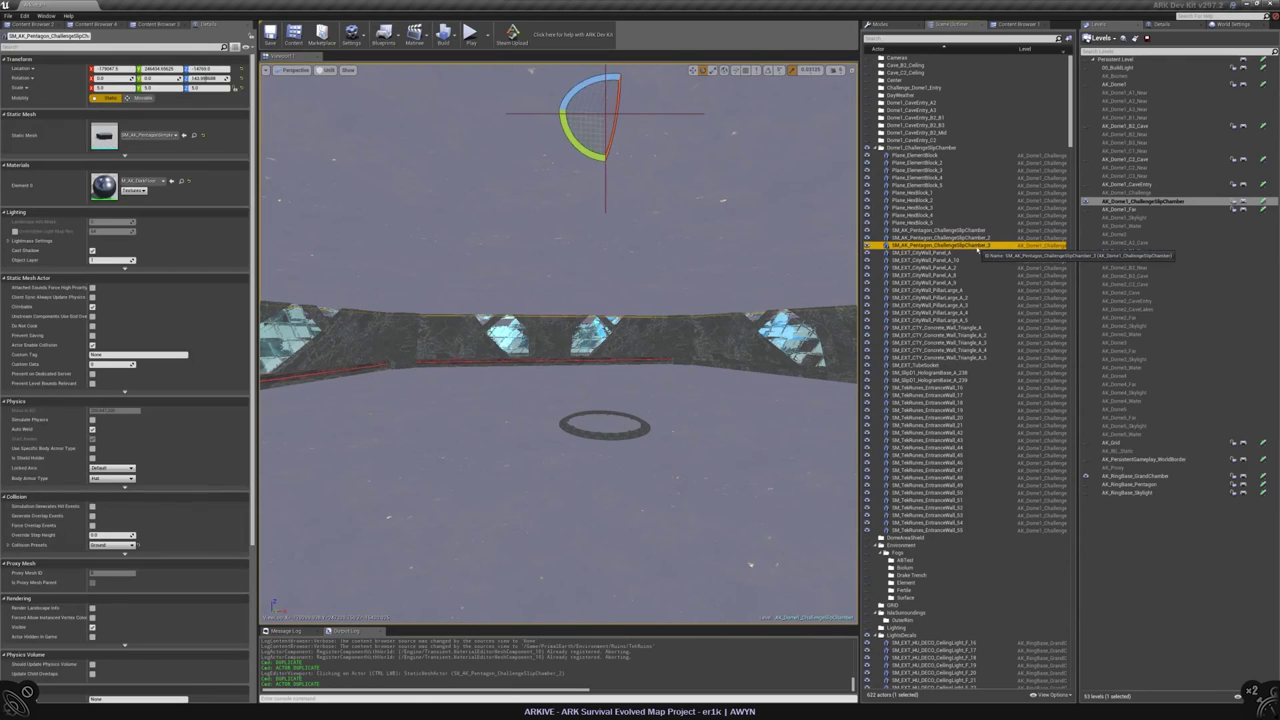
key(Delete)
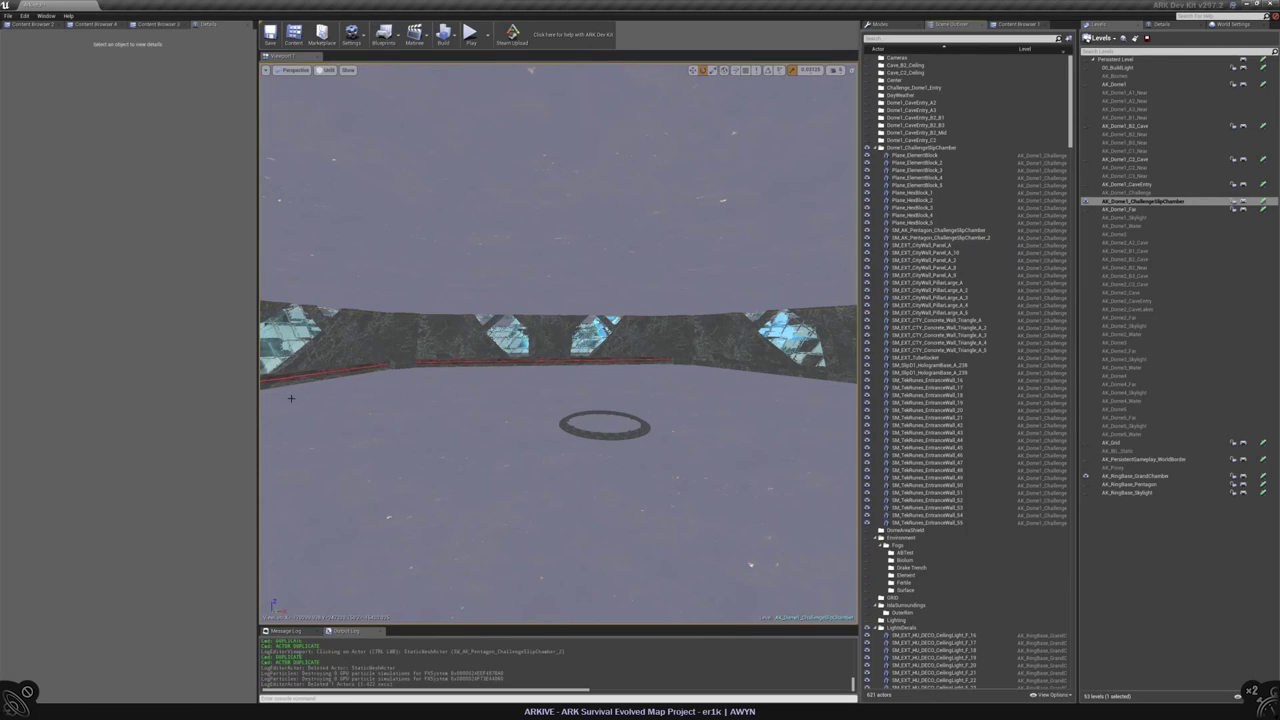
- Copy the floor-level hologram base trim three more times, rotating each copy with SM_AK_Pentagon_ChallengeSlipChamber_2 by -72 degrees around the chamber's centre
click(950, 372)
key(ctrl+w)
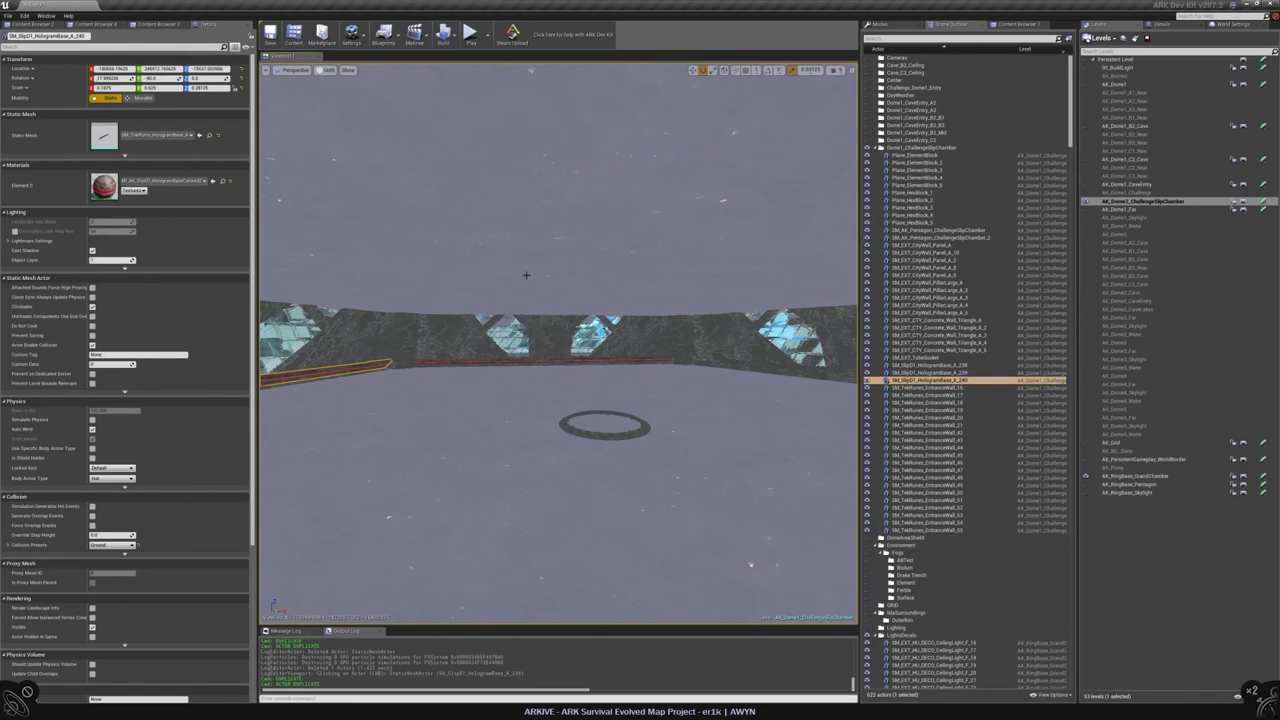
ctrl+click(560, 335)
drag(570, 100, 562, 124)
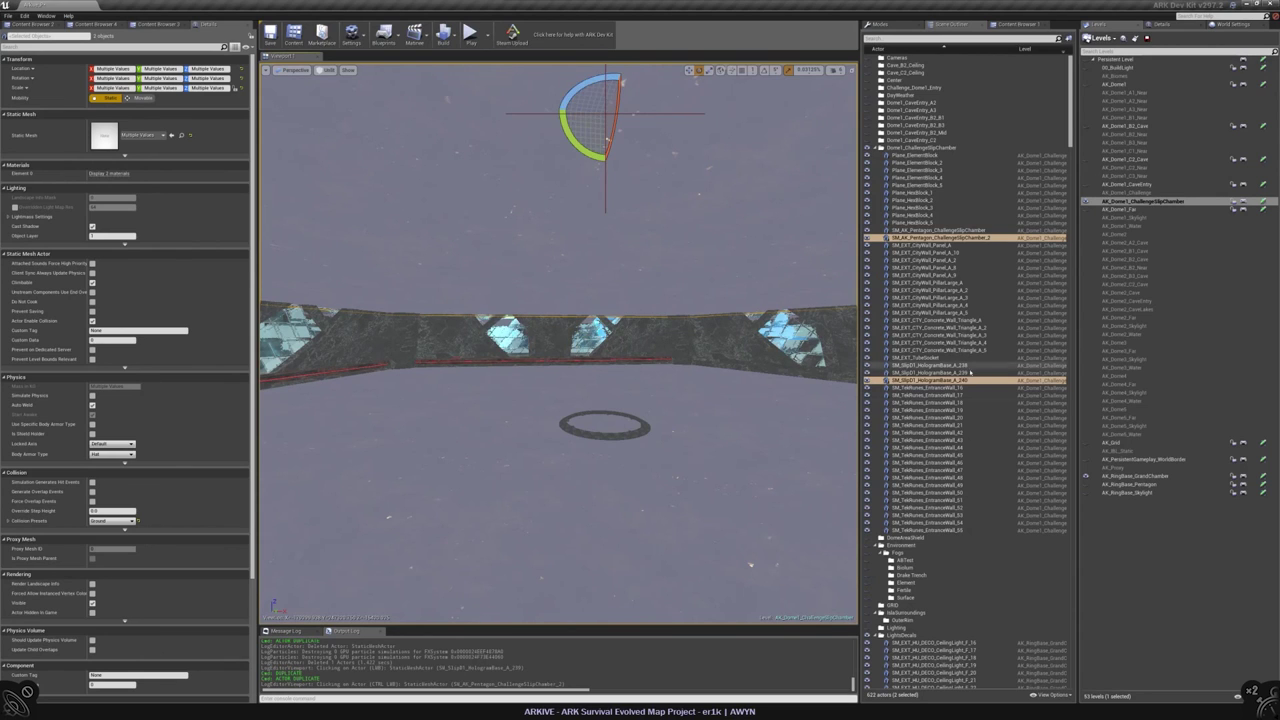
click(968, 372)
key(ctrl+w)
ctrl+click(560, 335)
drag(572, 96, 562, 106)
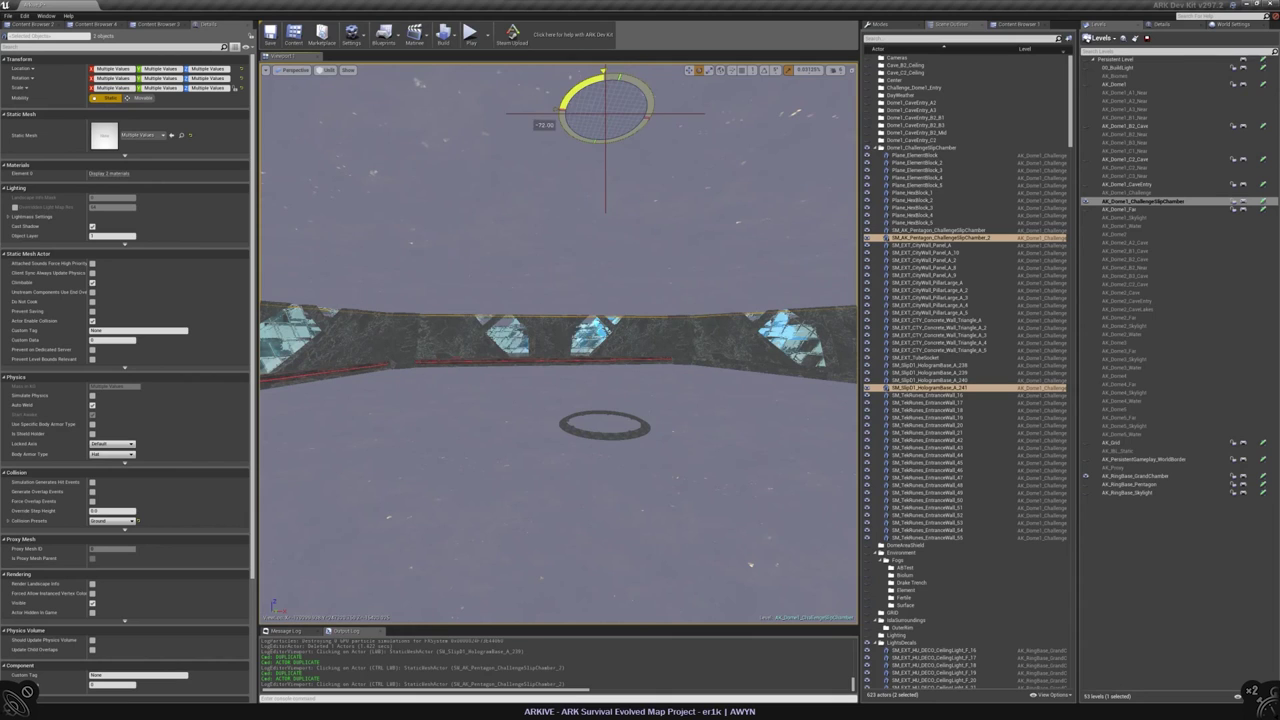
key(ctrl+w)
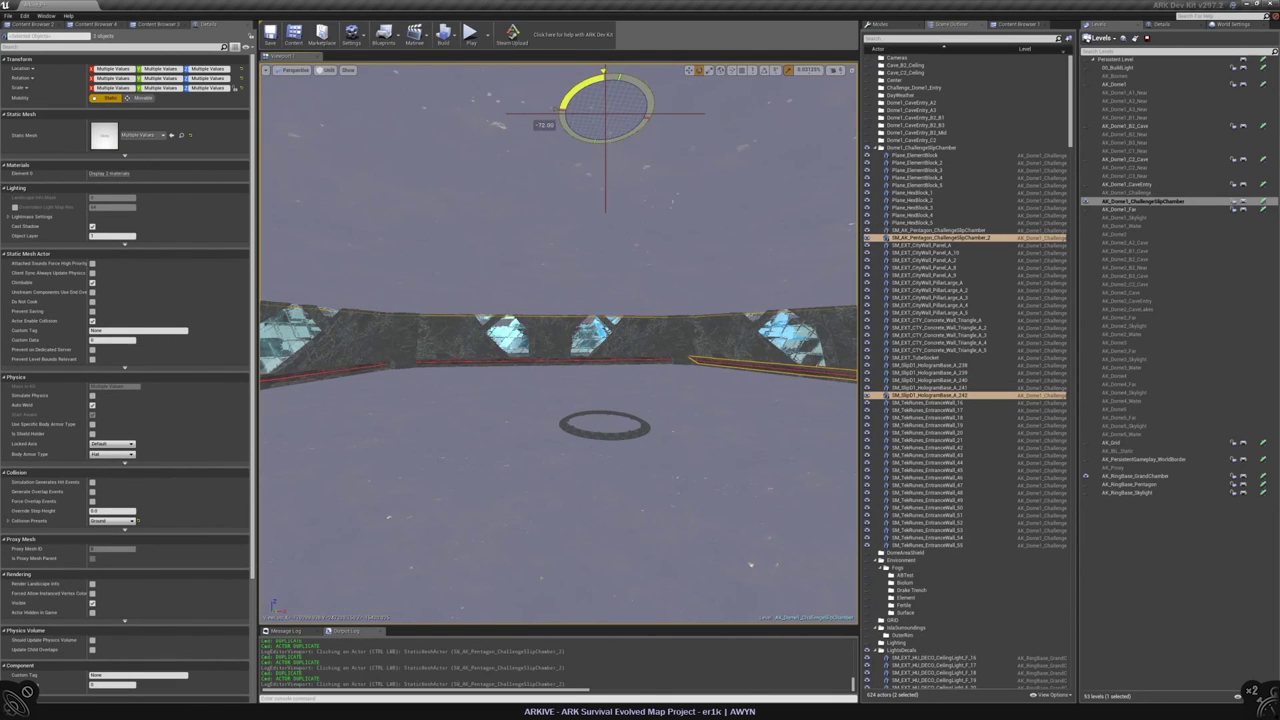
- Clear the selection and delete the helper pentagon SM_AK_Pentagon_ChallengeSlipChamber_2
key(Escape)
right_drag(659, 222, 540, 298)
click(545, 254)
key(Delete)
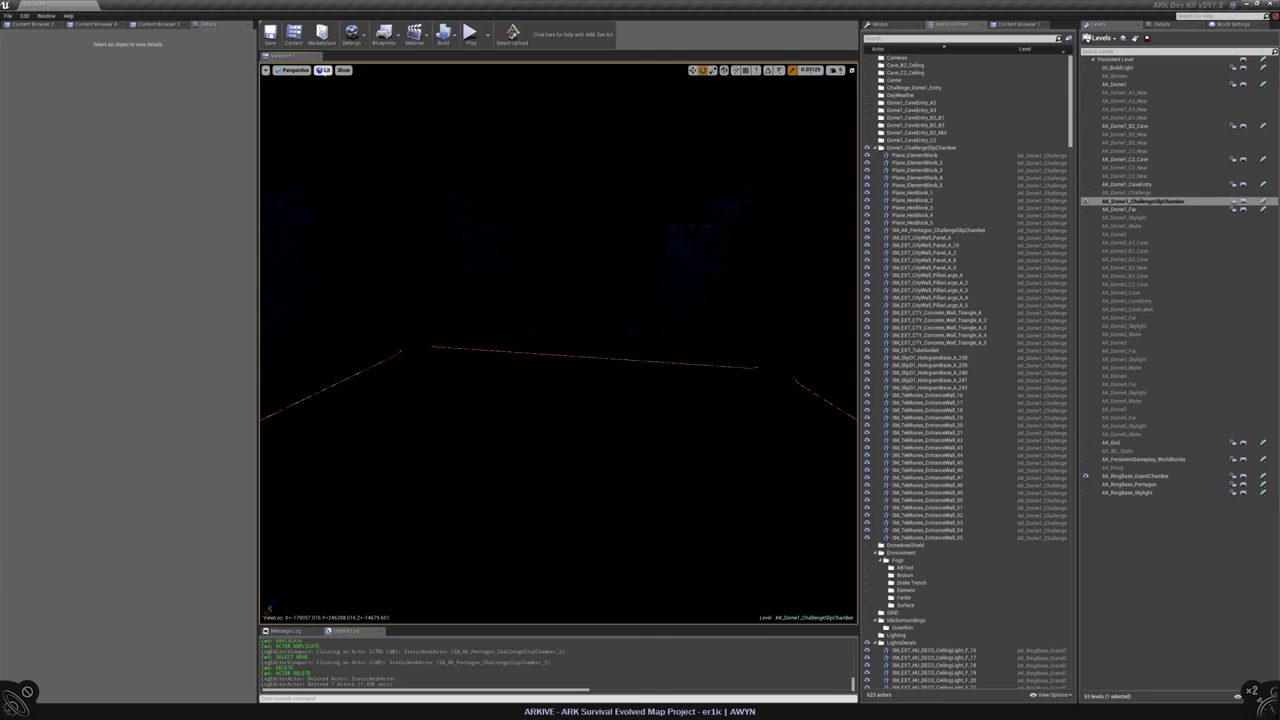
- Inspect the red glow of the floor trims in the Lit view mode and switch back to Unlit
click(322, 70)
click(350, 92)
right_drag(540, 300, 550, 458)
key(alt+4)
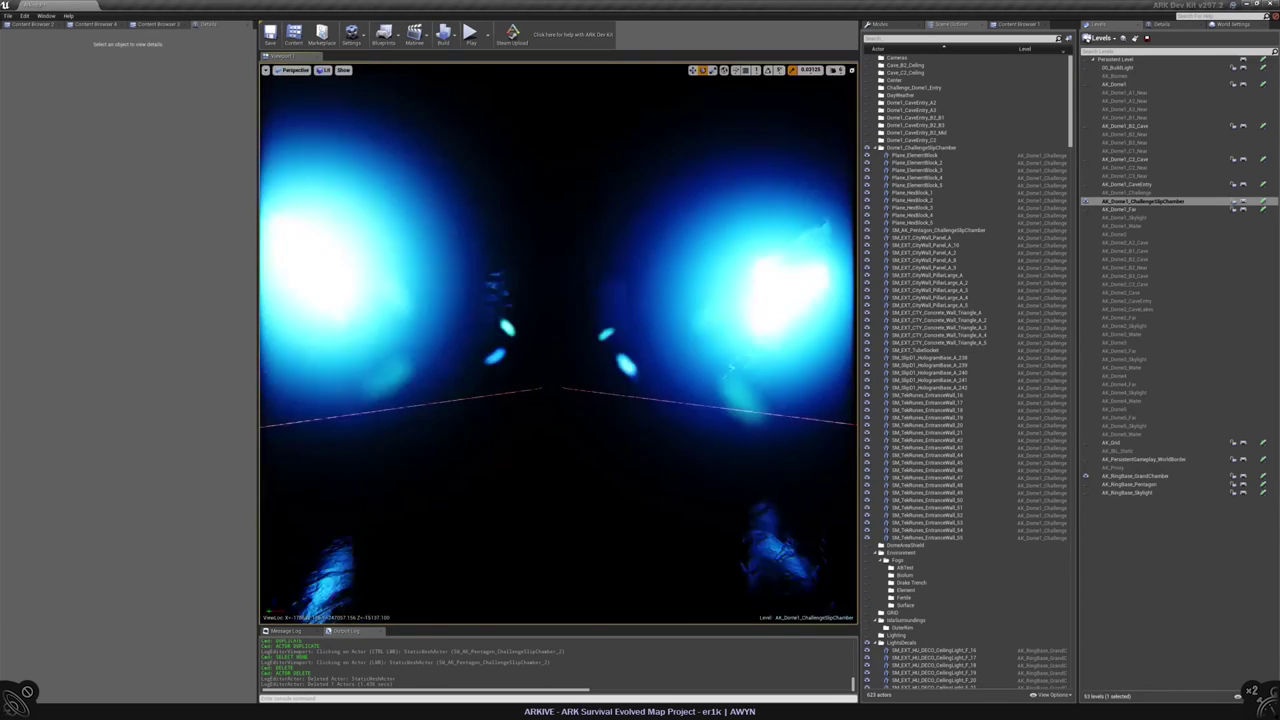
click(323, 70)
click(330, 92)
- Duplicate one floor-level trim, raise the copy high up the chamber wall and reduce its Y and Z scale
scroll(559, 340, down, 5)
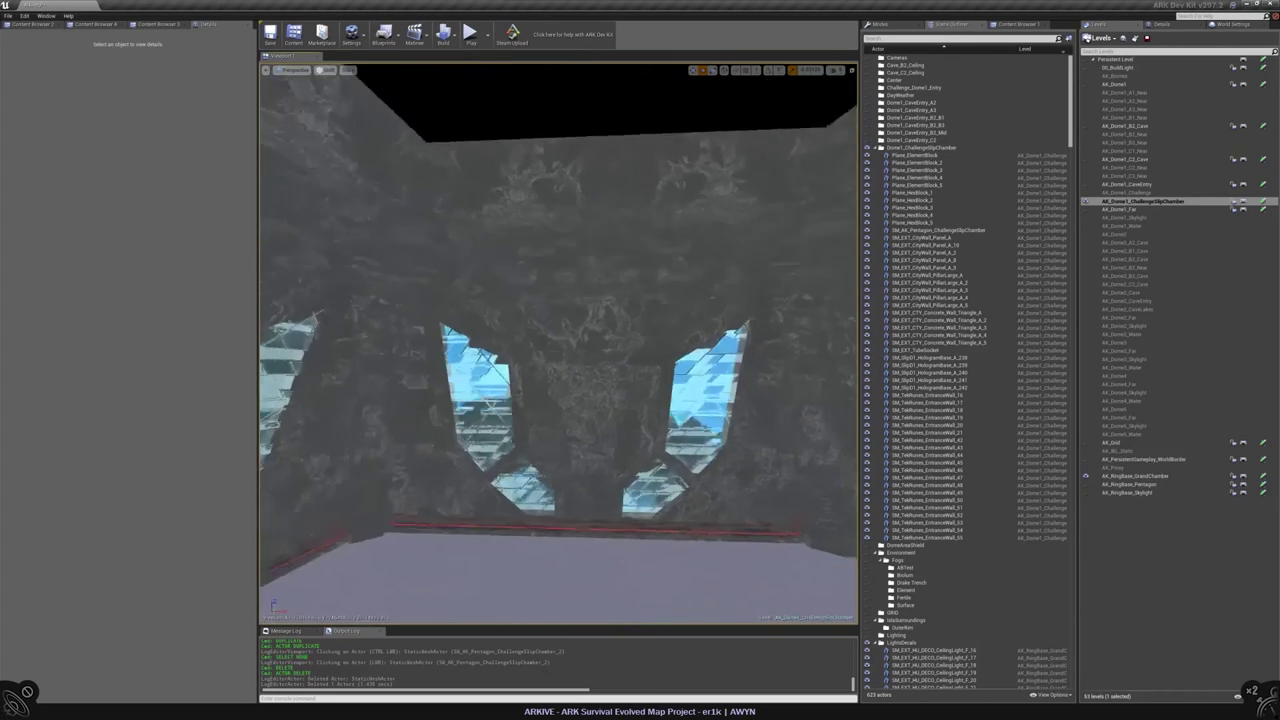
click(514, 337)
scroll(559, 340, down, 3)
right_drag(560, 340, 560, 355)
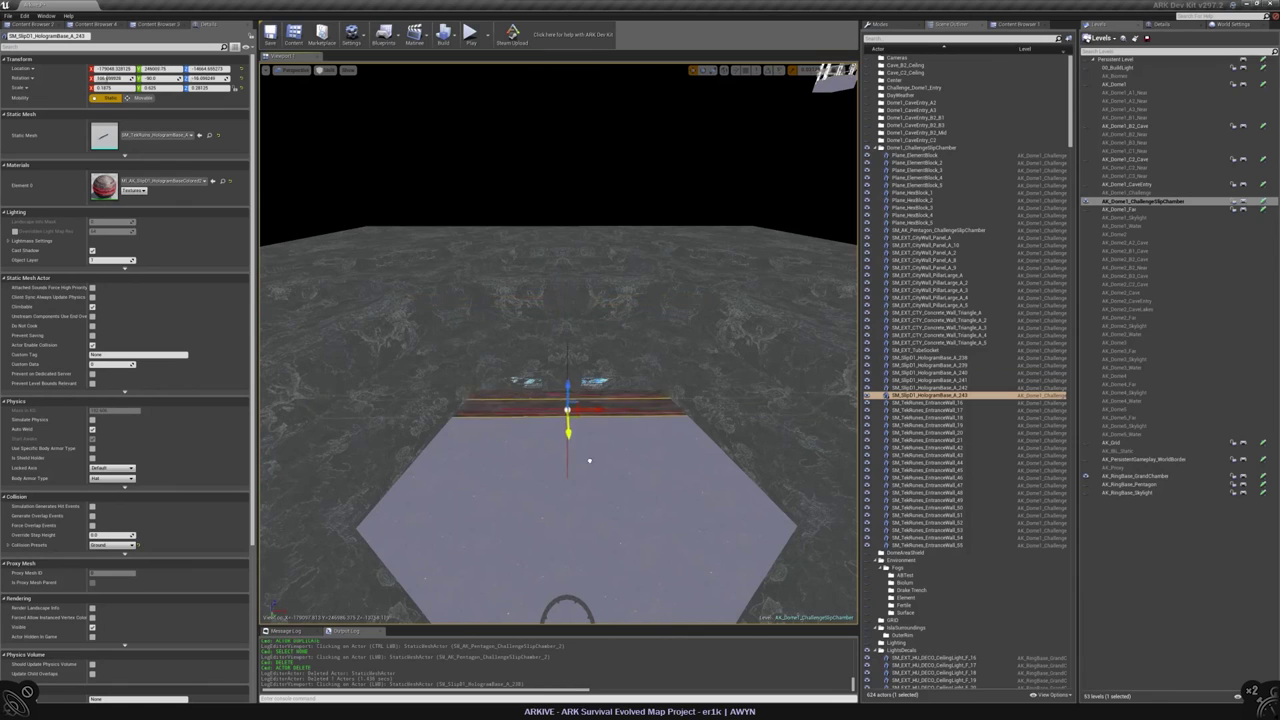
right_drag(560, 355, 642, 442)
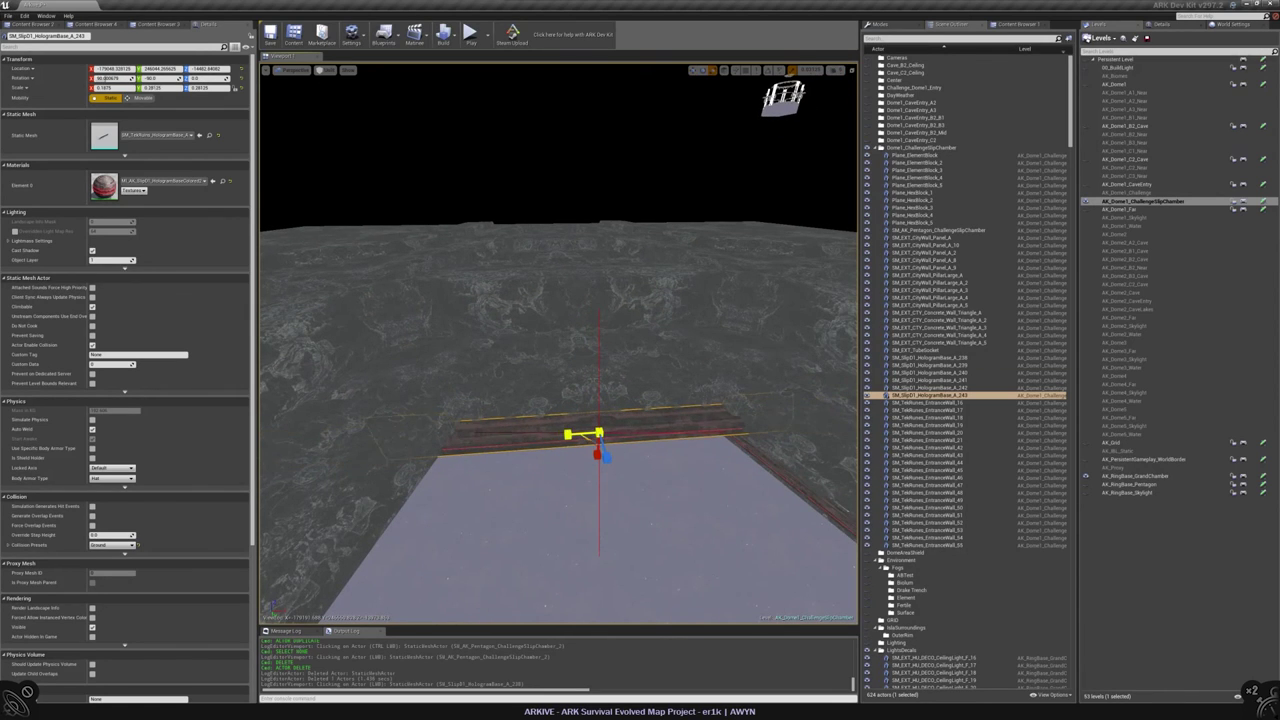
right_drag(588, 459, 552, 497)
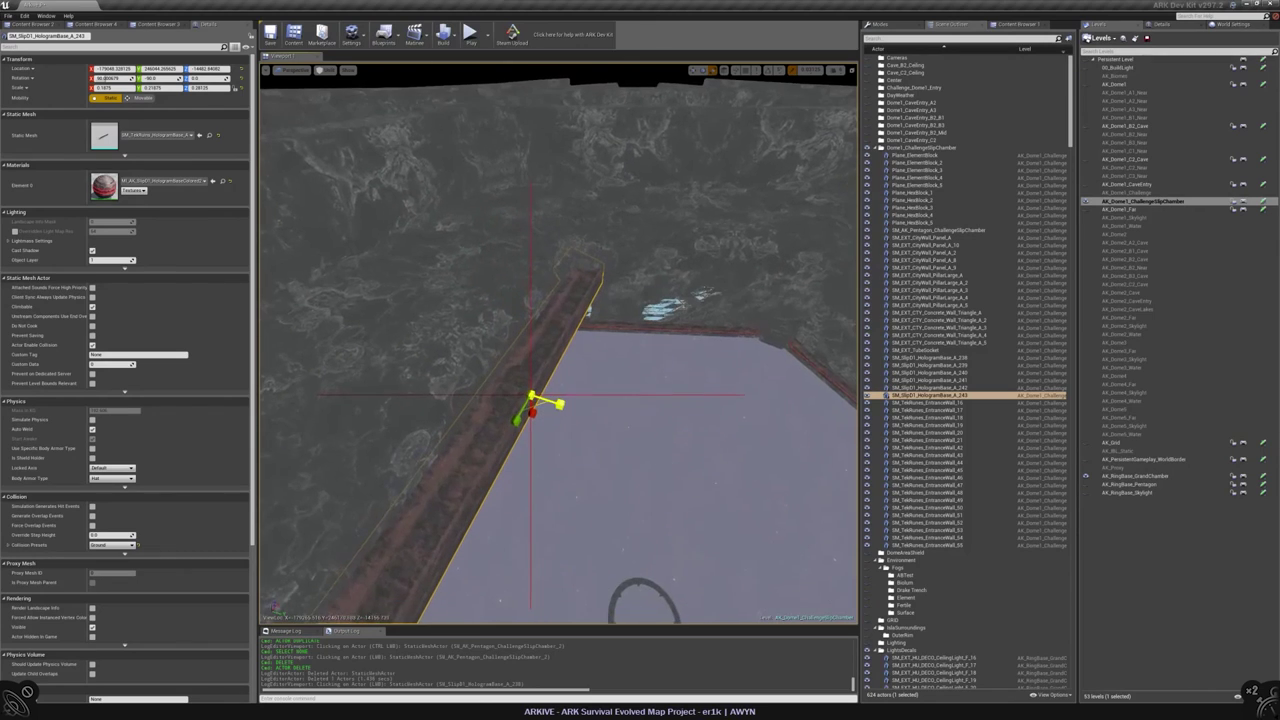
mouse_move(571, 381)
right_down()
mouse_move(558, 359)
mouse_move(585, 352)
mouse_move(575, 372)
right_up()
- Rotate the raised trim to sit along the upper wall with its glow strip facing inward, scaled to 0.1875 on all axes
drag(110, 77, 140, 77)
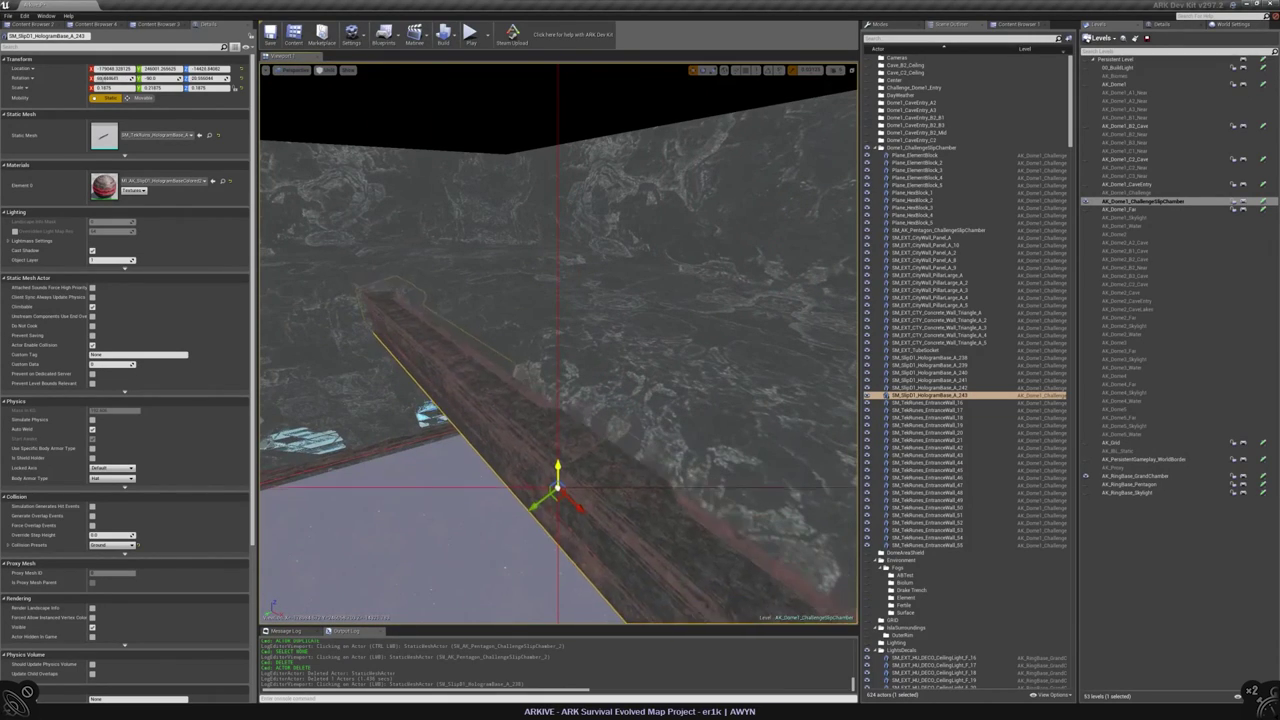
right_drag(558, 340, 615, 300)
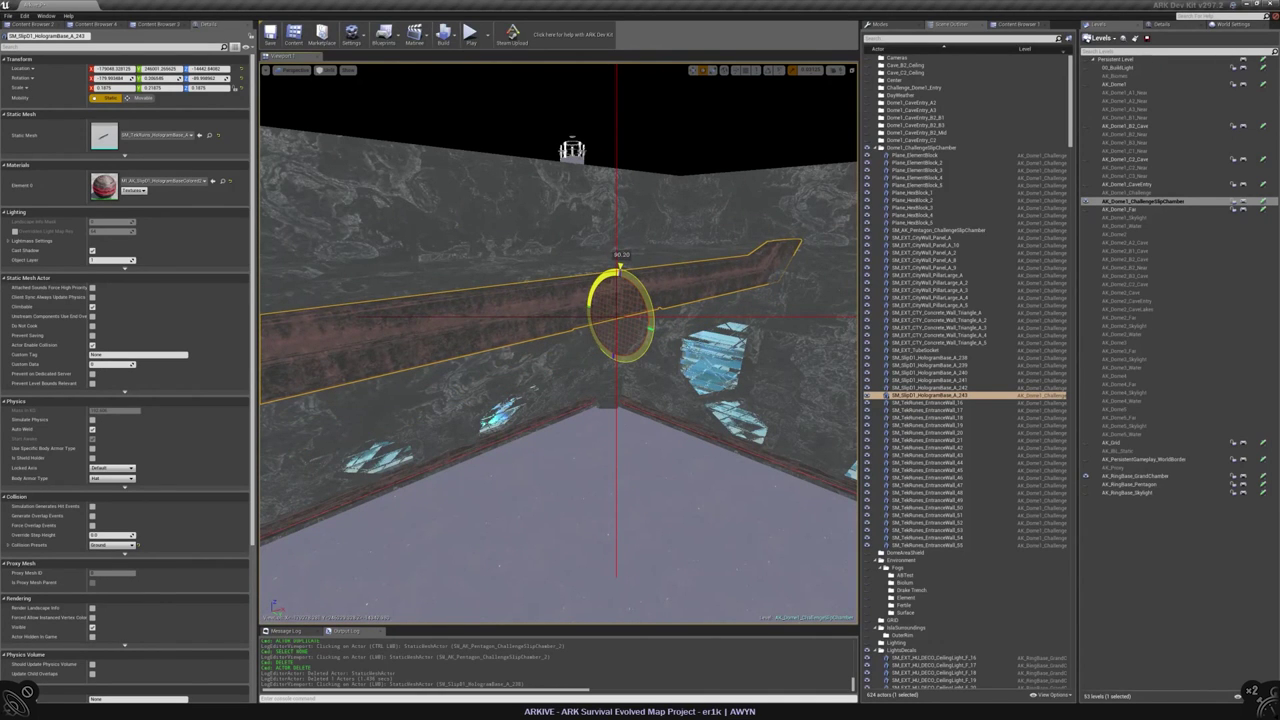
right_drag(615, 300, 538, 189)
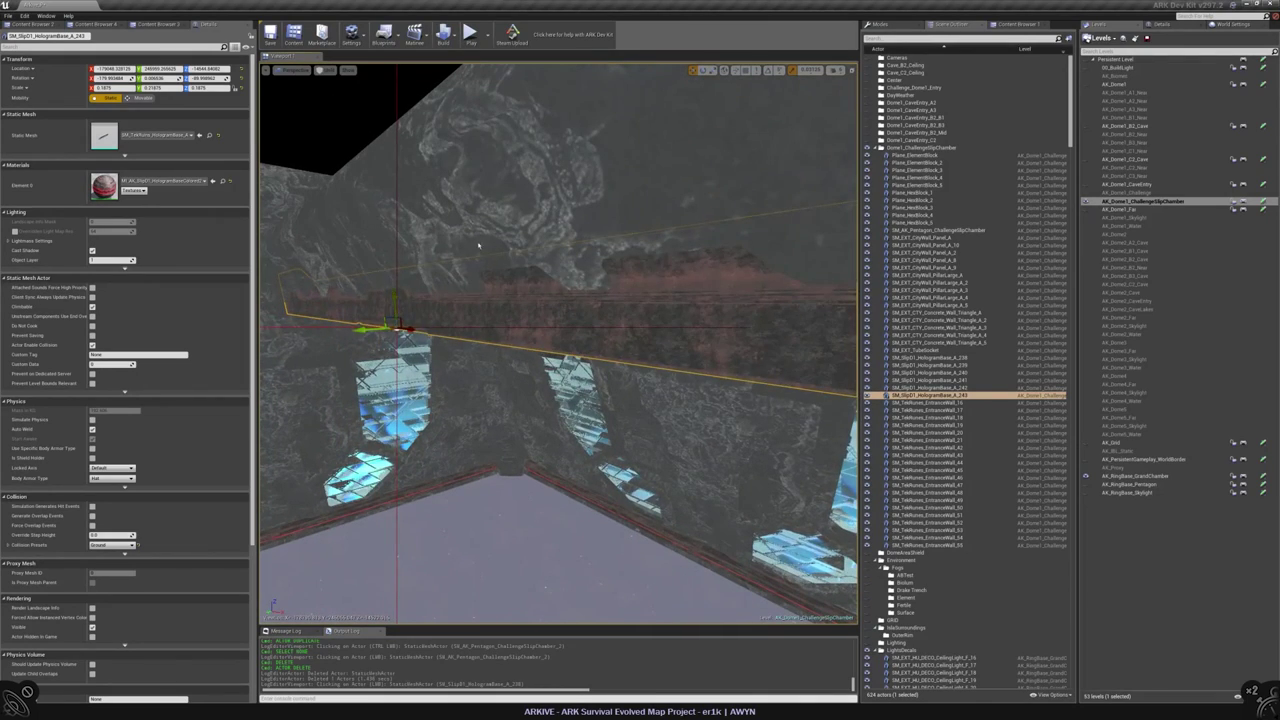
right_drag(454, 242, 454, 242)
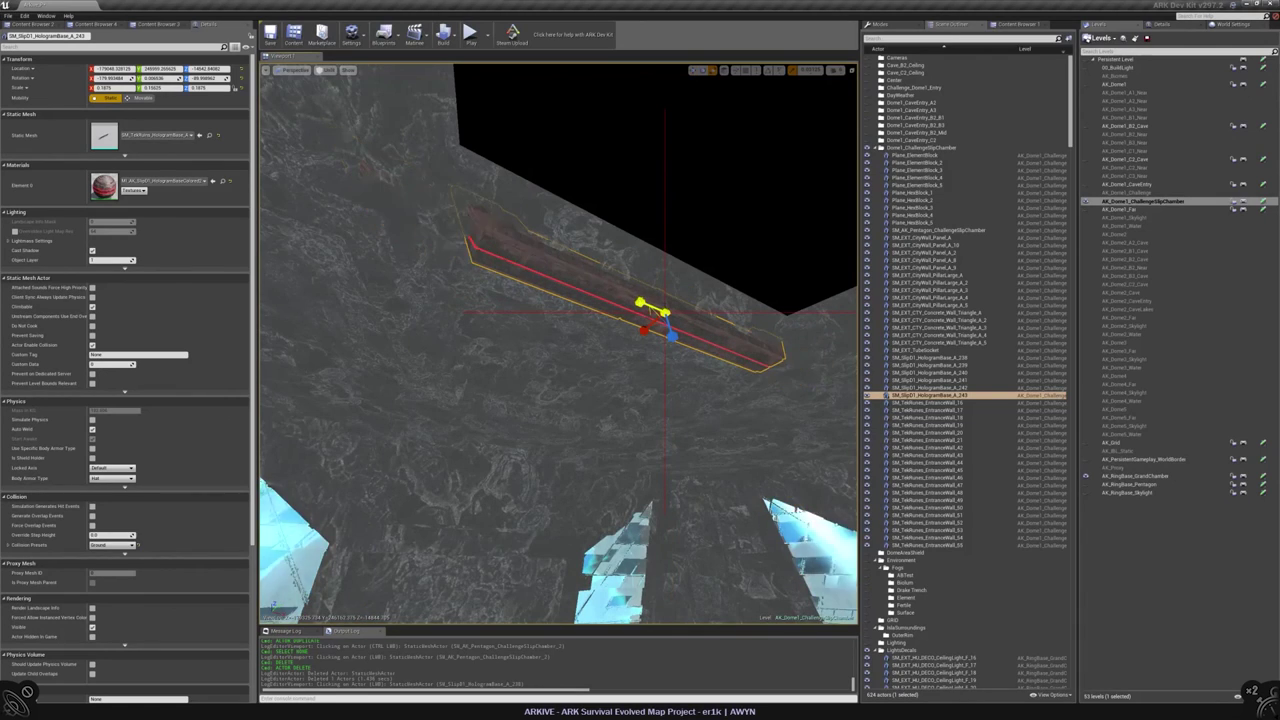
right_drag(559, 343, 559, 343)
right_drag(695, 124, 695, 124)
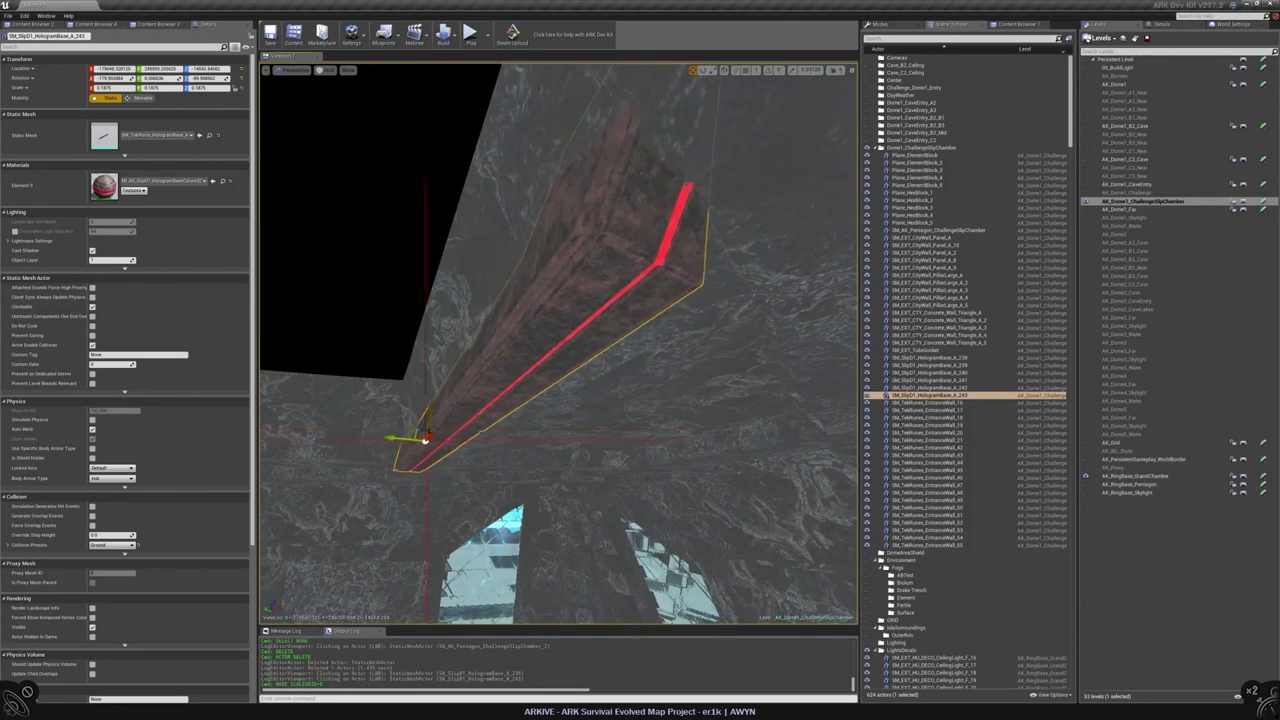
right_drag(695, 124, 695, 124)
- Deselect the upper trim, check its red glow in the Lit view mode and return to Unlit
key(Escape)
key(alt+4)
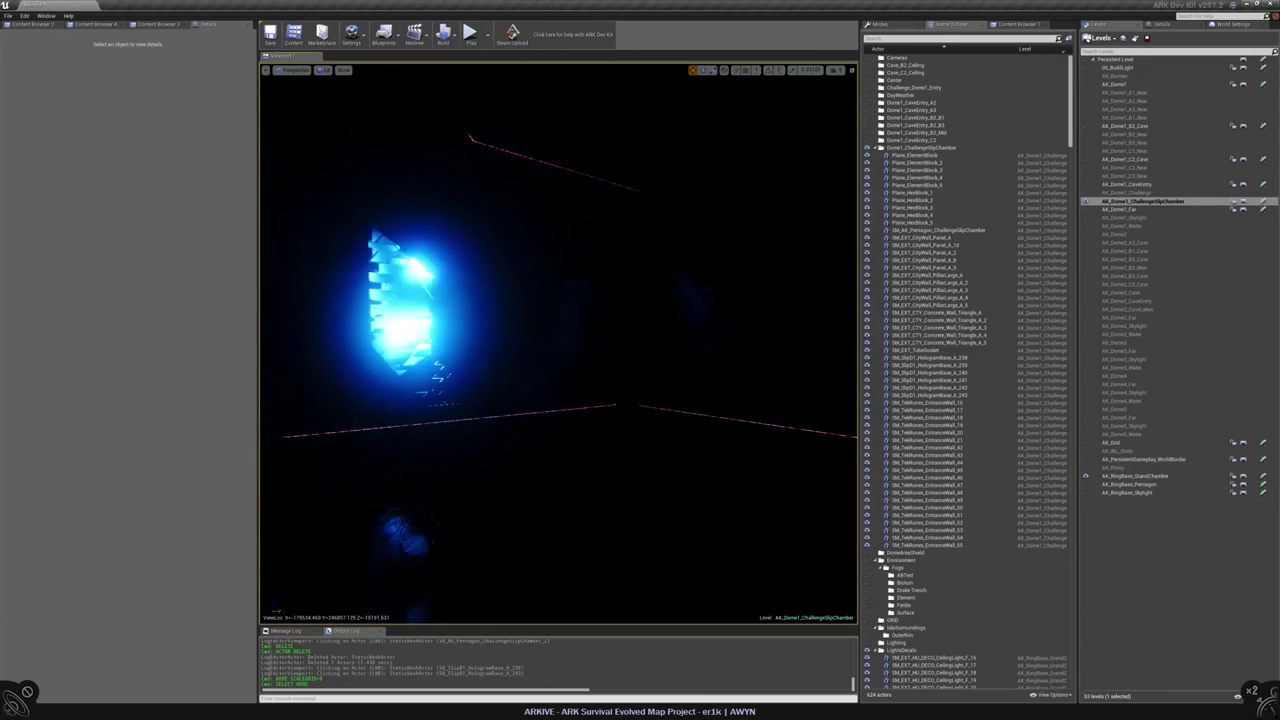
right_drag(695, 124, 695, 124)
click(323, 70)
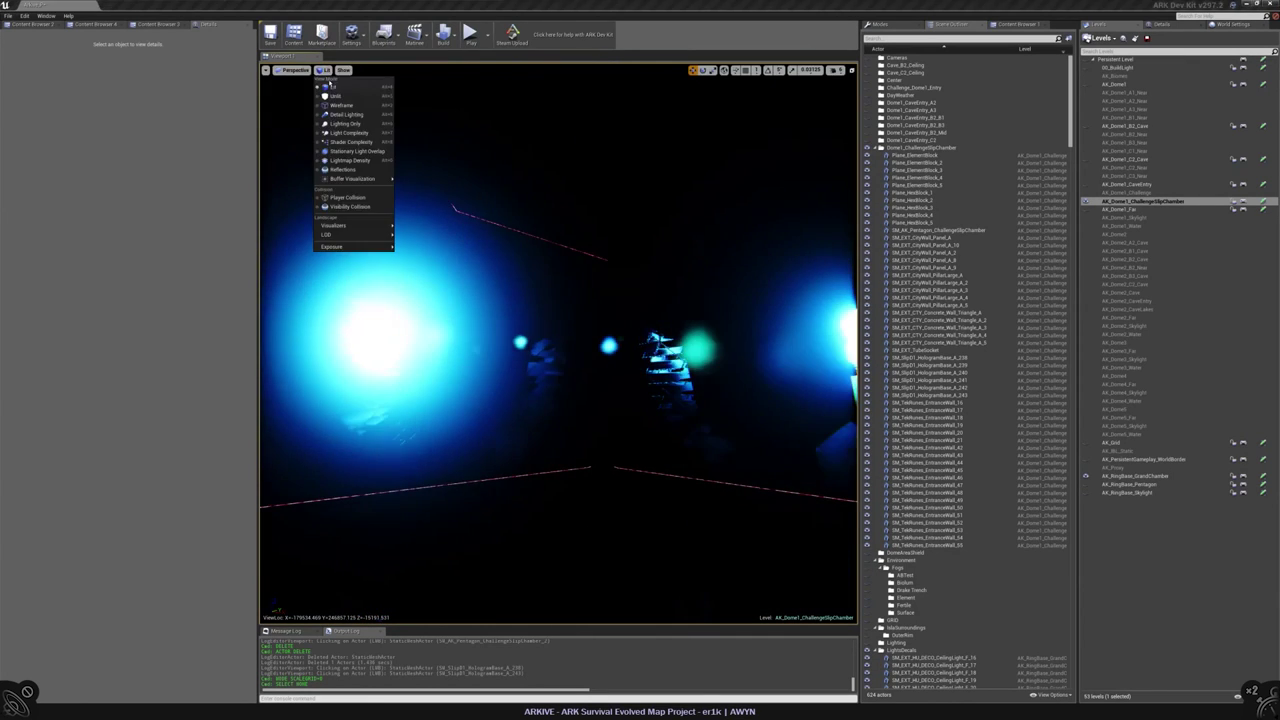
click(335, 96)
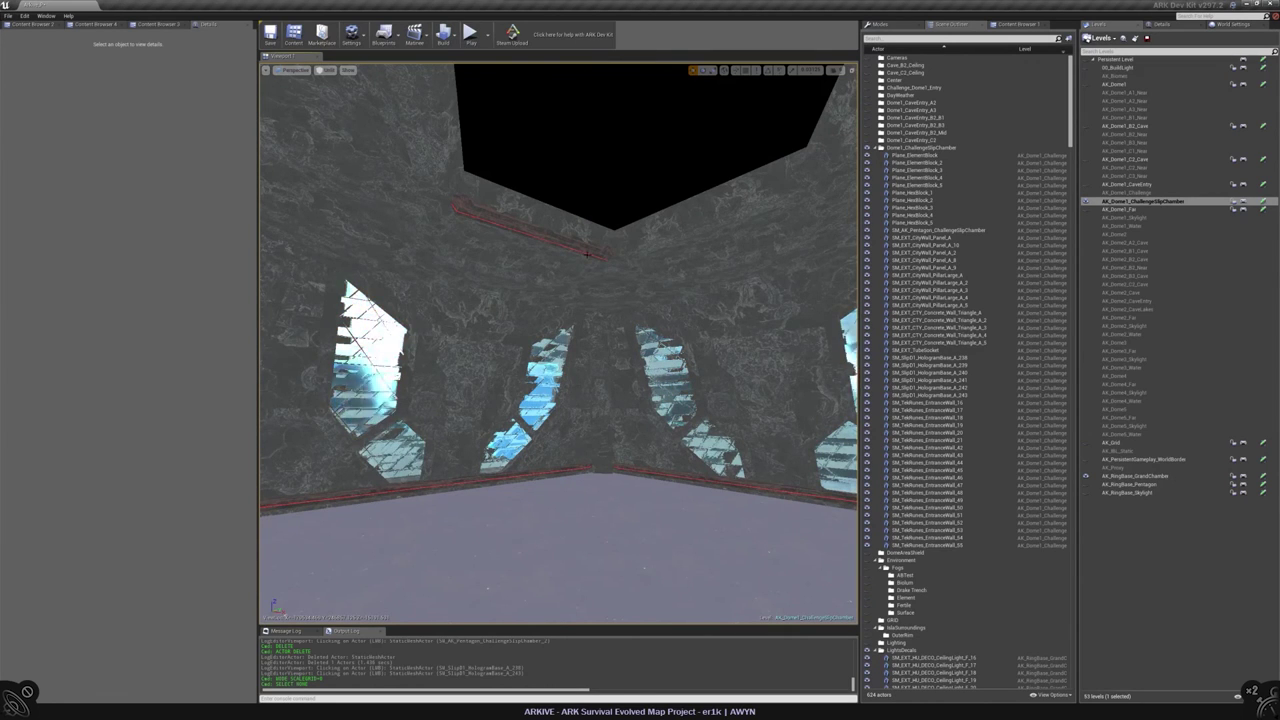
- Duplicate SM_AK_Pentagon_ChallengeSlipChamber and raise the copy to the top of the chamber as a rotation pivot
right_drag(488, 588, 622, 487)
click(543, 477)
alt+drag(603, 550, 620, 78)
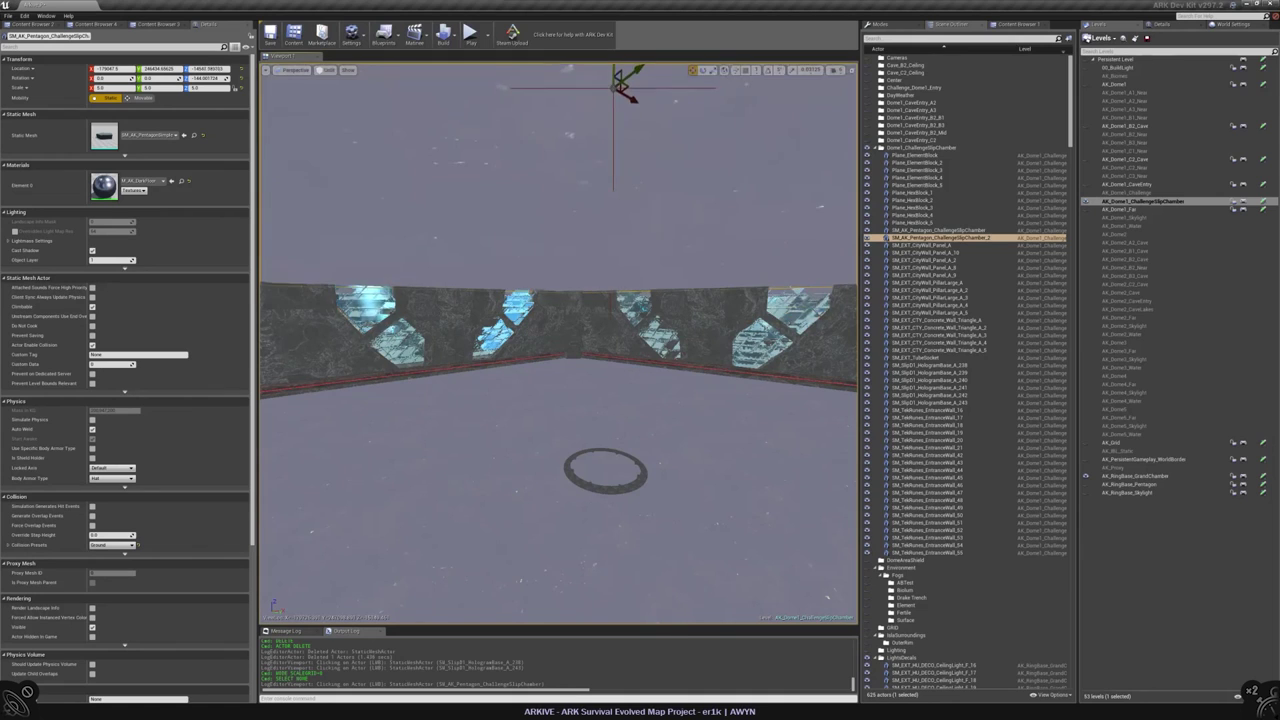
right_drag(586, 264, 586, 100)
scroll(572, 320, down, 3)
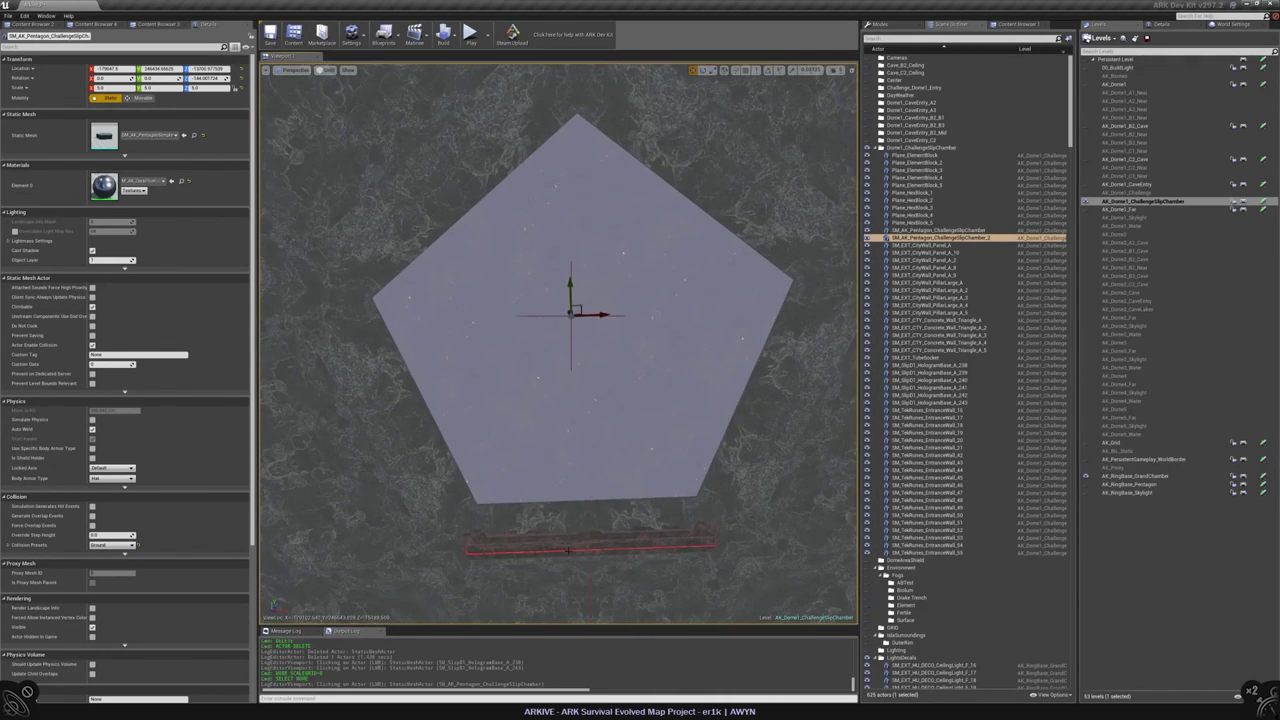
- Copy the upper trim onto the next two pentagon sides, rotating each copy with the raised pentagon by -72 degrees
click(590, 537)
key(ctrl+w)
ctrl+click(535, 279)
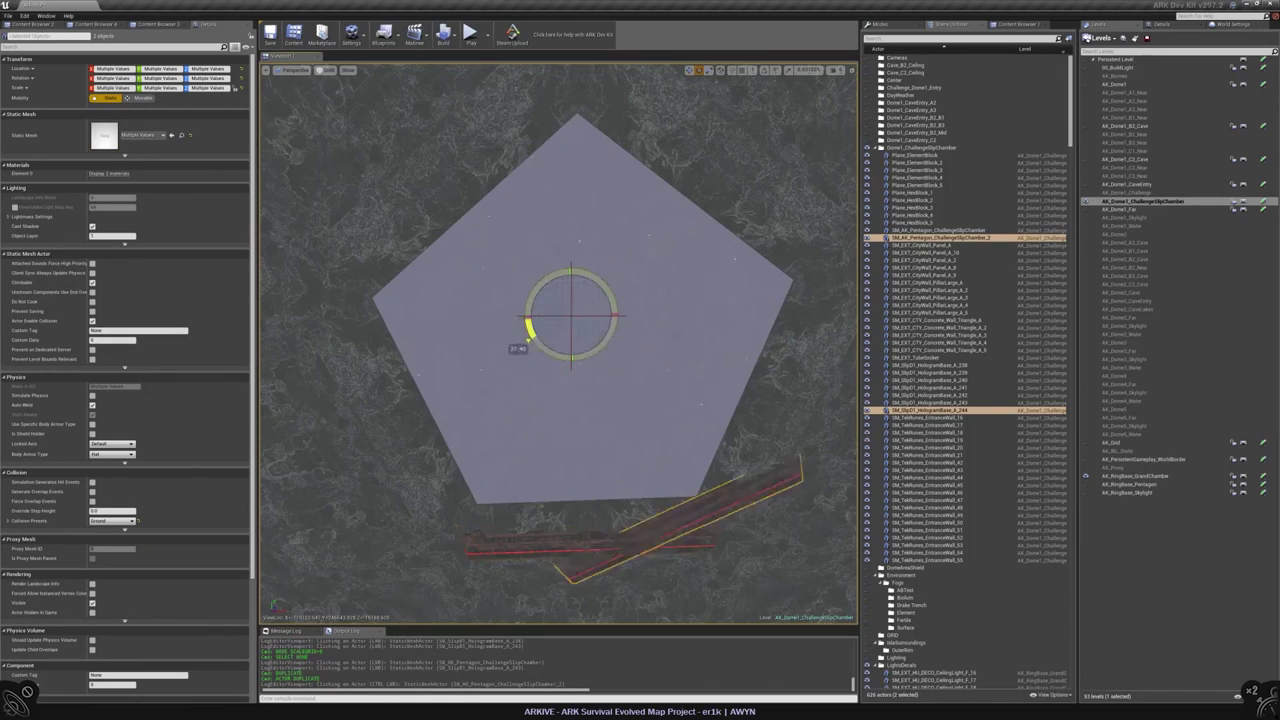
drag(541, 271, 553, 268)
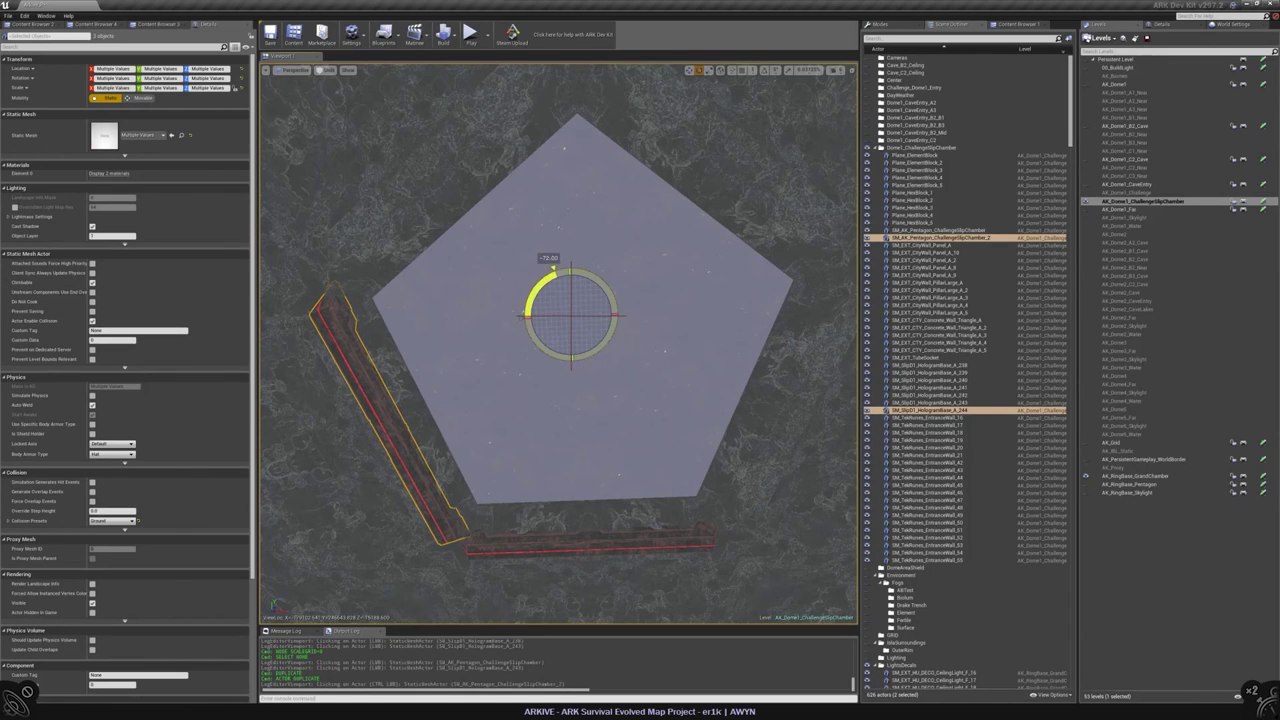
click(930, 410)
key(ctrl+w)
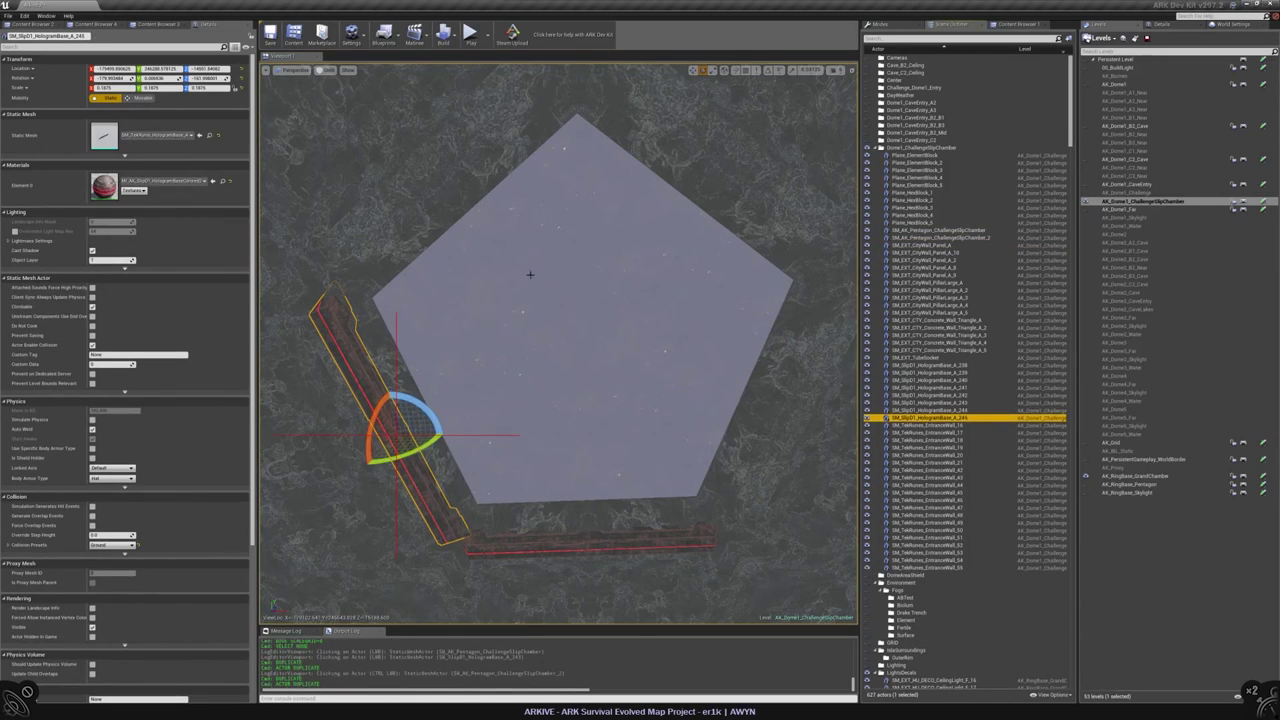
ctrl+click(543, 288)
mouse_move(542, 284)
mouse_down()
mouse_move(523, 294)
mouse_move(549, 270)
mouse_up()
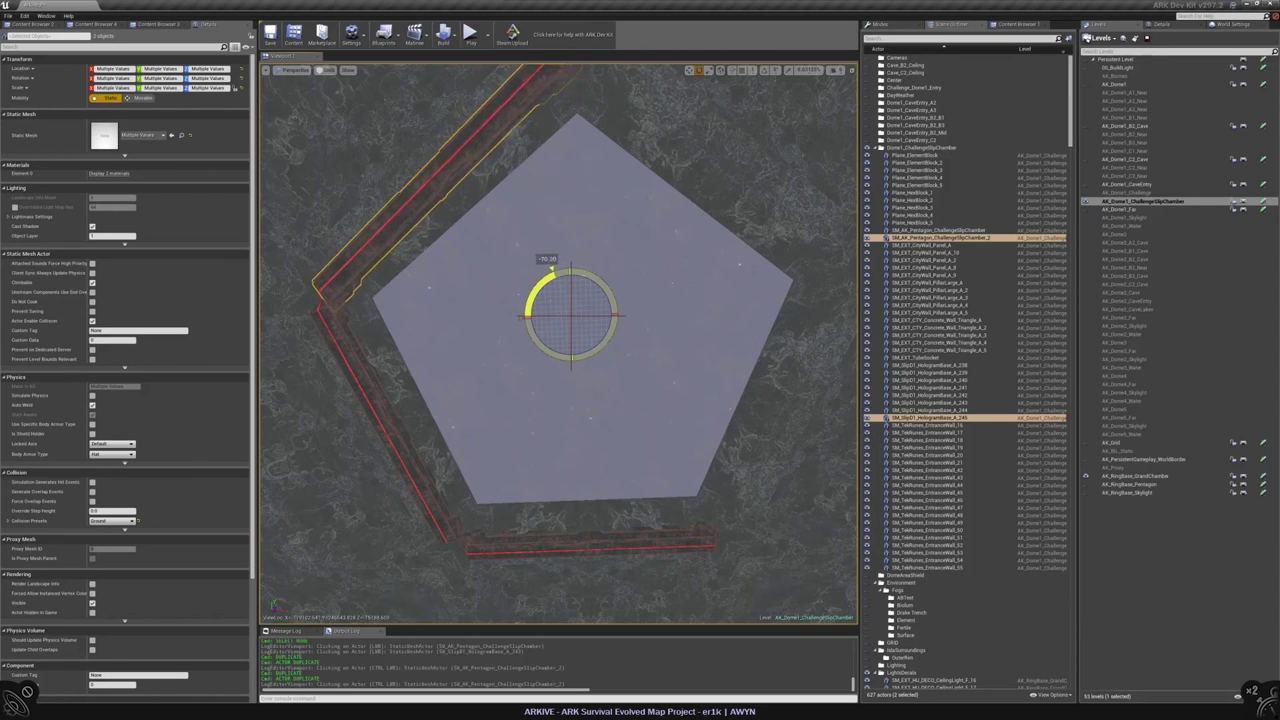
- Complete the upper trim ring with two more copies on the remaining pentagon sides, each rotated -72 degrees together with the raised pentagon
click(970, 419)
key(ctrl+w)
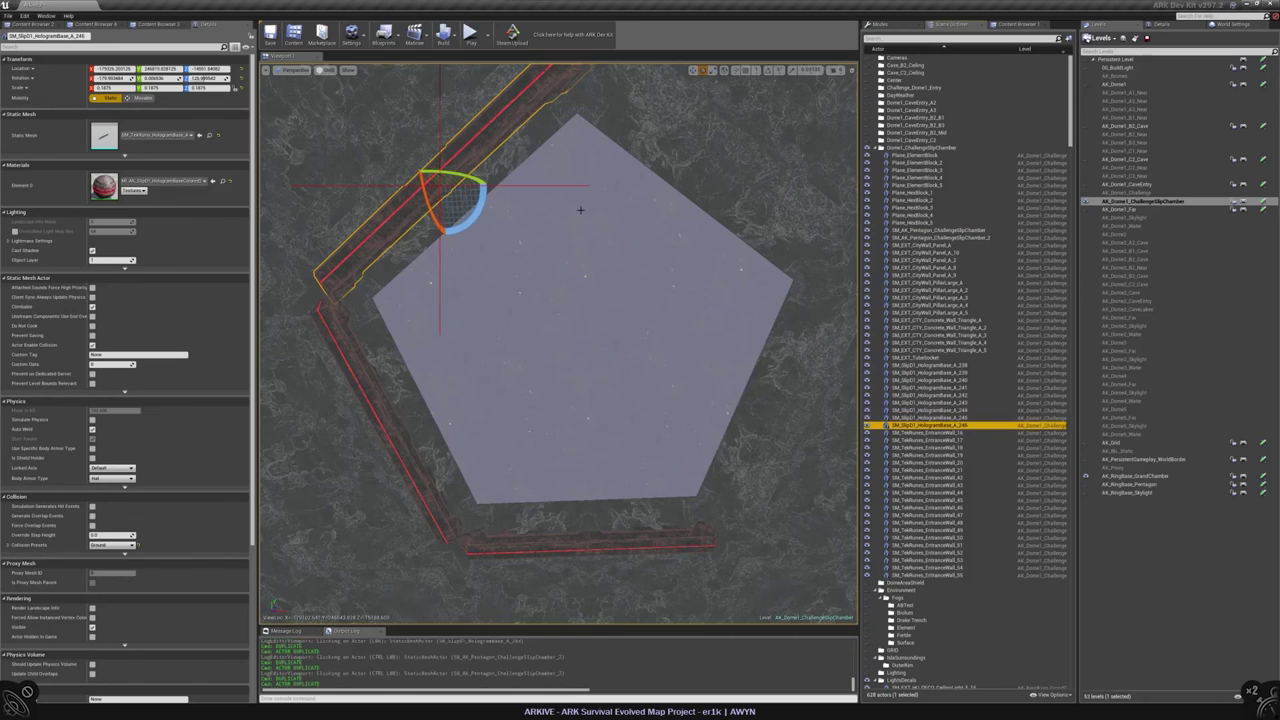
ctrl+click(545, 290)
drag(543, 288, 556, 268)
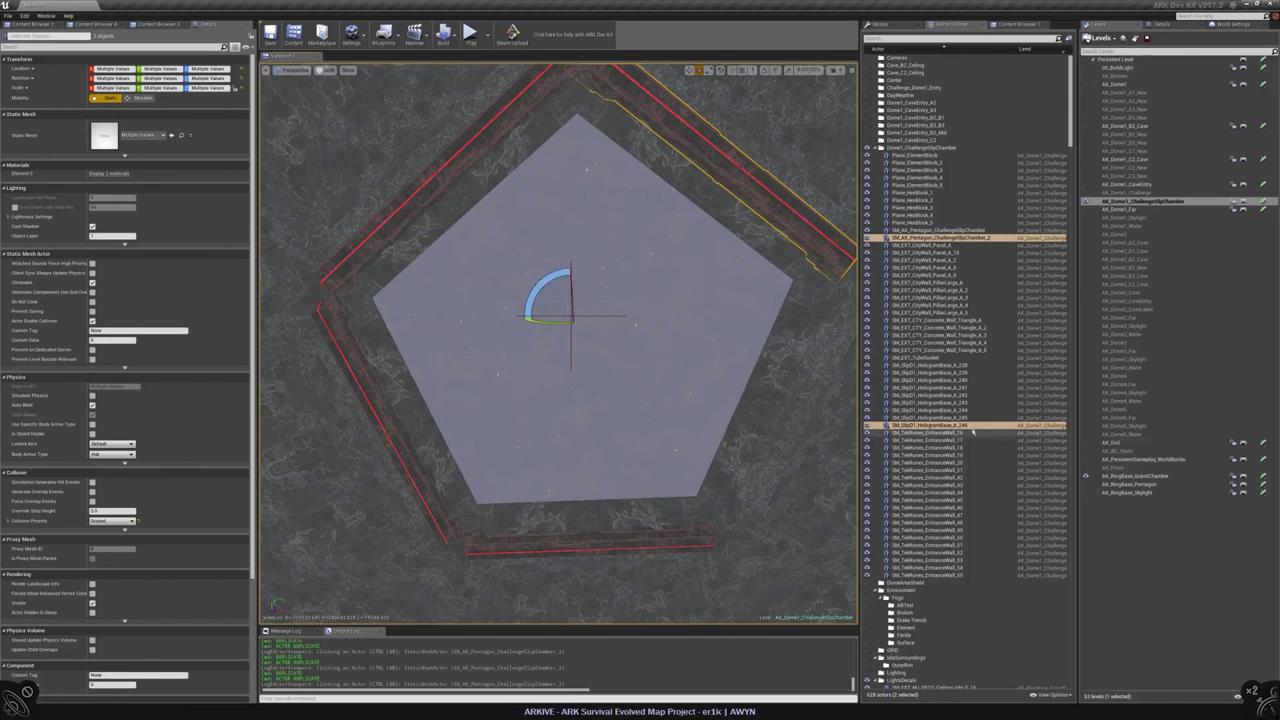
click(972, 429)
key(ctrl+w)
ctrl+click(567, 310)
drag(520, 320, 557, 268)
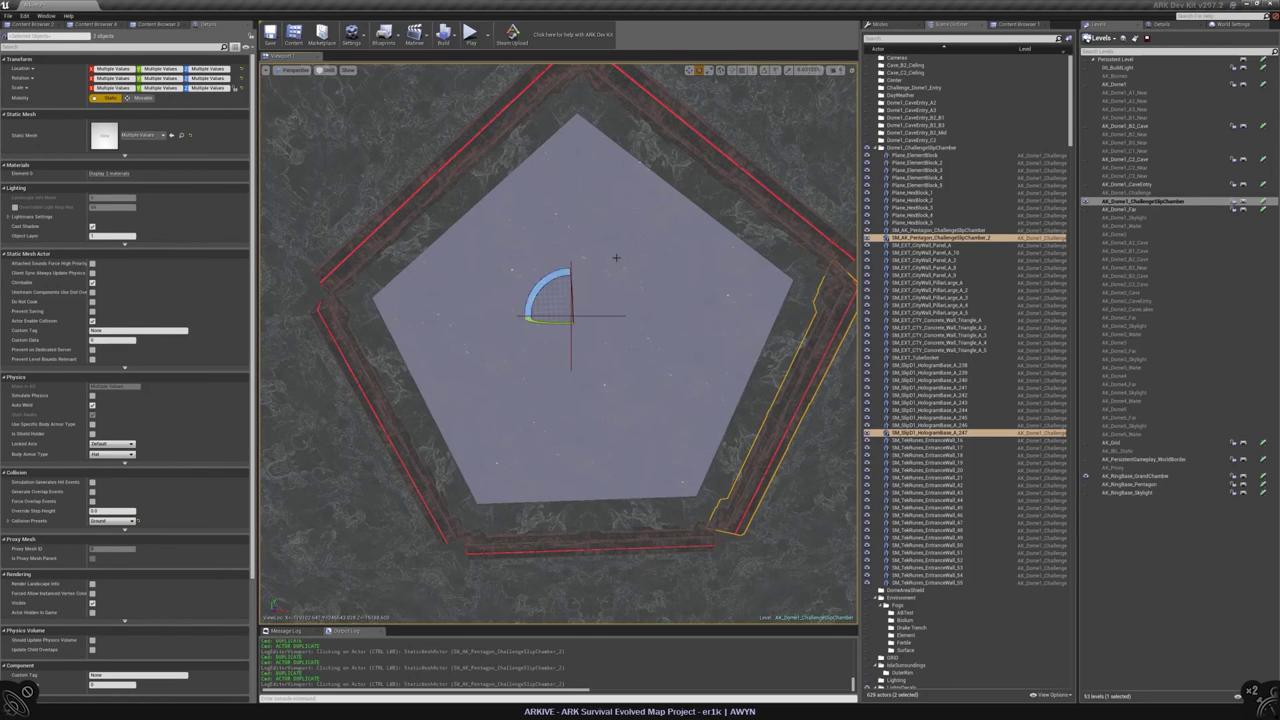
- Deselect the last trim copy and delete the raised helper pentagon covering the chamber's top
key(Escape)
right_drag(616, 258, 612, 220)
click(592, 105)
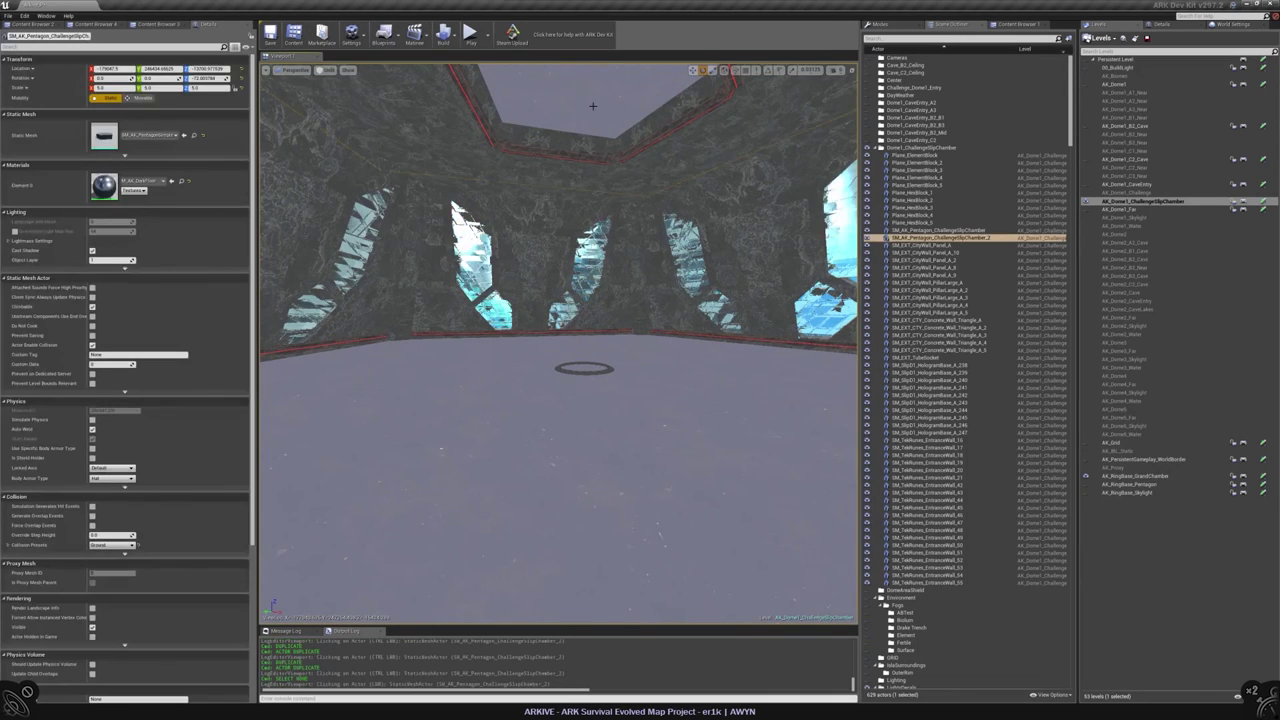
key(Delete)
- View the upper and lower glowing trim rings in the Lit view mode and save the AK_Dome1_ChallengeSlipChamber level
click(455, 110)
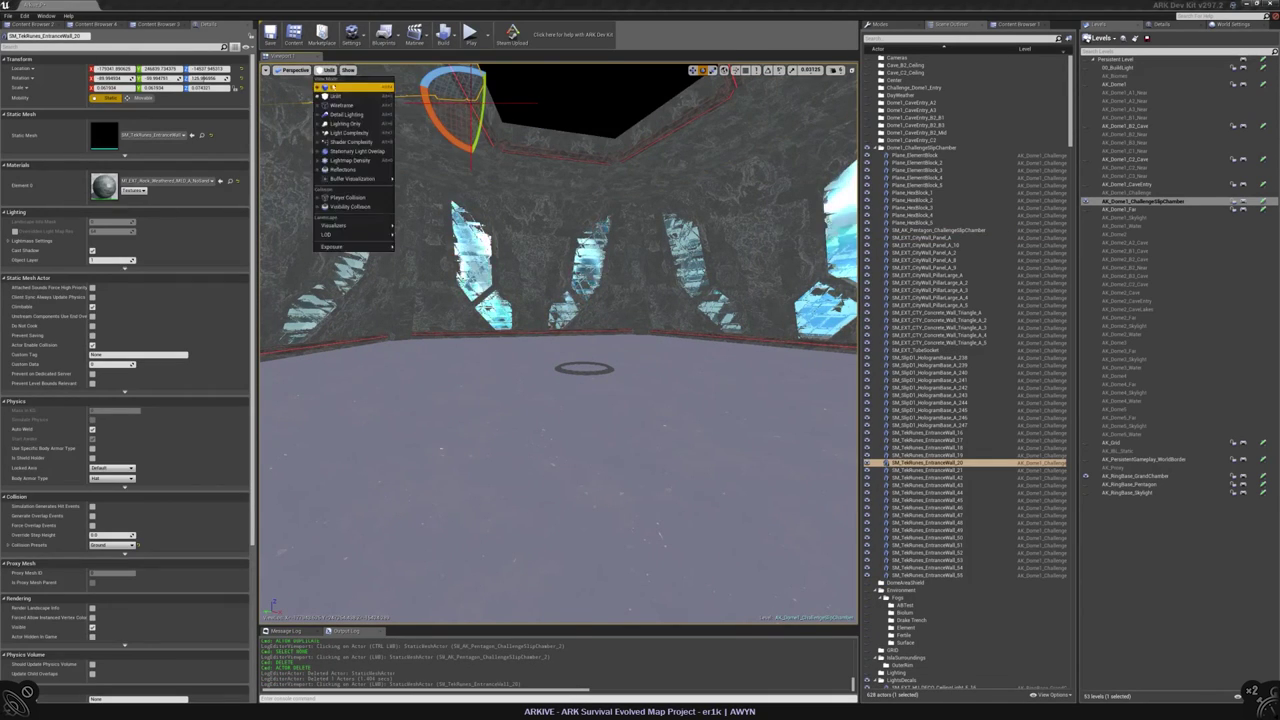
key(Escape)
right_drag(560, 340, 475, 328)
right_drag(739, 77, 586, 57)
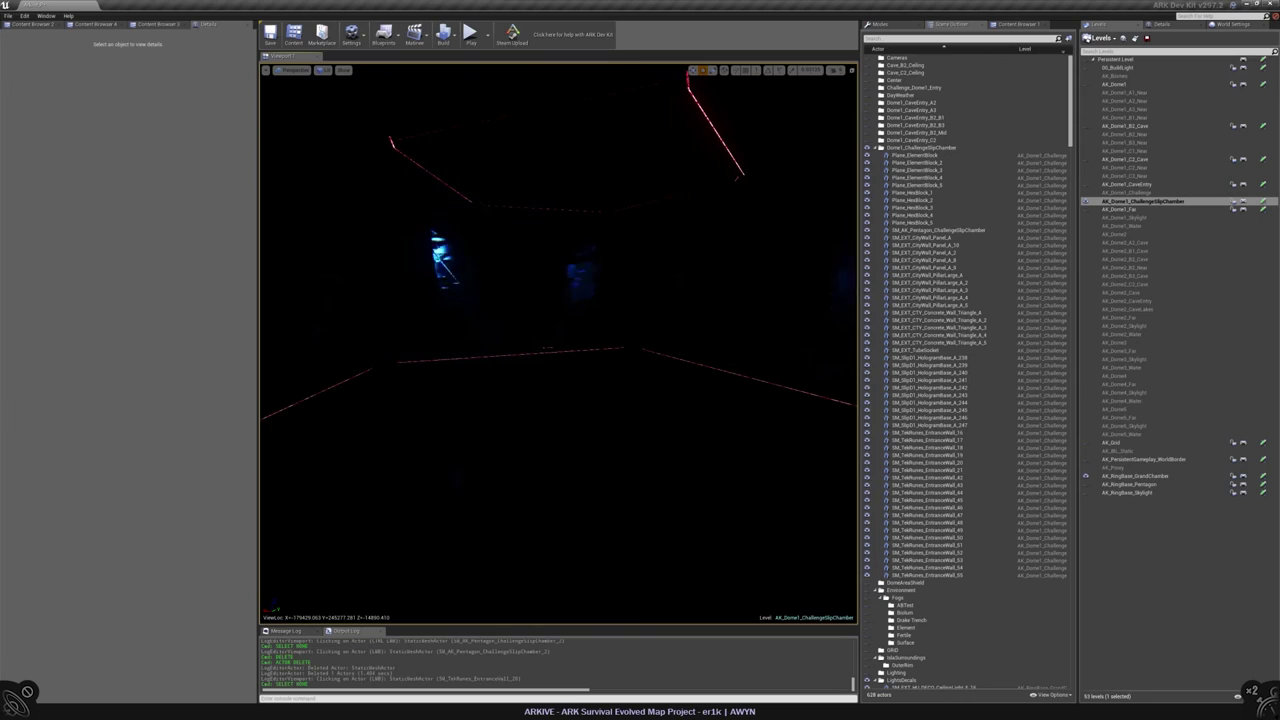
click(1263, 202)
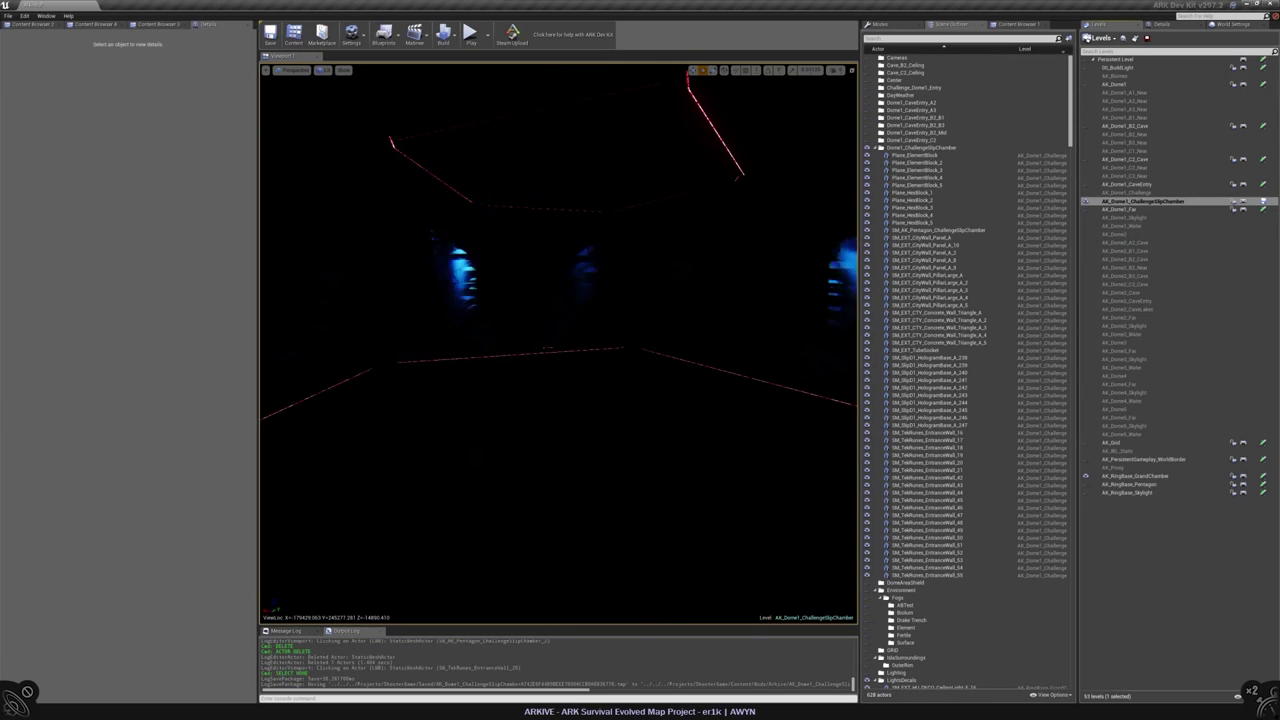
- Play-test the level from a spot on the chamber floor, respawn the character and stop the session
right_click(560, 590)
click(590, 630)
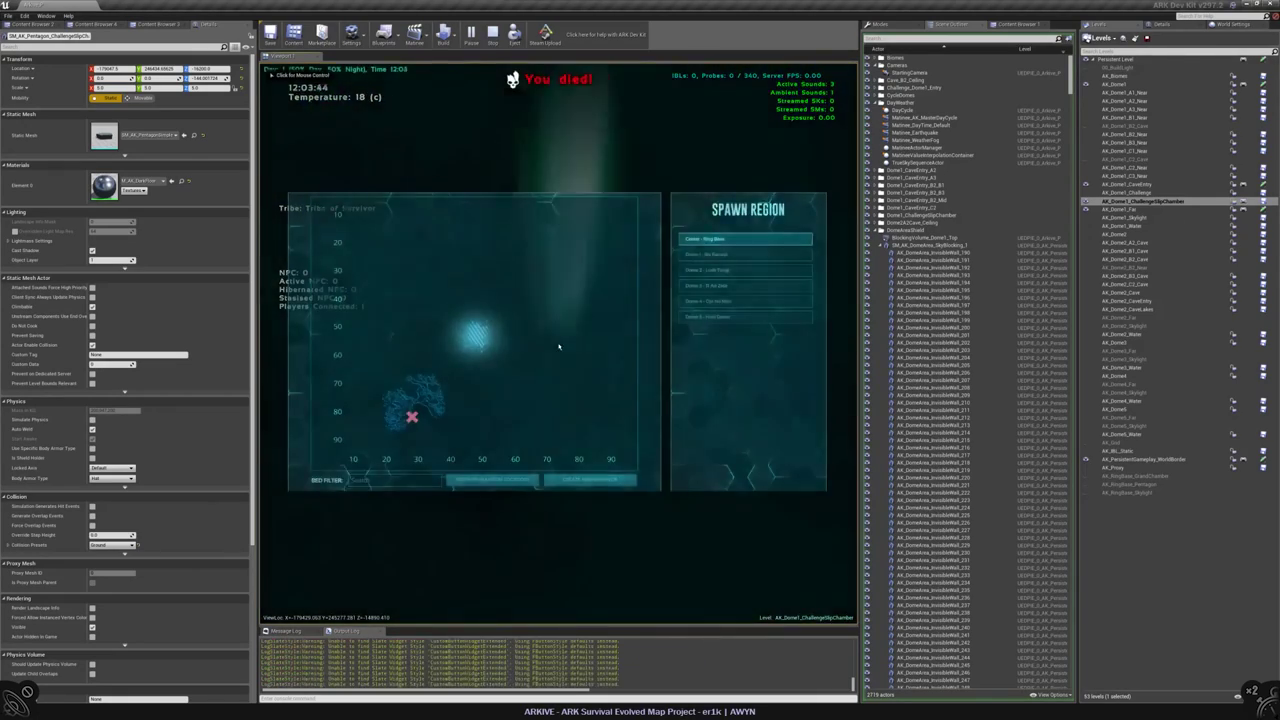
click(502, 480)
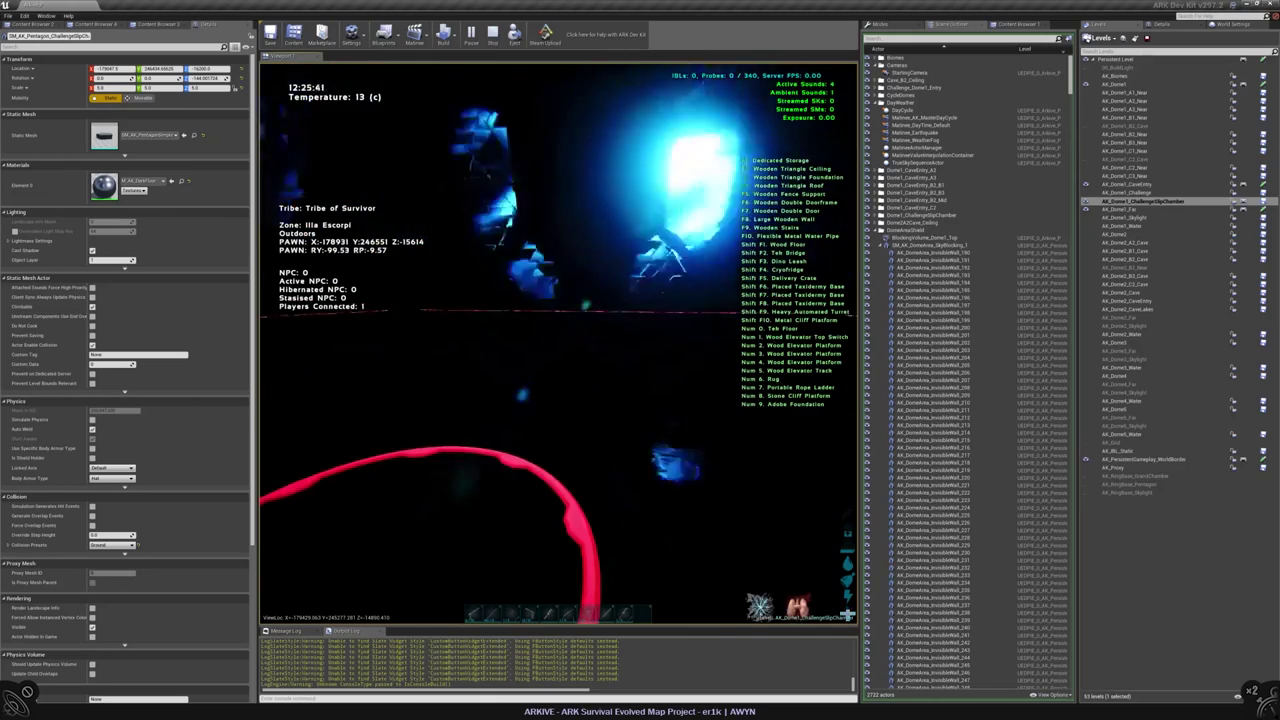
key(Escape)
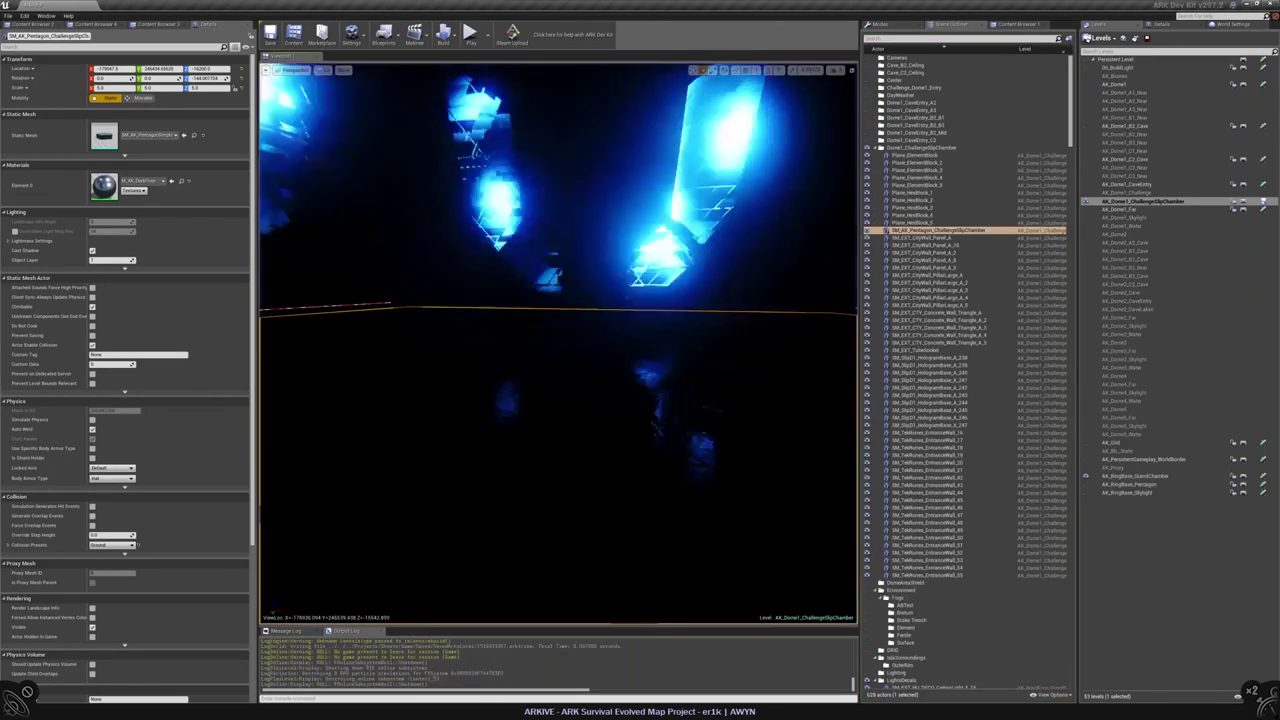
- Play-test the slip chamber from a spot inside it, check the character's inventory, explore the glowing trims and stop the session
right_click(490, 344)
click(516, 527)
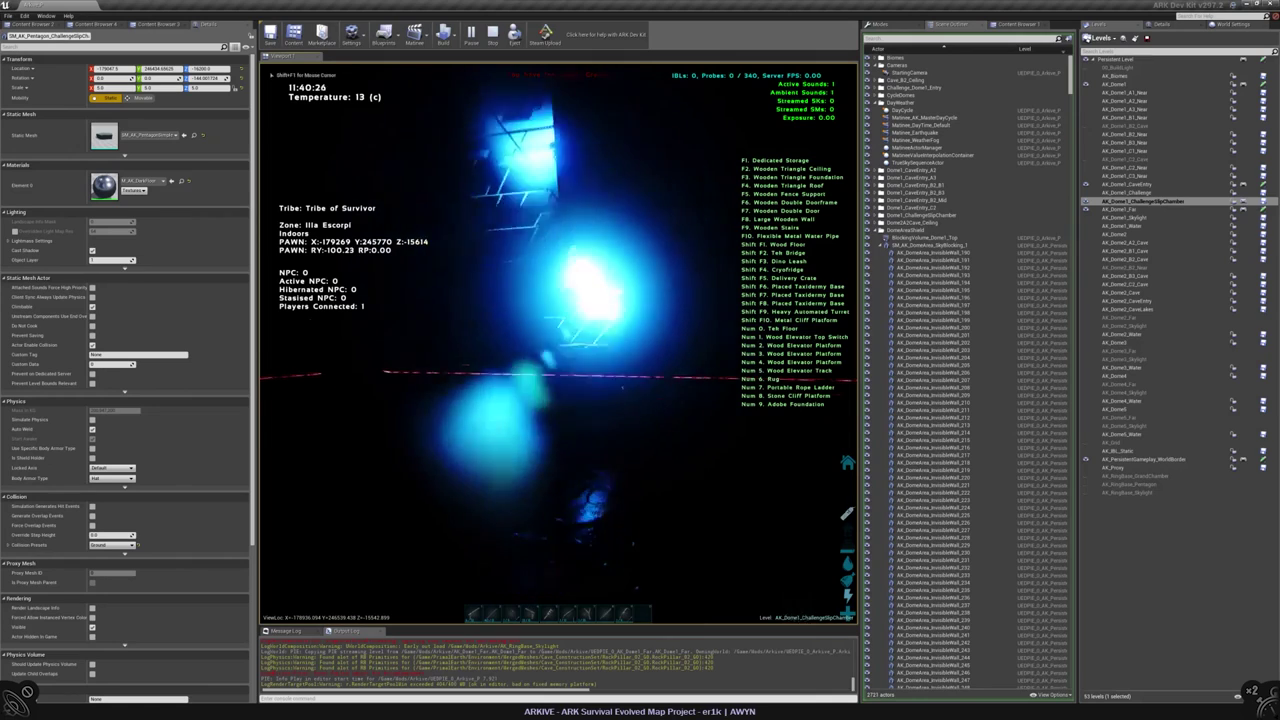
key(shift+F1)
click(846, 514)
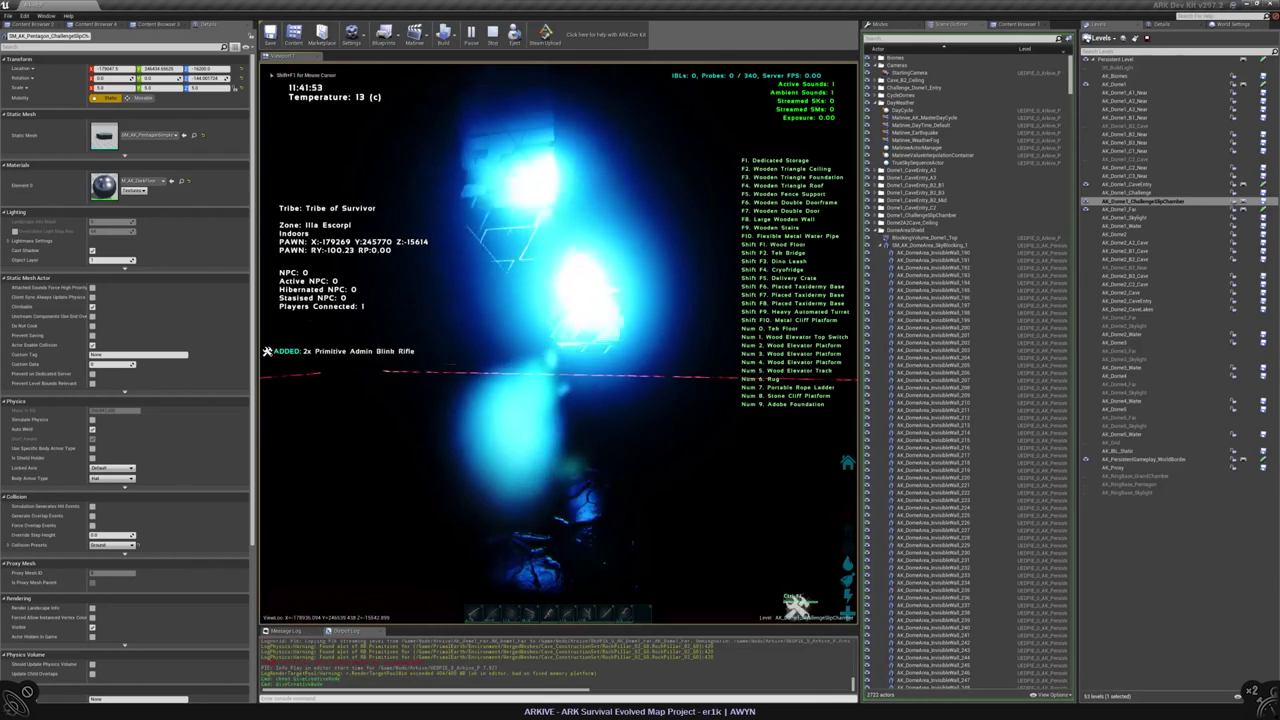
key(i)
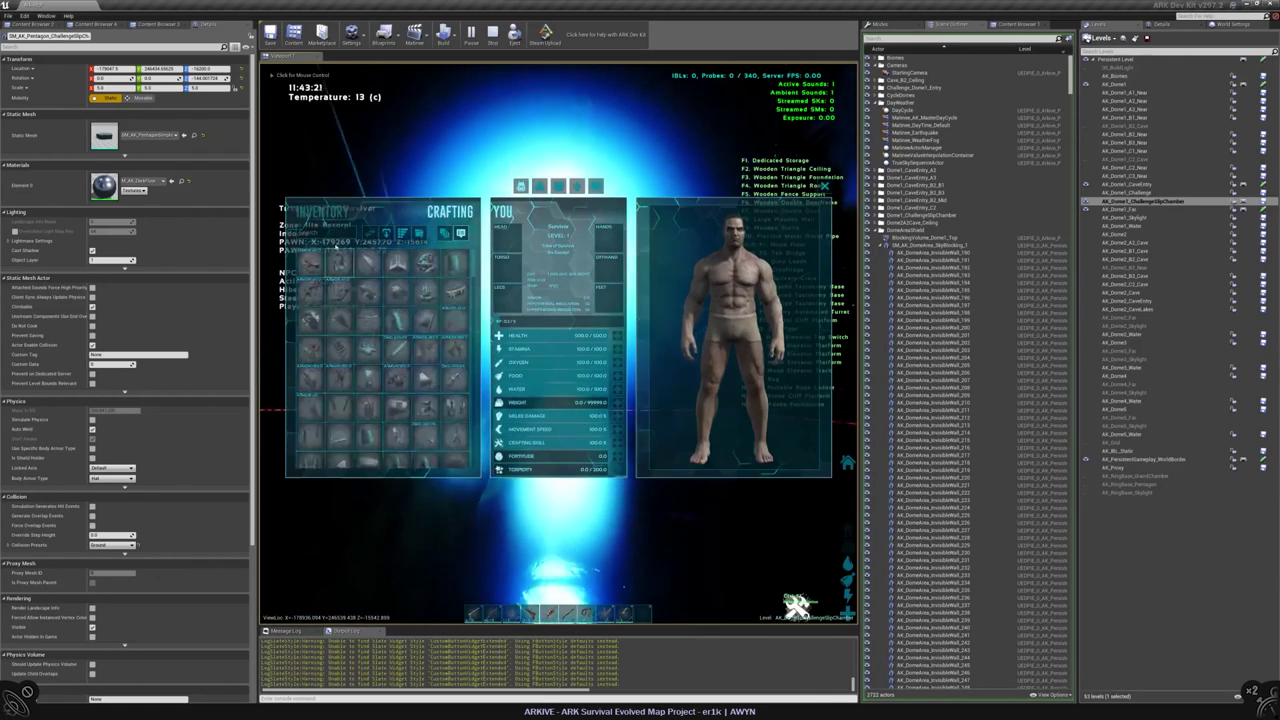
click(322, 211)
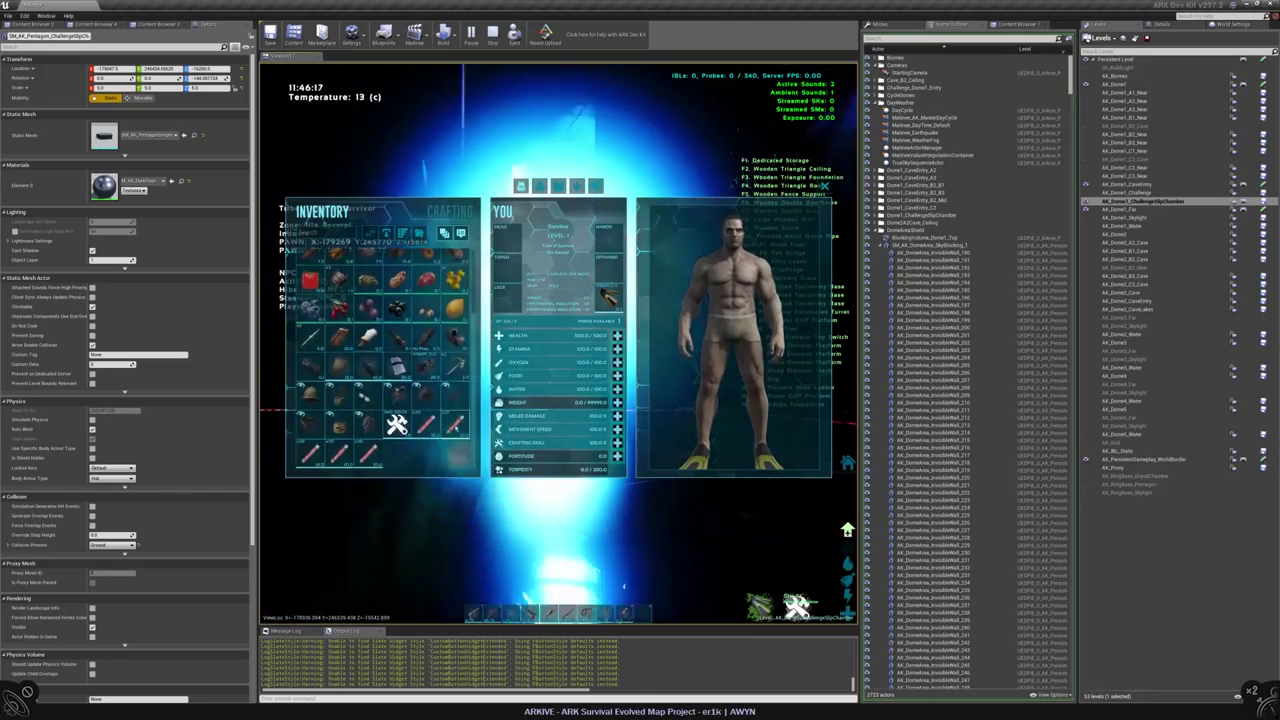
key(i)
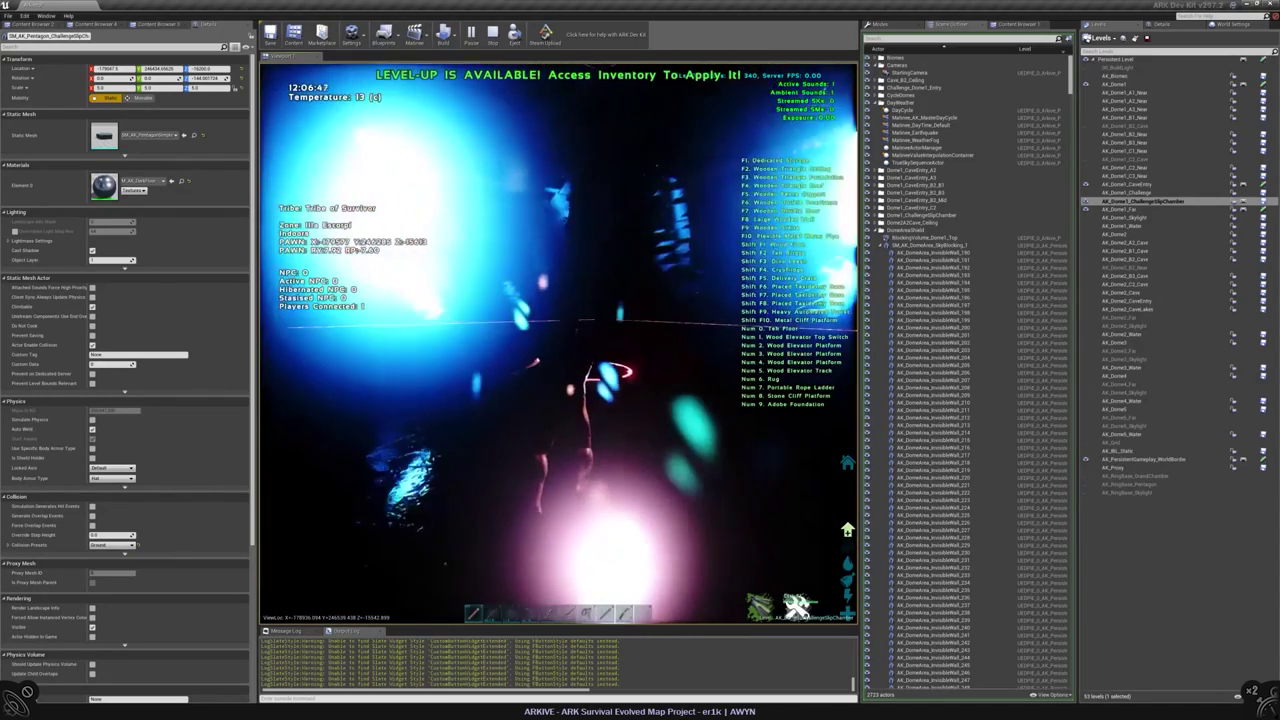
key(Escape)
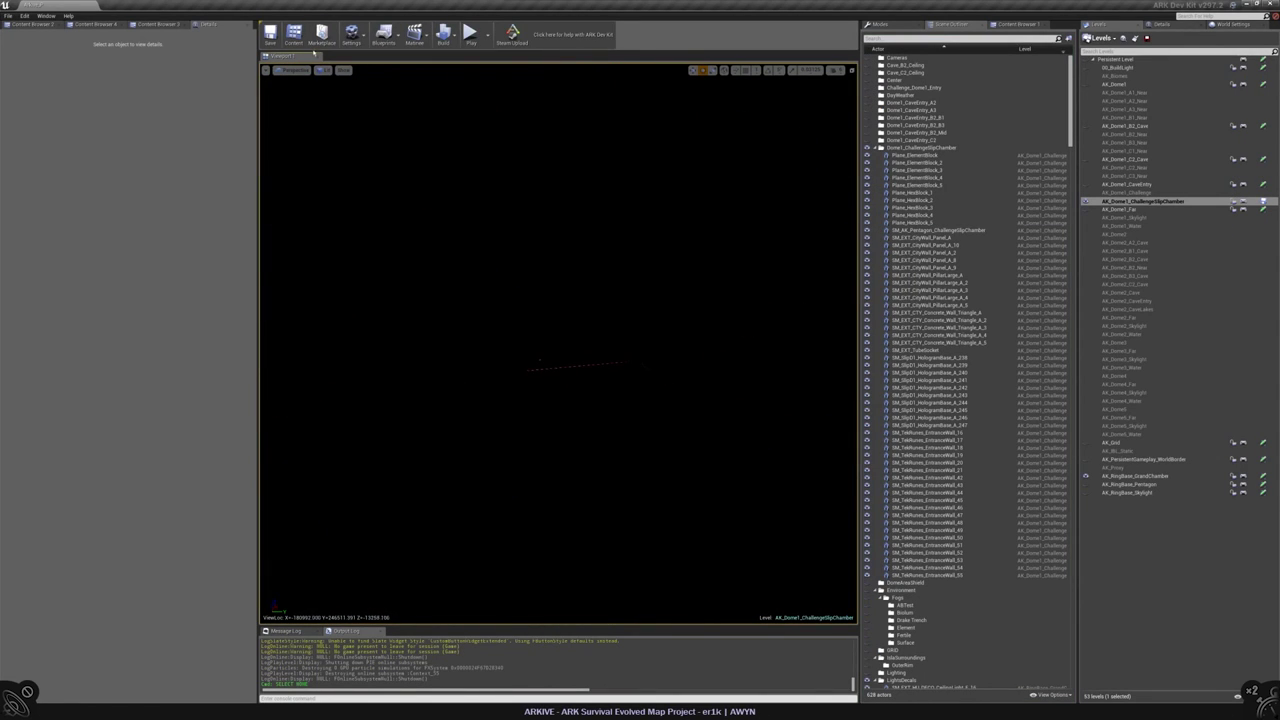
- Show the 00_BuildLight level plus AK_Dome1_CaveEntry, AK_Dome1_Far and the B2 and C2 cave levels, and view the surroundings above the slip chamber
click(322, 70)
click(1086, 67)
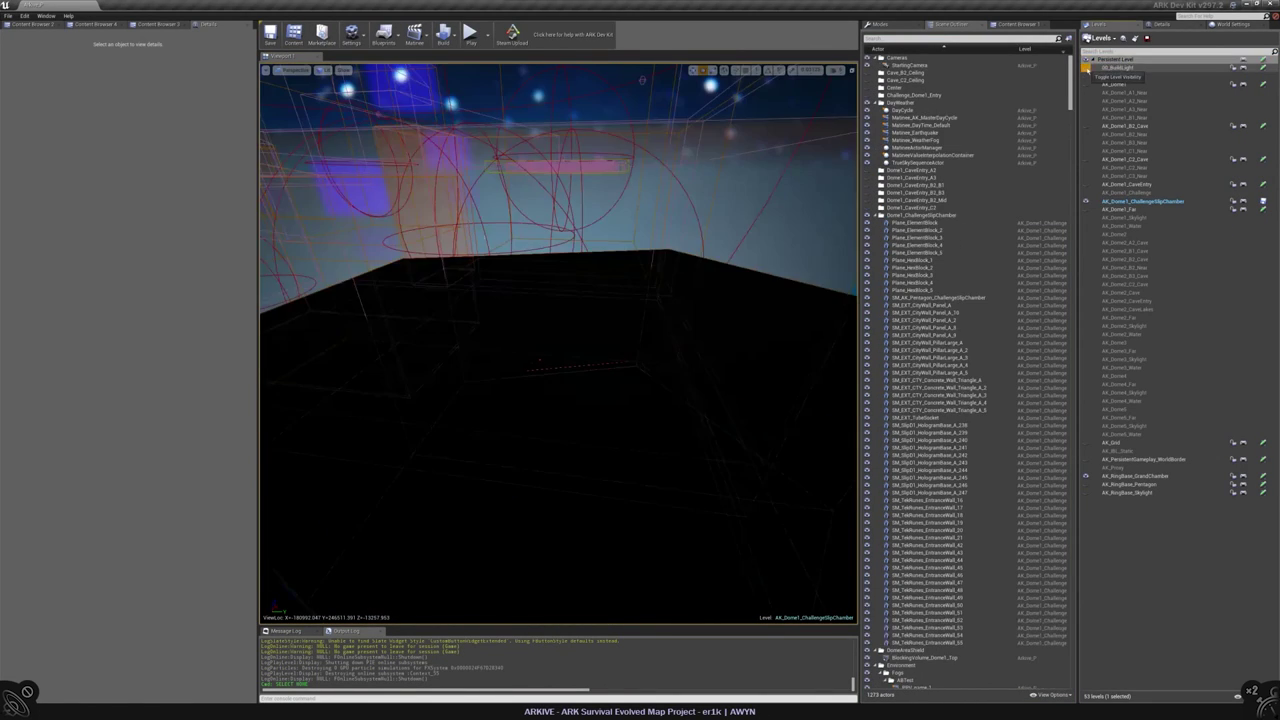
right_drag(560, 340, 575, 533)
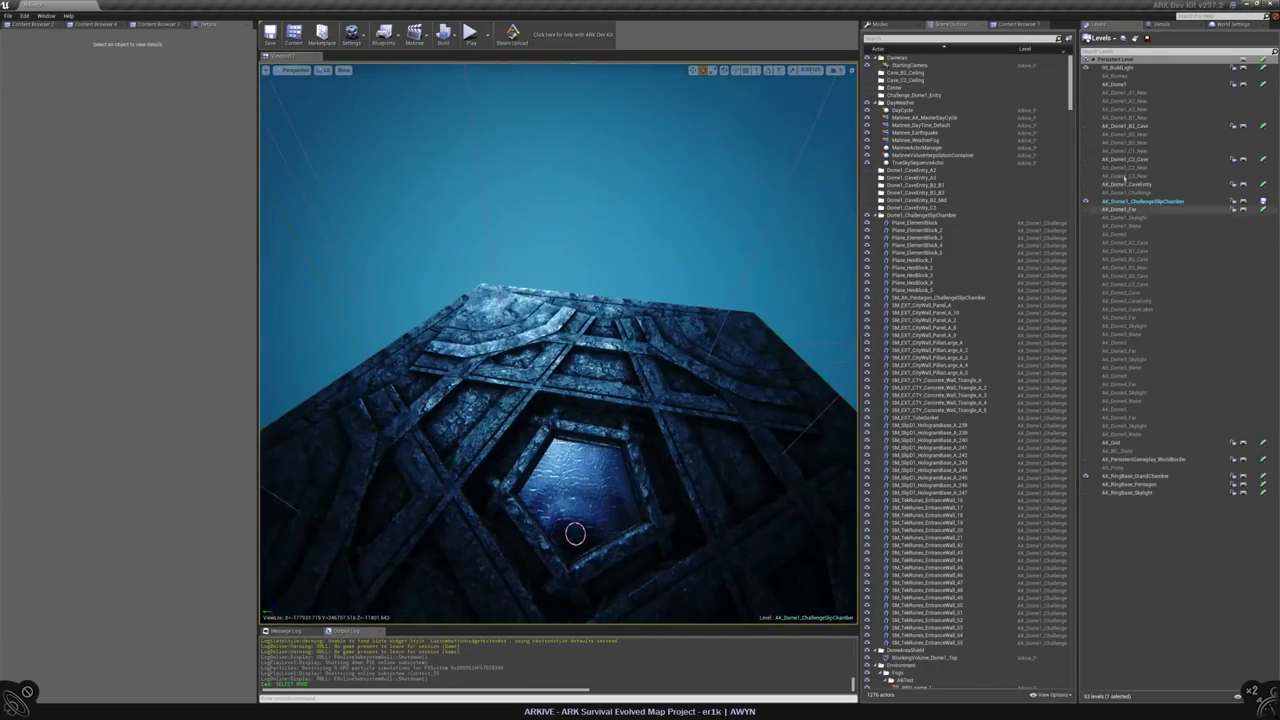
click(1086, 185)
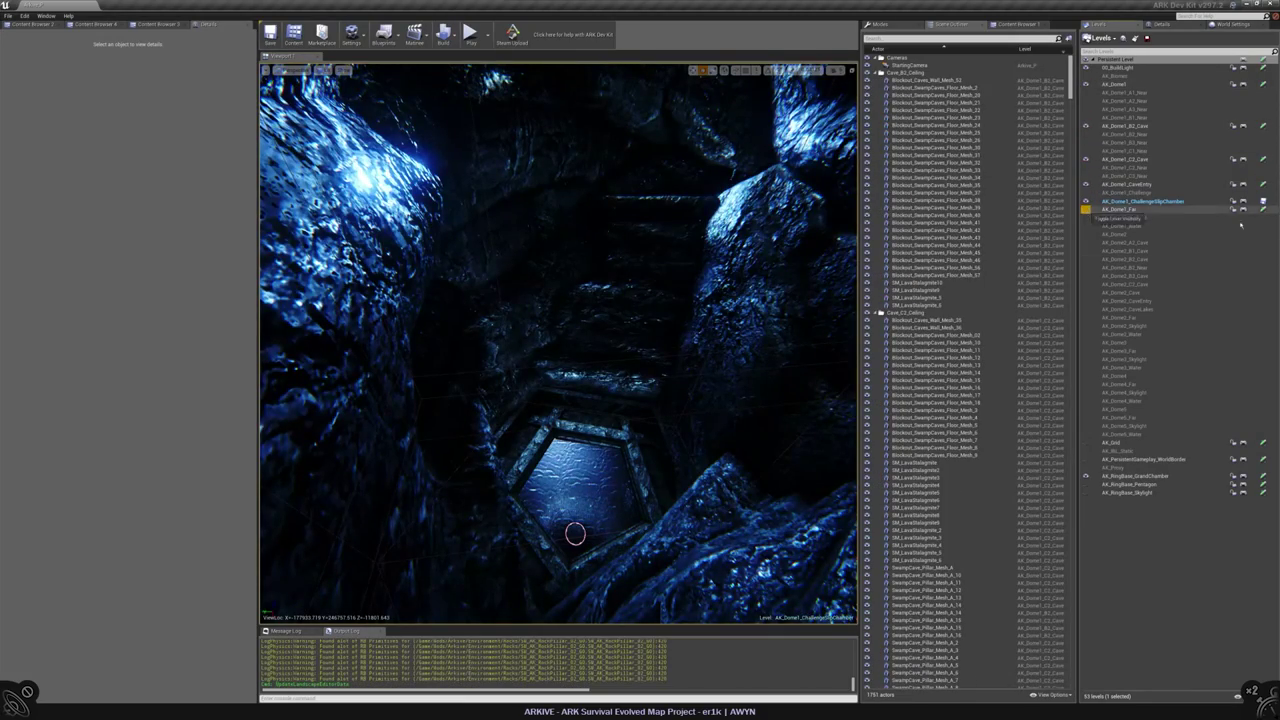
right_drag(575, 533, 555, 445)
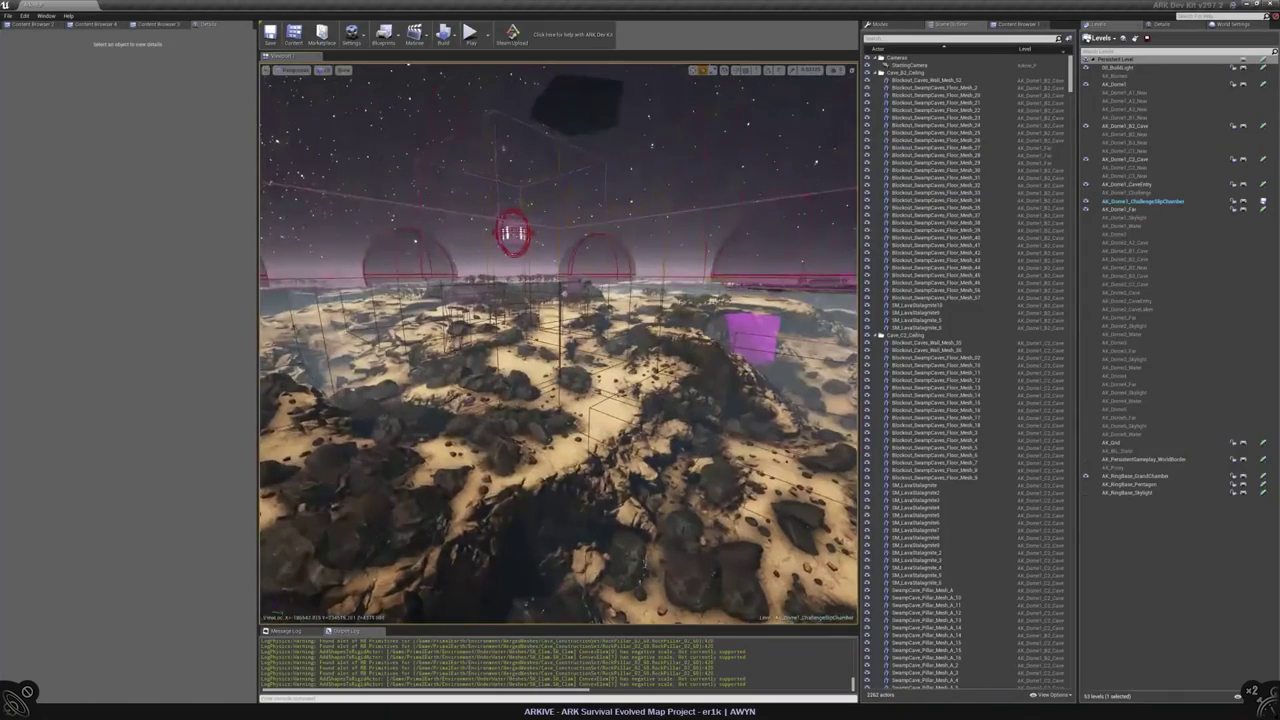